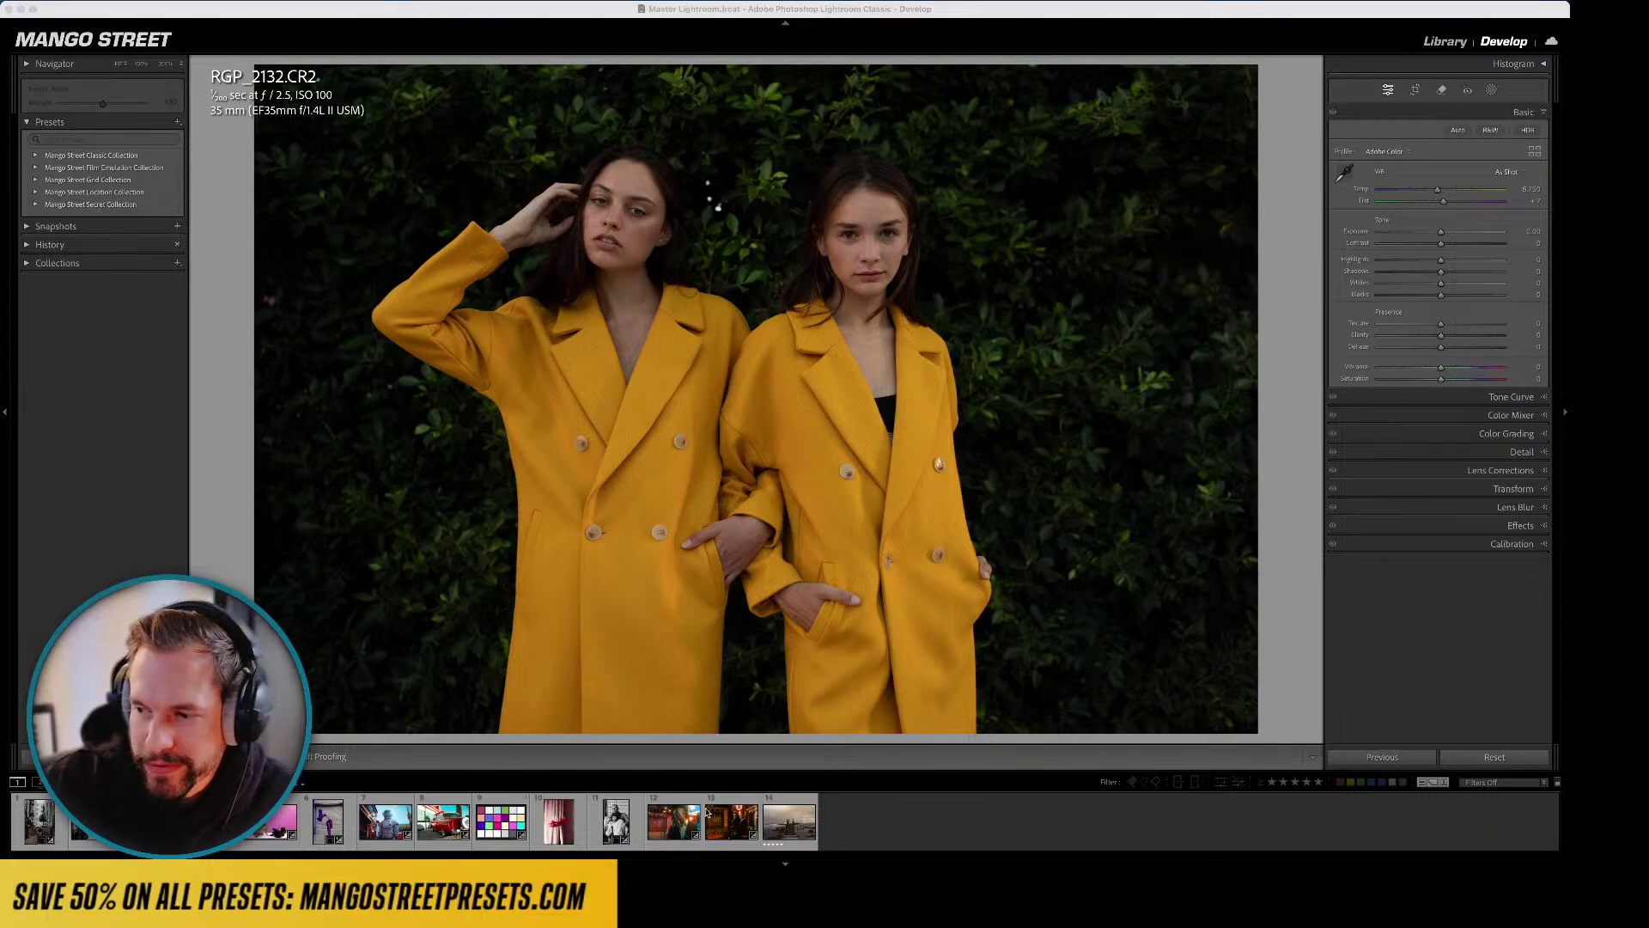
- Open the rainbow seascape photo and compare film emulation presets: Fuji Pro400H Landscape, Kodak Ektar 100 Landscape and Kodak Portra 400 Portrait
click(789, 820)
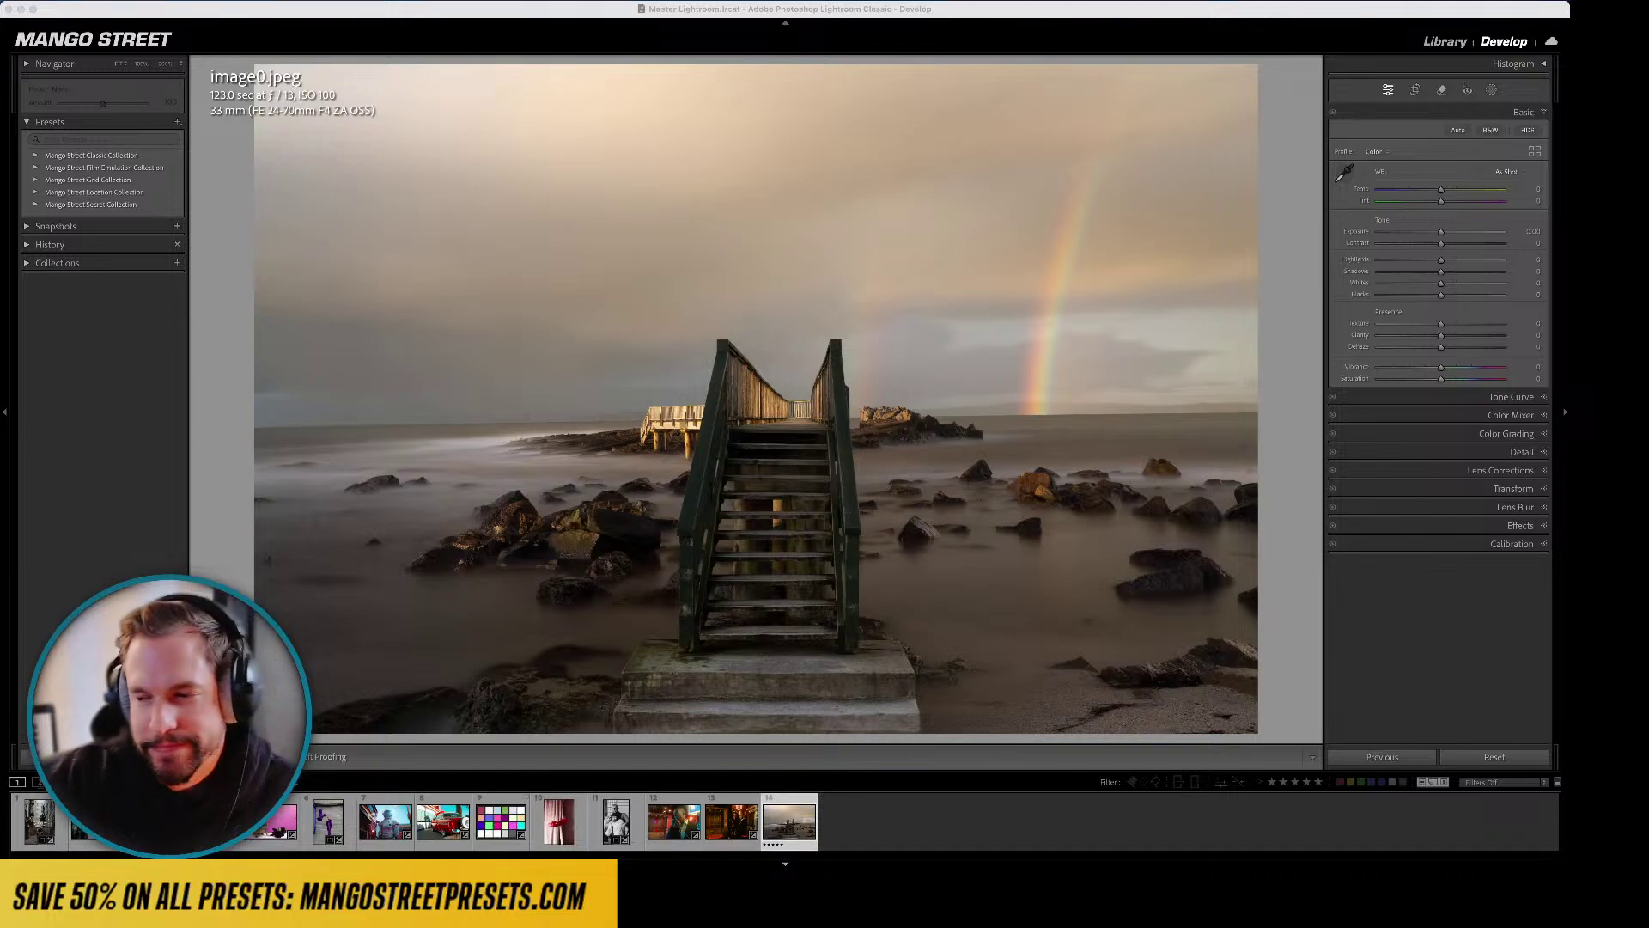
click(768, 799)
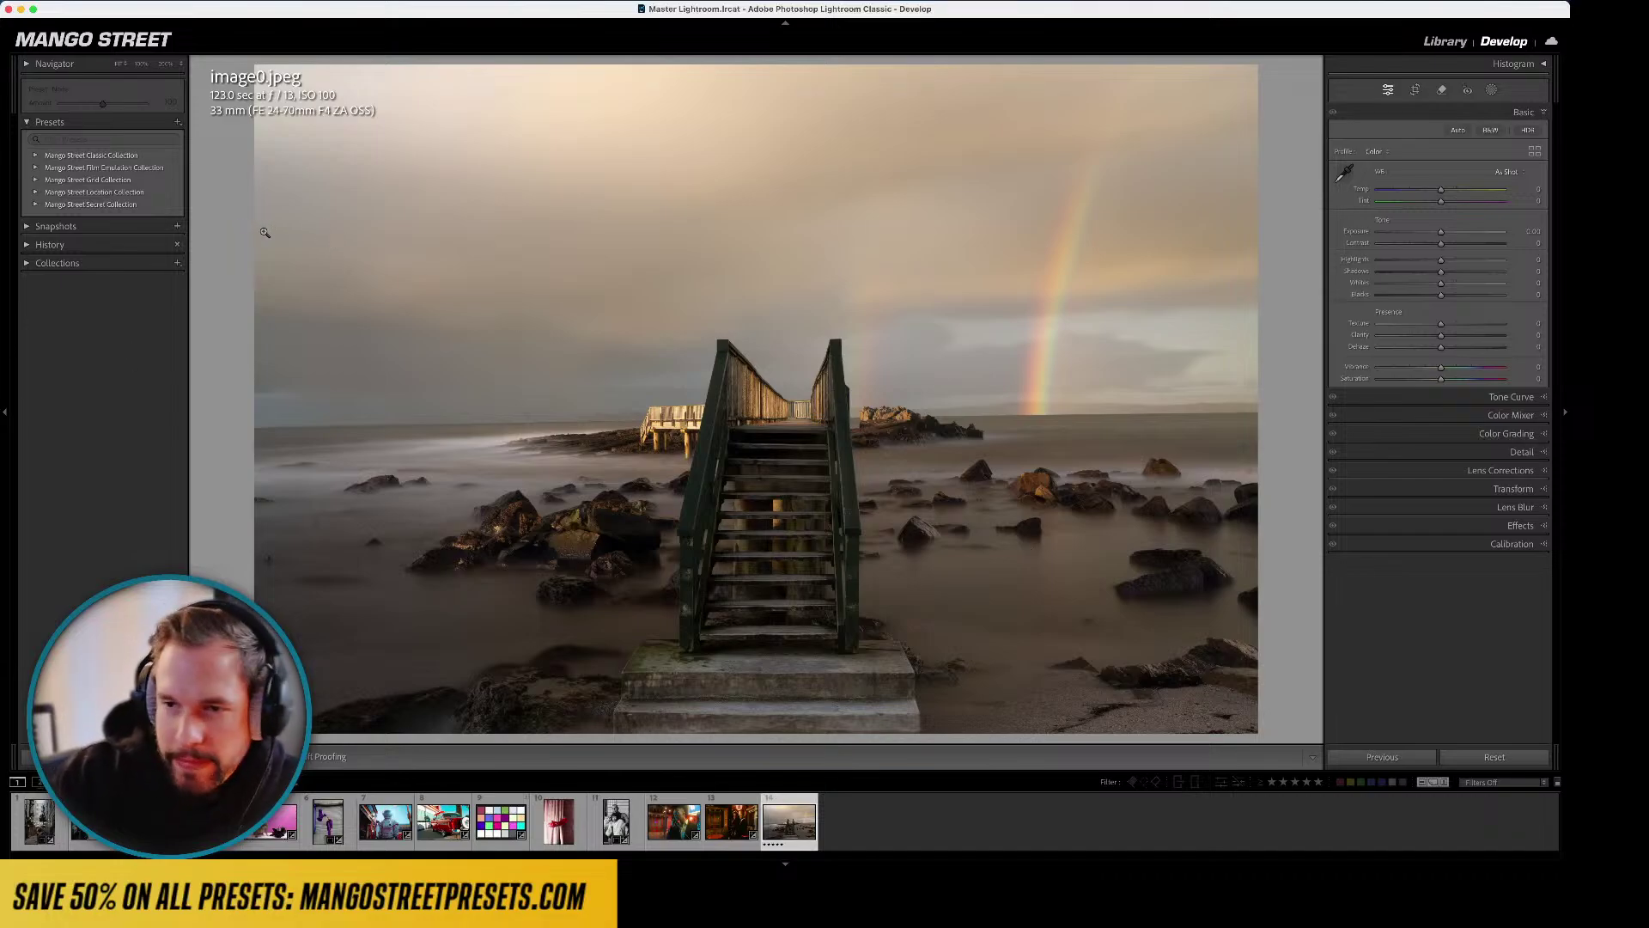
click(36, 169)
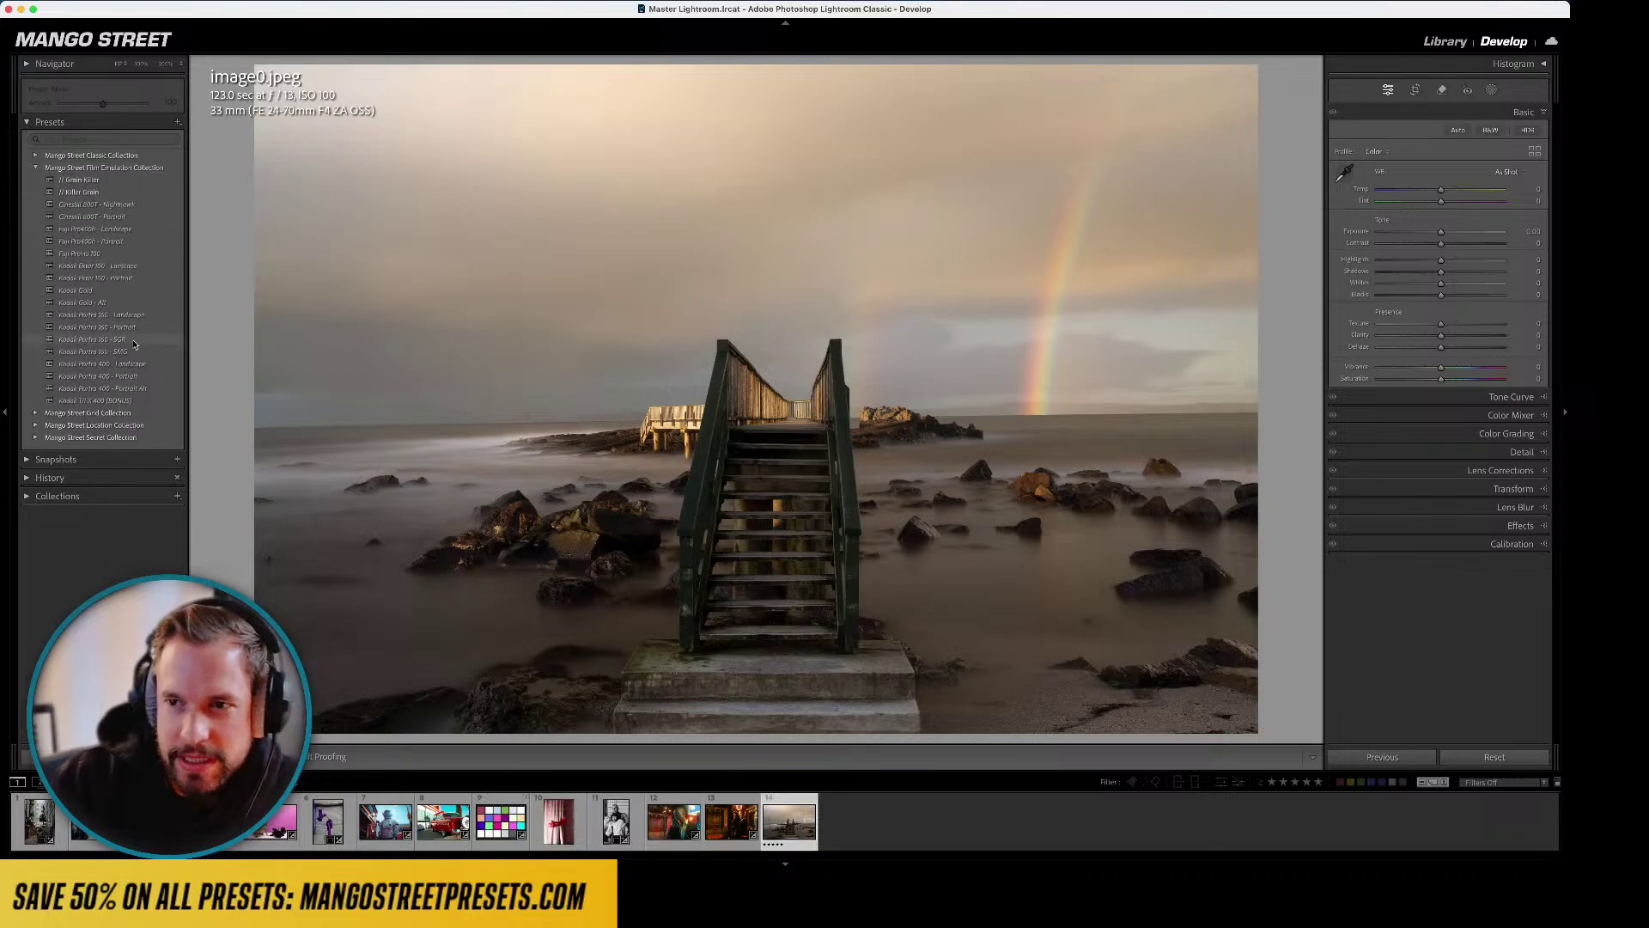
click(128, 229)
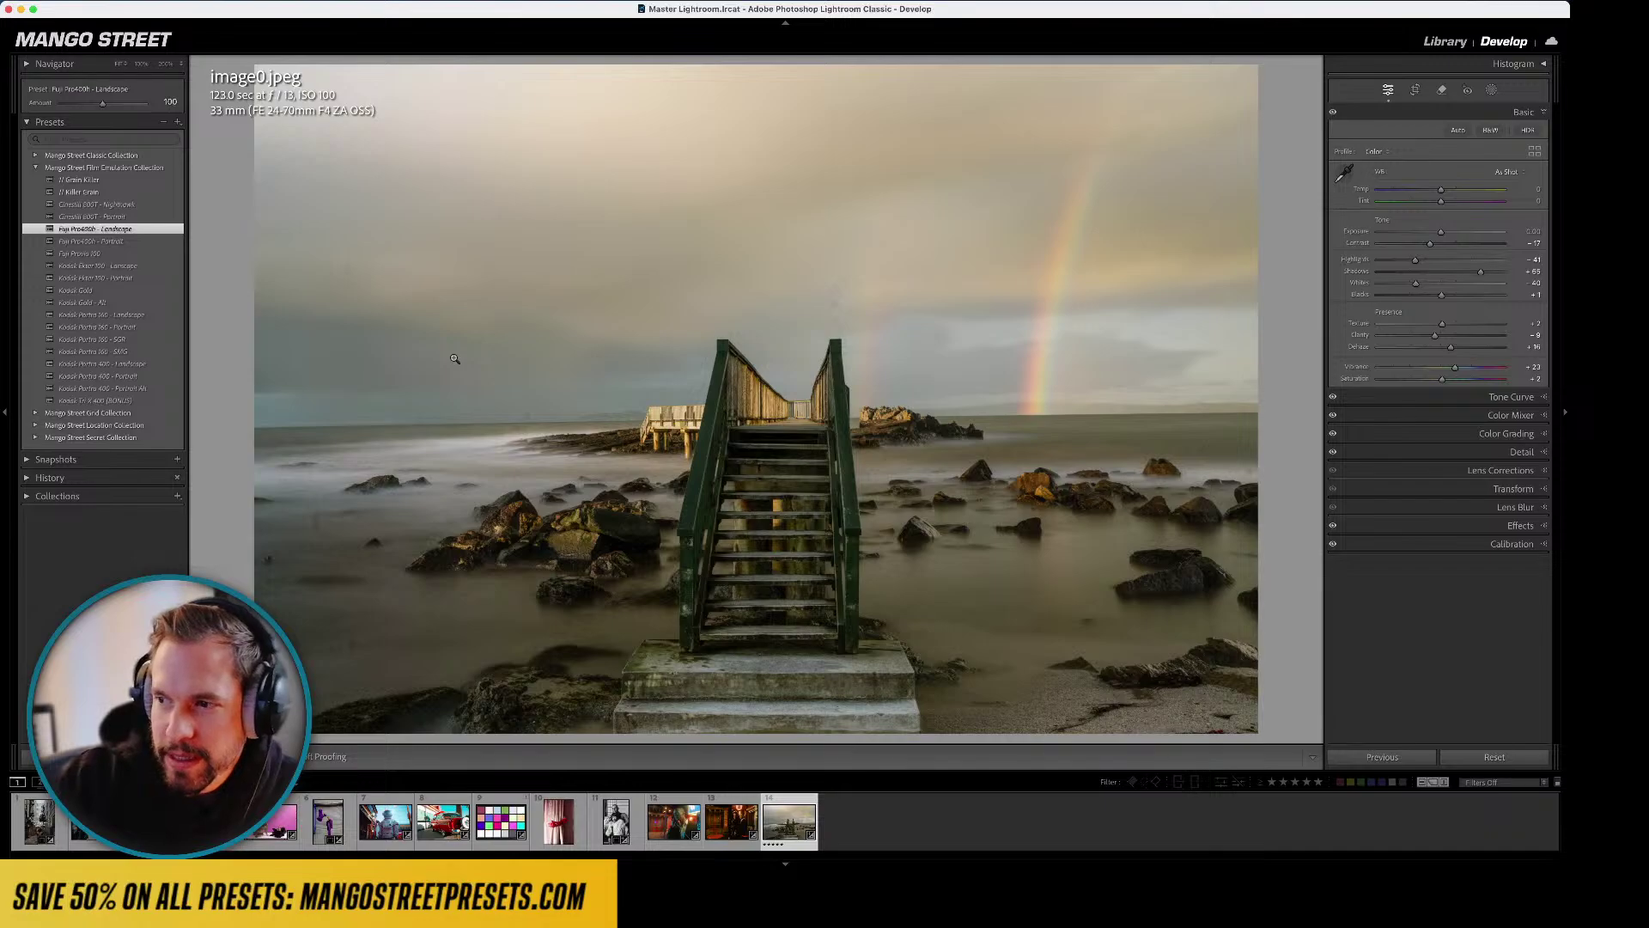
click(120, 268)
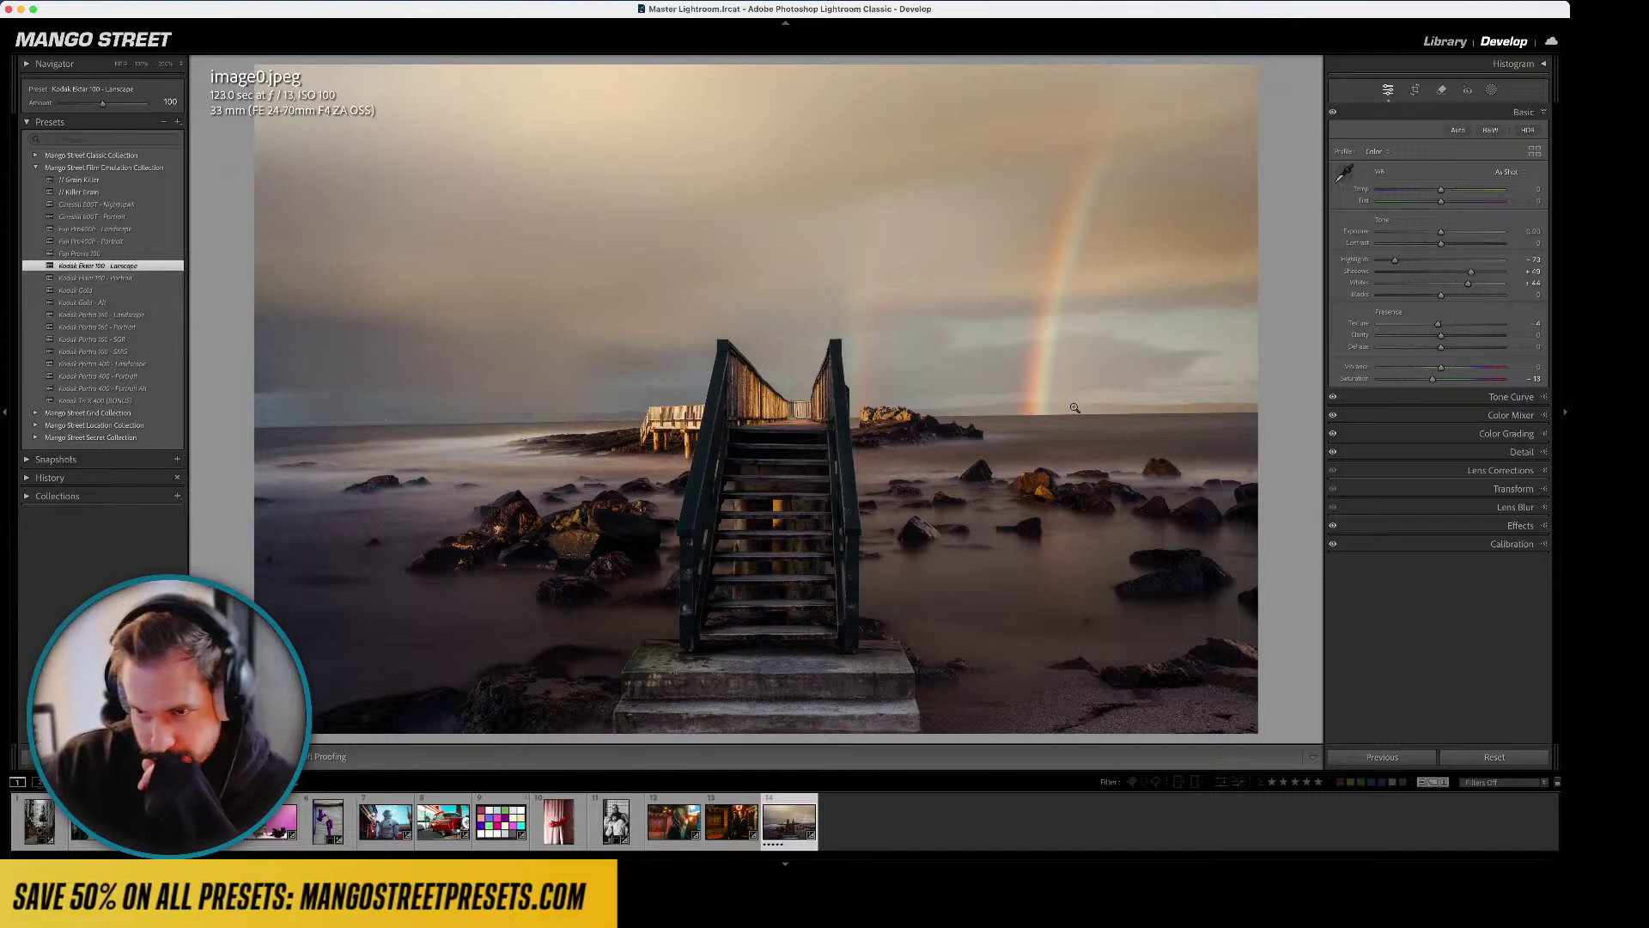
click(129, 376)
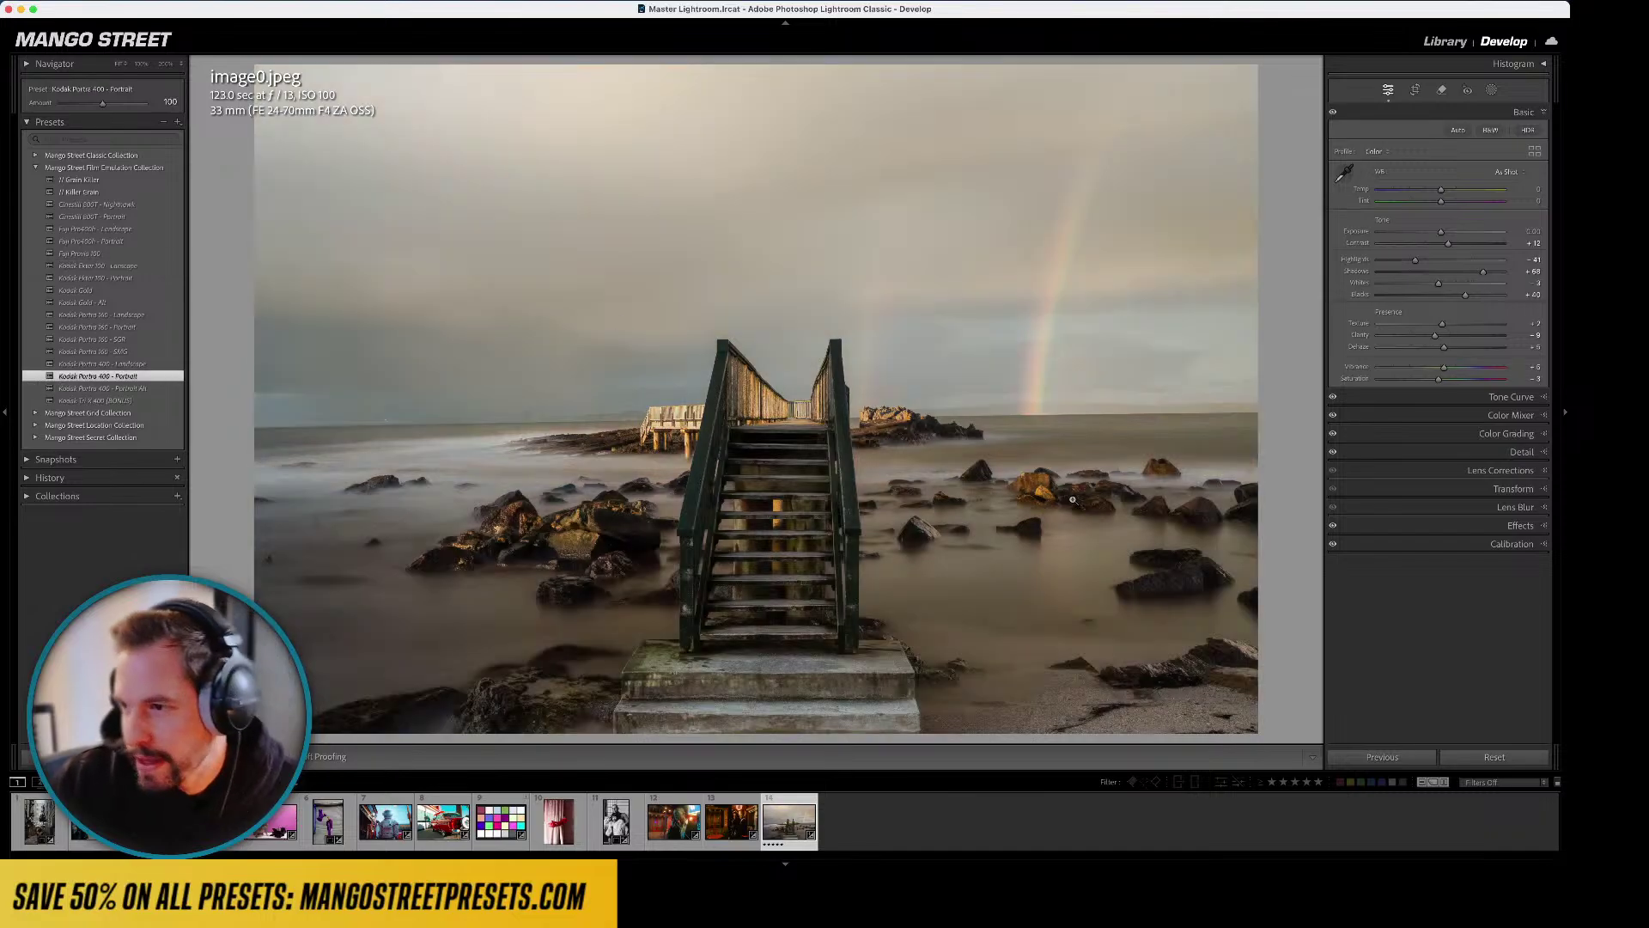
- Create a mask that selects the sky and raise its Dehaze to about 10
click(1492, 90)
click(1438, 140)
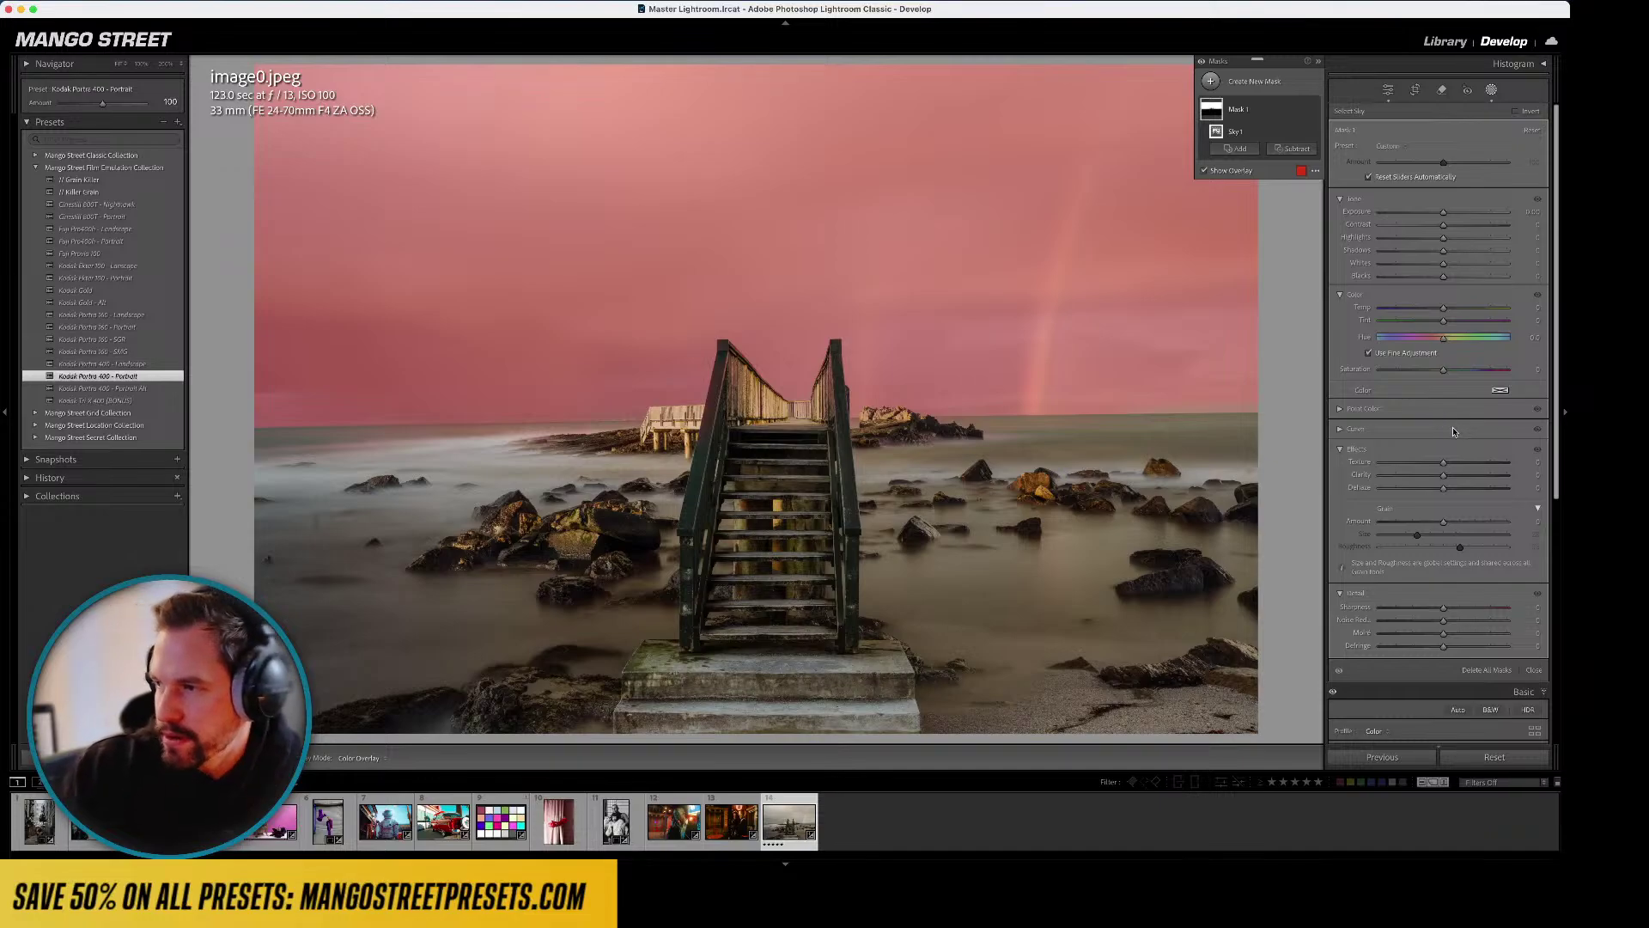
drag(1444, 488, 1450, 492)
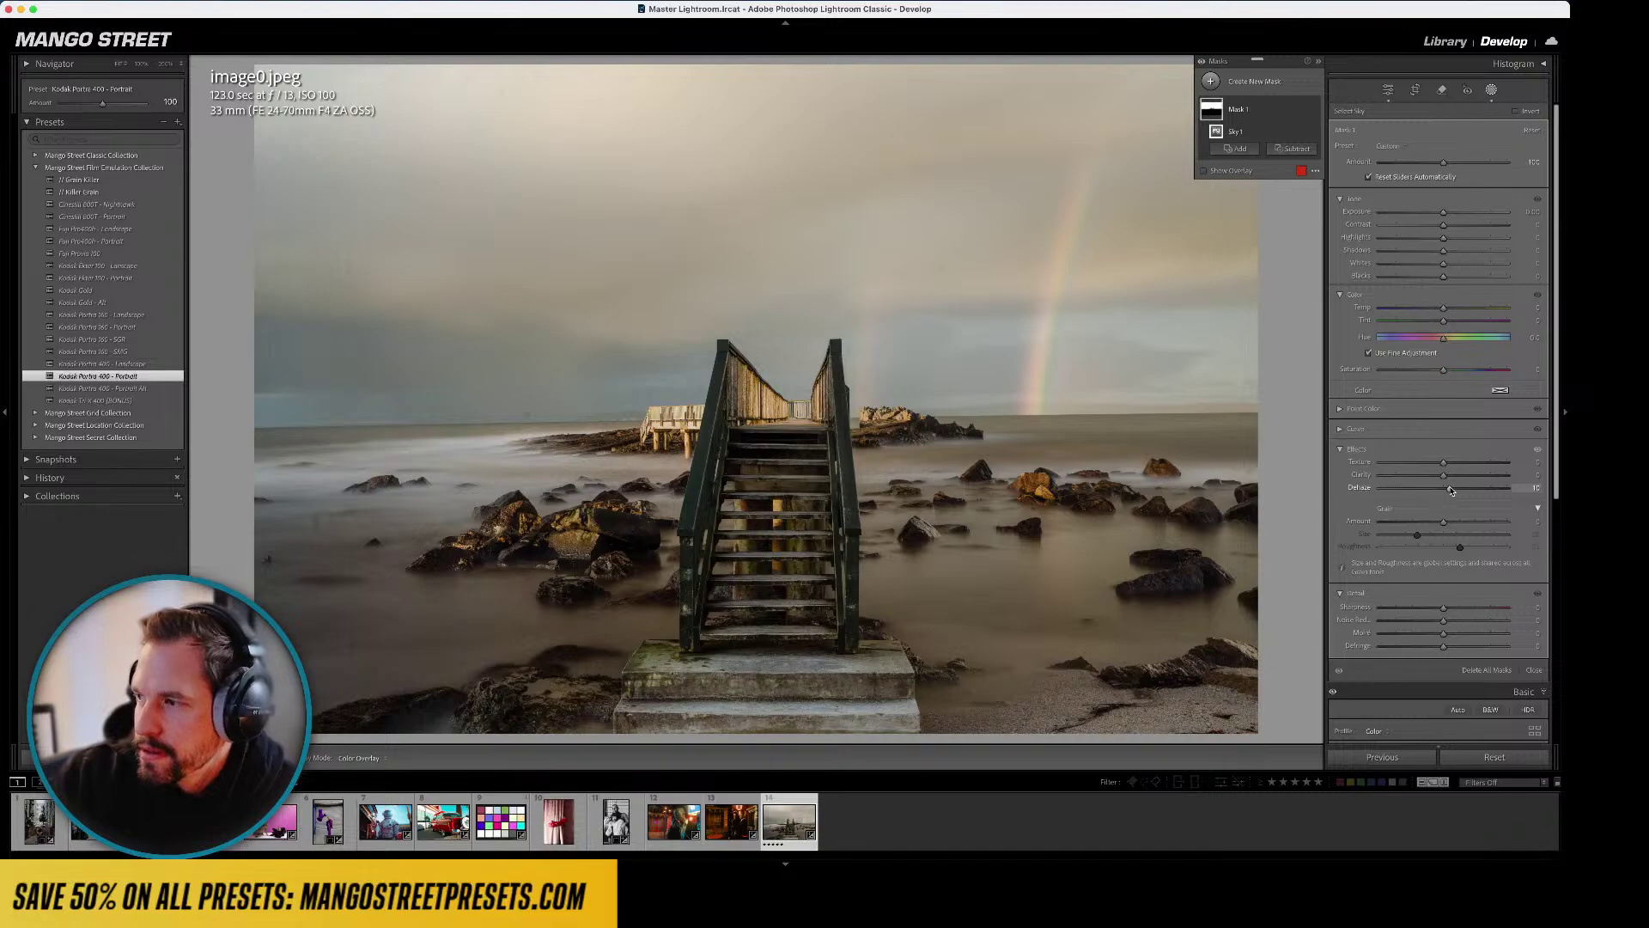
- Set the sky mask's grain amount to about -22, raise its saturation moderately, and leave masking
scroll(1491, 495, down, 1)
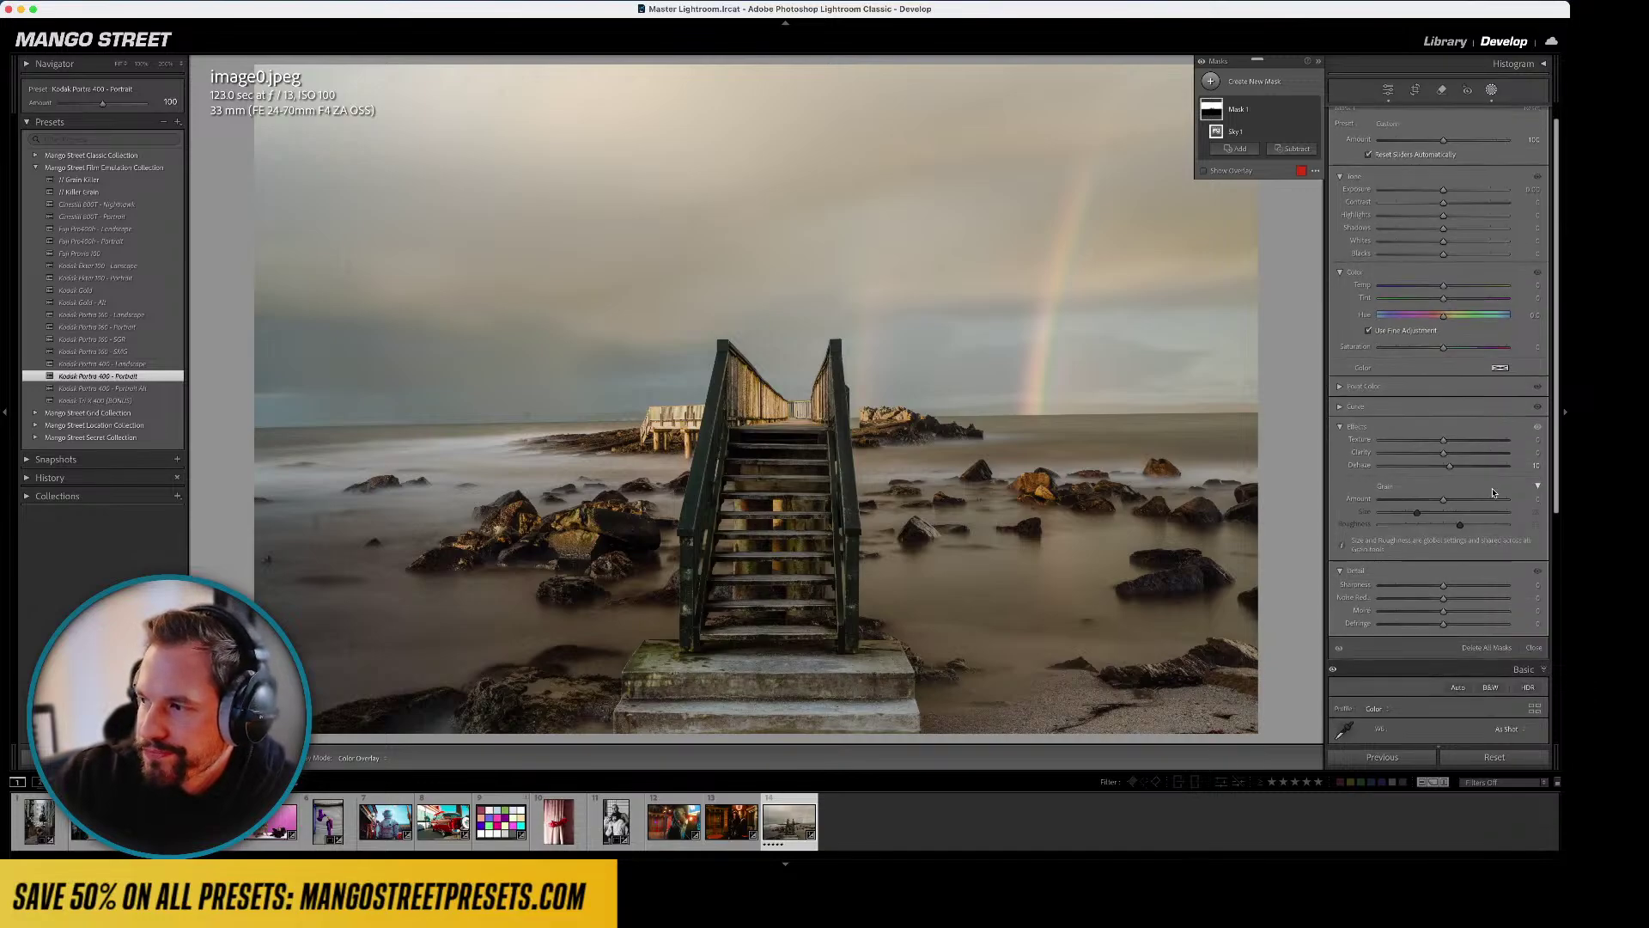
drag(1418, 495, 1428, 500)
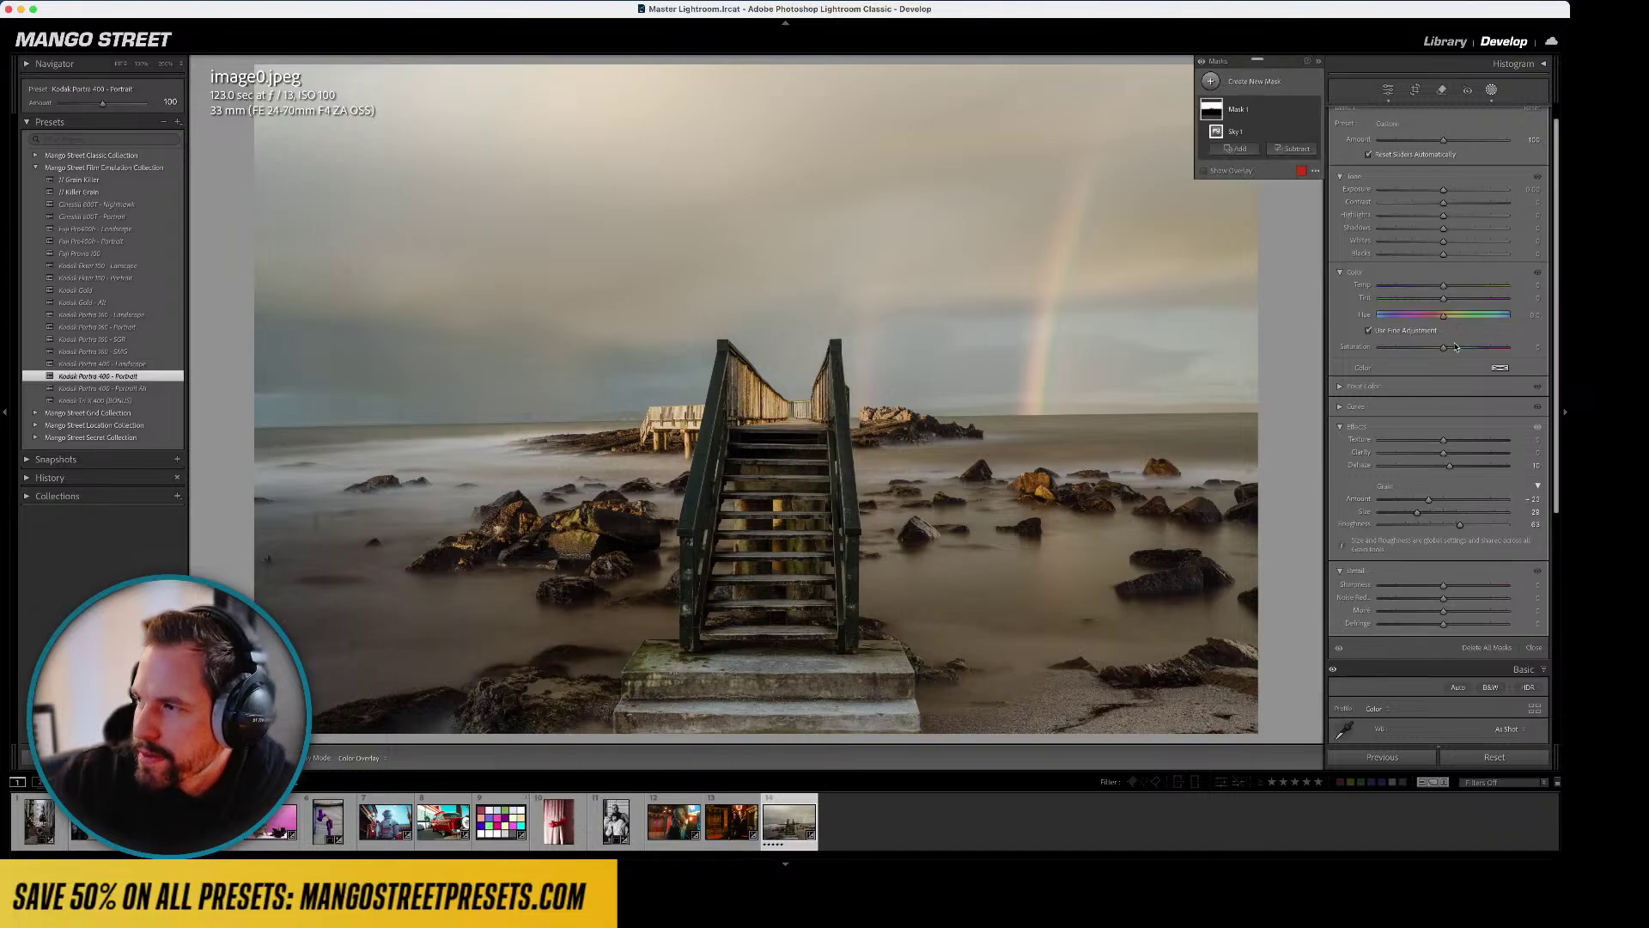
drag(1443, 347, 1467, 346)
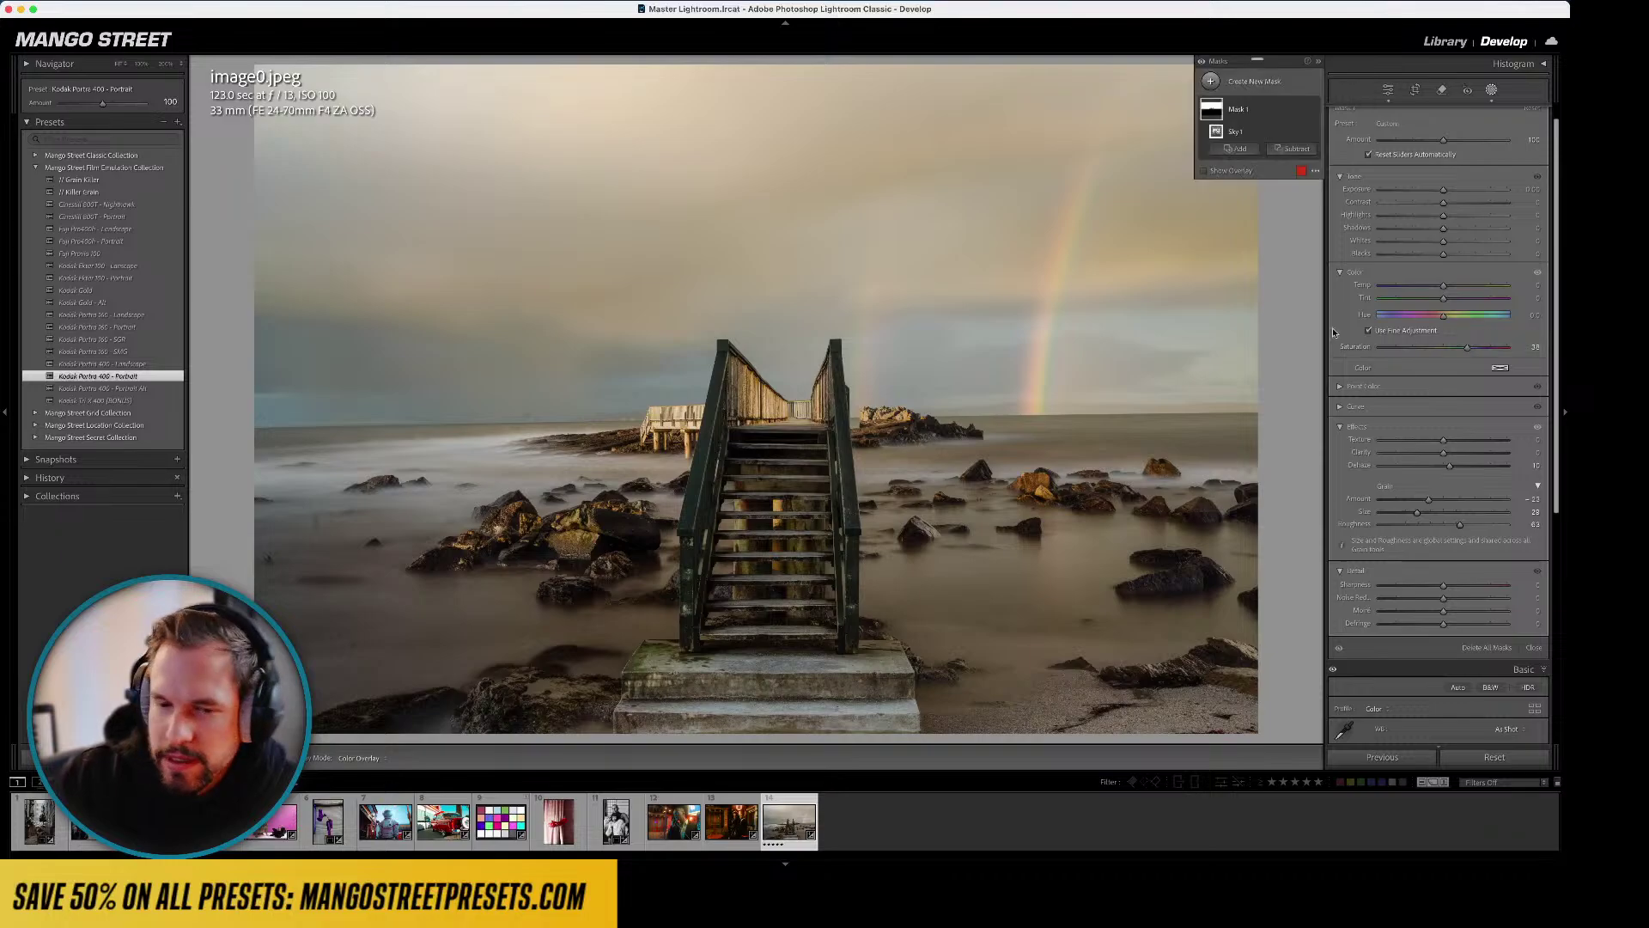
key(d)
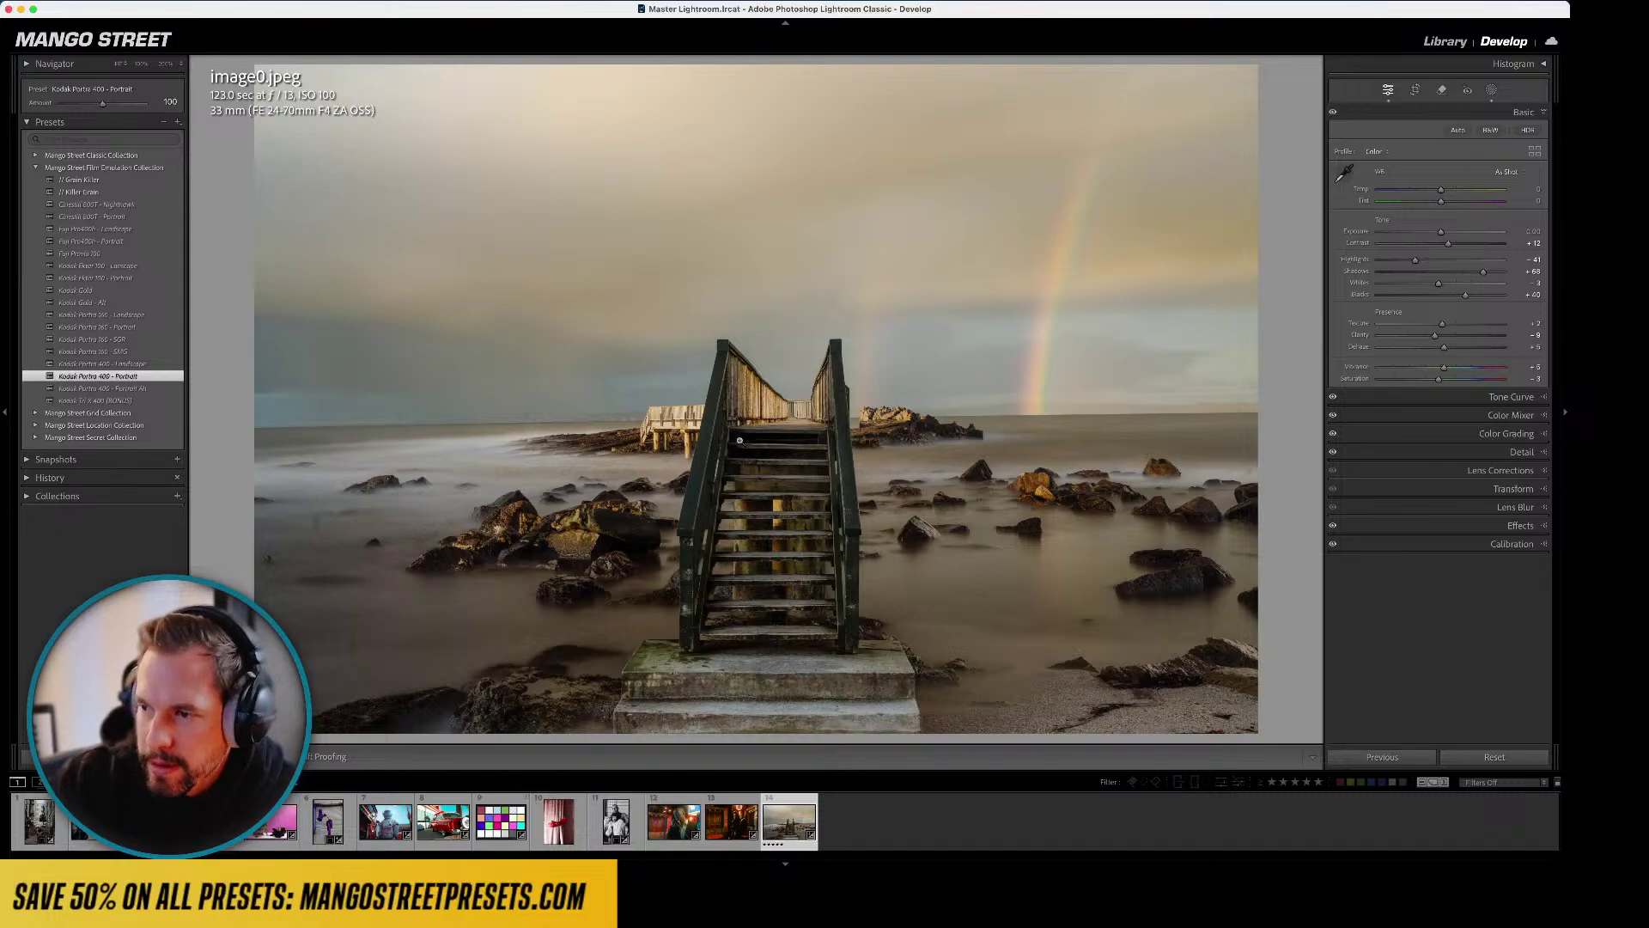
- Try the Kodak Portra 400 Portrait Alt and Landscape presets, test warmer white balances on the latter, and return Temp to 0
click(147, 389)
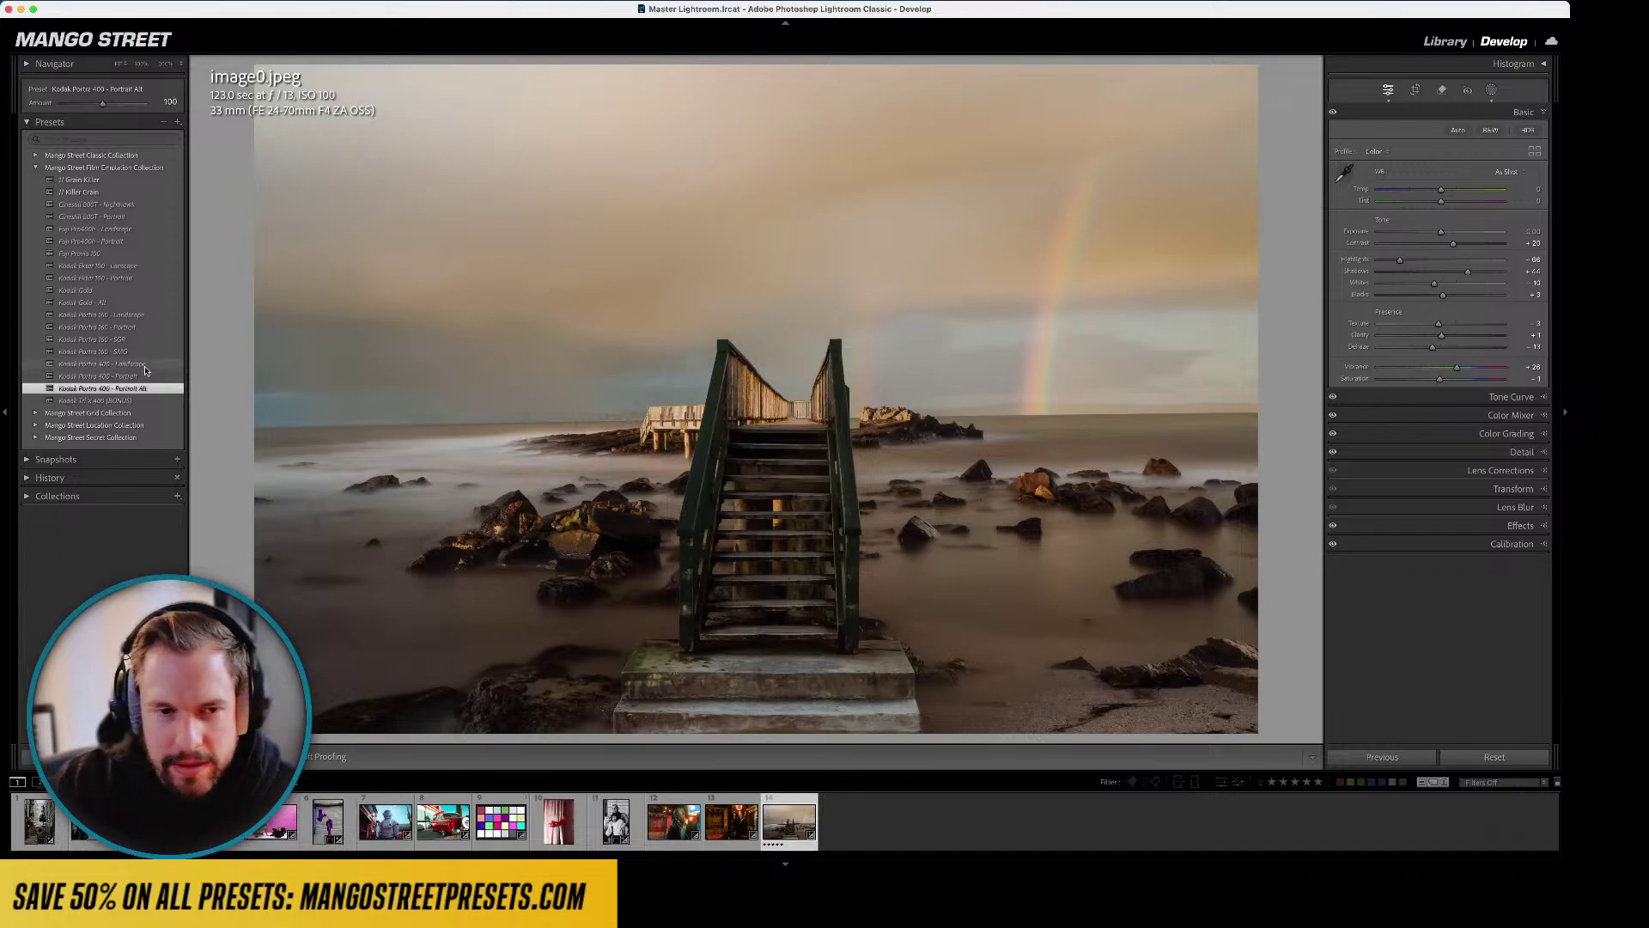
click(144, 365)
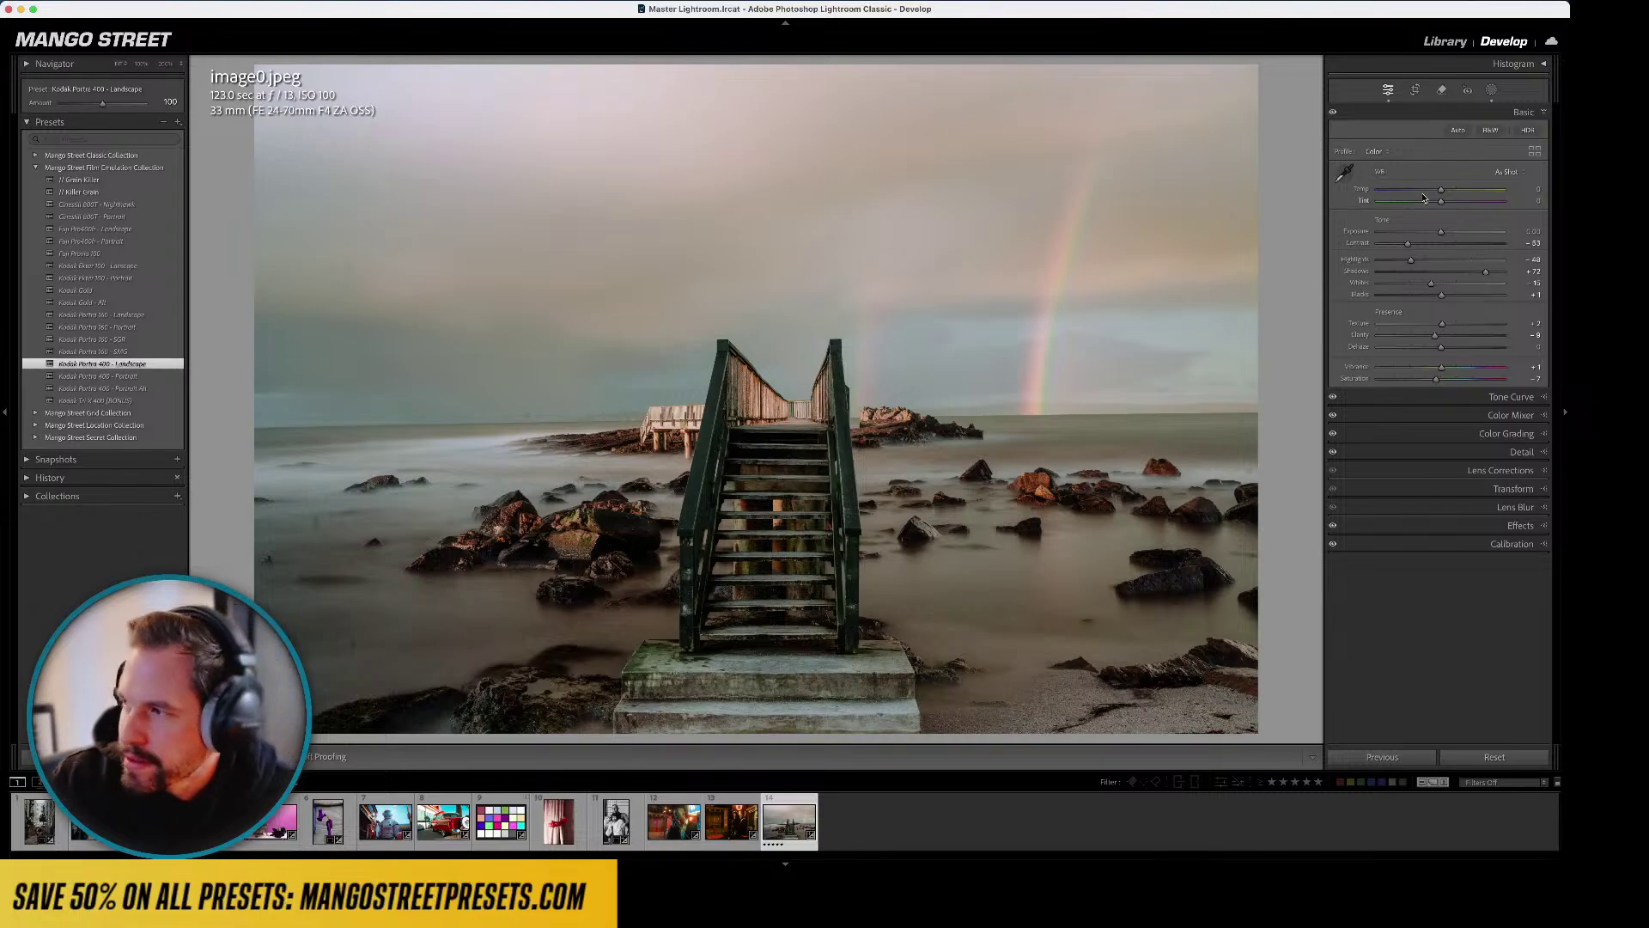
scroll(1434, 194, up, 3)
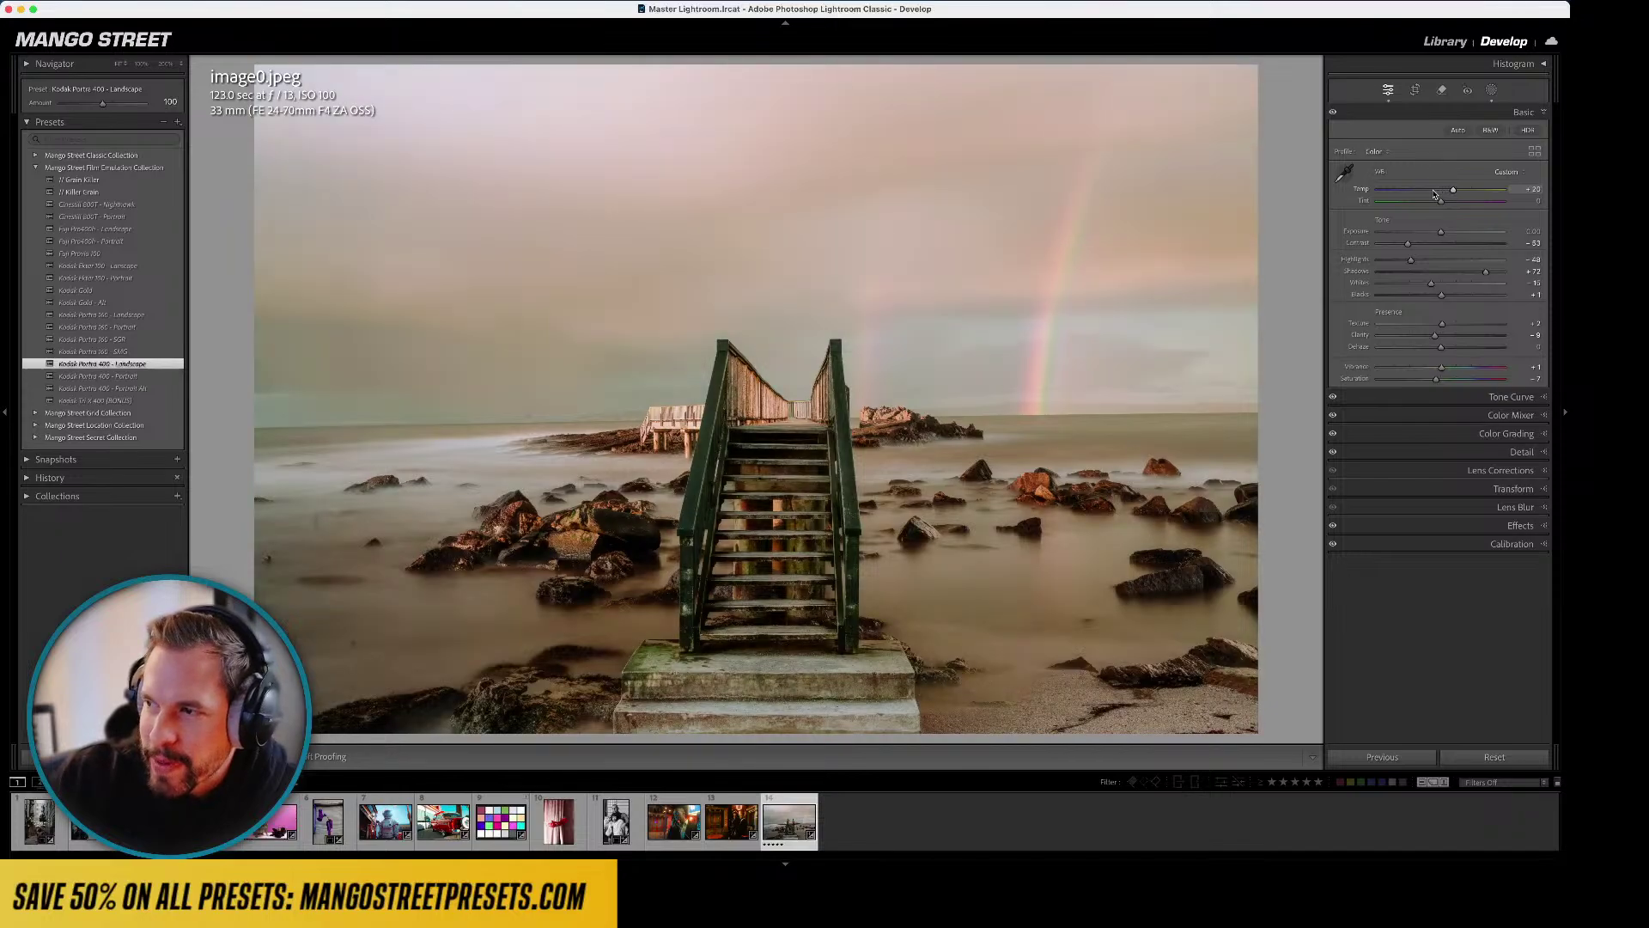
scroll(1434, 194, down, 1)
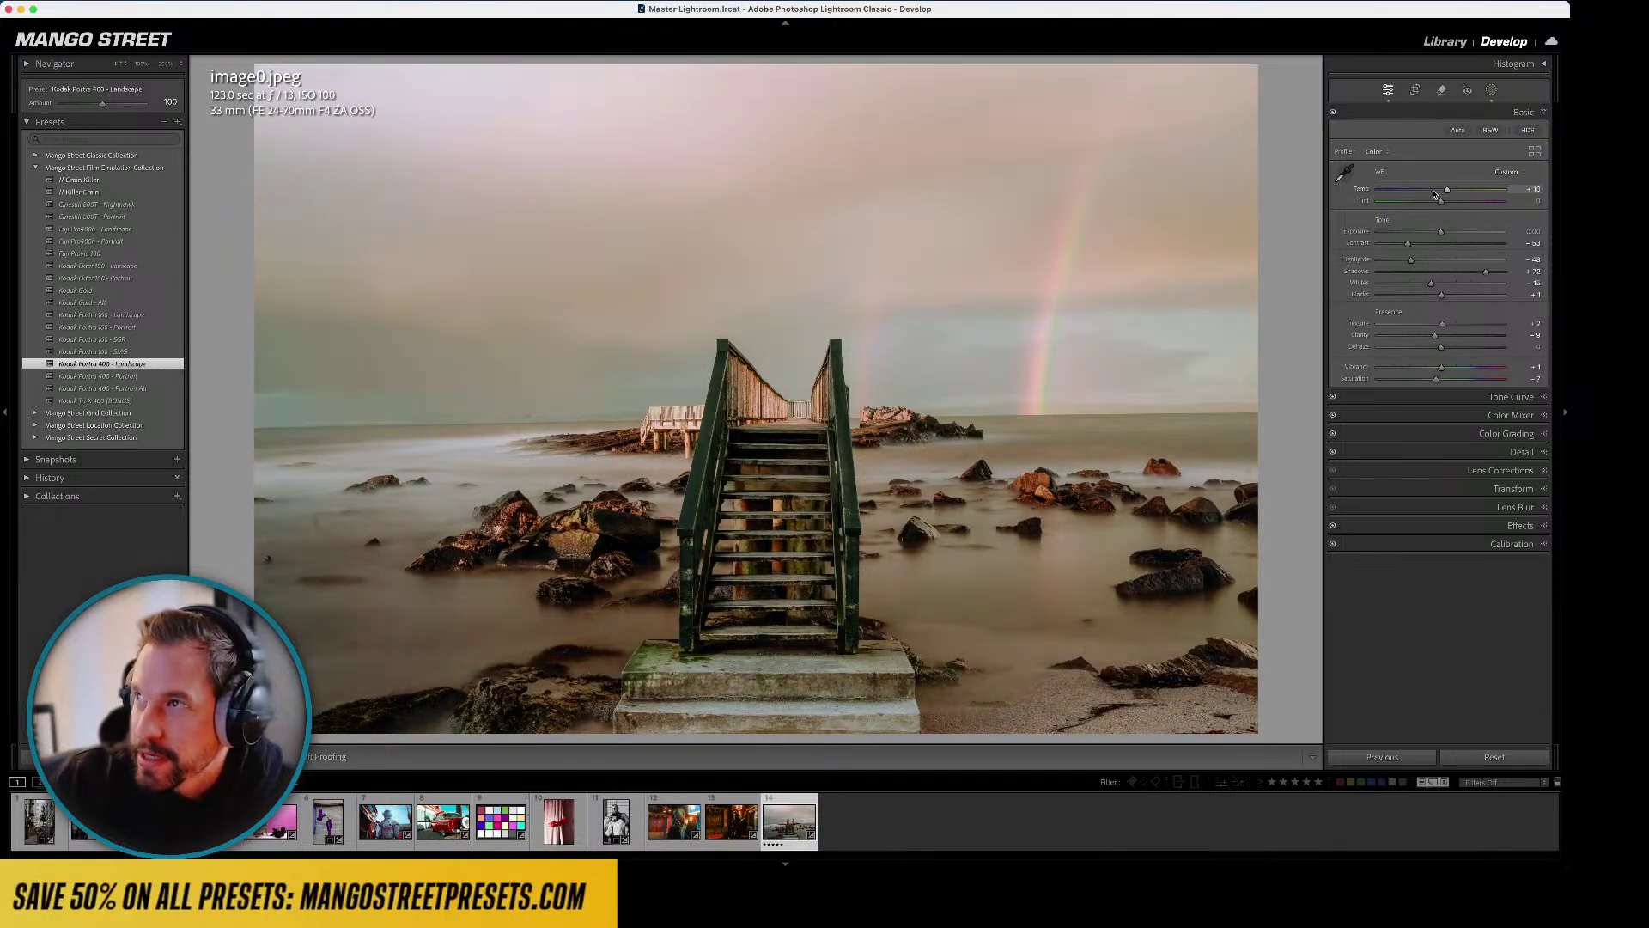
scroll(1433, 194, down, 1)
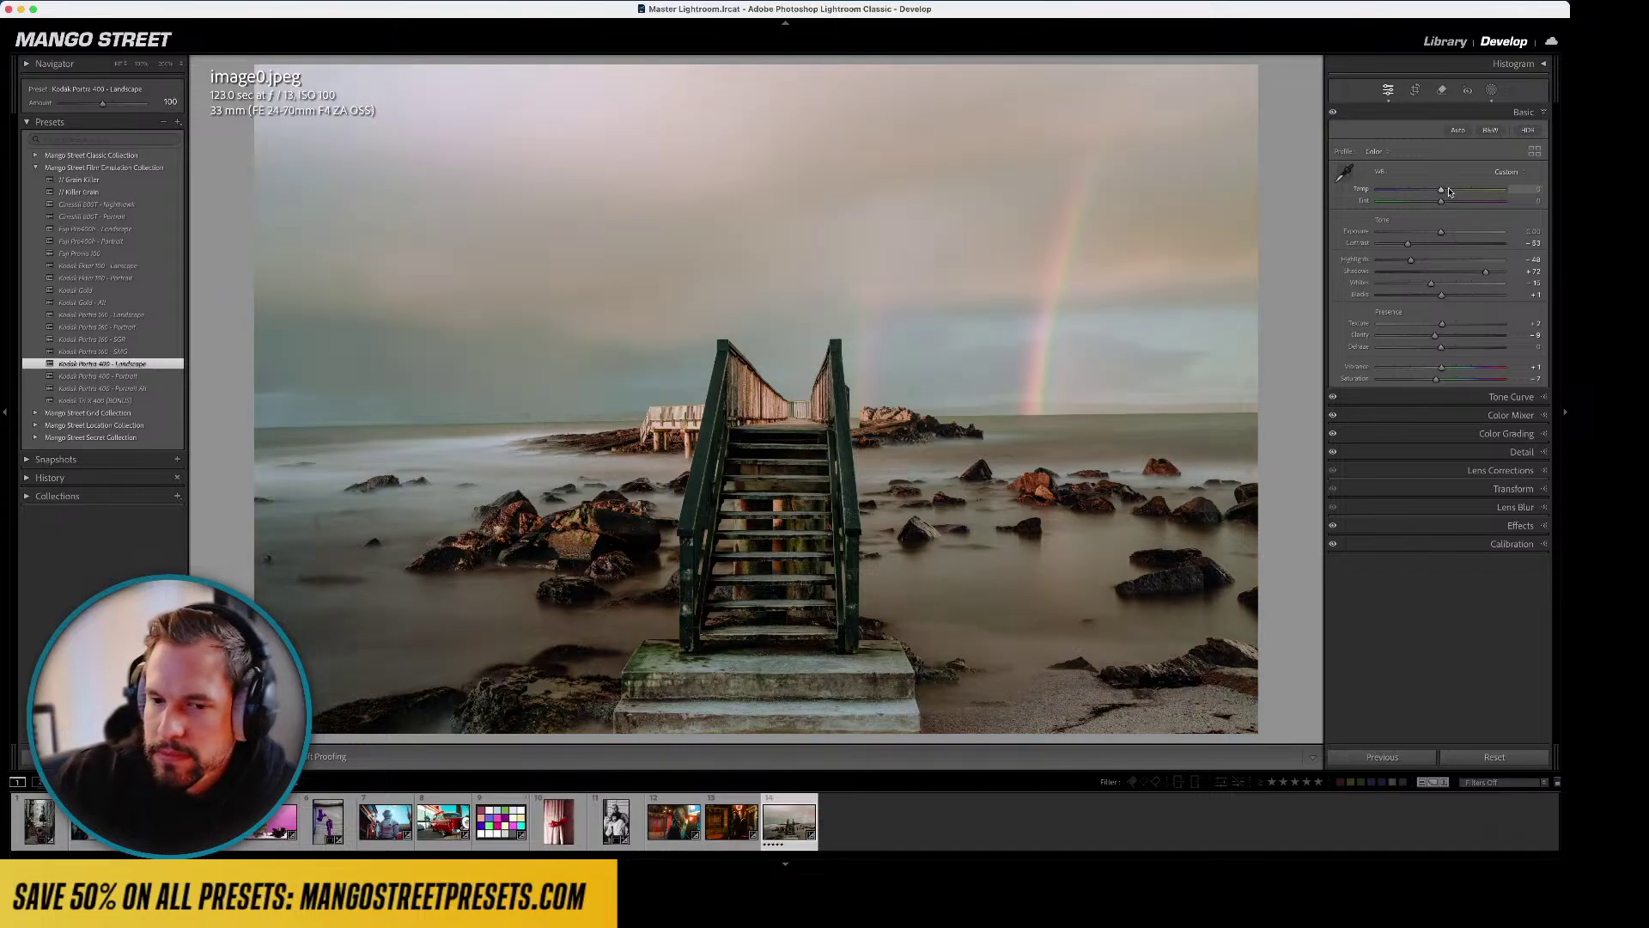
scroll(1449, 194, up, 2)
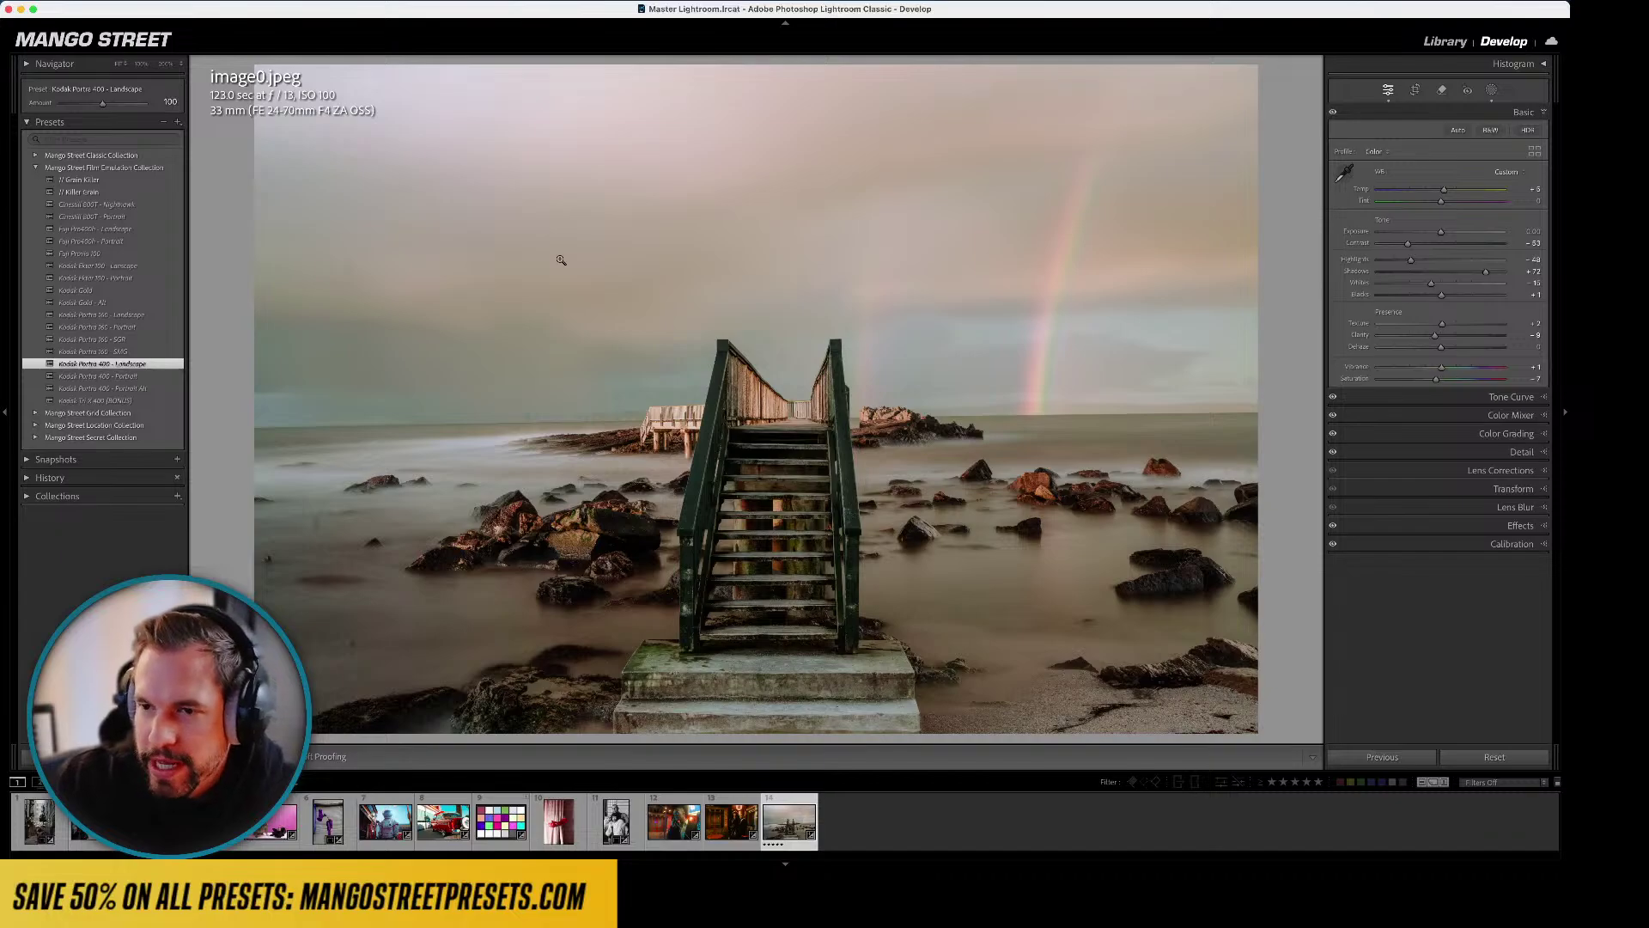
click(1533, 188)
text(0)
key(Return)
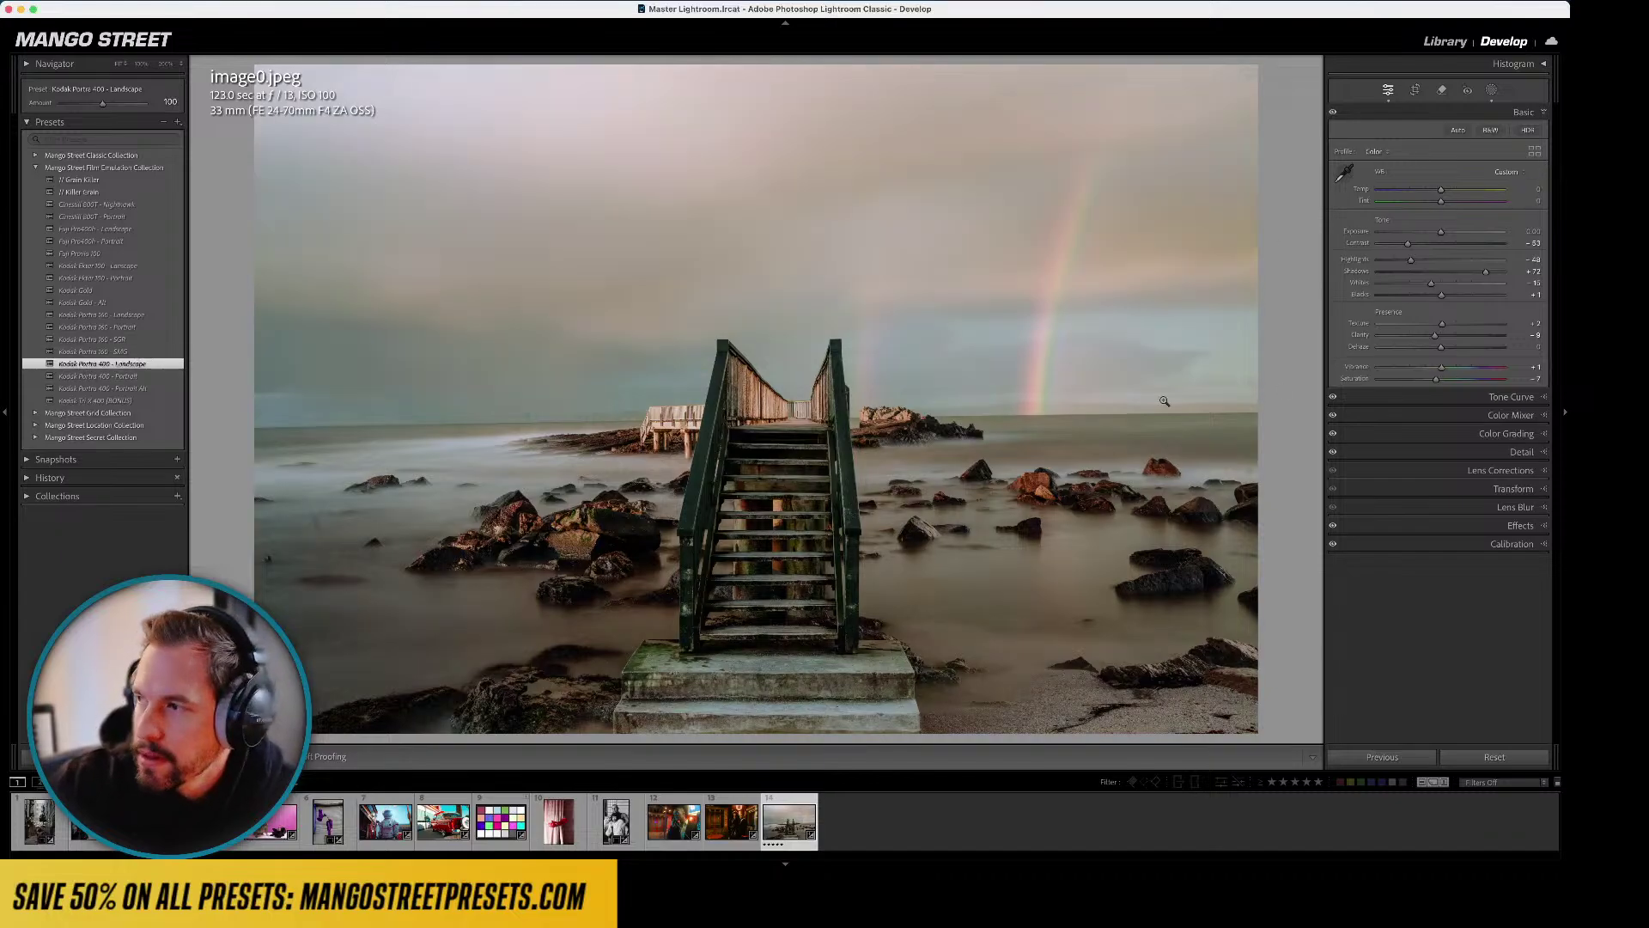
- Try the four Kodak Portra 160 film presets on the photo, ending with the Landscape version
click(113, 353)
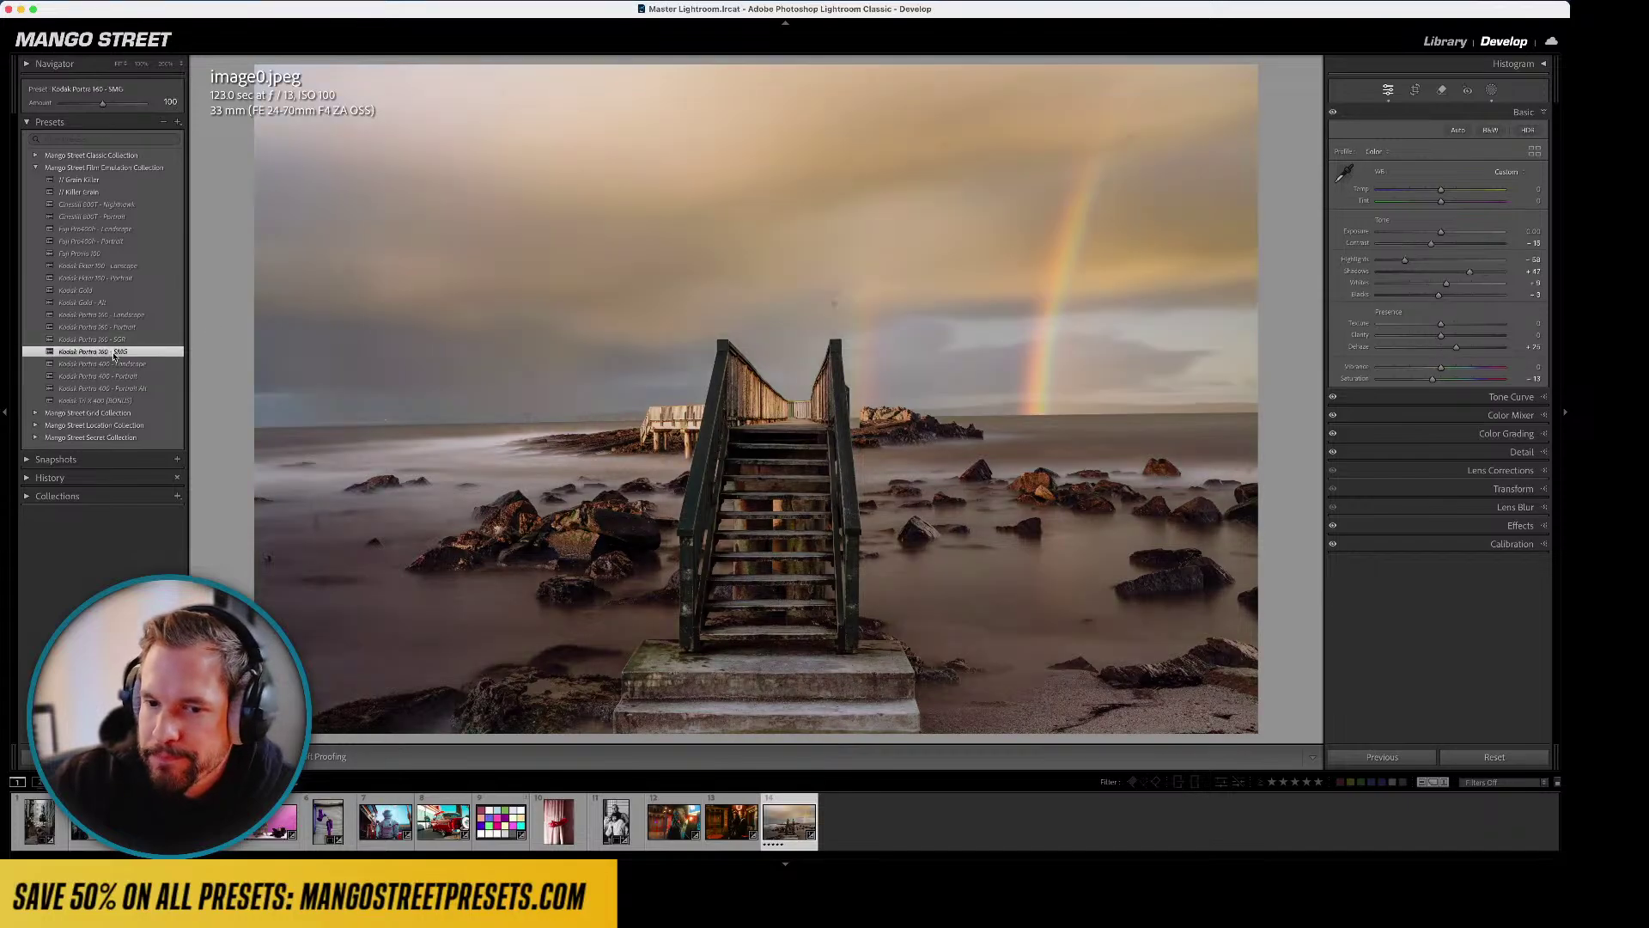
click(121, 342)
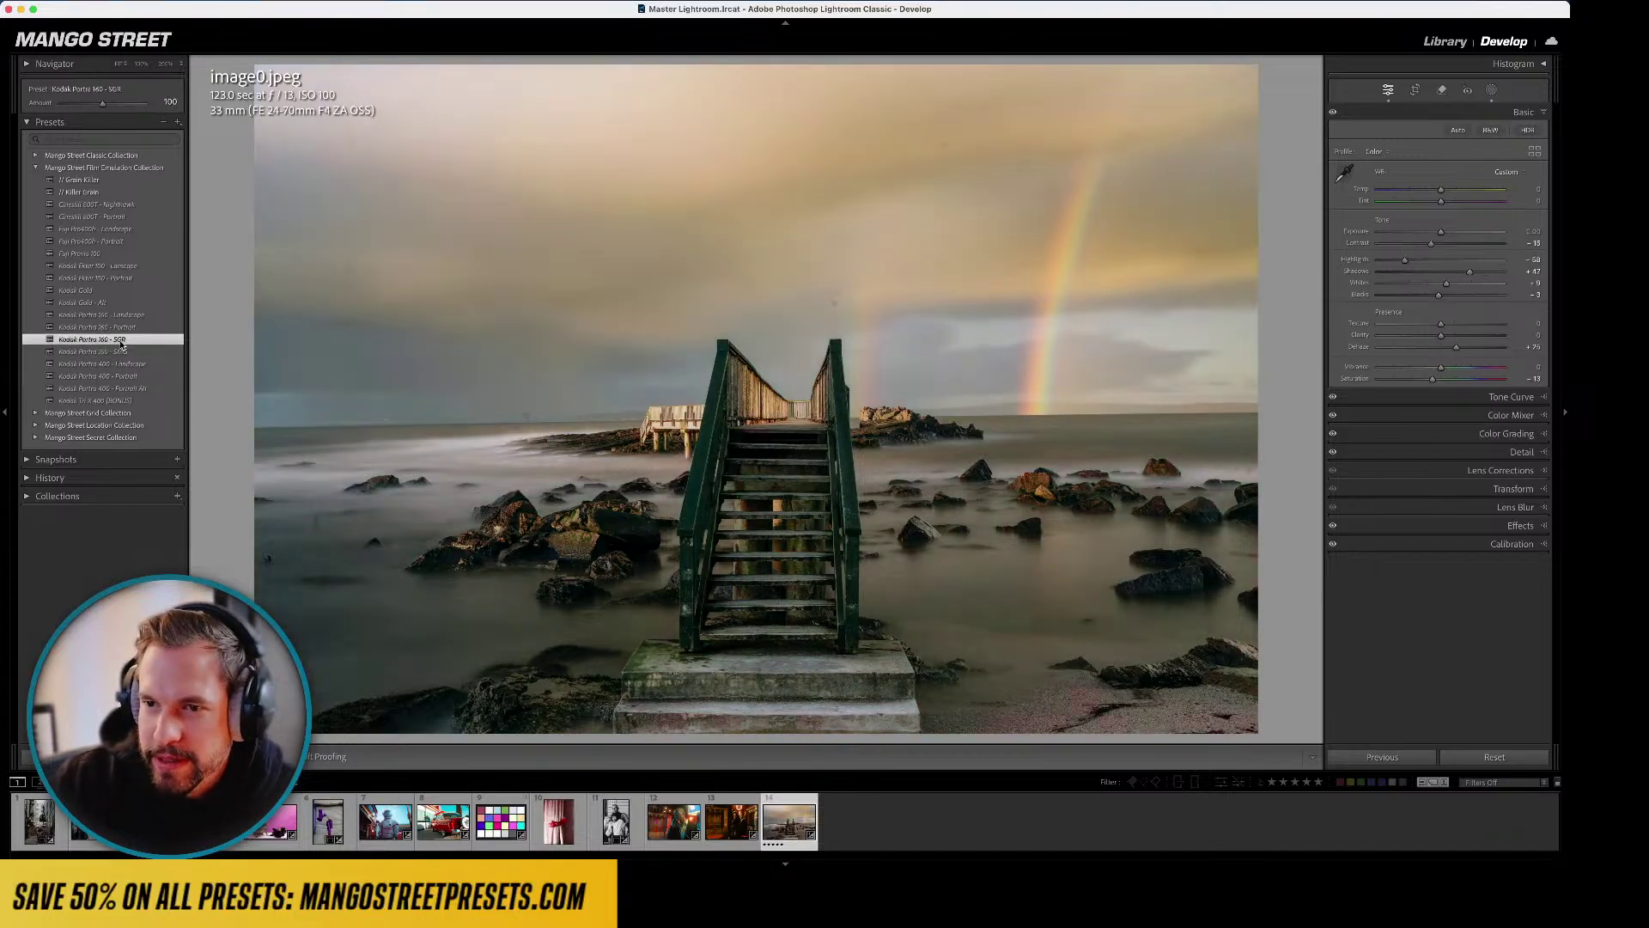
click(131, 327)
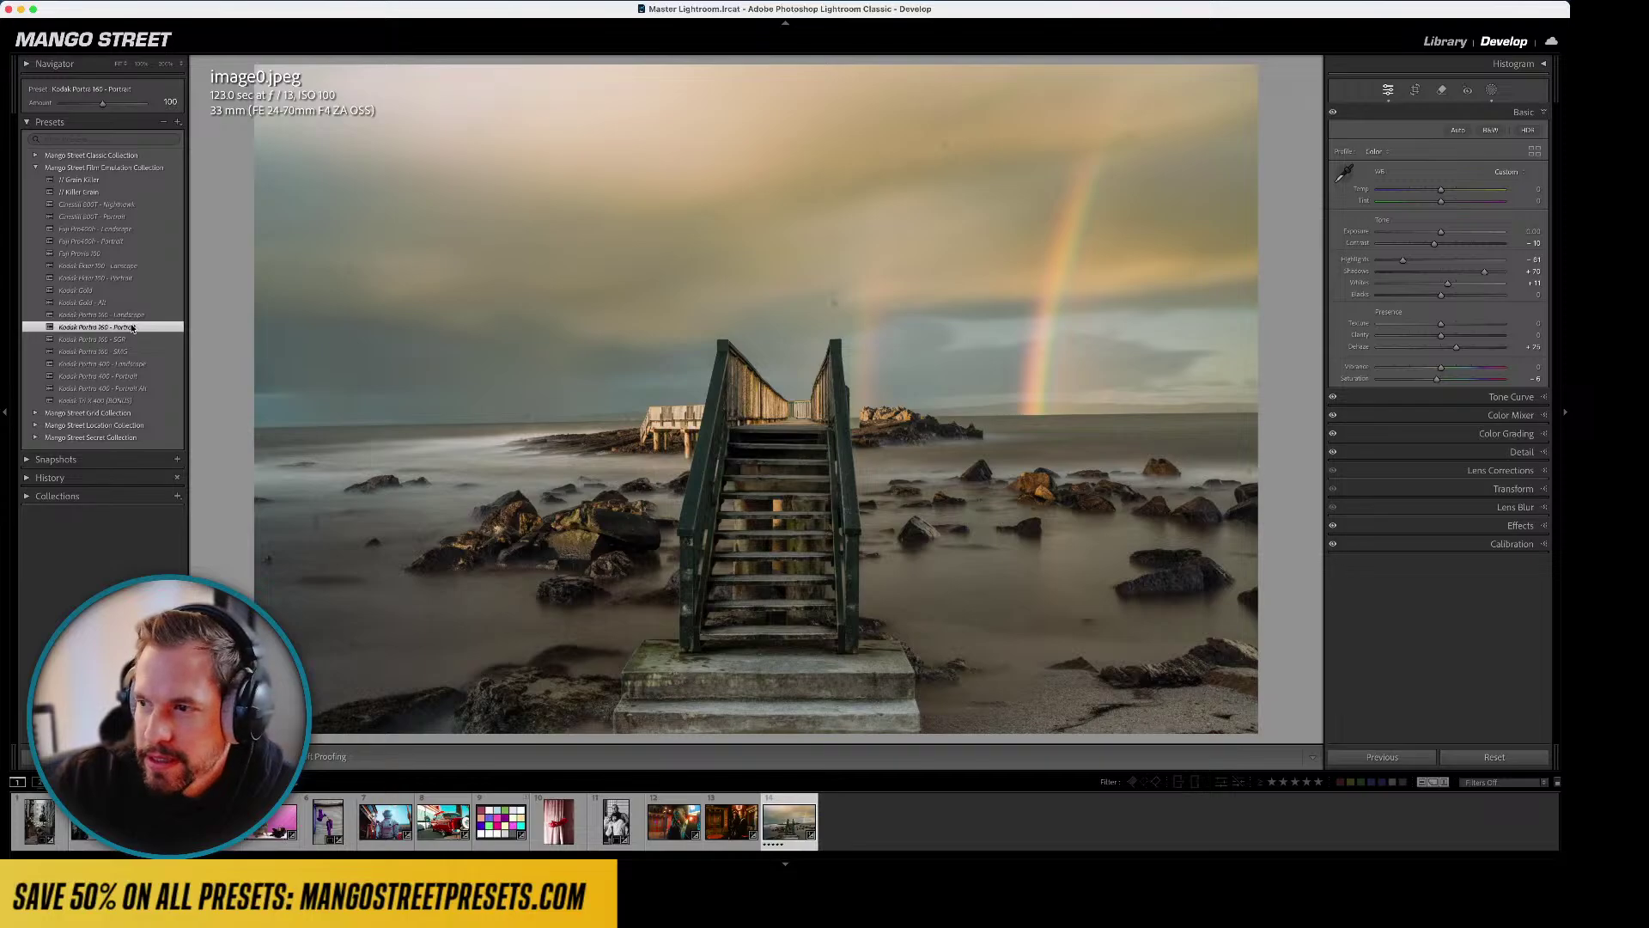
click(145, 316)
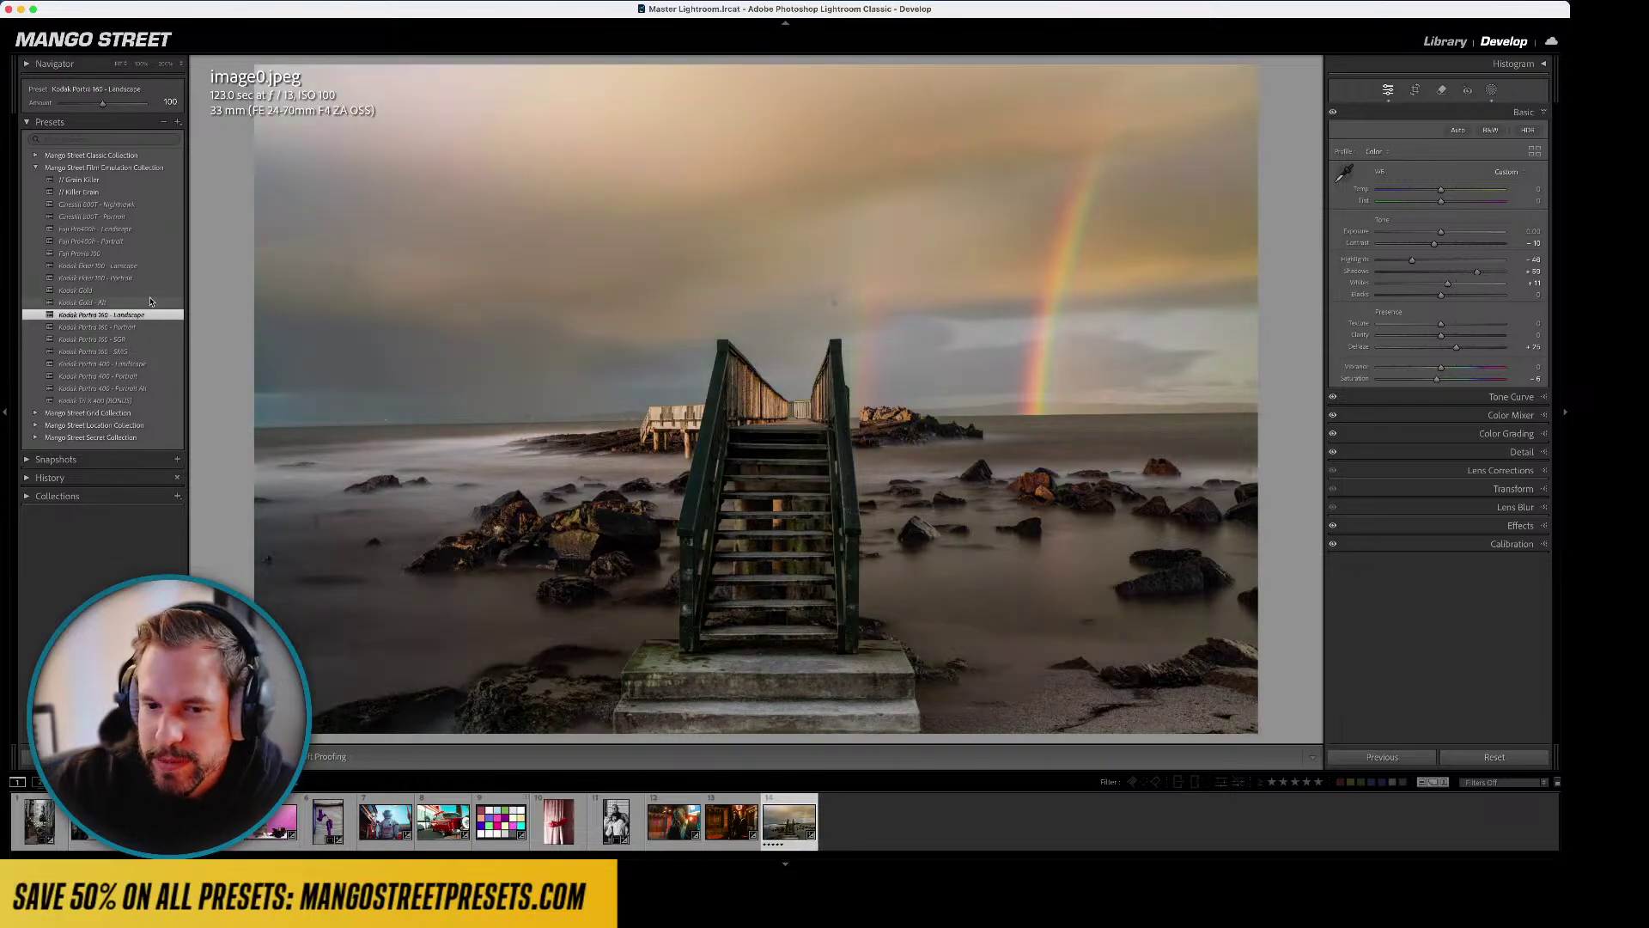
- Try the Kodak Gold, Kodak Ektar 100 and Fuji Pro400H film presets on the photo, ending with Fuji Pro400H Landscape
click(165, 305)
click(163, 289)
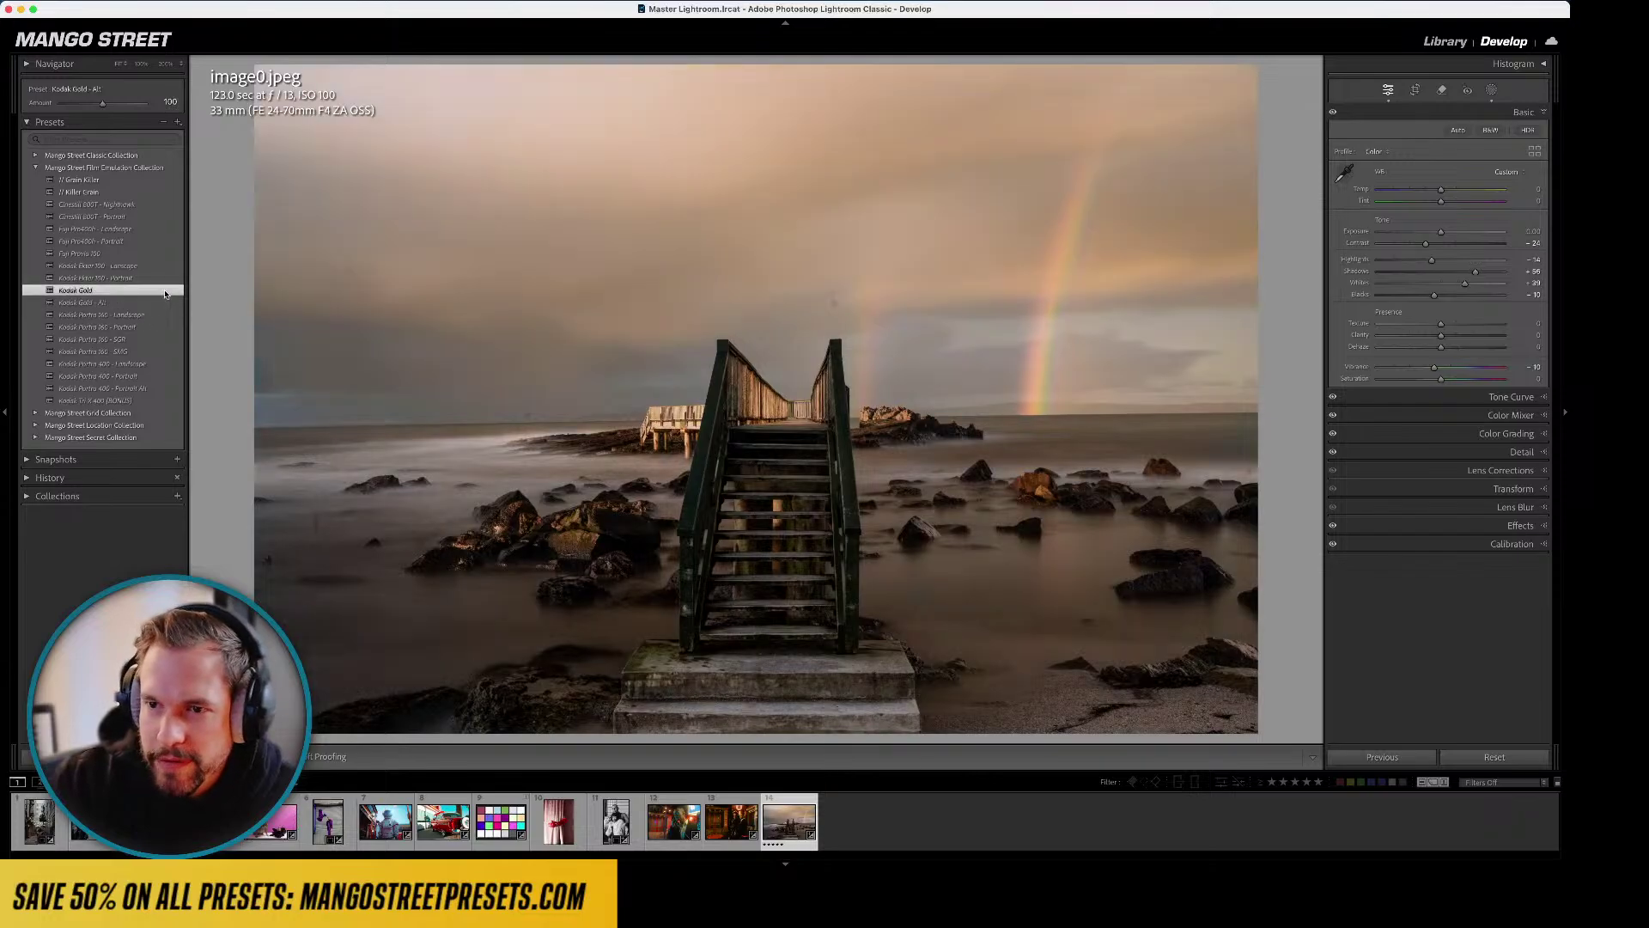
click(162, 277)
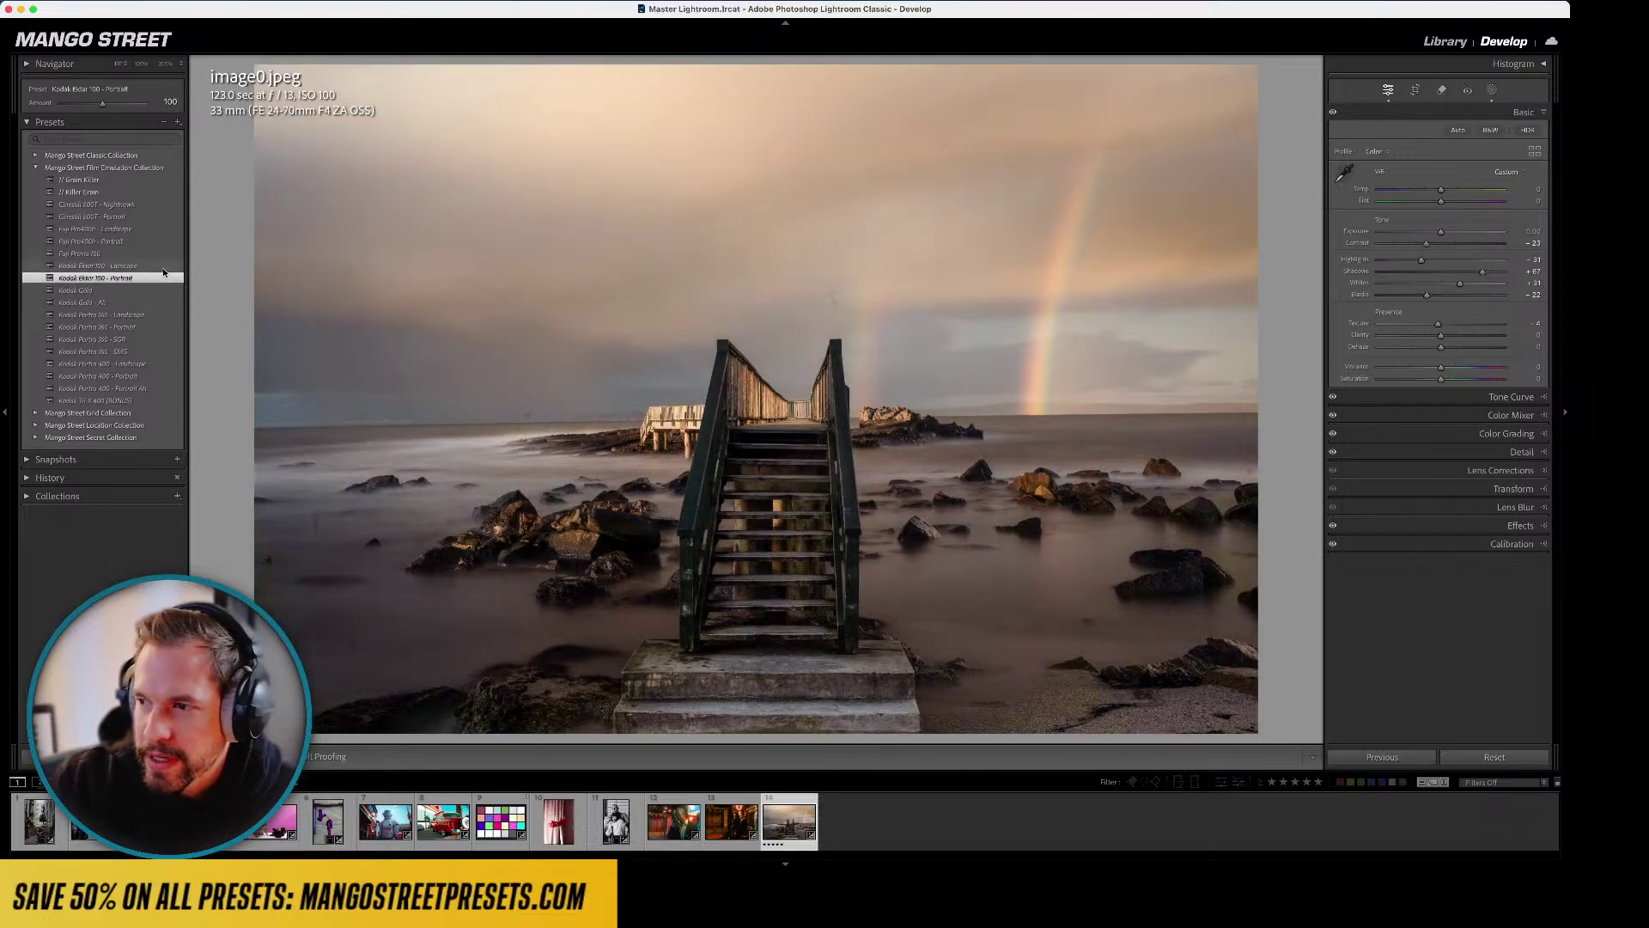
click(160, 266)
click(157, 243)
click(147, 228)
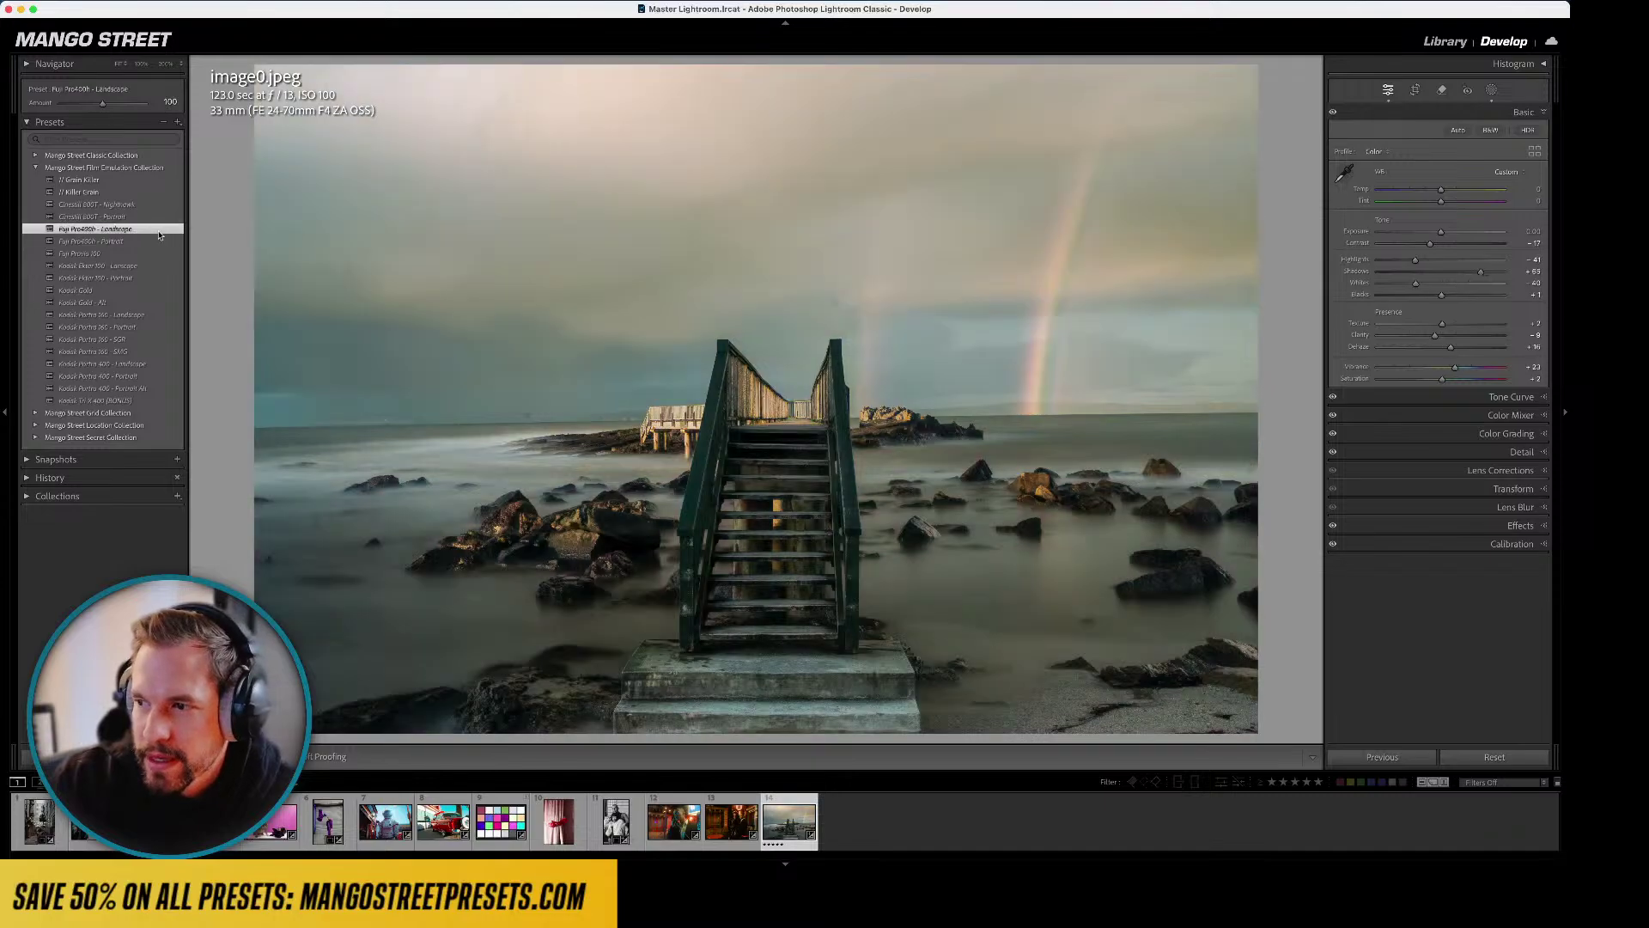
- Try the MS Landscape and MS Portrait presets from the Classic Collection, and raise the shadows on the latter
click(35, 155)
click(101, 207)
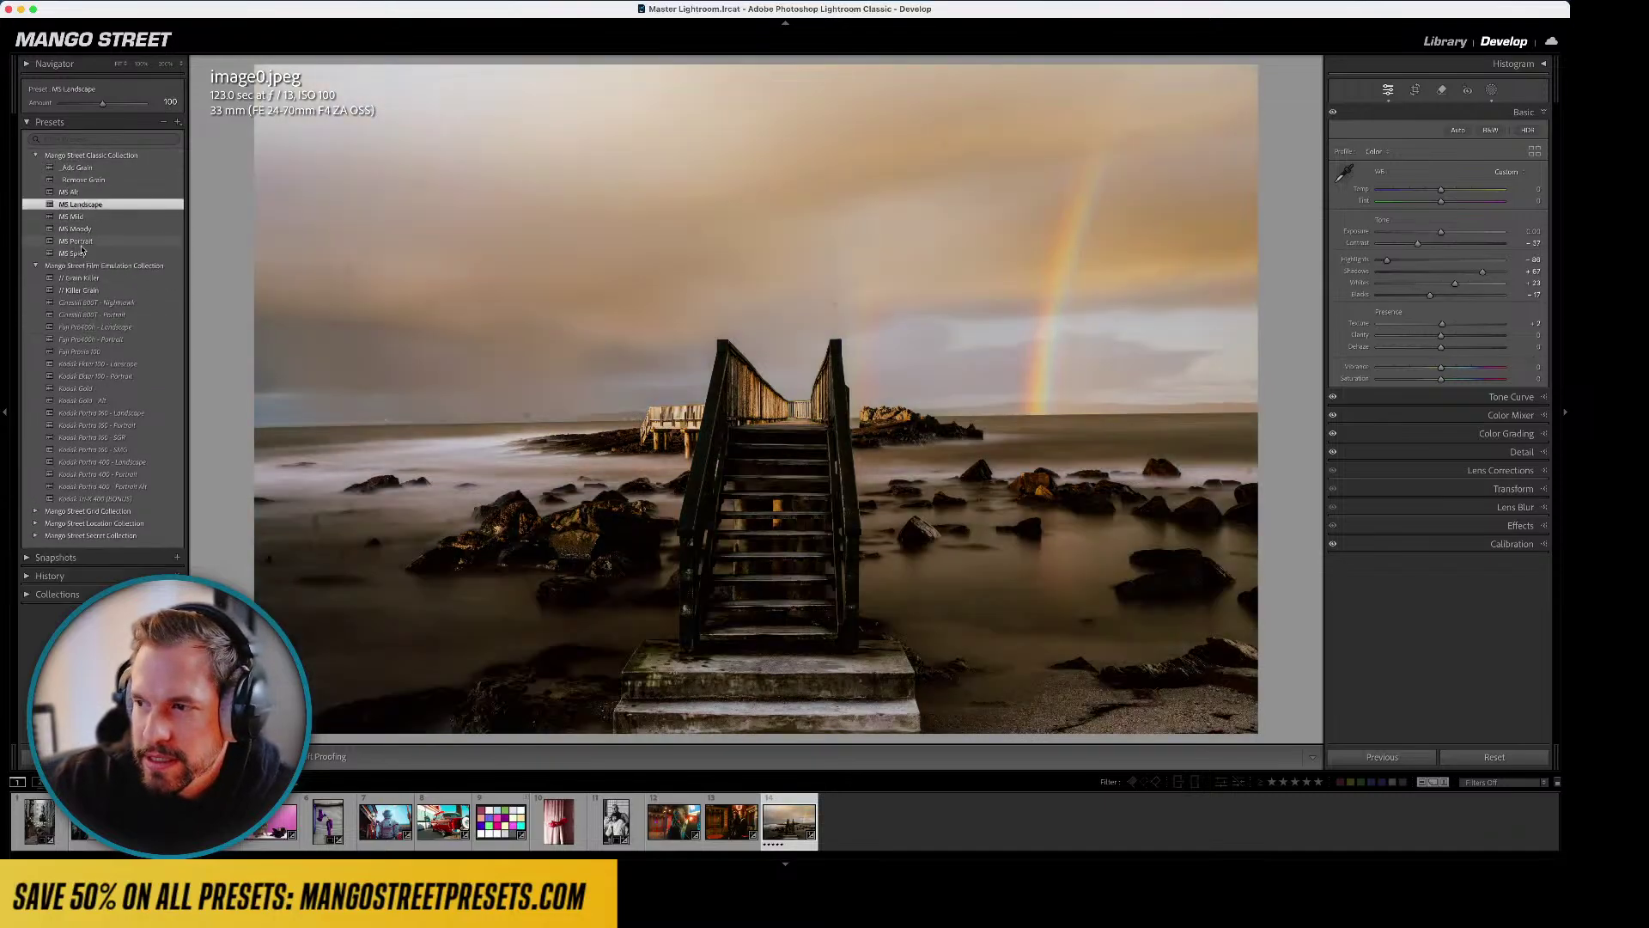
click(89, 243)
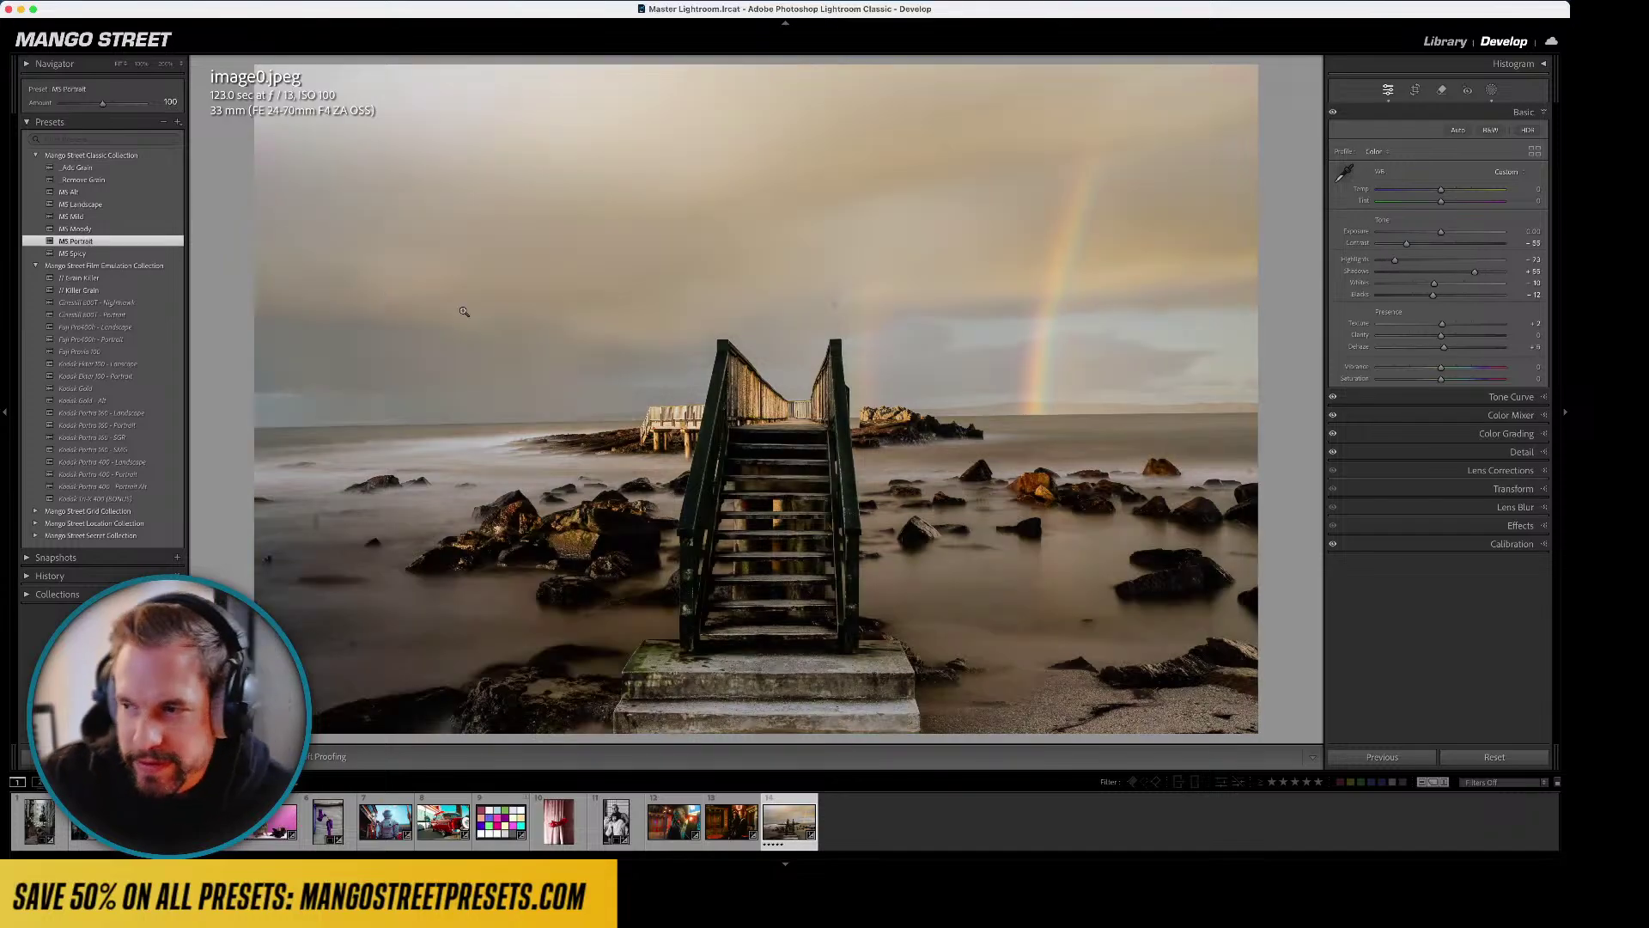
drag(1484, 277, 1491, 279)
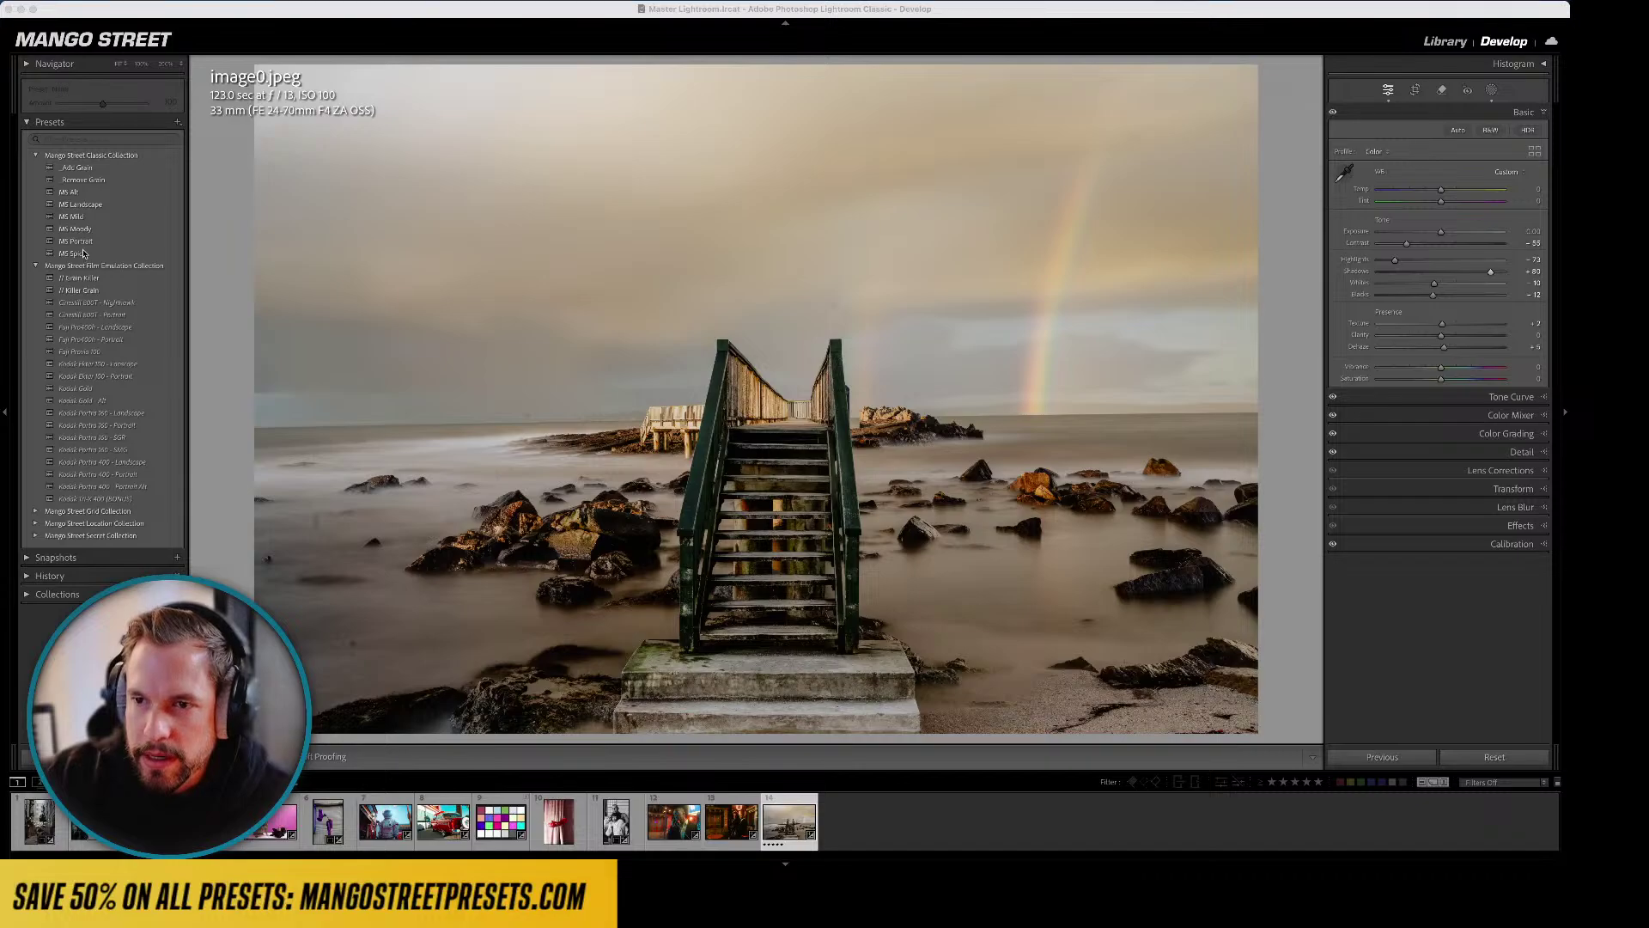
- Compare the Location Collection's Beach Punchy, Beach Washed, Desert Aqua and Desert Film presets, and apply Fields Golden
click(36, 523)
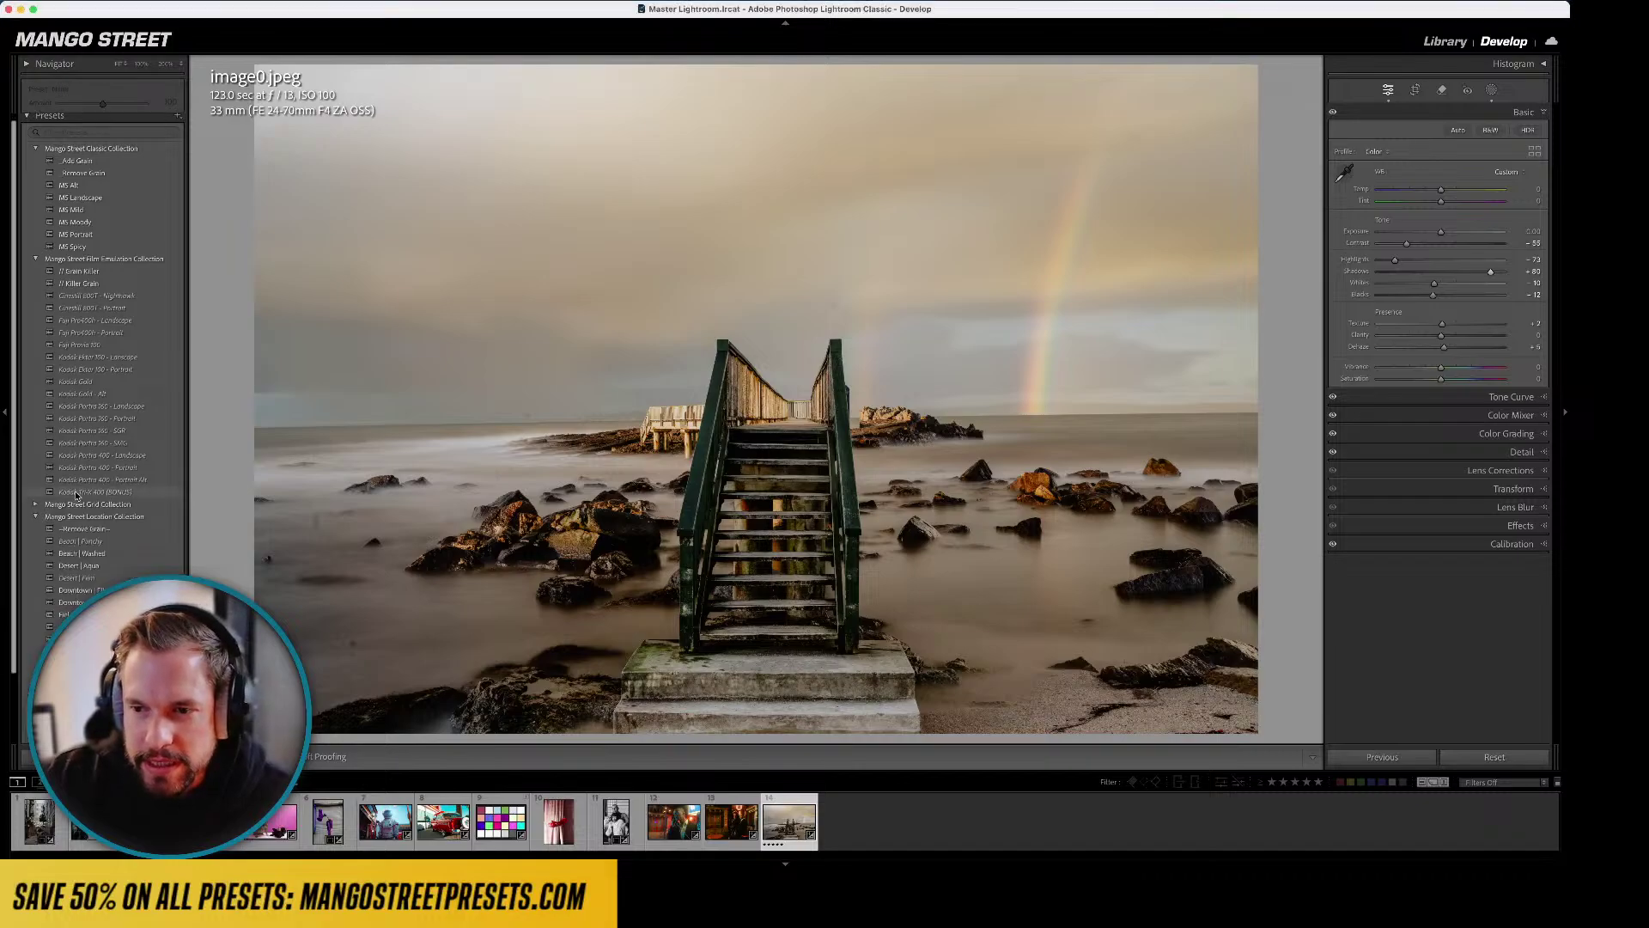
scroll(51, 519, down, 2)
click(93, 463)
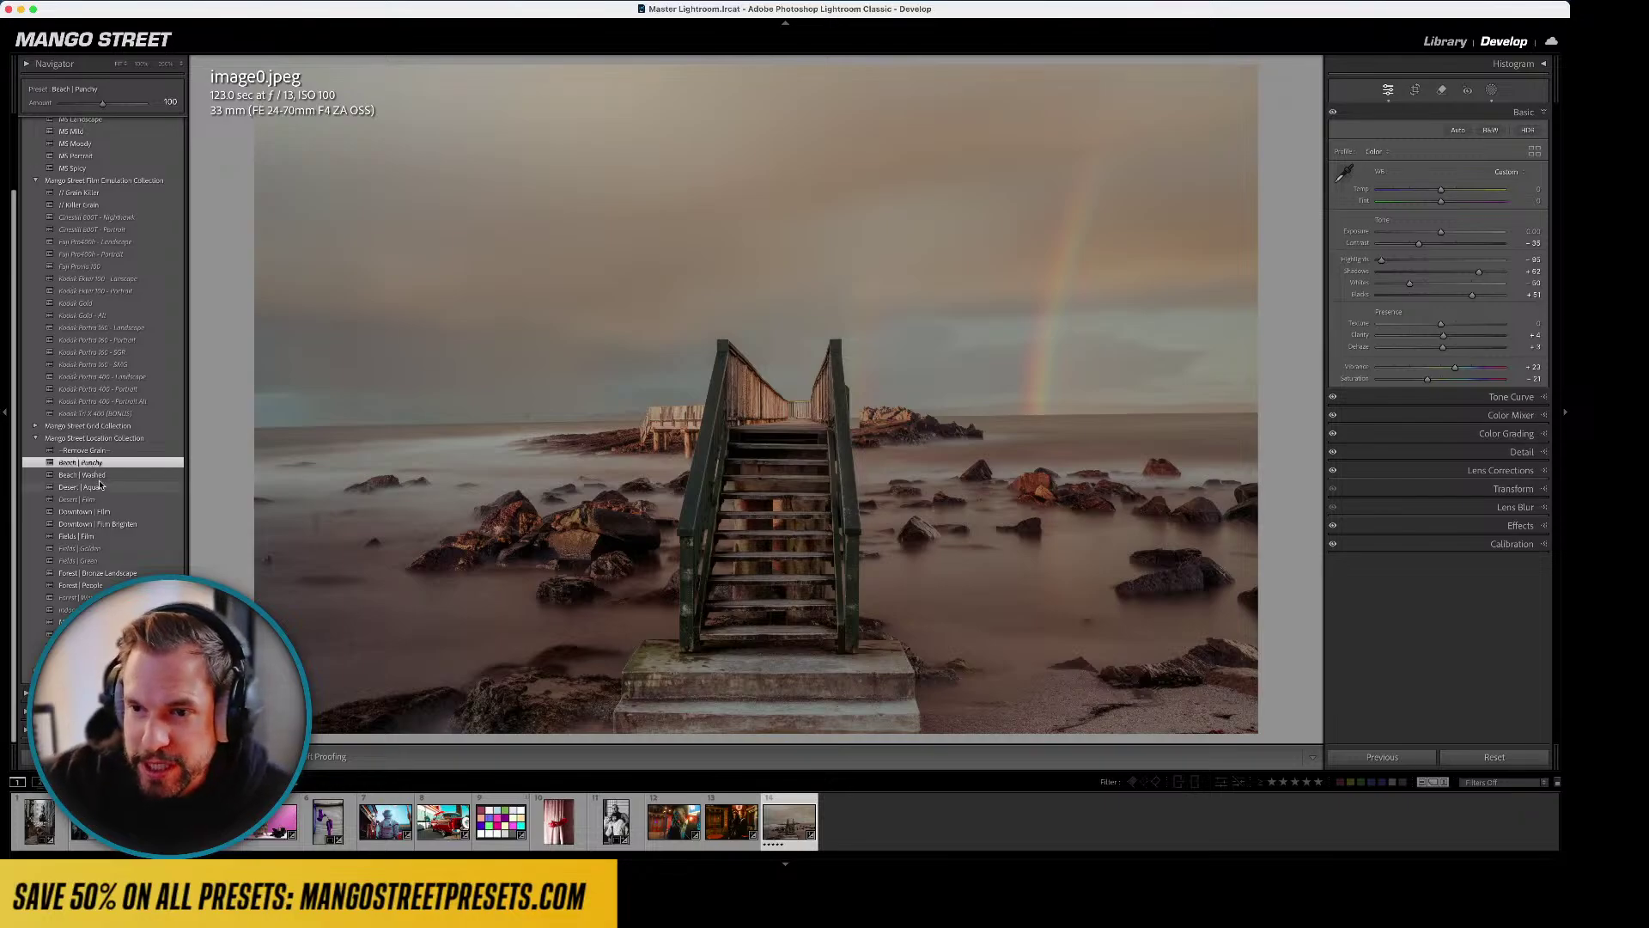
click(101, 476)
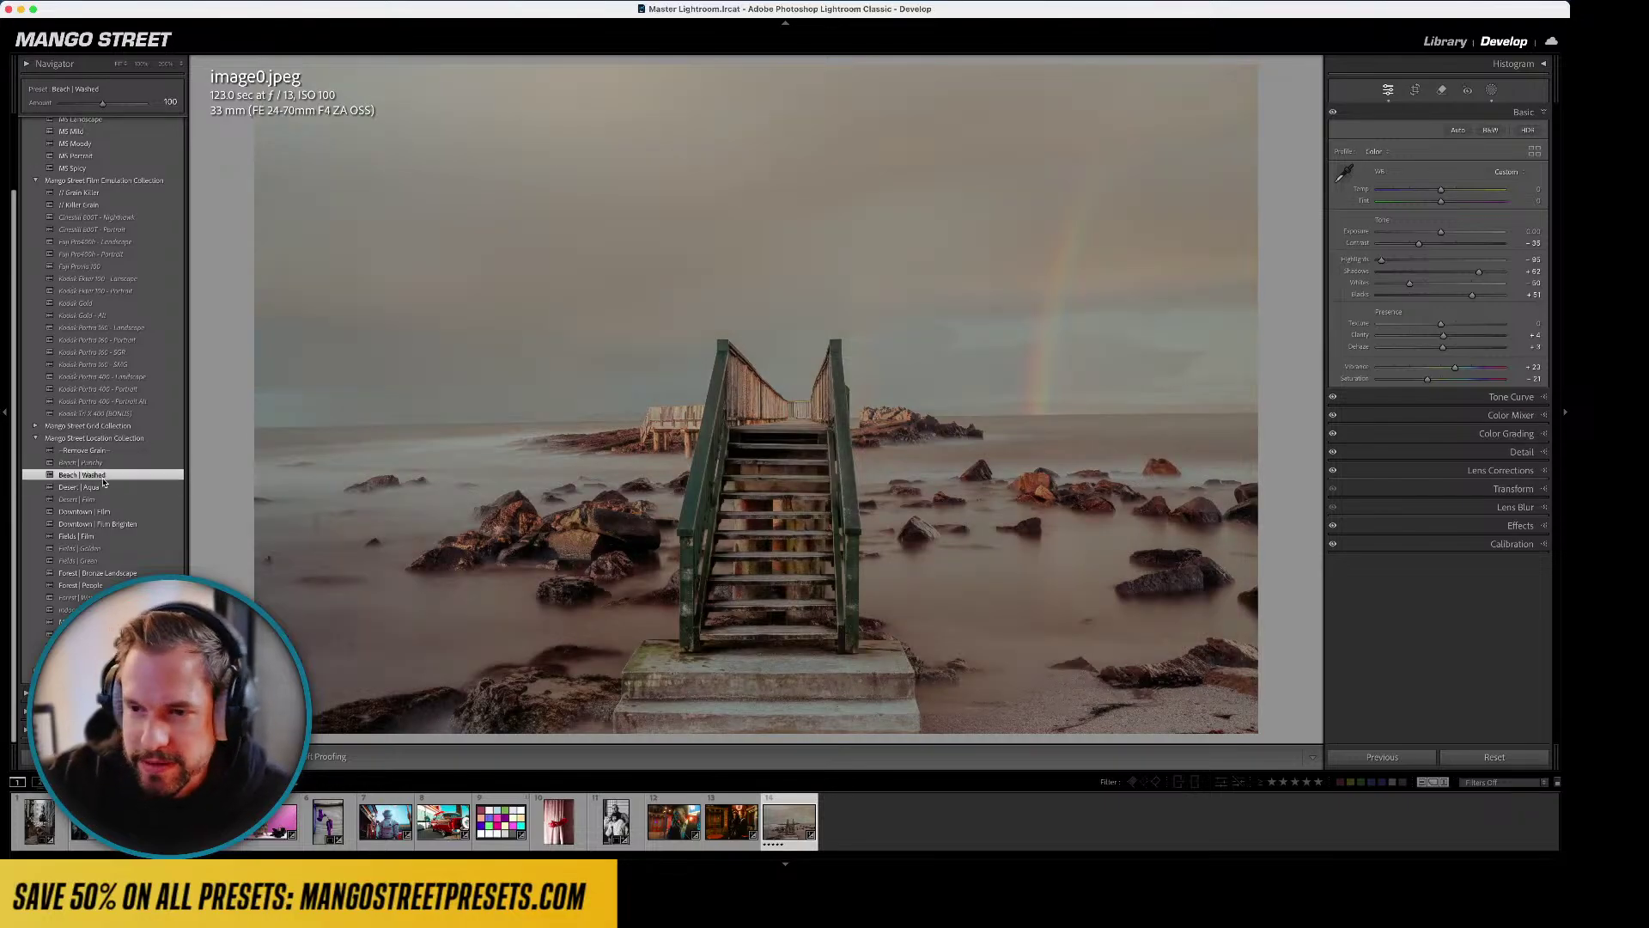
click(103, 488)
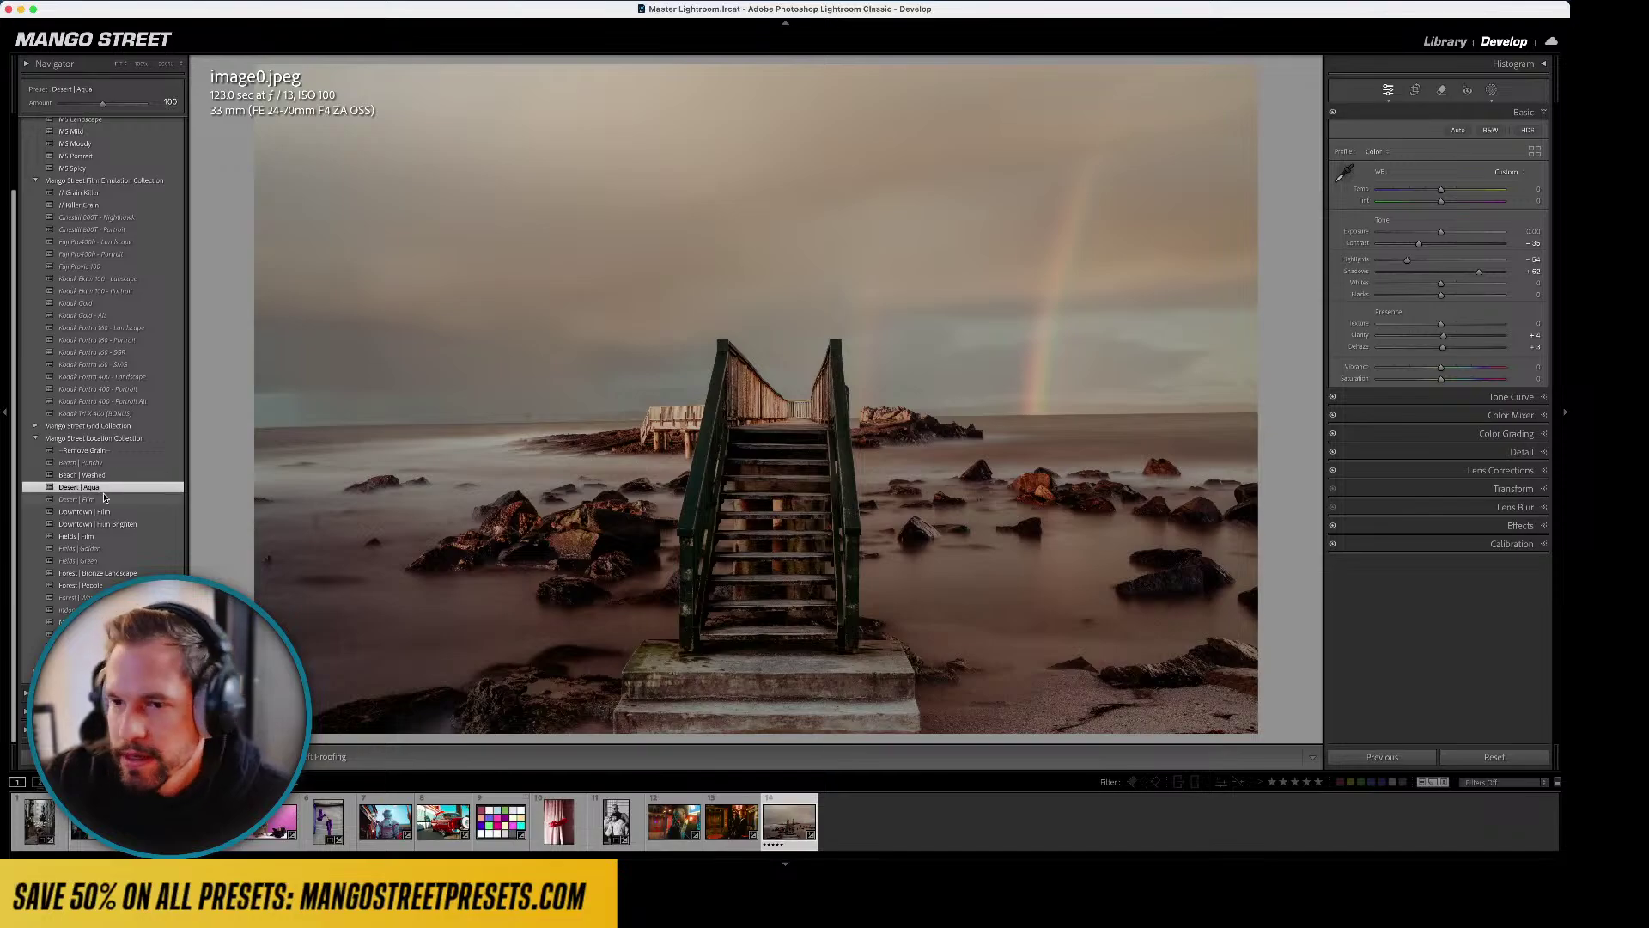
click(103, 500)
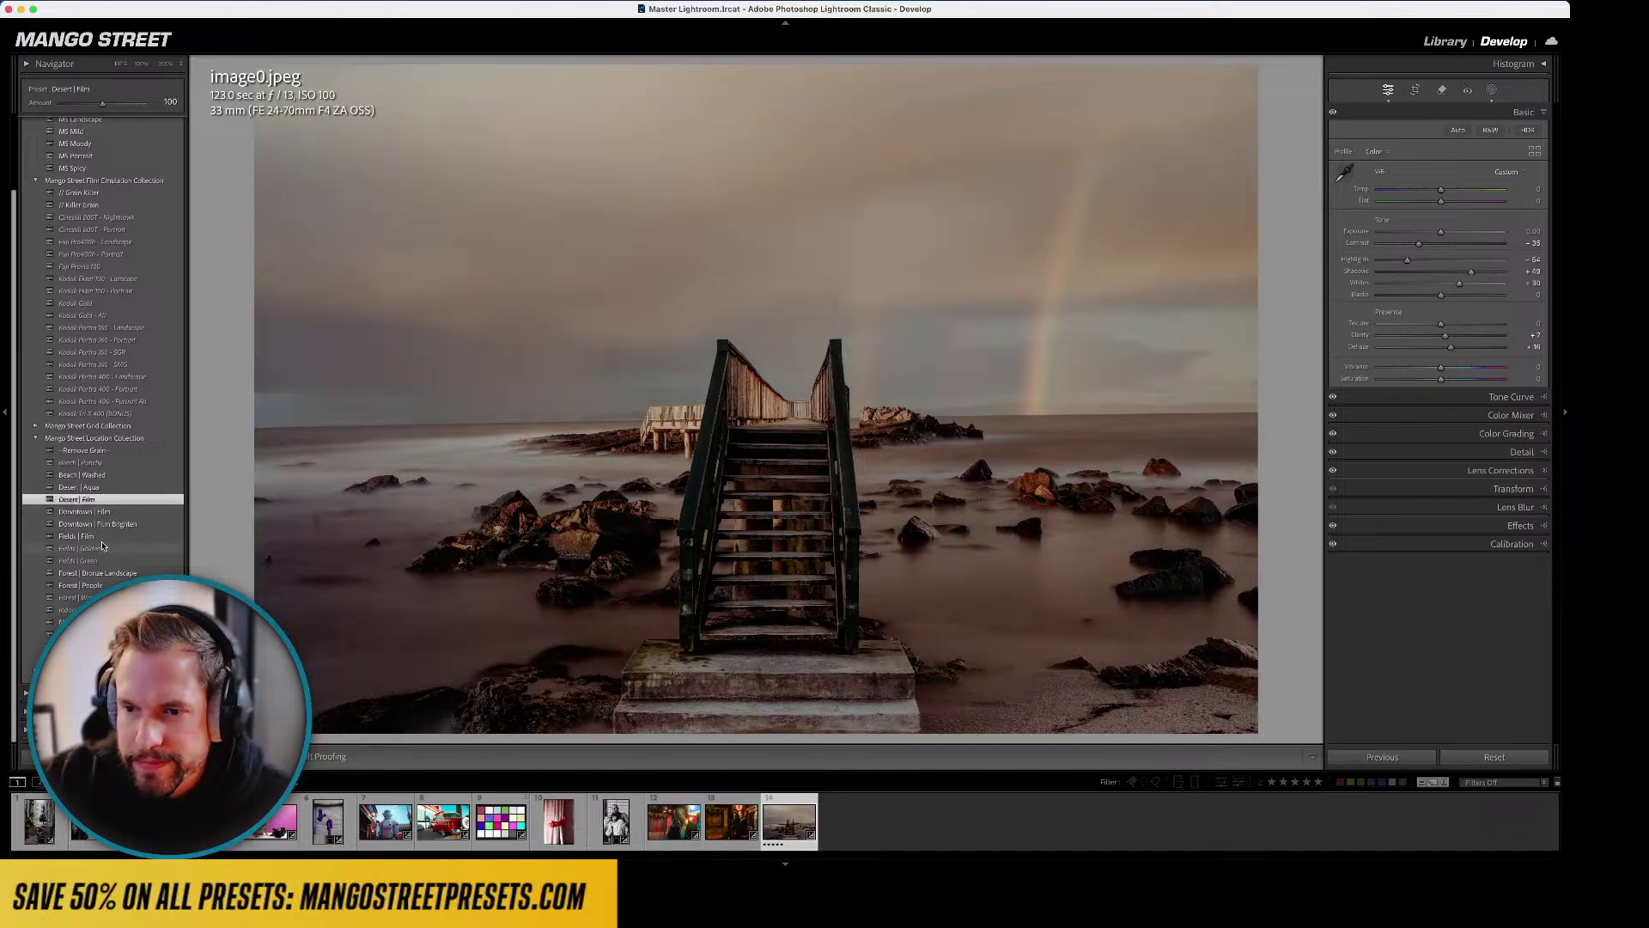
click(135, 551)
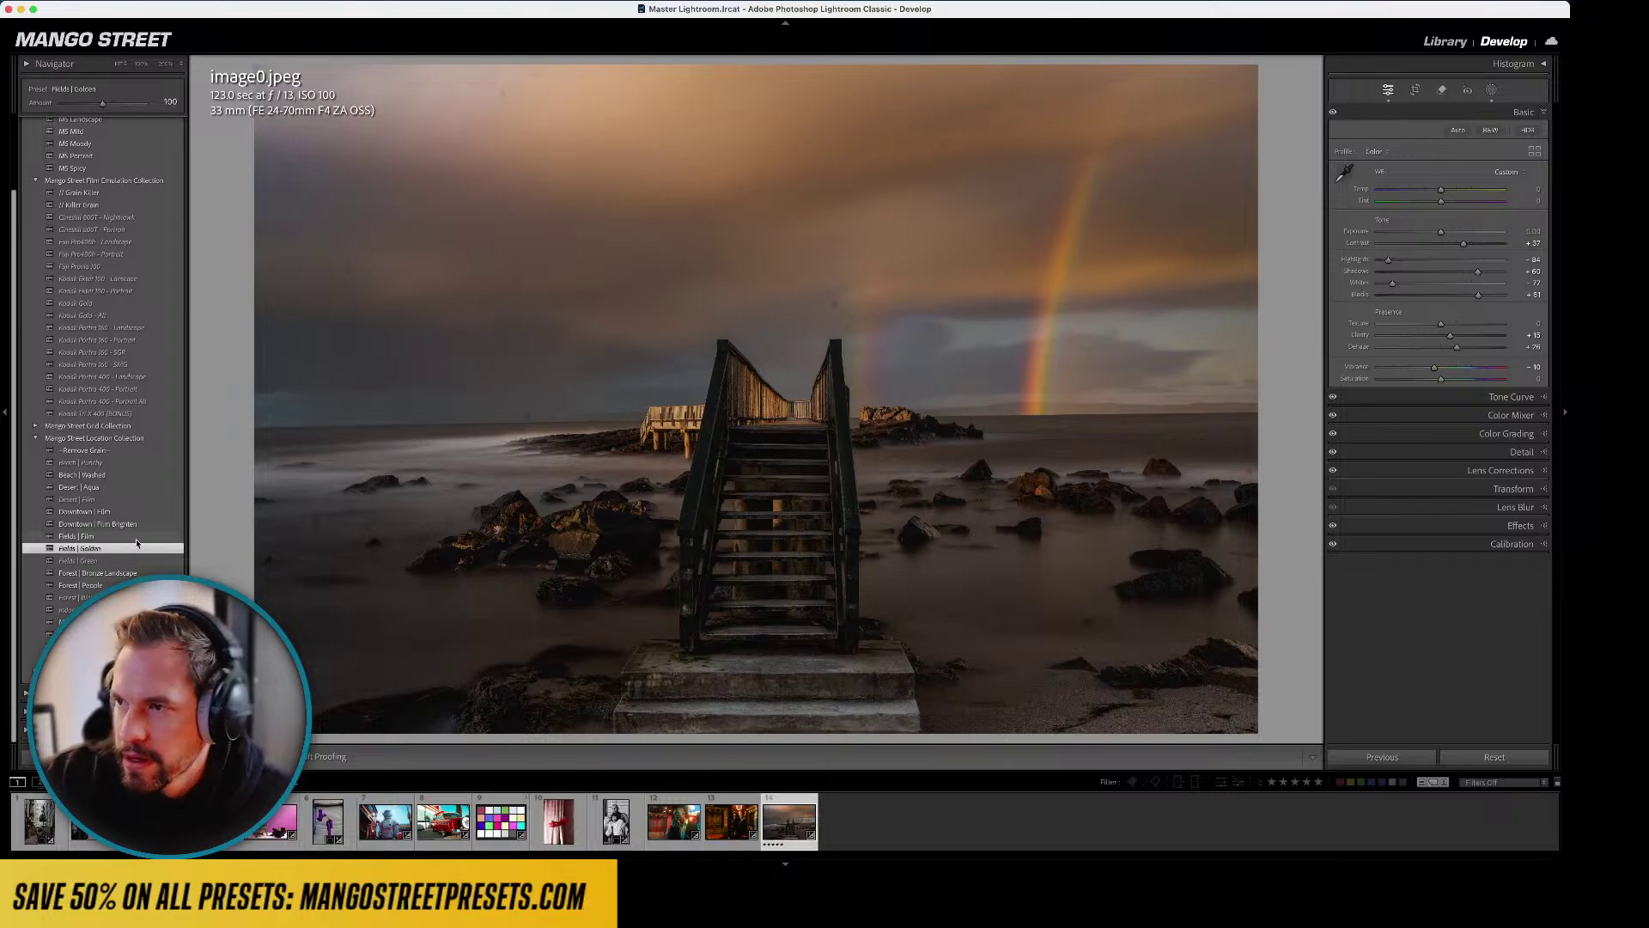
- Inspect the rainbow up close, and reset the seascape photo's develop settings
drag(1022, 150, 980, 365)
click(1184, 210)
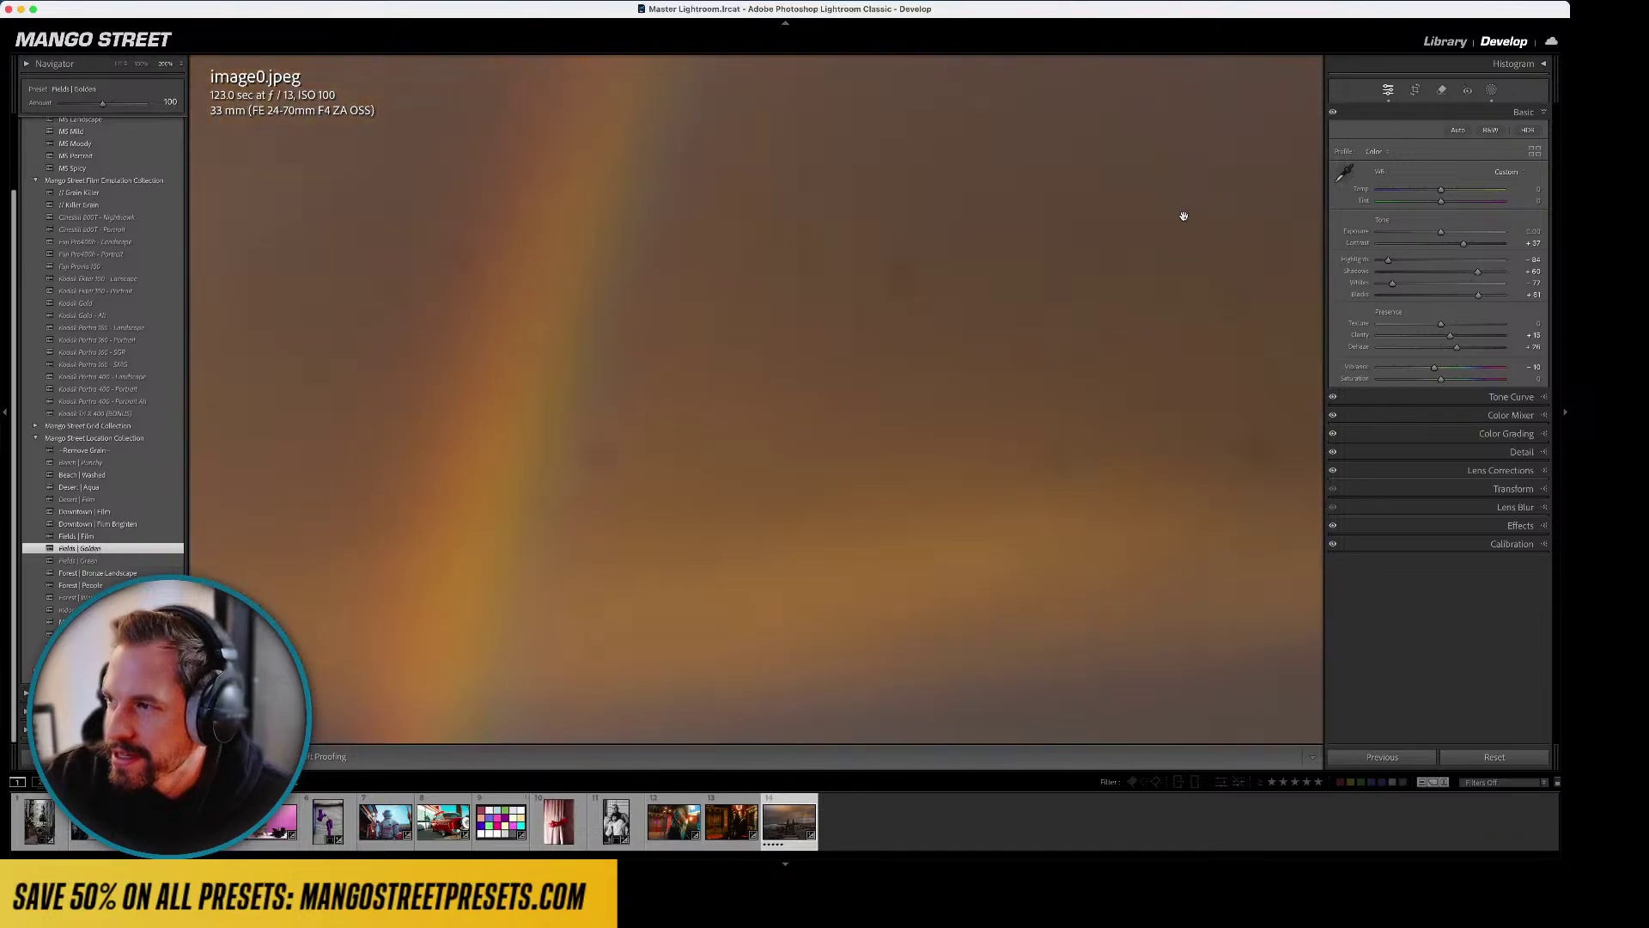
click(680, 352)
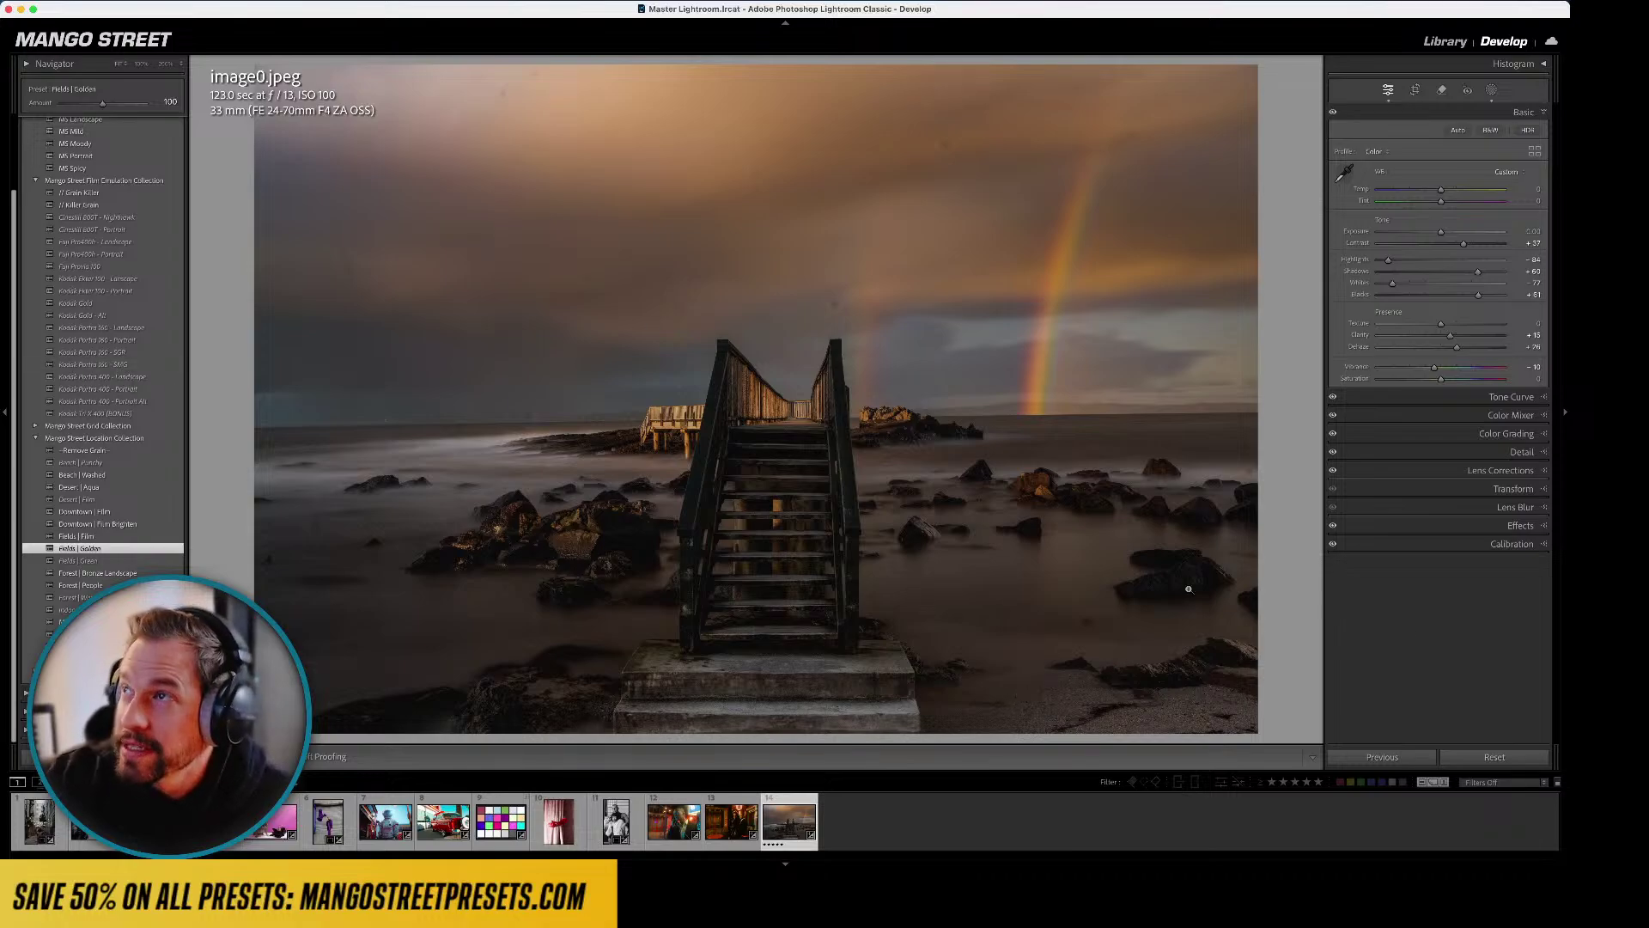
click(1493, 757)
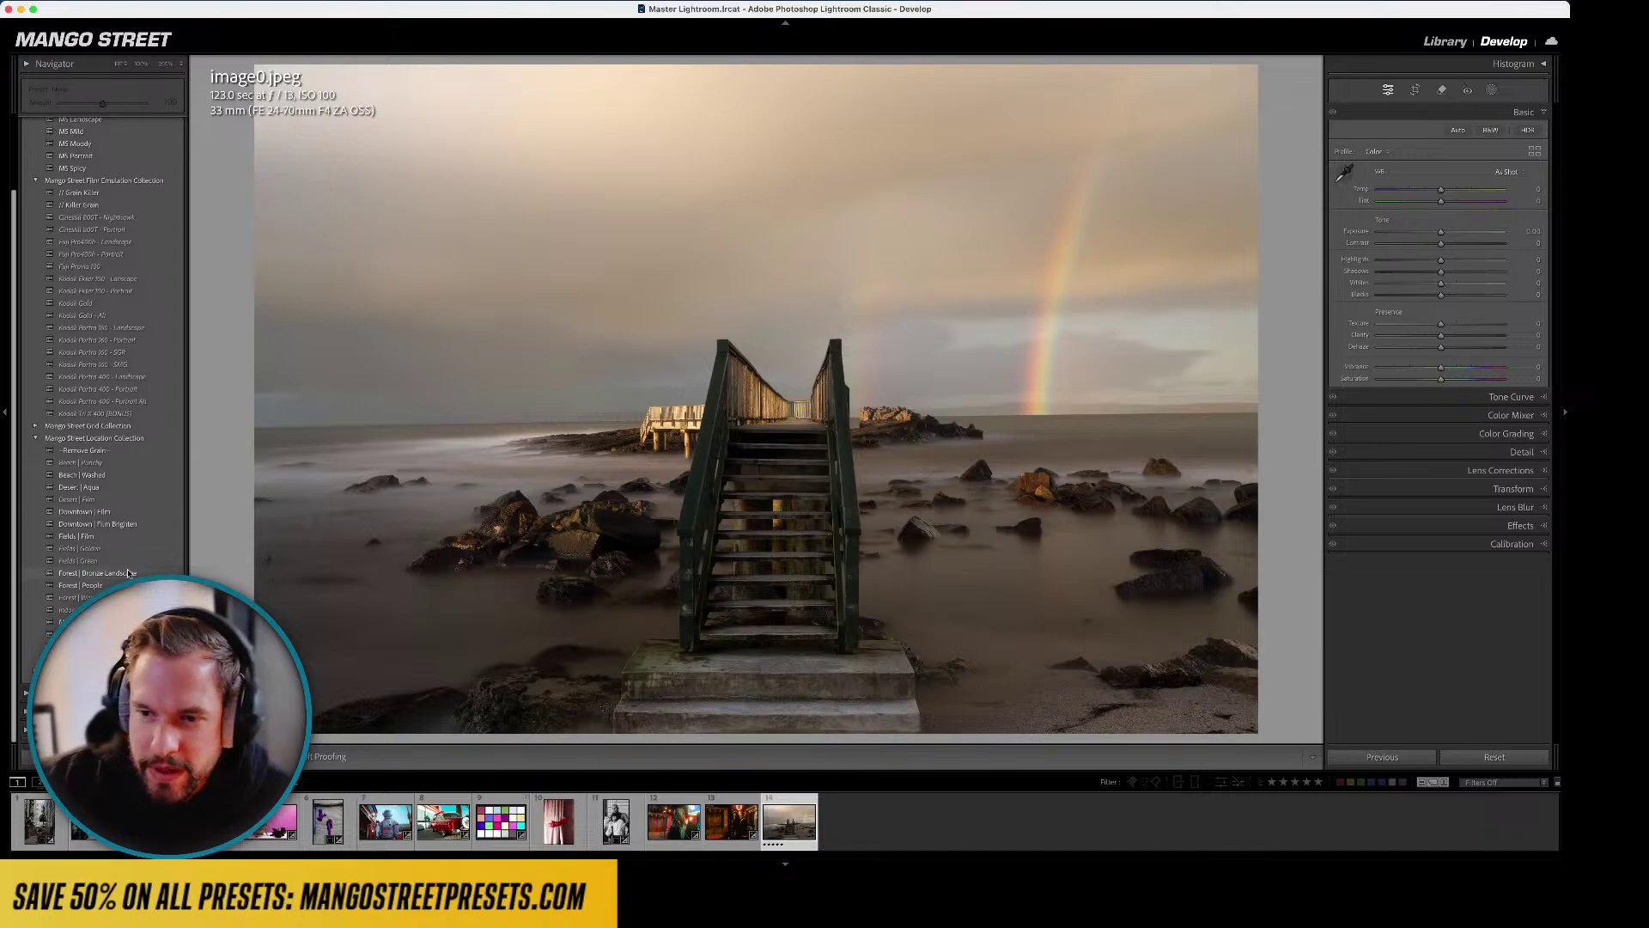
- Try the Location Collection's Forest People, Mountains Film and Red Rock Punchy presets on the seascape
click(78, 597)
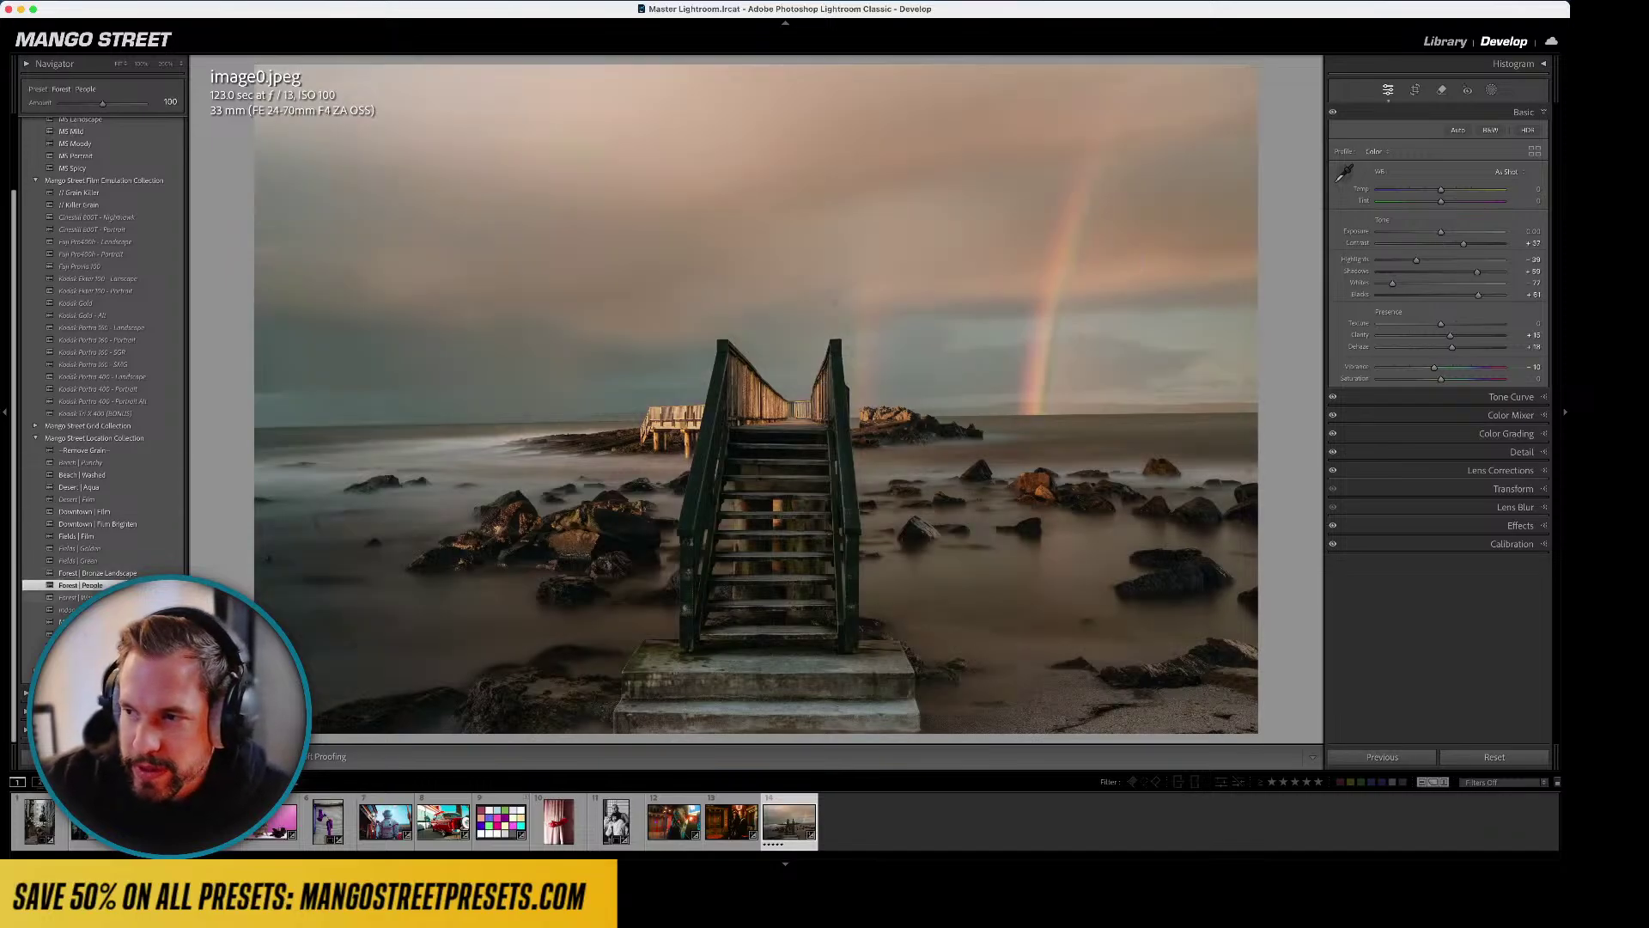
click(69, 621)
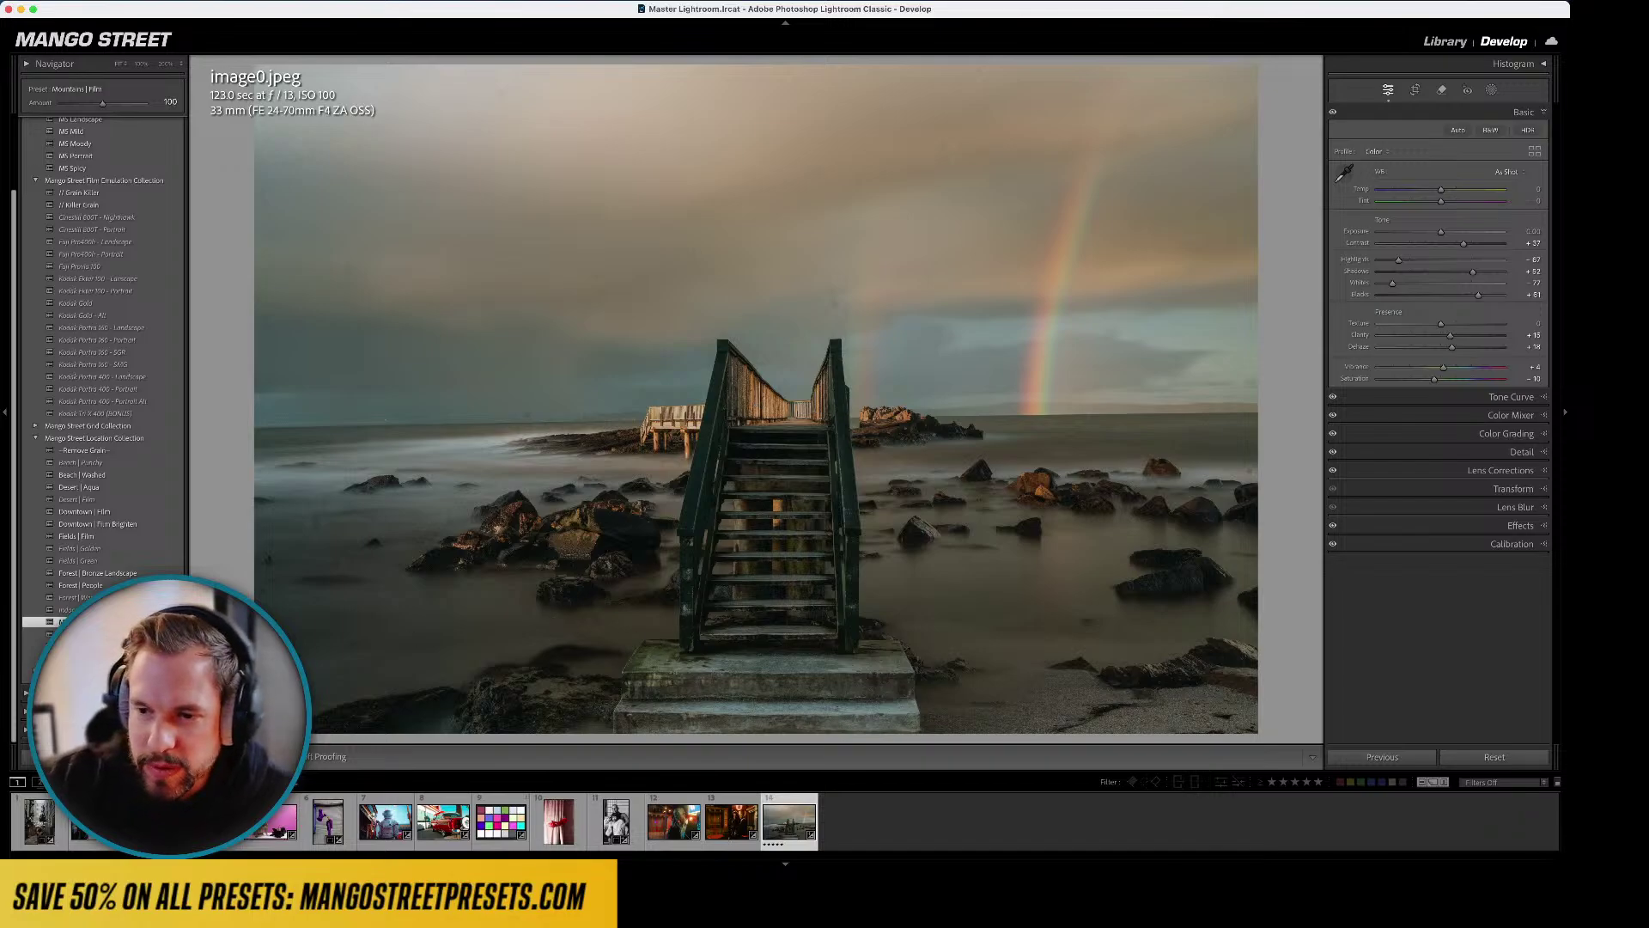
click(77, 646)
click(78, 658)
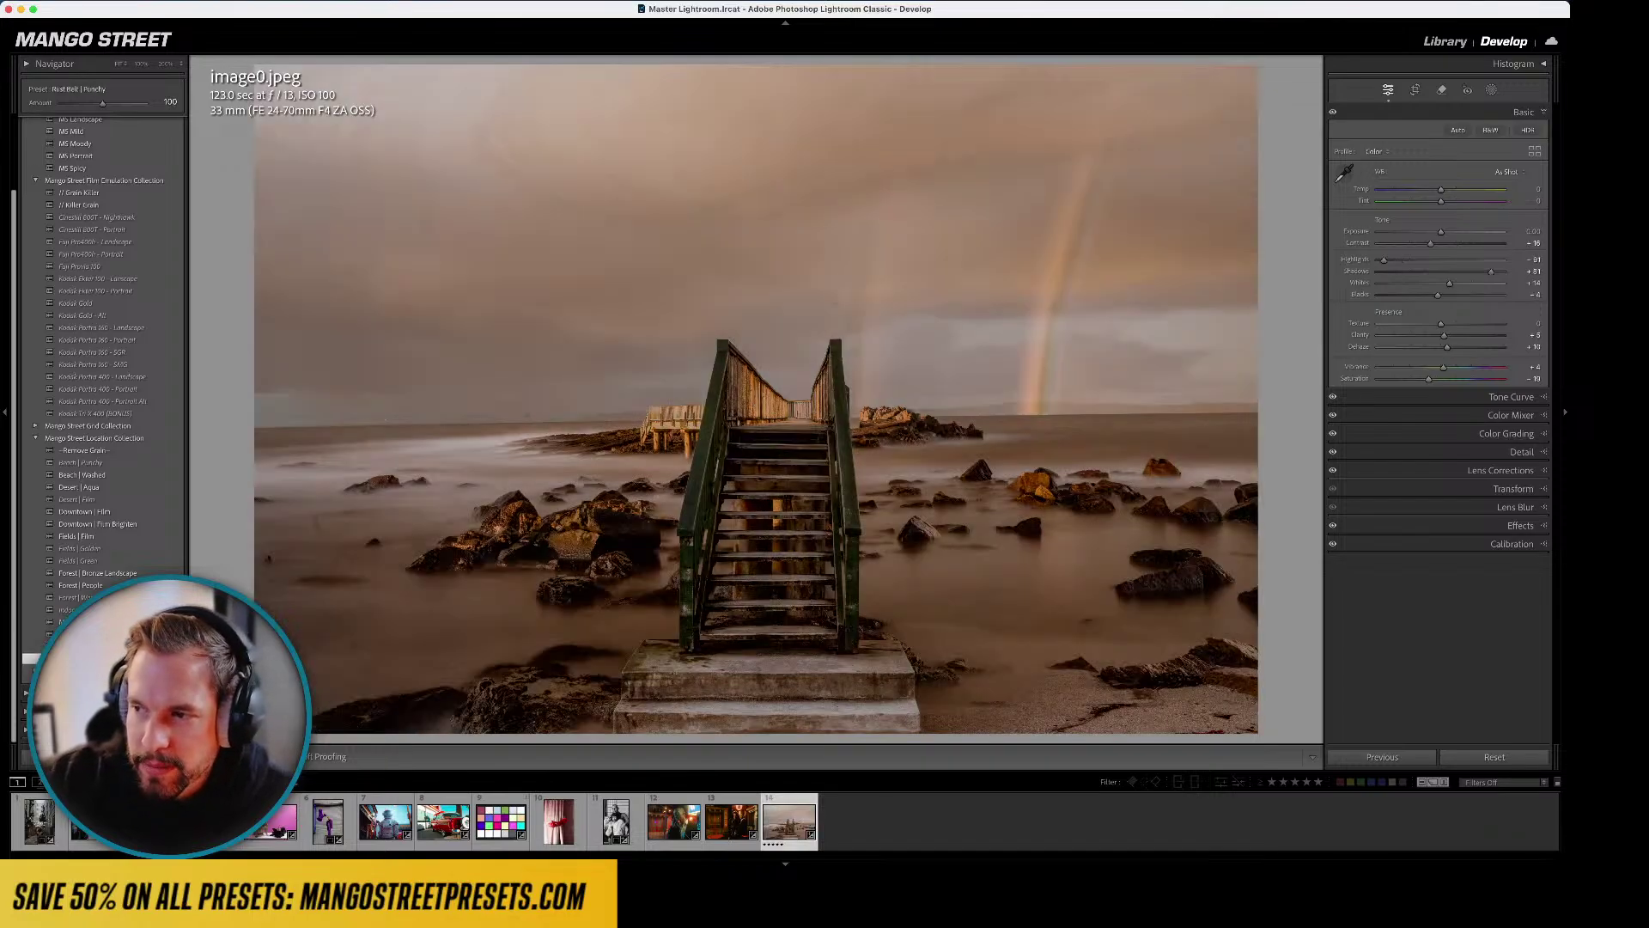
- Compare Kodak Portra 400 Portrait and Fuji Pro400H Landscape on the seascape, and apply Kodak Ektar 100 Landscape
click(97, 389)
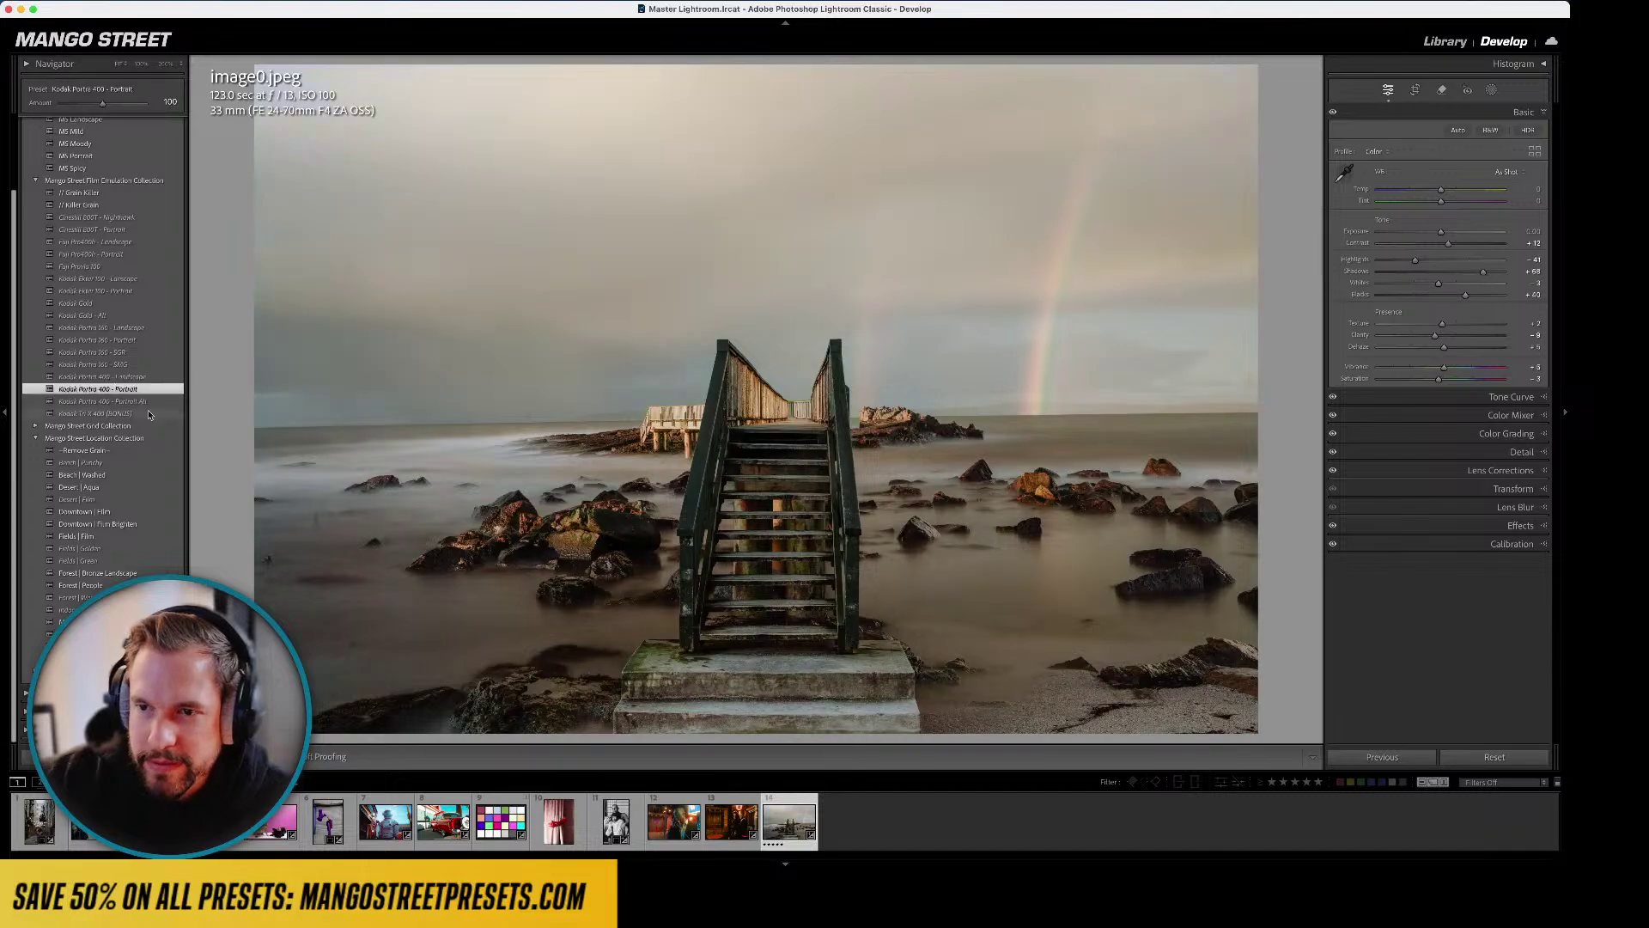
click(103, 242)
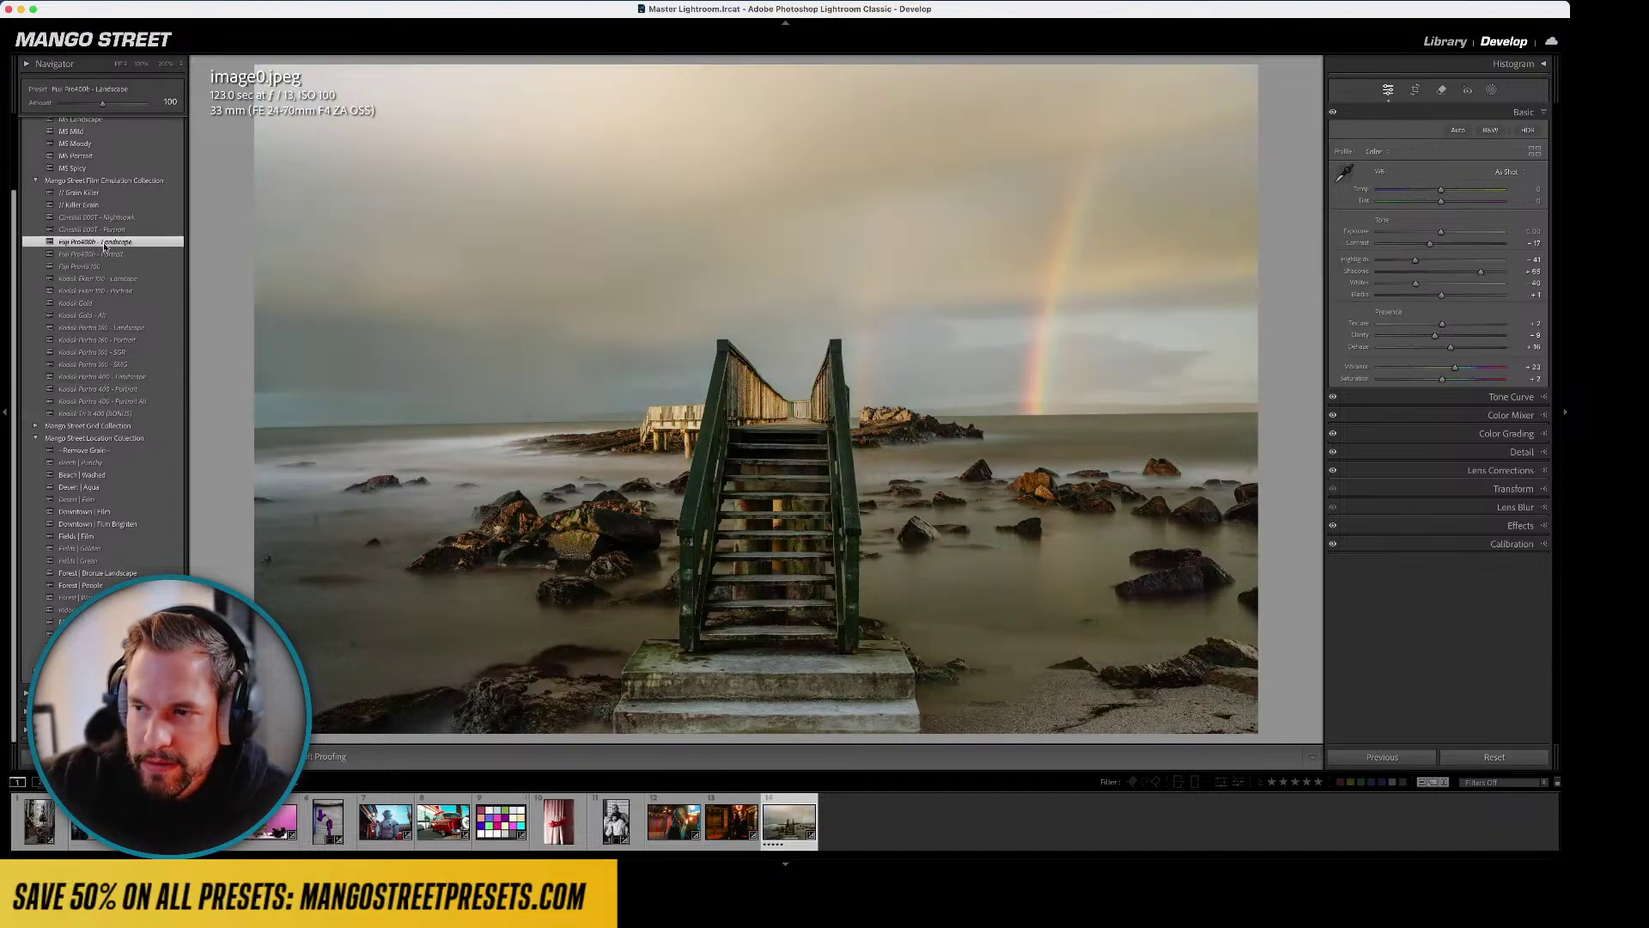
click(96, 279)
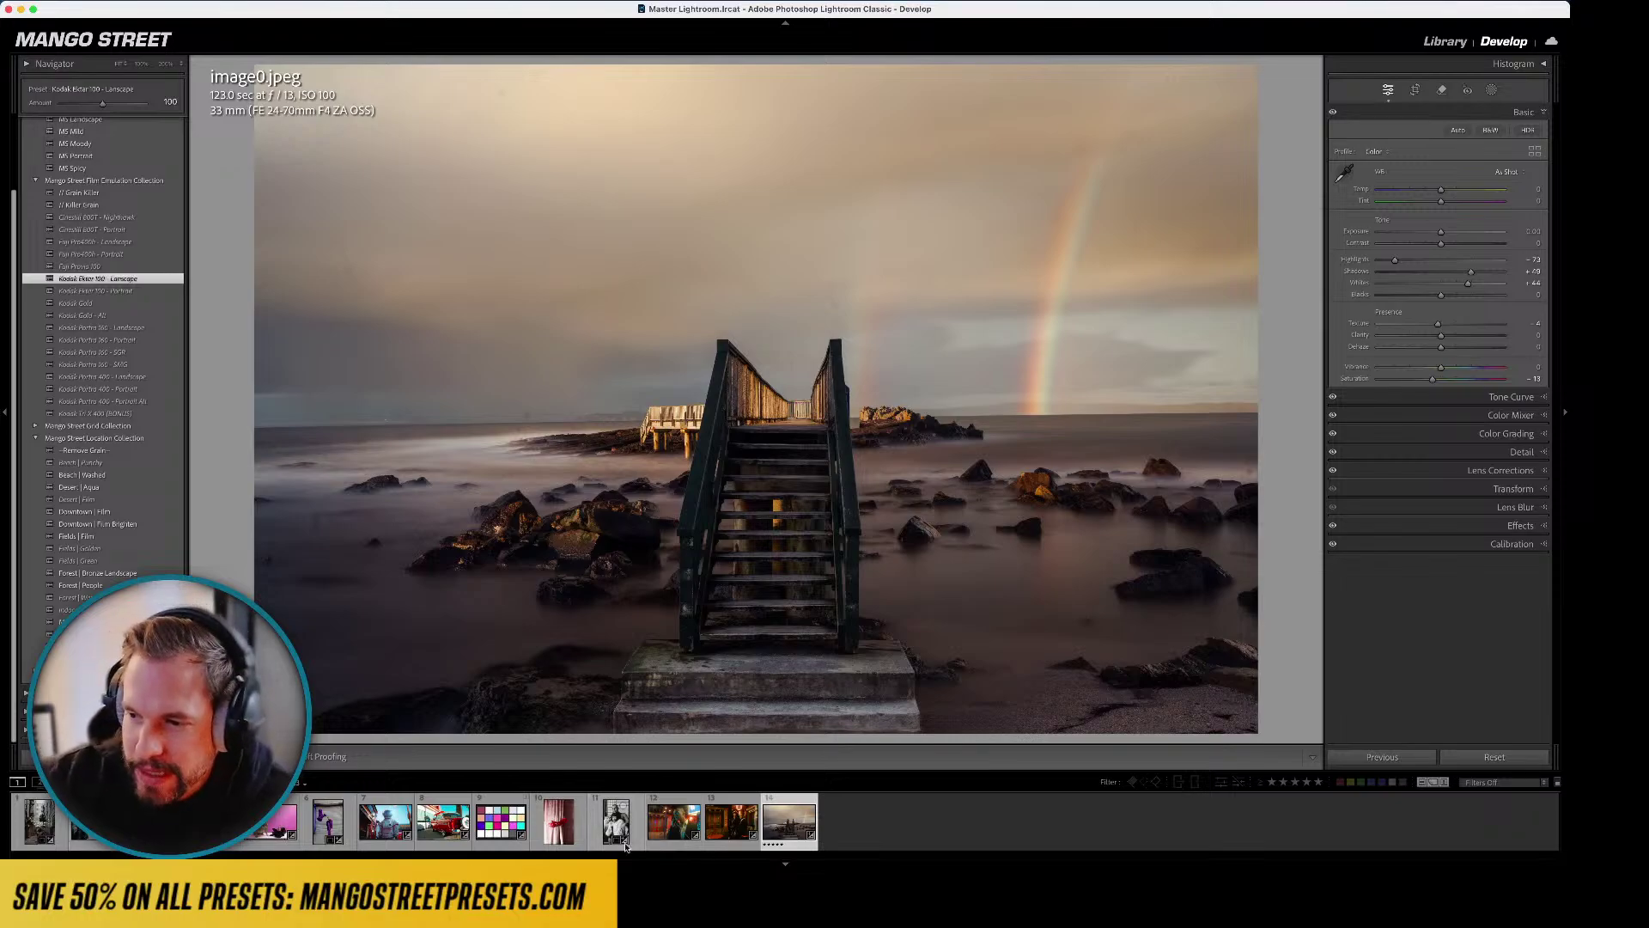
- Try Kodak Portra 400 Portrait on the phone-call photo IMG_4718.CR3, and apply CineStill 800T Nighthawk
click(678, 828)
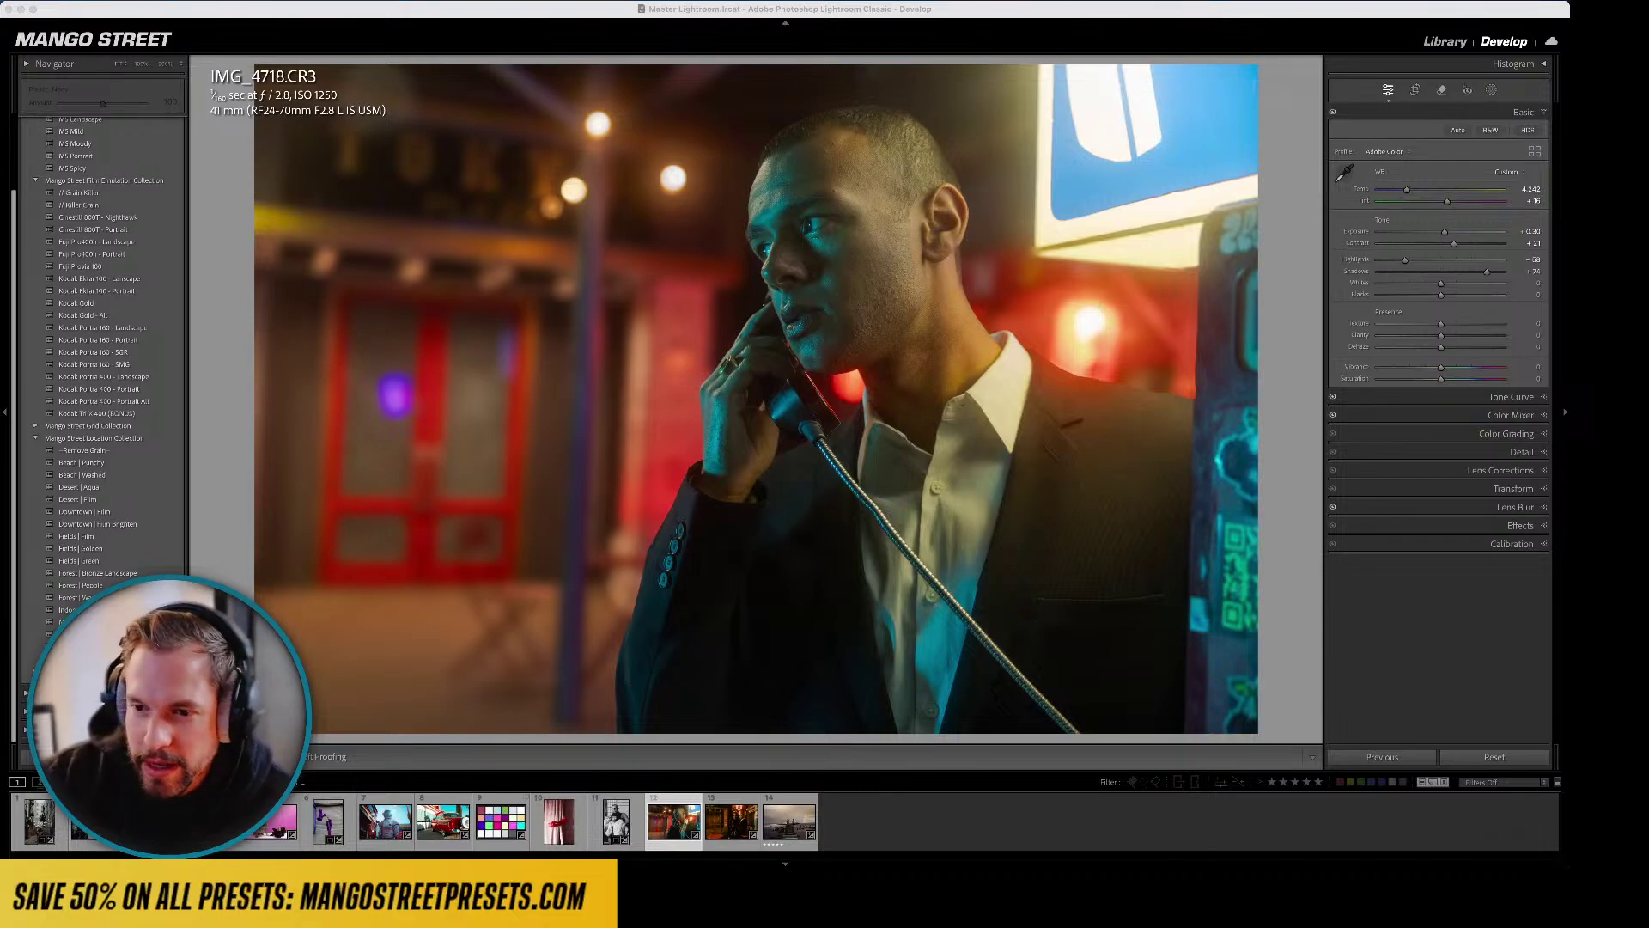
click(36, 439)
click(124, 474)
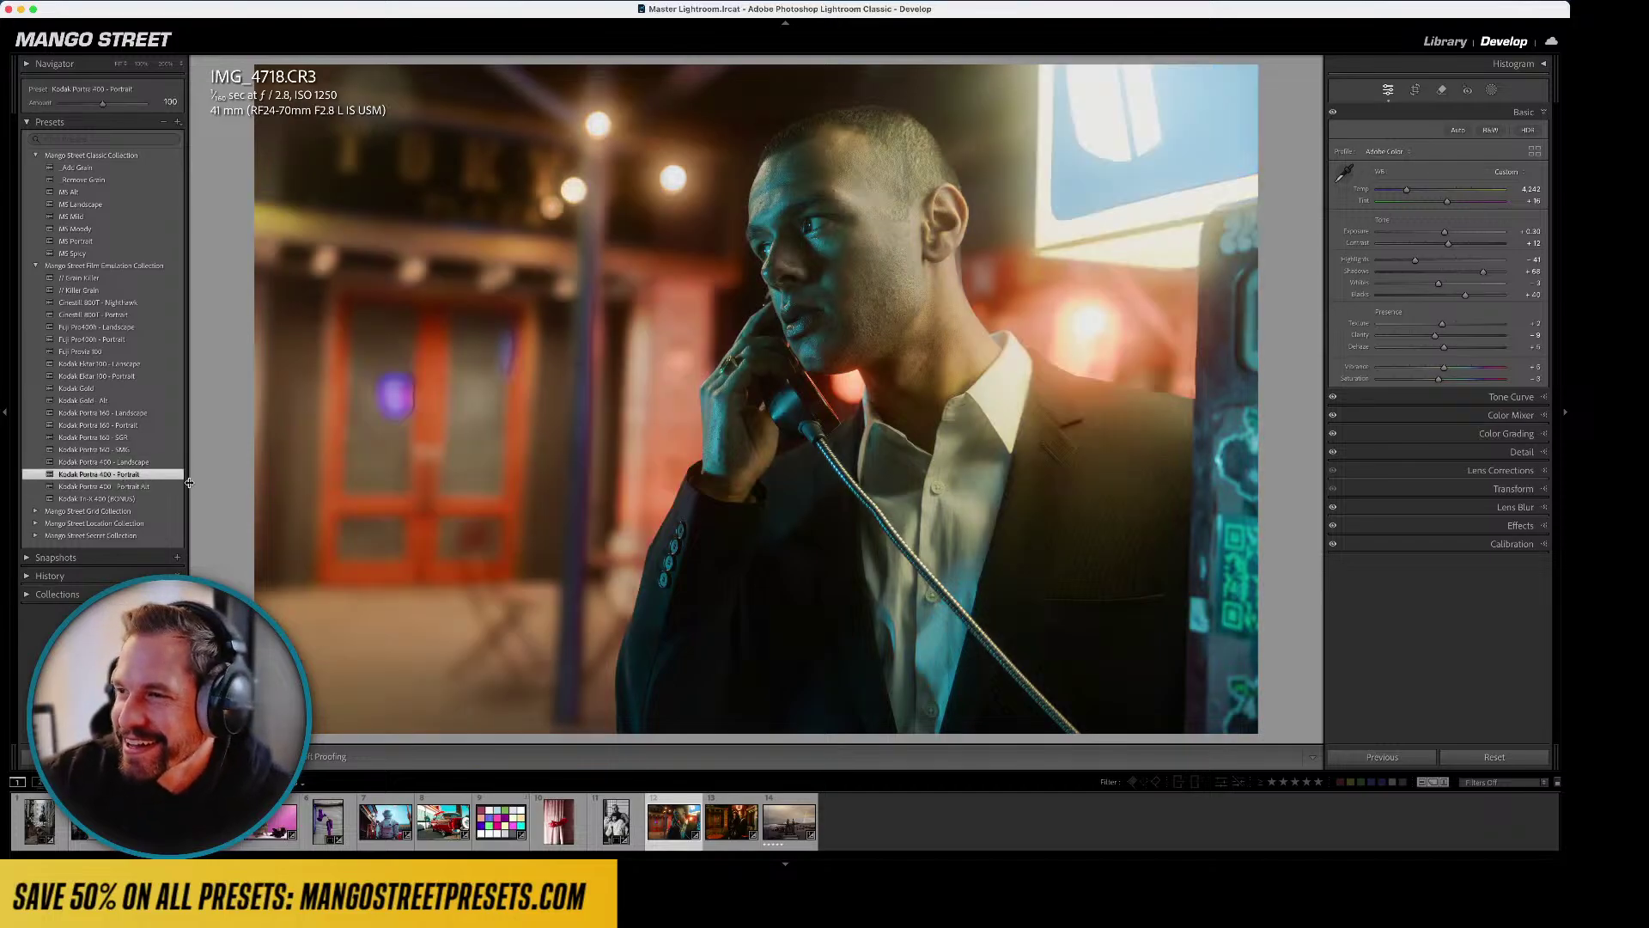
click(104, 302)
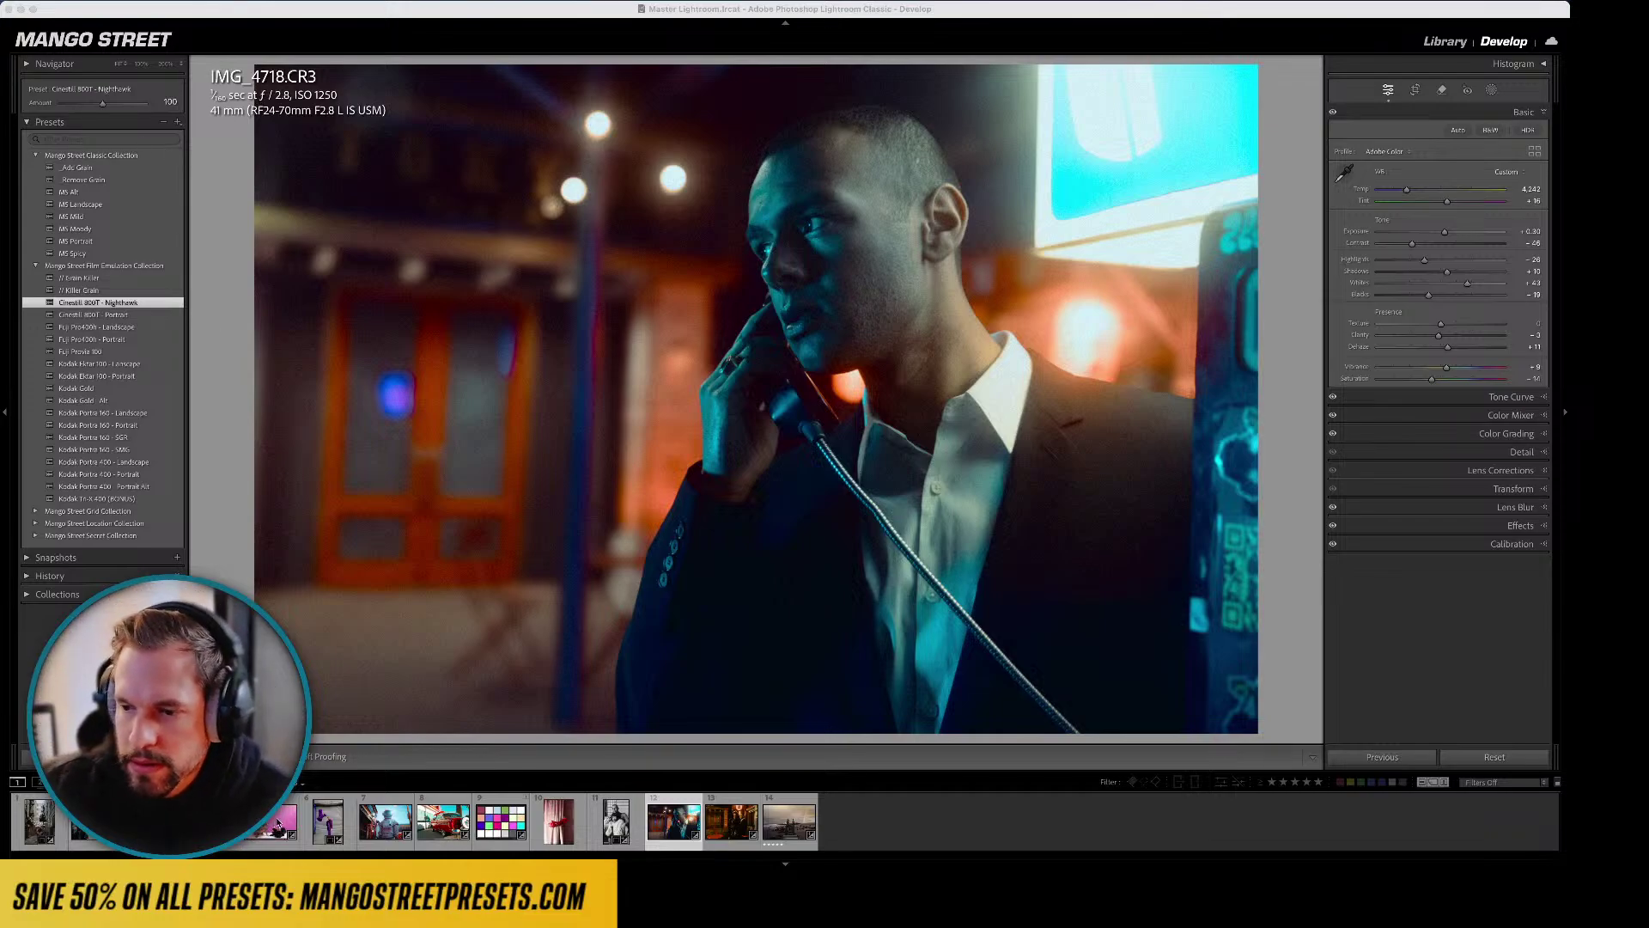
- Compare both CineStill 800T presets on the astronaut photo RGP_4055.CR2, and apply Kodak Portra 400 Portrait
click(385, 821)
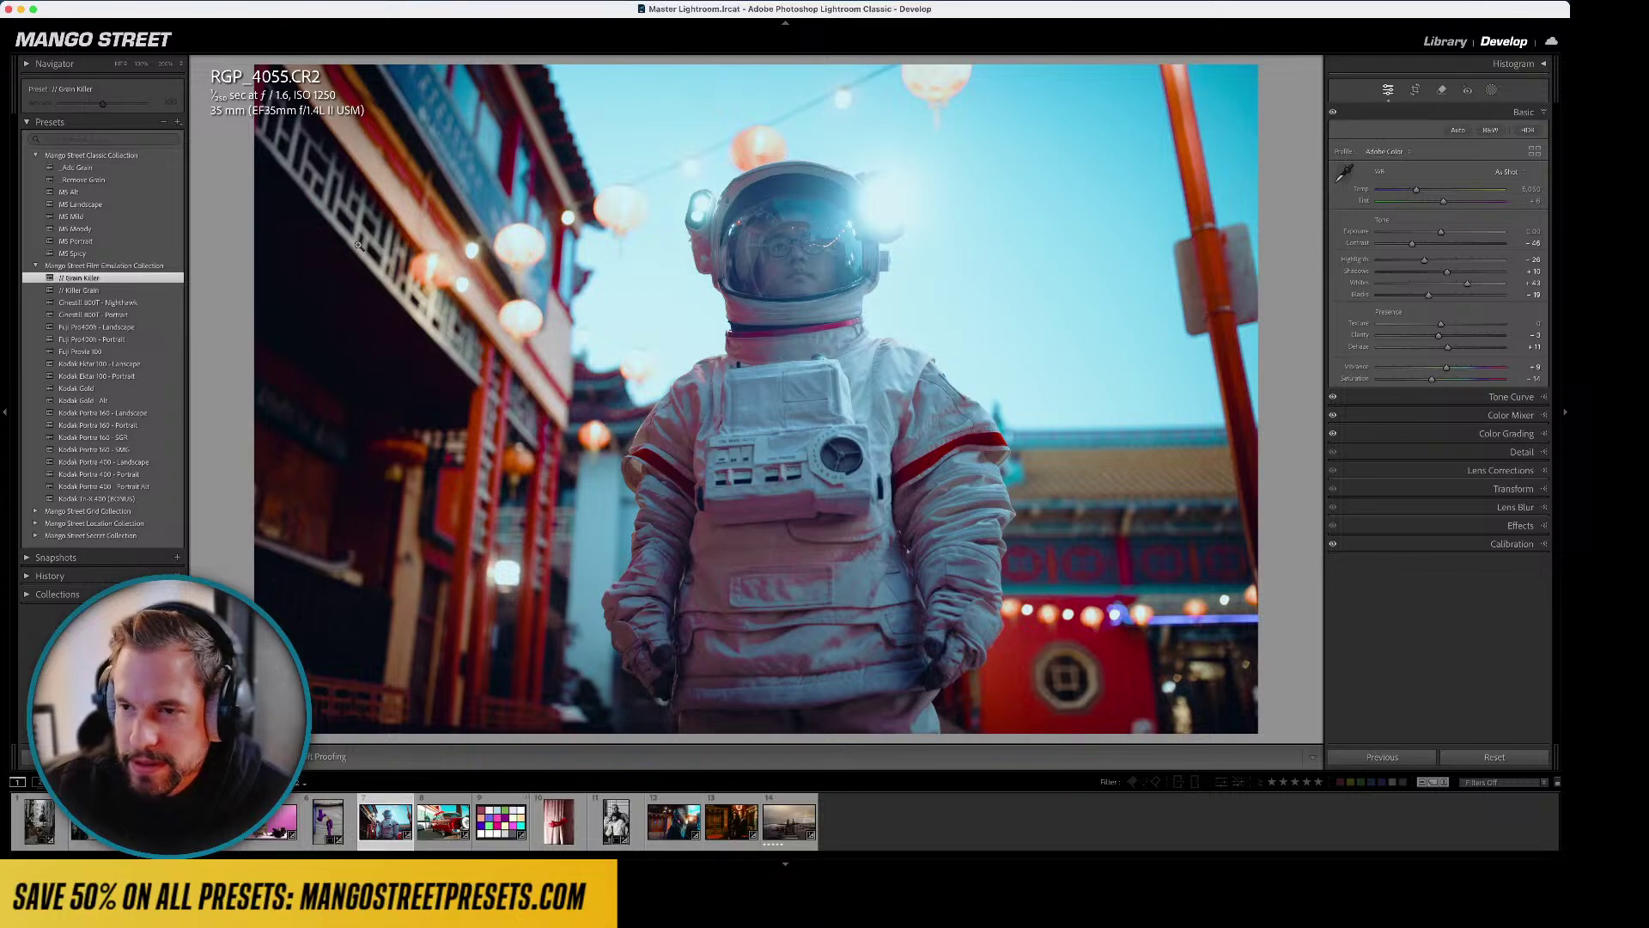
click(144, 304)
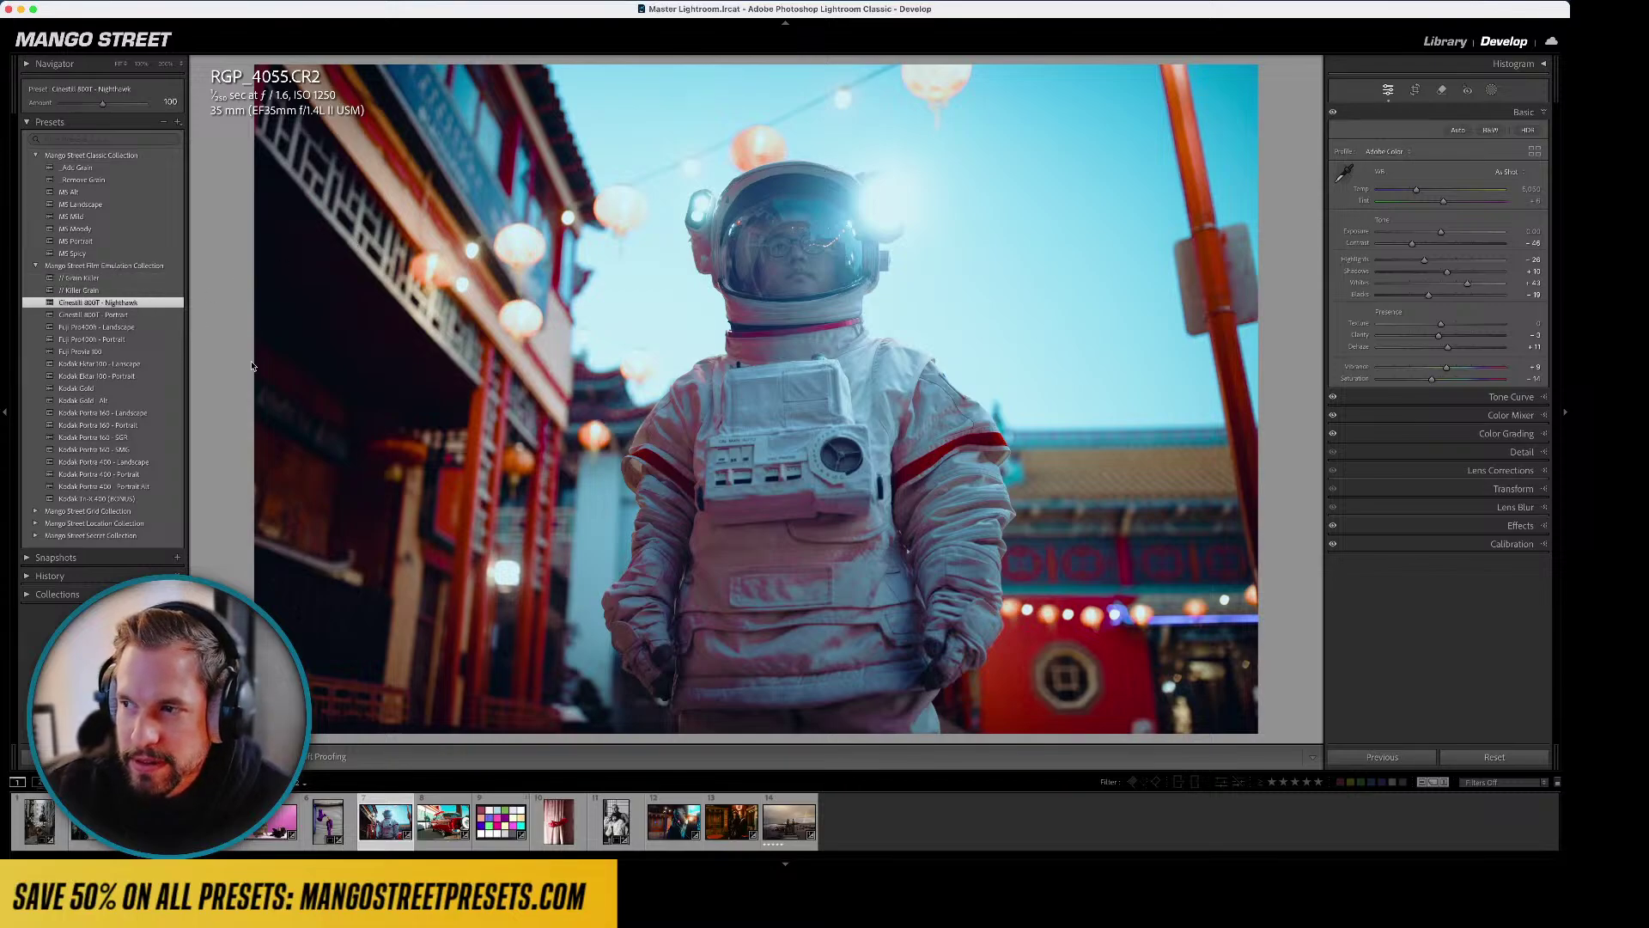
click(108, 314)
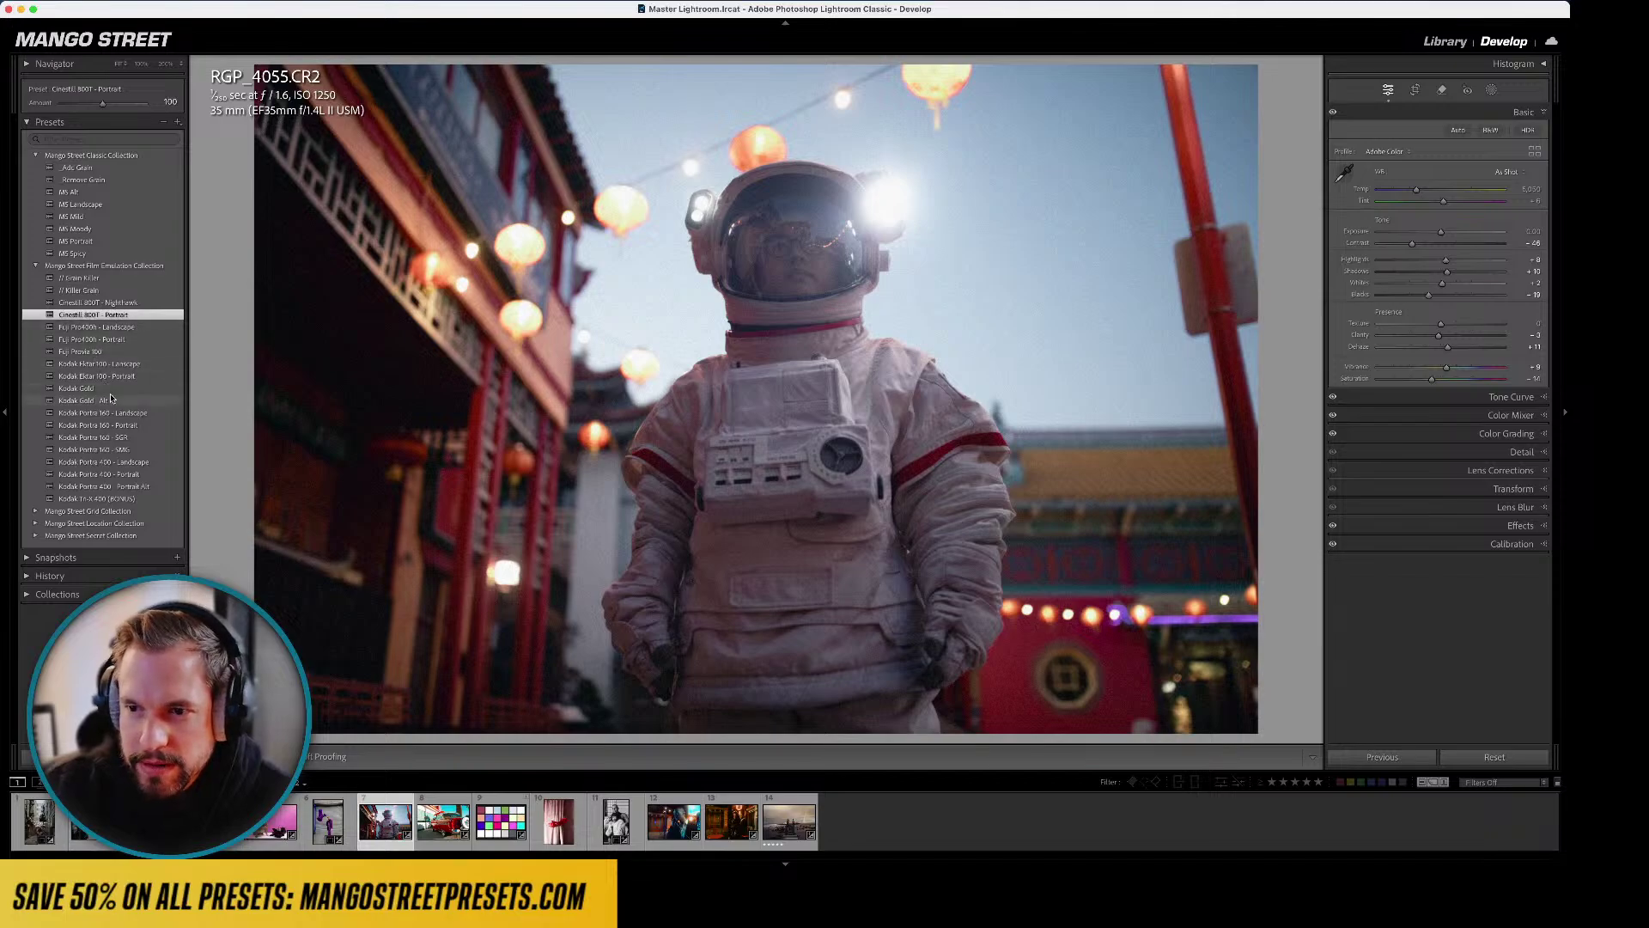
click(142, 473)
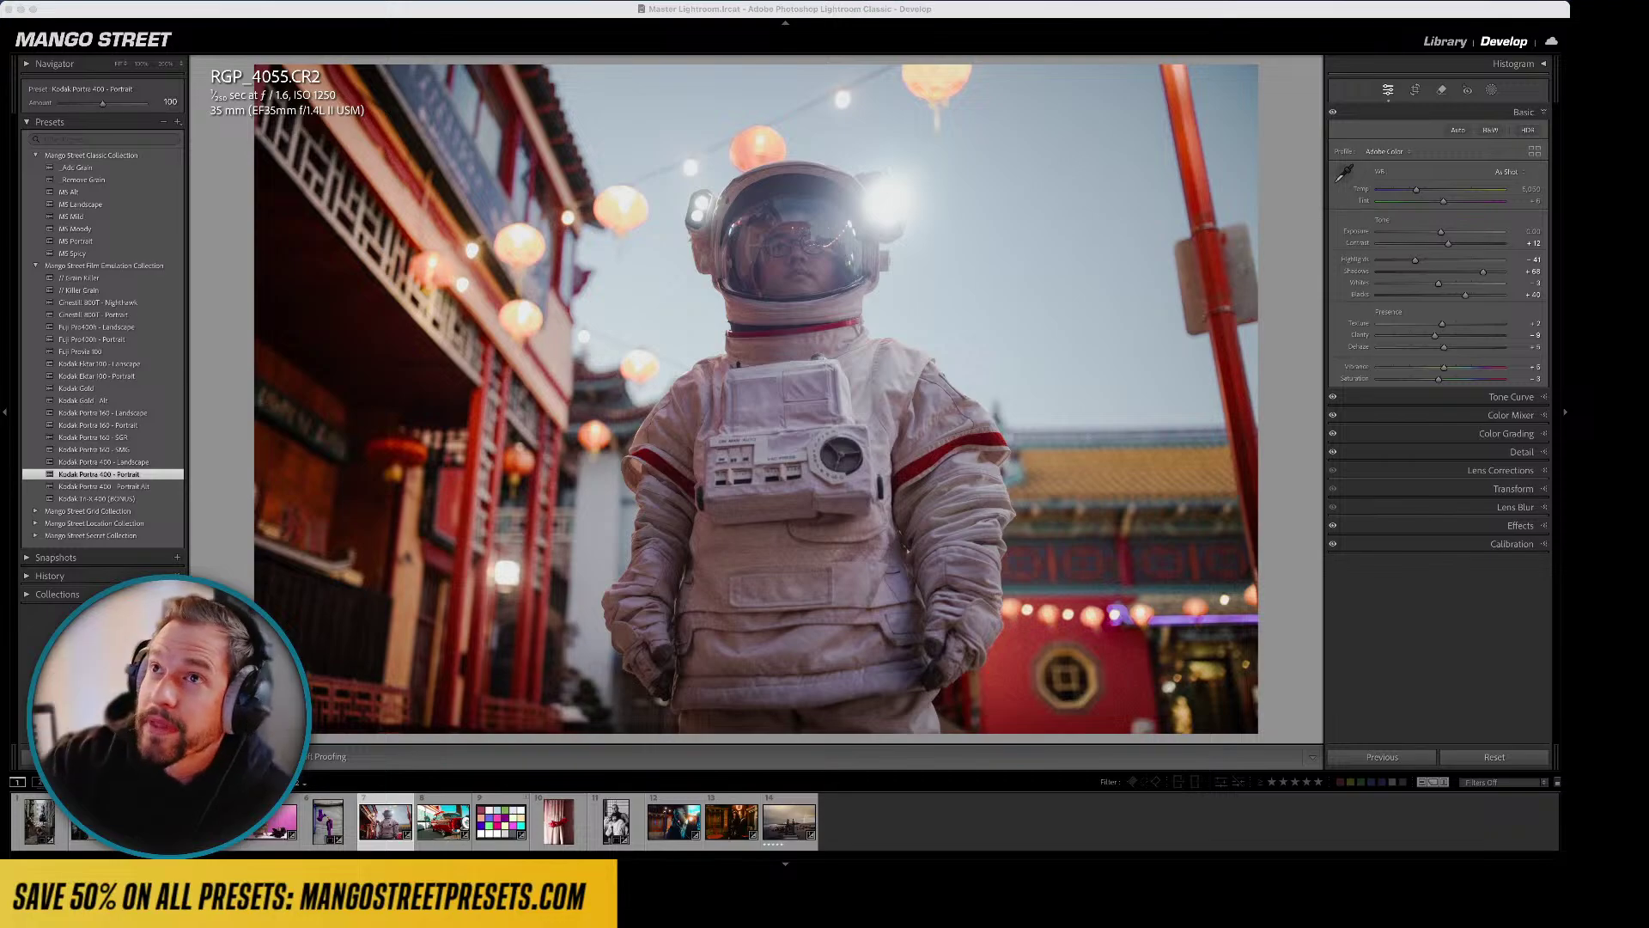
- Find the mountain hiker photo IMG_6577.jpg in the Library and open it for developing
click(1446, 41)
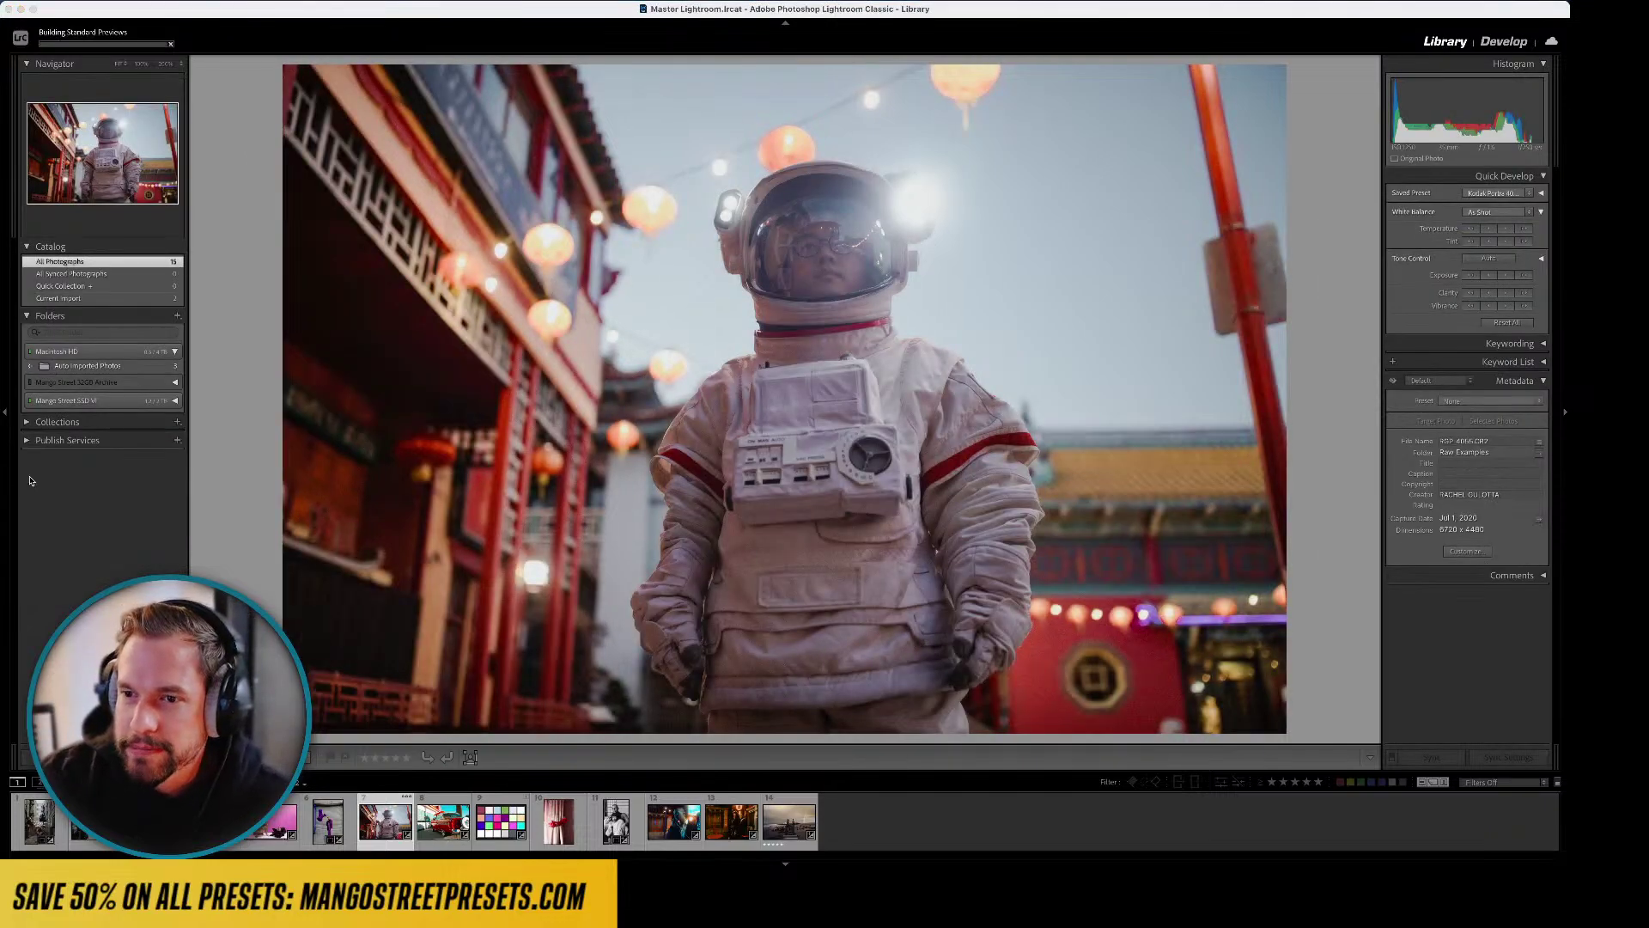
key(Right)
key(Right)
key(Right)
key(Escape)
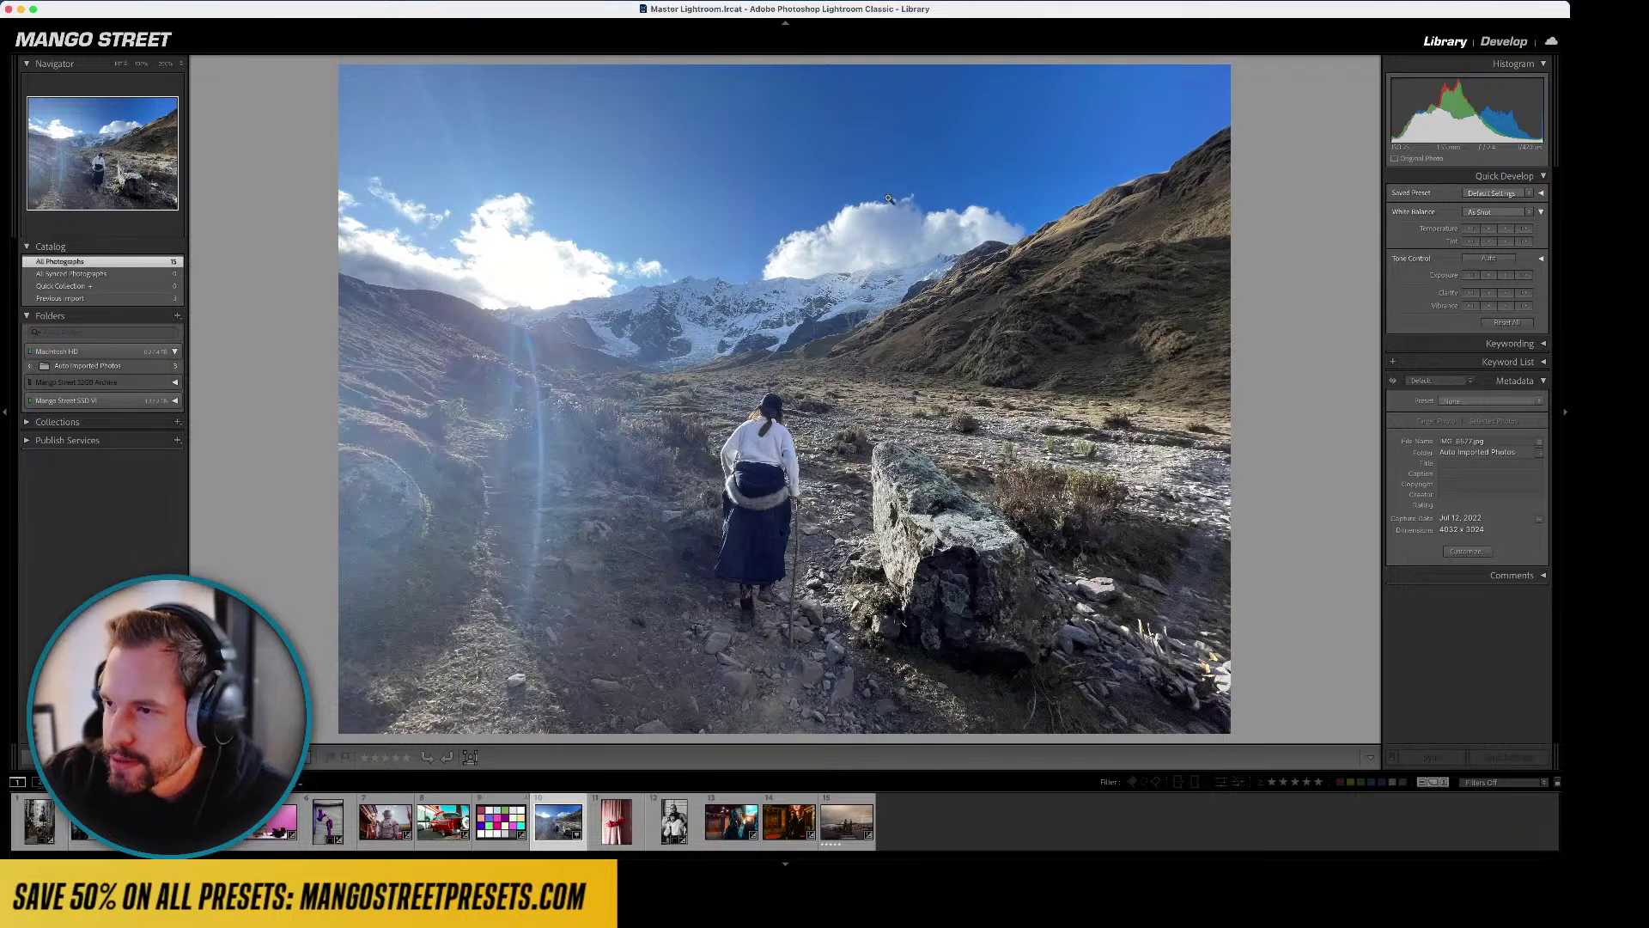
click(1505, 41)
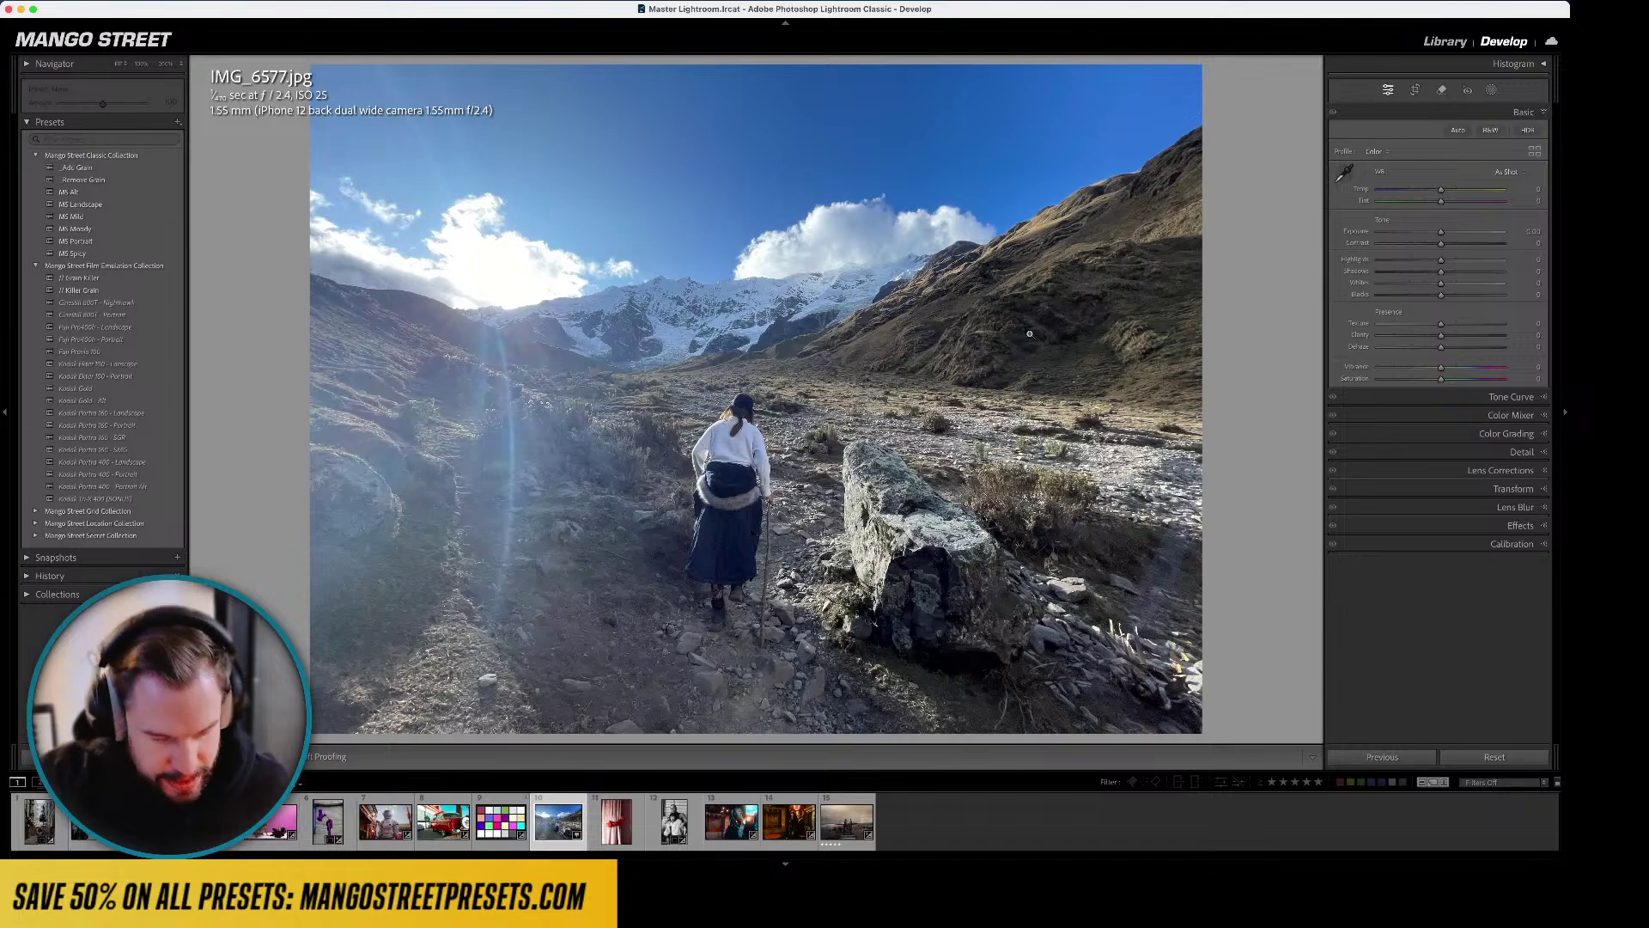
- Straighten the hiker photo, crop its edges slightly tighter, and preview the result with the interface blacked out
key(r)
drag(1202, 345, 1245, 309)
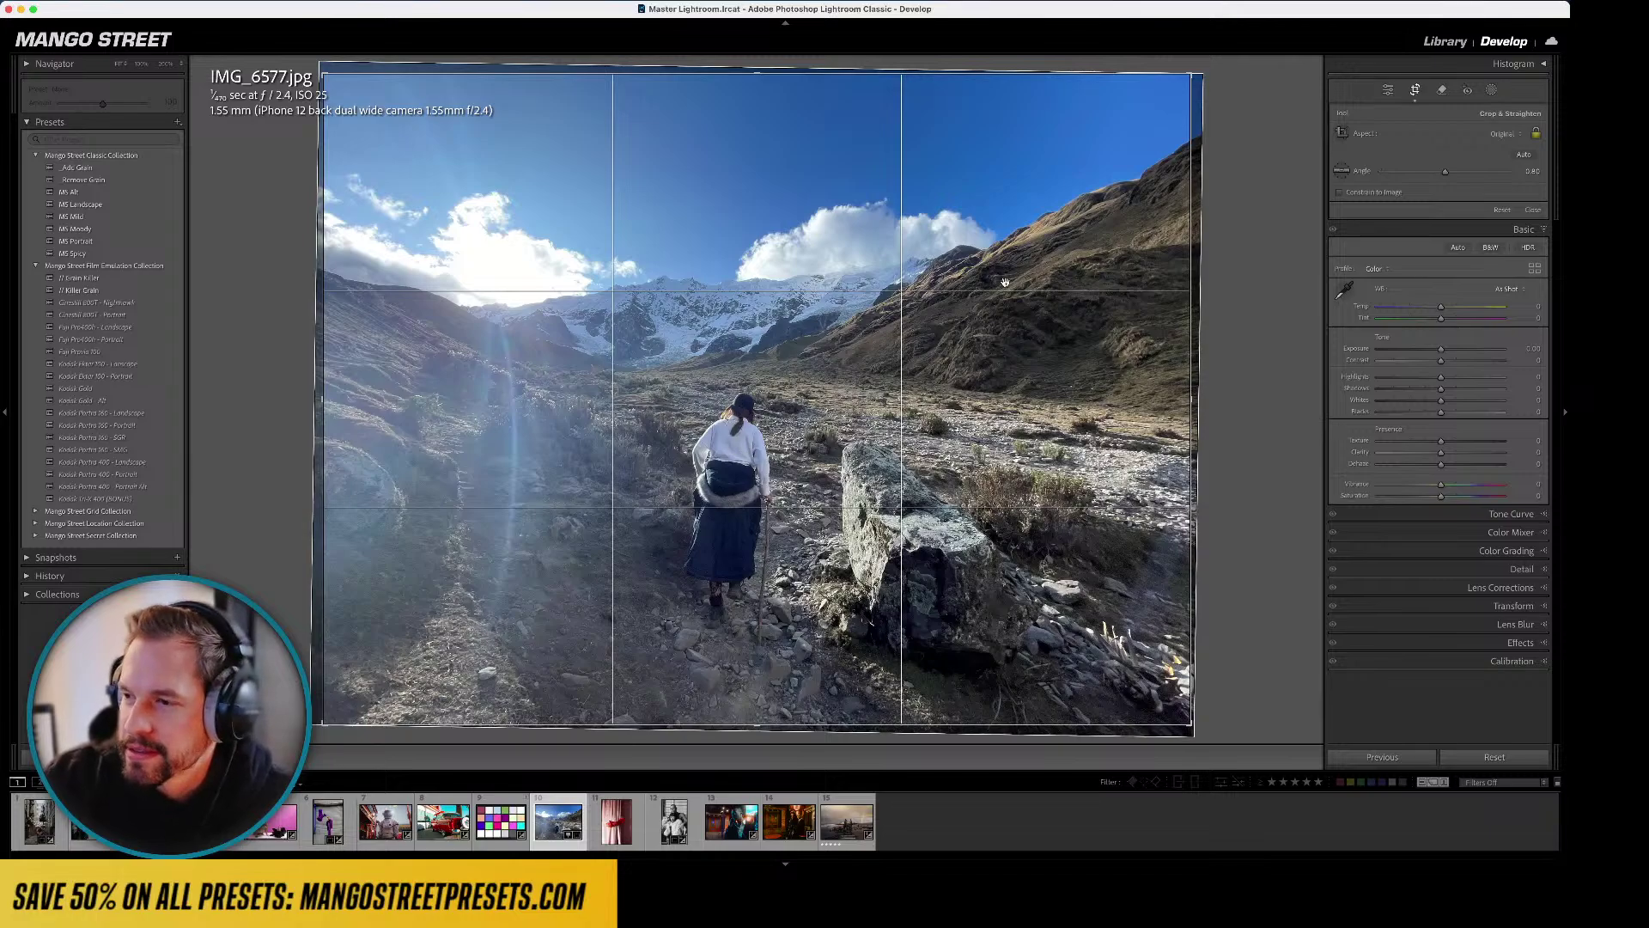
drag(1190, 75, 1169, 75)
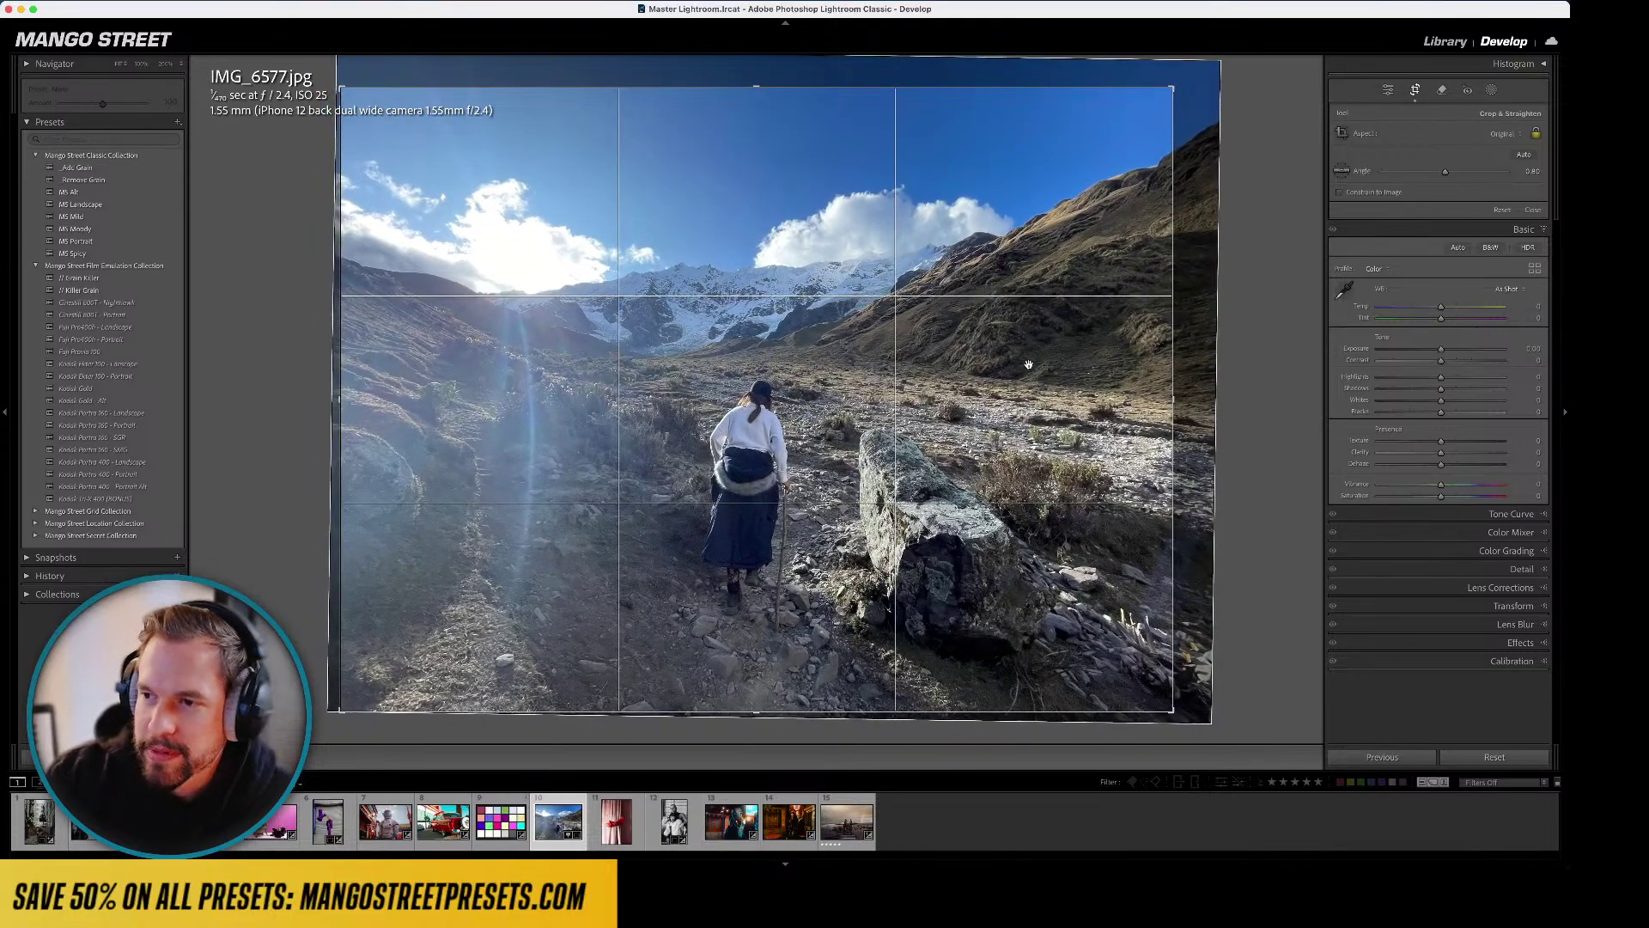
key(d)
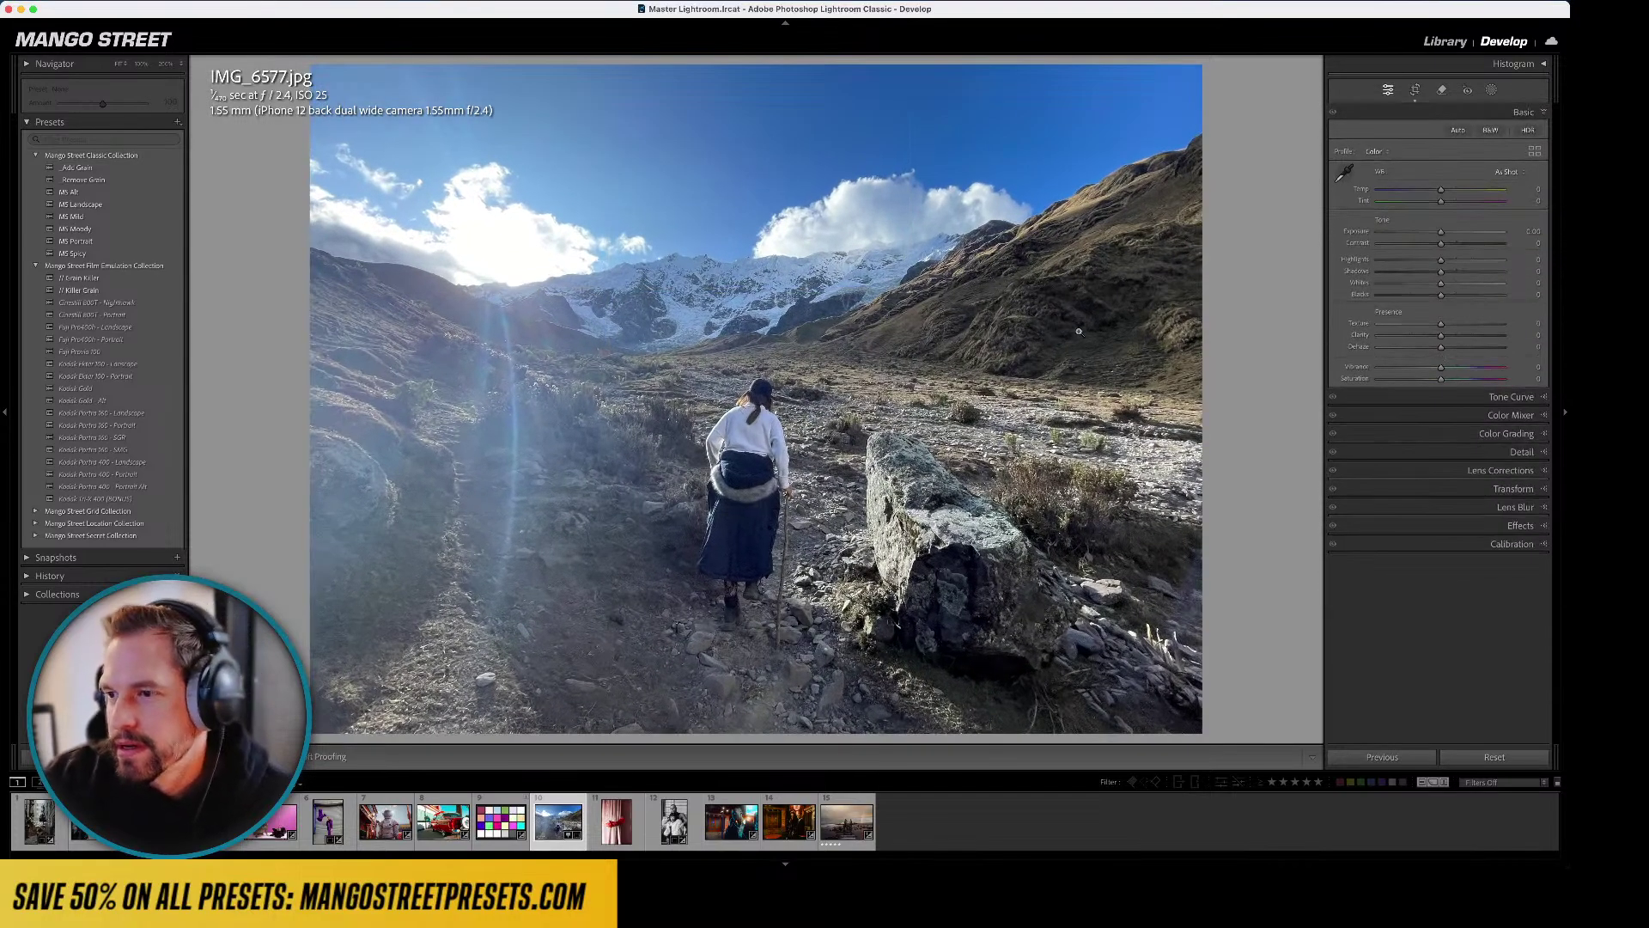
key(l)
key(l)
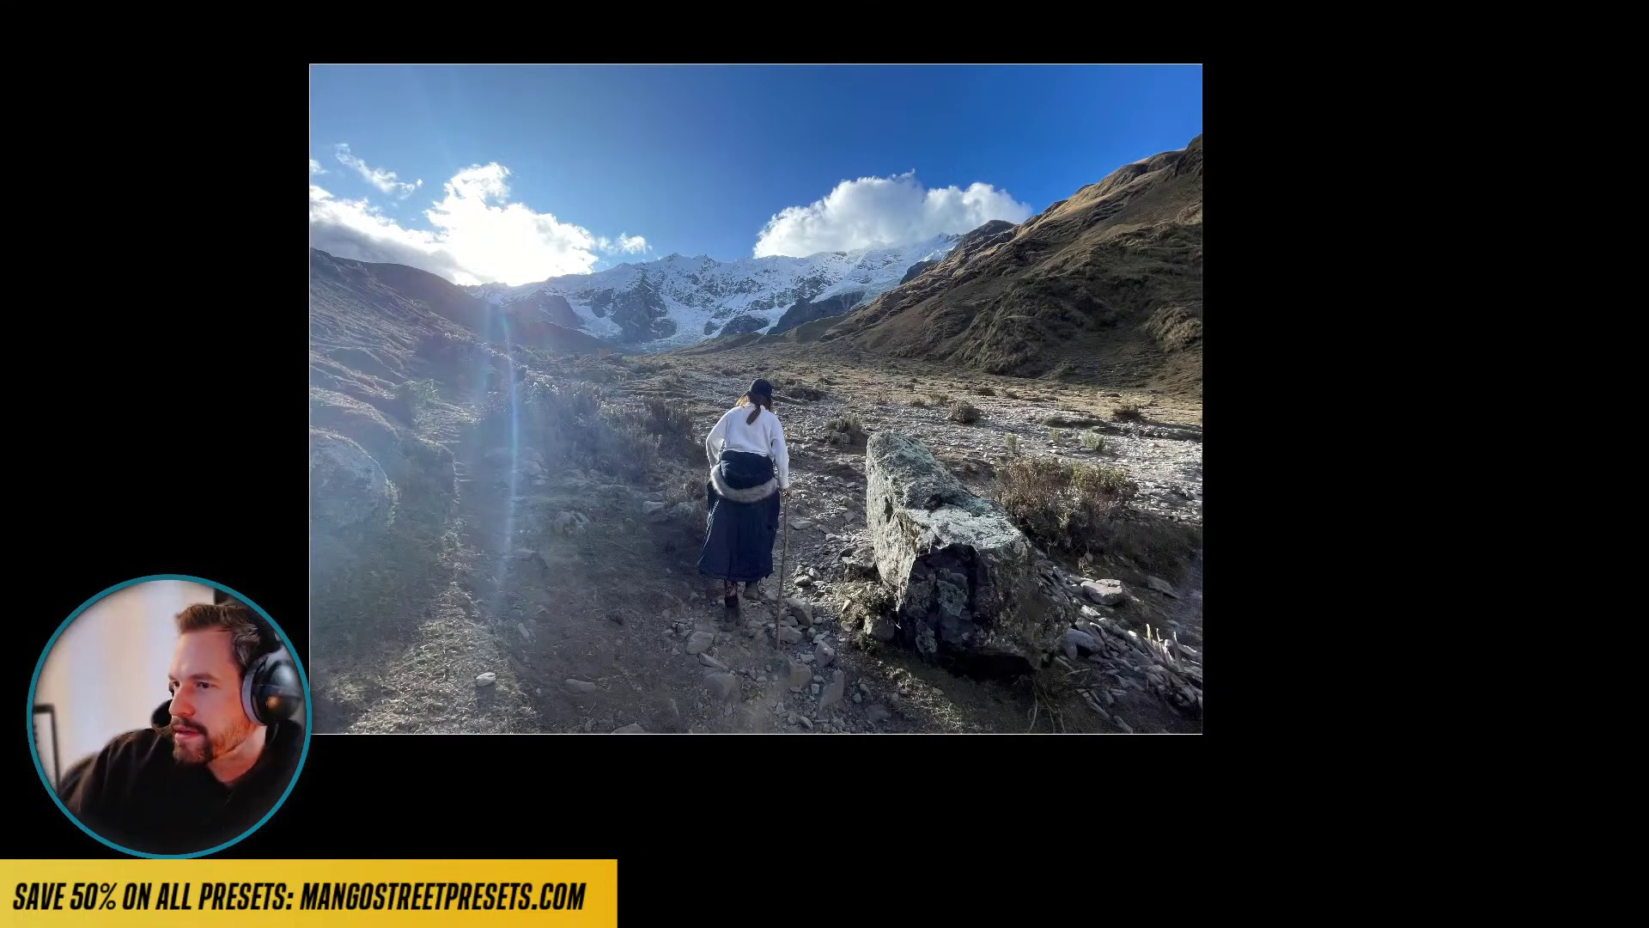
key(l)
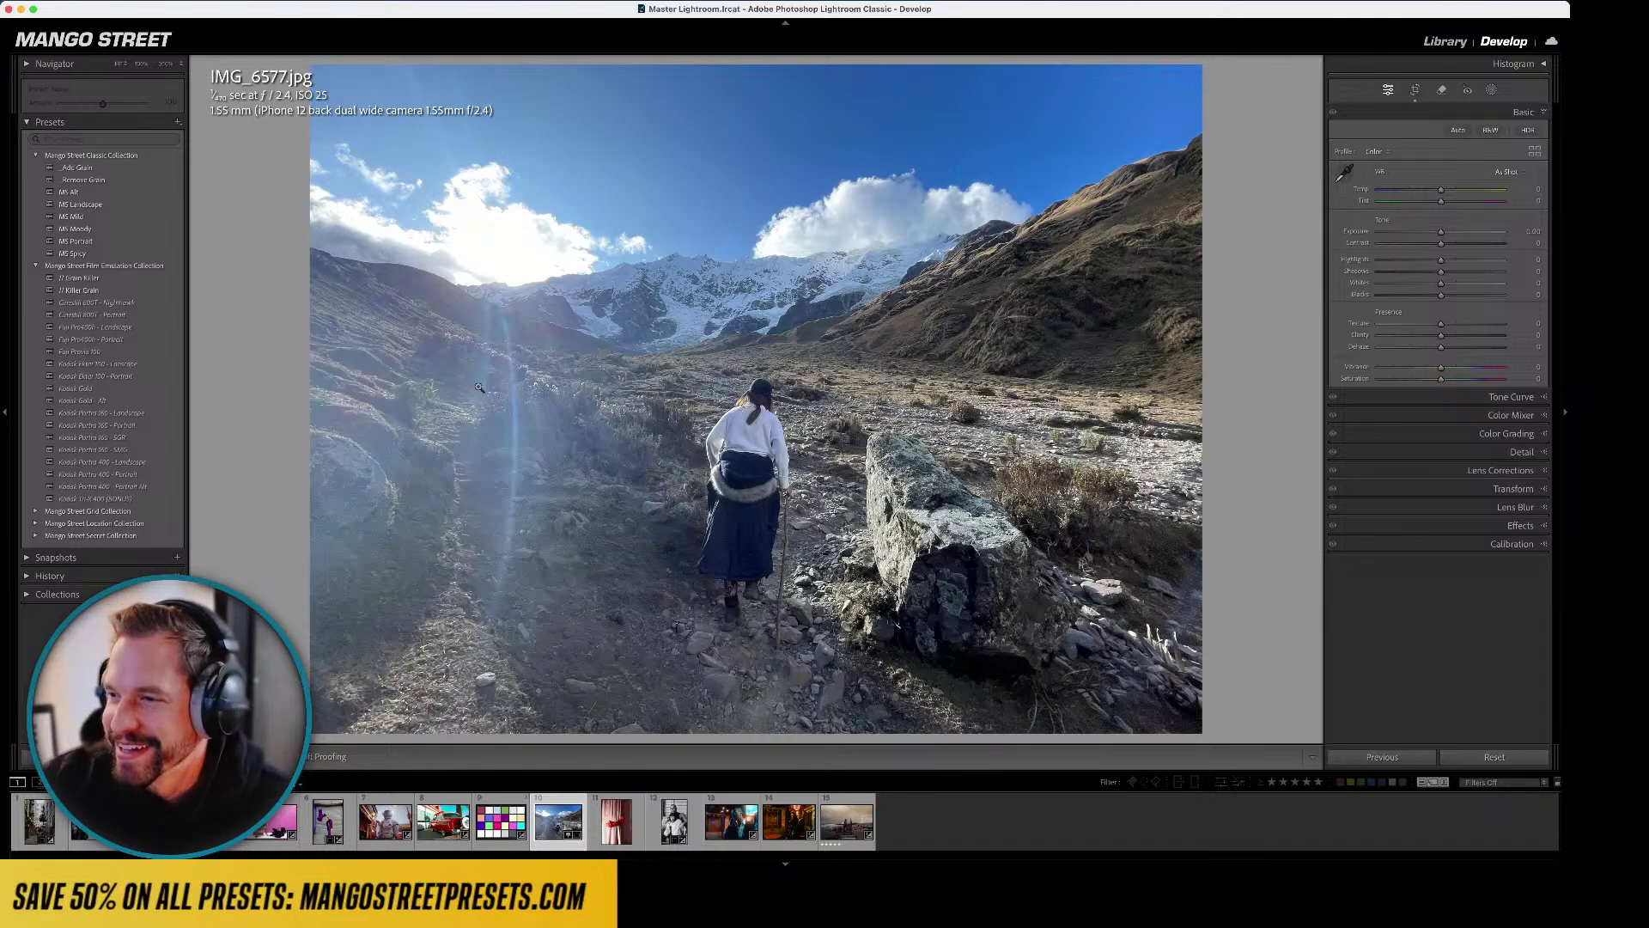
- Apply the Location Collection's Mountains Film preset to the hiker photo and warm its temperature to +18
click(36, 523)
scroll(128, 545, down, 2)
scroll(132, 550, down, 2)
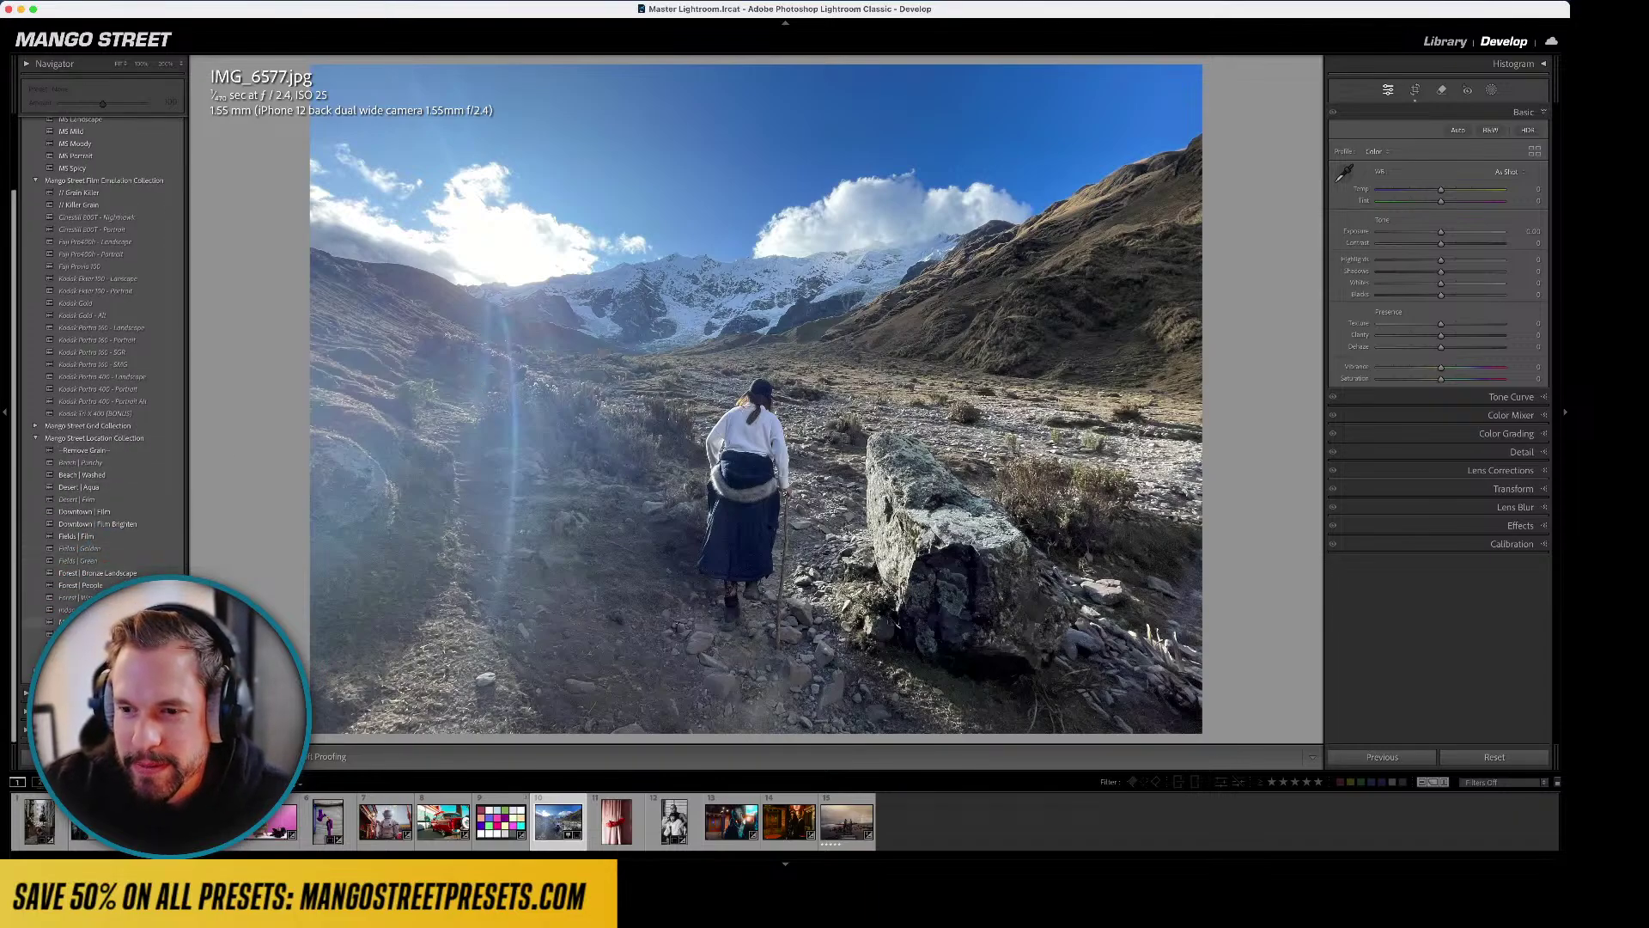
click(69, 622)
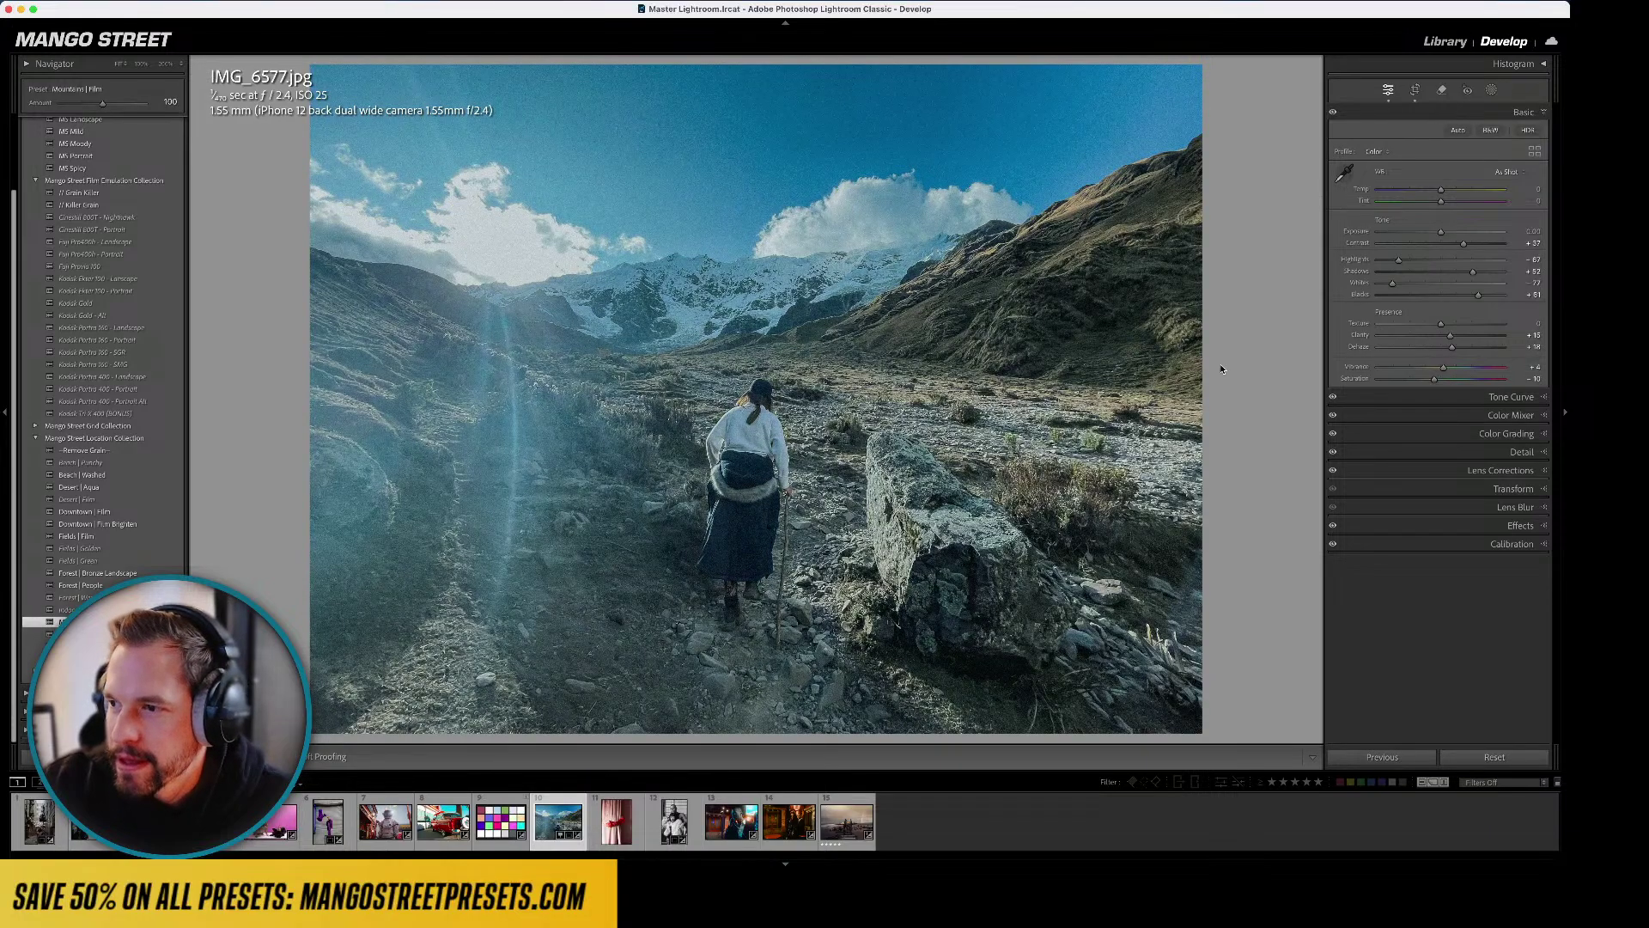
drag(1441, 190, 1450, 191)
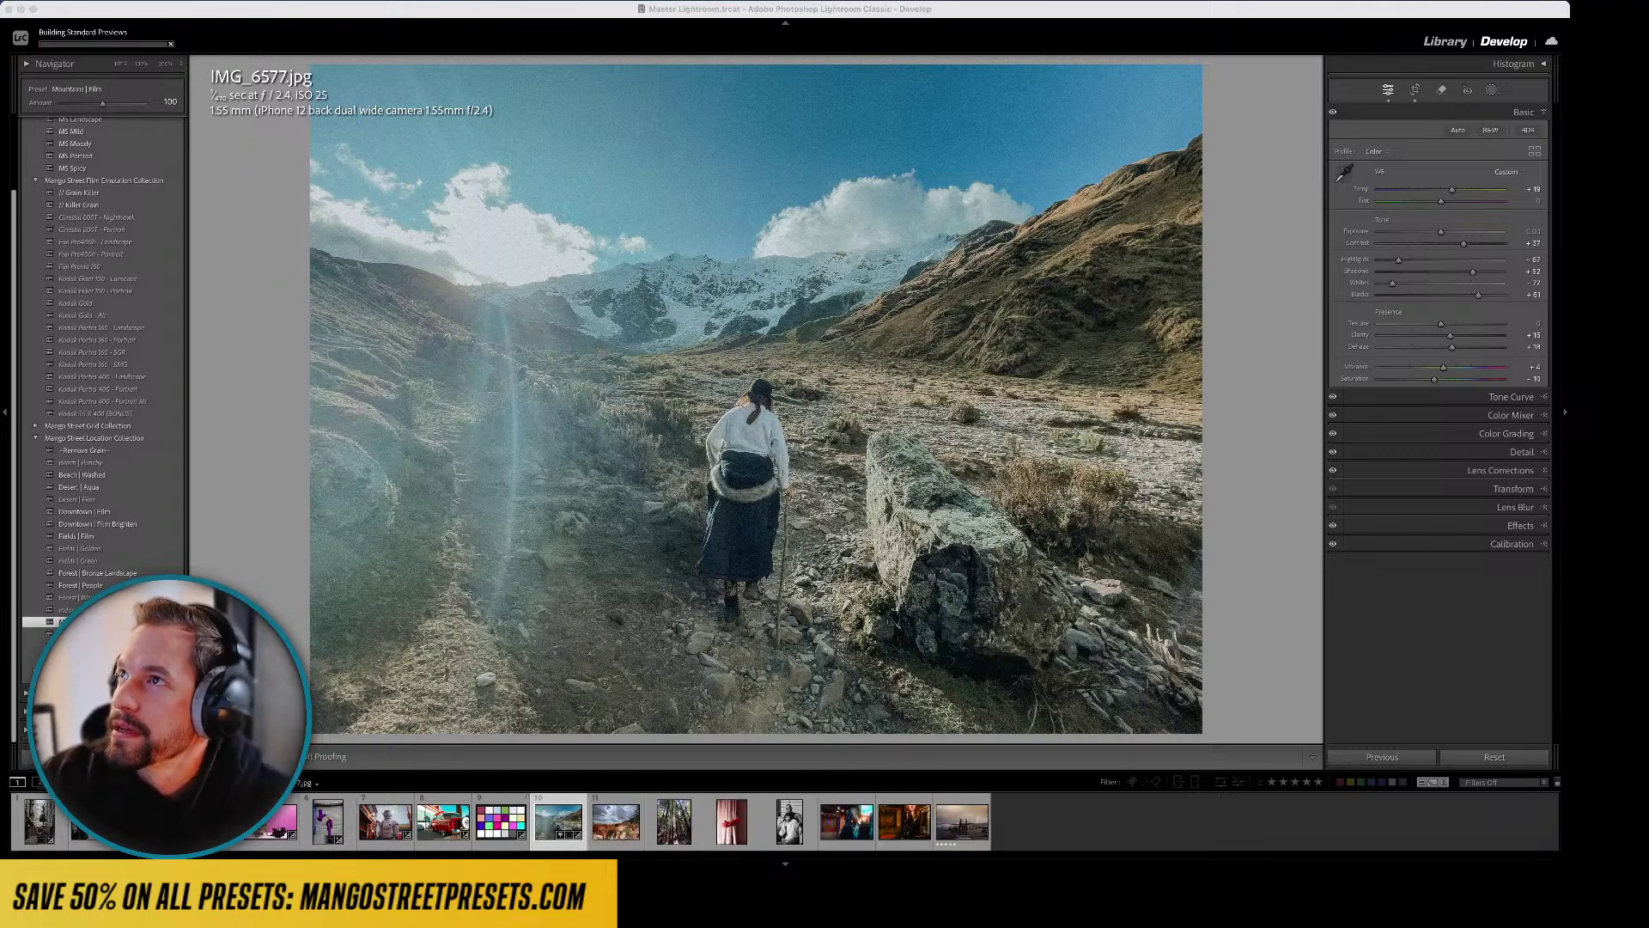
- View the red rock arch photo and the sparkling water photo DSC_0022.NEF, examining the ducks up close
click(673, 822)
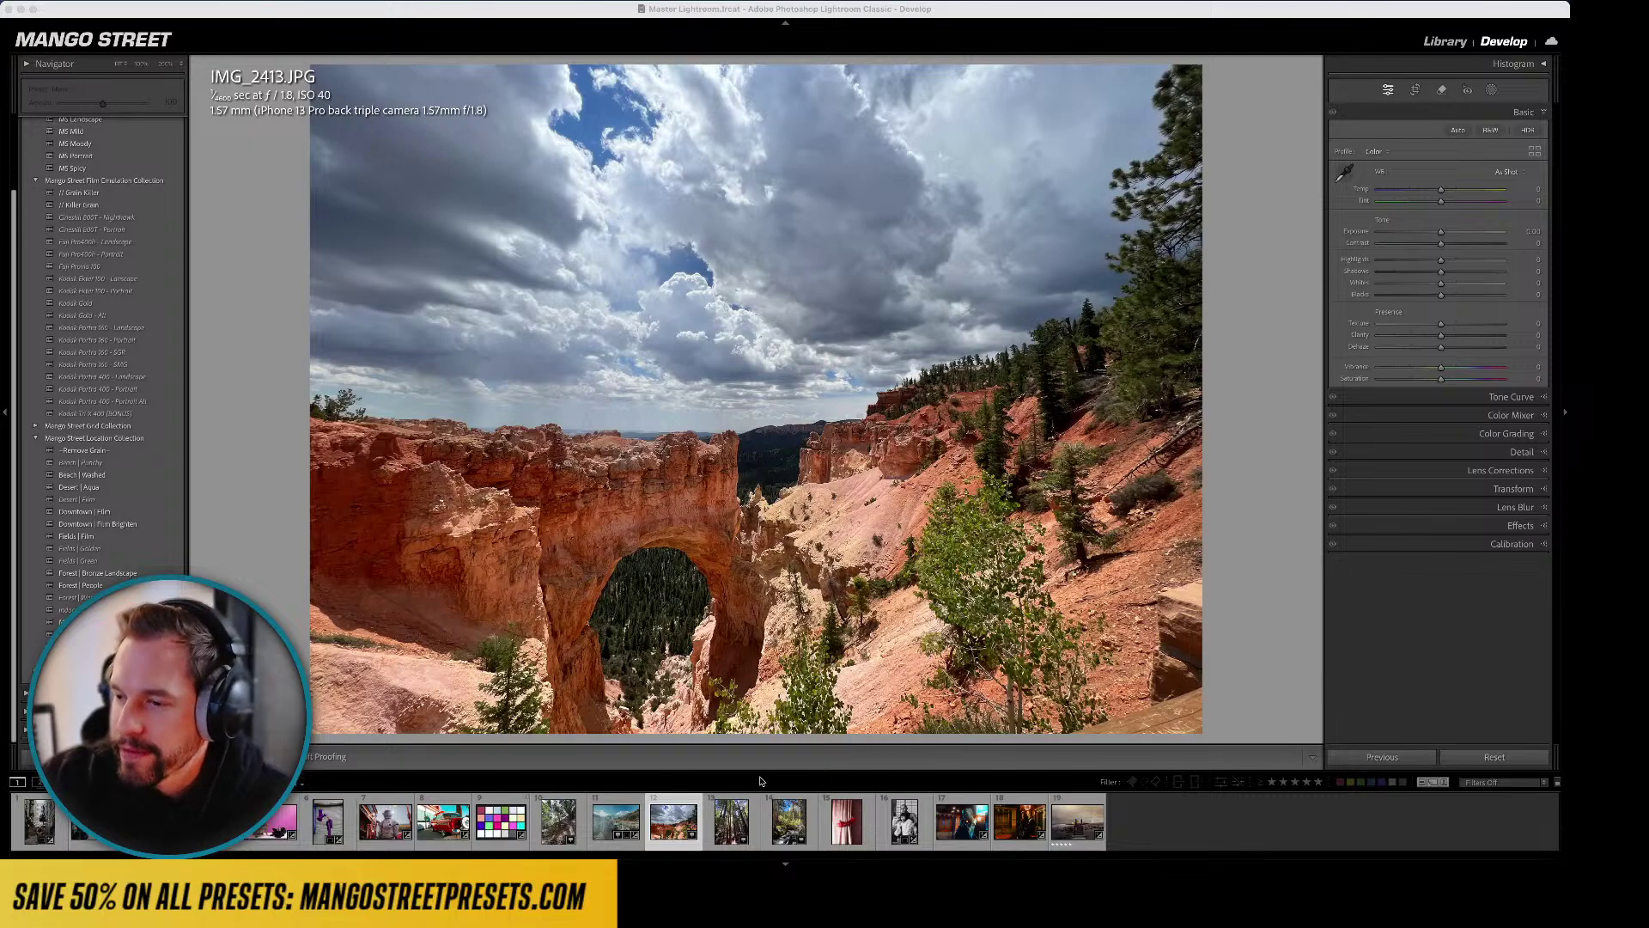
click(610, 824)
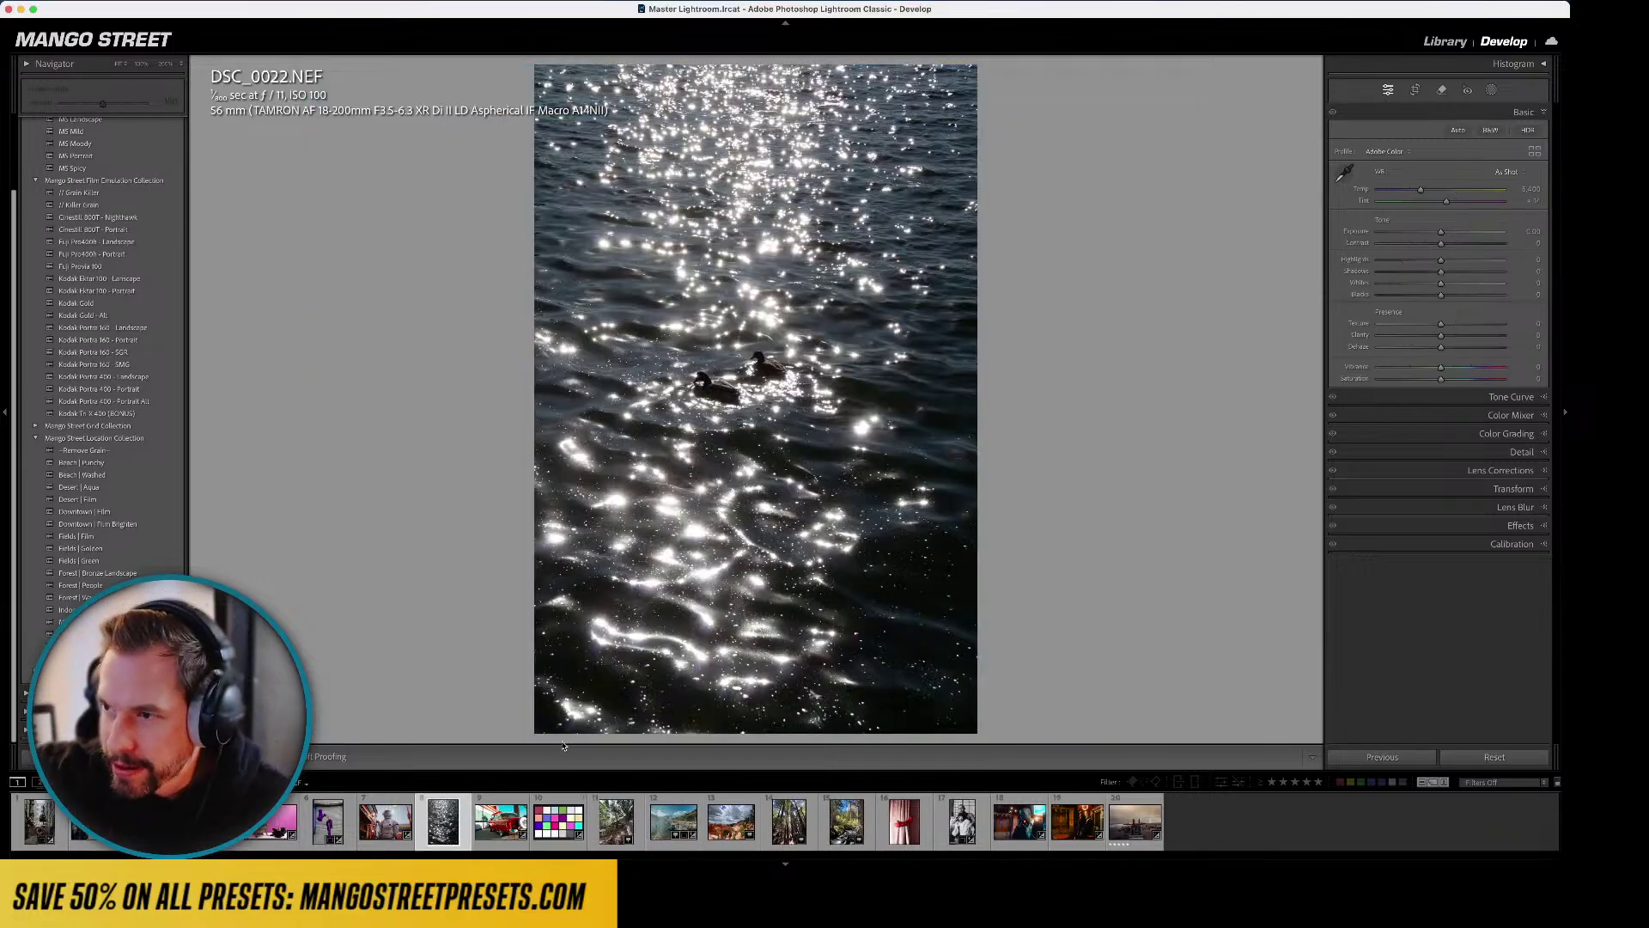
click(750, 298)
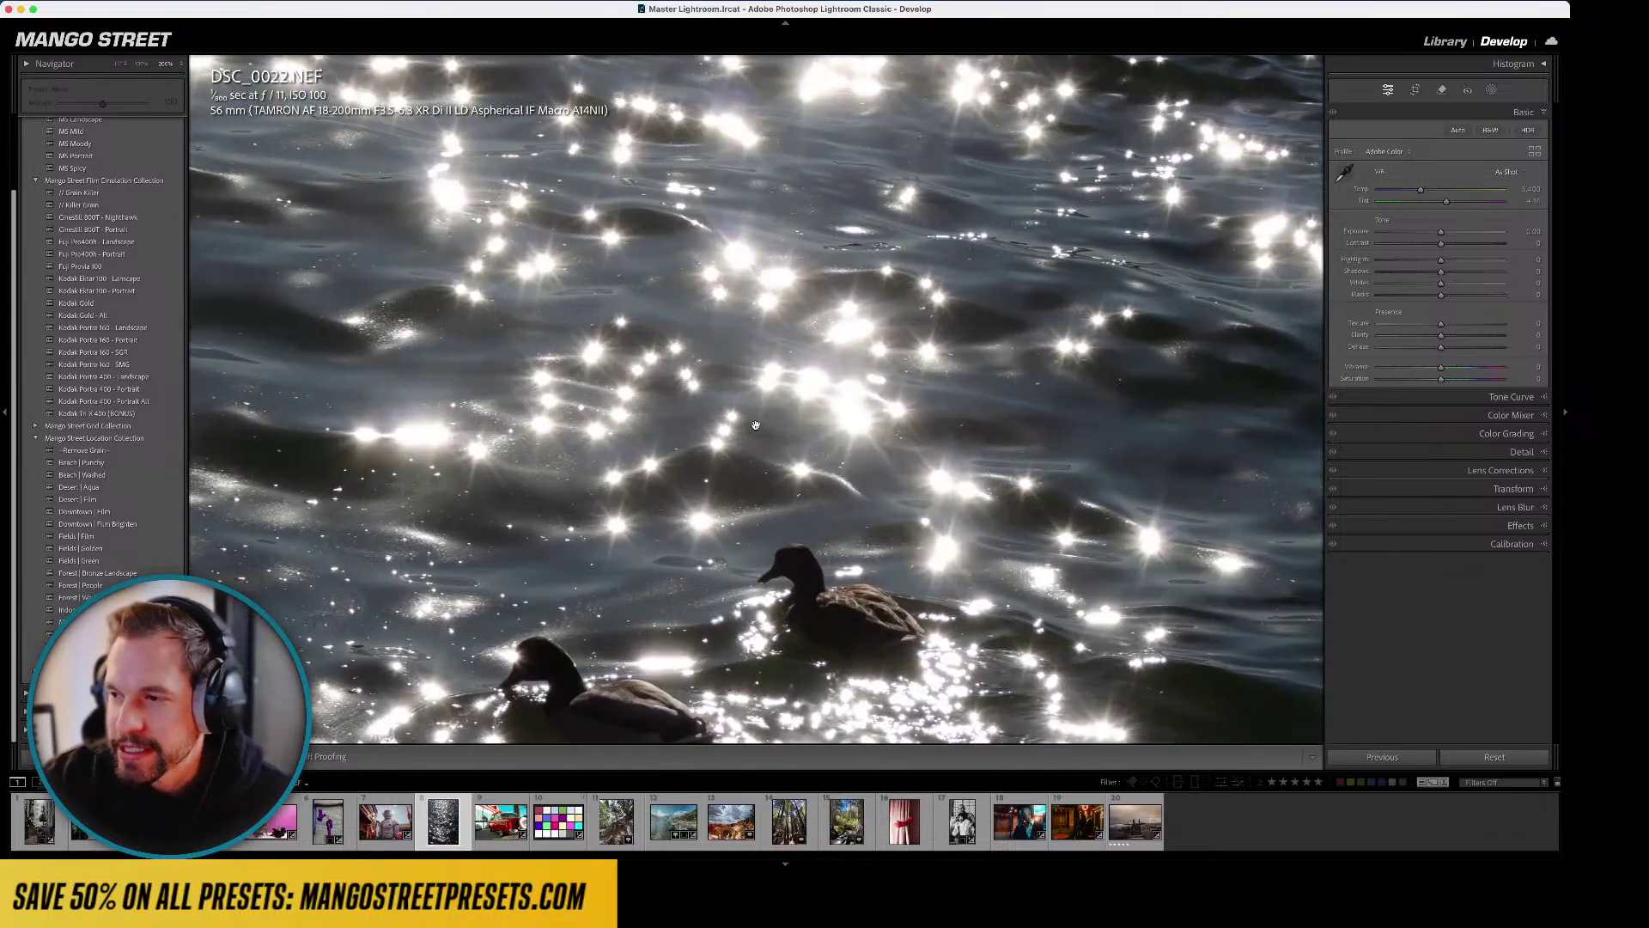
click(766, 451)
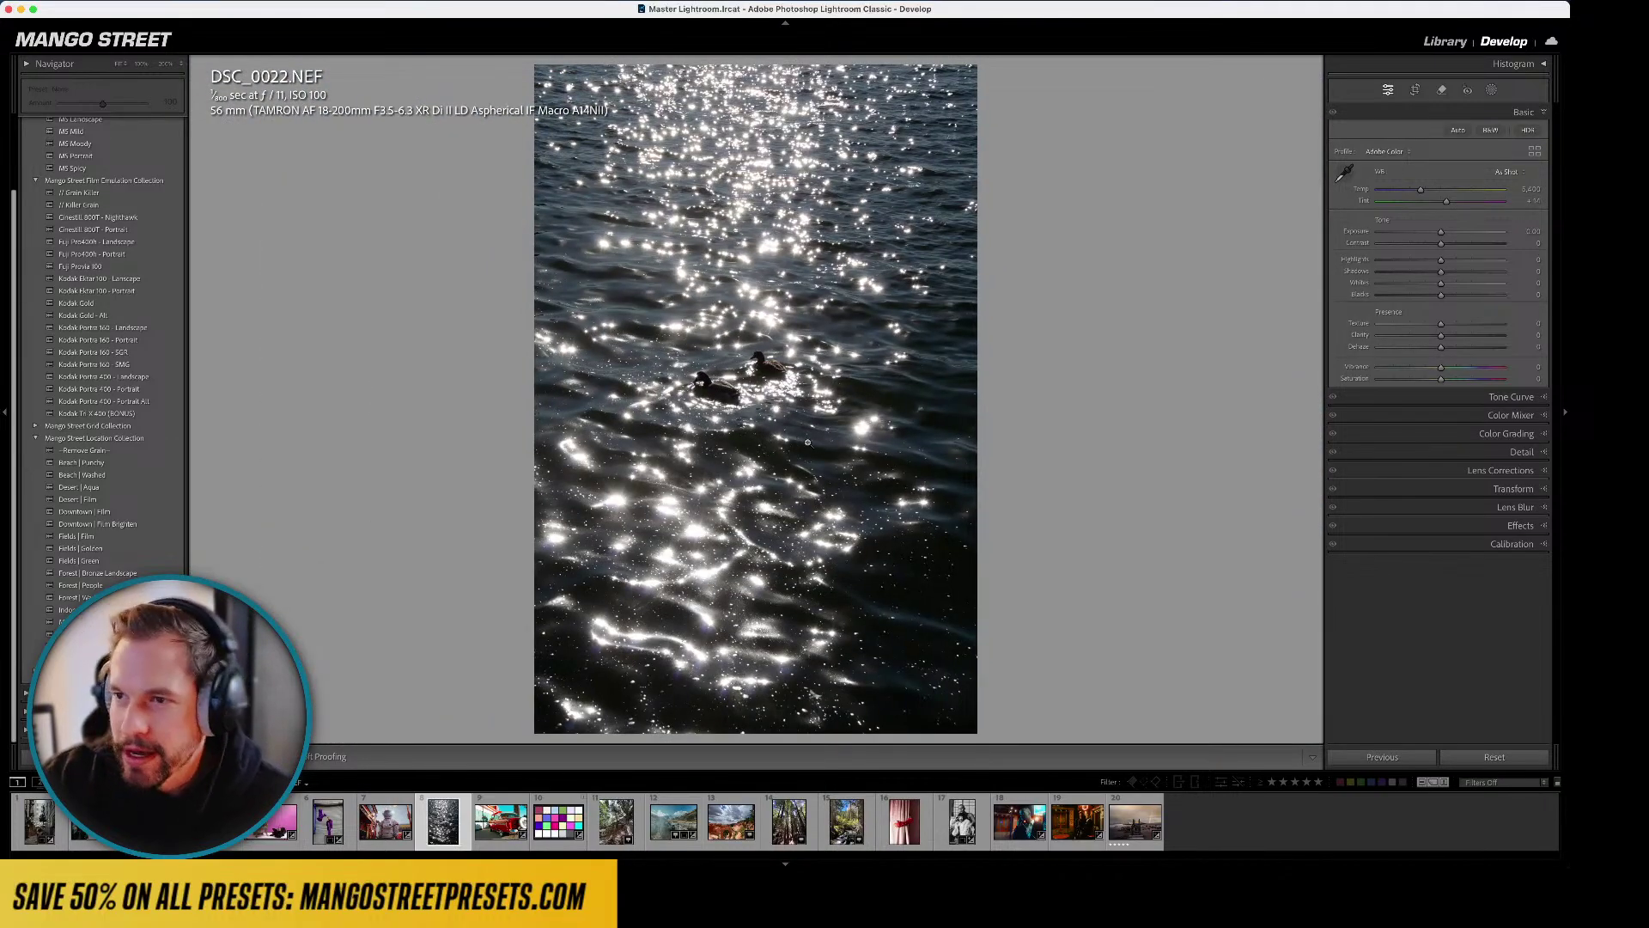
- Return to the hiker photo IMG_6577.jpg, and try the Fuji Pro400H Landscape and Fuji Provia 100 film presets
click(669, 826)
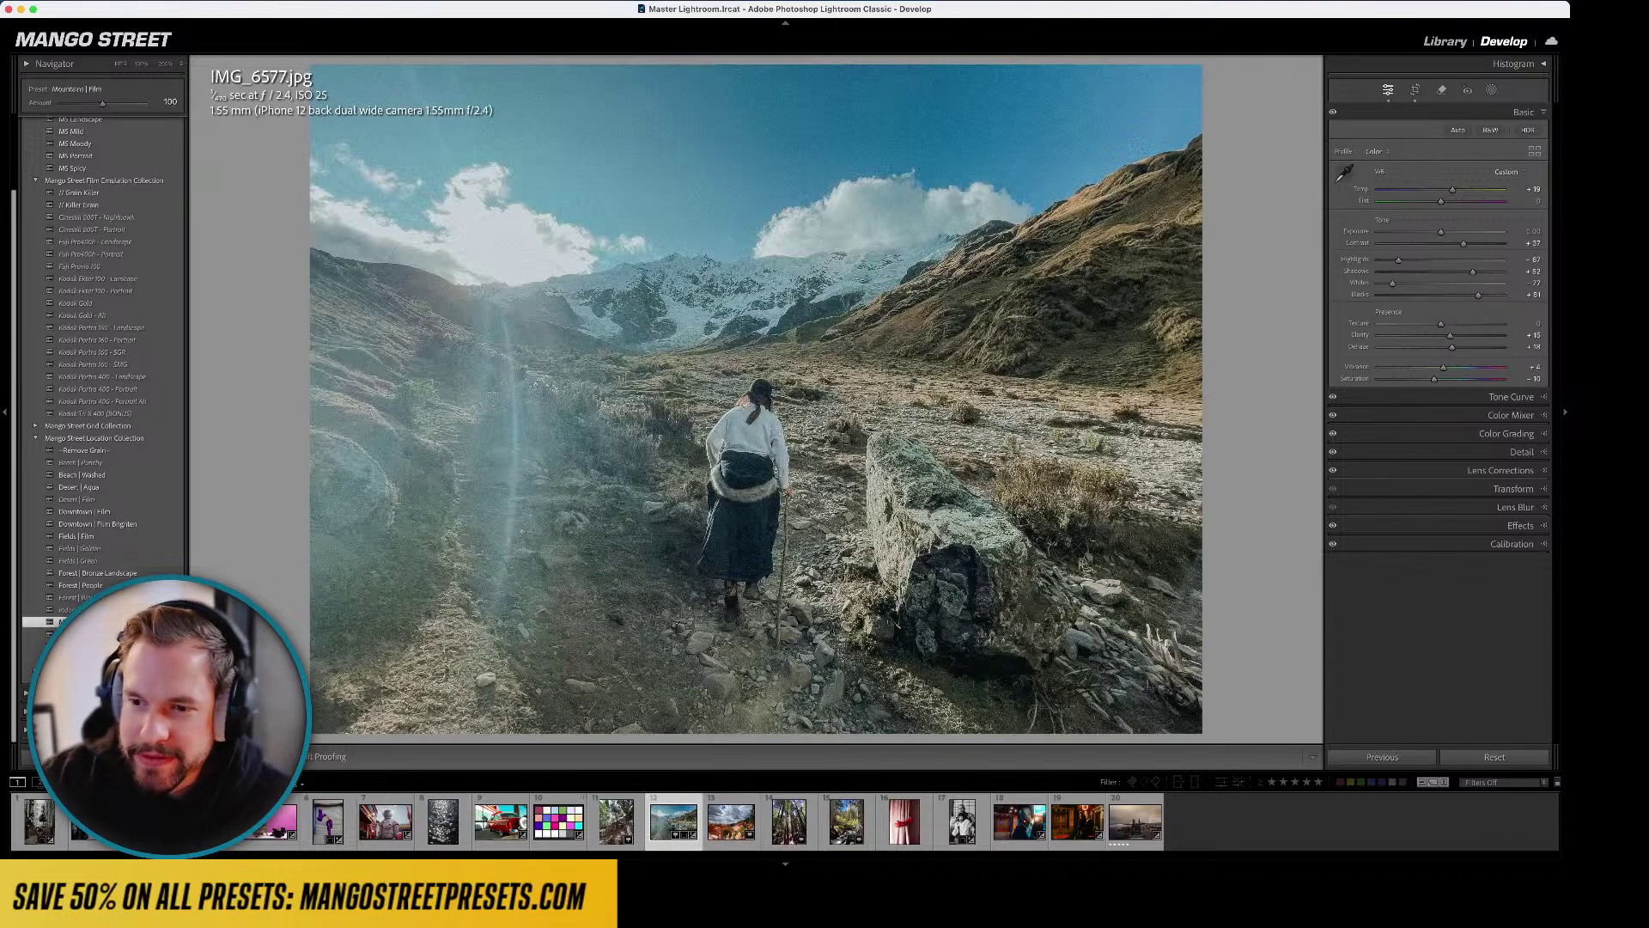
click(120, 438)
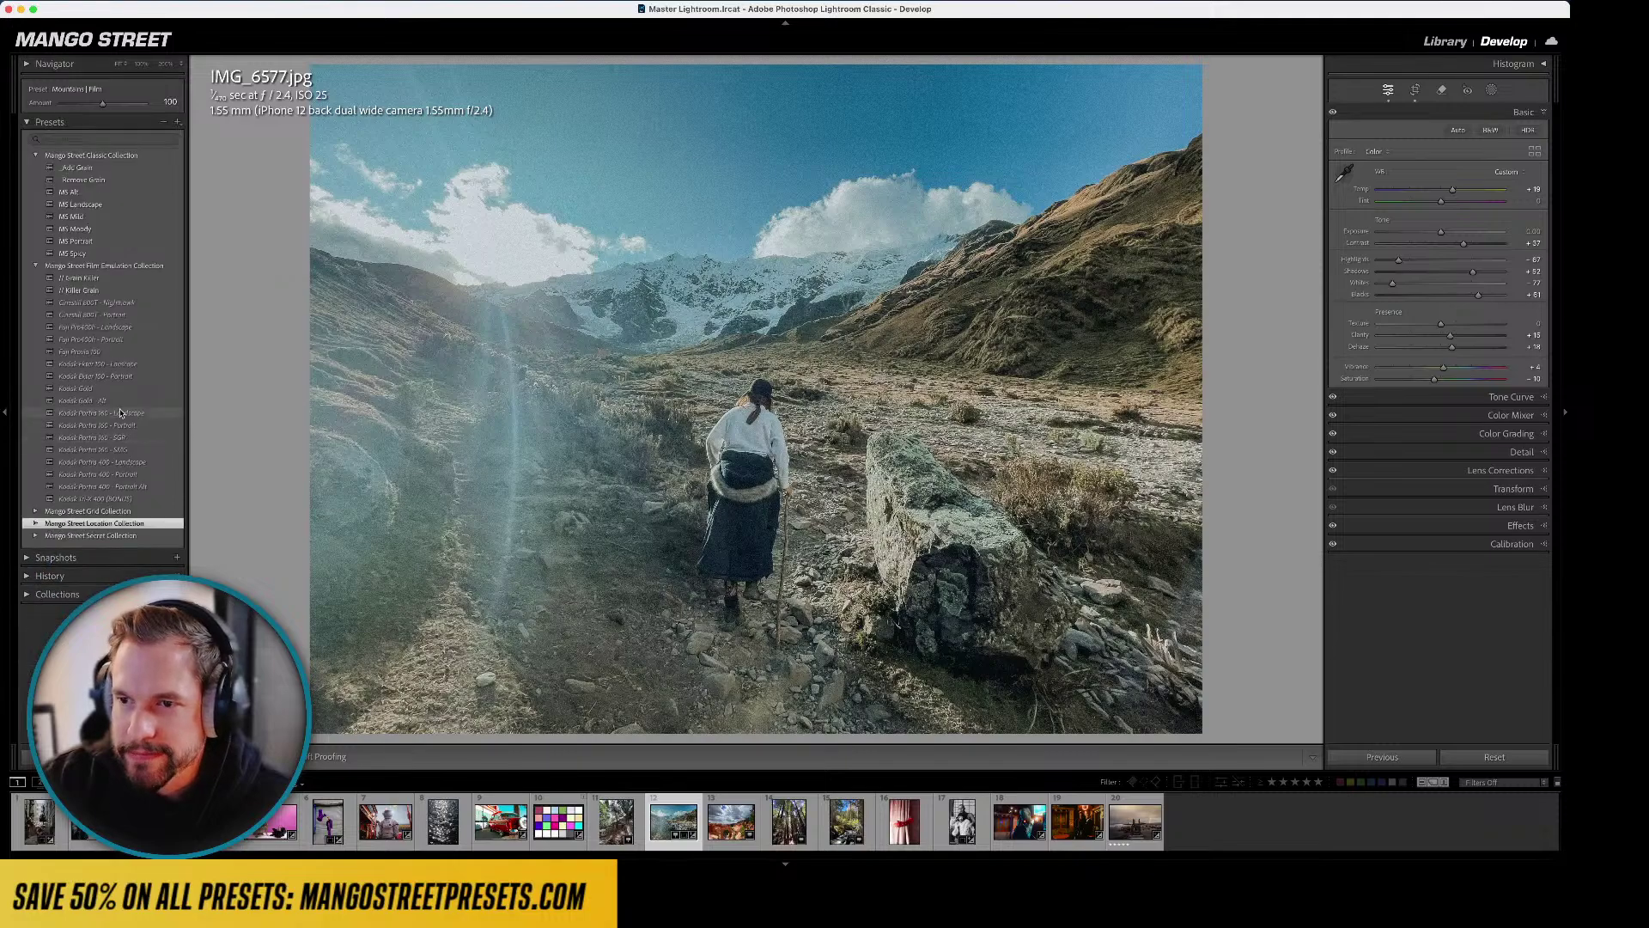
click(128, 327)
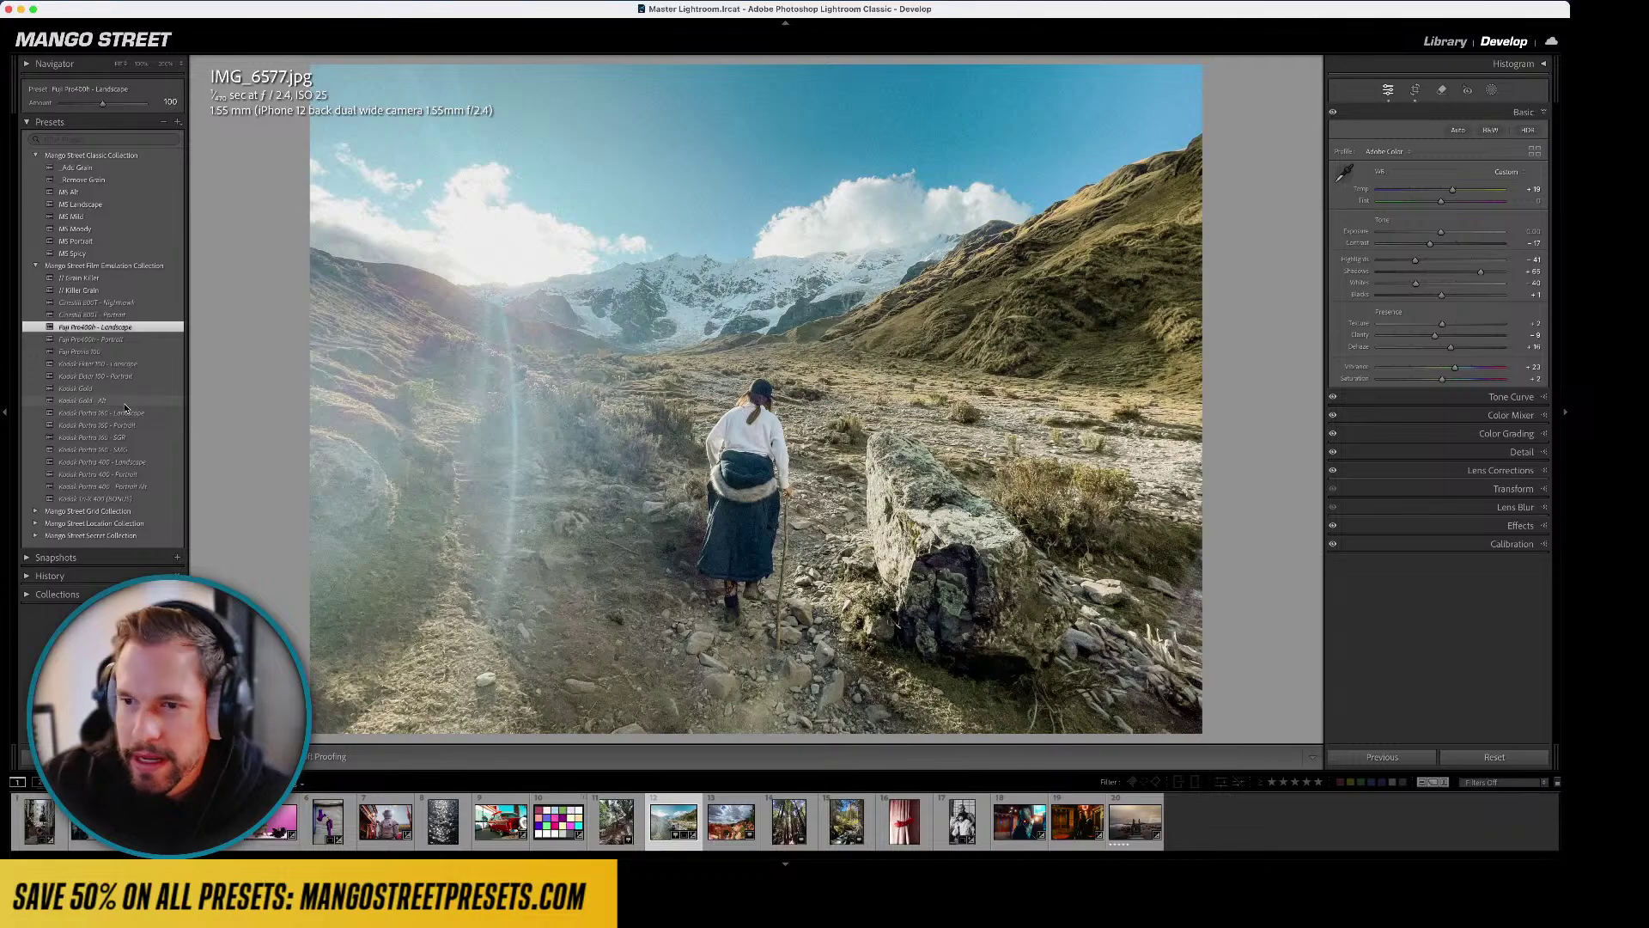
click(119, 351)
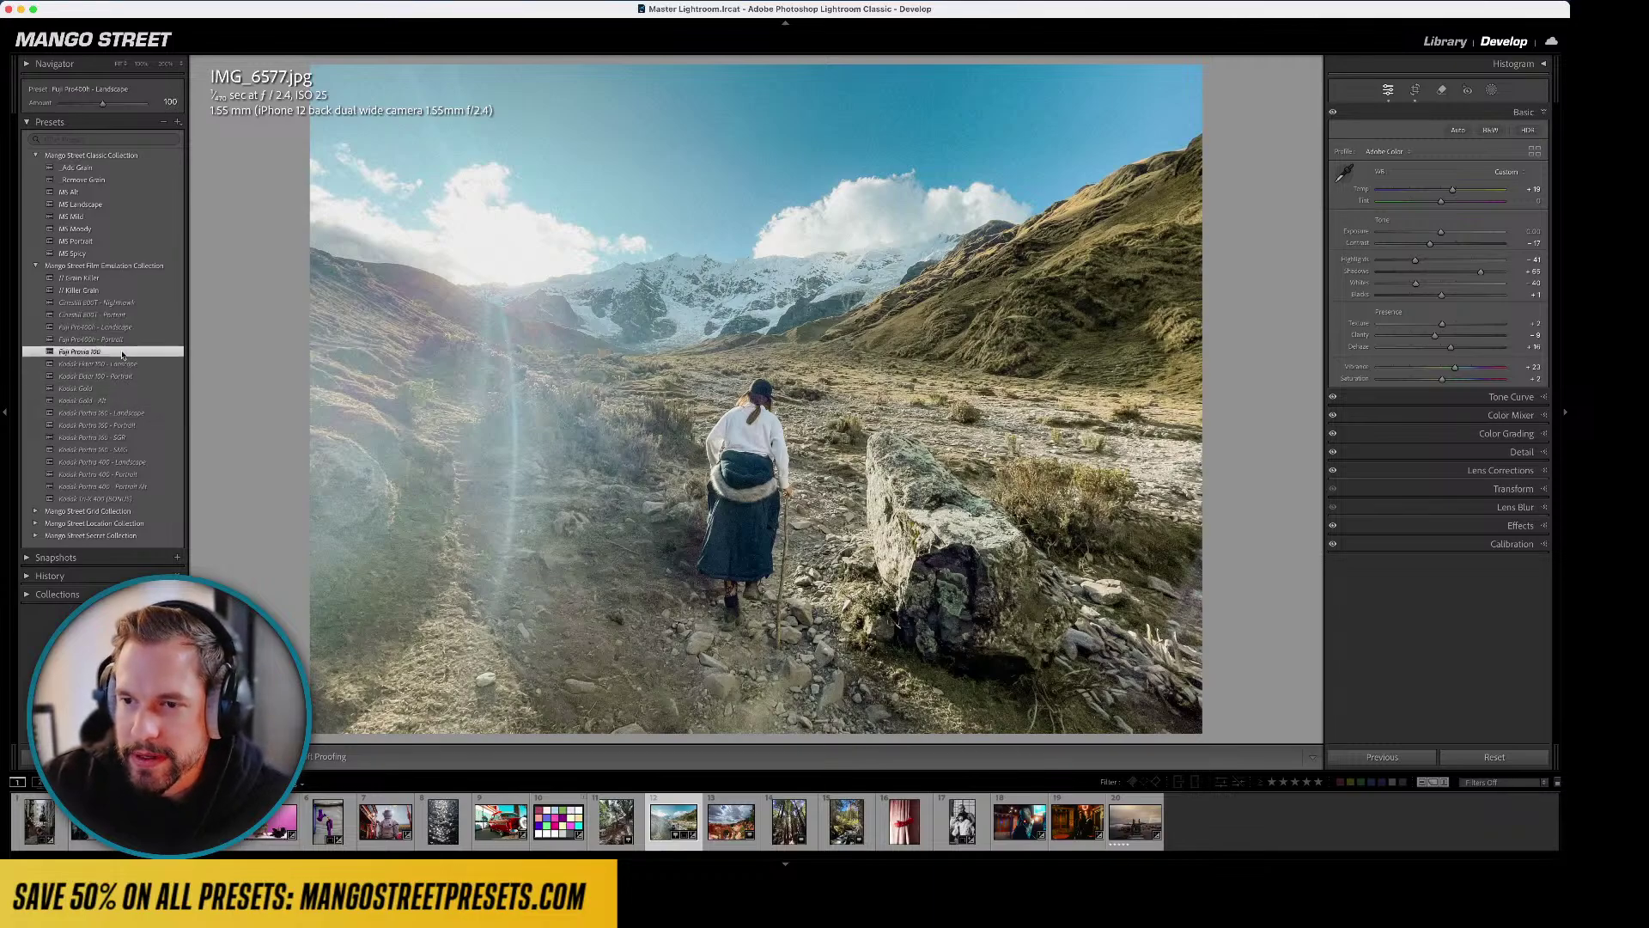
- Try Kodak landscape film presets on the hiker photo, apply Kodak Portra 400 - Portrait, and slightly lower the exposure
click(103, 364)
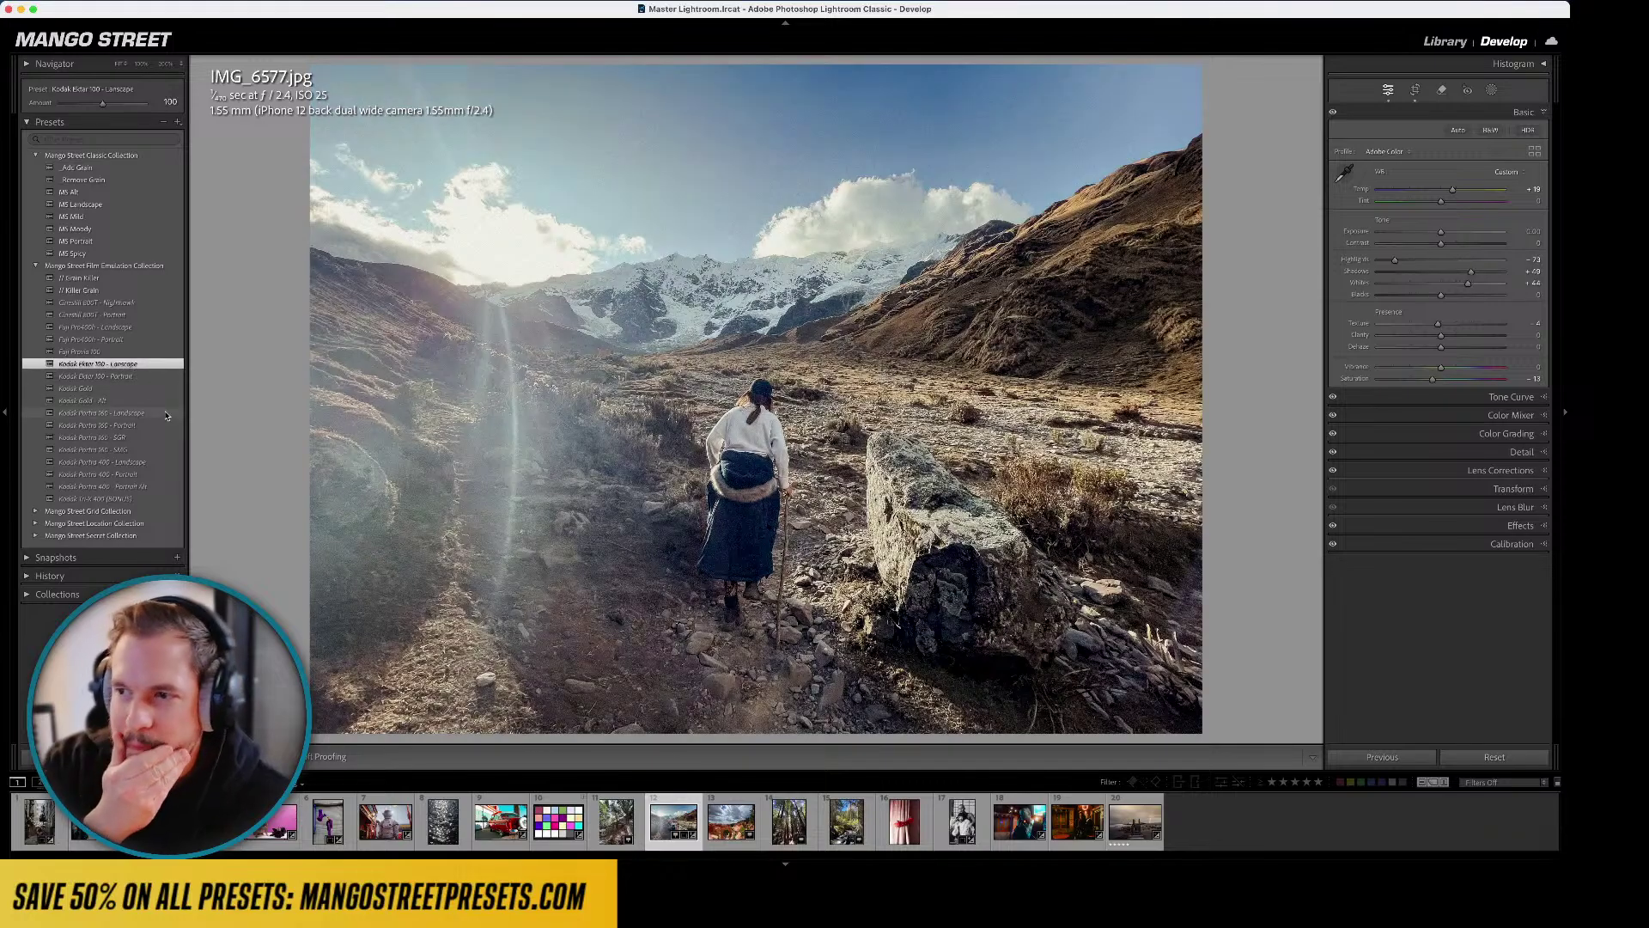
click(120, 413)
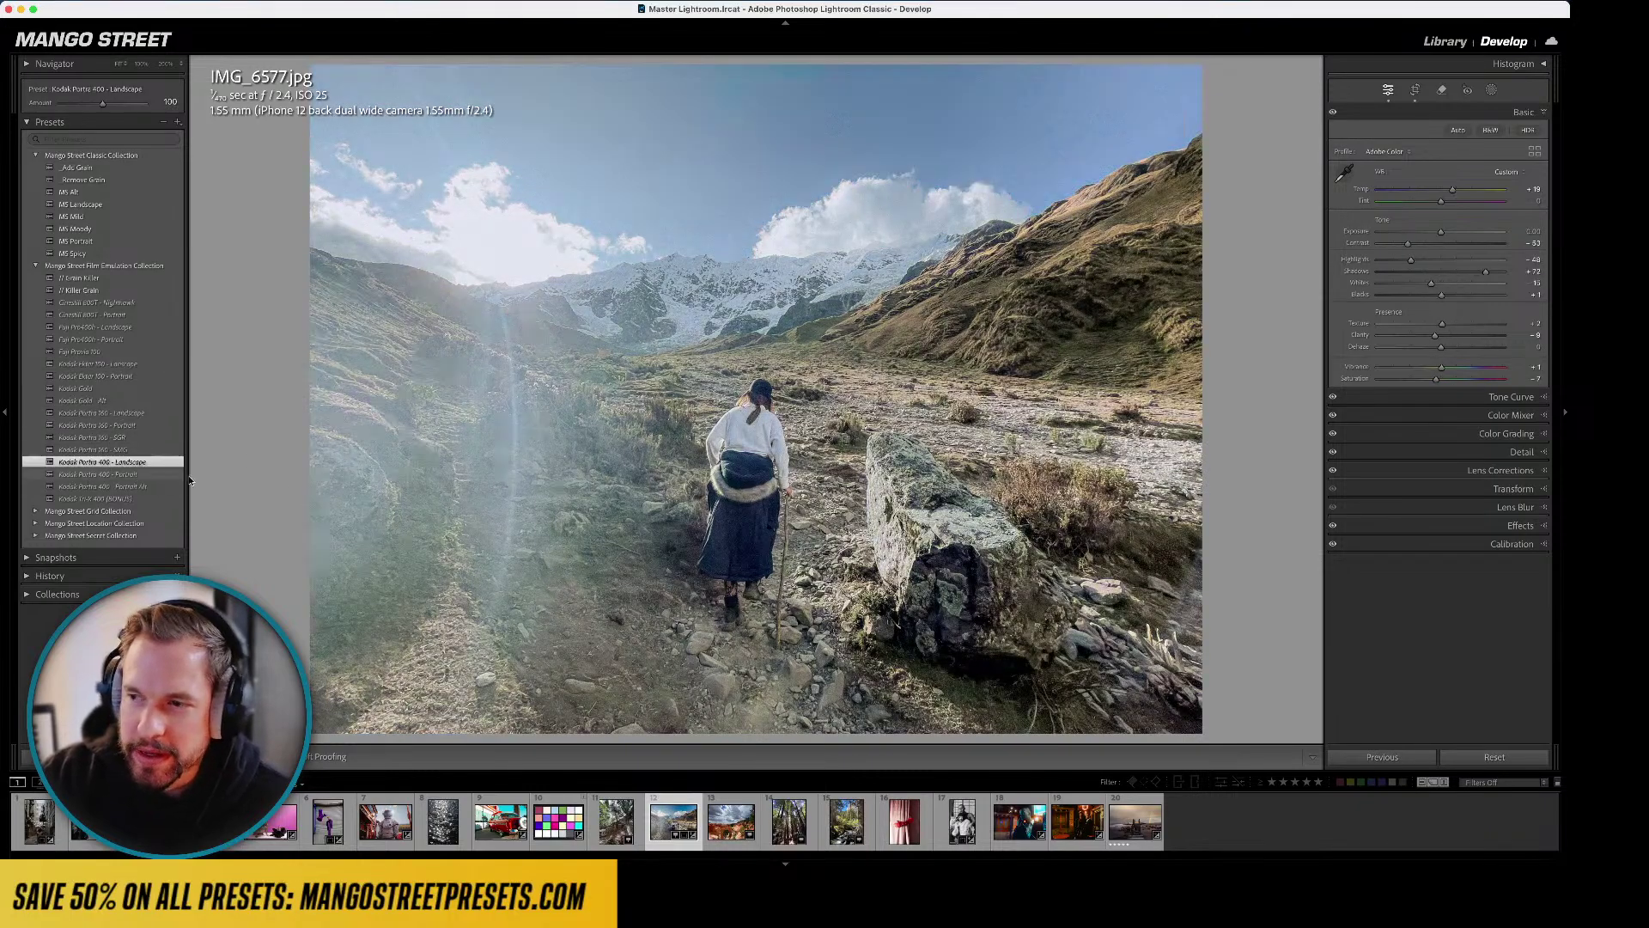
click(94, 474)
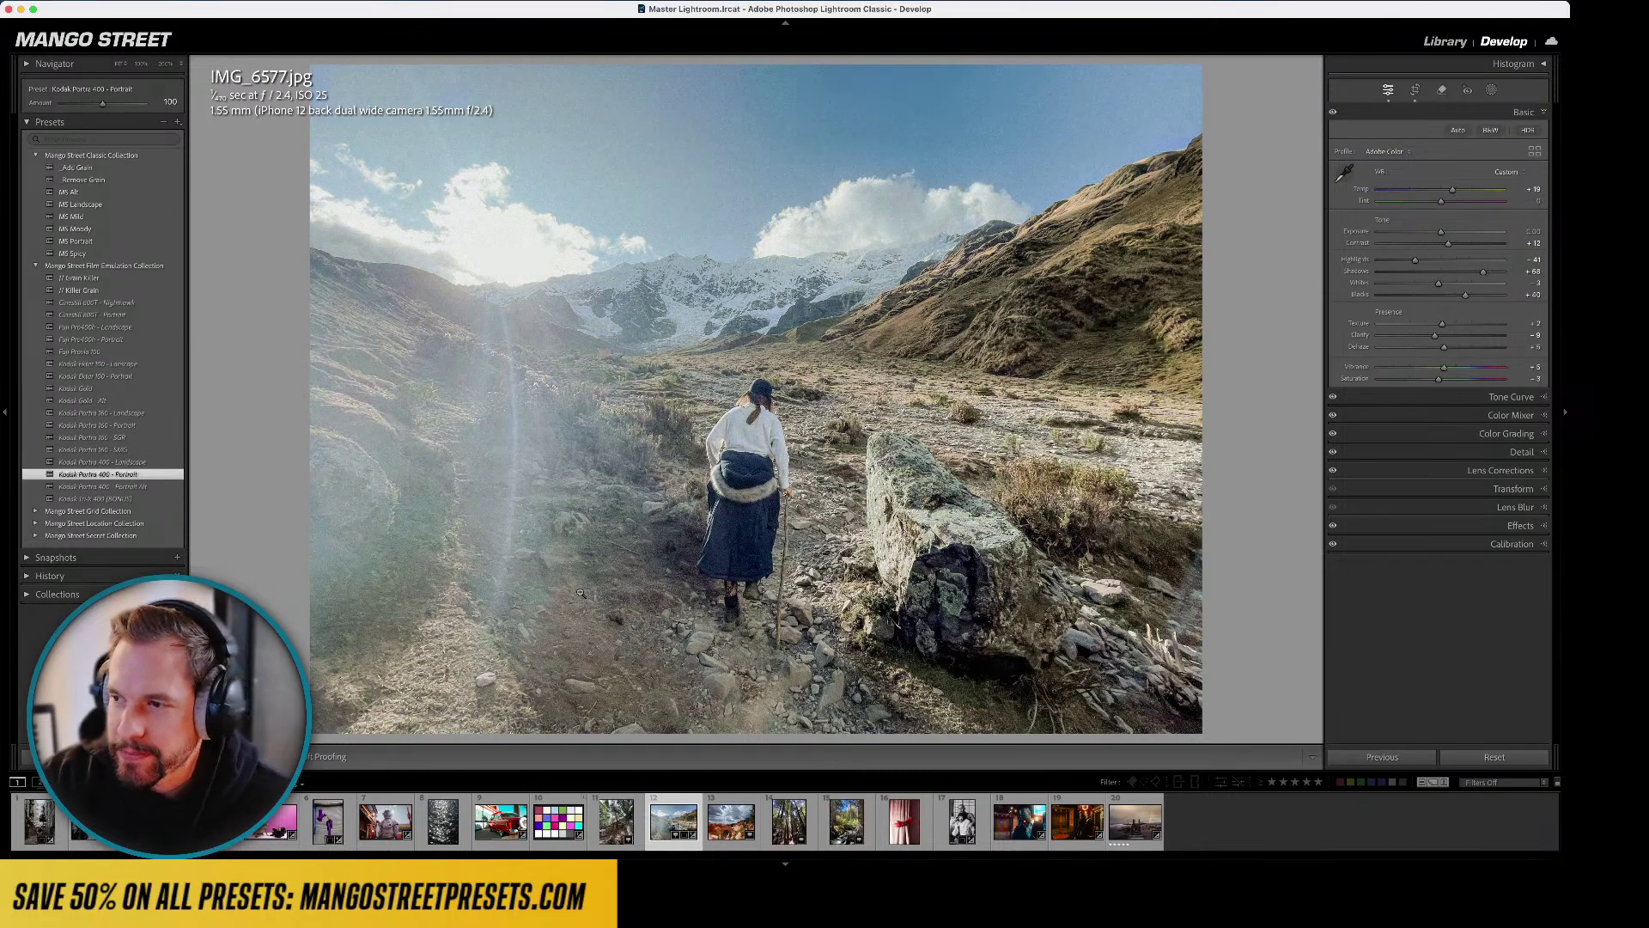
drag(1440, 232, 1434, 237)
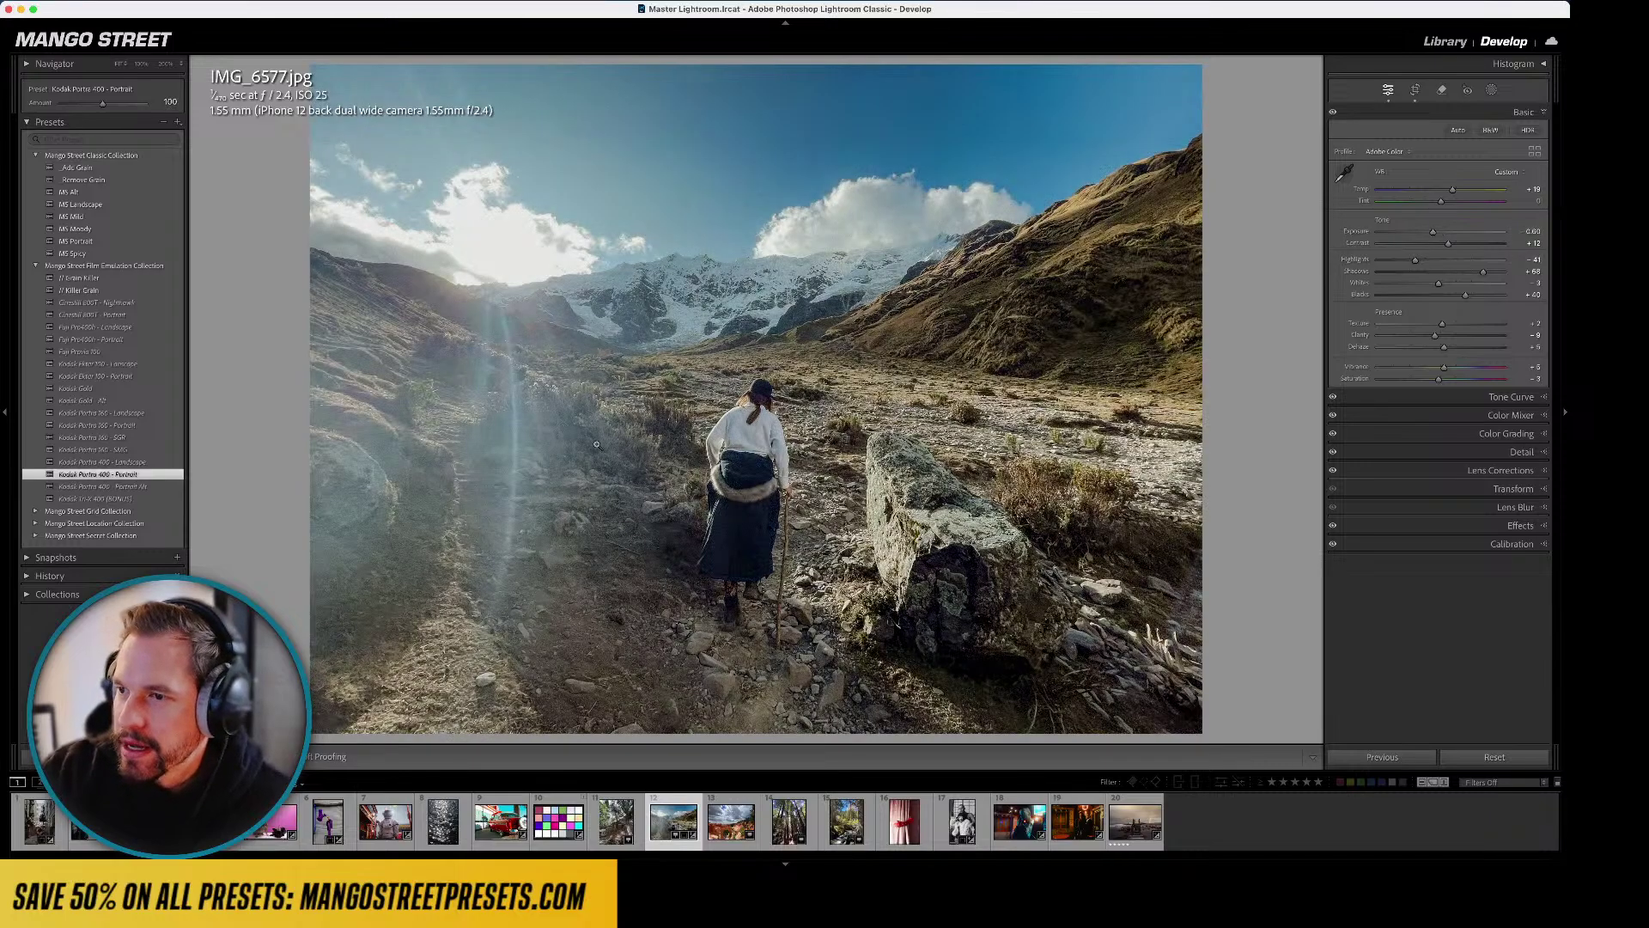
- Add a linear gradient mask over the photo's hazy left side, fading out just before the hiker
click(1491, 90)
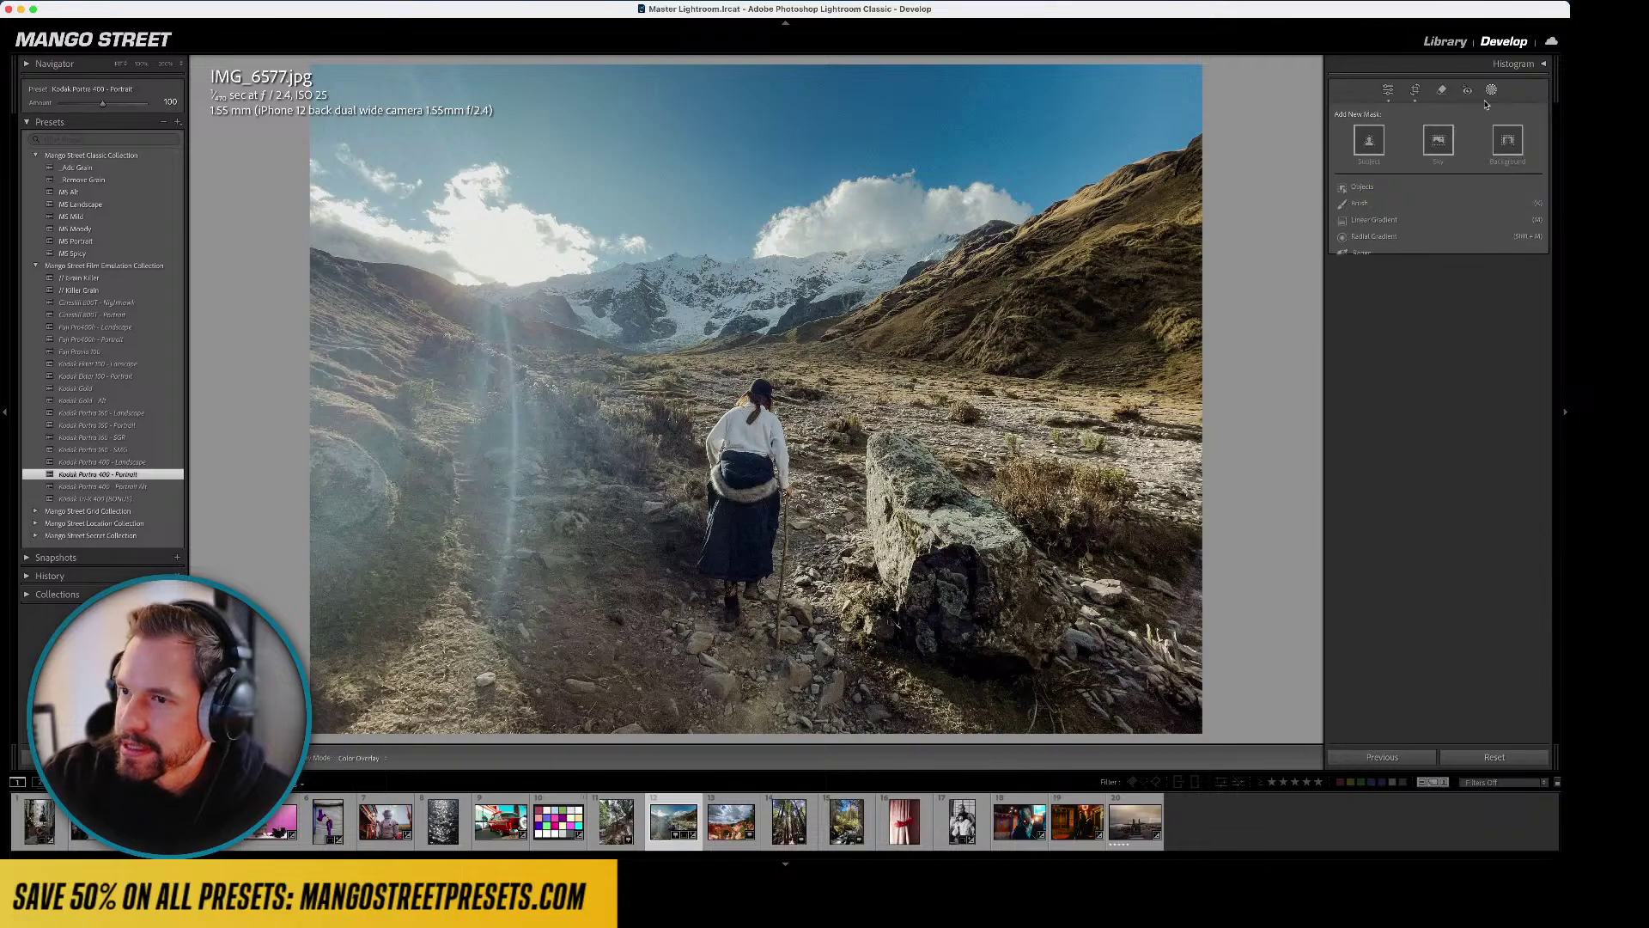
click(1374, 220)
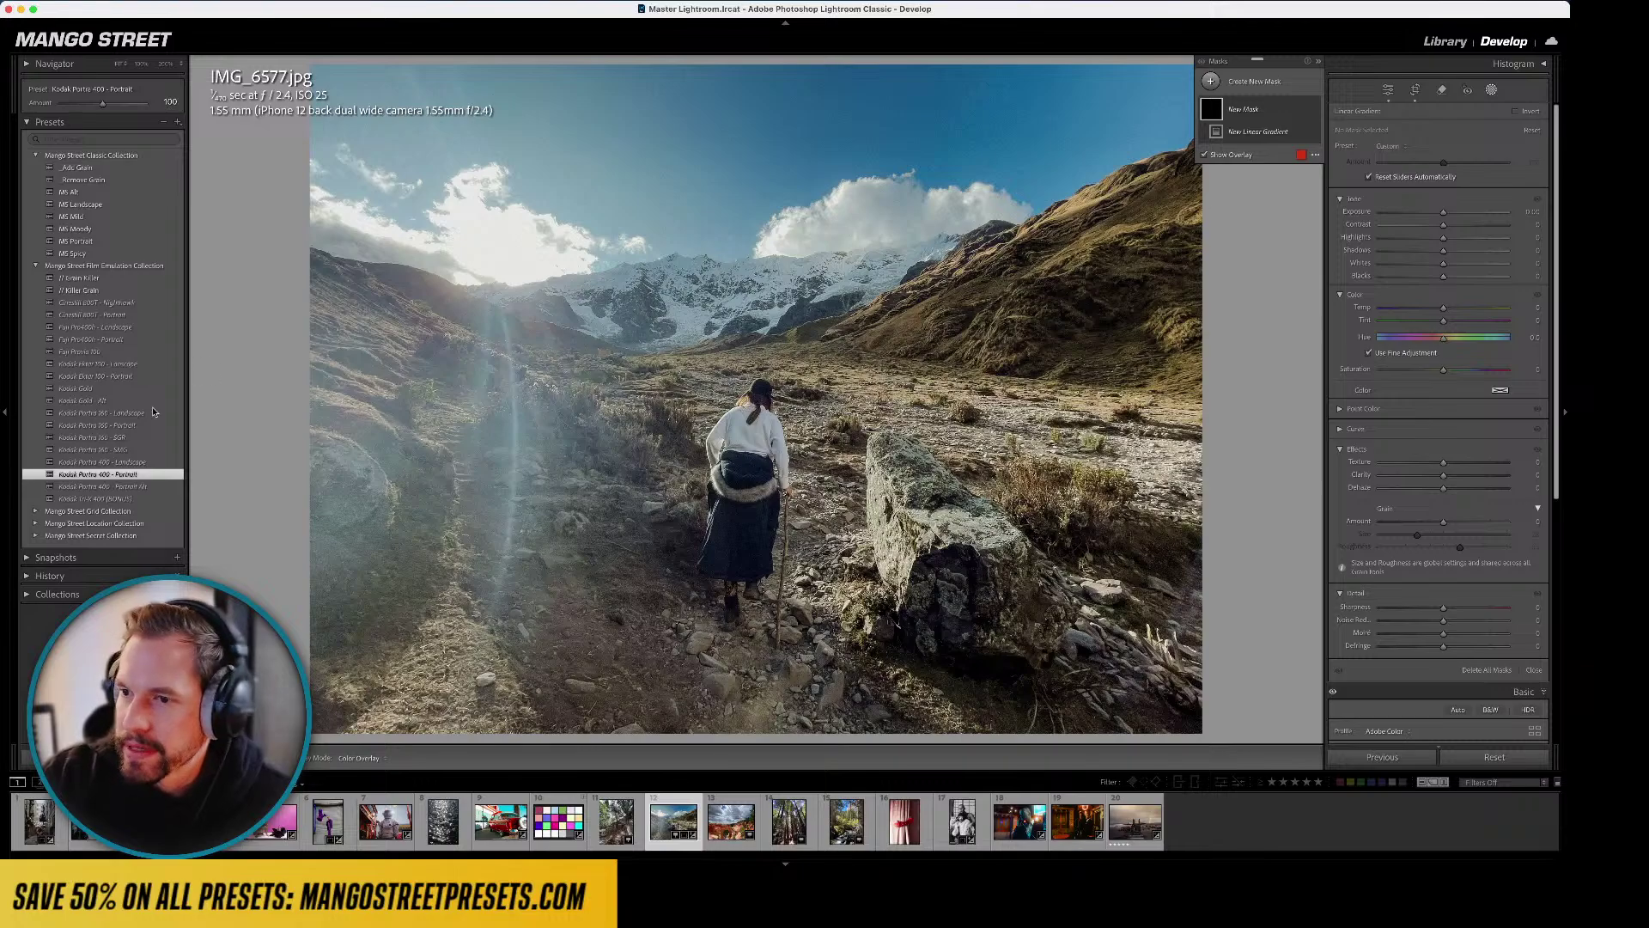
drag(327, 429, 691, 382)
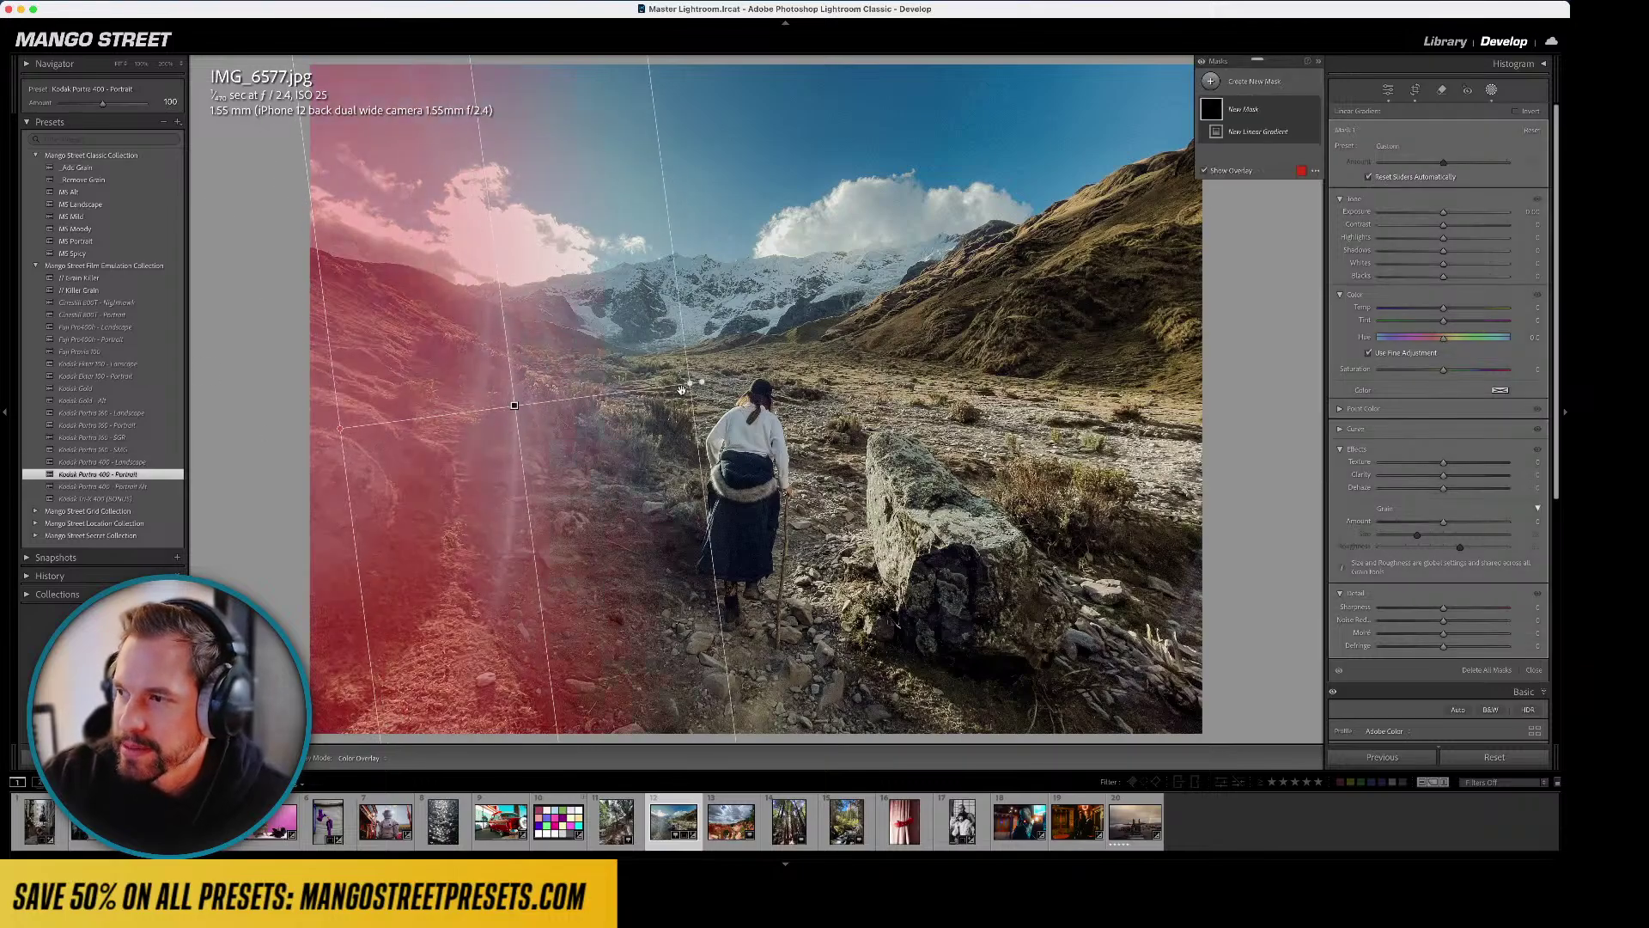
key(o)
key(p)
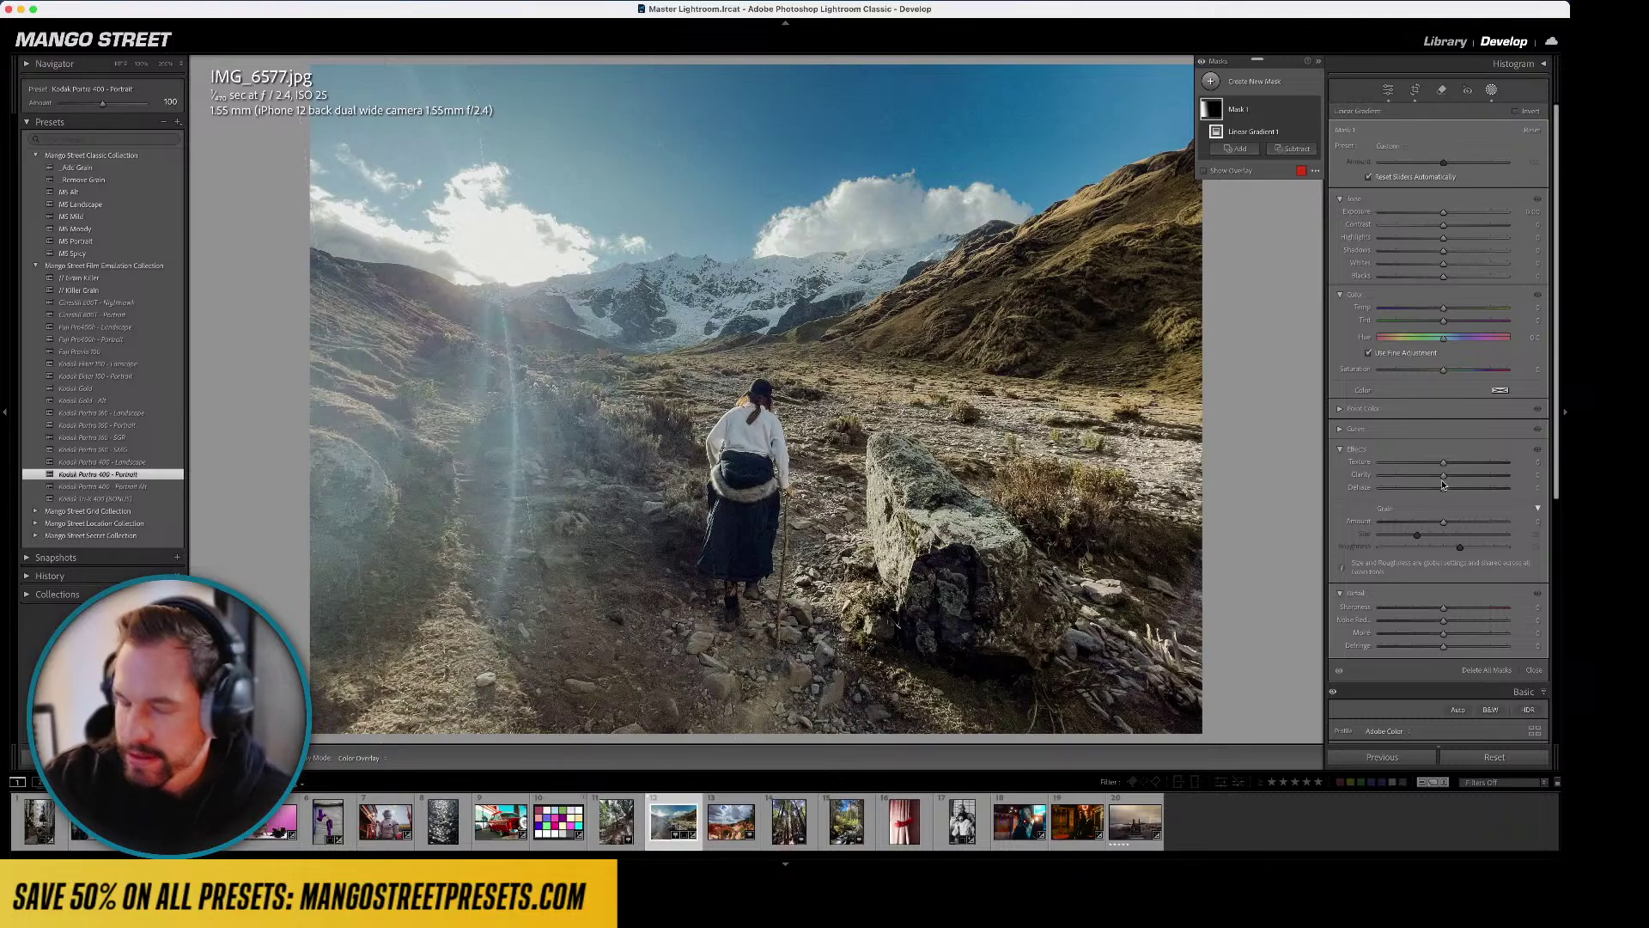
- Slightly raise the gradient mask's Dehaze and warm its temperature, with the mask overlay hidden
key(o)
drag(1444, 485, 1455, 493)
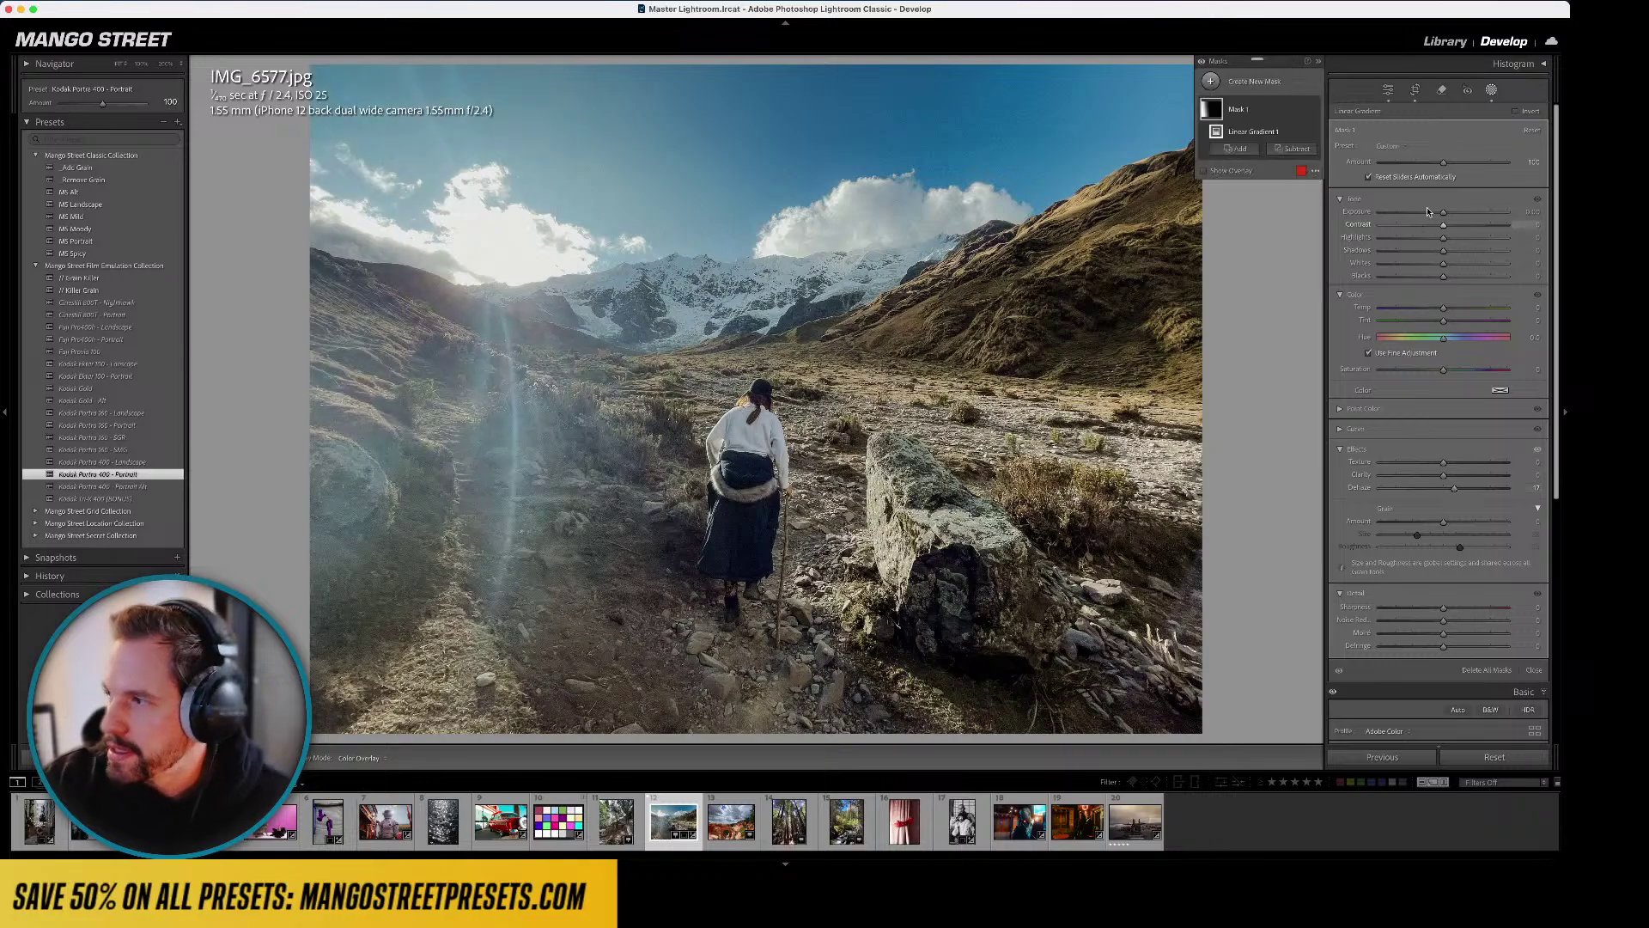
drag(1444, 308, 1459, 309)
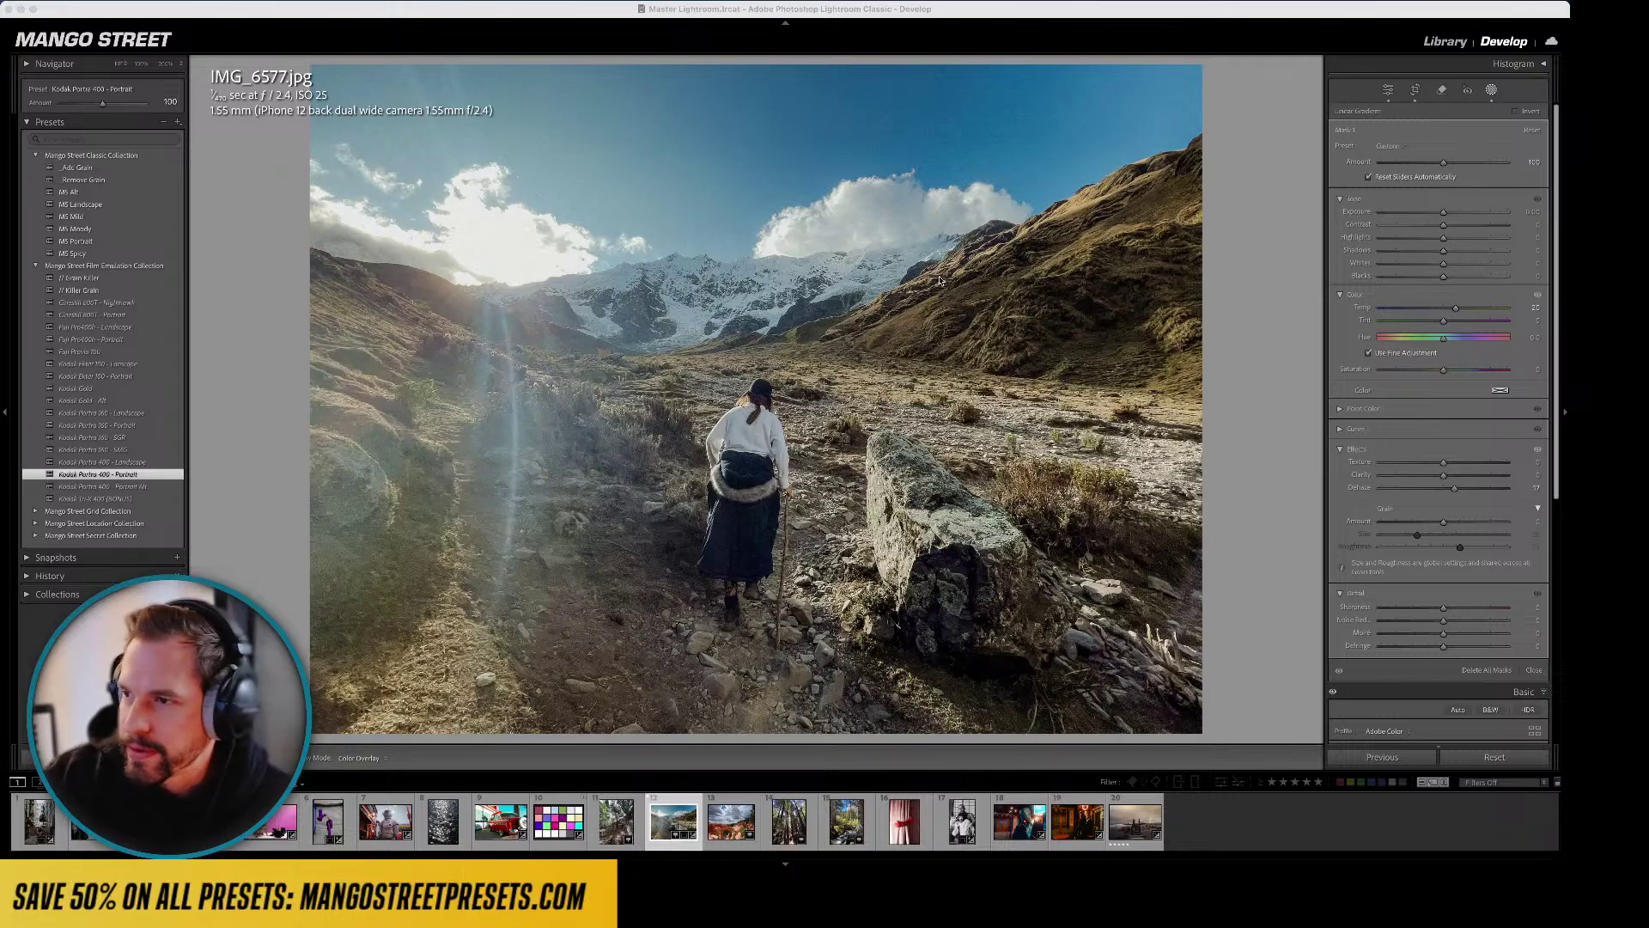
- Brush a new mask over the hillside right of the hiker, erasing the spill onto the valley floor
click(1491, 90)
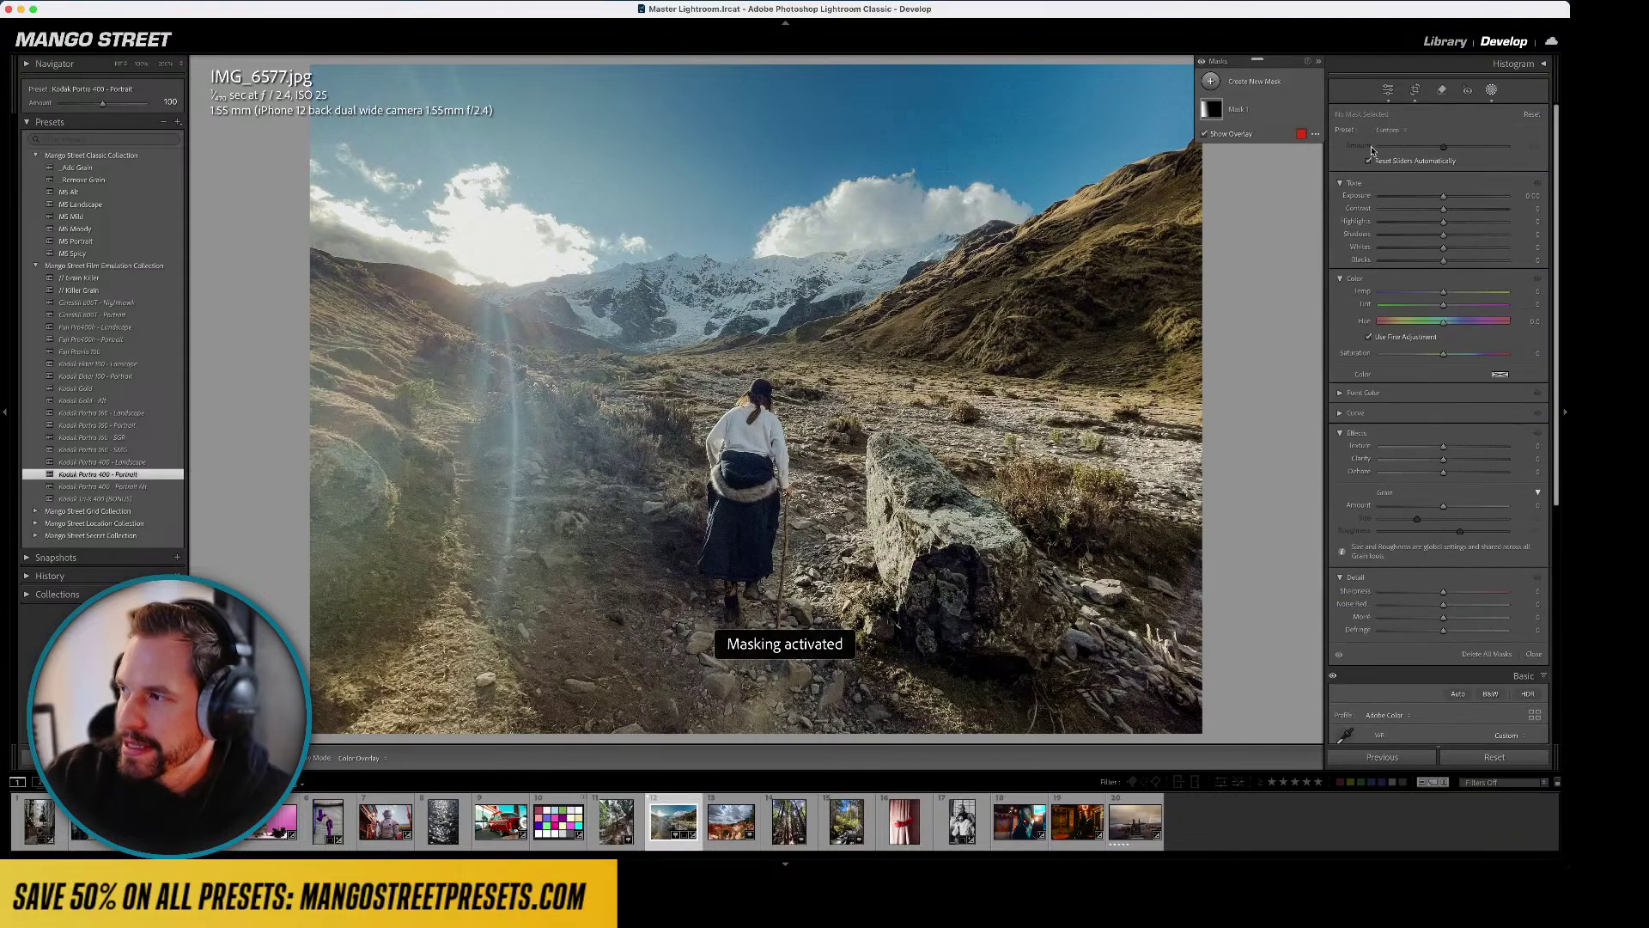
click(1211, 81)
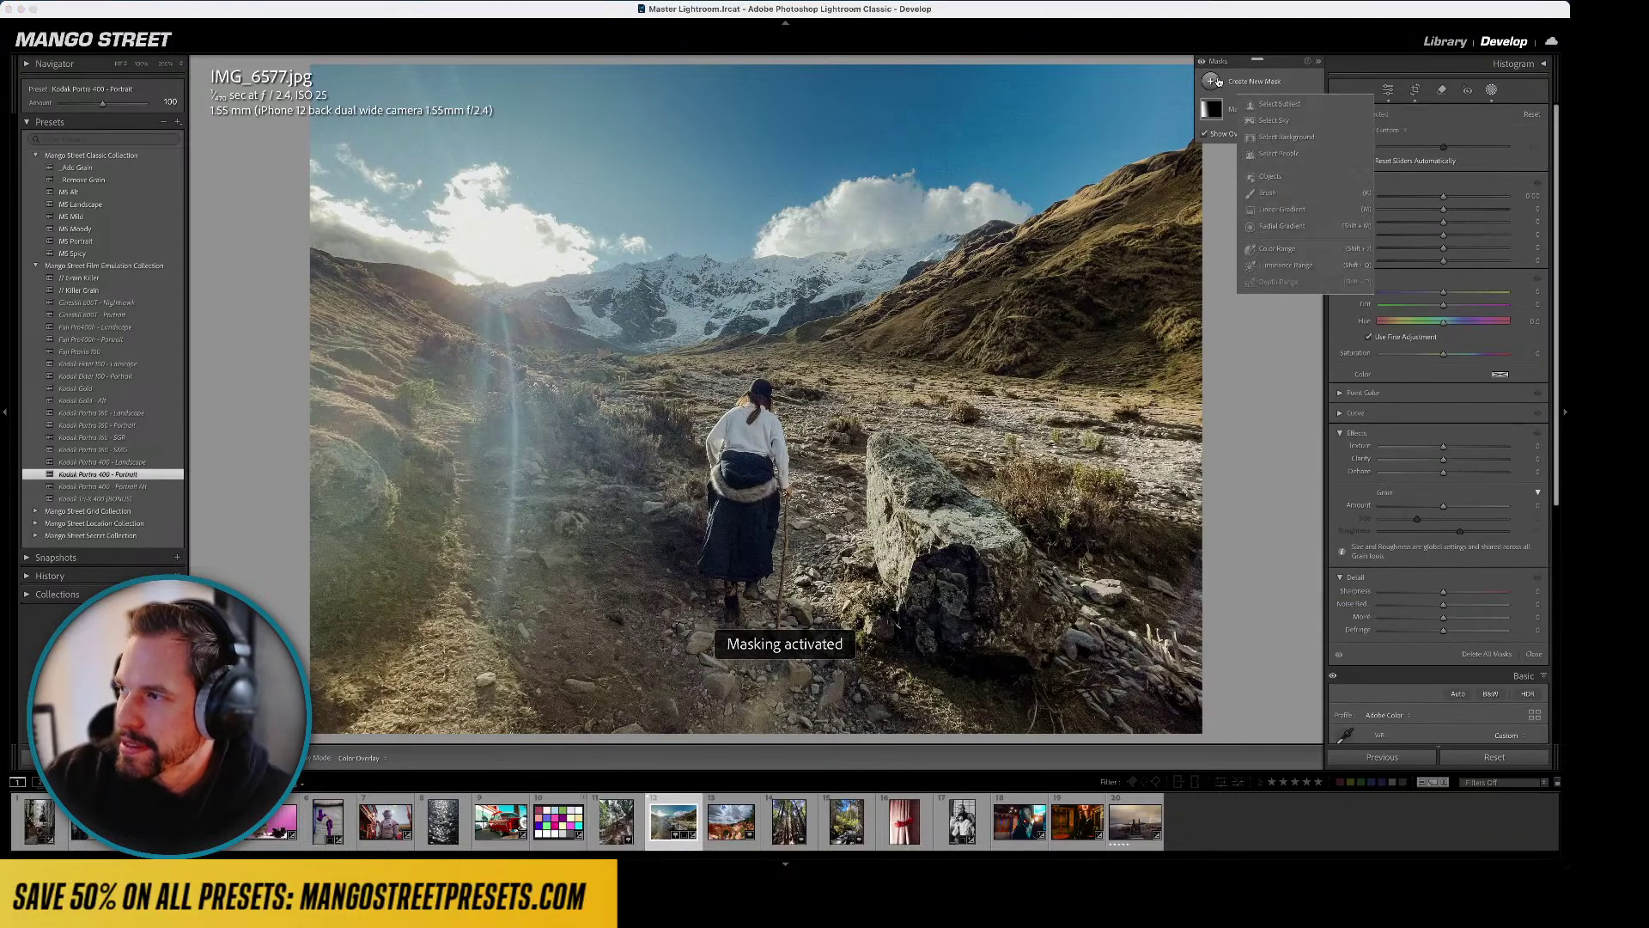
click(1268, 192)
mouse_move(976, 309)
mouse_down()
mouse_move(970, 324)
mouse_move(816, 336)
mouse_move(1018, 317)
mouse_move(1121, 245)
mouse_move(1057, 335)
mouse_move(1072, 357)
mouse_move(1013, 368)
mouse_move(1173, 384)
mouse_move(1011, 352)
mouse_move(869, 354)
mouse_move(1176, 399)
mouse_move(1168, 371)
mouse_up()
mouse_move(863, 335)
mouse_down()
mouse_move(971, 271)
mouse_move(947, 286)
mouse_move(987, 229)
mouse_move(988, 277)
mouse_move(1015, 285)
mouse_move(1003, 299)
mouse_move(989, 299)
mouse_move(1024, 251)
mouse_move(1186, 150)
mouse_move(988, 284)
mouse_move(1160, 174)
mouse_move(1148, 324)
mouse_move(1192, 184)
mouse_up()
key([)
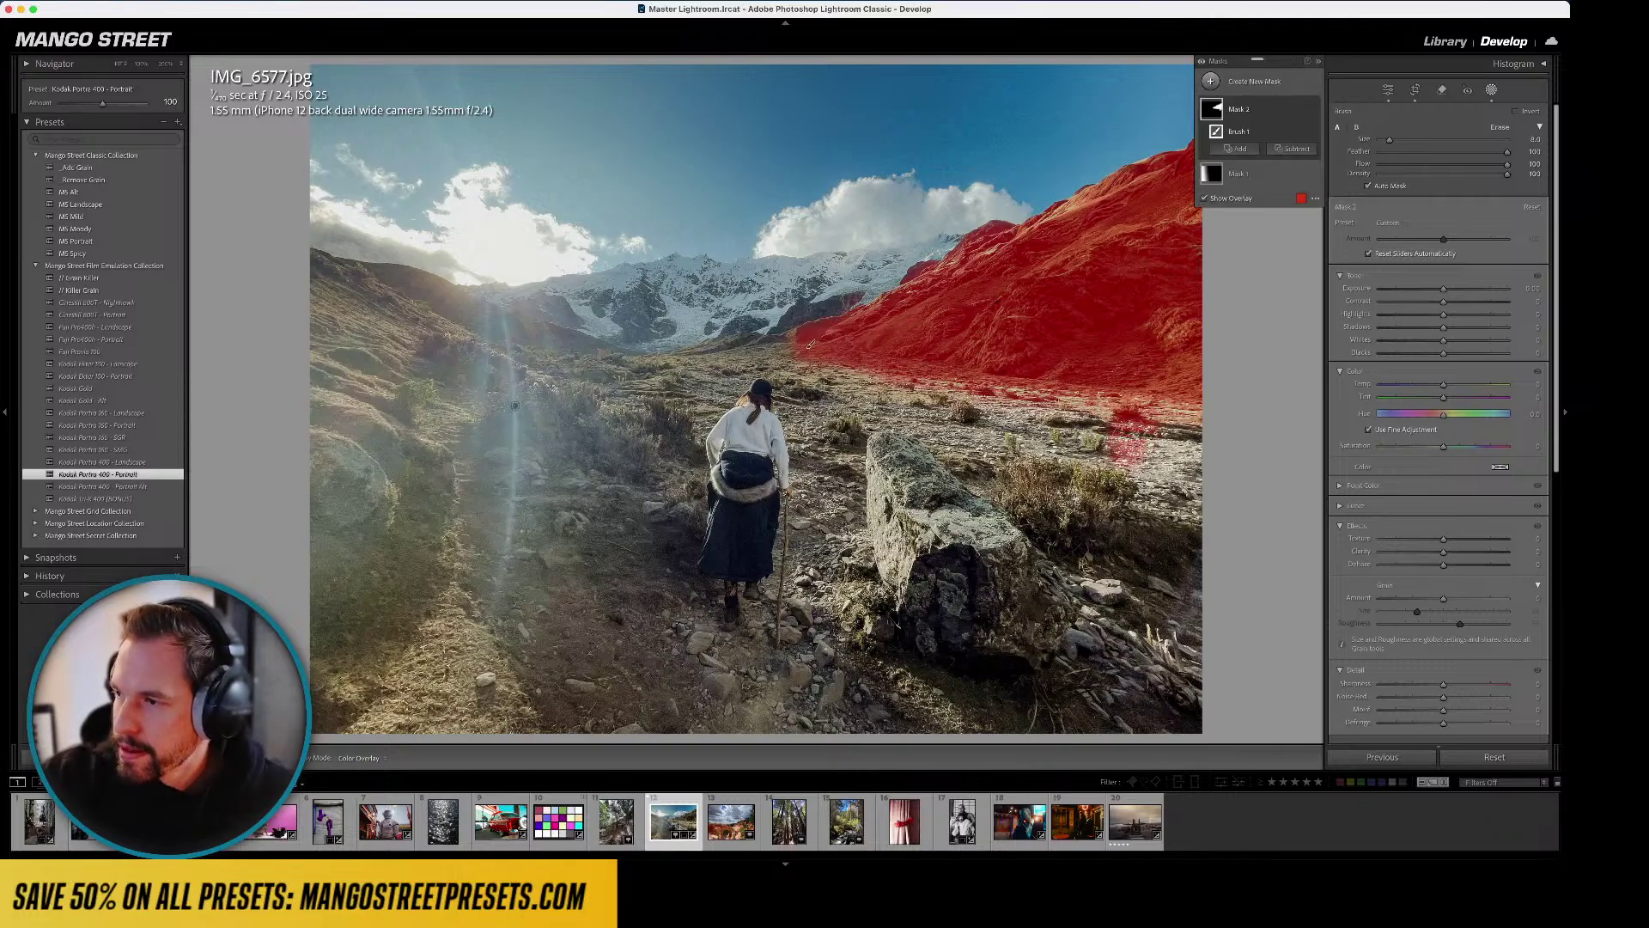
key(alt)
drag(1125, 442, 1112, 395)
key(o)
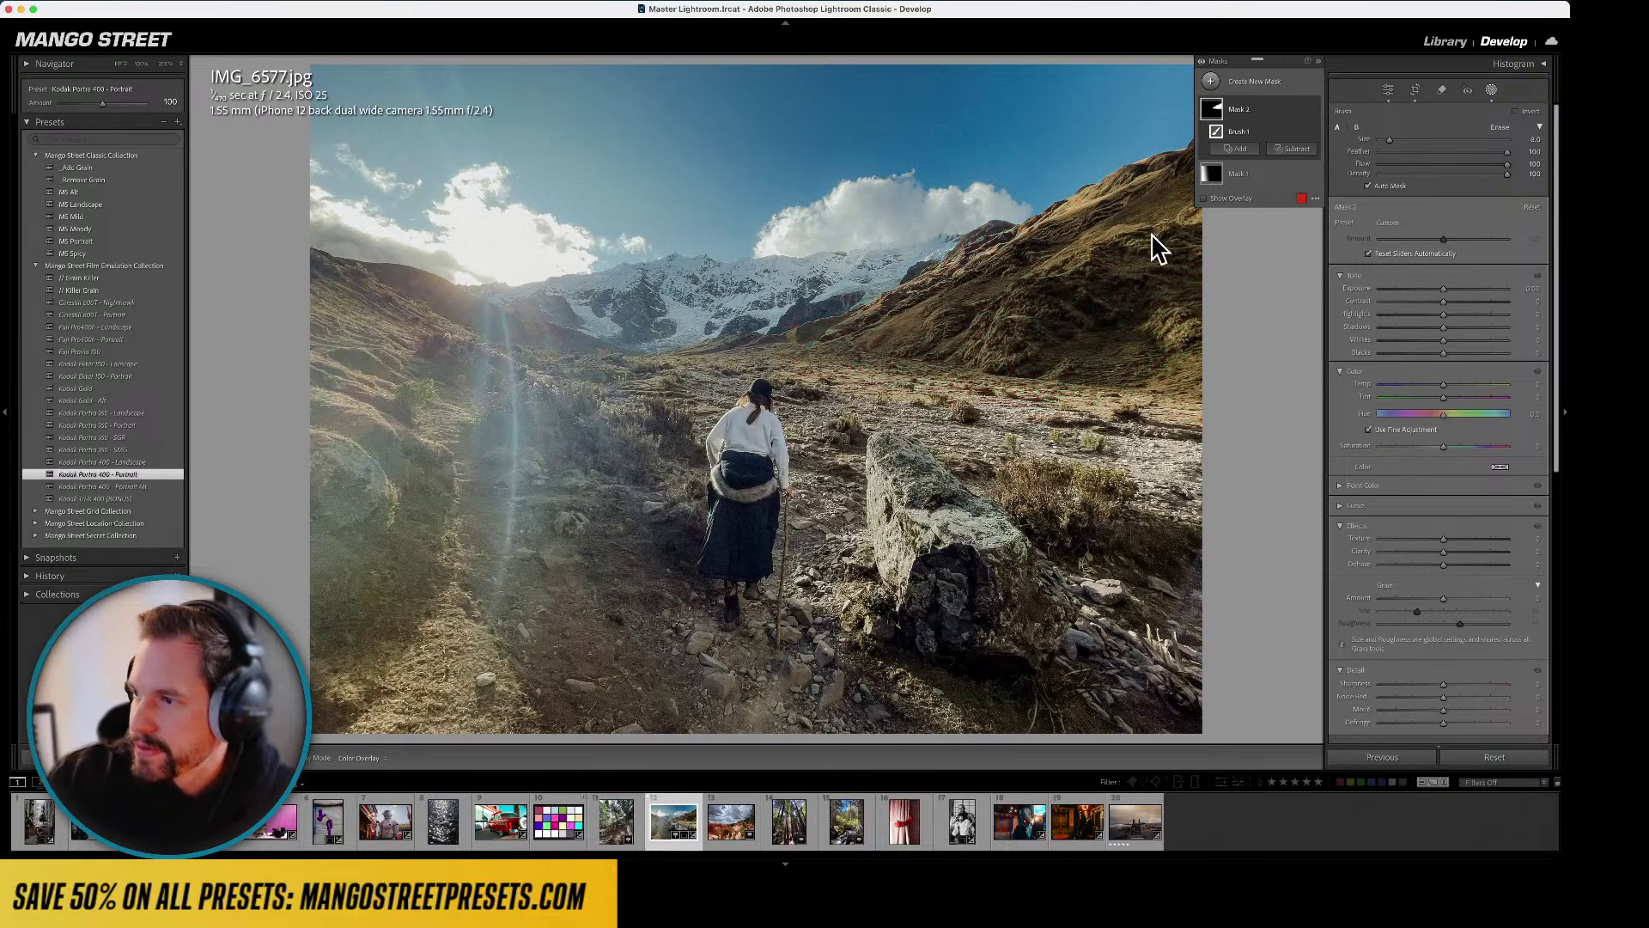
- Warm the hillside mask's temperature to 14 and preview the photo with the interface blacked out
drag(1442, 387, 1452, 386)
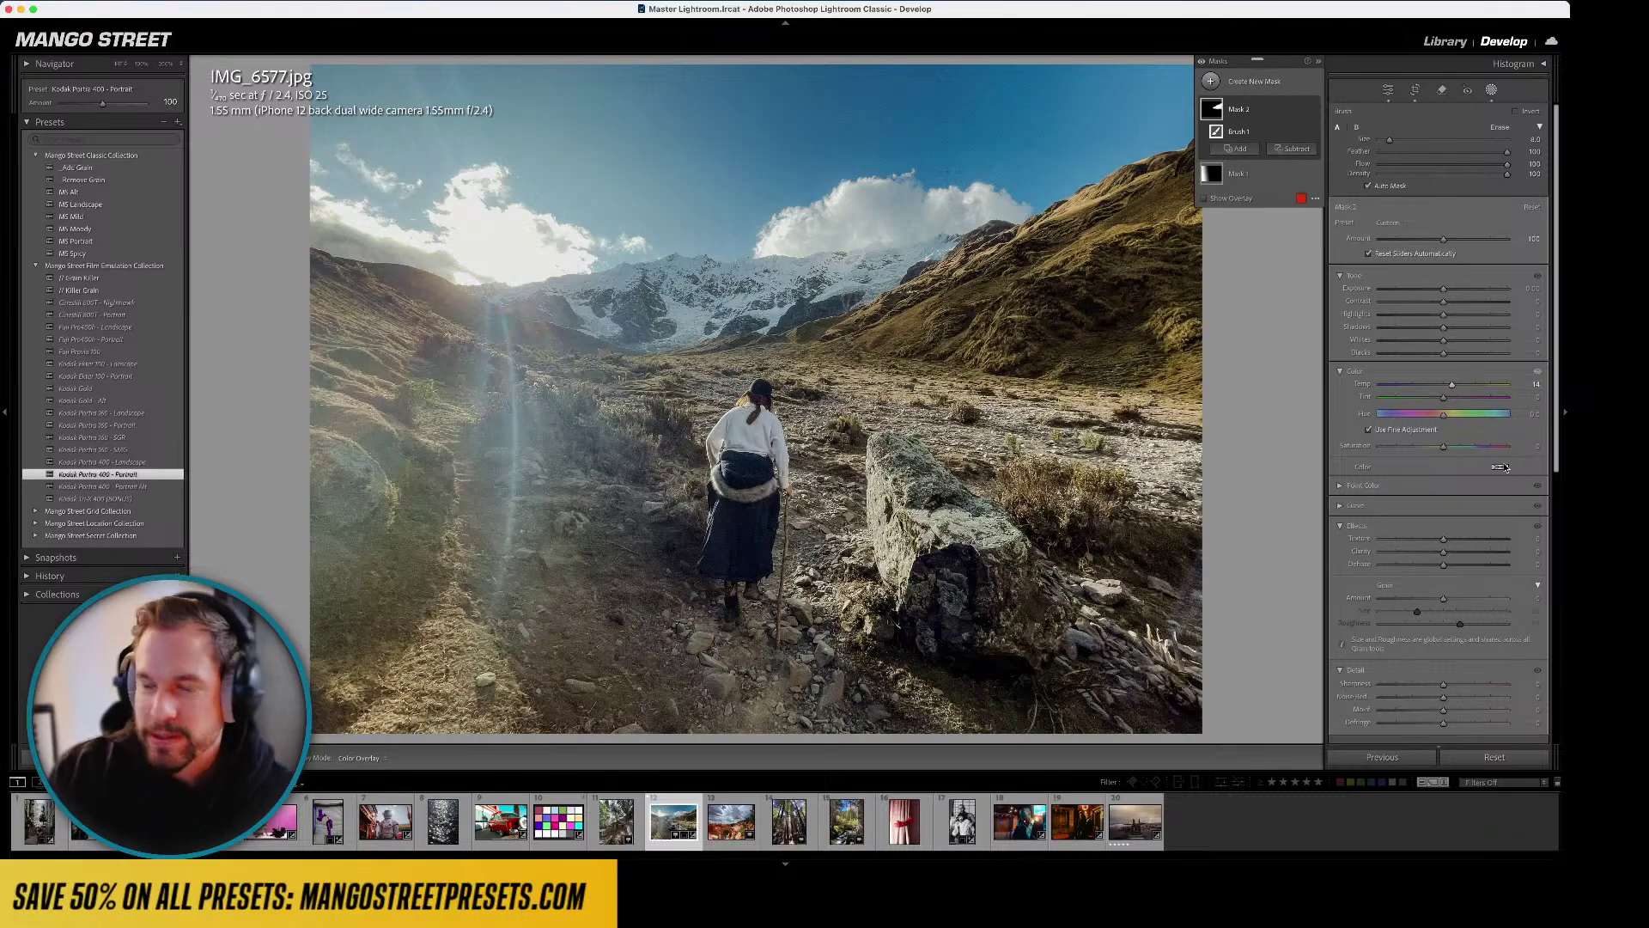
key(l)
key(l)
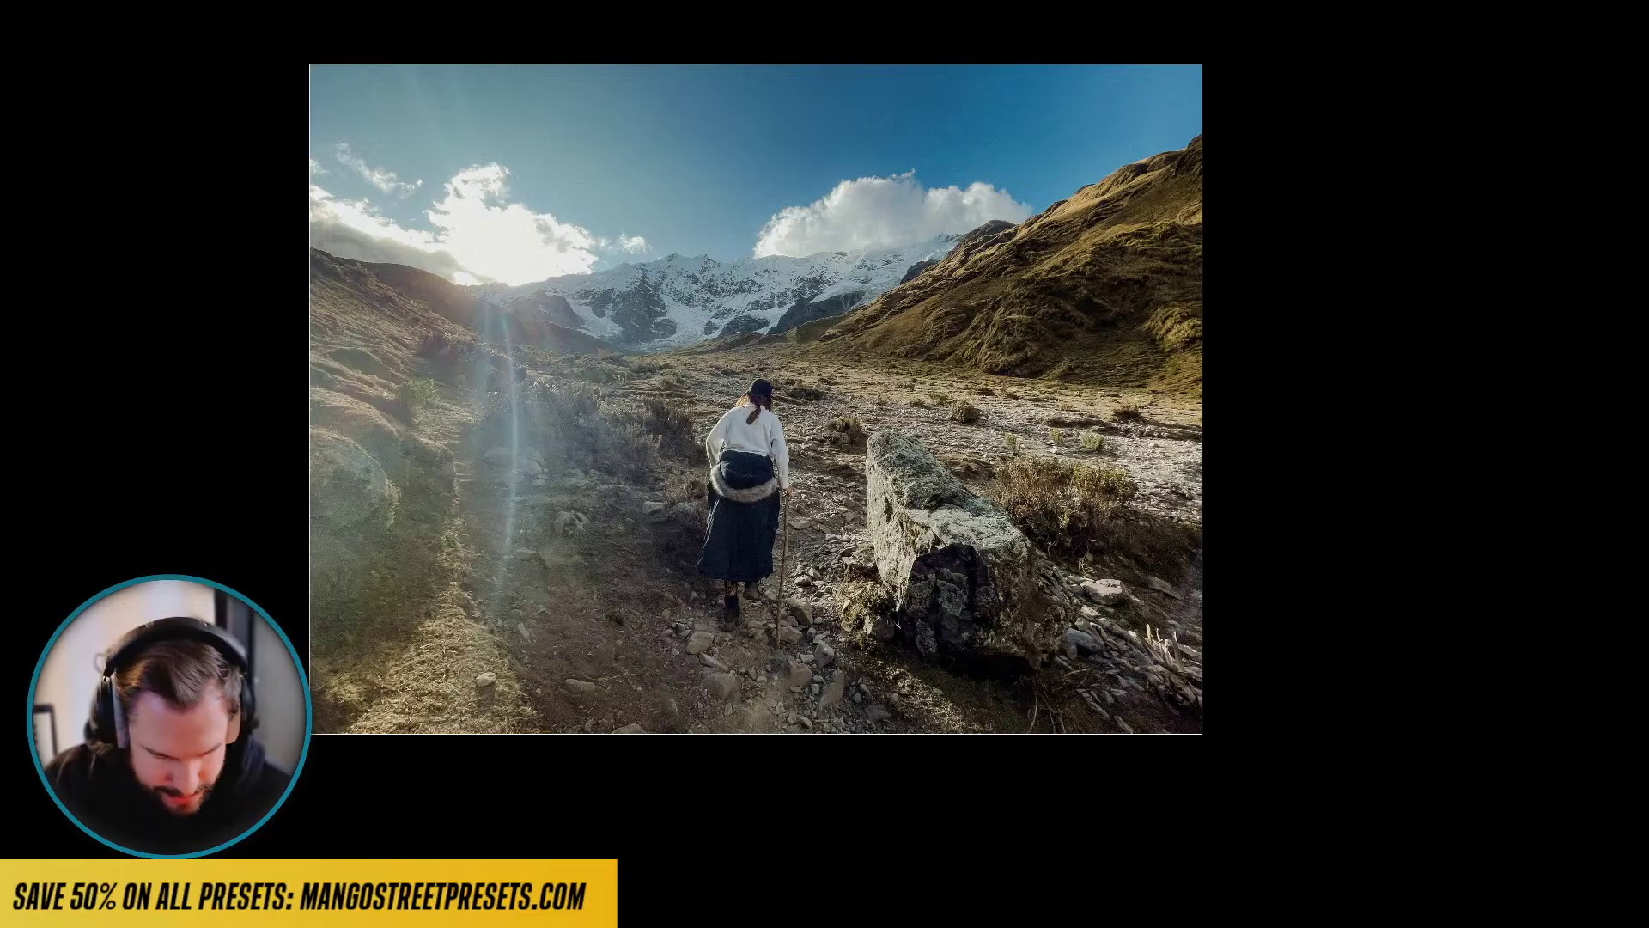
key(l)
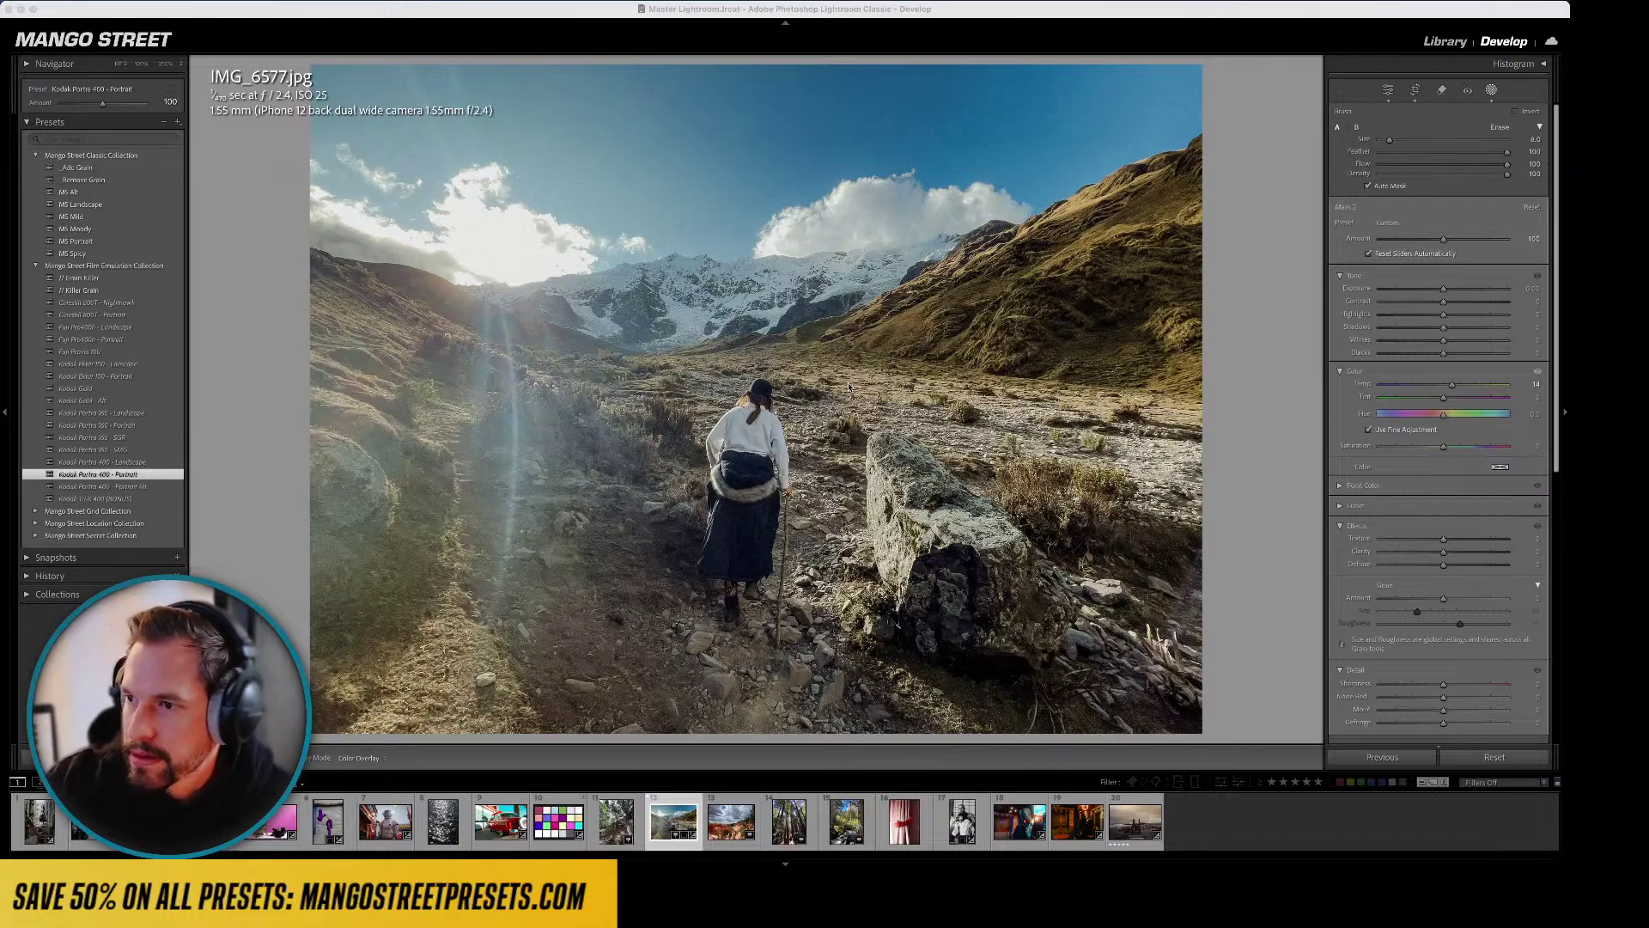
click(1495, 90)
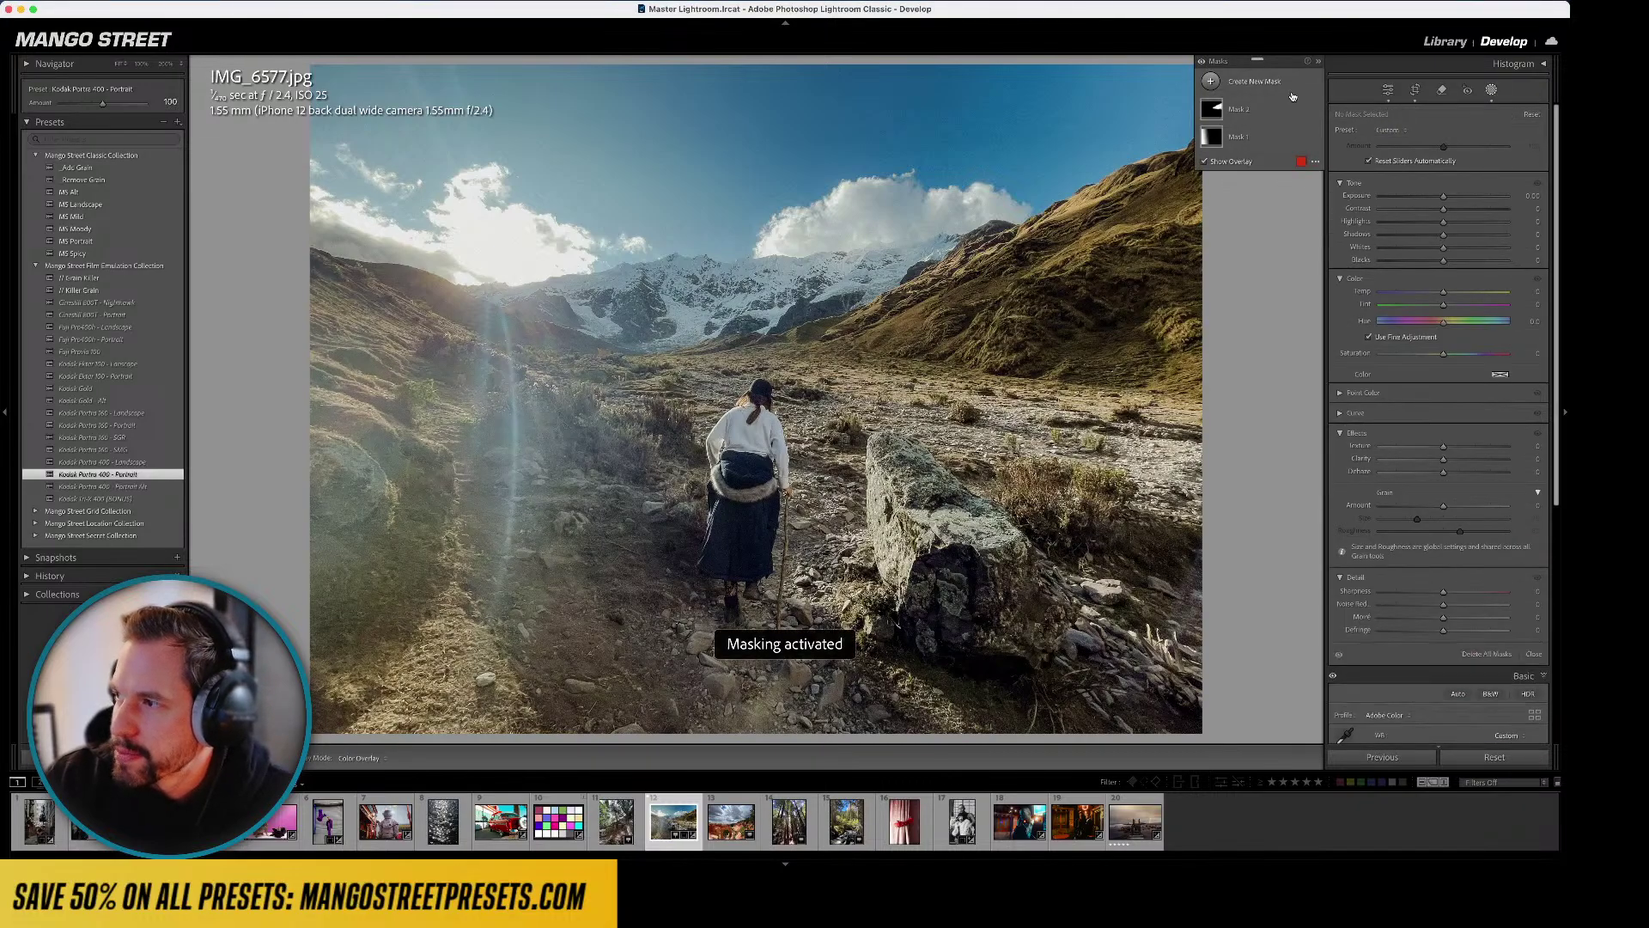
click(1210, 81)
click(1258, 130)
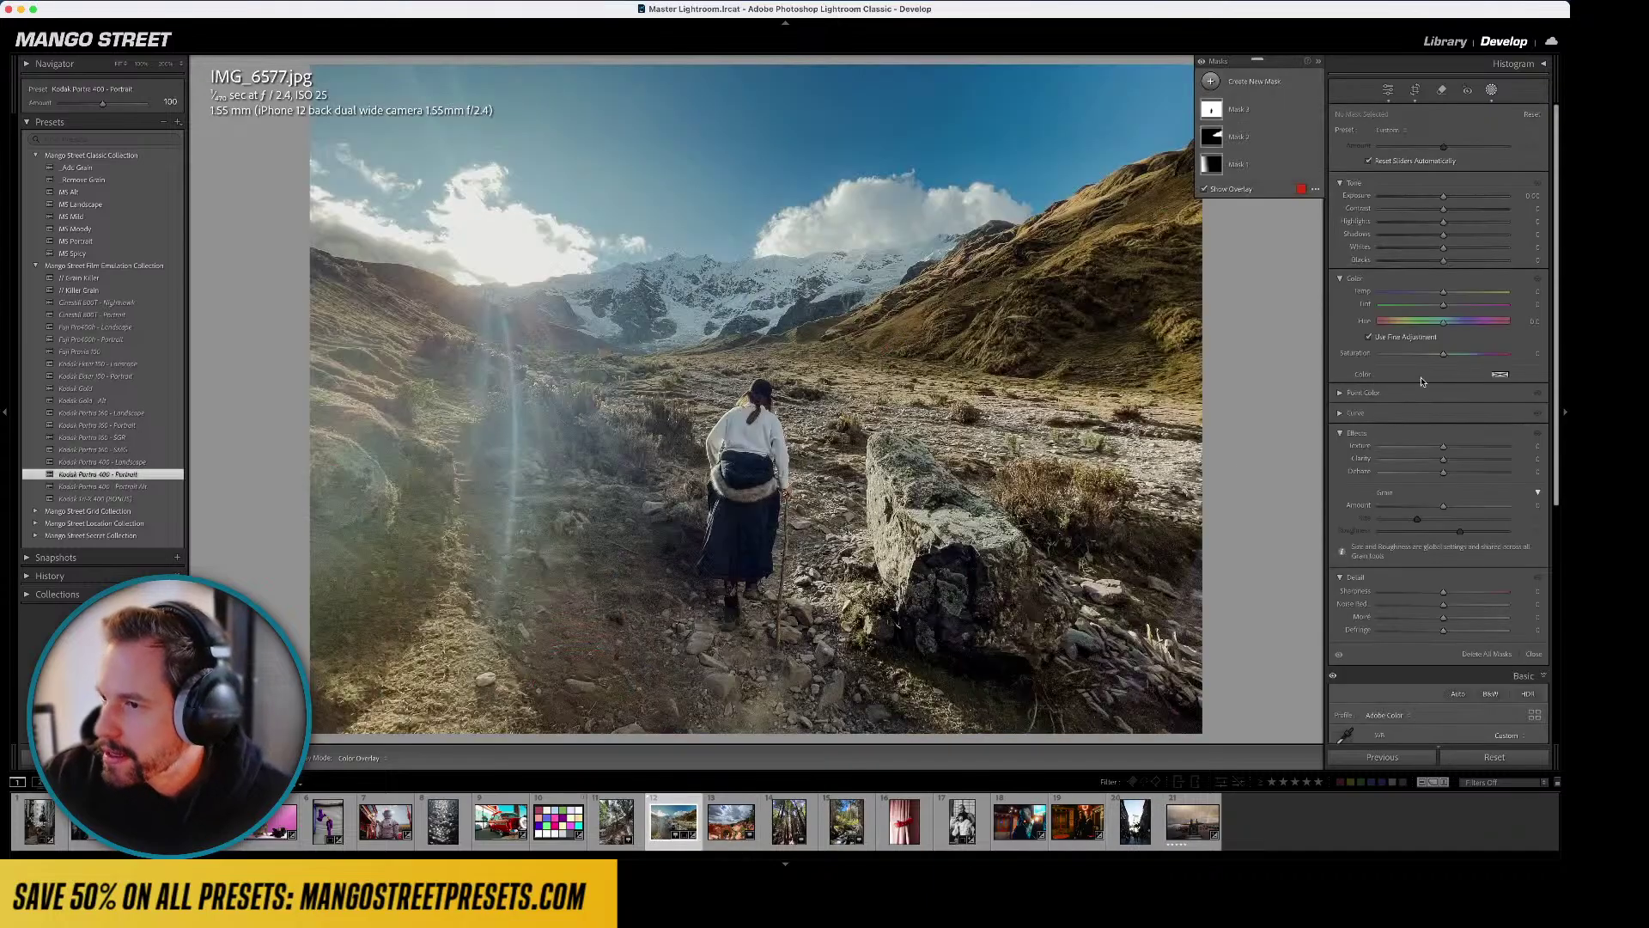
click(1307, 110)
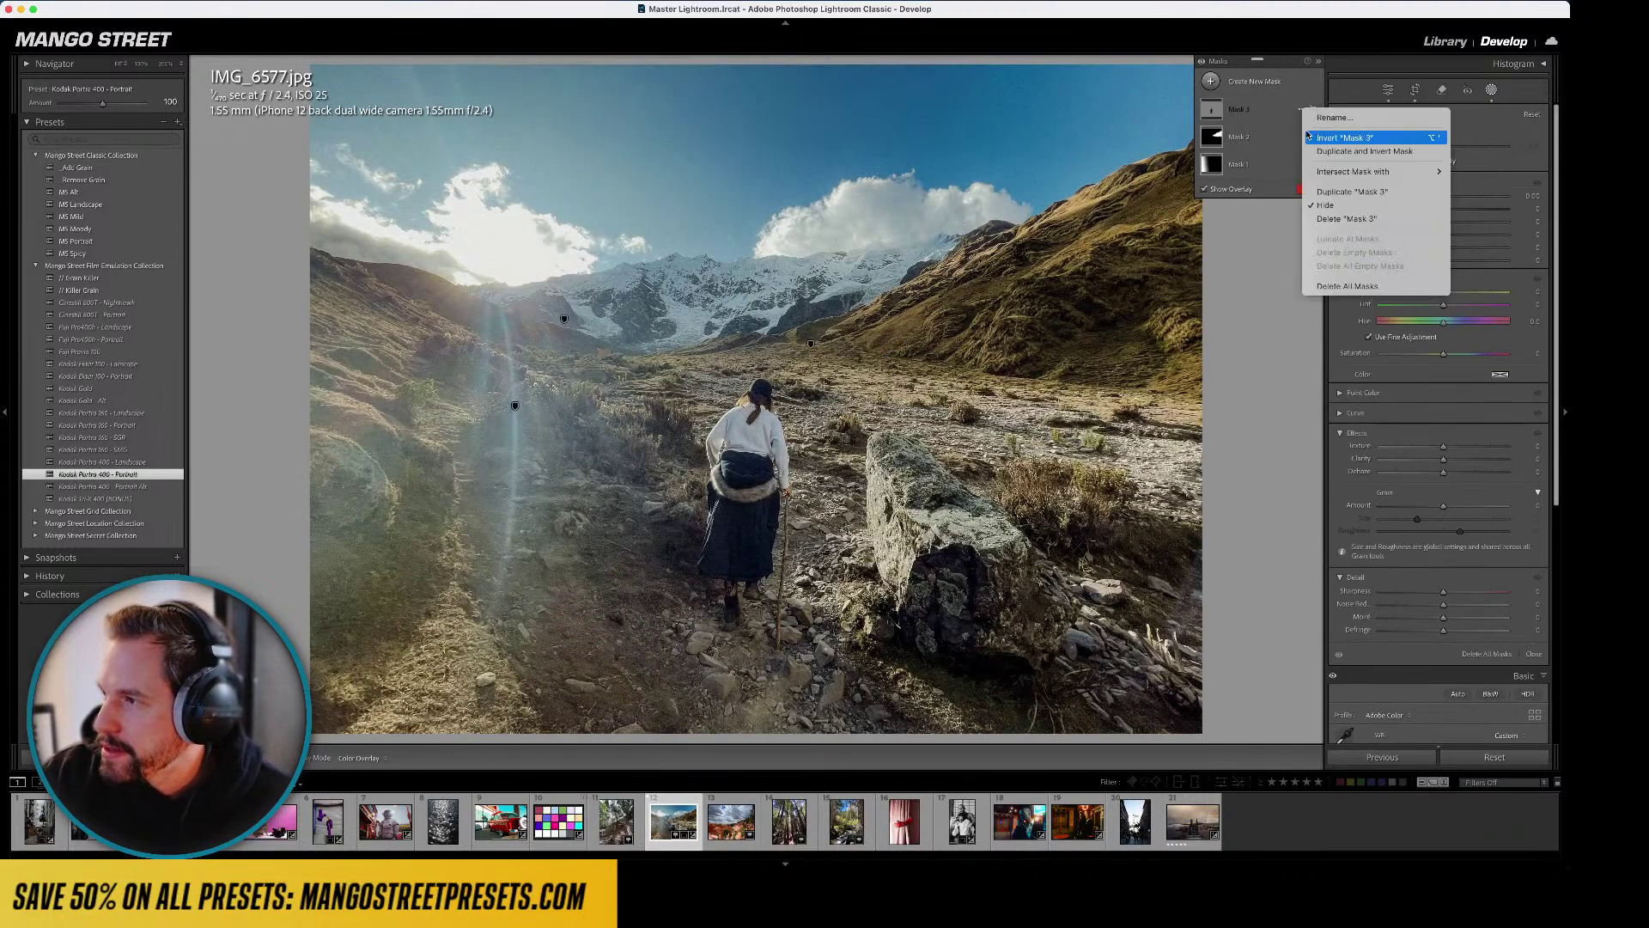
click(1346, 218)
- Create a sky mask and extend it with a brush over the distant snowy mountains
click(1212, 82)
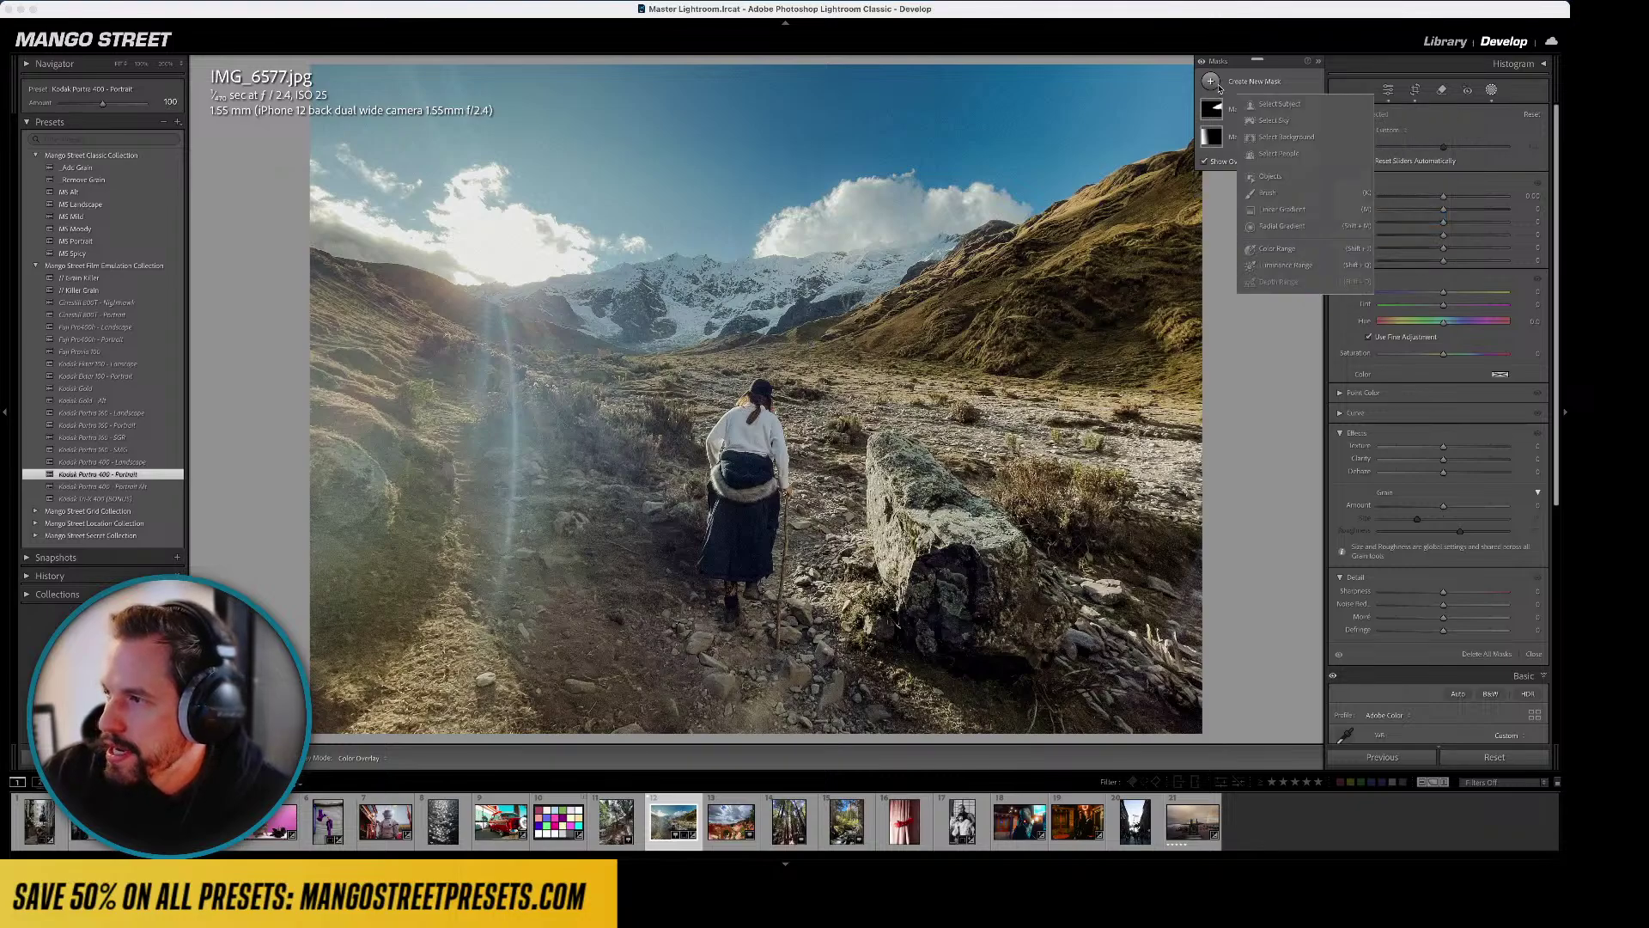
click(1274, 120)
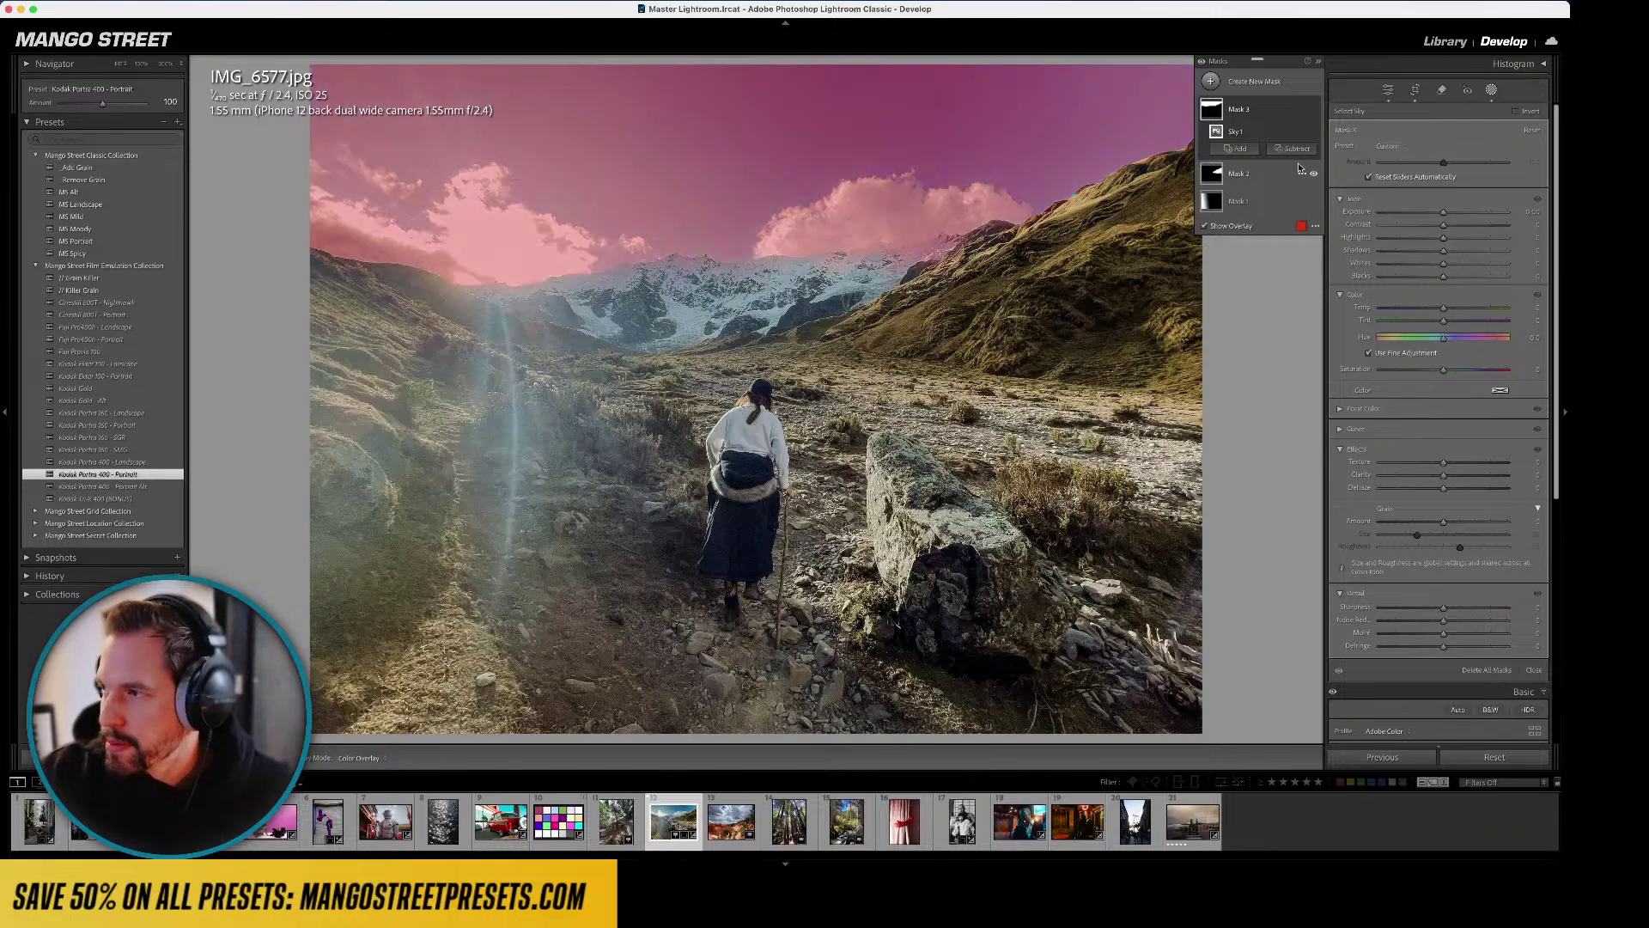
click(1236, 149)
click(1242, 263)
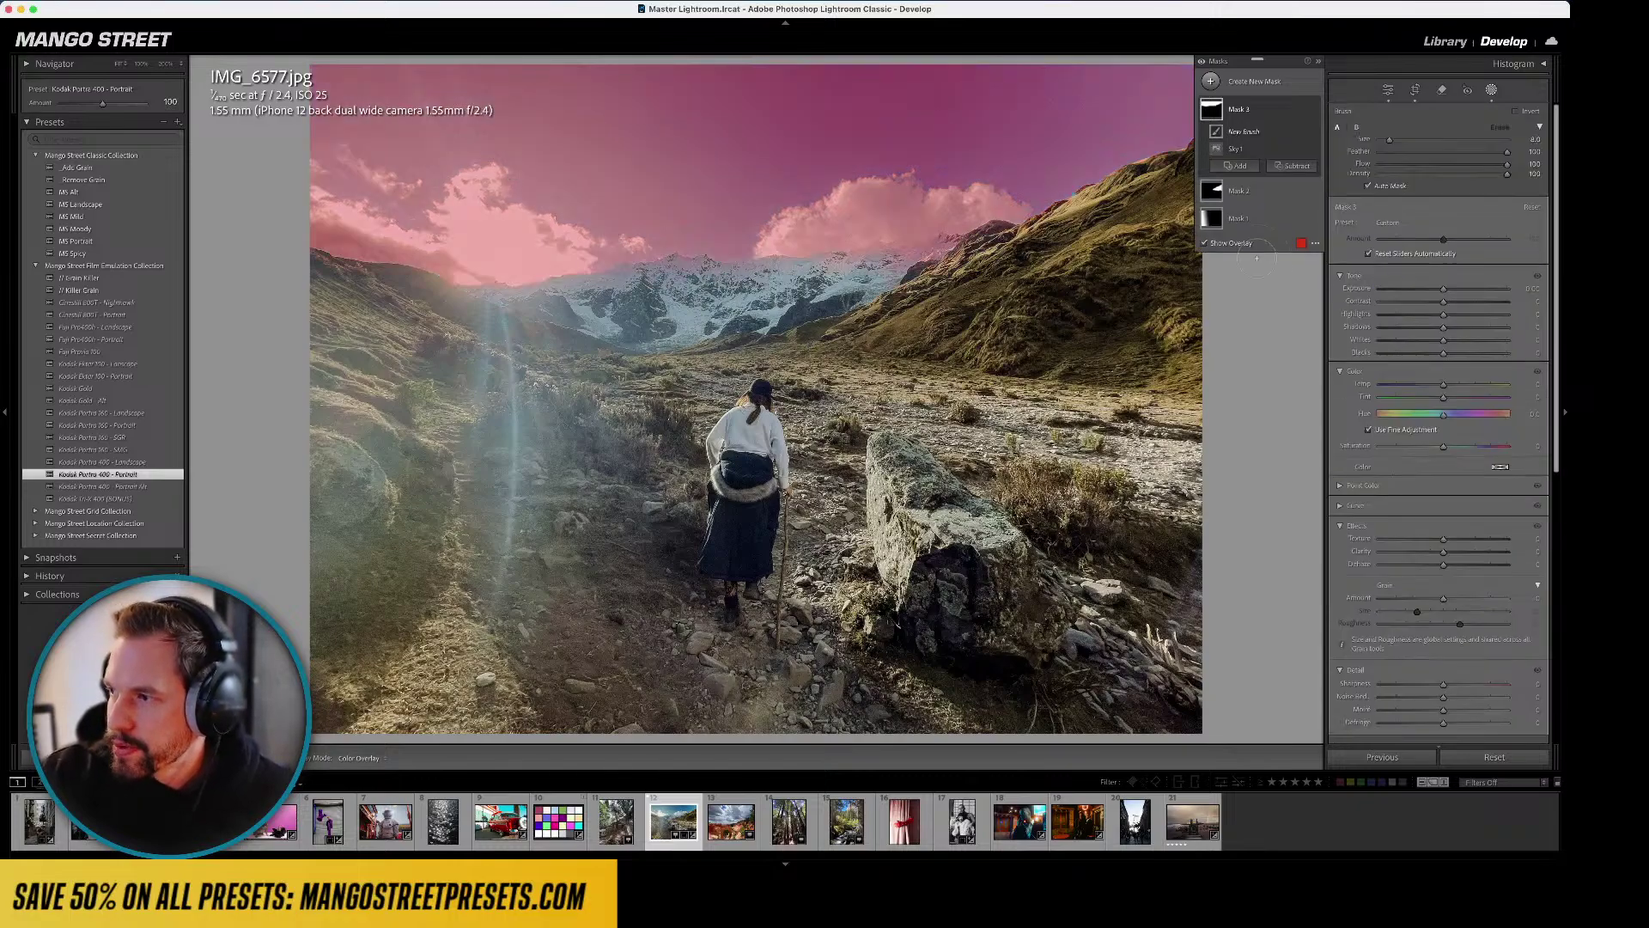
mouse_move(562, 290)
mouse_down()
mouse_move(593, 309)
mouse_move(483, 275)
mouse_up()
mouse_move(635, 309)
mouse_down()
mouse_move(730, 283)
mouse_move(798, 305)
mouse_move(908, 221)
mouse_up()
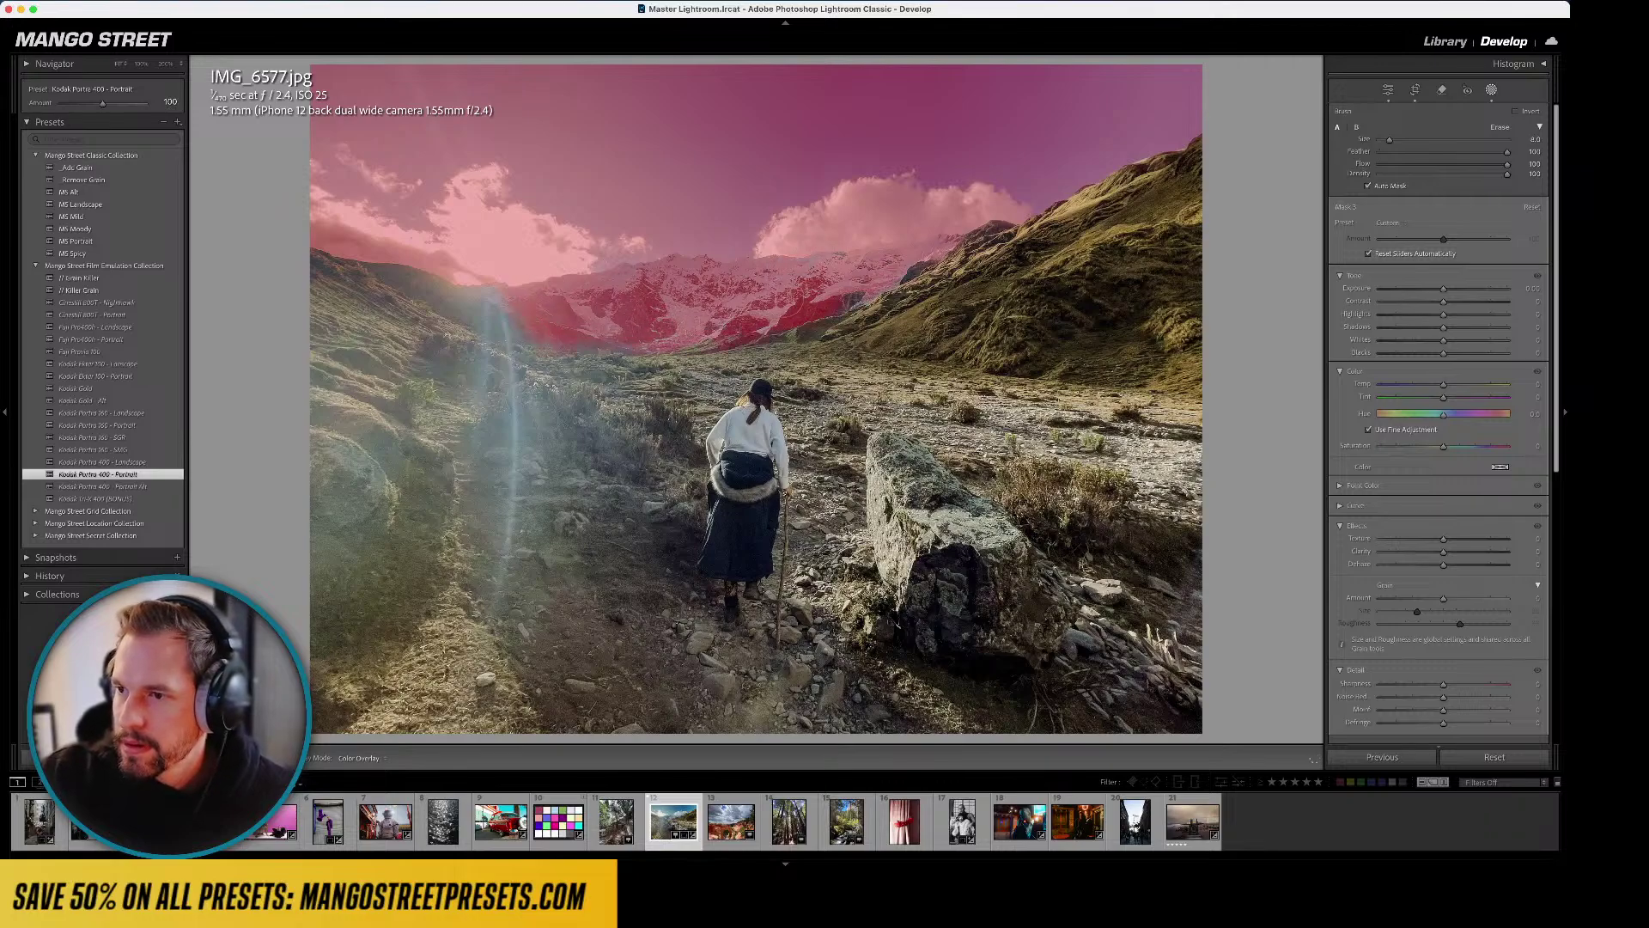
key(alt)
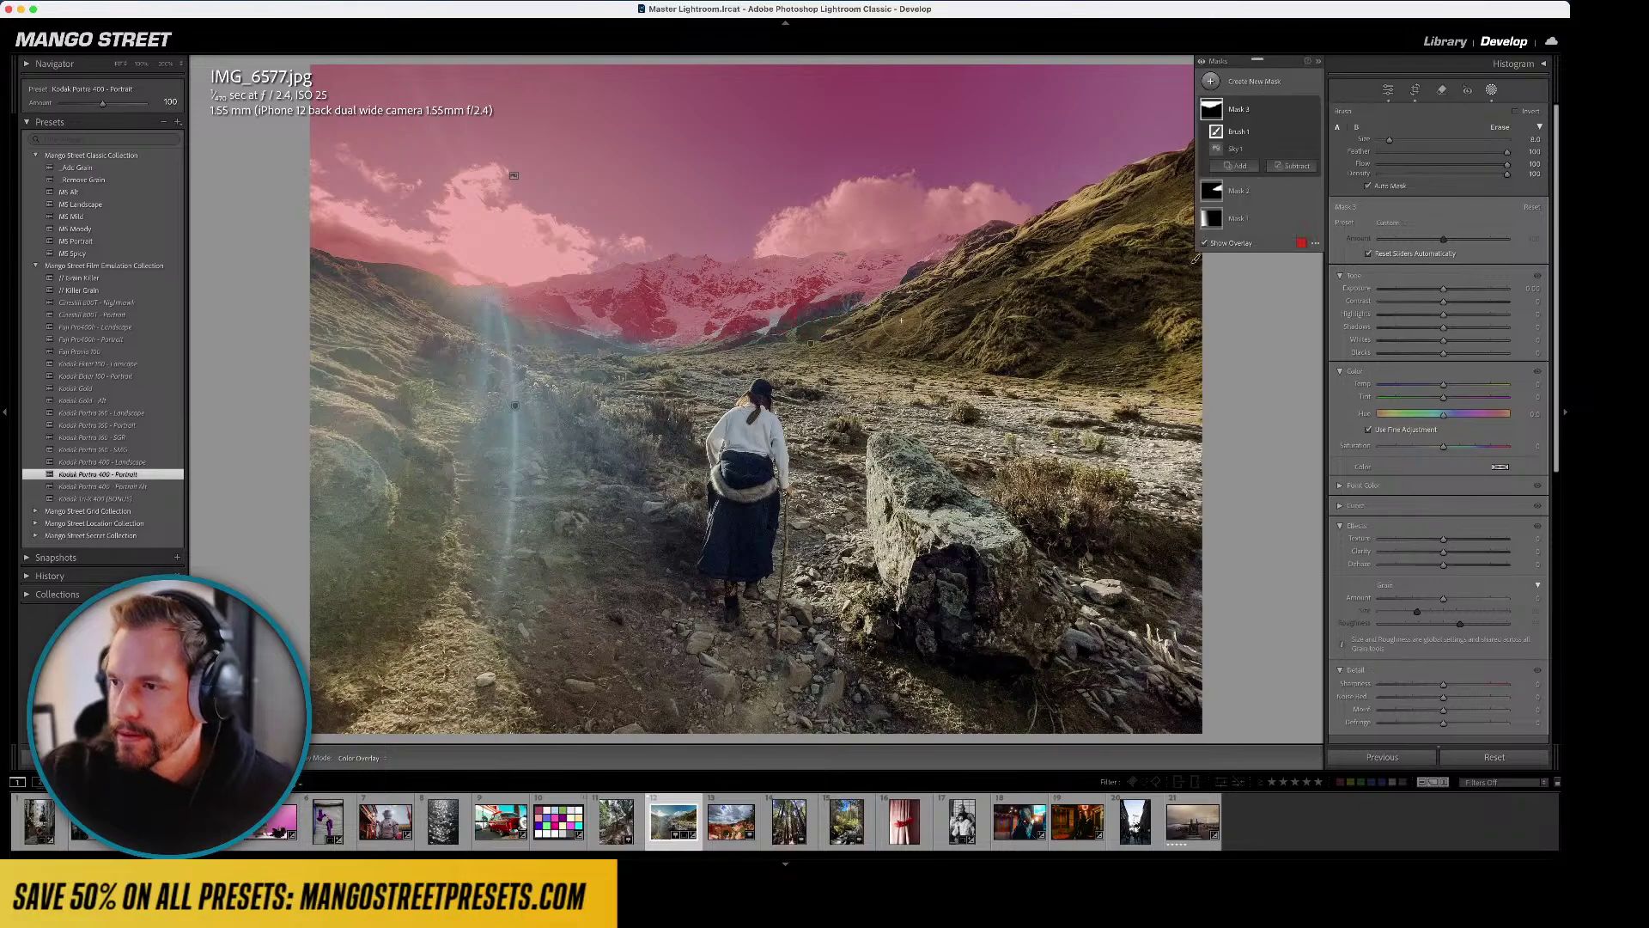
- Slightly cool and desaturate the sky and mountain mask, raise its Dehaze a little, and leave masking
key(o)
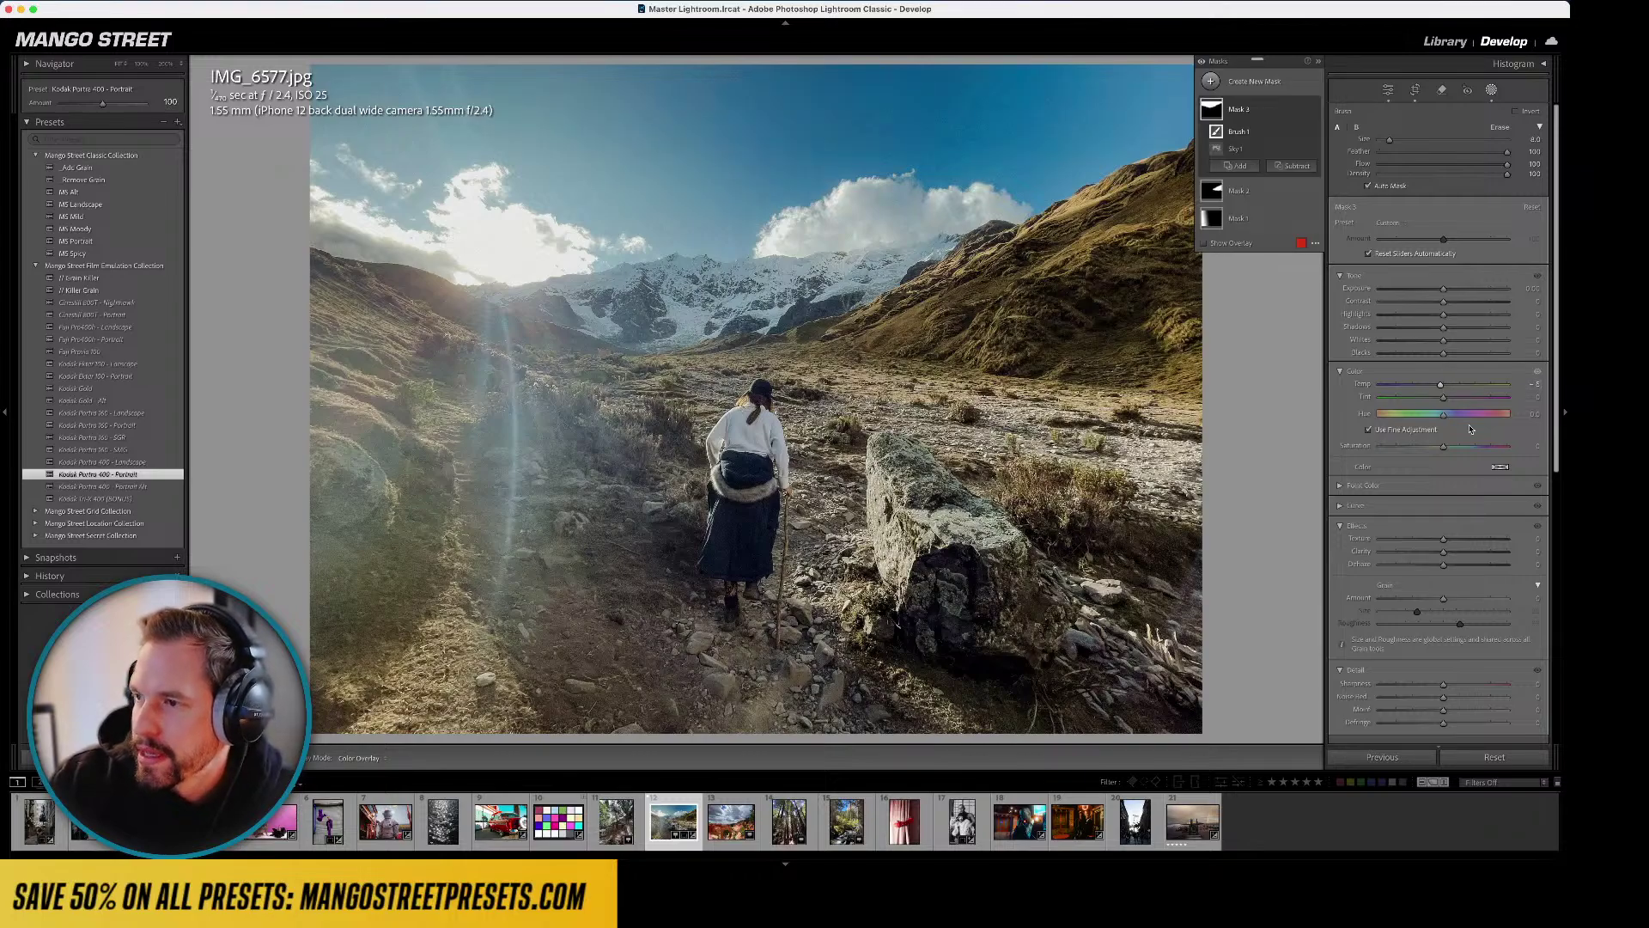
drag(1442, 451, 1440, 457)
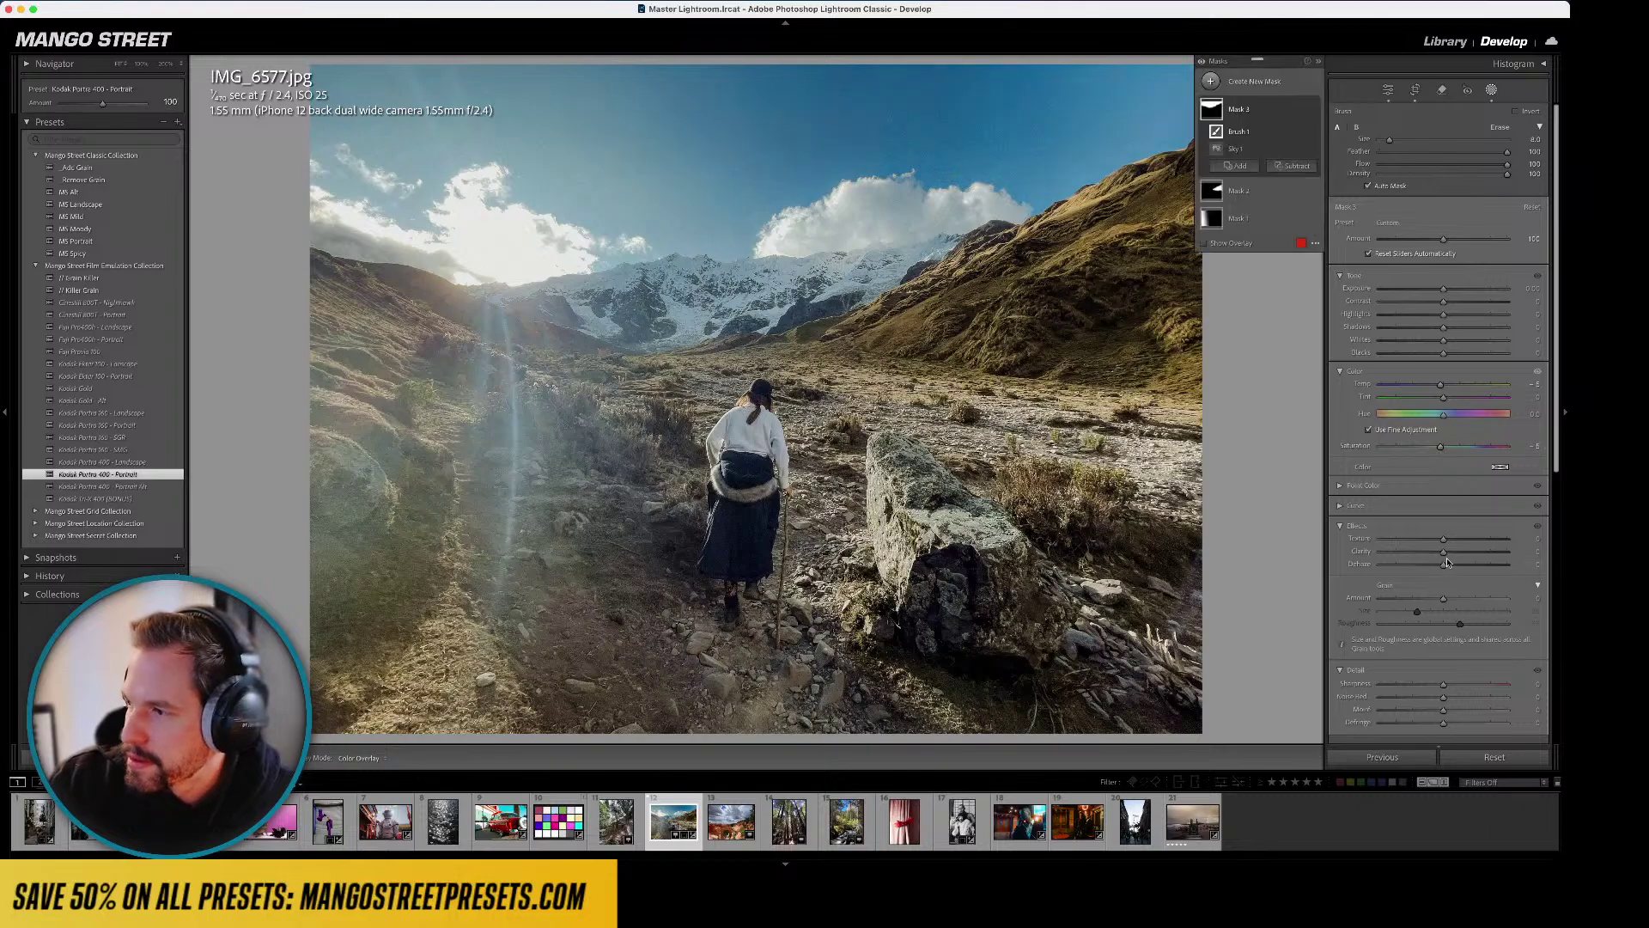
drag(1443, 564, 1448, 565)
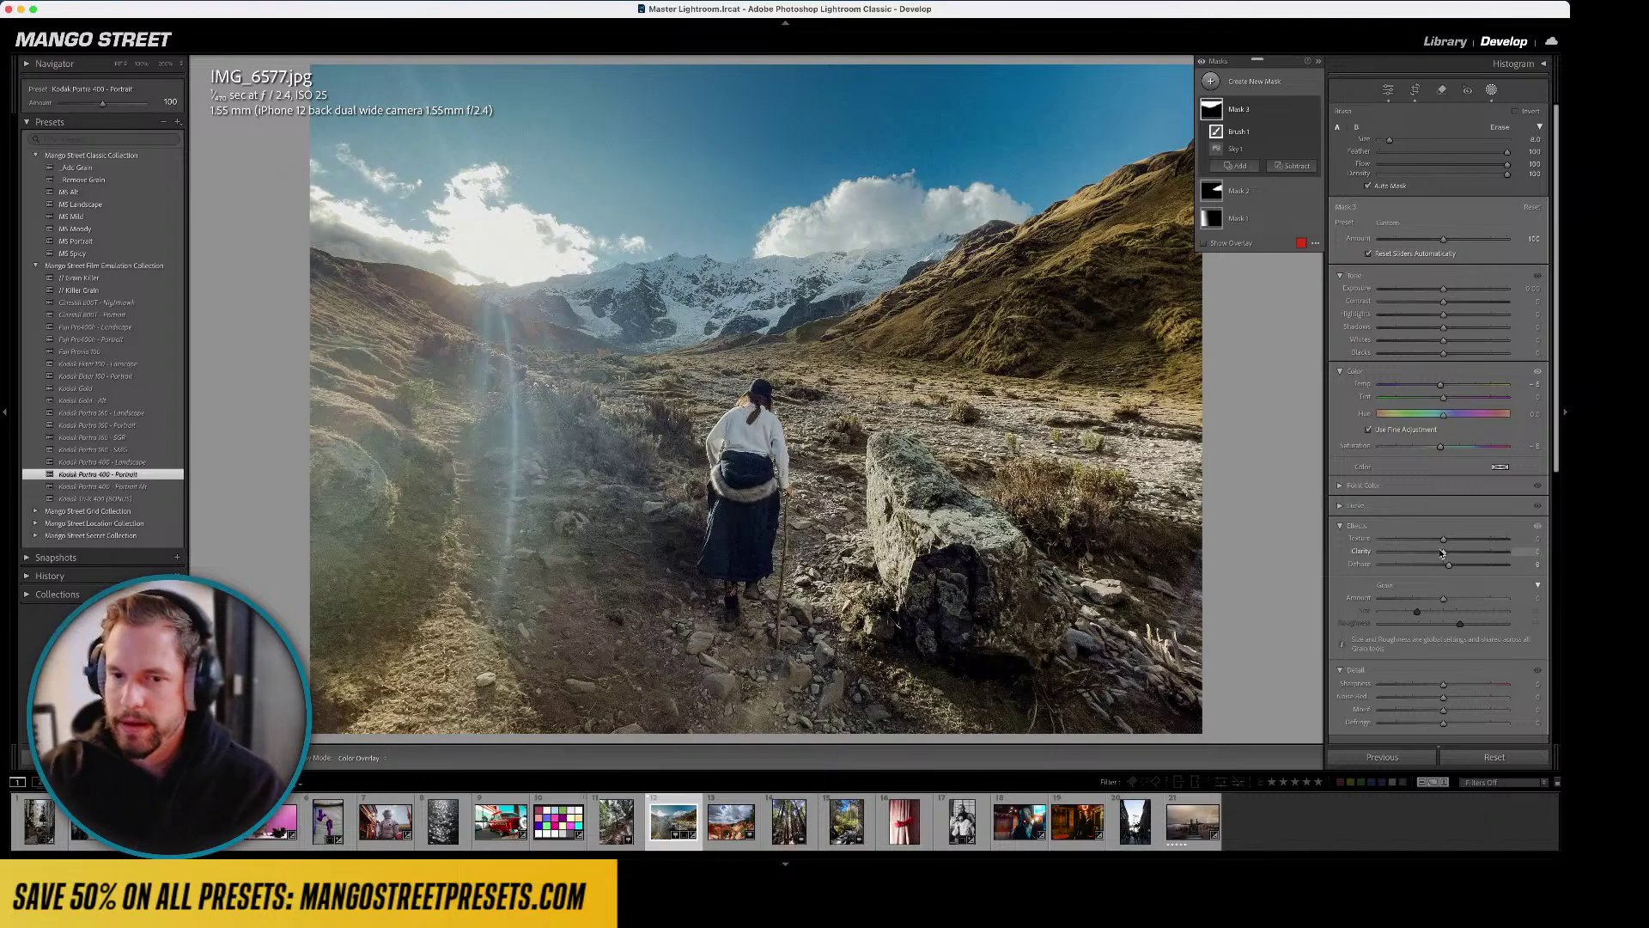
key(d)
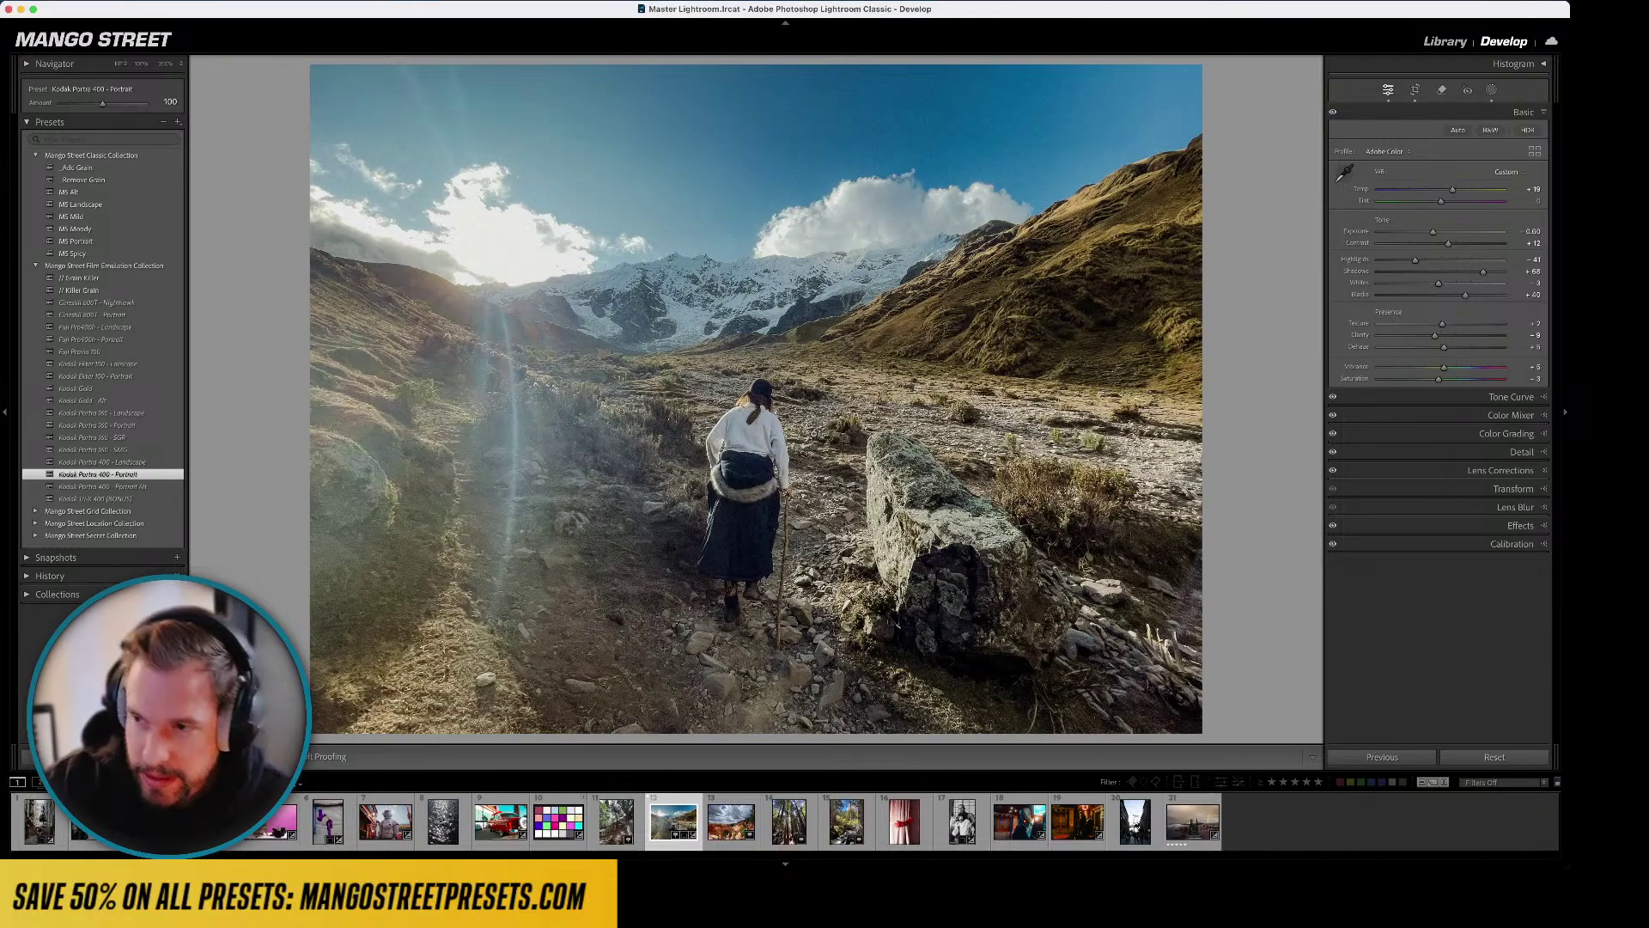
- Preview the masked hiker photo with the interface dimmed and blacked out, and restore the normal view
key(l)
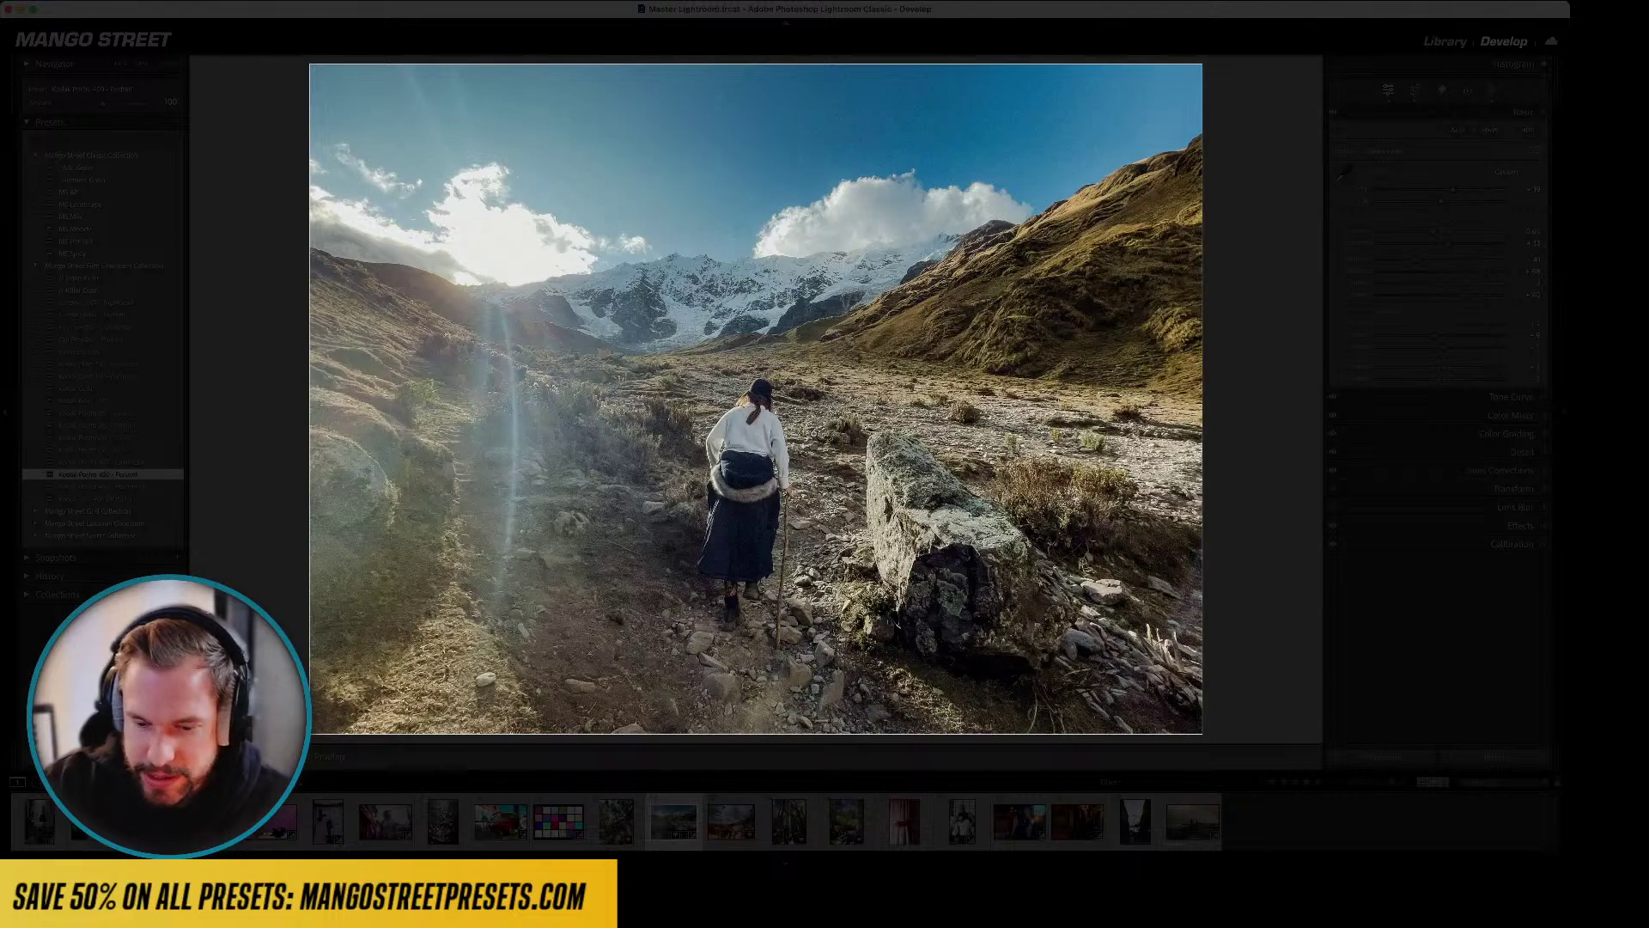
key(l)
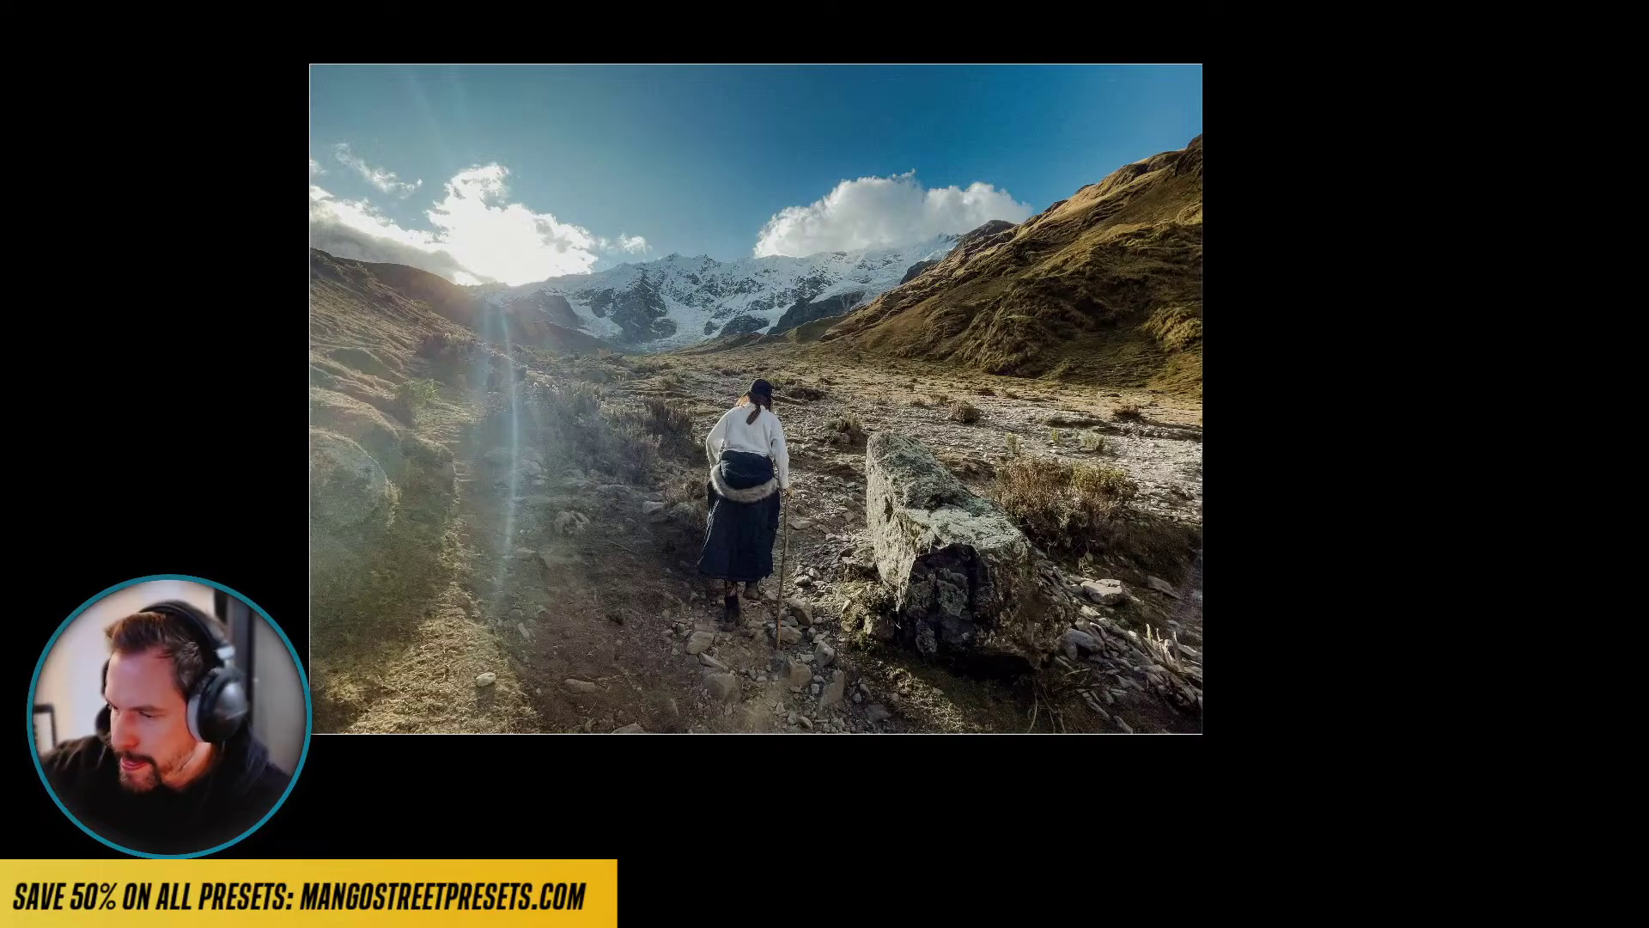
key(l)
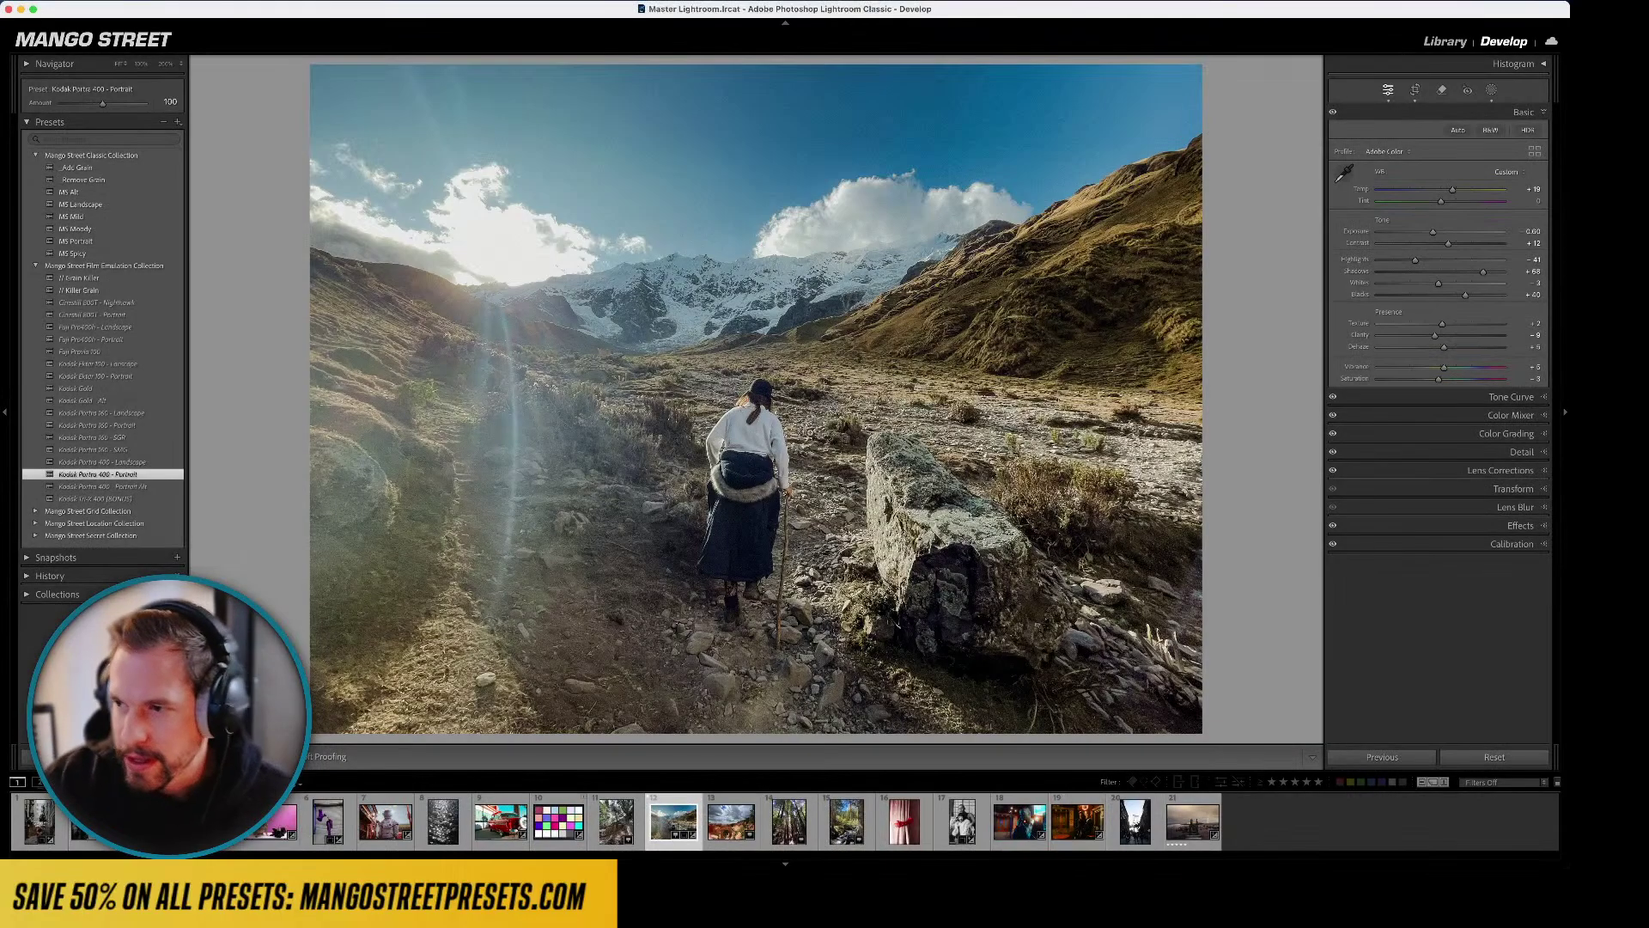
- Apply Lens Blur to the hiker photo's background and reduce the blur amount to about 18
click(1529, 506)
click(1338, 259)
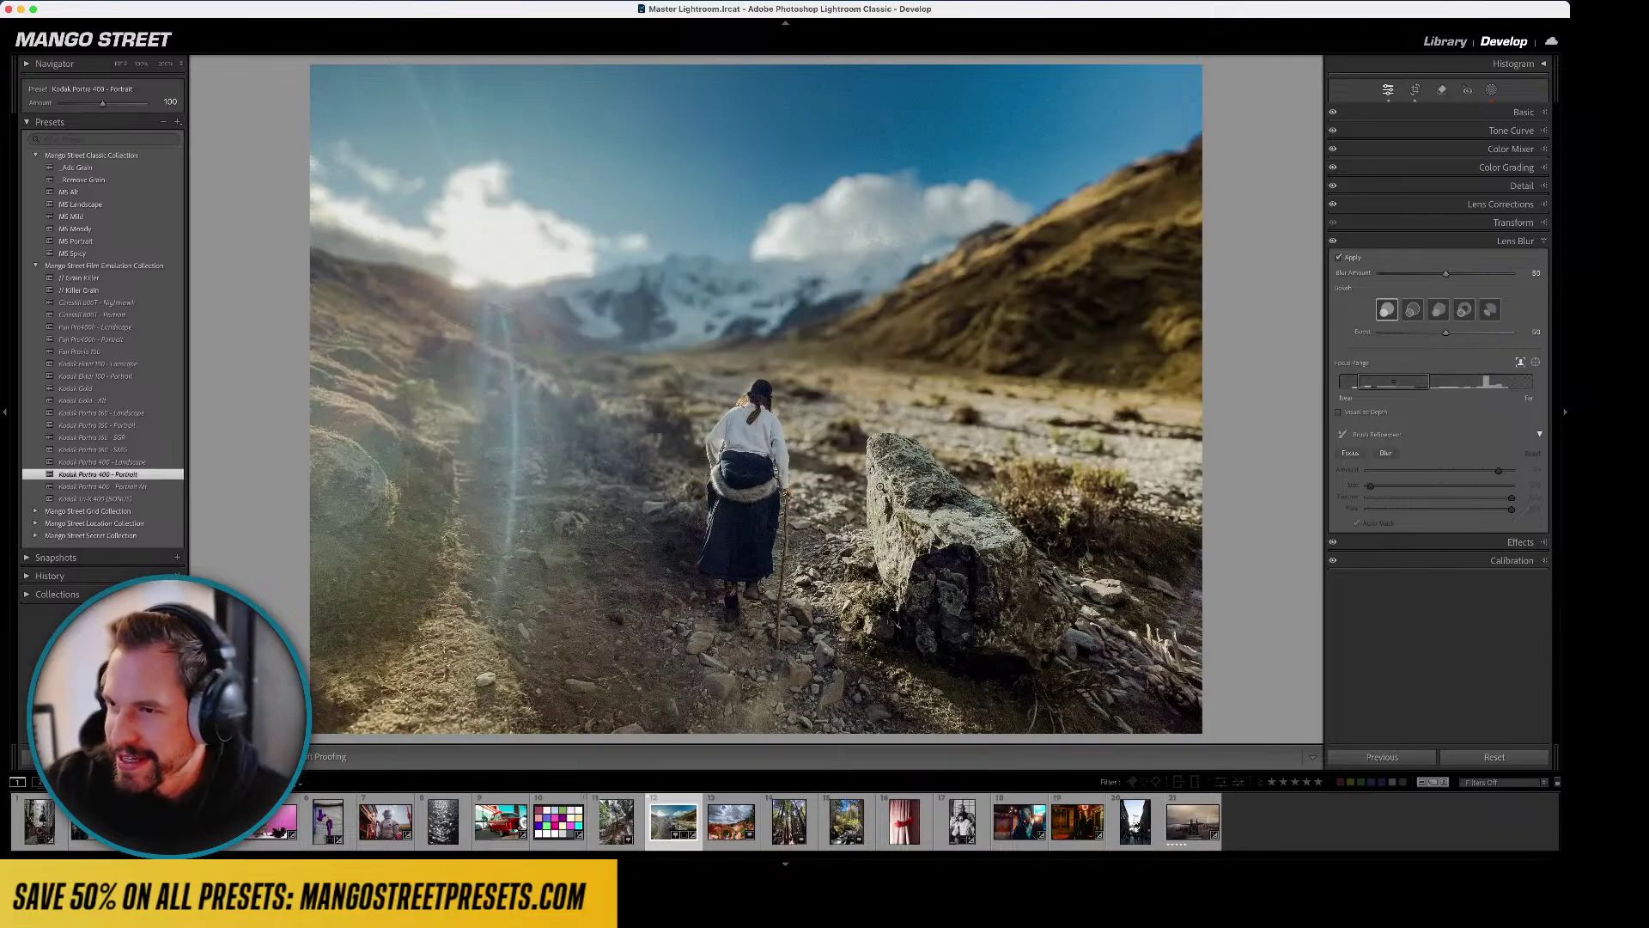
click(1424, 274)
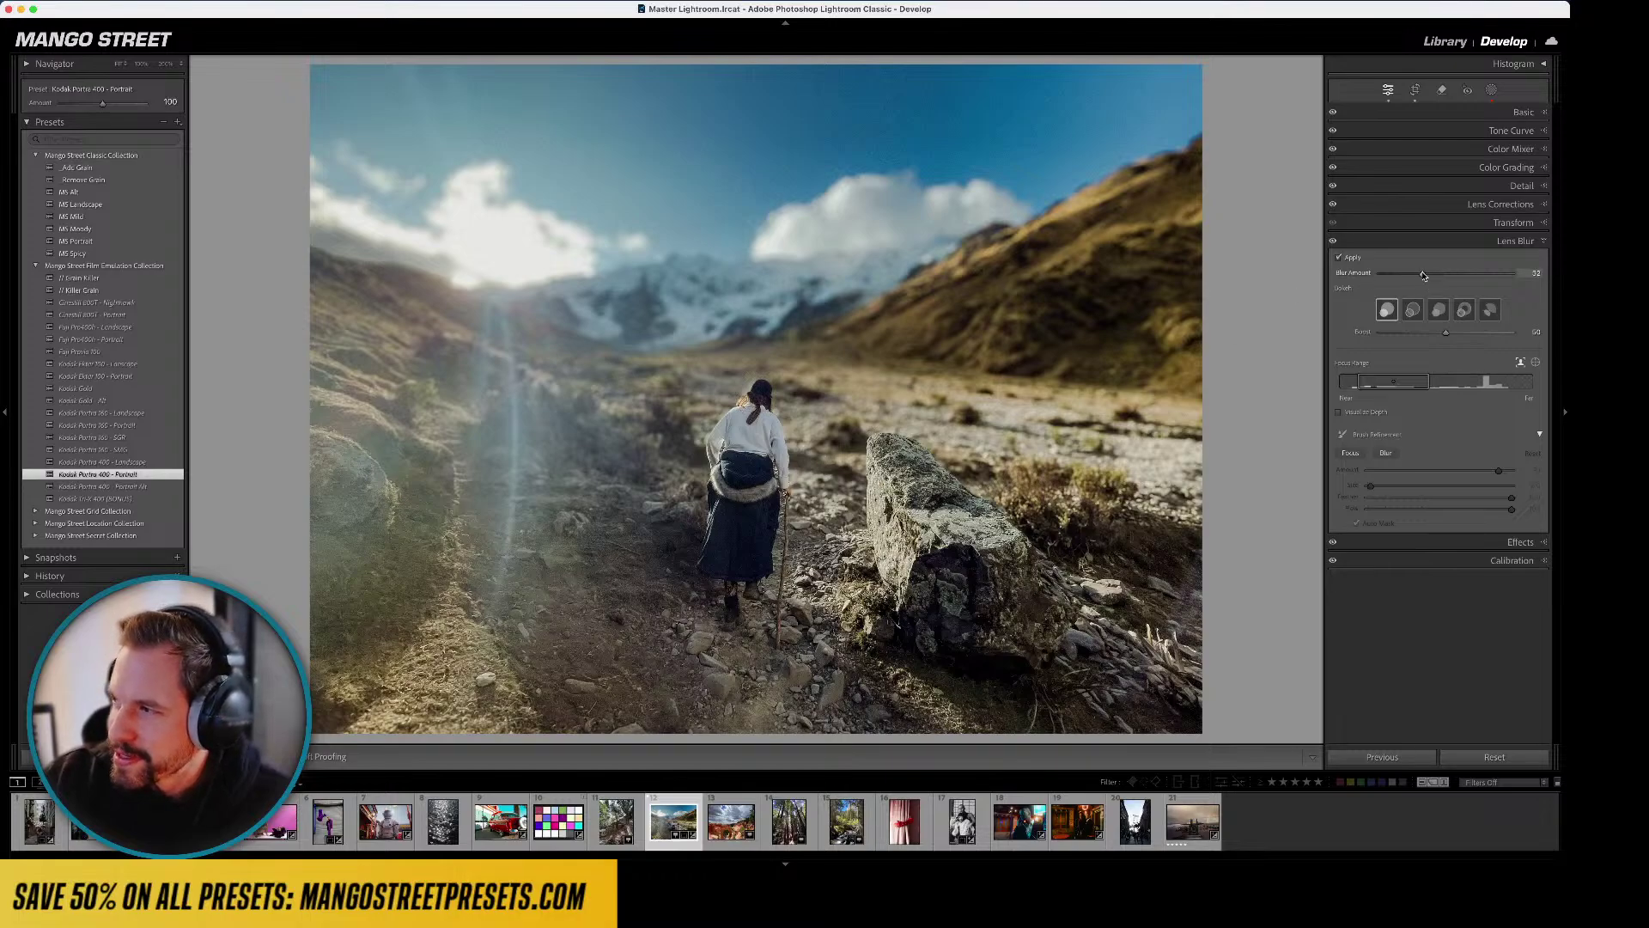
drag(1424, 275, 1401, 275)
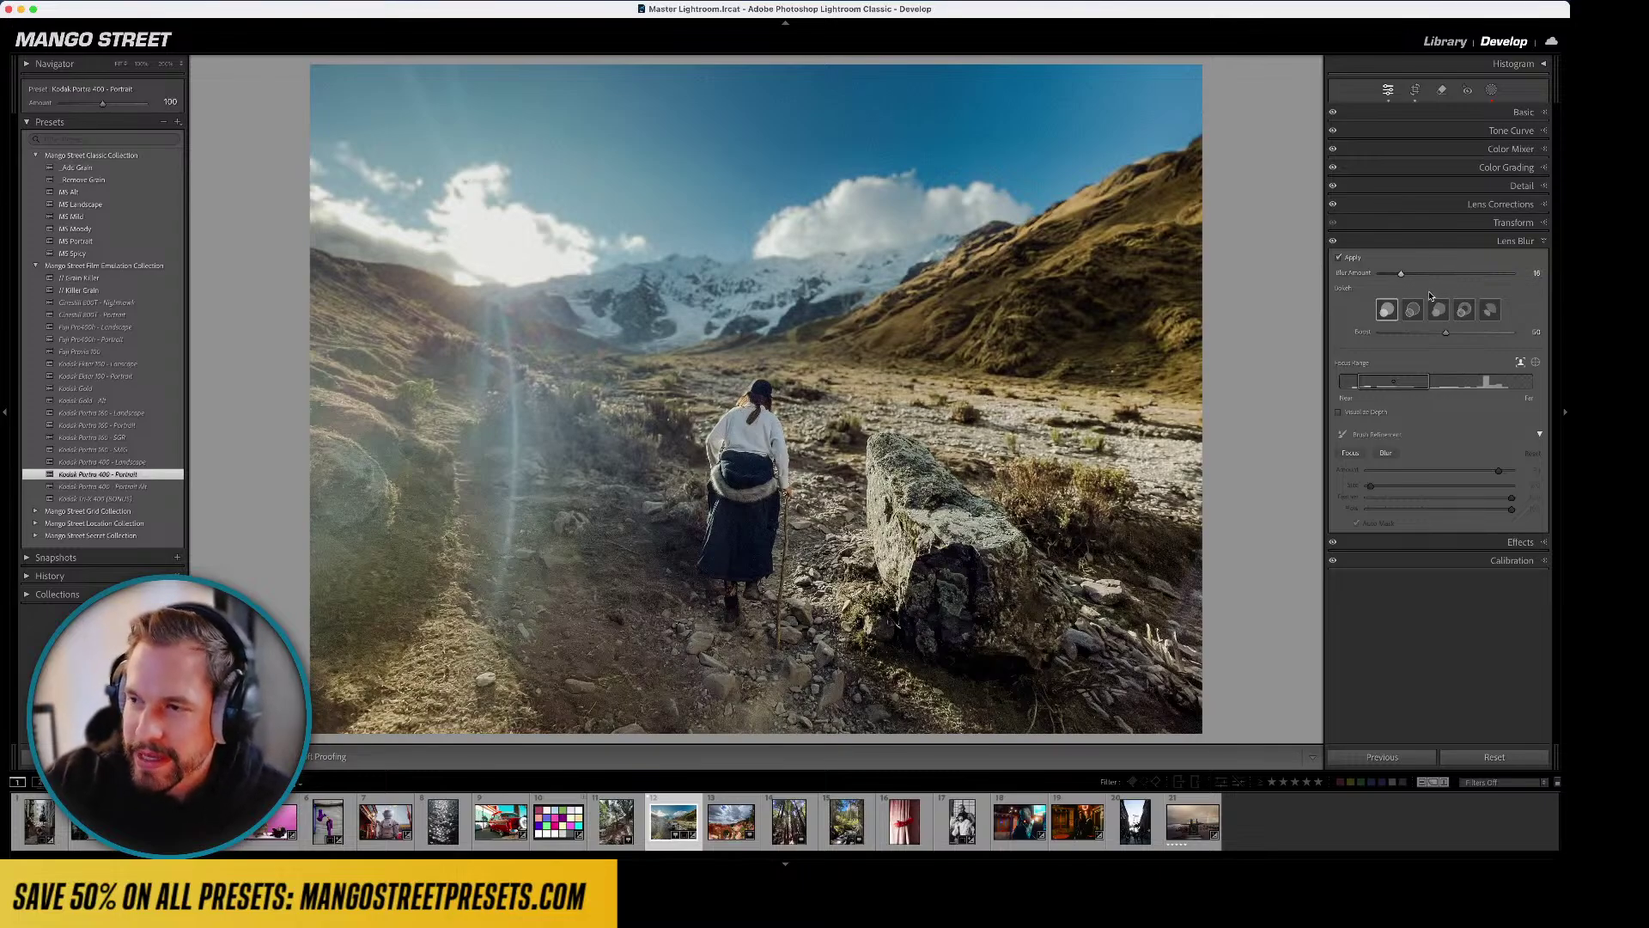
- Preview the blurred hiker photo with the surrounding interface blacked out, and restore the normal view
key(l)
key(l)
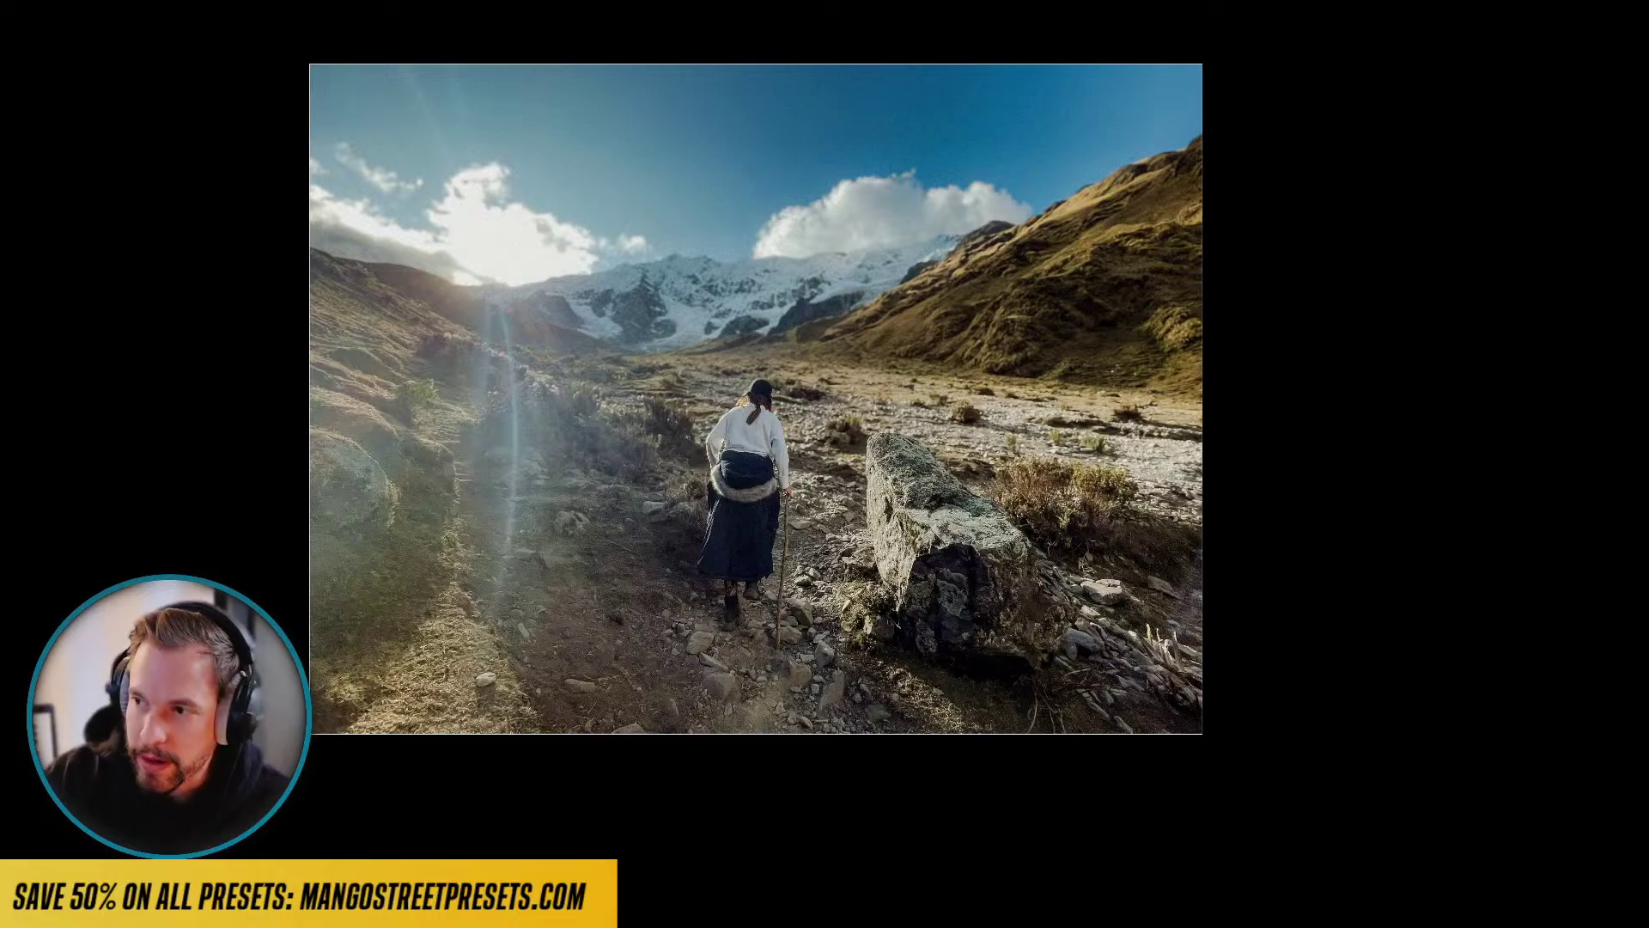
key(l)
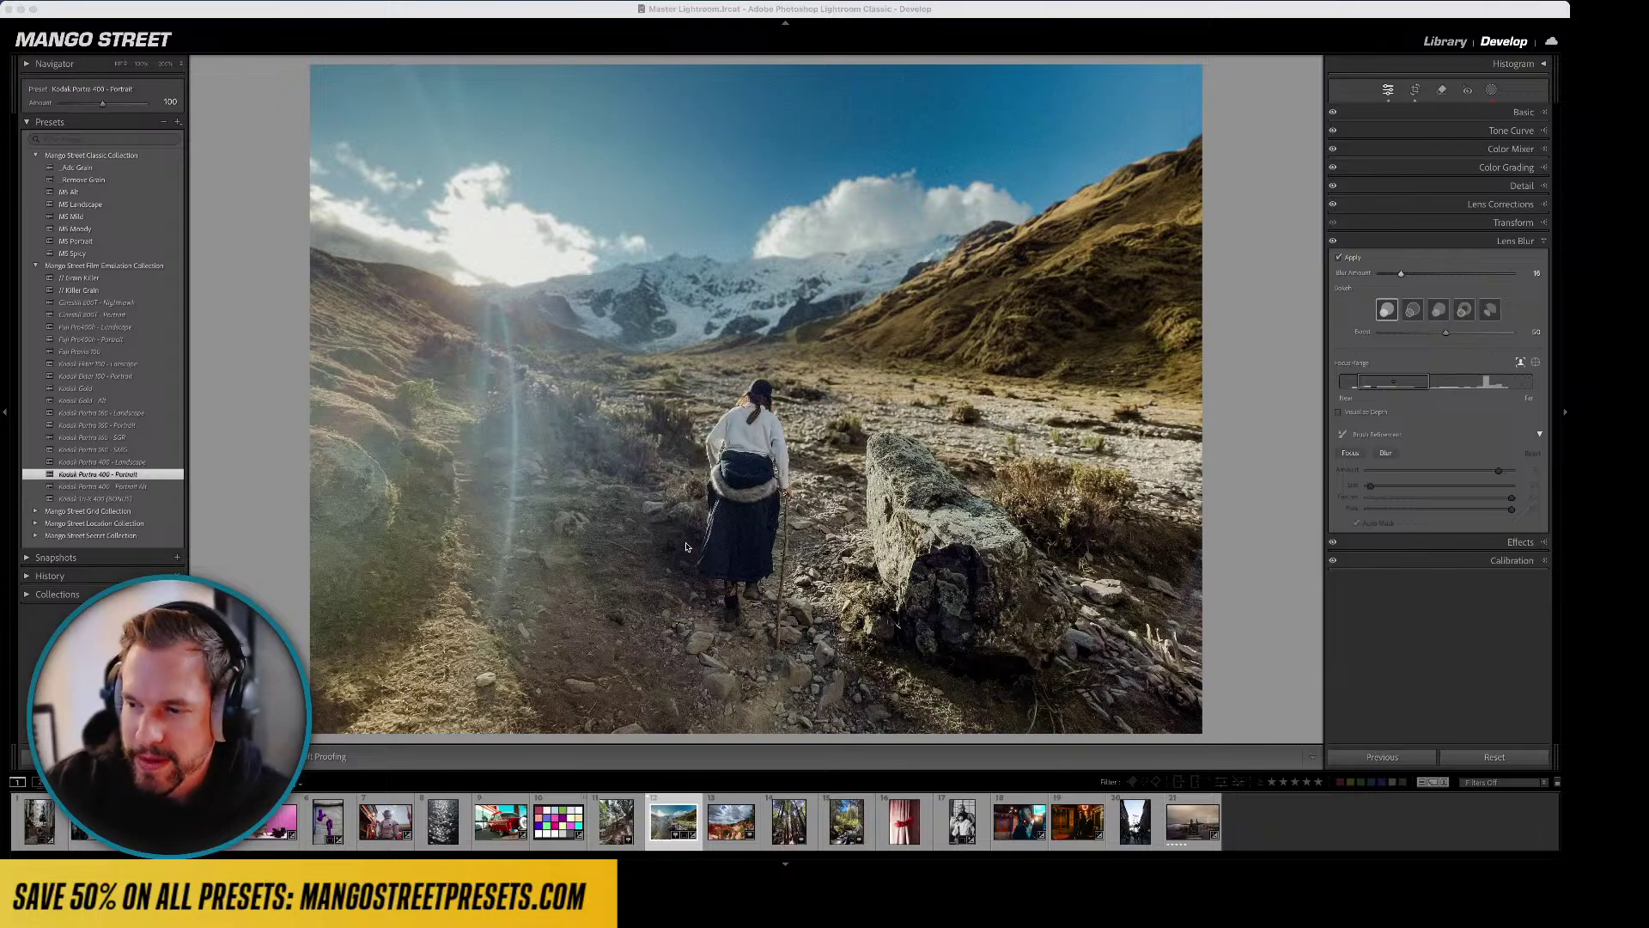
- Open the red rock arch photo, apply the Kodak Portra 400 - Portrait preset, and lower its exposure slightly
click(710, 830)
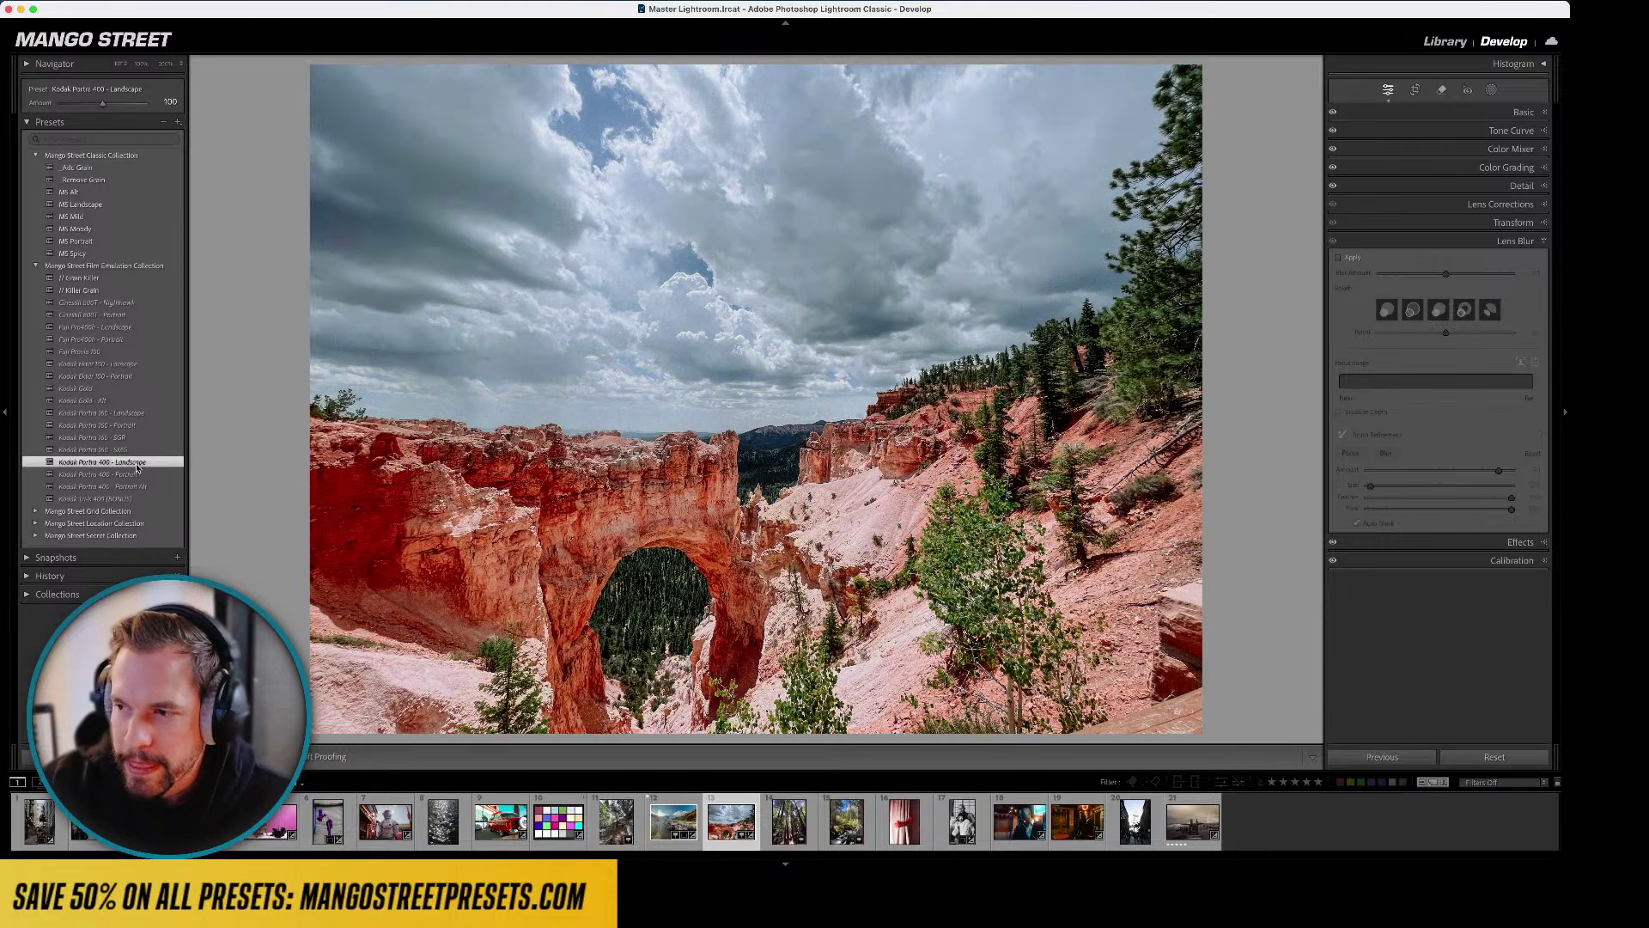
click(134, 475)
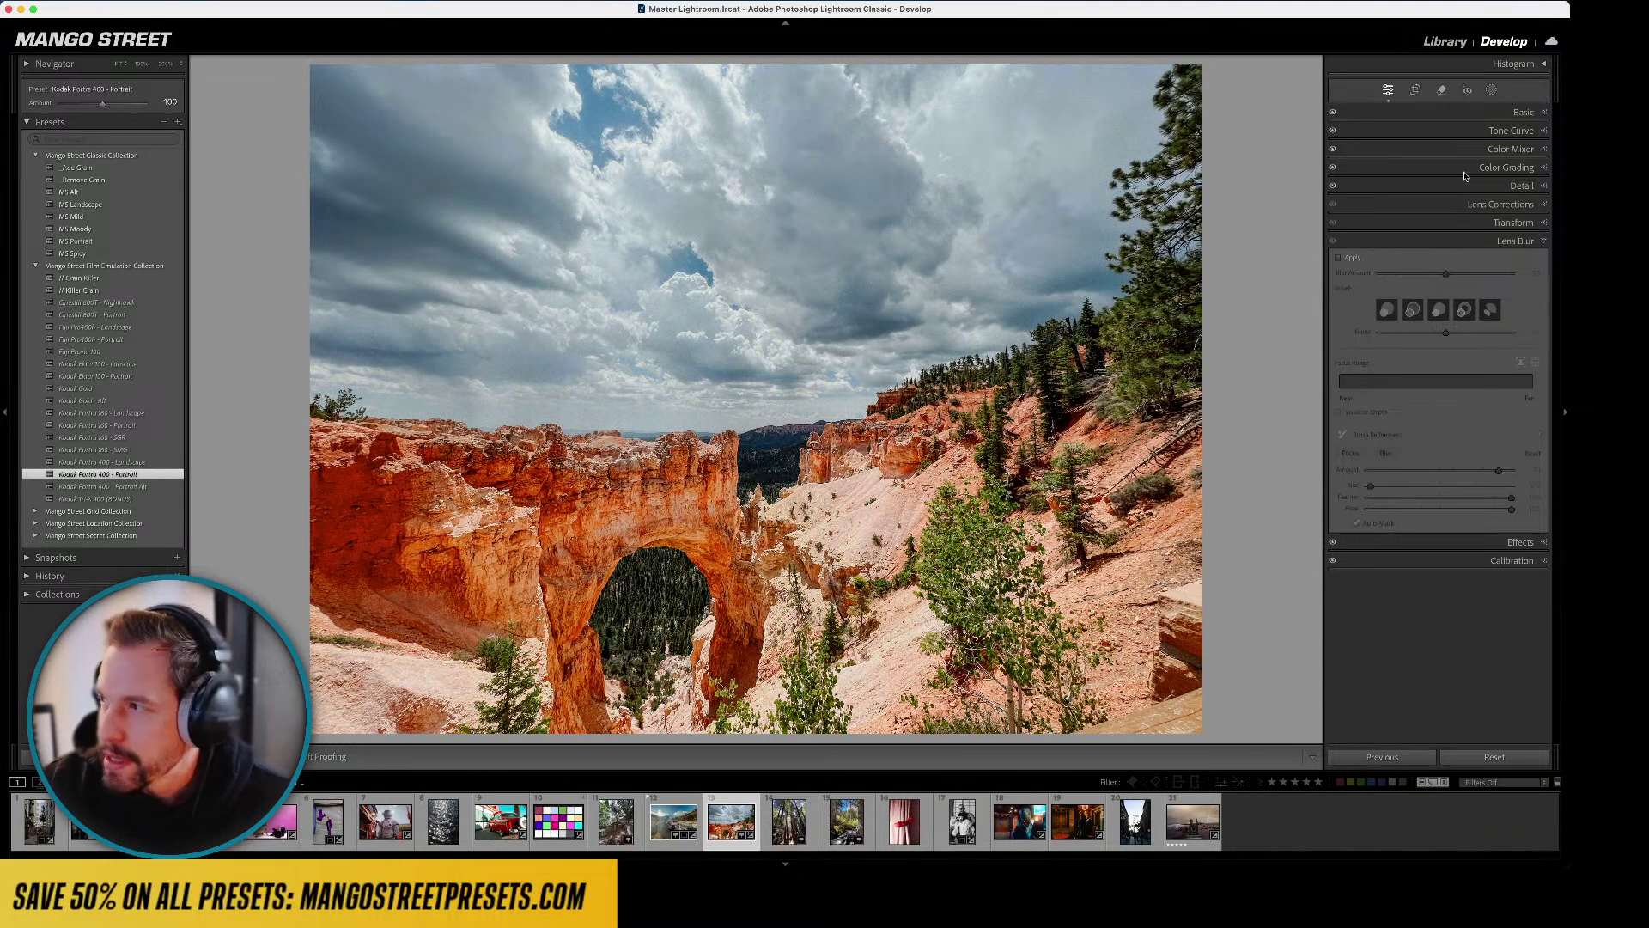
click(1494, 112)
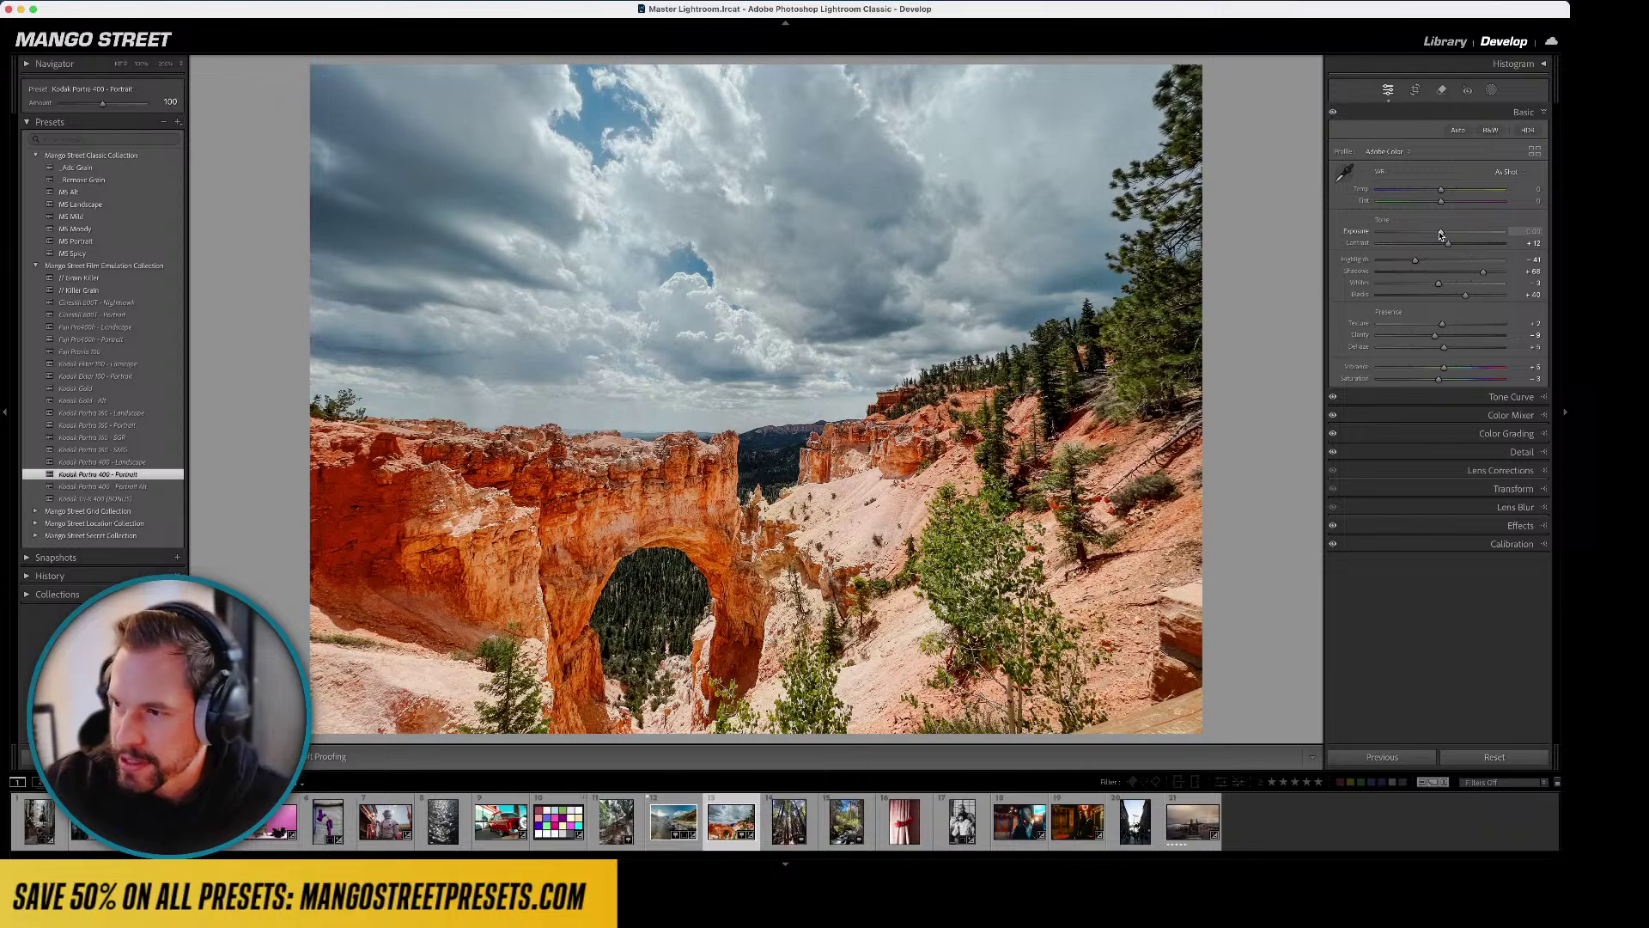
drag(1440, 234, 1435, 235)
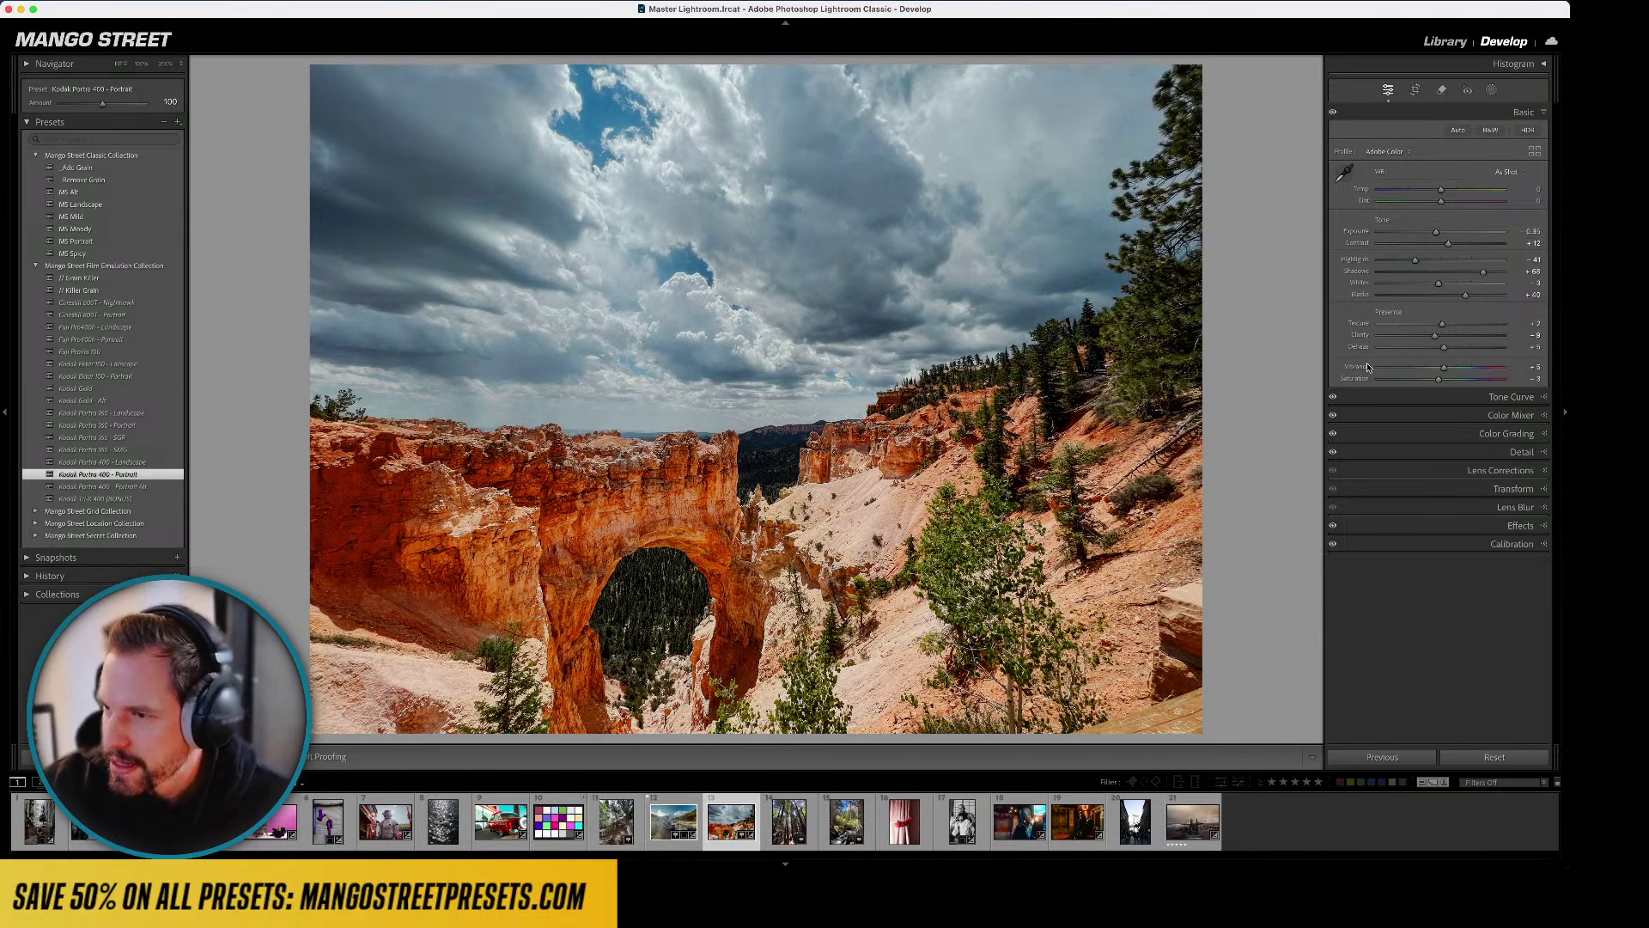
- Apply the Mountains | Film preset from the Mango Street Location Collection to the arch photo and preview it against black
click(36, 523)
scroll(56, 508, down, 2)
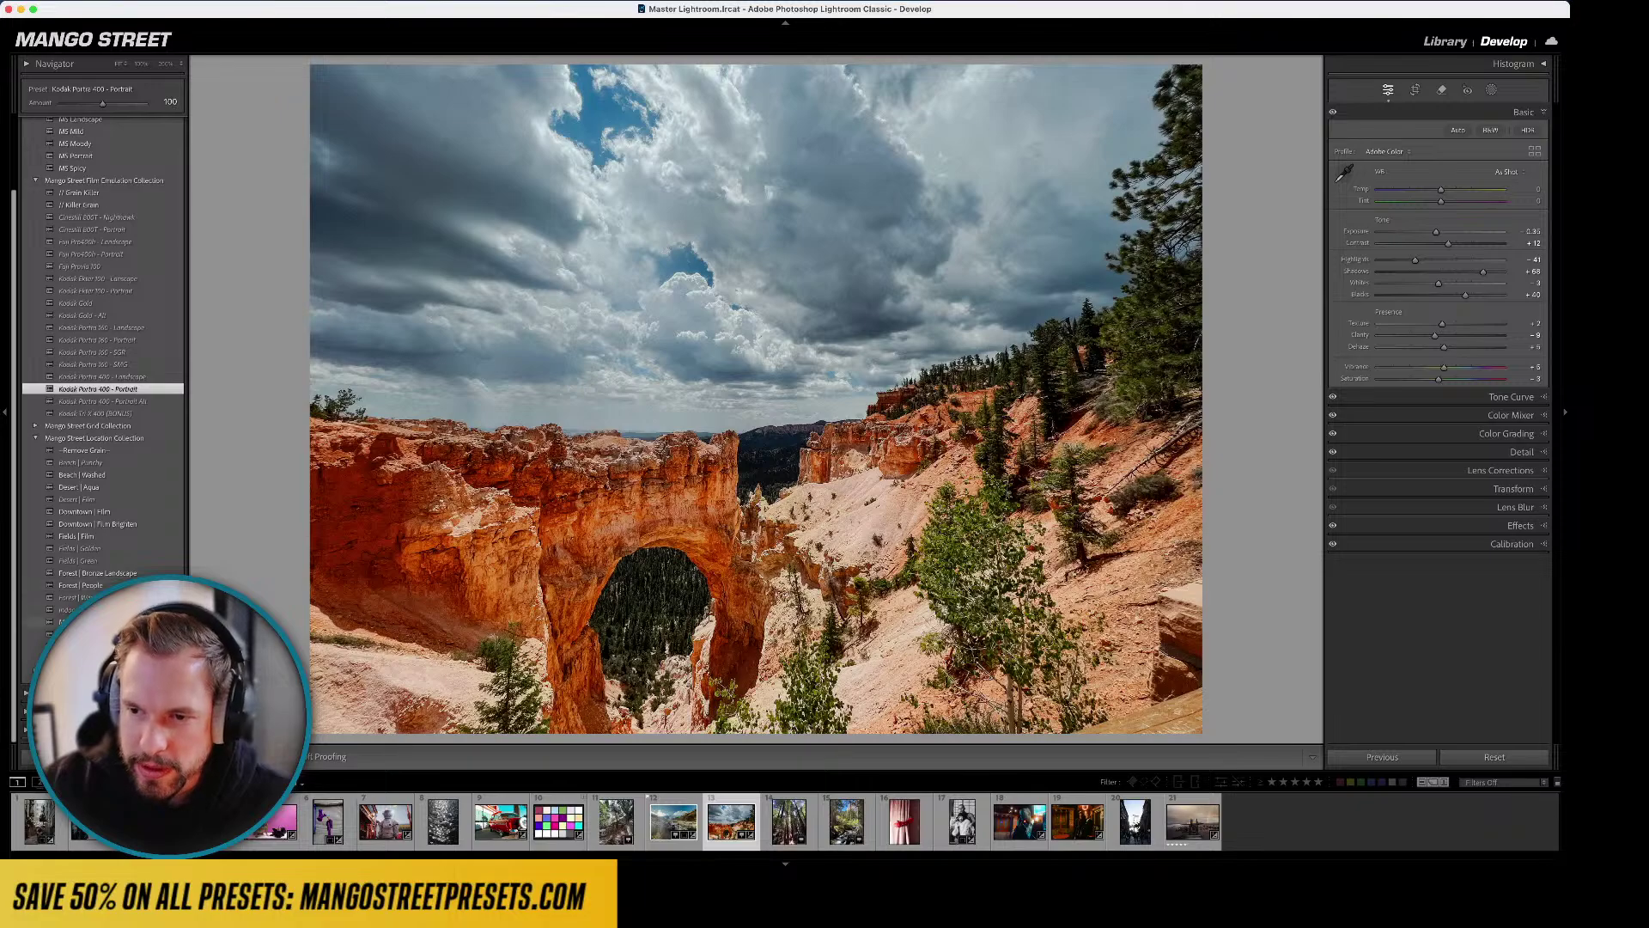
click(52, 621)
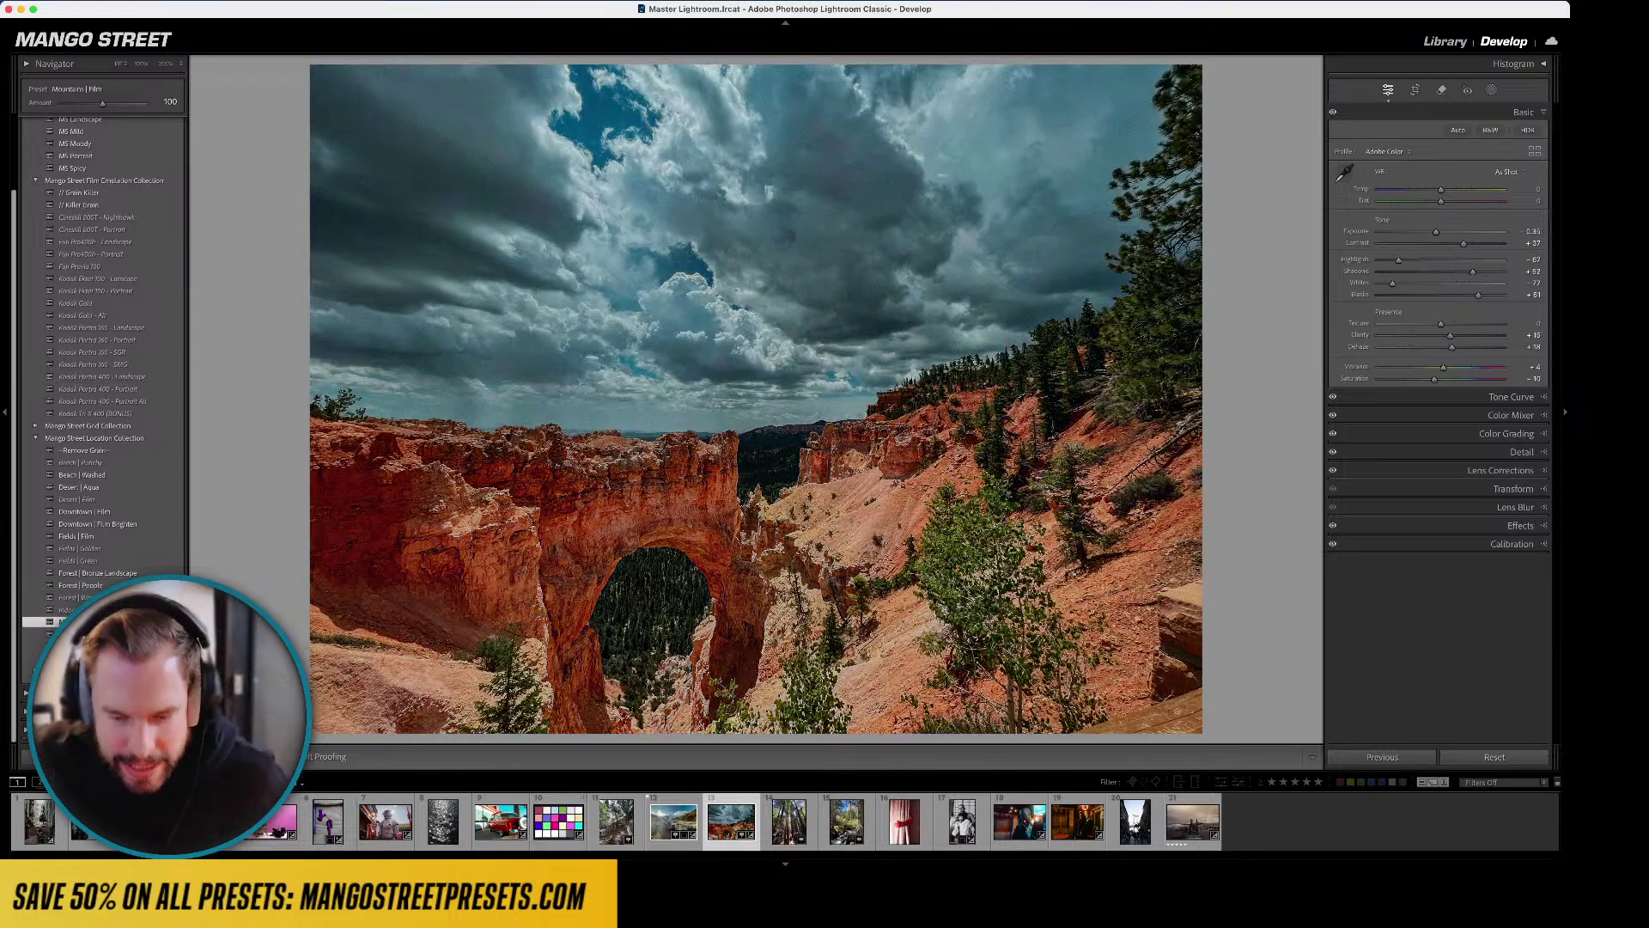
key(l)
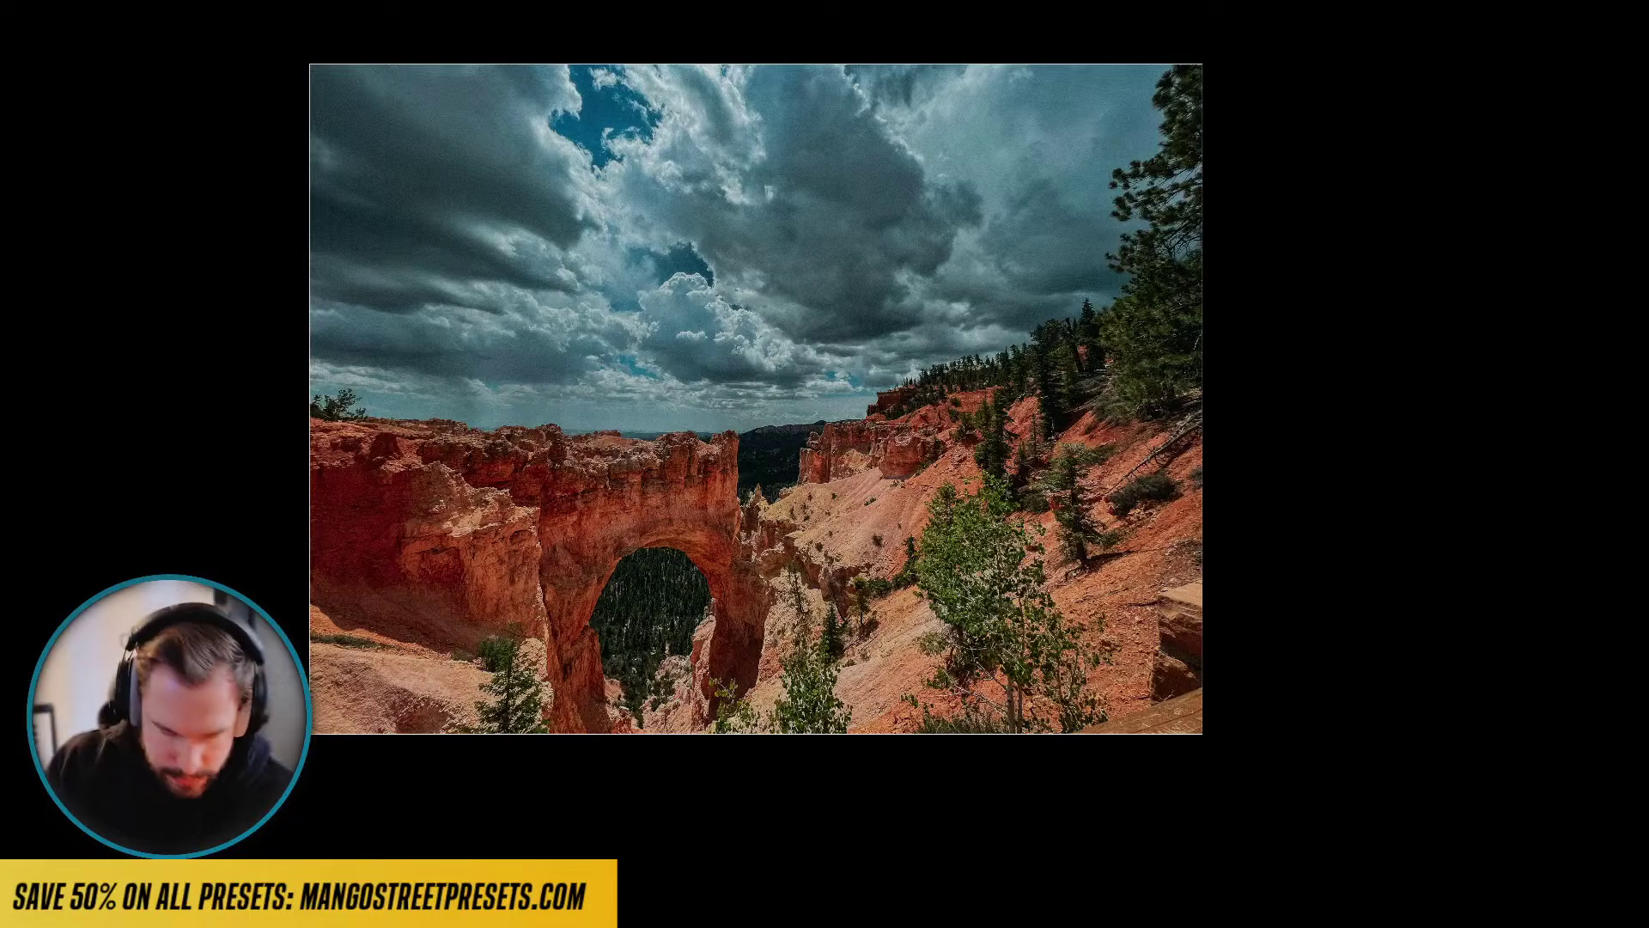
key(l)
- Try a vertical crop of the arch photo at the original ratio, framed around the arch and the clouds
key(r)
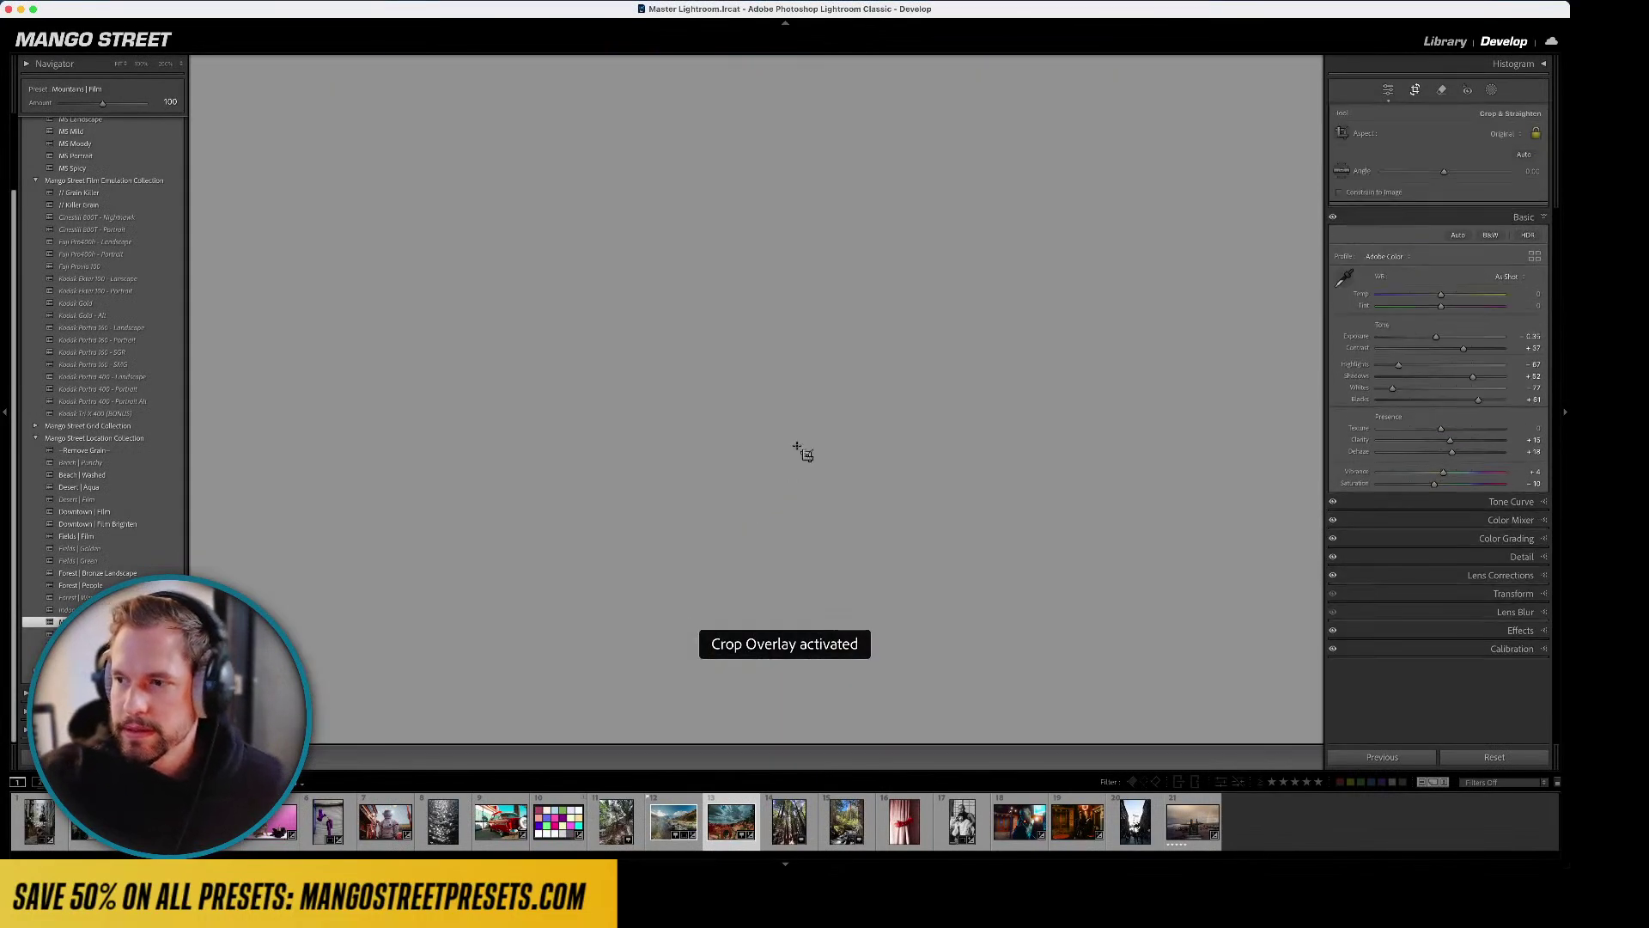
key(x)
drag(788, 424, 813, 420)
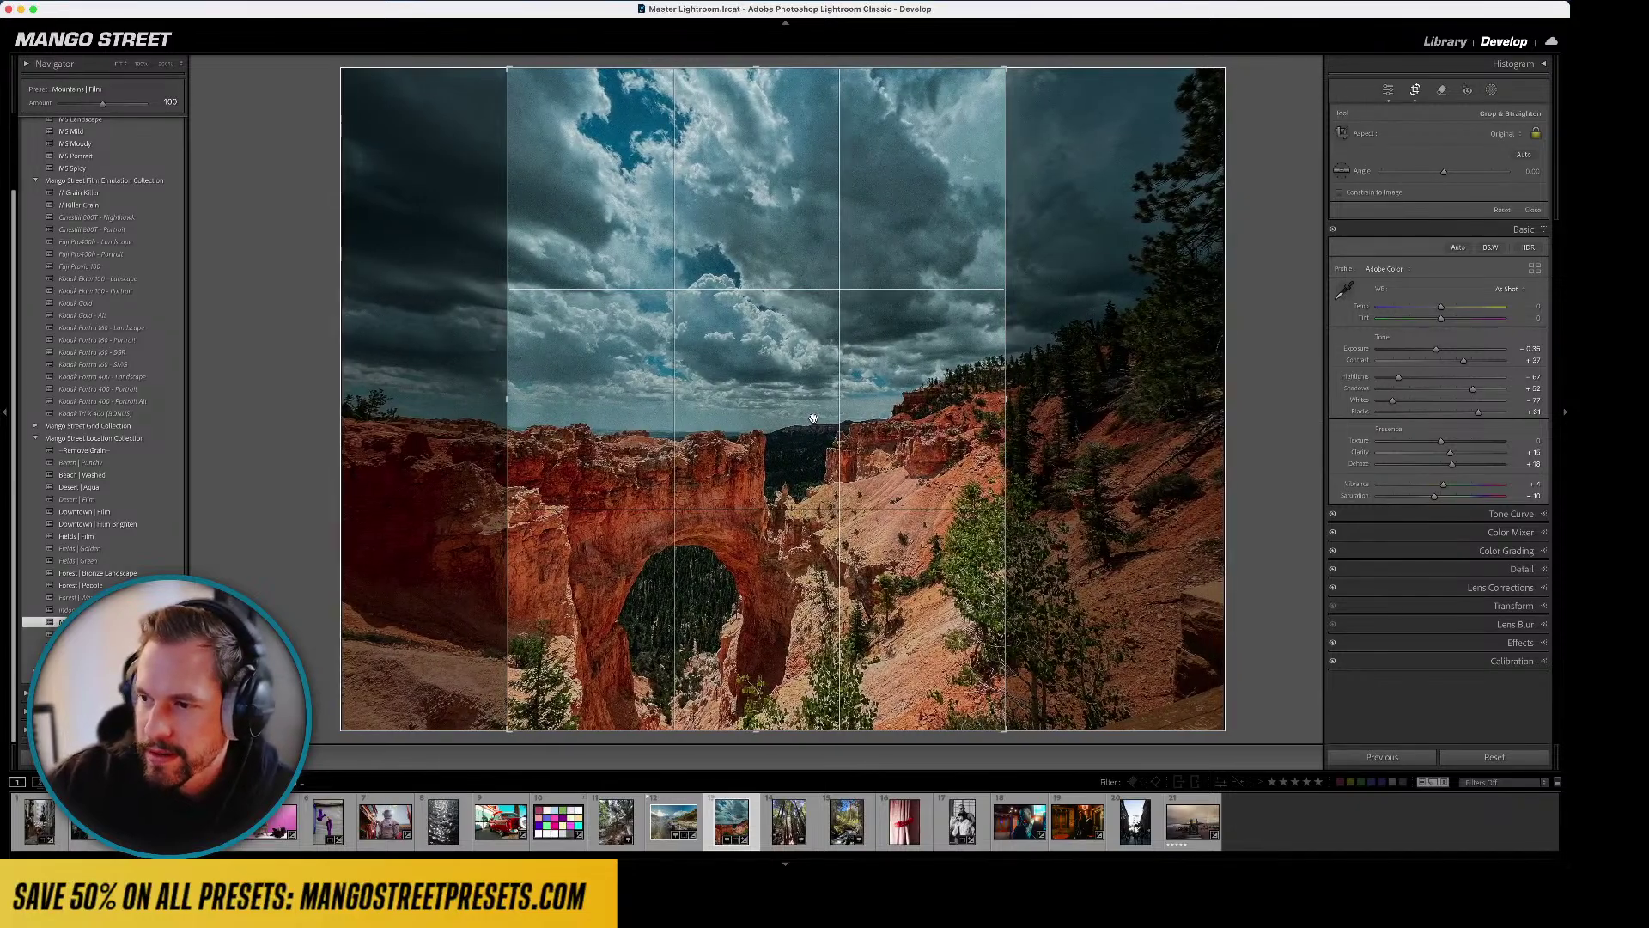
key(d)
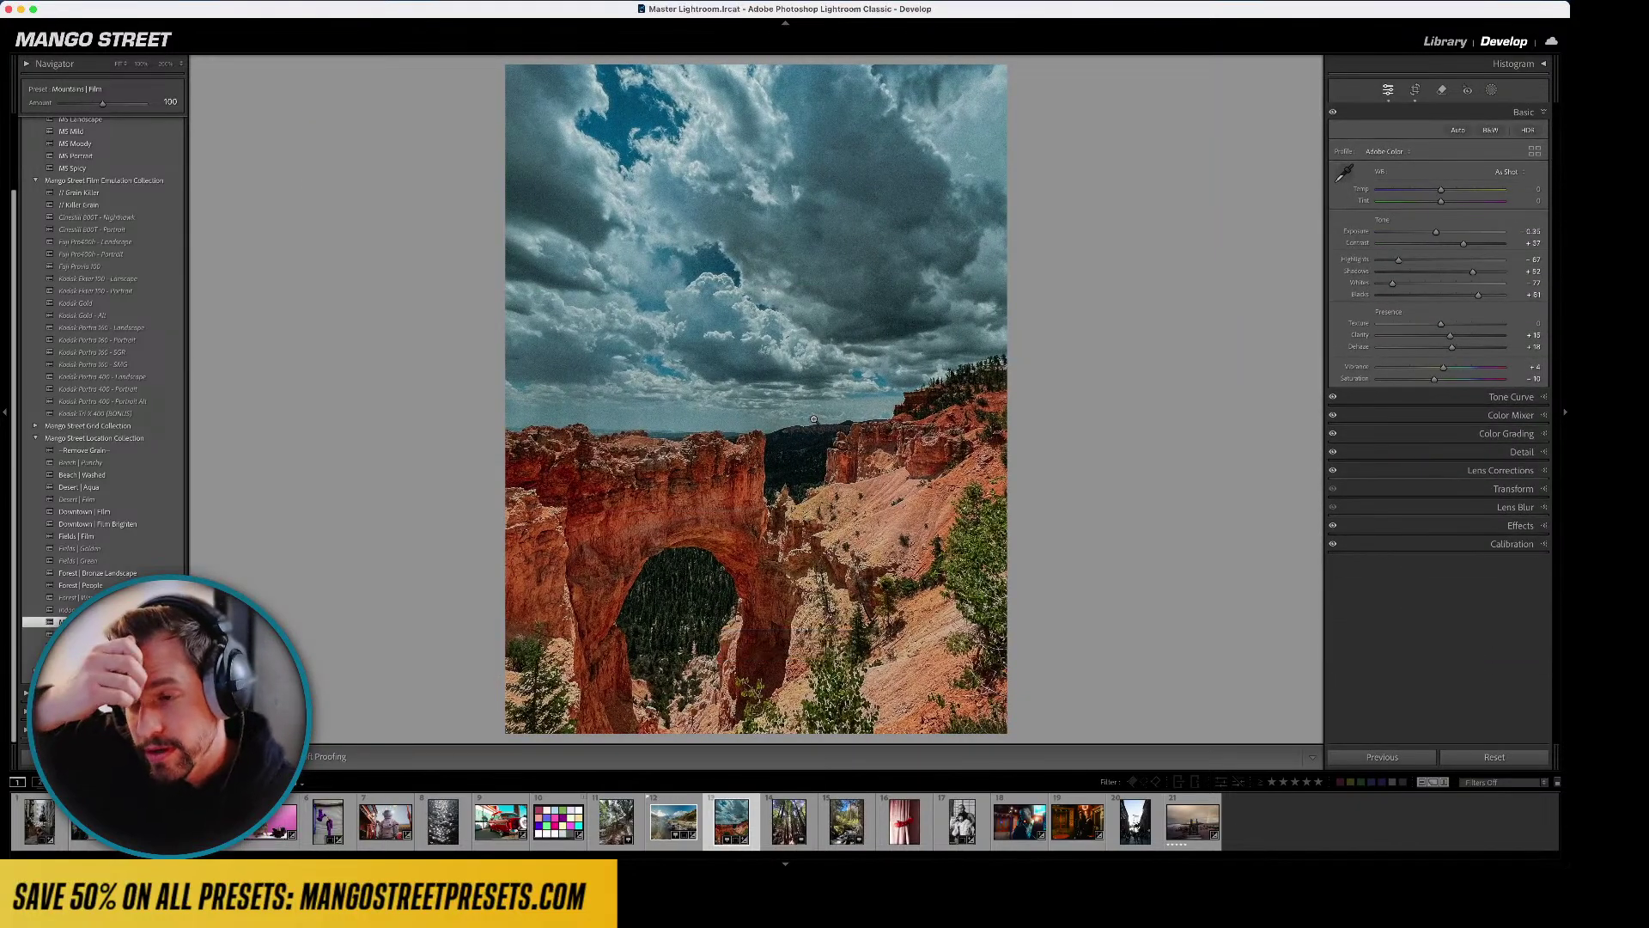
- Preview the vertically cropped arch photo against black, inspect it enlarged, and return to the normal view
key(l)
key(l)
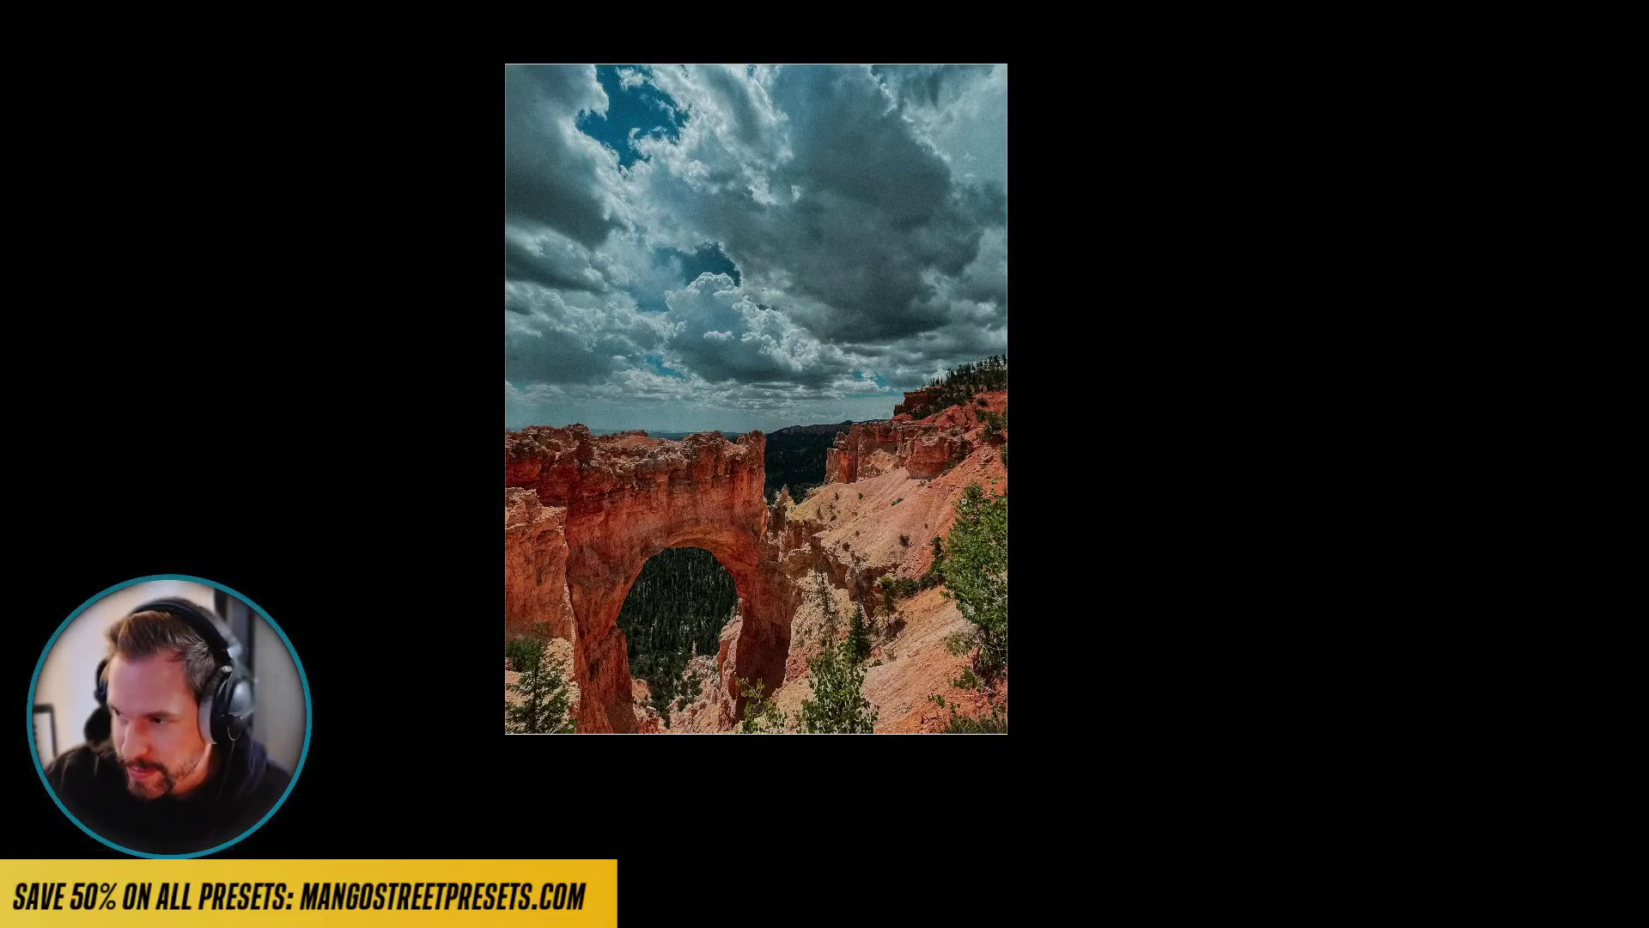
key(Right)
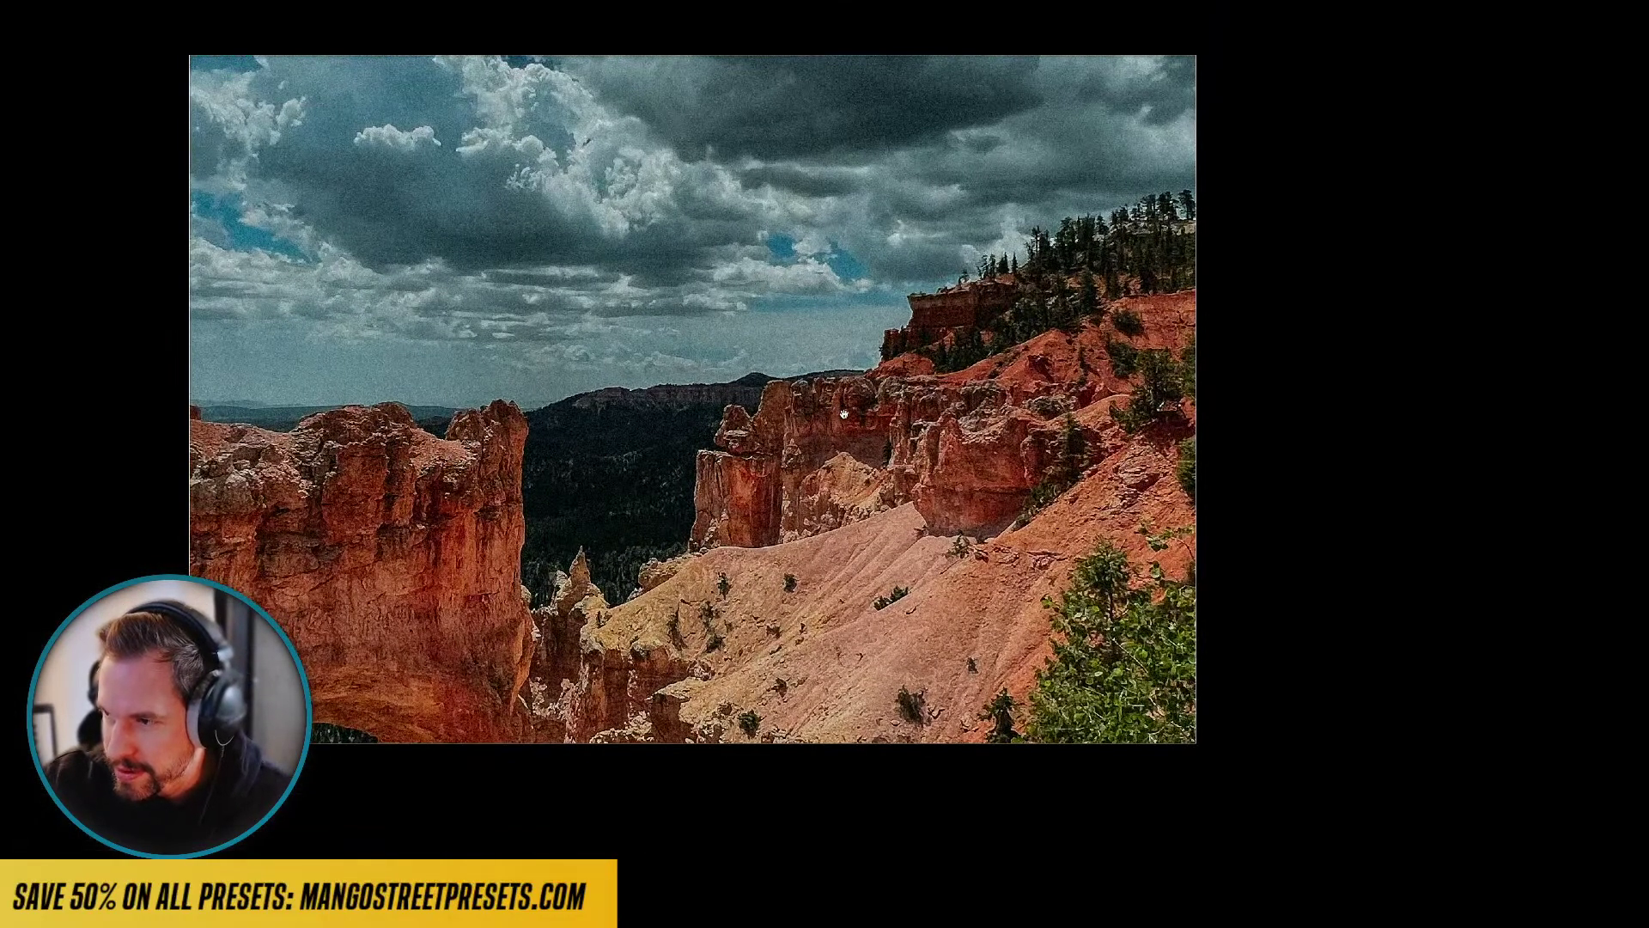
key(Left)
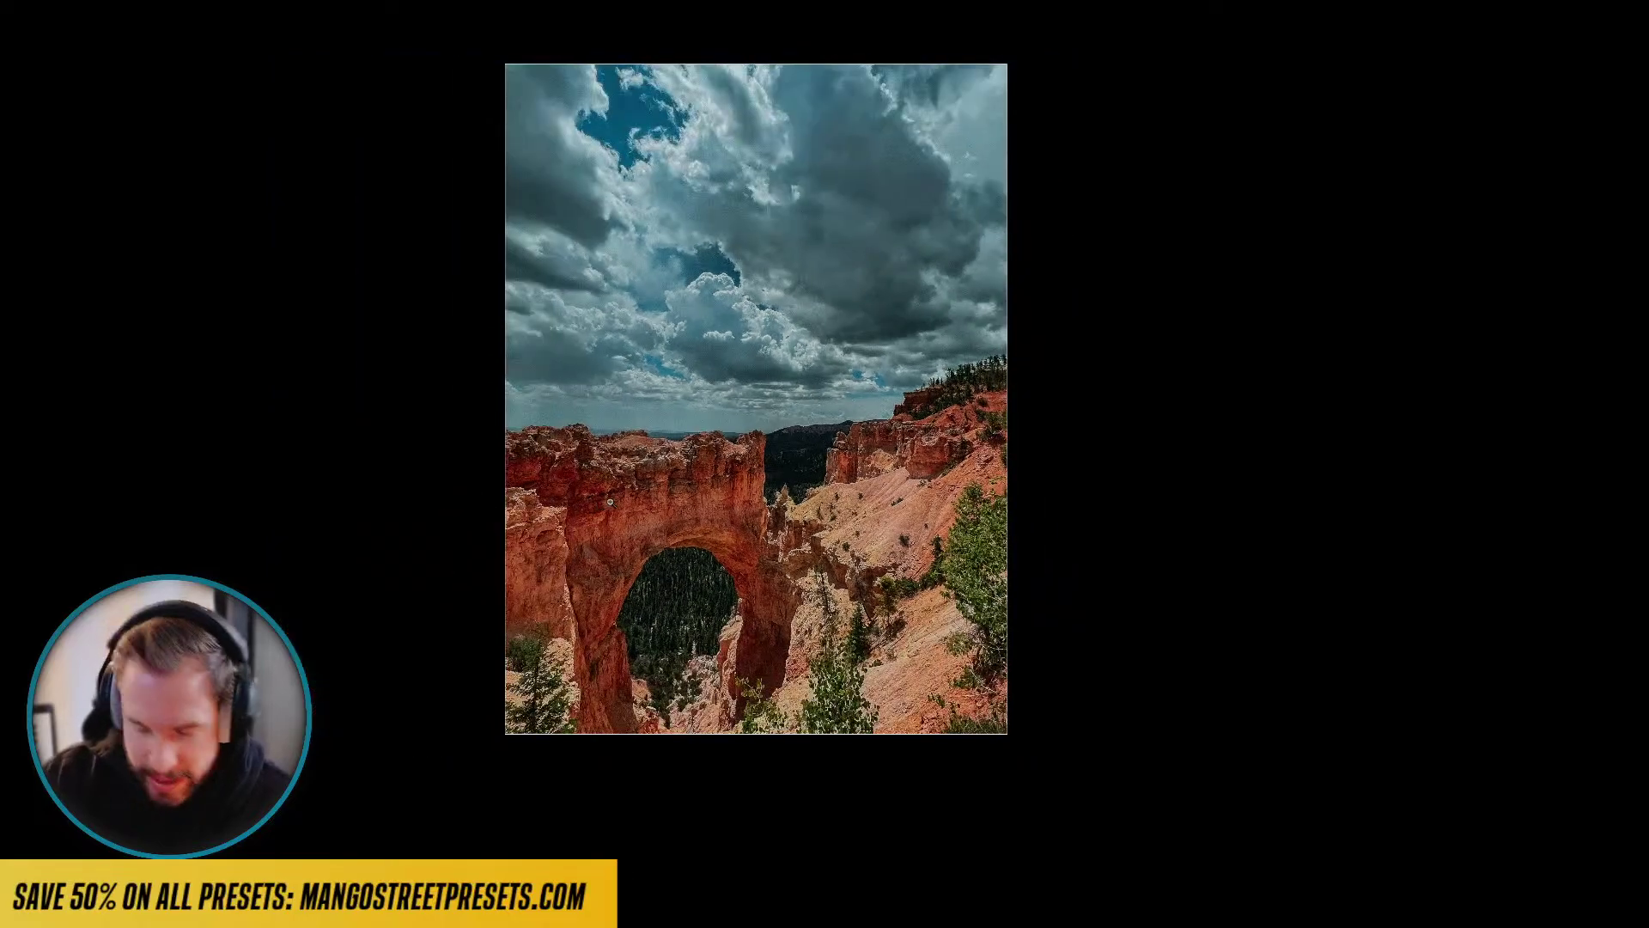
key(l)
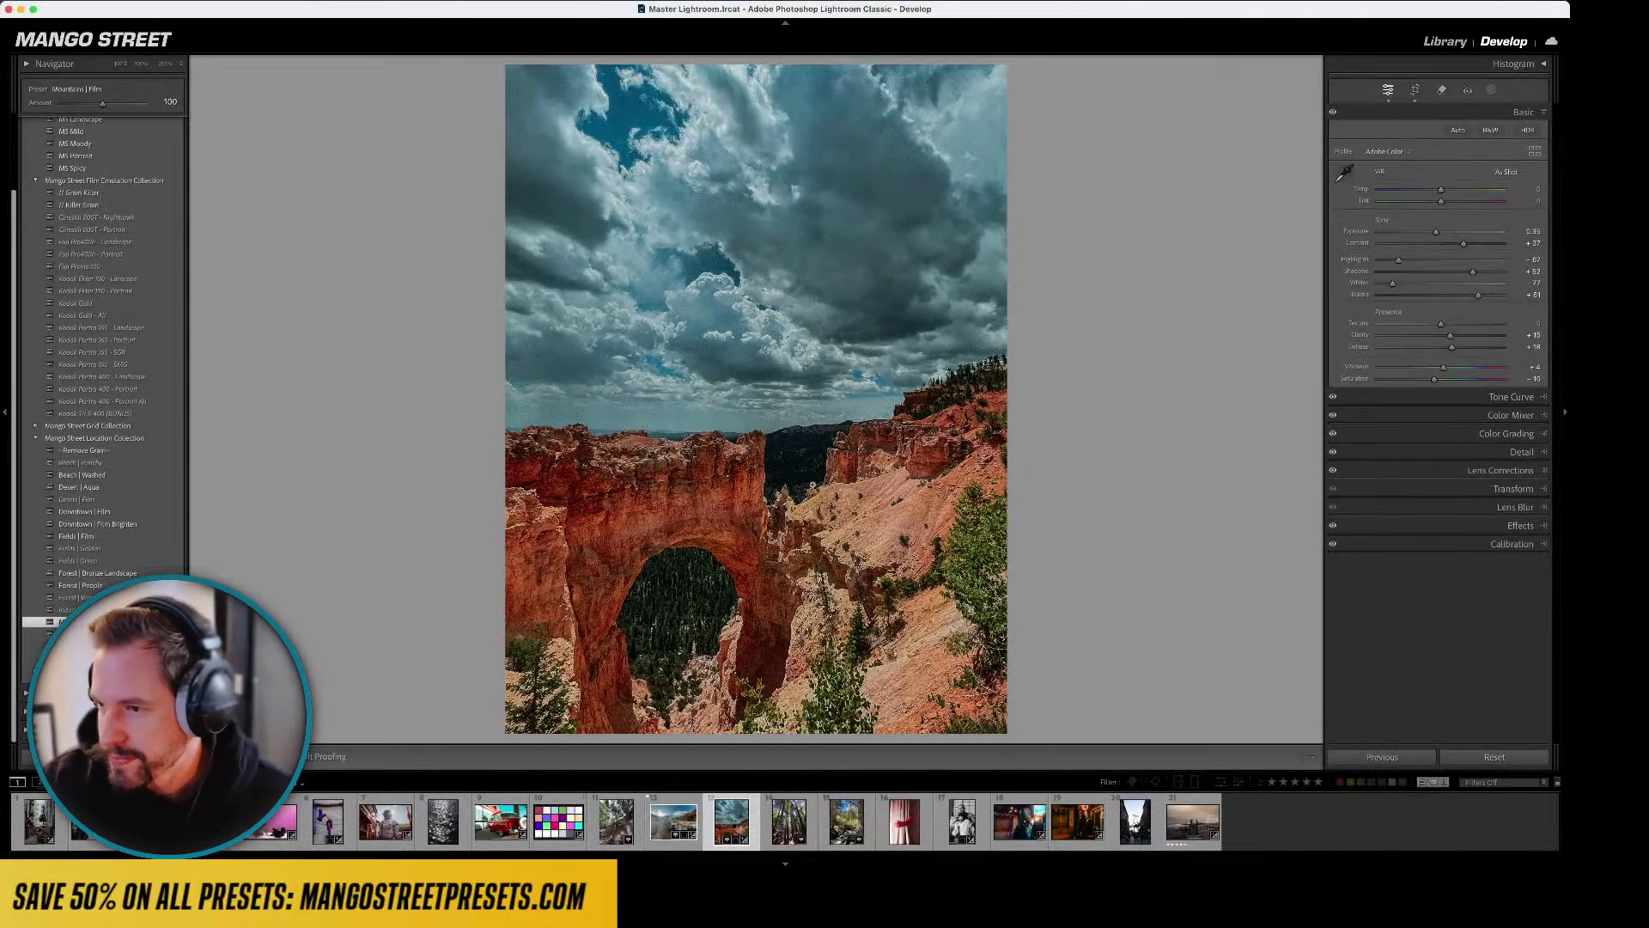
- Reset the arch photo's crop to the full landscape frame and leave cropping
key(r)
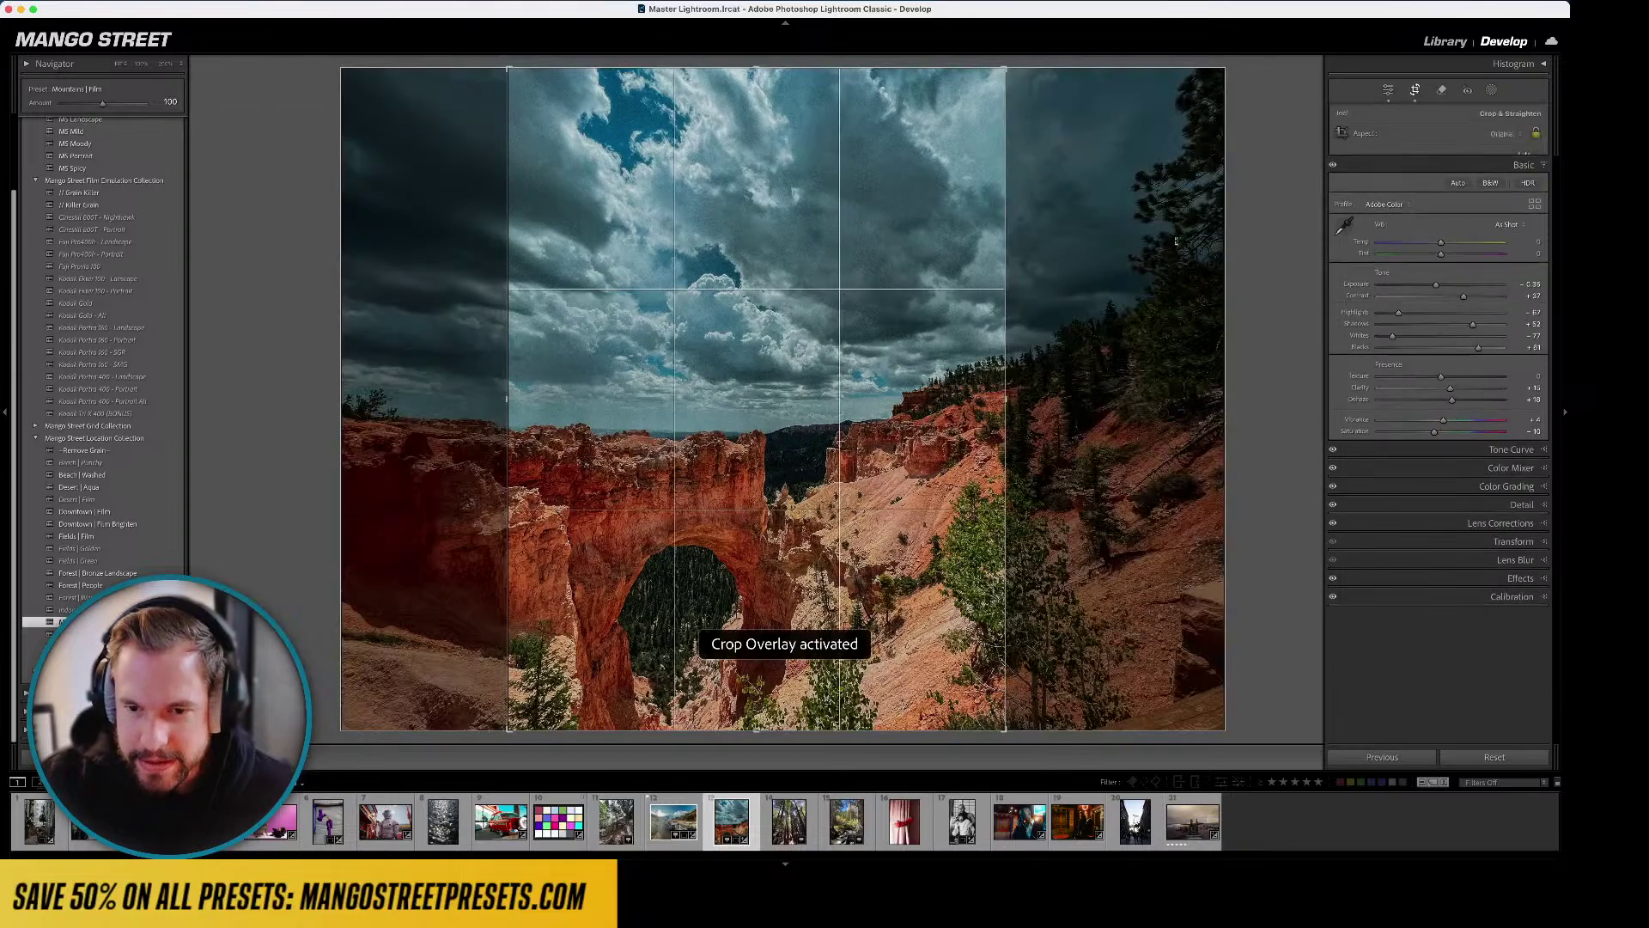
click(1504, 209)
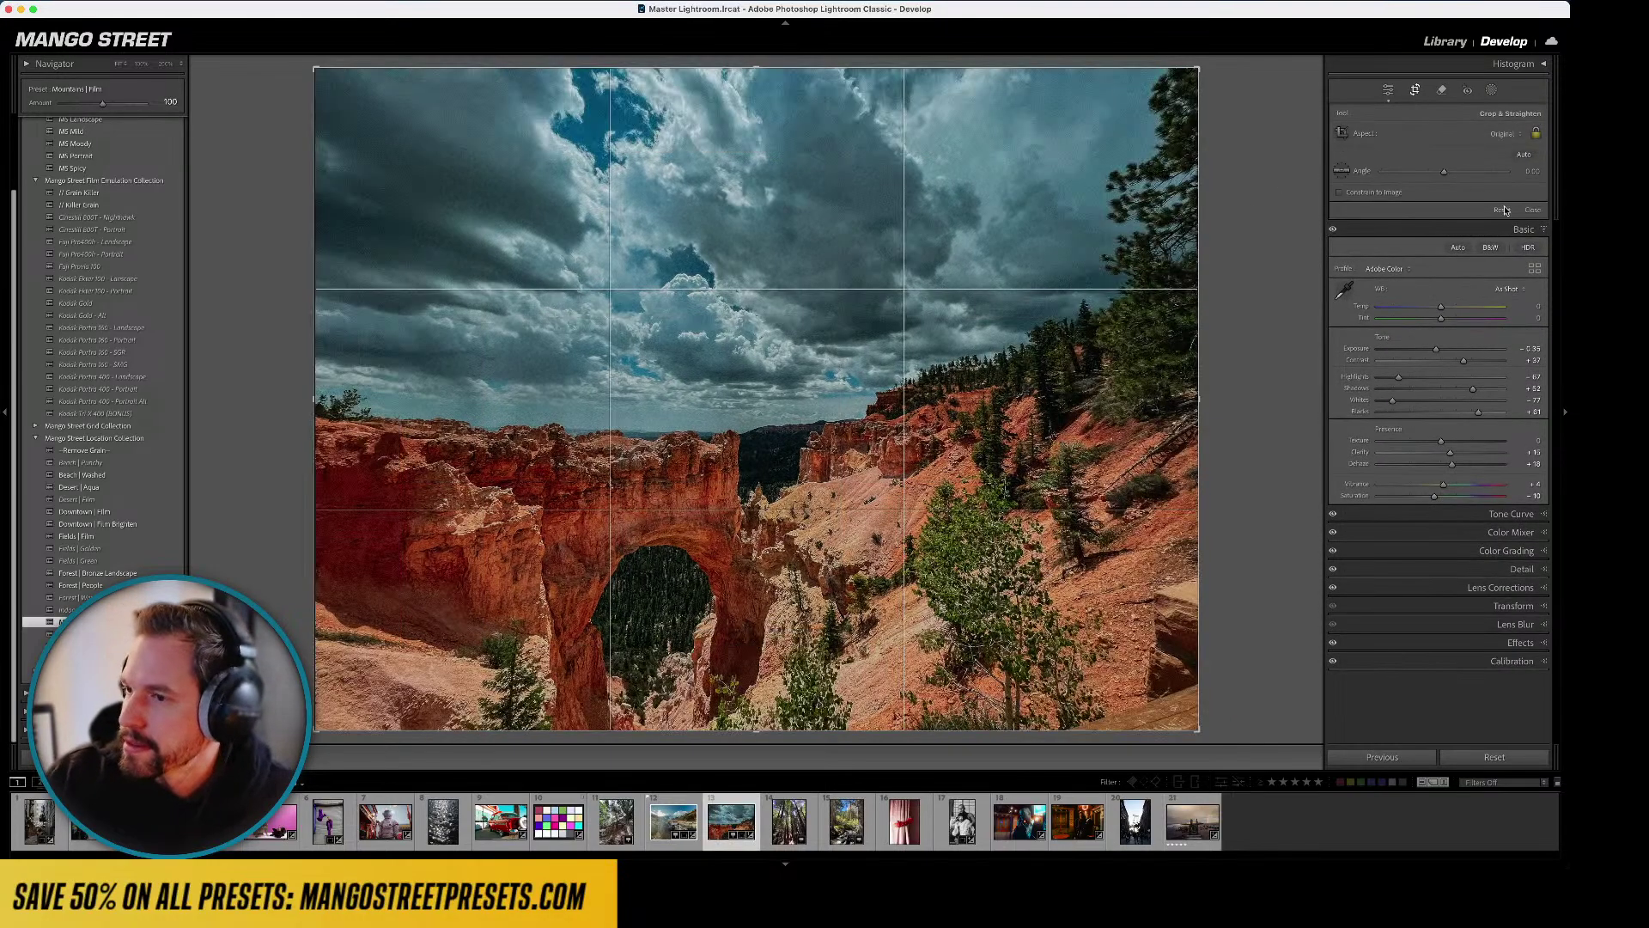
key(r)
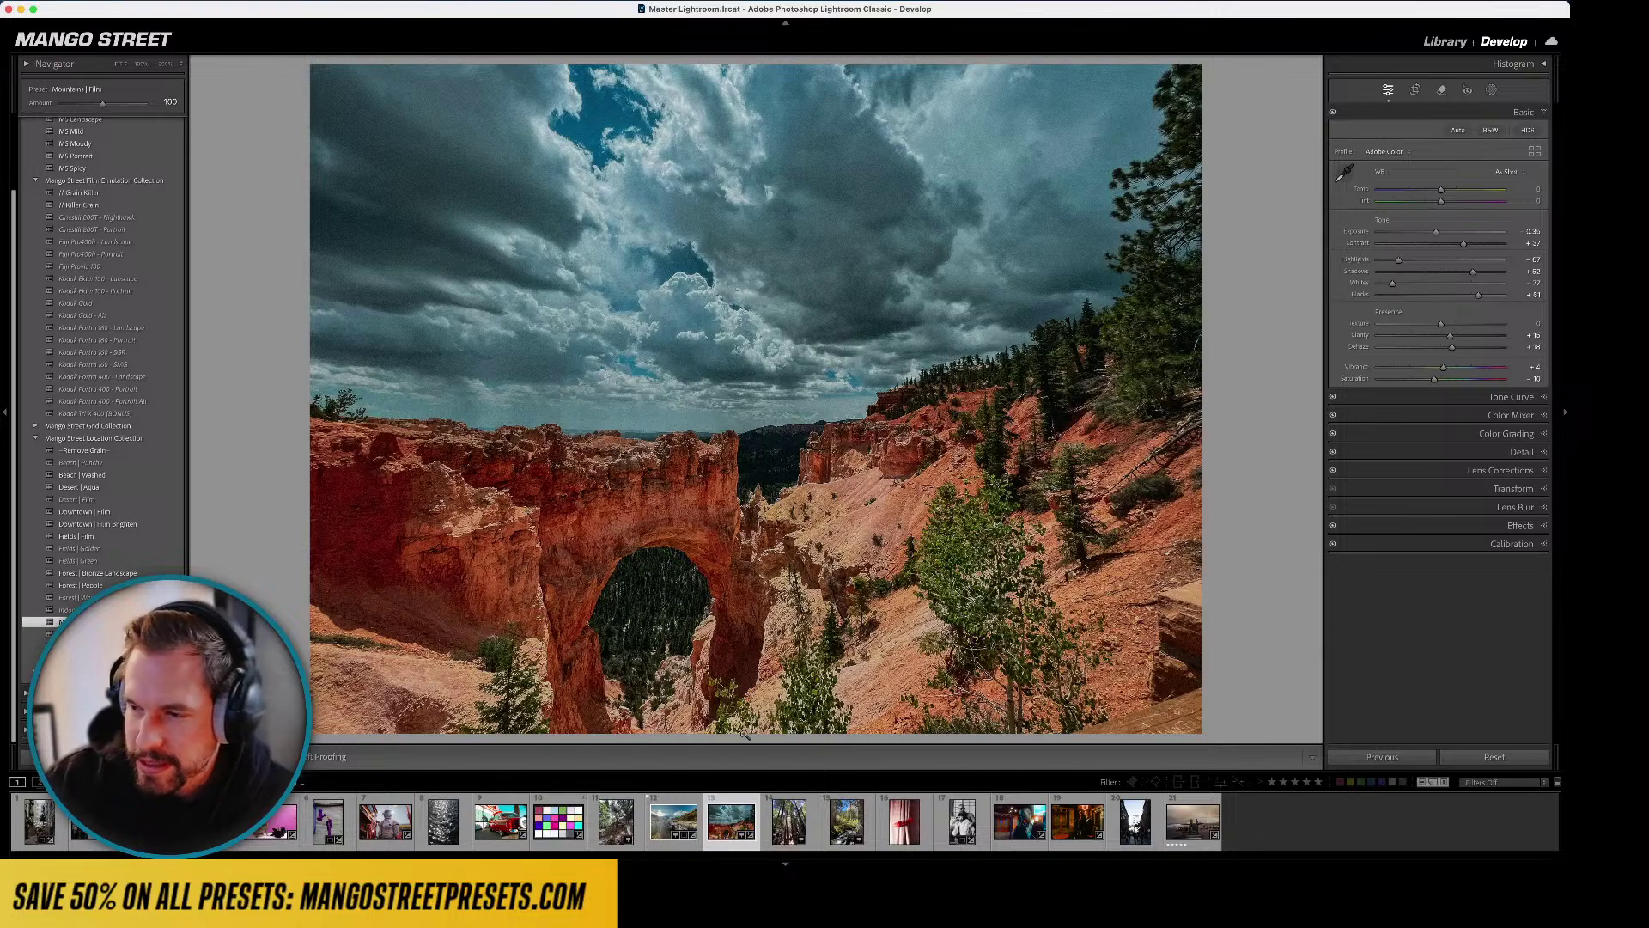
- Open the redwood forest photo, compare the Forest presets including Bronze Landscape, and apply Forest | People
key(Right)
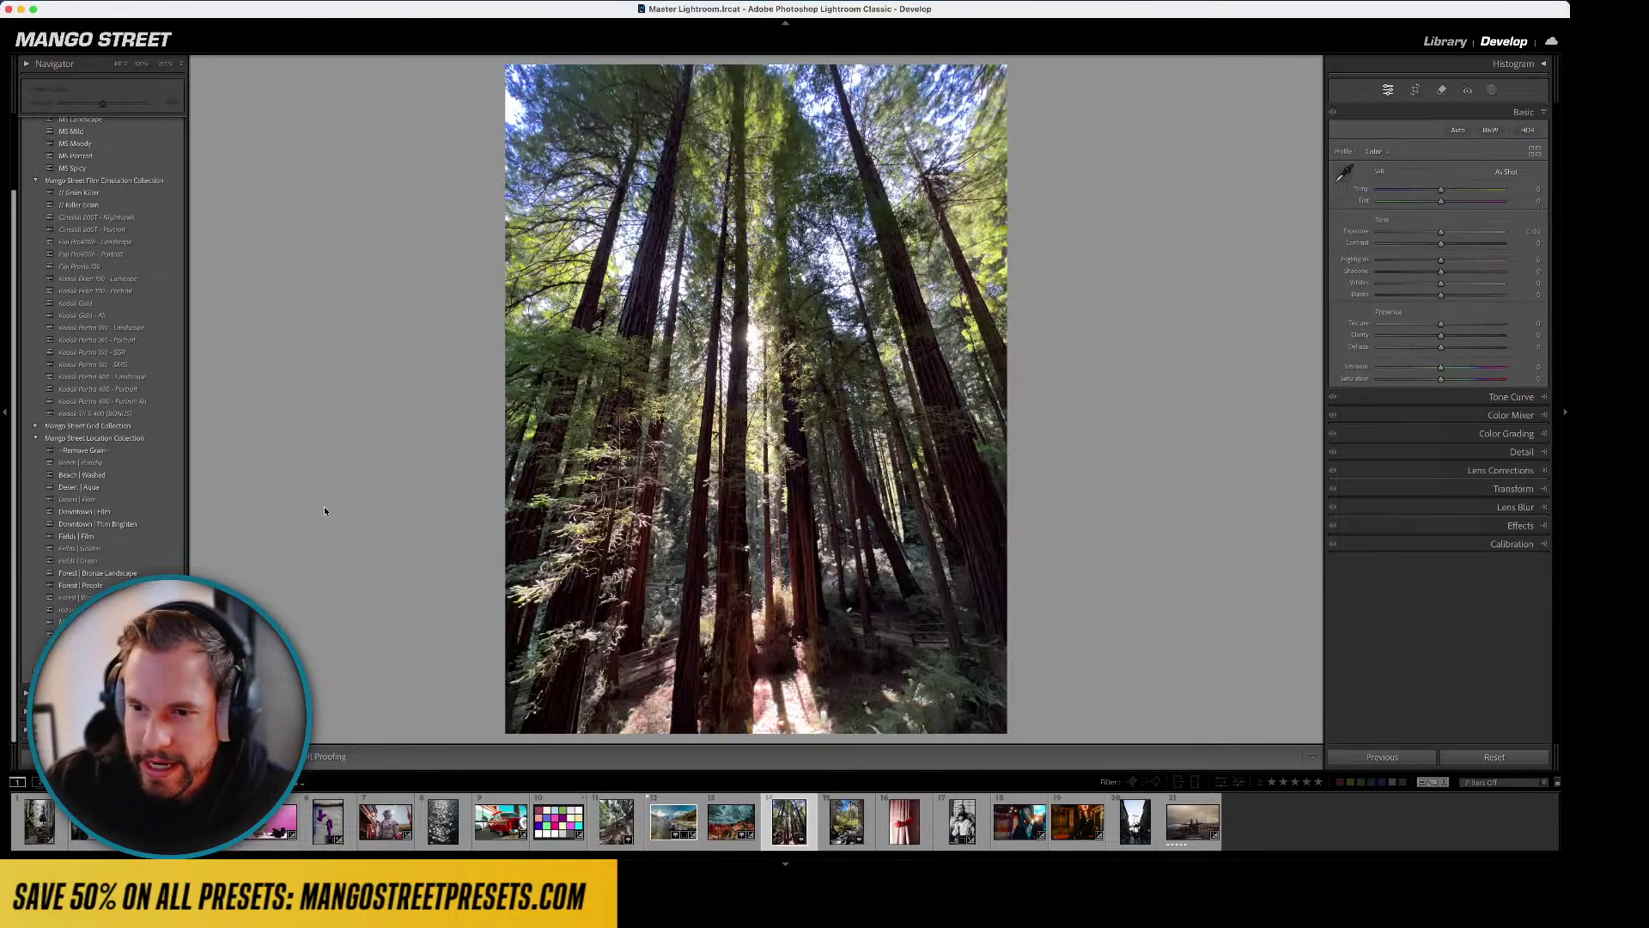
click(81, 597)
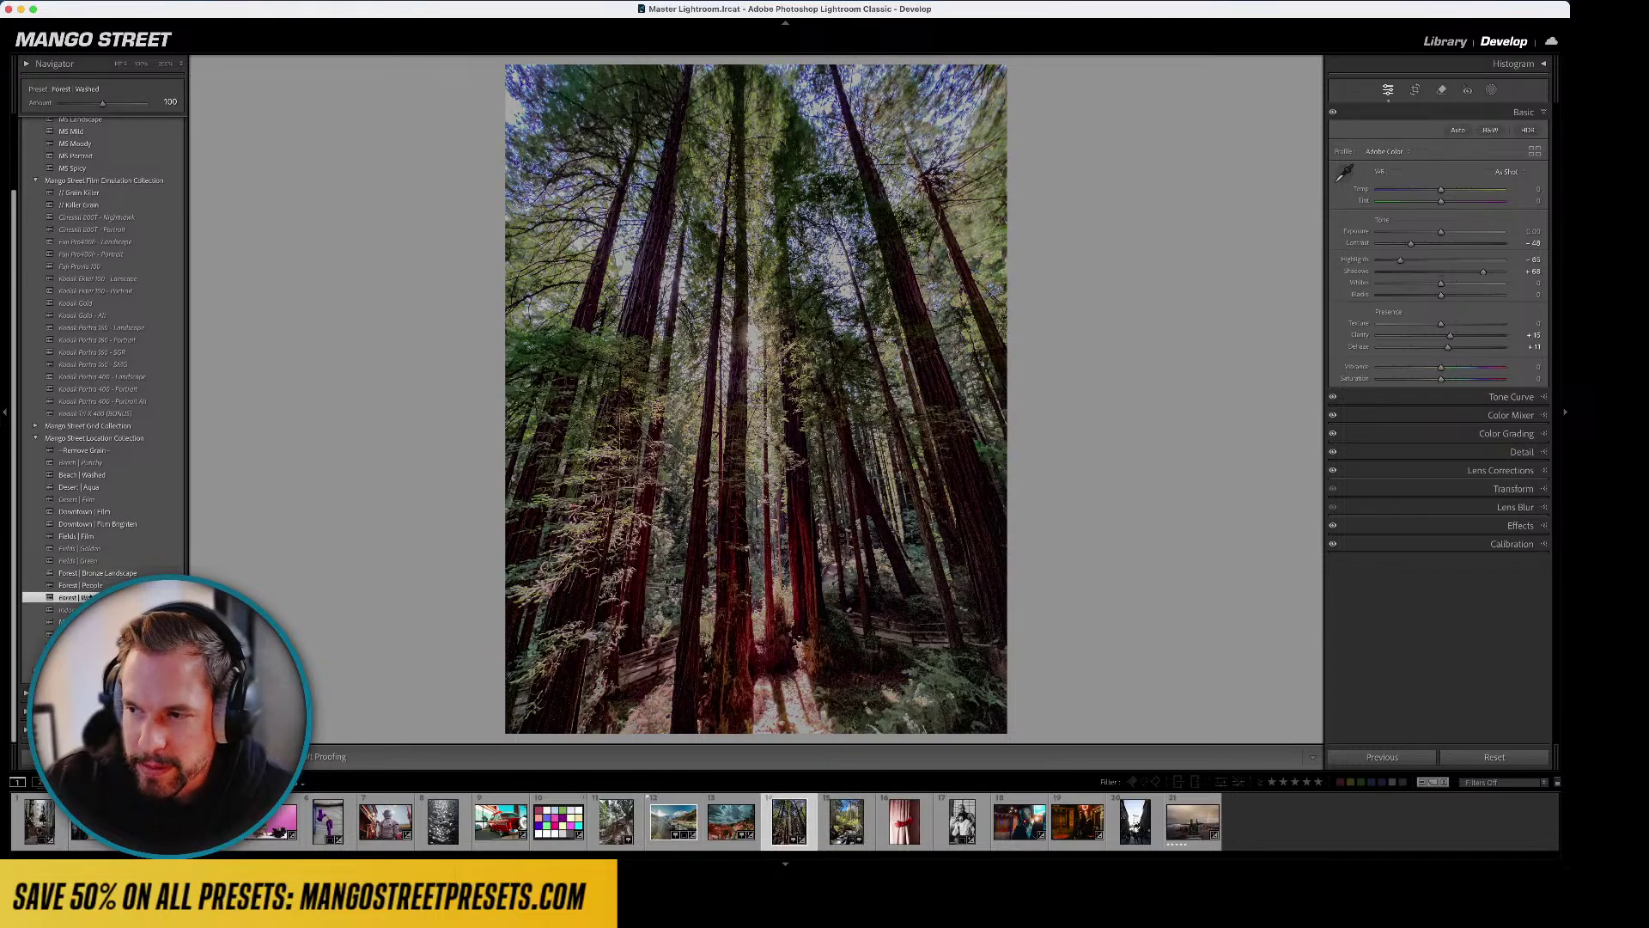
click(97, 574)
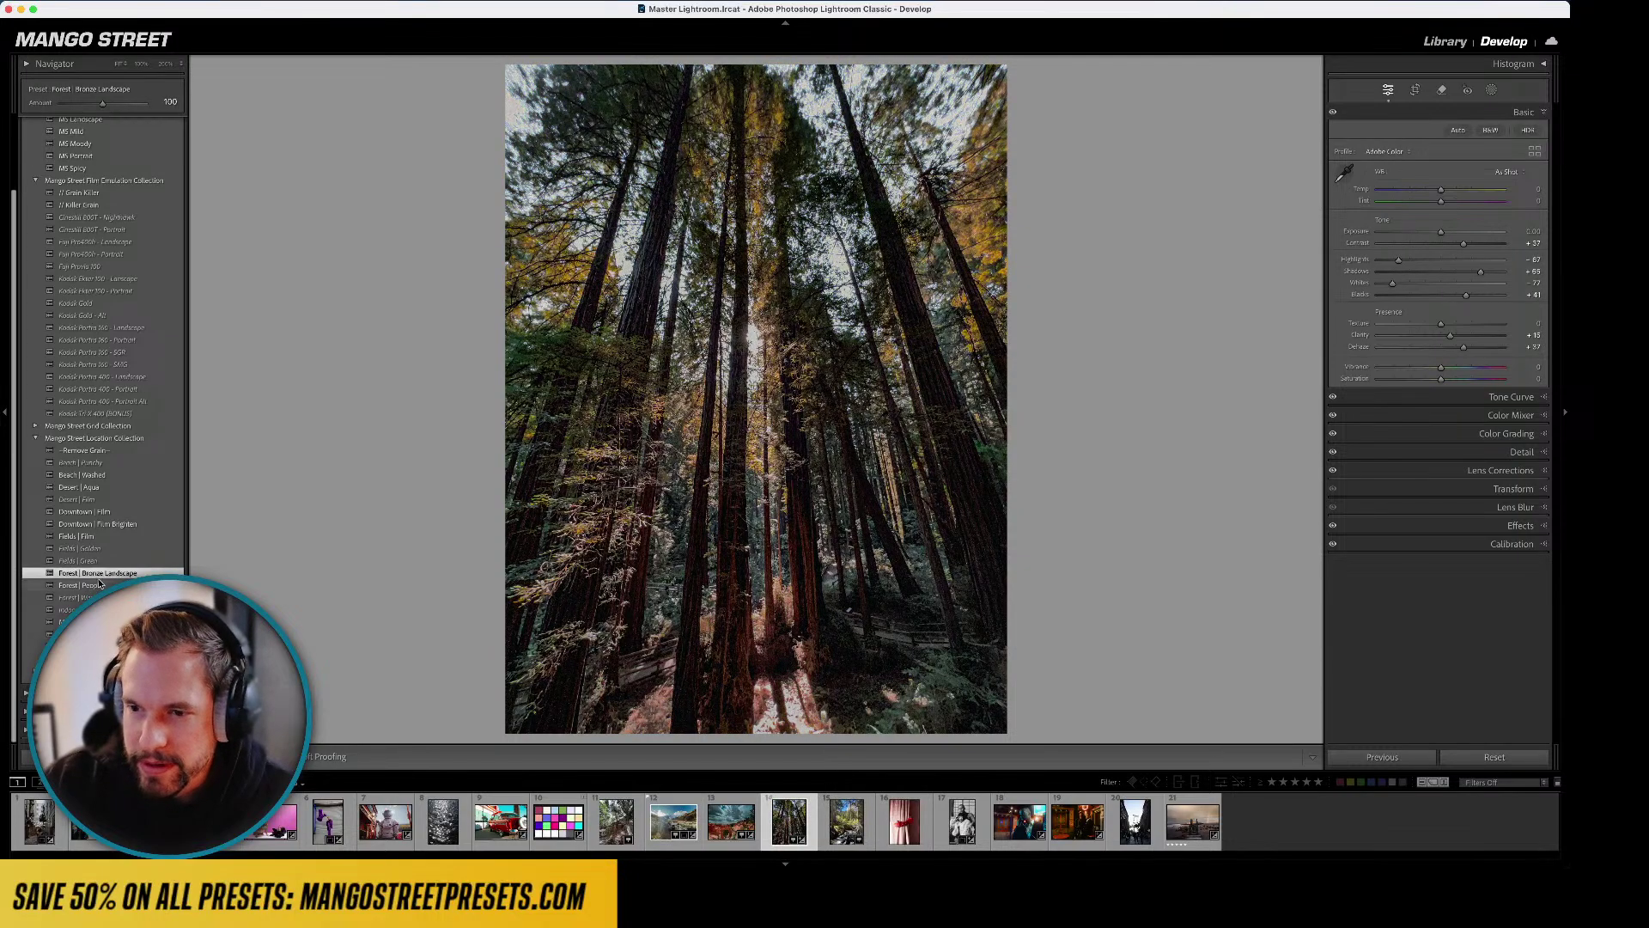
click(99, 585)
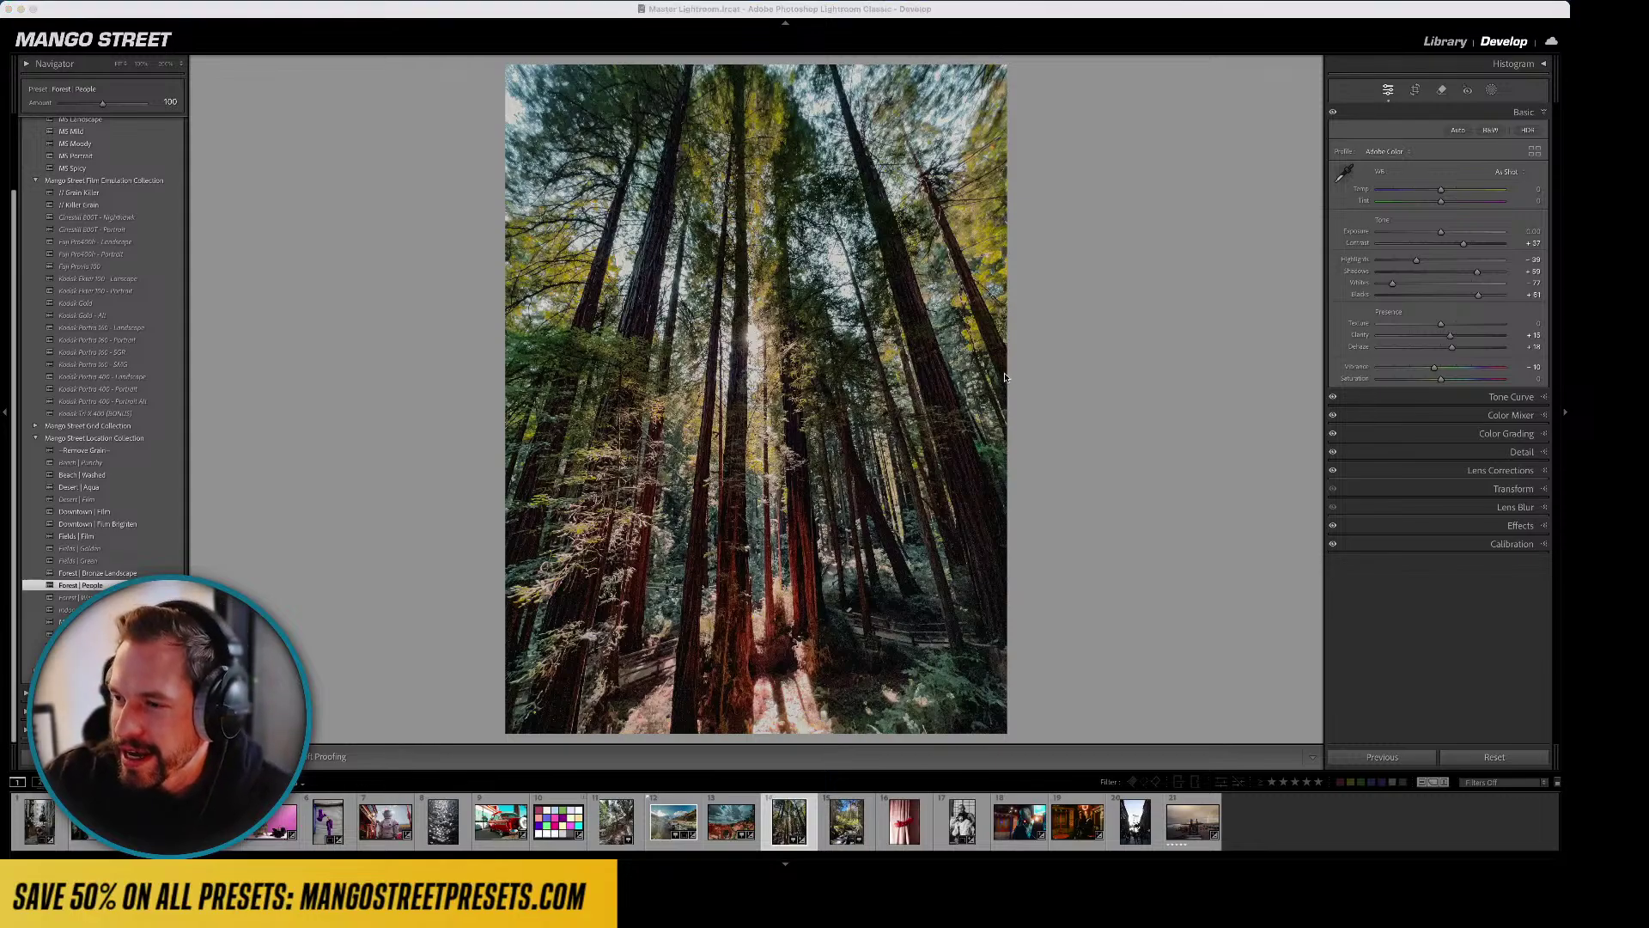
- Add a tall radial gradient mask over the sunlit trunks in the photo's center and set its temperature to 44
click(1490, 91)
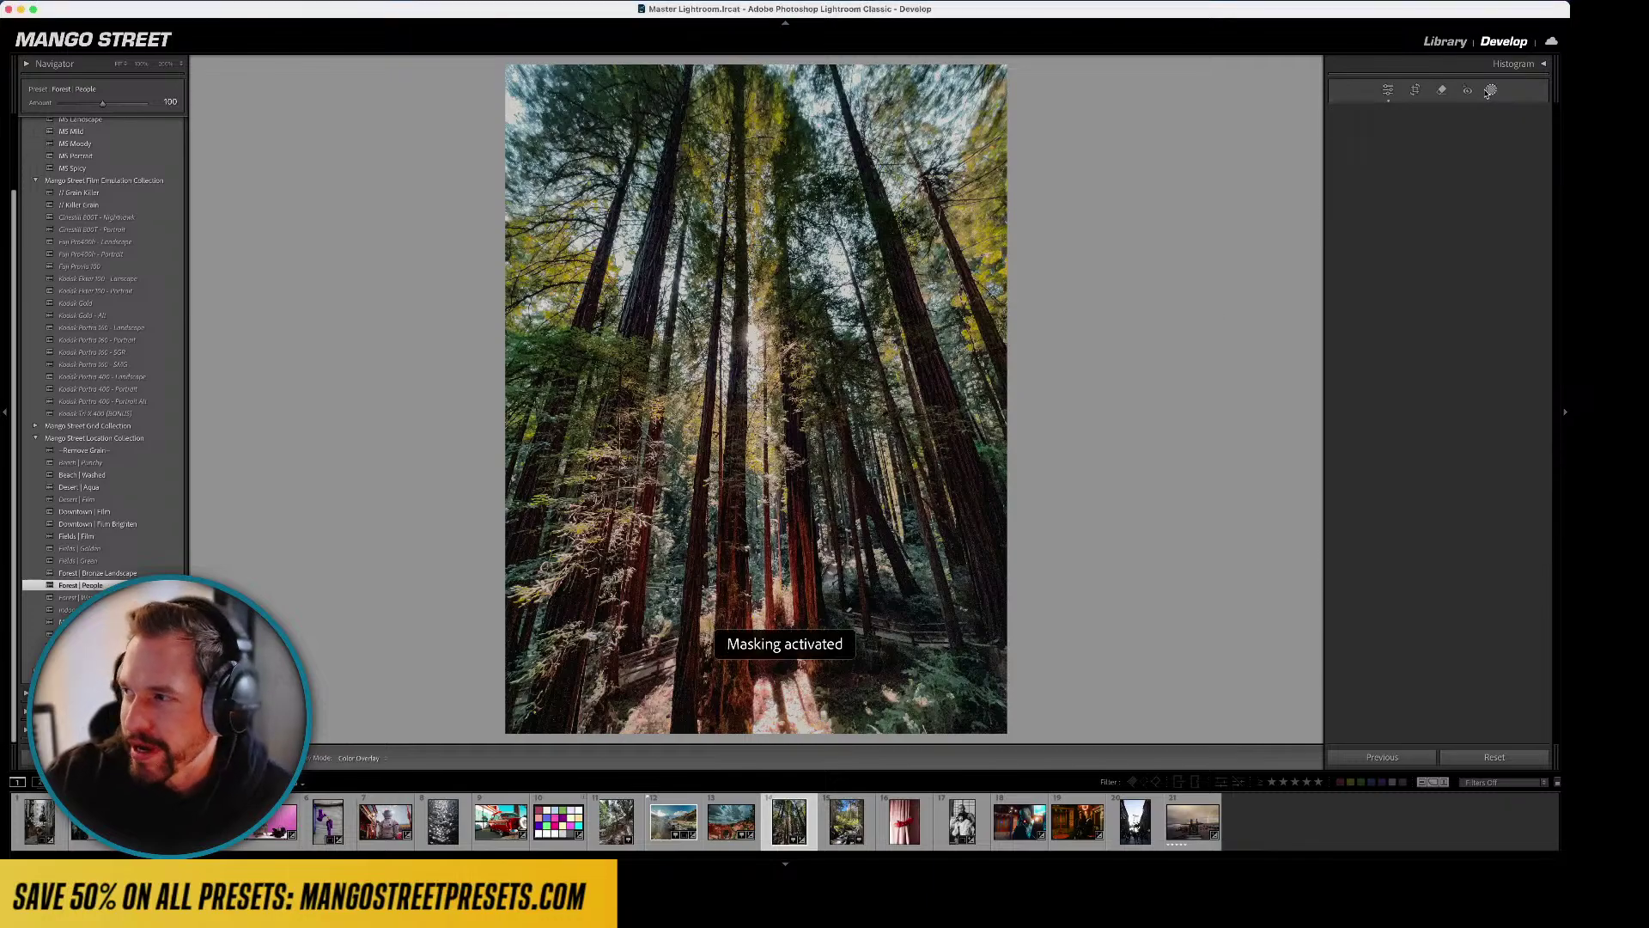
click(1370, 237)
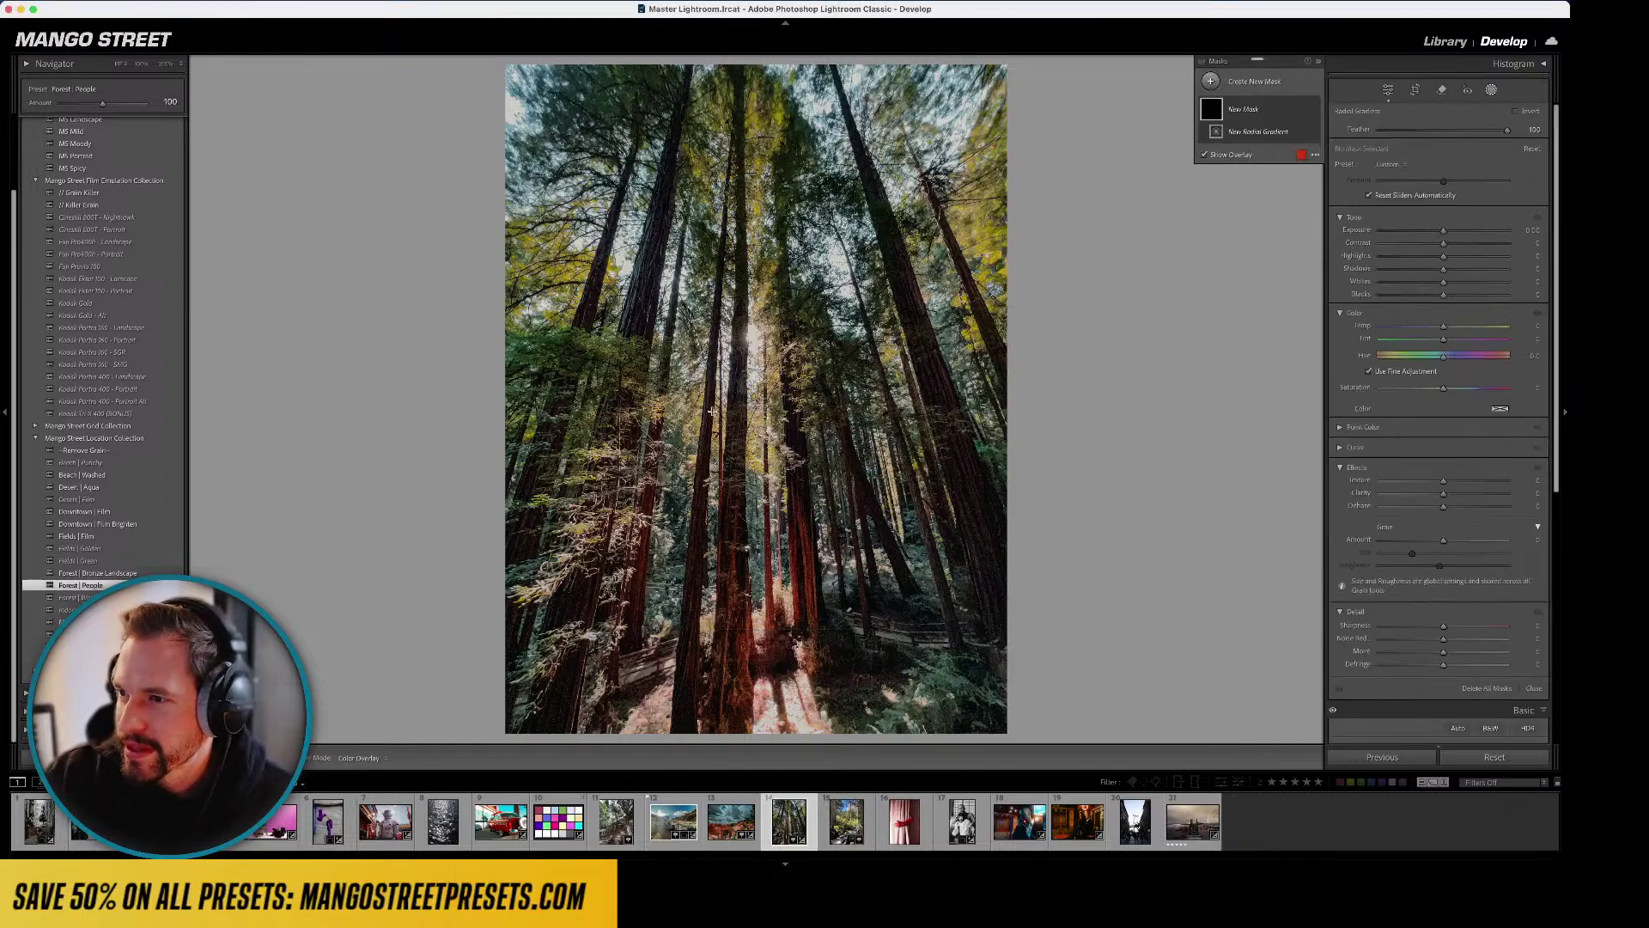
drag(733, 379, 745, 505)
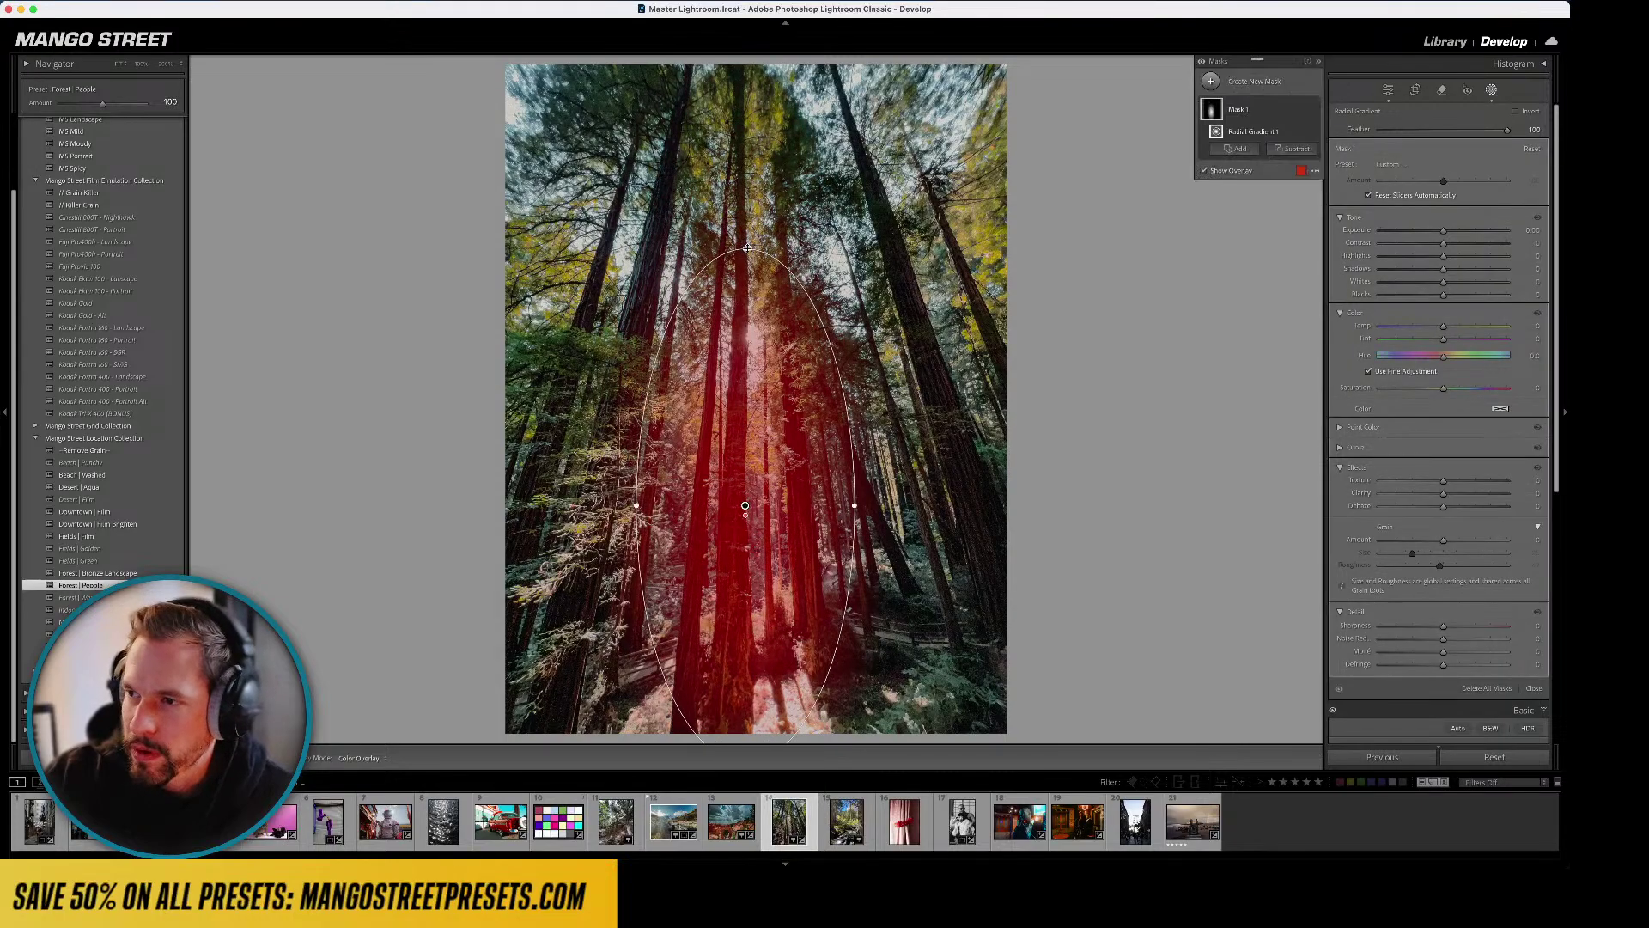
drag(1443, 327, 1472, 325)
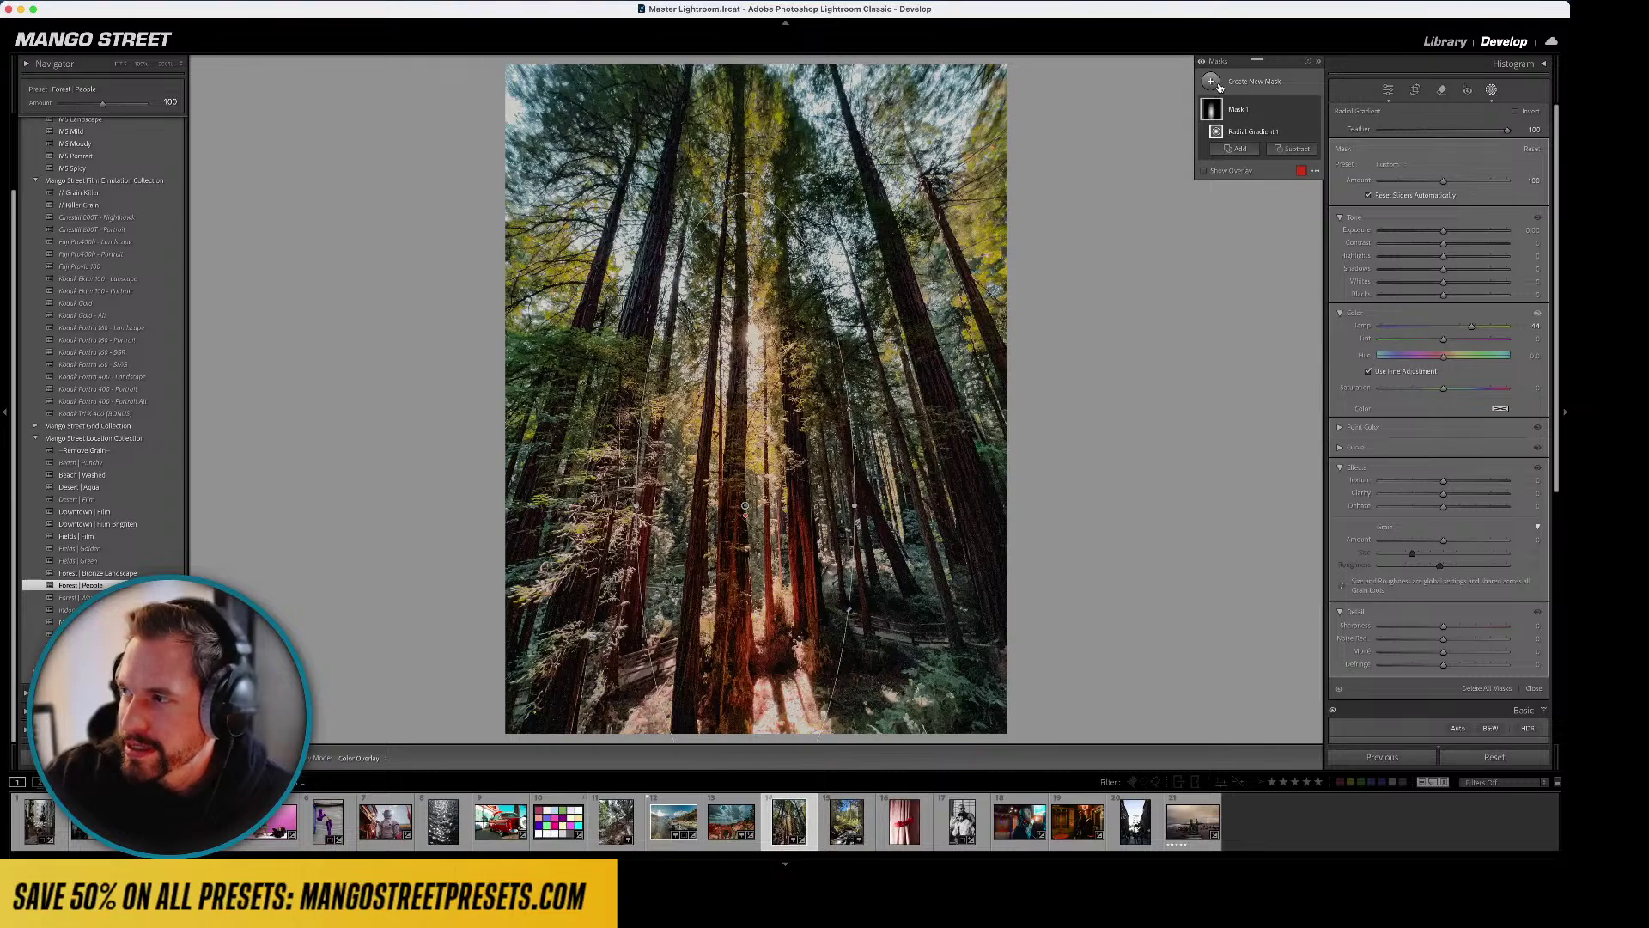
- Duplicate the radial mask, invert the copy to cover the outer forest, return its temperature to about neutral, and leave masking
click(1302, 109)
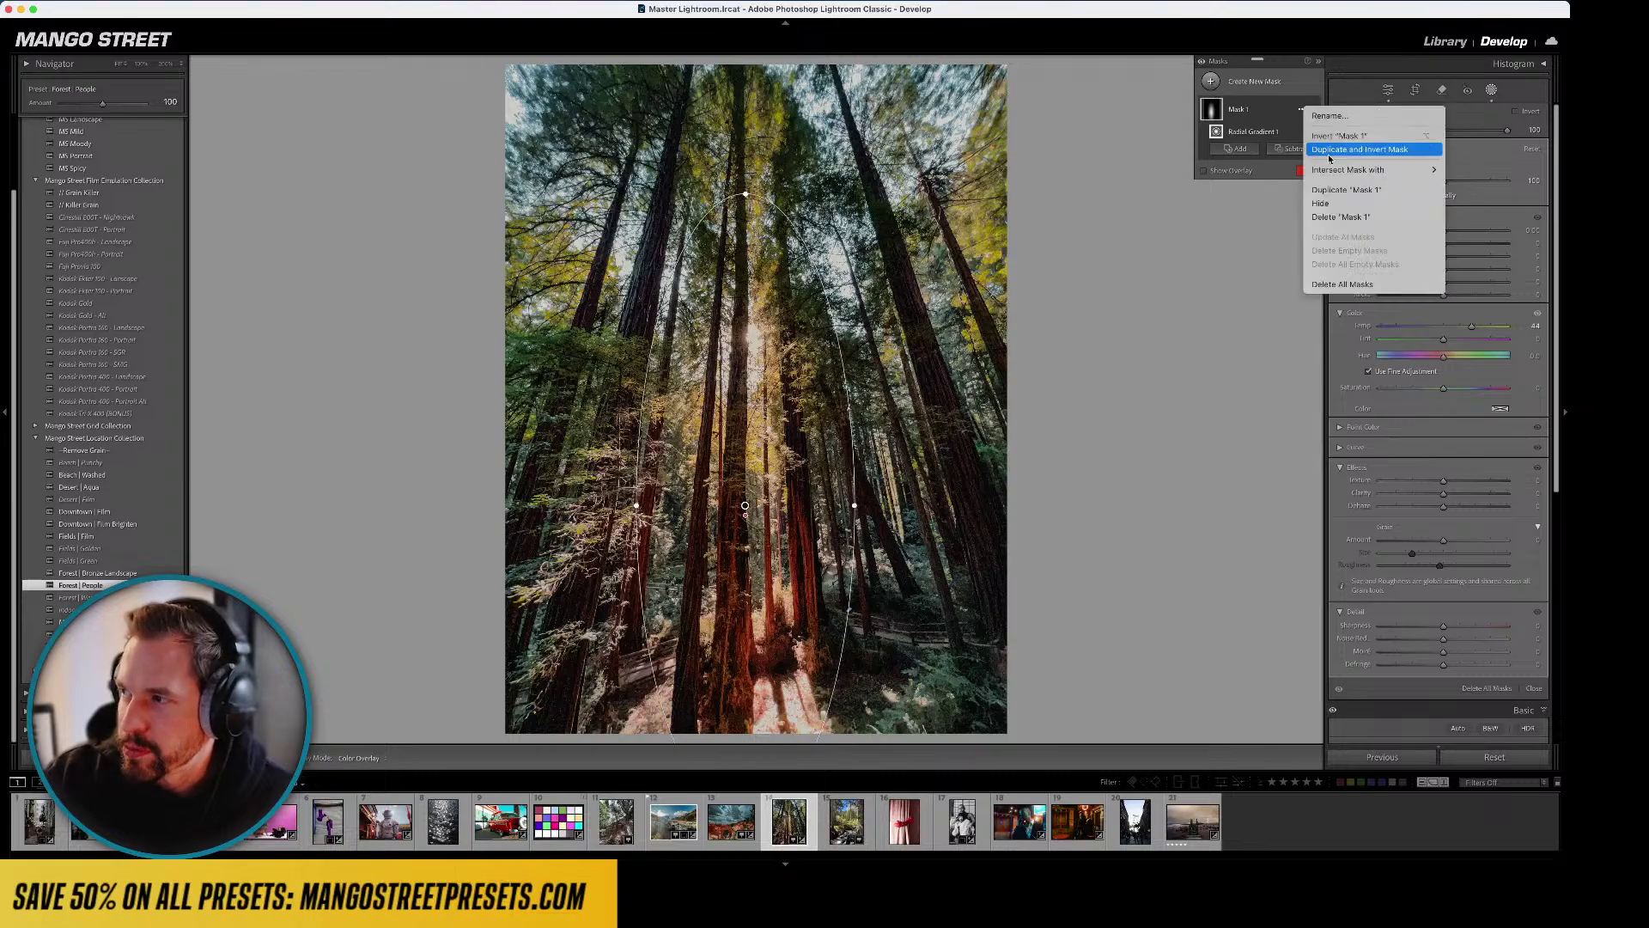
click(1335, 190)
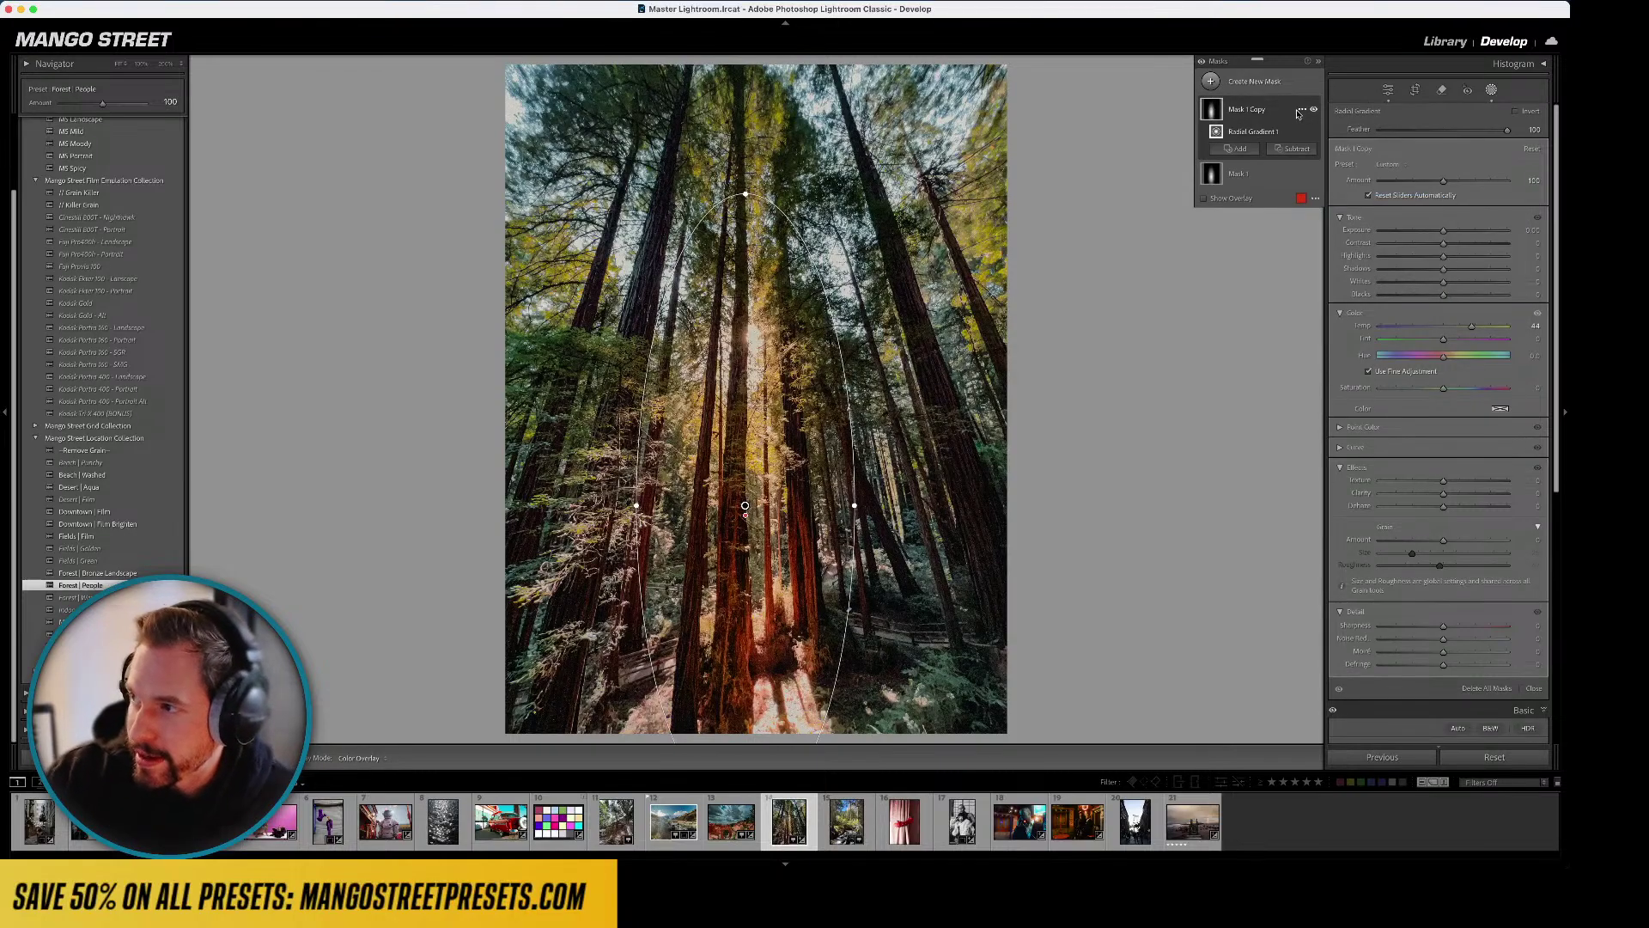
click(1302, 109)
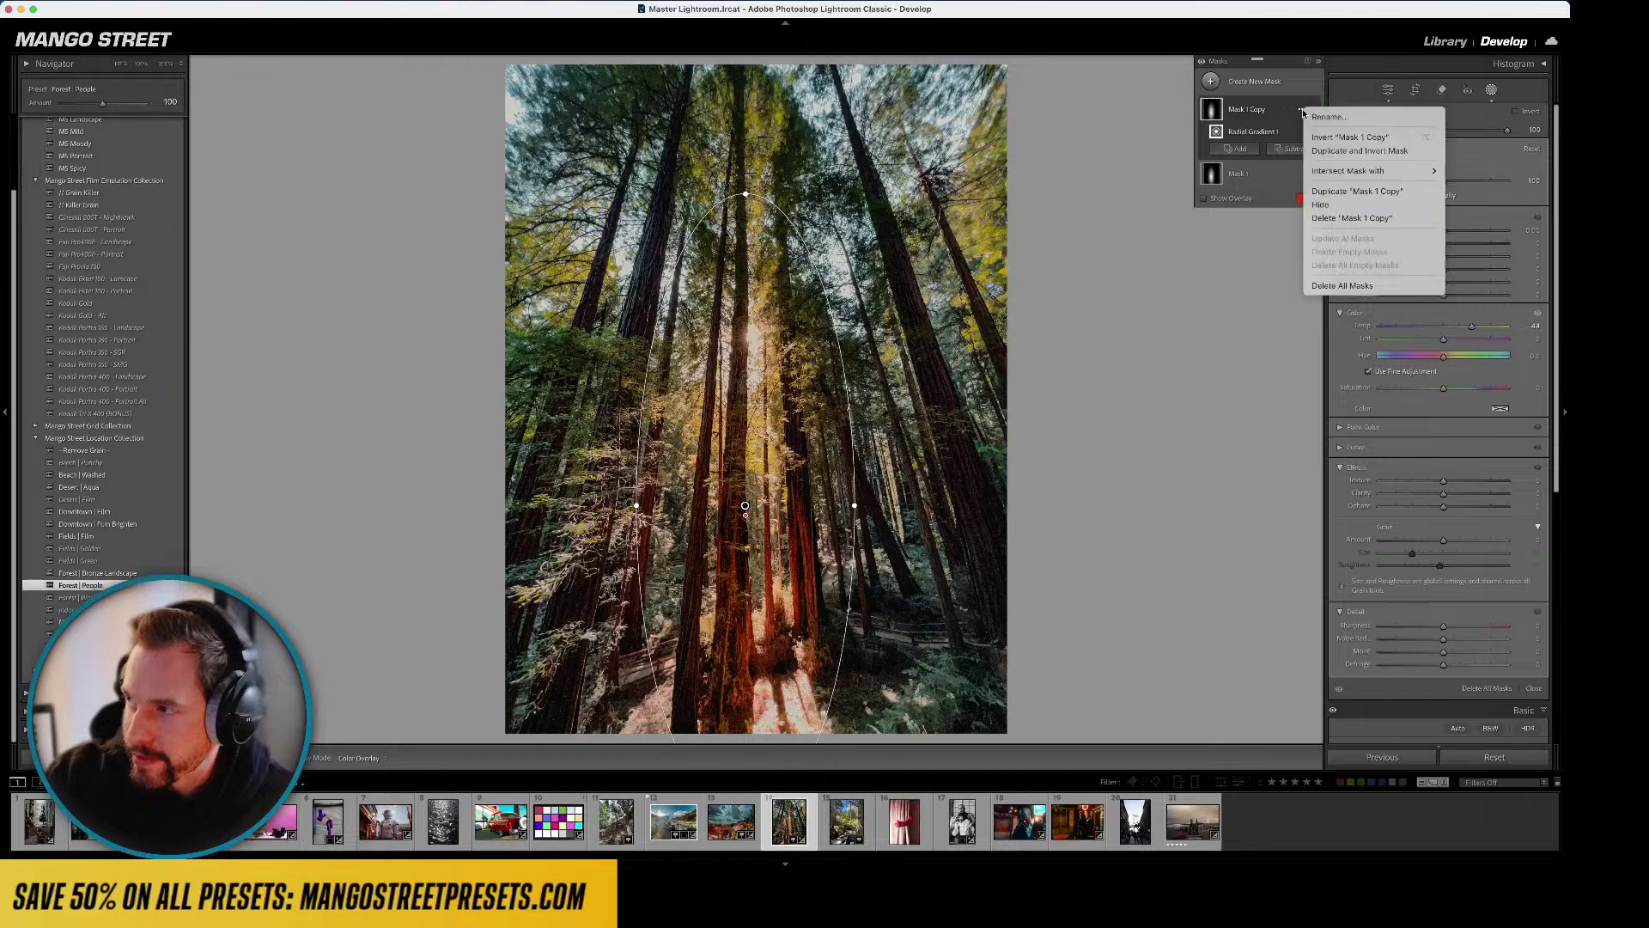
click(1345, 138)
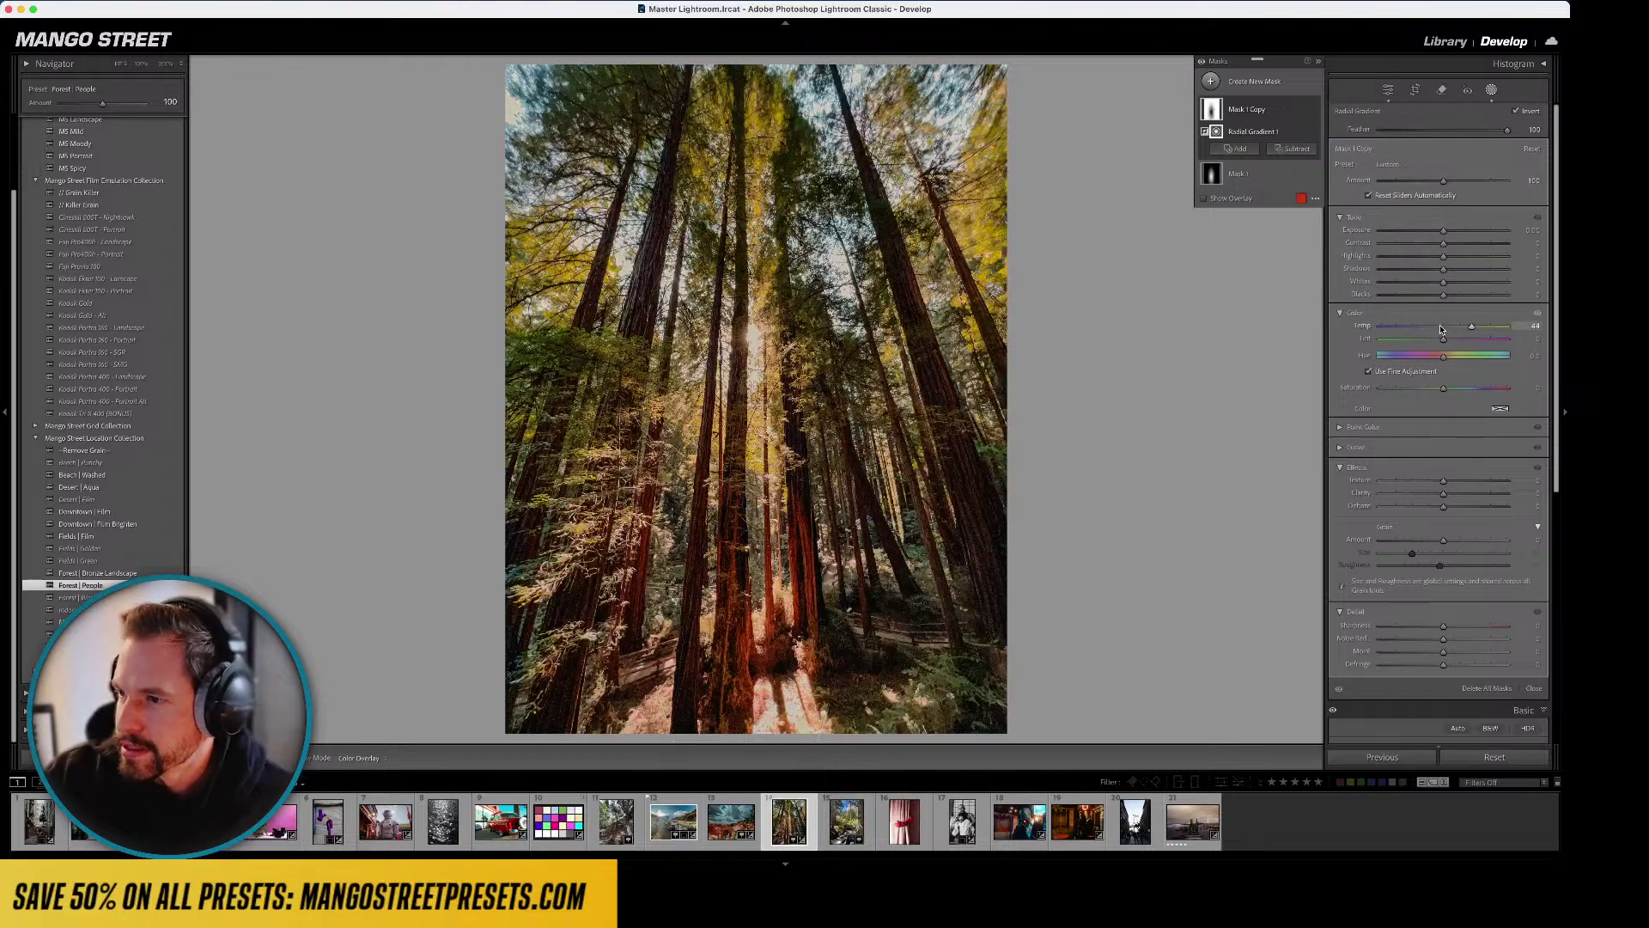
drag(1443, 330, 1444, 329)
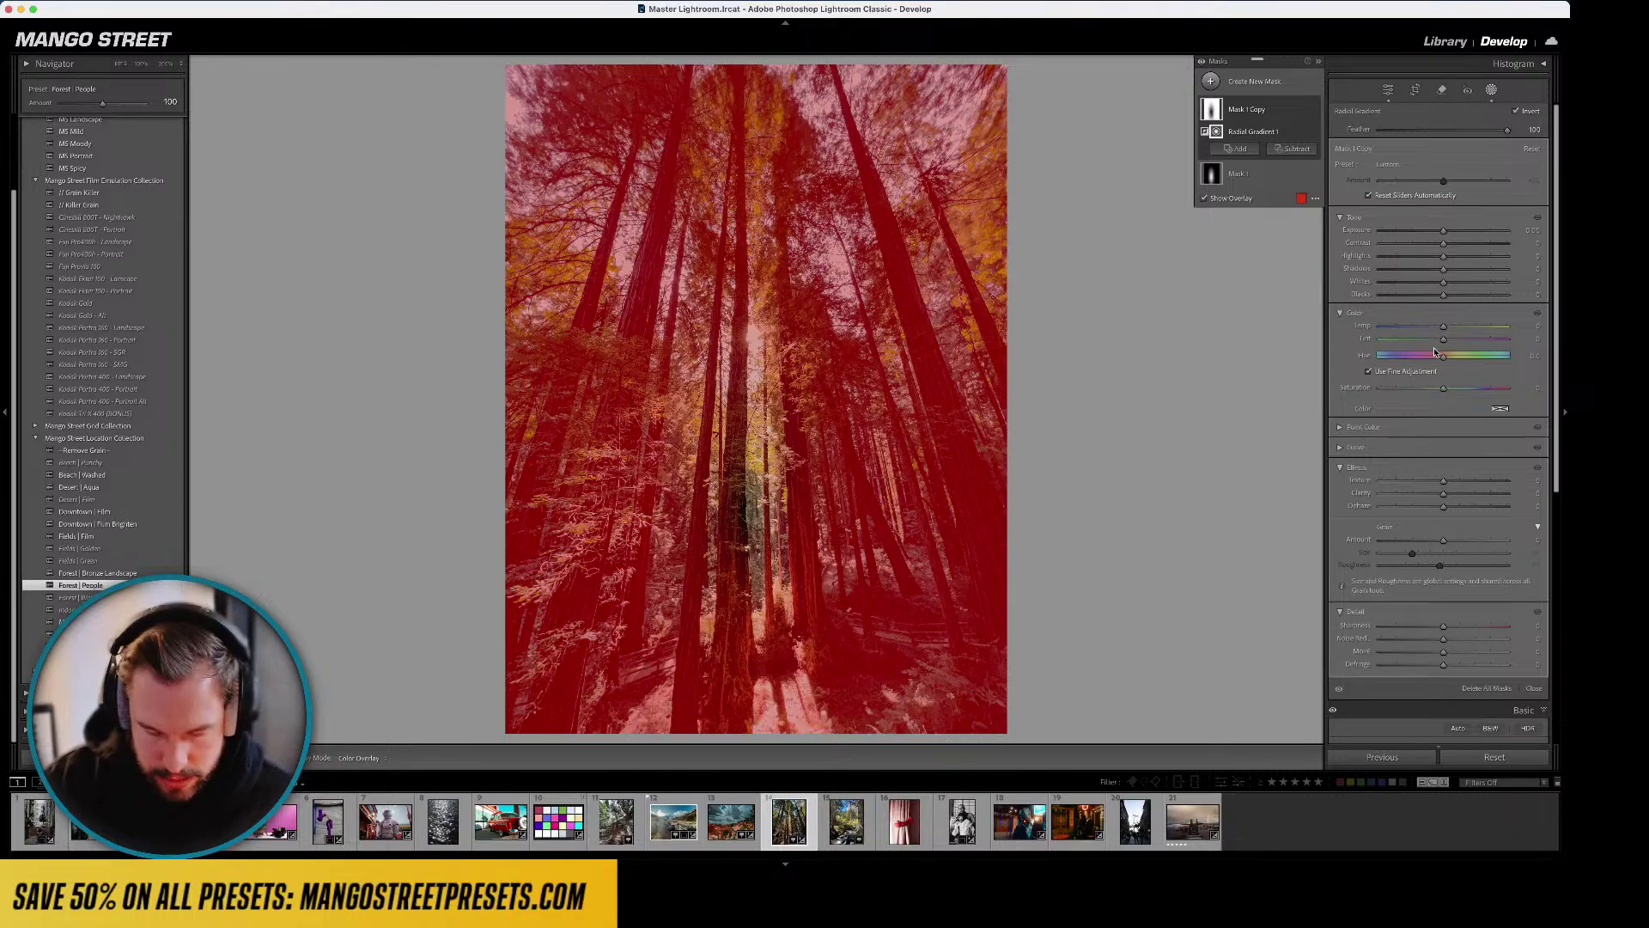
key(d)
- Preview the edited redwood photo with the interface blacked out, and open the forest creek photo
key(l)
key(l)
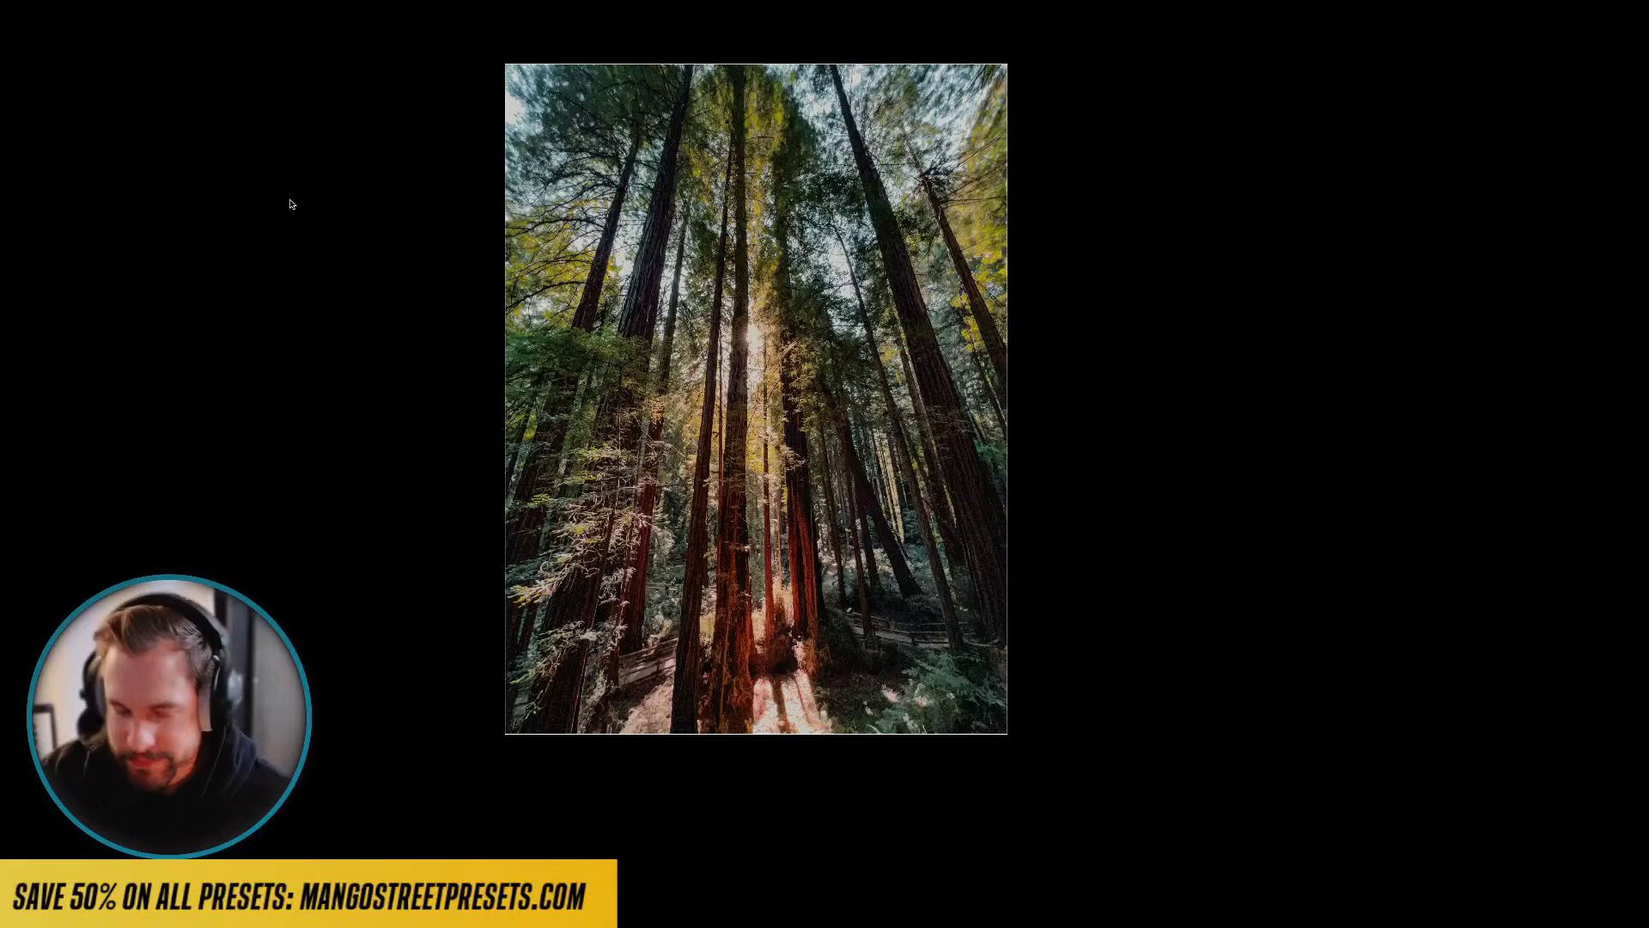
key(l)
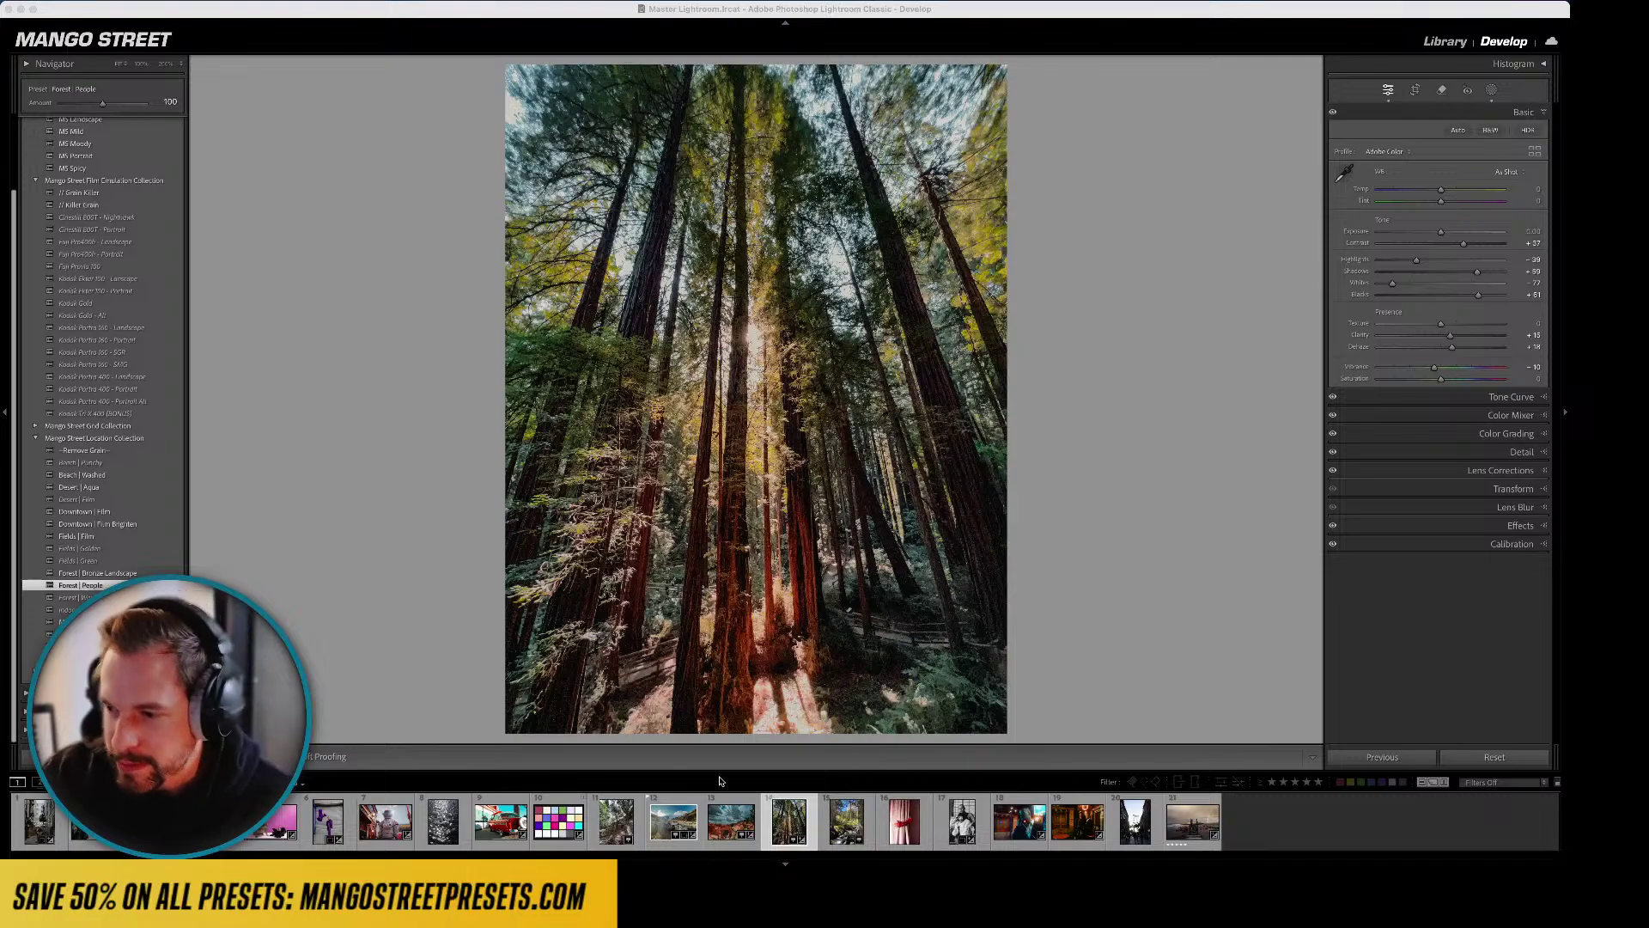
click(852, 821)
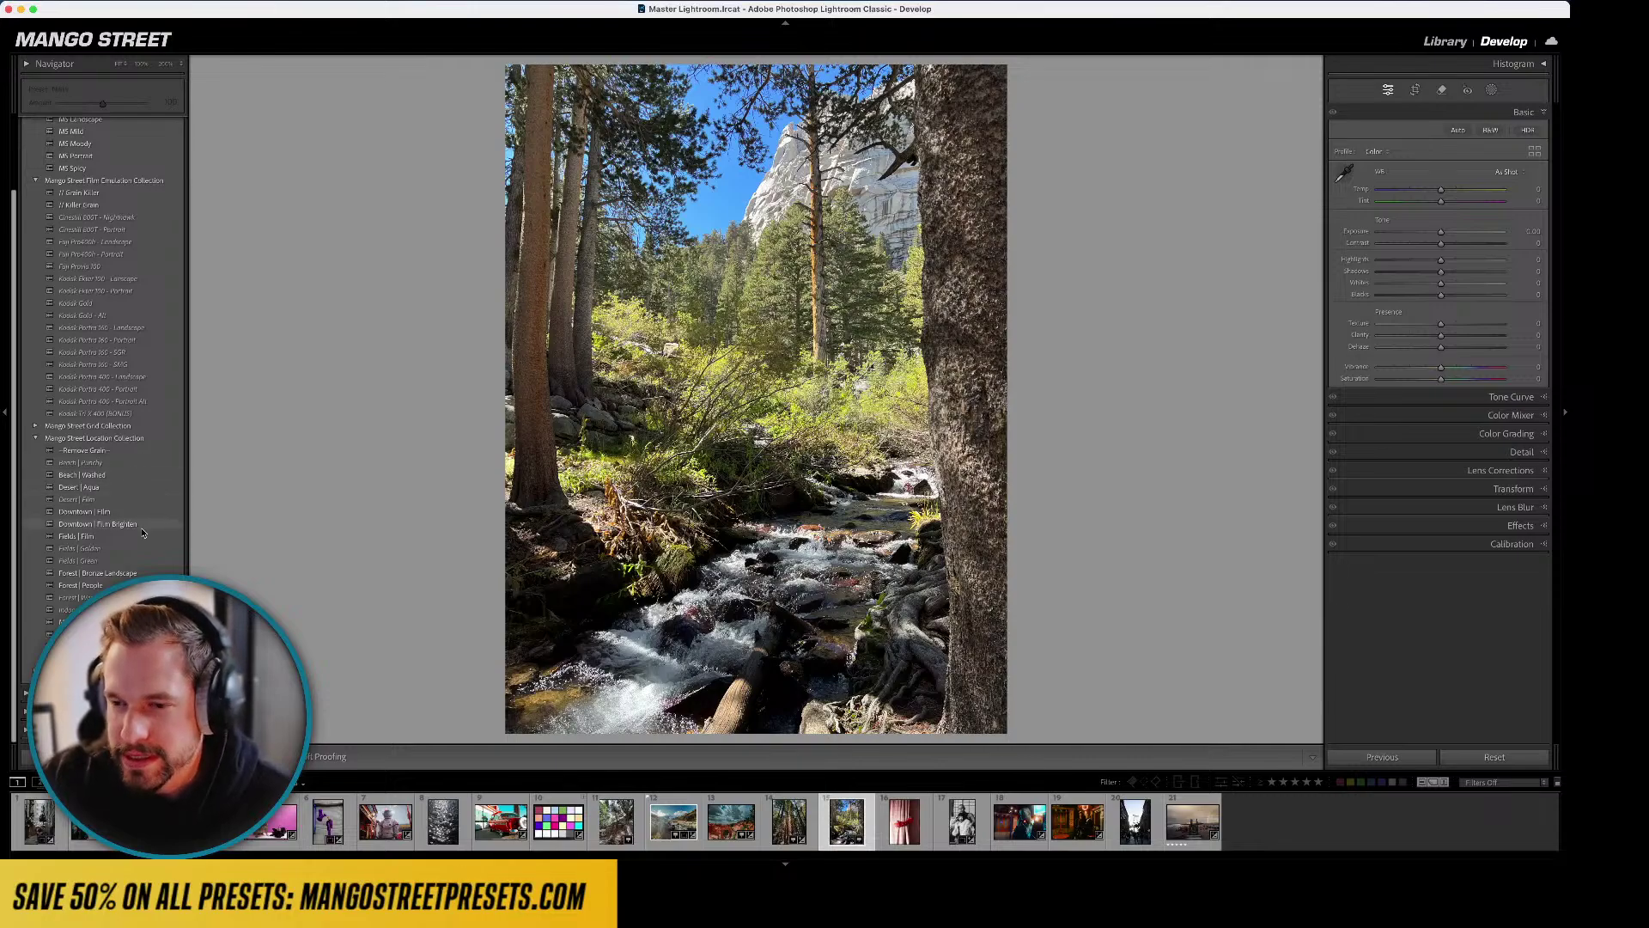
- Compare Forest | People, Forest | Washed, Fields | Golden and Fields | Green on the creek photo, and apply MS Portrait
click(101, 585)
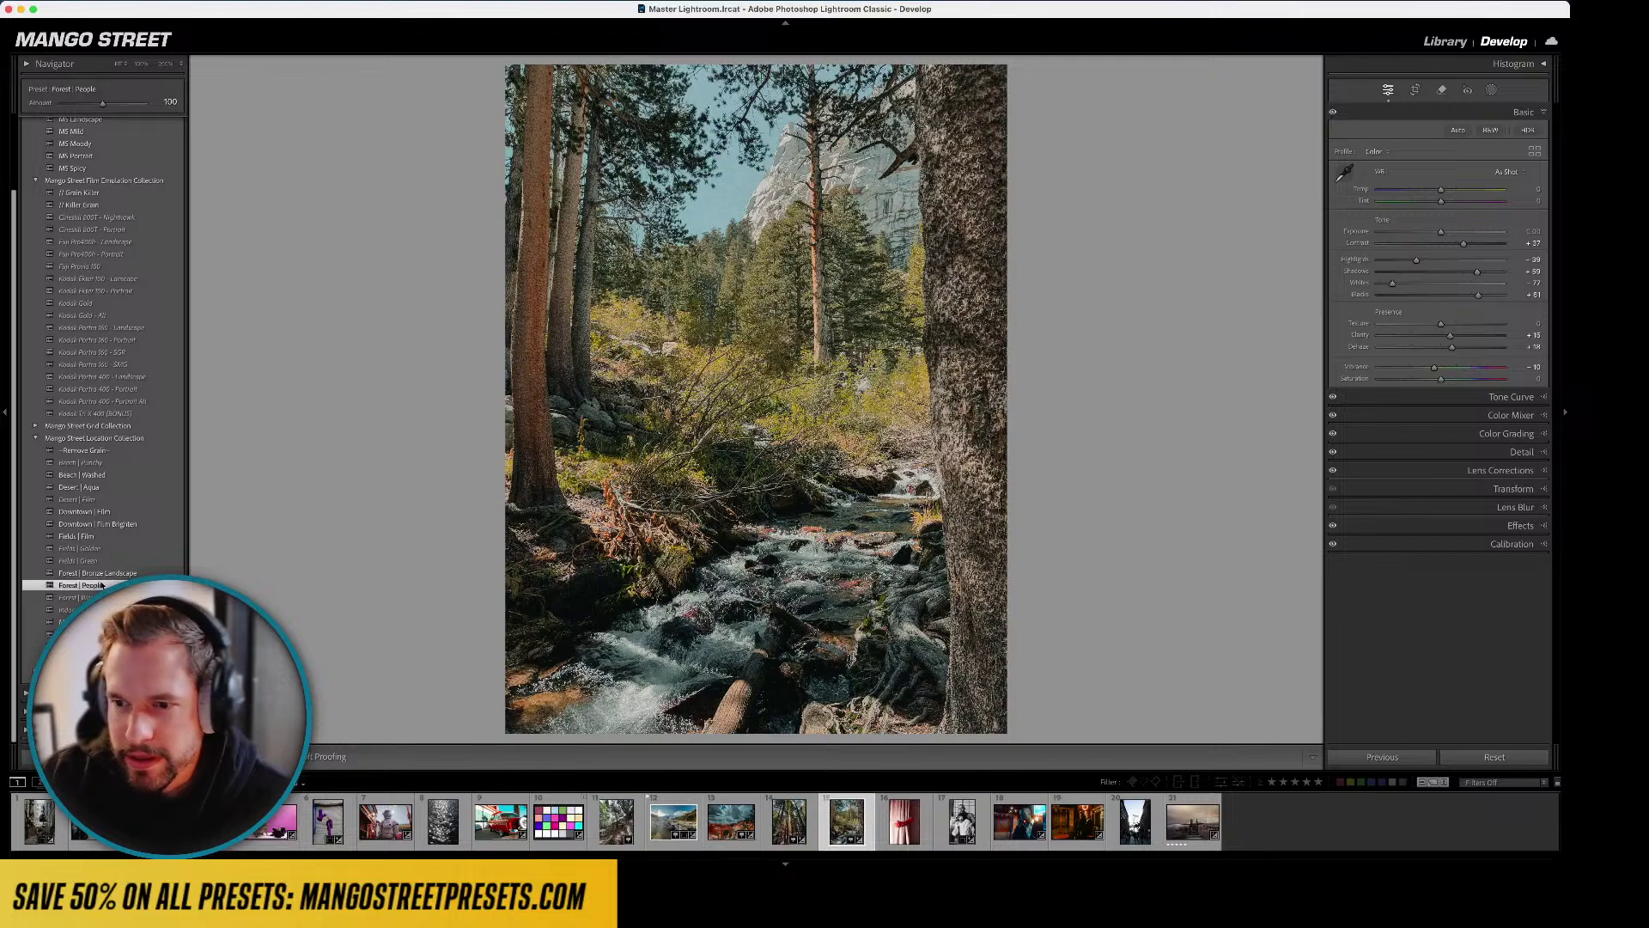
click(86, 597)
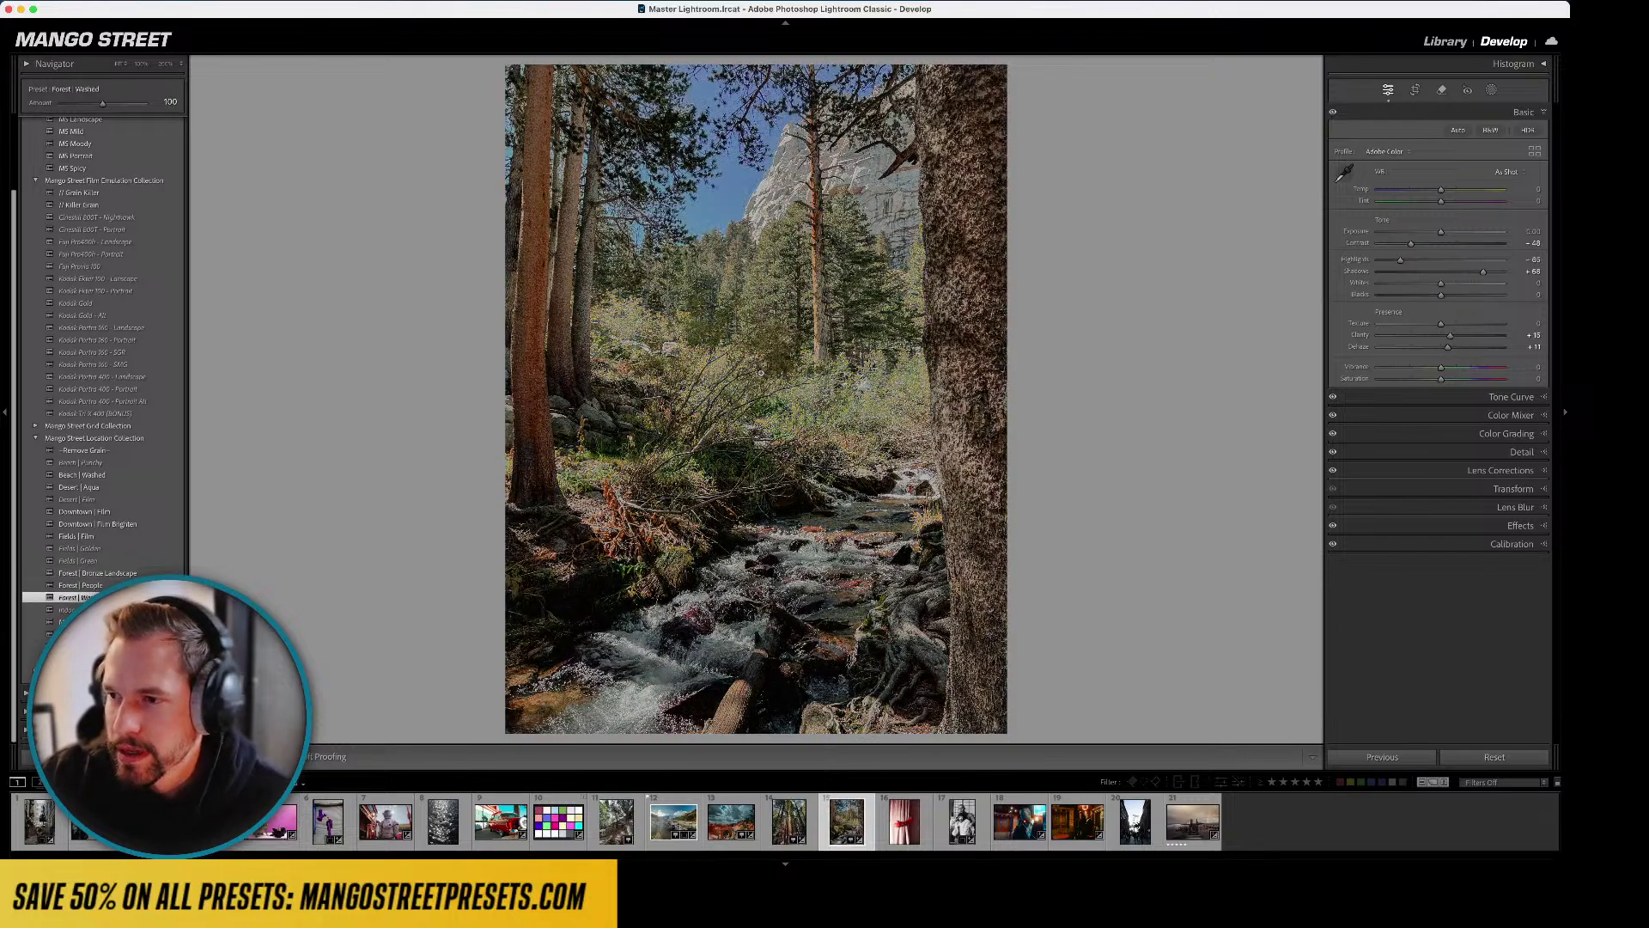
click(95, 549)
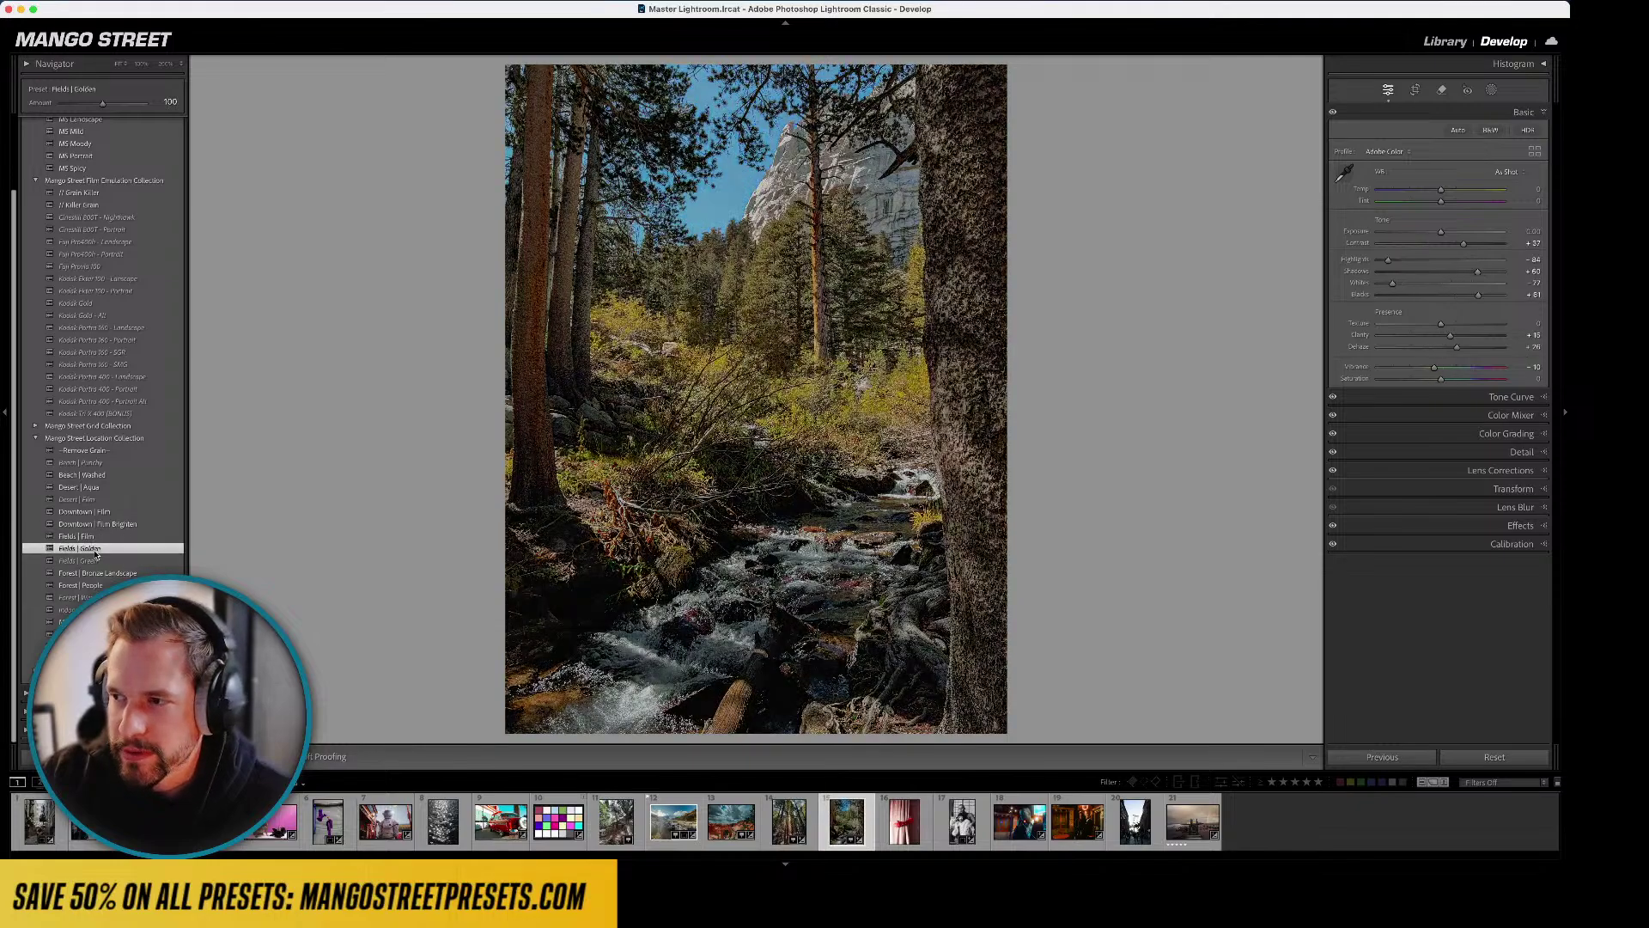
click(89, 562)
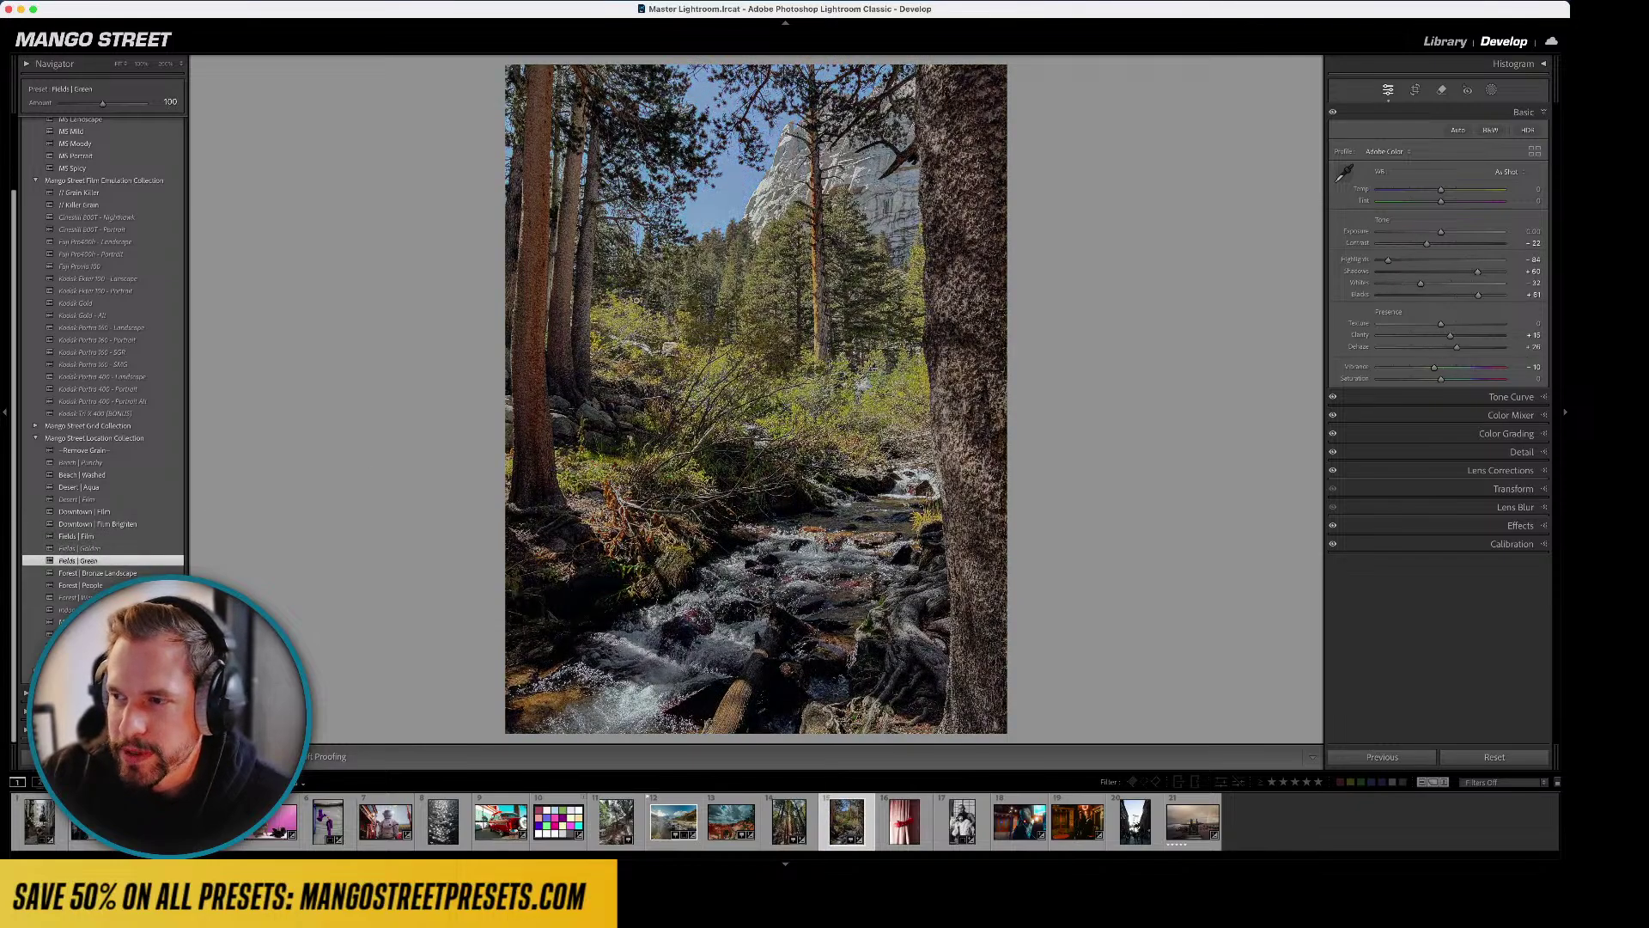
click(77, 156)
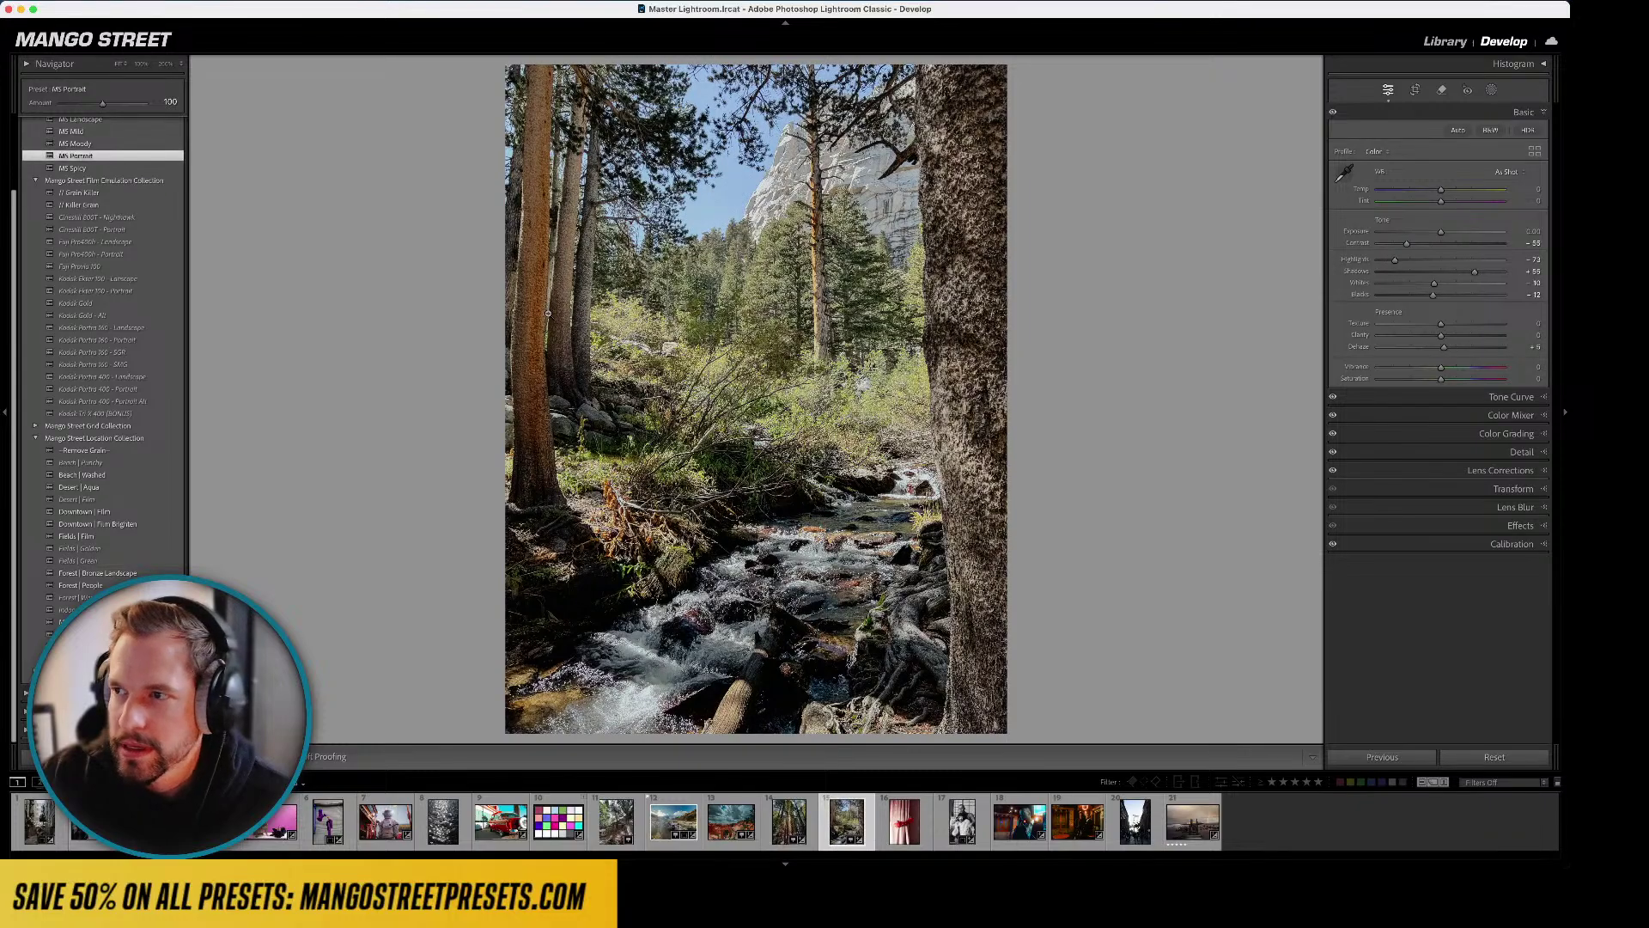
- Turn on the photo info overlay and switch it to Info 1
key(i)
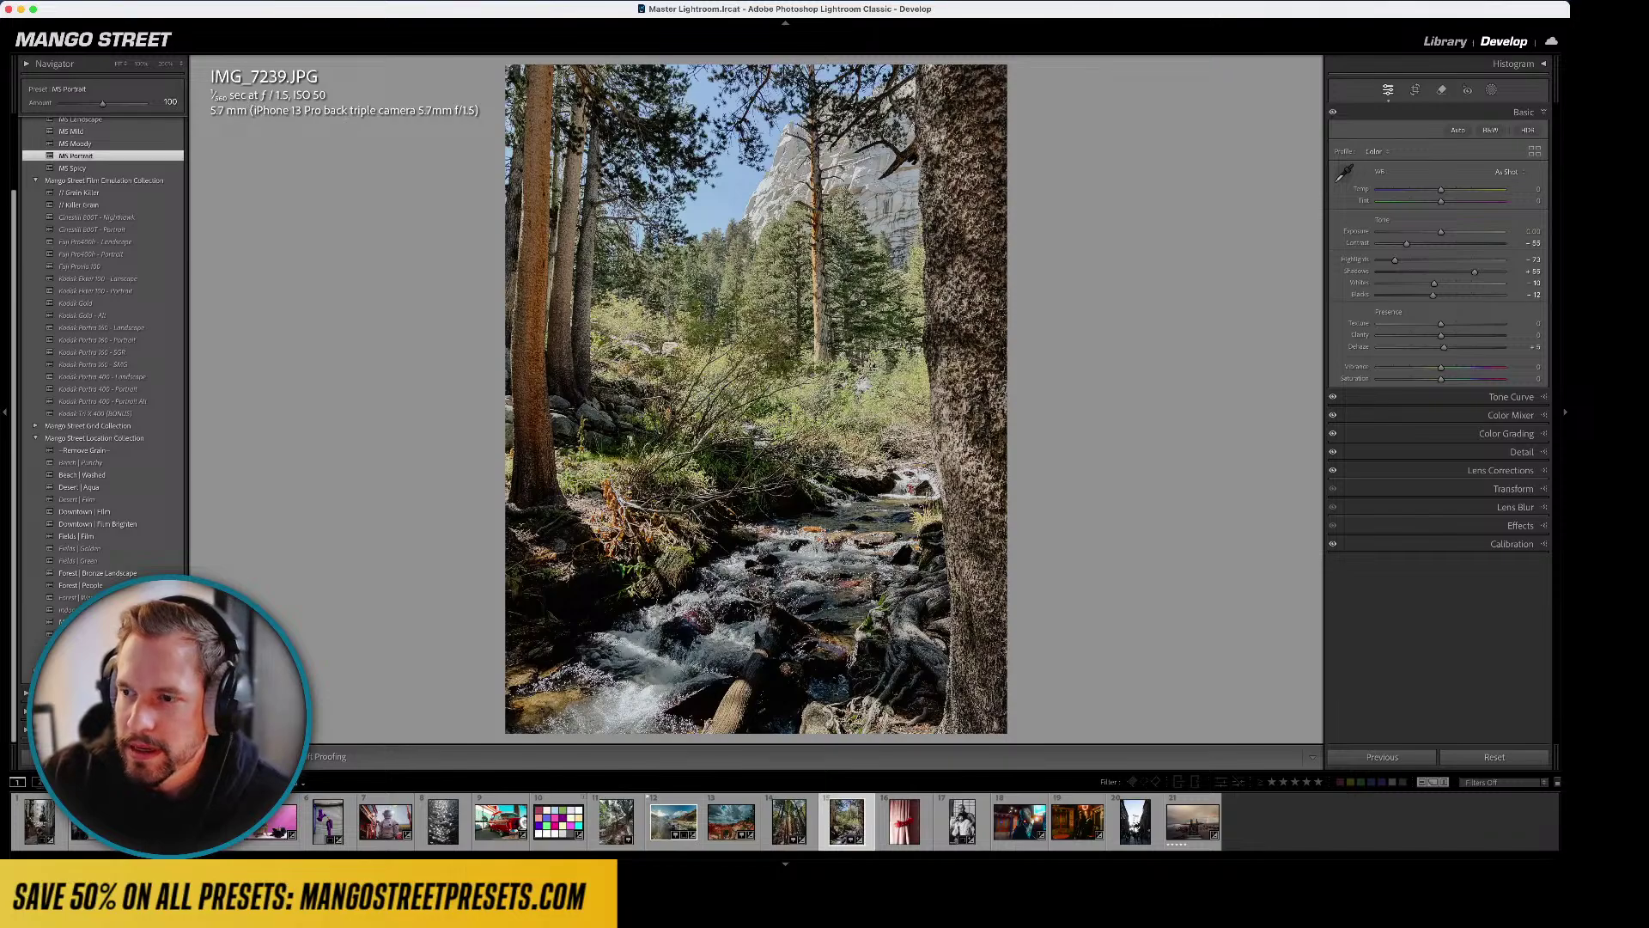
click(339, 2)
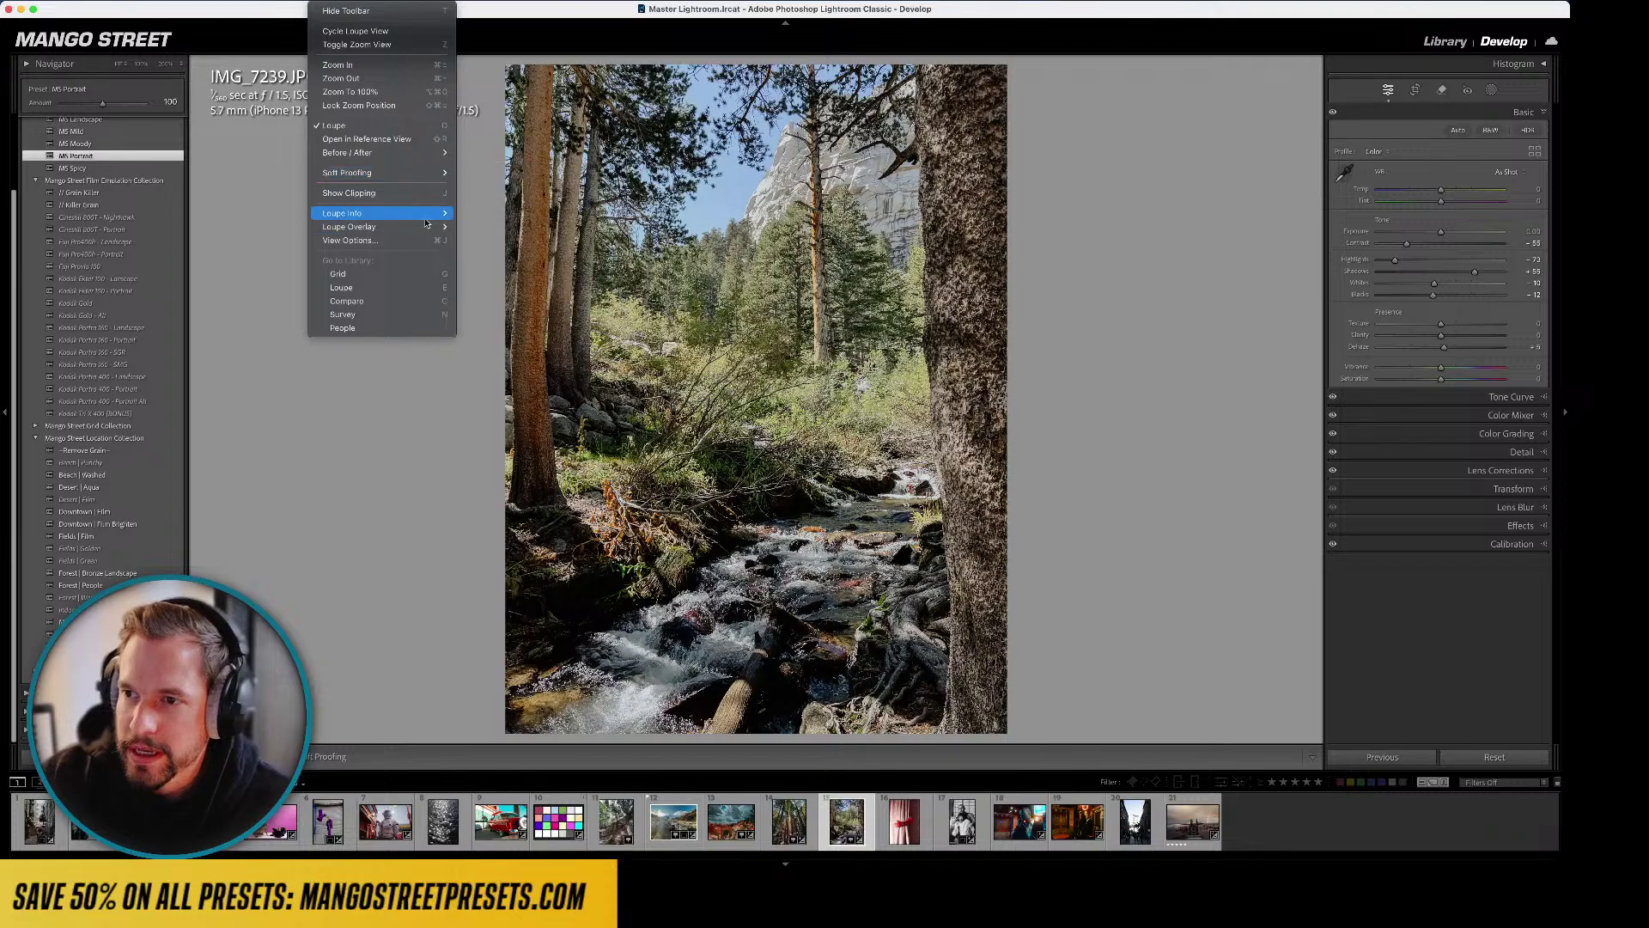
mouse_move(420, 212)
click(475, 233)
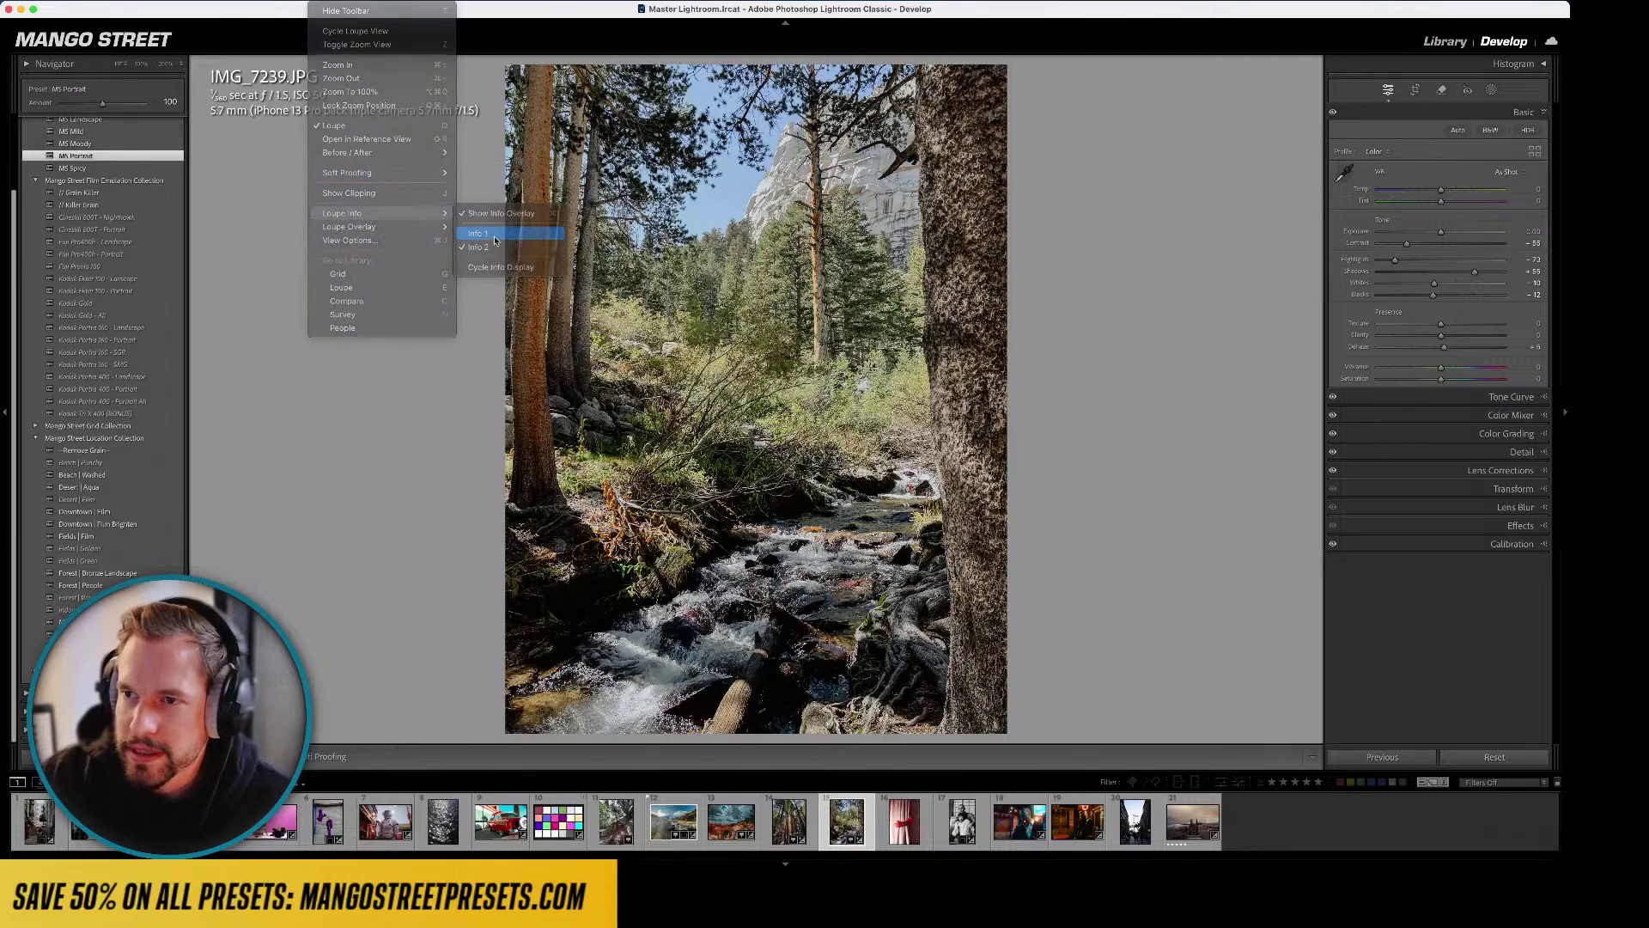
- Compare the creek photo with its neighboring forest photos and inspect its tree detail at close zoom
key(Left)
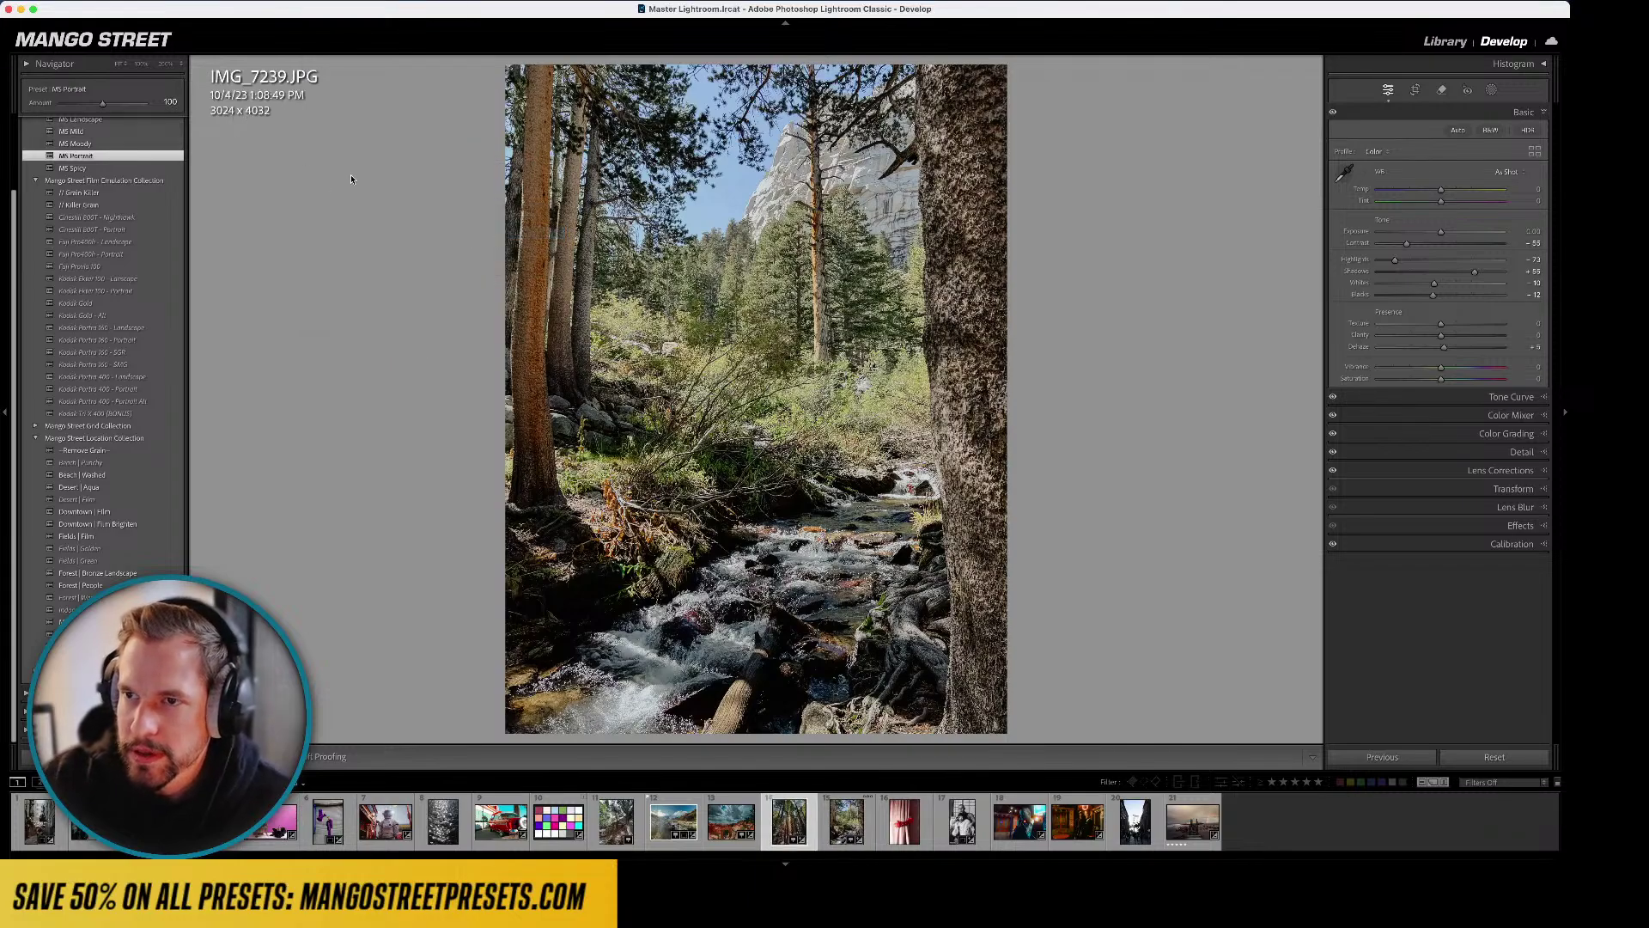
key(Right)
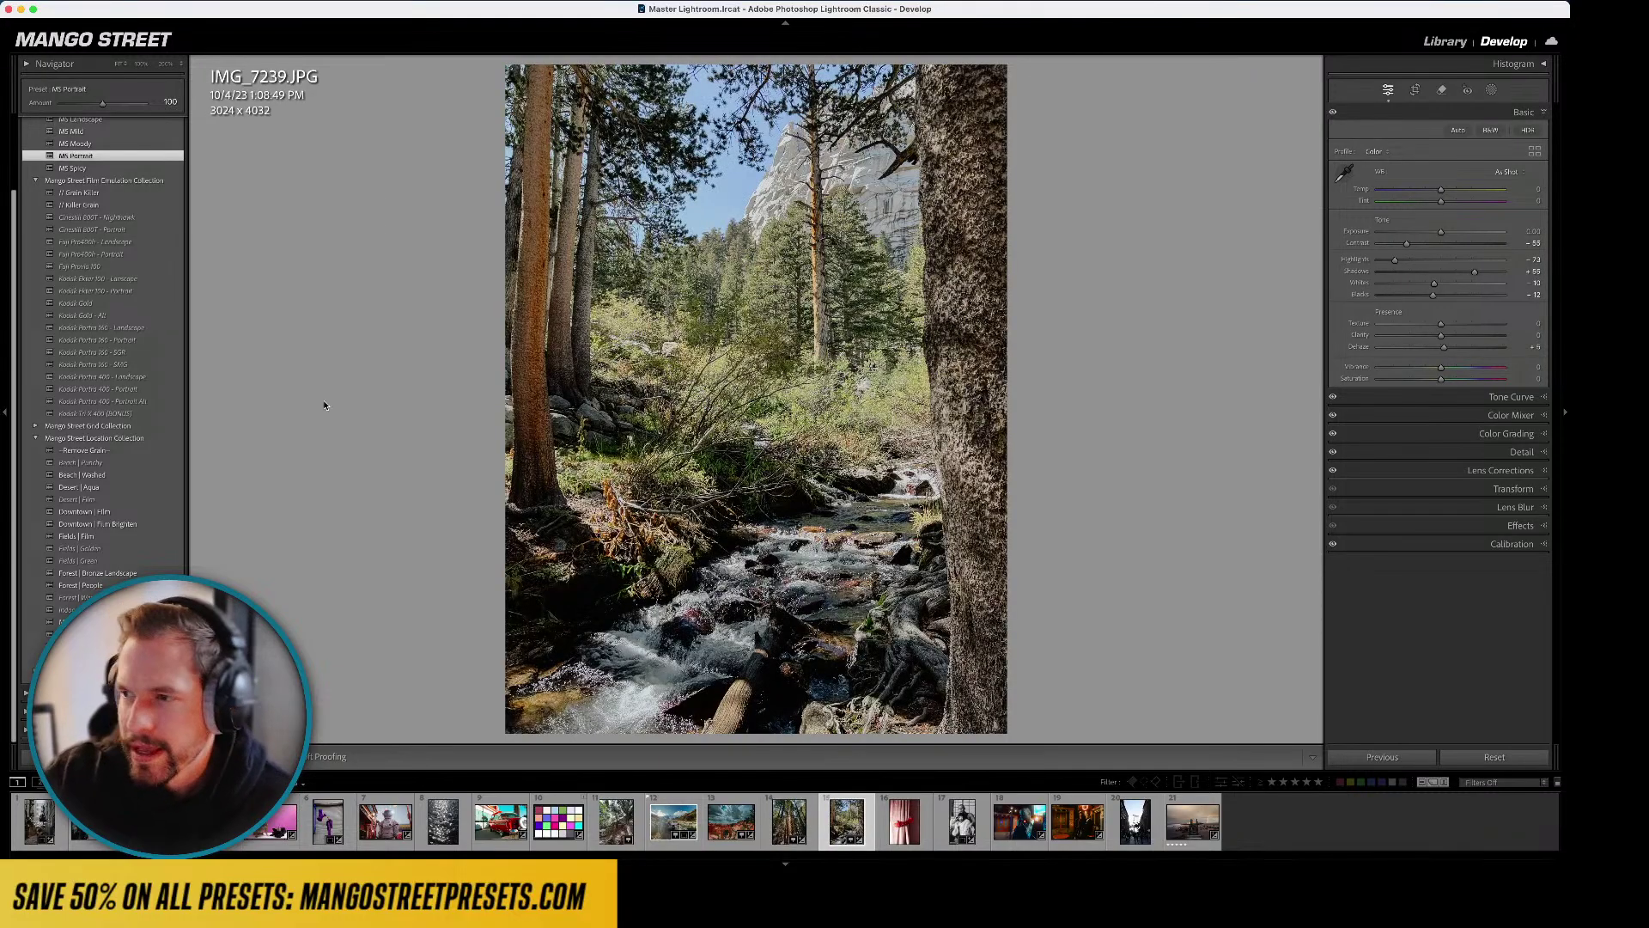
key(z)
key(z)
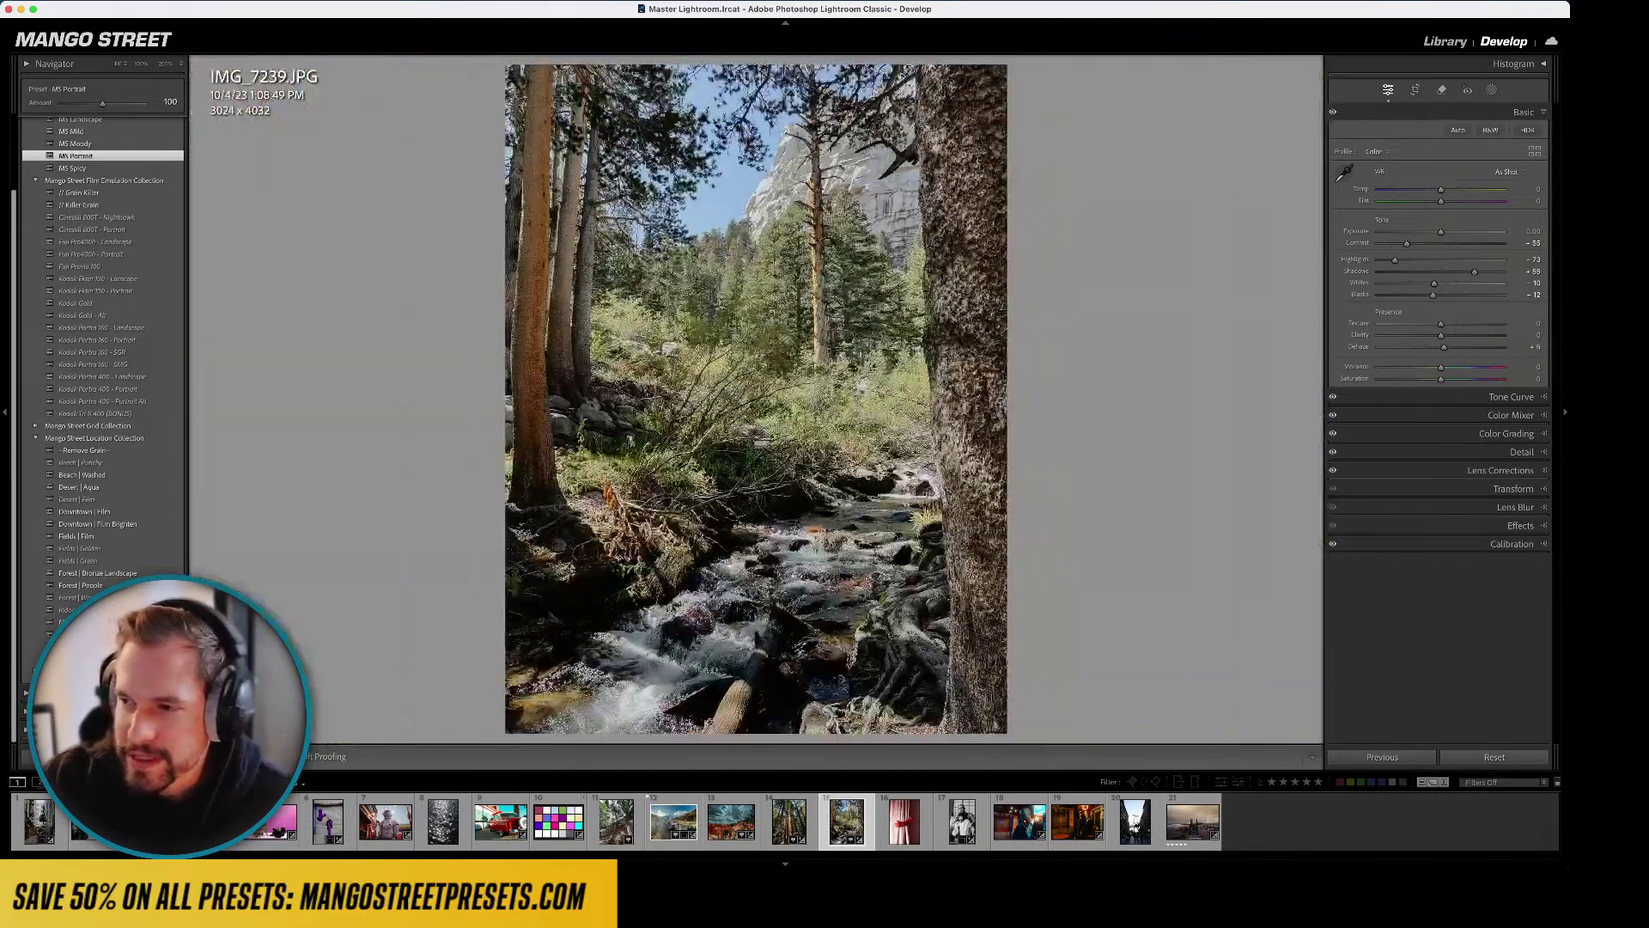
key(Left)
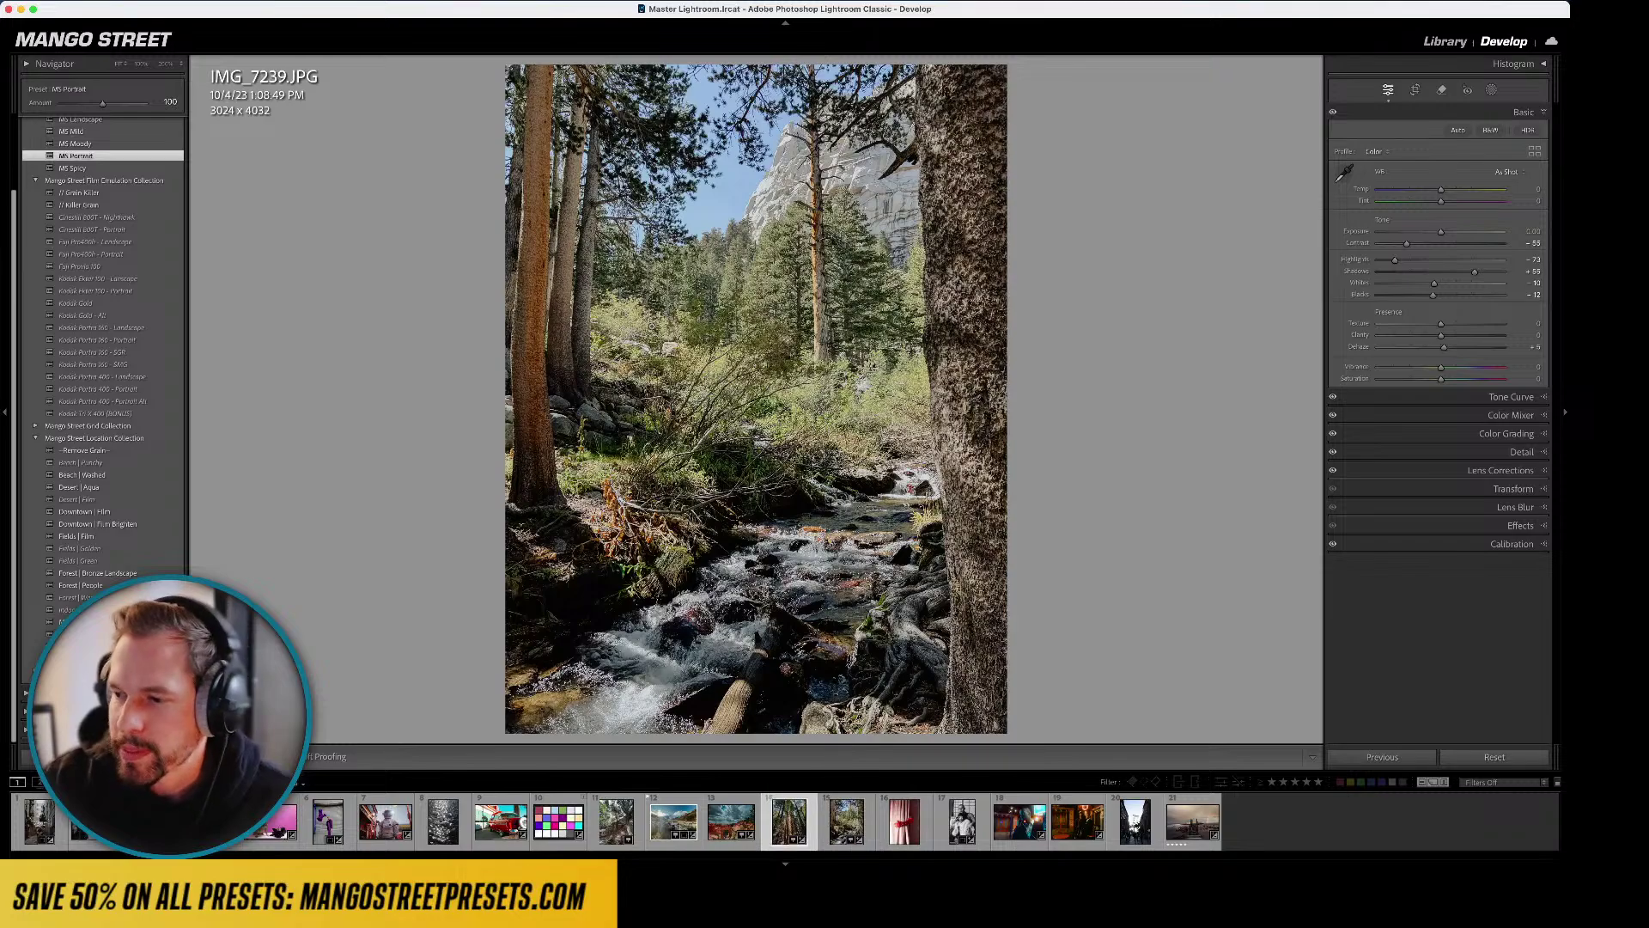
key(Left)
key(Right)
key(Right)
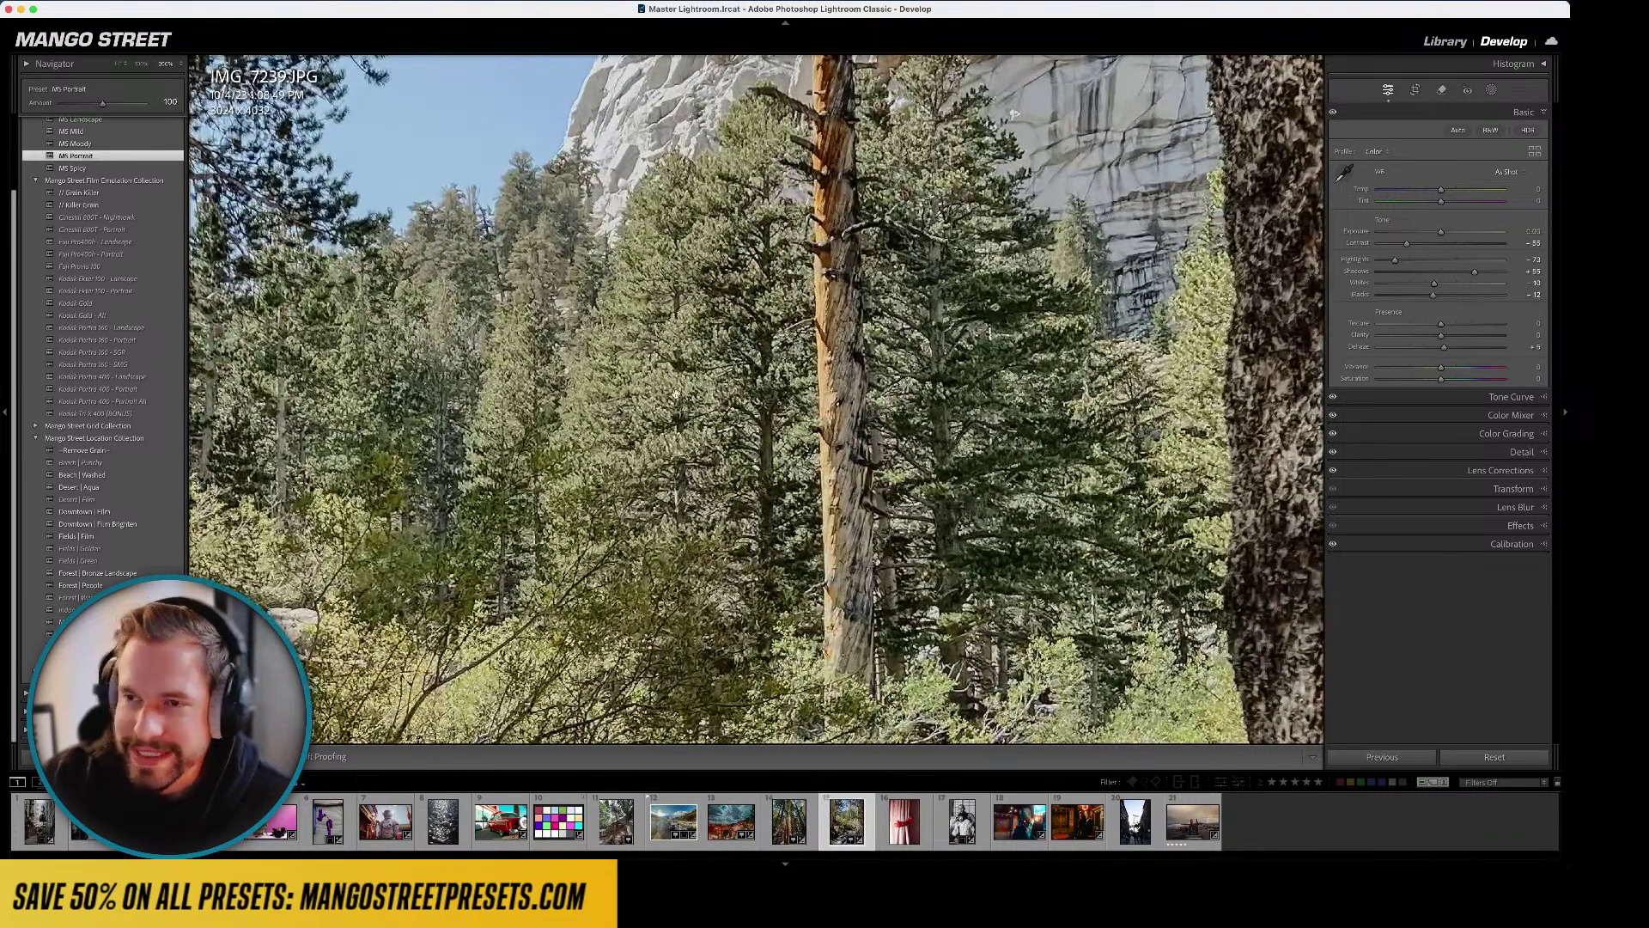
key(z)
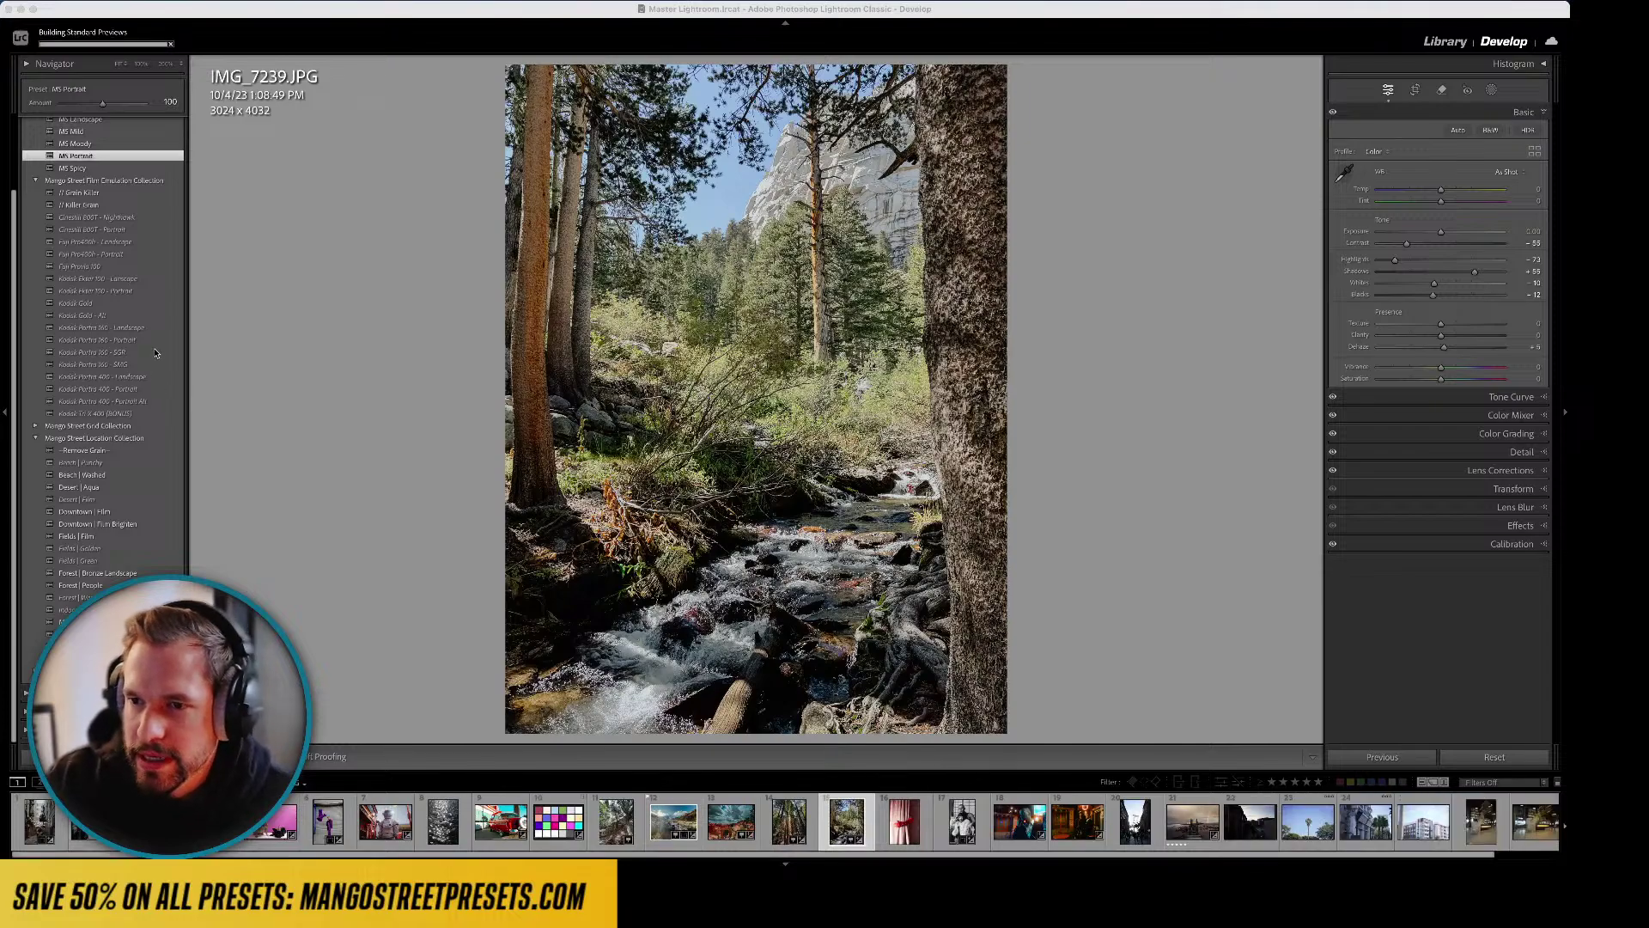
- Apply the Kodak Portra 400 - Portrait preset to the creek photo and lower its exposure to −0.40
scroll(146, 378, up, 1)
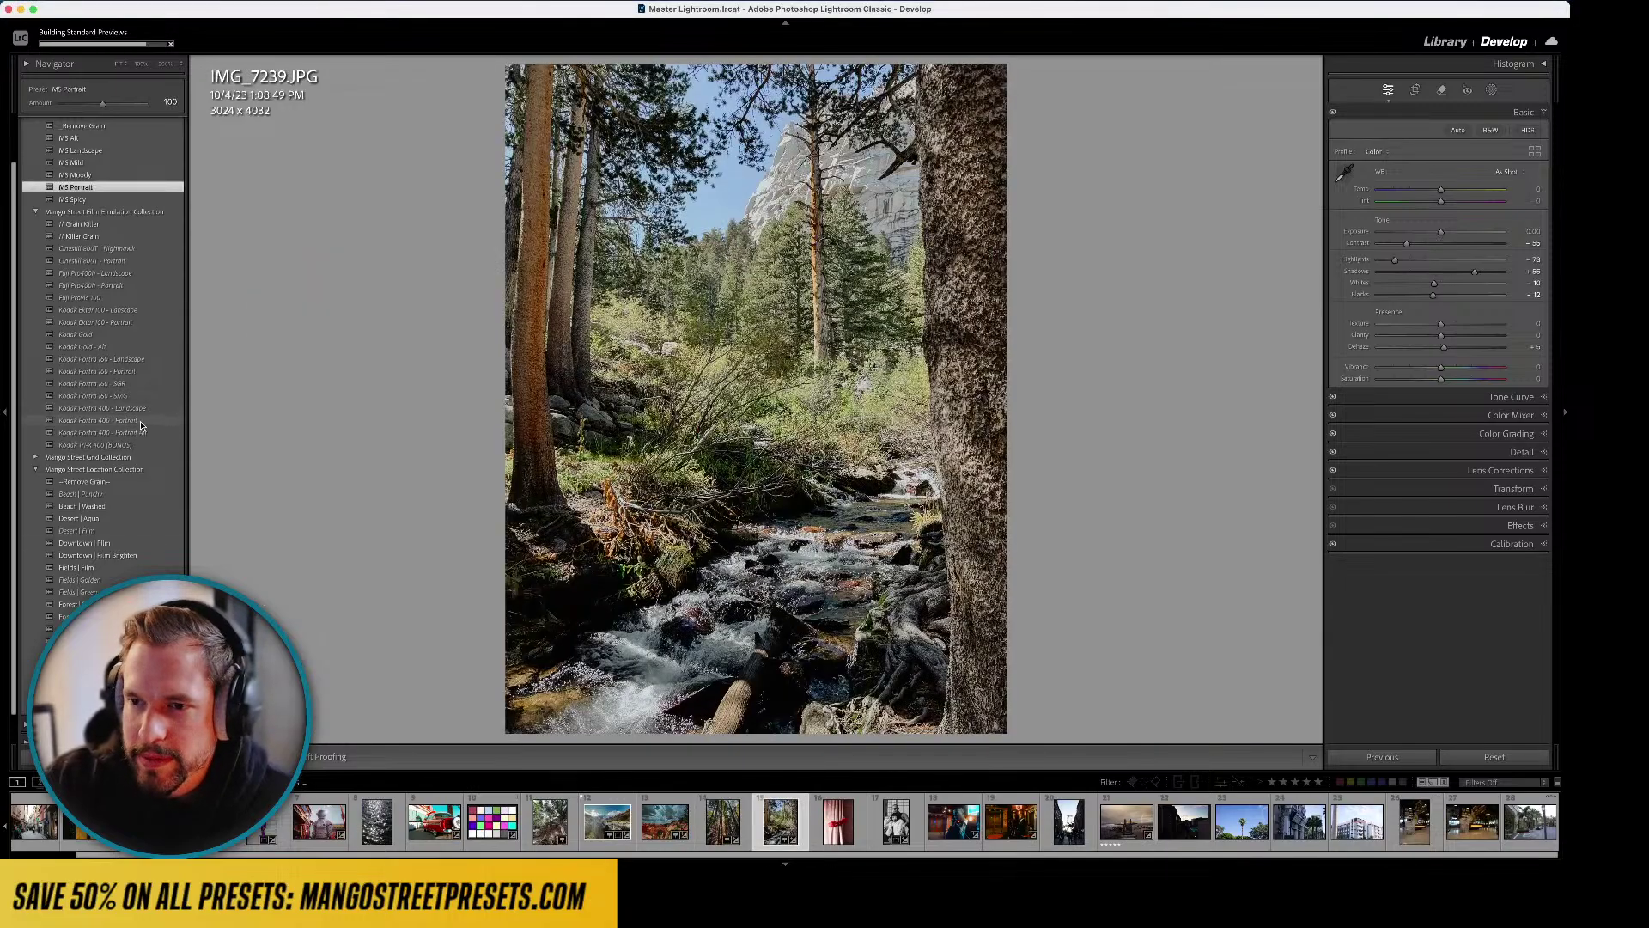
click(111, 420)
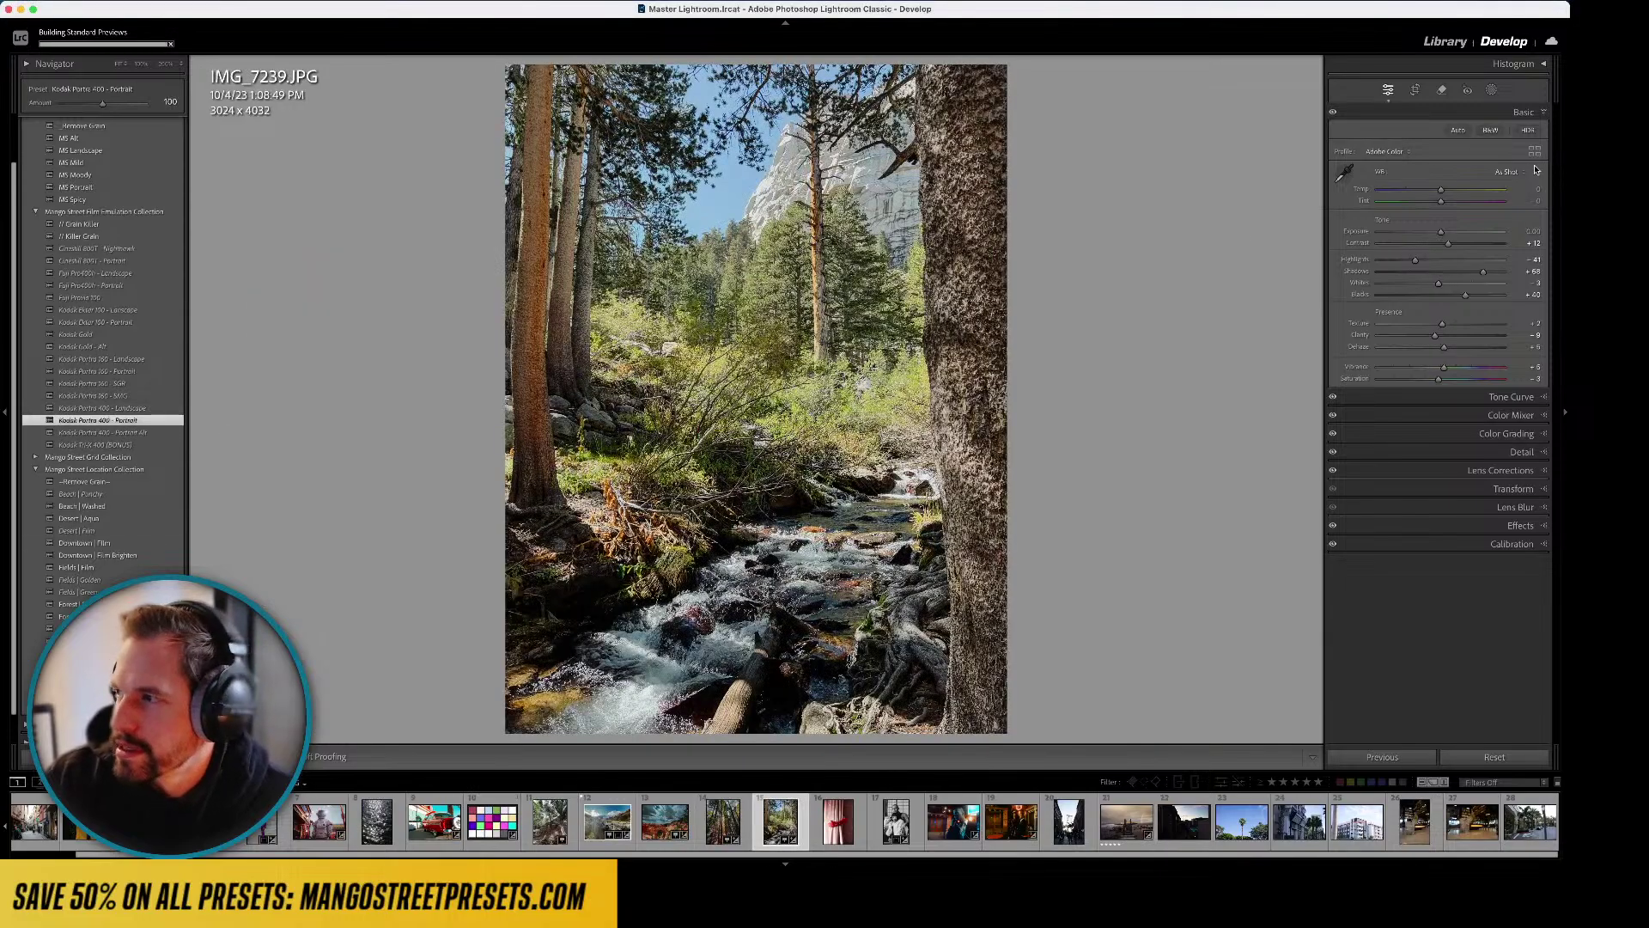
drag(1441, 232, 1440, 234)
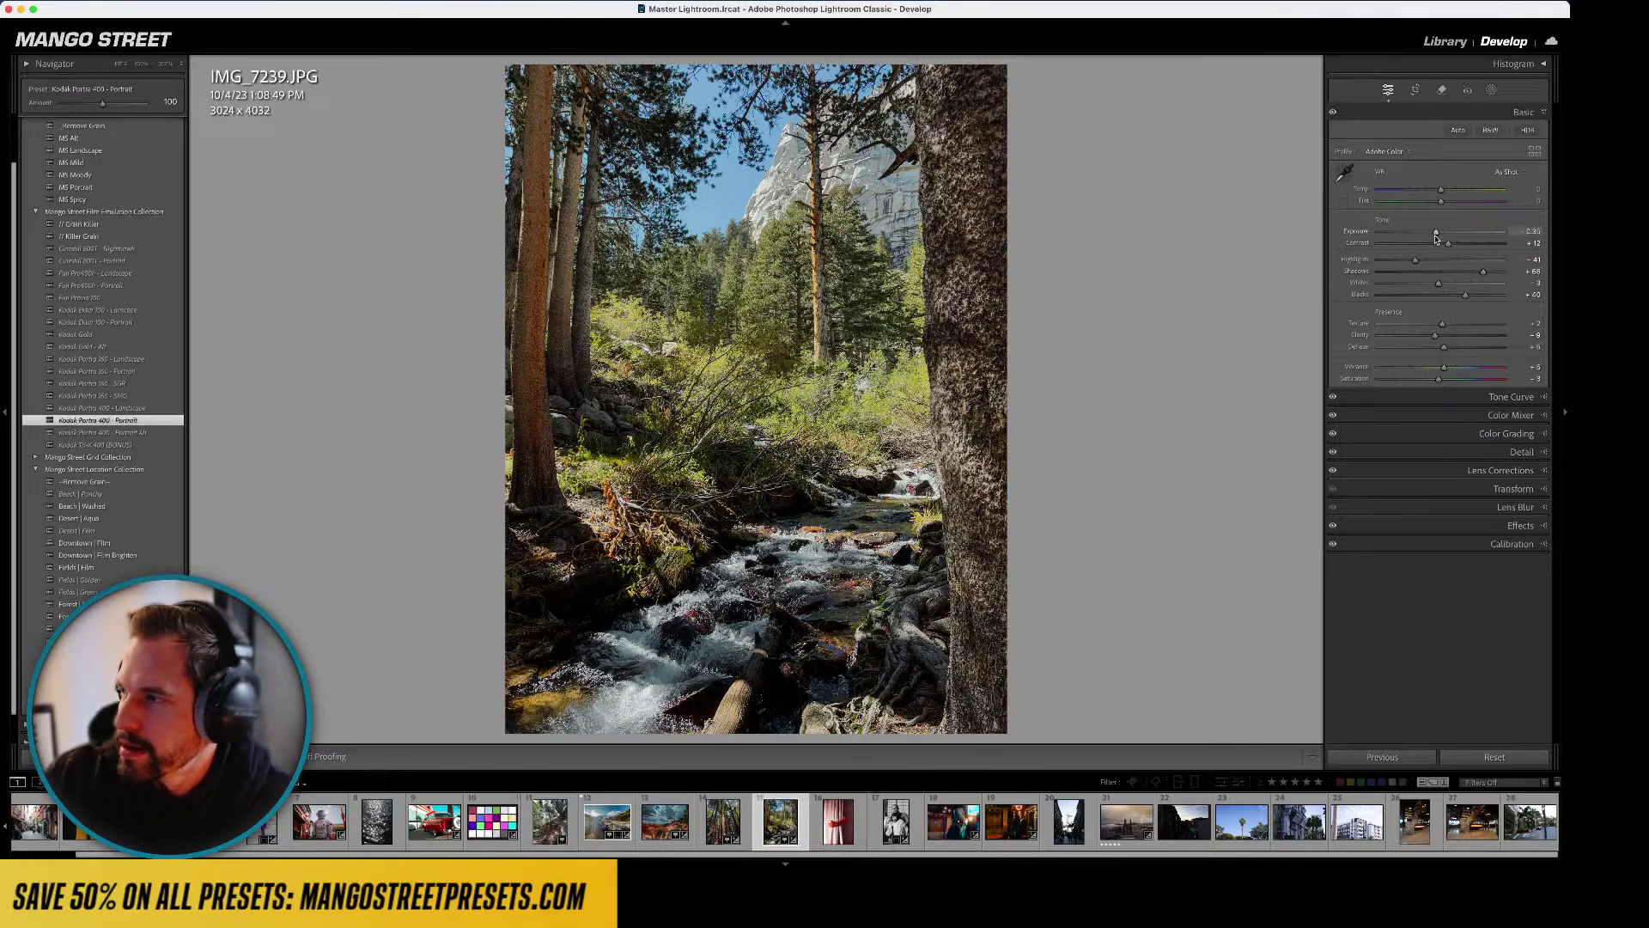
drag(1437, 237, 1436, 236)
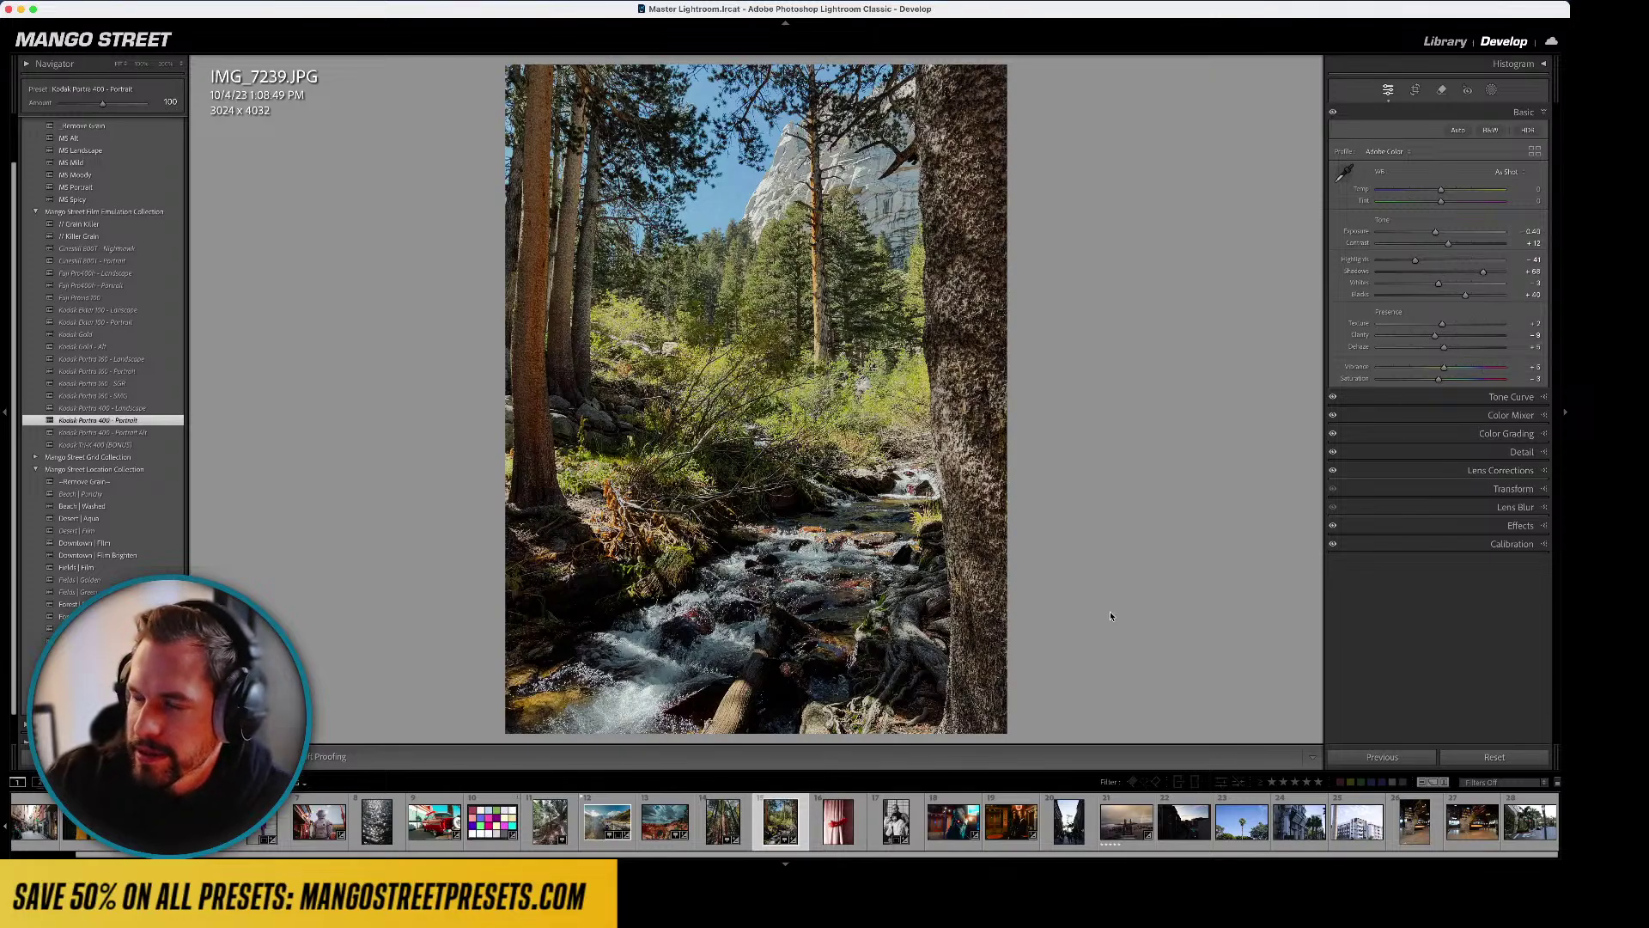
- Go past the red glove and phone call photos and open the bridge street photo DSCF0637.RAF
key(Right)
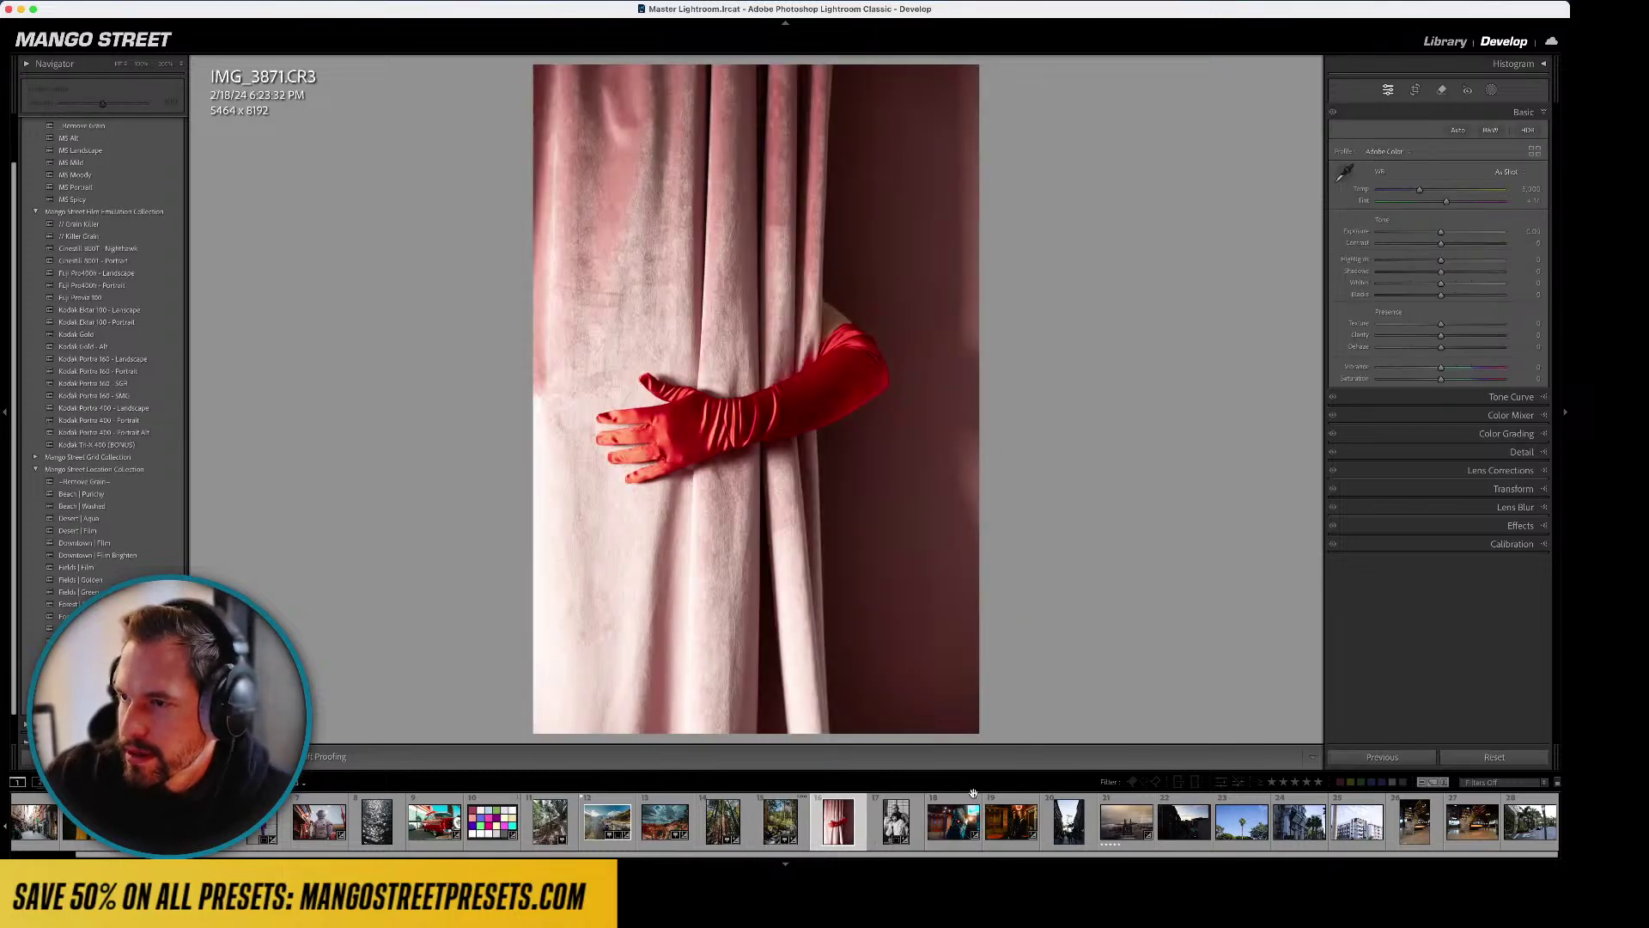
key(Right)
key(Right)
key(Right)
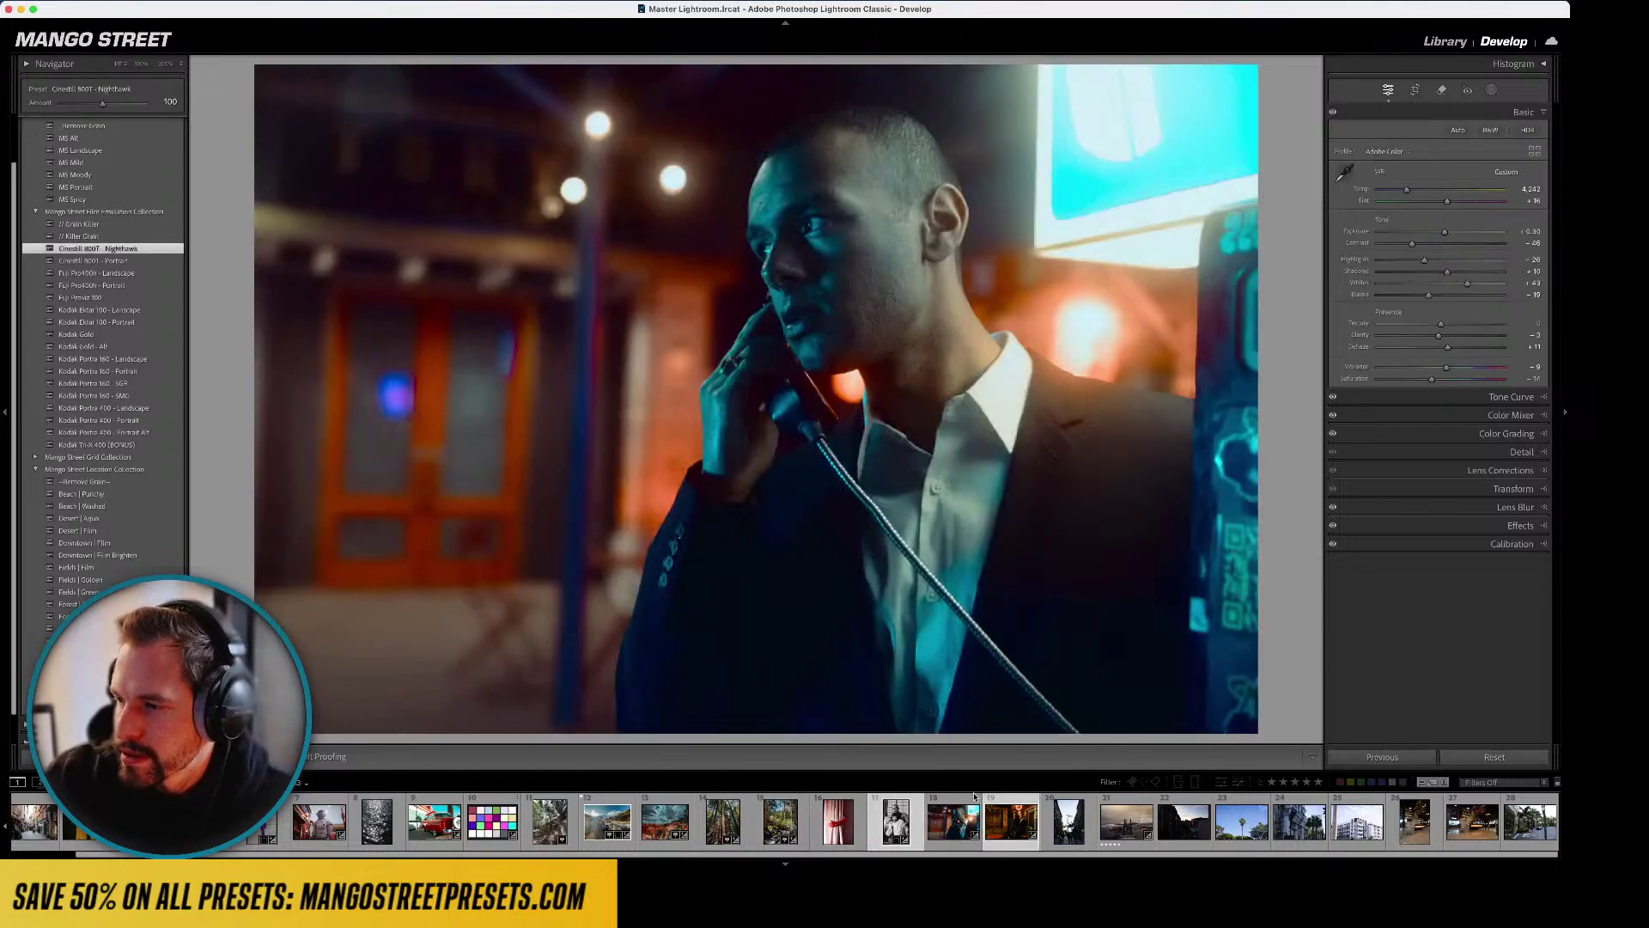
key(Right)
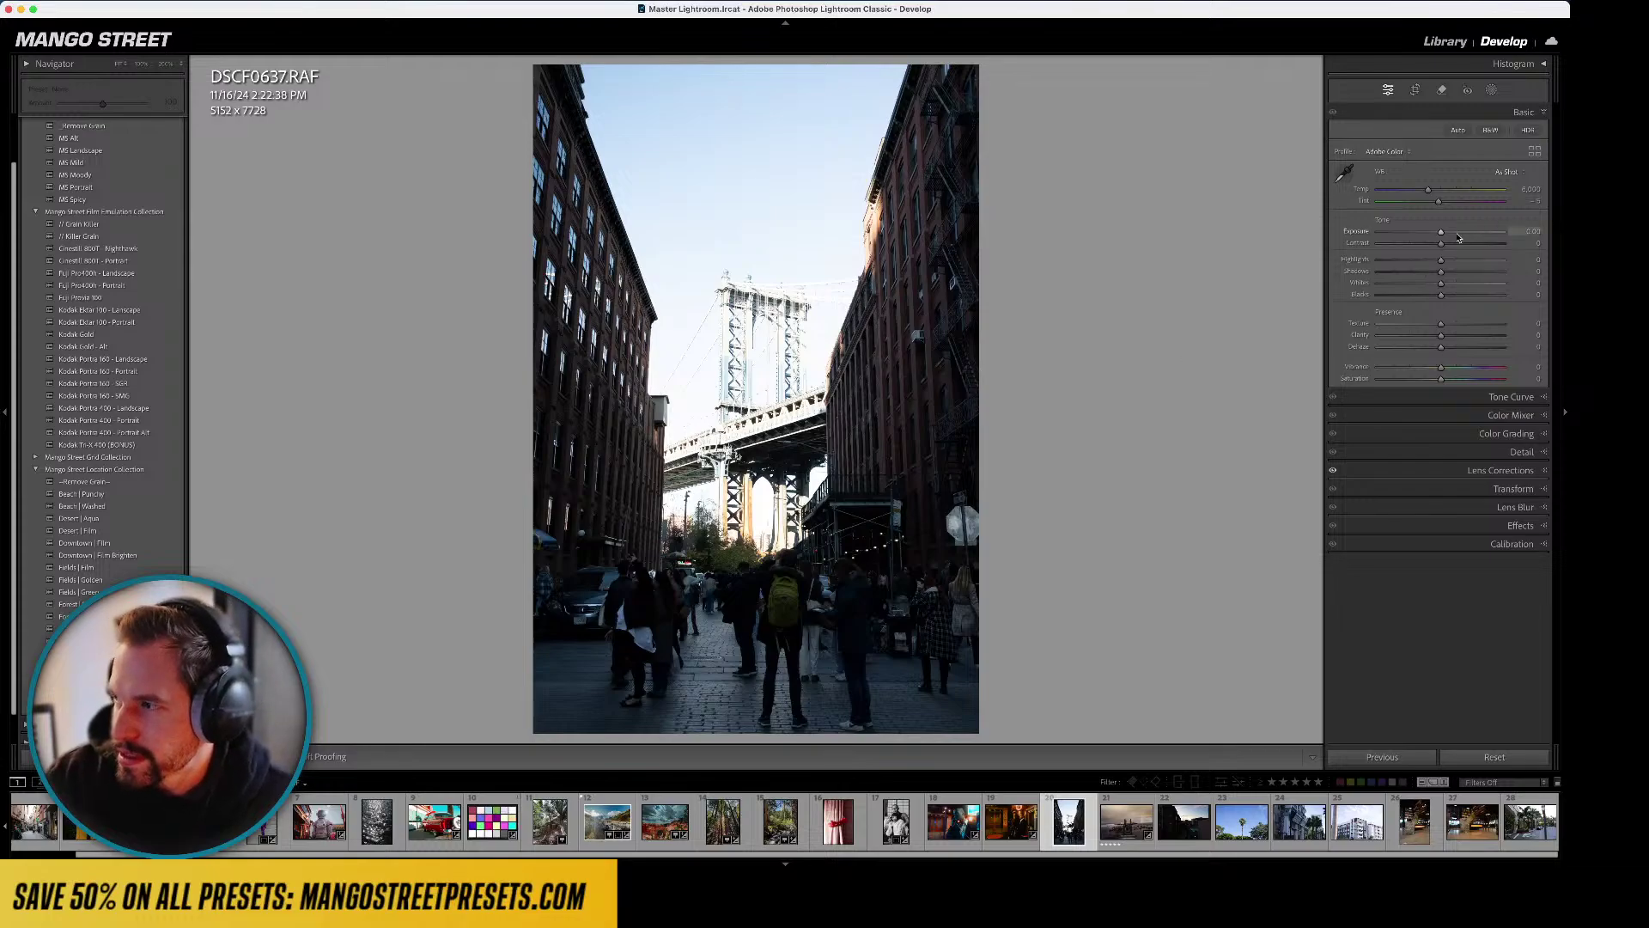
- Apply Kodak Portra 400 - Portrait to the bridge photo, setting exposure to −0.75 and temperature to 7,413
click(142, 421)
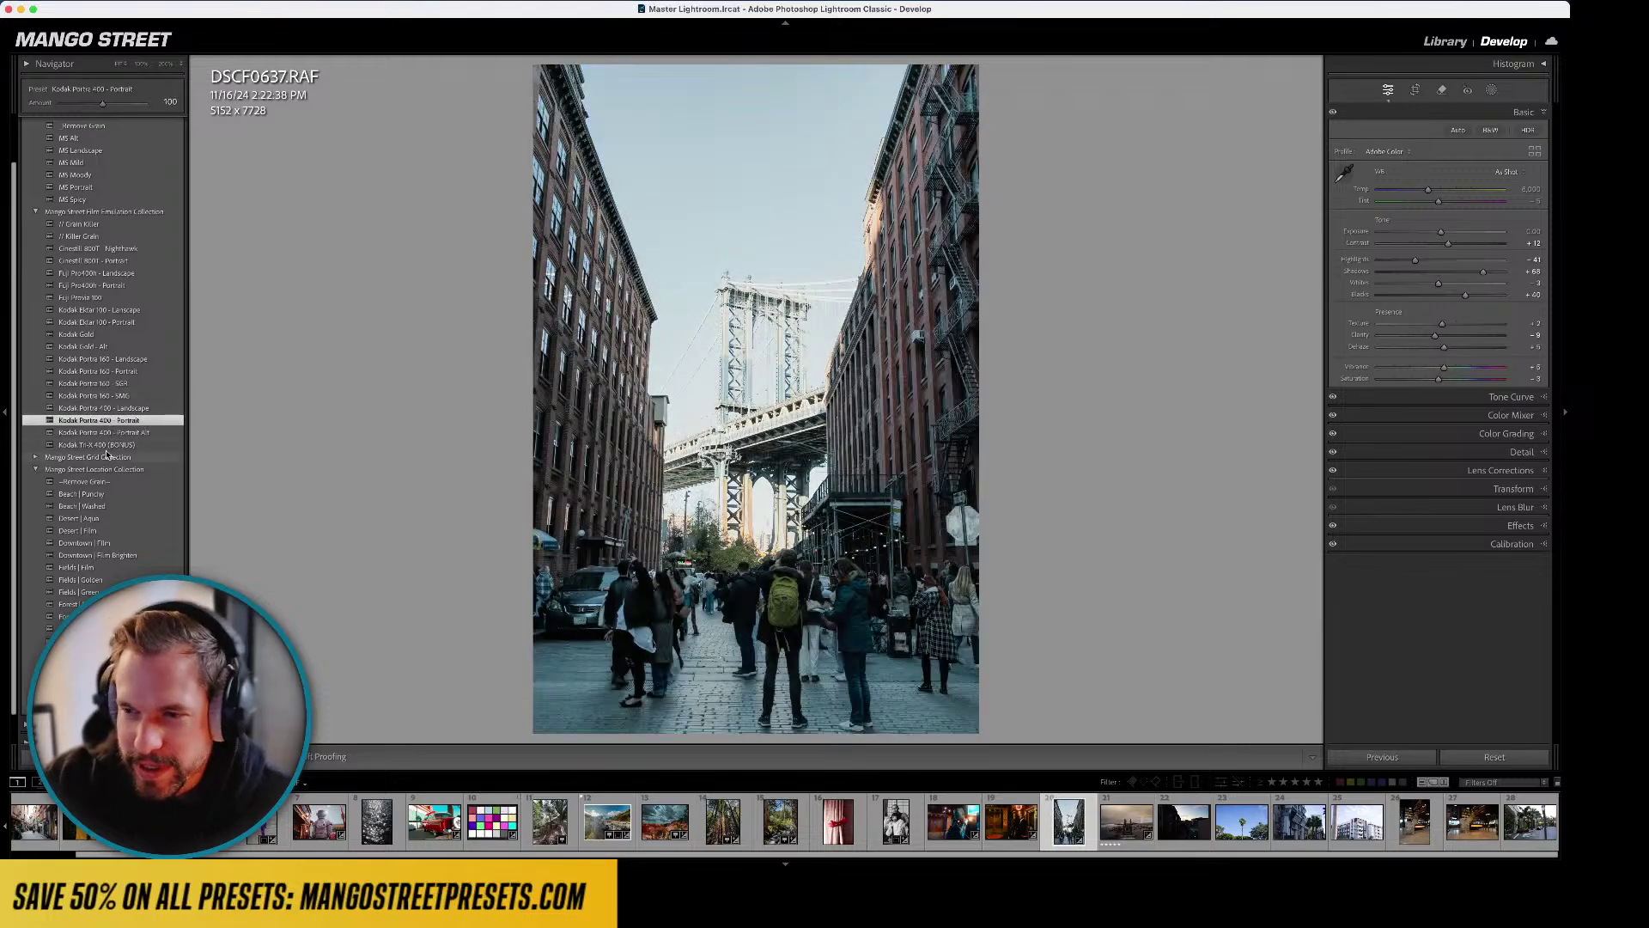
drag(1440, 232, 1429, 238)
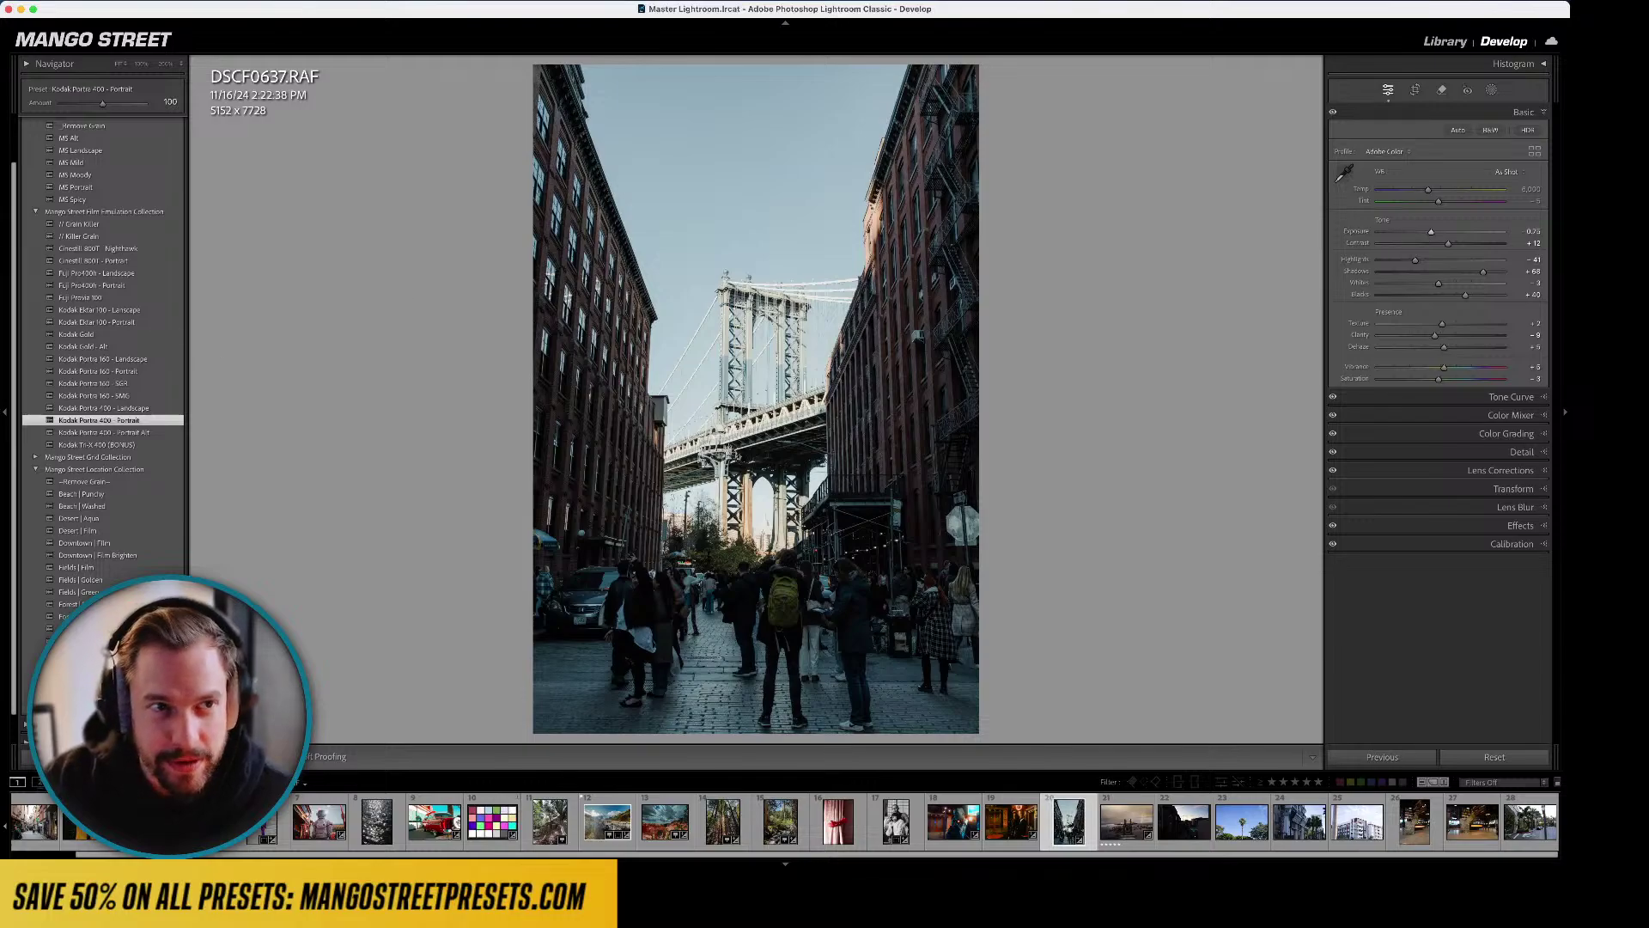
key(super+Tab)
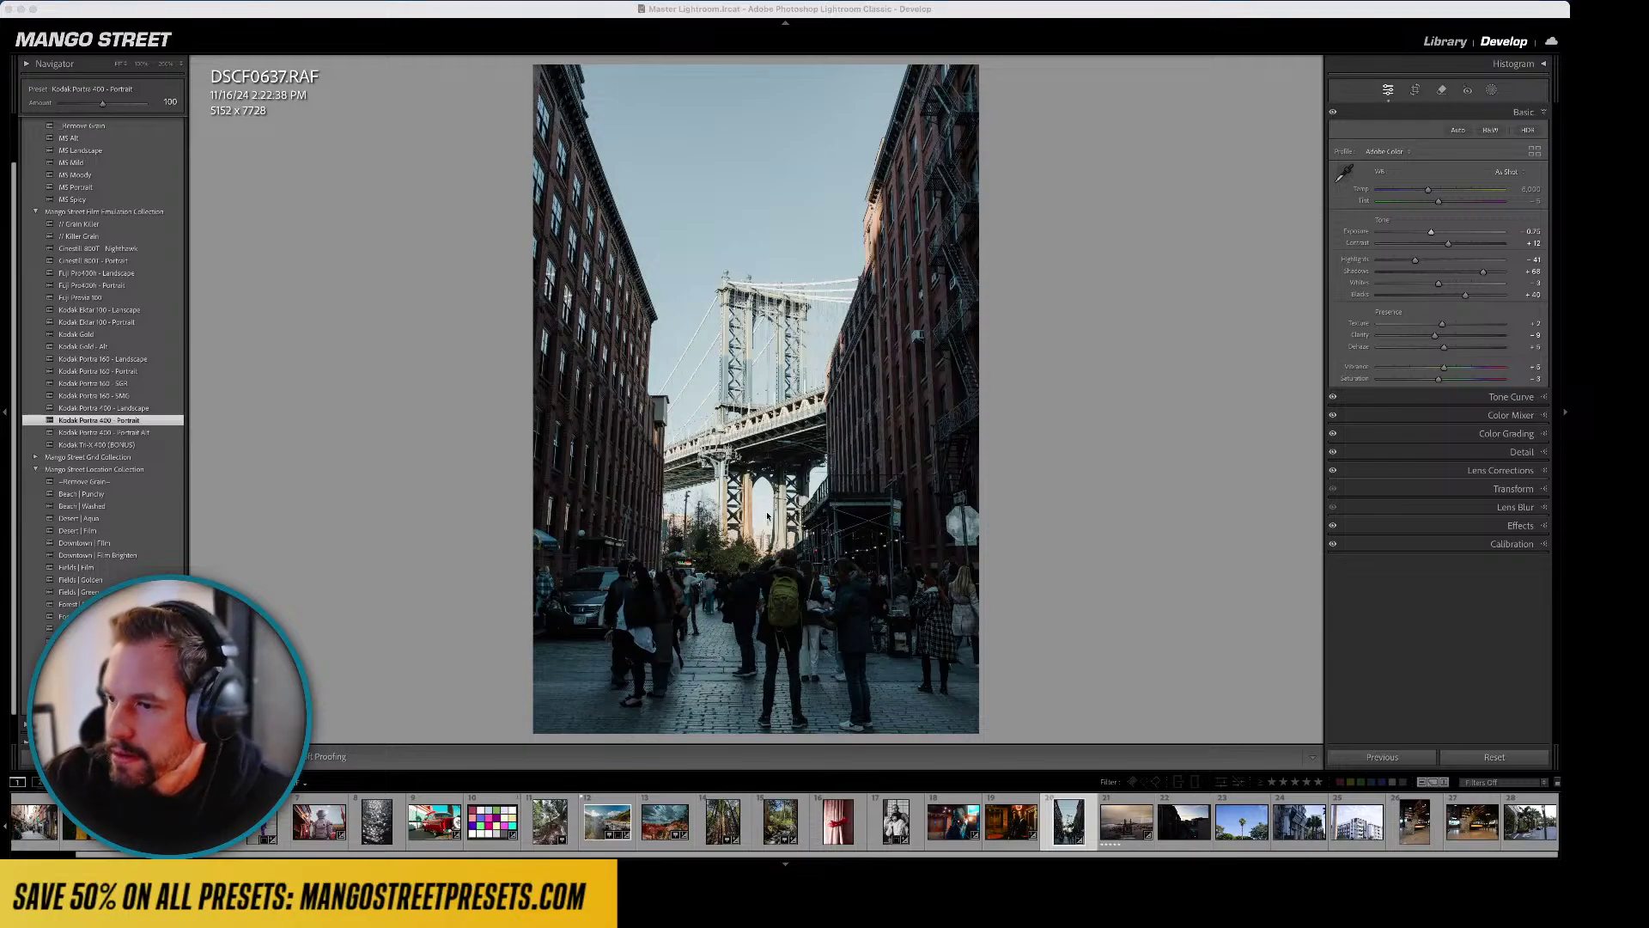
click(1428, 189)
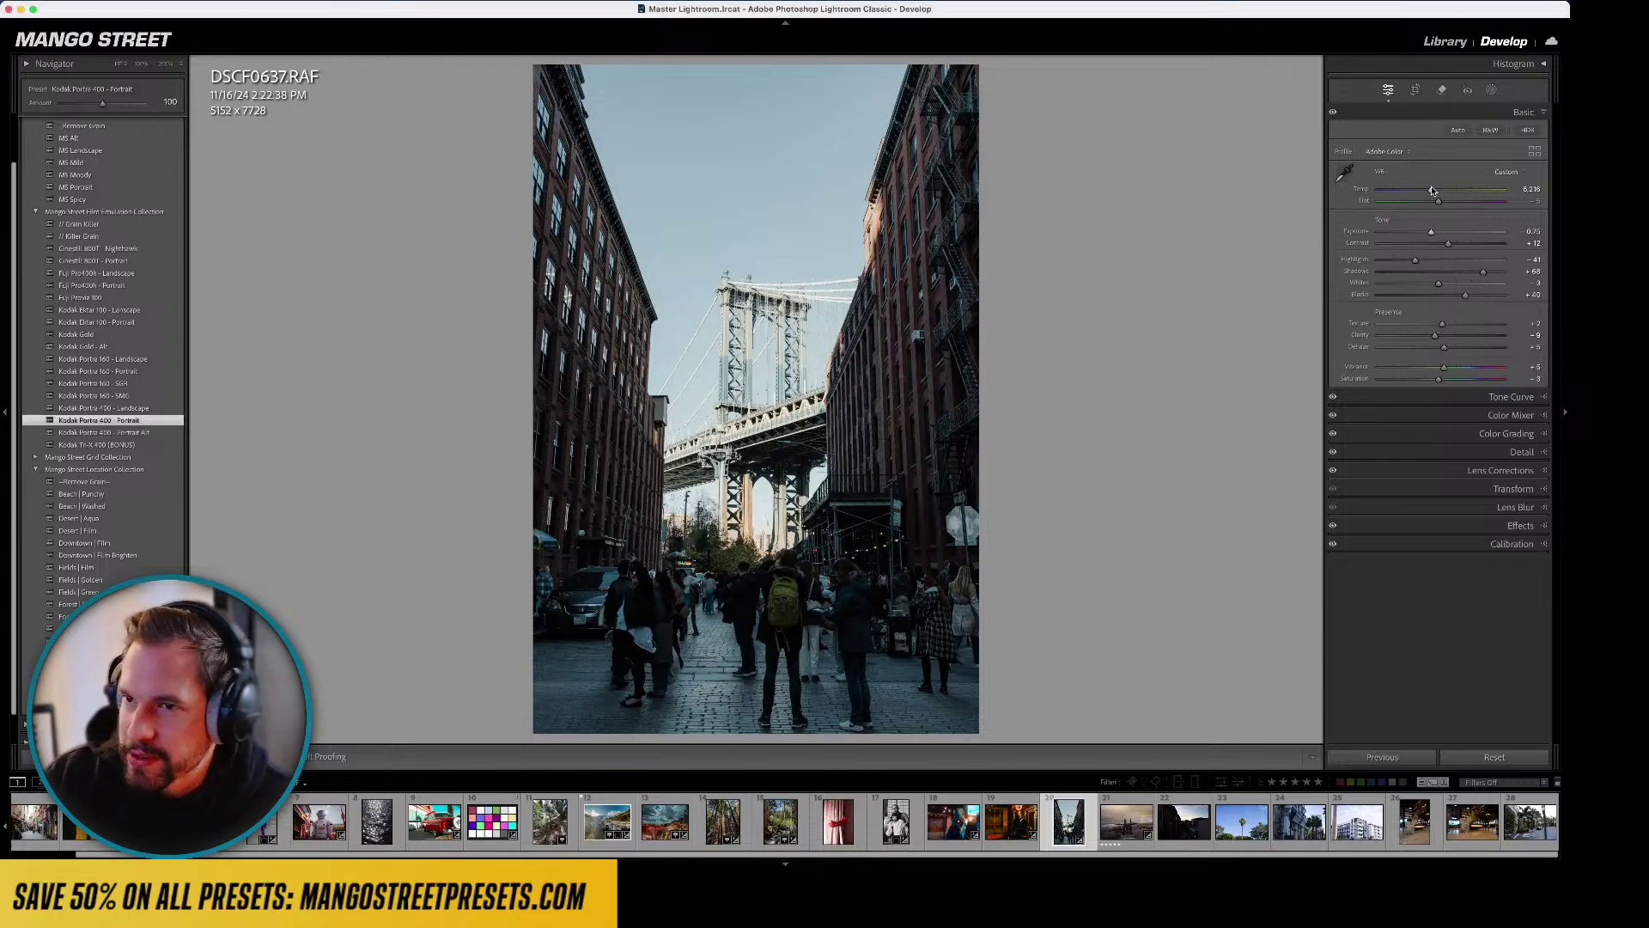
drag(1428, 189, 1447, 189)
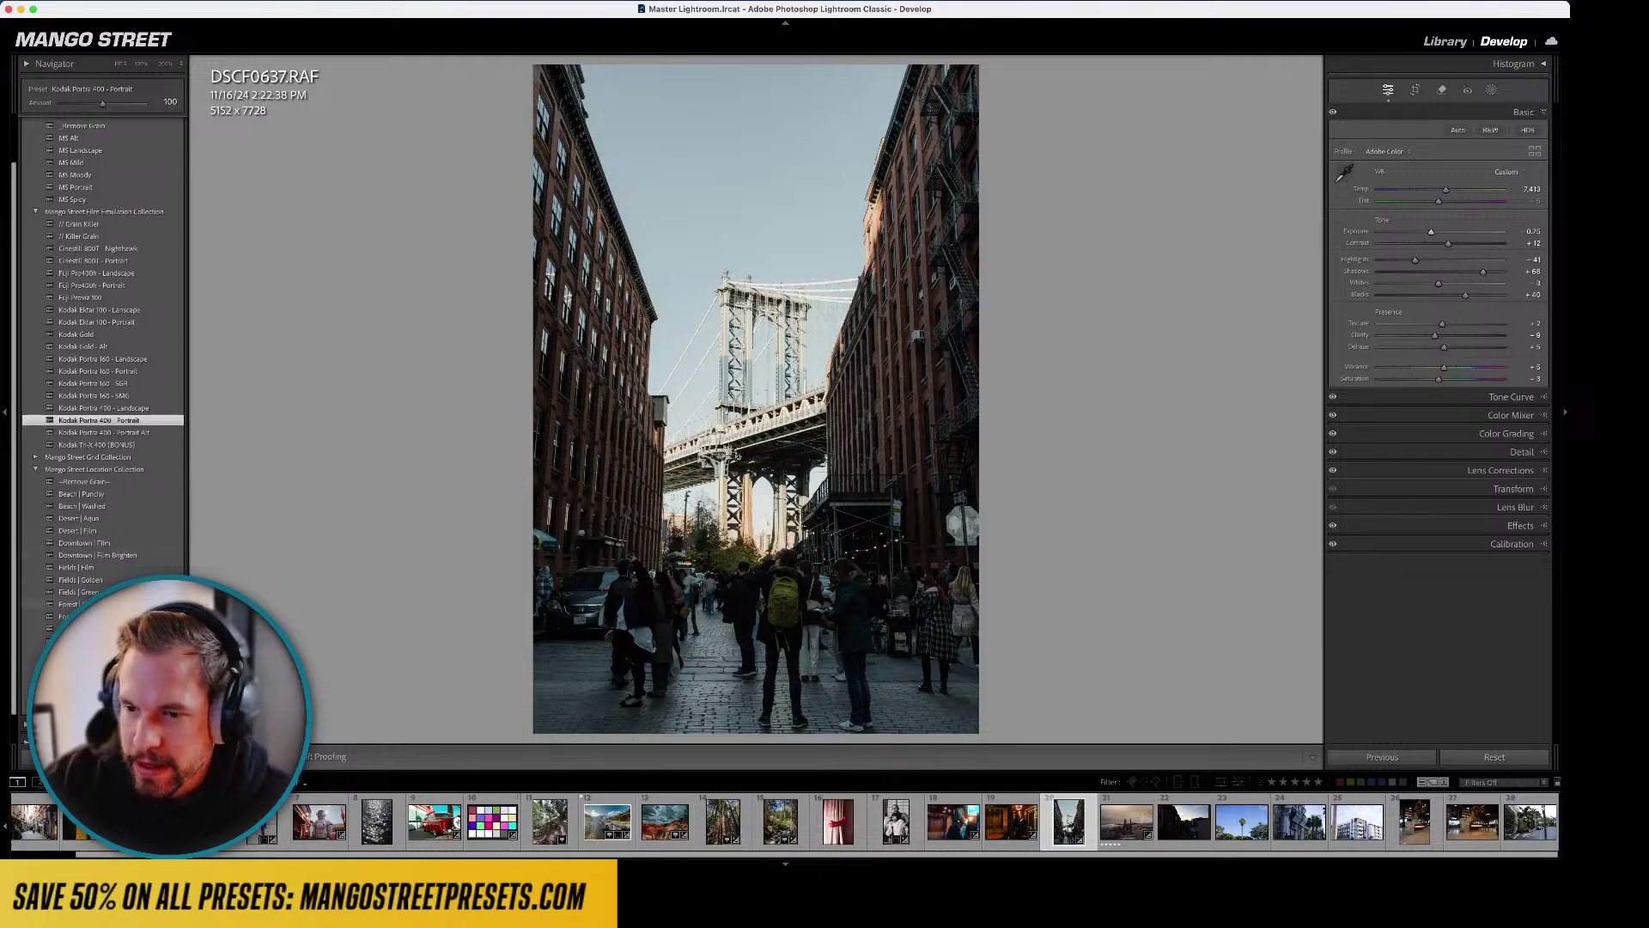
- Try Mountains | Film and Fuji Provia 100 on the bridge photo, with exposure −0.10 and shadows about −8
click(77, 653)
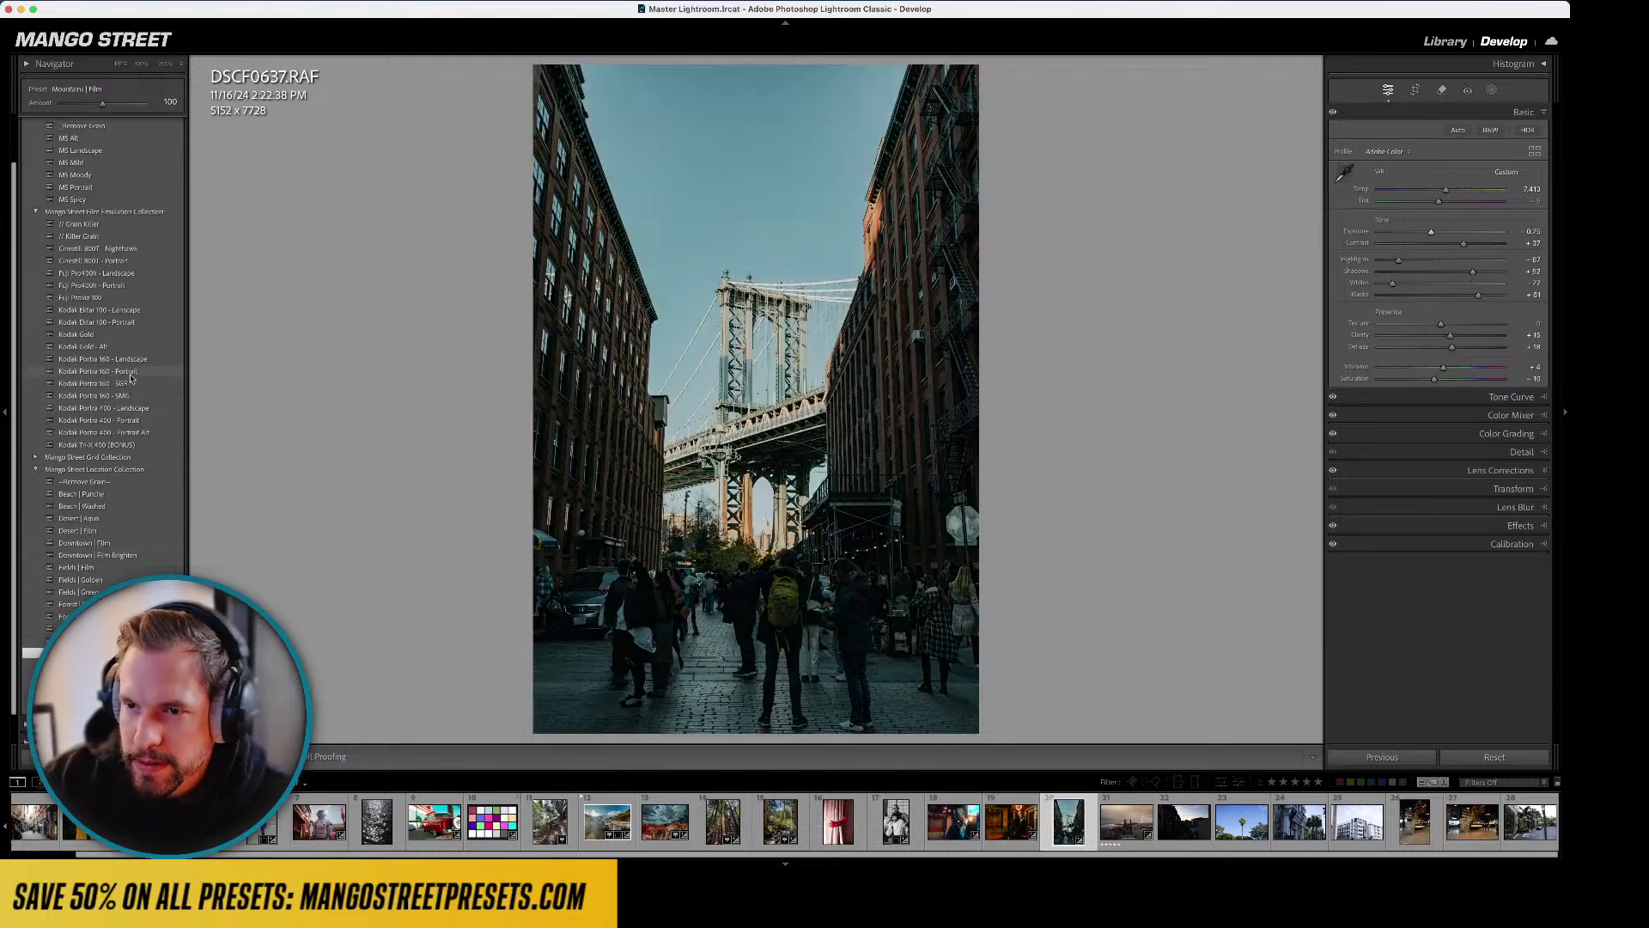
click(112, 298)
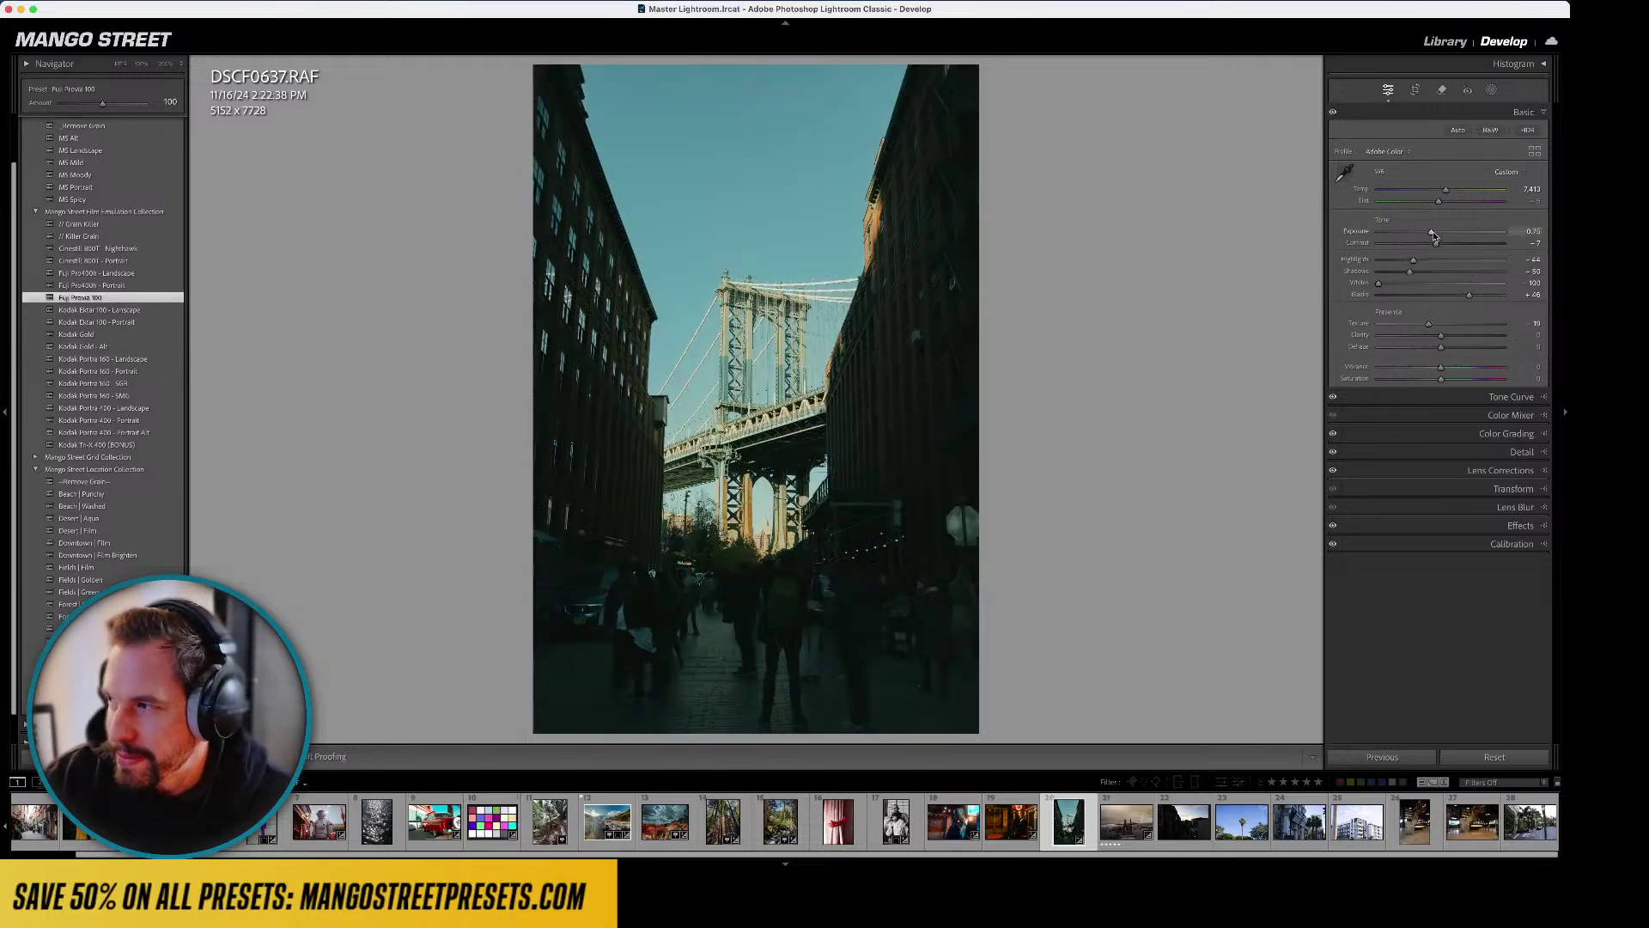
drag(1431, 232, 1441, 233)
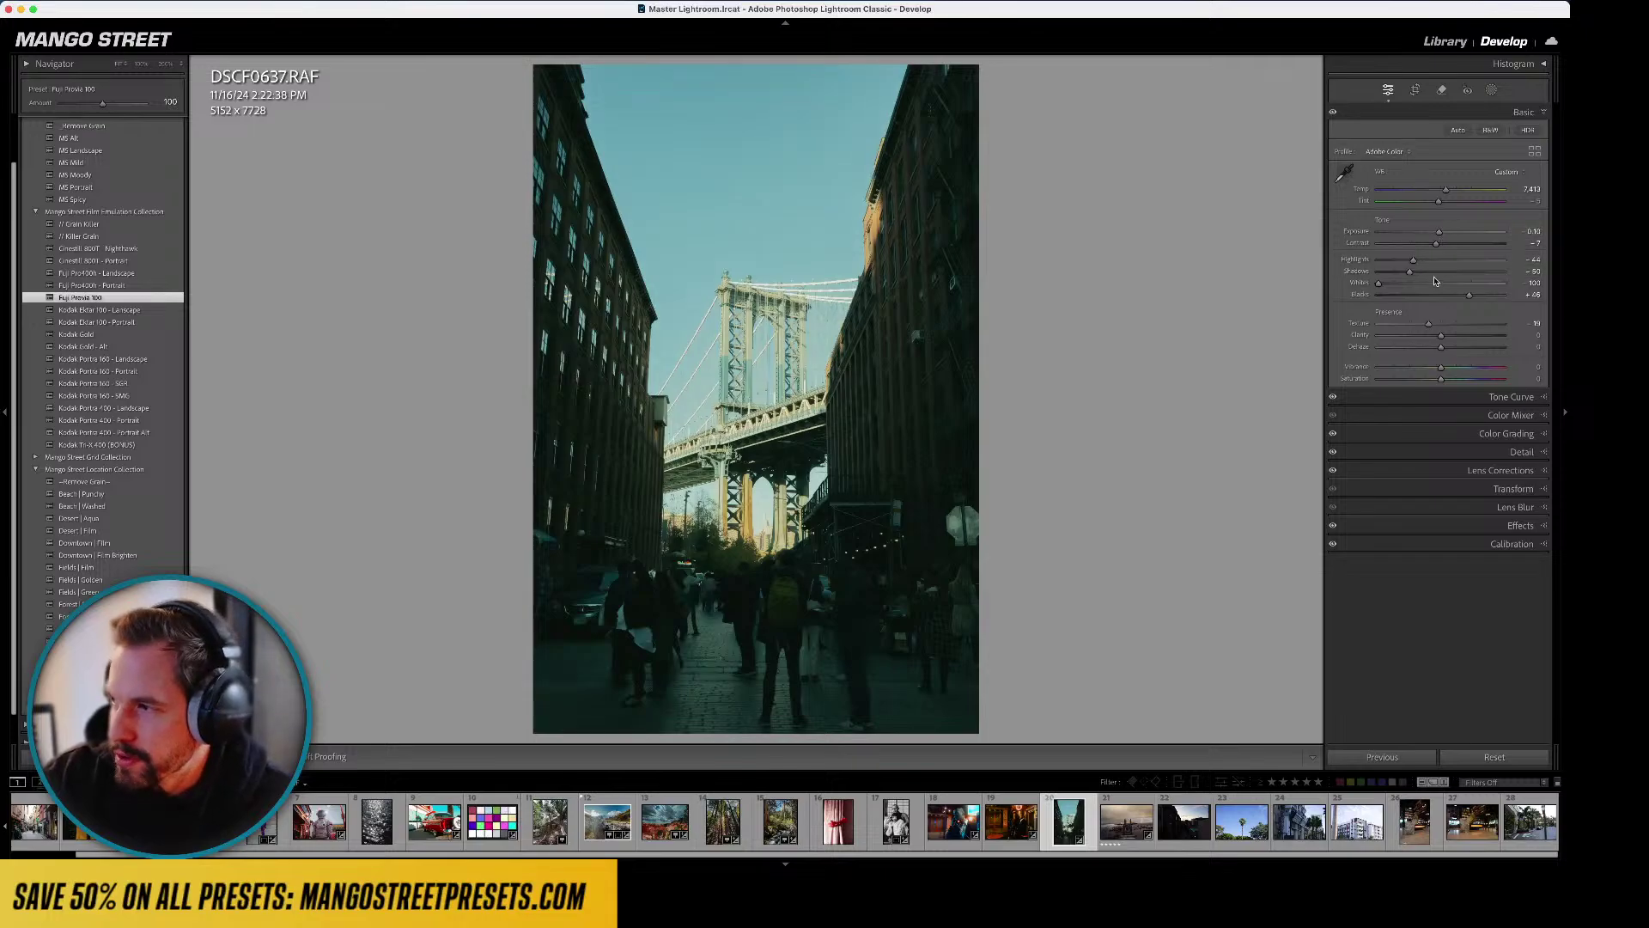
click(1428, 272)
drag(1428, 274, 1435, 274)
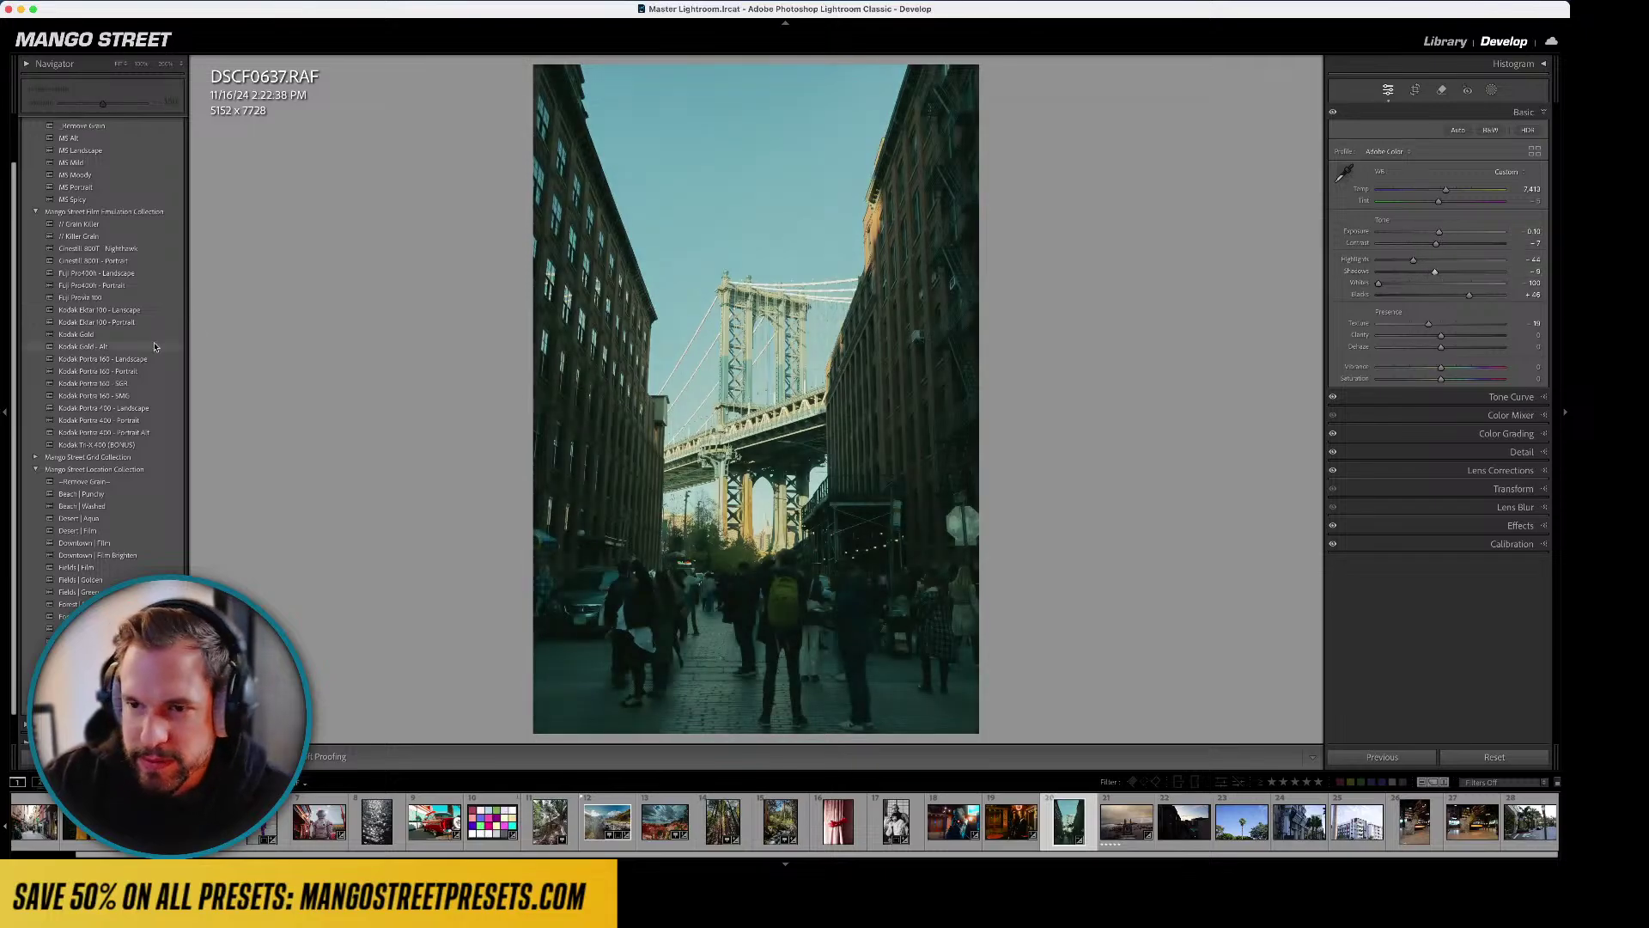
- Apply the Kodak Gold preset to the bridge photo, check its detail, and lower exposure to −0.55
click(125, 335)
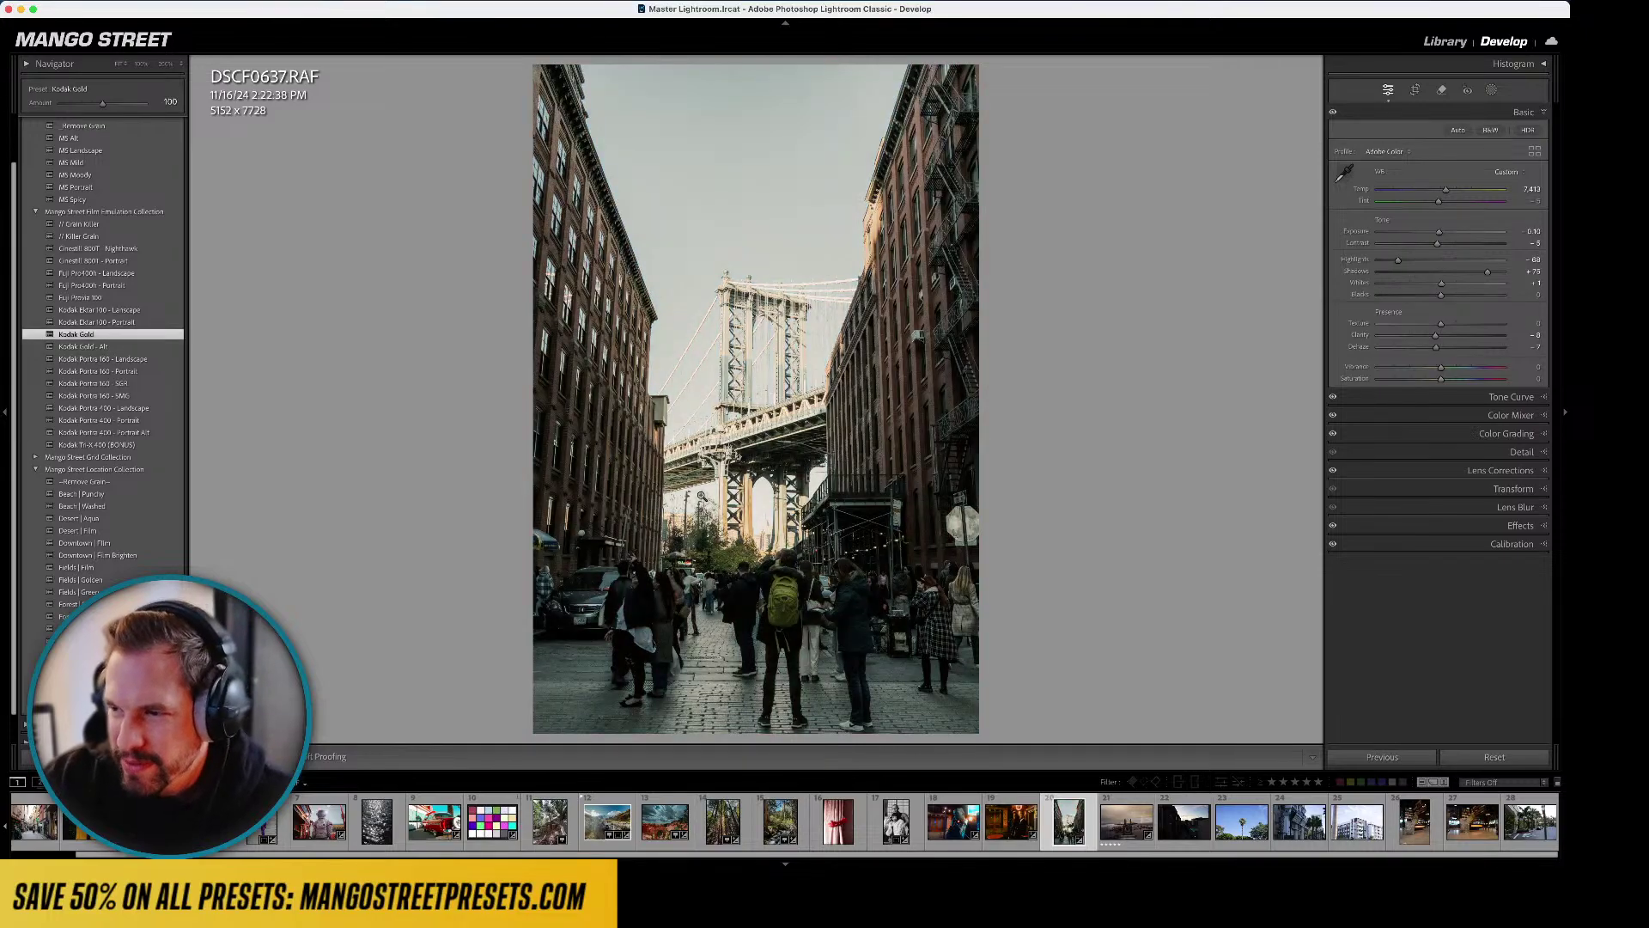
click(702, 496)
click(769, 457)
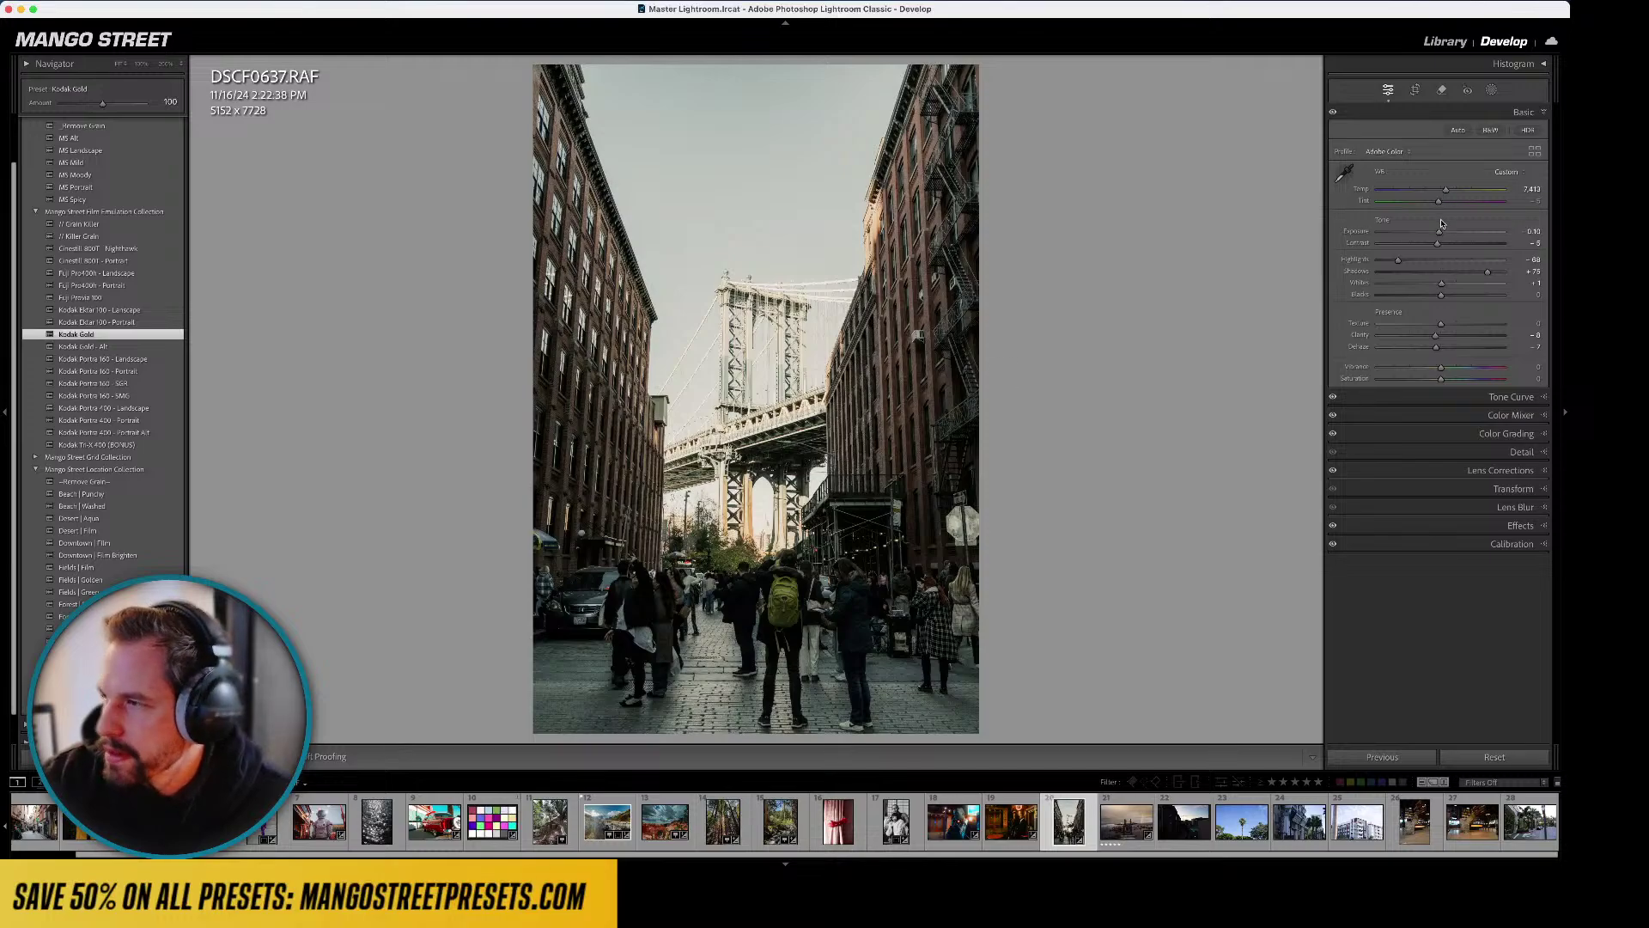
drag(1441, 230, 1434, 234)
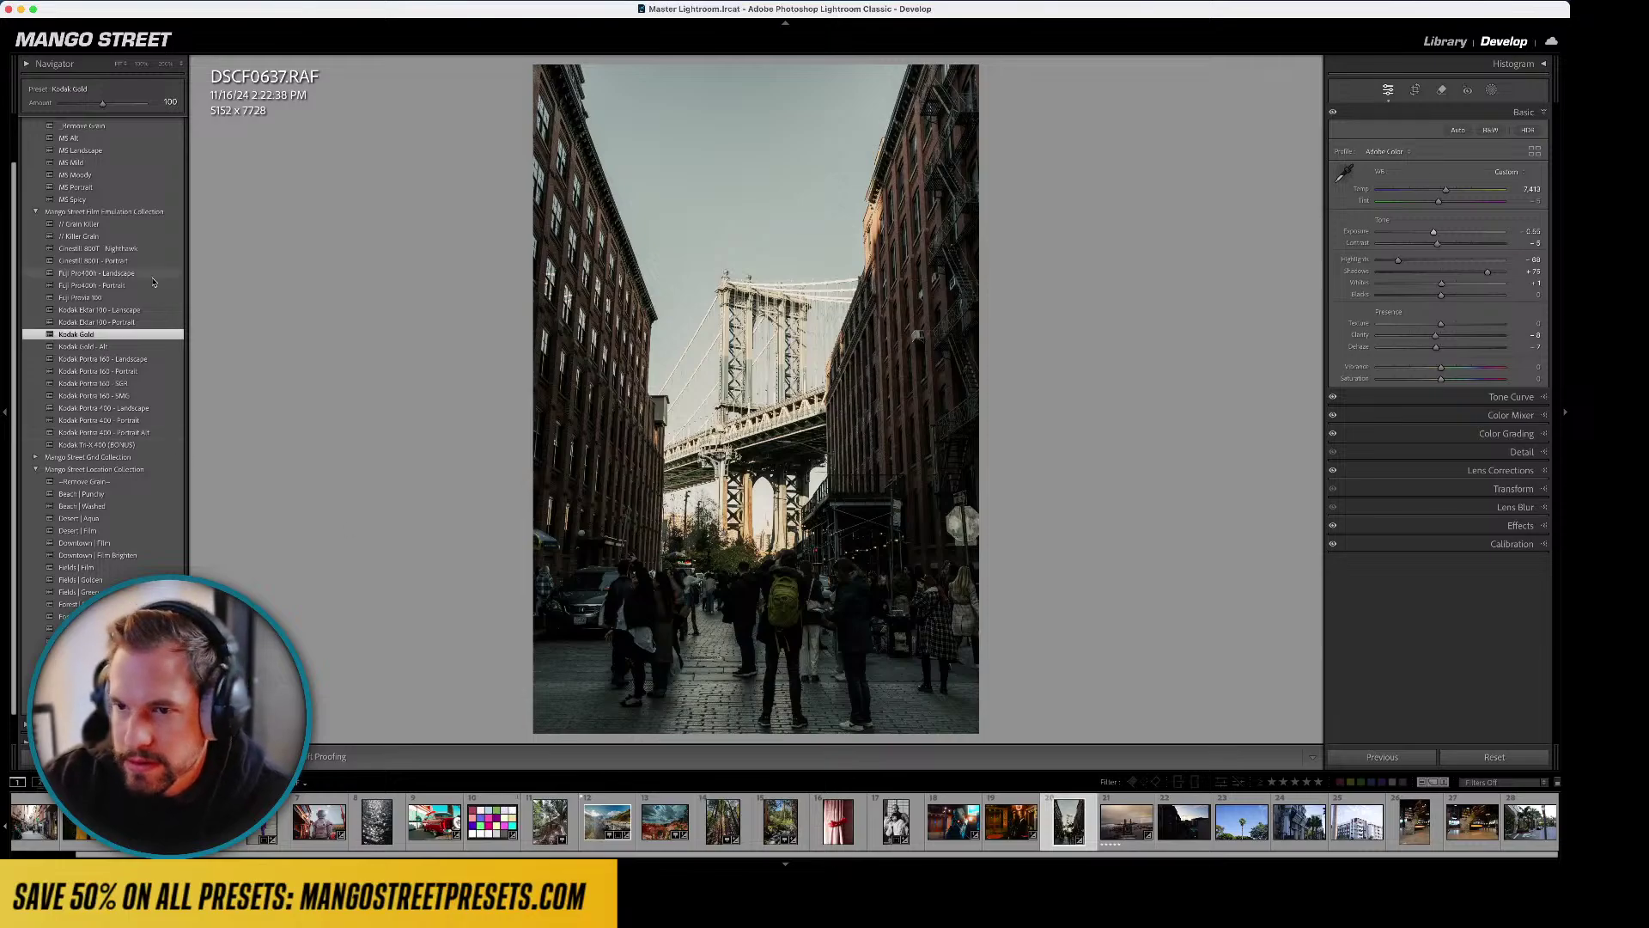
- Compare the Kodak Ektar 100 presets on the bridge photo, apply the Landscape version, and open the Statue of Liberty photo
click(124, 322)
click(125, 311)
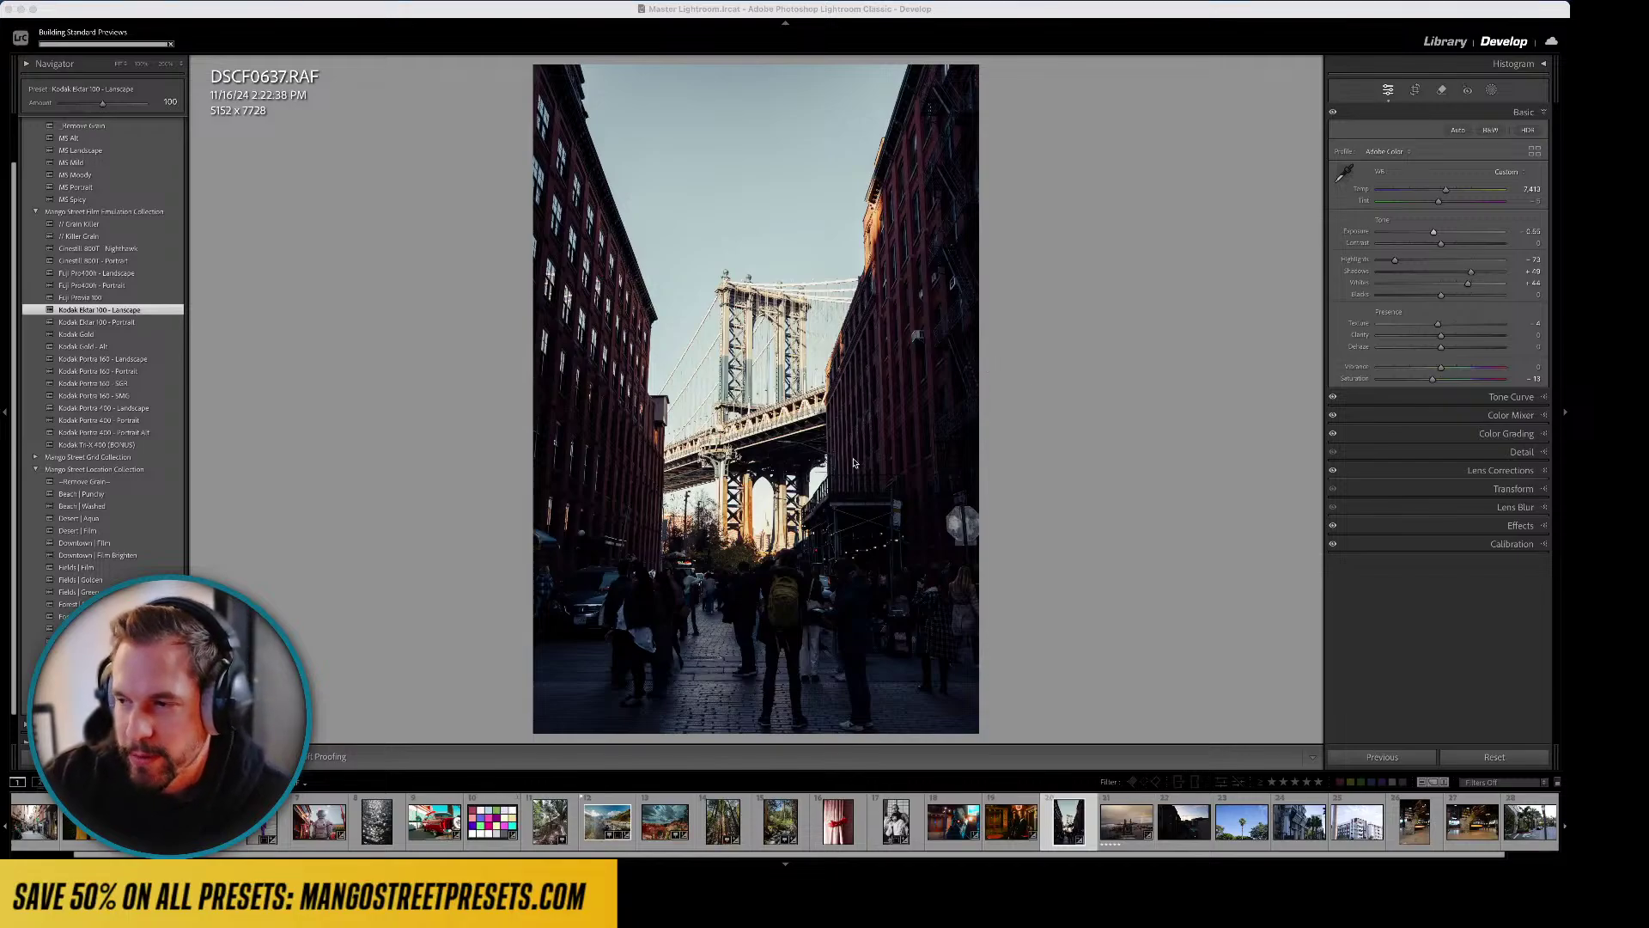
key(End)
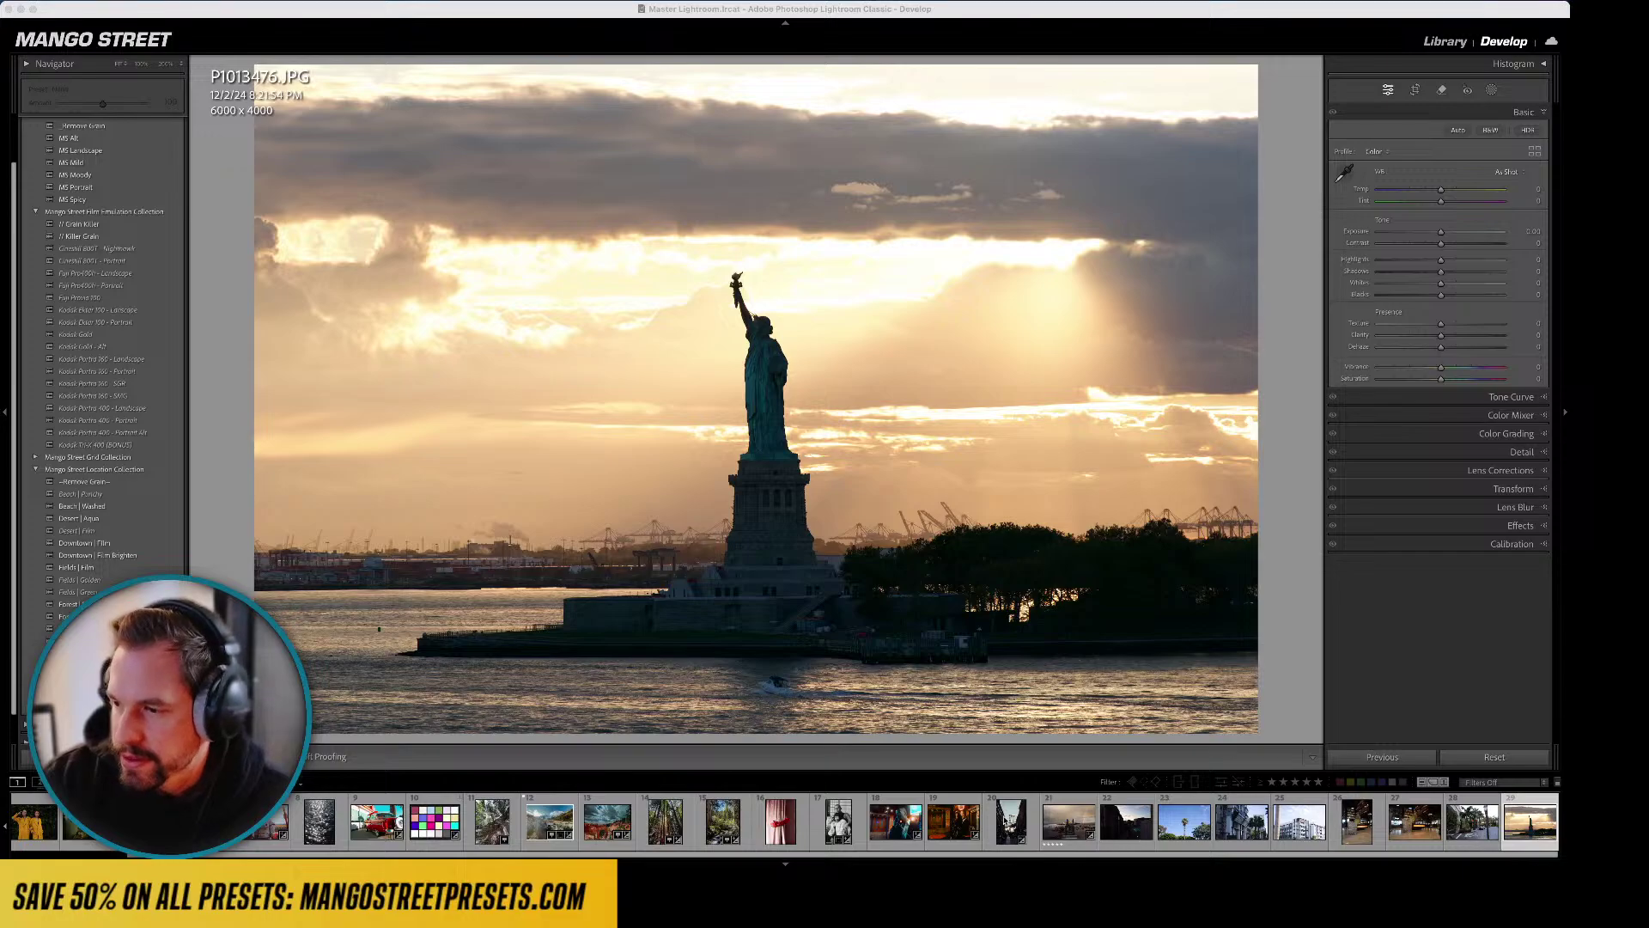
- Reopen the bridge photo and raise its overall exposure to about +0.45
click(1012, 822)
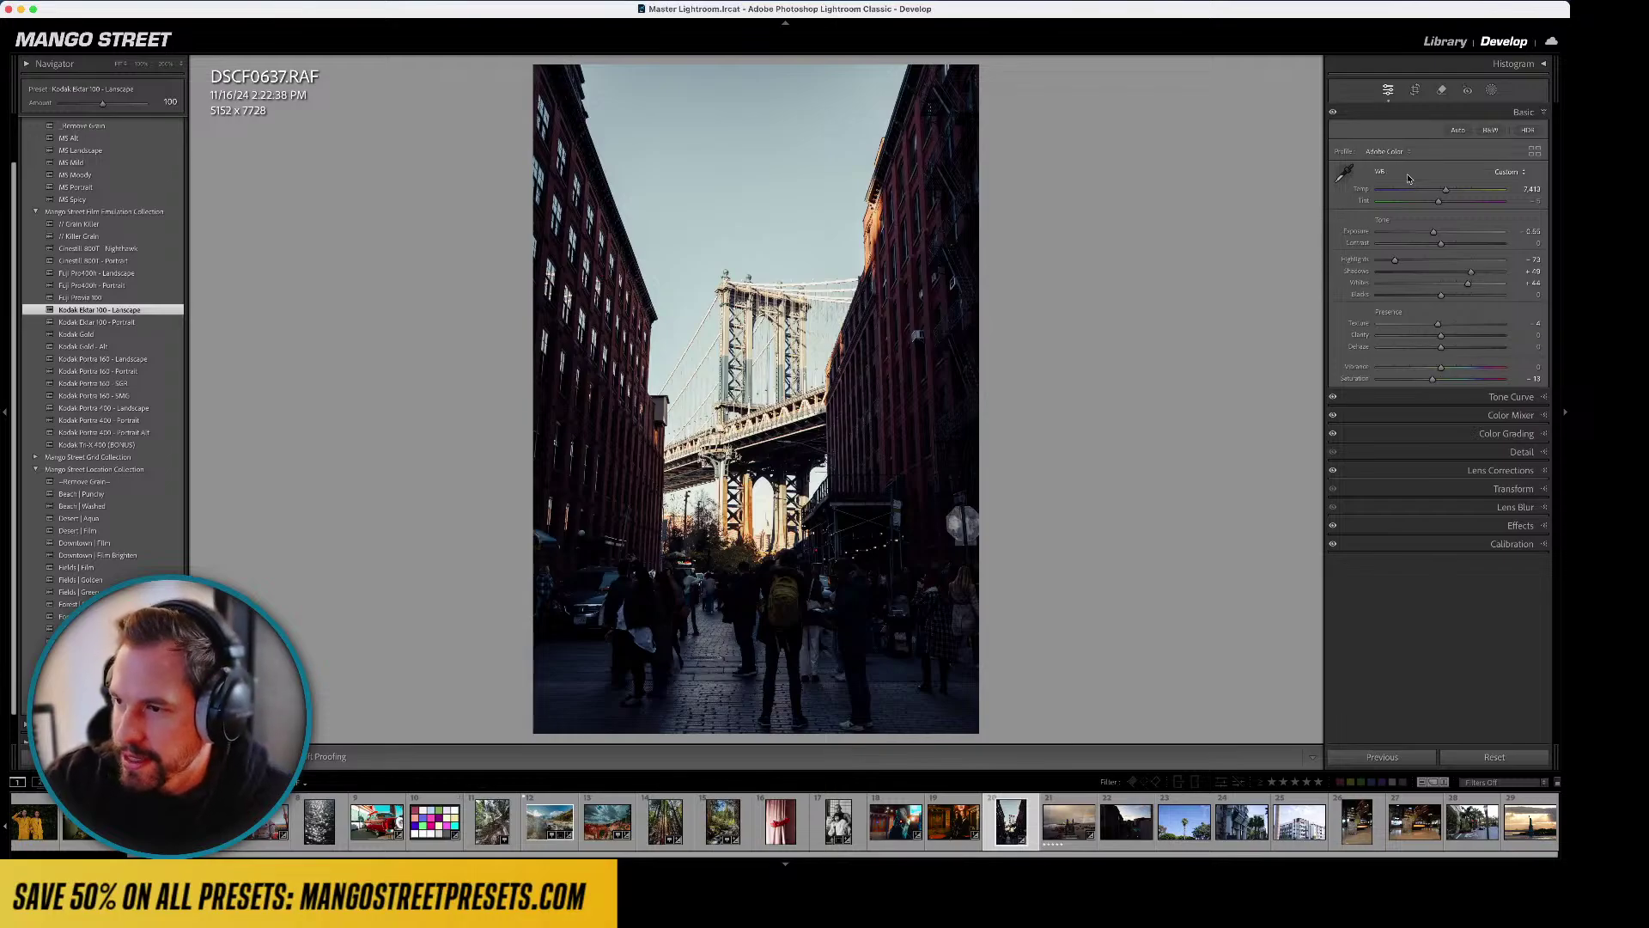
click(1491, 91)
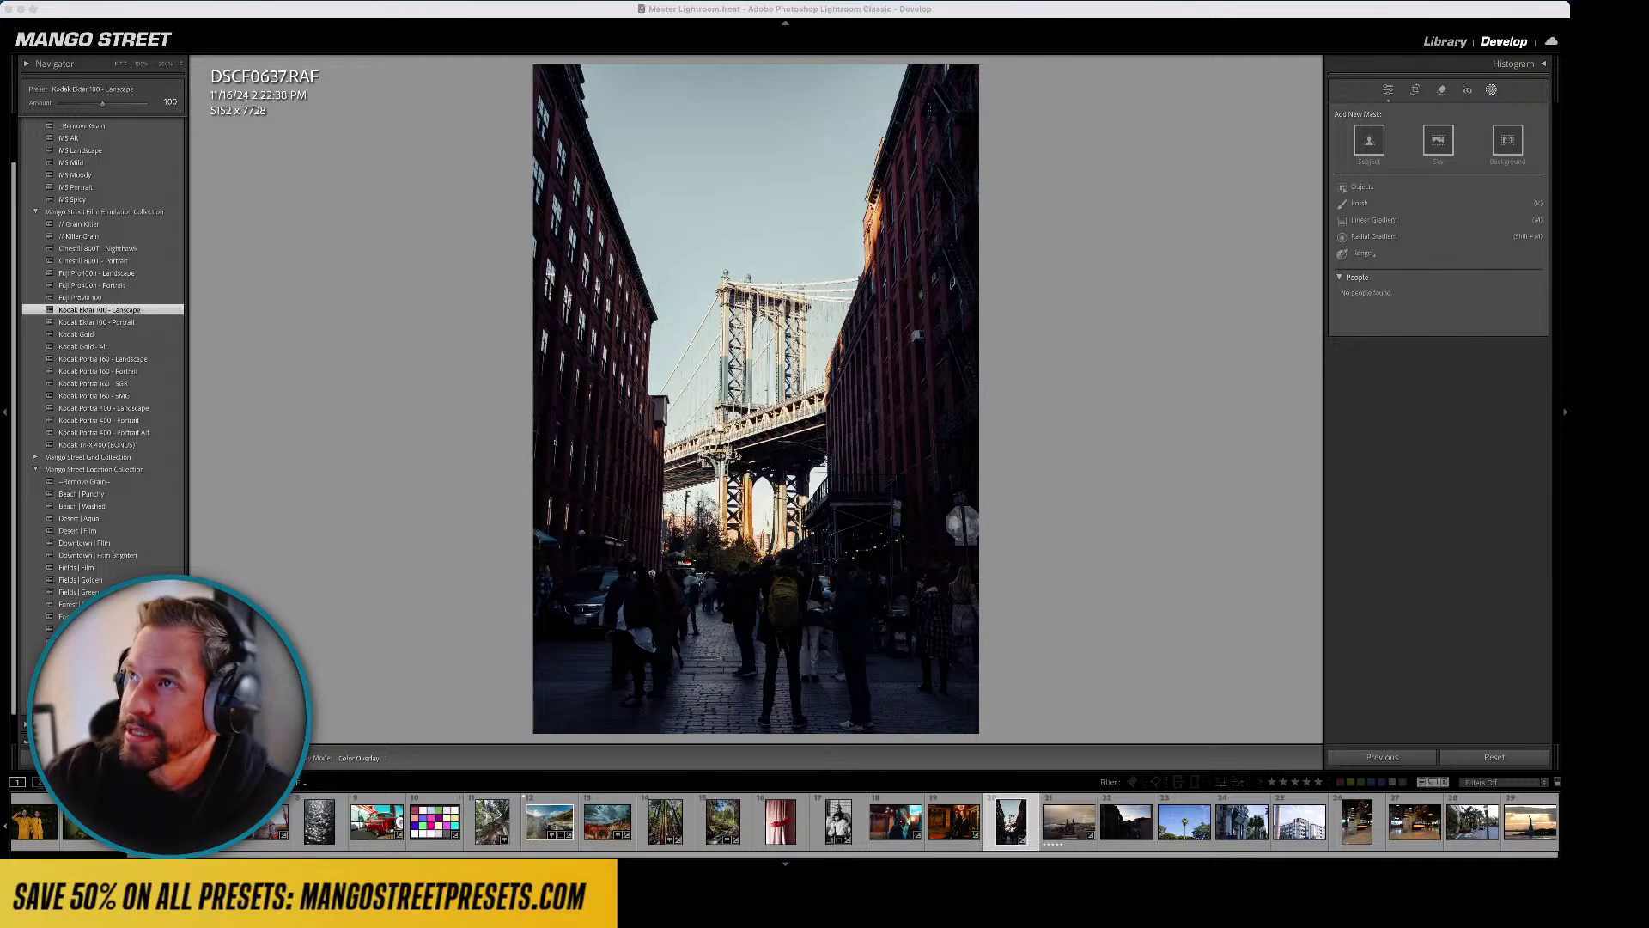
click(1041, 303)
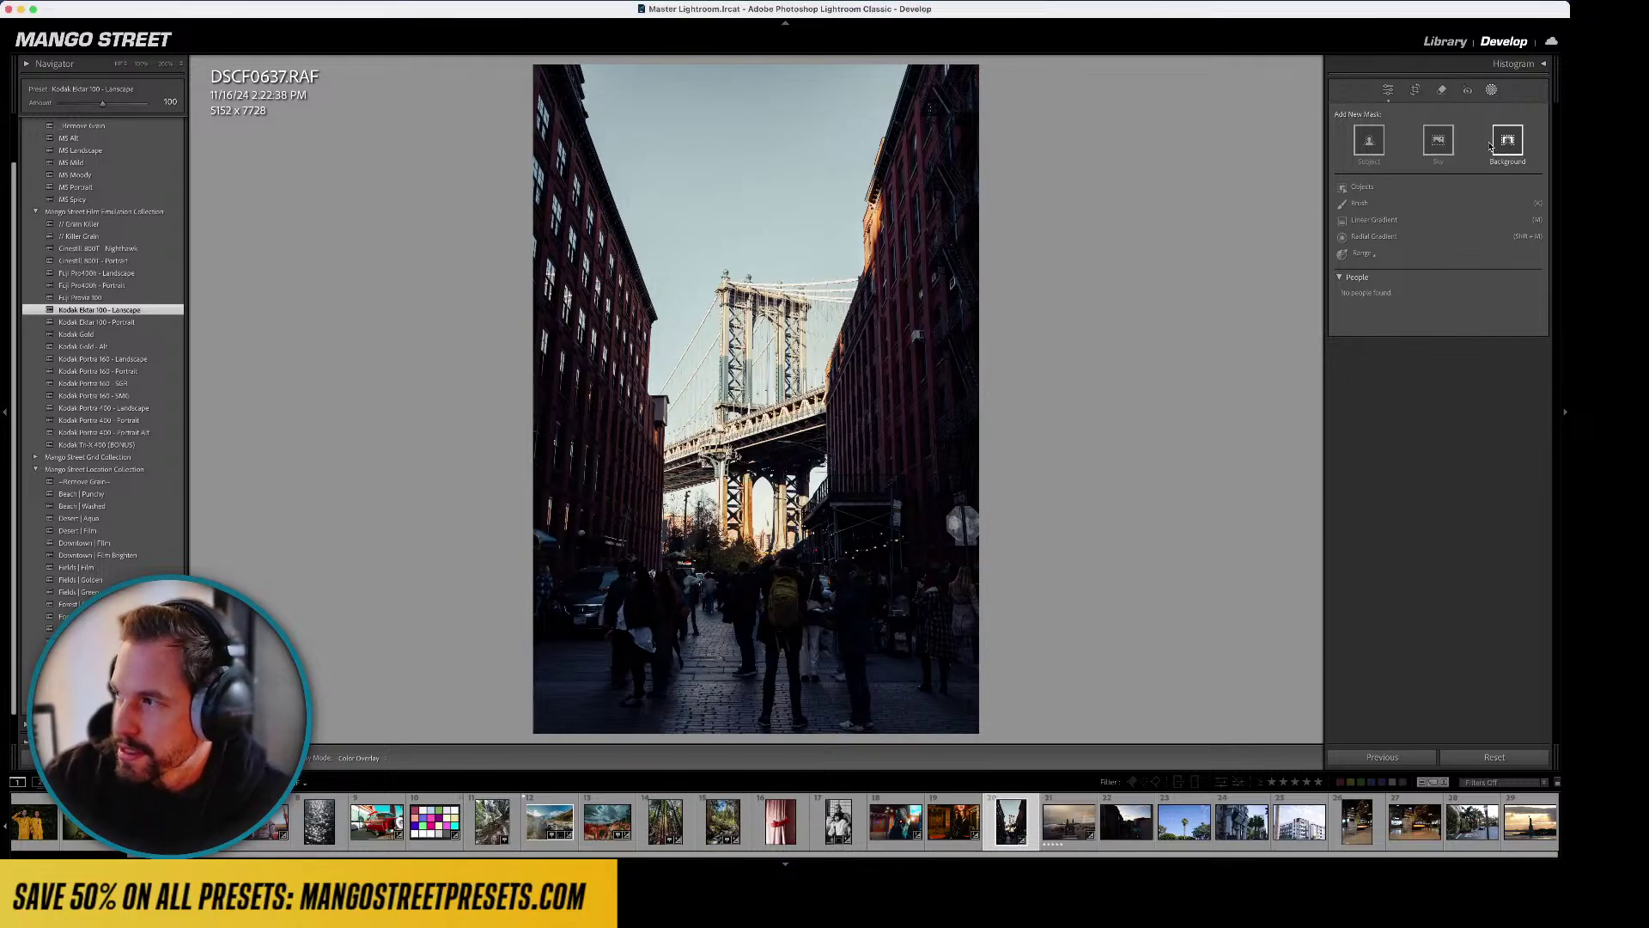
click(1388, 90)
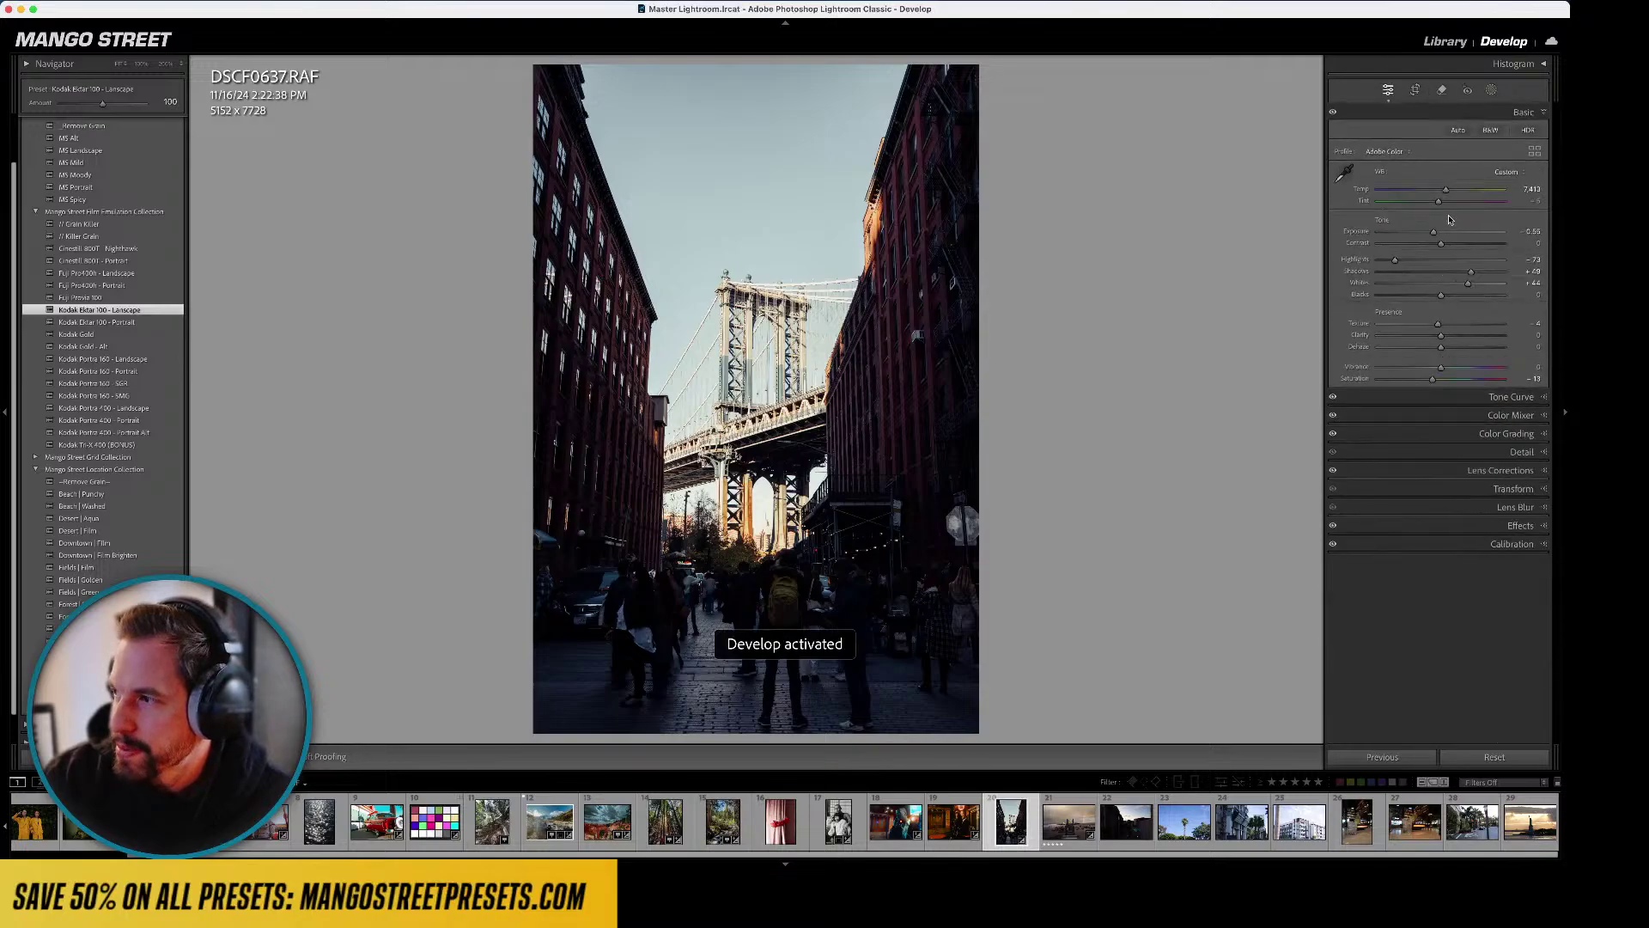
drag(1441, 231, 1448, 231)
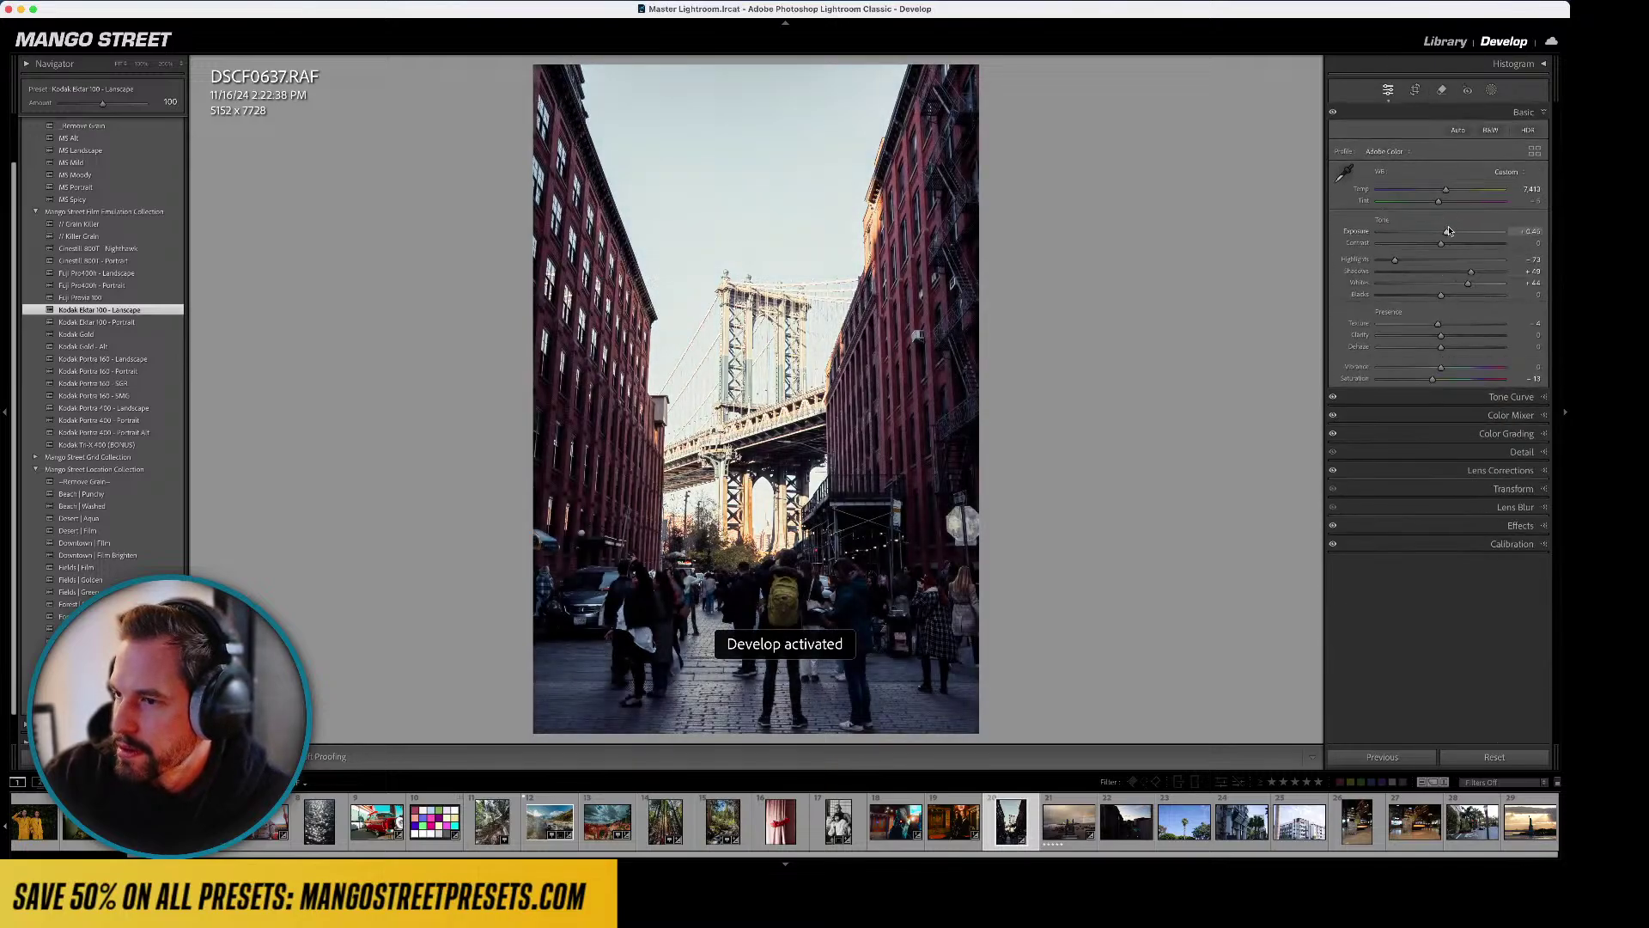
- Try masking the background of the bridge photo with the automatic Background selection
click(1491, 90)
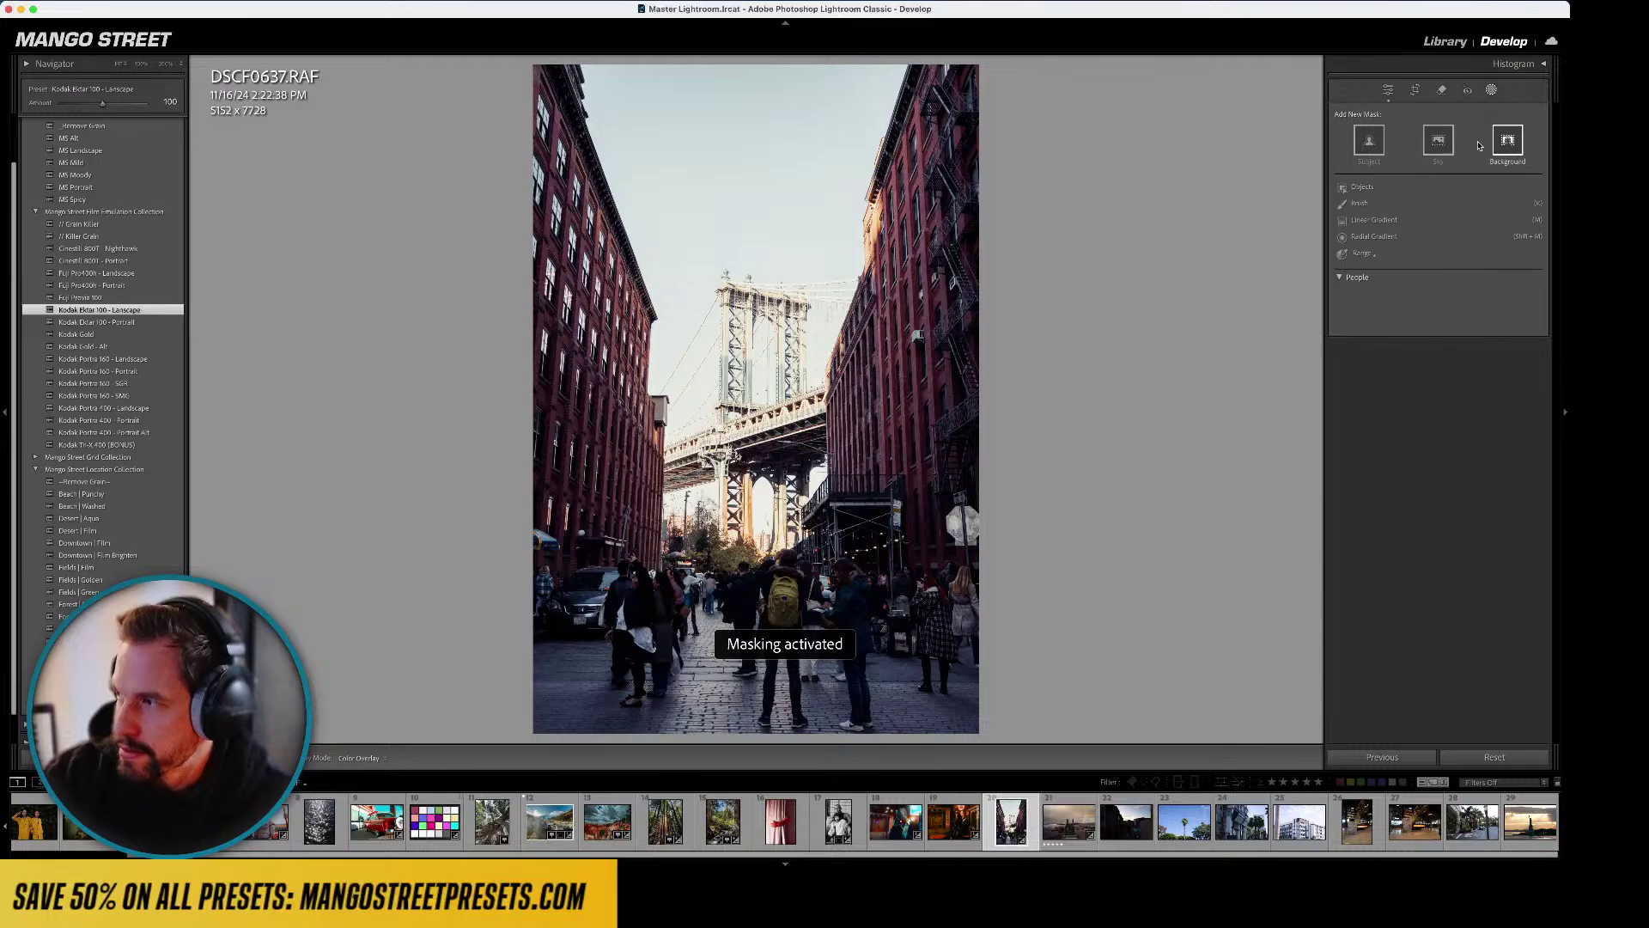
click(1507, 146)
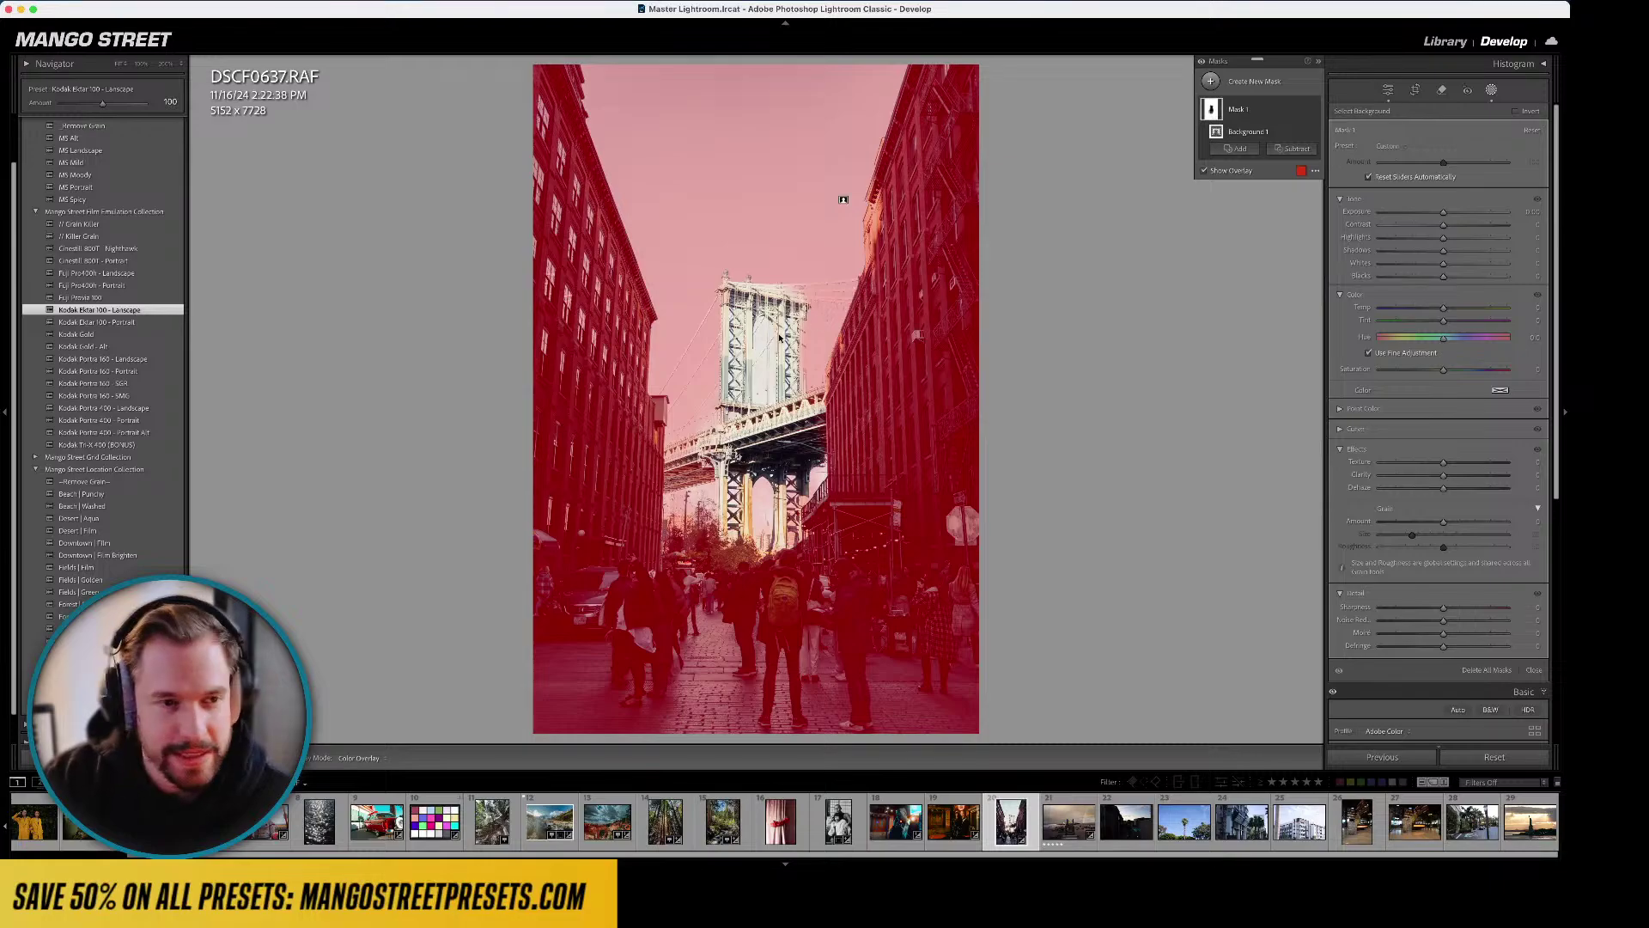
key(super+z)
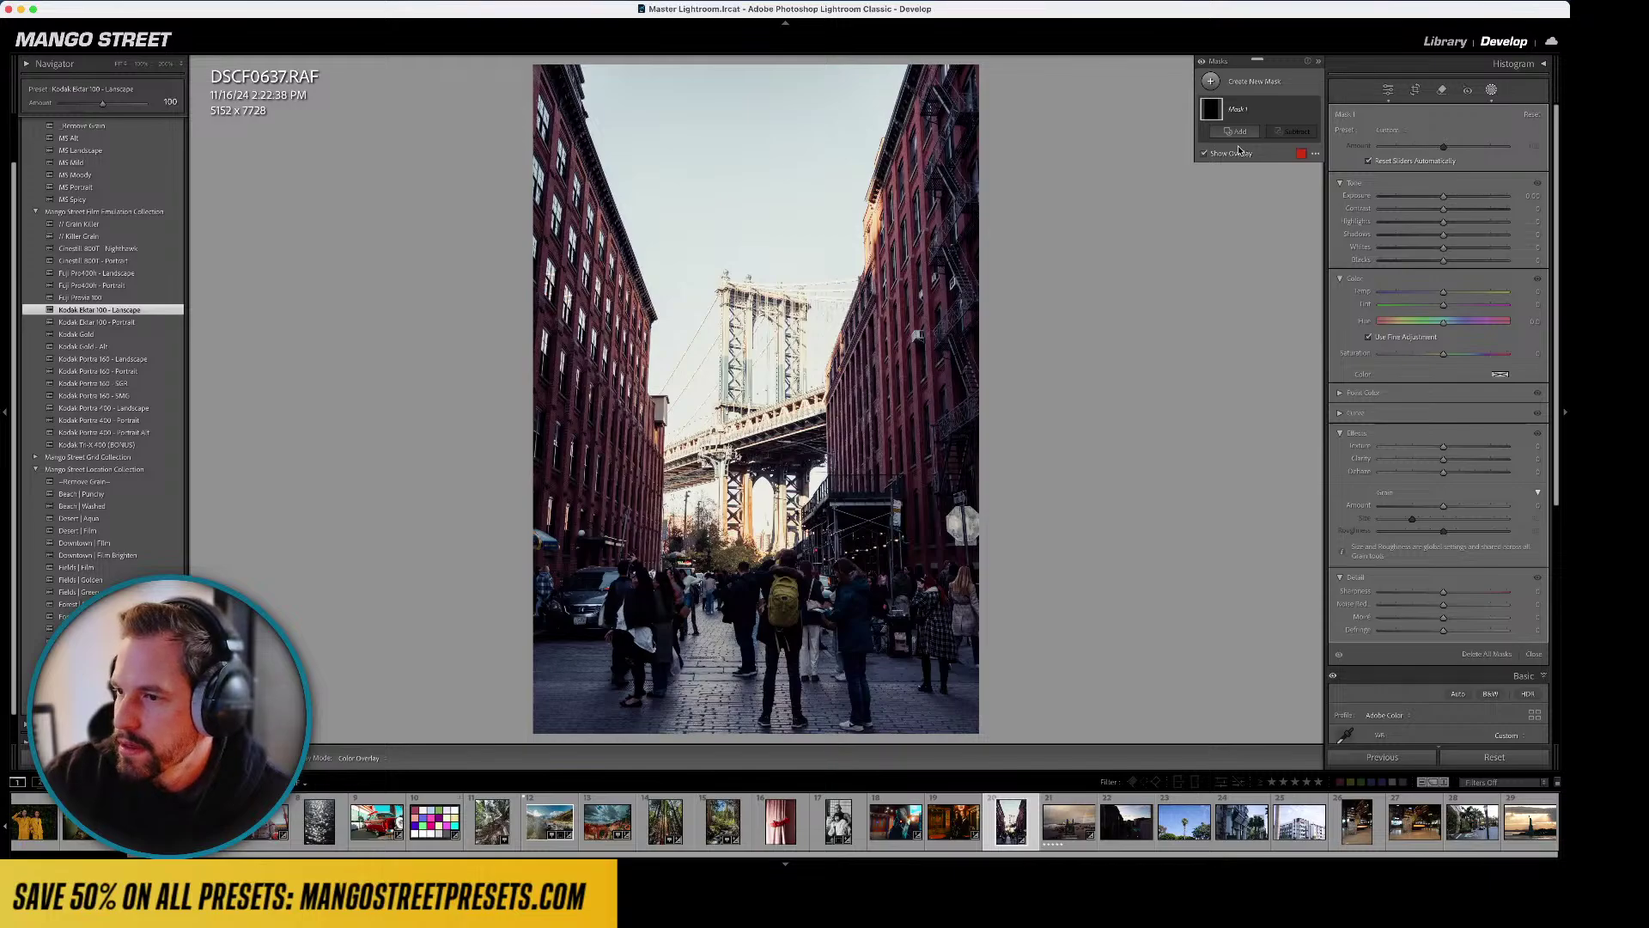
- Mask the upper part of the bridge photo with a slightly tilted linear gradient fading out over the street
click(1230, 89)
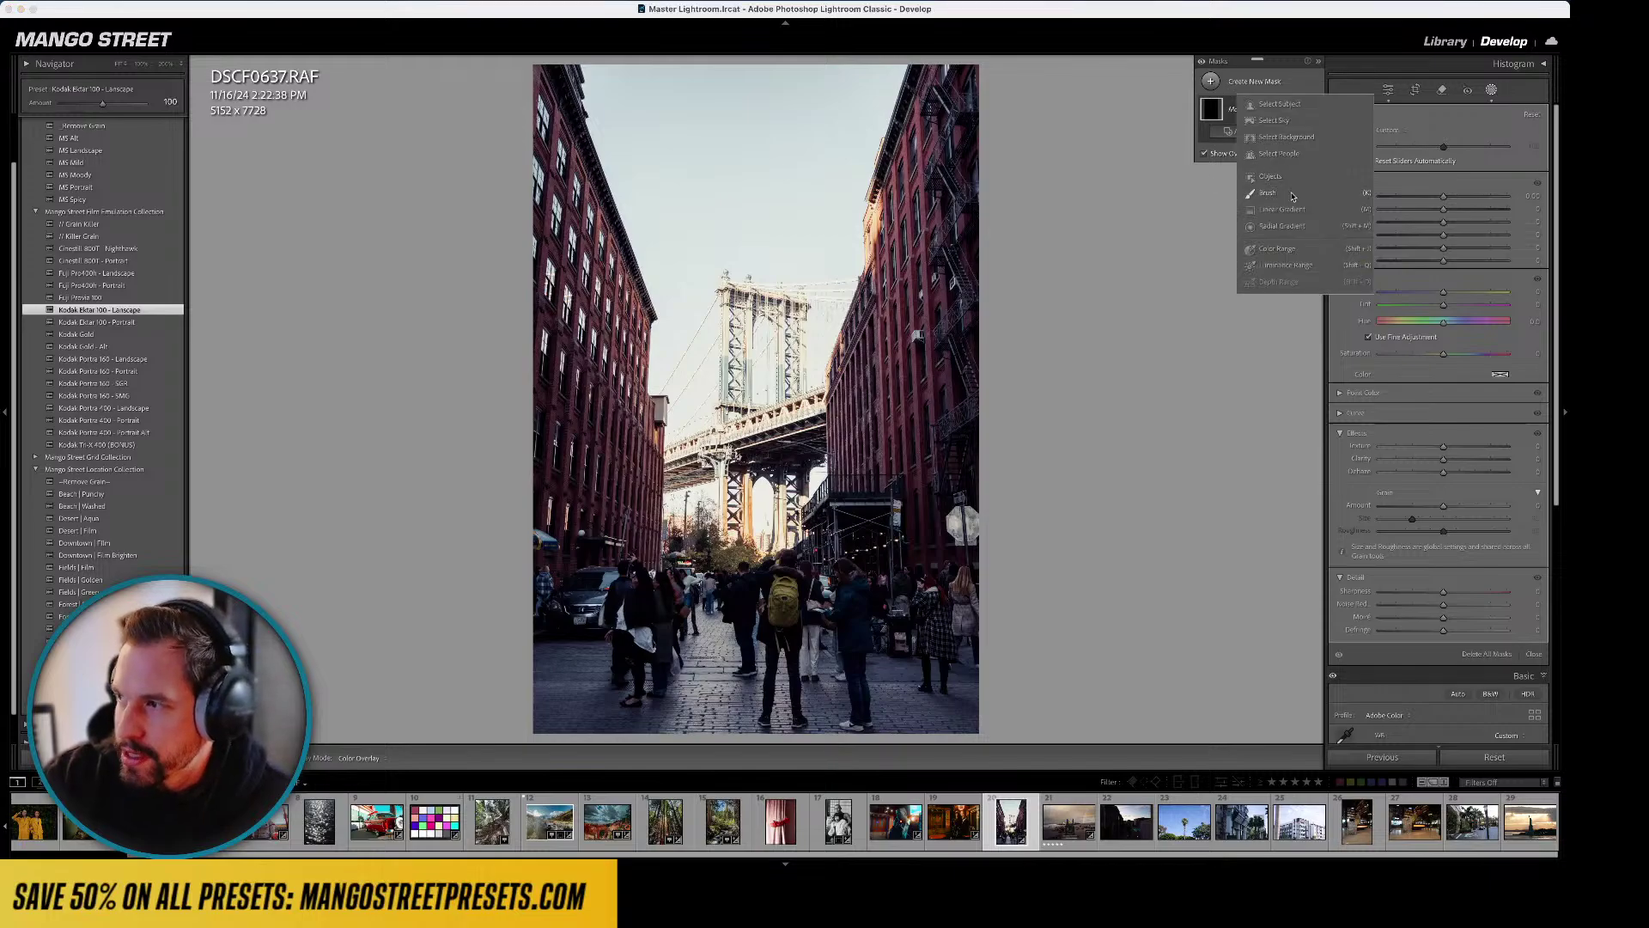
click(1250, 211)
drag(646, 370, 681, 663)
drag(662, 512, 665, 527)
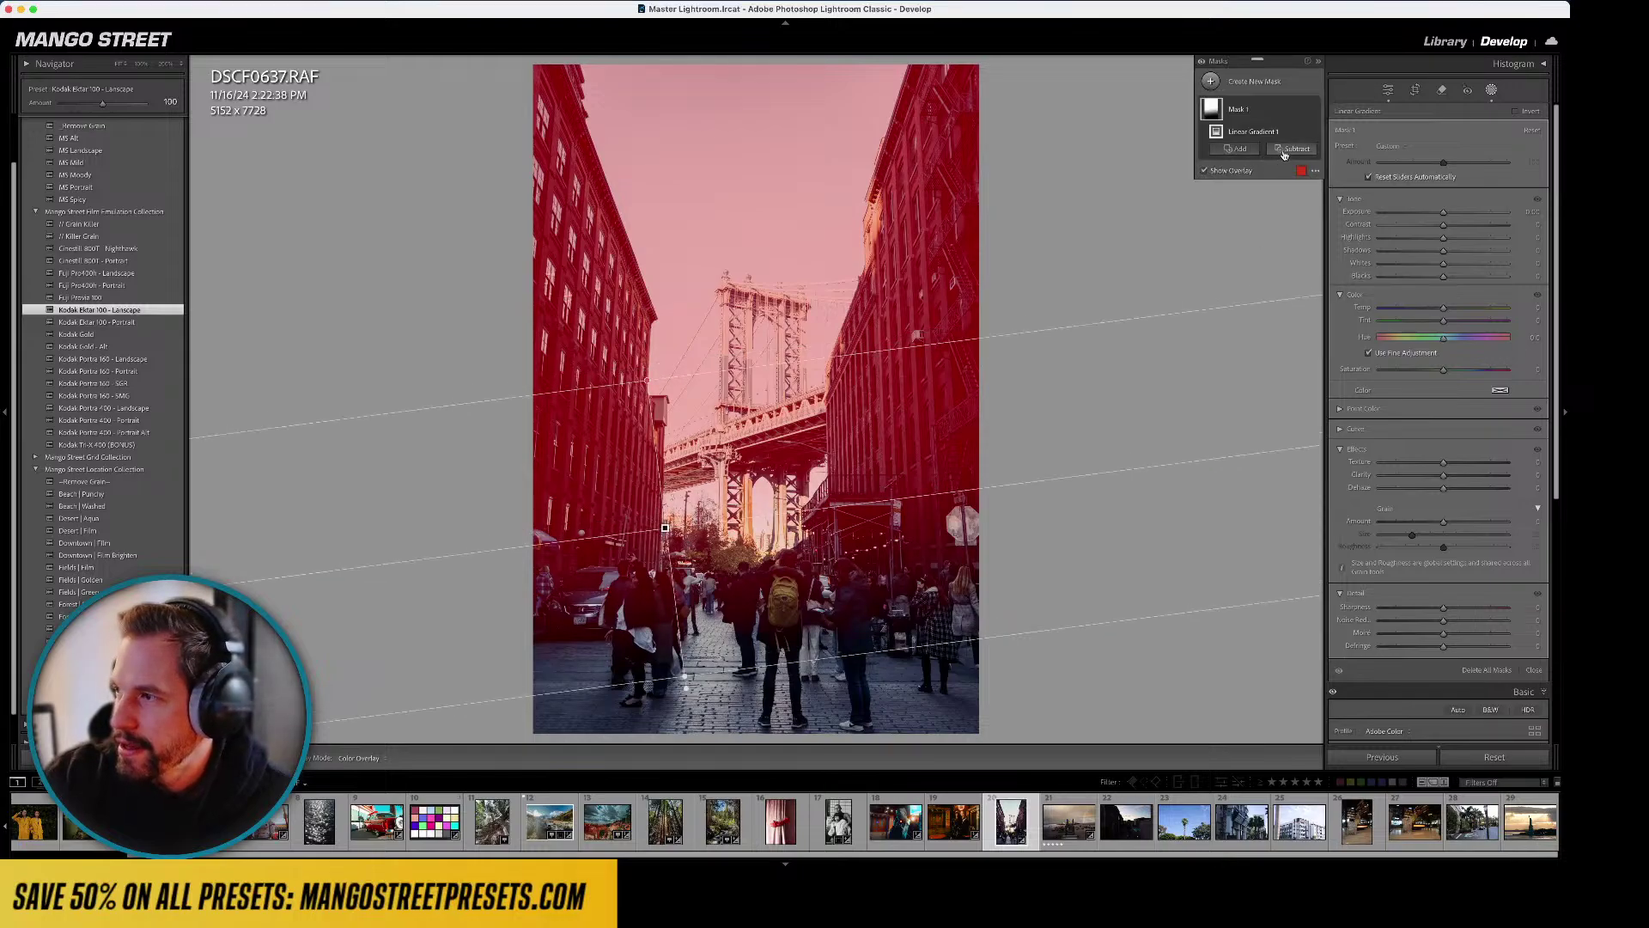
- Subtract the darker tones from the gradient mask with a luminance range and lower the mask's exposure to about −1.2
click(1287, 152)
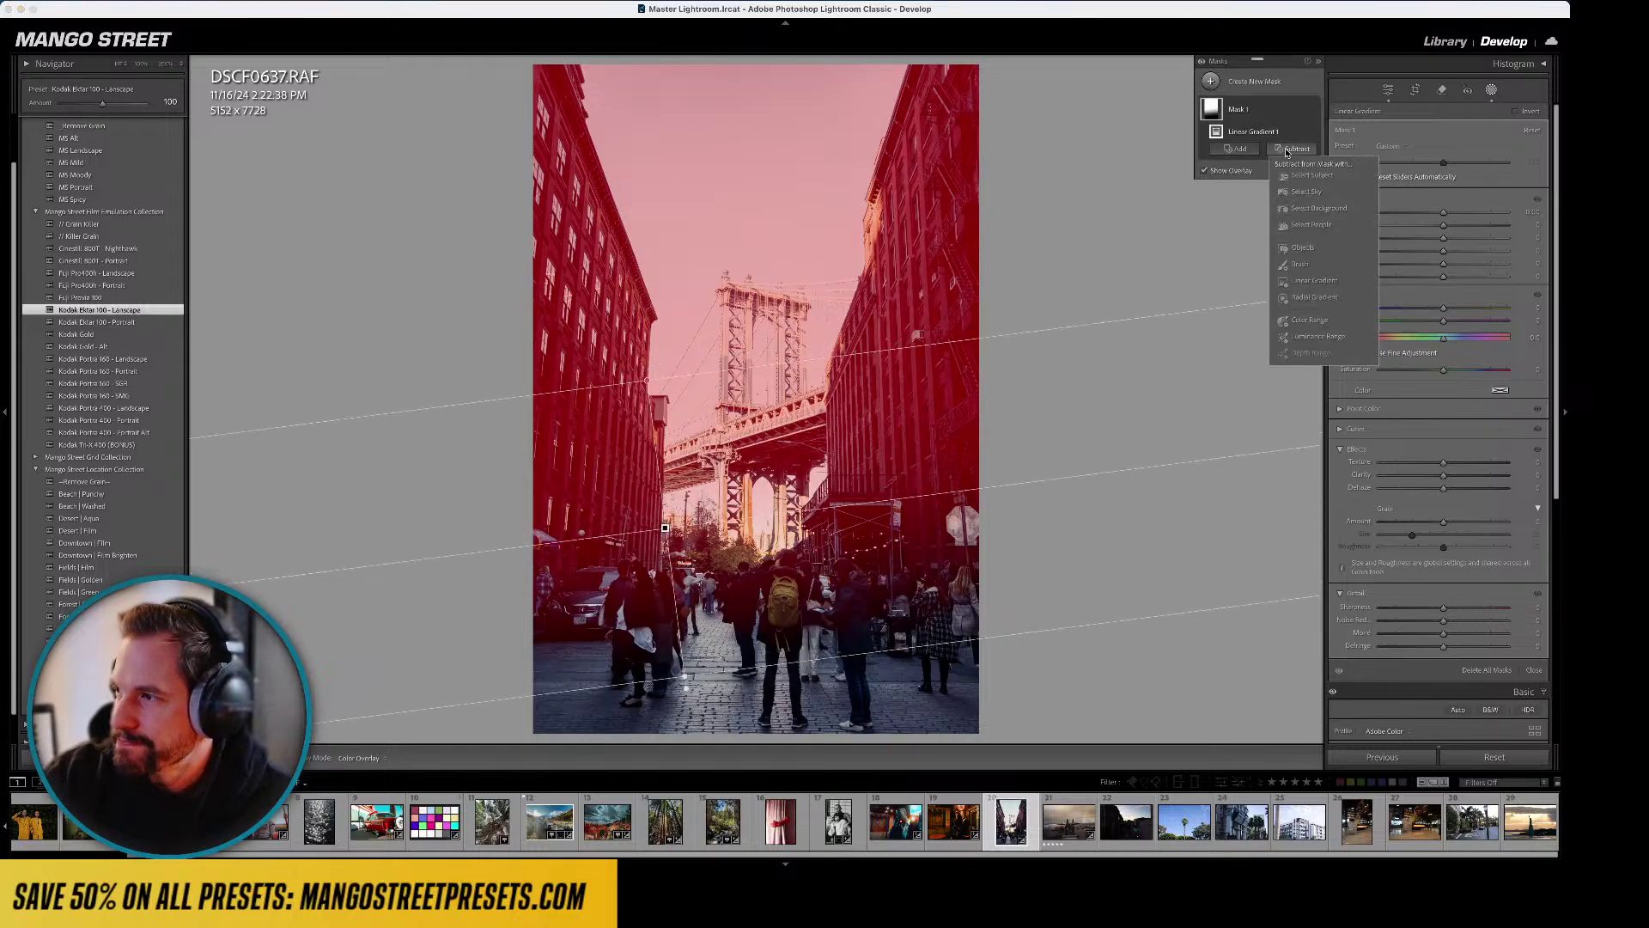
click(1319, 336)
mouse_move(1359, 140)
mouse_down()
mouse_move(1400, 142)
mouse_move(1357, 142)
mouse_up()
drag(1509, 141, 1458, 145)
drag(1443, 290, 1422, 289)
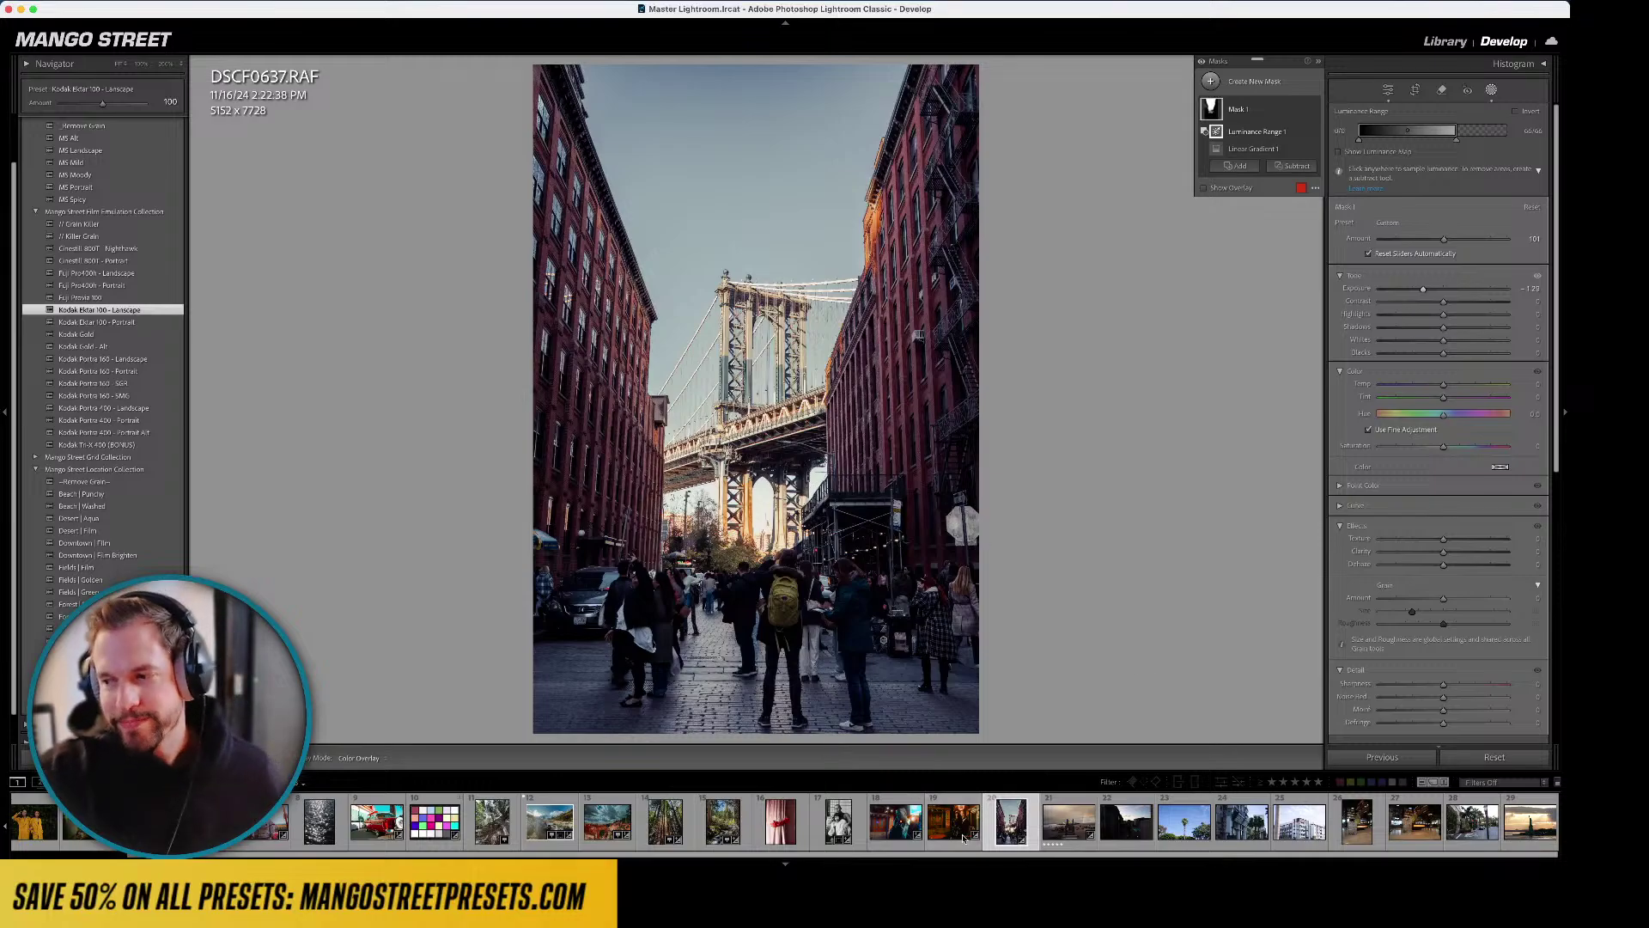
- Crop the bridge photo to 4 x 5 / 8 x 10 around the bridge and buildings, cutting out the people
key(r)
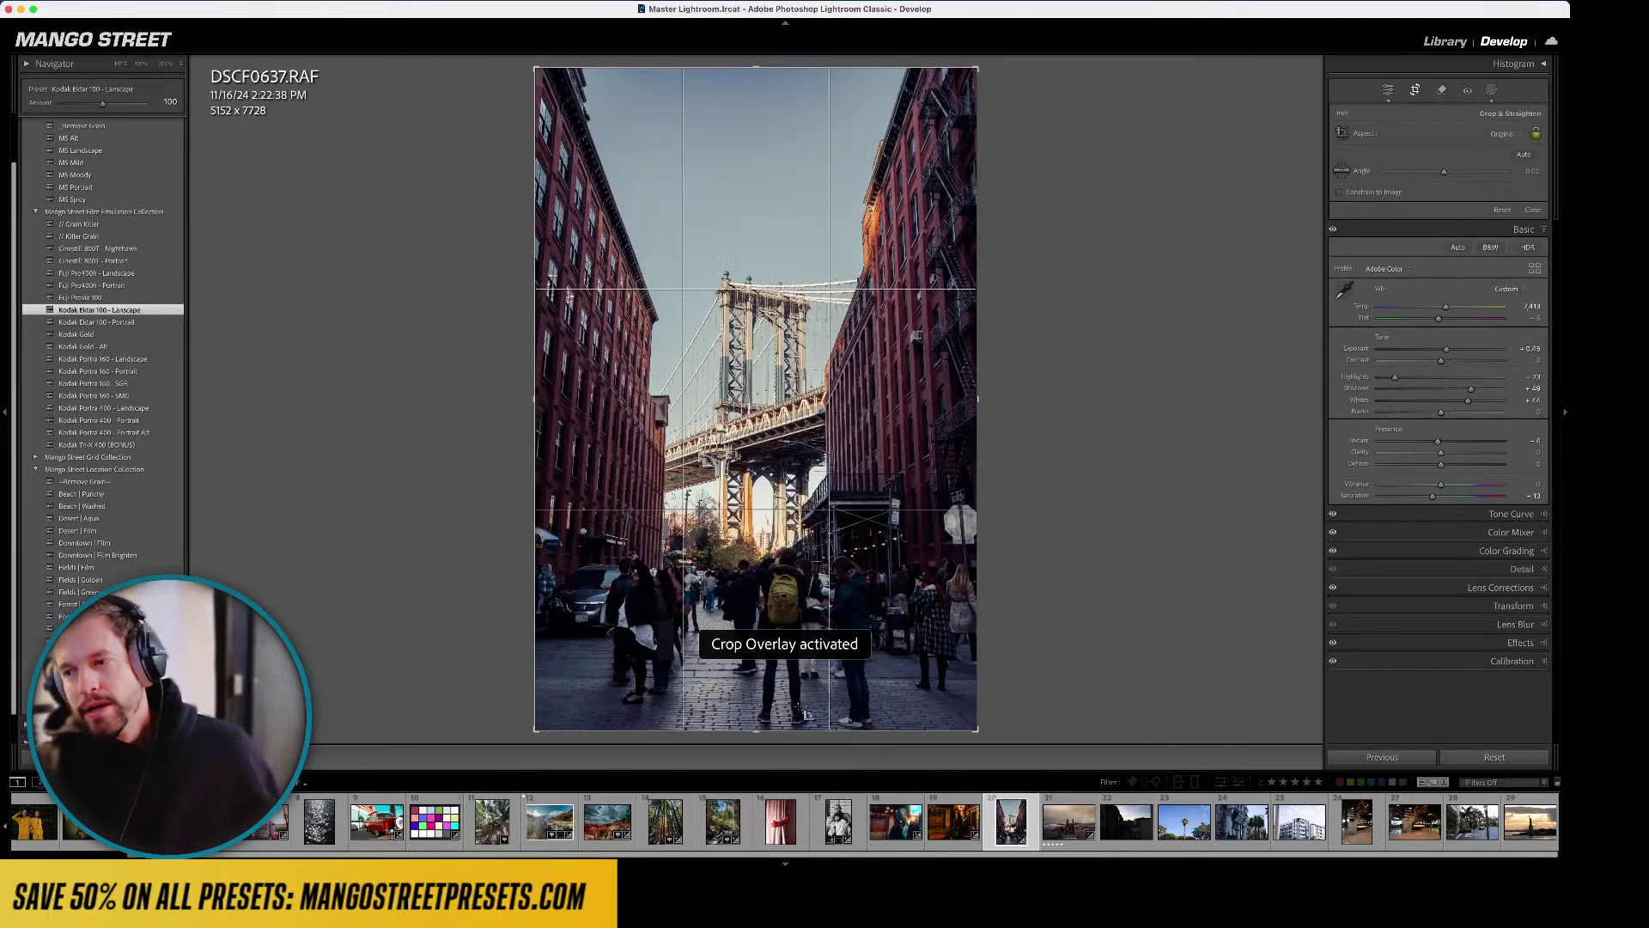
drag(801, 711, 797, 604)
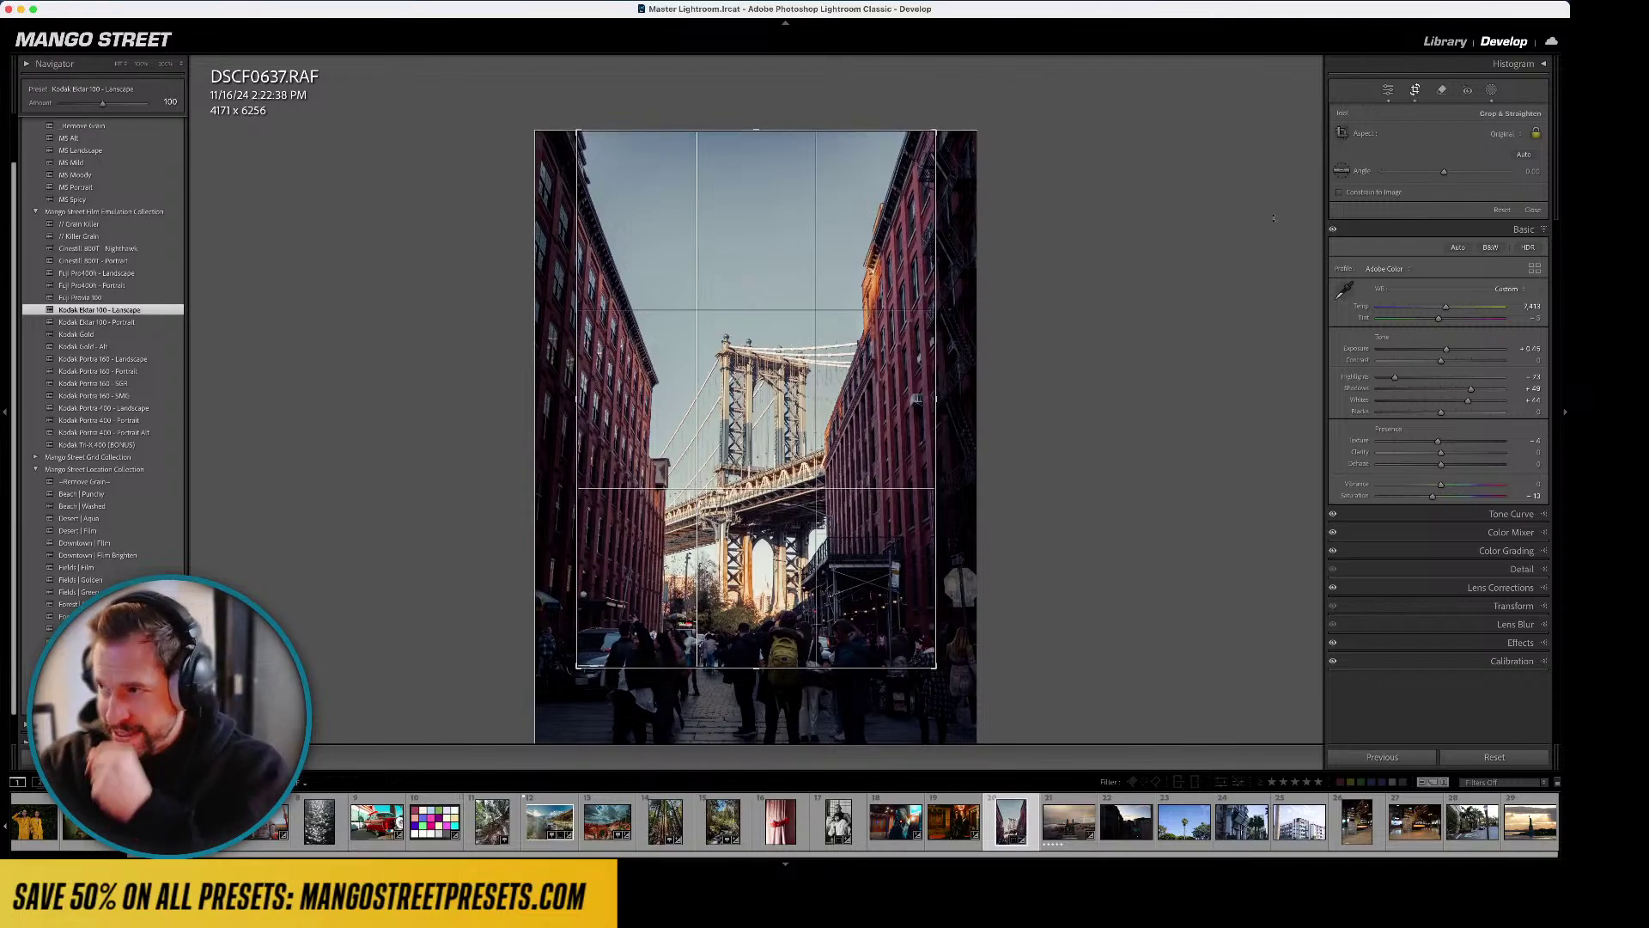
click(1507, 134)
click(1465, 181)
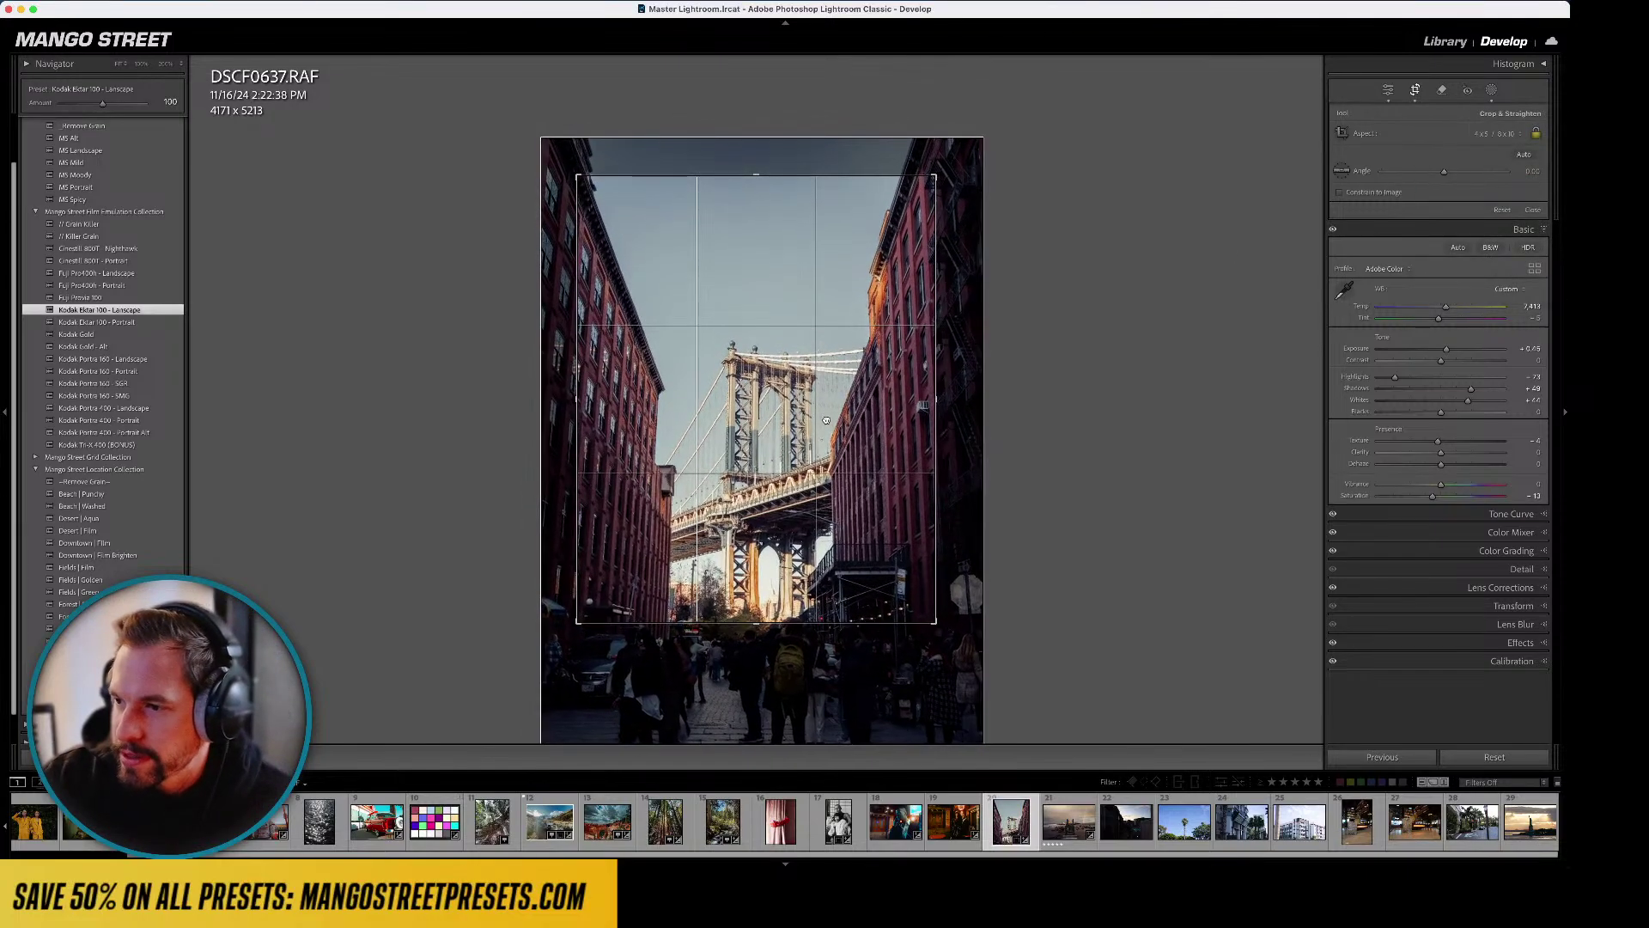
drag(826, 420, 816, 417)
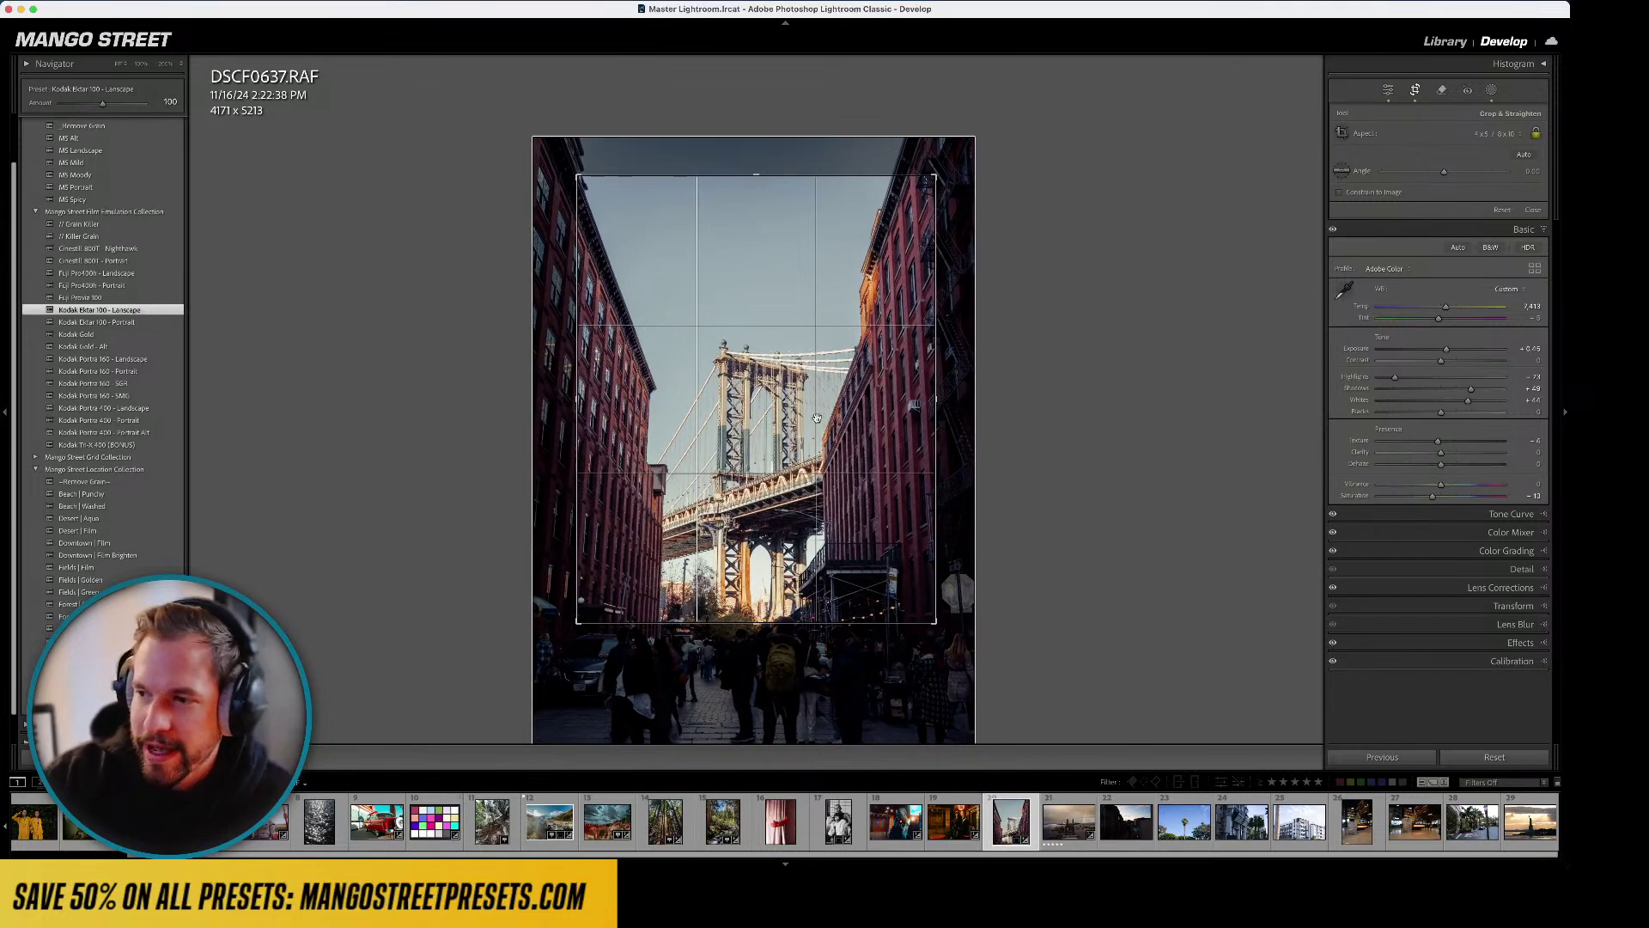
key(d)
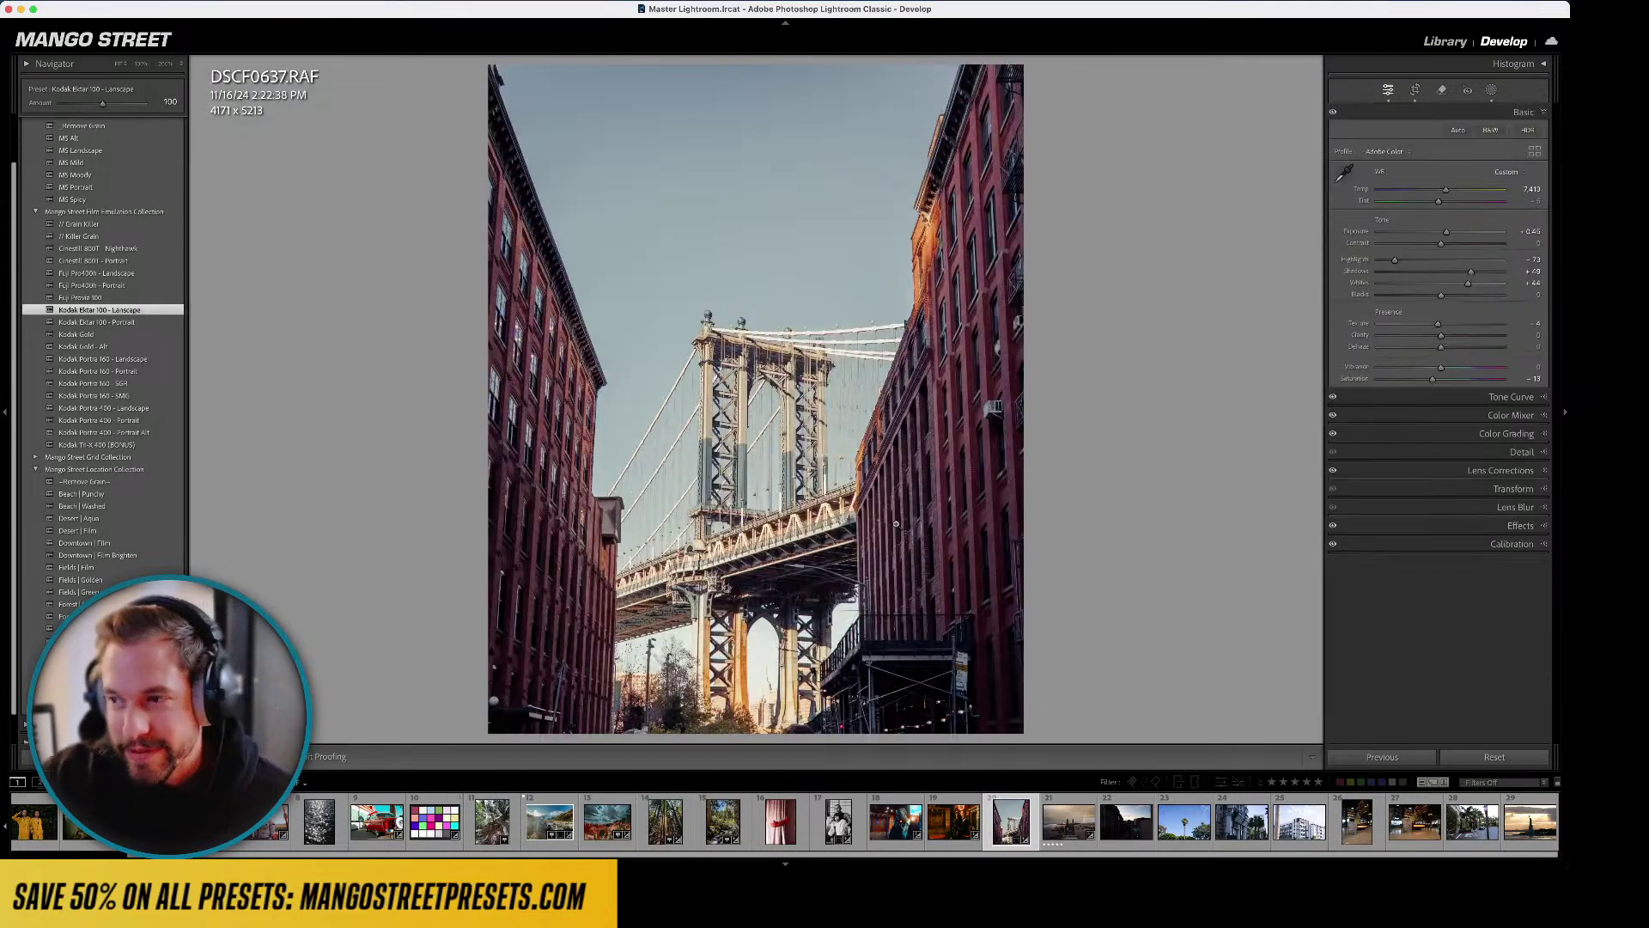
- Enlarge the bridge photo's 4 x 5 crop to 4532 x 5665 and reposition the frame over the bridge
key(r)
mouse_move(736, 167)
mouse_down()
mouse_move(773, 140)
mouse_move(756, 154)
mouse_up()
drag(783, 500, 784, 488)
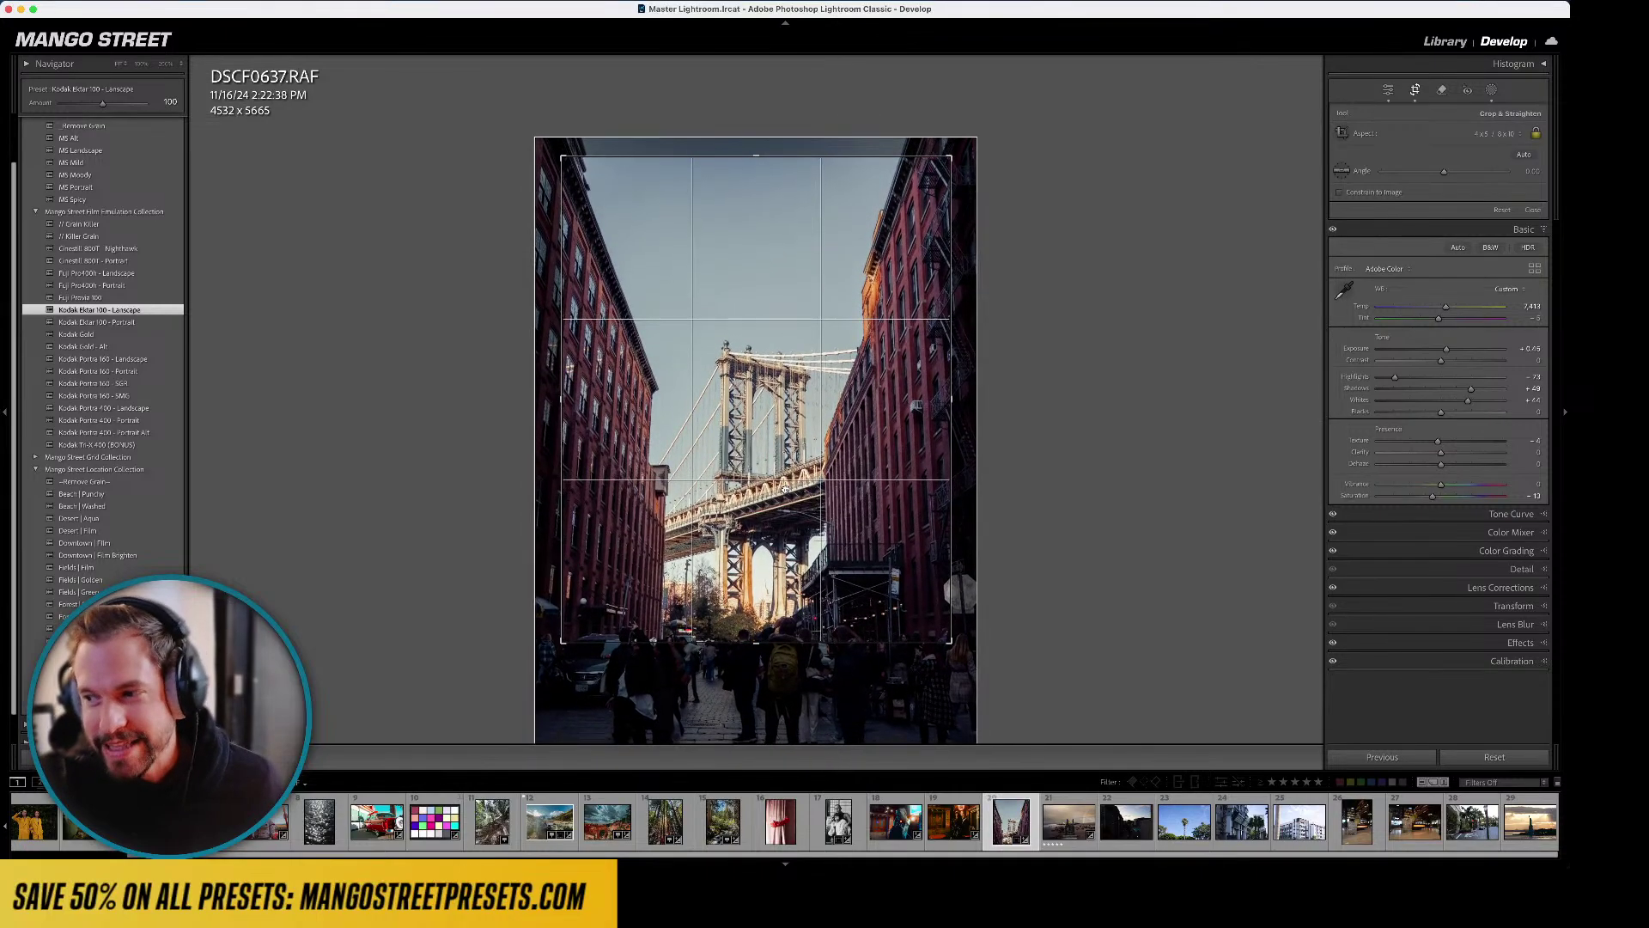
key(d)
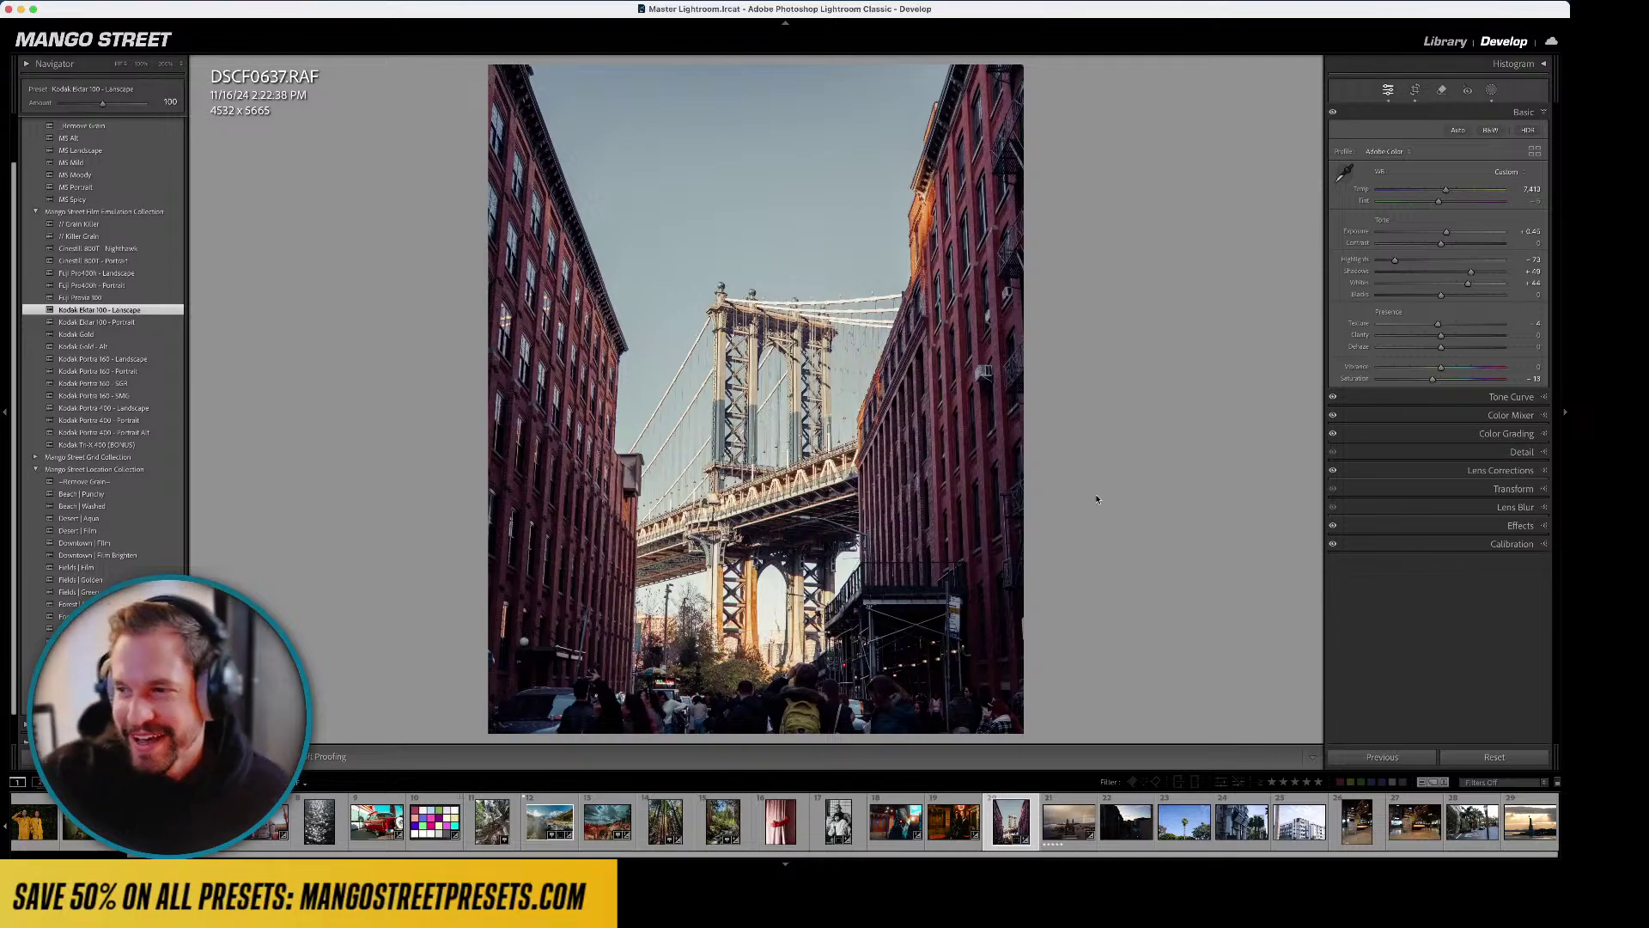
key(r)
key(d)
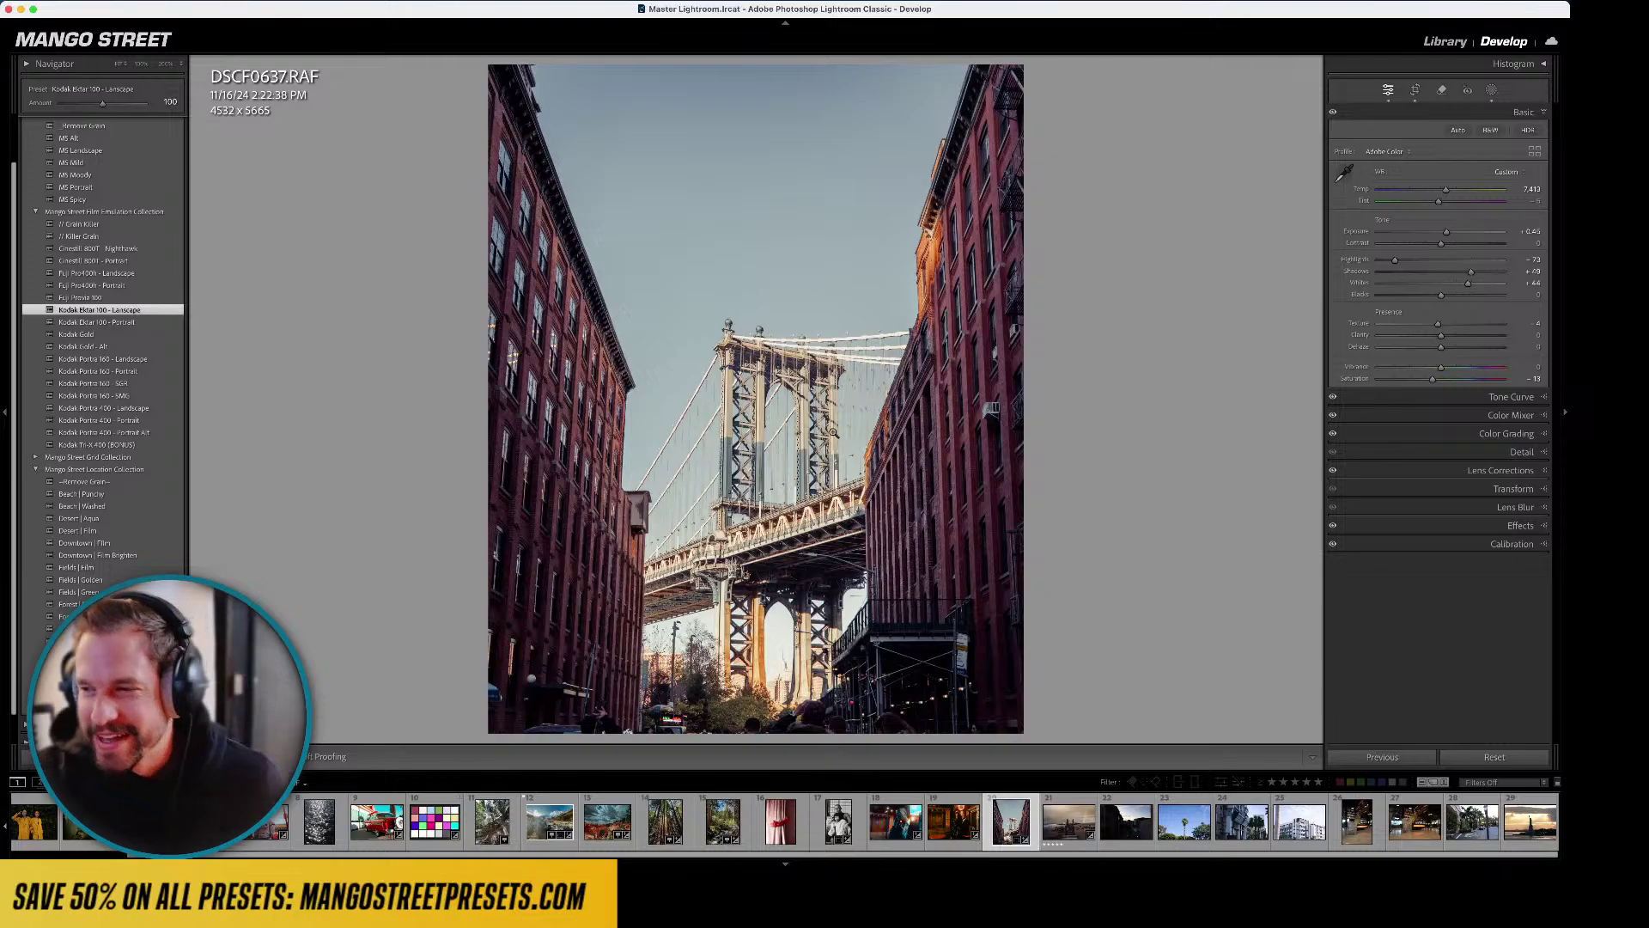
- Restore the bridge photo's As Shot crop and lower its overall exposure to about +0.10
key(r)
click(1503, 134)
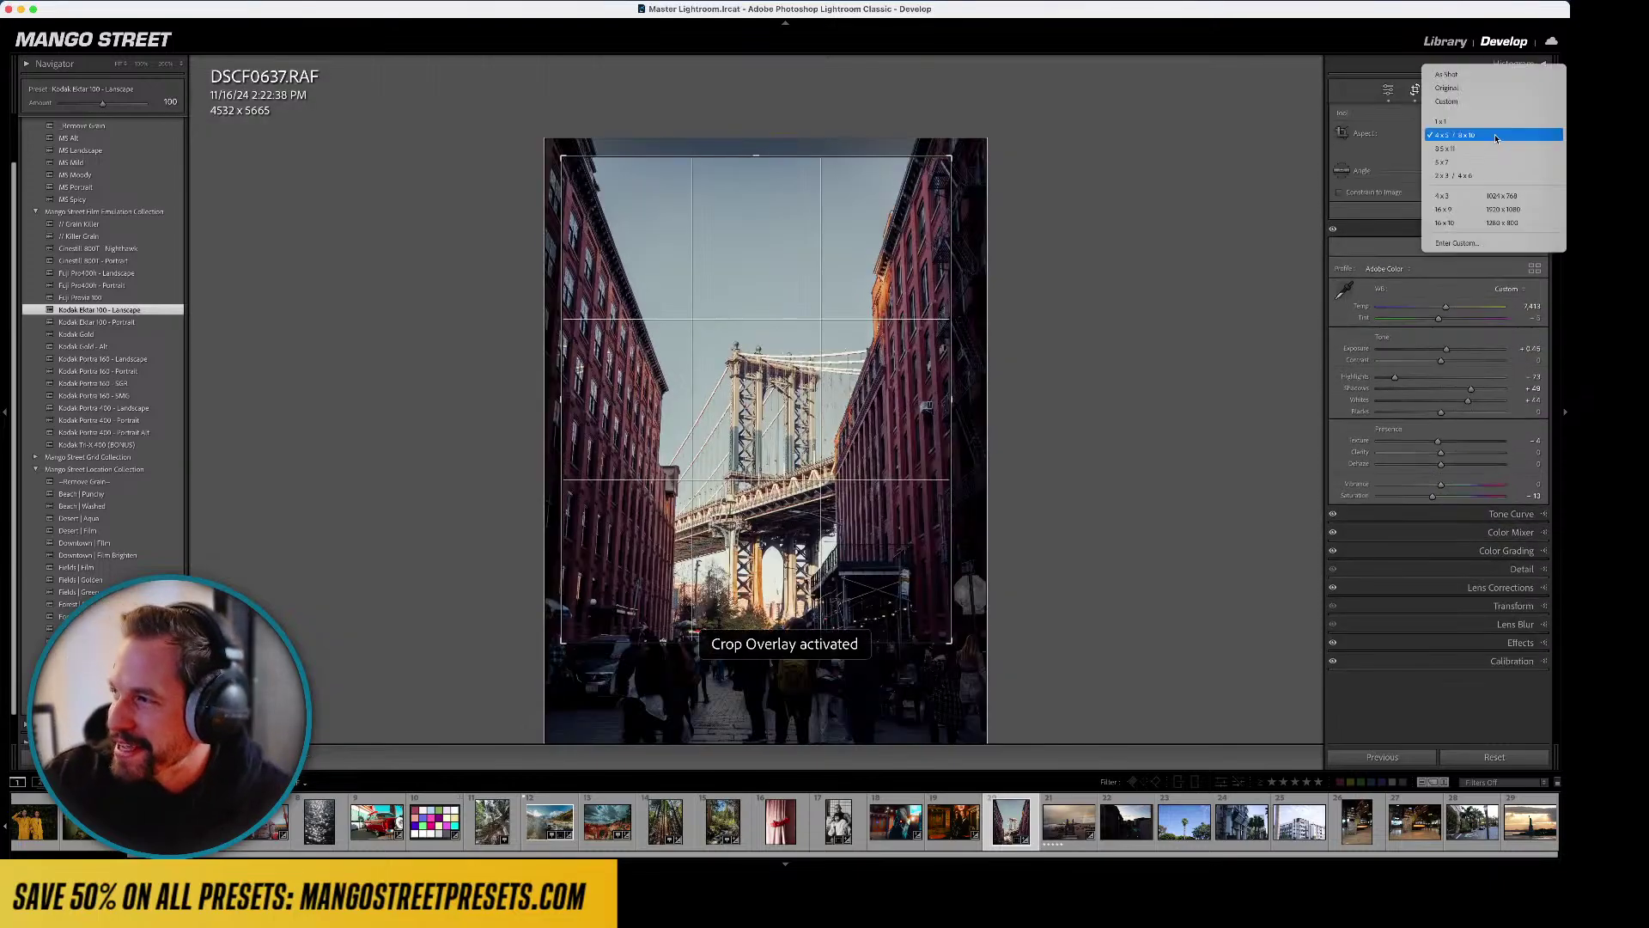
click(1503, 74)
key(d)
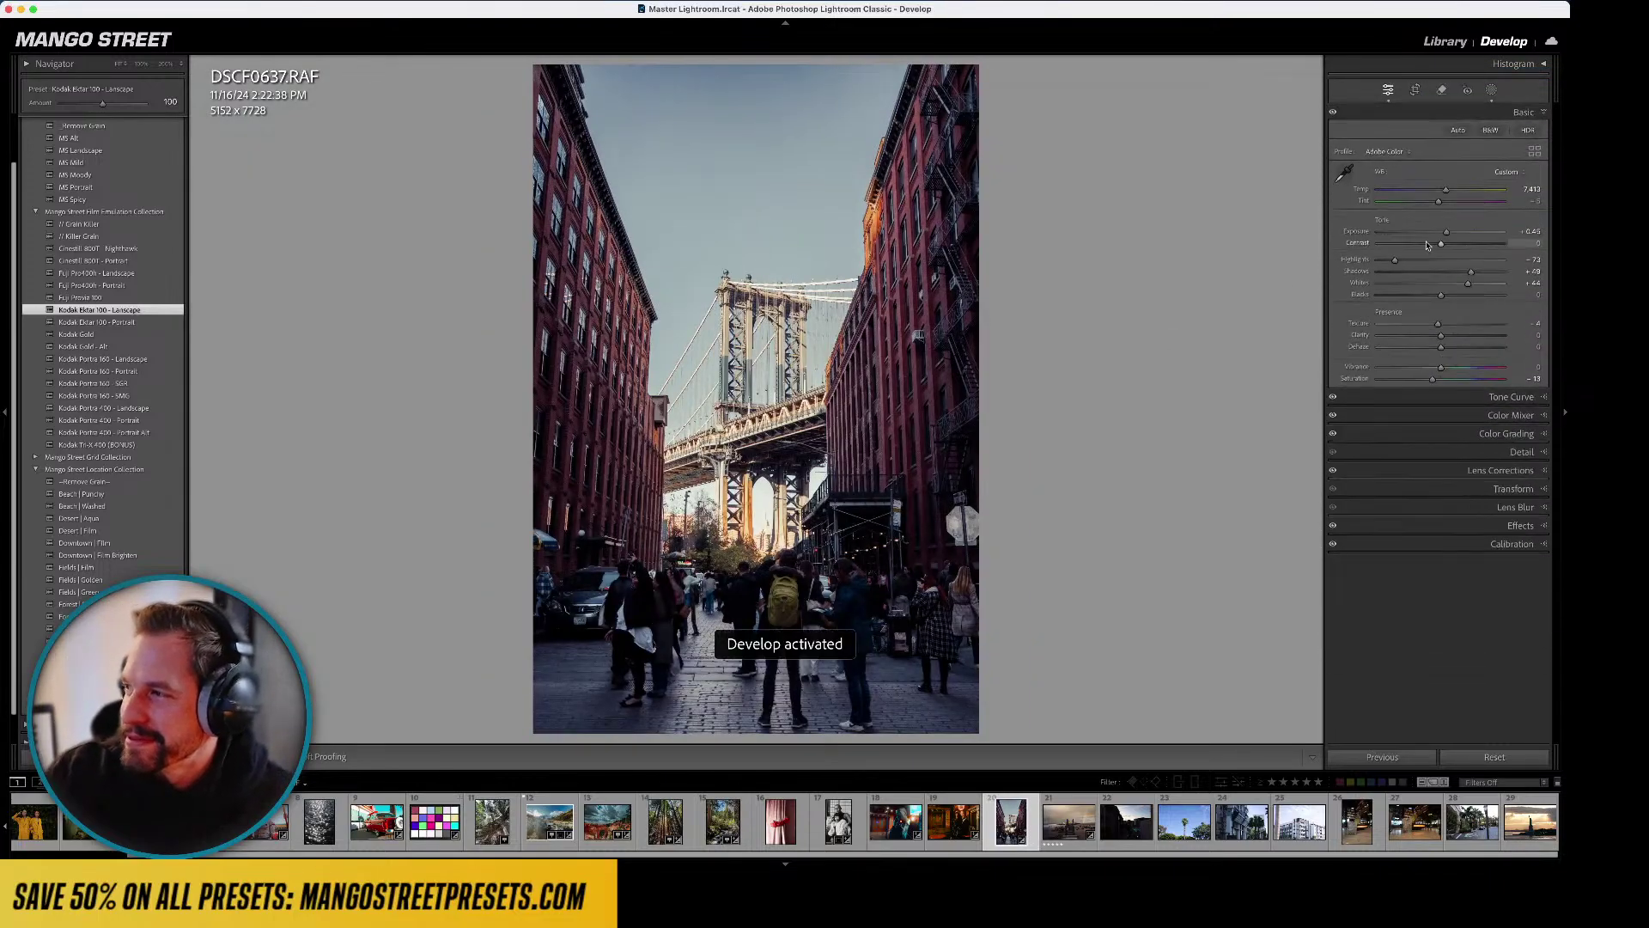
drag(1446, 232, 1439, 239)
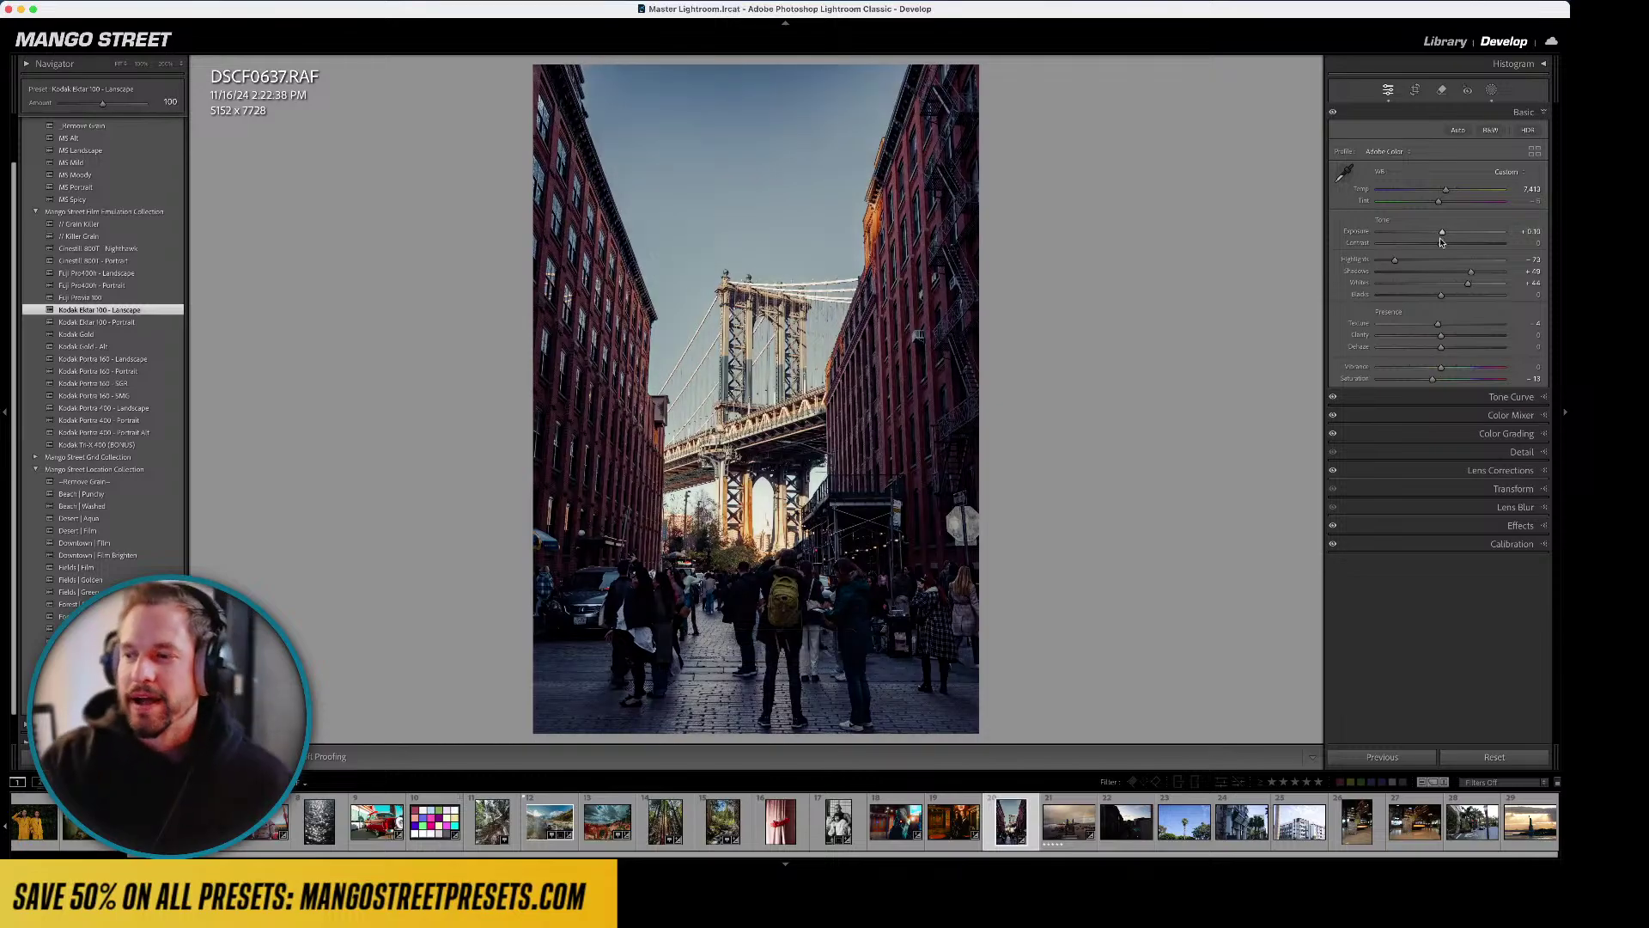
- Open the apartment pool photo, raise its exposure to about +1.65, and compare it with the unedited version
key(Right)
key(Right)
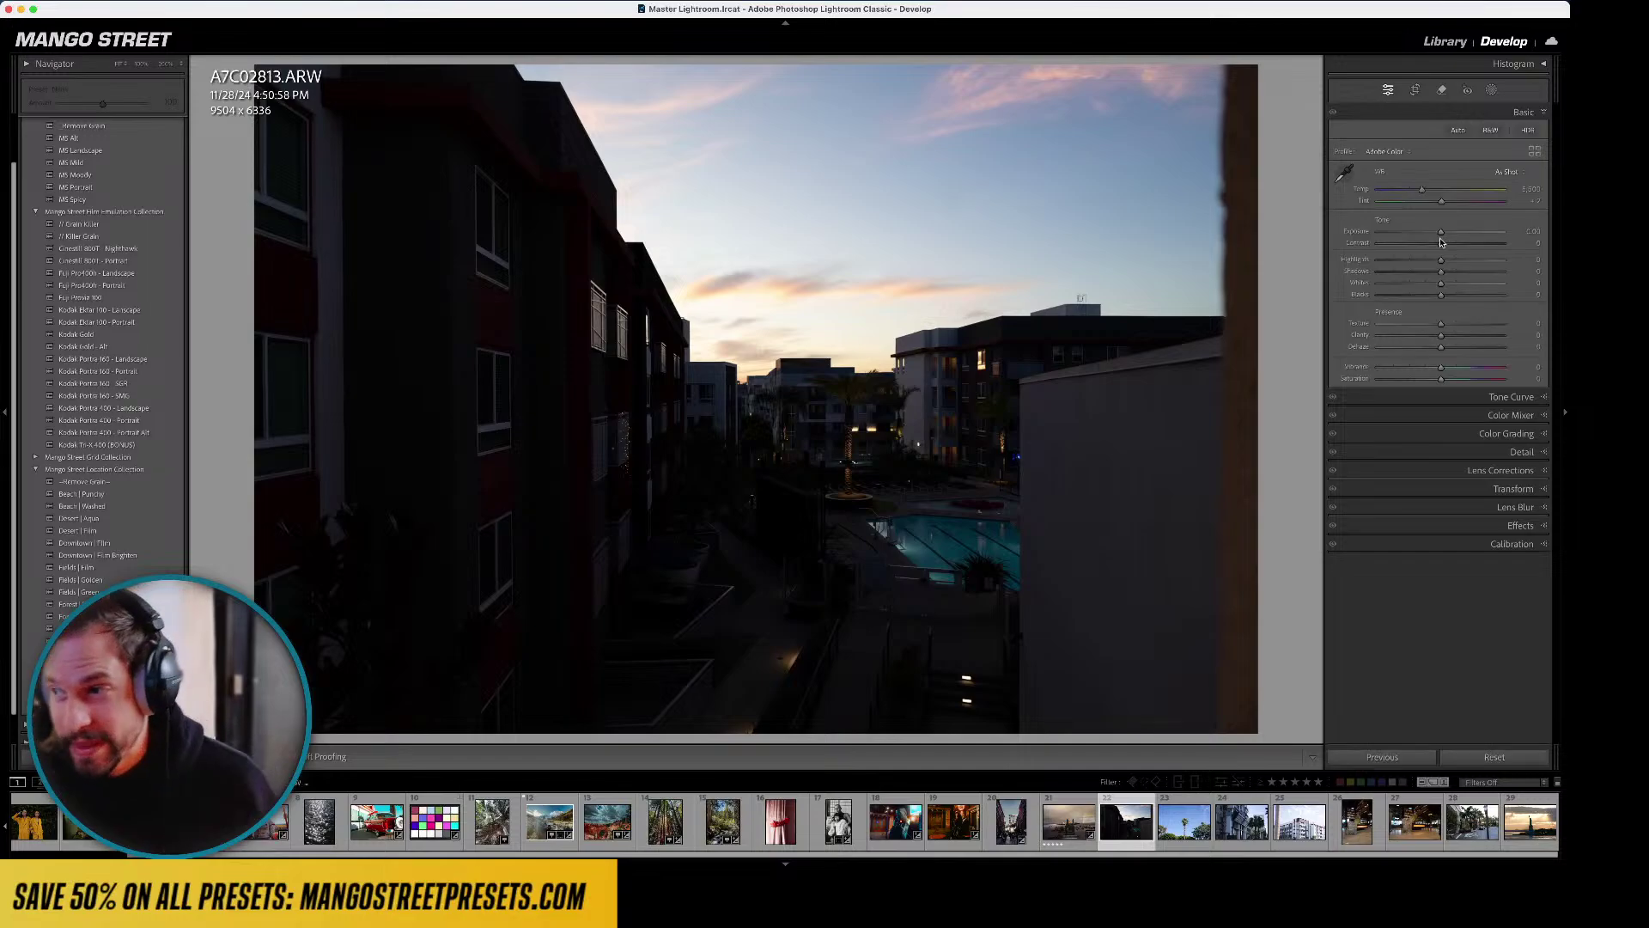
drag(1441, 231, 1456, 235)
click(724, 401)
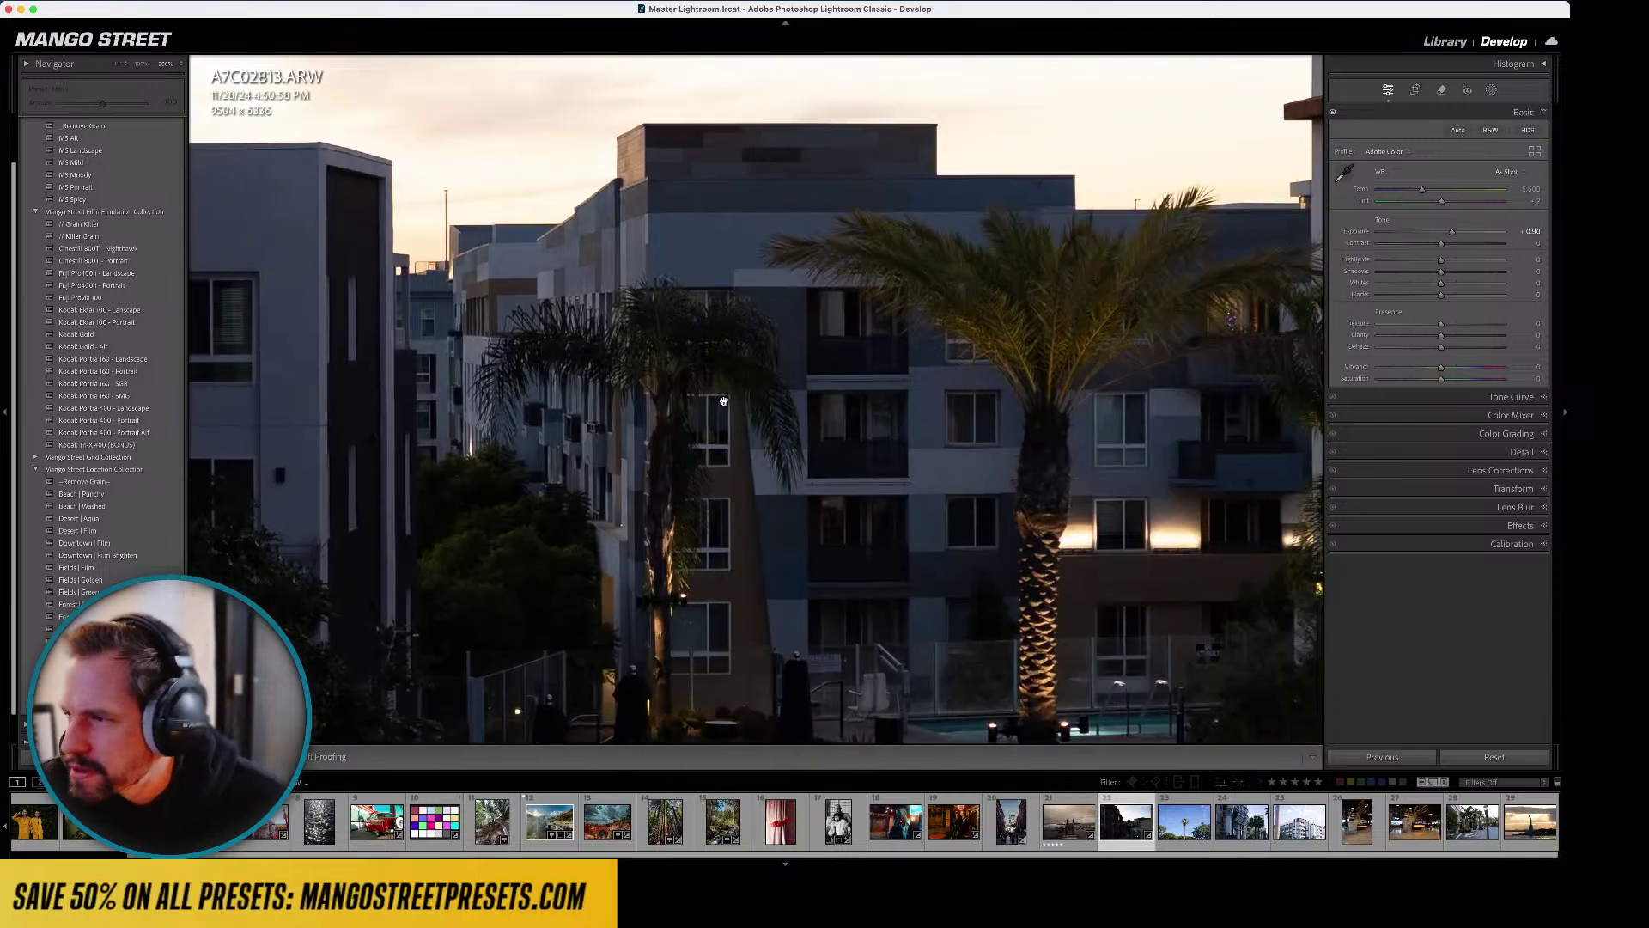
click(876, 378)
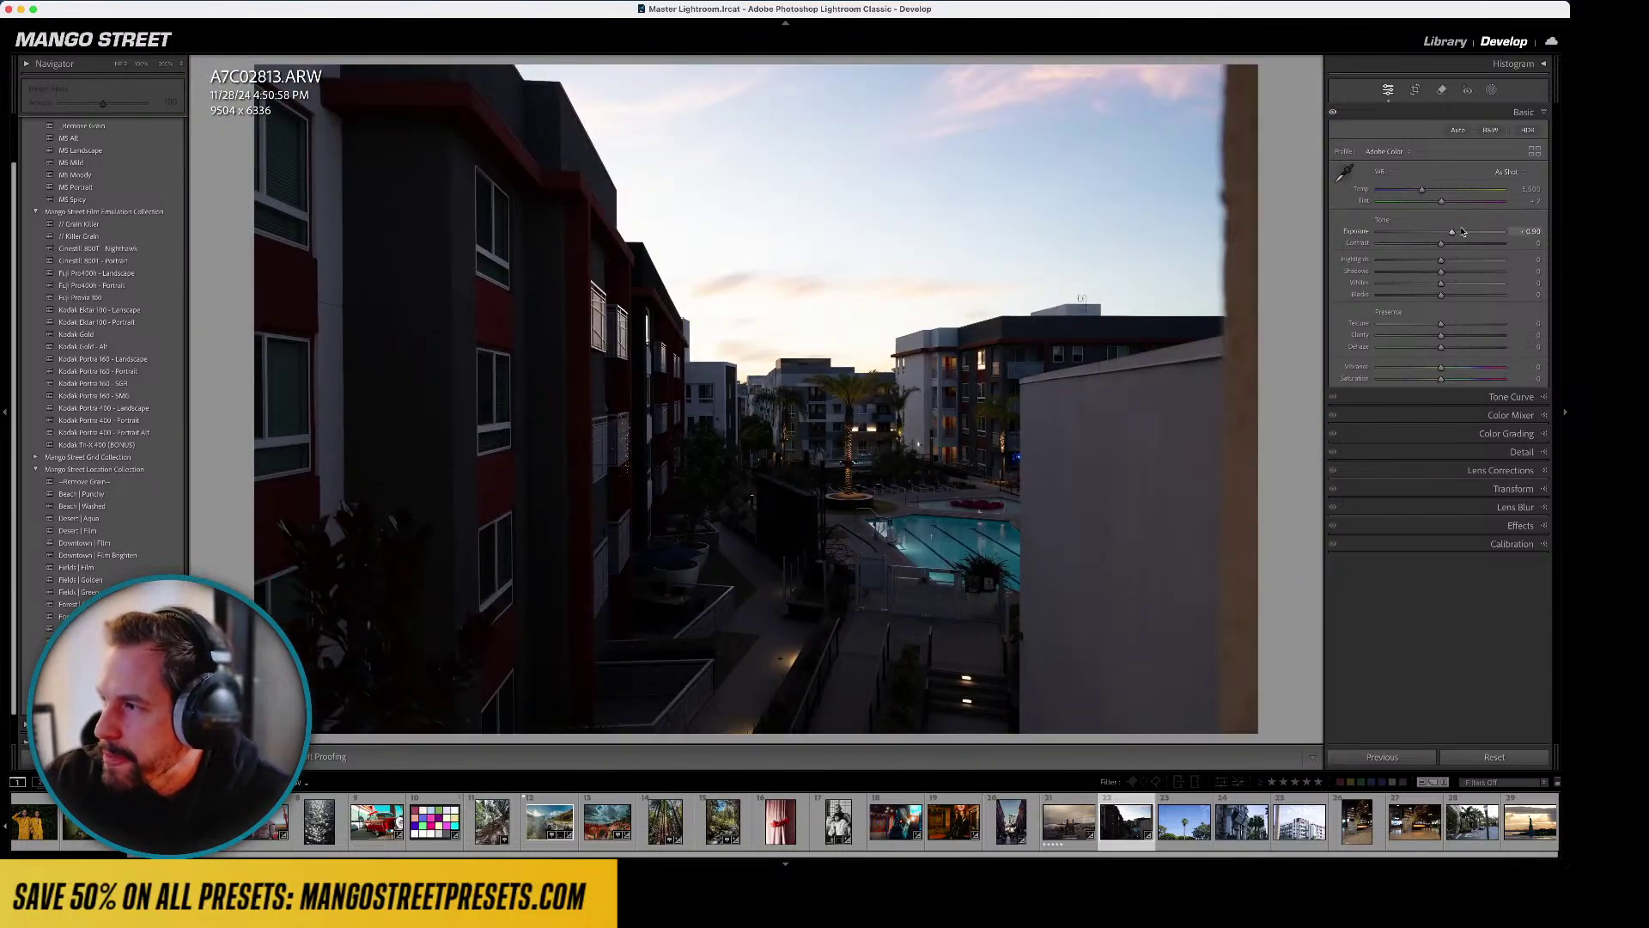
drag(1451, 231, 1460, 233)
key(backslash)
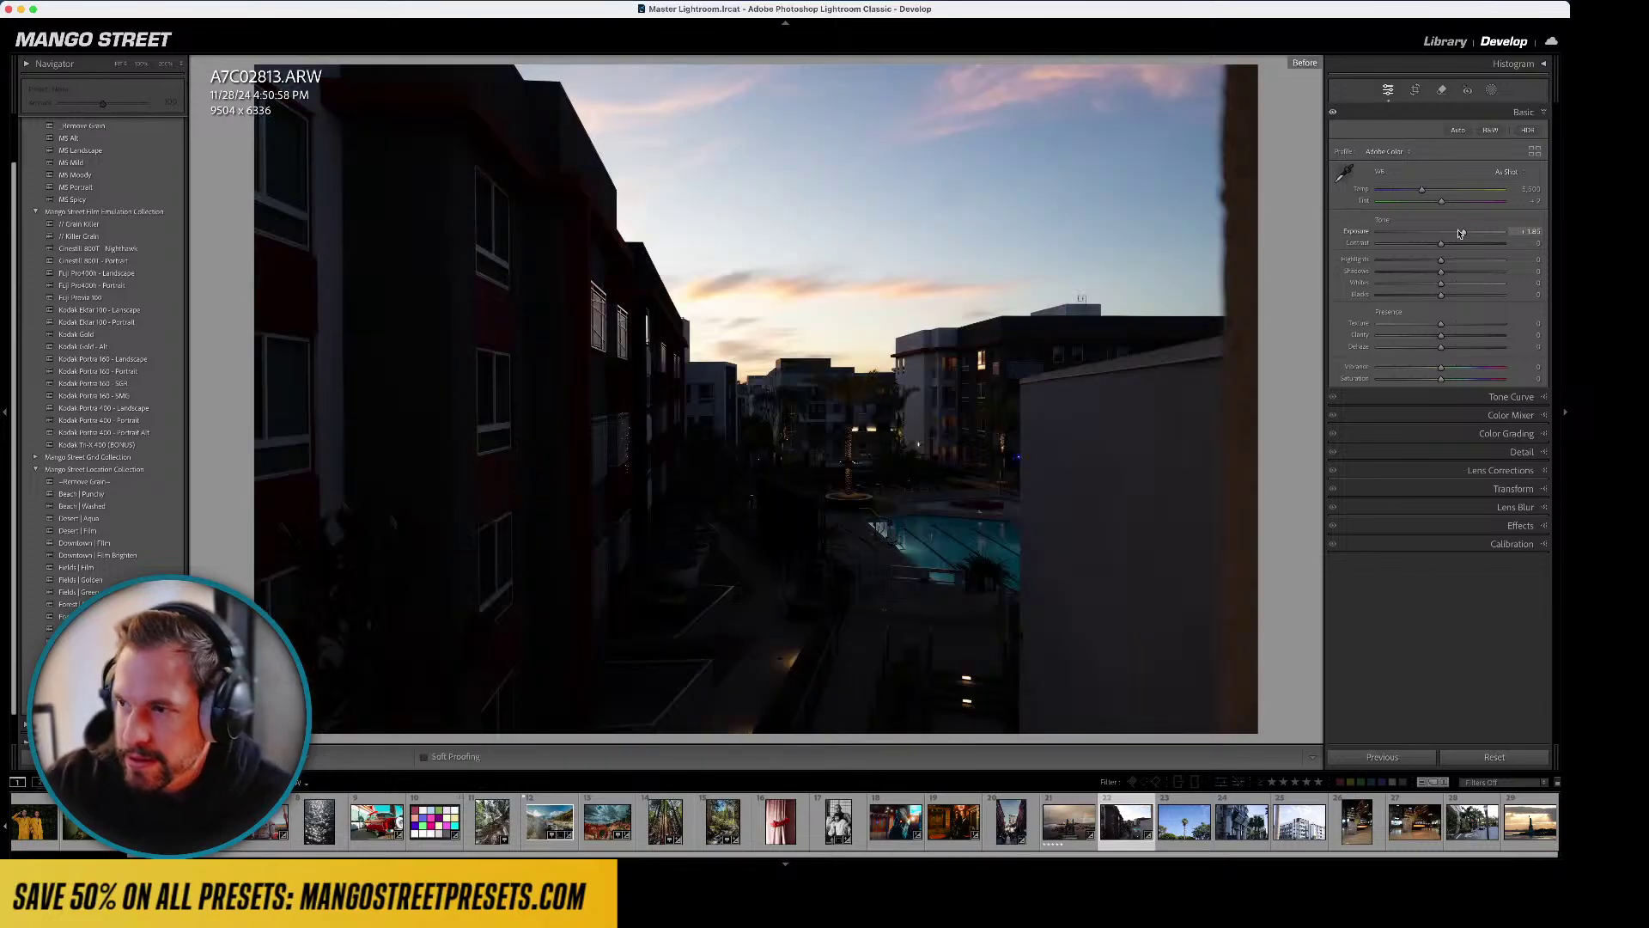
key(backslash)
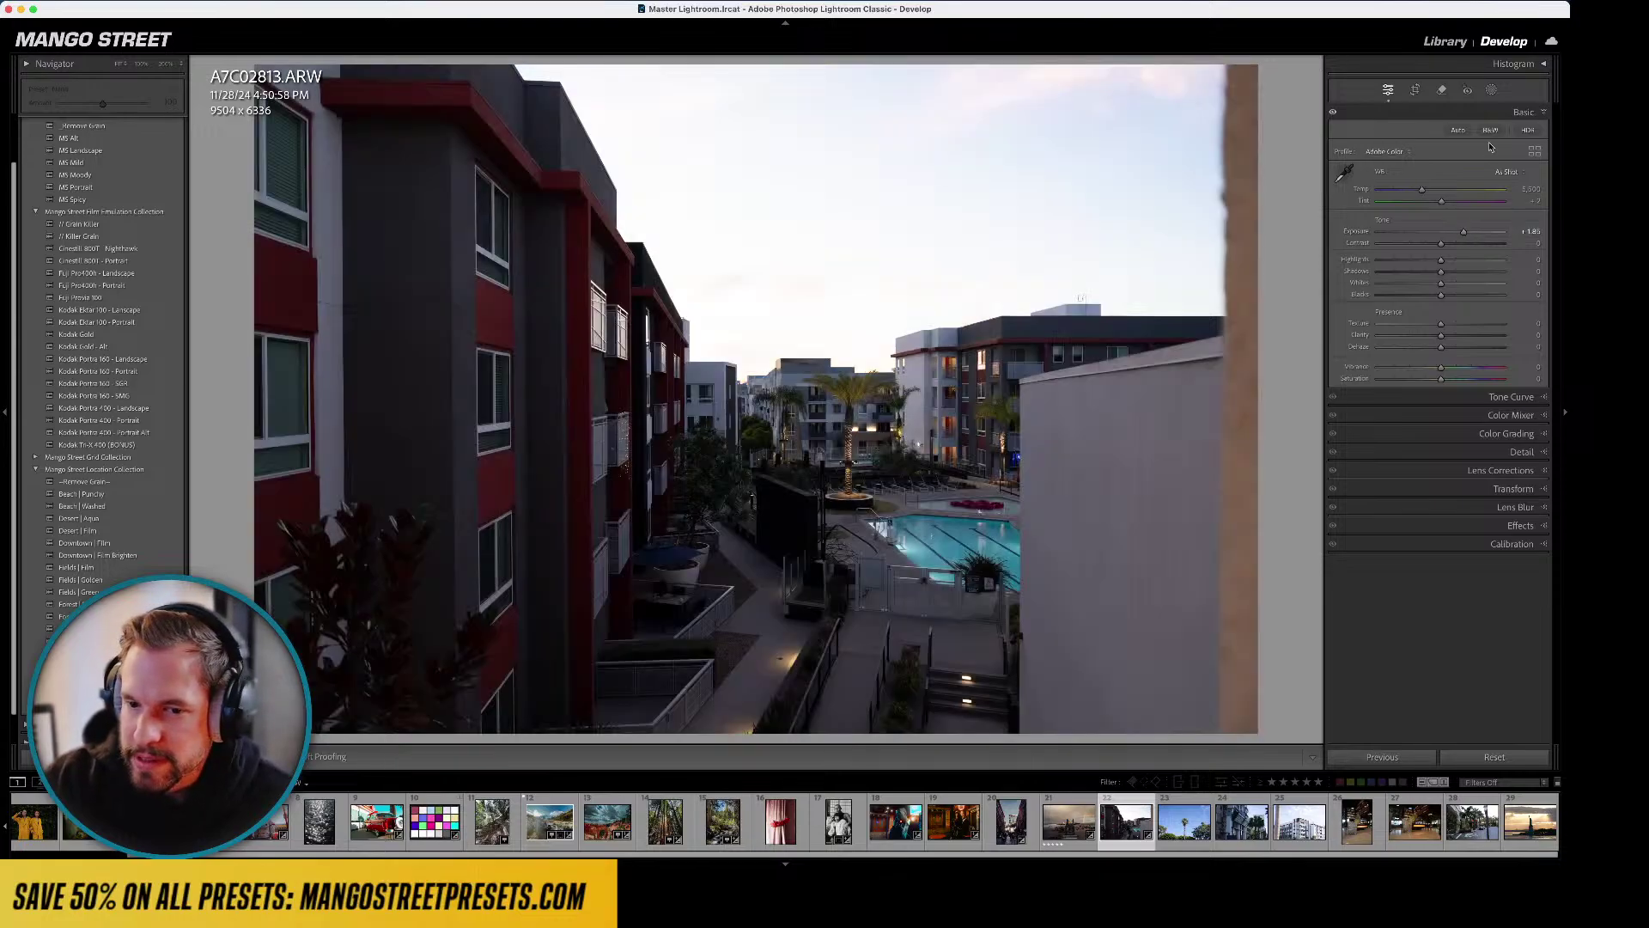
- Mask the sky in the apartment pool photo, lower its exposure to about −0.8, and increase its dehaze
click(1491, 89)
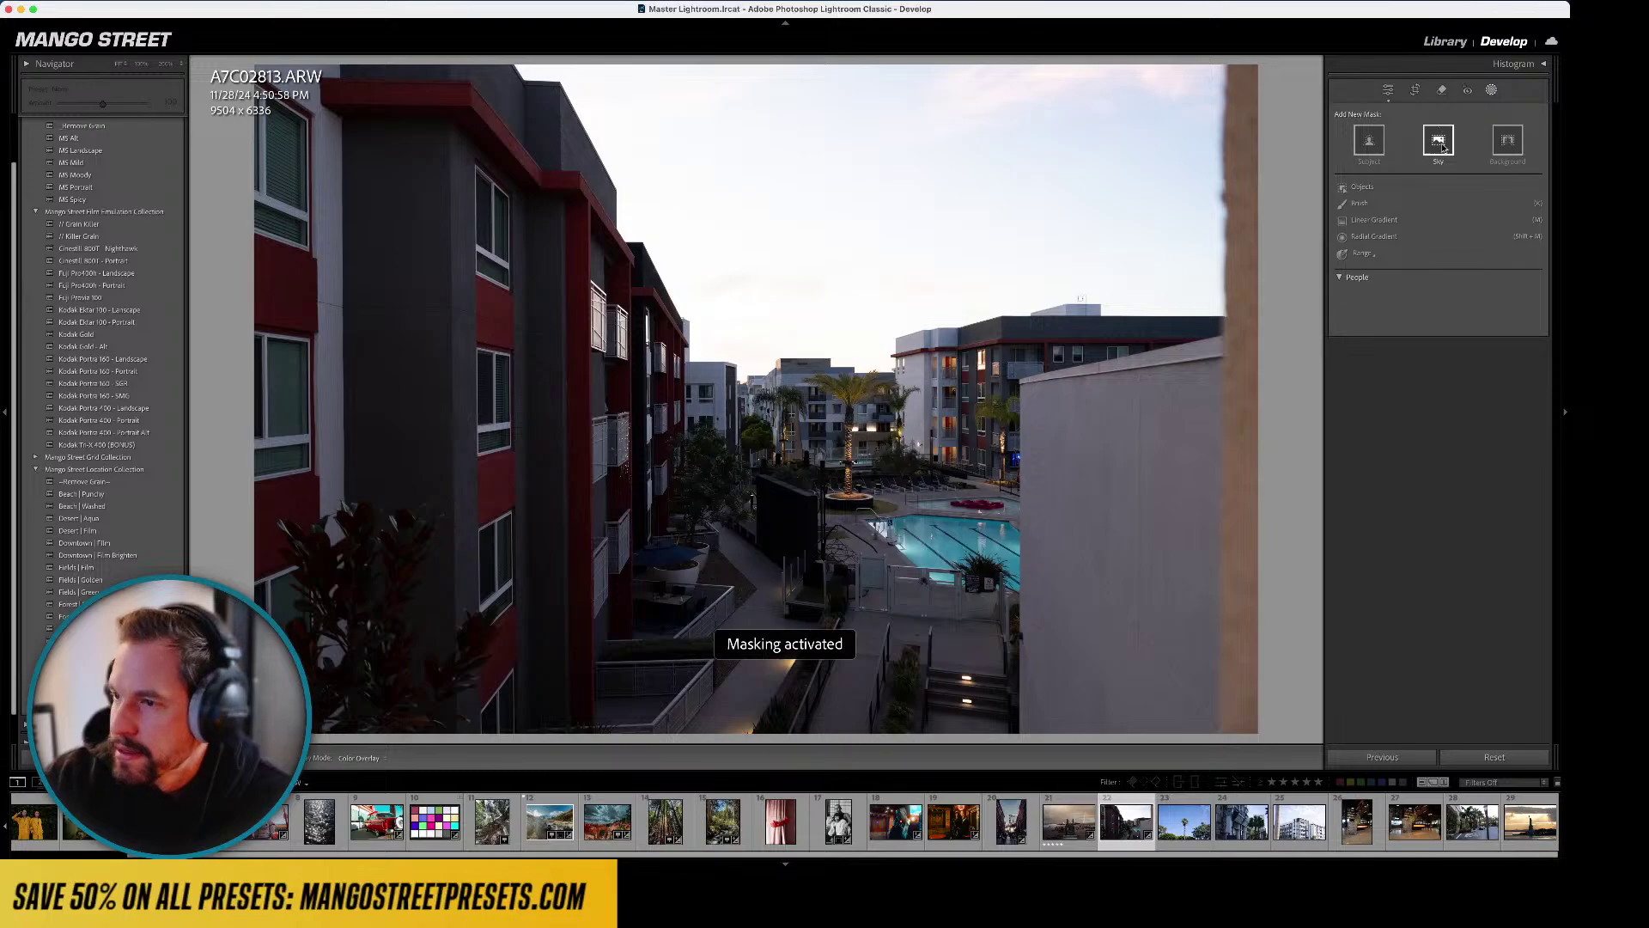
click(1443, 144)
drag(1443, 211, 1430, 213)
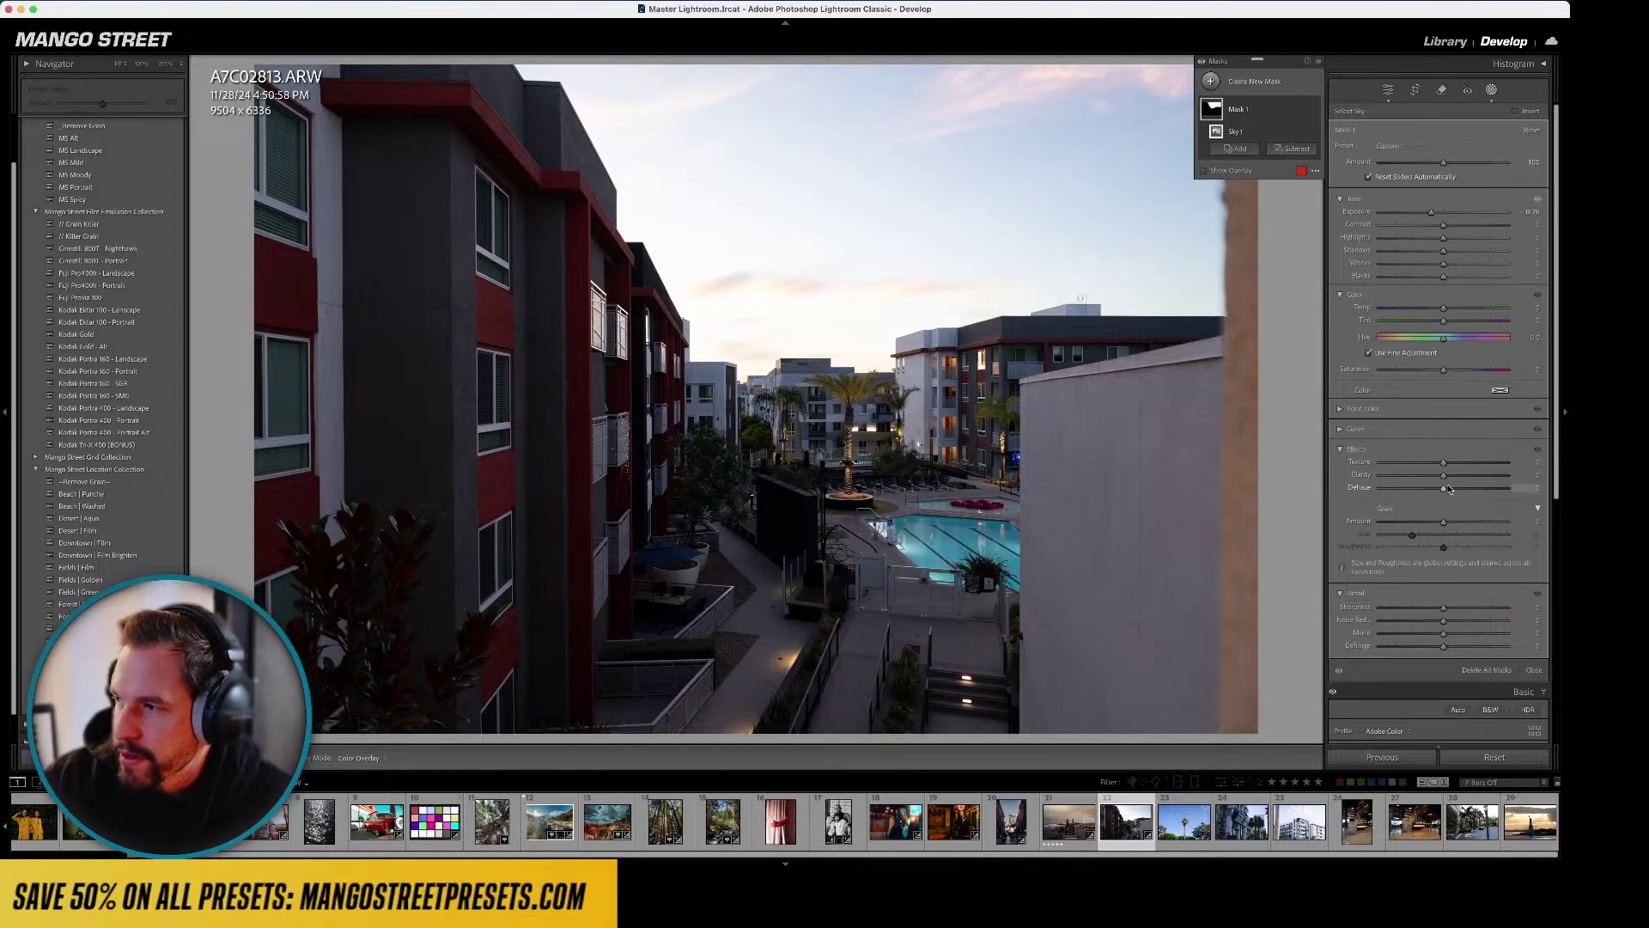
drag(1444, 487, 1465, 486)
key(d)
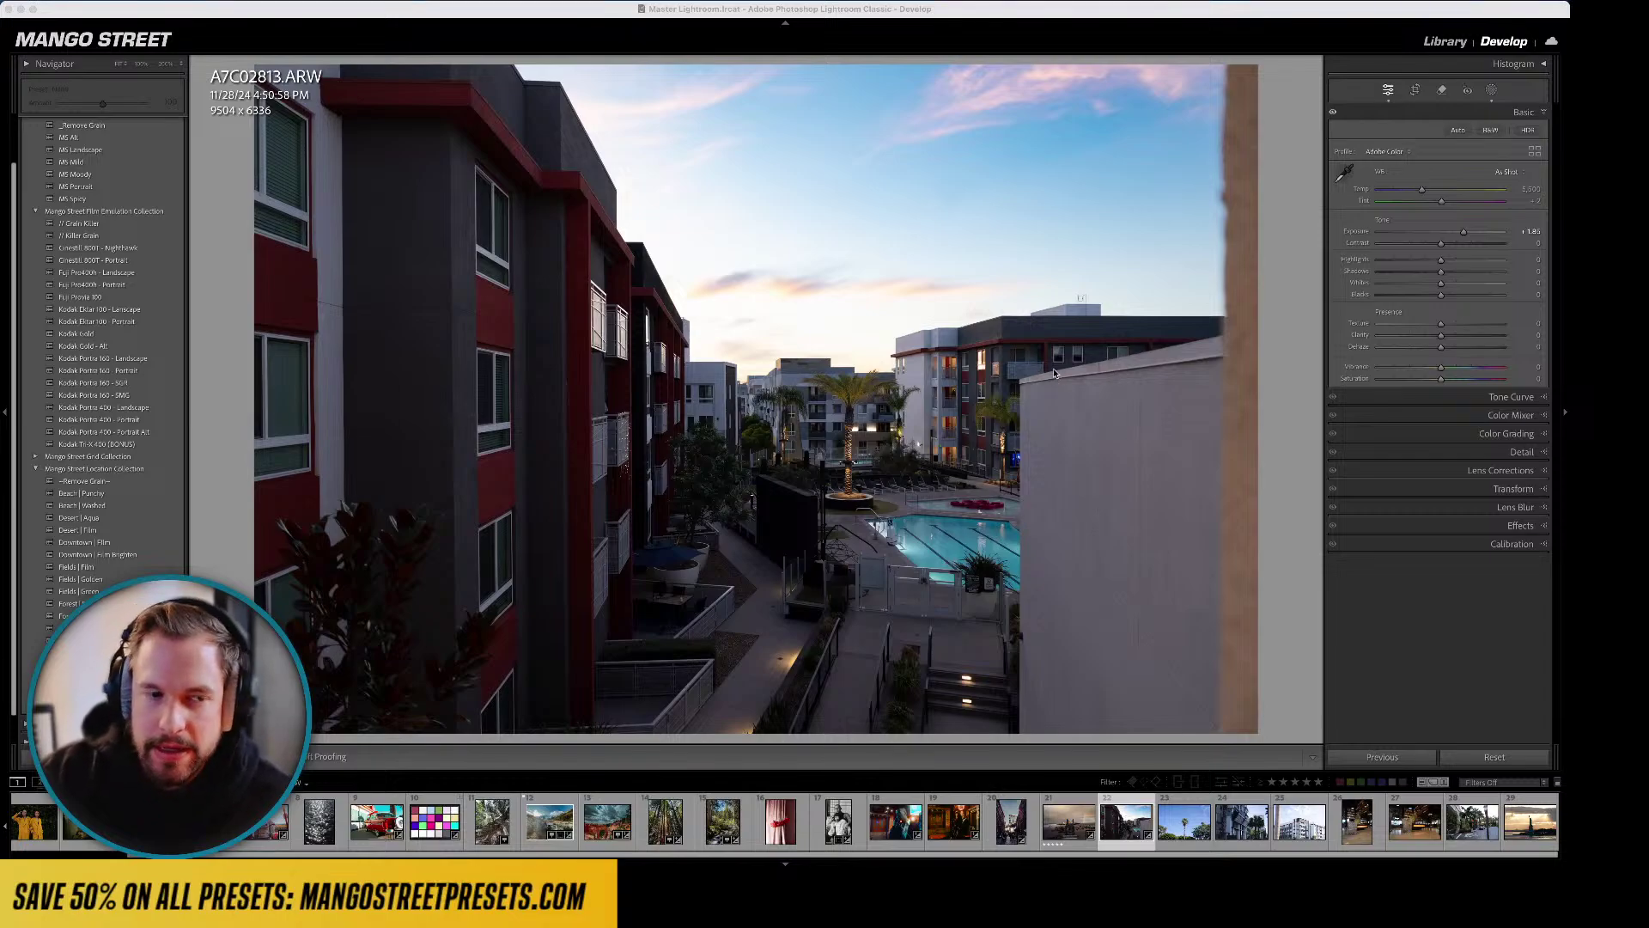
- Apply Kodak Portra 400 - Landscape to the apartment pool photo, lower exposure to about +1, and review it against a blacked-out interface
click(136, 408)
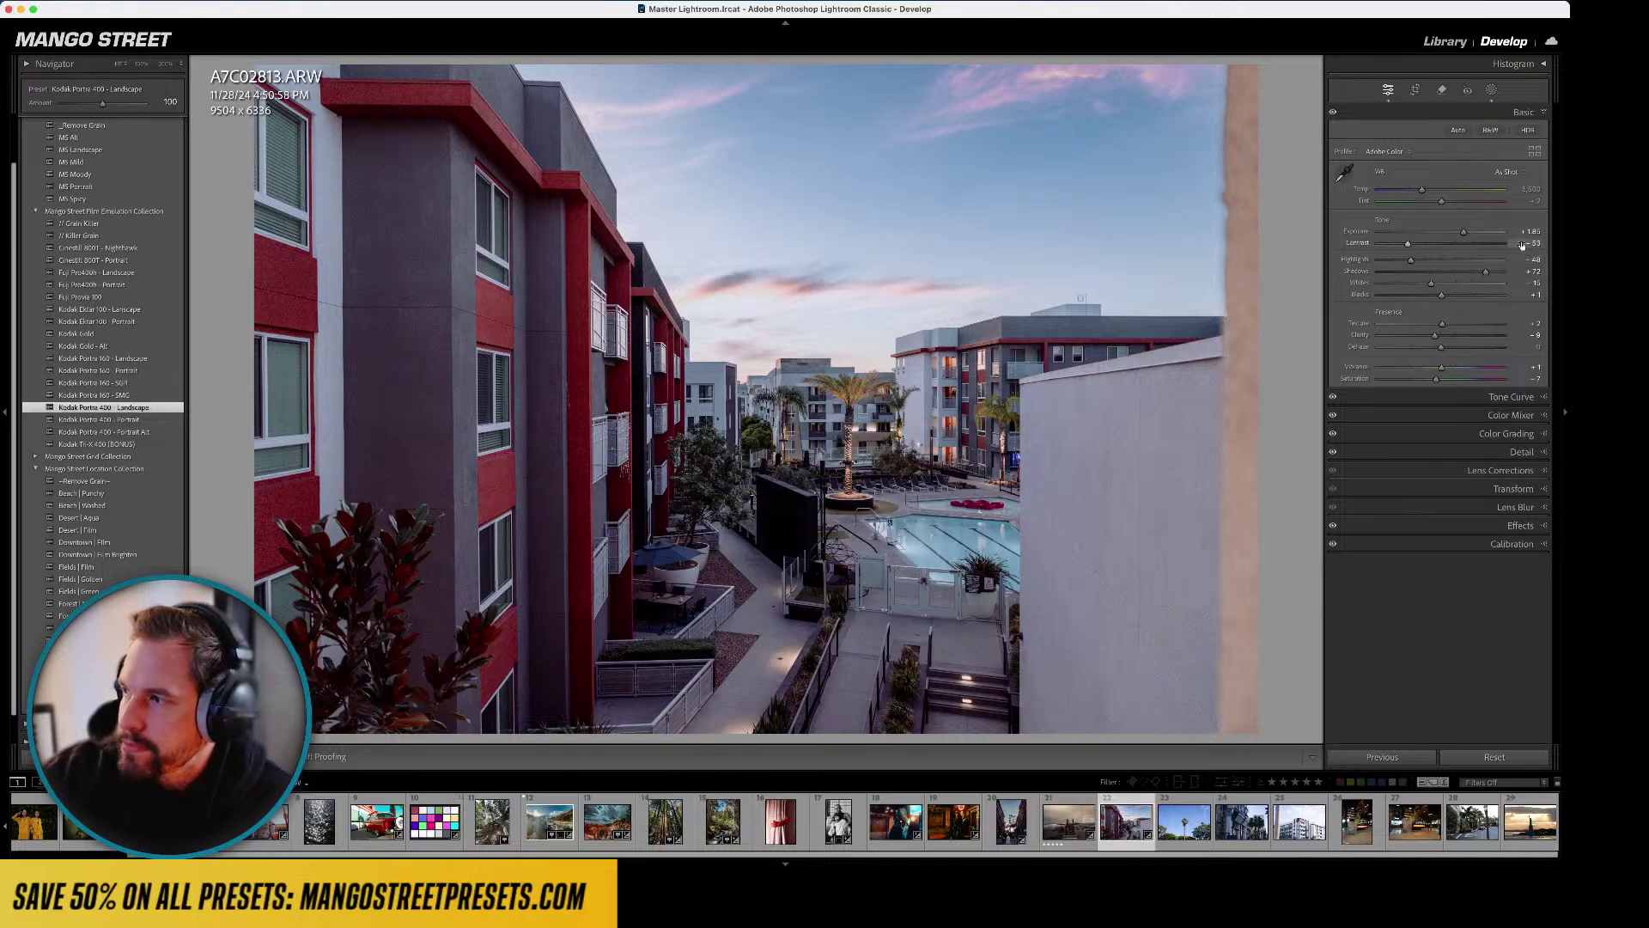
drag(1464, 231, 1457, 234)
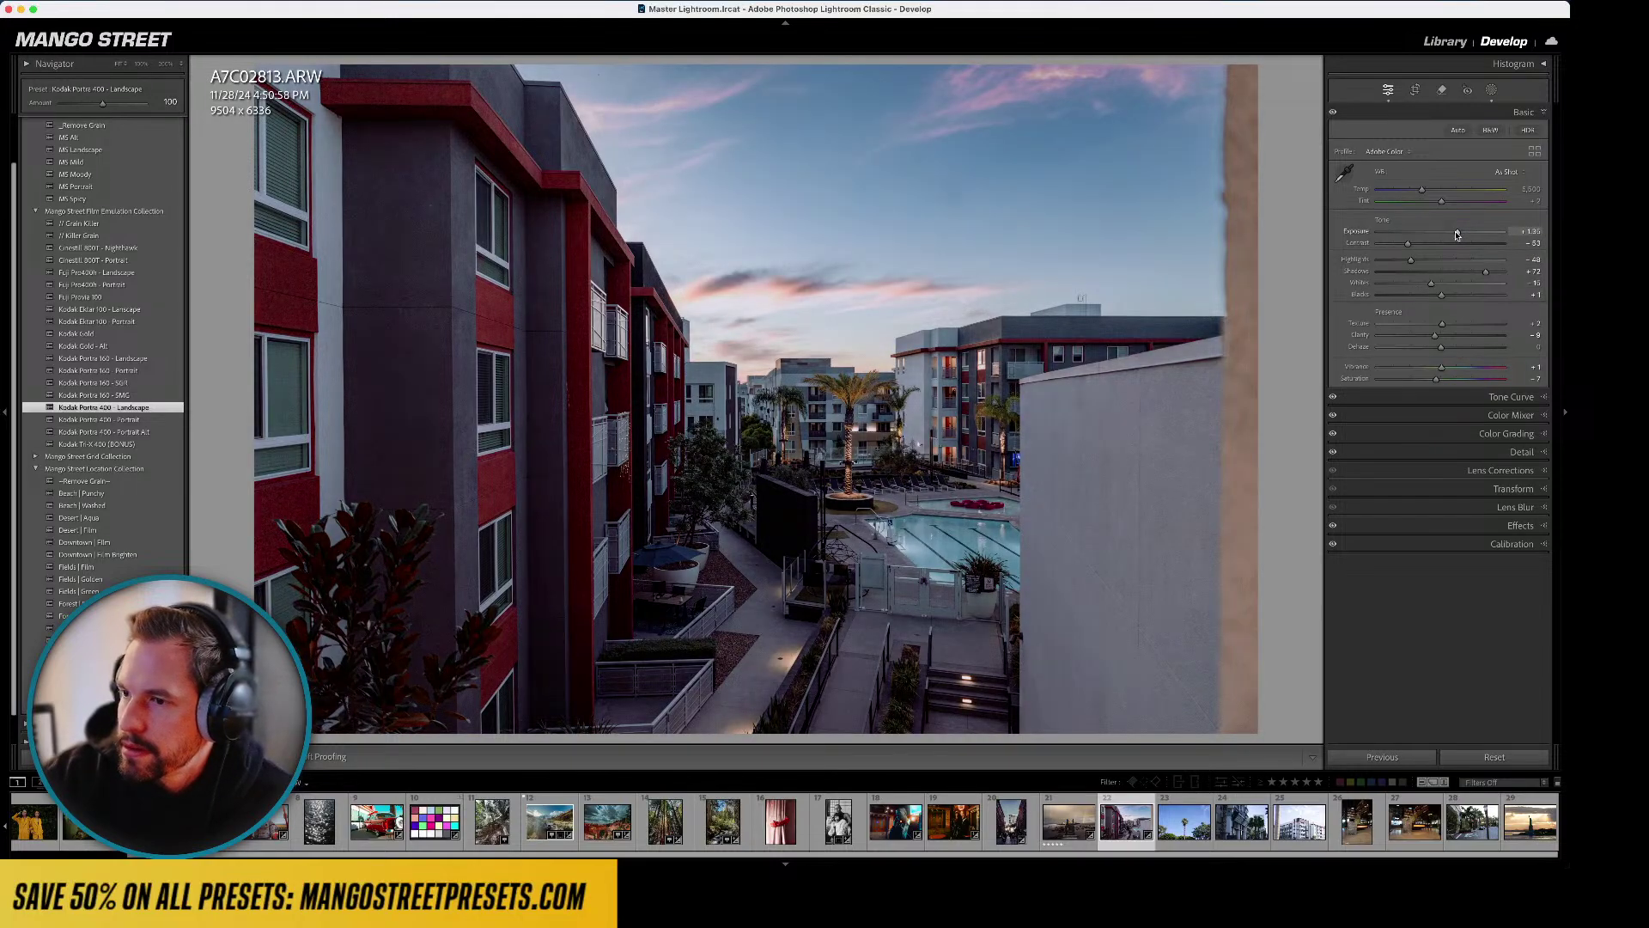
drag(1455, 234, 1453, 233)
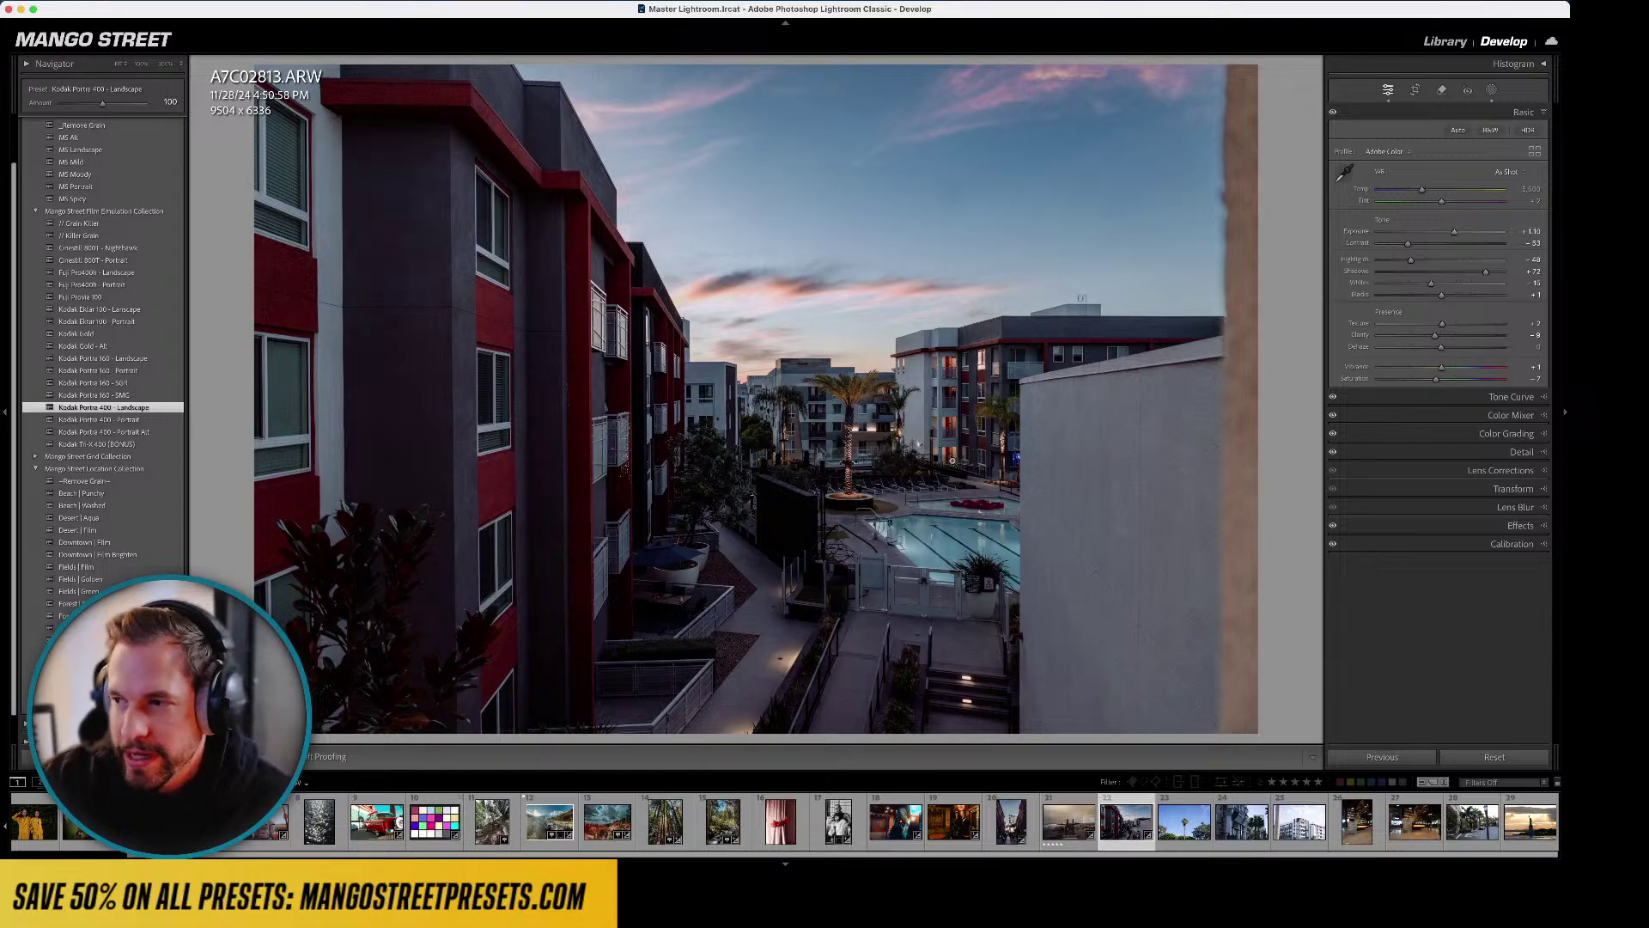
key(l)
key(l)
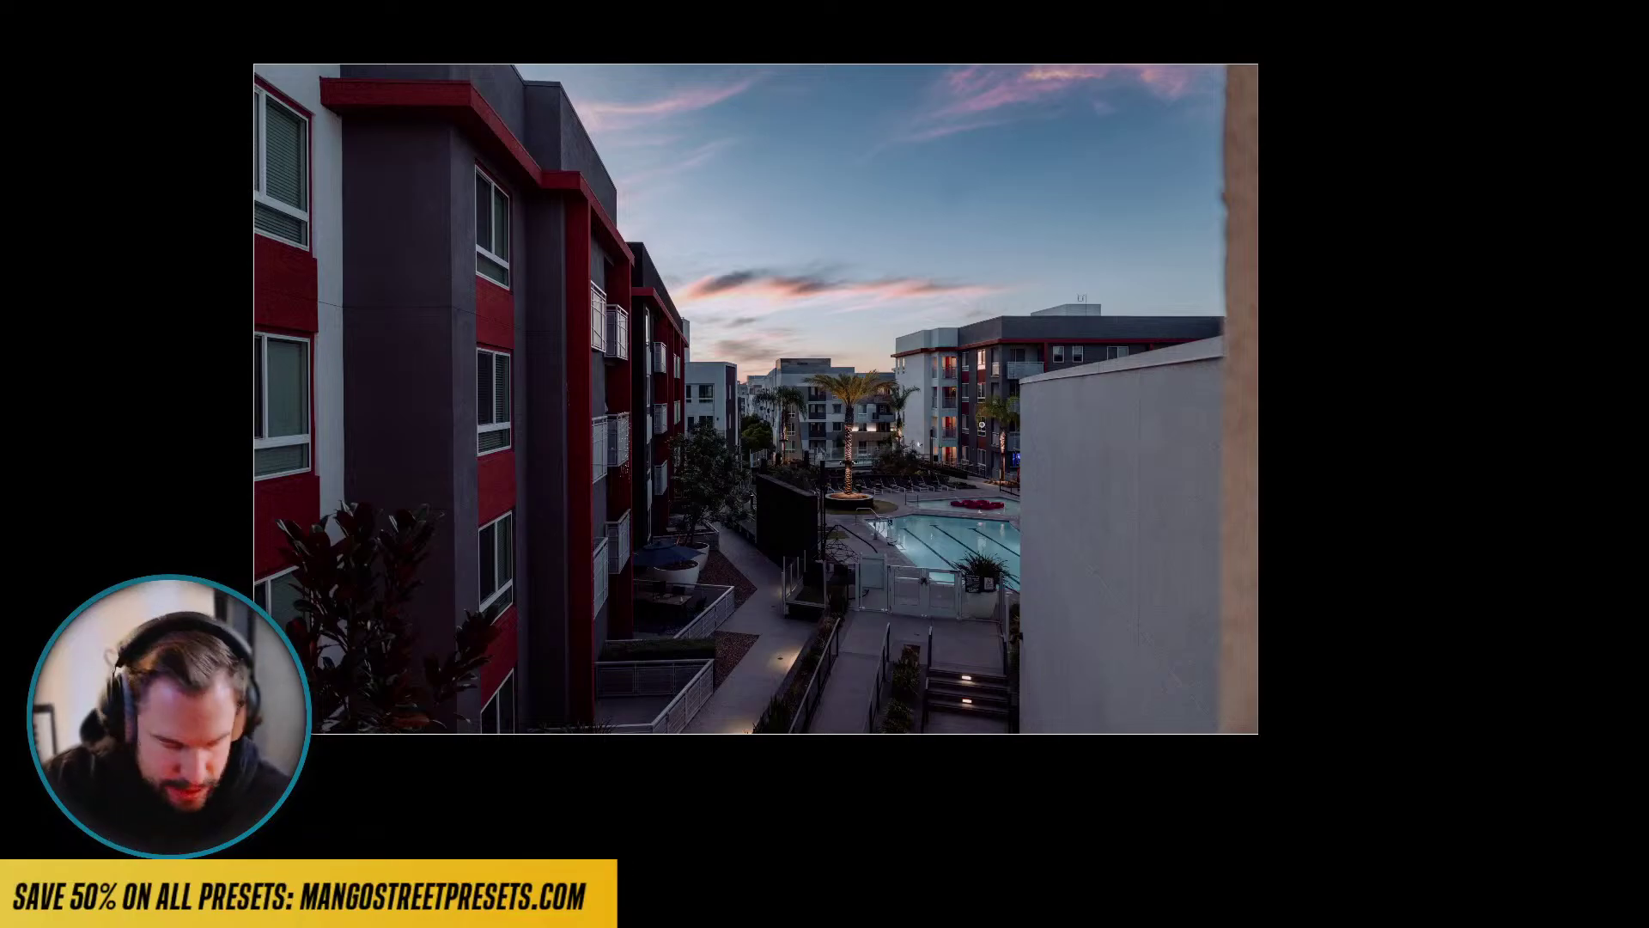
- Open the palm tree photo, try Beach | Punchy, settle on the Beach | Washed preset, and lower exposure to about −0.70
key(l)
key(Right)
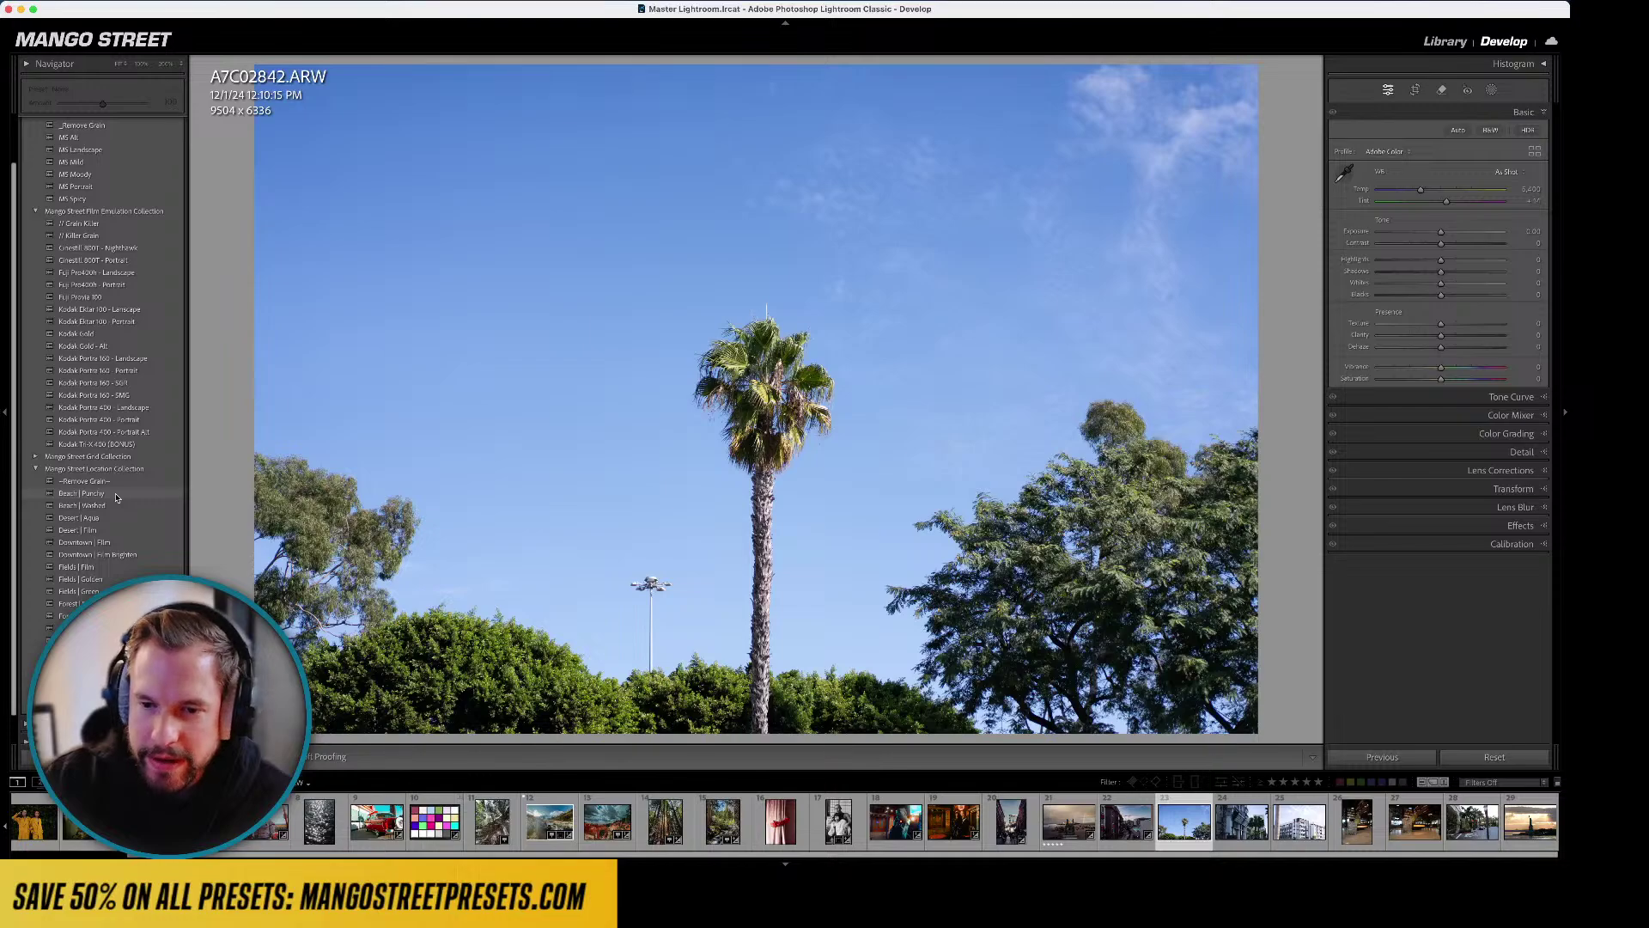
click(116, 494)
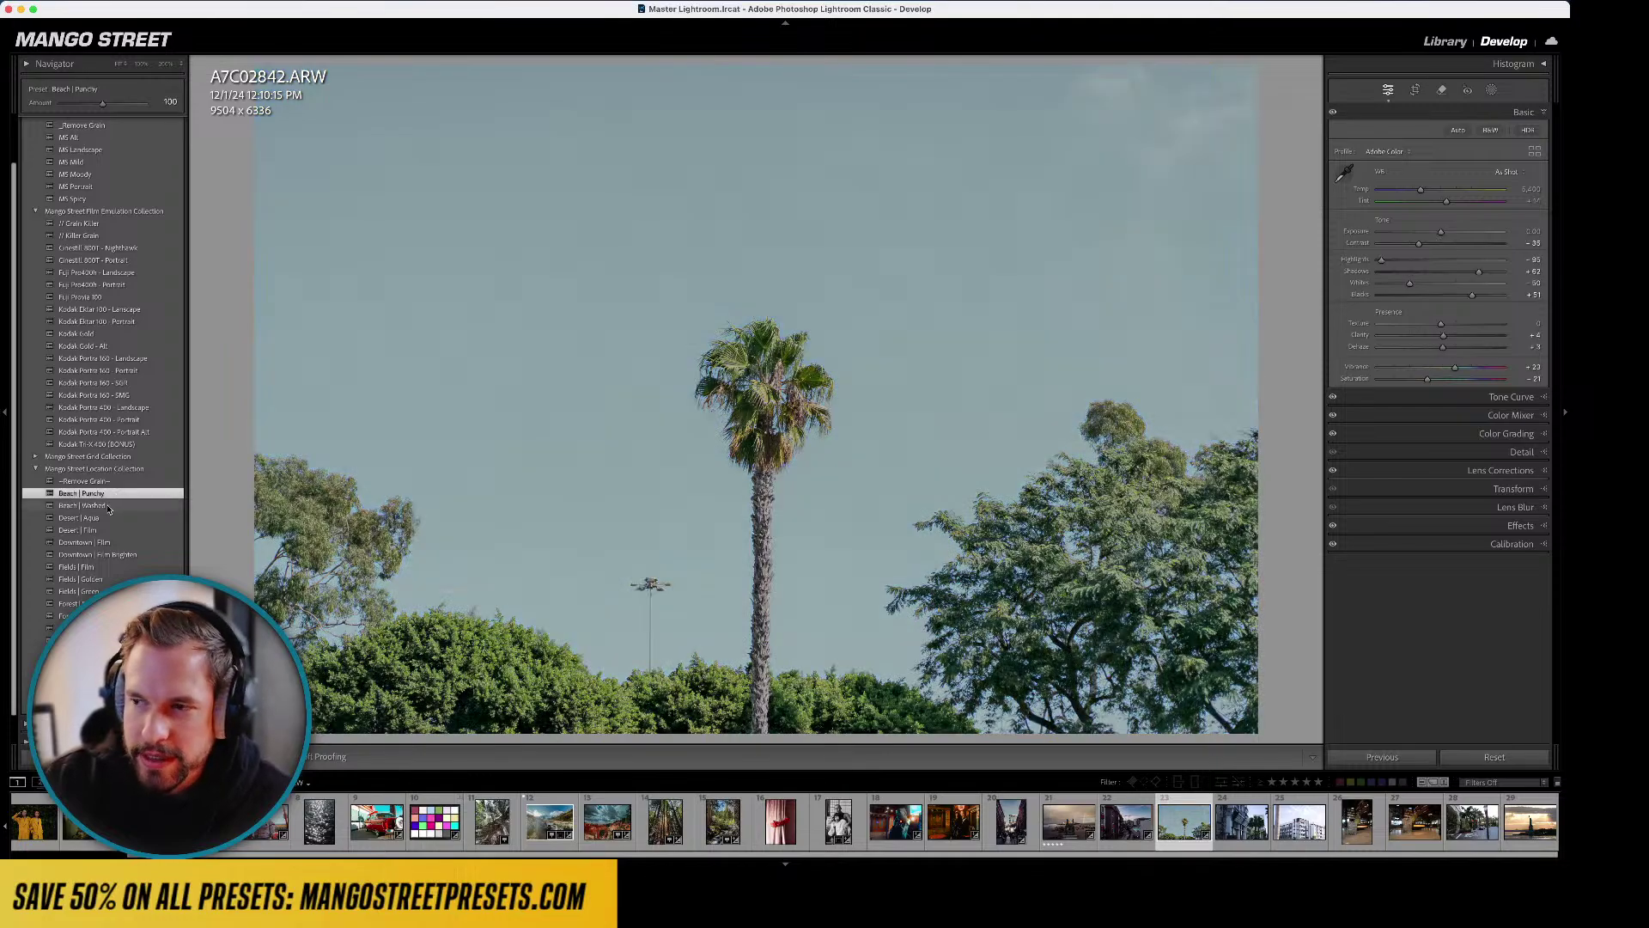
click(111, 507)
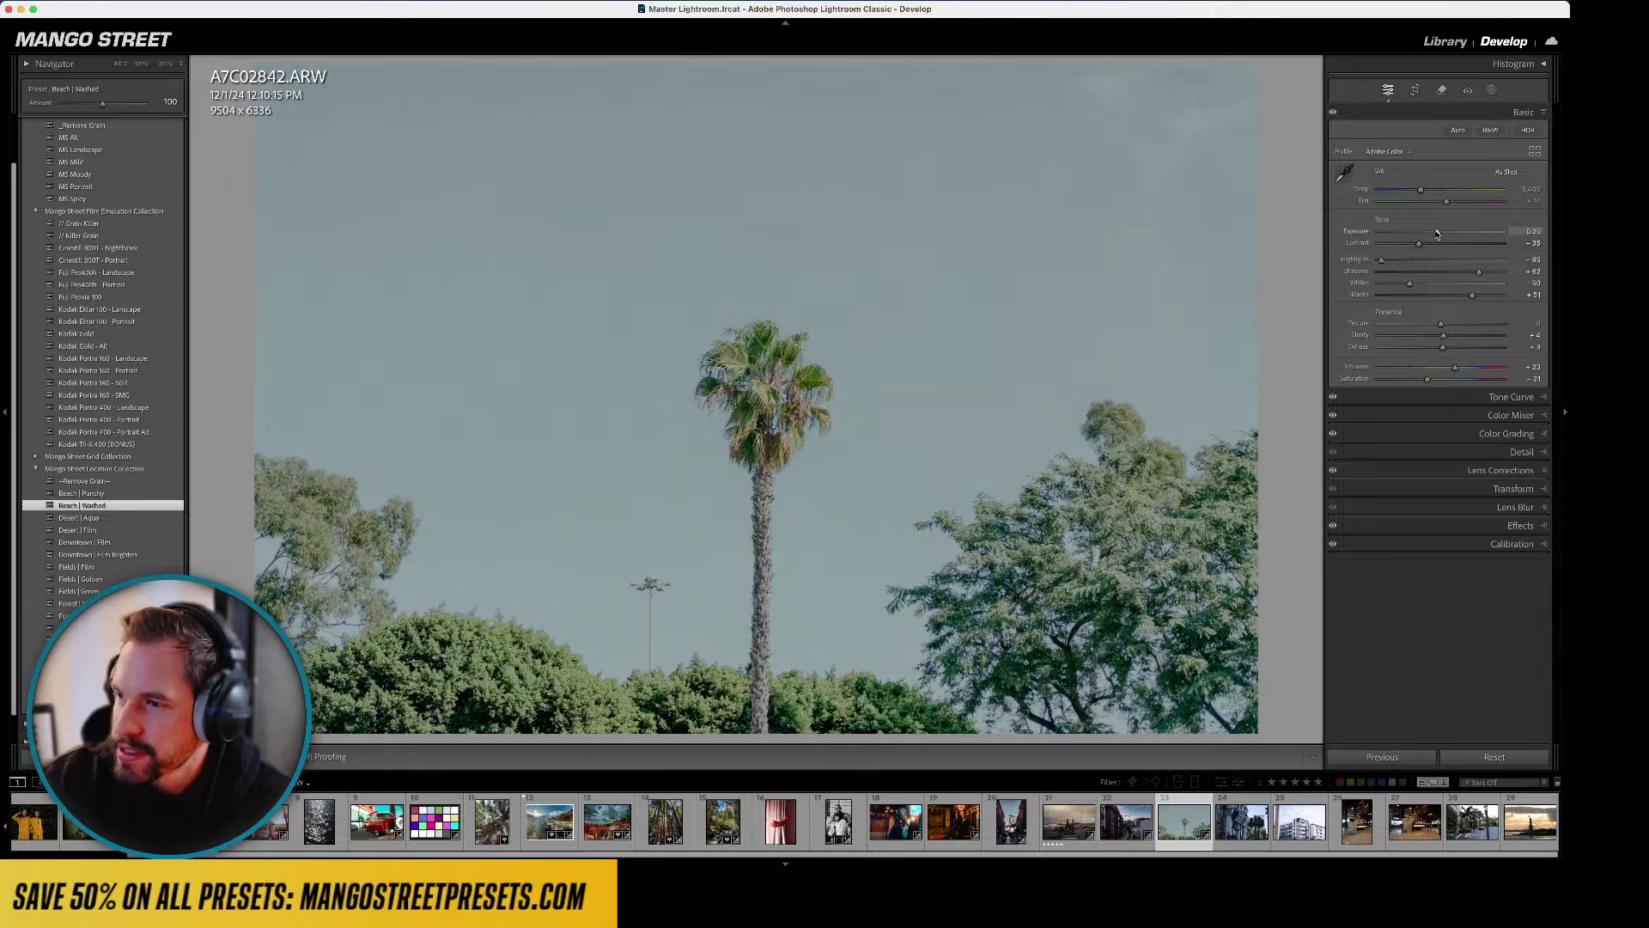
drag(1441, 232, 1430, 232)
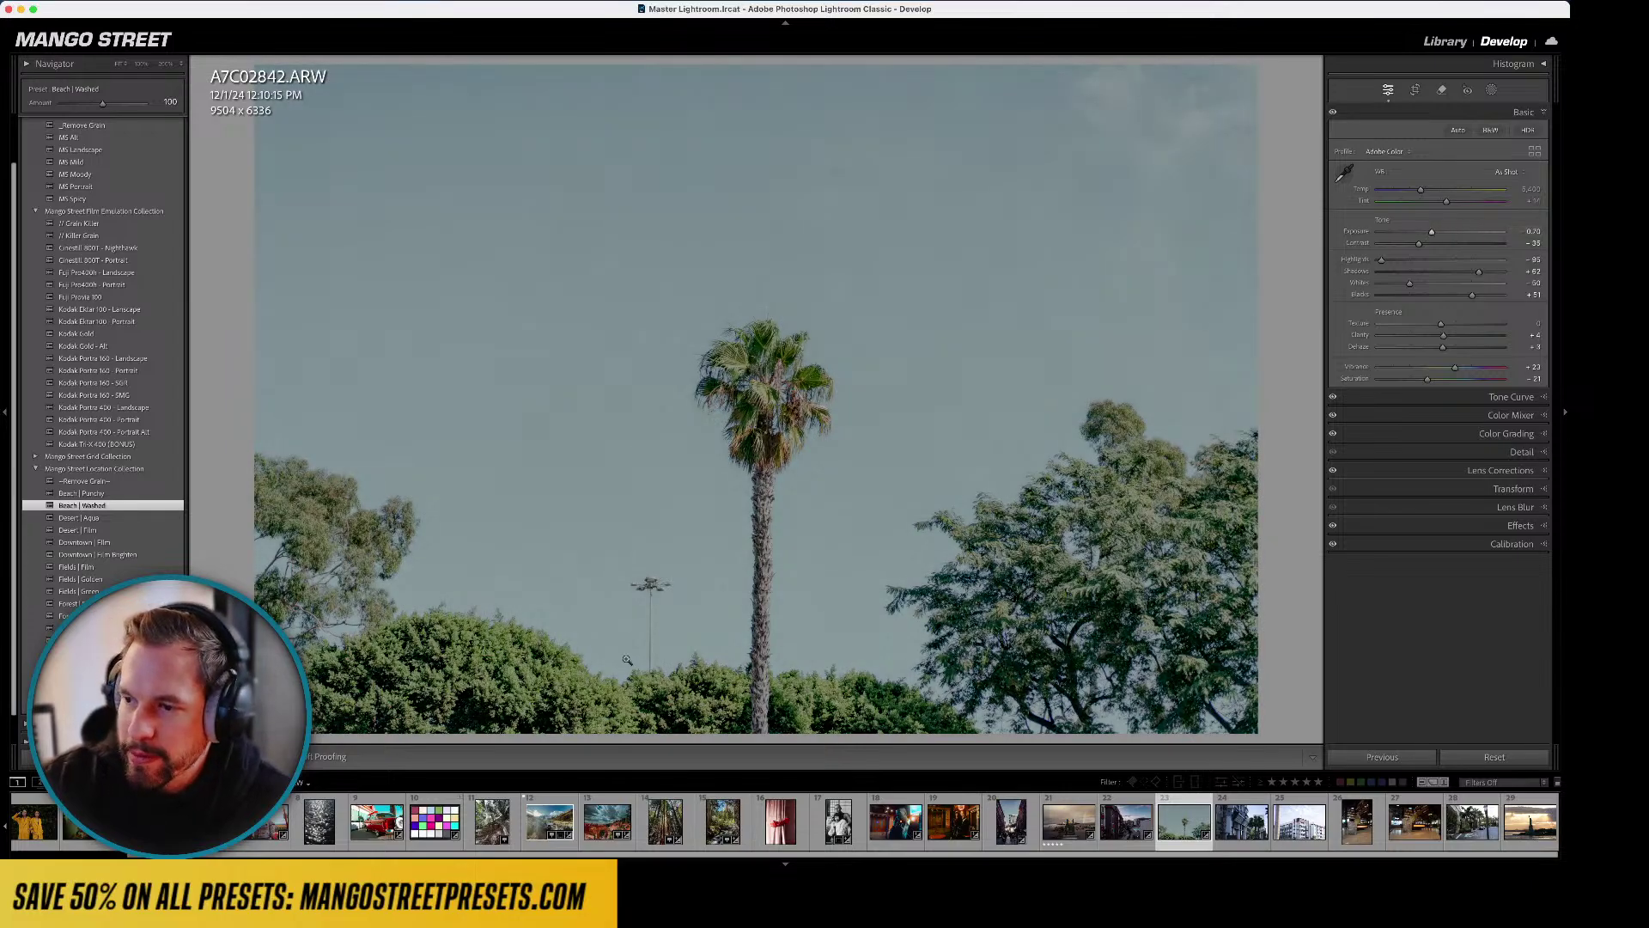
- Remove the floodlight pole beside the palm tree with generative AI, covering the lamp head and the full pole down into the bushes
click(654, 593)
drag(650, 637, 764, 375)
drag(823, 296, 875, 239)
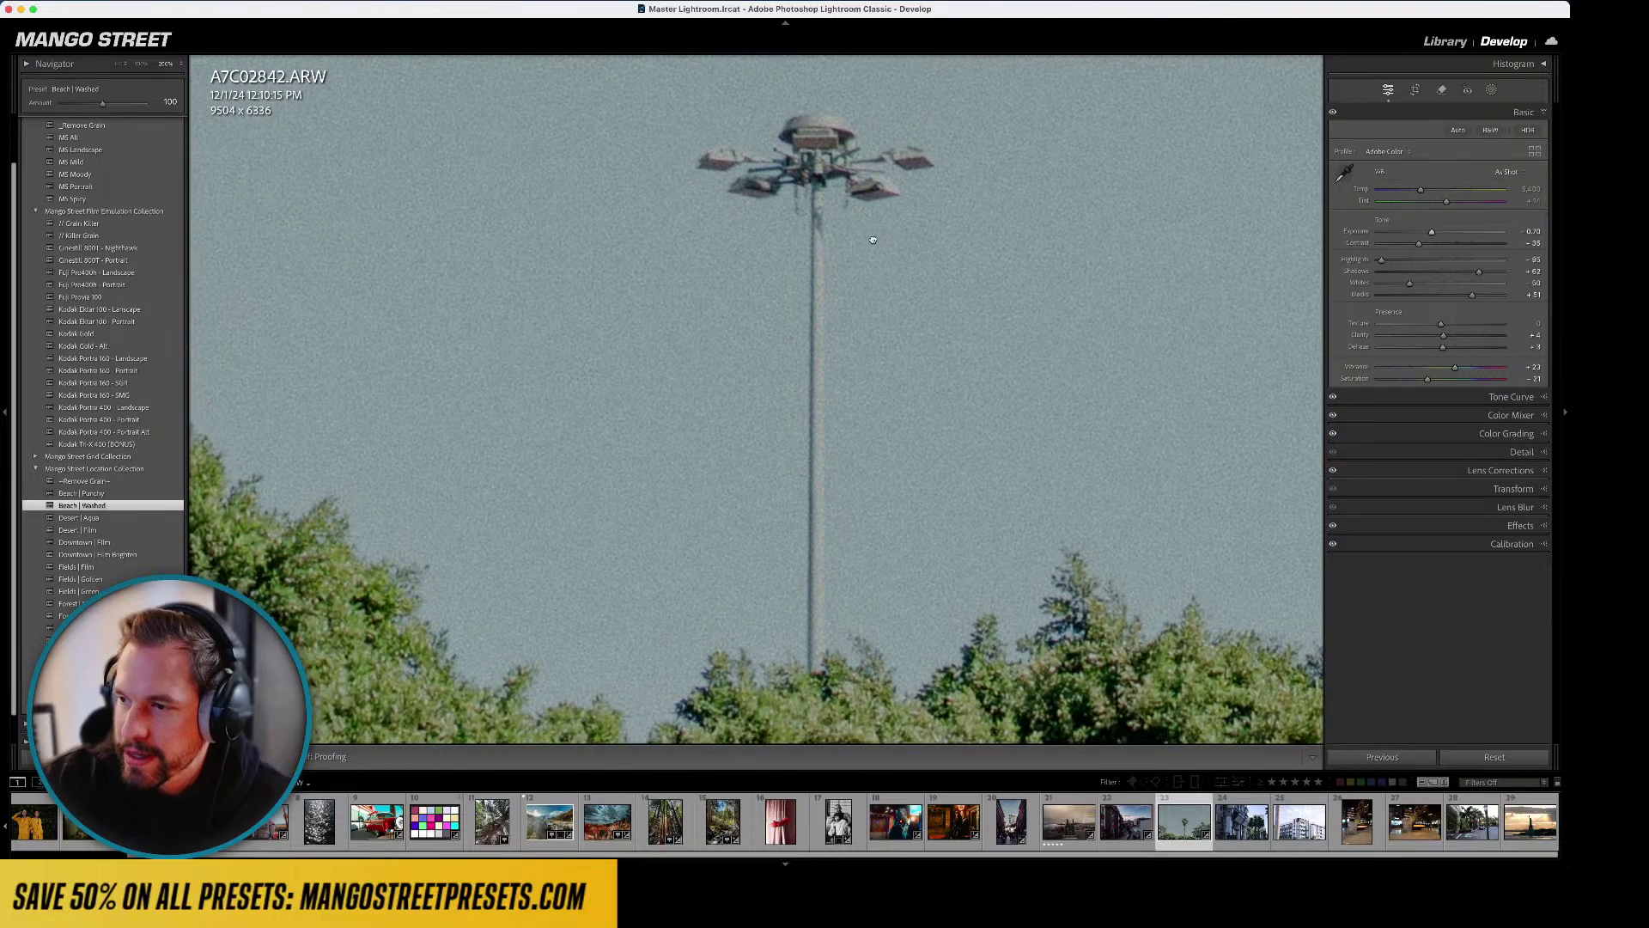
click(1492, 90)
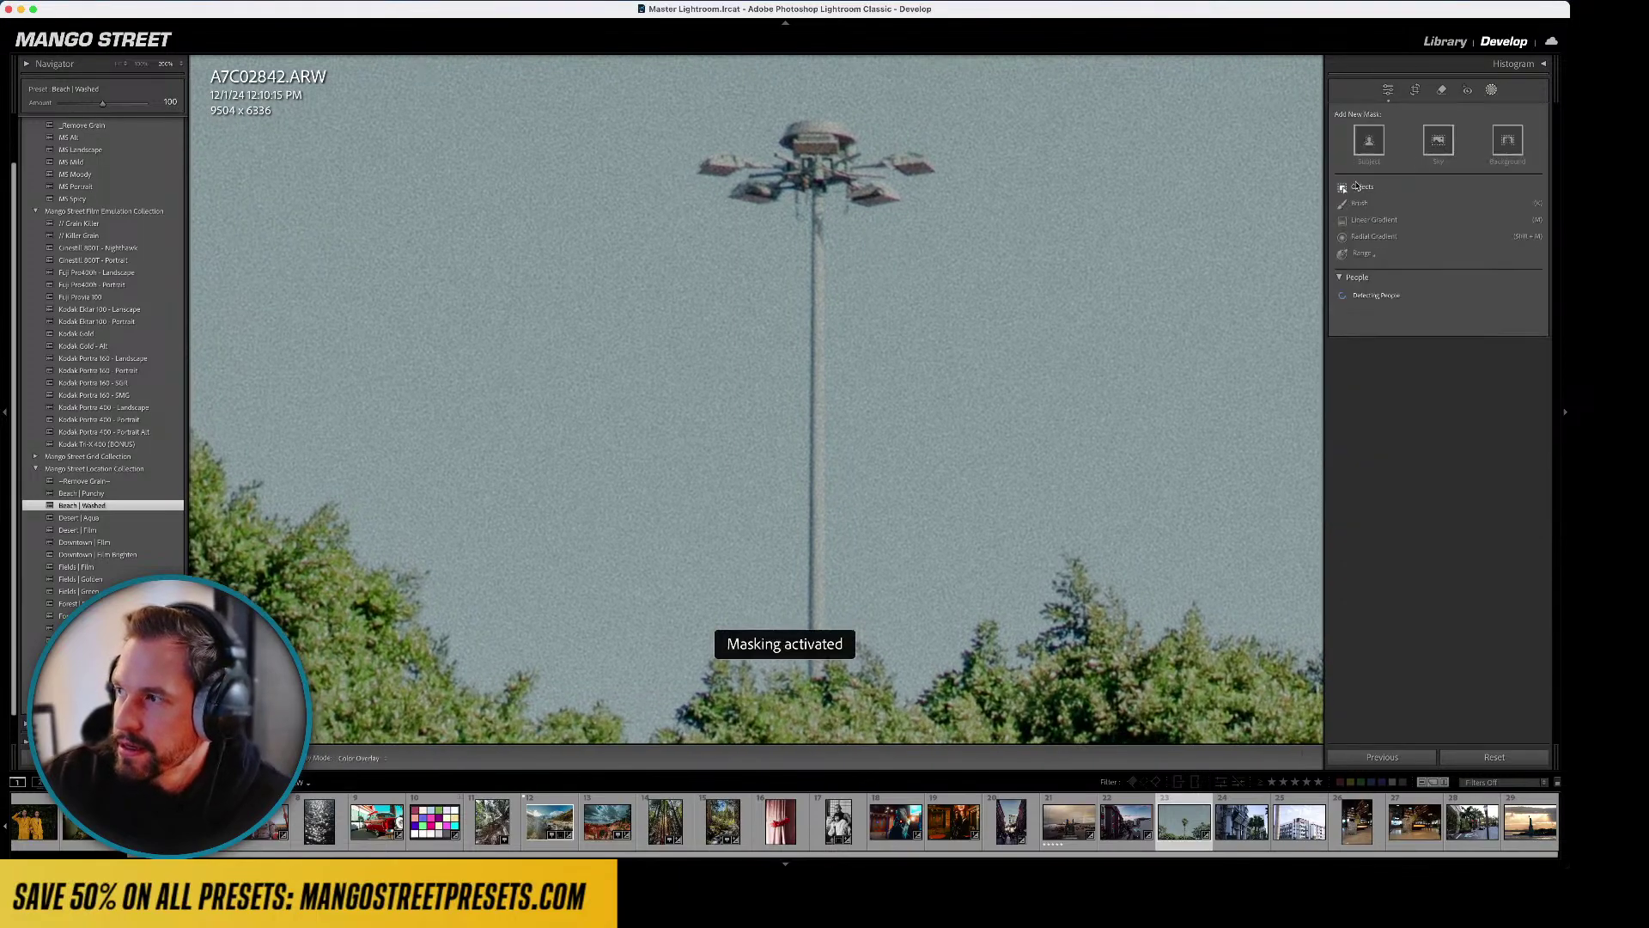
click(1357, 208)
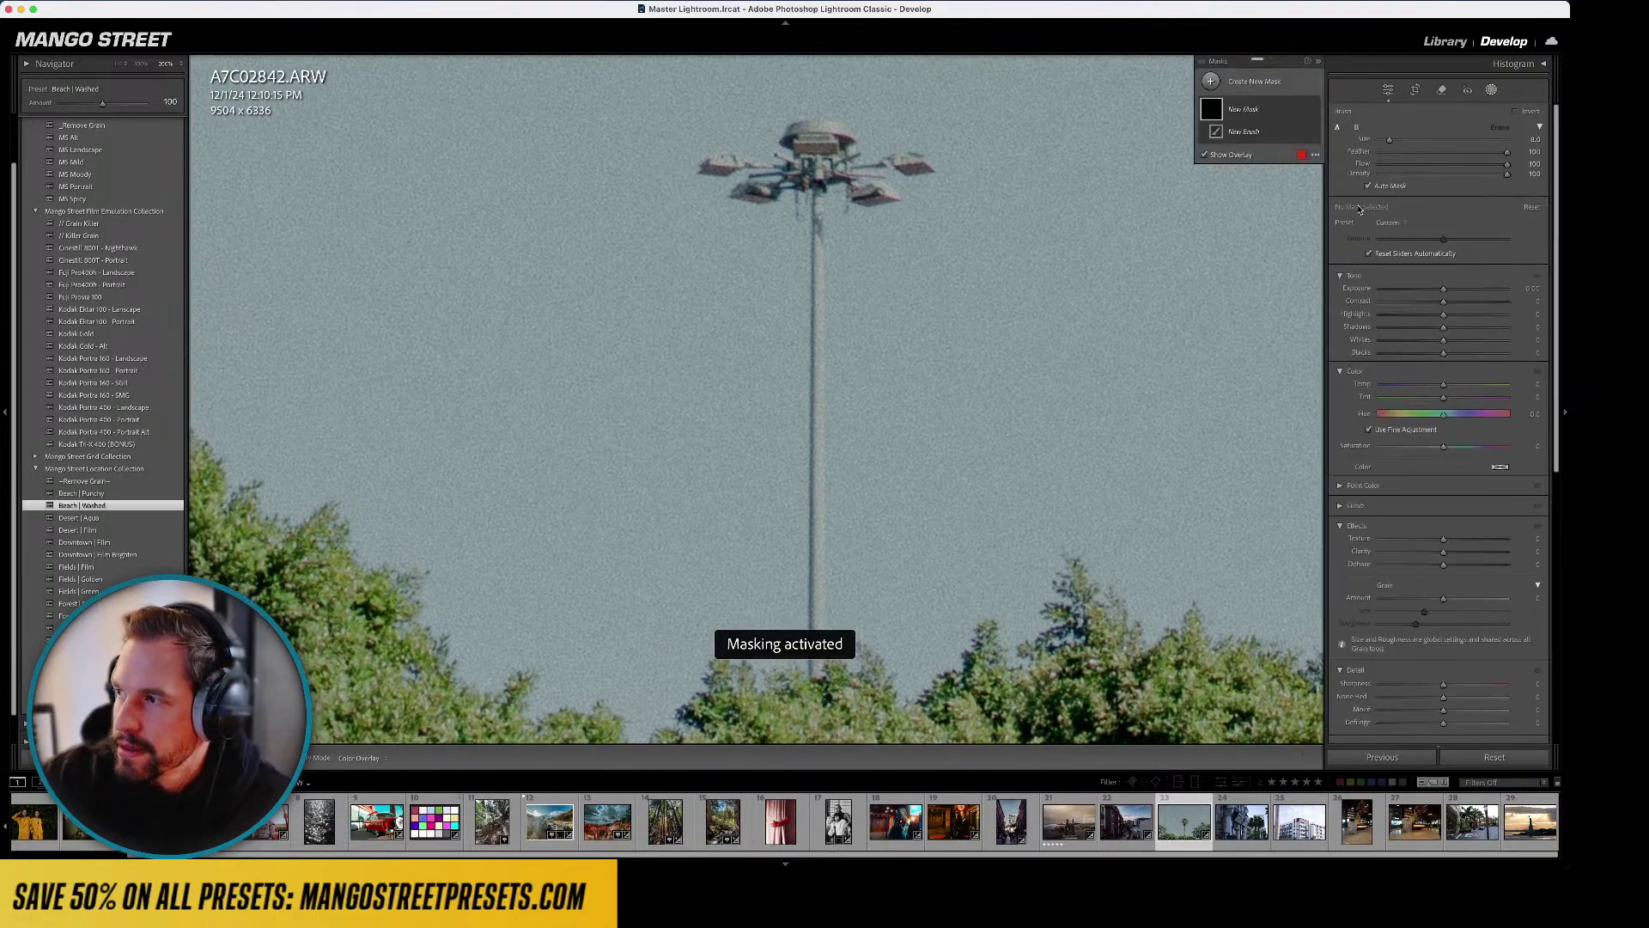
click(1442, 89)
scroll(734, 153, up, 3)
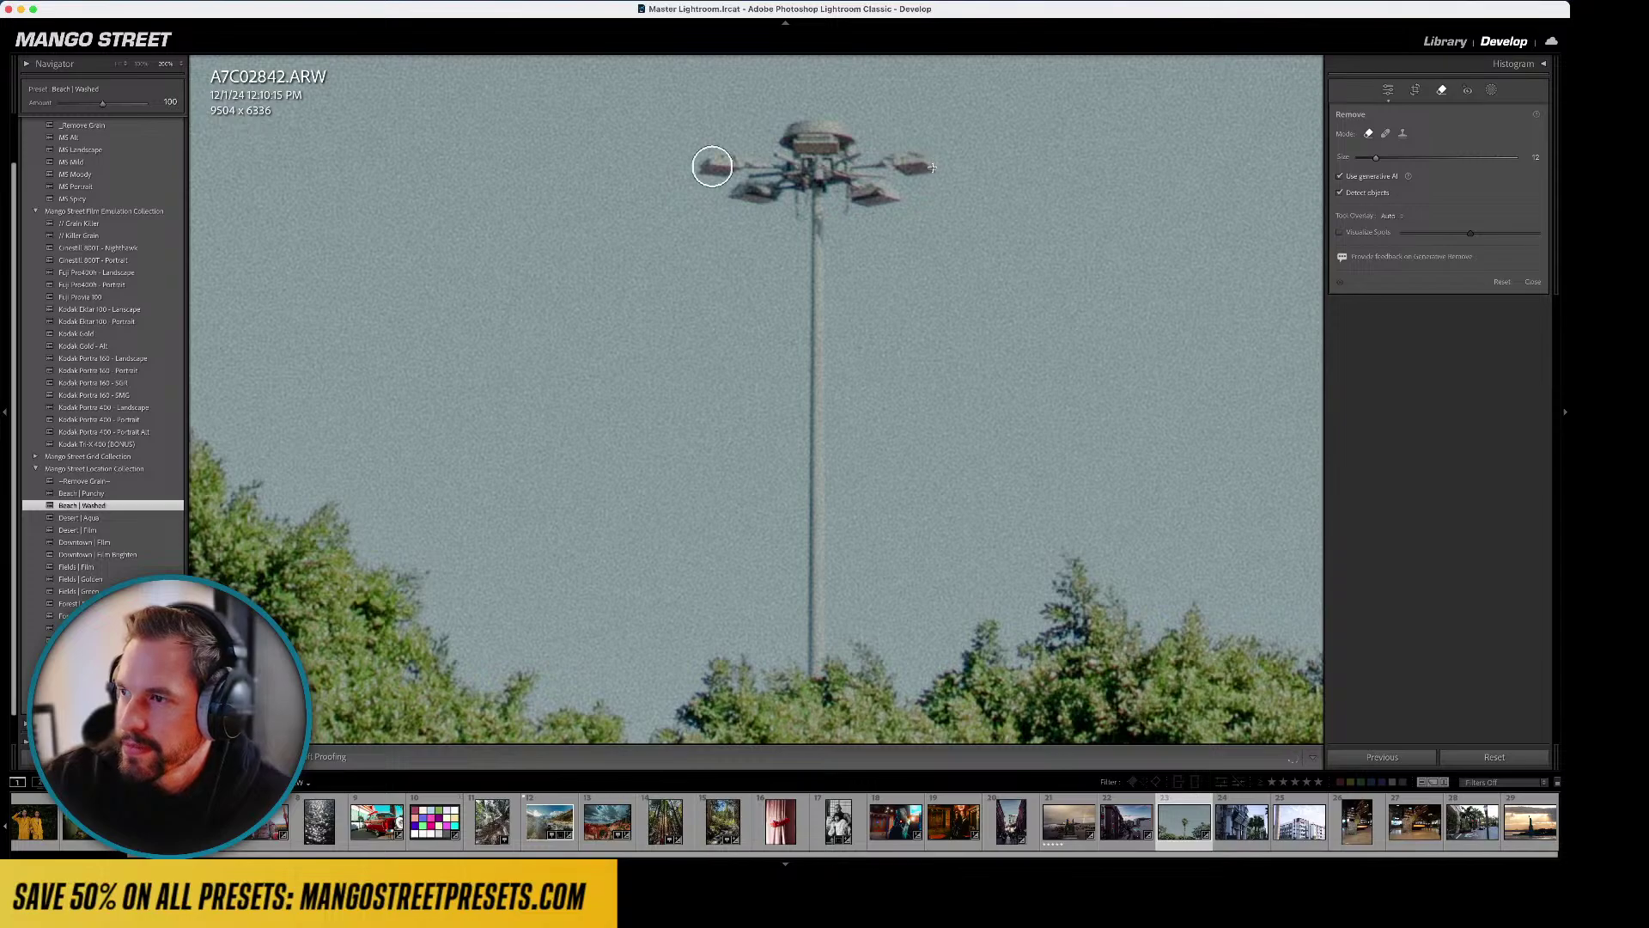
mouse_move(712, 165)
mouse_down()
mouse_move(937, 159)
mouse_move(863, 219)
mouse_move(756, 188)
mouse_move(744, 206)
mouse_move(820, 249)
mouse_move(793, 481)
mouse_move(807, 677)
mouse_move(831, 657)
mouse_move(823, 531)
mouse_move(853, 193)
mouse_up()
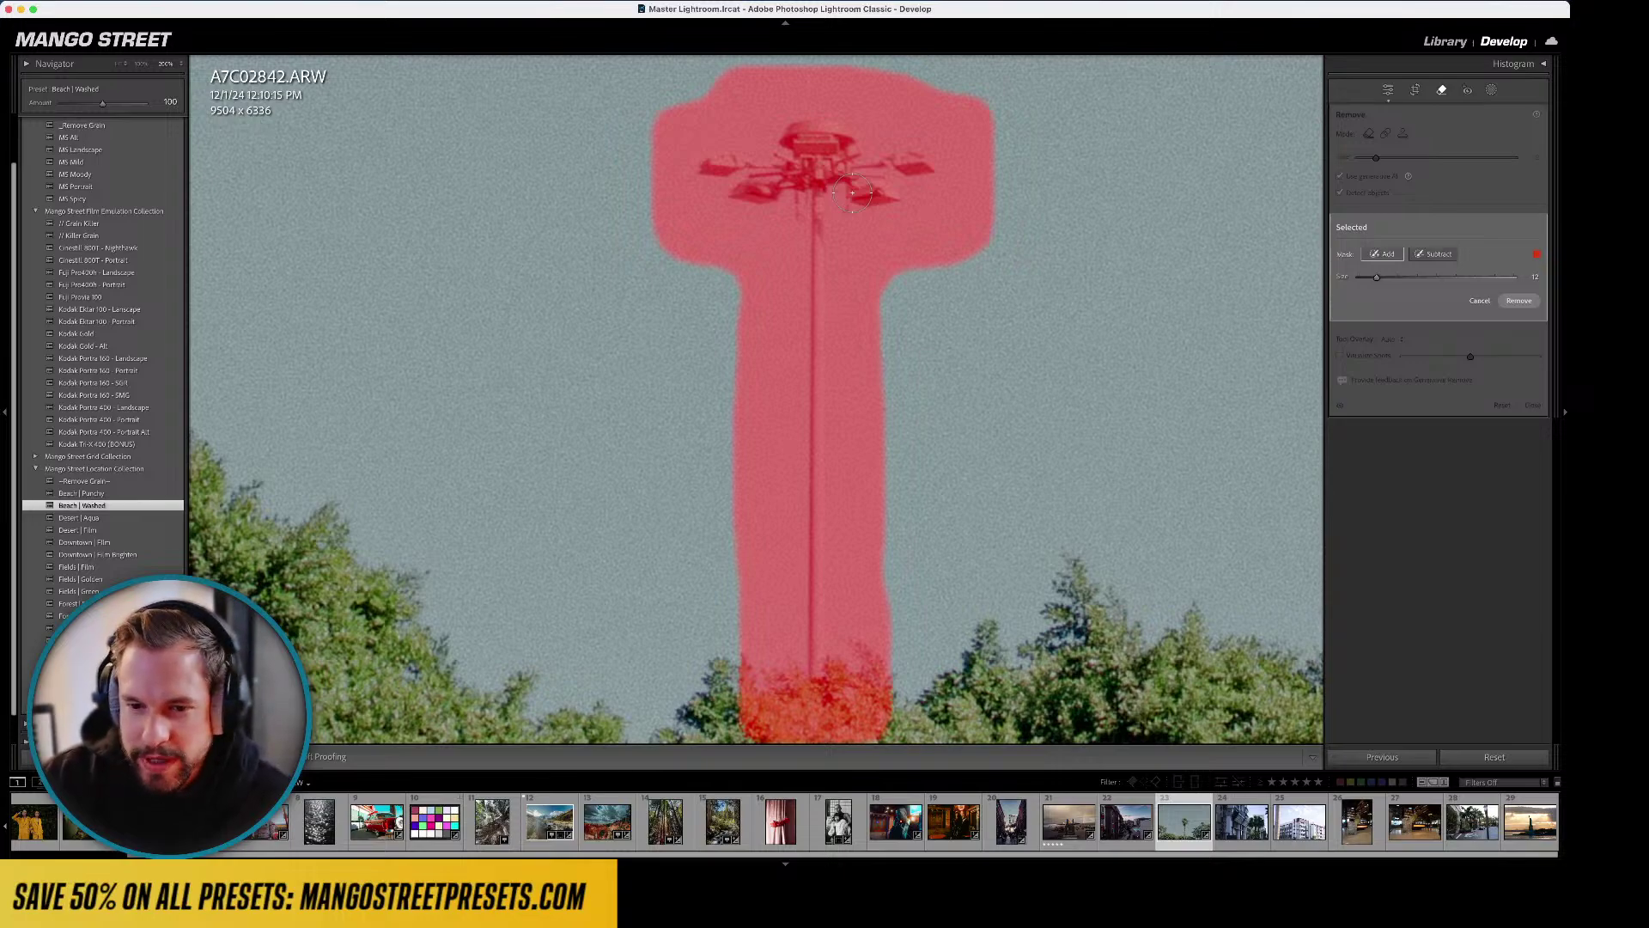
key(Return)
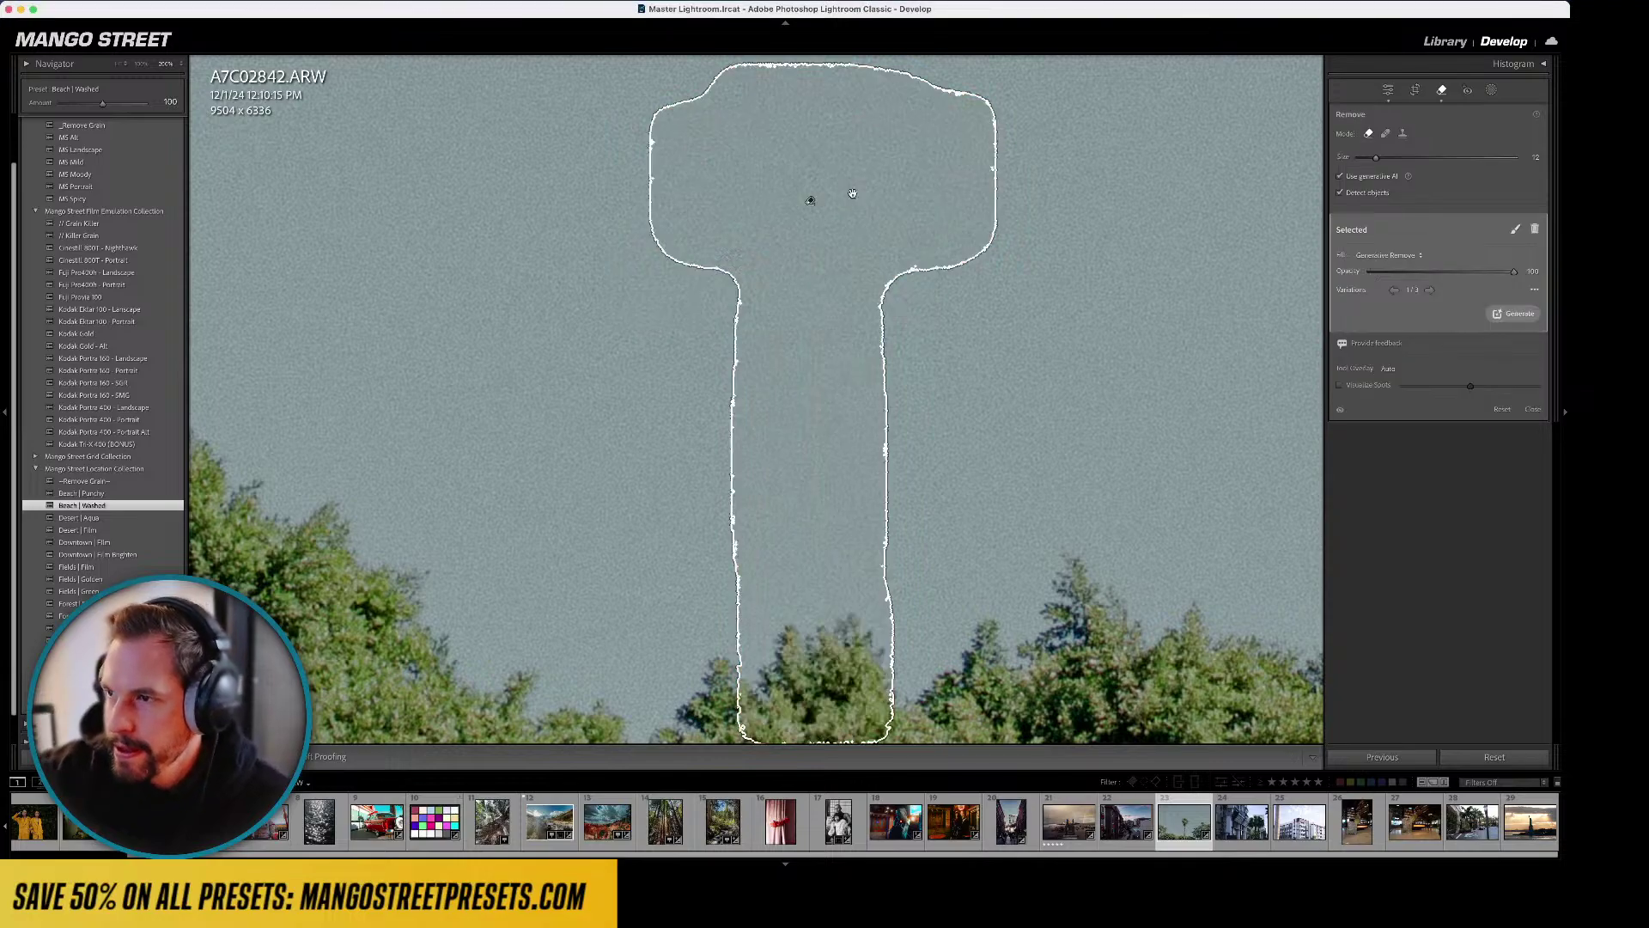
key(d)
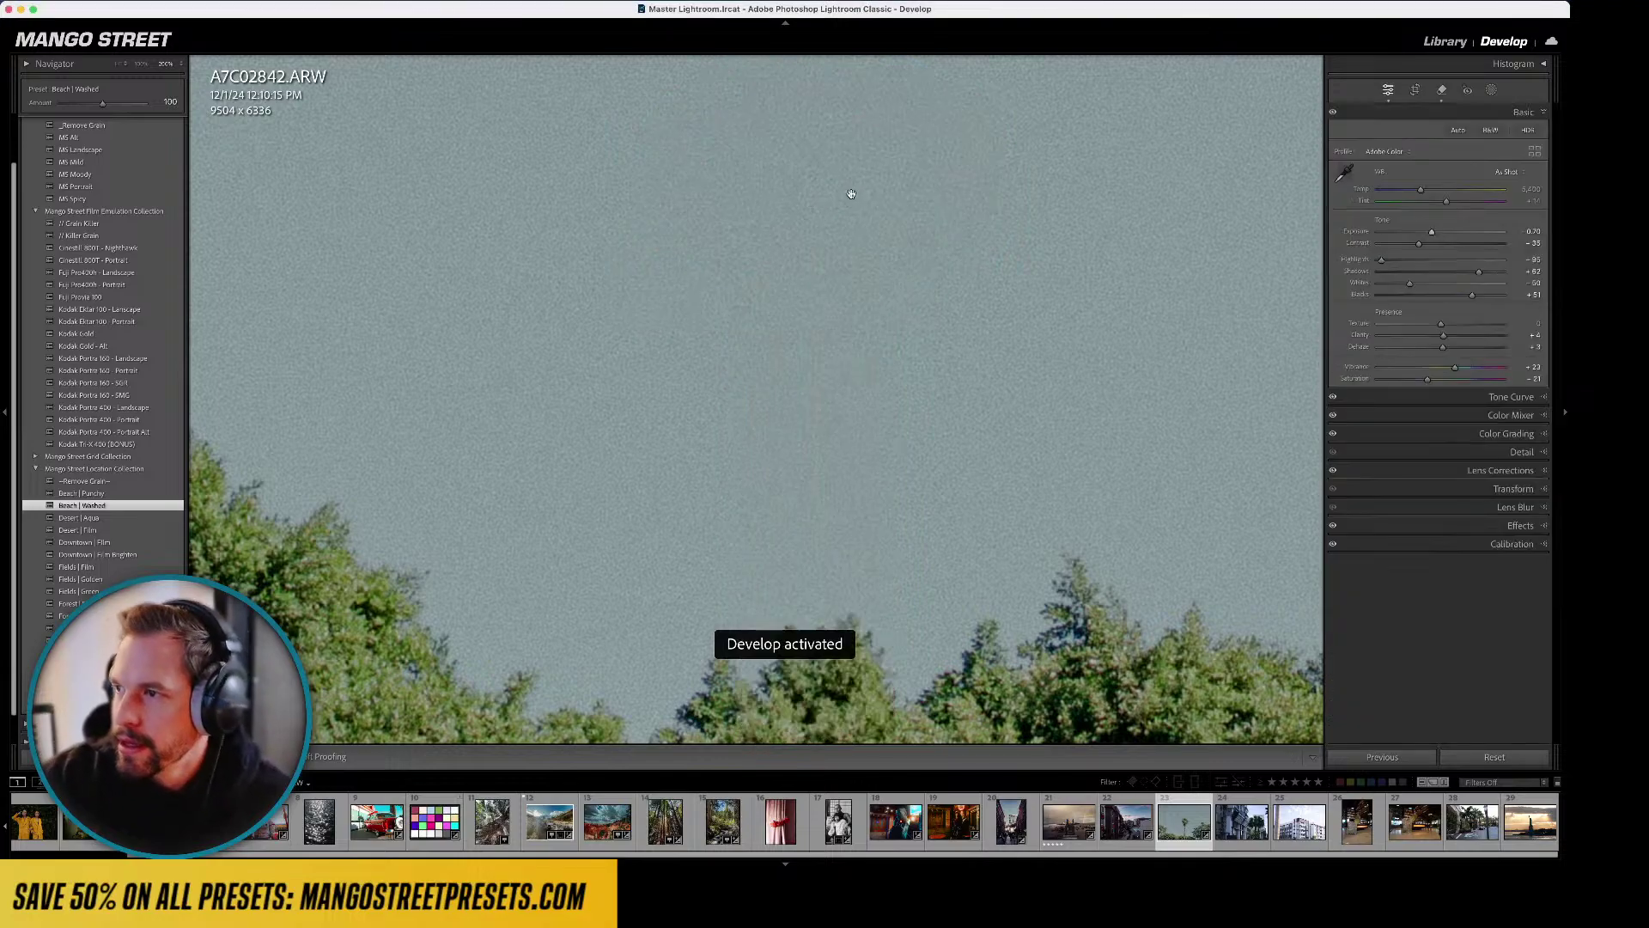
click(910, 309)
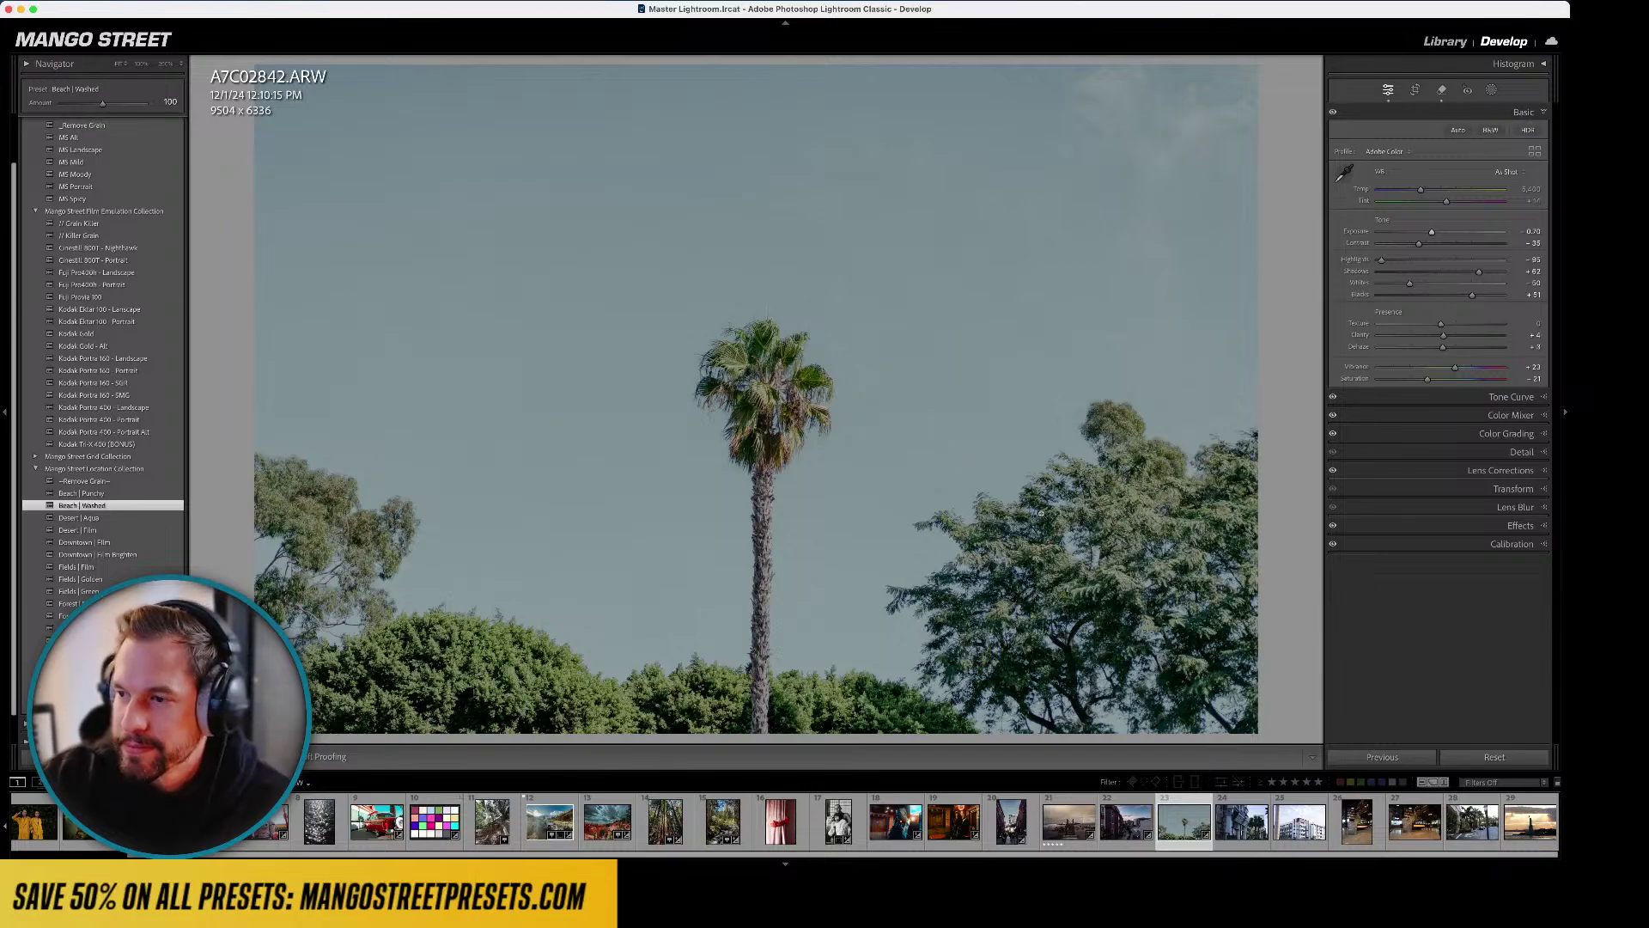
- Compare the retouched palm tree photo with its unedited version against a blacked-out interface
key(l)
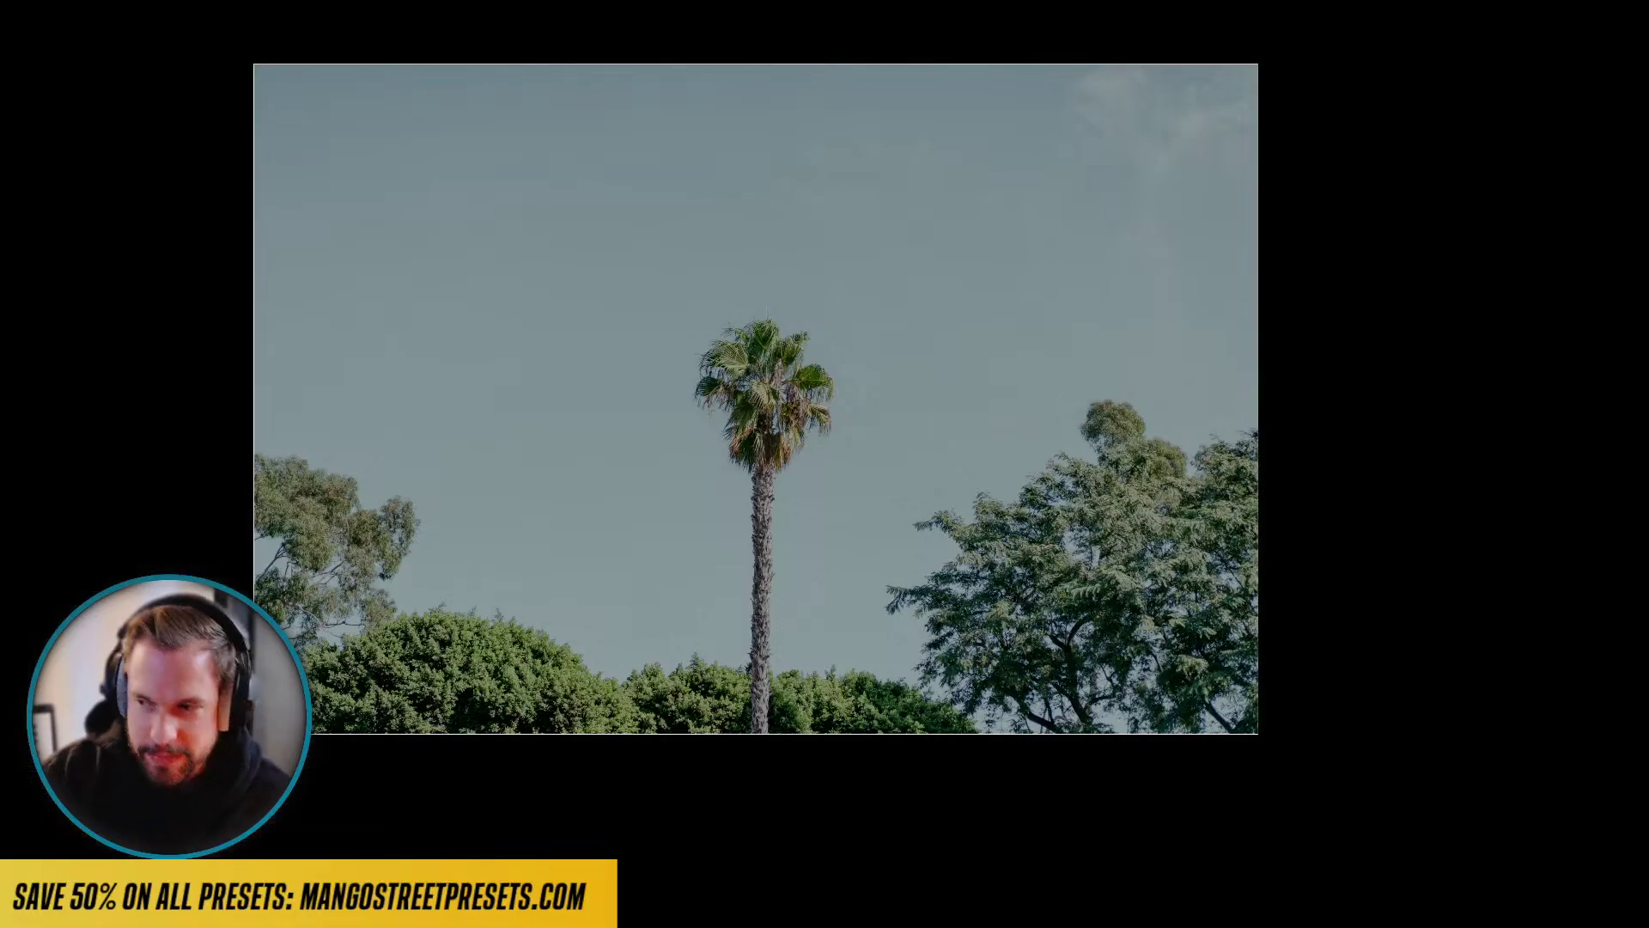
key(backslash)
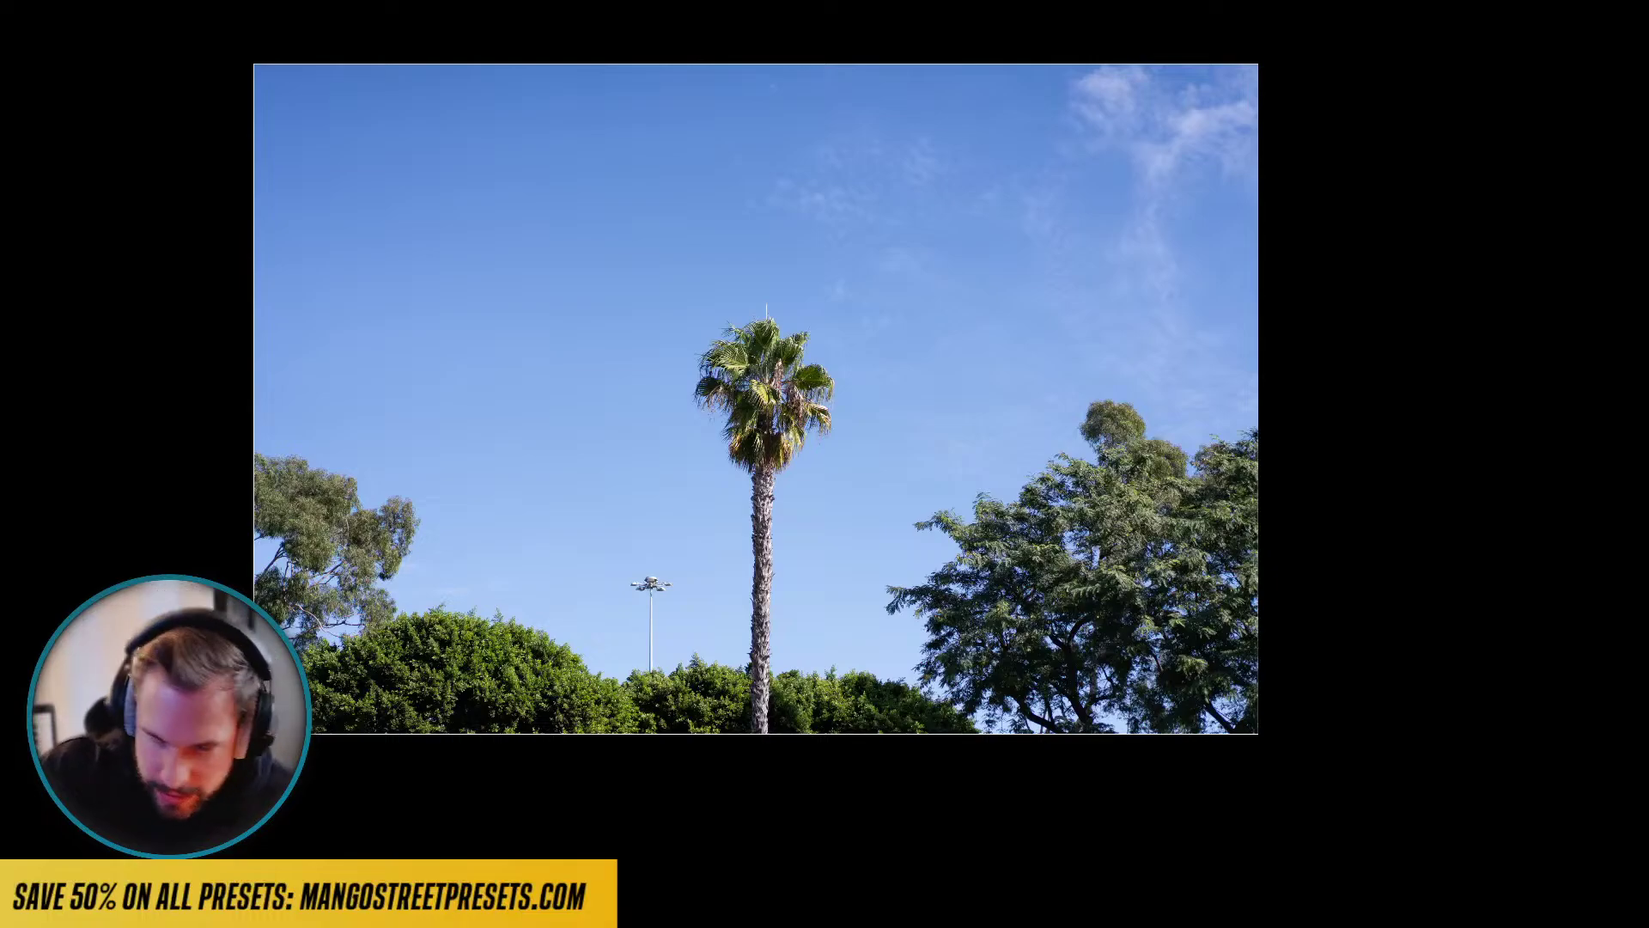
key(backslash)
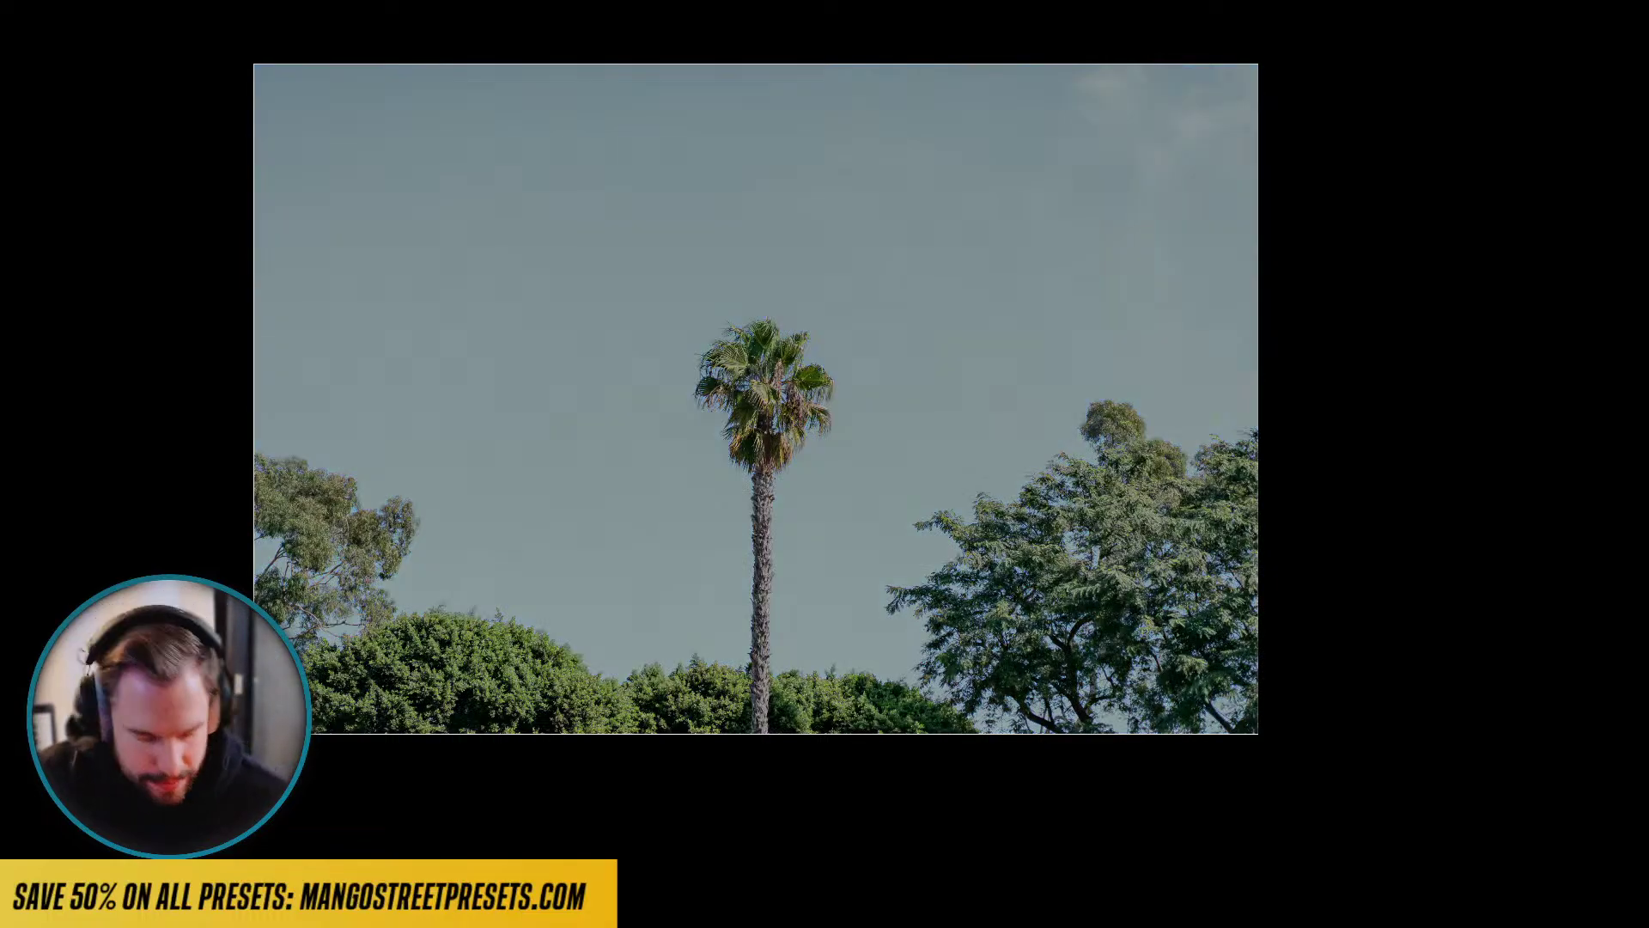
key(l)
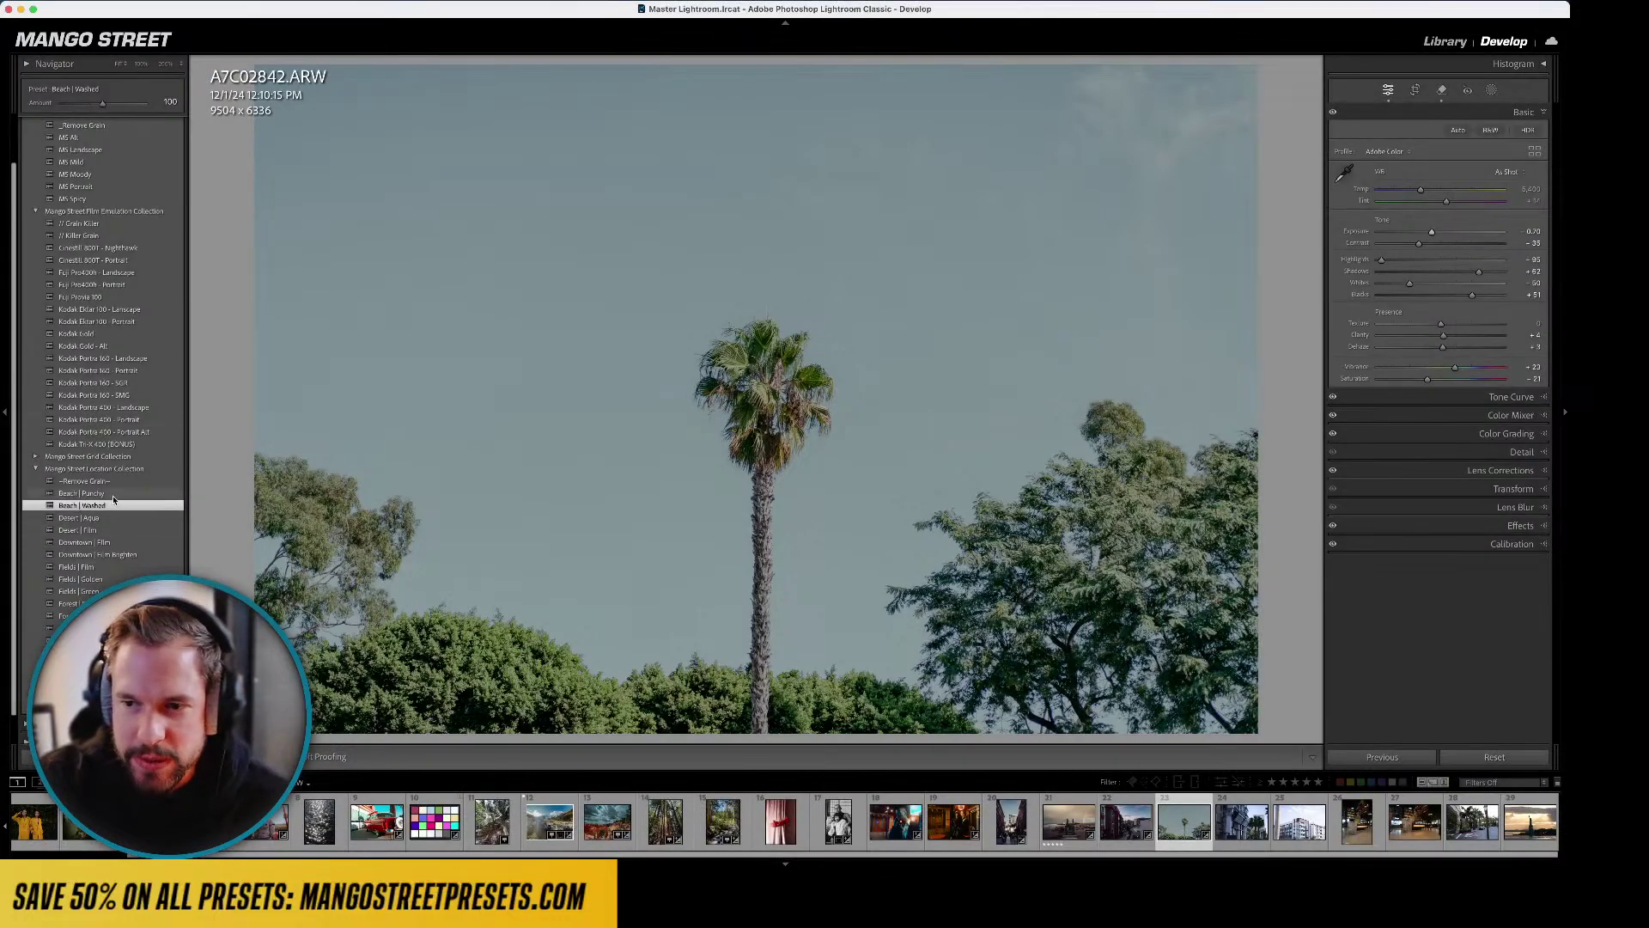
- Try the Fuji Provia 100 preset on the palm tree photo and review it against a blacked-out interface
click(123, 298)
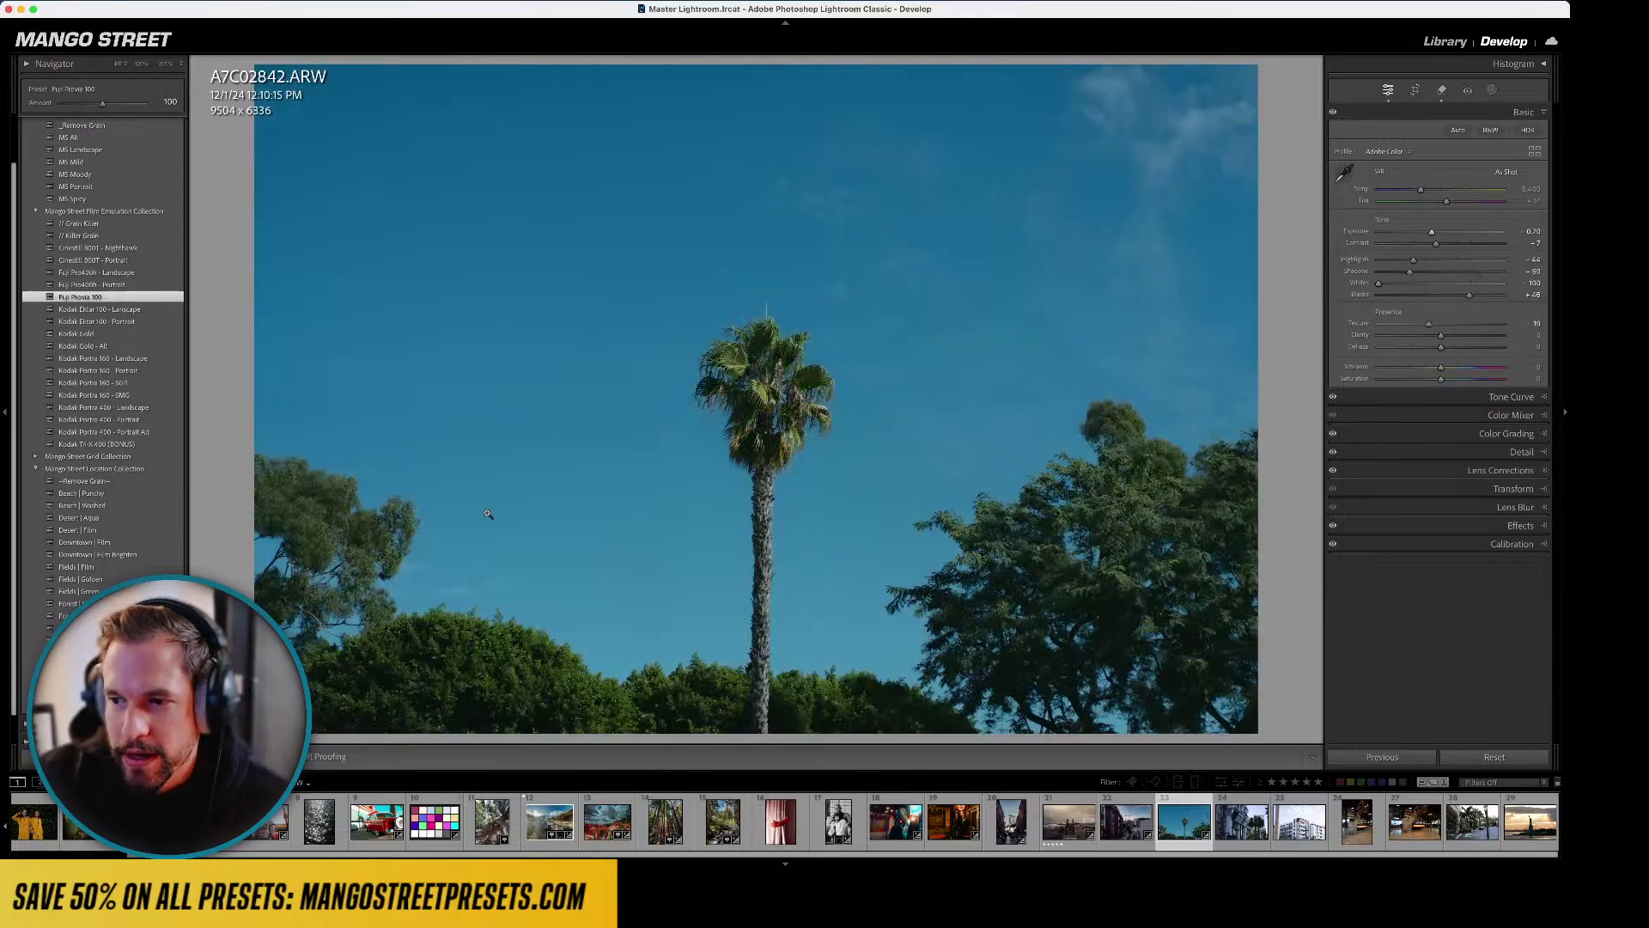
key(l)
key(l)
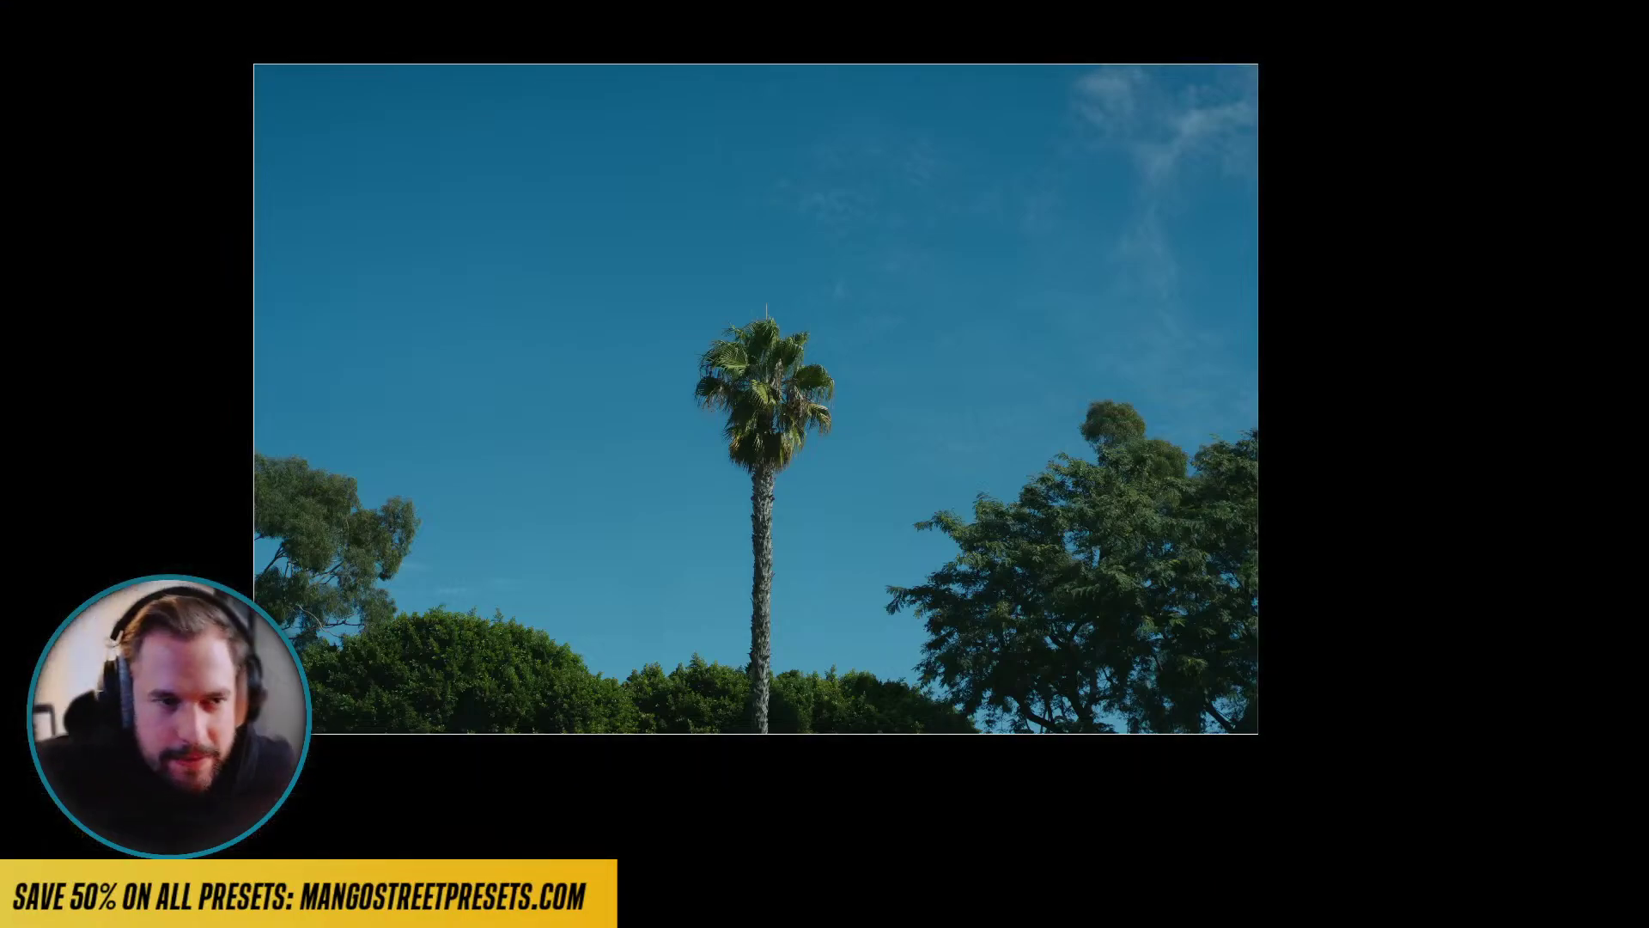
key(l)
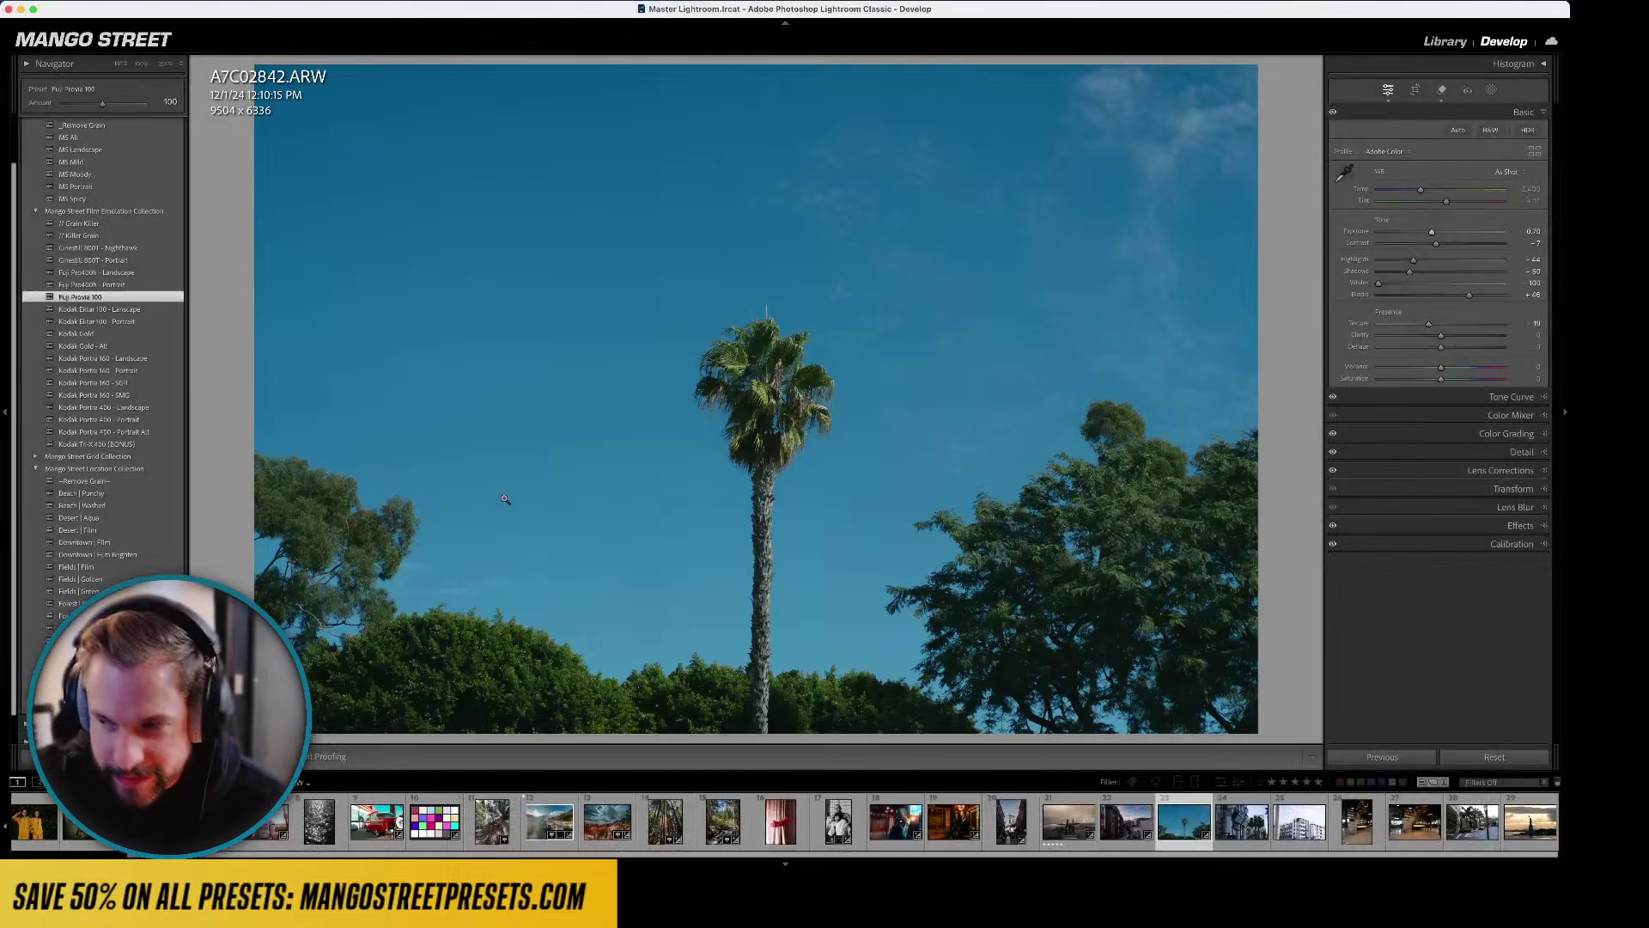
- Try the CineStill 800T - Portrait, Kodak Portra 400 - Portrait and Kodak Tri-X 400 presets on the palm tree photo
click(142, 261)
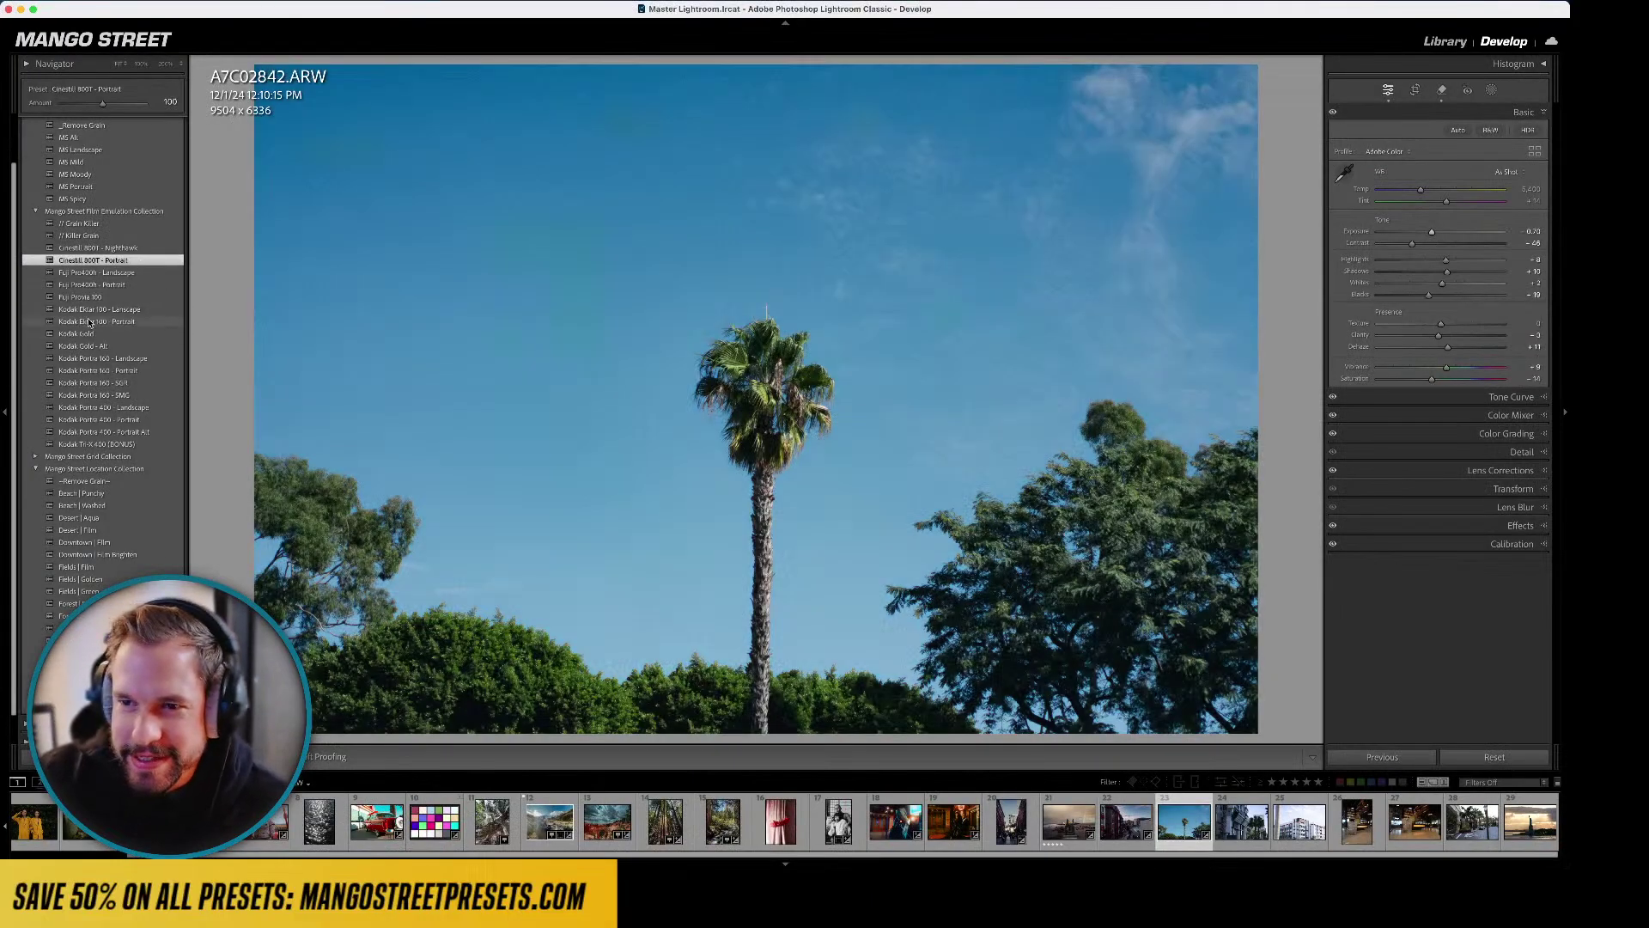
click(126, 419)
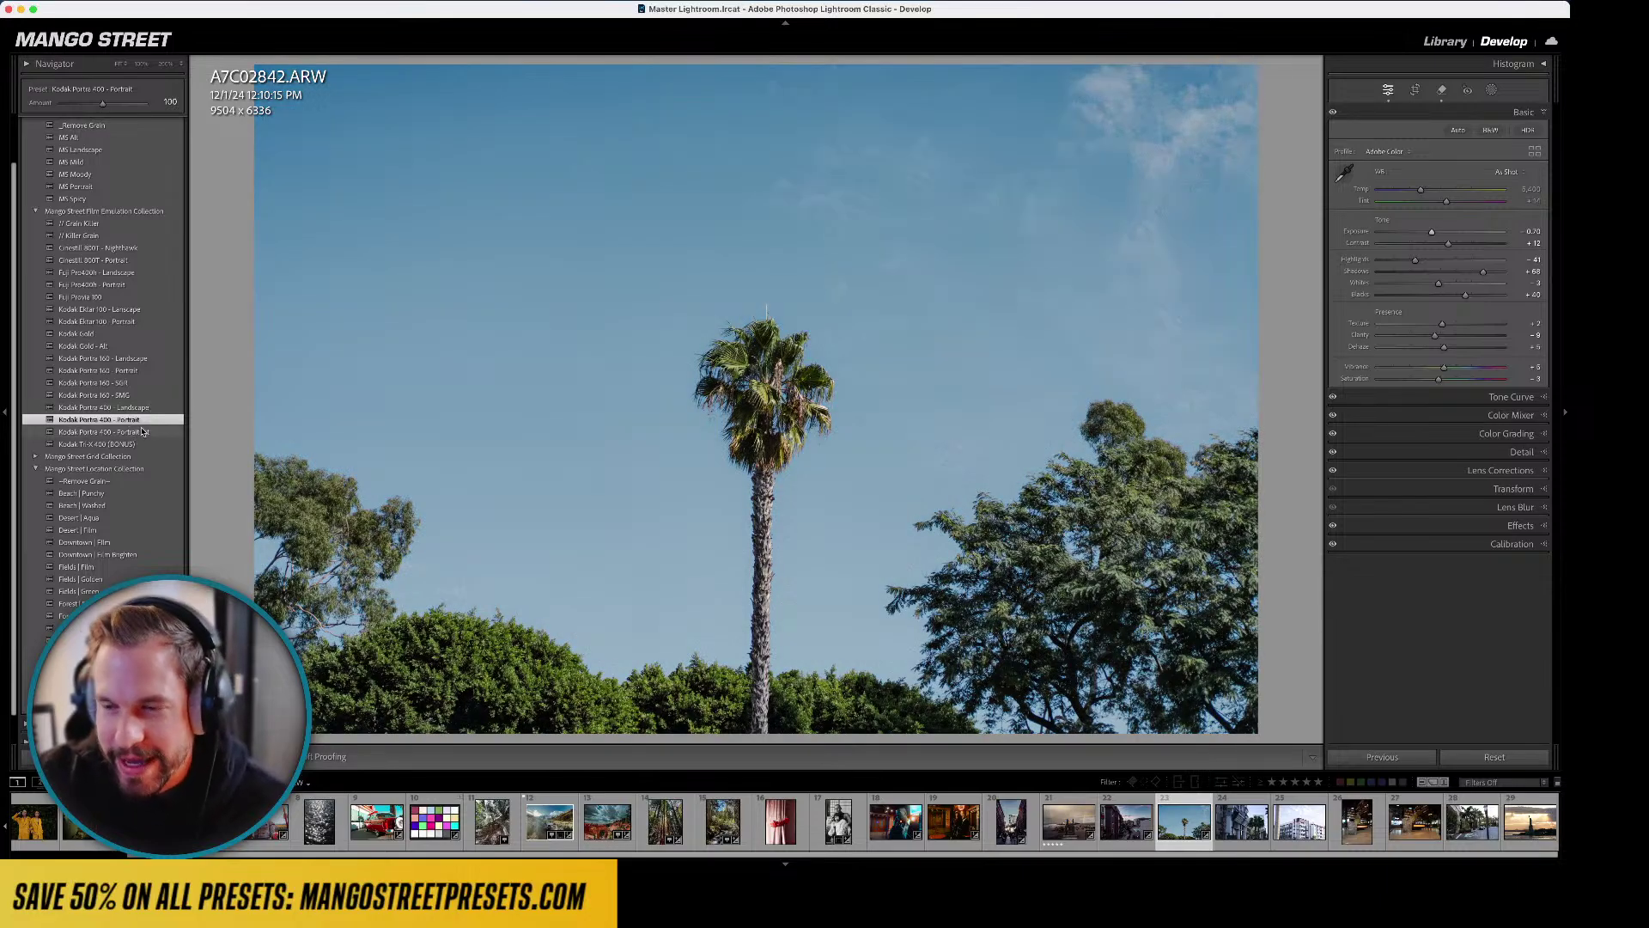
click(132, 444)
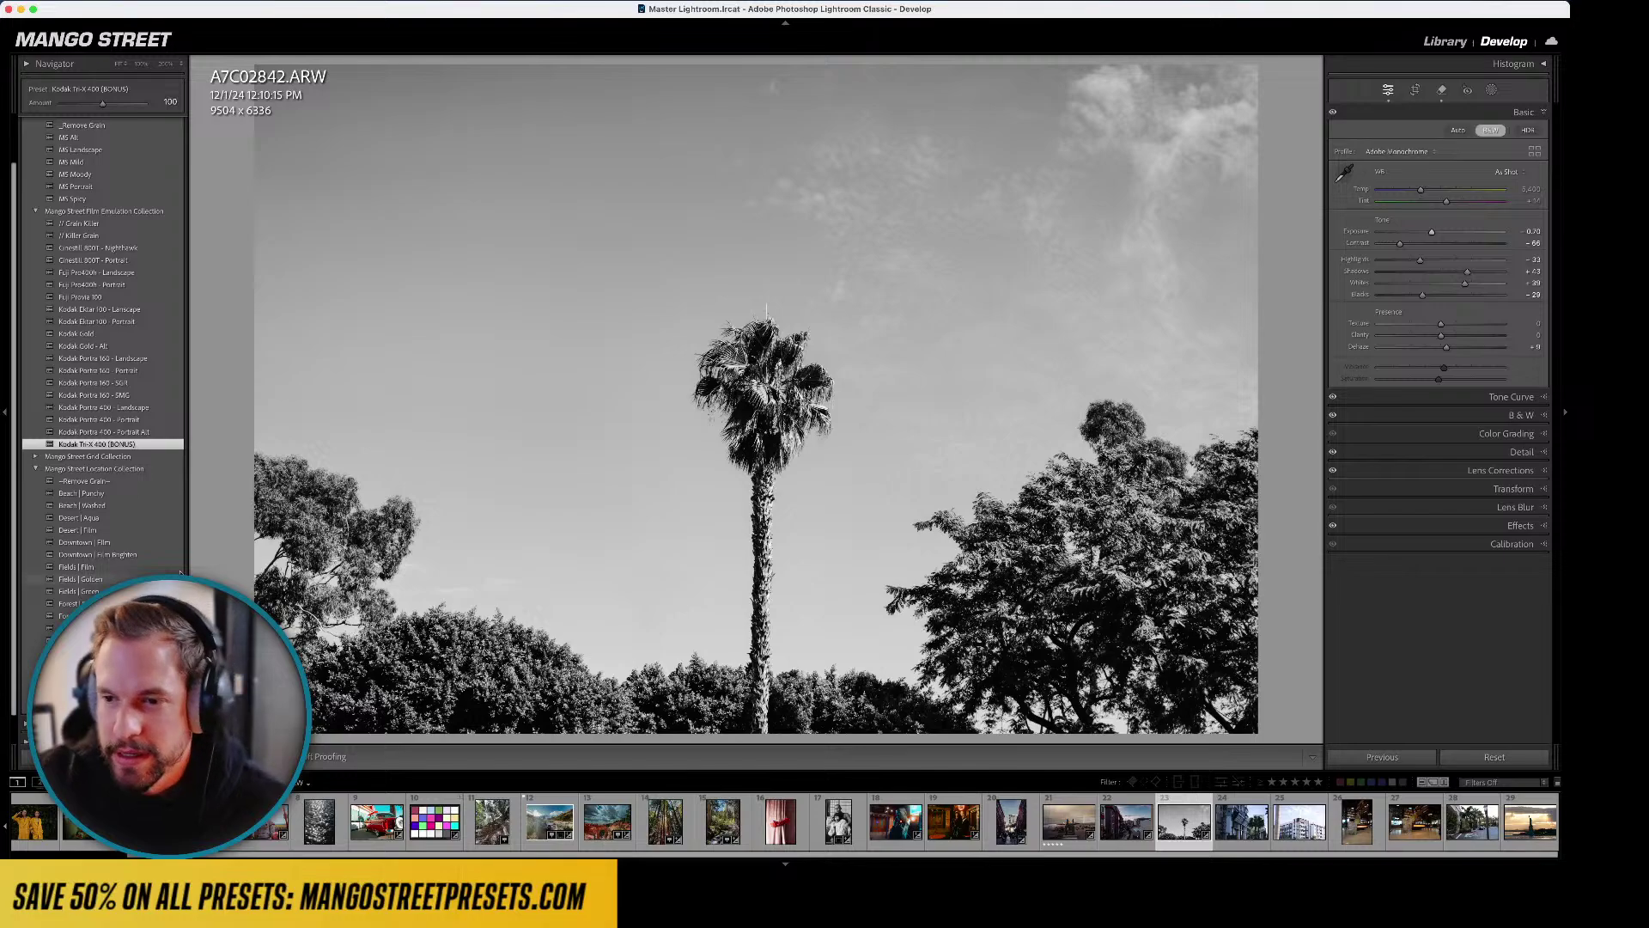
- Try the Desert | Film and Downtown | Film presets on the palm tree photo, reviewing Downtown | Film against a blacked-out interface
click(143, 542)
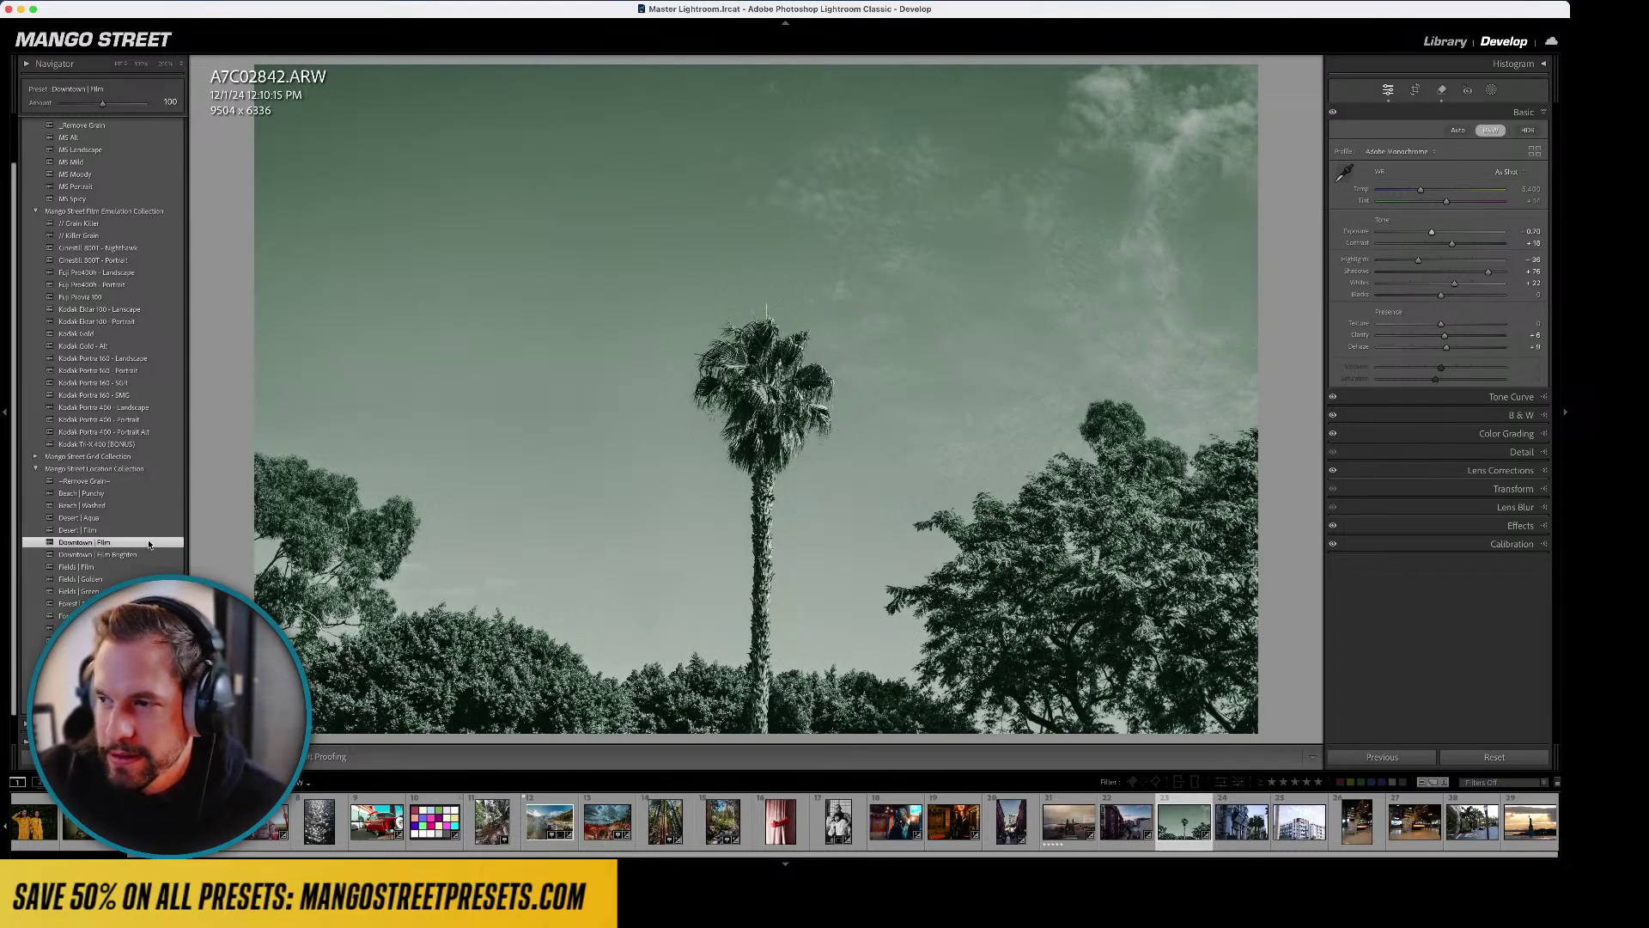
click(144, 531)
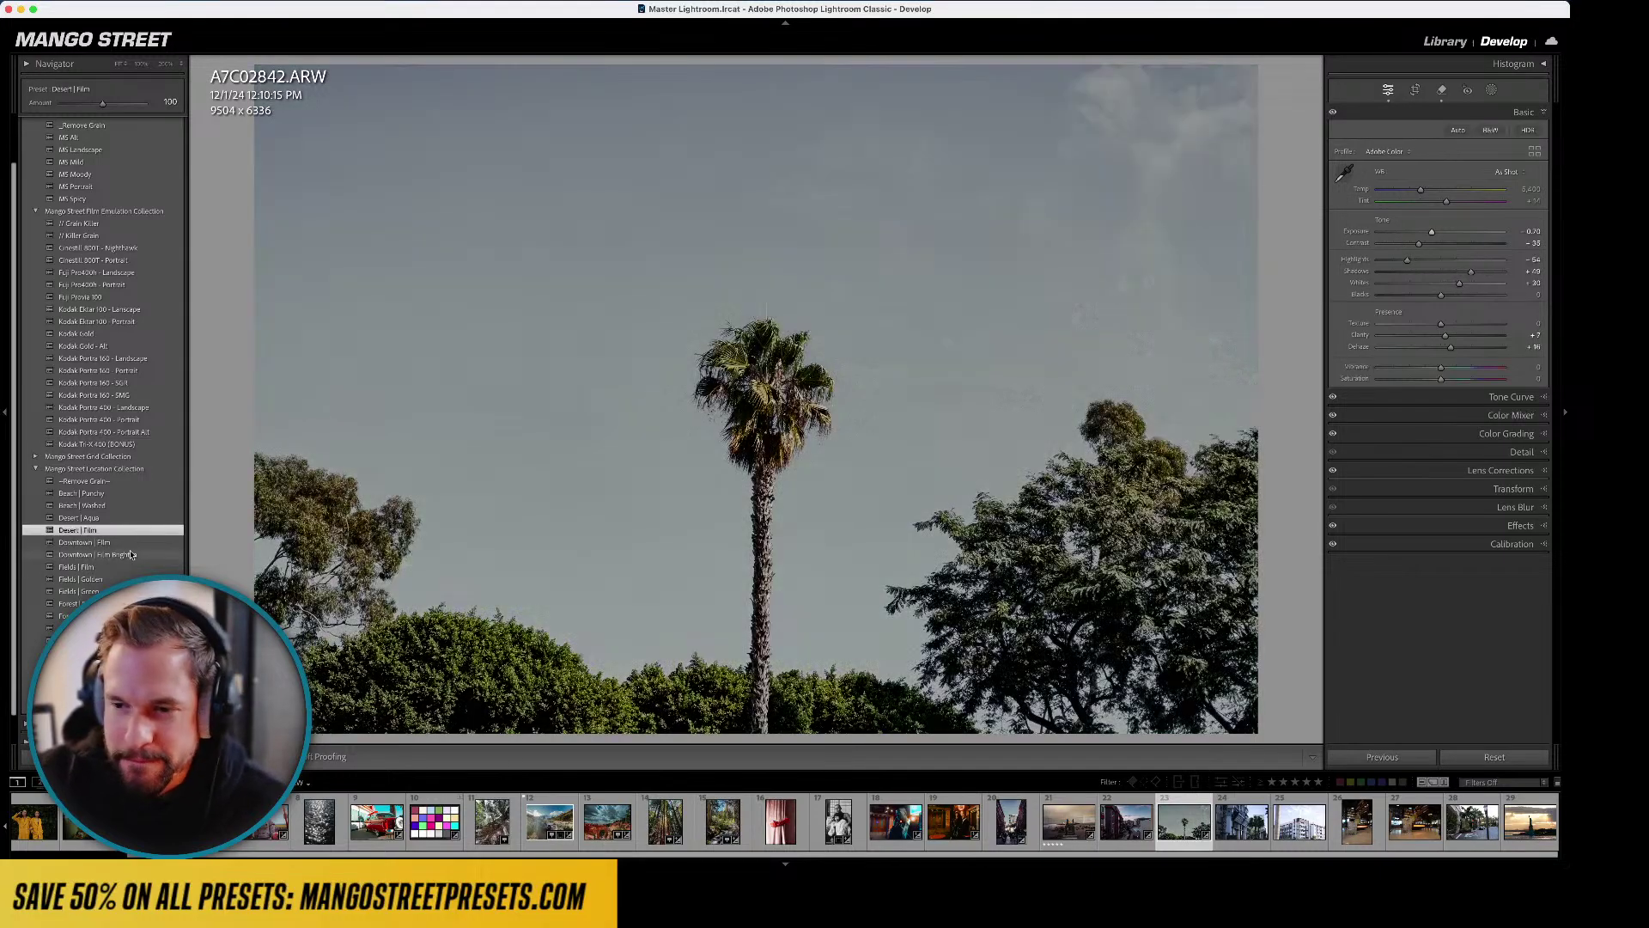
click(131, 543)
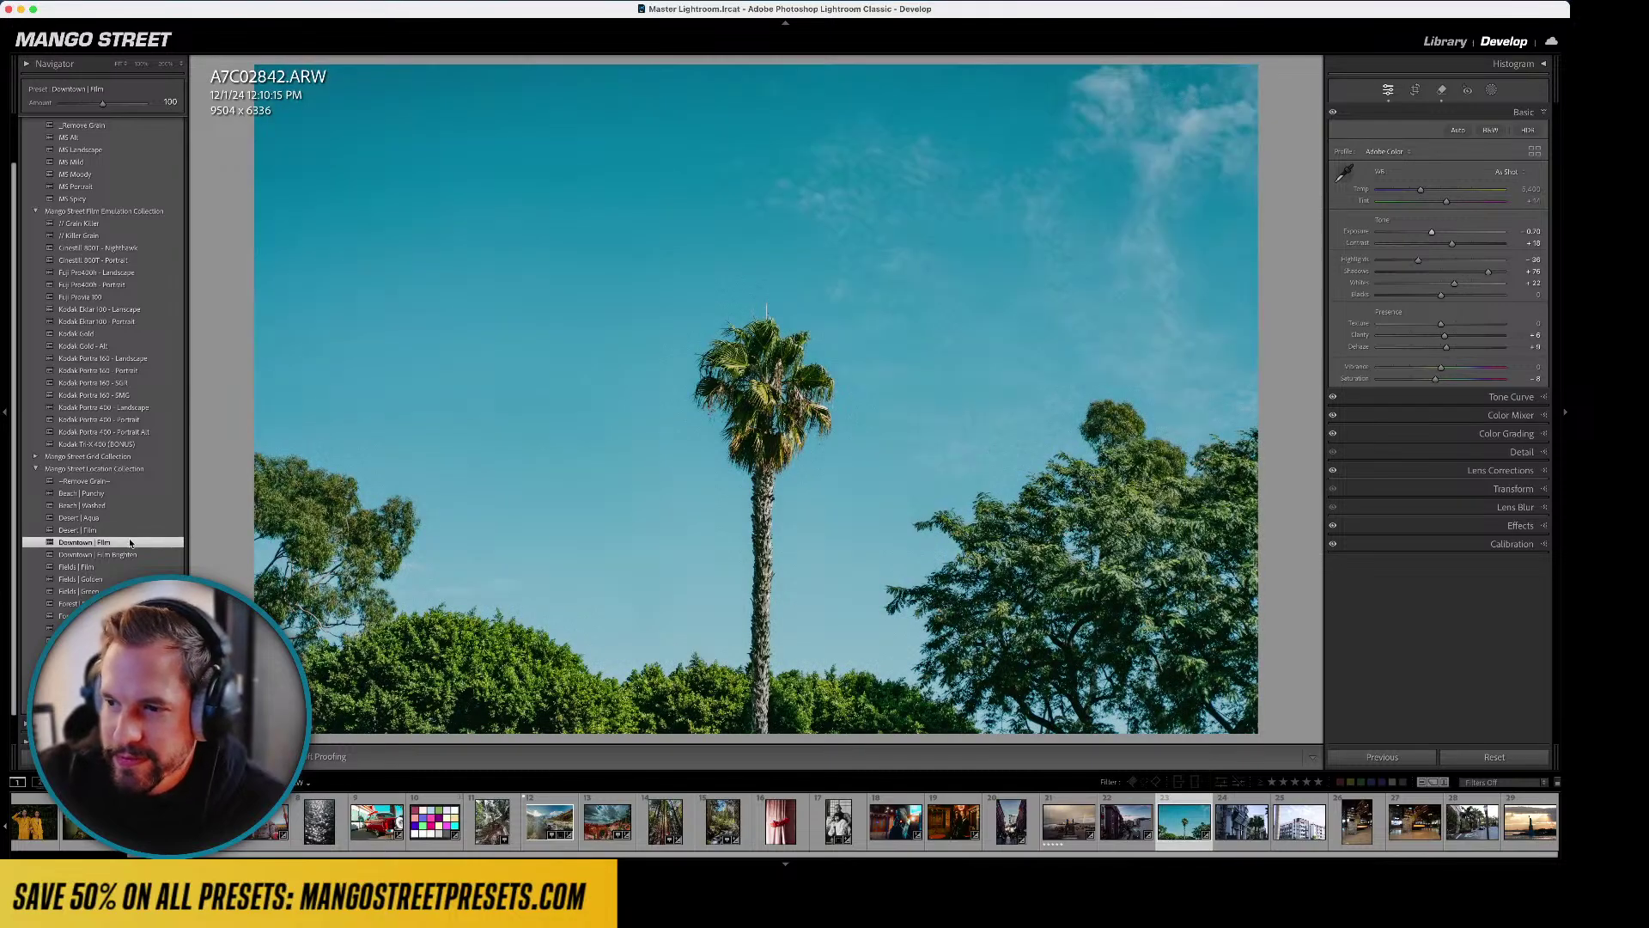
key(l)
key(l)
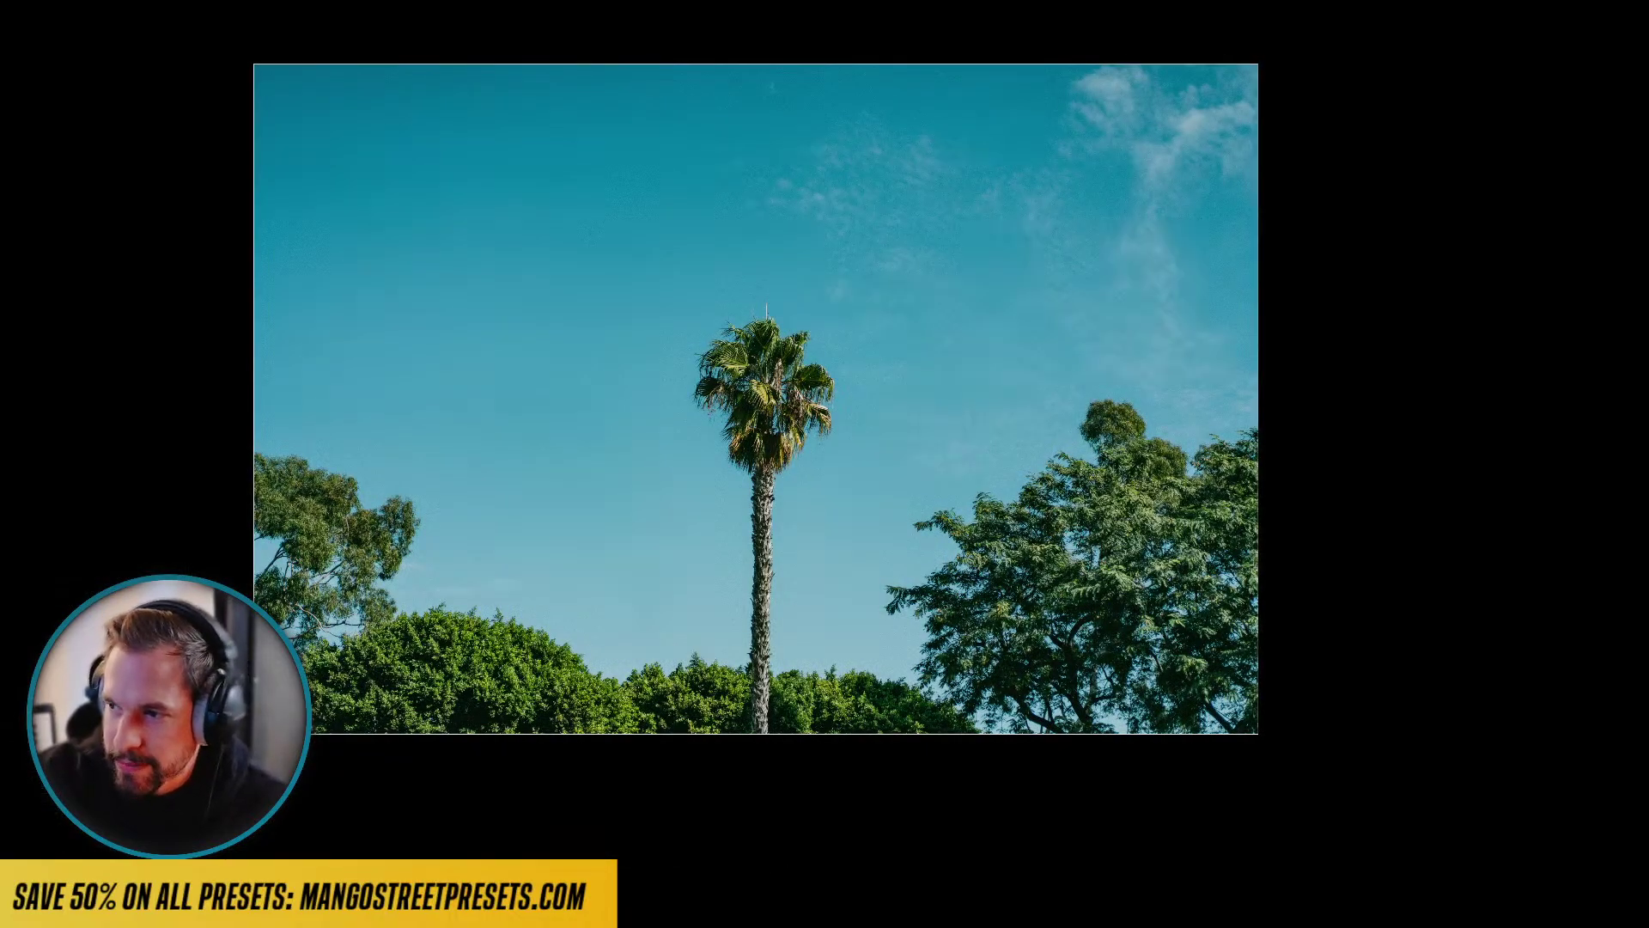
key(l)
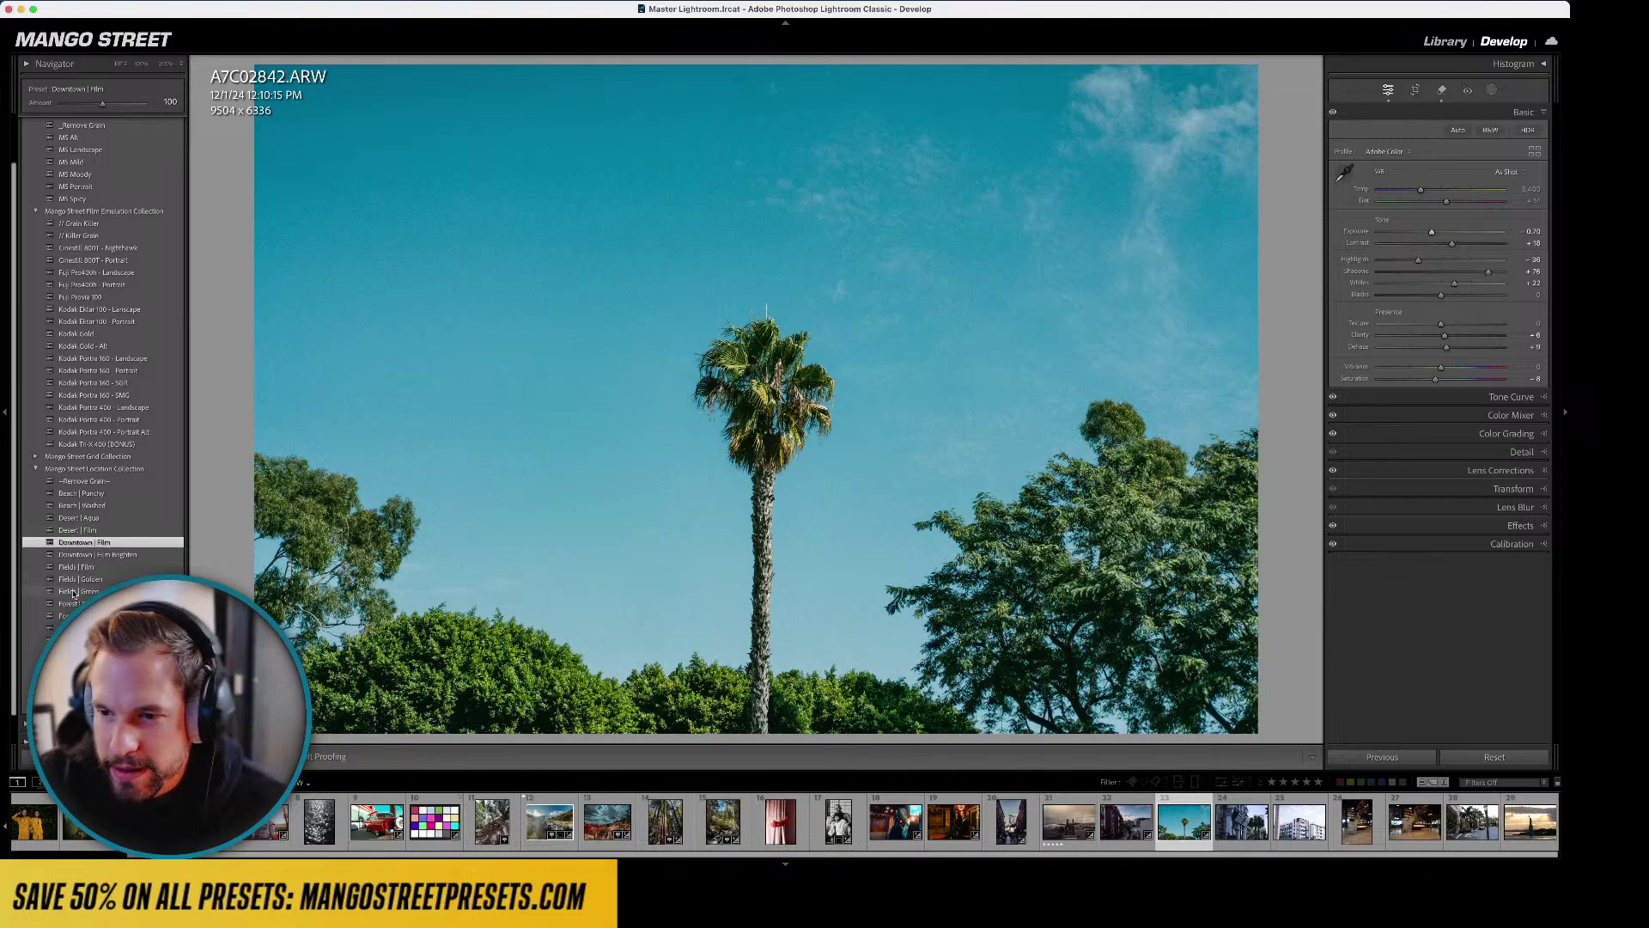
- Try Mountains | Film on the palm tree photo, apply a Punchy location preset instead, and review it against a blacked-out interface
click(86, 651)
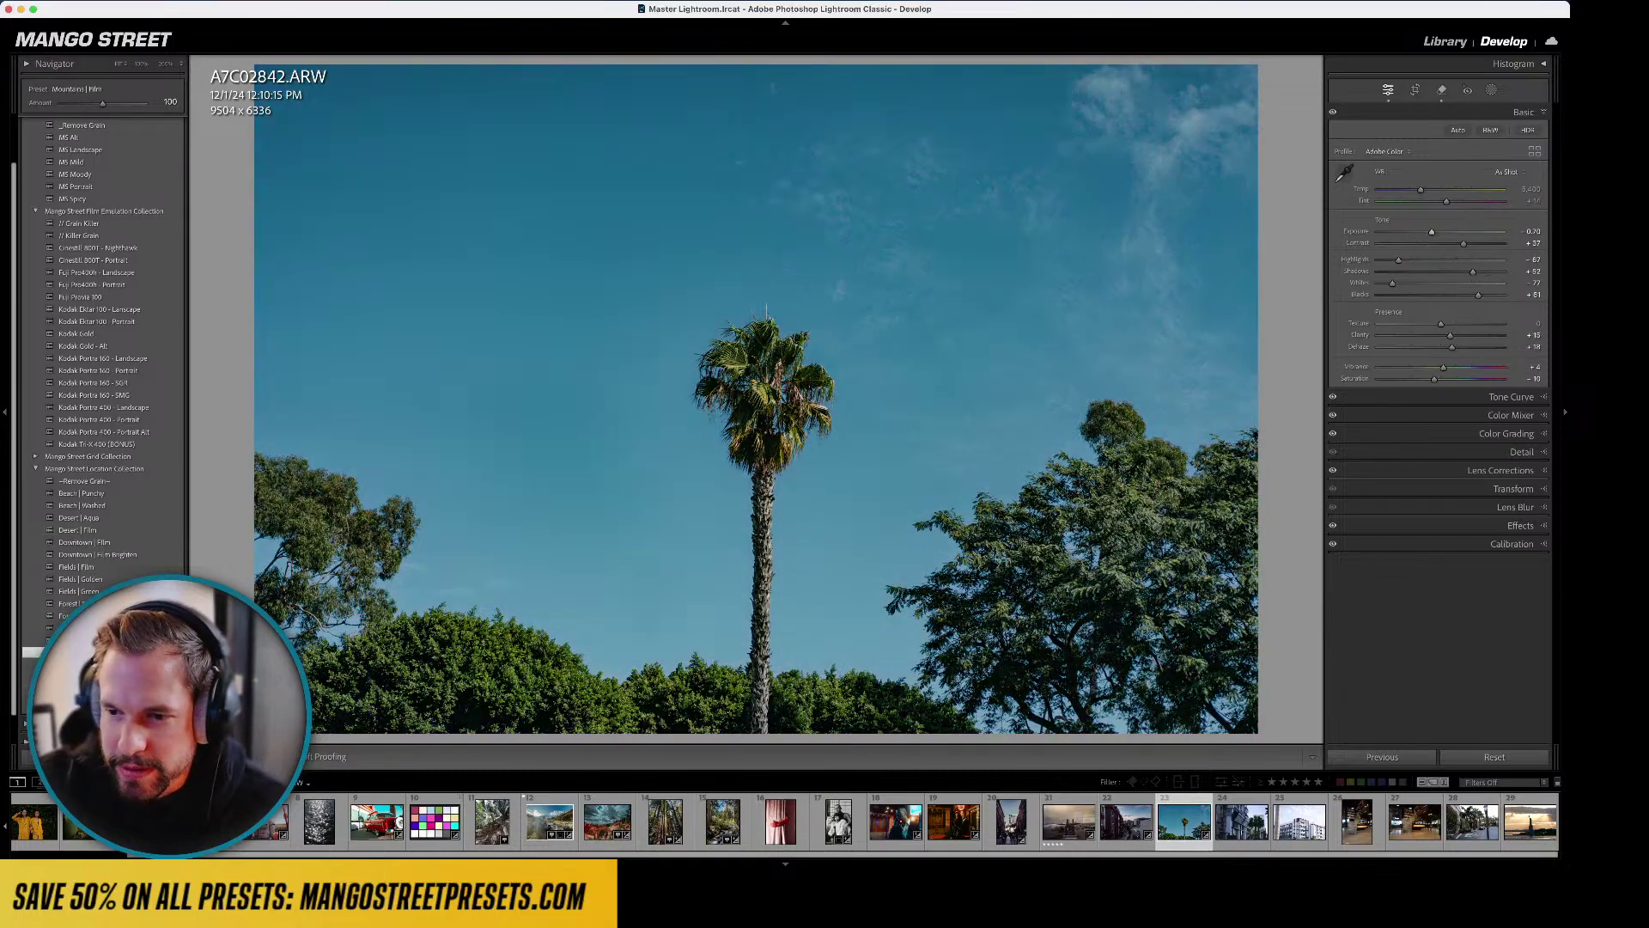
click(86, 676)
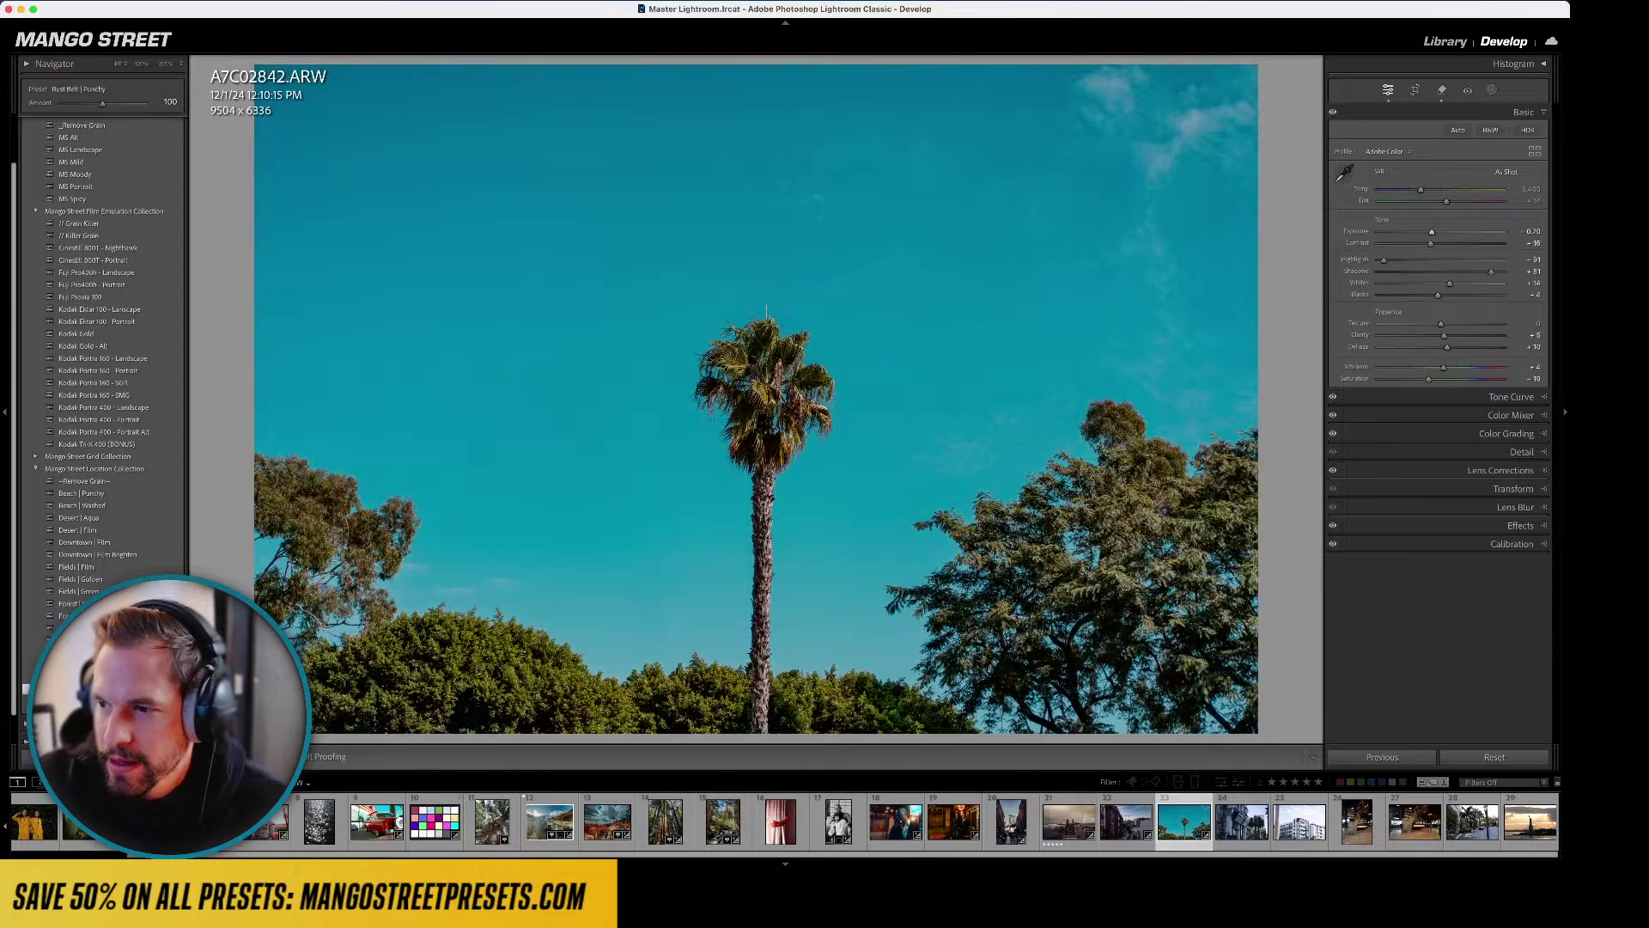
key(l)
key(l)
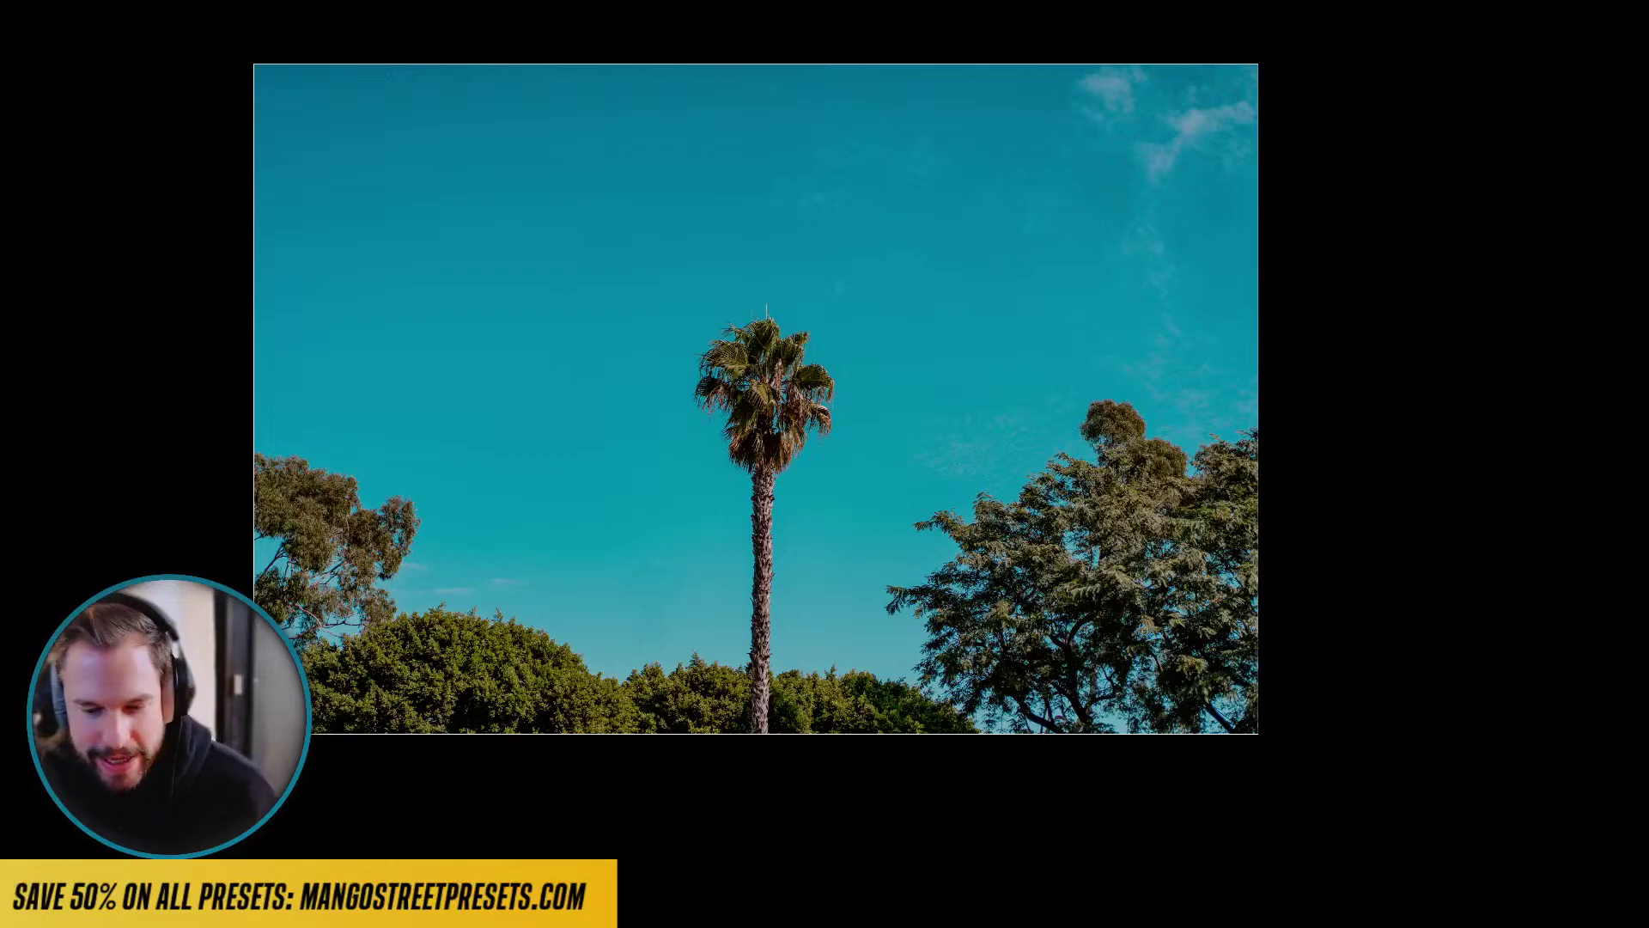
key(l)
key(0)
- Open the cocktail glass photo, apply an Indoor preset from the location collection, and raise its exposure to about +0.5
key(Right)
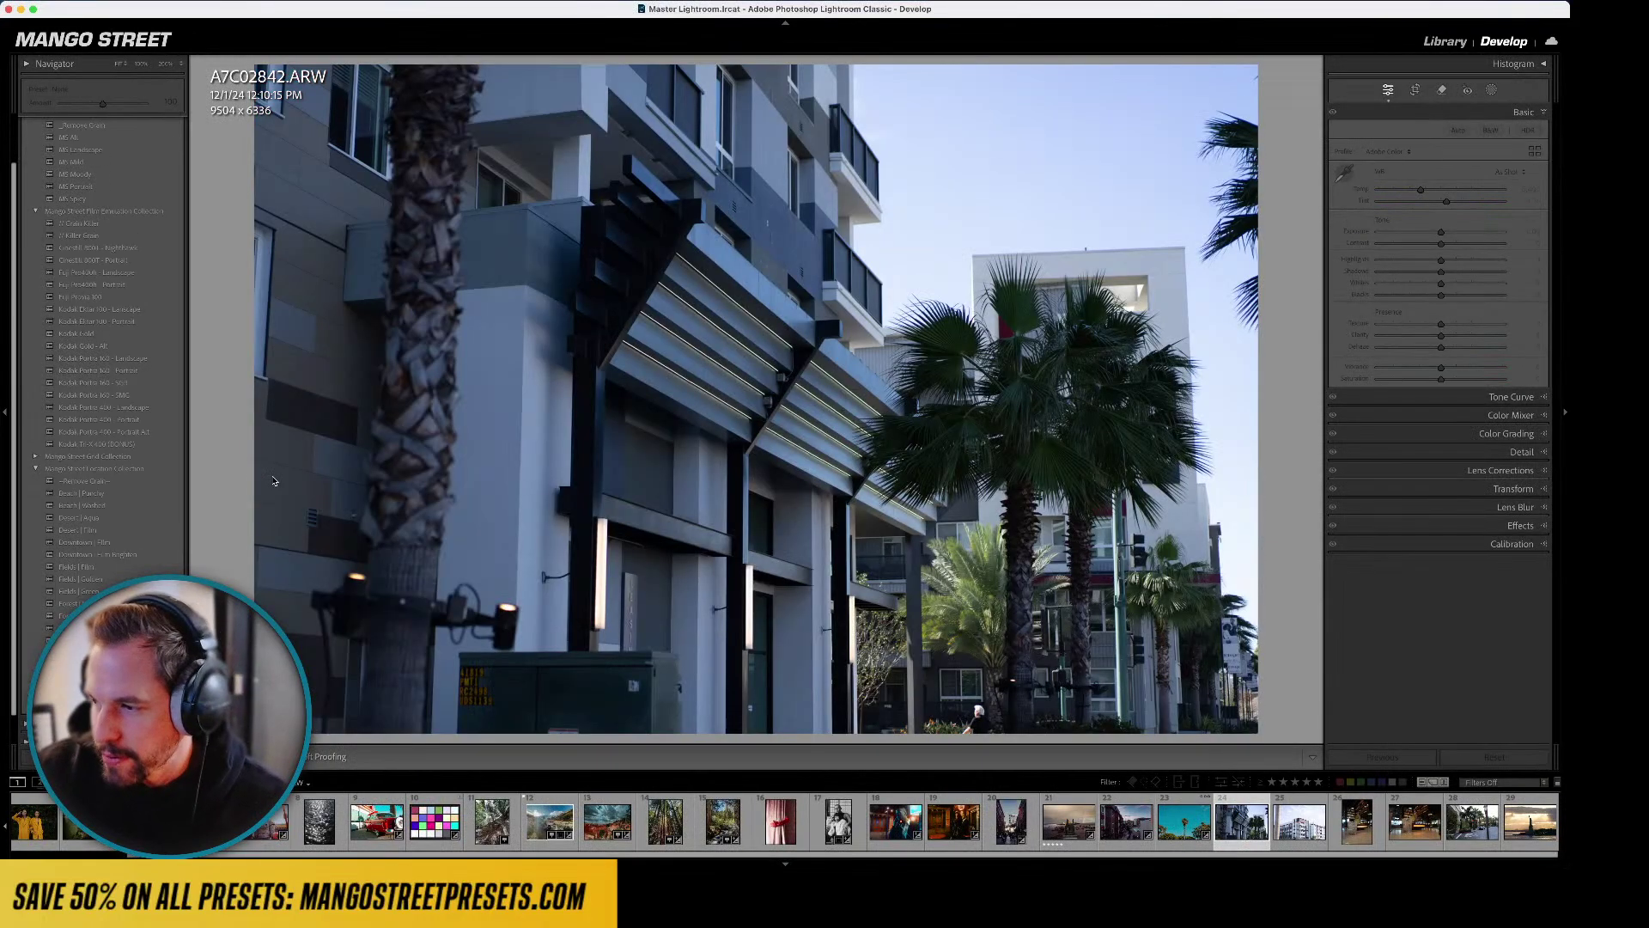
key(Right)
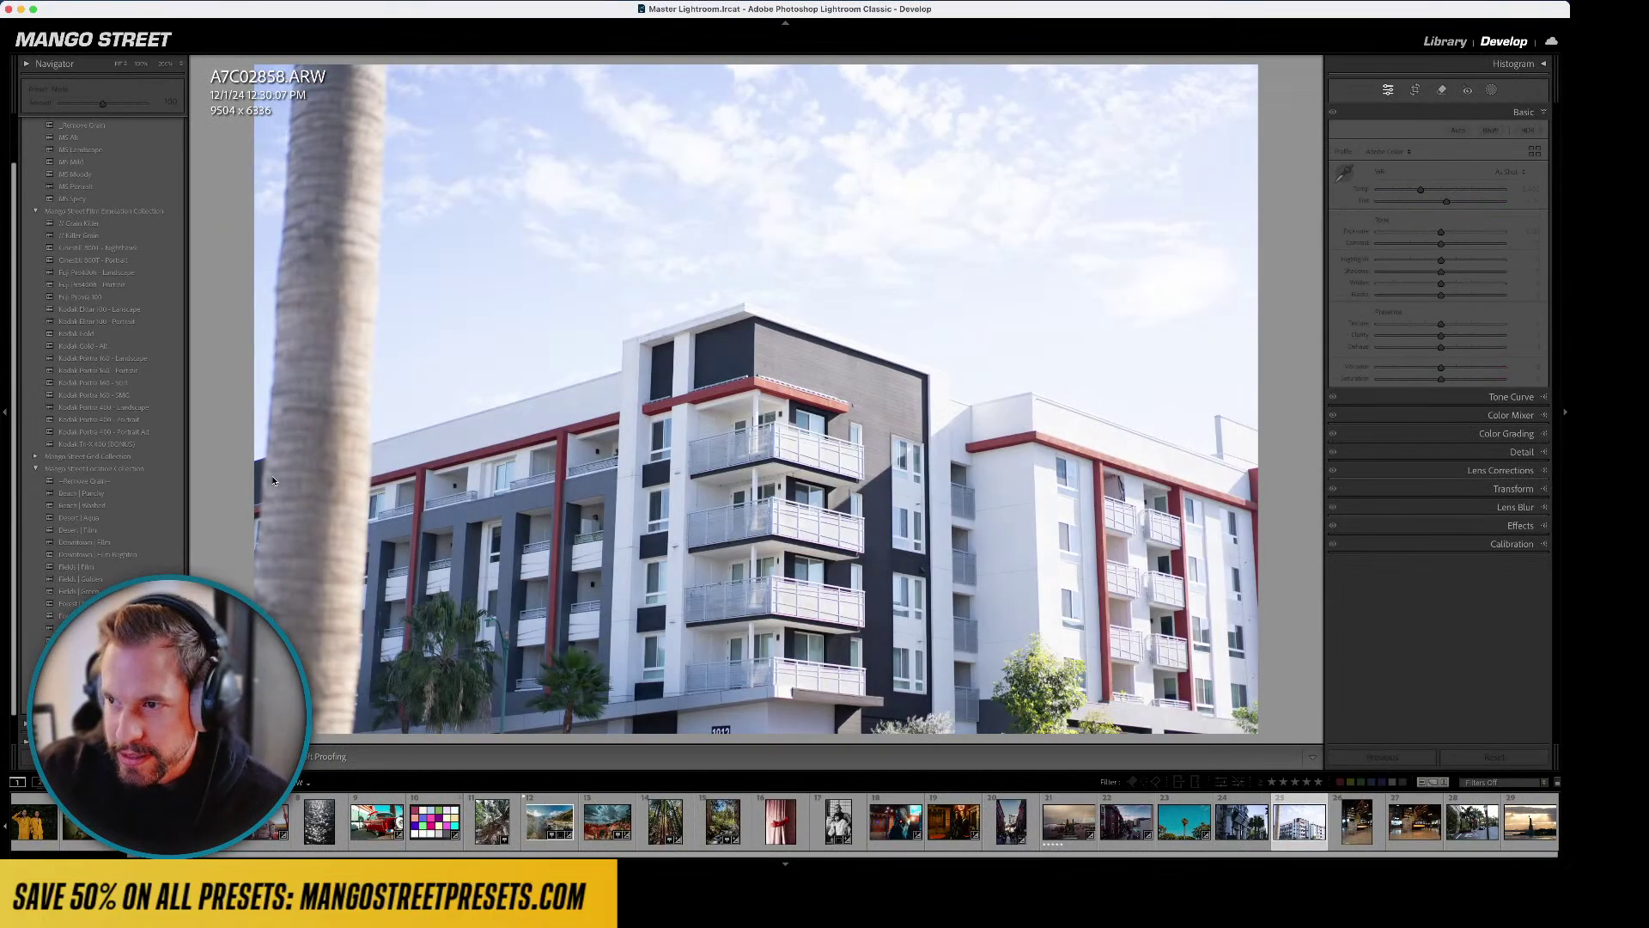
key(Right)
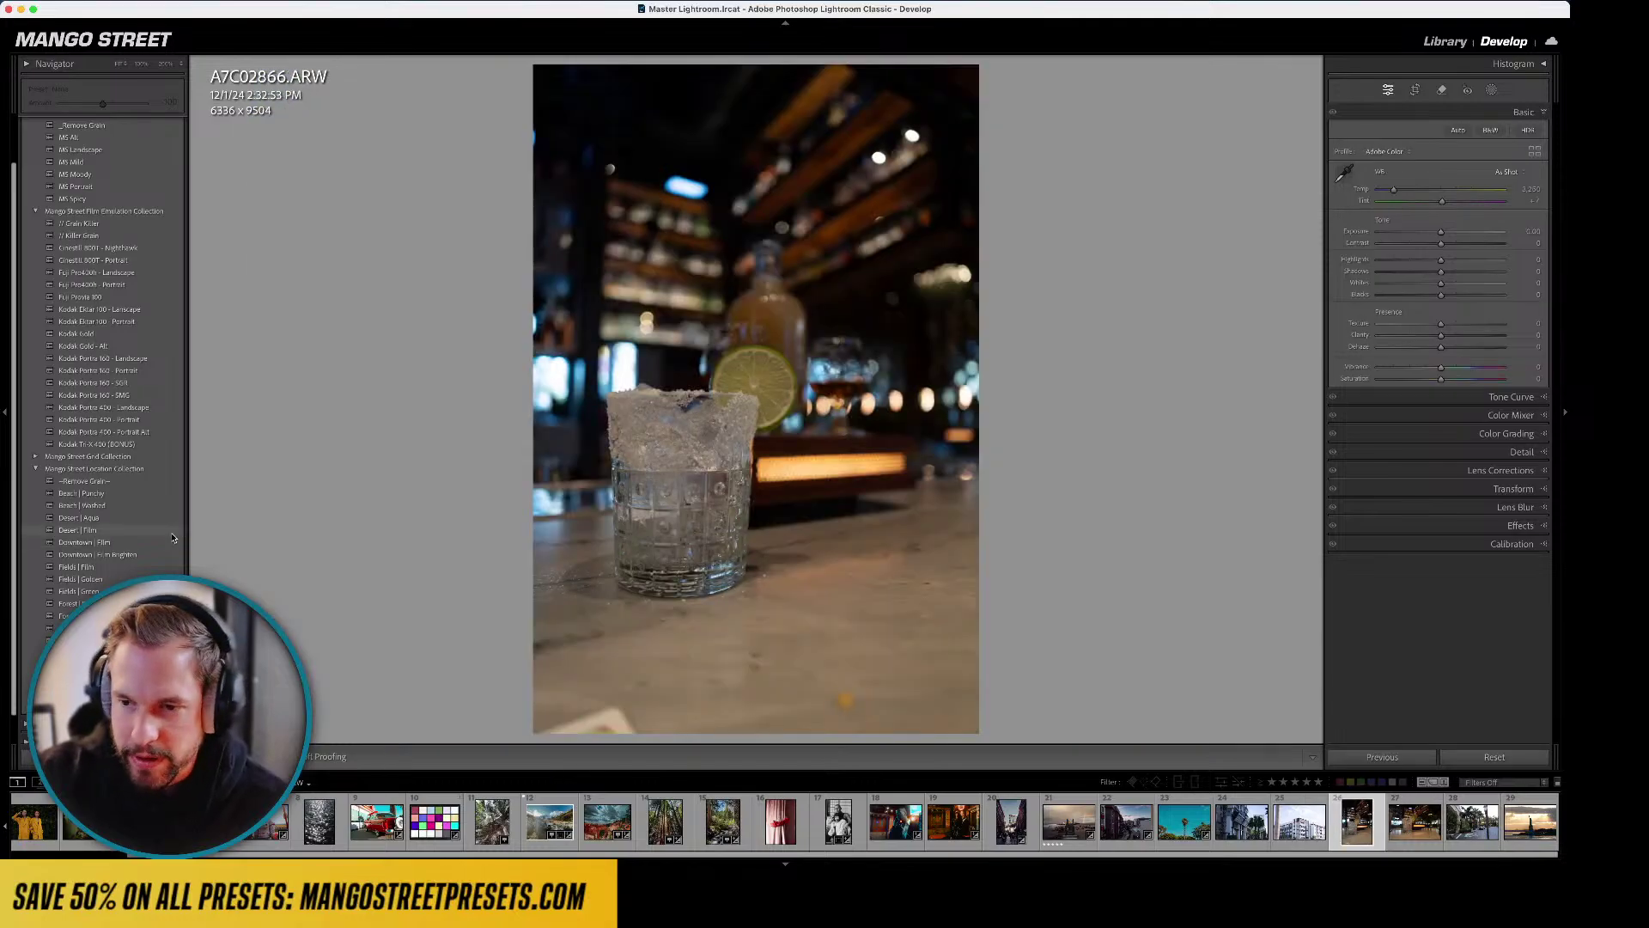
click(38, 640)
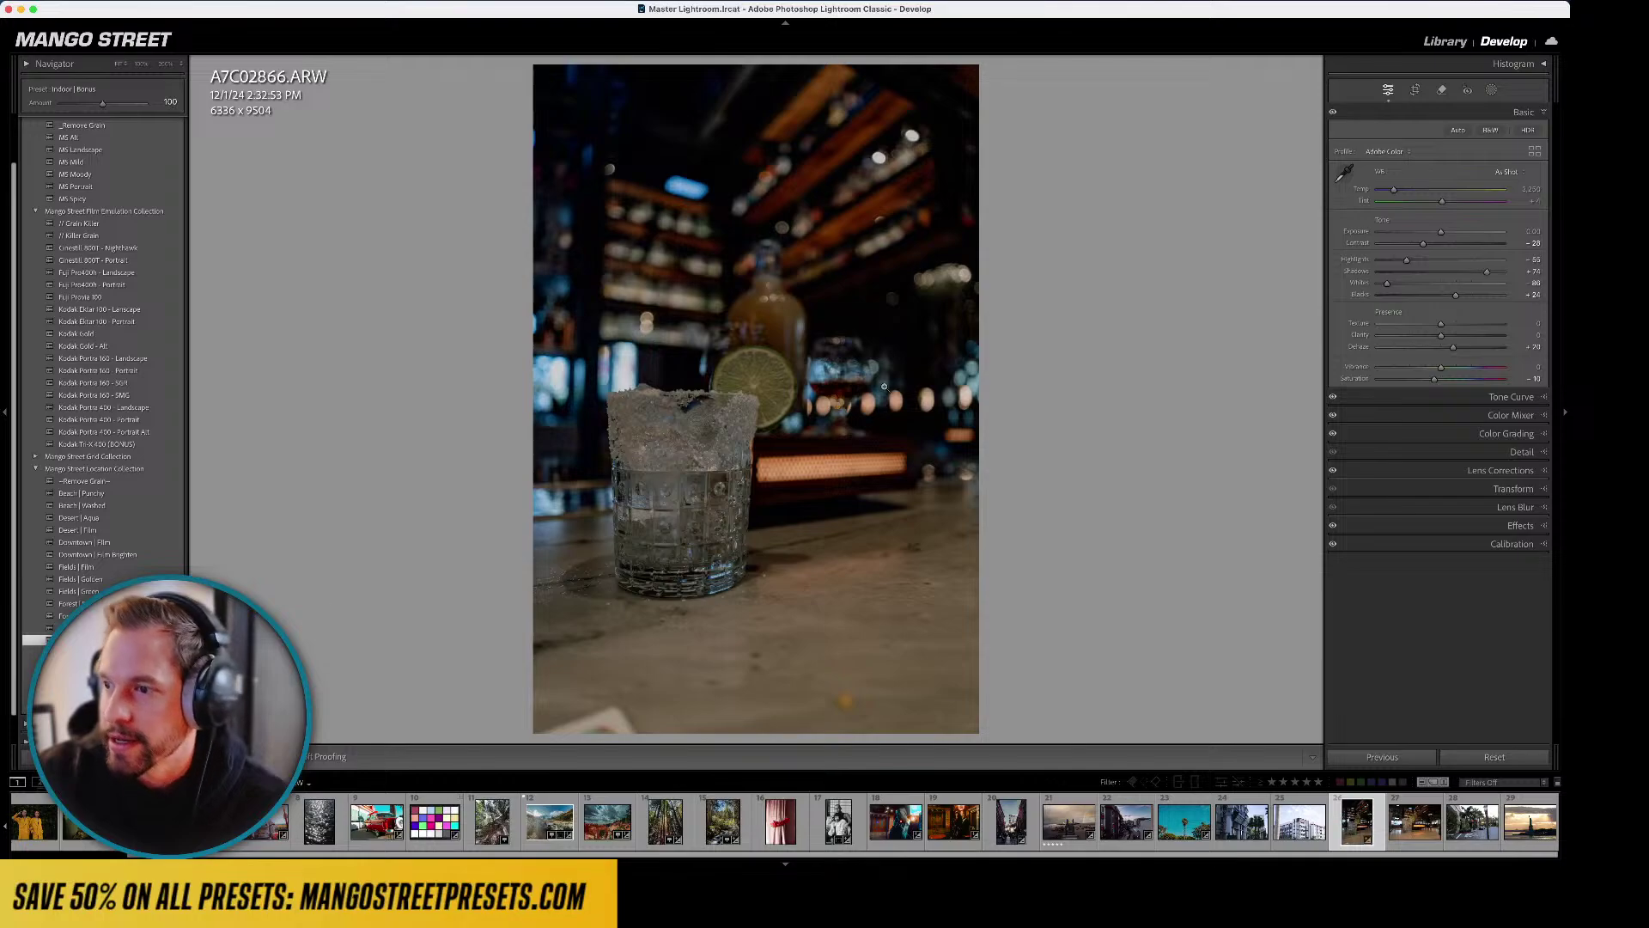
drag(1441, 232, 1449, 233)
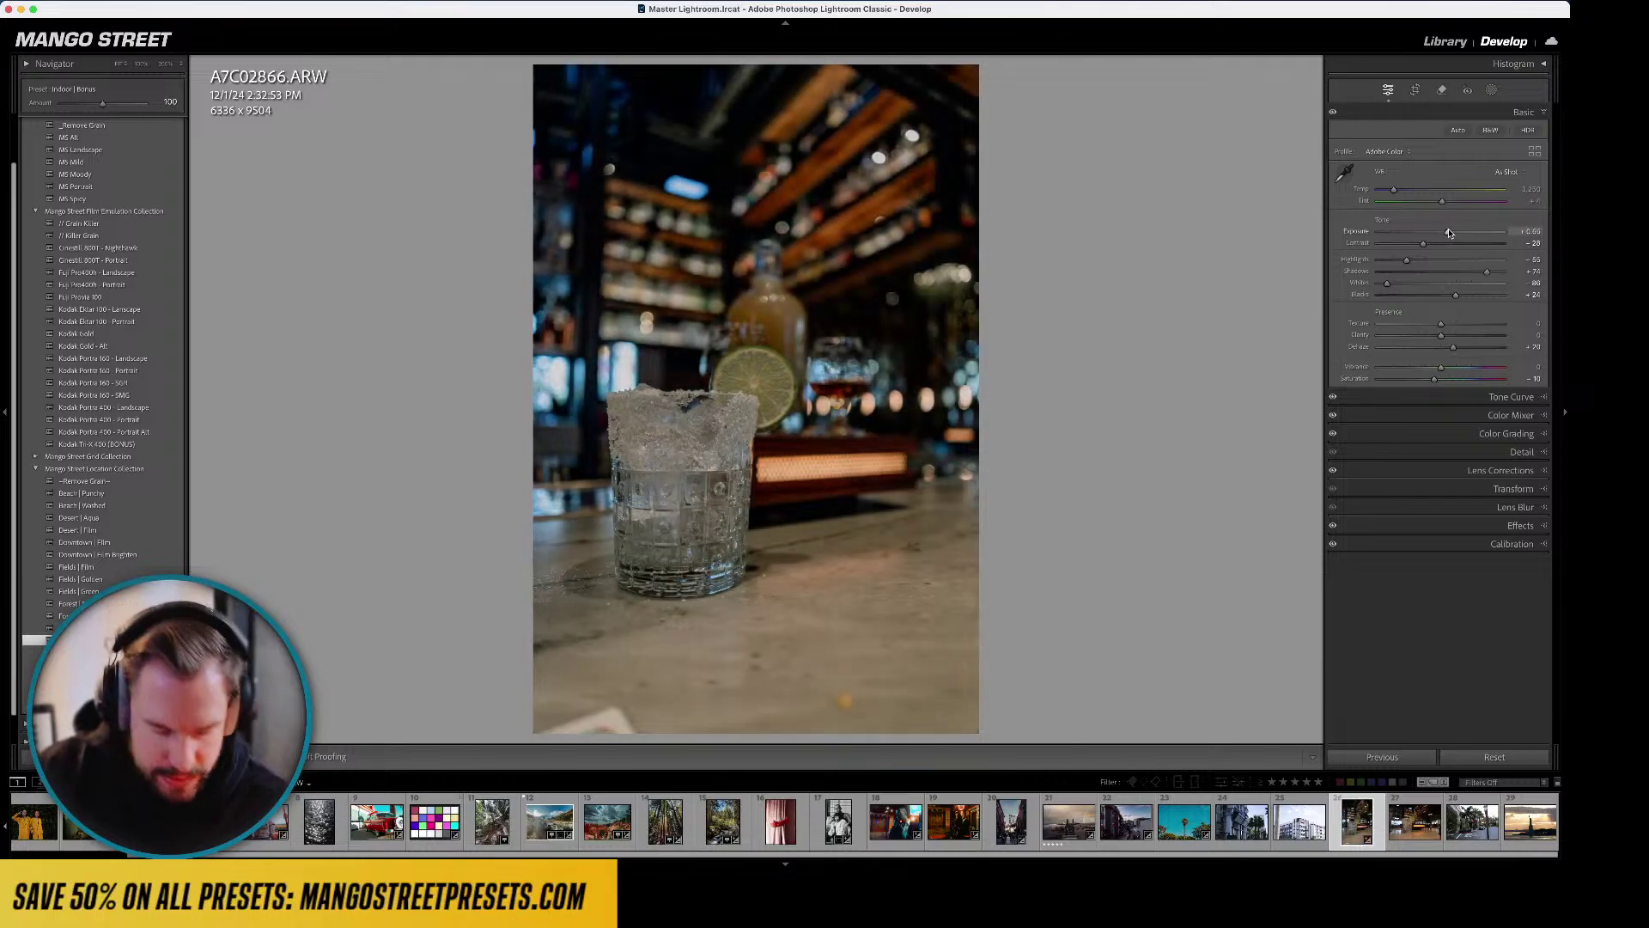
- Review the cocktail glass photo against a blacked-out interface
key(l)
key(l)
key(l)
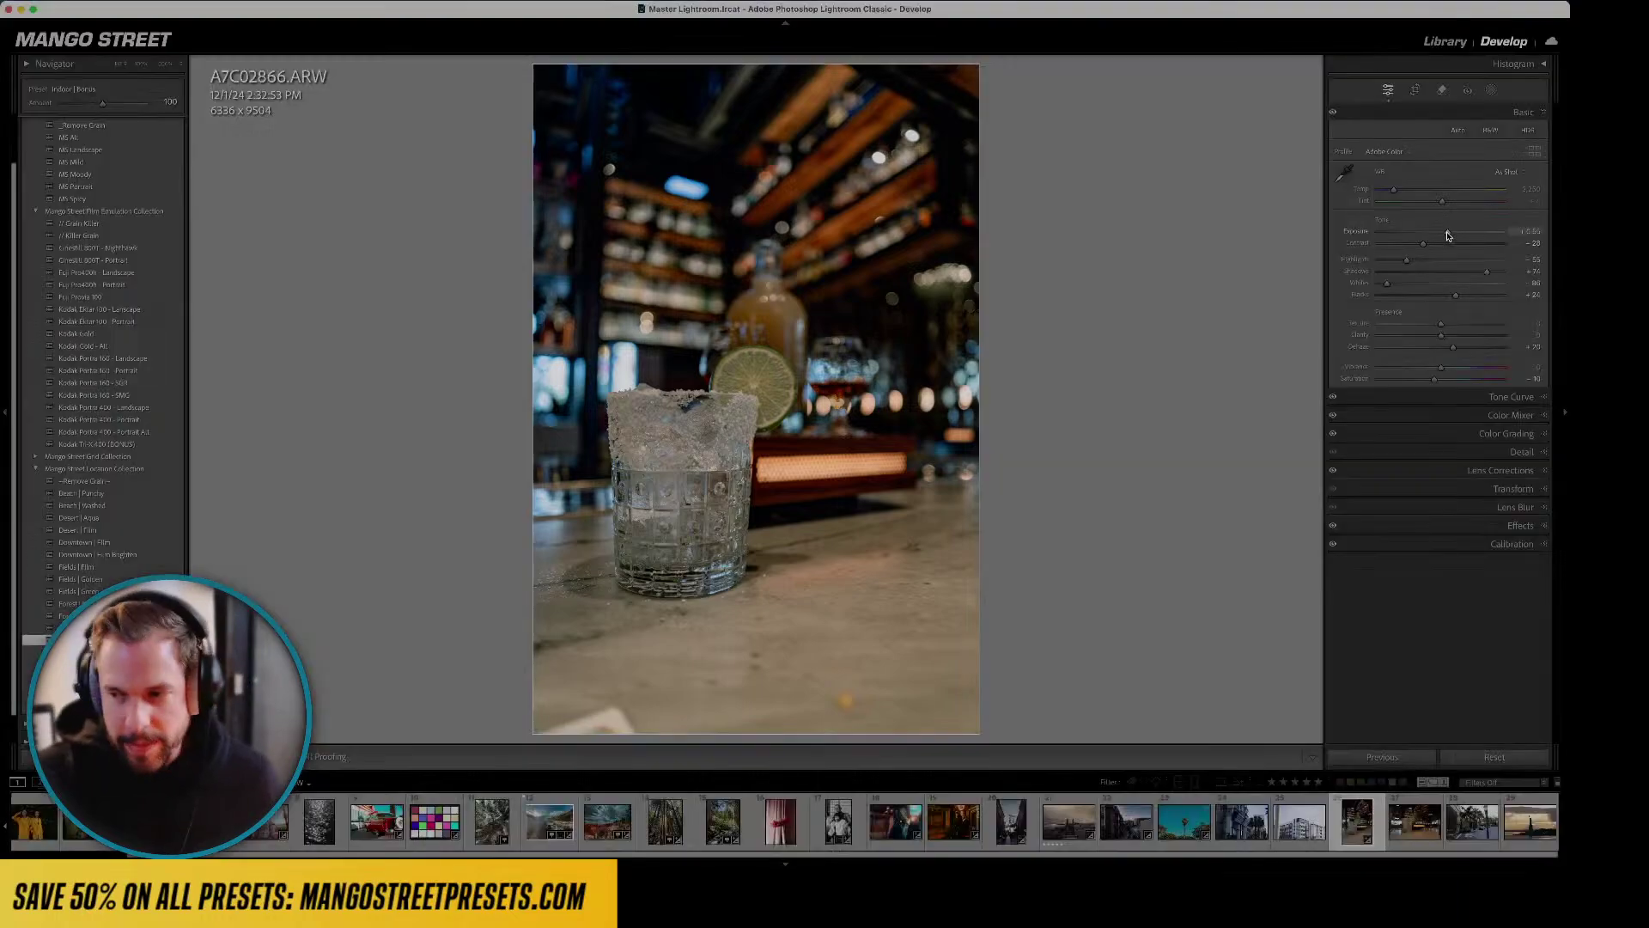
- Crop the cocktail glass photo slightly tighter at its original aspect ratio, trimming the counter along the bottom edge, and check the glass up close
key(r)
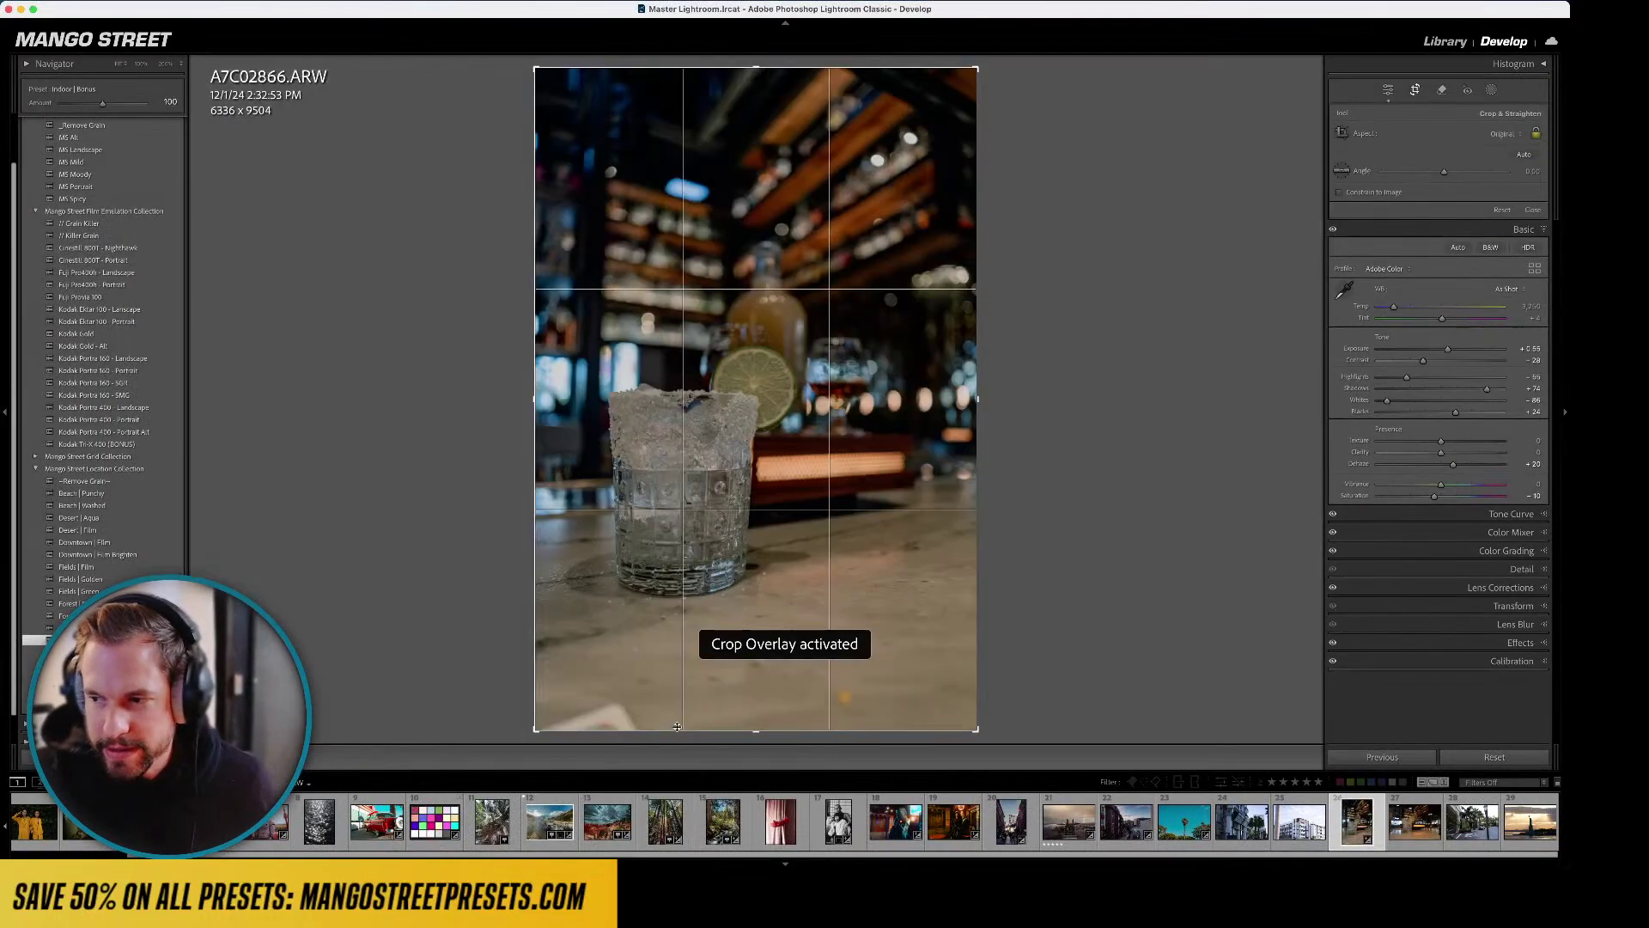
drag(751, 730, 755, 706)
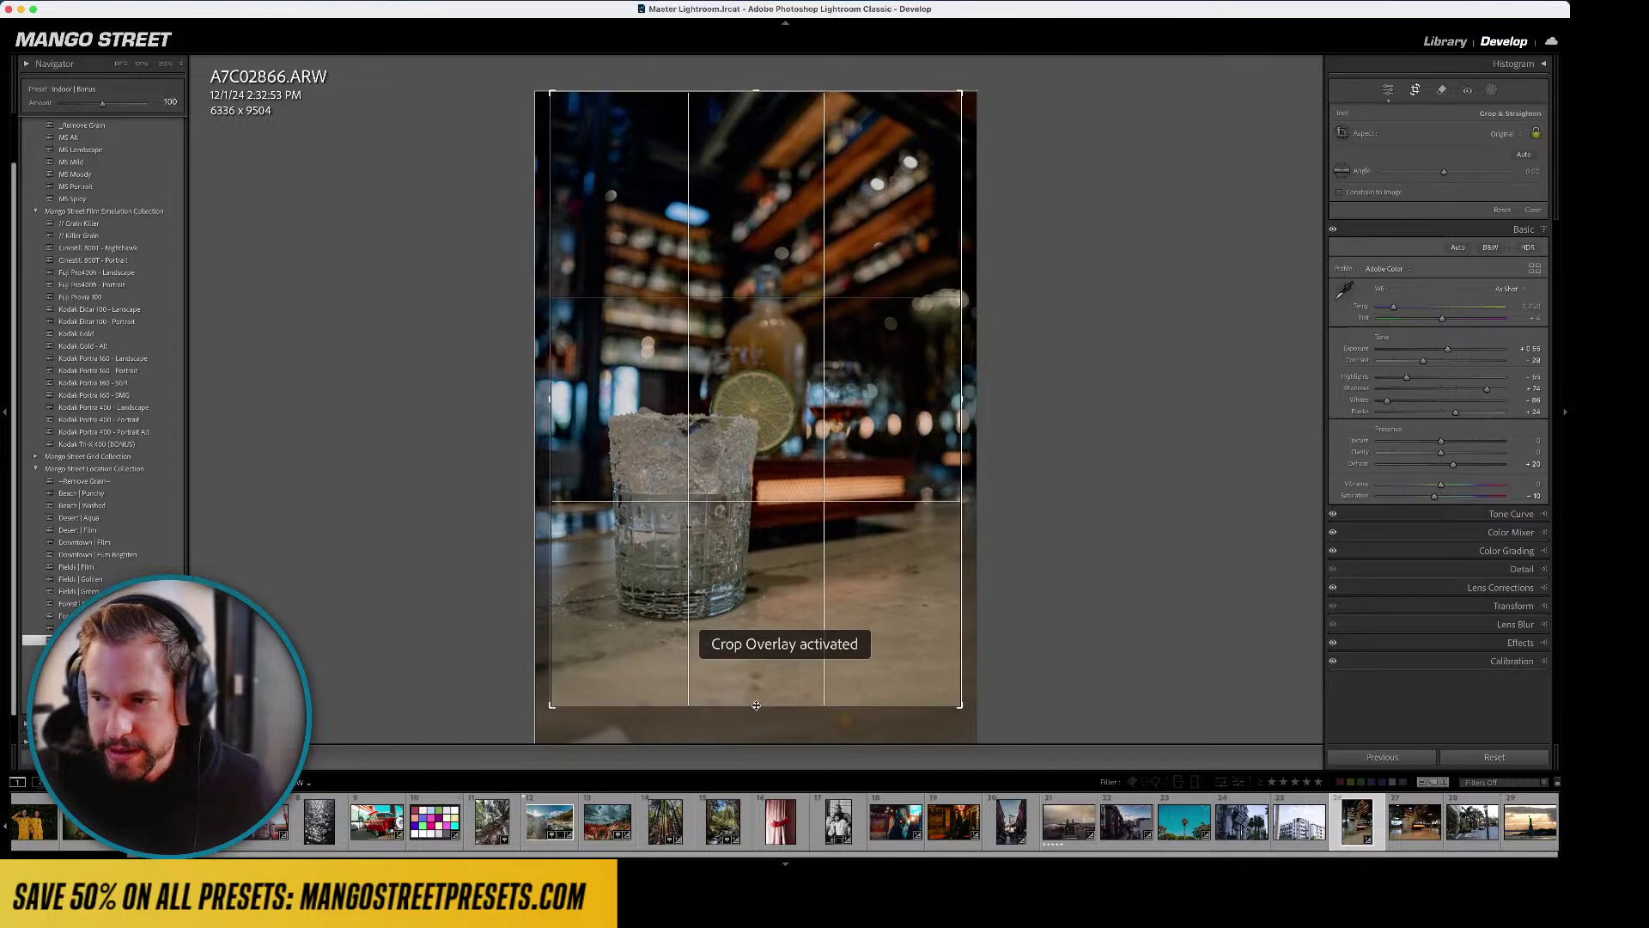
key(r)
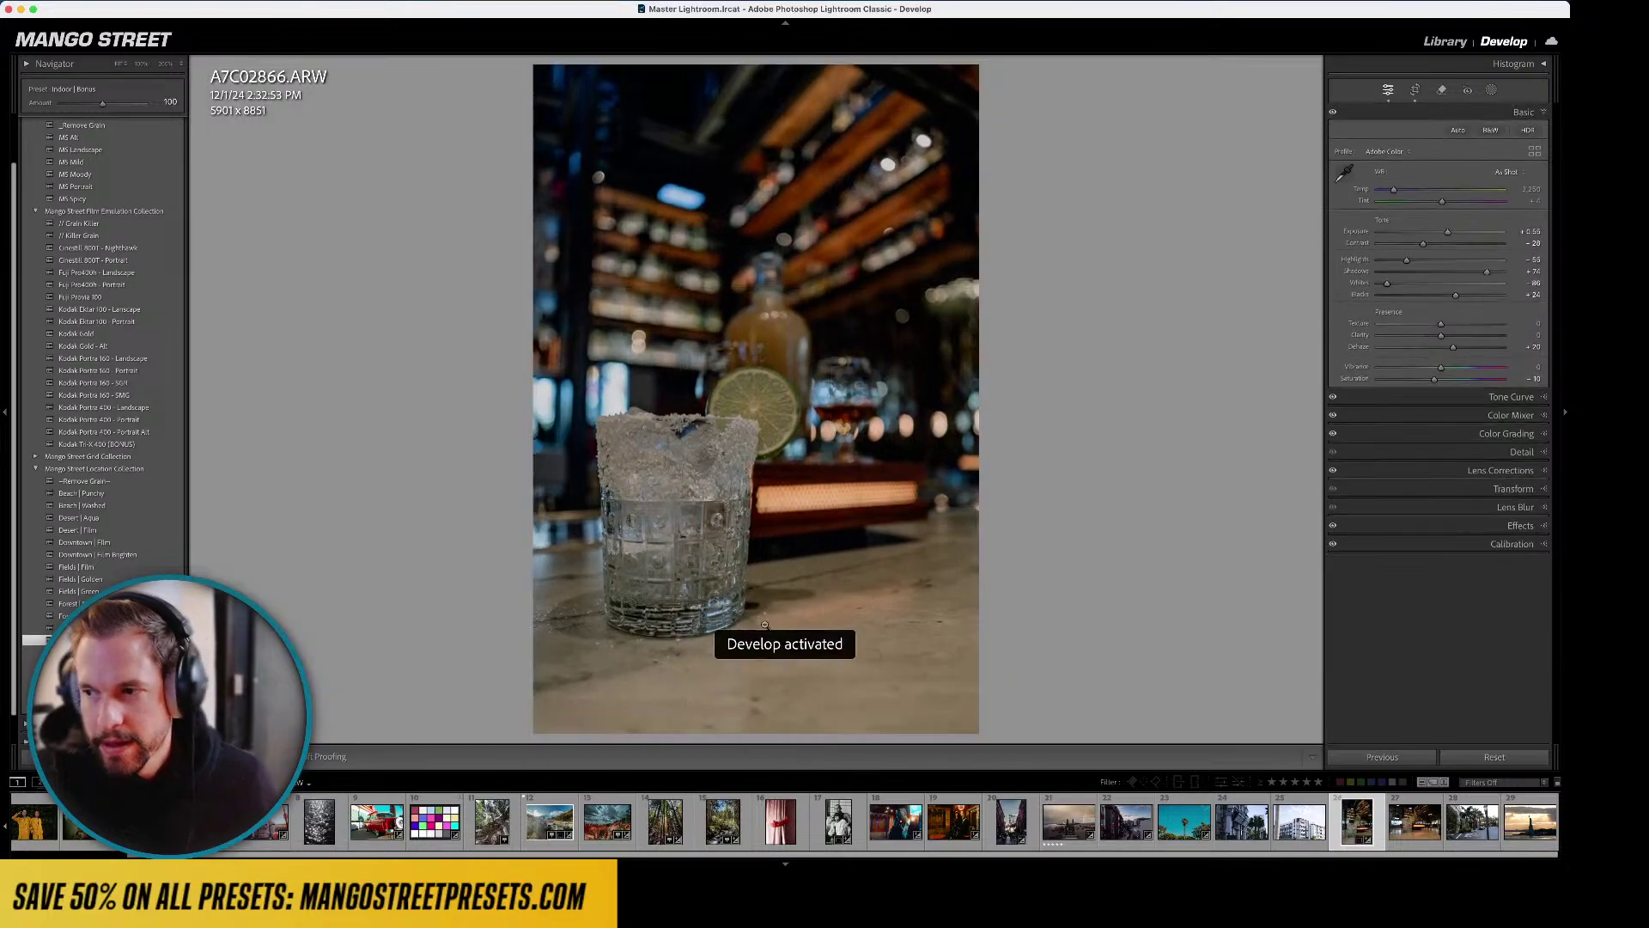
click(664, 505)
click(664, 504)
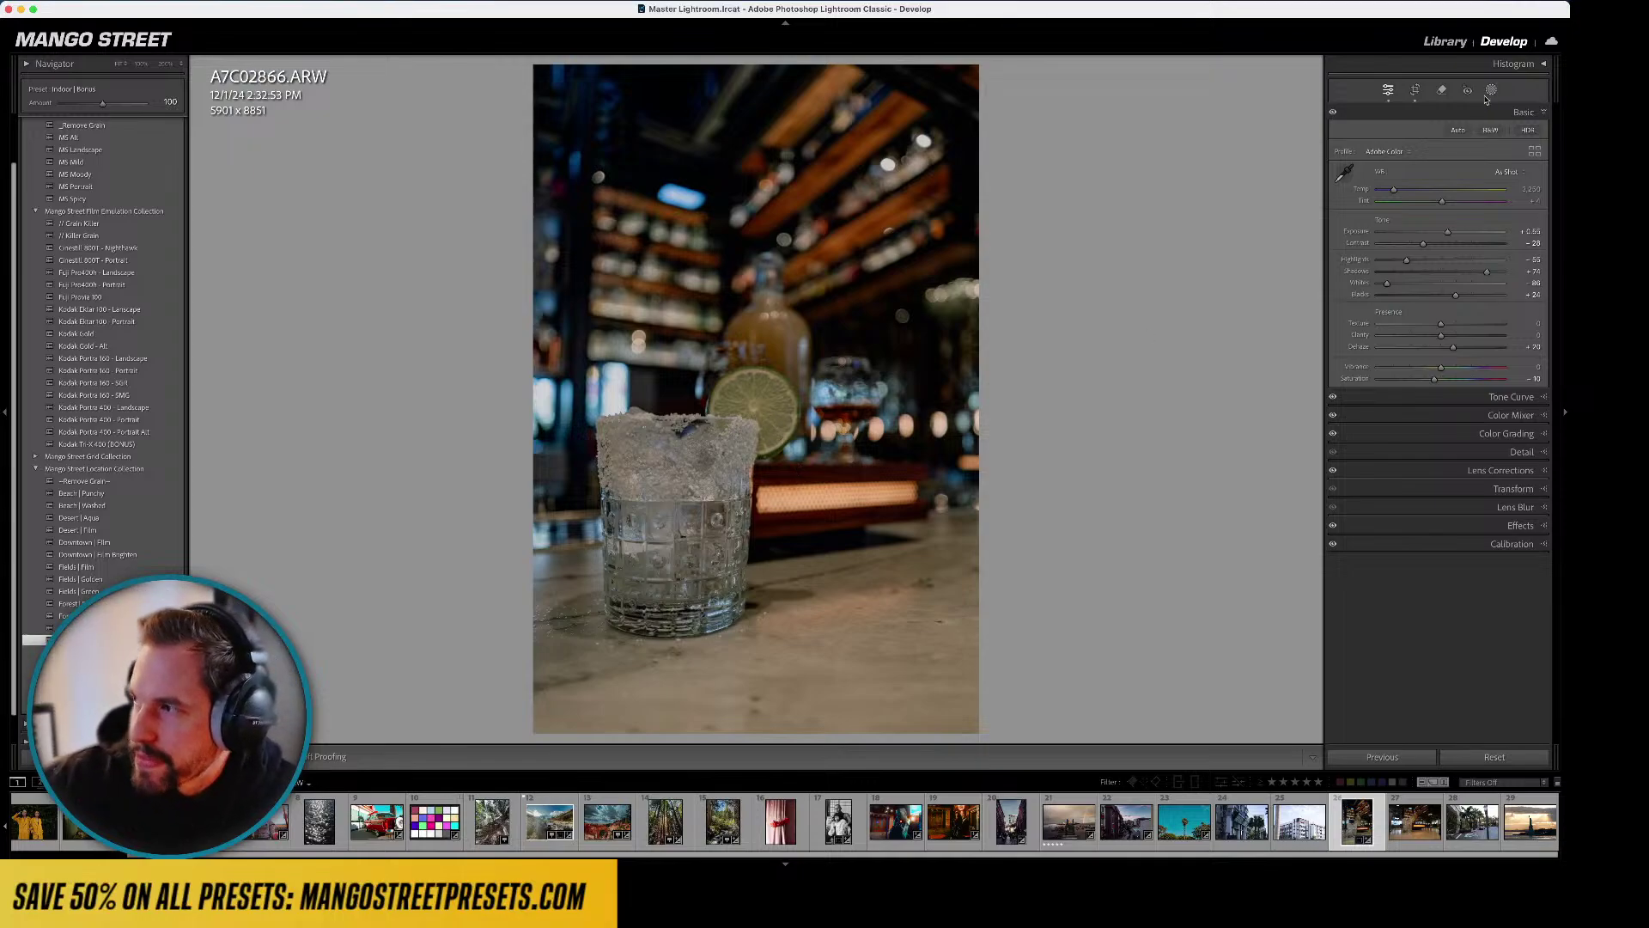
- Raise the green saturation in the Color Mixer to about +41 to enrich the lime slice
click(1540, 417)
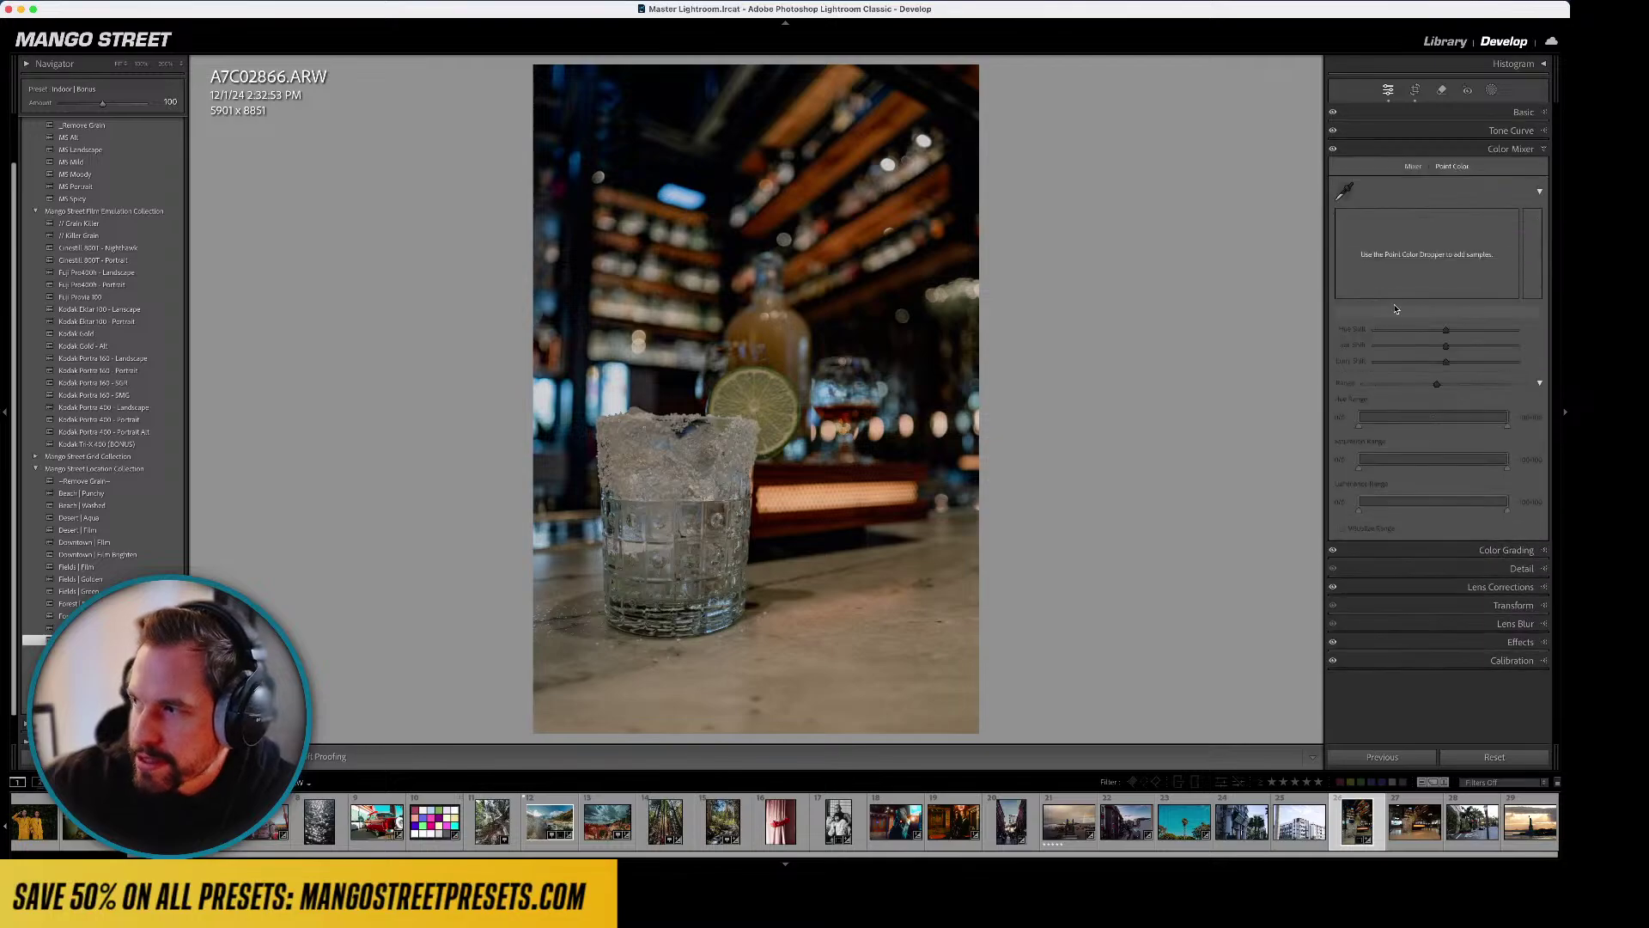
click(1413, 165)
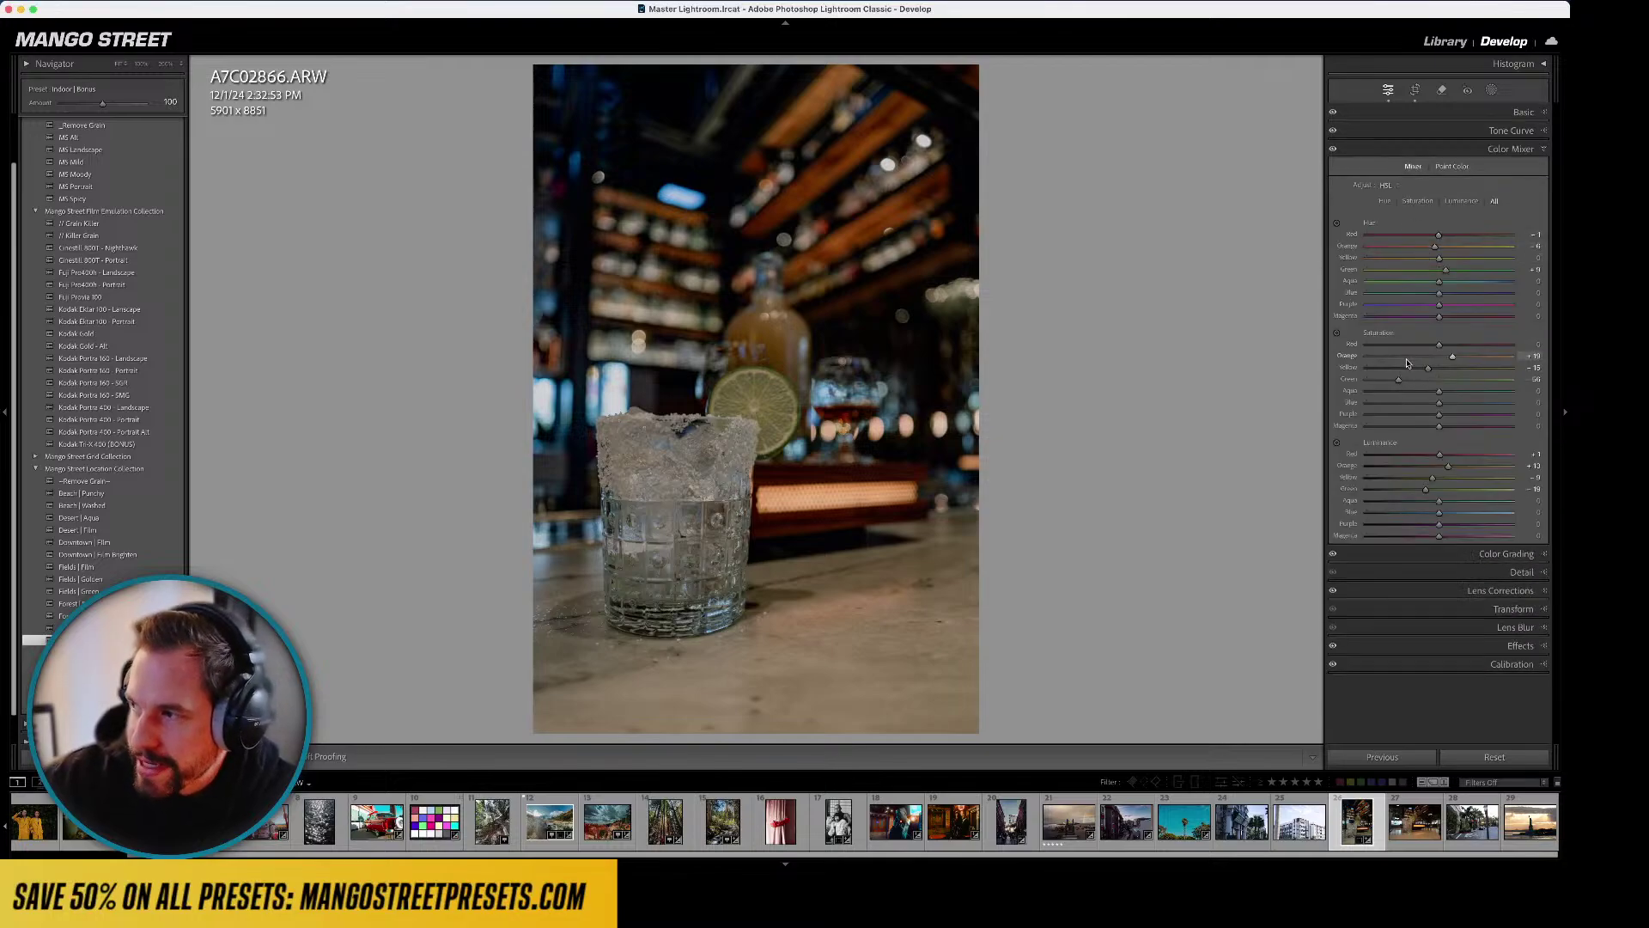
drag(1398, 378, 1471, 381)
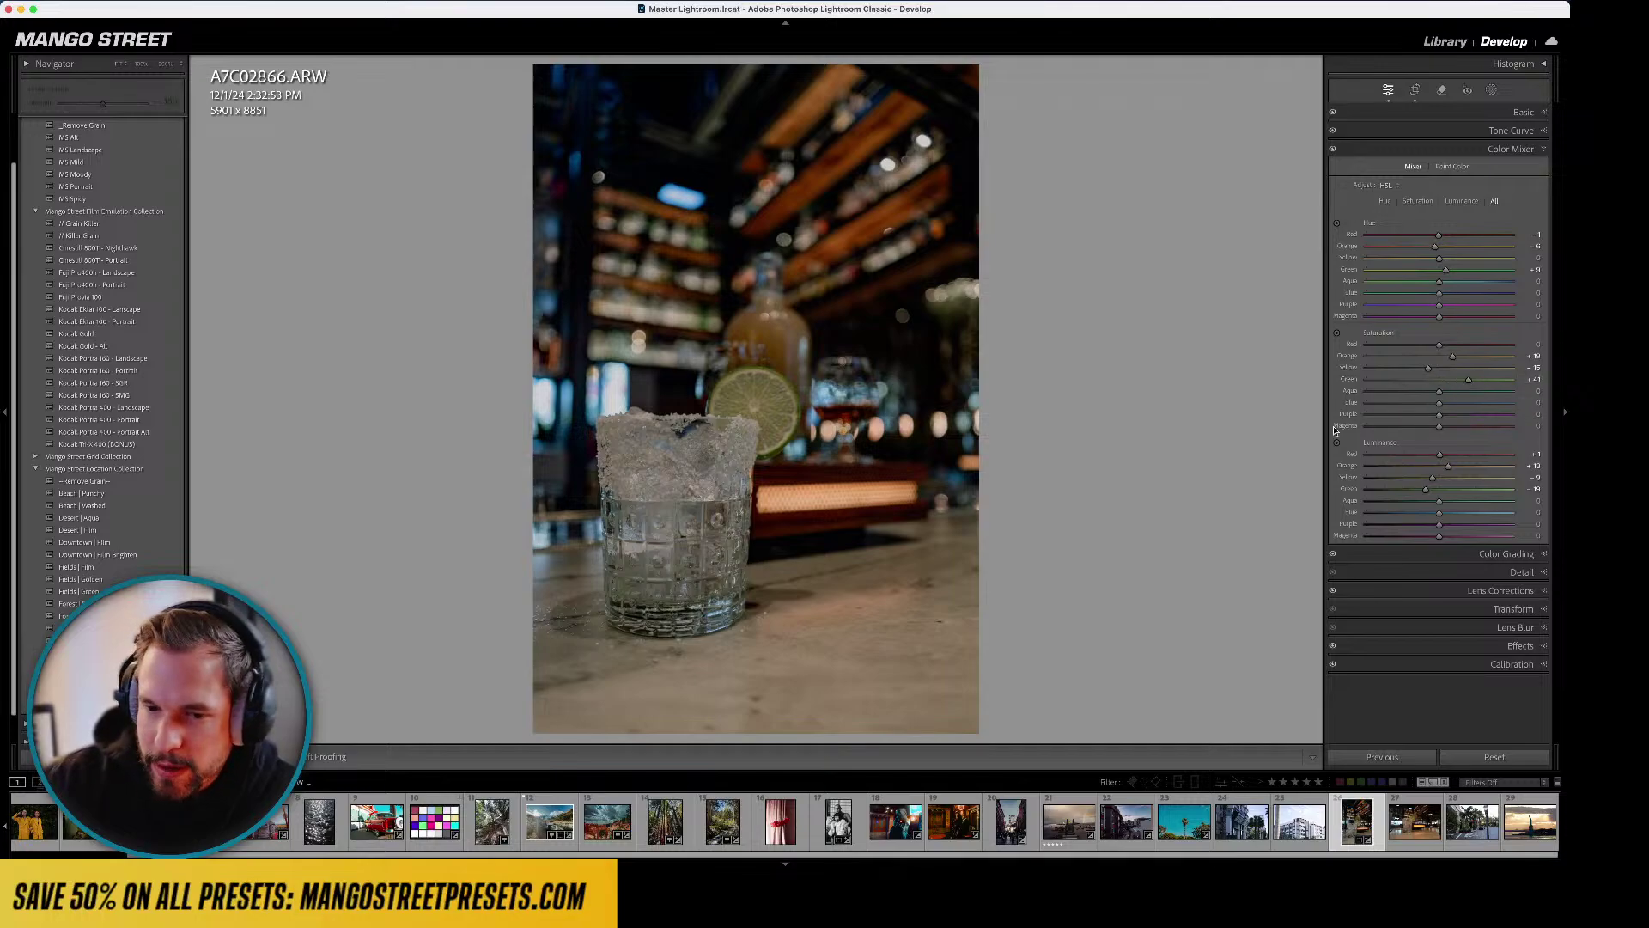
- Brush a new Auto Mask-assisted mask over the salted upper part of the glass and the lime slice, and hide its overlay
click(1491, 90)
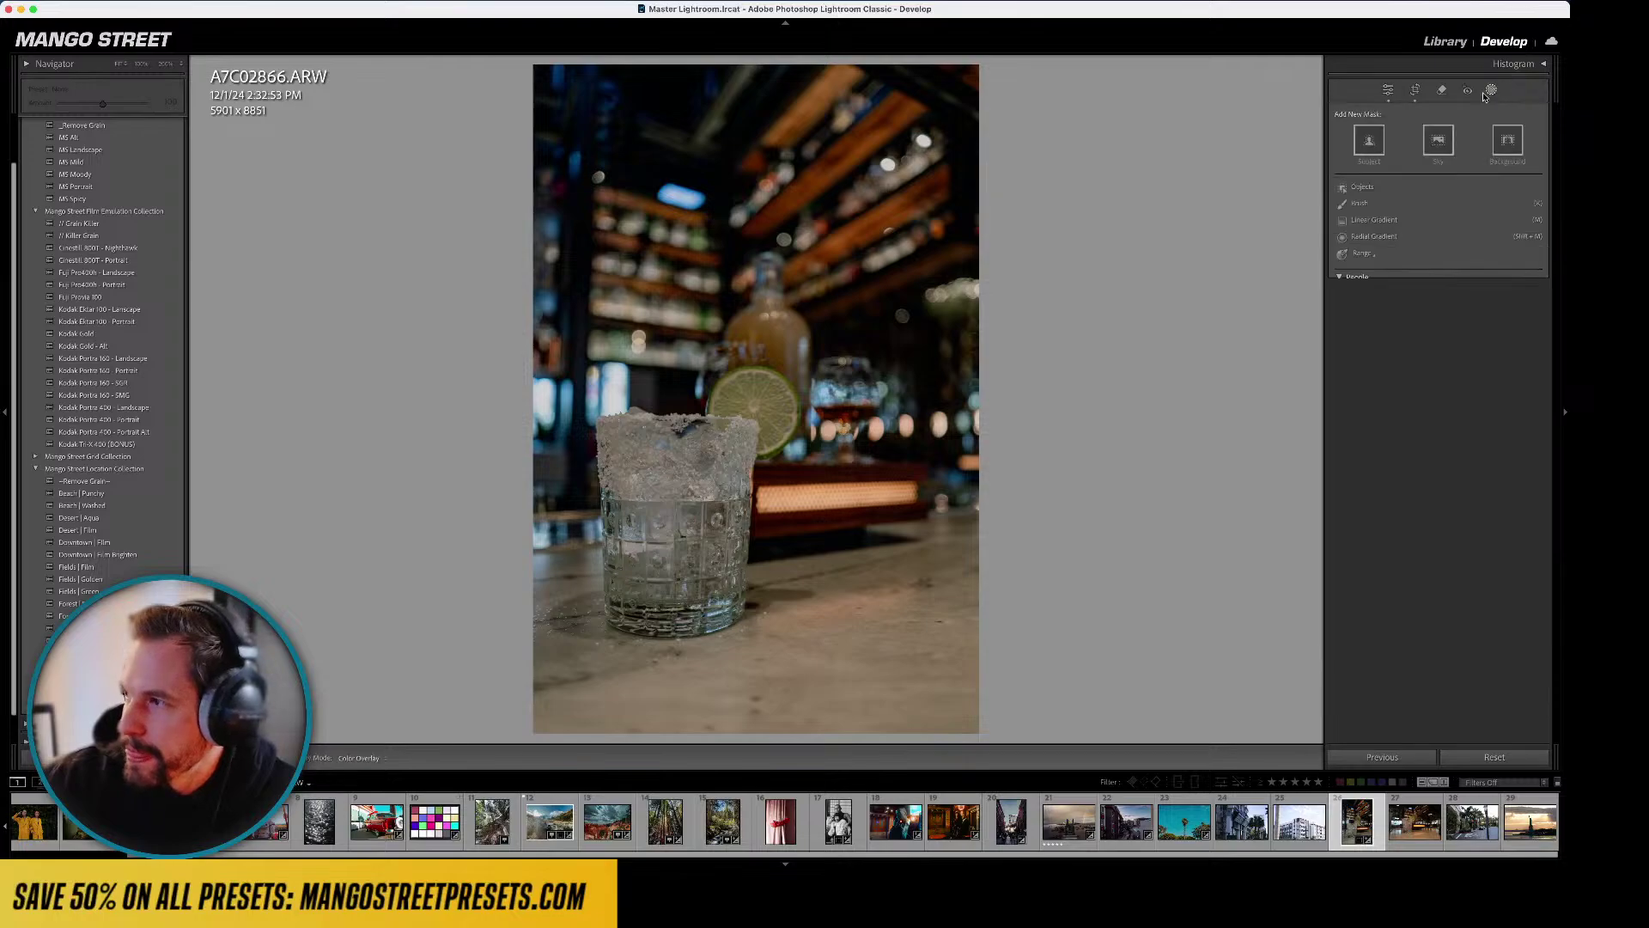
click(1362, 218)
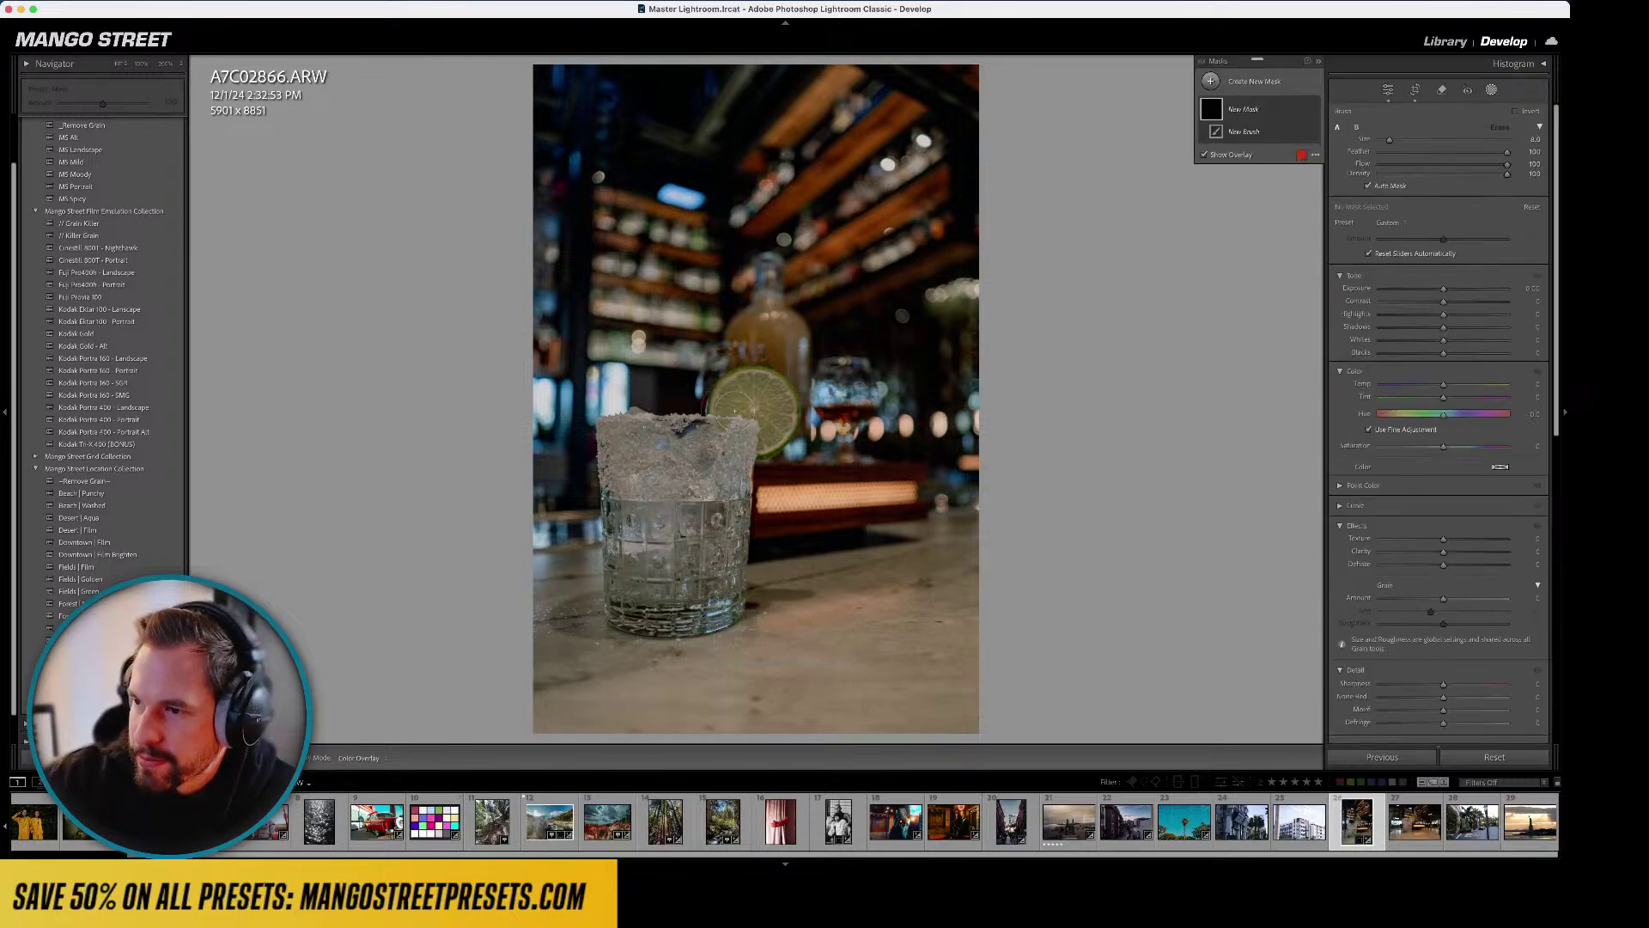
mouse_move(623, 447)
mouse_down()
mouse_move(643, 480)
mouse_move(696, 471)
mouse_move(738, 424)
mouse_move(737, 393)
mouse_move(762, 397)
mouse_move(746, 437)
mouse_move(783, 408)
mouse_move(754, 379)
mouse_move(719, 412)
mouse_up()
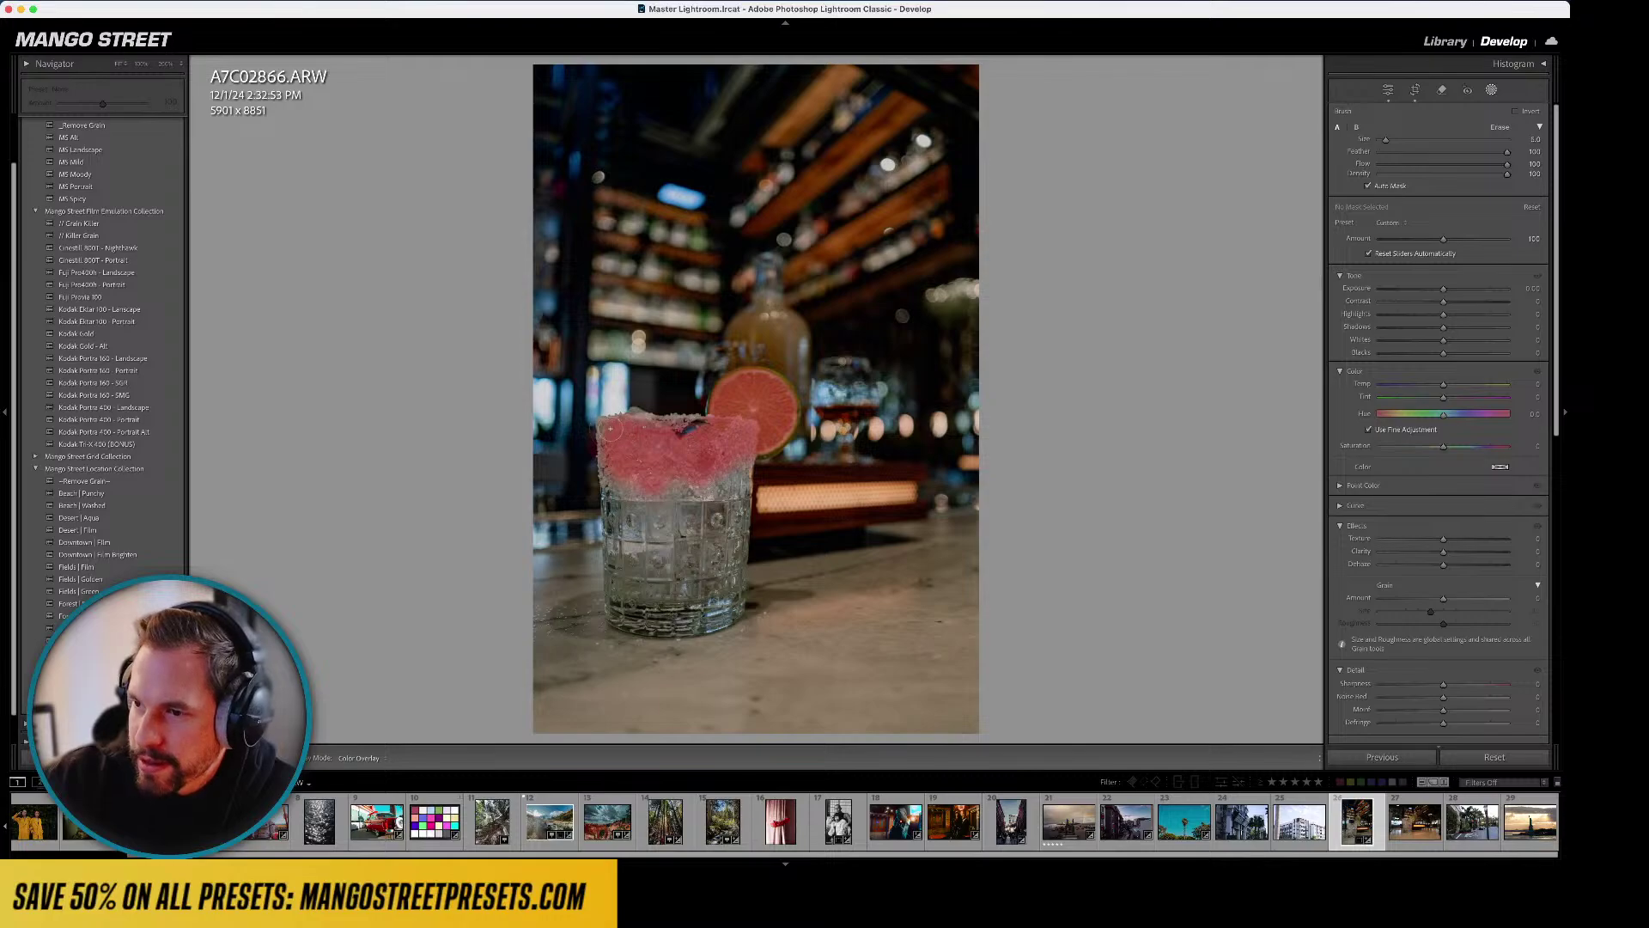
mouse_move(611, 429)
mouse_down()
mouse_move(722, 424)
mouse_move(711, 484)
mouse_move(635, 487)
mouse_move(612, 440)
mouse_up()
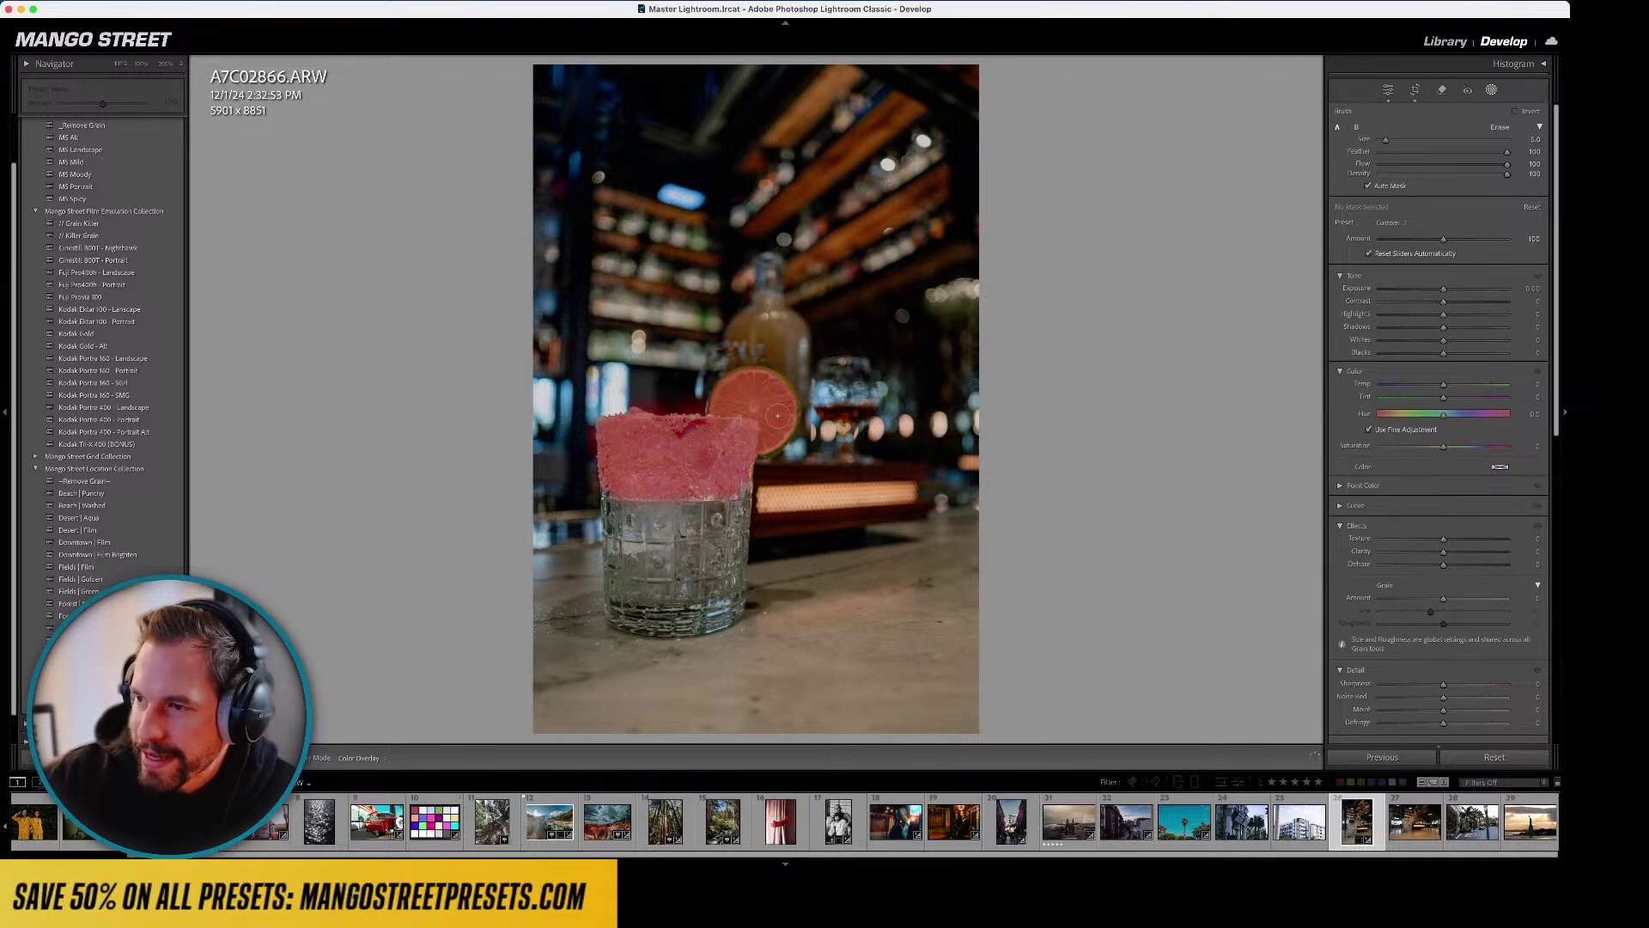
key(o)
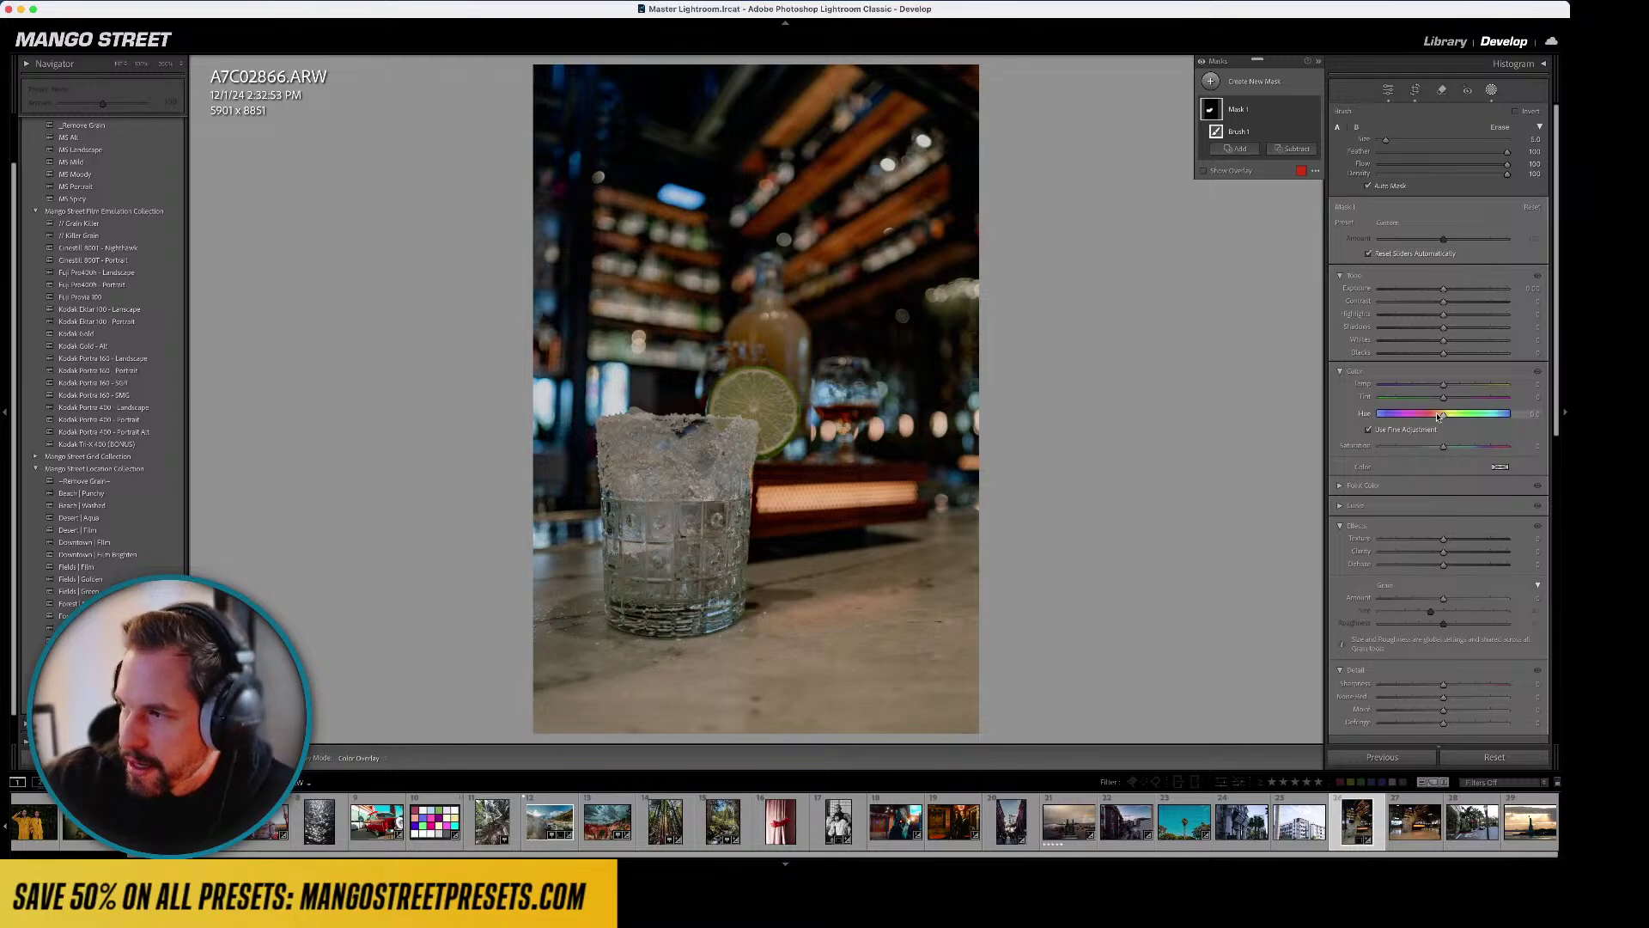
- Slightly raise the brushed mask's texture, dehaze, saturation, contrast and exposure, and return to the global adjustments
mouse_move(1445, 544)
mouse_down()
mouse_move(1467, 541)
mouse_move(1455, 566)
mouse_up()
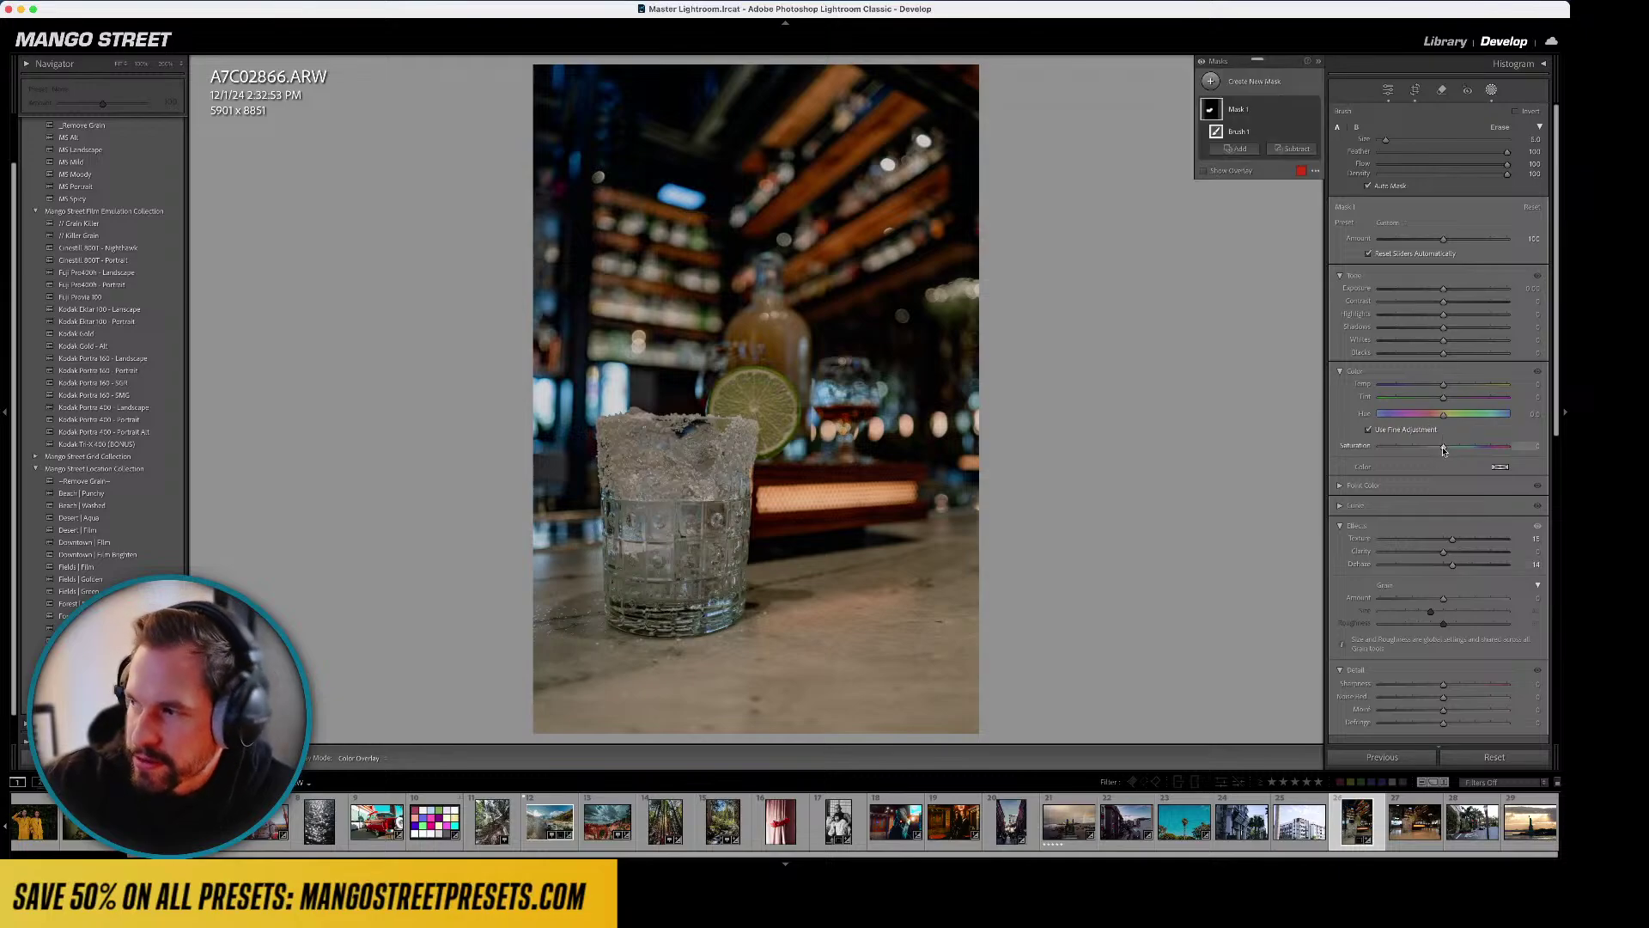
drag(1444, 447, 1448, 449)
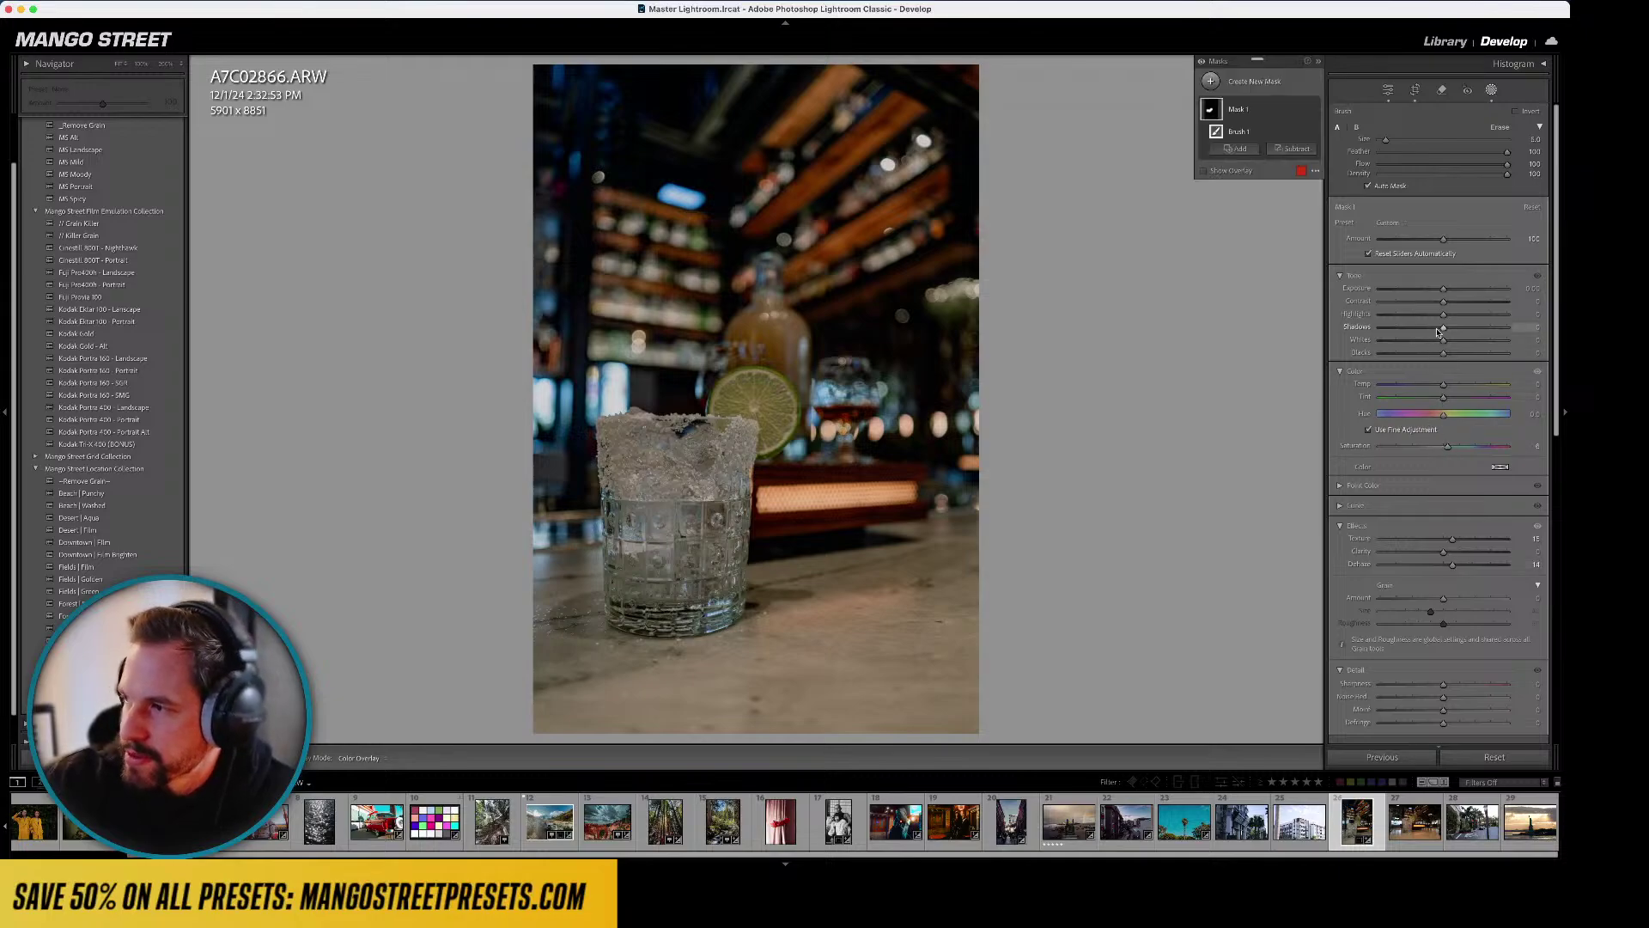
drag(1445, 307, 1450, 292)
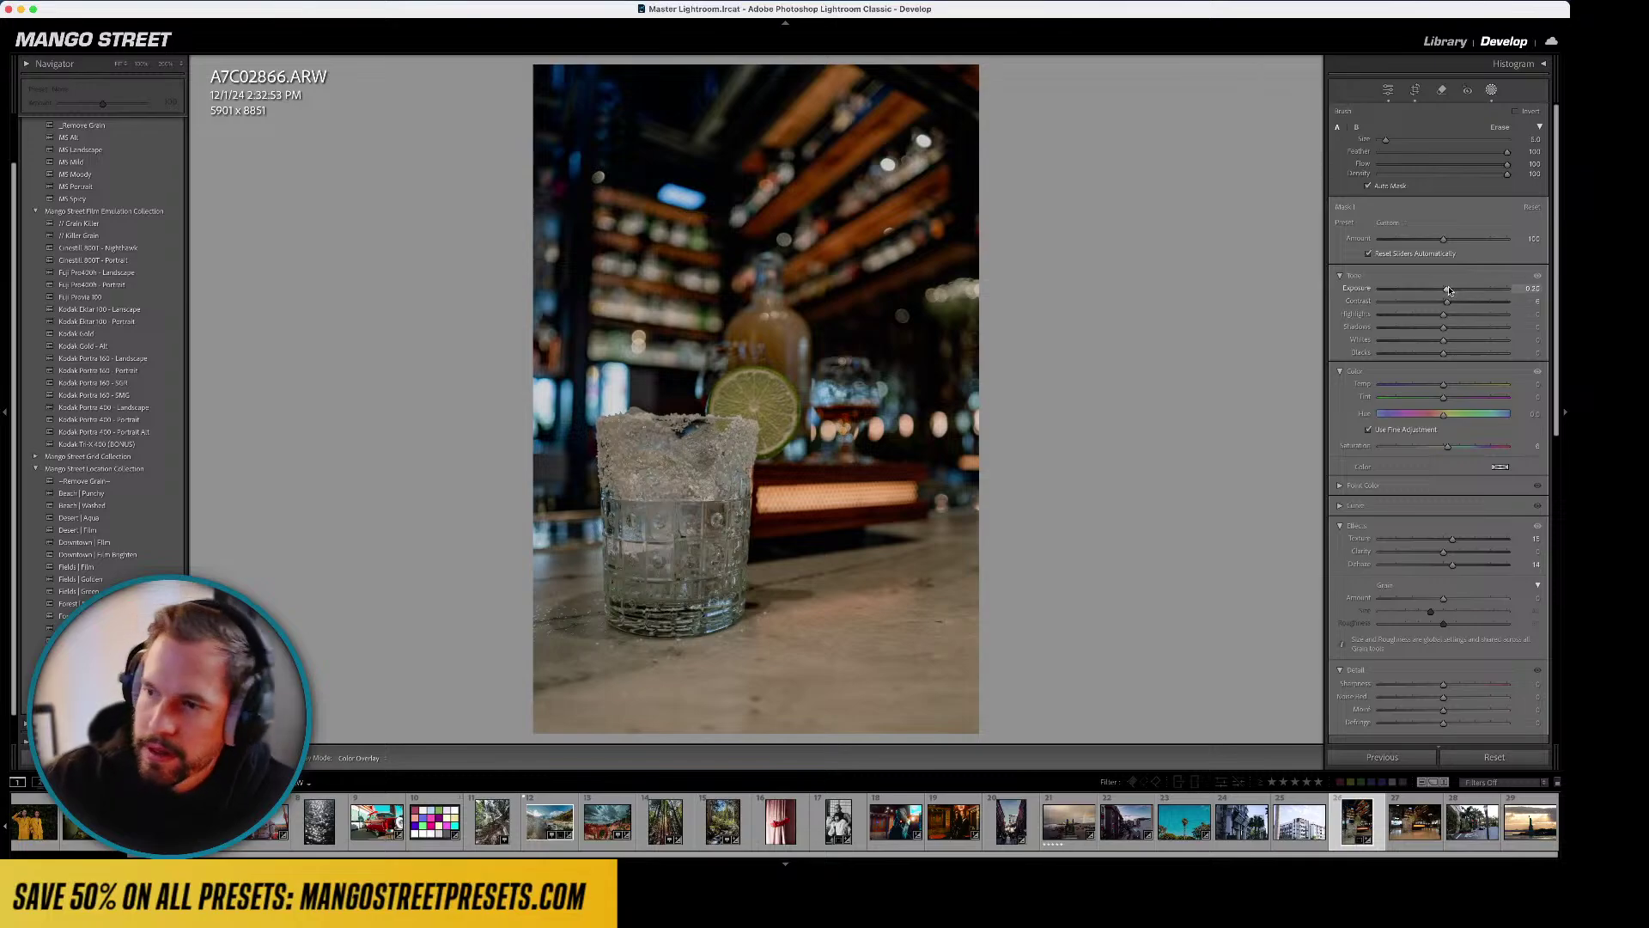
key(d)
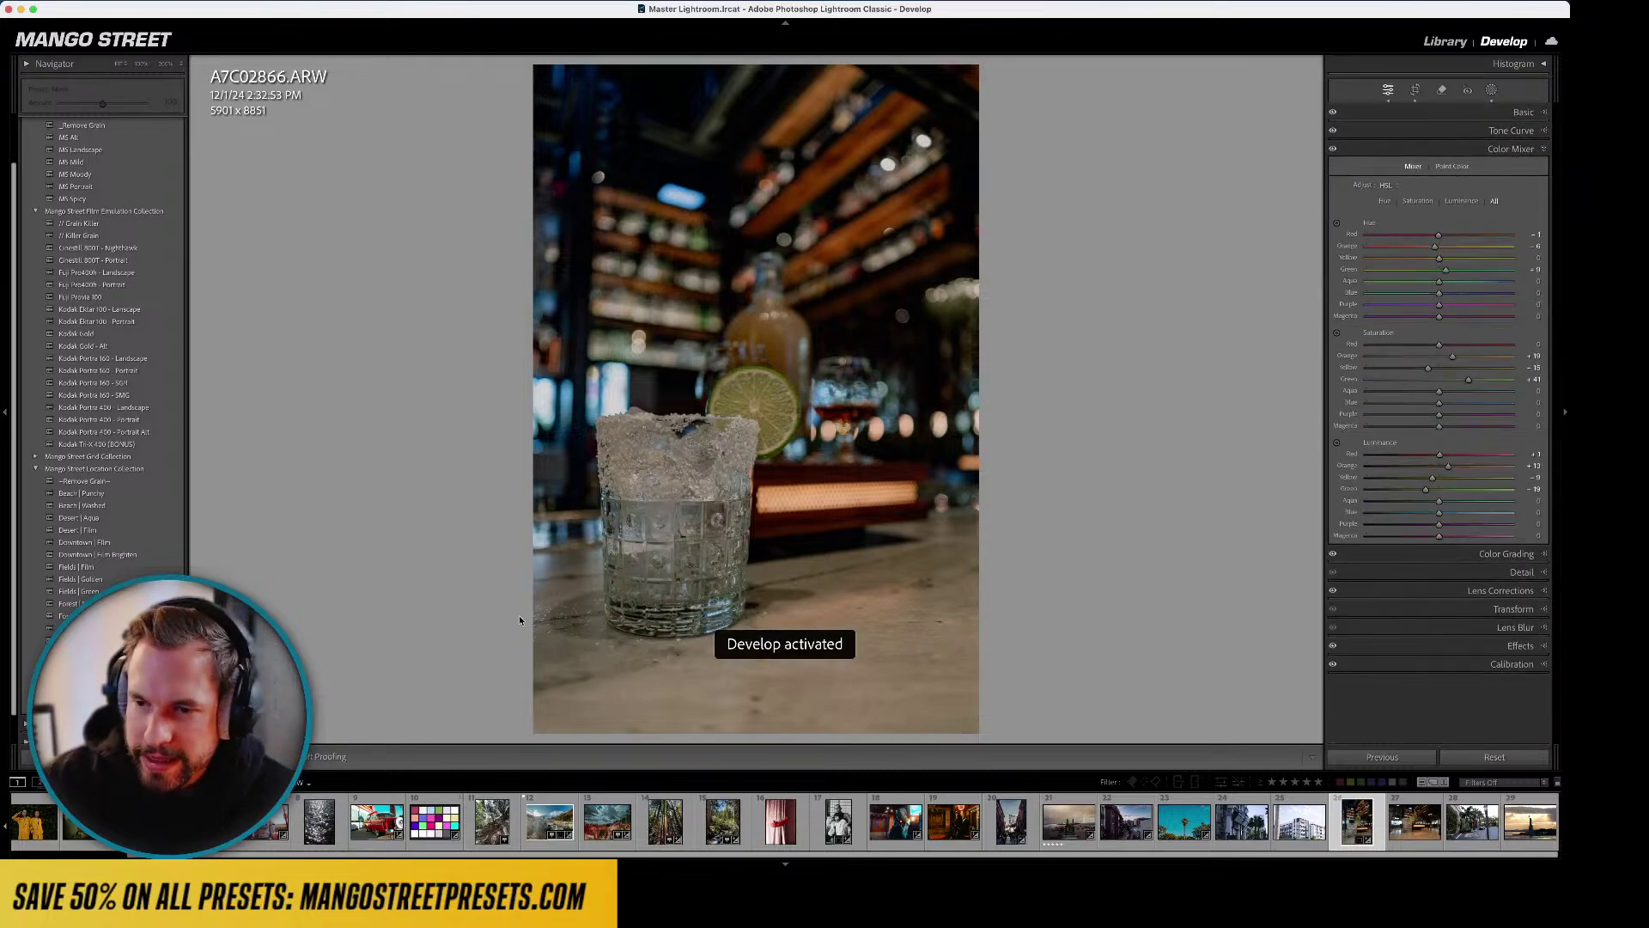
- Try the Kodak Portra 400 - Portrait preset on the cropped cocktail glass photo, and apply MS Portrait instead
scroll(103, 344, down, 5)
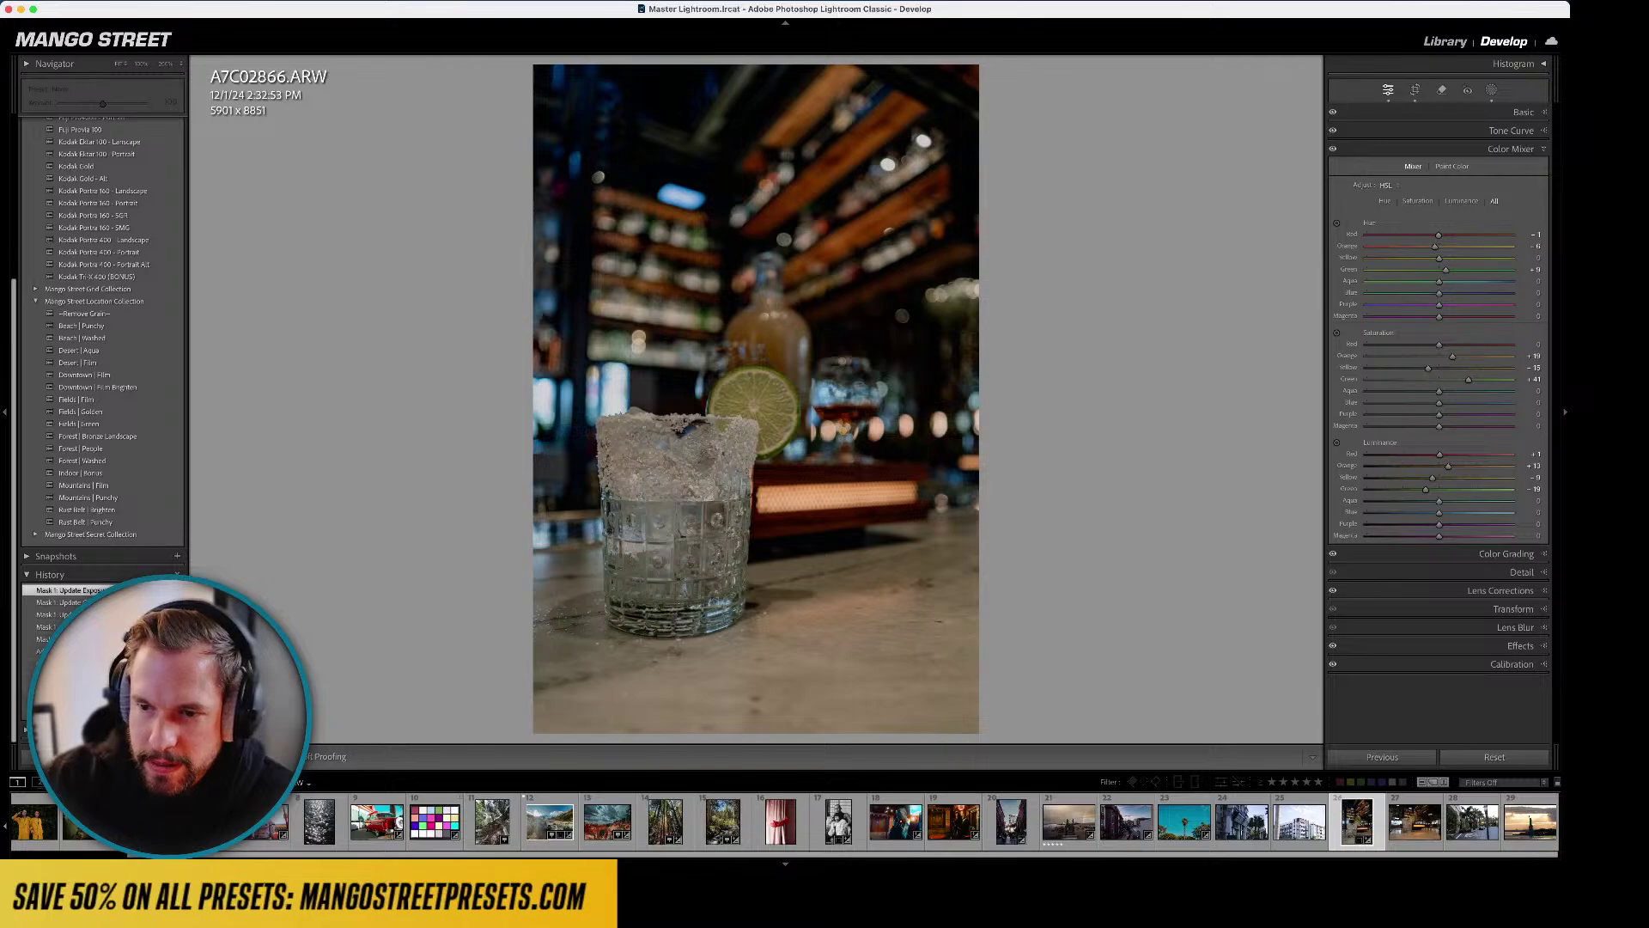
scroll(116, 467, up, 4)
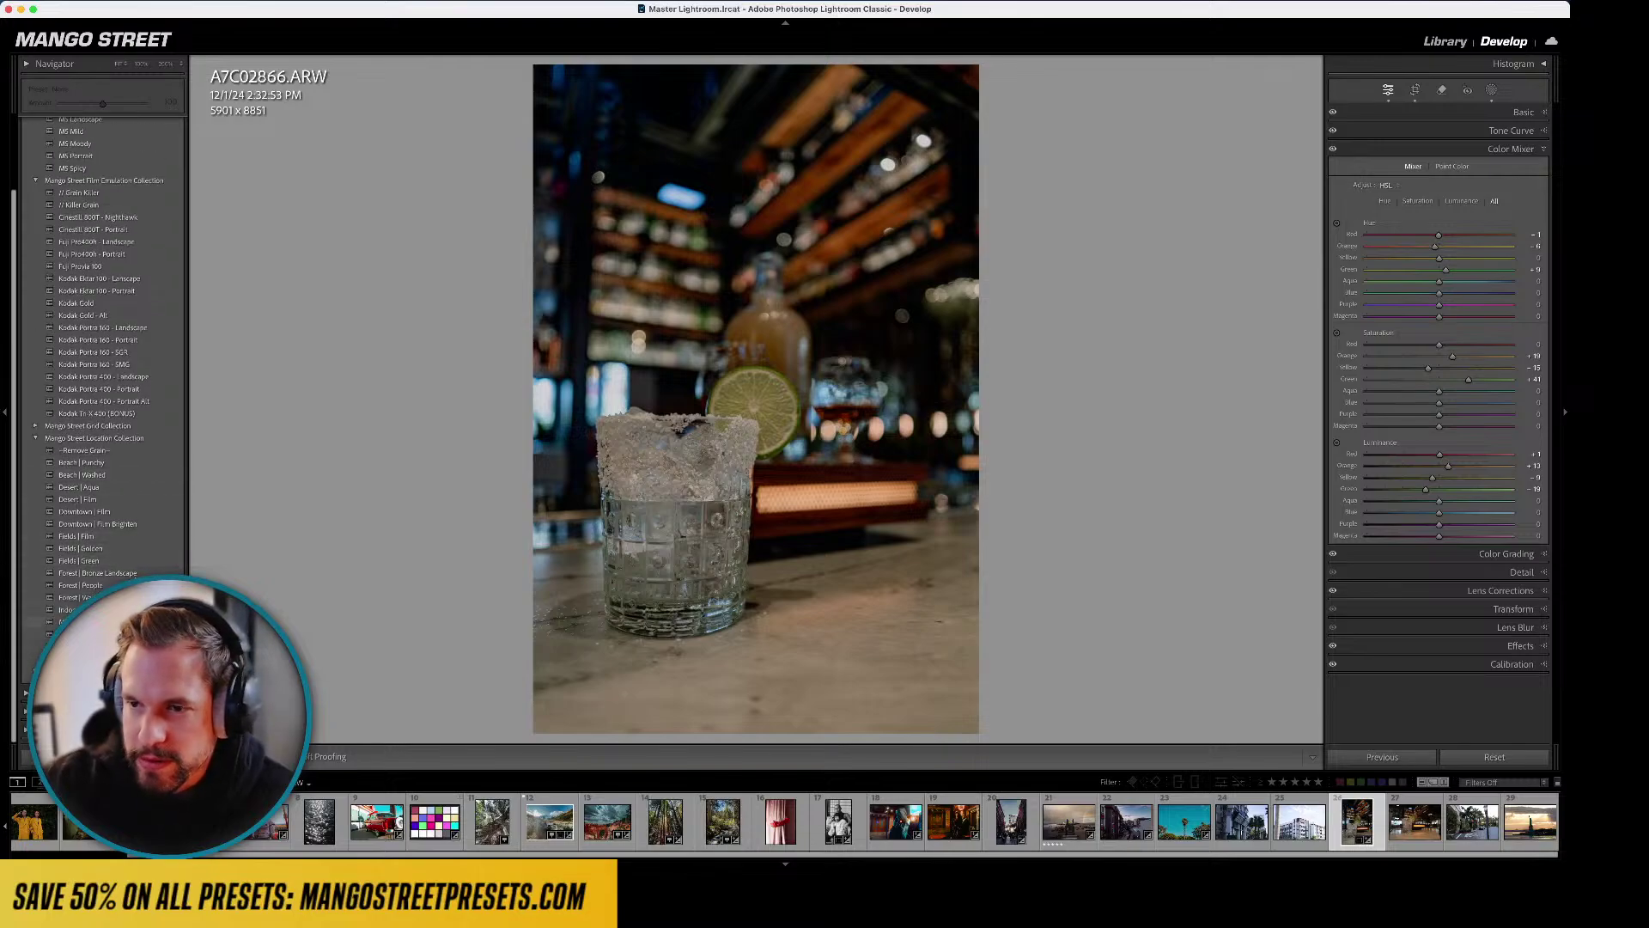
scroll(112, 424, up, 1)
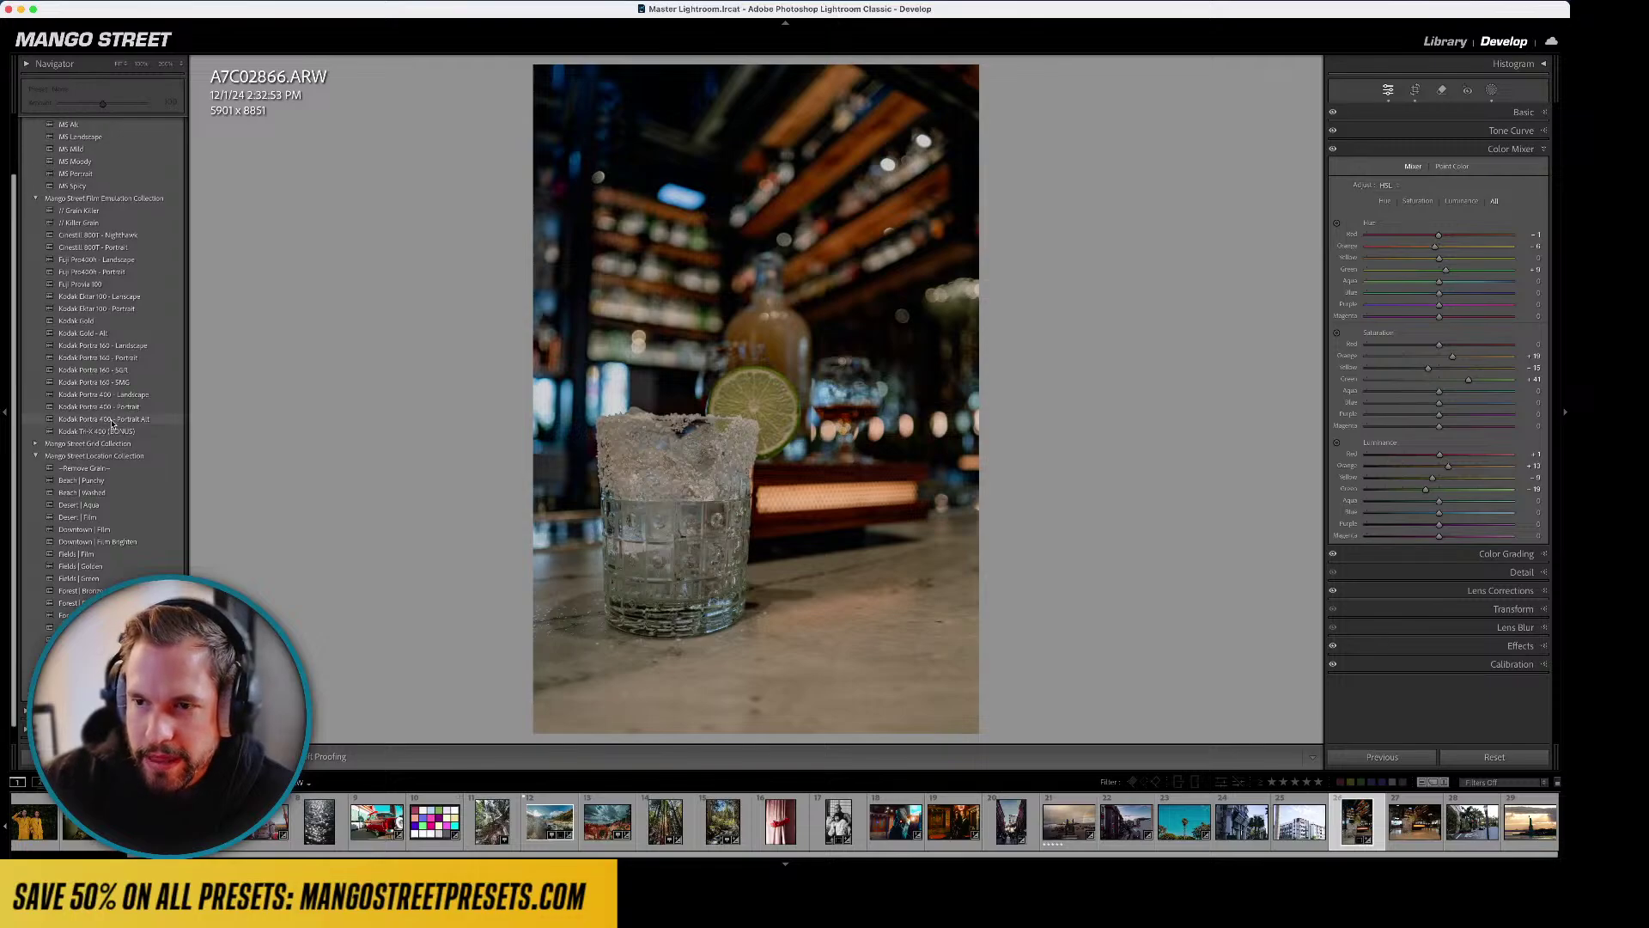
click(115, 406)
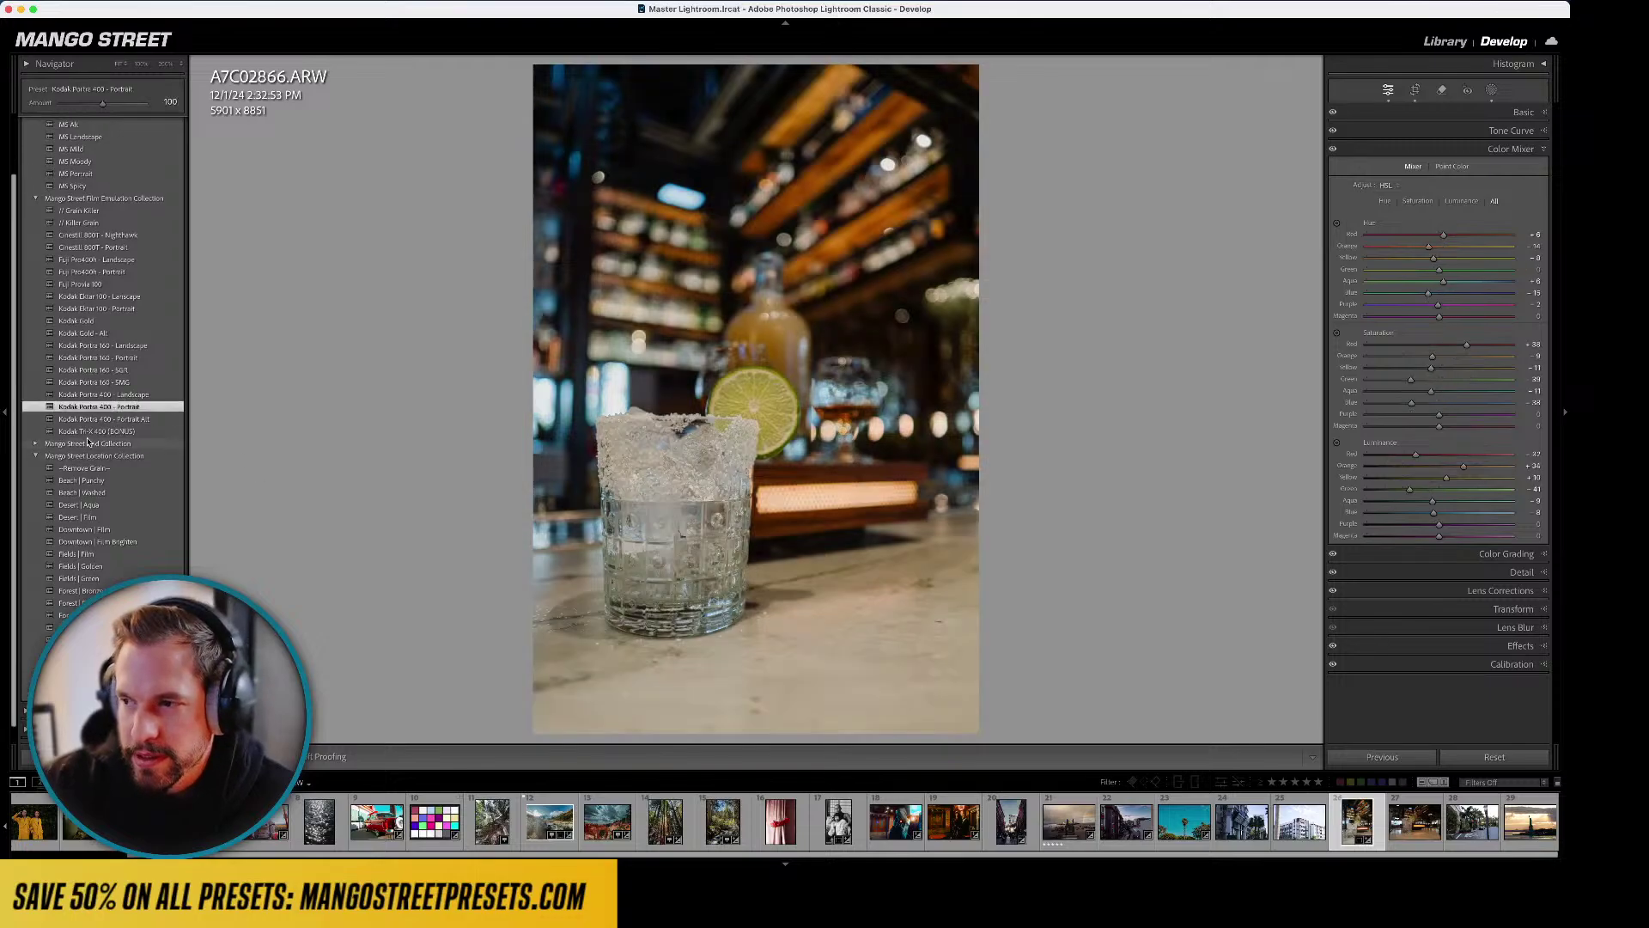
scroll(89, 442, up, 1)
click(1490, 113)
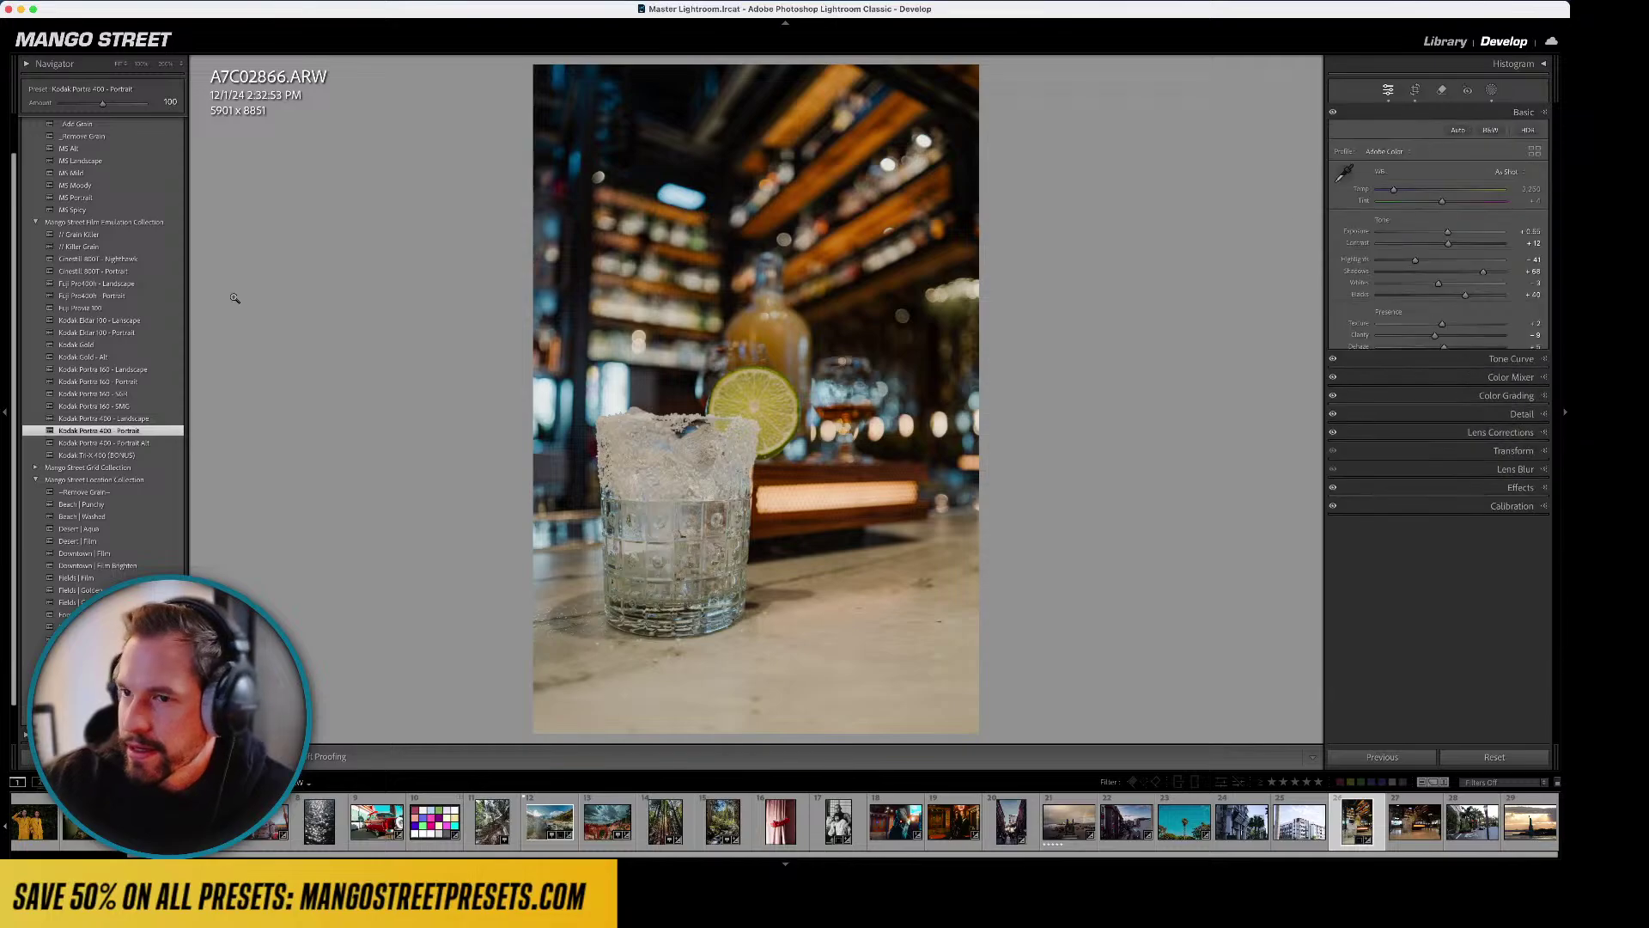
click(78, 198)
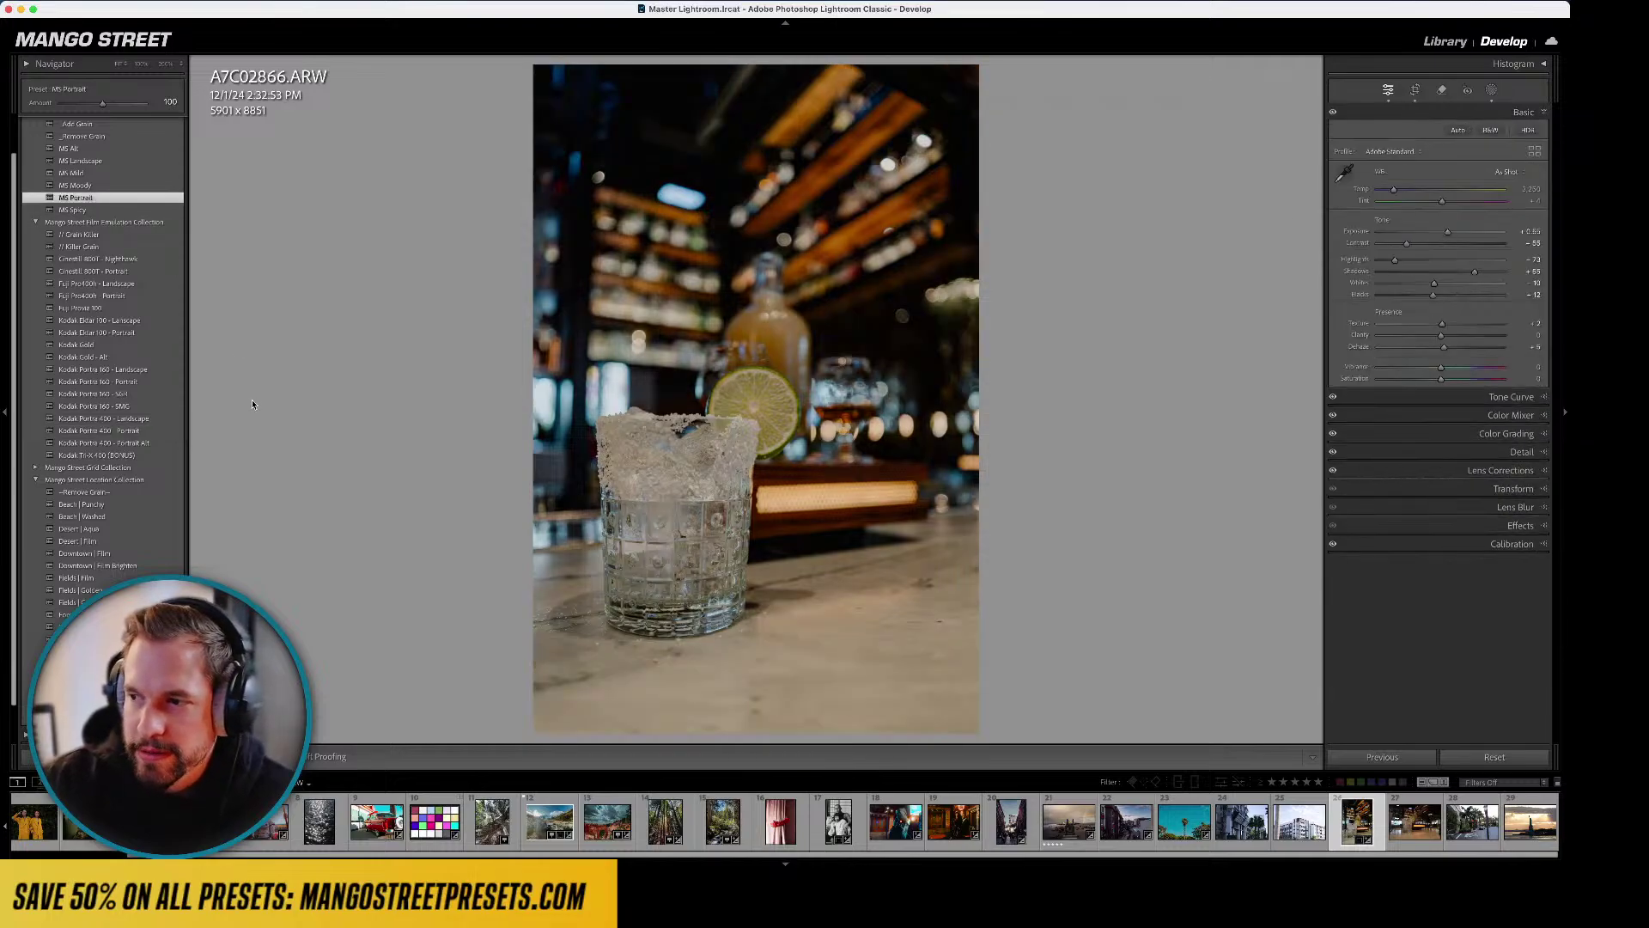
scroll(116, 309, up, 2)
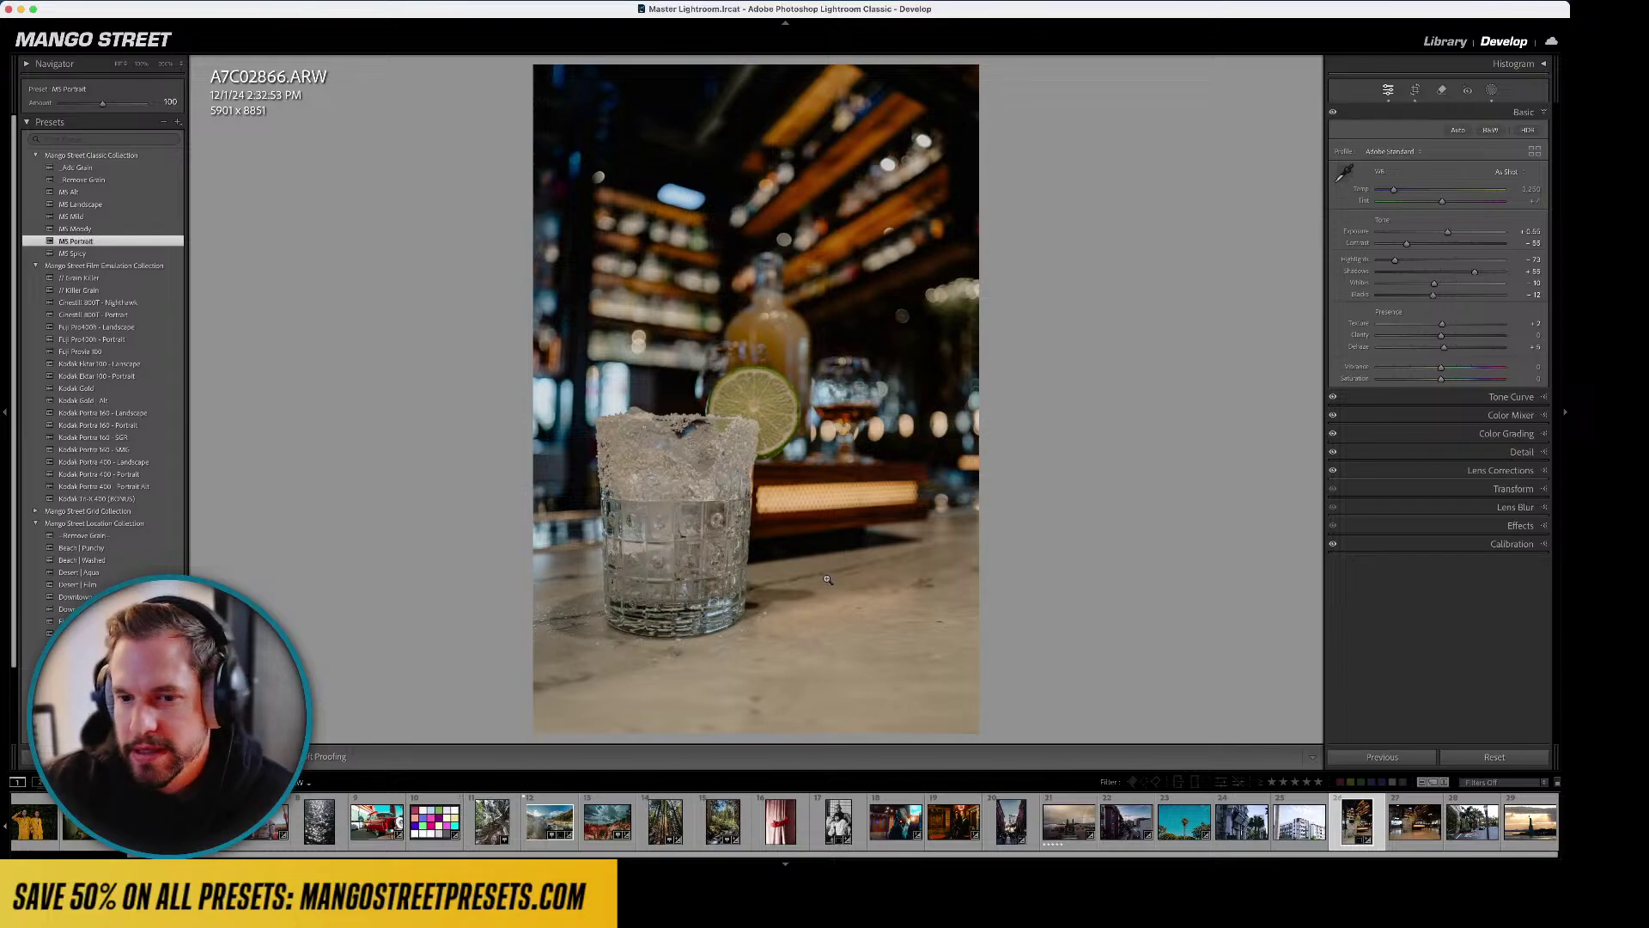
- Open the horizontal cocktail glass photo, apply the previous photo's settings to it, and select the copied brush mask
key(Right)
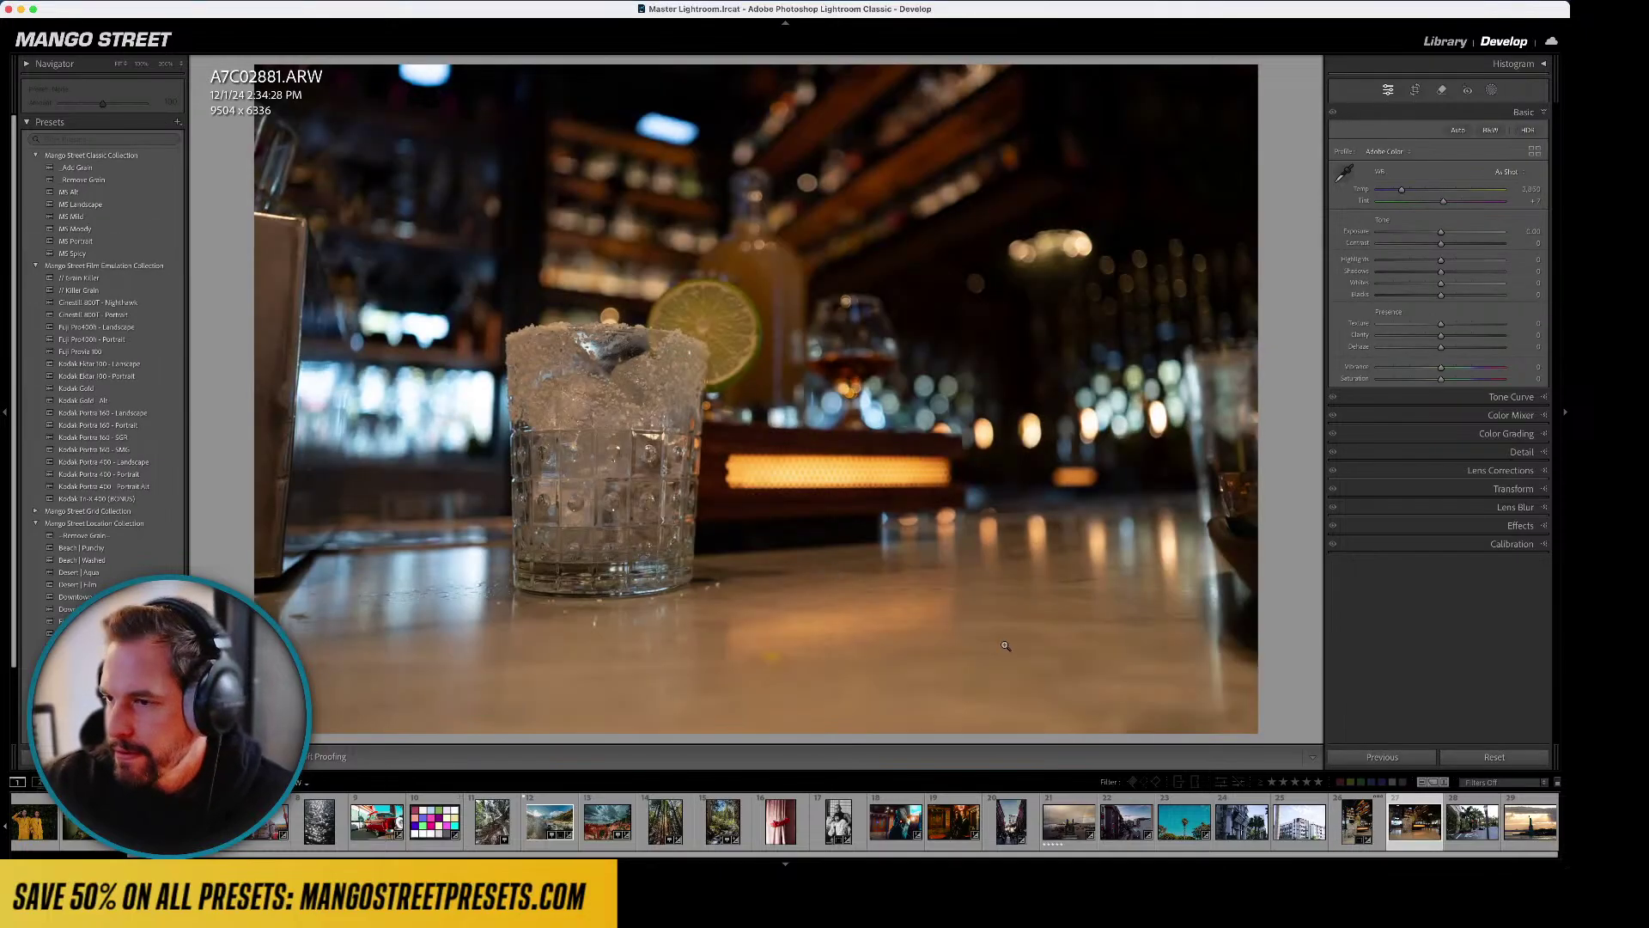
click(1368, 759)
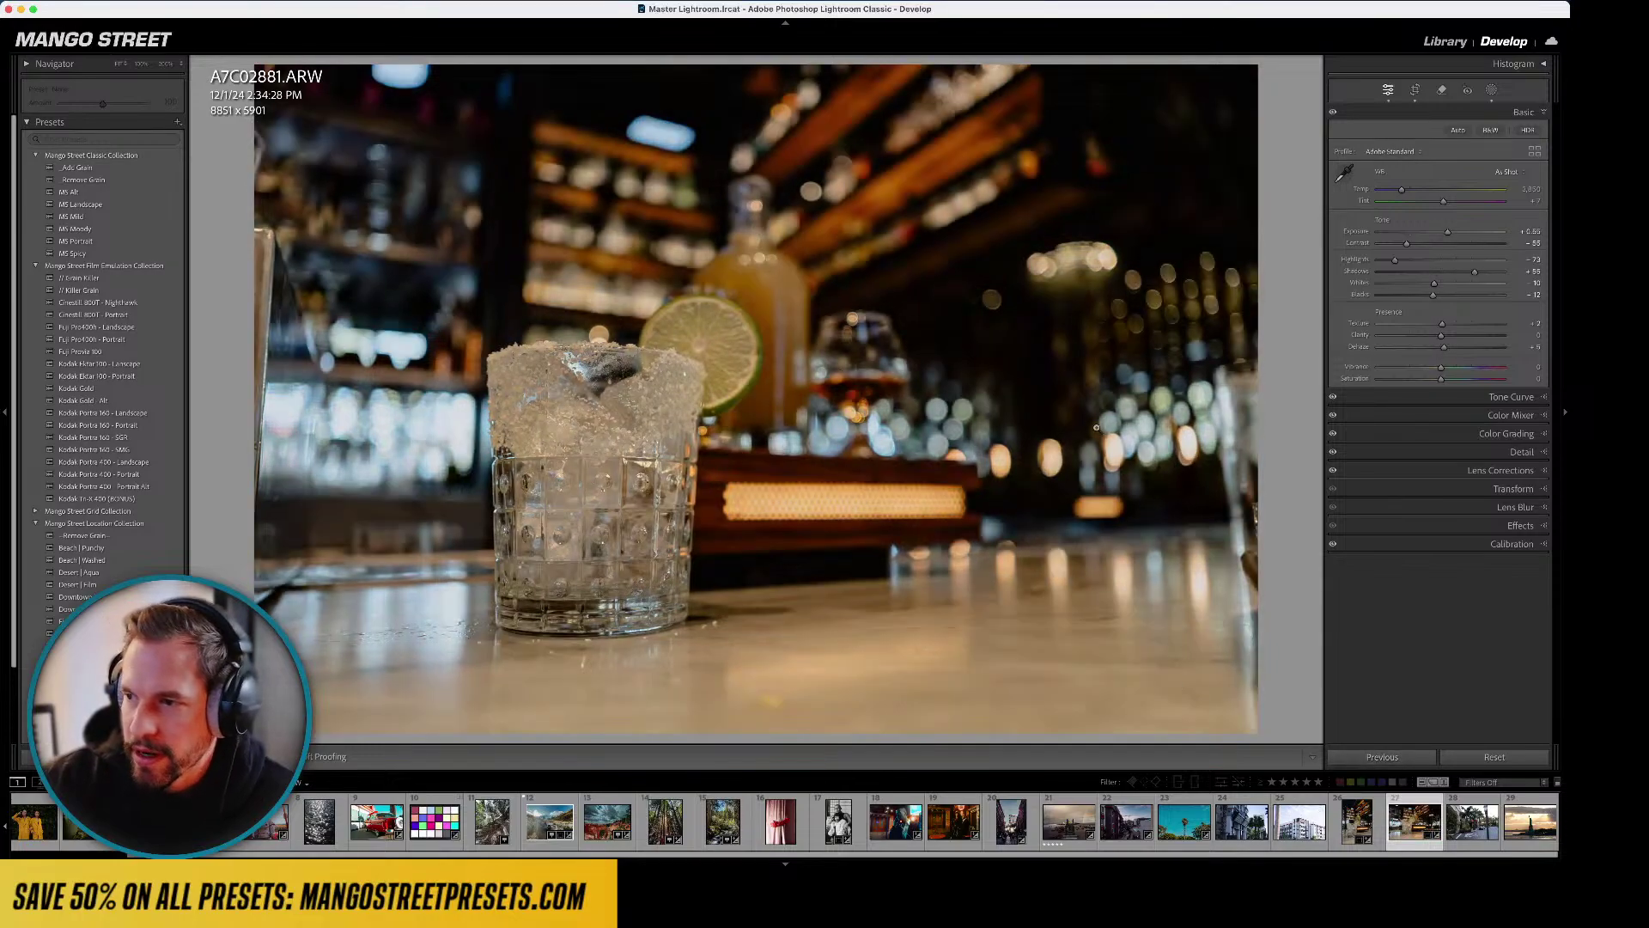
click(1492, 89)
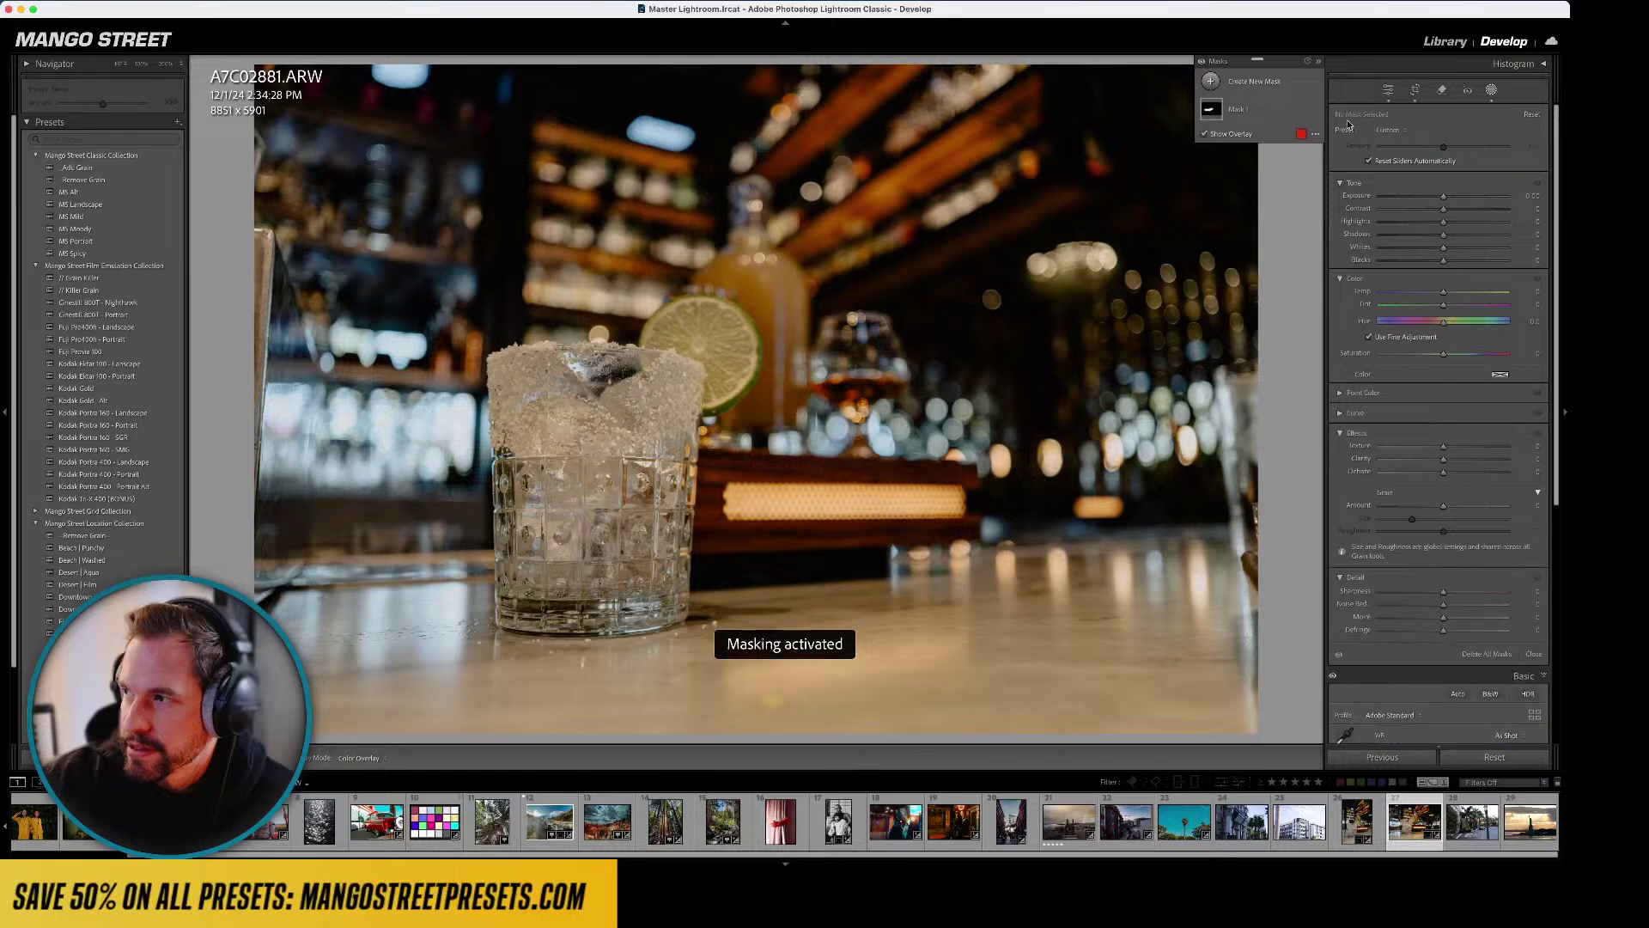
click(1248, 116)
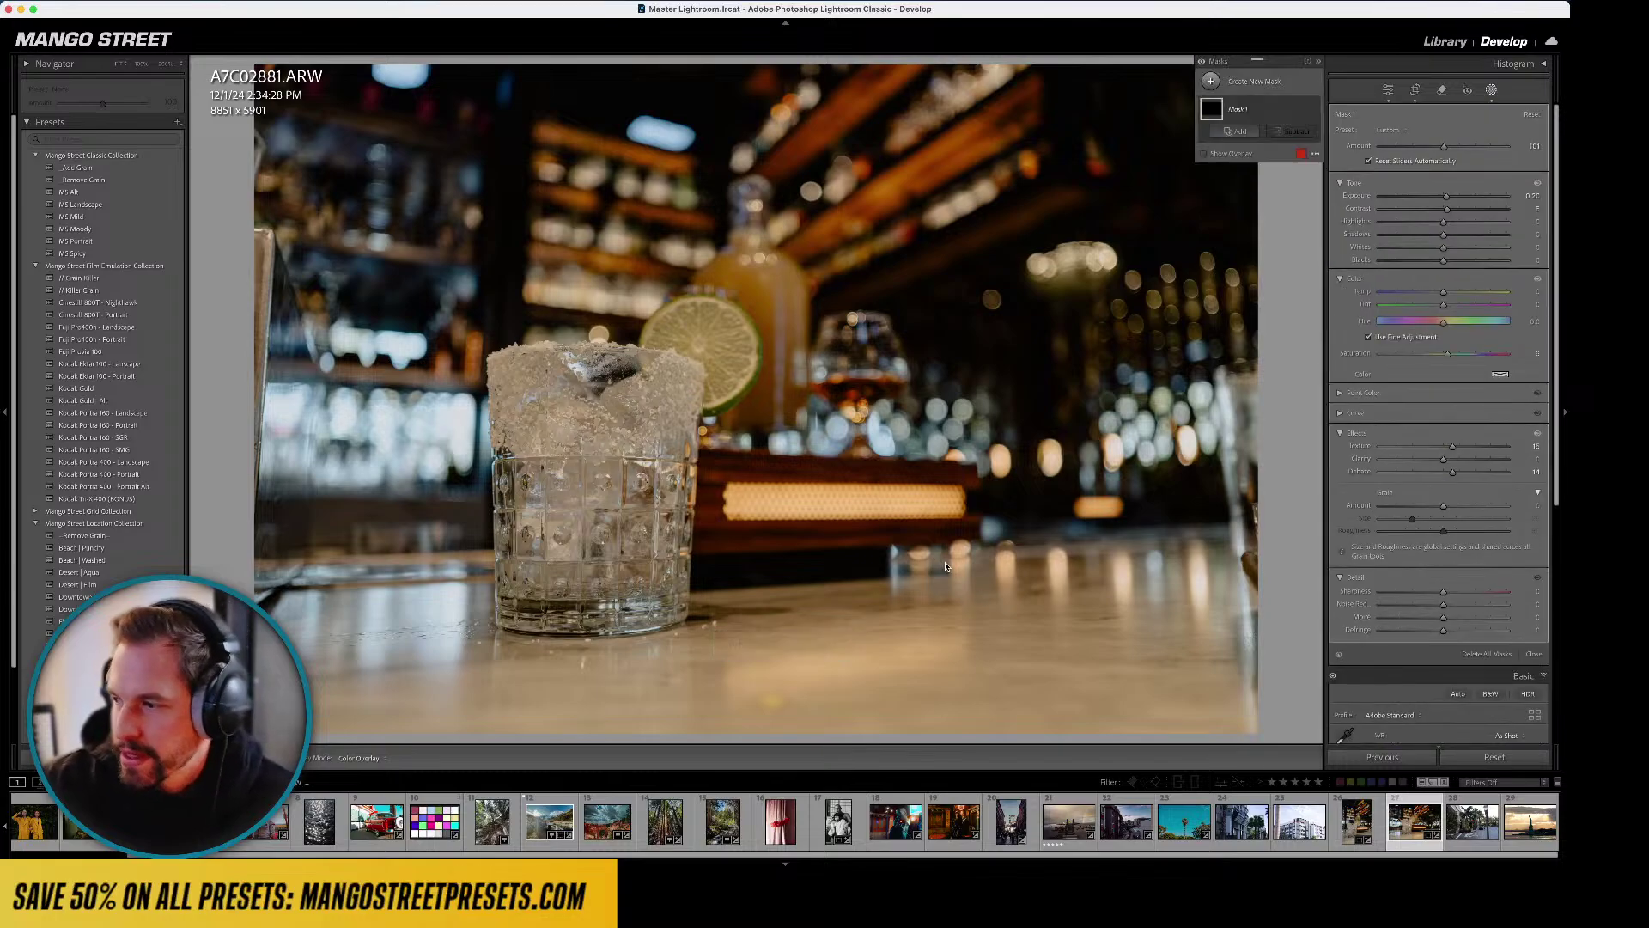
- Open the palm-lined Puesto street photo, apply the Mountains | Film preset, and review it against a blacked-out interface
click(1472, 826)
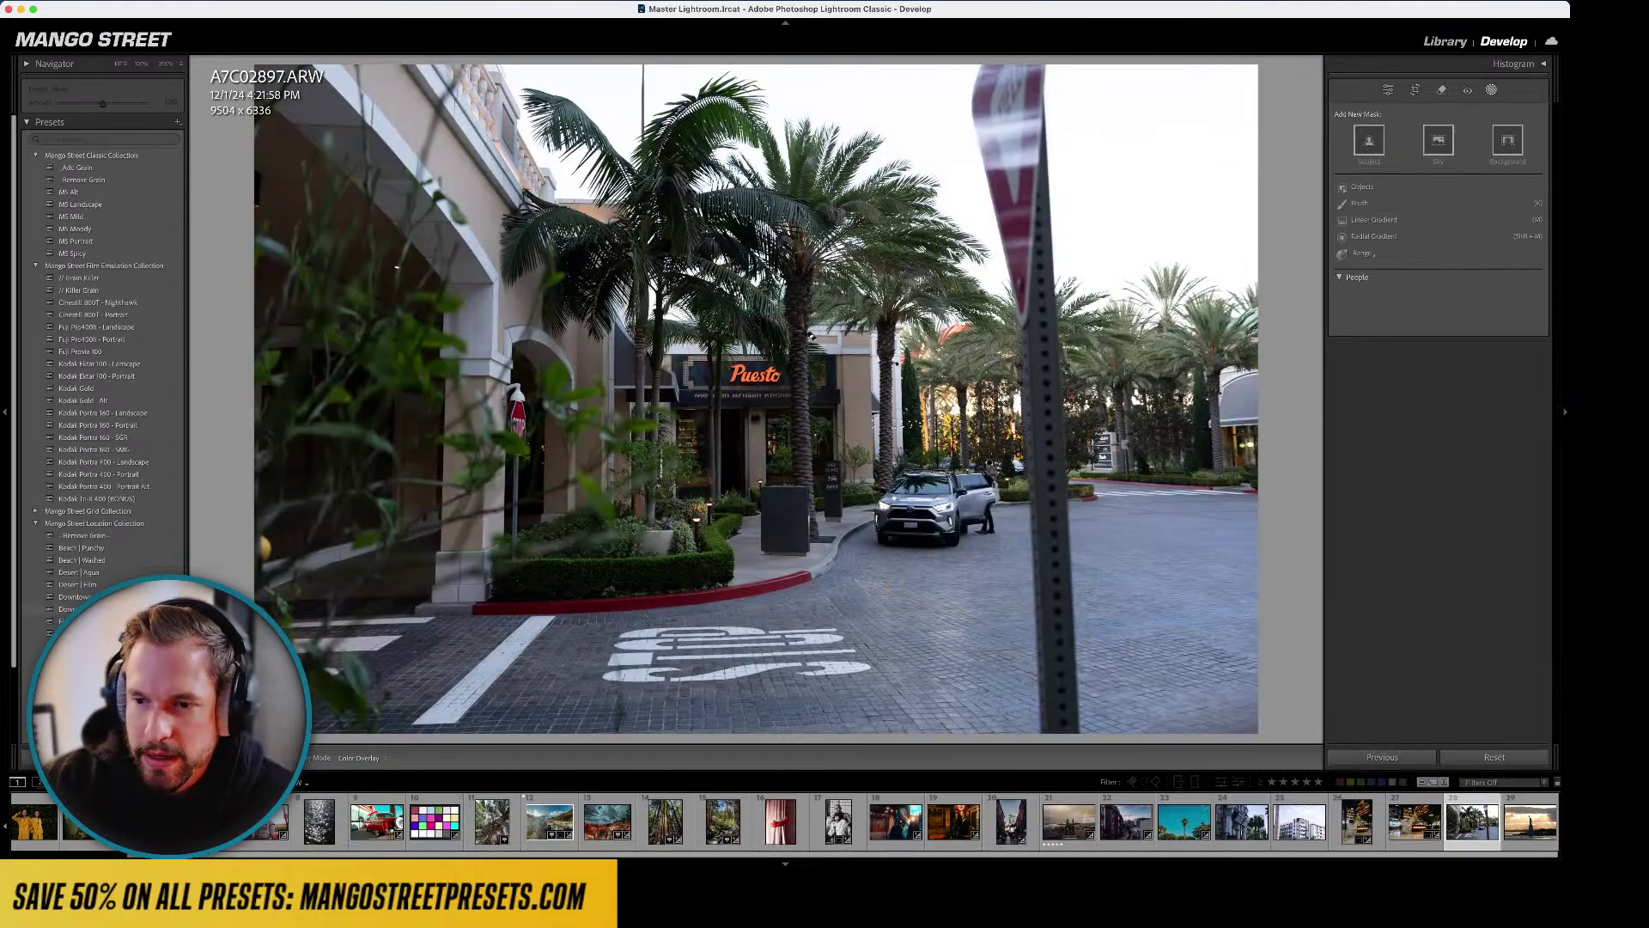
click(82, 657)
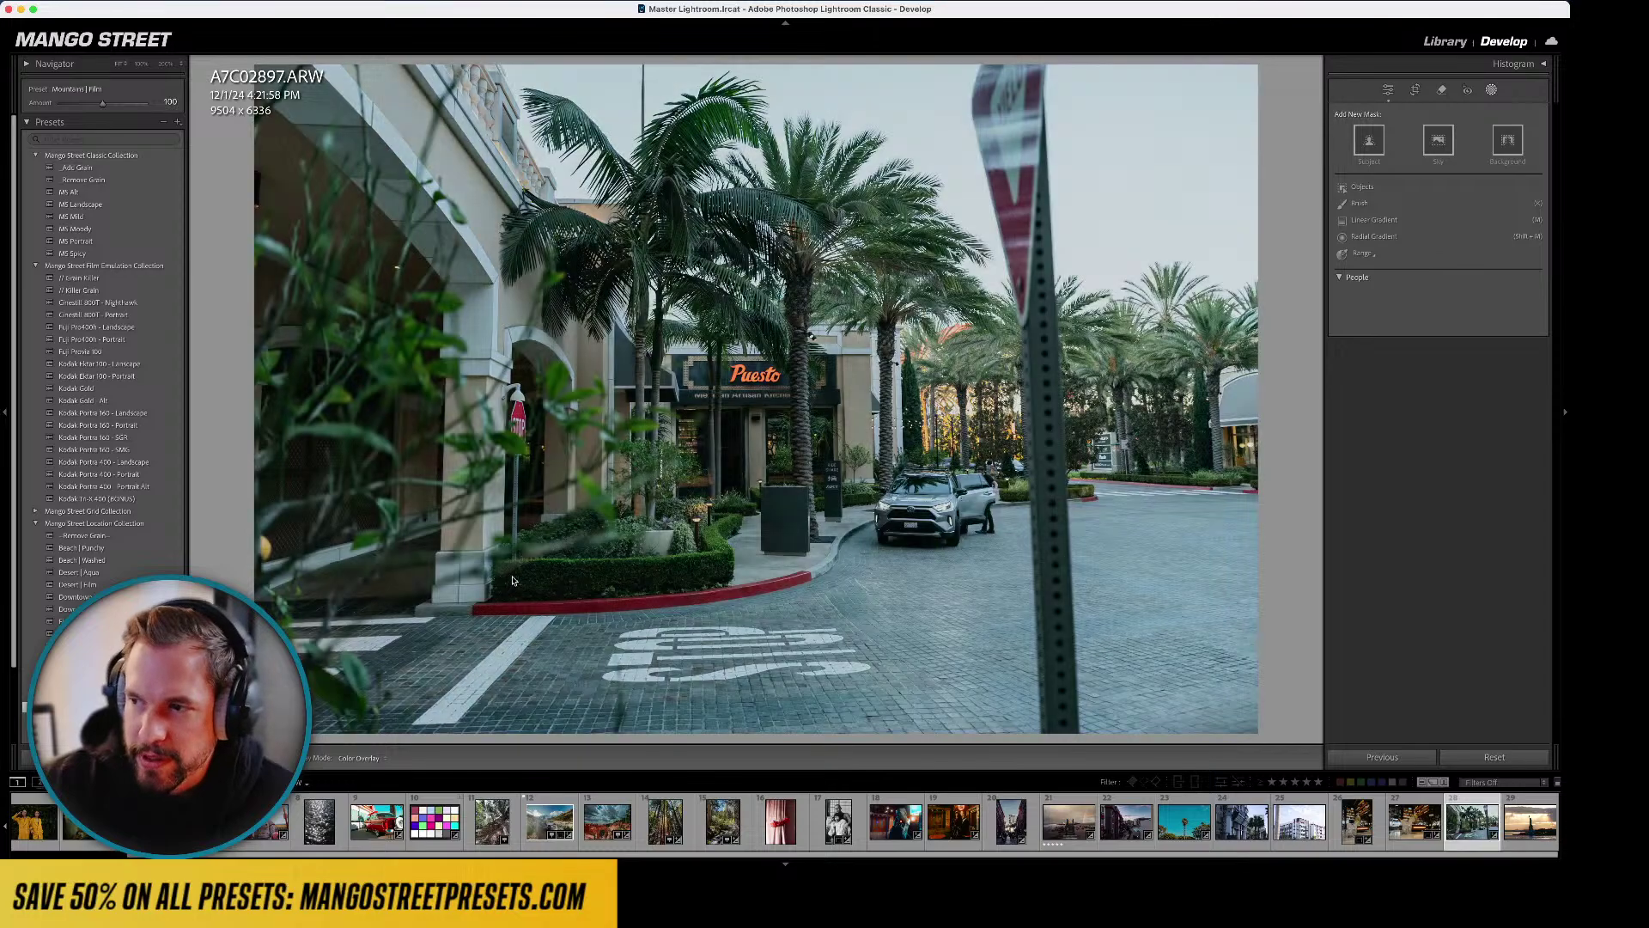
key(l)
key(l)
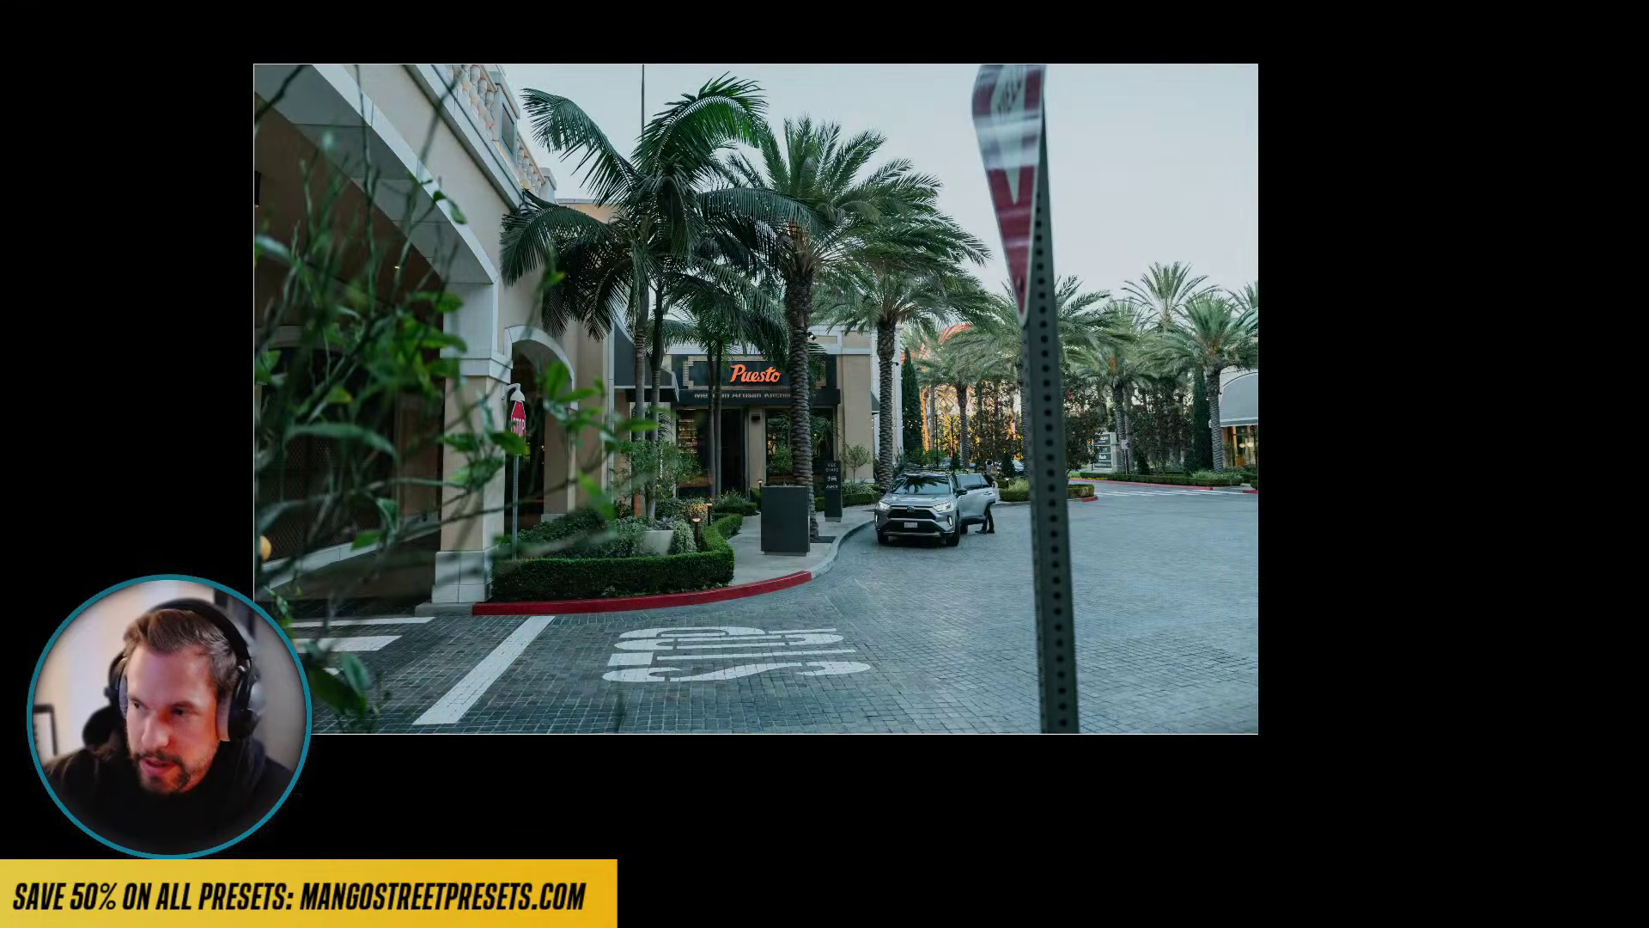
key(l)
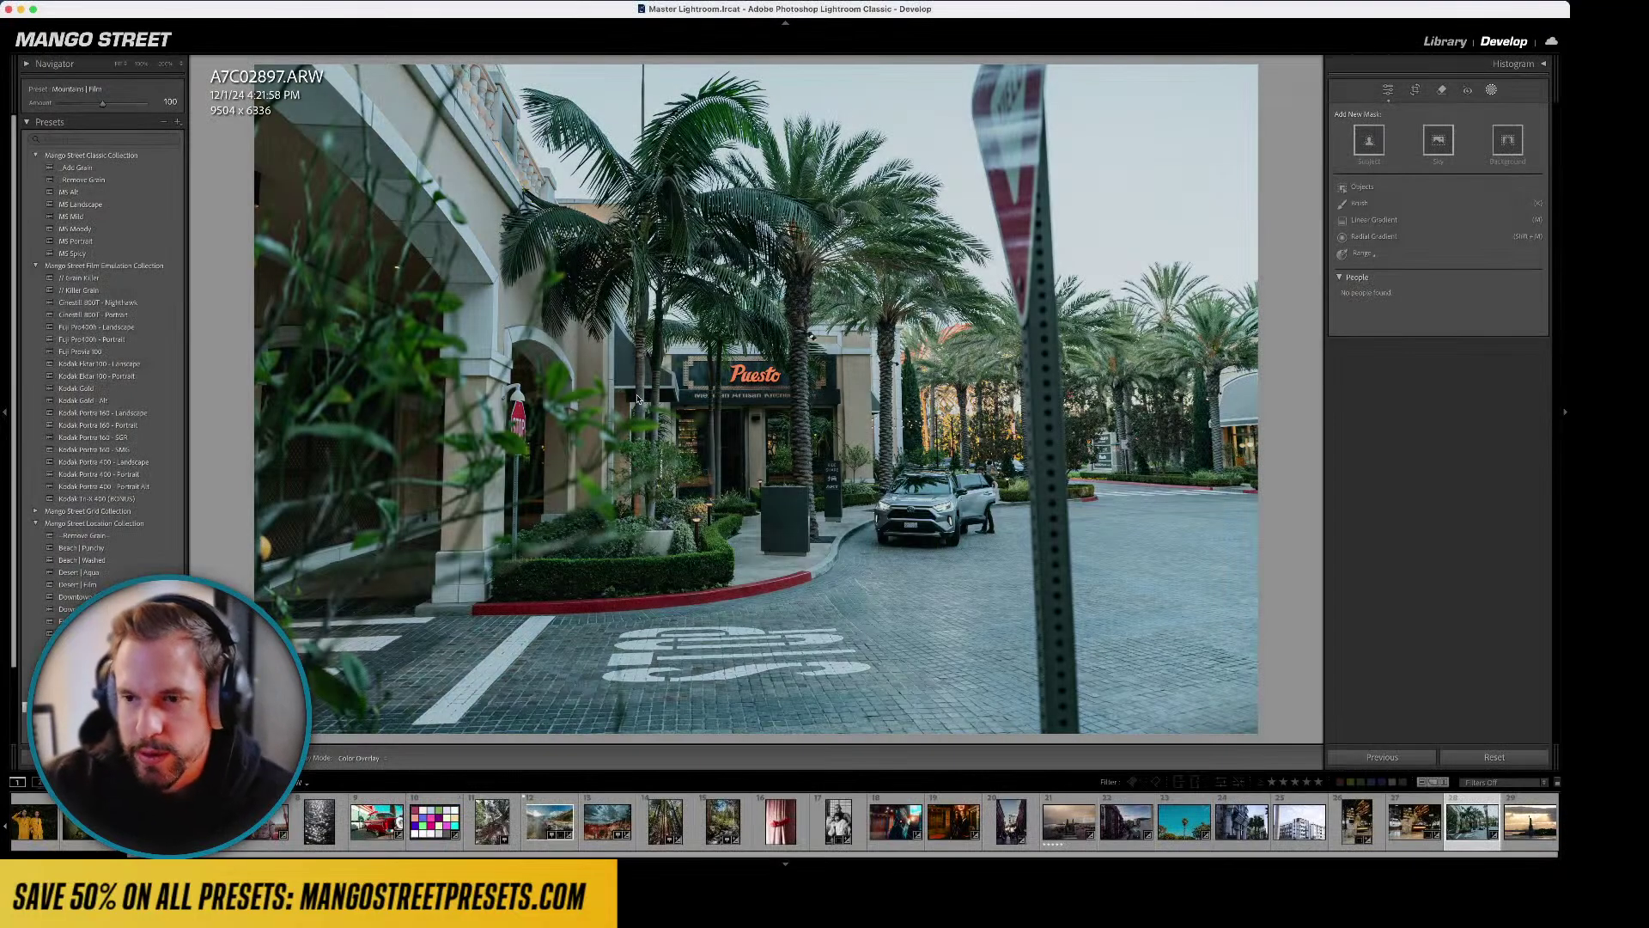
- Try the Kodak Portra 400 - Landscape and Kodak Ektar 100 landscape presets on the Puesto street photo, and apply Fuji Pro400H - Landscape
click(103, 462)
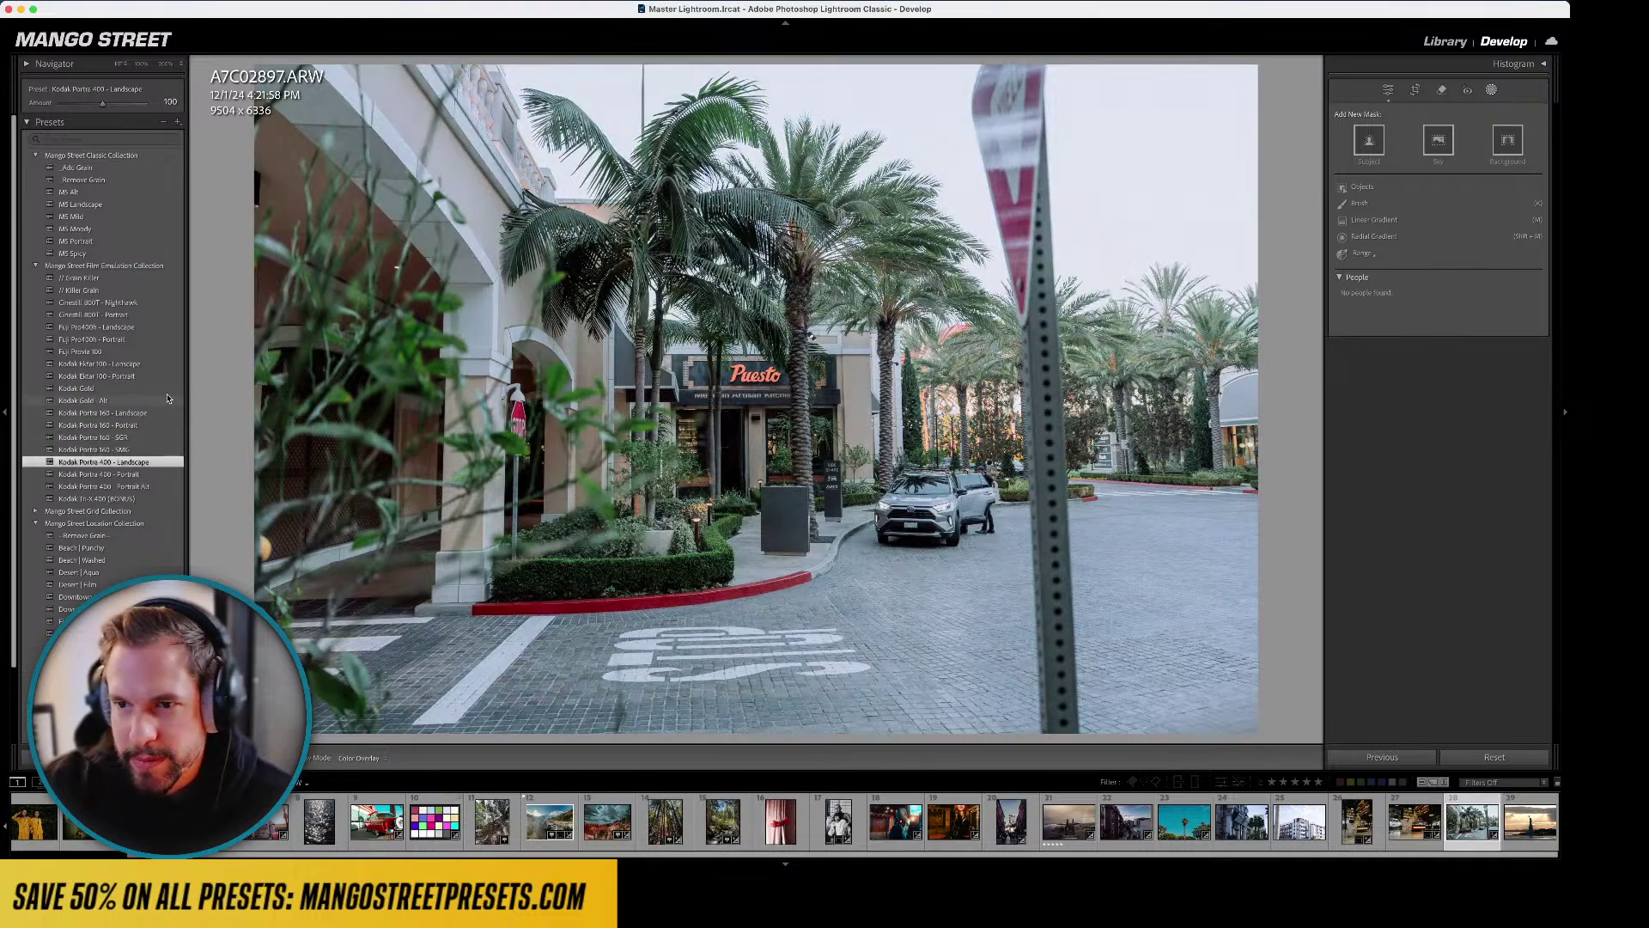
click(144, 364)
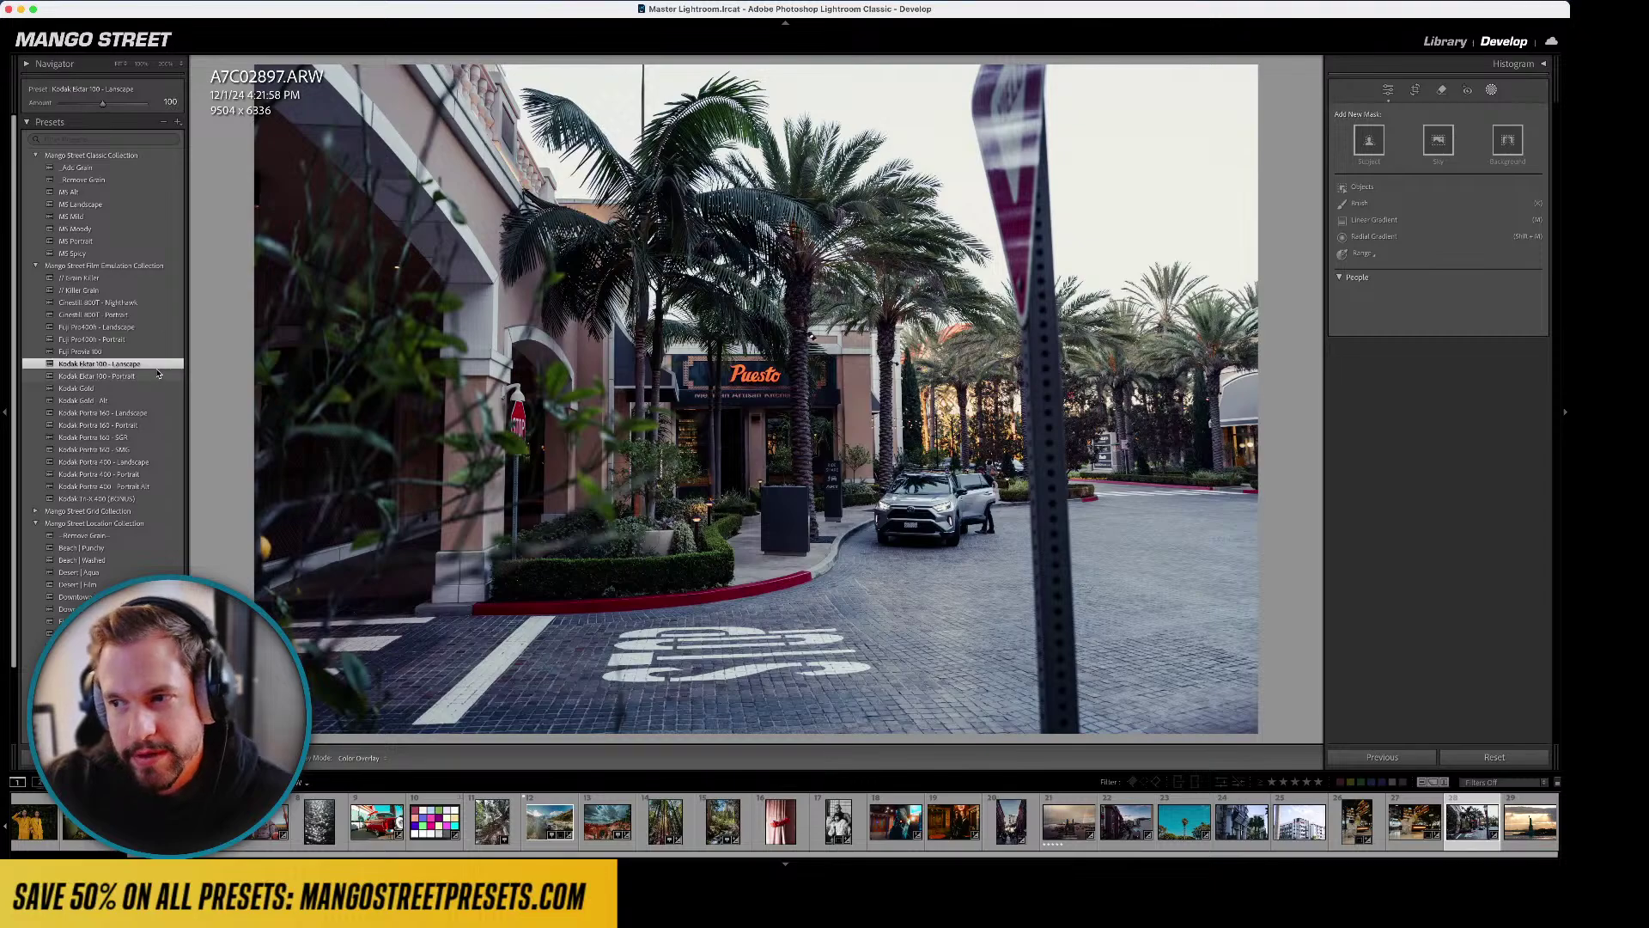
click(128, 328)
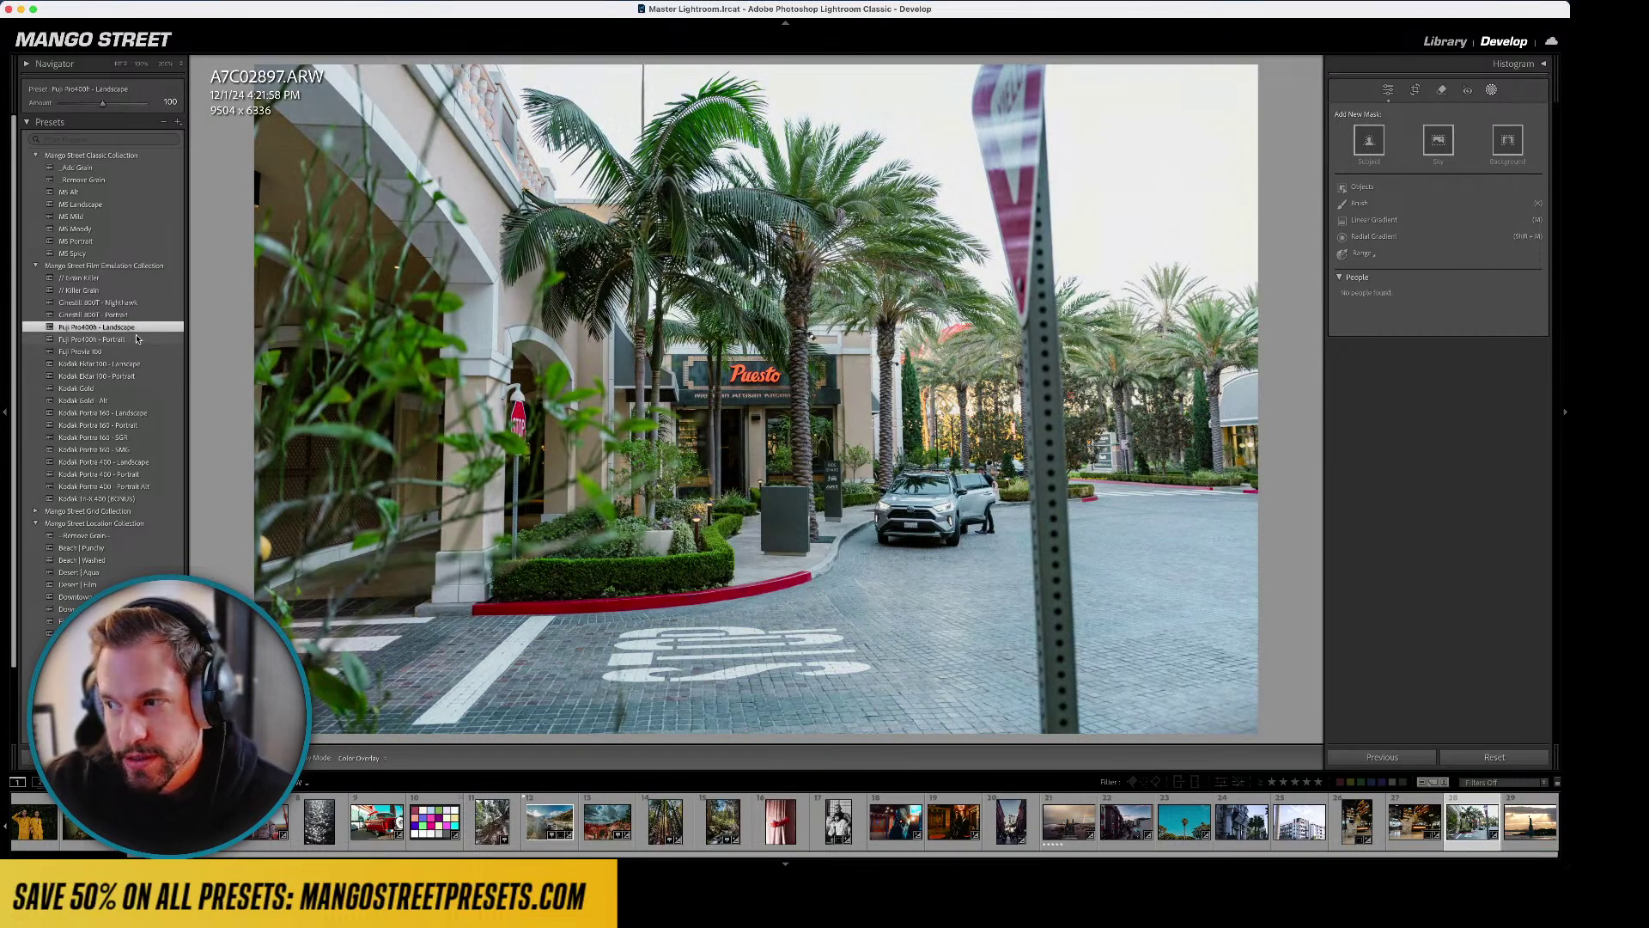
- Lower the Puesto street photo's exposure to -0.60 and check the restaurant sign up close
click(1387, 89)
drag(1441, 231, 1431, 233)
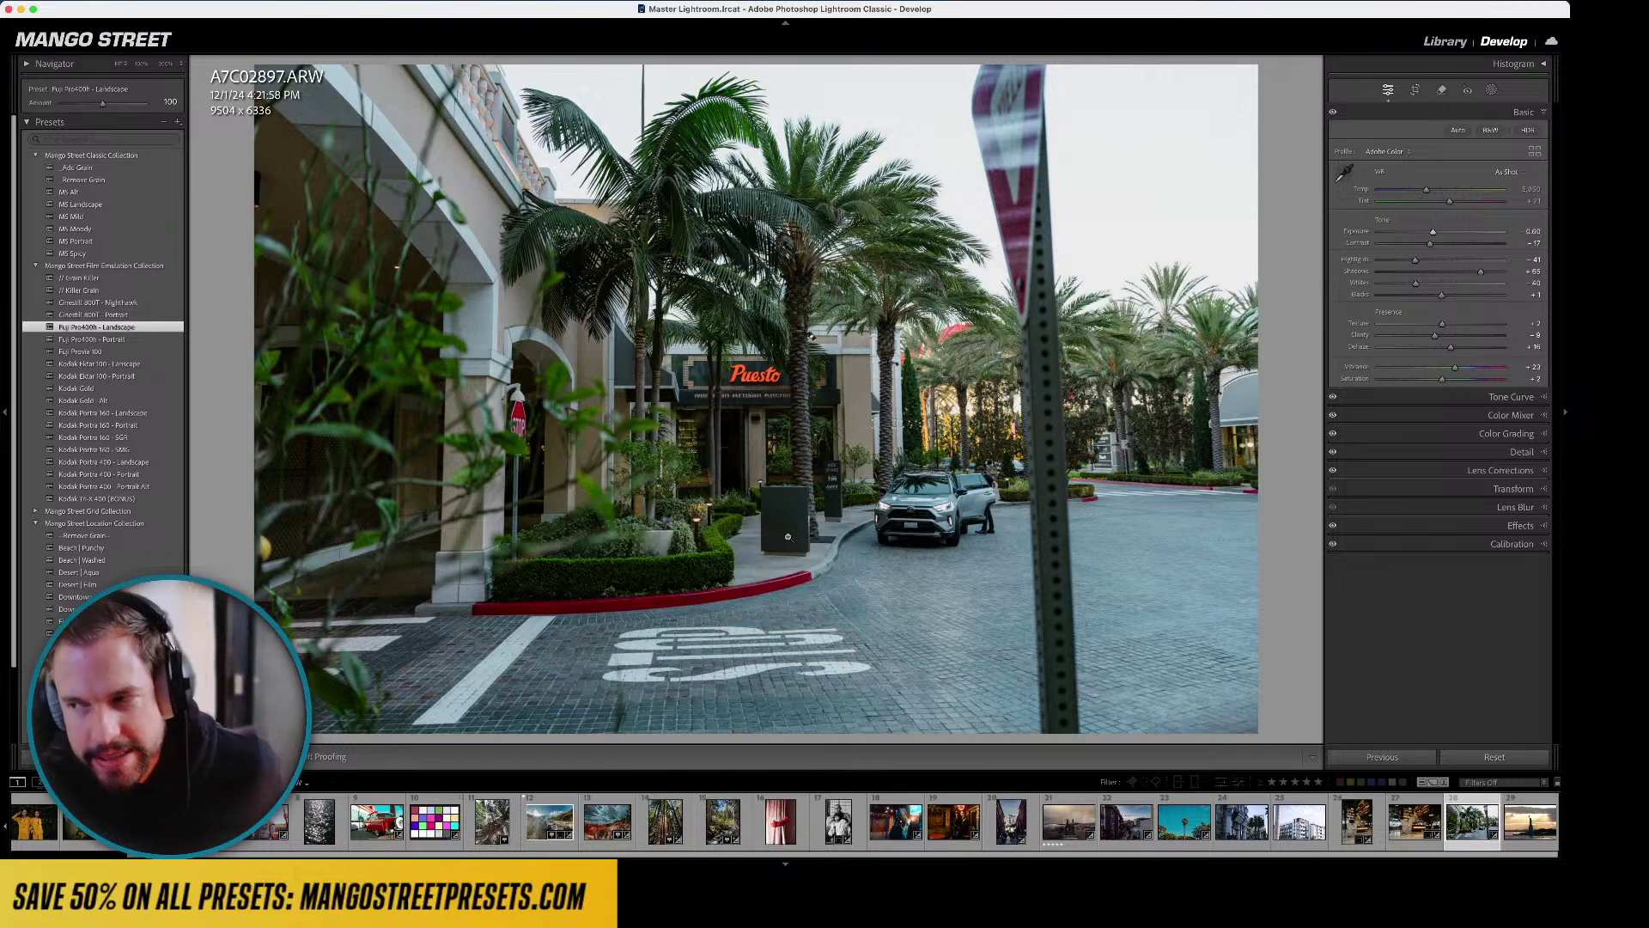
click(737, 377)
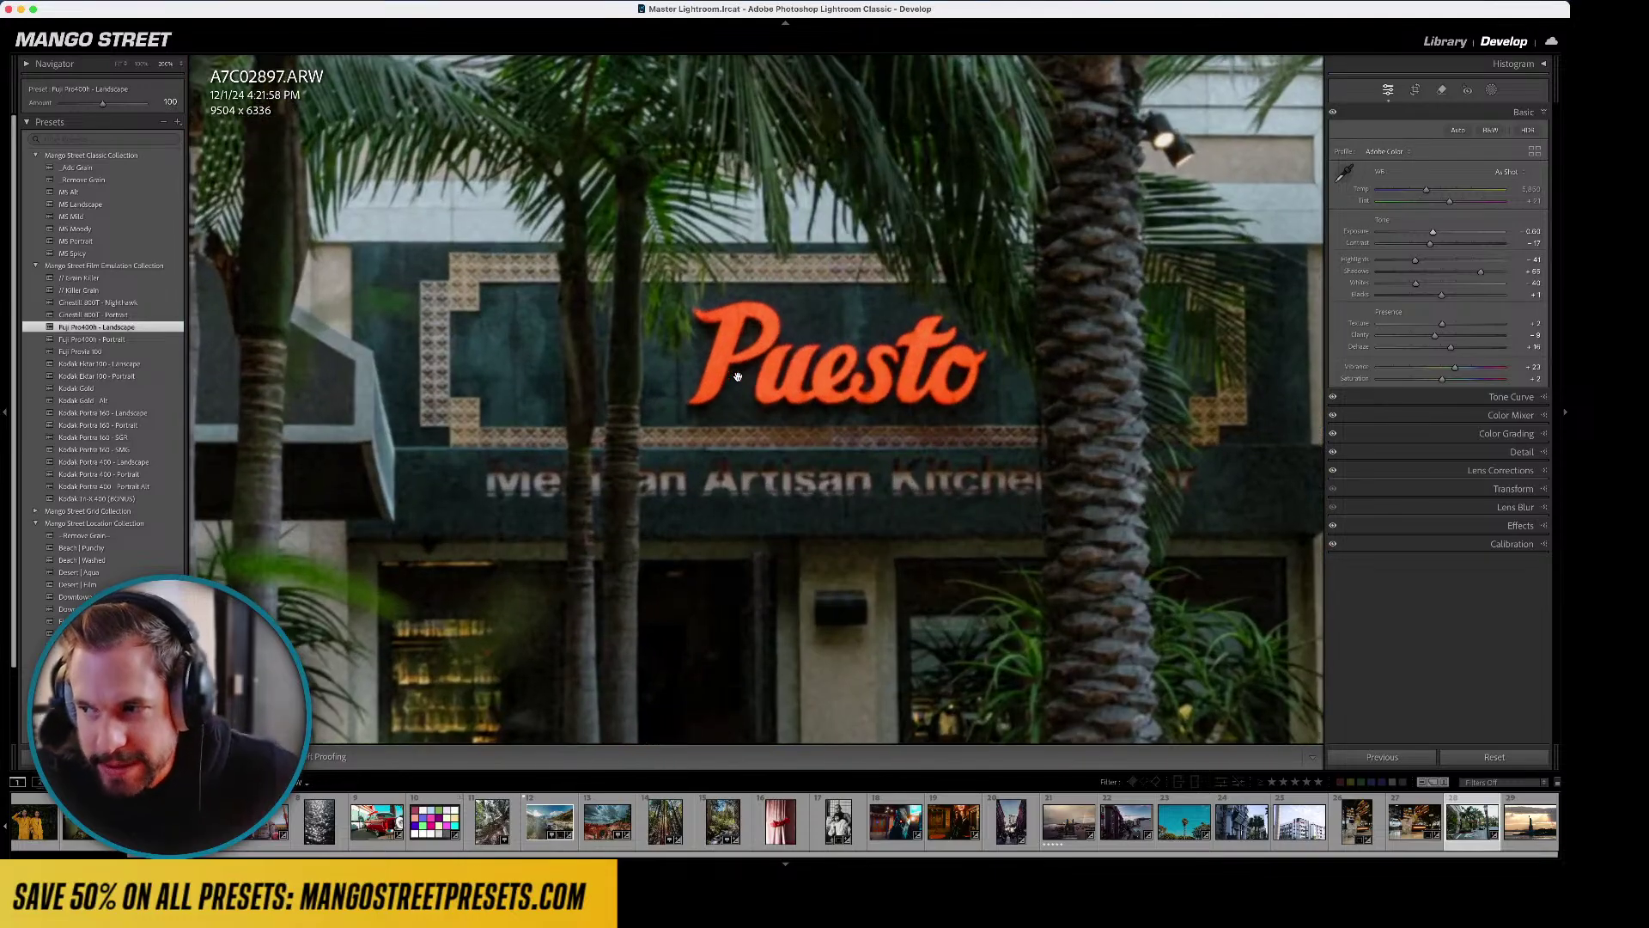
click(787, 391)
- Try a vertical 4 x 5 / 8 x 10 crop around the Puesto entrance, palms and parked car
key(r)
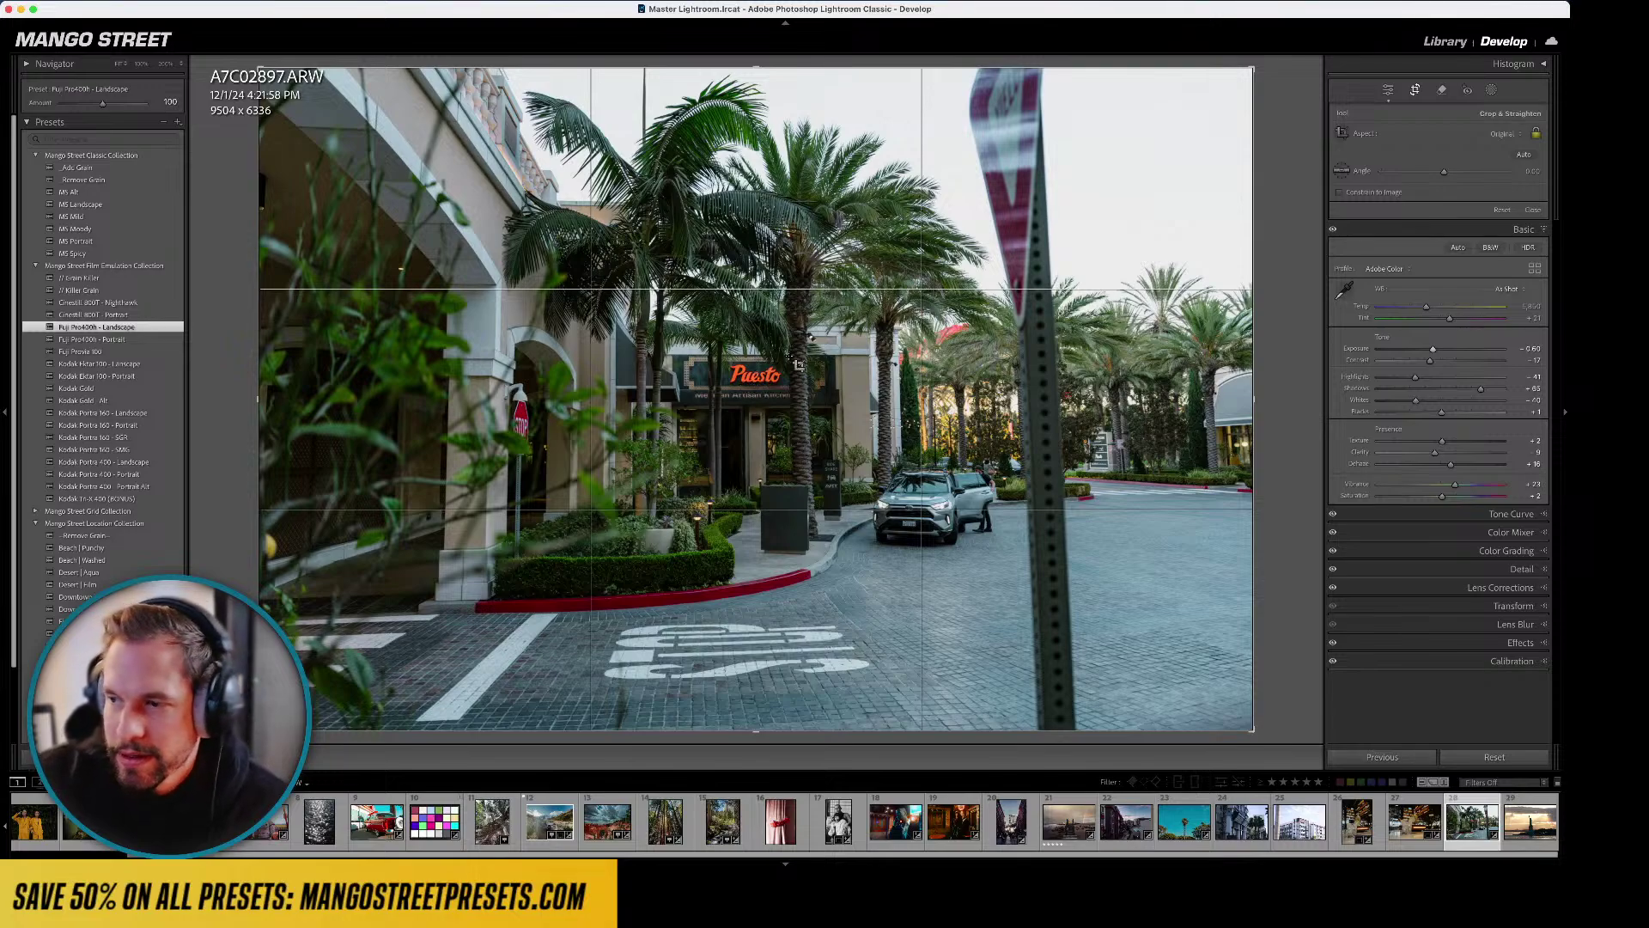
key(d)
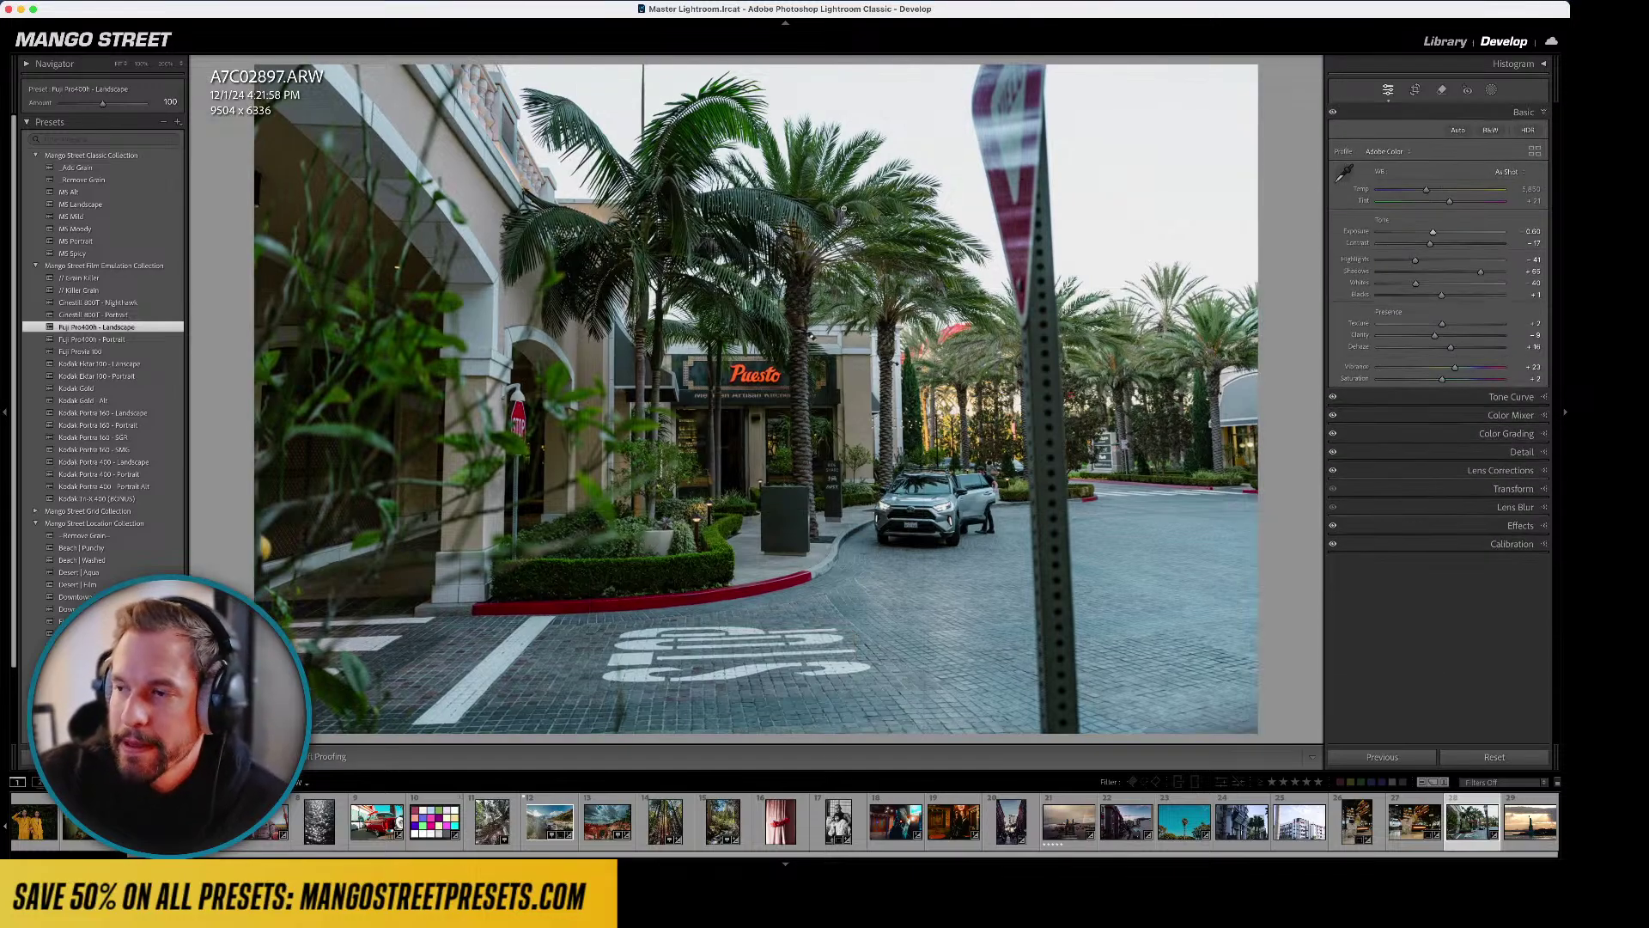
key(r)
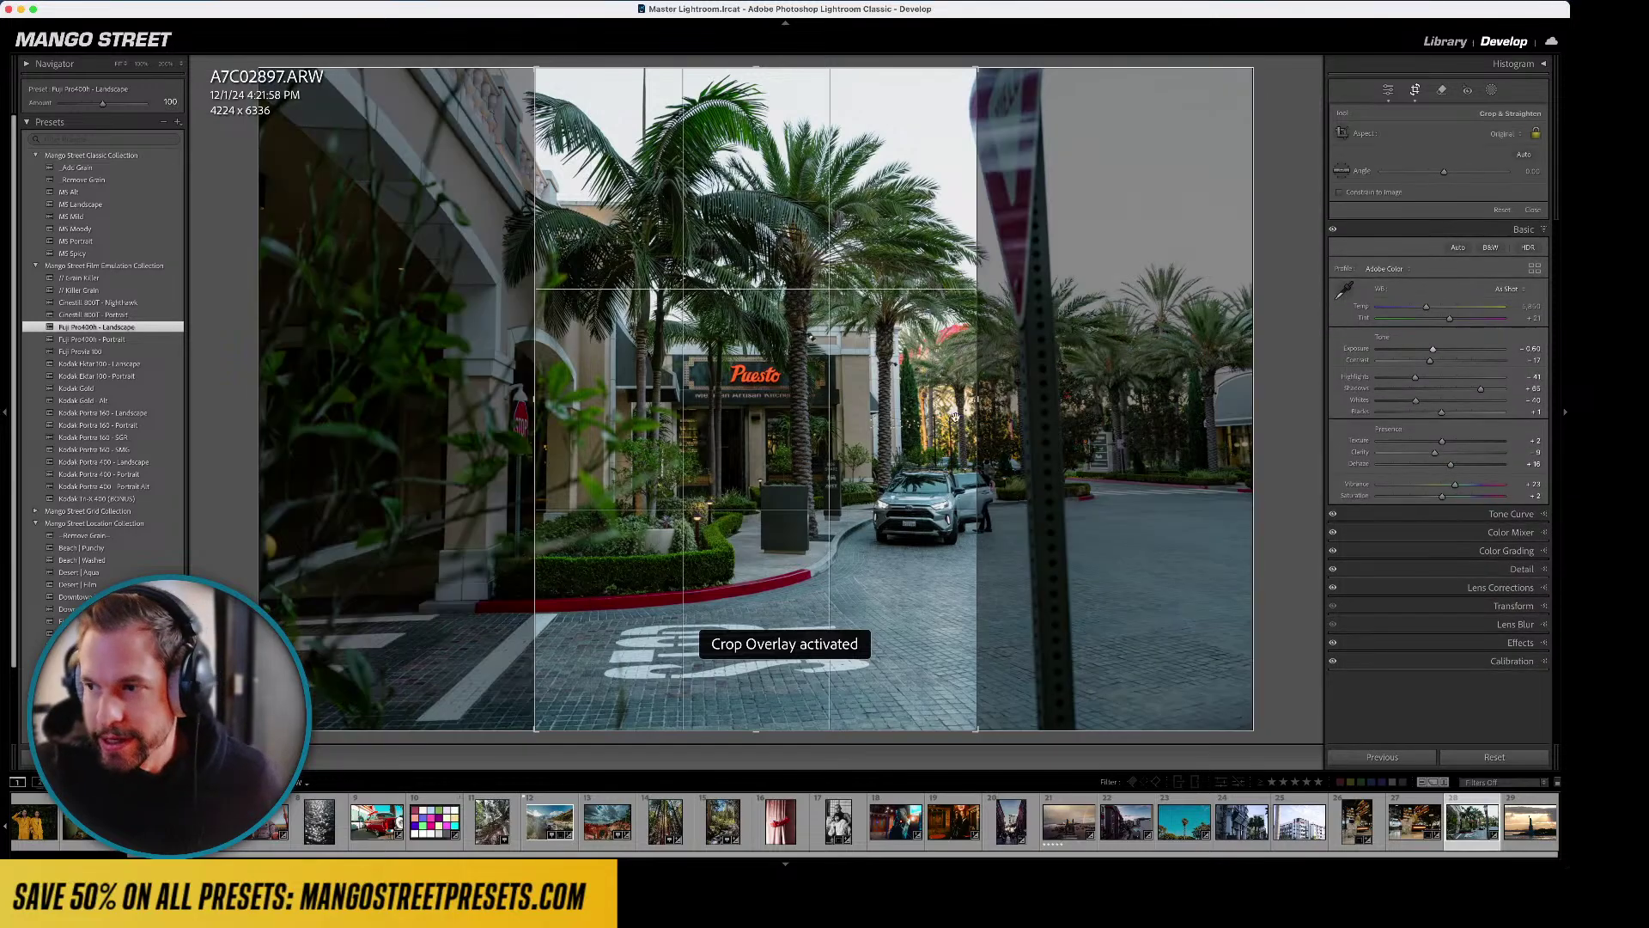
click(1505, 134)
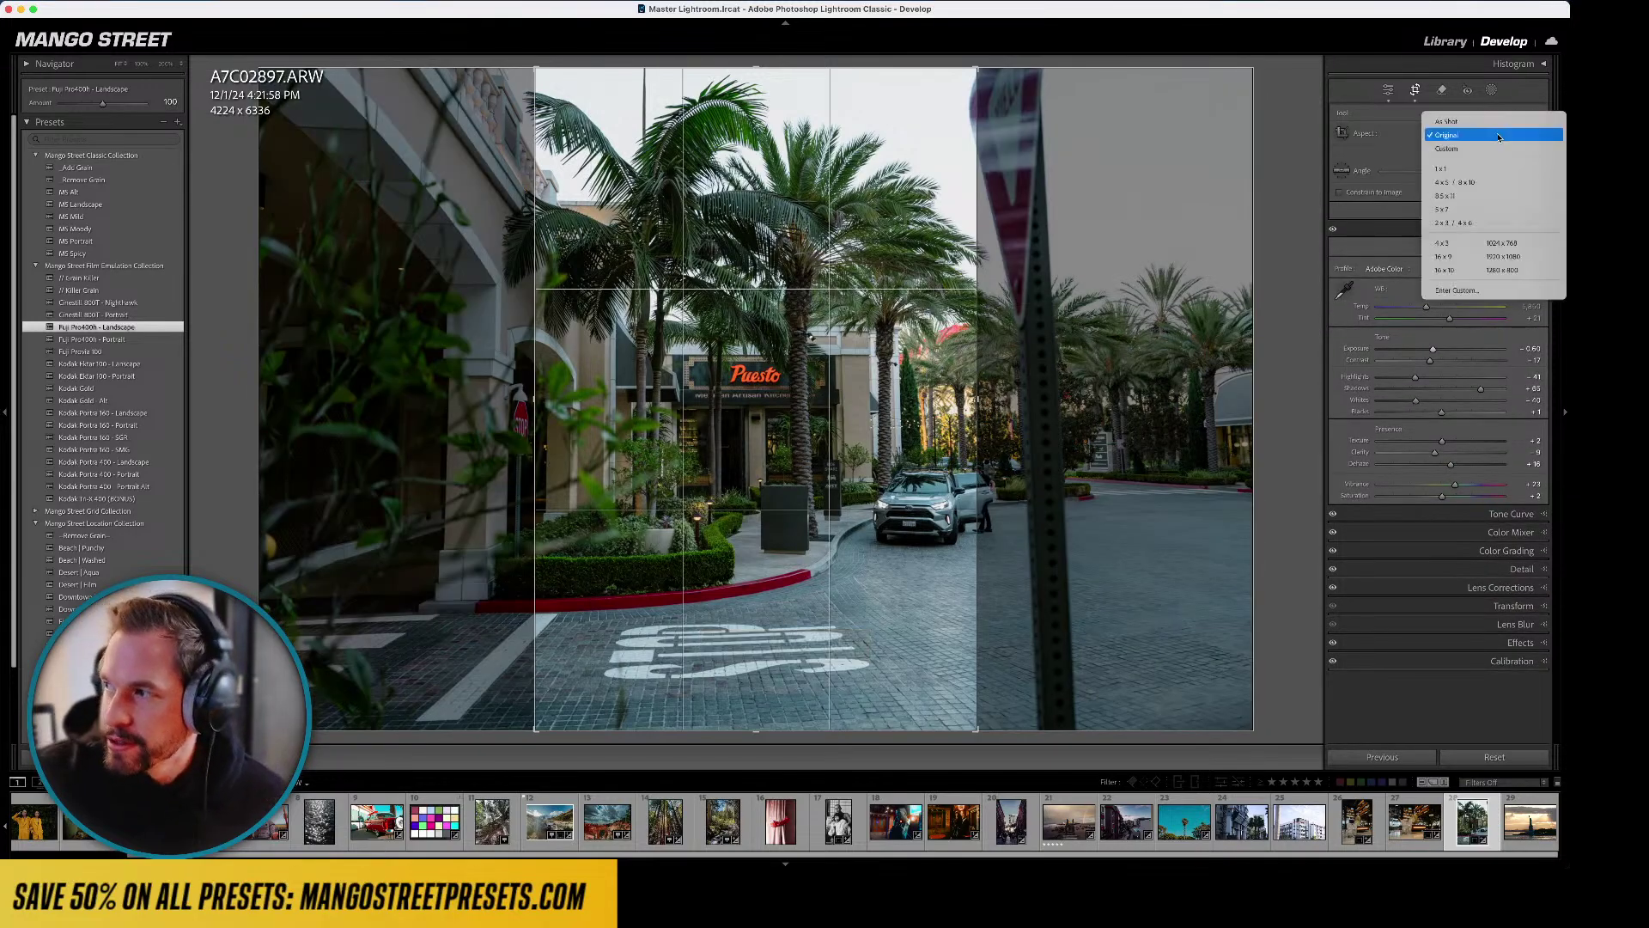
click(1491, 183)
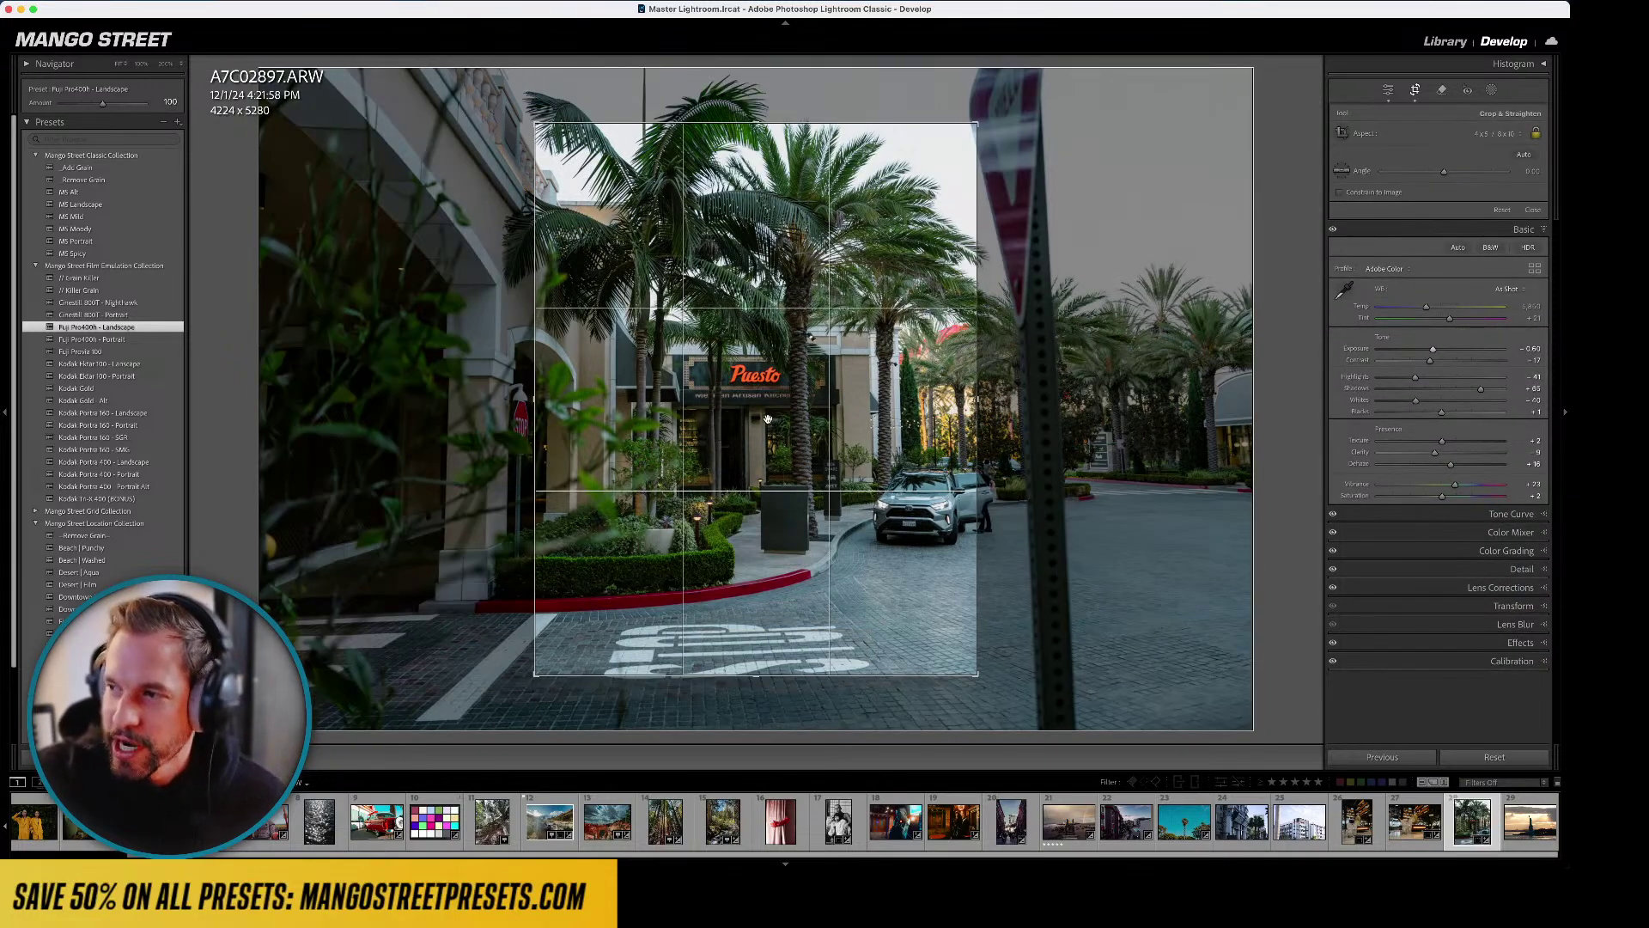
drag(759, 128, 765, 295)
key(d)
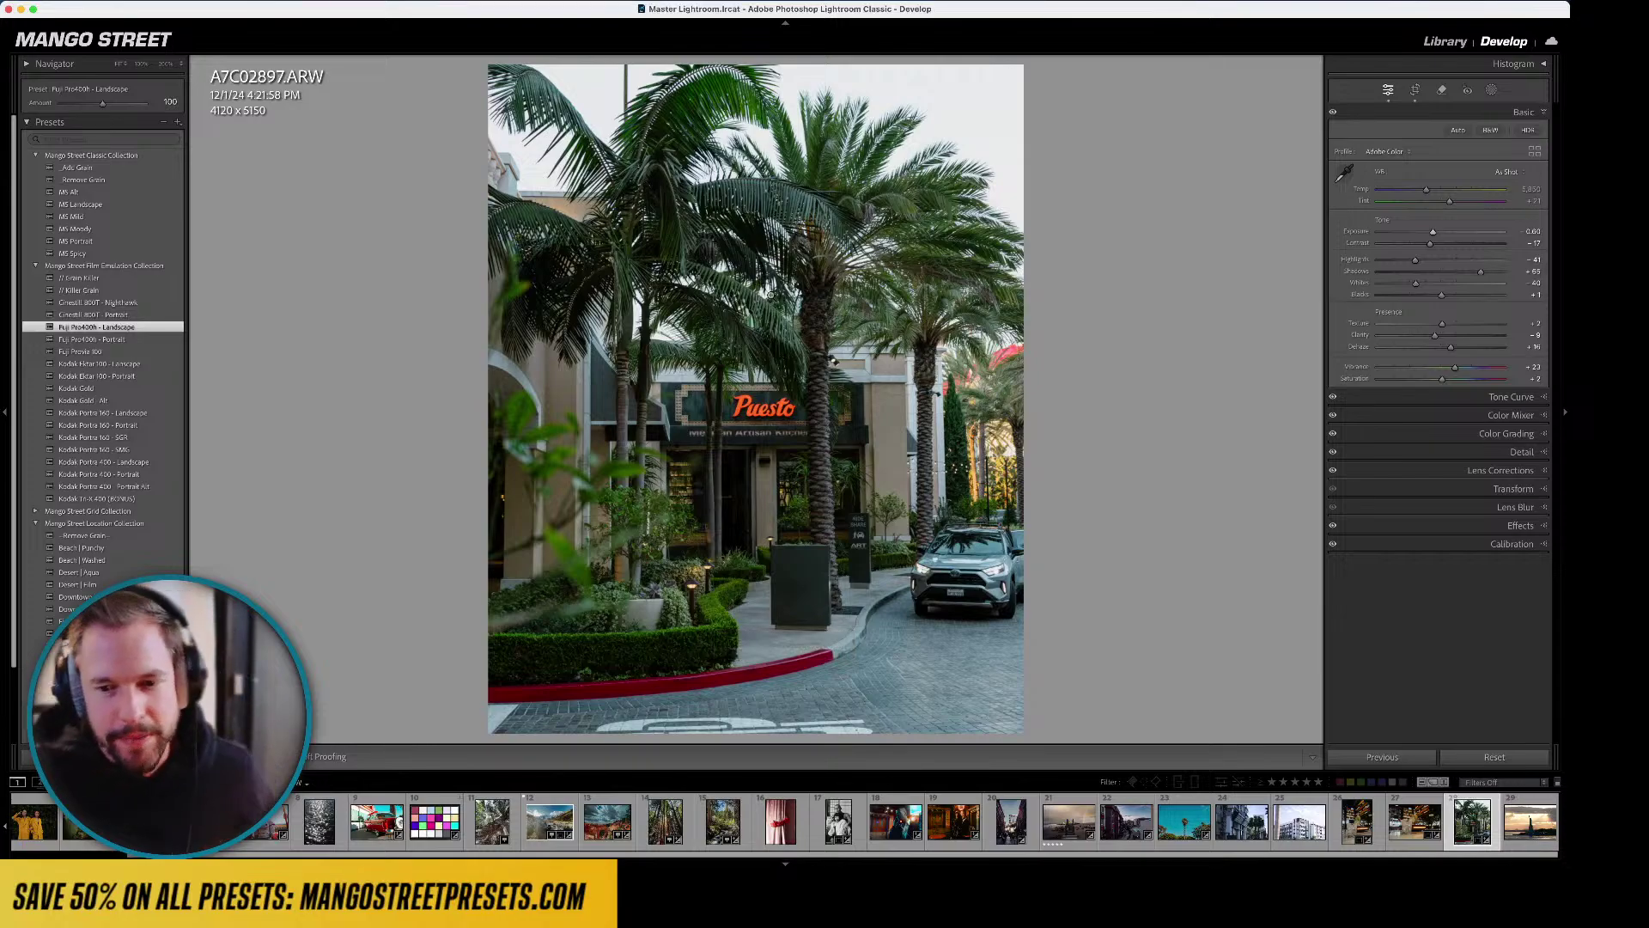
- Undo the crop changes on the Puesto street photo and inspect the blurred street sign up close
key(super+z)
key(super+z)
key(super+z)
key(super+z)
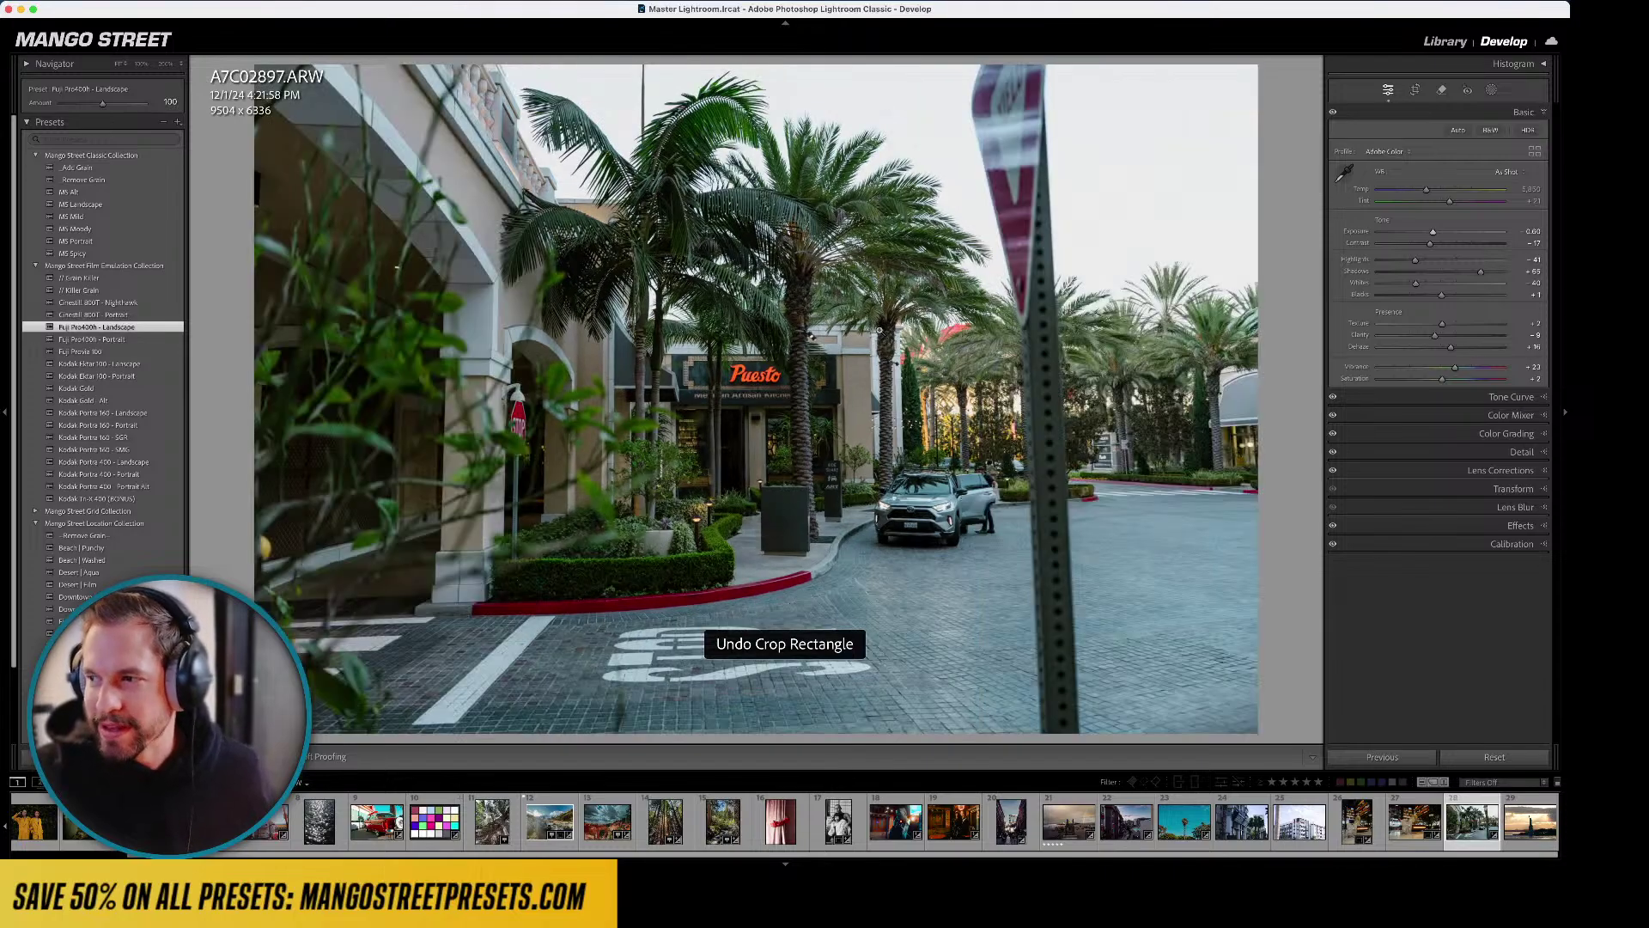
click(1014, 119)
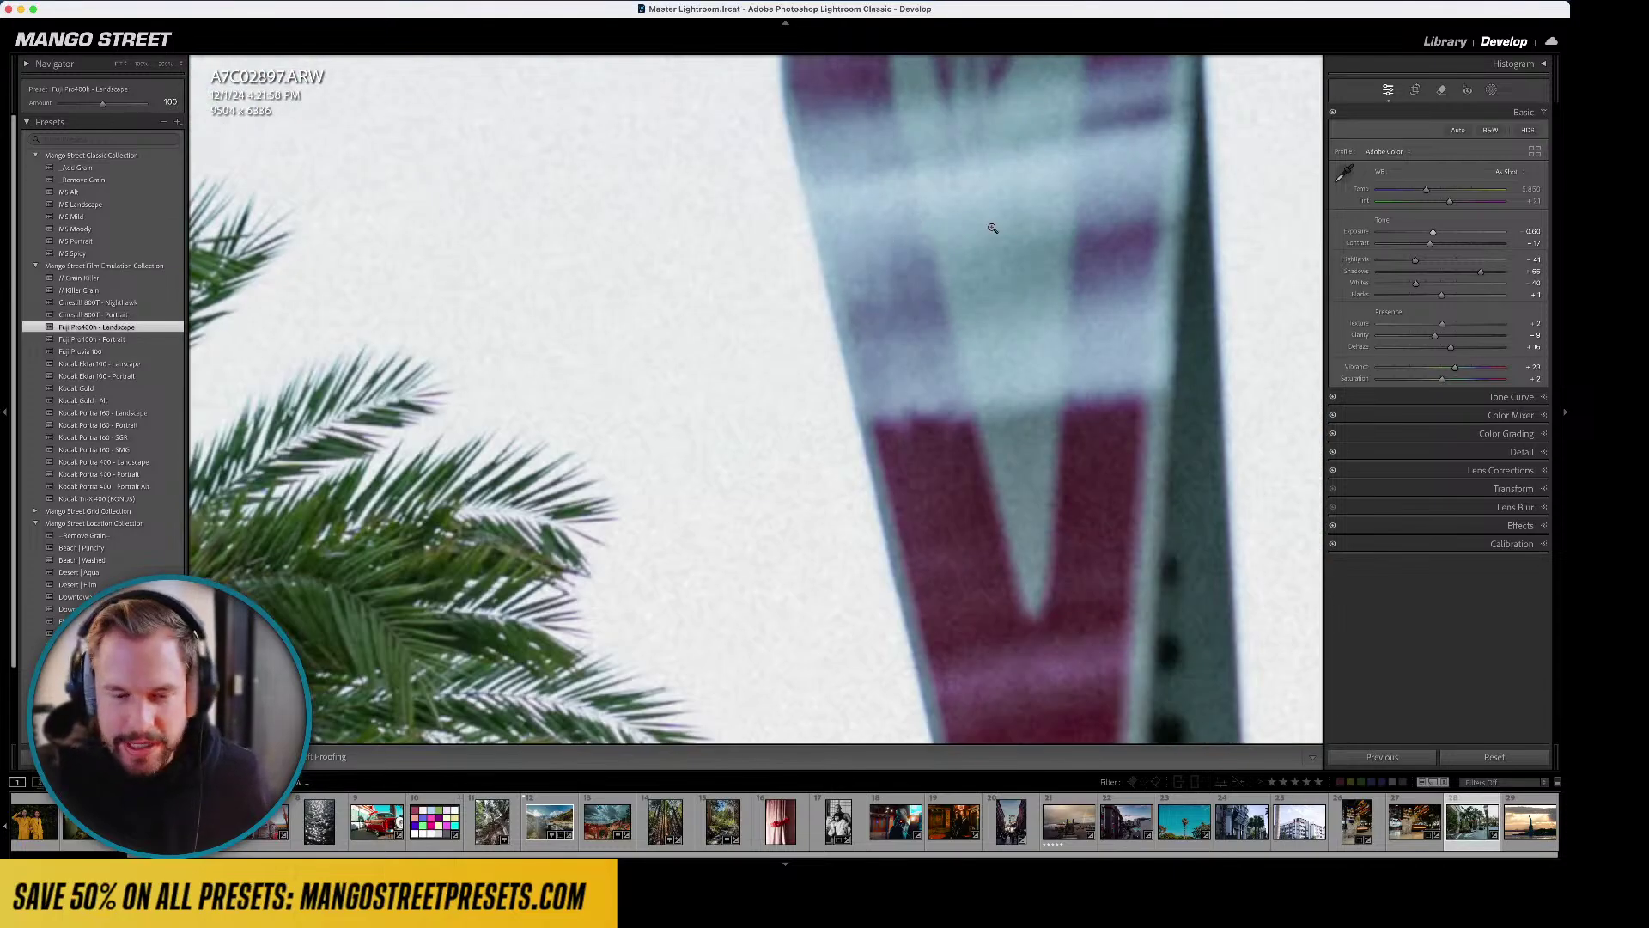
click(990, 227)
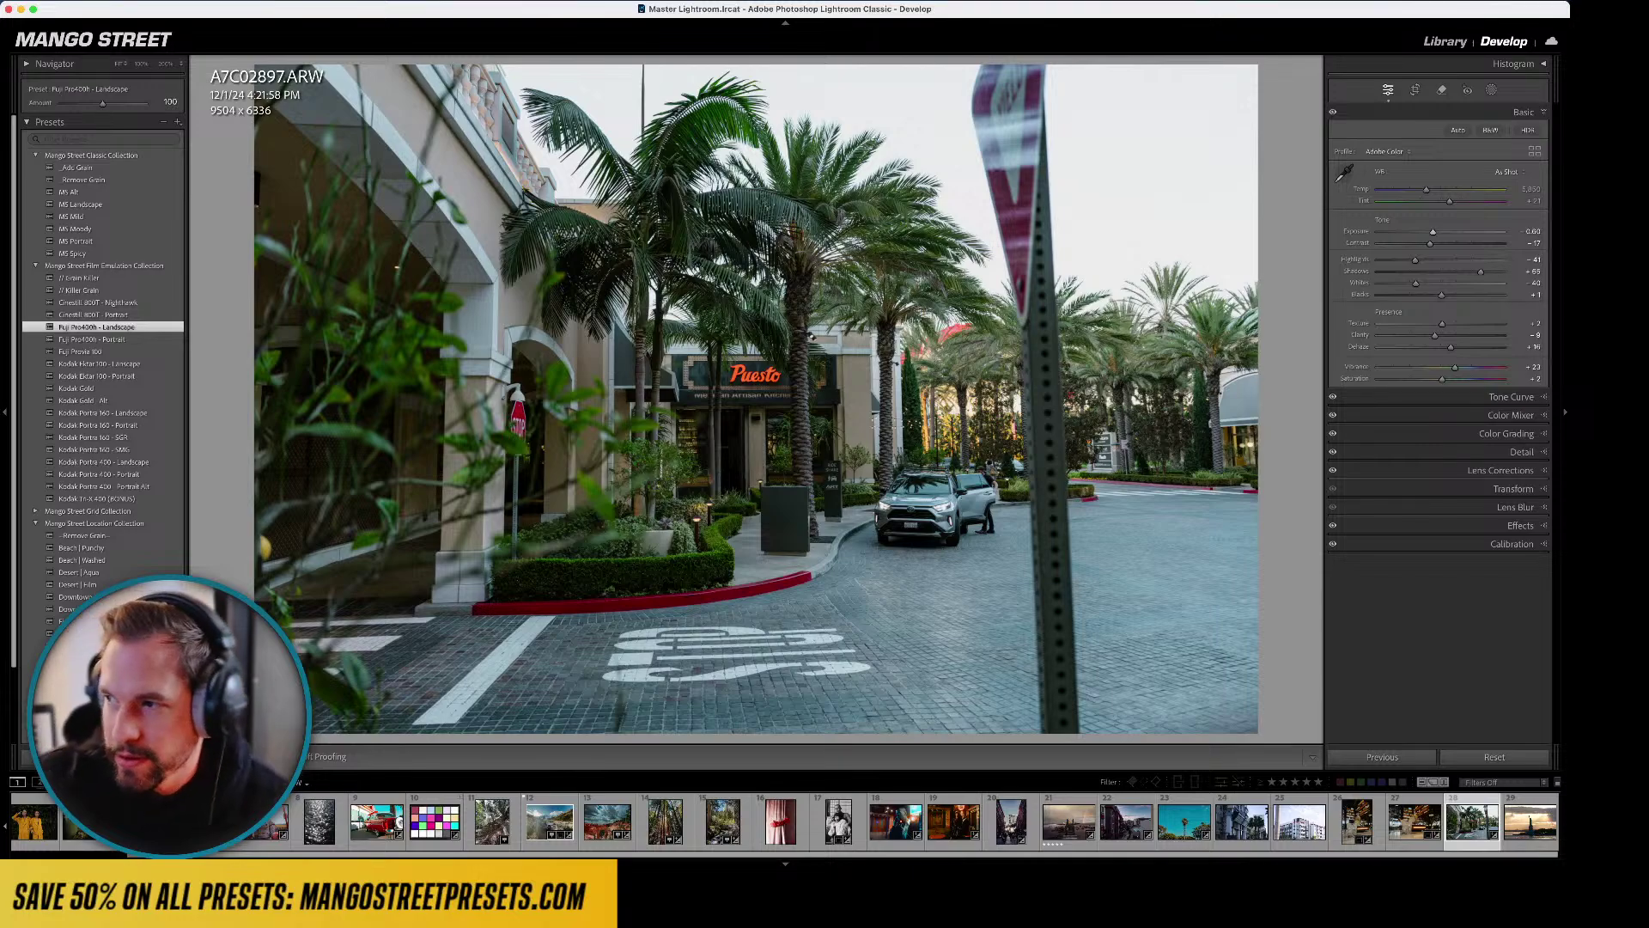
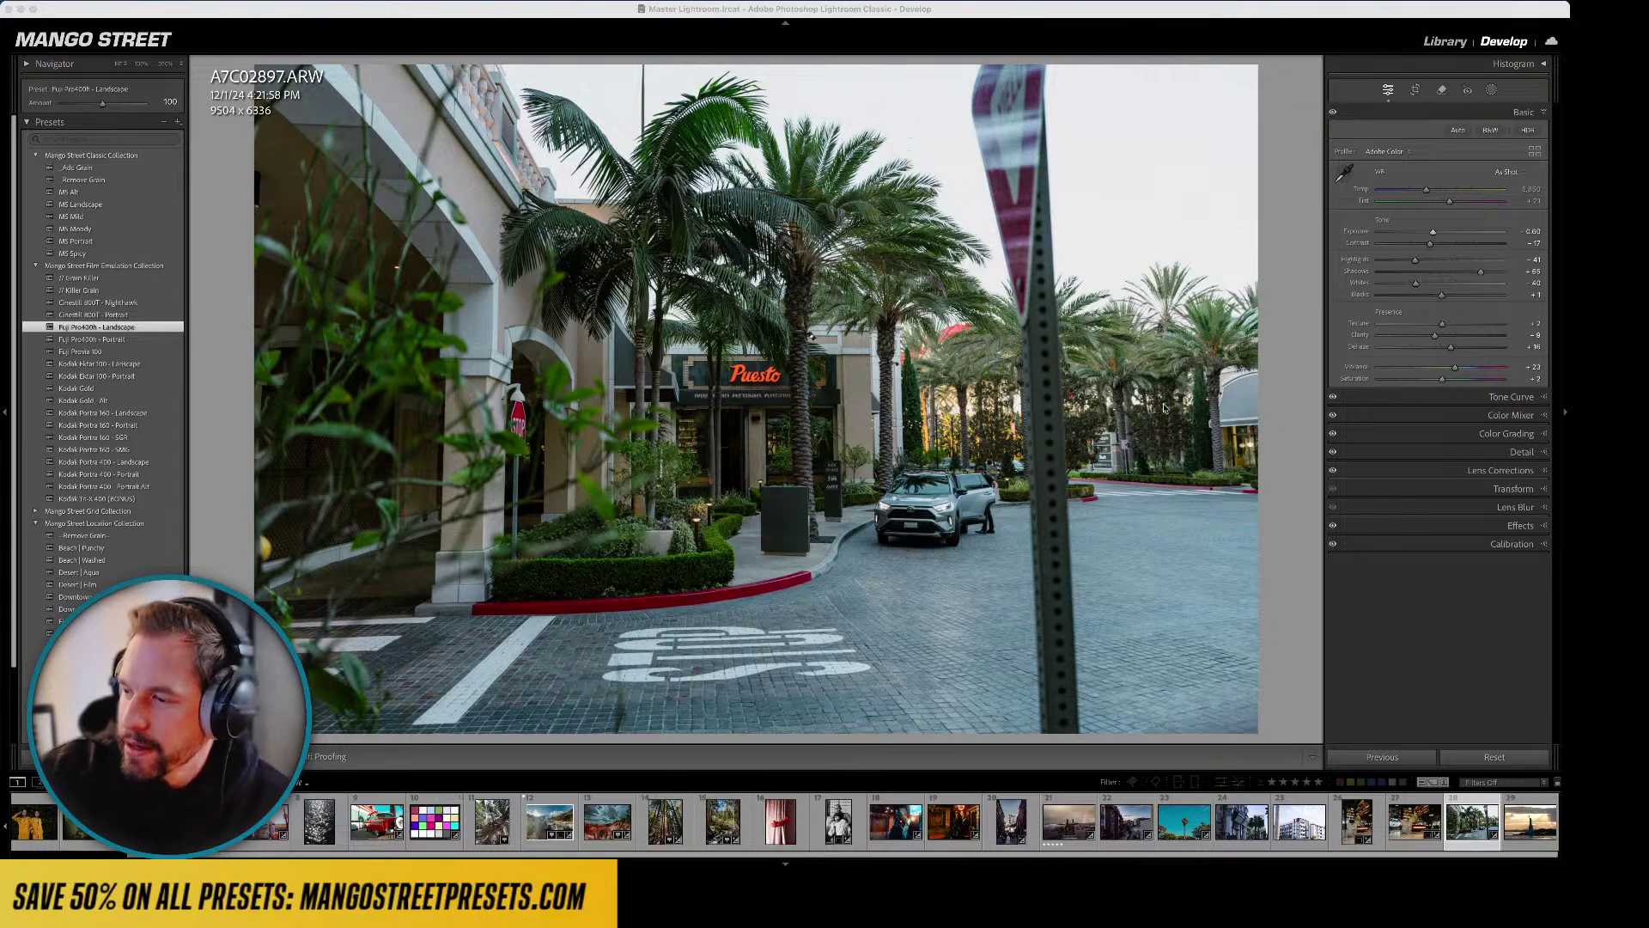
- Open the Statue of Liberty photo, apply the Kodak Ektar 100 - Landscape preset, and add a background mask
click(1528, 823)
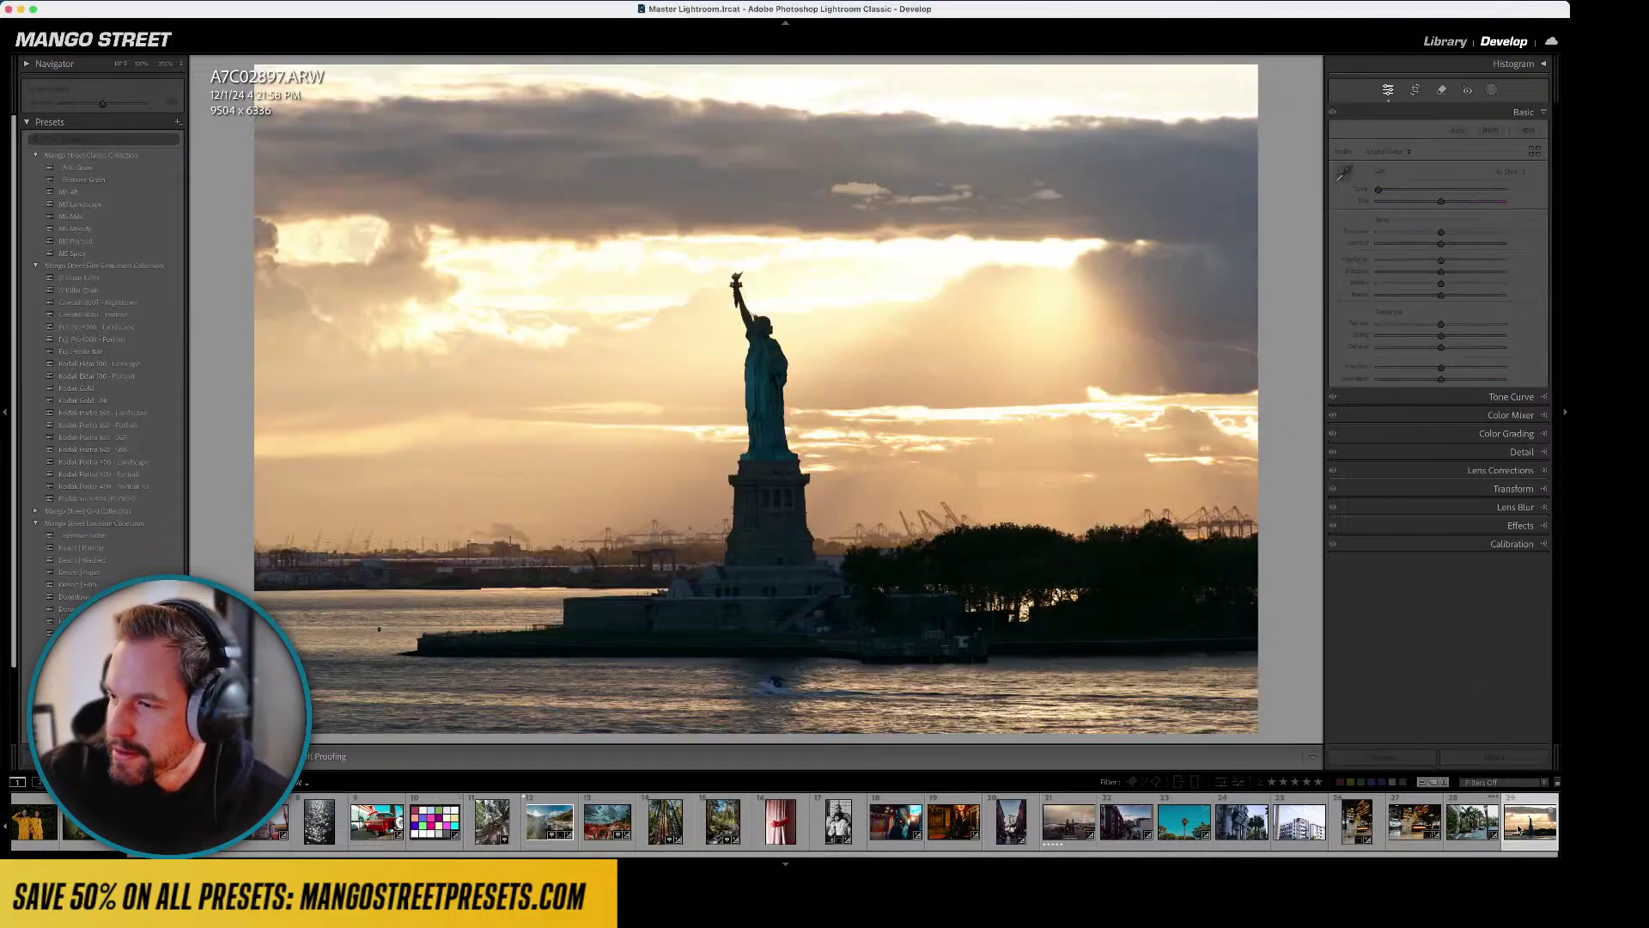
click(118, 368)
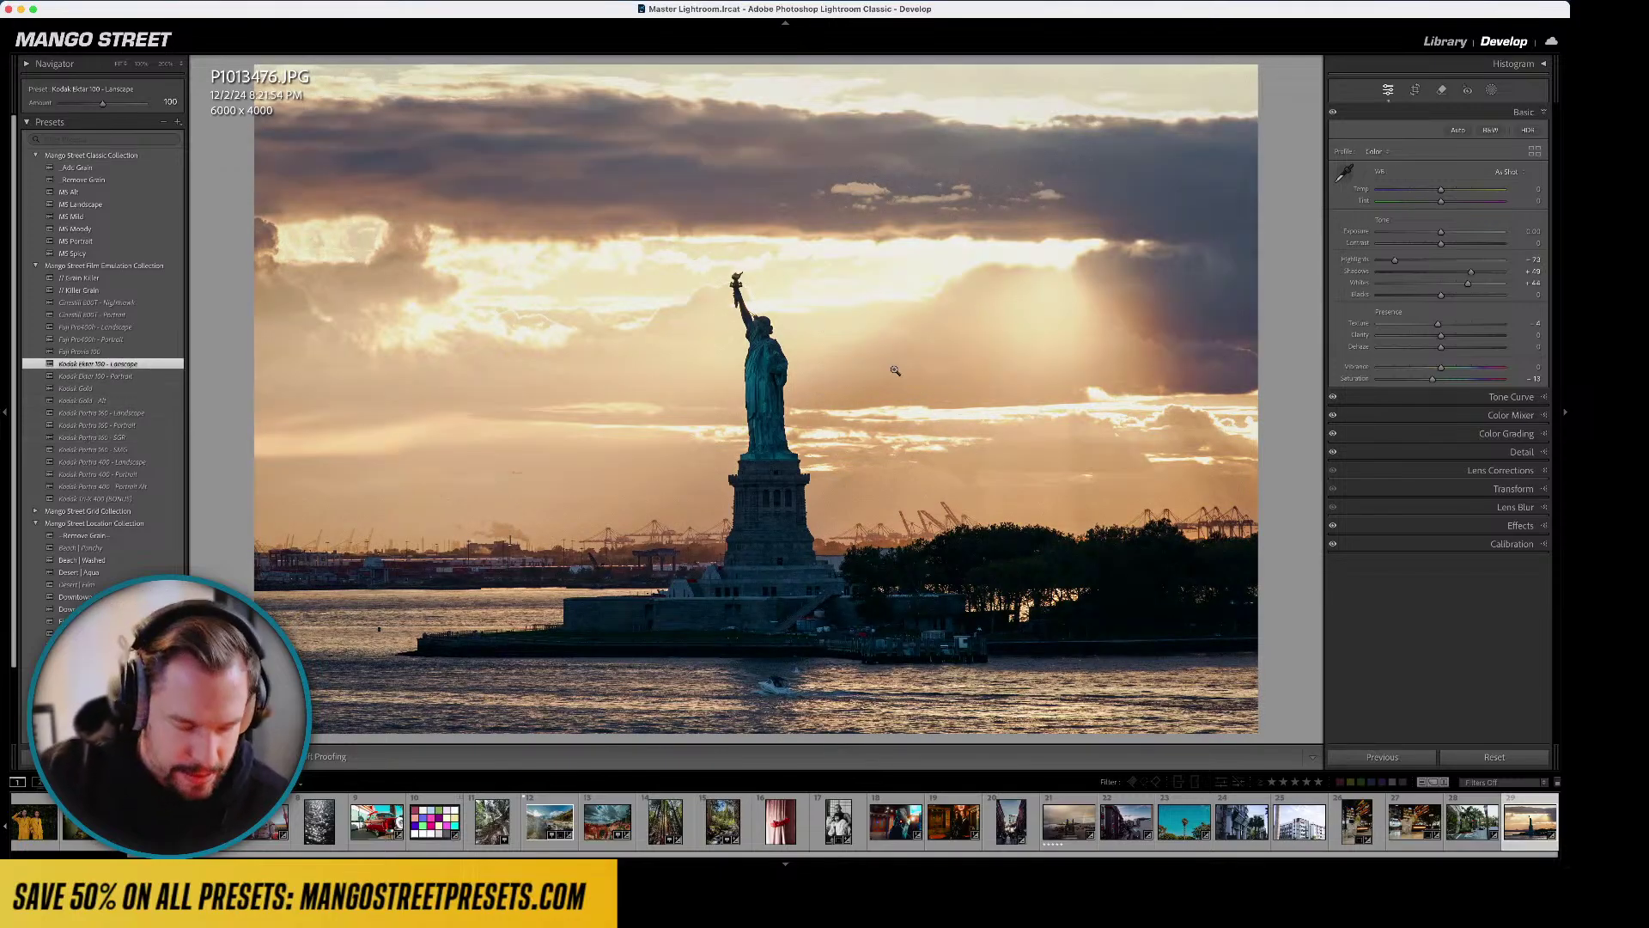
click(1492, 90)
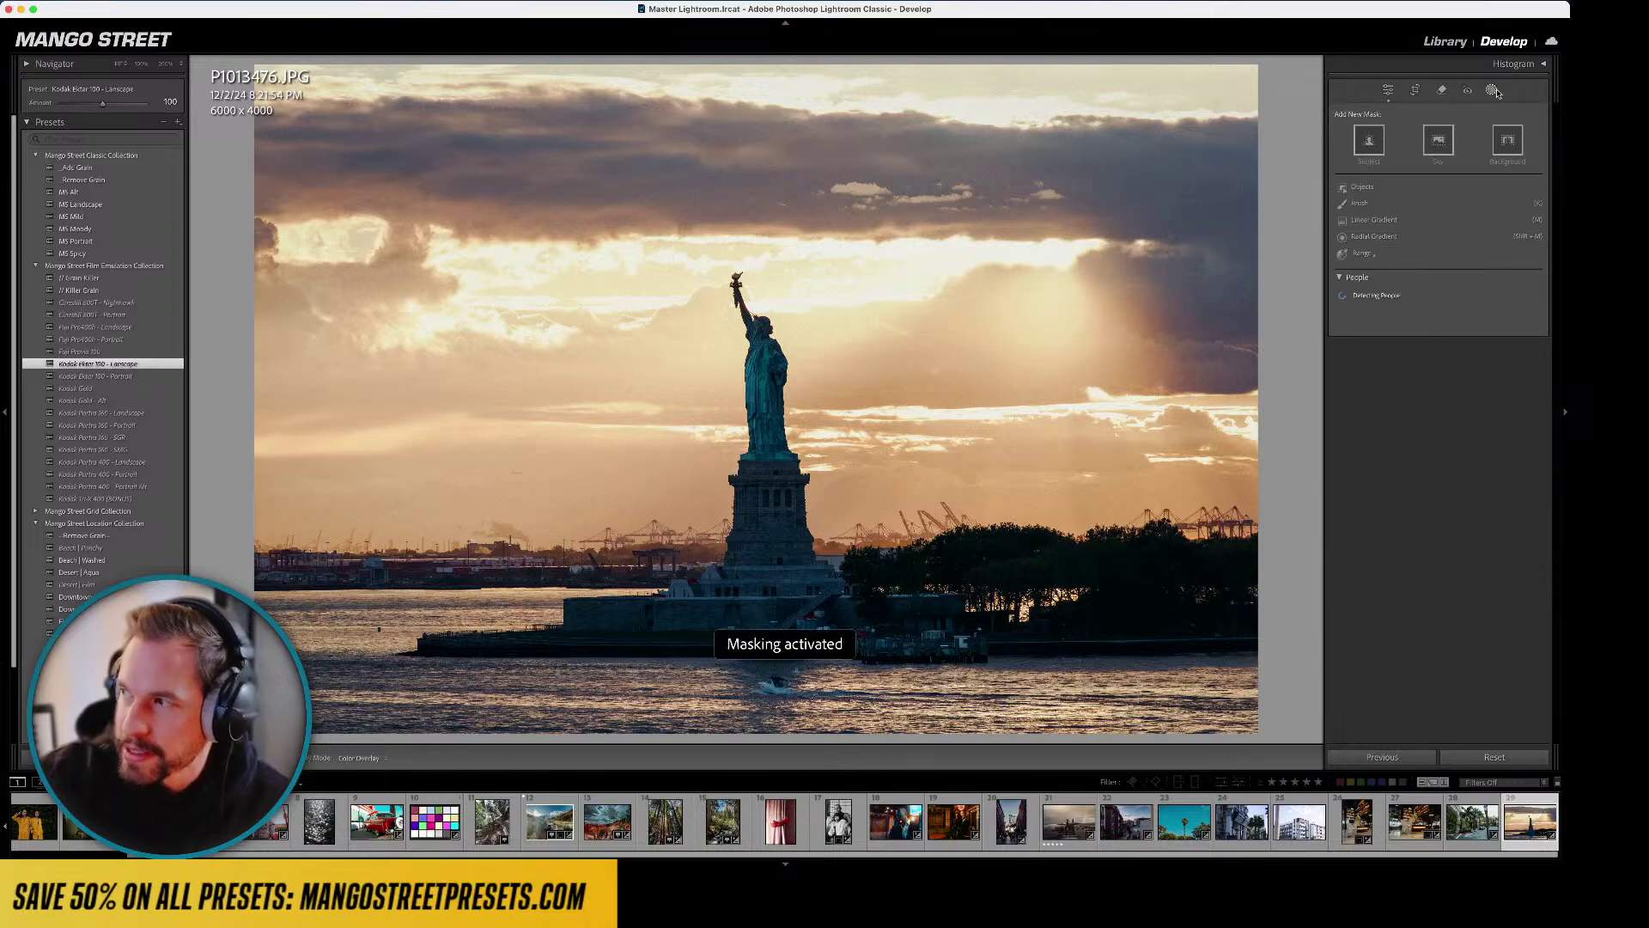
click(1507, 142)
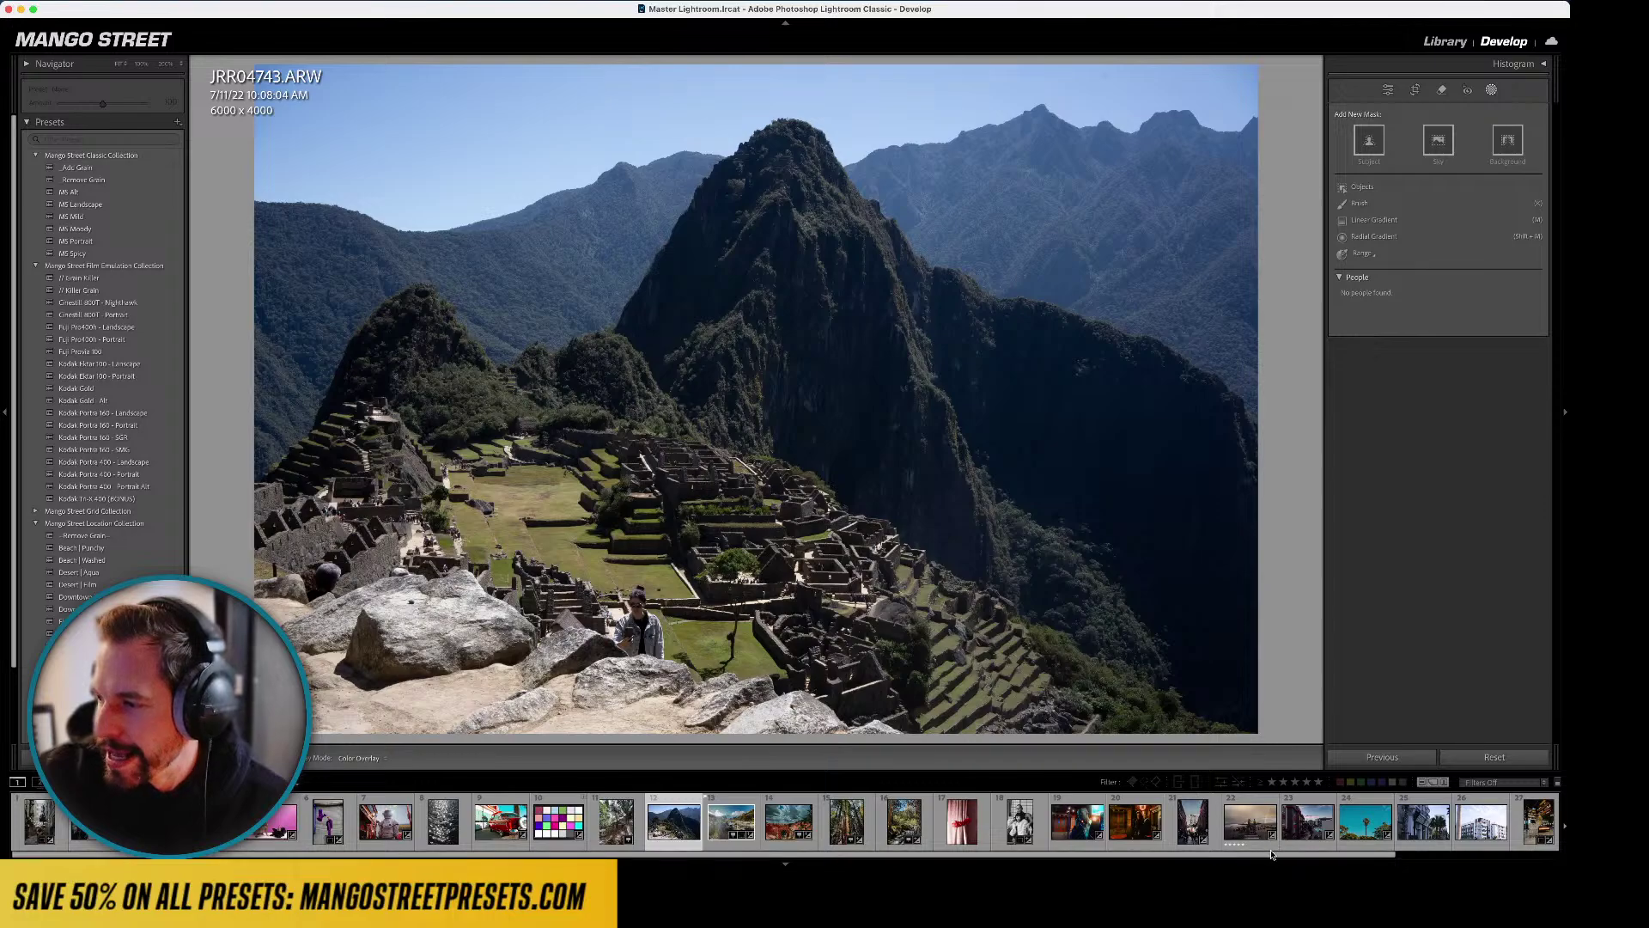
- Return to the Statue of Liberty photo and examine its sky, pedestal and harbor cranes up close against a blacked-out interface
click(1487, 855)
click(1529, 822)
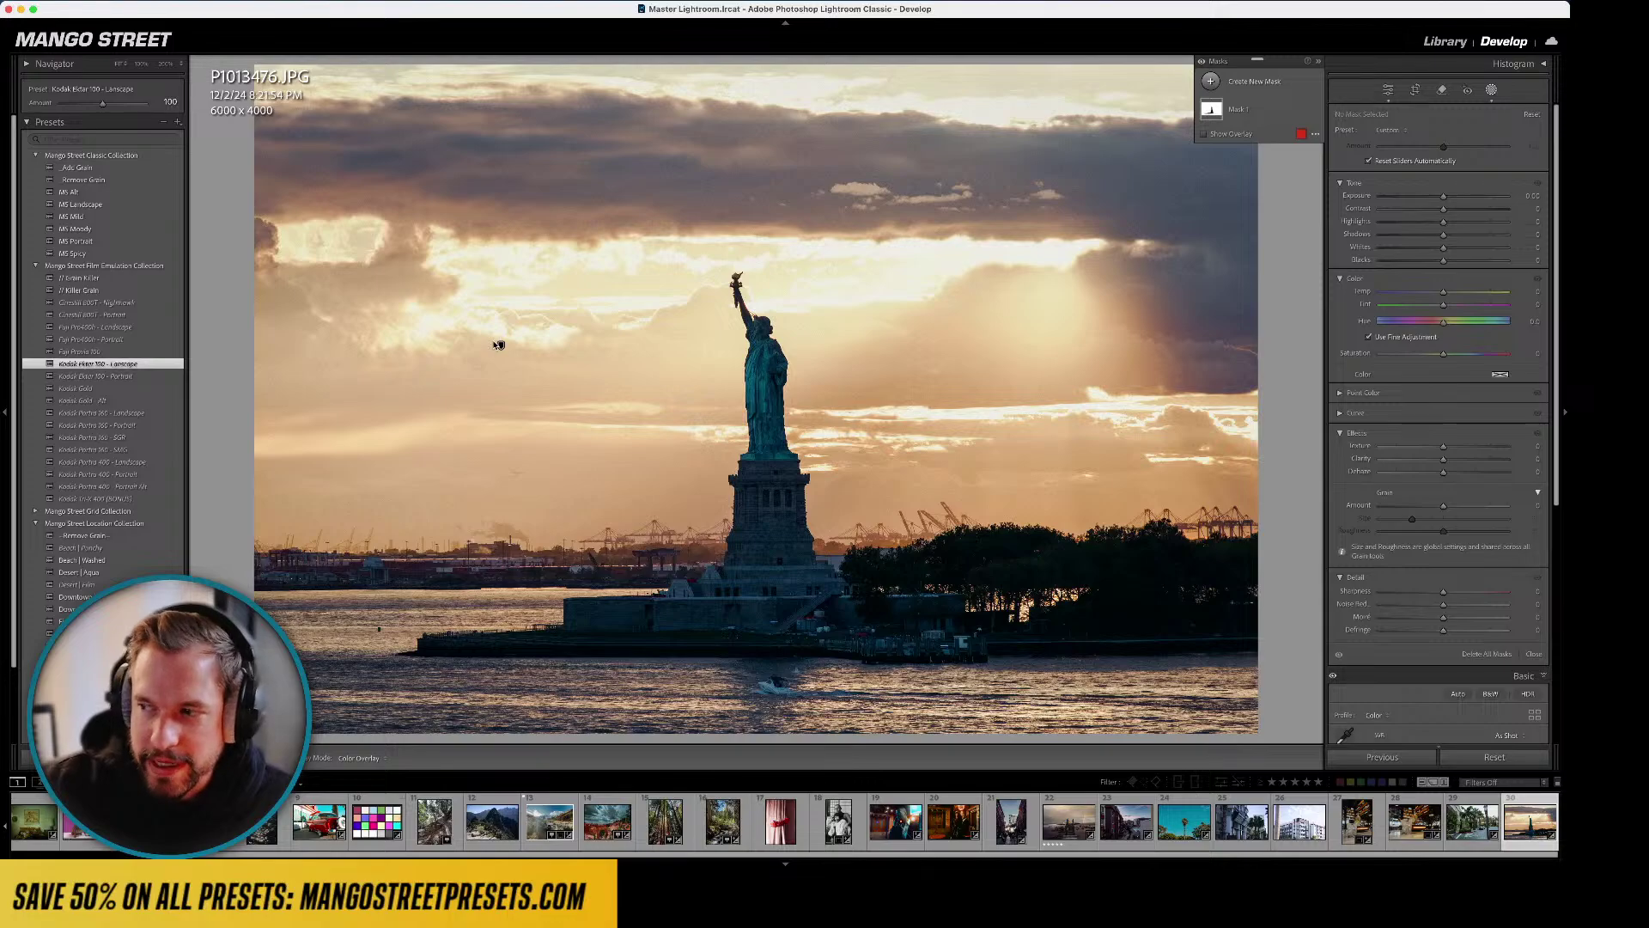
key(d)
key(l)
key(l)
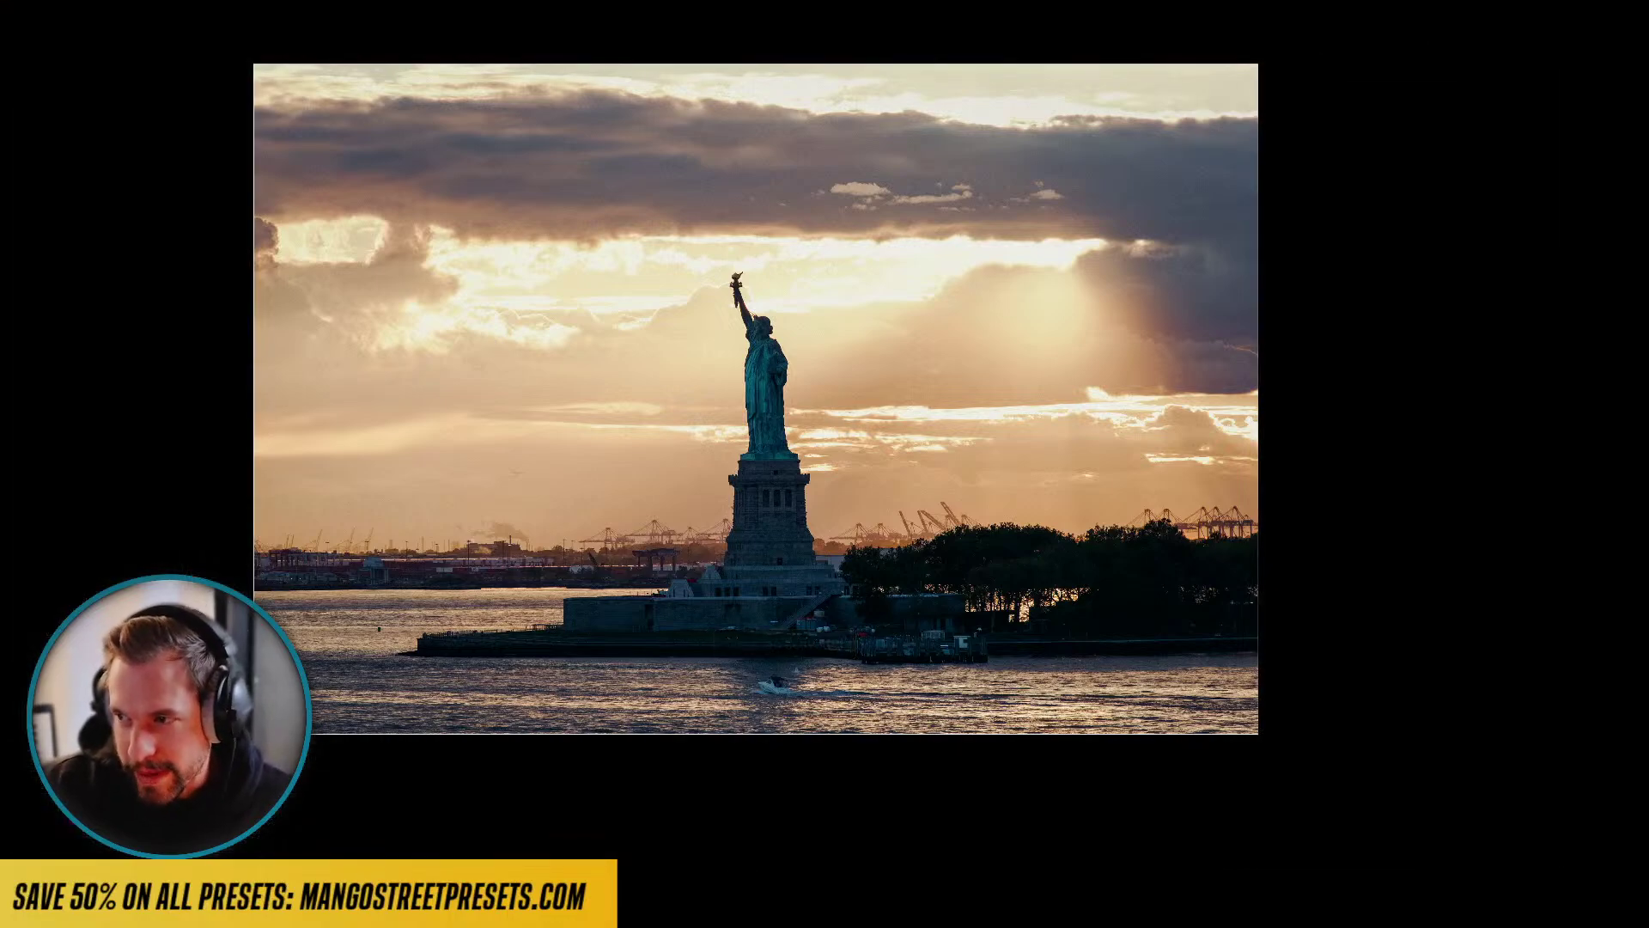
click(861, 416)
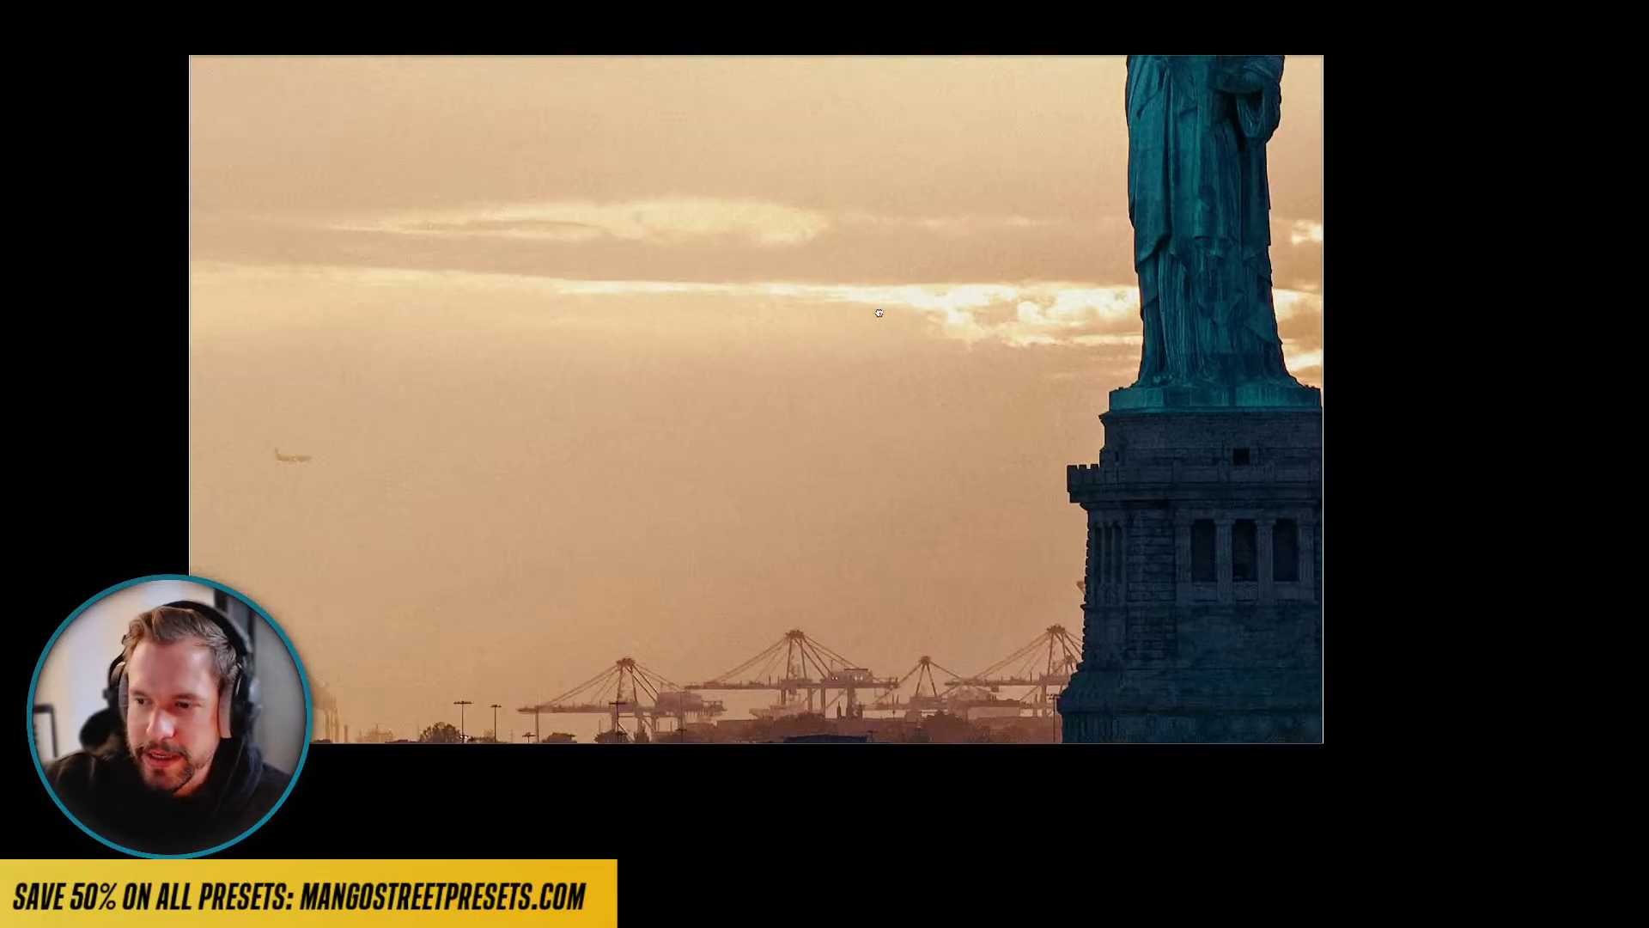
drag(310, 462, 415, 392)
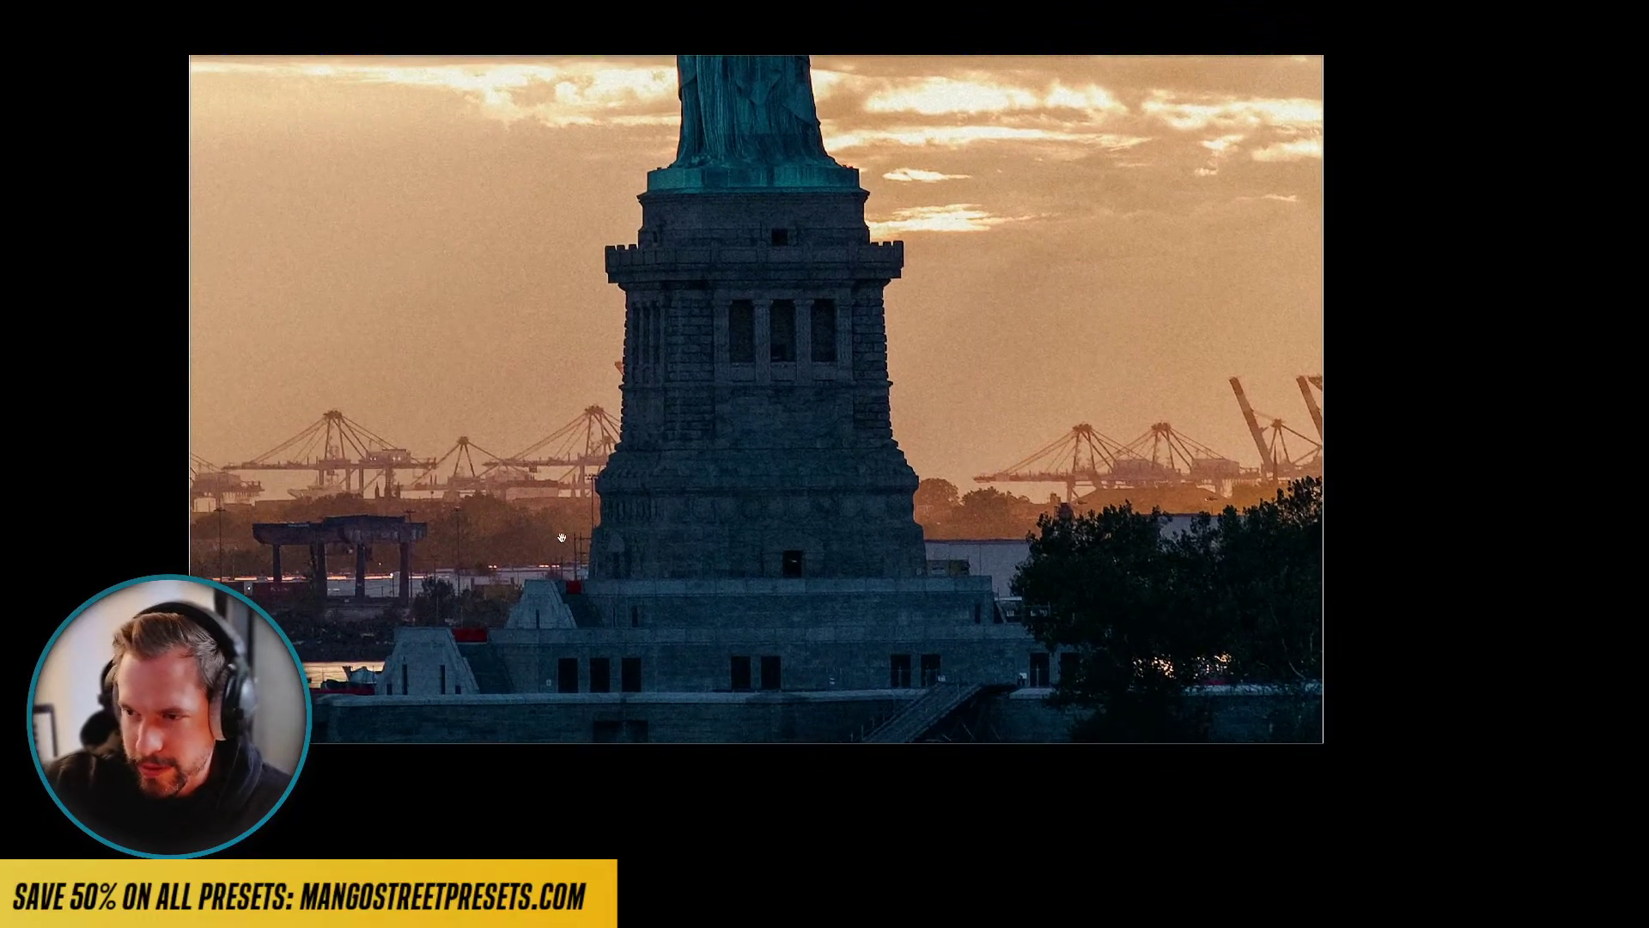
click(354, 473)
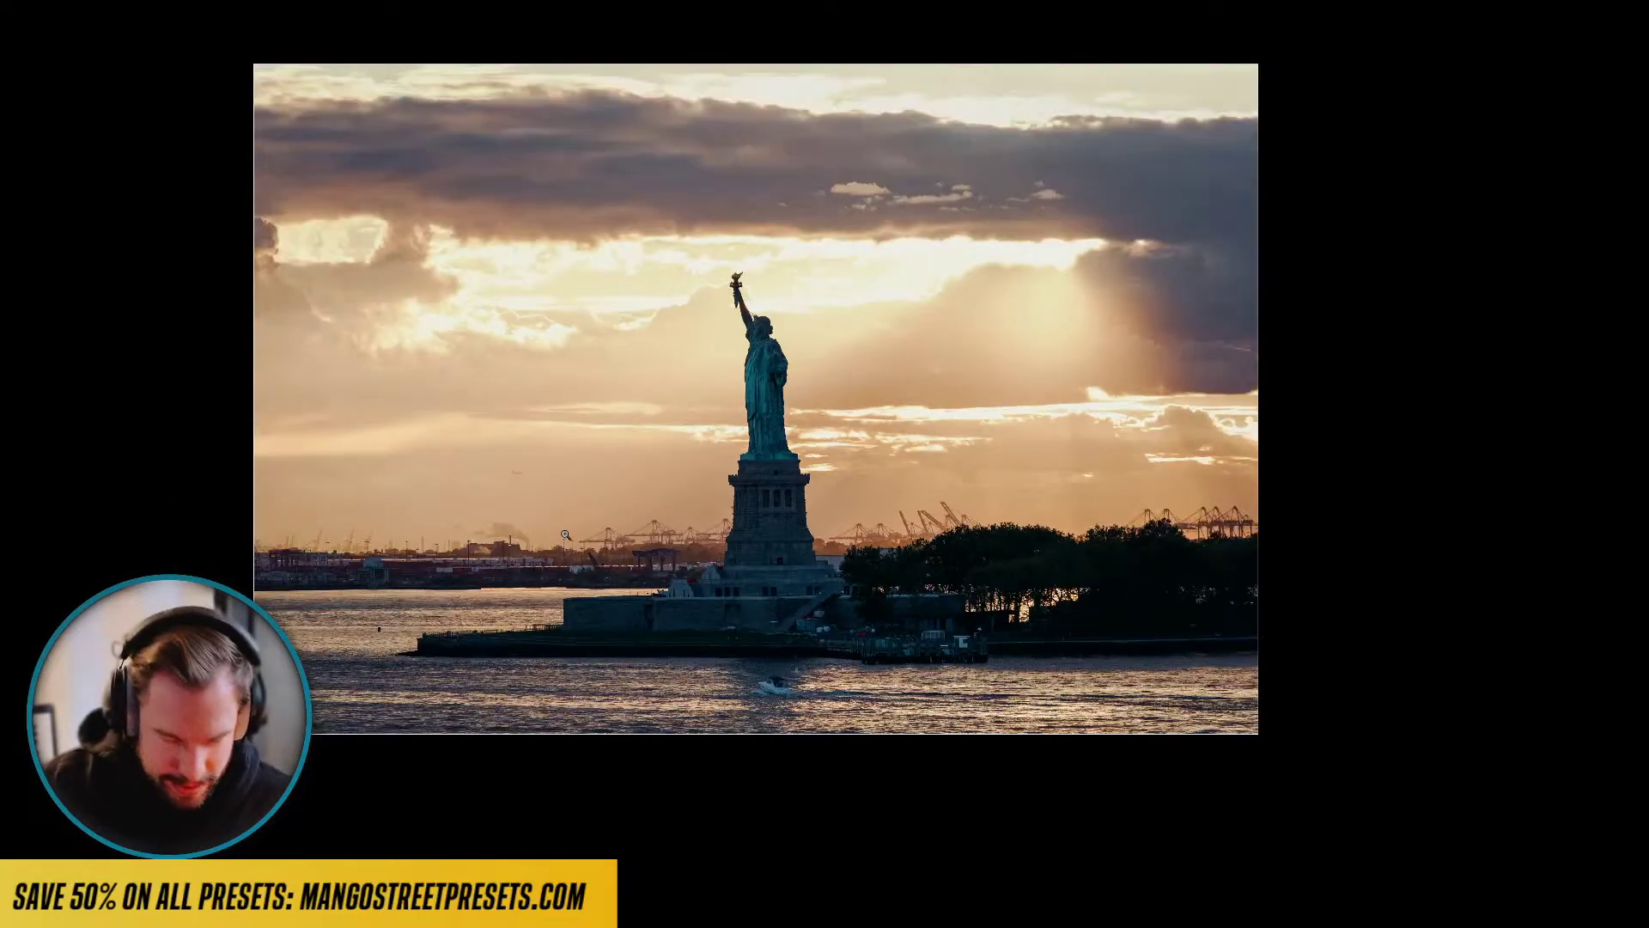
key(l)
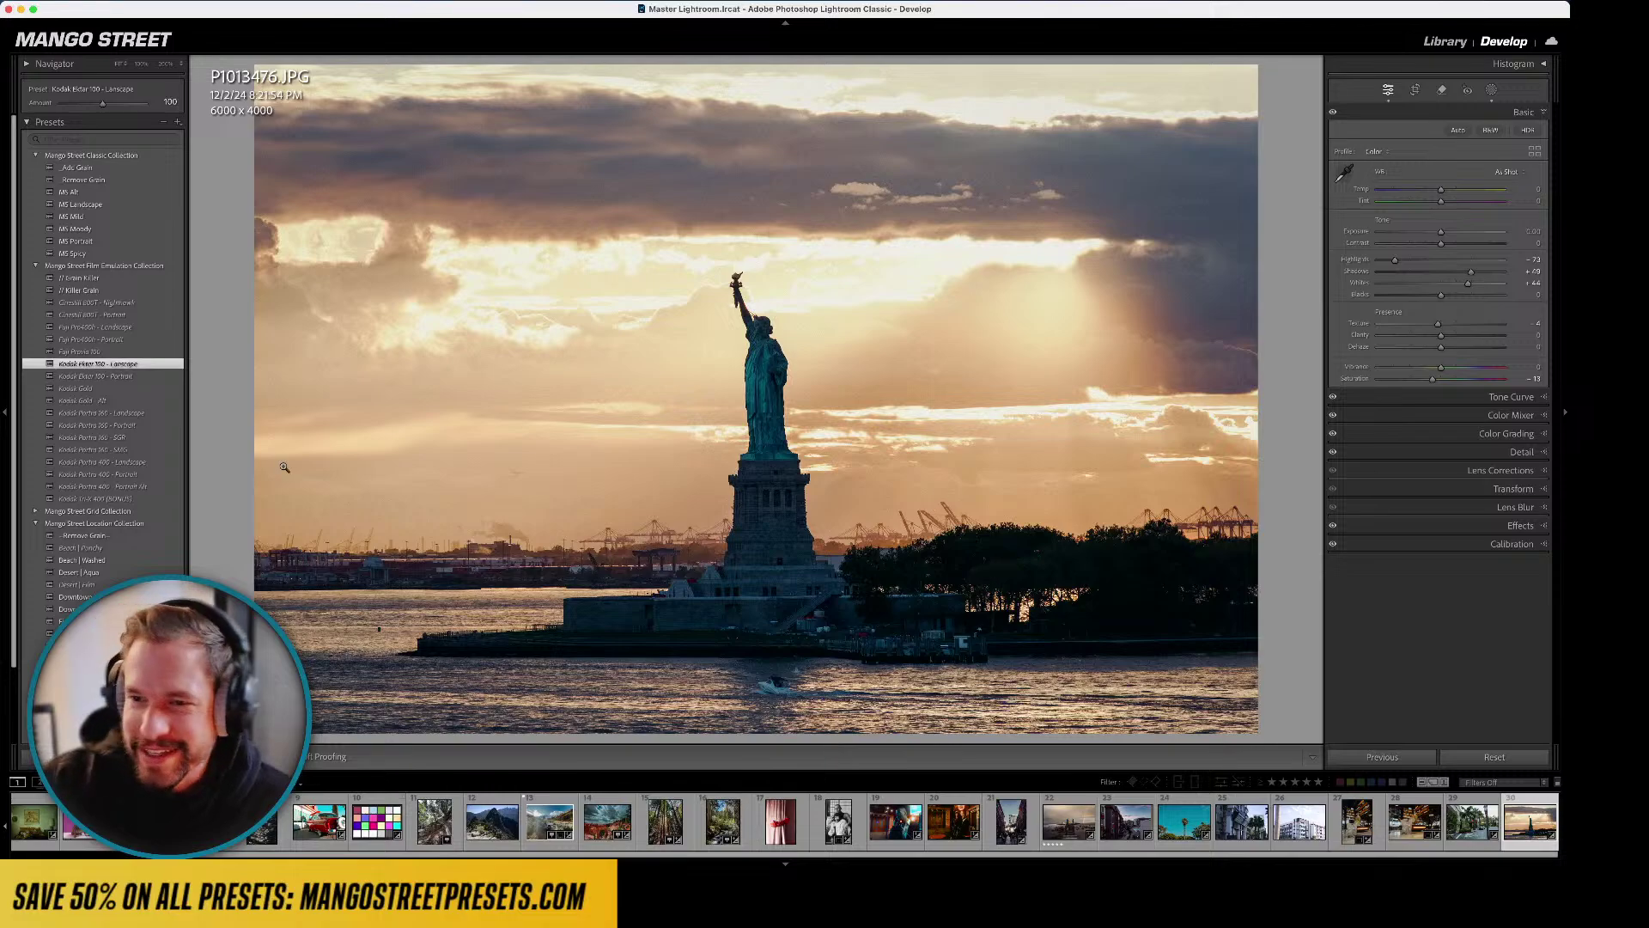
- Try the Kodak Portra 400 - Landscape preset with exposure at -0.55 on the Statue of Liberty photo, and undo the exposure change
click(134, 462)
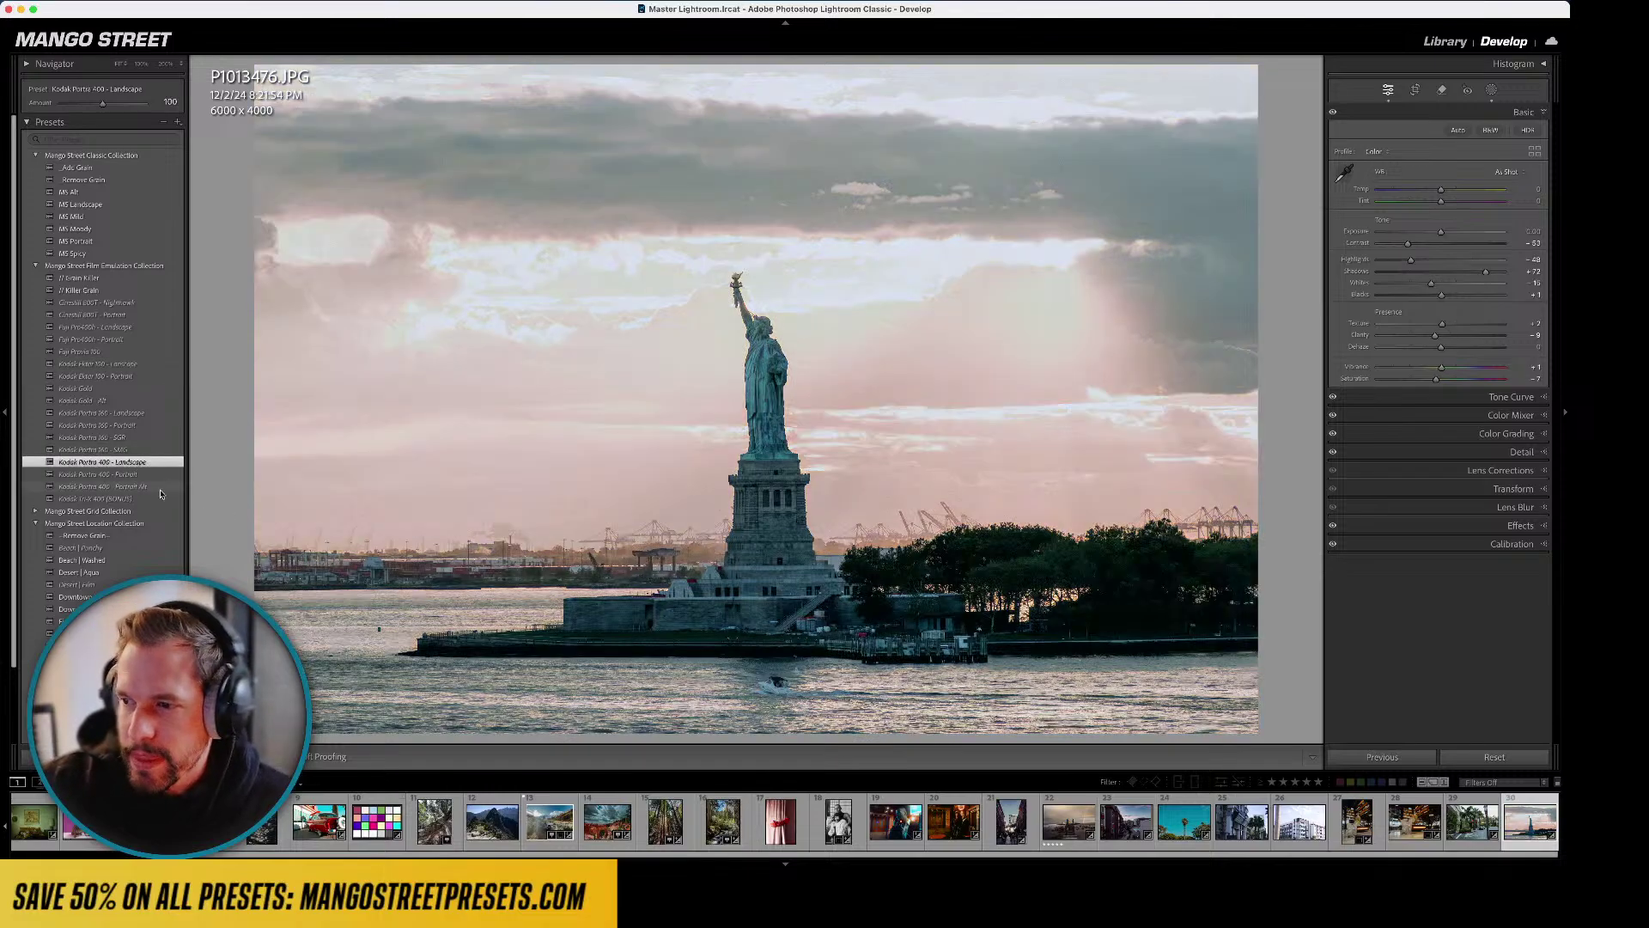
drag(1441, 232, 1433, 232)
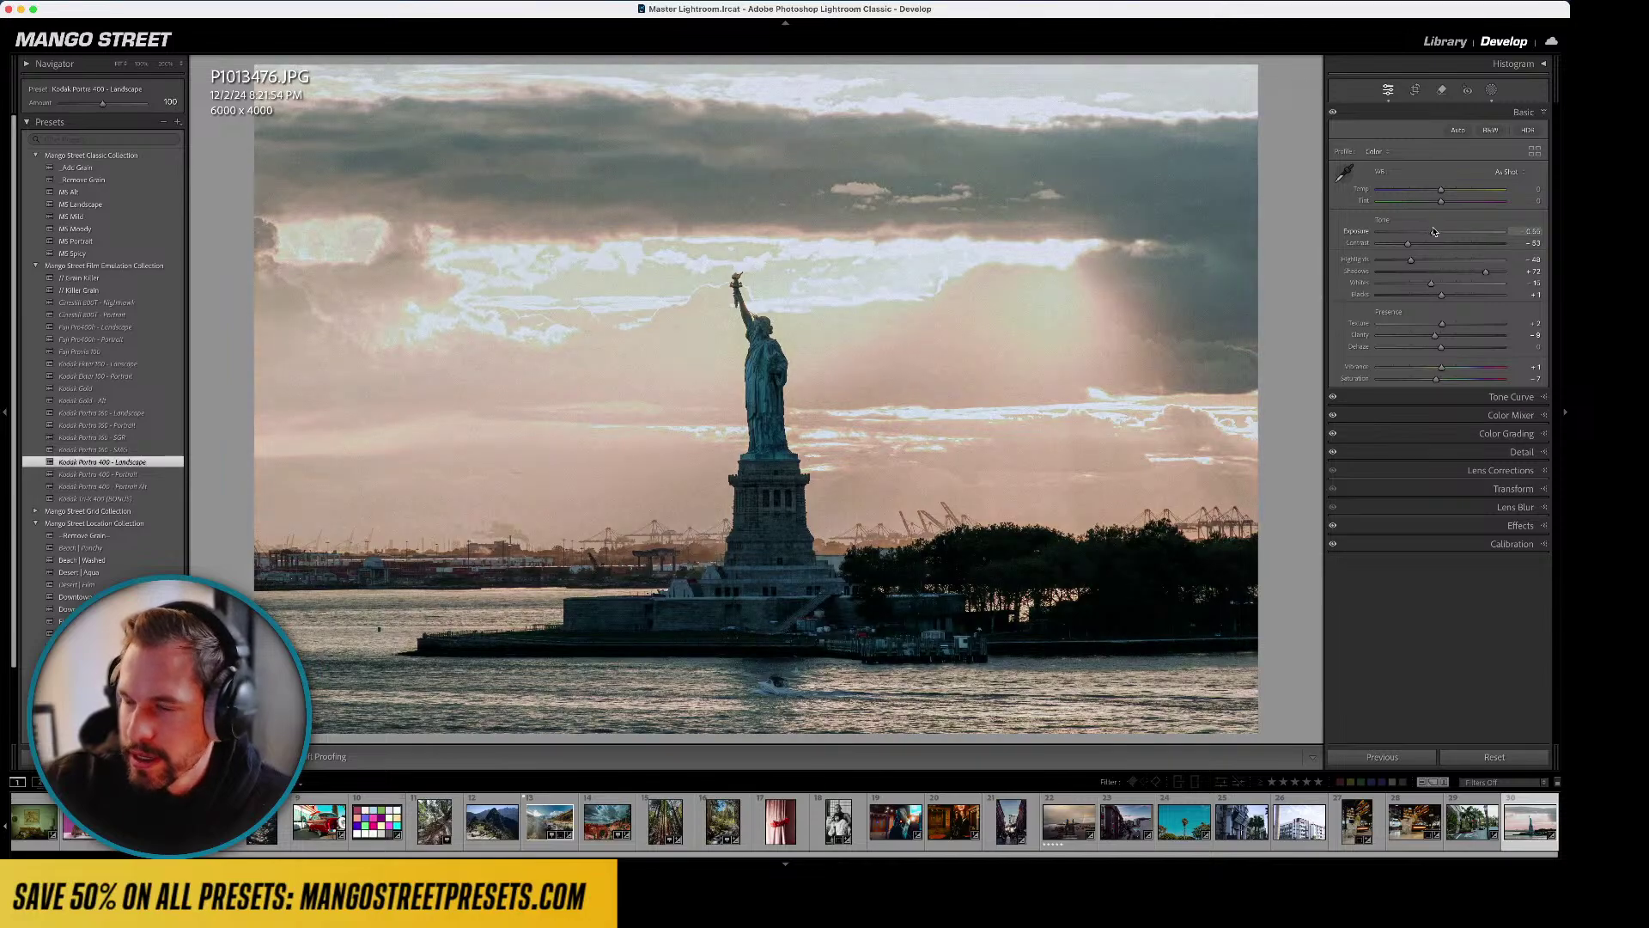
key(super+z)
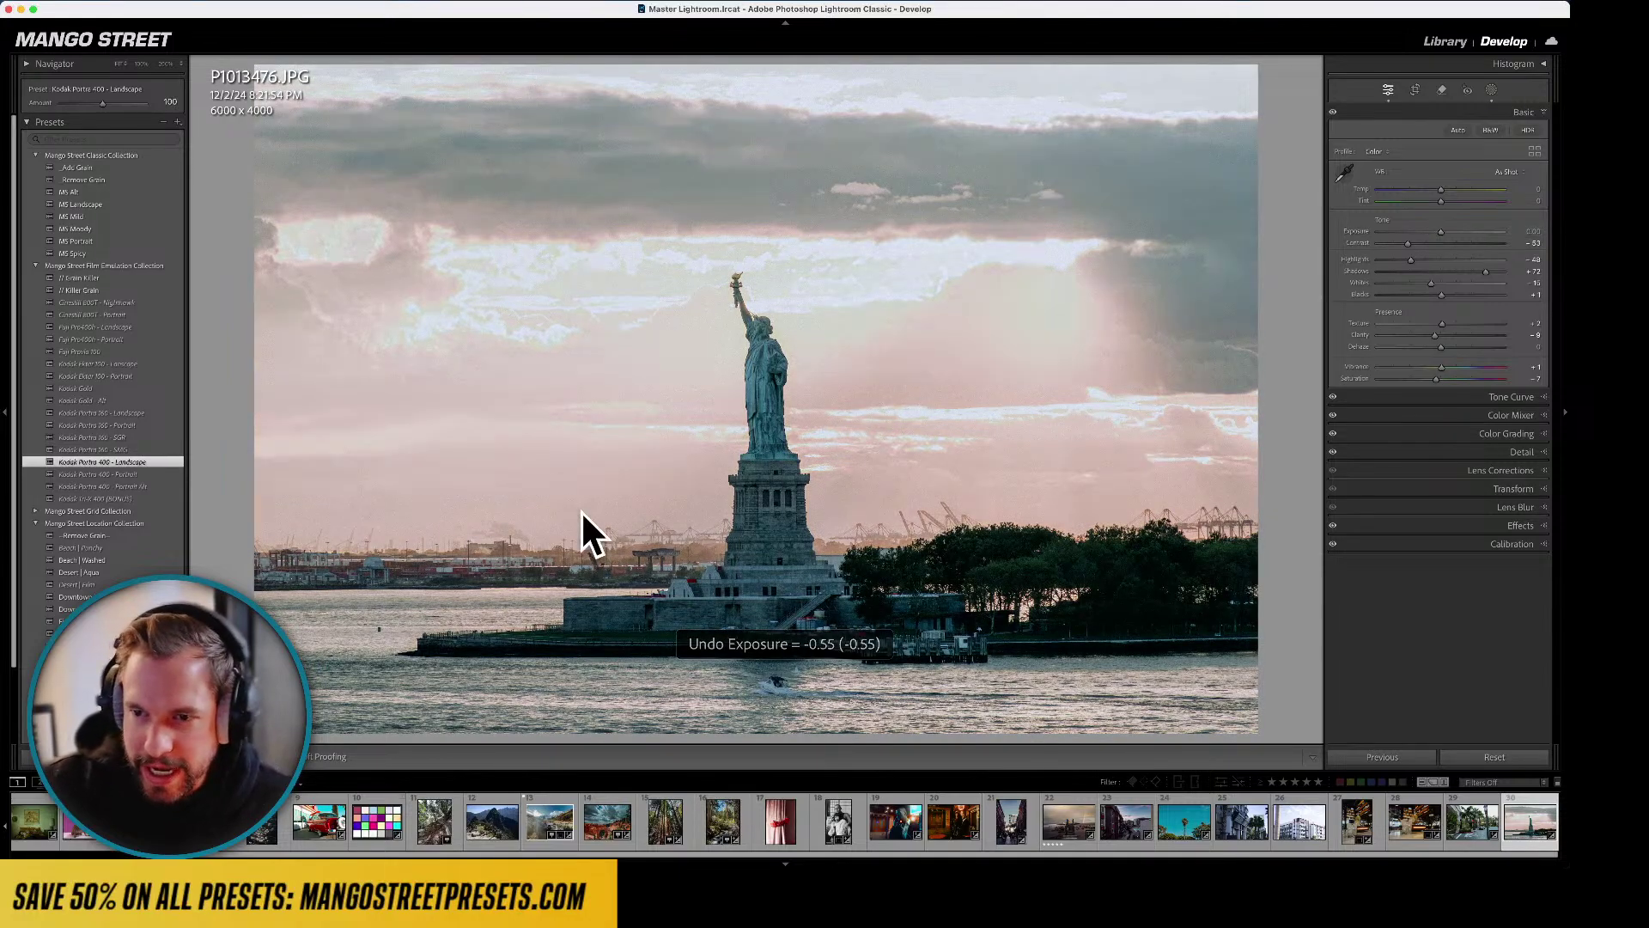
- Try the Cinestill 800T - Portrait, Kodak Portra 160 and 400 - Landscape presets, and Fuji Pro400H - Landscape with lowered exposure
scroll(143, 461, down, 3)
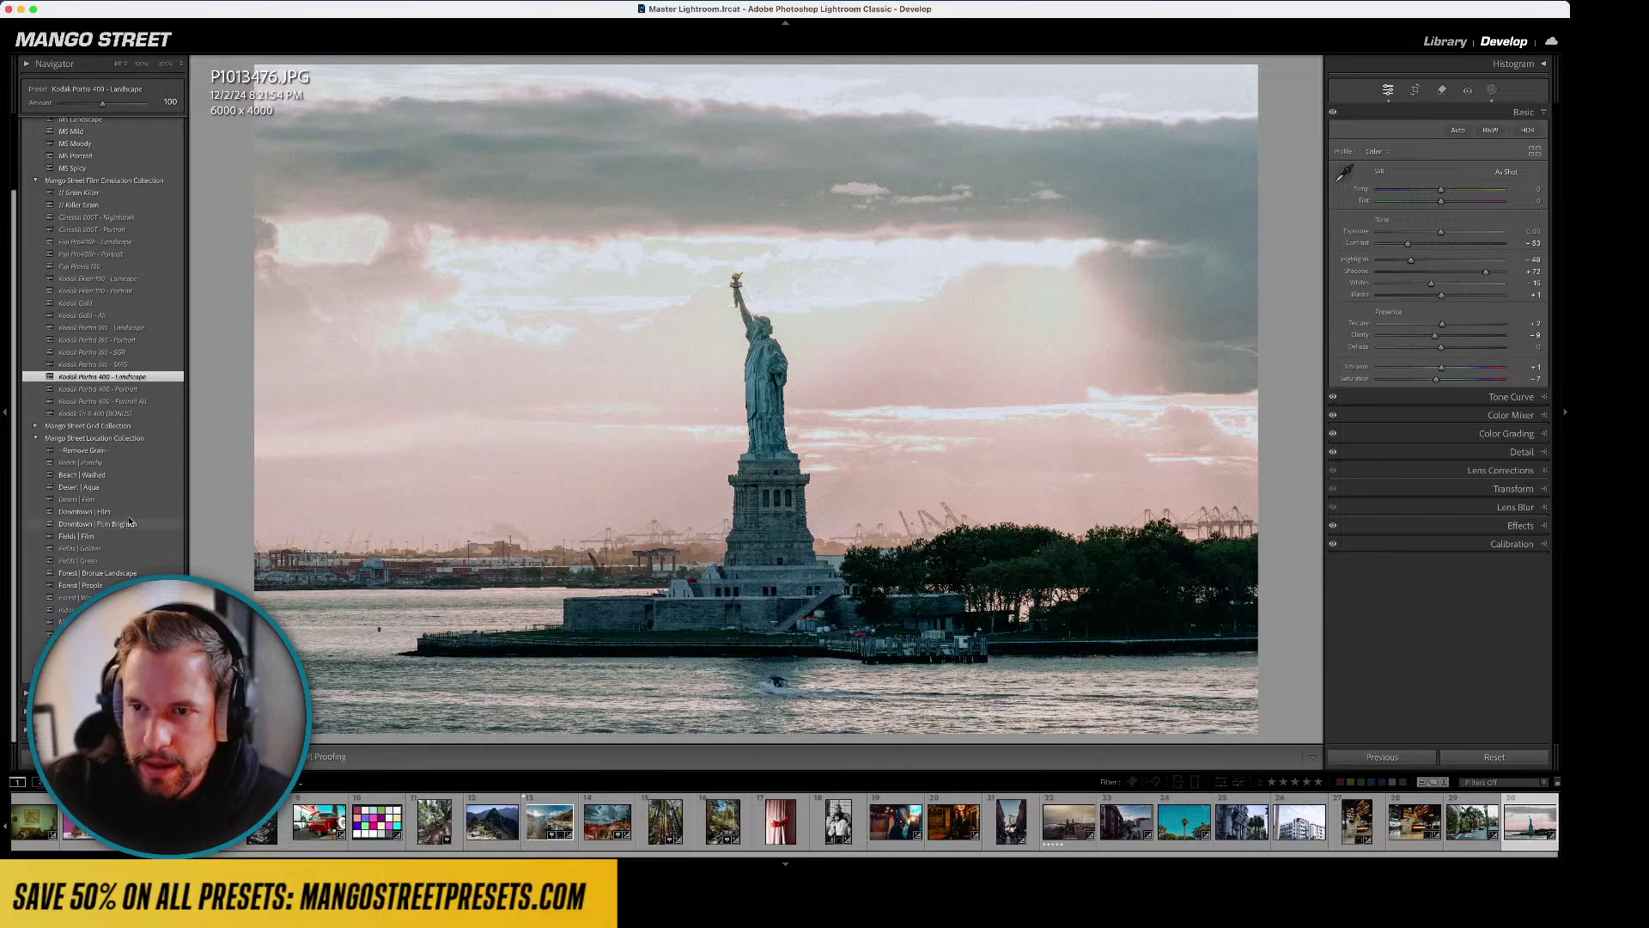
click(127, 230)
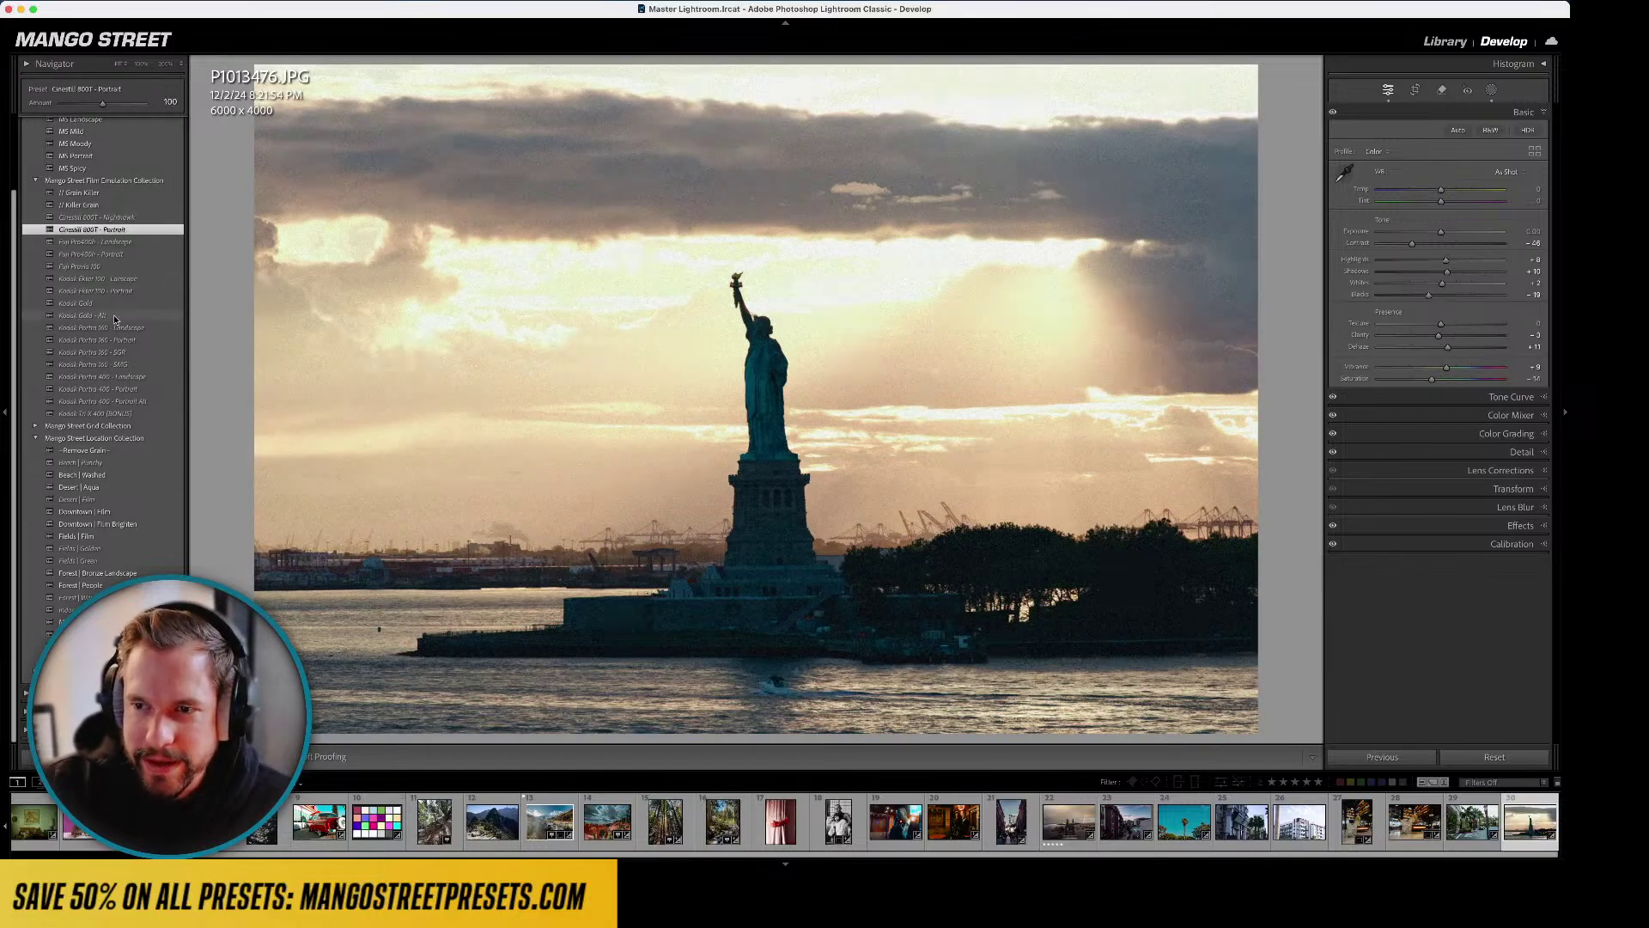
click(117, 329)
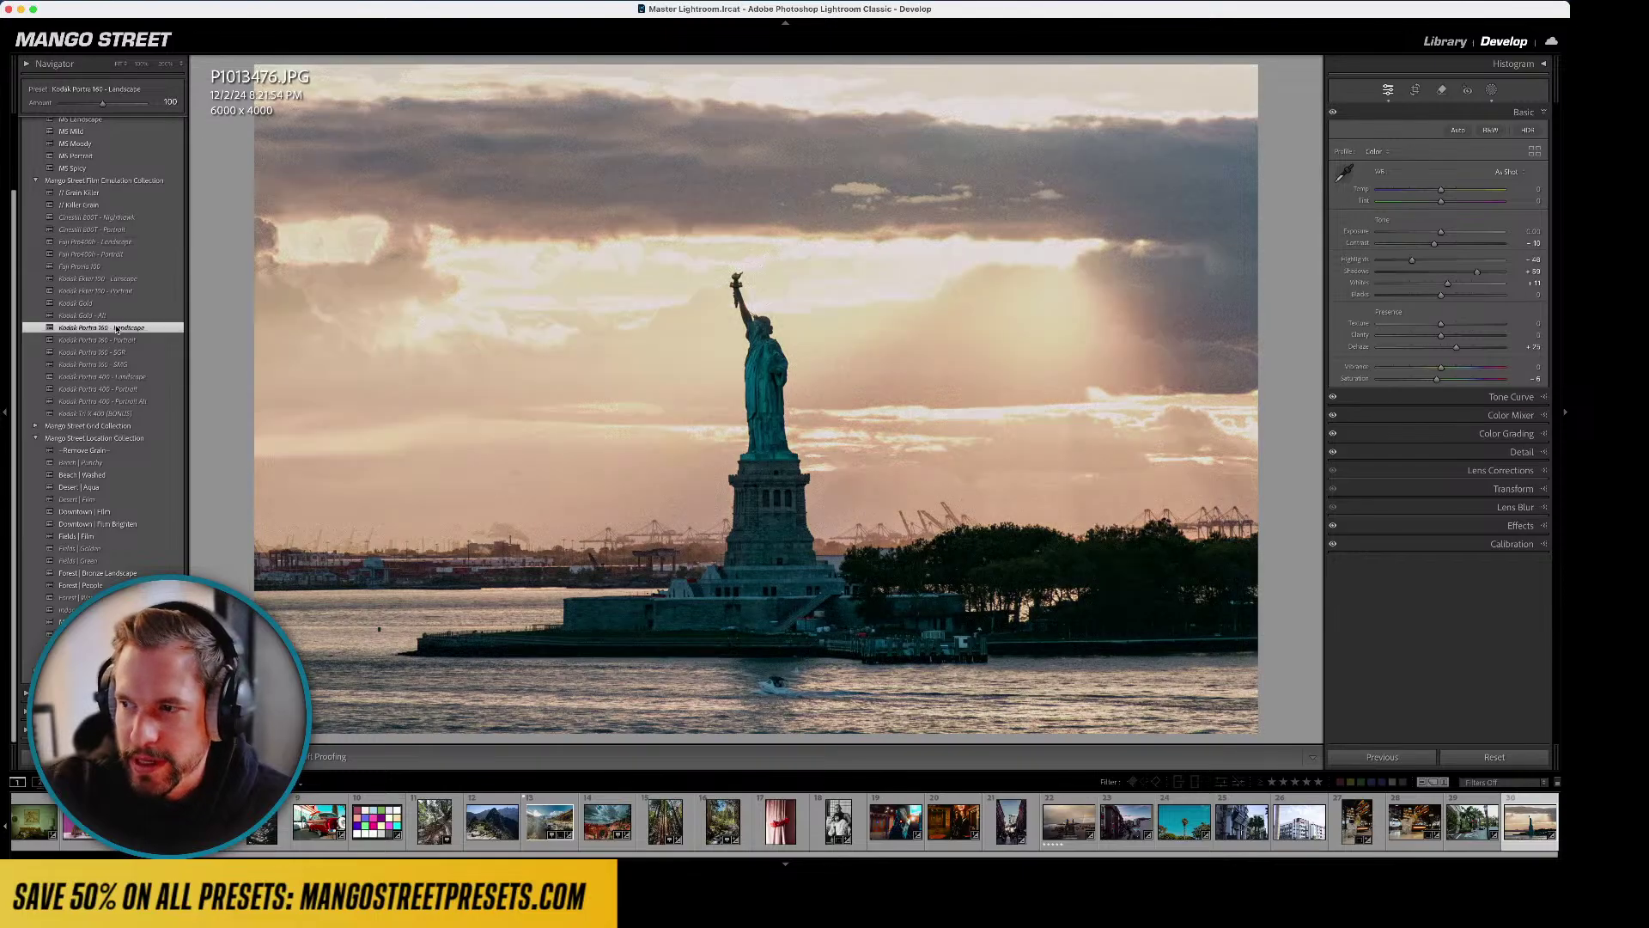
click(116, 376)
click(124, 243)
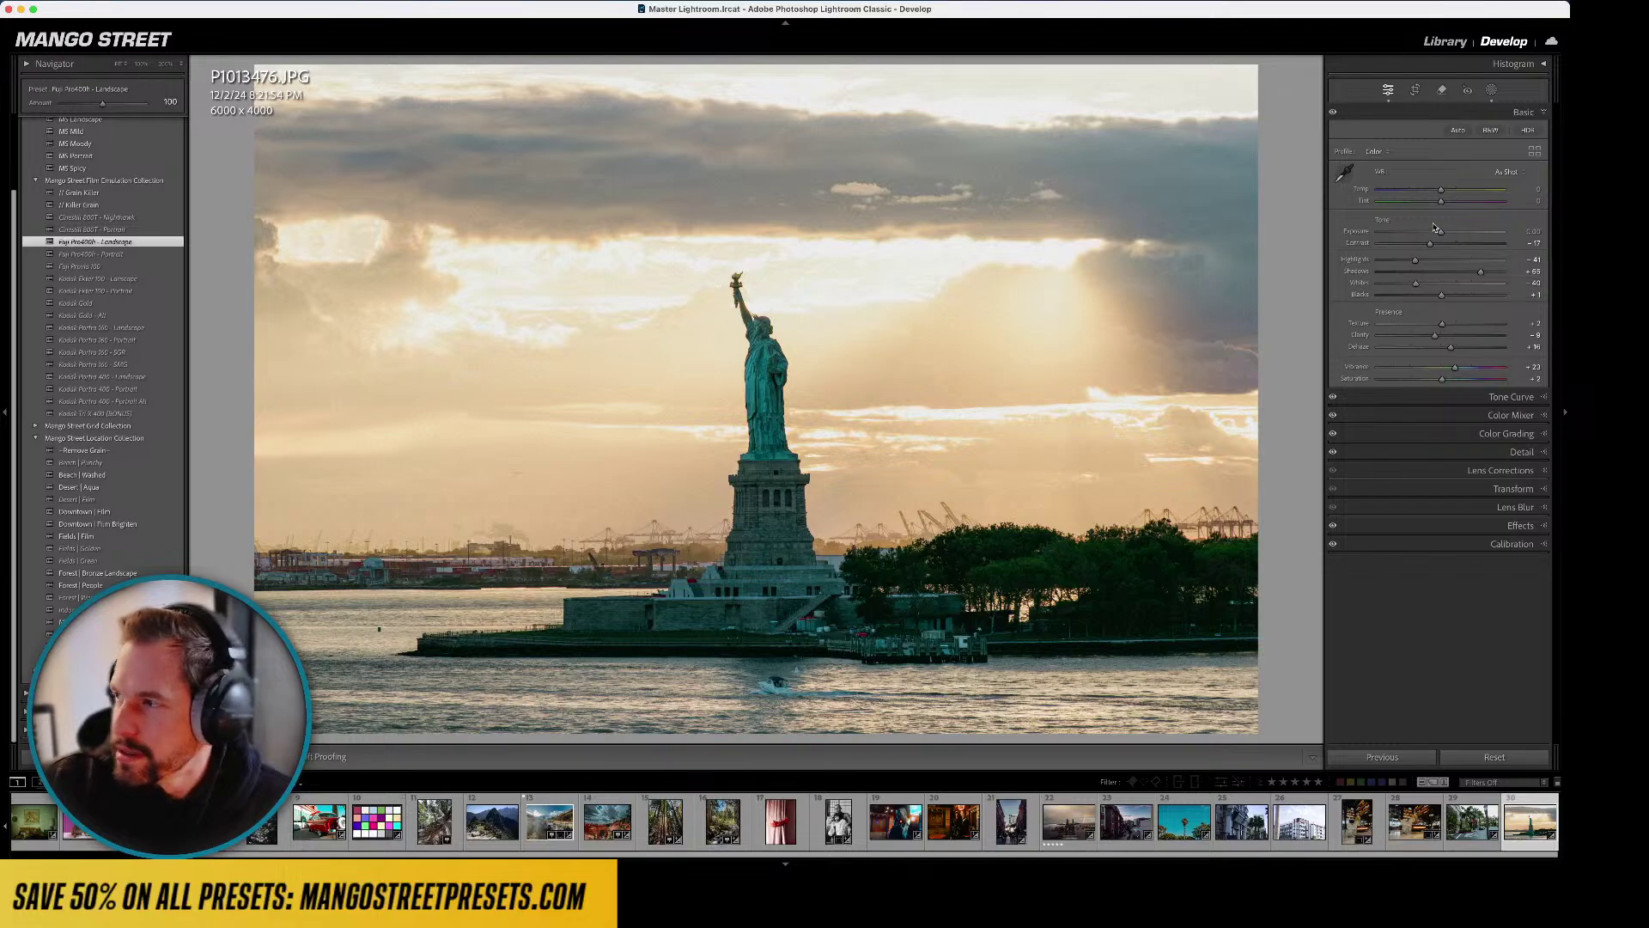
drag(1441, 232, 1432, 234)
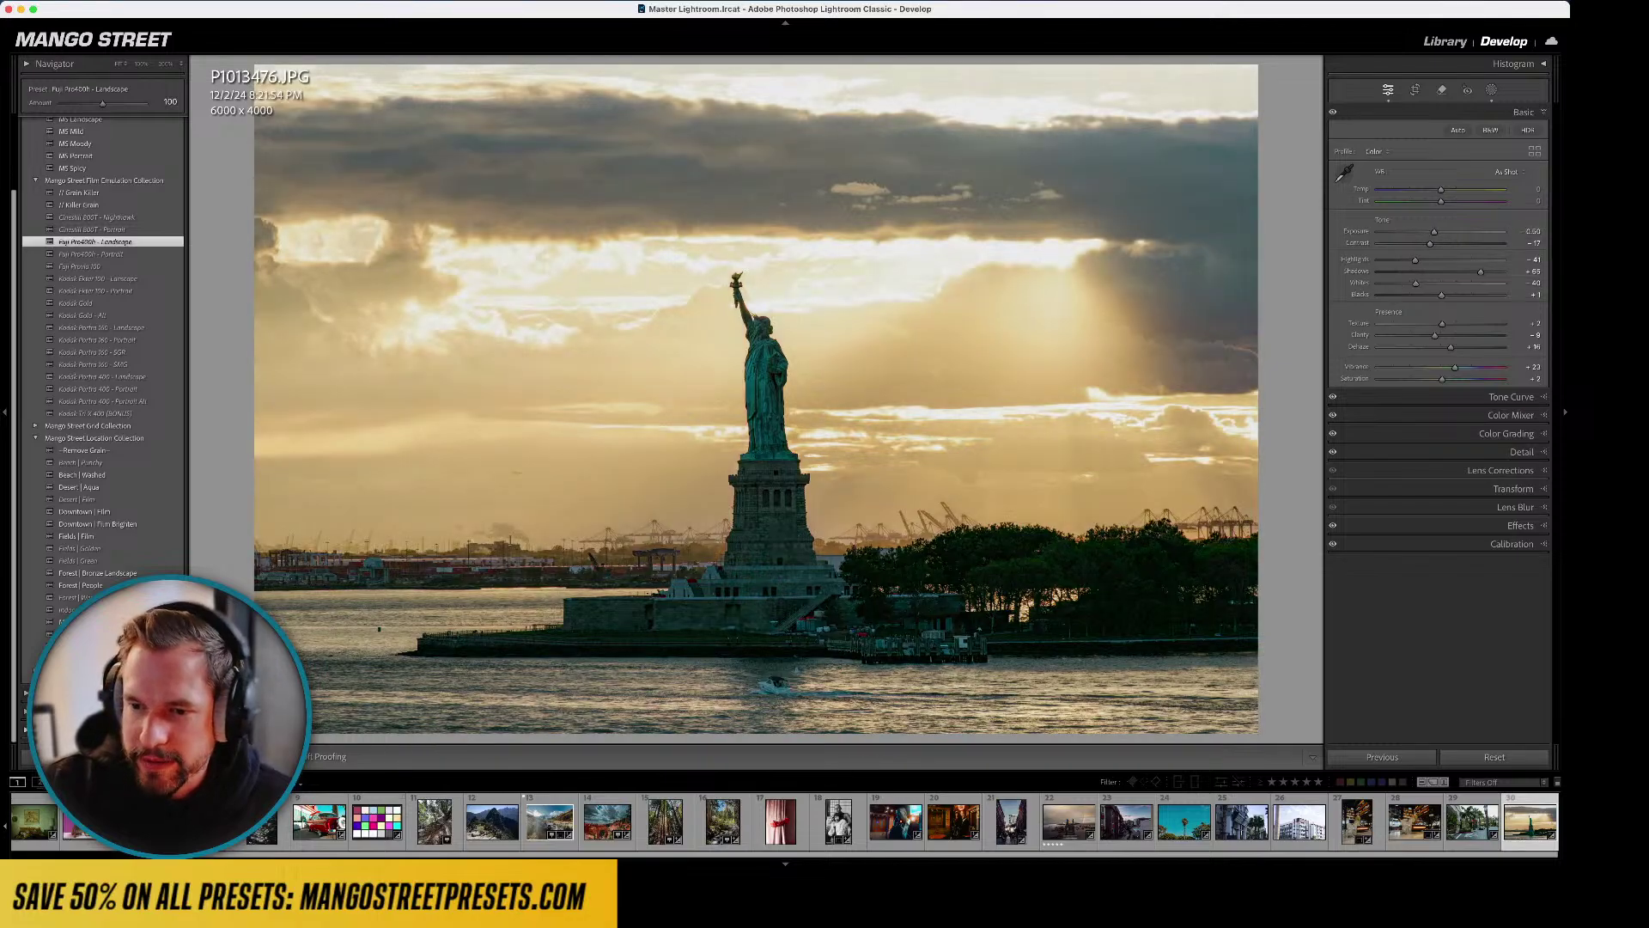
- Reapply Kodak Ektar 100 - Landscape to the statue photo, review it against a blacked-out interface, and return to the Puesto photo
scroll(103, 344, down, 5)
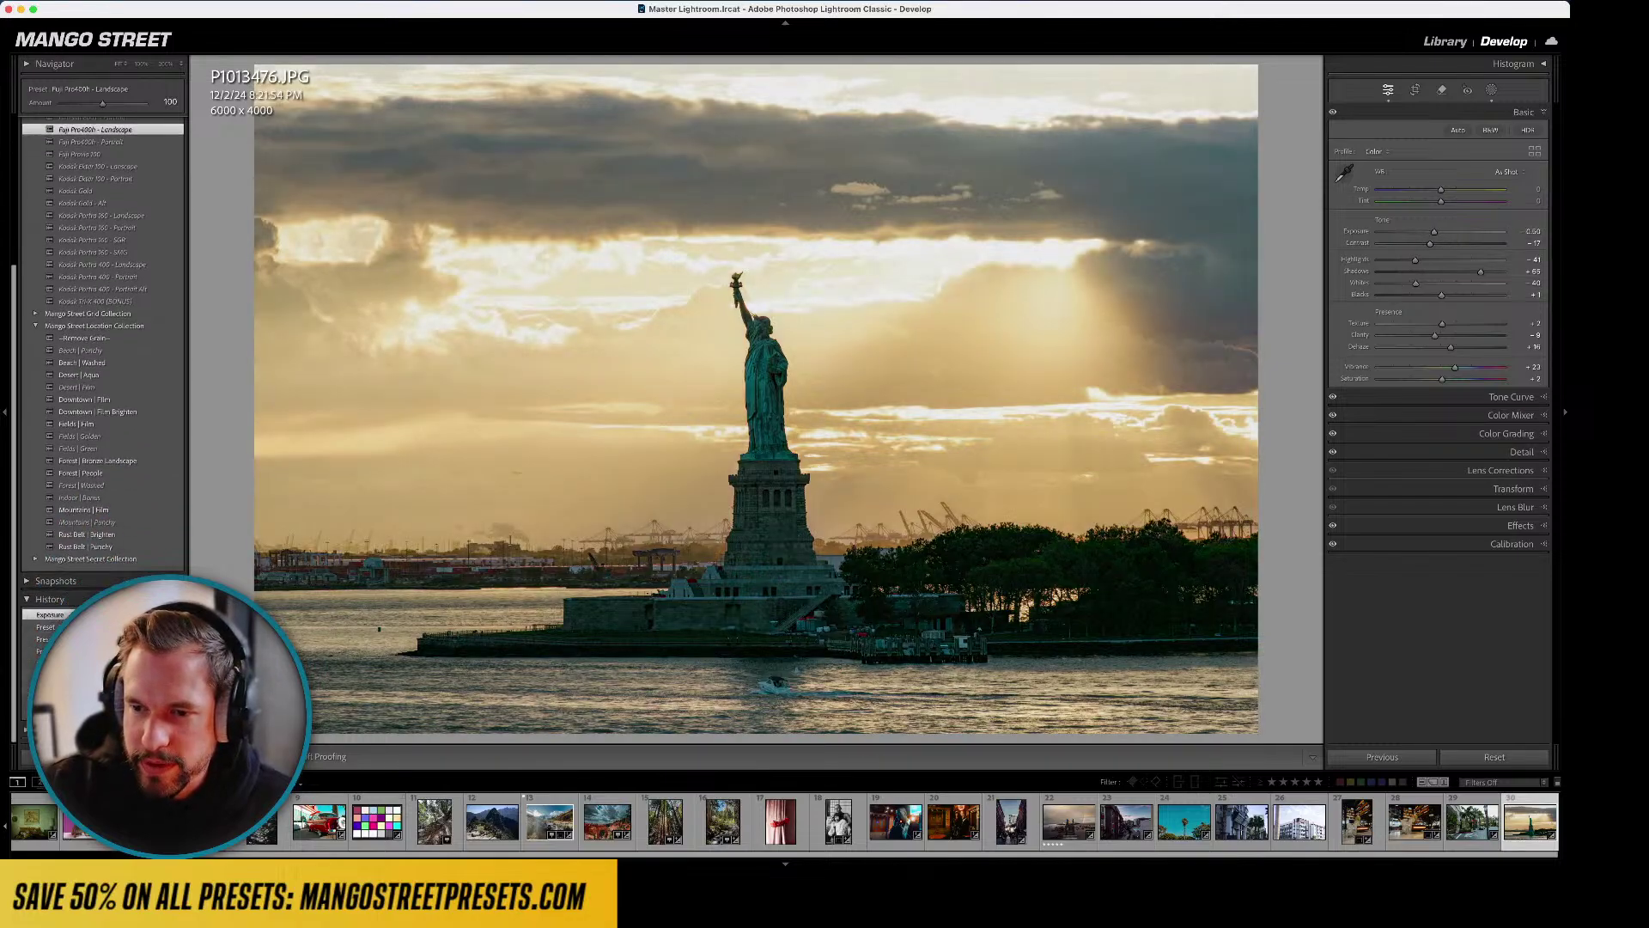
click(95, 166)
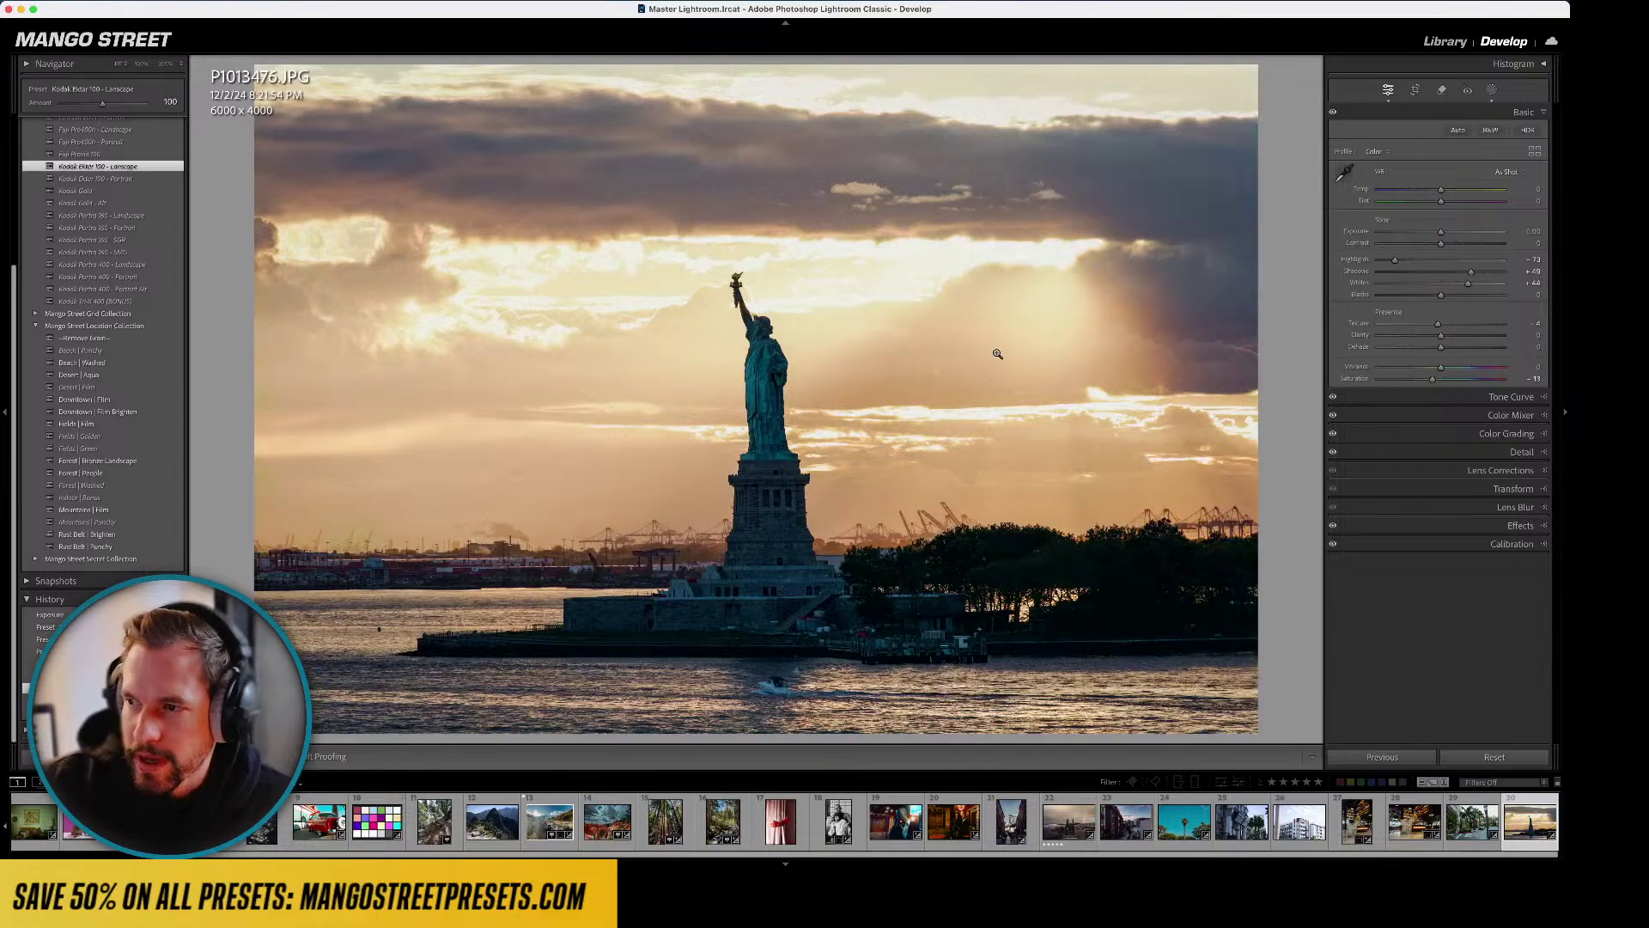
key(l)
key(l)
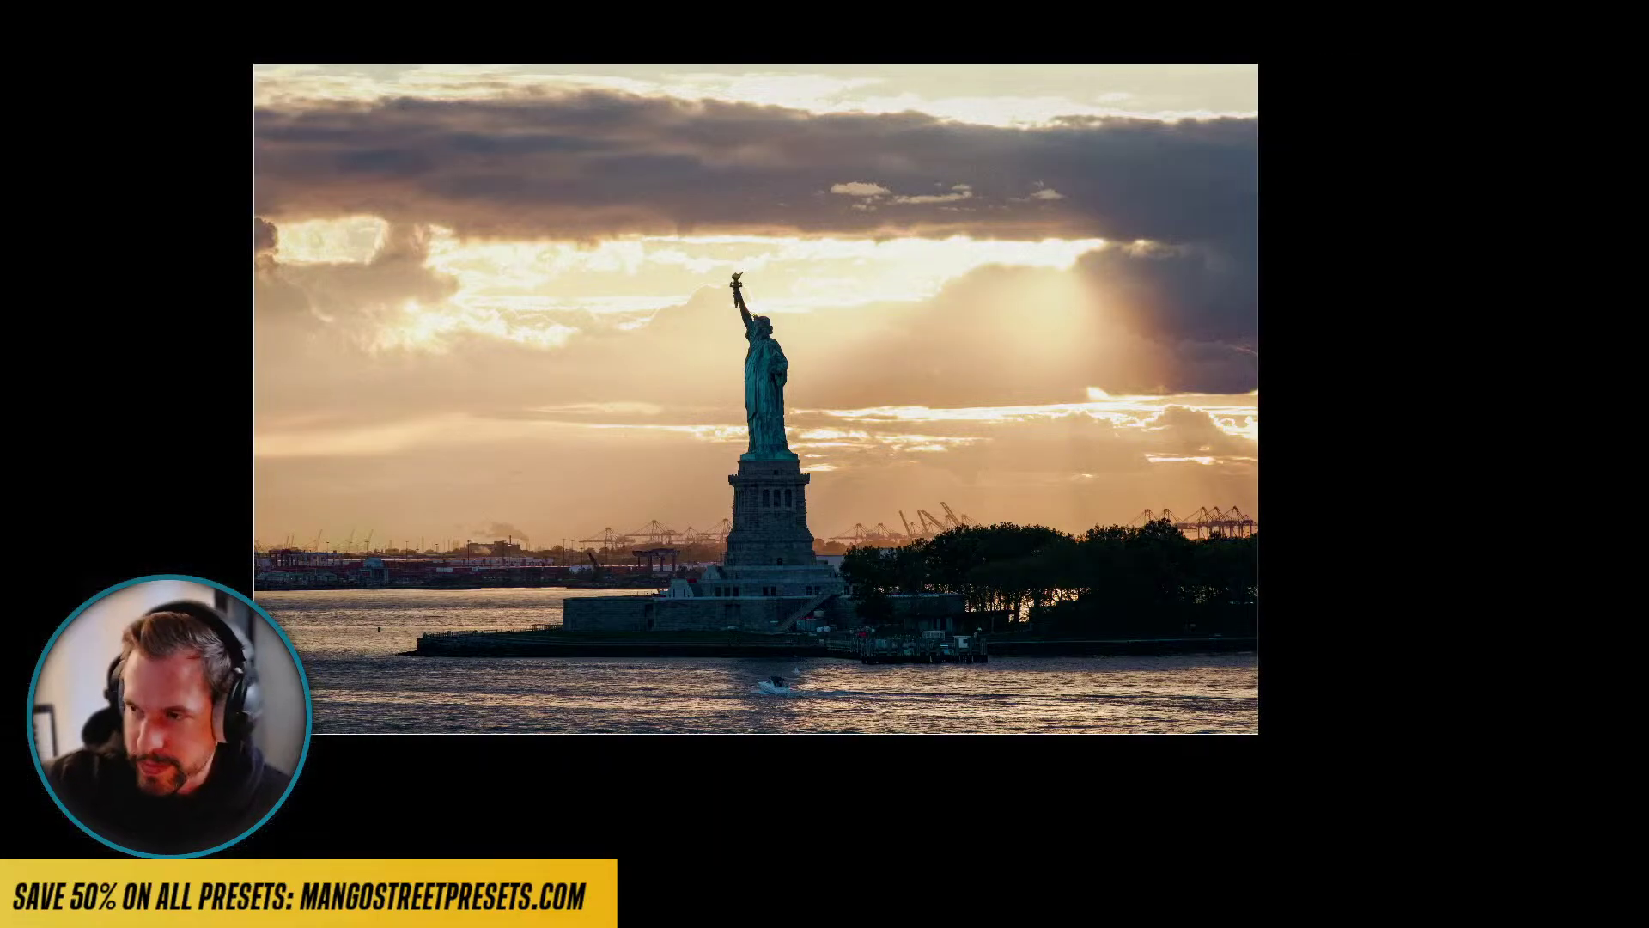
key(l)
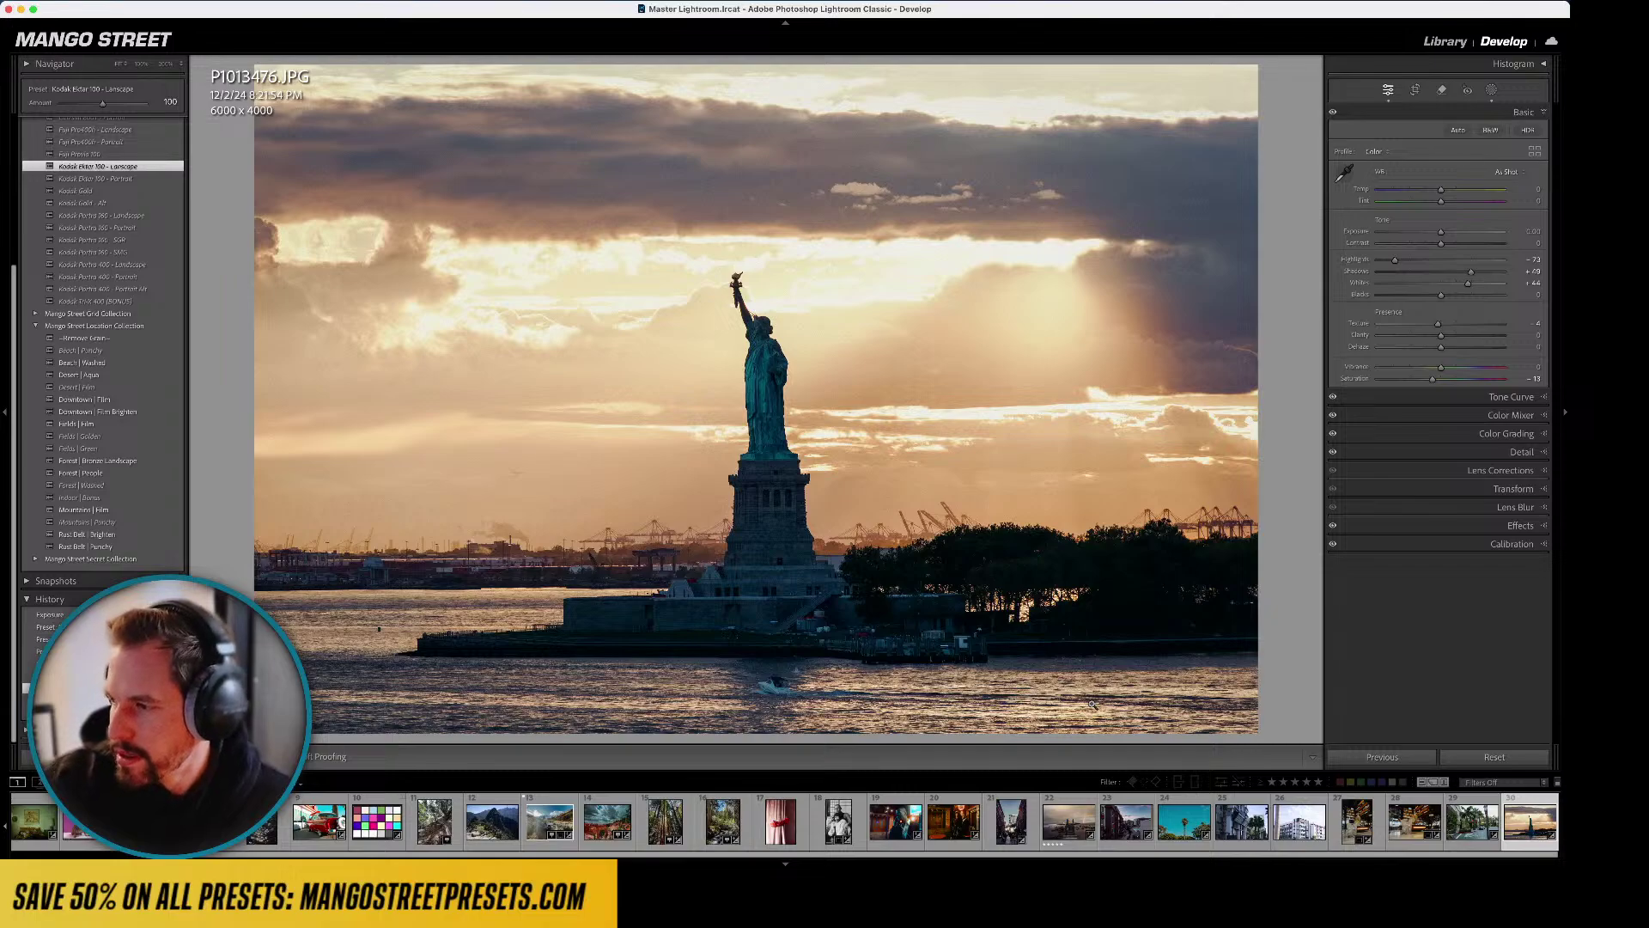
key(Left)
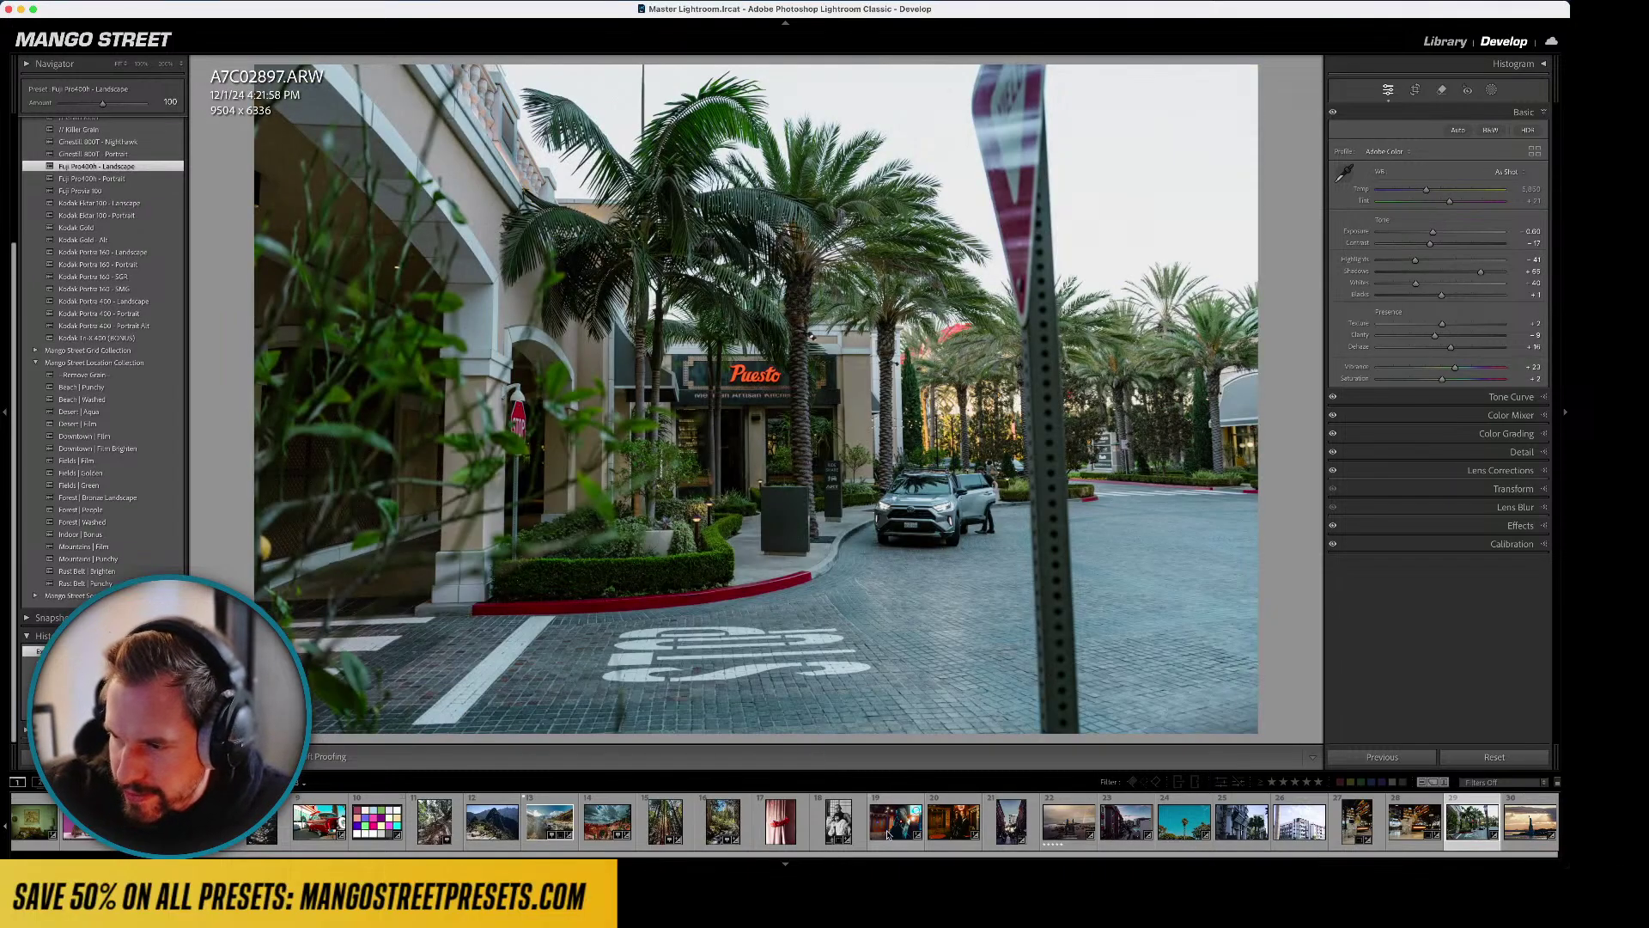
- Open the Machu Picchu photo JRR04743.ARW and try the Mountains | Punchy and Mountains | Film presets
scroll(824, 824, up, 4)
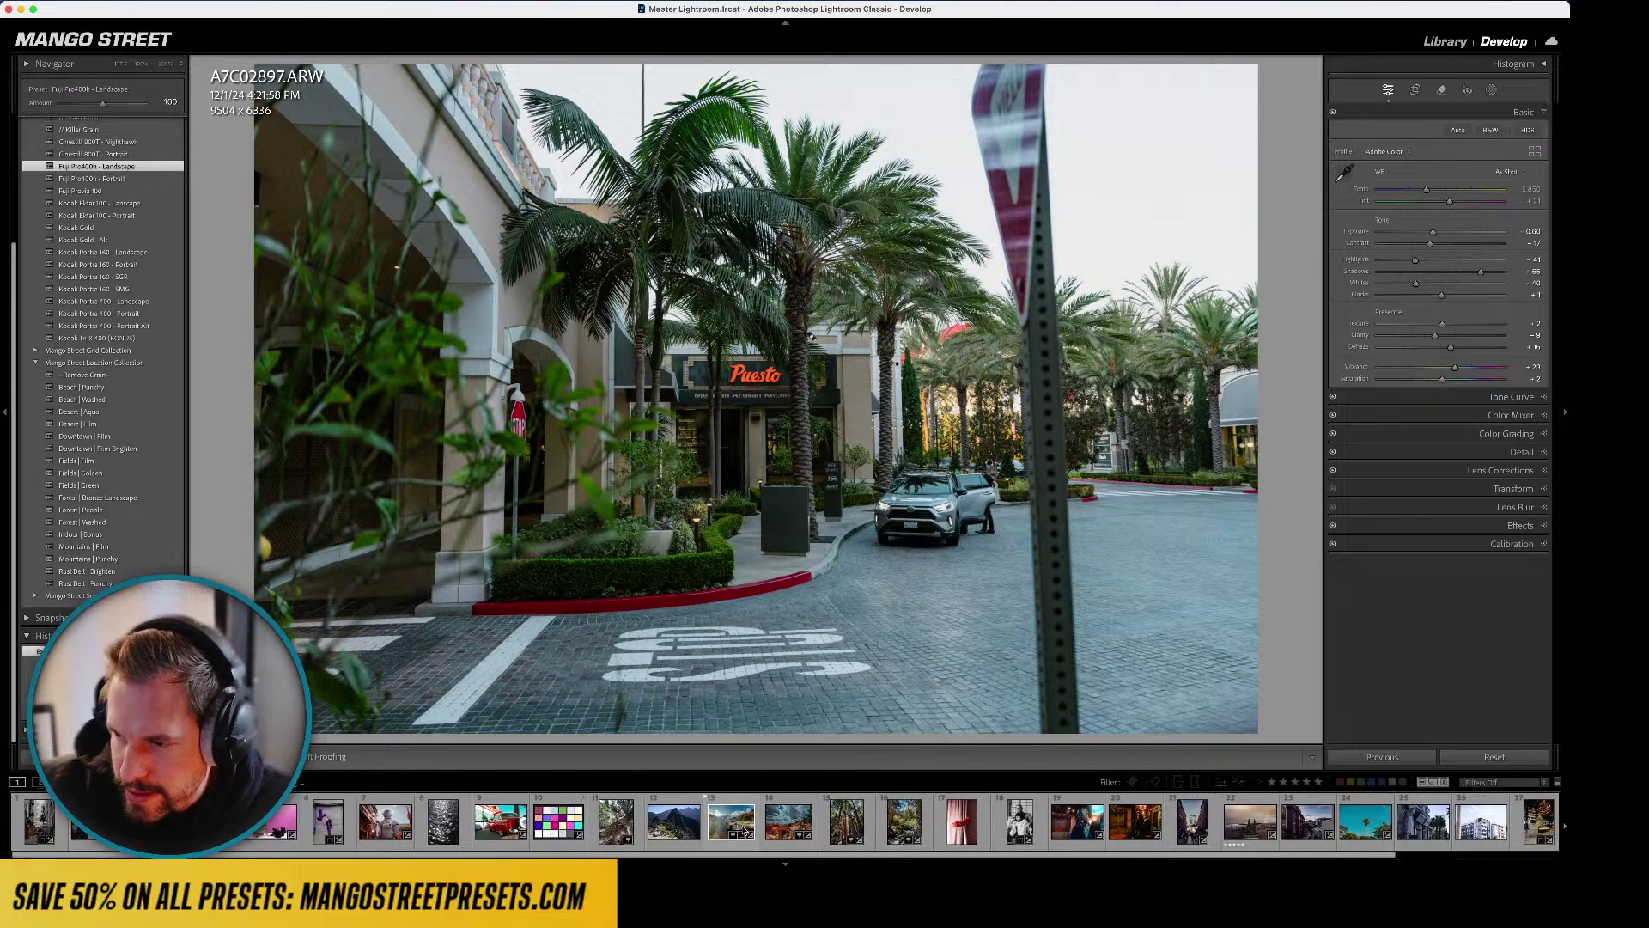
click(669, 822)
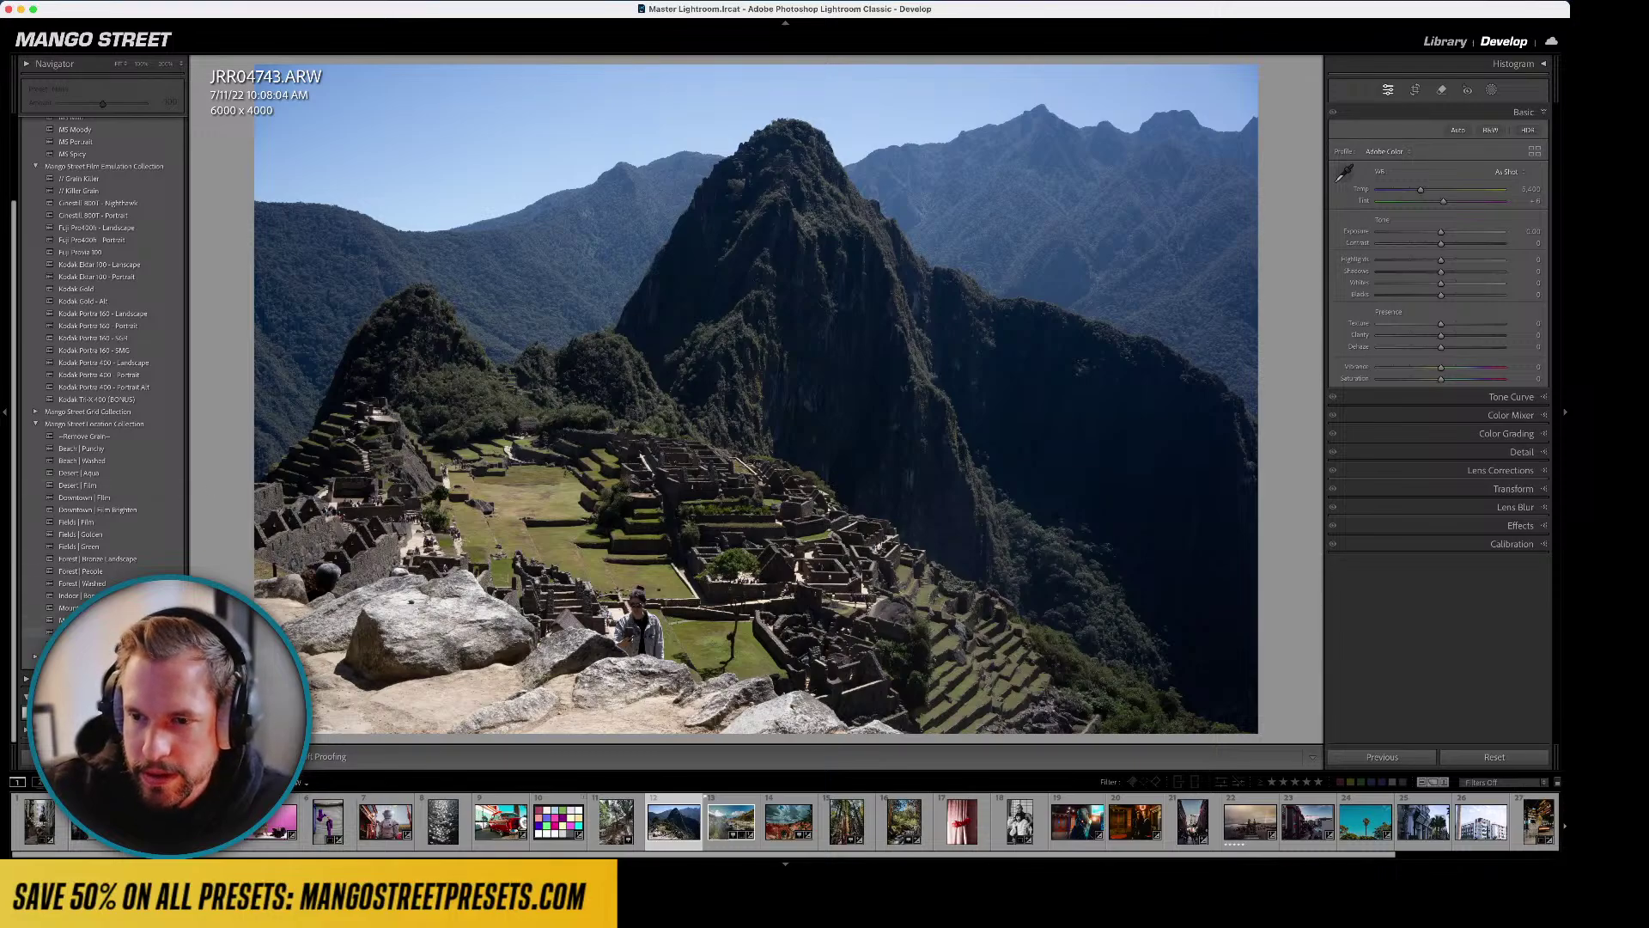
click(39, 619)
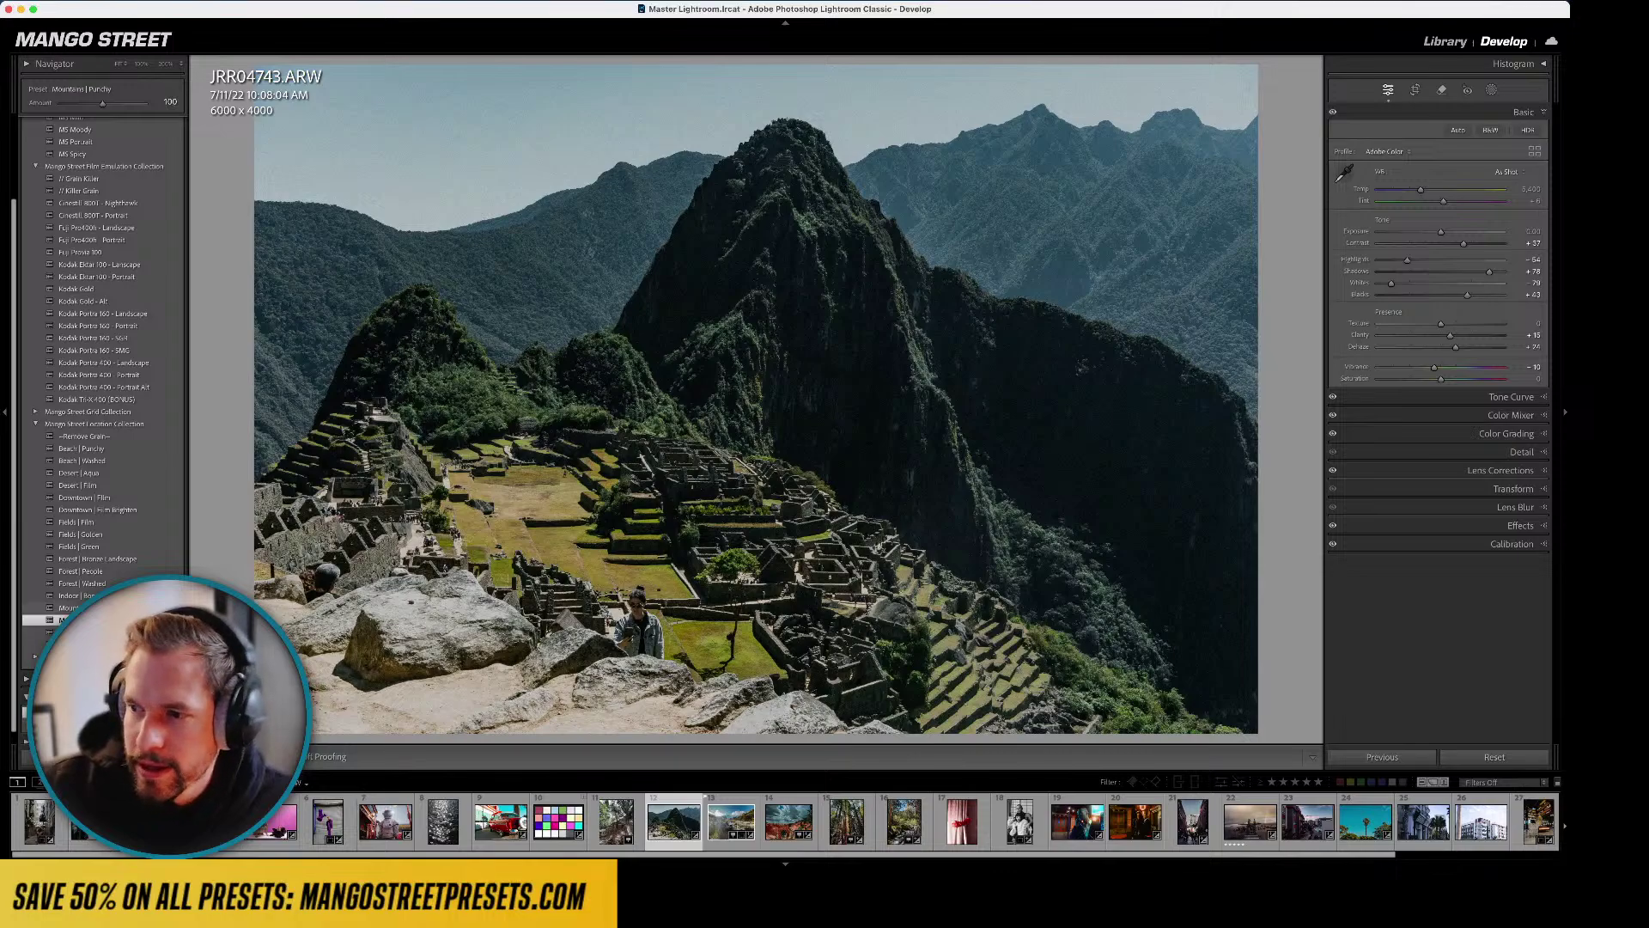
click(39, 608)
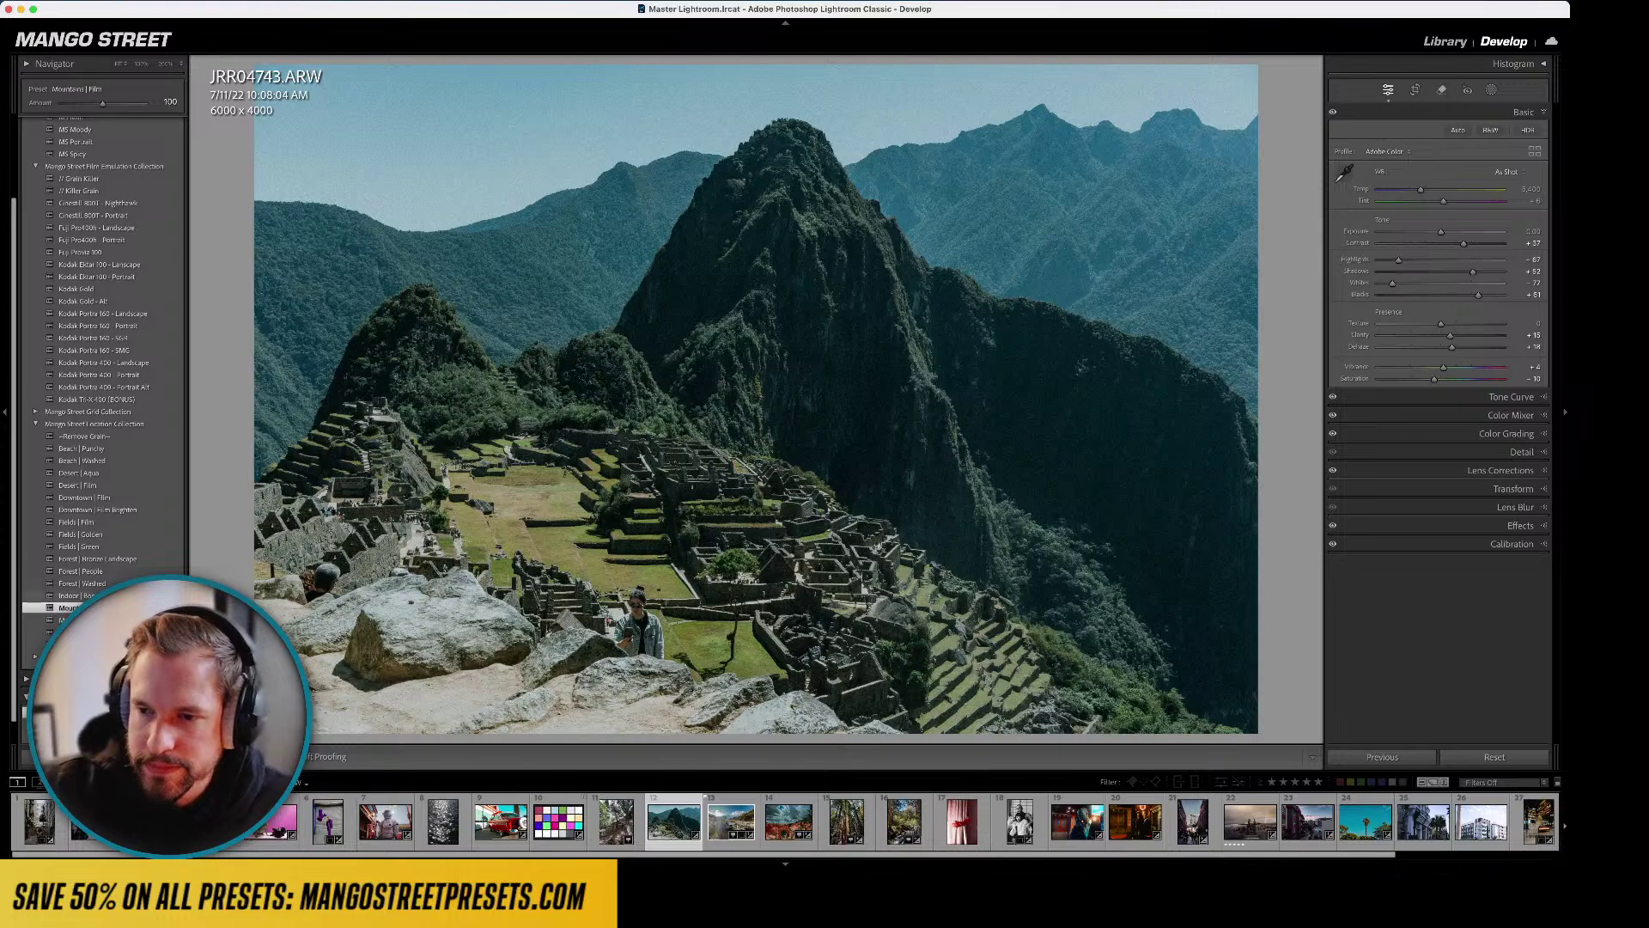
- Try the Indoor preset, the Forest Washed, People and Moody Landscape presets, and the Fields Green, Golden and Film presets on the mountain photo
click(38, 595)
click(39, 583)
click(127, 571)
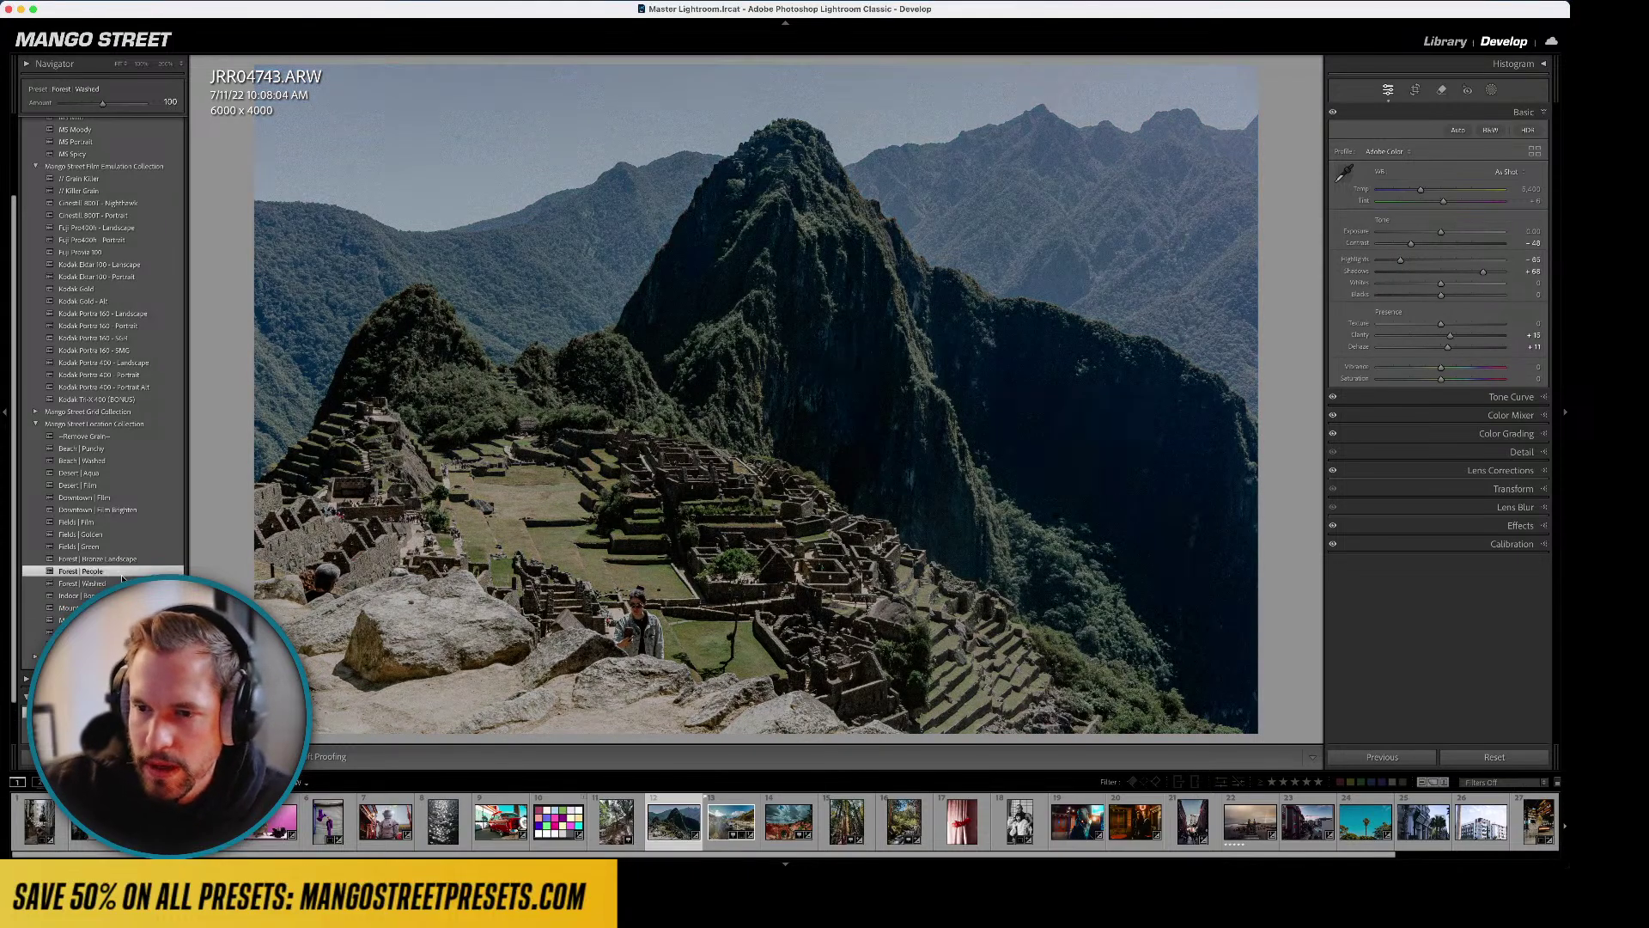
click(128, 560)
click(129, 546)
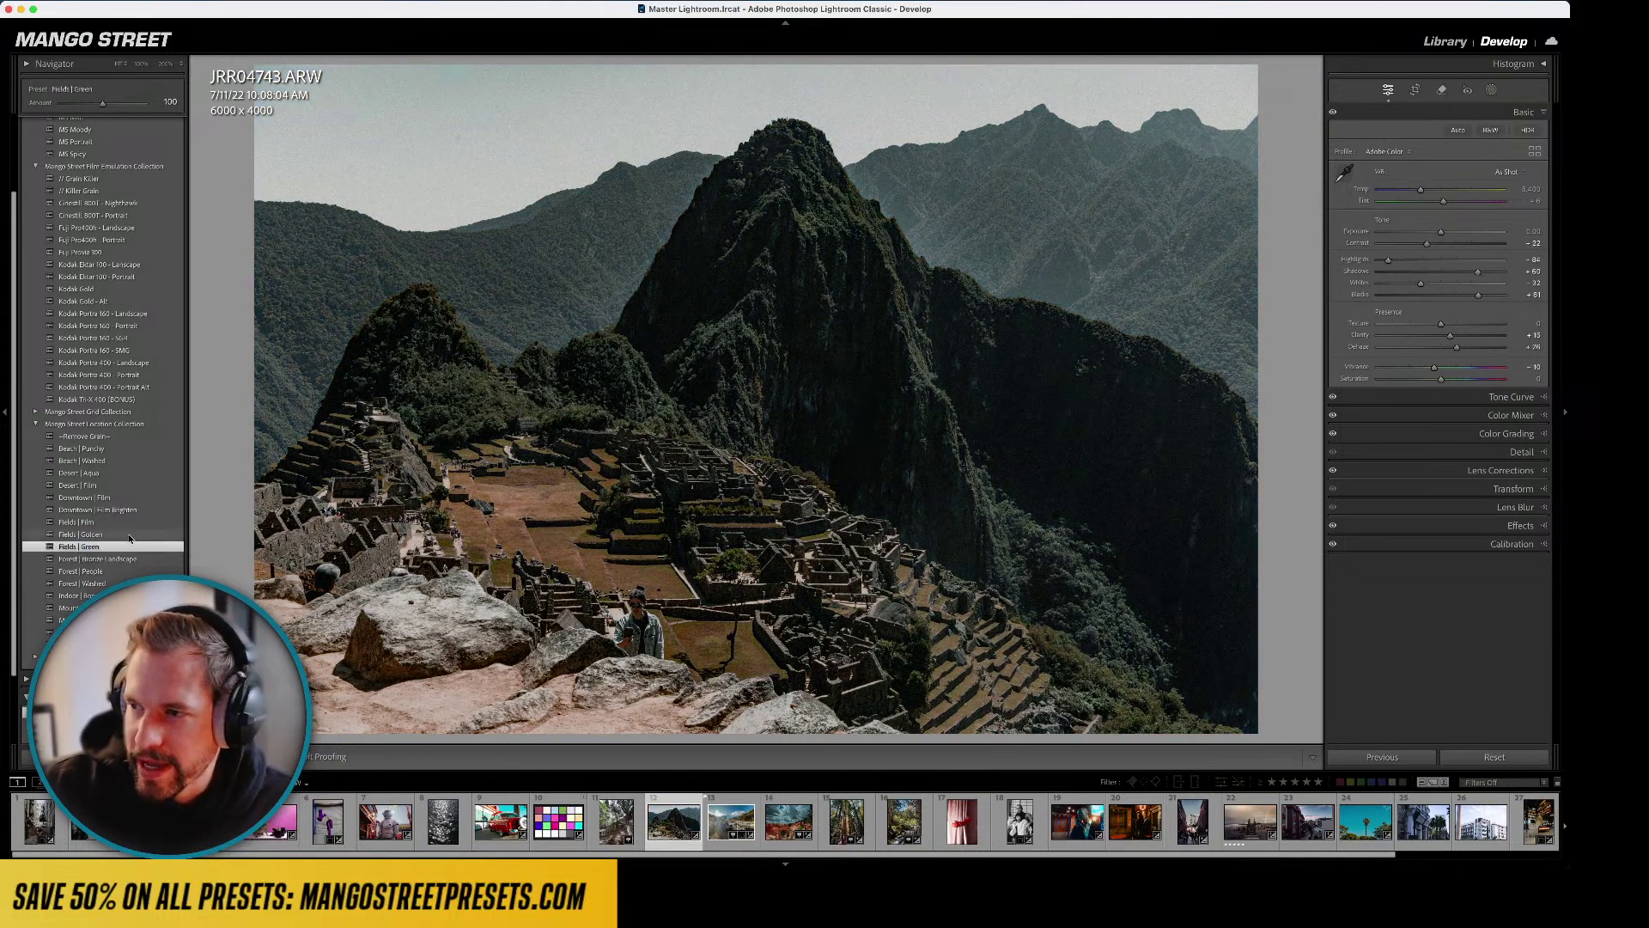
click(130, 534)
click(132, 521)
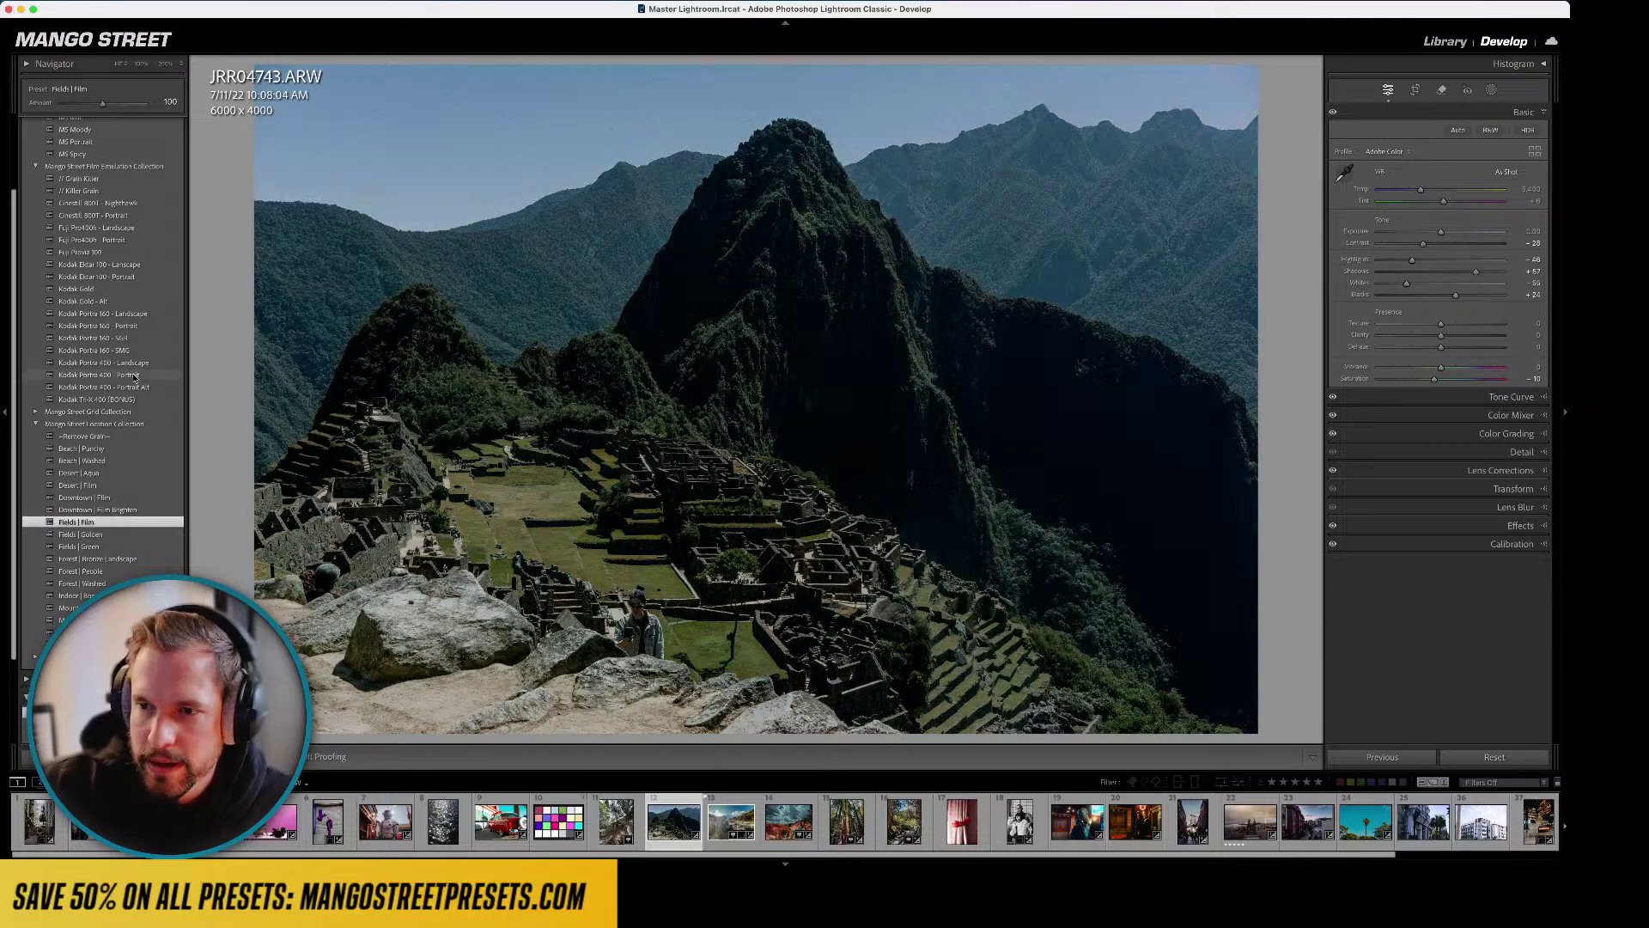
- Try the Kodak Portra 400, Portra 160 and Ektar 100 Landscape presets on the Machu Picchu photo
click(133, 362)
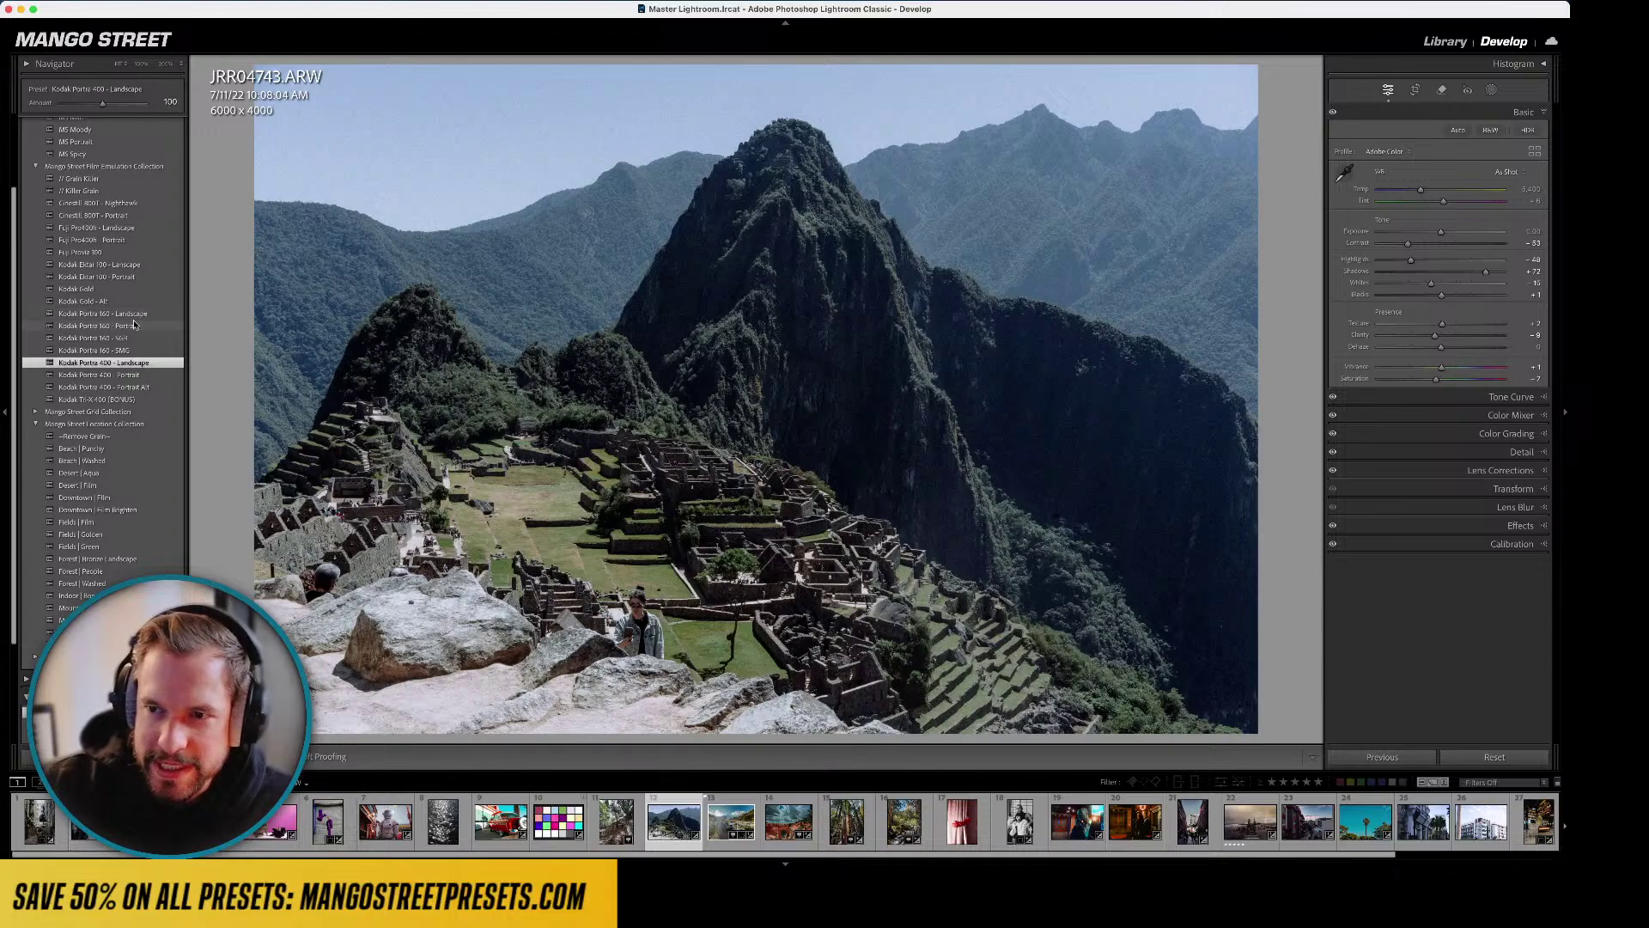
click(133, 314)
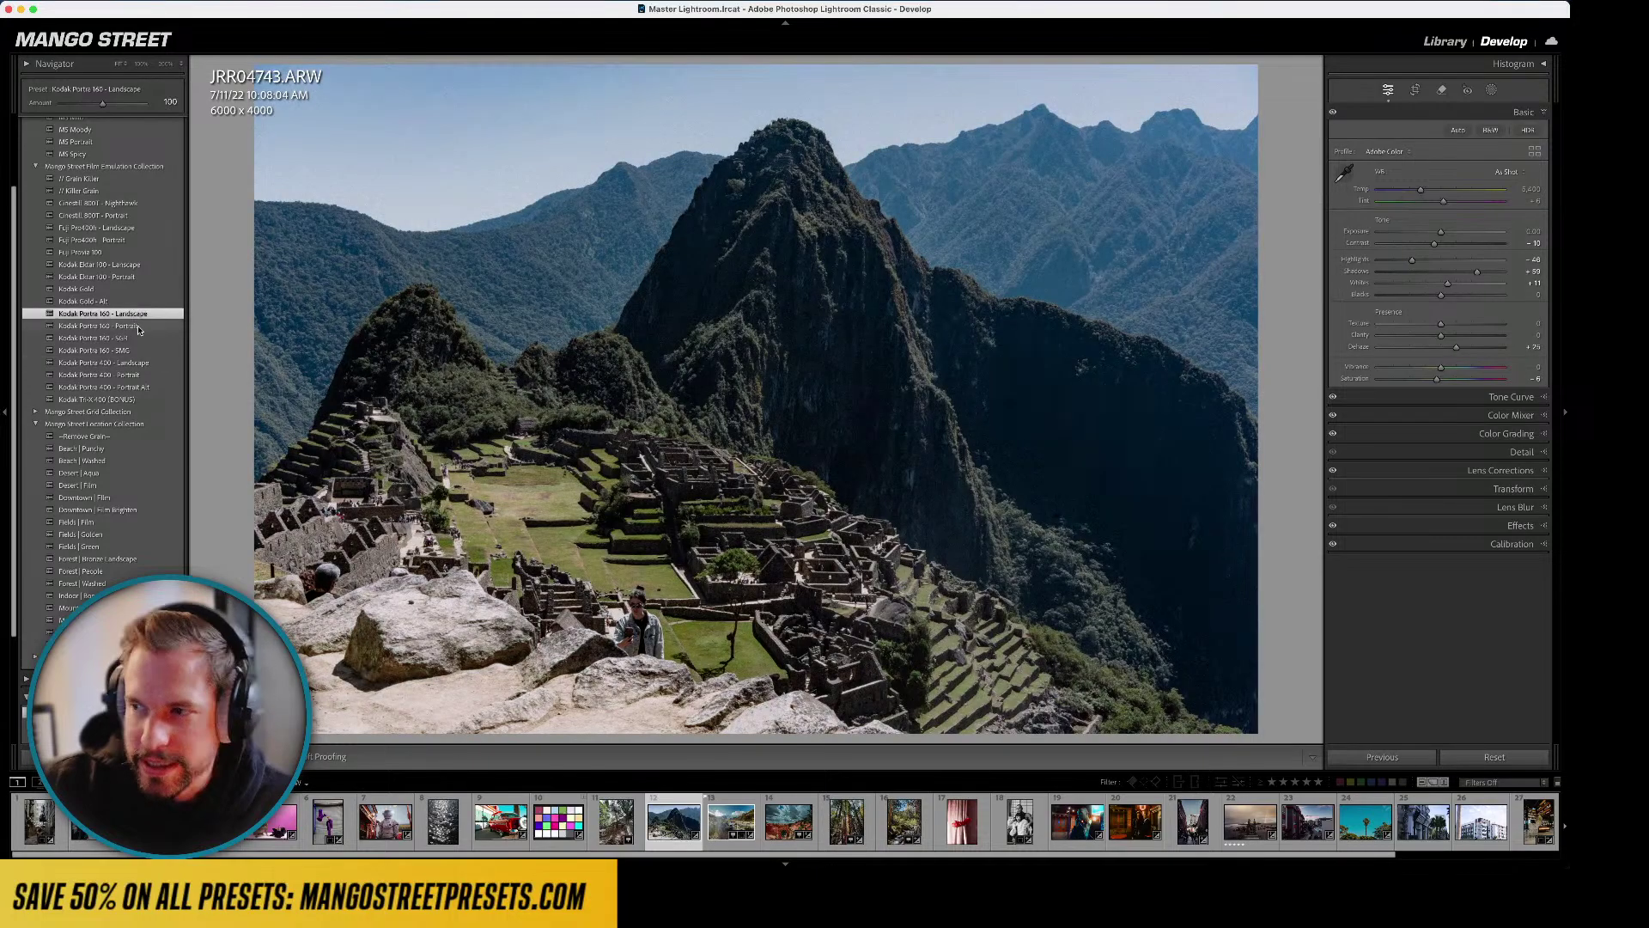
click(120, 265)
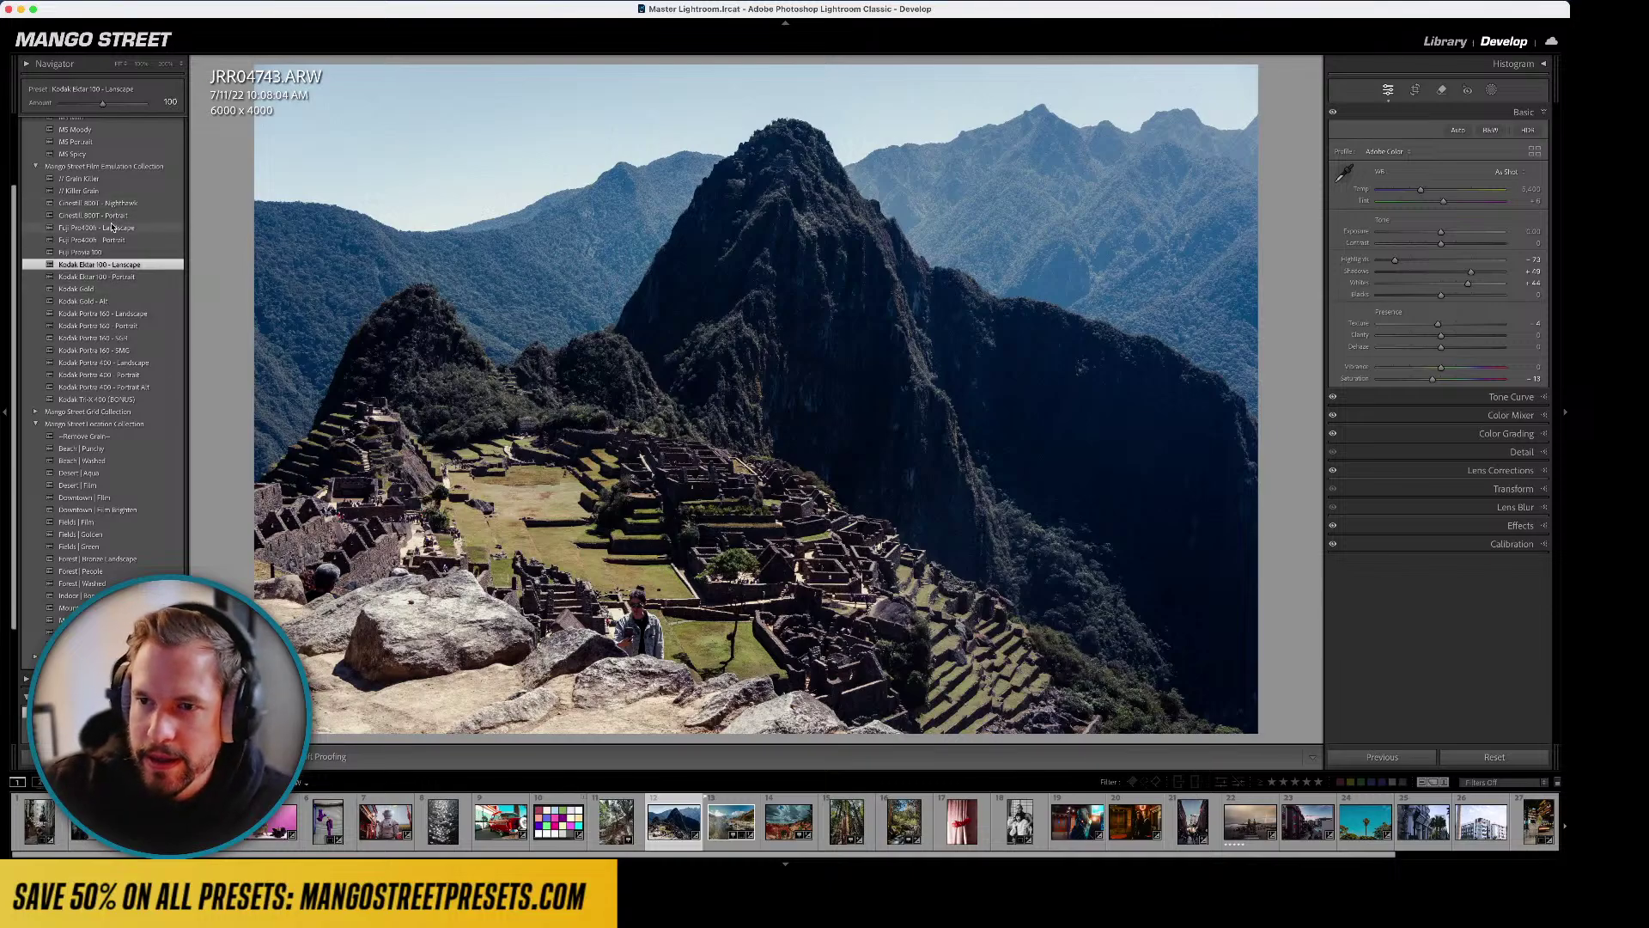
- Apply the Fuji Pro400h - Landscape preset, inspect the distant slopes up close, and slightly raise the white balance temperature and Dehaze
click(110, 227)
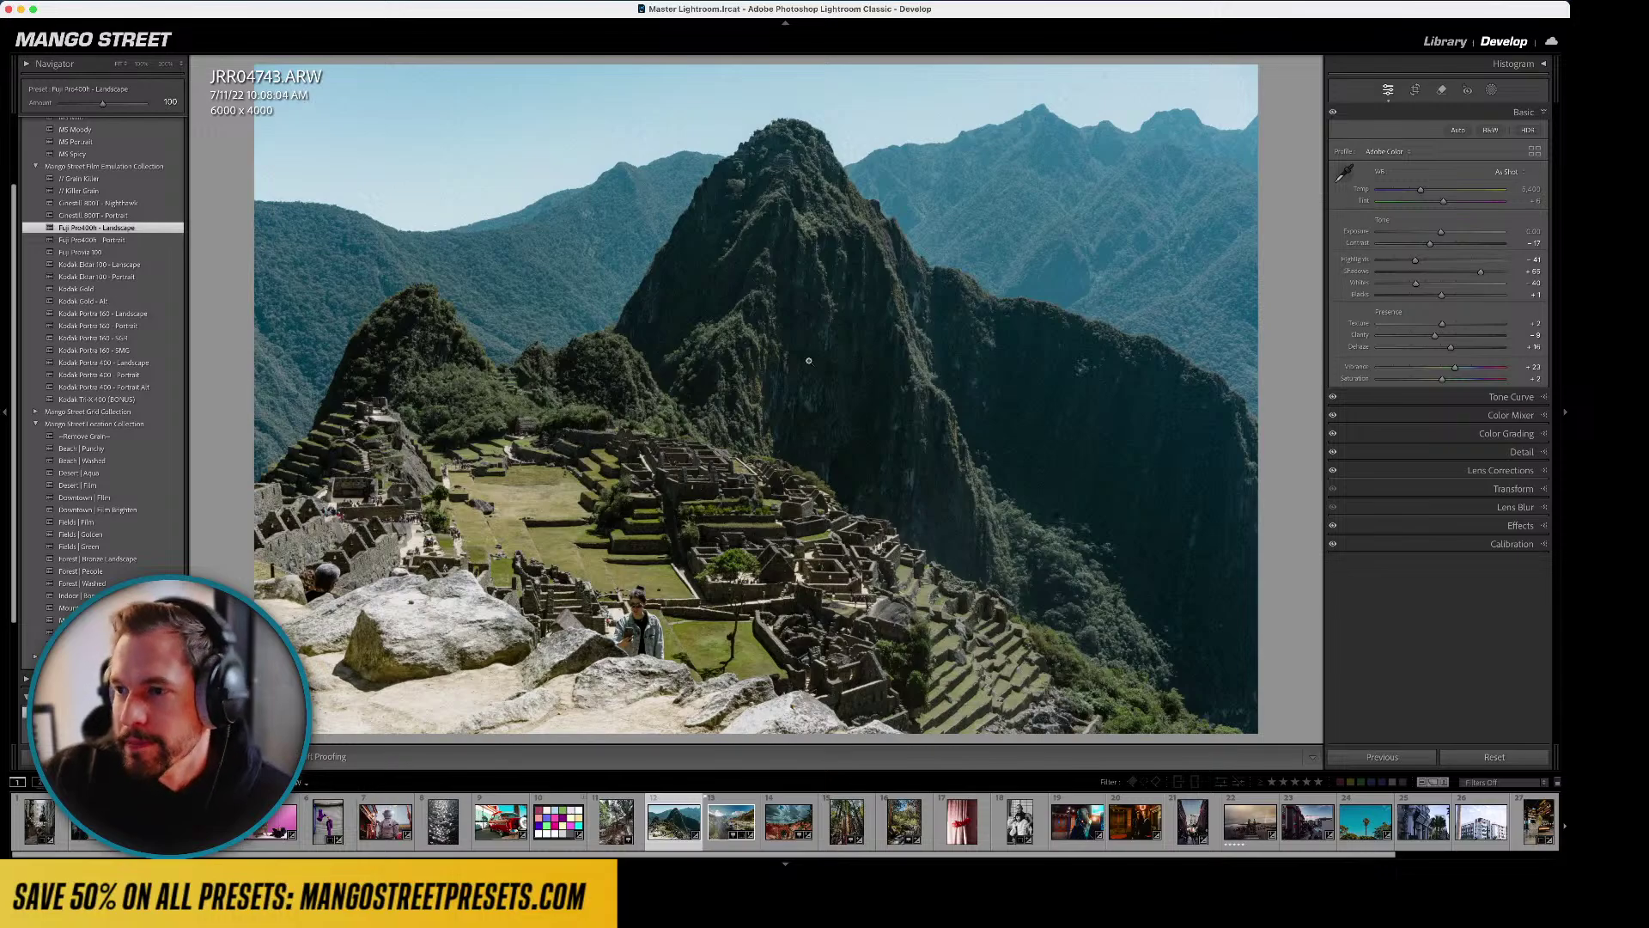
click(1058, 207)
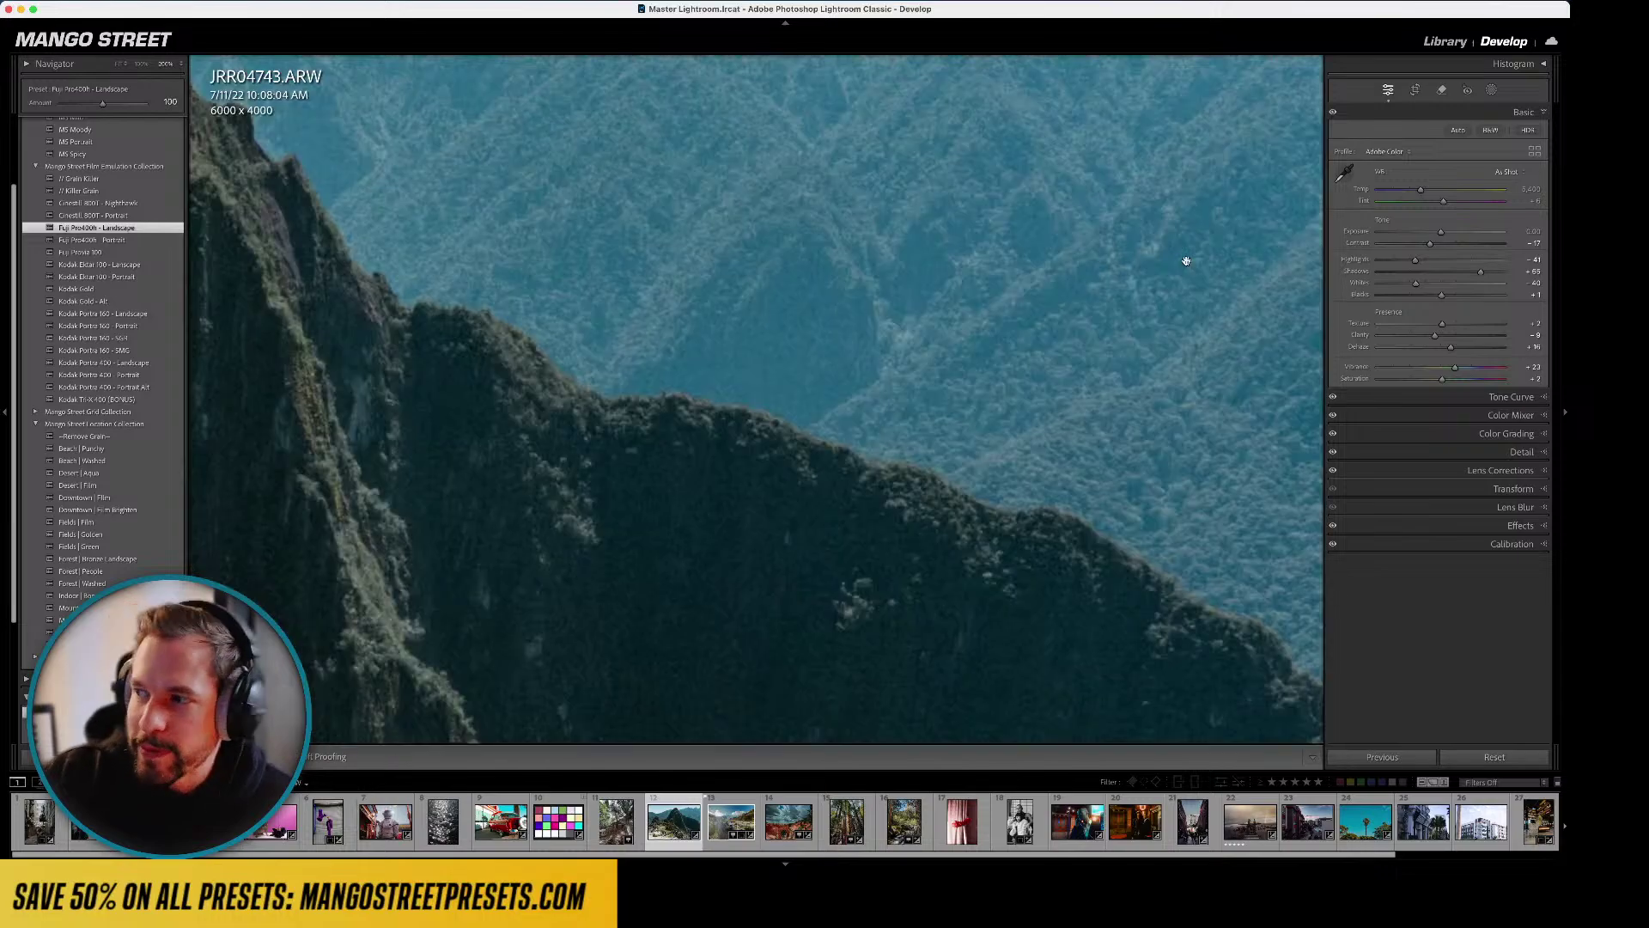
click(1186, 260)
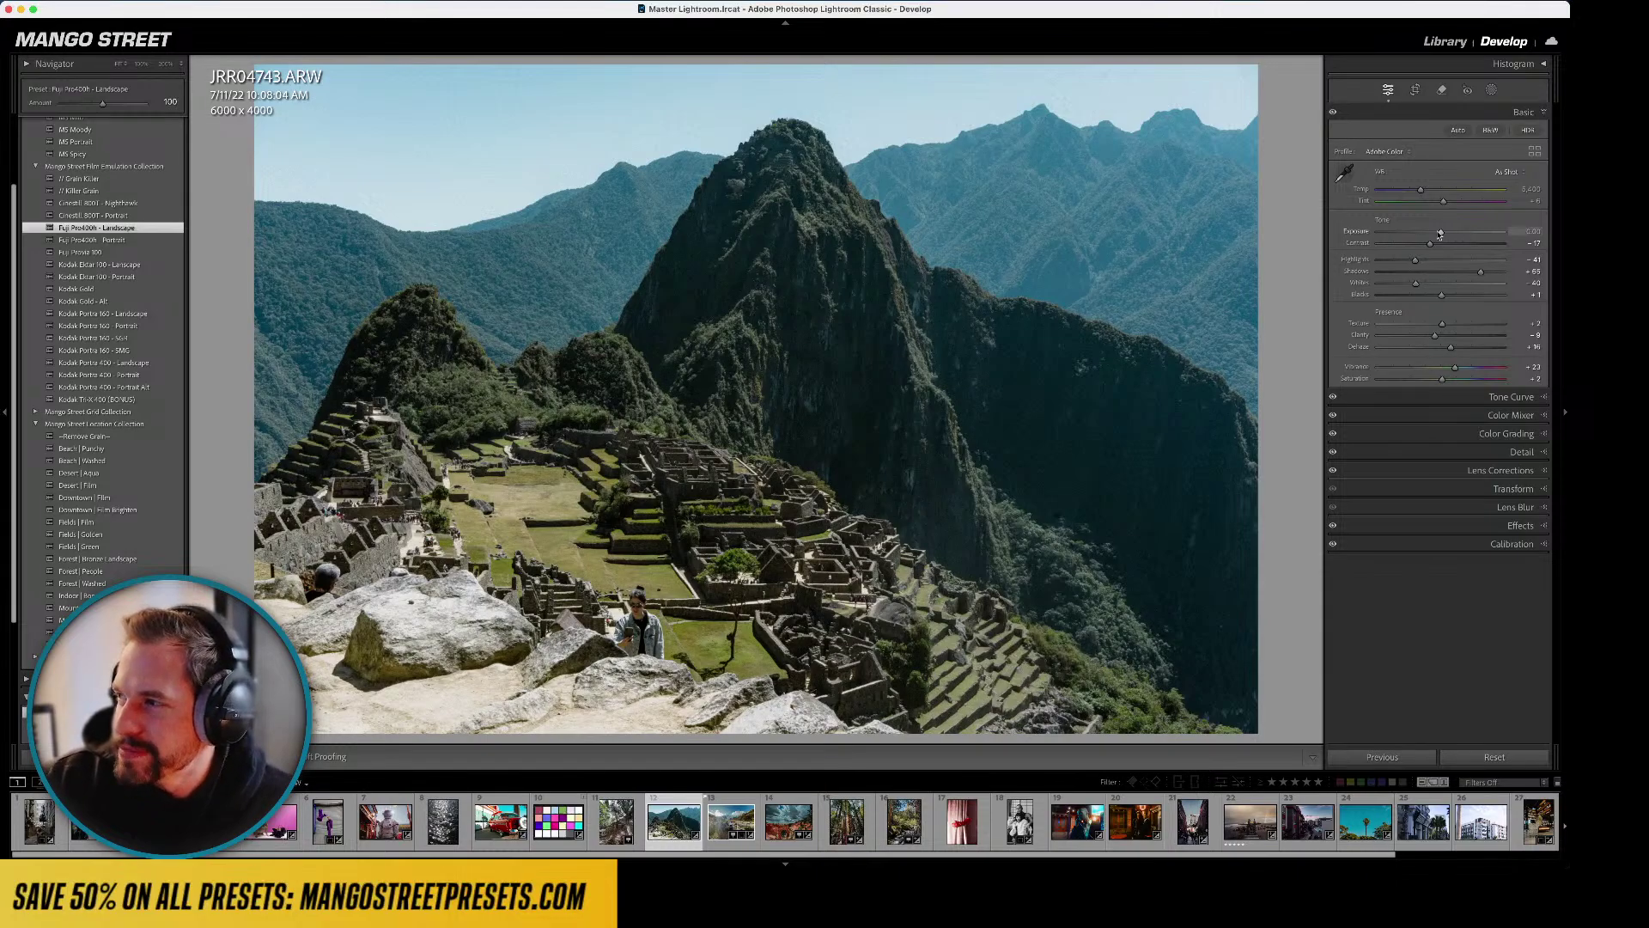
drag(1421, 188, 1424, 189)
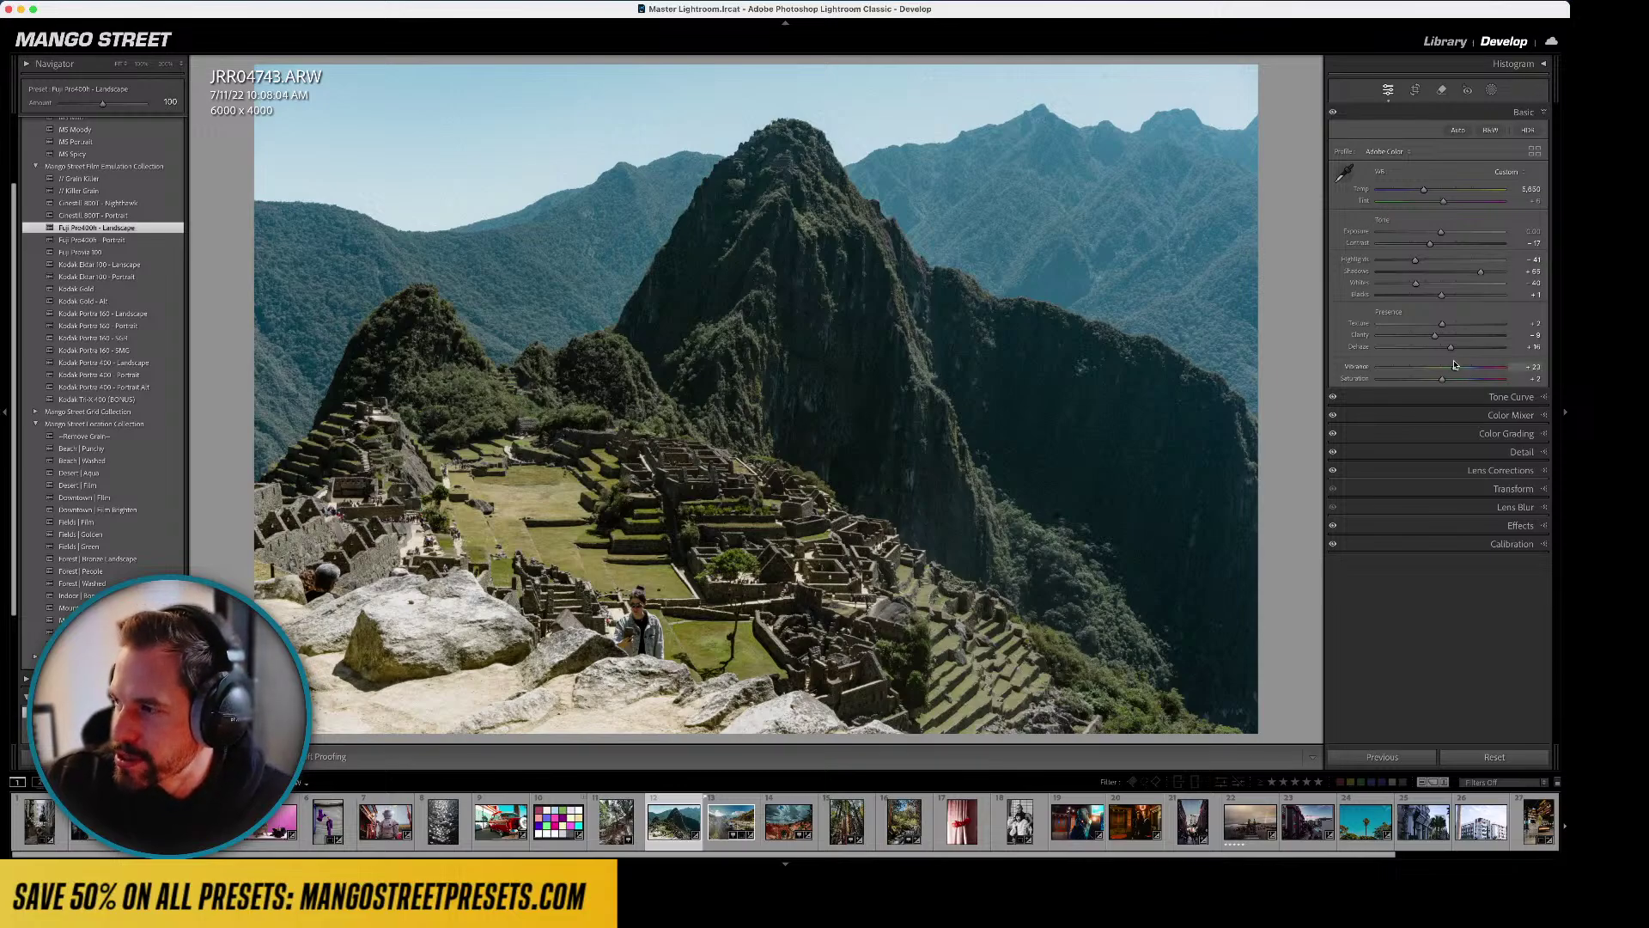
drag(1450, 349, 1455, 348)
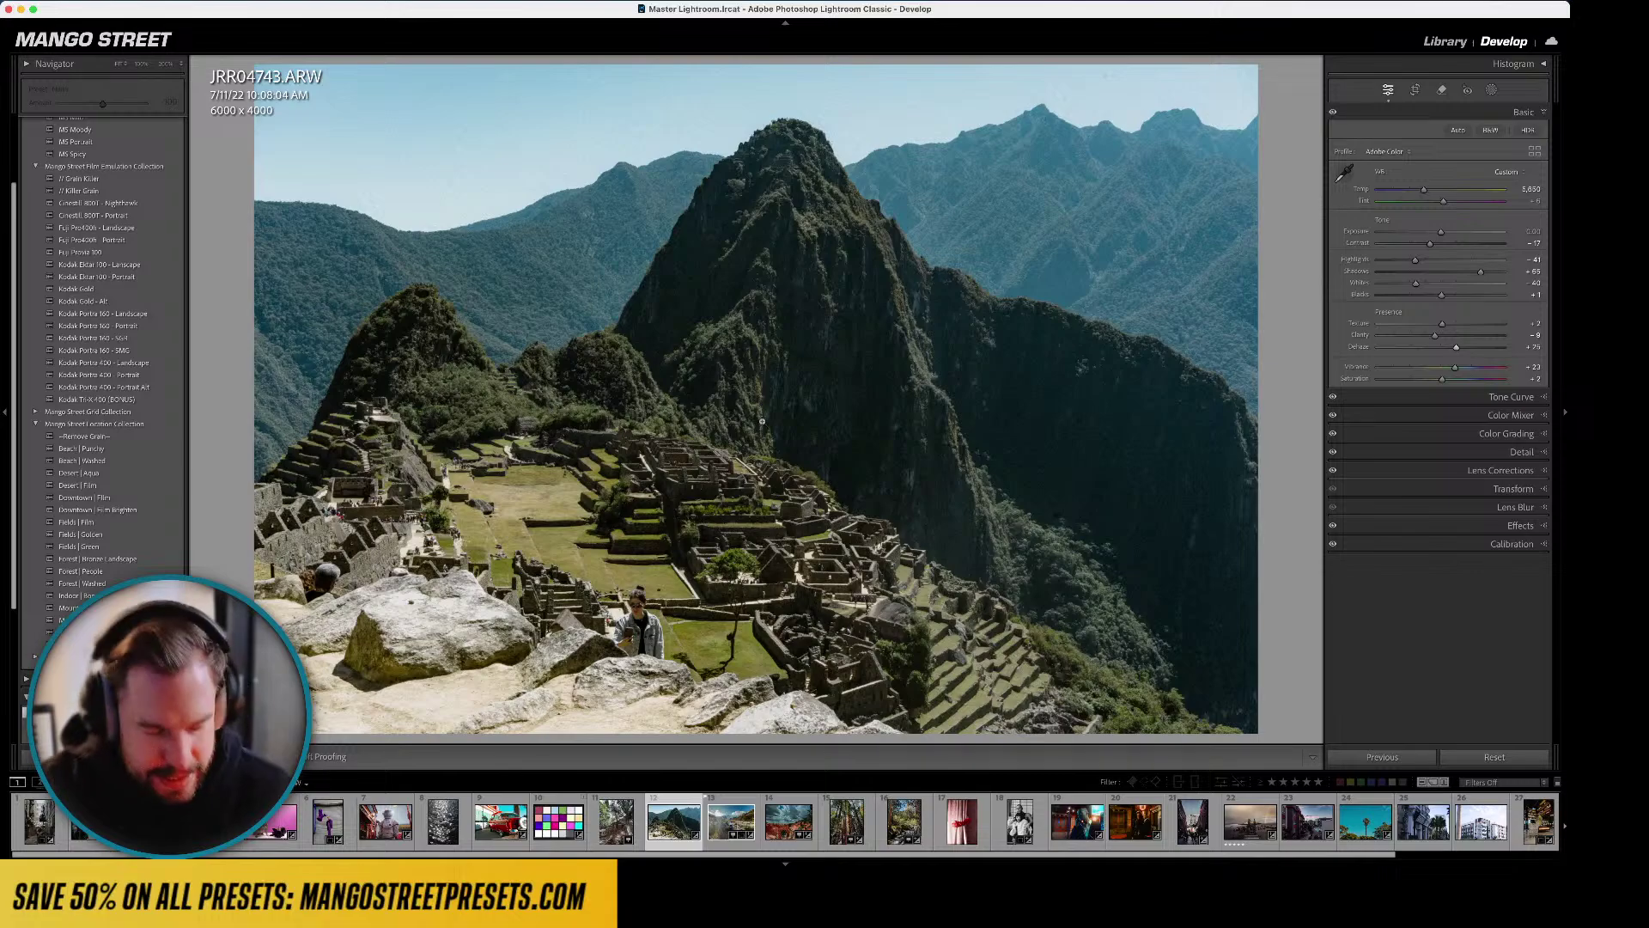
- Straighten the Machu Picchu photo with a slight clockwise rotation, cropping it to 5827 x 3885
key(r)
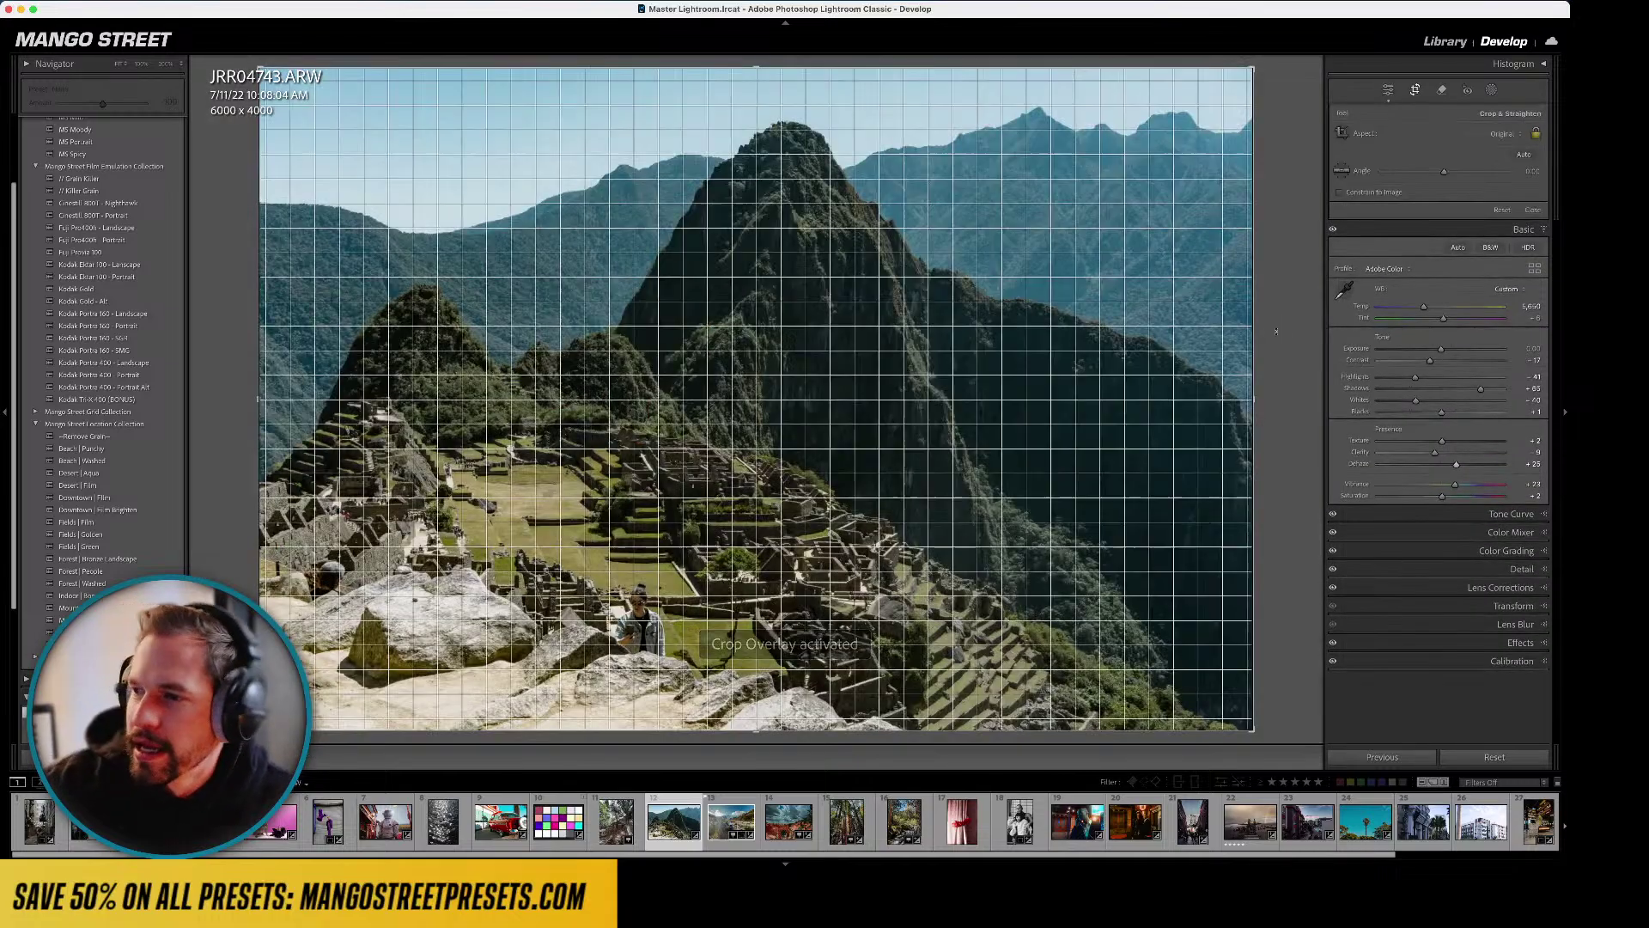
drag(1276, 331, 1277, 351)
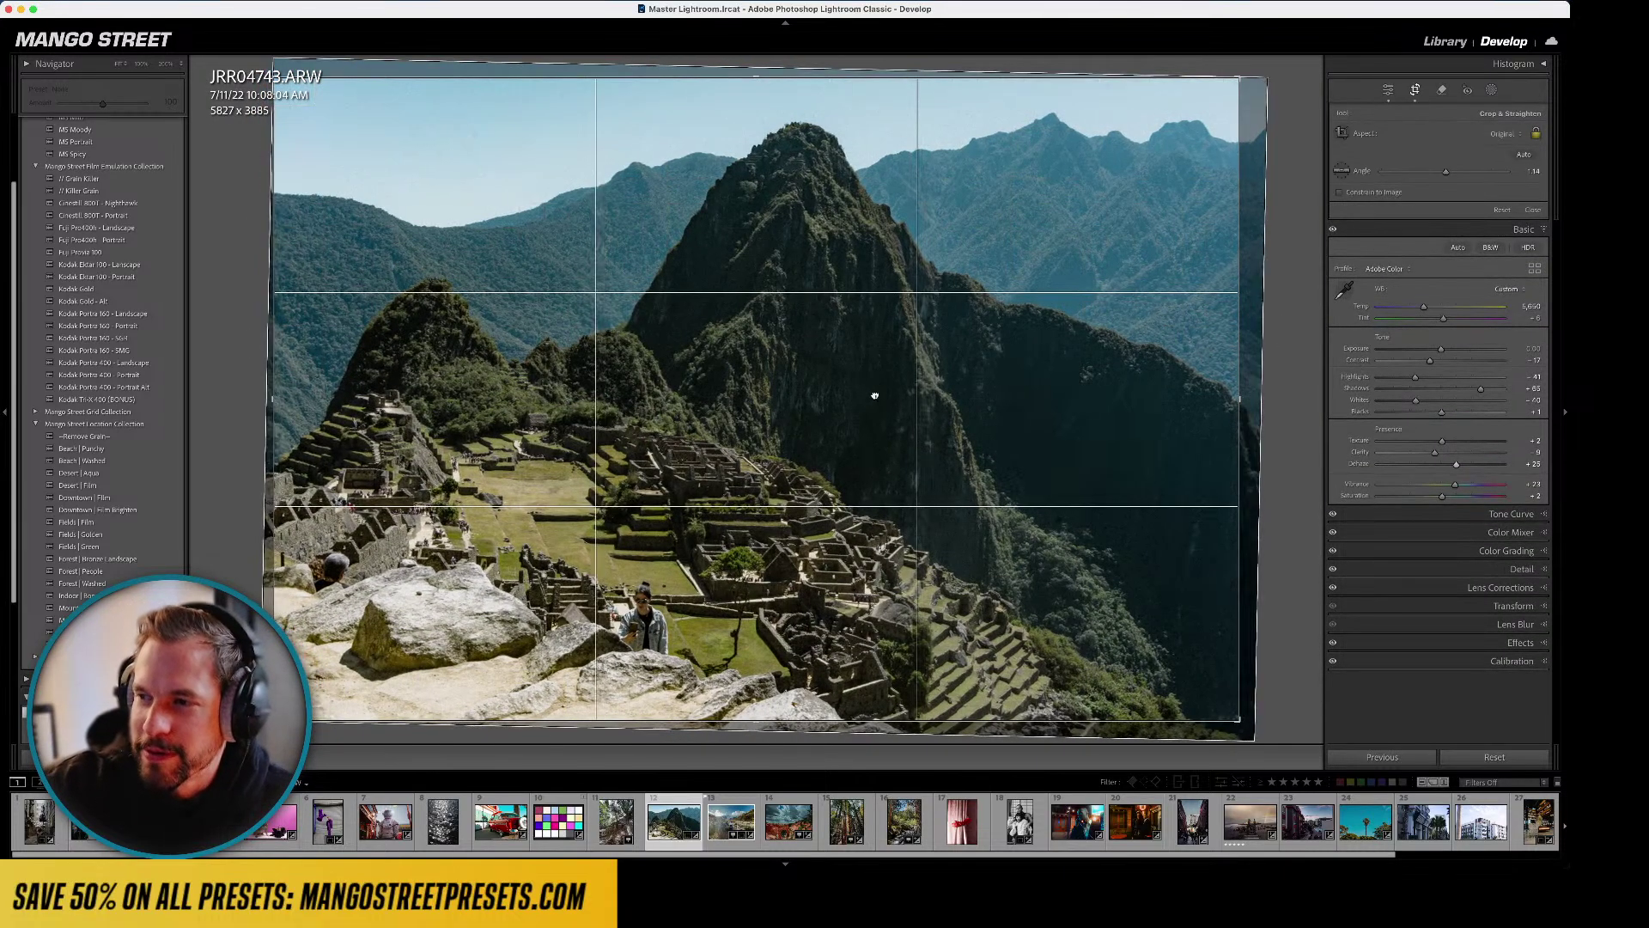
key(d)
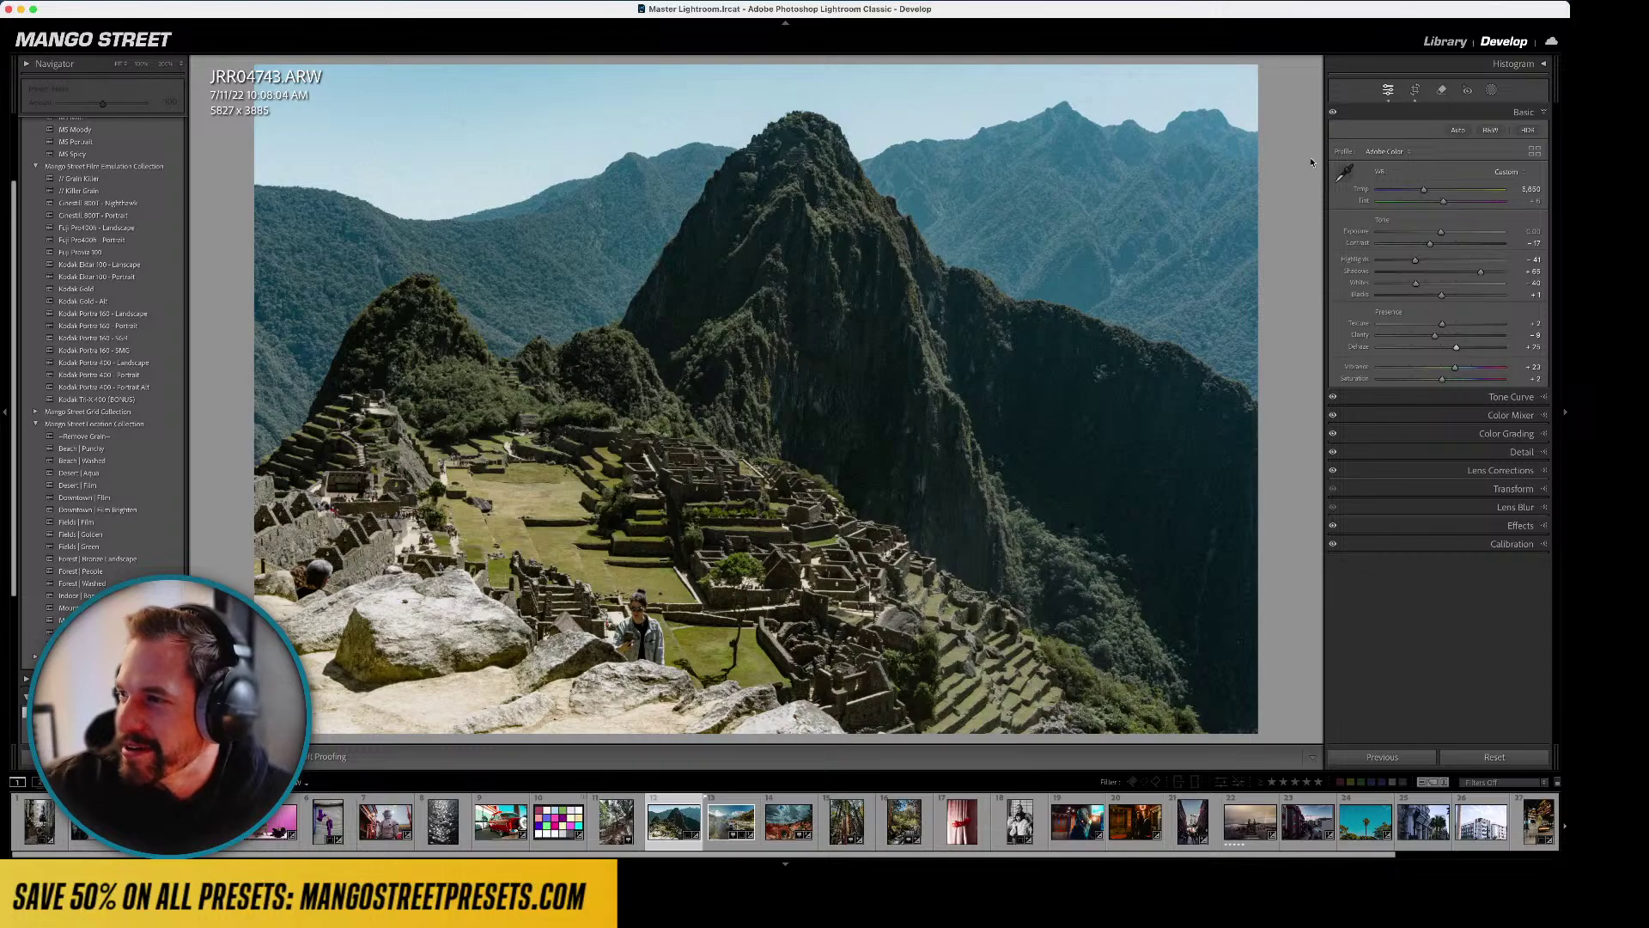
- Try an automatic background mask on the Machu Picchu photo, delete the mask, and return to the global edits
click(1491, 89)
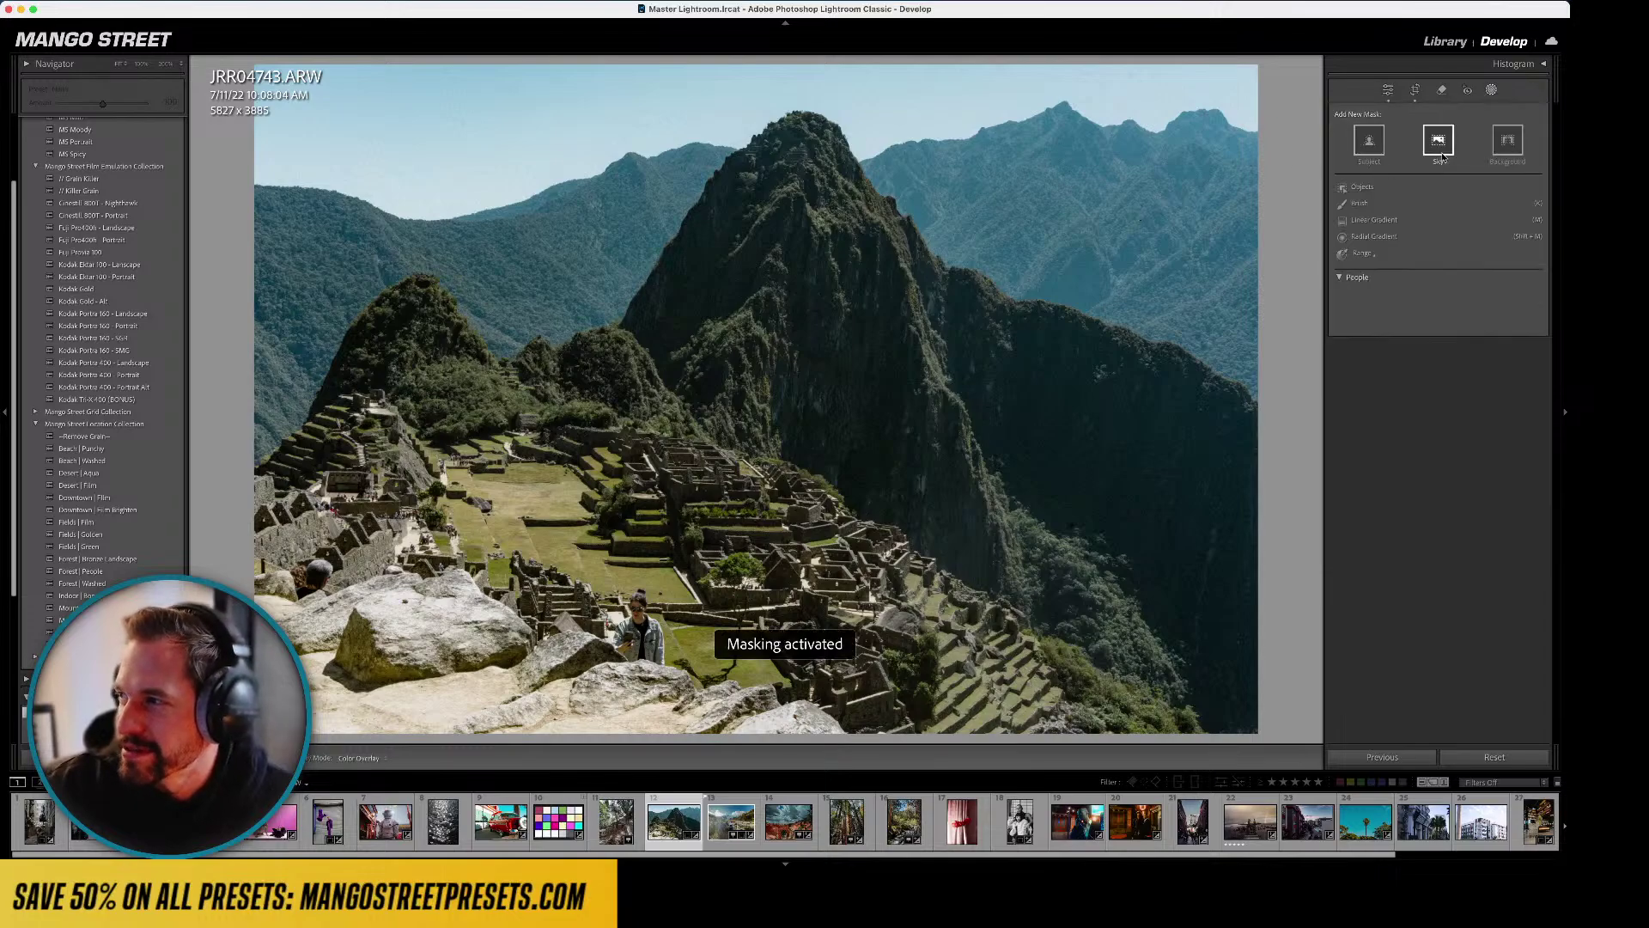
click(1507, 142)
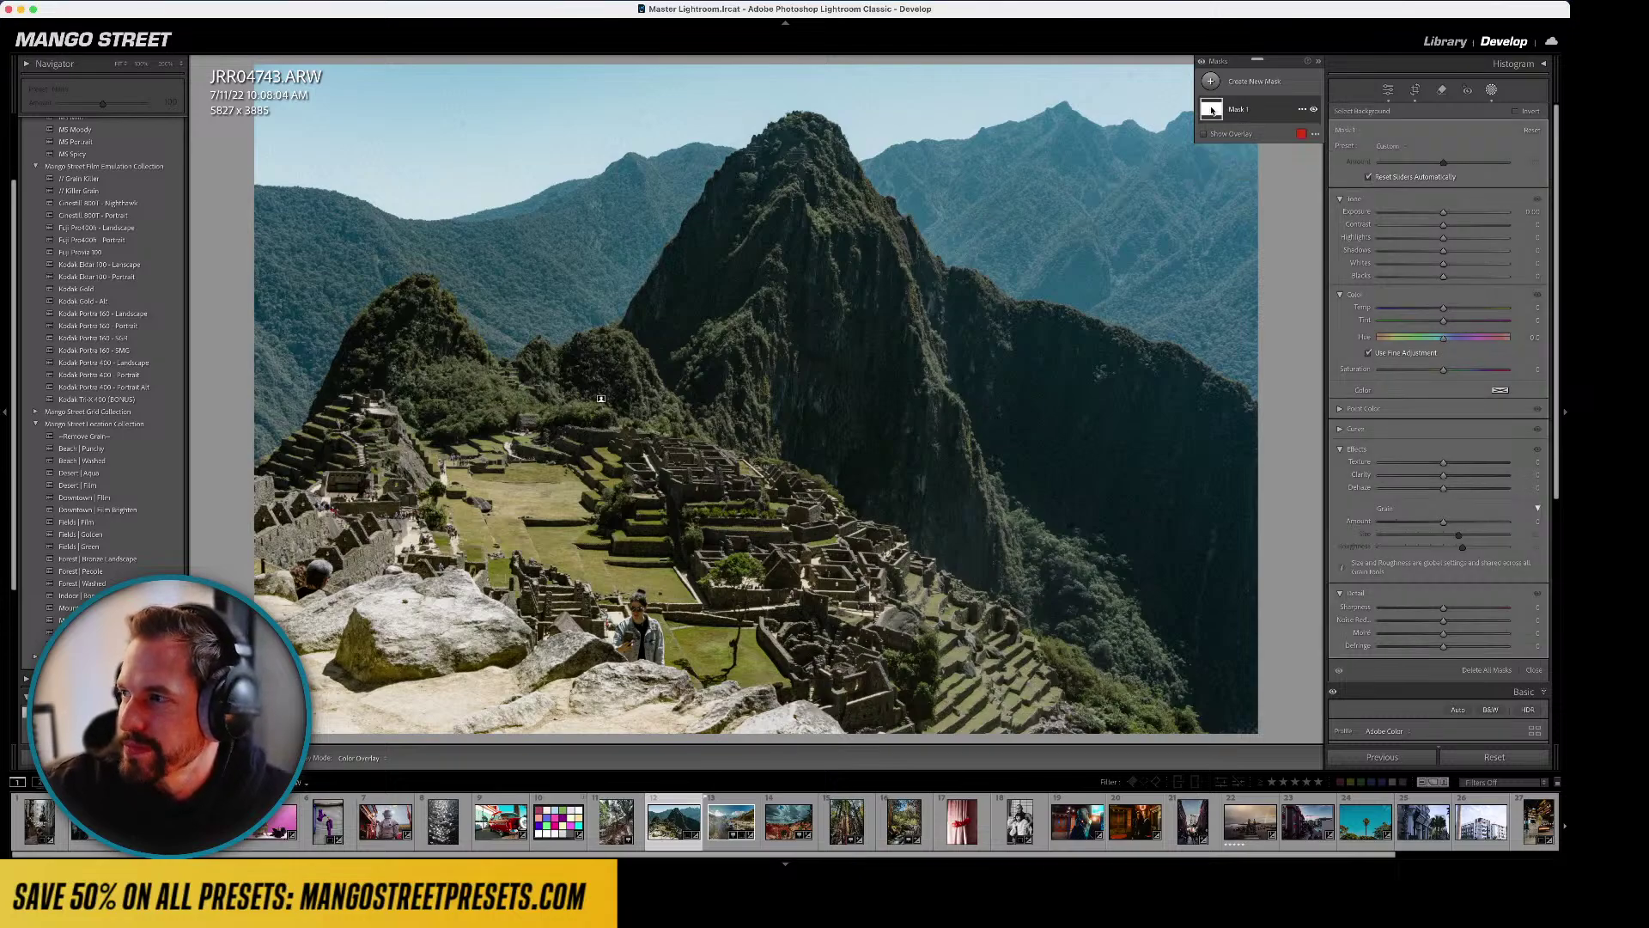
click(1302, 110)
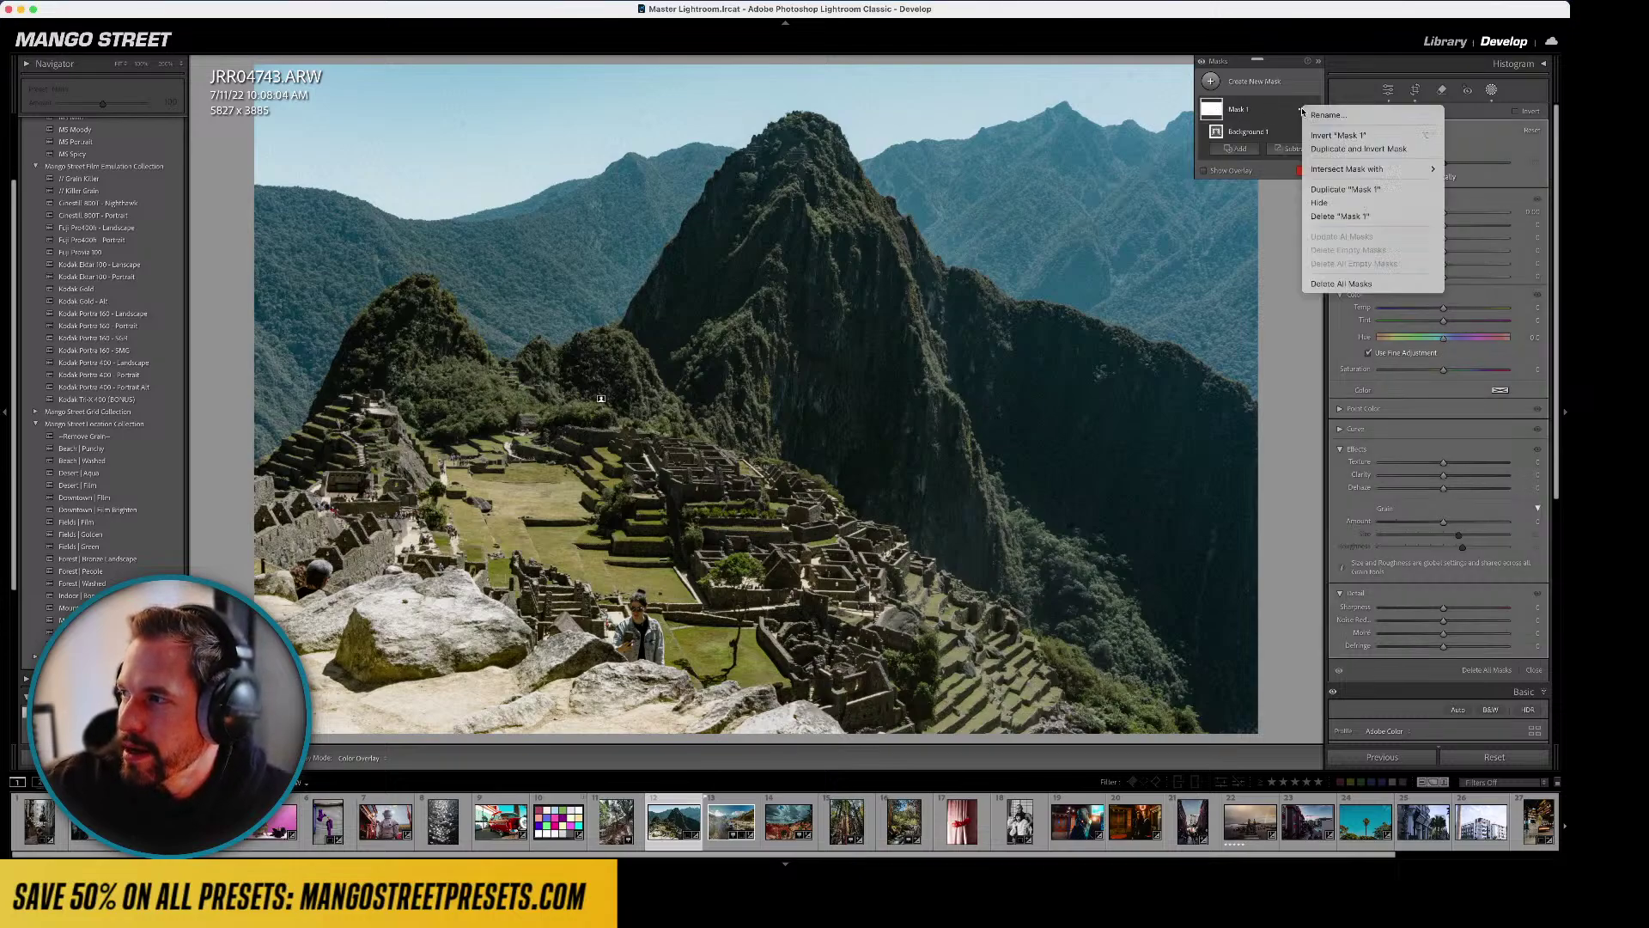
click(1335, 215)
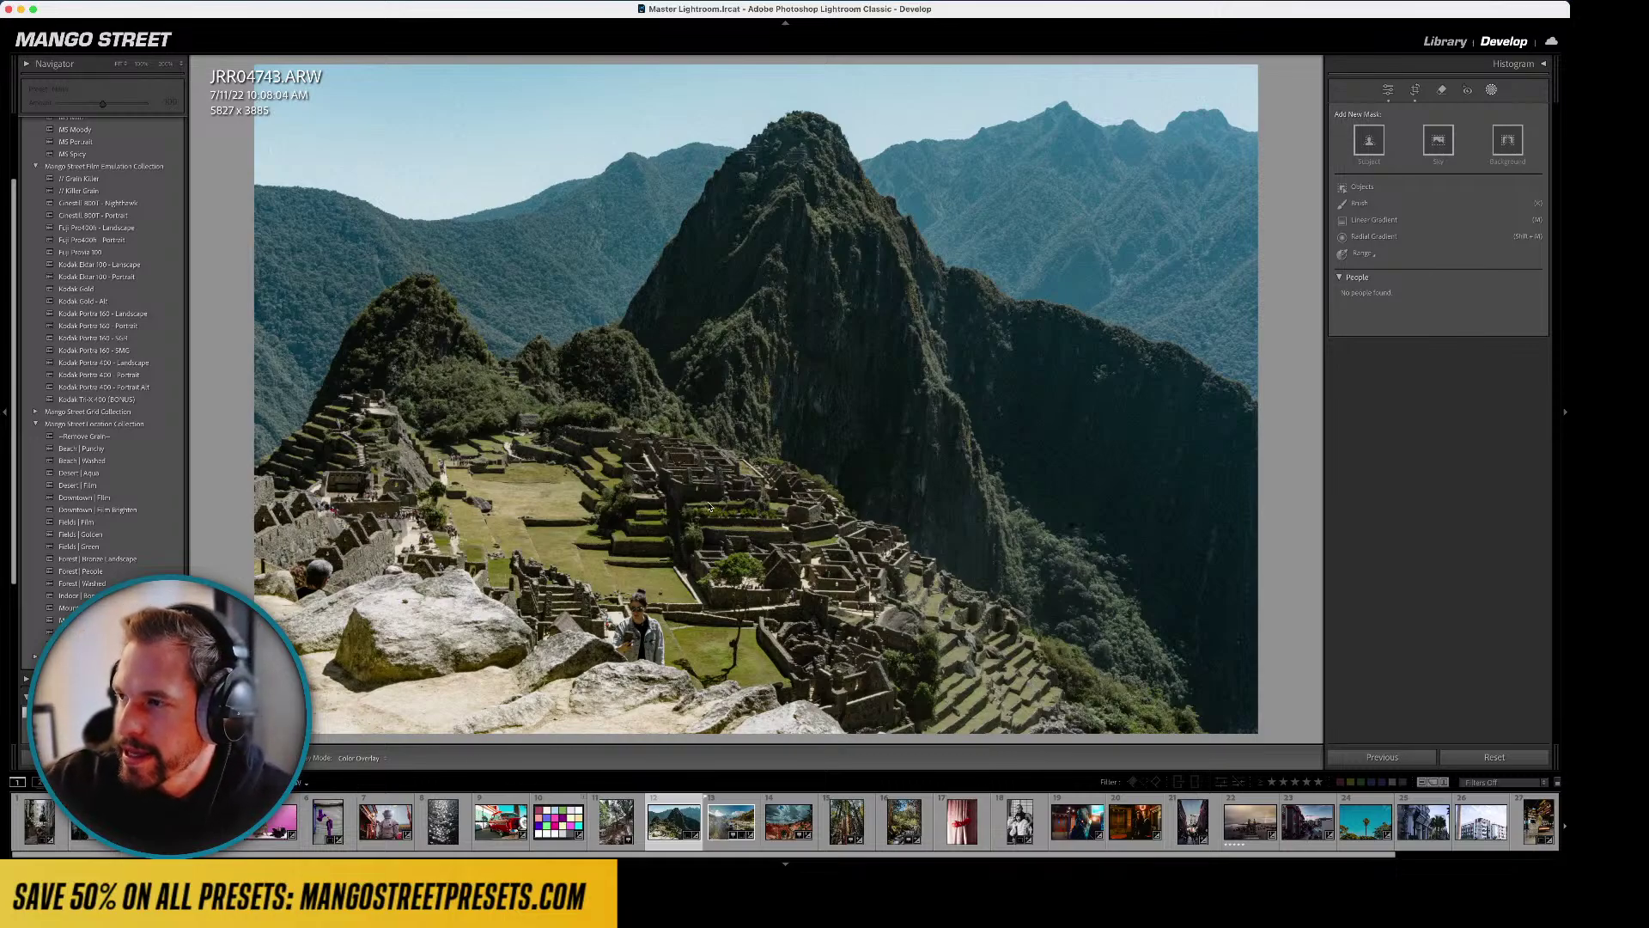
click(1388, 89)
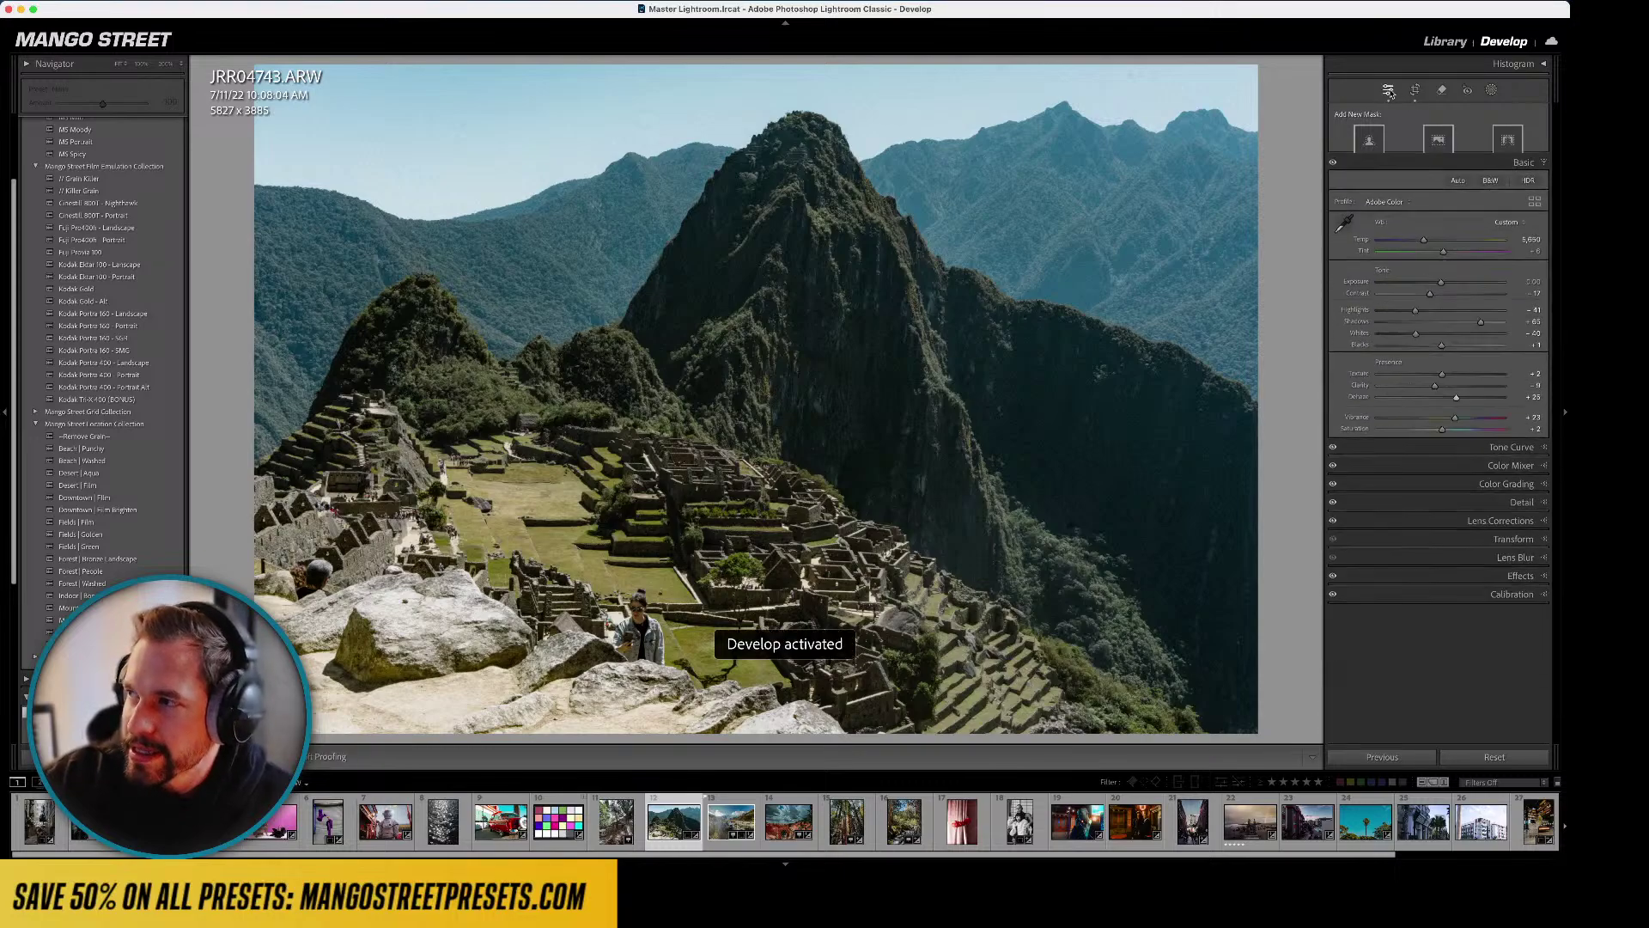
- Try Calibration shifts in shadow tint and the red, green and blue primaries, and look at the color checker image
click(1481, 544)
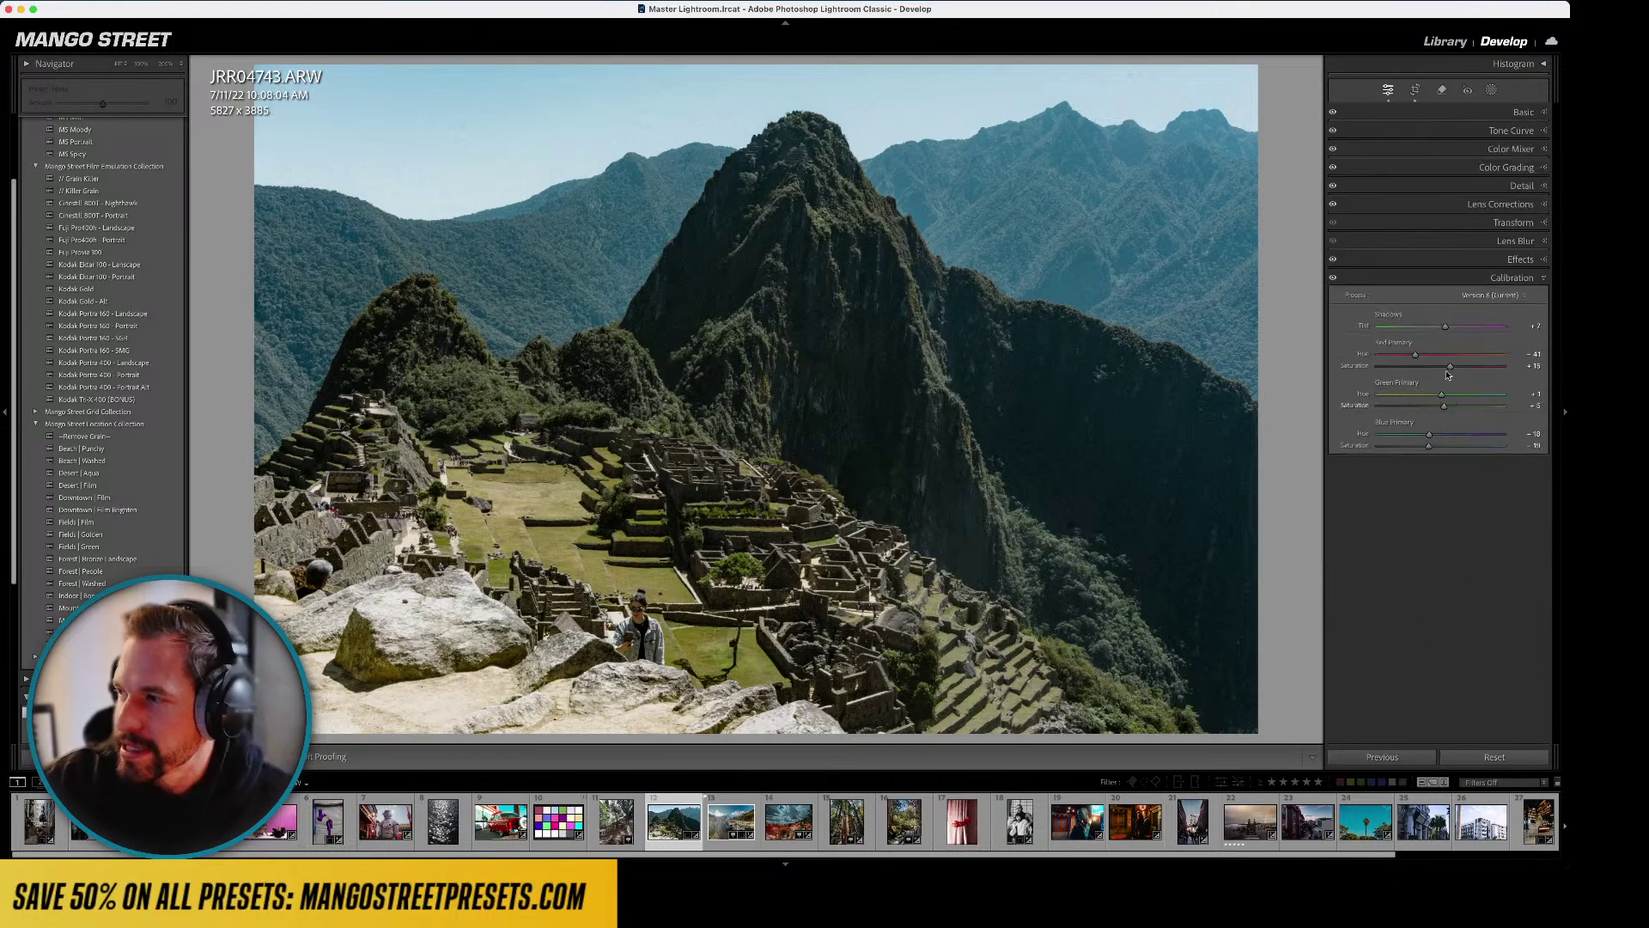
drag(1445, 327, 1424, 354)
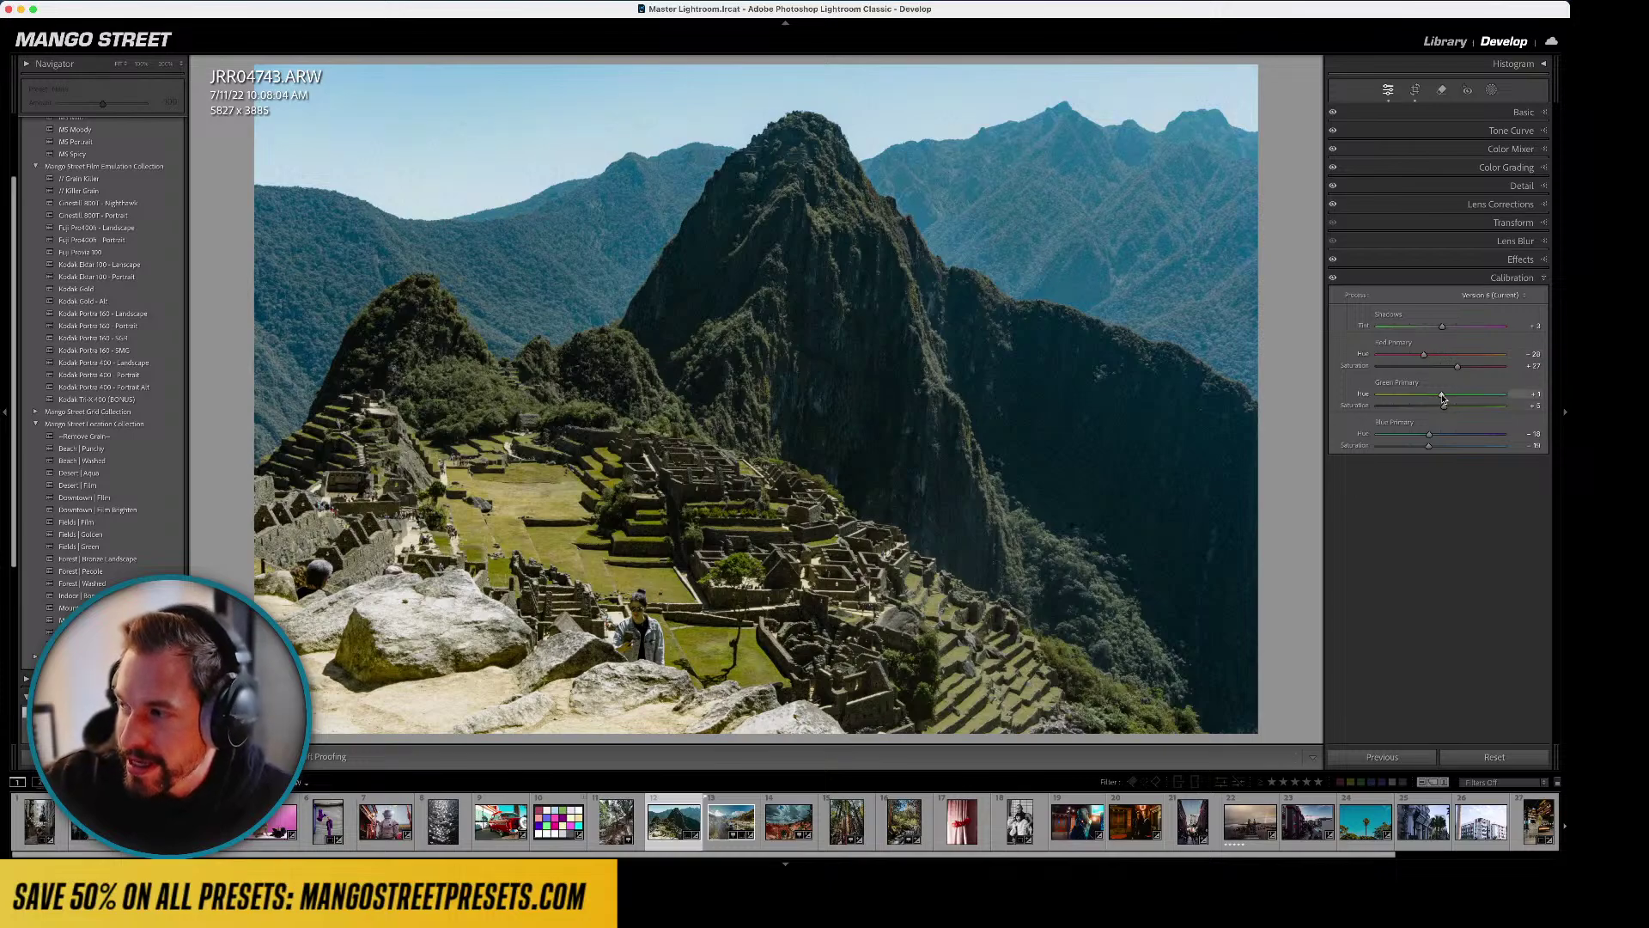
drag(1443, 395, 1402, 433)
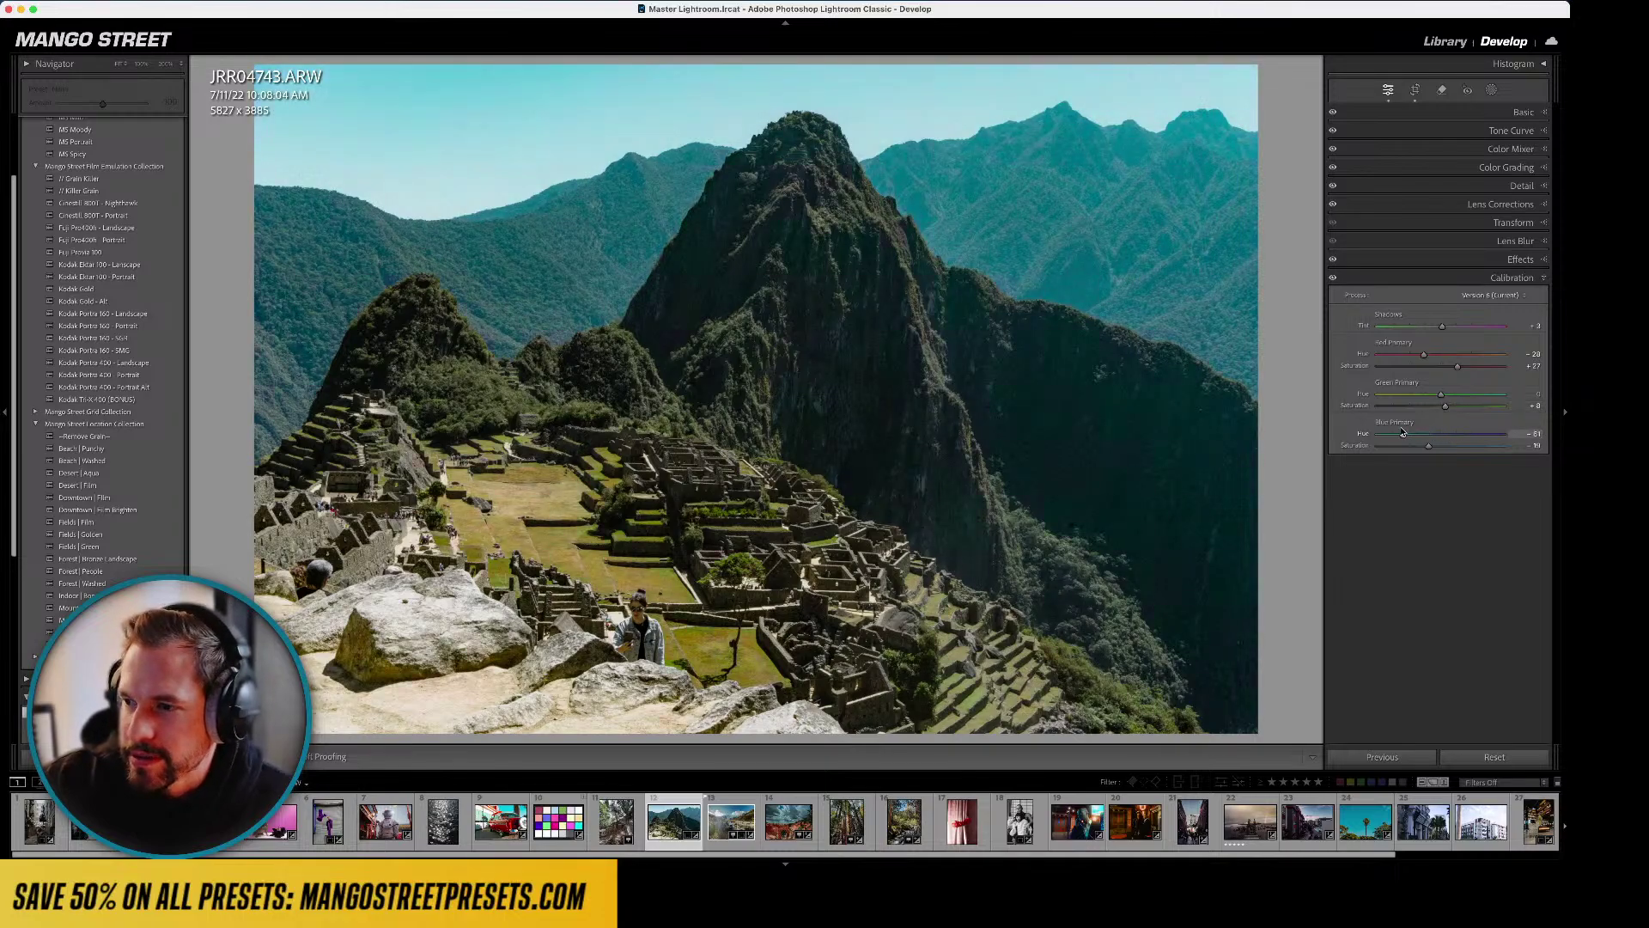
click(562, 822)
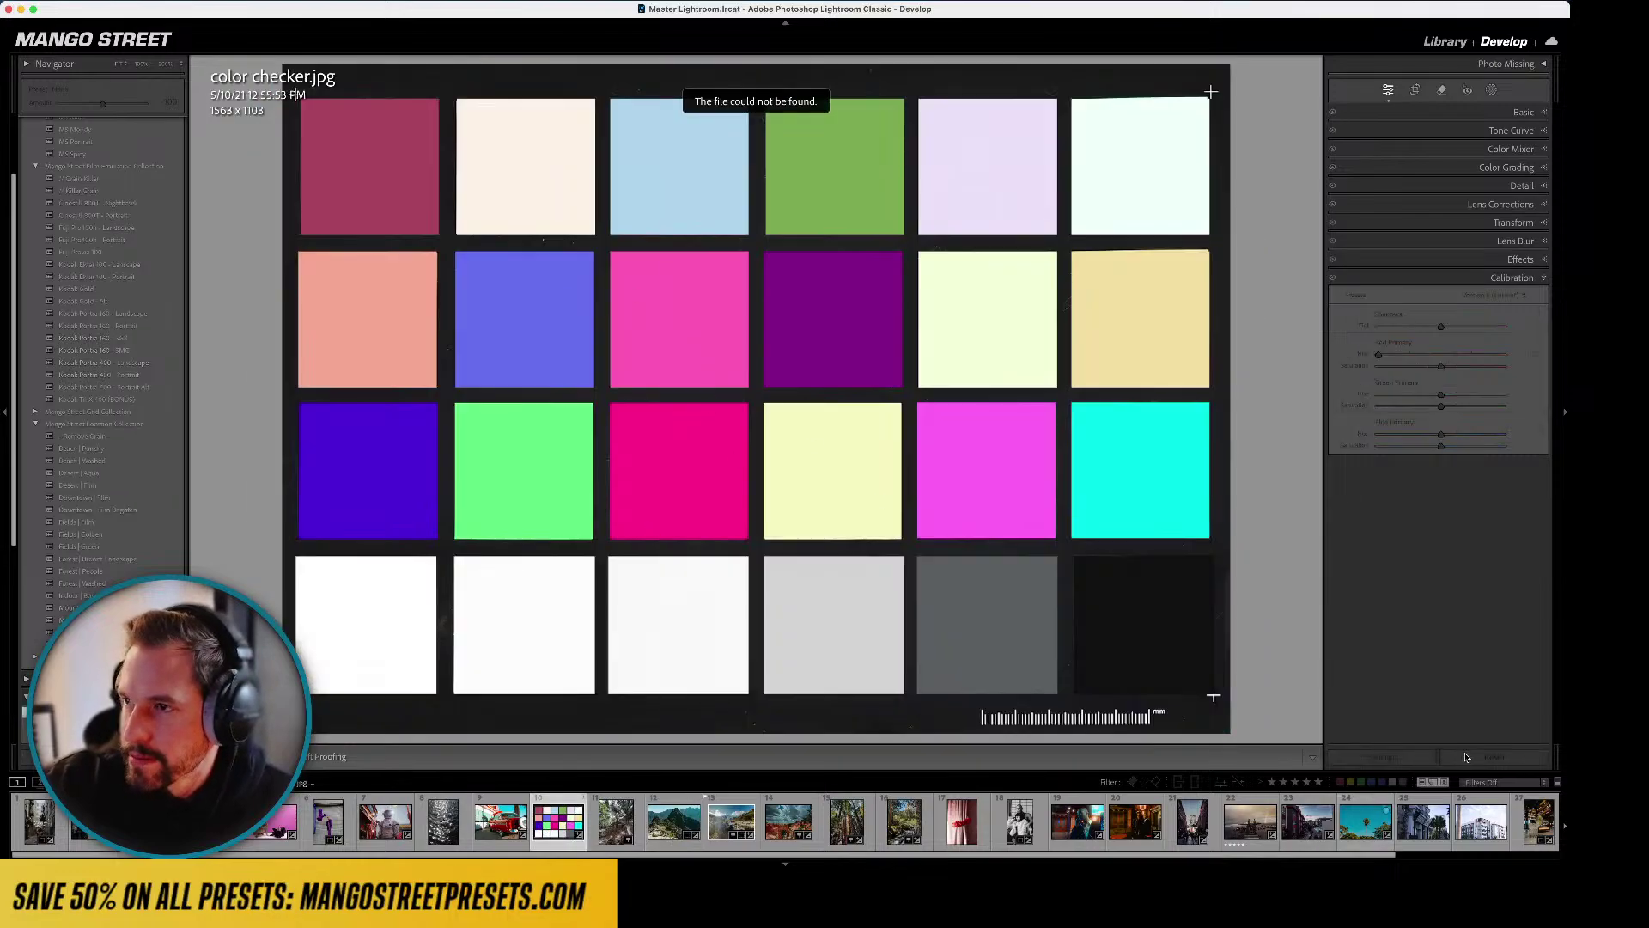
click(691, 826)
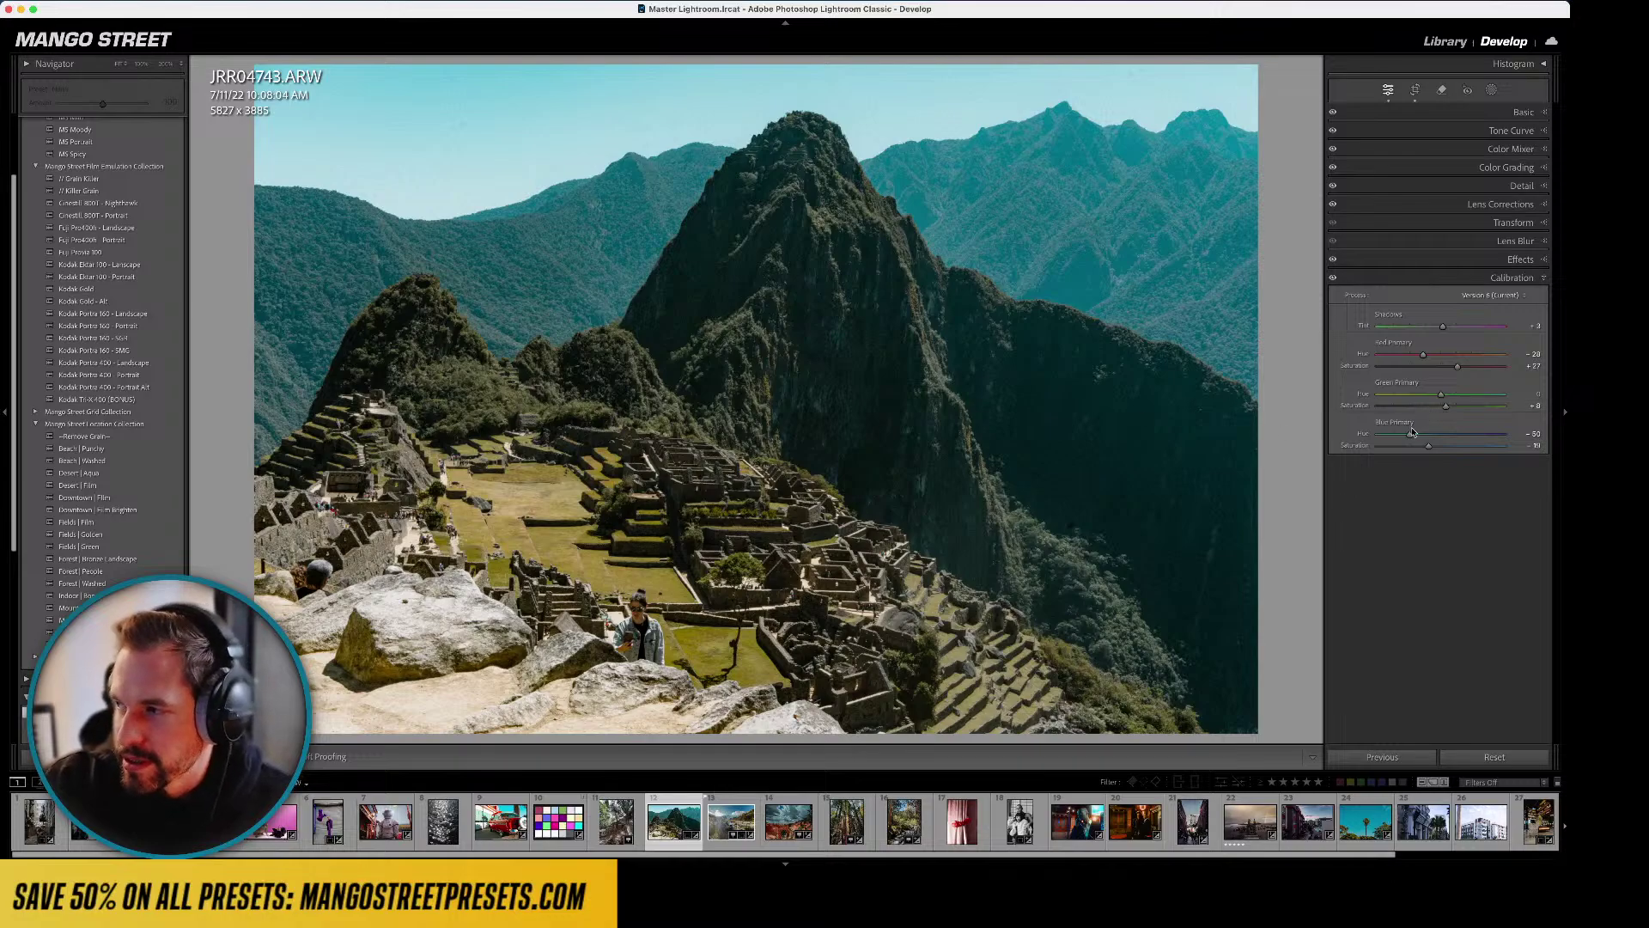
- Try Blue Primary hue at -100 with altered red and green primaries, and restore the history state from before the Calibration changes
drag(1429, 447, 1374, 436)
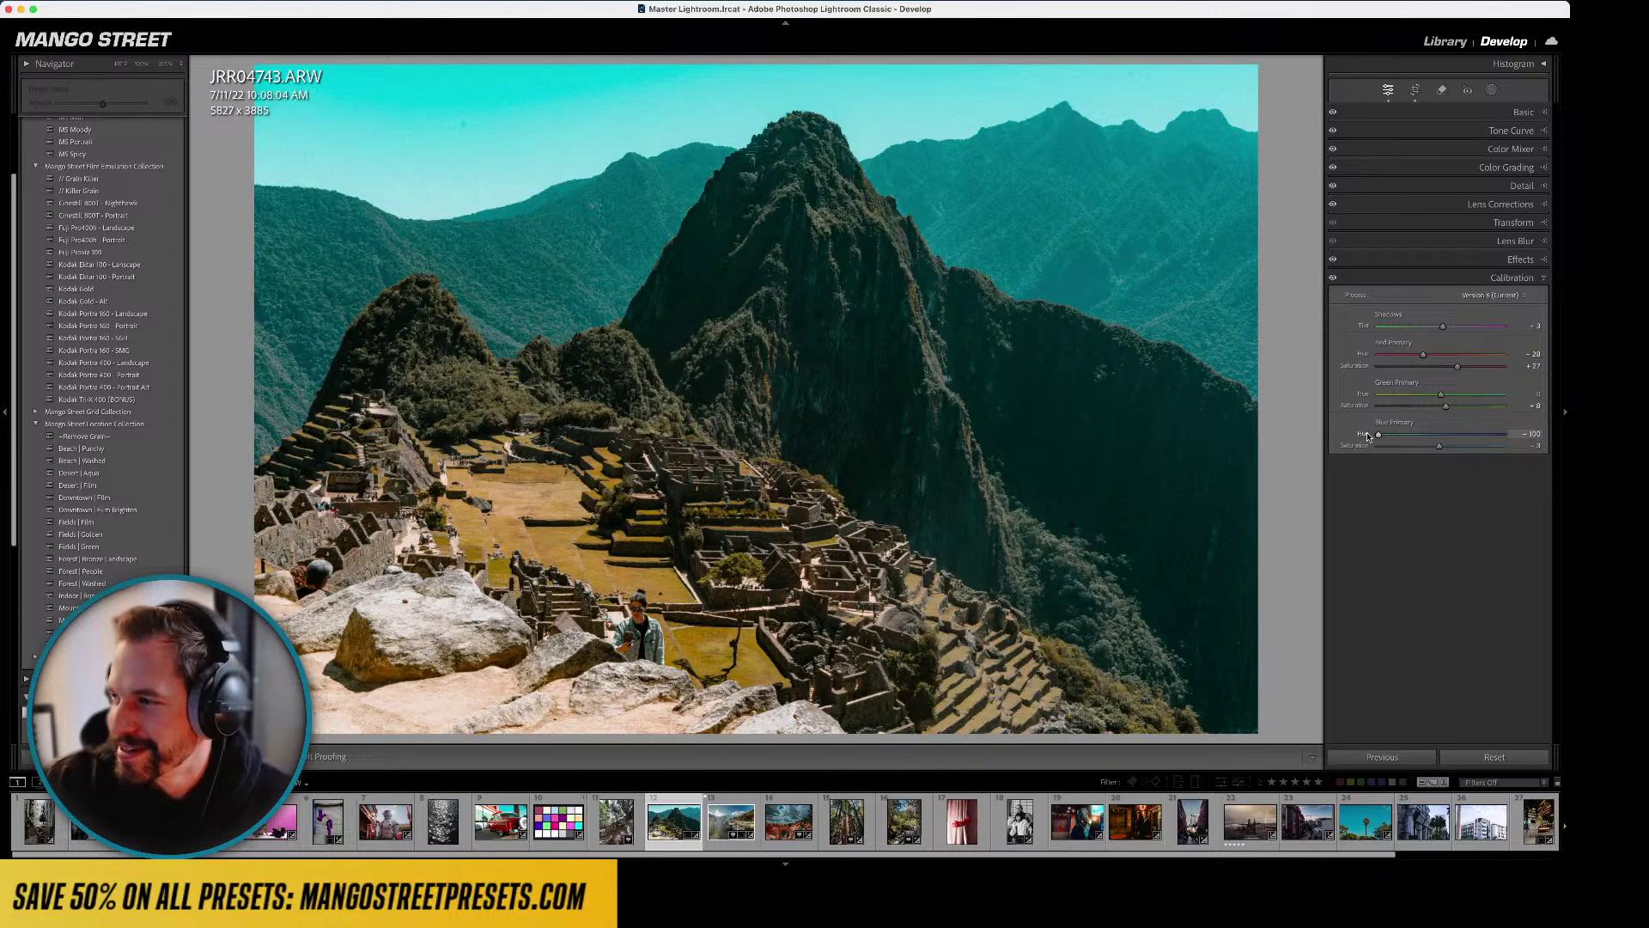
drag(1445, 406, 1411, 356)
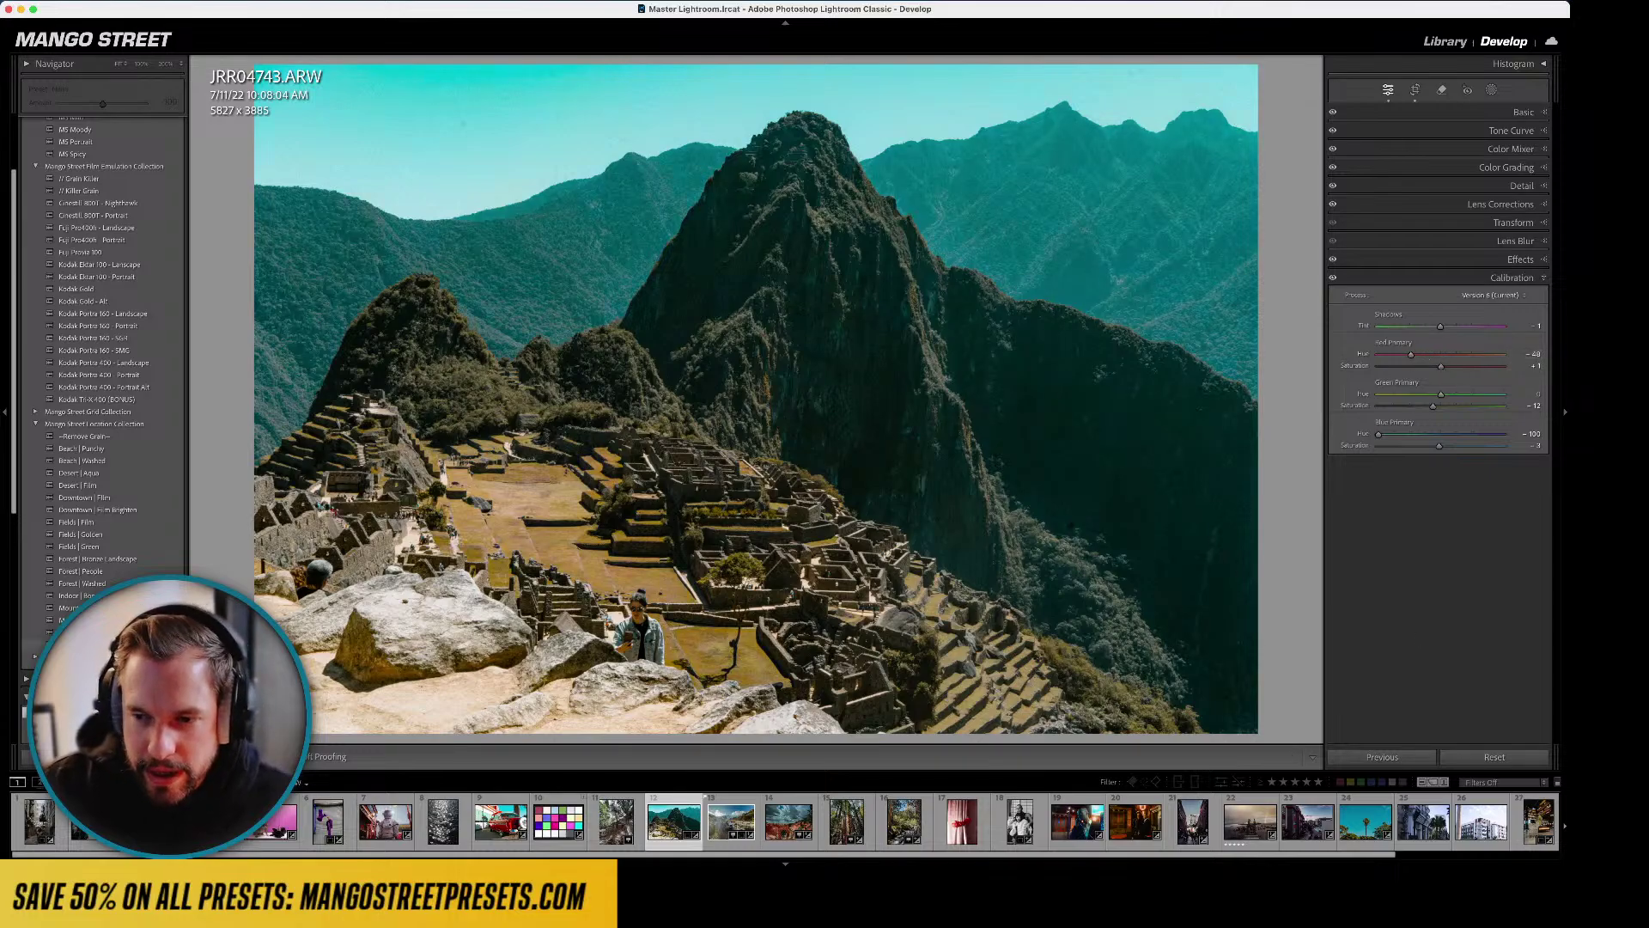
scroll(104, 343, down, 3)
scroll(103, 344, down, 3)
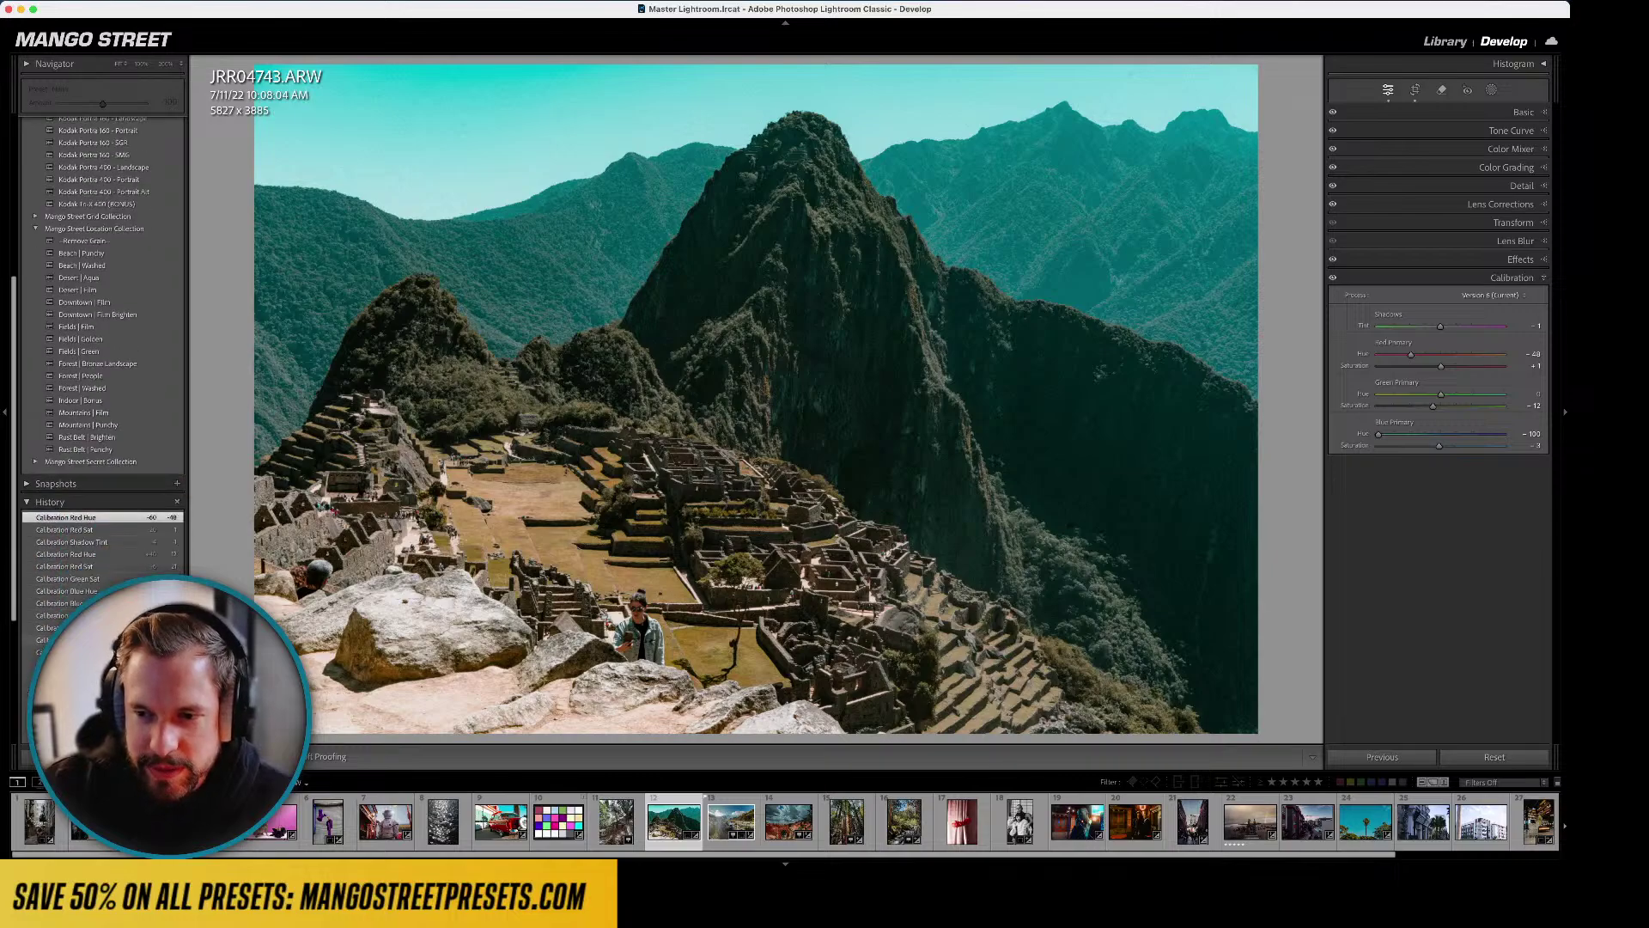
click(103, 689)
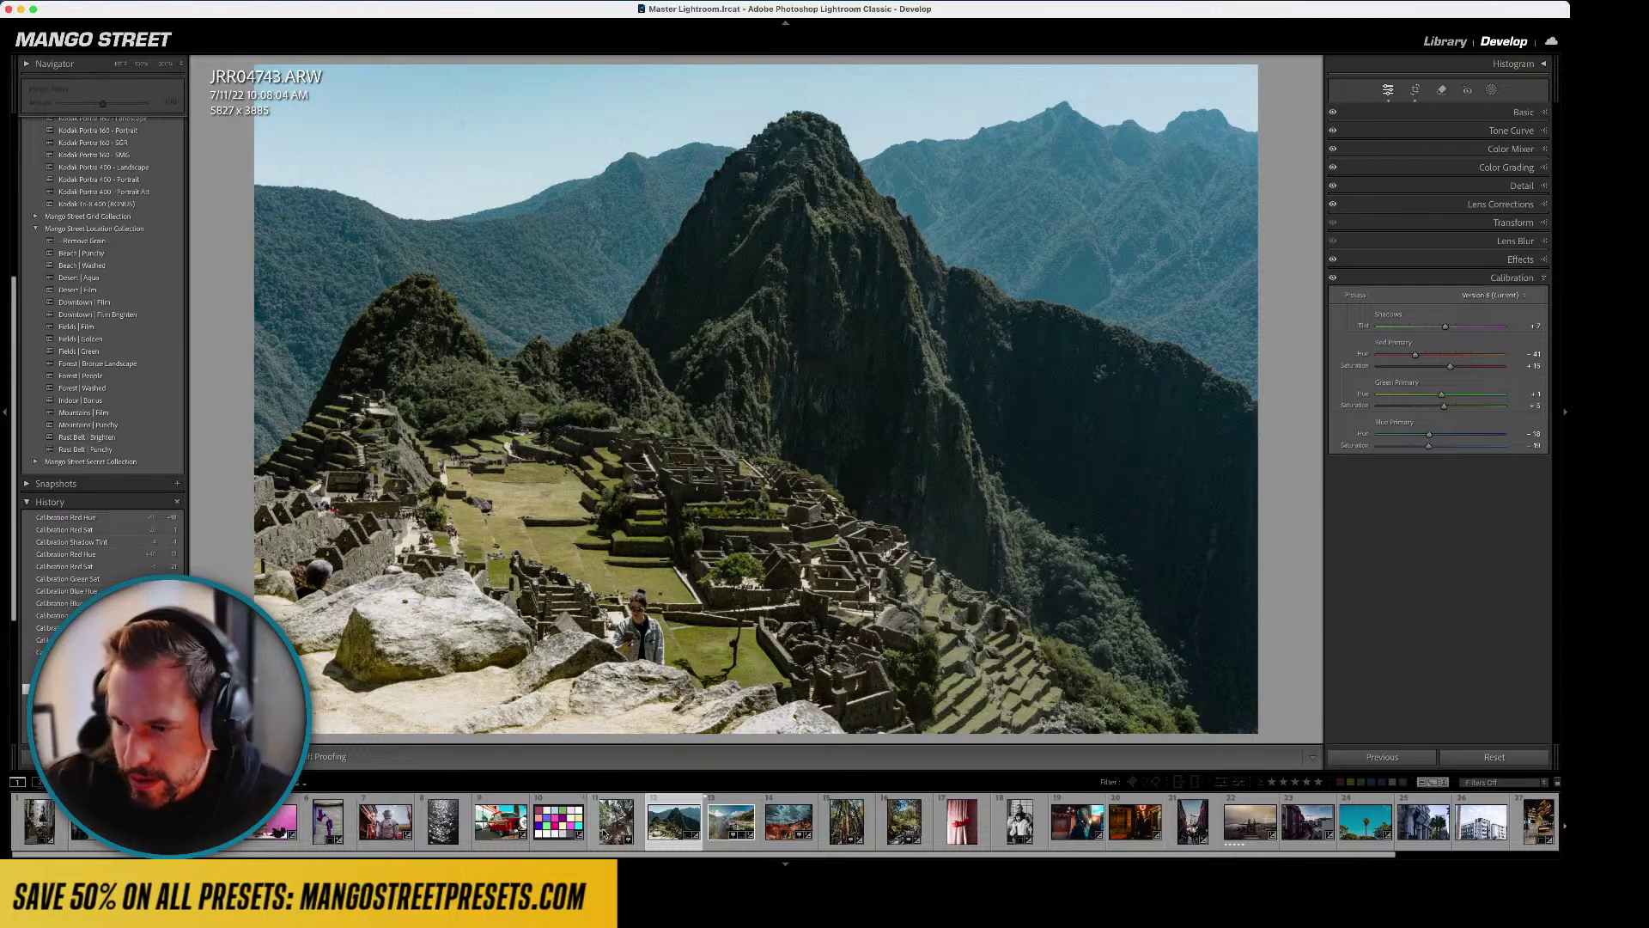
- Open the forest photo IMG_1304.JPG and examine the rock face and tree roots up close
click(631, 835)
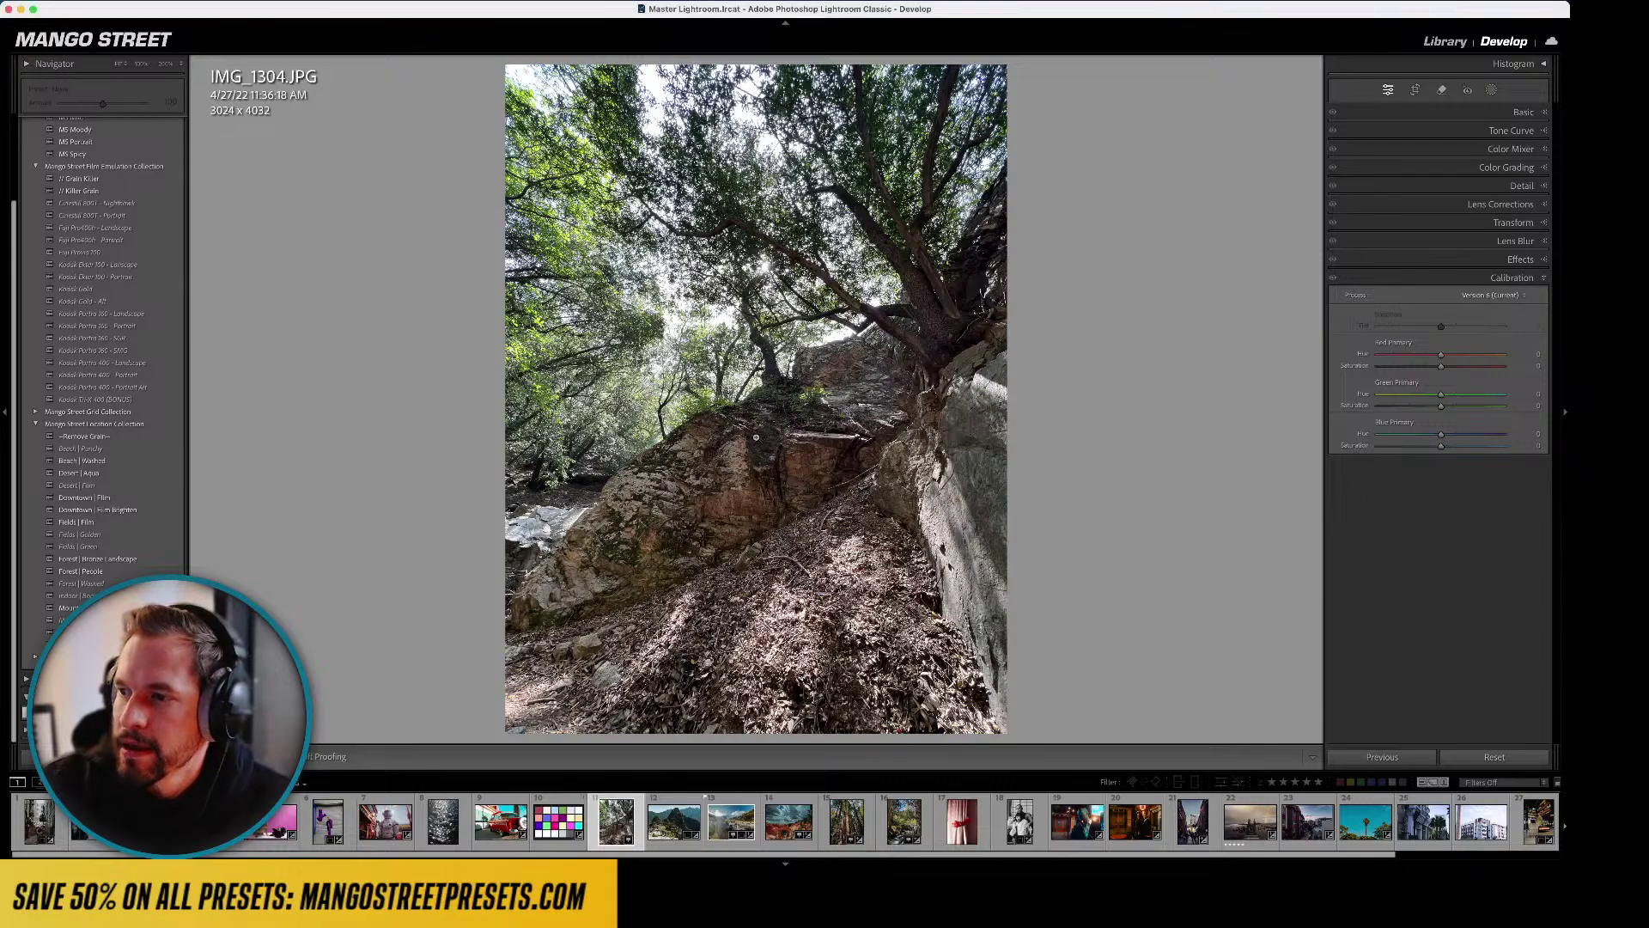
click(756, 437)
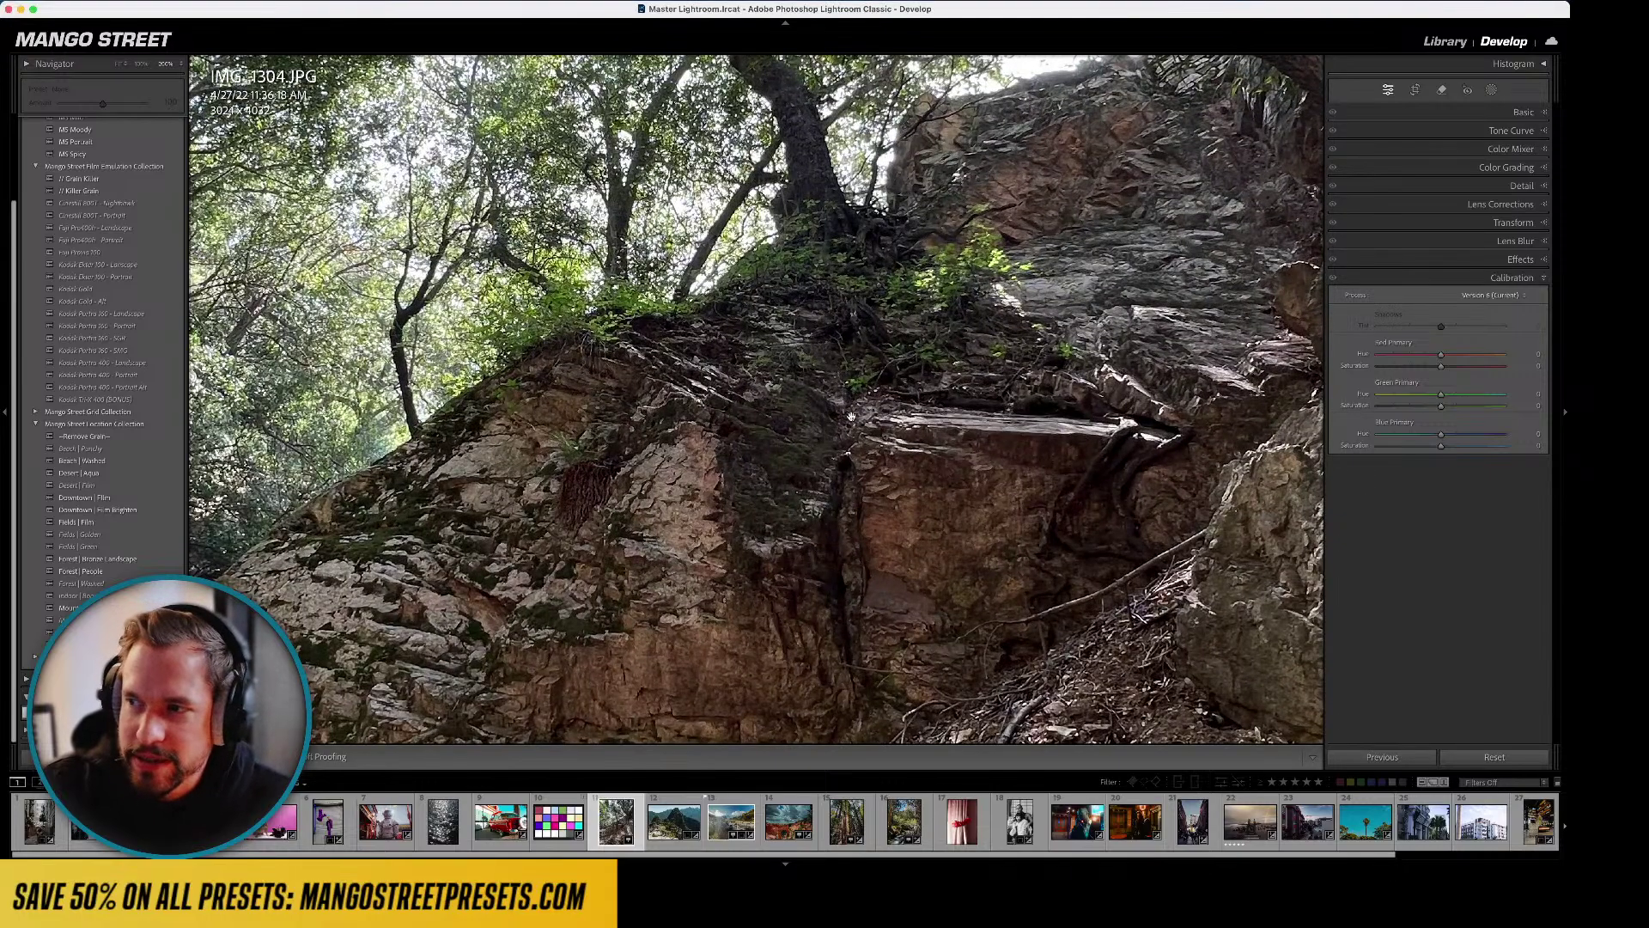
click(711, 407)
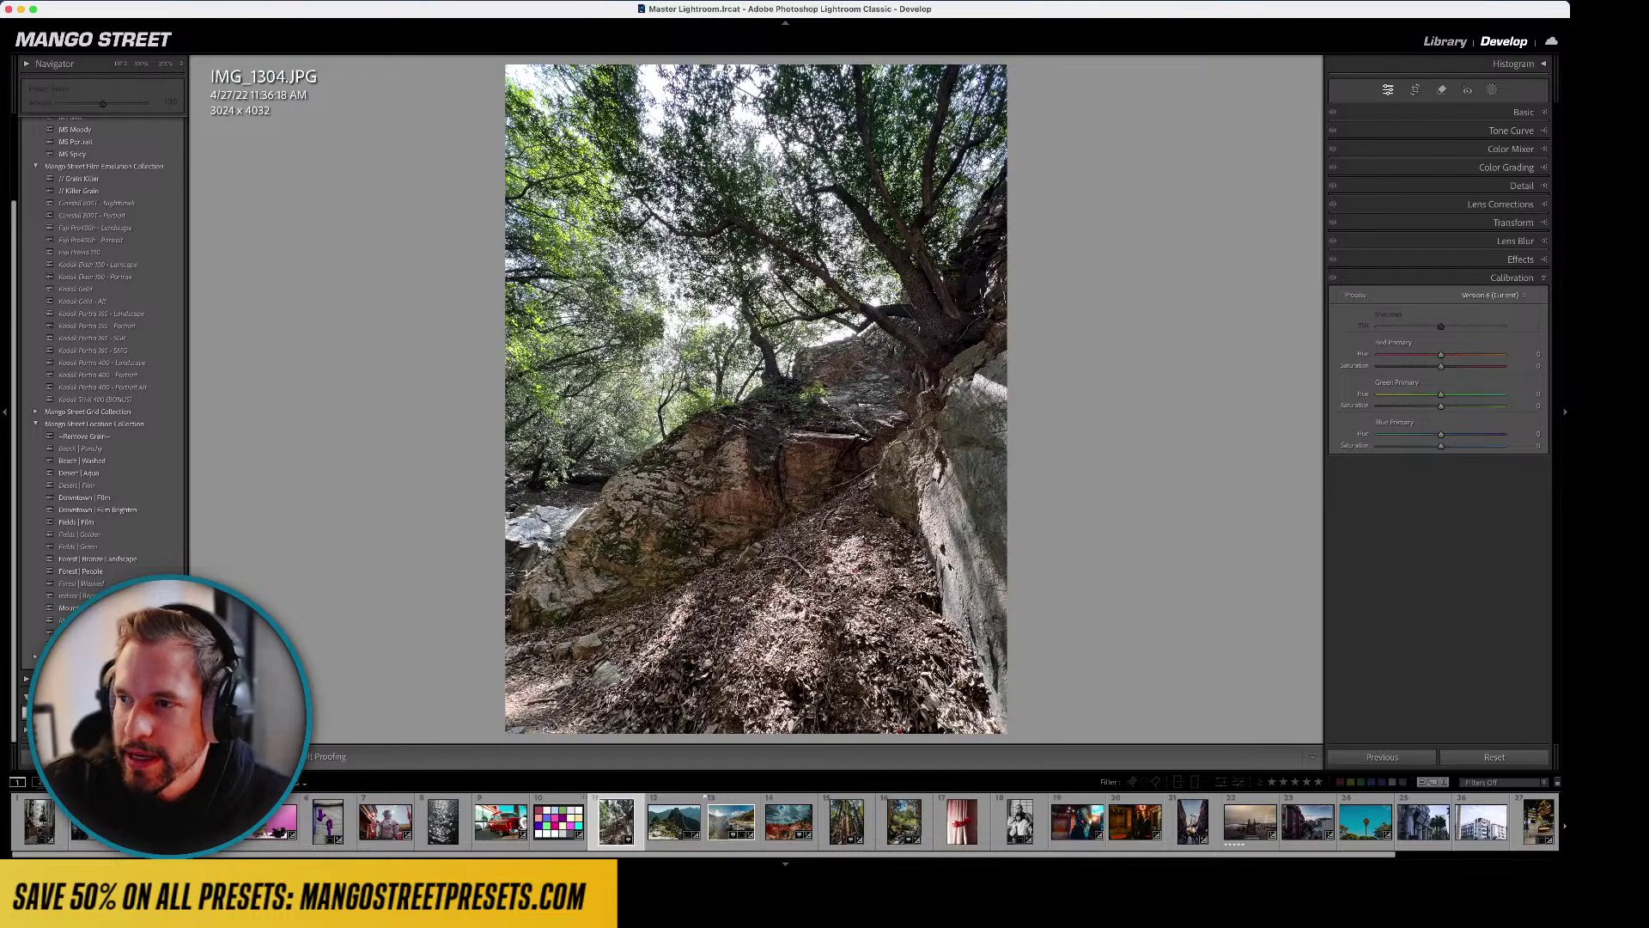
- Apply the Forest | People preset to the forest photo, lower Exposure slightly, and inspect the rocks and trees up close
click(81, 583)
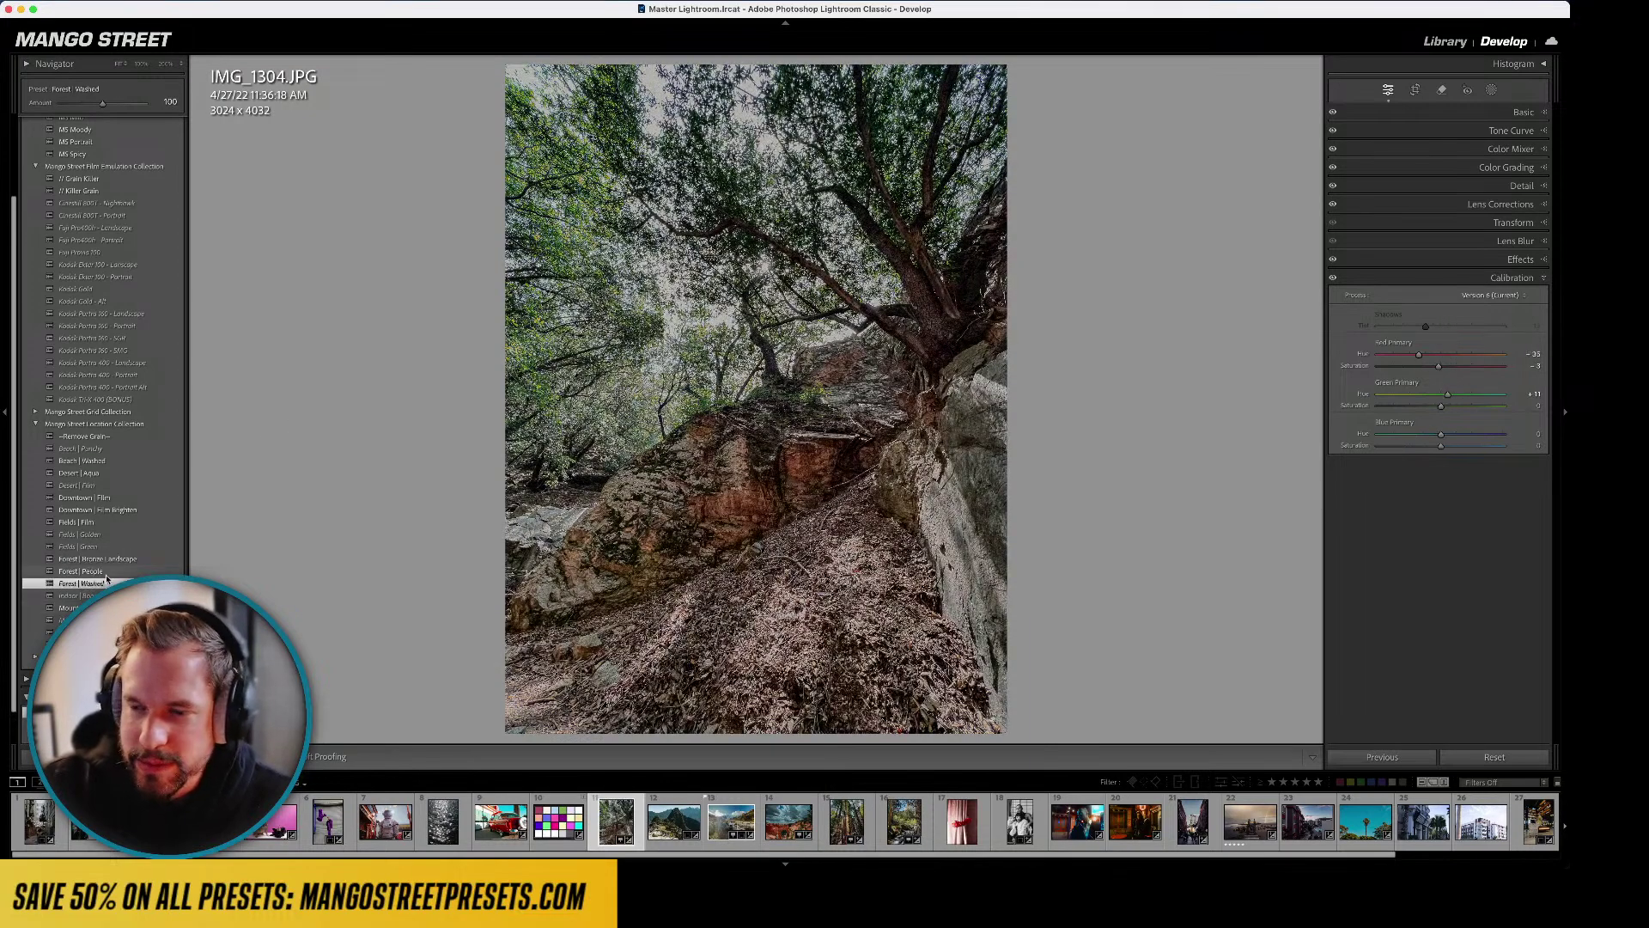
click(86, 571)
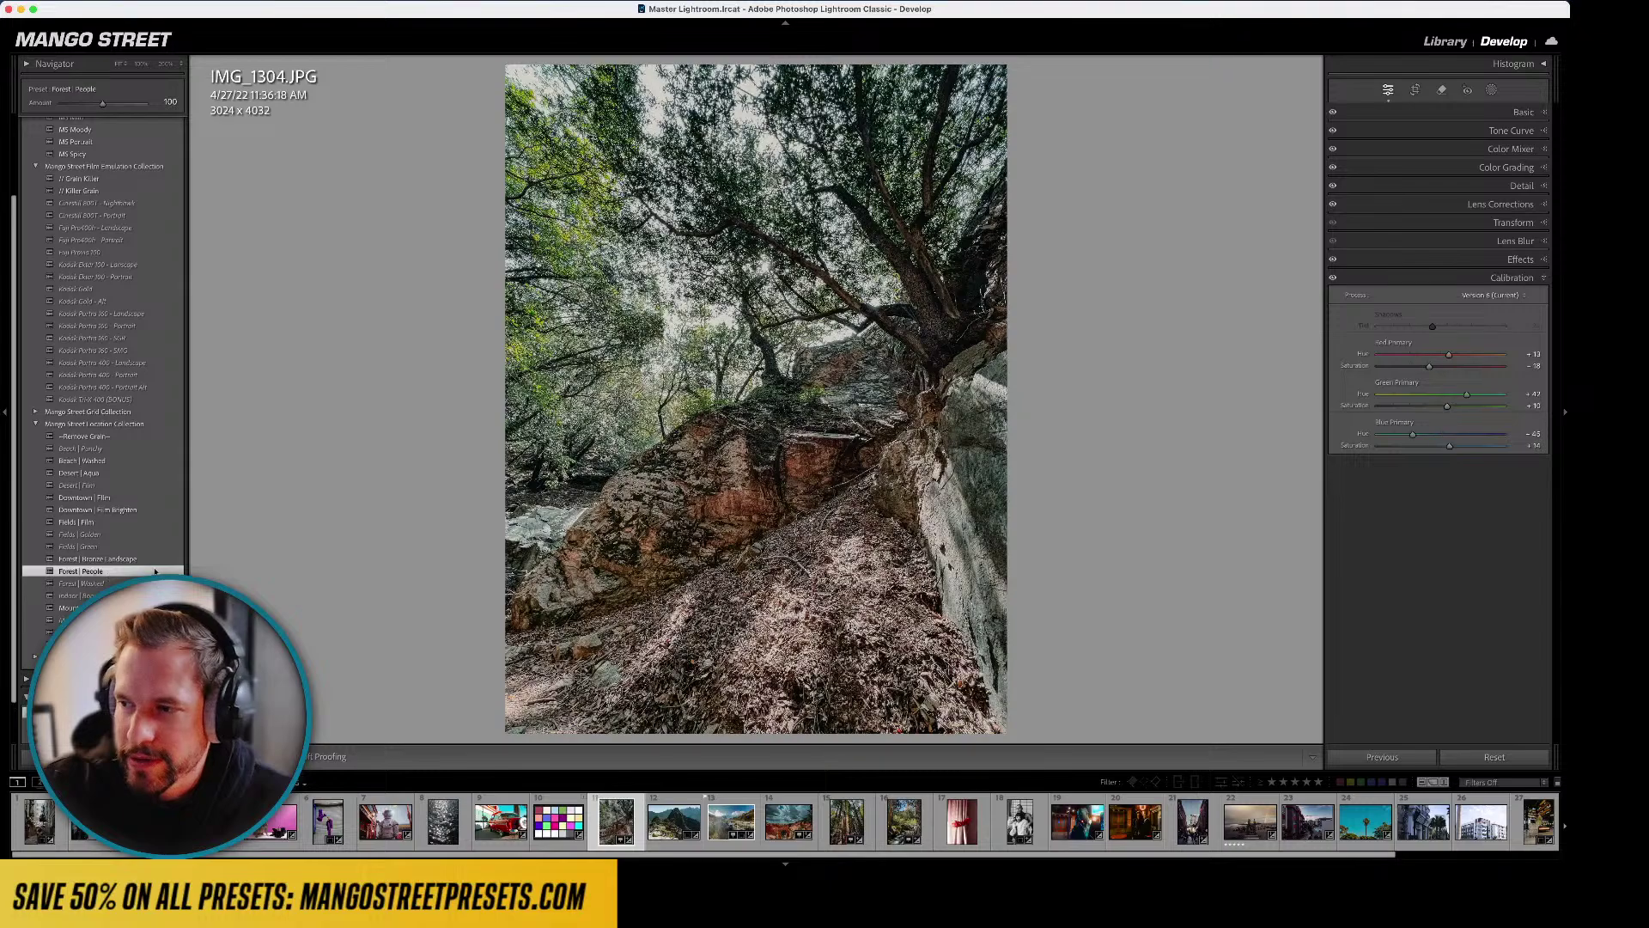
click(1523, 113)
drag(1440, 233, 1435, 234)
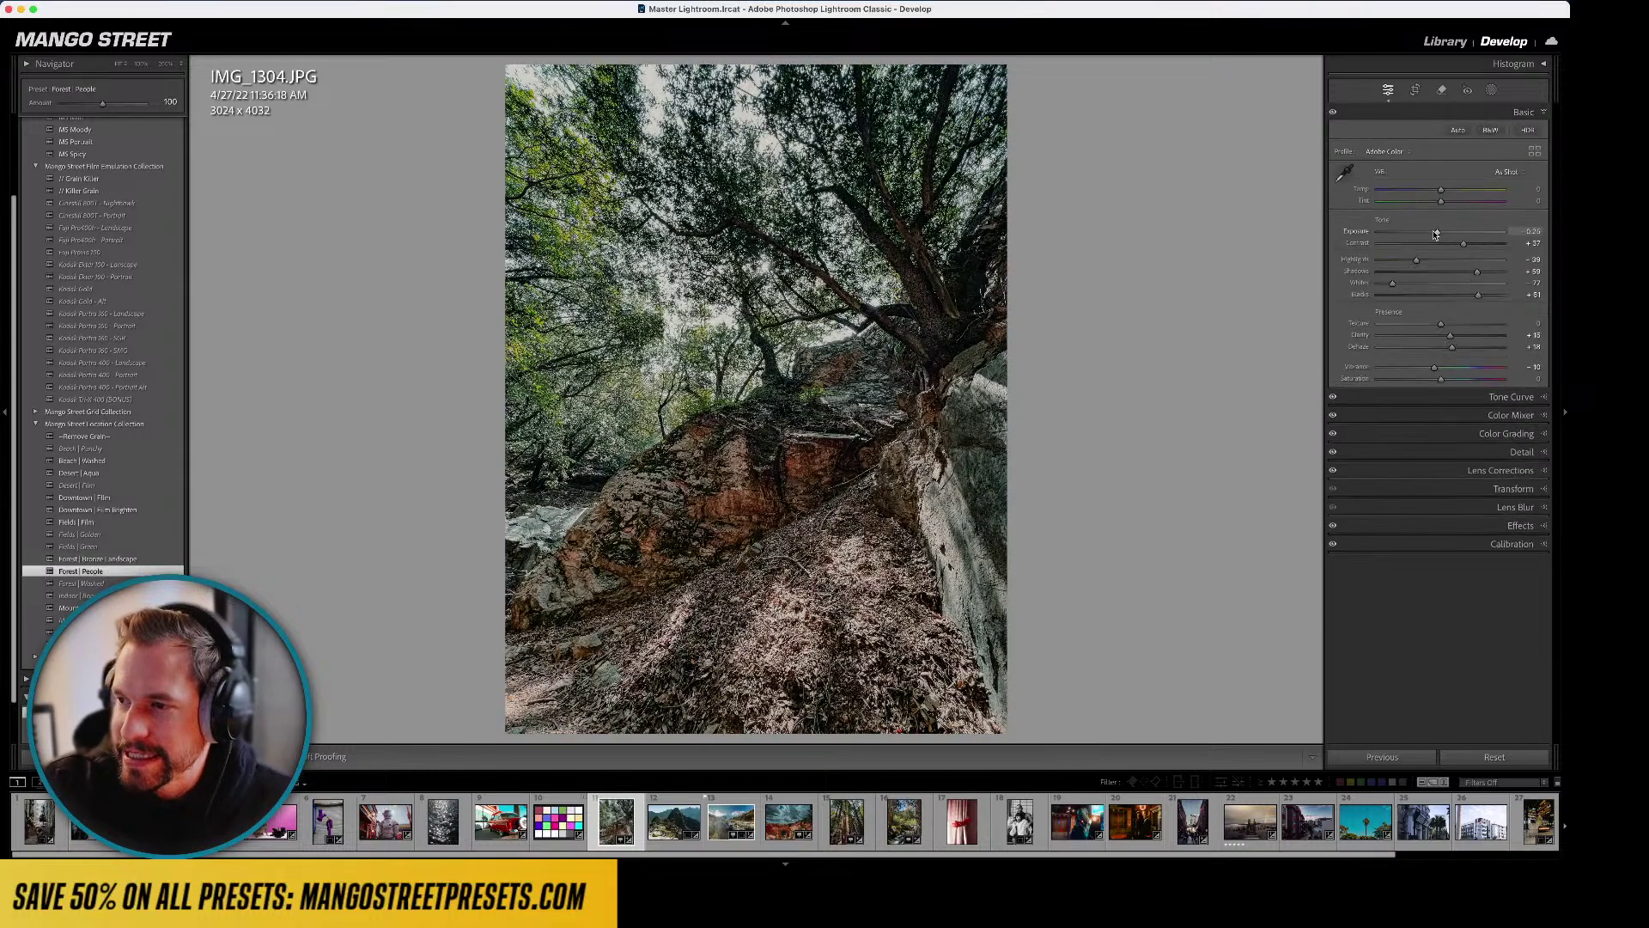
click(761, 376)
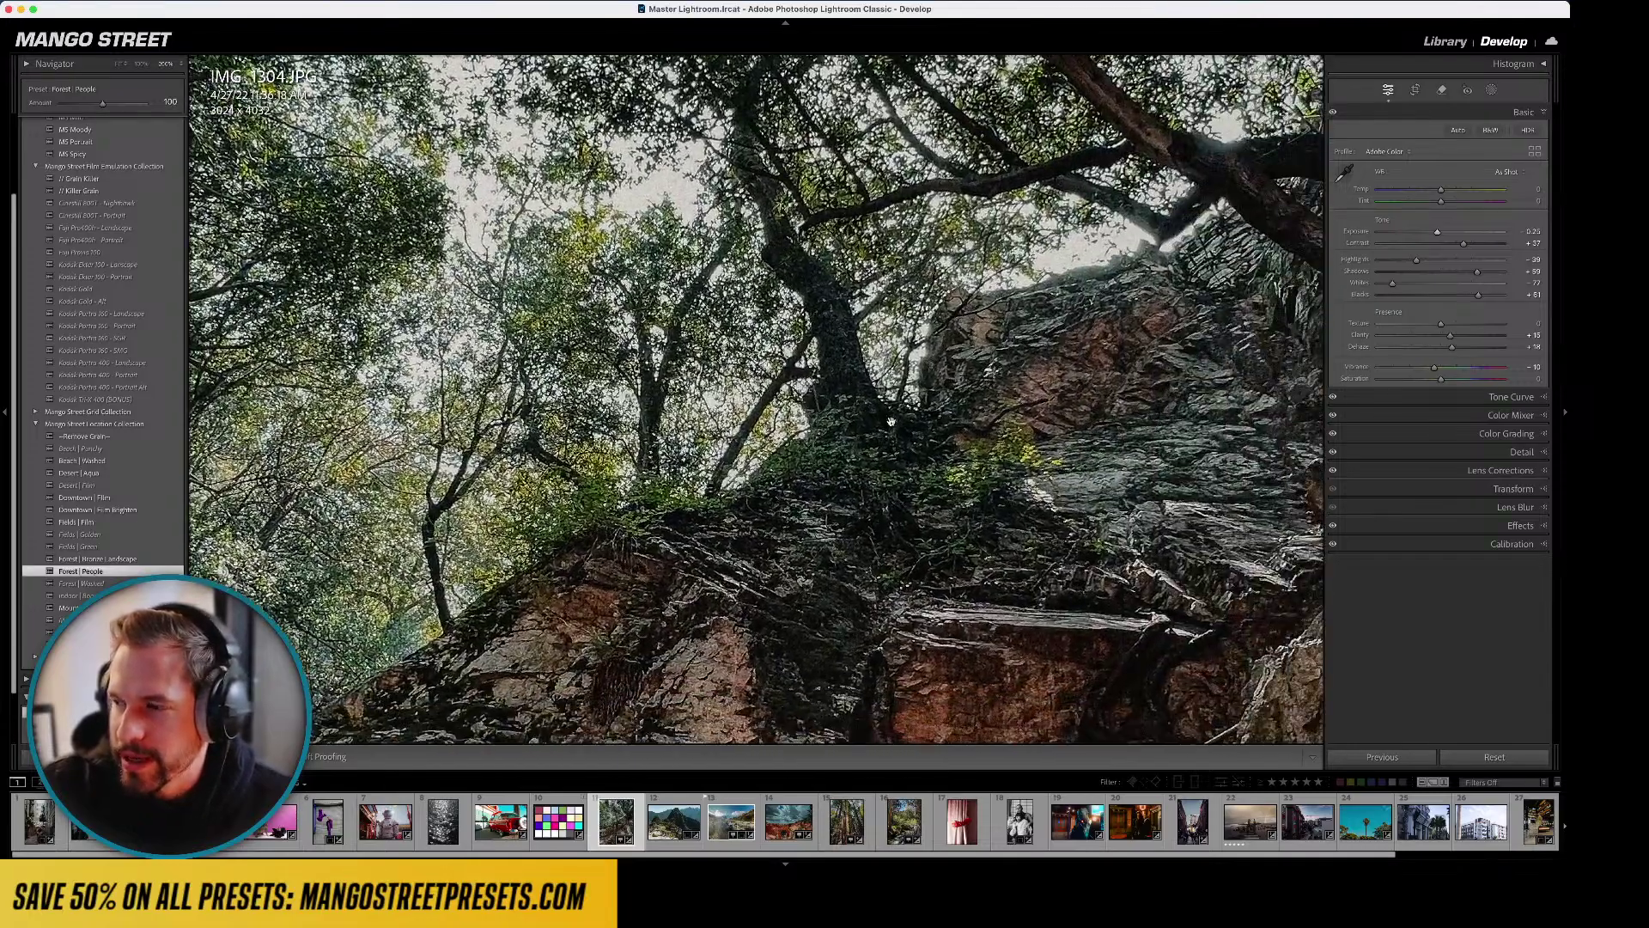
click(1143, 427)
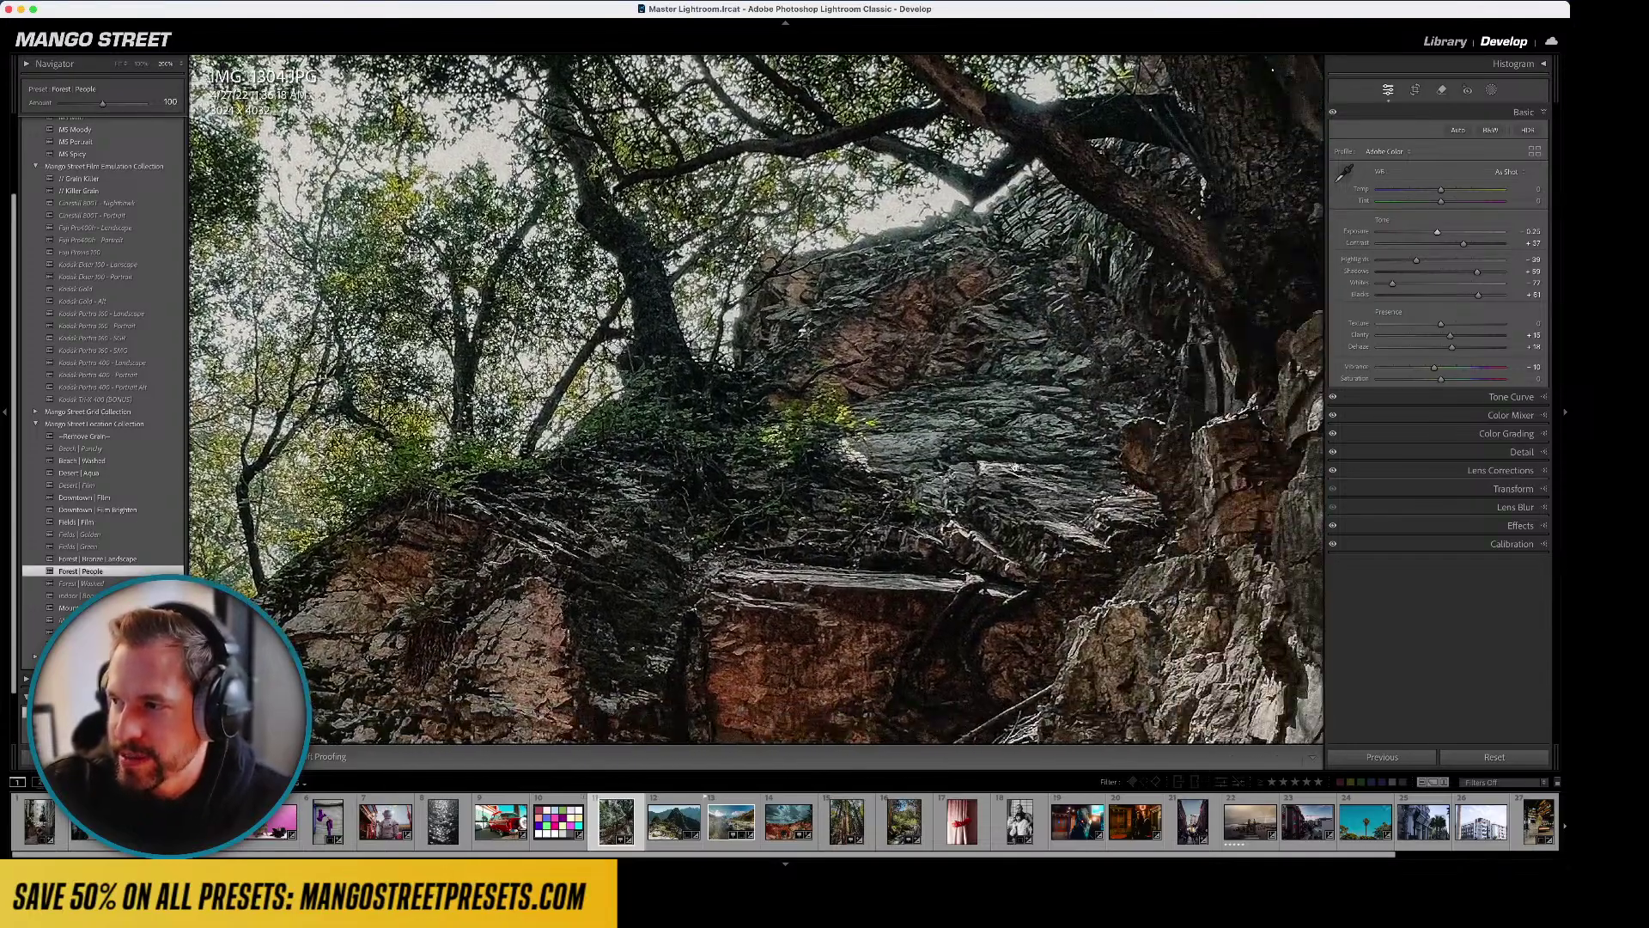
click(761, 300)
click(761, 300)
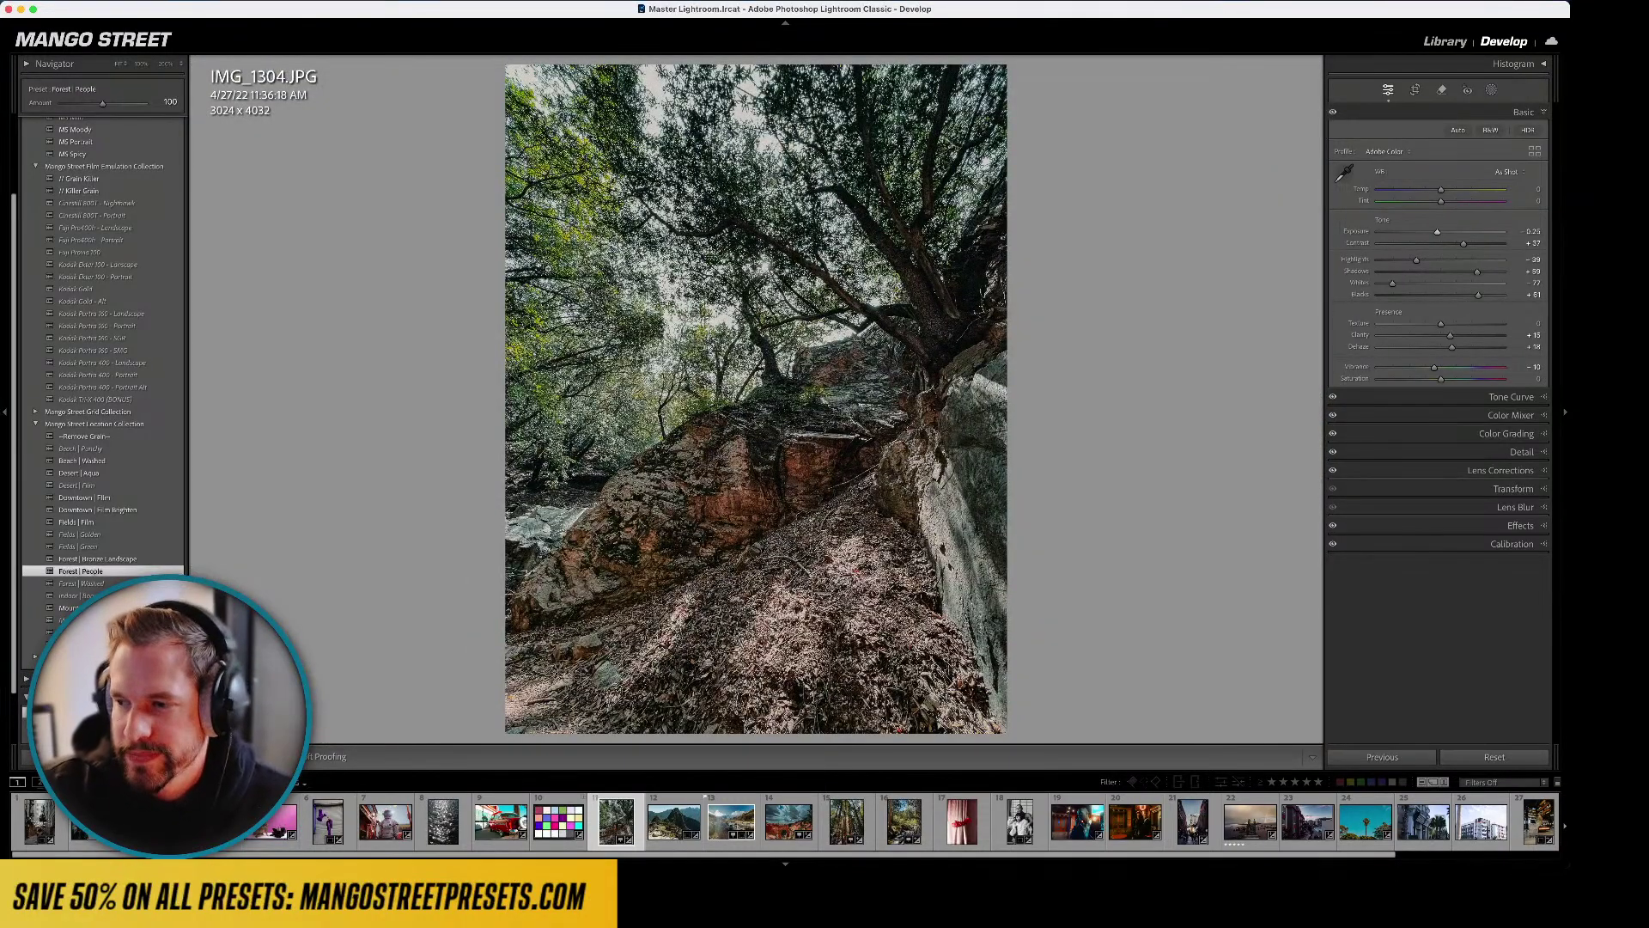
- Open the duck photo DSC_0022.NEF, rotate it about 10 degrees and crop it tighter around the ducks, to 2598 x 3922
key(Left)
key(Left)
key(Left)
key(Left)
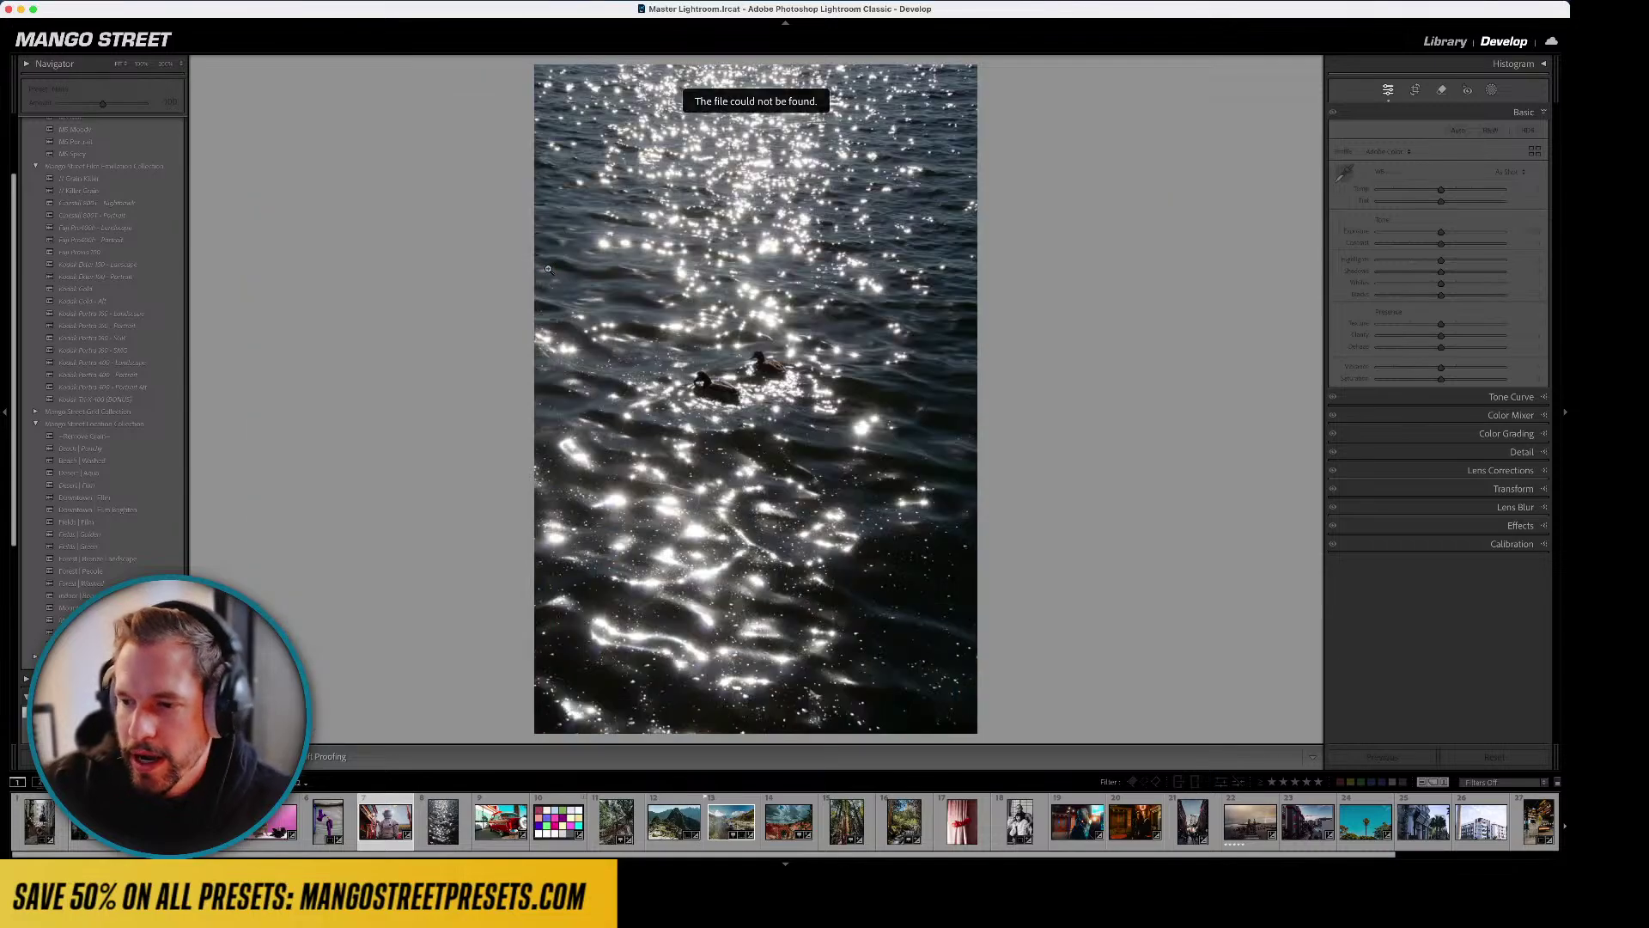
key(Right)
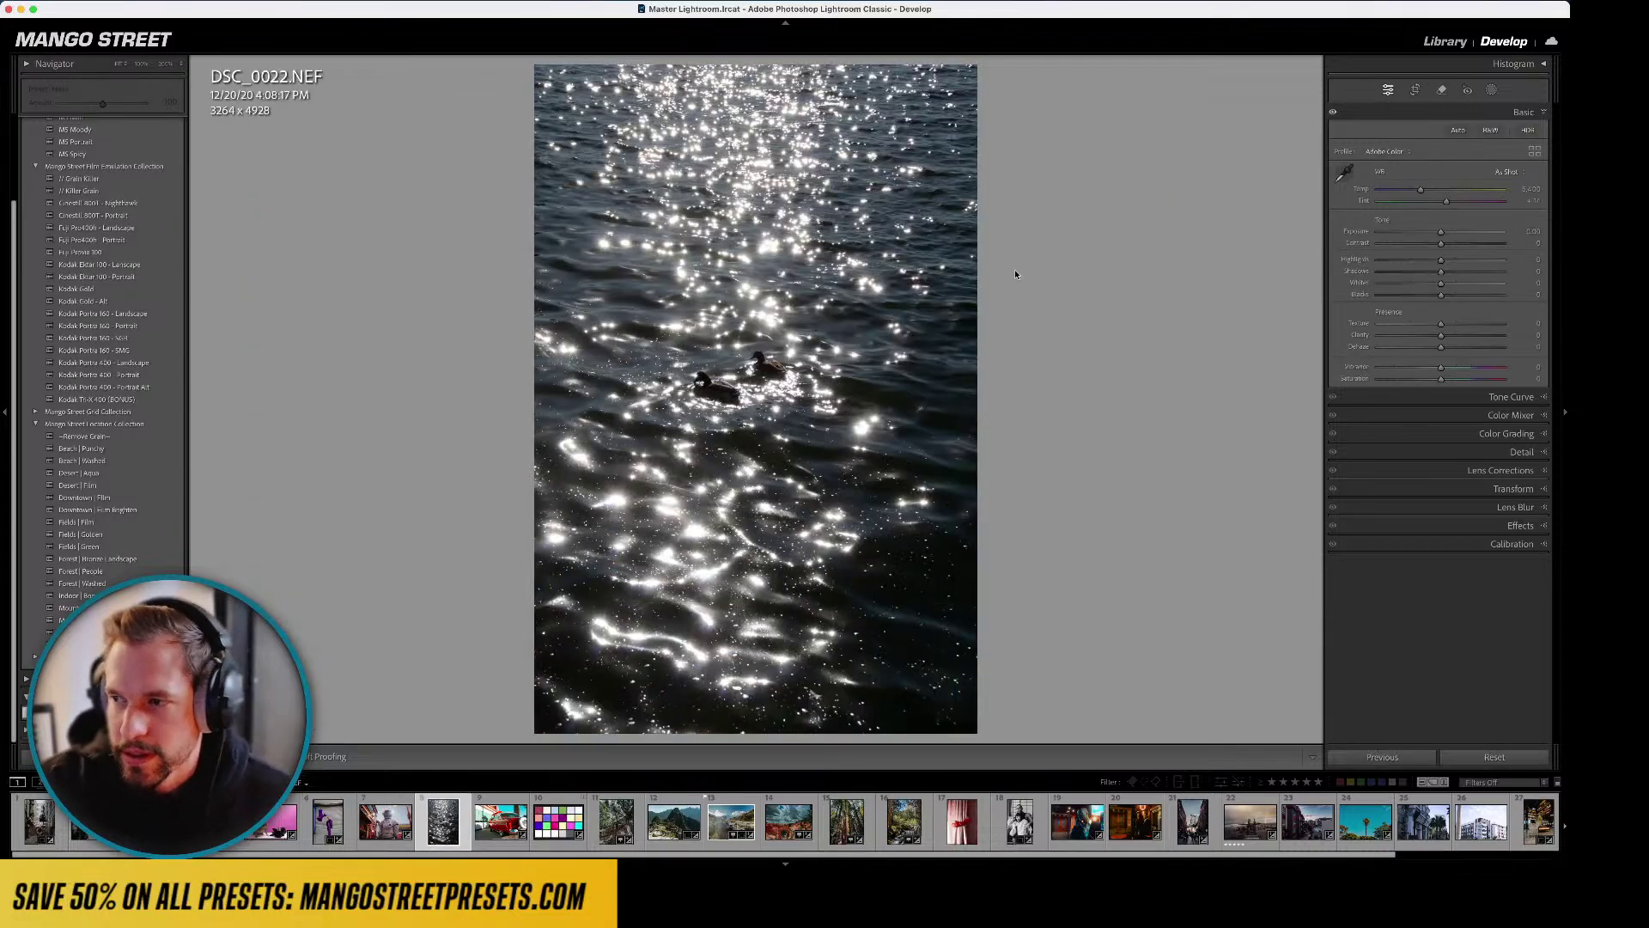
key(r)
drag(1060, 284, 1043, 254)
drag(719, 335, 702, 311)
key(d)
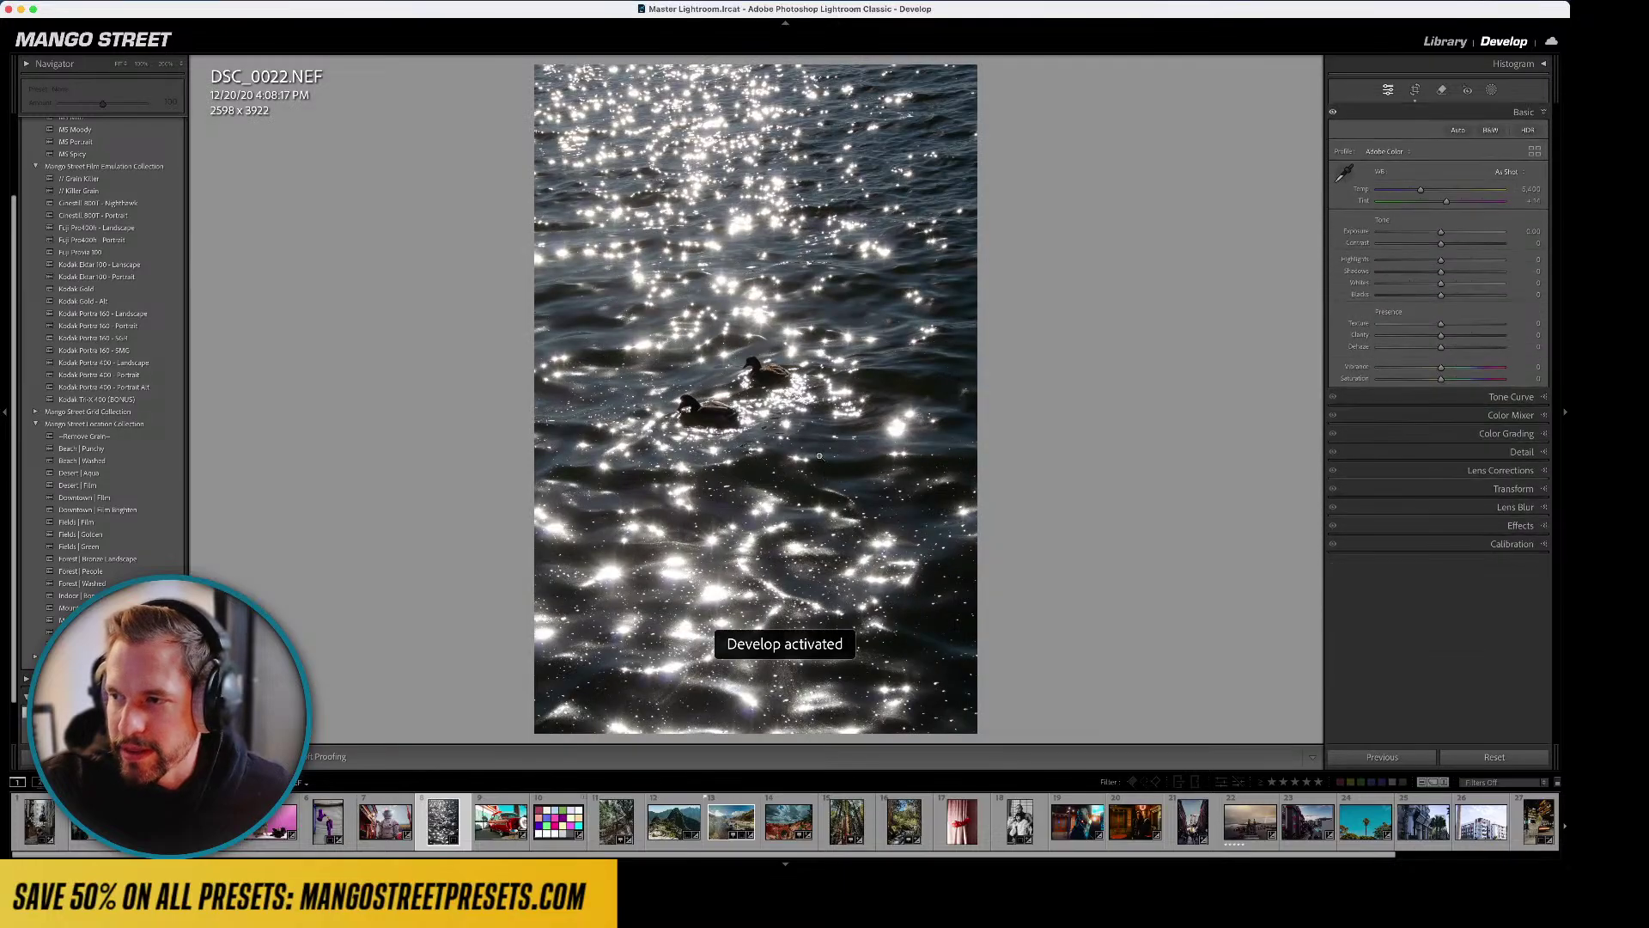
key(r)
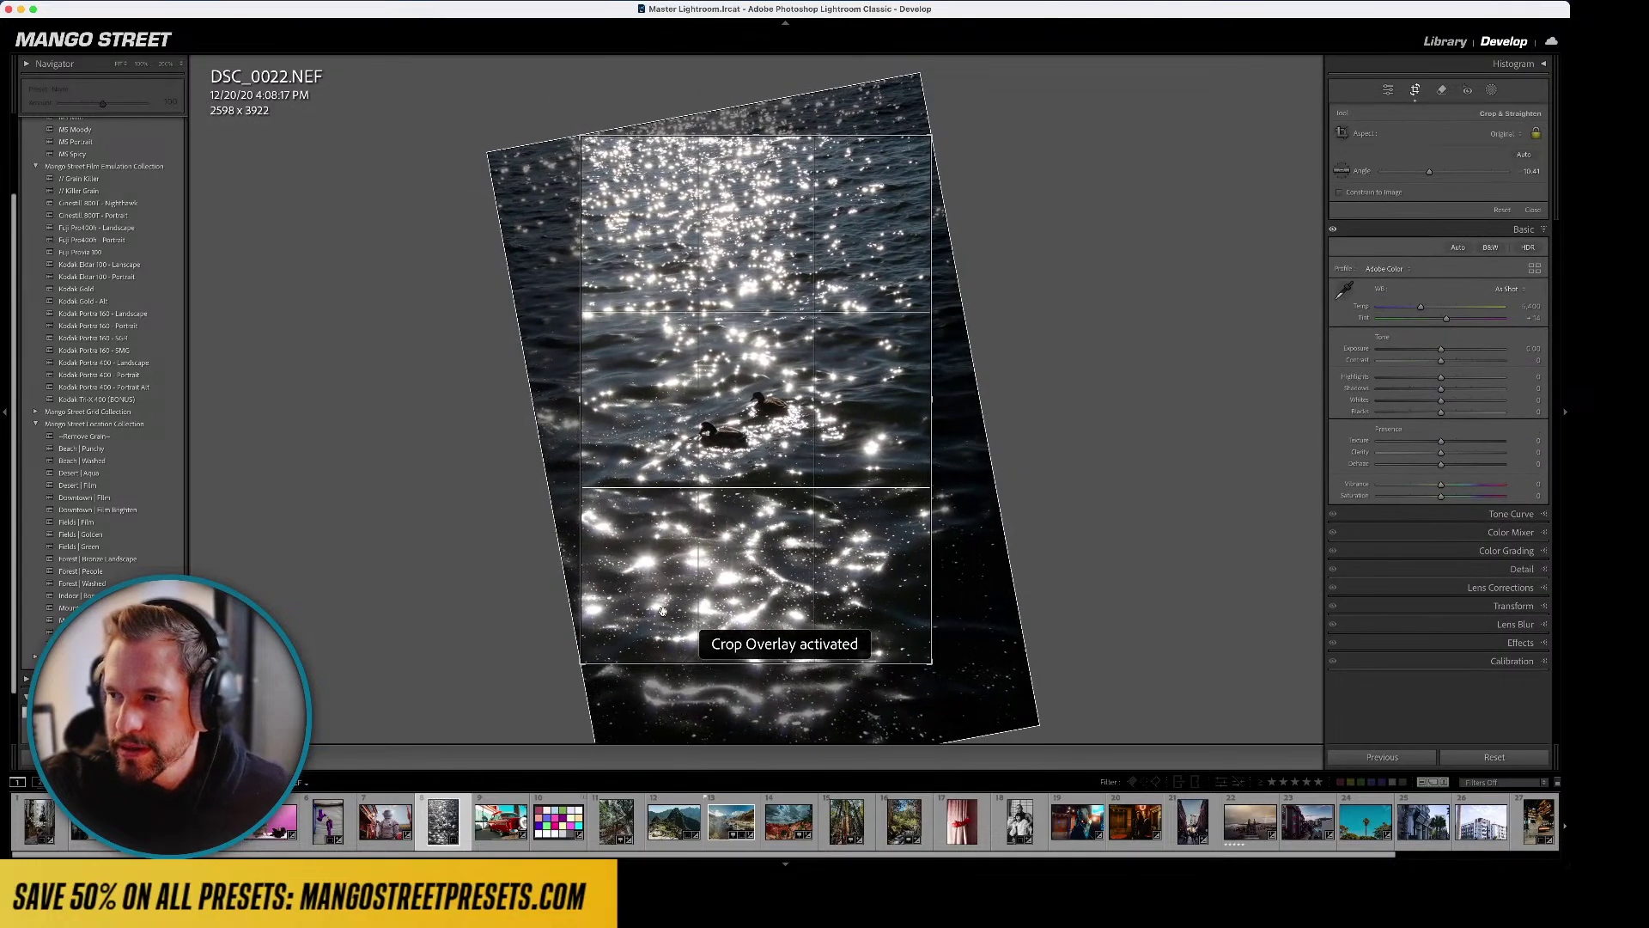
key(d)
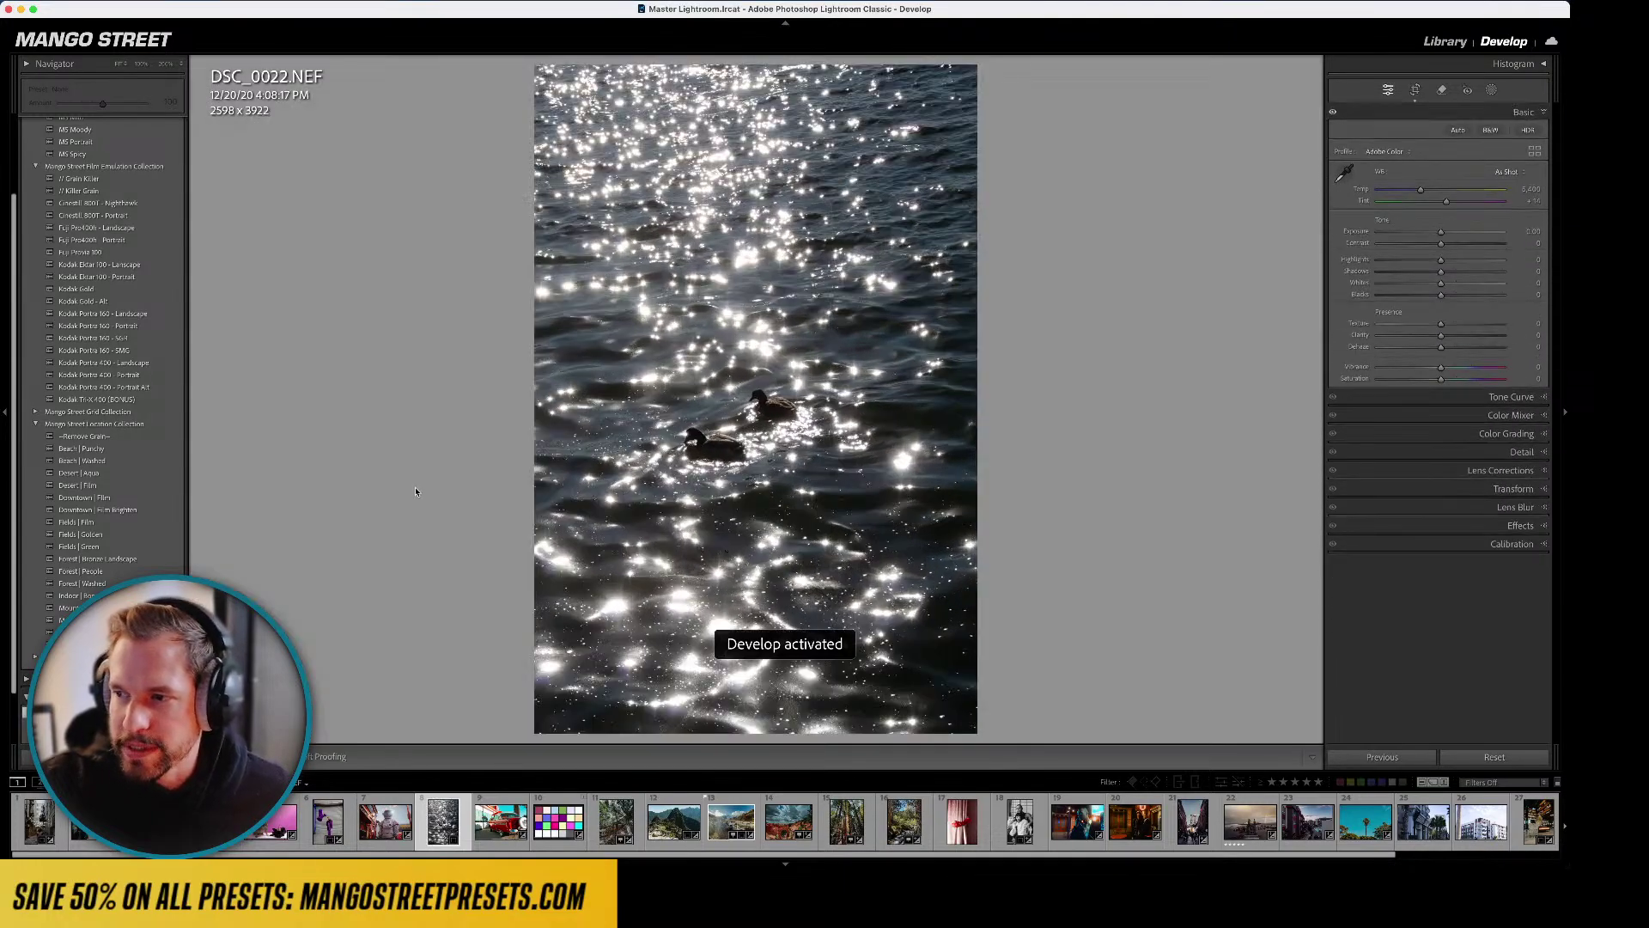
- Try the Mountains | Punchy, Indoor | Bonus, MS Portrait, Kodak Ektar 100, Fuji Pro400H - Landscape and CineStill 800T - Portrait presets on the duck photo
click(68, 608)
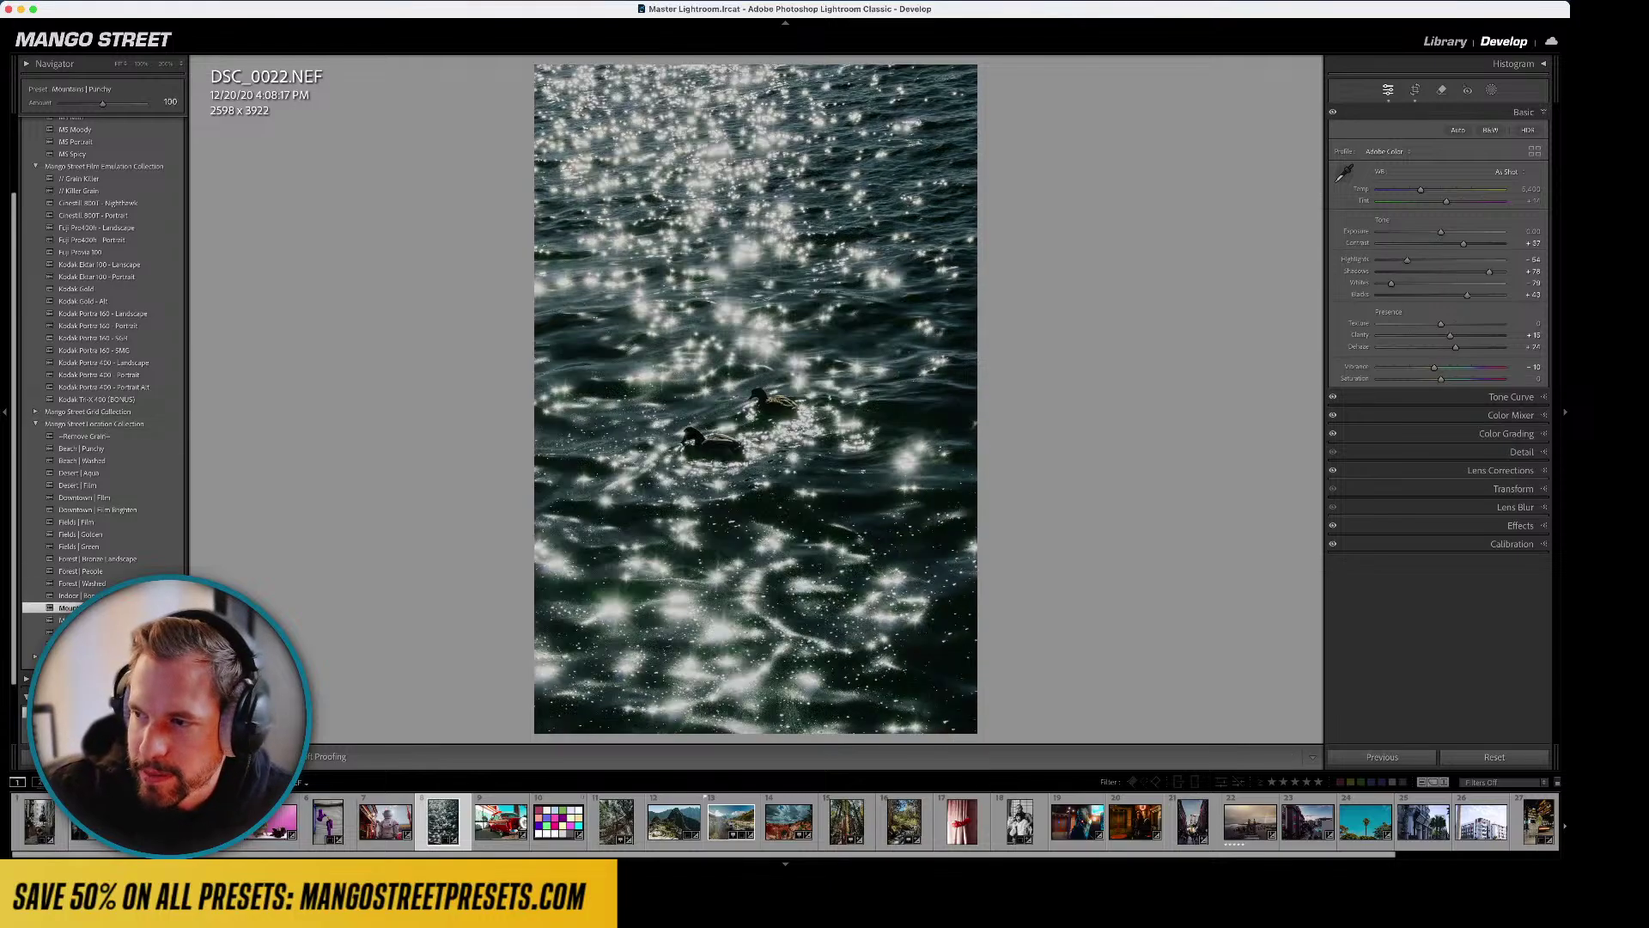
click(69, 607)
click(68, 595)
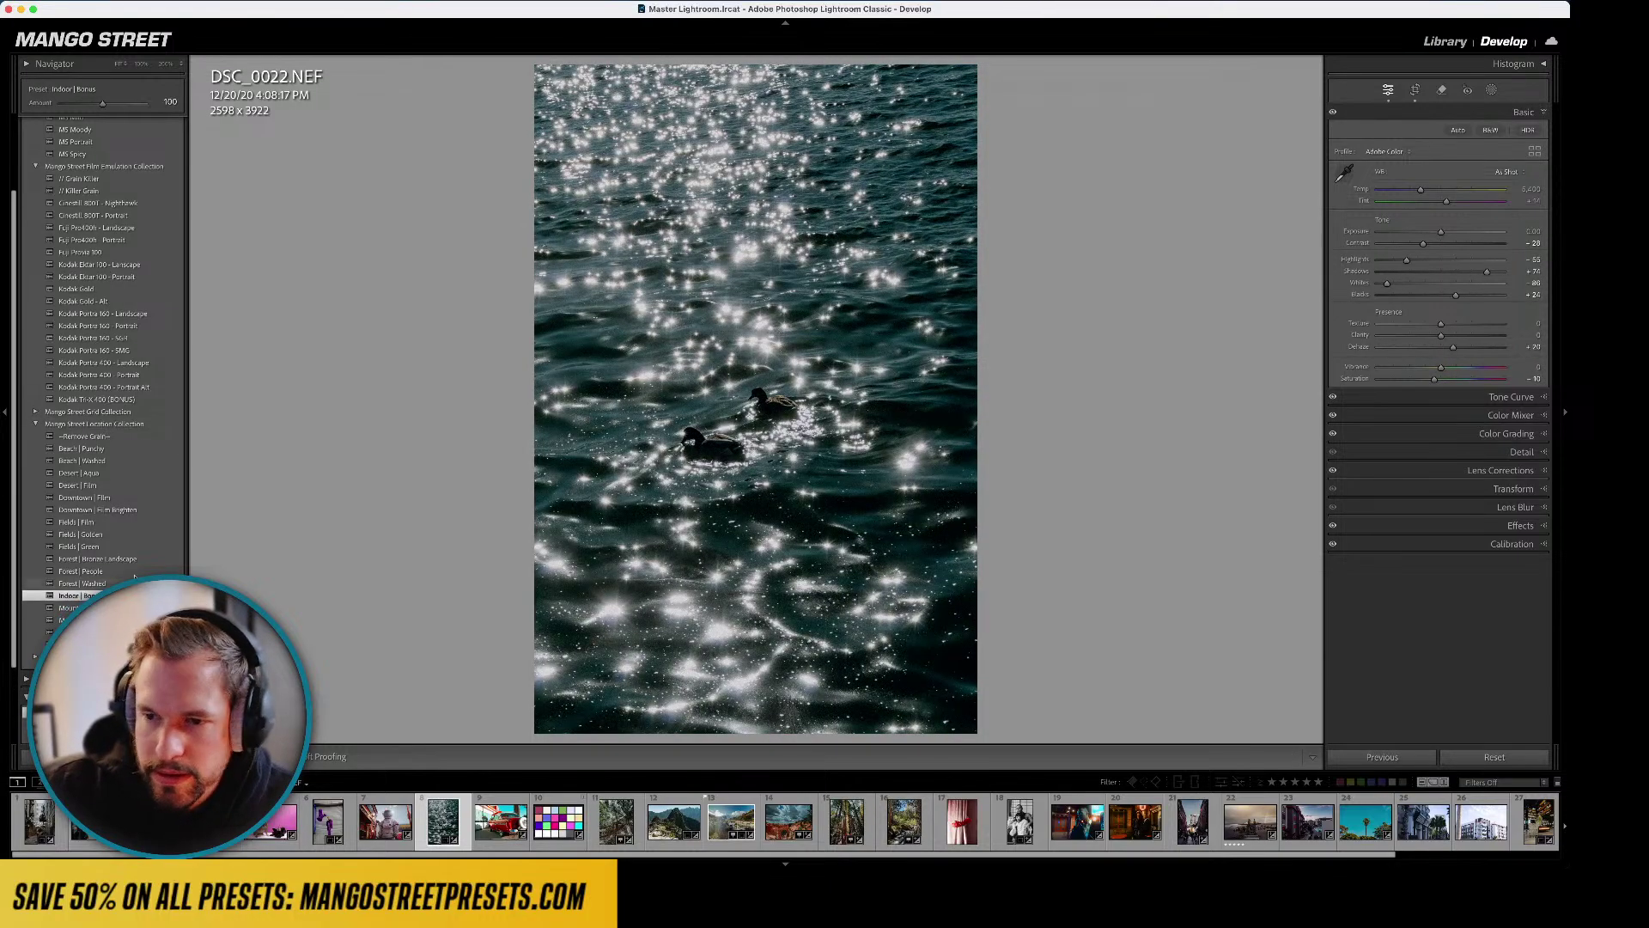
scroll(124, 343, up, 5)
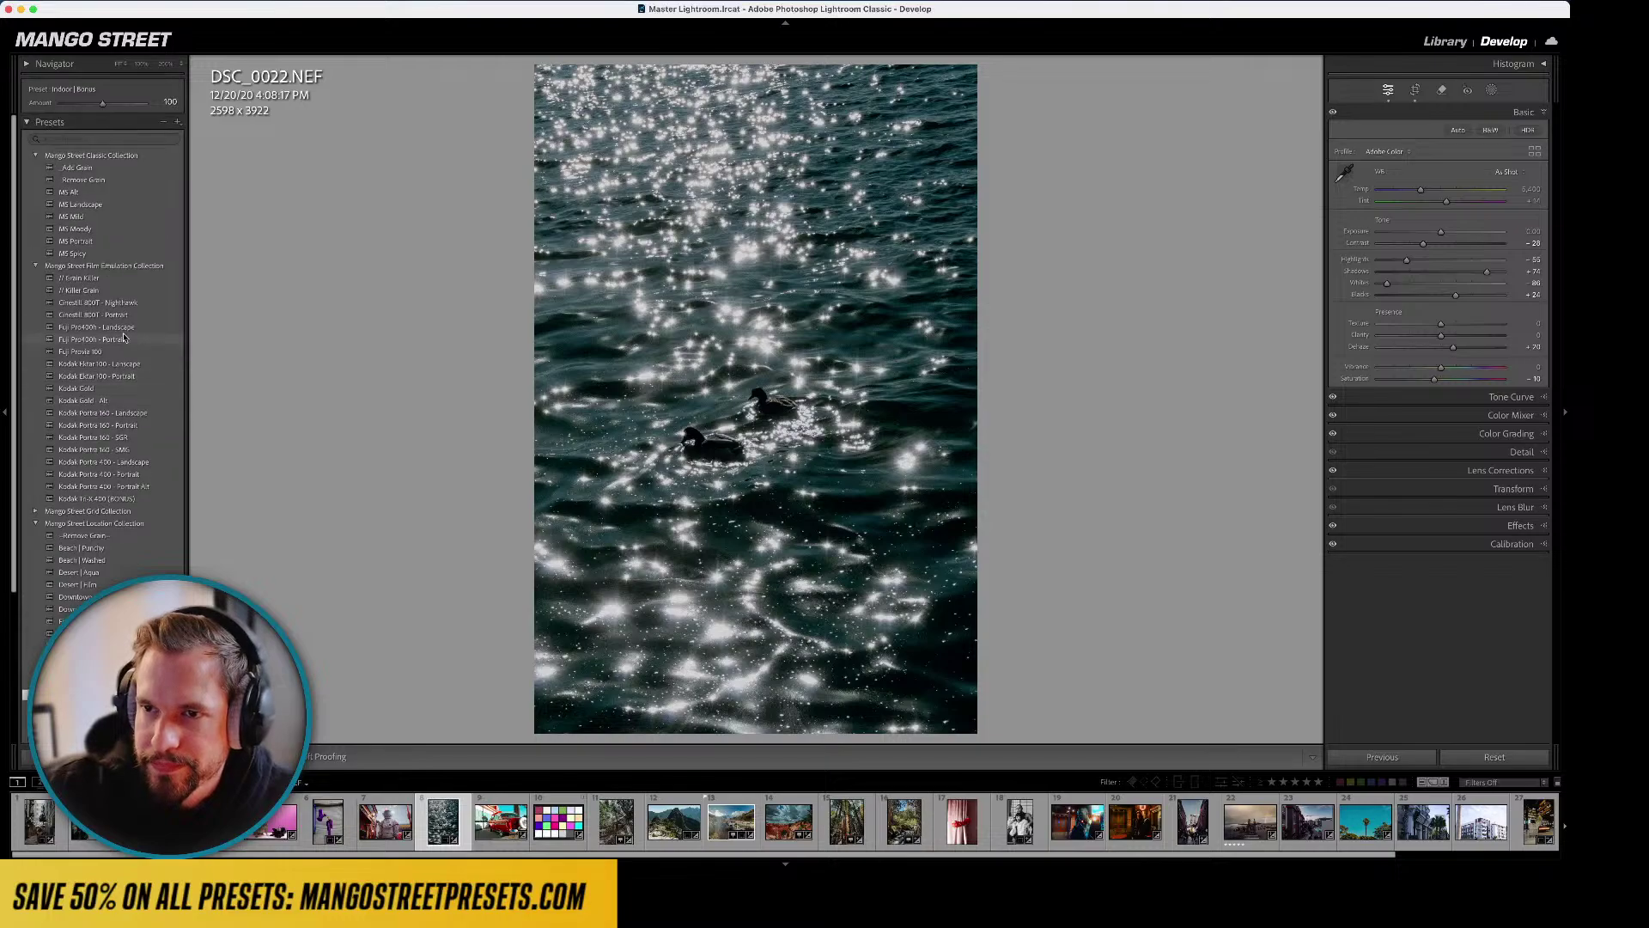
click(96, 241)
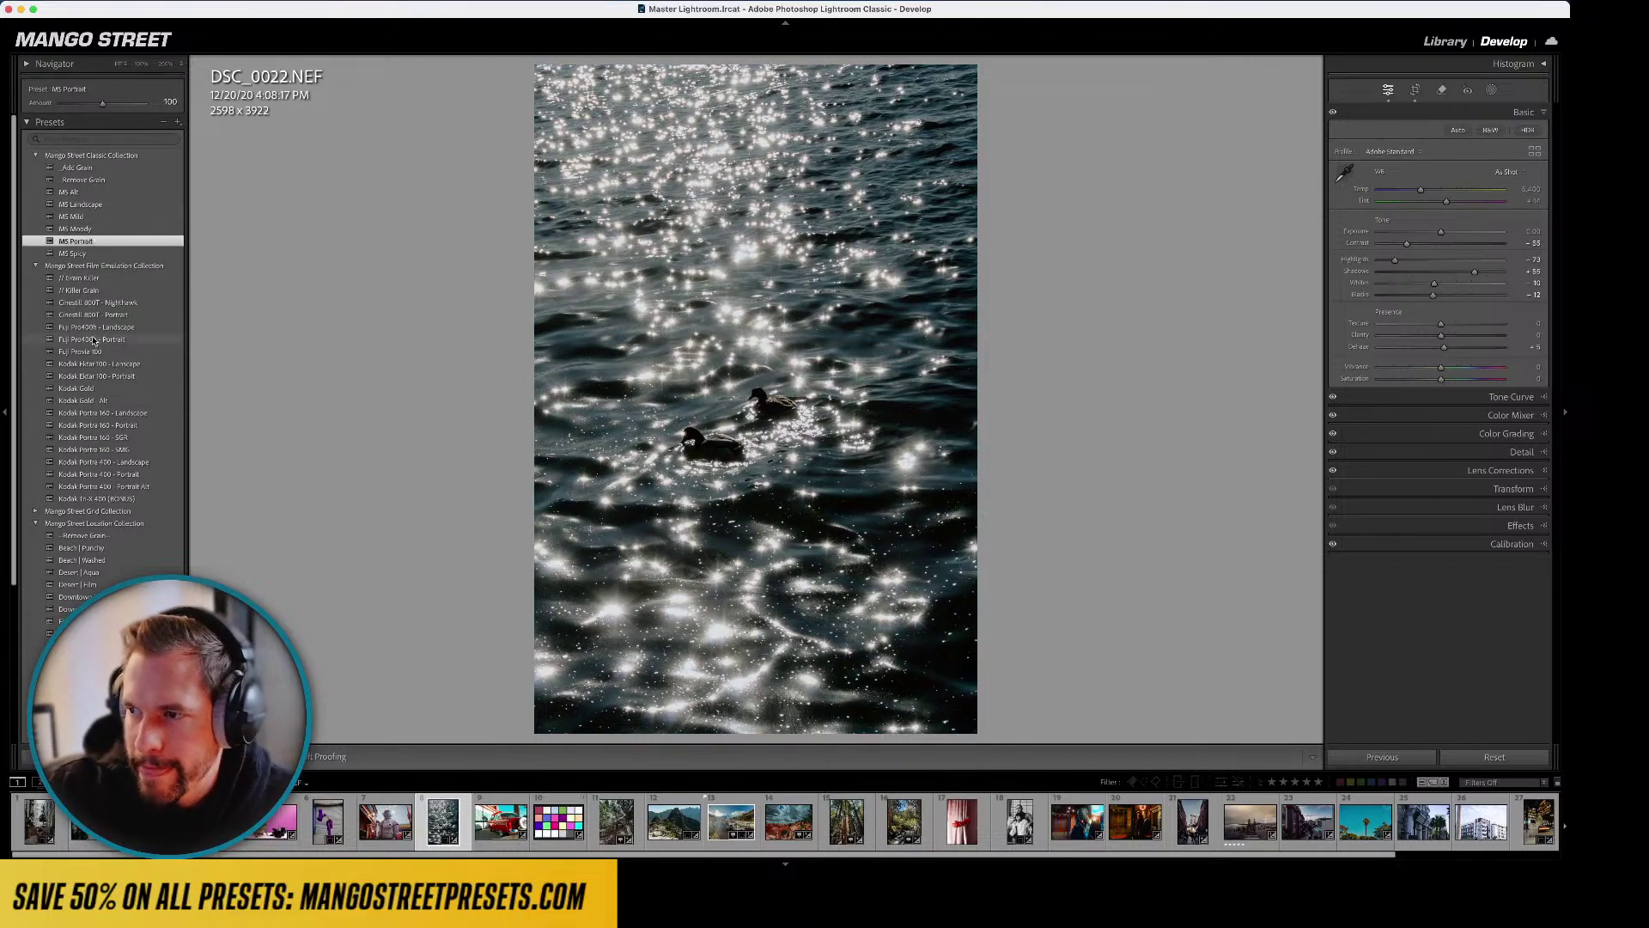
click(110, 365)
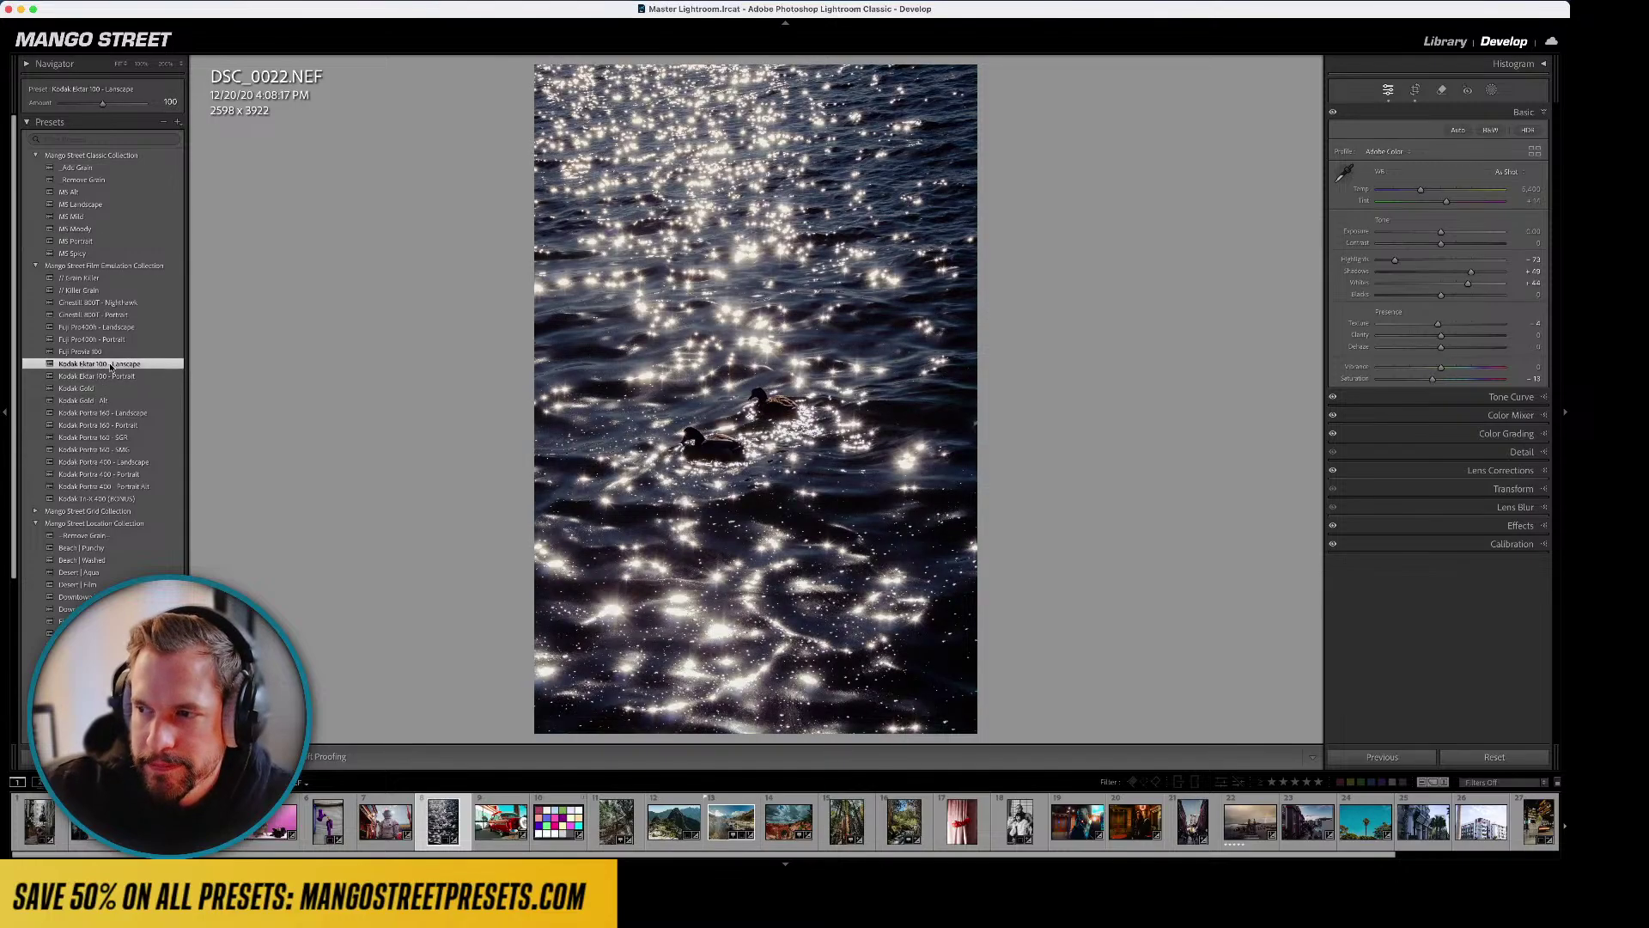
click(111, 376)
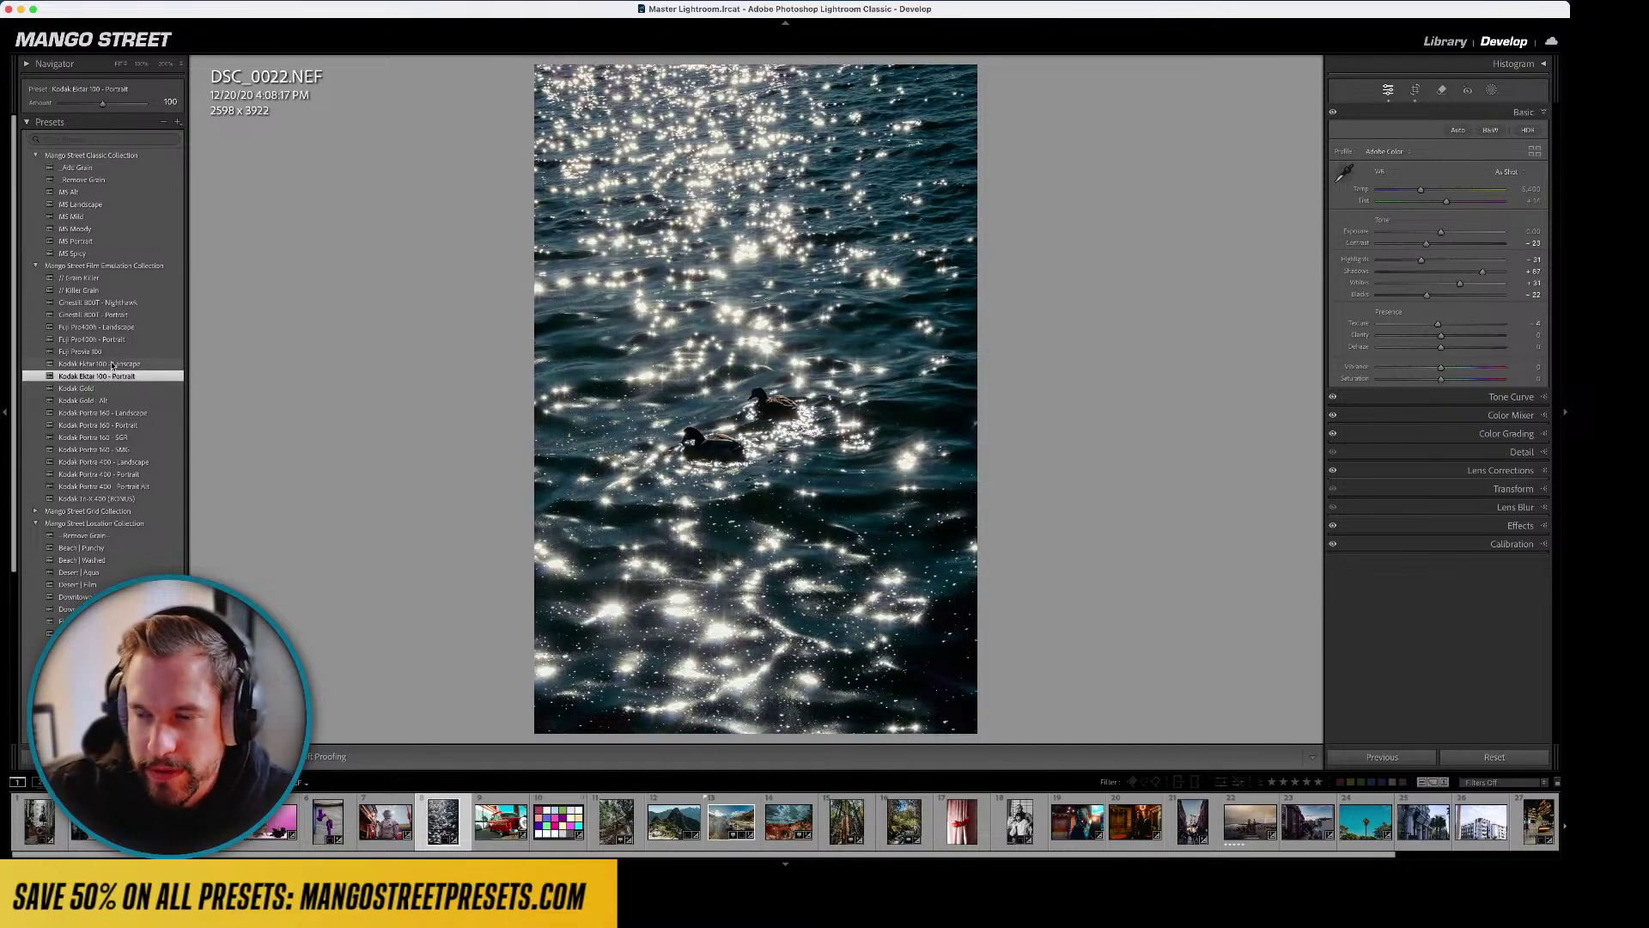
click(118, 329)
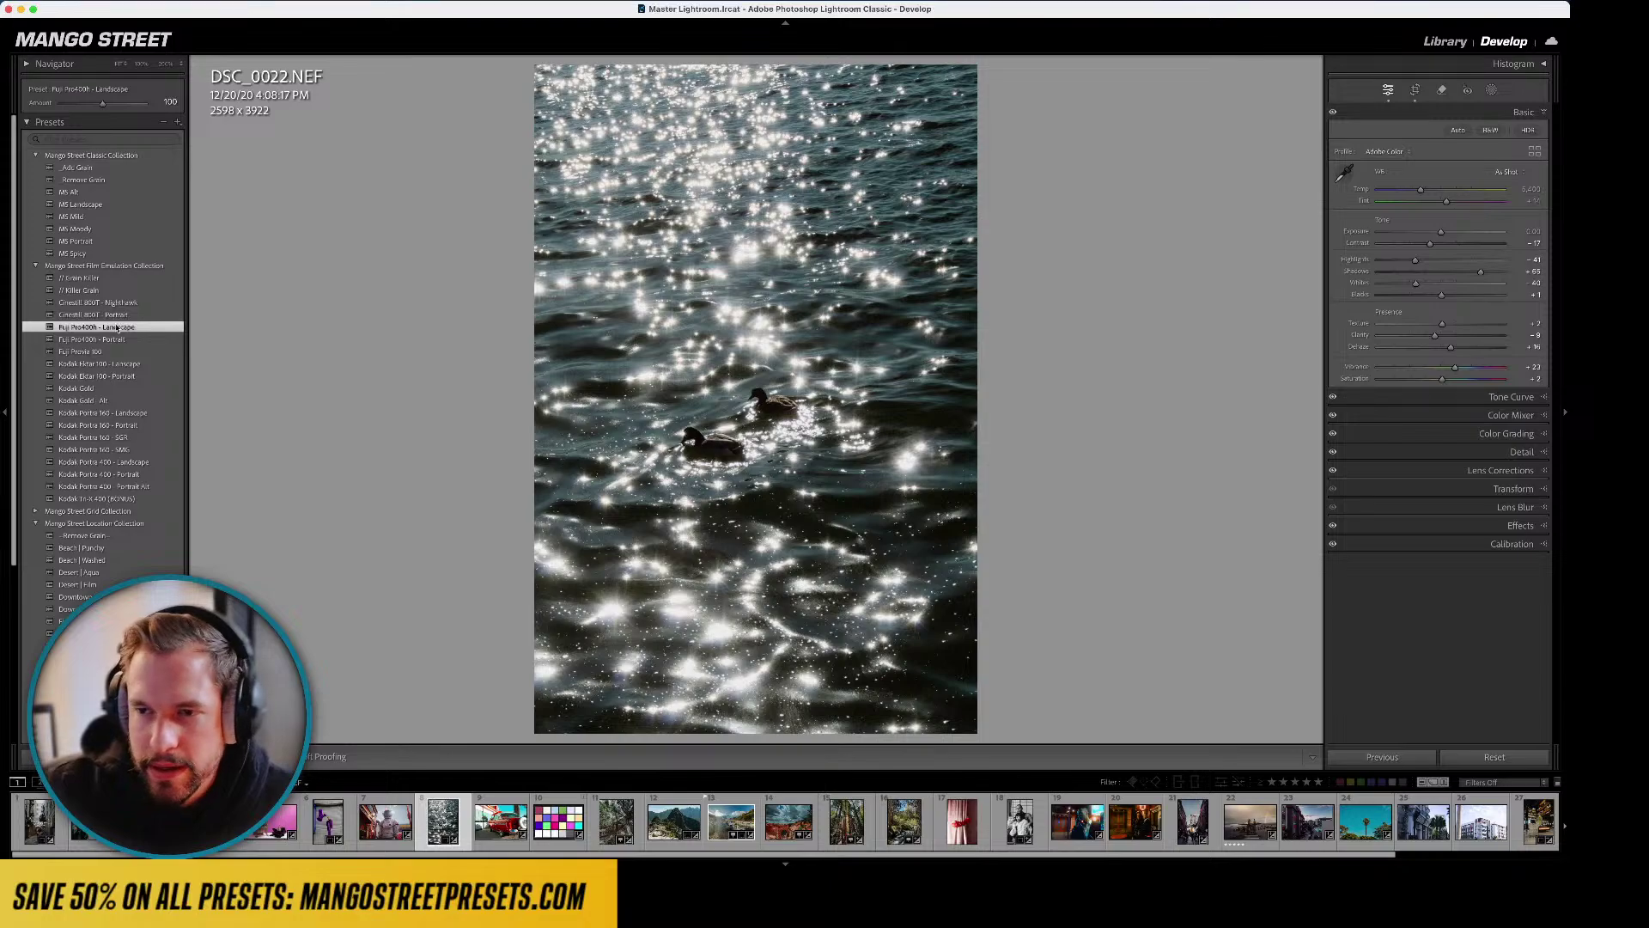
click(116, 315)
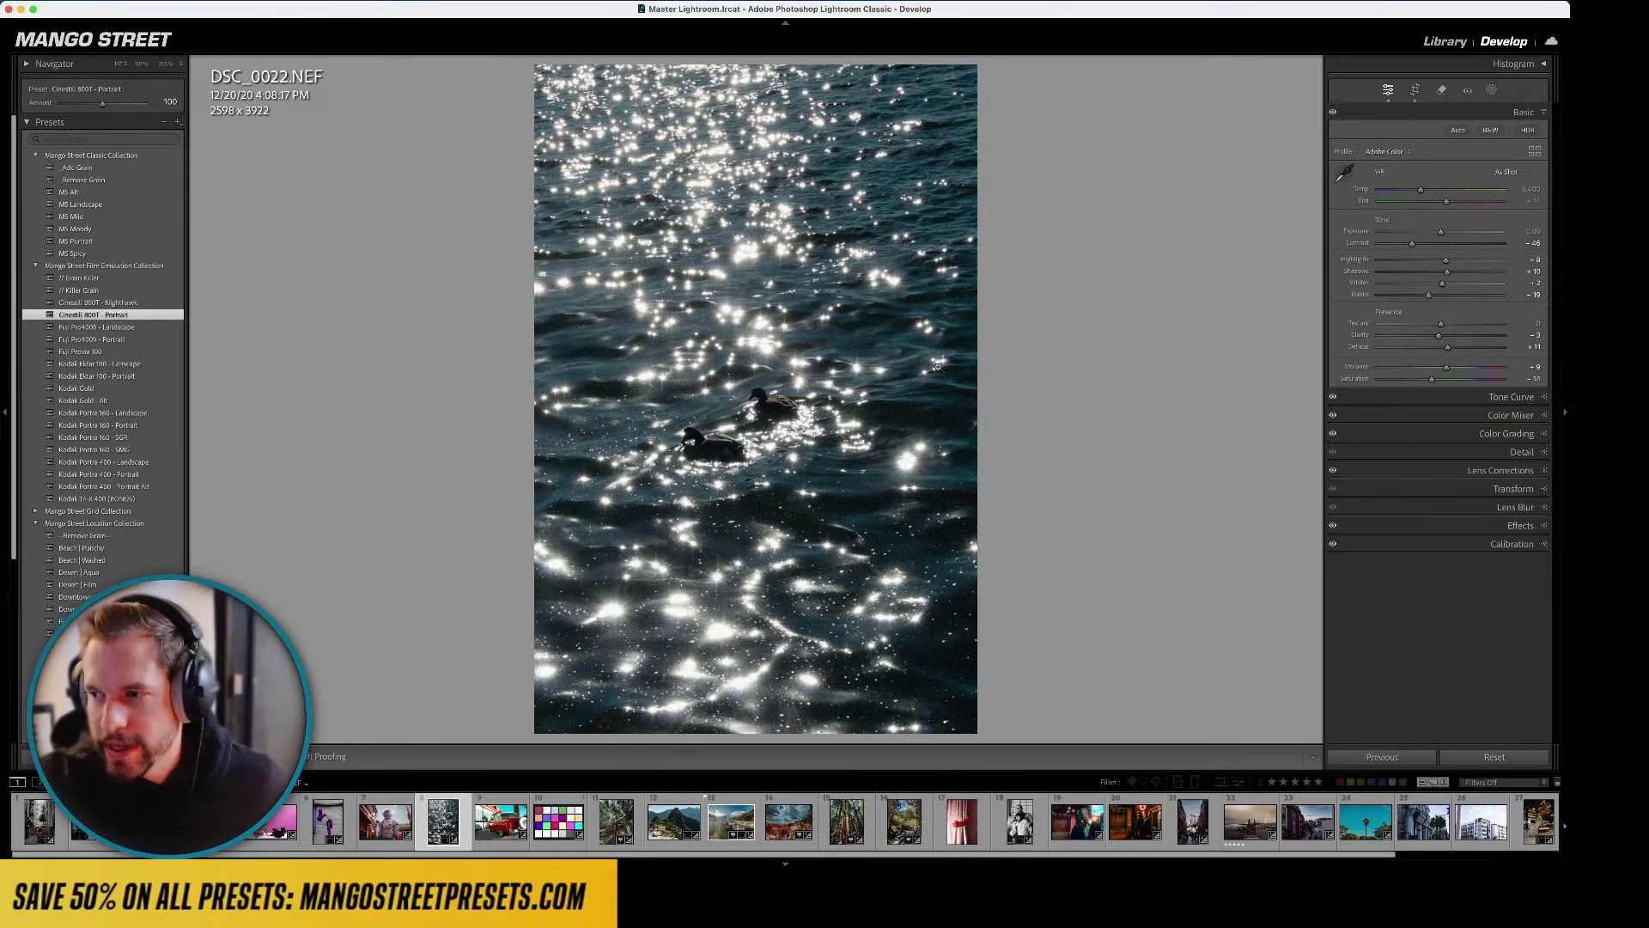
- Fine-tune the crop's framing around the two ducks
key(r)
key(r)
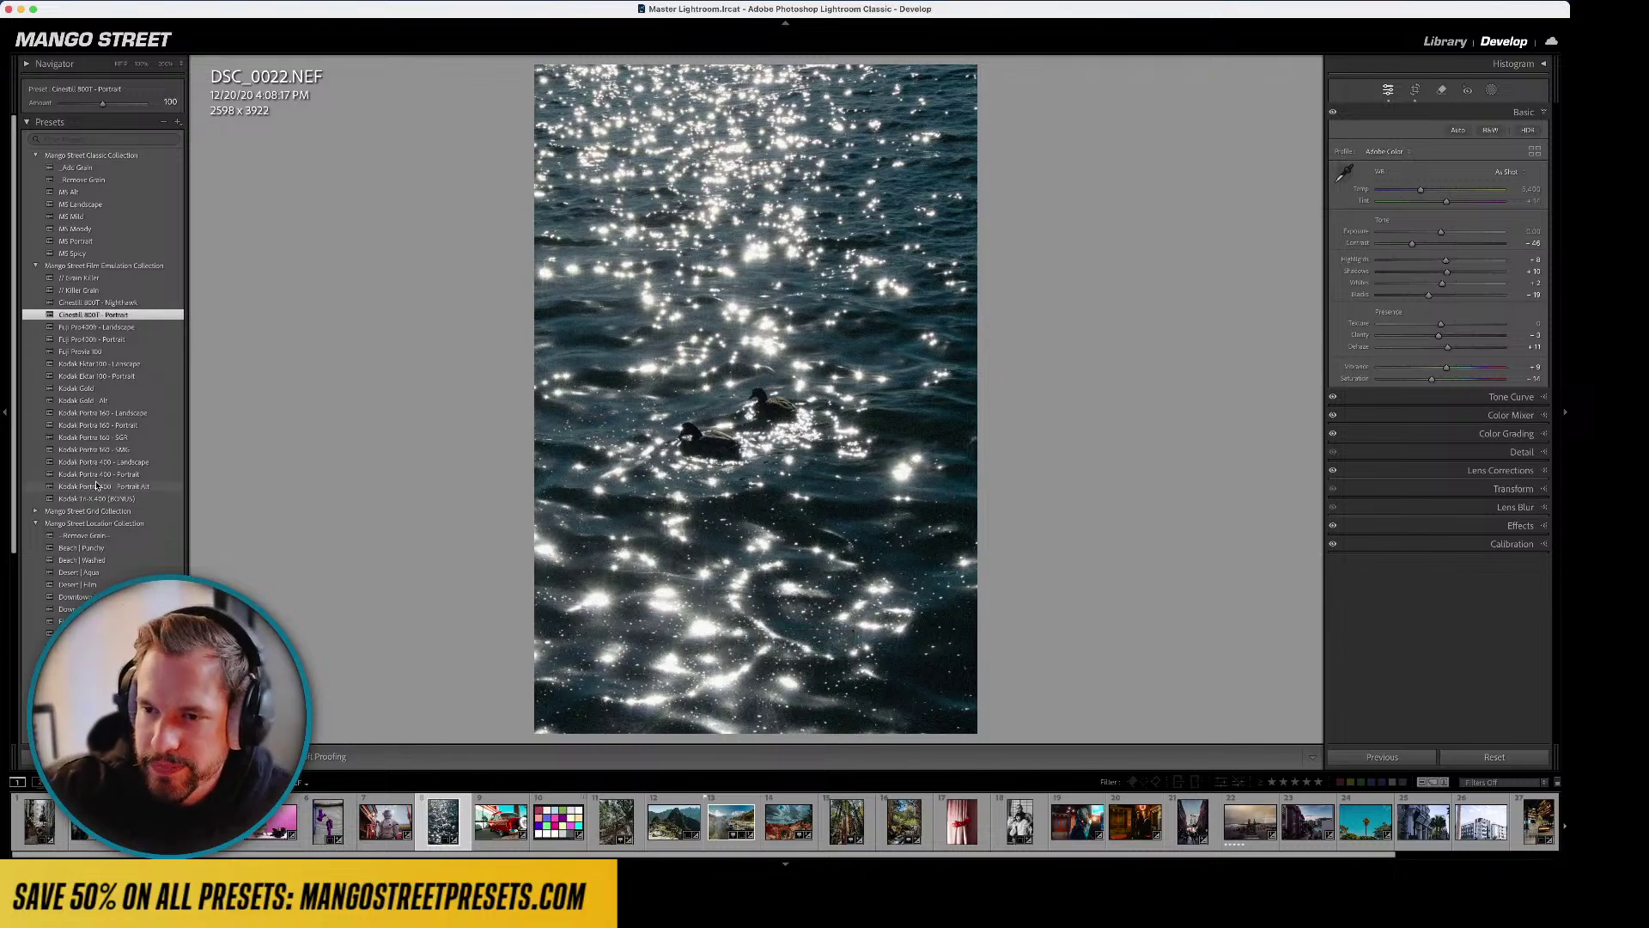
- Apply the Kodak Ektar 100 - Landscape preset, raise Shadows to about +65 and Exposure to +0.30, and inspect the ducks up close
click(140, 365)
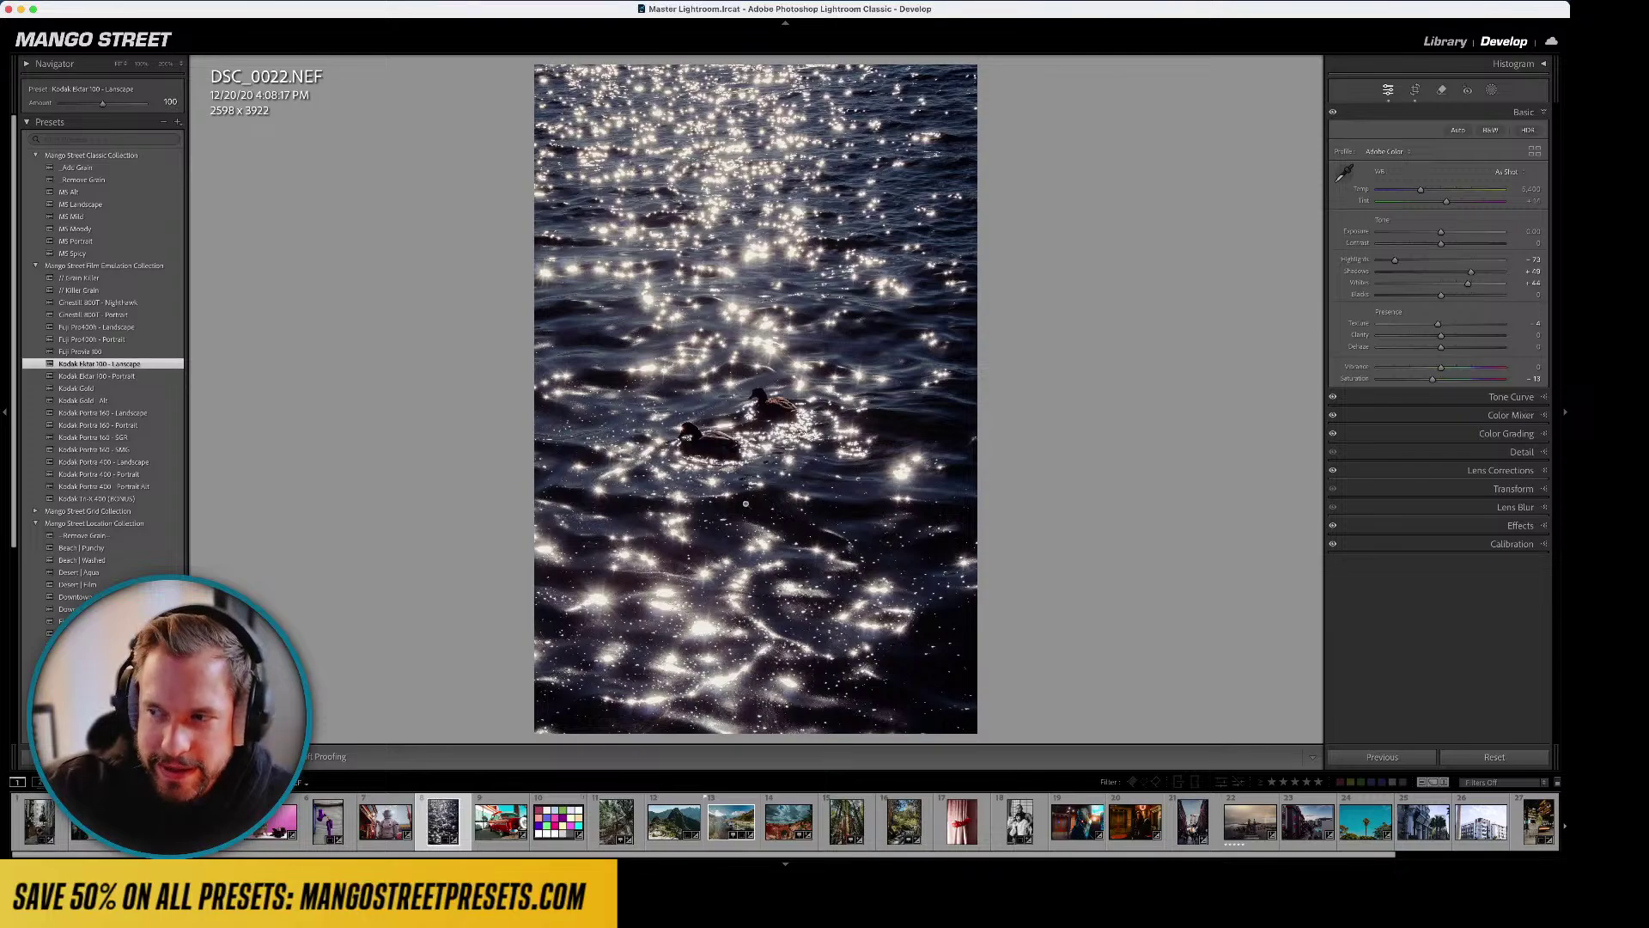
drag(1471, 271, 1445, 234)
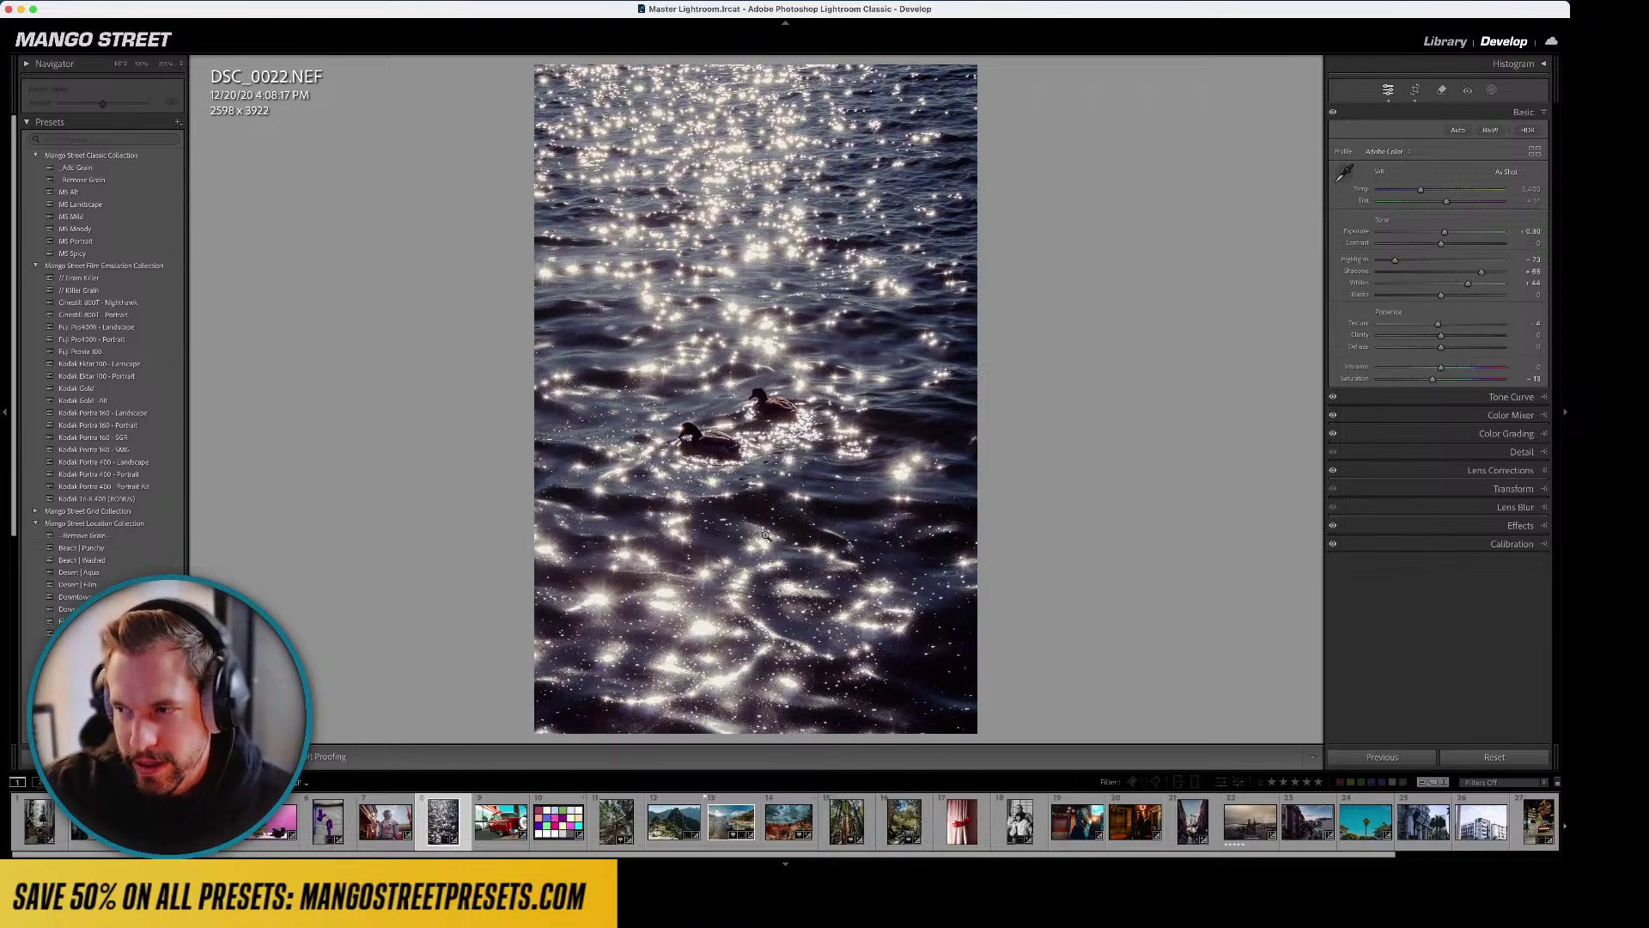
click(669, 458)
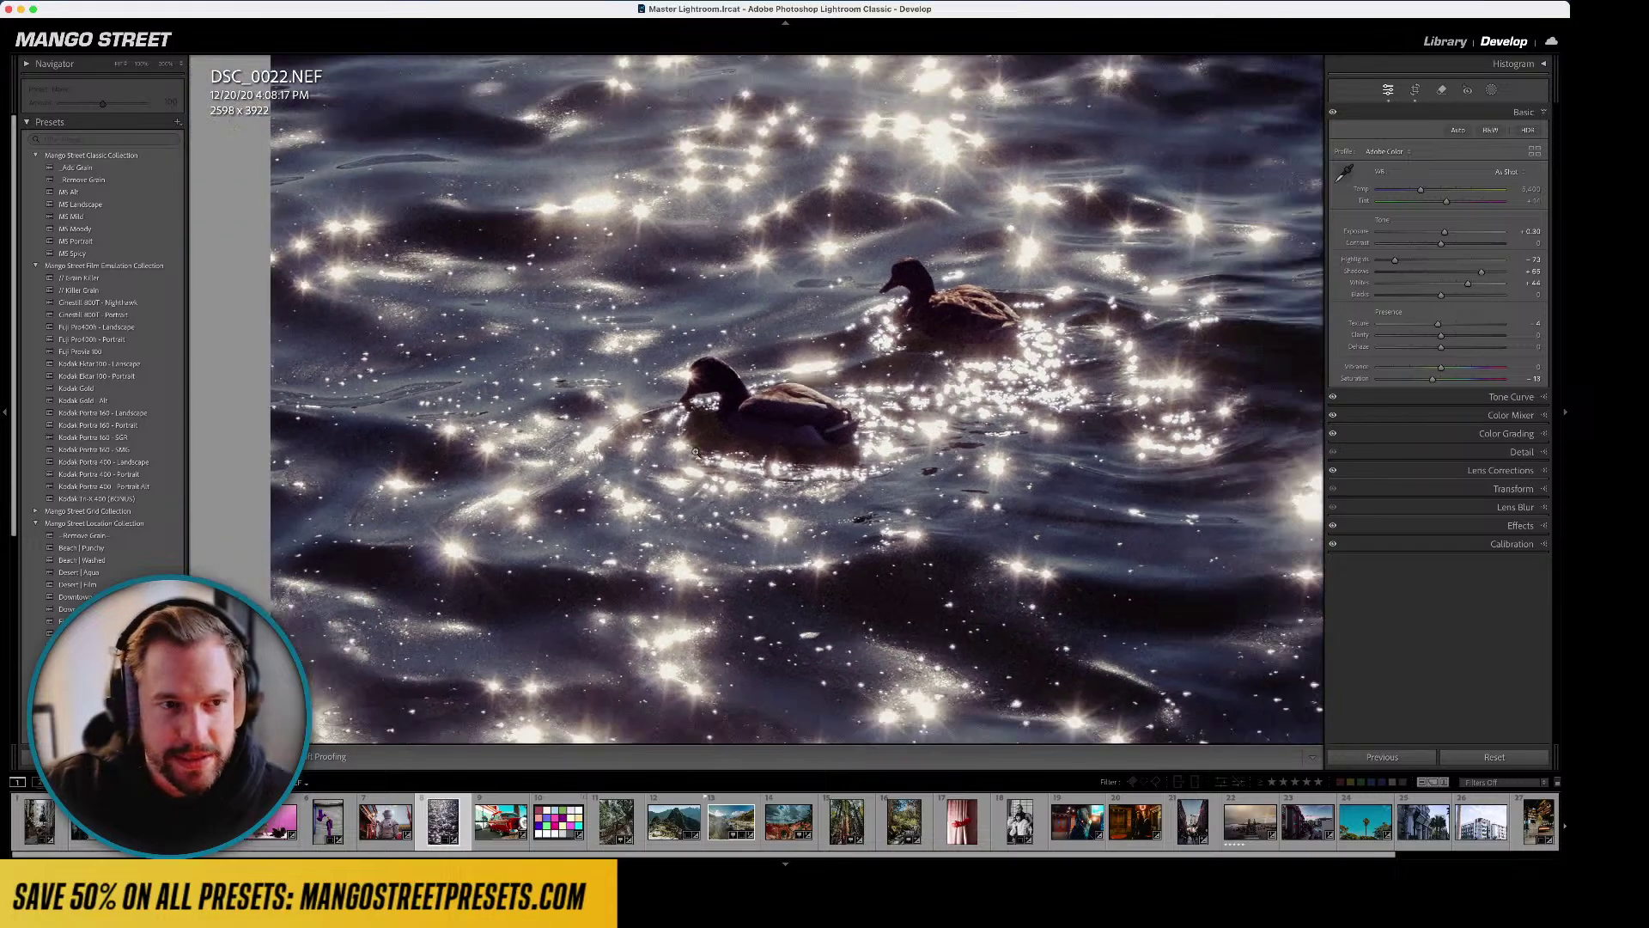
click(696, 451)
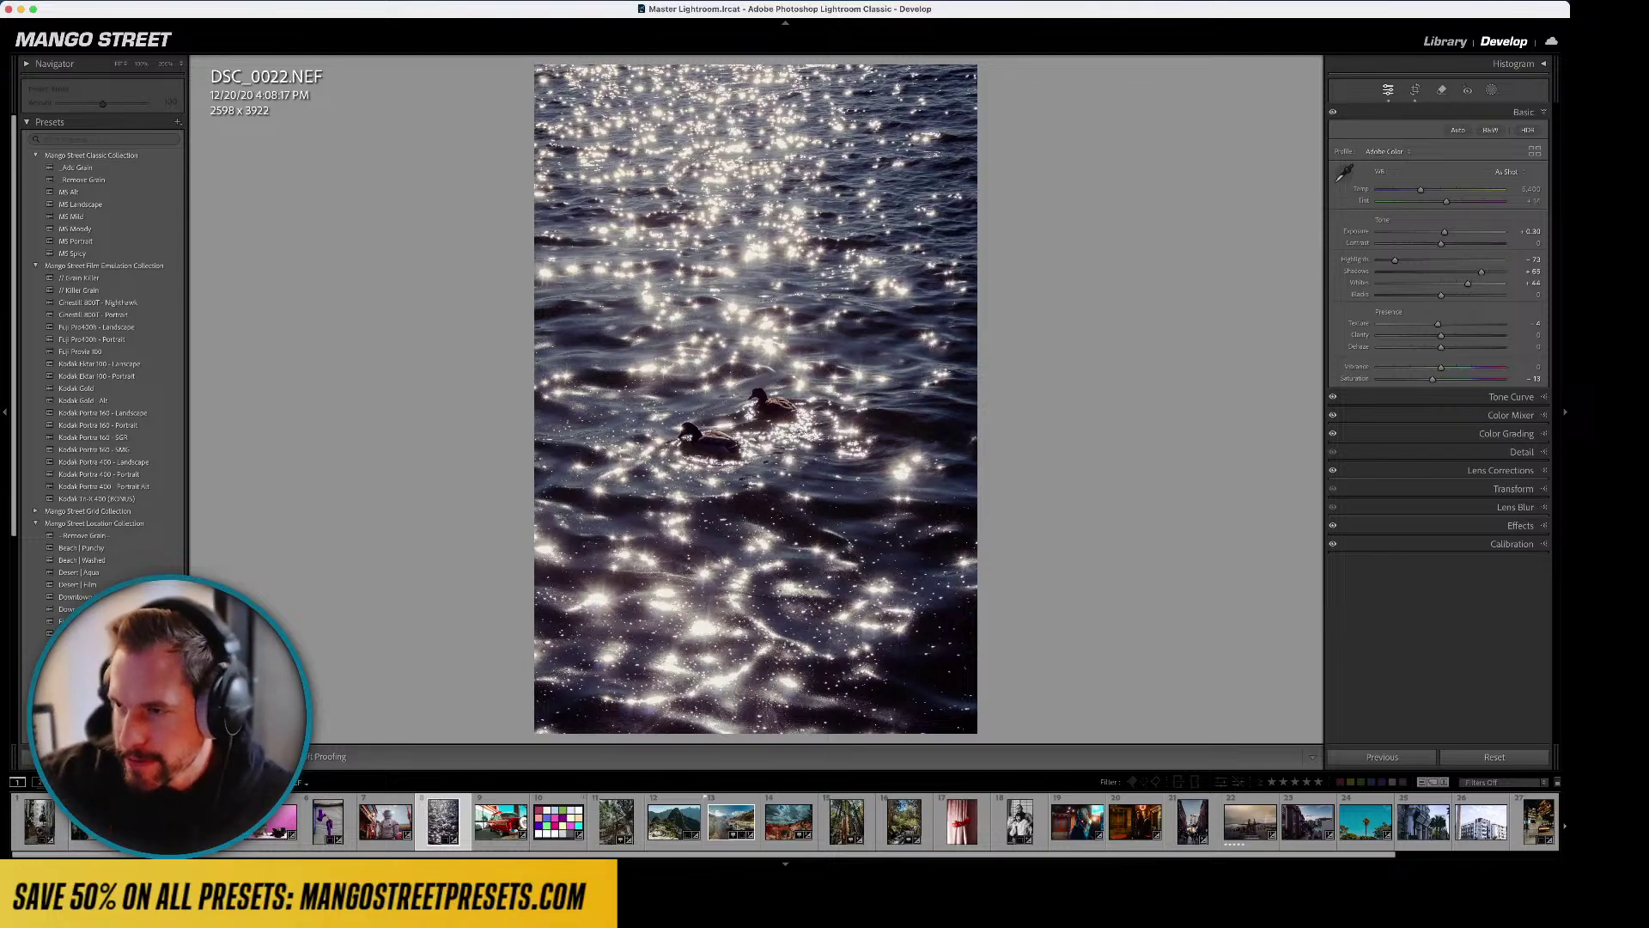
- Try an automatic subject mask on the duck photo with an Exposure adjustment, and delete the mask
click(1492, 89)
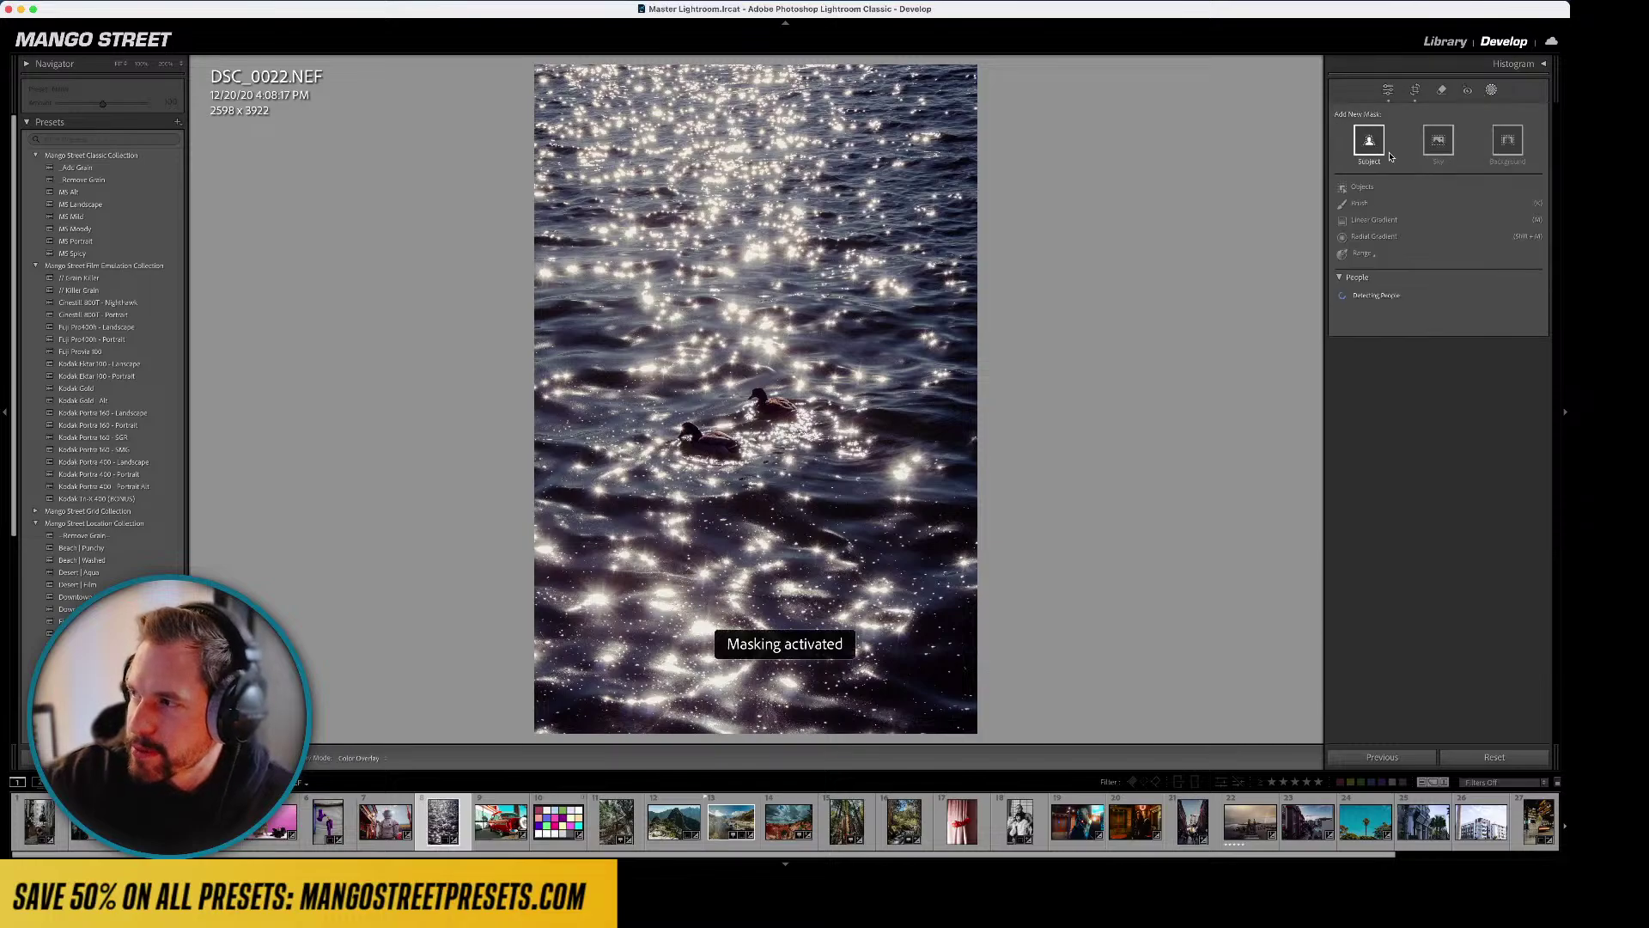
click(1369, 140)
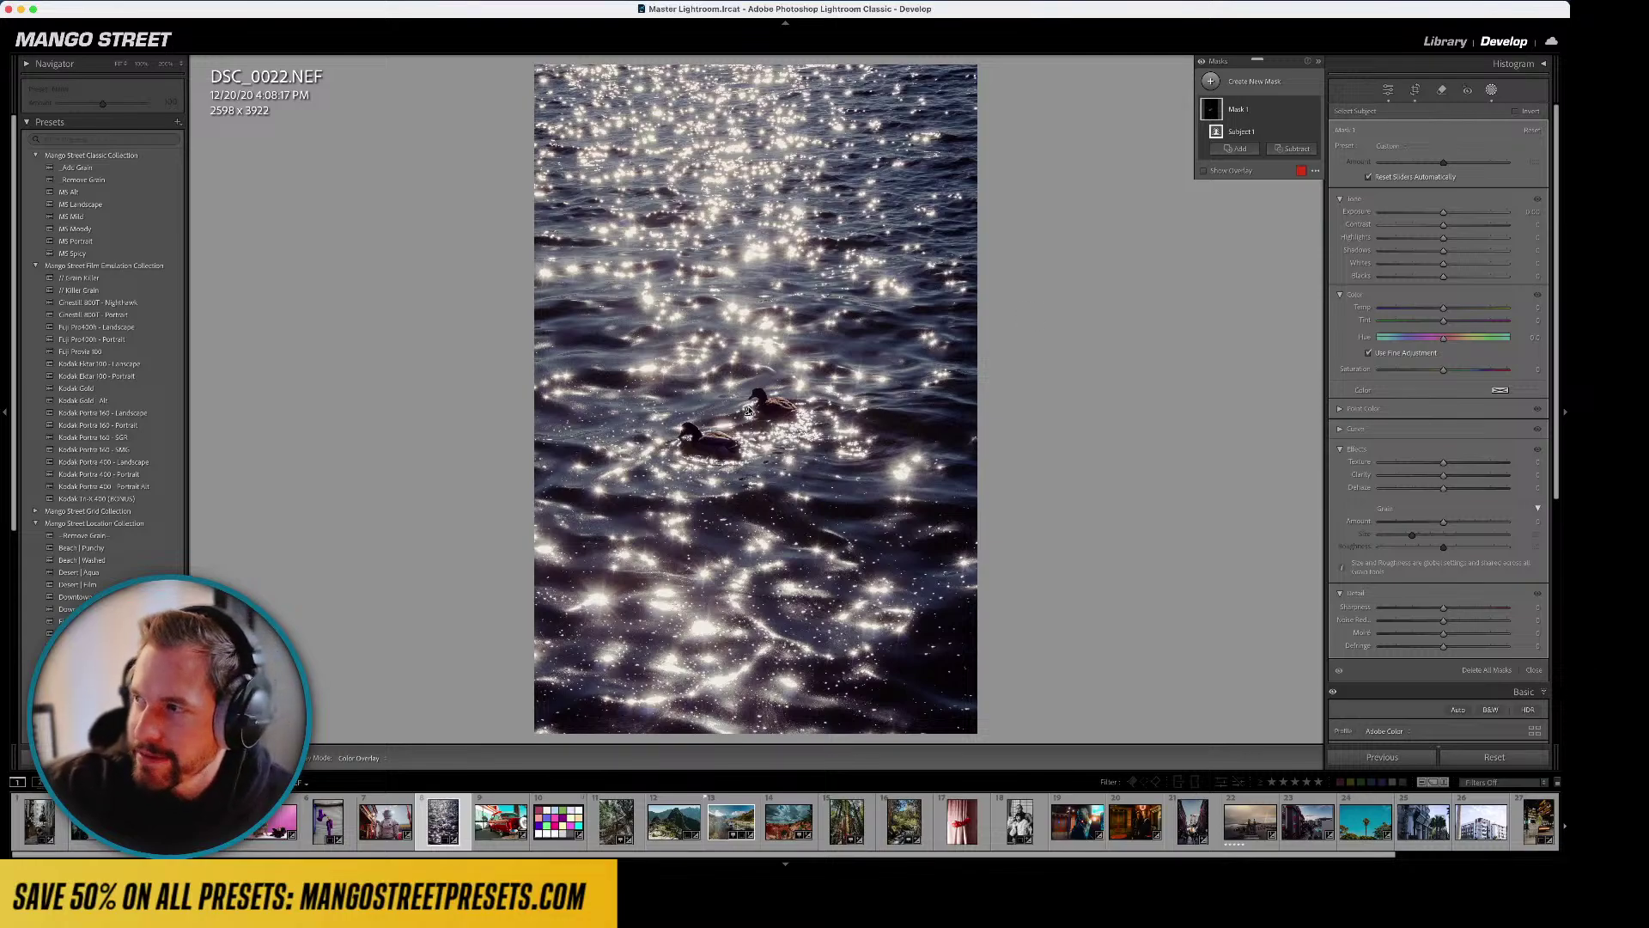
click(1210, 116)
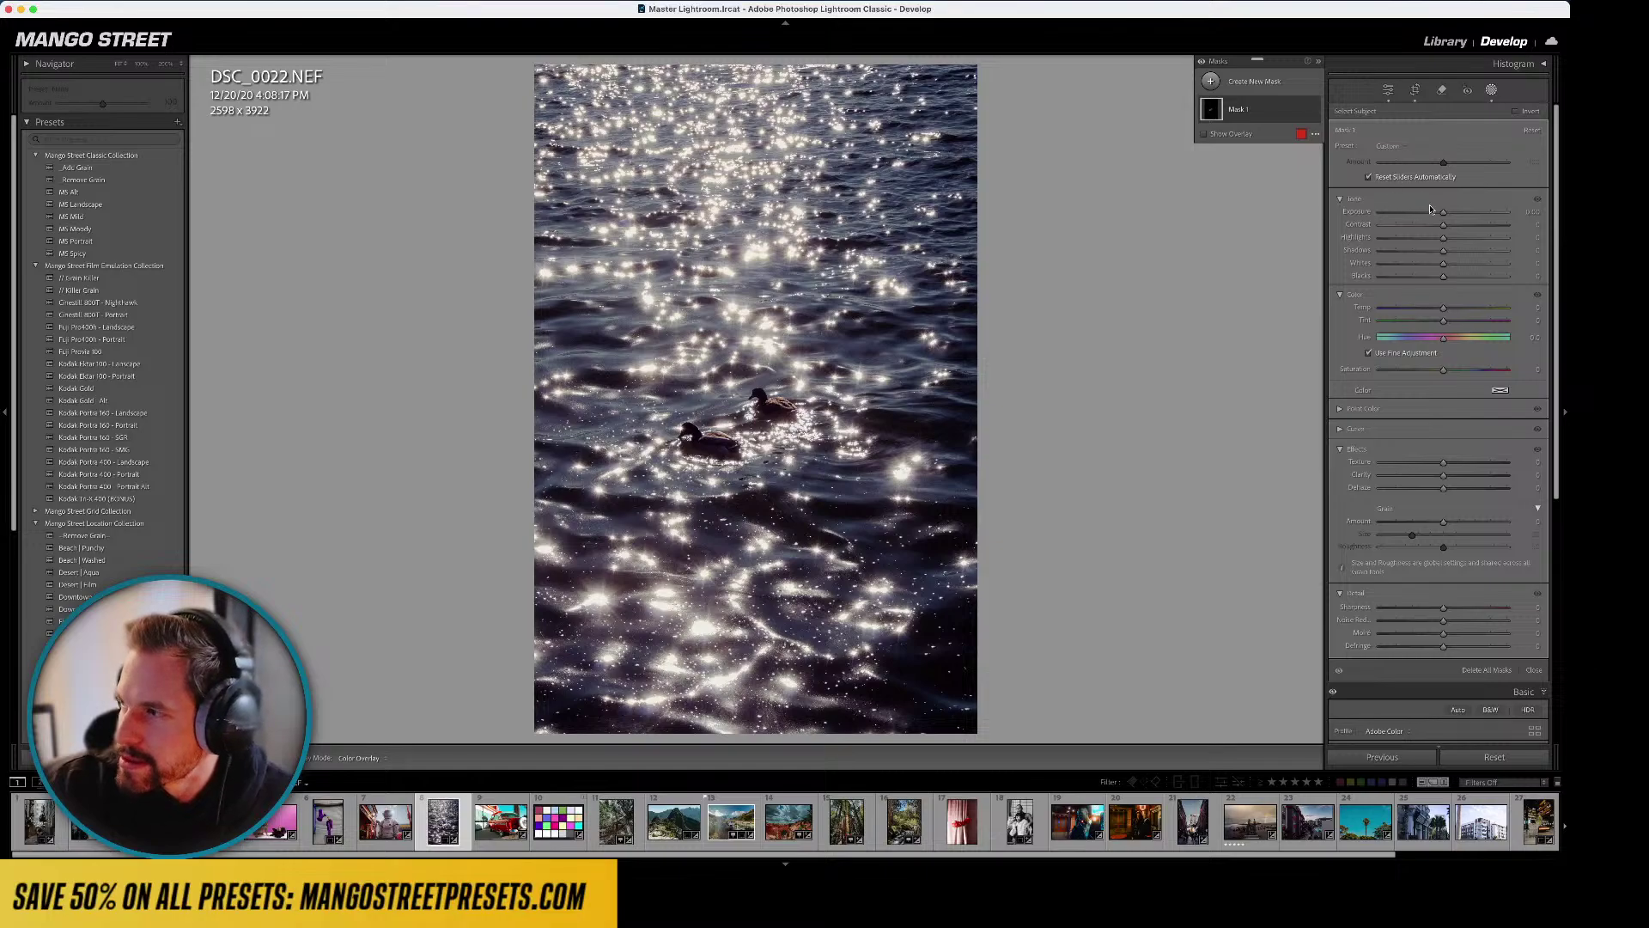
drag(1443, 217, 1436, 217)
key(Delete)
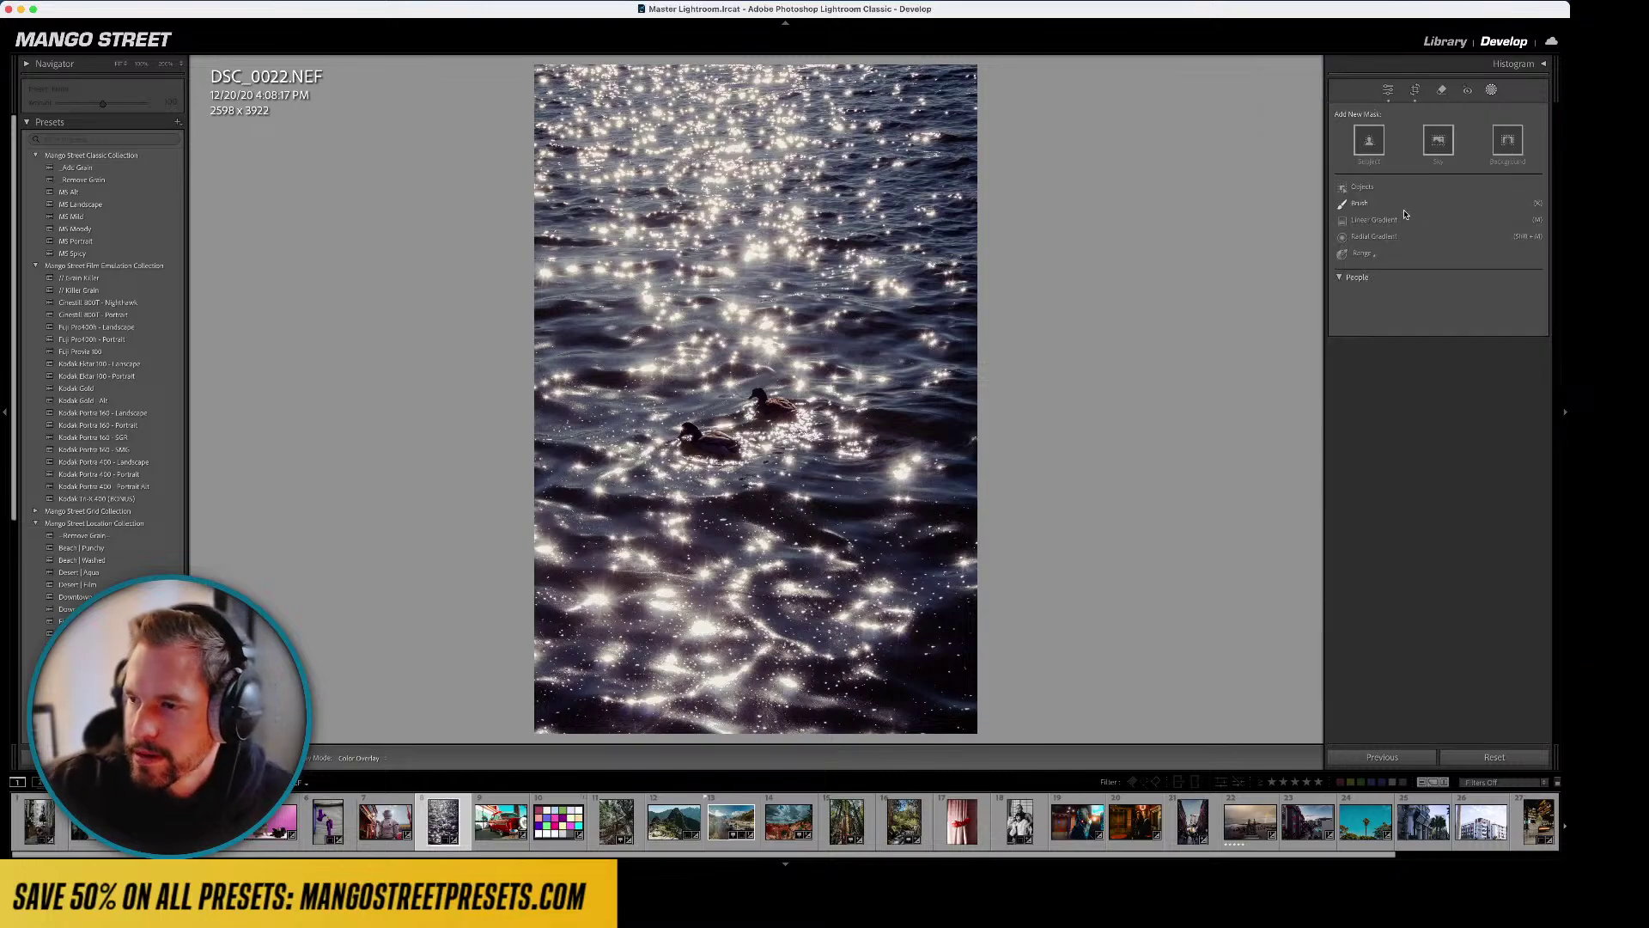
- Try a brighter global Exposure on the duck photo and return it to +0.30
click(1388, 89)
drag(1445, 232, 1453, 234)
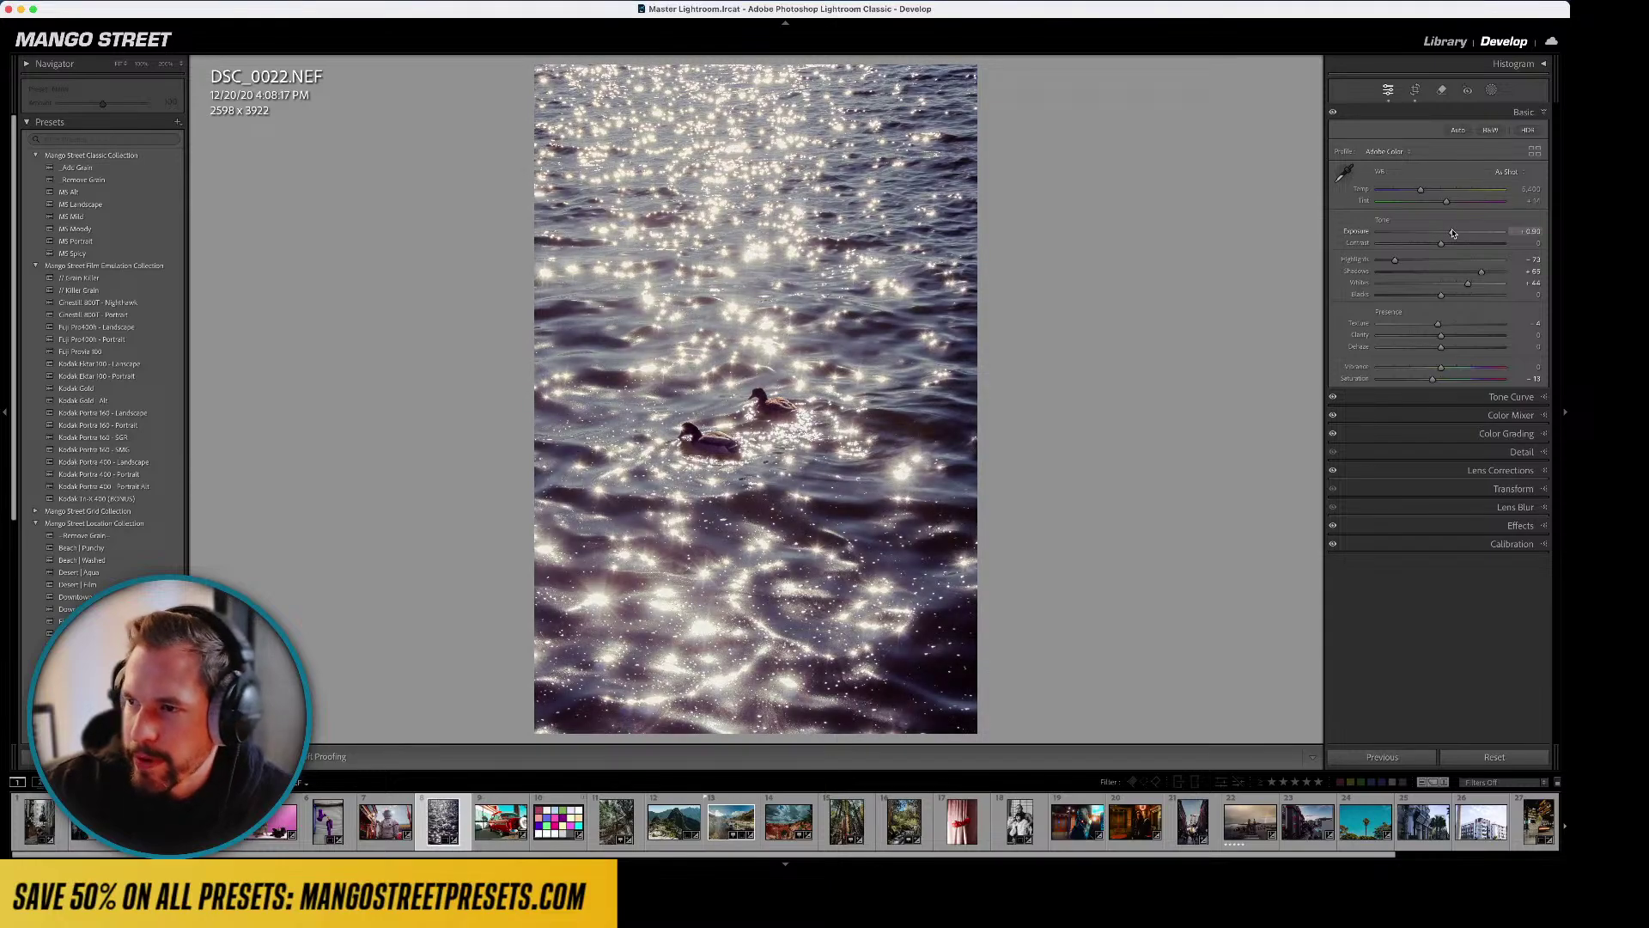
drag(1451, 232, 1445, 233)
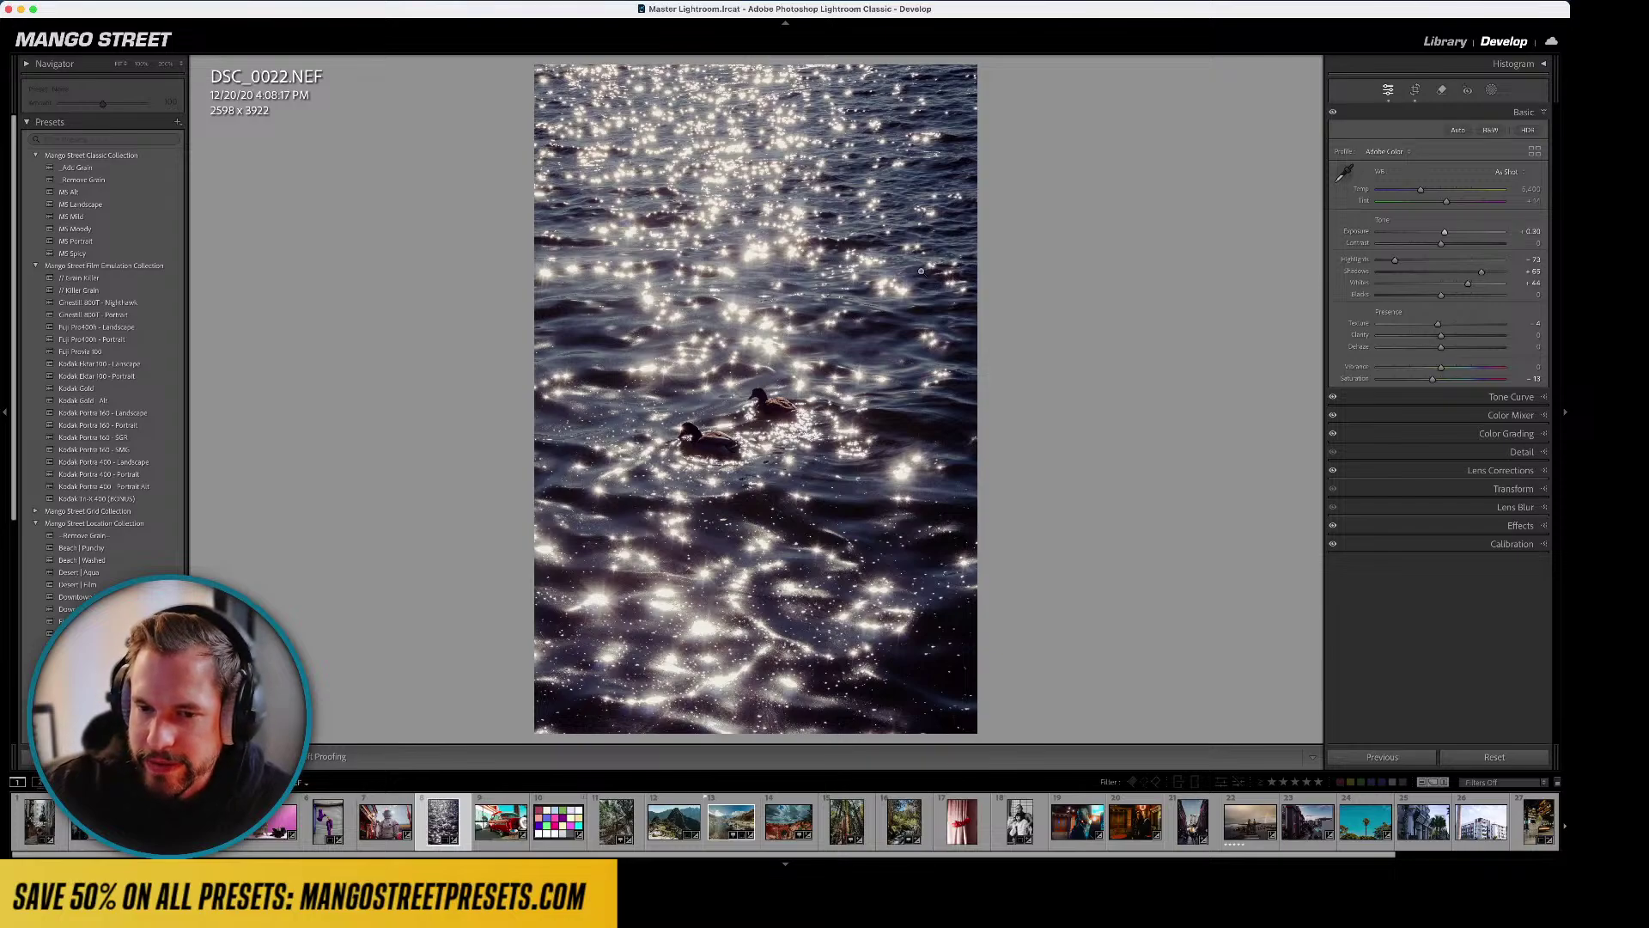
- Create a brush mask with Auto Mask on and paint it over both ducks' heads and bodies
key(z)
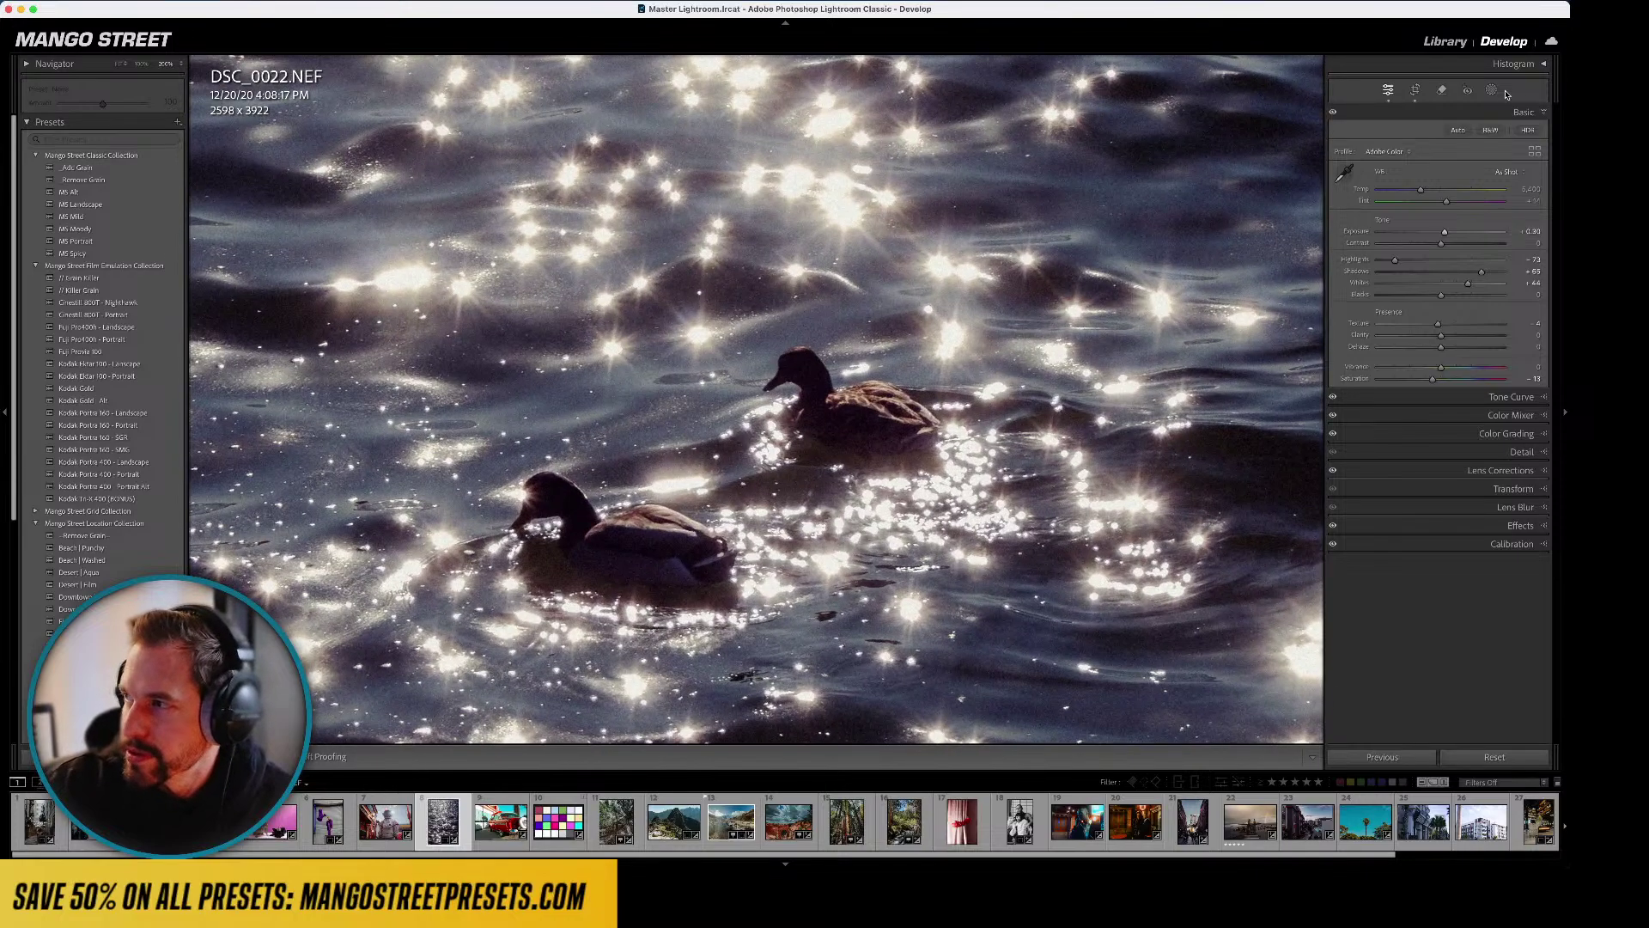
click(1491, 90)
key(k)
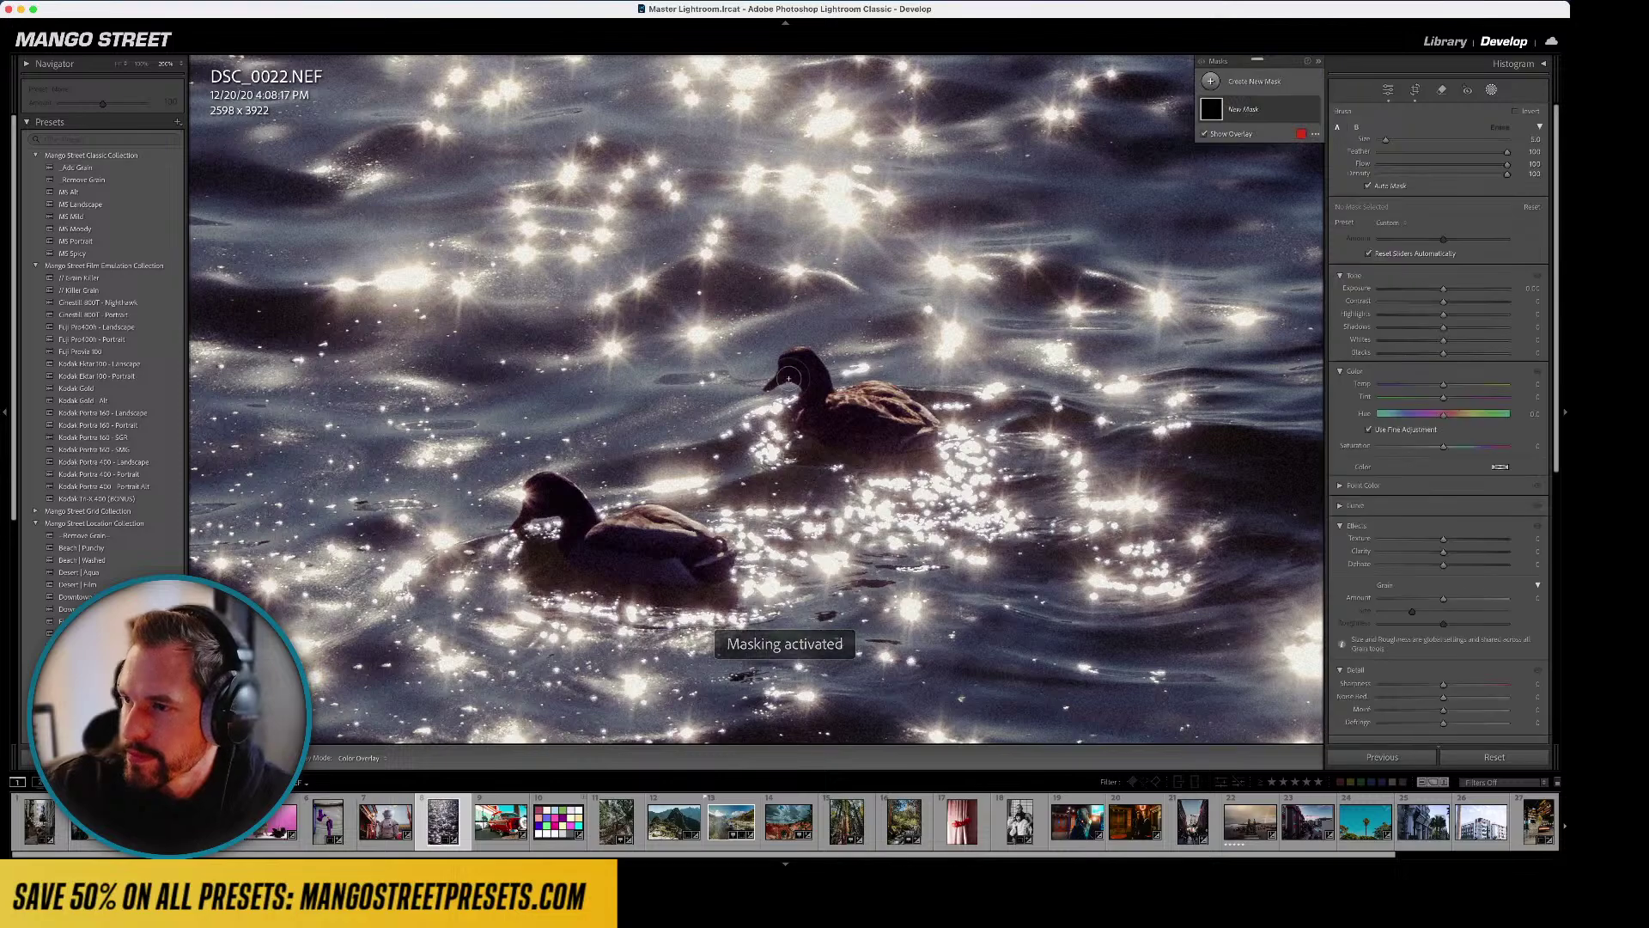
scroll(788, 377, down, 5)
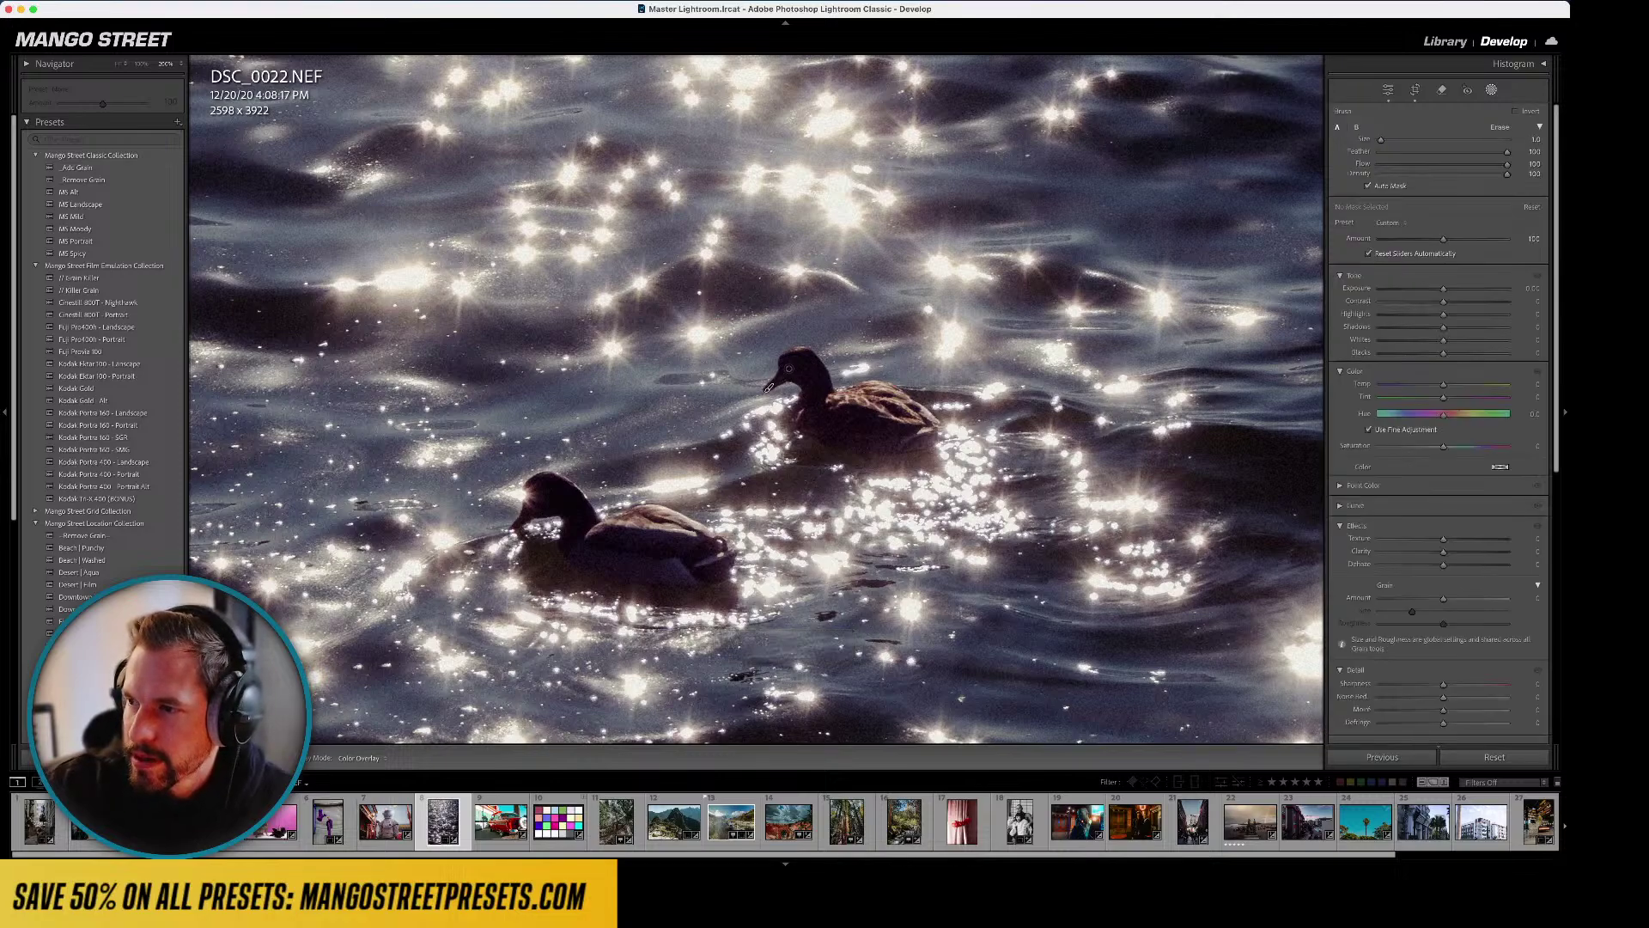
mouse_move(769, 387)
mouse_down()
mouse_move(813, 372)
mouse_move(801, 351)
mouse_move(783, 363)
mouse_move(825, 416)
mouse_move(809, 411)
mouse_move(848, 432)
mouse_move(813, 409)
mouse_move(918, 434)
mouse_move(873, 442)
mouse_up()
scroll(790, 365, up, 2)
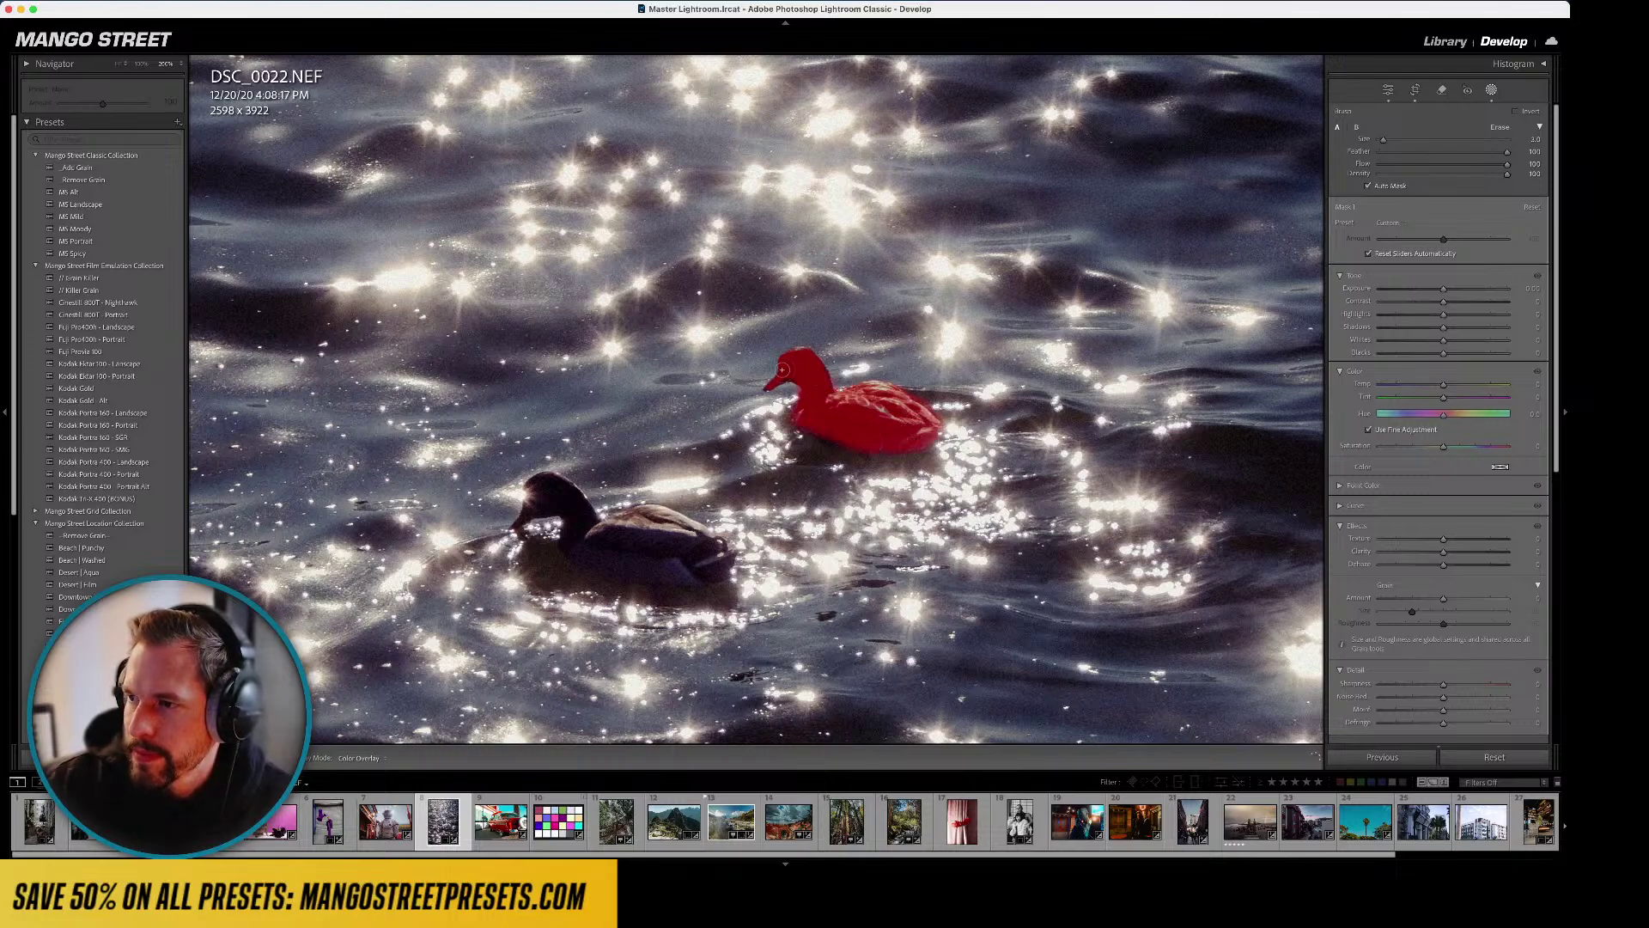
mouse_move(518, 521)
mouse_down()
mouse_move(555, 482)
mouse_move(600, 542)
mouse_move(712, 558)
mouse_move(692, 569)
mouse_move(600, 545)
mouse_move(553, 500)
mouse_move(543, 510)
mouse_move(578, 524)
mouse_move(532, 508)
mouse_move(572, 510)
mouse_move(608, 545)
mouse_move(571, 542)
mouse_move(607, 561)
mouse_move(716, 565)
mouse_move(638, 554)
mouse_move(718, 554)
mouse_move(709, 542)
mouse_move(608, 524)
mouse_move(718, 549)
mouse_move(627, 518)
mouse_move(667, 527)
mouse_up()
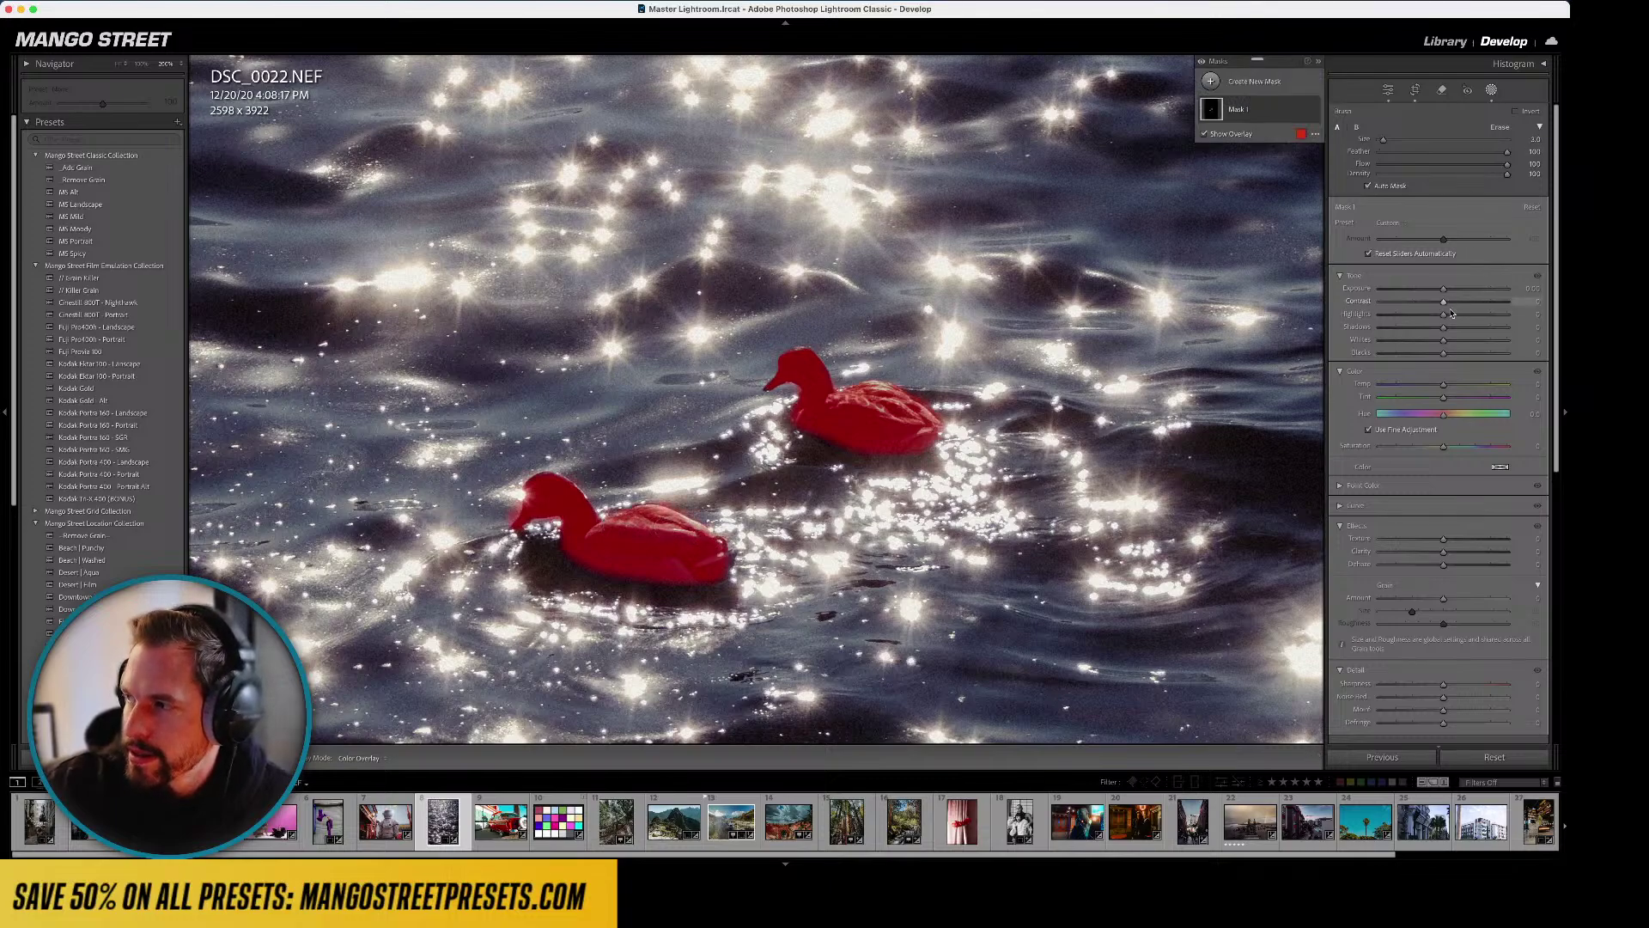
- Raise the duck mask's Shadows to about +24 and its Exposure slightly, close masking and view the whole photo
drag(1443, 327, 1455, 328)
drag(1444, 289, 1461, 329)
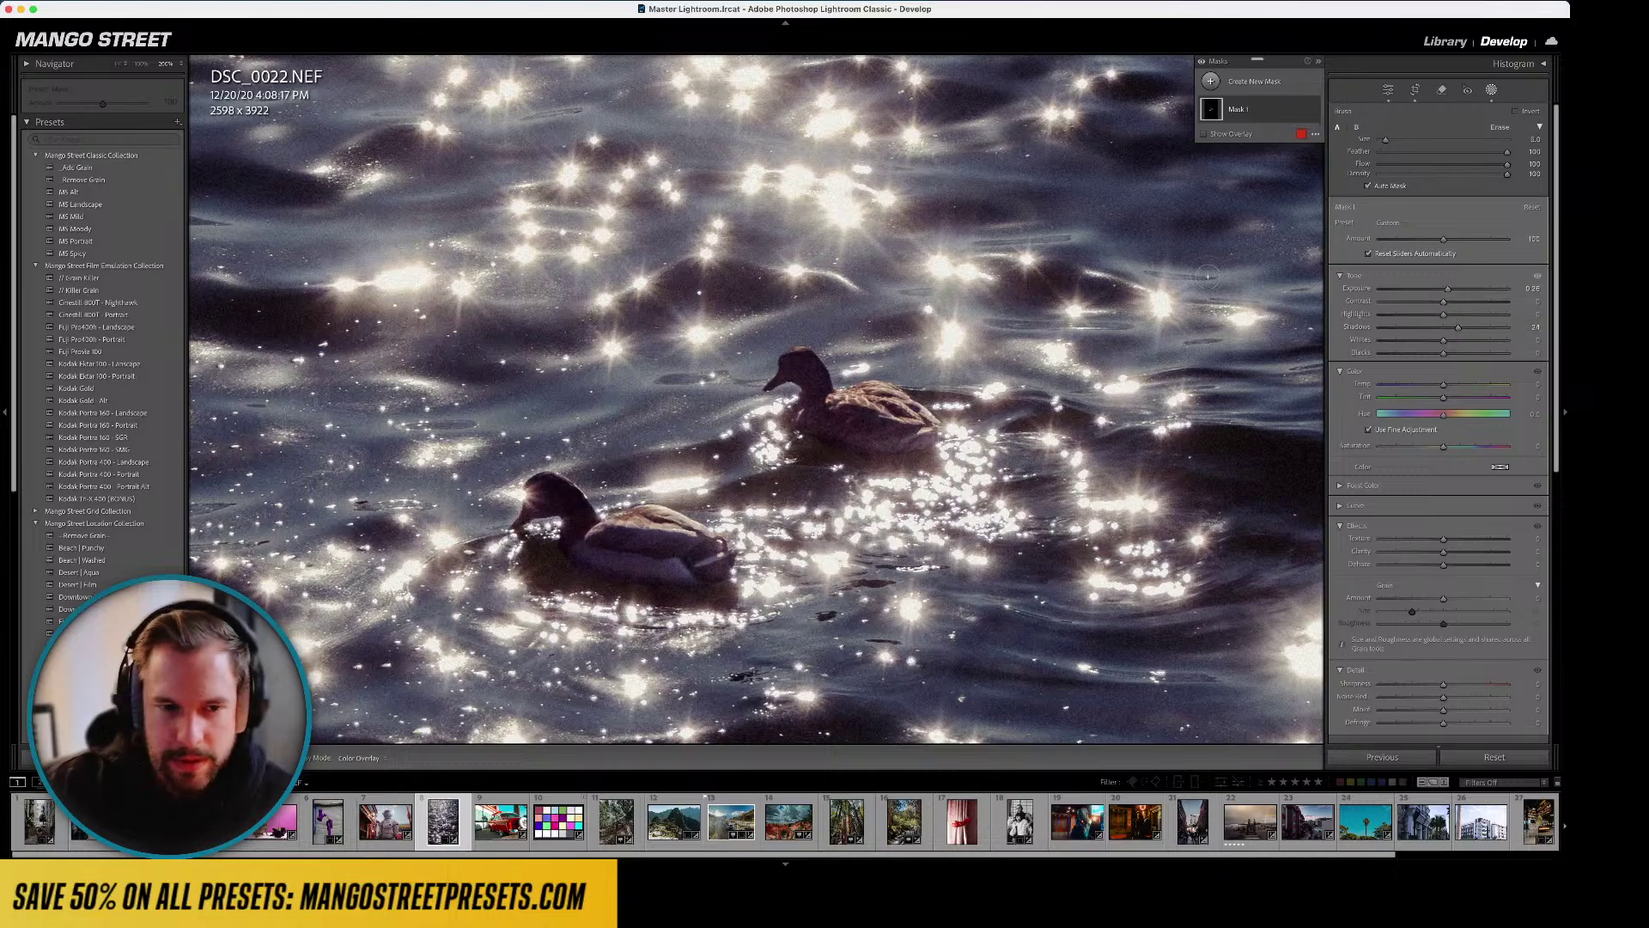
key(d)
key(z)
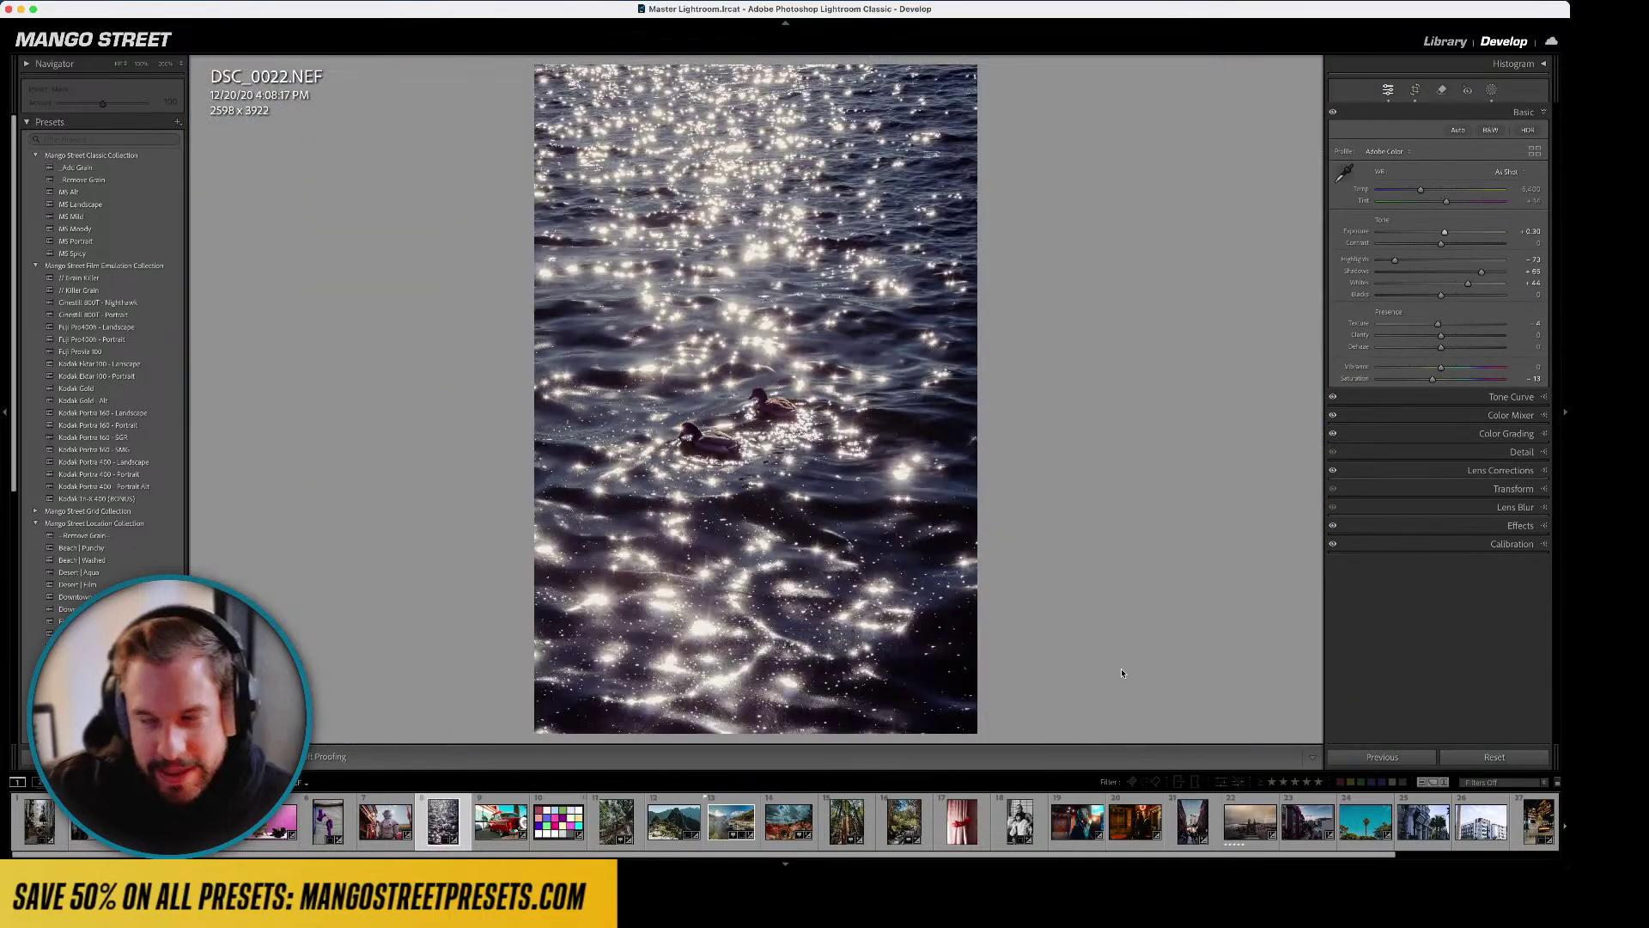
- Browse the other photos in the filmstrip, including the palm-lined Puesto street shot, and open the cocktail glass photo A7C02866.ARW
key(Left)
key(Left)
key(Left)
key(Left)
key(Left)
key(Left)
key(Left)
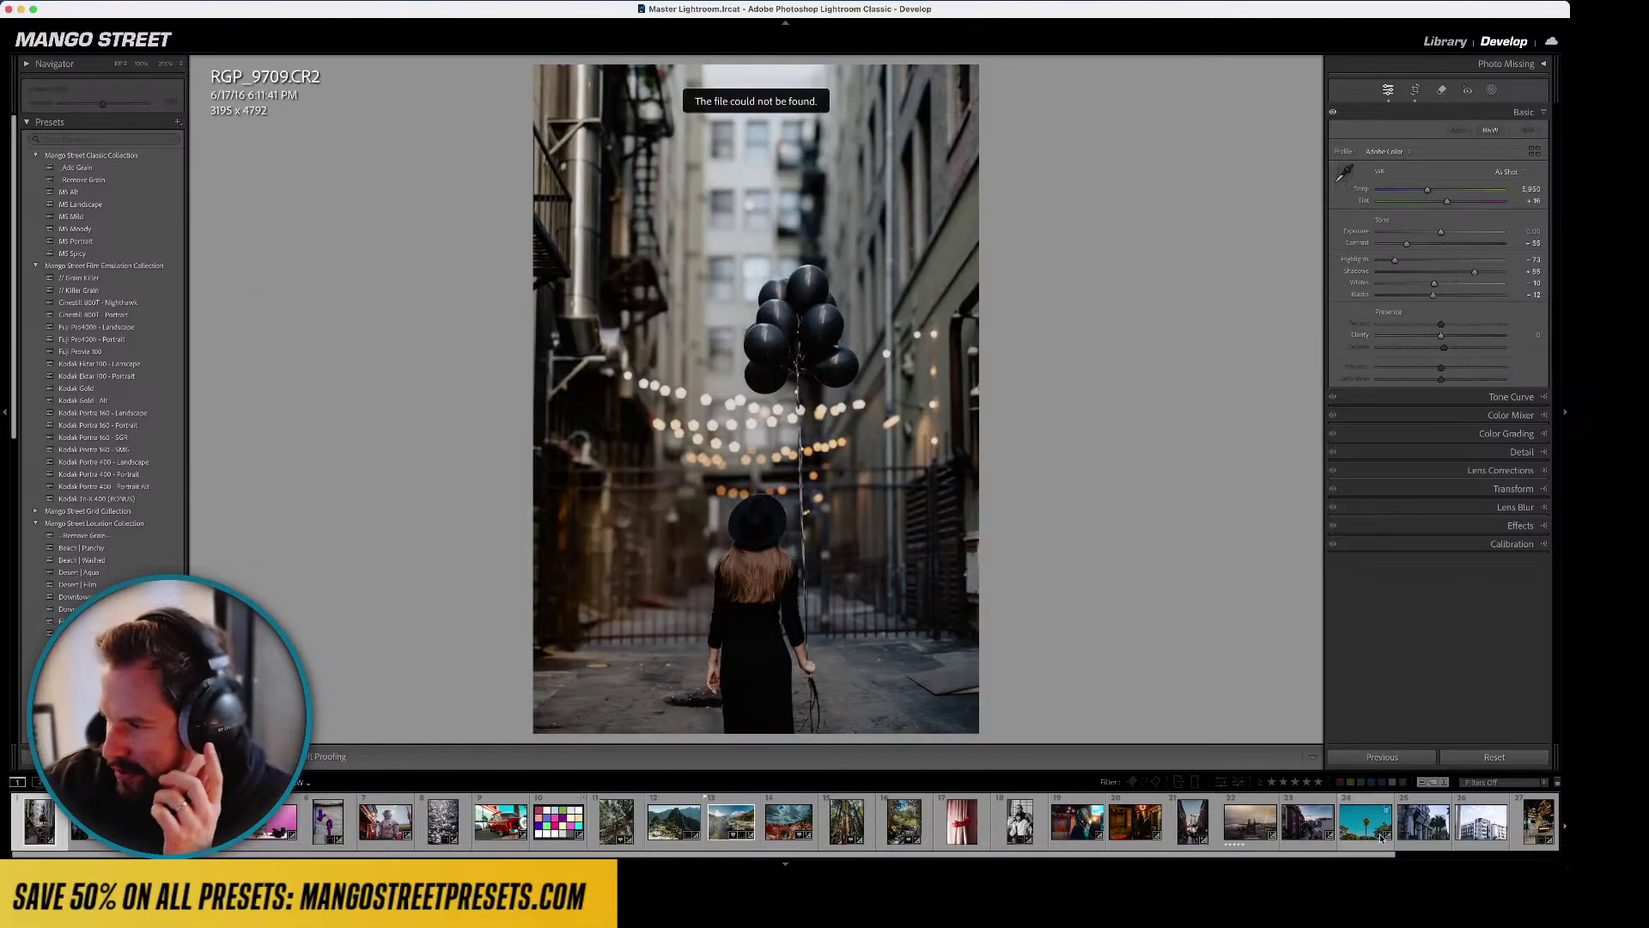
click(1556, 852)
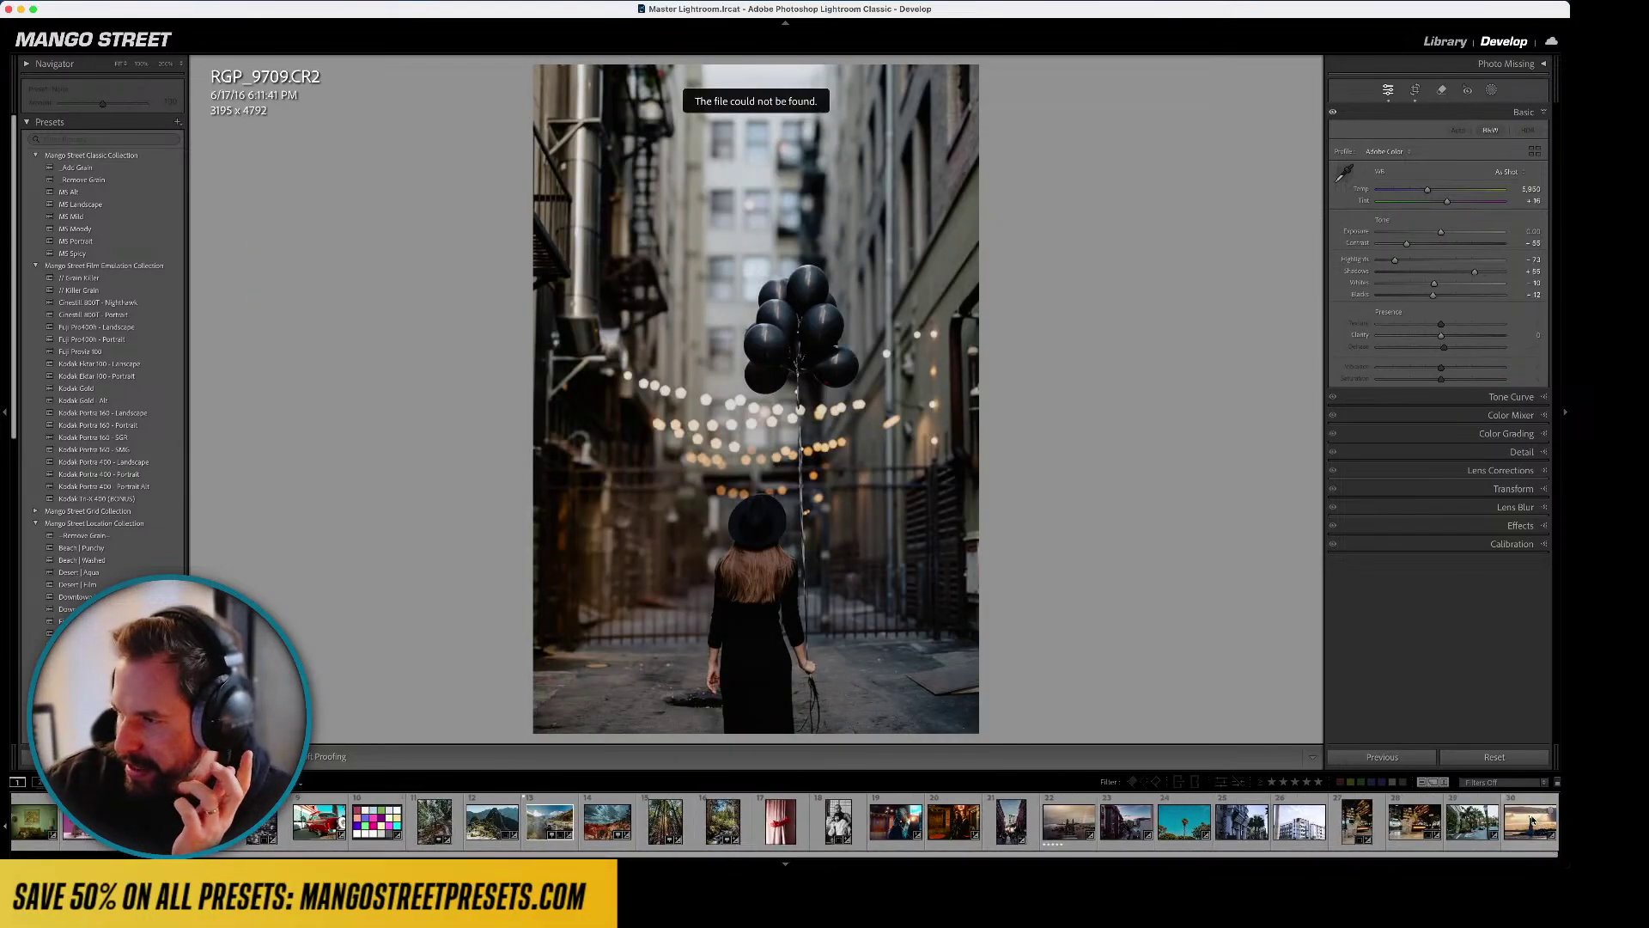
click(1533, 822)
click(1458, 807)
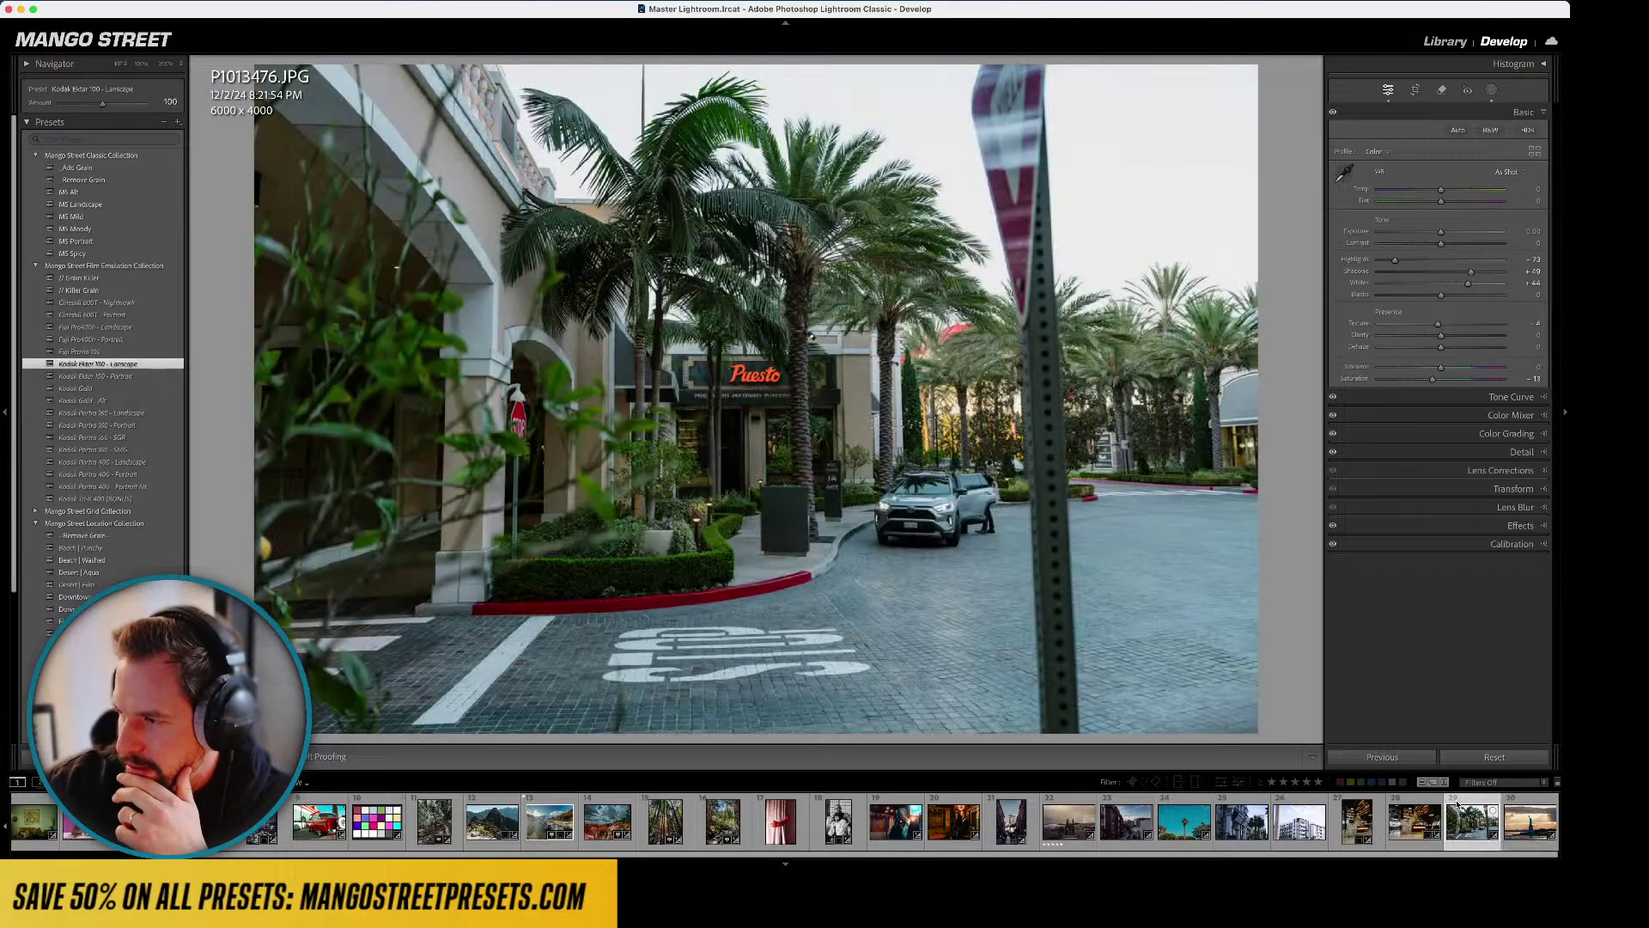
click(1357, 822)
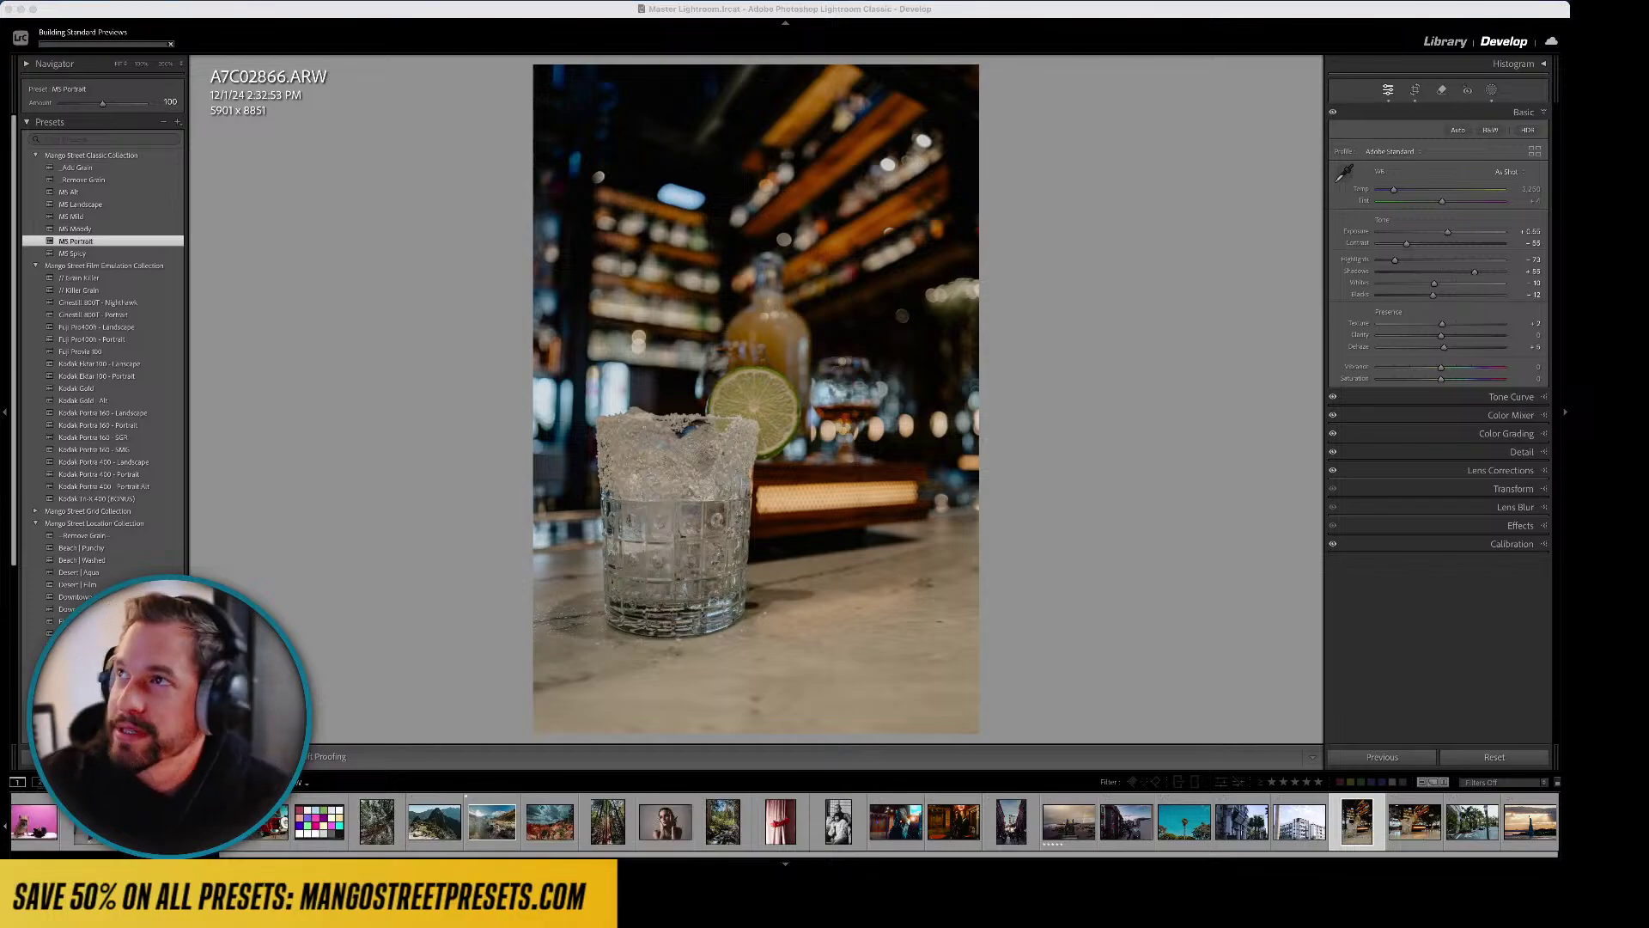
- Open the studio portrait DSCF2508.RAF and try Mango Street Classic presets on it, including MS Portrait with raised Shadows
click(666, 821)
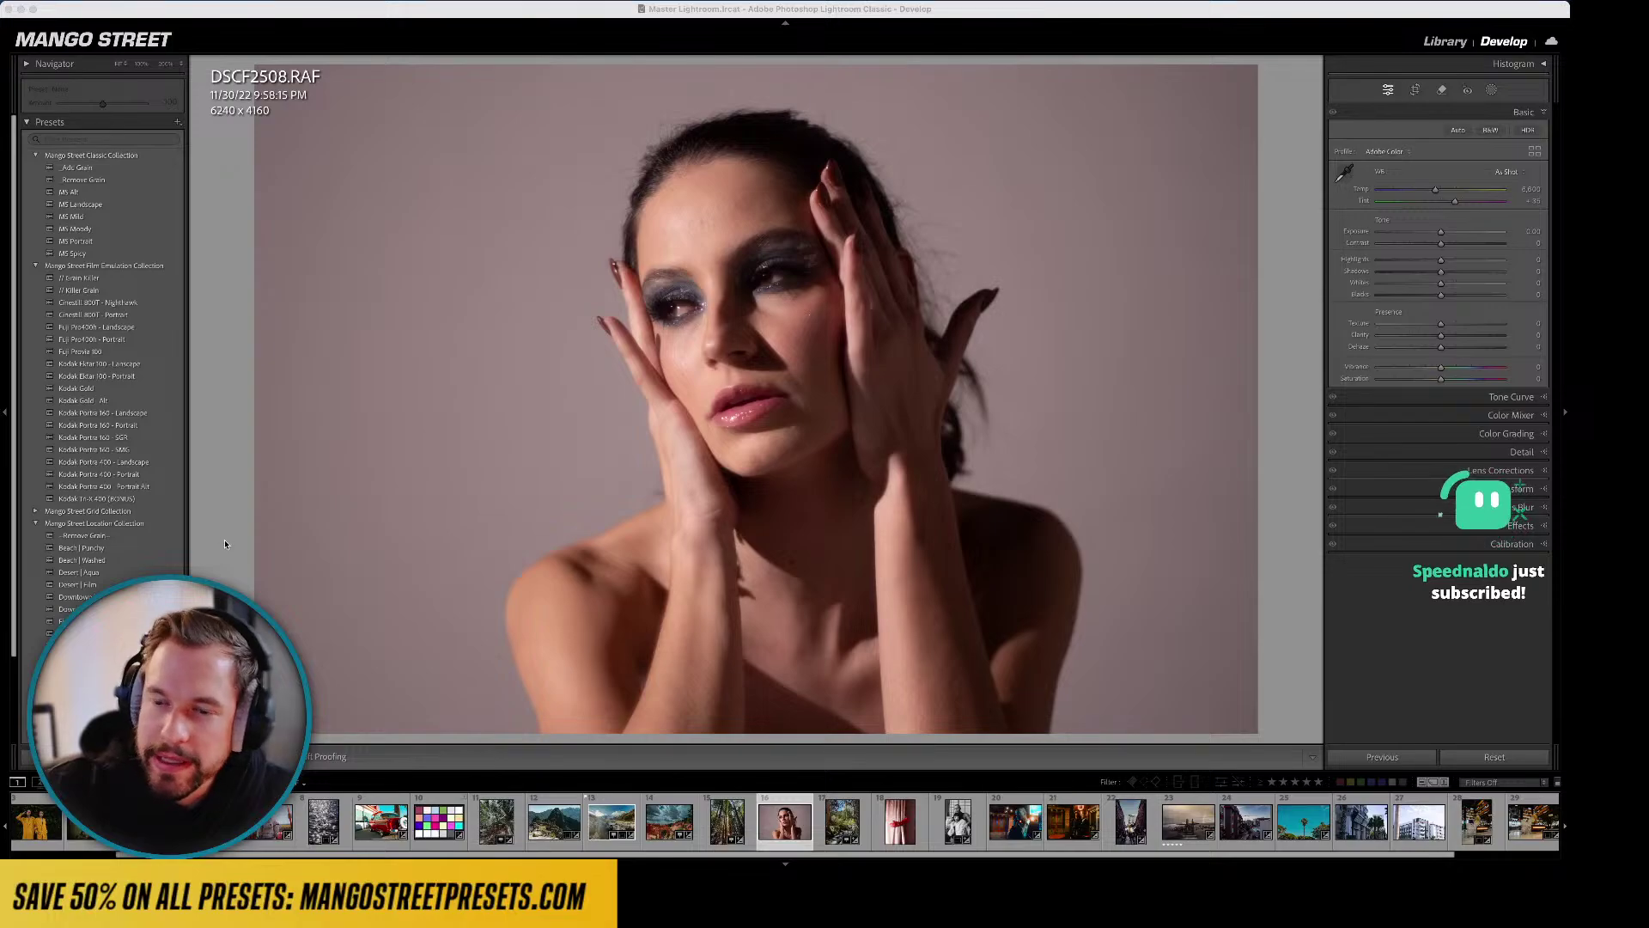
click(115, 240)
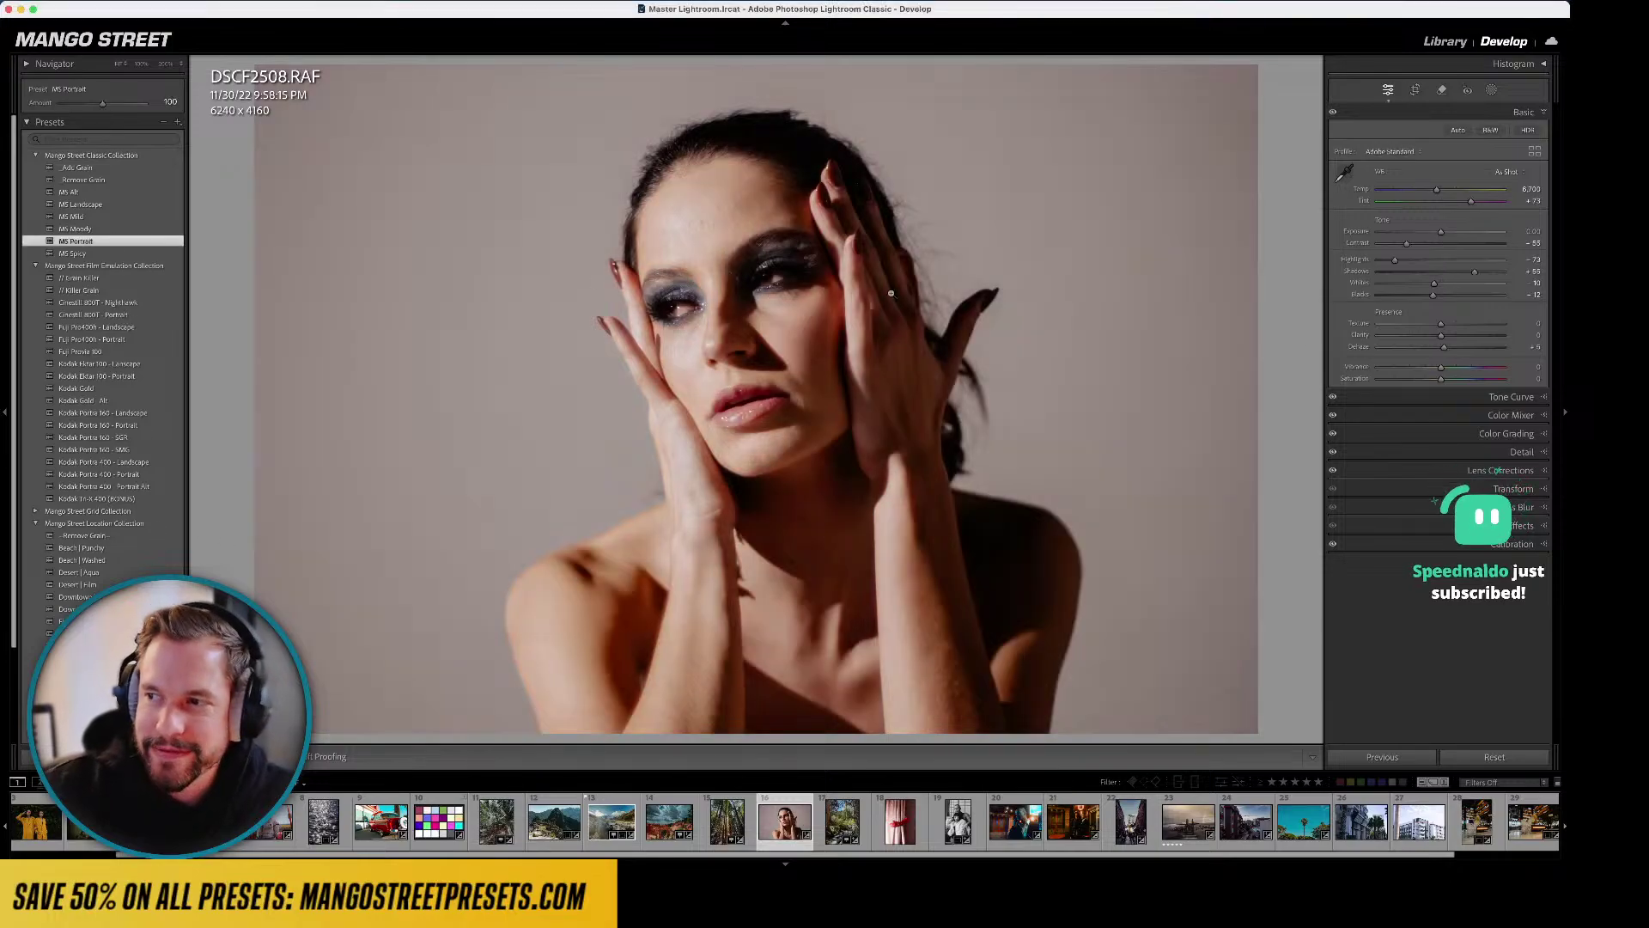
drag(1475, 271, 1498, 274)
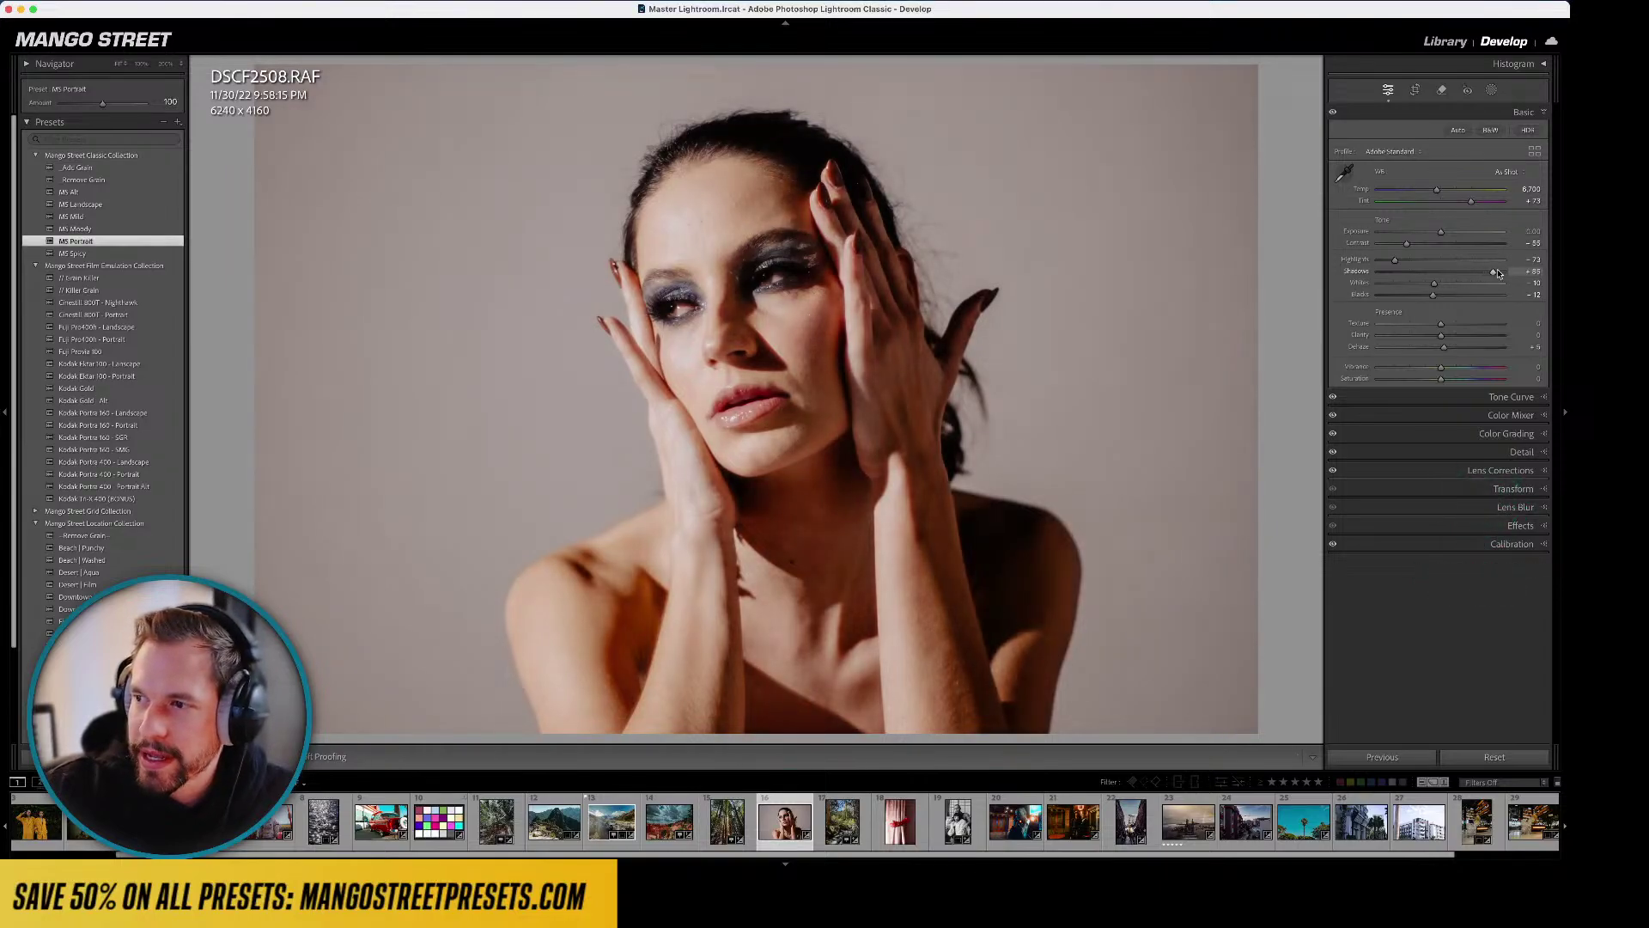
click(143, 191)
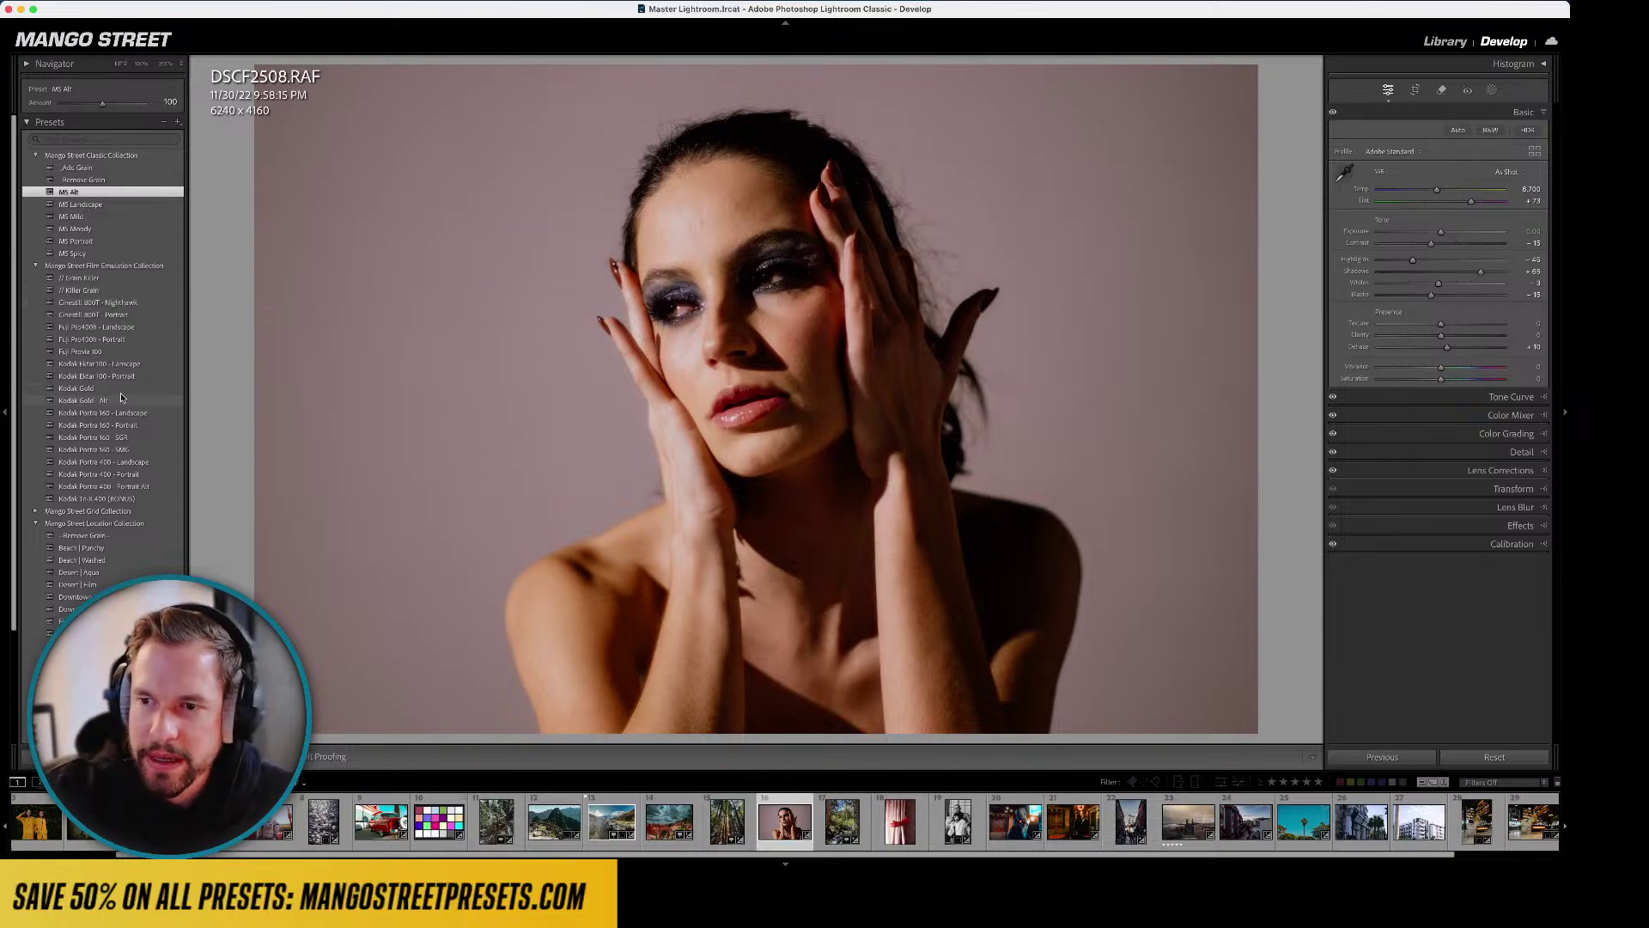
- Apply the Fuji Pro400h - Portrait preset to the studio portrait and check it in Lights Out view
click(125, 343)
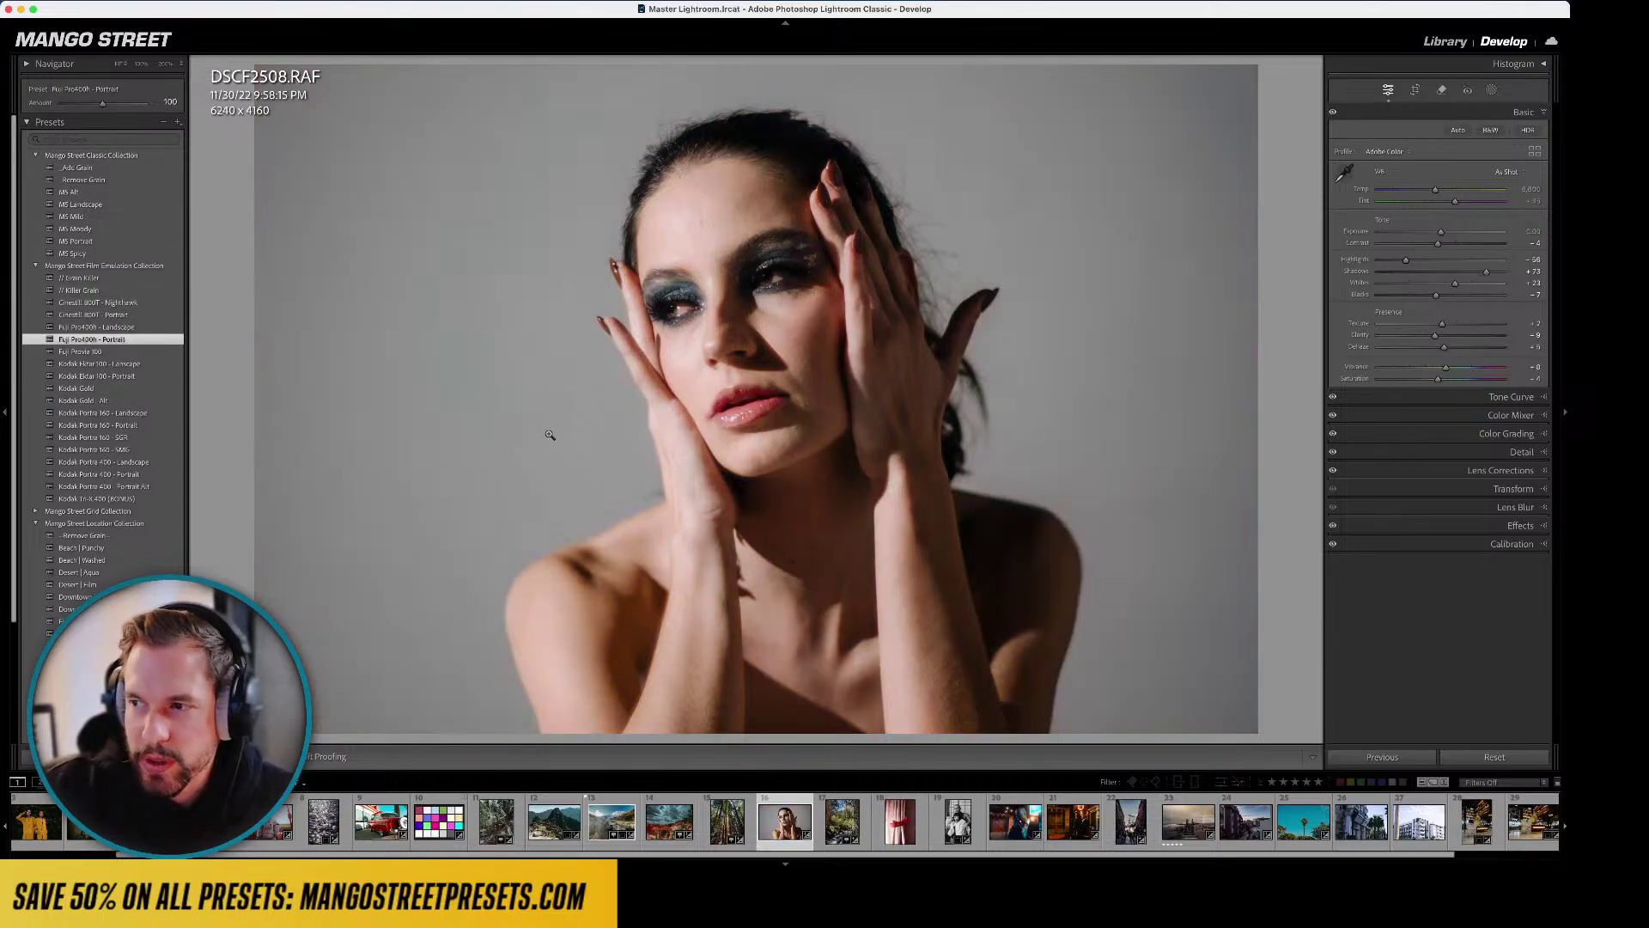
key(l)
key(l)
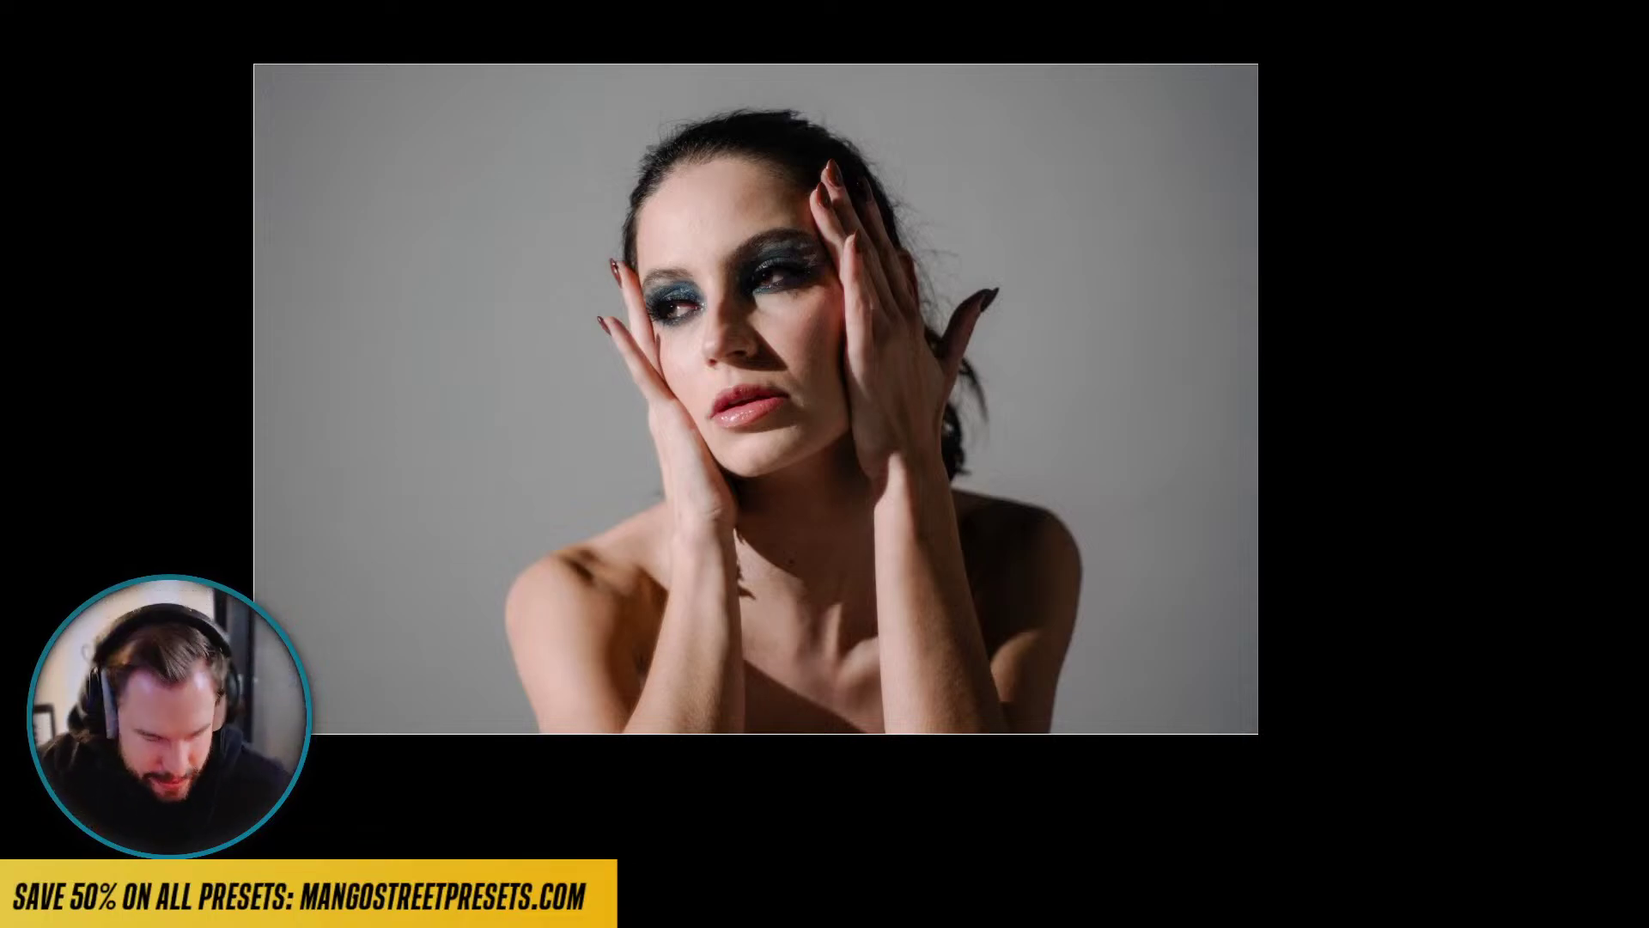
key(l)
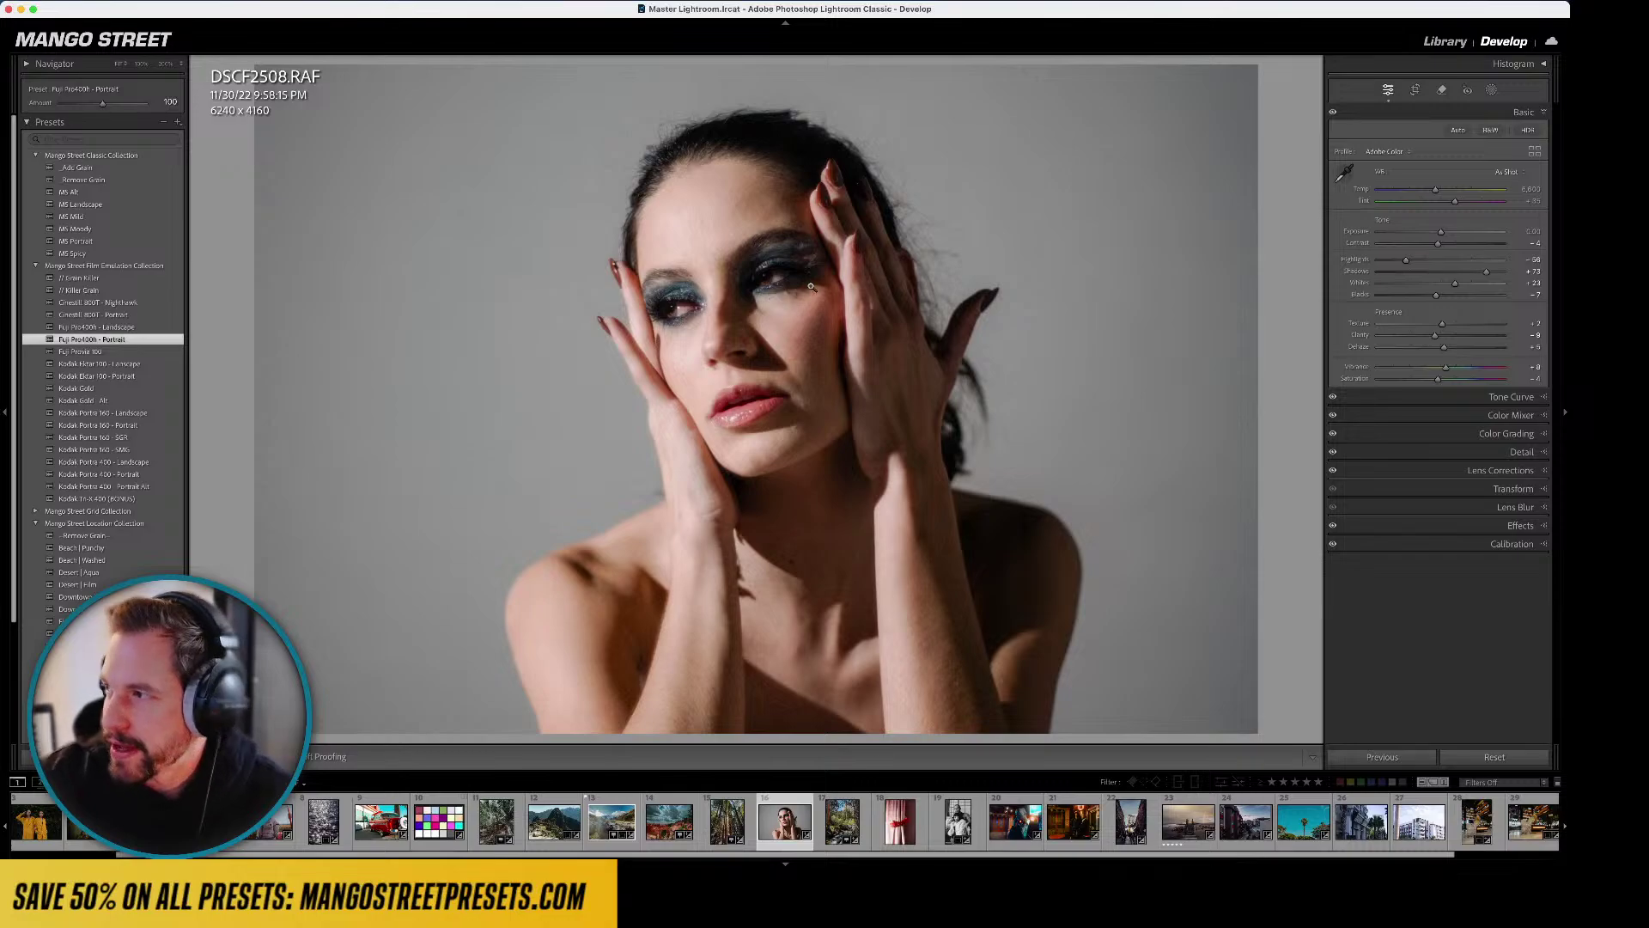
- Paint a brush mask over the model's eyes, brighten it with Exposure 0.17 and raised Shadows, and check it in Lights Out view
click(1490, 89)
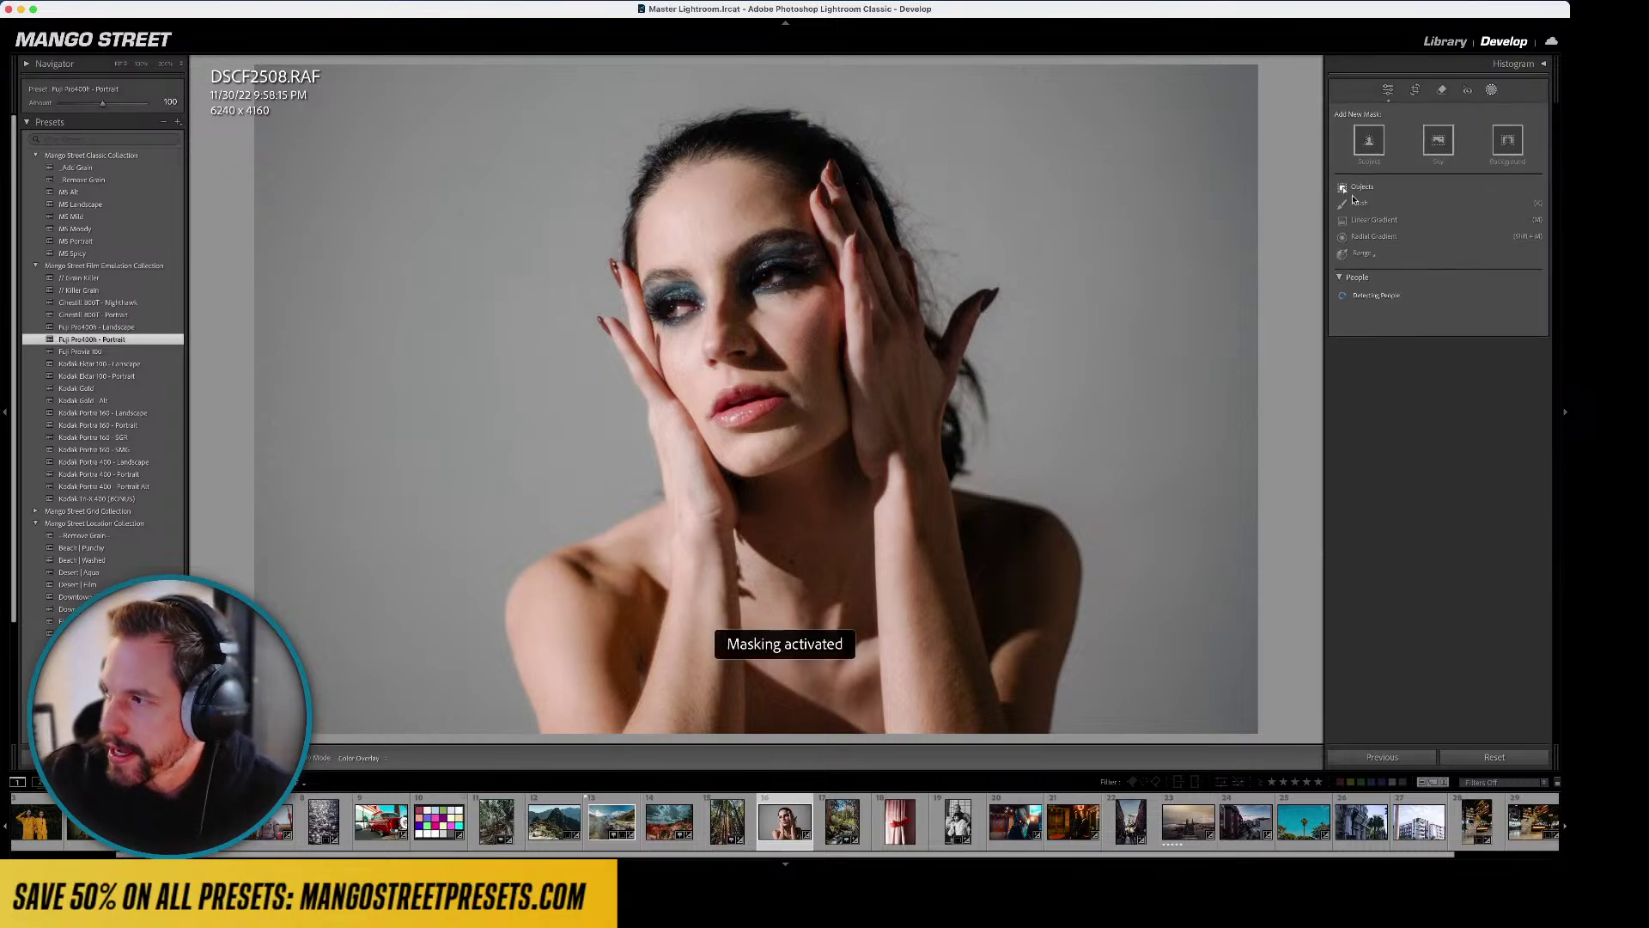
click(1359, 203)
mouse_move(768, 248)
mouse_down()
mouse_move(808, 261)
mouse_move(755, 254)
mouse_move(737, 279)
mouse_move(814, 280)
mouse_move(791, 256)
mouse_move(756, 266)
mouse_up()
drag(1444, 327, 1447, 290)
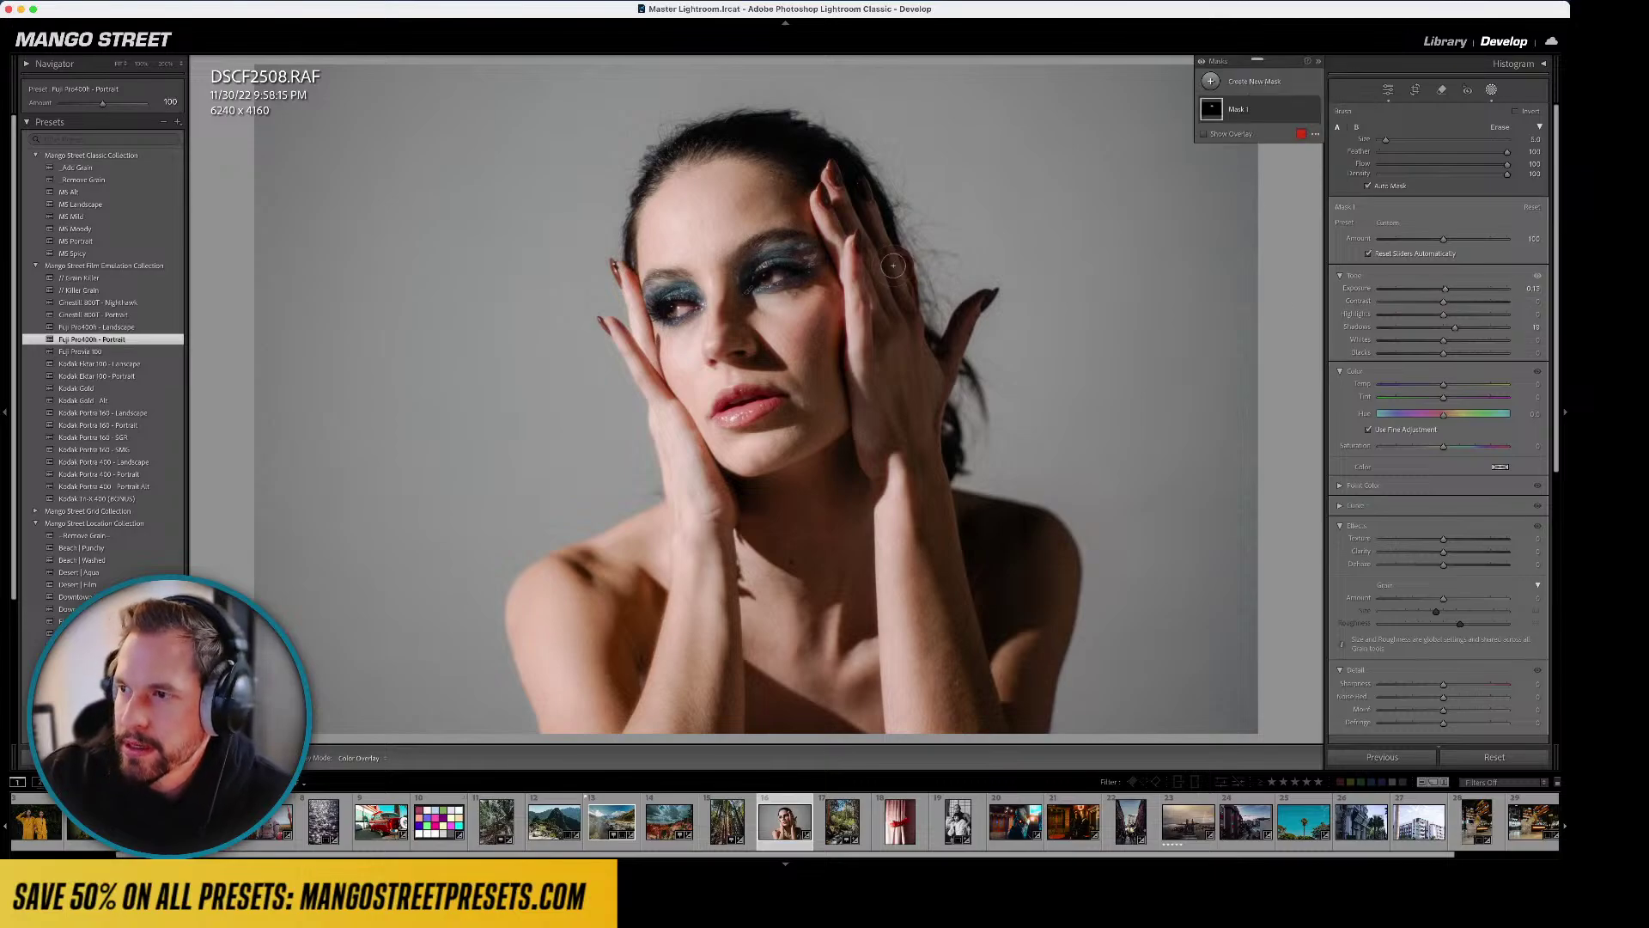
key(d)
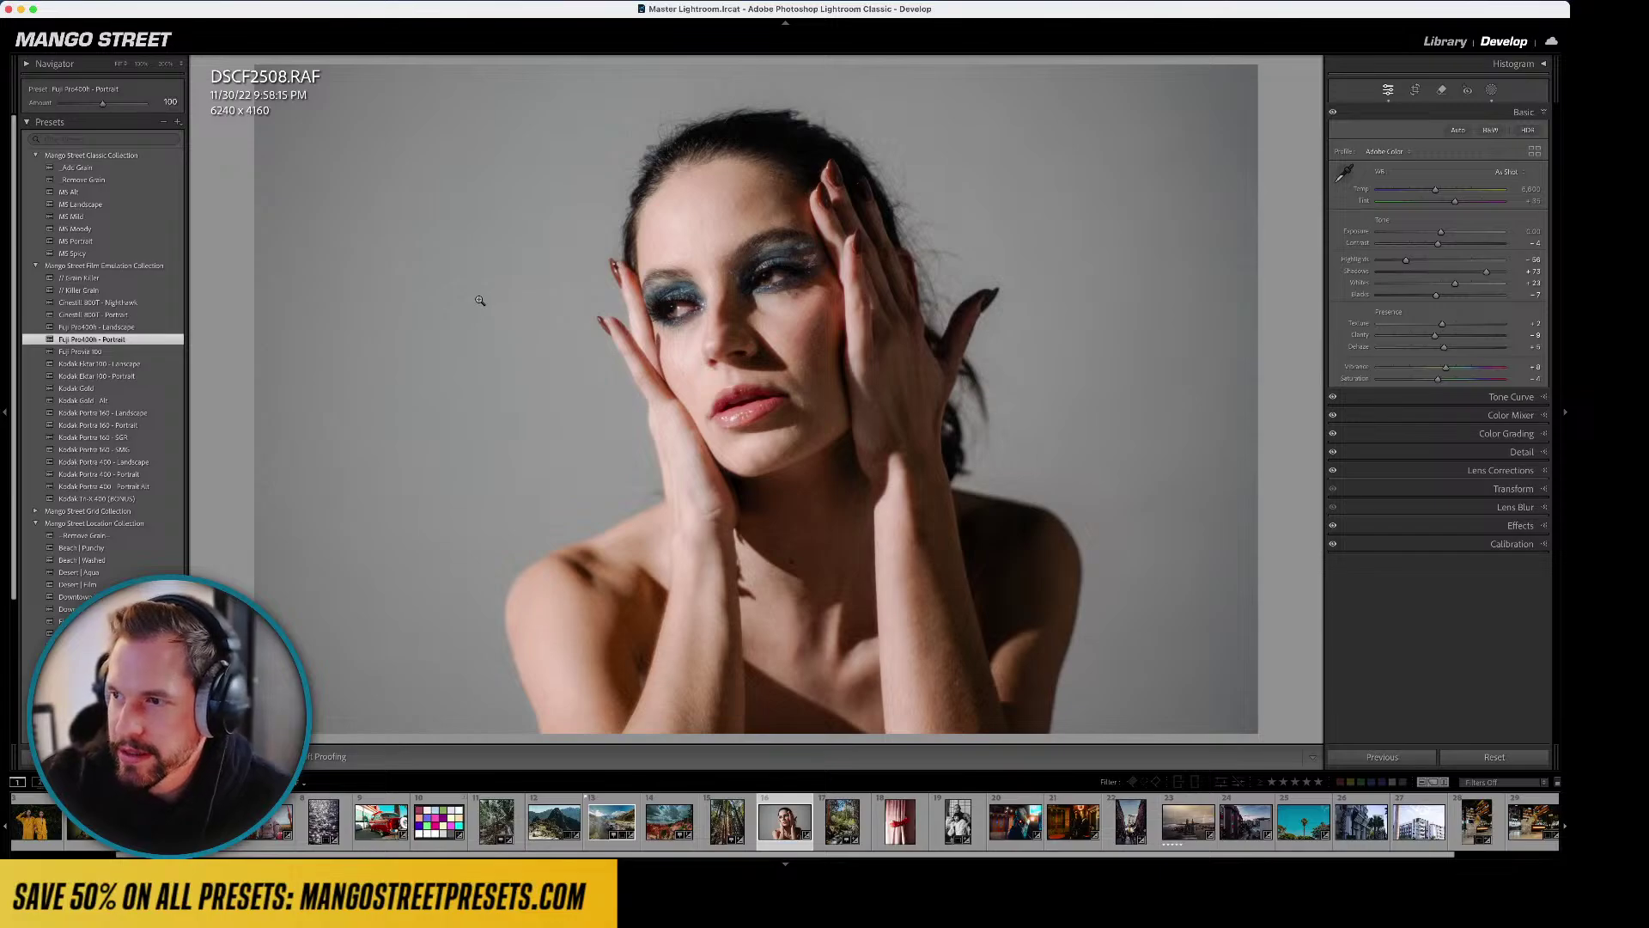
key(l)
key(l)
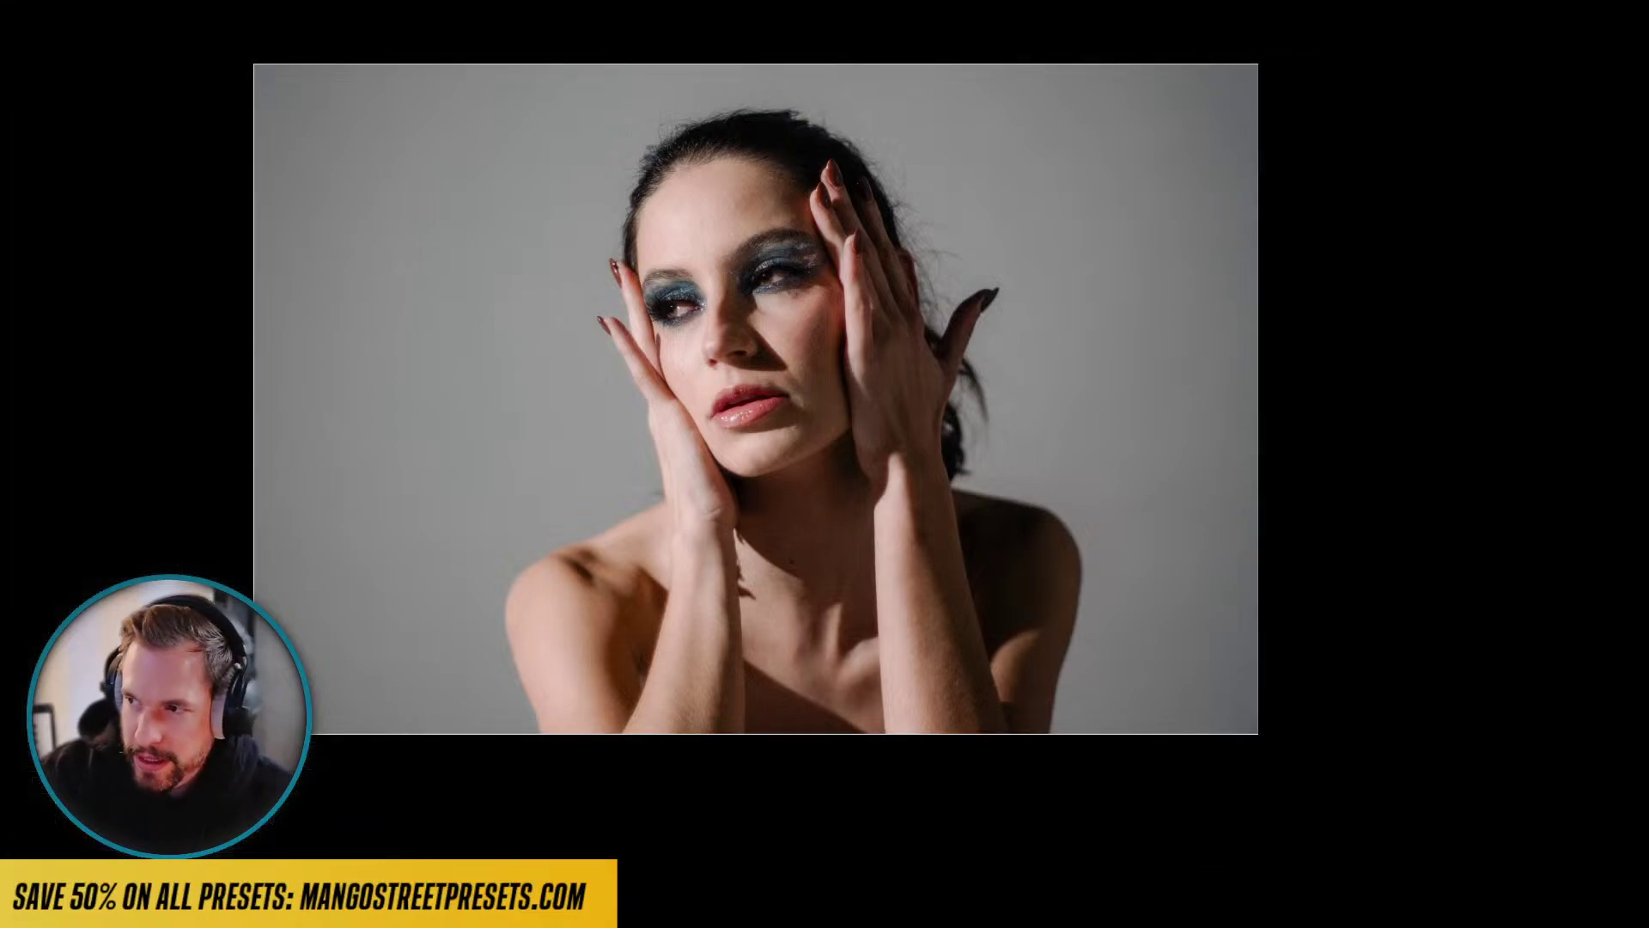
key(l)
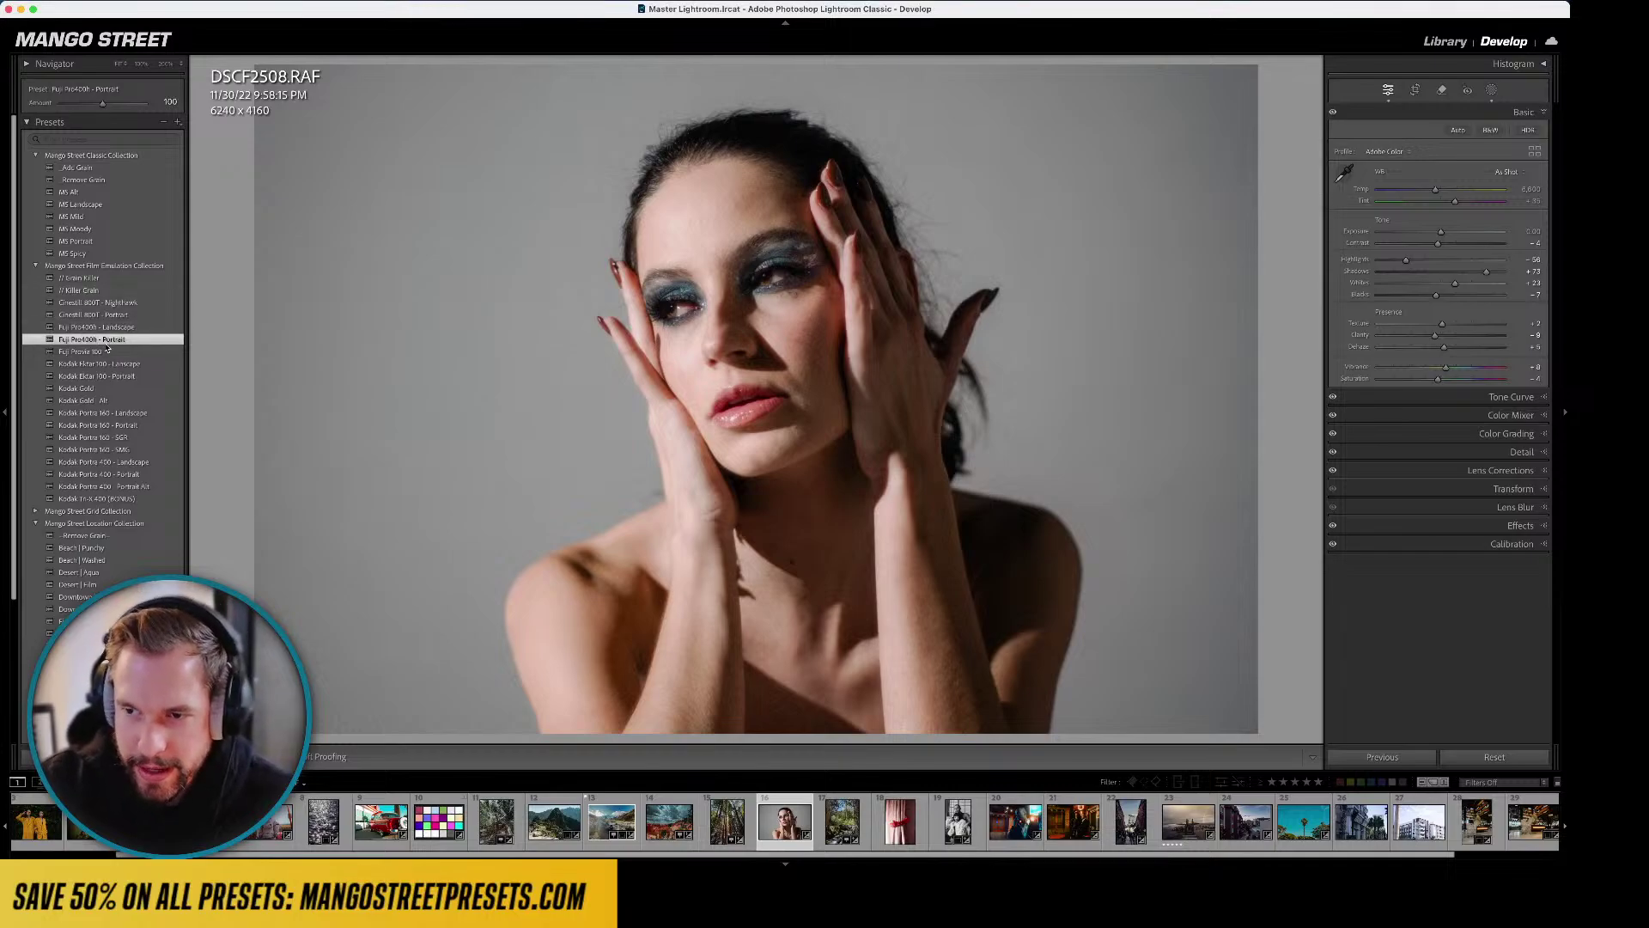
- Try the Kodak Portra 400 - Portrait and Fuji Provia 100 presets on the portrait, viewing the Fuji Provia look in Lights Out
click(121, 477)
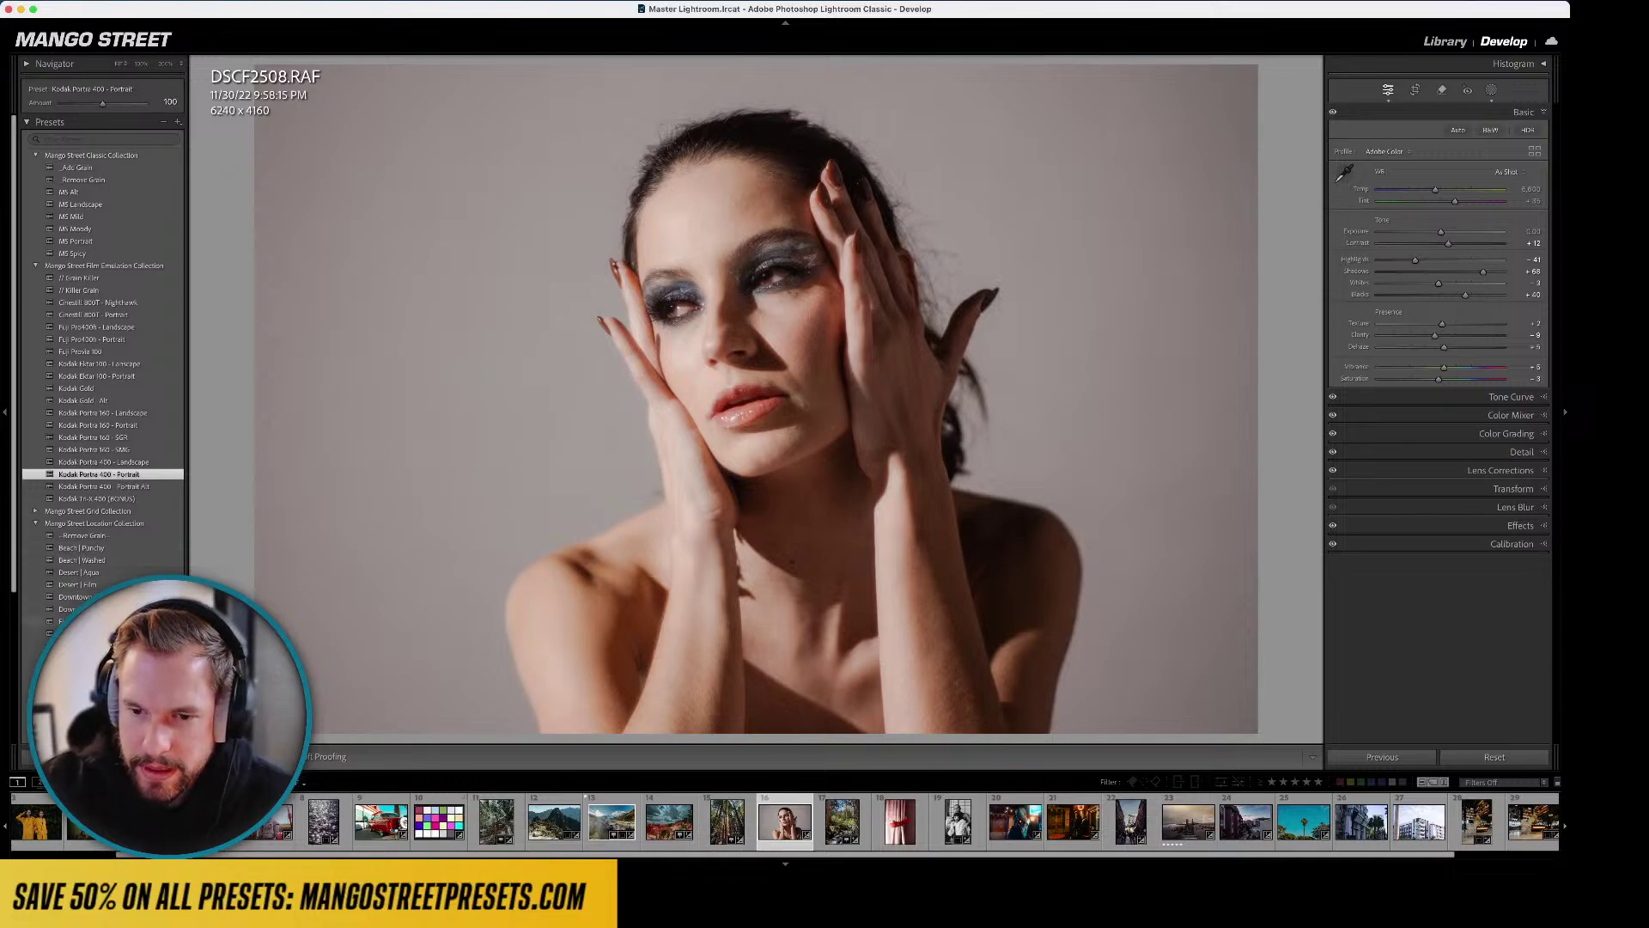
click(87, 350)
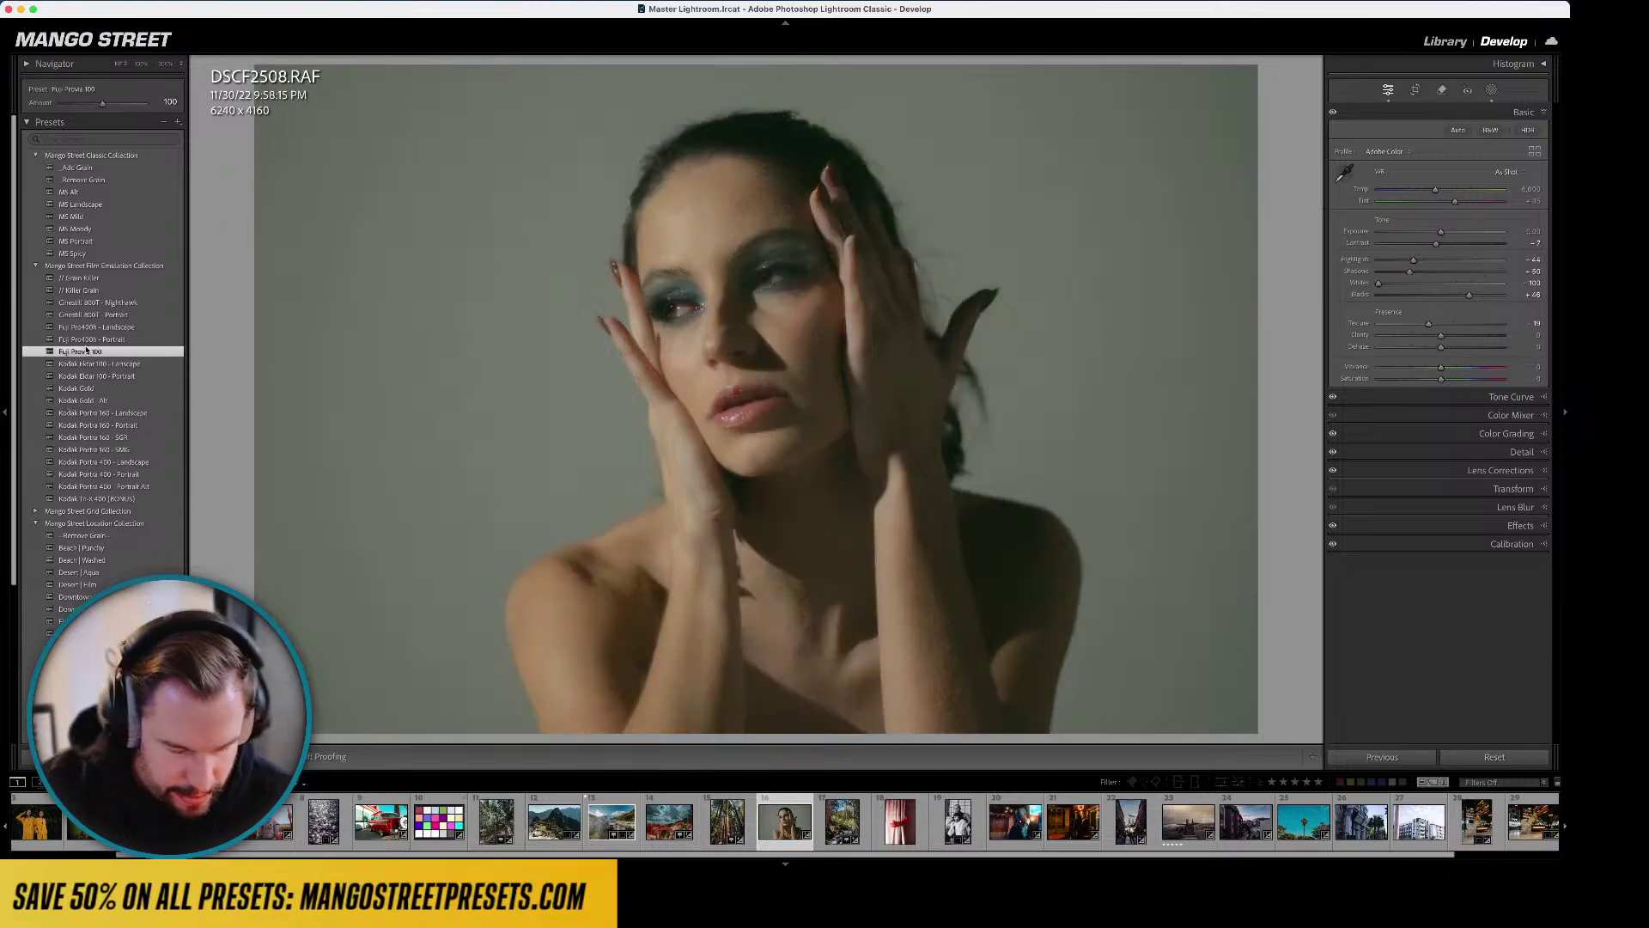
key(l)
key(l)
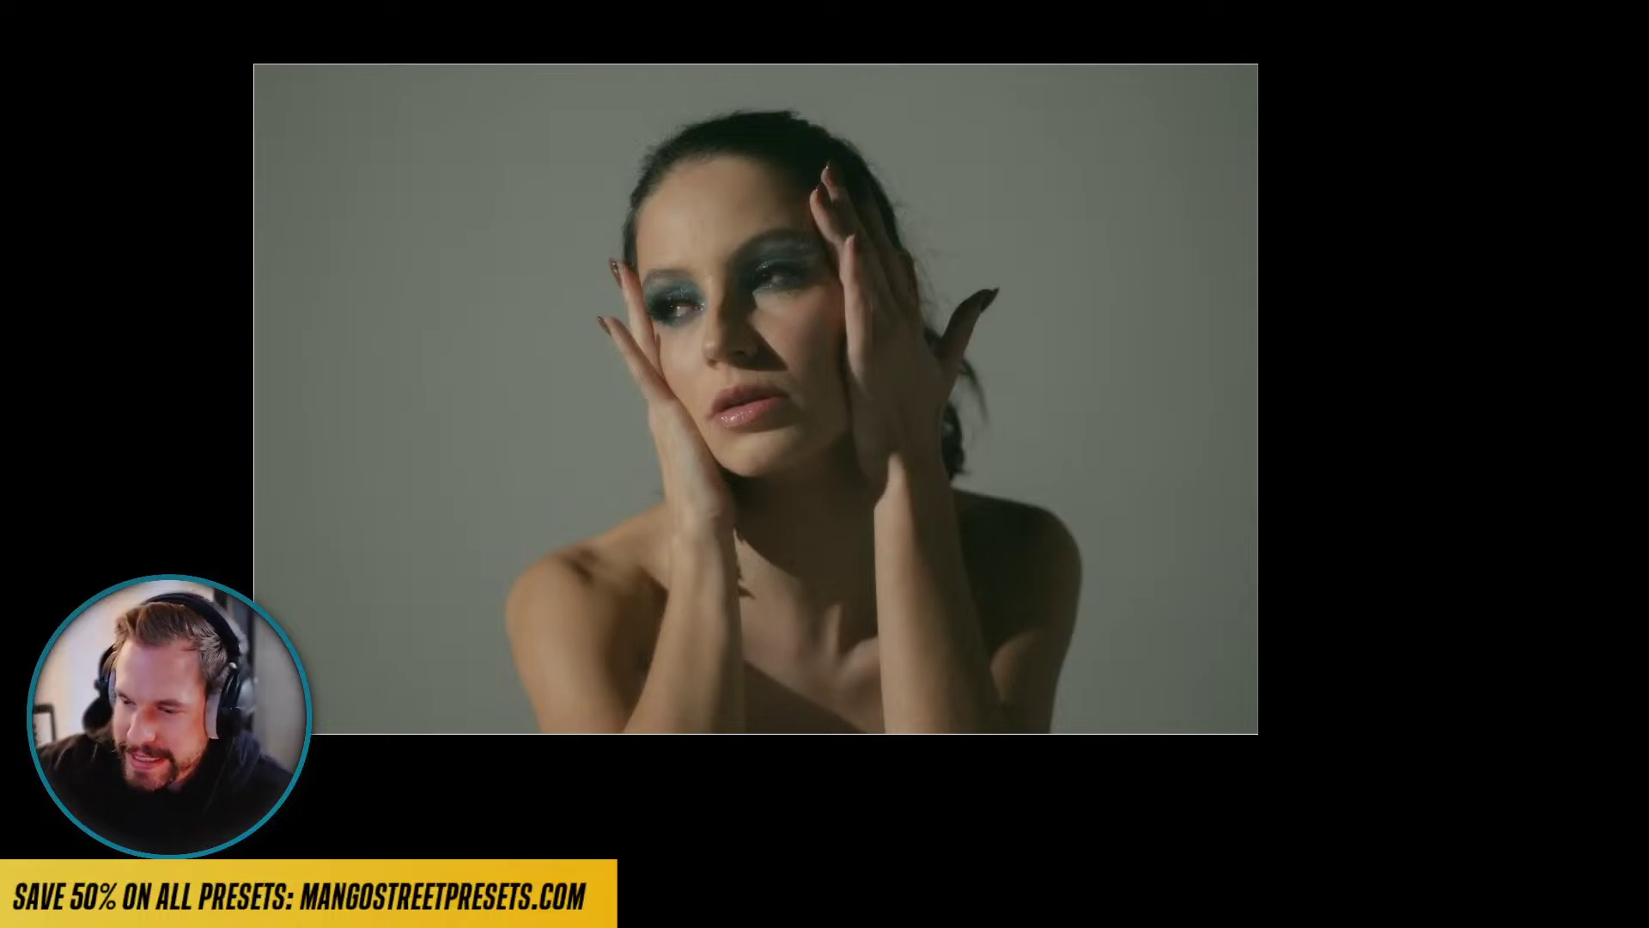
key(l)
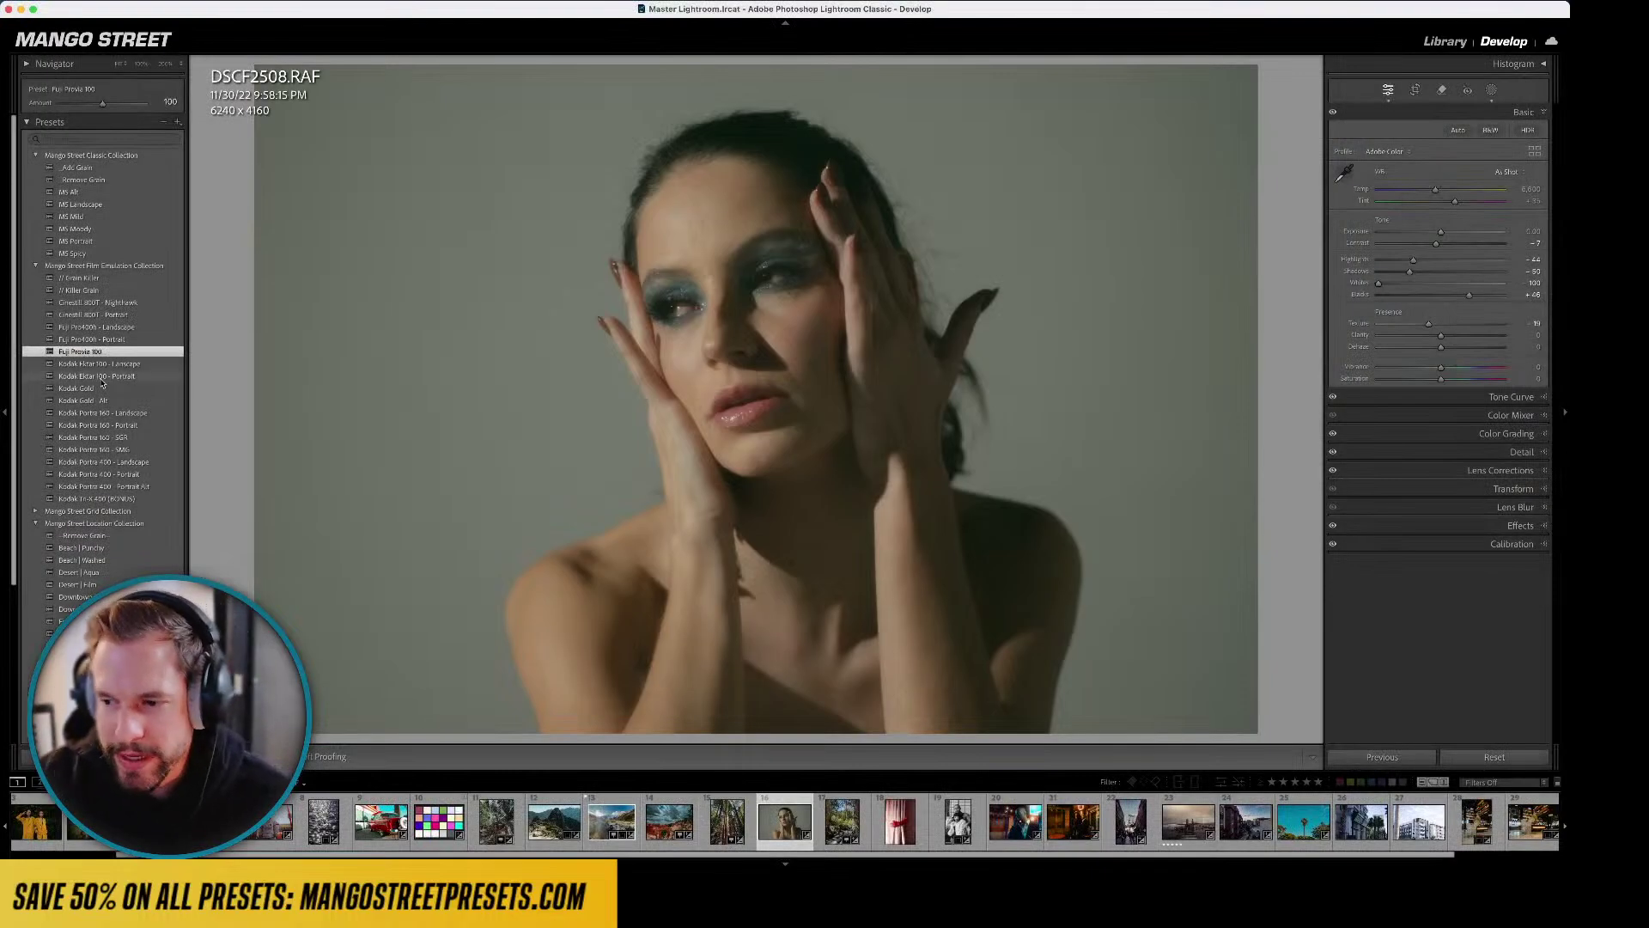
- Compare Fuji Pro400h - Portrait with CineStill 800T - Portrait on the portrait, viewing the CineStill look in Lights Out
click(83, 339)
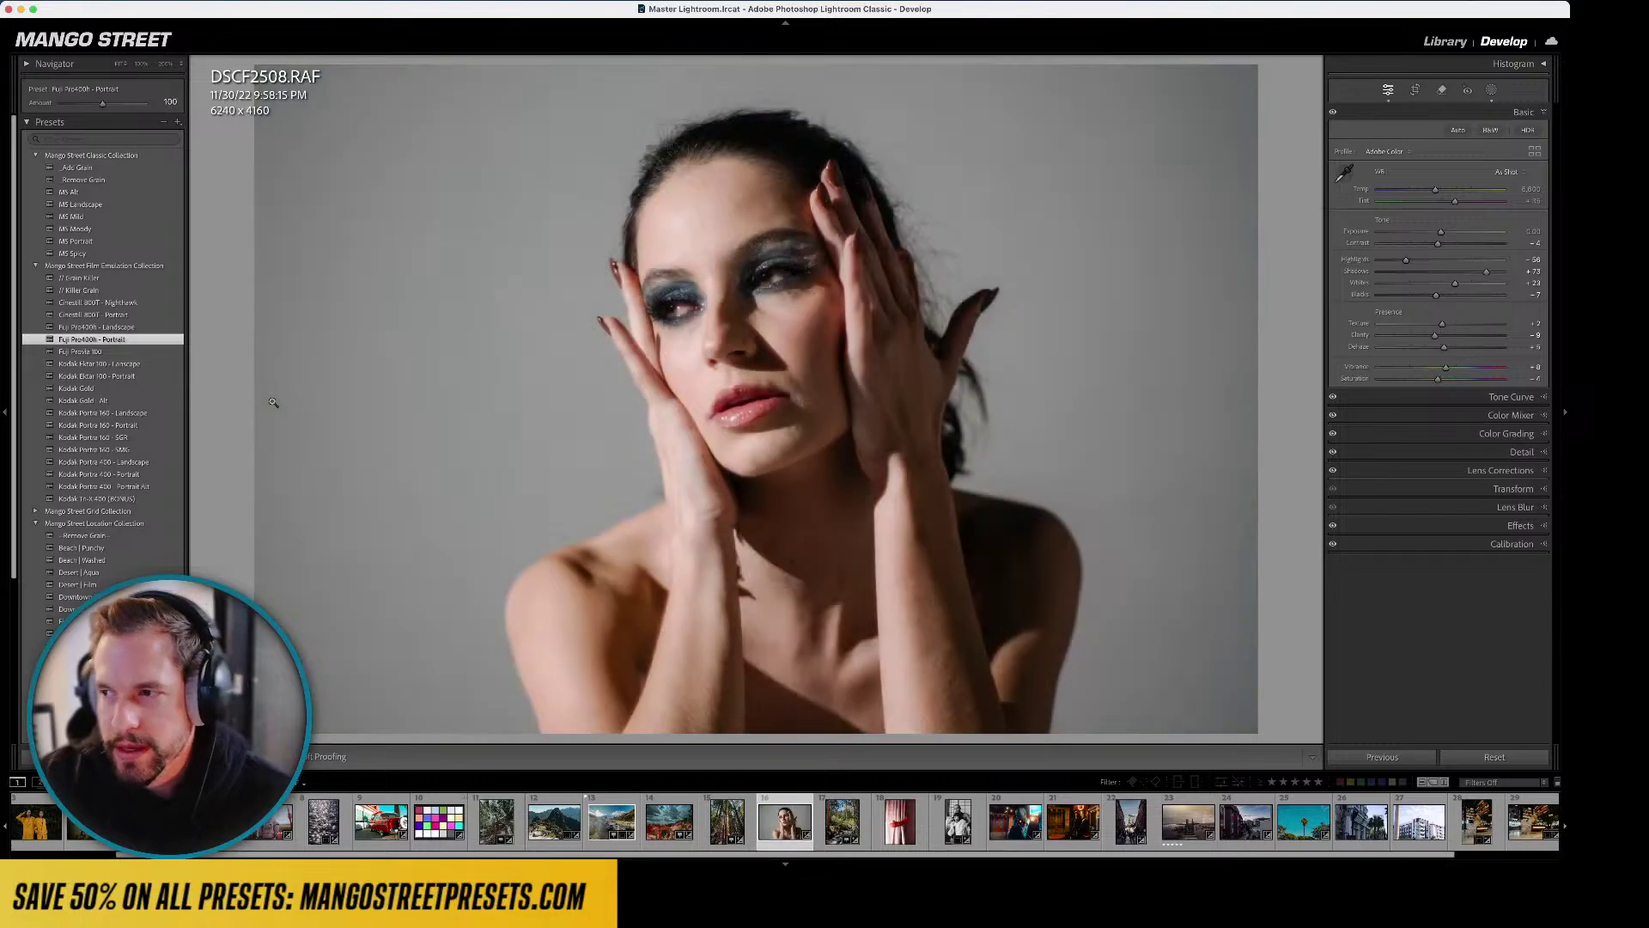
click(93, 314)
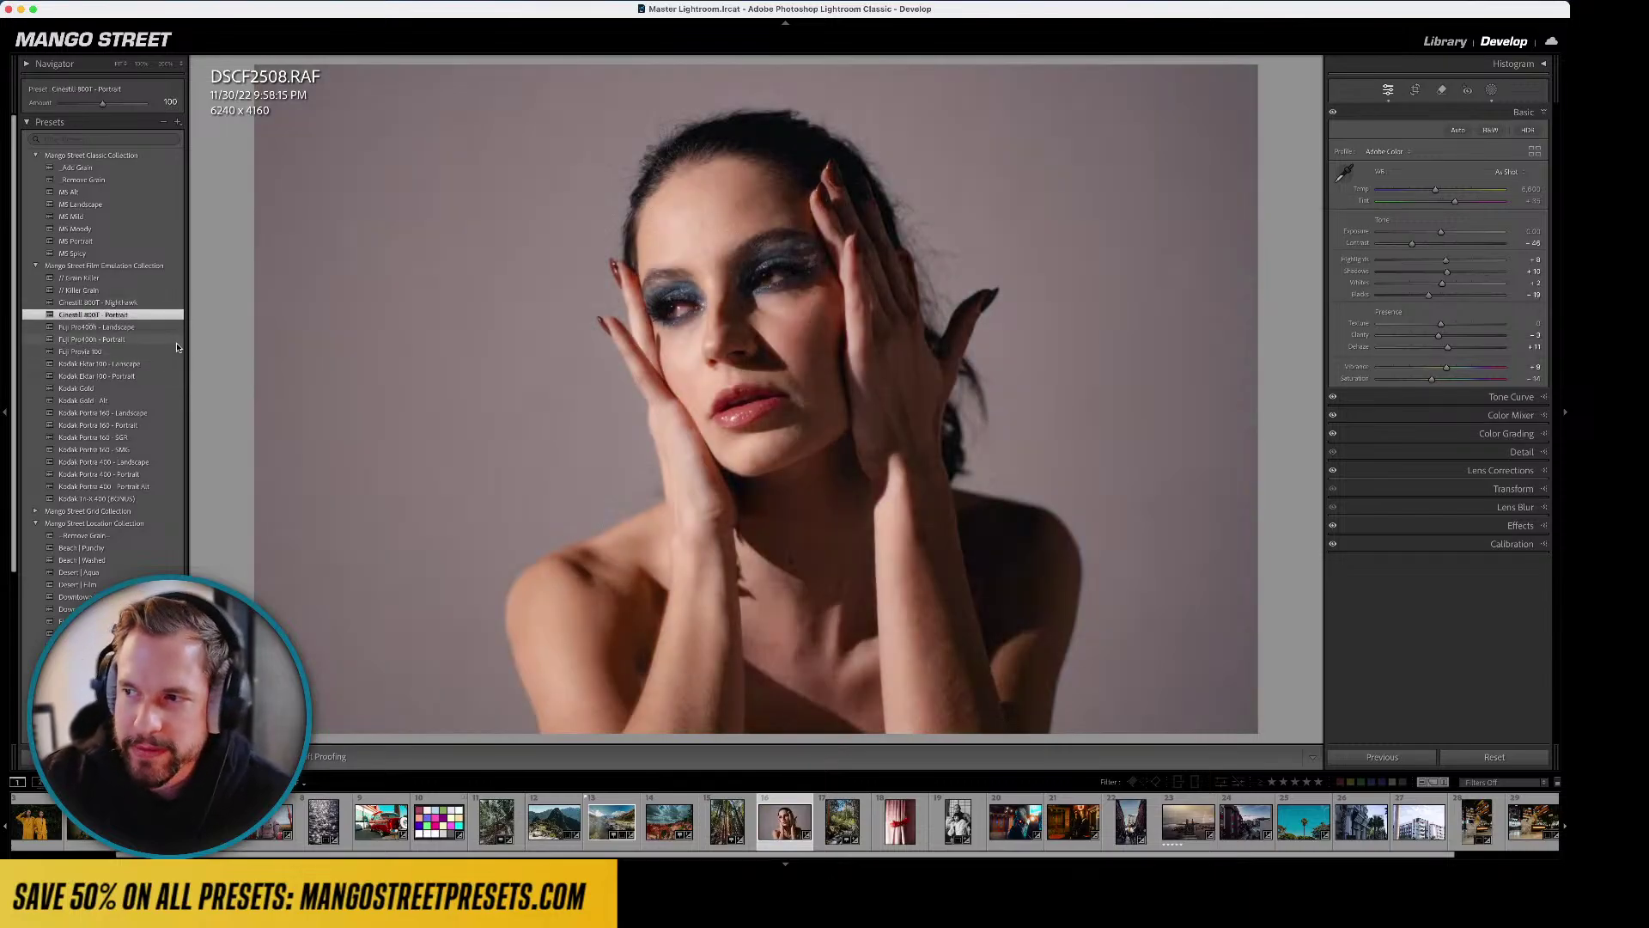
key(l)
key(l)
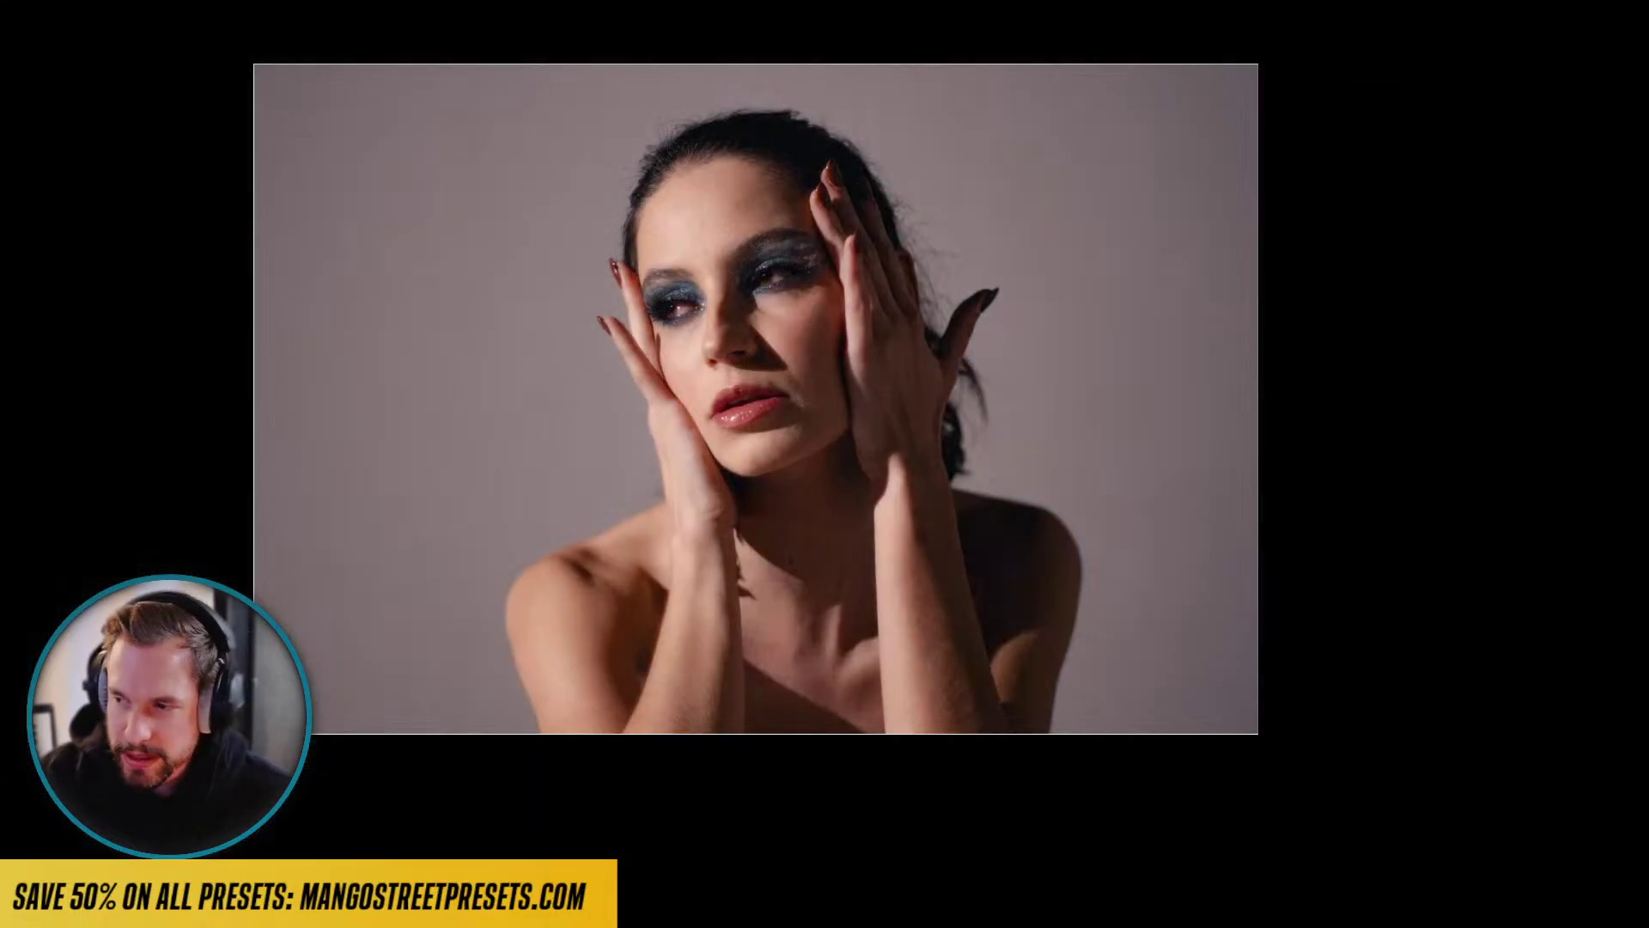
key(l)
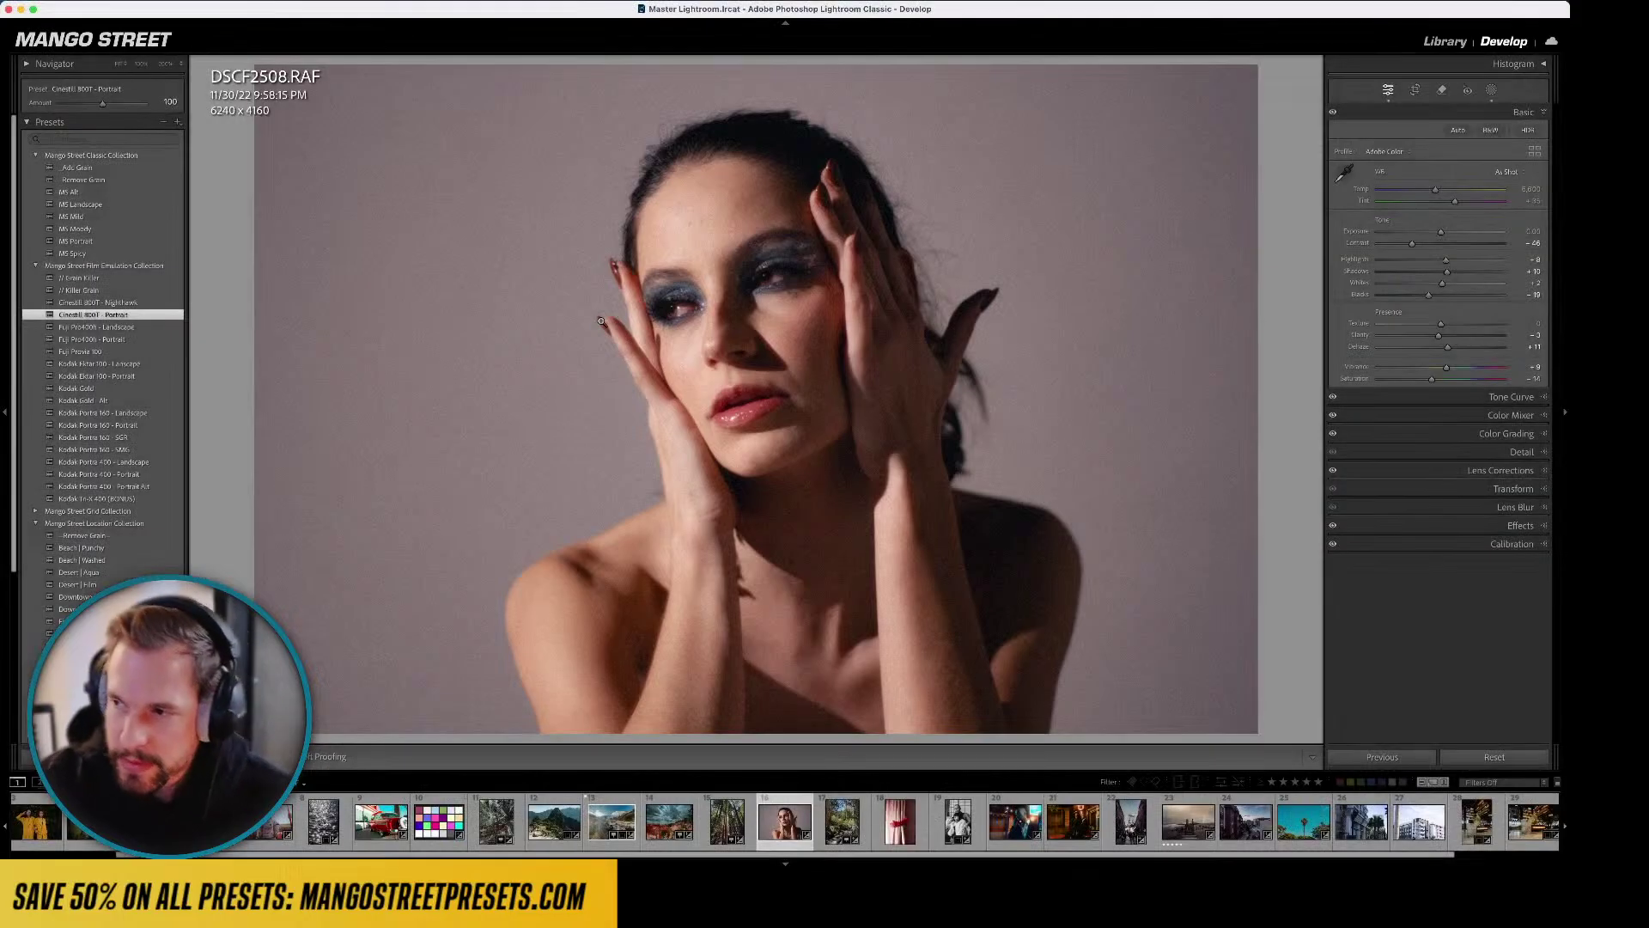
- Compare the MS Moody and MS Portrait presets on the studio portrait
click(68, 243)
click(75, 228)
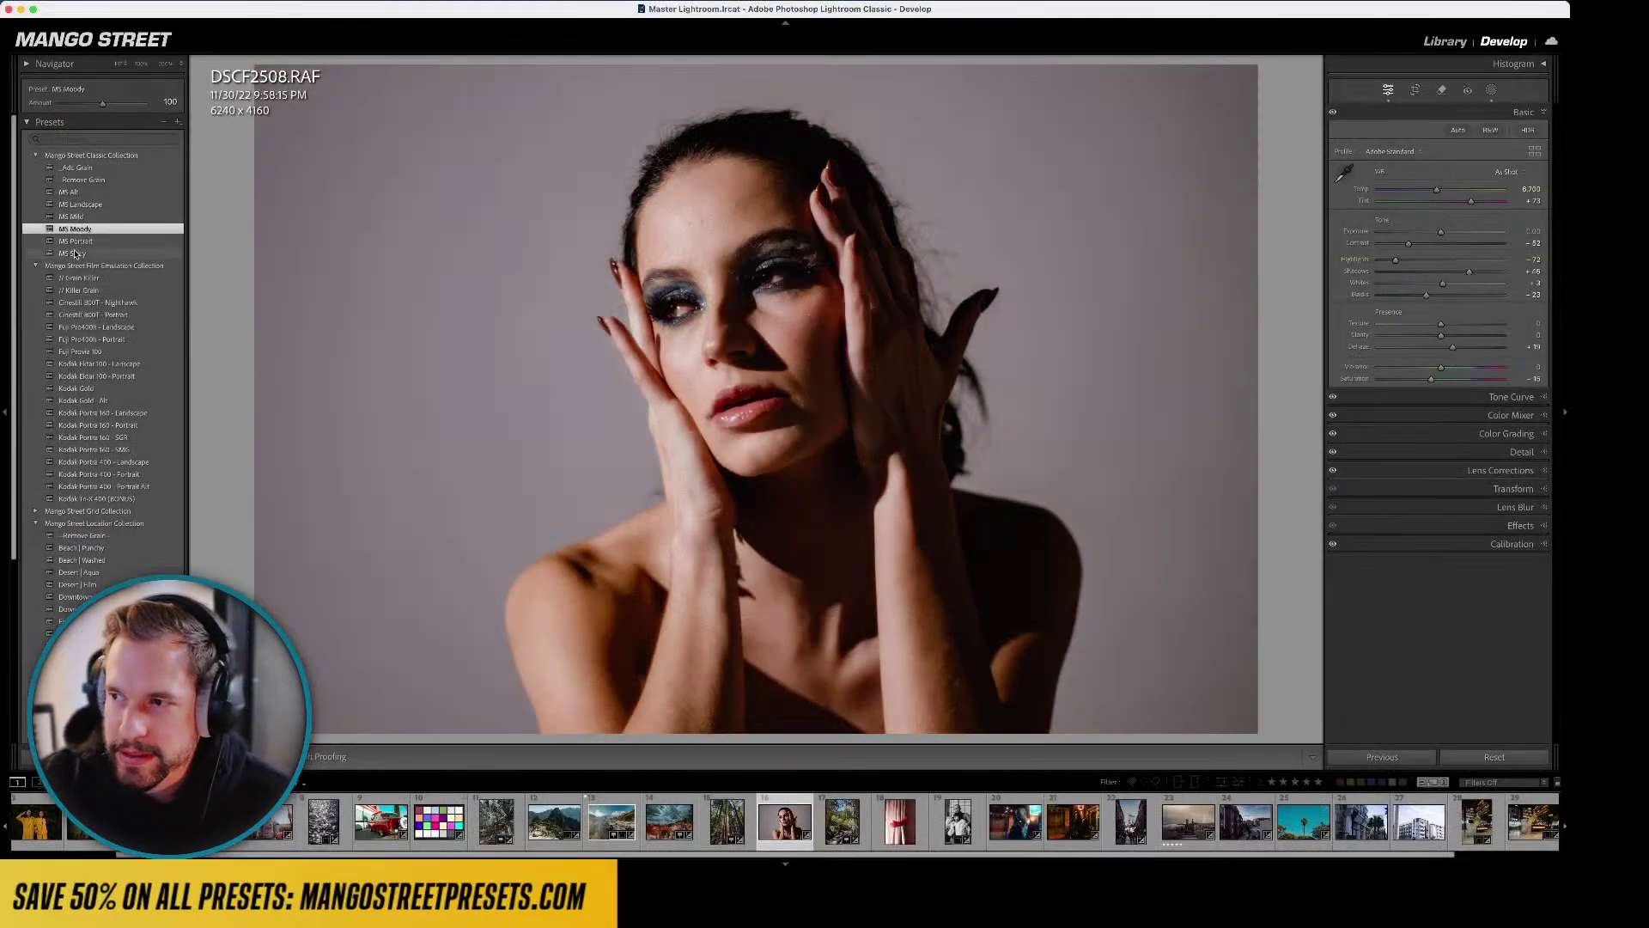
click(74, 241)
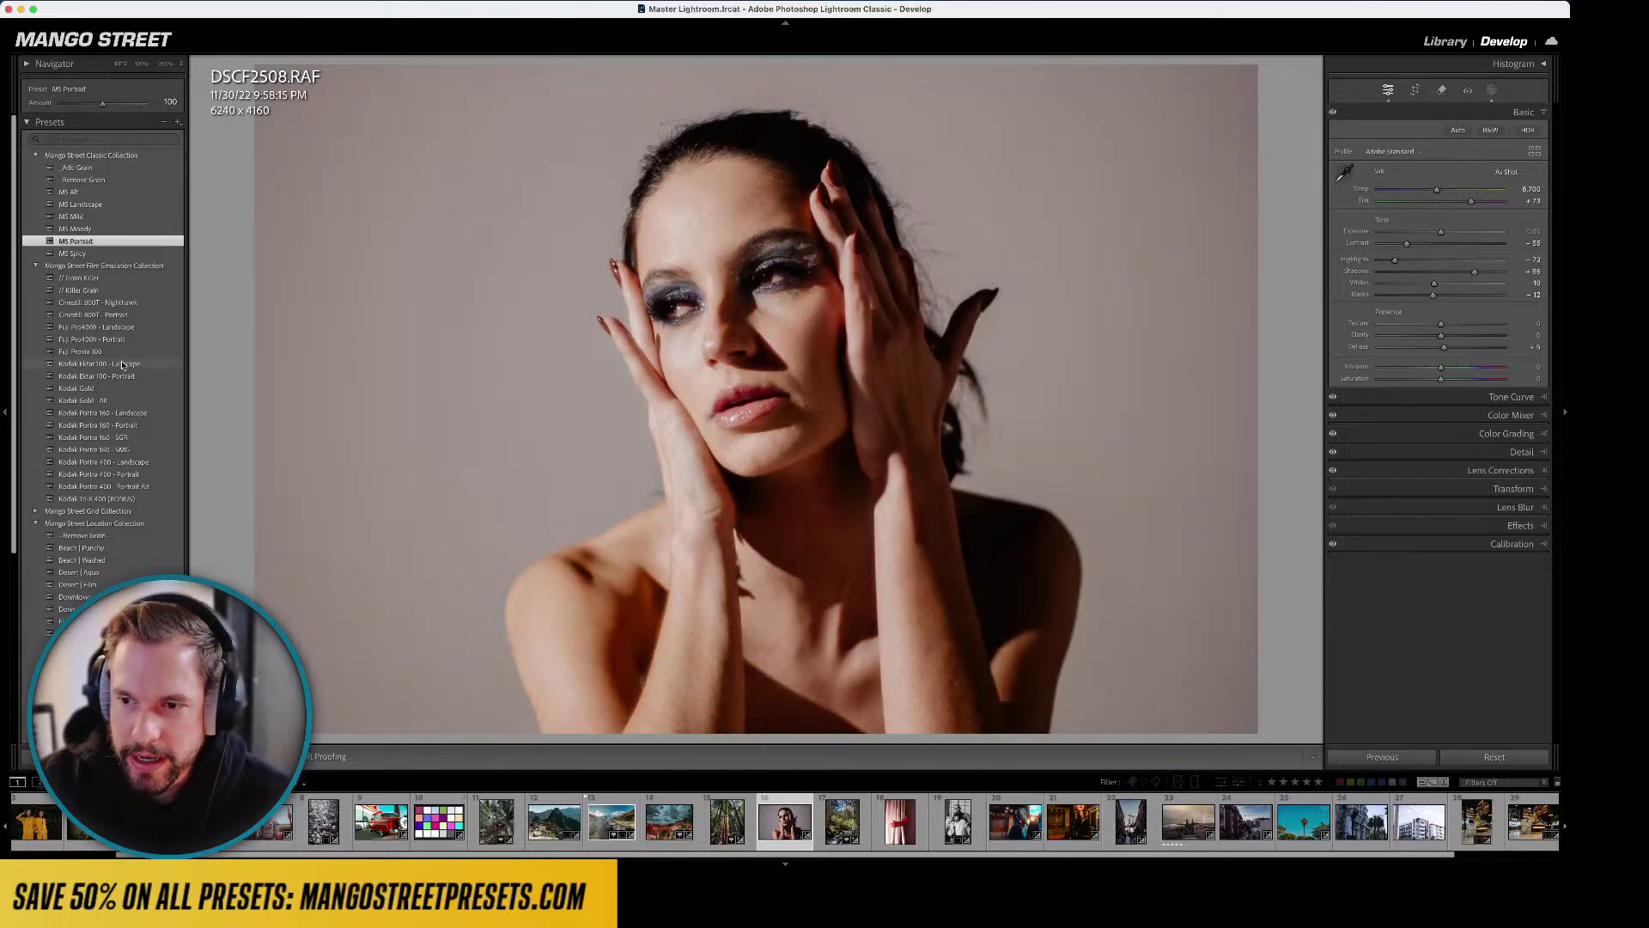
- Try the black-and-white Kodak Tri-X 400 (BONUS) preset on the portrait and return to Fuji Pro400h - Portrait
click(97, 499)
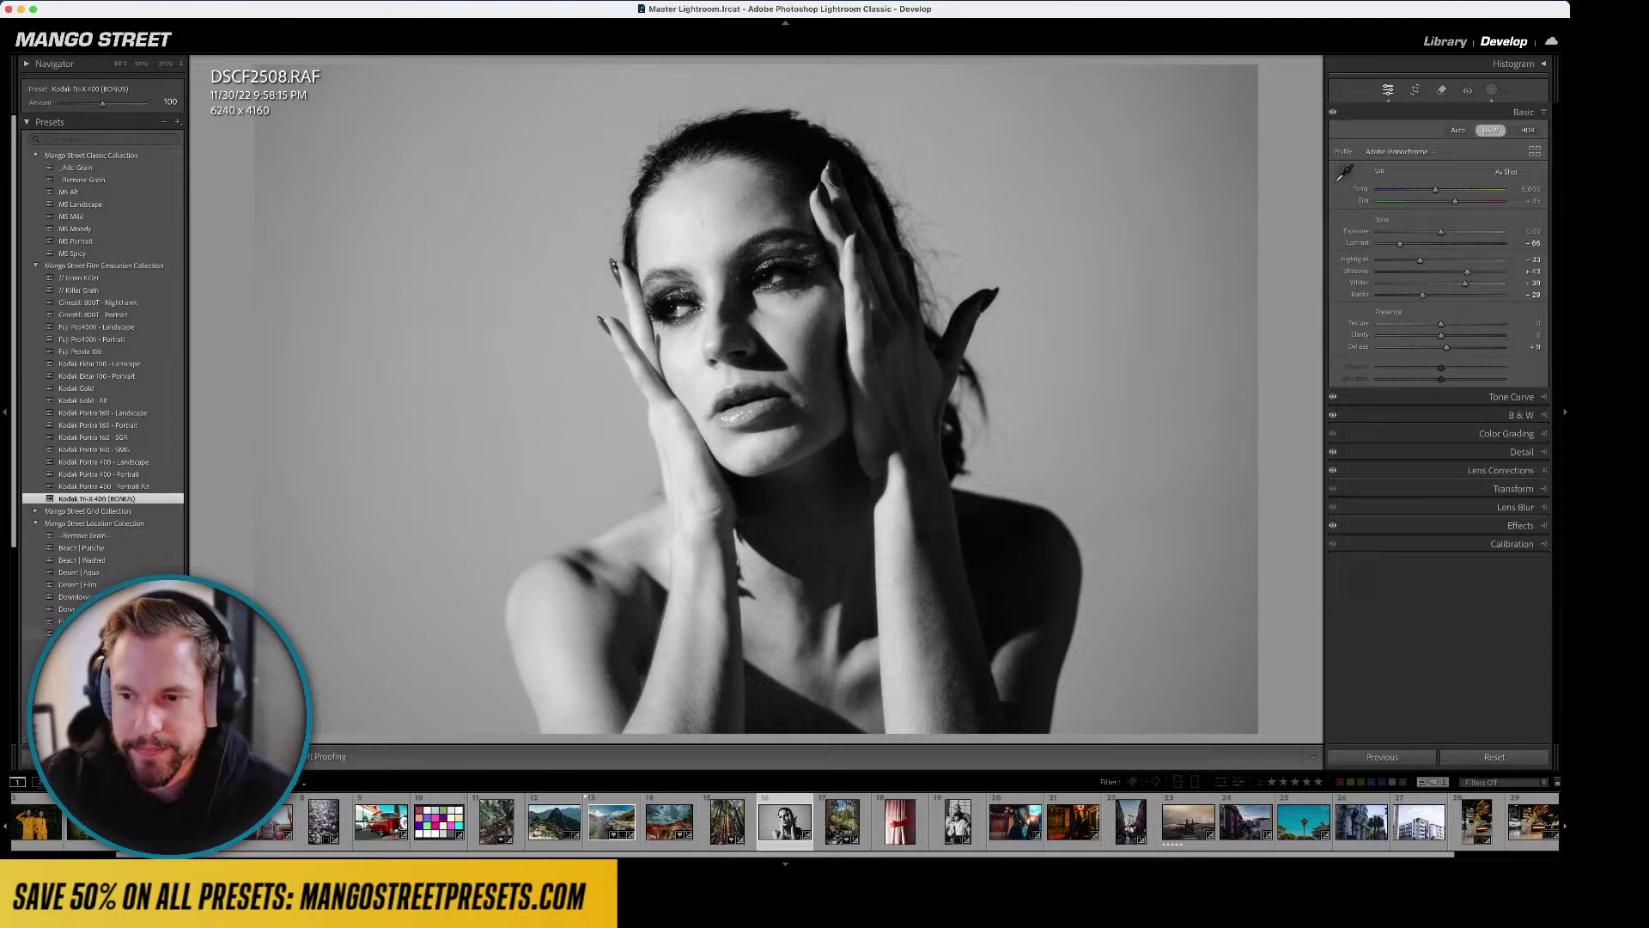
scroll(103, 343, down, 3)
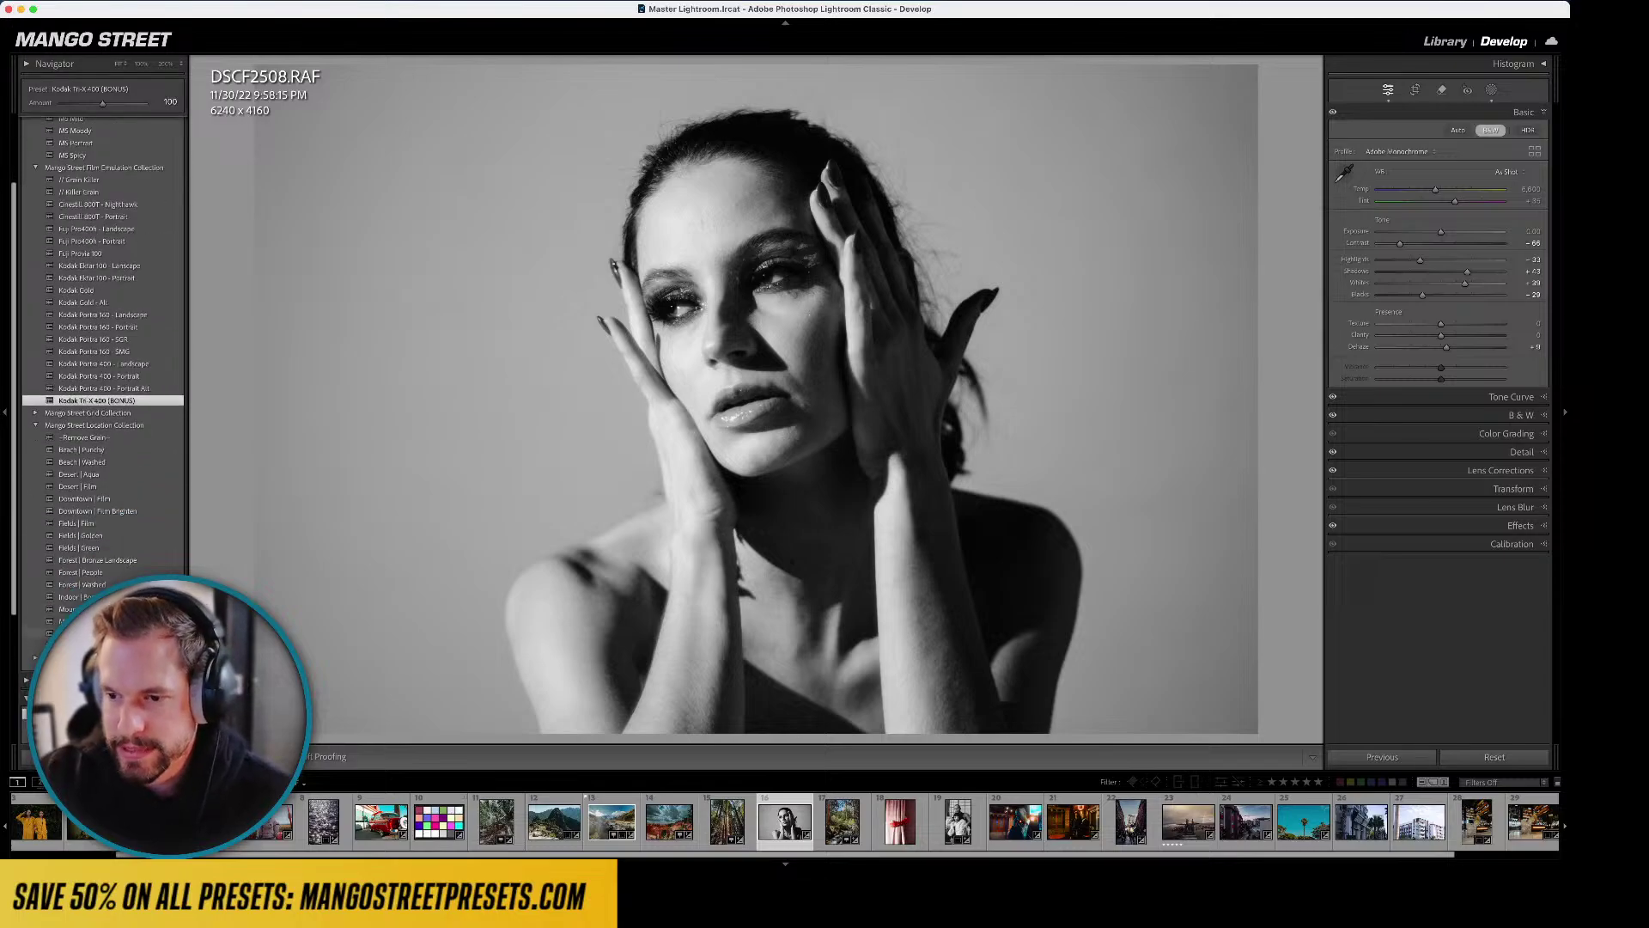
scroll(132, 357, up, 3)
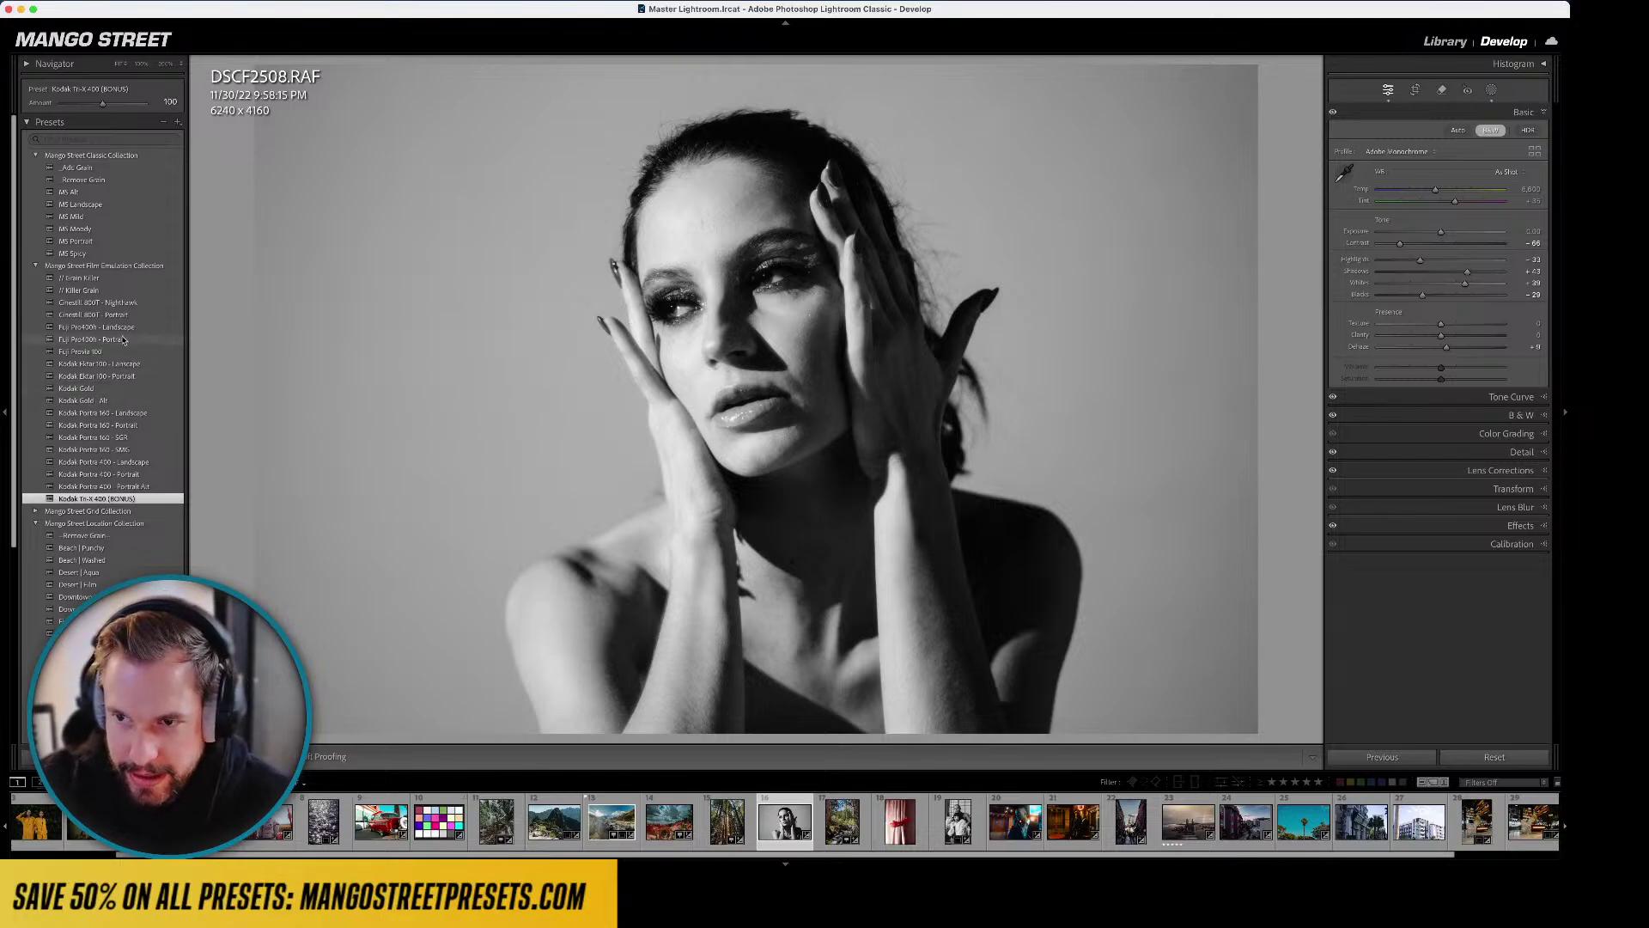
click(121, 339)
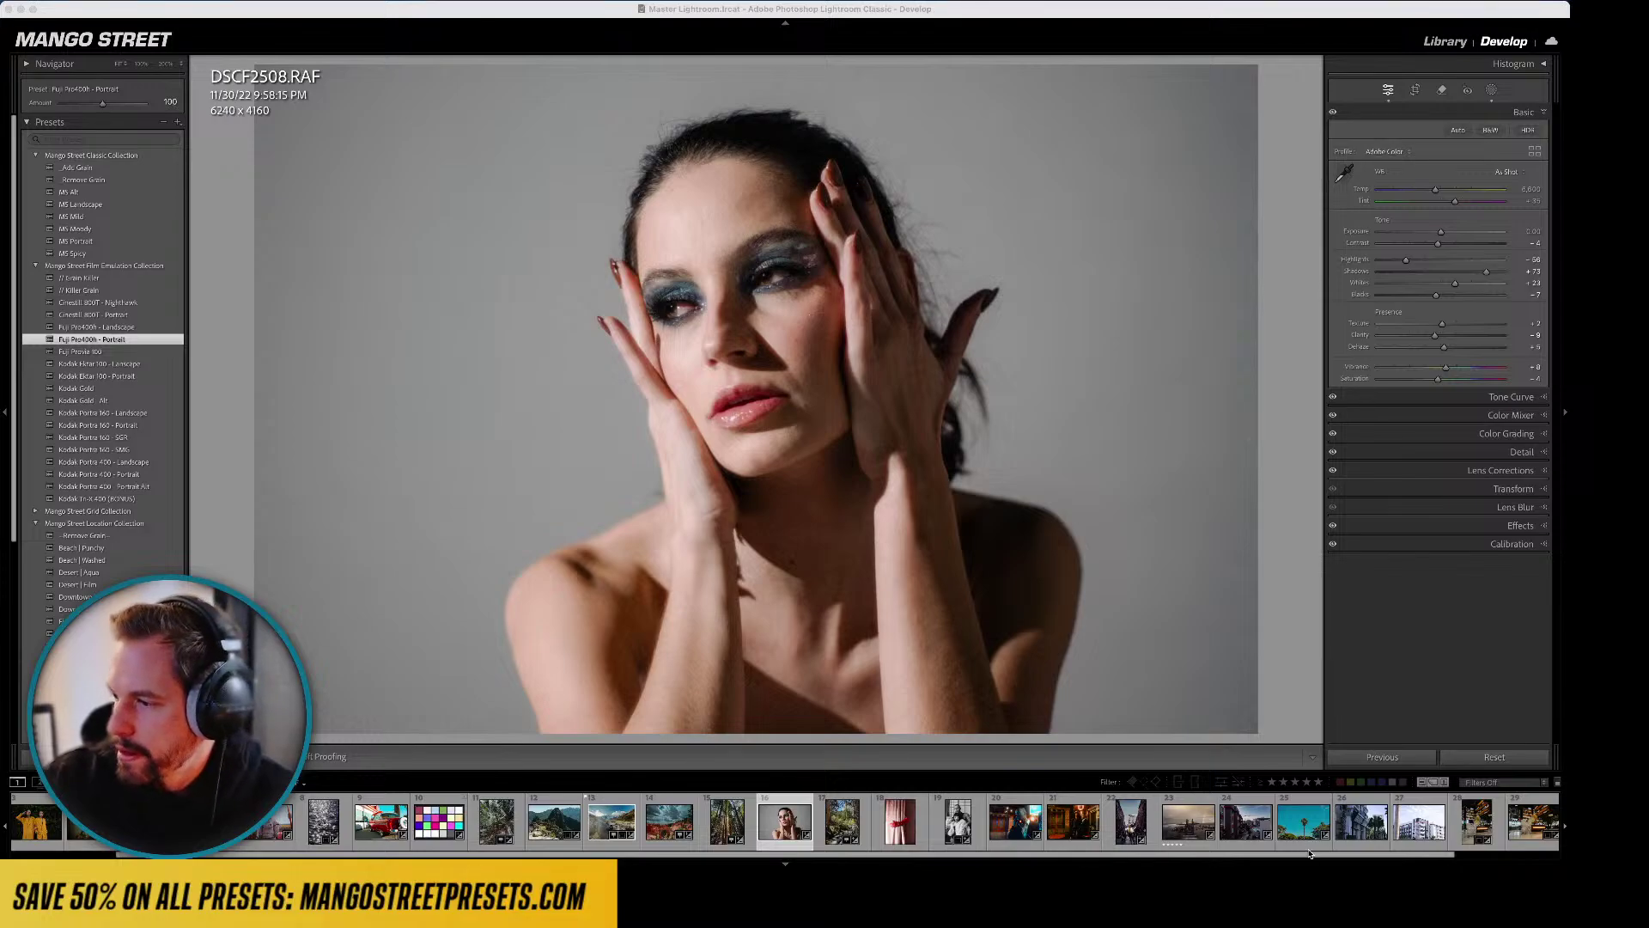
- Apply the Fields | Green preset to the photo of the woman on the scooter, set Exposure to +0.20 and raise Highlights slightly
drag(1309, 853, 1565, 855)
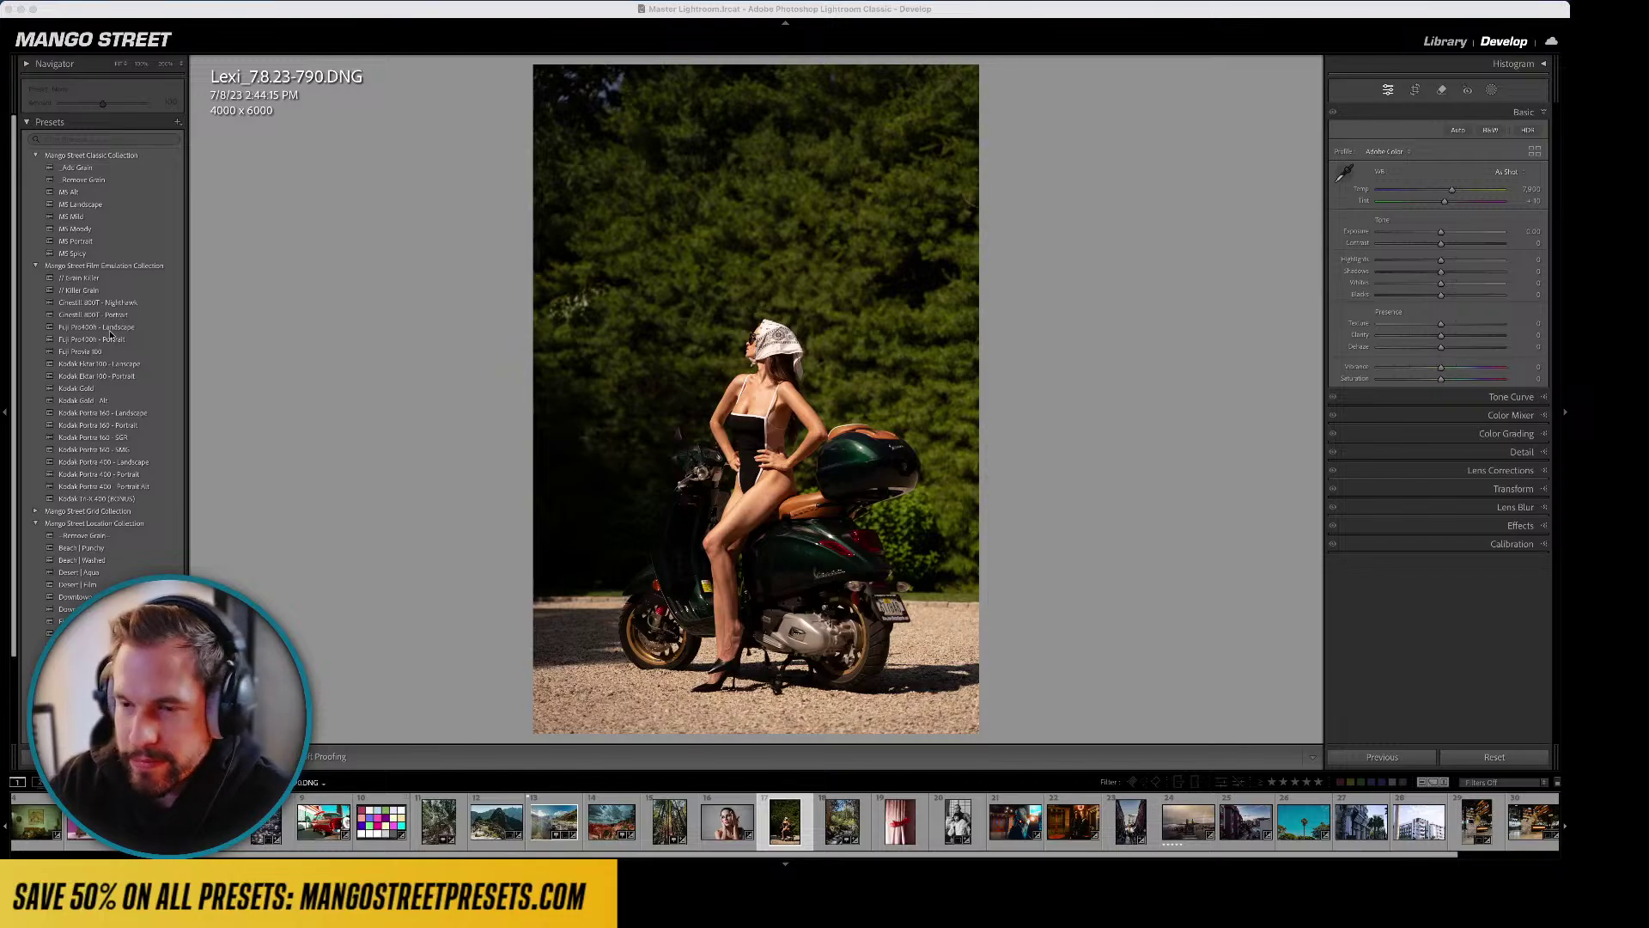
scroll(114, 373, down, 3)
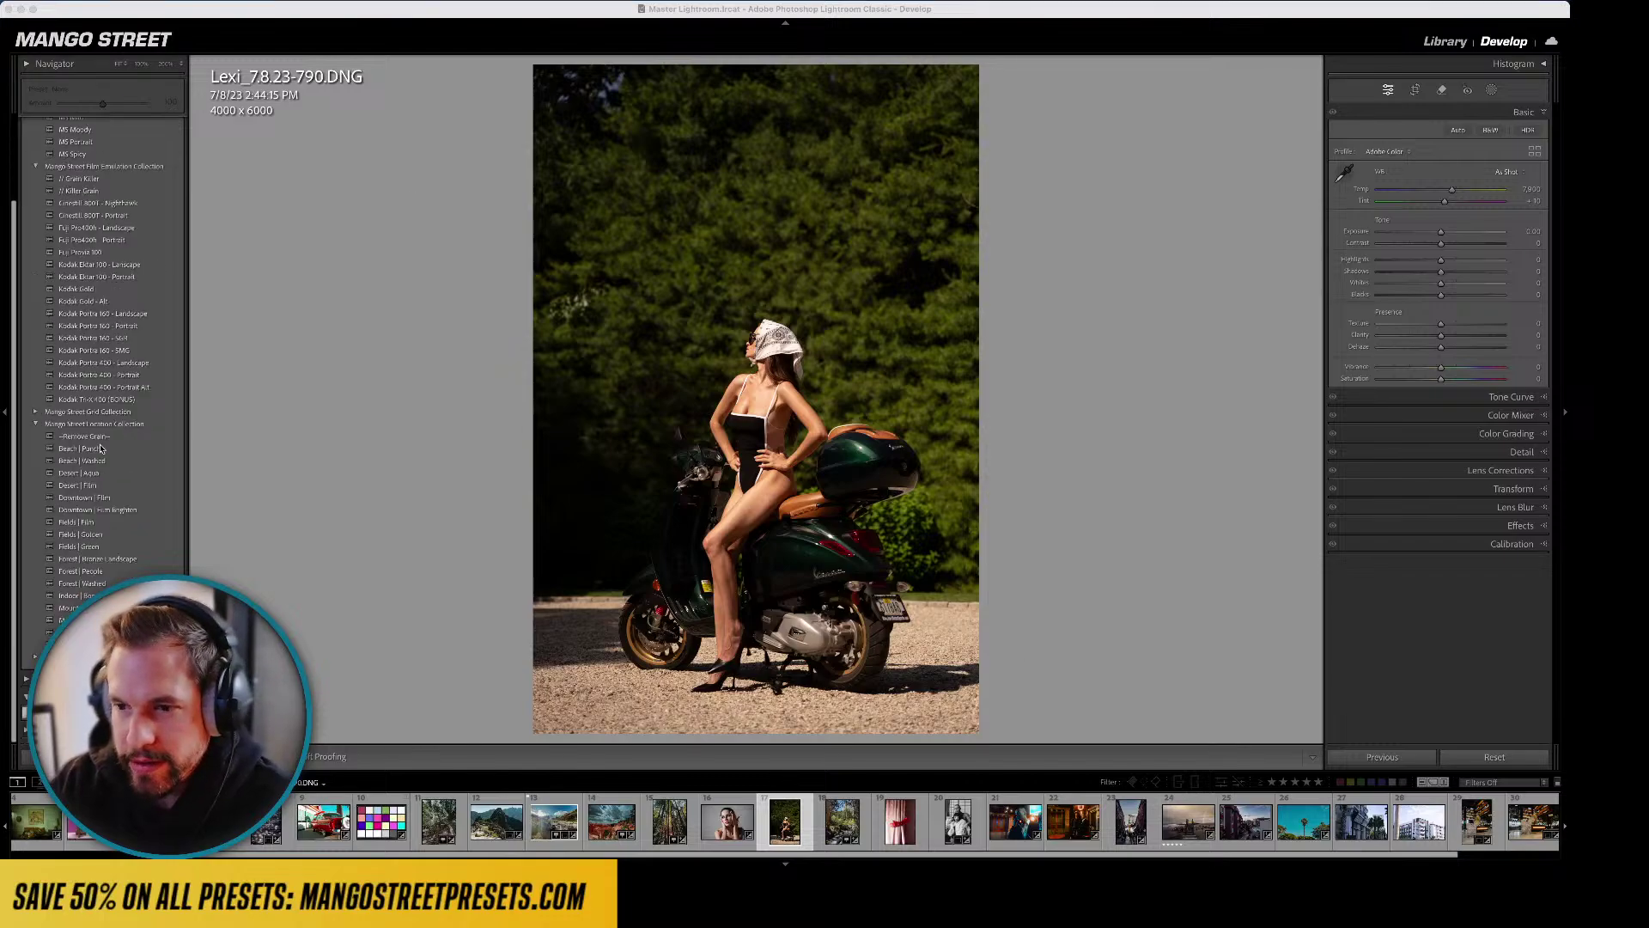
click(87, 547)
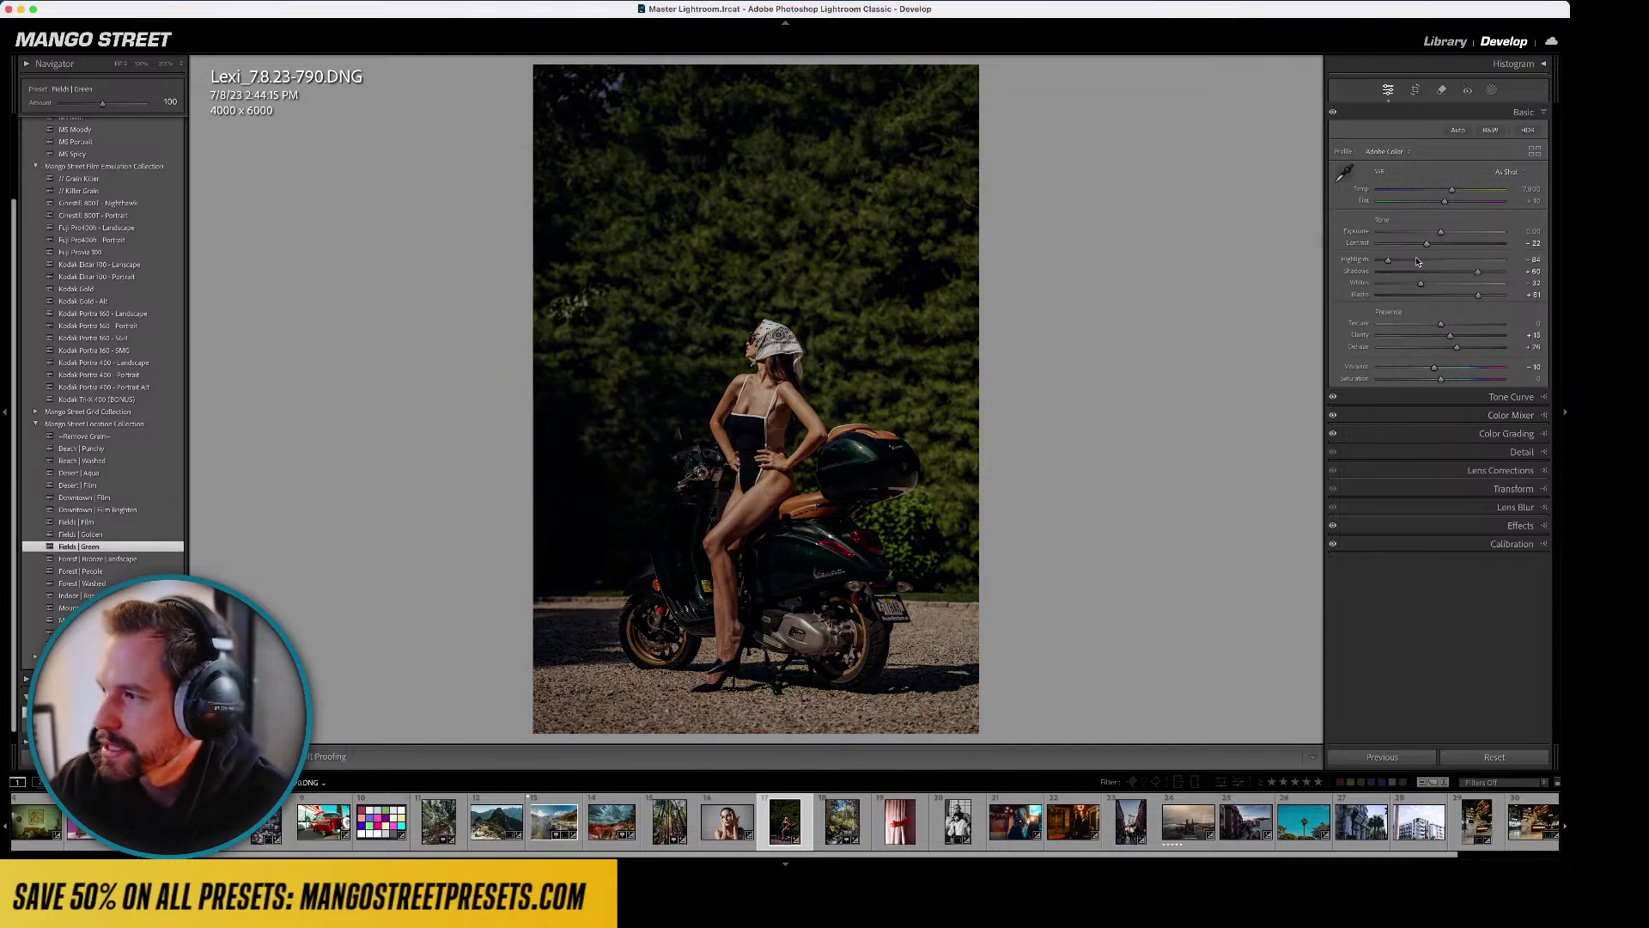
drag(1450, 234, 1452, 233)
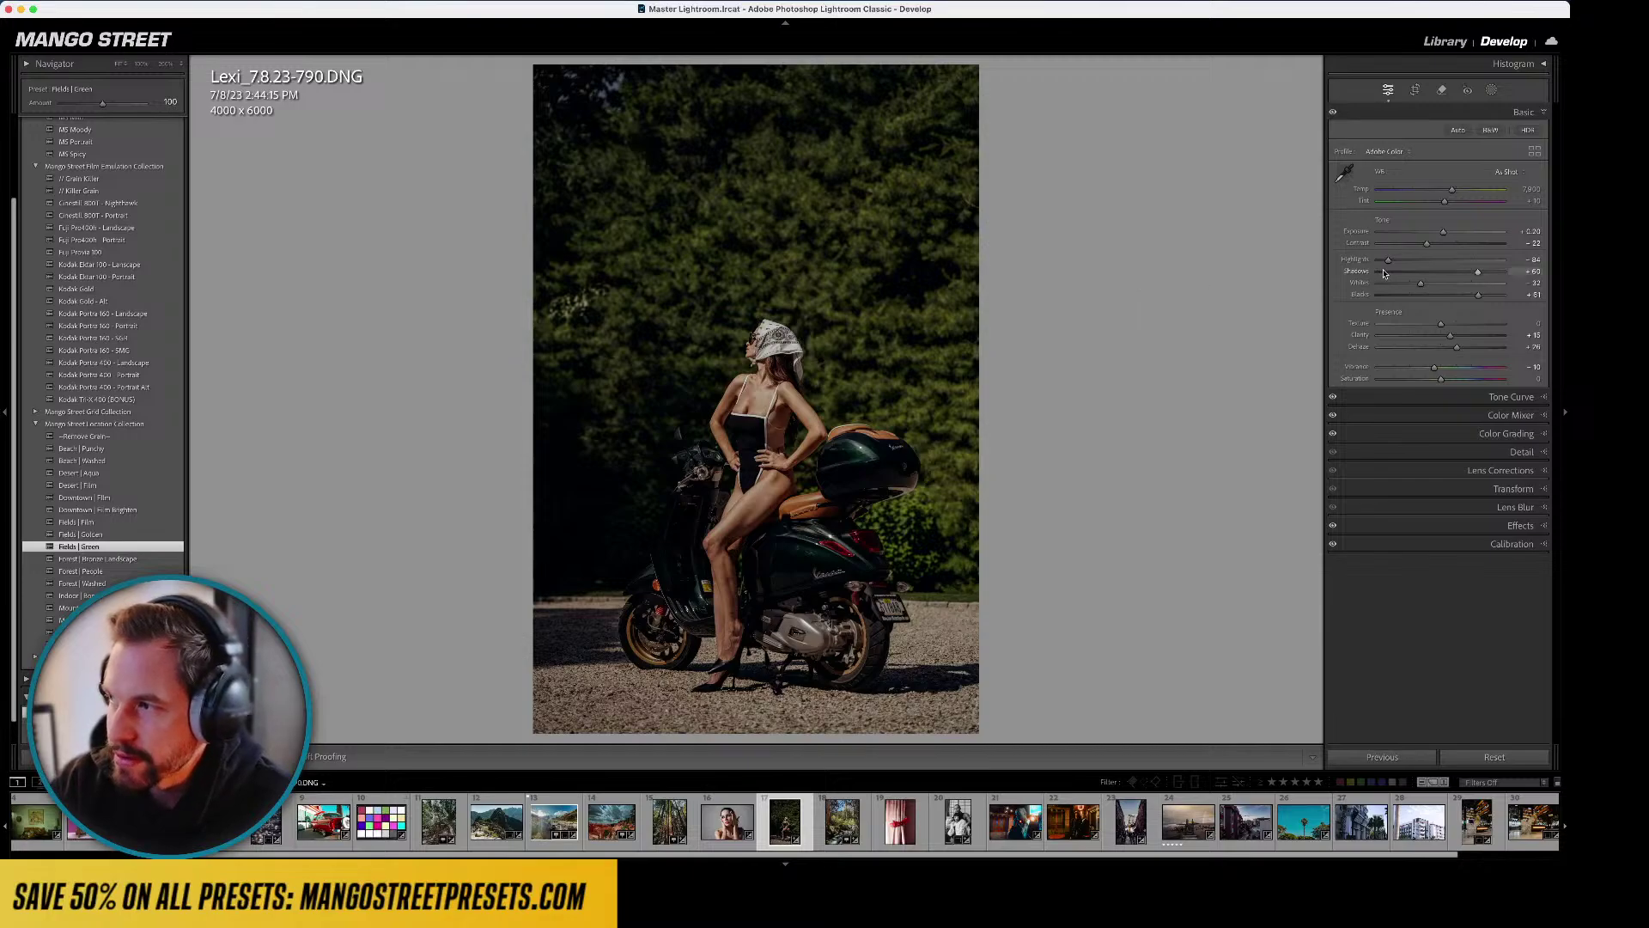
drag(1388, 260, 1396, 263)
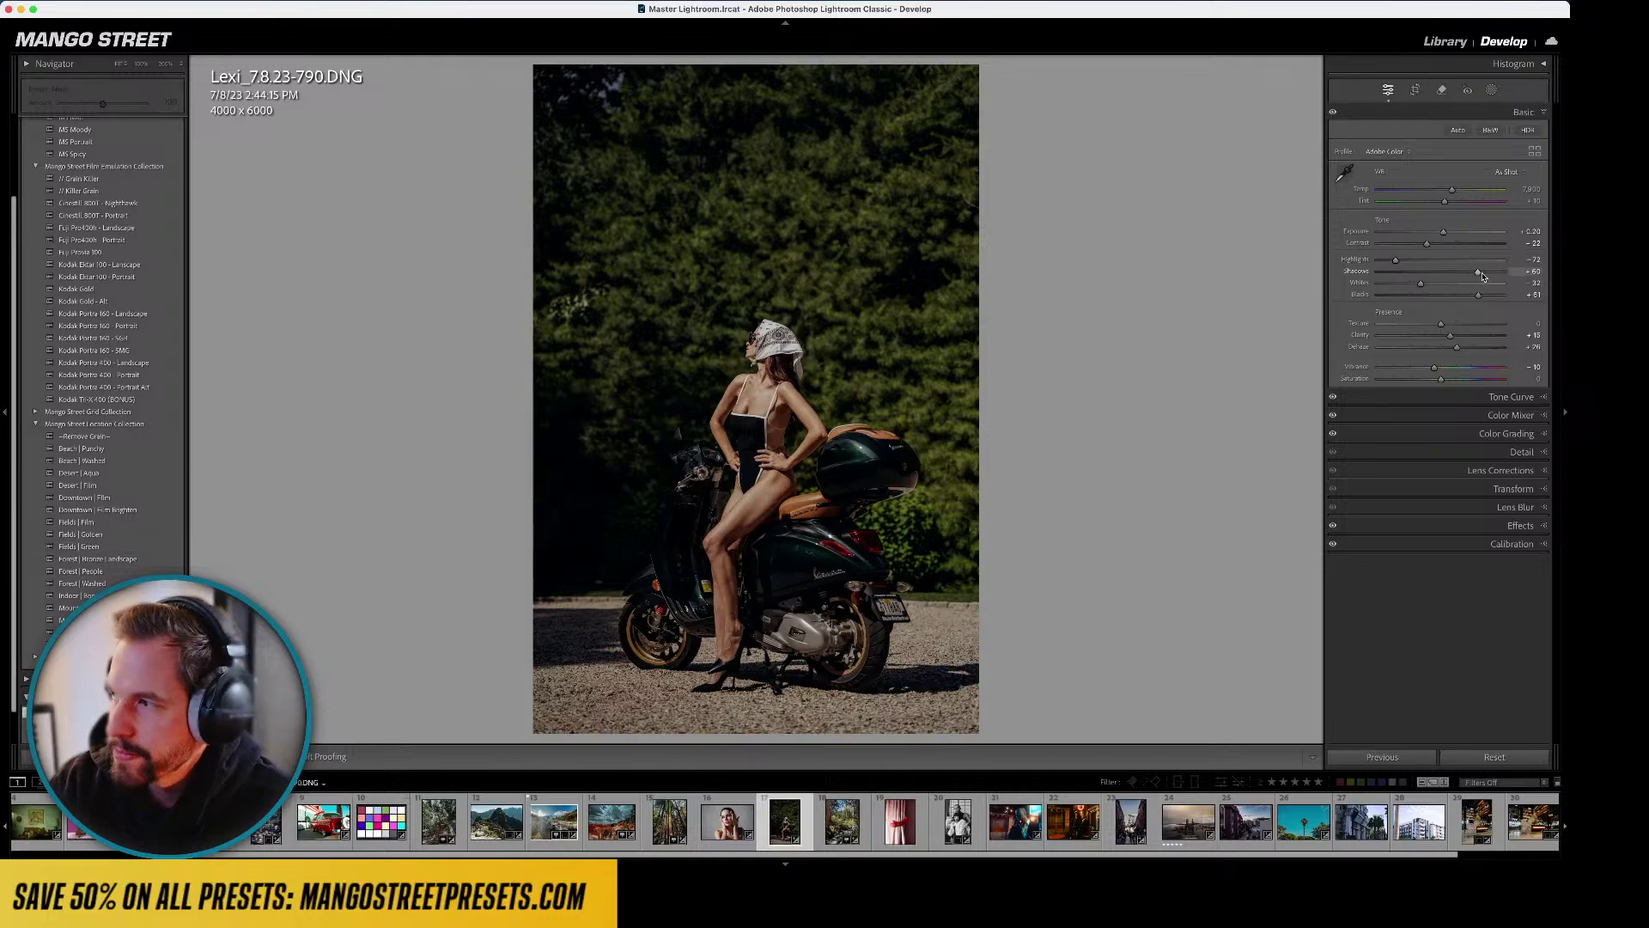
- Add a Select Subject mask covering the woman and scooter and raise its Shadows to about 24
click(1491, 89)
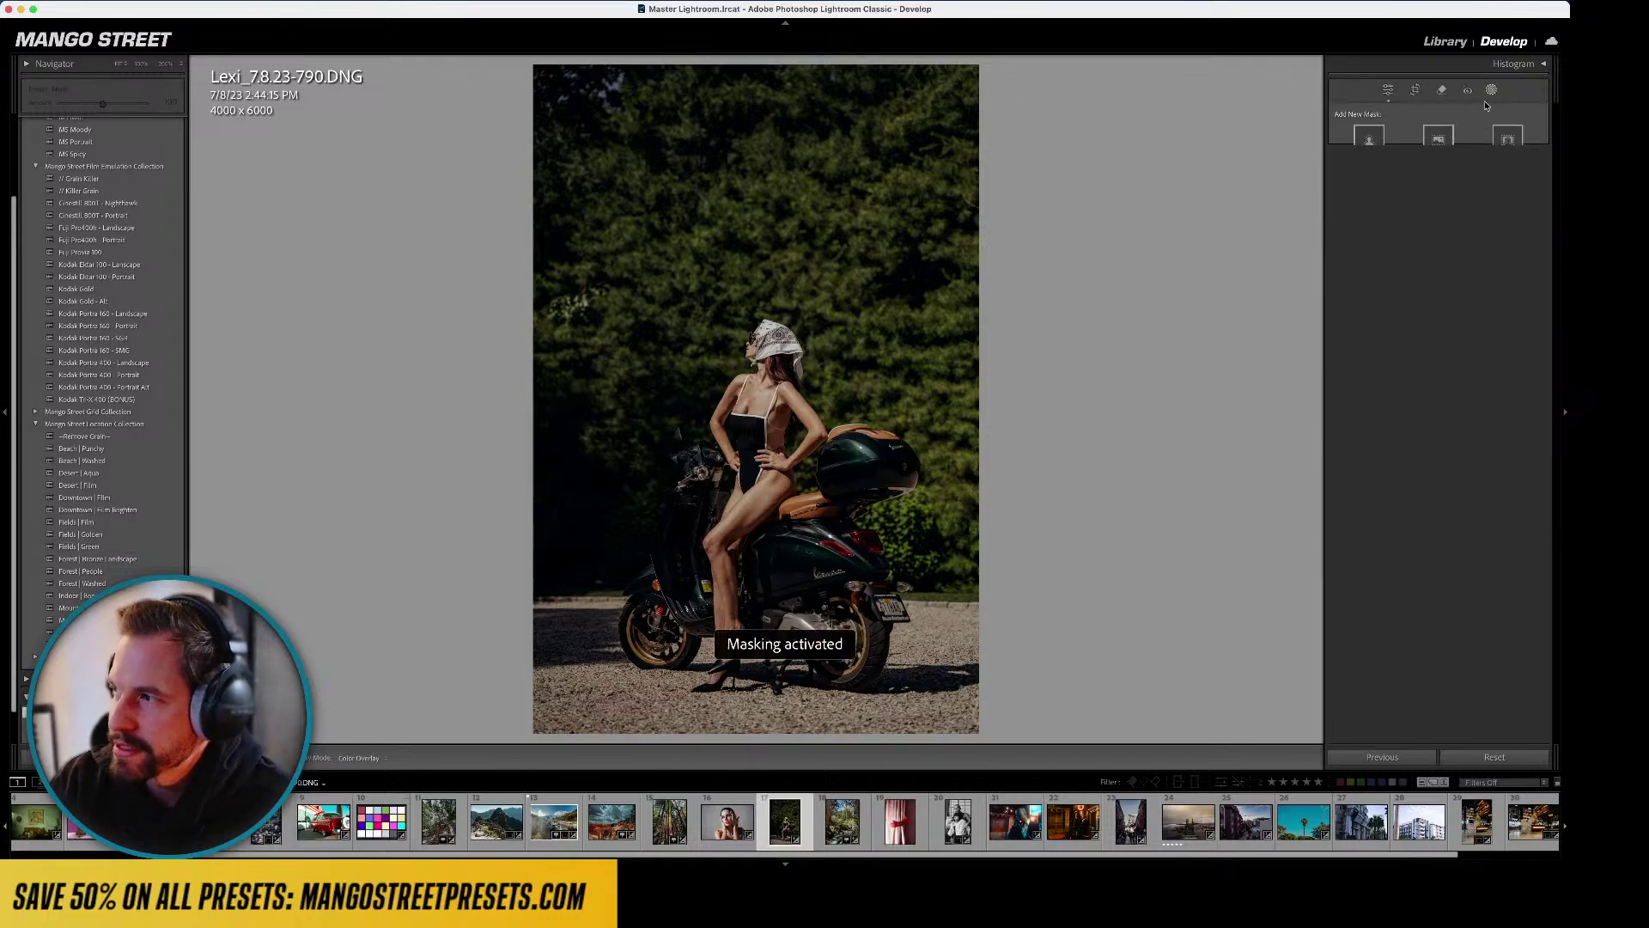
click(1369, 136)
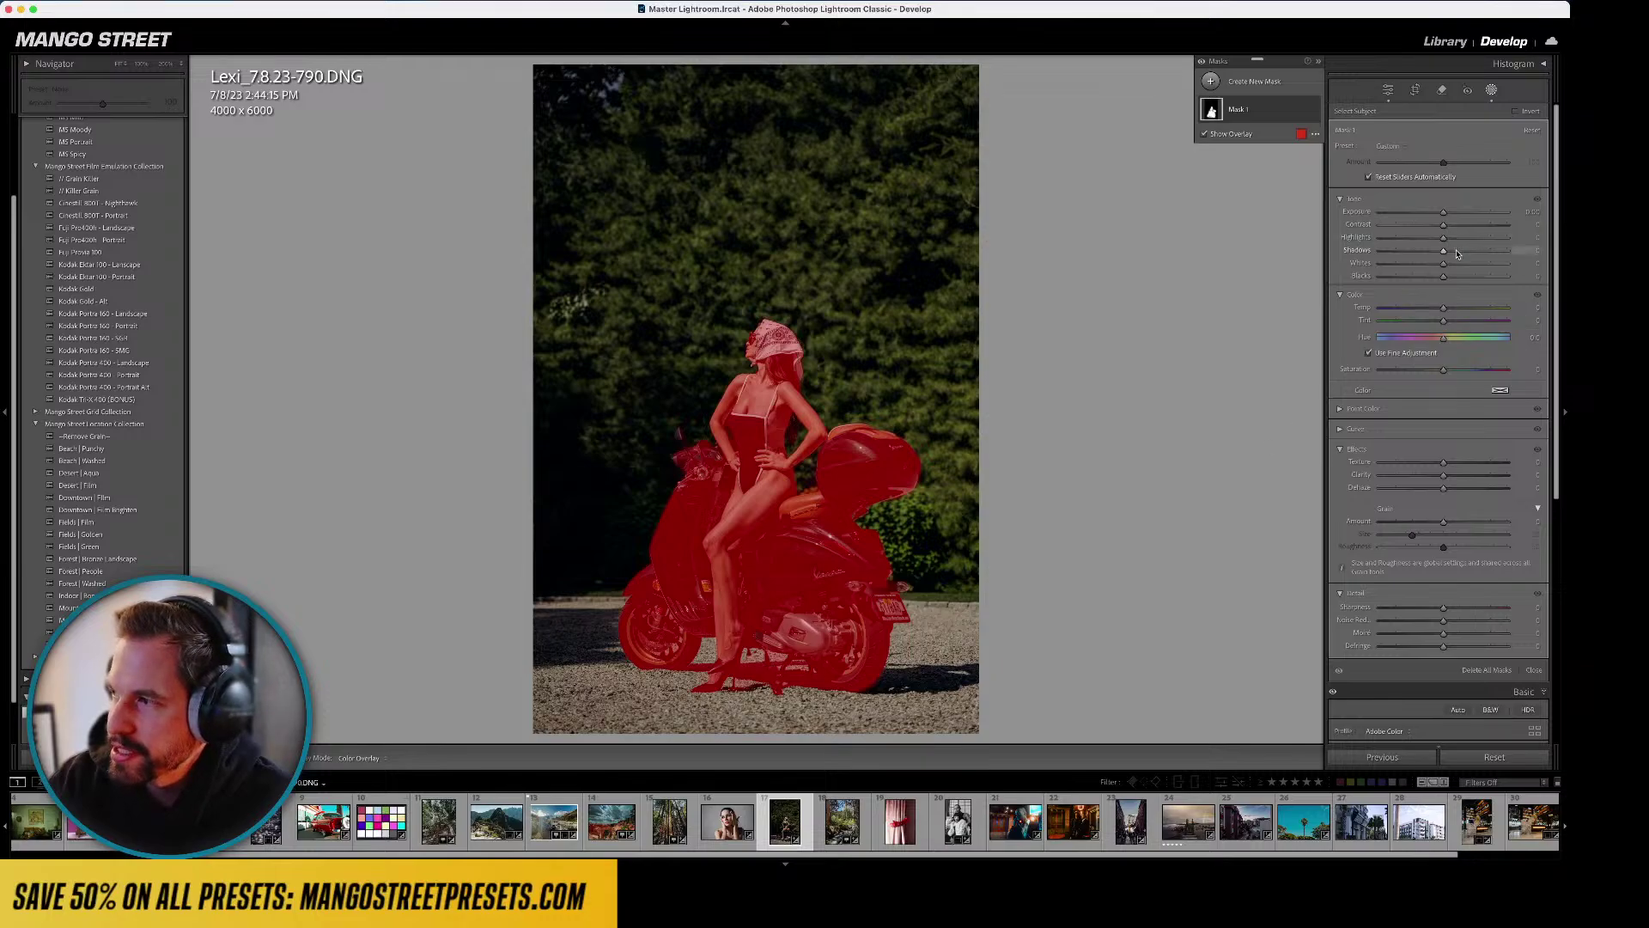
drag(1445, 251, 1457, 253)
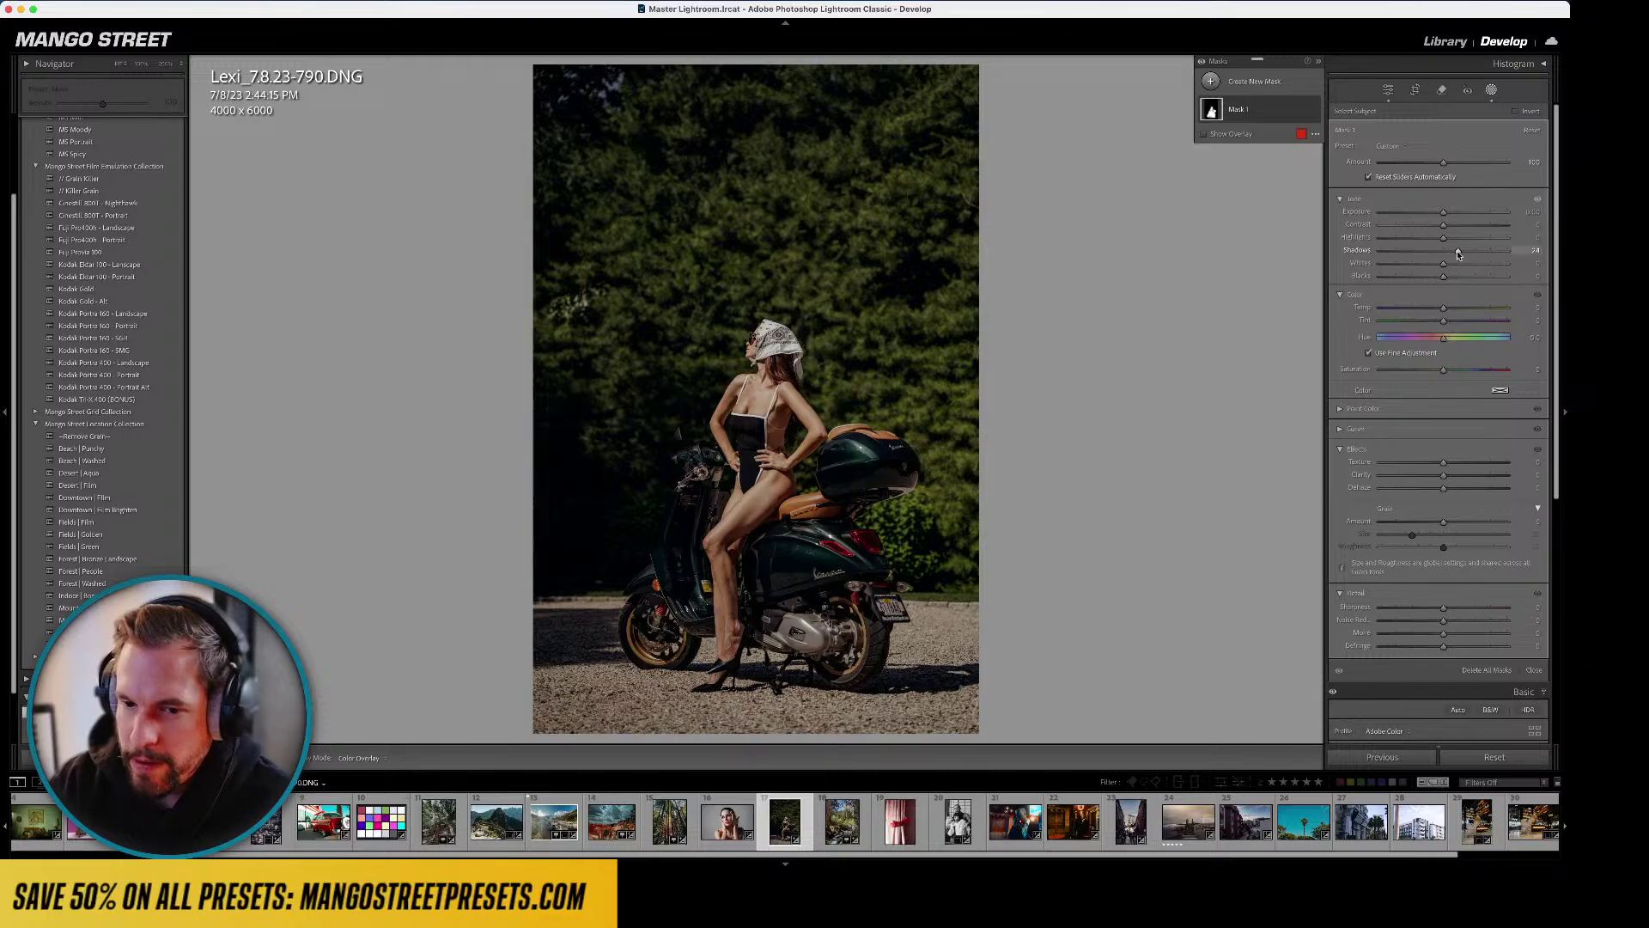
key(d)
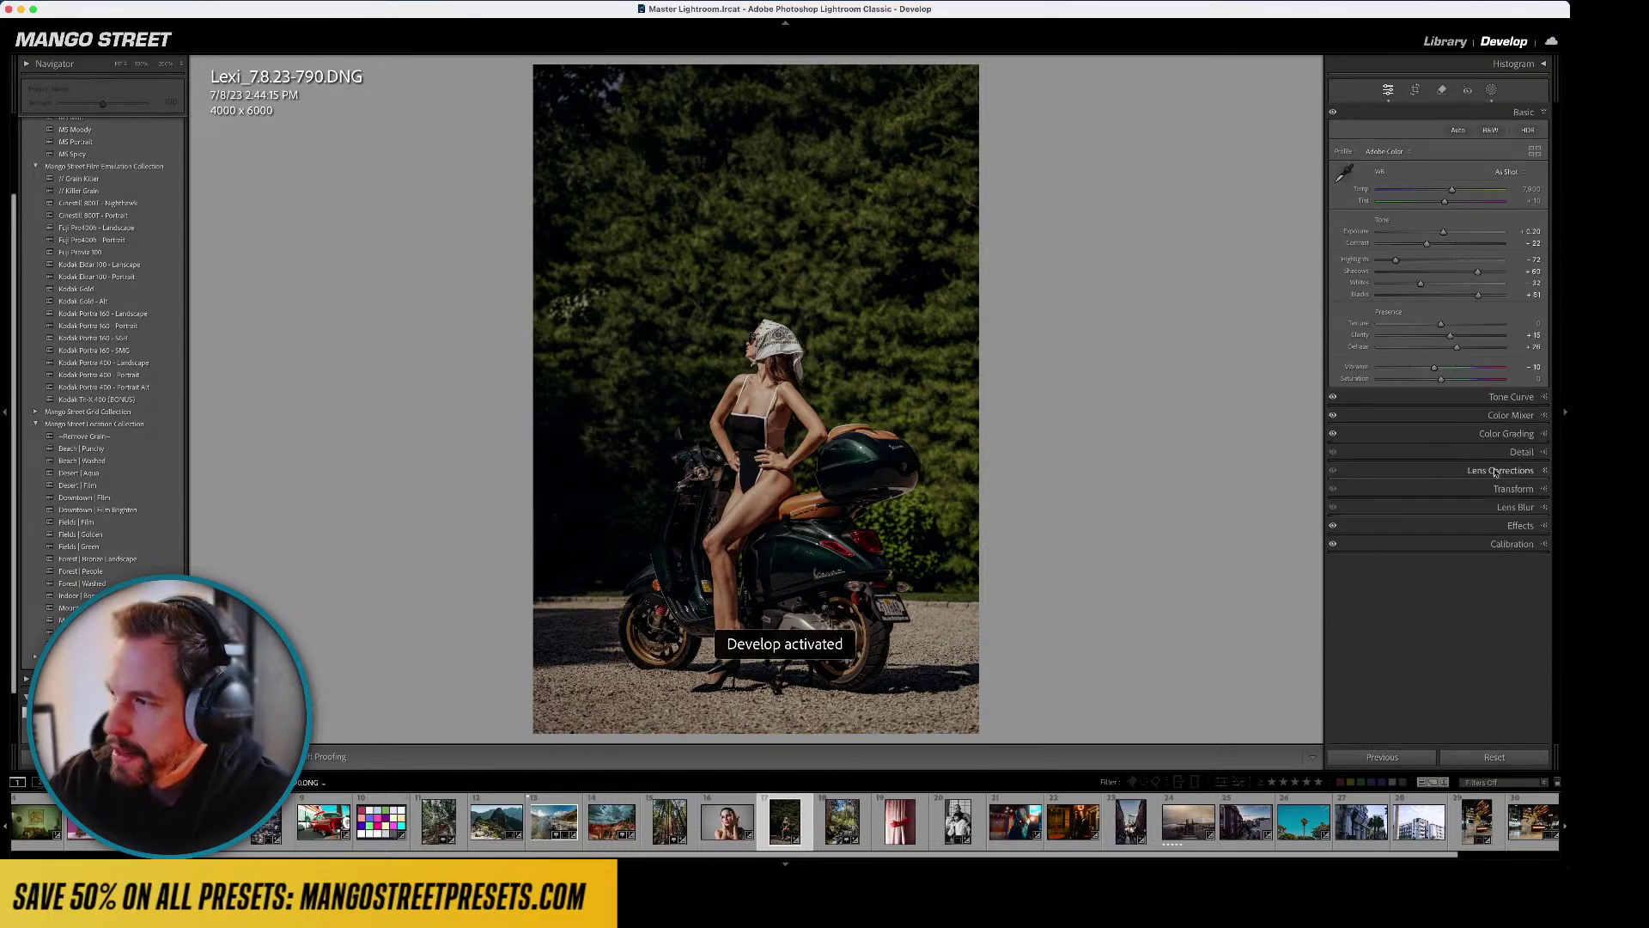
- Apply Lens Blur to the photo of the woman on the scooter and reduce the Blur Amount to about 23
click(1513, 505)
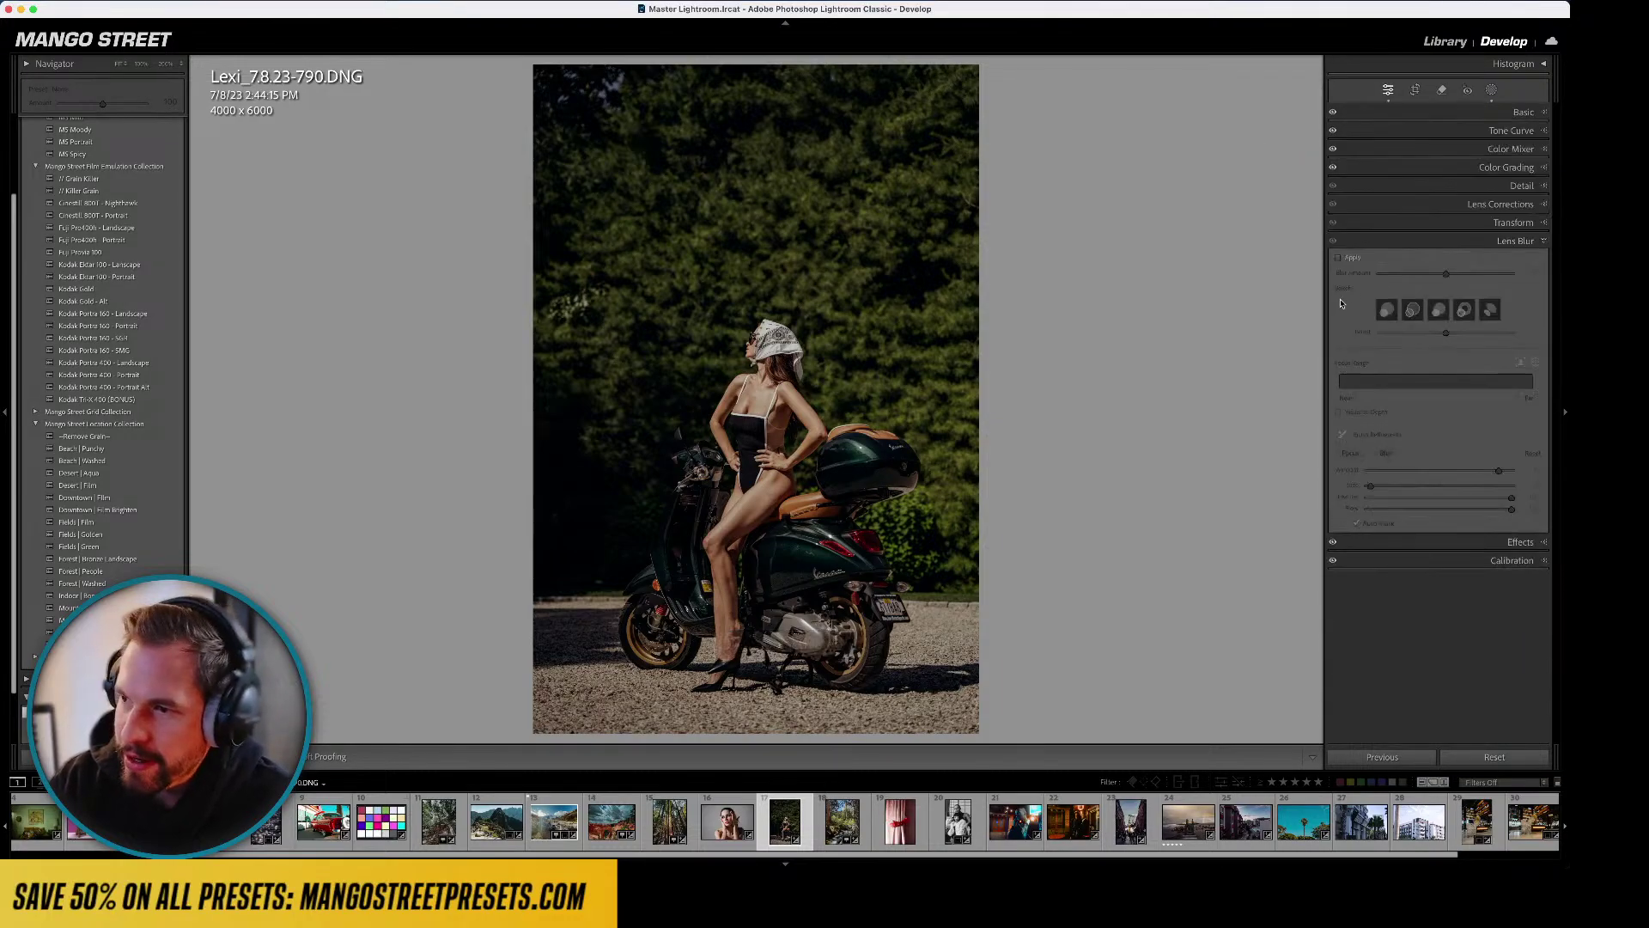
click(1345, 257)
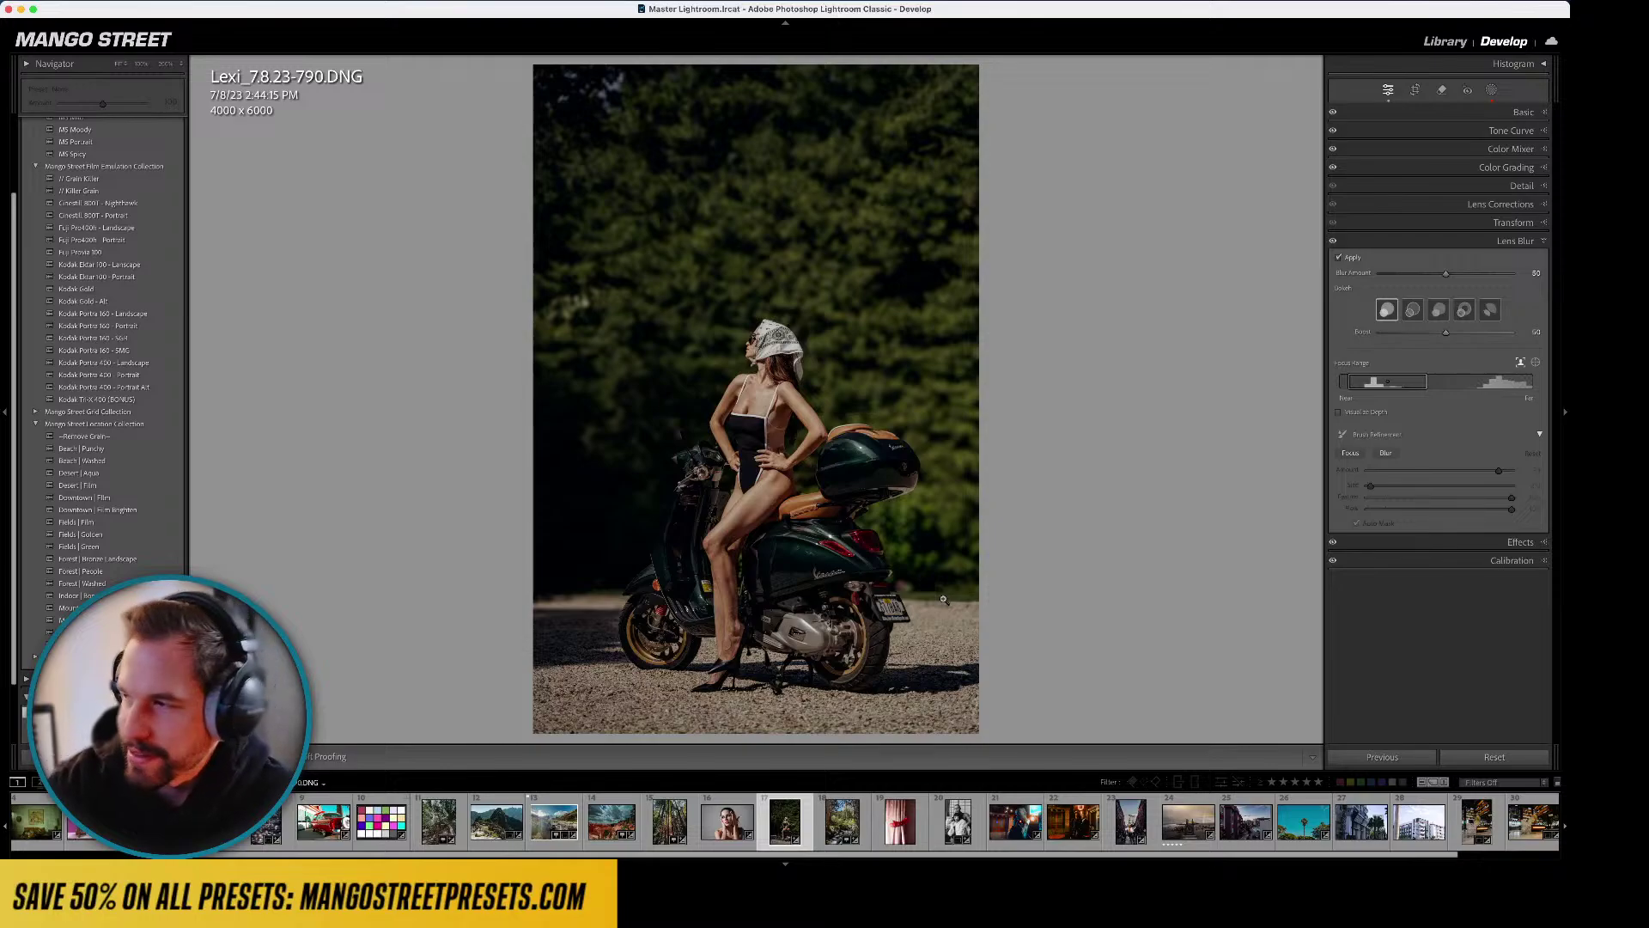
drag(1446, 273, 1411, 275)
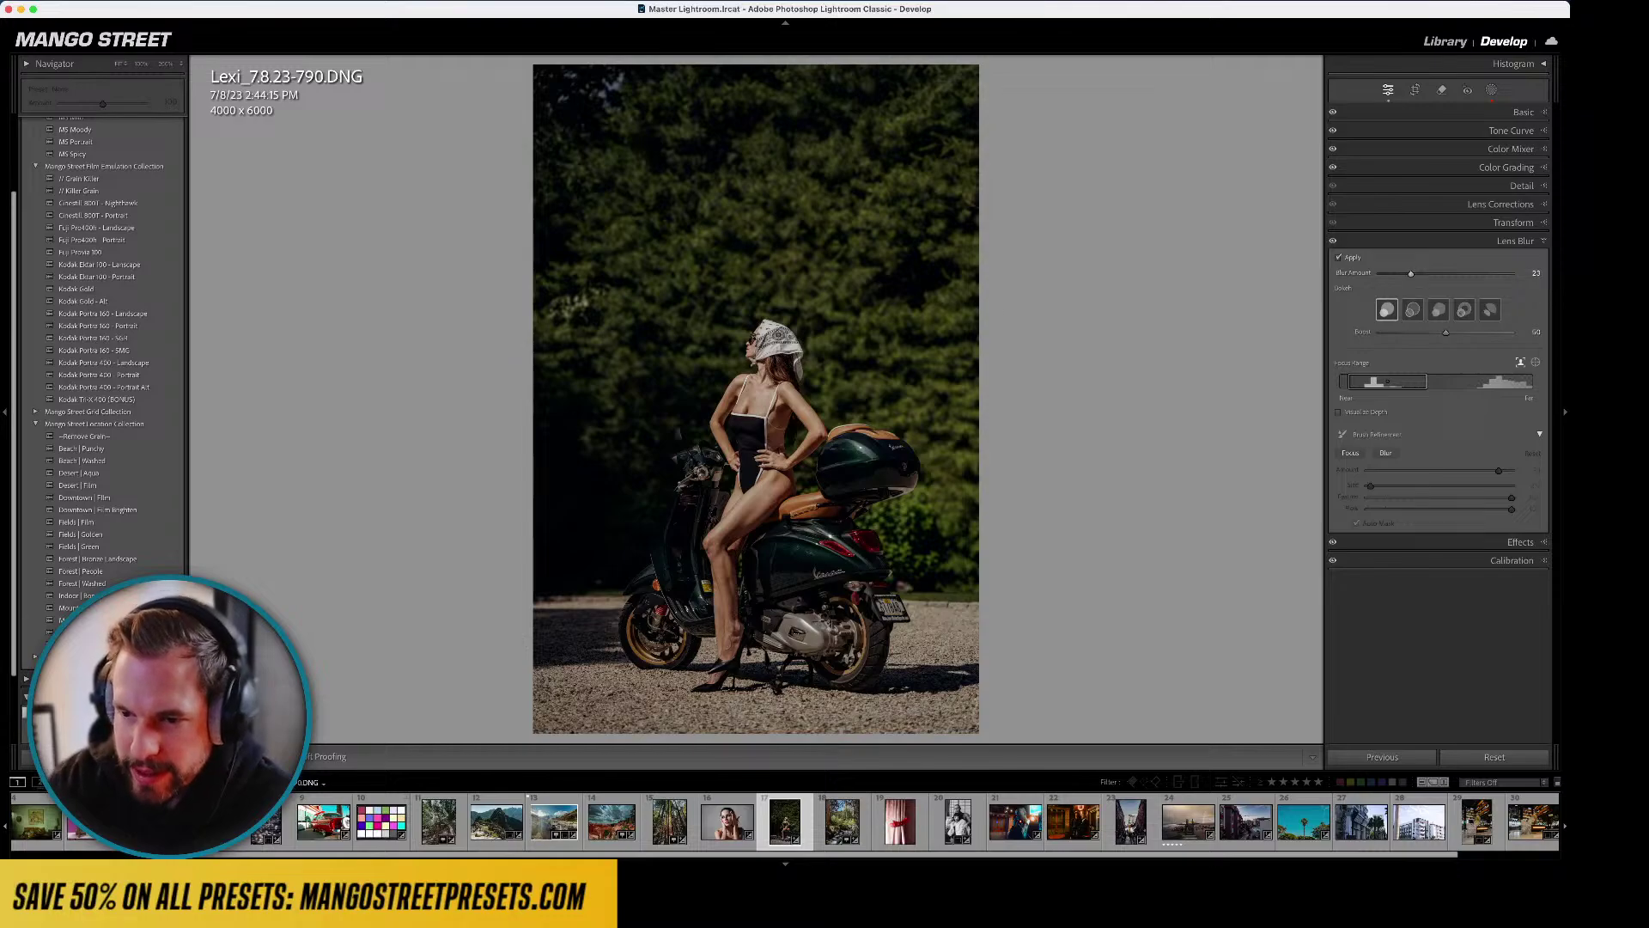
- Try the Fields | Golden and Fields | Film presets on the scooter photo, raising Exposure slightly and previewing the latter against black
scroll(103, 344, down, 3)
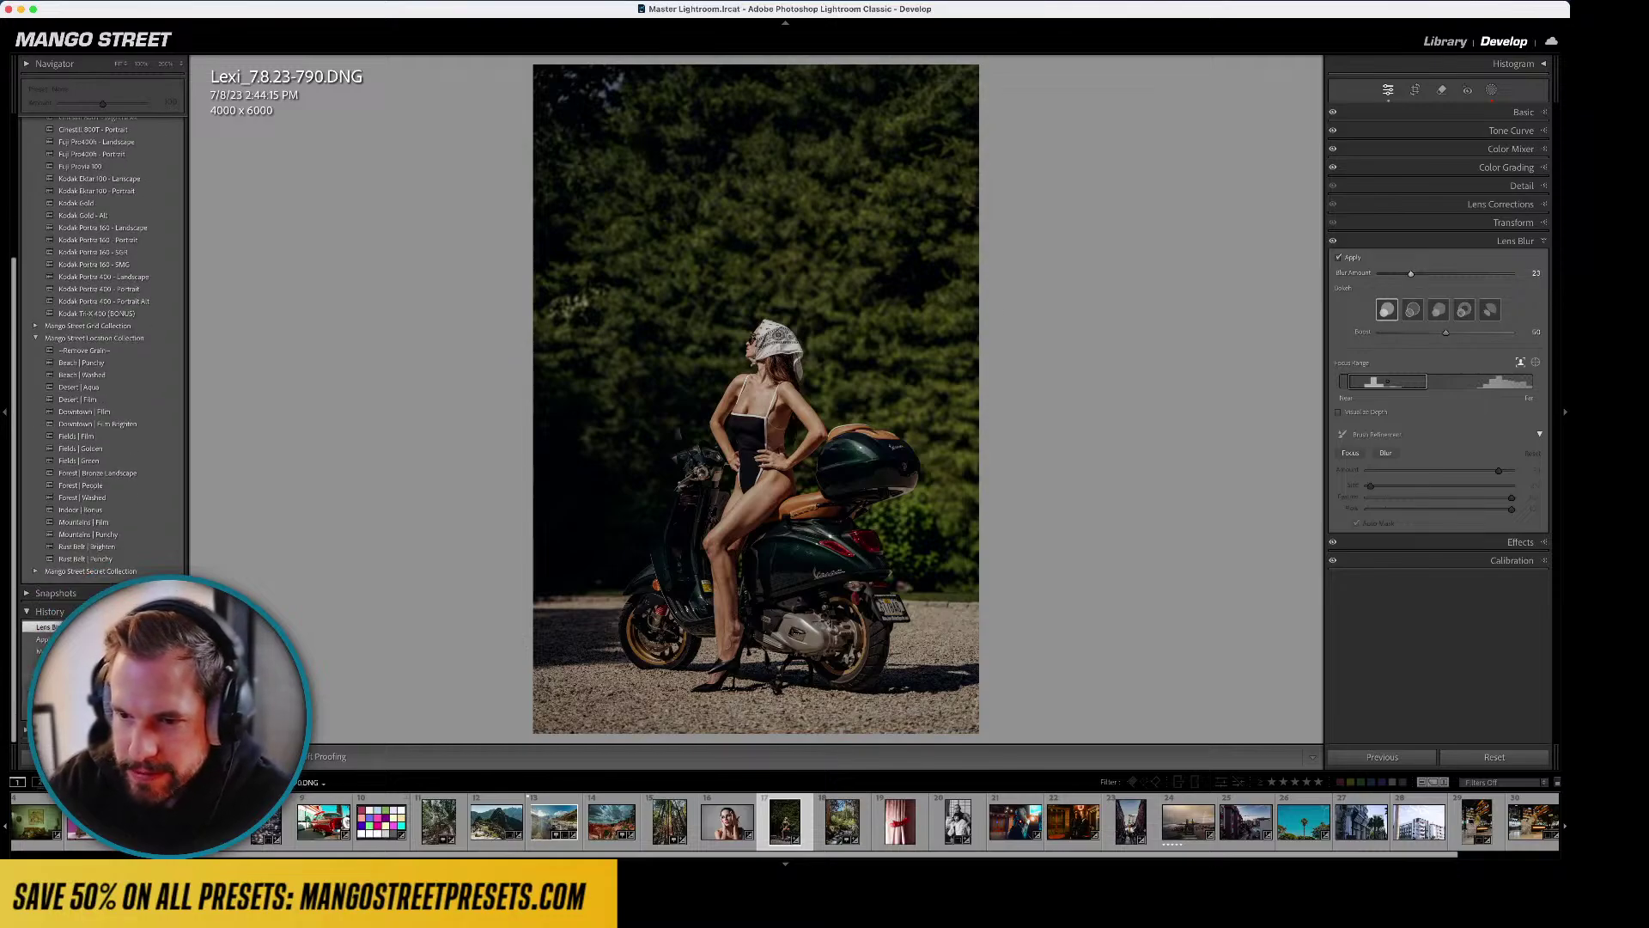
click(108, 450)
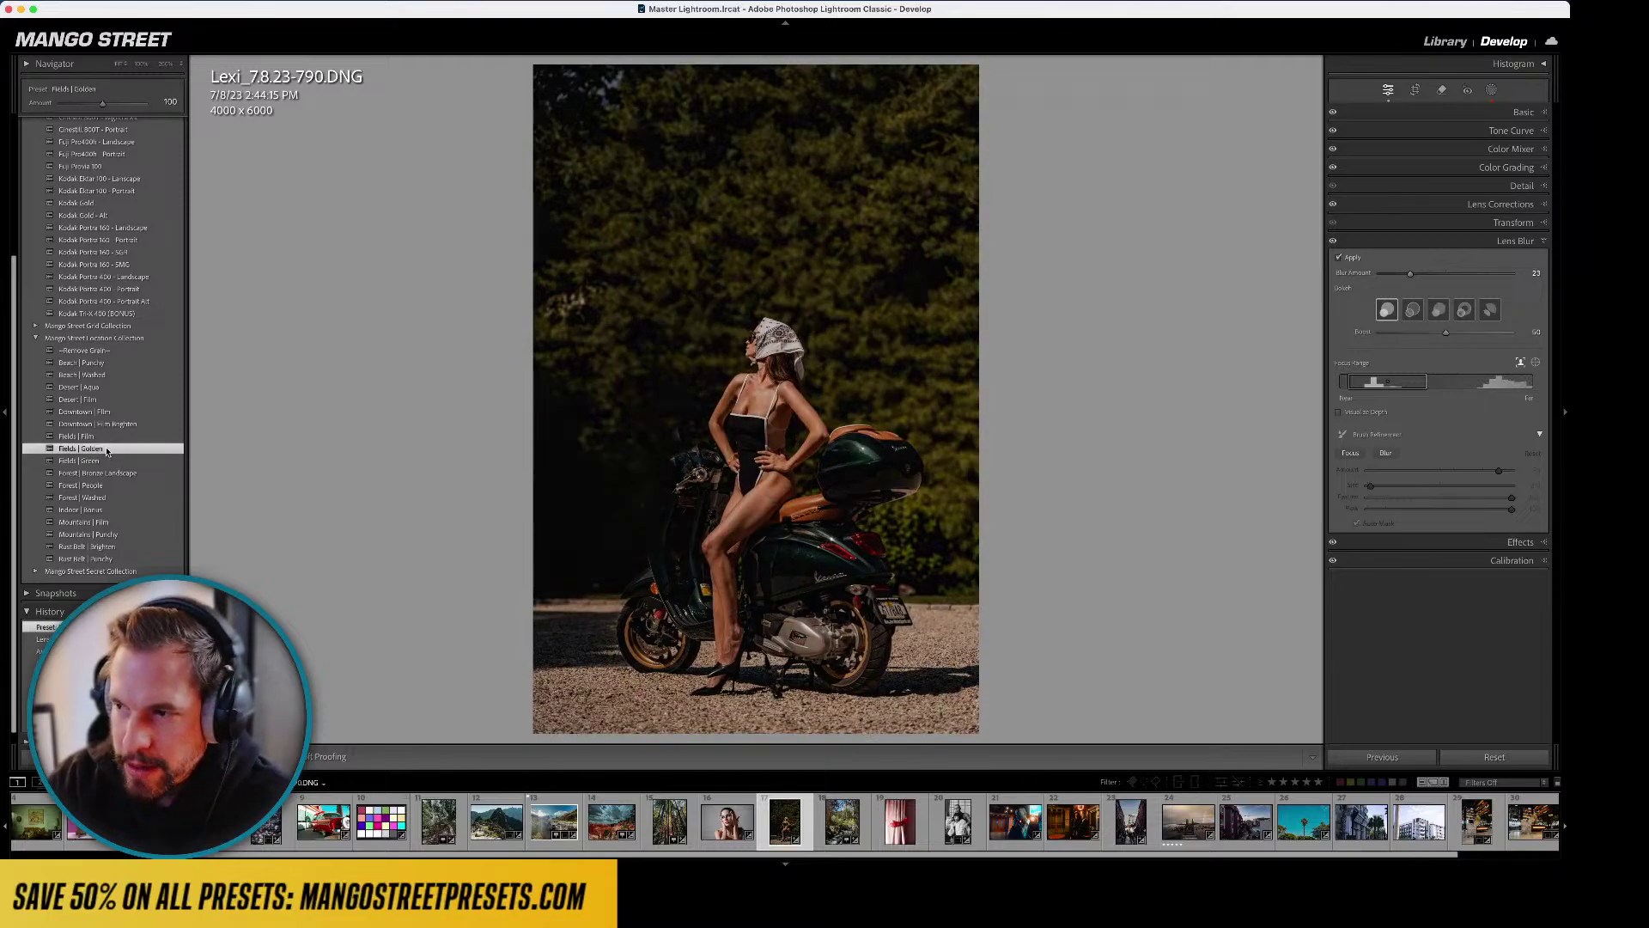
click(103, 436)
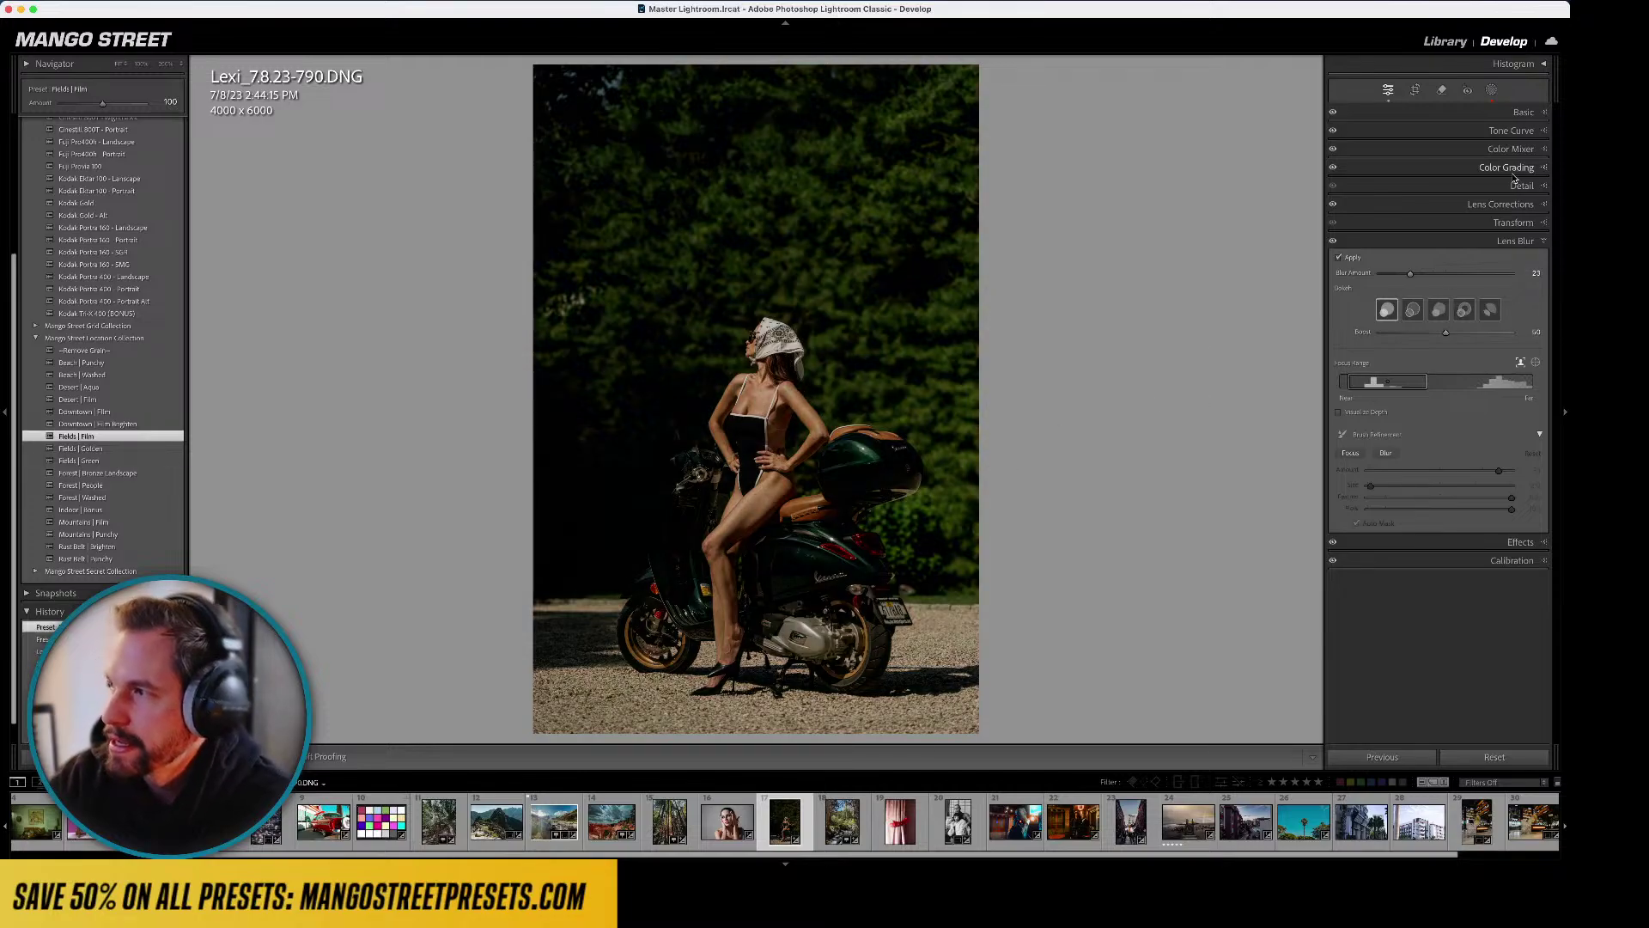
click(1525, 113)
drag(1443, 237, 1446, 233)
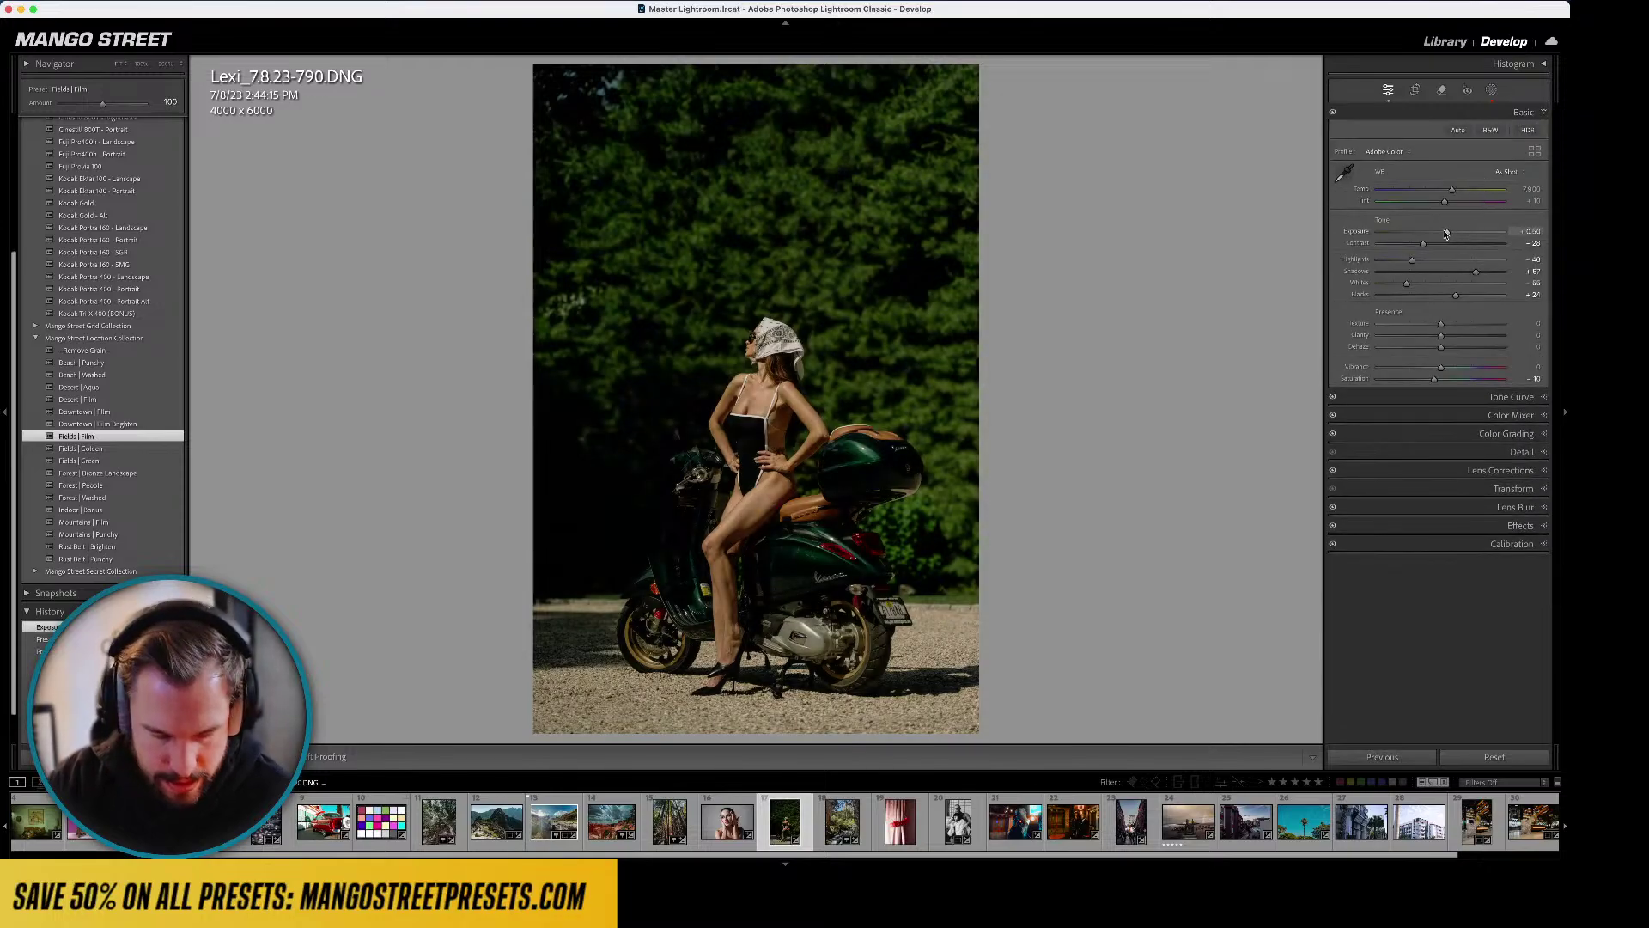
key(l)
key(l)
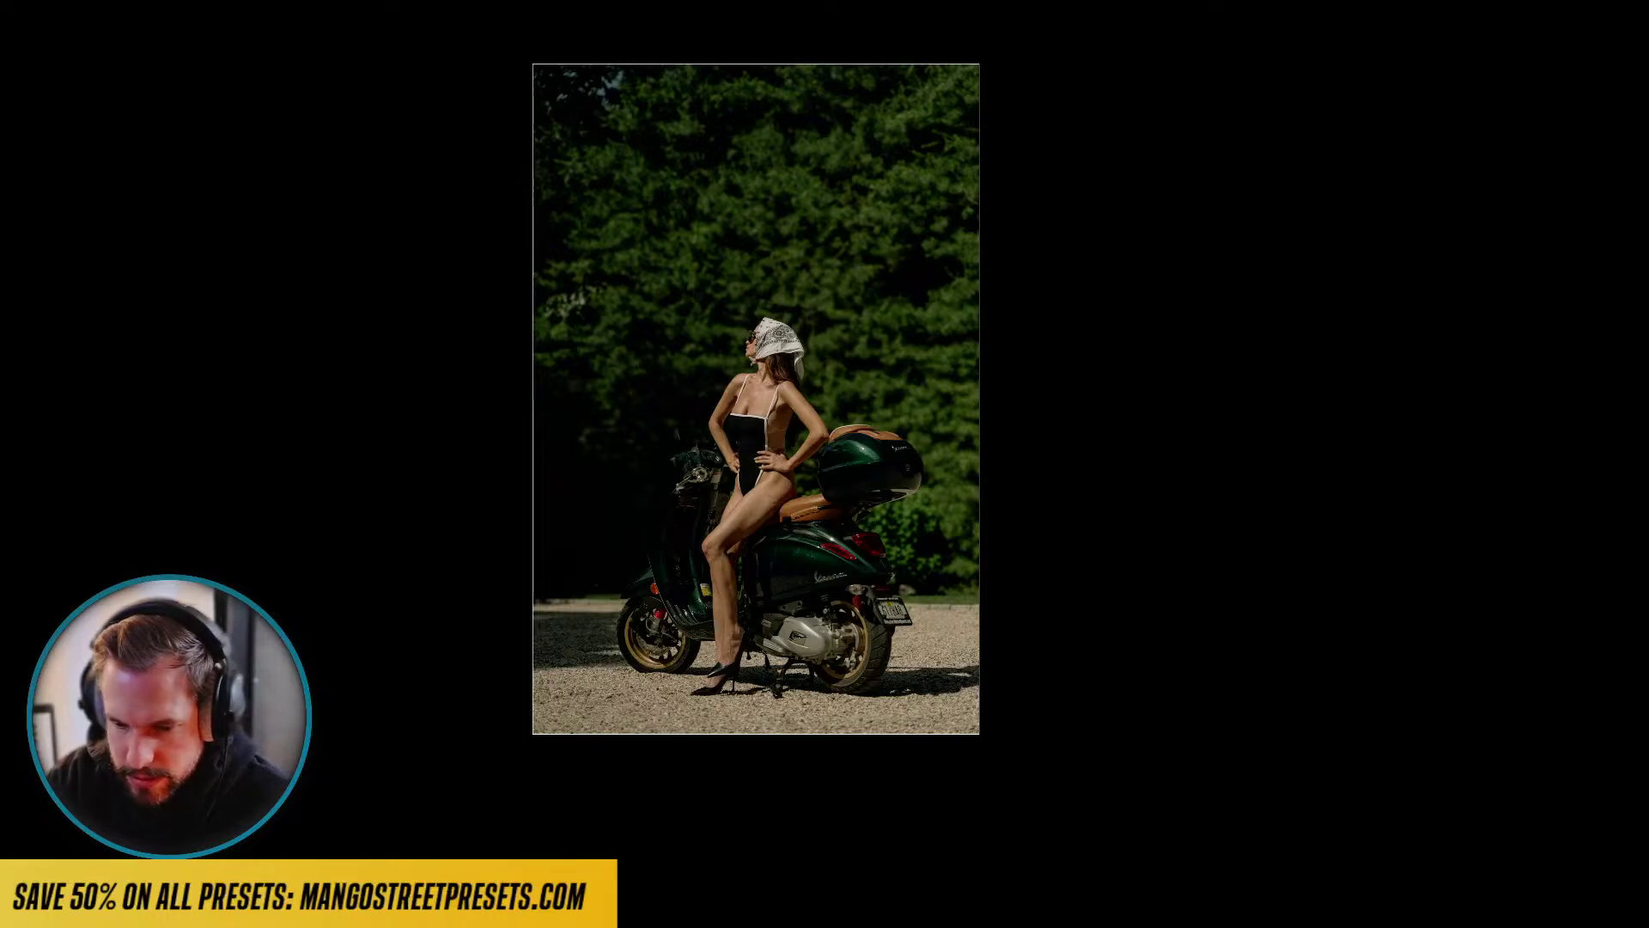
key(l)
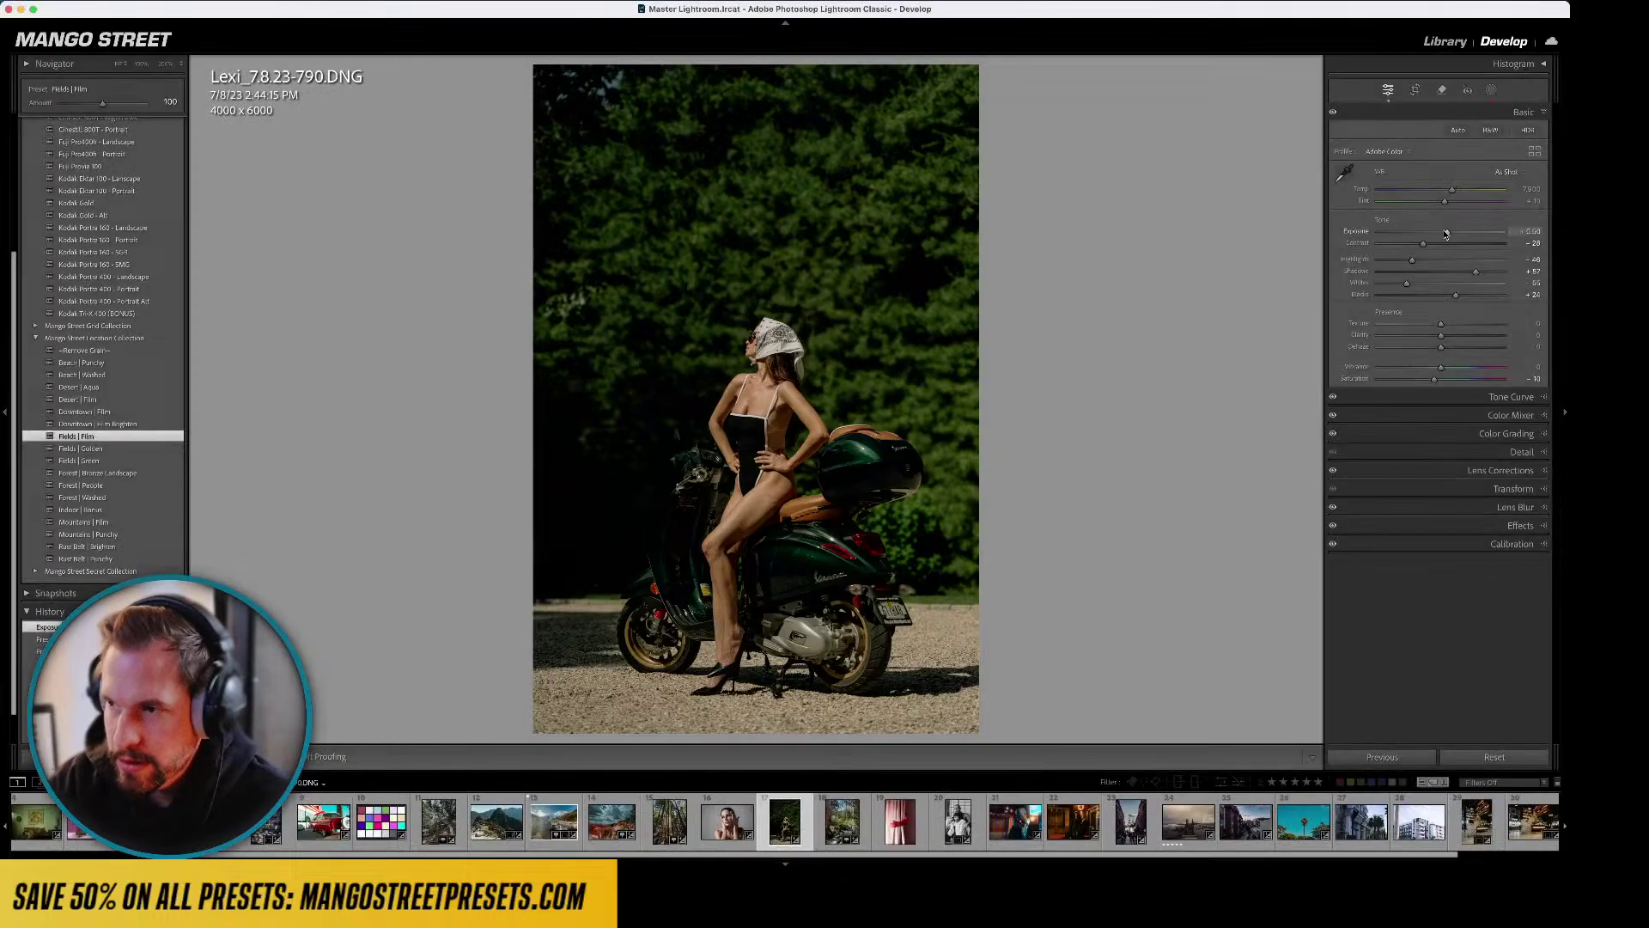
- Try Fields | Green and Kodak Portra 400 - Portrait Alt on the scooter photo, then set Exposure to +0.30 and cool the white balance
click(121, 462)
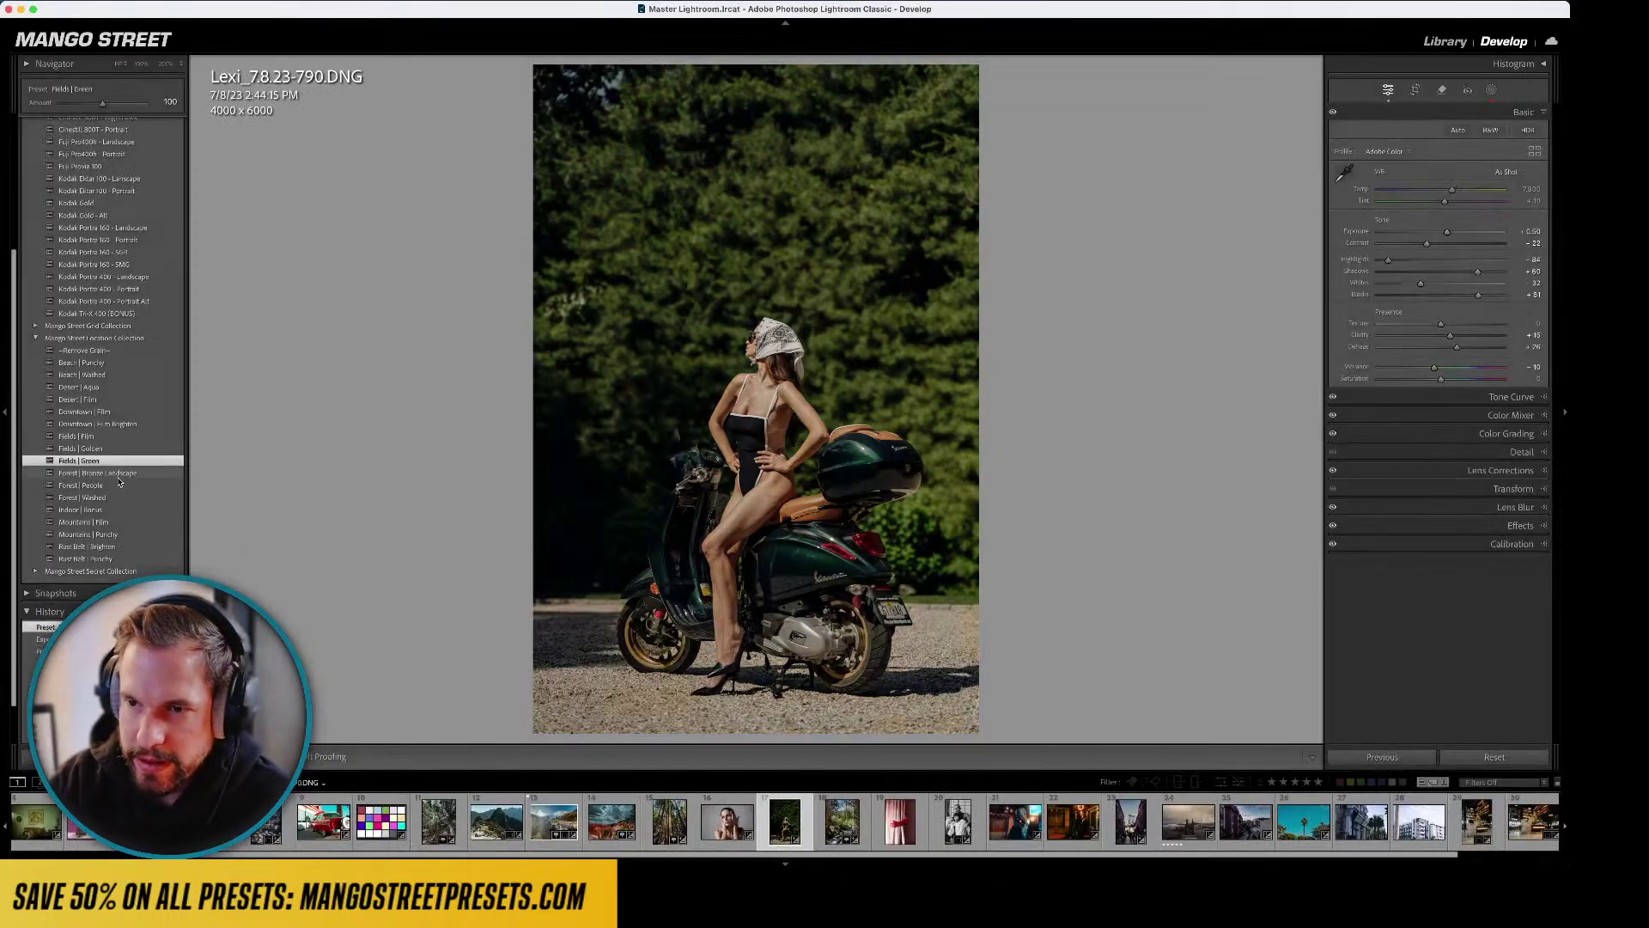
click(146, 301)
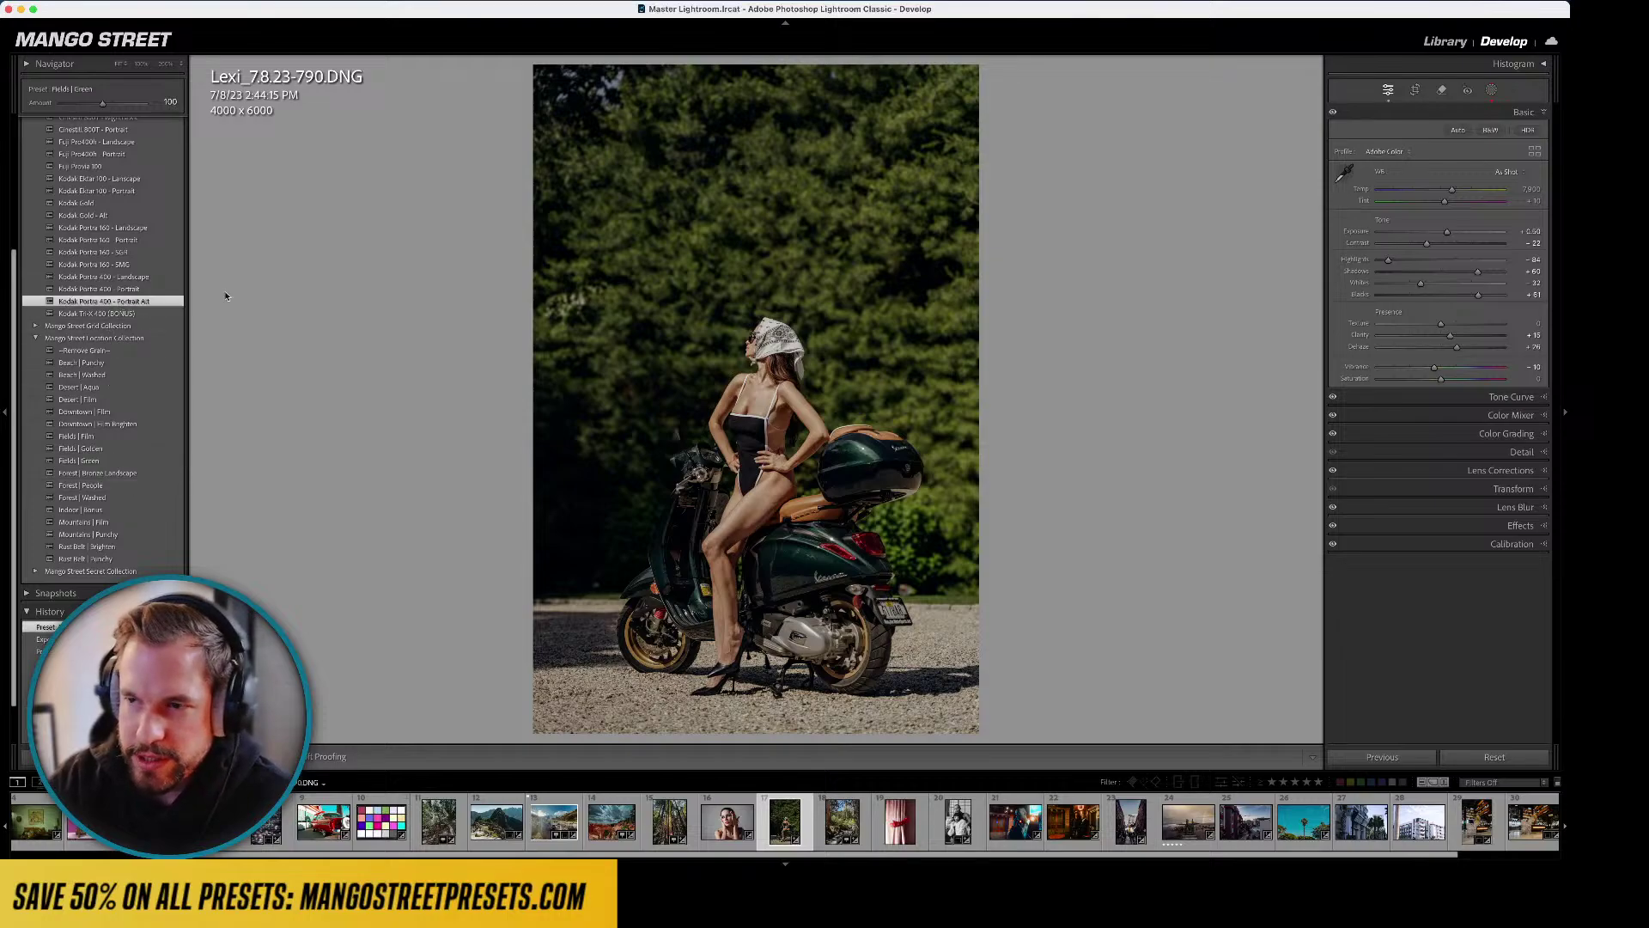
scroll(8, 352, up, 3)
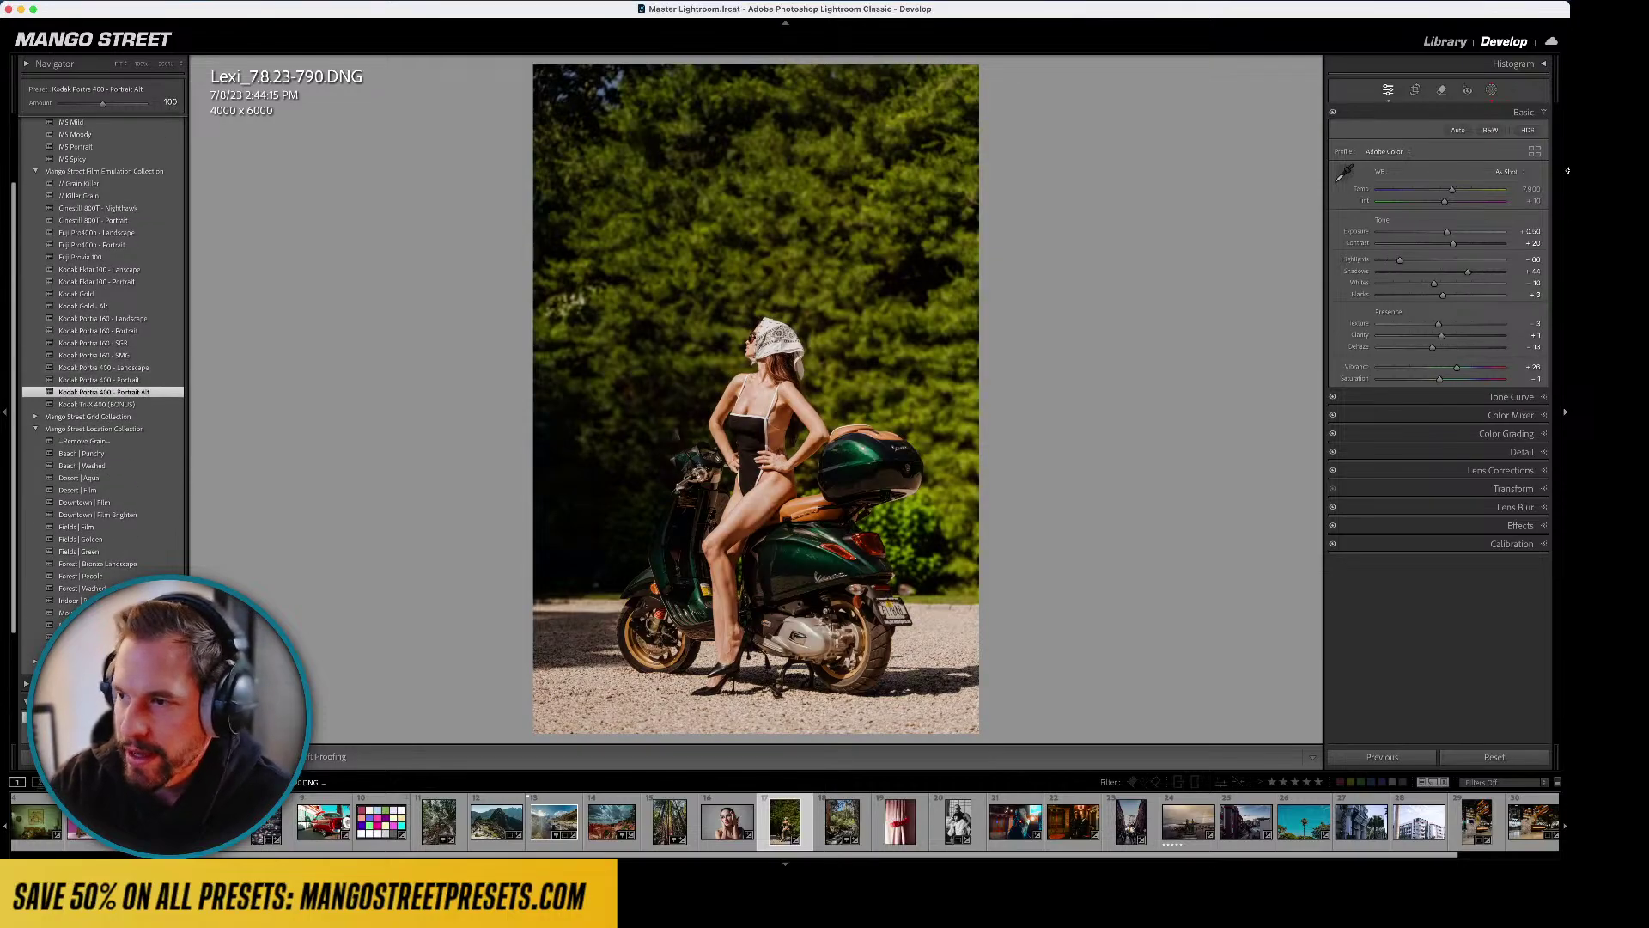
mouse_move(1446, 231)
mouse_down()
mouse_move(1441, 190)
mouse_move(1439, 205)
mouse_up()
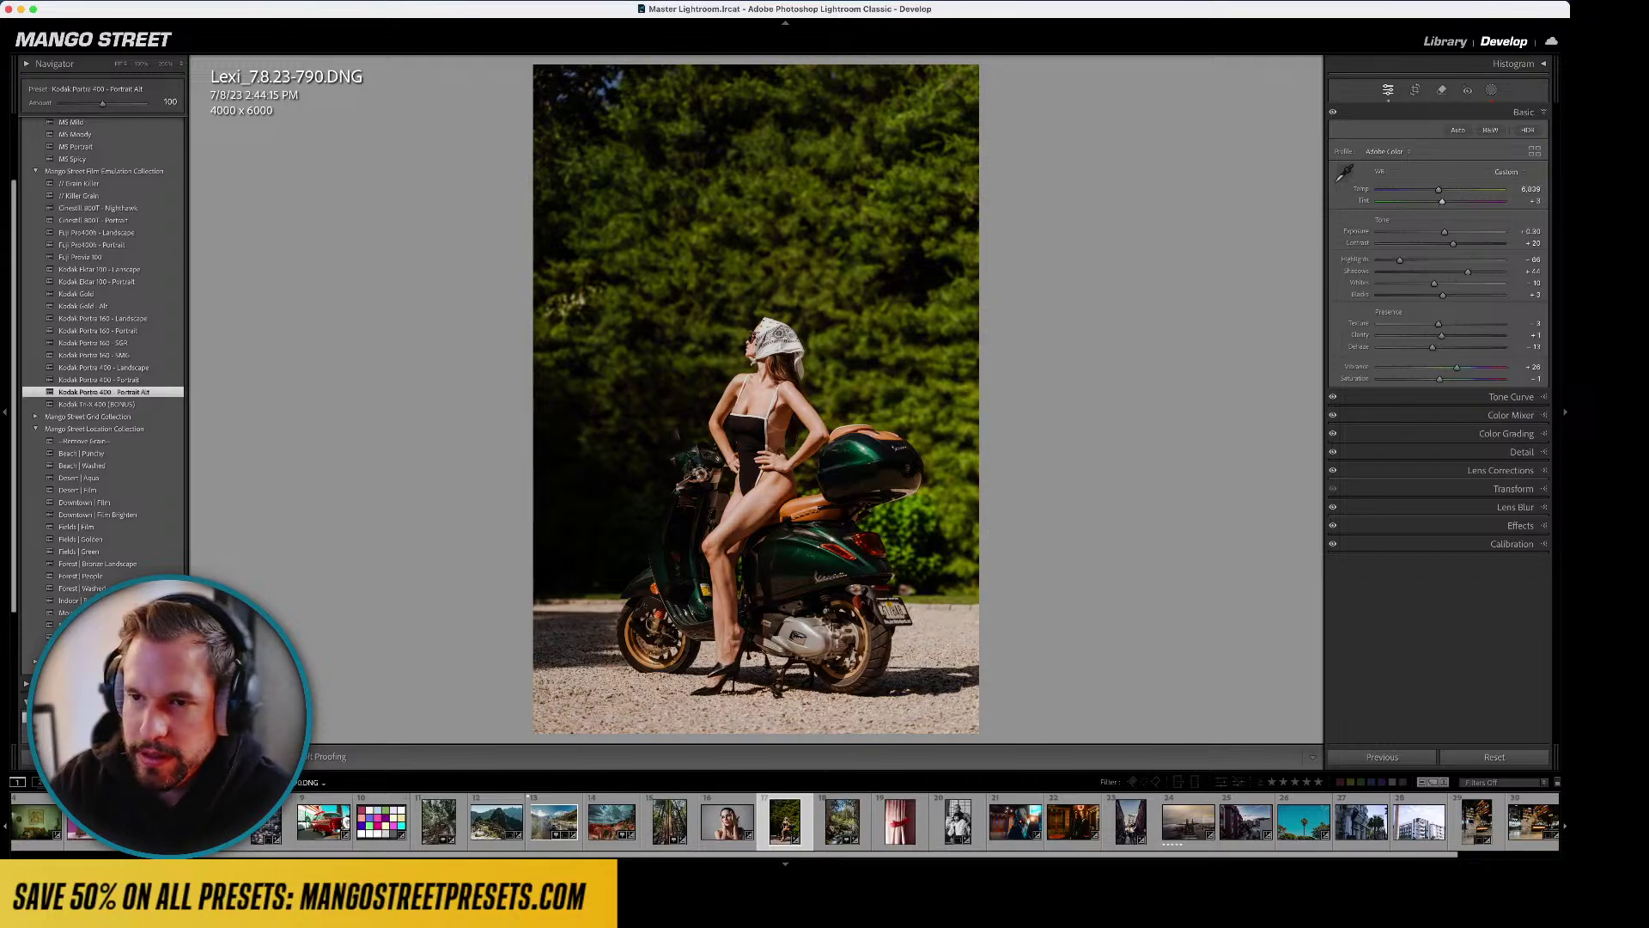
- Compare the Kodak Gold - Alt and Kodak Gold presets on the scooter photo, previewing Kodak Gold against a black background
click(107, 306)
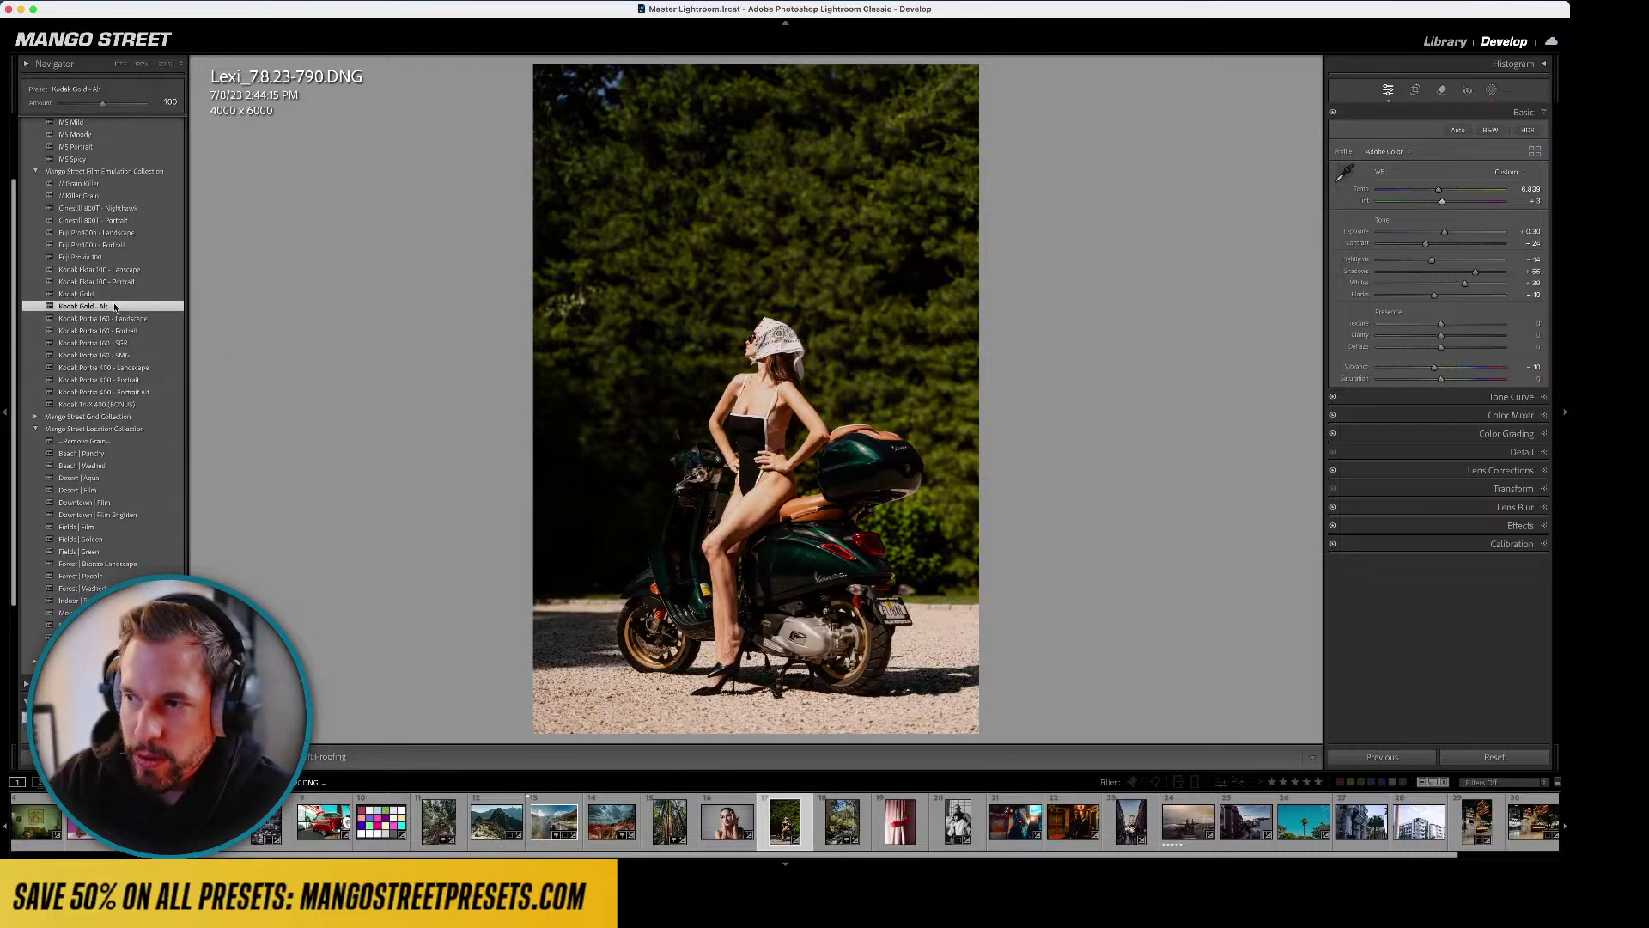
click(116, 296)
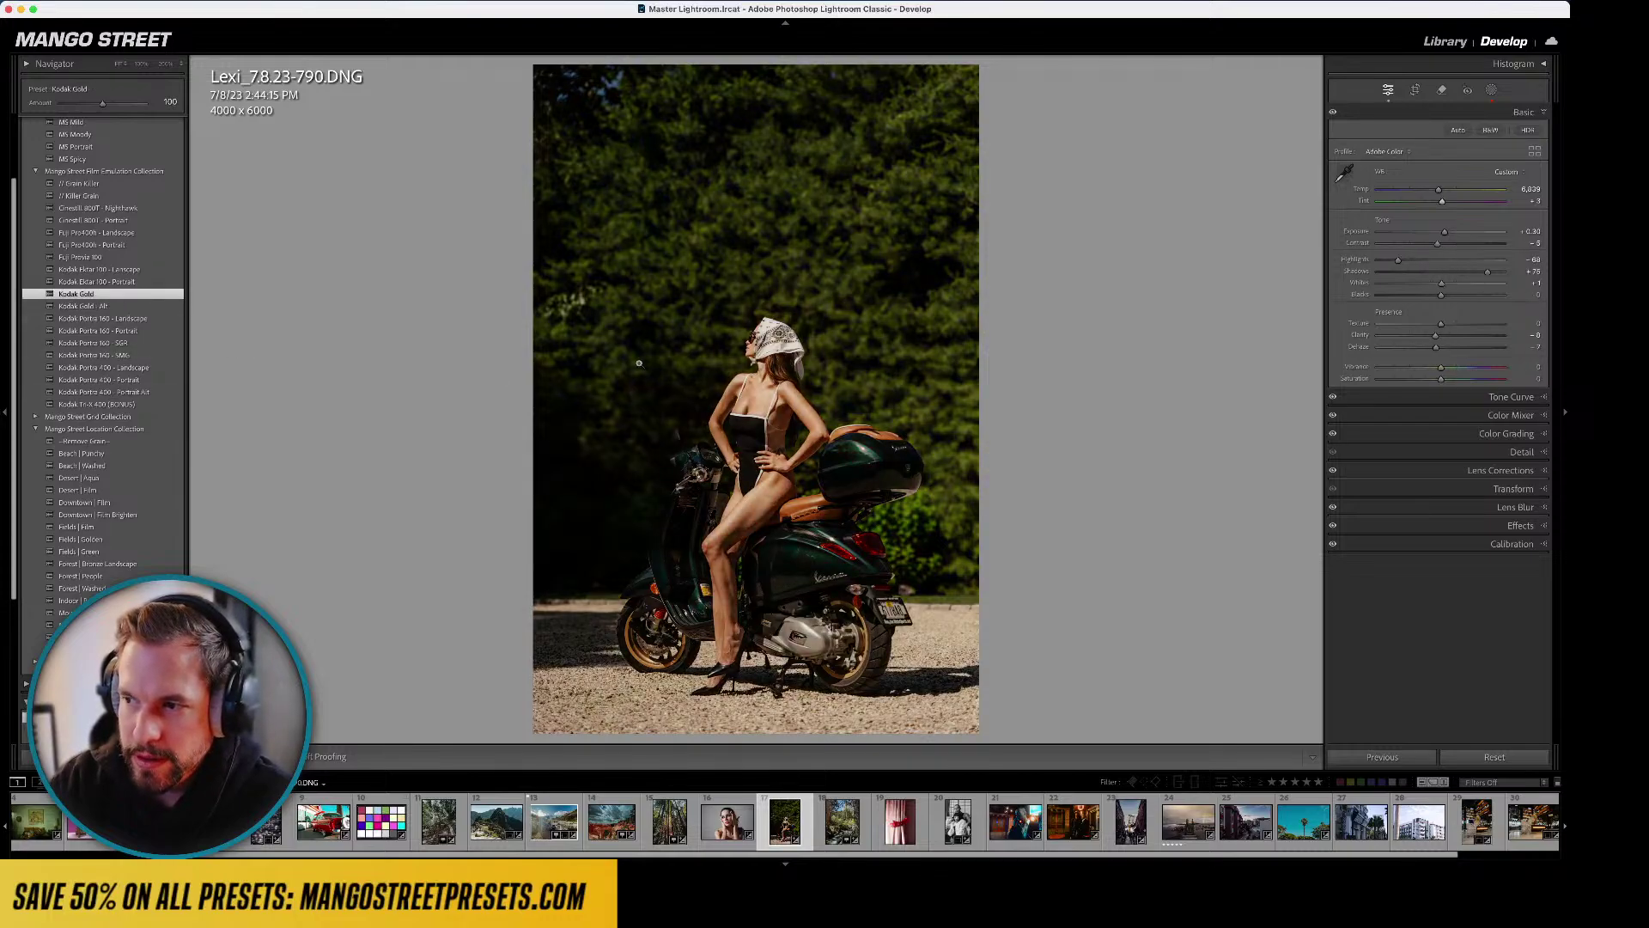
key(l)
key(l)
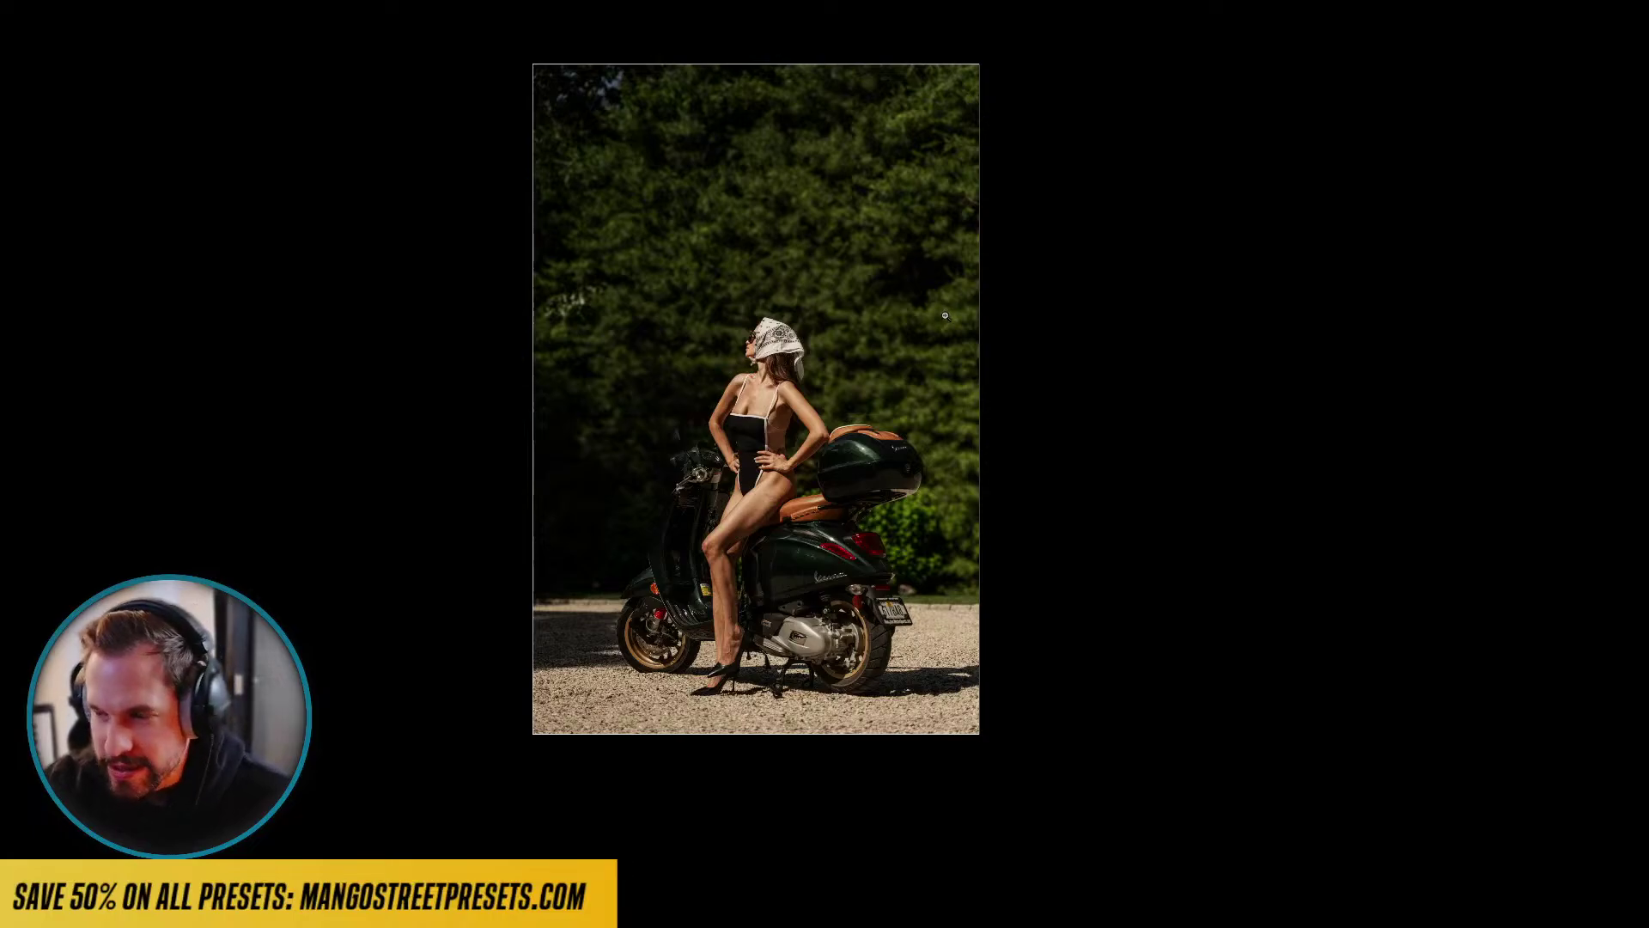
key(l)
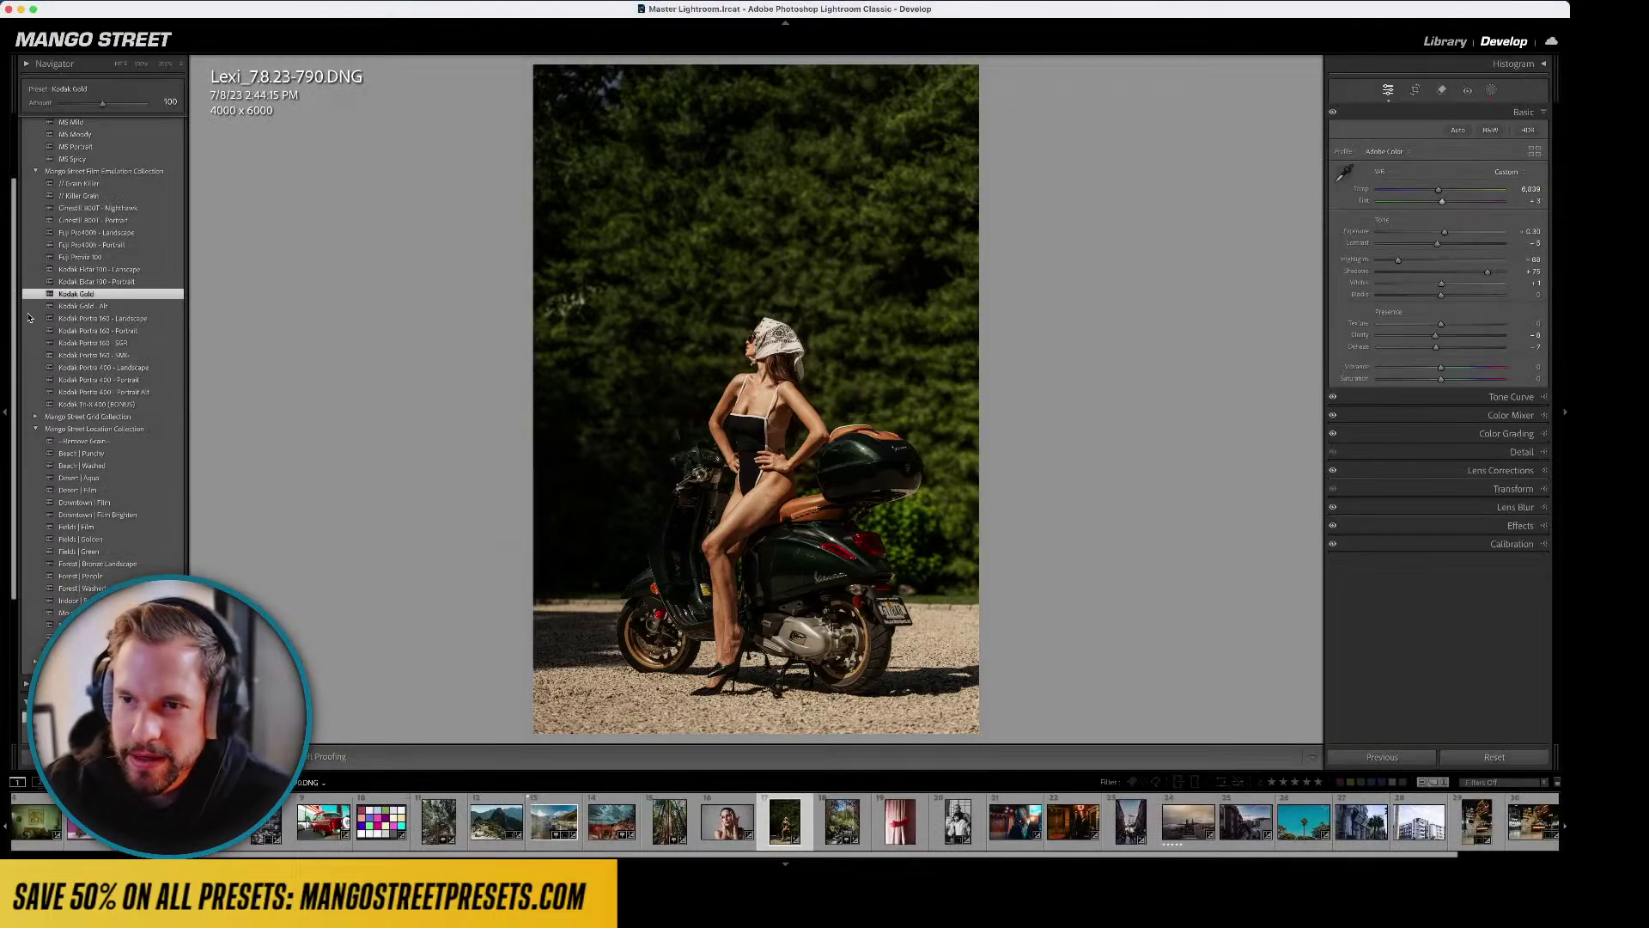
- Compare Kodak Ektar 100 - Portrait and Fuji Pro400h - Portrait, settle on MS Portrait for the scooter photo and preview it against black
click(113, 282)
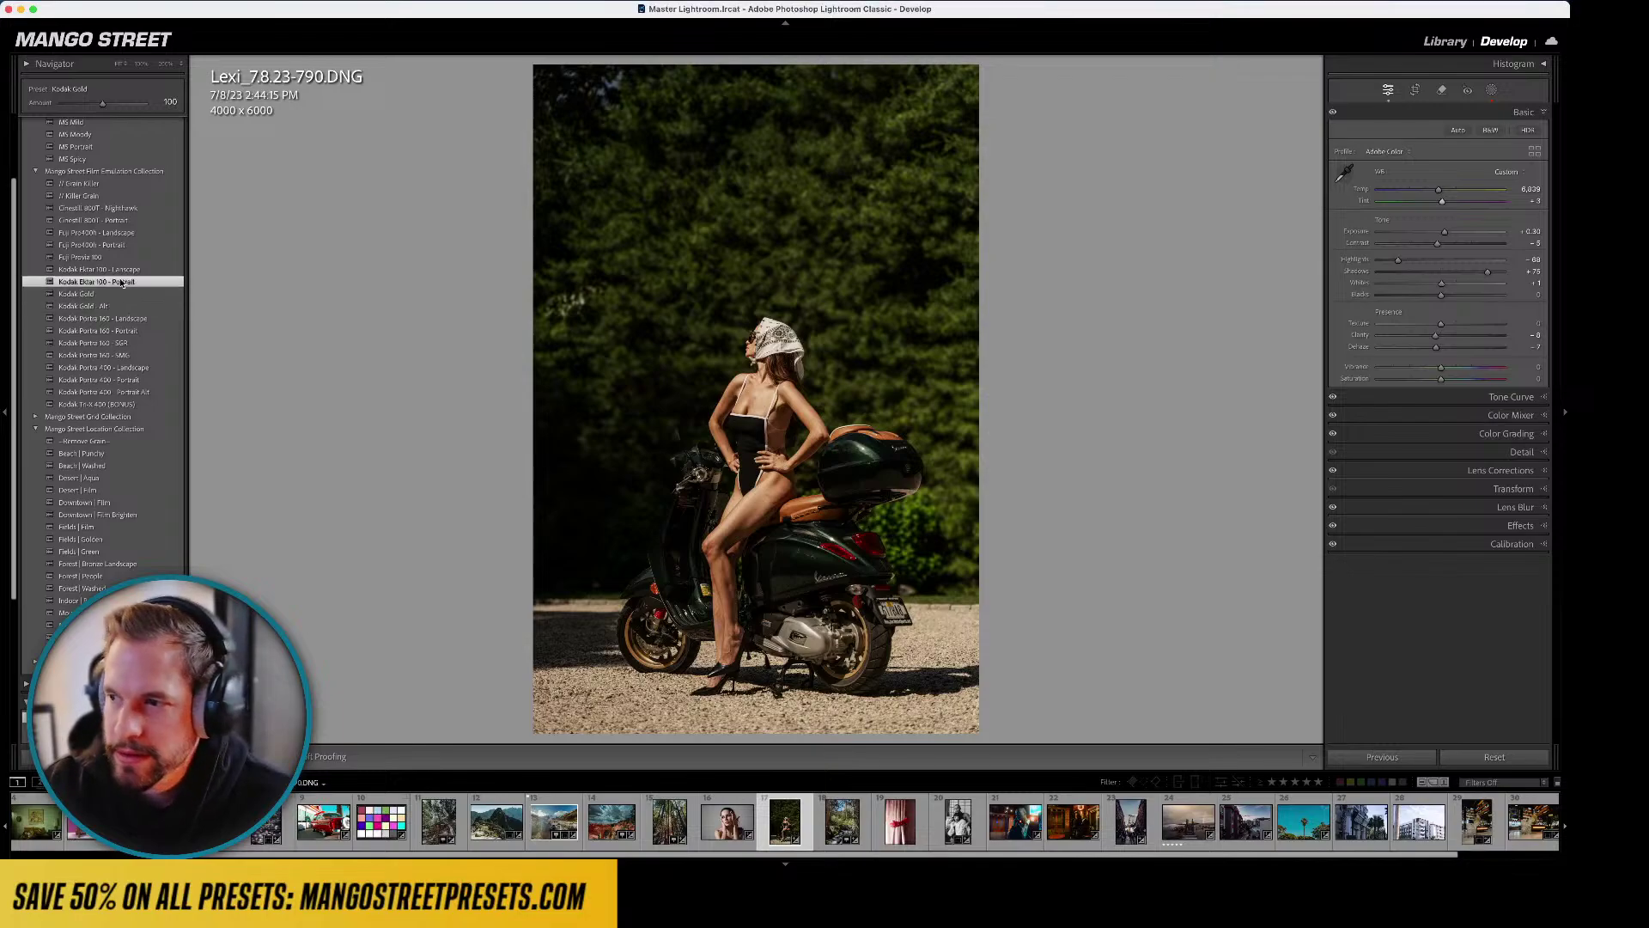
click(108, 247)
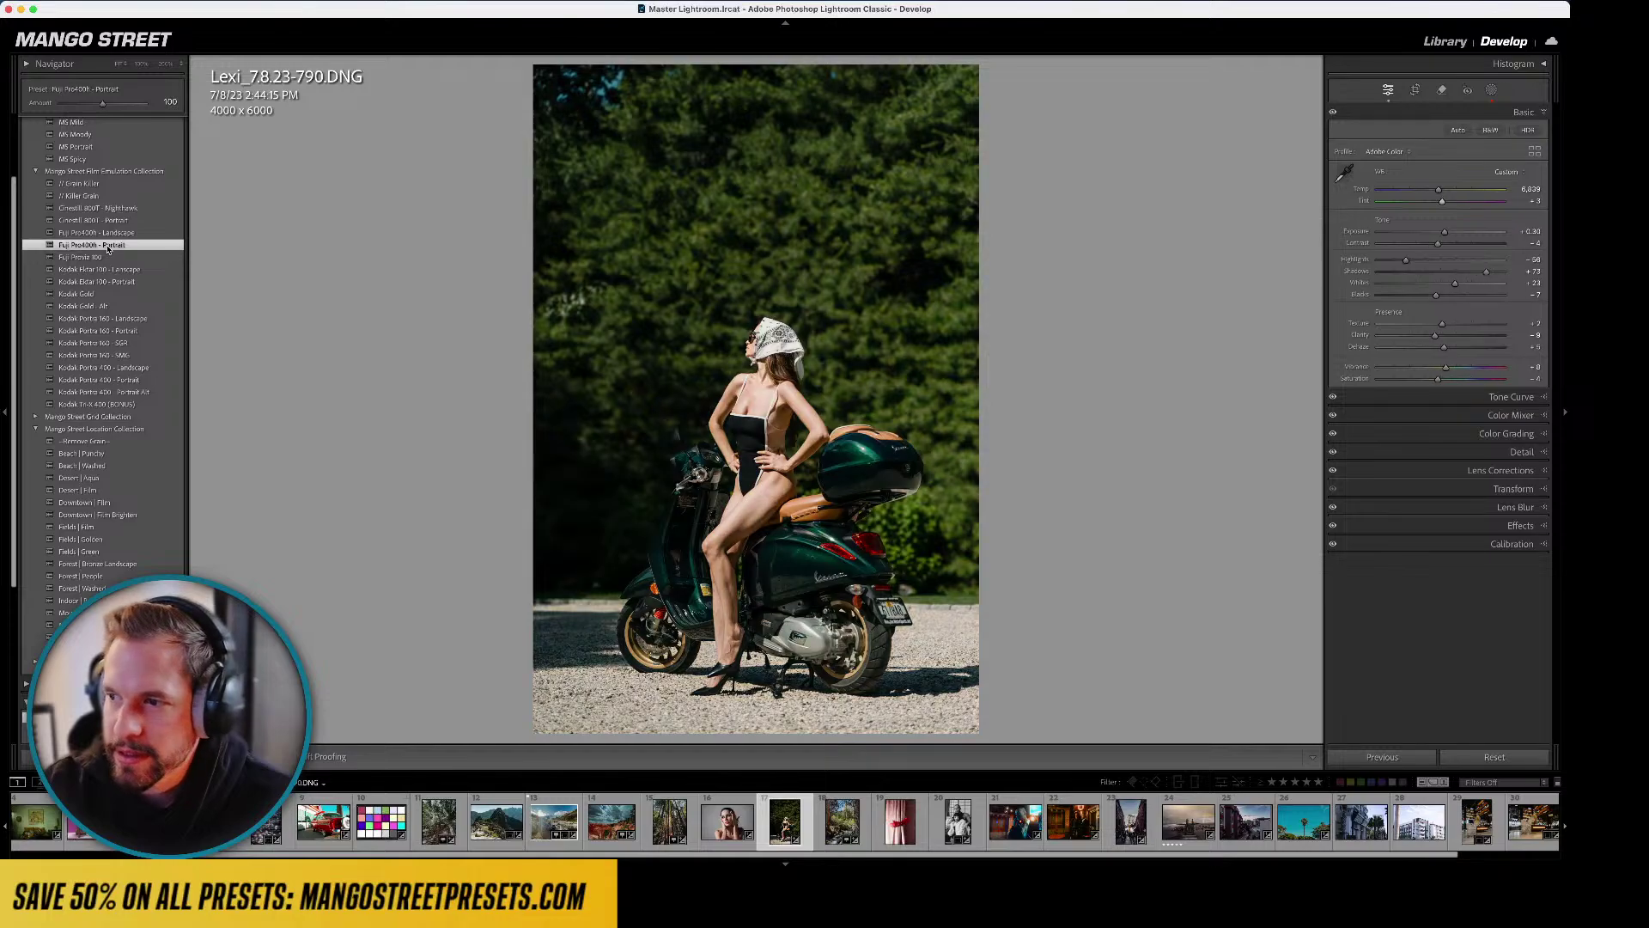
click(108, 146)
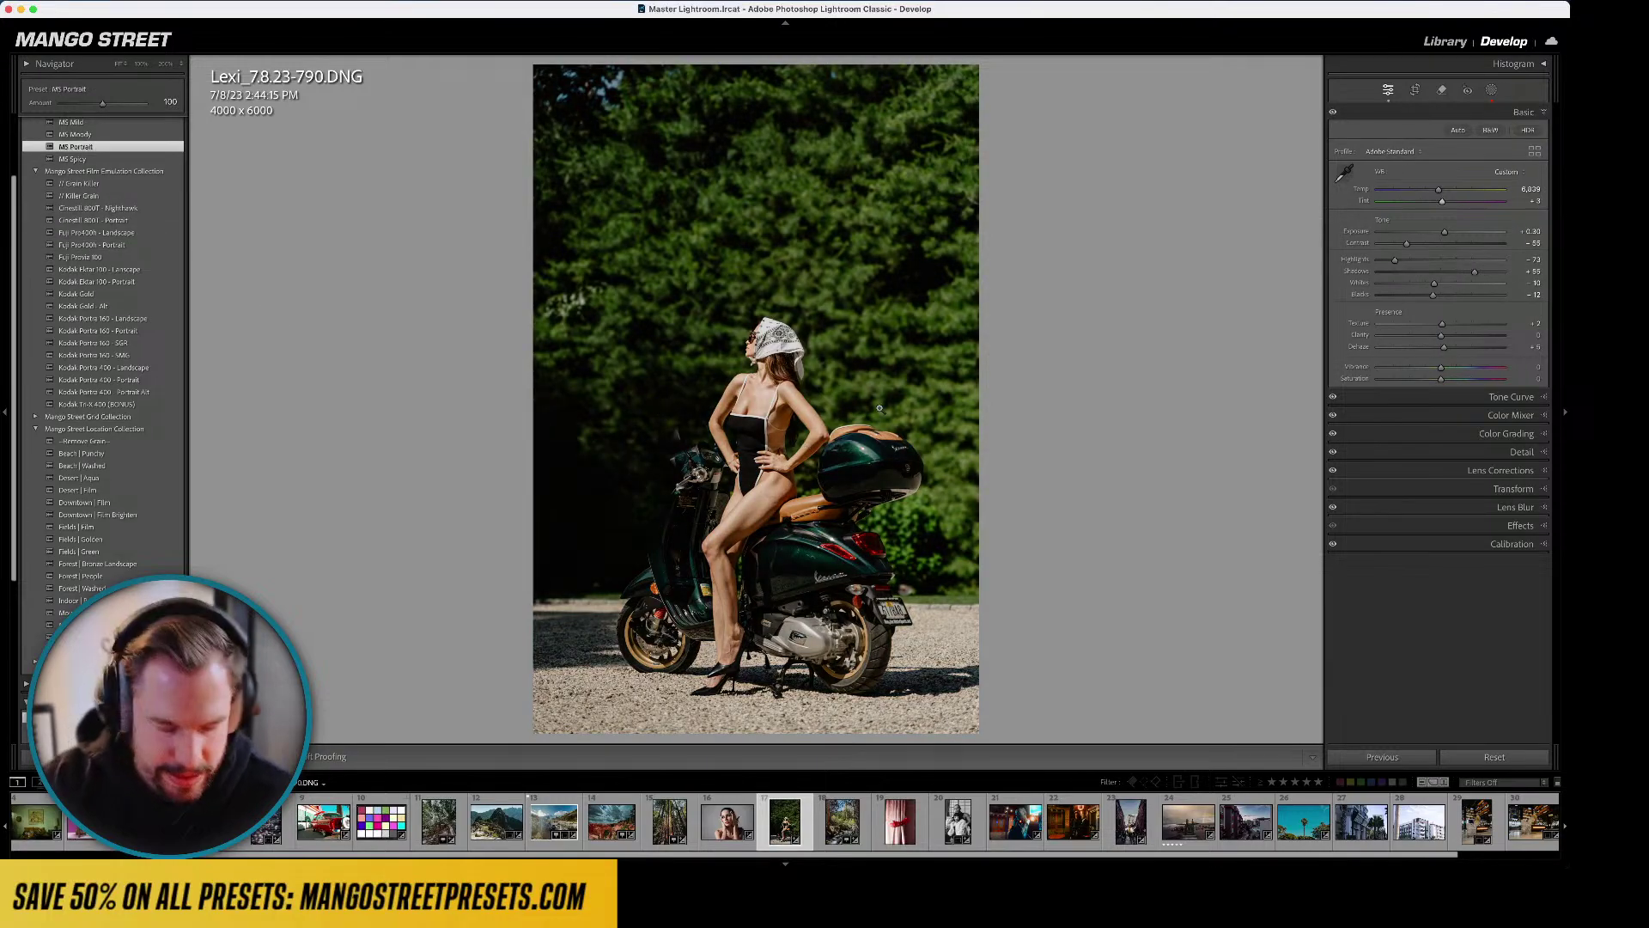
key(l)
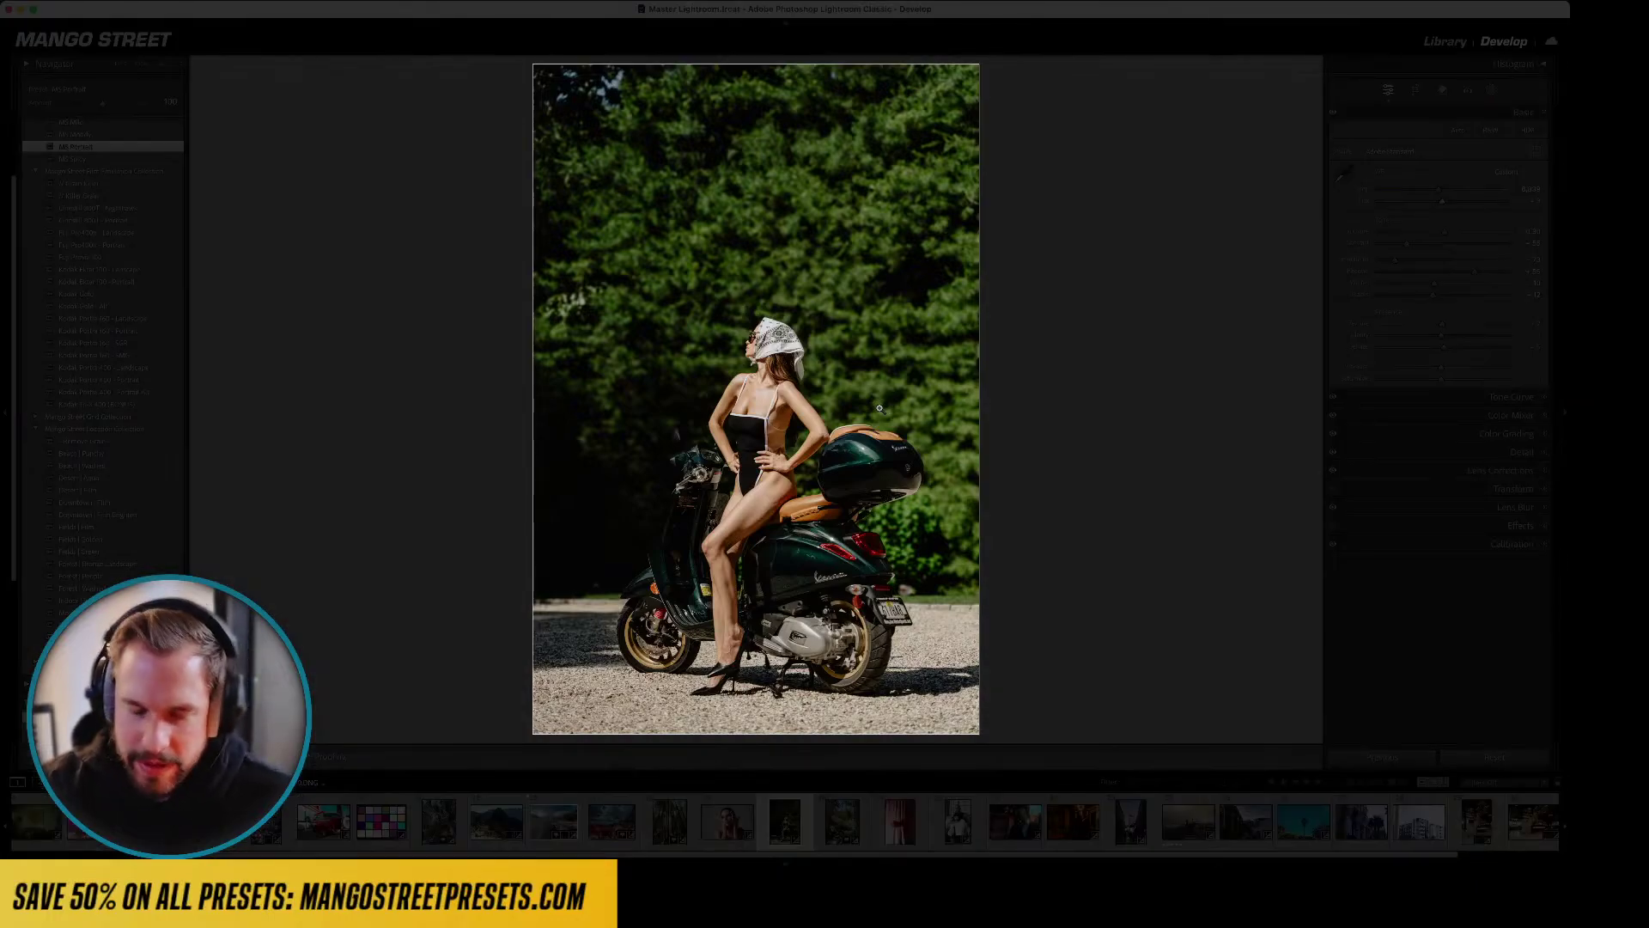
key(l)
key(l)
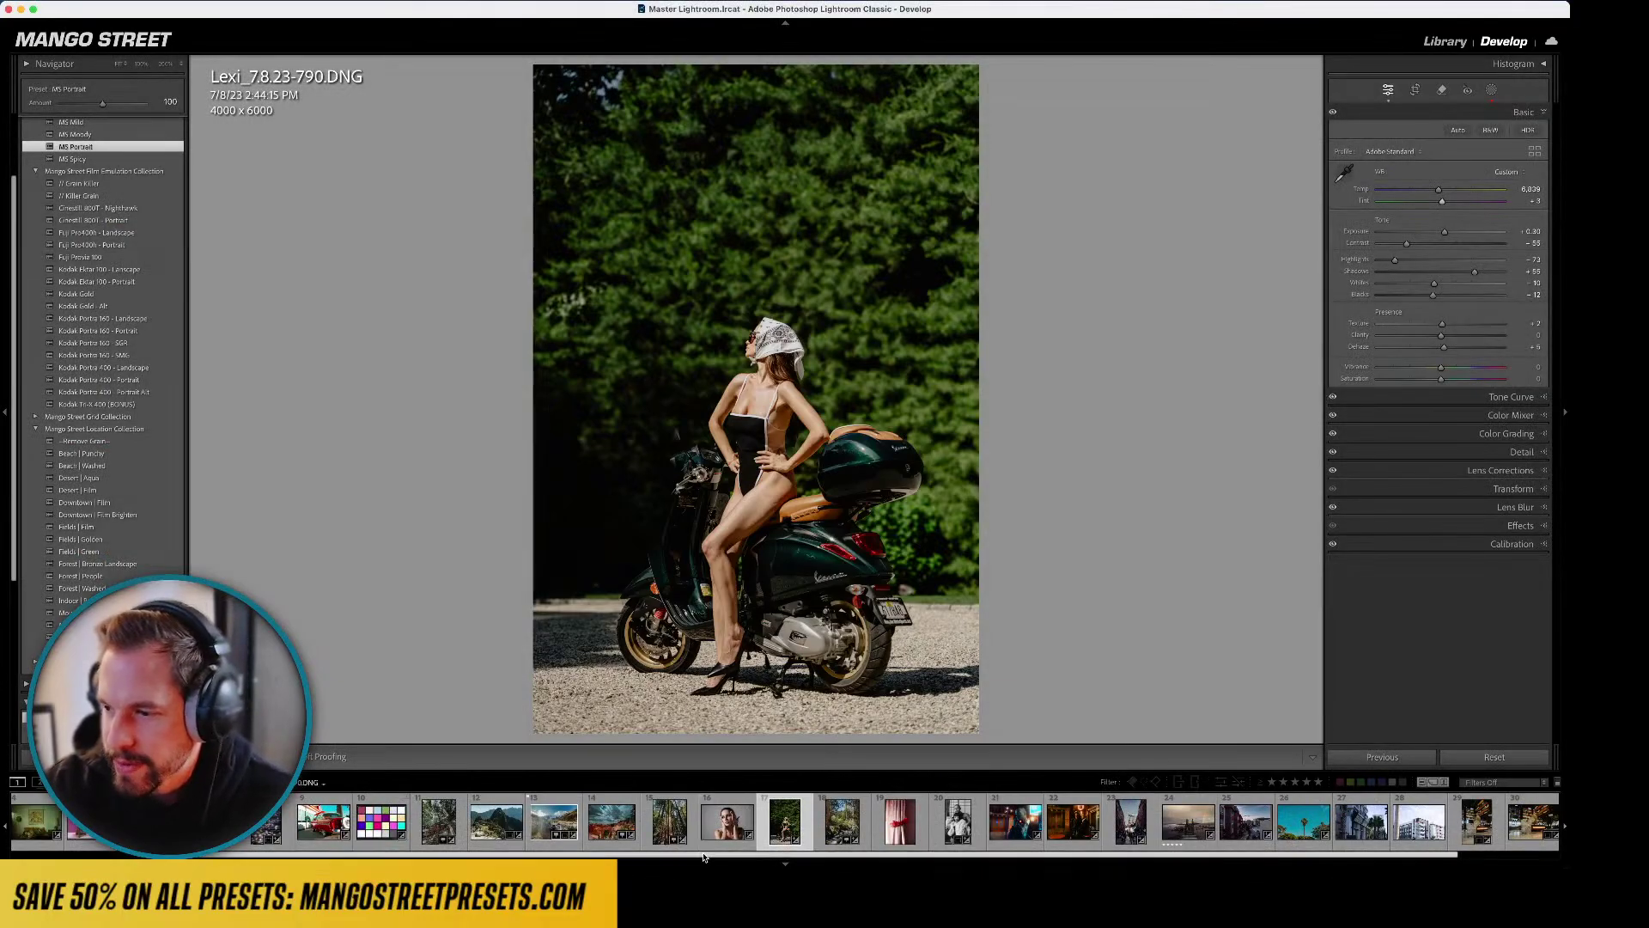
- Open the unedited forest photo 20240112-R0000989-2.dng and examine its tree trunks up close against a black background
key(Left)
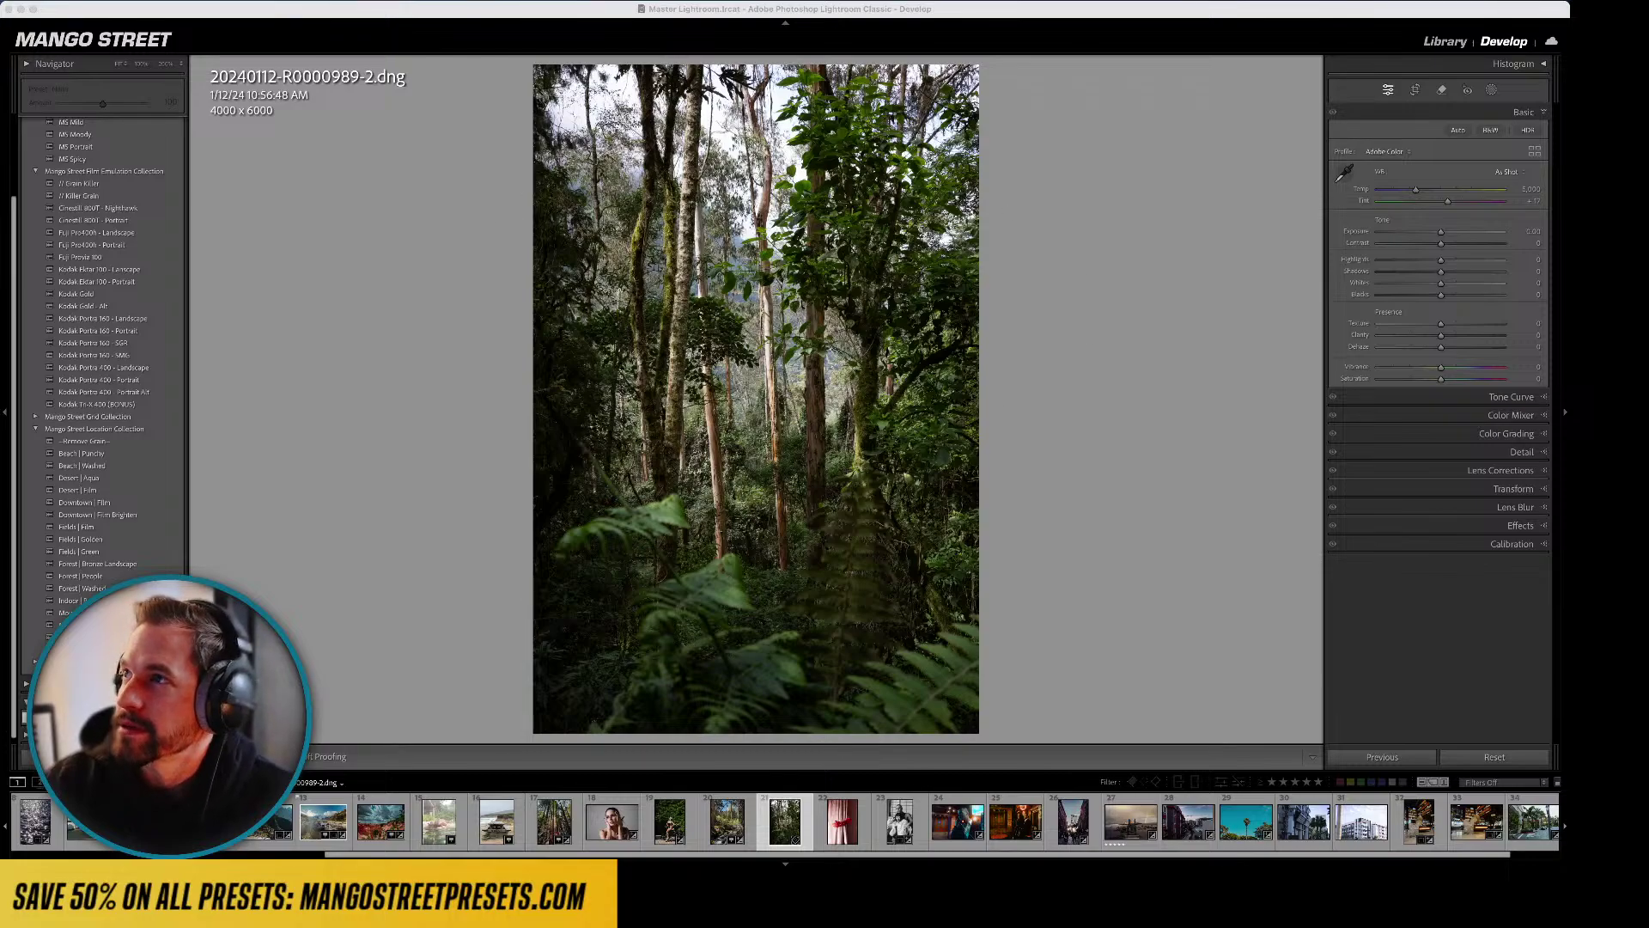
click(1070, 347)
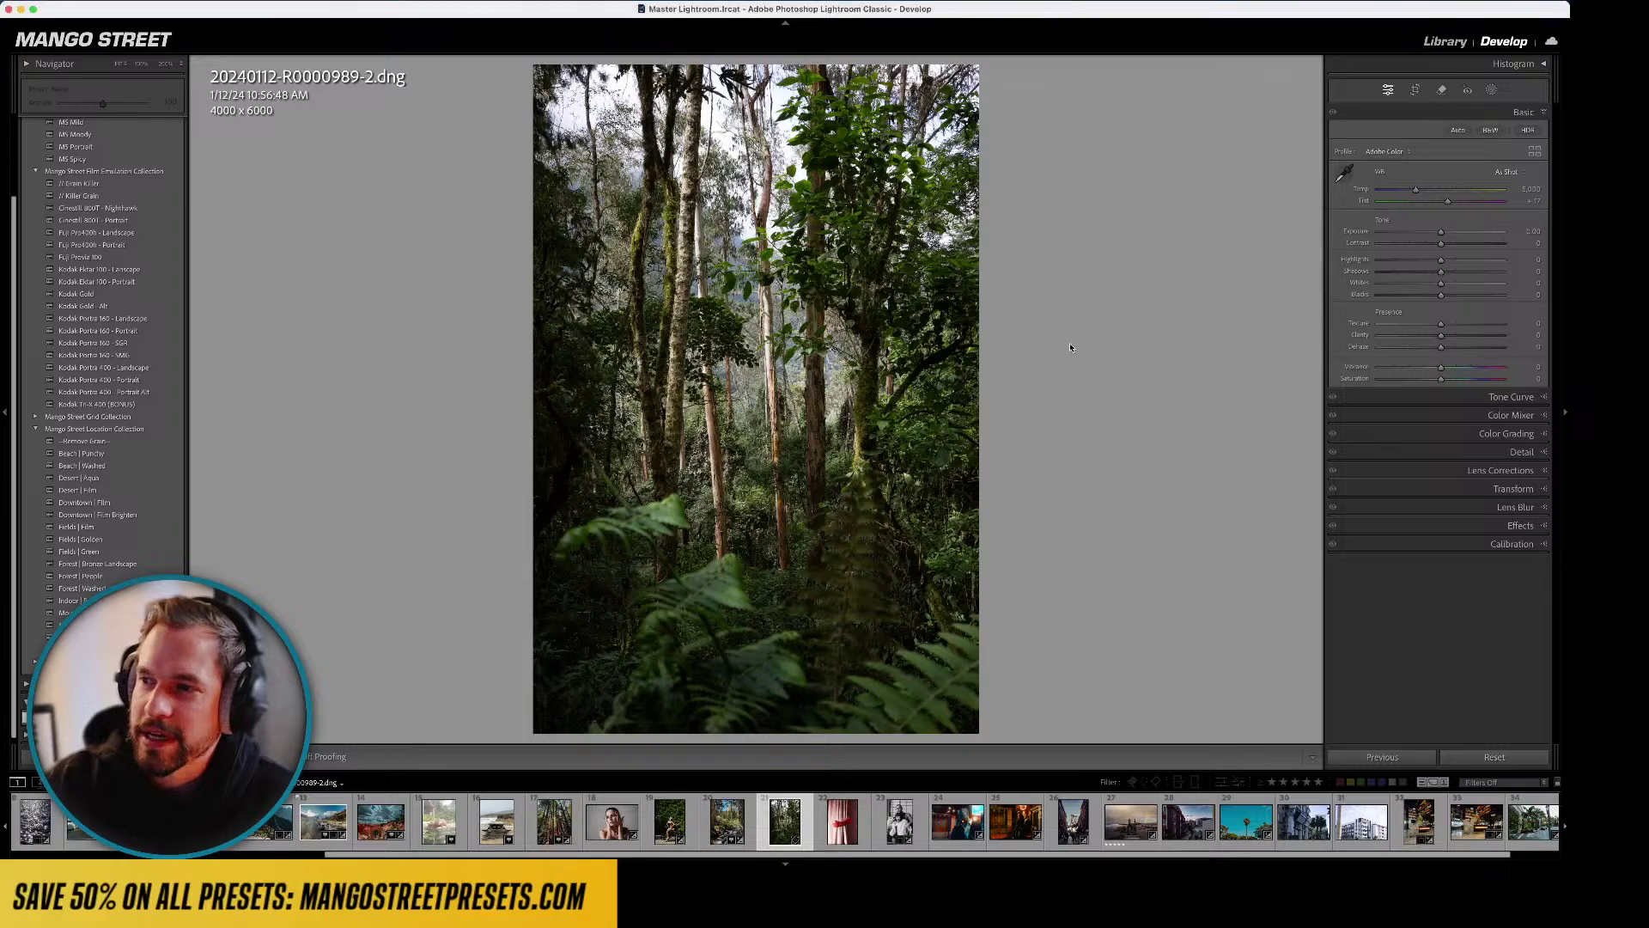
click(723, 326)
click(873, 593)
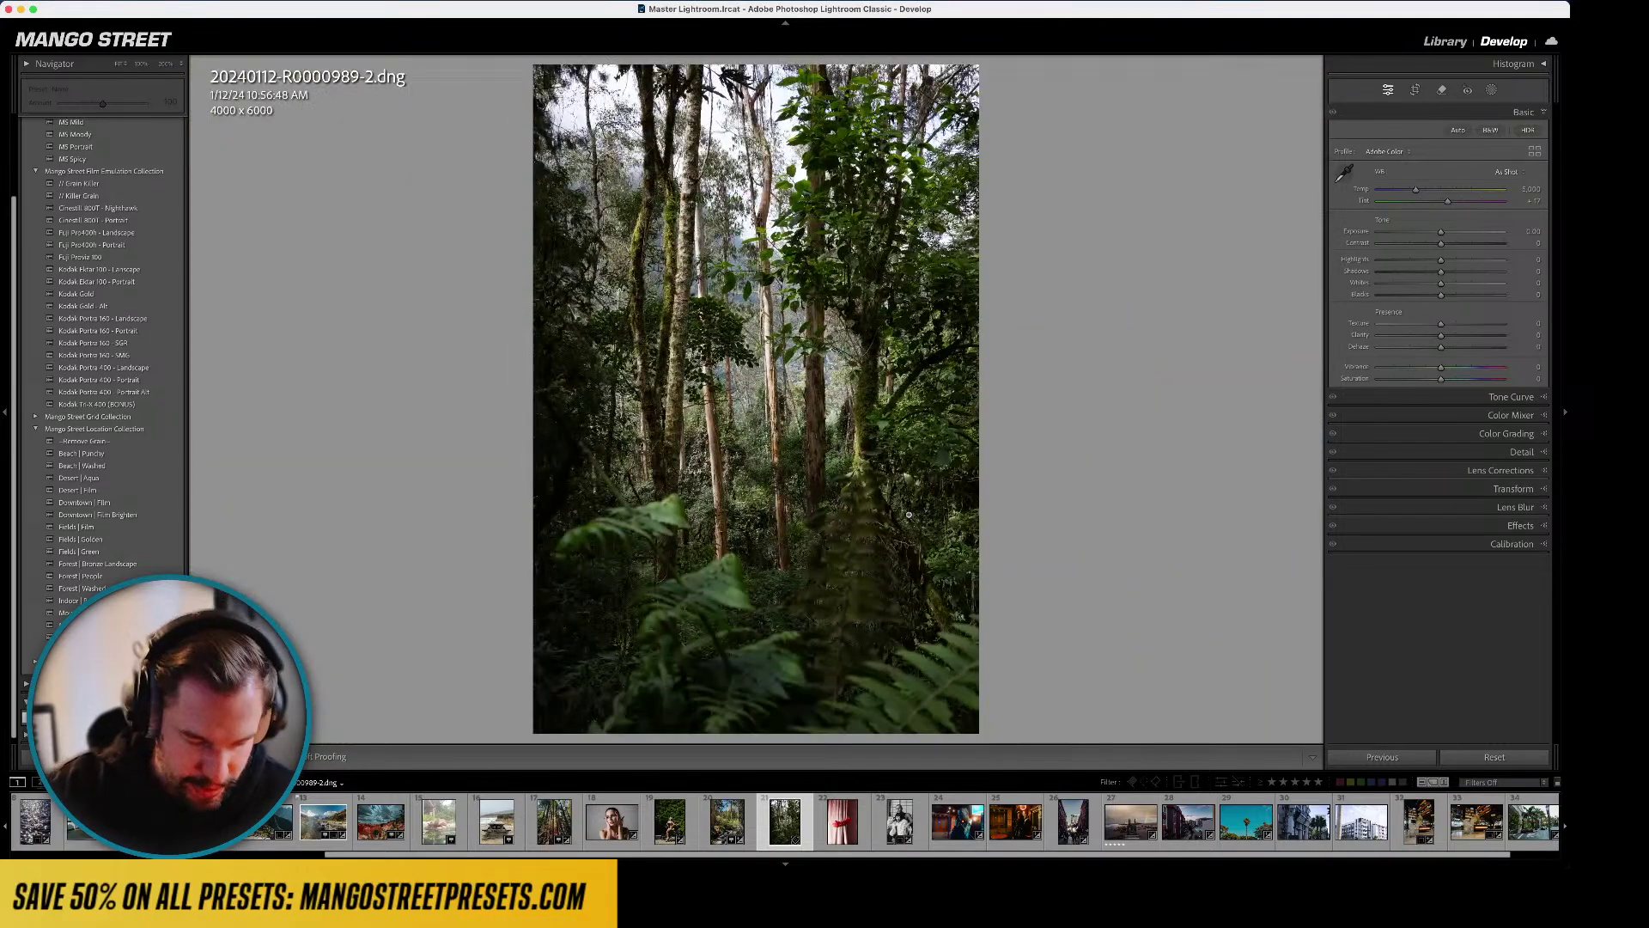
key(l)
key(l)
key(Right)
key(Right)
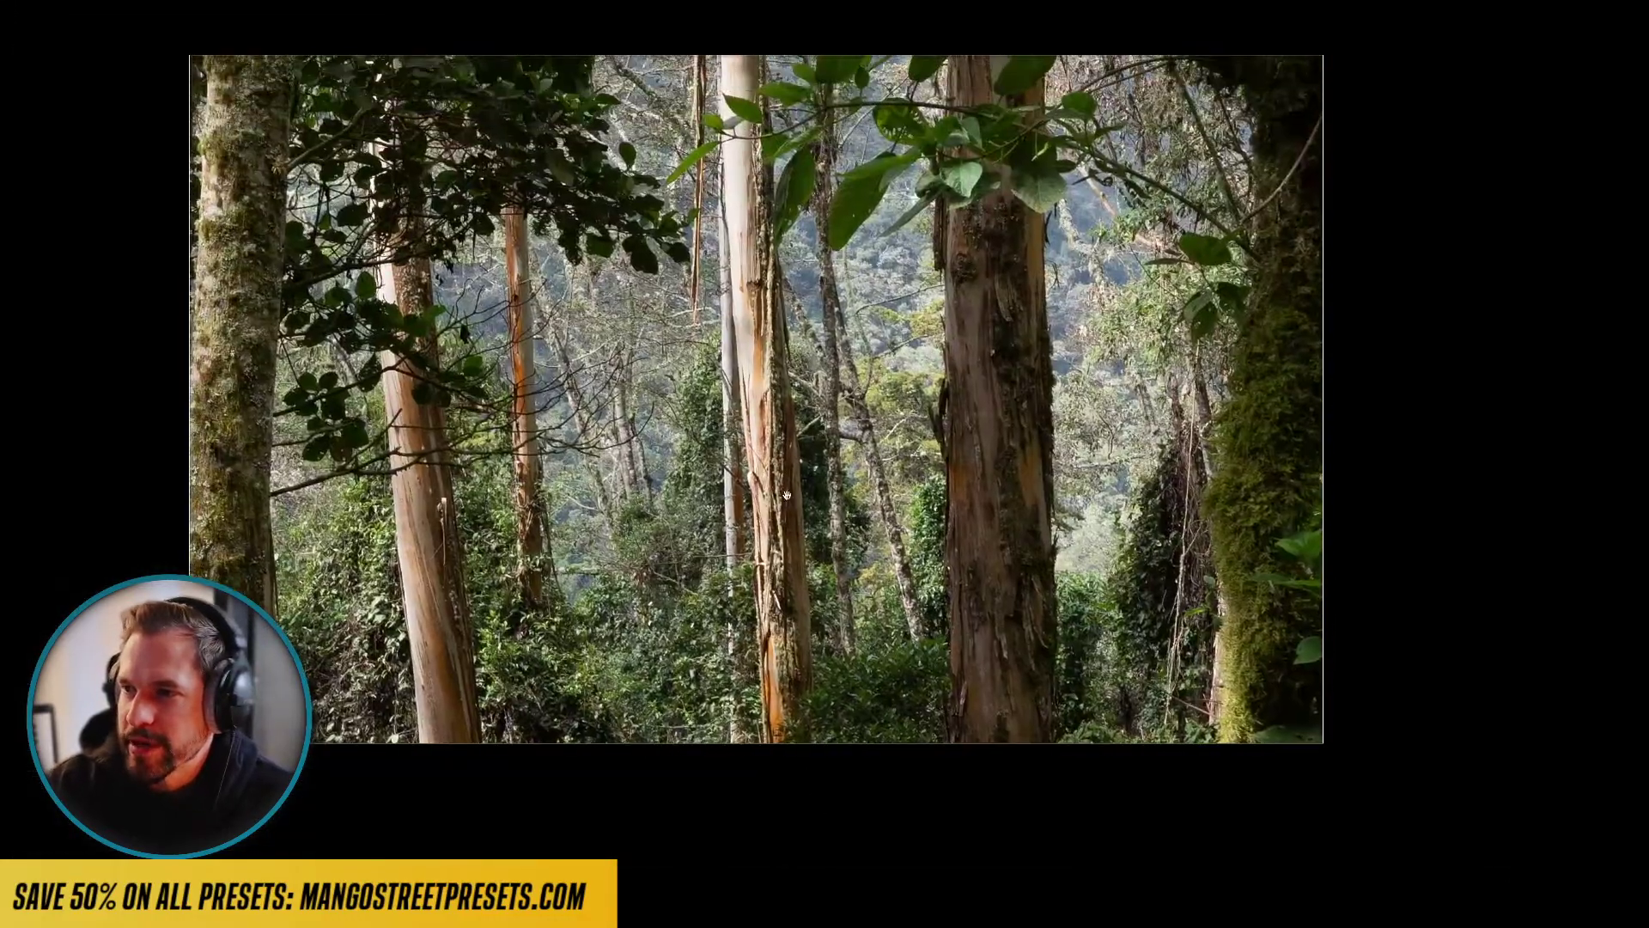
- Open the photo of the double-bass player, NYC_8212.NEF, restore the normal interface and look through the remaining photo thumbnails
key(Right)
key(Right)
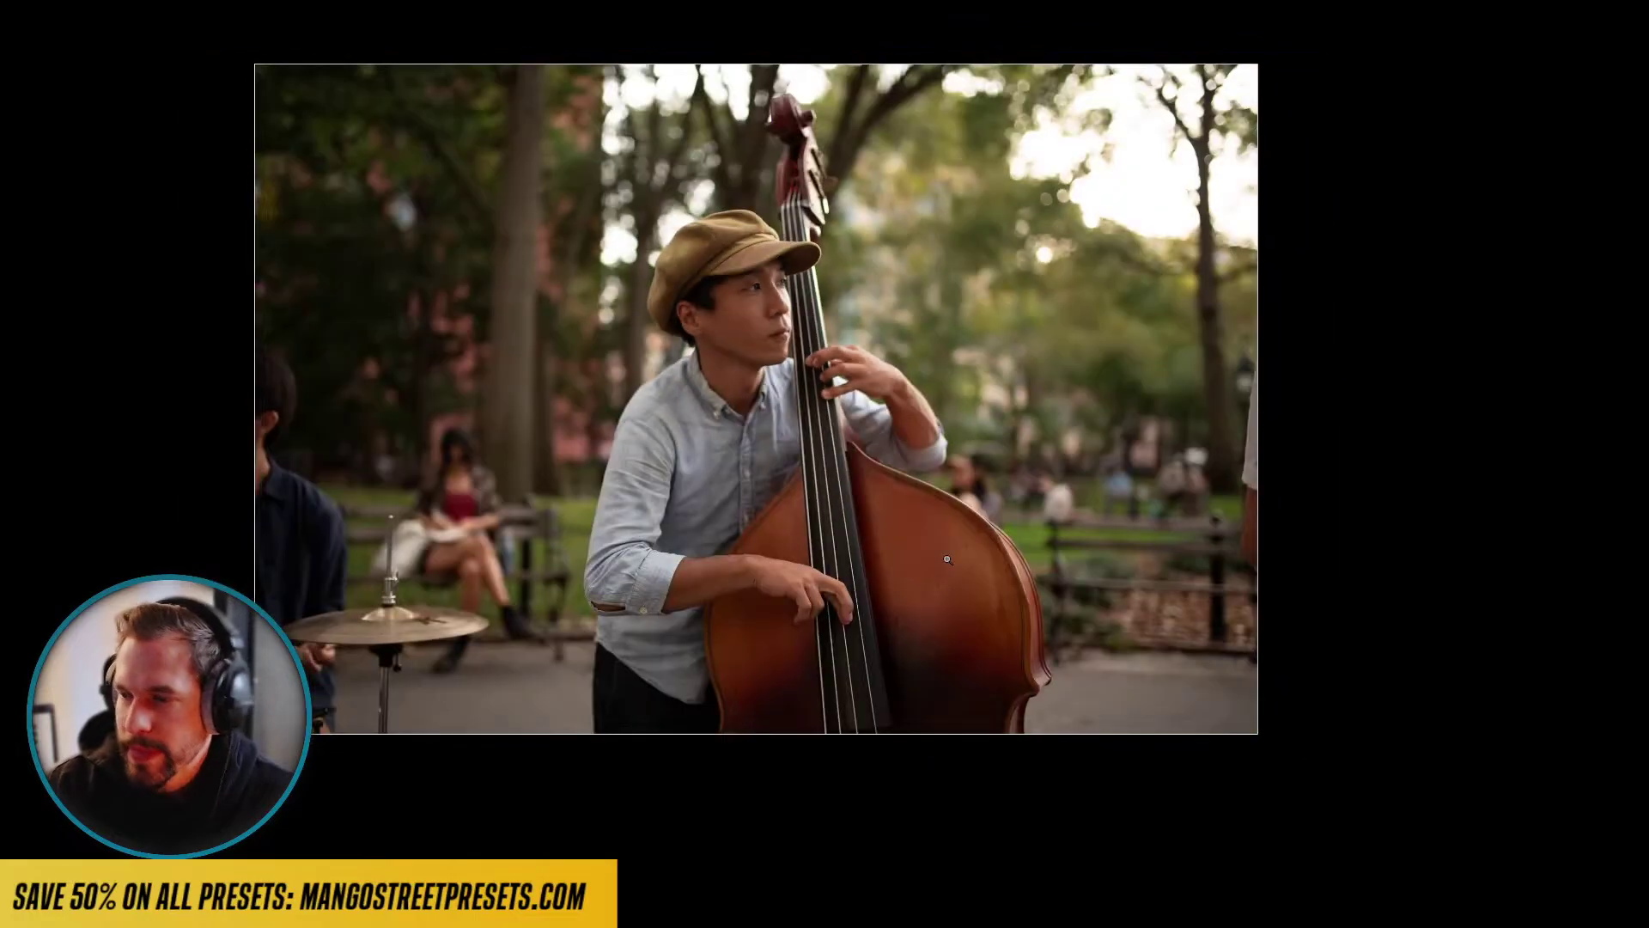
key(l)
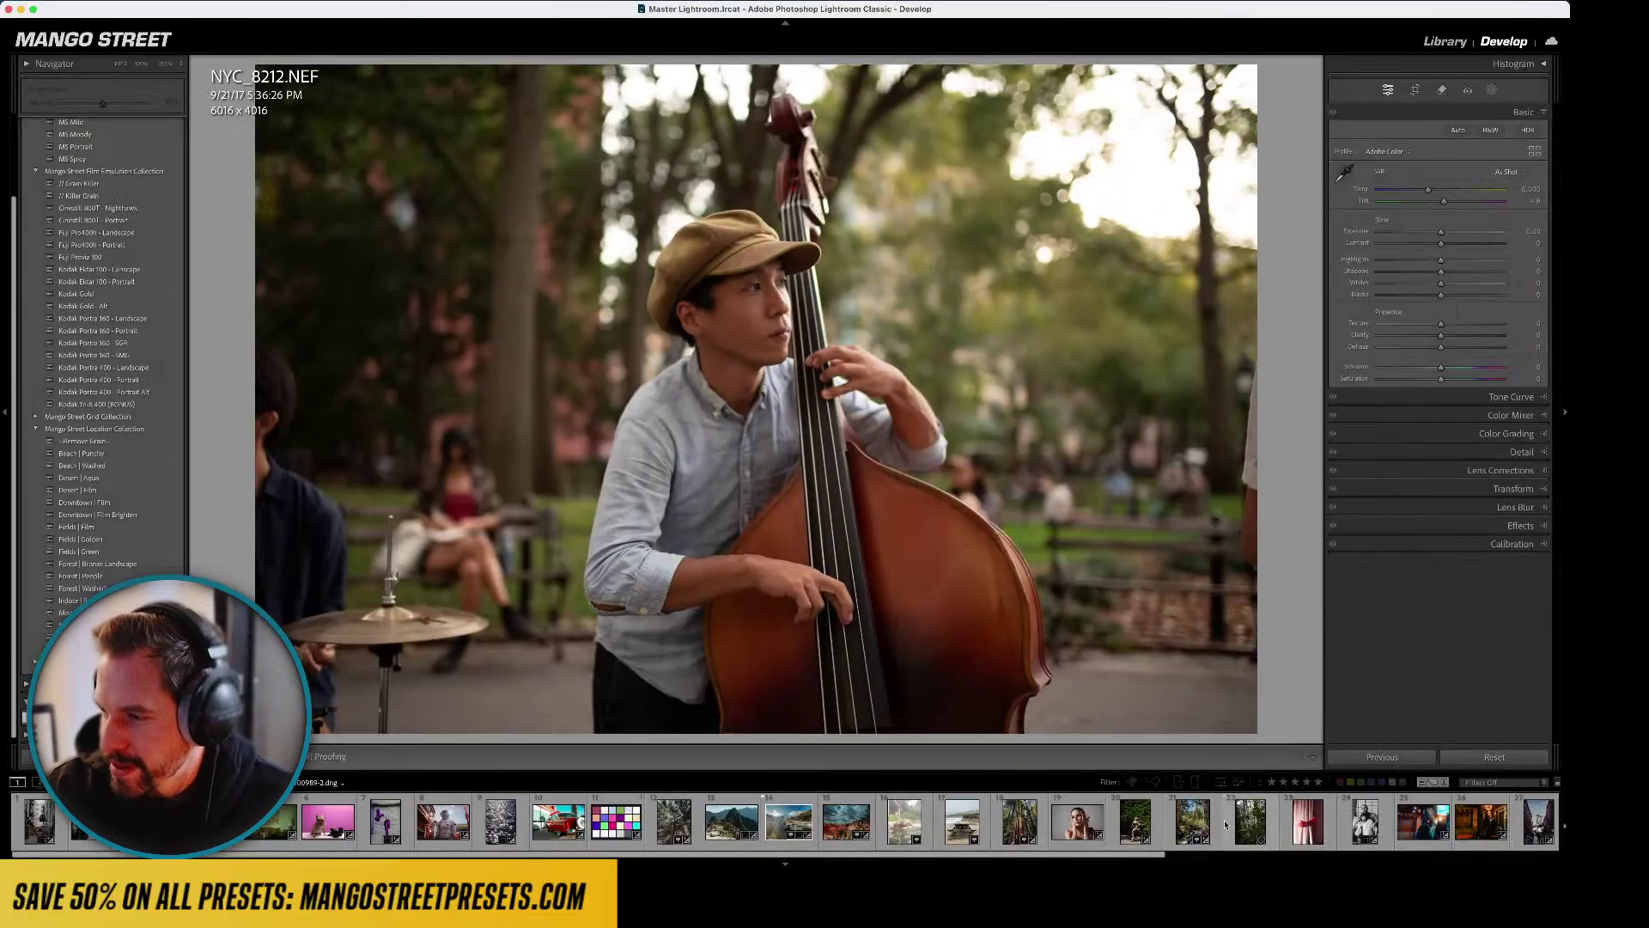
drag(640, 855, 1035, 862)
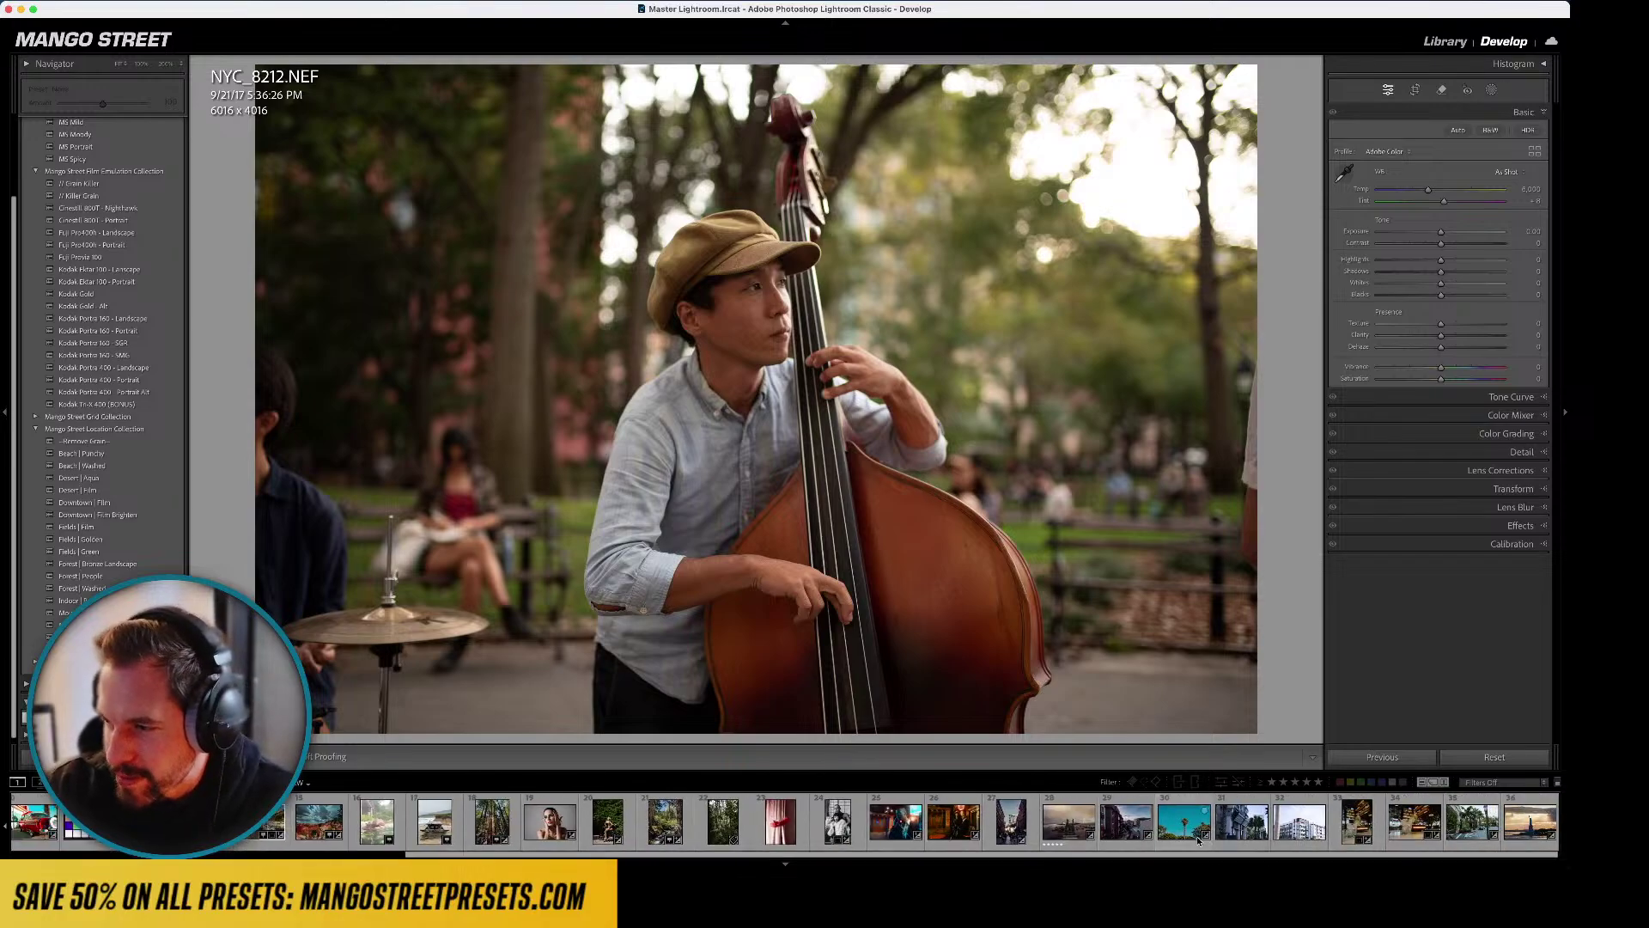
scroll(1170, 840, left, 6)
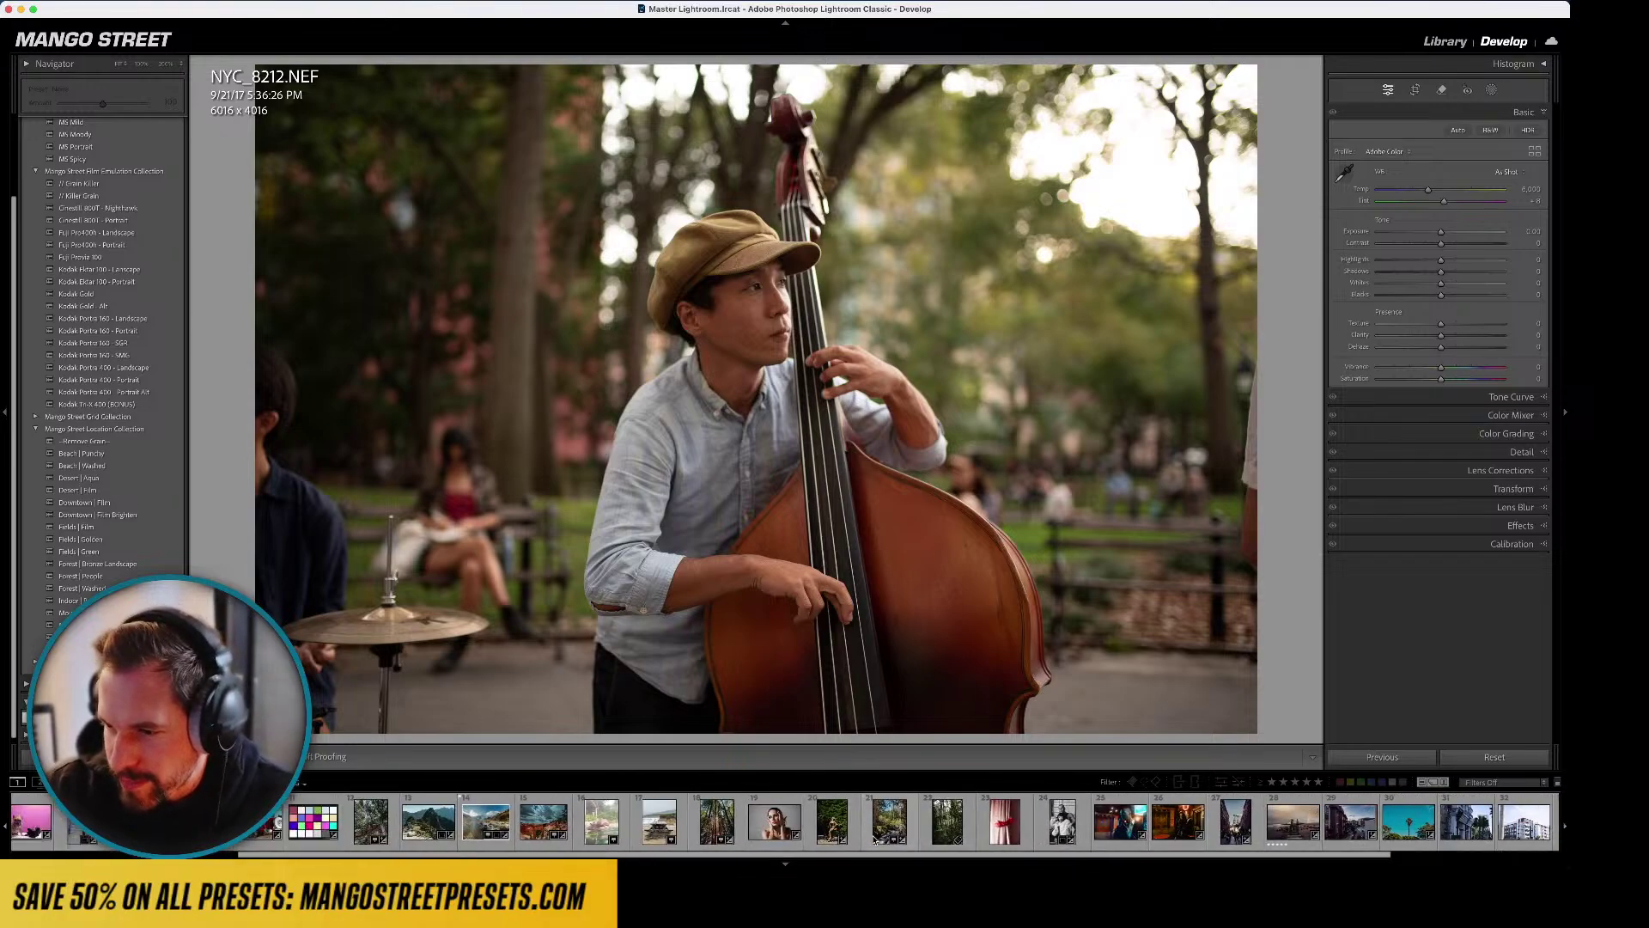
scroll(865, 840, left, 3)
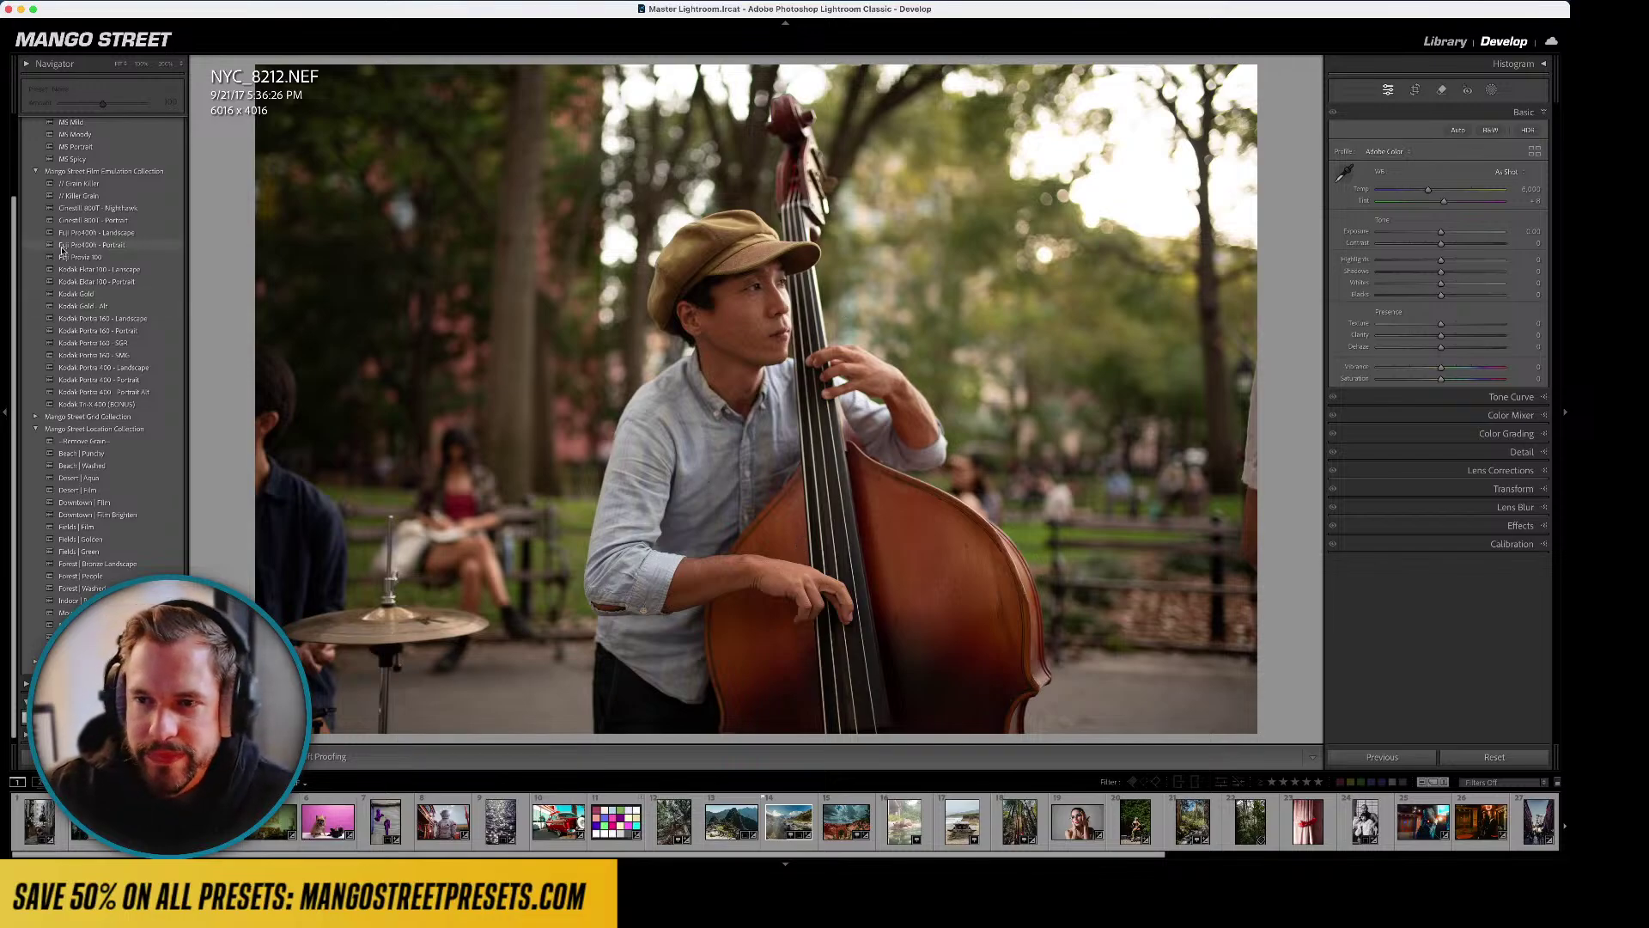
- Apply the MS Portrait preset to the double-bass player photo, raise Shadows to +72 and cool the temperature slightly
click(105, 147)
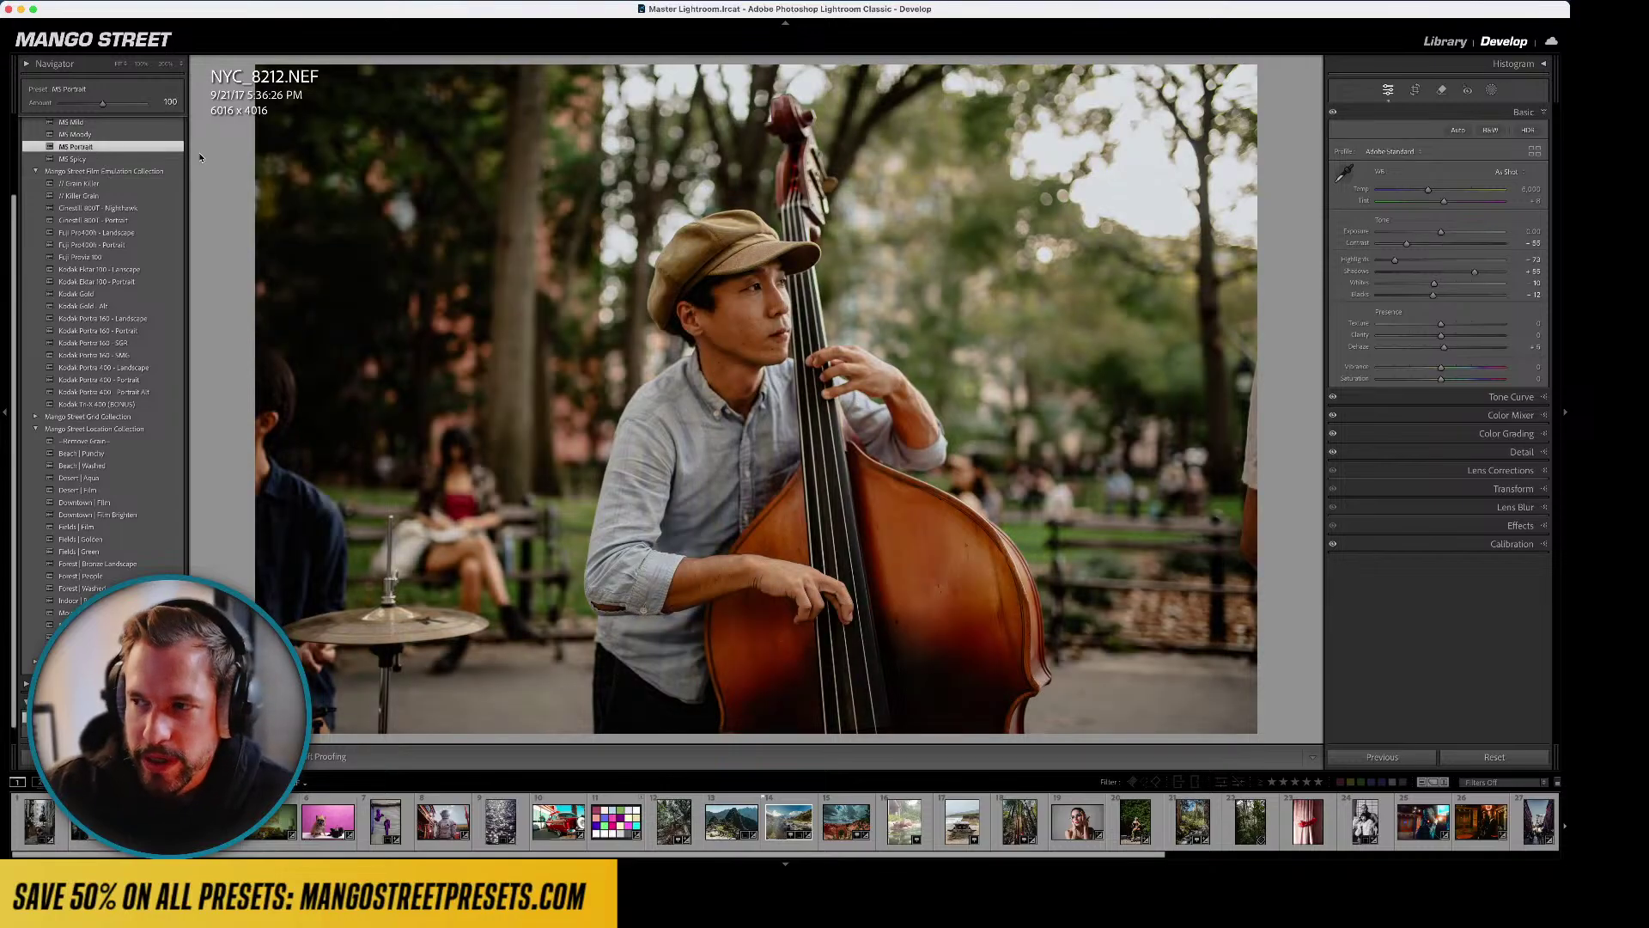
drag(1474, 271, 1485, 271)
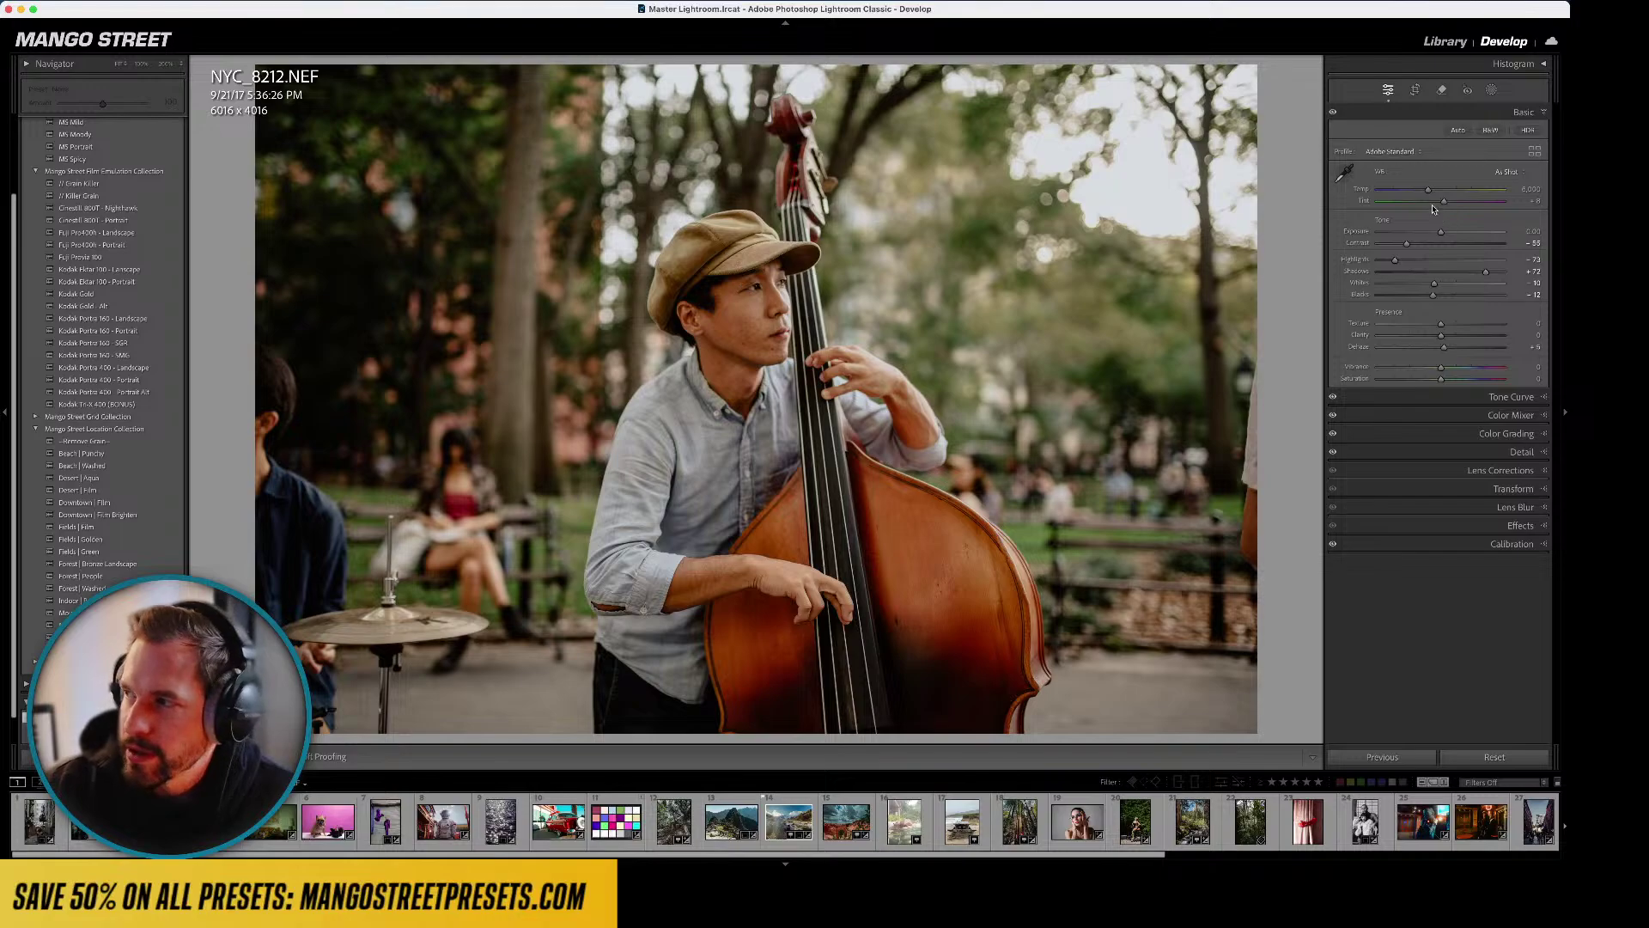
drag(1428, 189, 1426, 189)
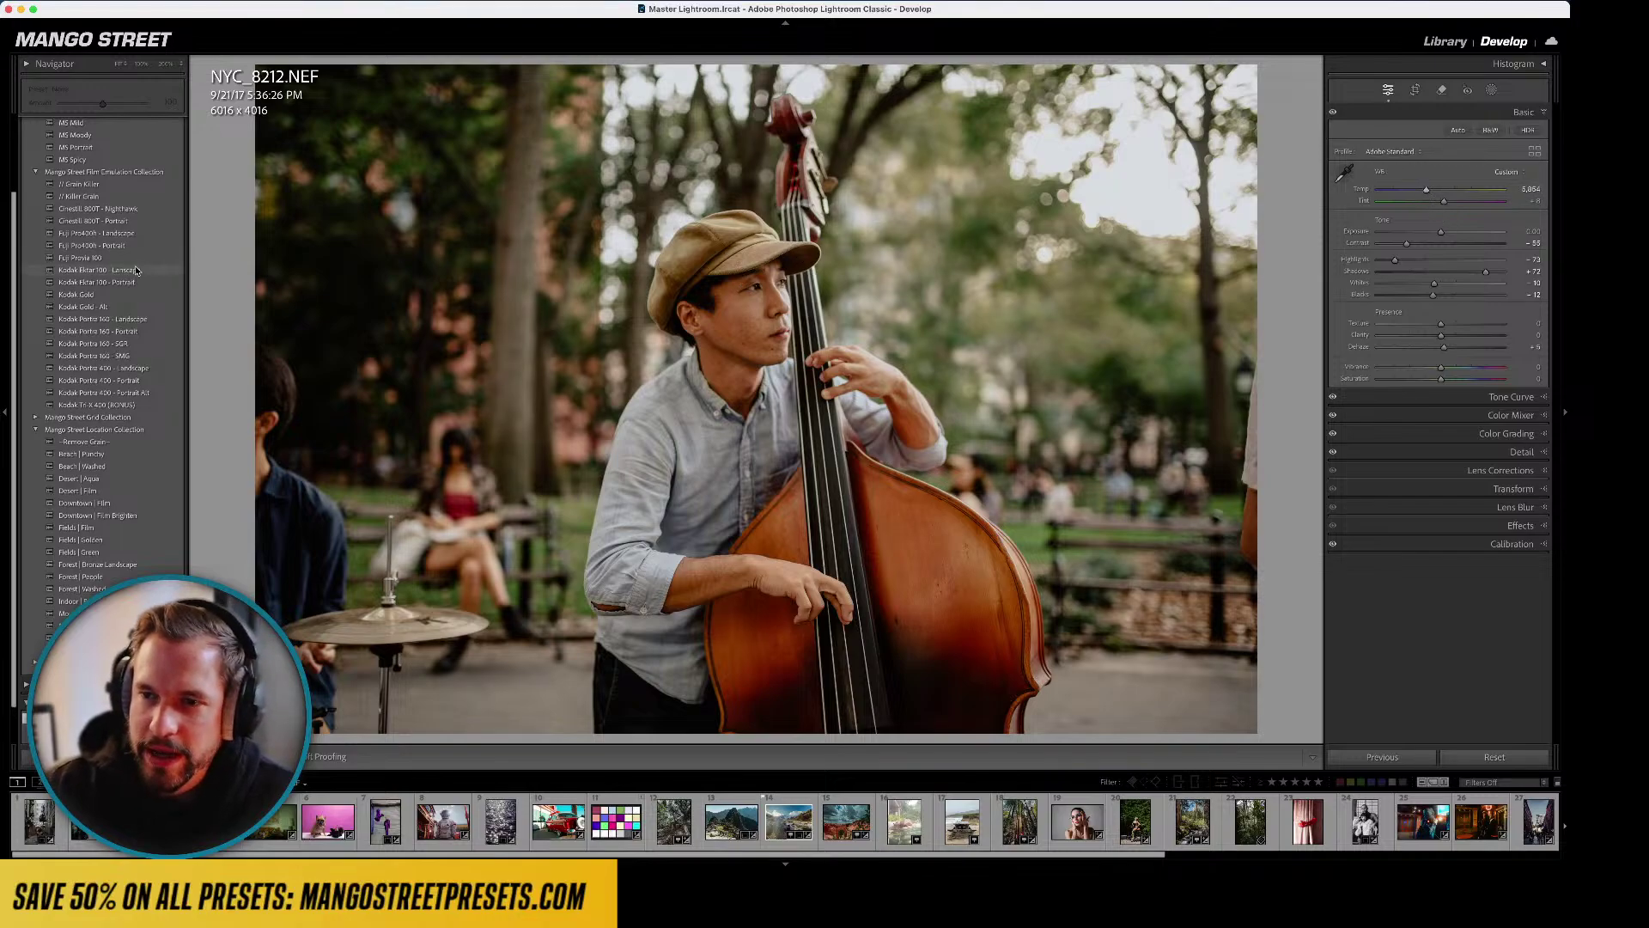
scroll(136, 272, up, 2)
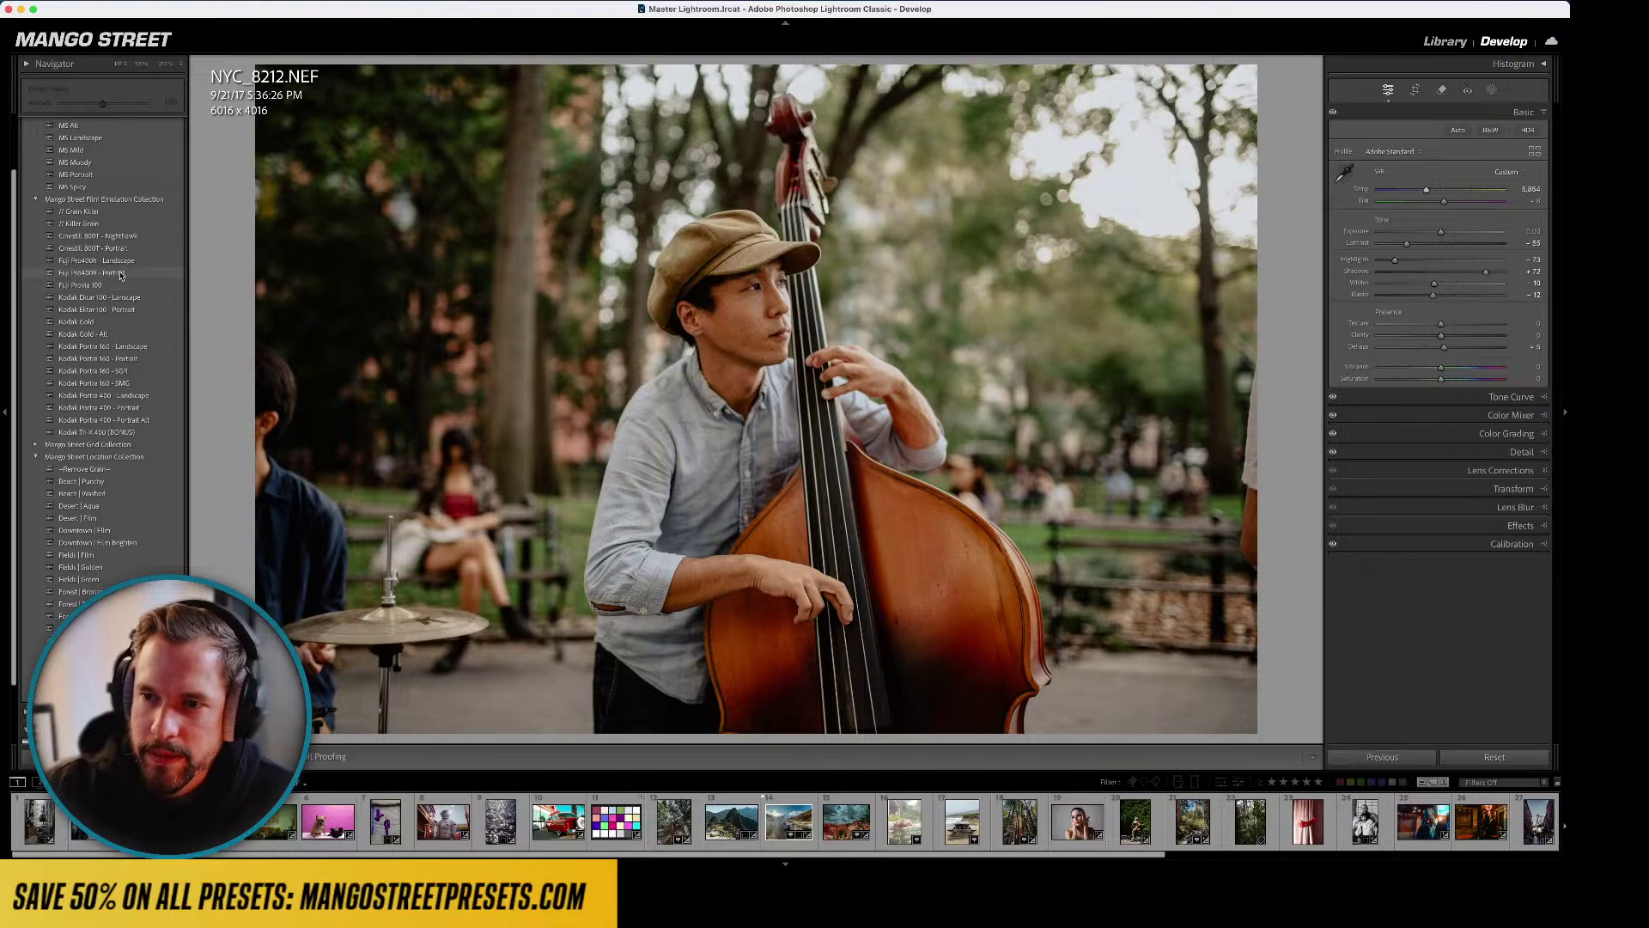
- Apply the Fuji Pro400h - Portrait preset to the double-bass player photo and preview it against a black background
click(113, 273)
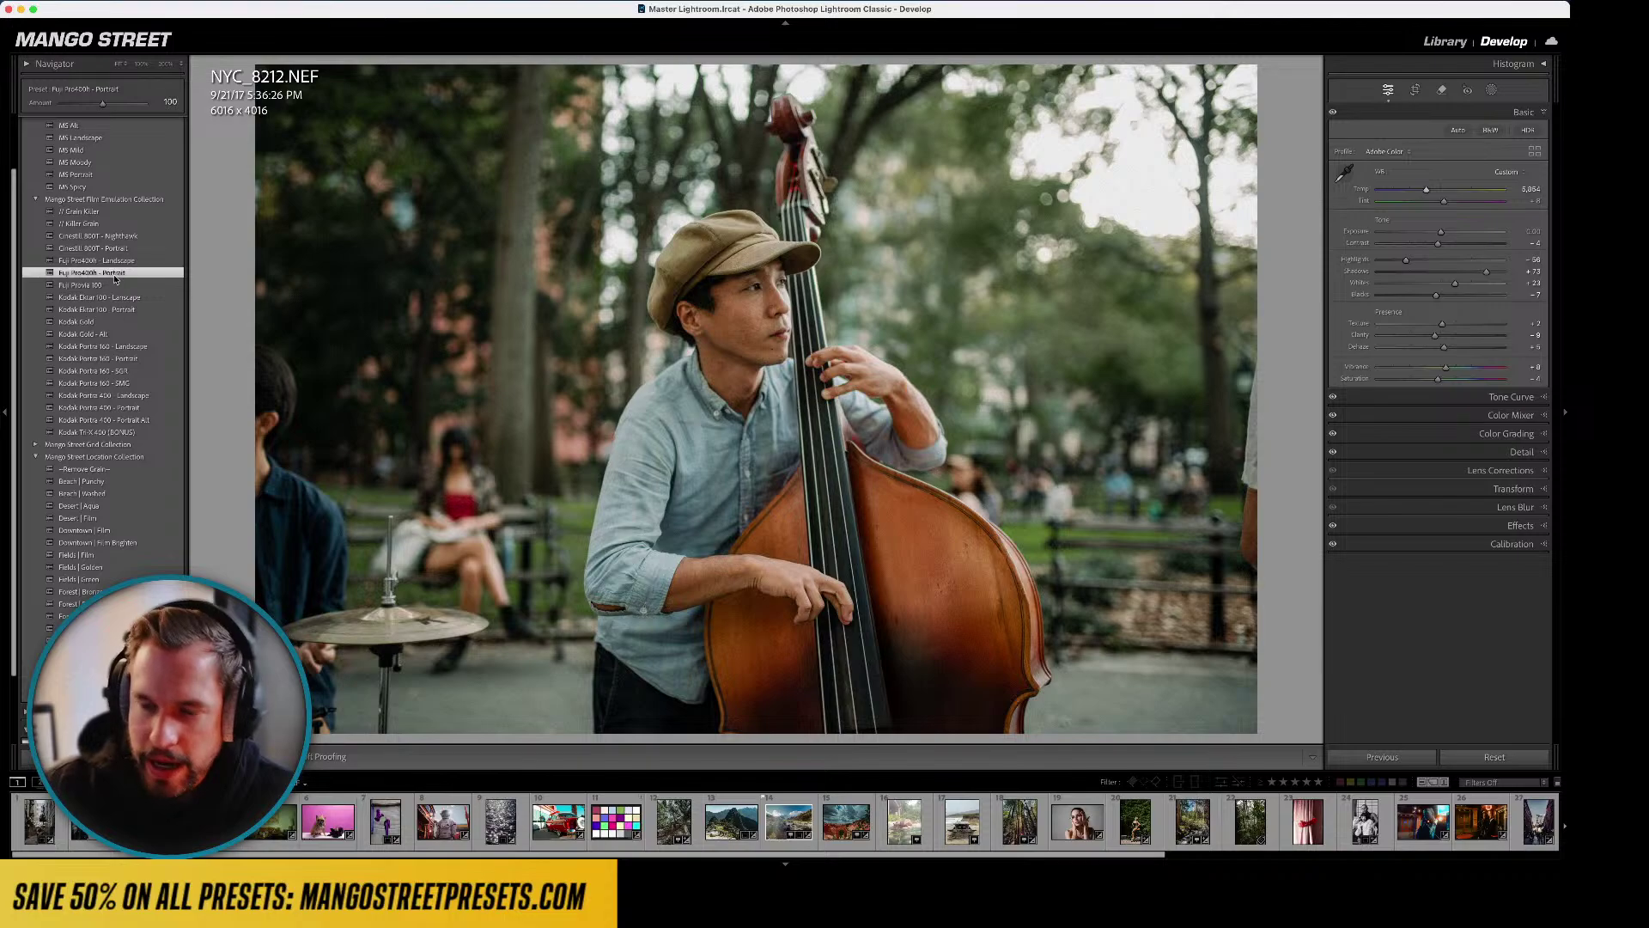
key(l)
key(l)
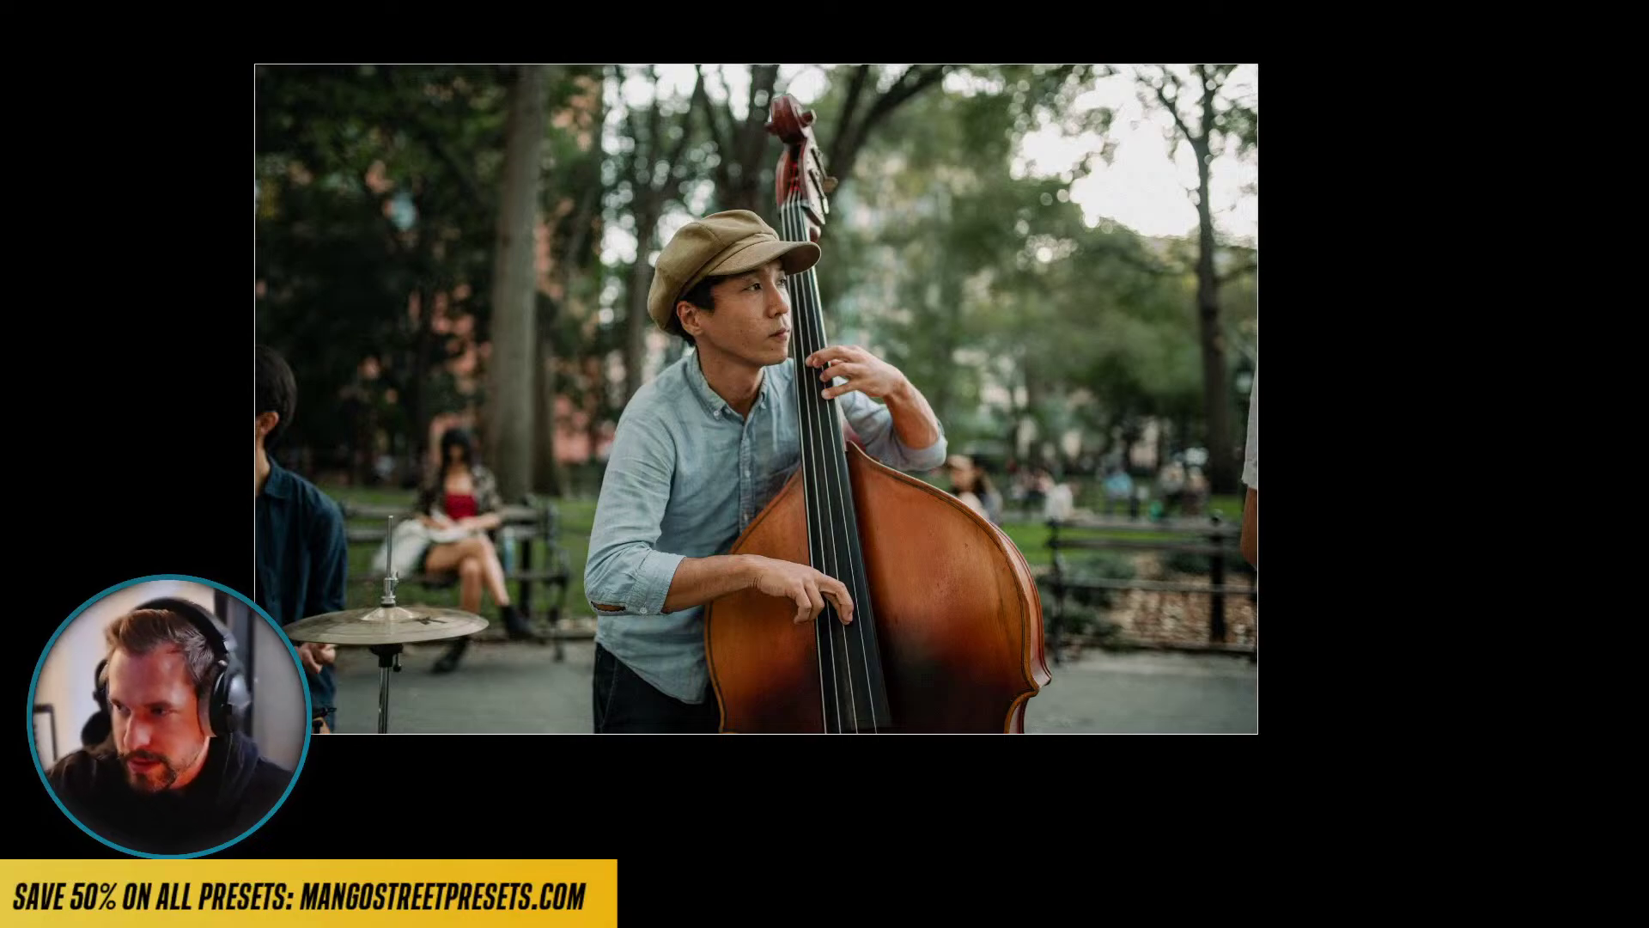
key(l)
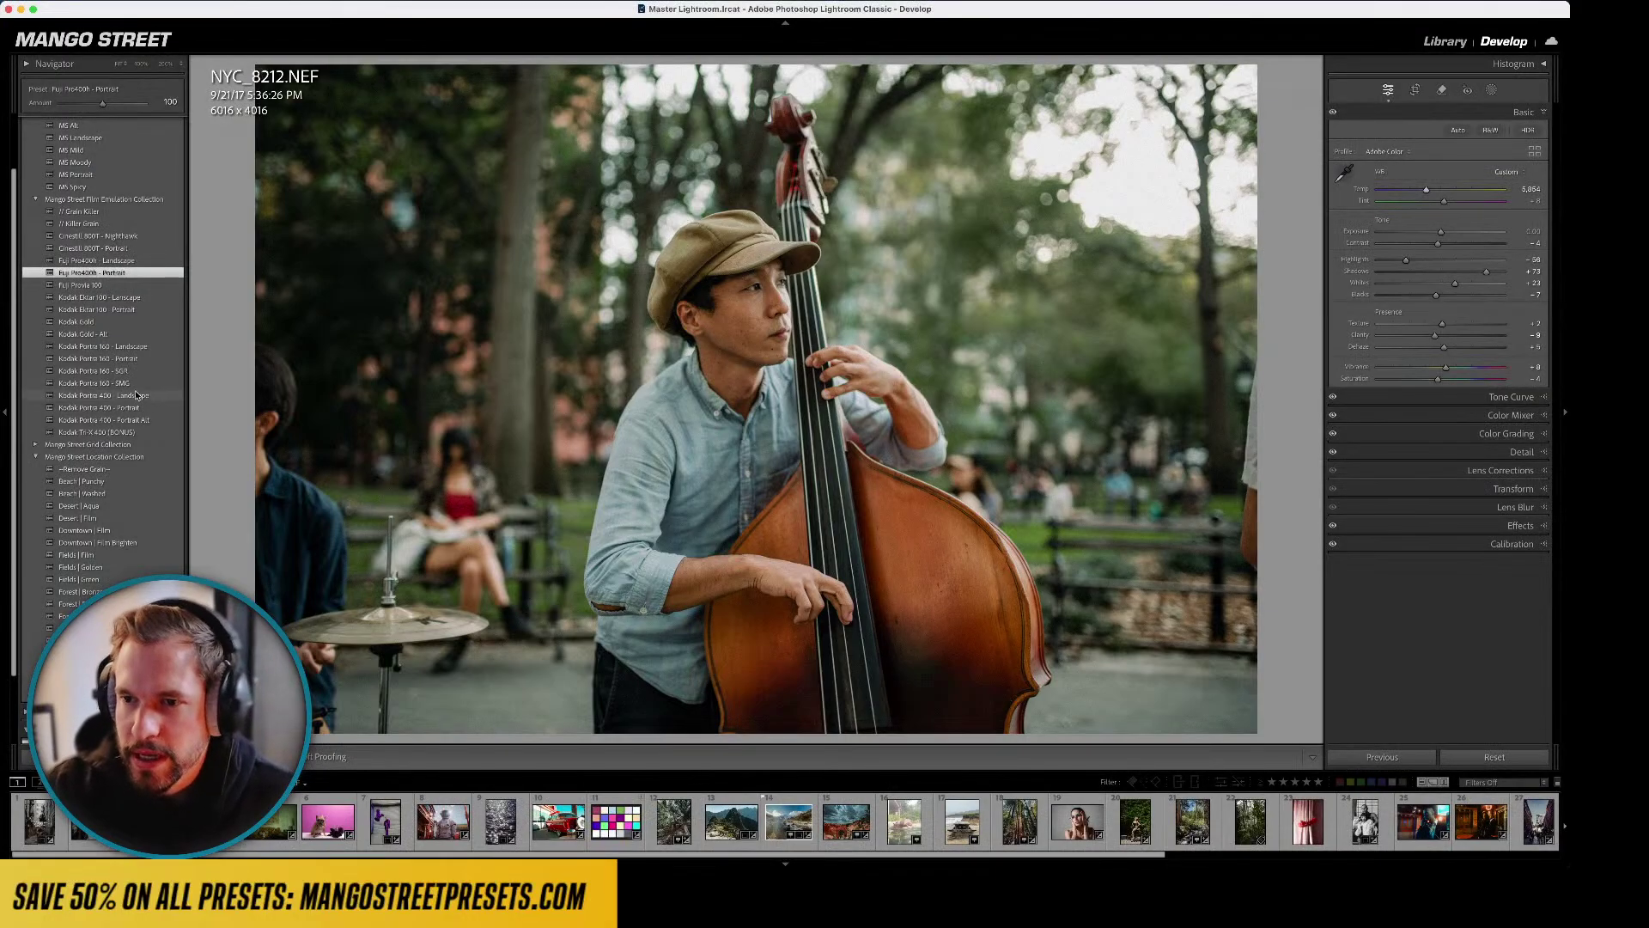
- Try Kodak Gold, Kodak Gold - Alt, Kodak Portra 160 - Portrait and Kodak Portra 400 - Portrait, previewing the last one against black
click(121, 323)
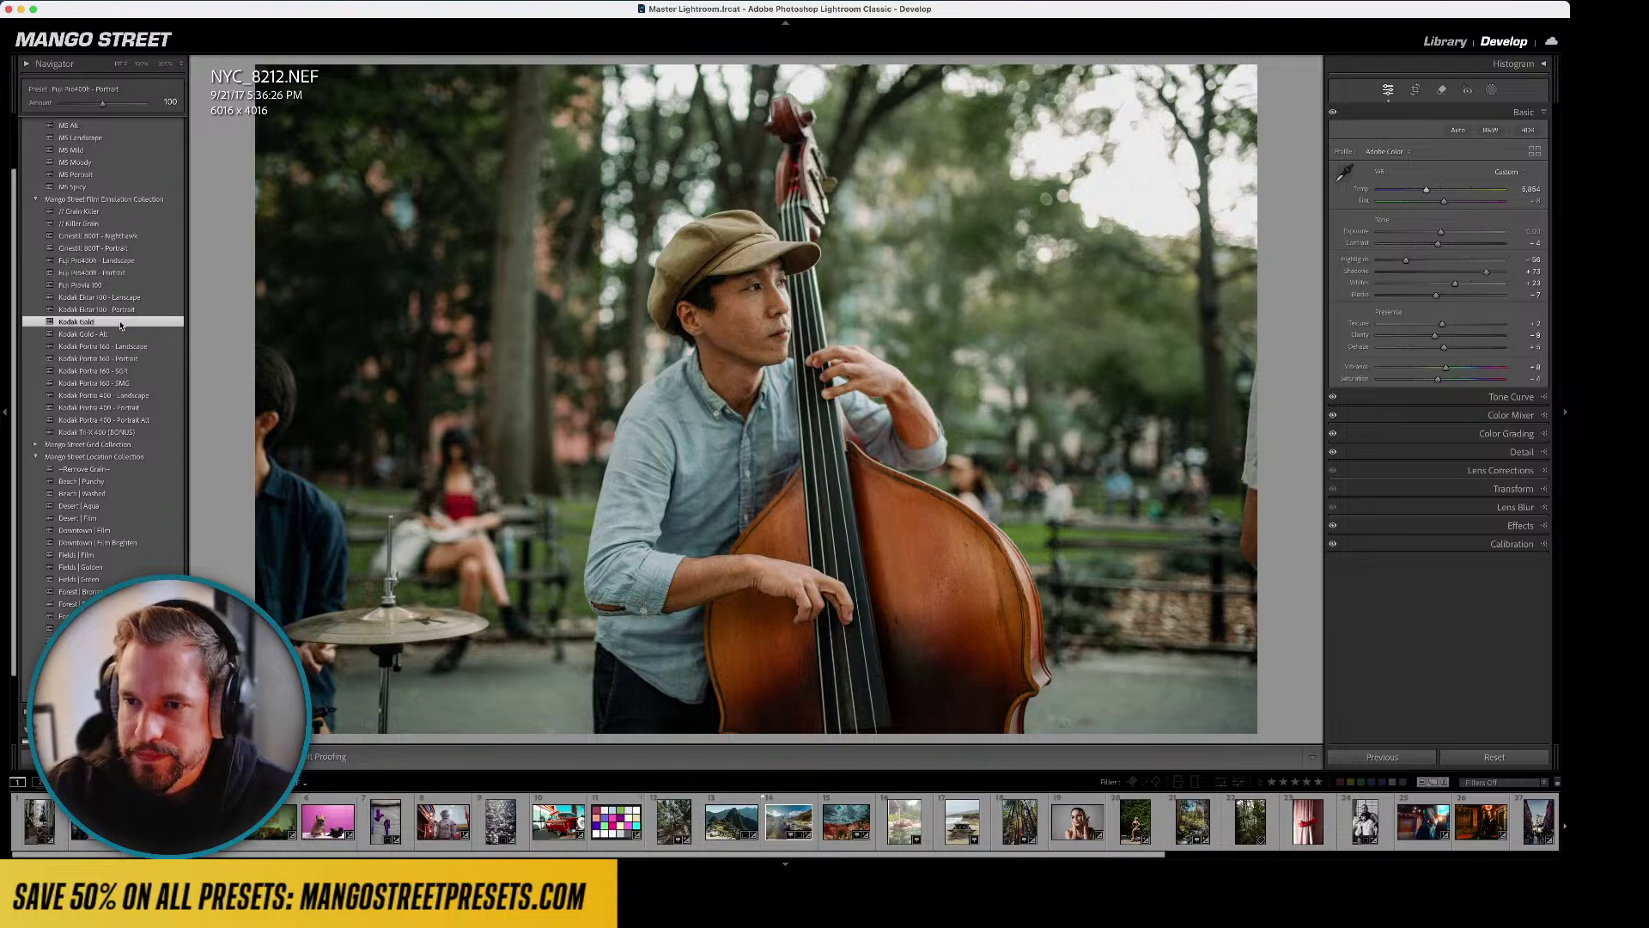
click(121, 334)
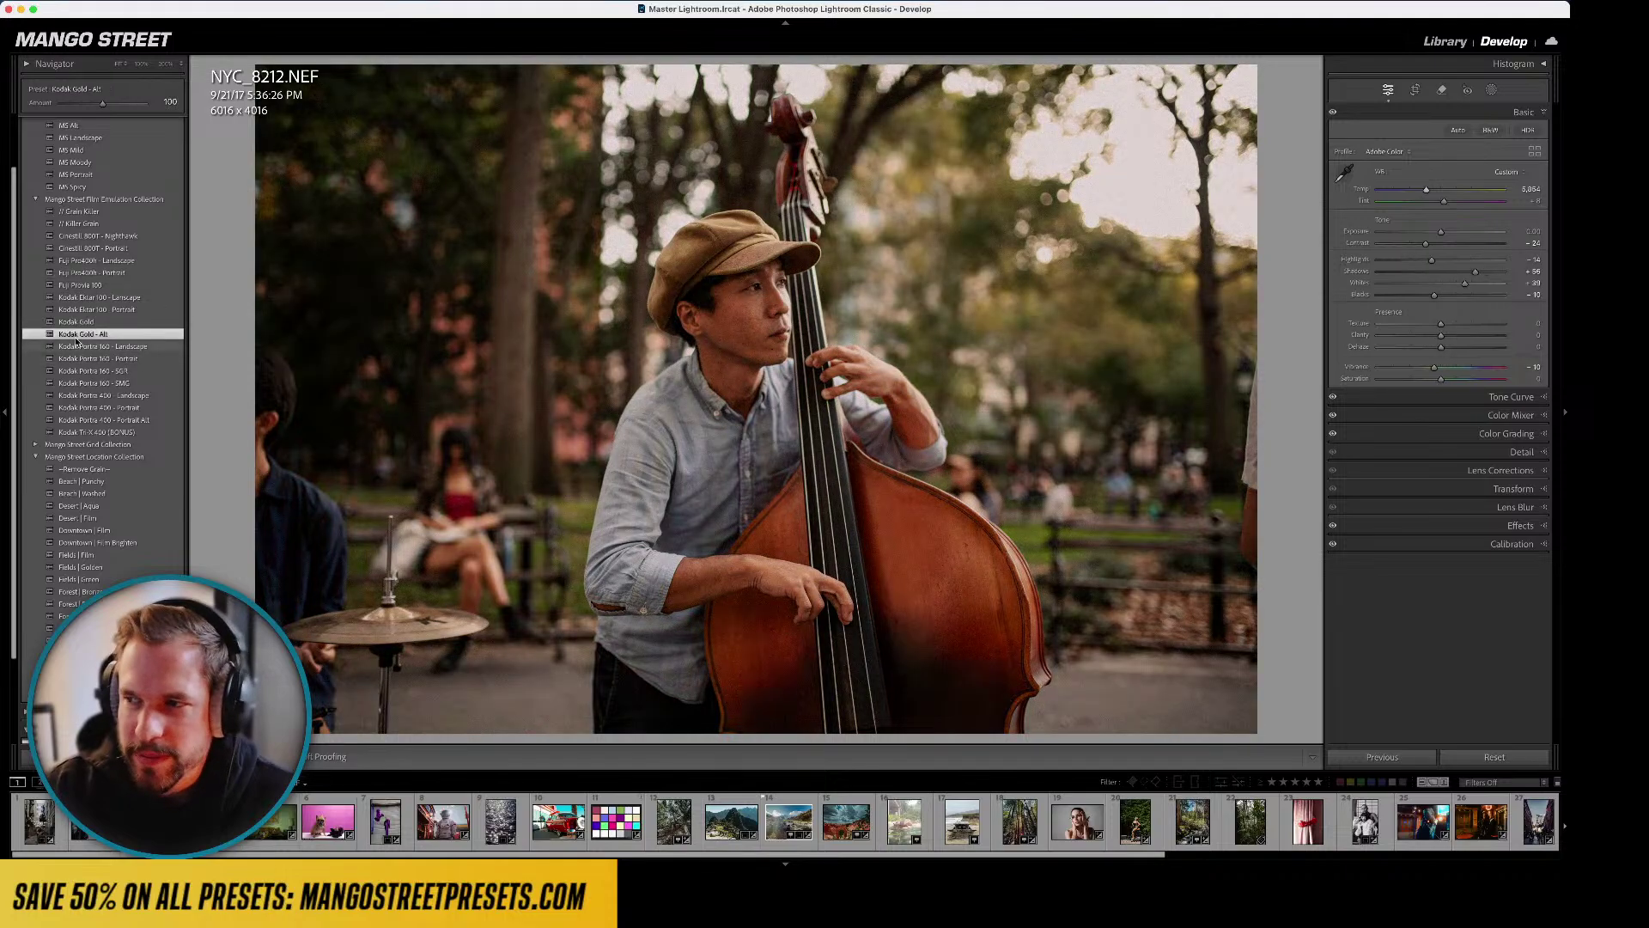
click(124, 359)
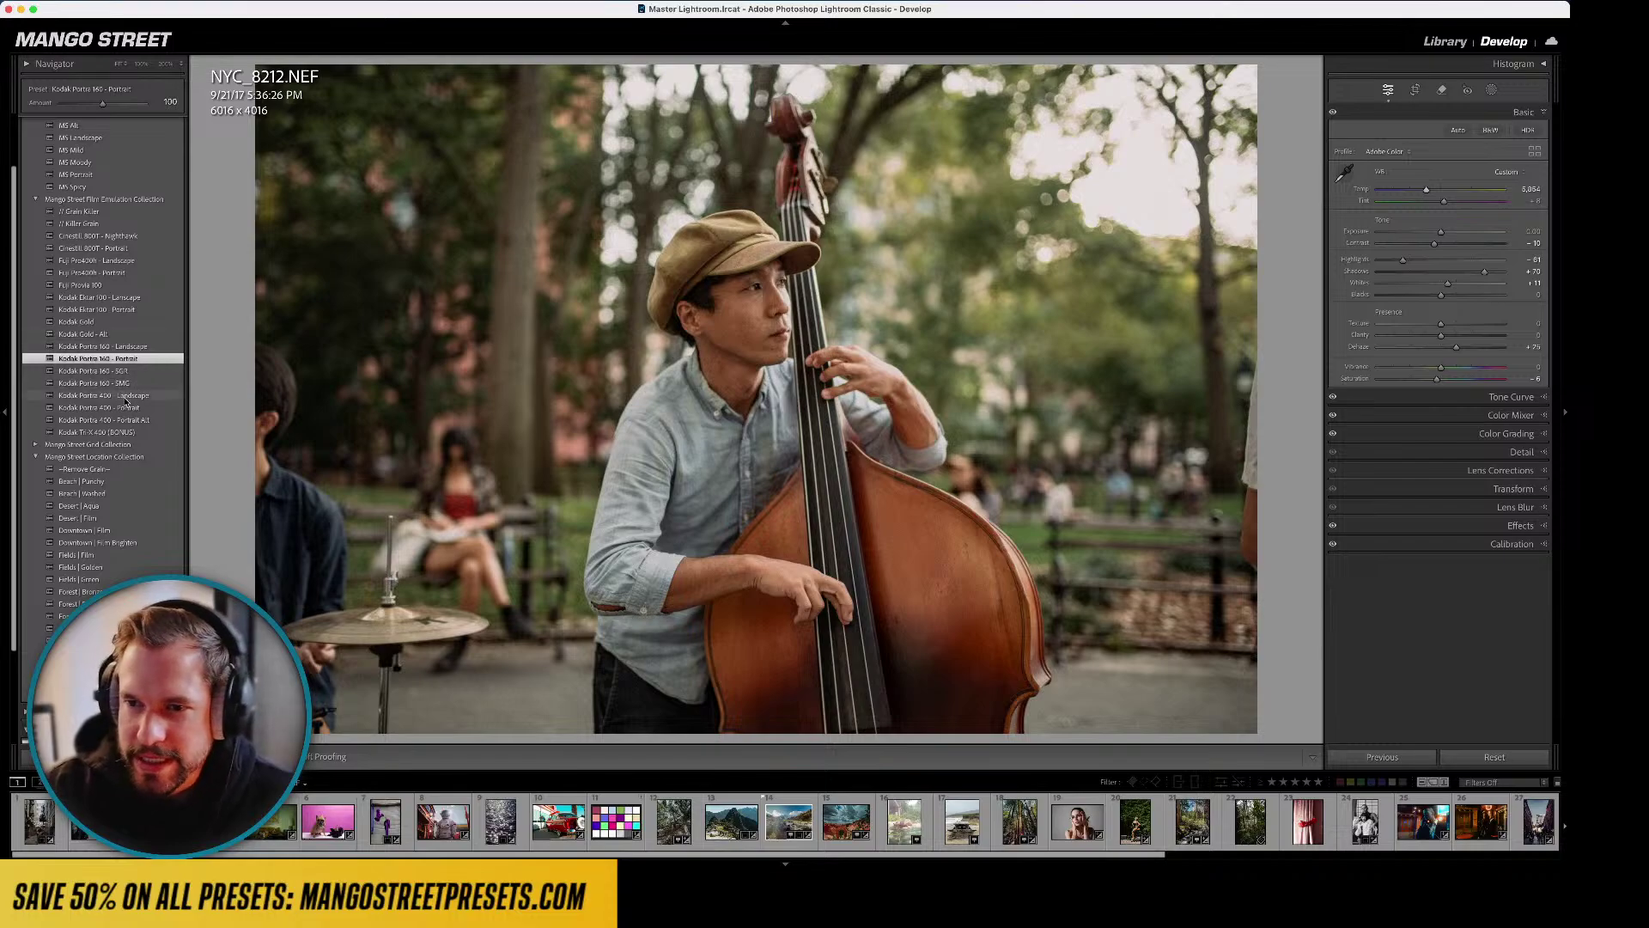
click(157, 409)
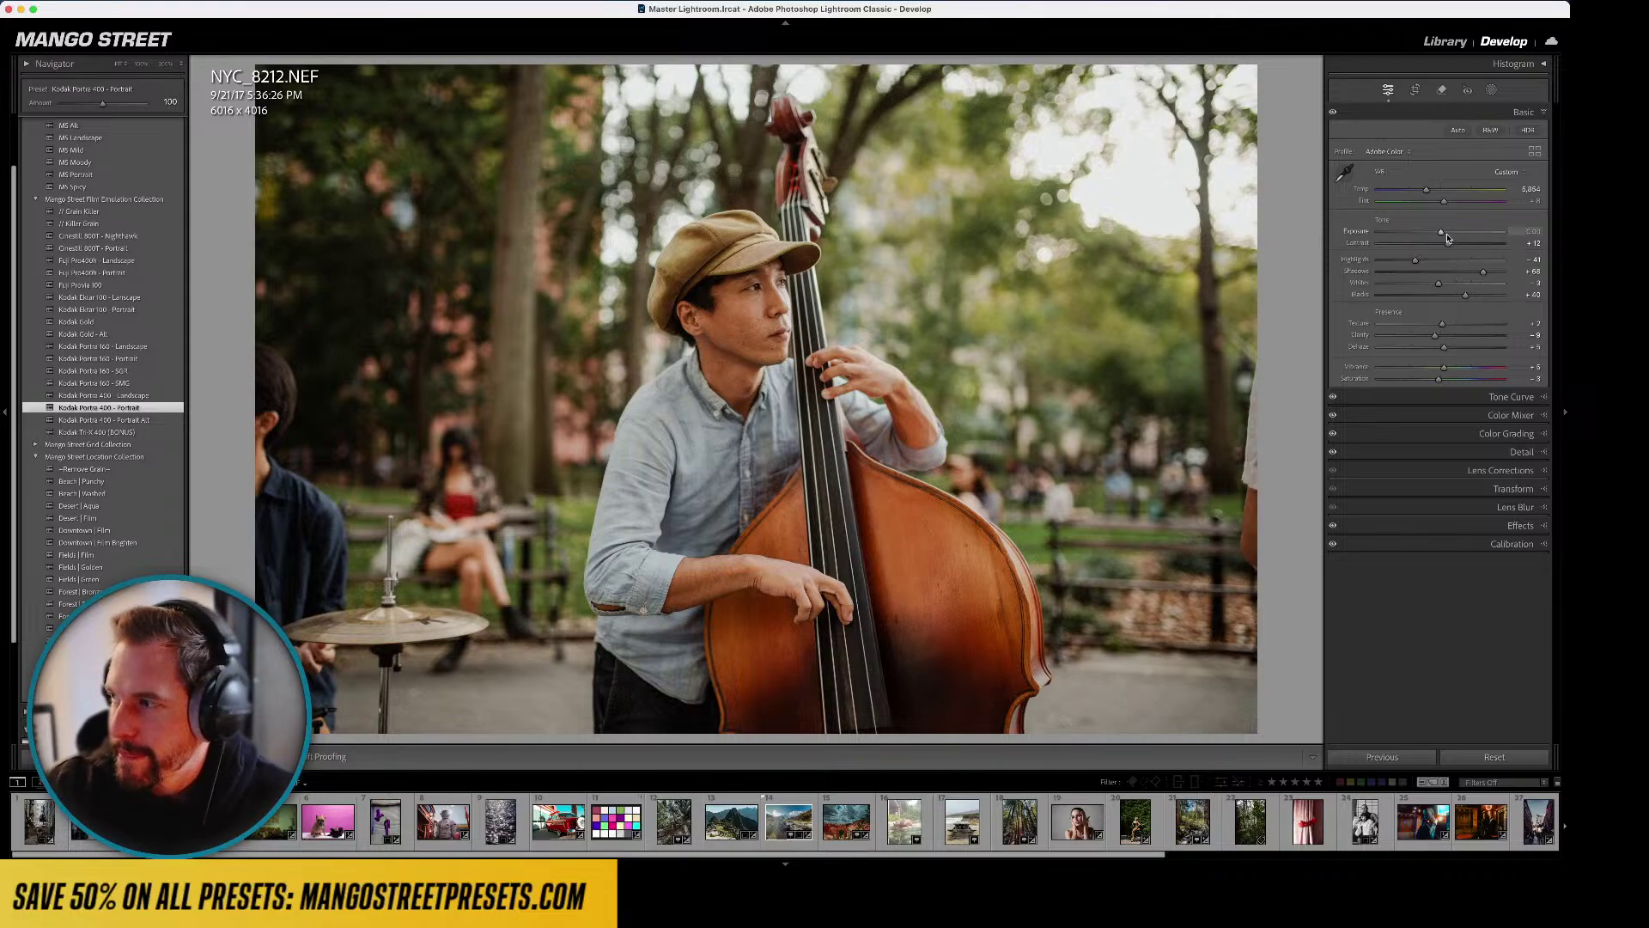
key(l)
key(l)
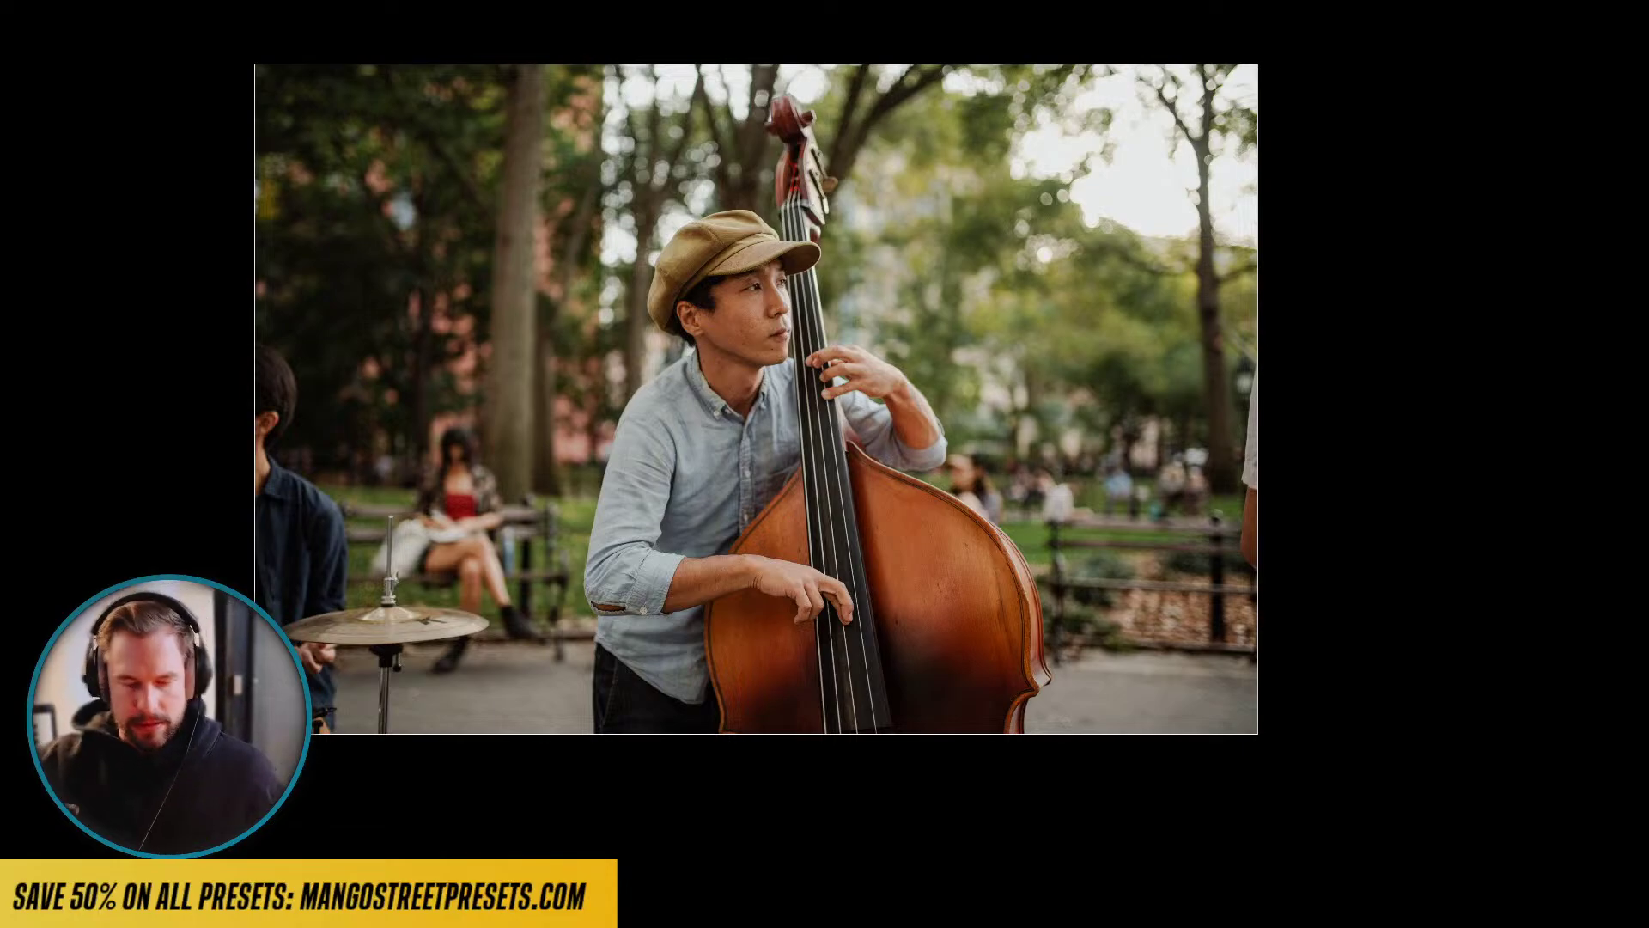
key(l)
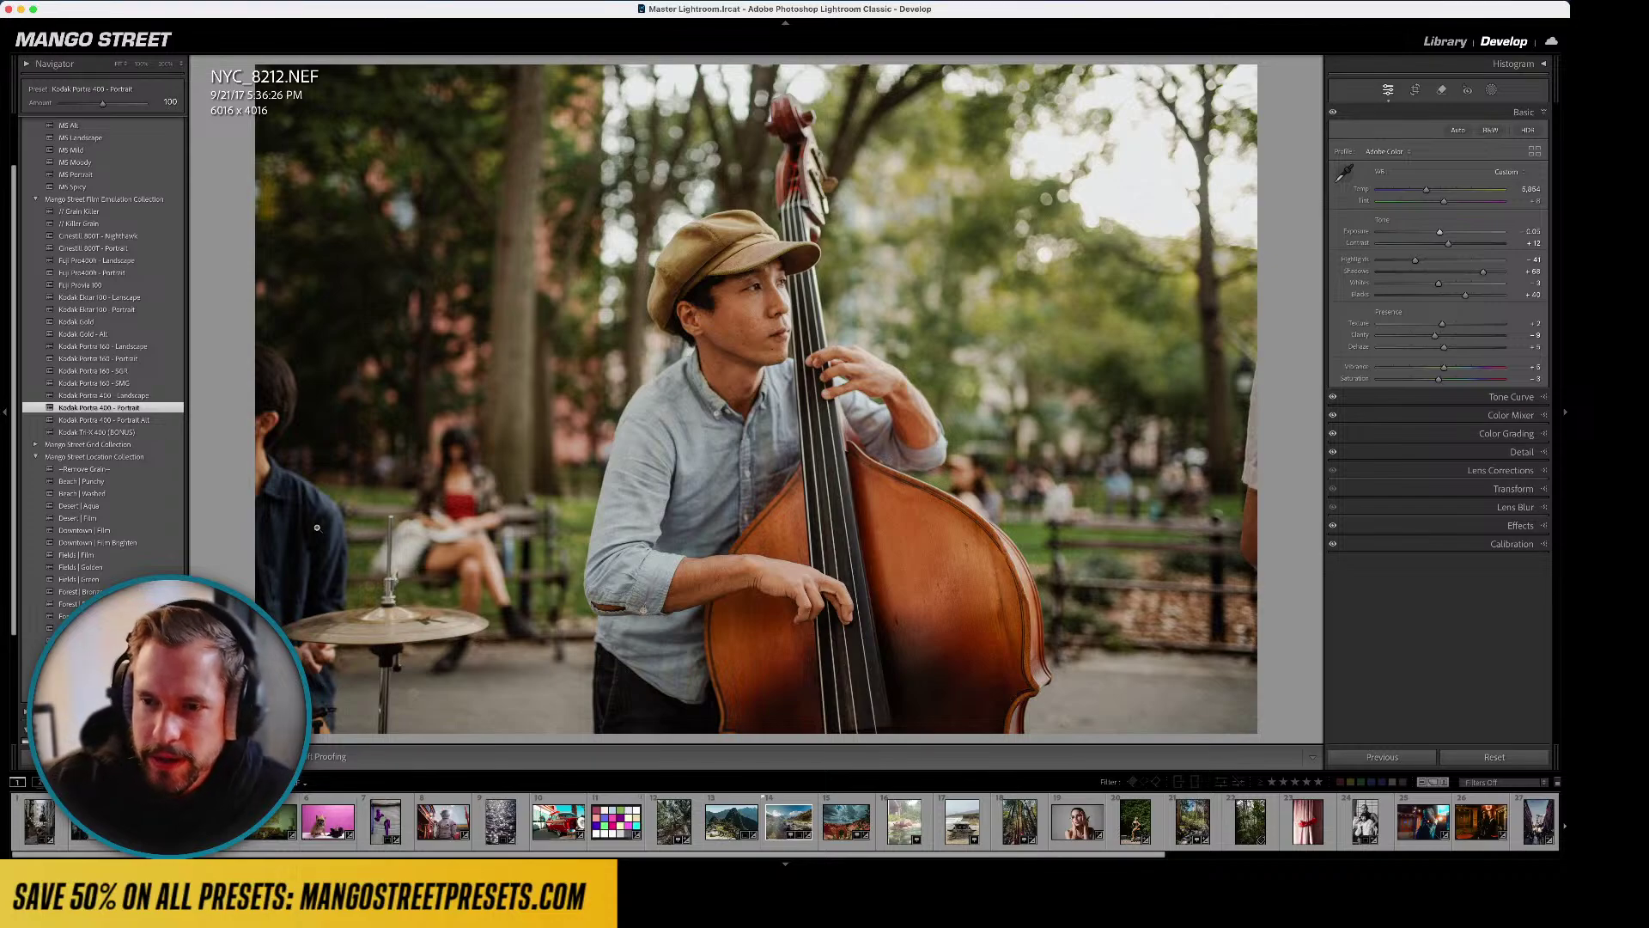
- Try the black-and-white Kodak Tri-X 400 (BONUS) preset with Exposure raised to +0.30, and undo both changes
click(121, 431)
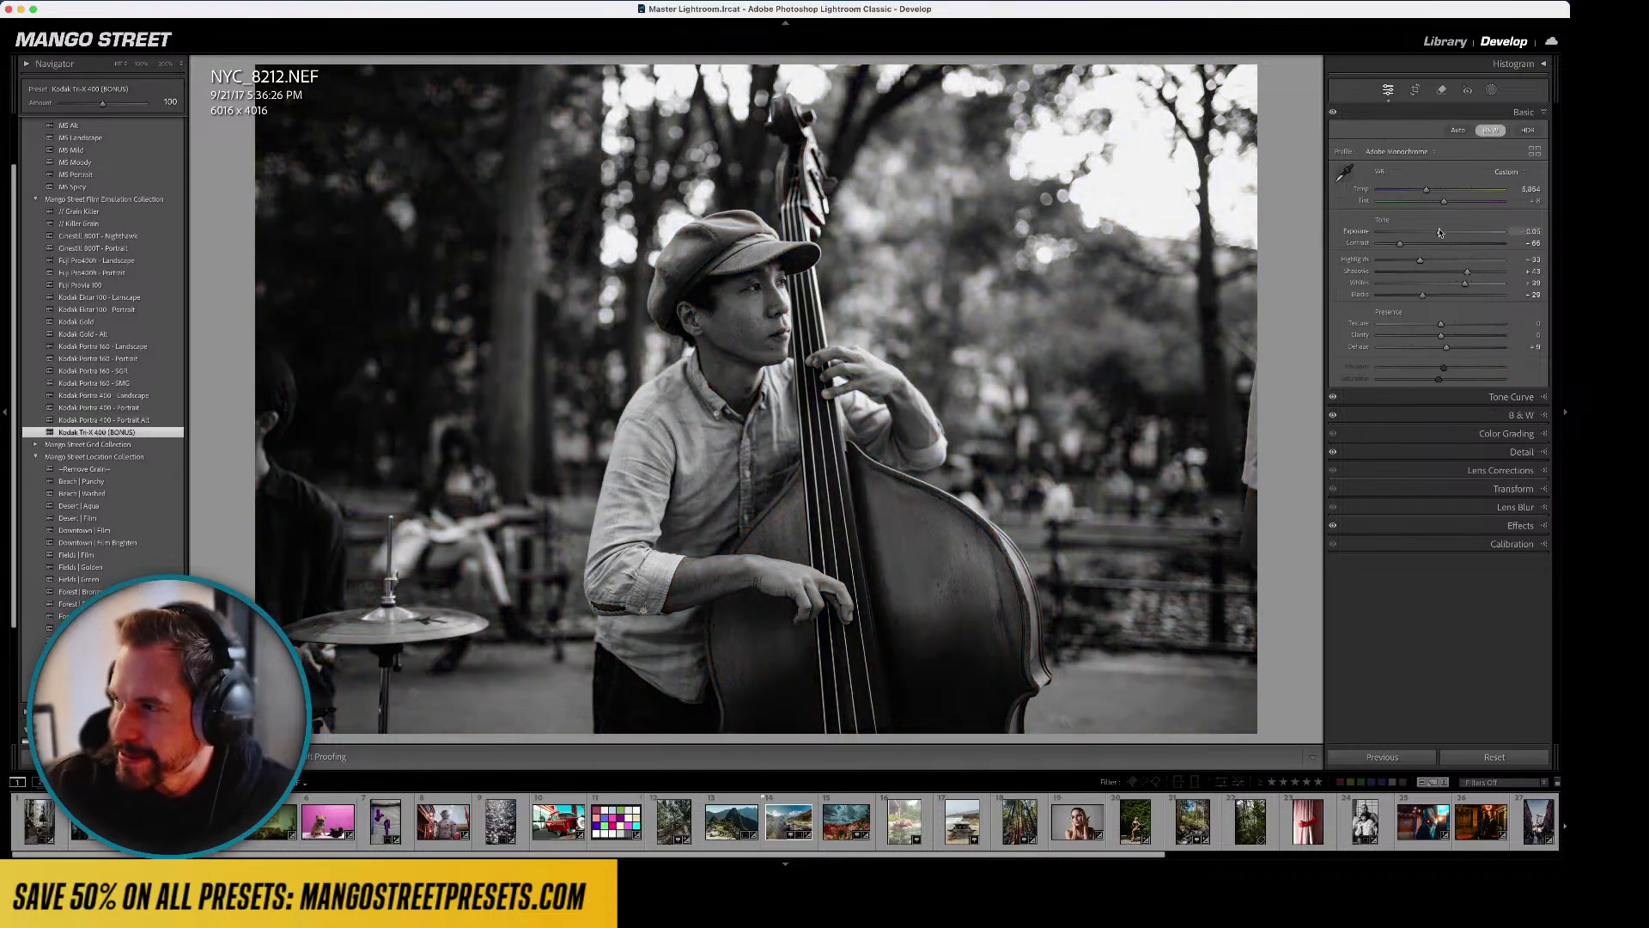
drag(1440, 232, 1444, 232)
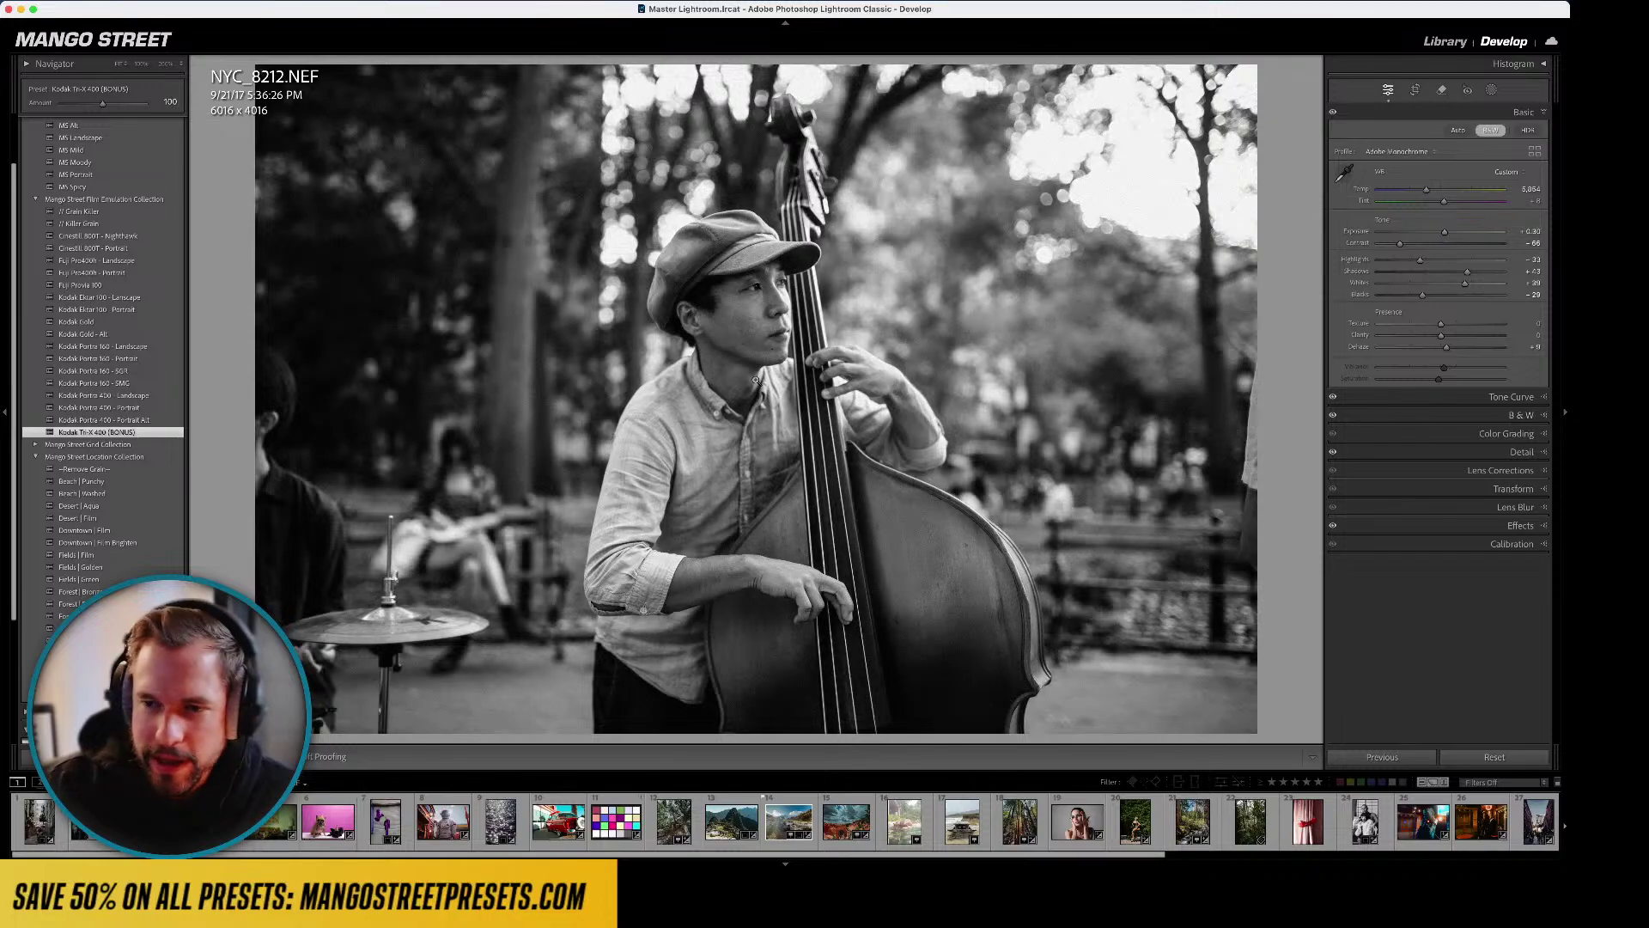
key(super+z)
key(super+z)
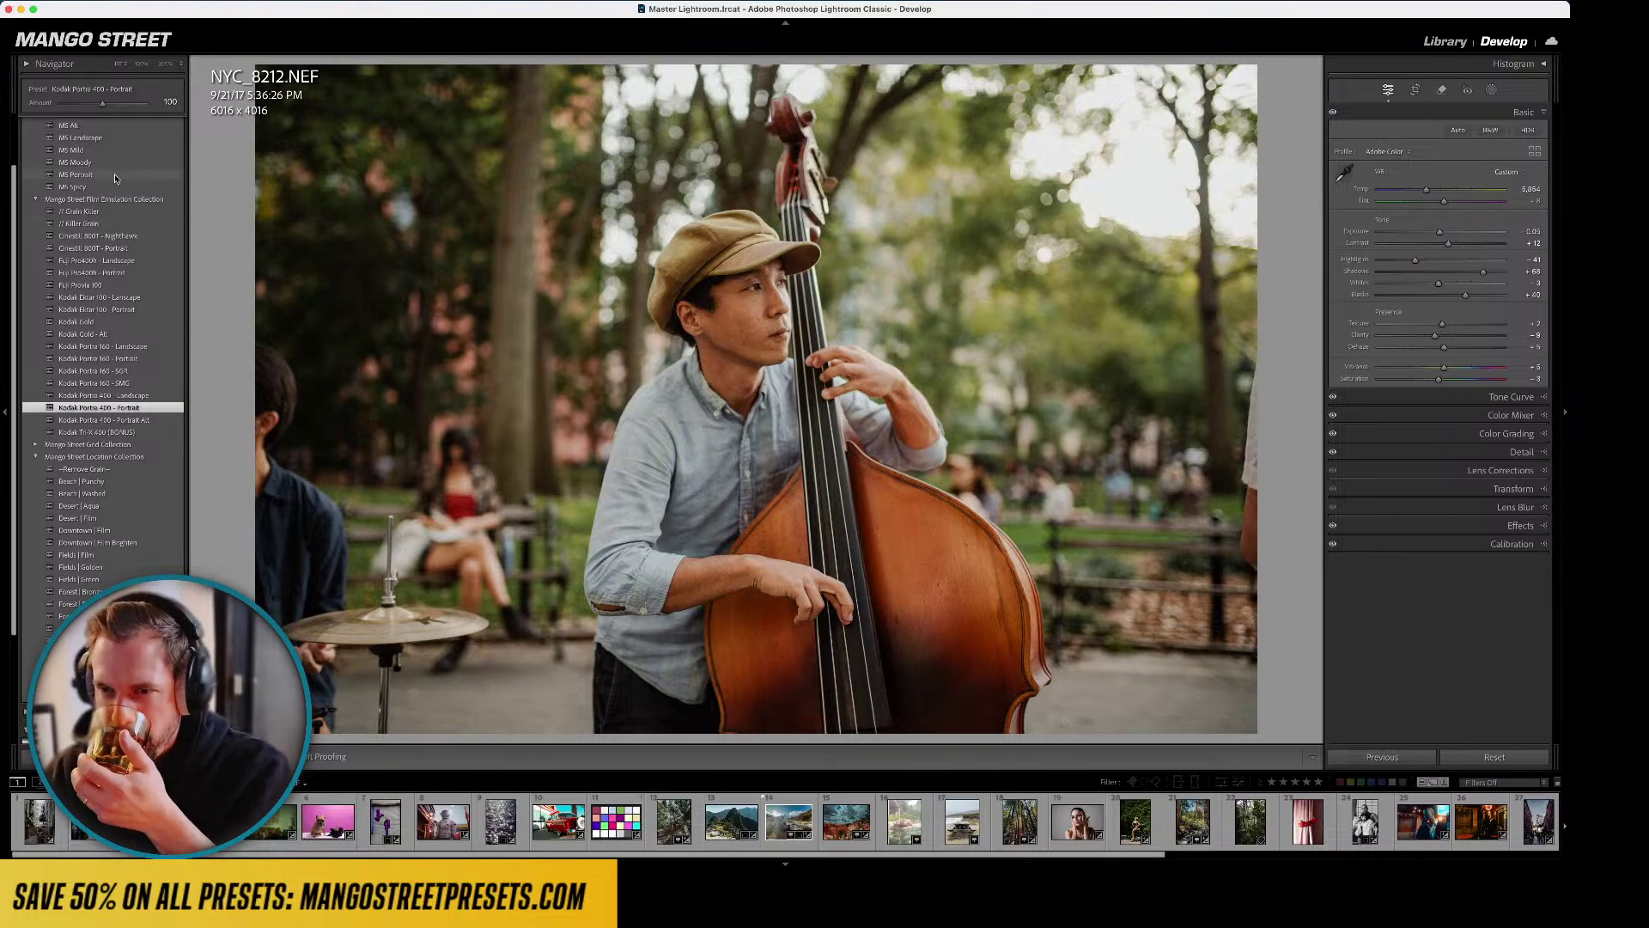
- Compare CineStill 800T - Portrait, Fuji Provia 100 and Kodak Ektar 100 - Portrait on the bass player photo, and settle on Fuji Pro400h - Portrait
click(112, 249)
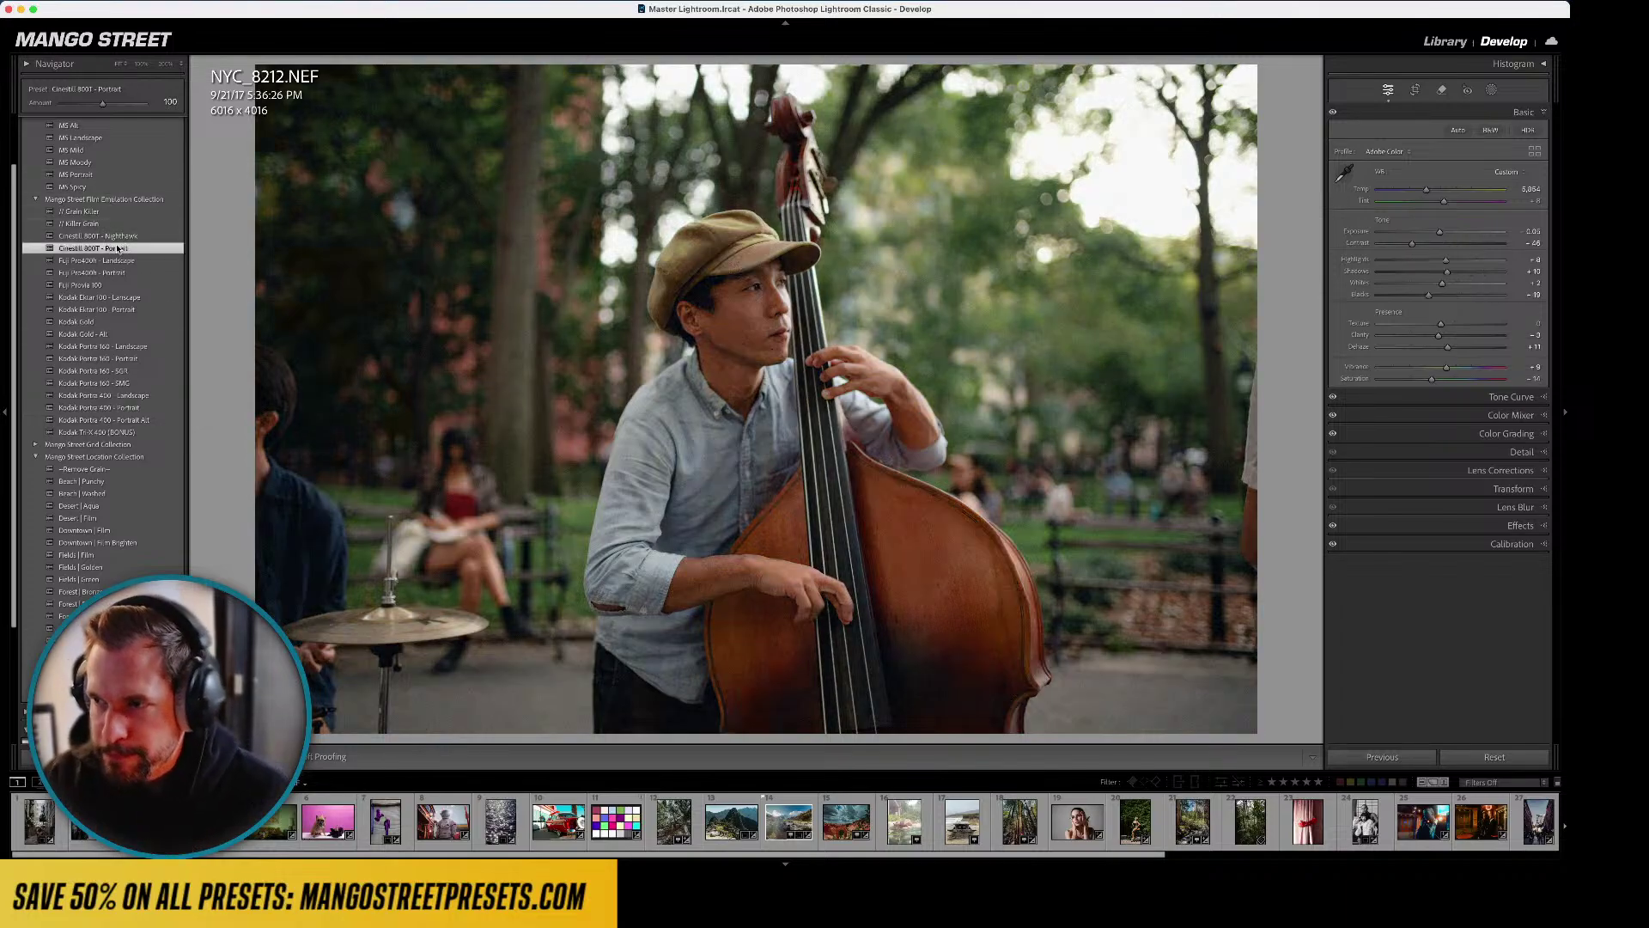
click(99, 285)
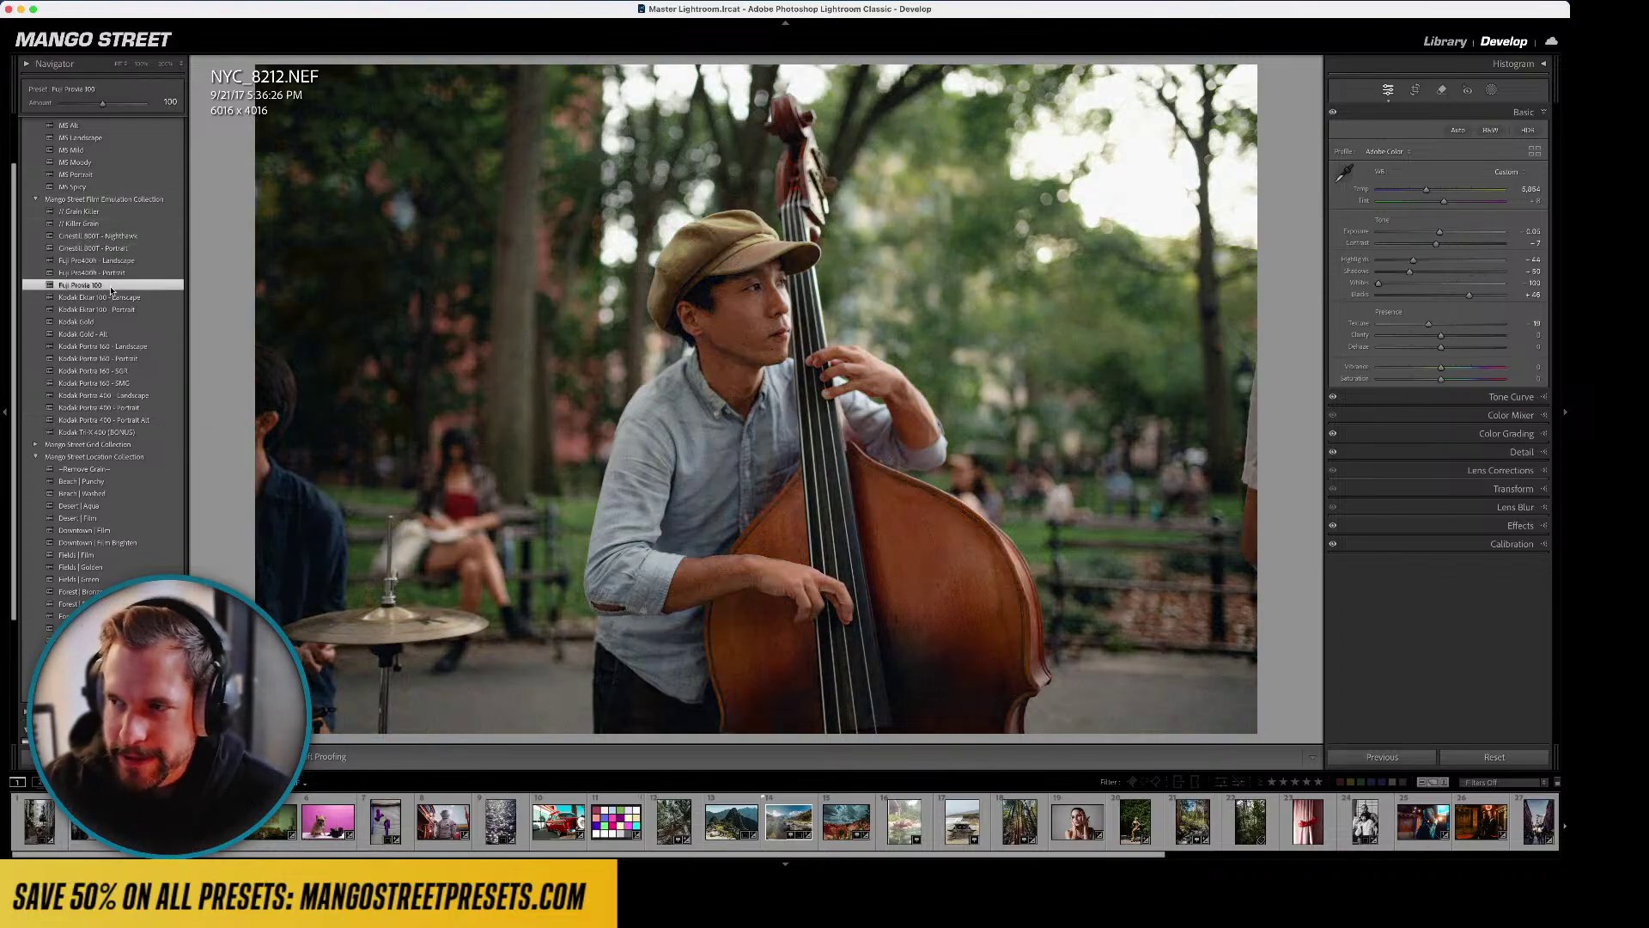
click(118, 311)
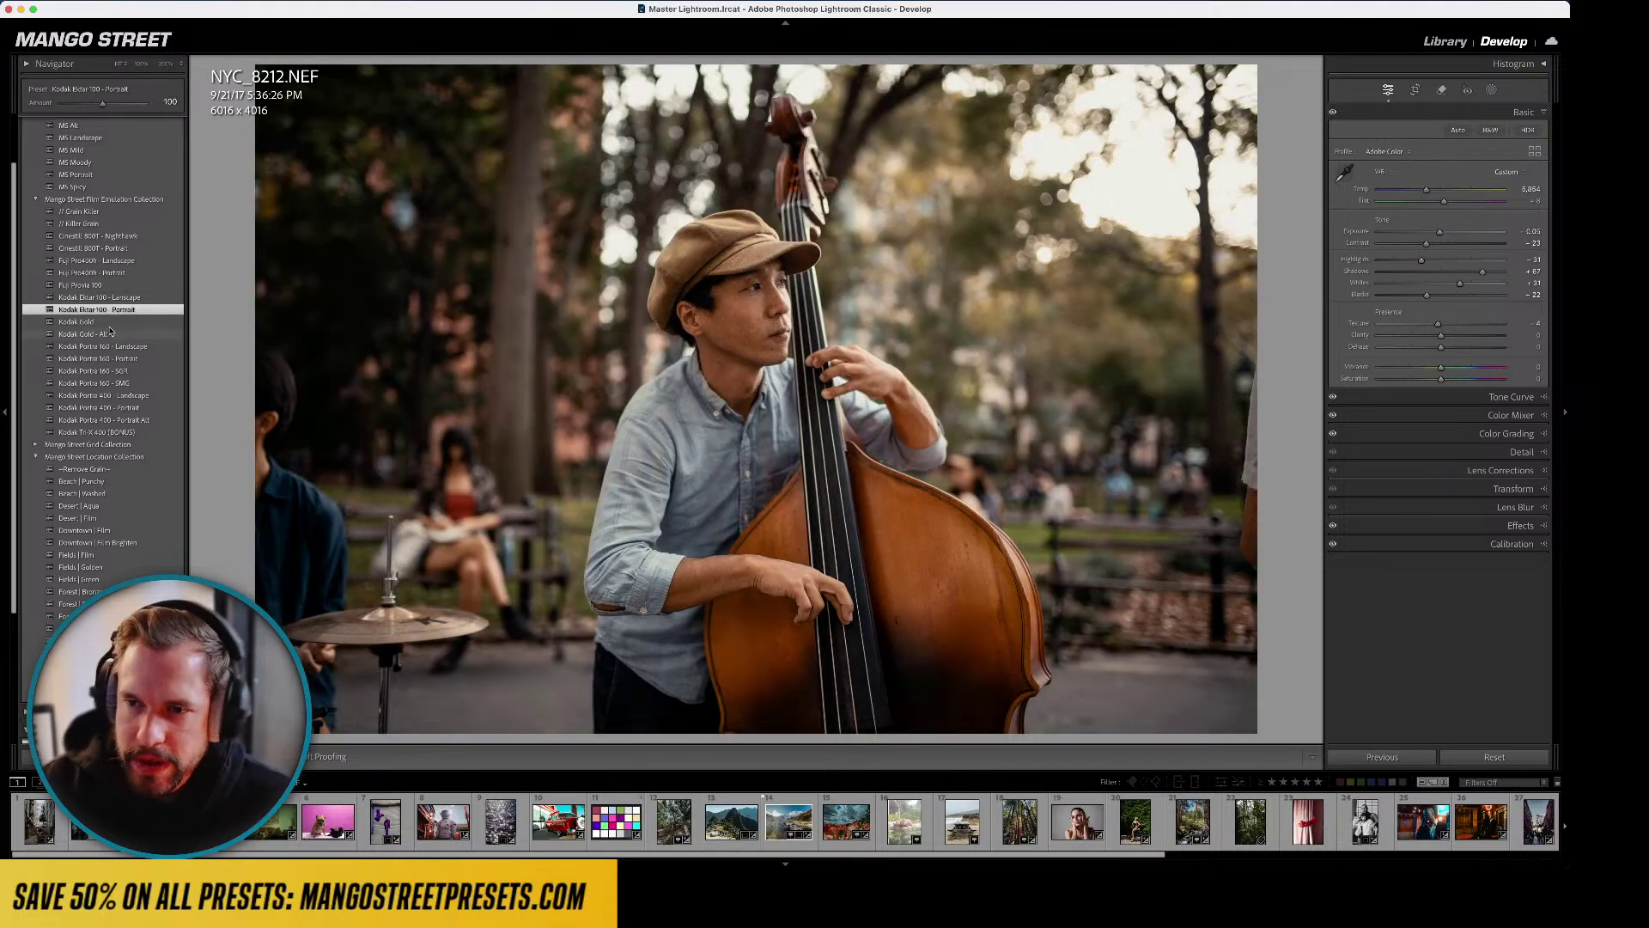
click(119, 273)
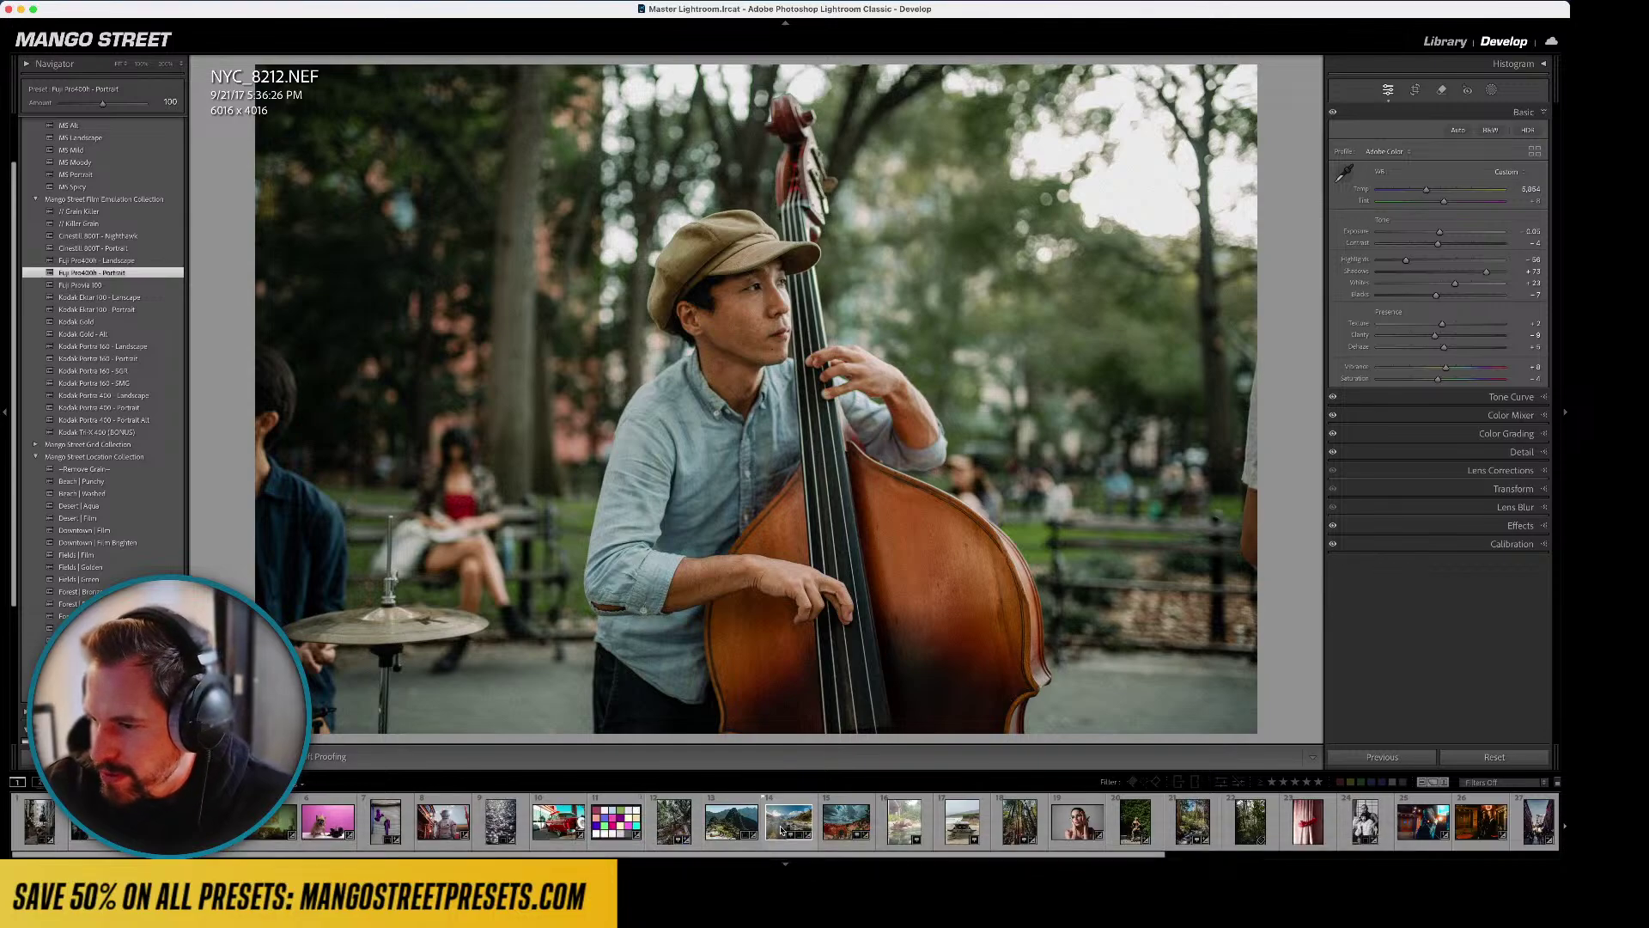
- Open the forest photo 20240112-R0000989-2.dng and try location presets on it, including Mountains | Punchy and Forest | Bronze Landscape
scroll(771, 831, down, 4)
scroll(772, 831, down, 1)
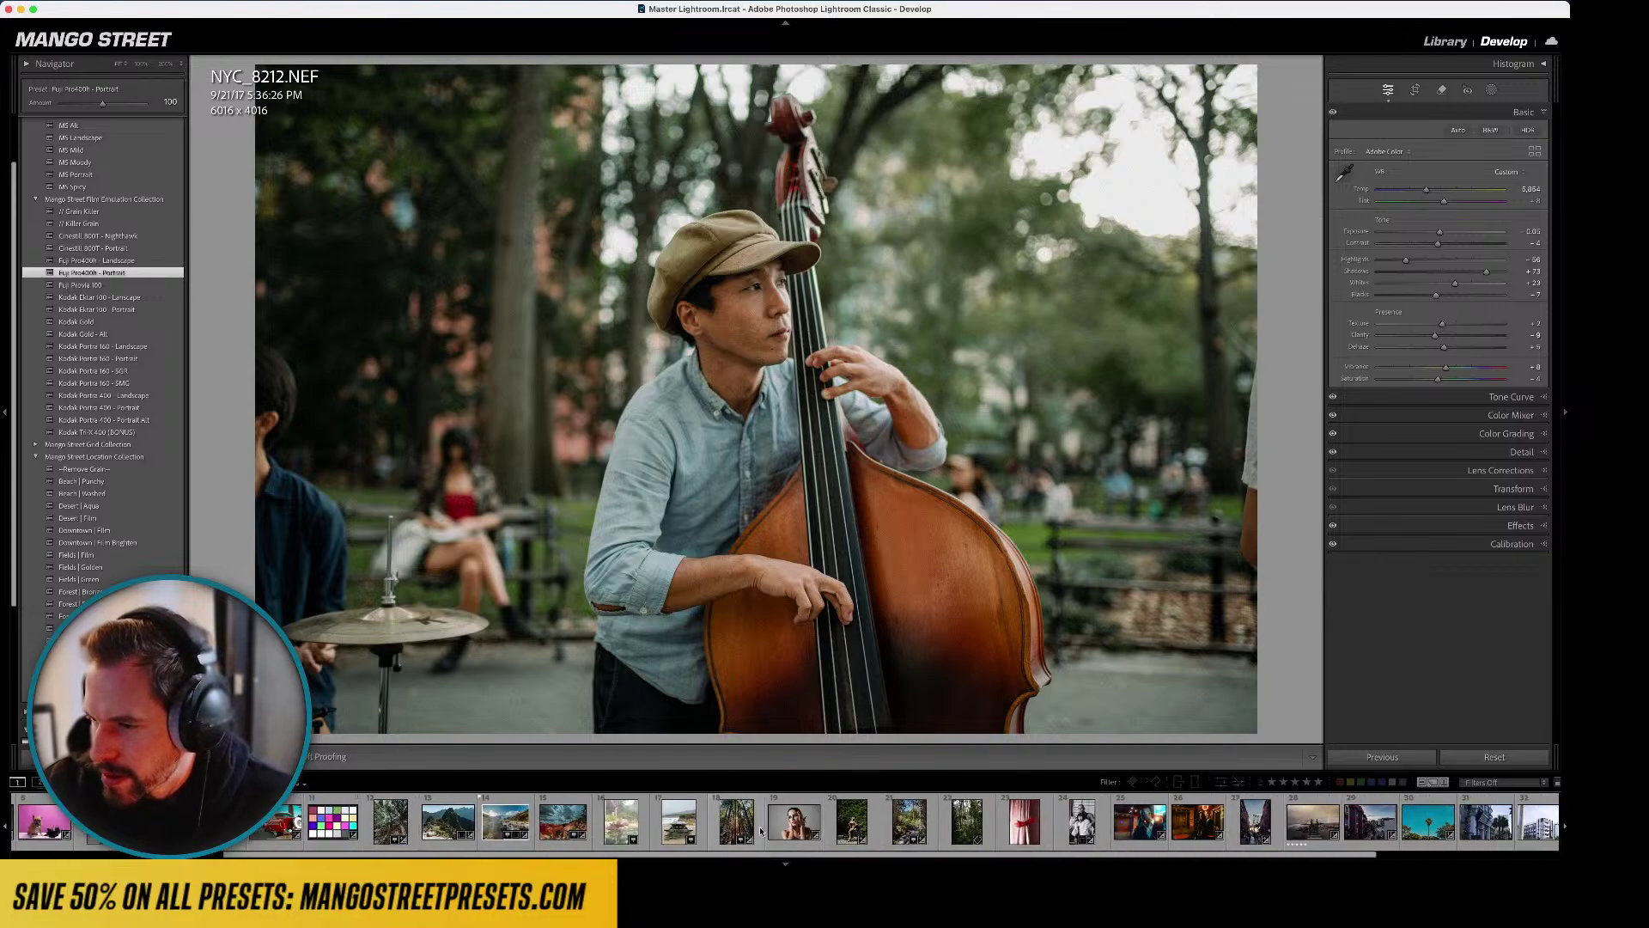
click(964, 823)
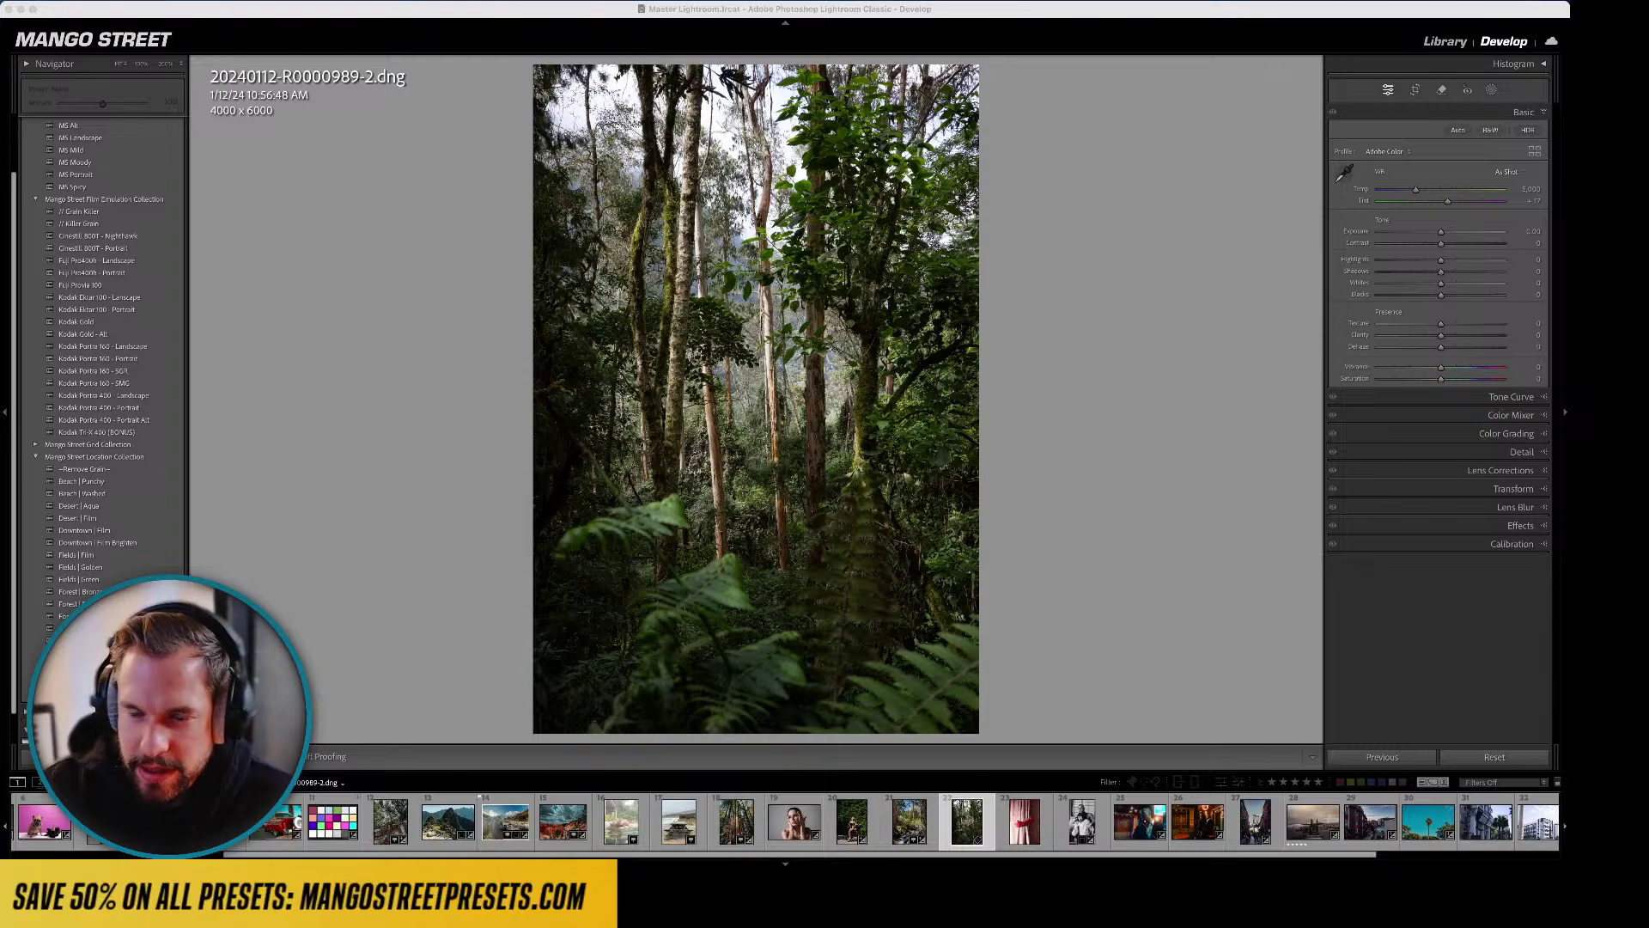
click(86, 653)
click(86, 640)
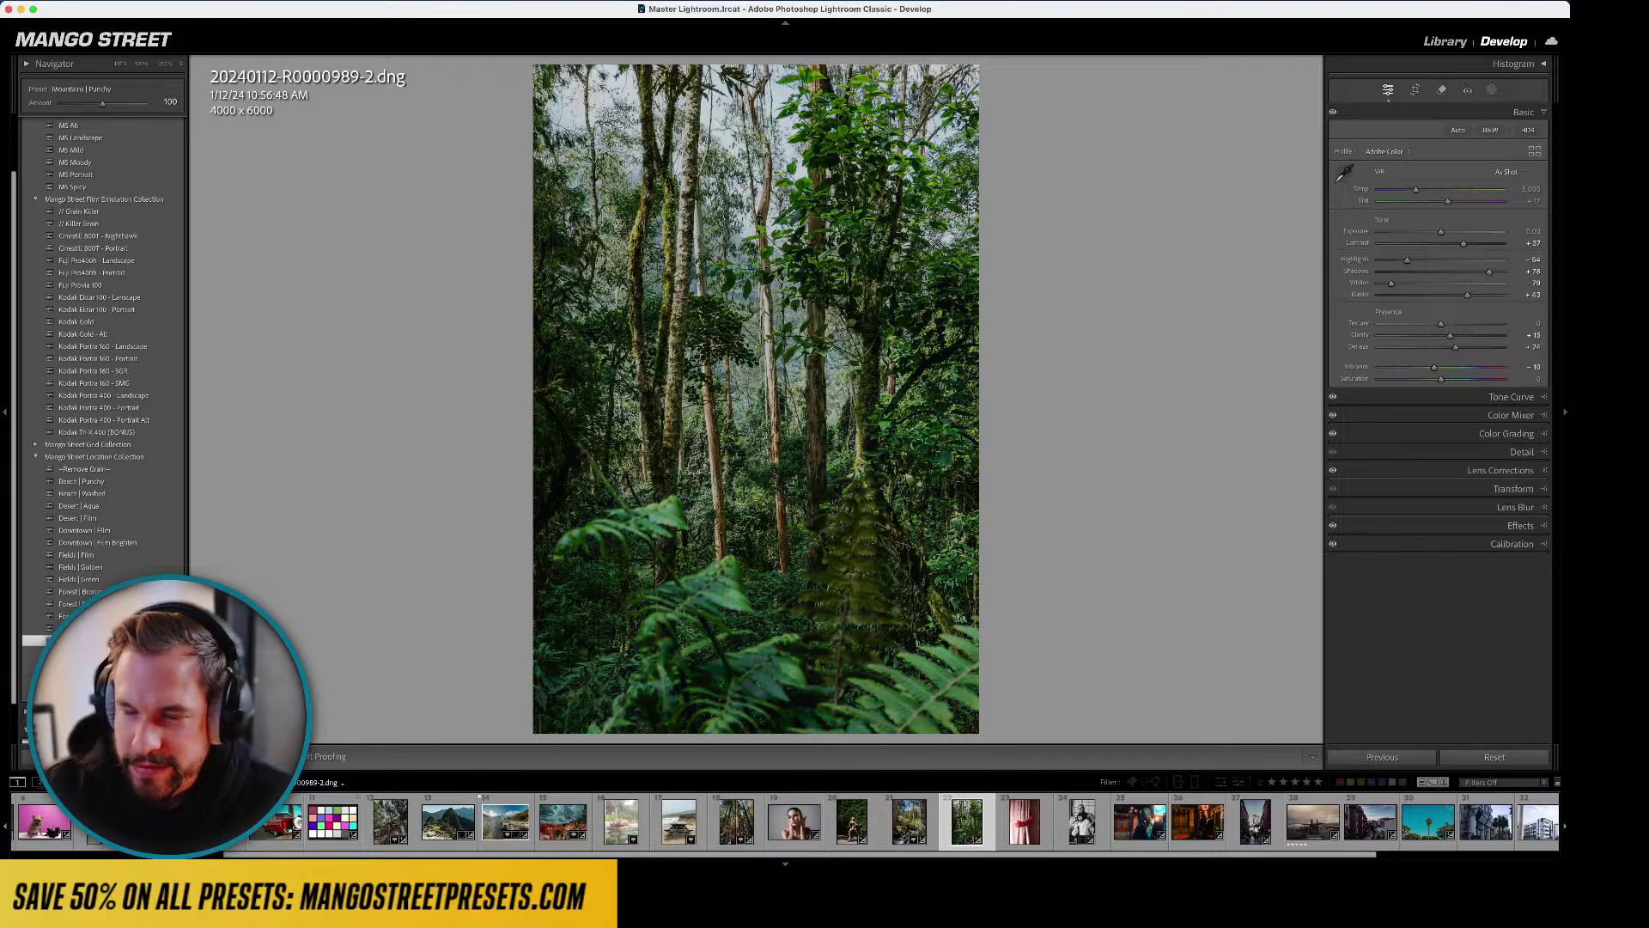
click(86, 628)
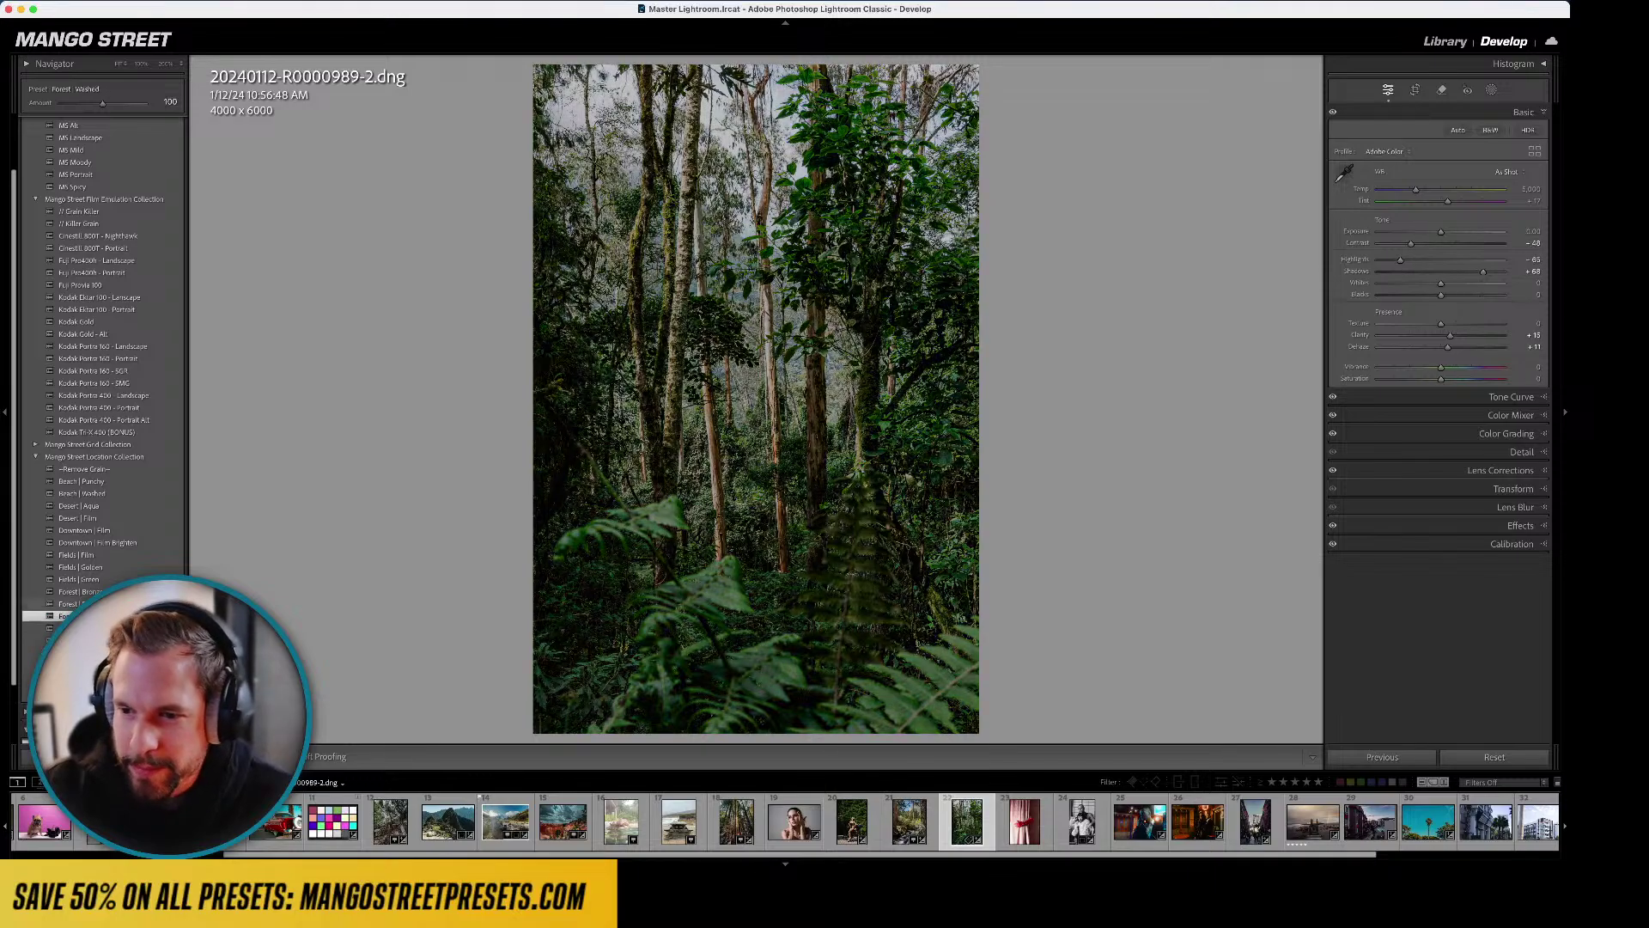
click(86, 615)
click(77, 591)
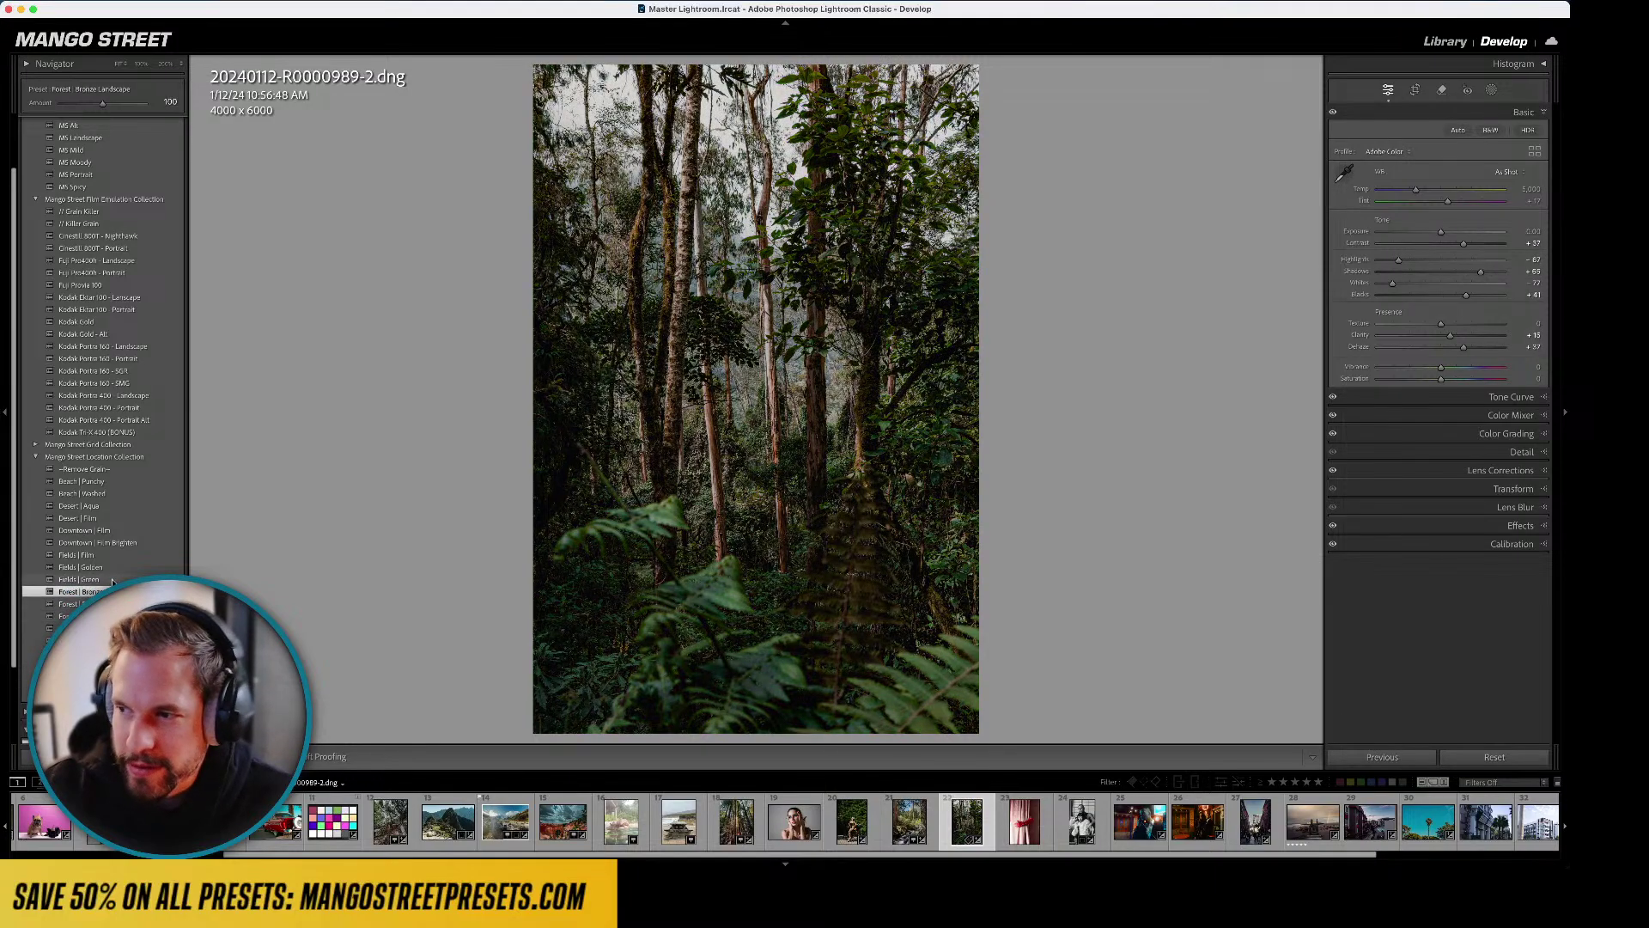
- Compare Fields | Film and Fields | Green, settle on Forest | Bronze Landscape for the forest photo and preview it against black
click(116, 567)
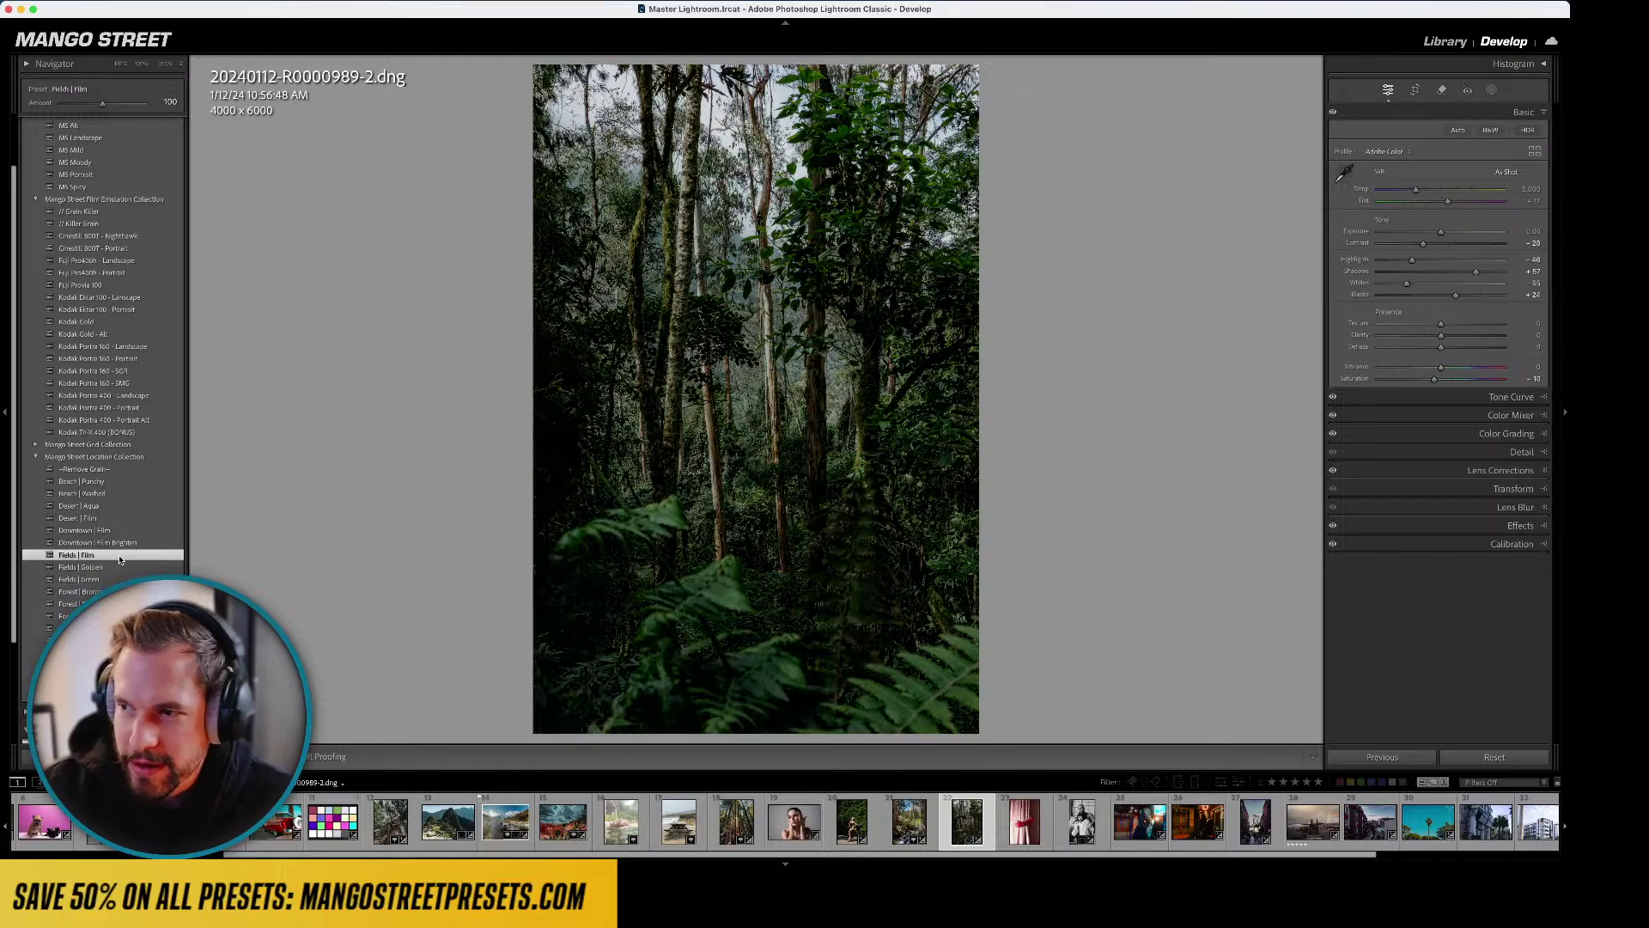
click(113, 579)
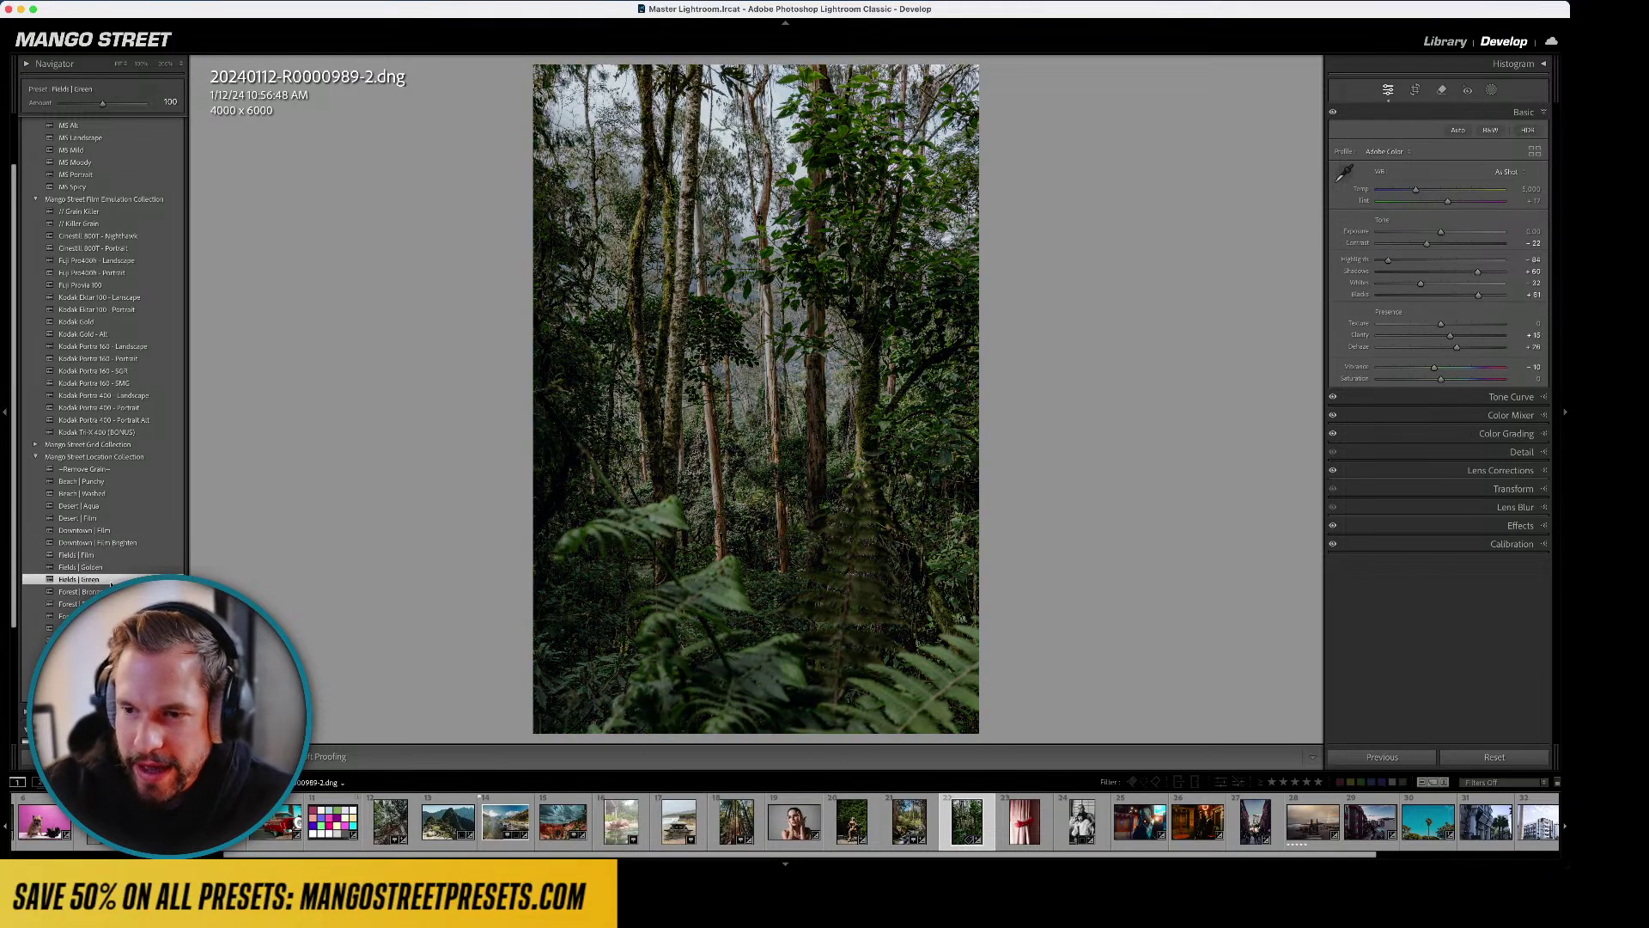
click(109, 590)
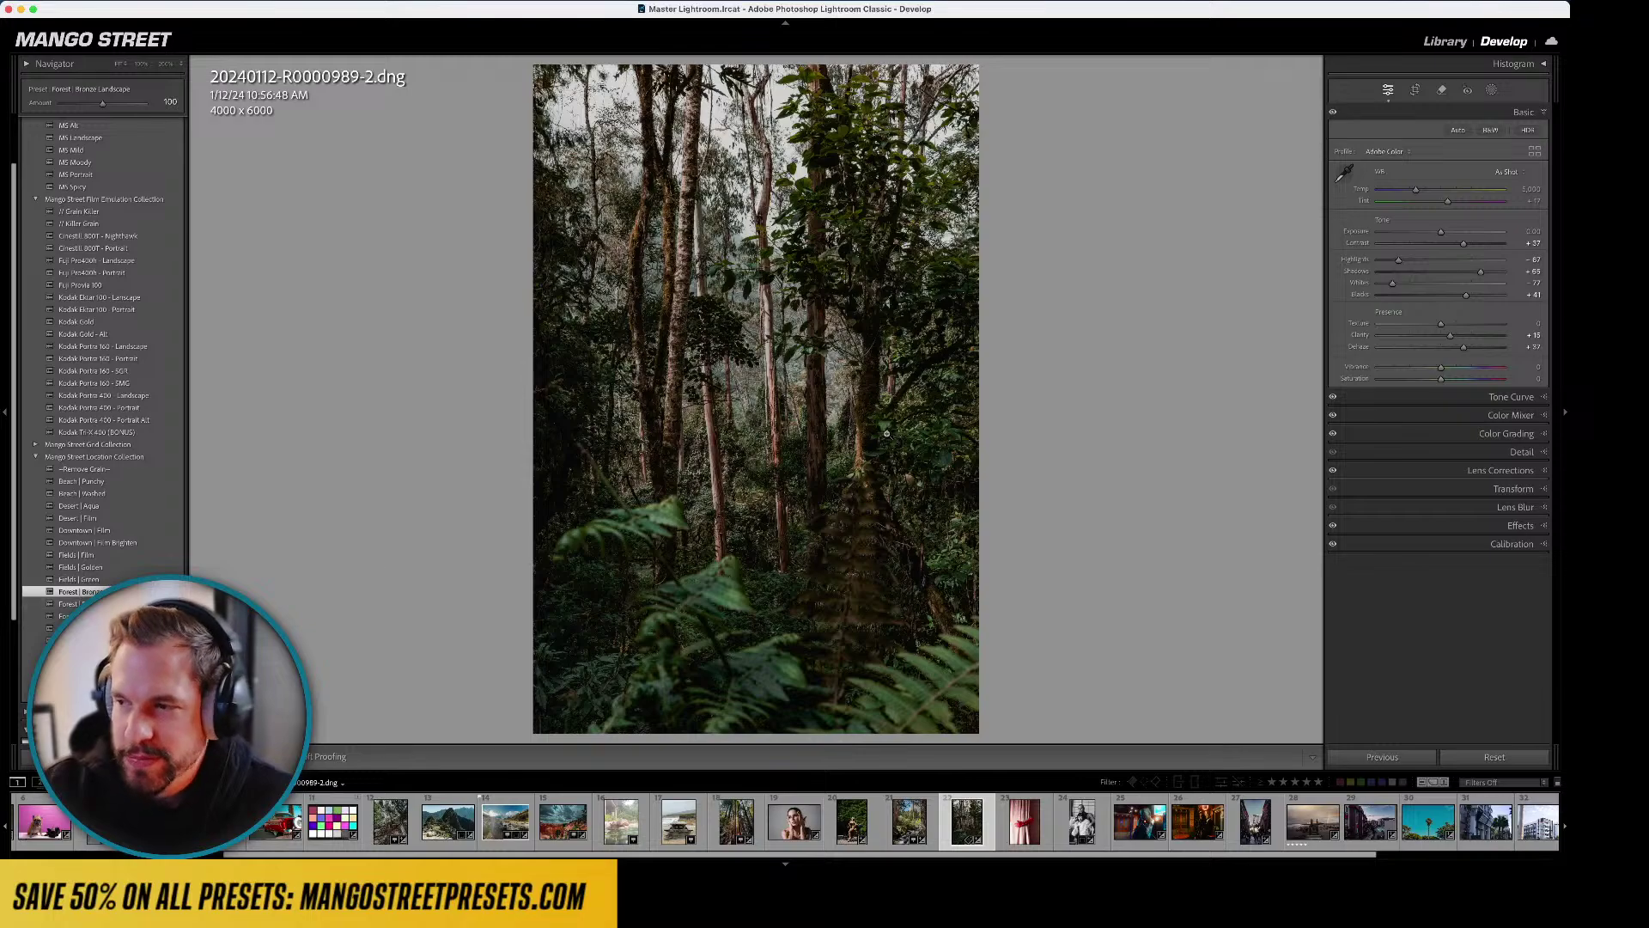
key(l)
key(l)
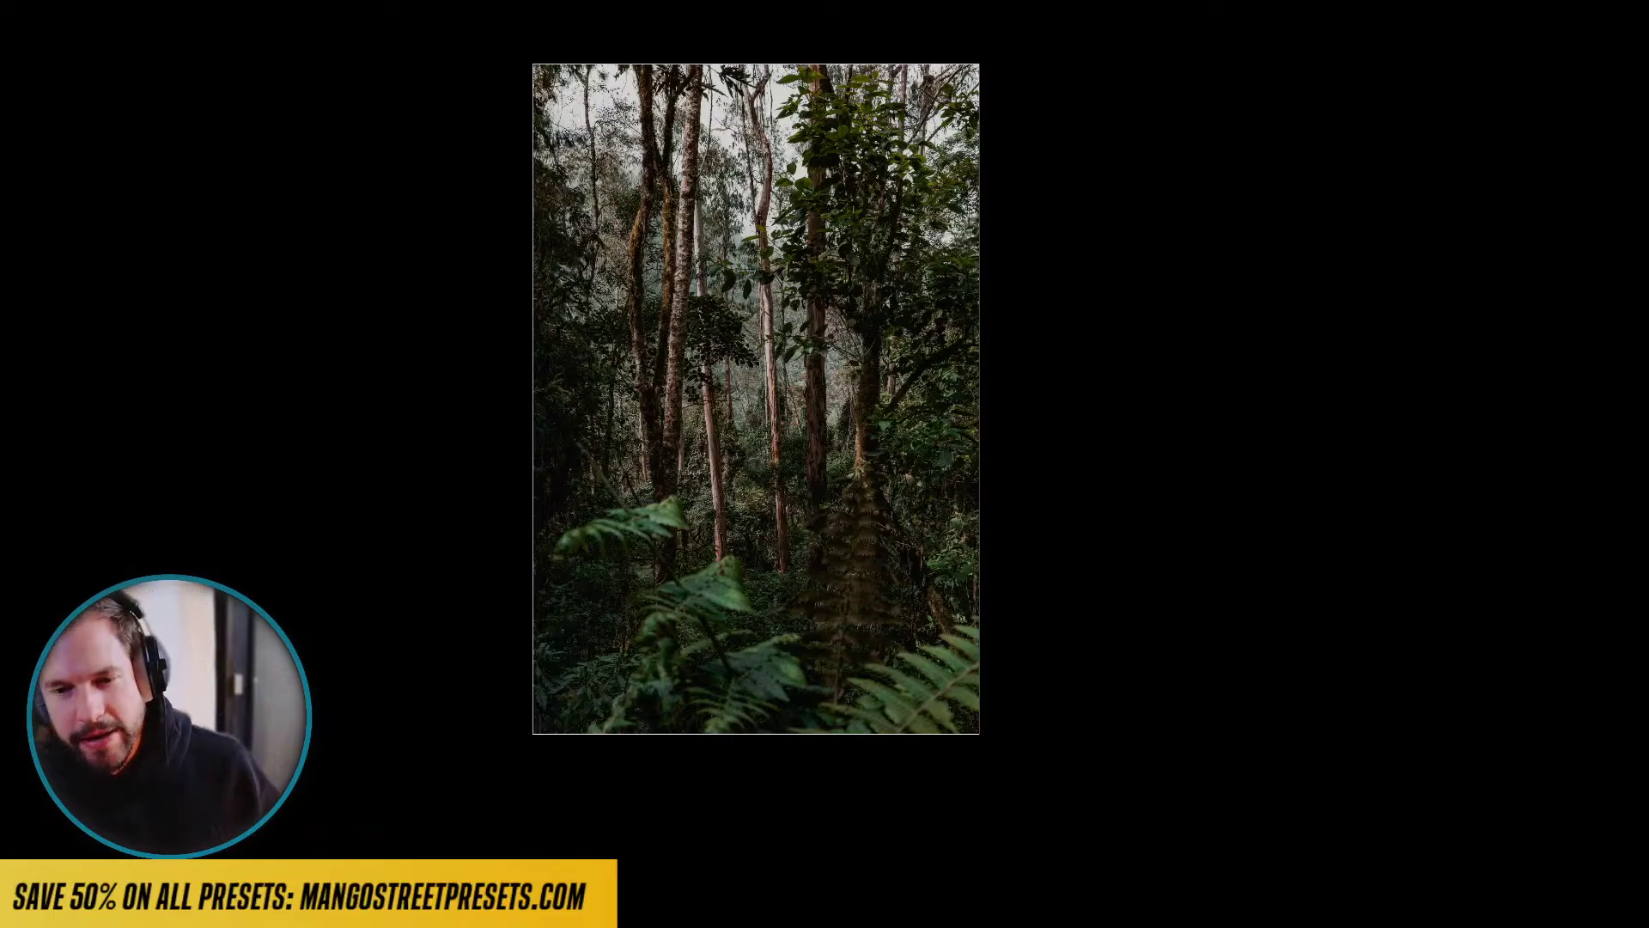
key(l)
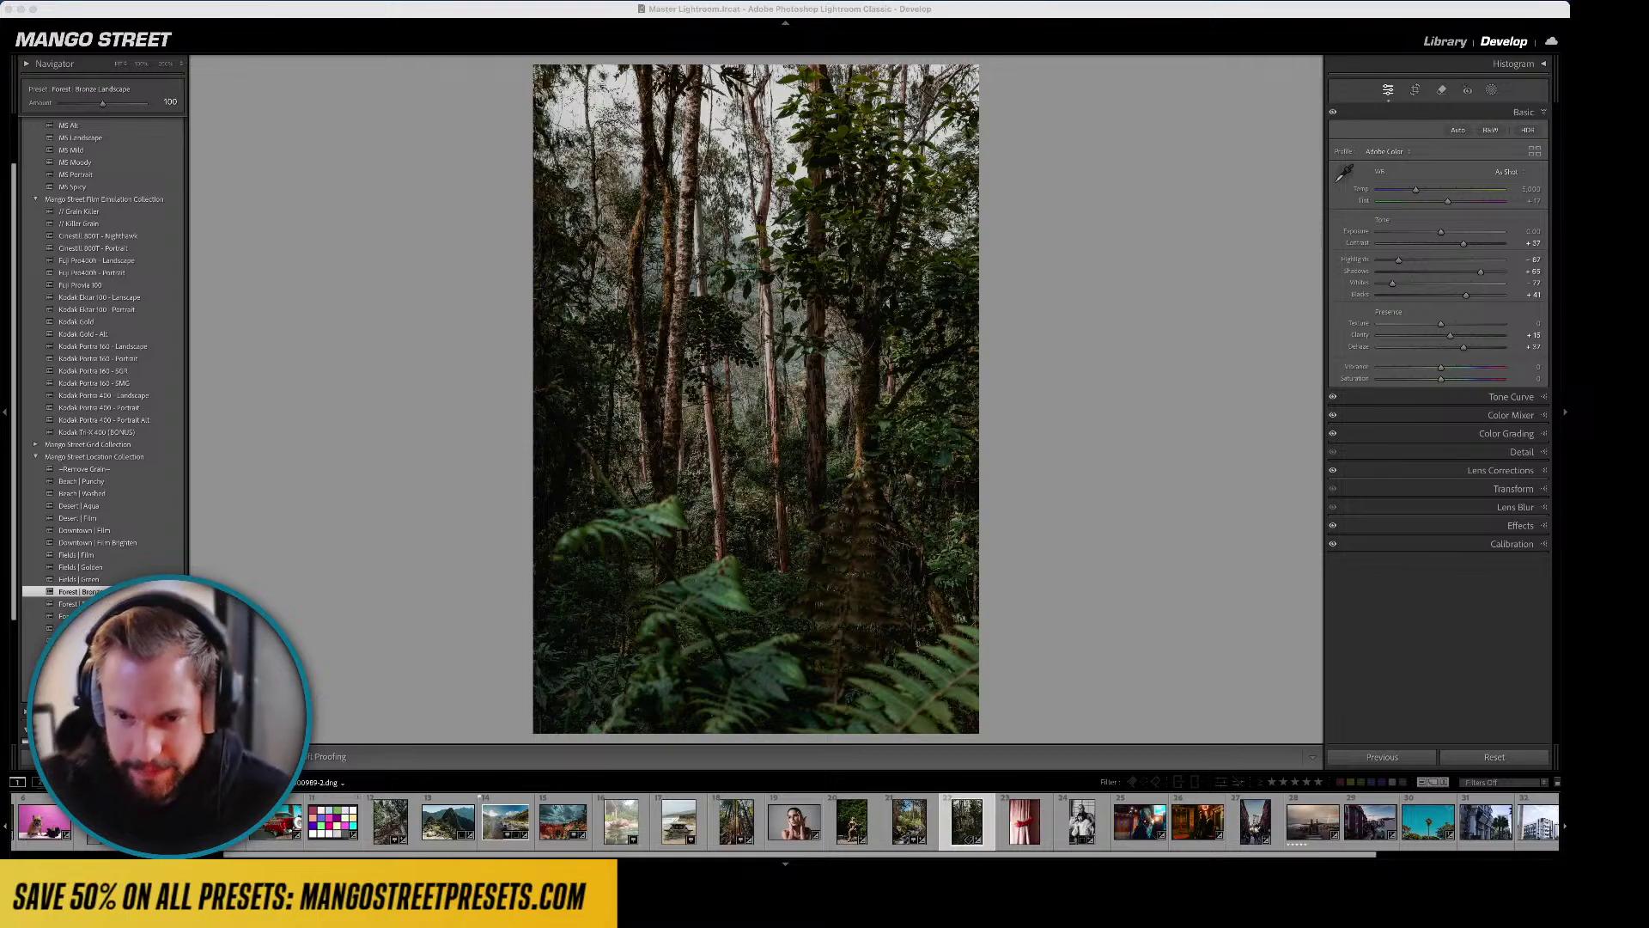
- Examine the edited forest photo's tree trunks up close against a black background and restore the normal interface
key(l)
key(l)
click(794, 454)
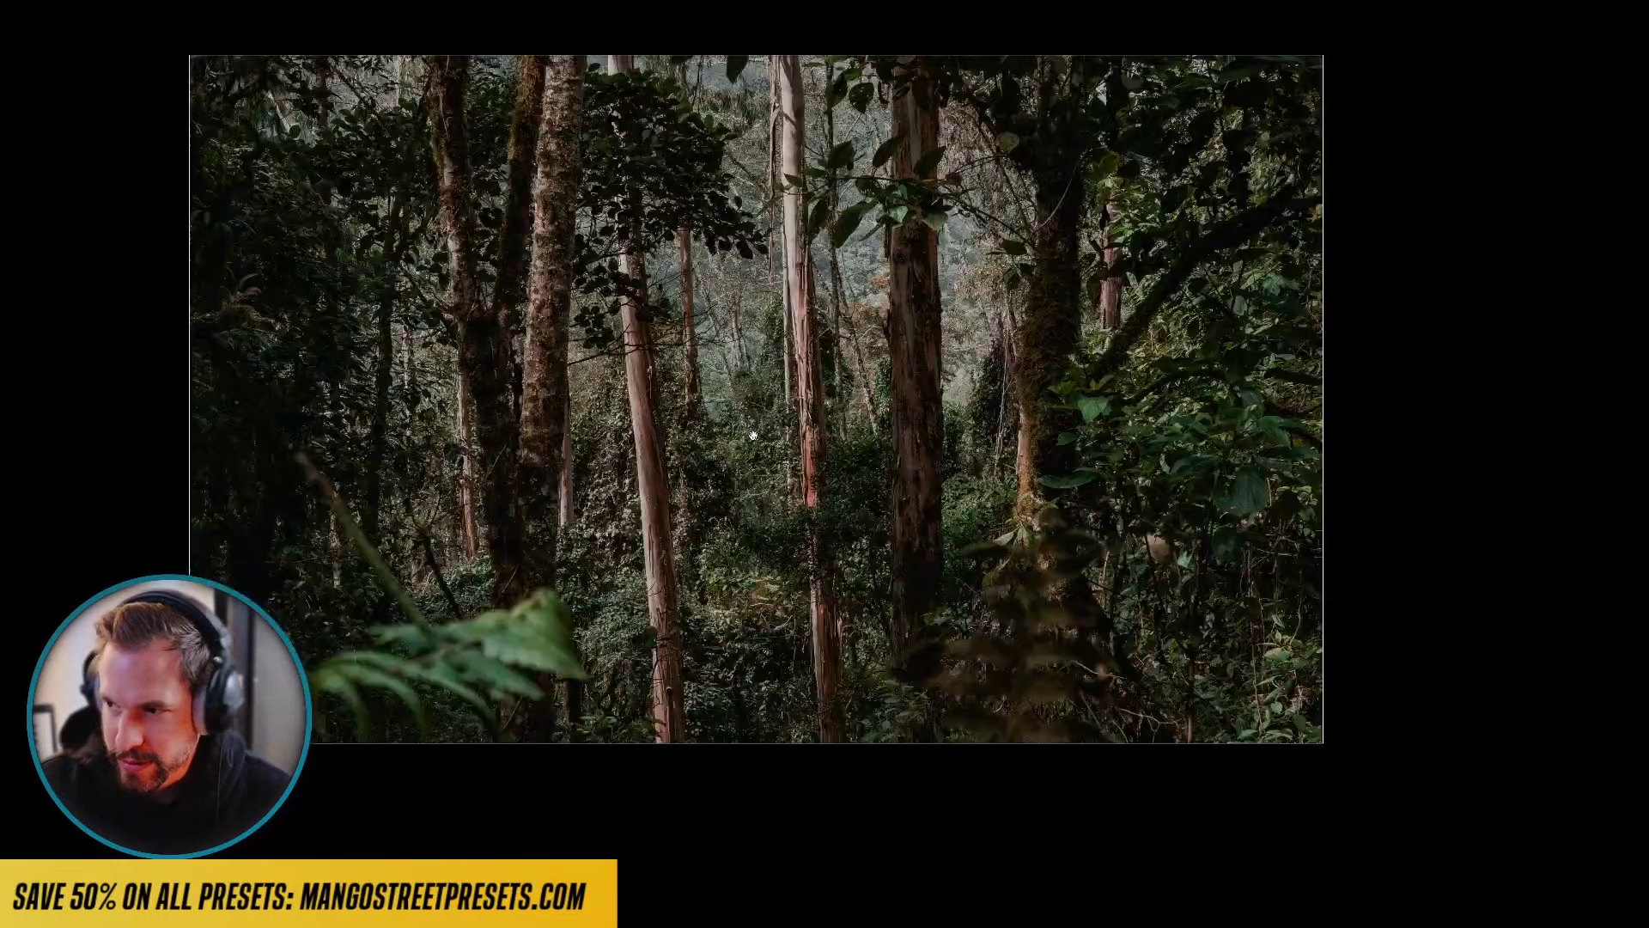
key(Right)
key(Right)
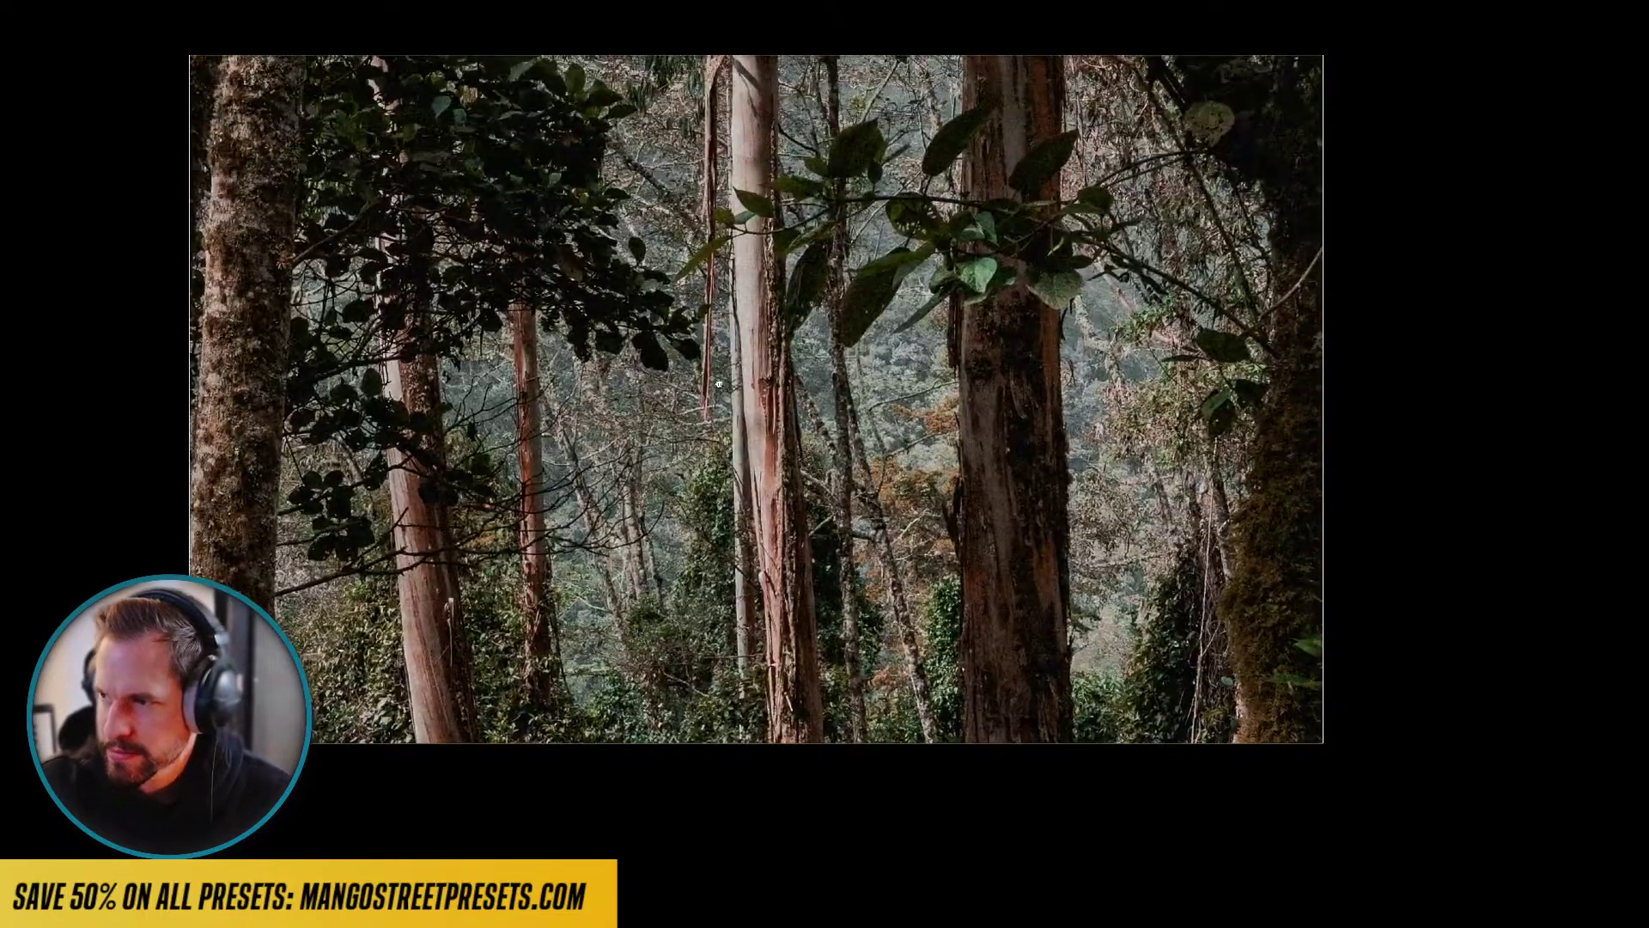
key(l)
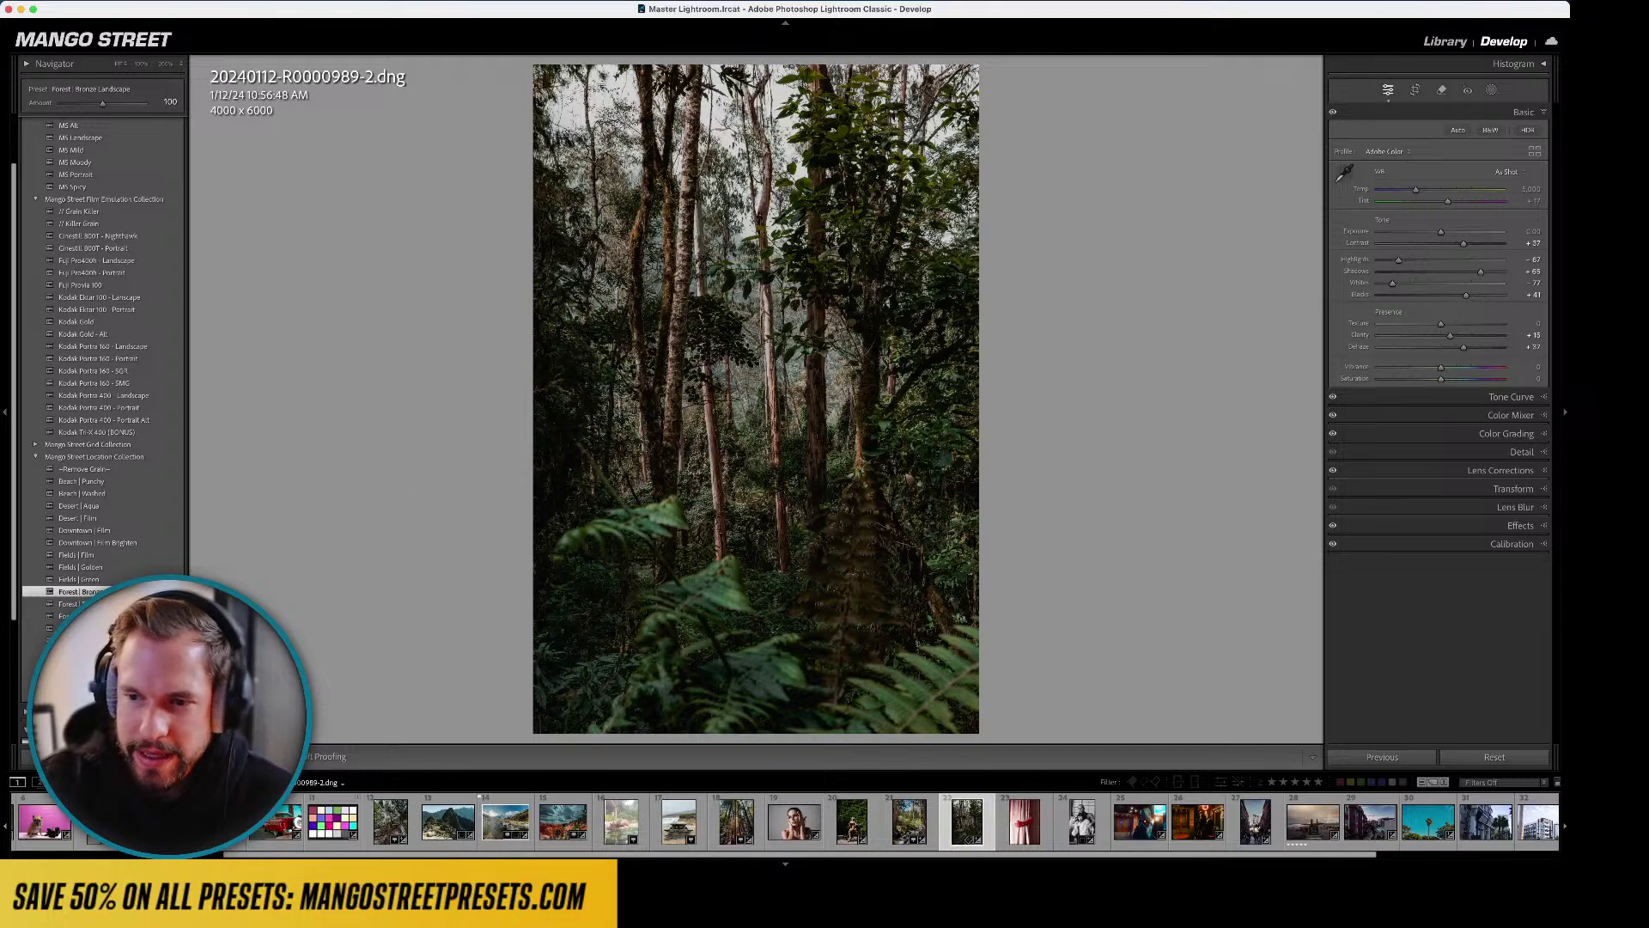
- Compare Kodak Portra 400 - Portrait, MS Portrait and Mountains | Film on the forest photo, and return to Forest | Bronze Landscape
scroll(111, 555, up, 4)
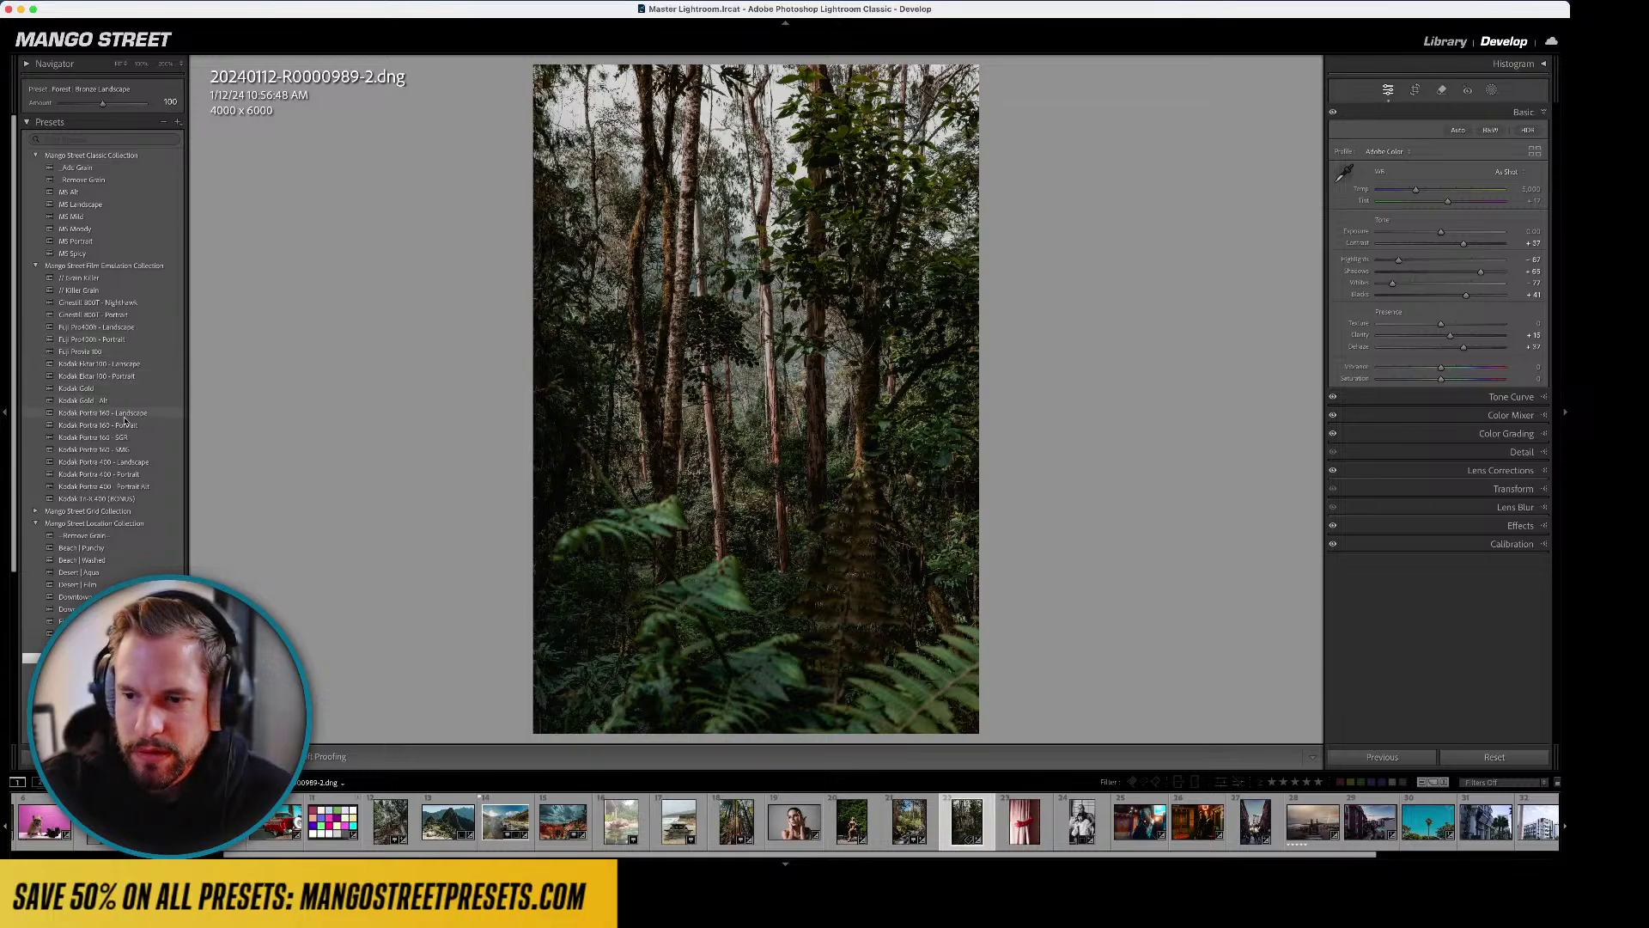
click(98, 474)
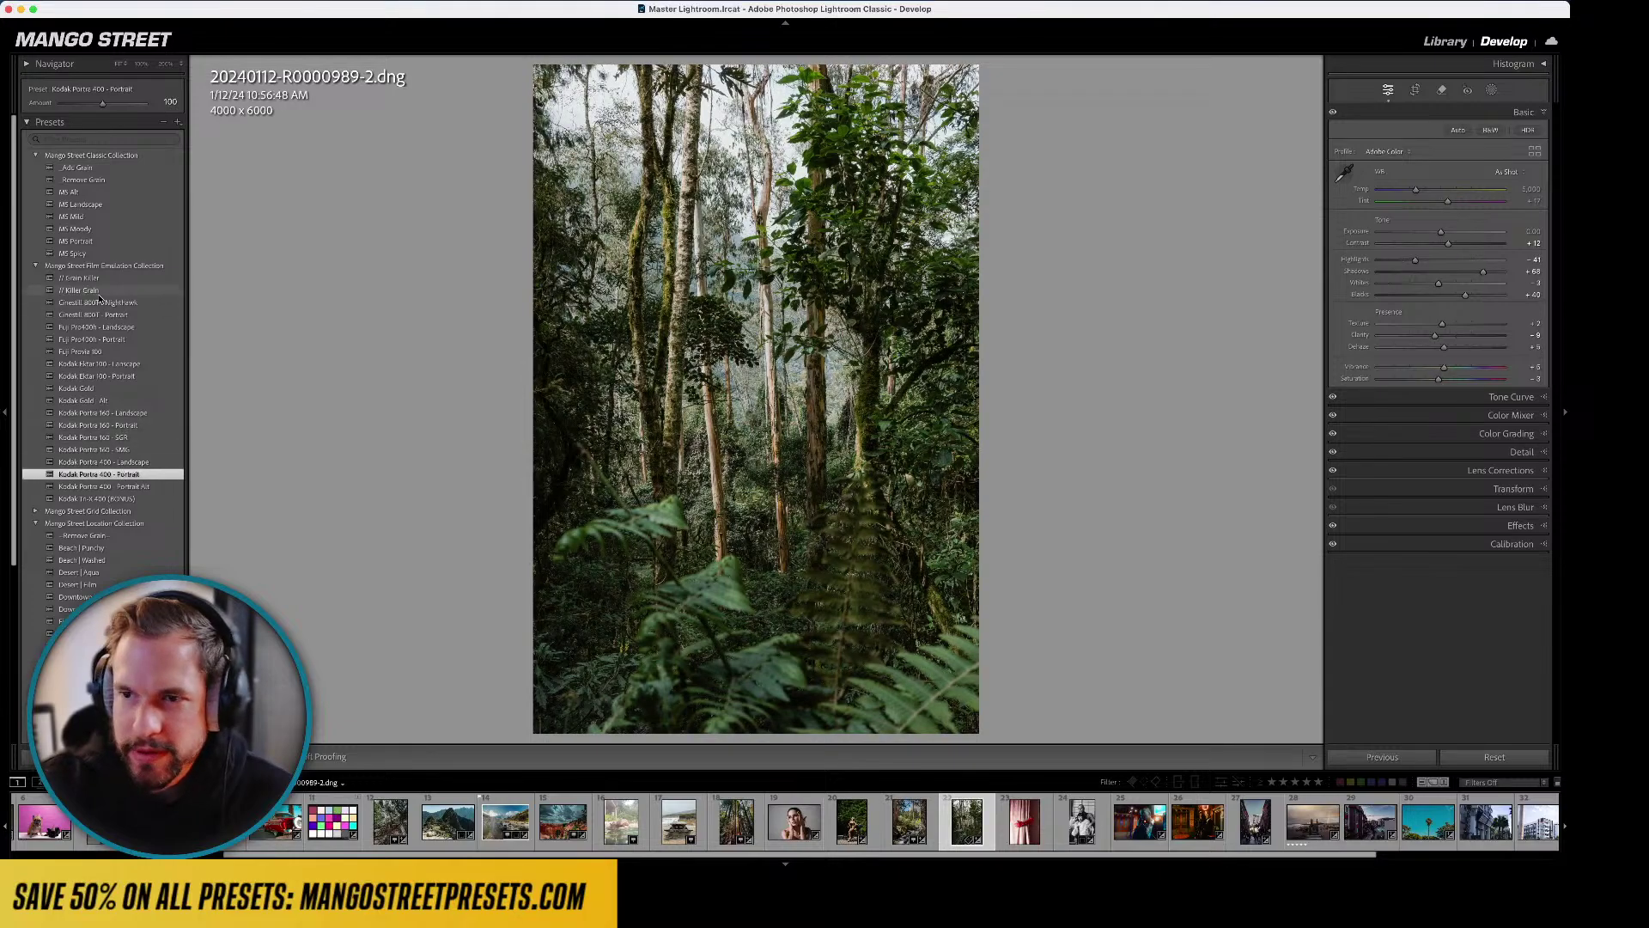
click(75, 241)
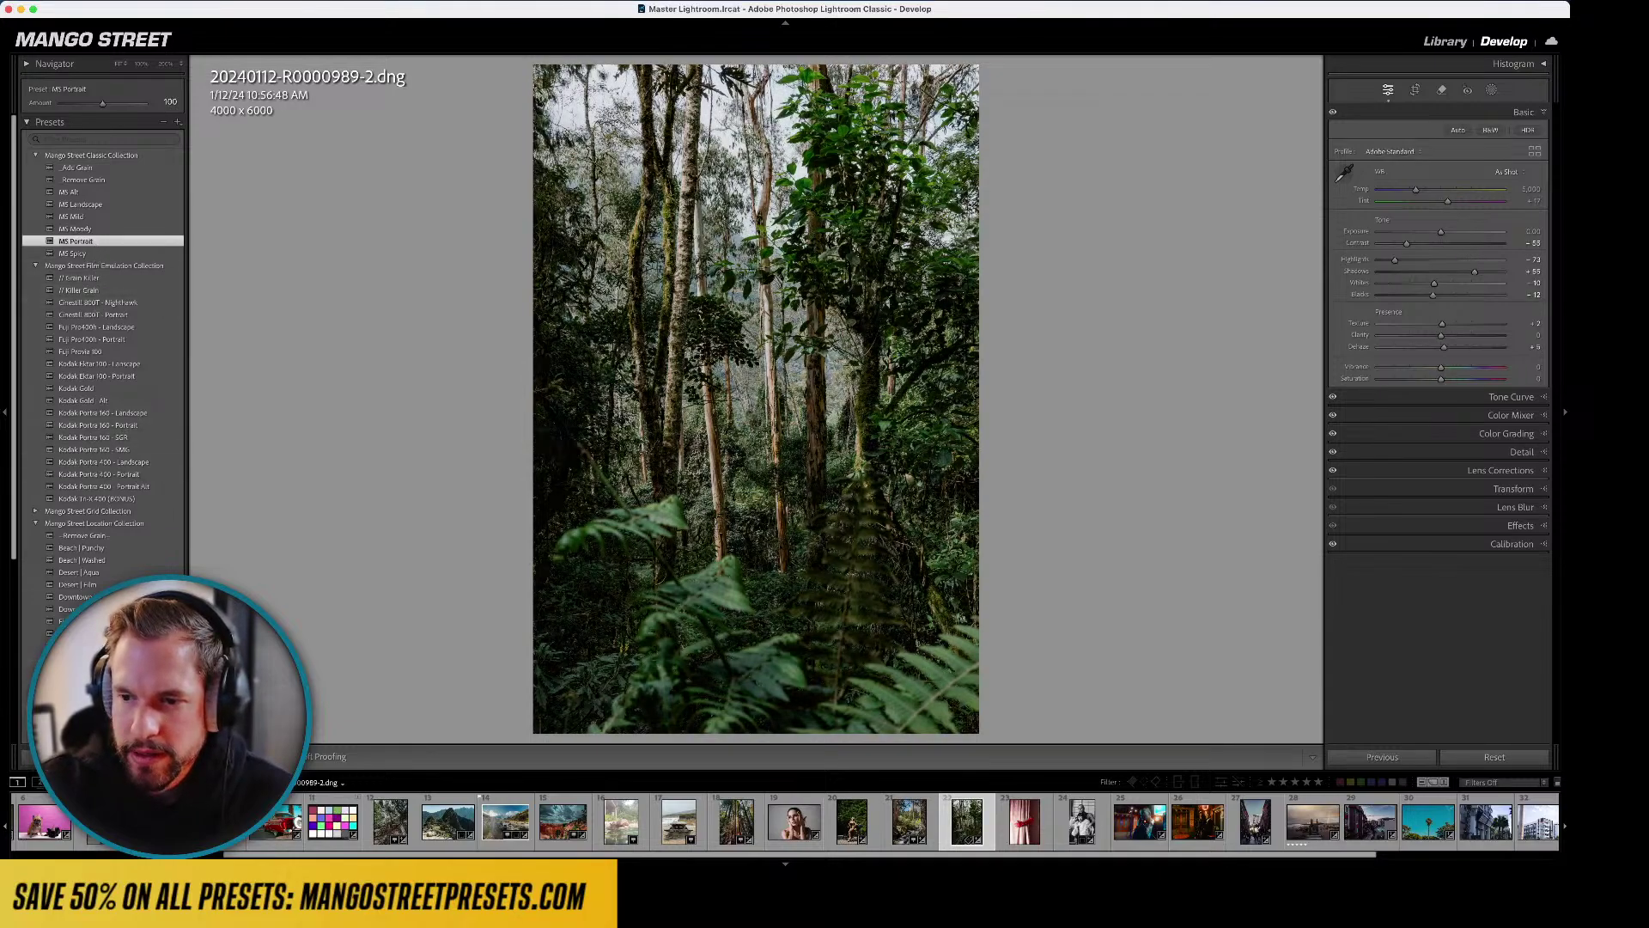
click(81, 694)
scroll(82, 694, down, 1)
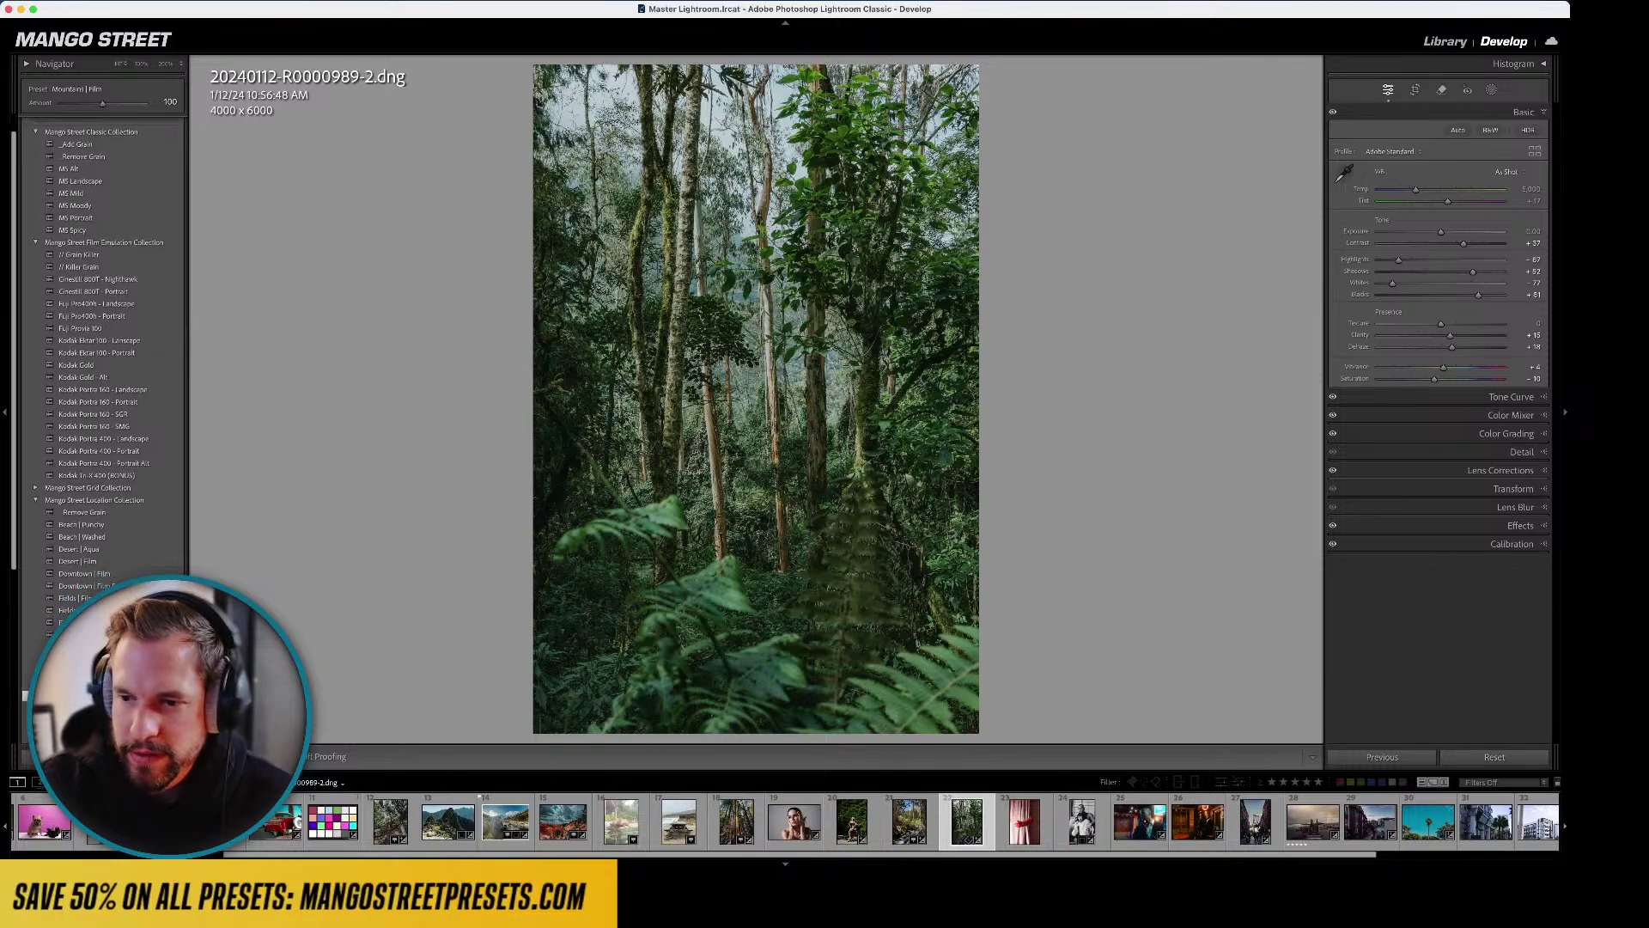
click(81, 694)
click(81, 634)
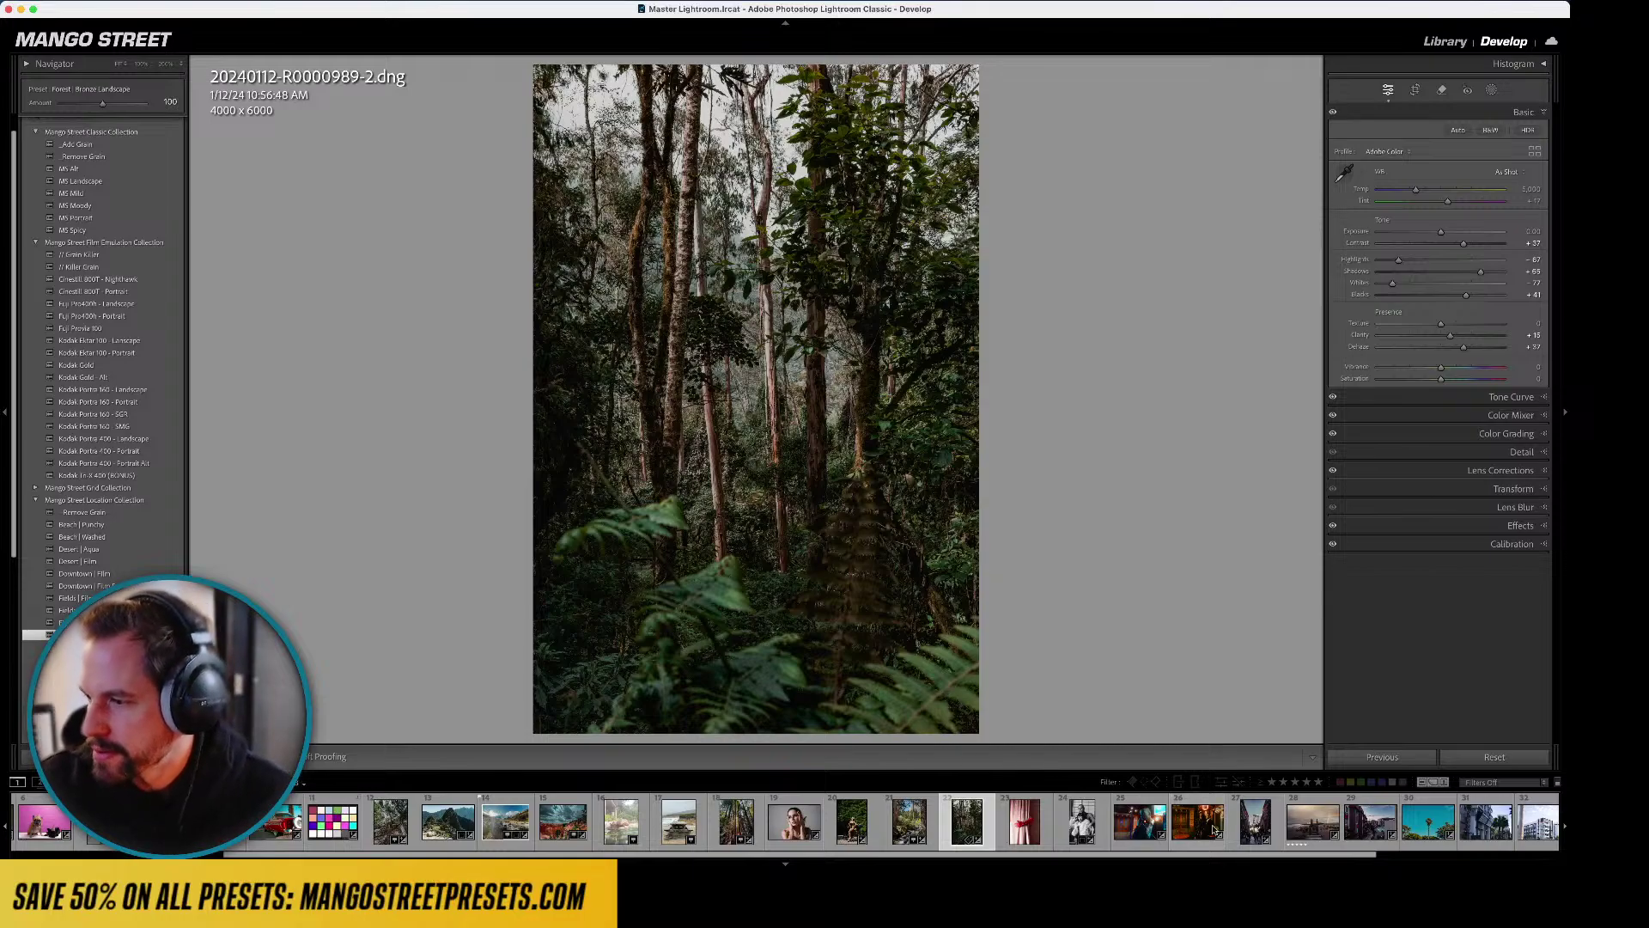
drag(1323, 856, 957, 867)
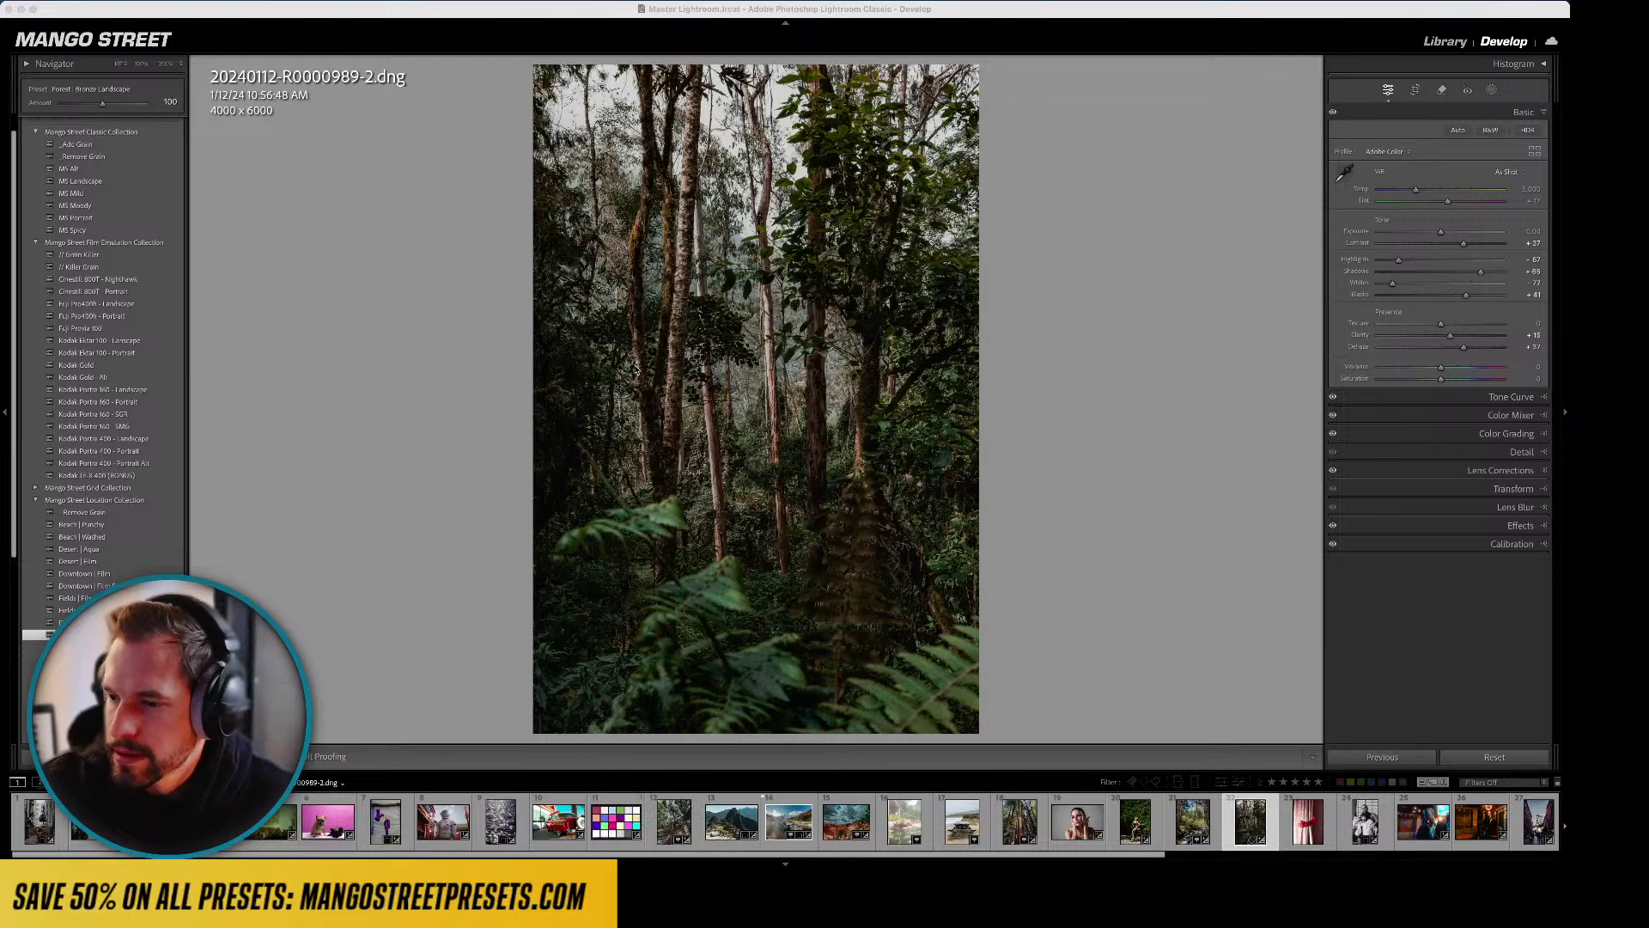
- Find the hippo photo IMG_2627.DNG in the library and open it for developing
click(1460, 41)
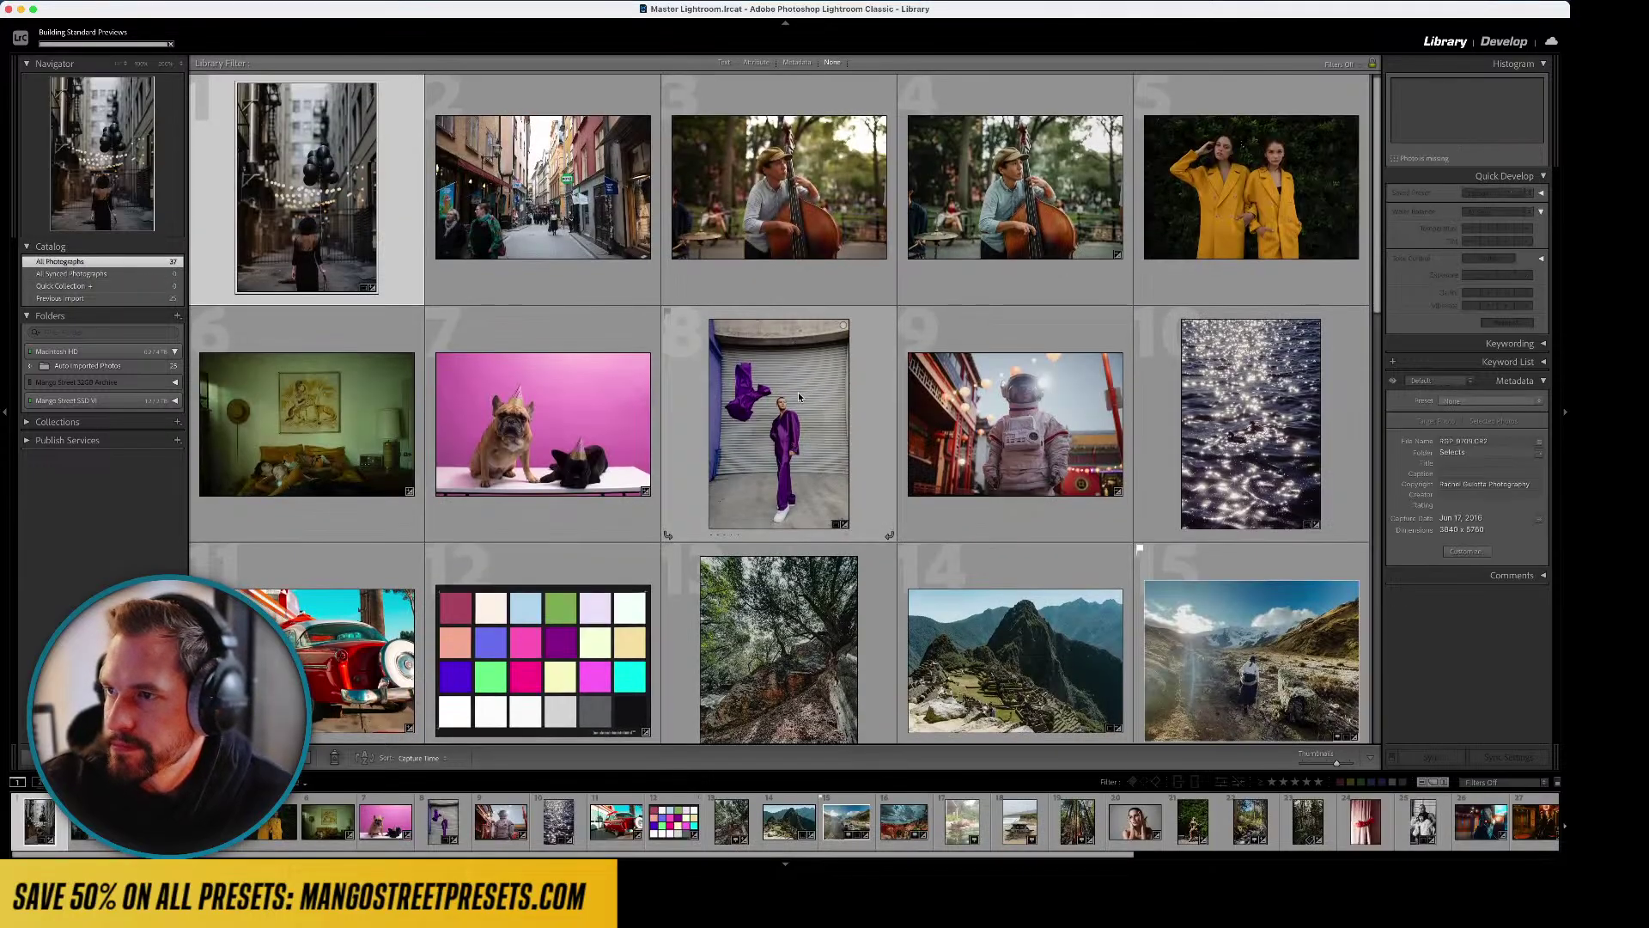
scroll(797, 392, down, 1)
scroll(798, 393, down, 6)
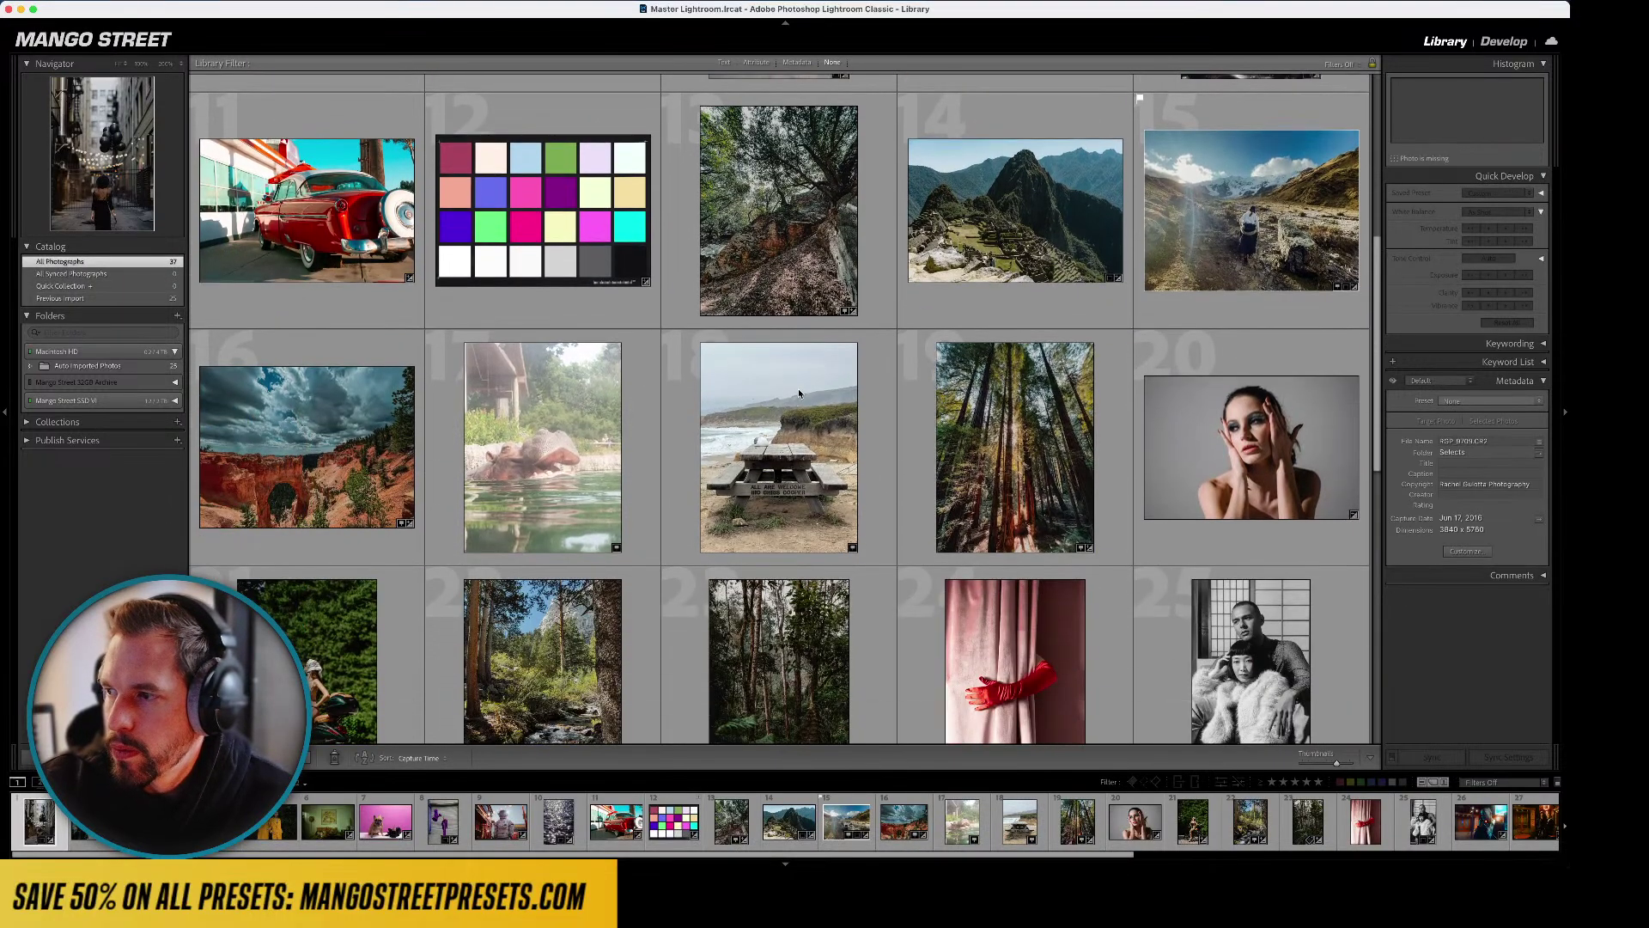
scroll(798, 393, down, 3)
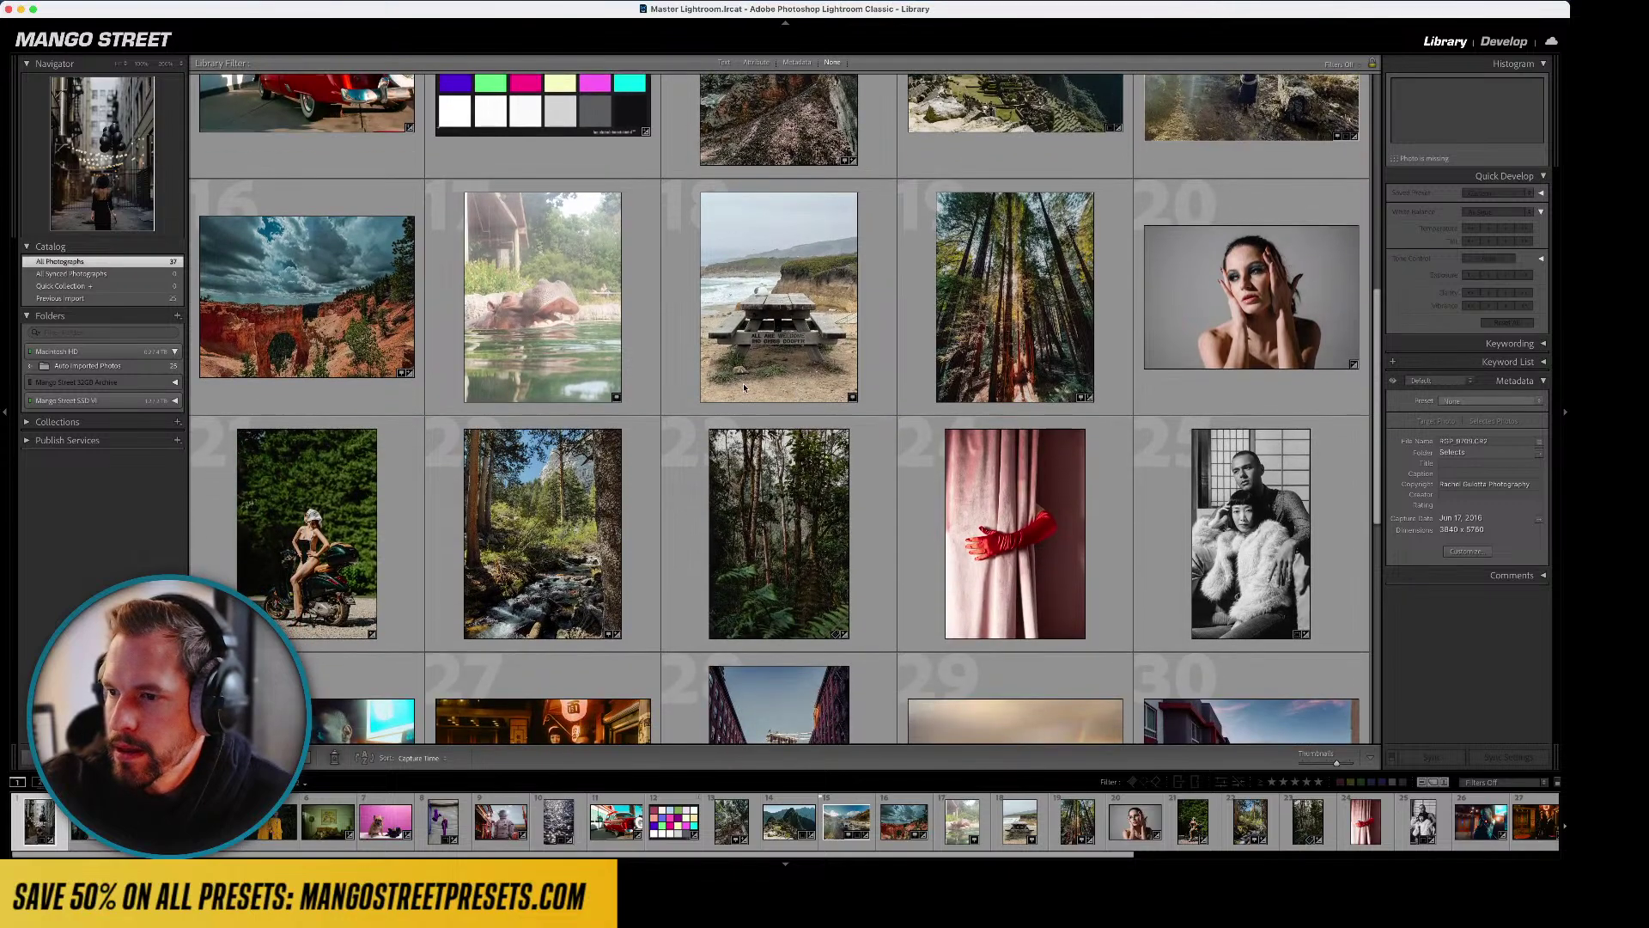
double_click(527, 320)
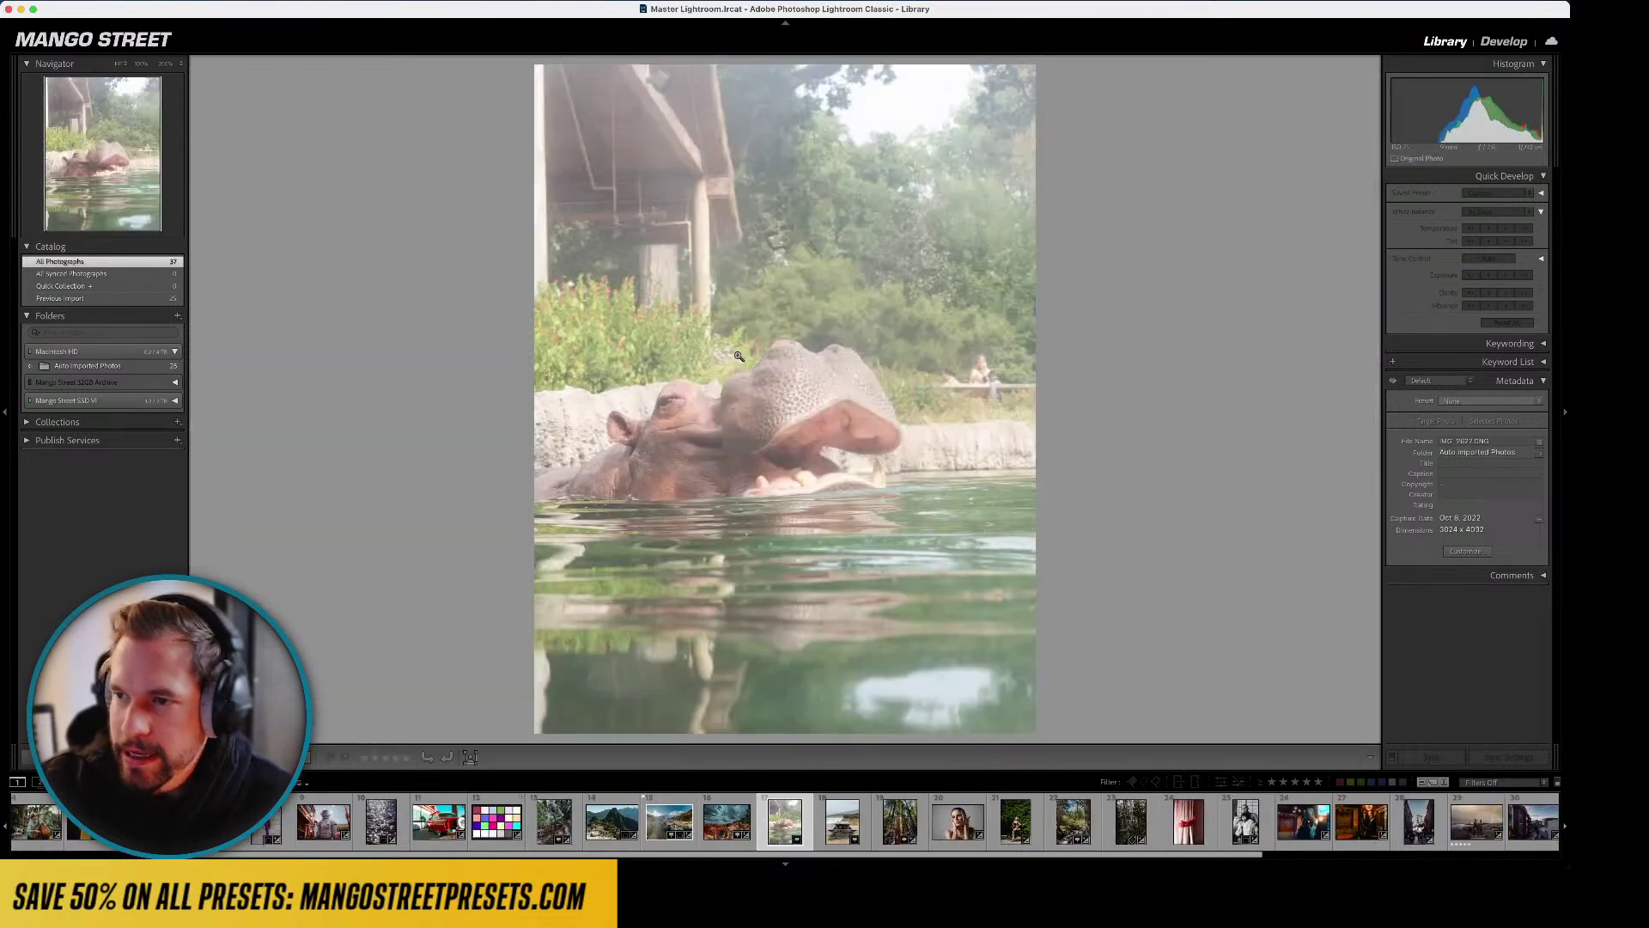
click(1503, 41)
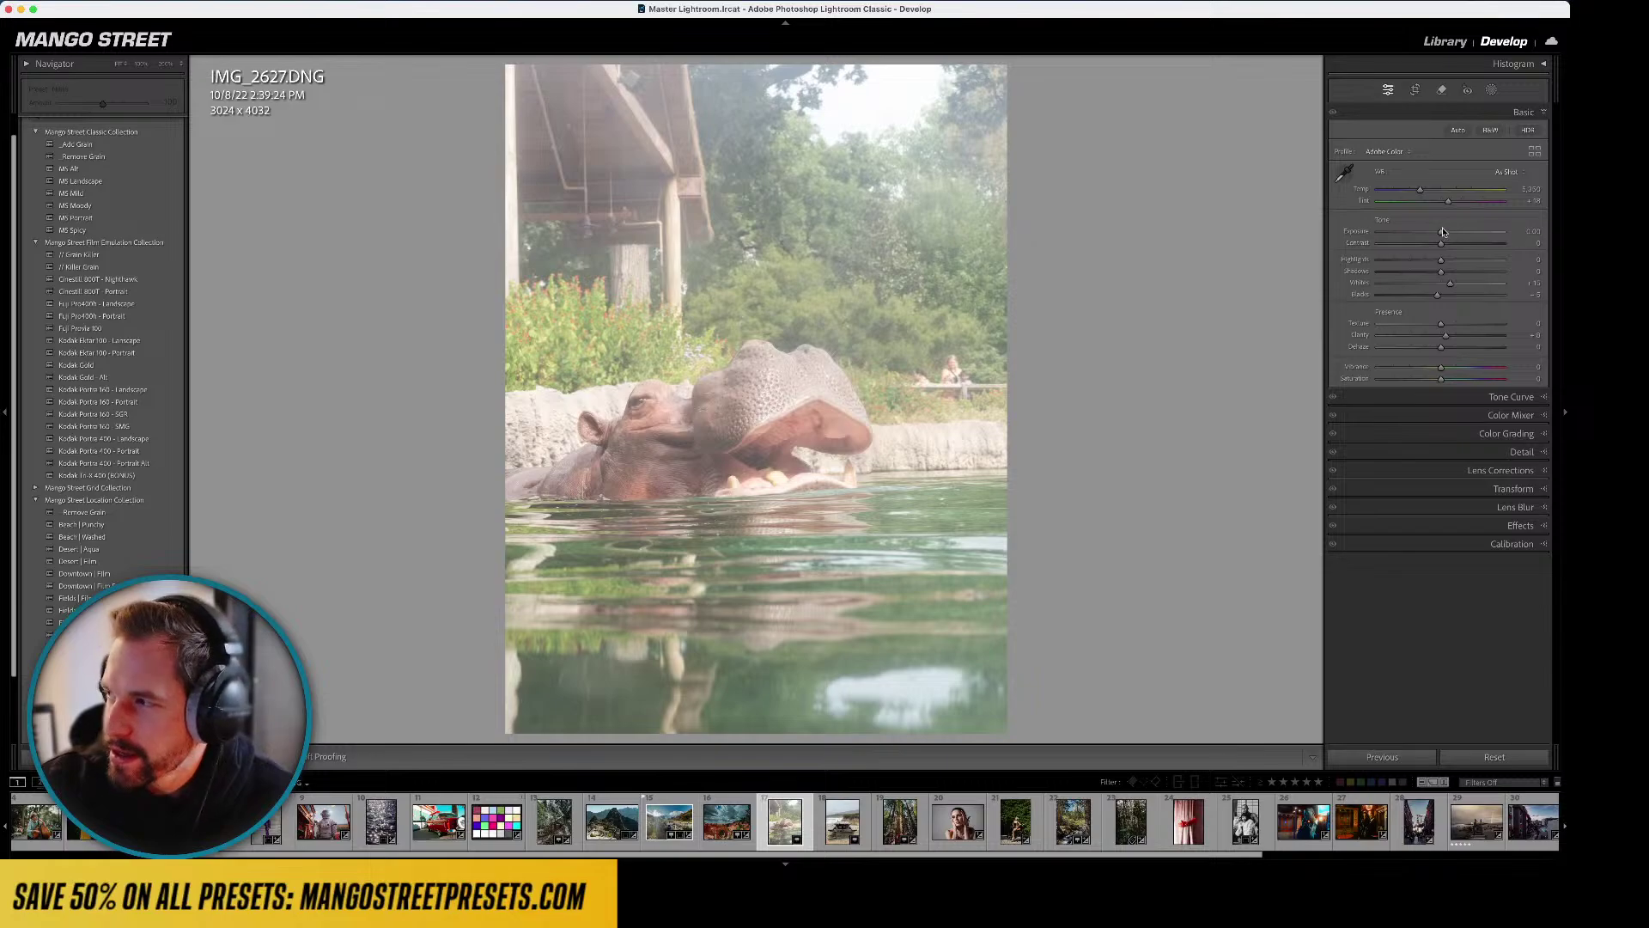
- Try a lower exposure and stronger dehaze on the hippo photo, and reset its adjustments
drag(1443, 232, 1421, 232)
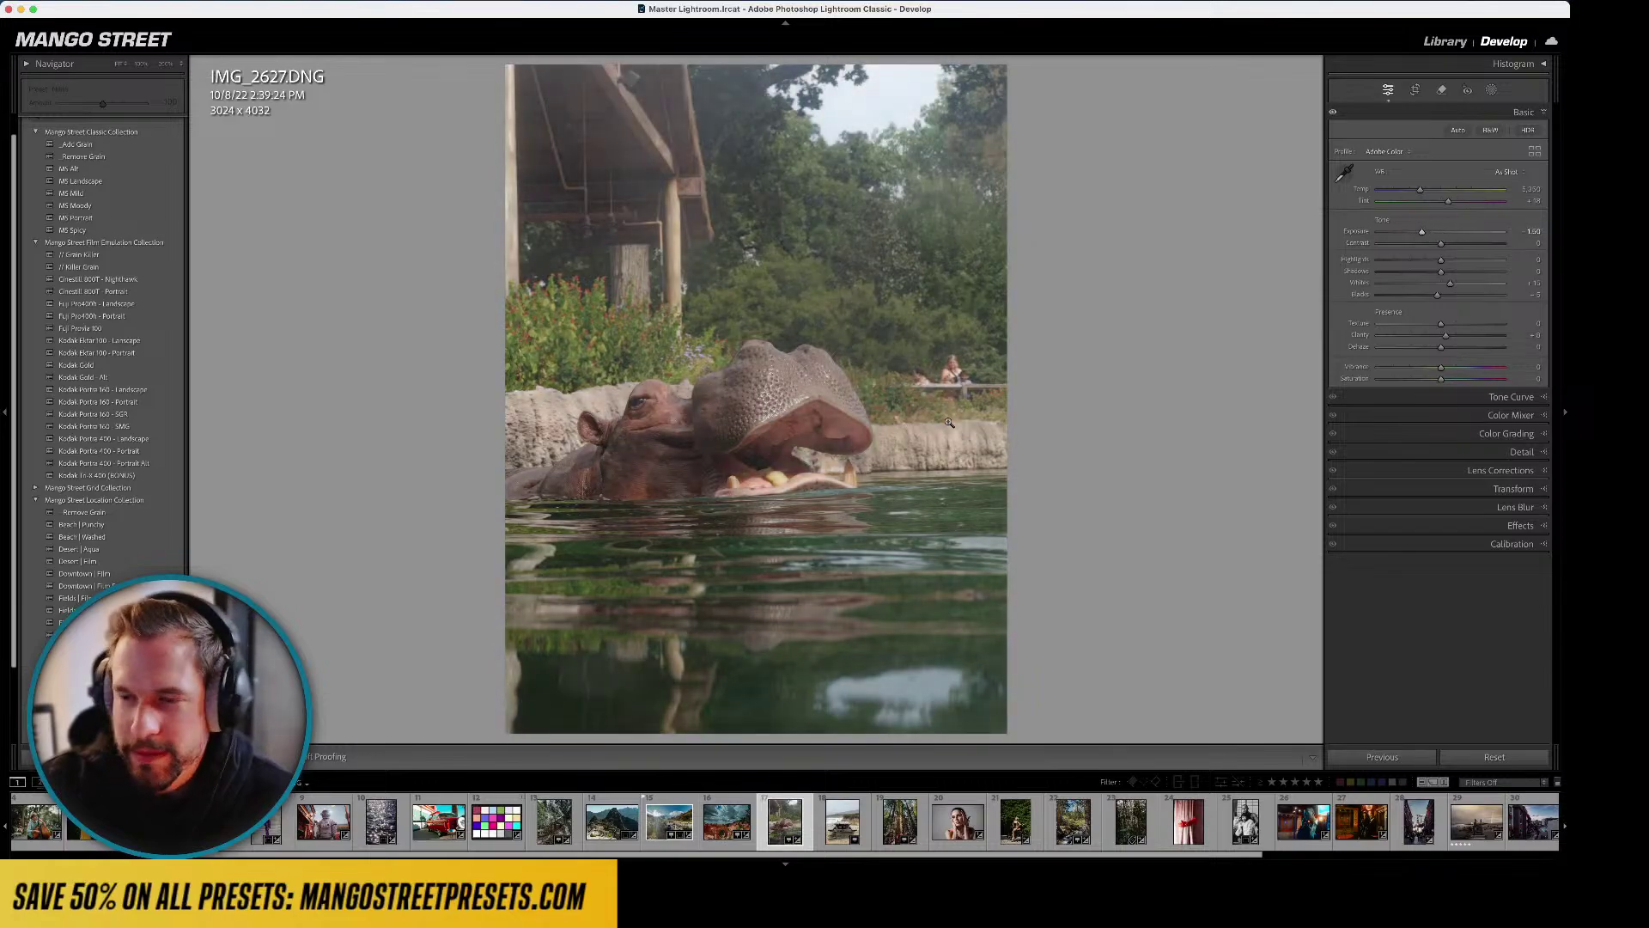
drag(1441, 347, 1477, 343)
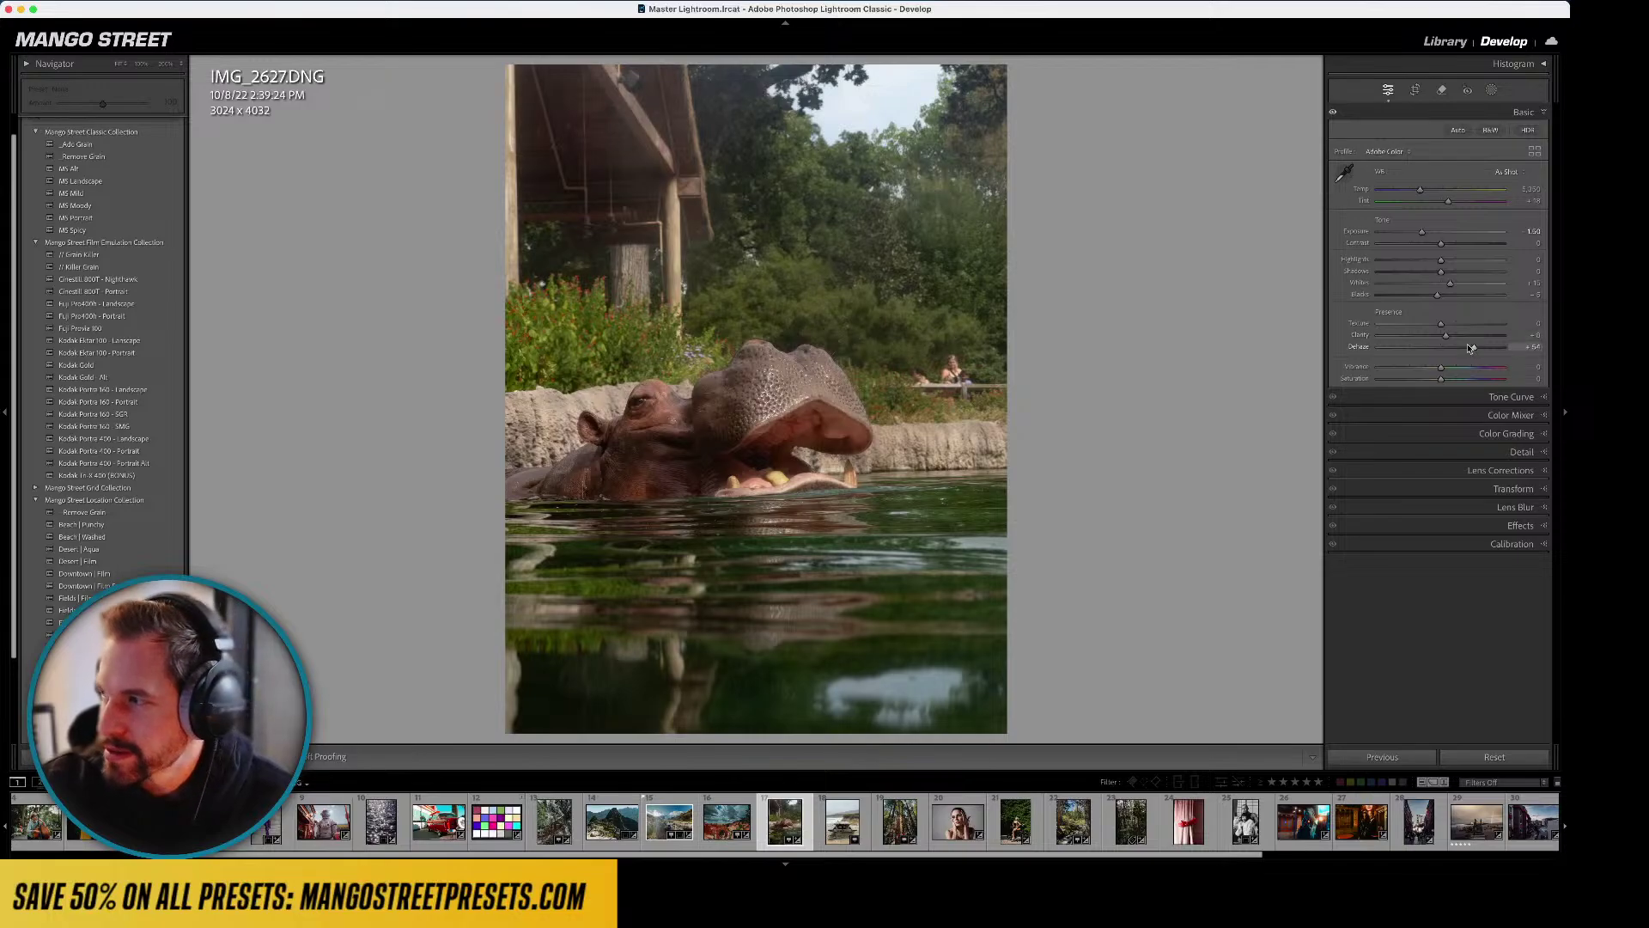
scroll(103, 360, down, 3)
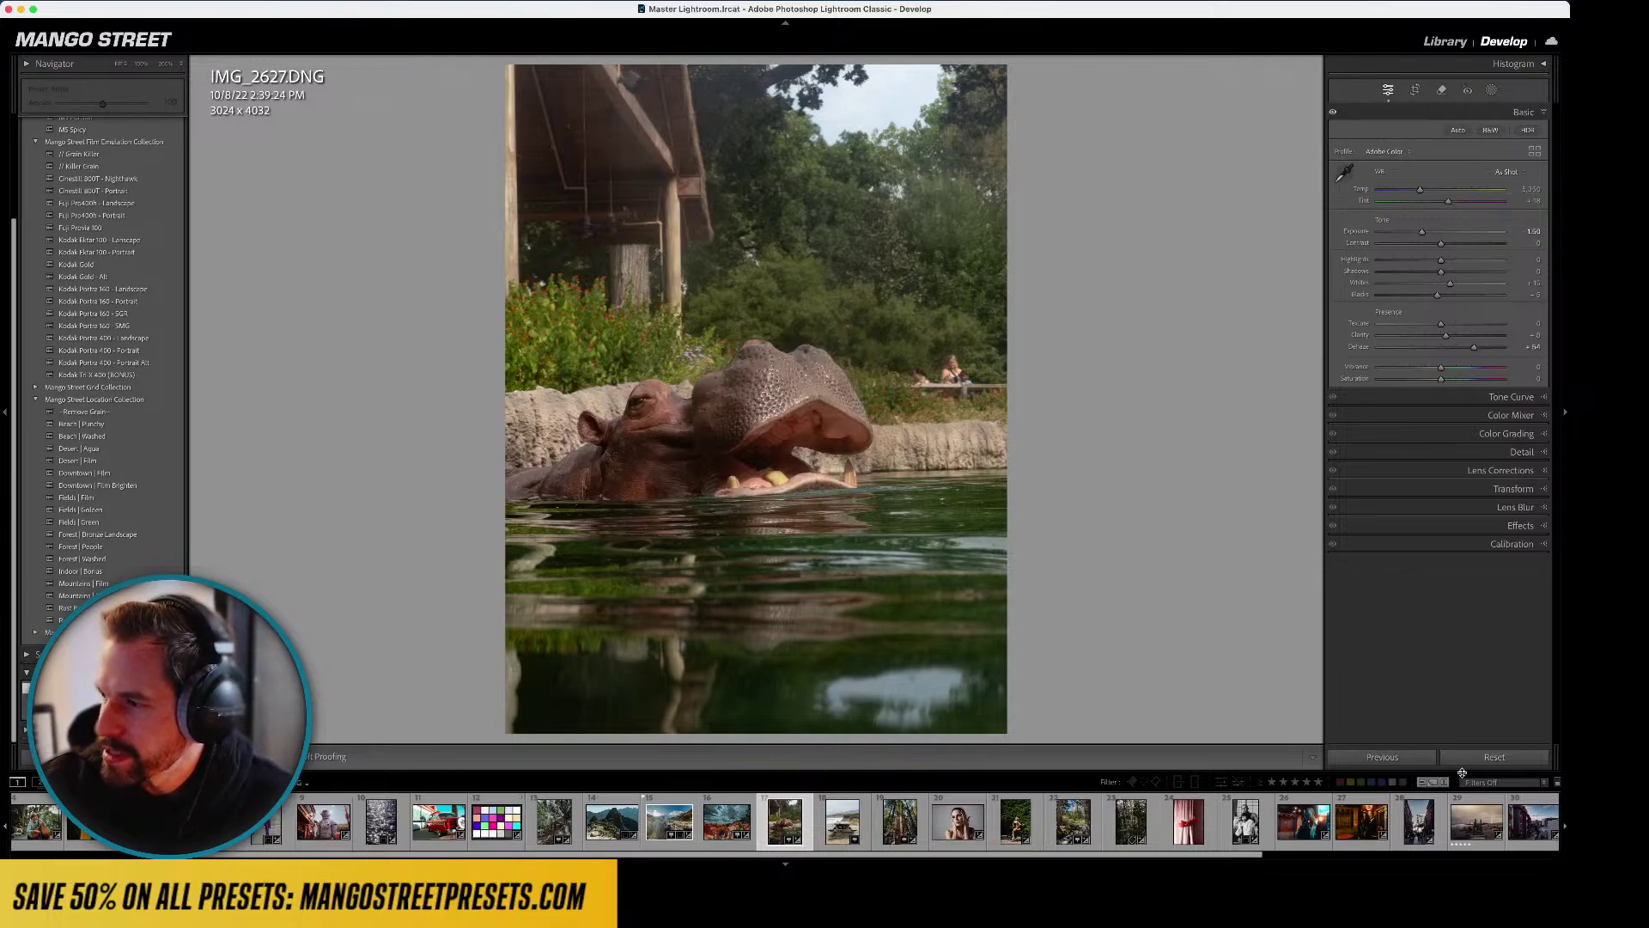
click(1489, 755)
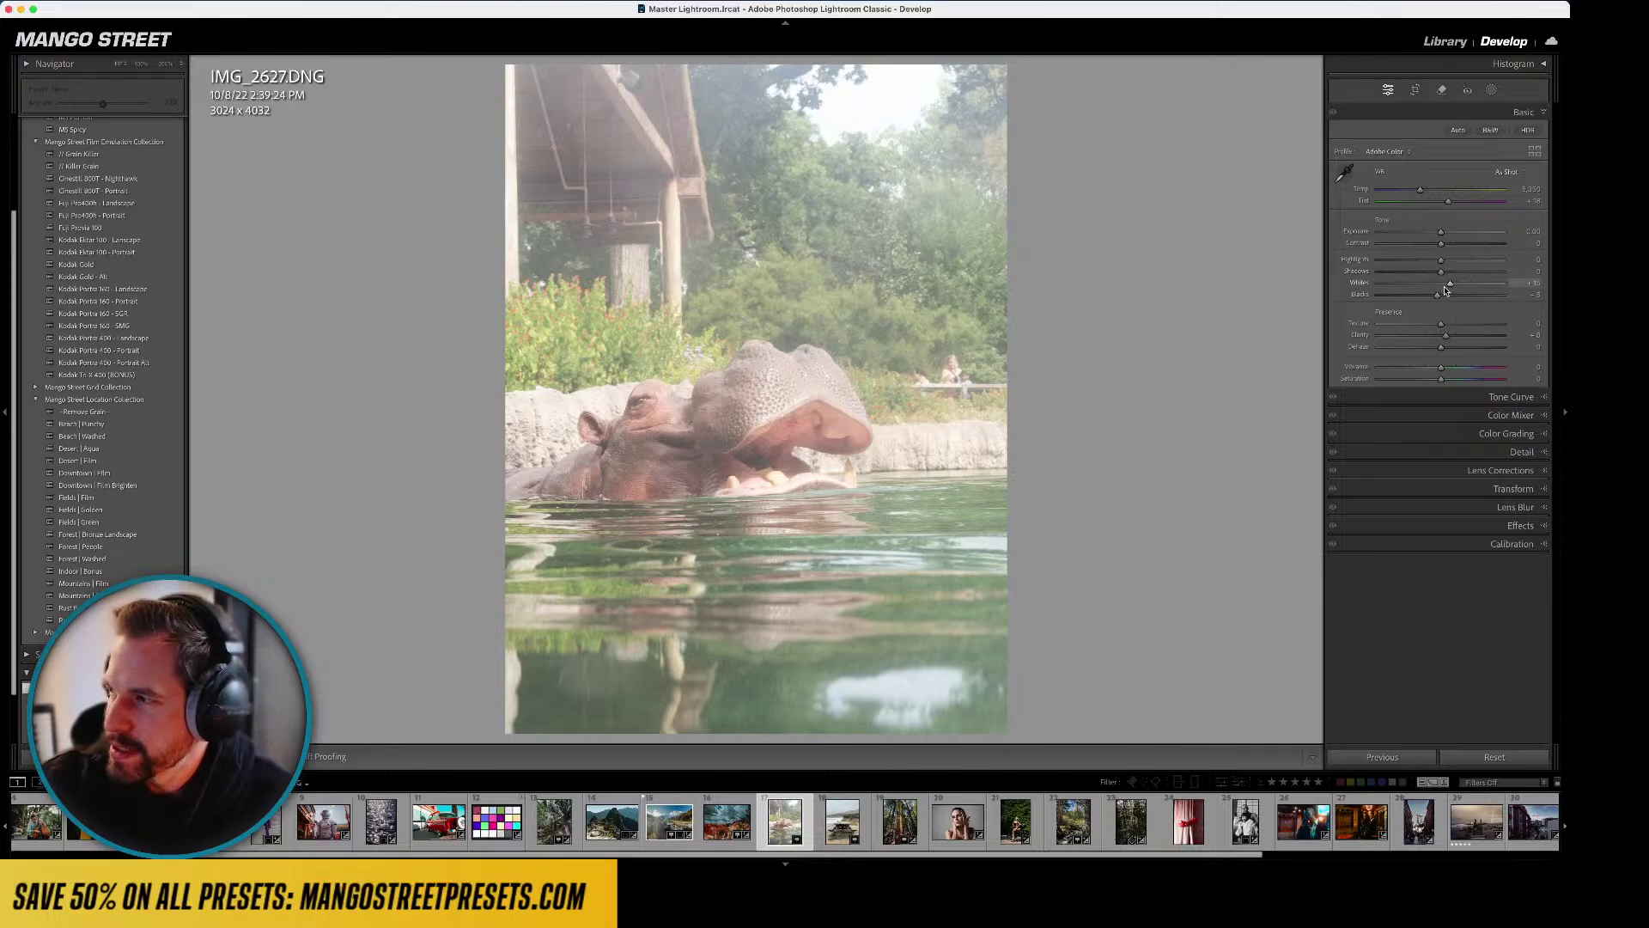
- Set the hippo photo's whites and clarity to 0 and check its tone curve
click(1515, 283)
text(0)
key(Return)
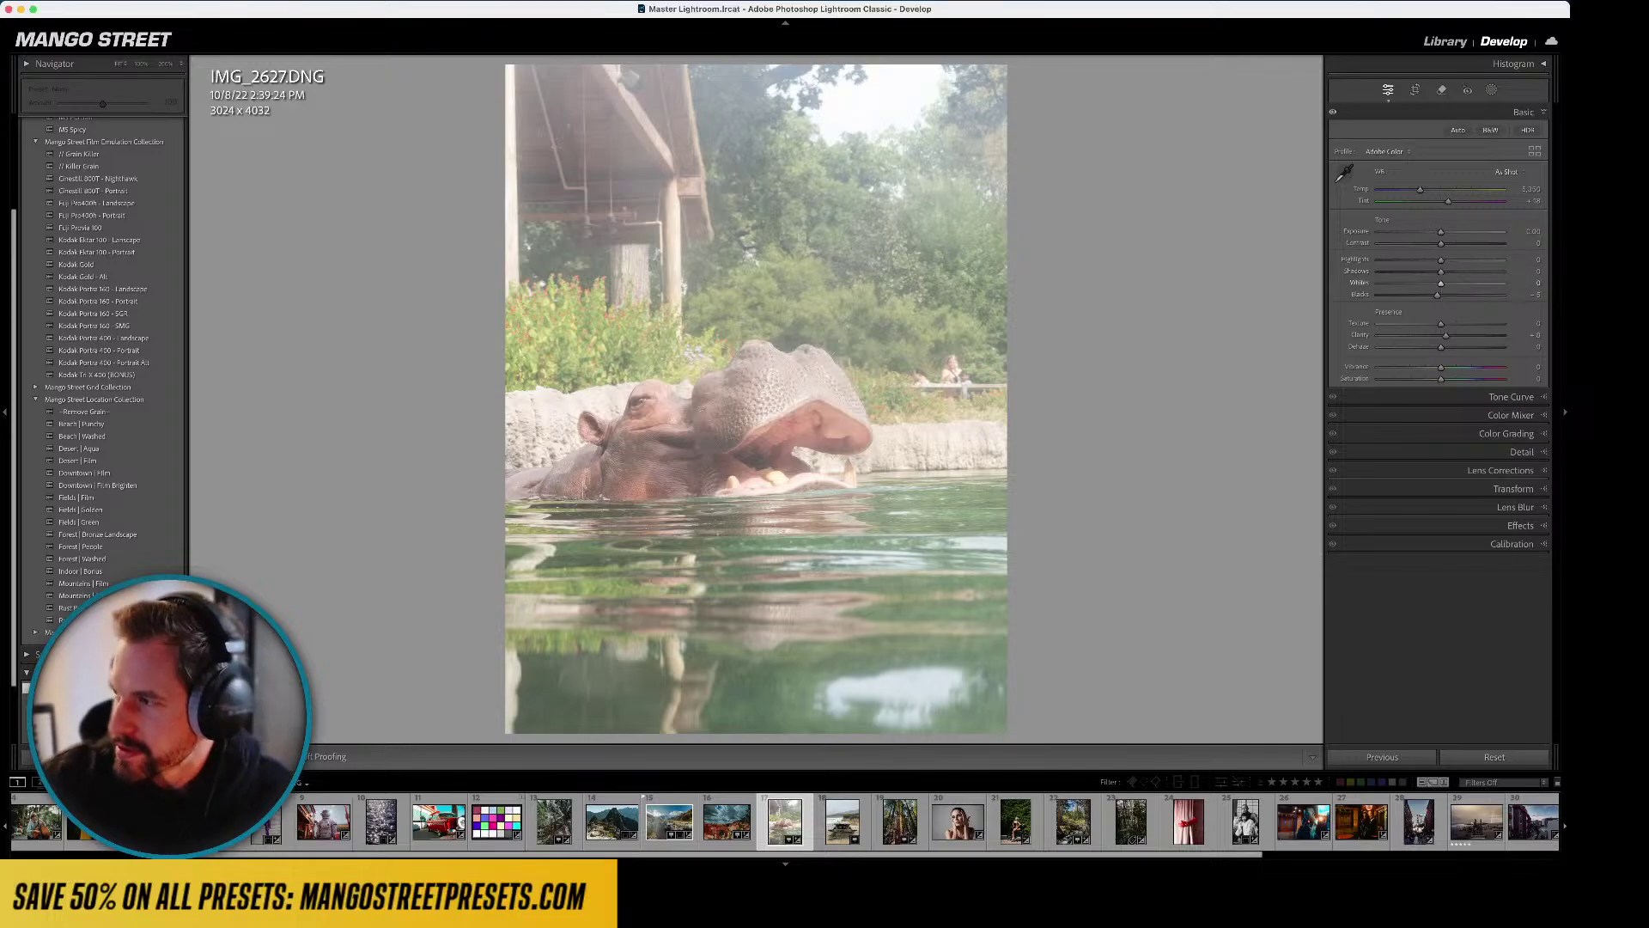
click(1518, 335)
text(0)
key(Return)
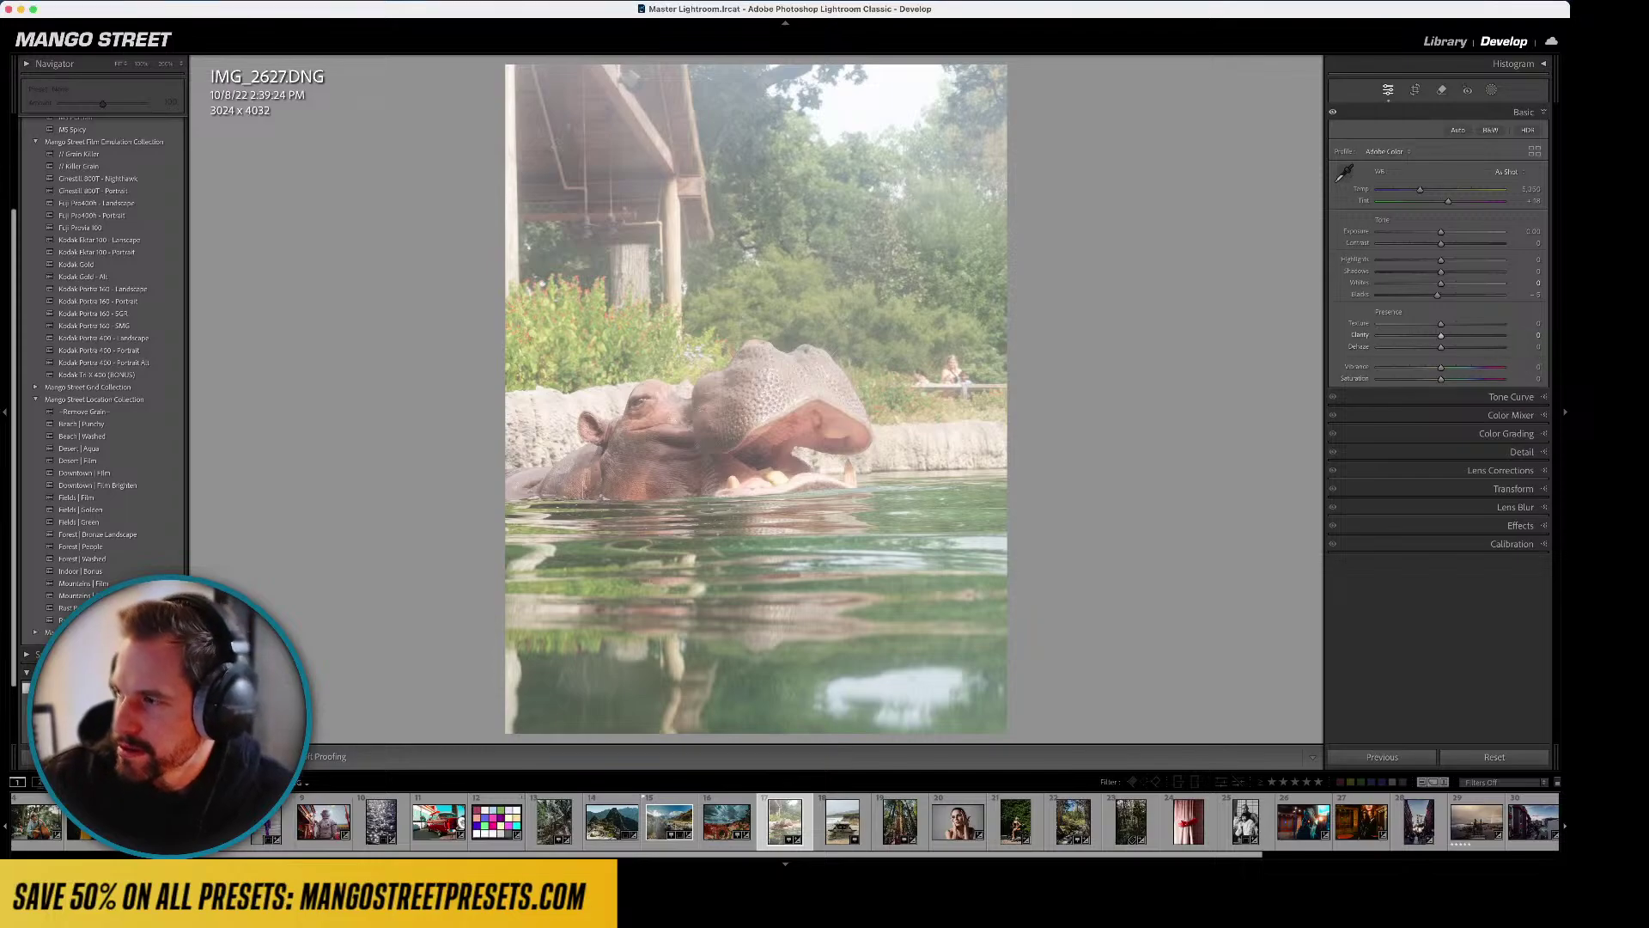
click(1520, 397)
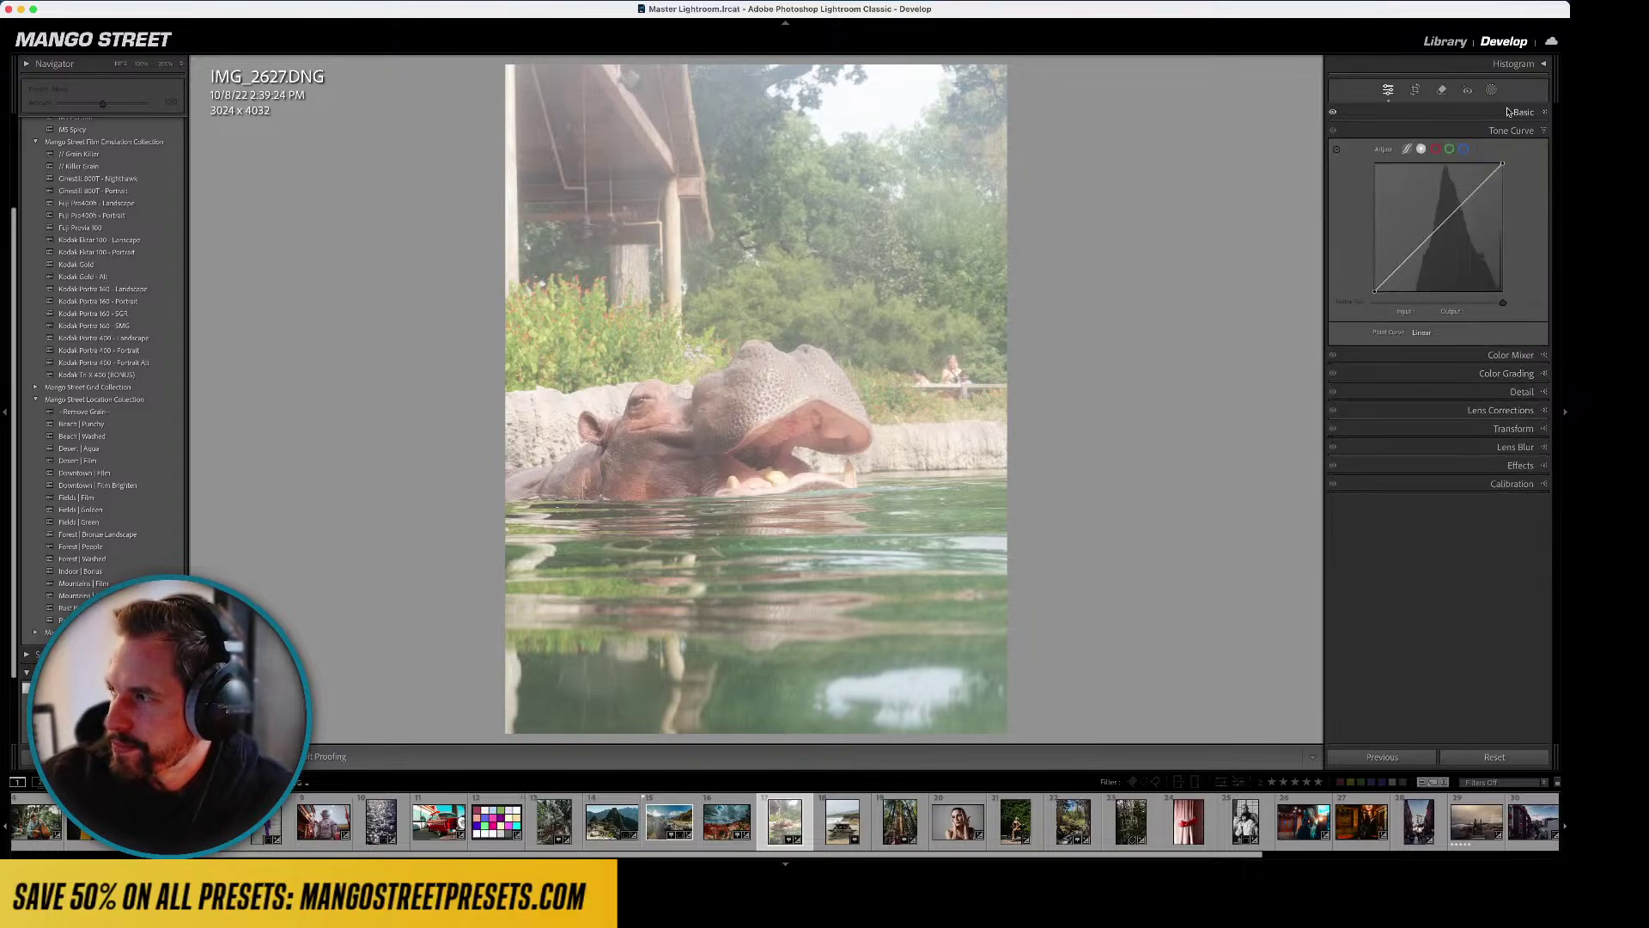
click(1518, 112)
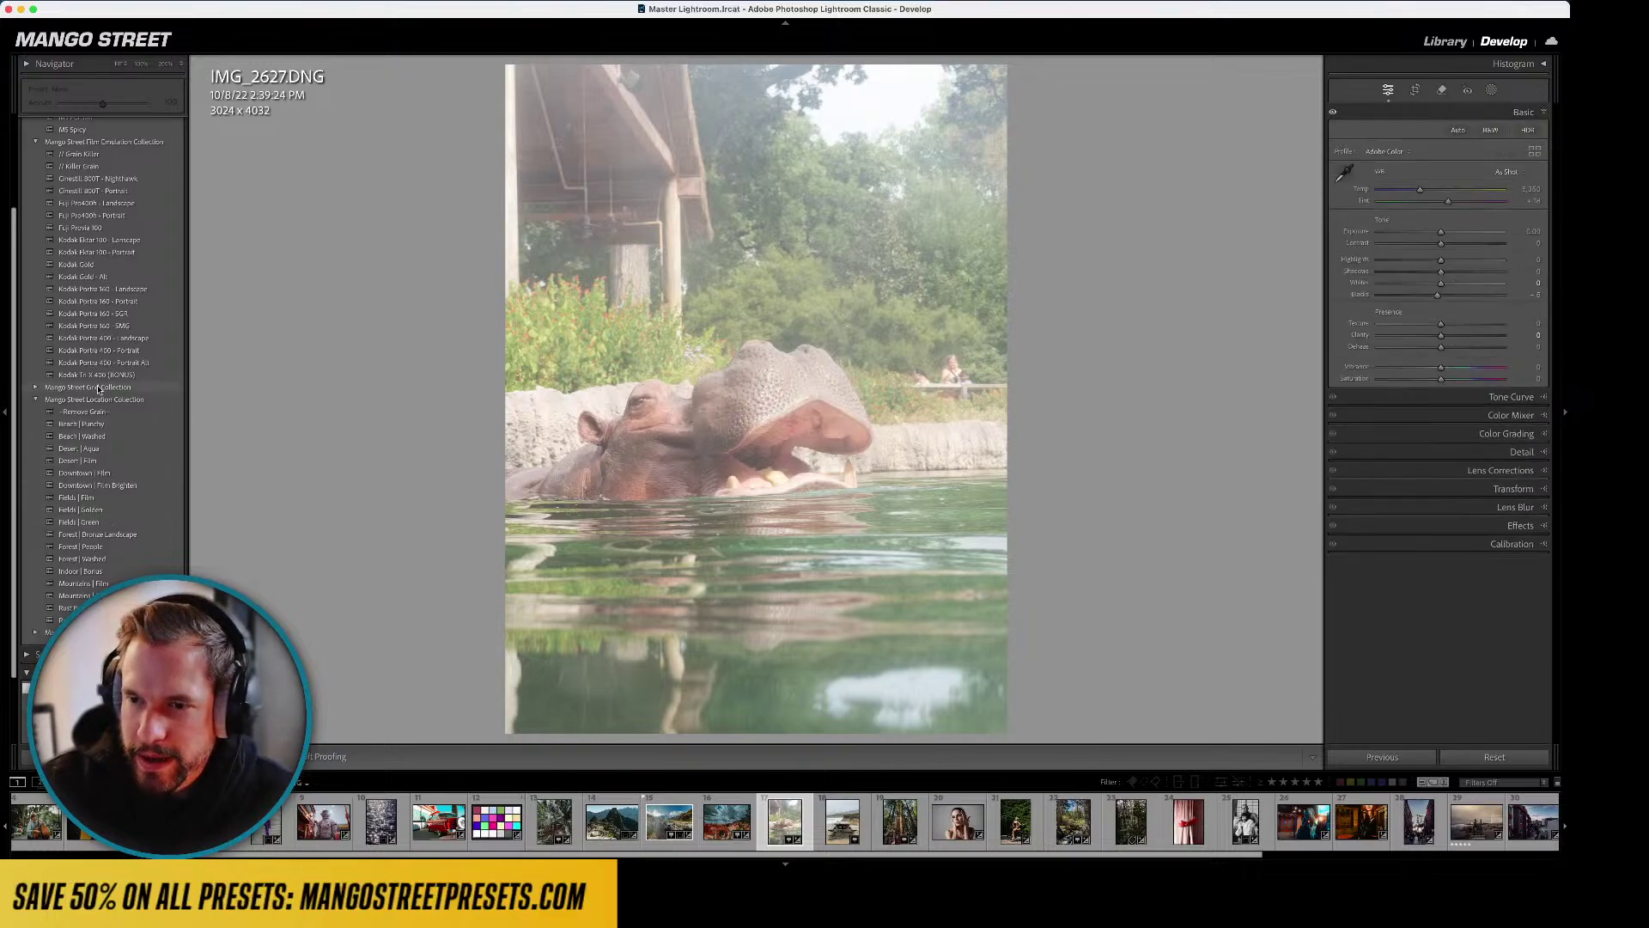
- Apply the Kodak Ektar 100 - Landscape preset to the hippo photo, with exposure lowered to -1.30 and dehaze raised
scroll(120, 315, up, 5)
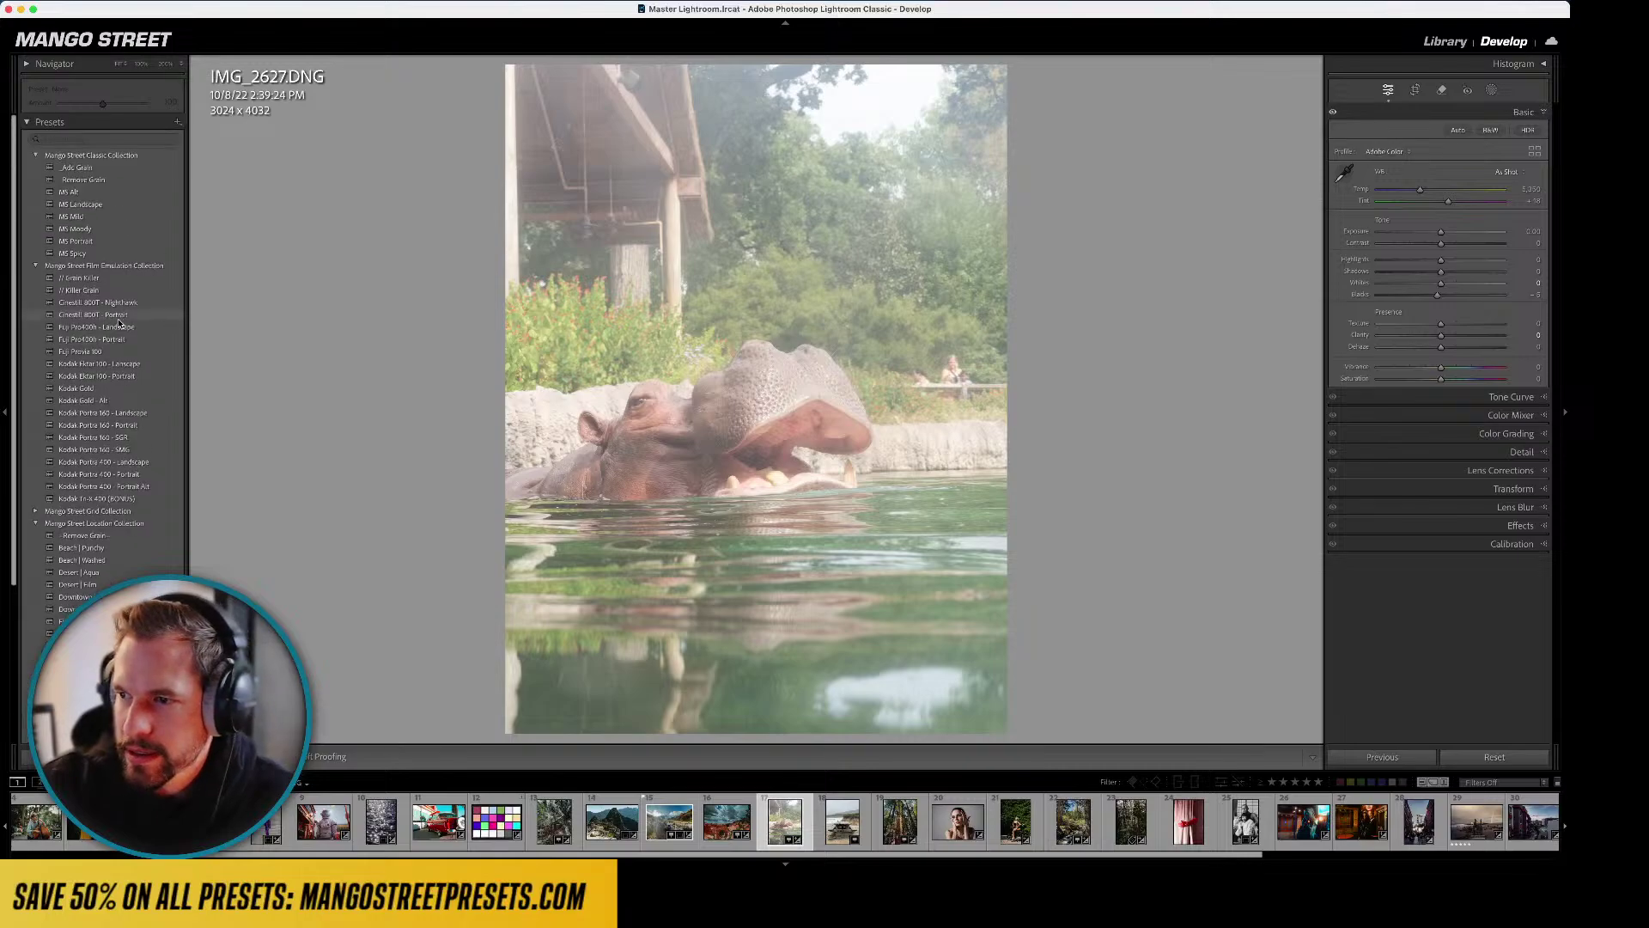
click(127, 364)
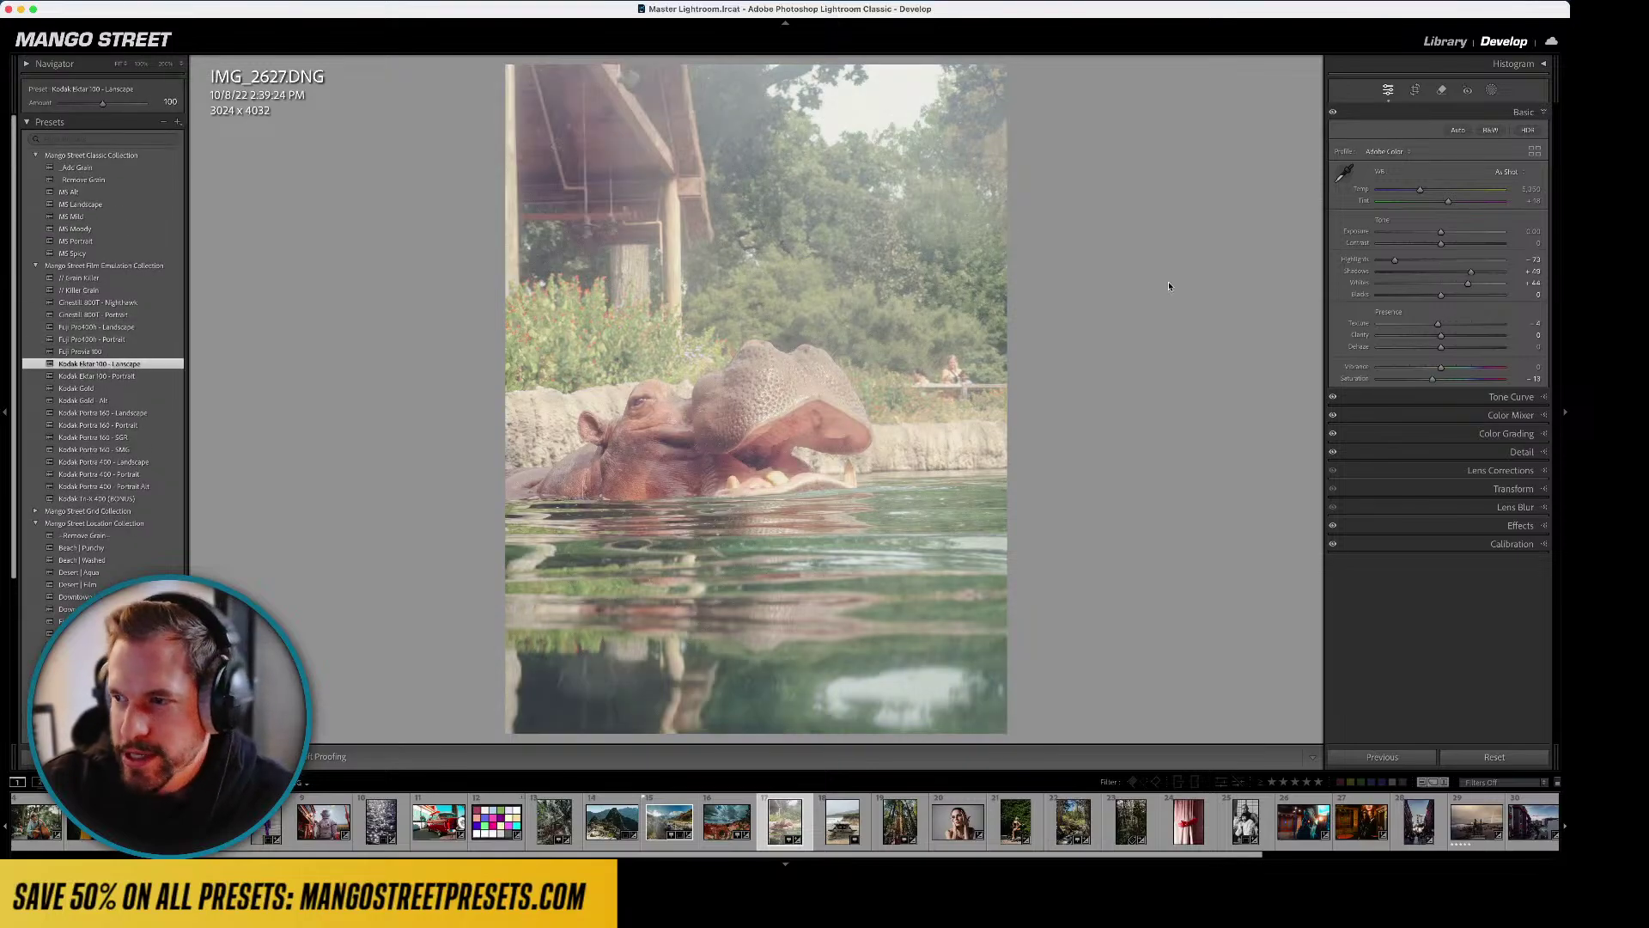
drag(1442, 231, 1426, 240)
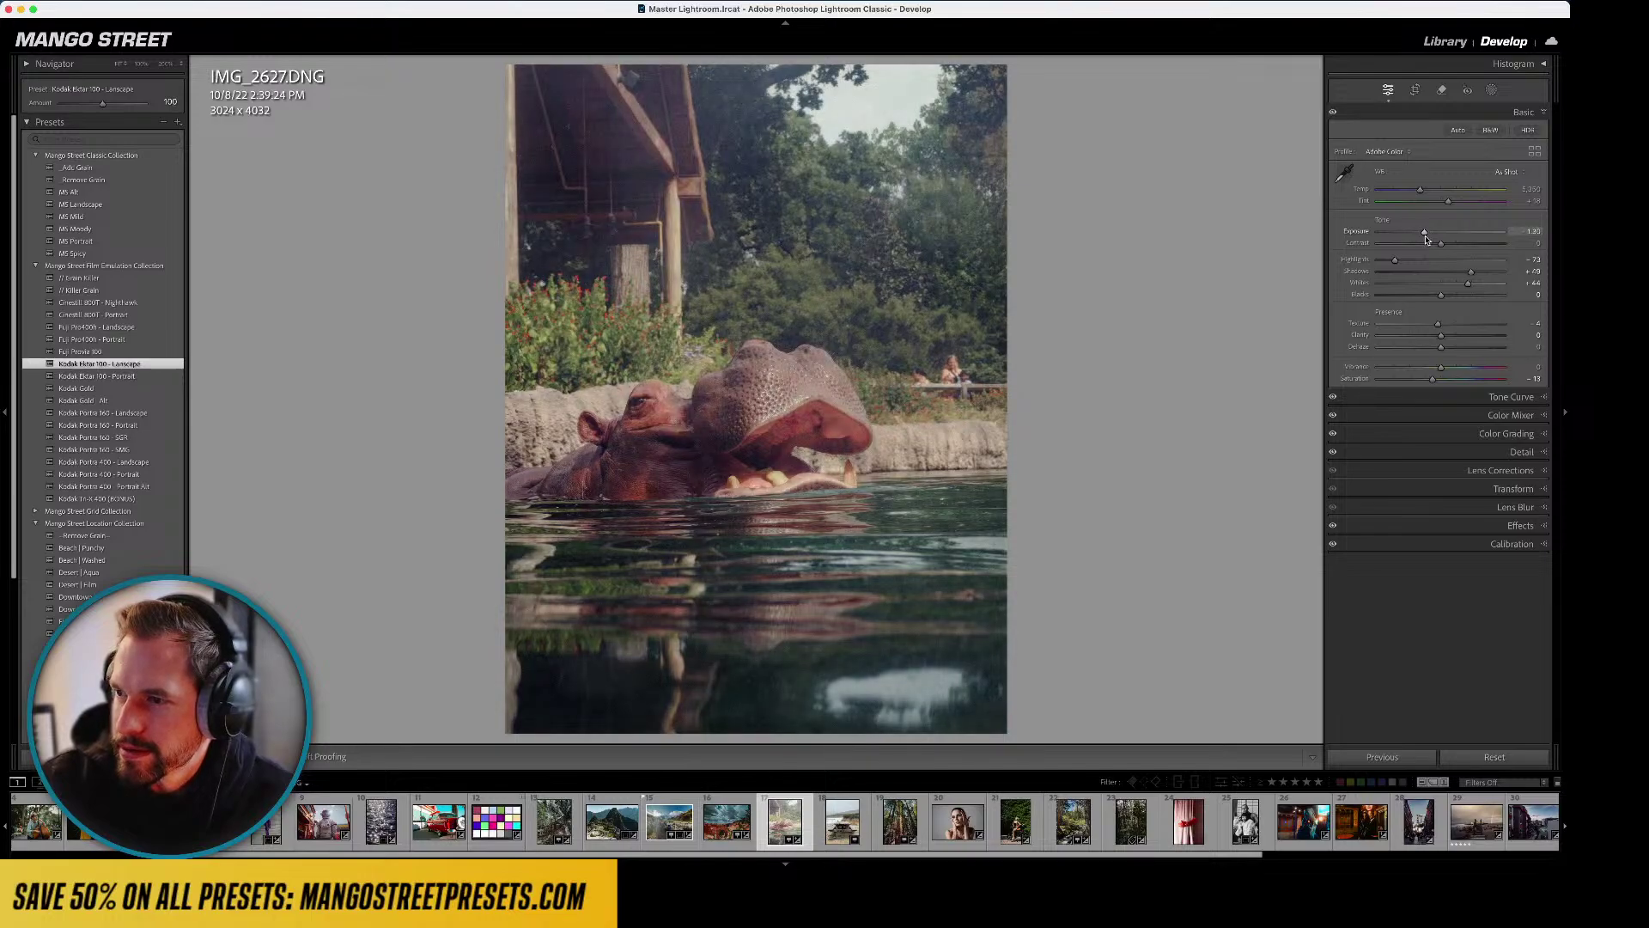
drag(1441, 347, 1456, 350)
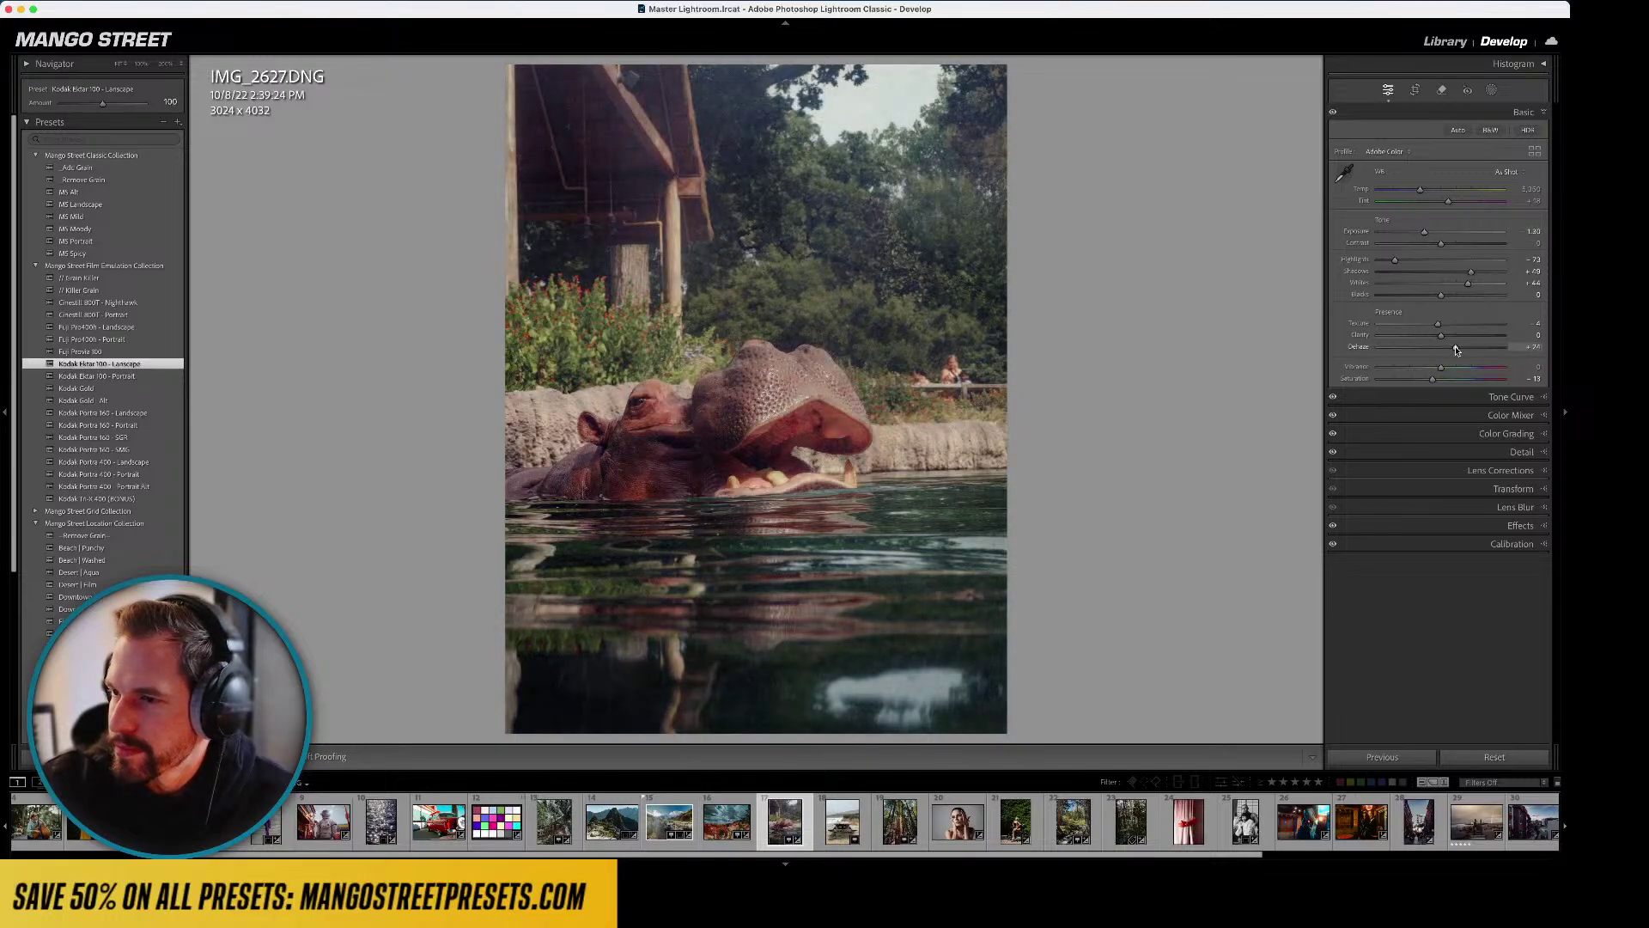
- Try Kodak Portra 400 - Portrait with exposure at -1.95 on the hippo photo, and undo that exposure change
click(100, 475)
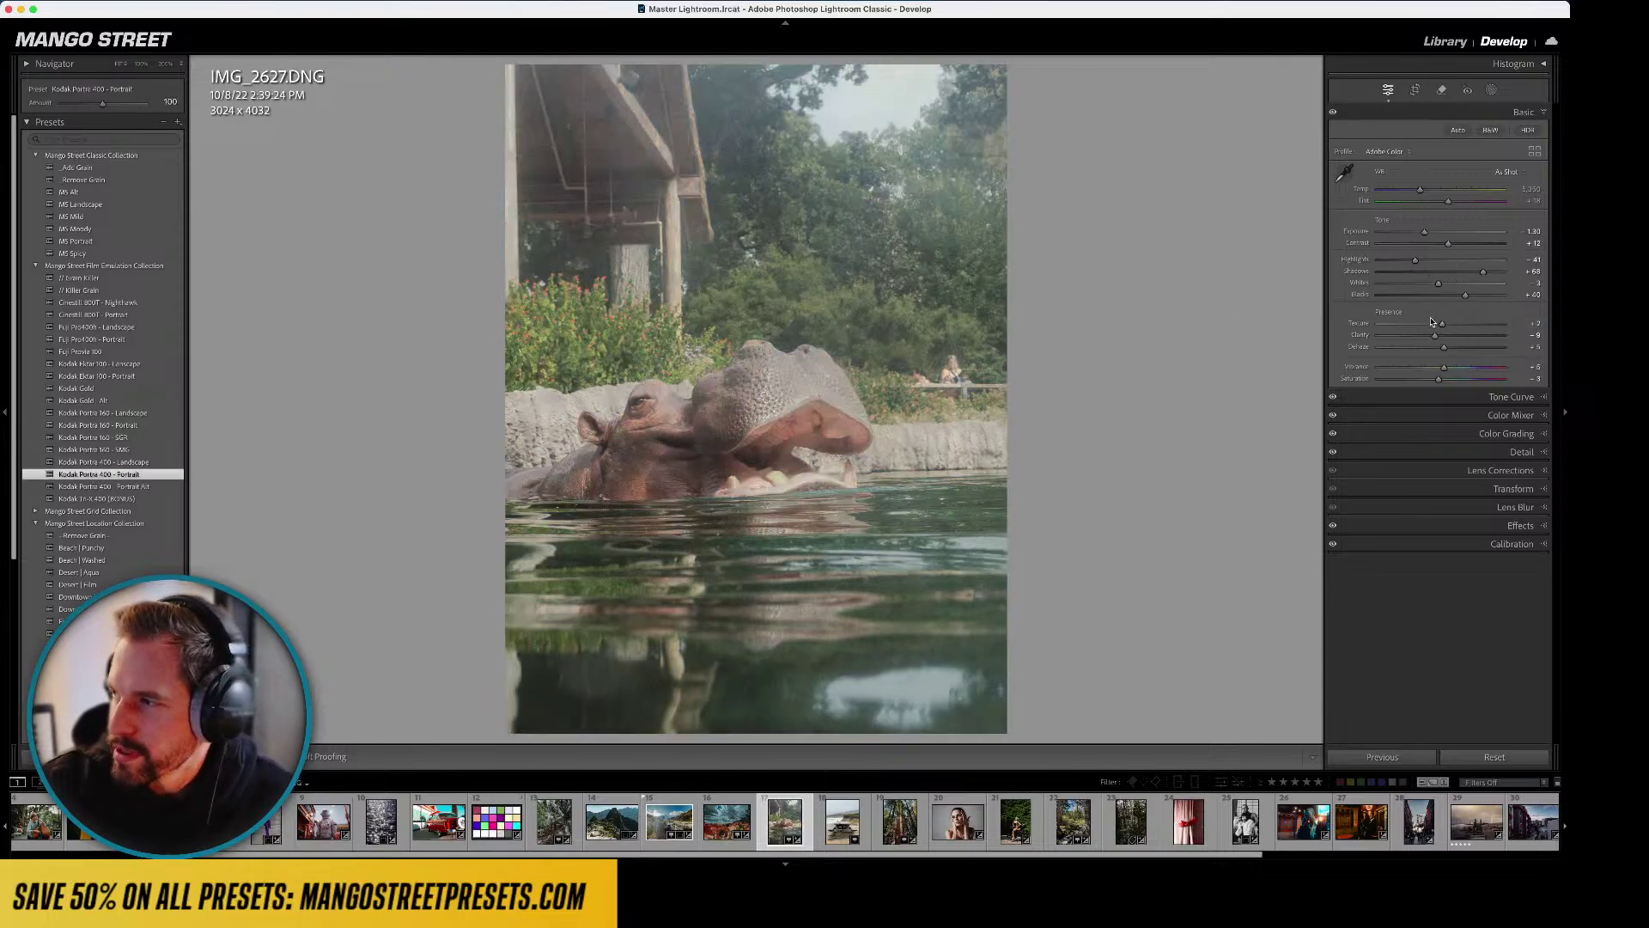
drag(1424, 232, 1416, 235)
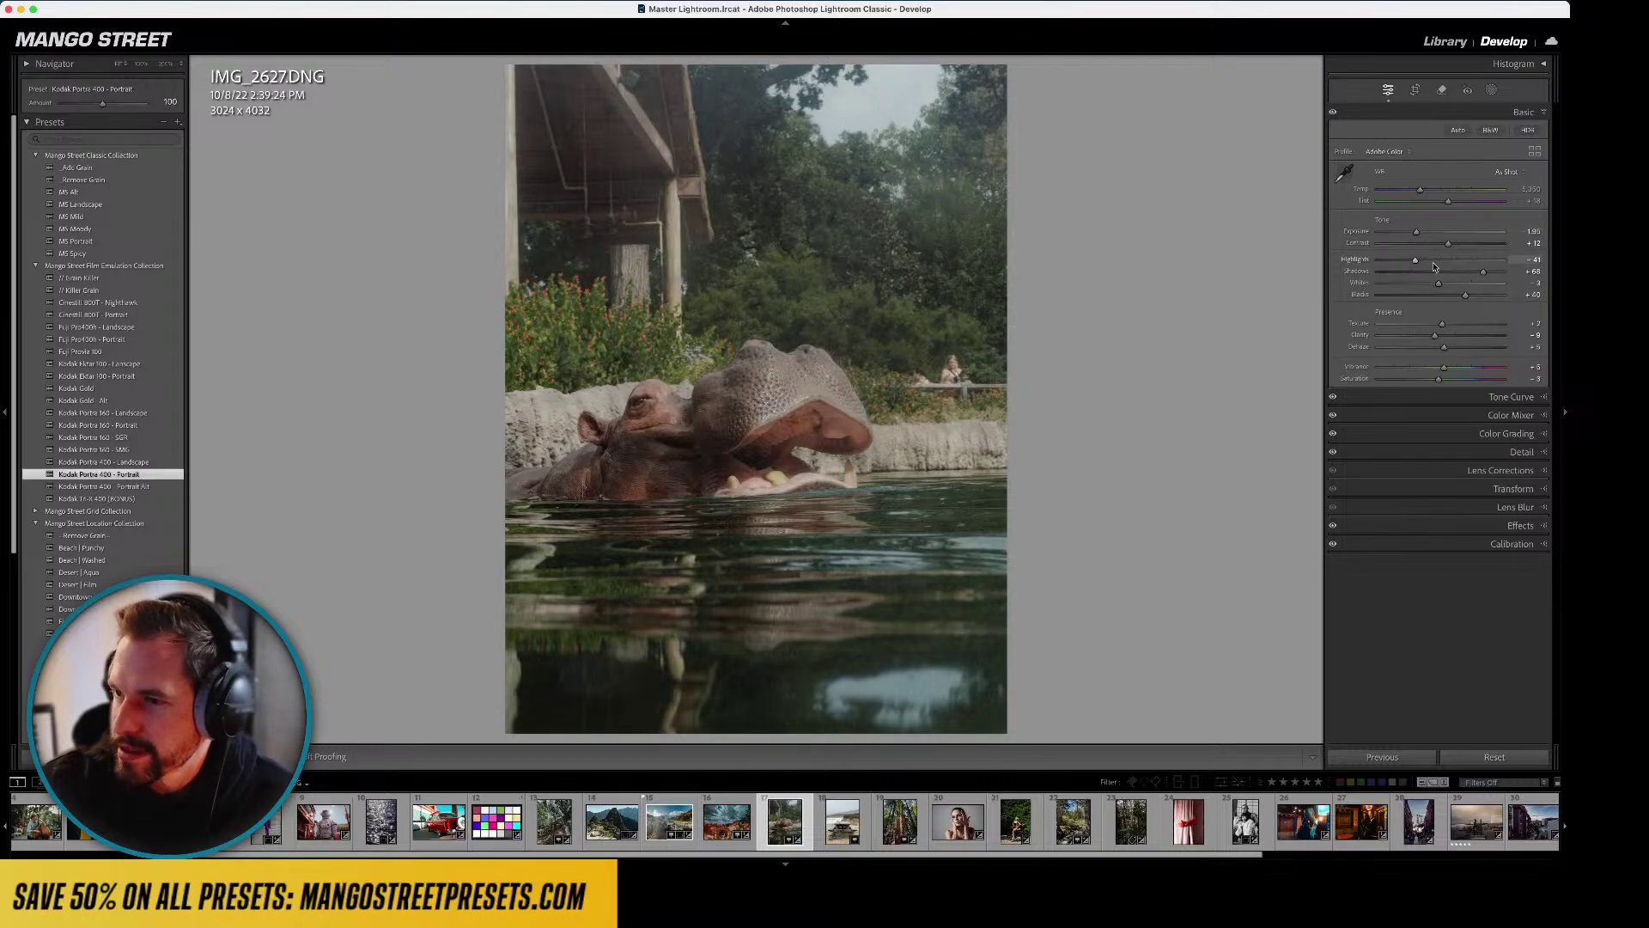
key(super+z)
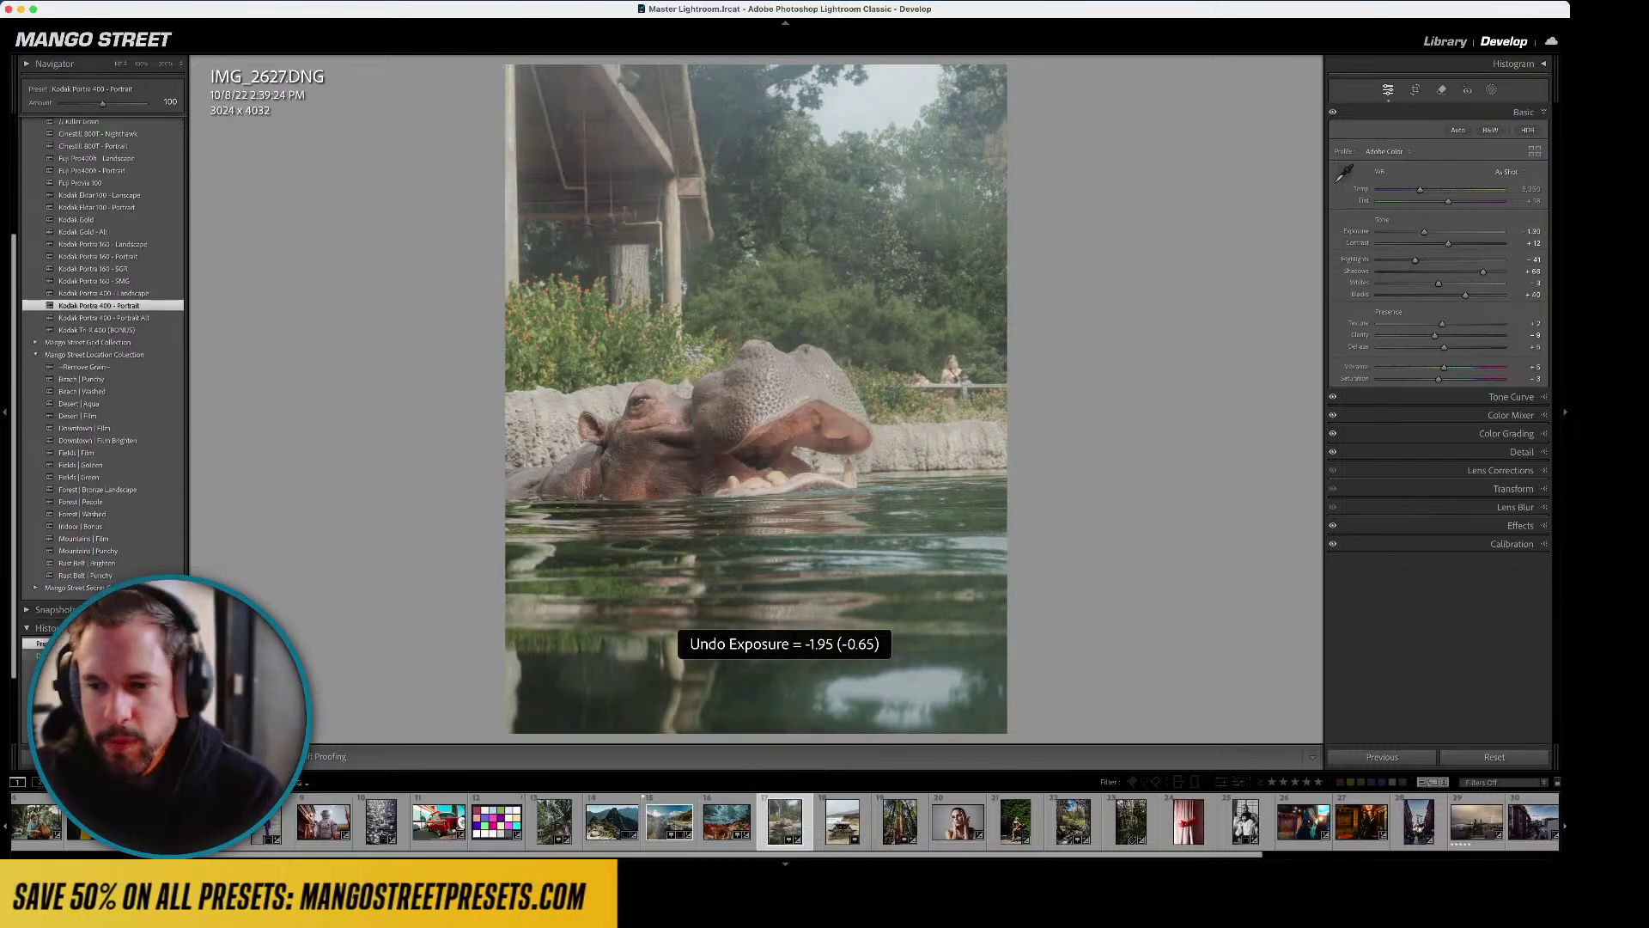
- Compare Mountains | Punchy, Mountains | Film, Indoor | Bonus, Forest | Washed and Forest | People on the hippo photo
click(126, 550)
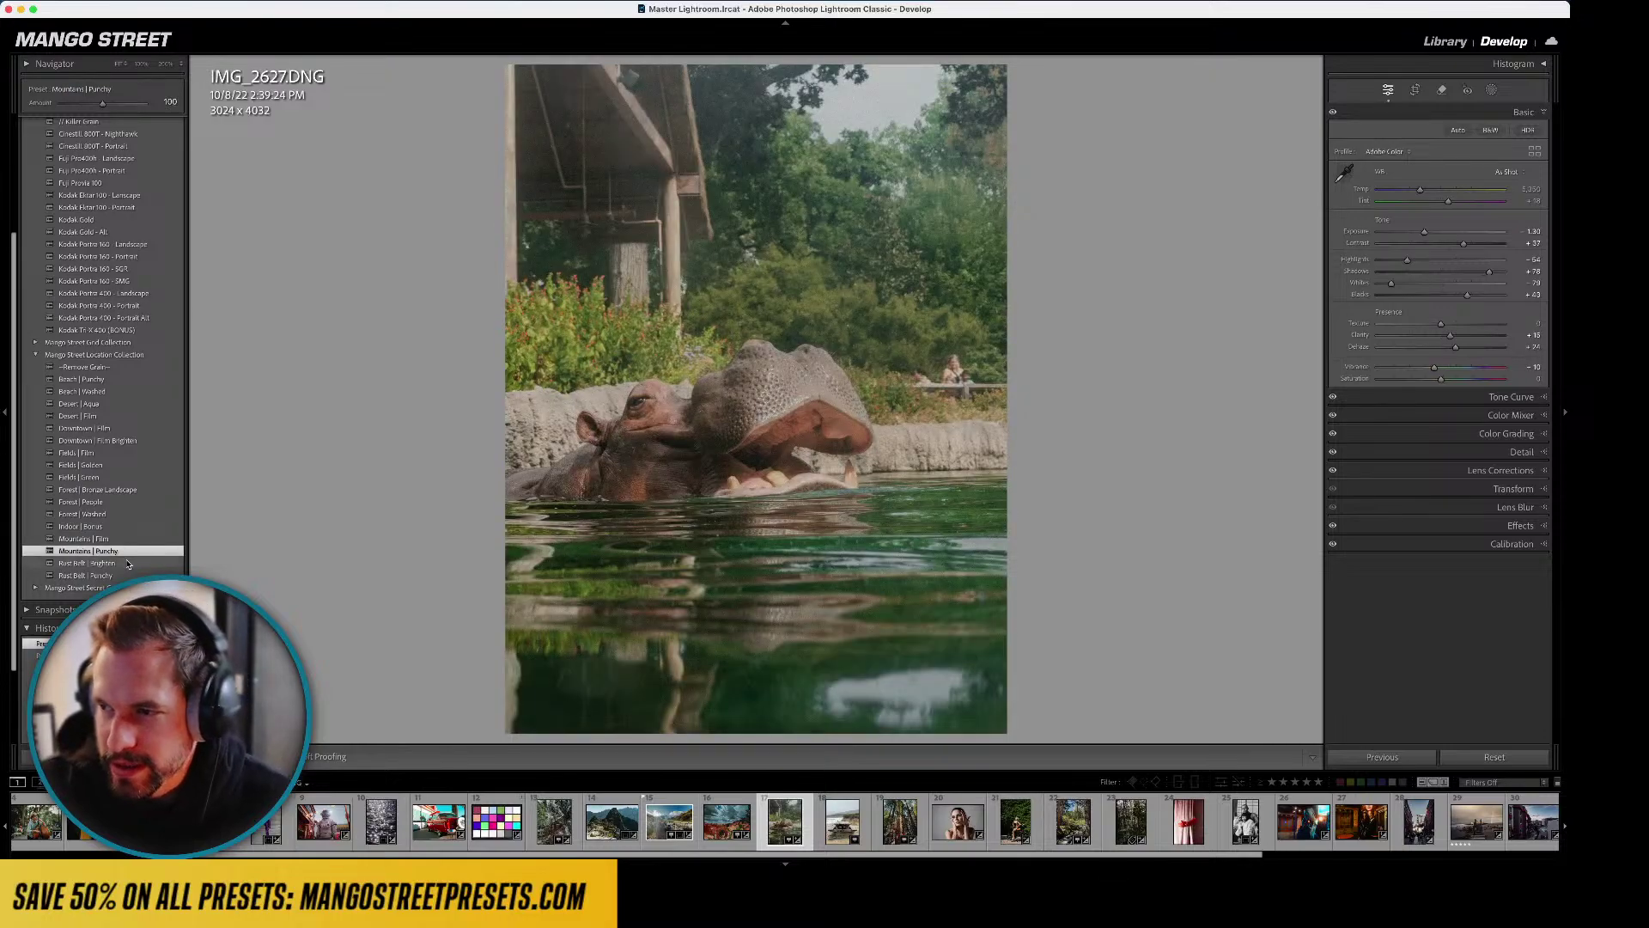
click(121, 539)
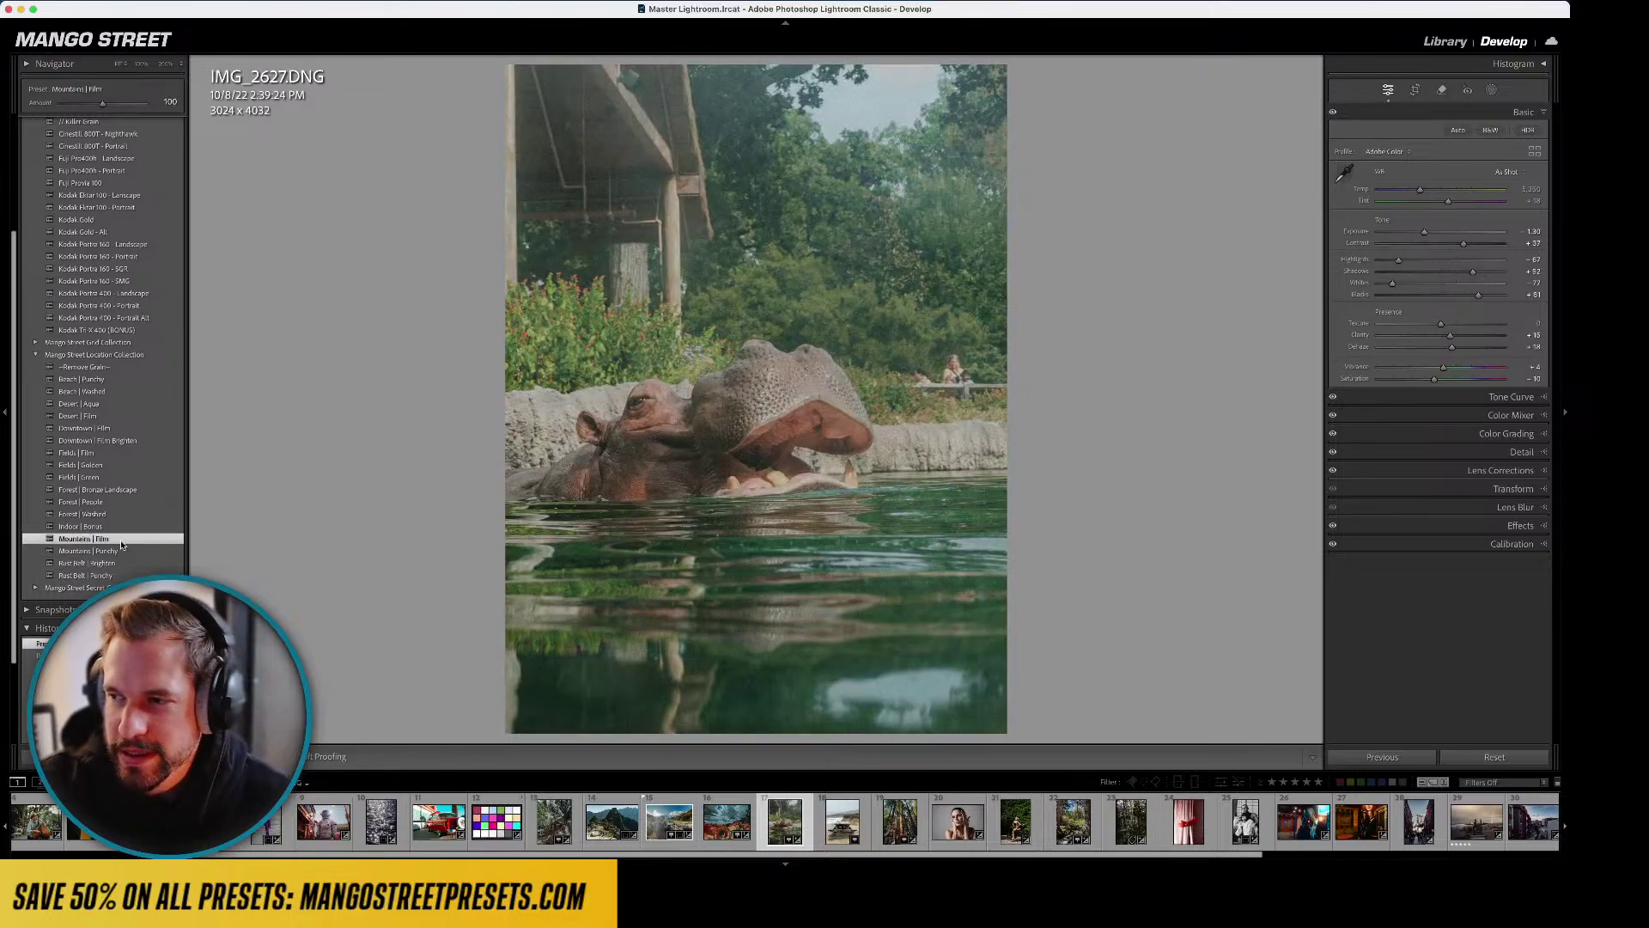
click(122, 525)
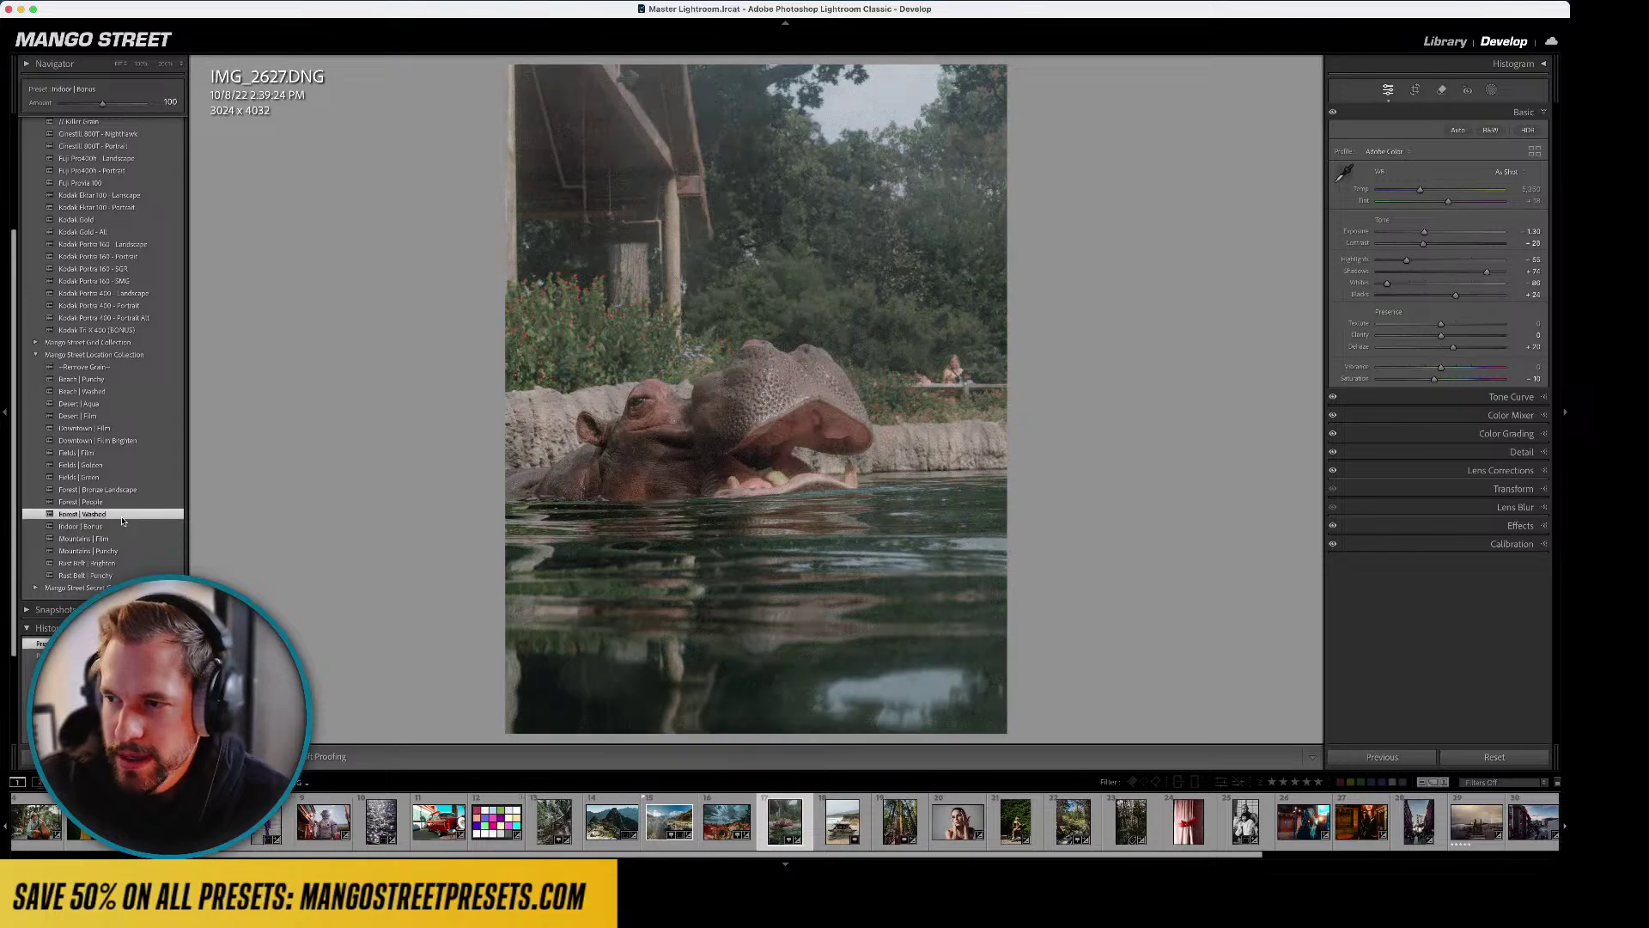
click(122, 518)
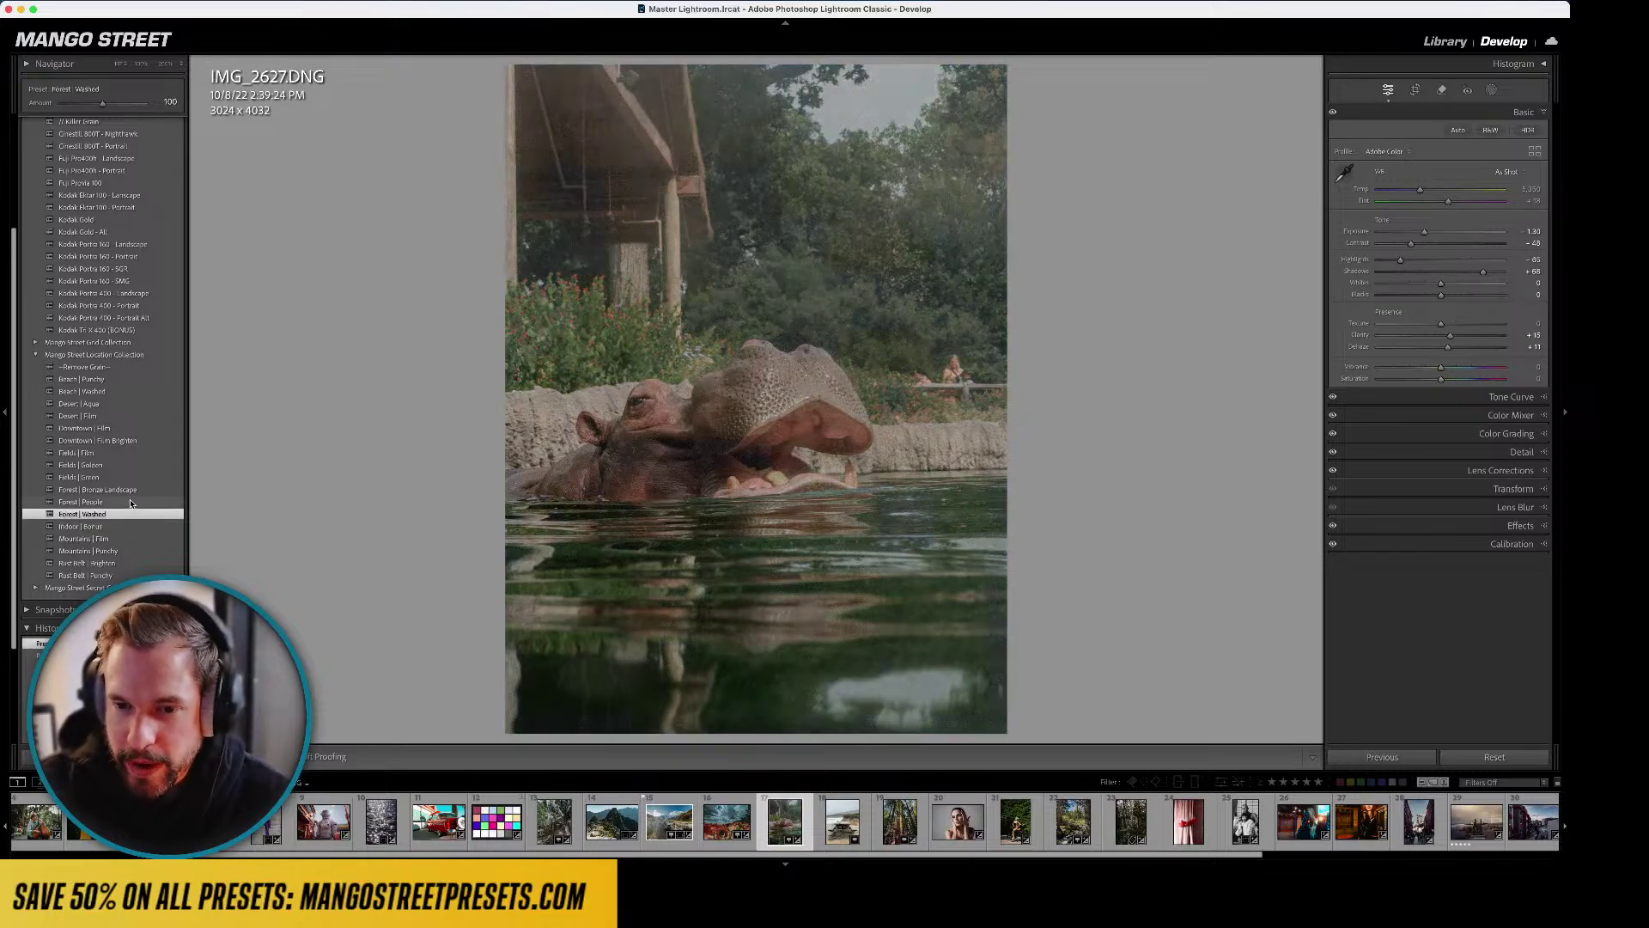
click(131, 502)
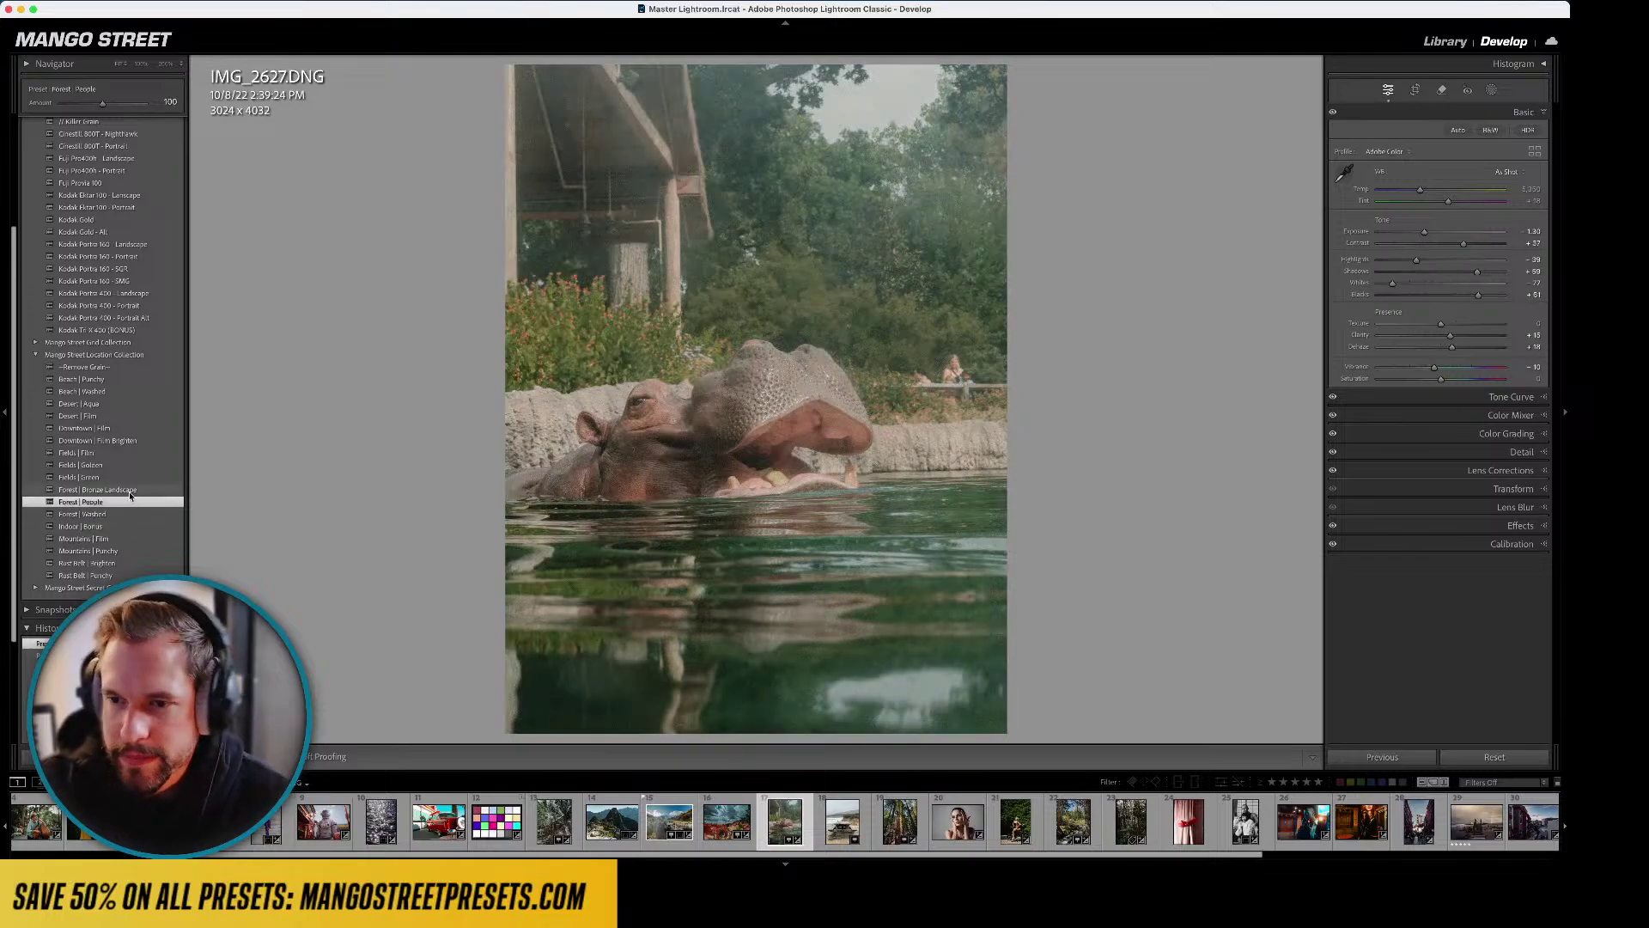
- Compare Fields | Film, Fields | Green, Desert | Aqua and Kodak Portra 400 - Portrait on the hippo photo
click(120, 453)
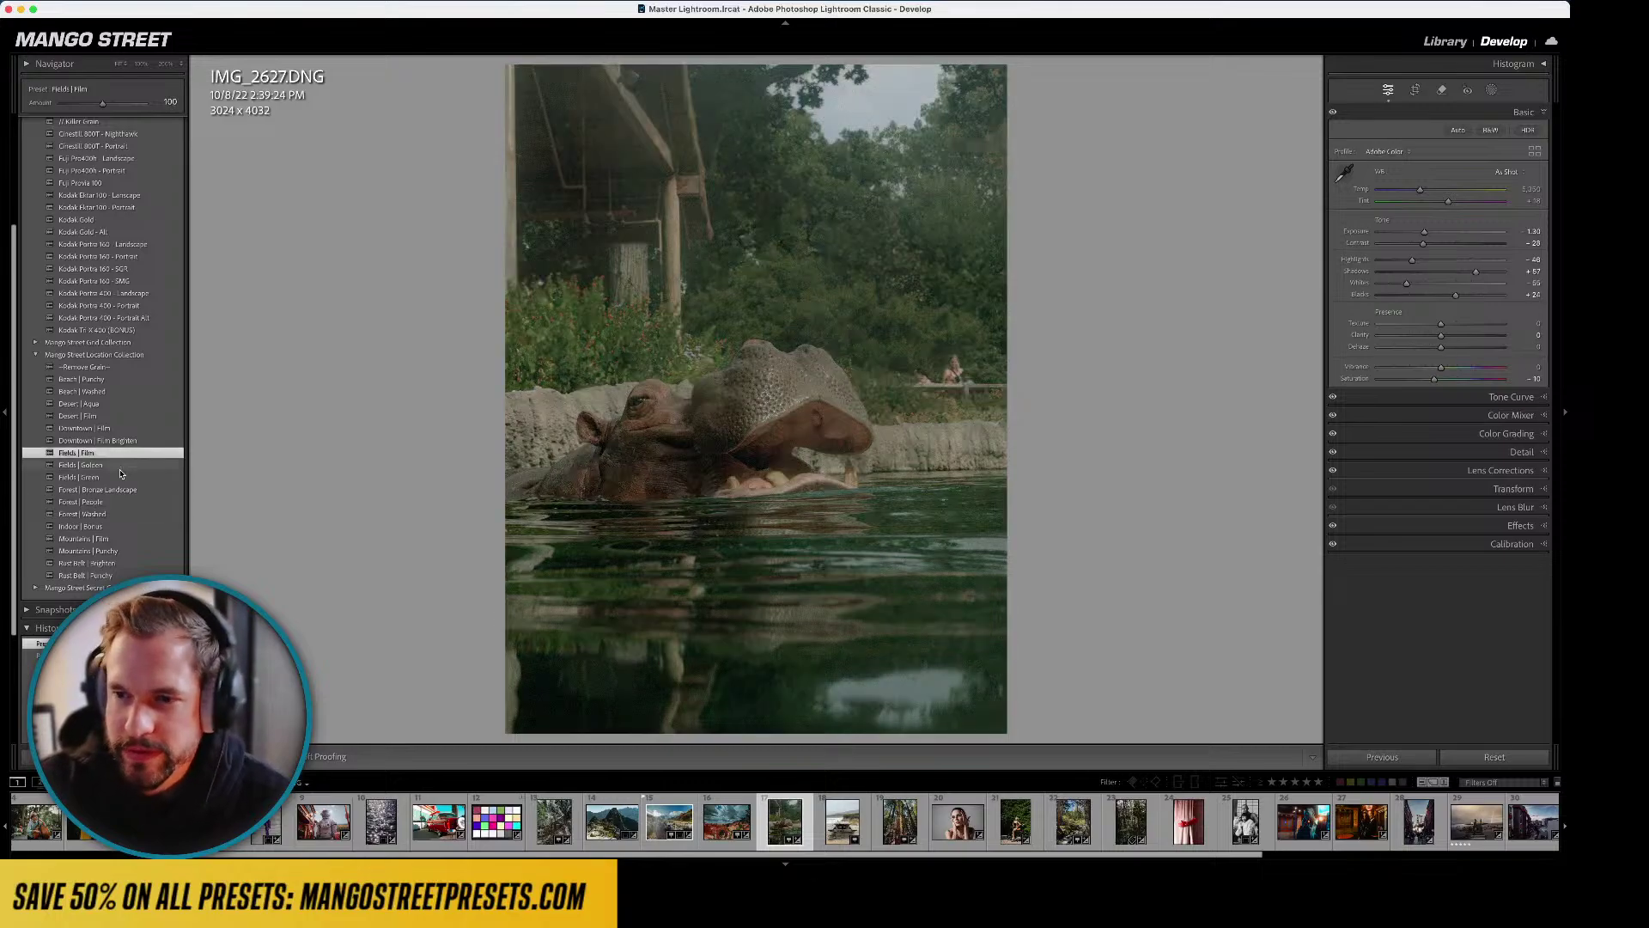
click(120, 476)
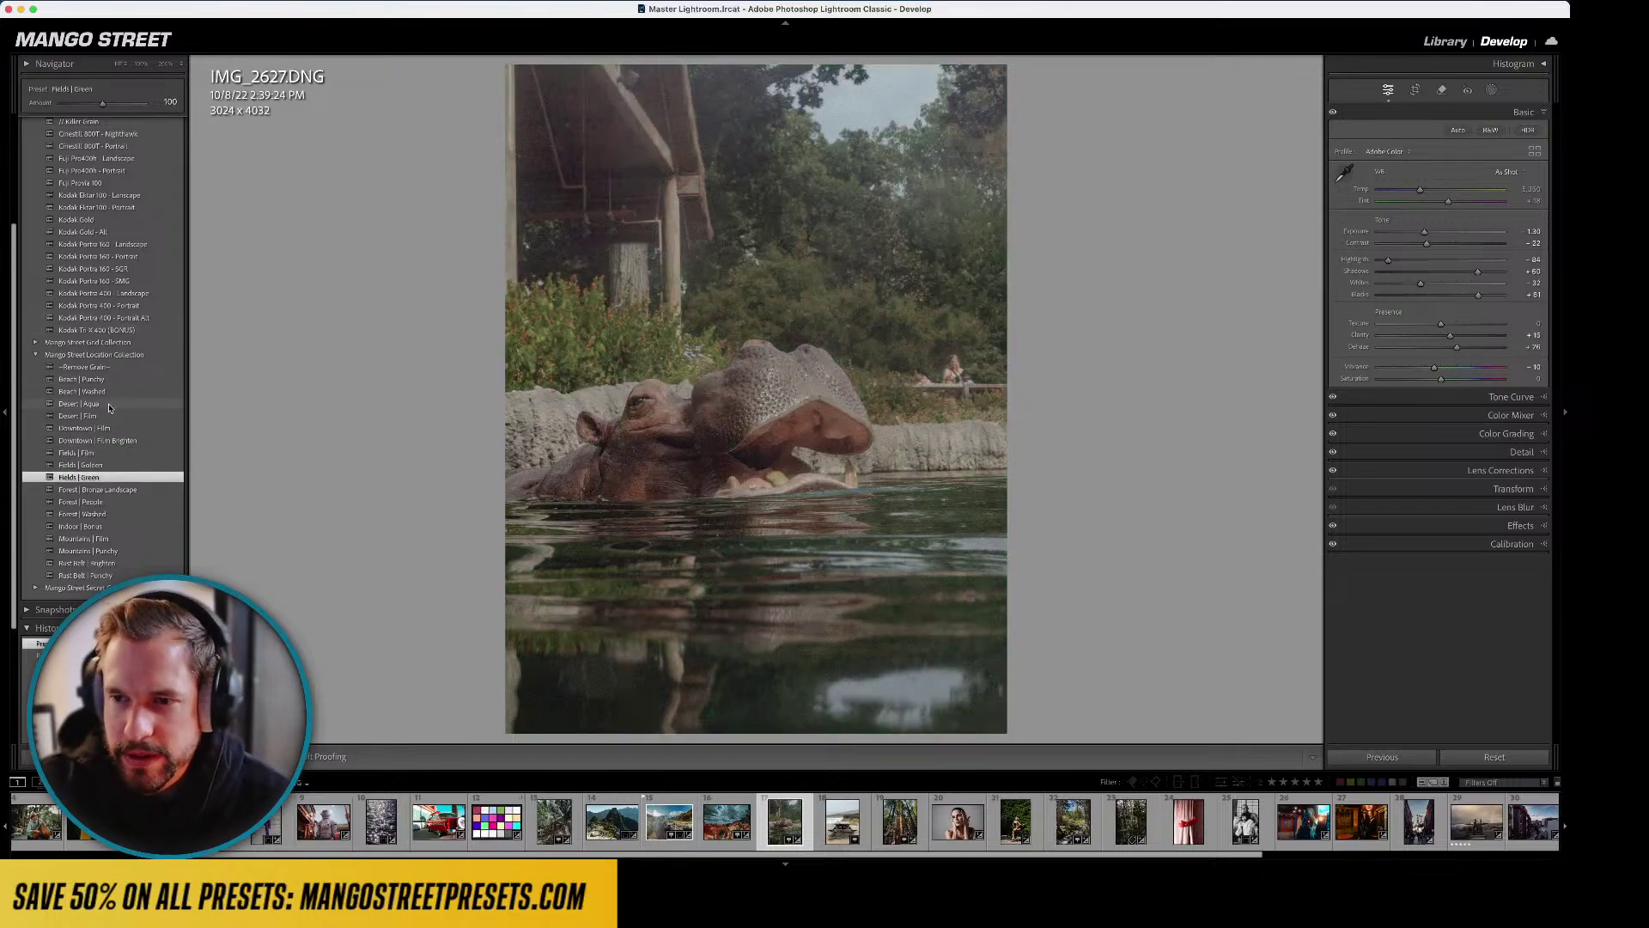
click(109, 405)
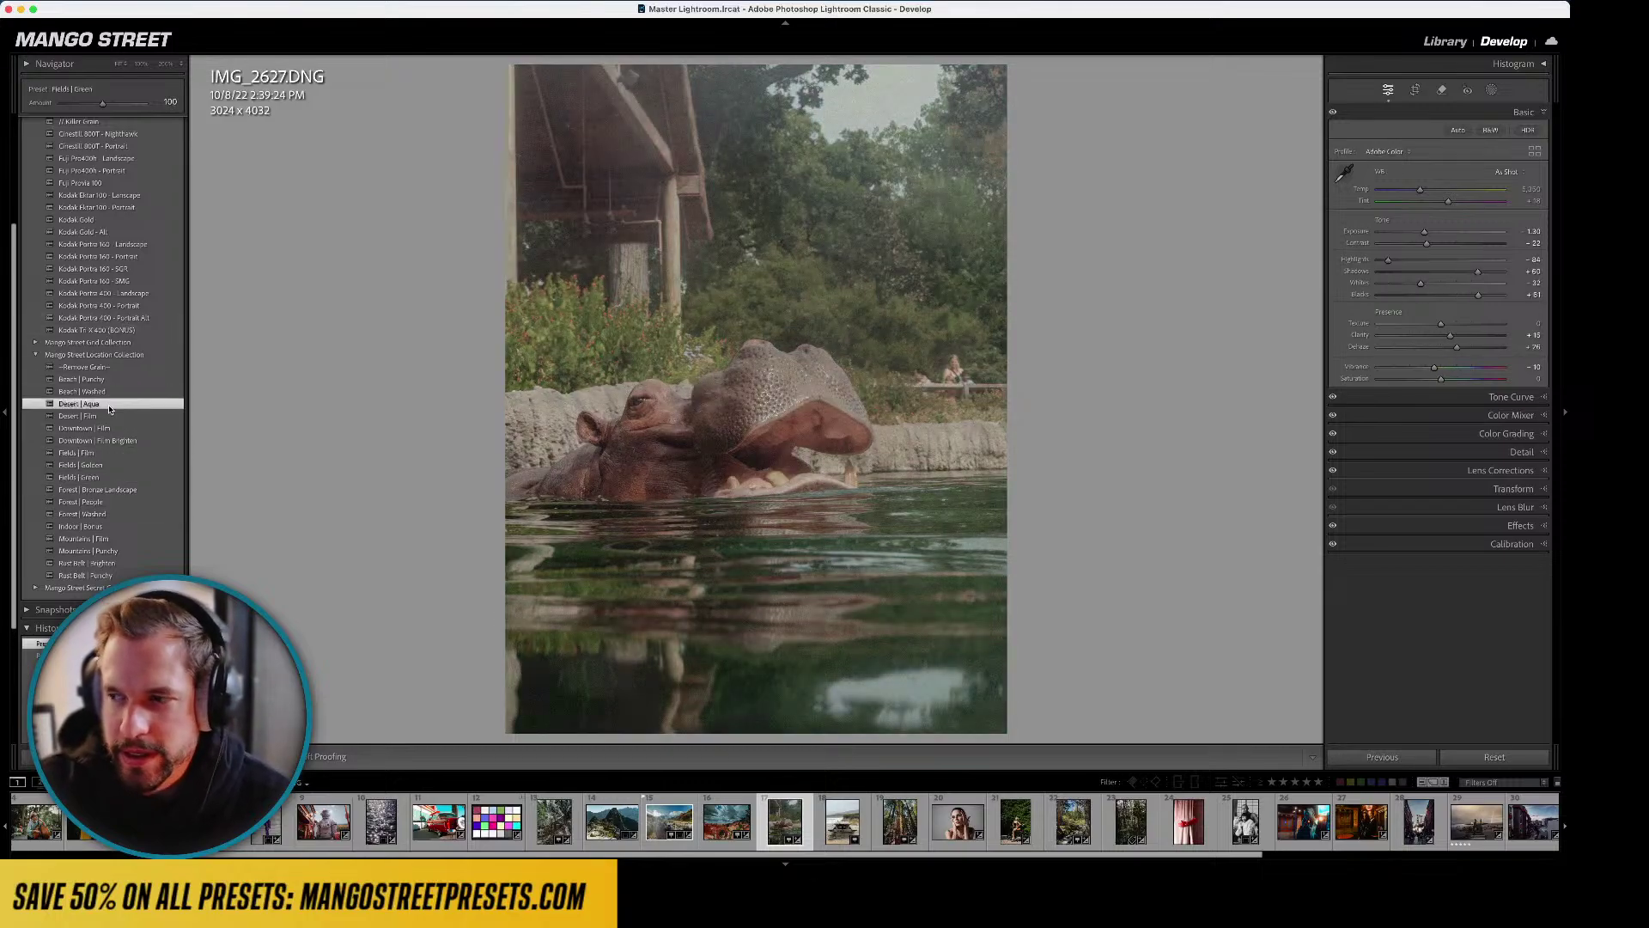
click(127, 308)
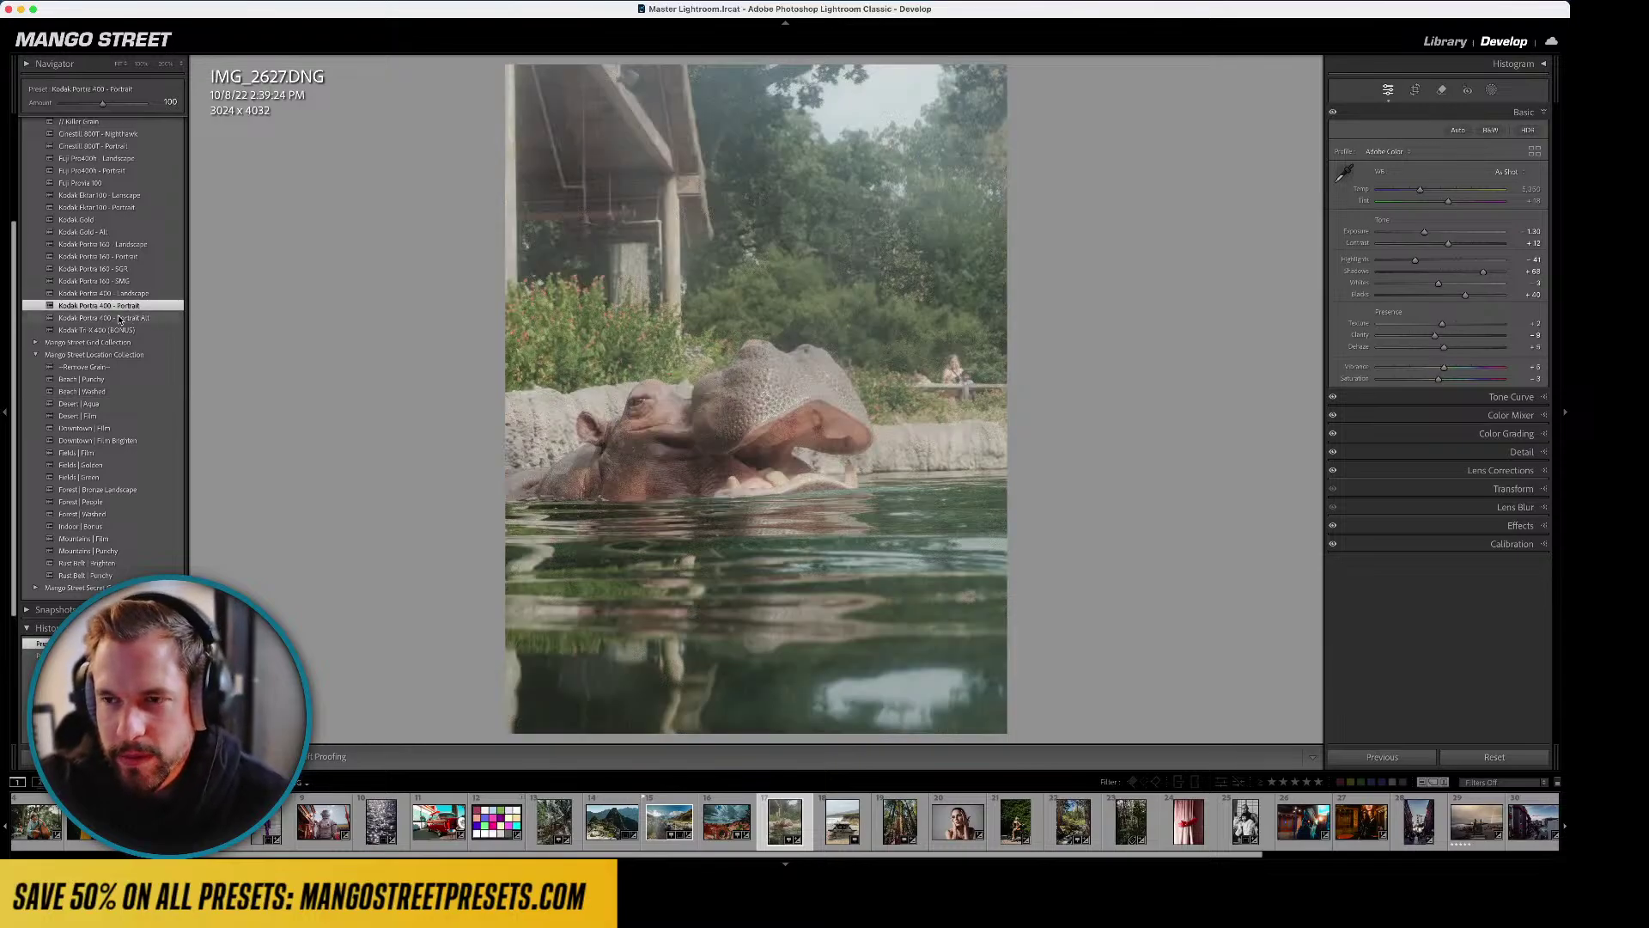
- Compare Fuji Pro400h - Portrait, Fuji Pro400h - Landscape, Kodak Gold and Kodak Portra 400 - Landscape on the hippo photo
scroll(120, 320, up, 2)
click(120, 221)
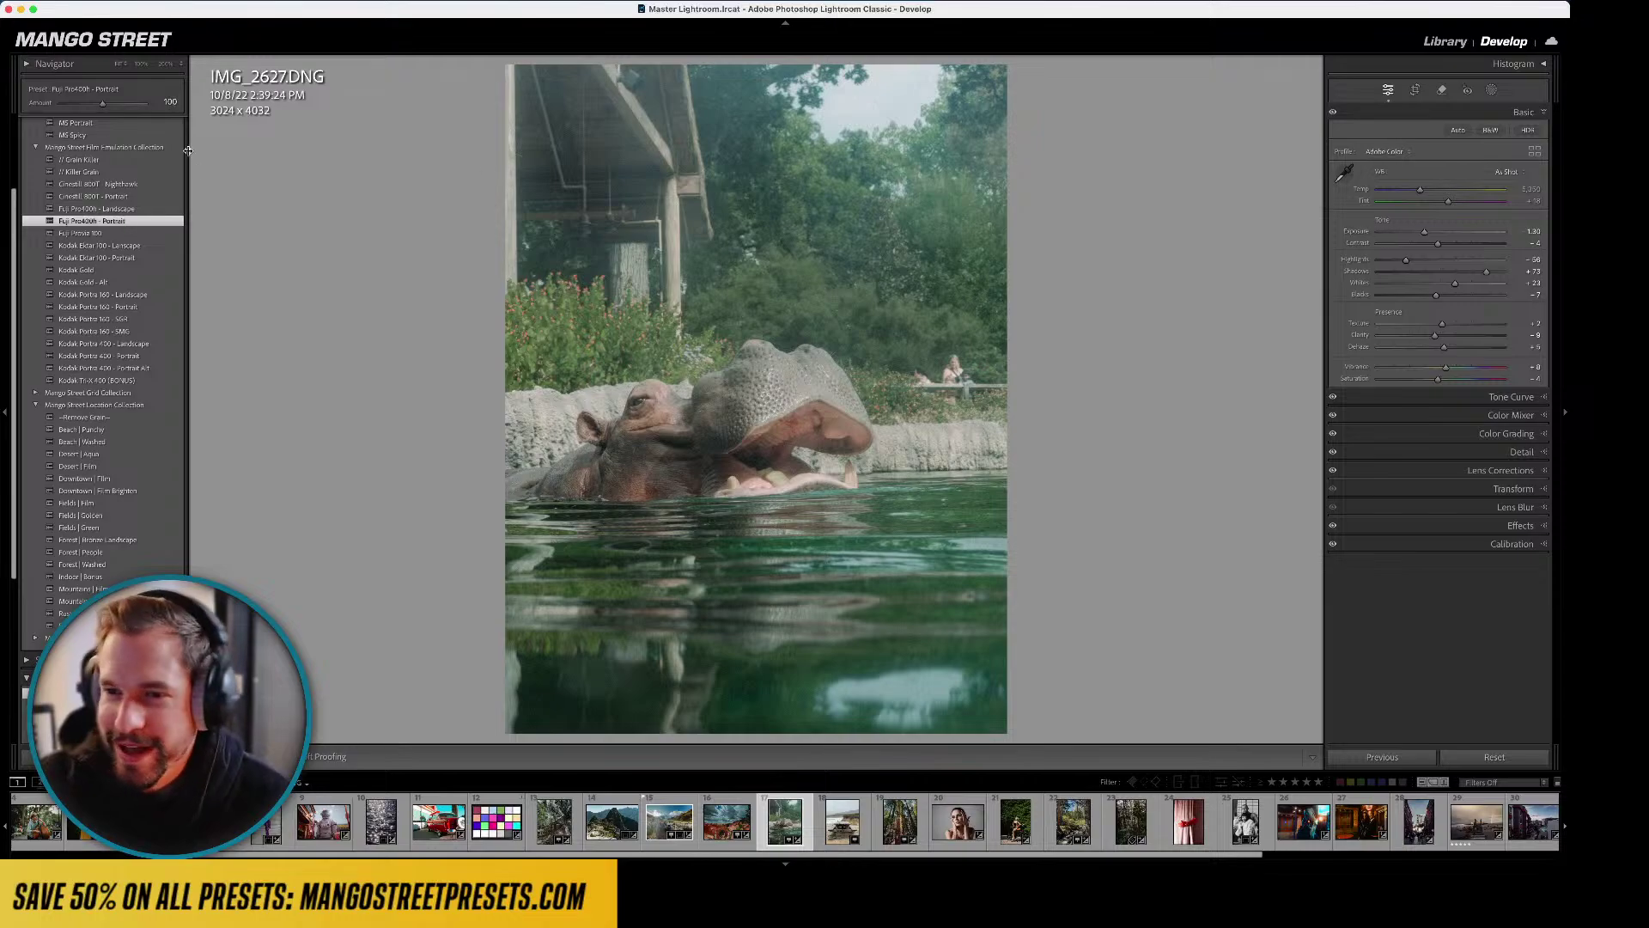
click(159, 209)
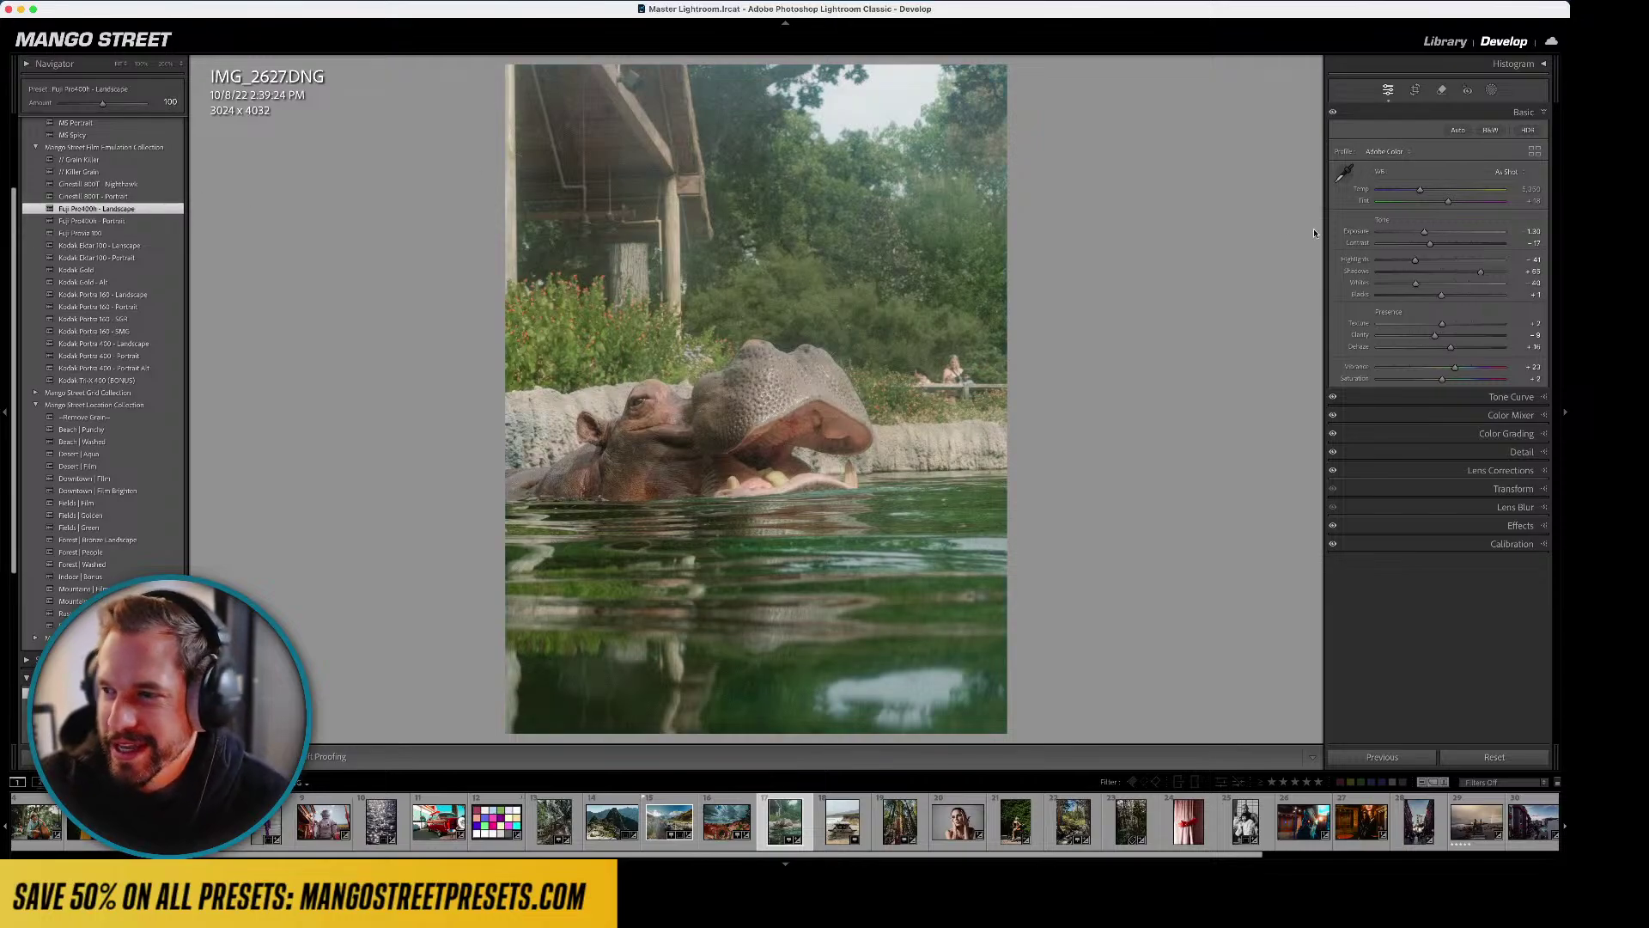
click(151, 272)
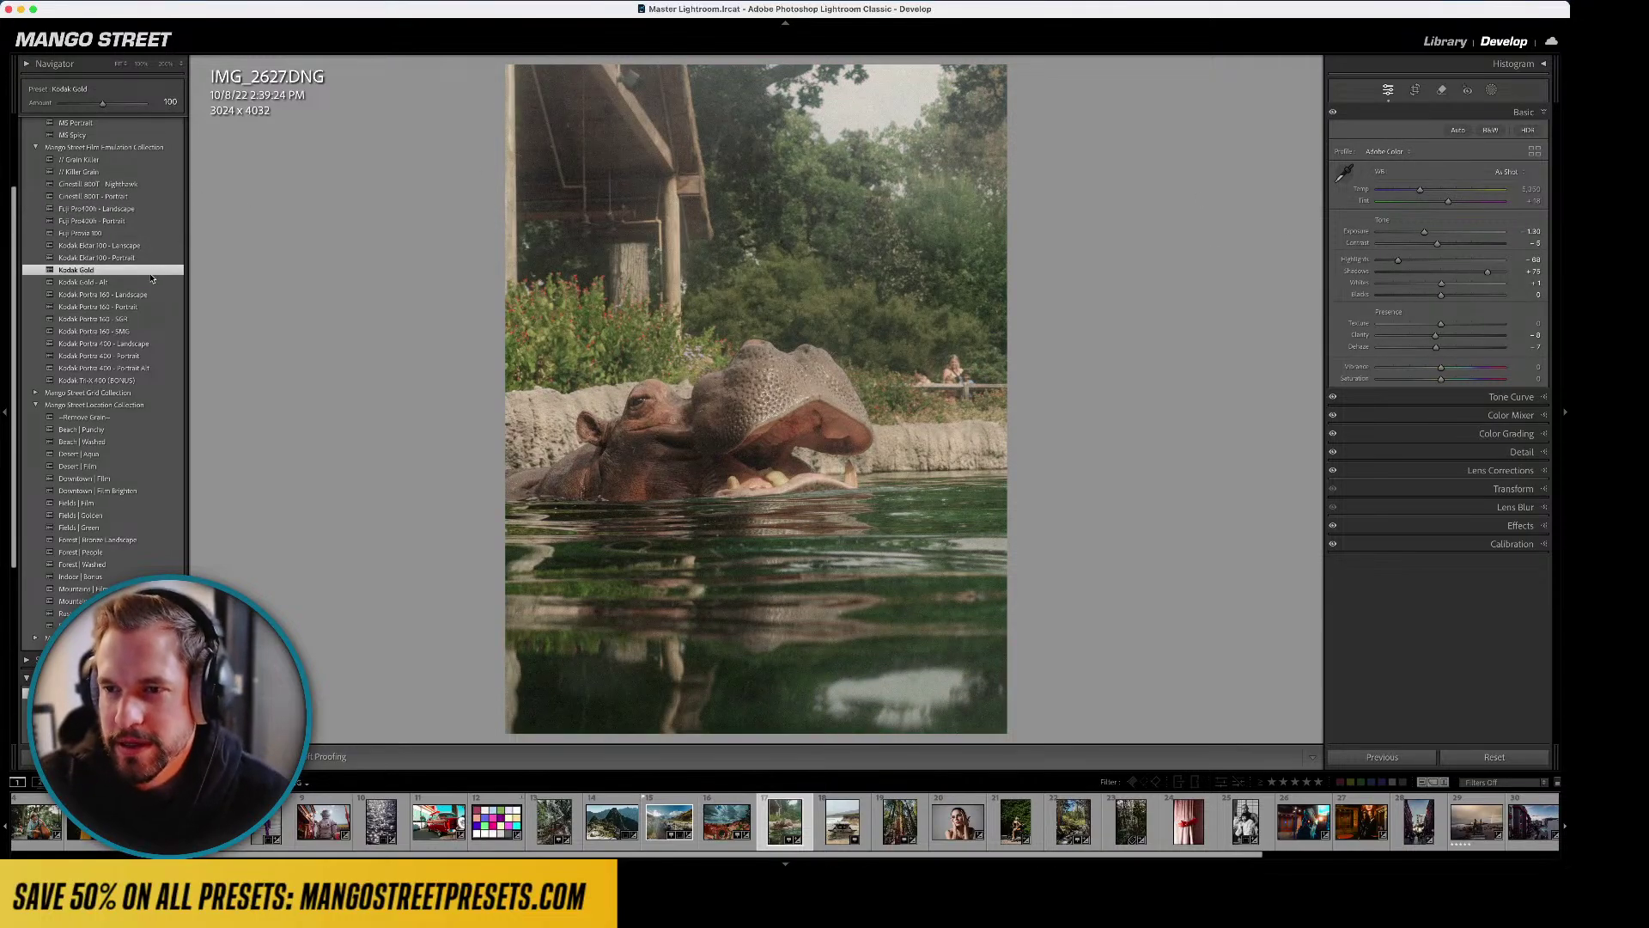
click(129, 344)
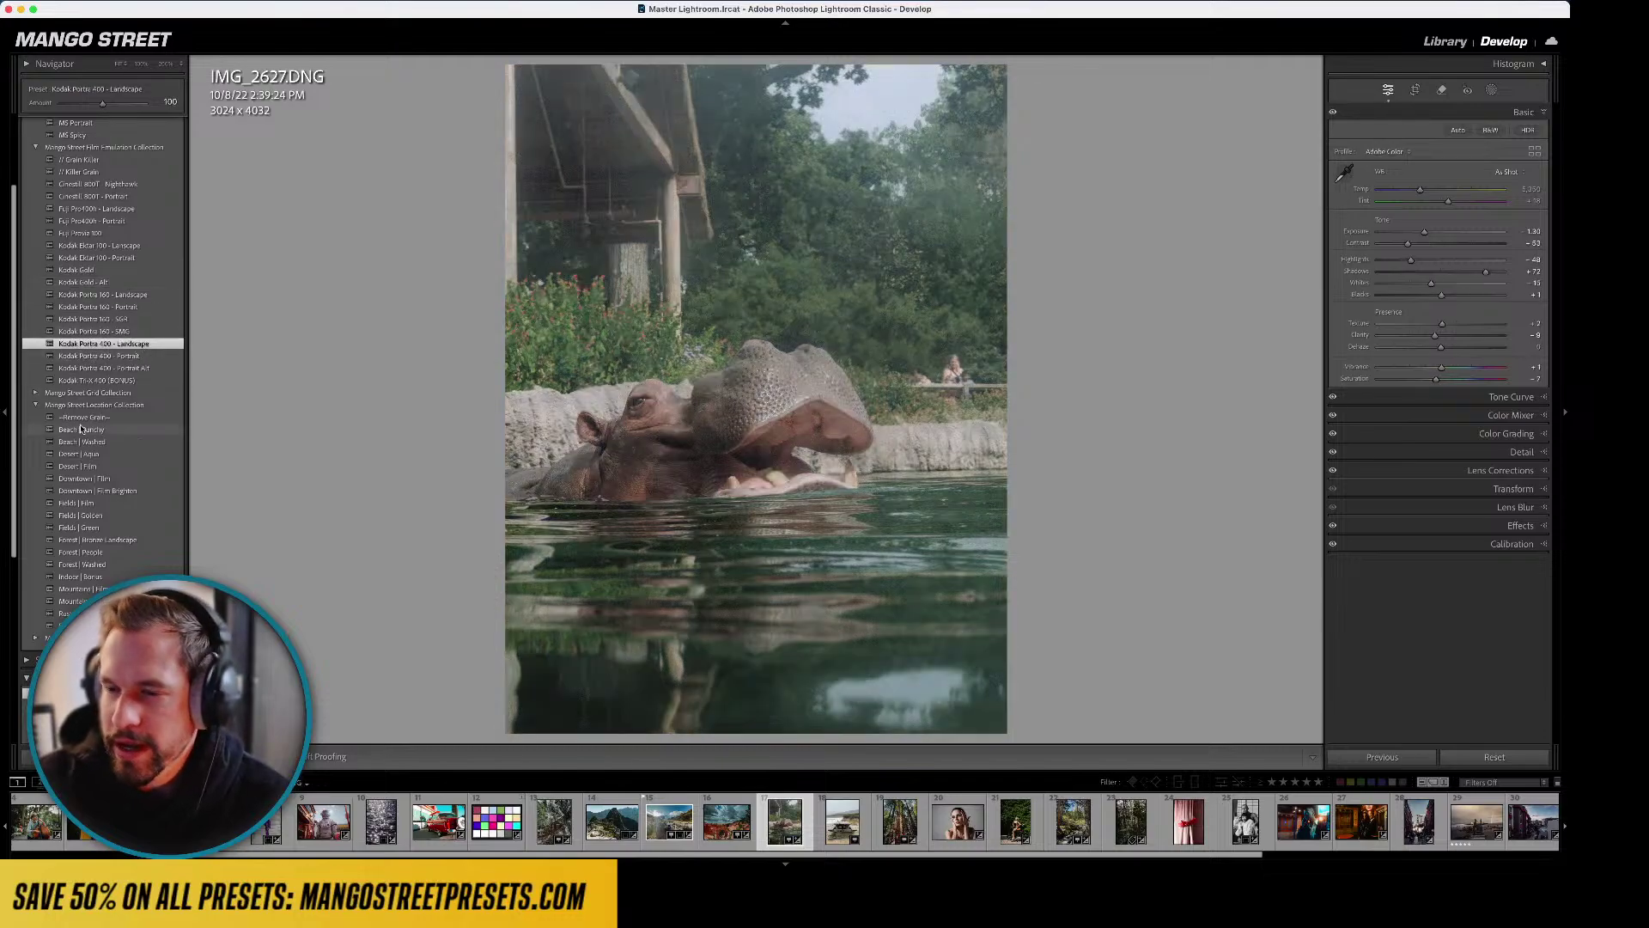
- Apply the Mountains | Film preset to the hippo photo and increase its dehaze to cut the remaining haze
click(86, 590)
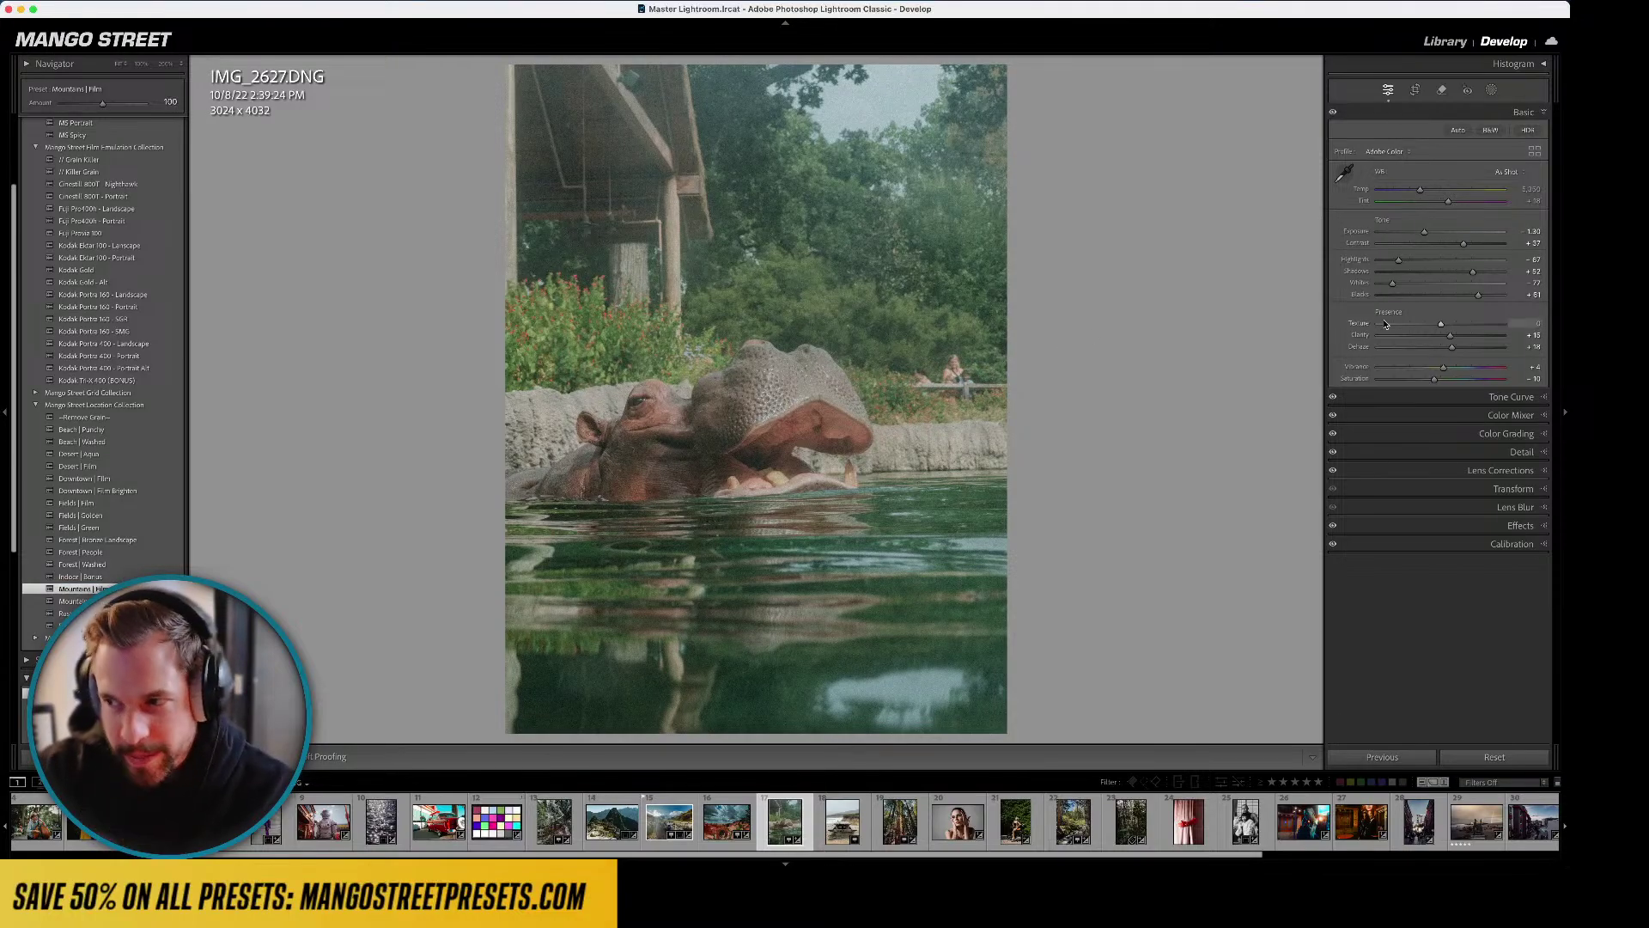
drag(1452, 347, 1464, 349)
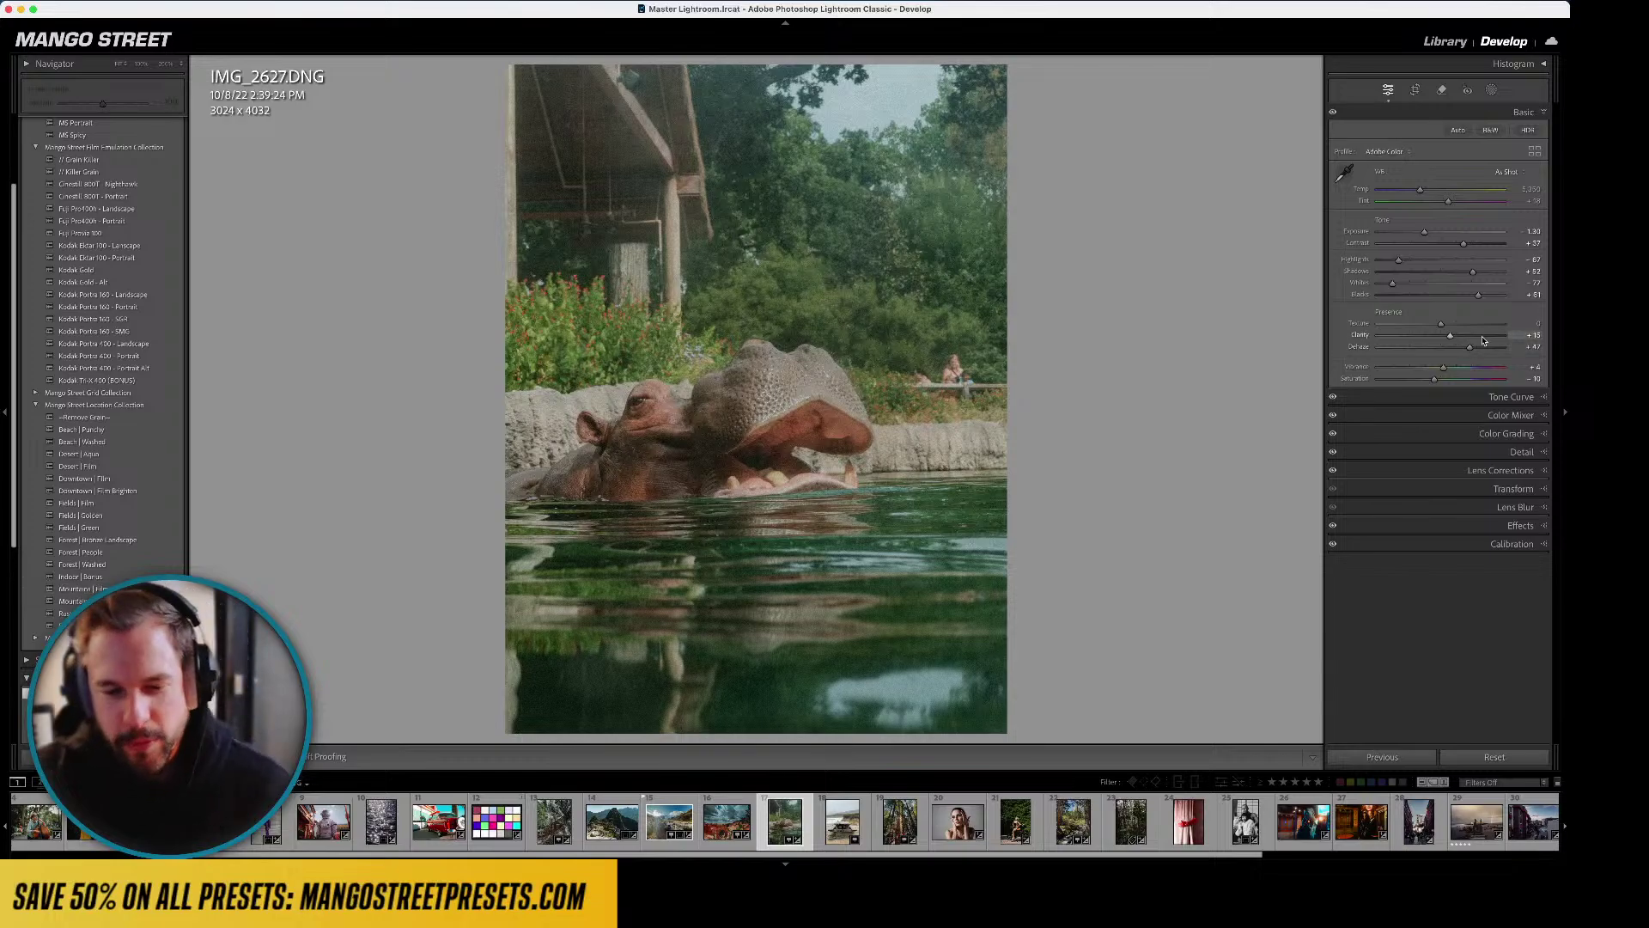
- Compare the hippo photo before and after the edits against a blacked-out background
key(l)
key(l)
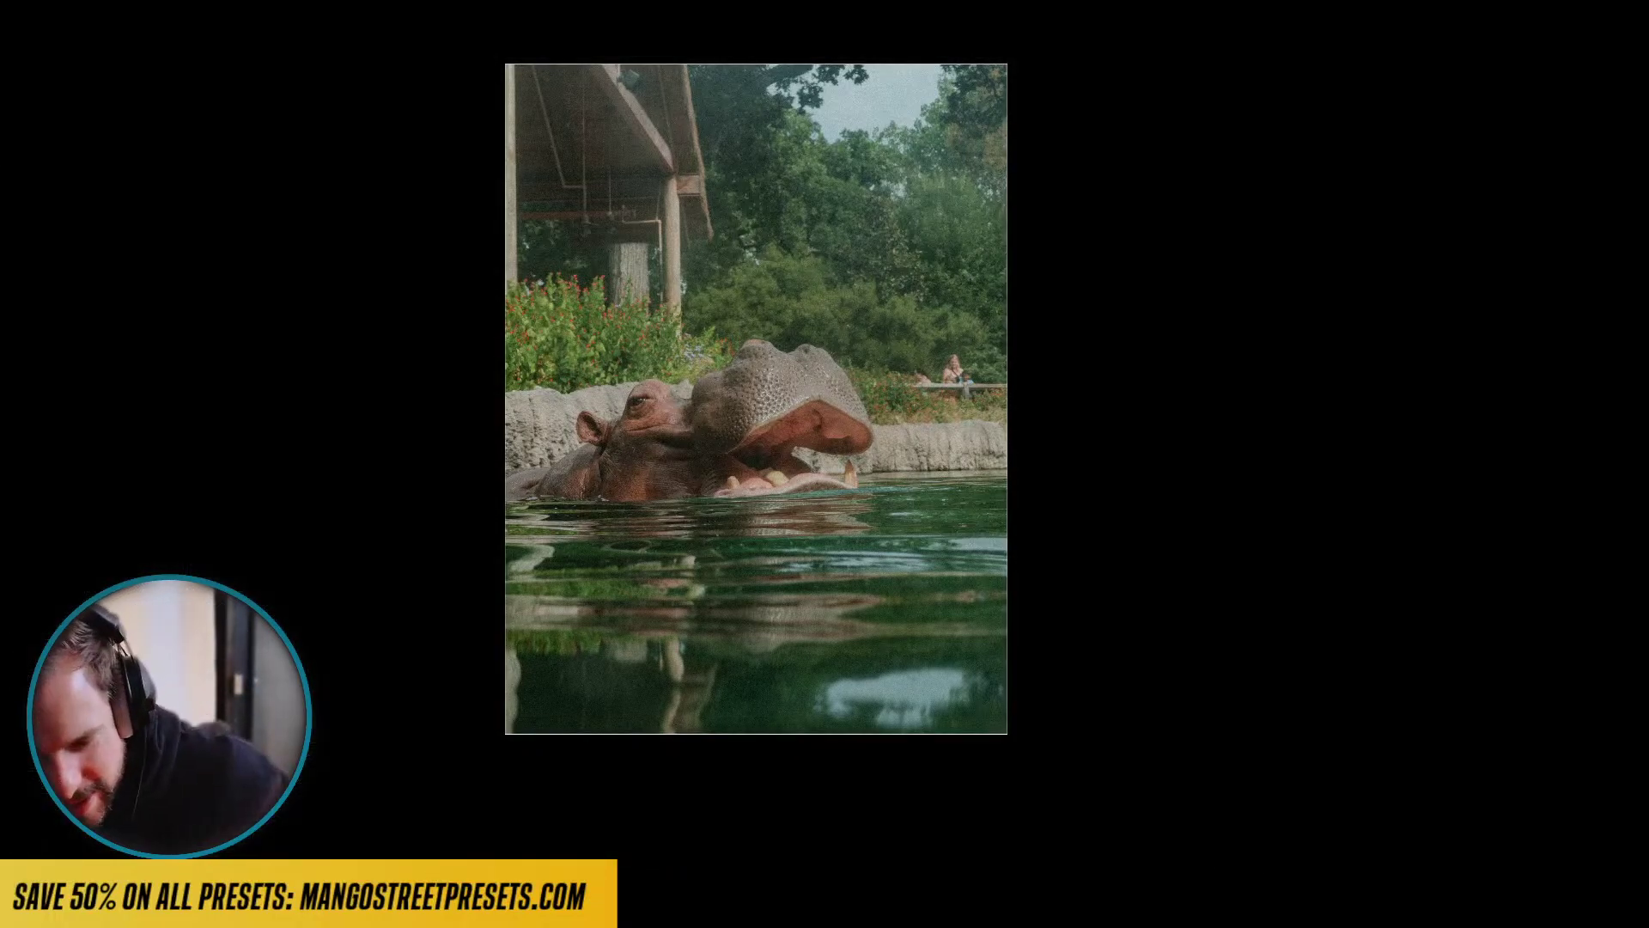
key(backslash)
key(backslash)
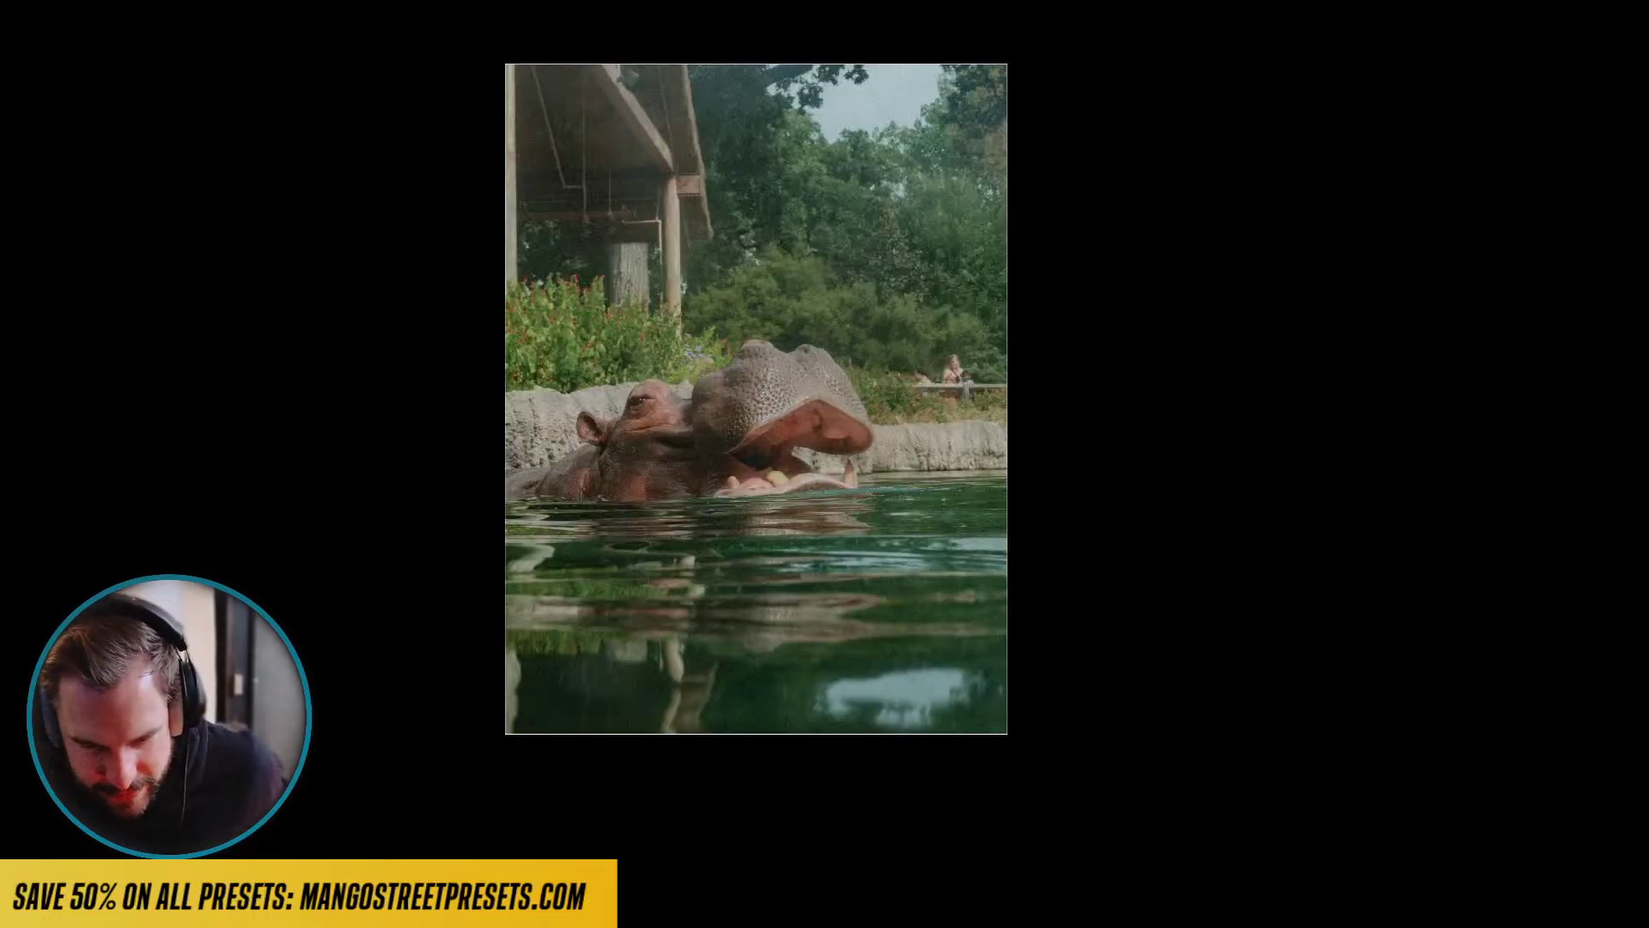
key(l)
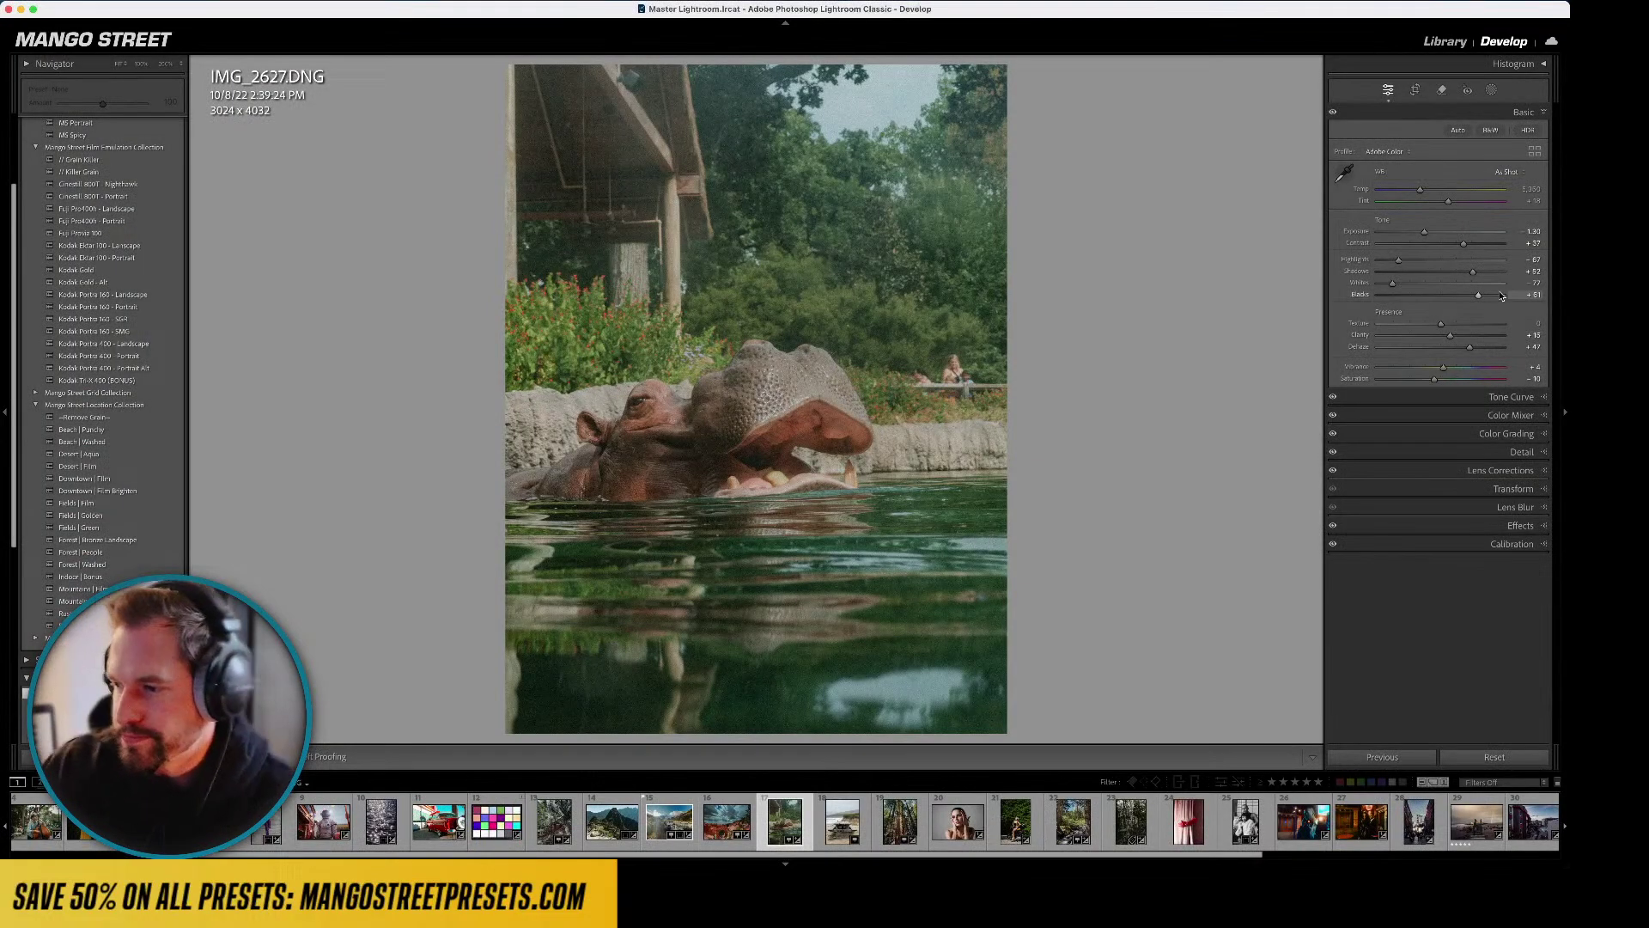
- Open the beach picnic table photo for developing and straighten its crop automatically
key(g)
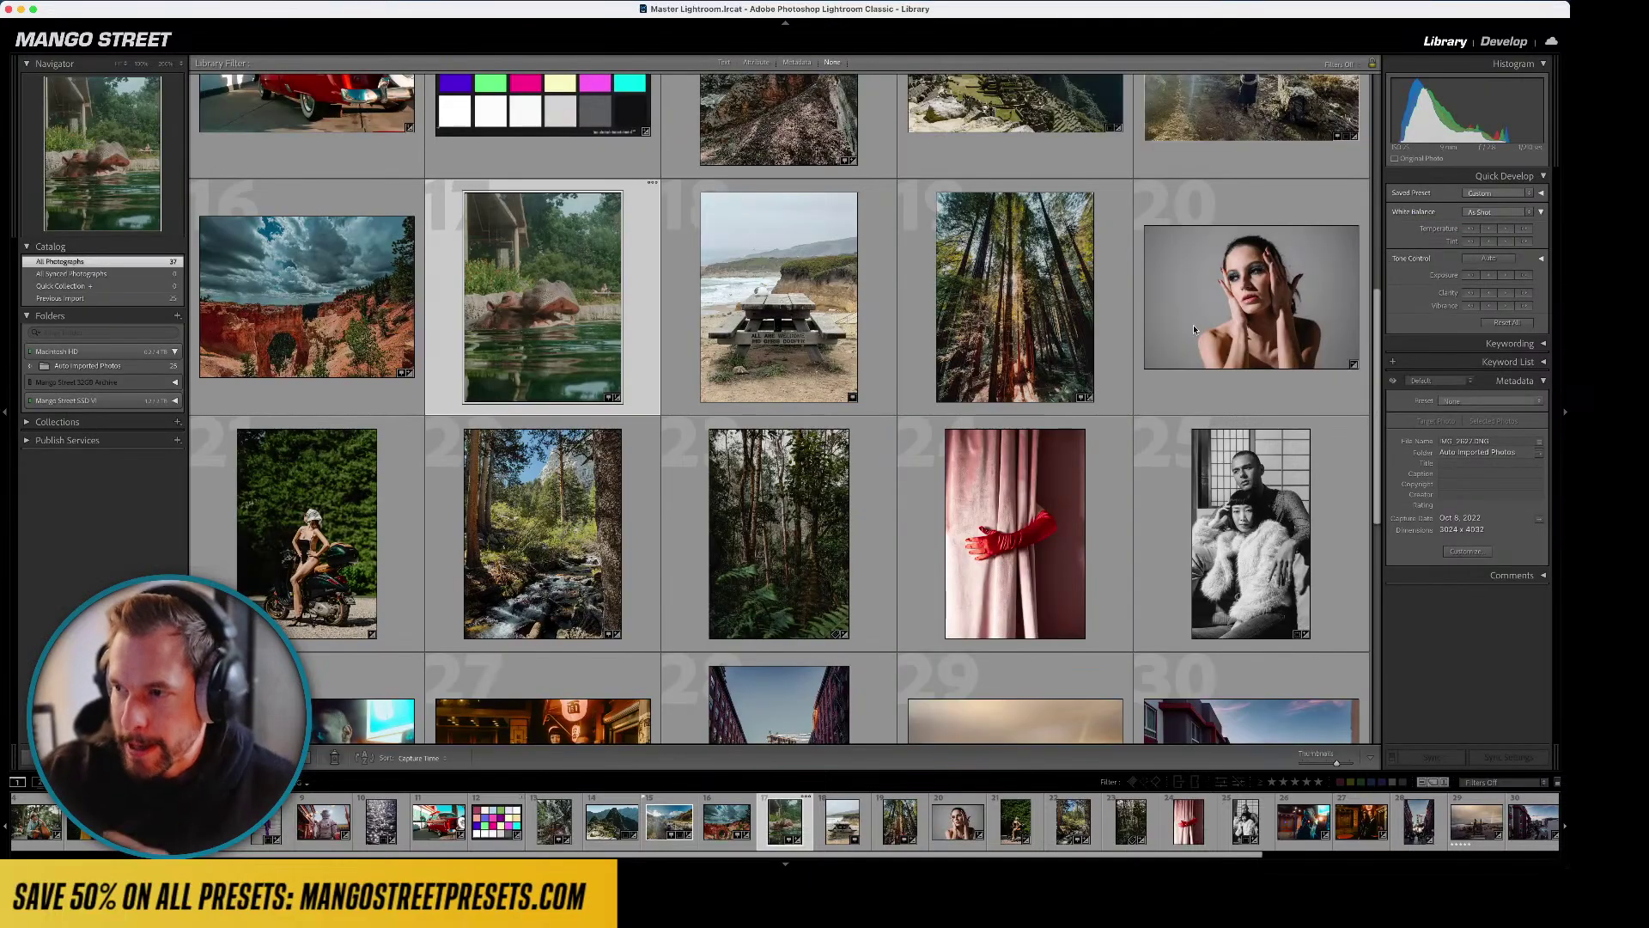
double_click(821, 315)
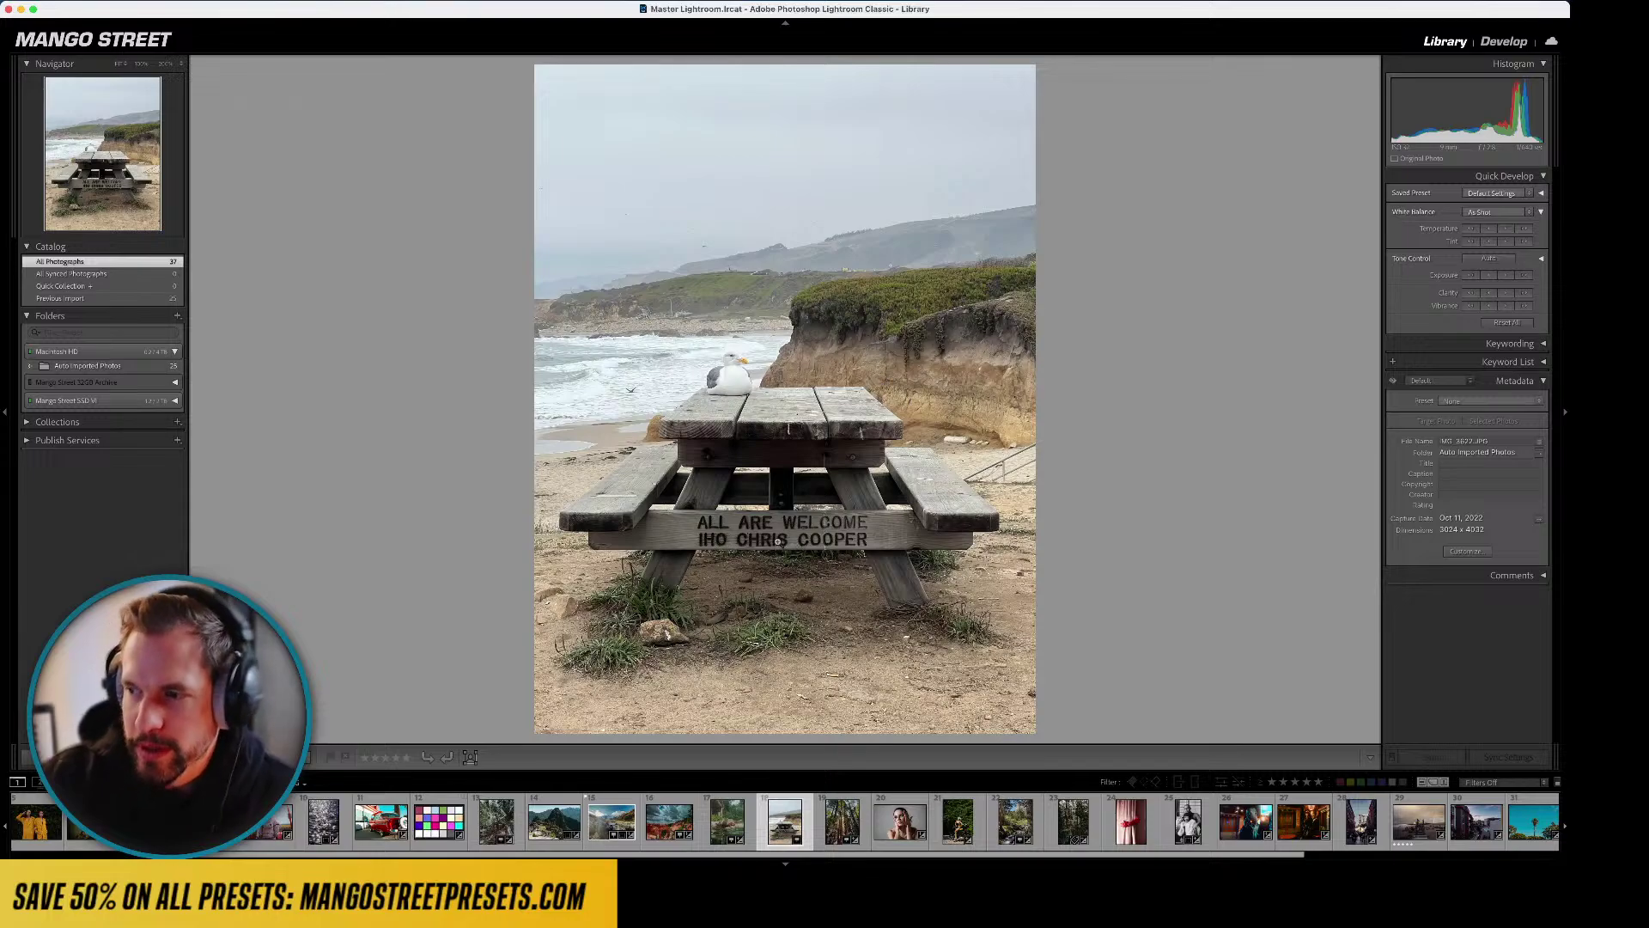
drag(798, 376, 1071, 497)
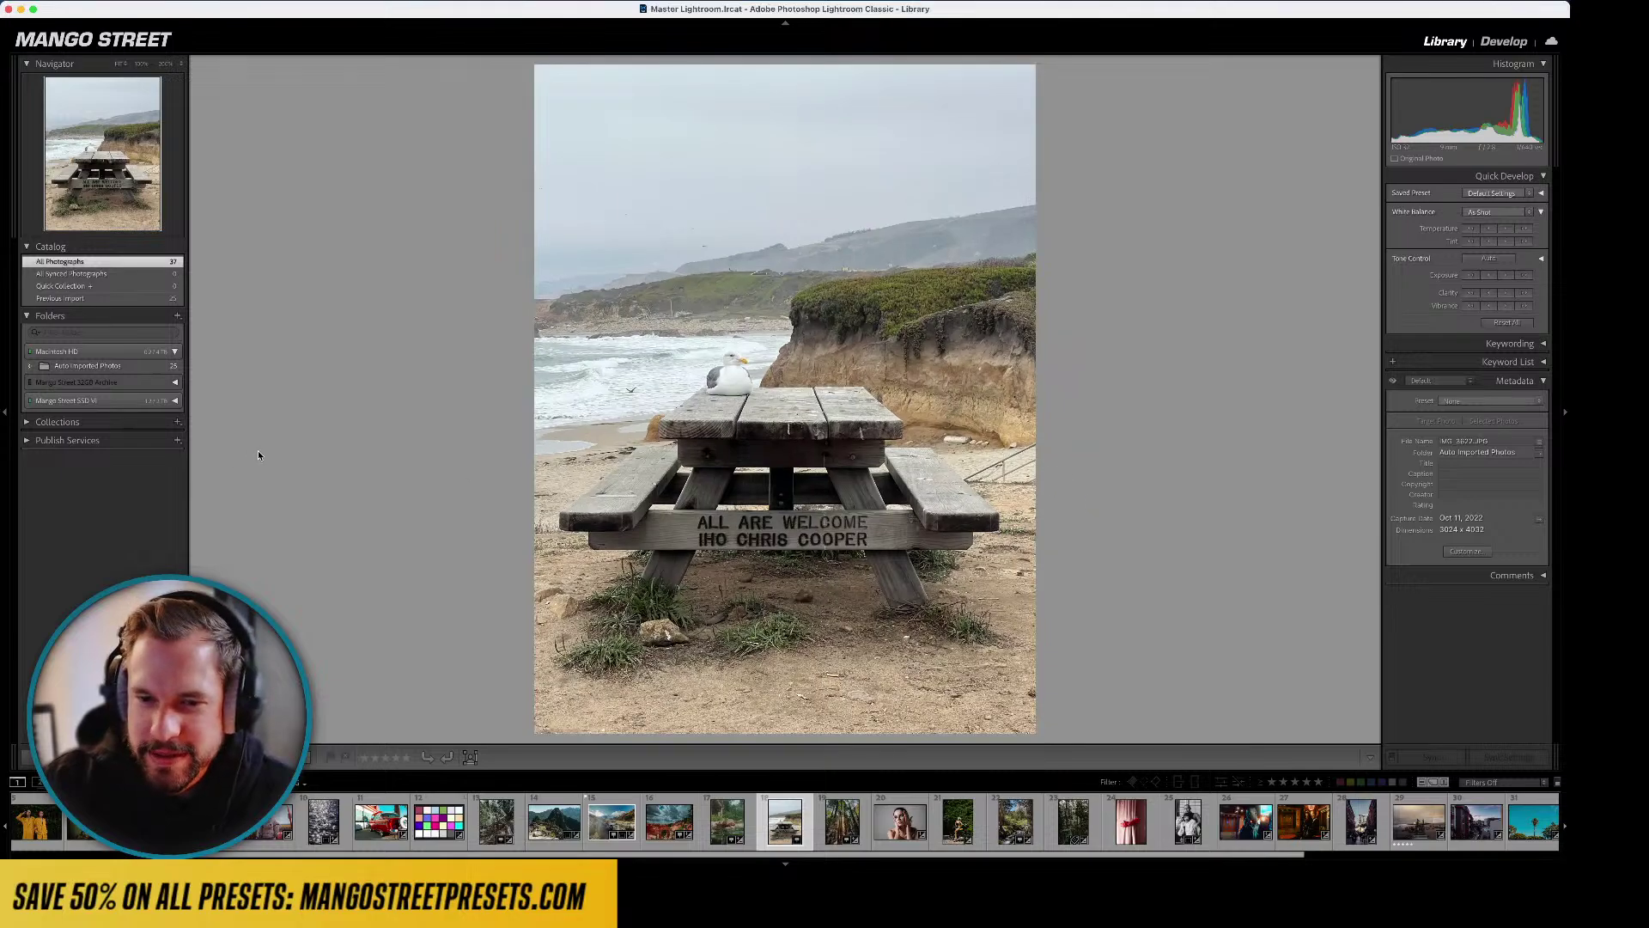
click(1504, 41)
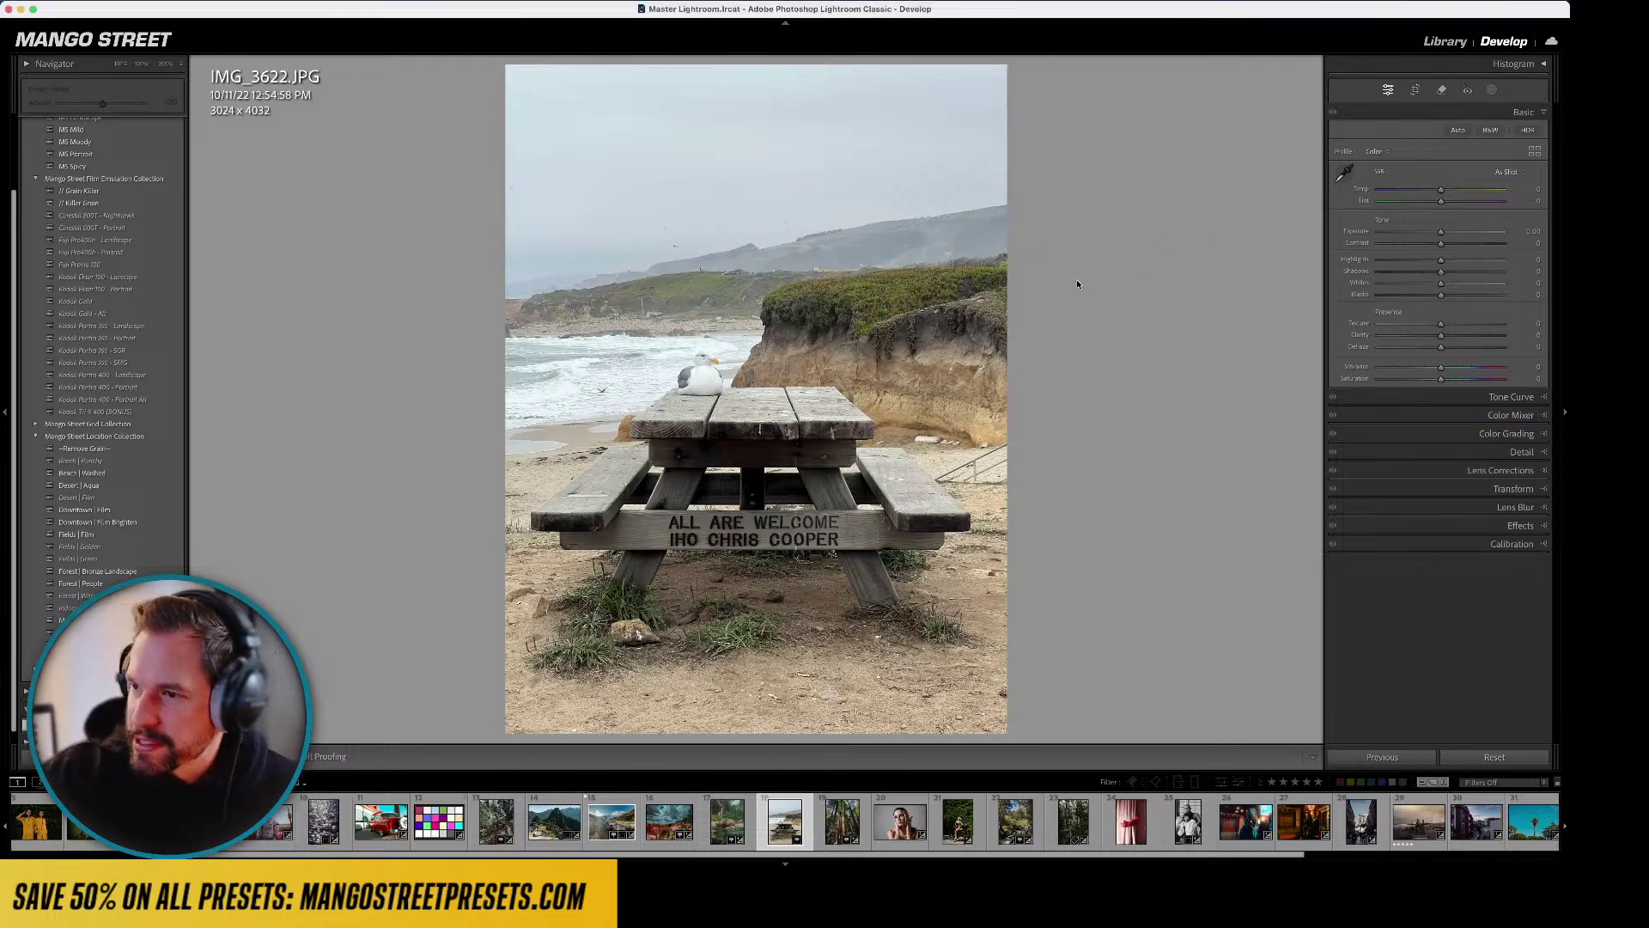
key(r)
click(1523, 152)
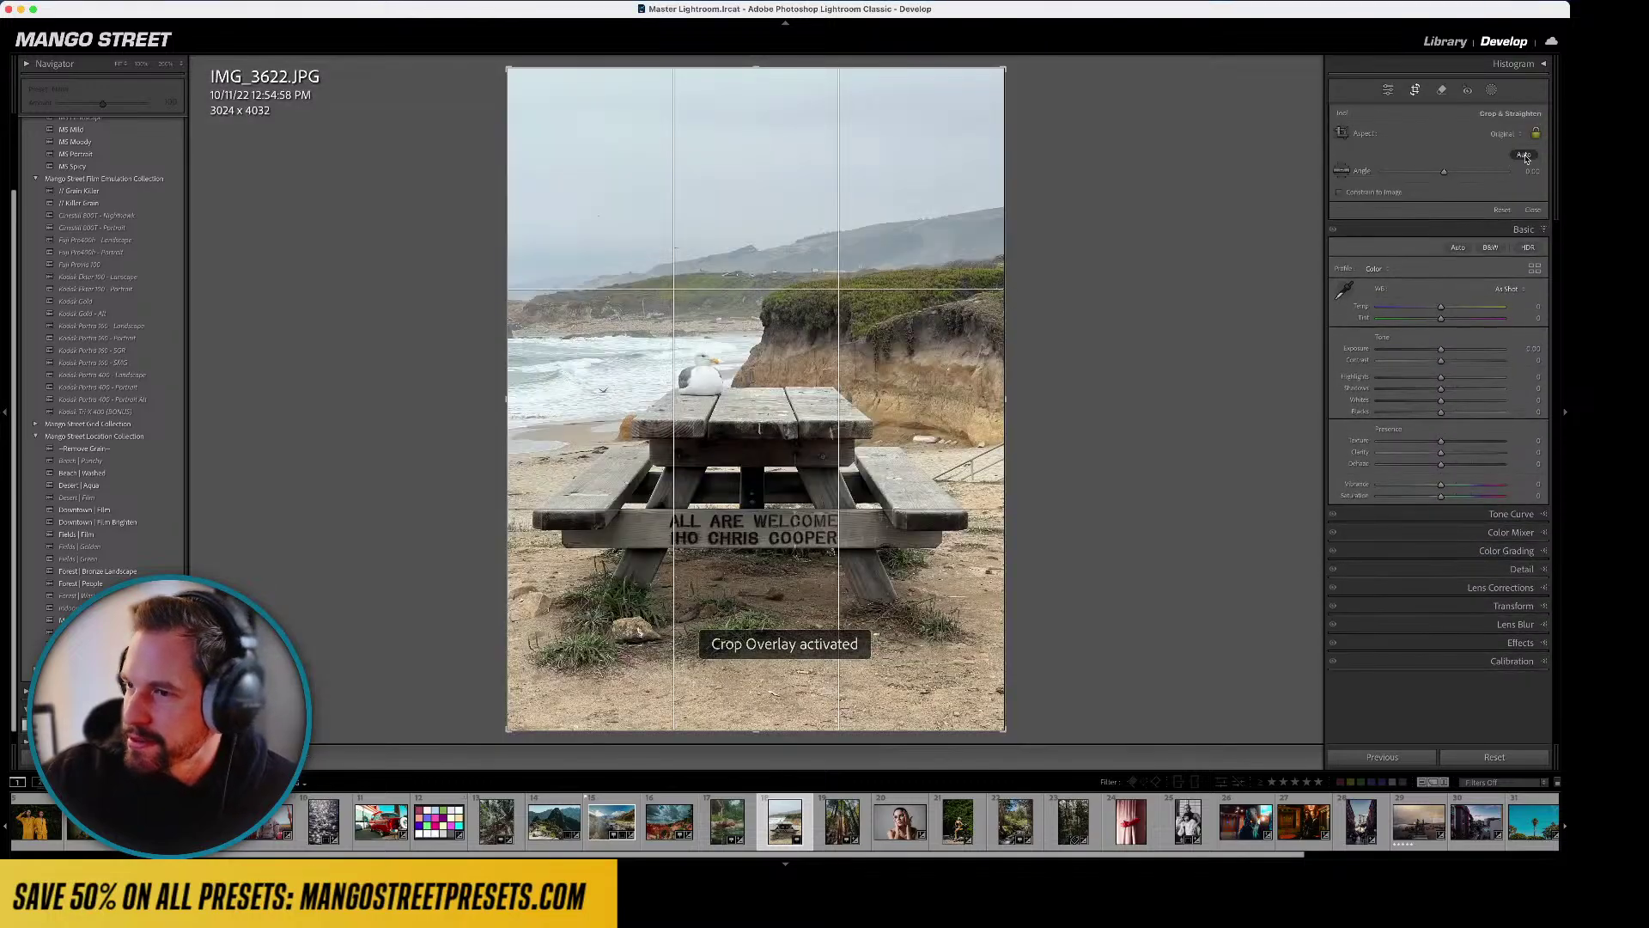
key(r)
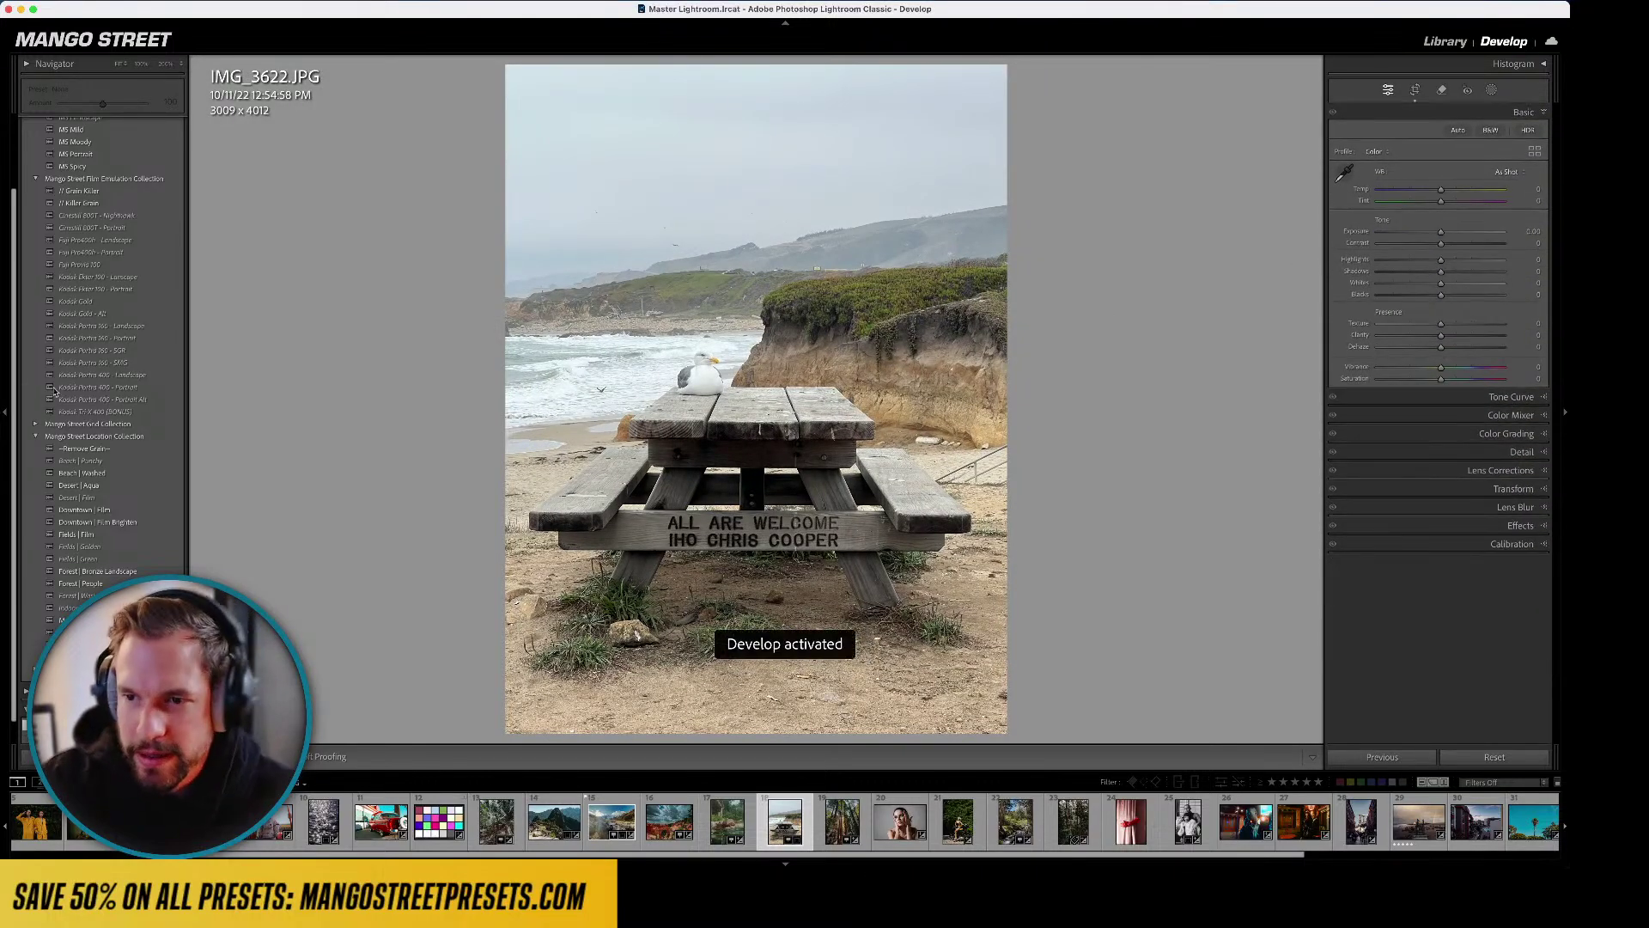
- Try the Kodak Portra 400 - Portrait preset on the picnic table photo with a lowered exposure, viewing it with the lights out
click(154, 389)
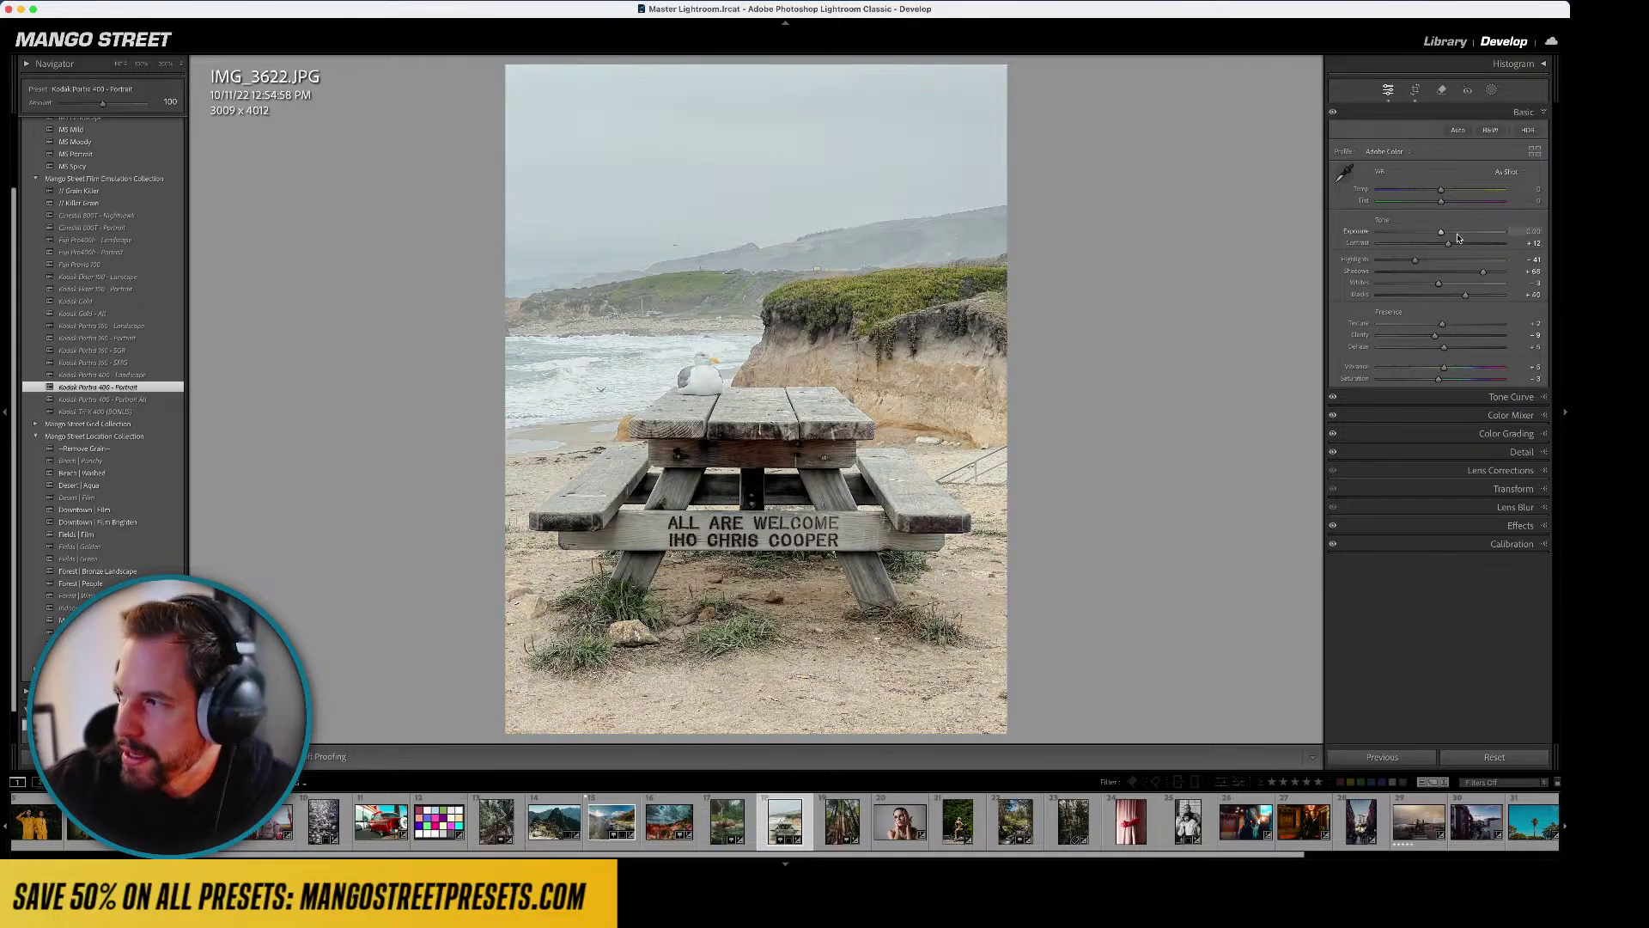
drag(1443, 234, 1430, 235)
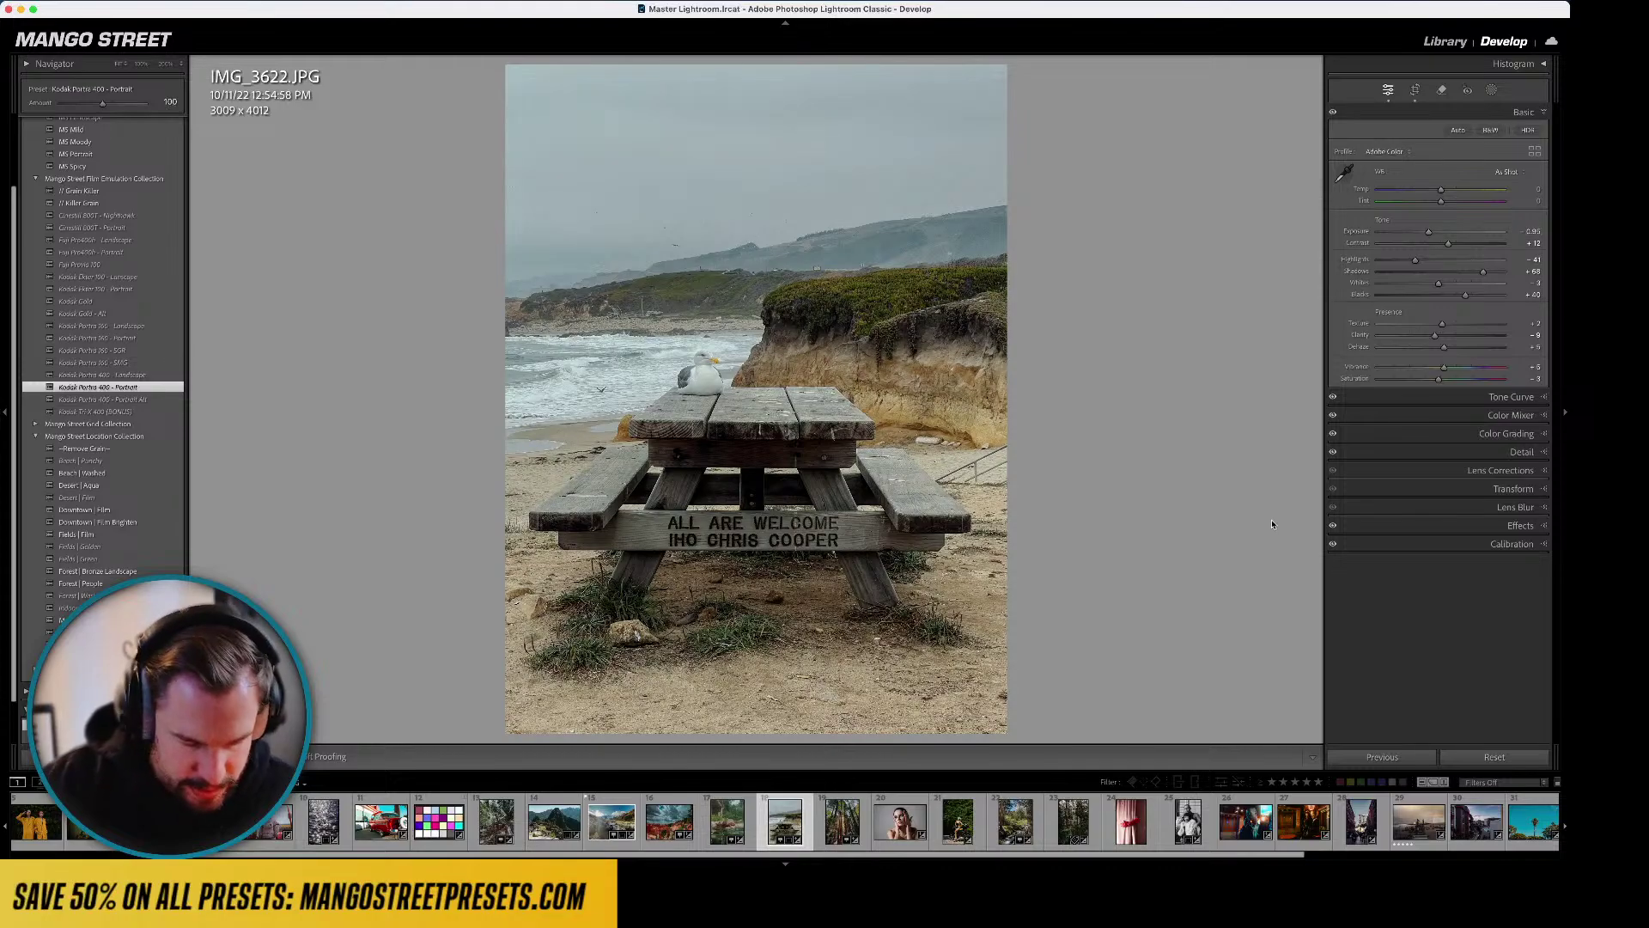
key(l)
key(l)
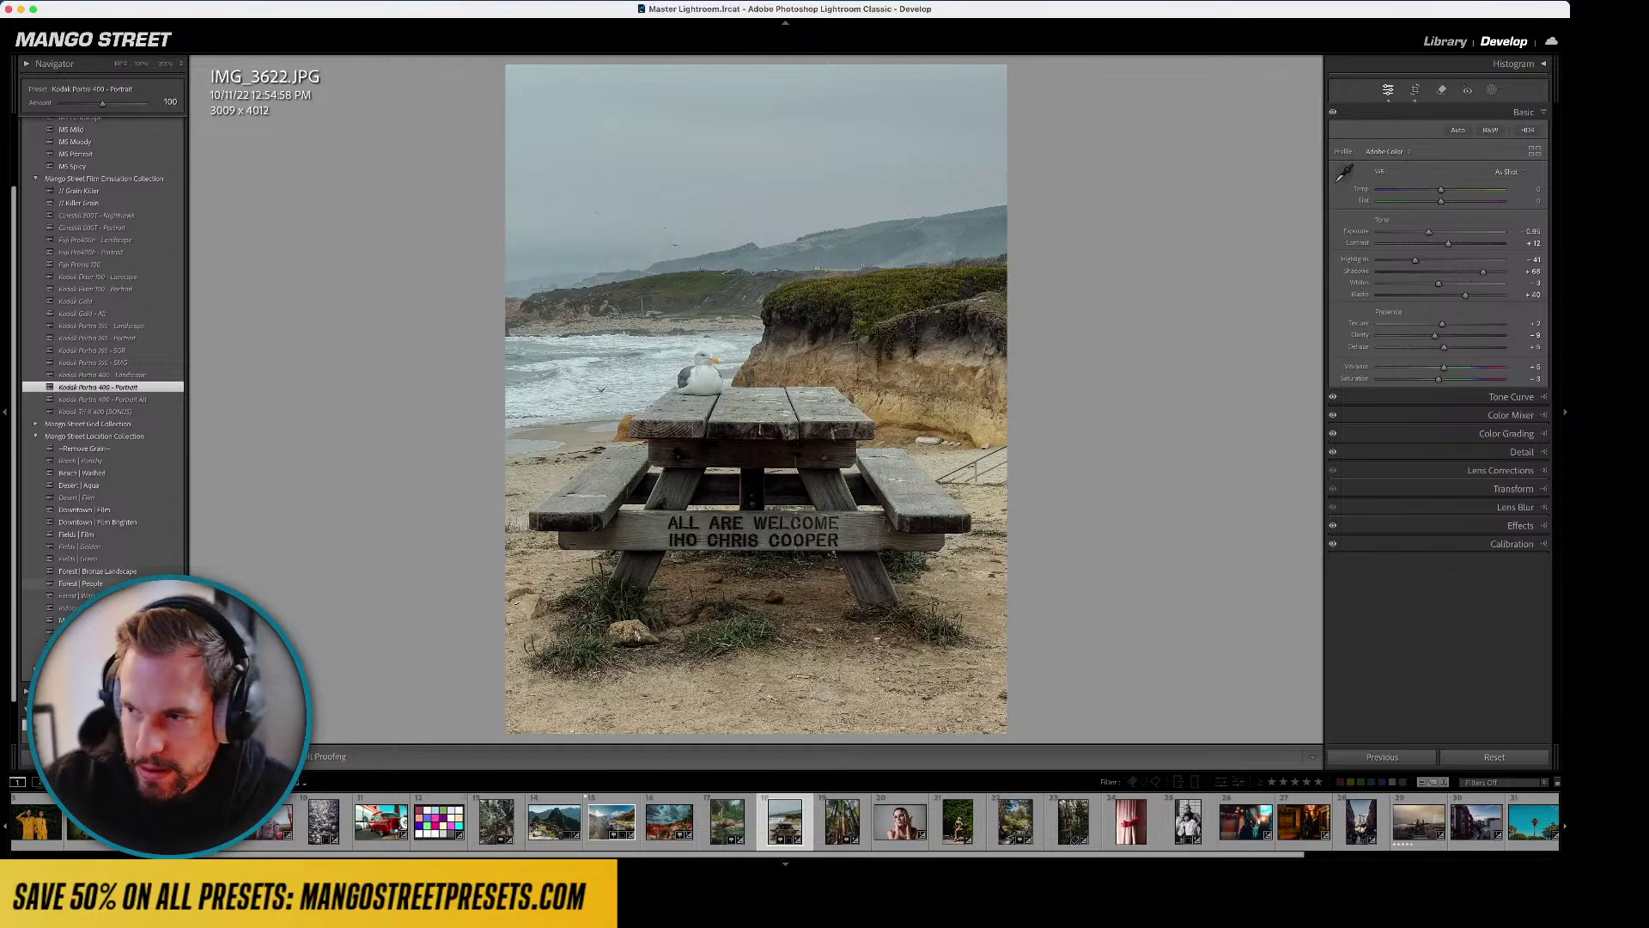
- Try Mountains | Film with a raised exposure, Cinestill 800T - Portrait and Fuji Provia 100 on the picnic table photo
click(77, 619)
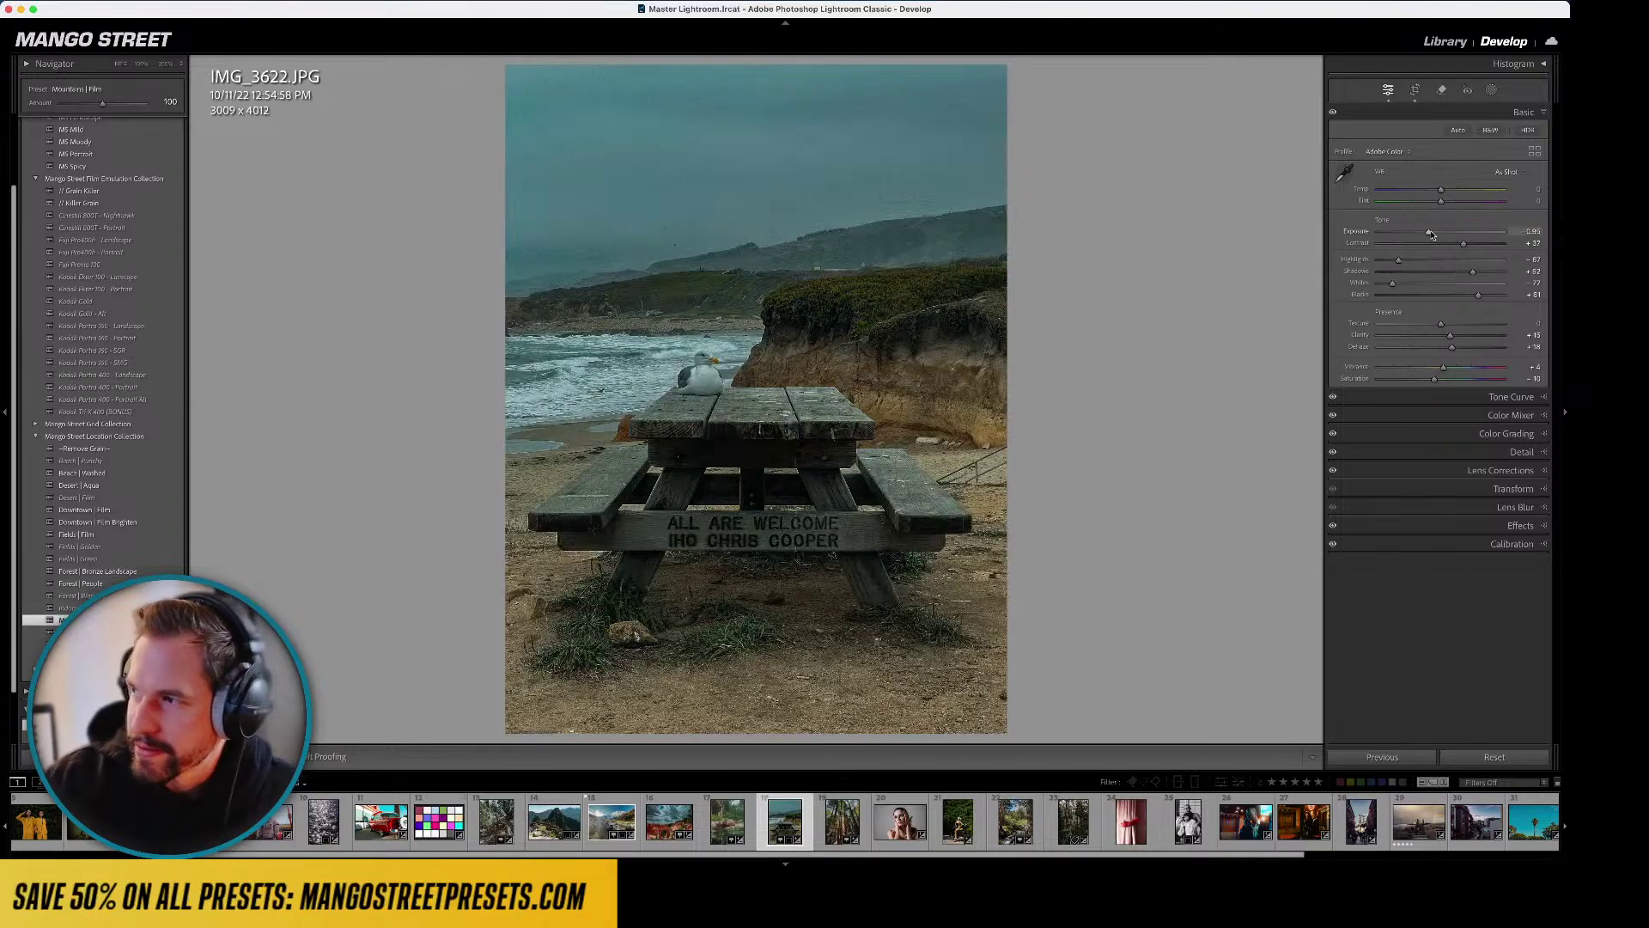
drag(1428, 232, 1439, 234)
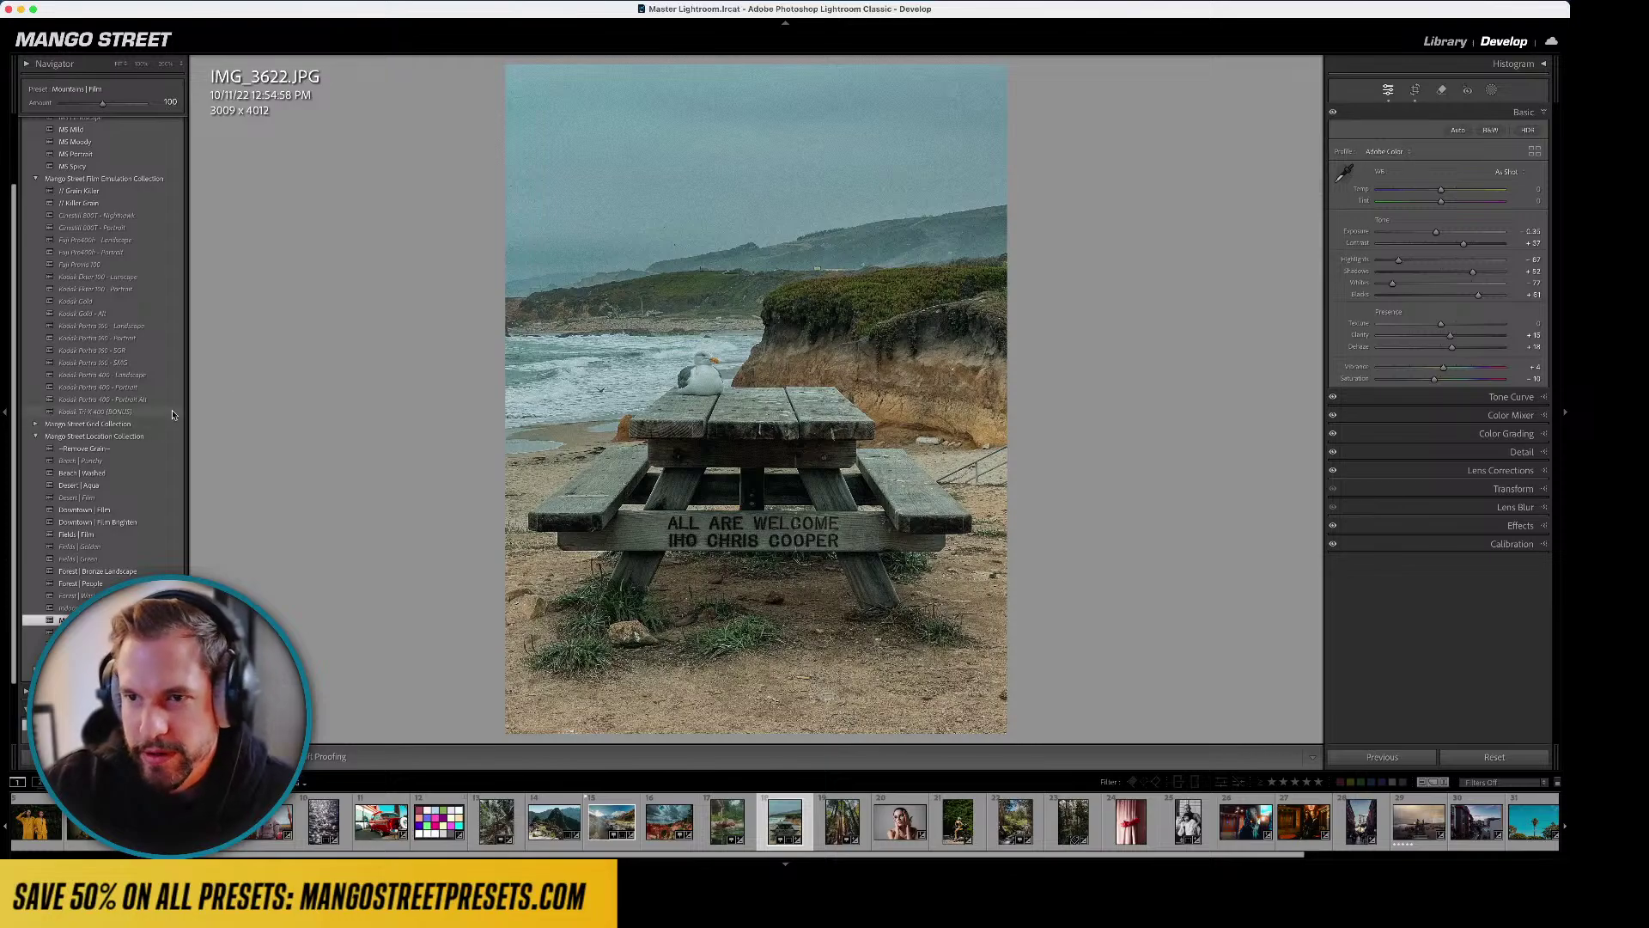
click(125, 227)
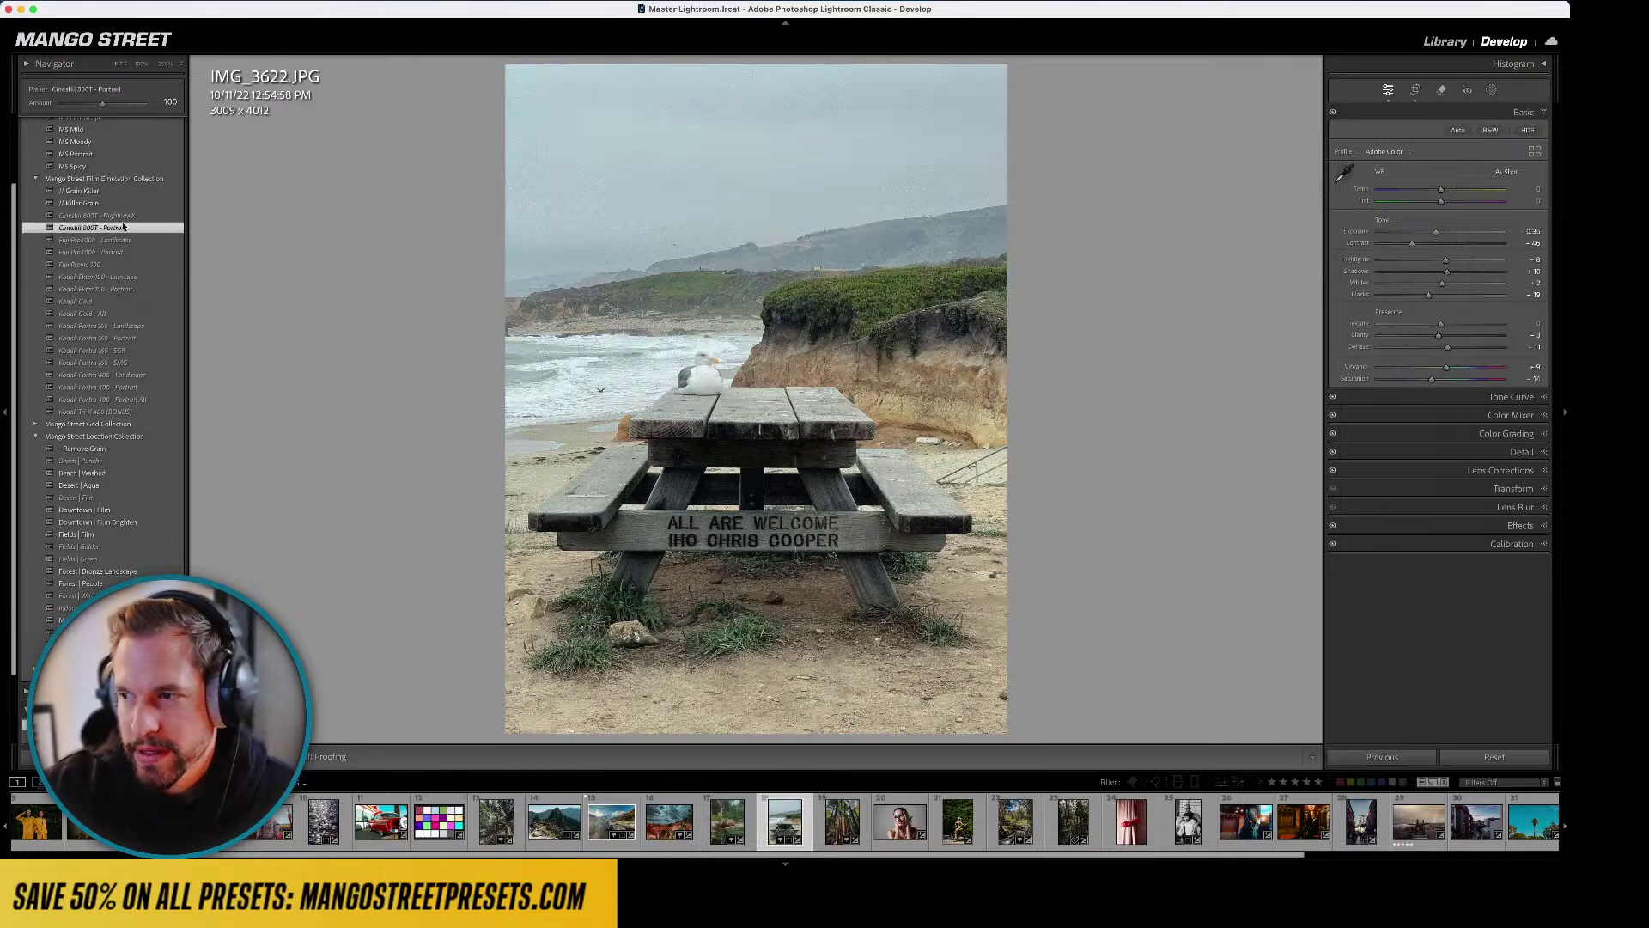
click(113, 266)
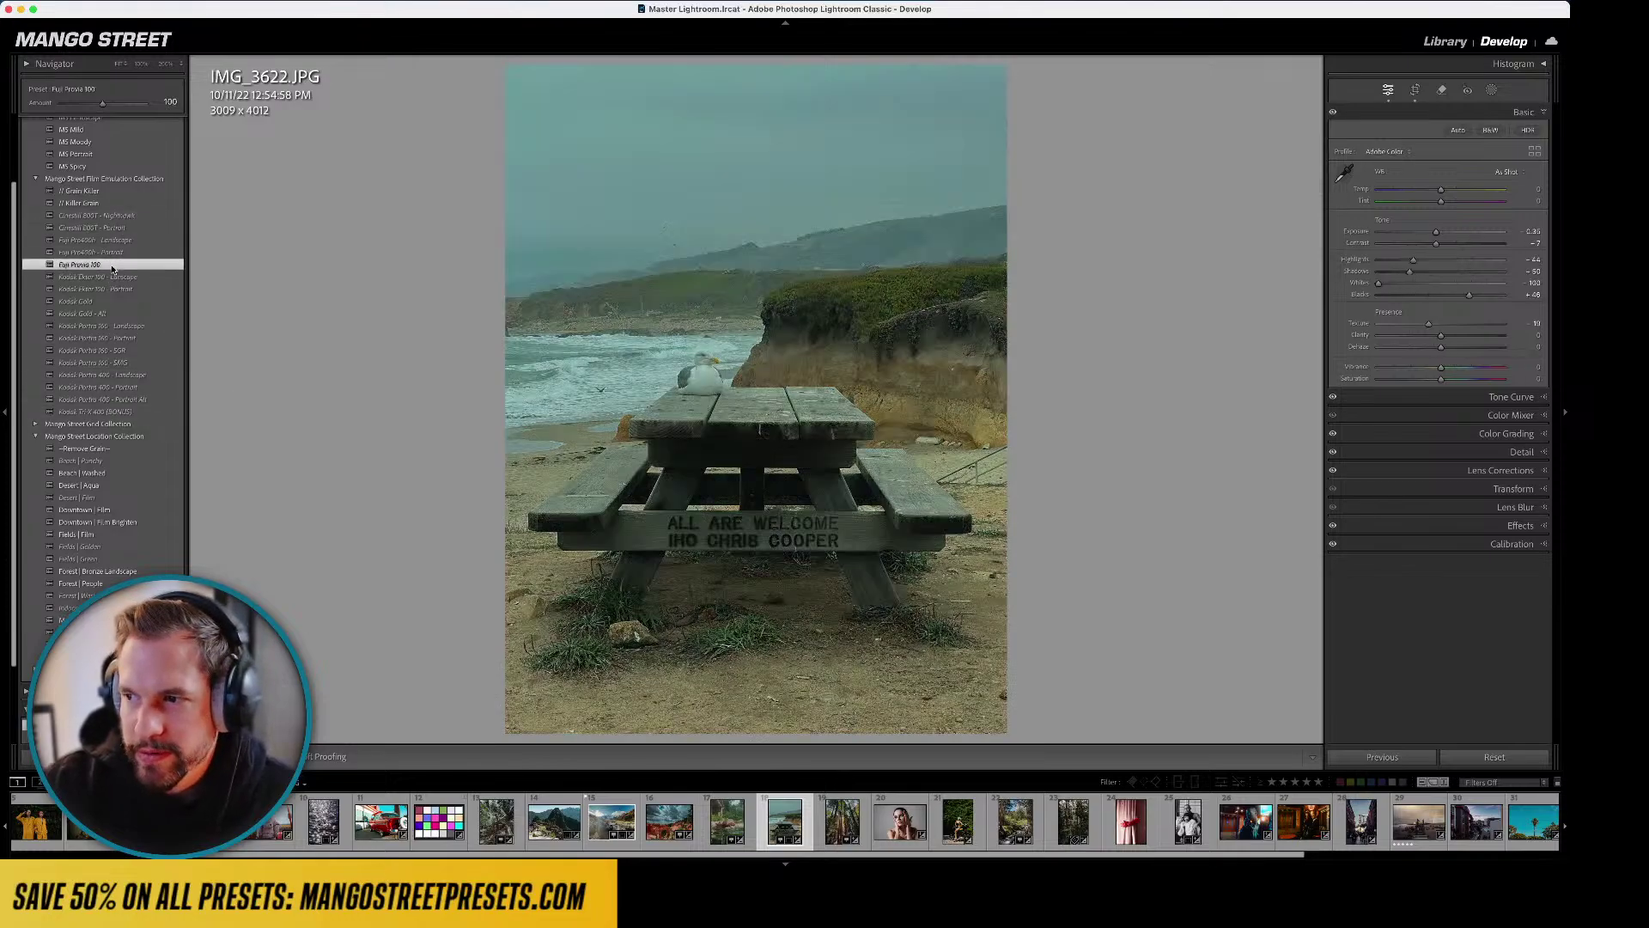
key(l)
key(l)
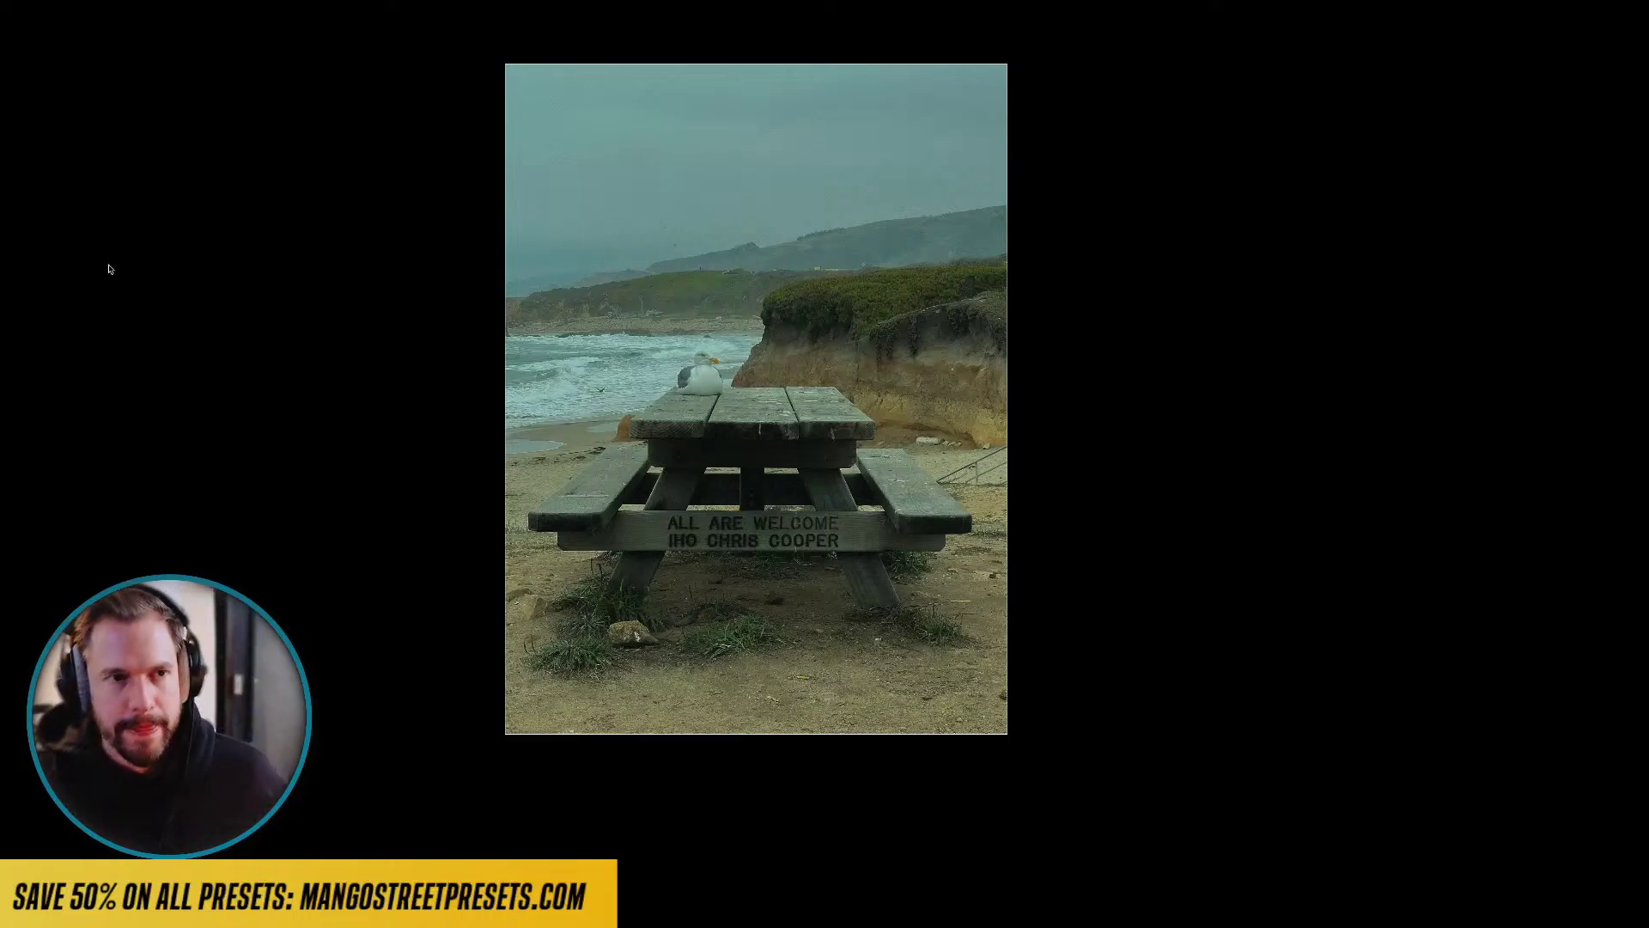
key(l)
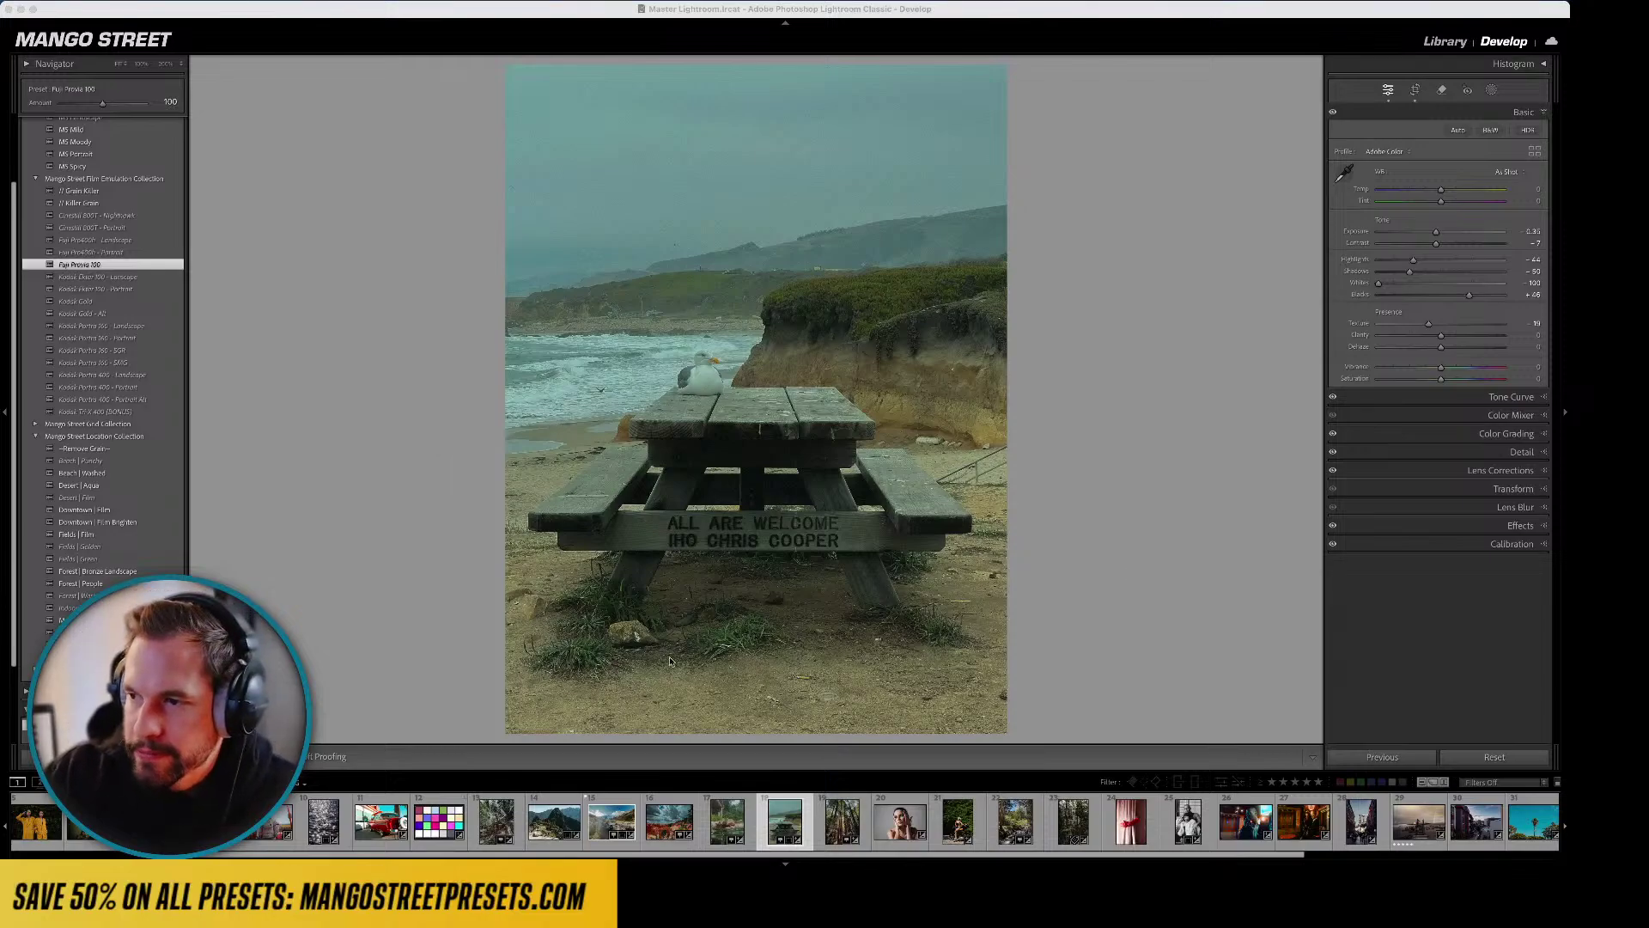
- Apply the Desert | Aqua preset to the picnic table photo, lower its exposure and increase dehaze, checking the look with the lights out
key(l)
key(l)
click(114, 485)
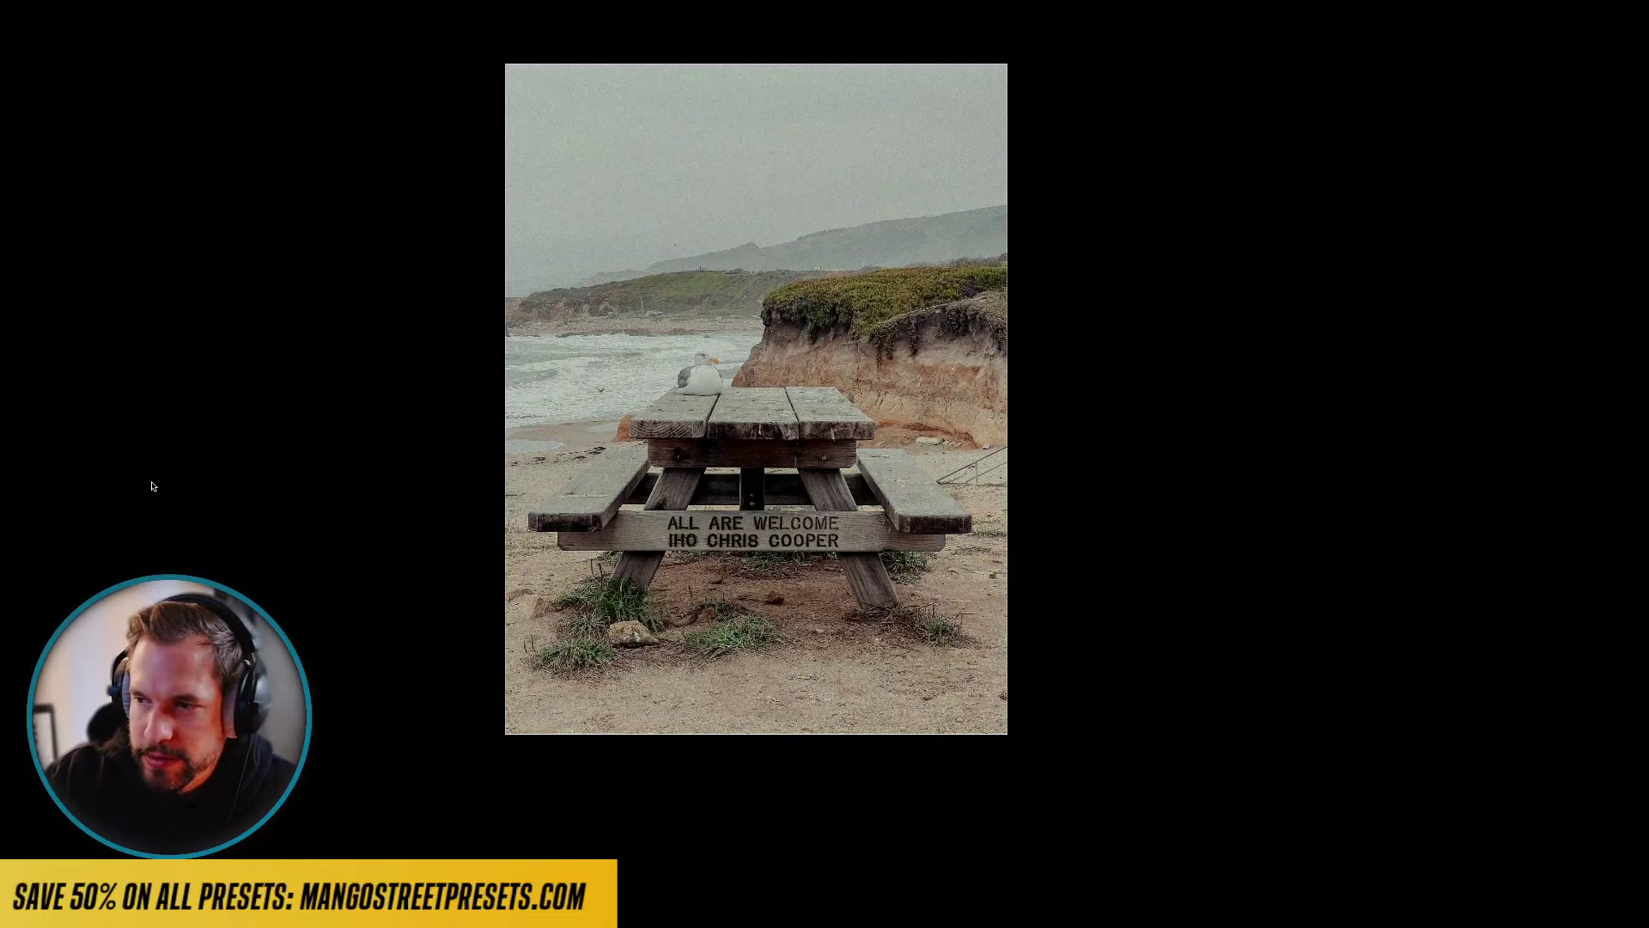
key(l)
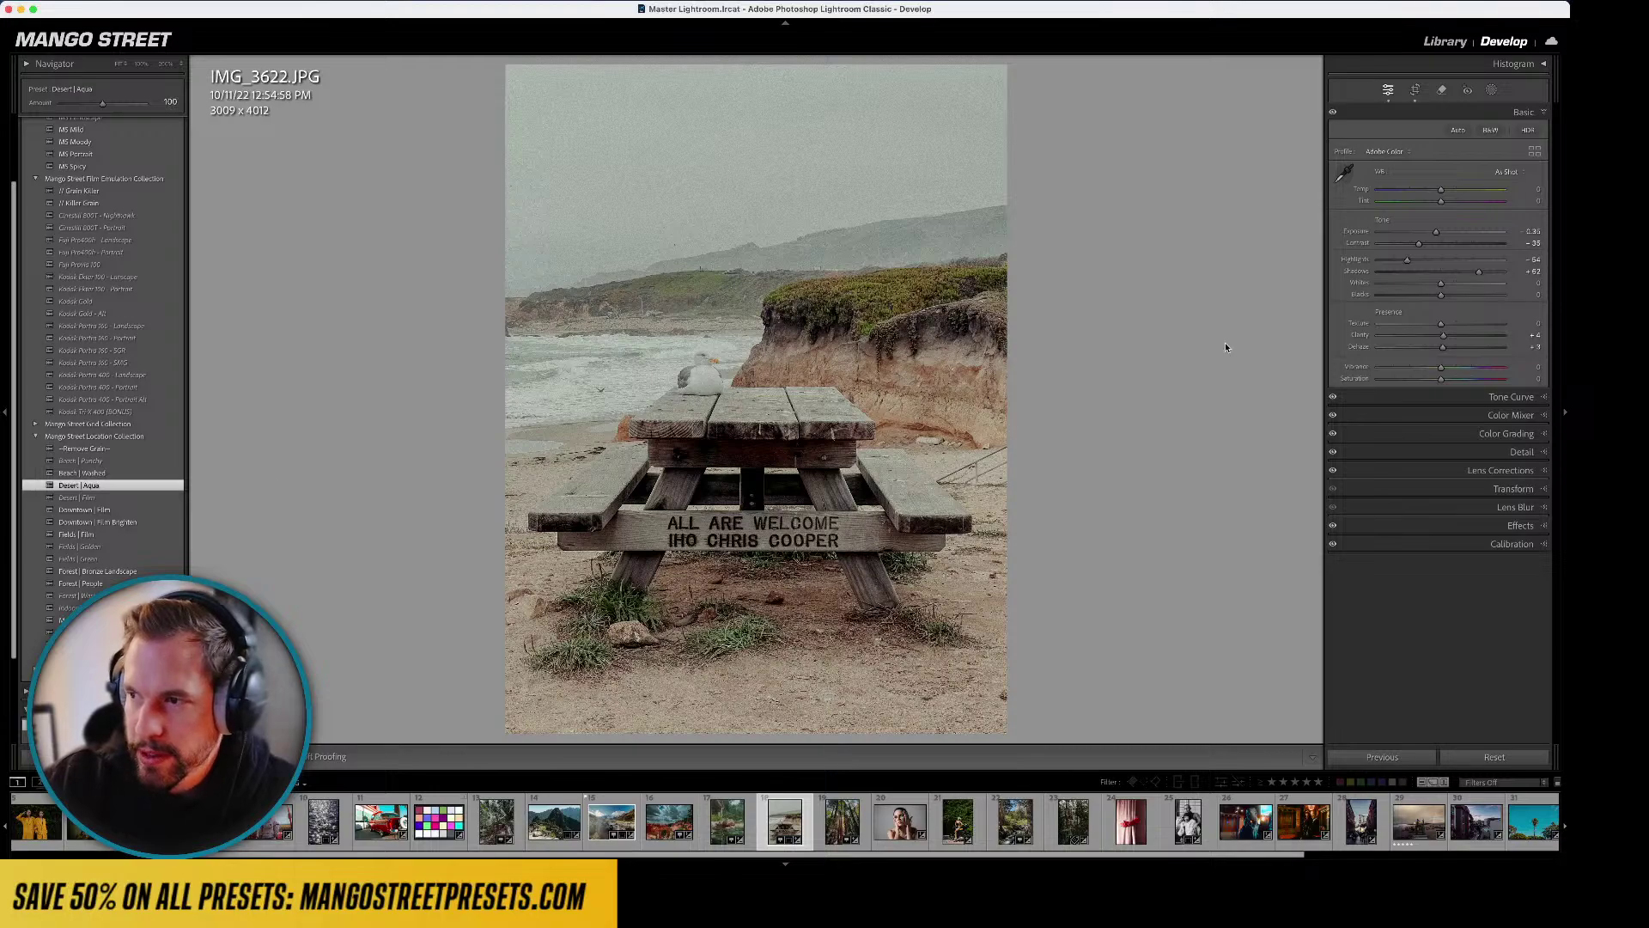
drag(1436, 232, 1434, 234)
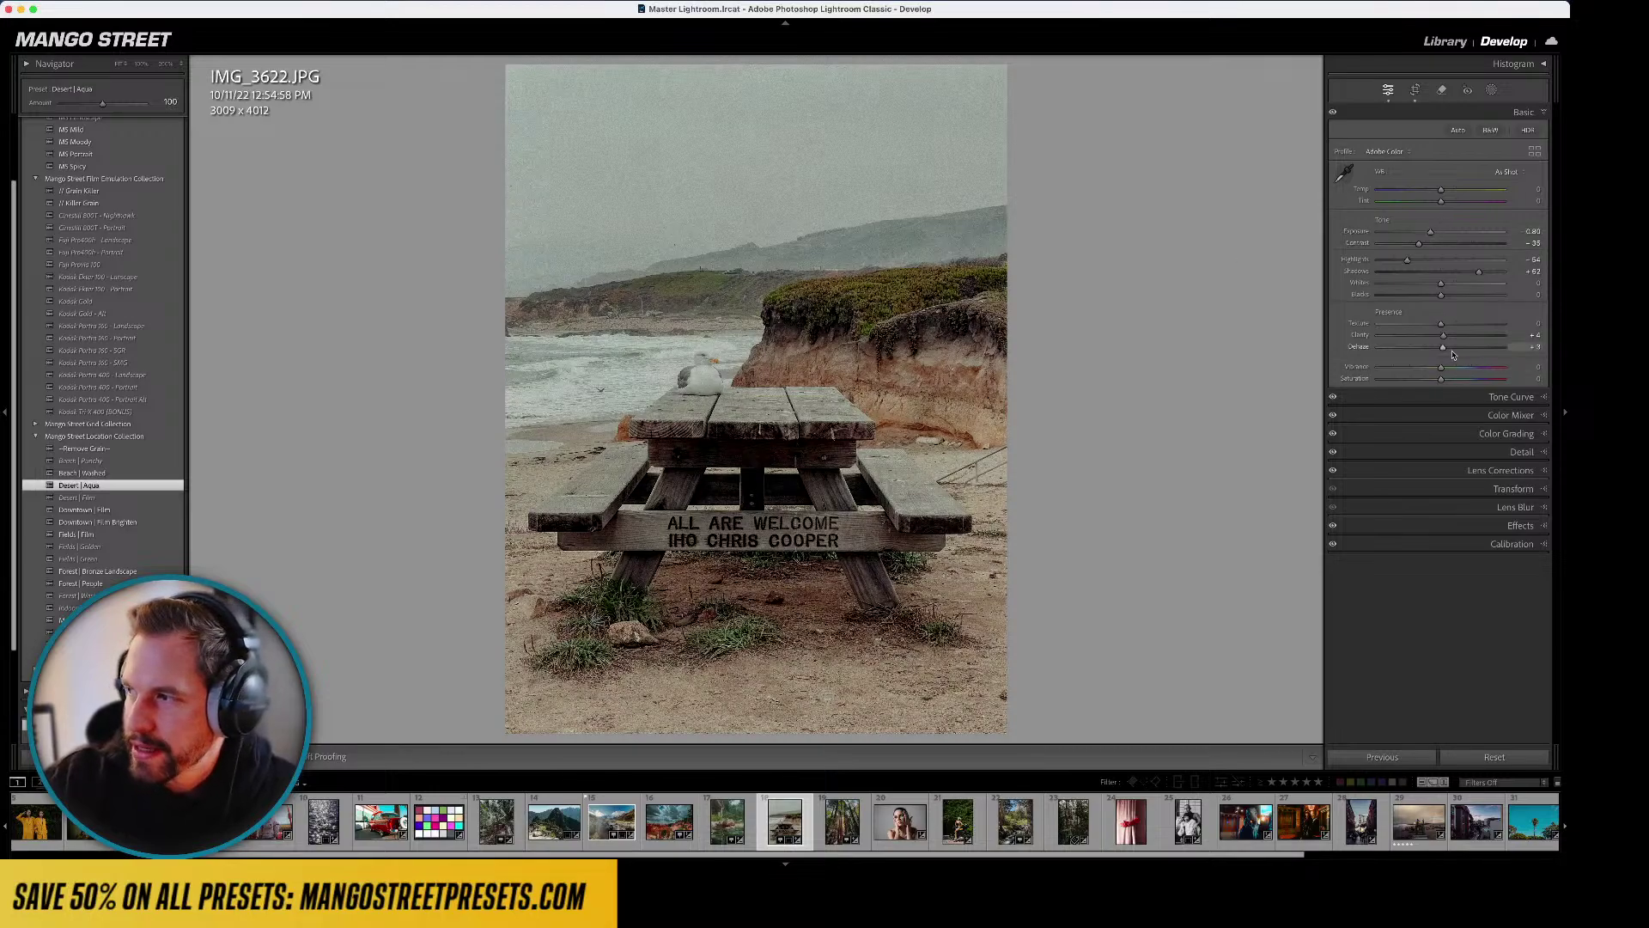
drag(1443, 347, 1451, 349)
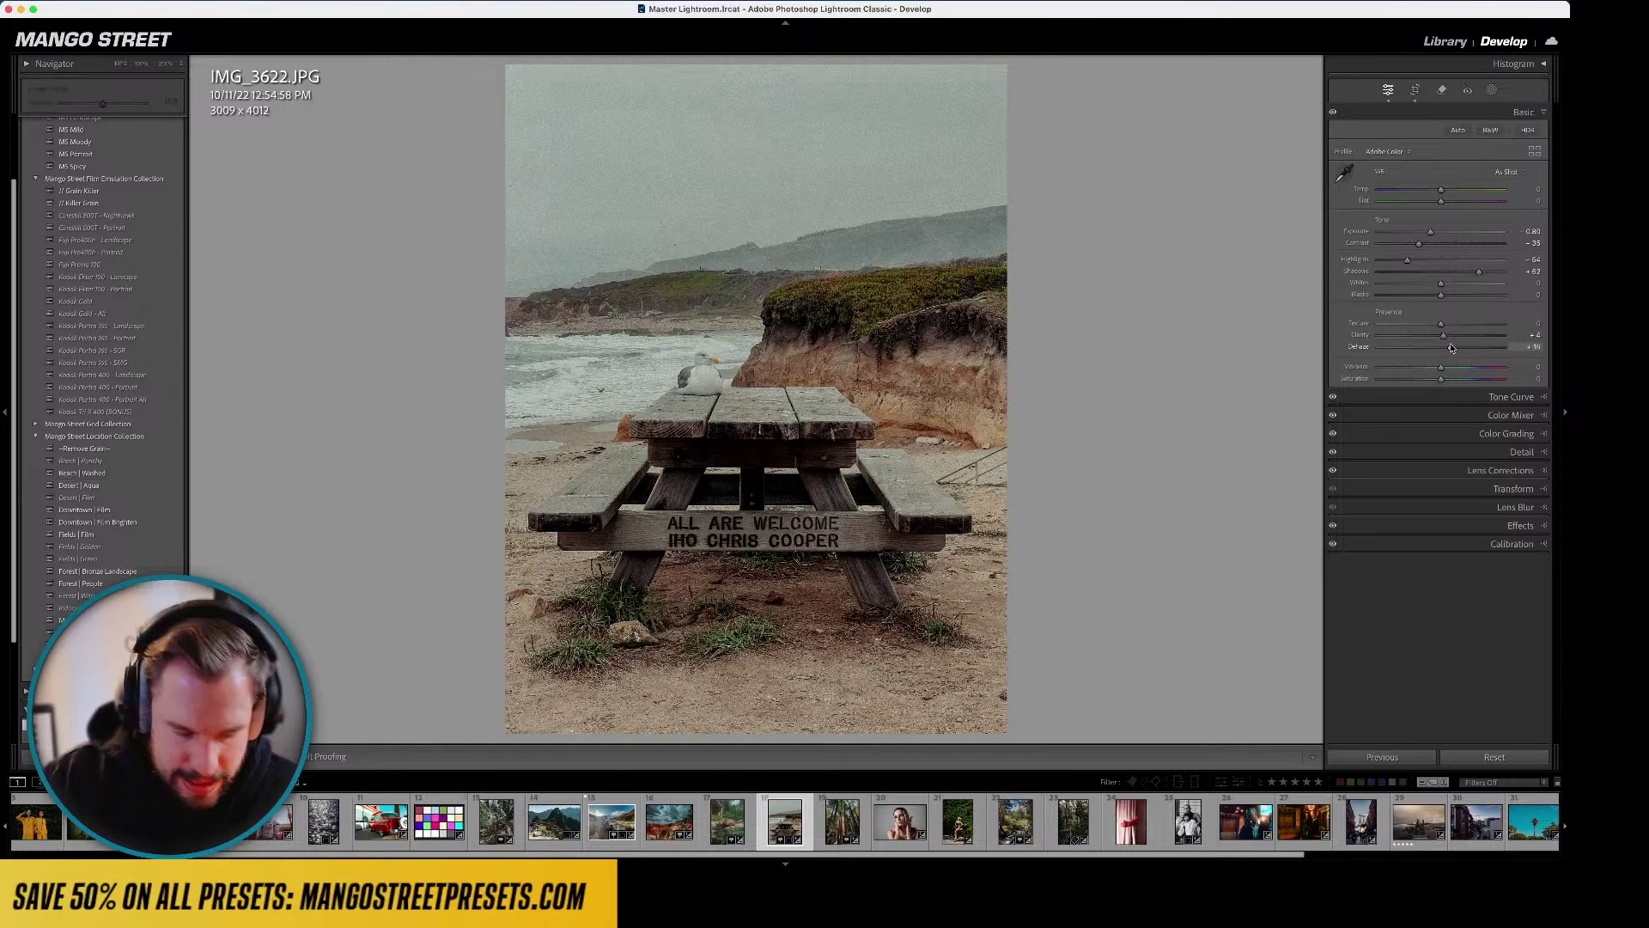
key(l)
key(l)
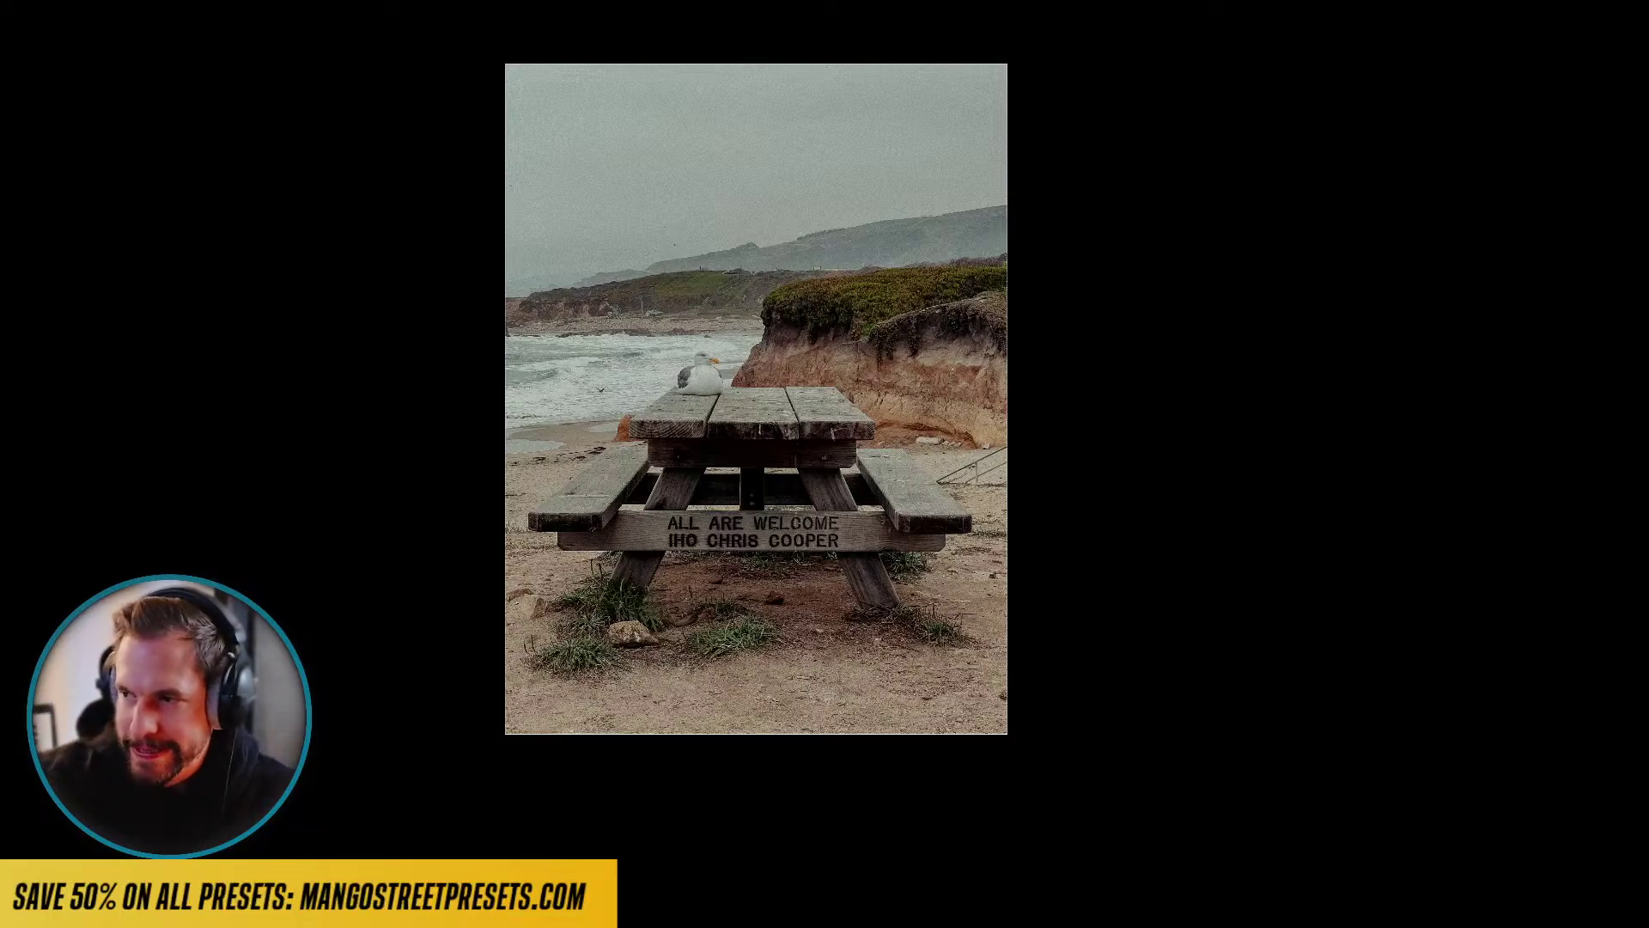
key(l)
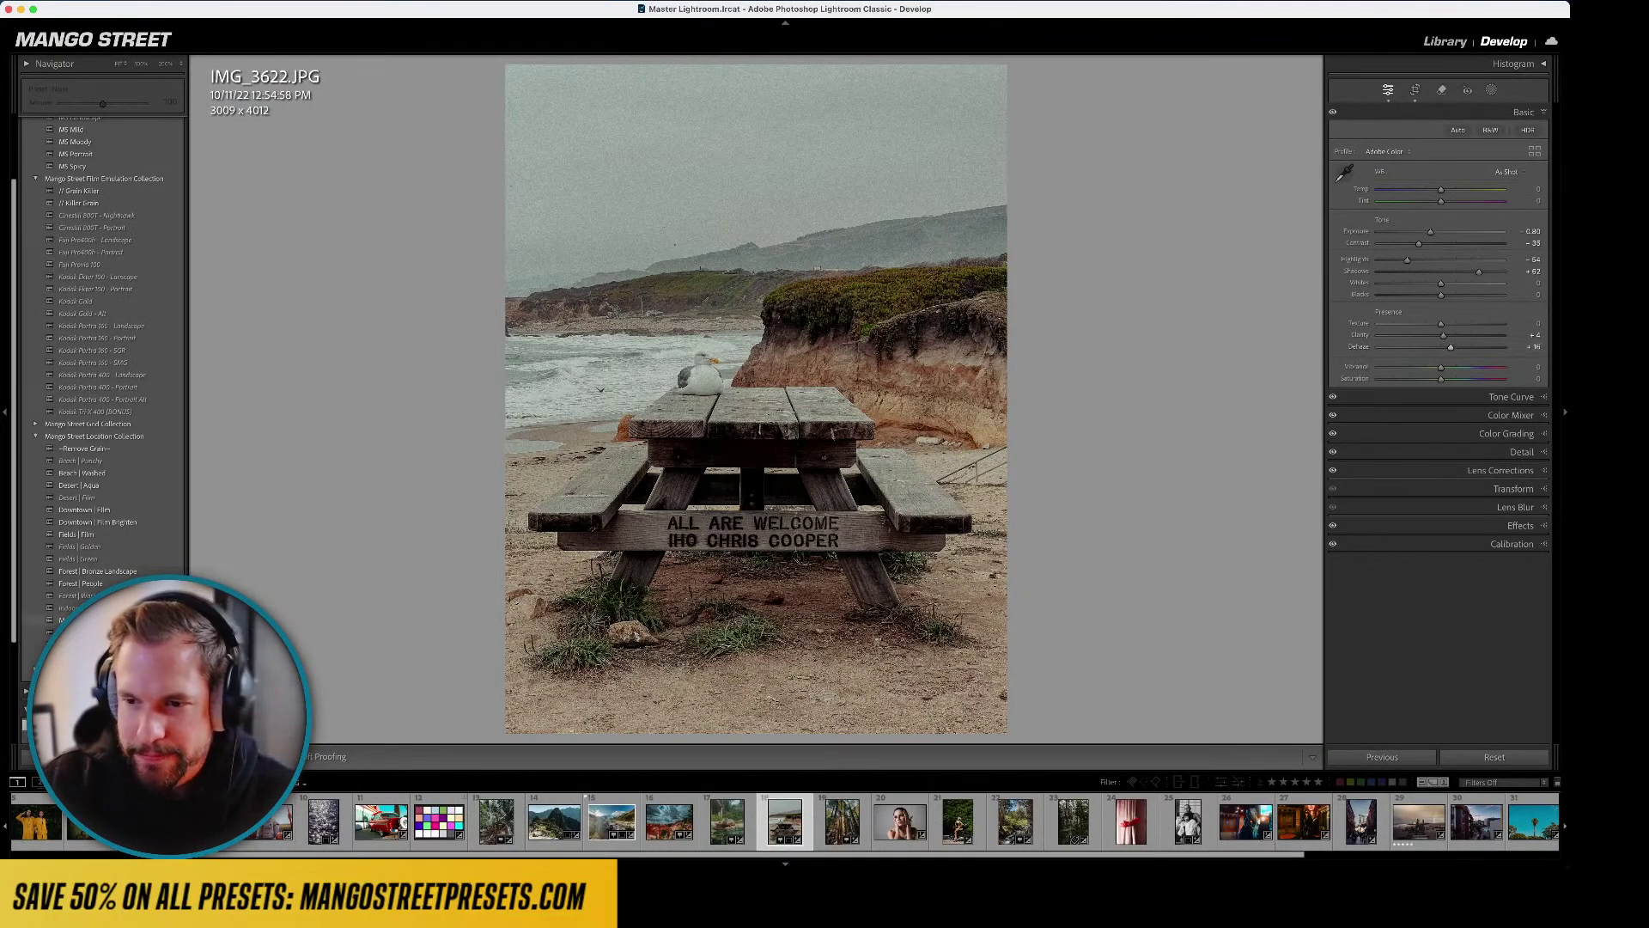
- Apply the Forest | People preset to the picnic table photo and return to the library grid
click(83, 584)
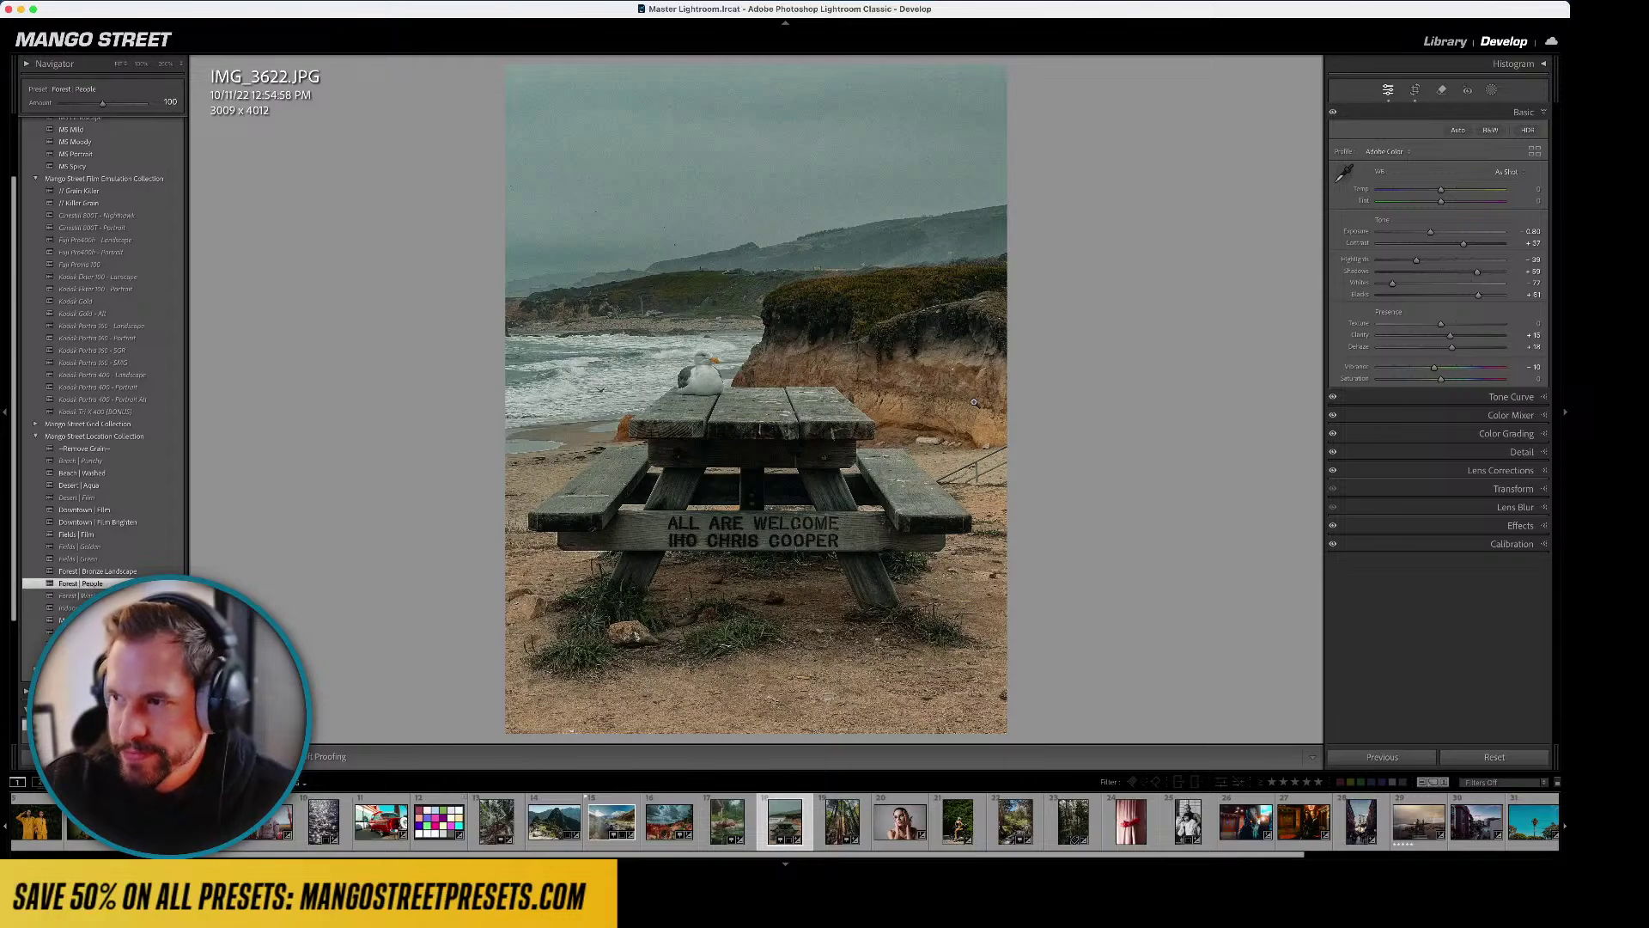
key(g)
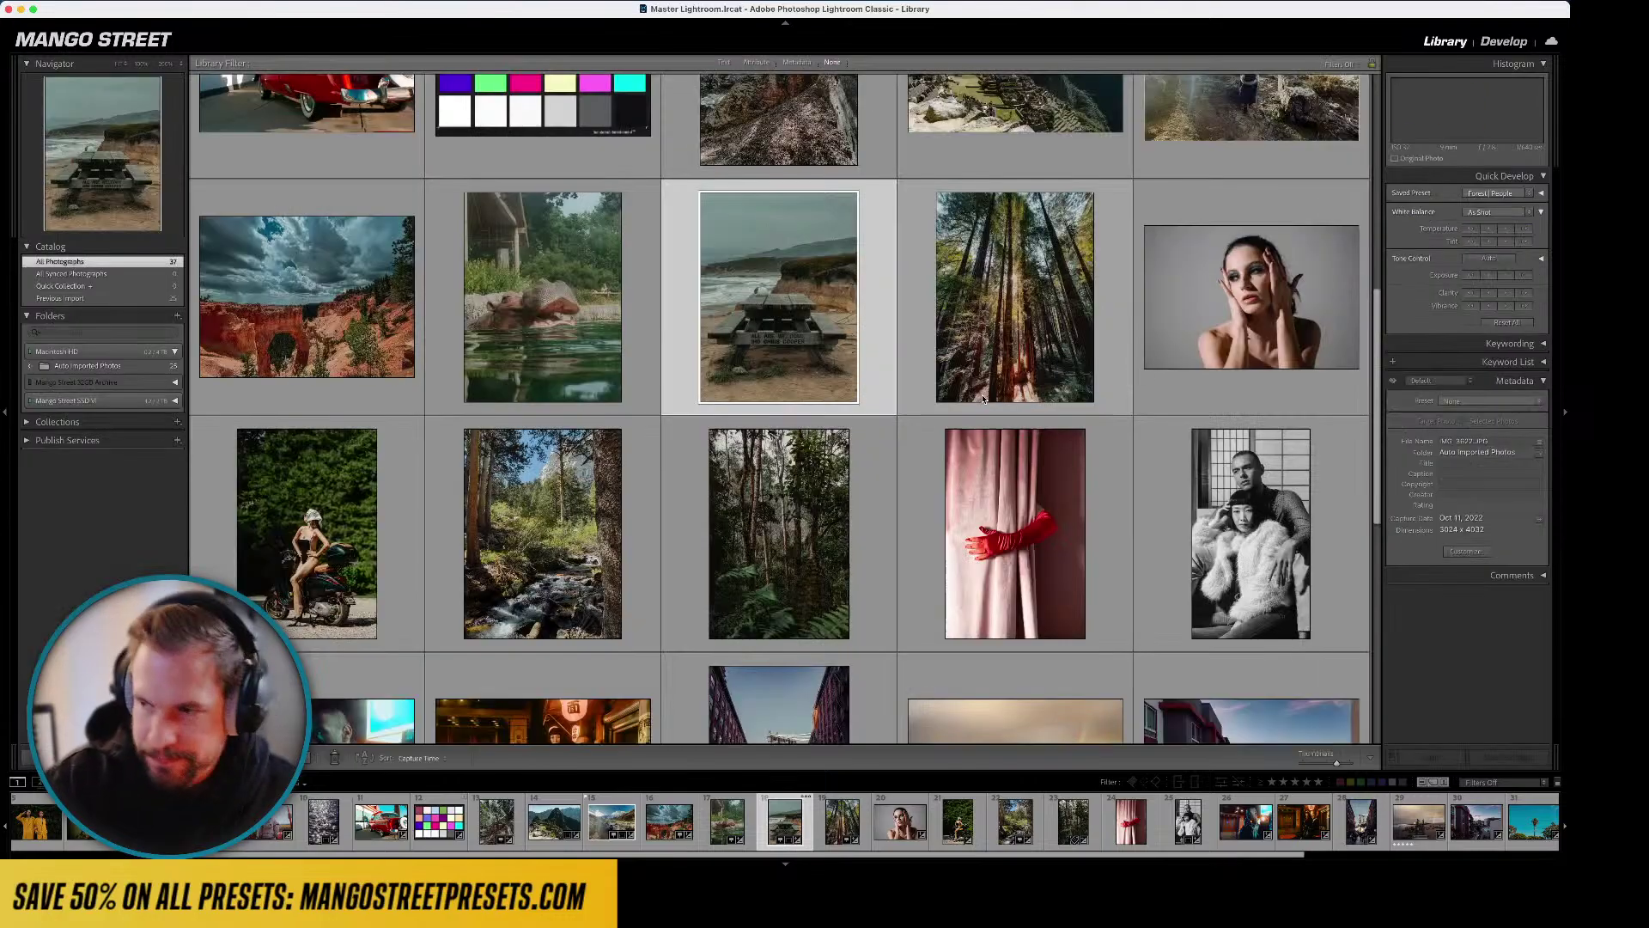
- Look through the library and the Previous Import photos for the next picture to edit, returning to All Photographs
scroll(972, 399, down, 5)
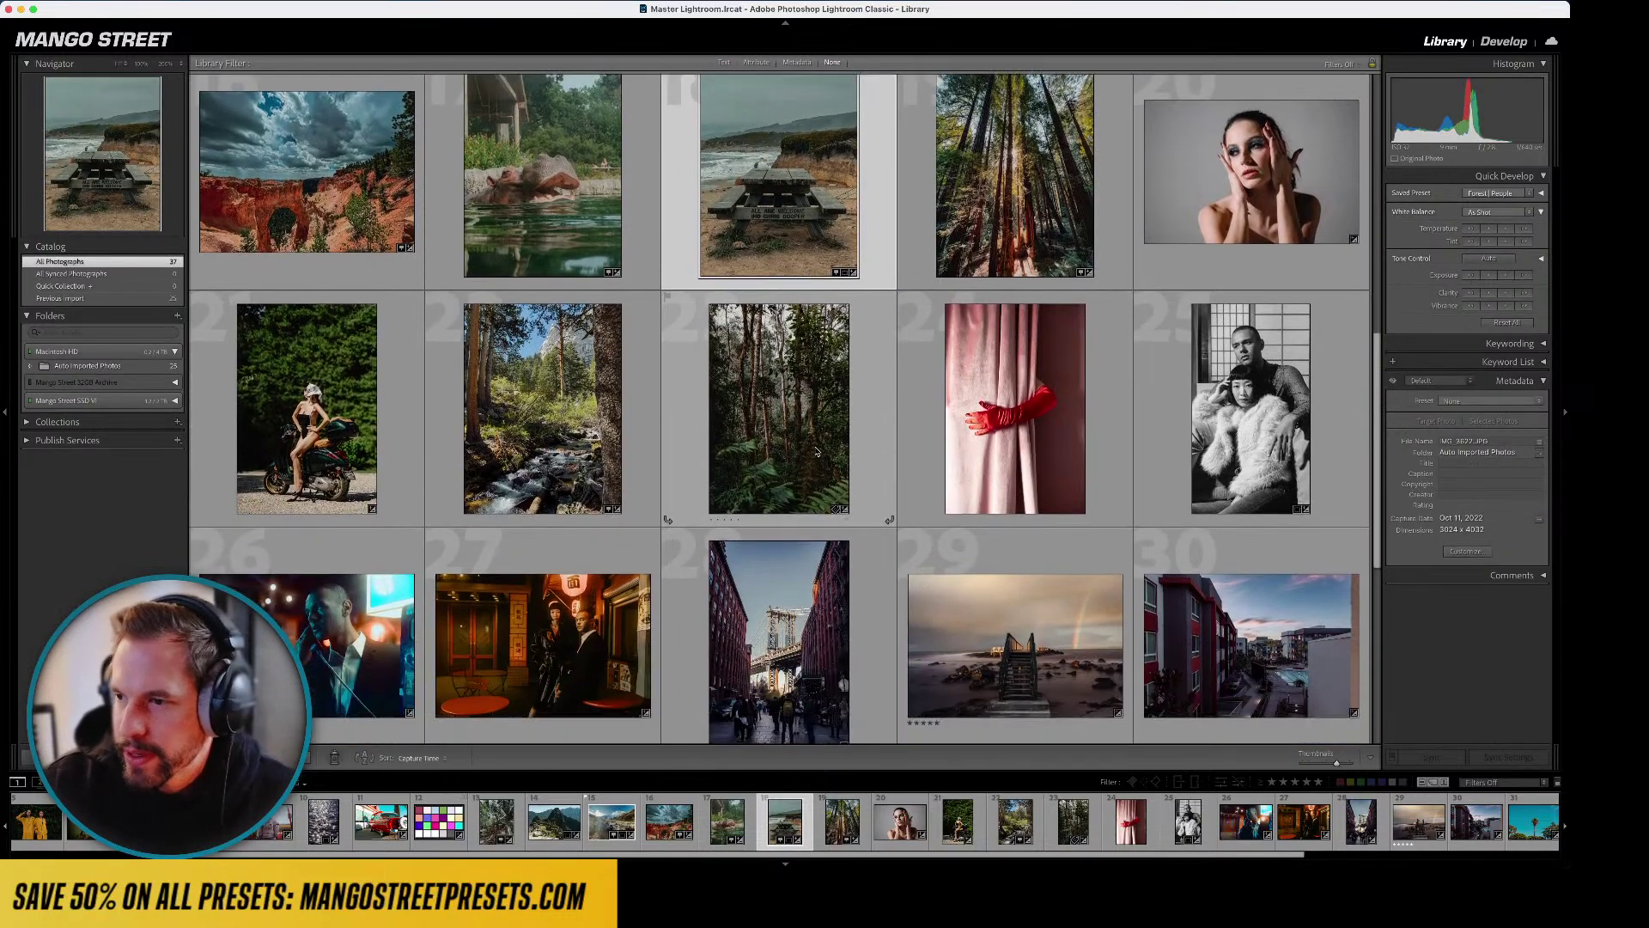
scroll(799, 478, down, 3)
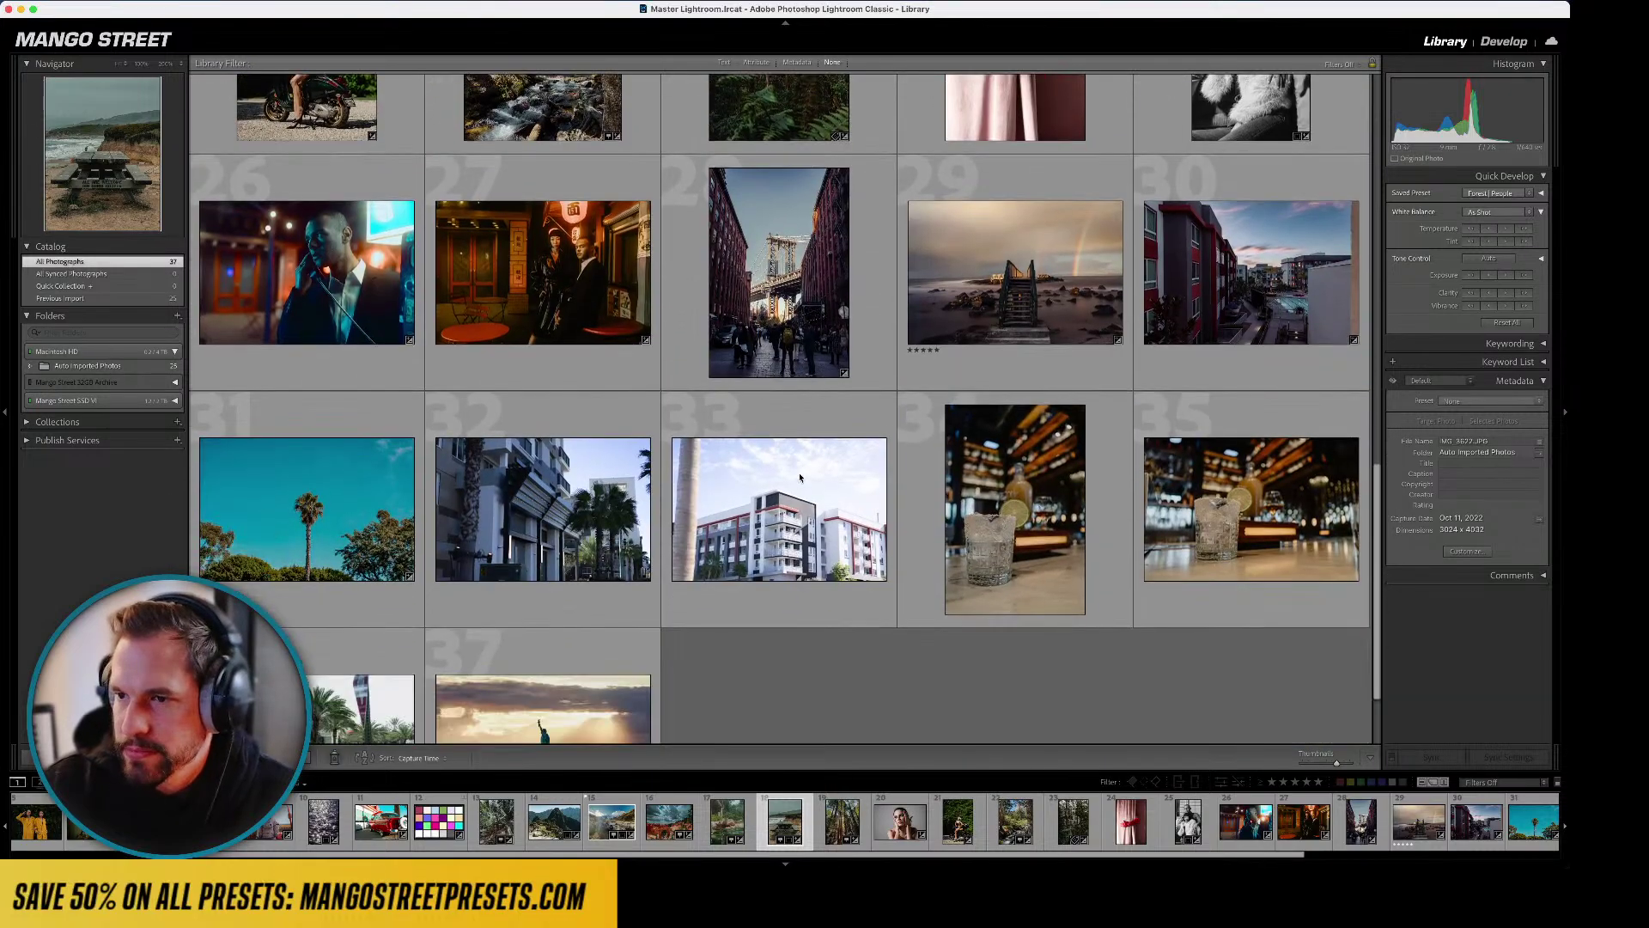
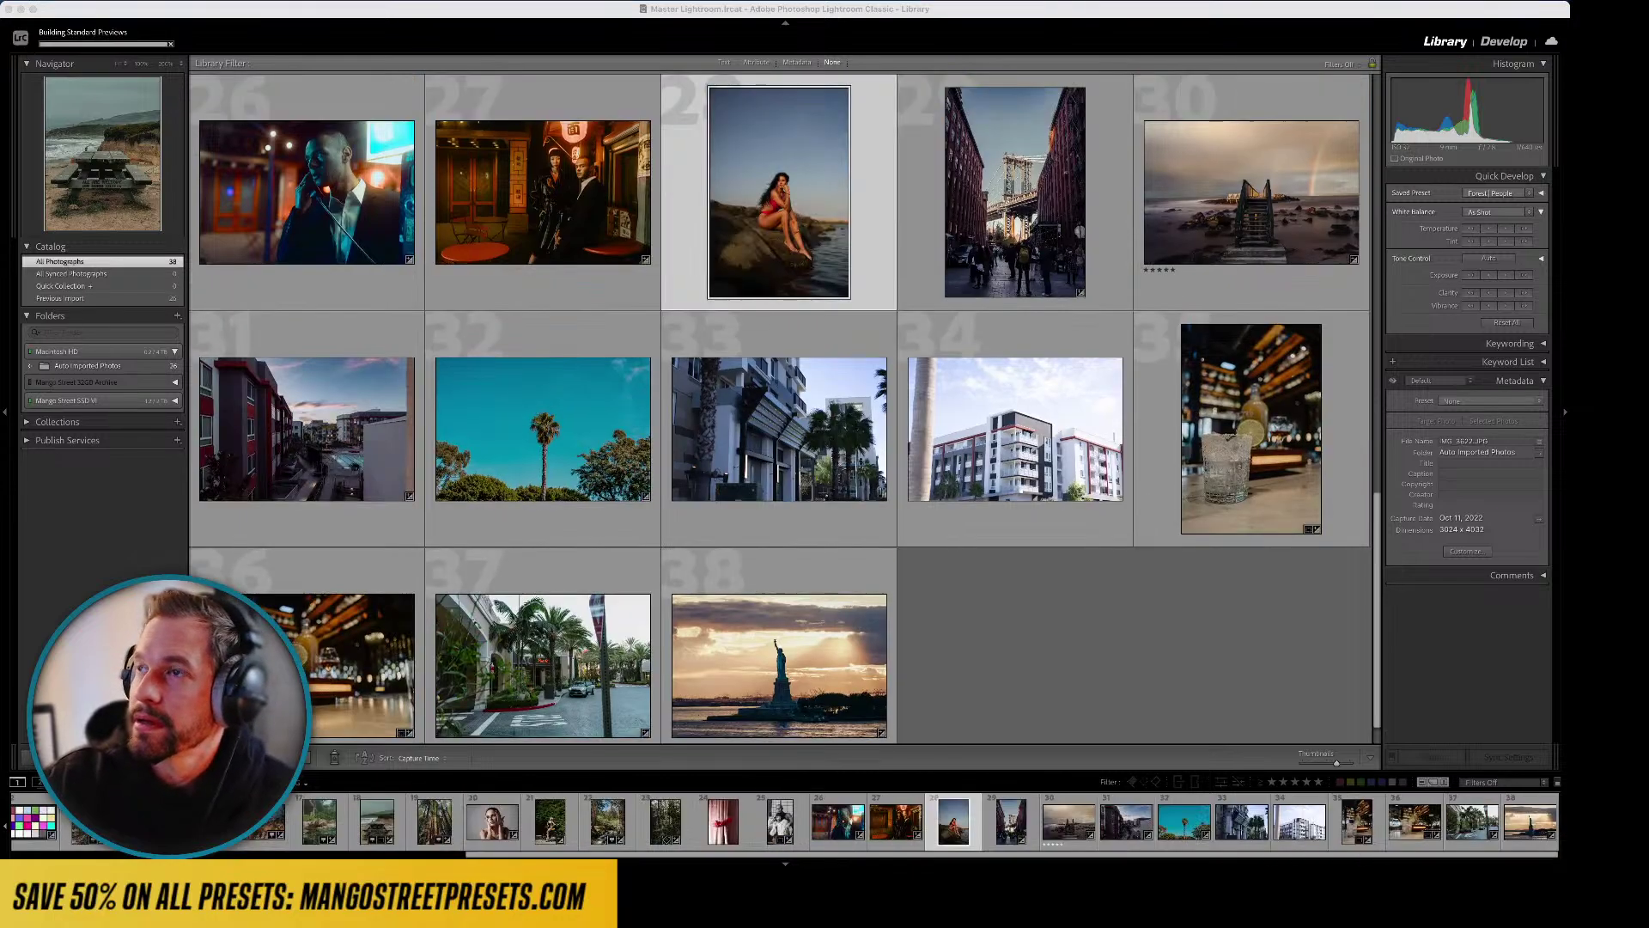
click(76, 296)
scroll(545, 346, down, 5)
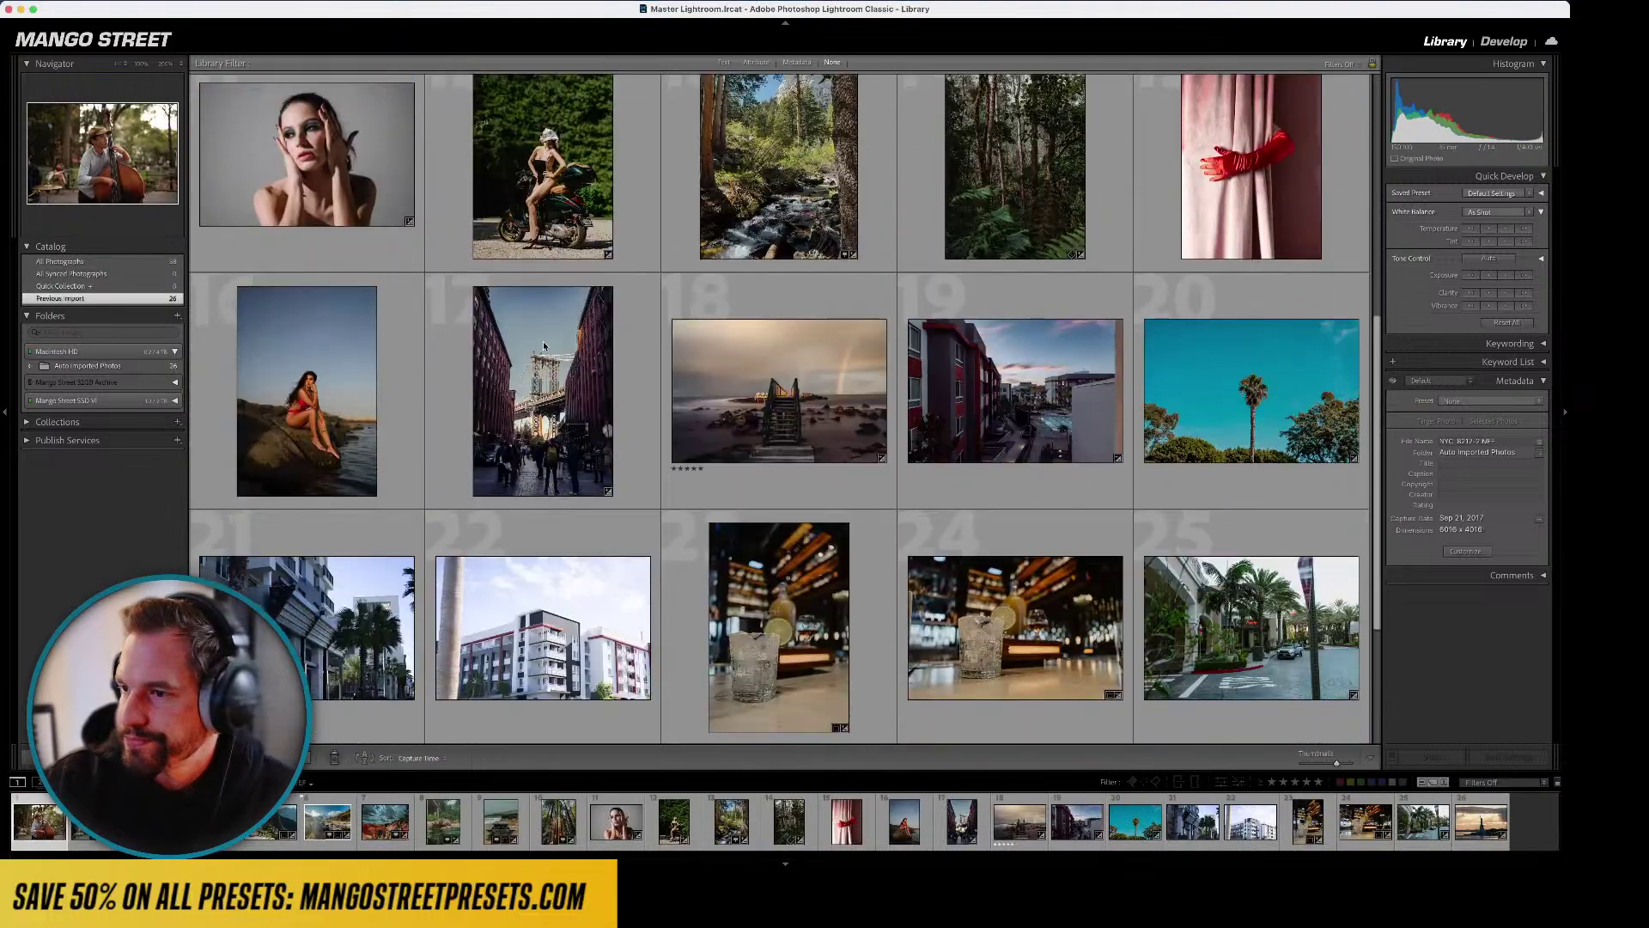
scroll(405, 518, up, 3)
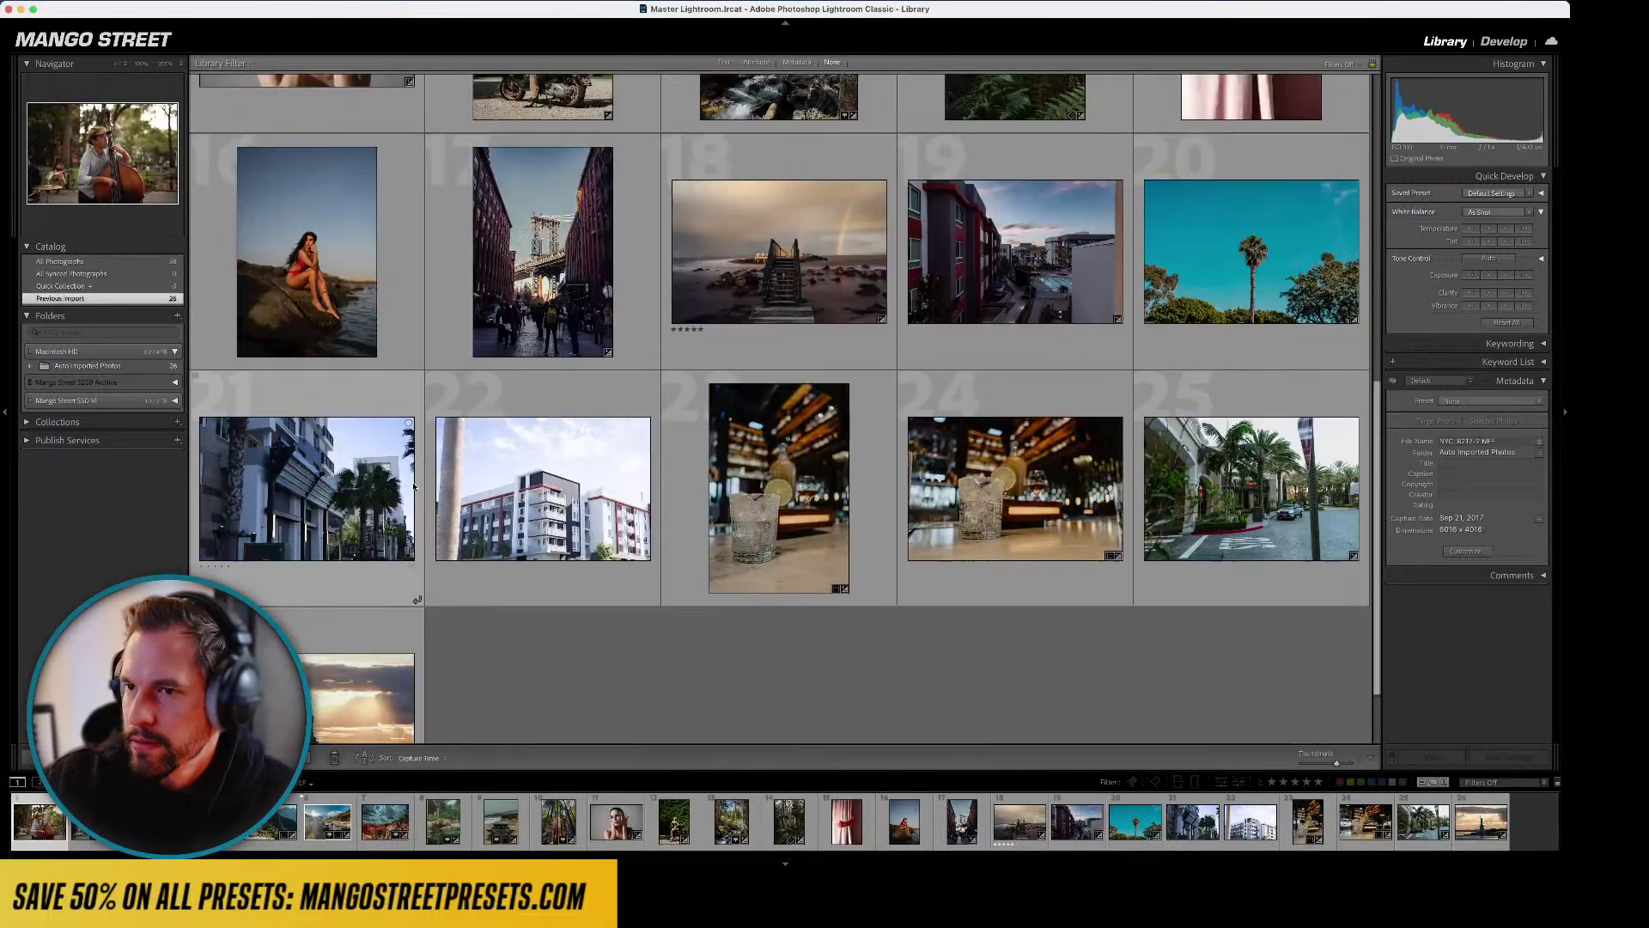
scroll(846, 451, up, 5)
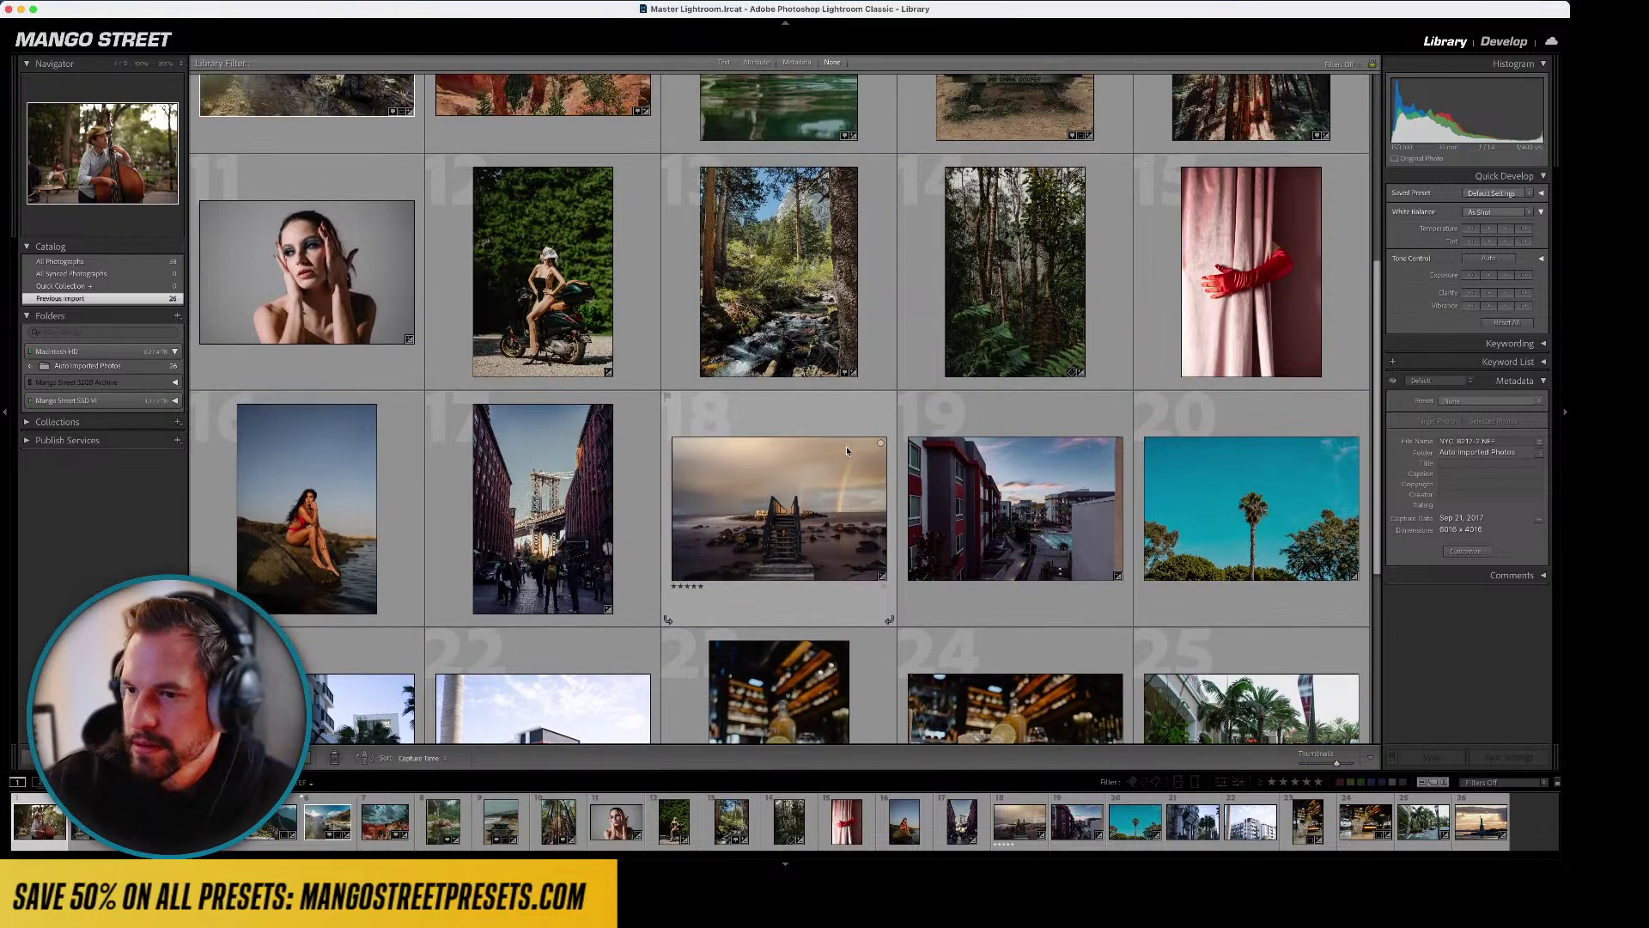
scroll(846, 451, up, 1)
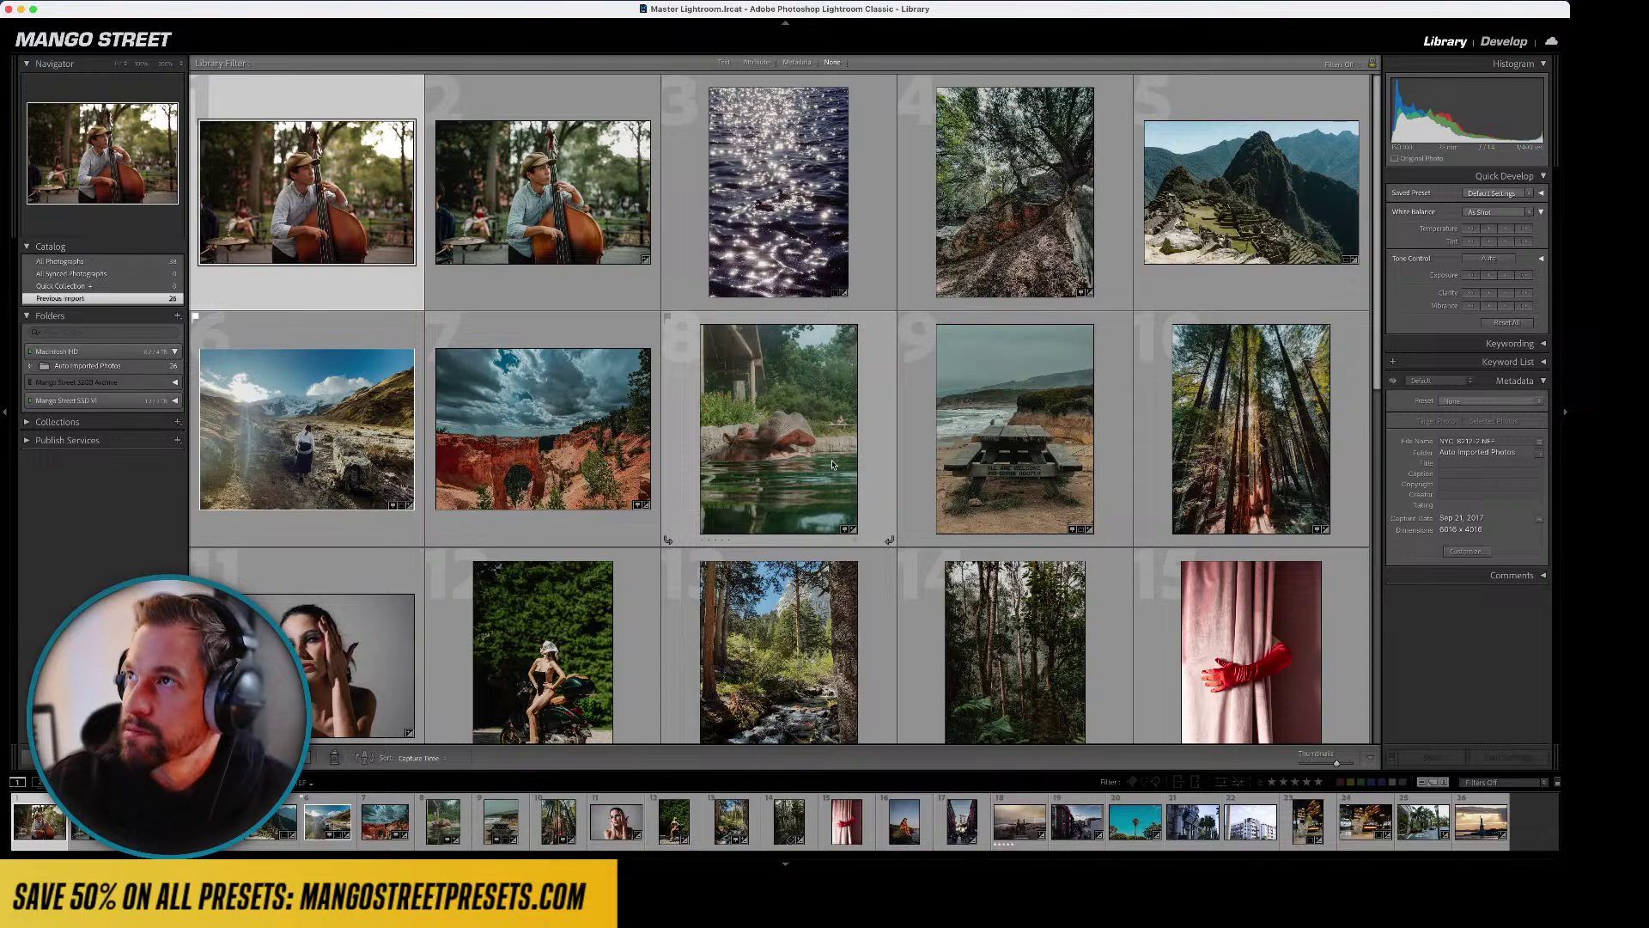
scroll(829, 464, down, 8)
scroll(822, 462, up, 8)
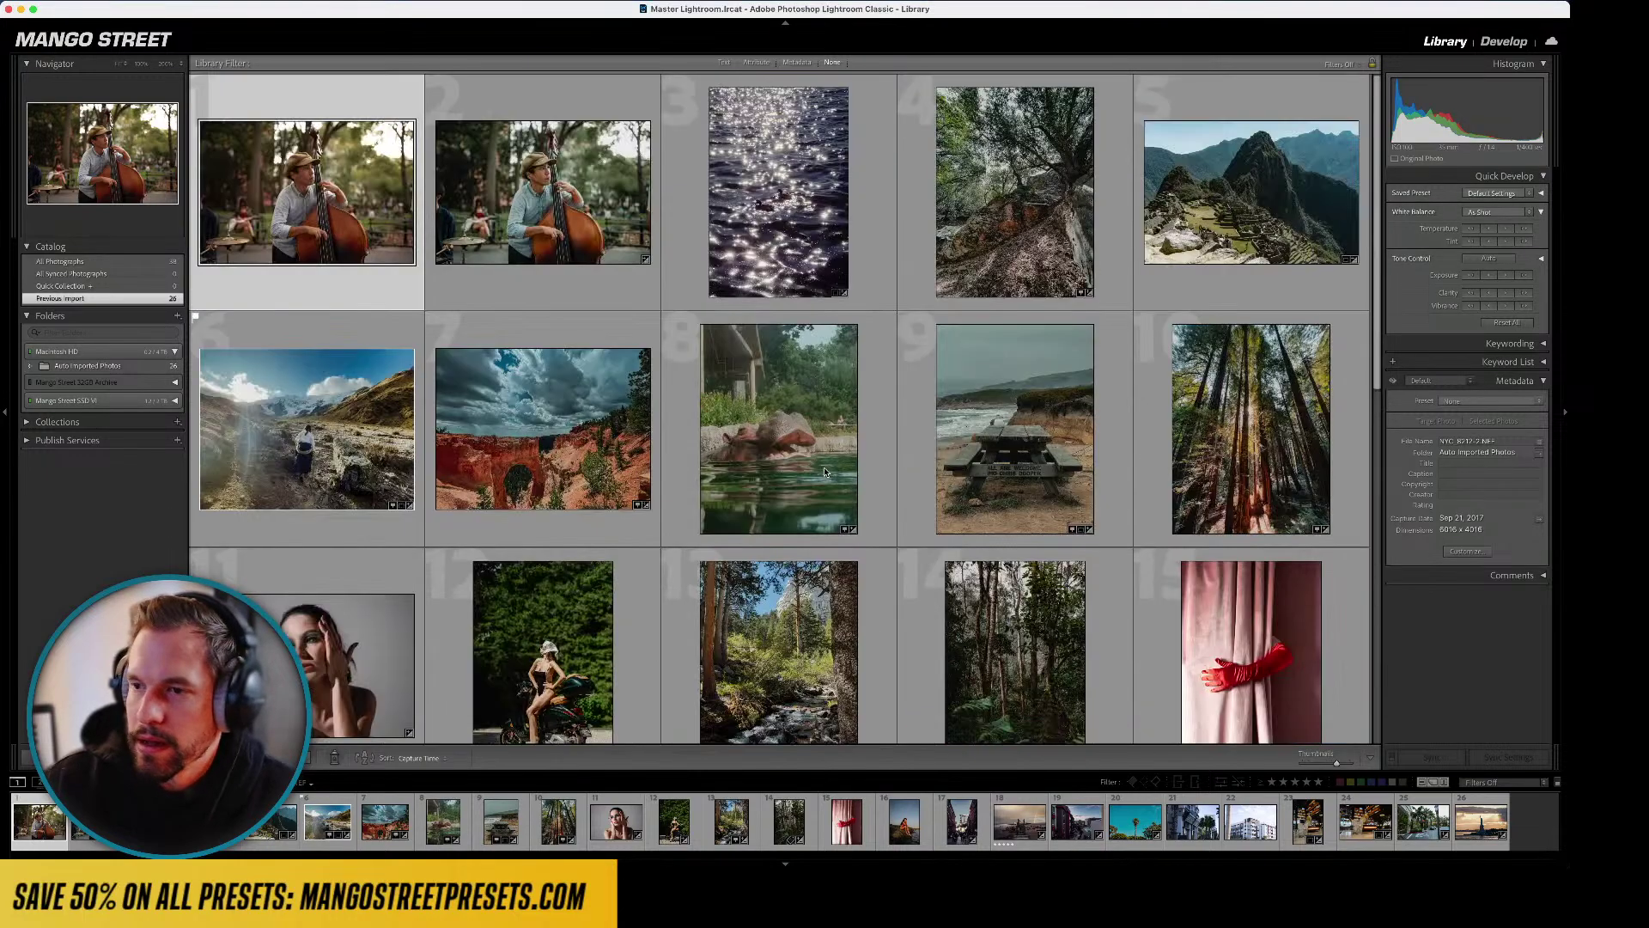
click(103, 261)
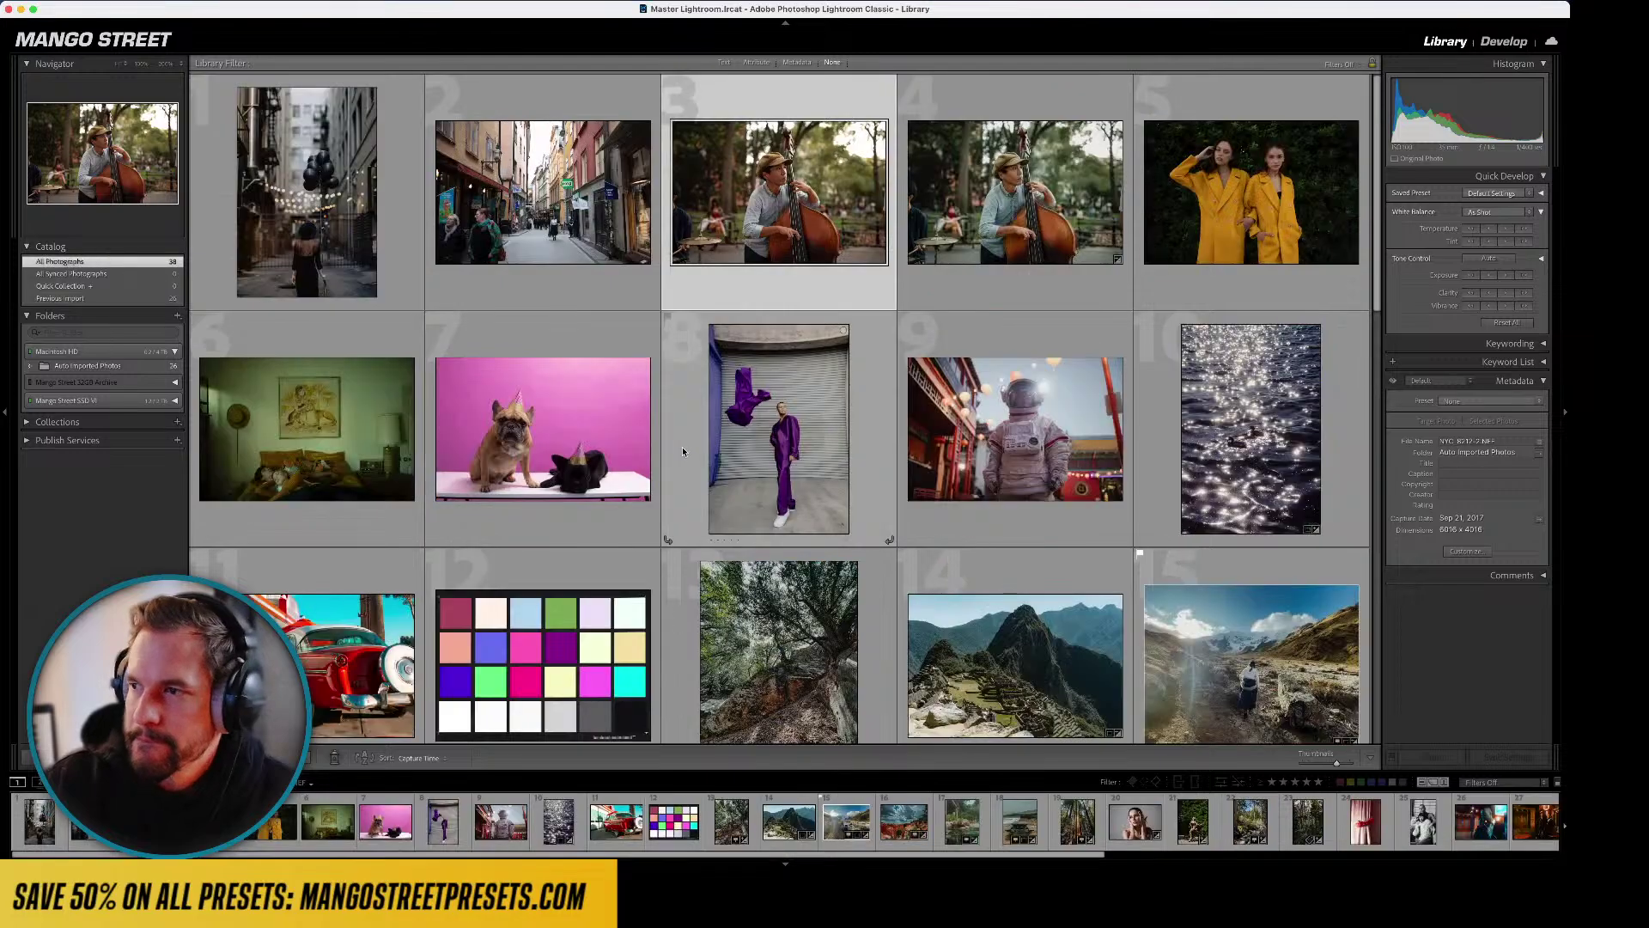
- Look through the library for the next picture and open the red Bronco snow photo in the Develop module
scroll(682, 446, down, 10)
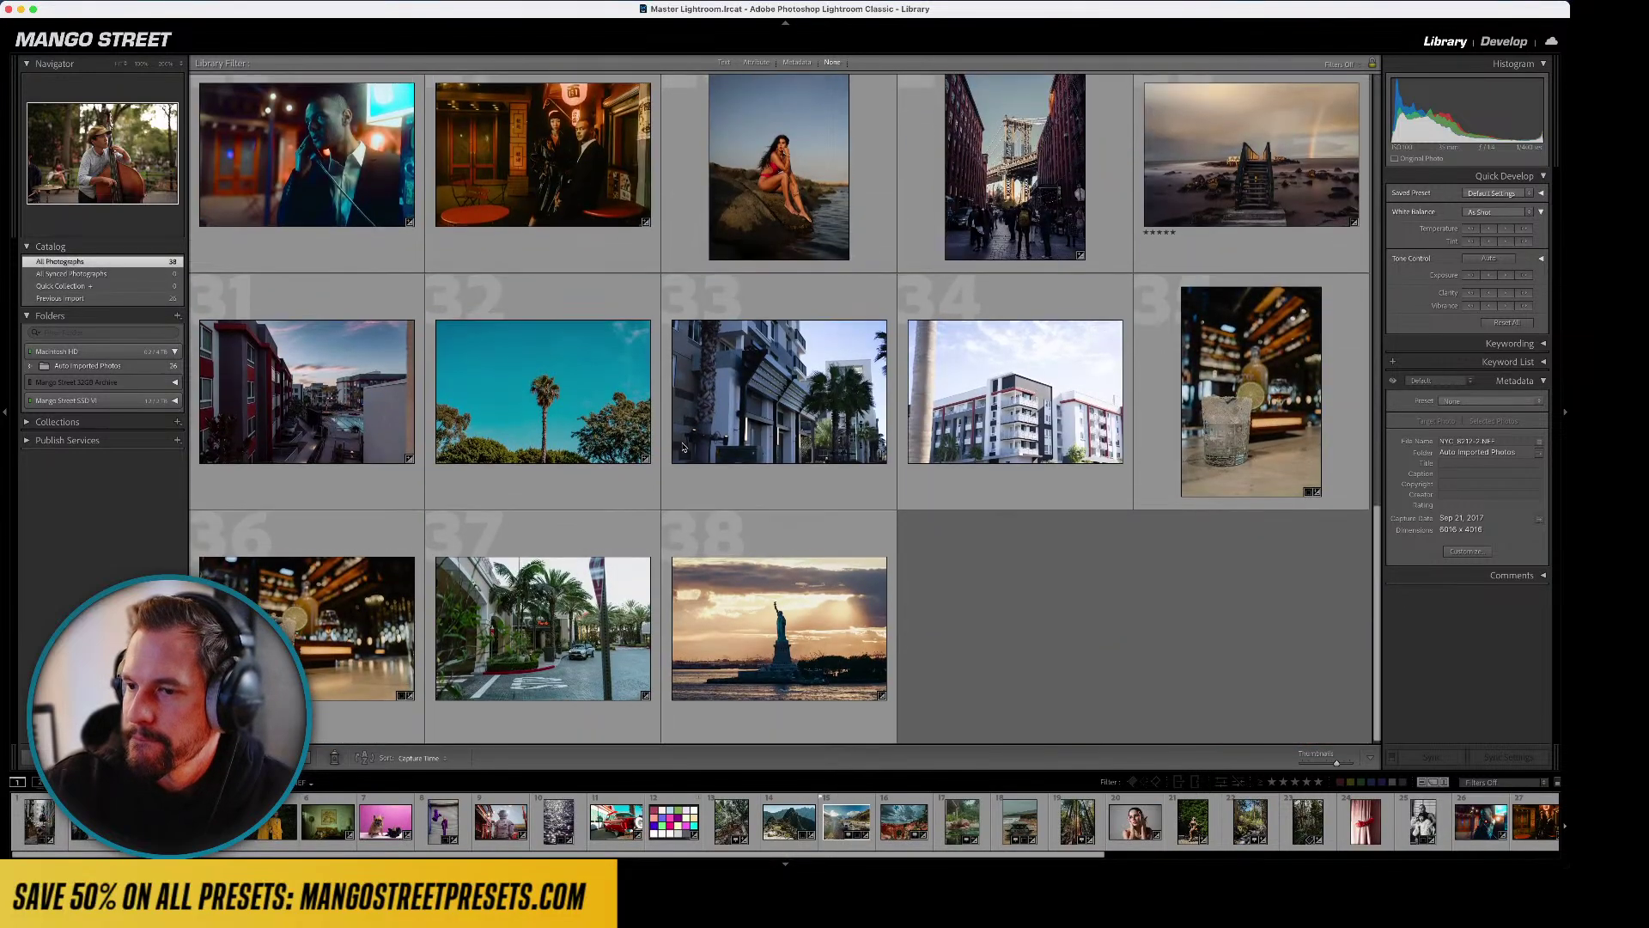
scroll(683, 447, up, 3)
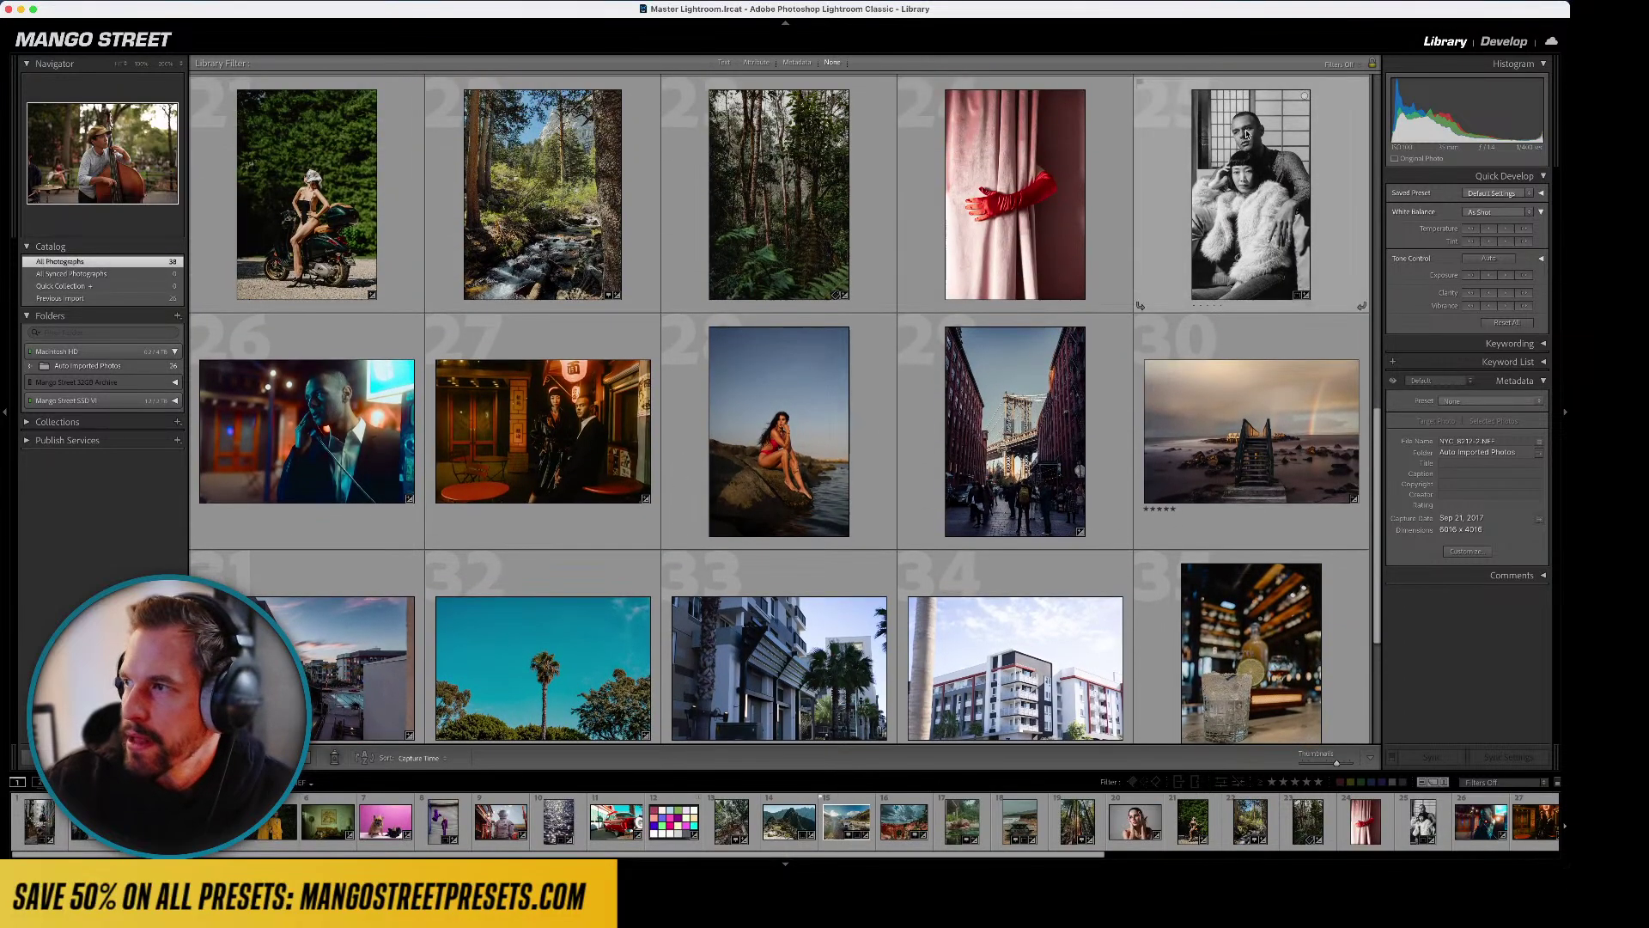
click(1337, 65)
click(1214, 83)
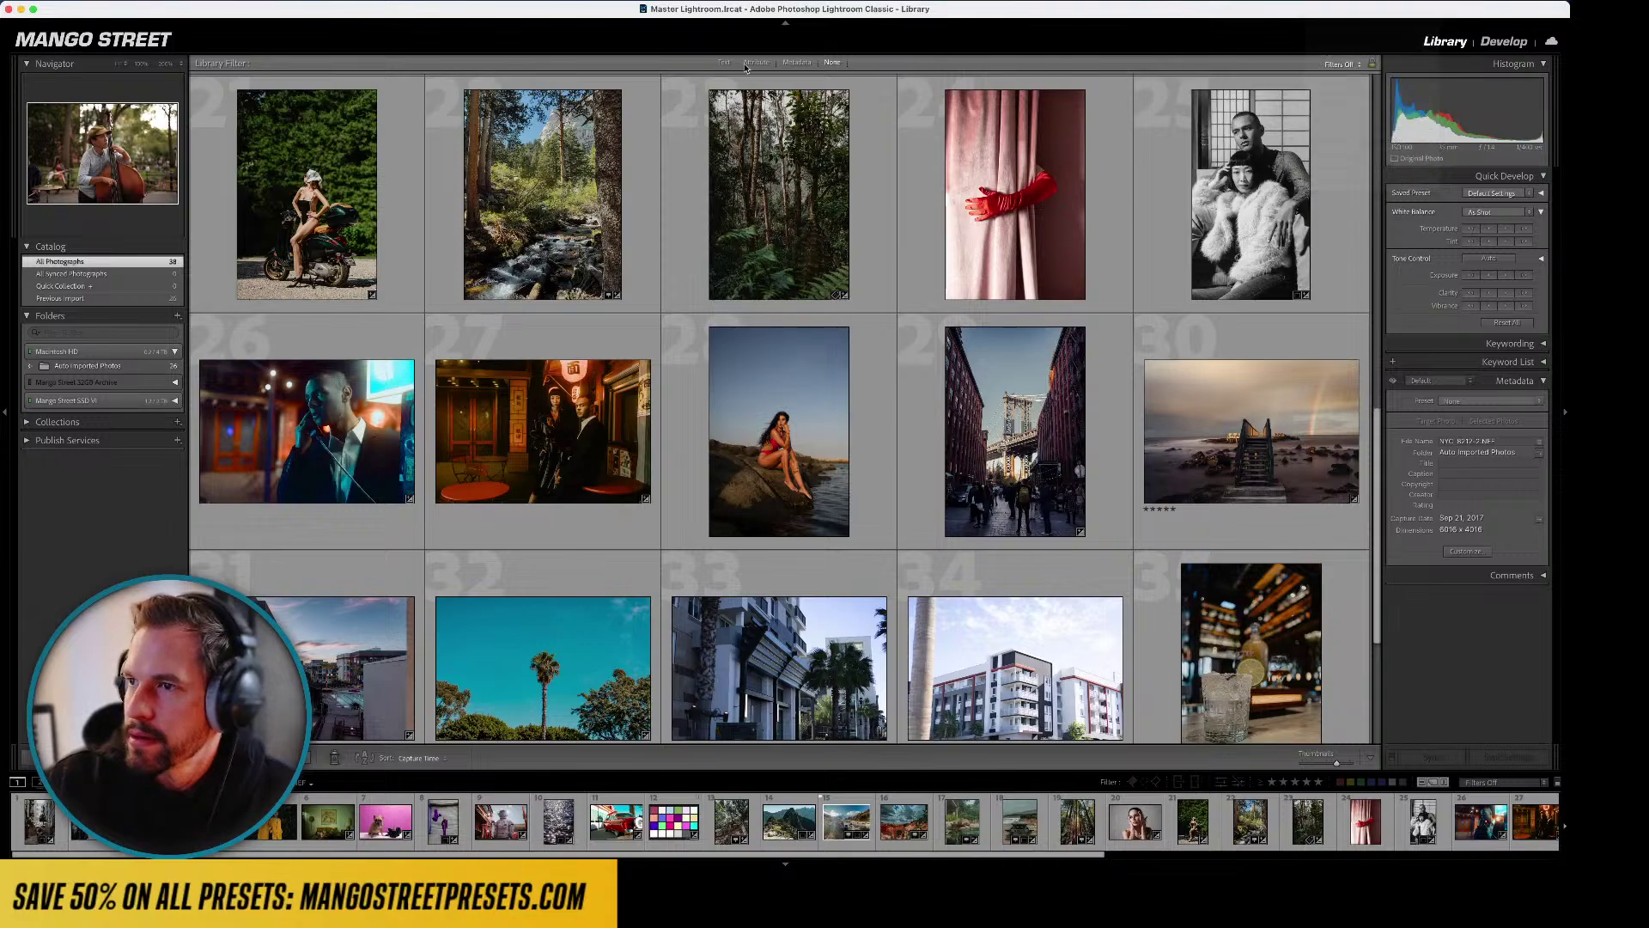
scroll(783, 246, up, 10)
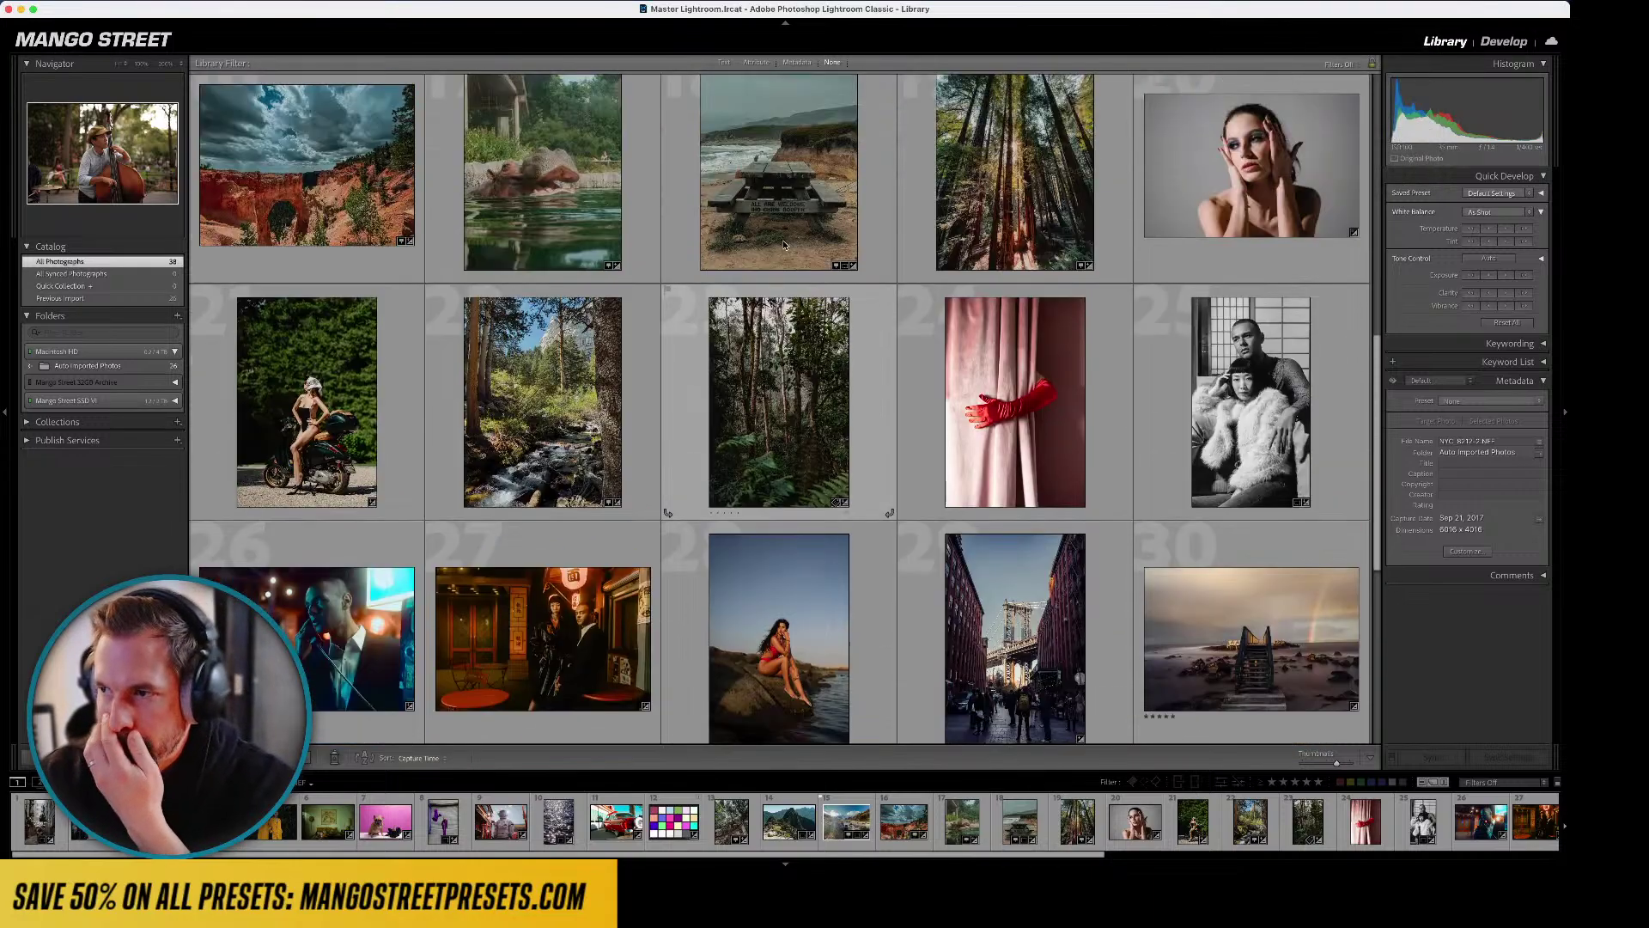
scroll(783, 246, up, 2)
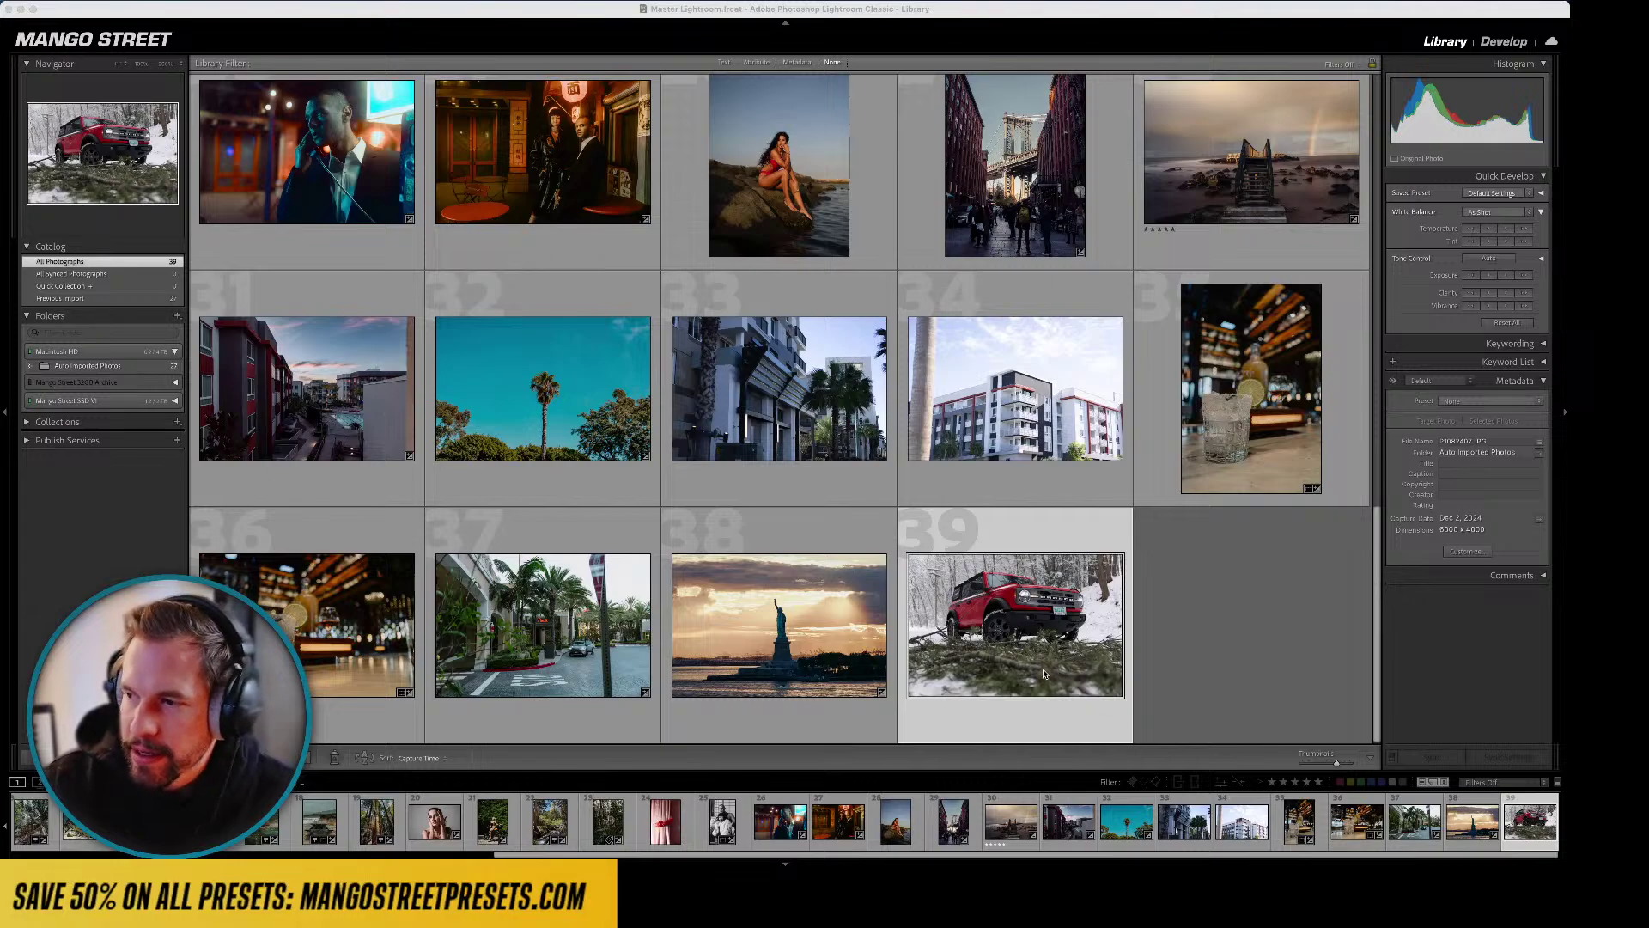
double_click(1044, 673)
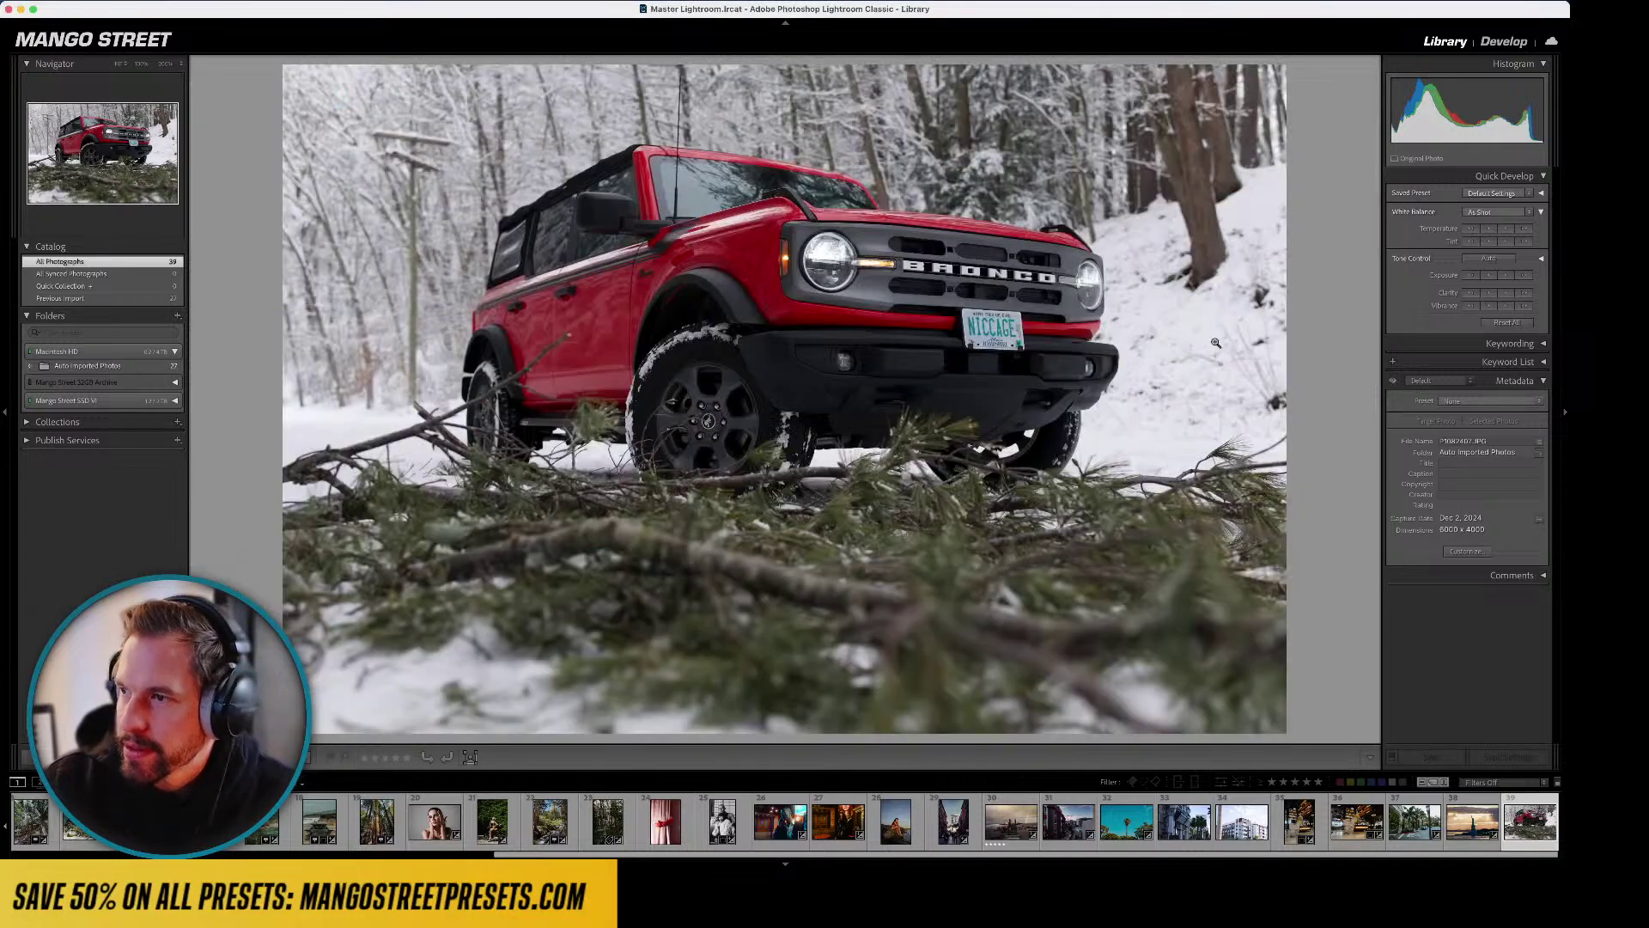
click(1495, 41)
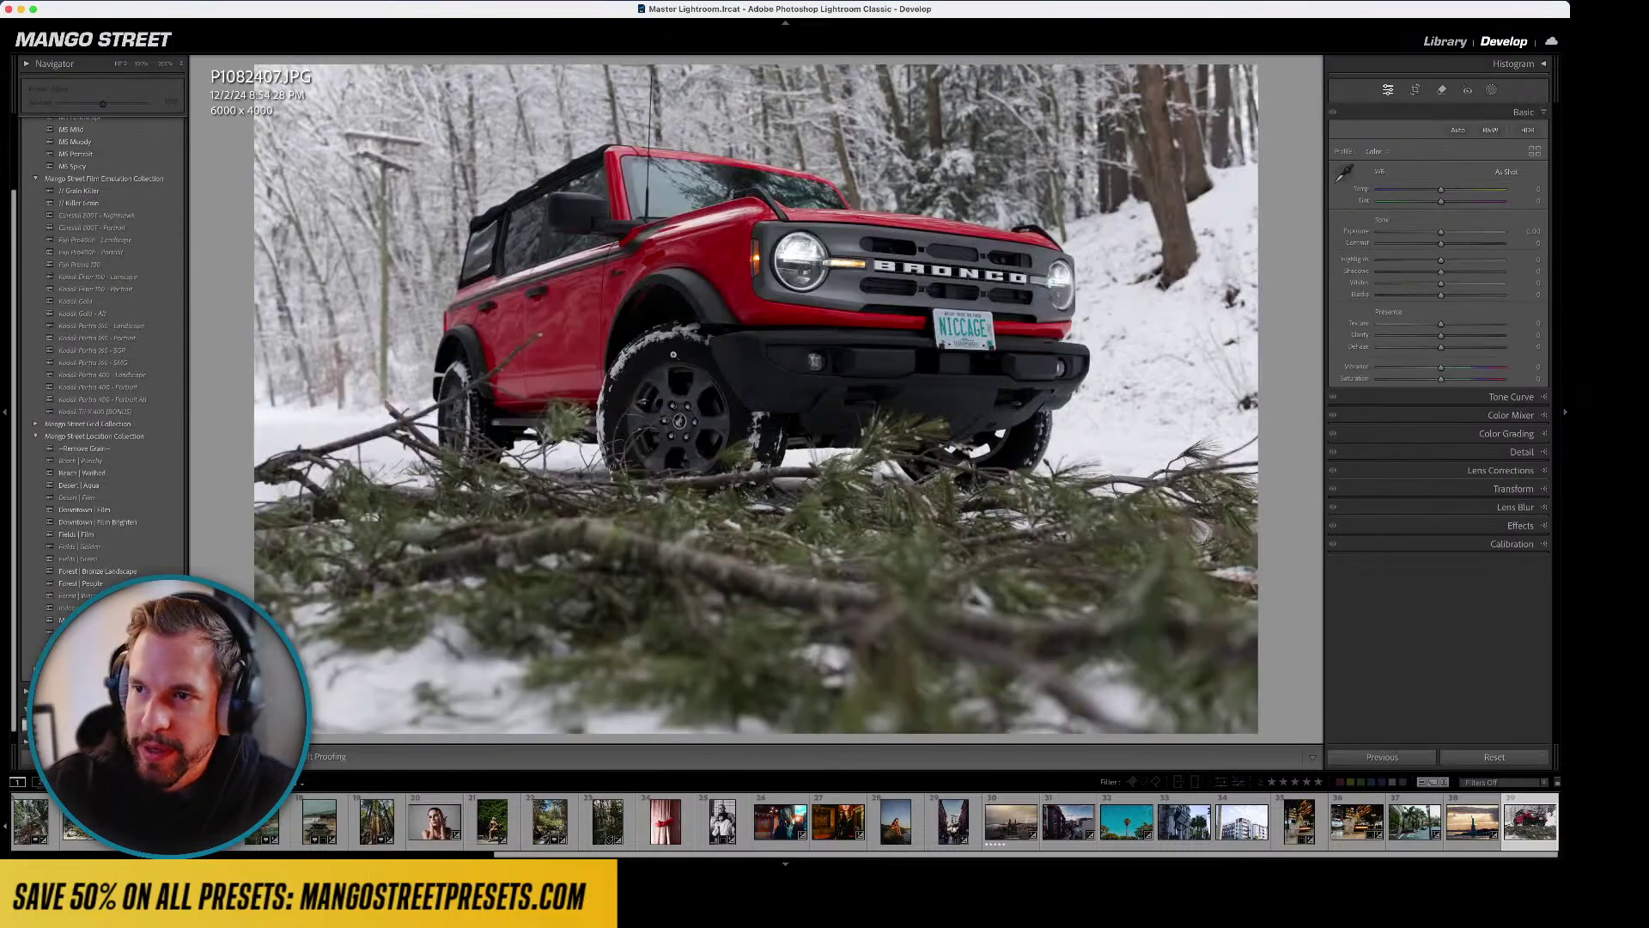
click(737, 296)
click(989, 224)
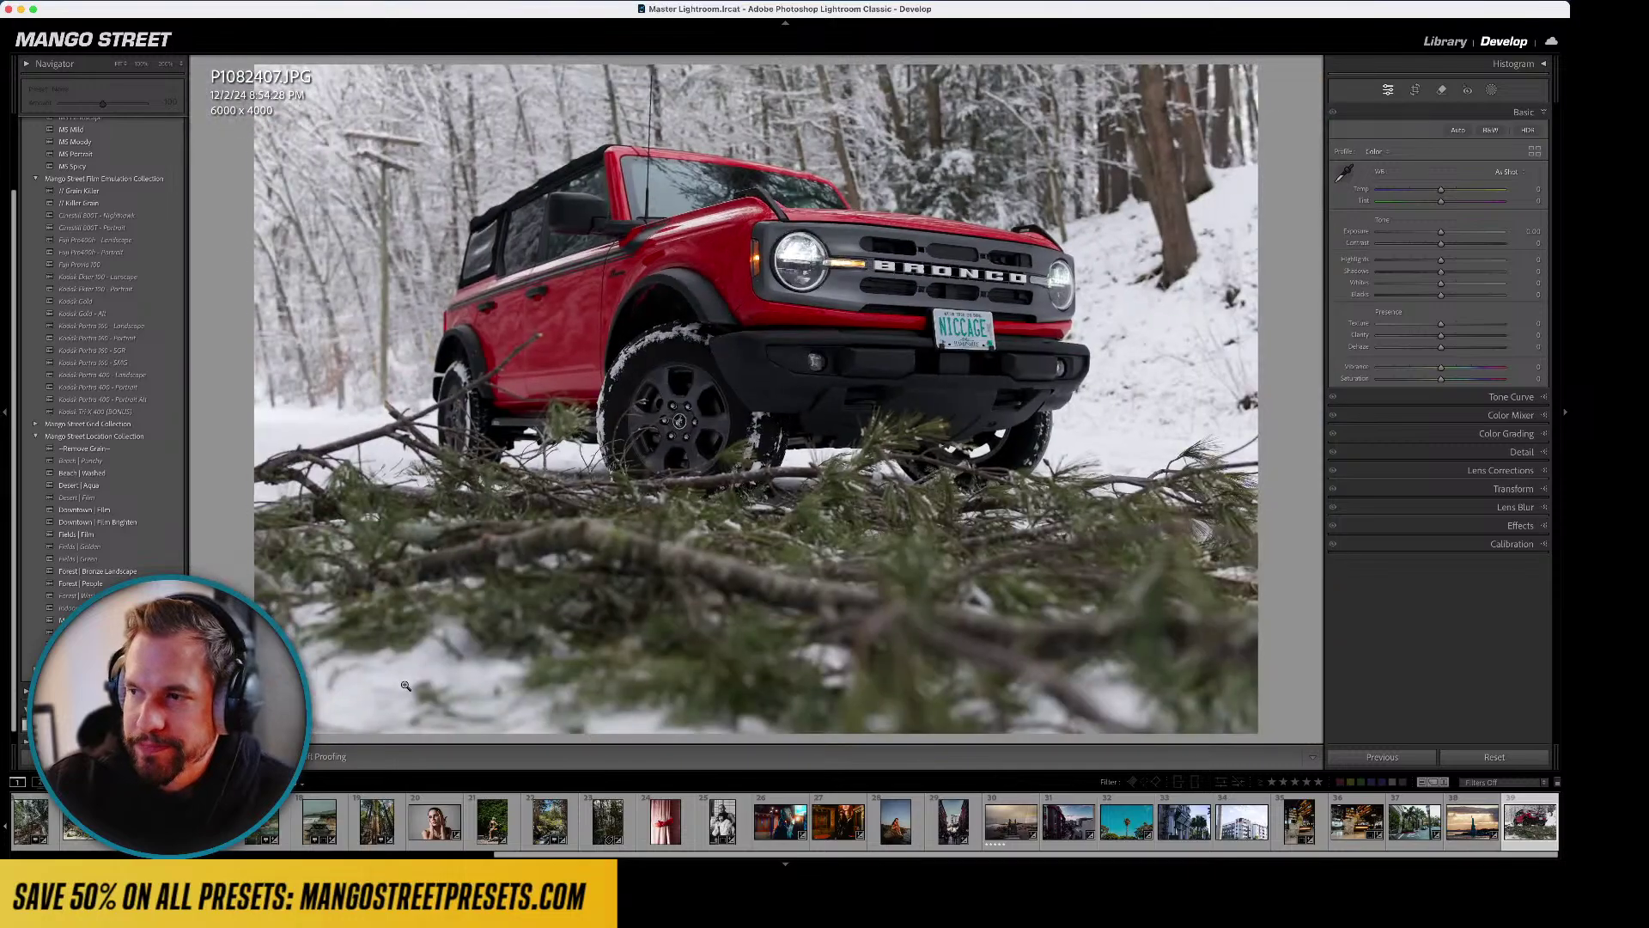
- Apply the Mountains | Film preset to the Bronco photo and check the look with the lights out
scroll(103, 343, down, 1)
click(64, 615)
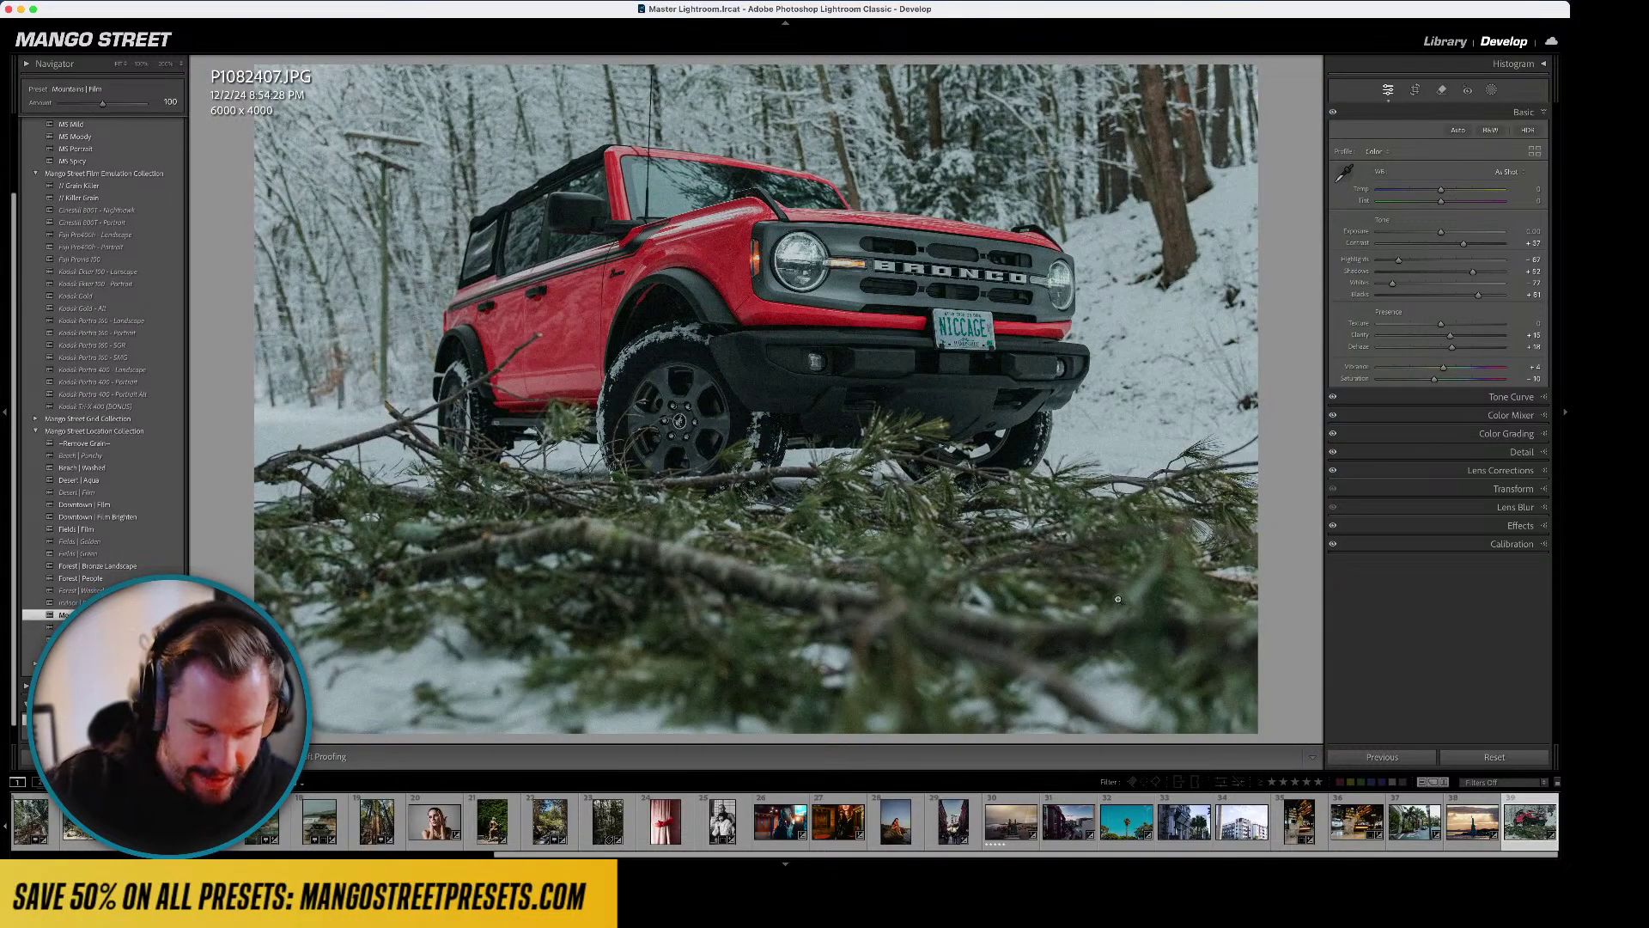
key(l)
key(l)
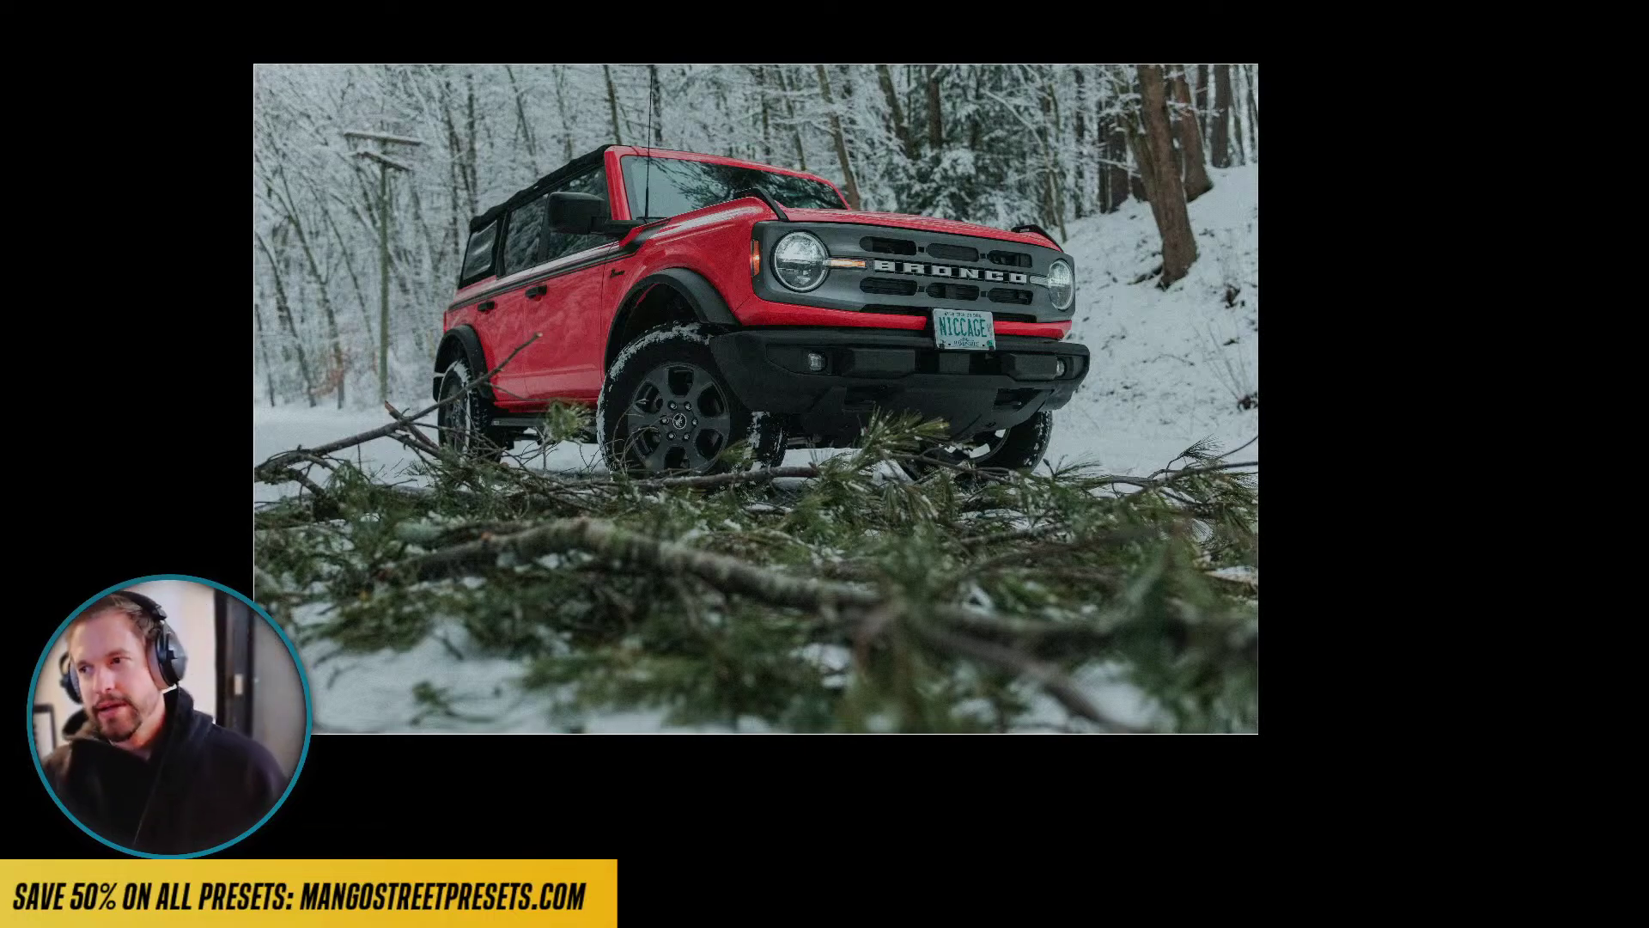
key(l)
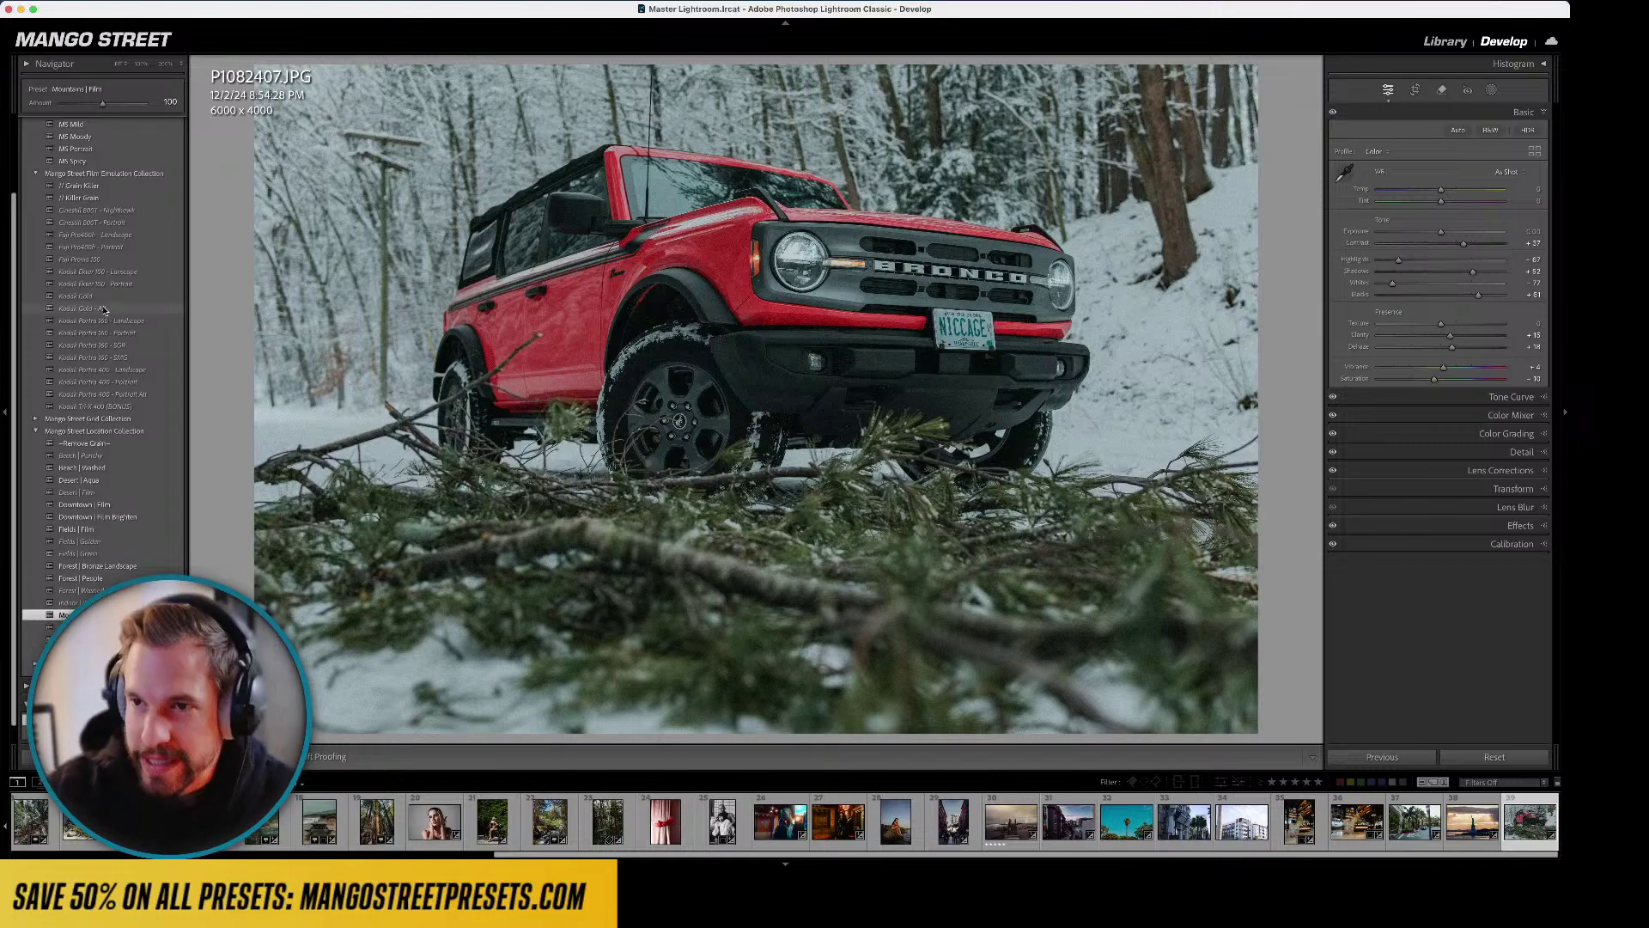
- Apply the Grain Killer preset to the Bronco photo and increase its clarity and dehaze
scroll(103, 309, up, 5)
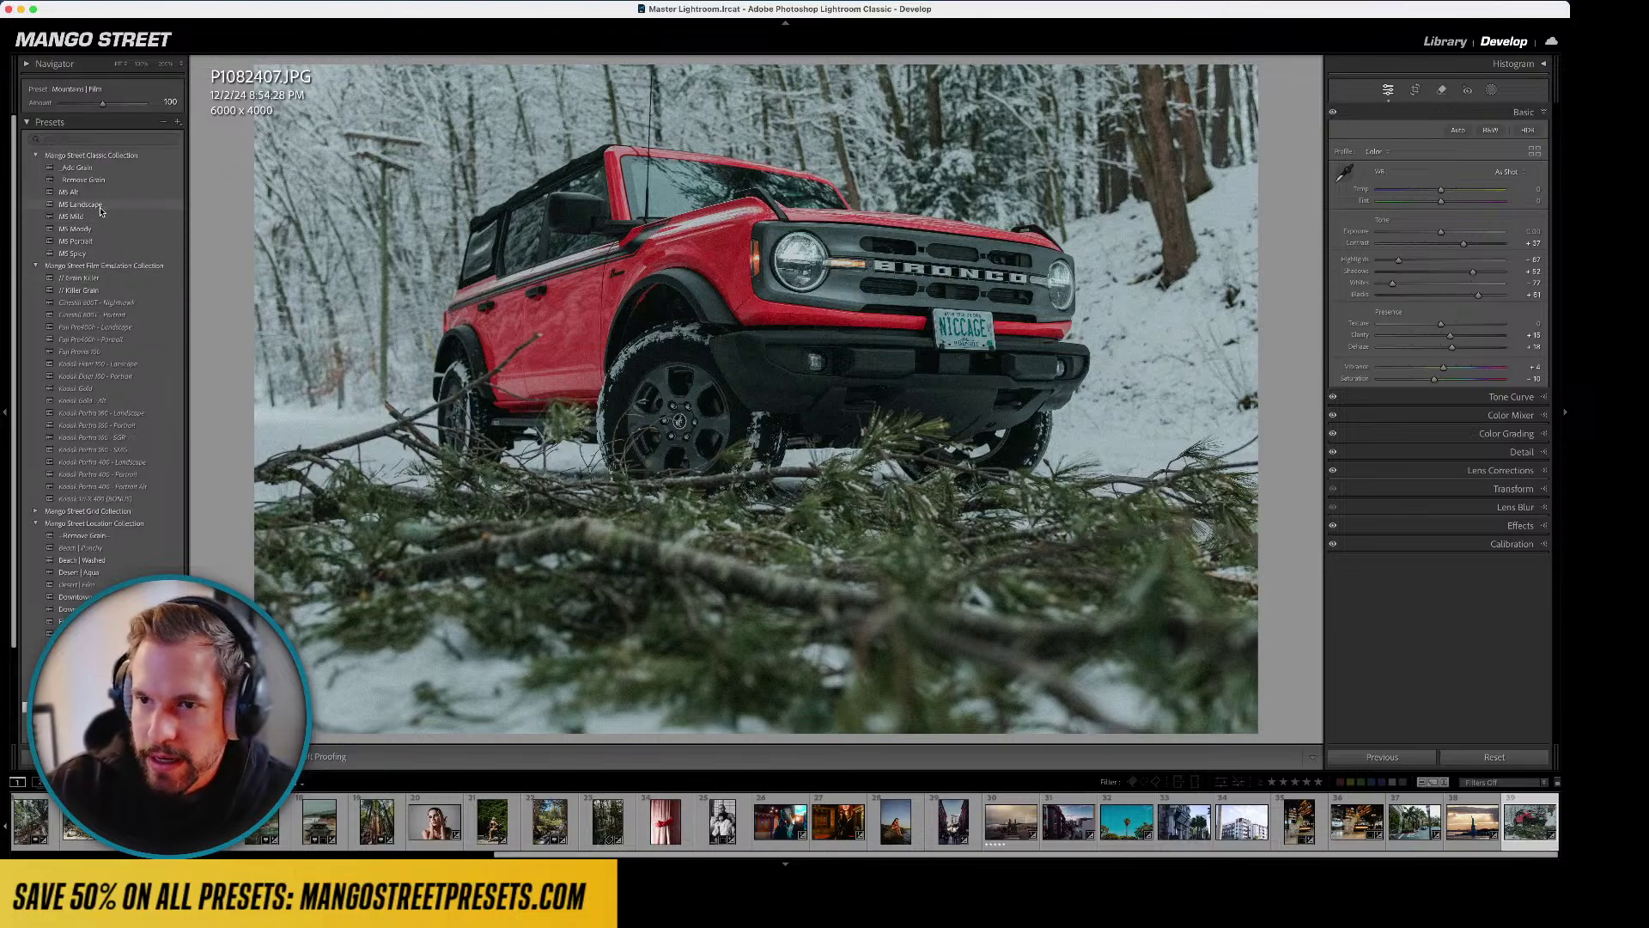
click(107, 278)
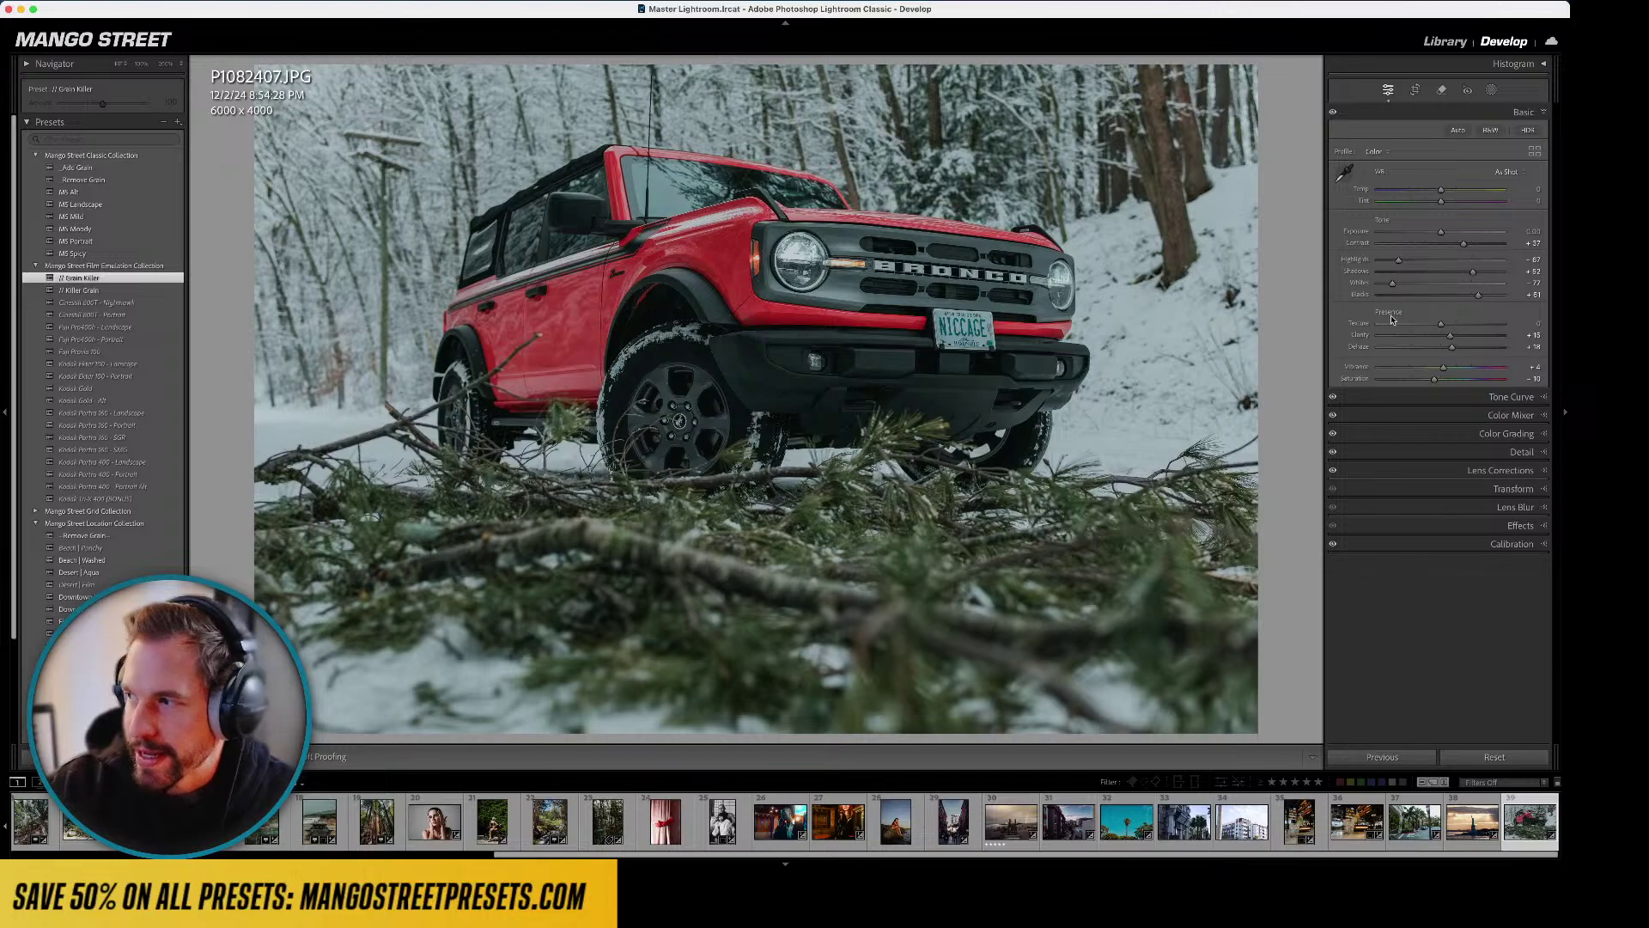
drag(1452, 347, 1463, 337)
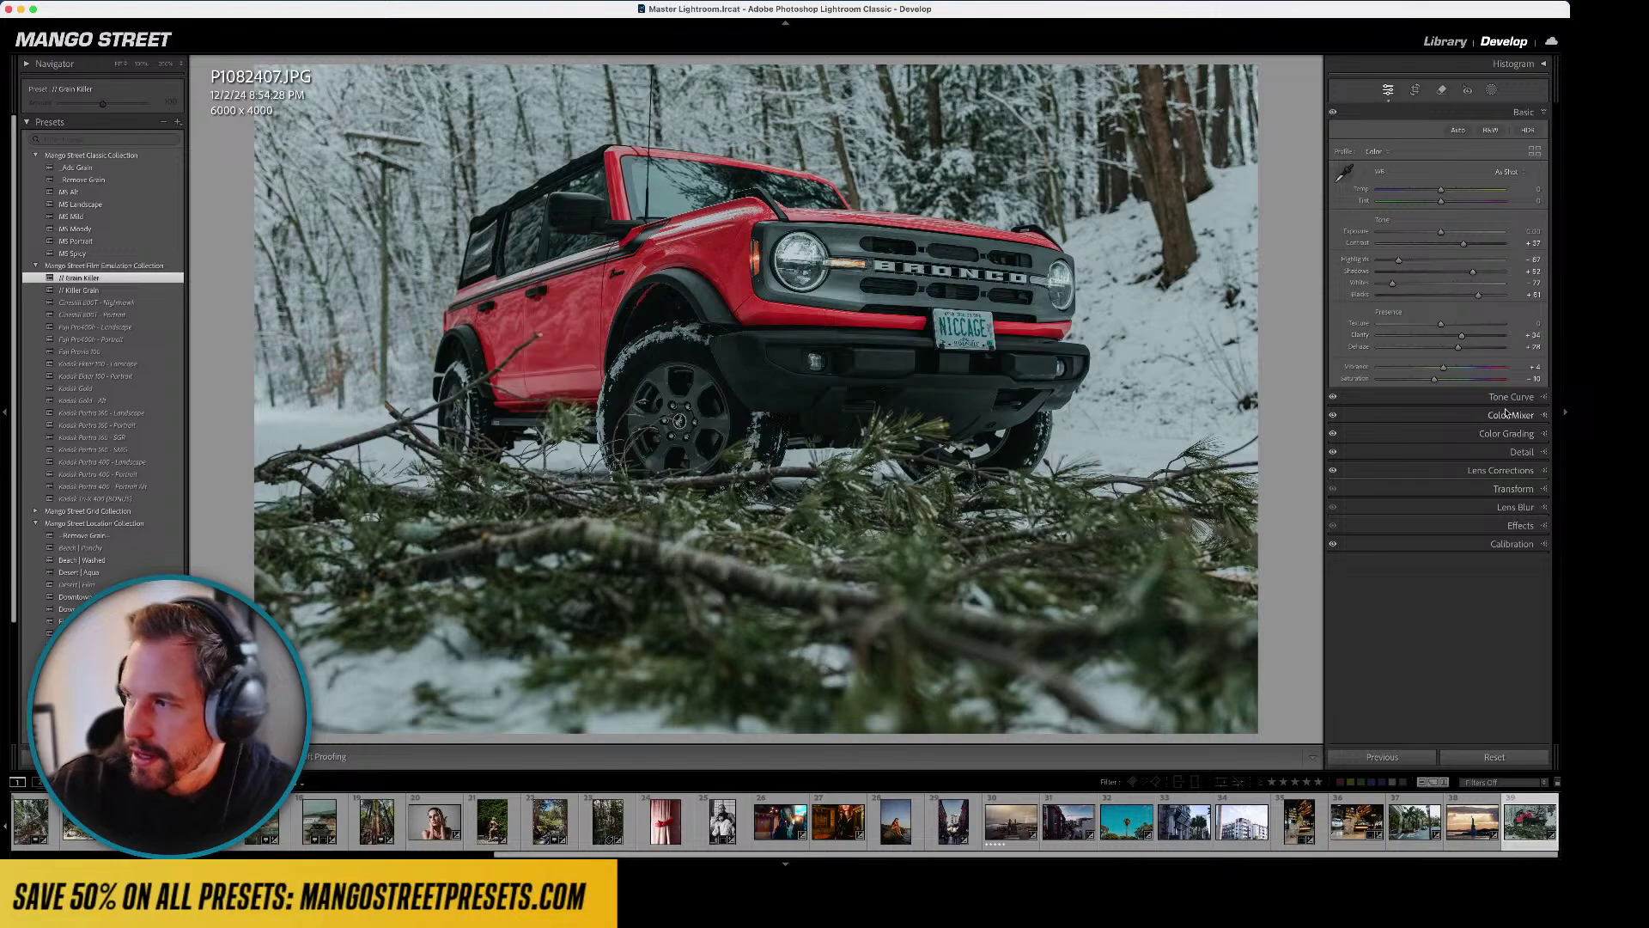
- Raise the red saturation of the Bronco photo to about +8 in the Color Mixer
click(1348, 397)
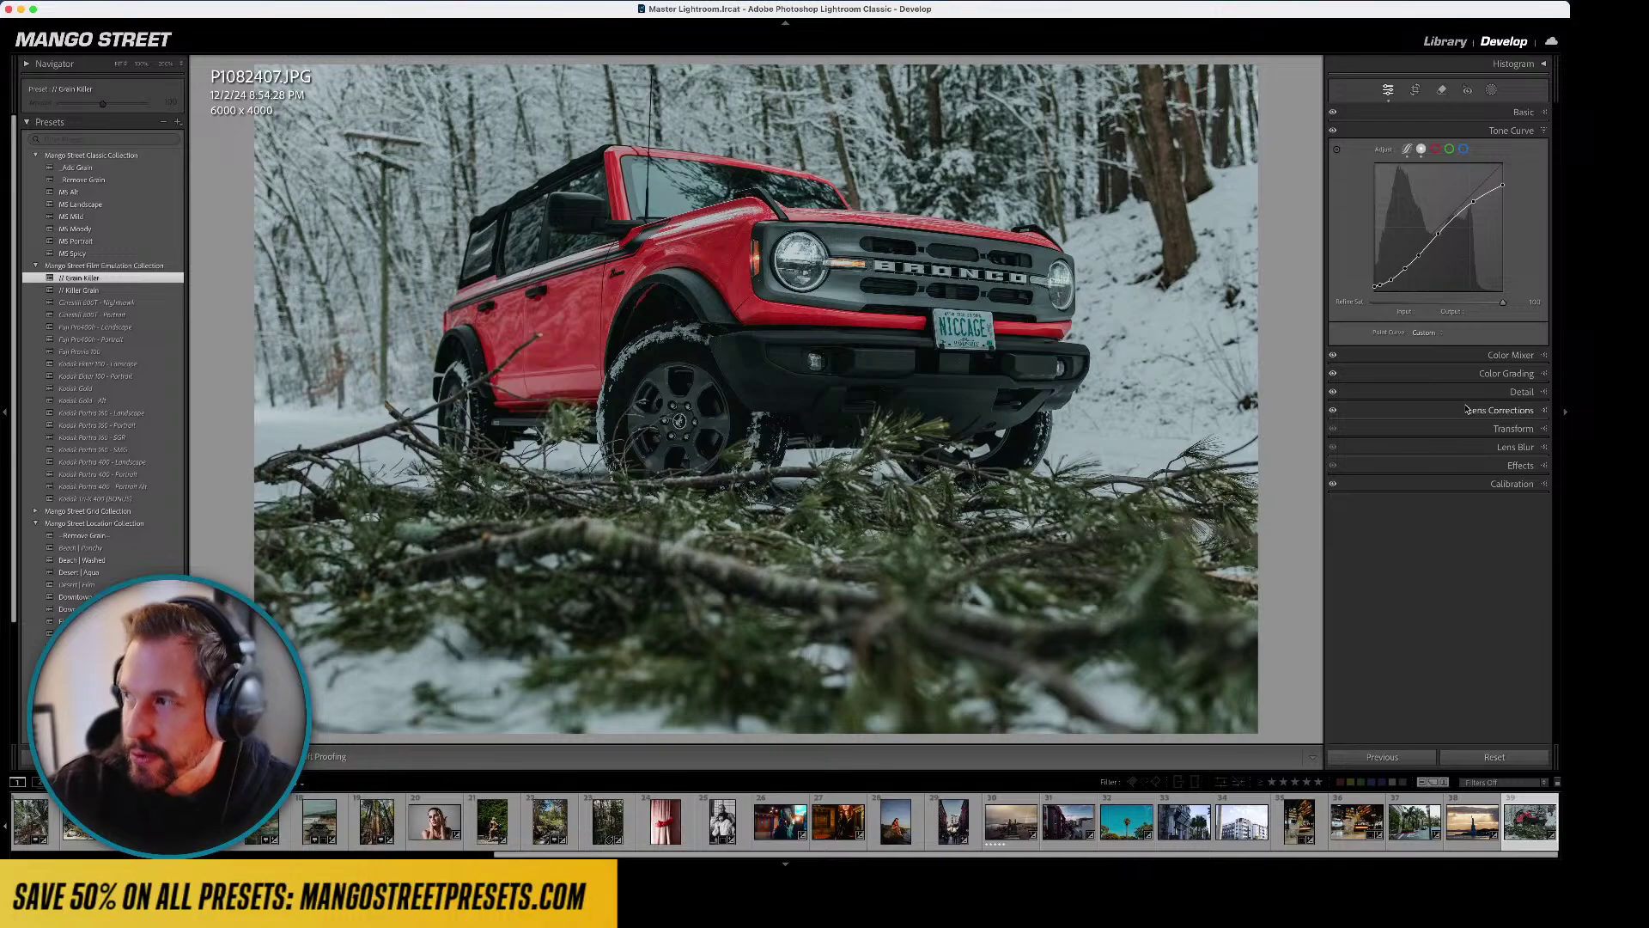
click(1541, 361)
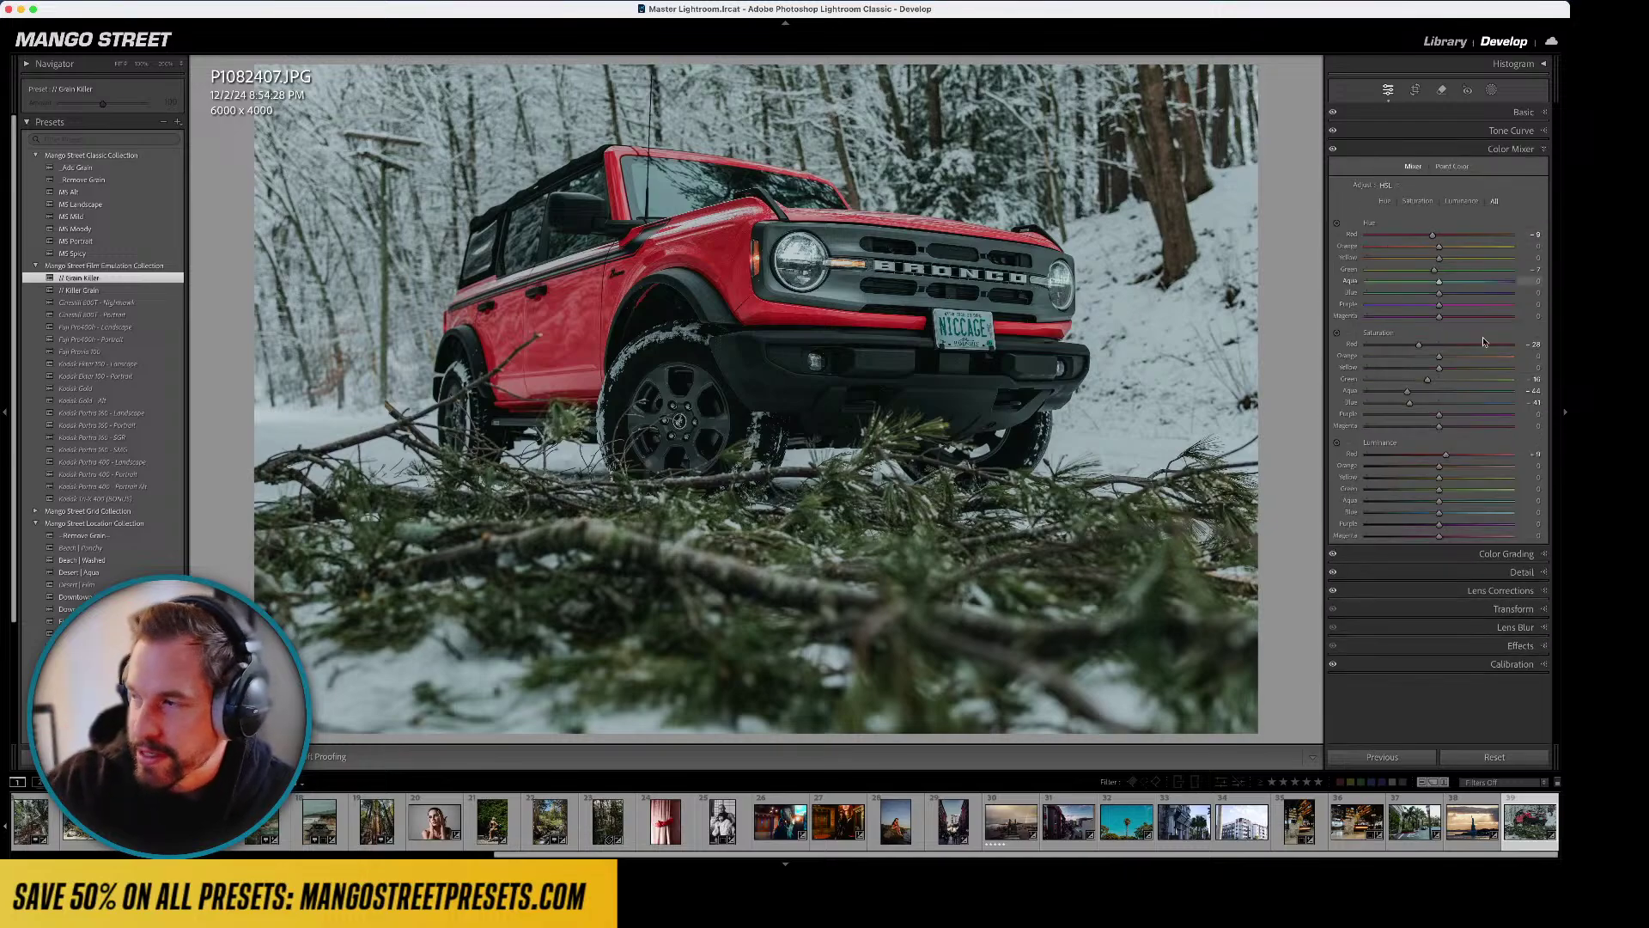
drag(1437, 349, 1447, 347)
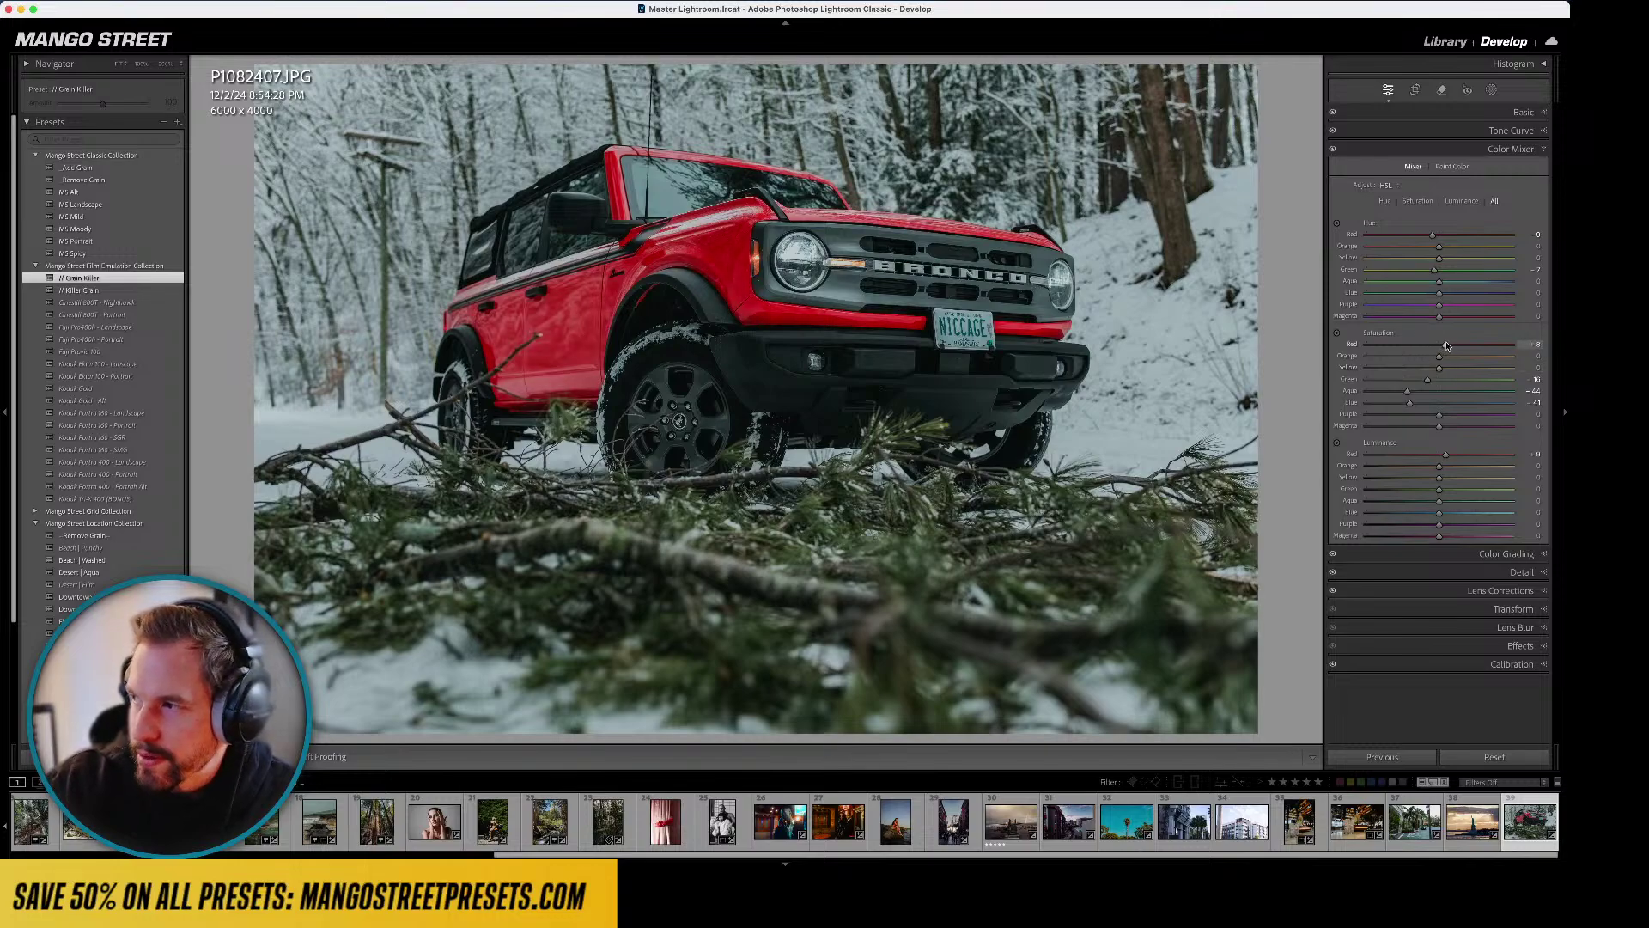
- Compare the Bronco photo before and after the edit with the lights out
key(l)
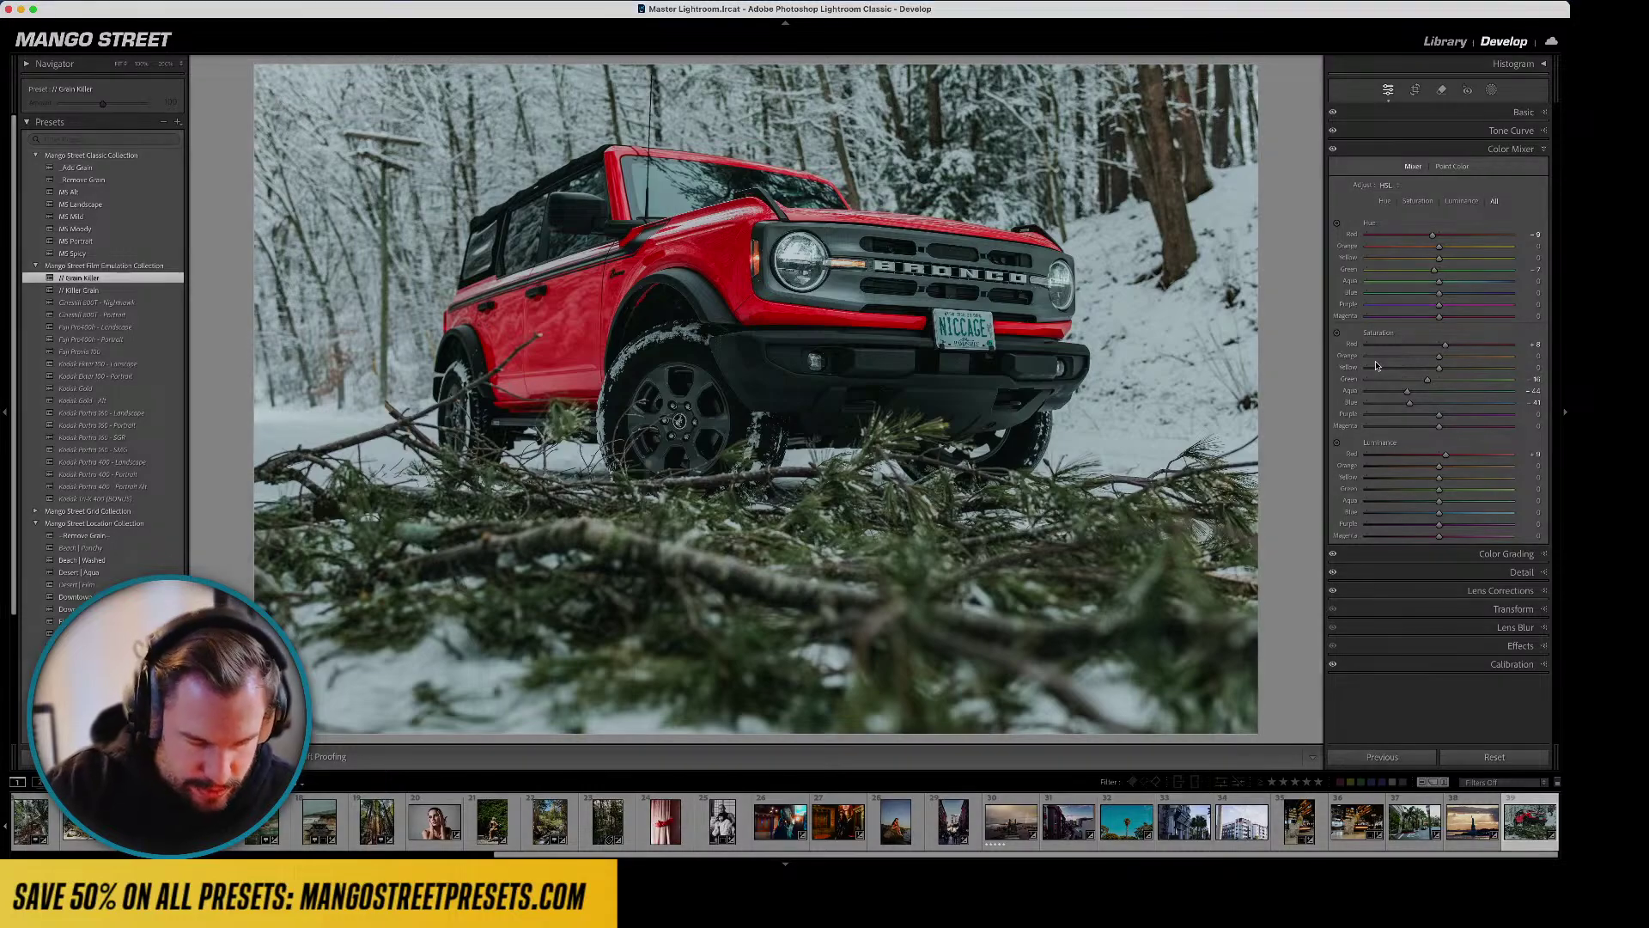
key(l)
key(backslash)
key(backslash)
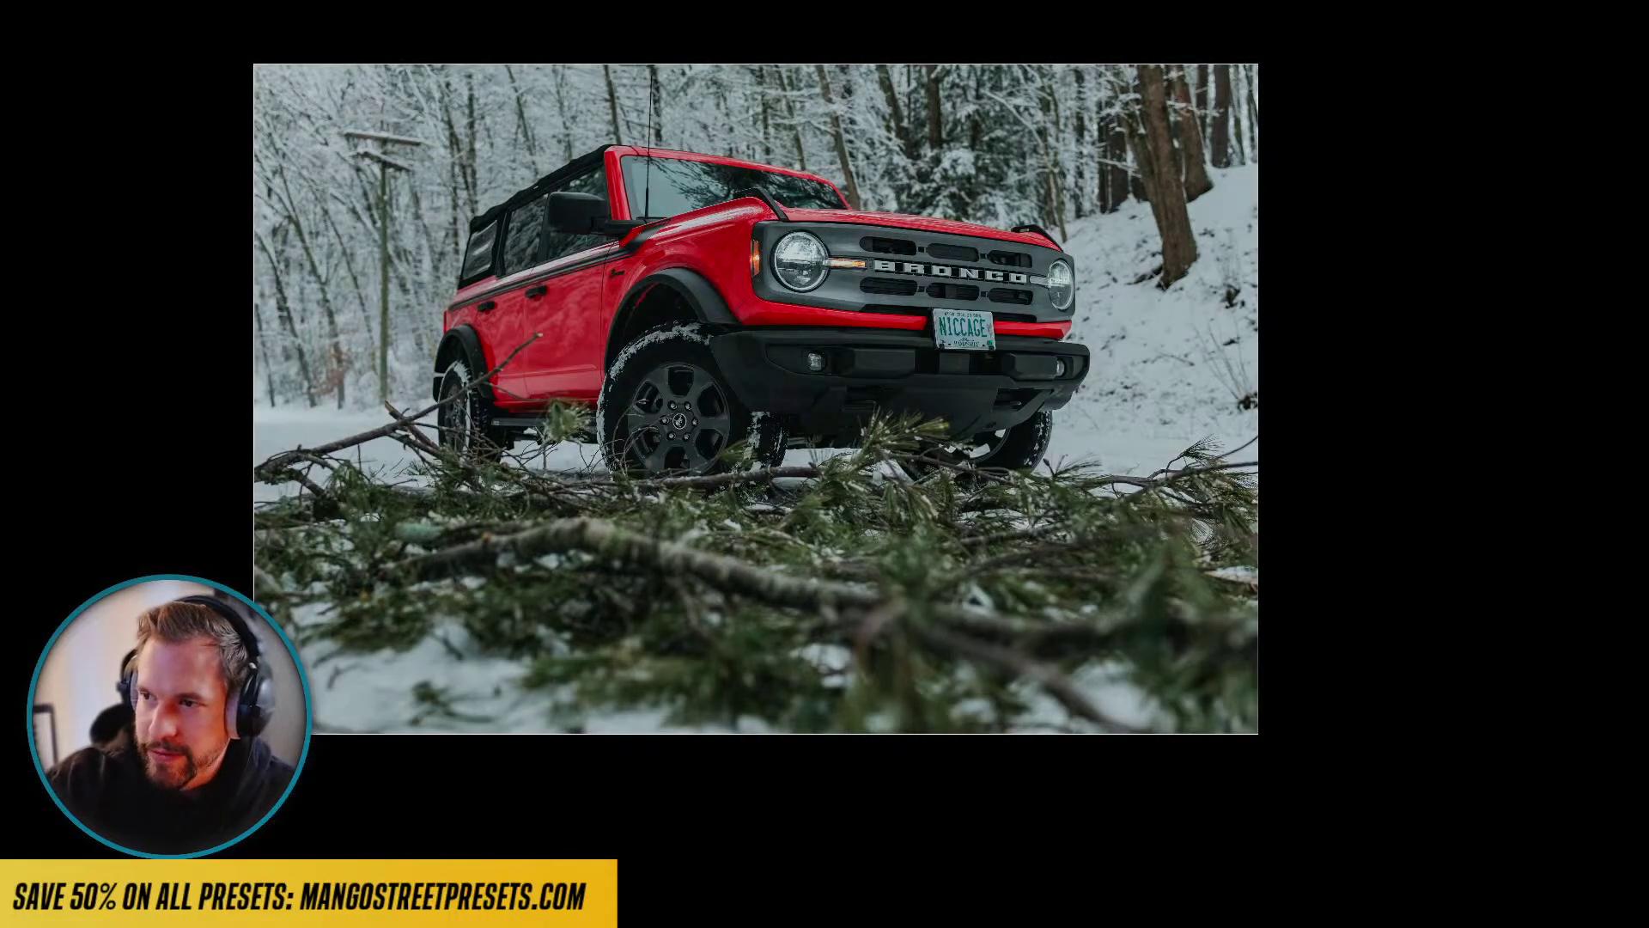
key(l)
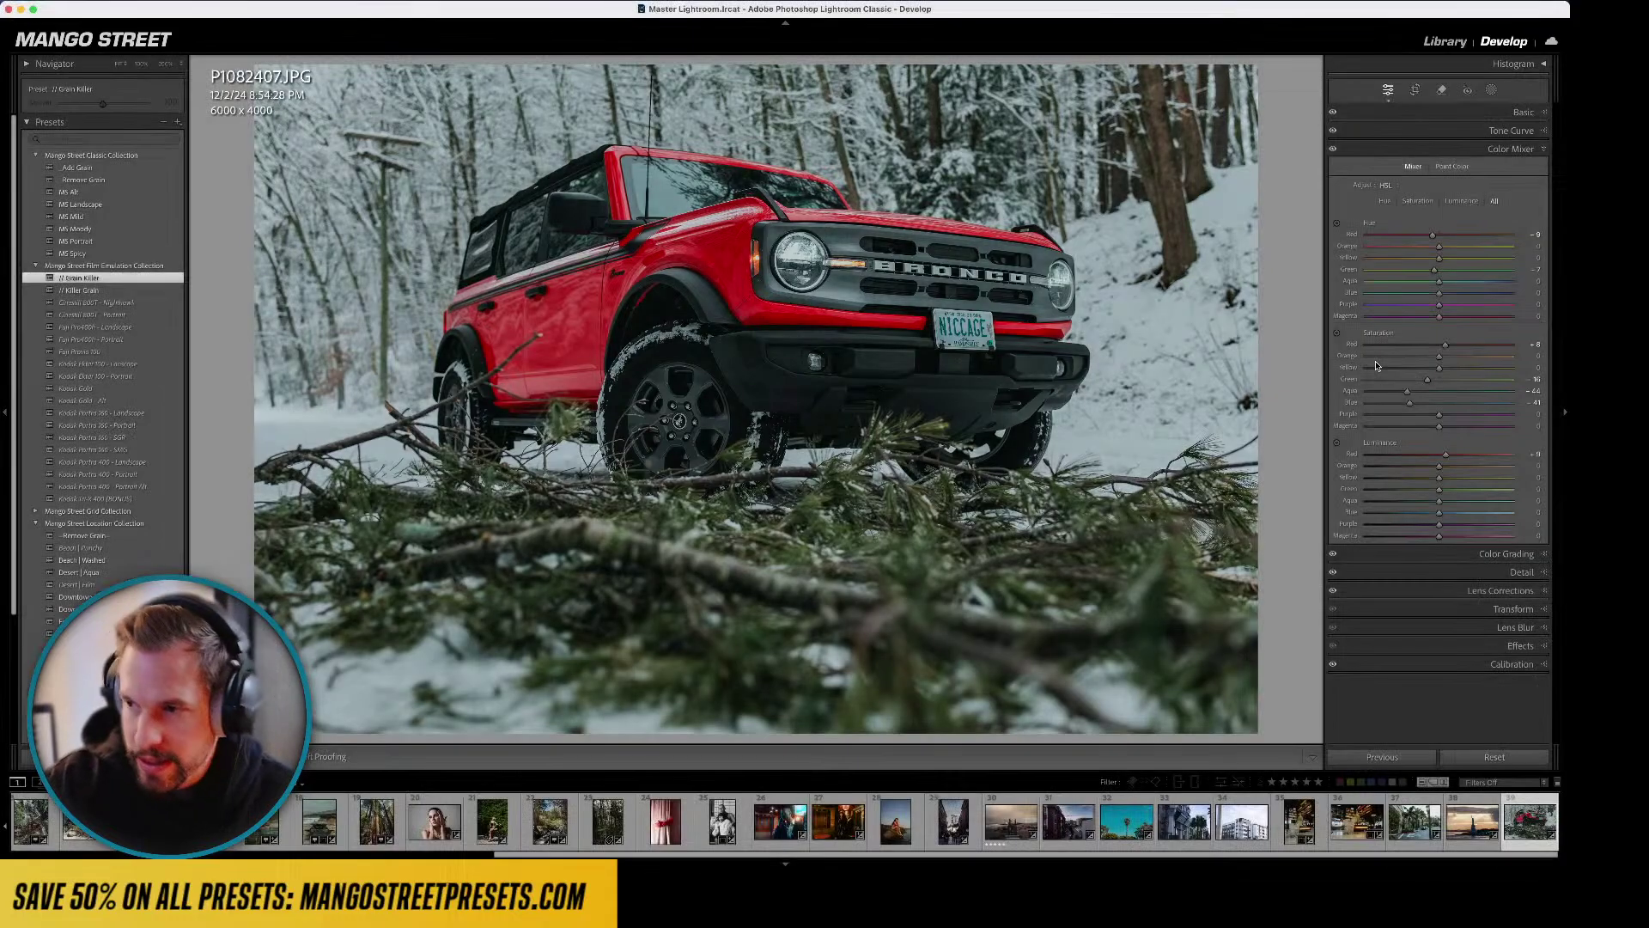
- Return to the library grid and open the photo of the woman sitting on seaside rocks in Develop
key(g)
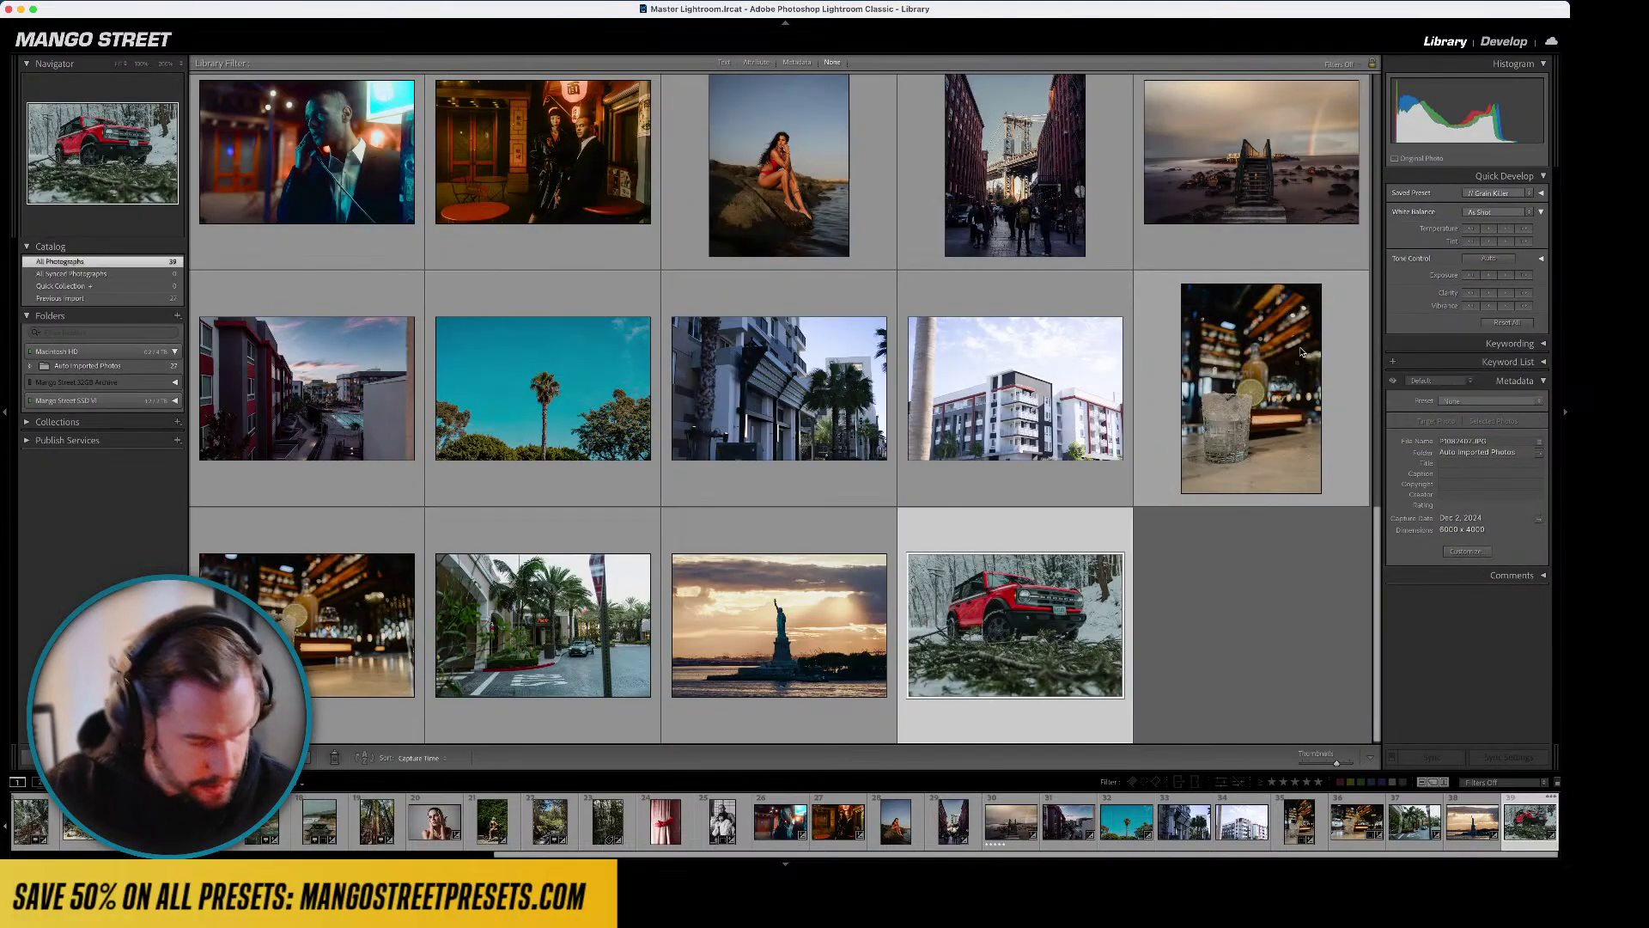
scroll(745, 435, up, 1)
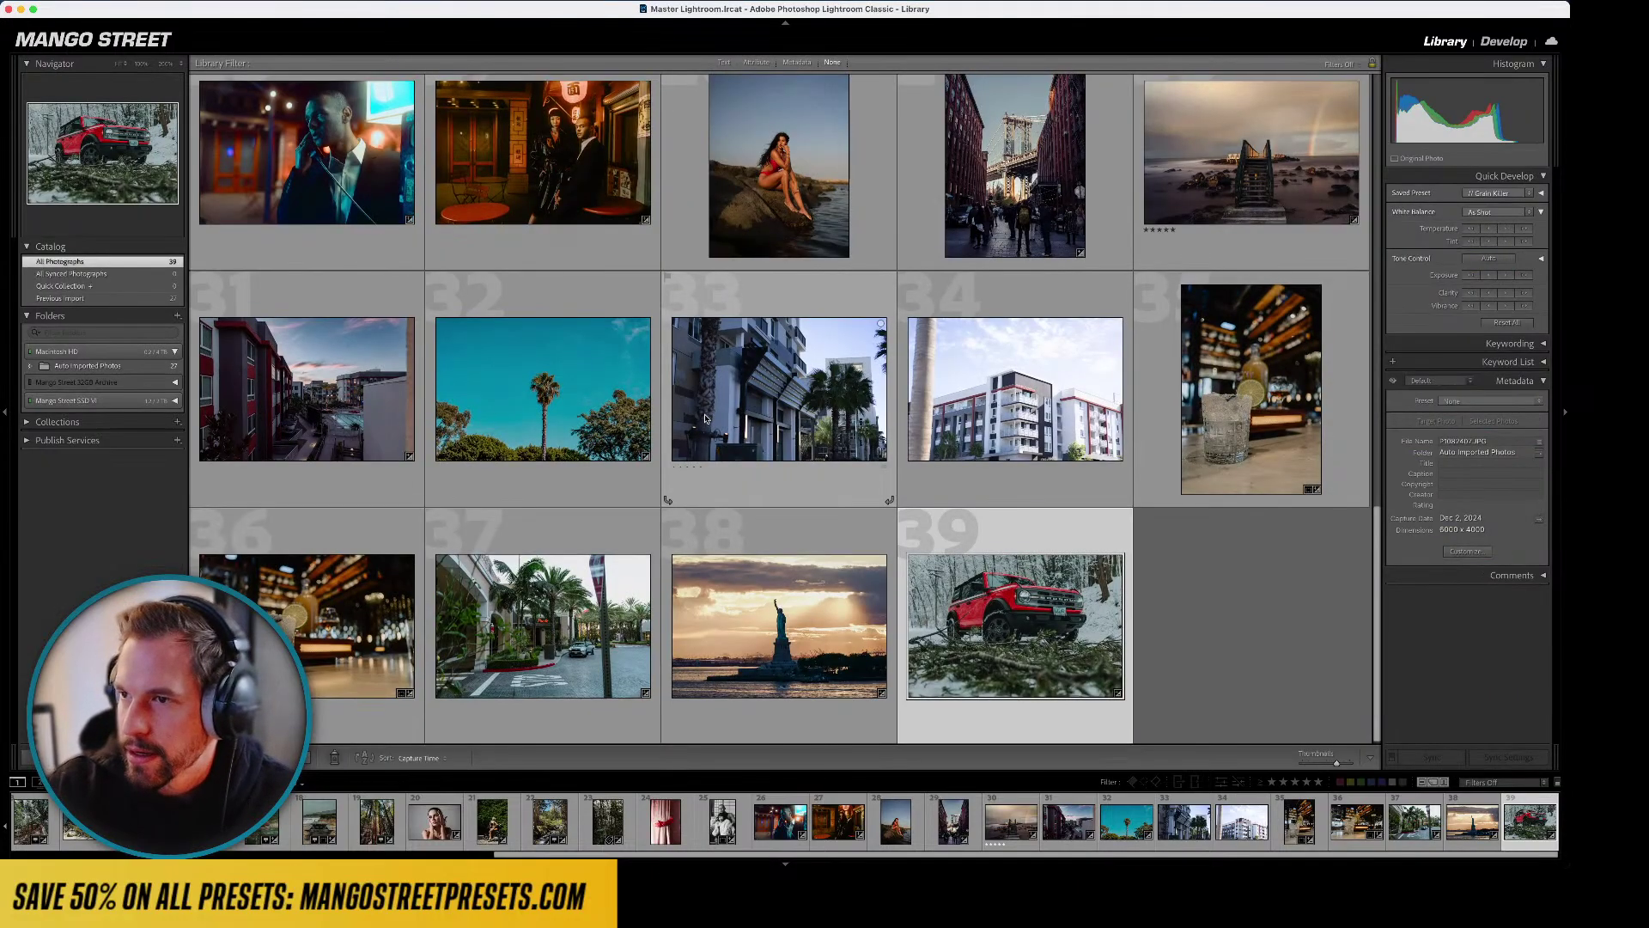
double_click(726, 186)
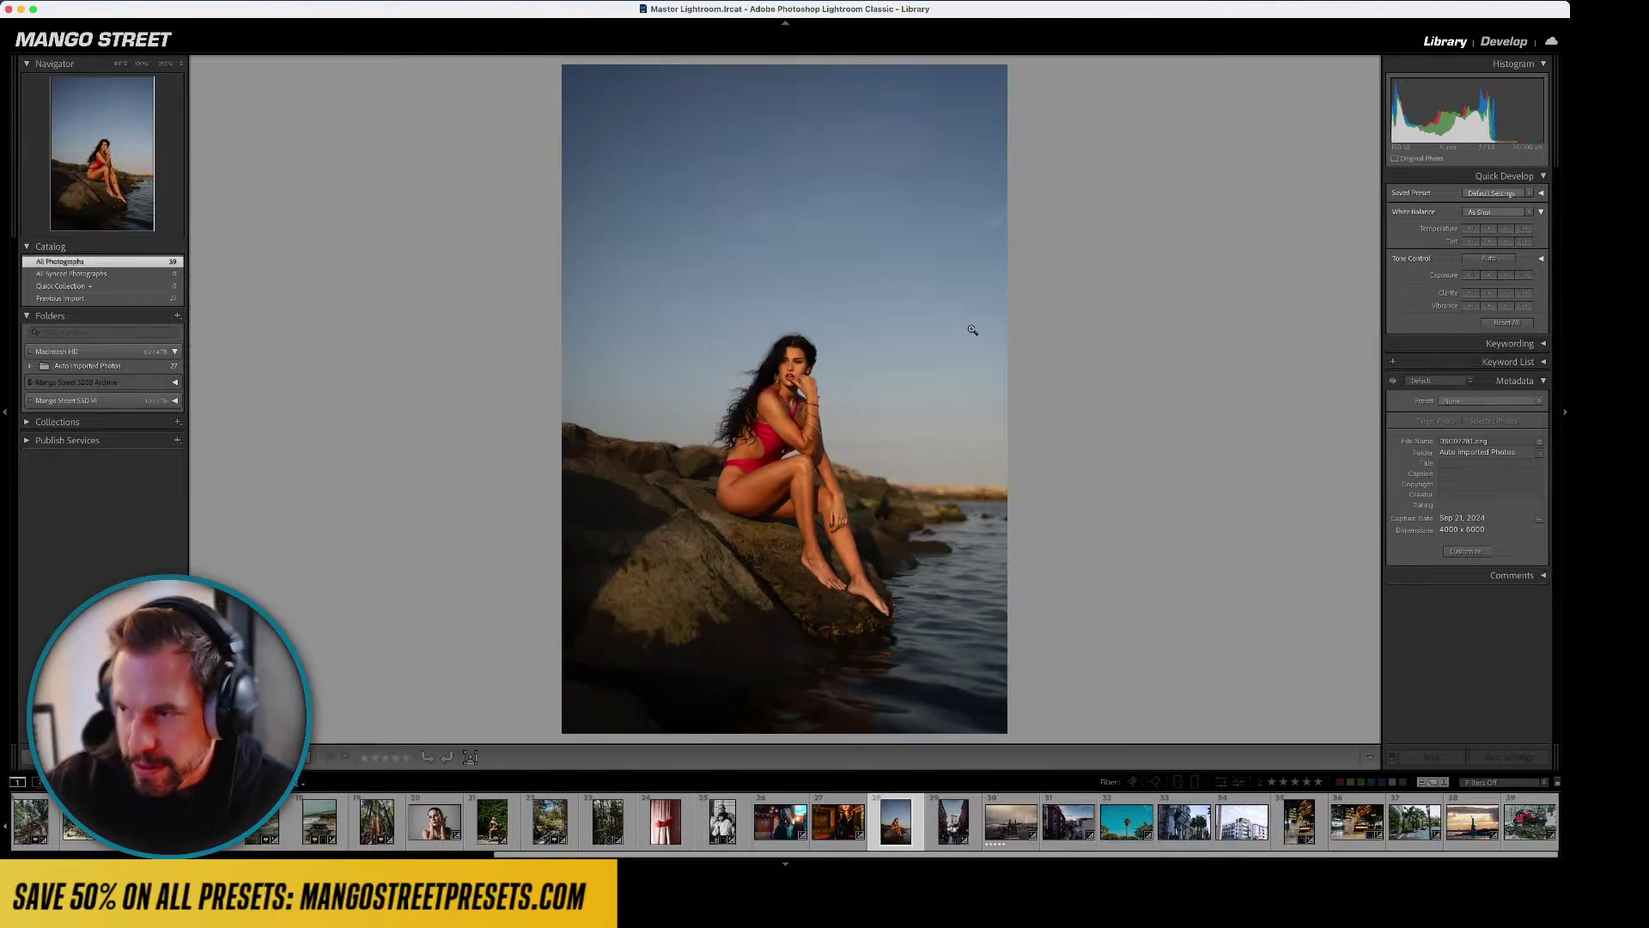
key(d)
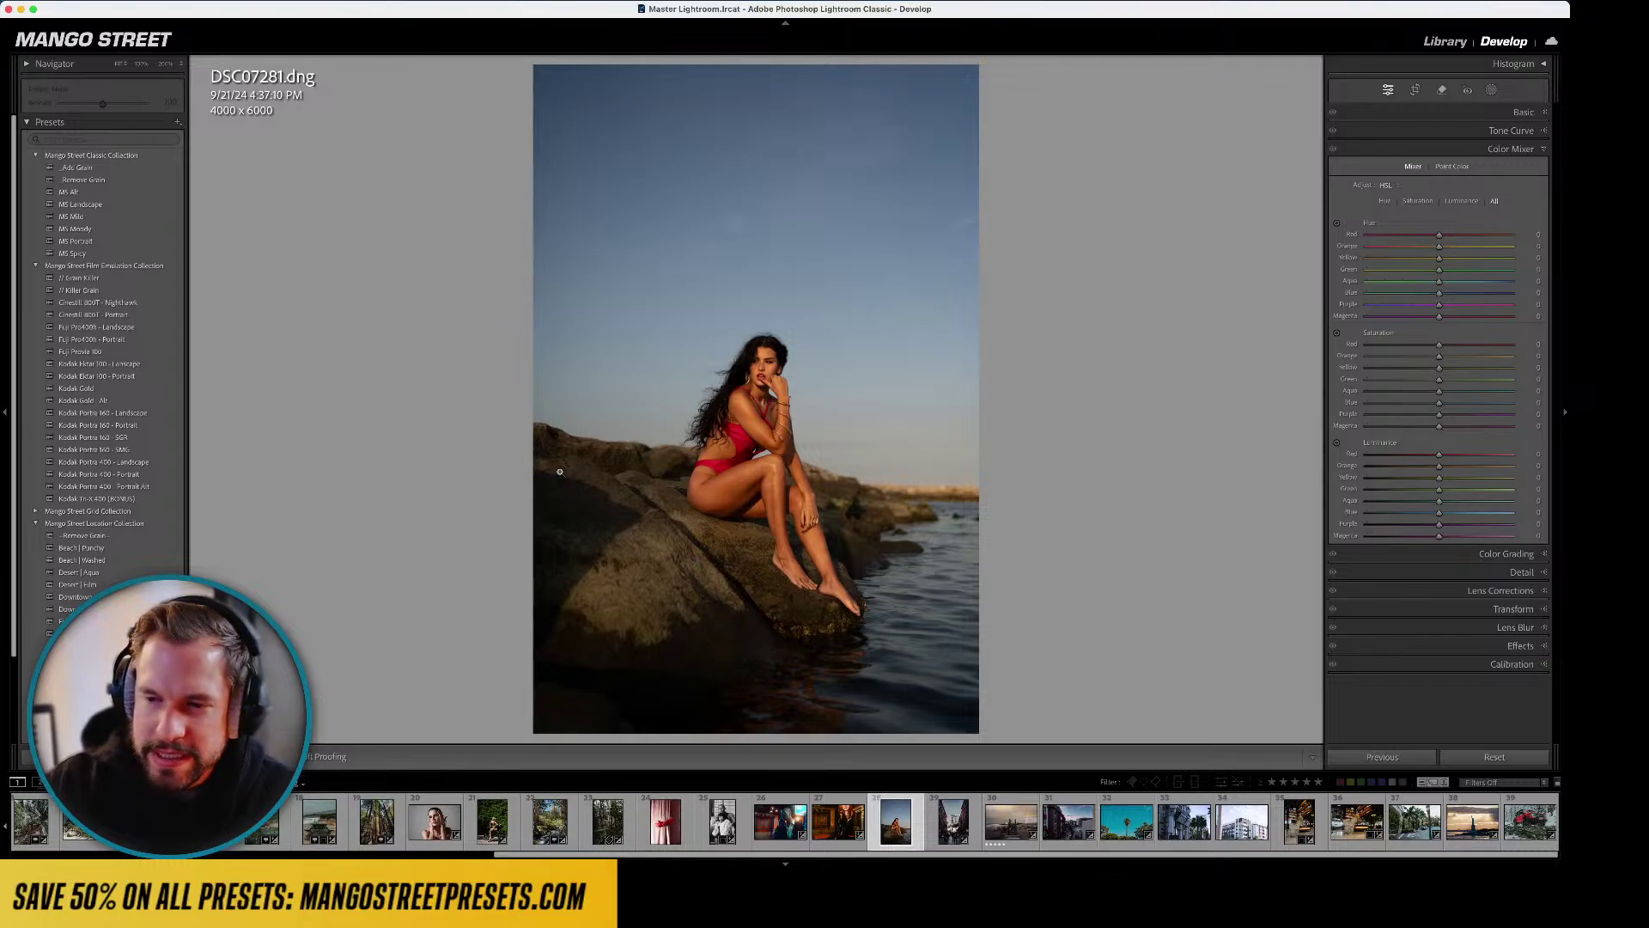
- Try the Kodak Portra 400 - Portrait preset on the seaside rocks photo and view it with the lights out
click(120, 474)
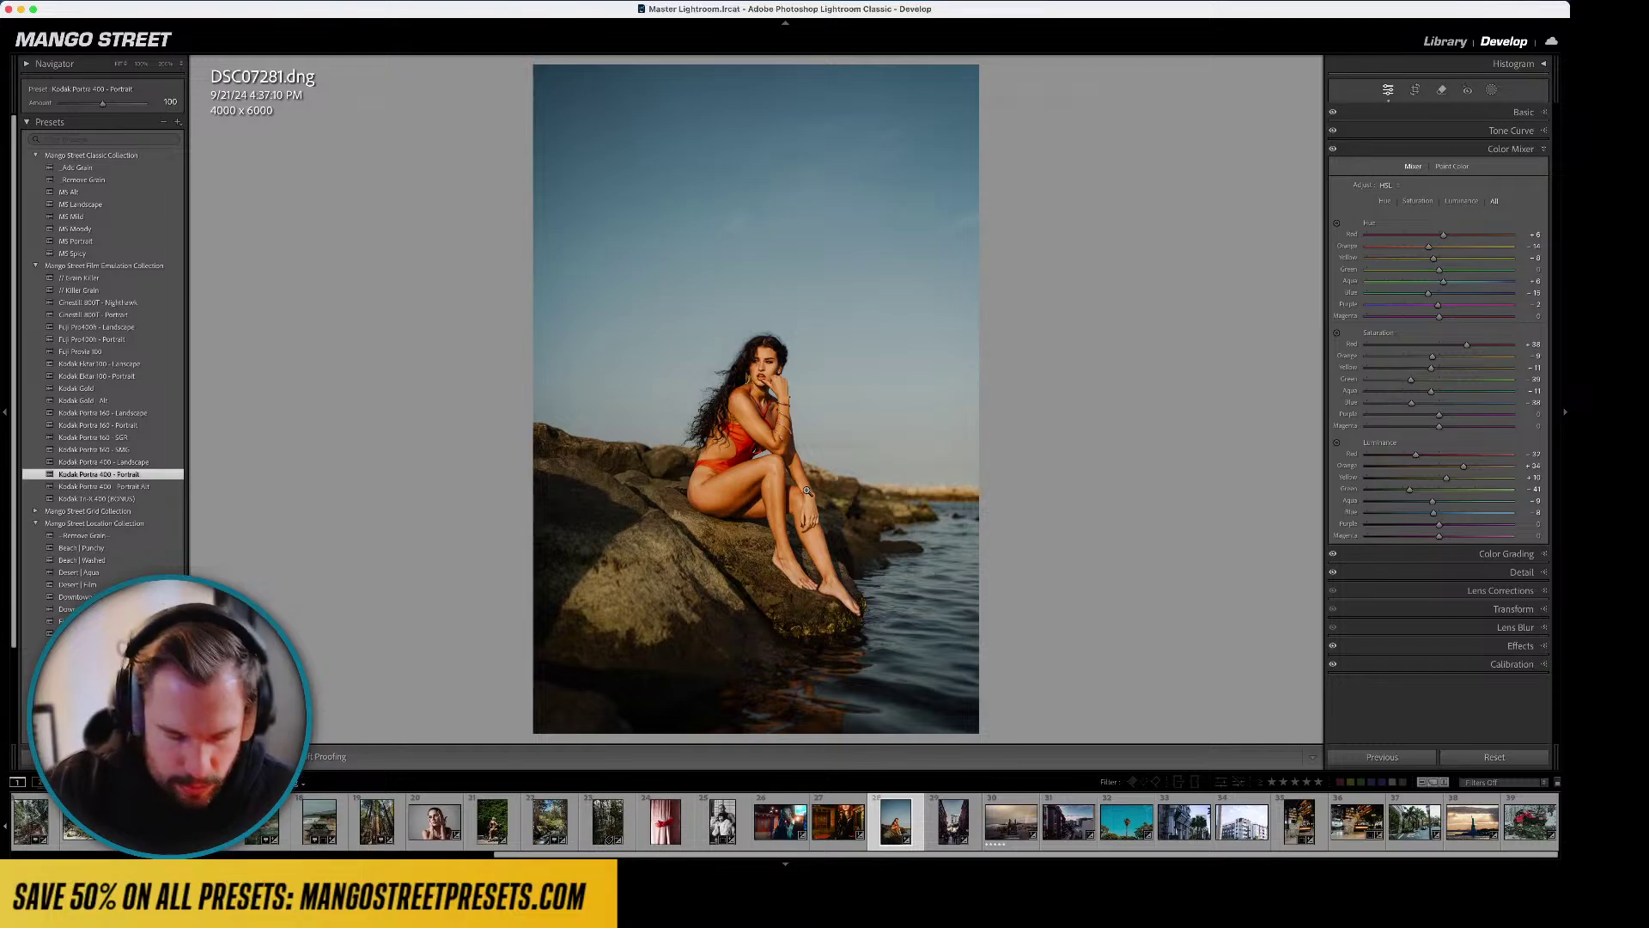
key(l)
key(l)
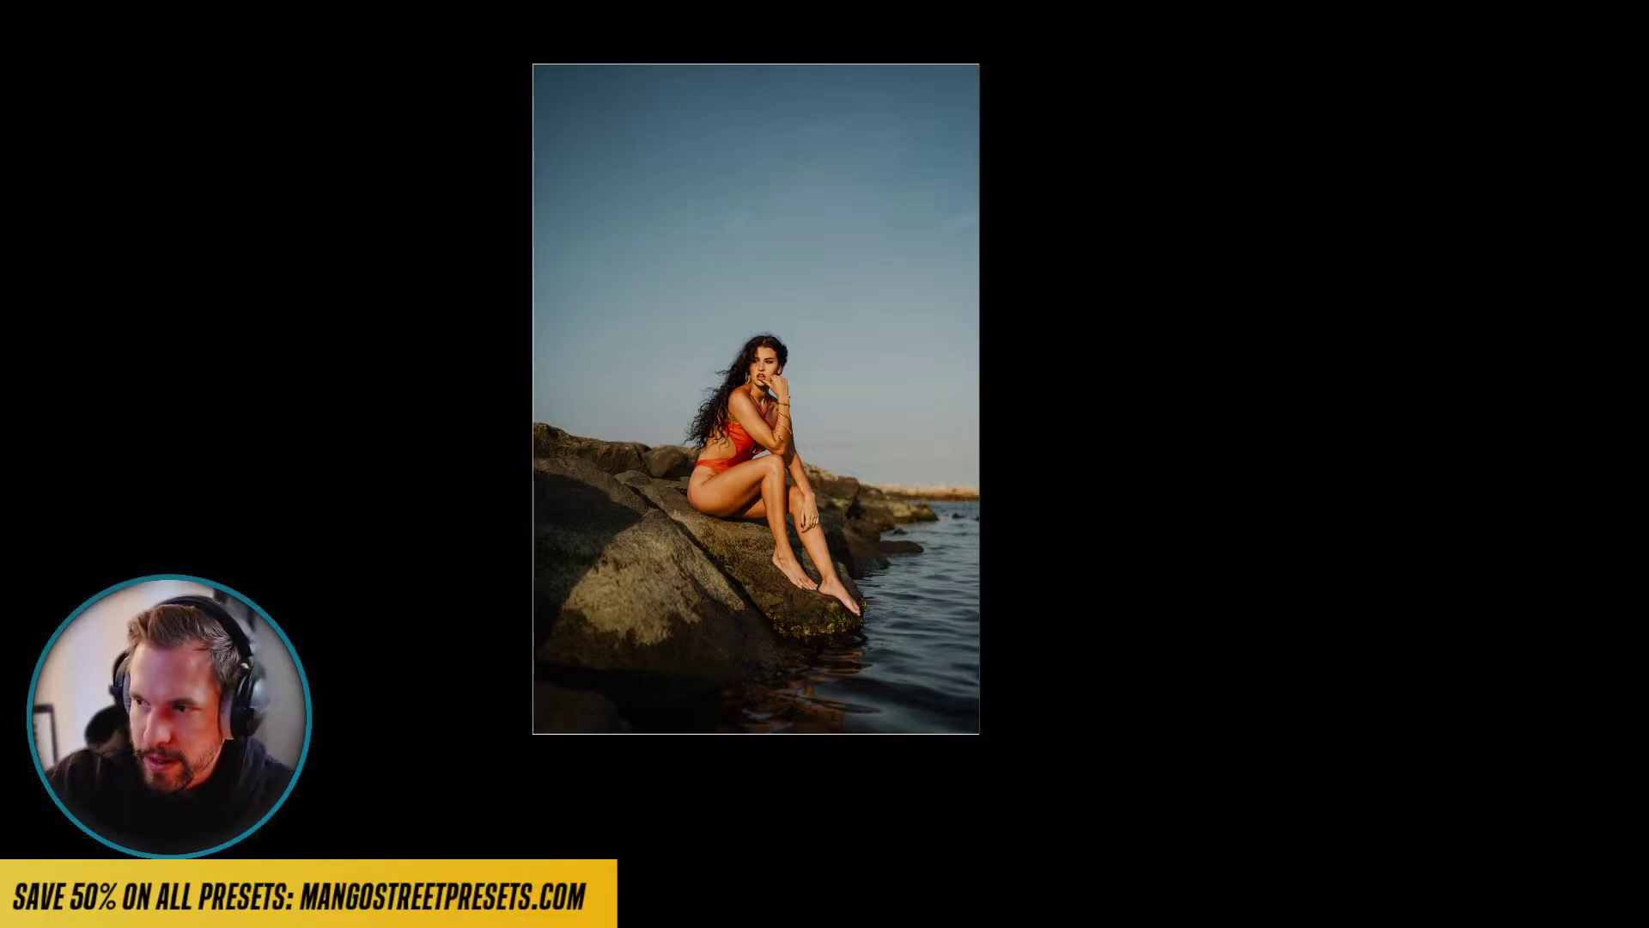
key(l)
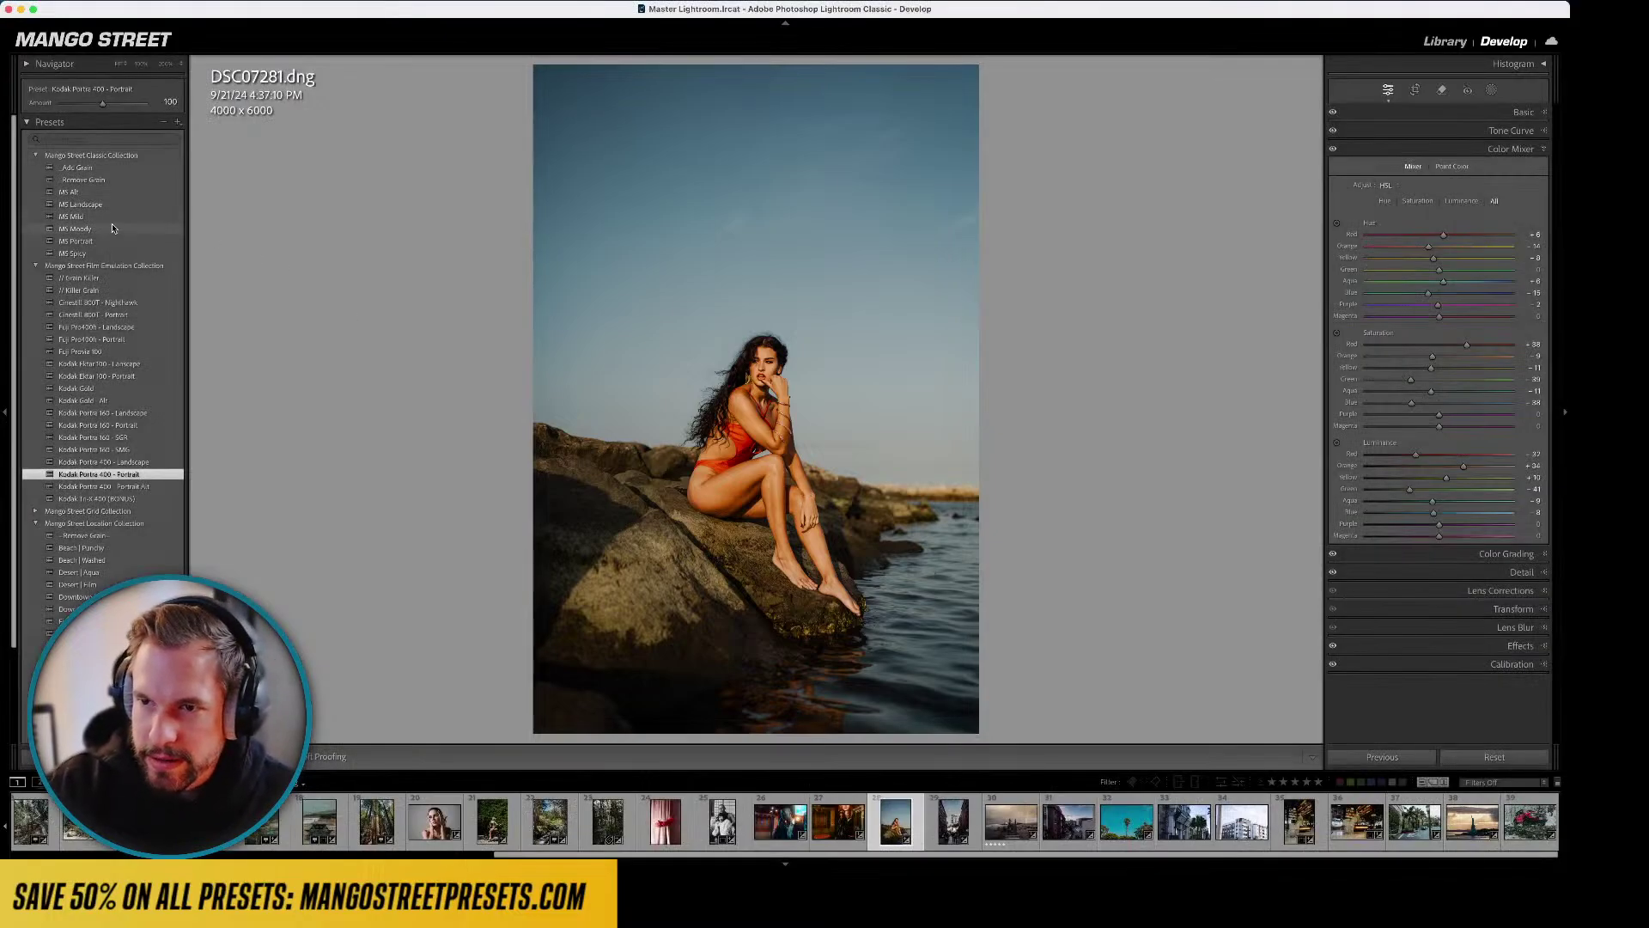
- Try MS Portrait, Fuji Pro400H - Portrait, Beach | Punchy and Beach | Washed on the seaside rocks photo
click(77, 241)
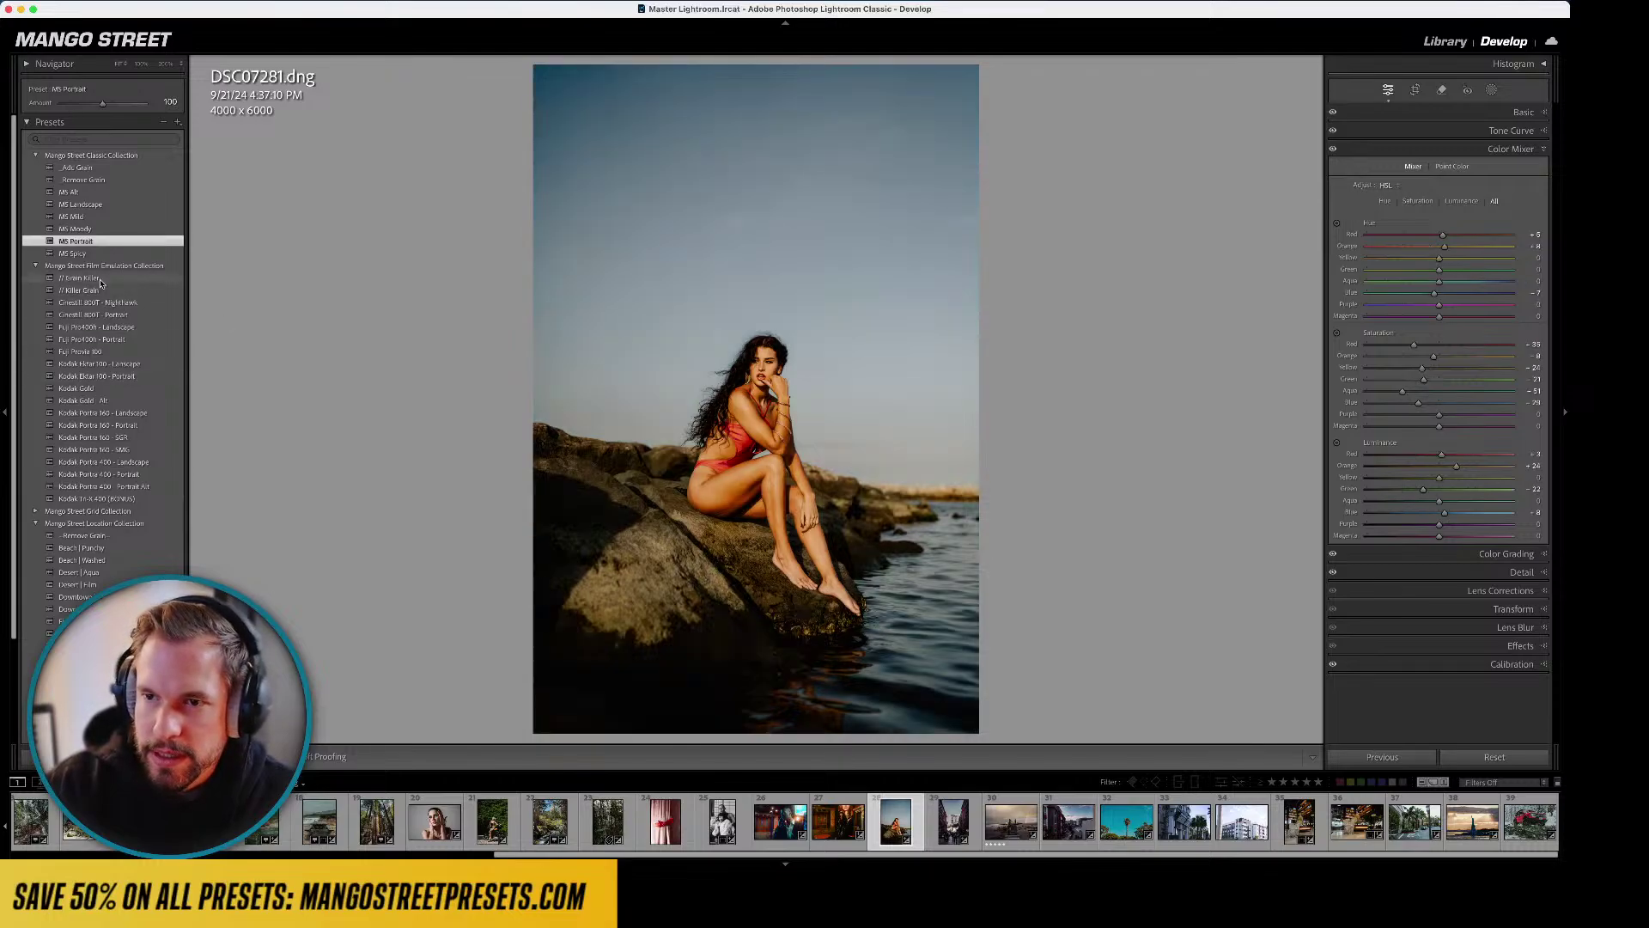
click(113, 339)
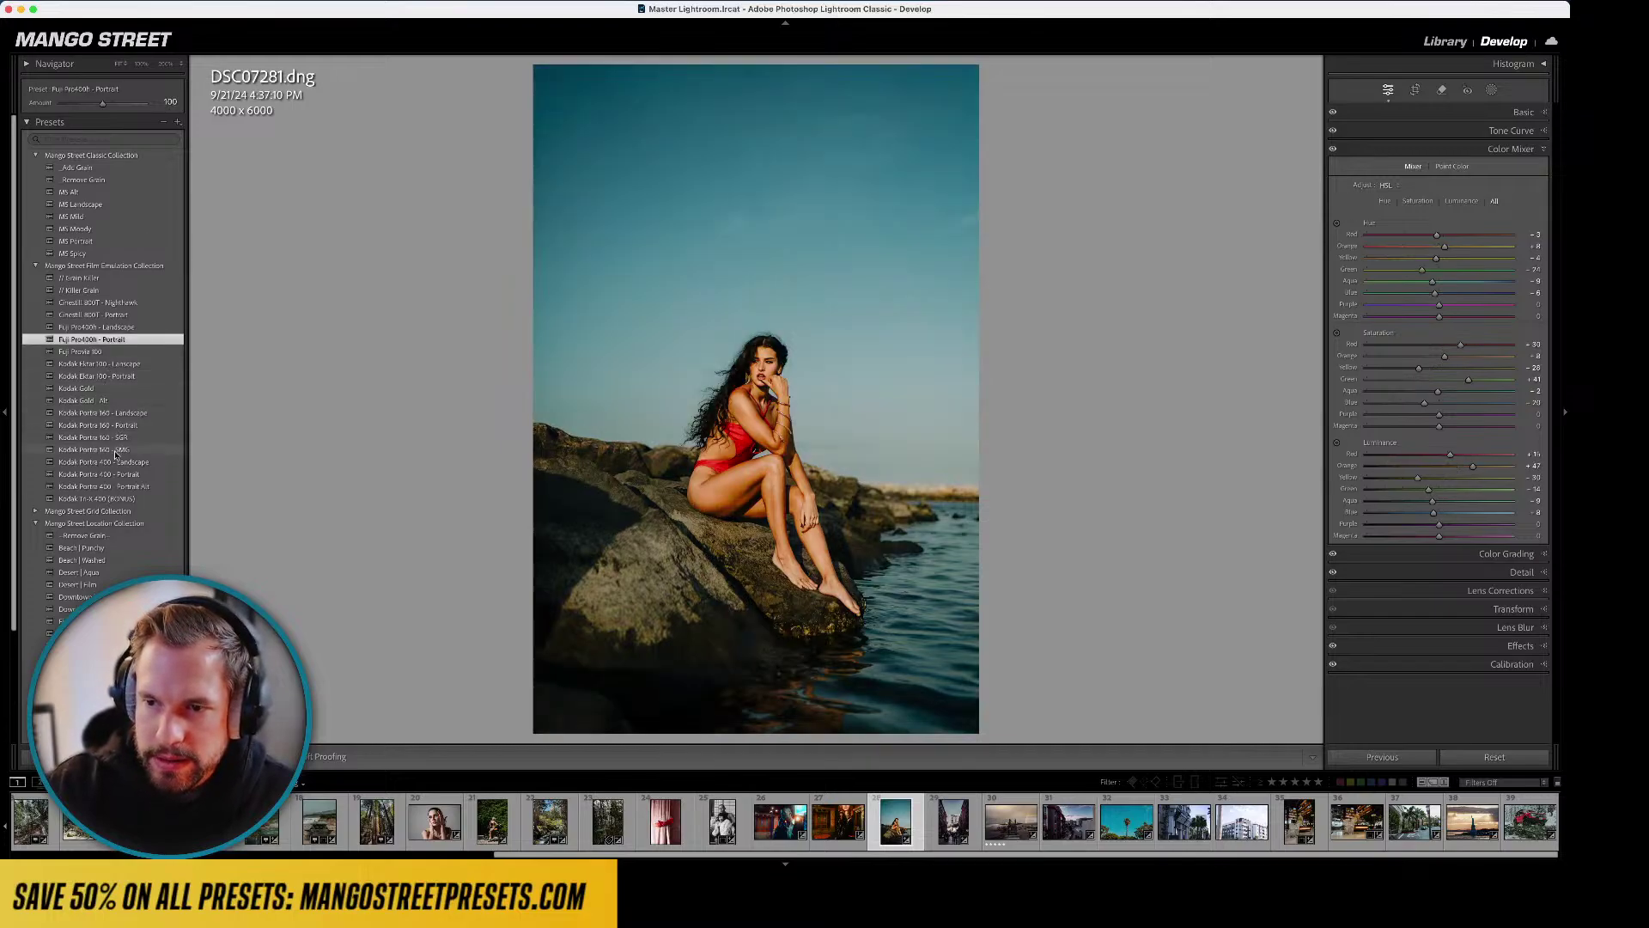
scroll(114, 515, down, 3)
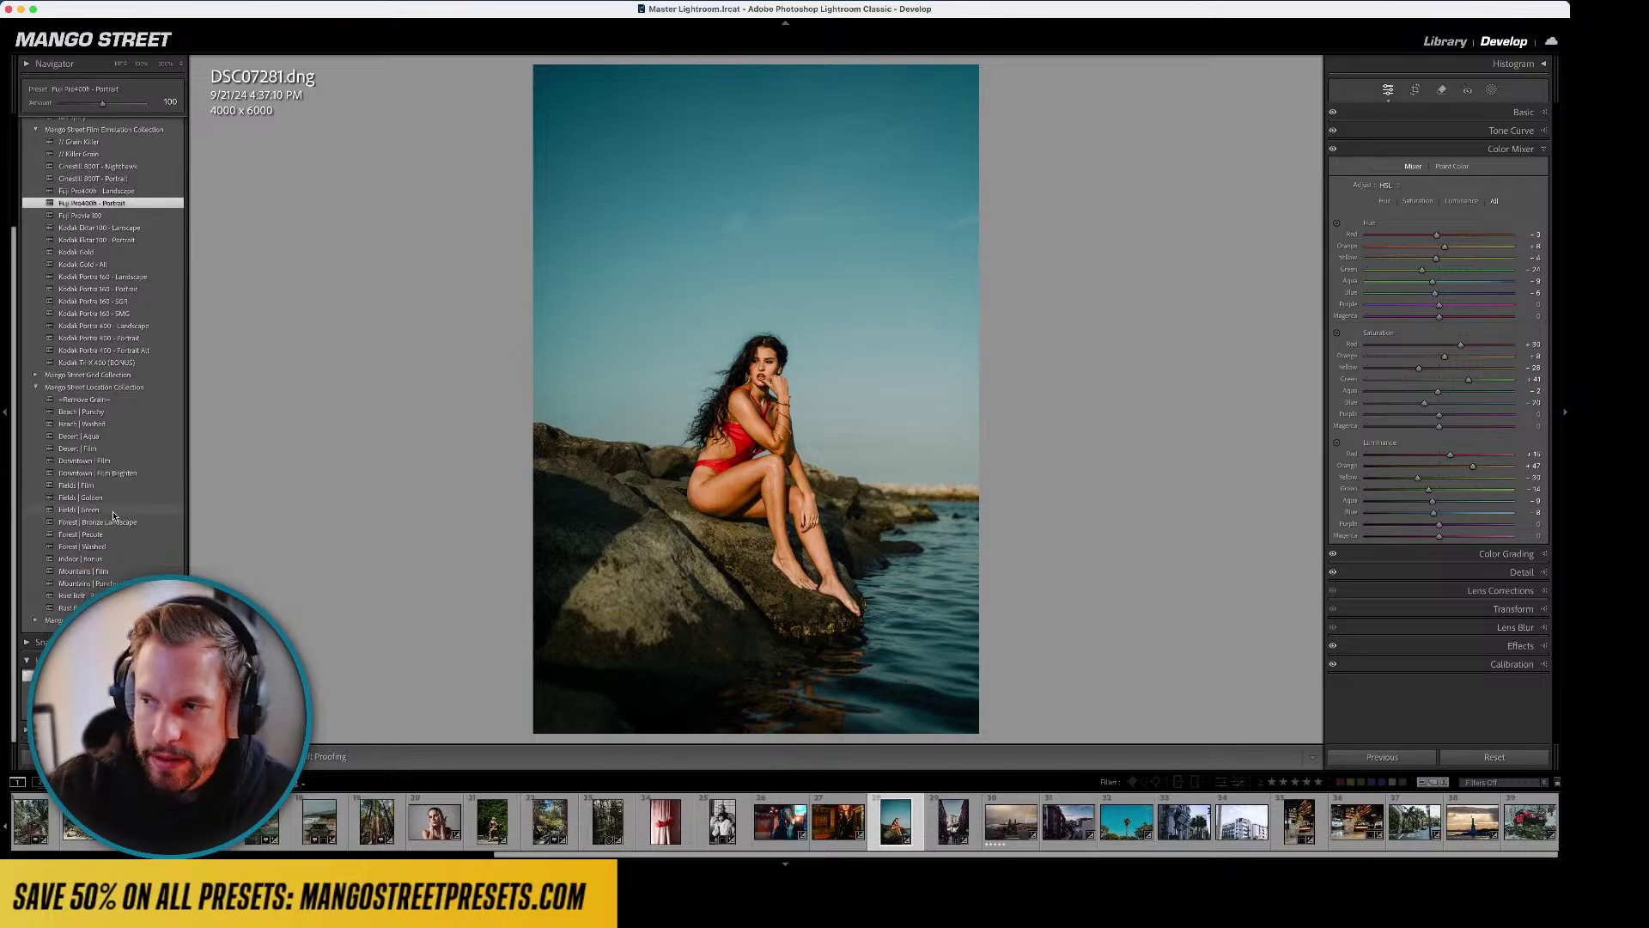
click(87, 413)
click(84, 424)
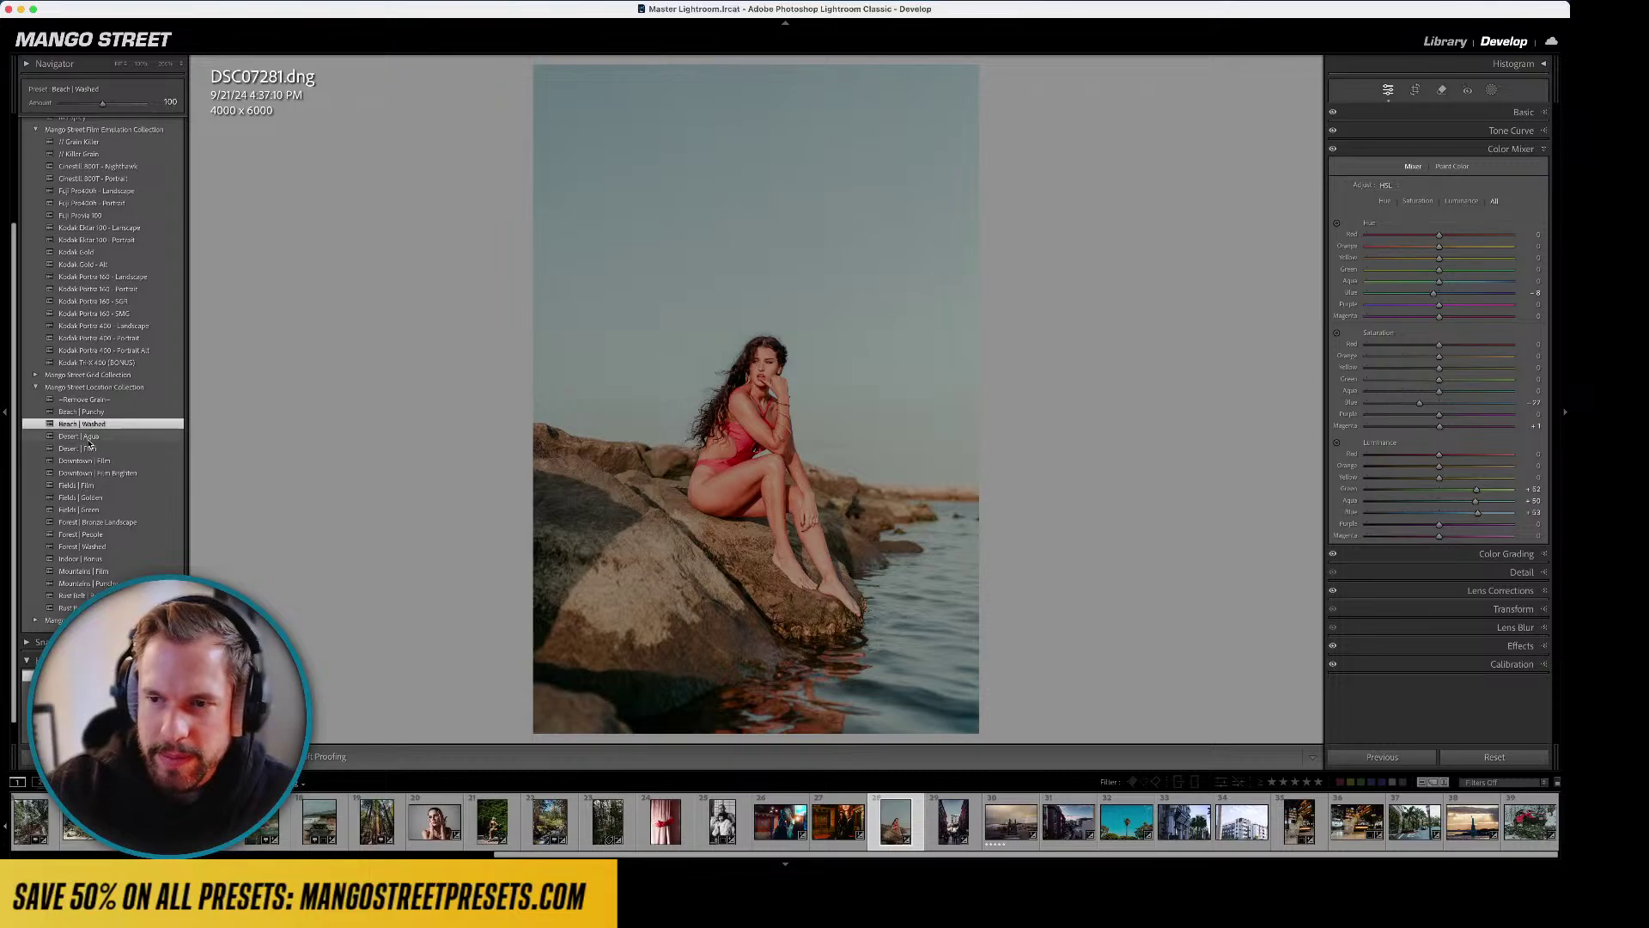
- Try Desert | Film, Fields | Golden and Fields | Green on the seaside rocks photo, ending with Mountains | Film
click(85, 447)
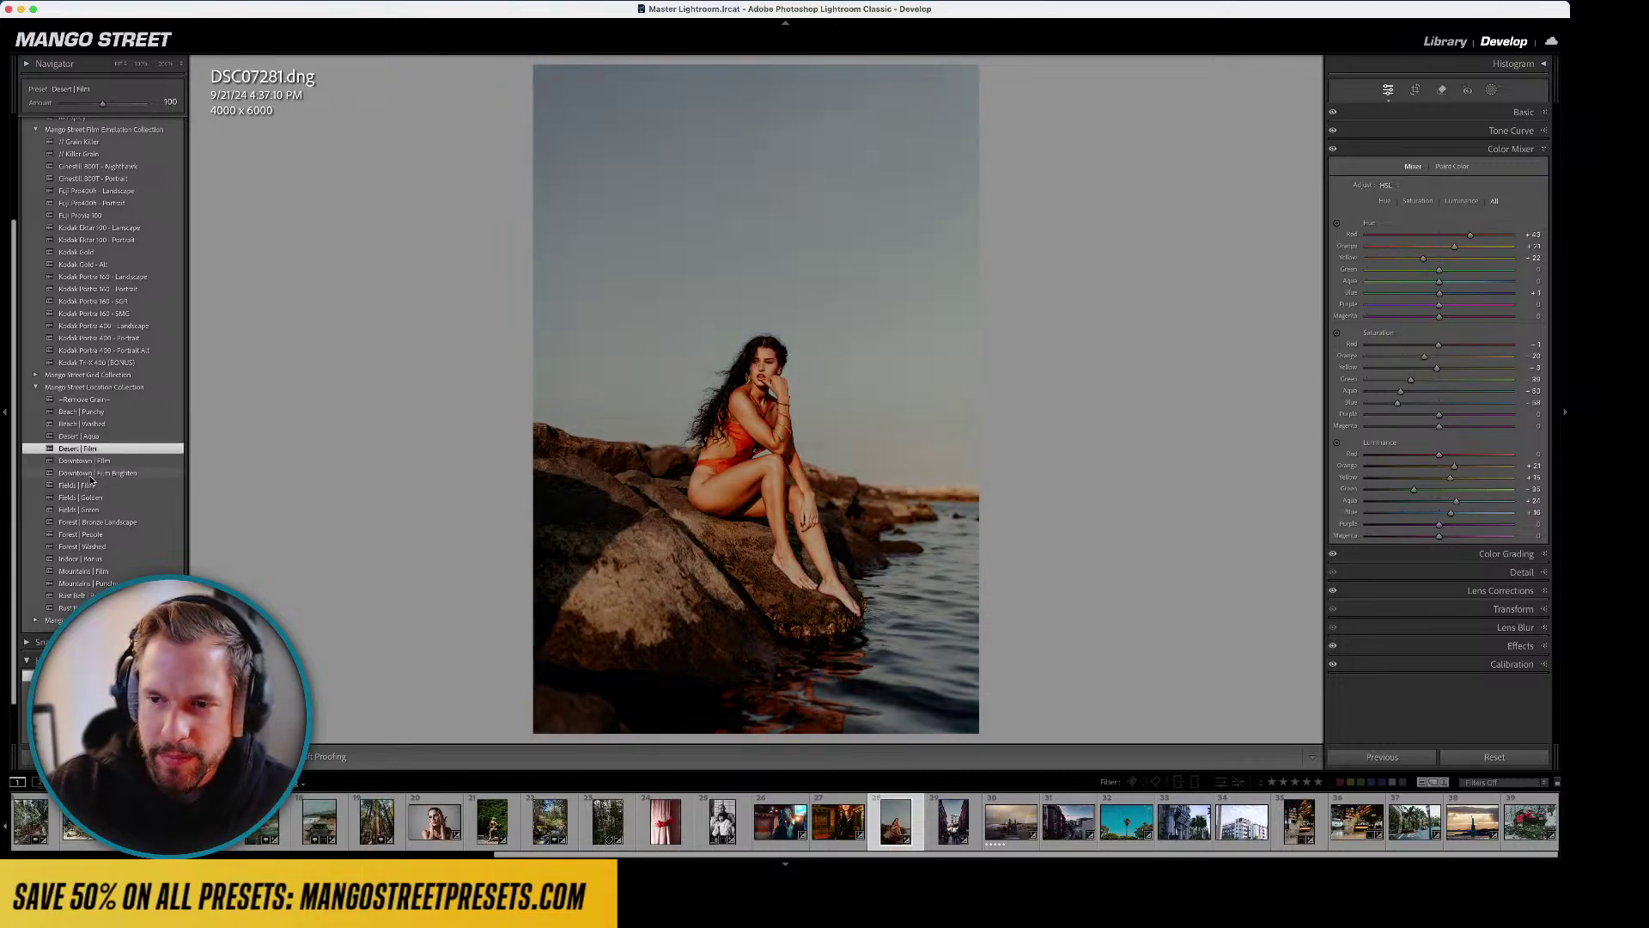
click(89, 497)
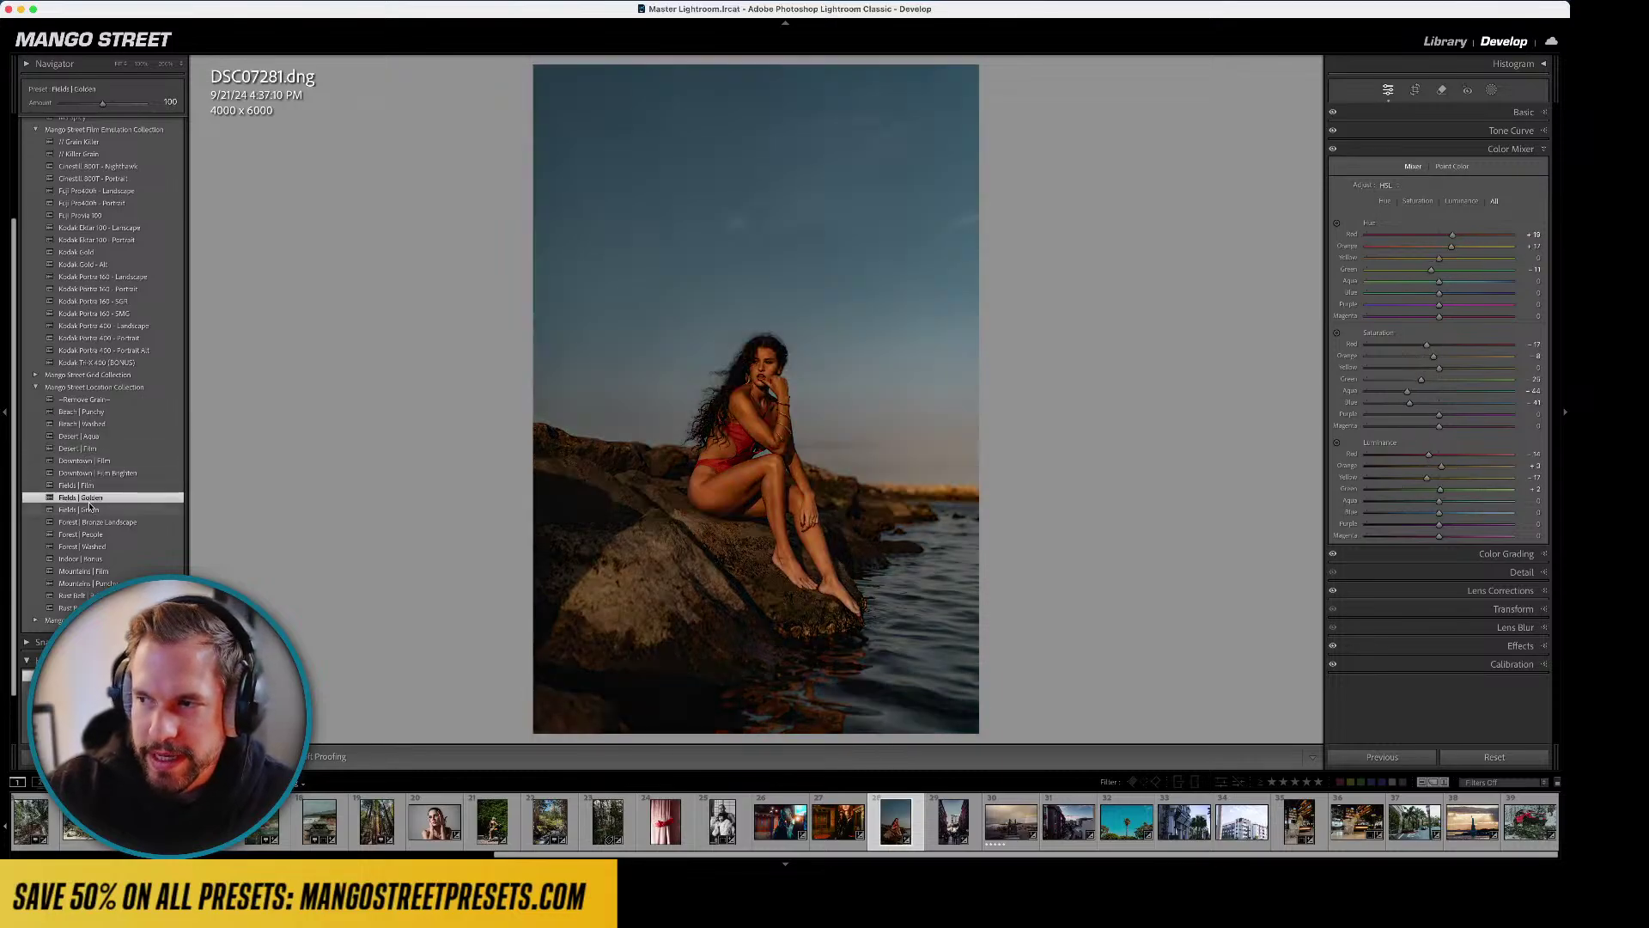
click(89, 510)
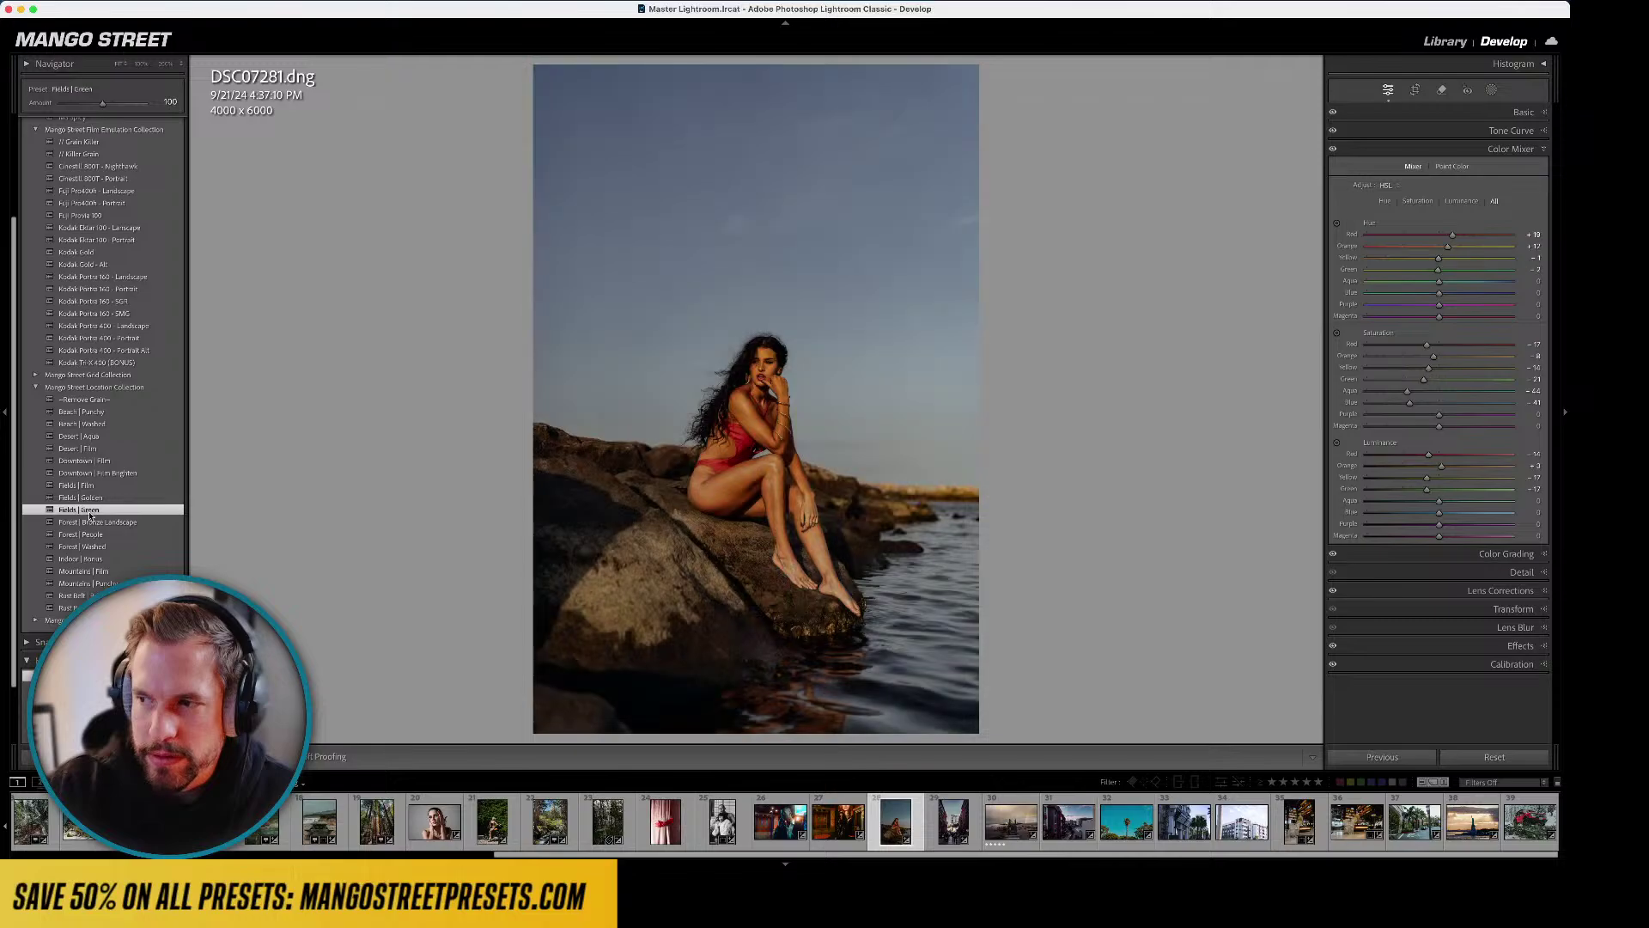
click(85, 571)
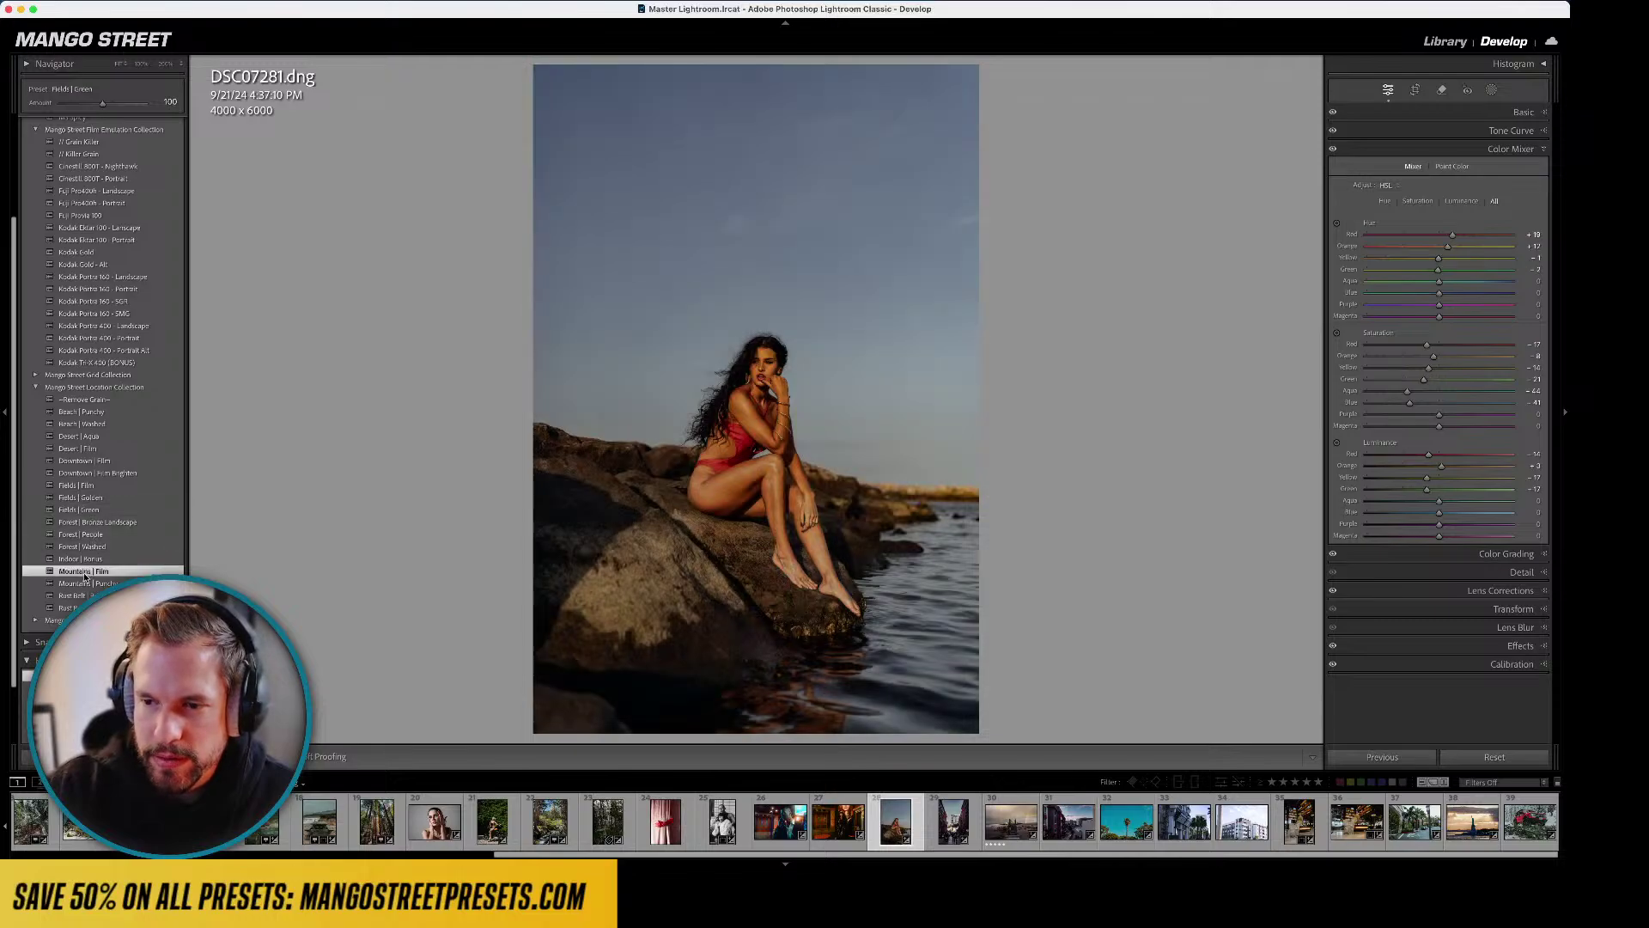
- Reapply Kodak Portra 400 - Portrait to the seaside rocks photo, lower exposure to -0.40 and check the woman close up
click(100, 340)
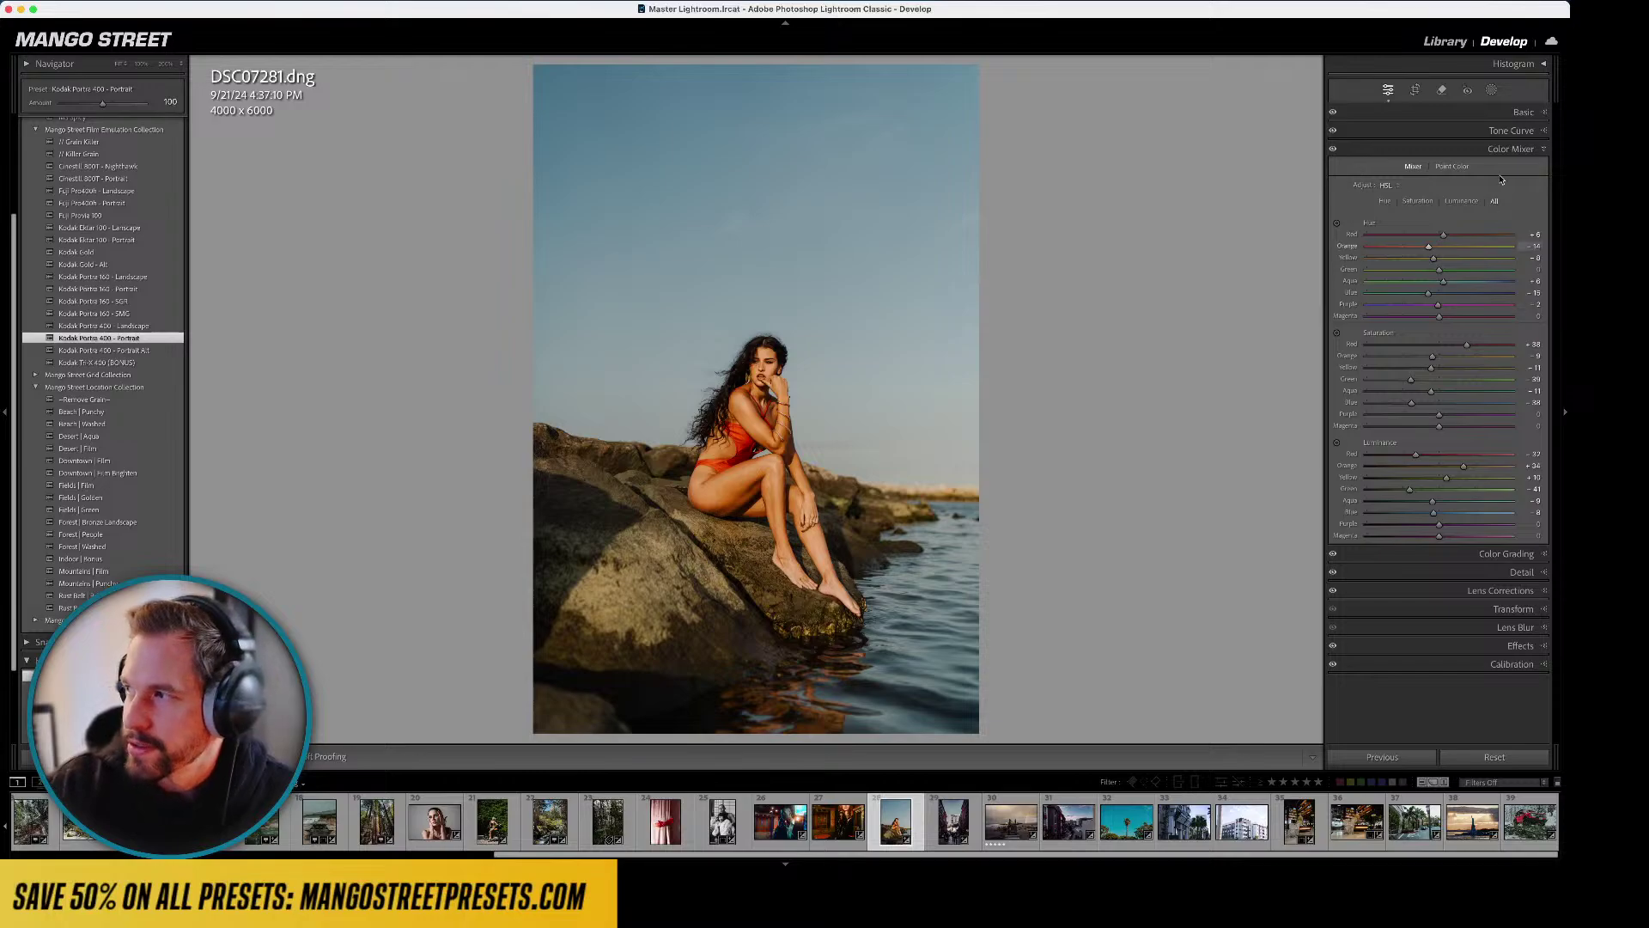
click(1515, 112)
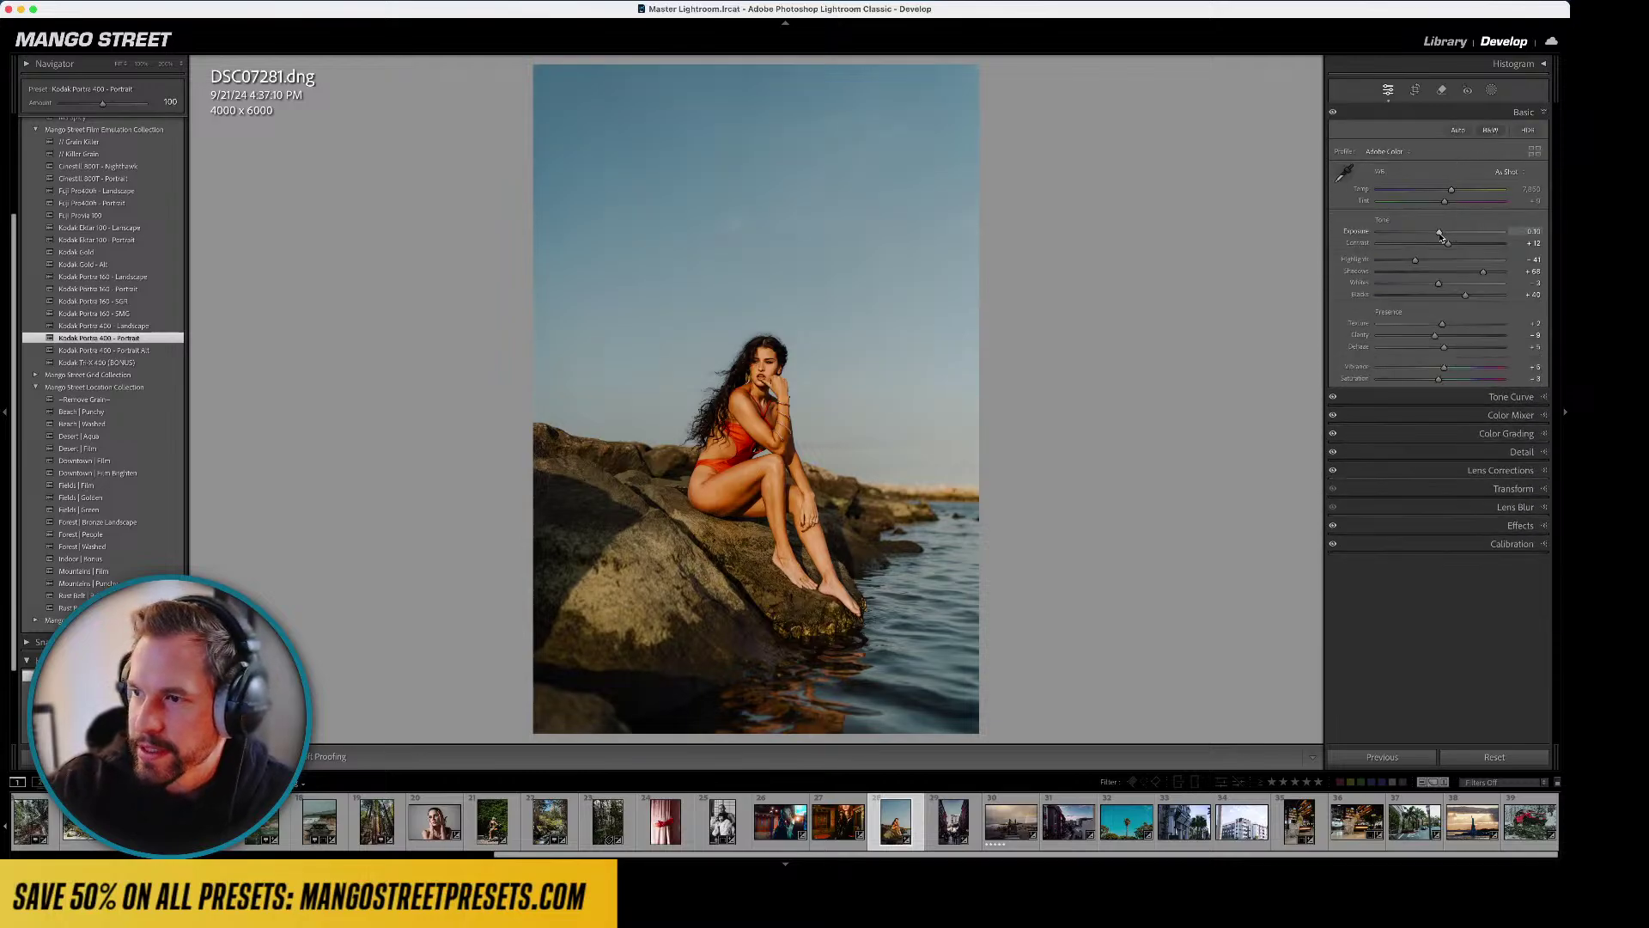
drag(1441, 237, 1436, 237)
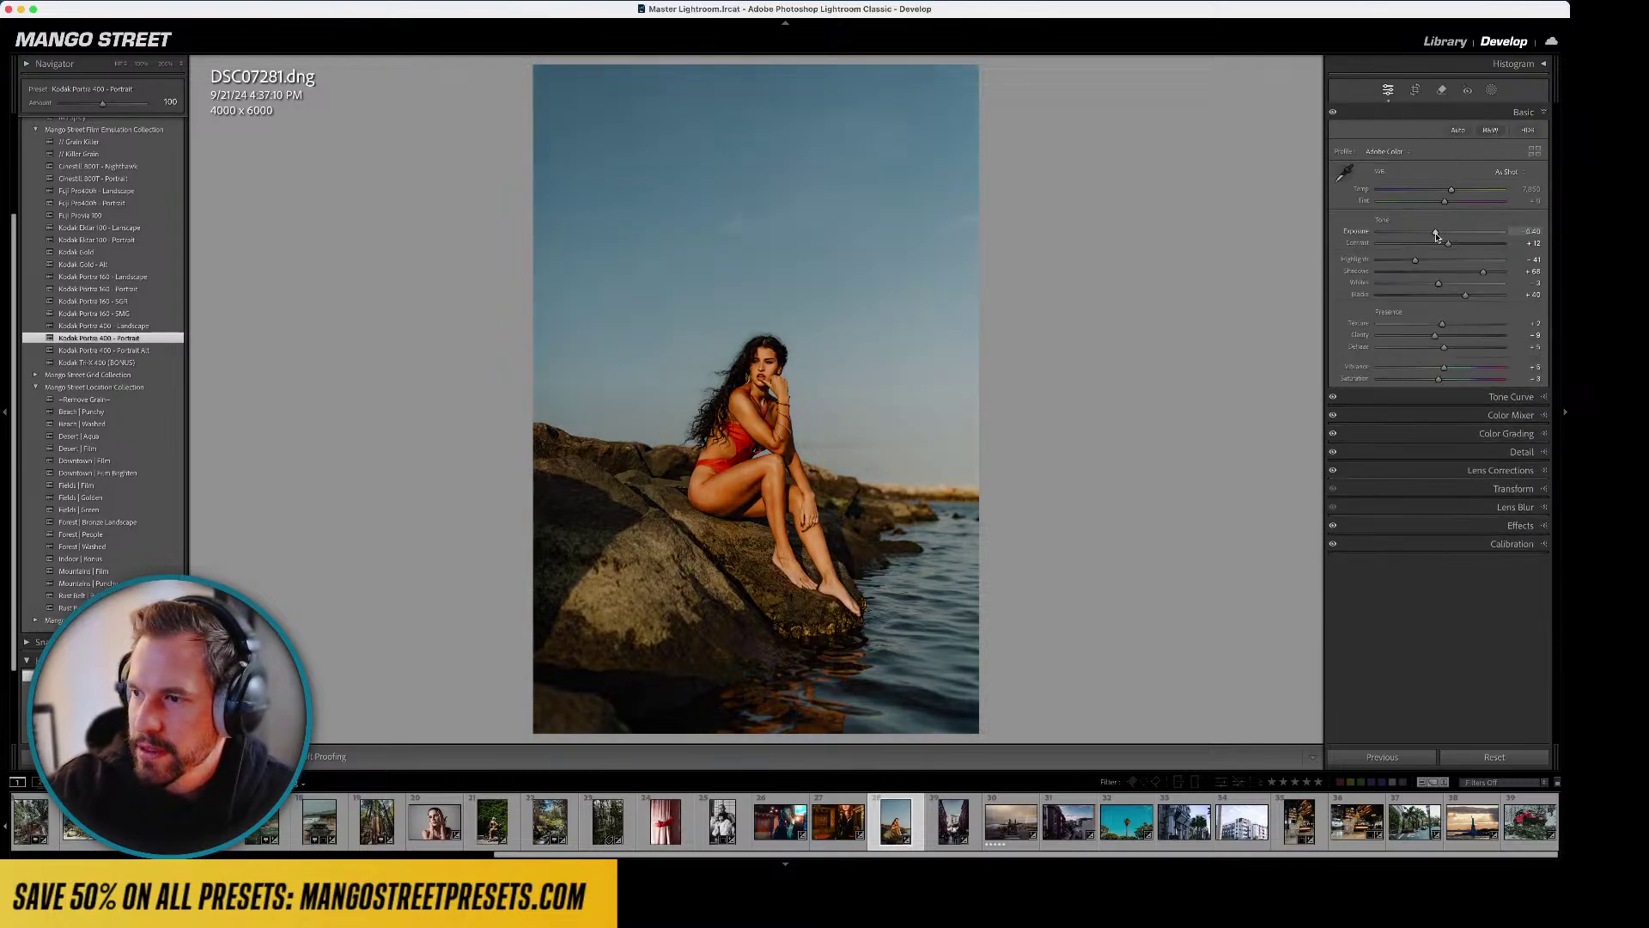
click(756, 430)
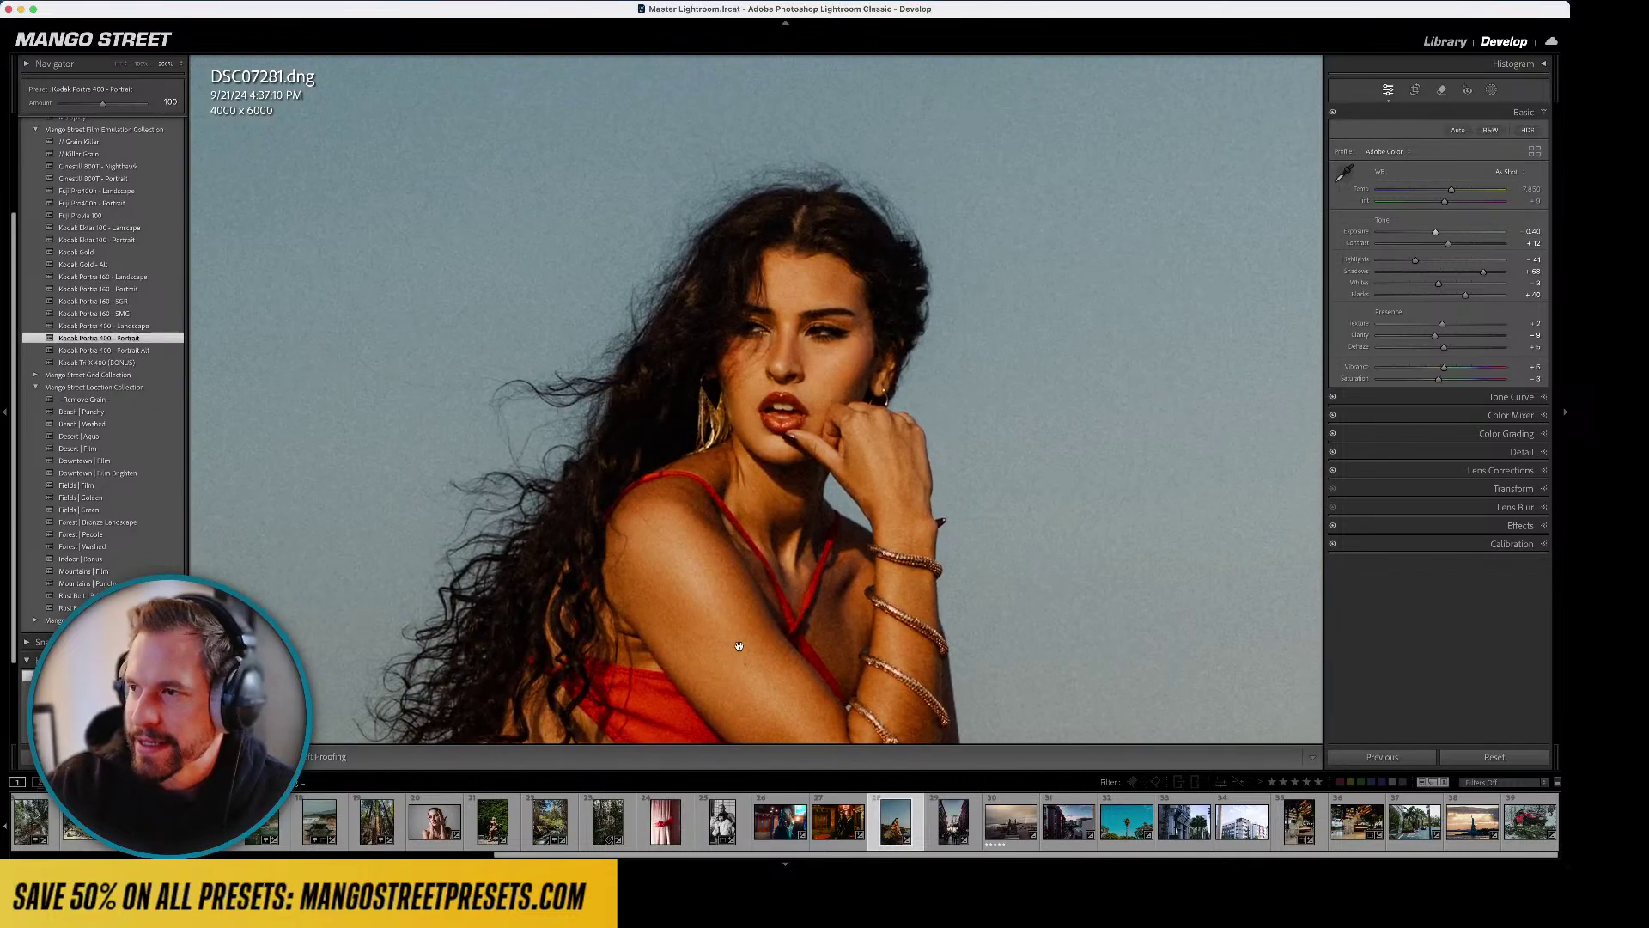
scroll(863, 415, down, 3)
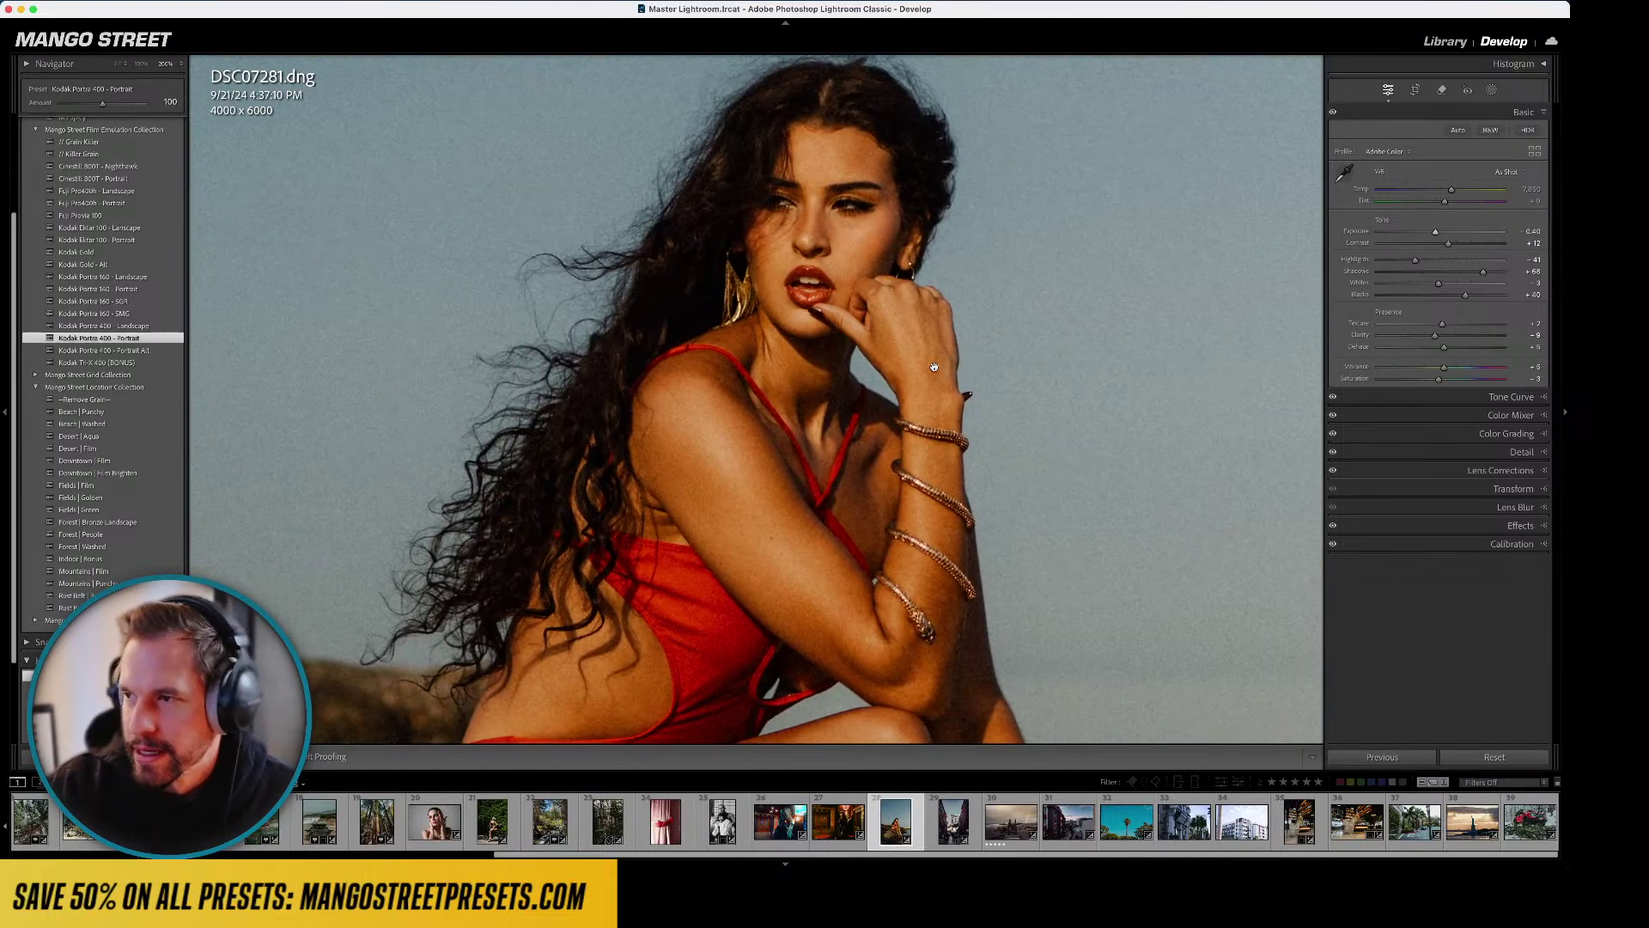
click(933, 366)
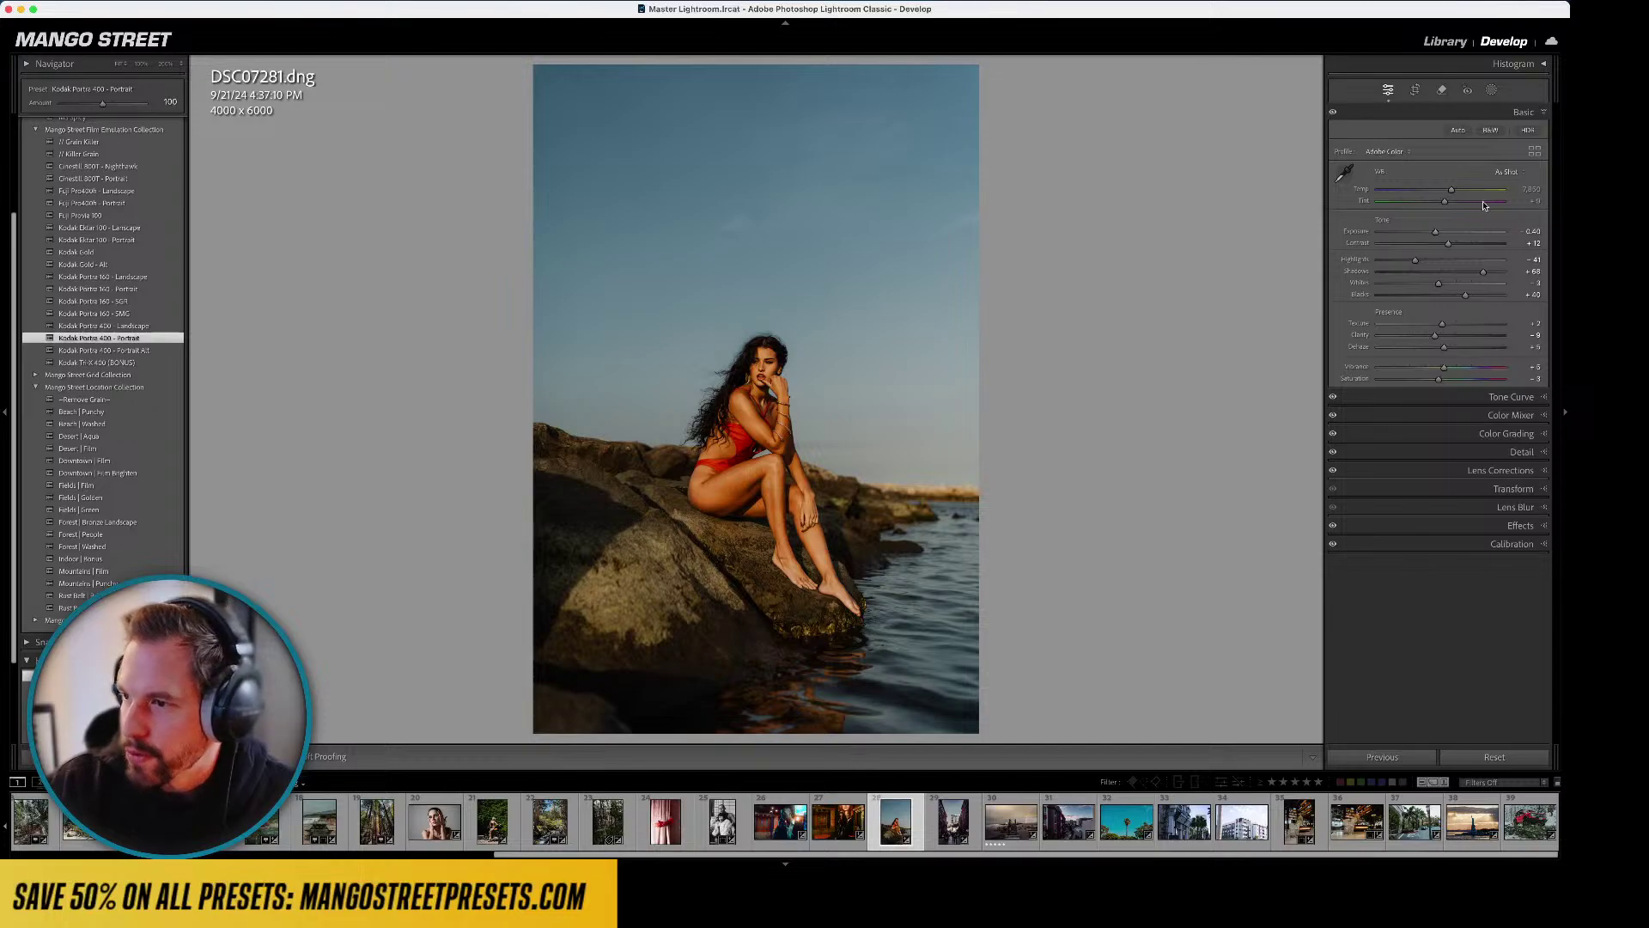
- Cool the seaside rocks photo's white balance slightly and view the result with the lights out
drag(1453, 190, 1451, 191)
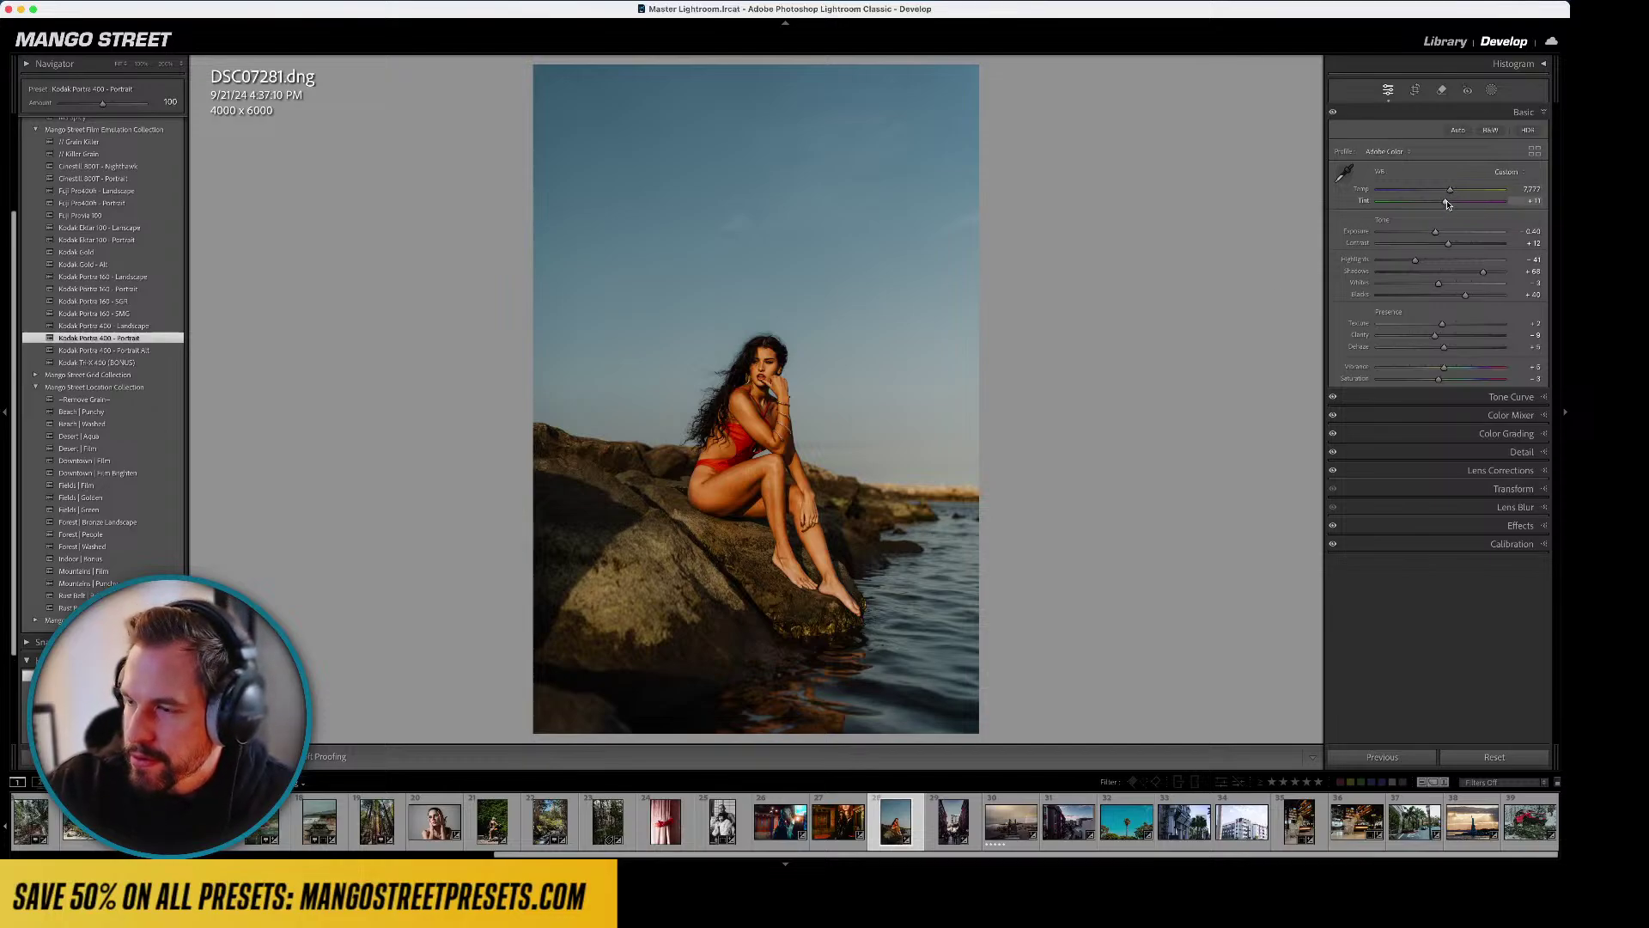
drag(1449, 192, 1446, 192)
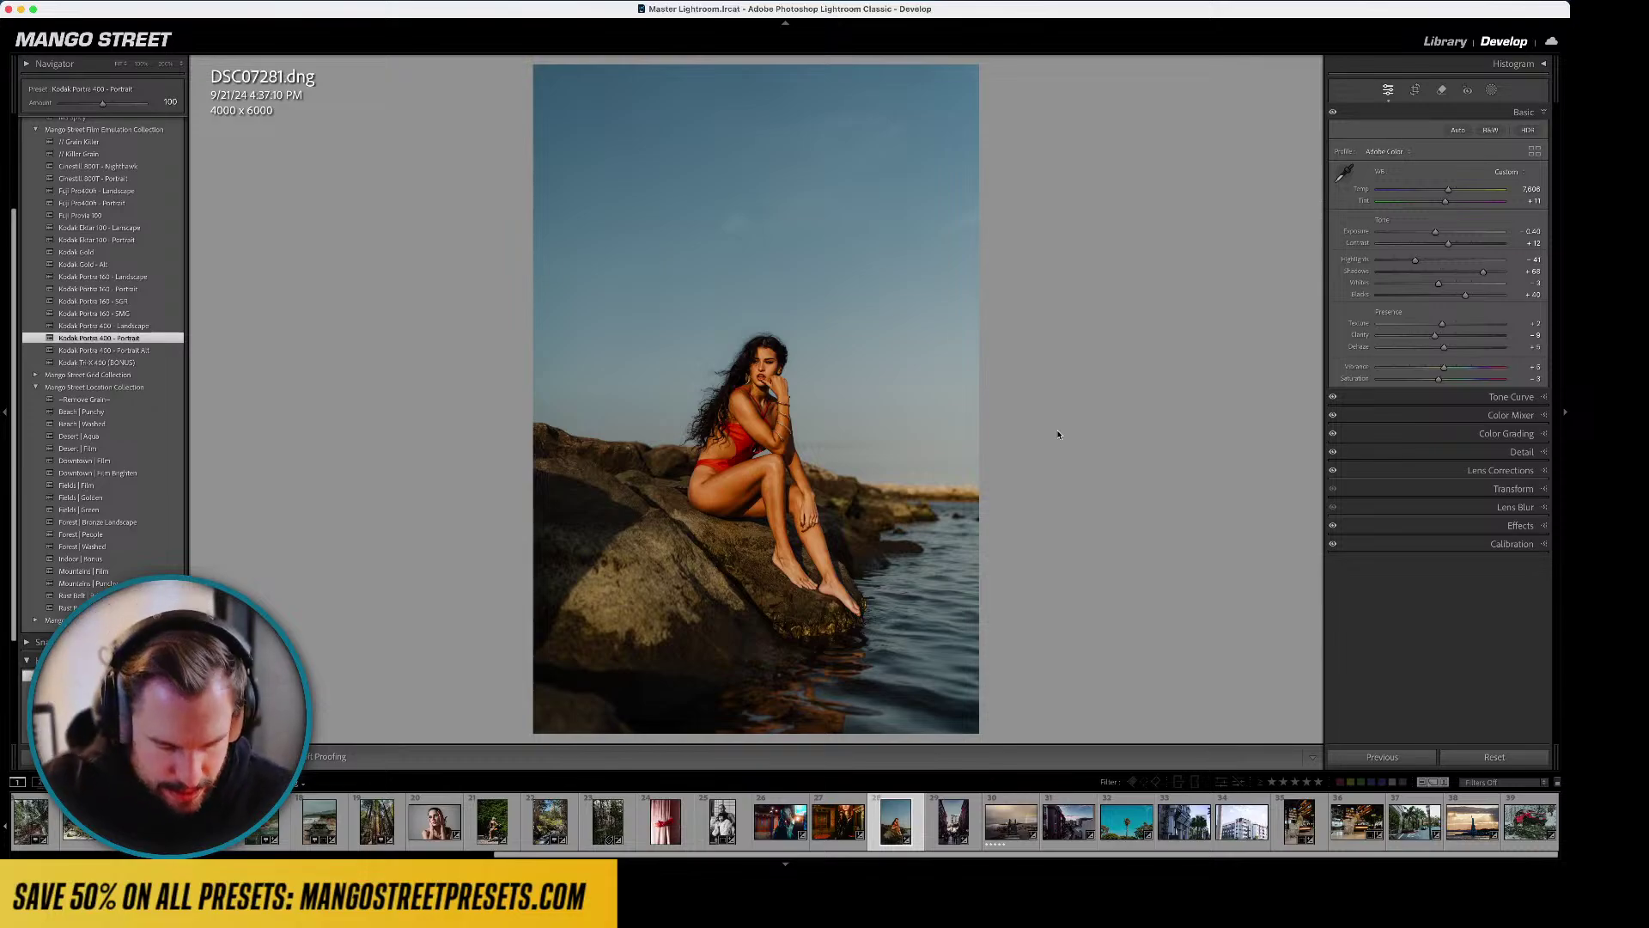
key(l)
key(l)
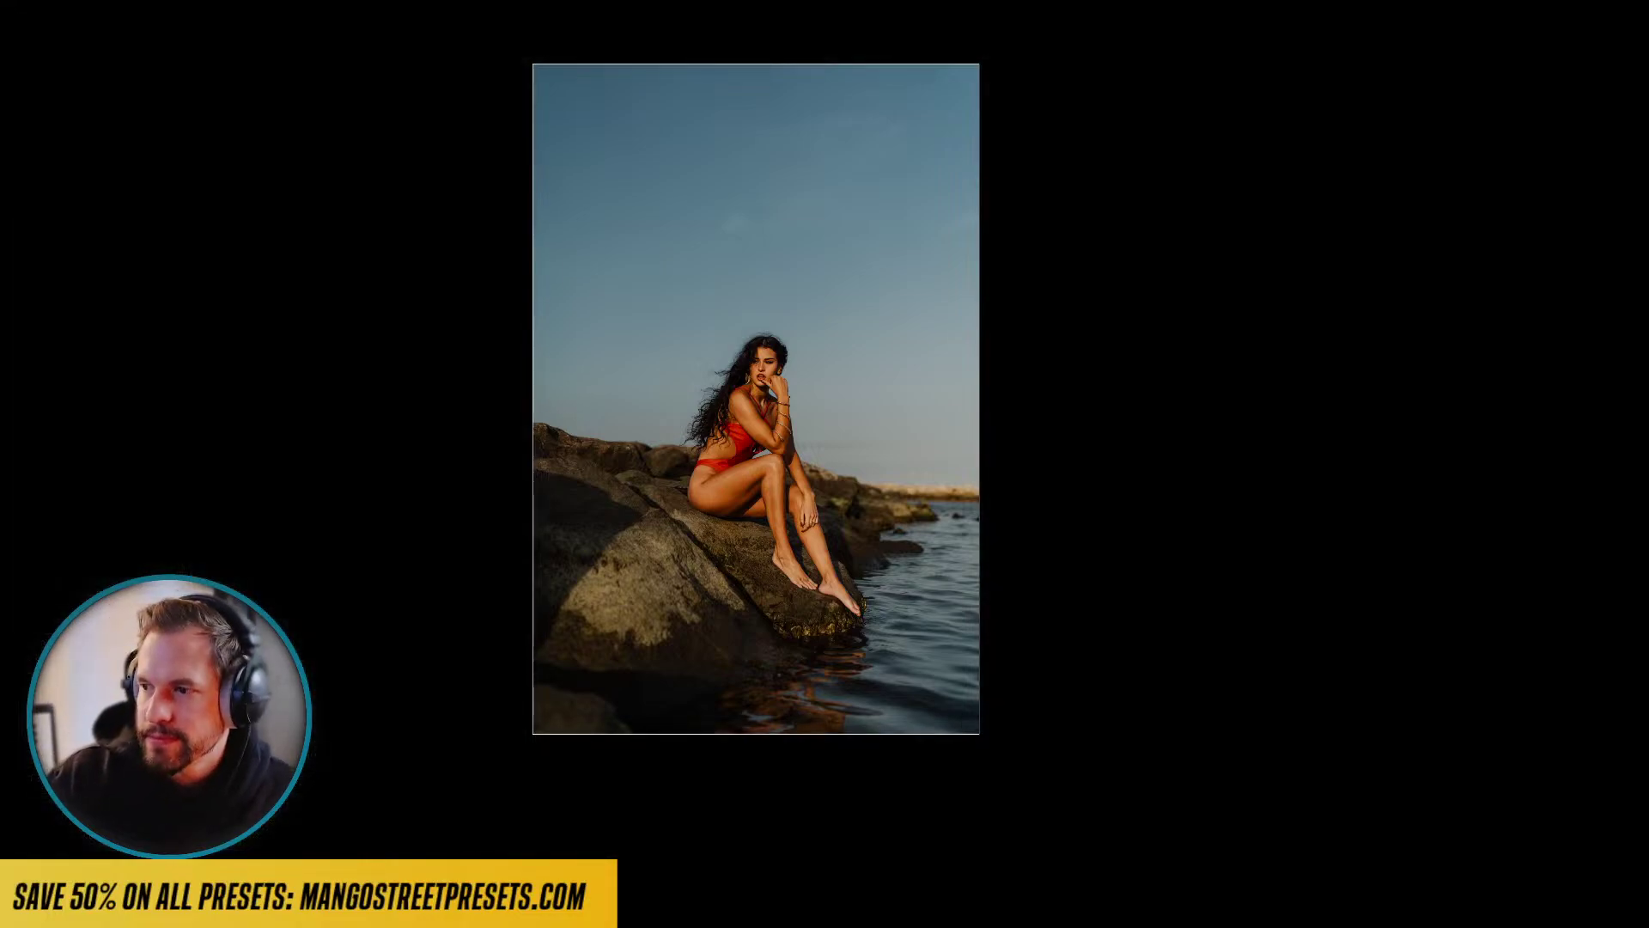
key(l)
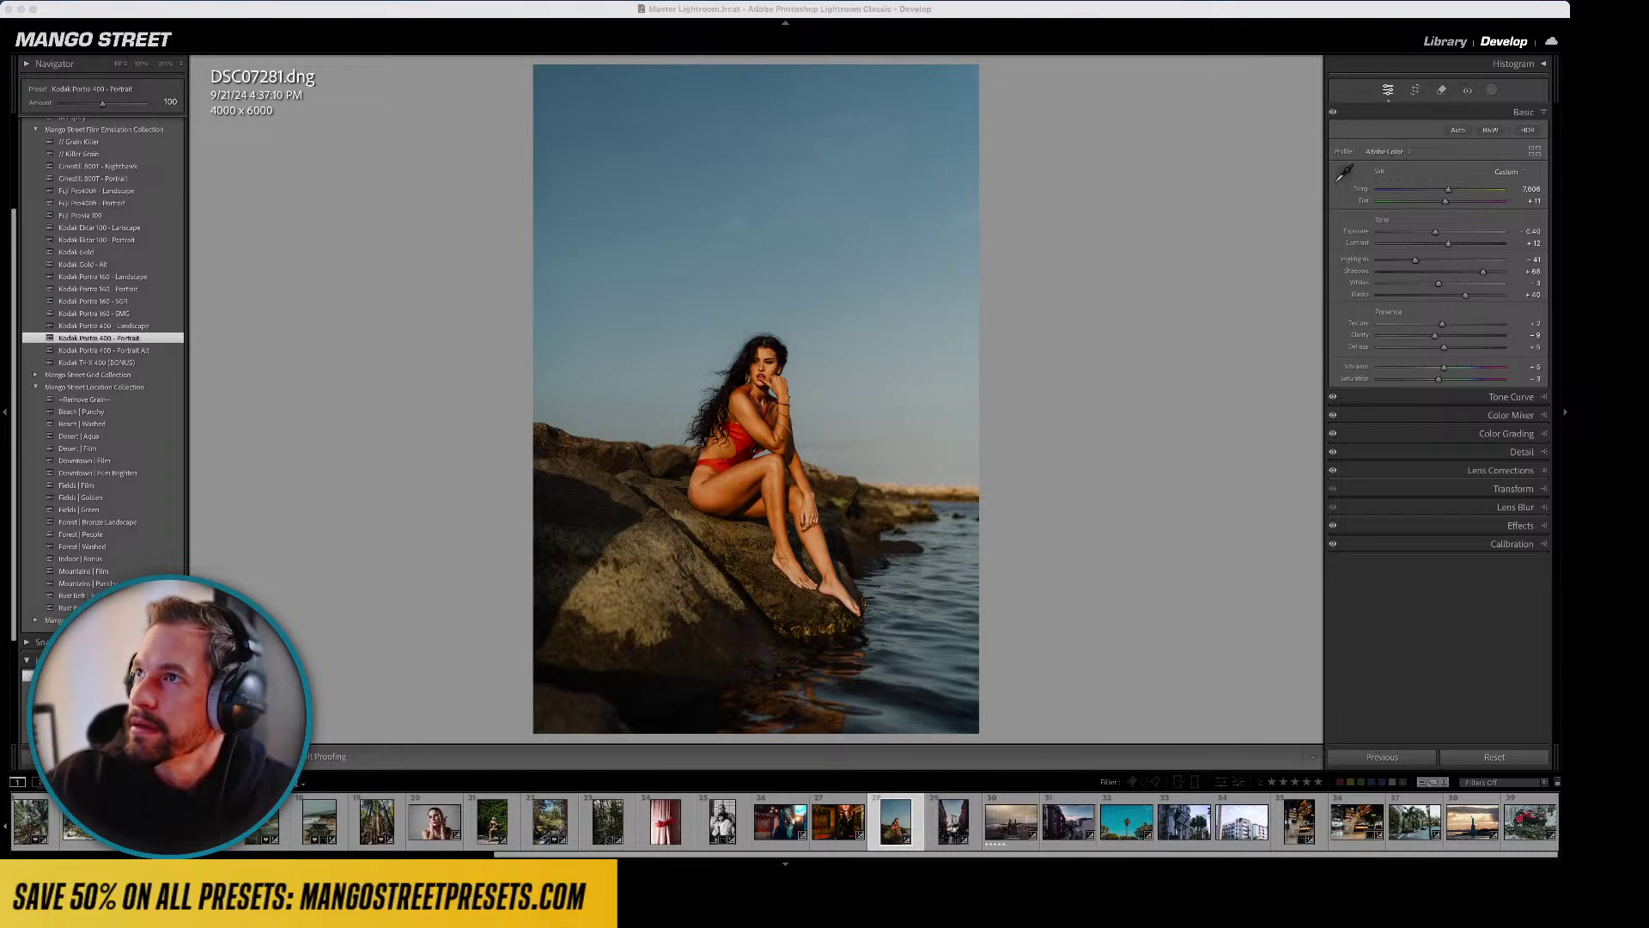
click(937, 350)
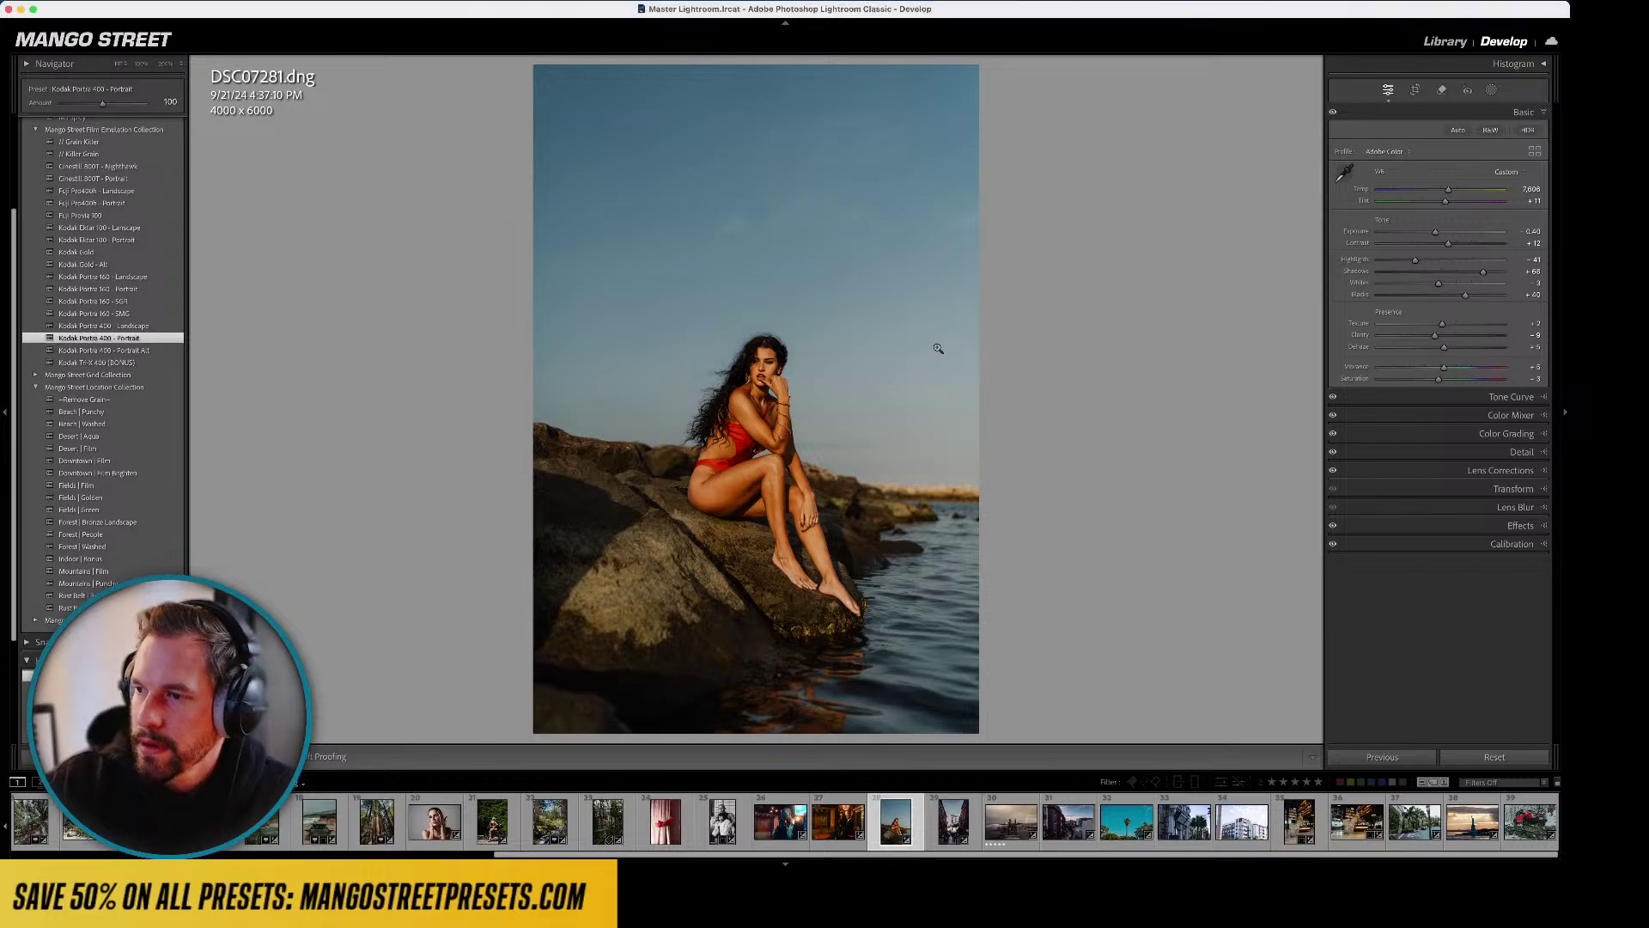
- Return to the library grid and open the photo of the woman standing in the surf in Develop
key(g)
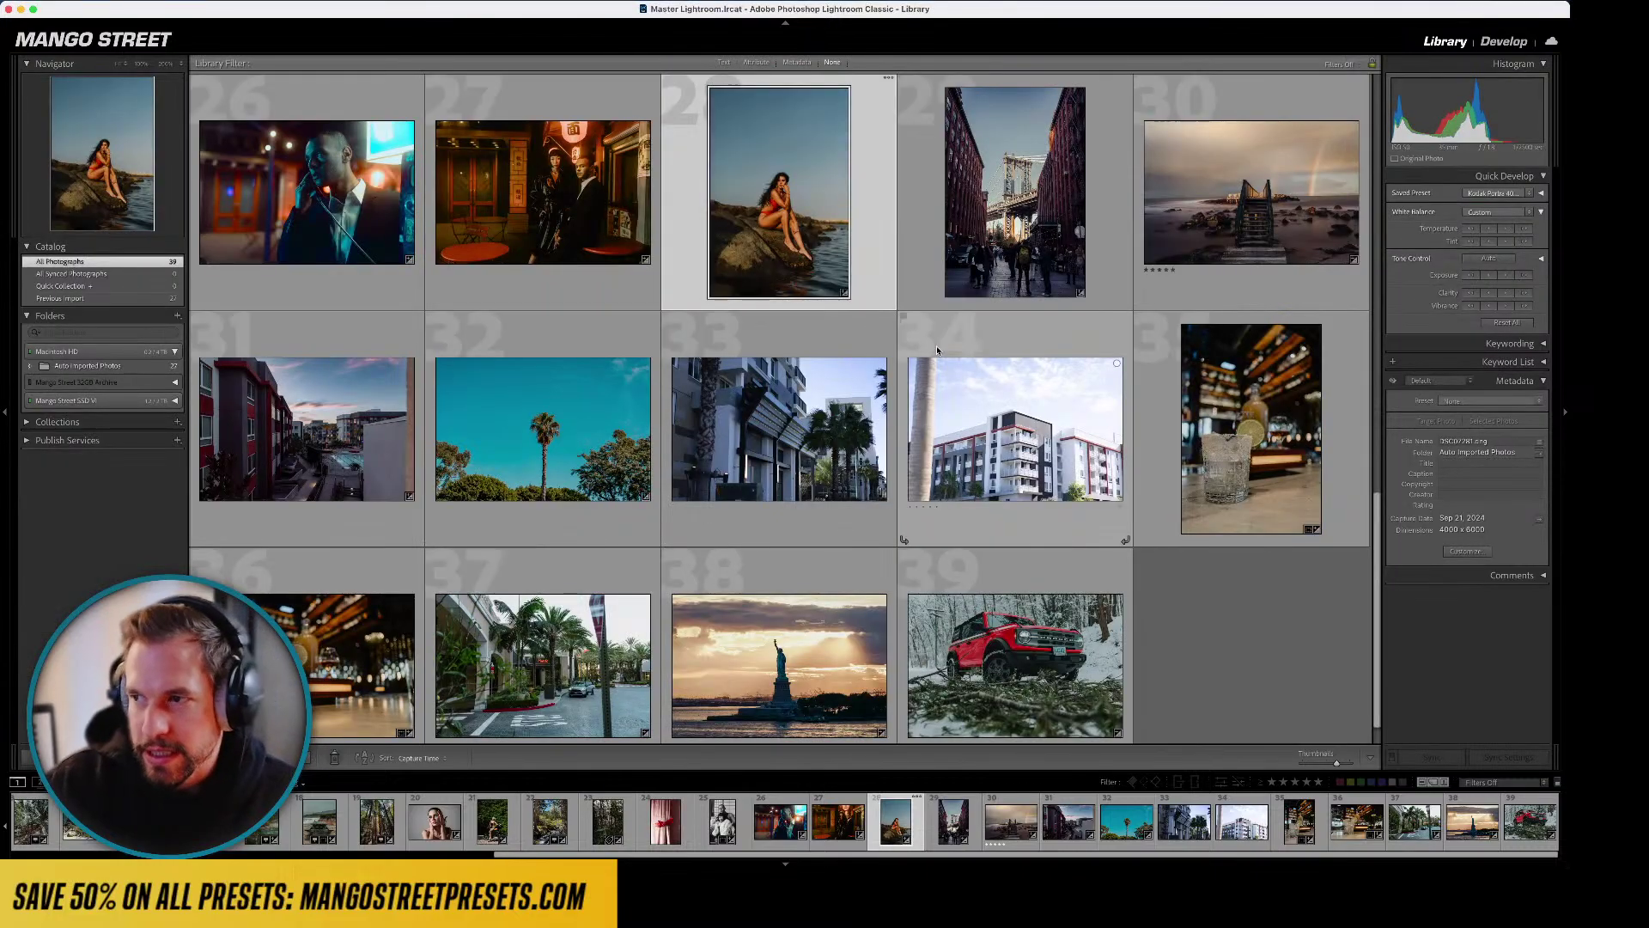
scroll(923, 351, down, 2)
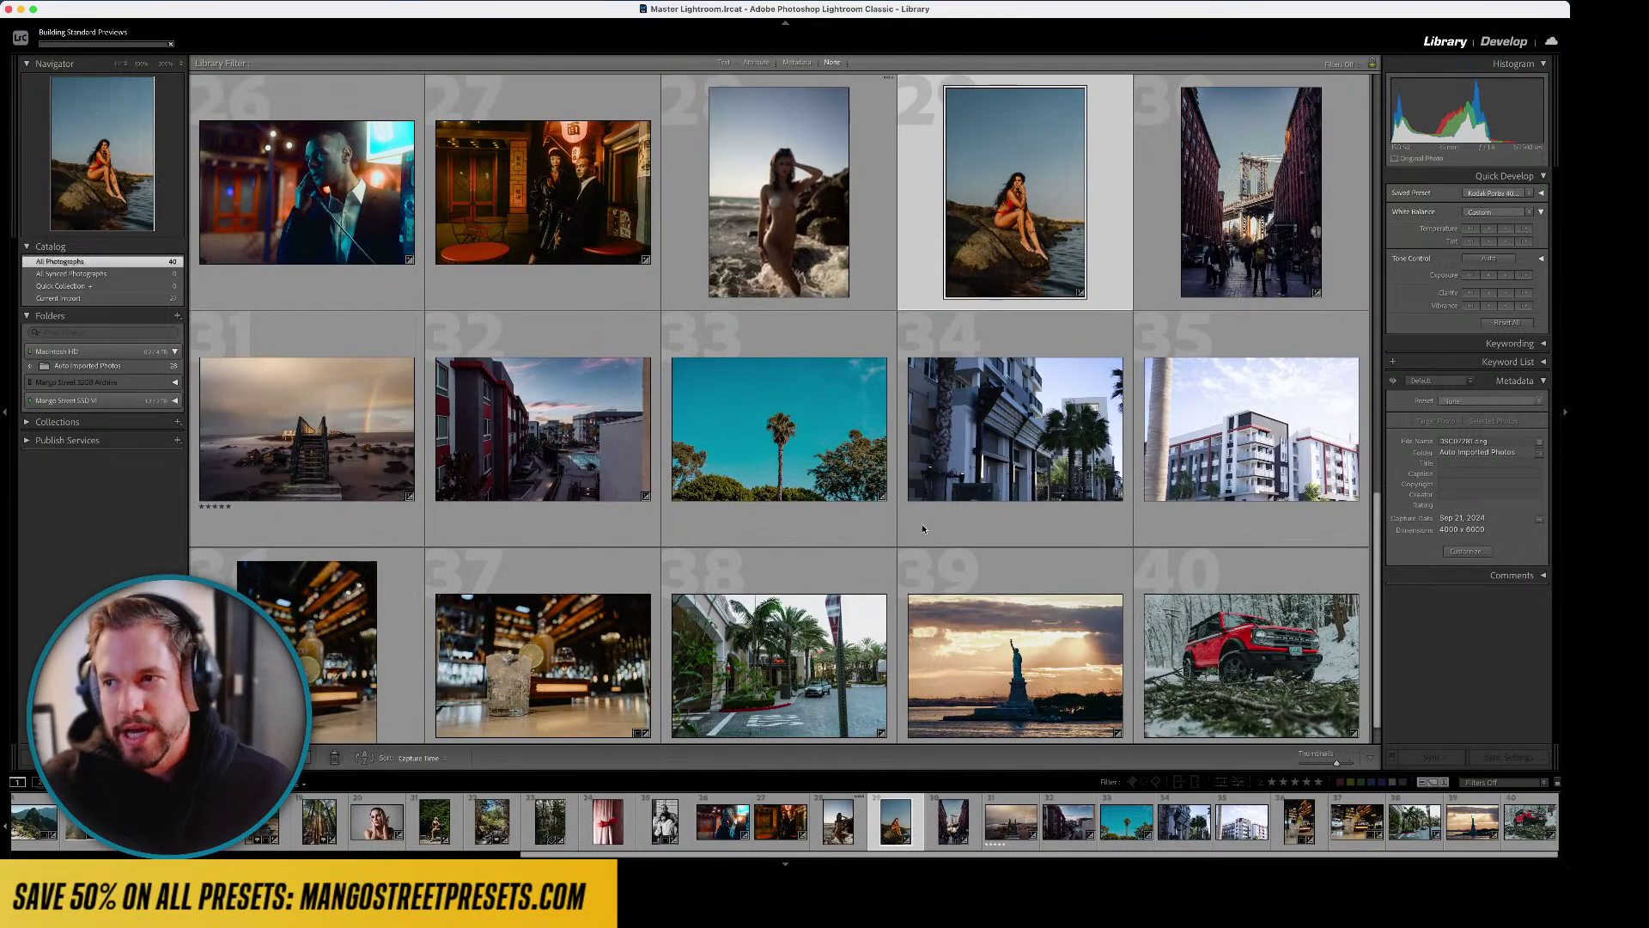
double_click(801, 209)
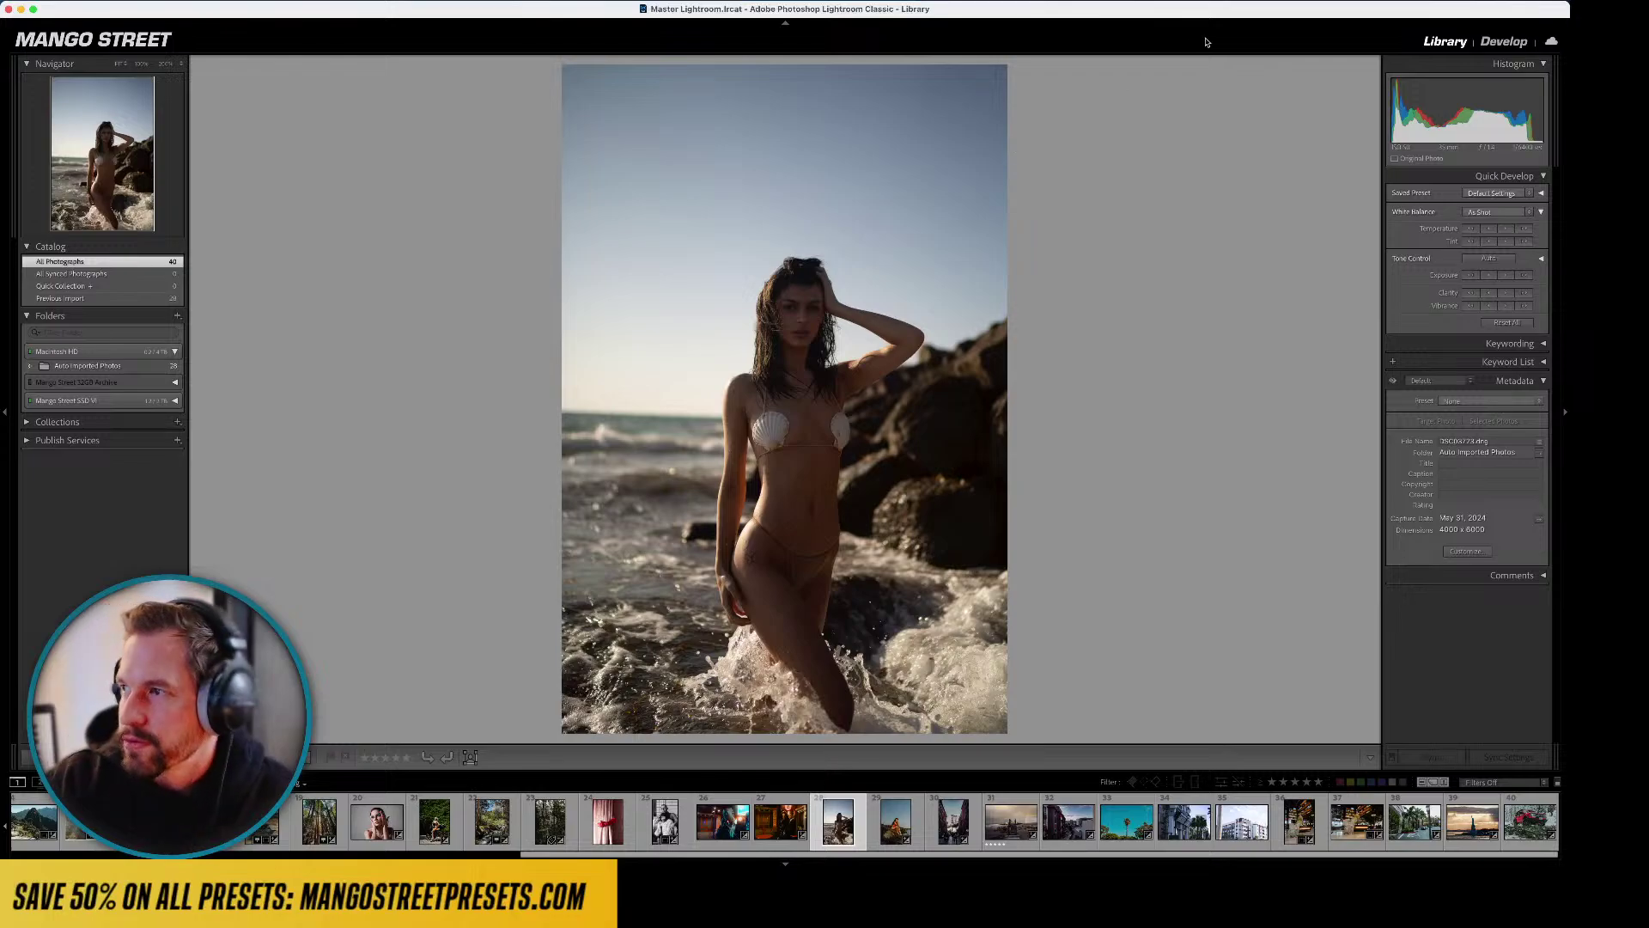
click(1503, 41)
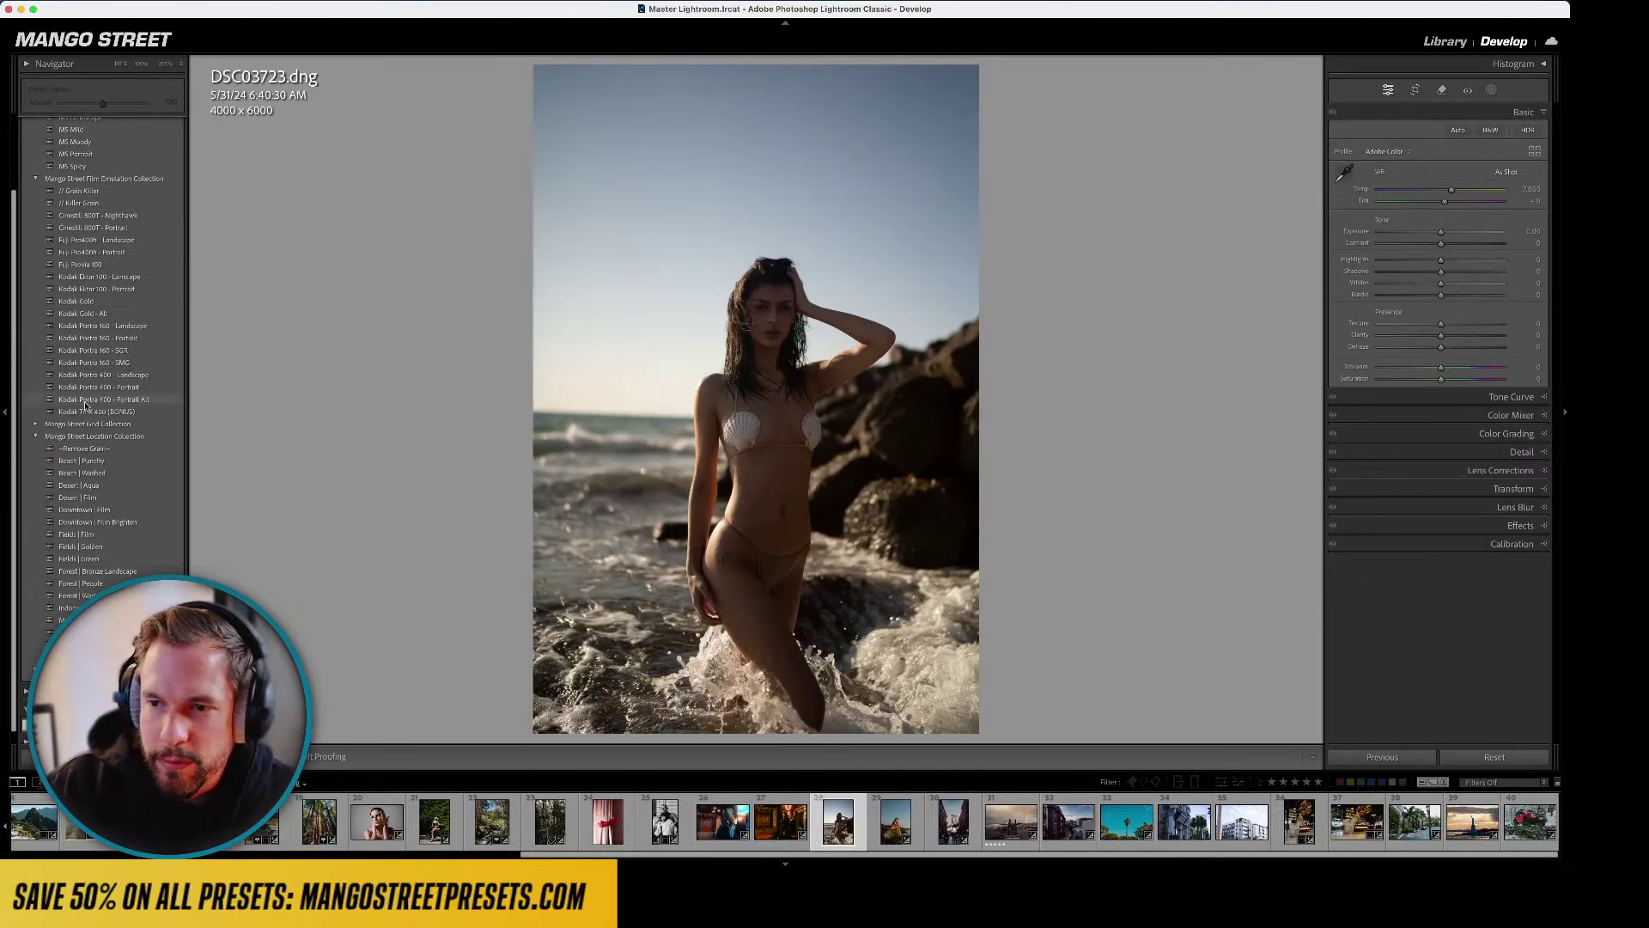
- Compare Kodak Portra 400 - Portrait with the original surf photo, and settle on MS Portrait with a warmer temperature and exposure of +0.25
click(94, 387)
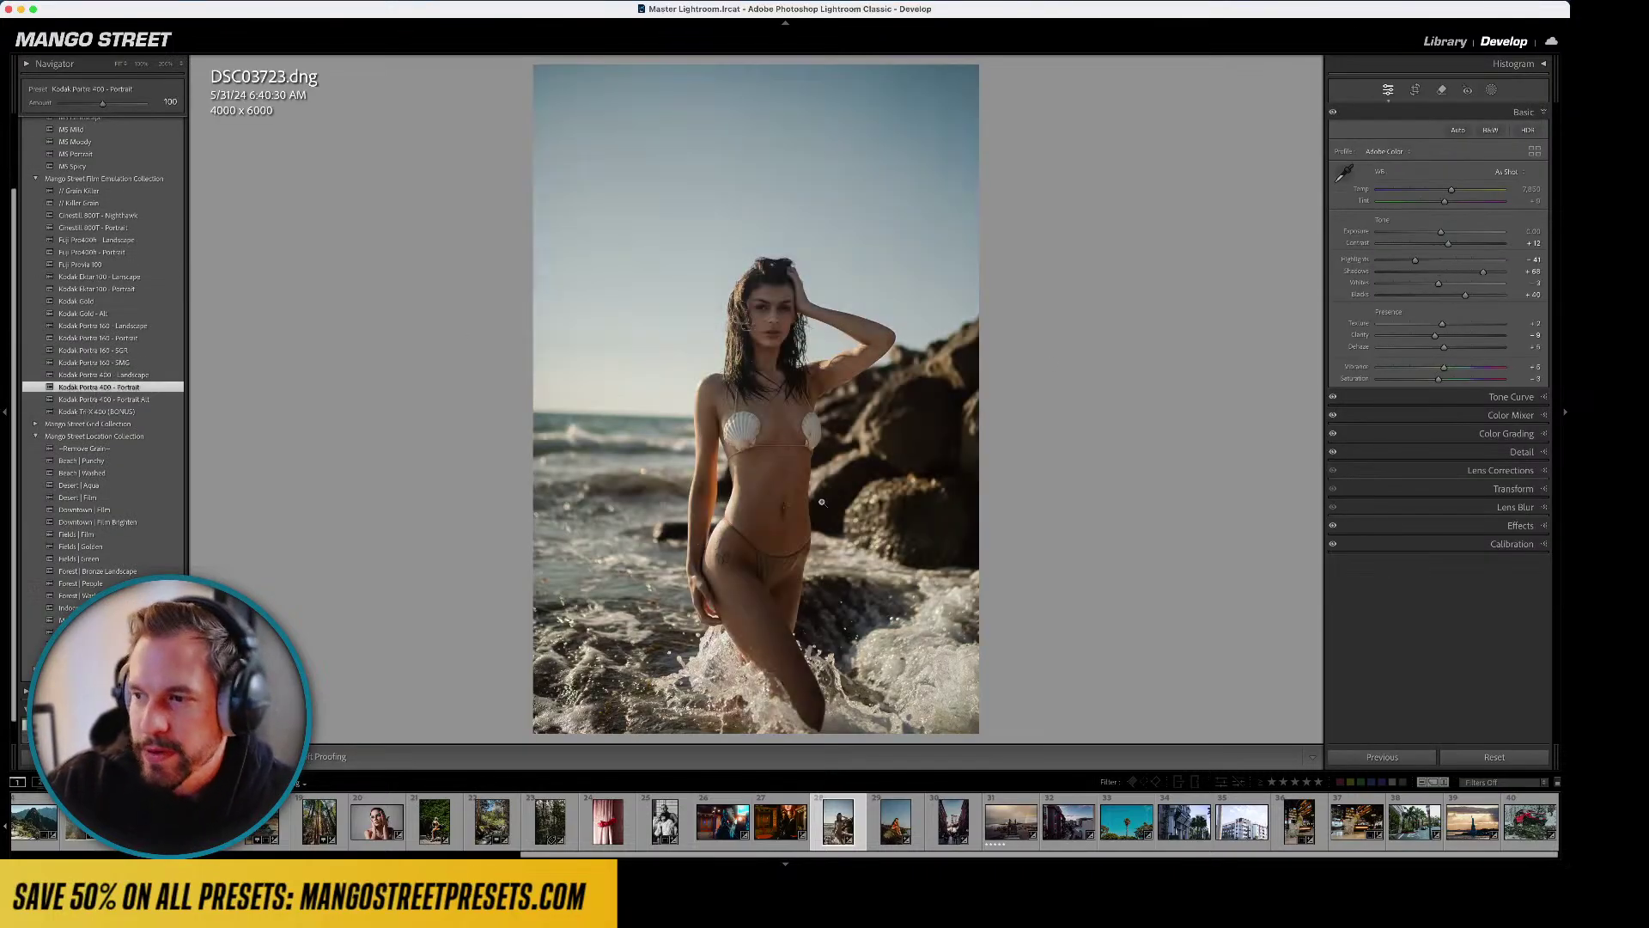
key(backslash)
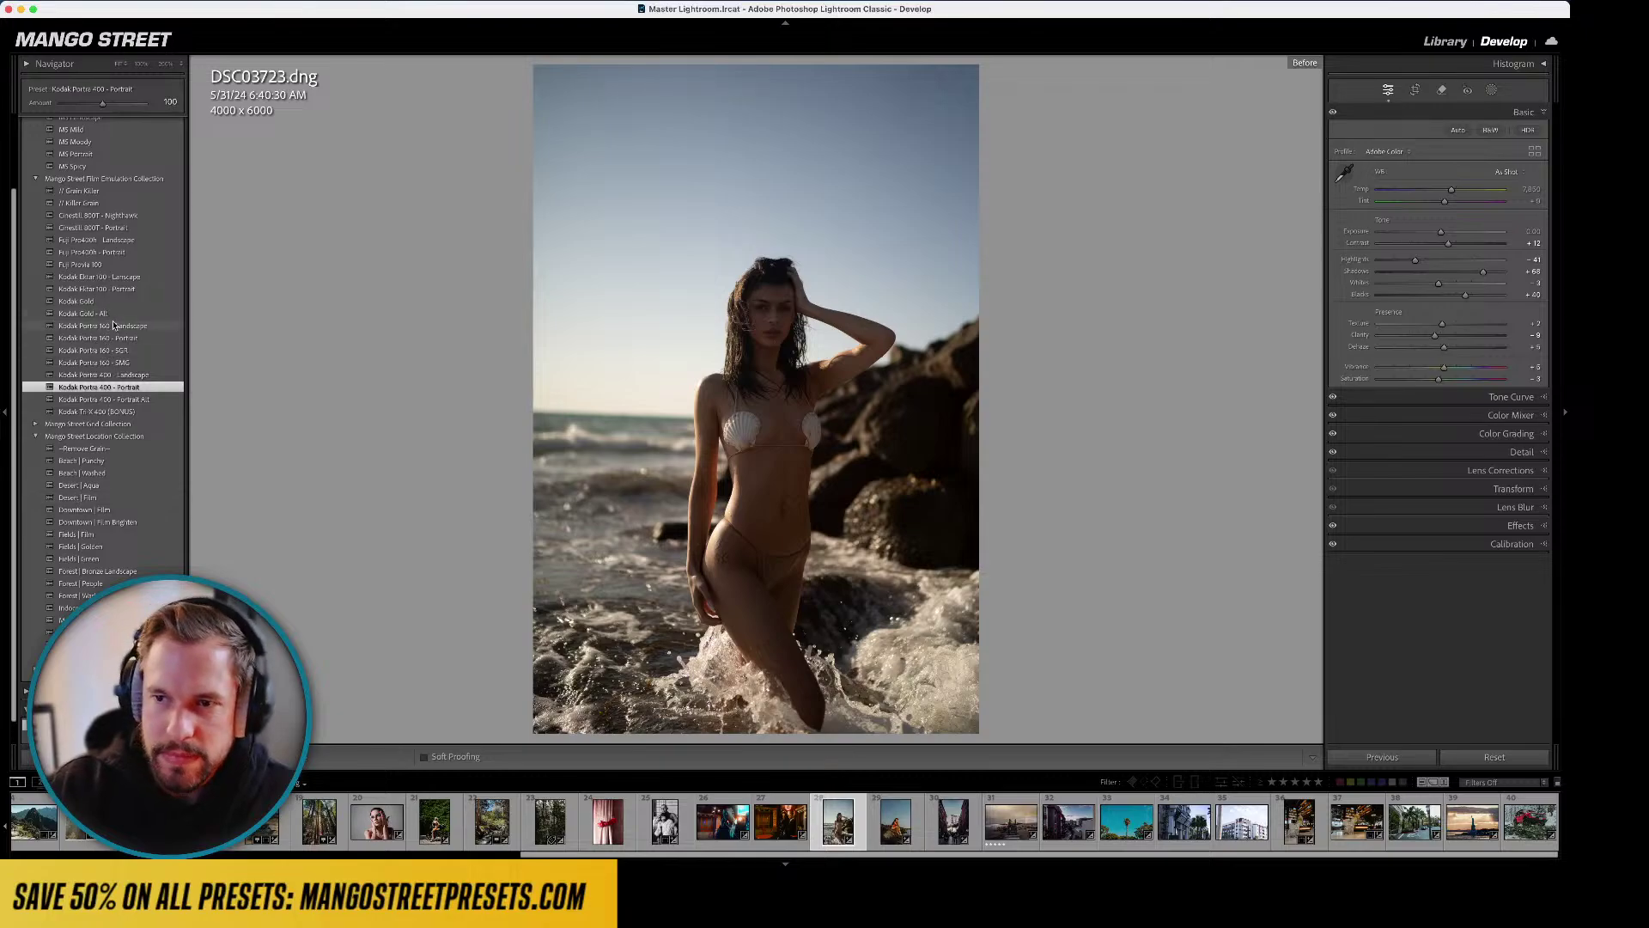
click(105, 153)
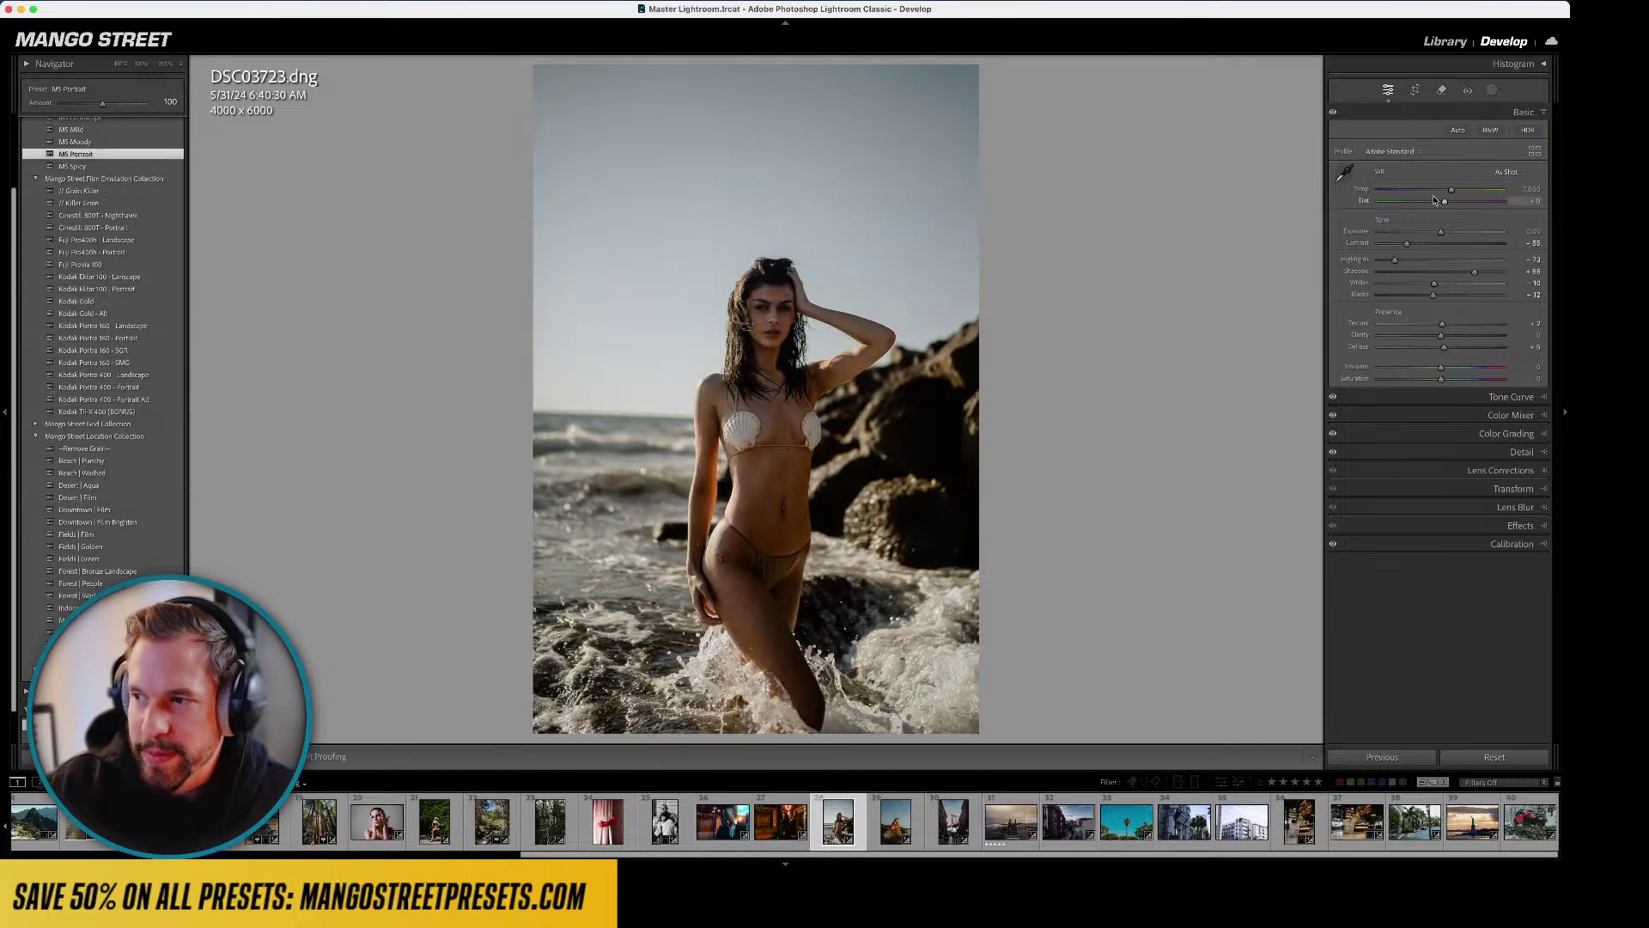
drag(1451, 189, 1444, 232)
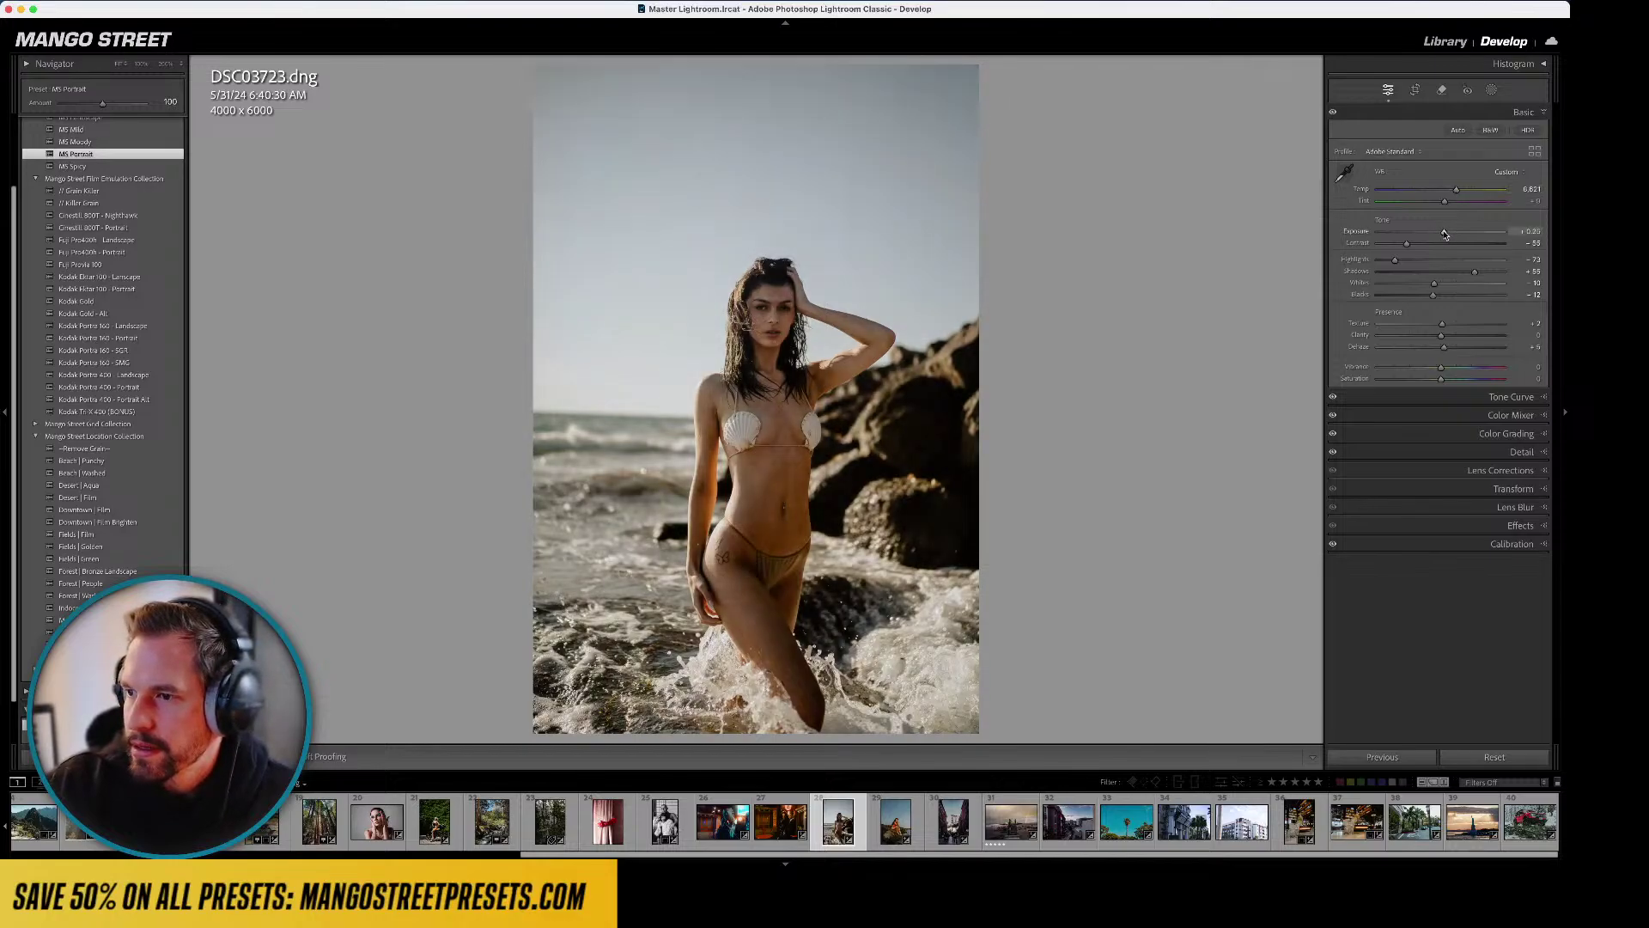
- Add a sky mask to the surf photo, darkening the sky, cooling its temperature and raising its saturation to 34
click(1492, 90)
click(1439, 140)
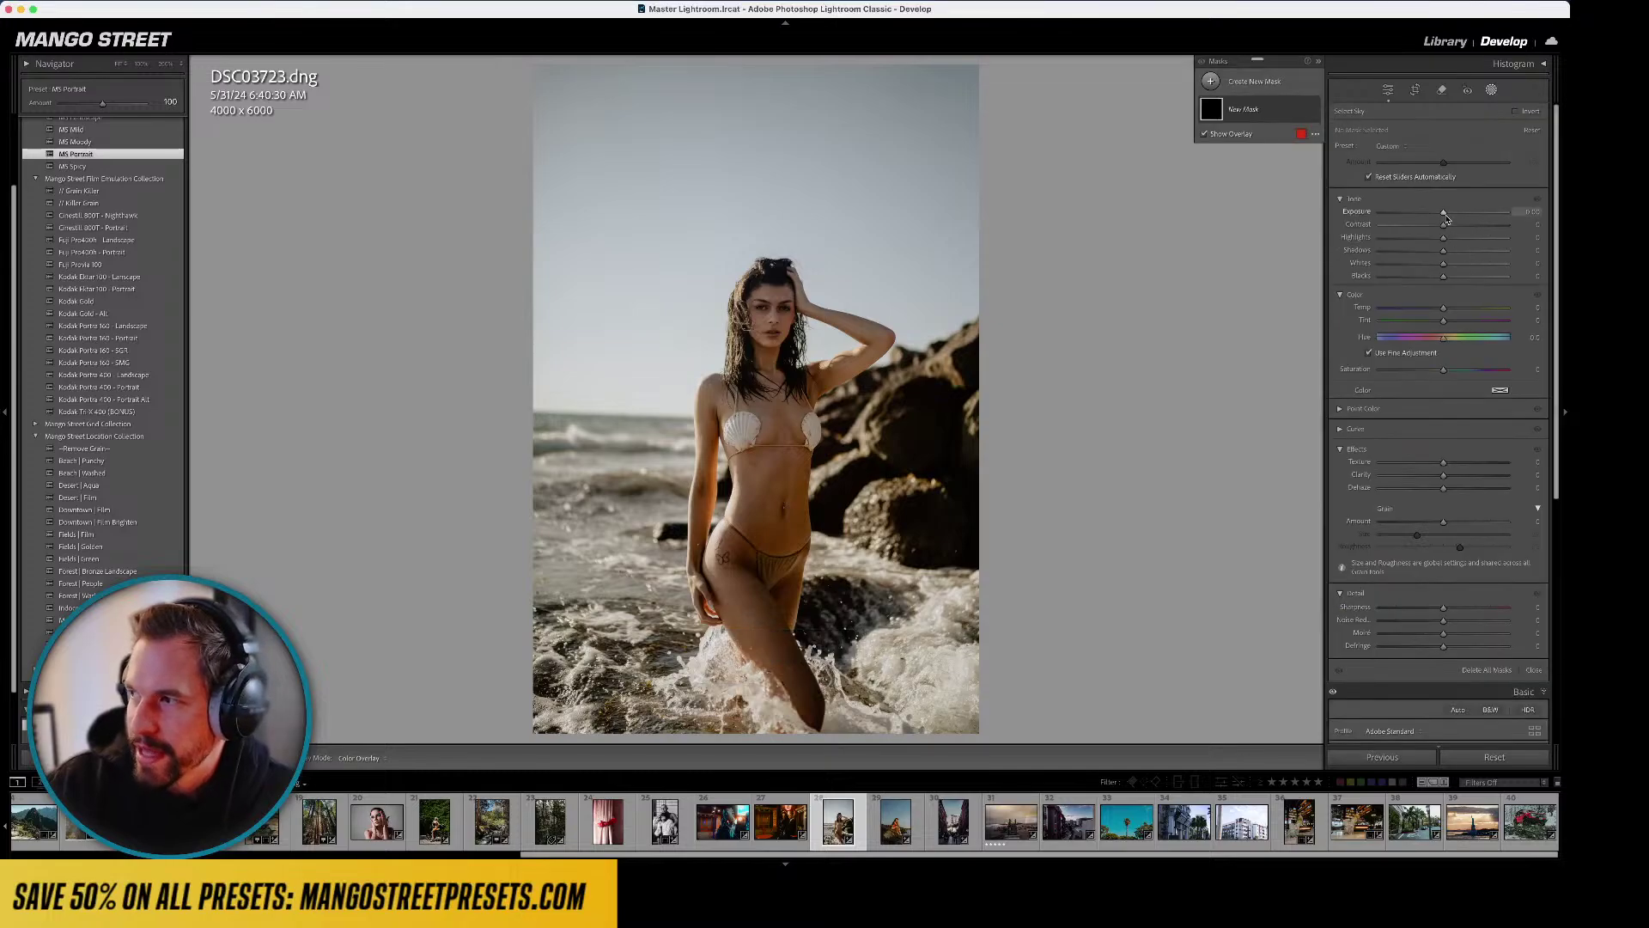
drag(1443, 213, 1437, 219)
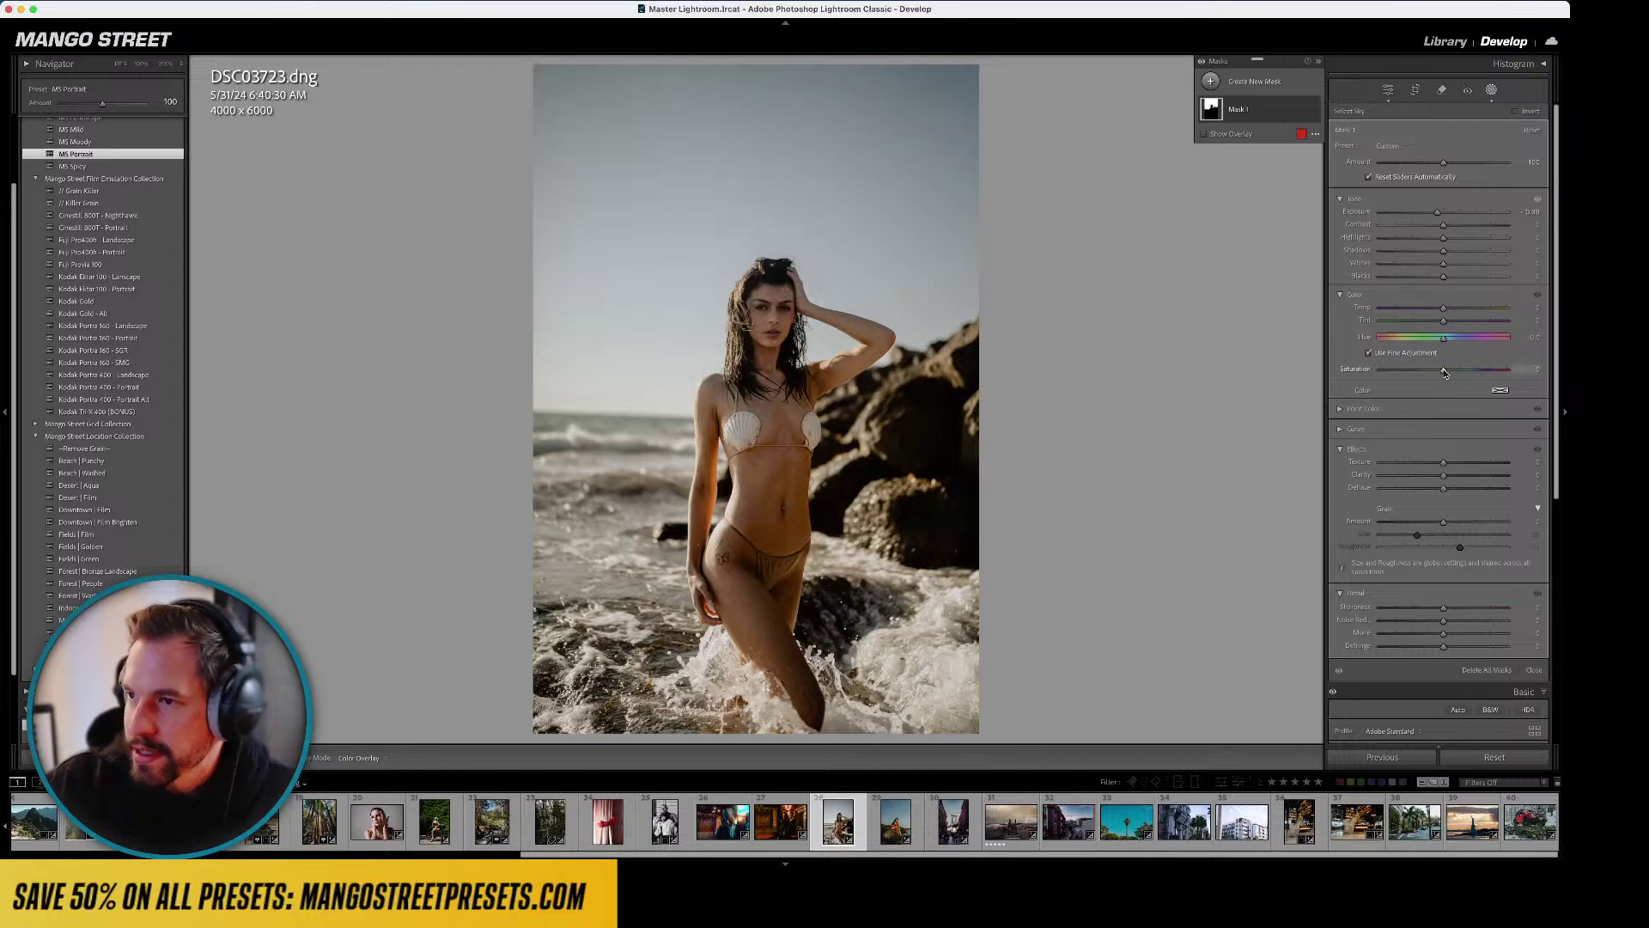
drag(1443, 370, 1455, 371)
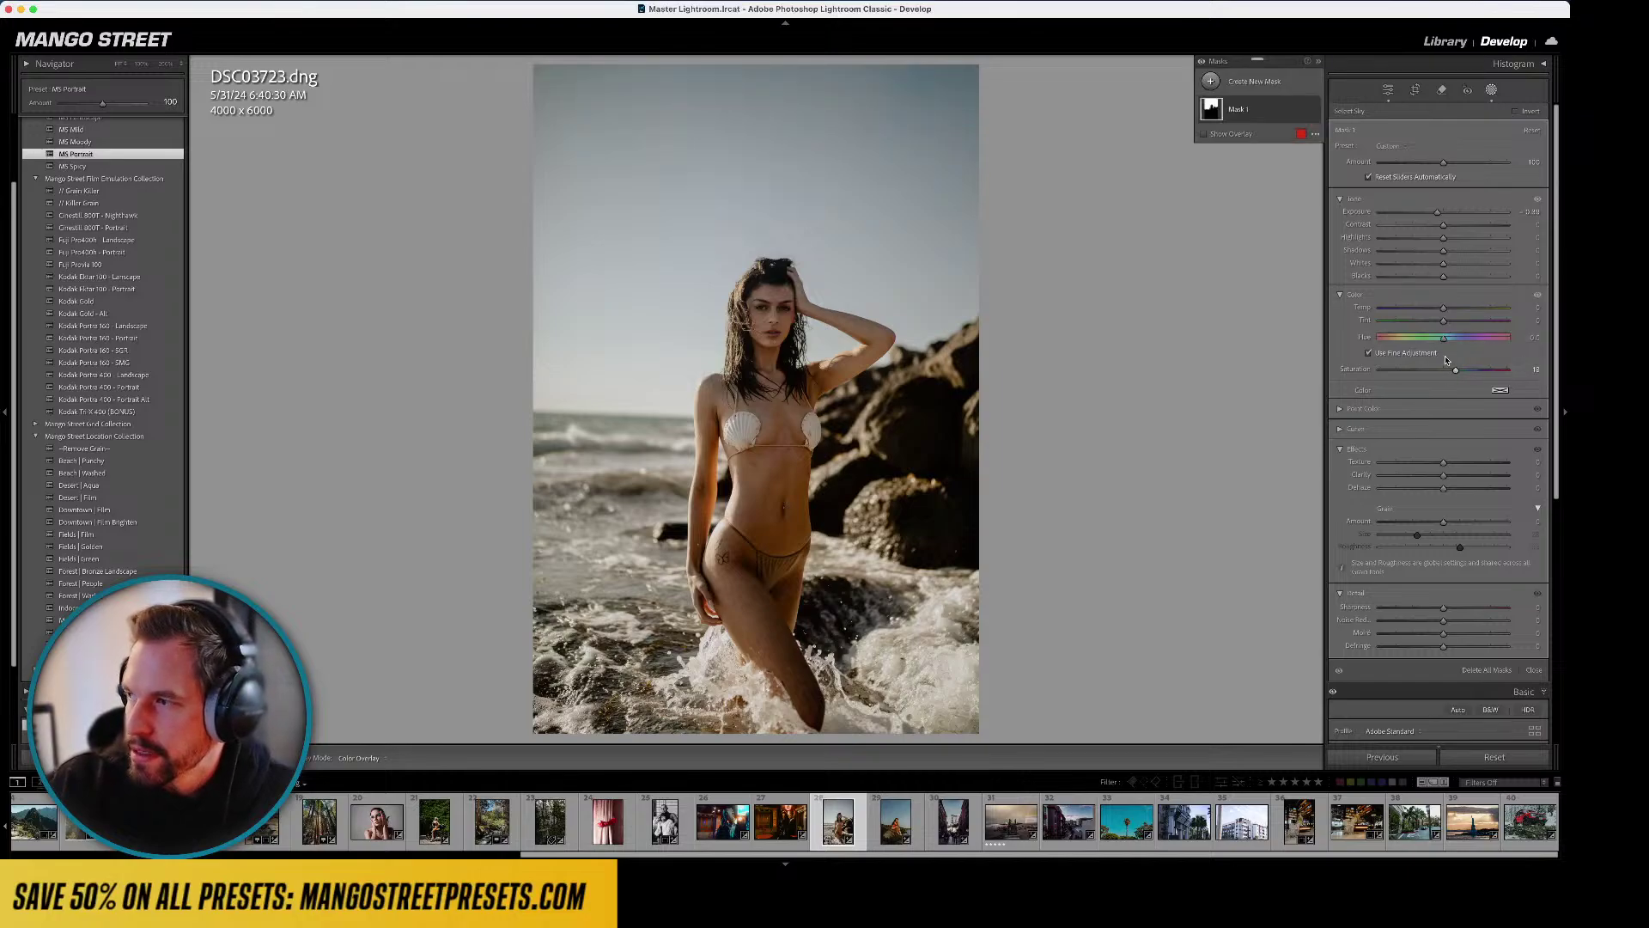
drag(1443, 310, 1439, 310)
drag(1455, 370, 1465, 370)
drag(1440, 307, 1434, 312)
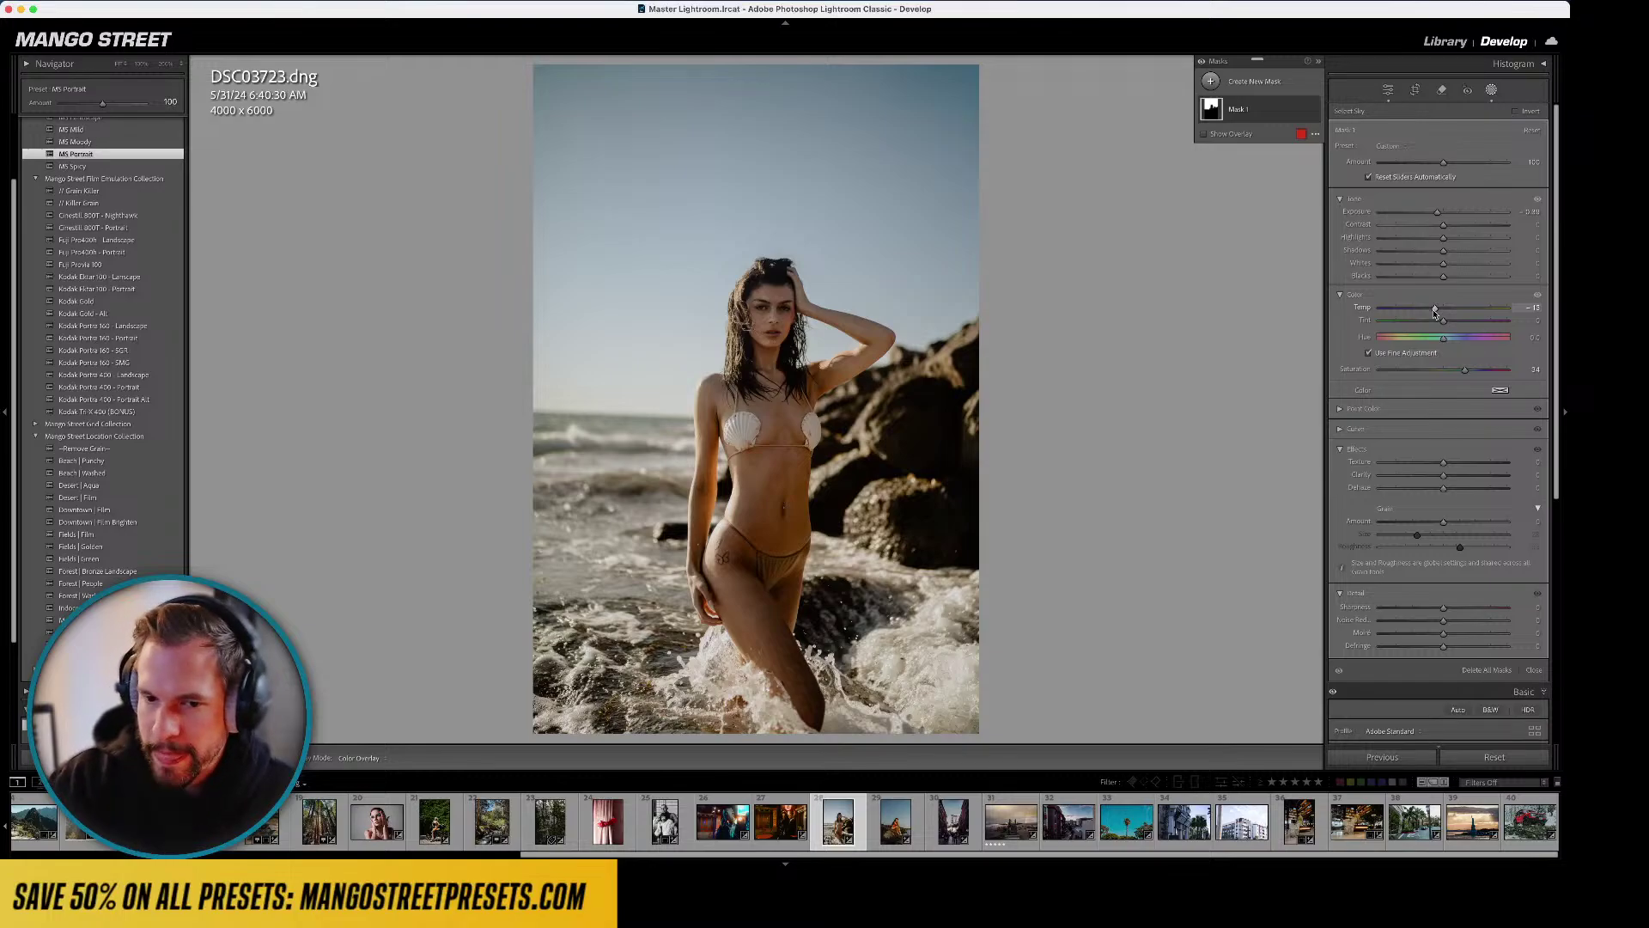
key(d)
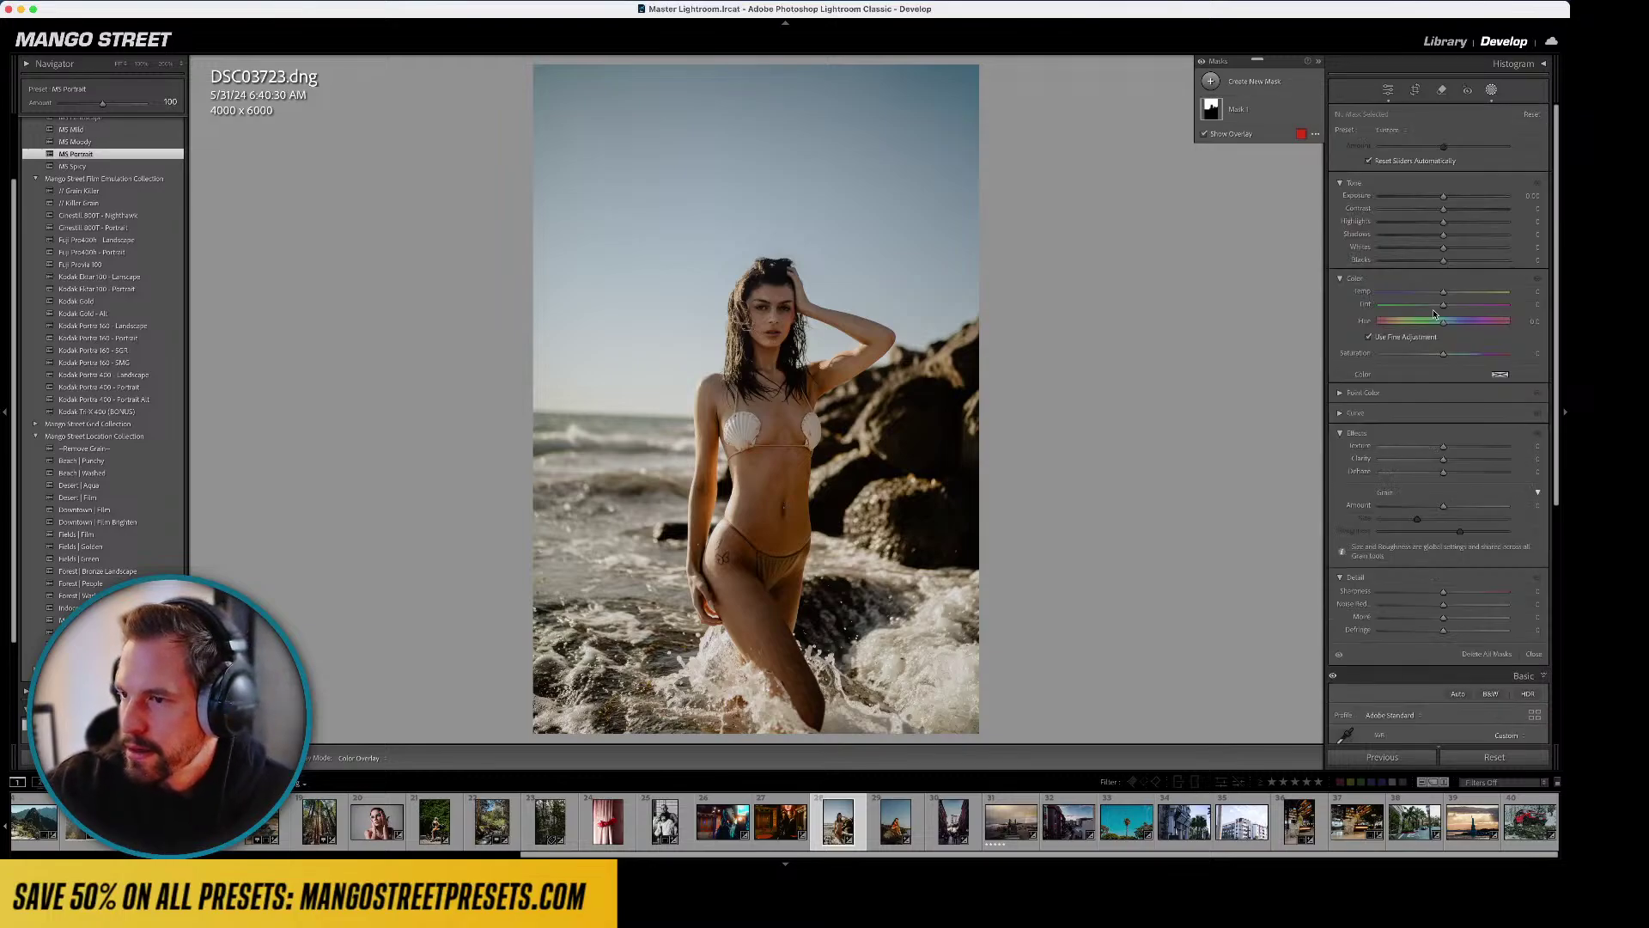
- Rotate and reposition the surf photo's crop to level the horizon, cropping it to 3791 x 5687
key(r)
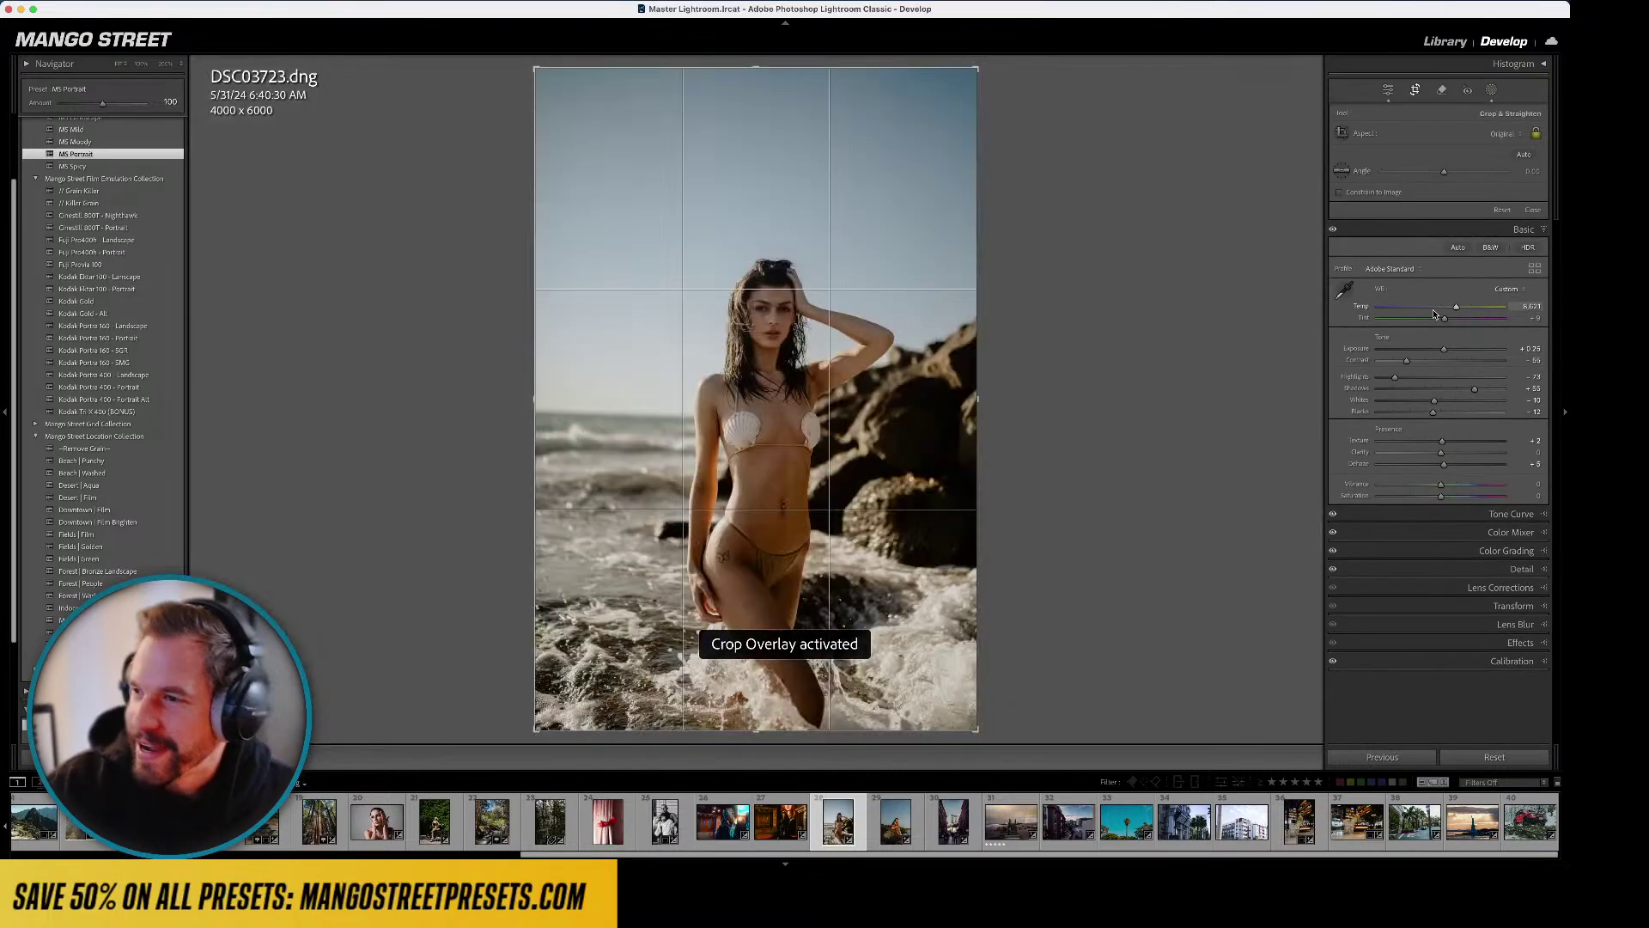
click(1523, 156)
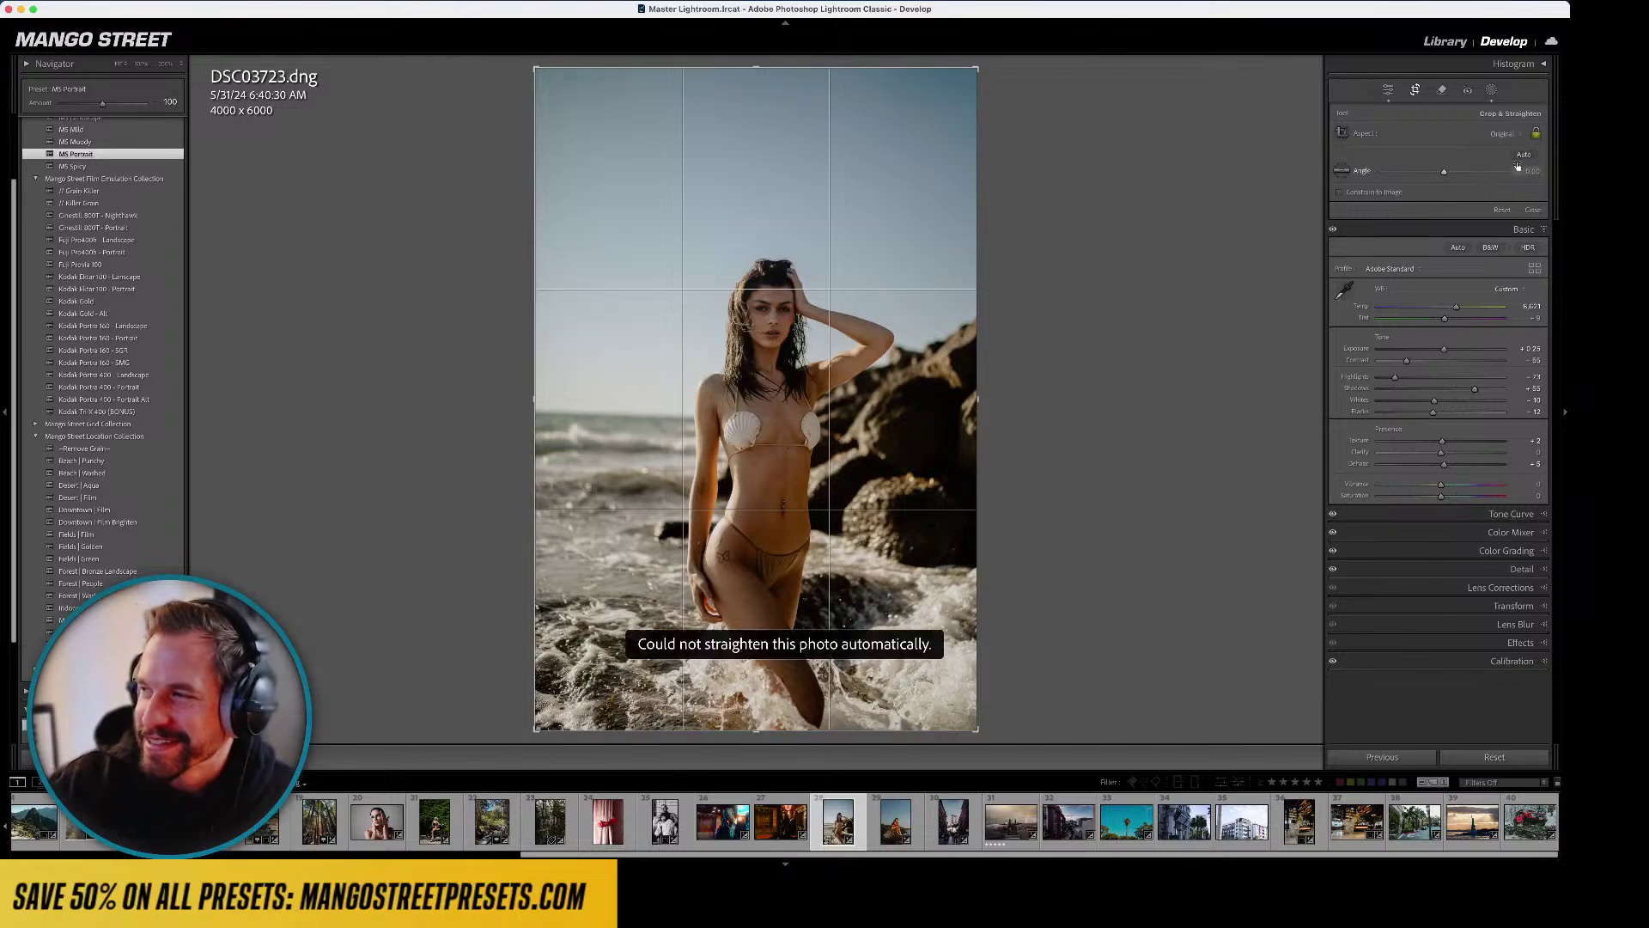
drag(1089, 462, 1095, 451)
key(Delete)
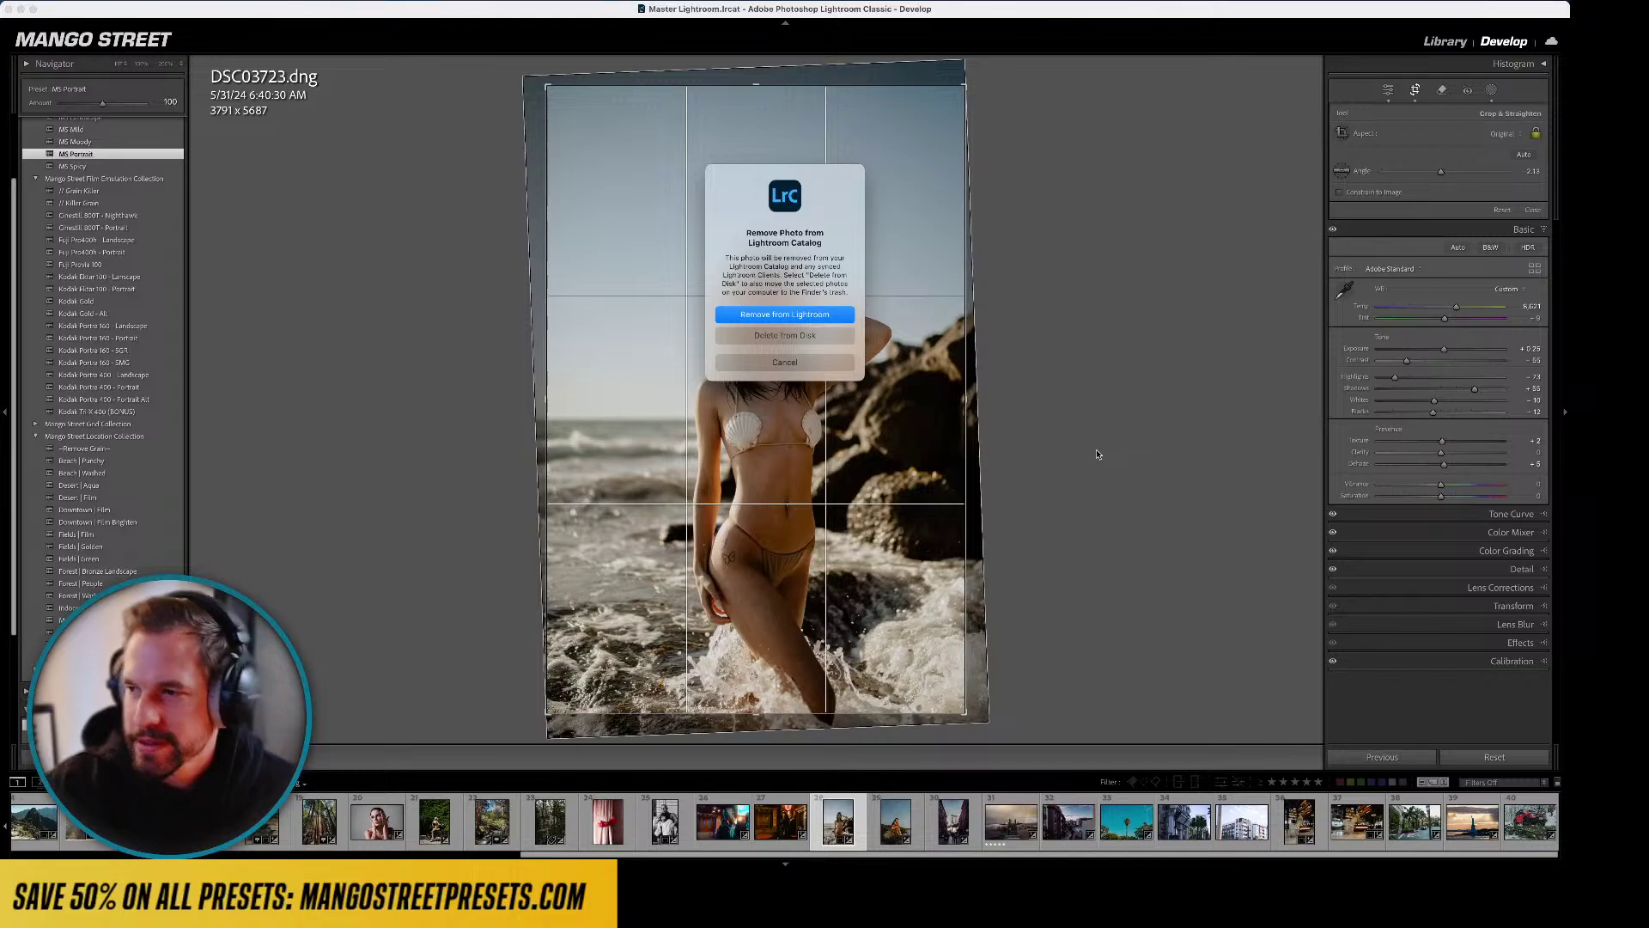
key(Escape)
key(d)
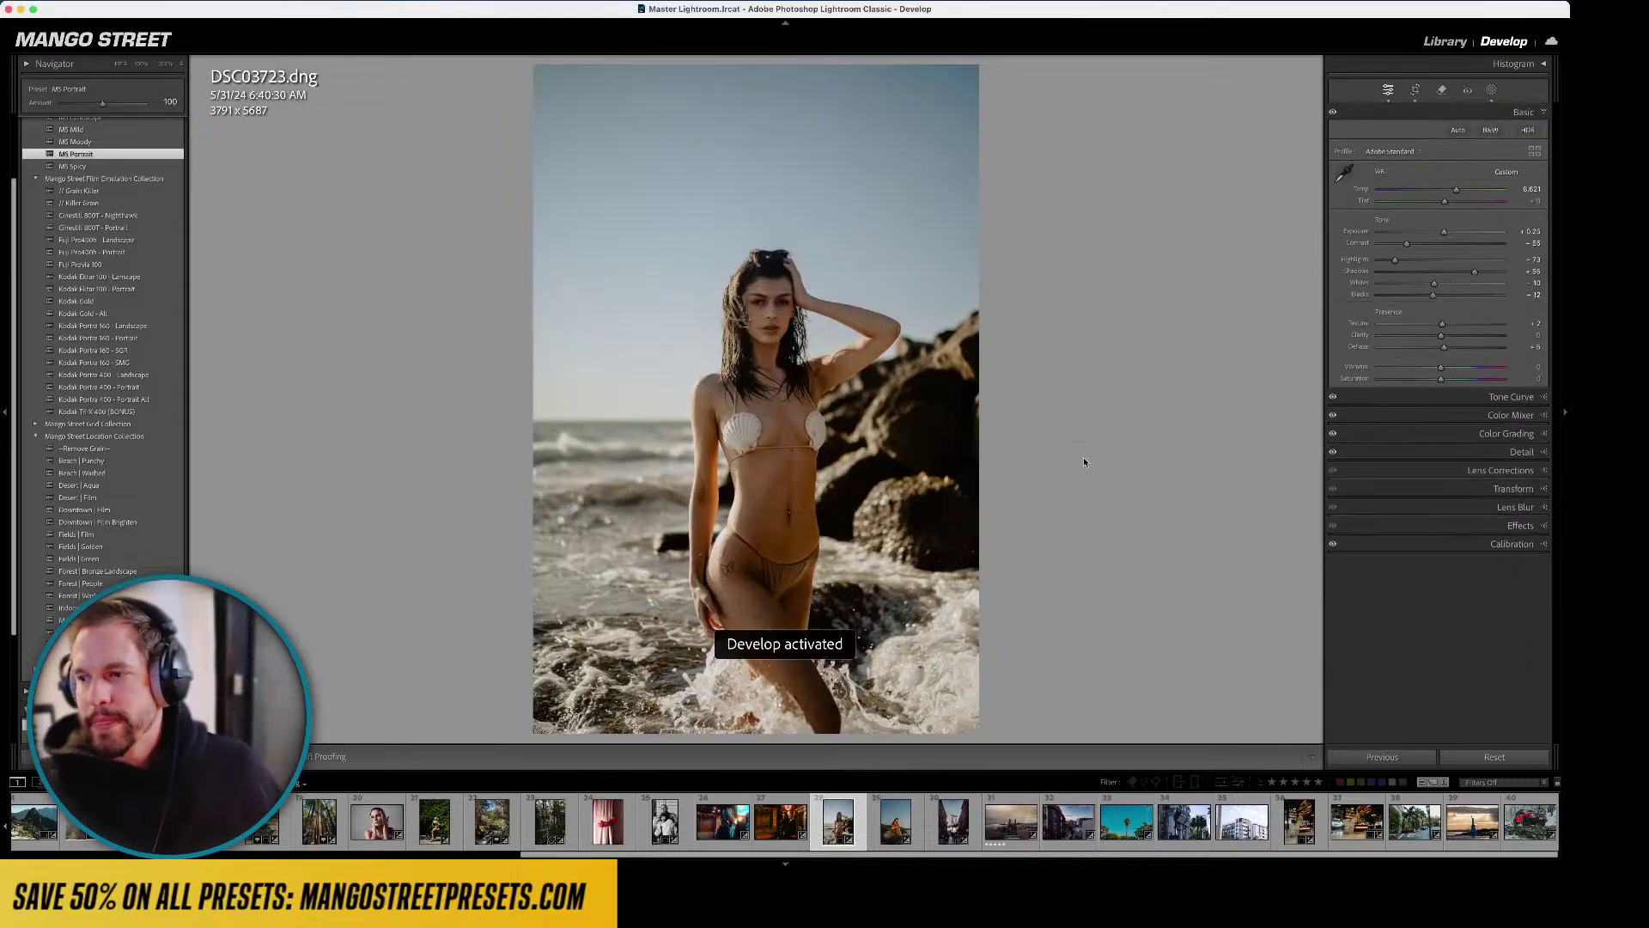
key(r)
key(d)
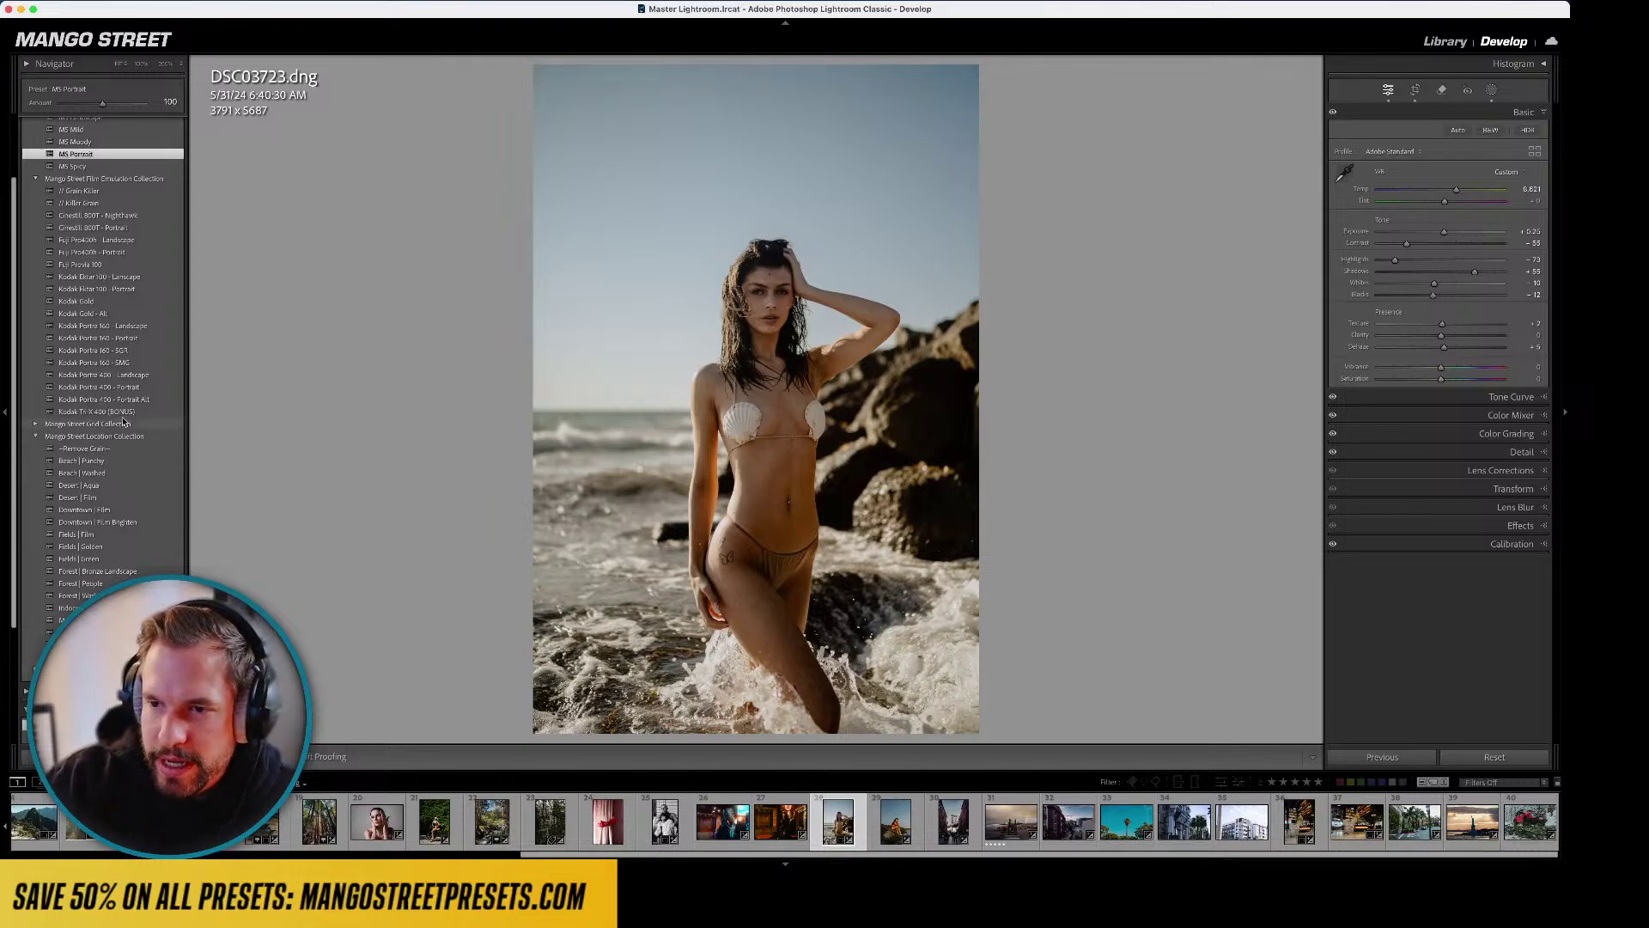
- Try Kodak Portra 400 - Portrait with increased dehaze on the cropped surf photo, and return to MS Portrait
click(129, 389)
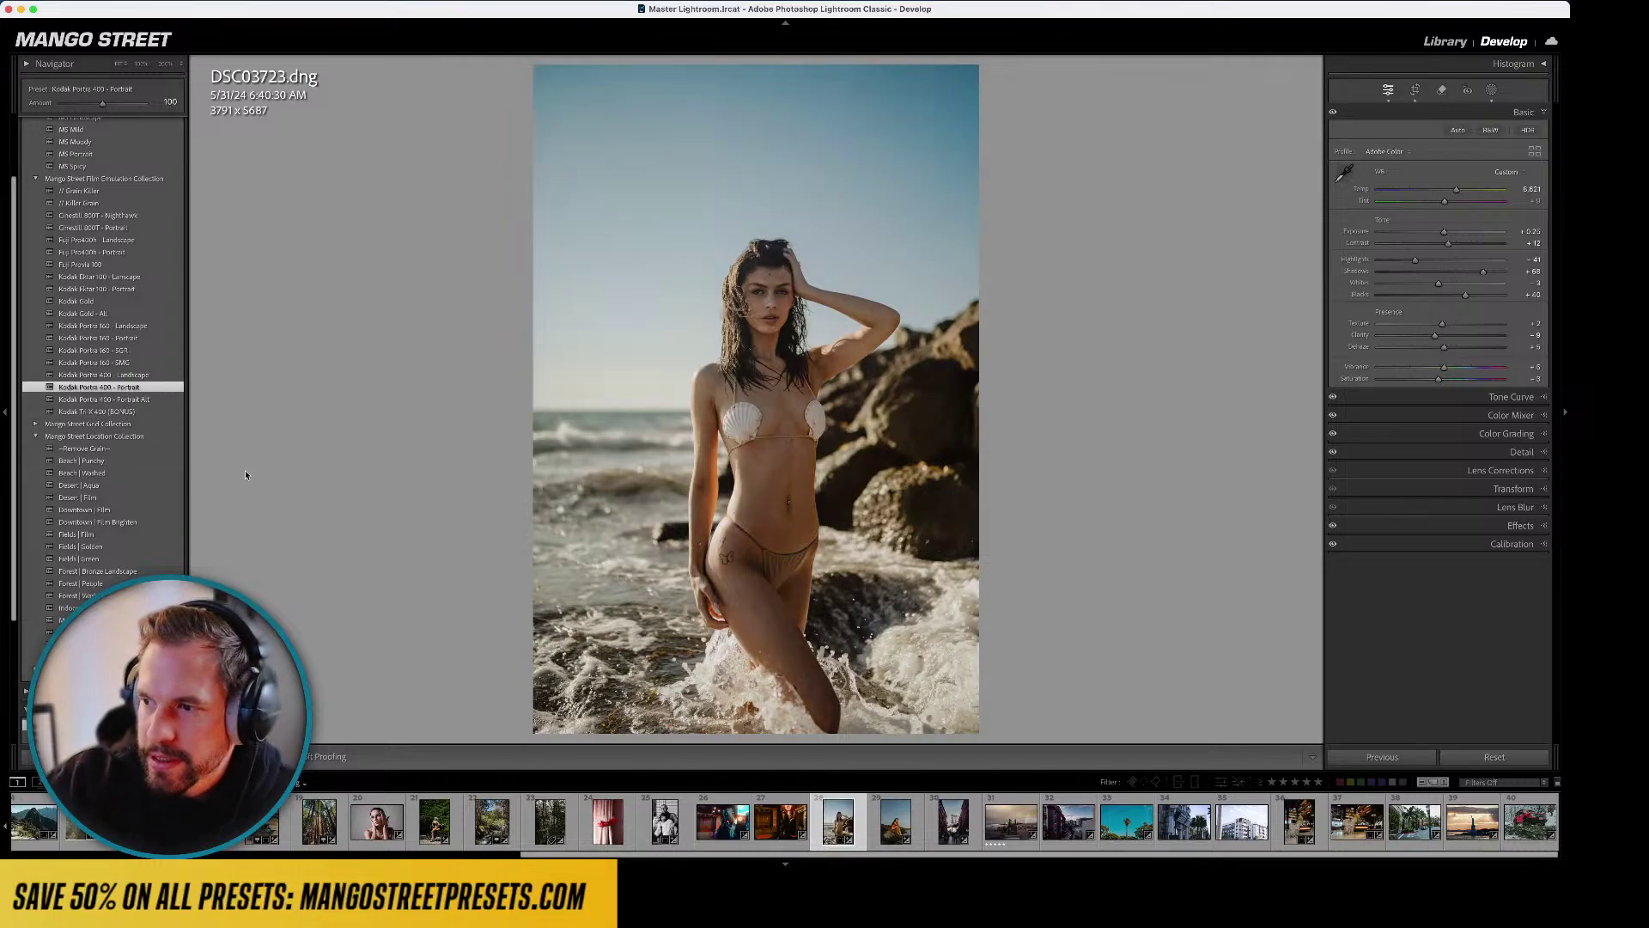
drag(1444, 347, 1455, 348)
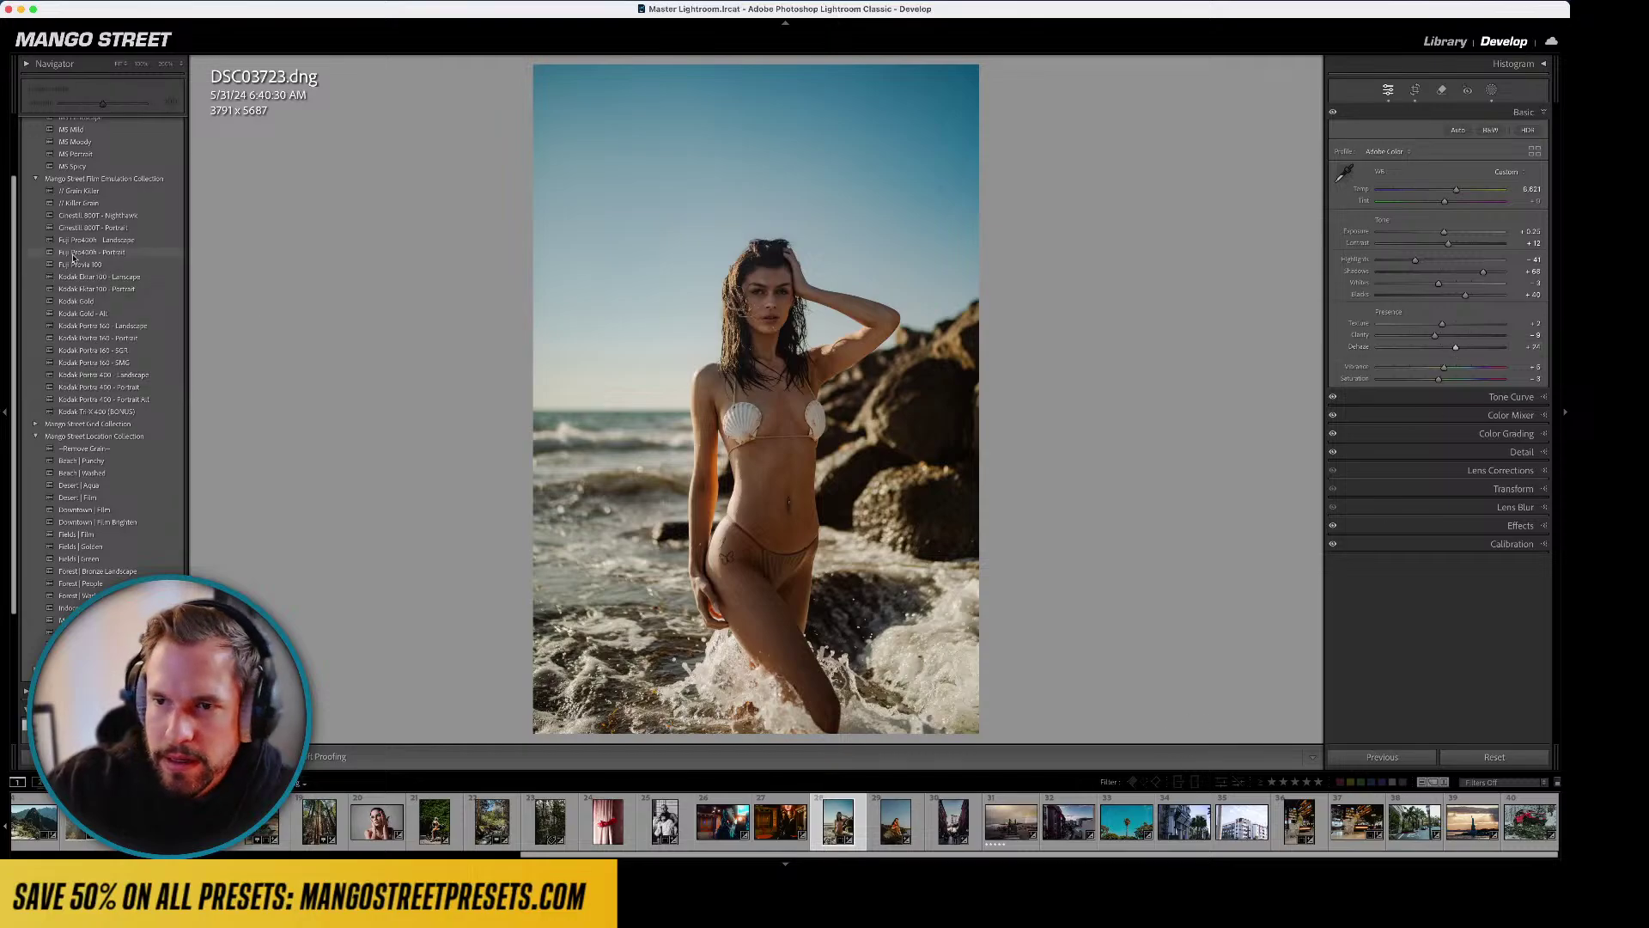
click(167, 154)
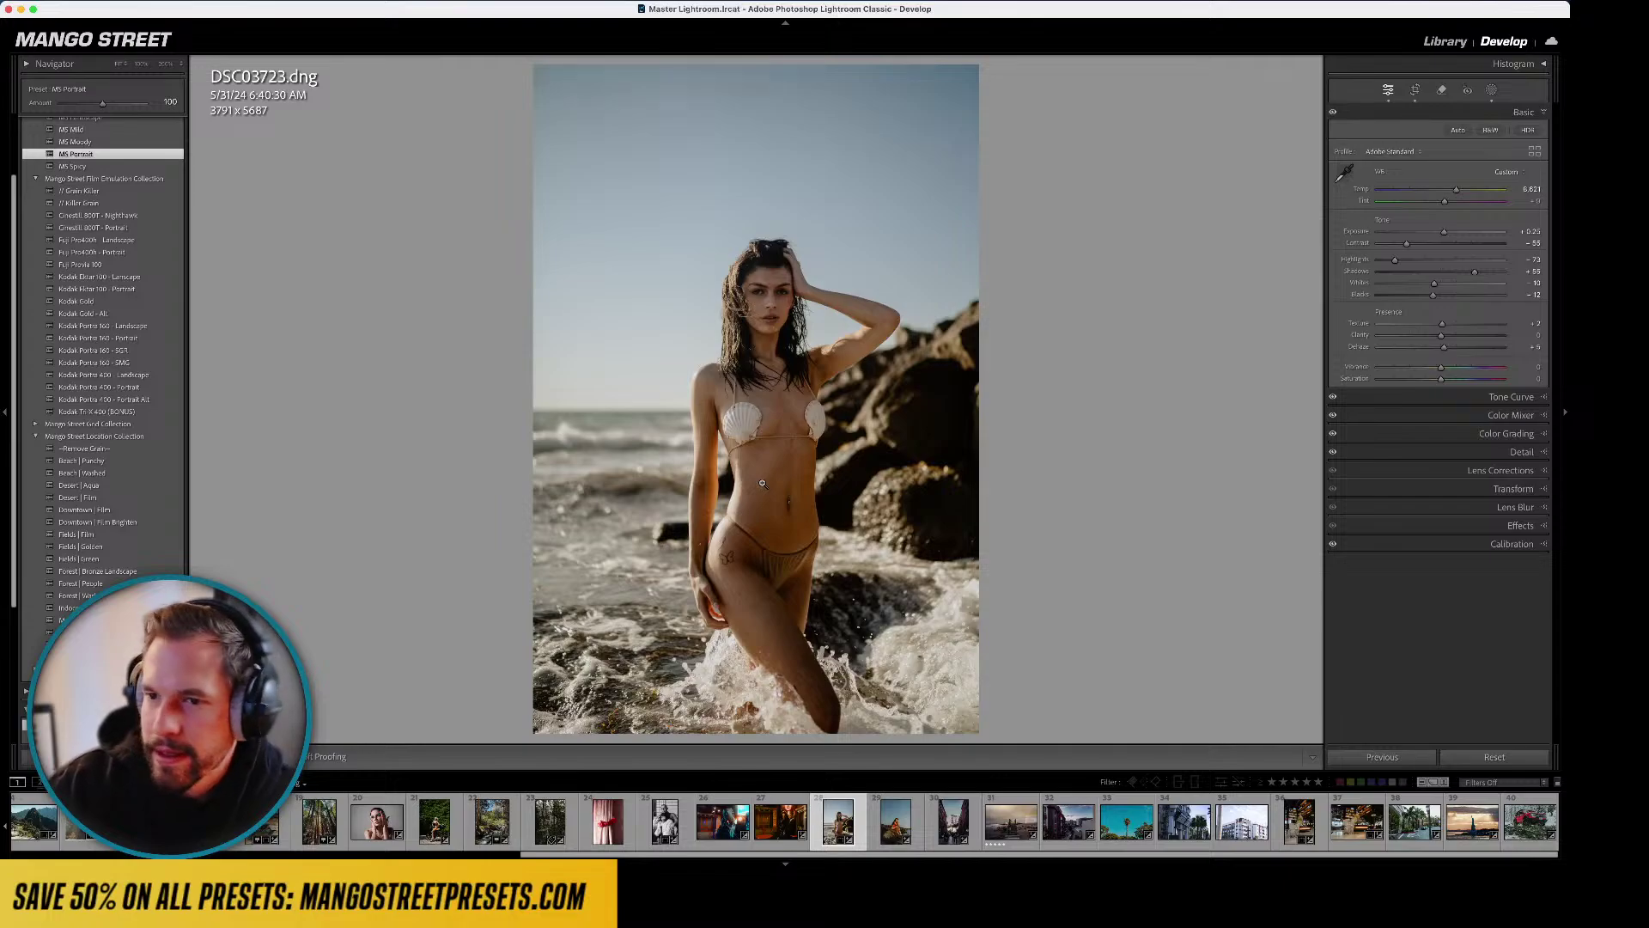
- Try the black-and-white Kodak Tri-X 400 (BONUS) preset on the surf photo, followed by MS Moody
scroll(97, 404, up, 3)
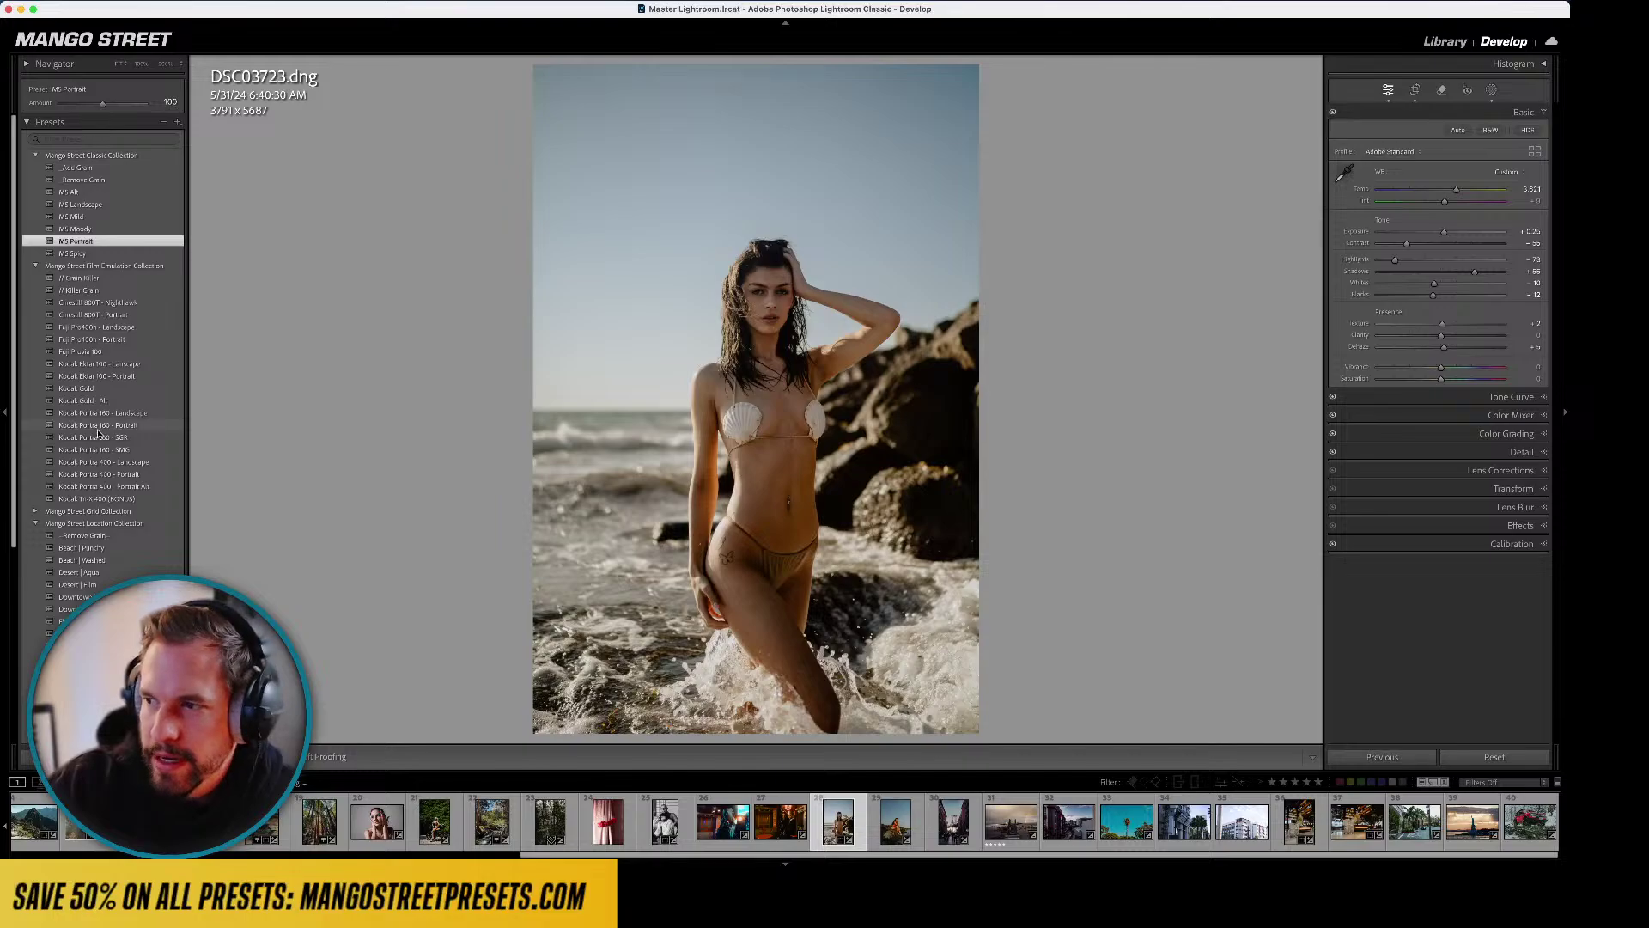
click(99, 498)
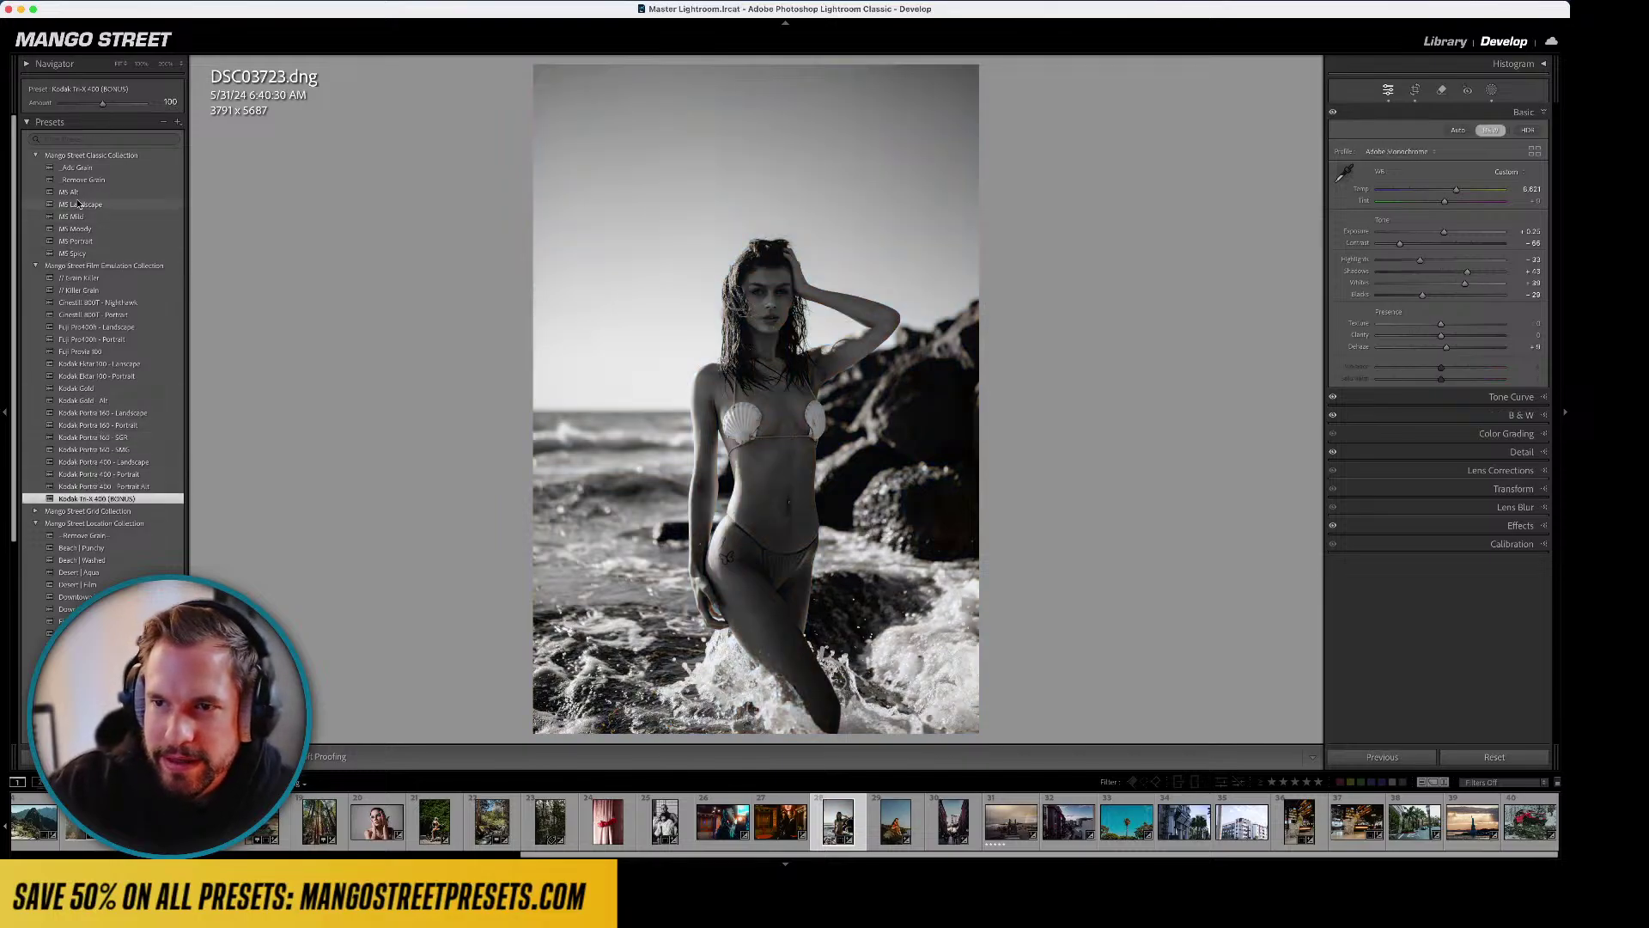
click(78, 228)
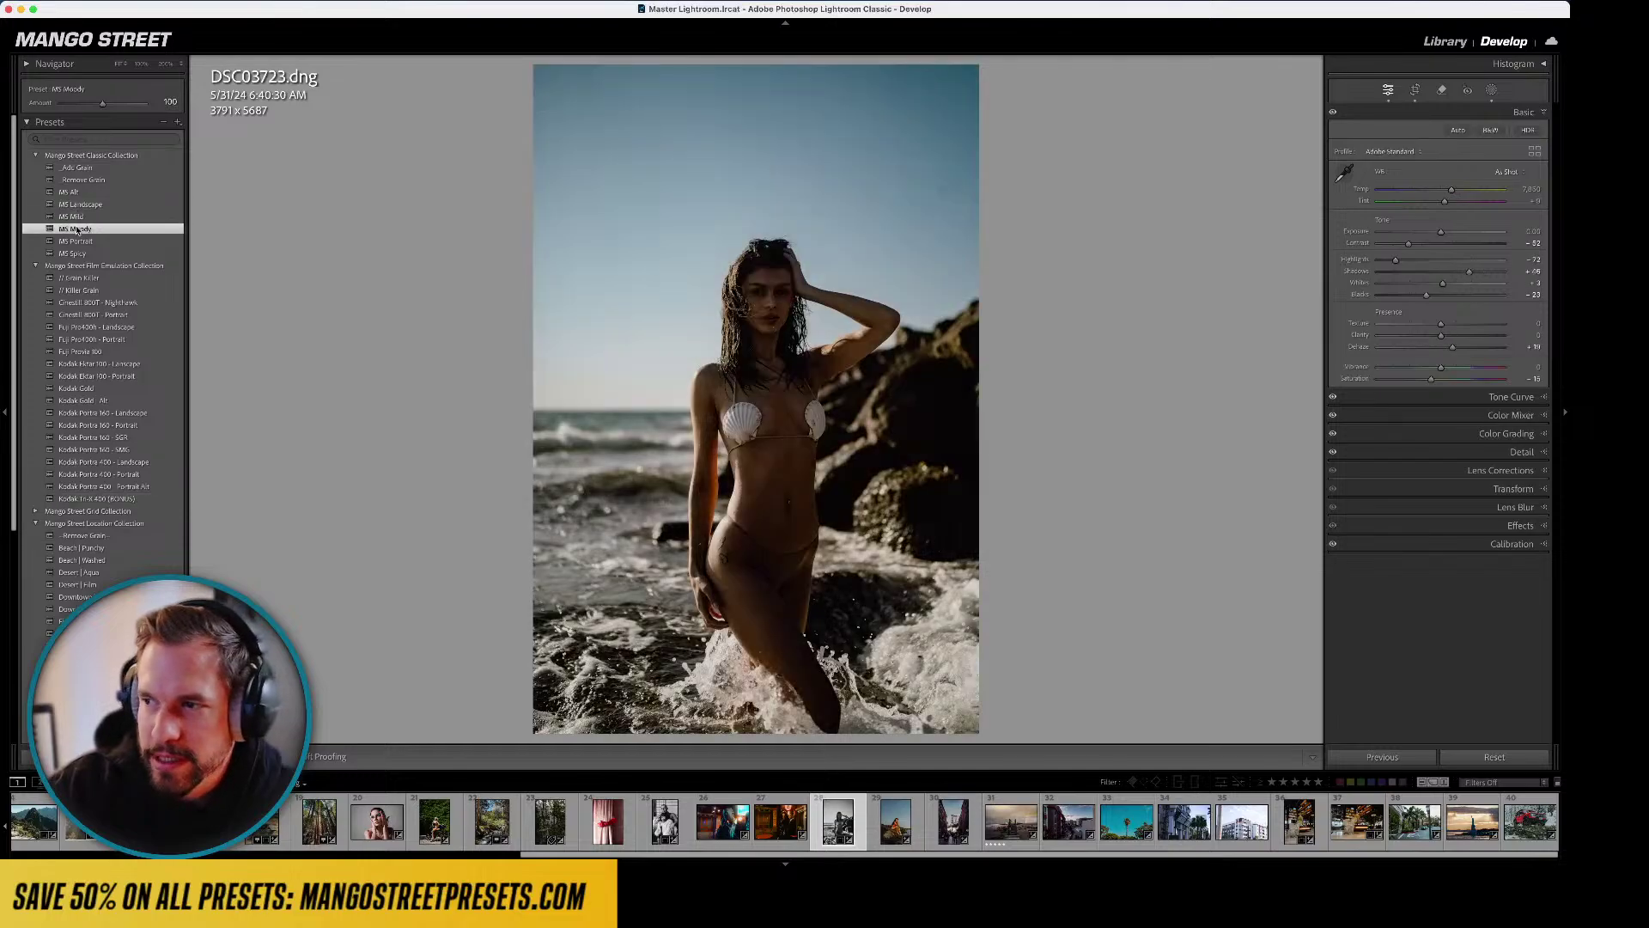
- Try the MS Portrait preset on the surf photo, followed by the black-and-white MS Spicy preset
click(75, 241)
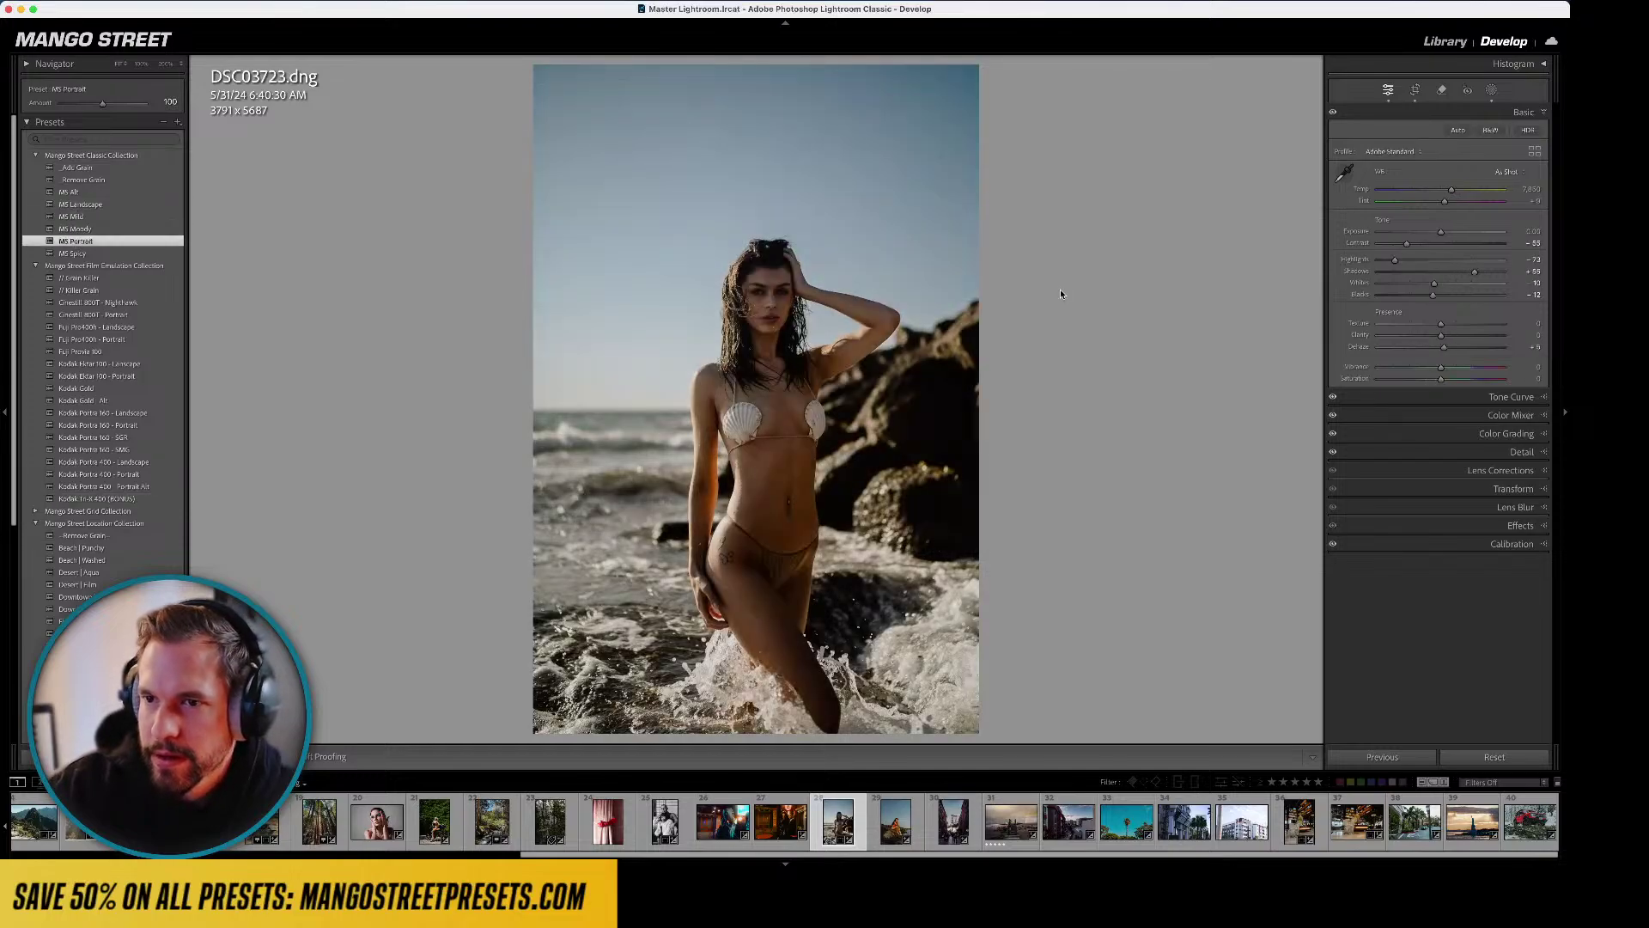
click(91, 254)
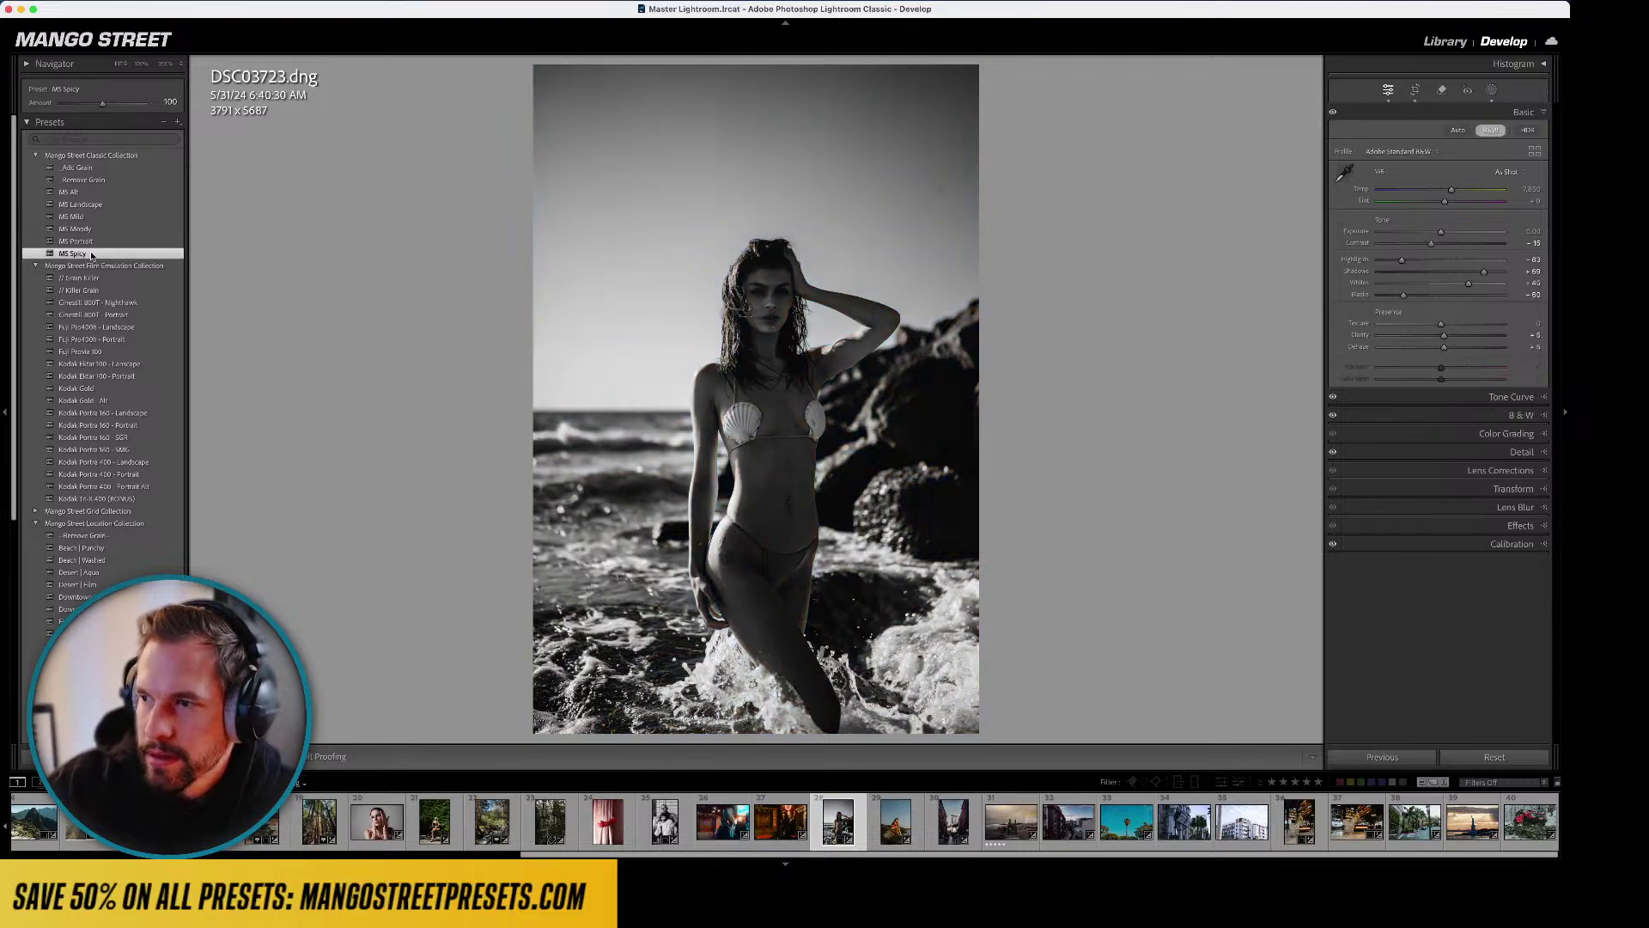
- Add a subject mask to the surf photo and slightly raise the woman's exposure
click(1490, 89)
click(1210, 81)
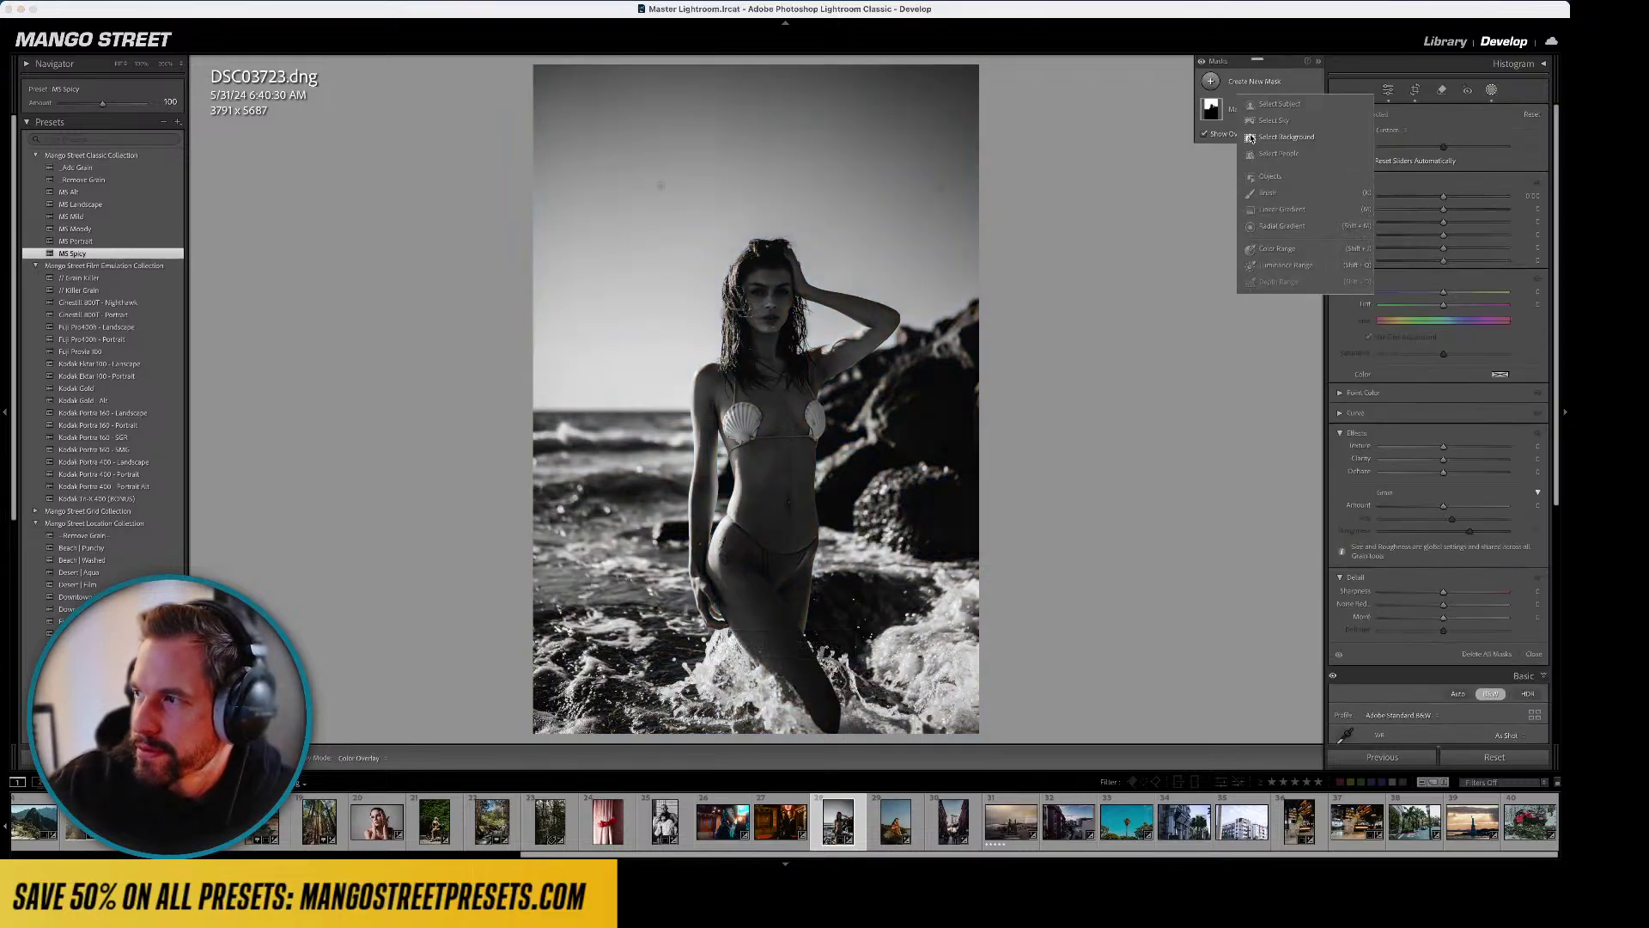
click(1267, 108)
drag(1444, 211, 1448, 214)
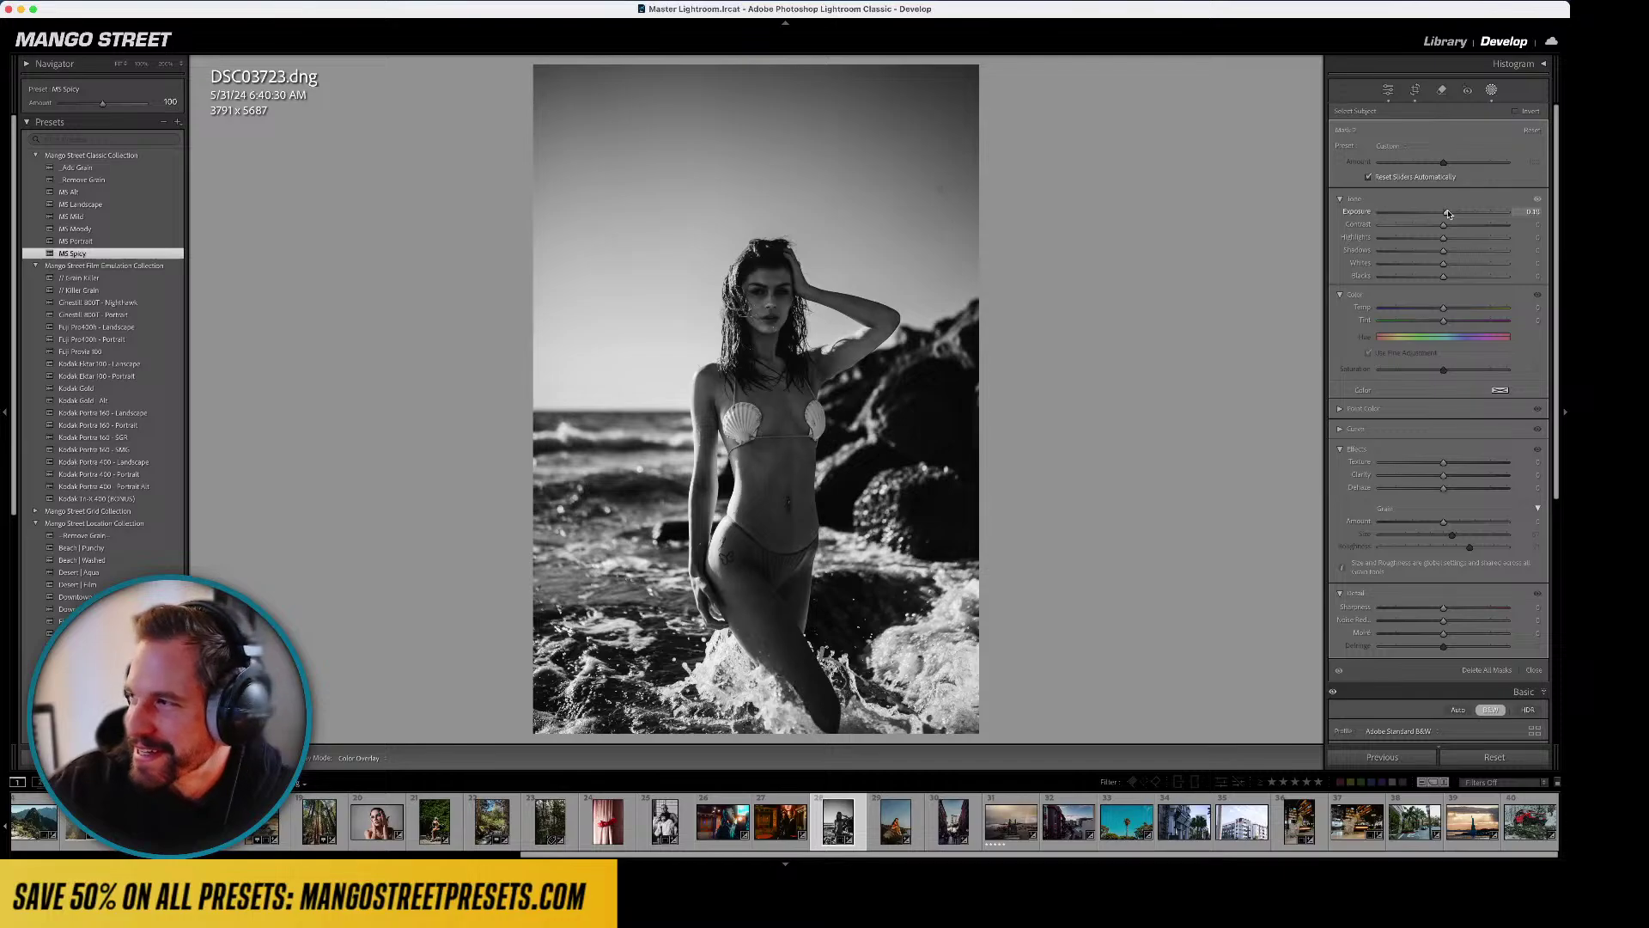
key(d)
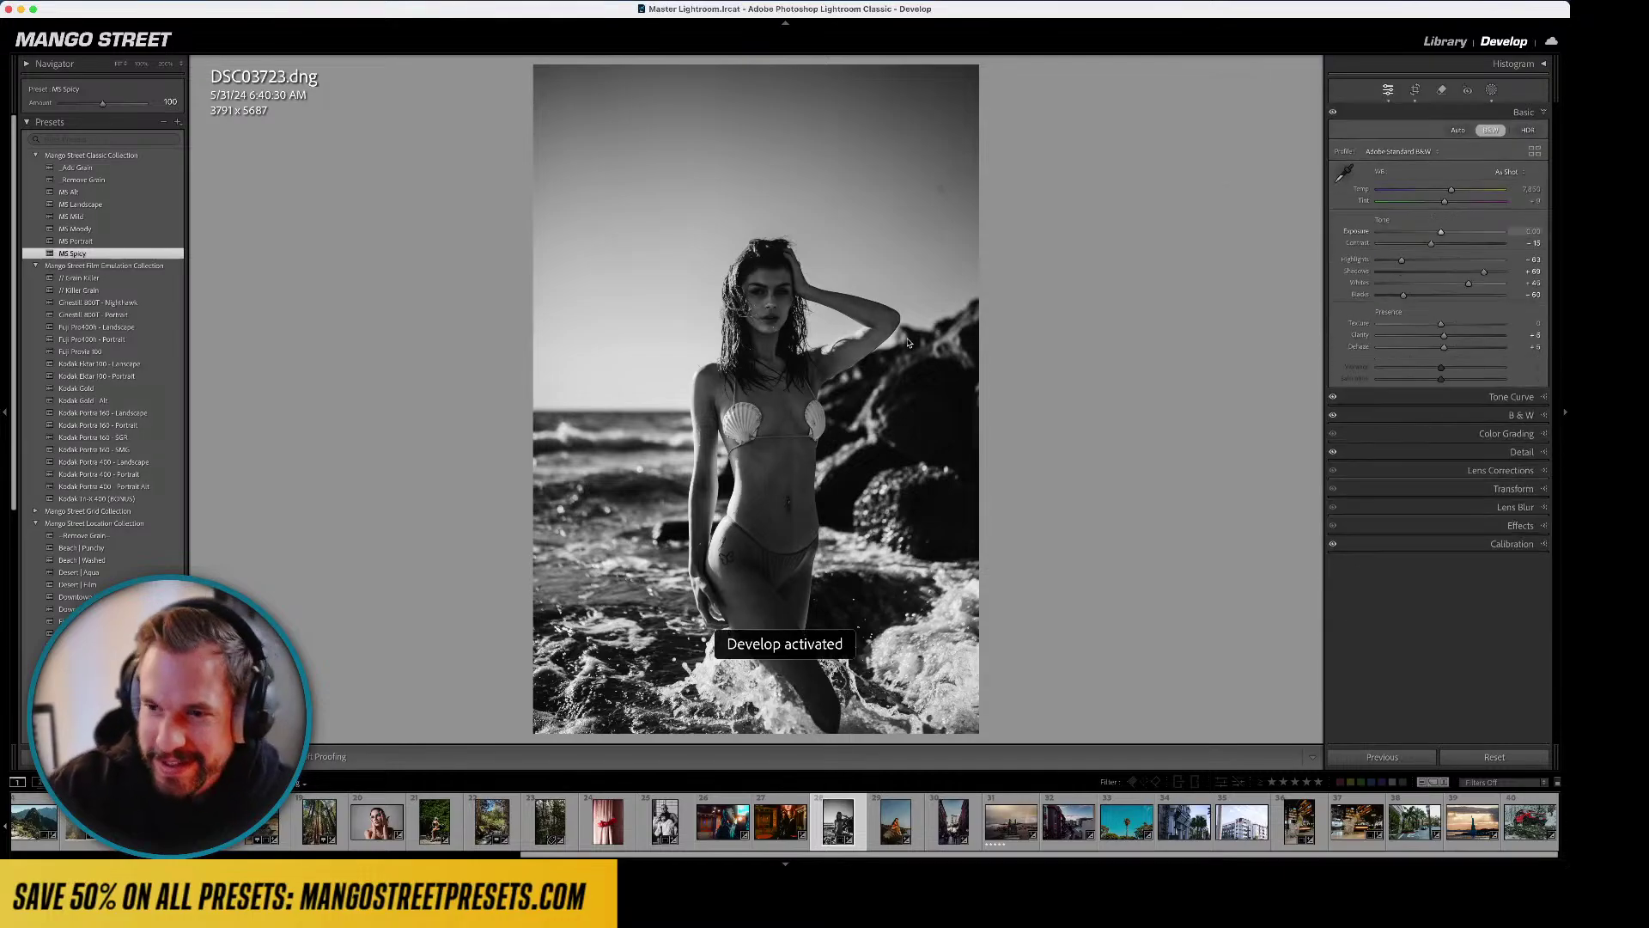
- Try Kodak Portra 400 - Portrait on the surf photo with its subject mask, and return to MS Portrait
click(157, 474)
click(86, 242)
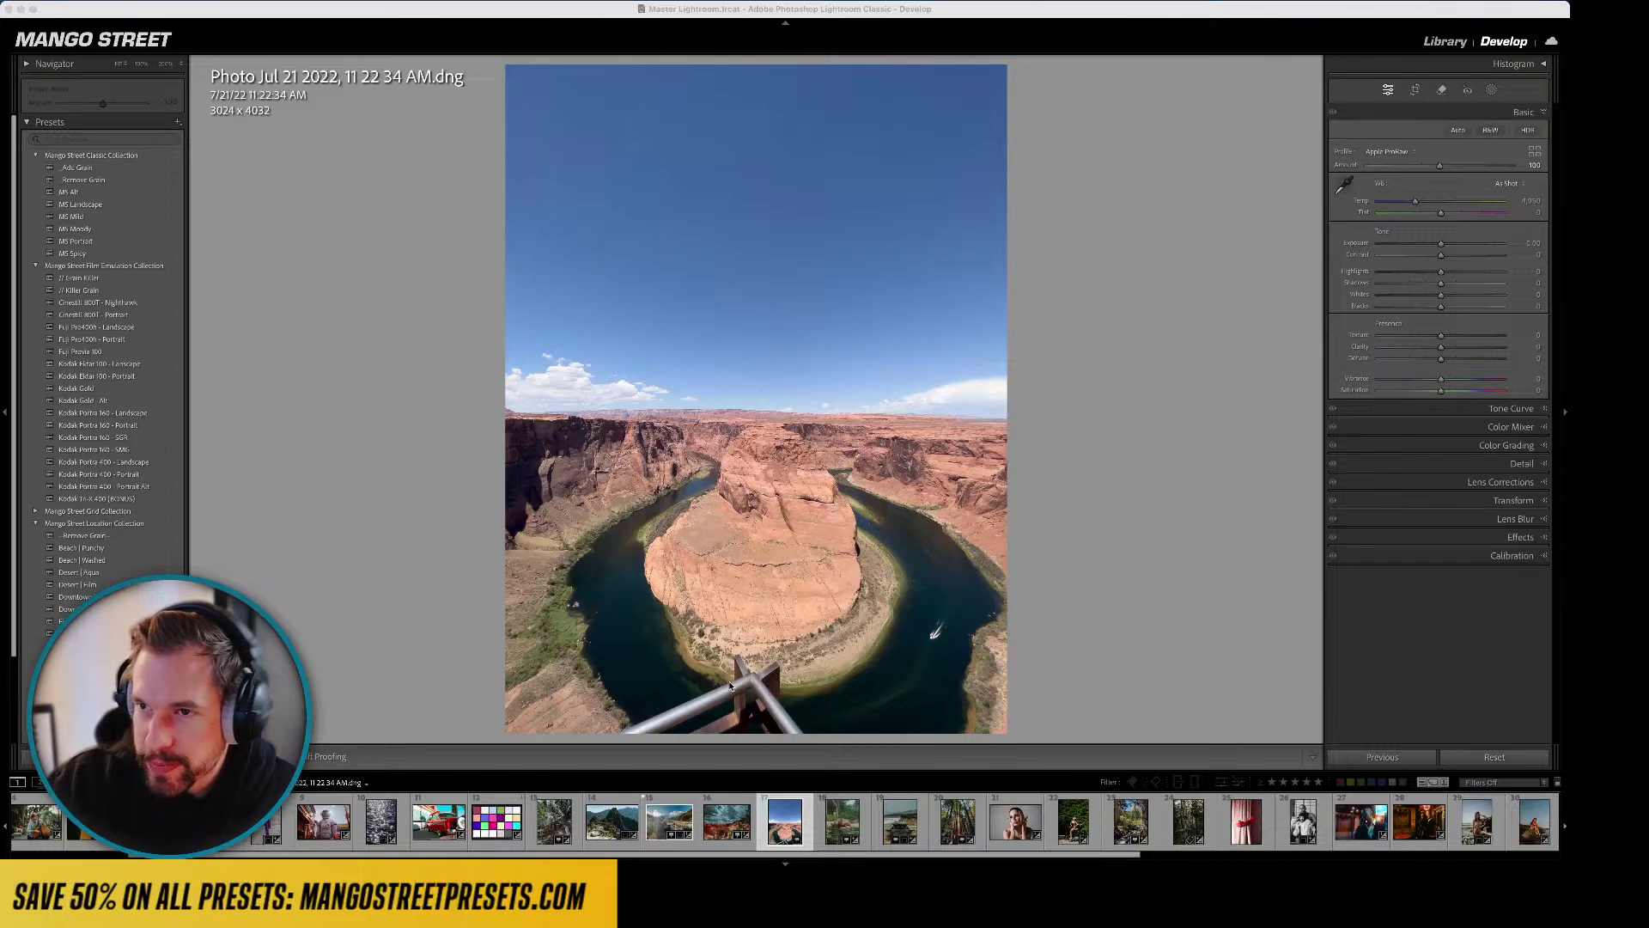
- Try Kodak Portra 160 - Landscape and Kodak Ektar 100 - Landscape on the river canyon photo, cooling its white balance and lowering exposure to -1.20
drag(731, 685, 848, 352)
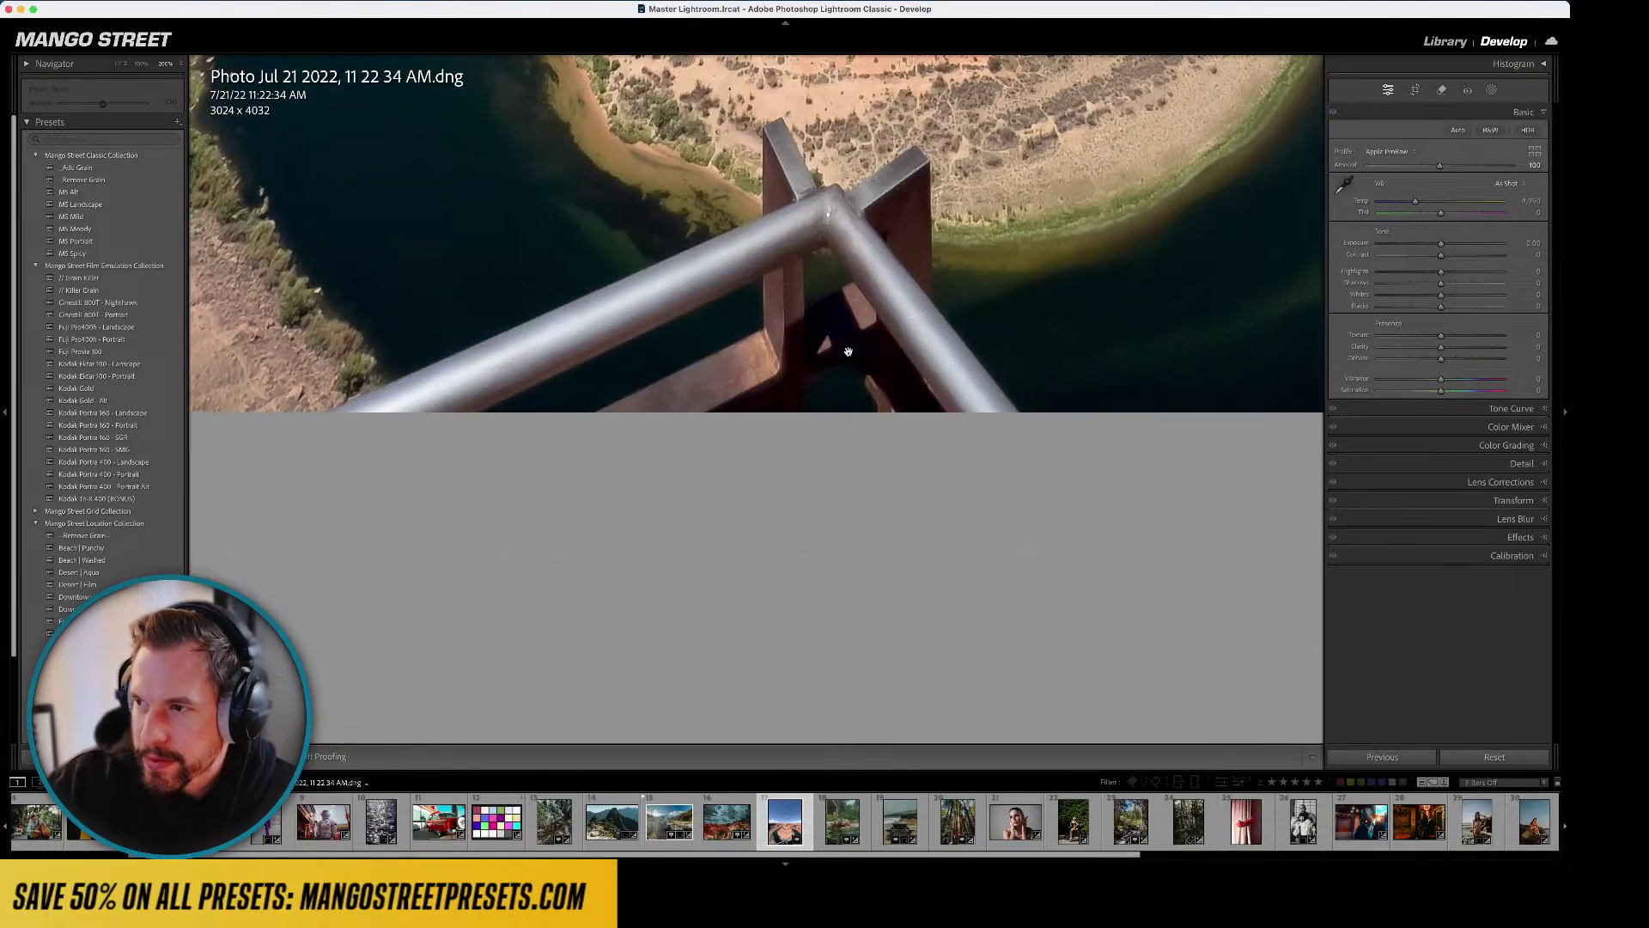
click(847, 351)
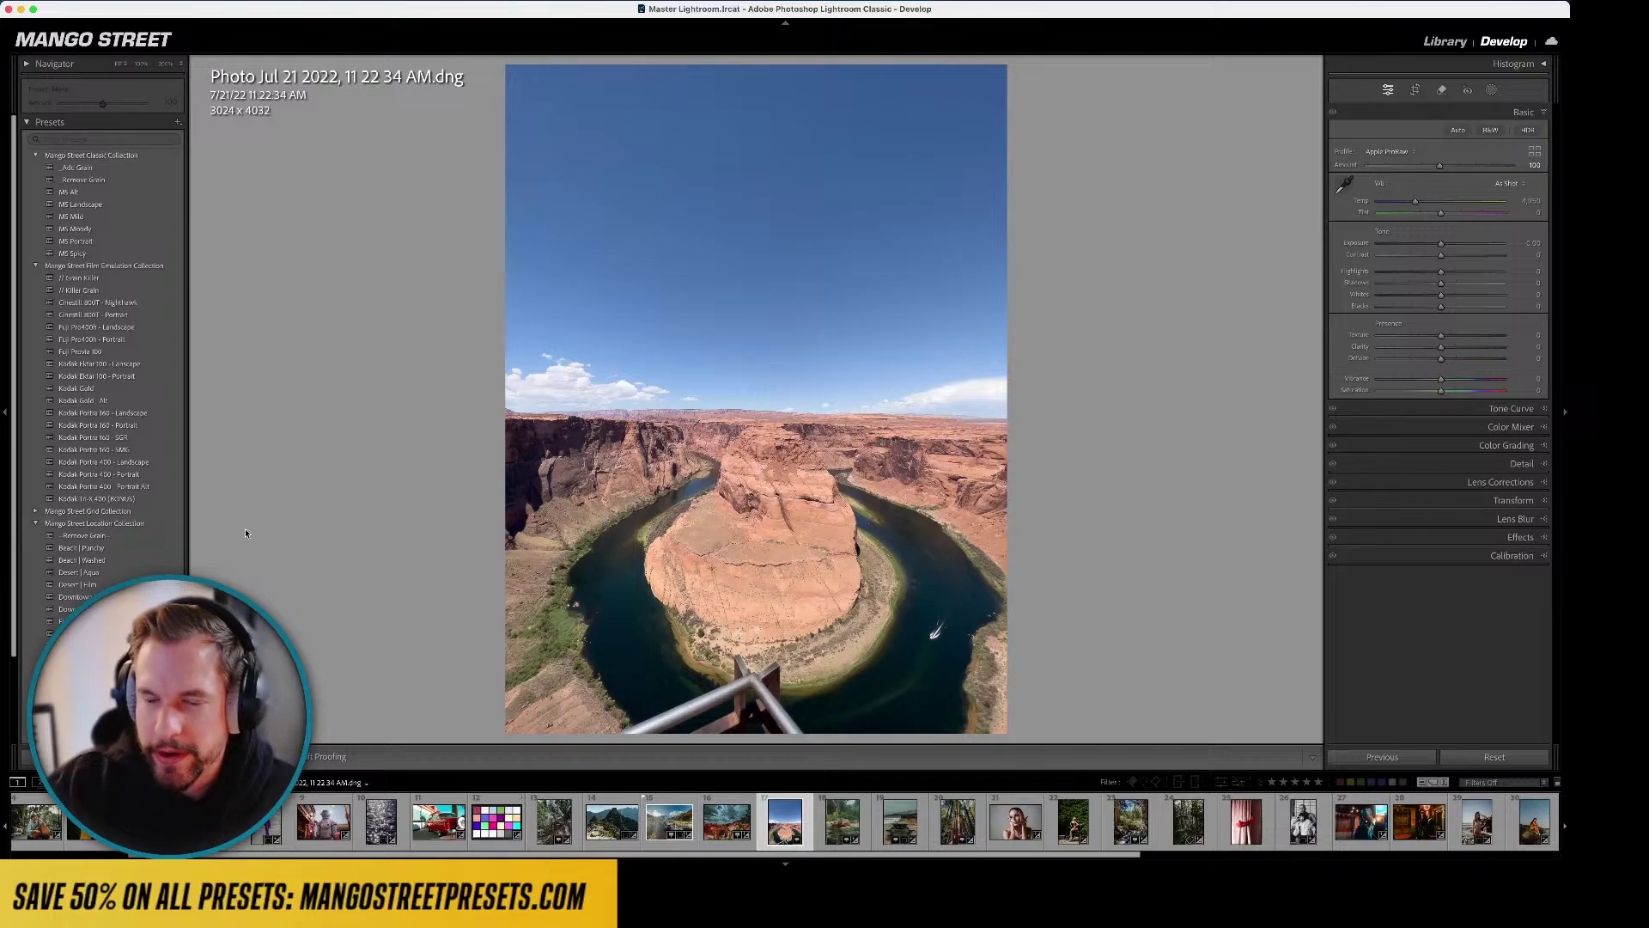
click(115, 414)
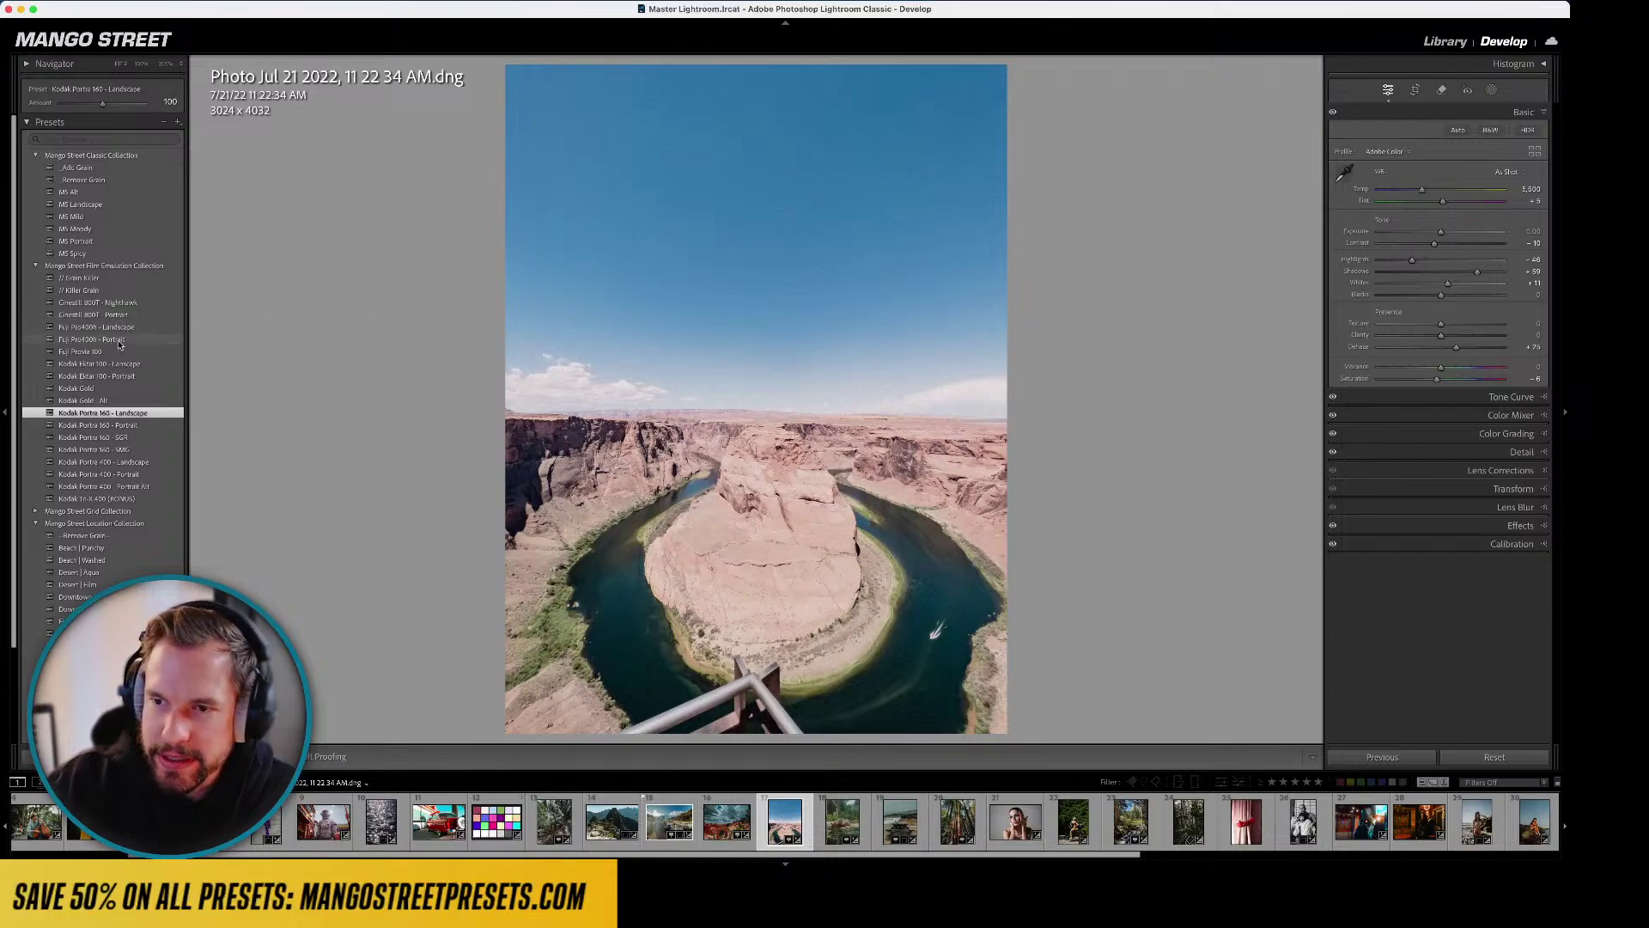
click(148, 364)
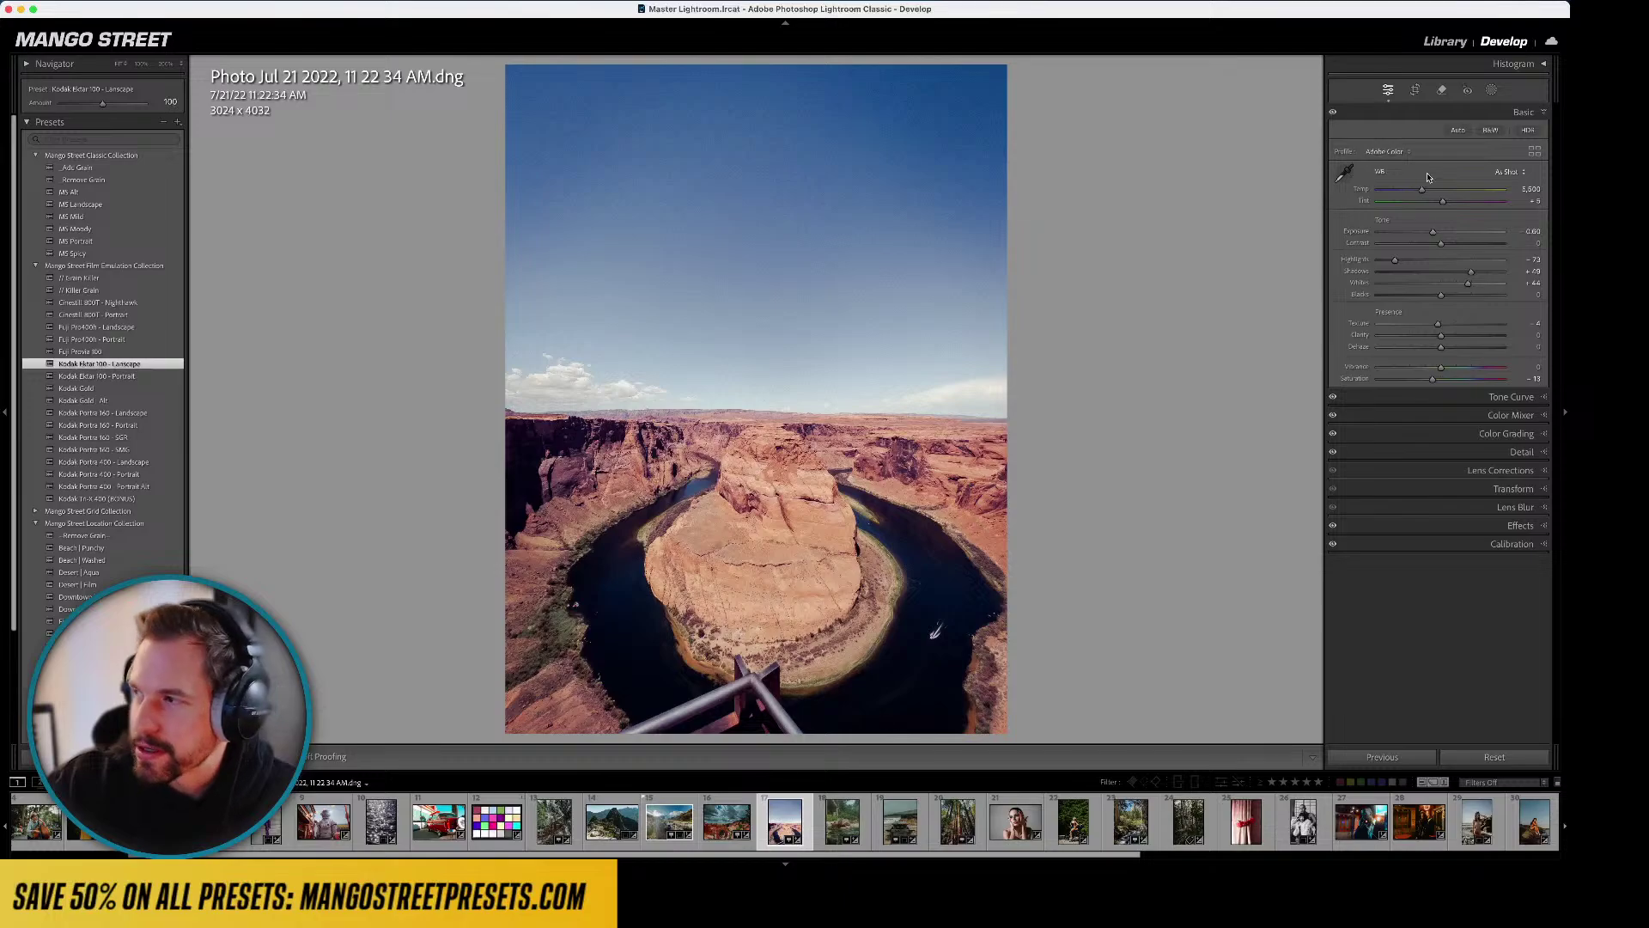
drag(1443, 201, 1423, 234)
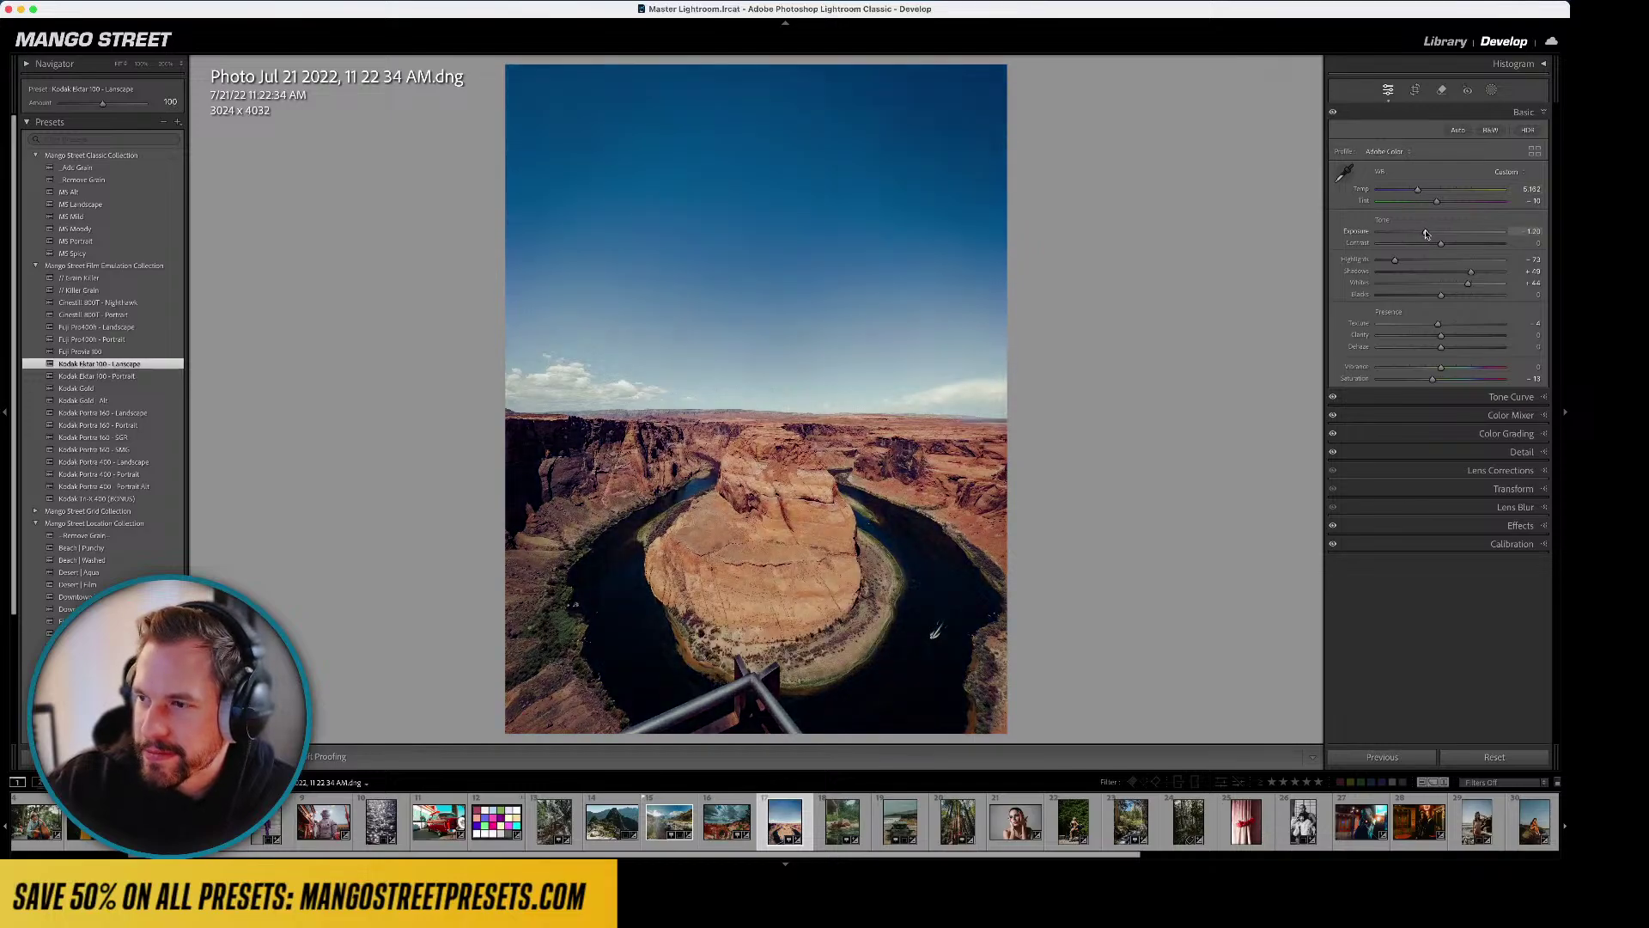
- Try Kodak Portra 400 - Portrait Alt, Kodak Portra 160 - Landscape and Fuji Pro400h - Landscape on the canyon photo, lowering exposure to -1.40
click(134, 485)
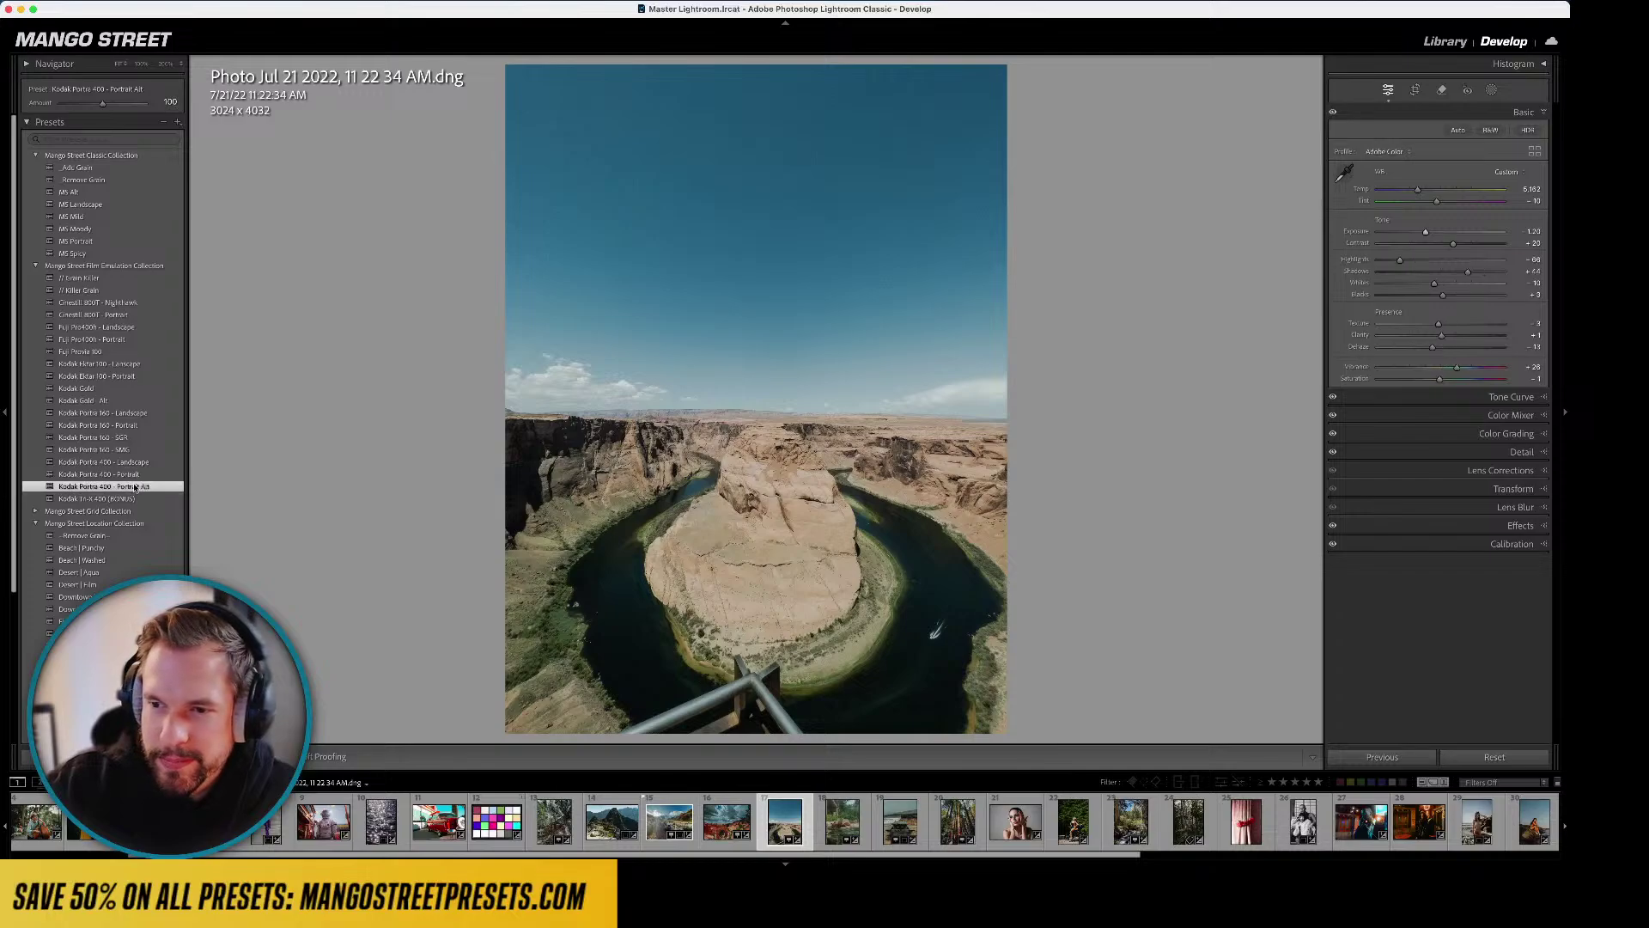
click(142, 413)
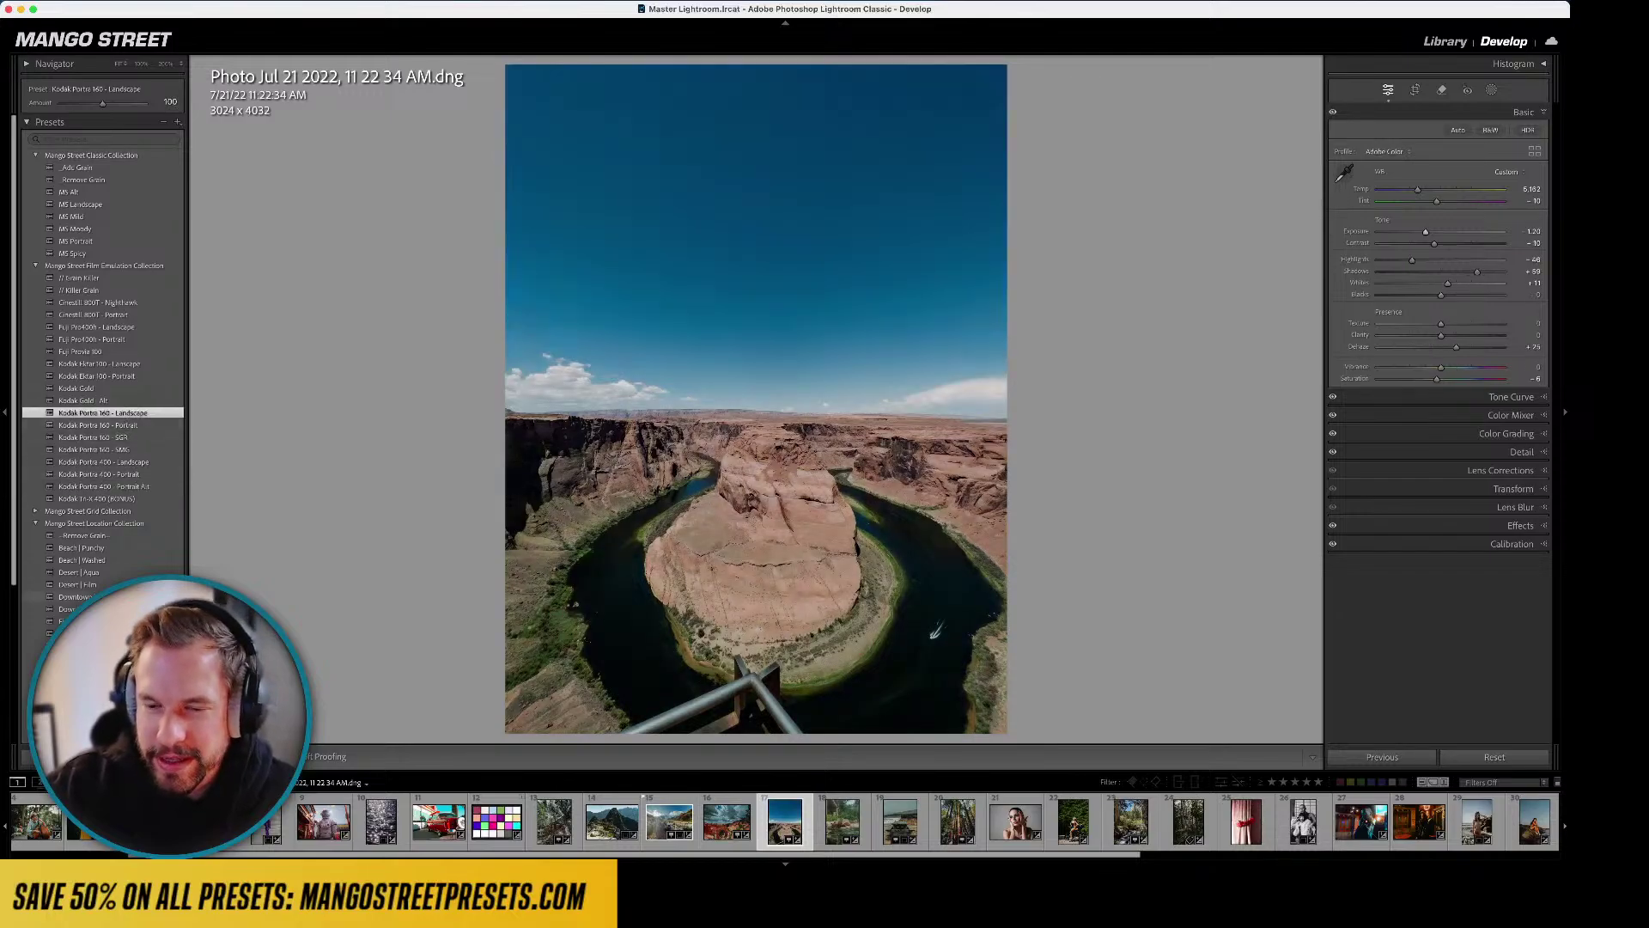
click(98, 327)
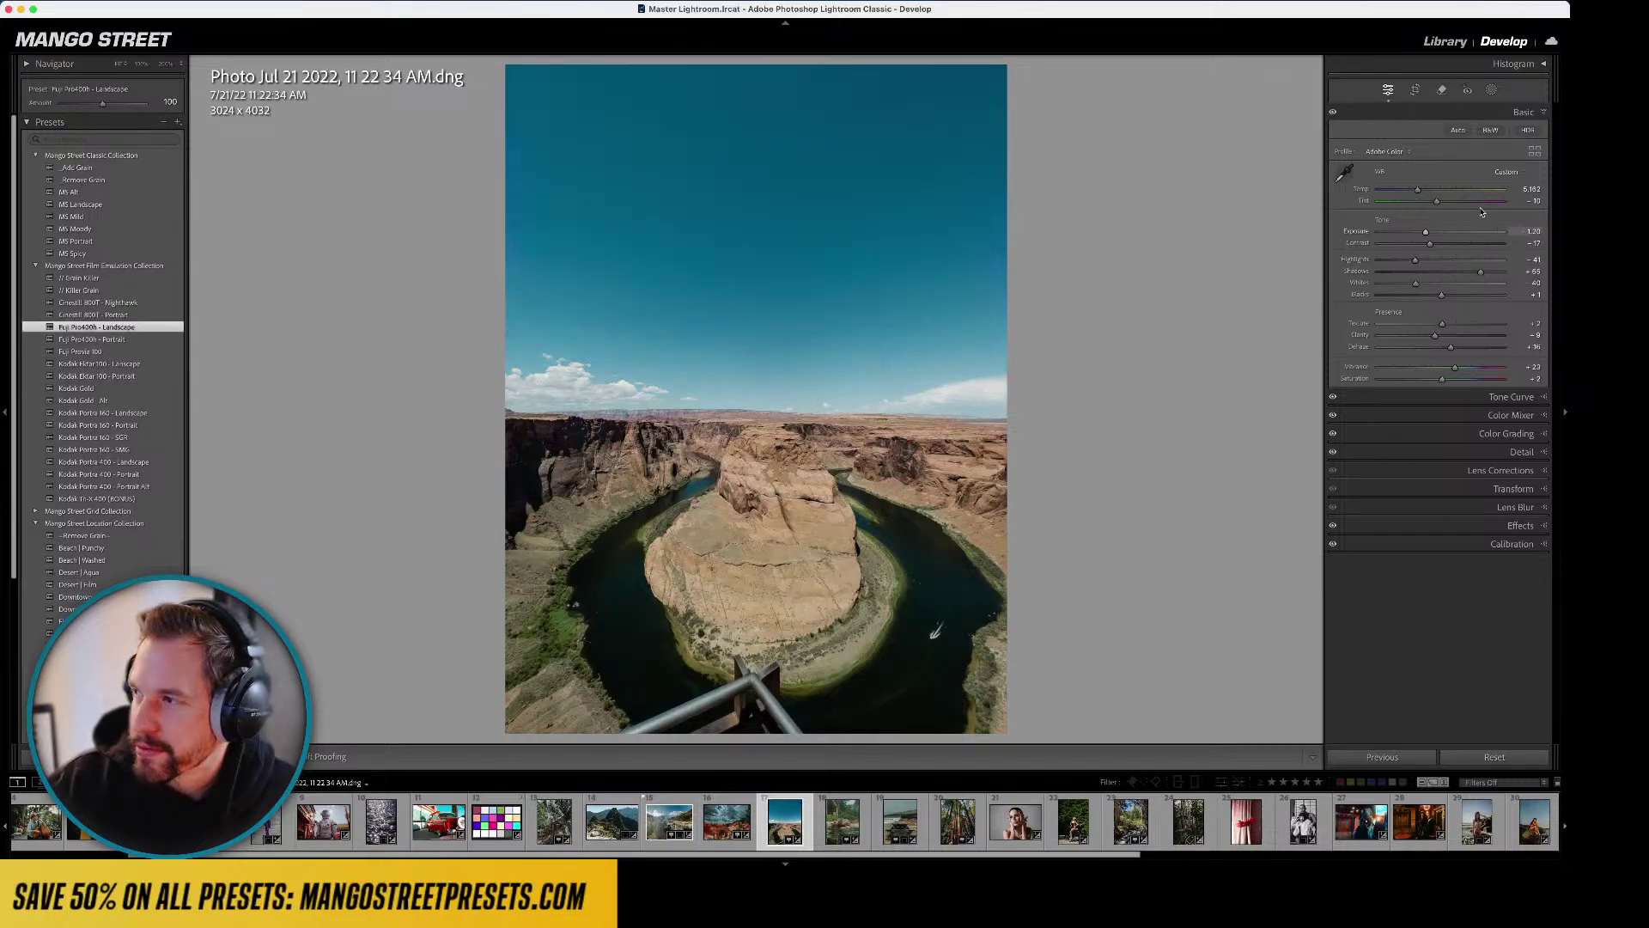
click(1423, 233)
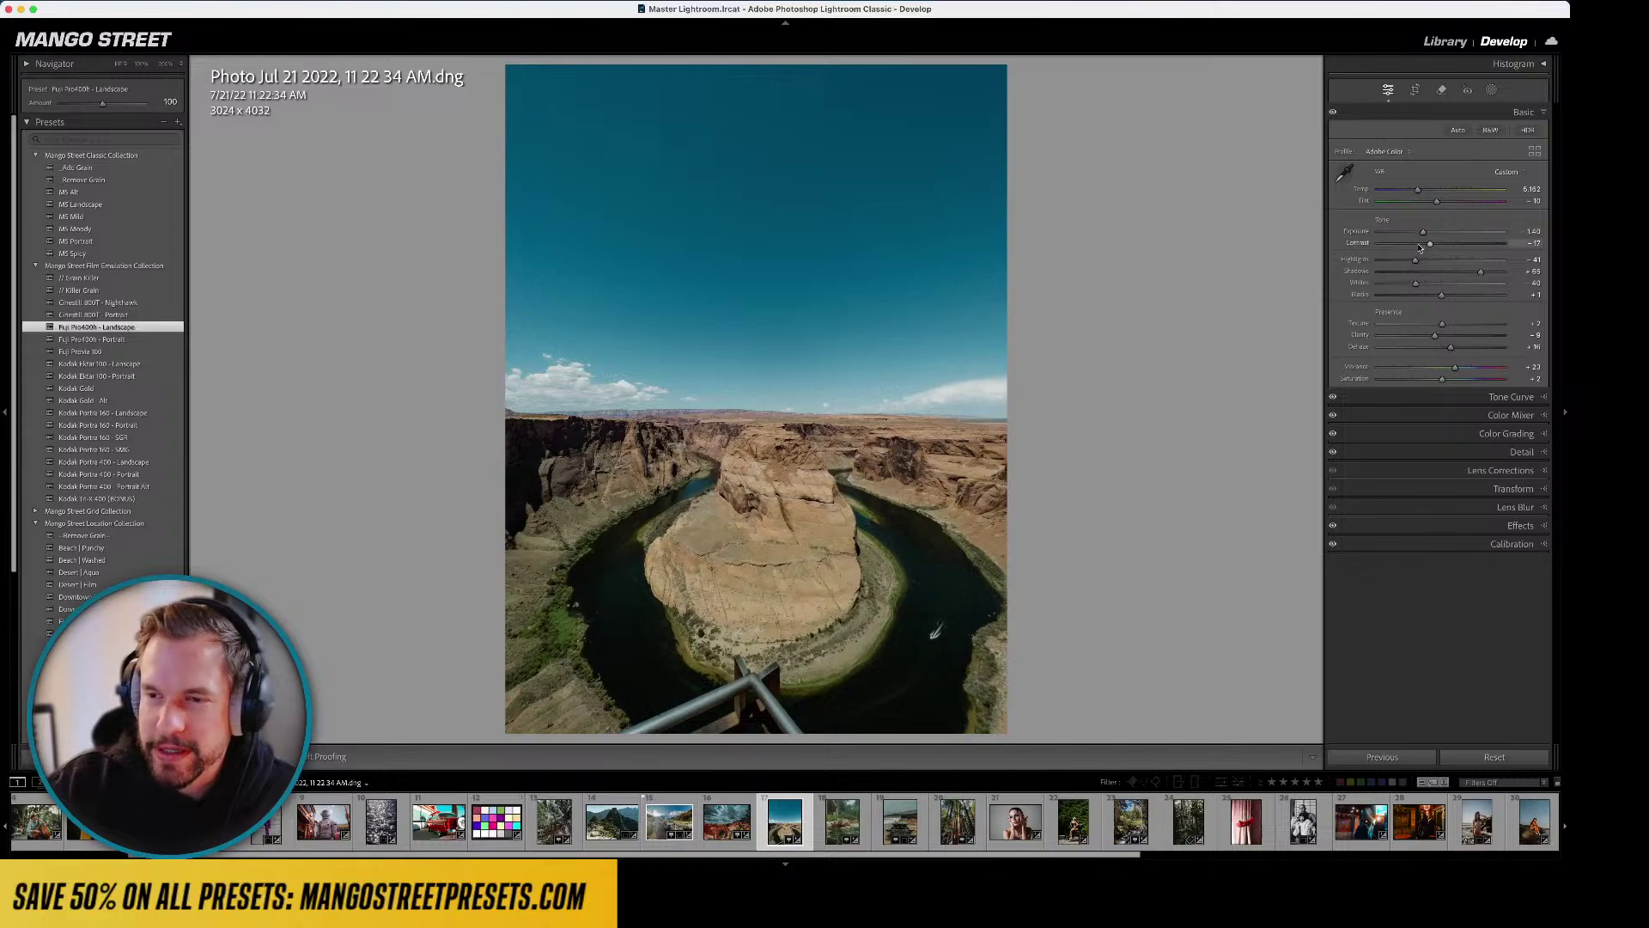
- Try MS Portrait, MS Landscape and Kodak Portra 400 - Landscape on the canyon photo, then reapply Kodak Ektar 100 - Landscape and compare before and after
click(112, 242)
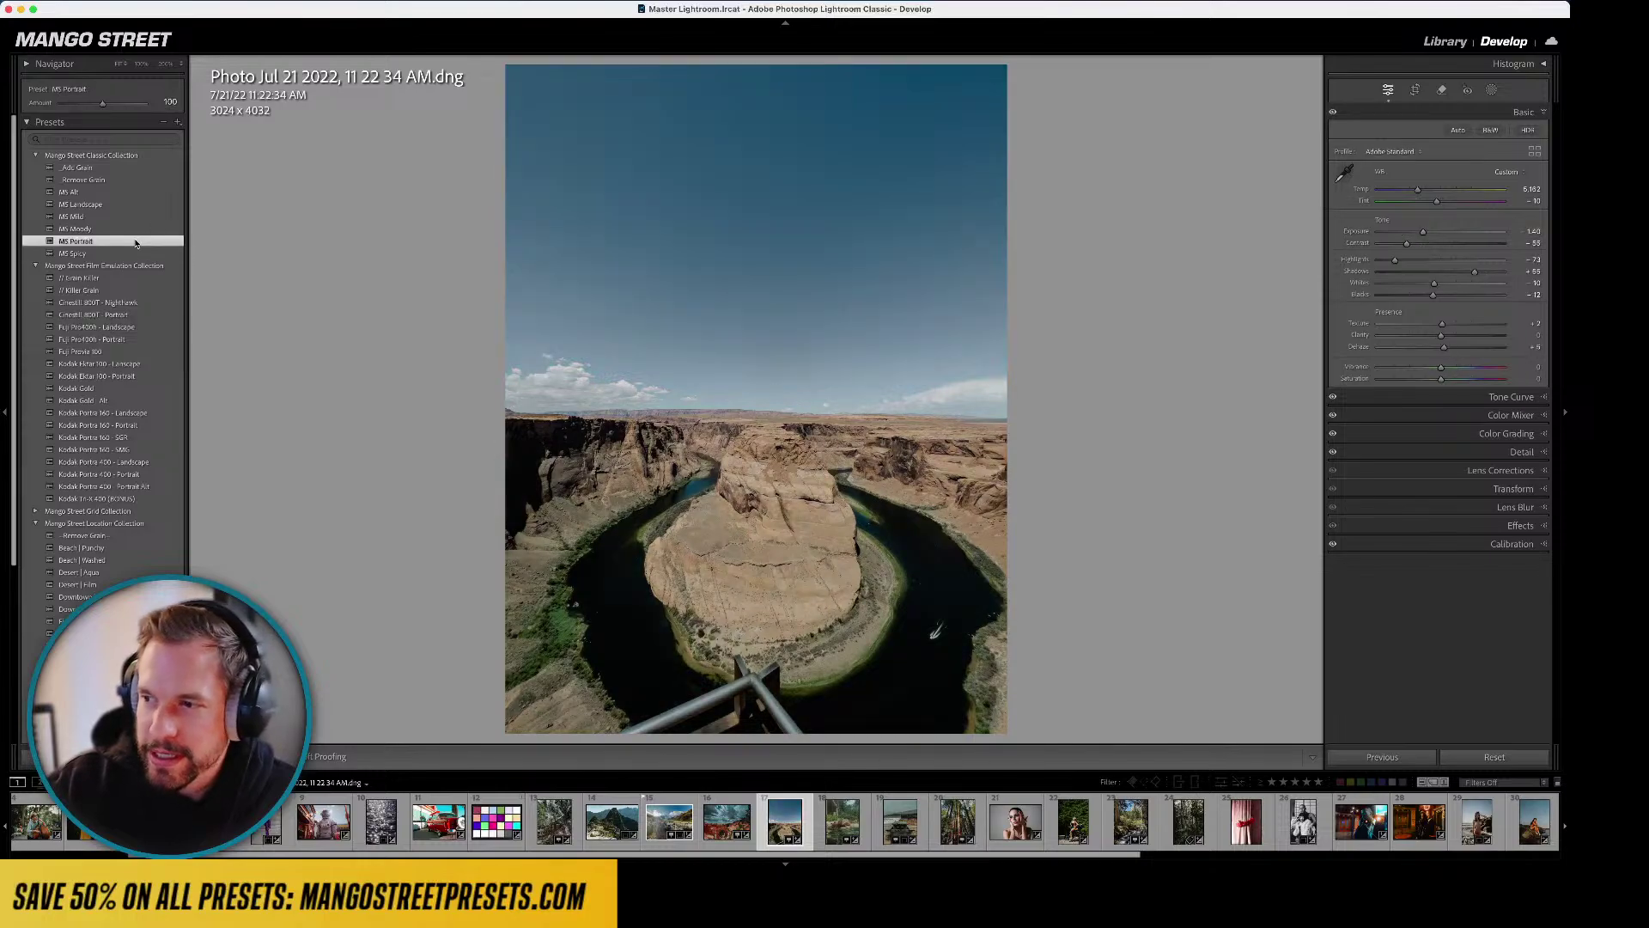
click(129, 206)
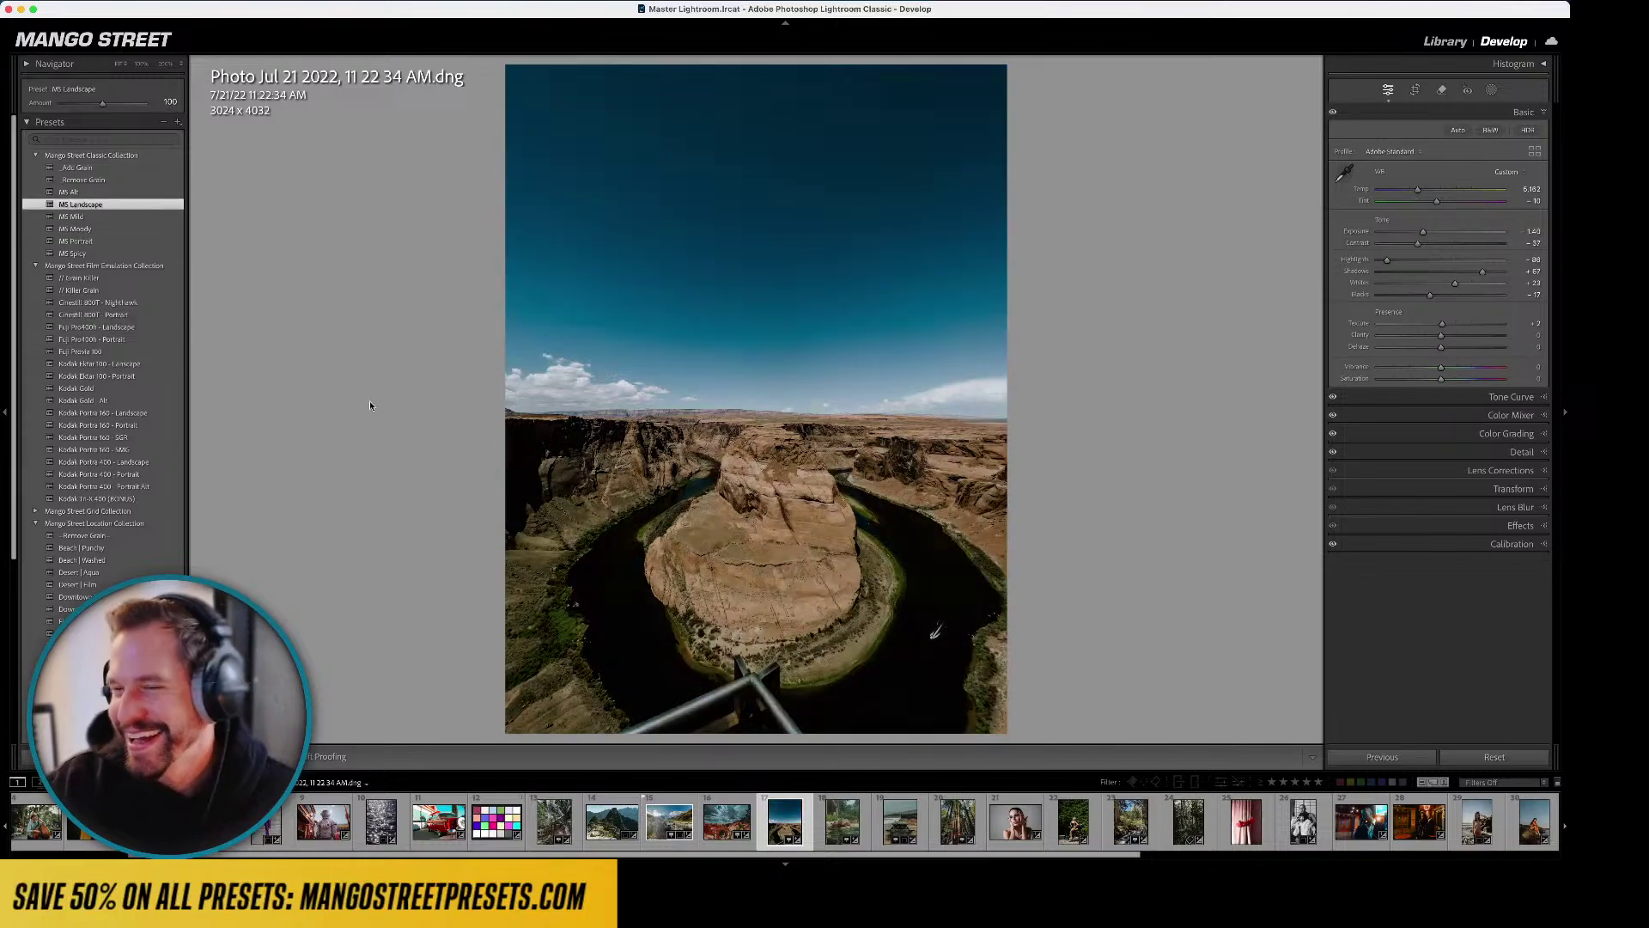
click(150, 463)
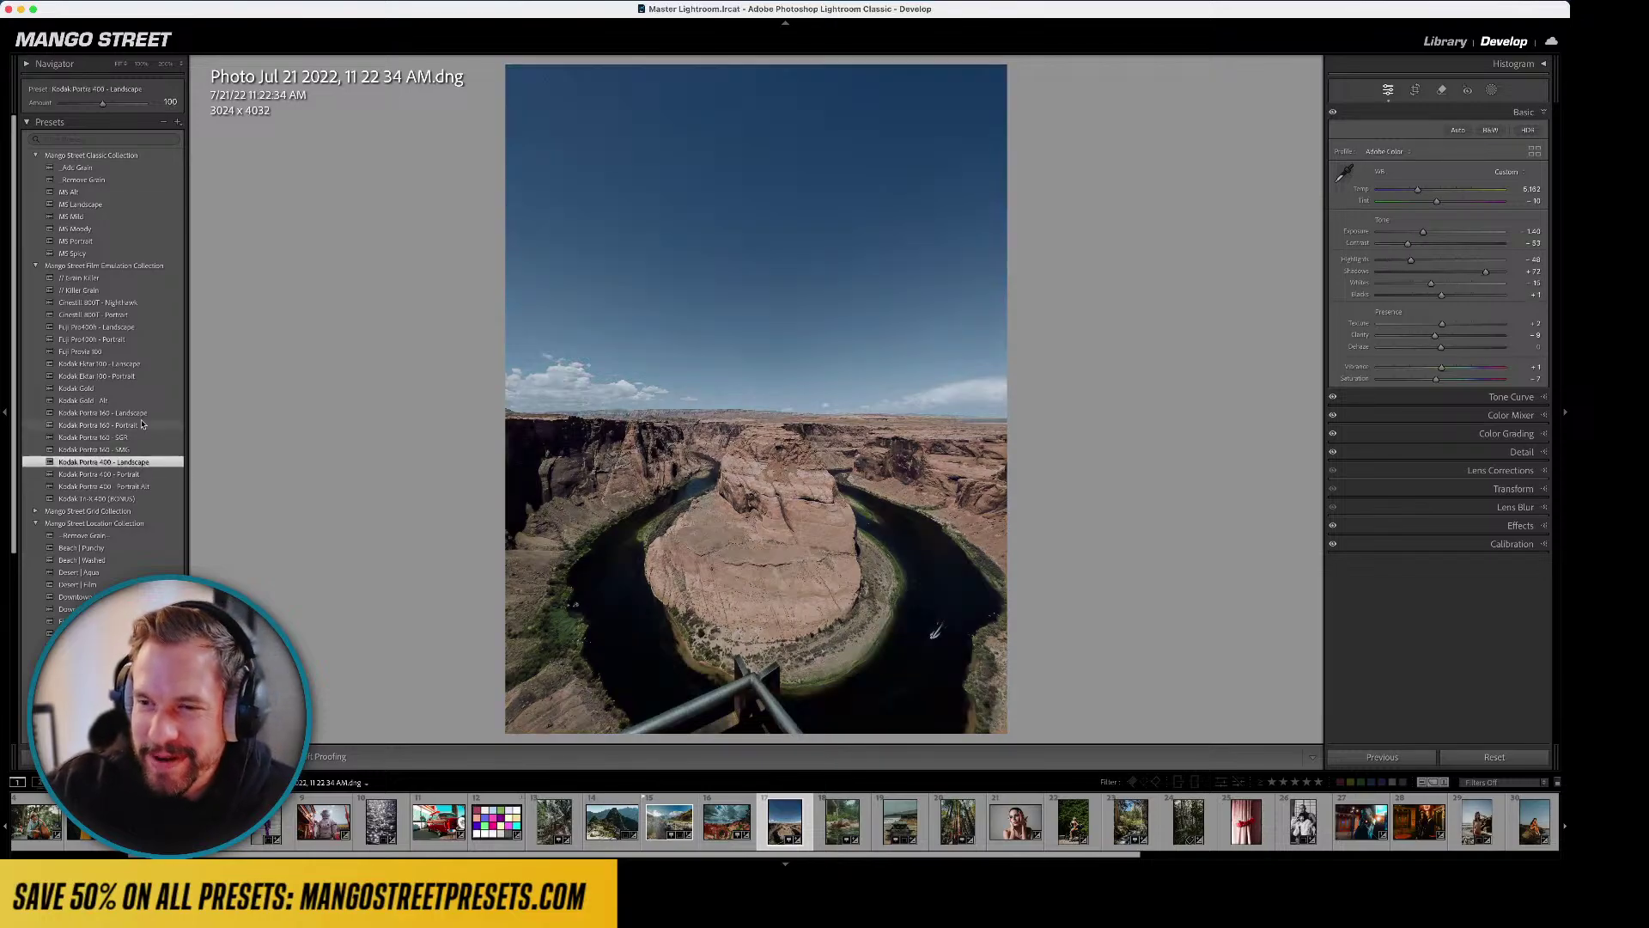
click(127, 364)
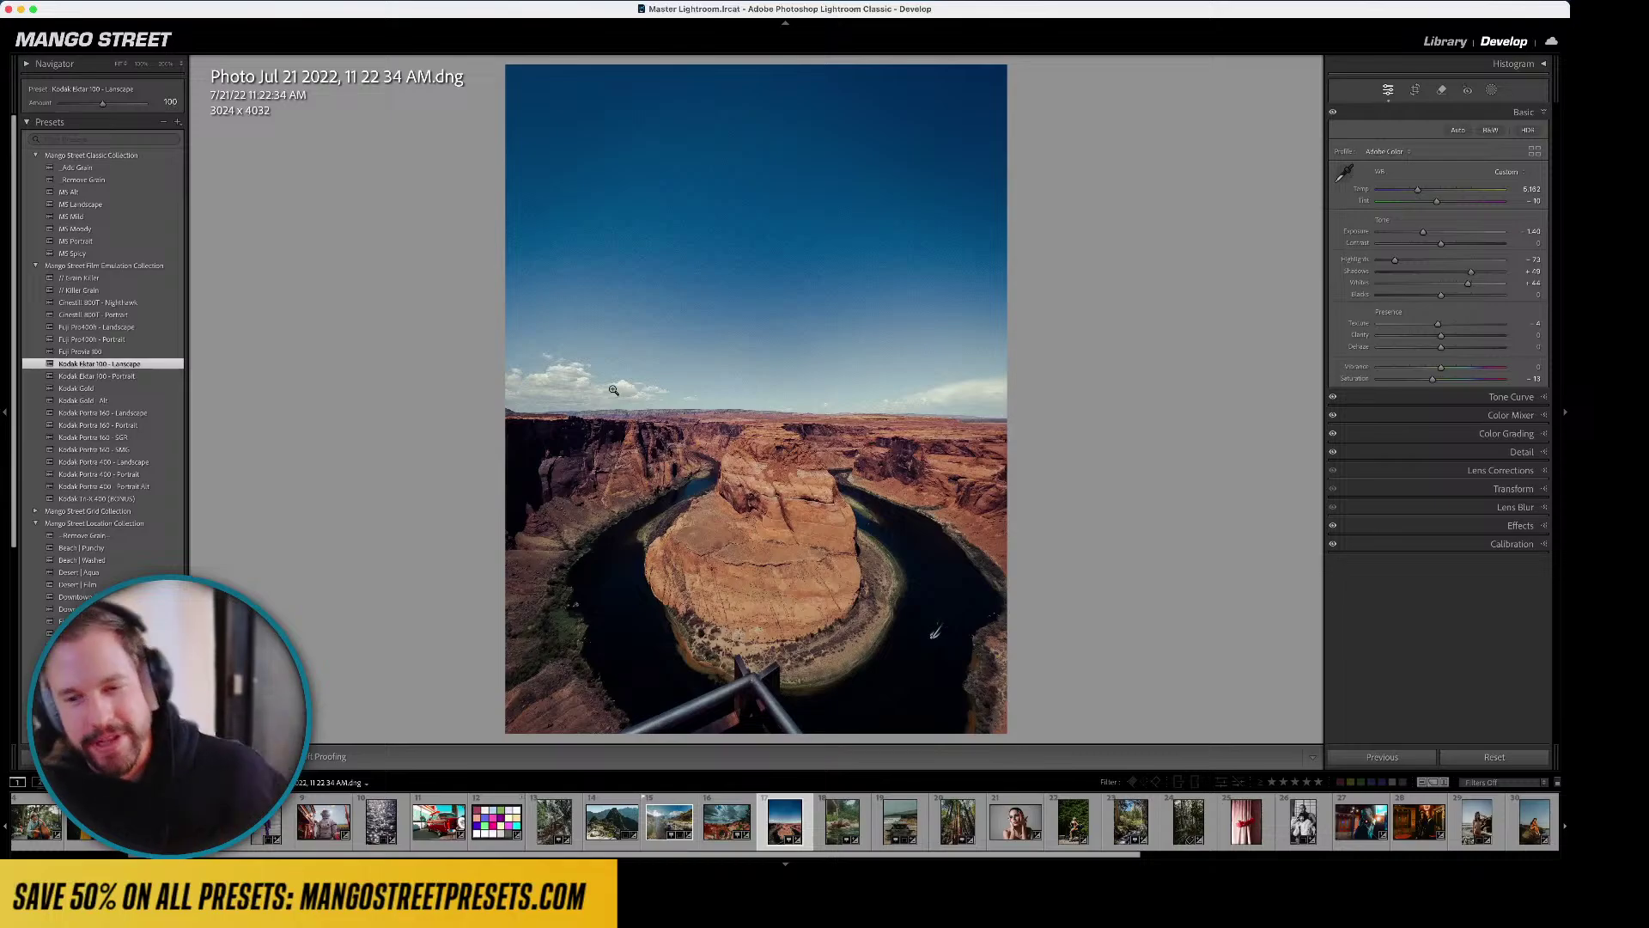
key(backslash)
key(backslash)
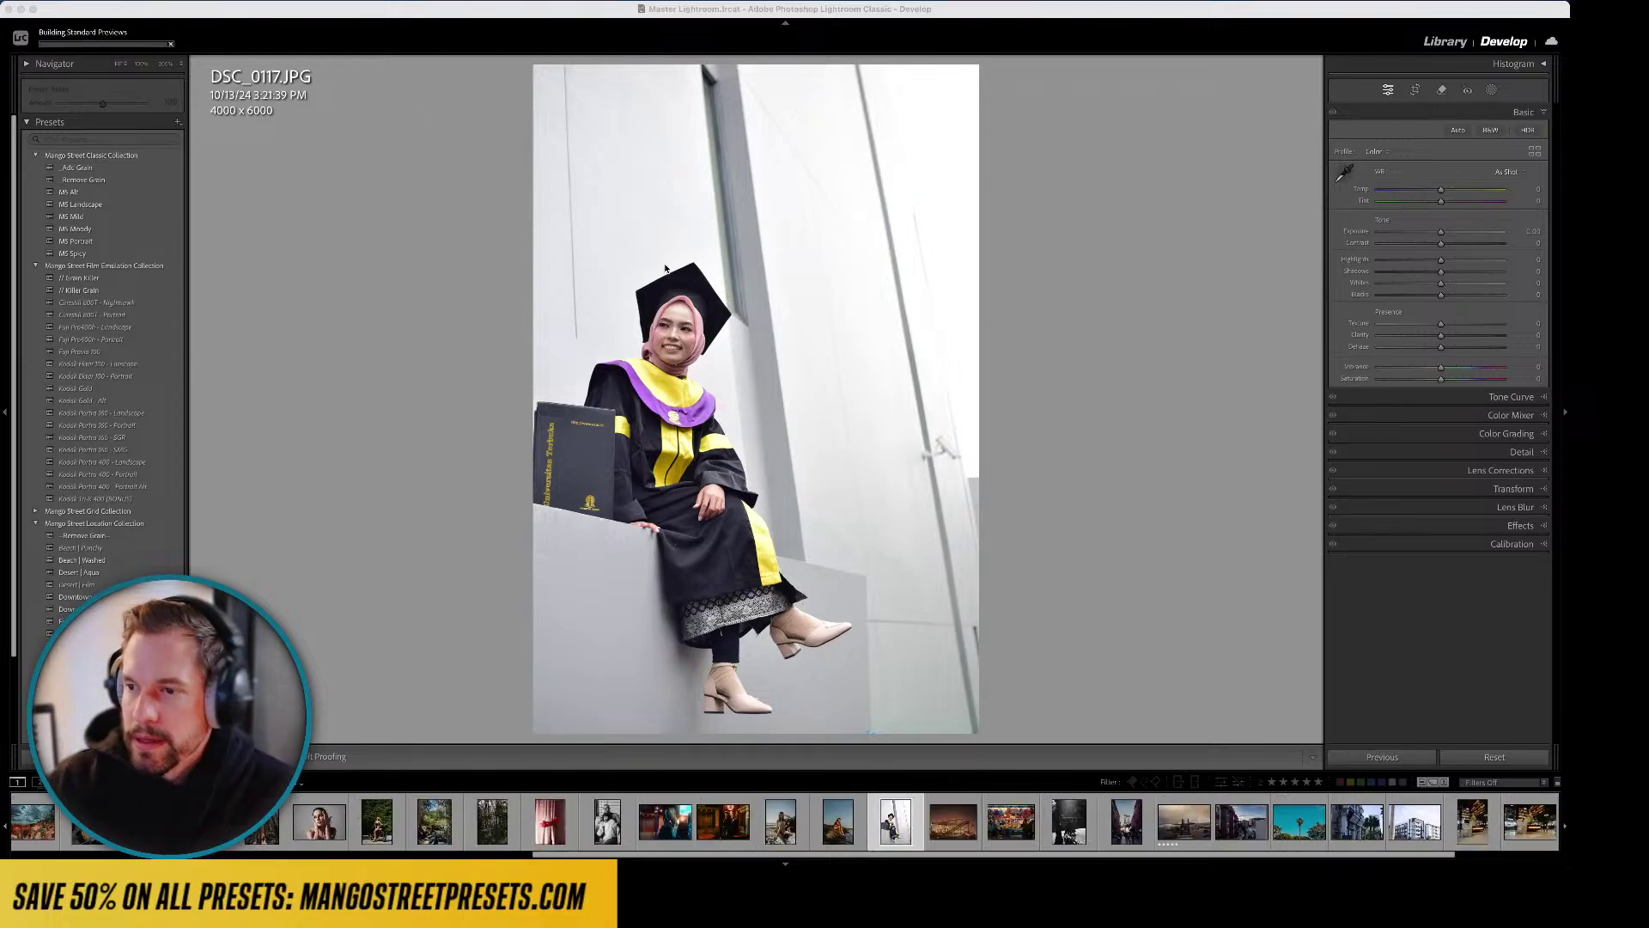
- Apply Fuji Pro400h - Portrait to the graduation photo DSC_0117.JPG, lowering exposure to -1.25 and warming its white balance
key(Right)
key(Right)
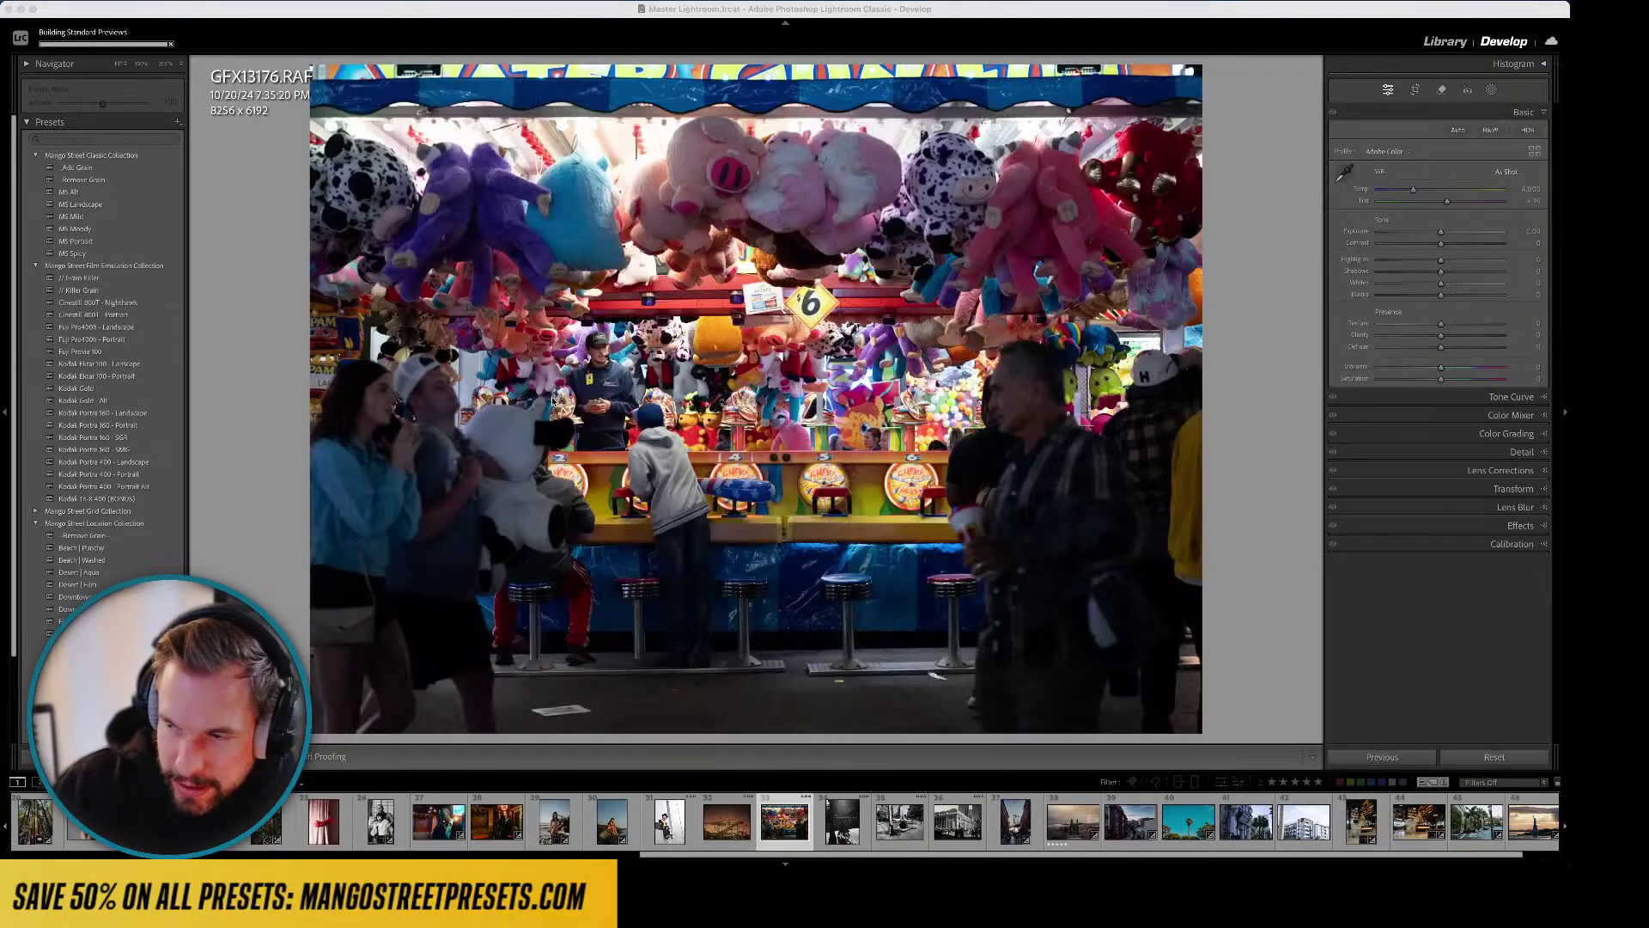
click(660, 821)
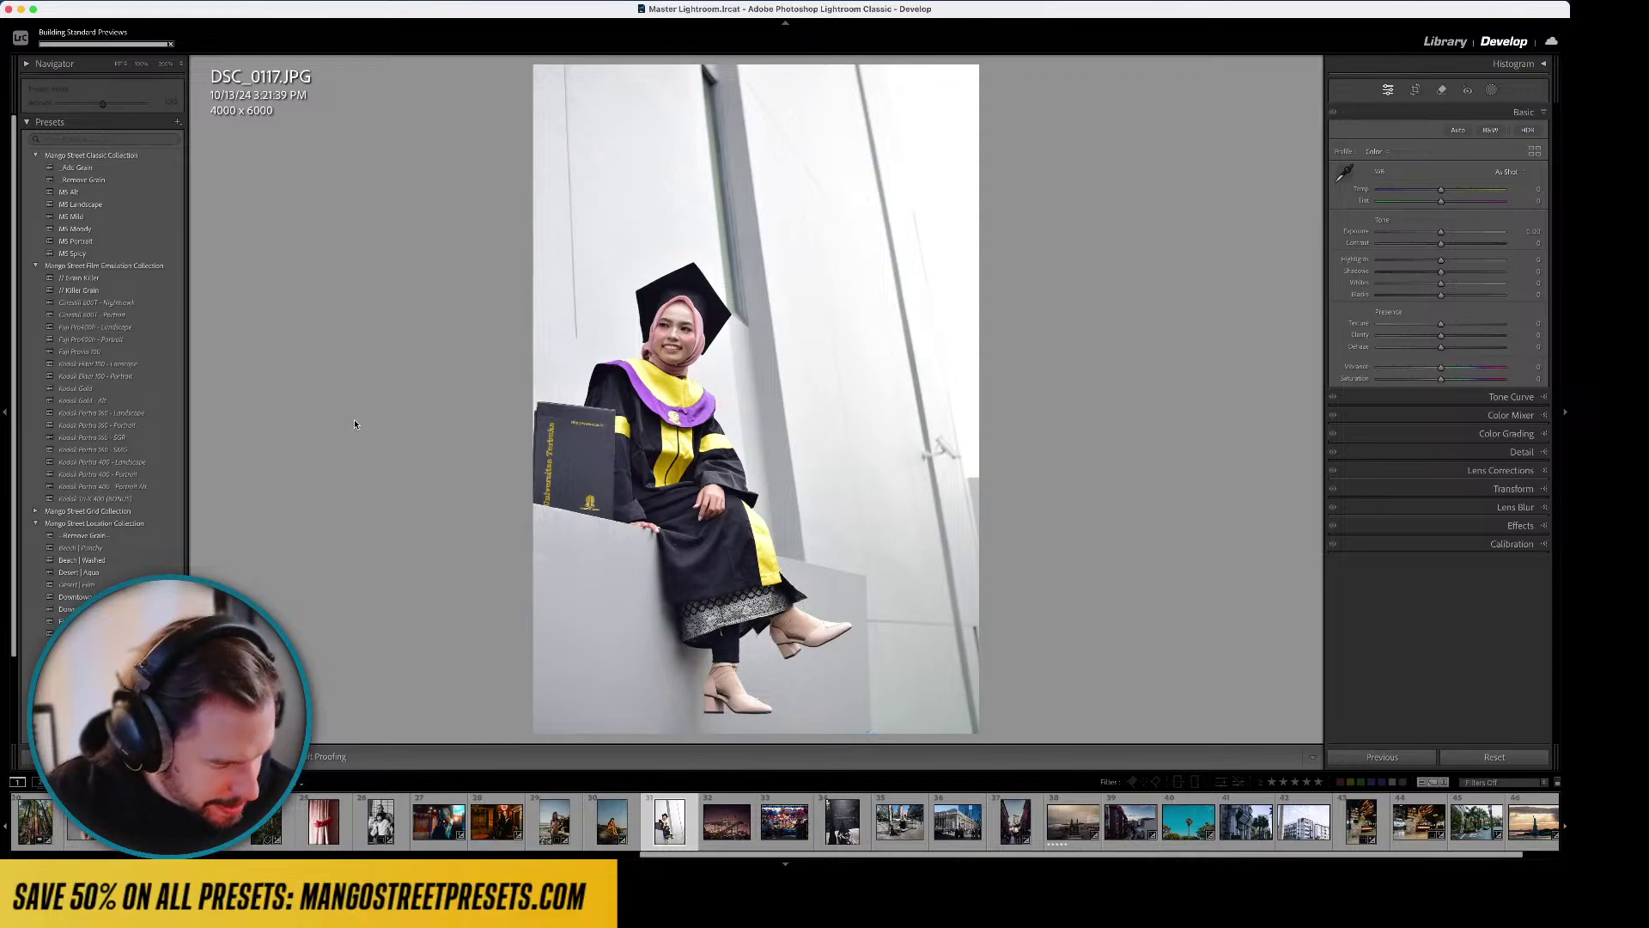
click(90, 340)
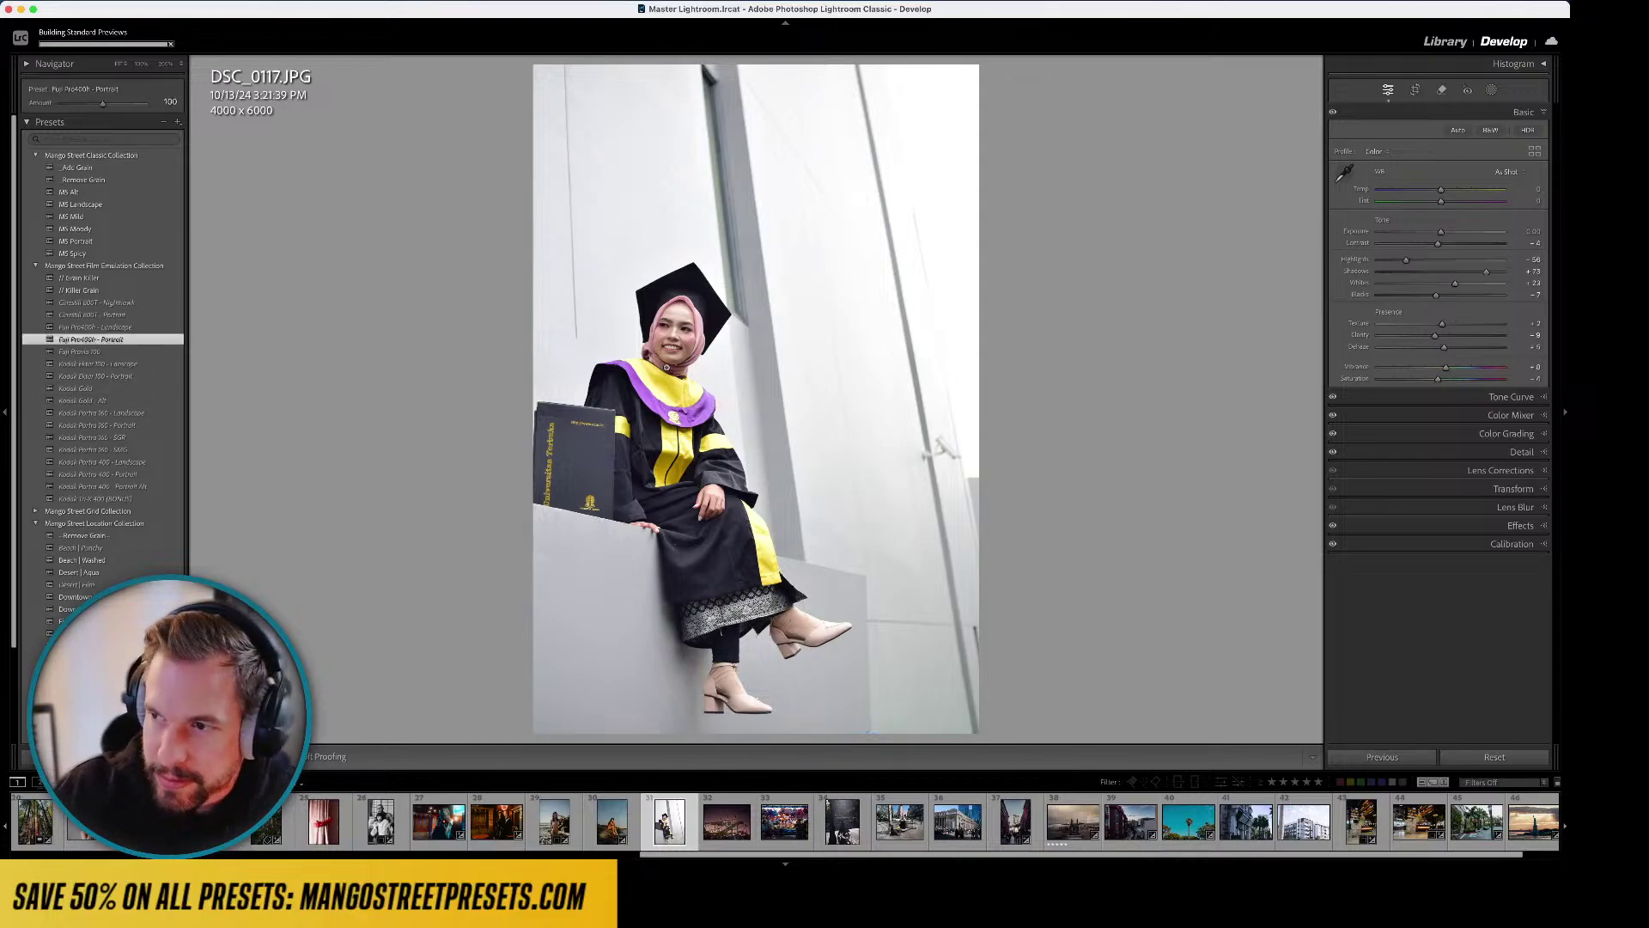
mouse_move(1441, 232)
mouse_down()
mouse_move(1426, 240)
mouse_move(1442, 191)
mouse_move(1445, 204)
mouse_up()
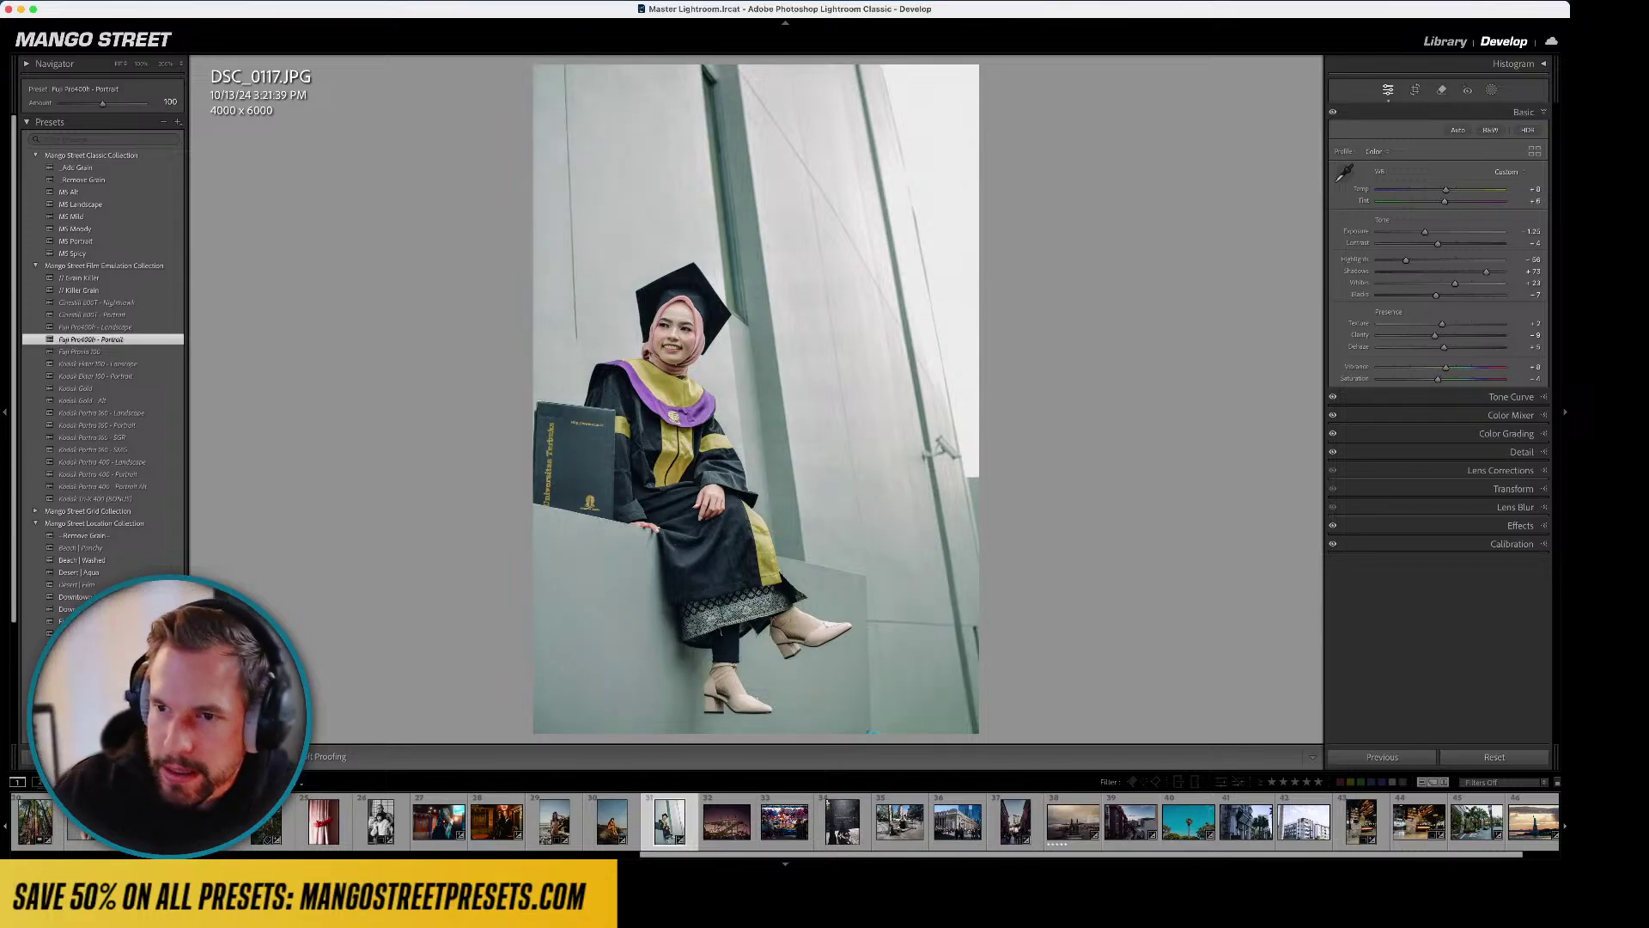
- Switch the graduation photo to MS Portrait, reset its white balance to As Shot and set the temperature to -2
click(135, 241)
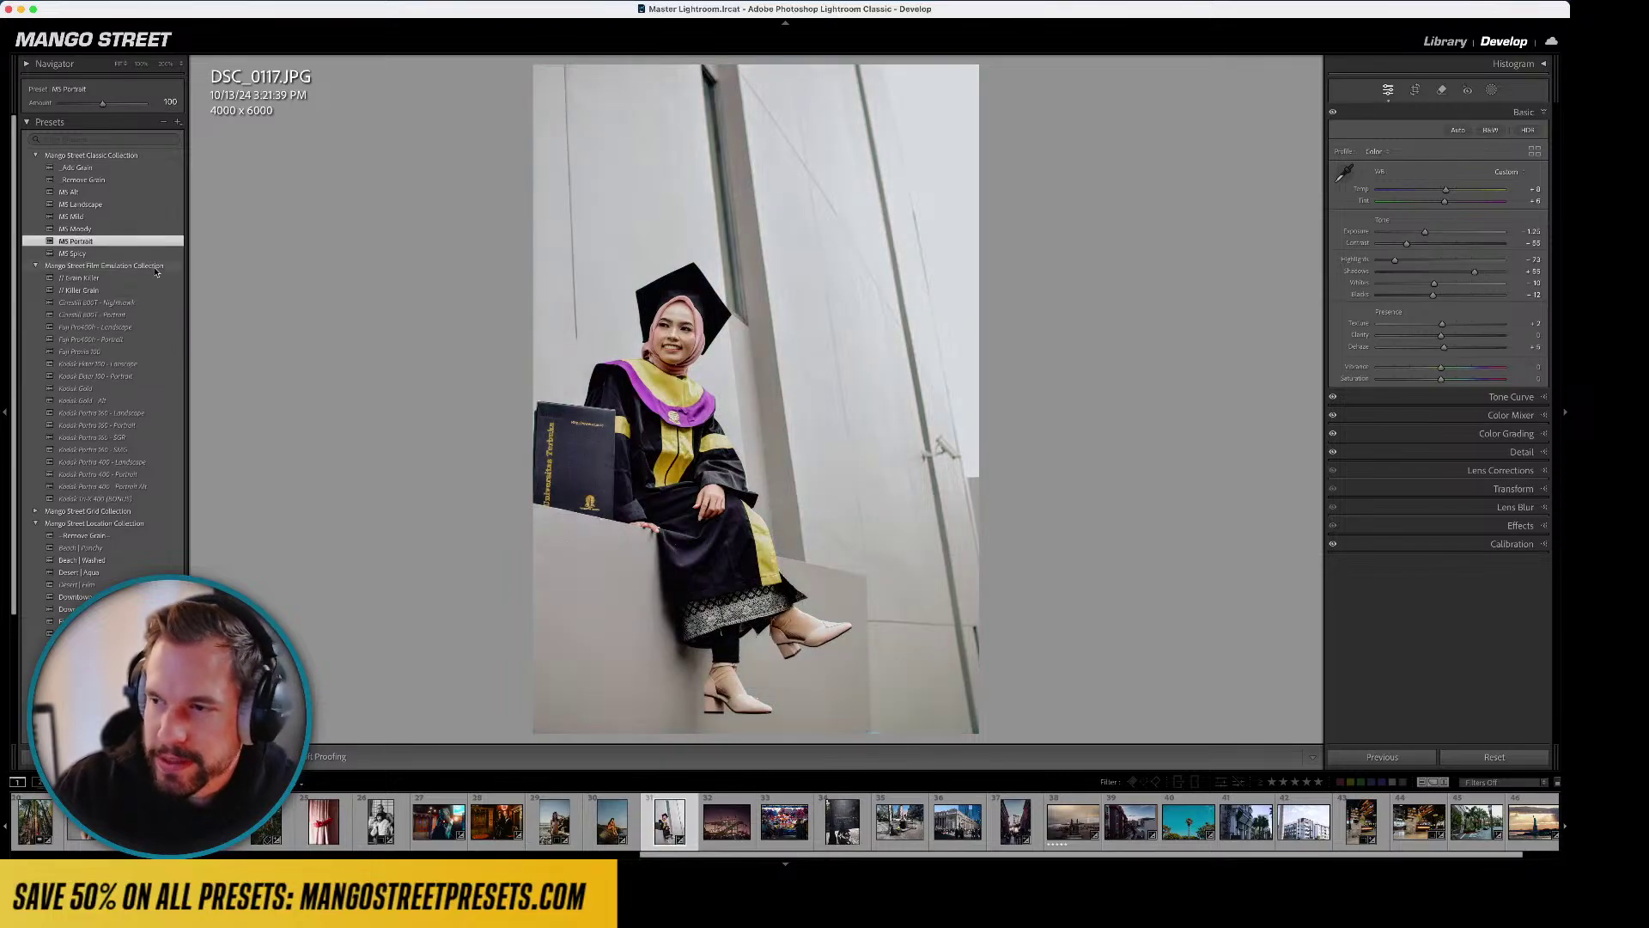
click(1505, 170)
click(1503, 173)
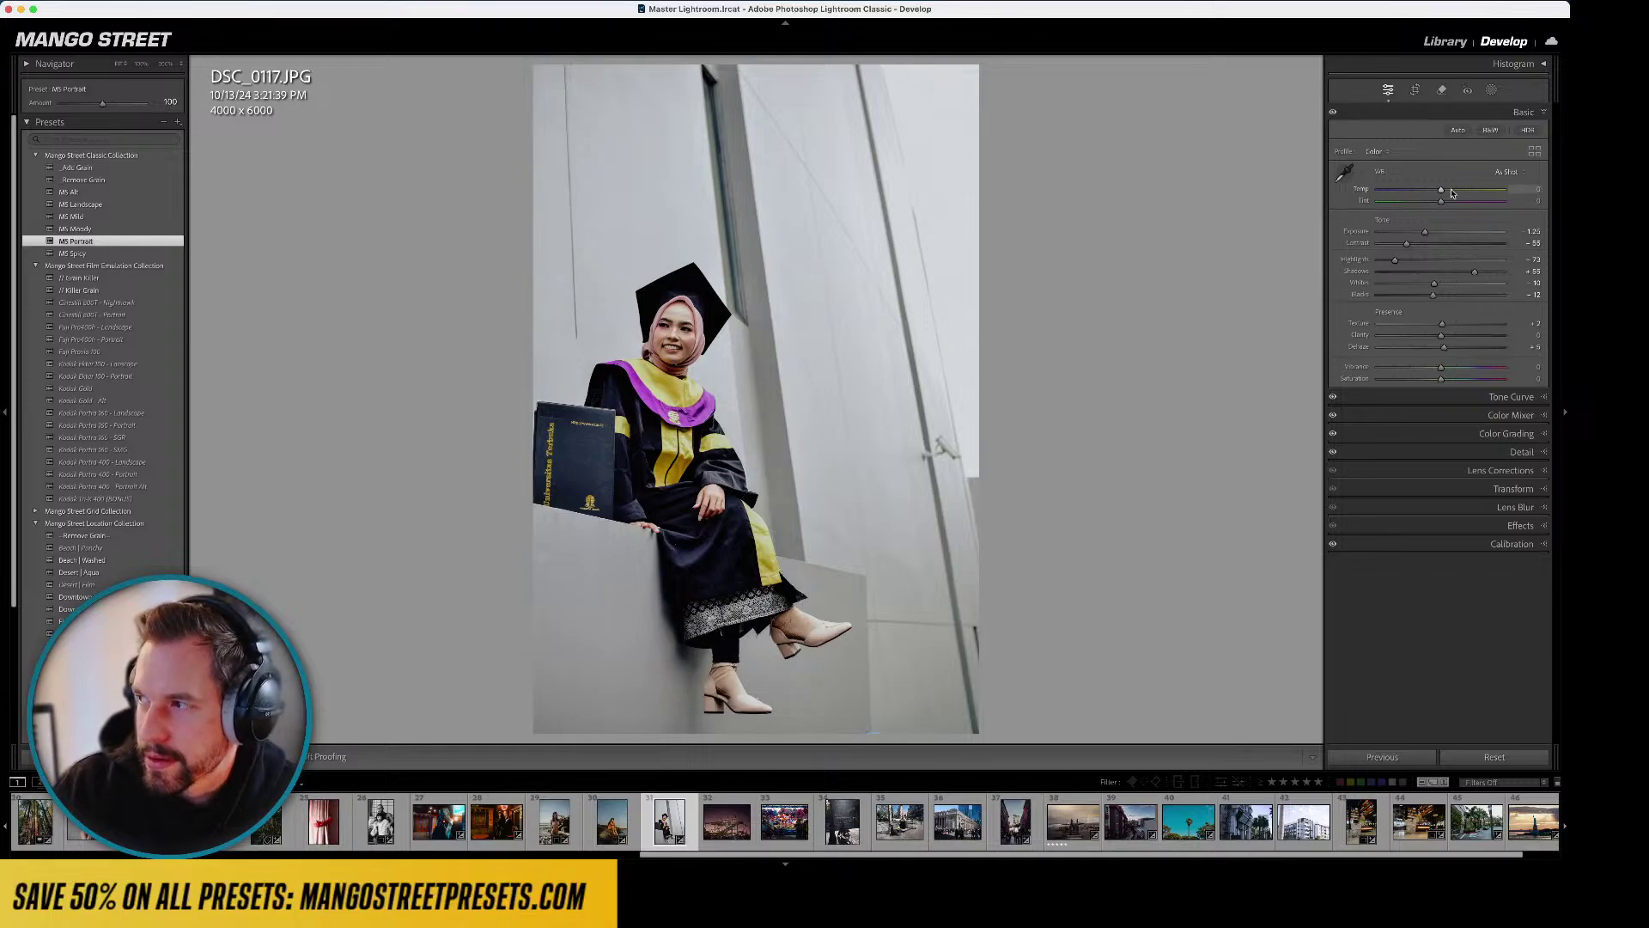
drag(1442, 189, 1440, 191)
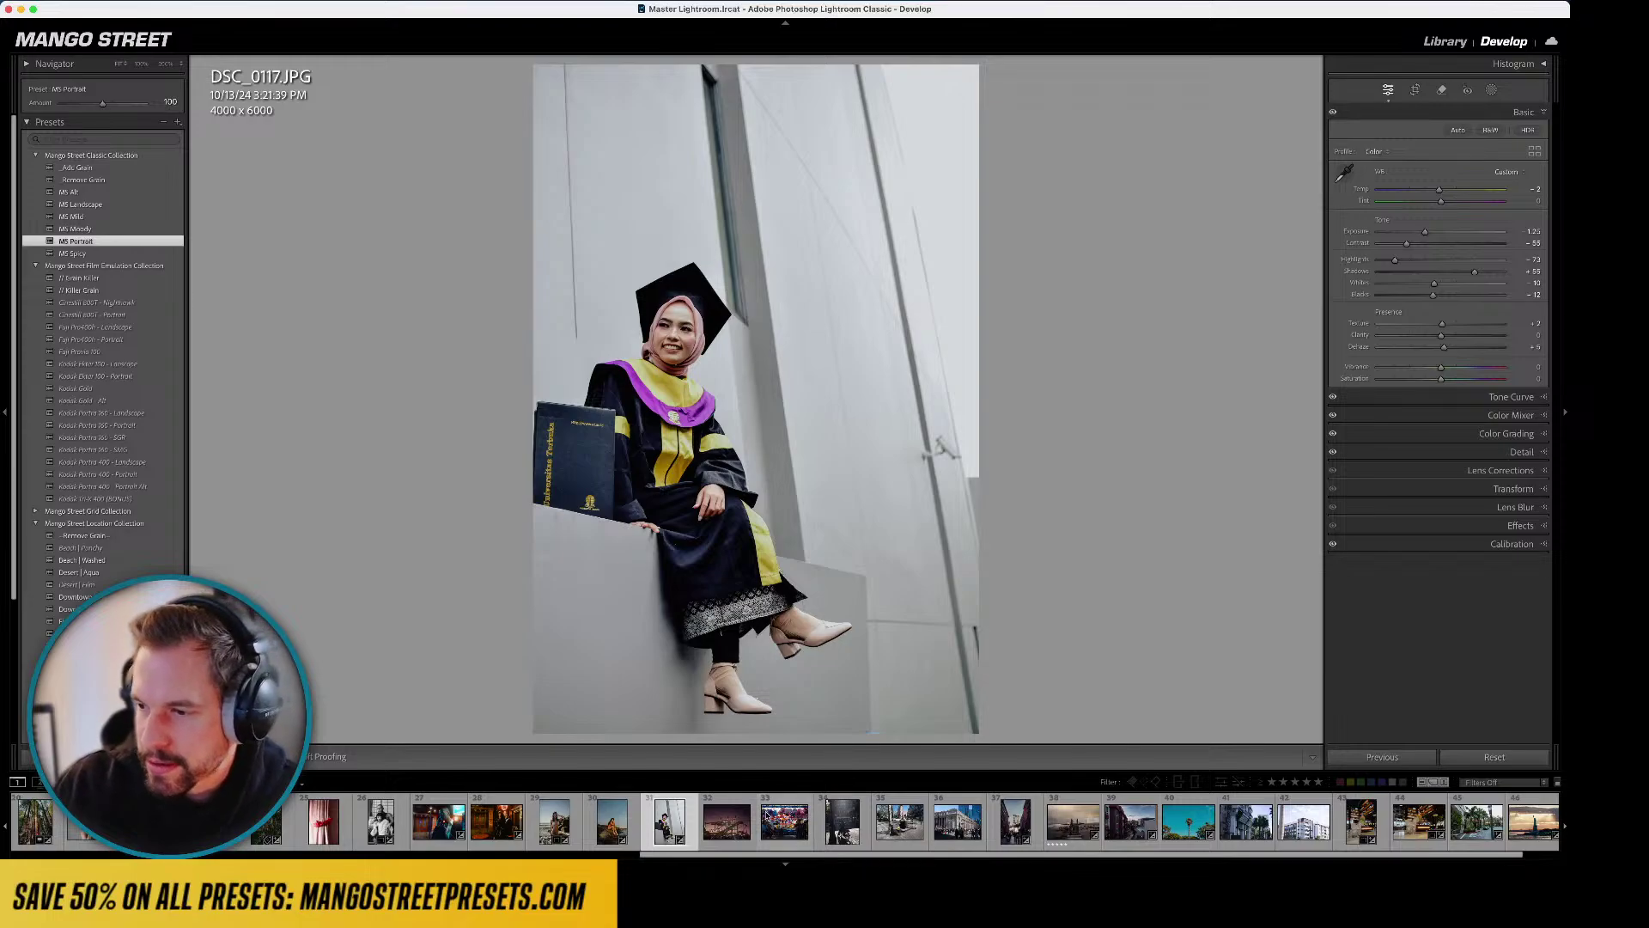
- Apply Kodak Ektar 100 - Landscape to the roller coaster photo GFX13158.RAF and raise its exposure to +0.65
click(730, 846)
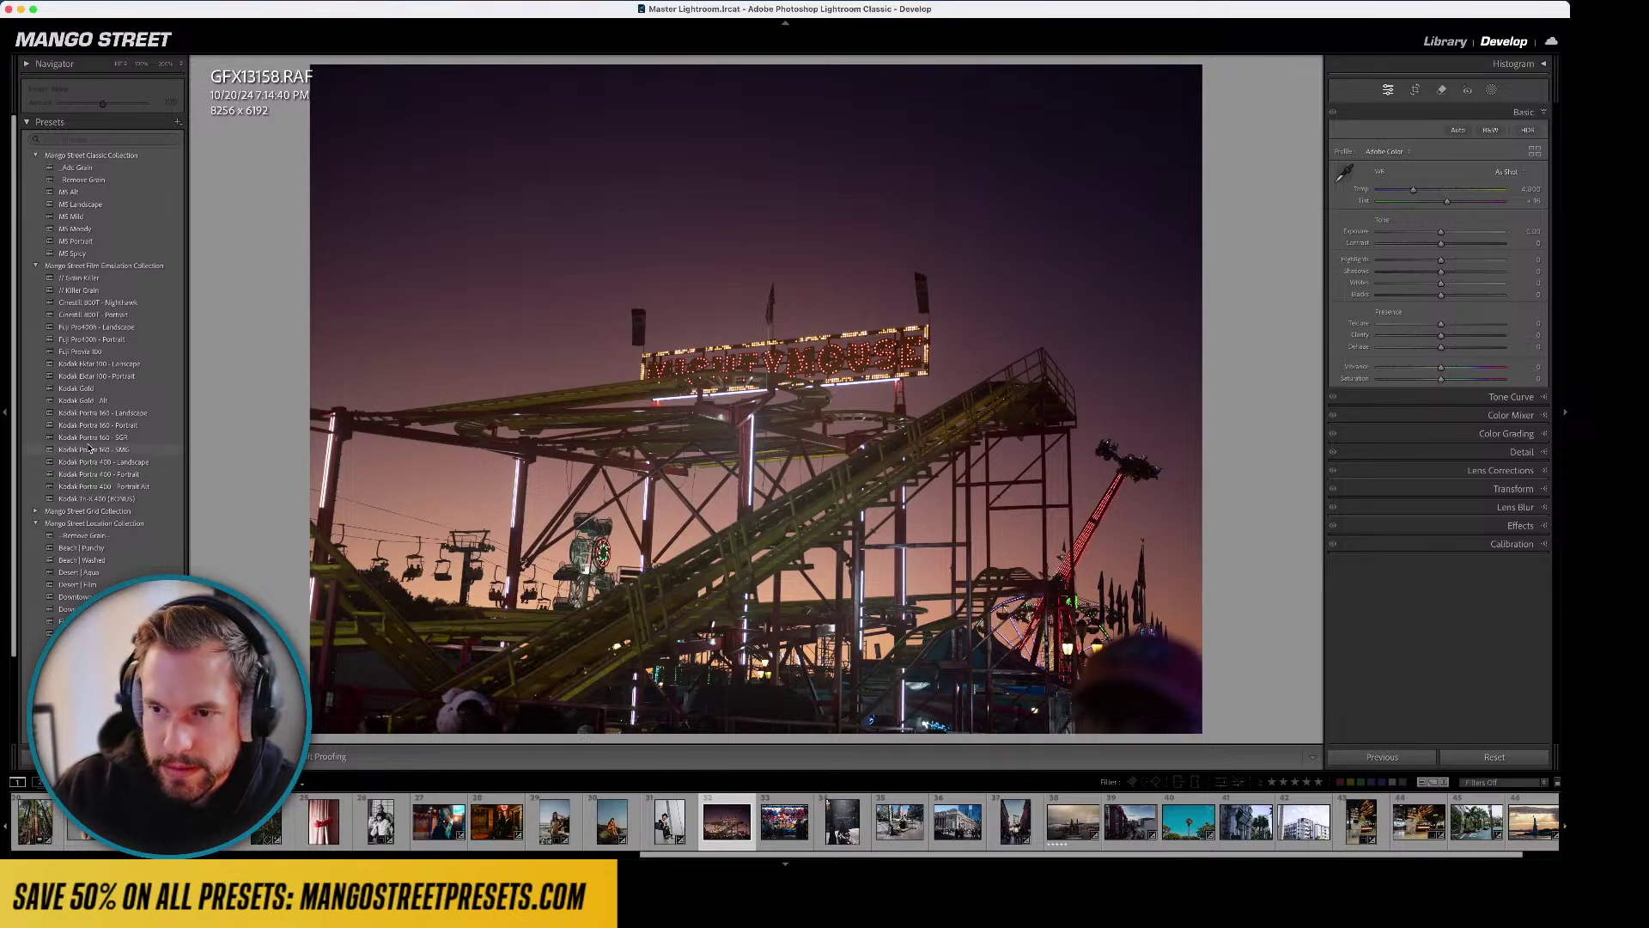
click(122, 363)
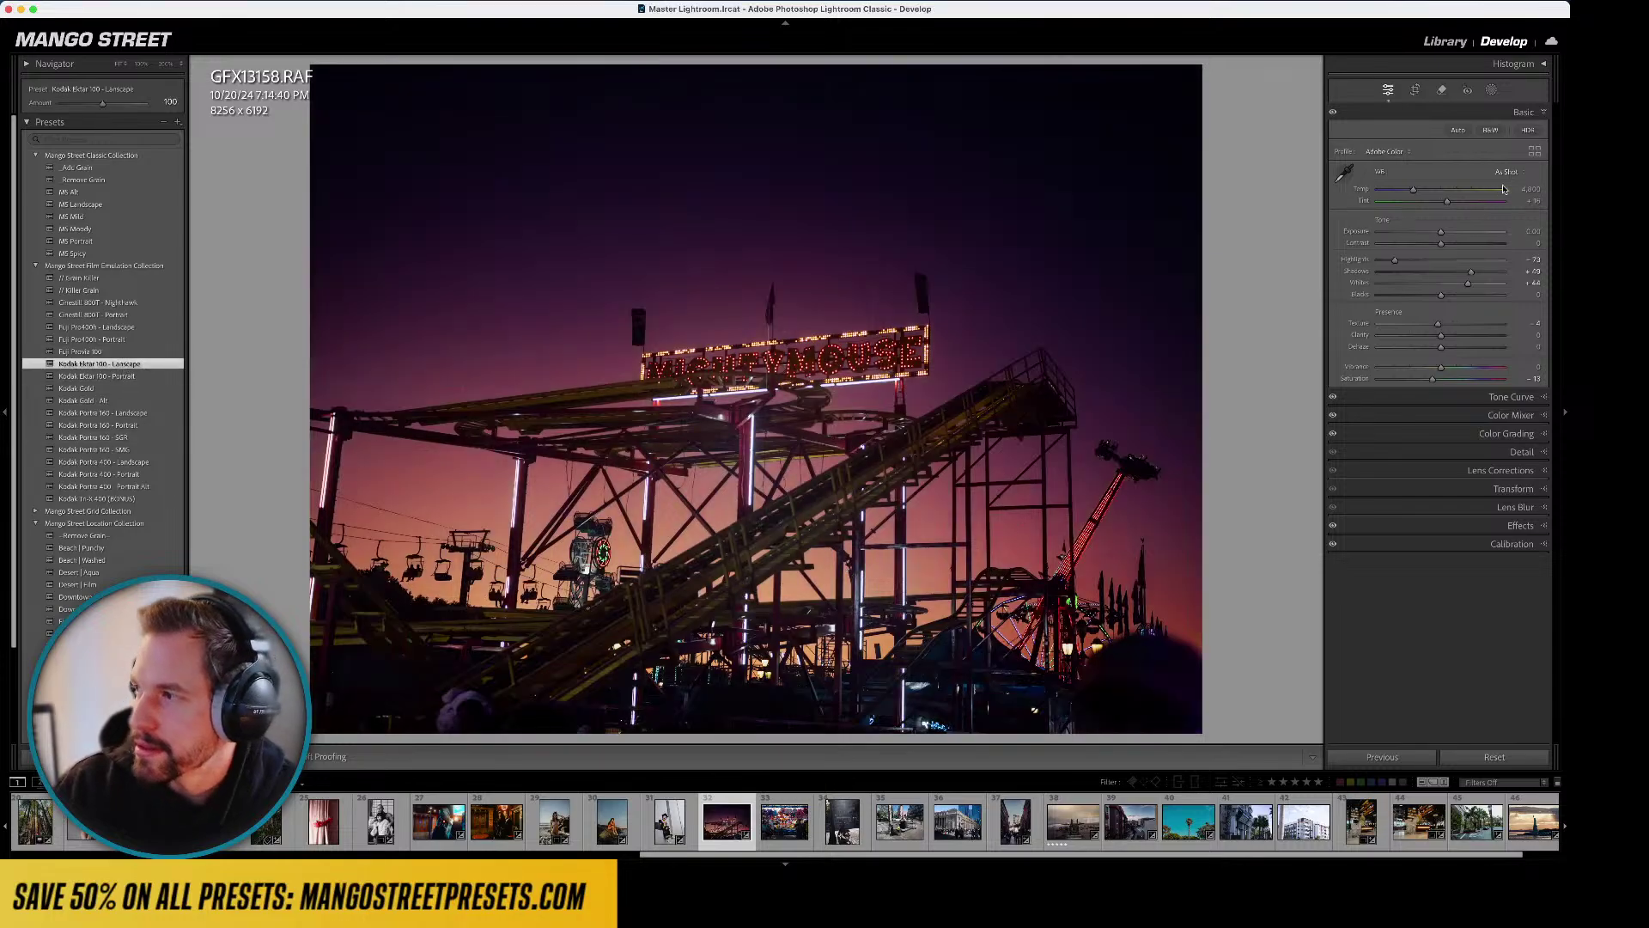
drag(1447, 234, 1449, 233)
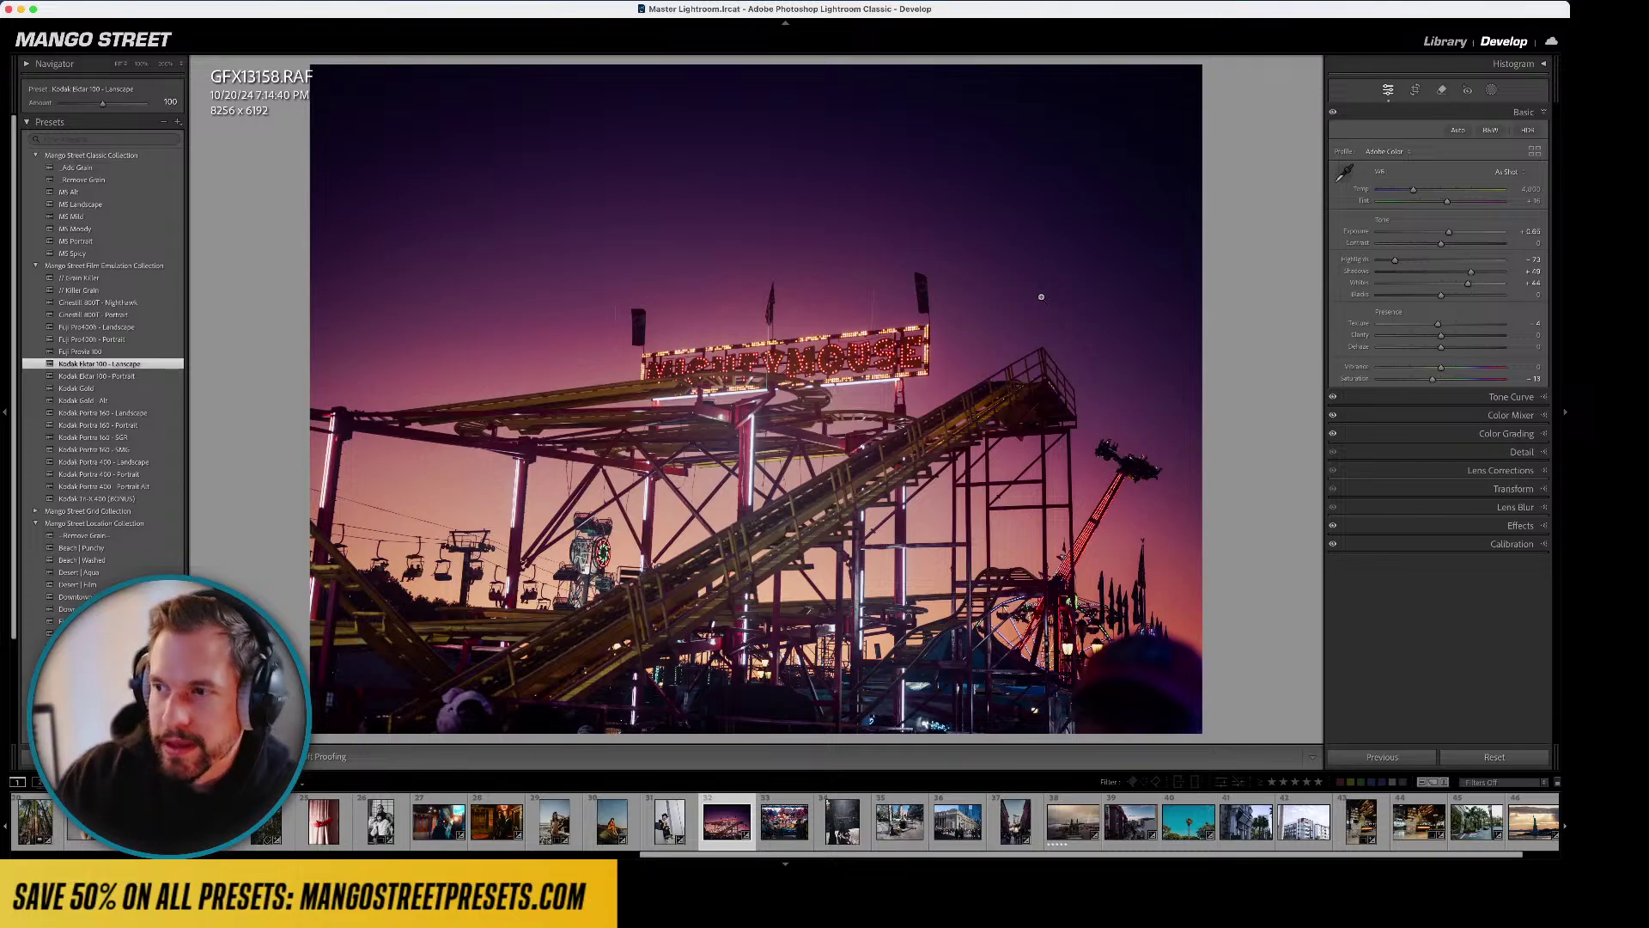
- Examine the roller coaster photo's illuminated sign, rides and sky up close for detail and grain
click(1125, 510)
drag(1105, 550, 894, 468)
click(894, 467)
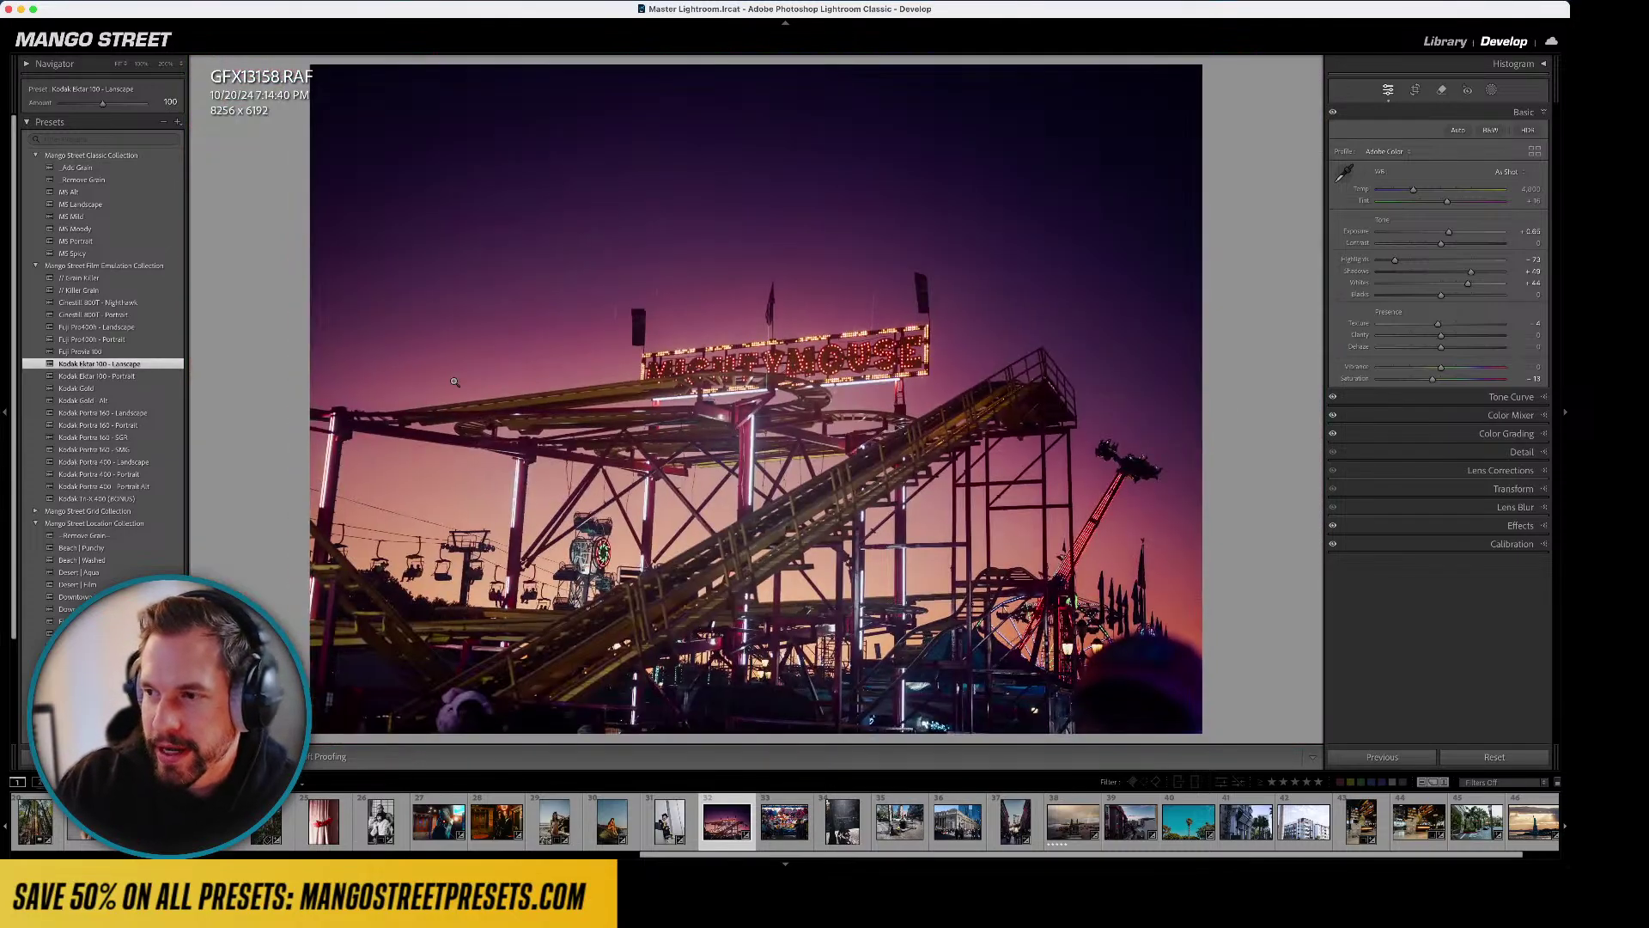
click(784, 369)
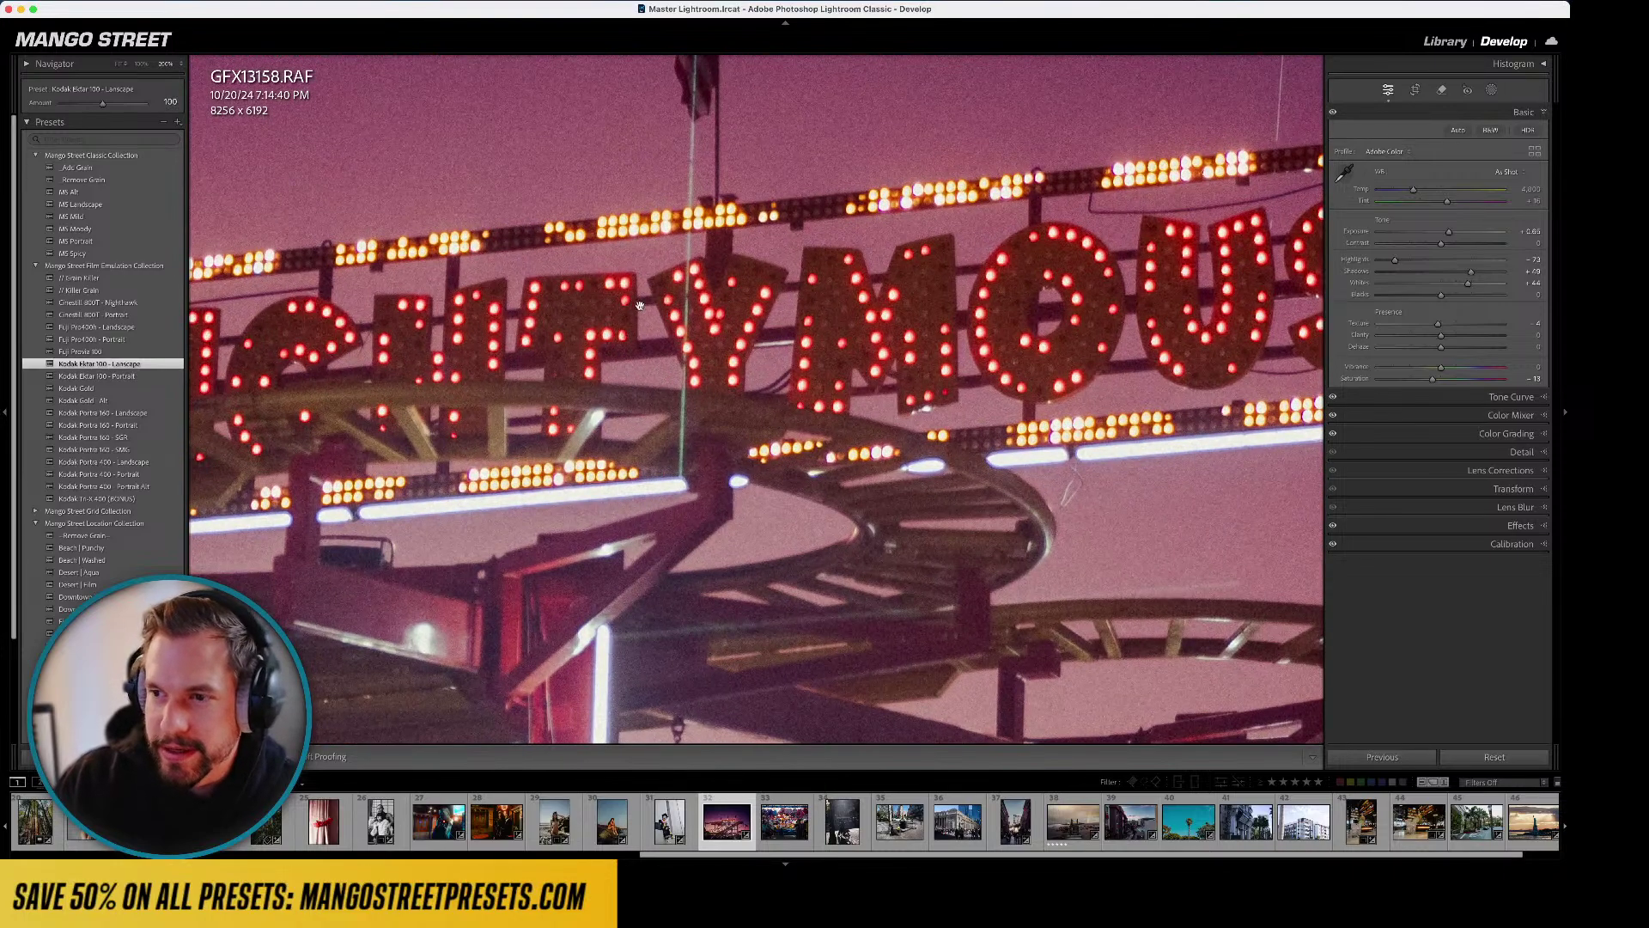
click(545, 387)
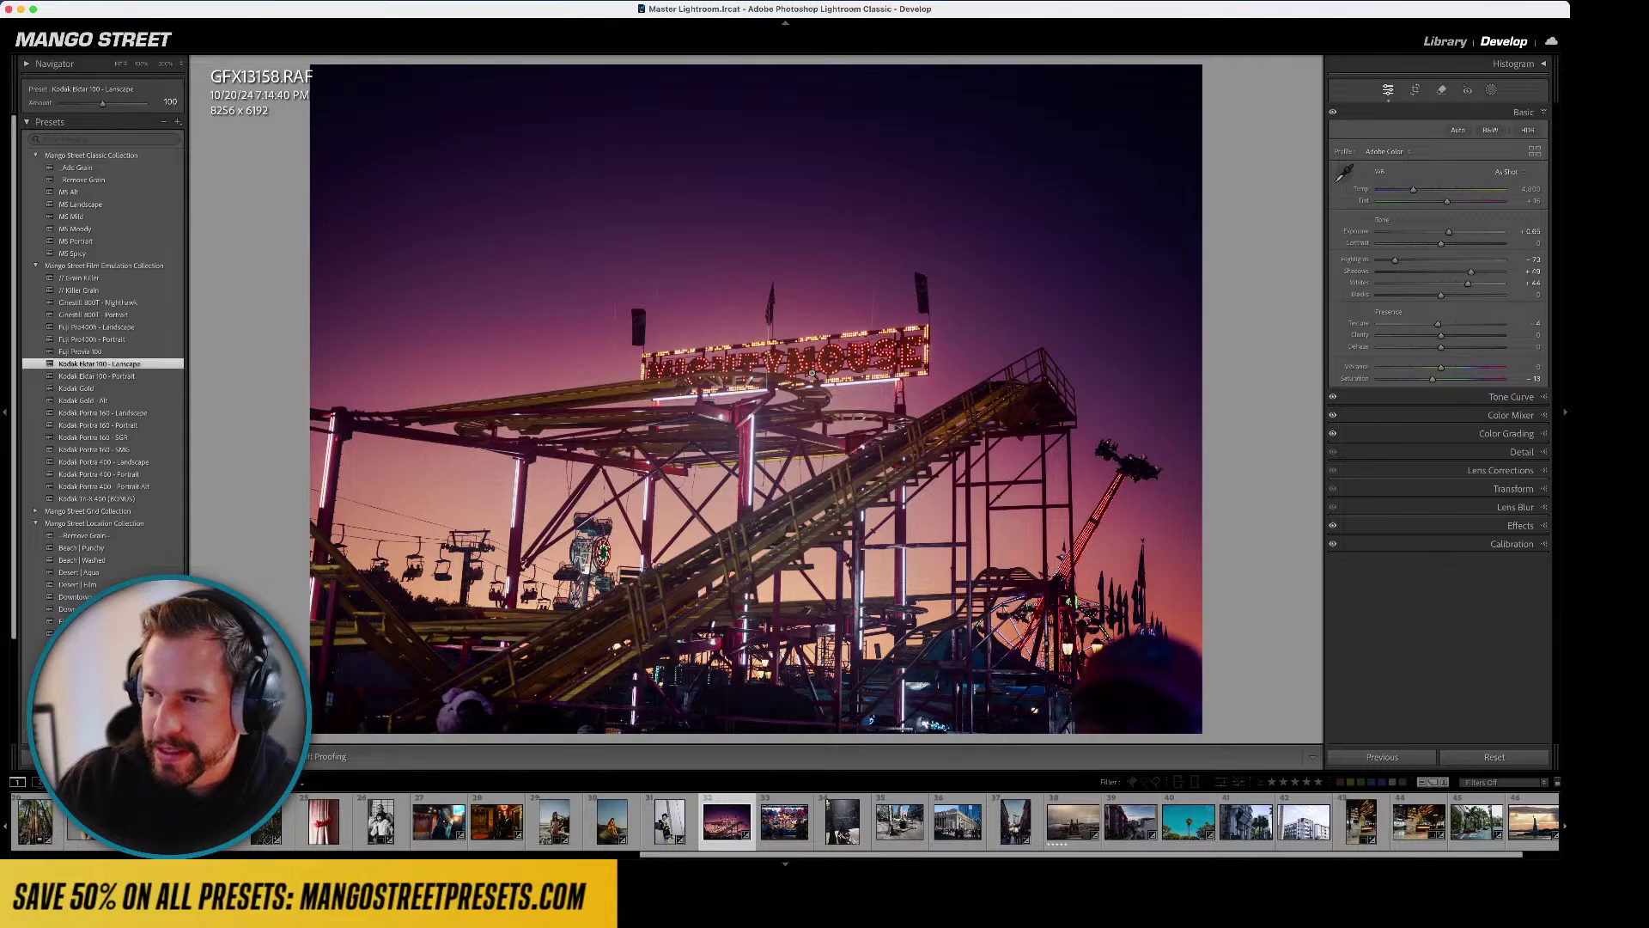
click(1050, 570)
drag(1050, 569, 874, 214)
click(873, 214)
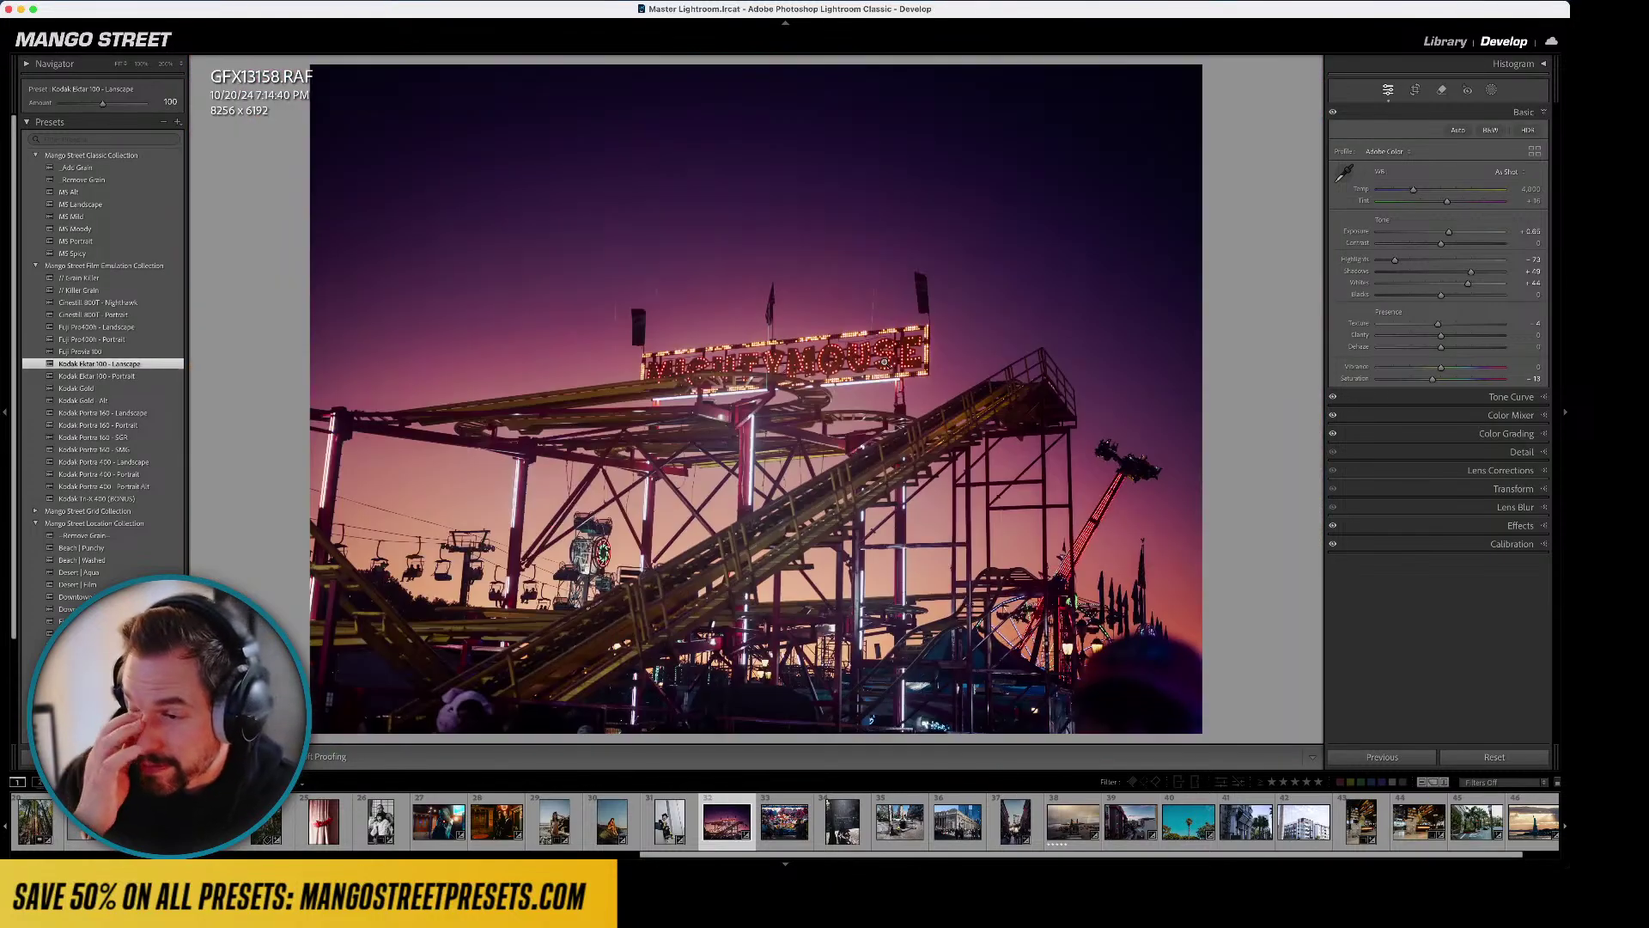
- Apply the Kodak Portra 400 - Portrait preset to the roller coaster photo
click(96, 474)
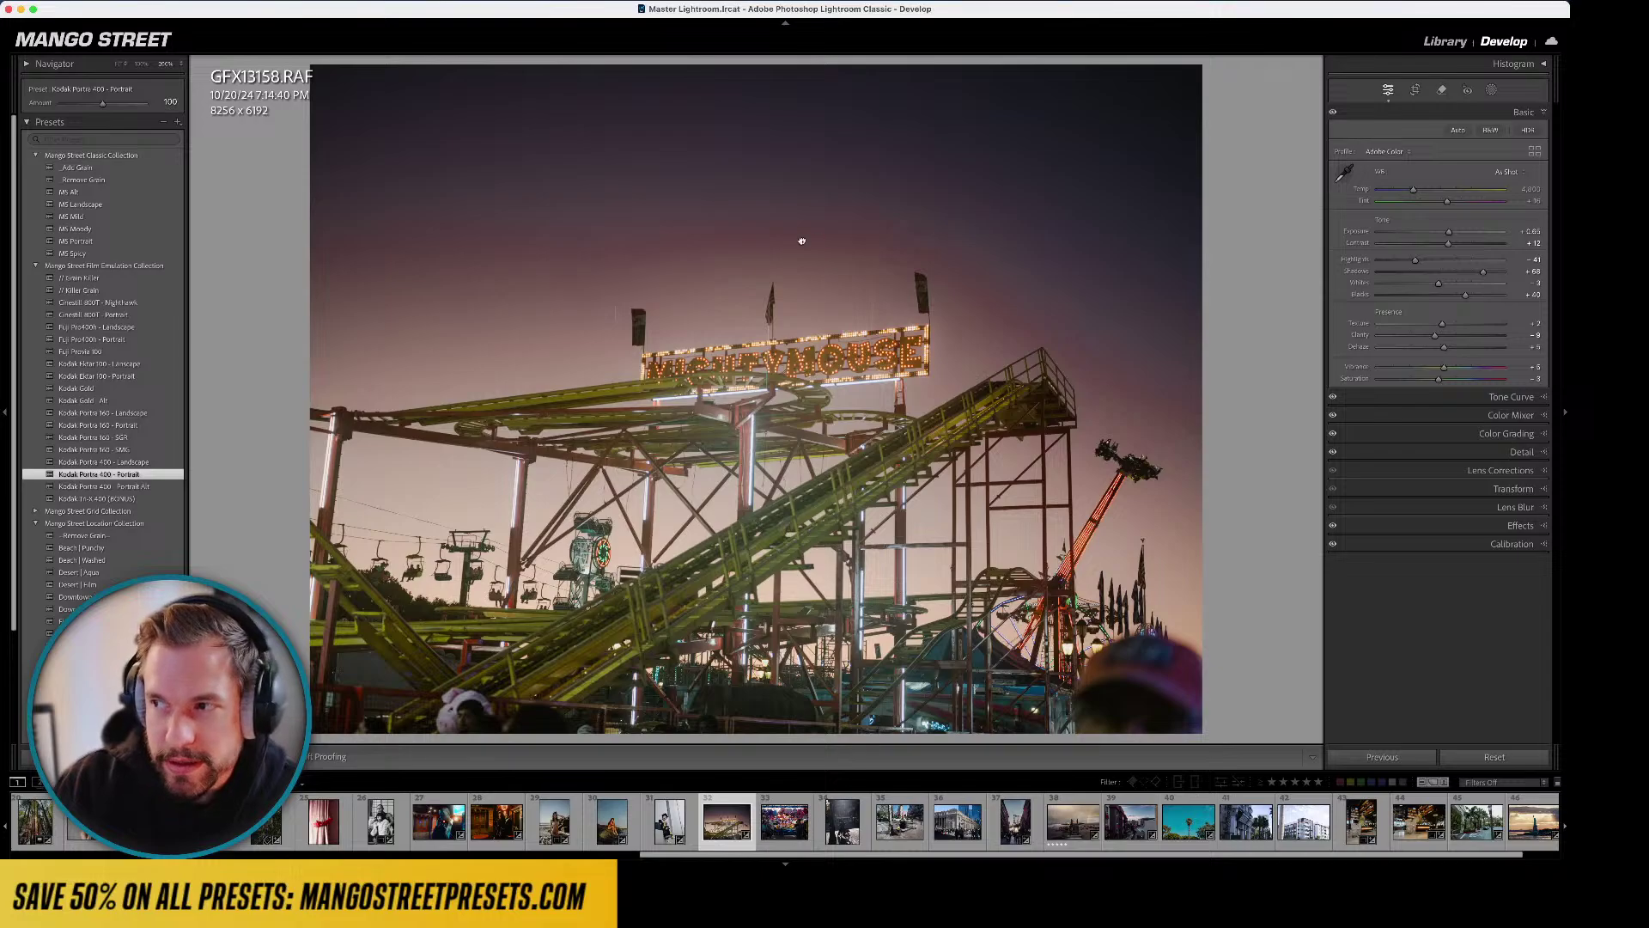
- Try a warmer temperature on the roller coaster photo, and CineStill 800T - Nighthawk with Auto white balance warmed up
drag(801, 240, 709, 334)
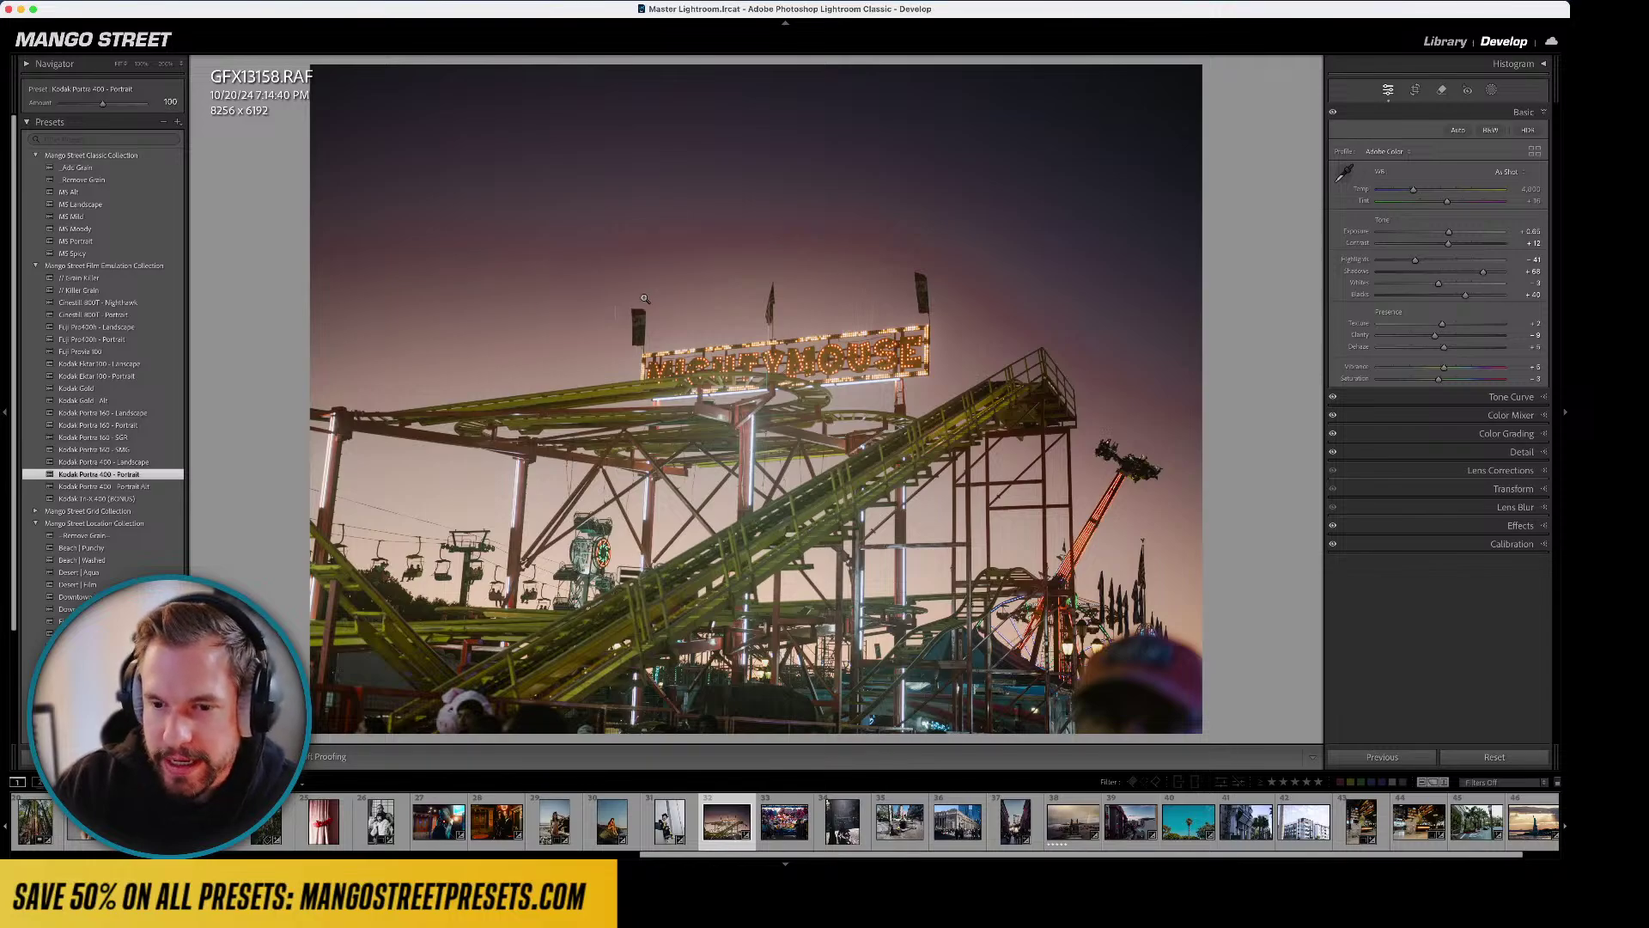
drag(1413, 189, 1435, 192)
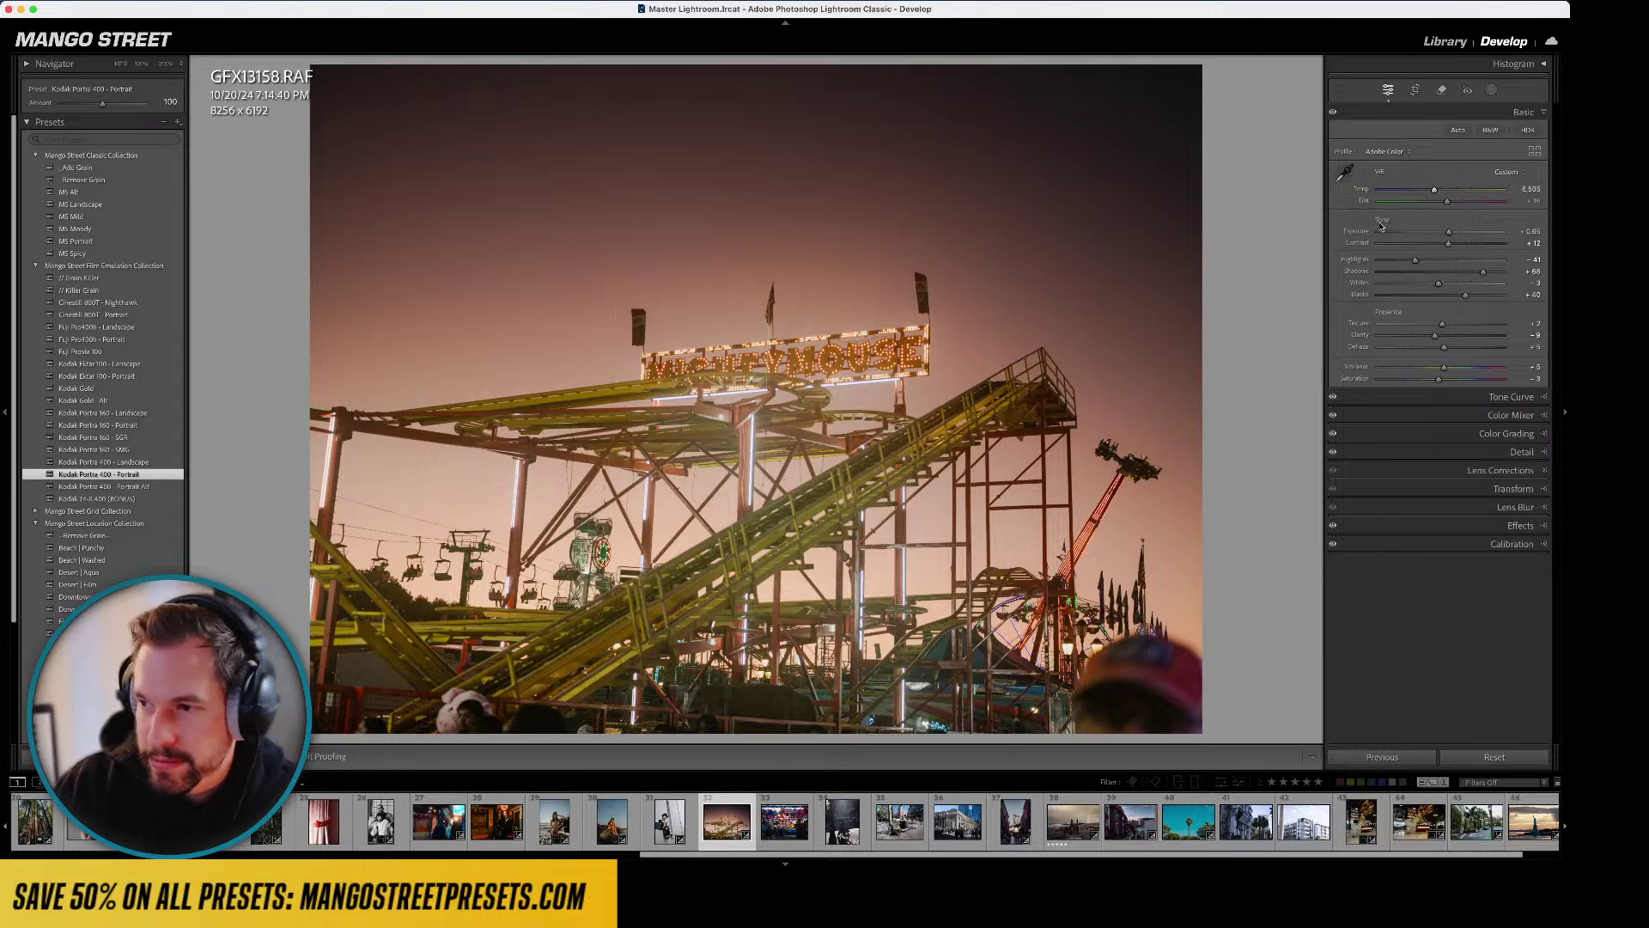
click(146, 304)
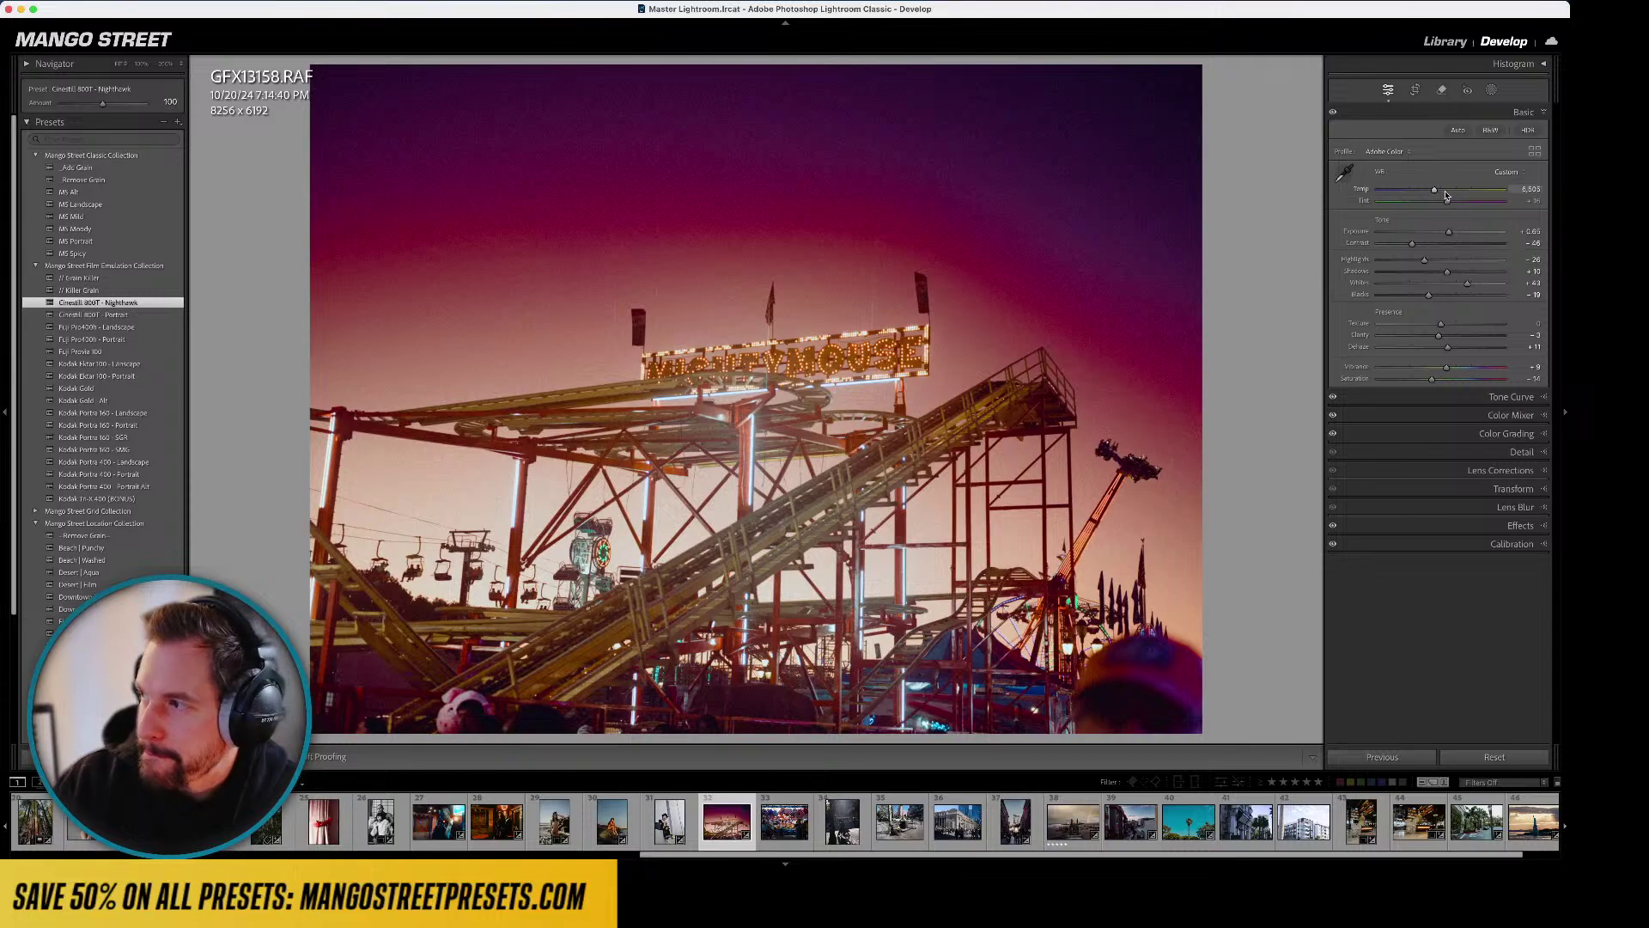
click(1506, 171)
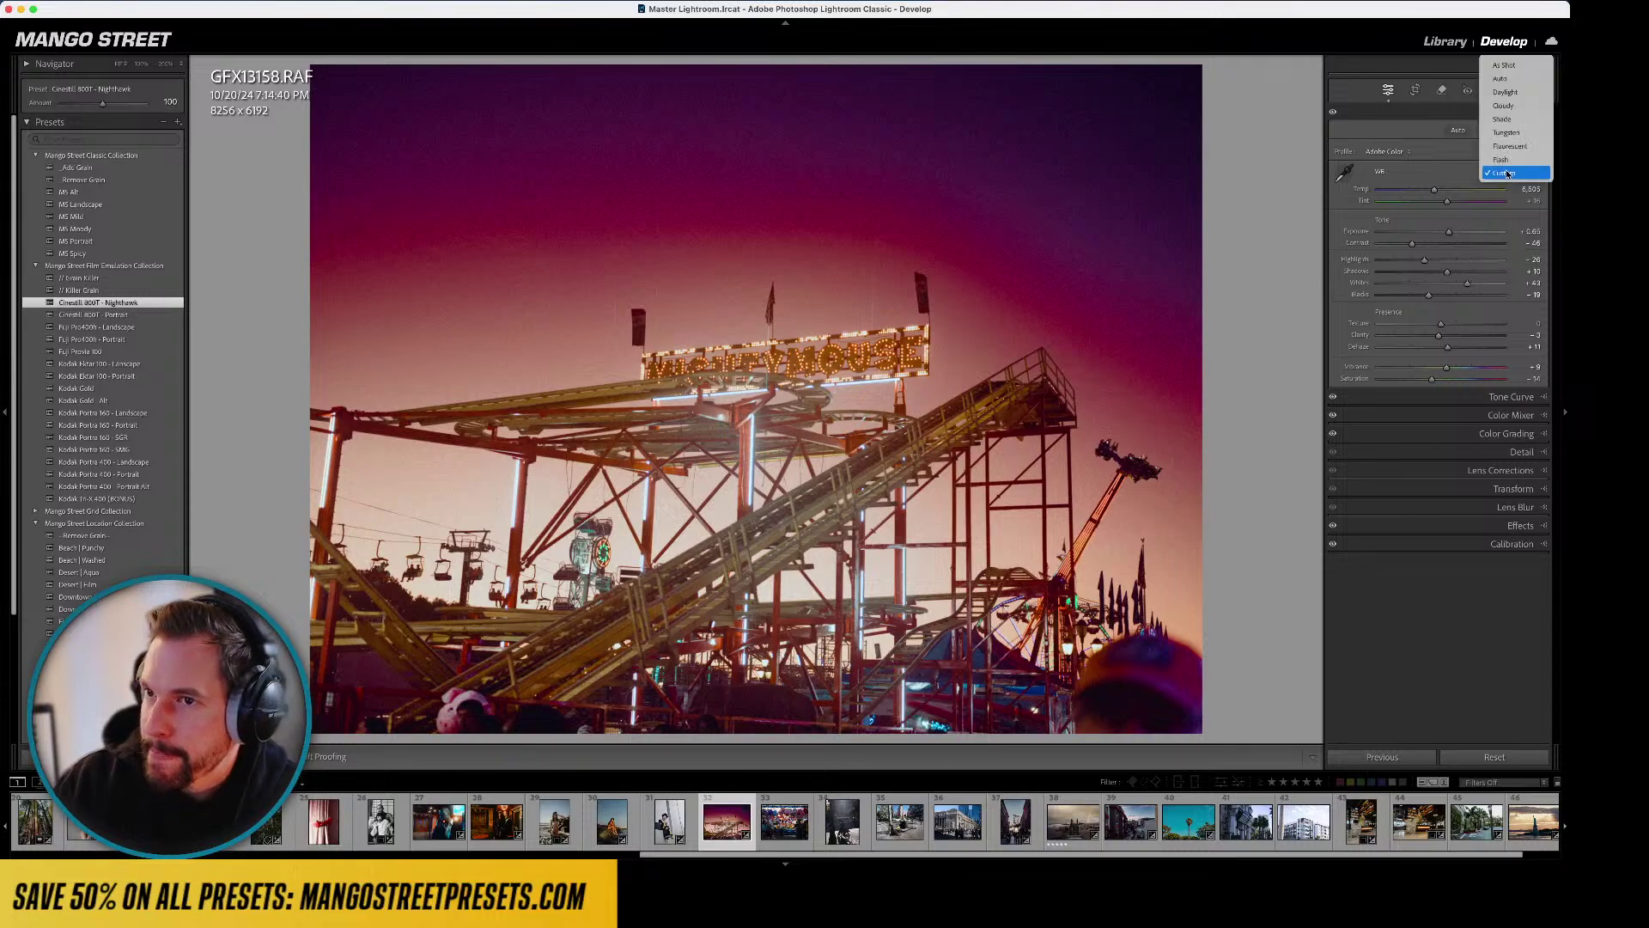
click(1512, 85)
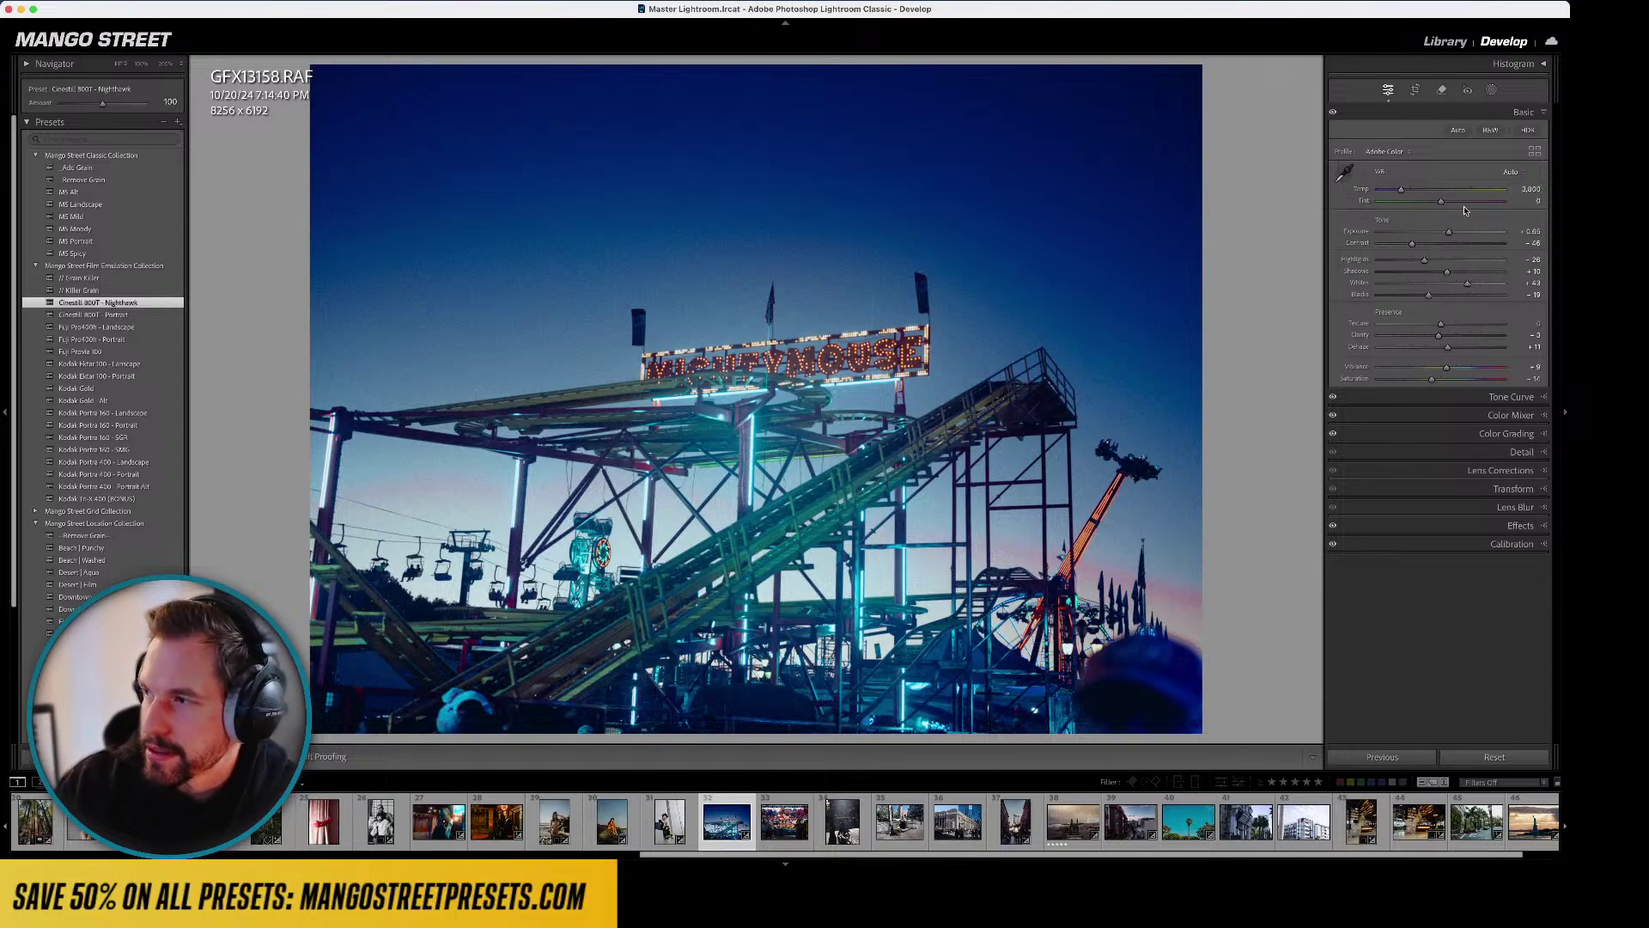
drag(1401, 192, 1445, 188)
- Reset the roller coaster photo and compare the Kodak Portra 400 - Landscape, MS Portrait and Mountains | Film presets on it
click(1494, 757)
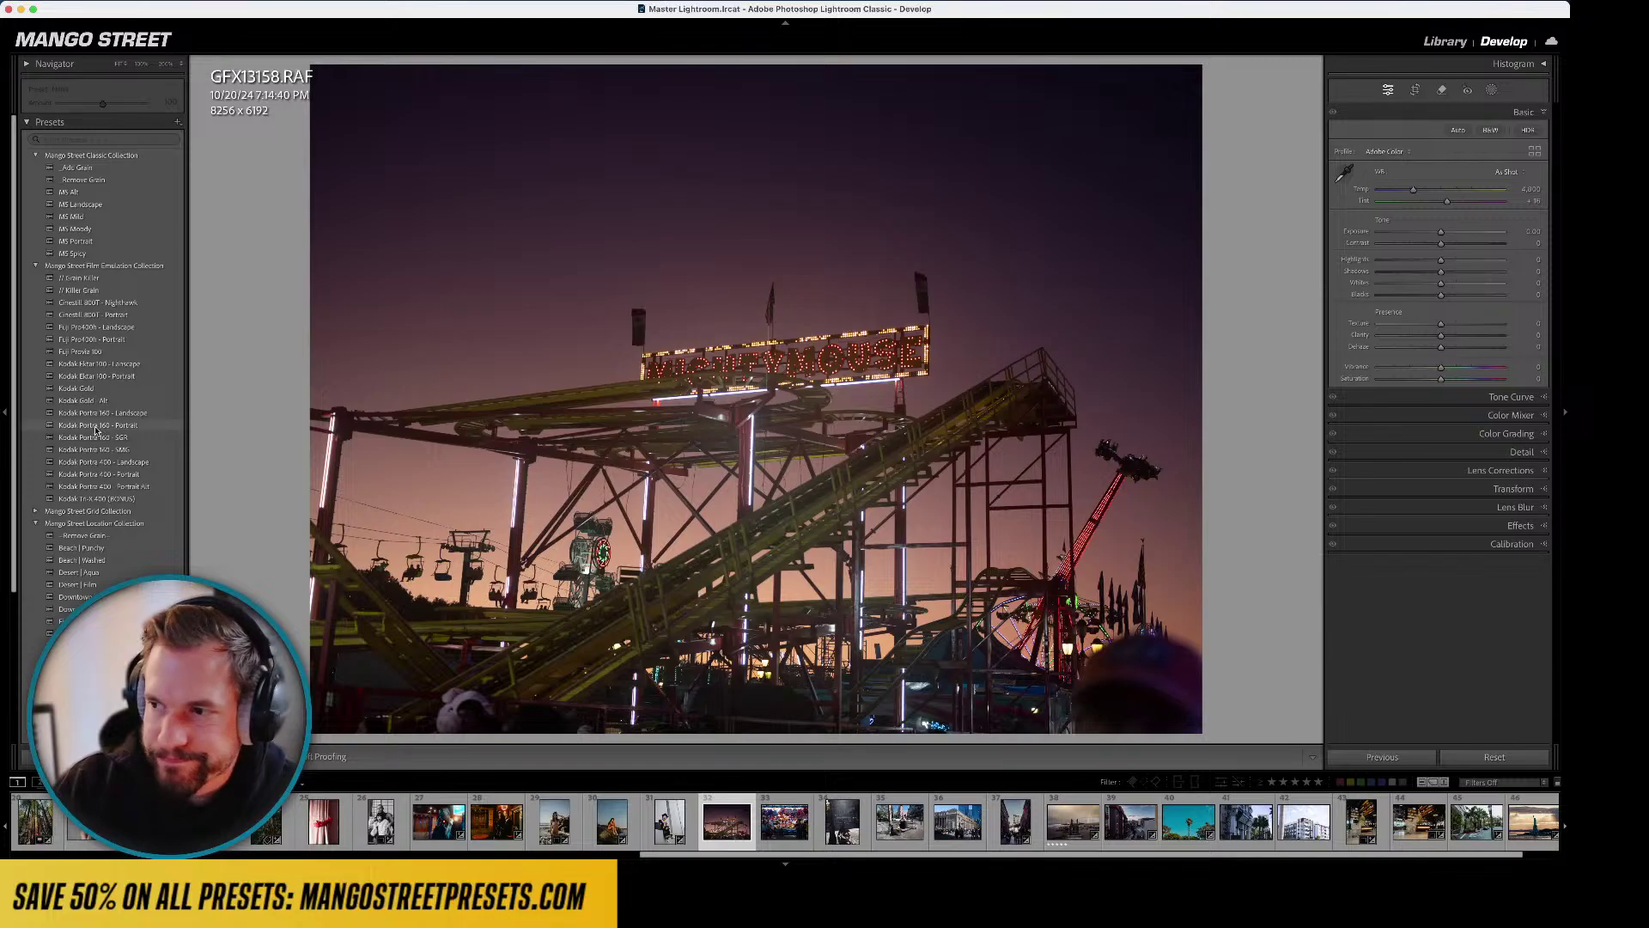
click(99, 463)
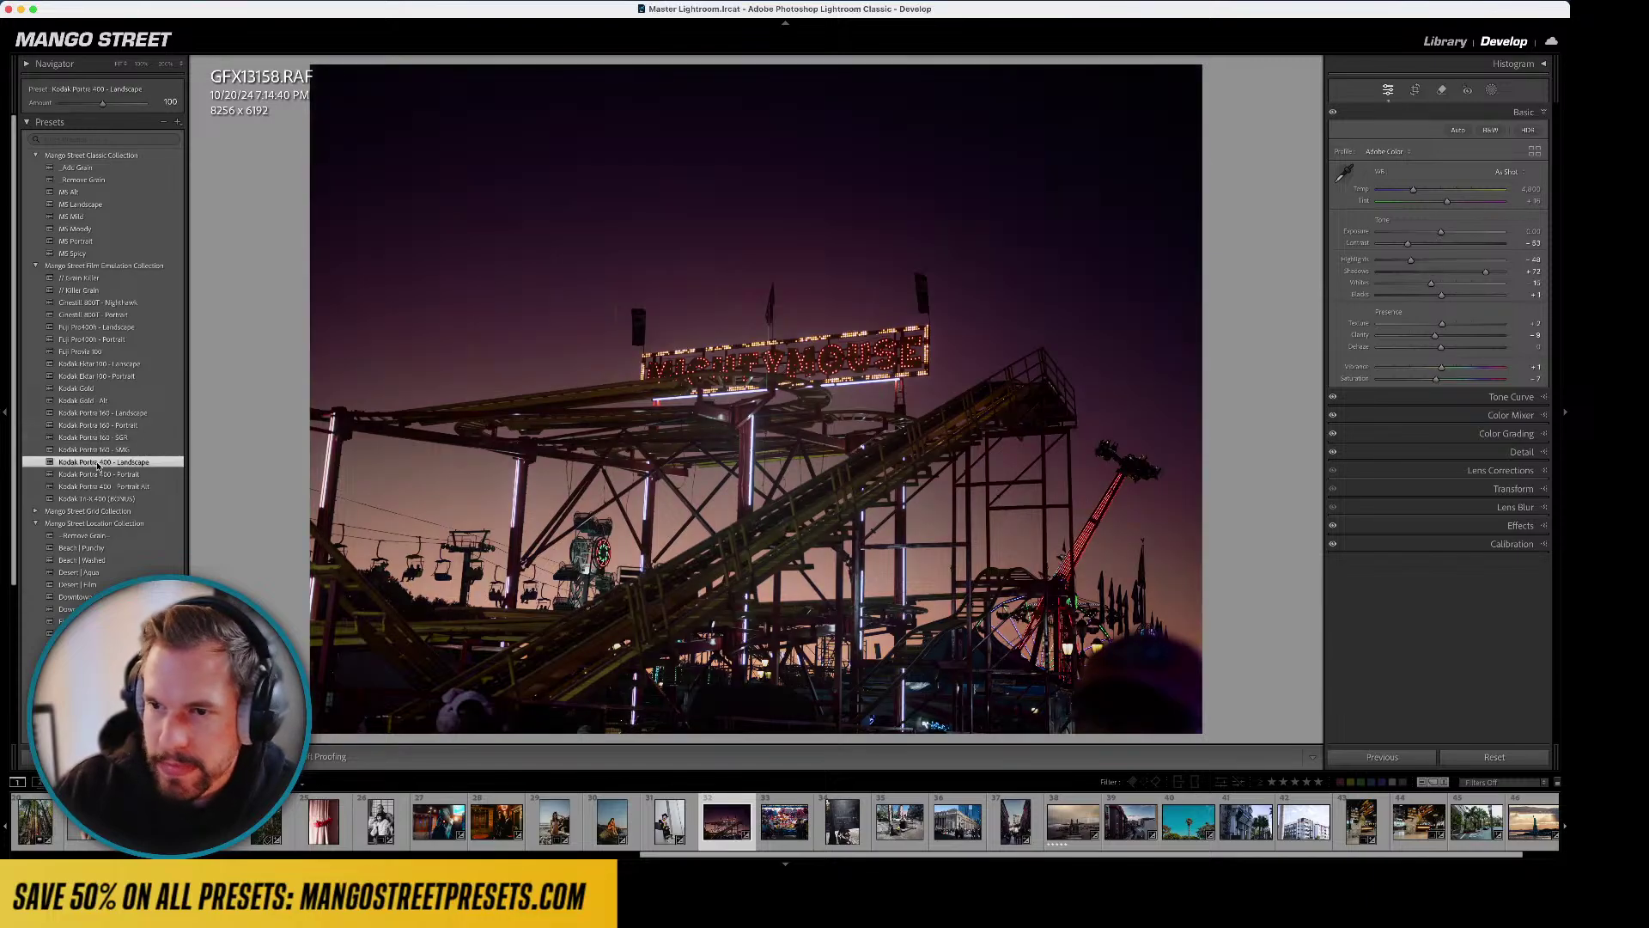
click(103, 241)
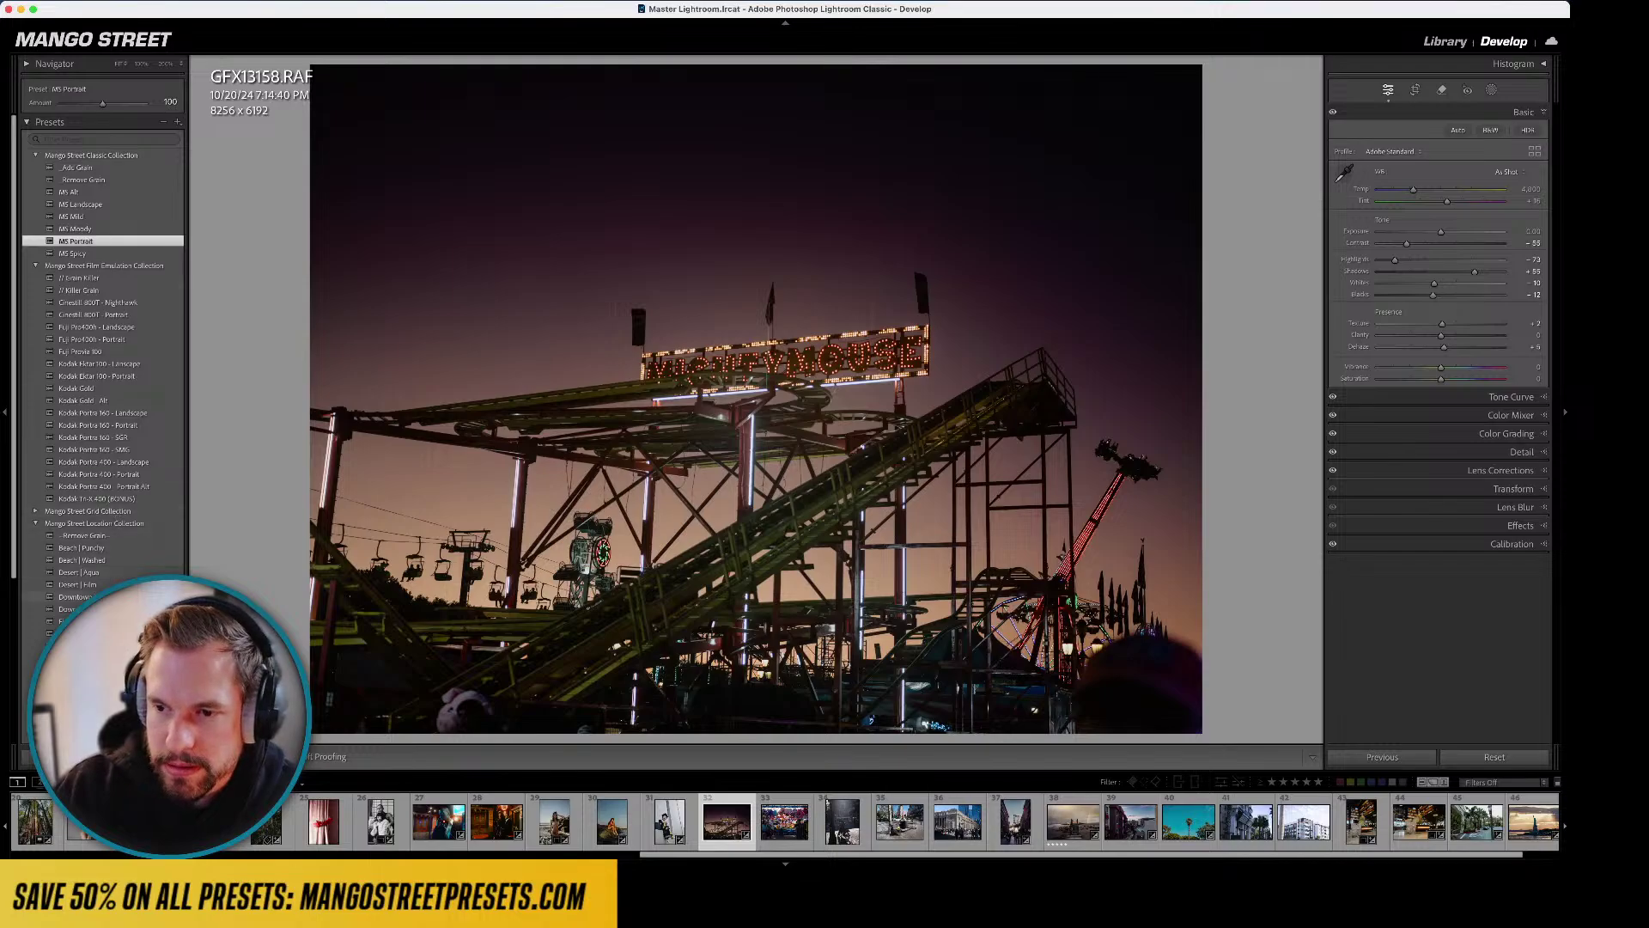
scroll(103, 369, down, 3)
click(64, 615)
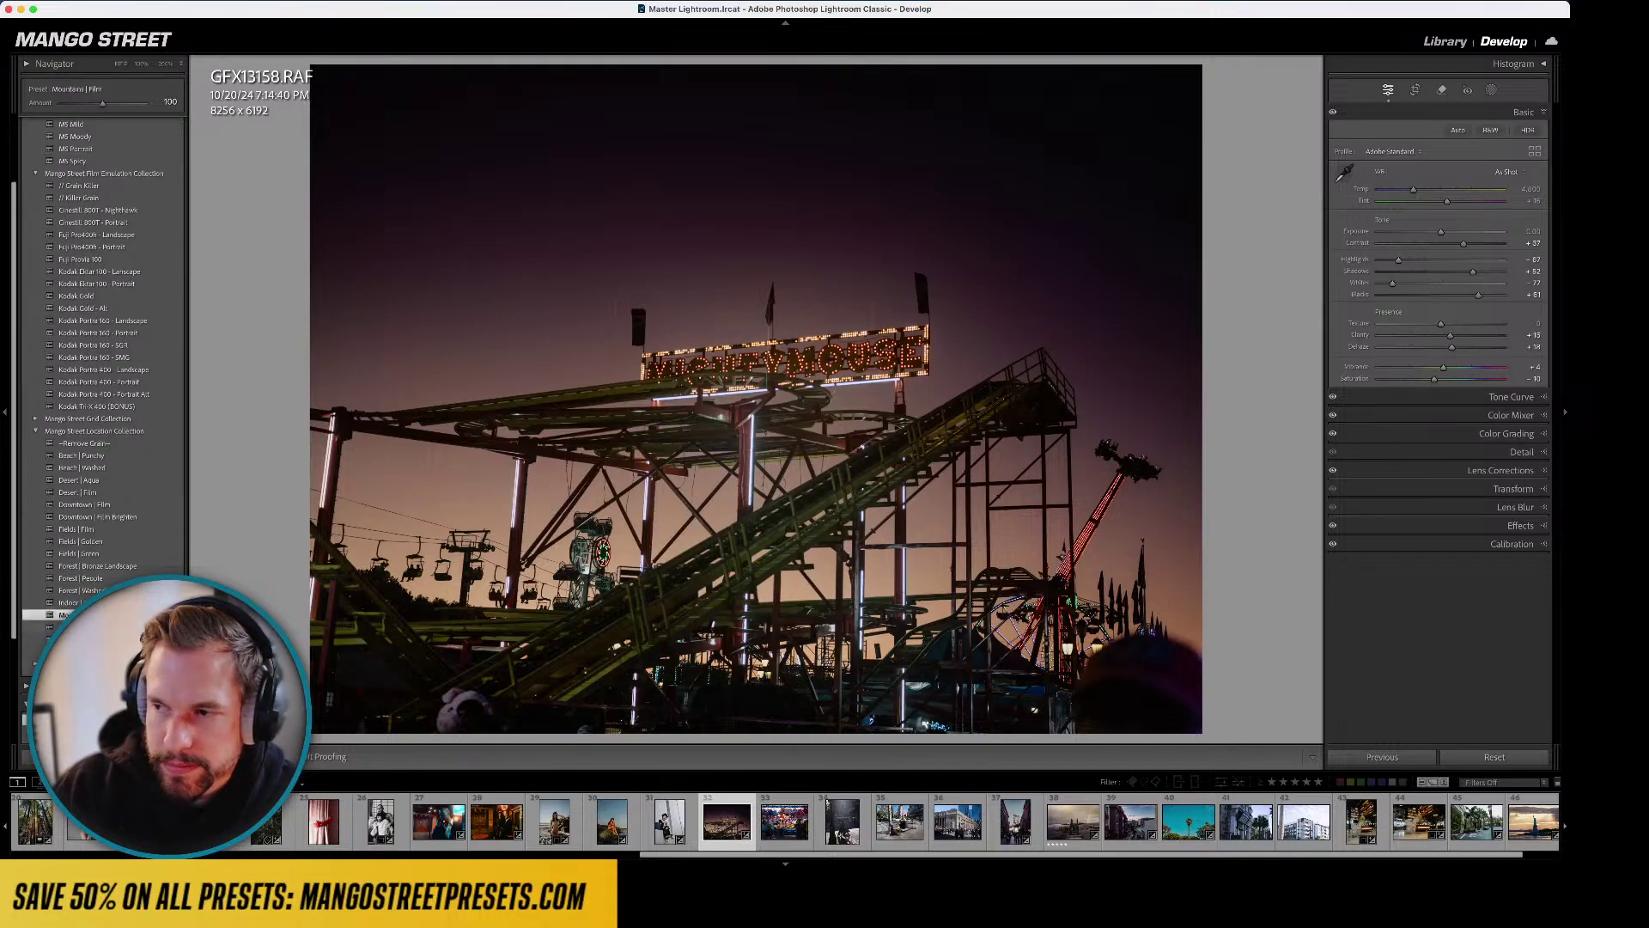
scroll(122, 353, up, 2)
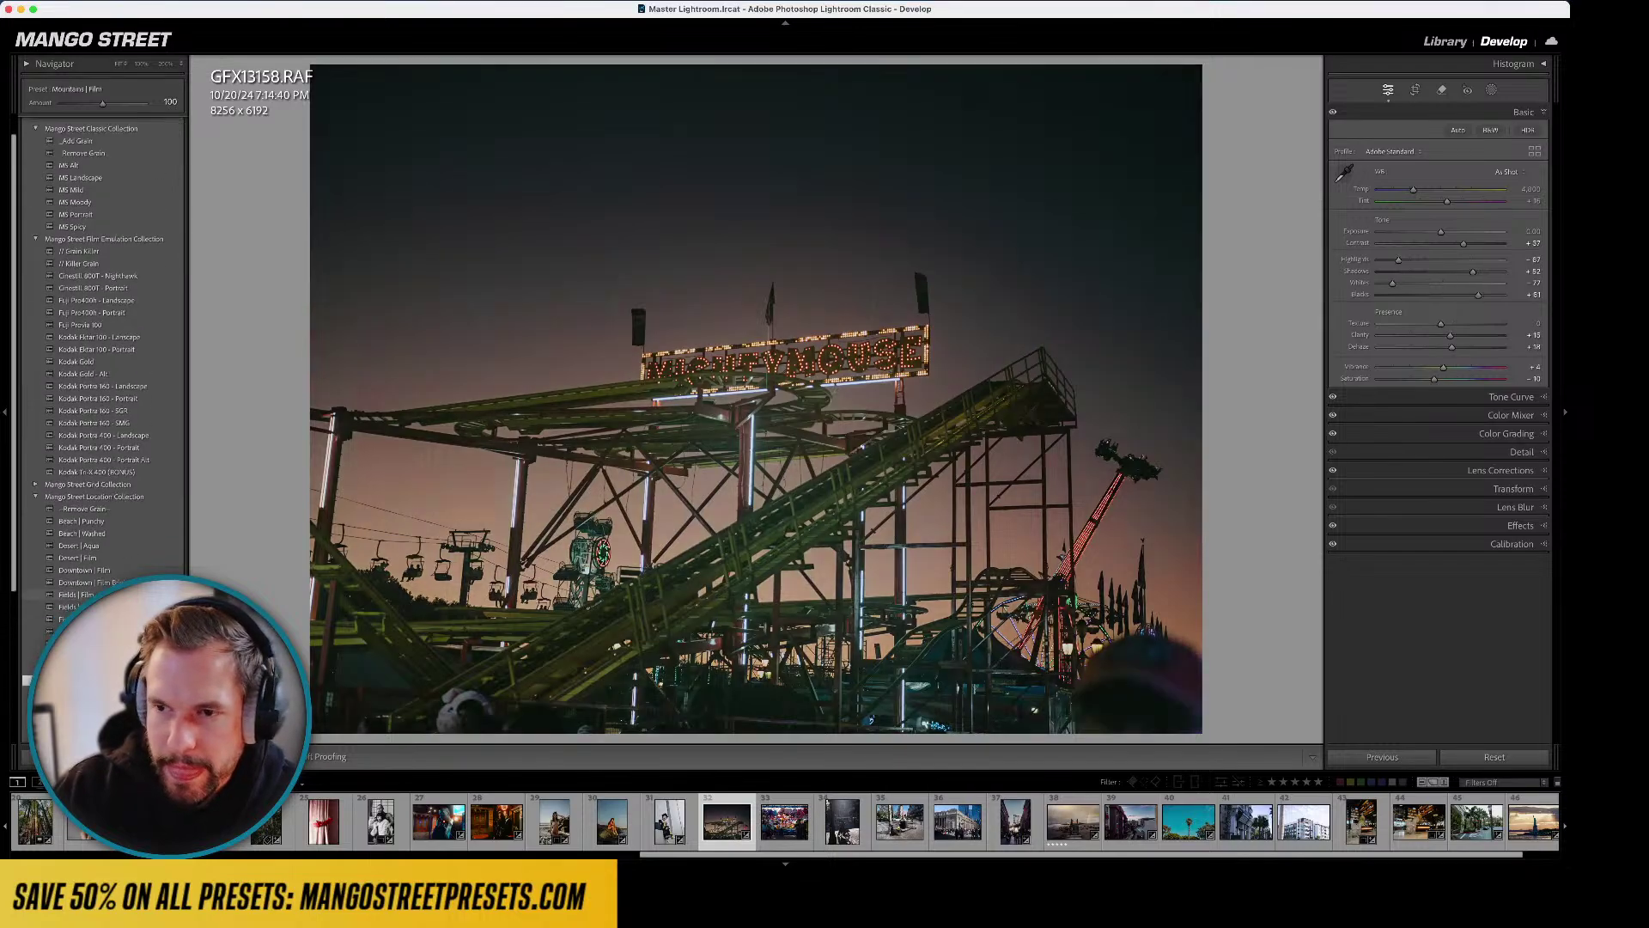
- Apply Kodak Ektar 100 - Landscape to the roller coaster photo, raise its exposure to +0.60 and check the chairlift up close
click(121, 337)
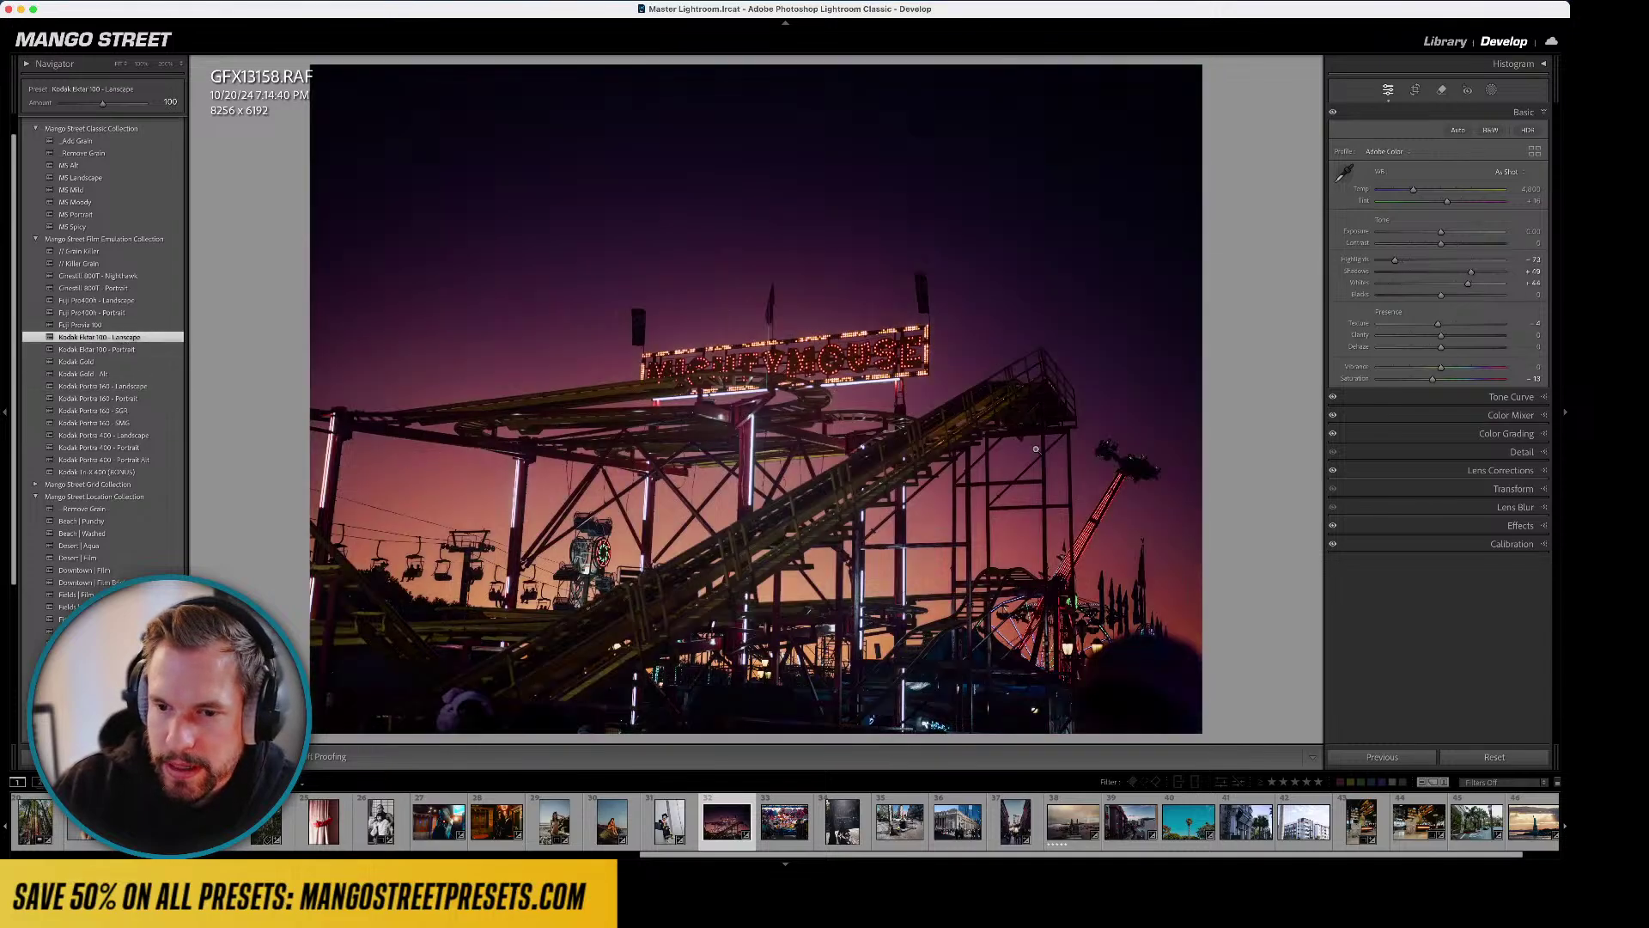
drag(1441, 231, 1448, 231)
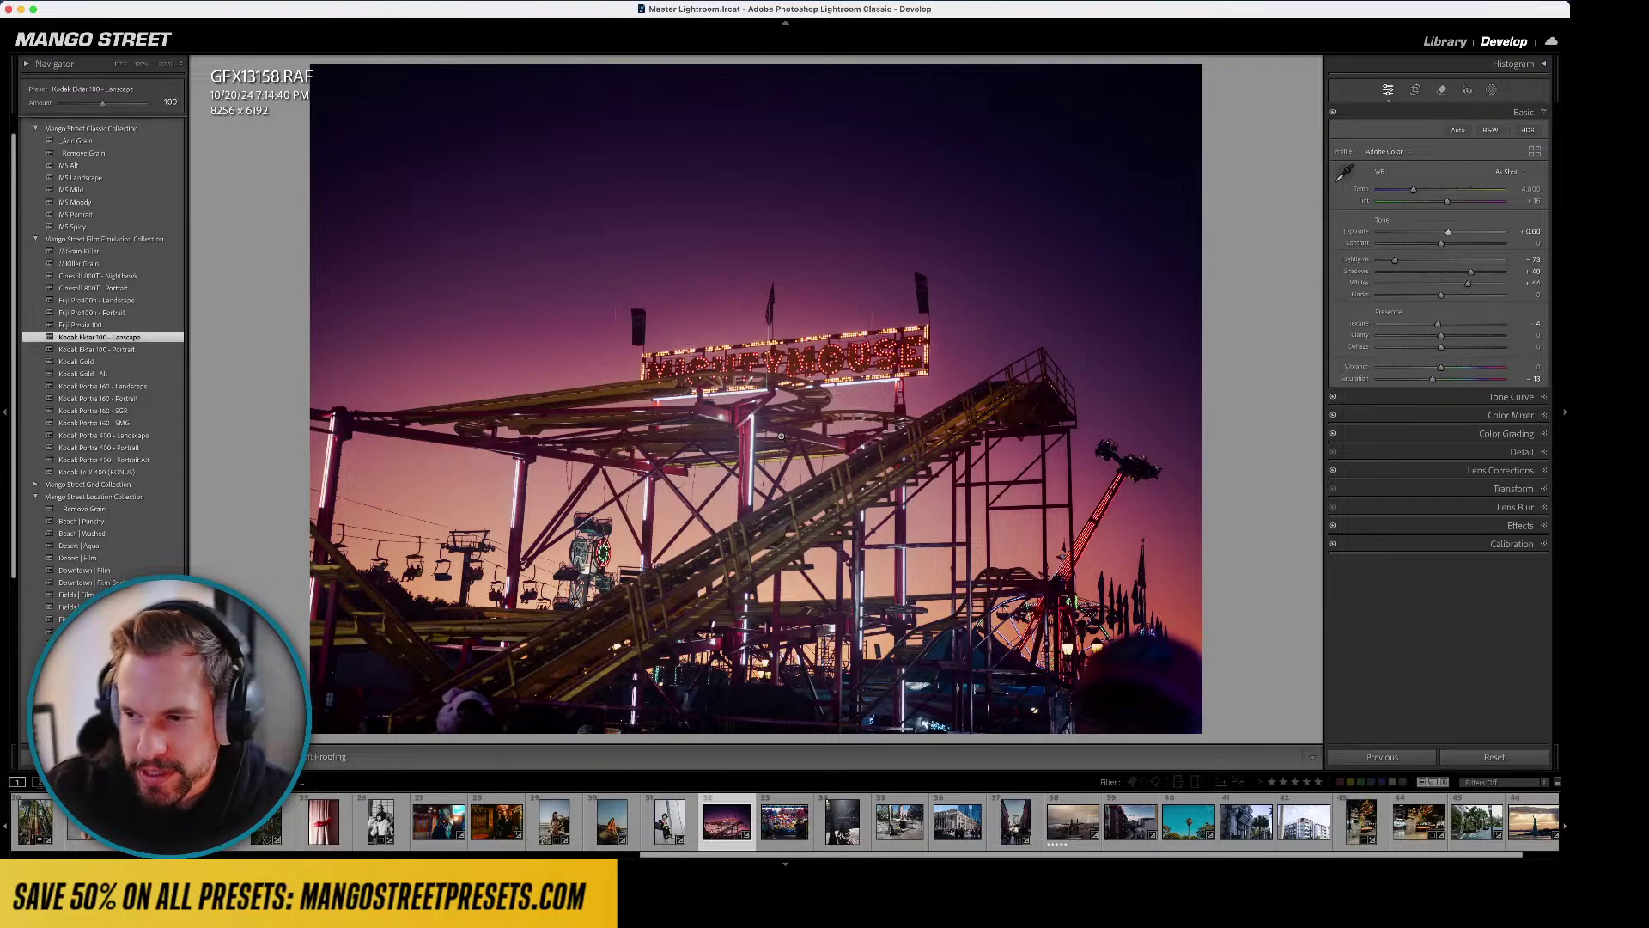
click(439, 610)
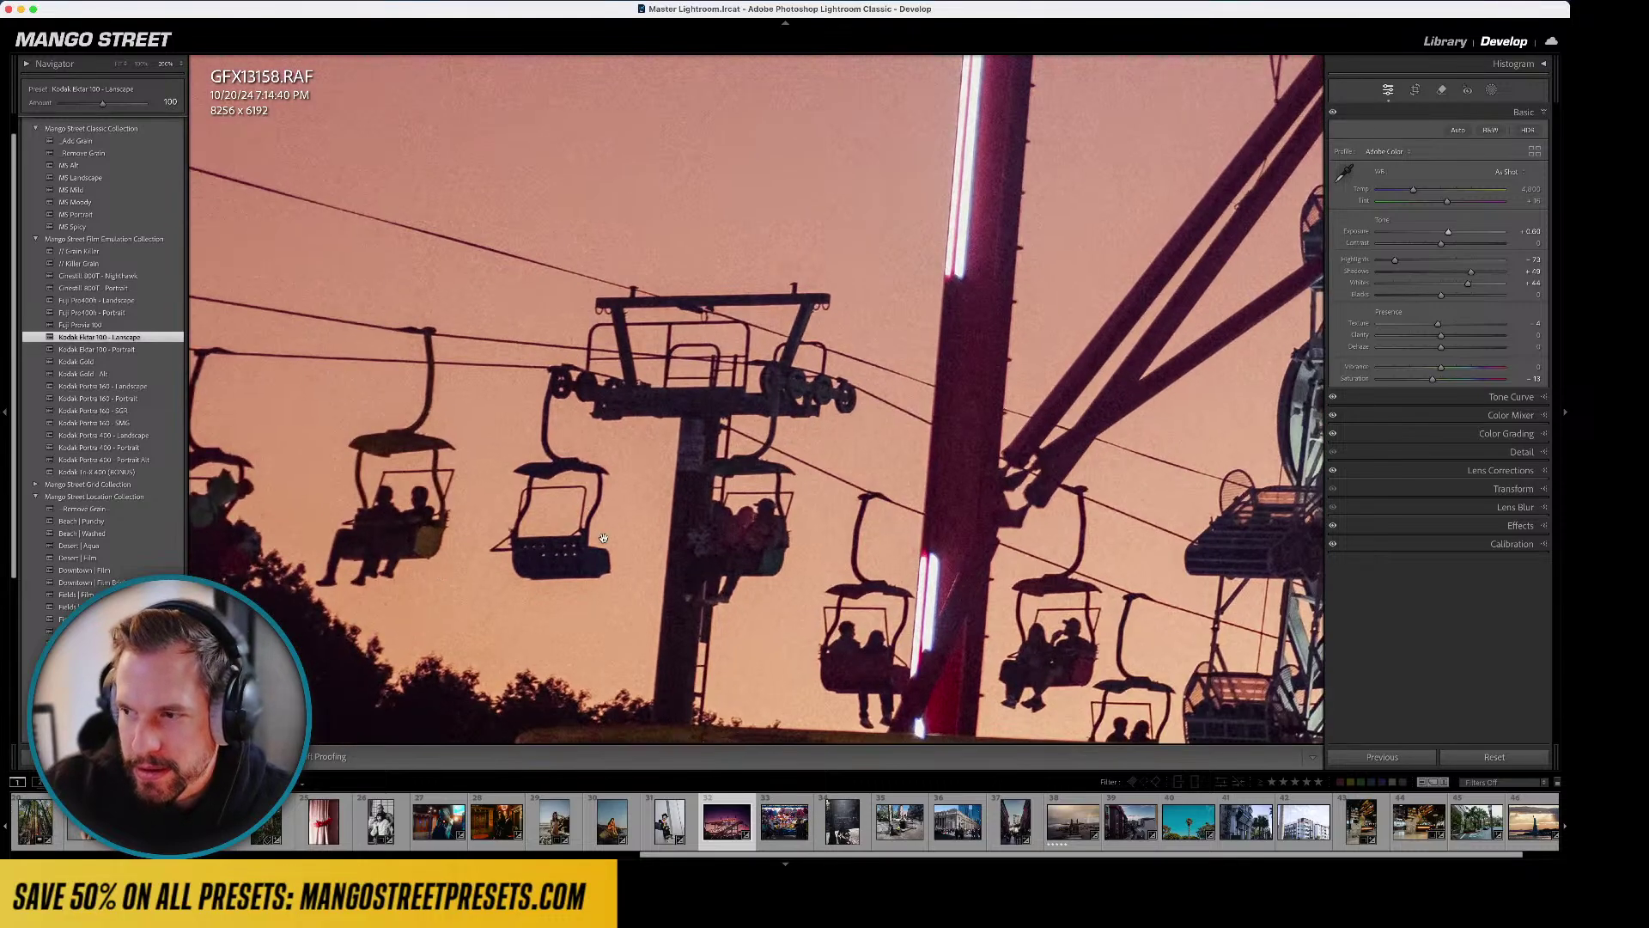
click(608, 516)
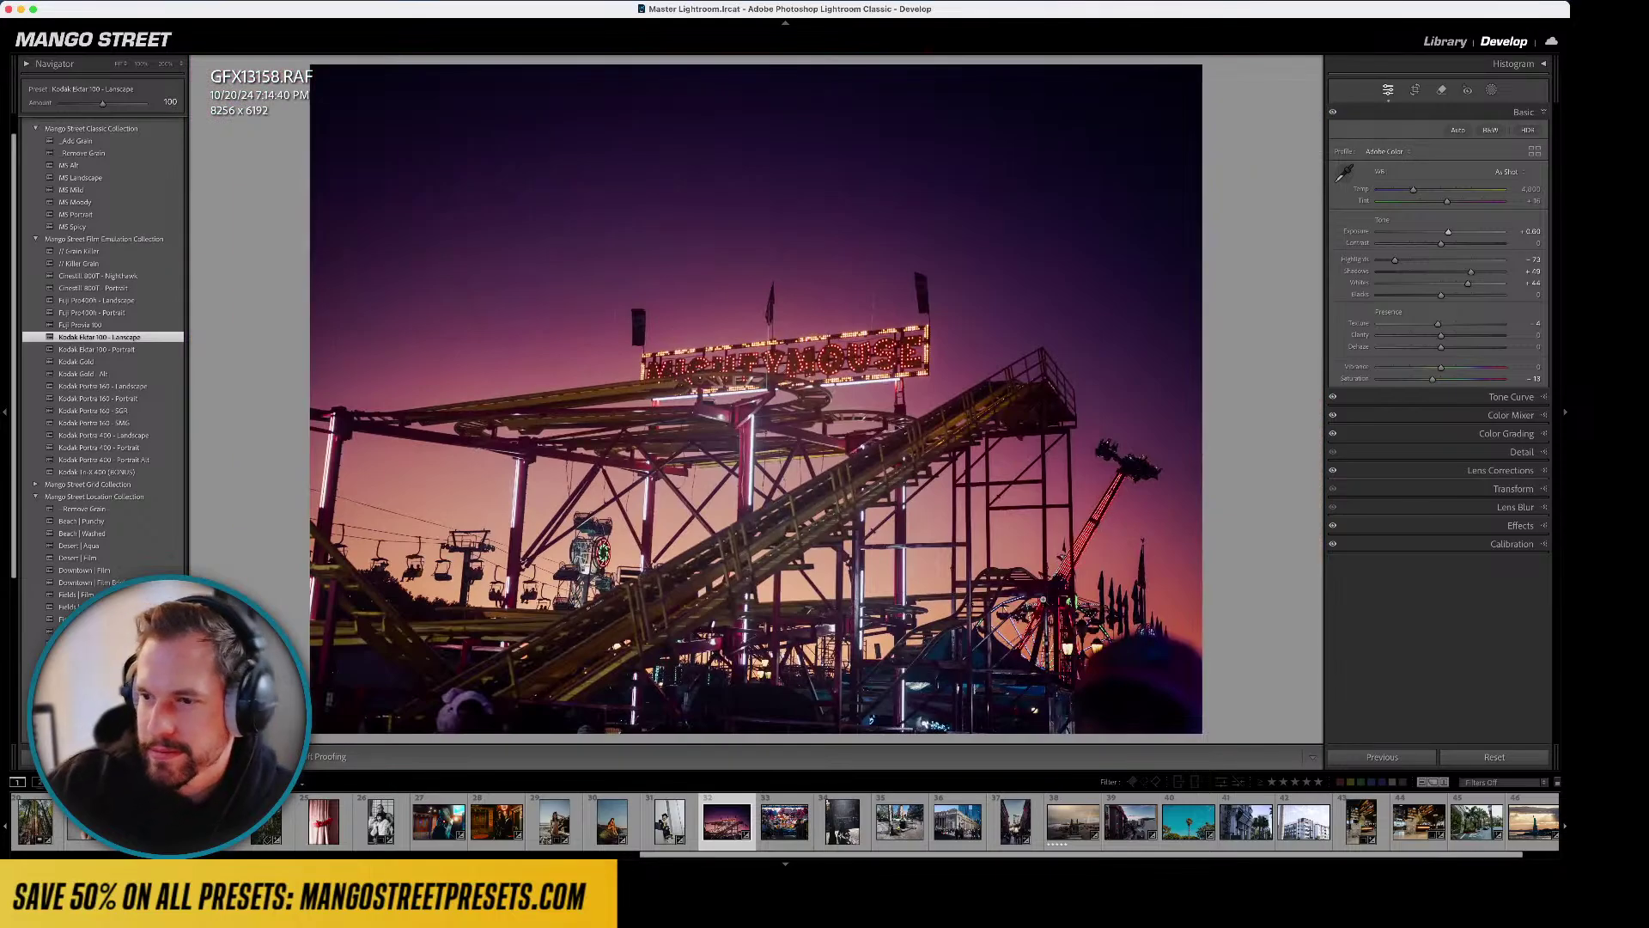
- Try CineStill 800T - Nighthawk on the carnival booth photo GFX13176.RAF, and settle on CineStill 800T - Portrait
key(Right)
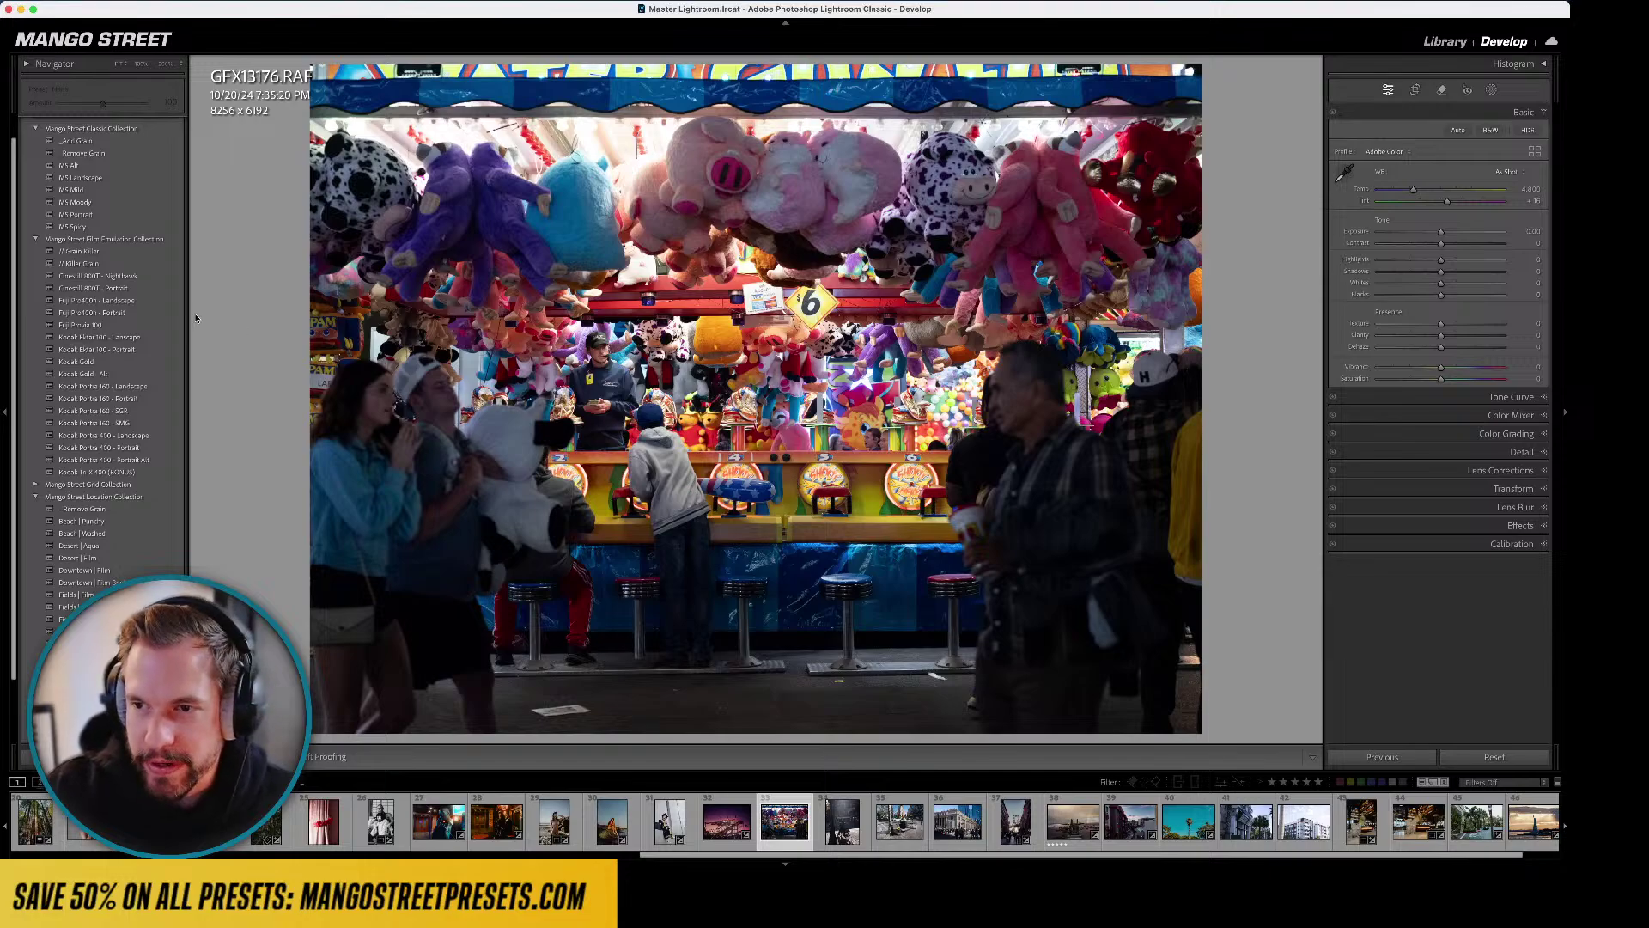
click(163, 276)
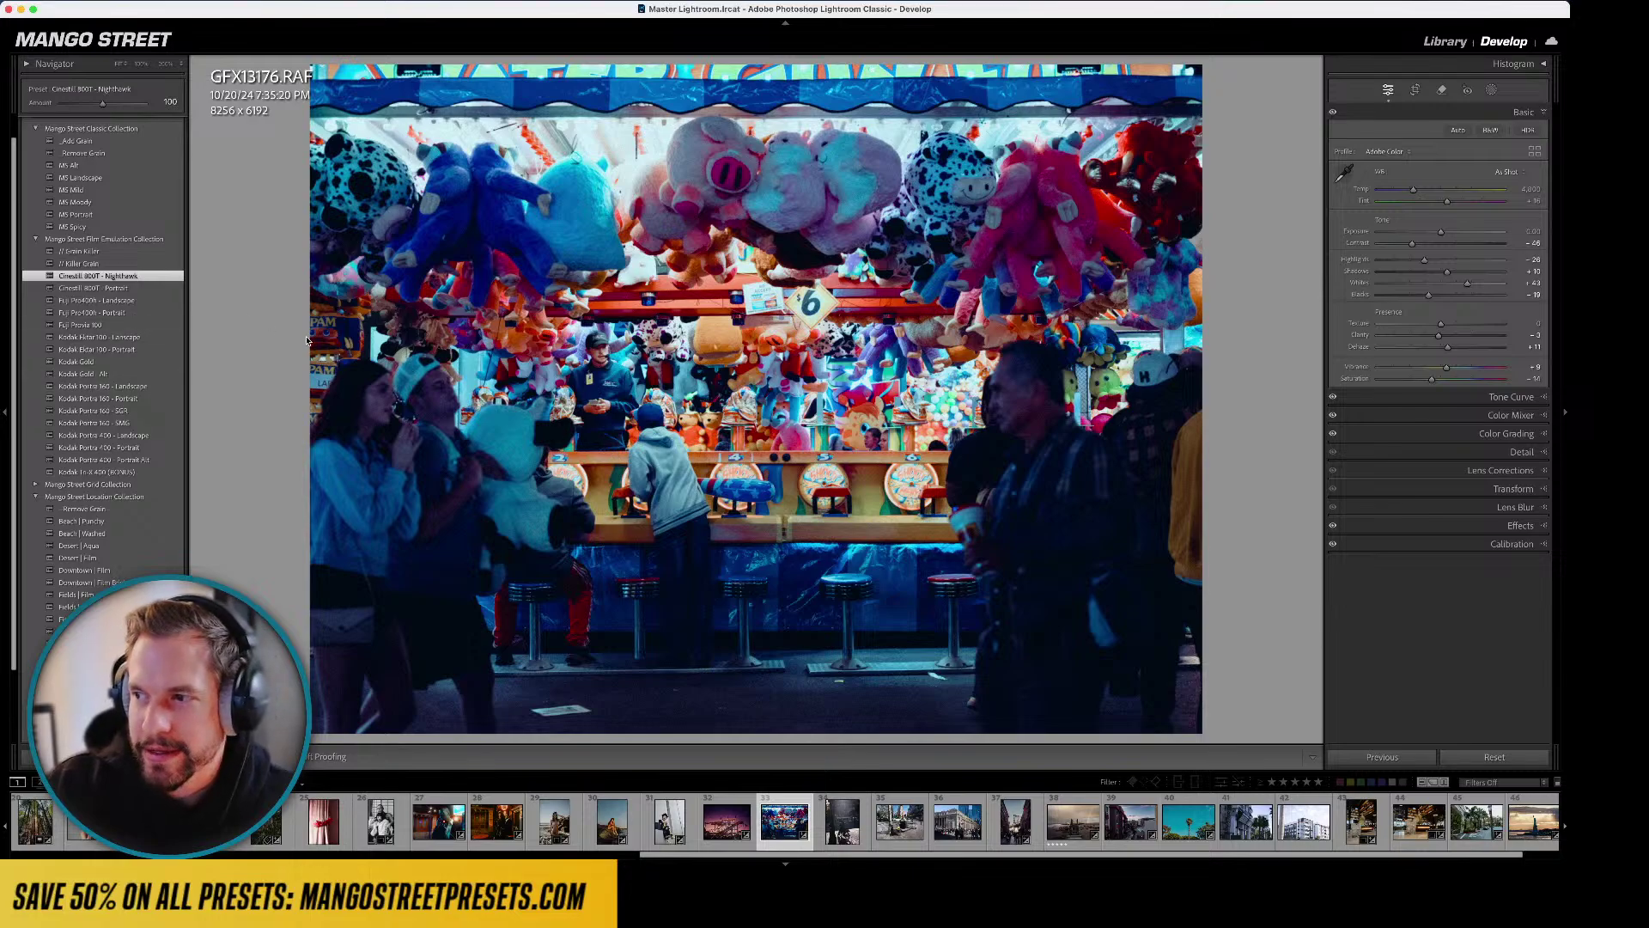
click(60, 288)
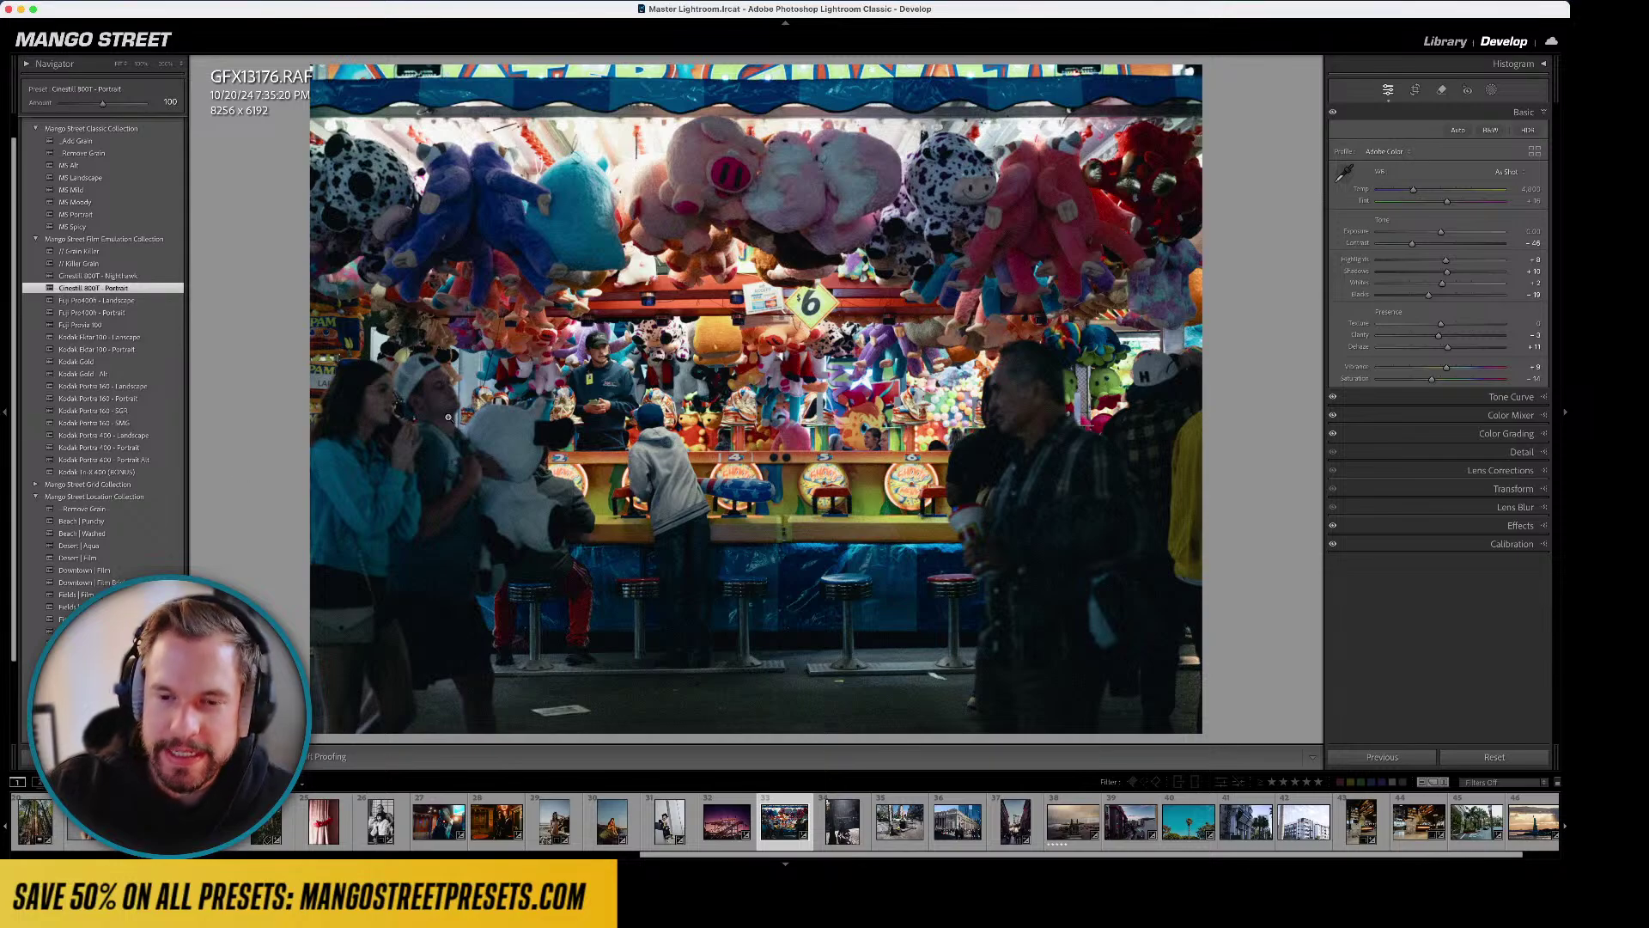
- Compare the carnival booth photo before and after the preset against a blacked-out background
key(l)
key(l)
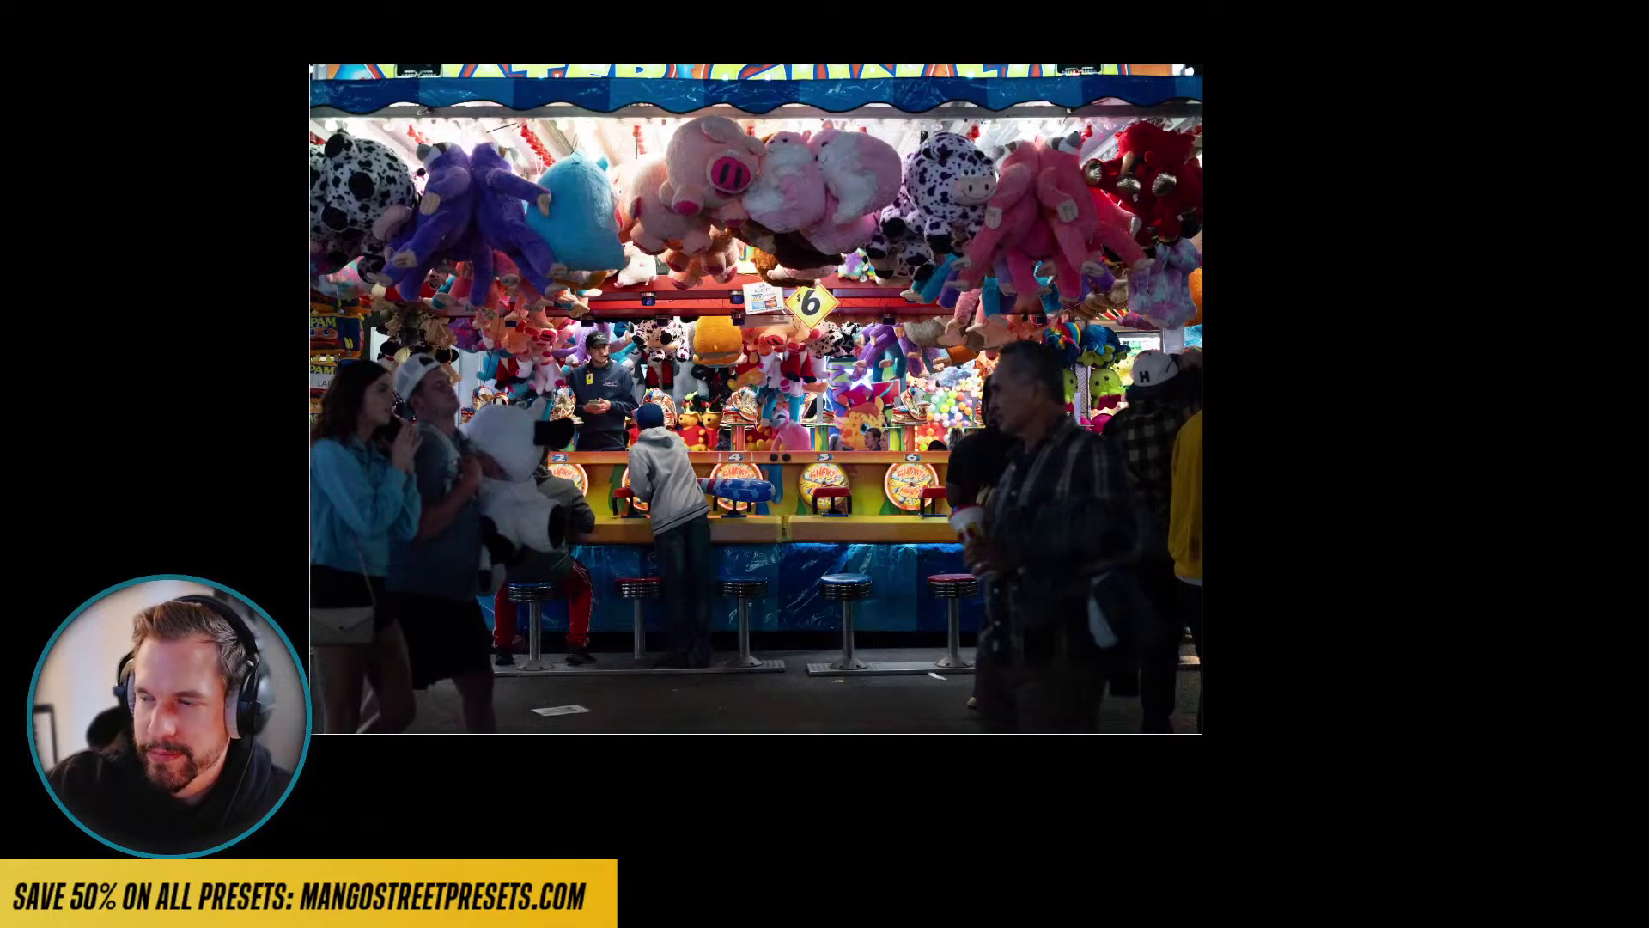
key(backslash)
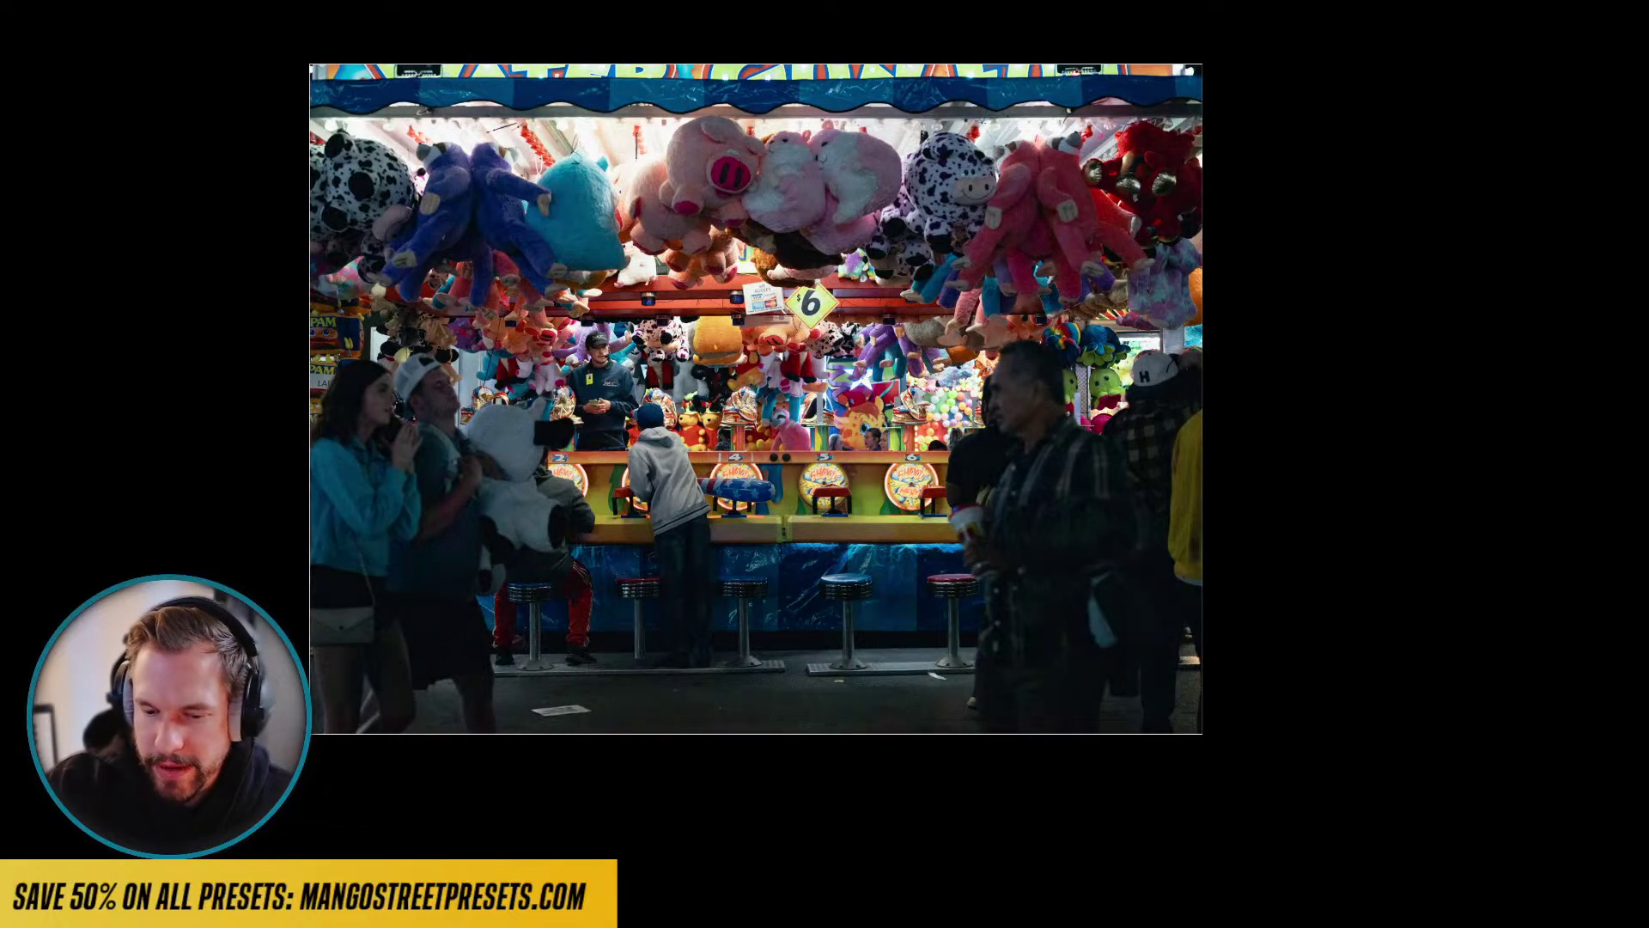
key(l)
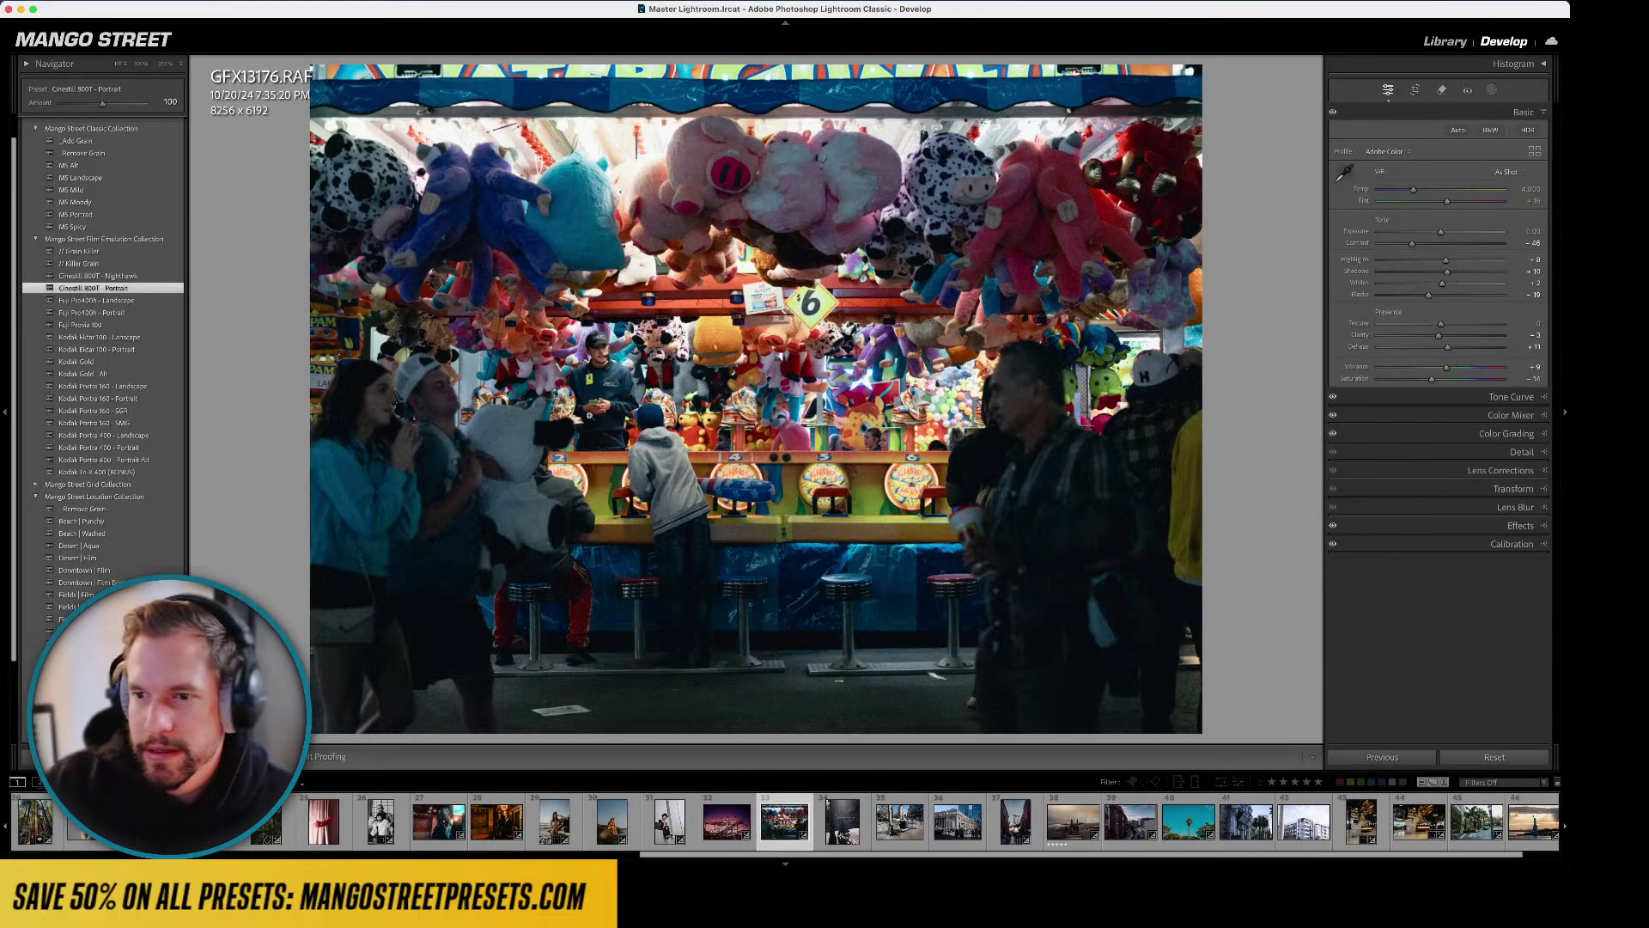
- Apply Kodak Portra 400 - Portrait to the cyclist photo GFX13580.RAF and warm its white balance temperature
key(Right)
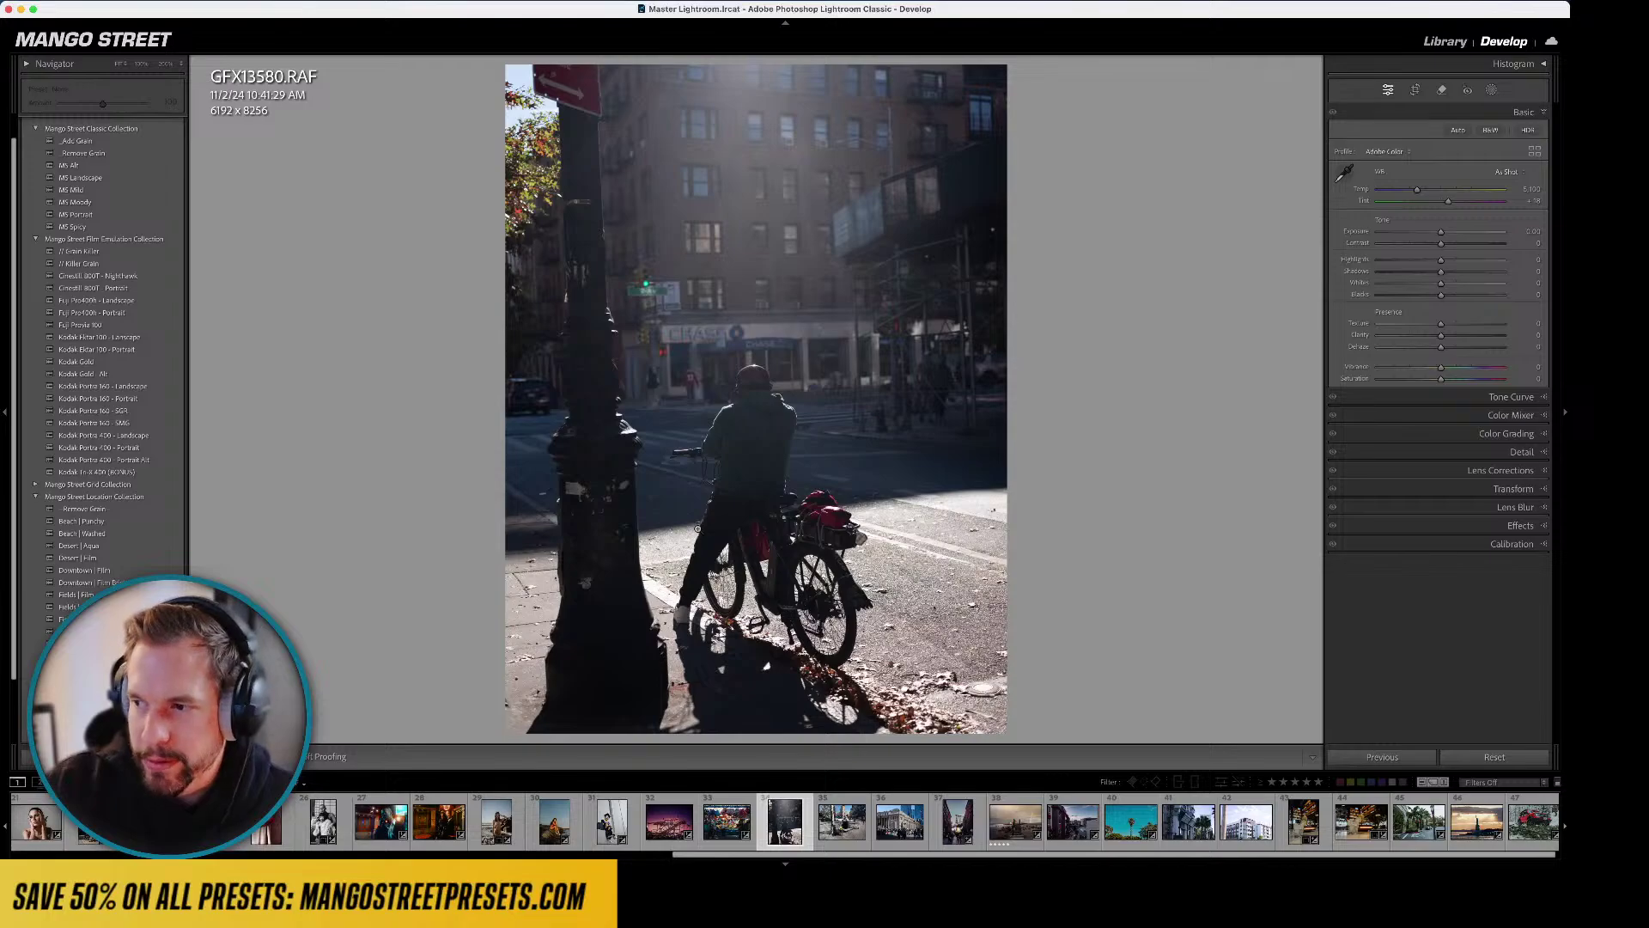
click(137, 447)
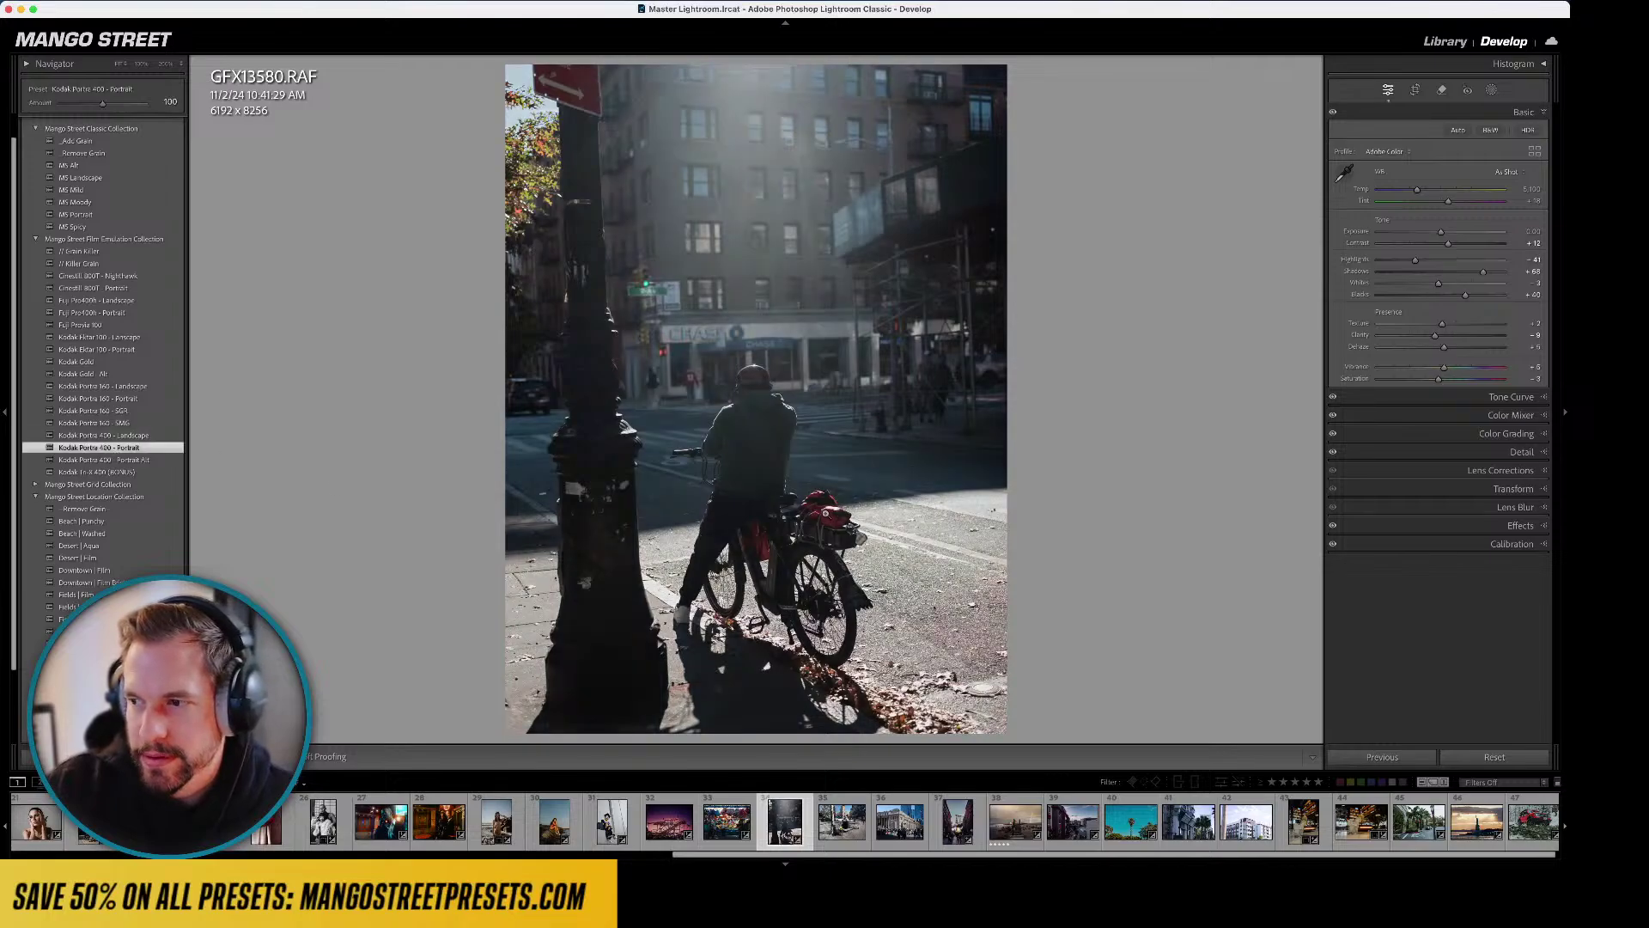
drag(1417, 190, 1435, 190)
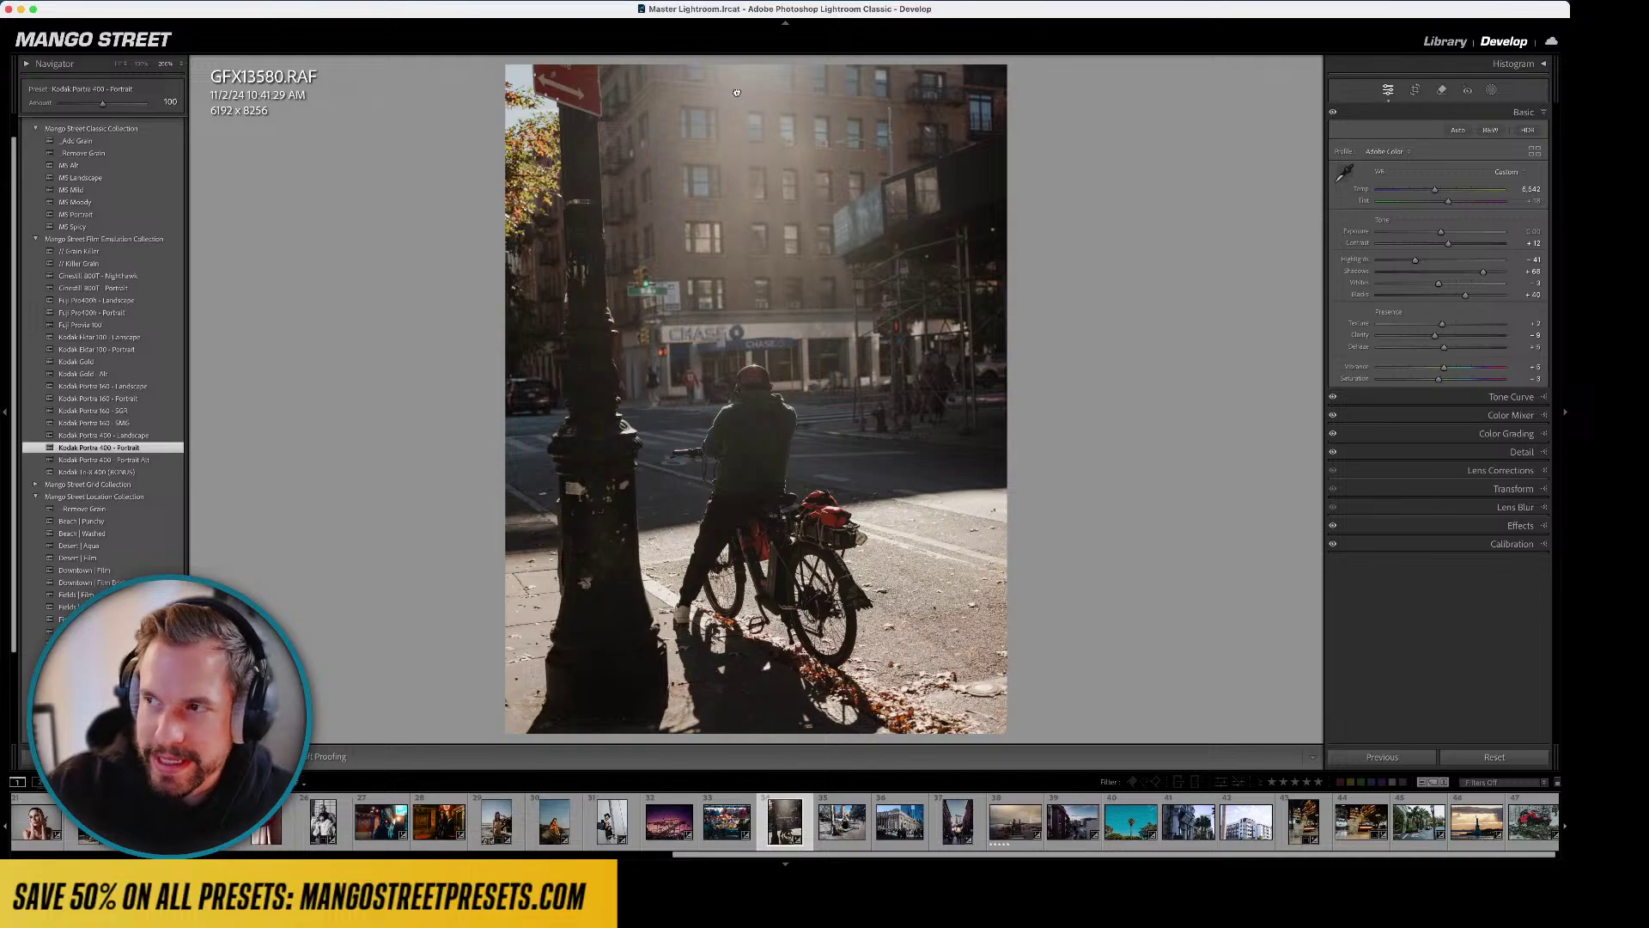
drag(737, 94, 749, 302)
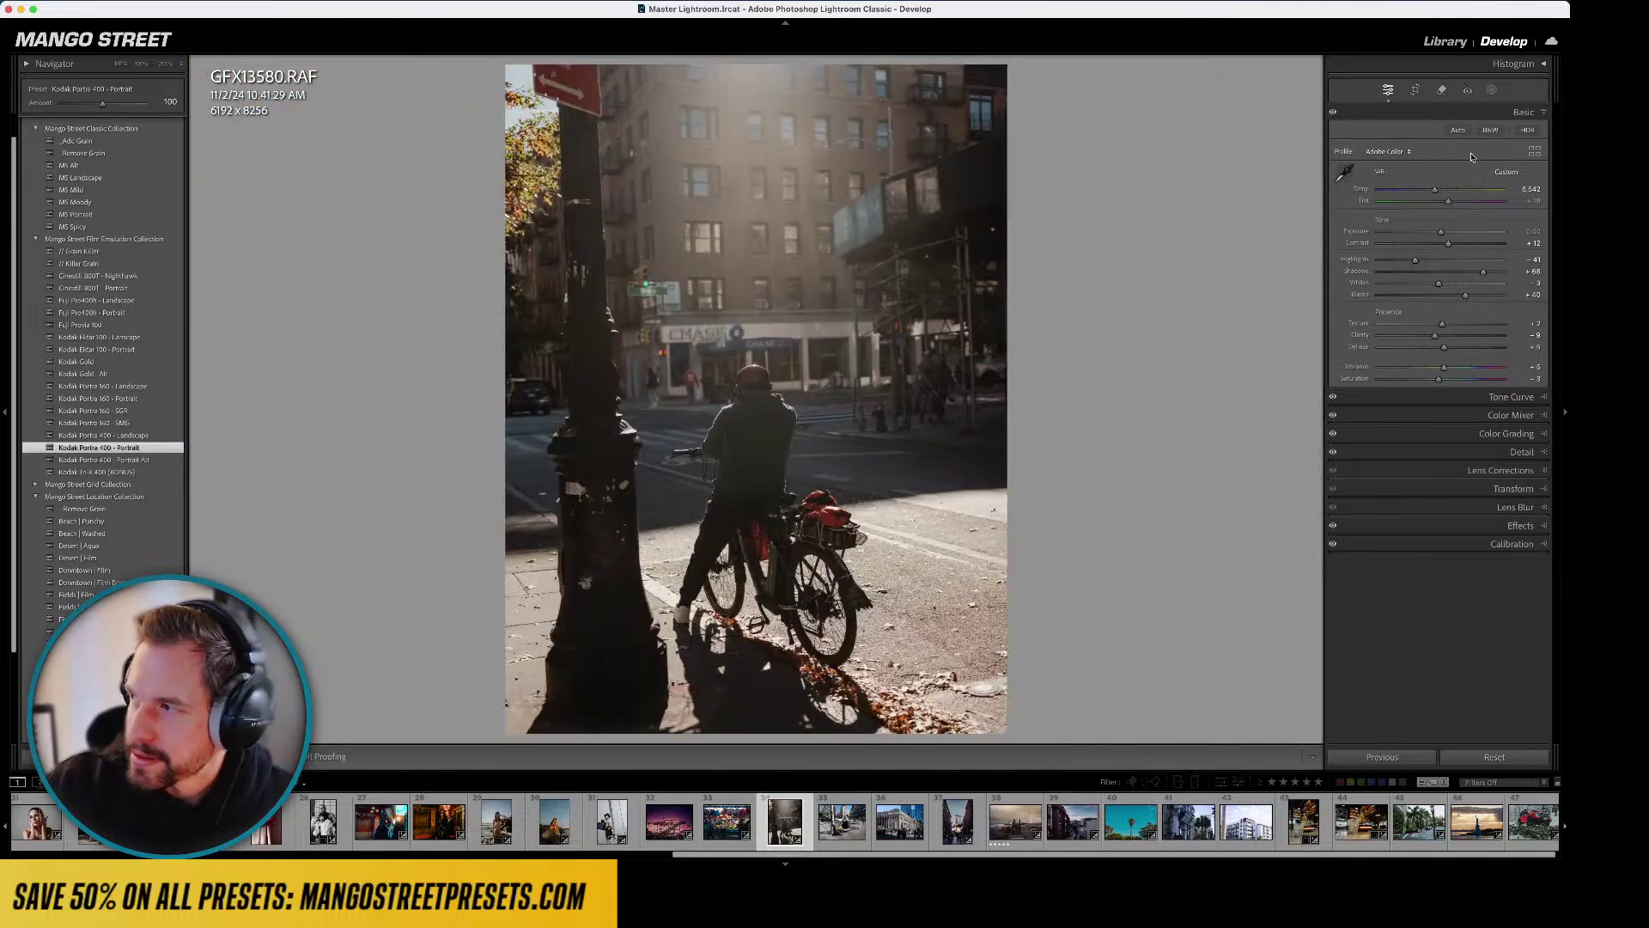
drag(1435, 189, 1440, 192)
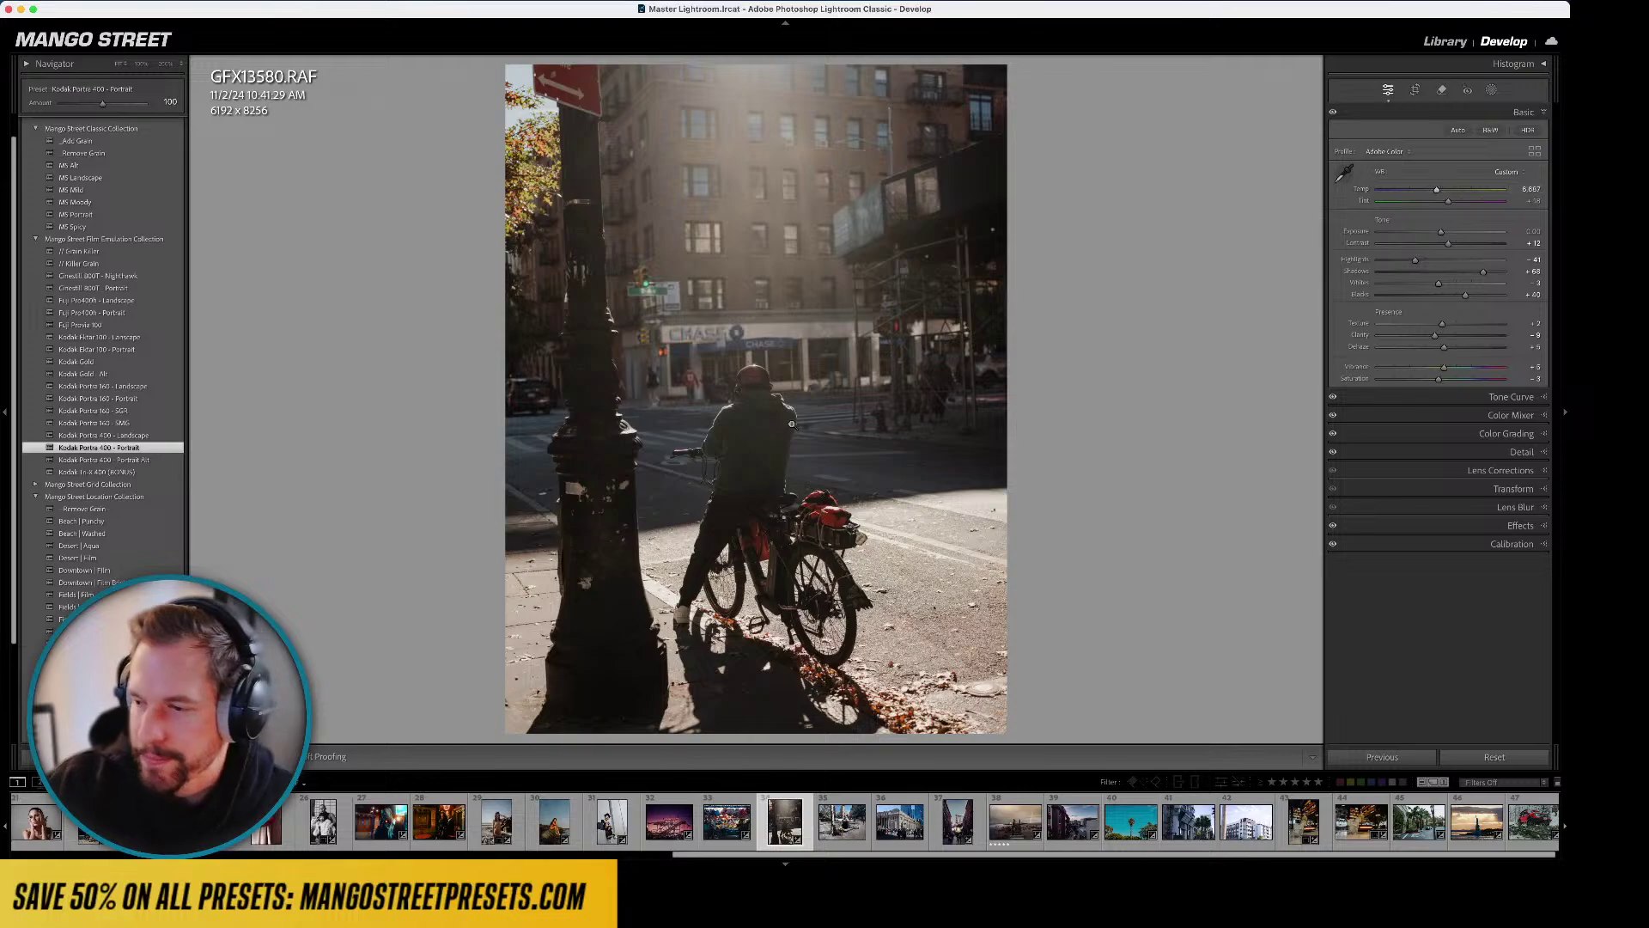
- Apply Kodak Tri-X 400 (BONUS) to the street bench photo GFX13591.RAF and inspect its grain on the pole and white car
key(Right)
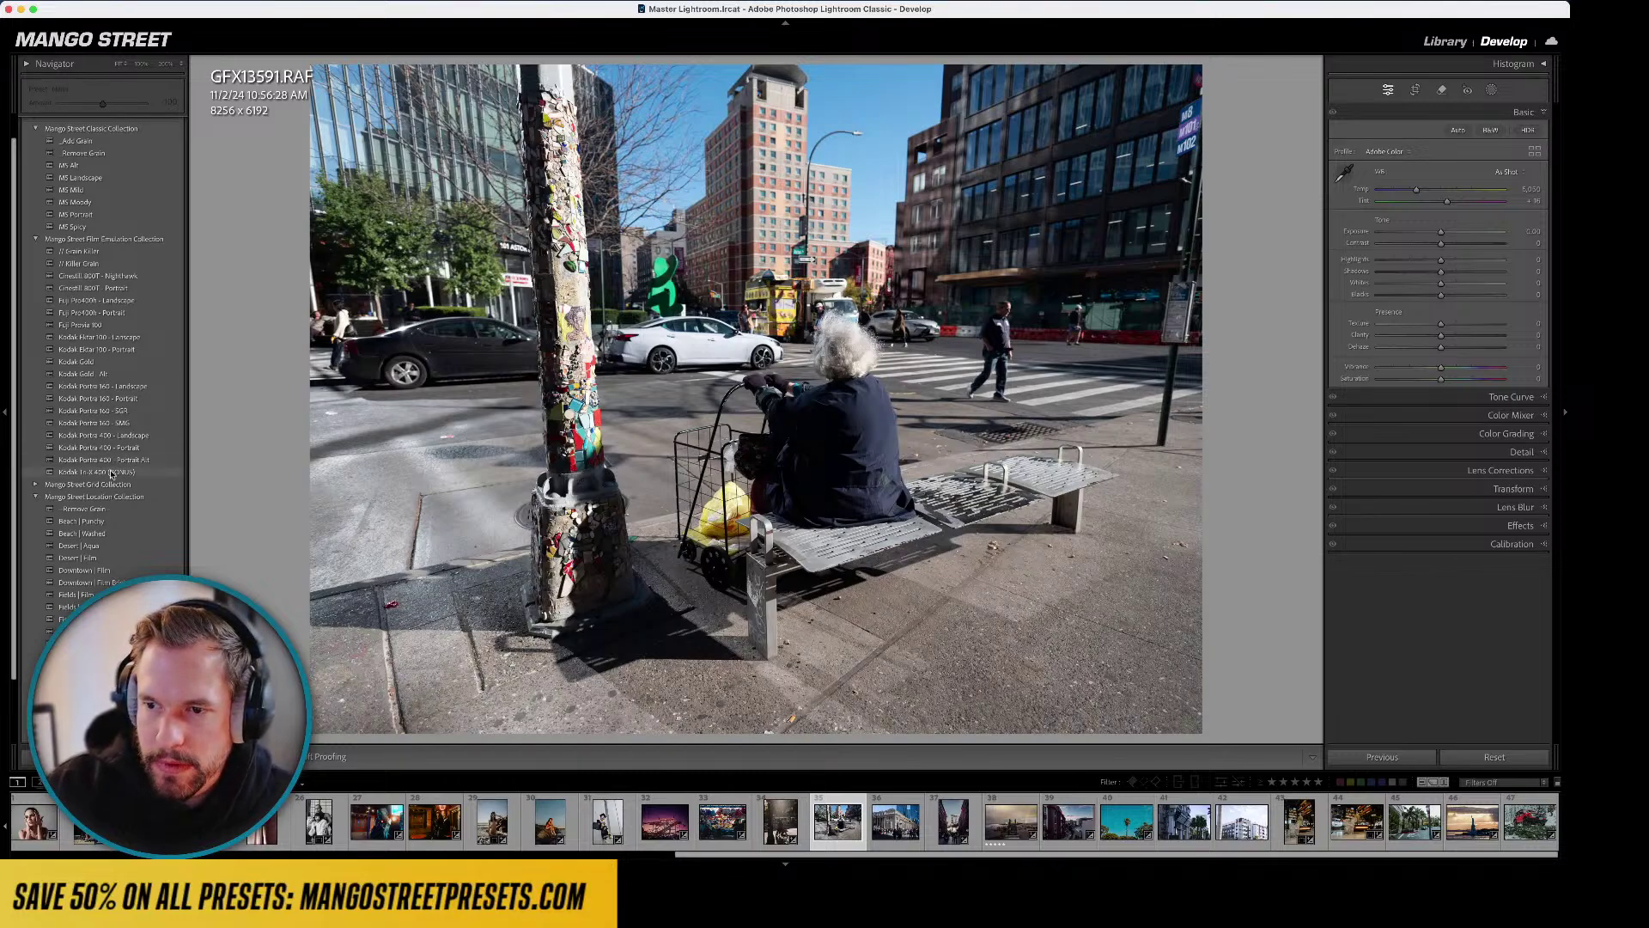
click(110, 471)
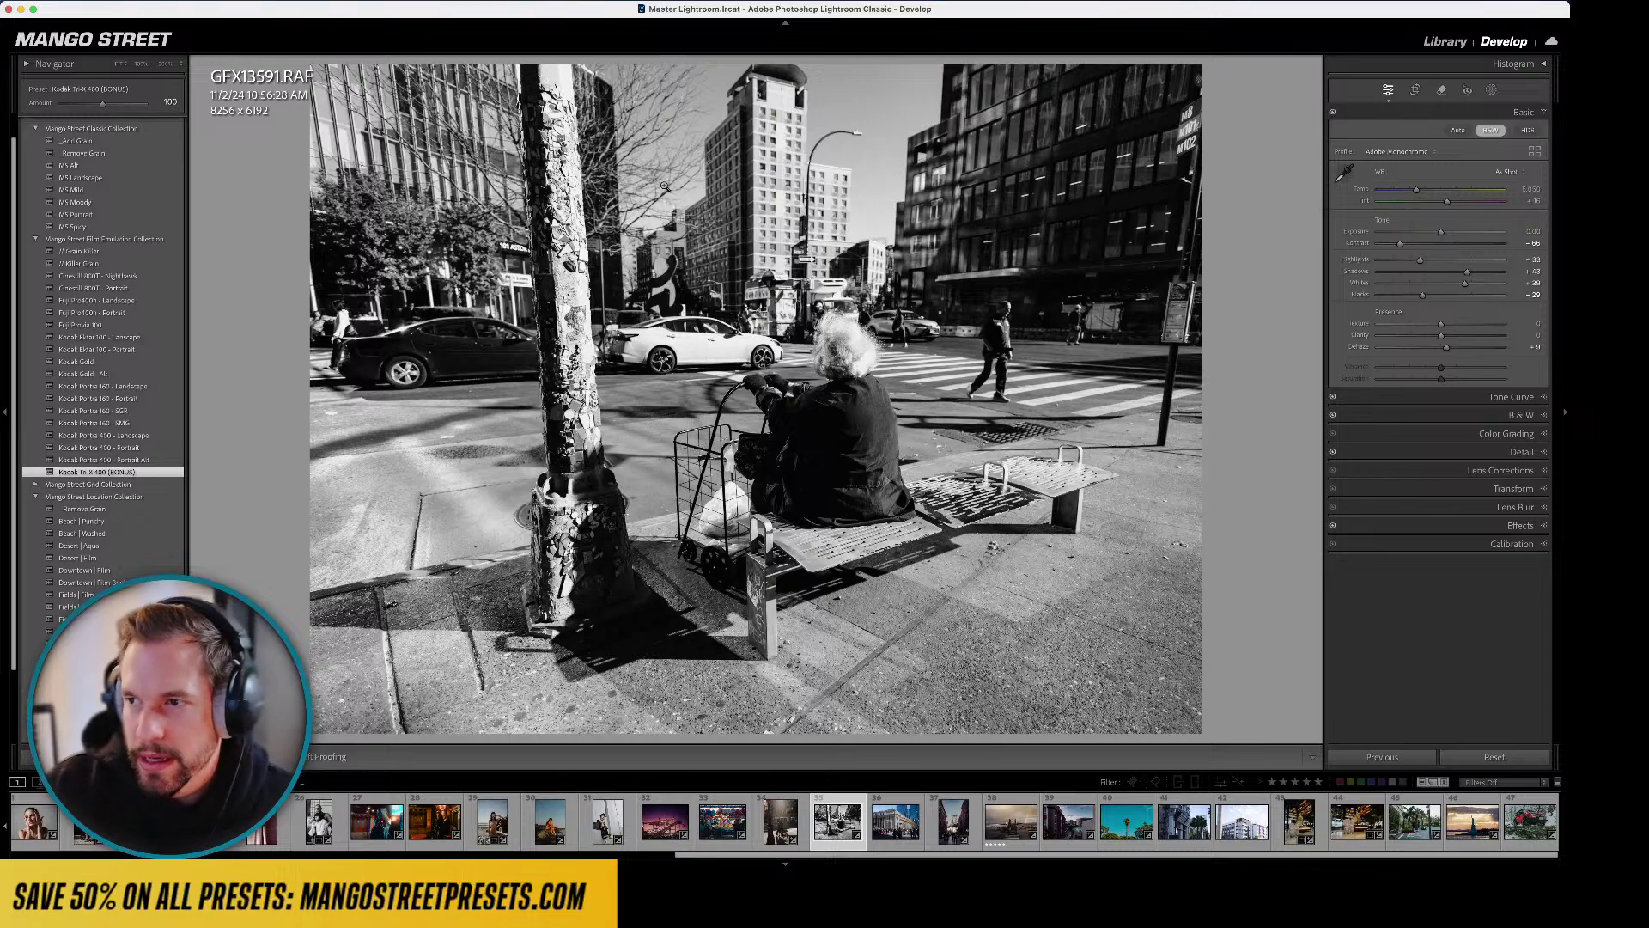
click(554, 147)
scroll(601, 378, right, 5)
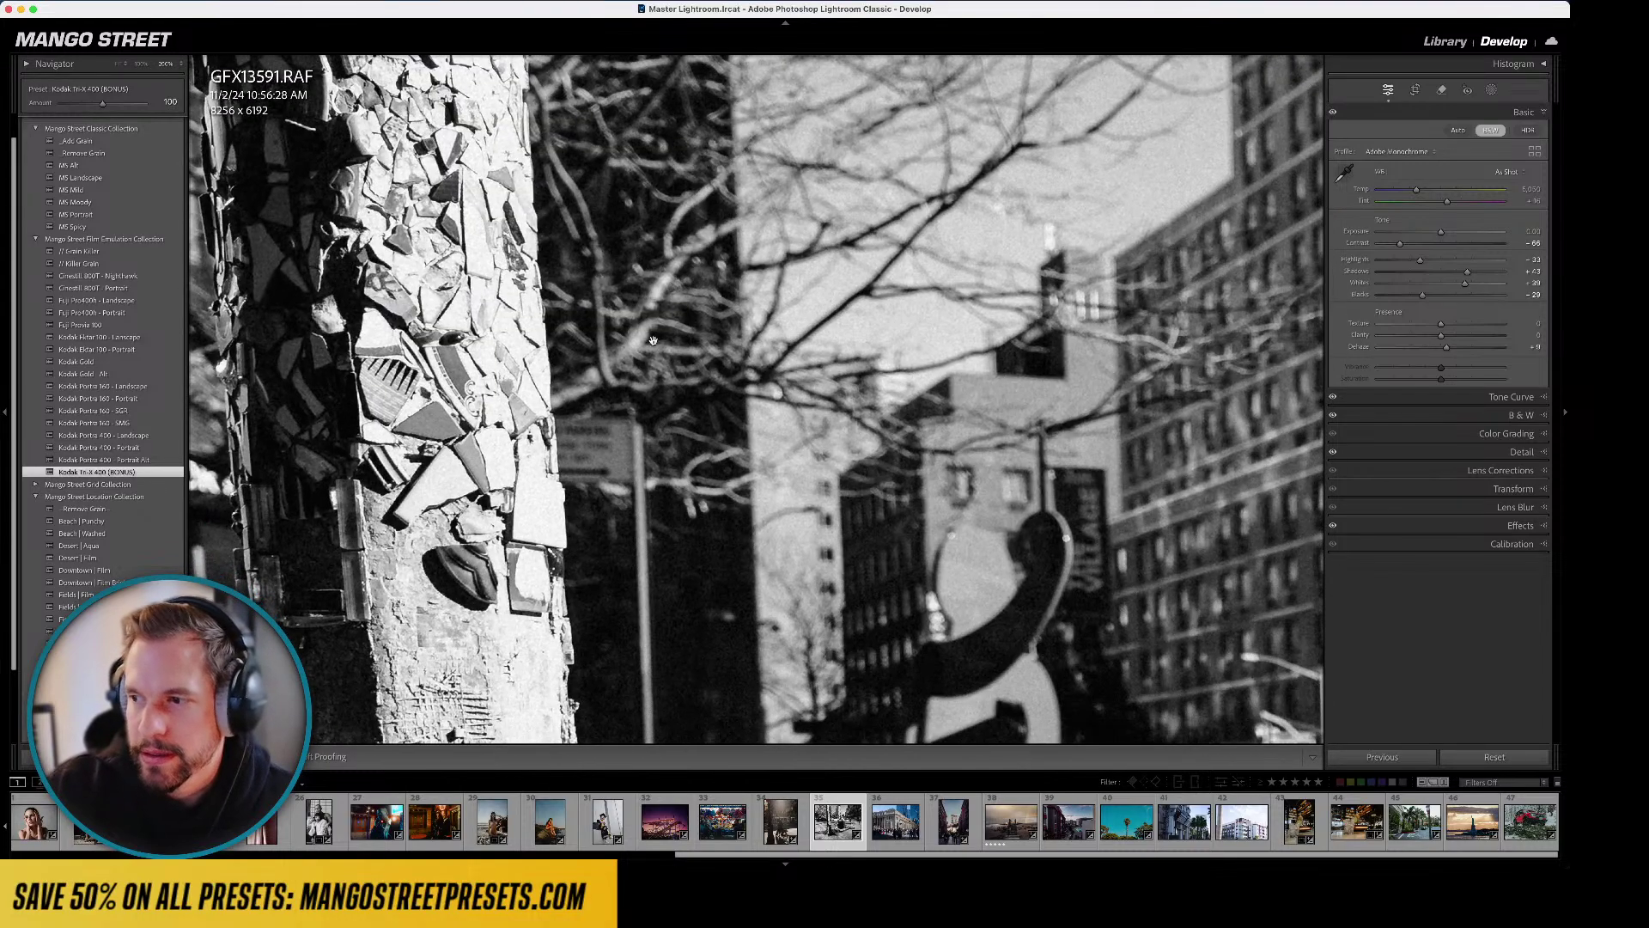
scroll(825, 335, down, 8)
scroll(840, 314, down, 4)
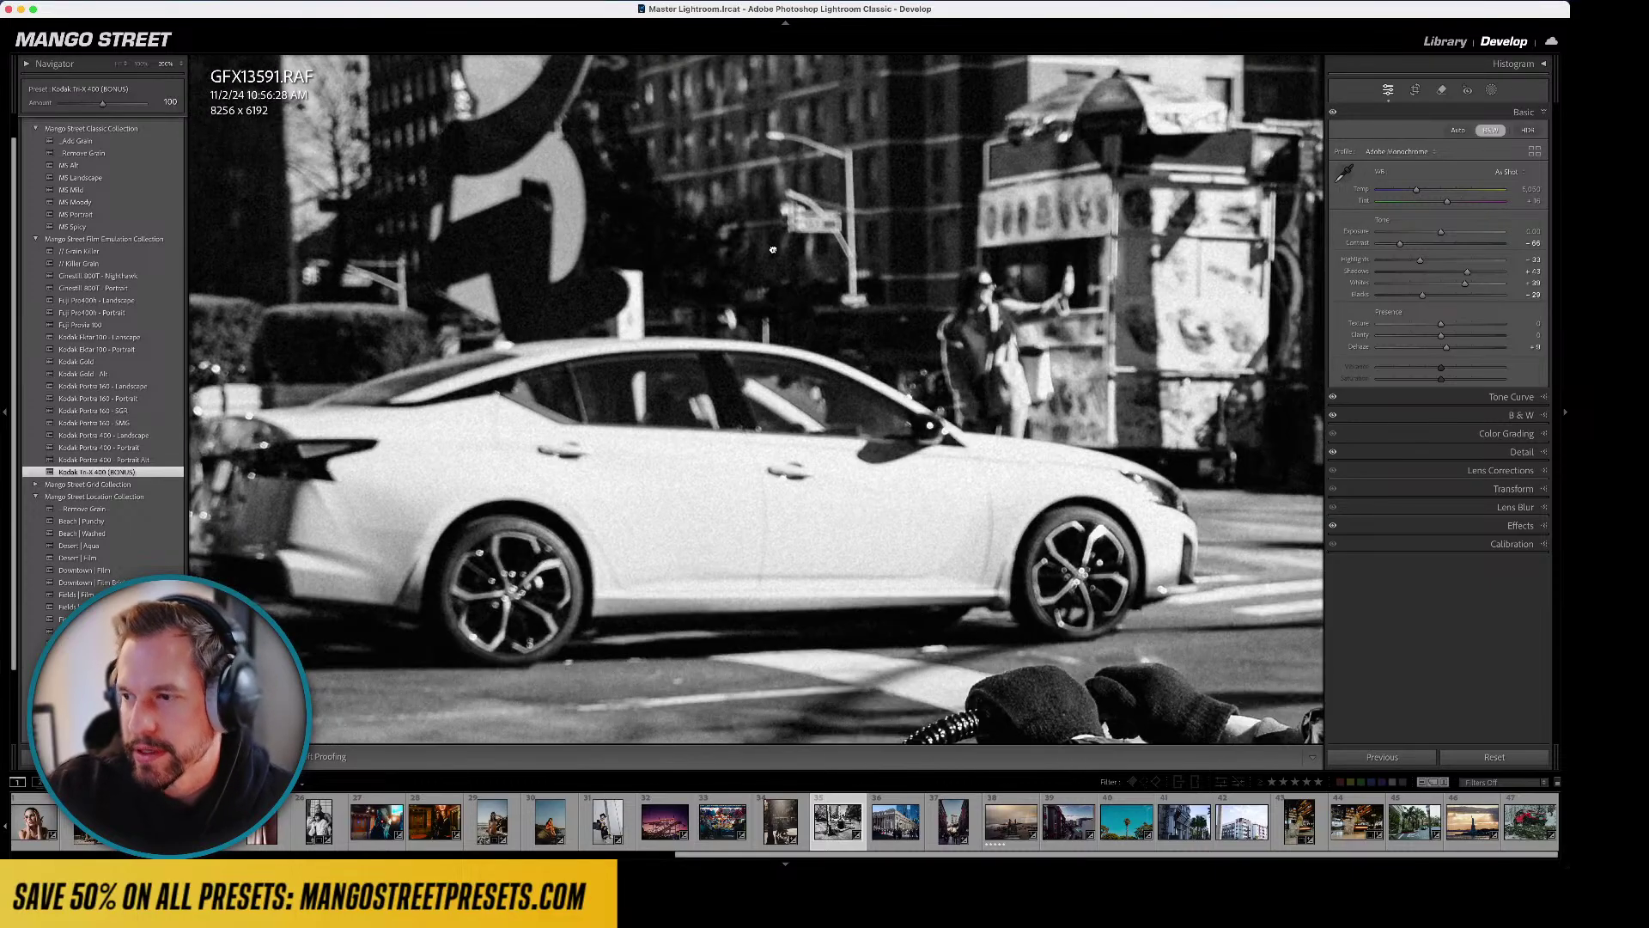
click(786, 254)
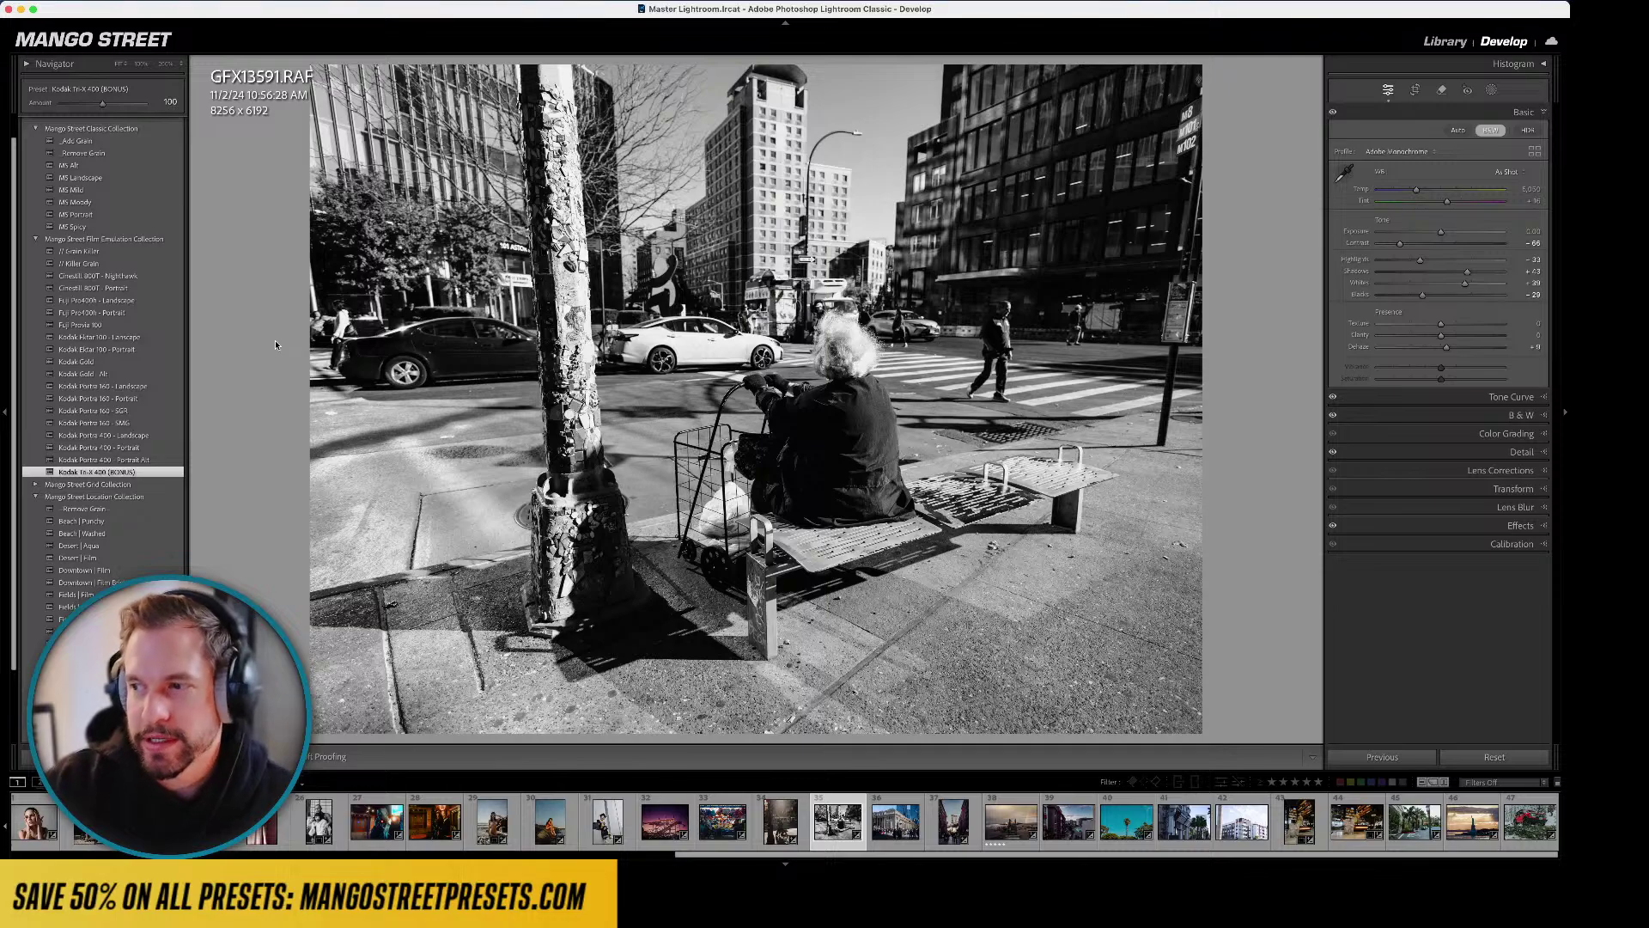
- Compare the street bench photo's black-and-white look with the original against a blacked-out background
key(l)
key(l)
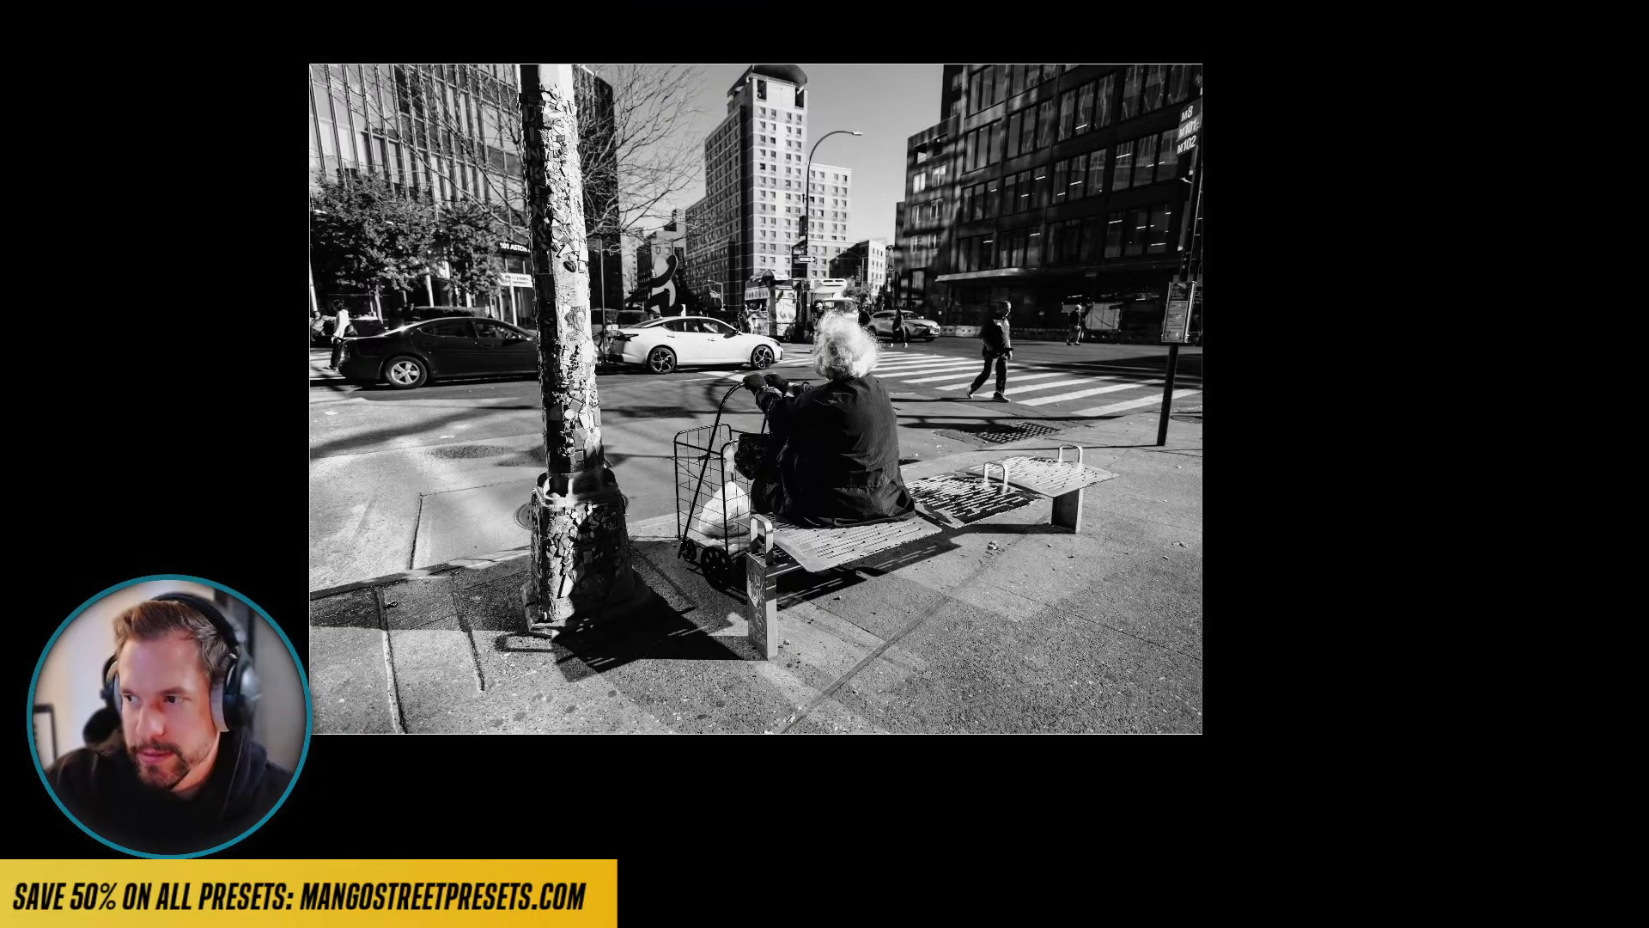
key(backslash)
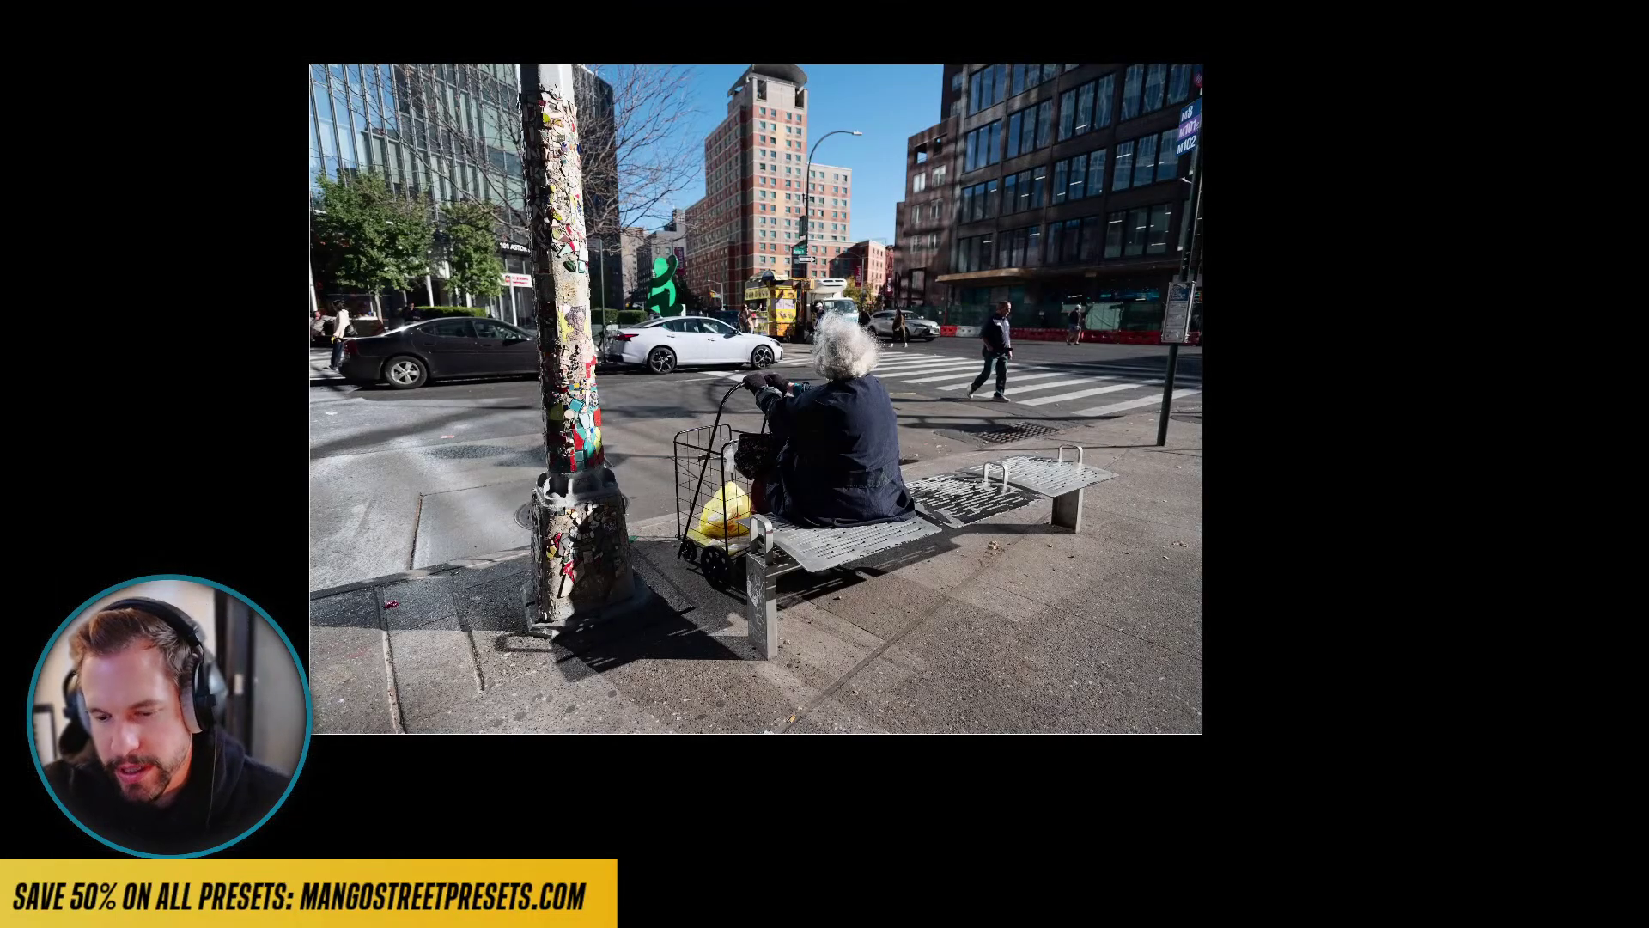
key(backslash)
key(l)
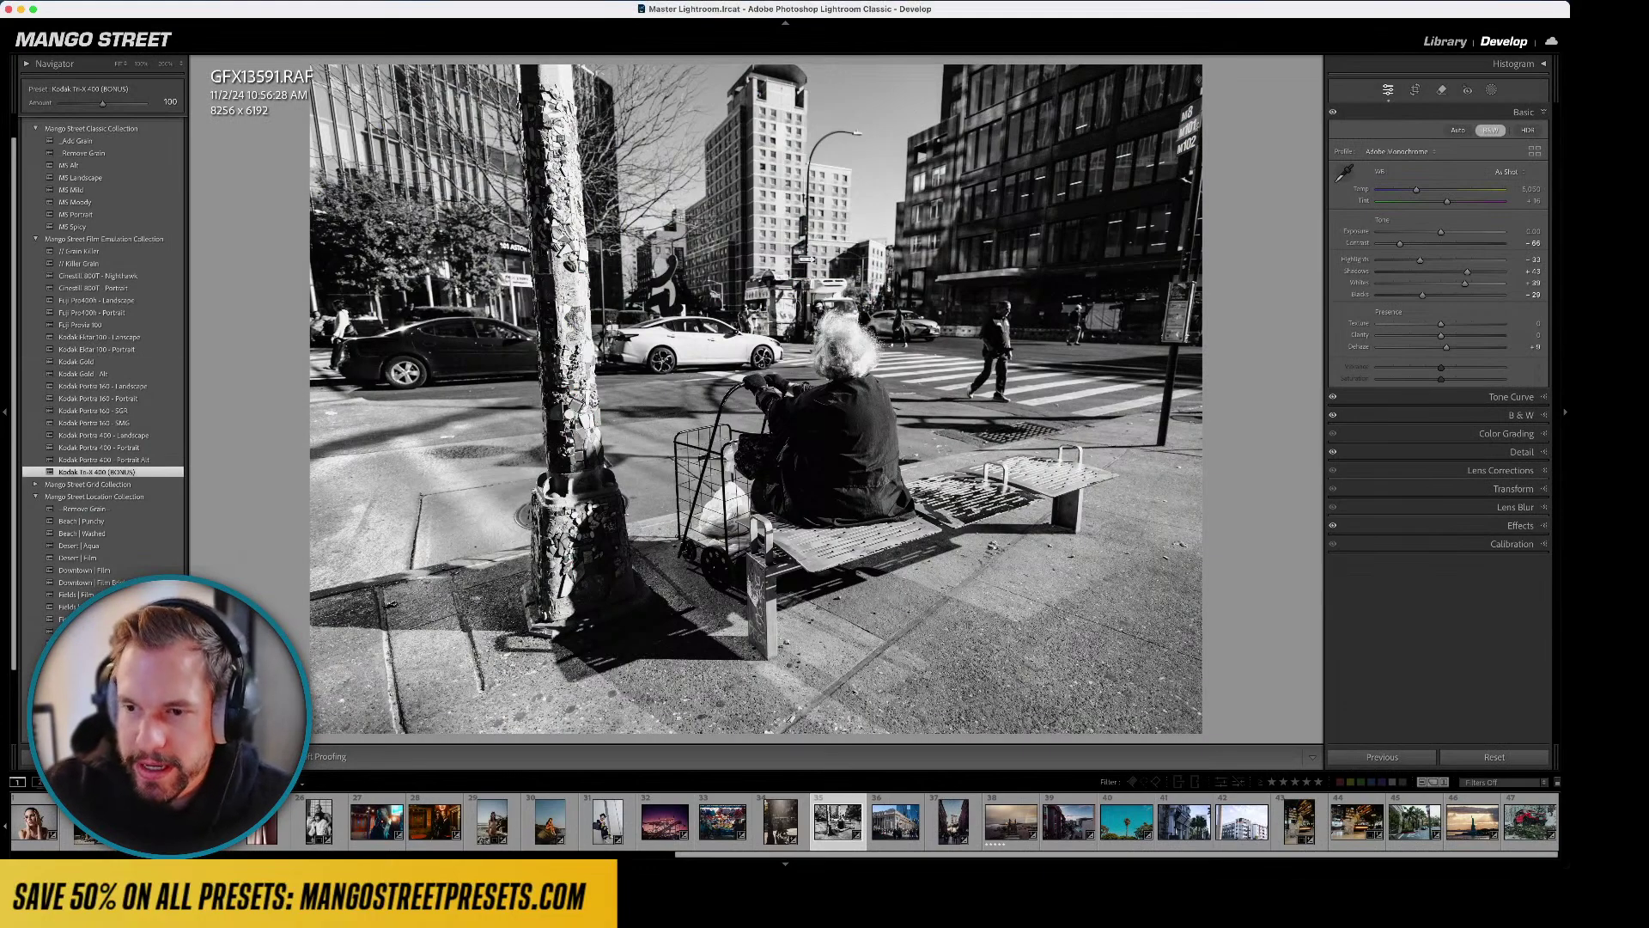
- Try the Downtown | Film preset on the street bench photo and reset all of the photo's adjustments
scroll(104, 550, down, 2)
click(82, 546)
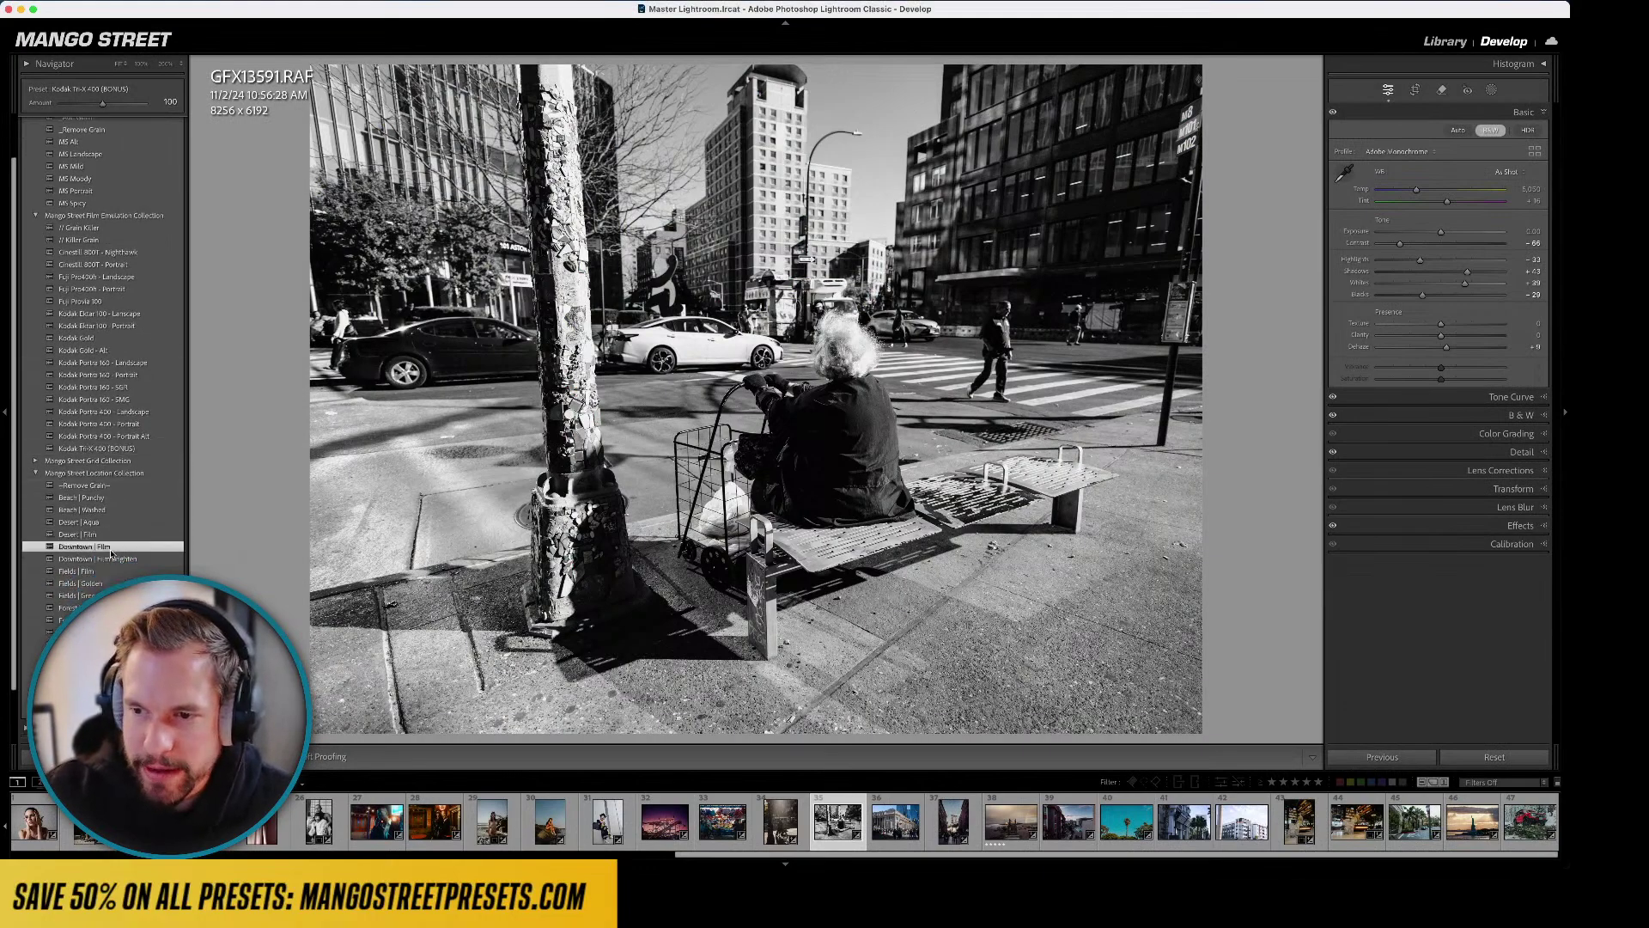
click(1494, 757)
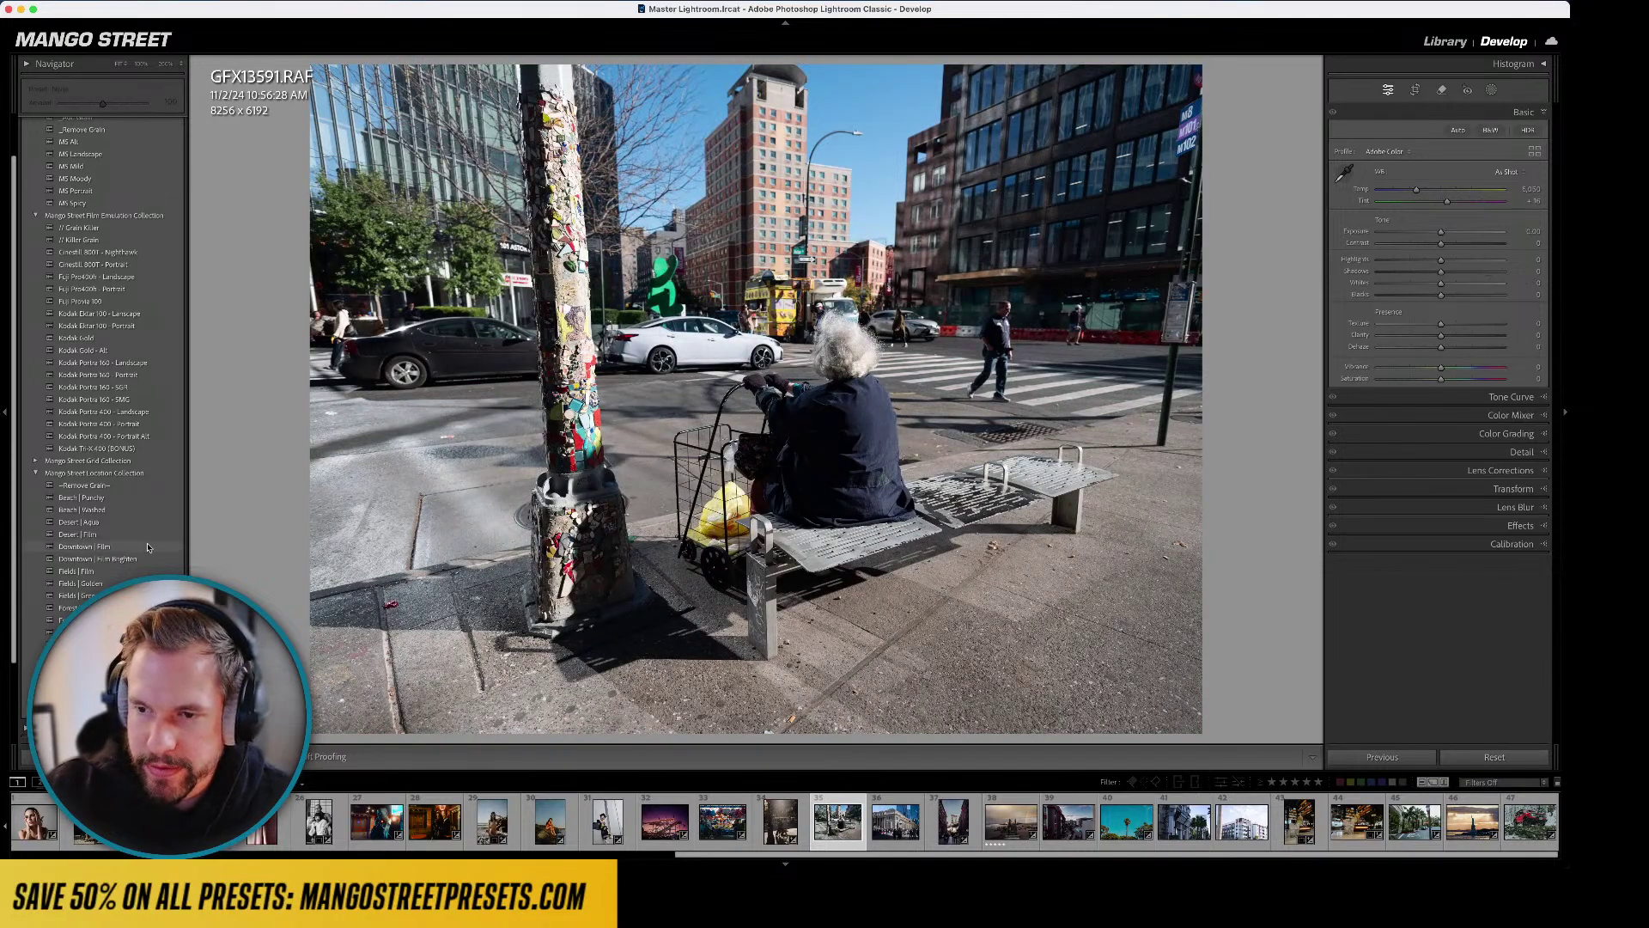
- Apply Downtown | Film to the street bench photo GFX13591.RAF and view the result against a blacked-out background
click(82, 546)
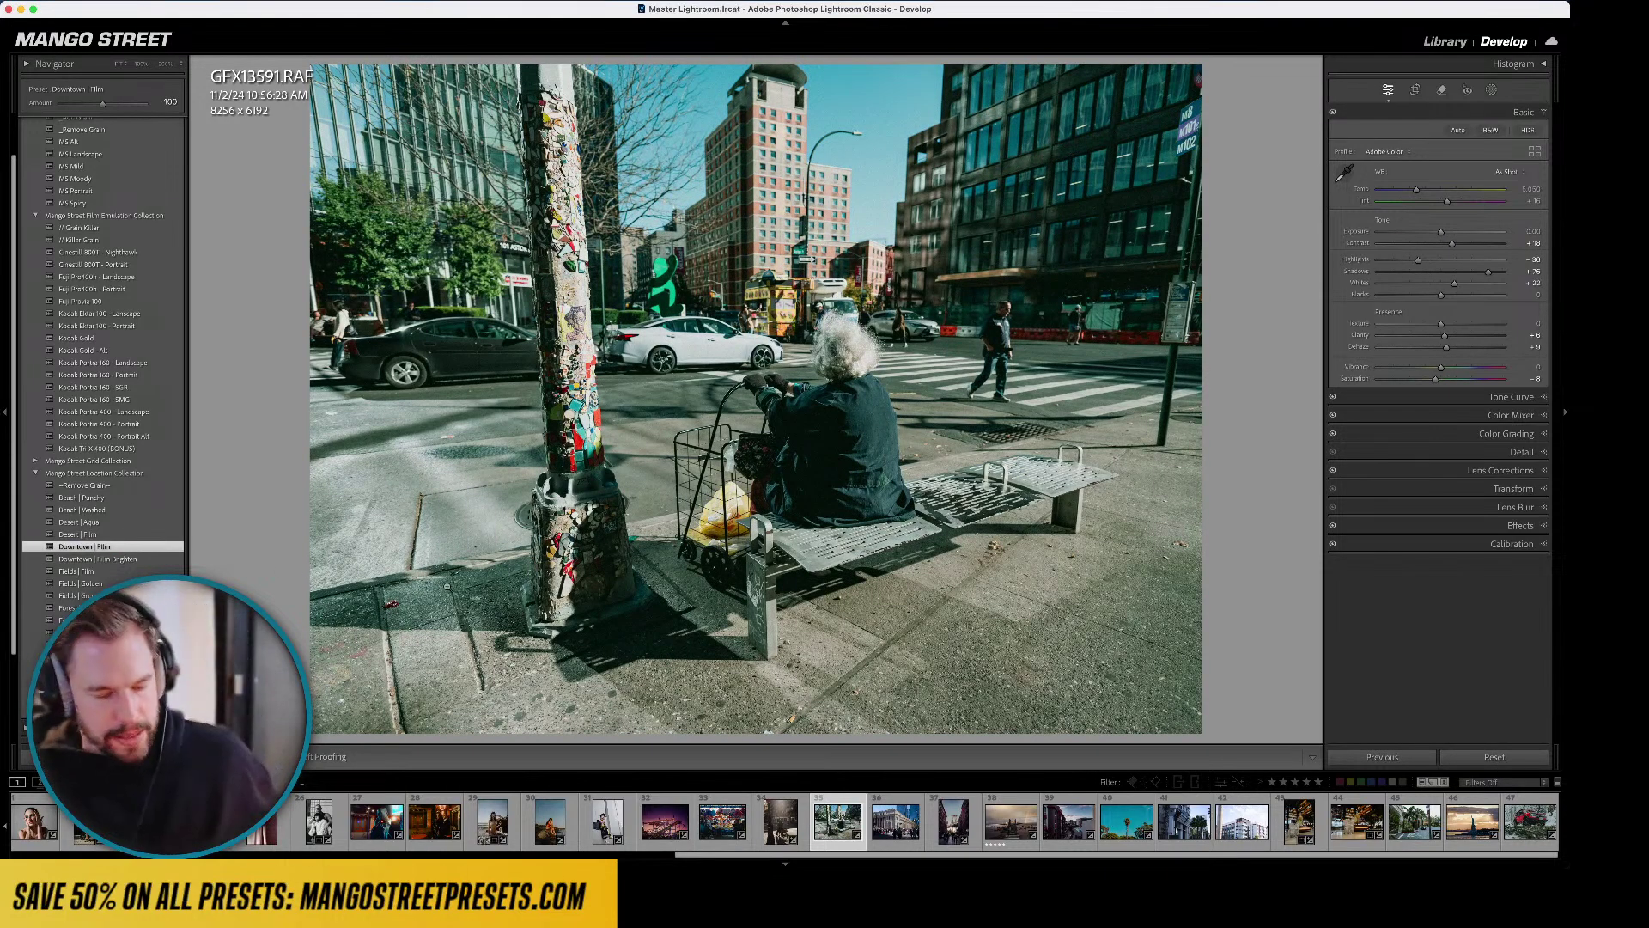
key(l)
key(l)
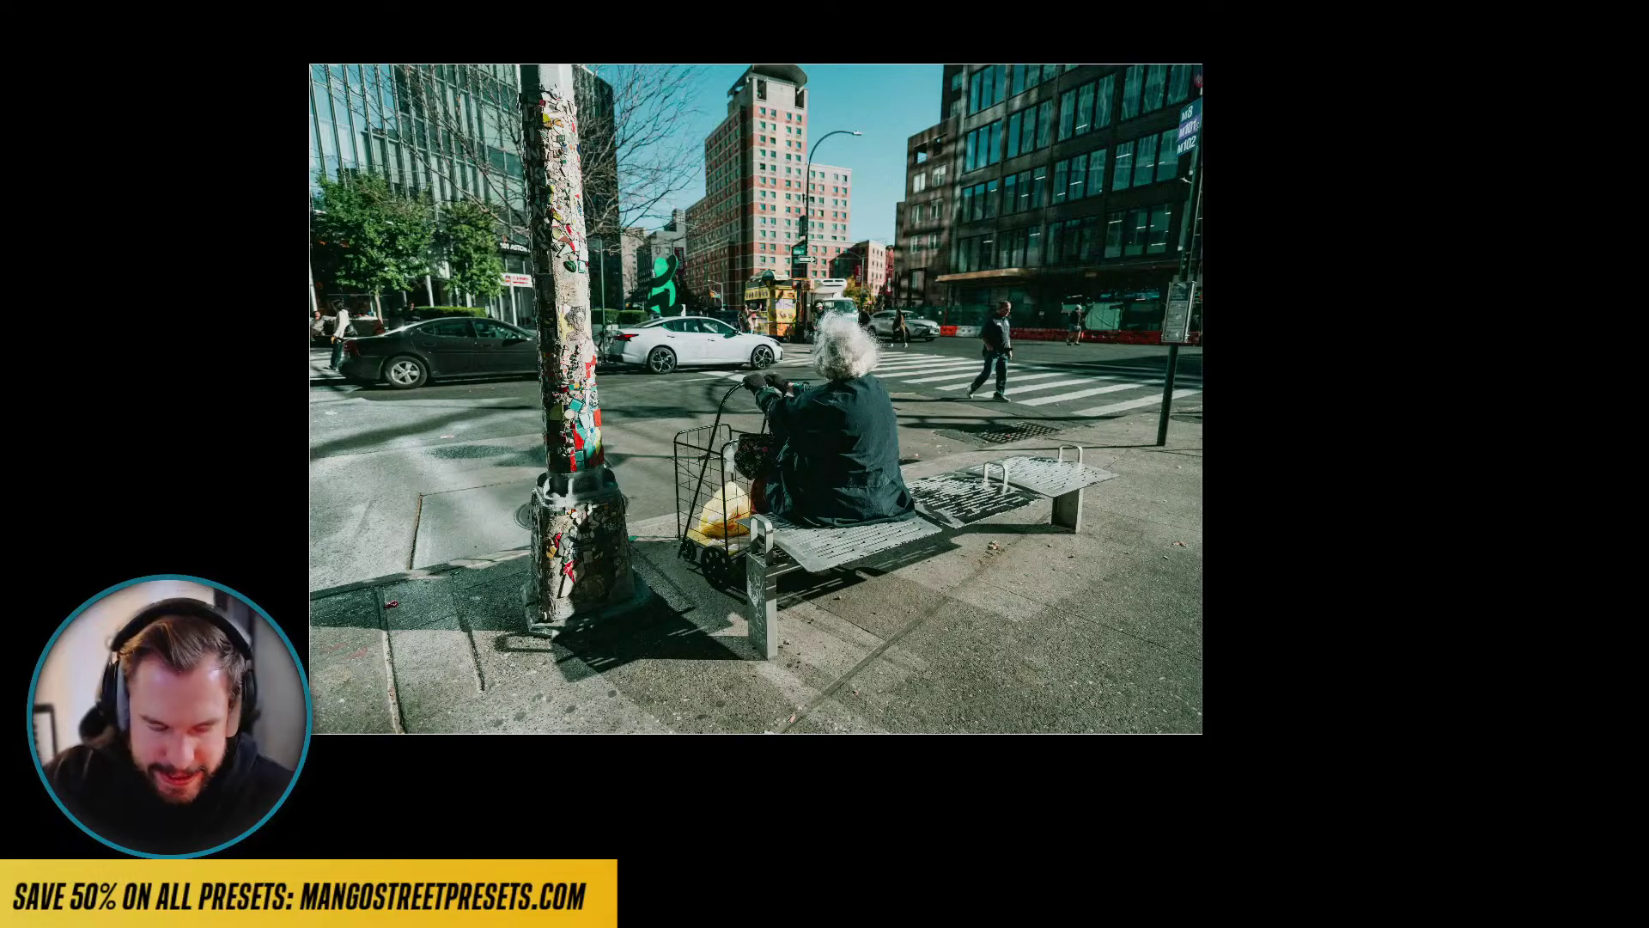
key(l)
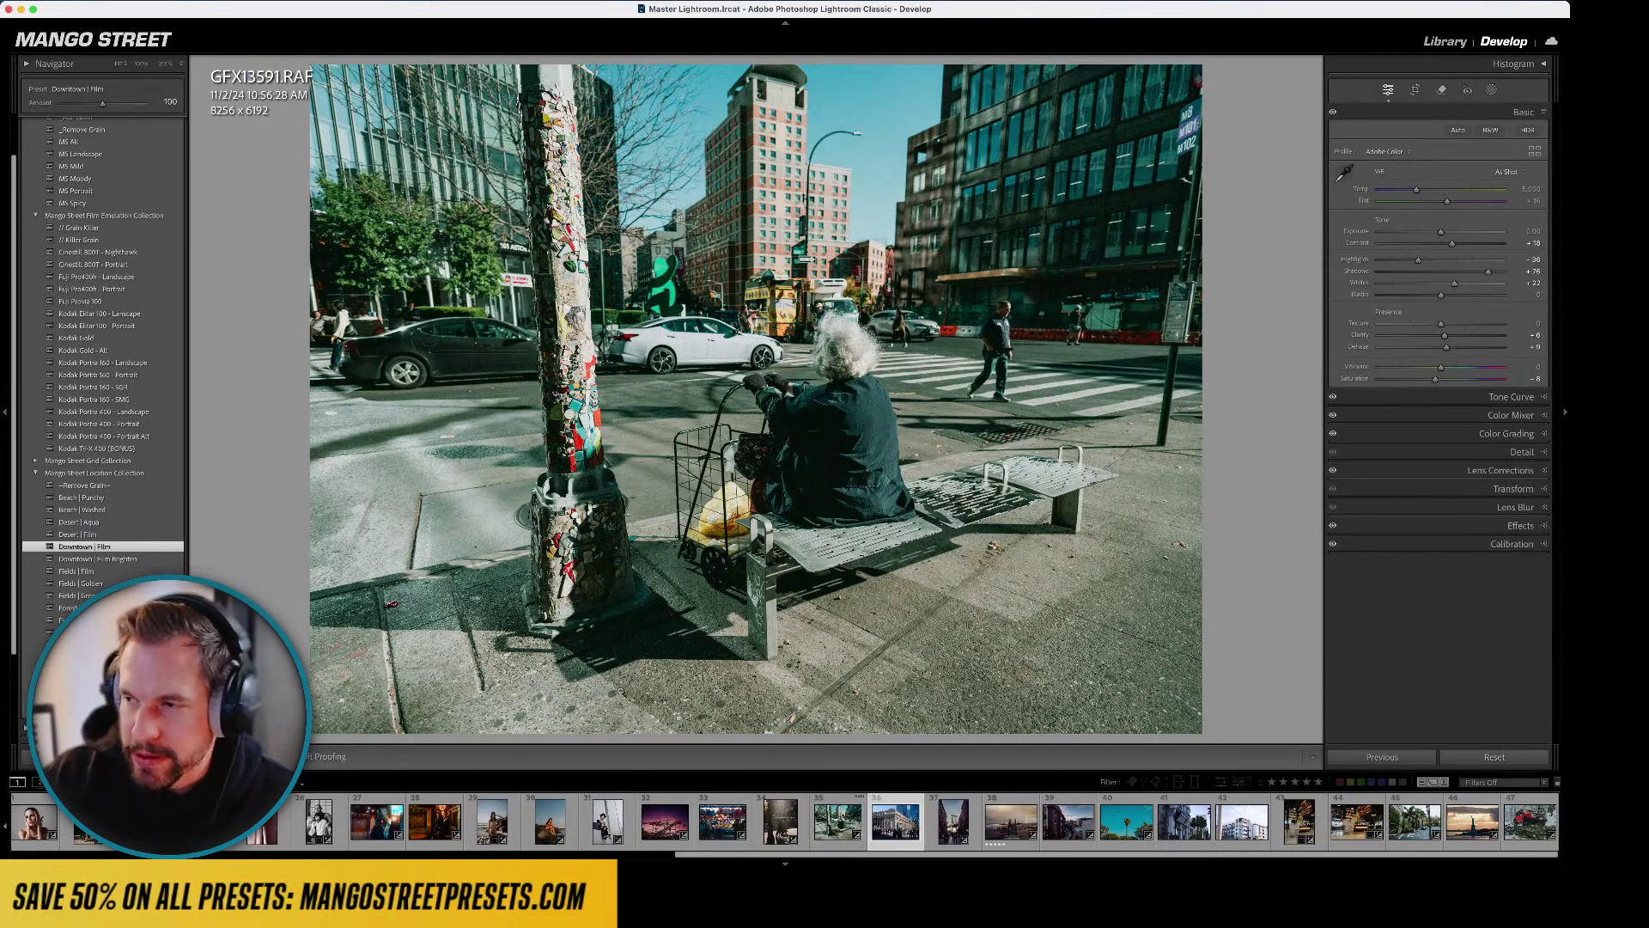
- Compare film presets on the train hall photo GFX13692.RAF, settle on Kodak Portra 400 - Portrait and warm its white balance temperature
key(Right)
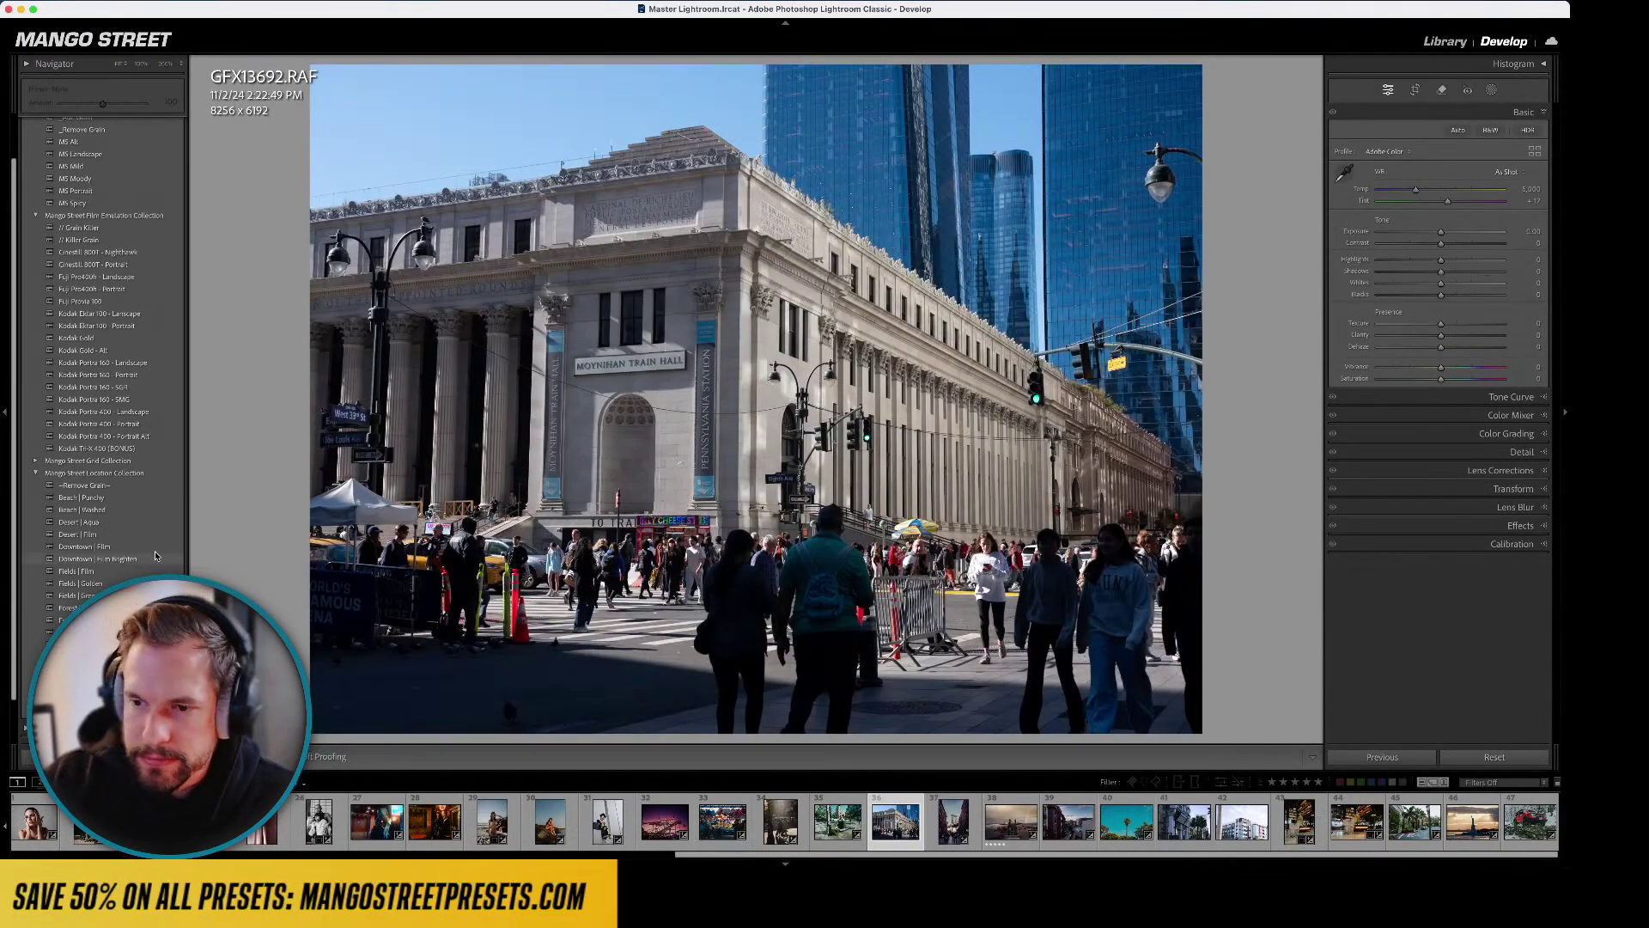
click(153, 546)
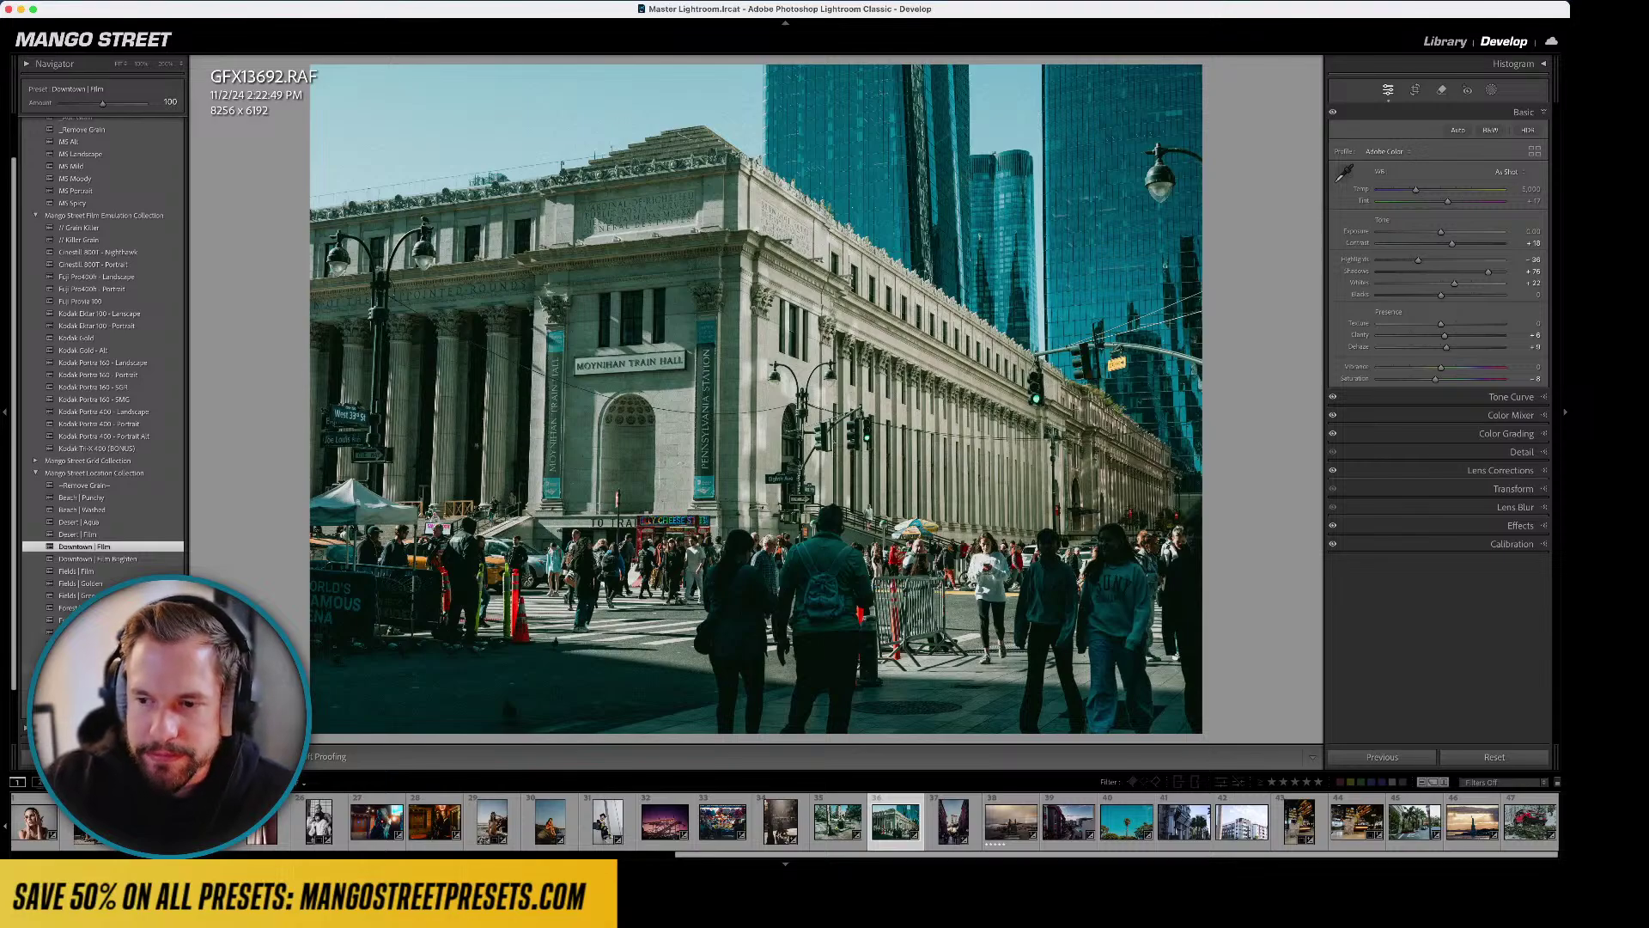
click(35, 656)
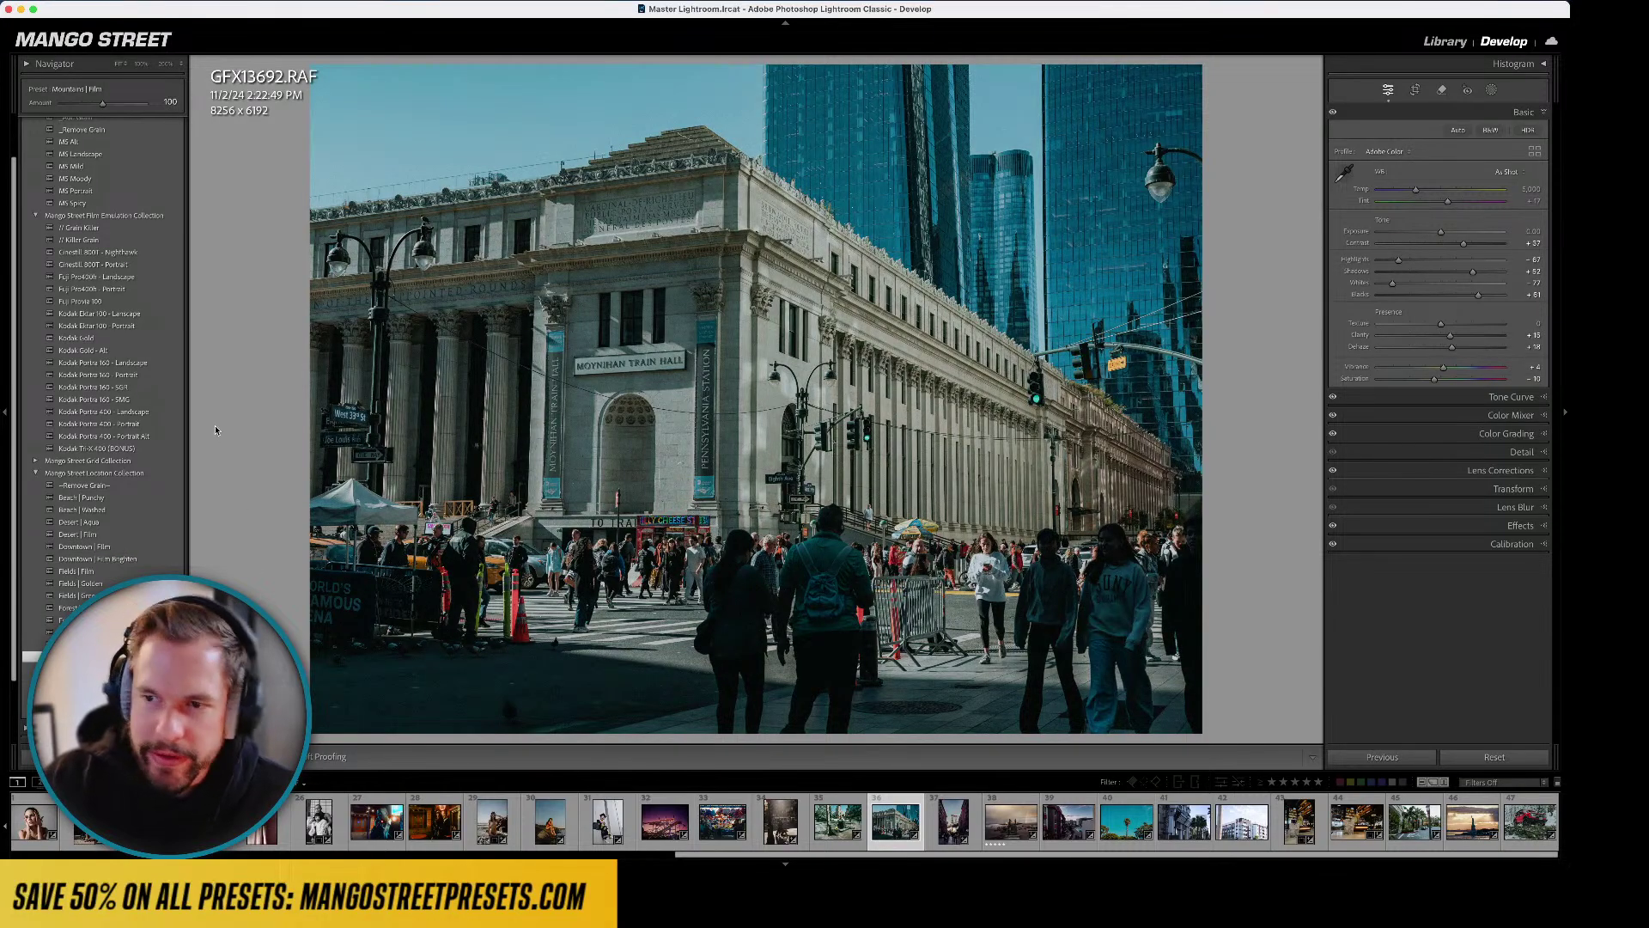
click(157, 412)
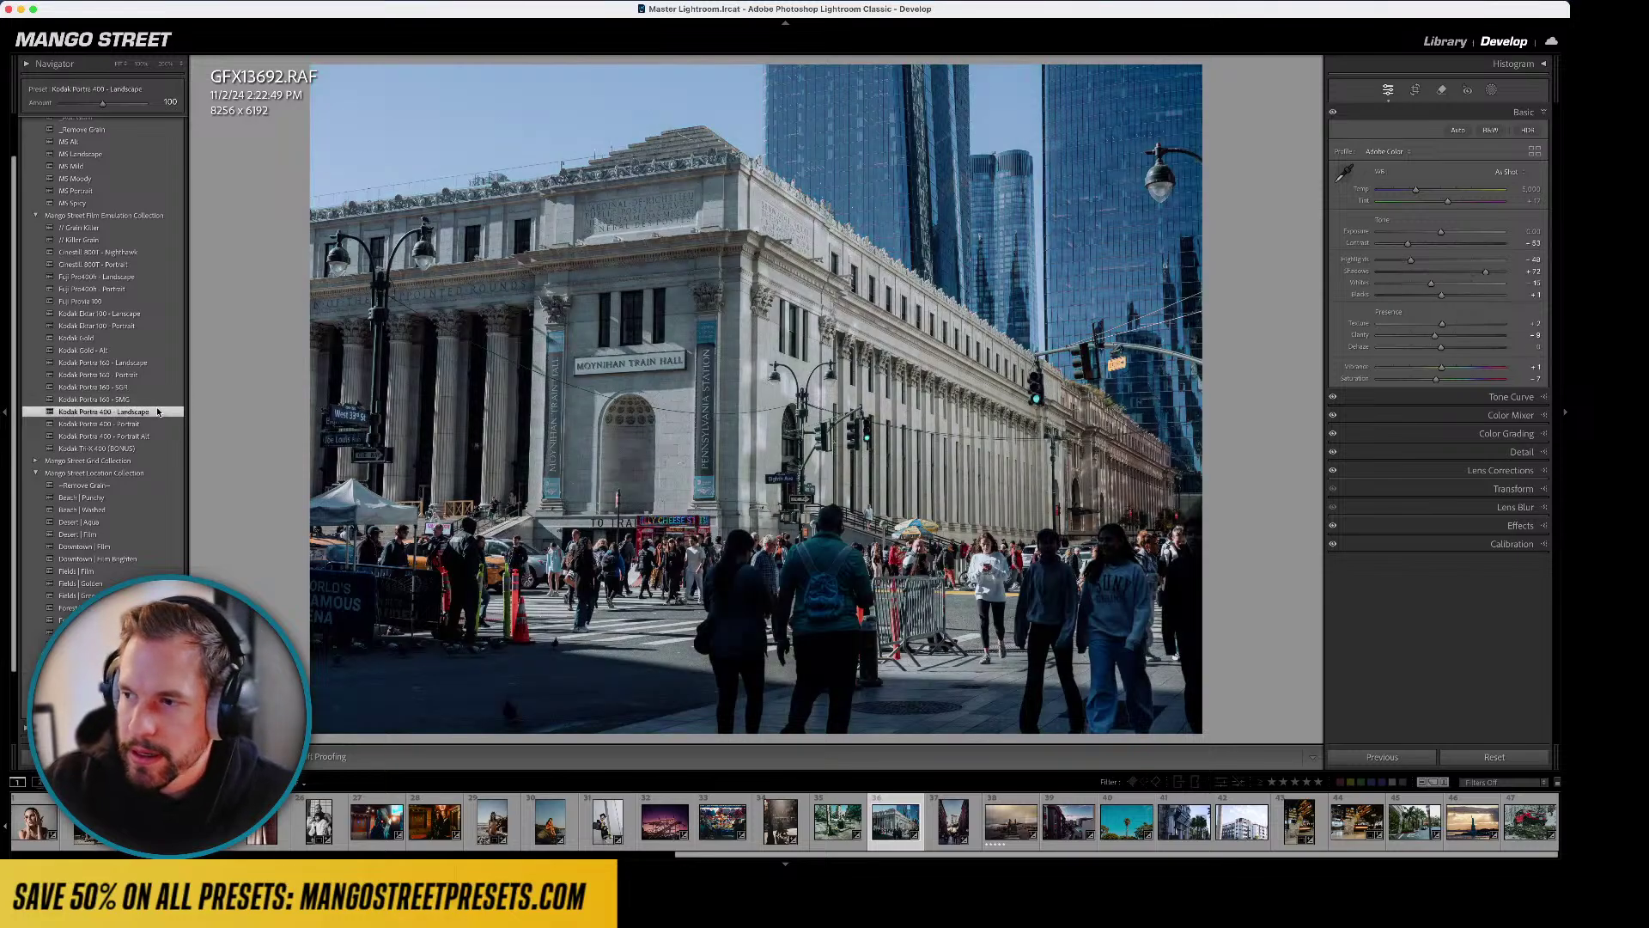
click(156, 423)
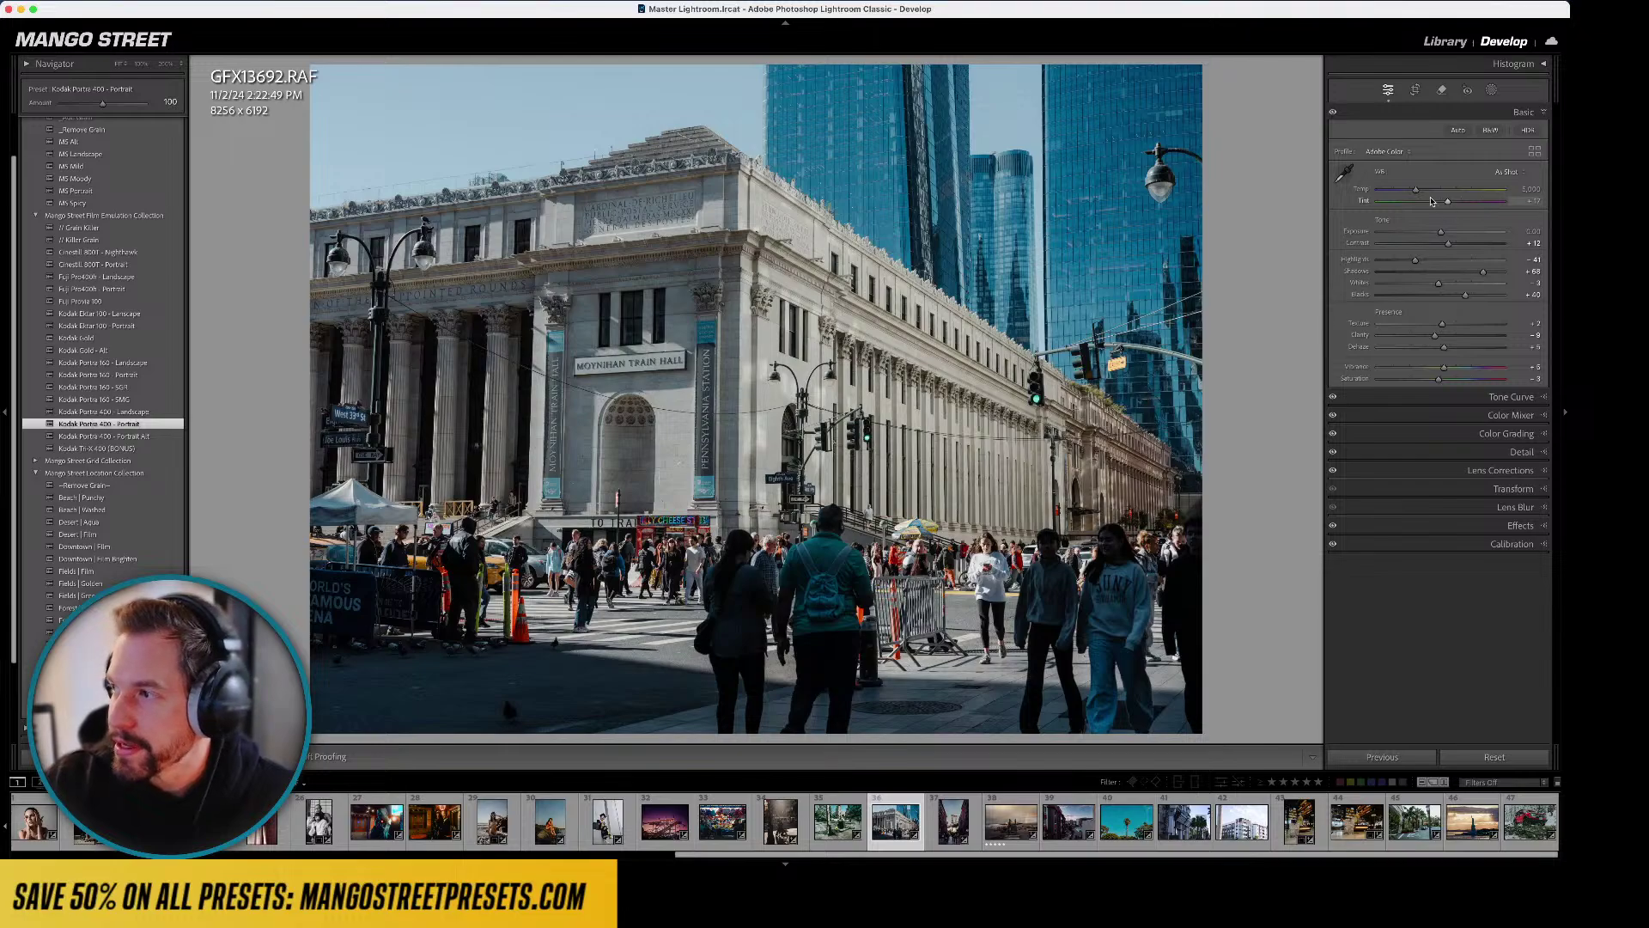
drag(1416, 189, 1423, 192)
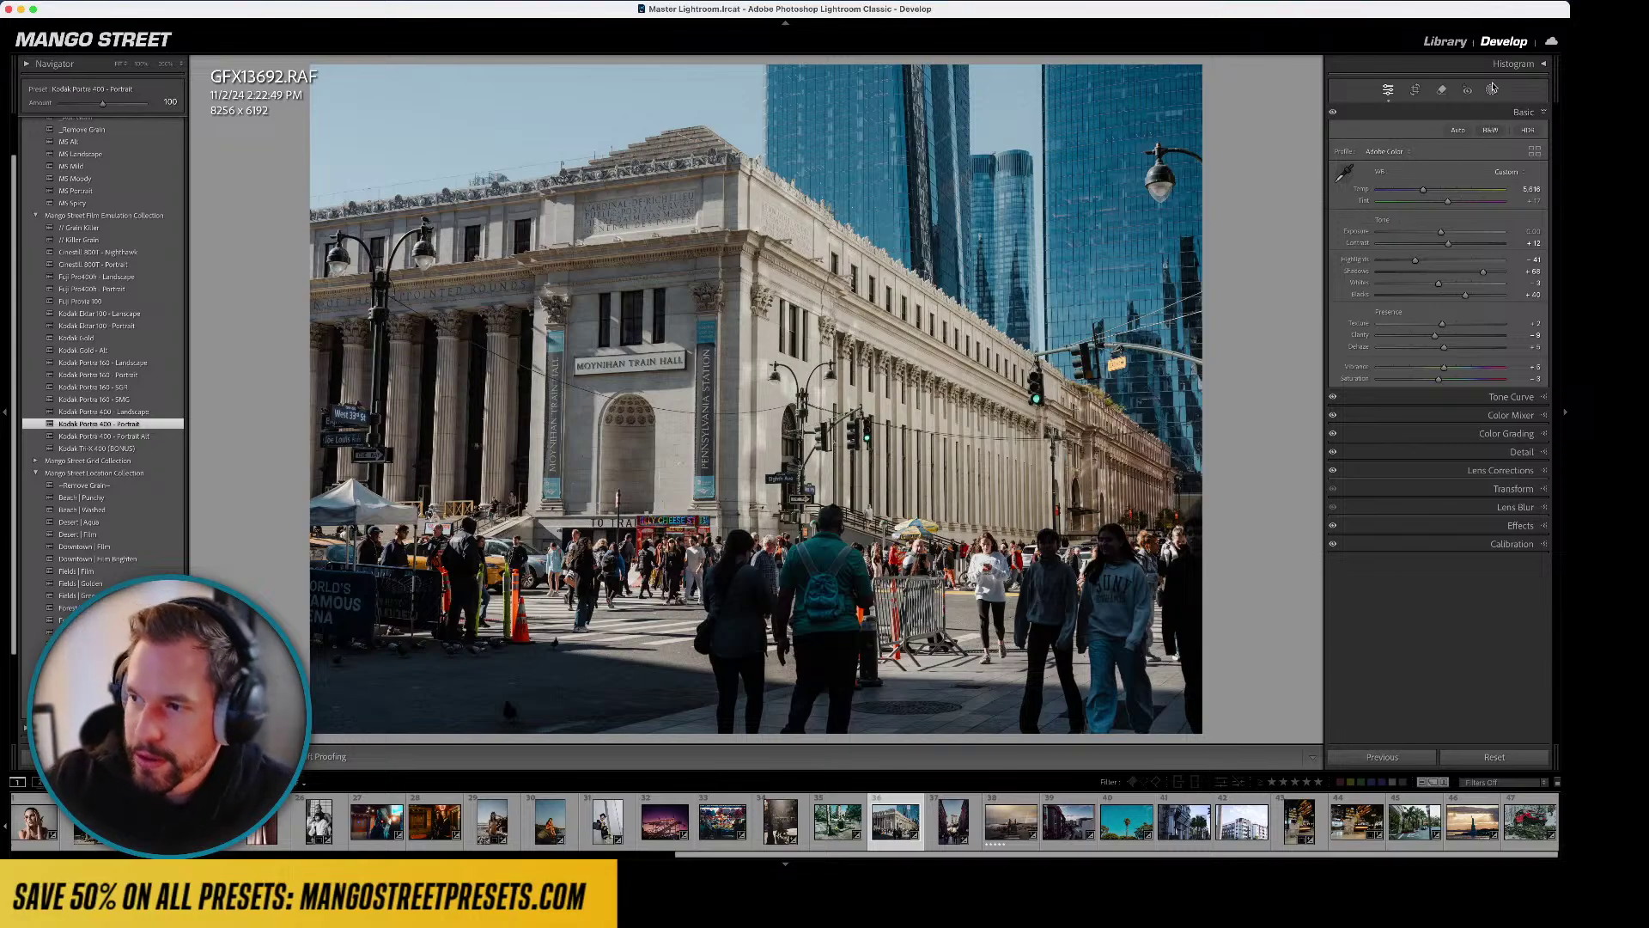
- Add a diagonal linear gradient mask over the train hall building and street, and warm the masked area's temperature
click(1492, 89)
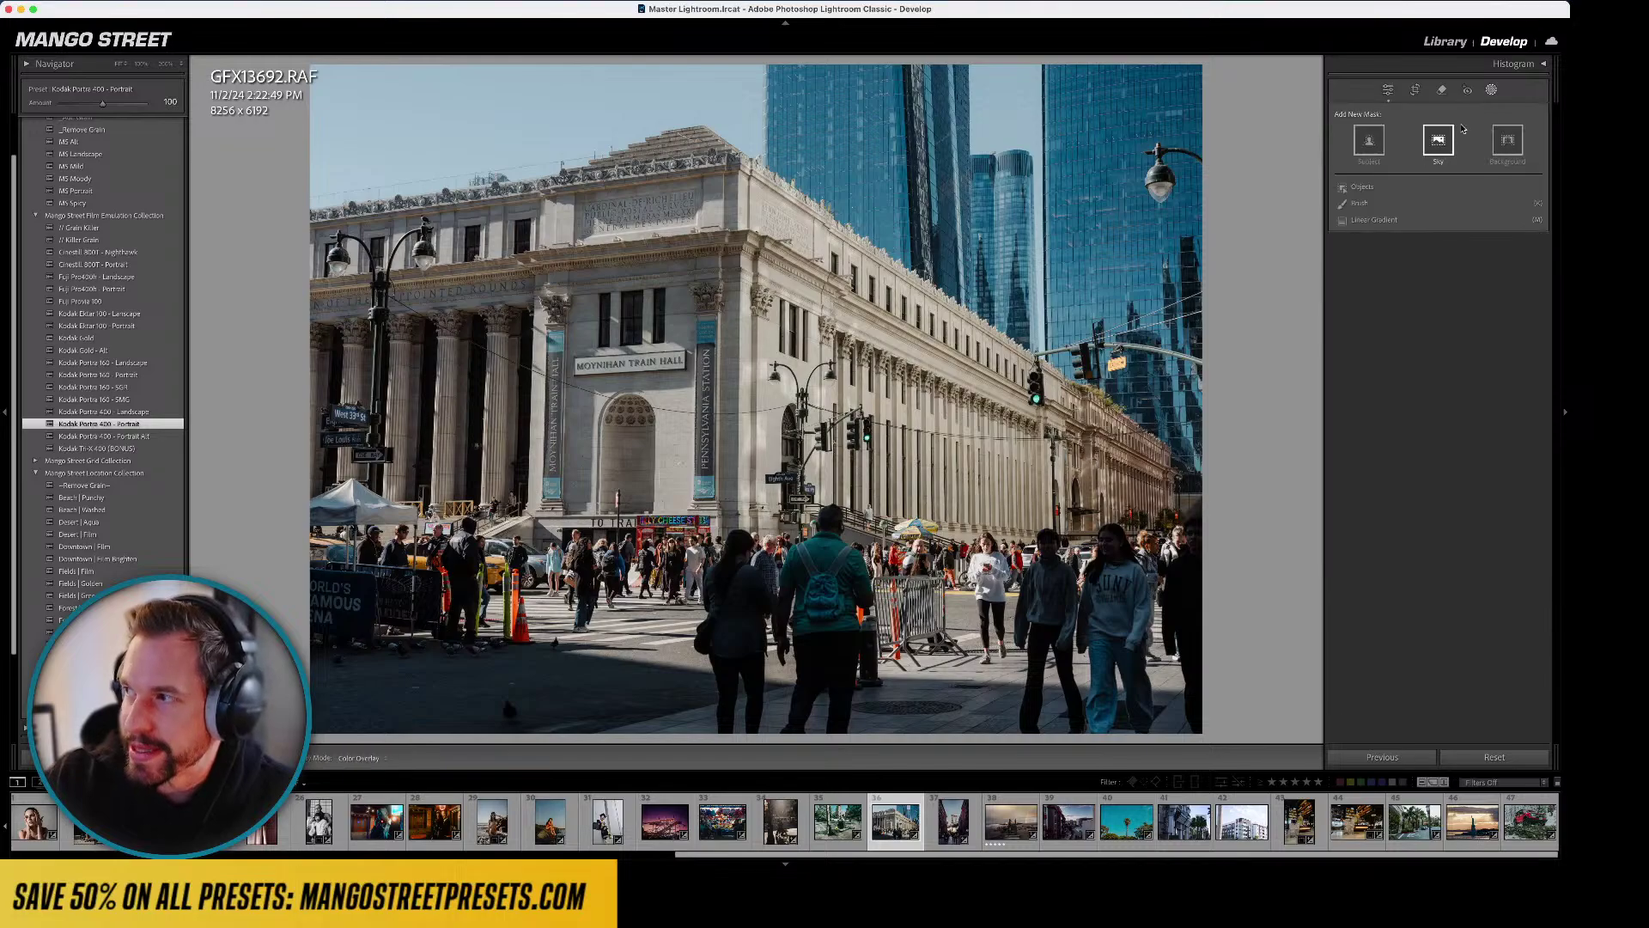
click(1373, 220)
drag(773, 403, 883, 172)
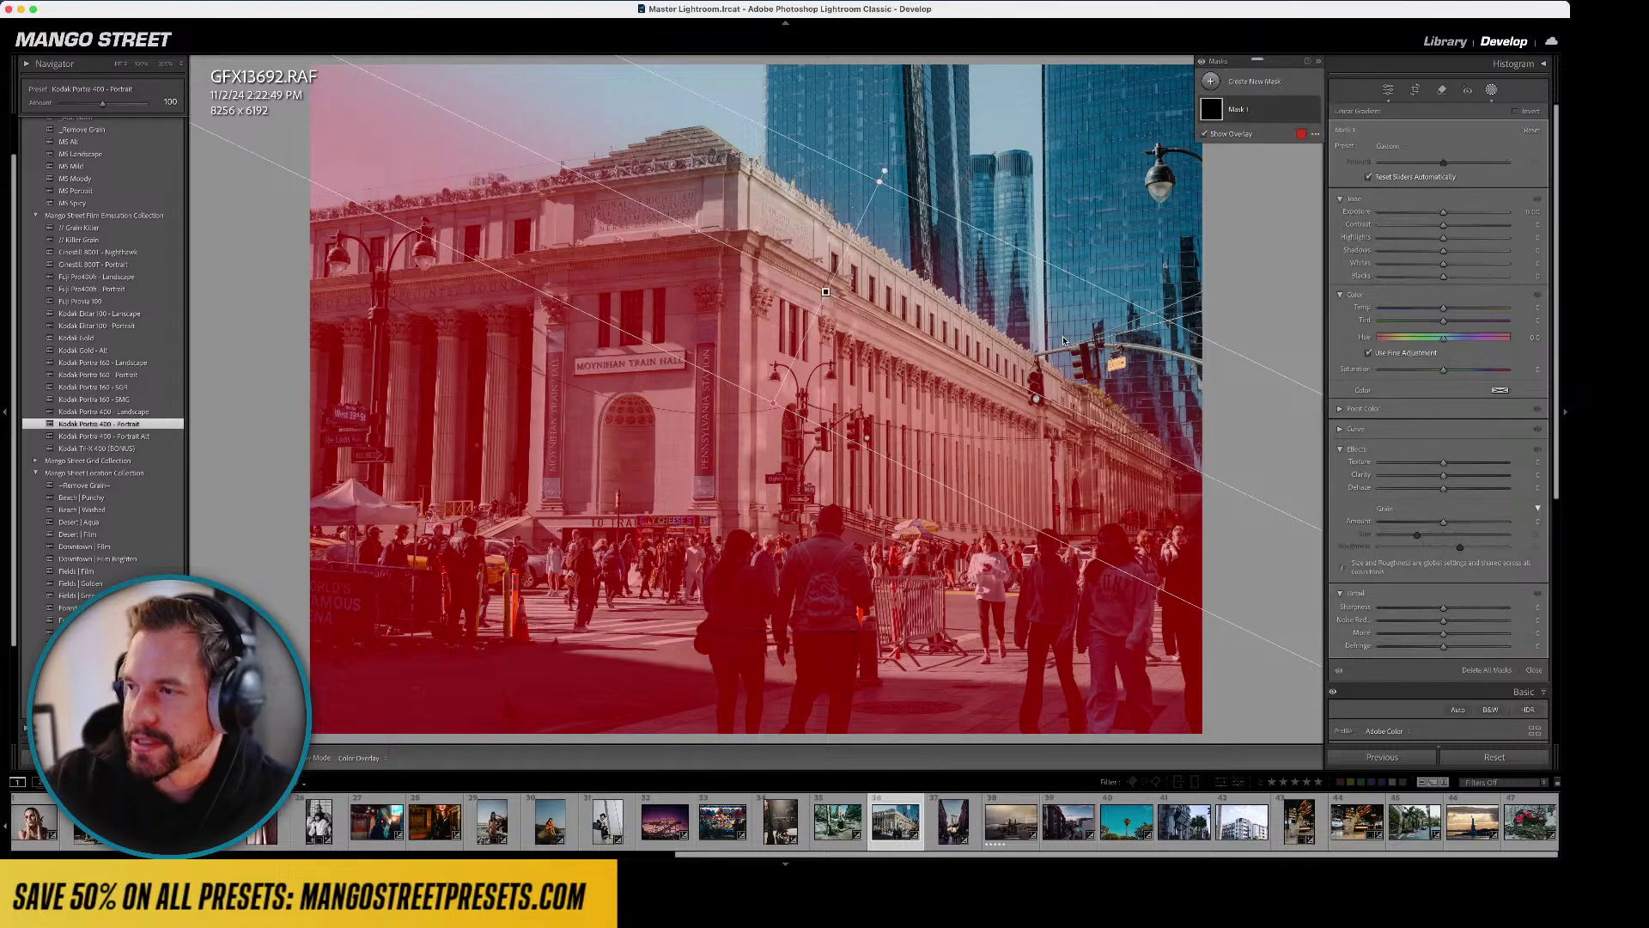
drag(1443, 308, 1467, 306)
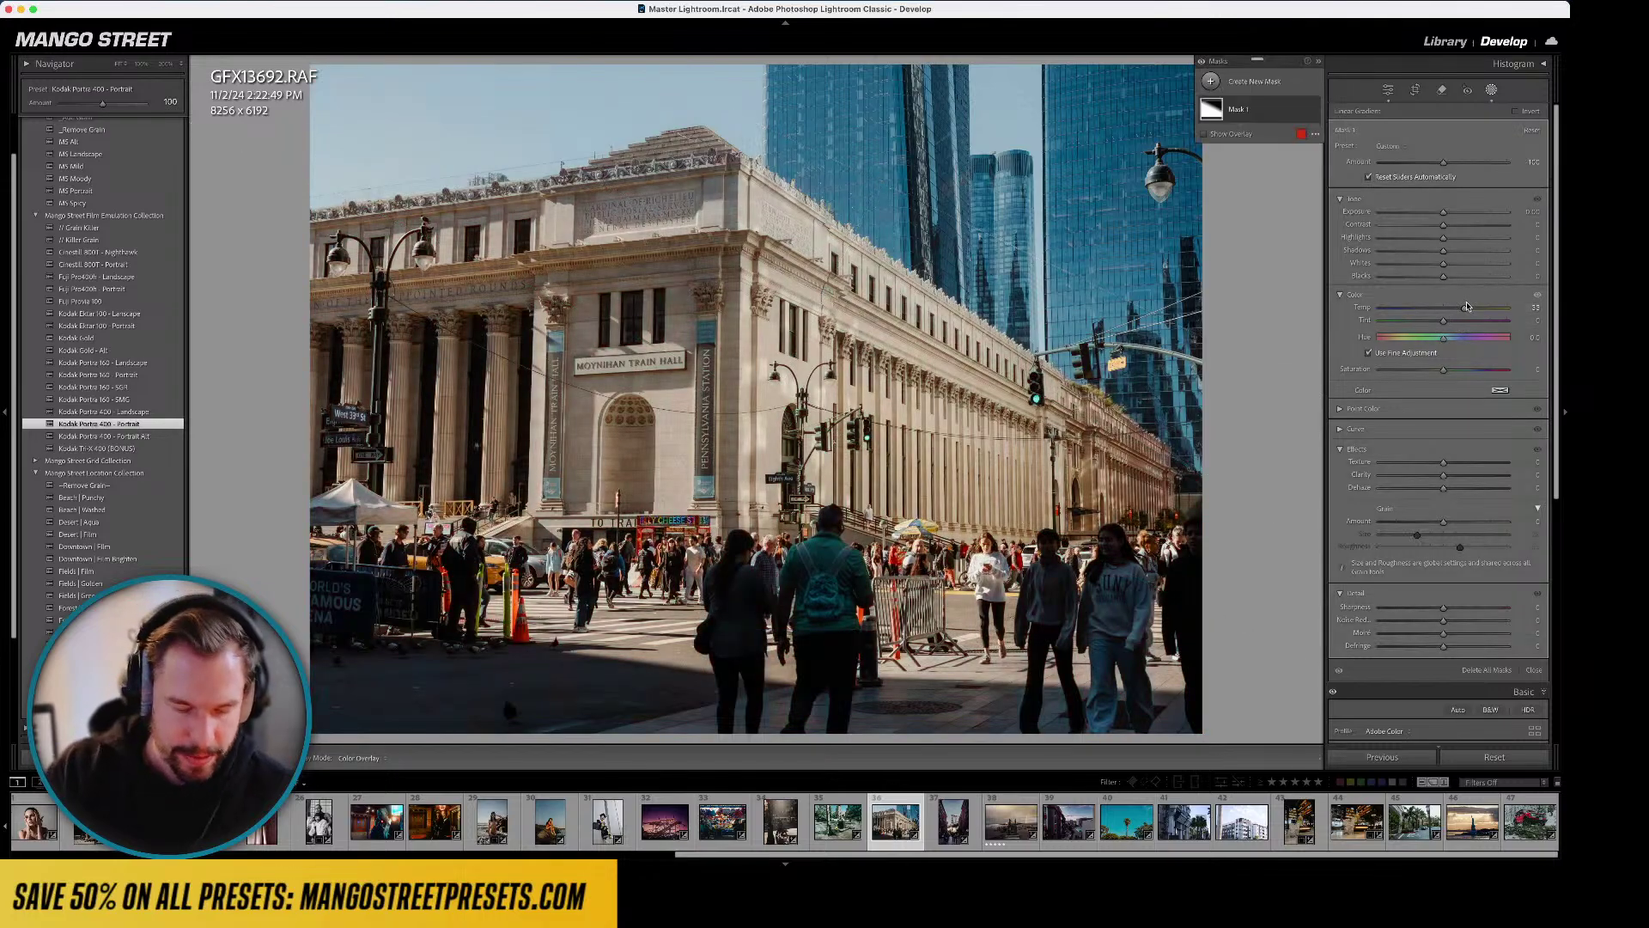
key(d)
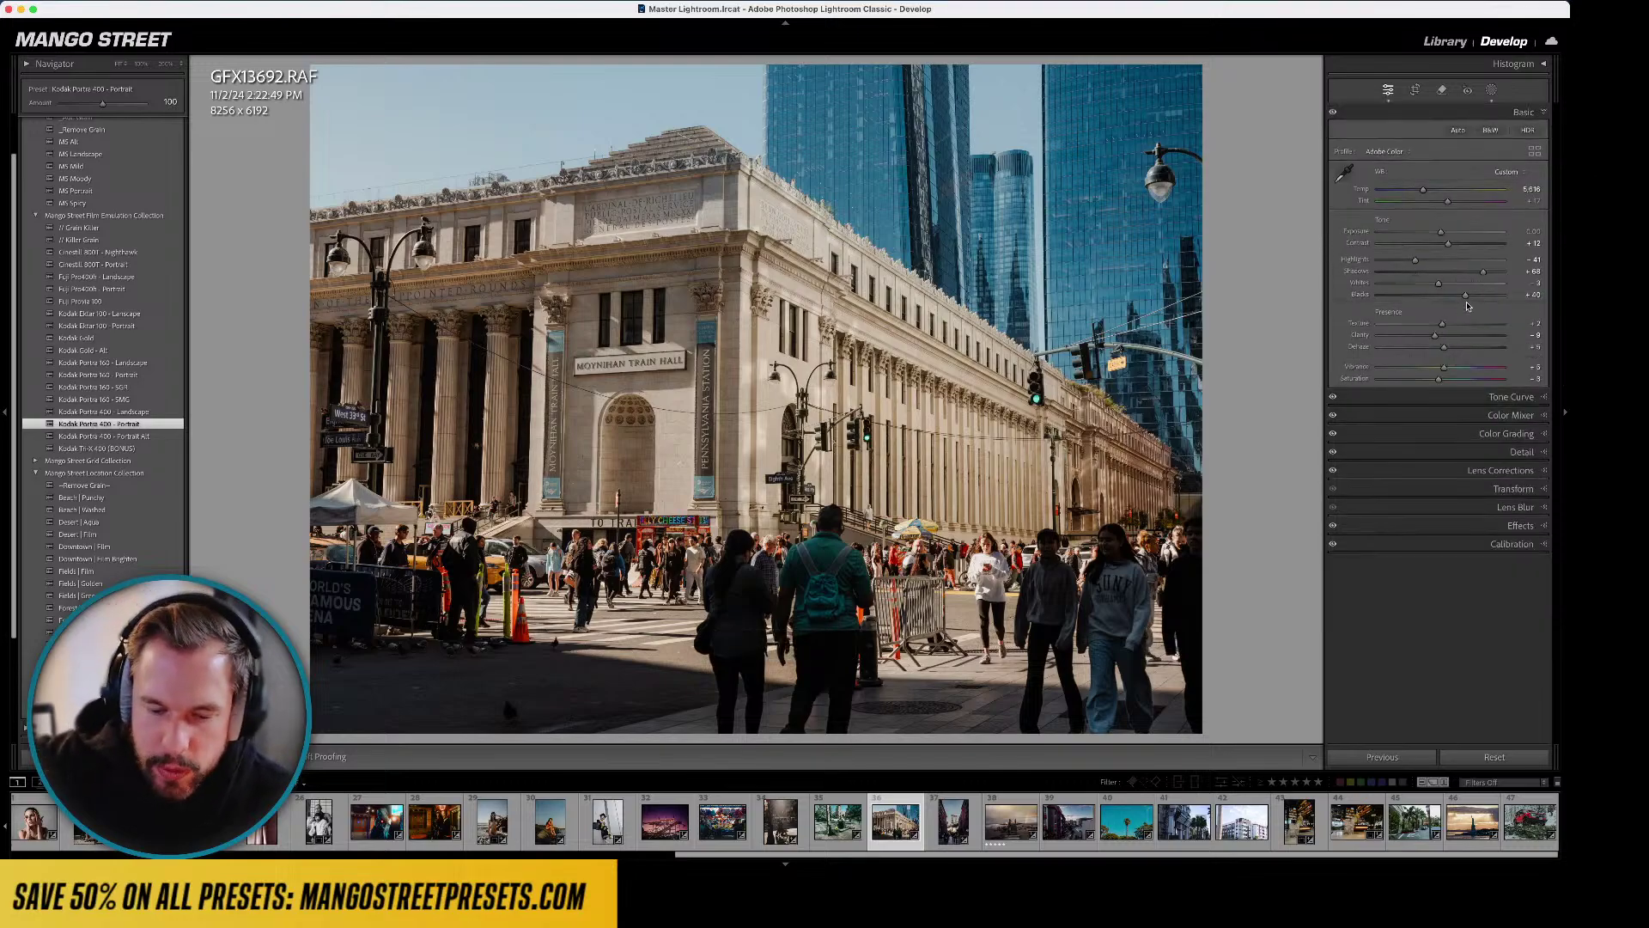
- Compare the edited train hall photo with the original against a blacked-out background
key(l)
key(l)
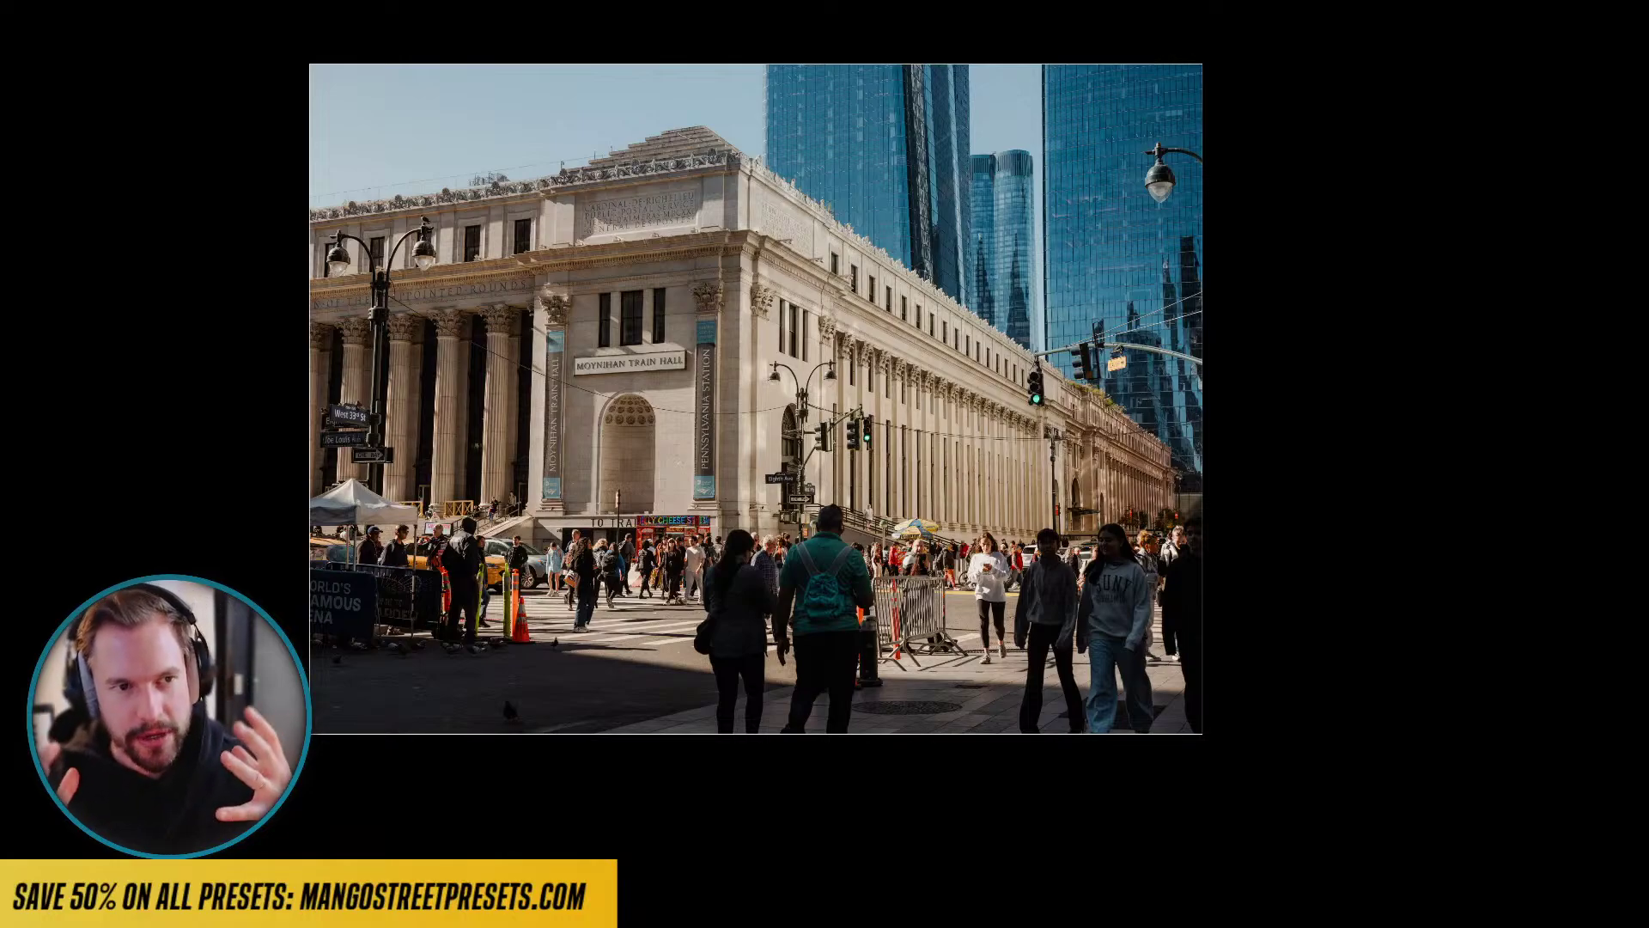
key(backslash)
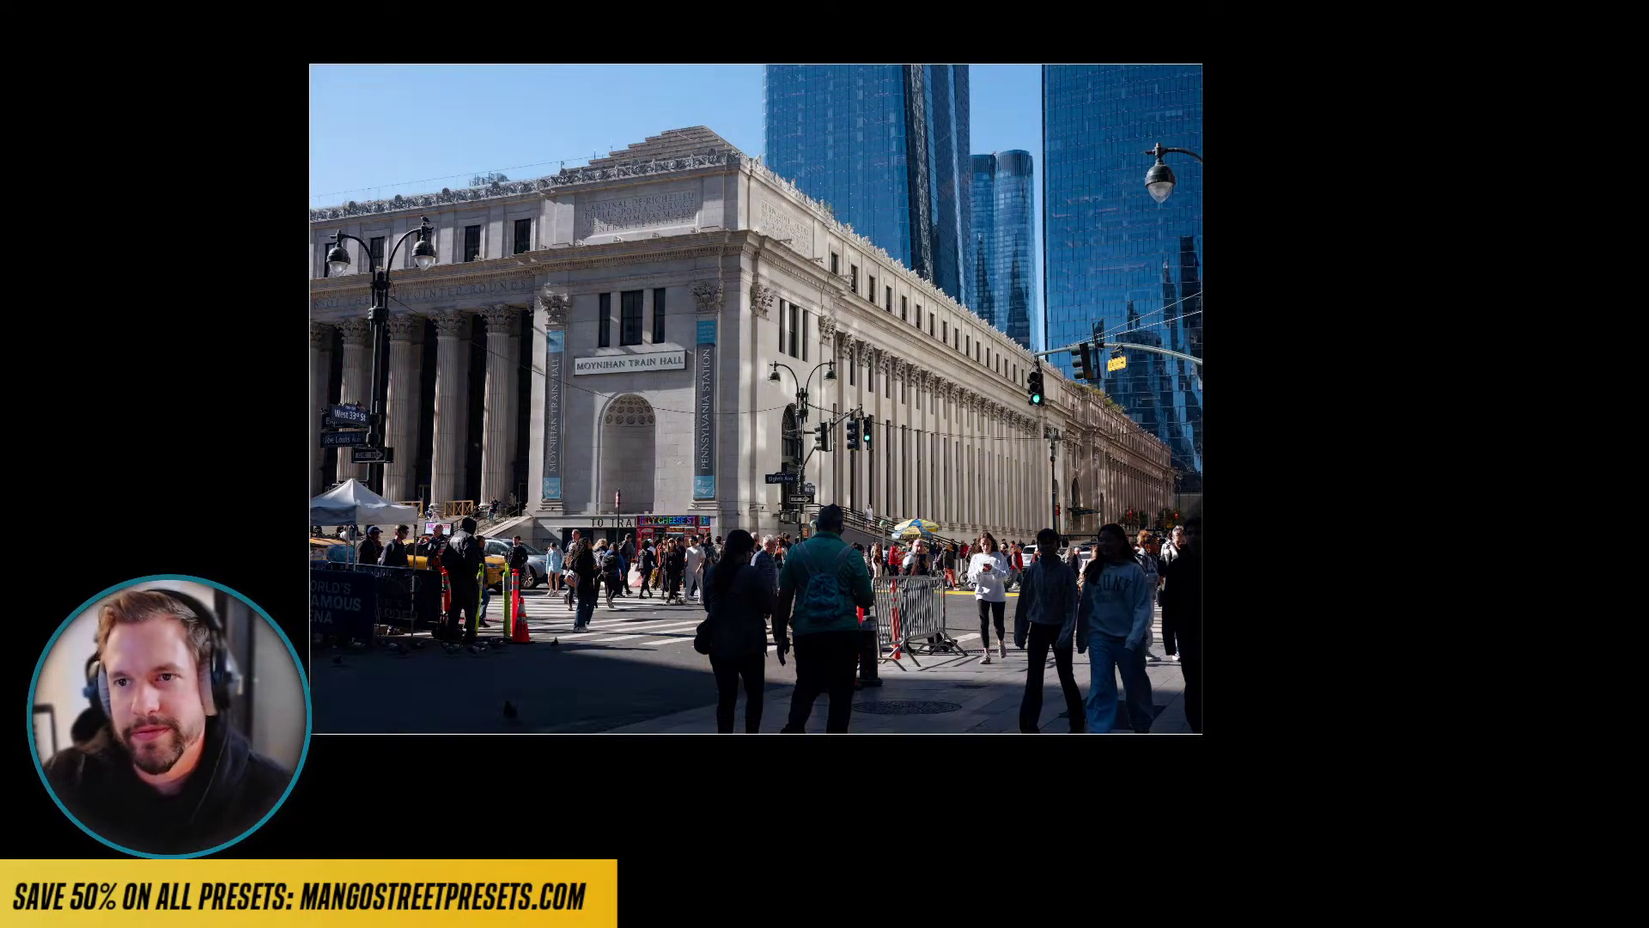
key(backslash)
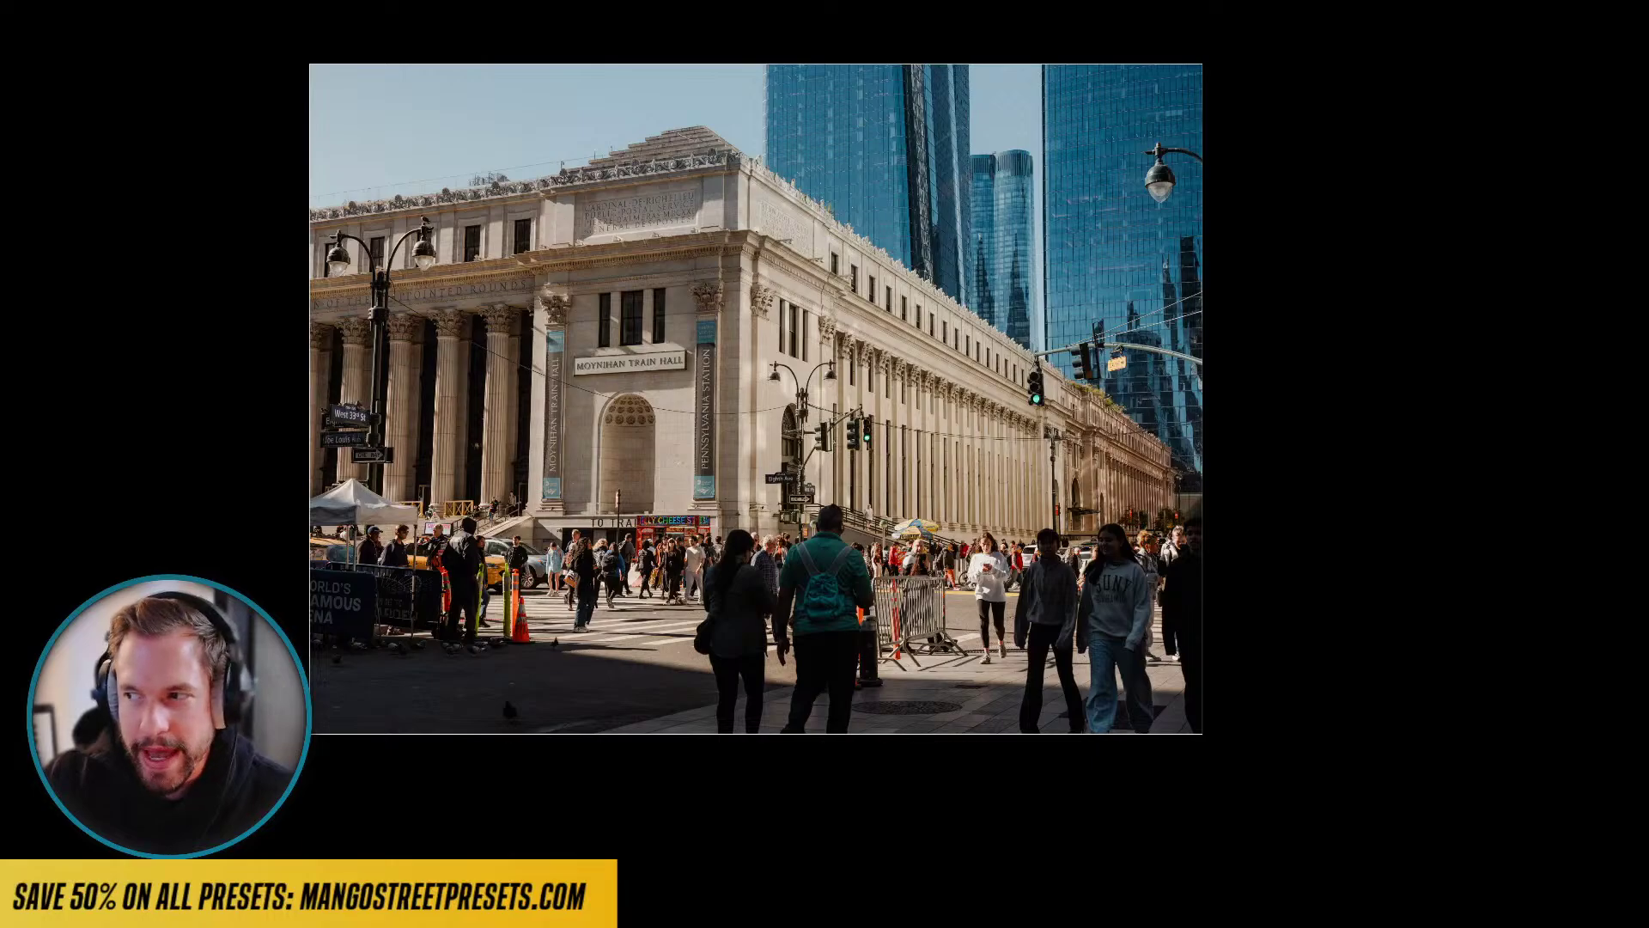
key(backslash)
key(backslash)
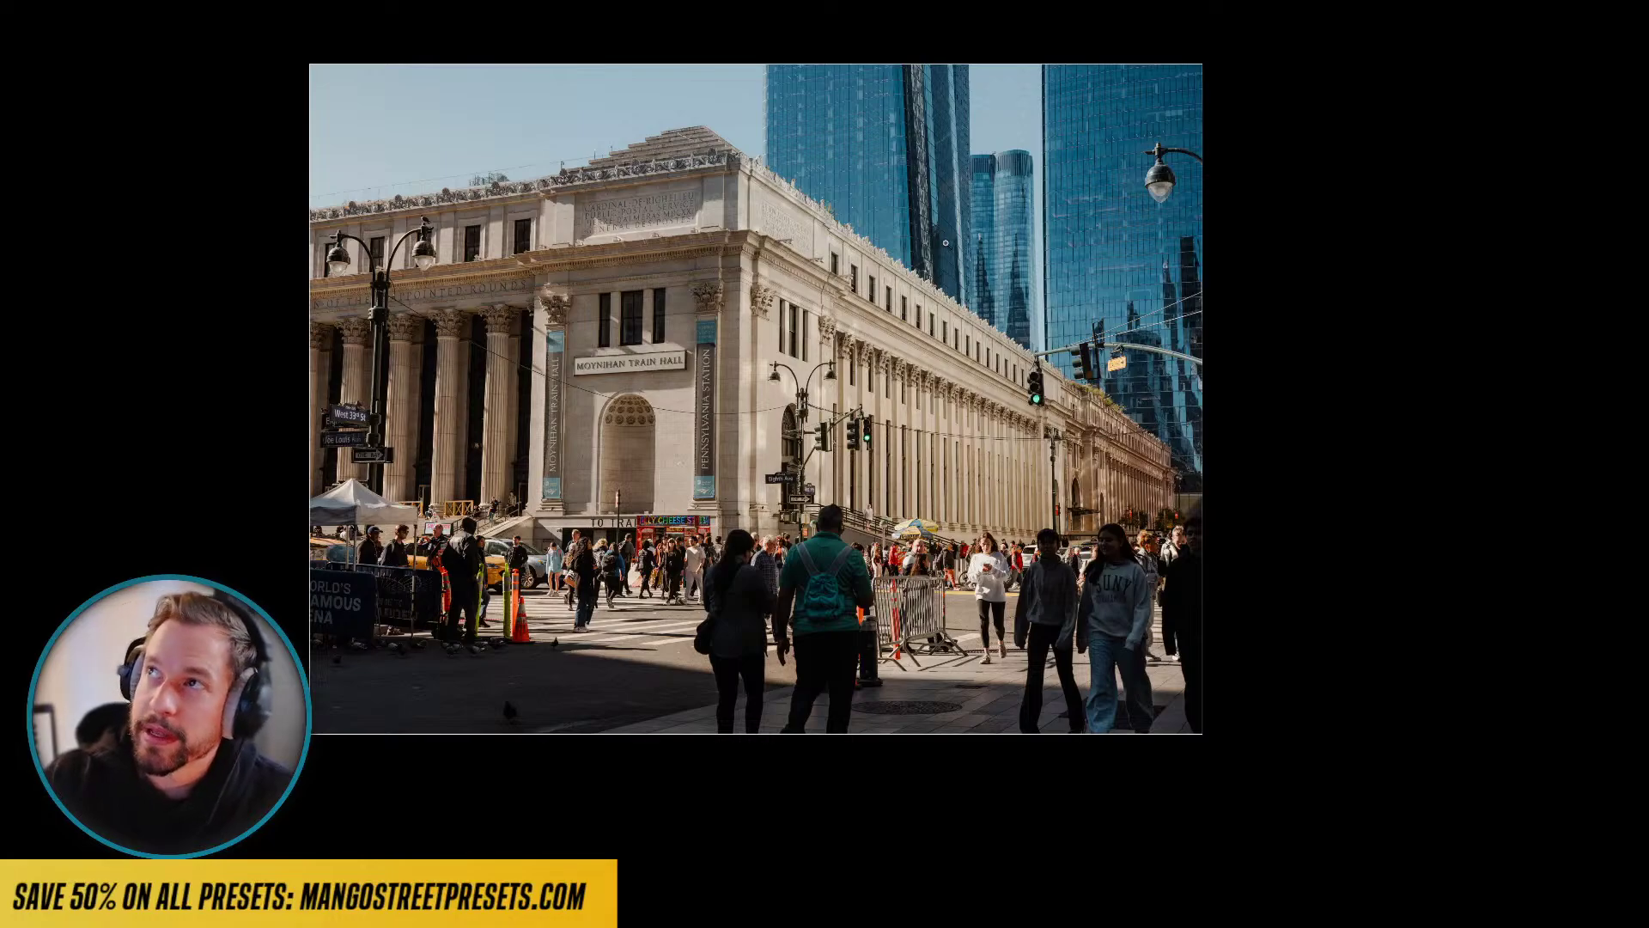
key(l)
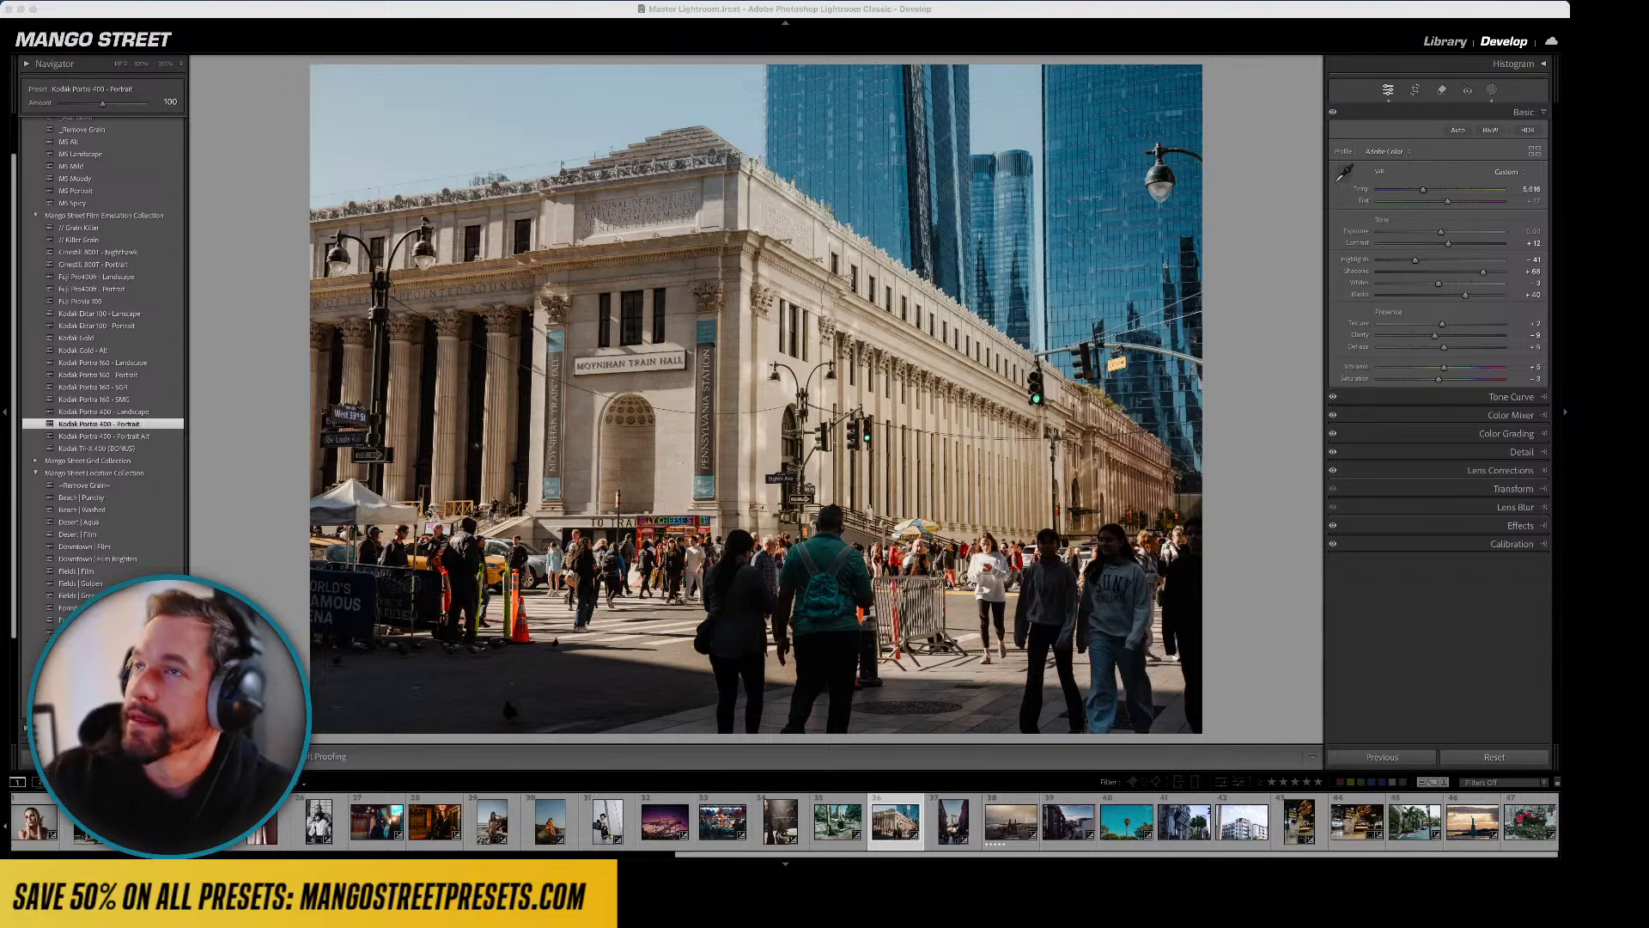
key(l)
key(l)
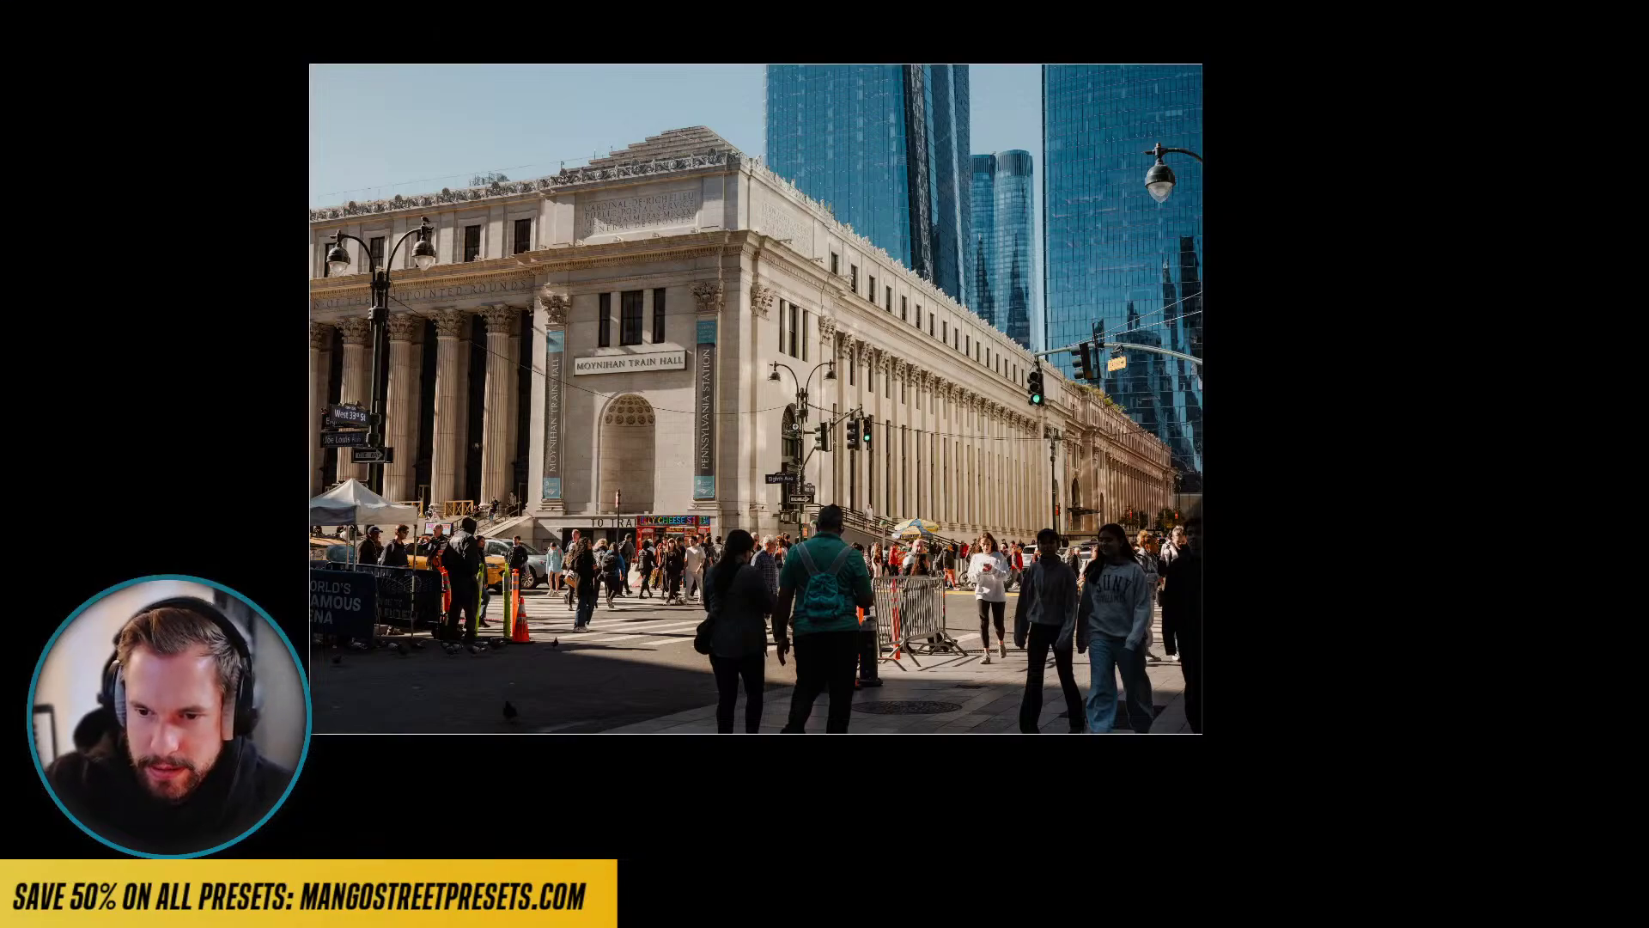
- Open the backlit desert portrait IMG_3998.jpg and apply the Mountains | Film preset
key(Right)
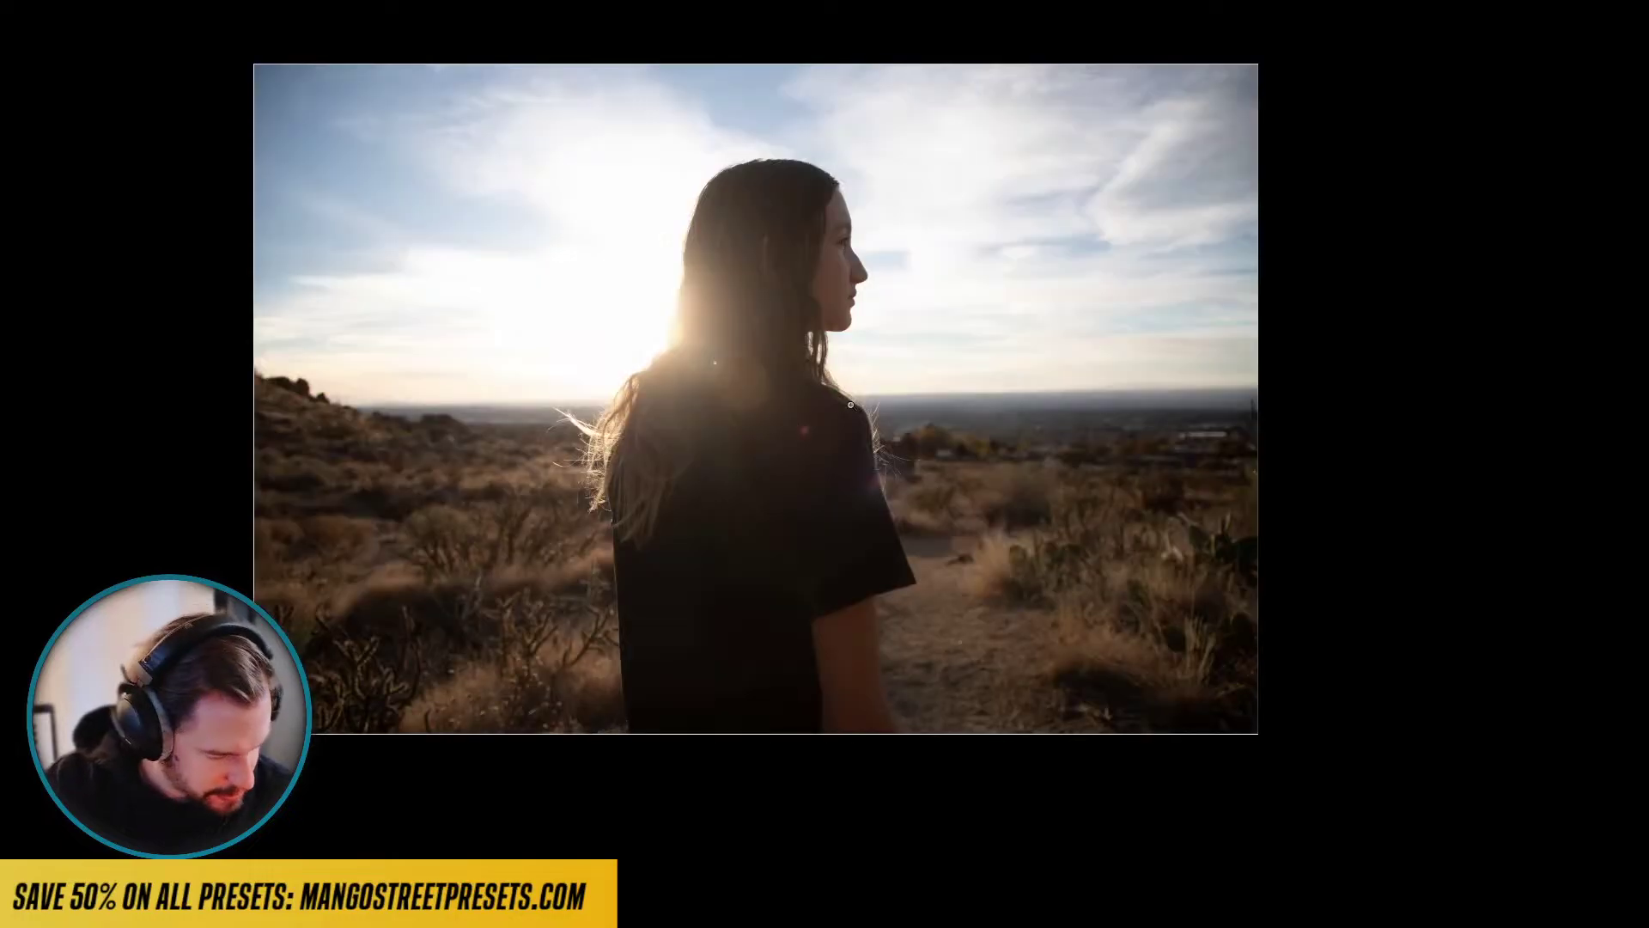
key(l)
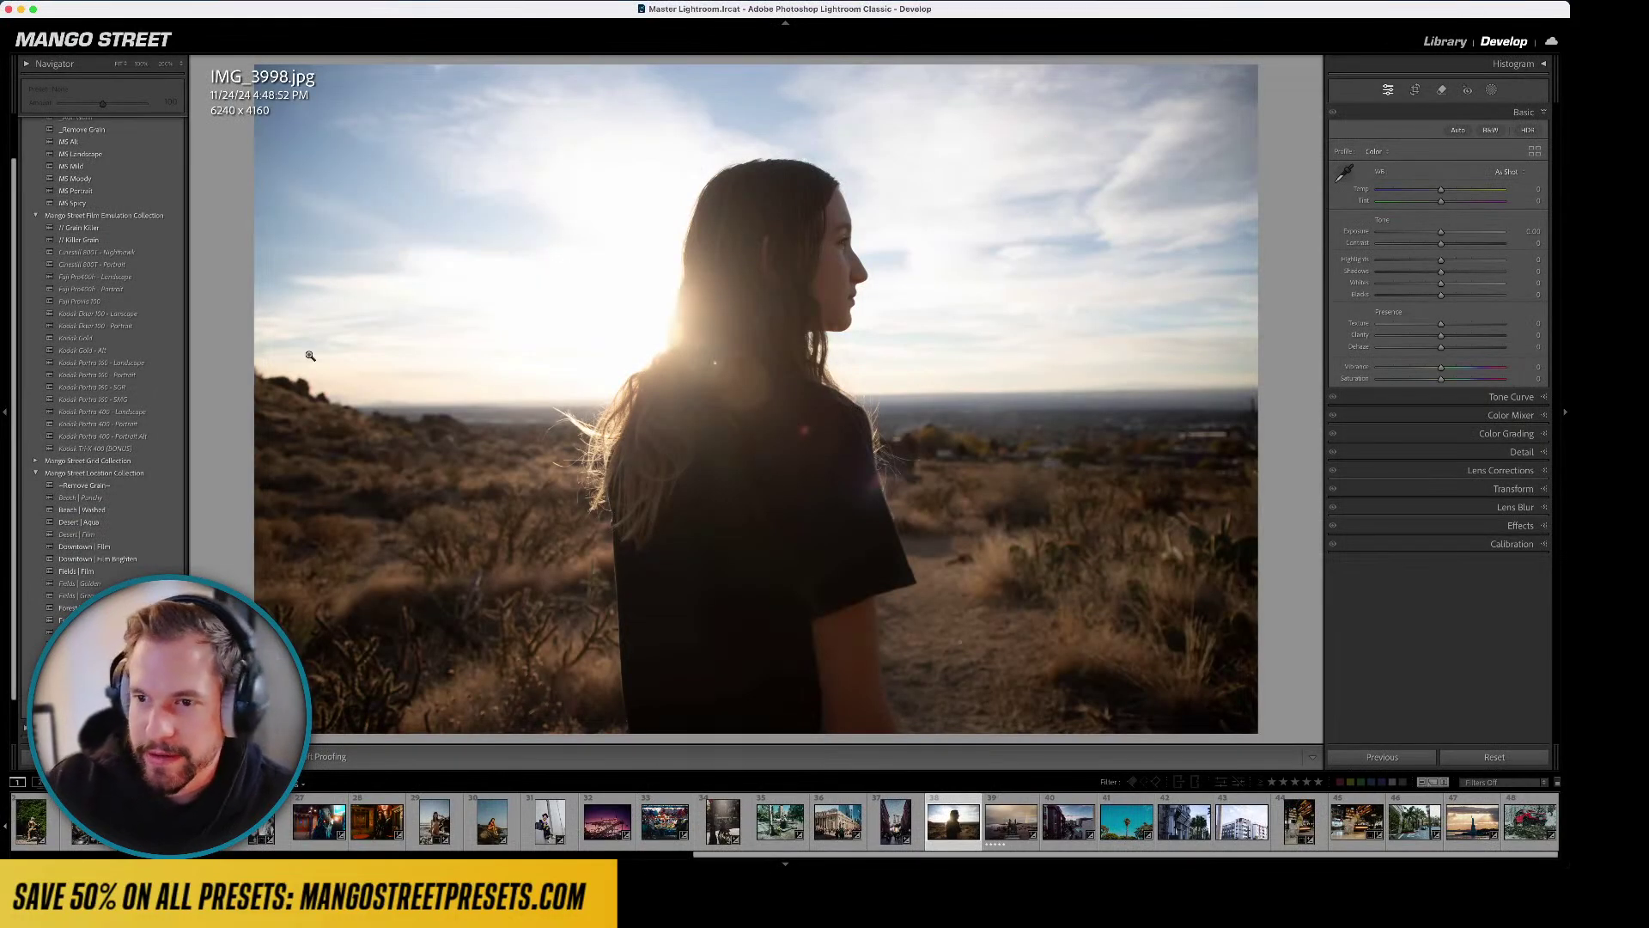
click(31, 654)
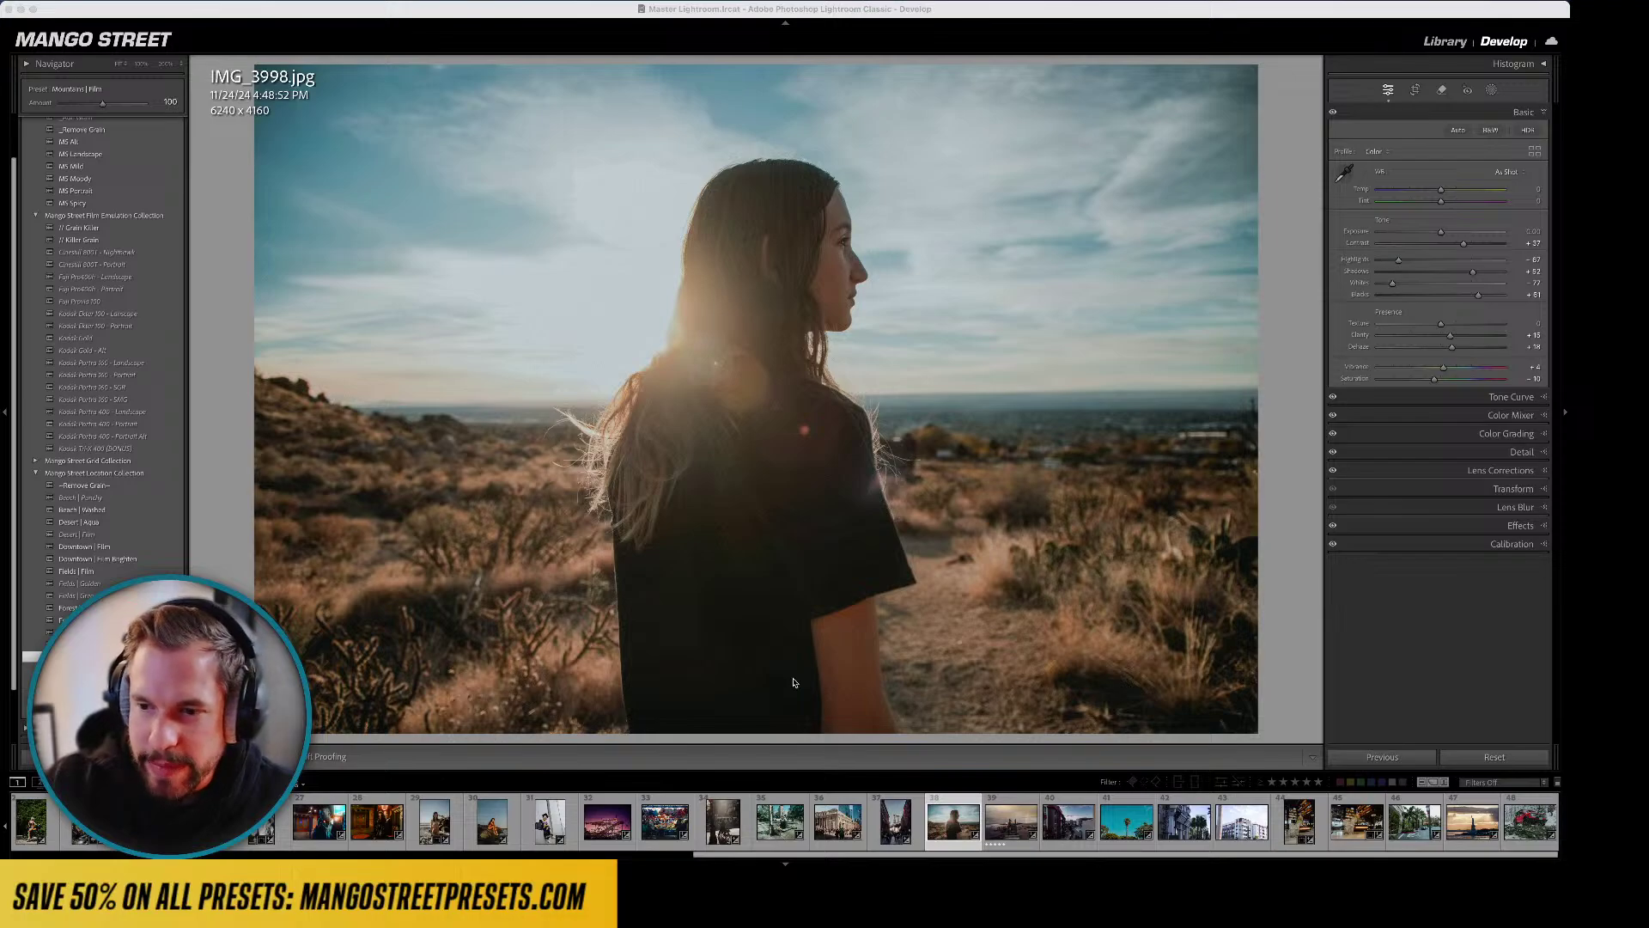
click(916, 214)
- Compare the desert portrait's Mountains | Film look with the original against a blacked-out background
key(l)
key(l)
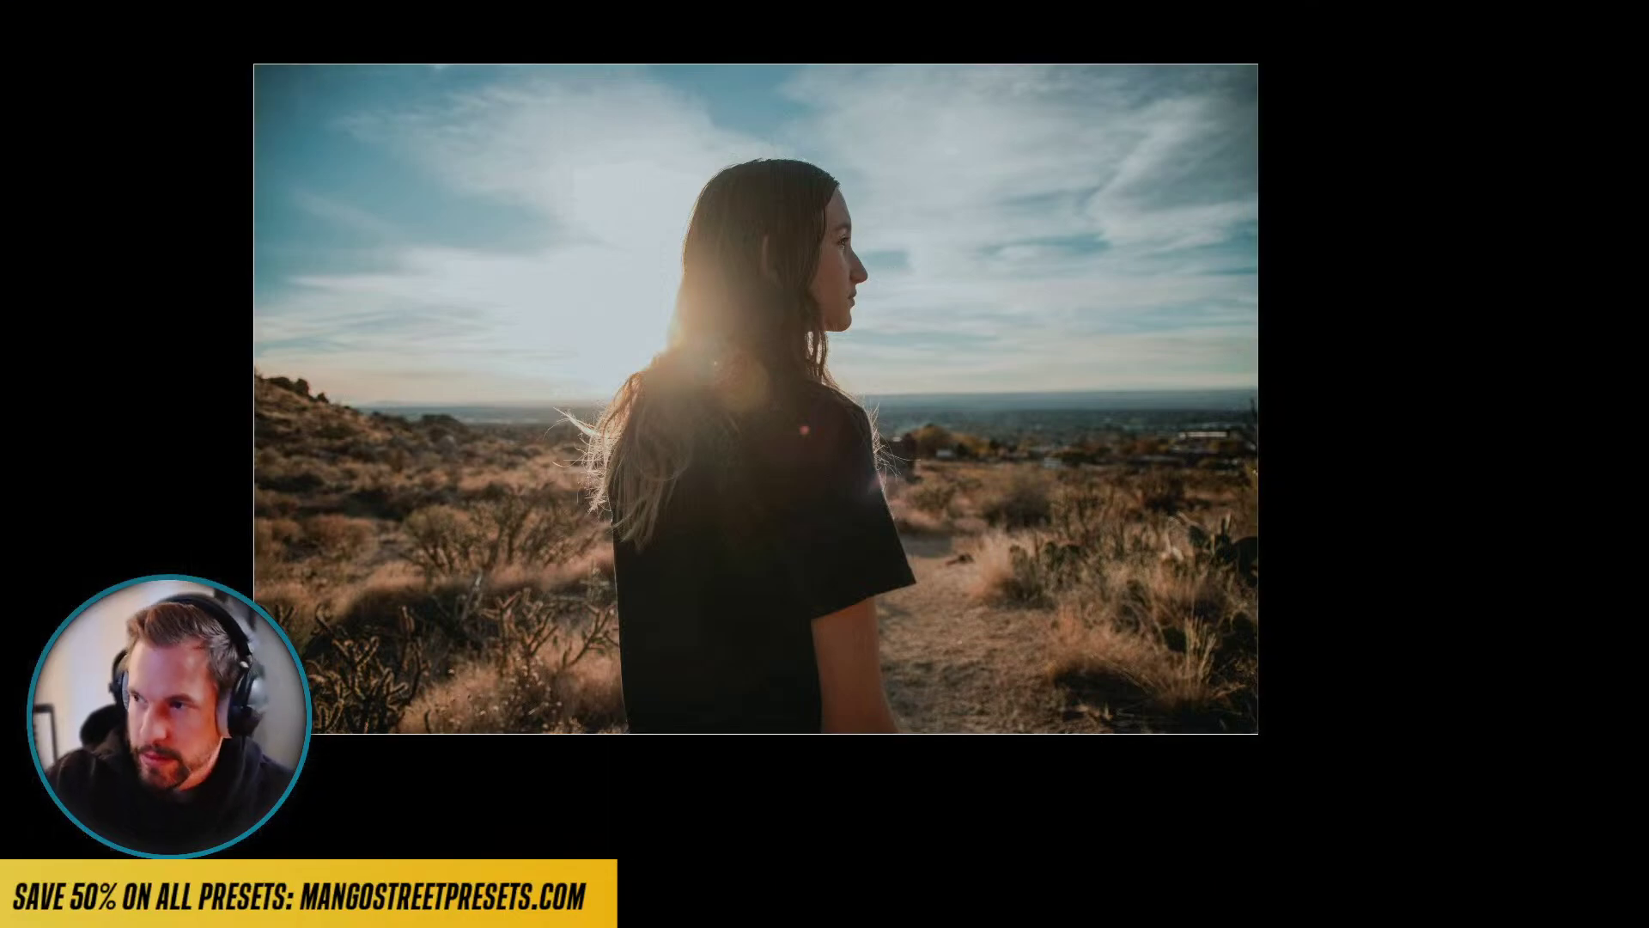
key(backslash)
key(backslash)
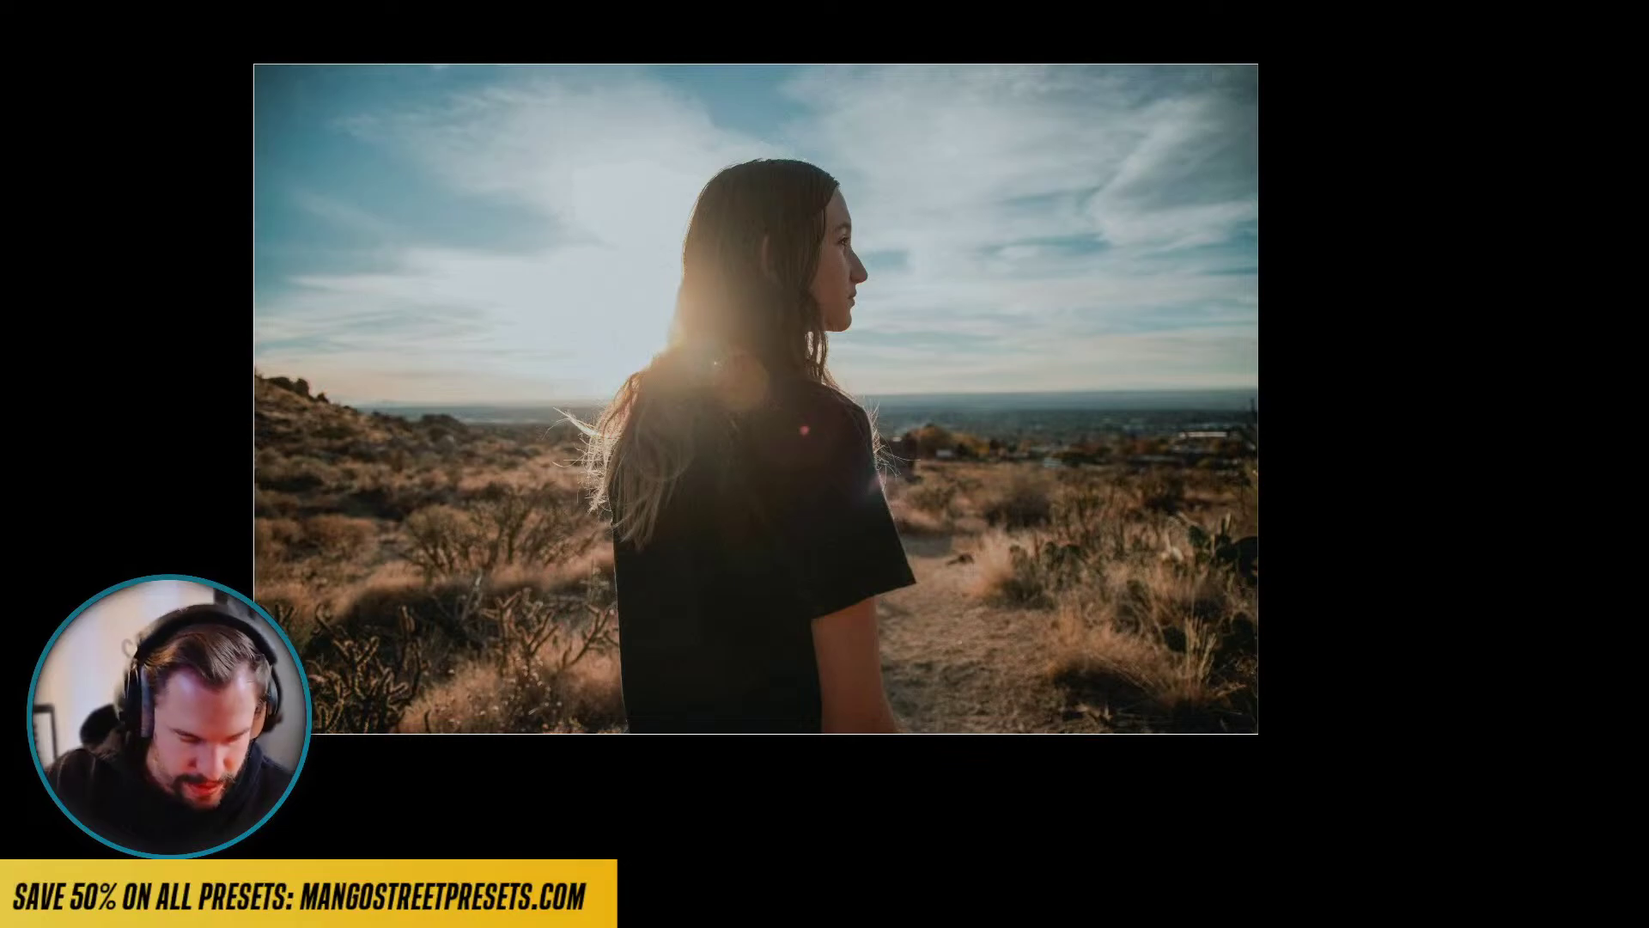
key(l)
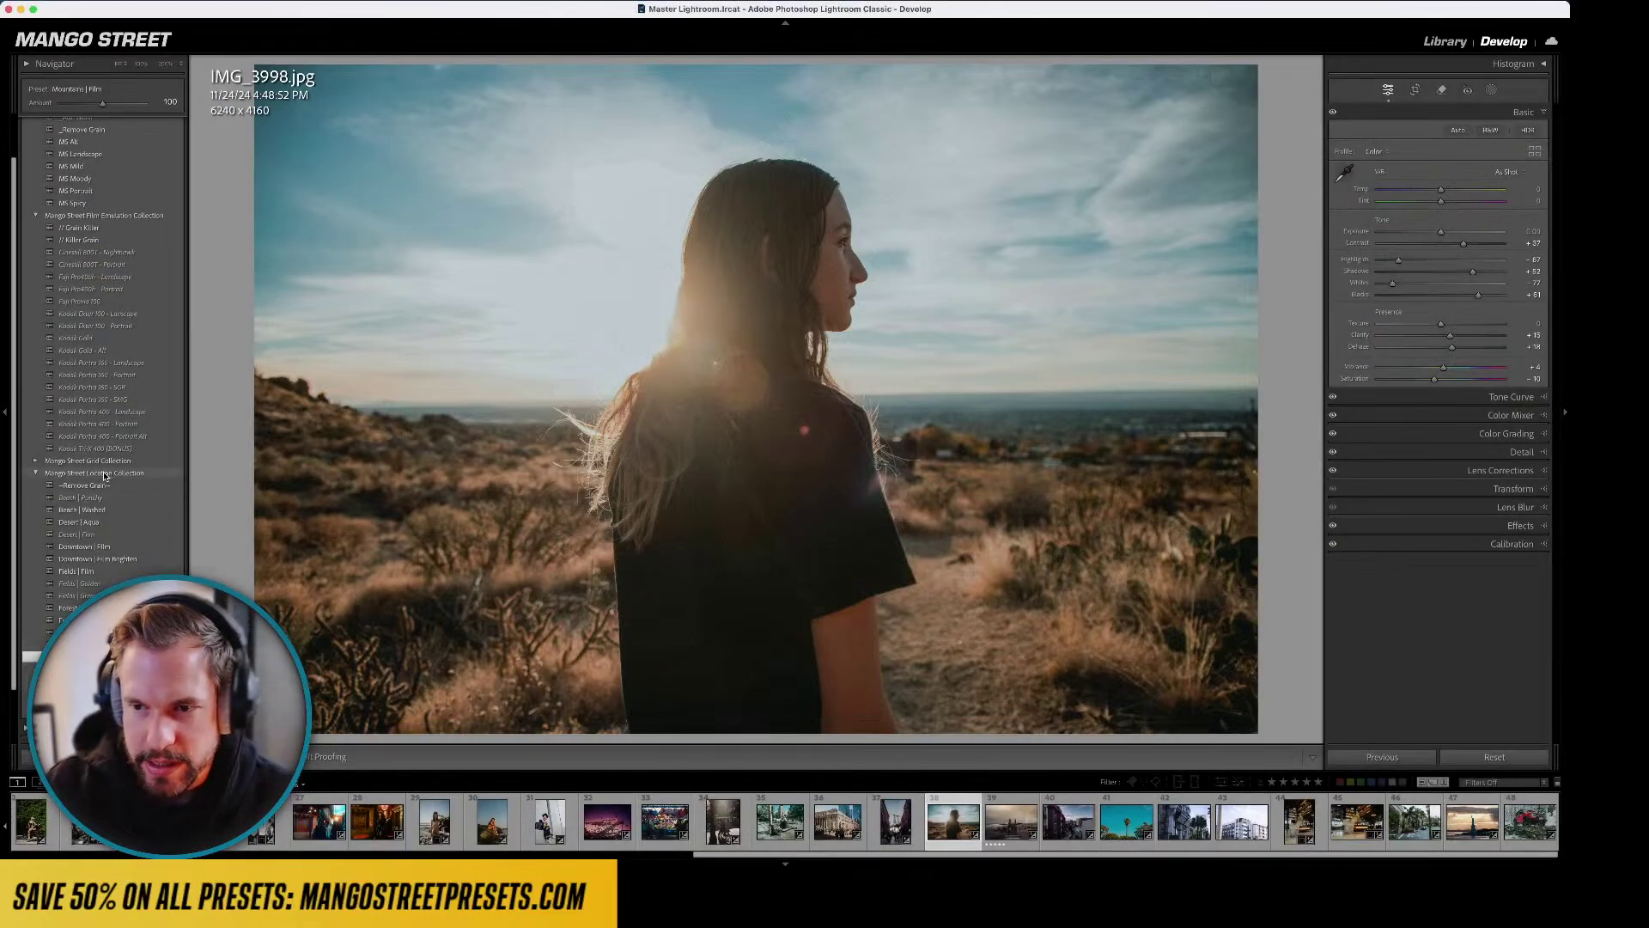
- Try Kodak Portra 400 - Portrait on the desert portrait with the exposure lowered
click(125, 424)
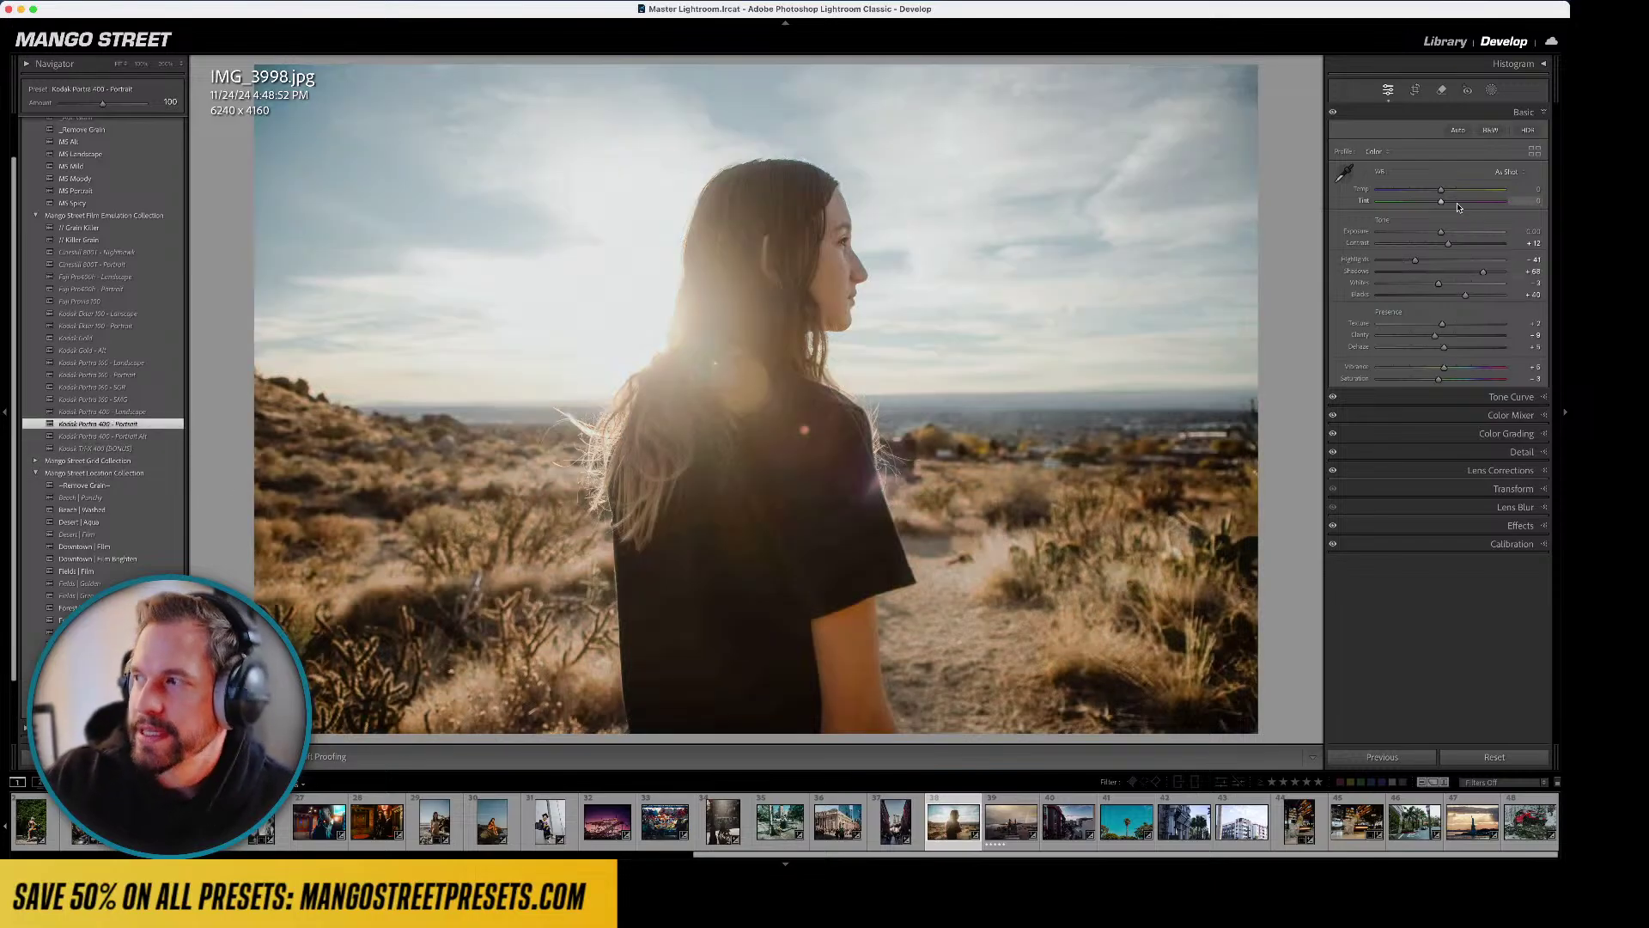
drag(1441, 232, 1433, 237)
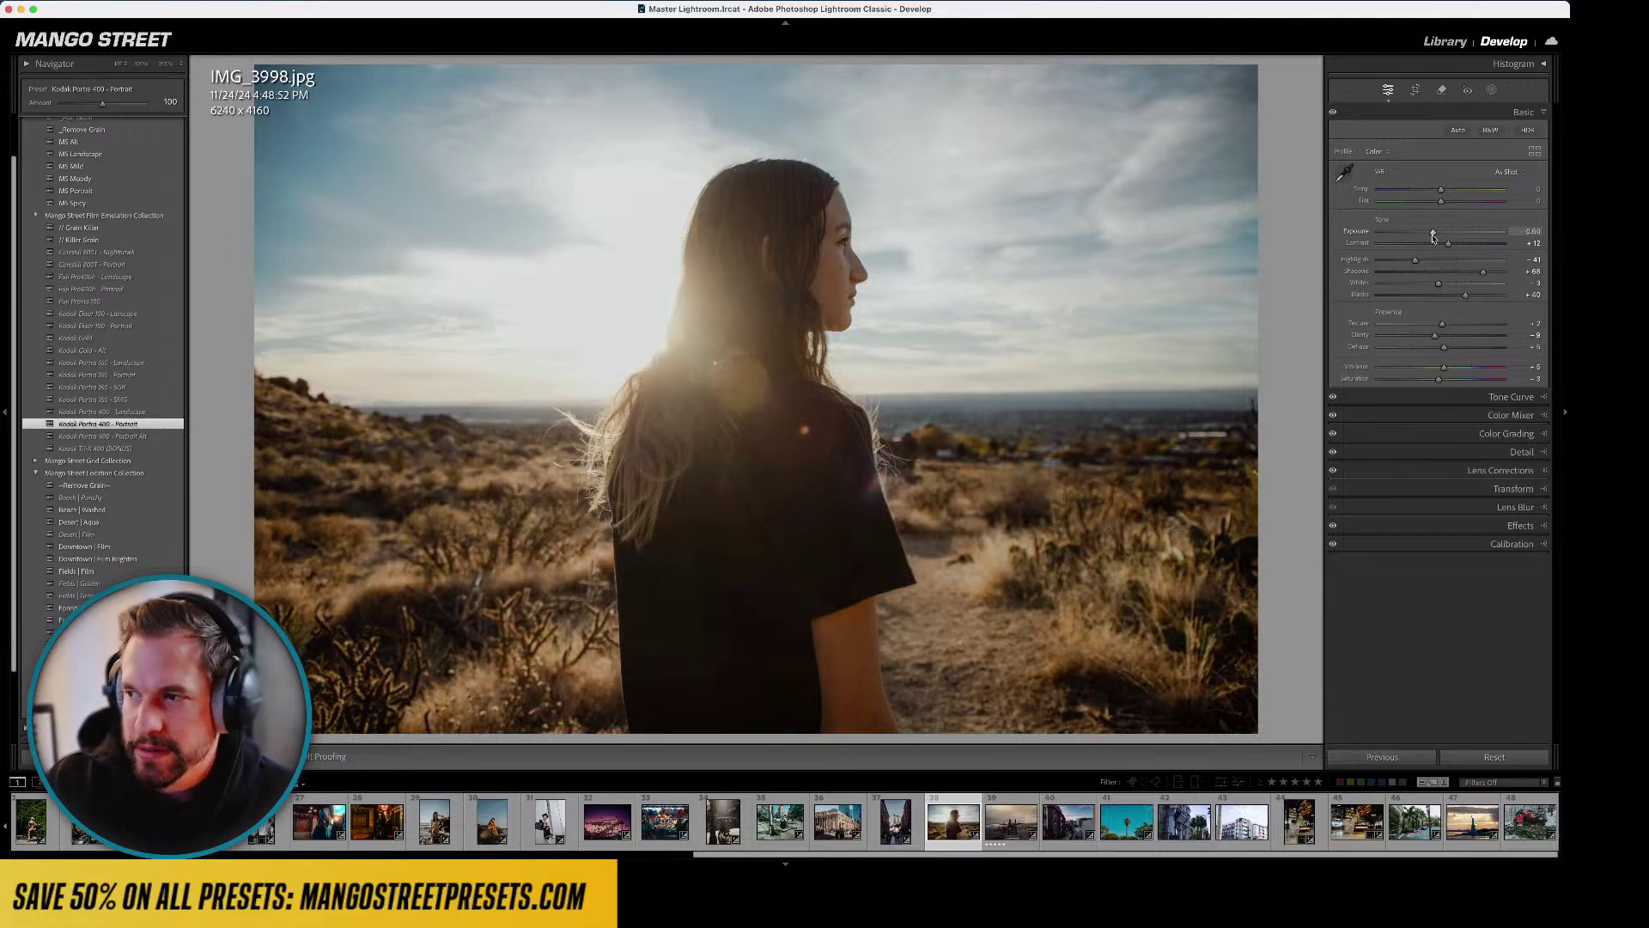
drag(1433, 237, 1432, 234)
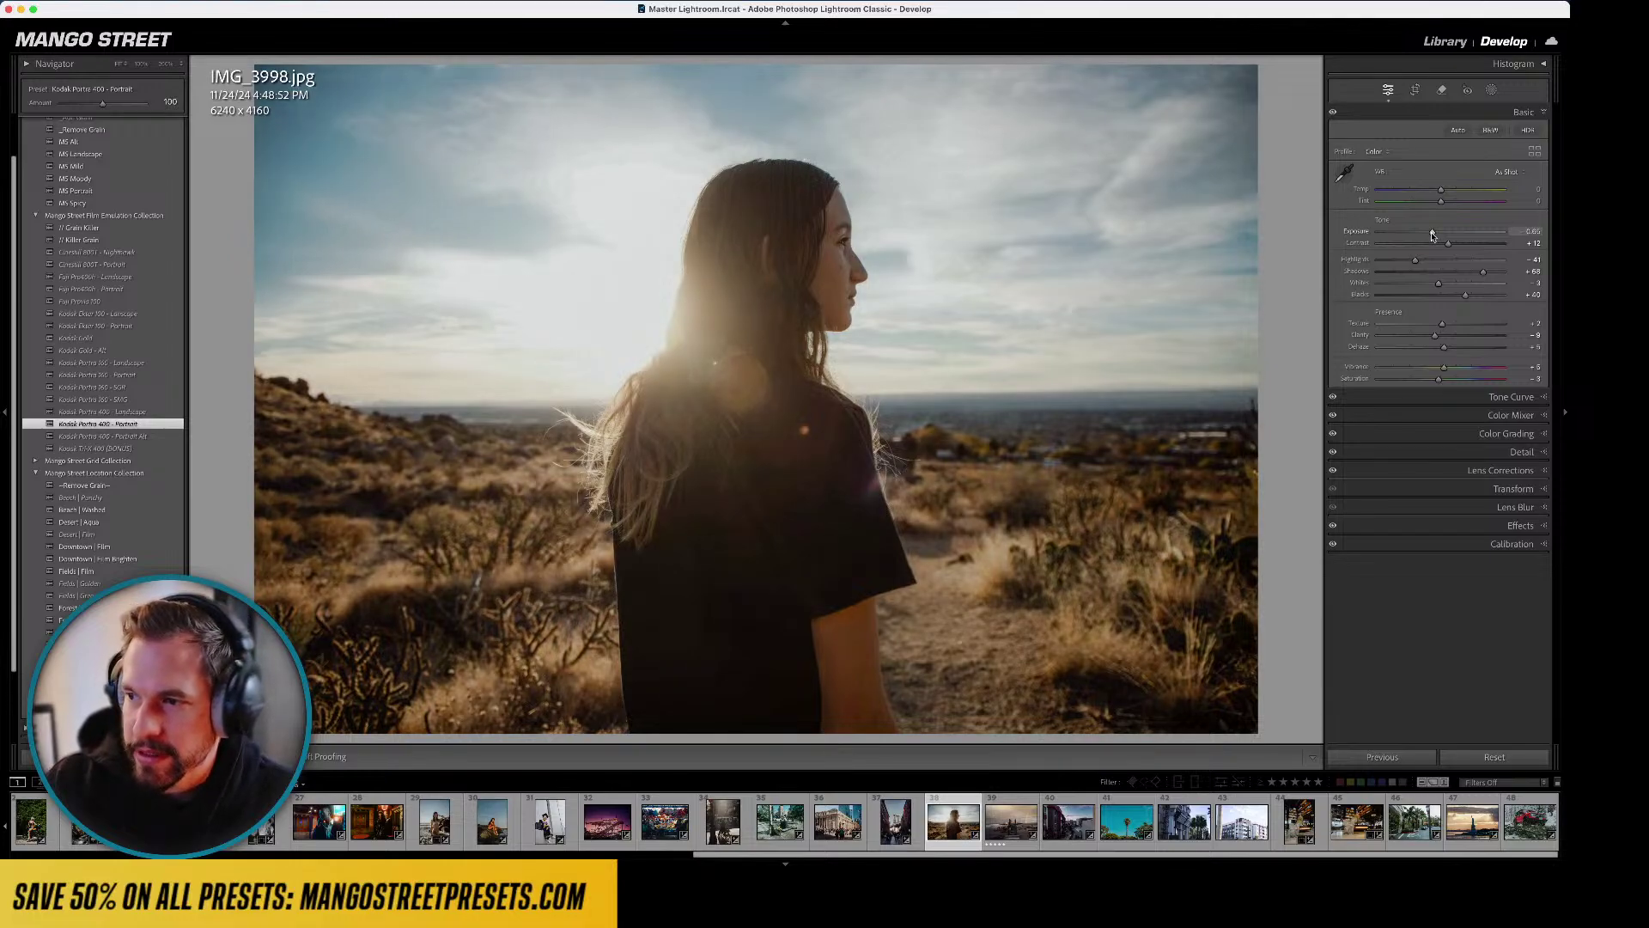
- Try MS Portrait with lifted shadows on the desert portrait and compare it with the original against black
click(73, 191)
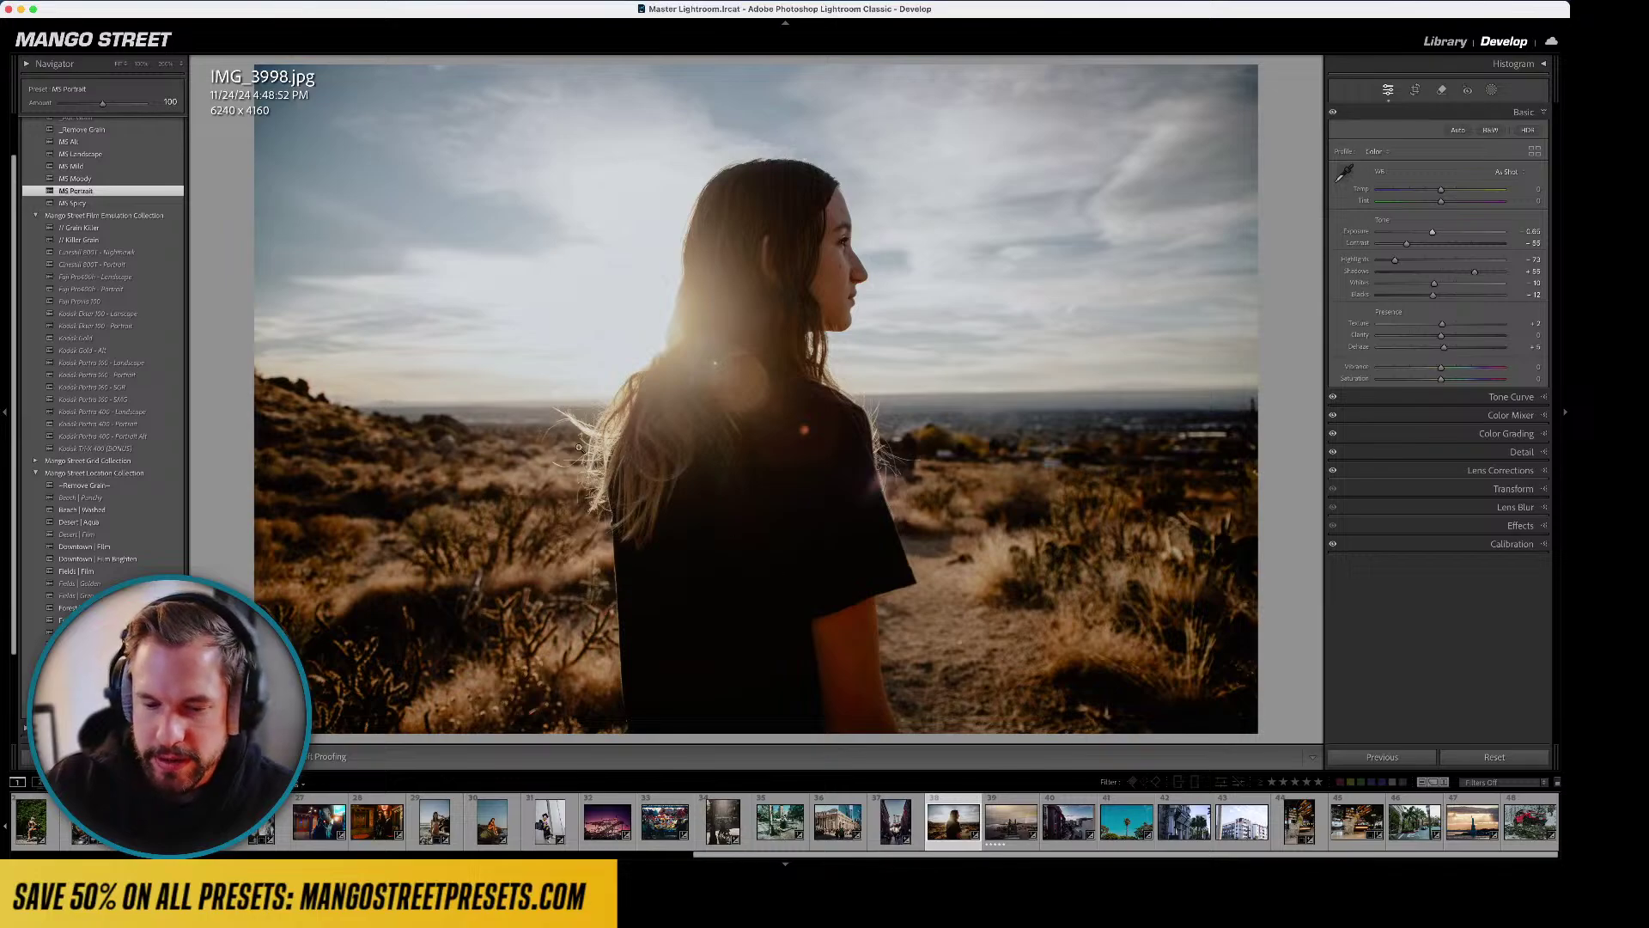
drag(1475, 271, 1492, 271)
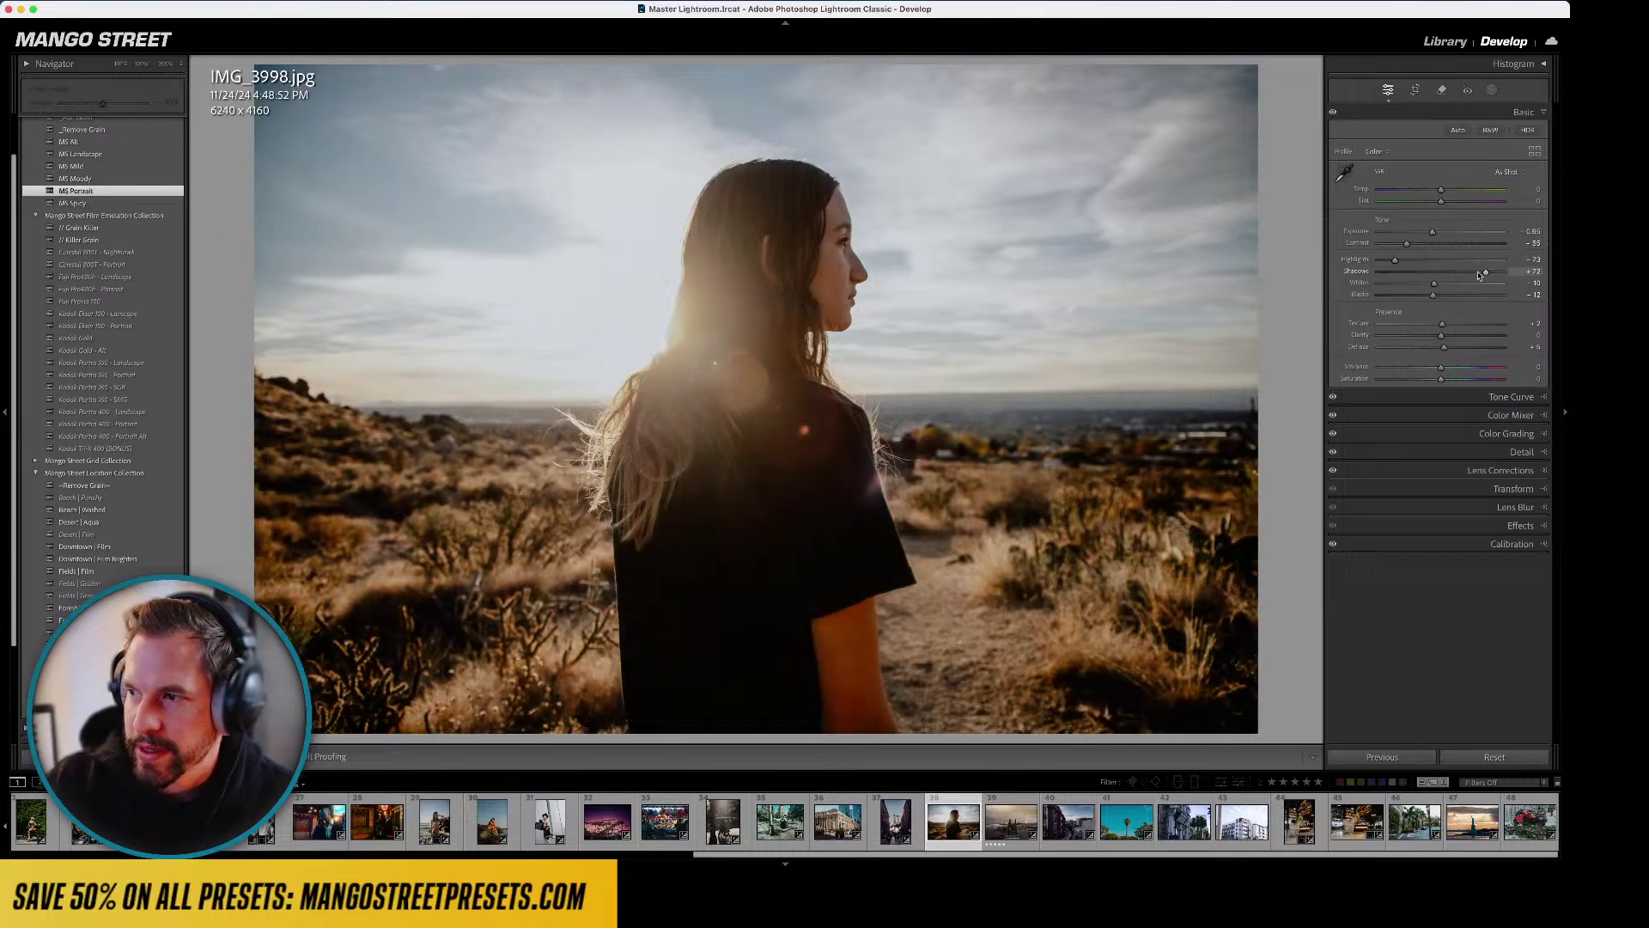
key(l)
key(l)
key(backslash)
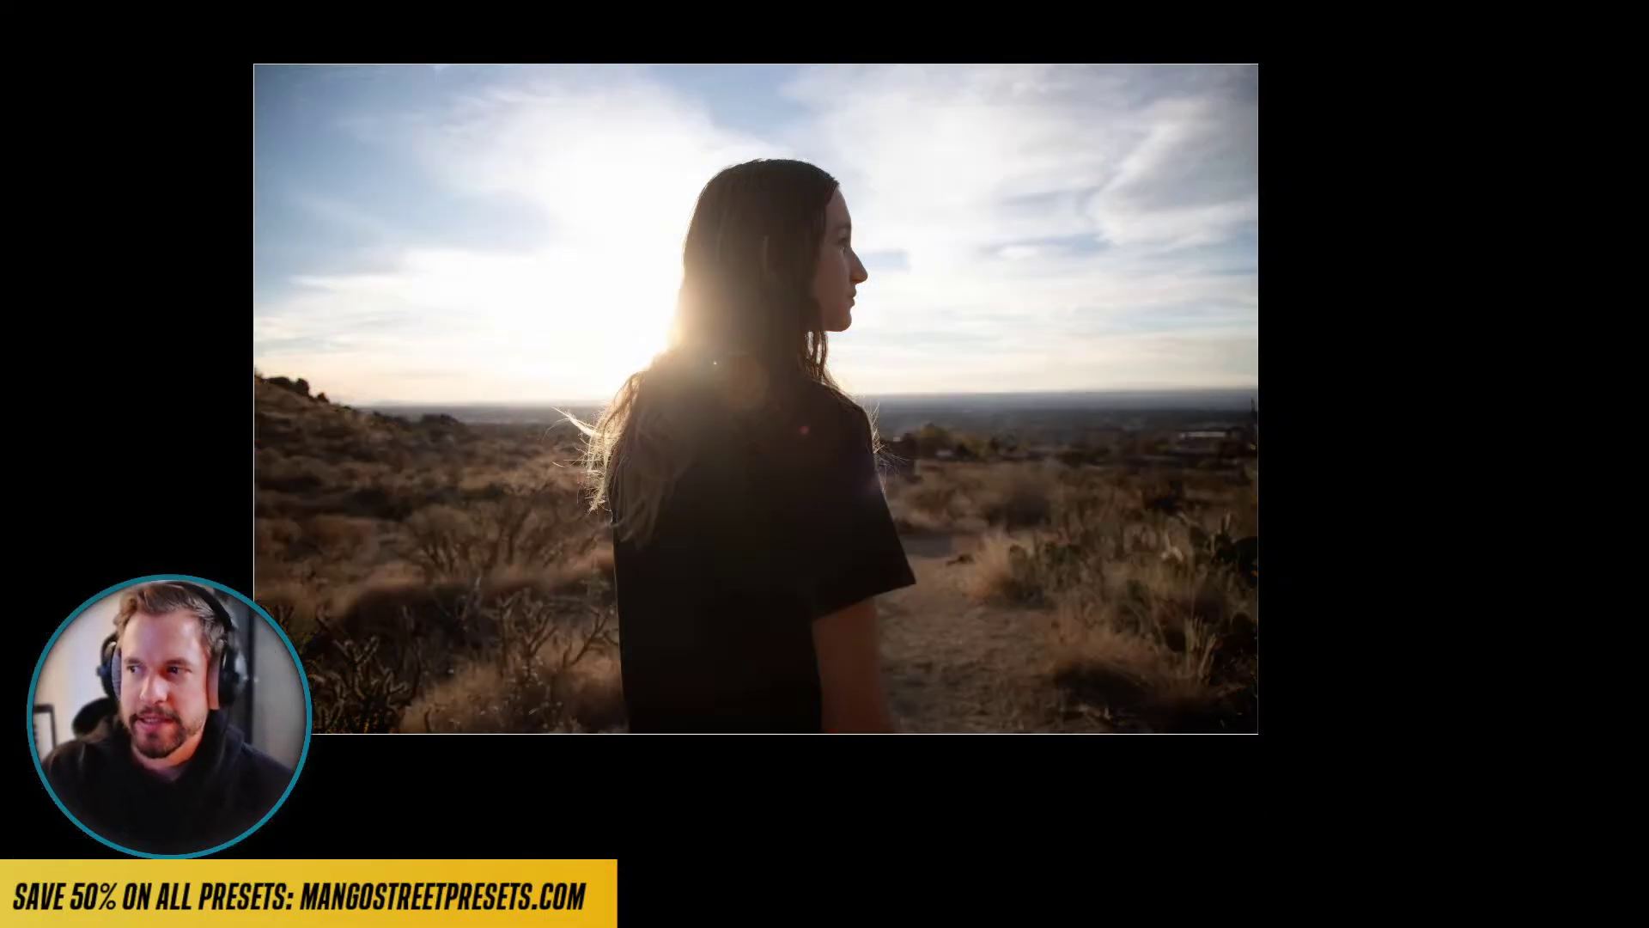
key(backslash)
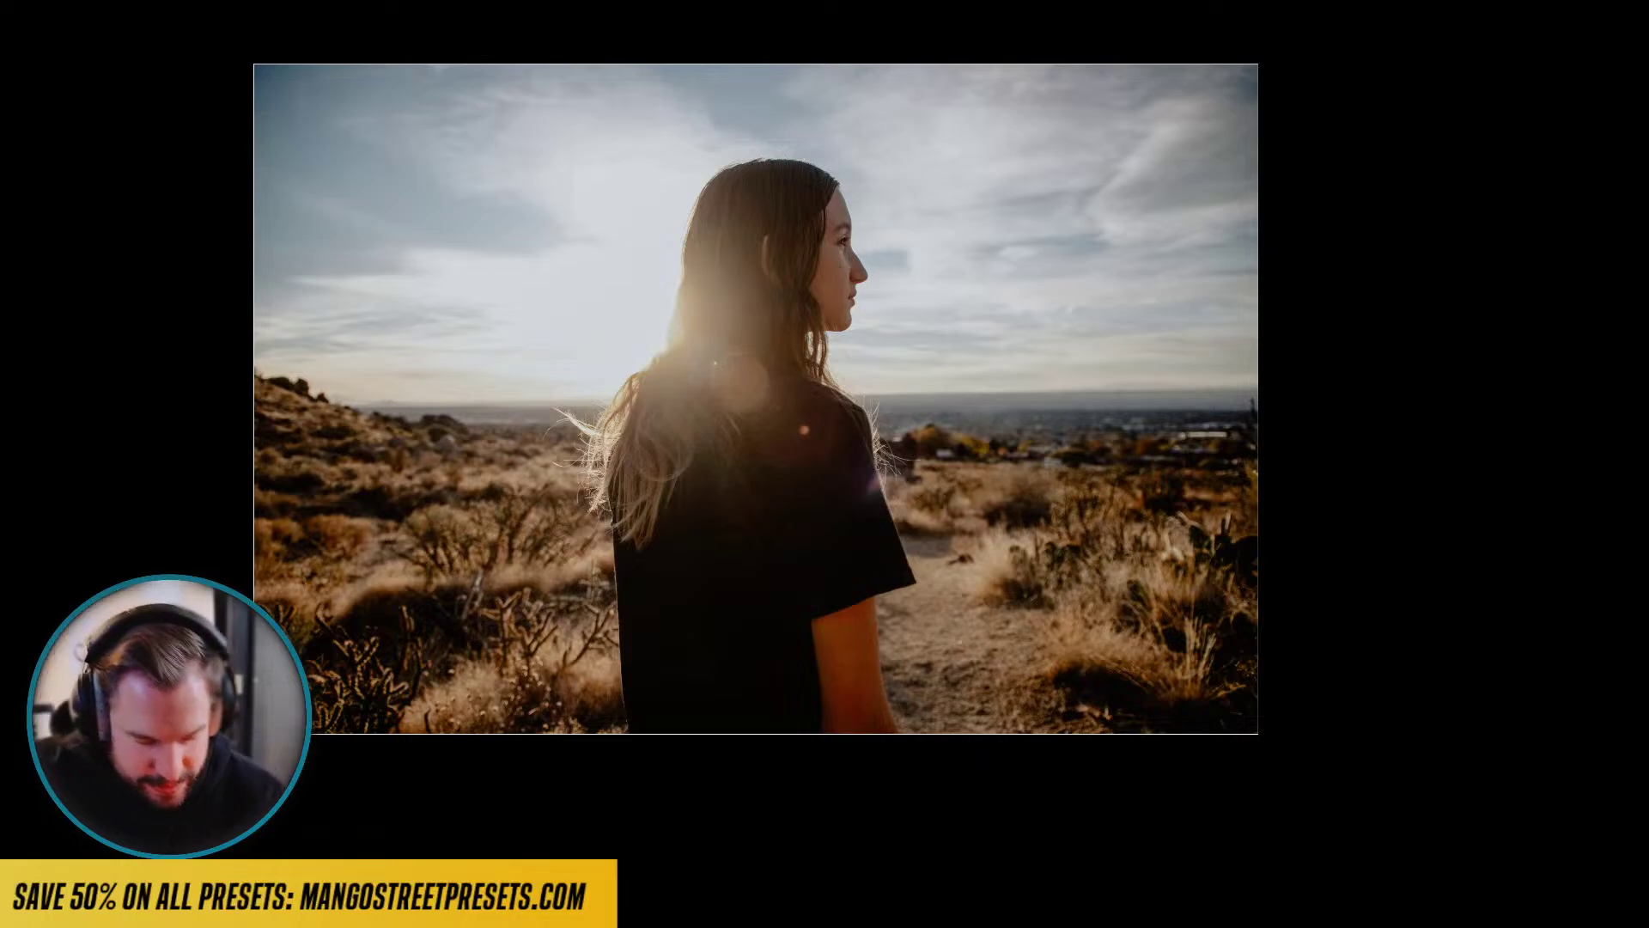
key(l)
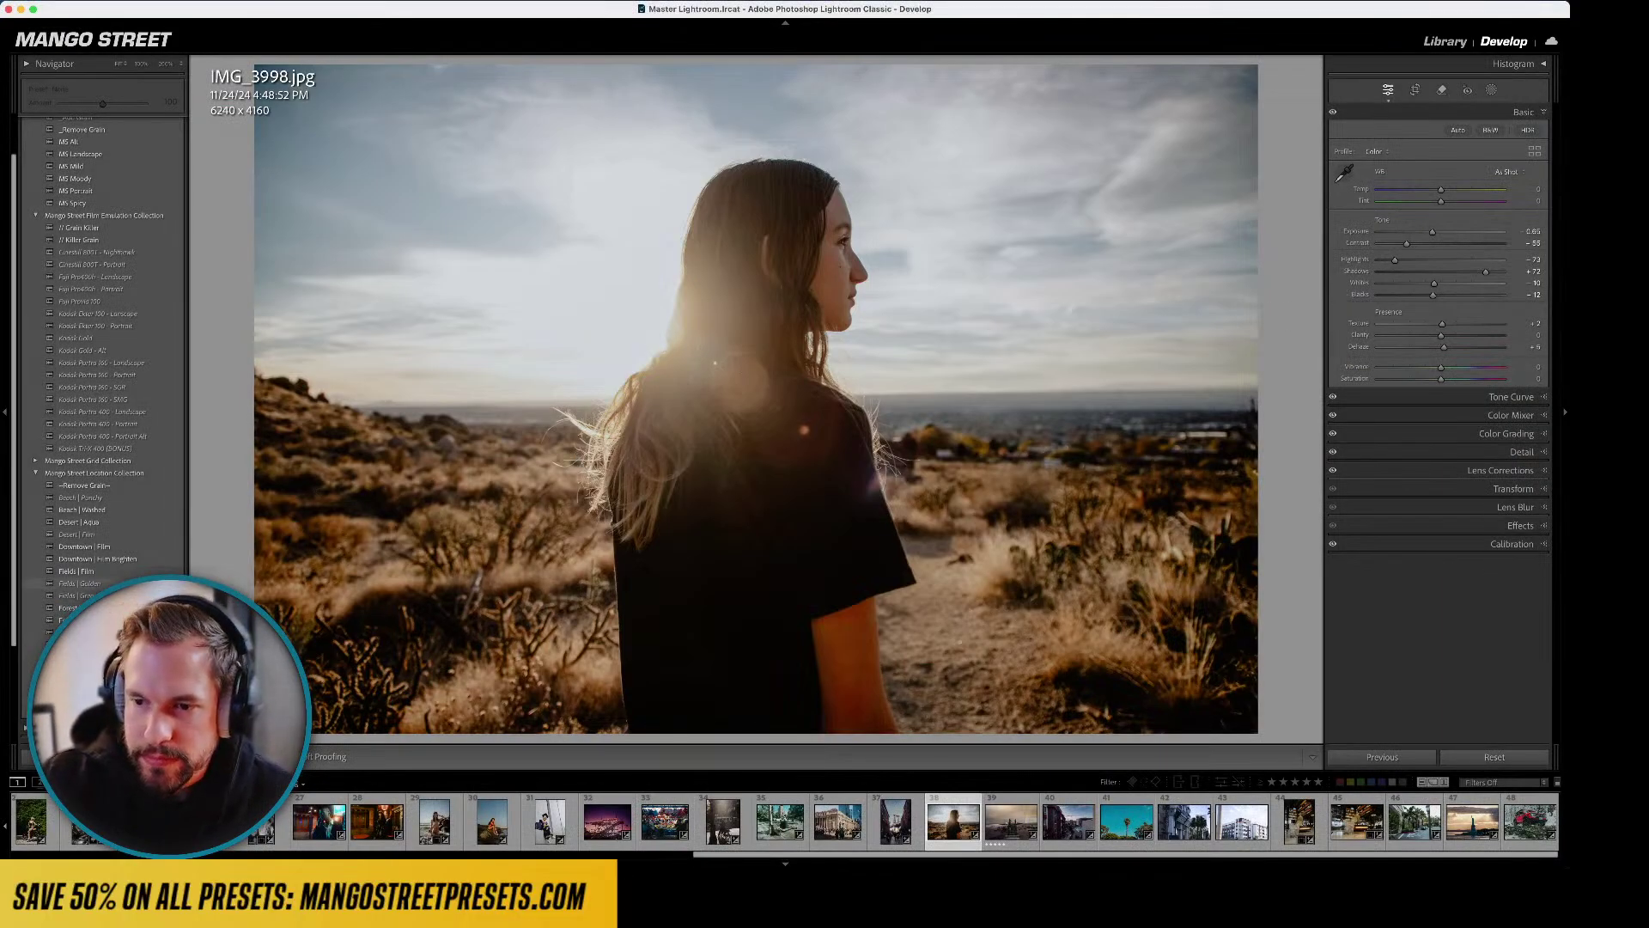
- Reapply Mountains | Film to the desert portrait and raise its exposure and shadows slightly
click(86, 670)
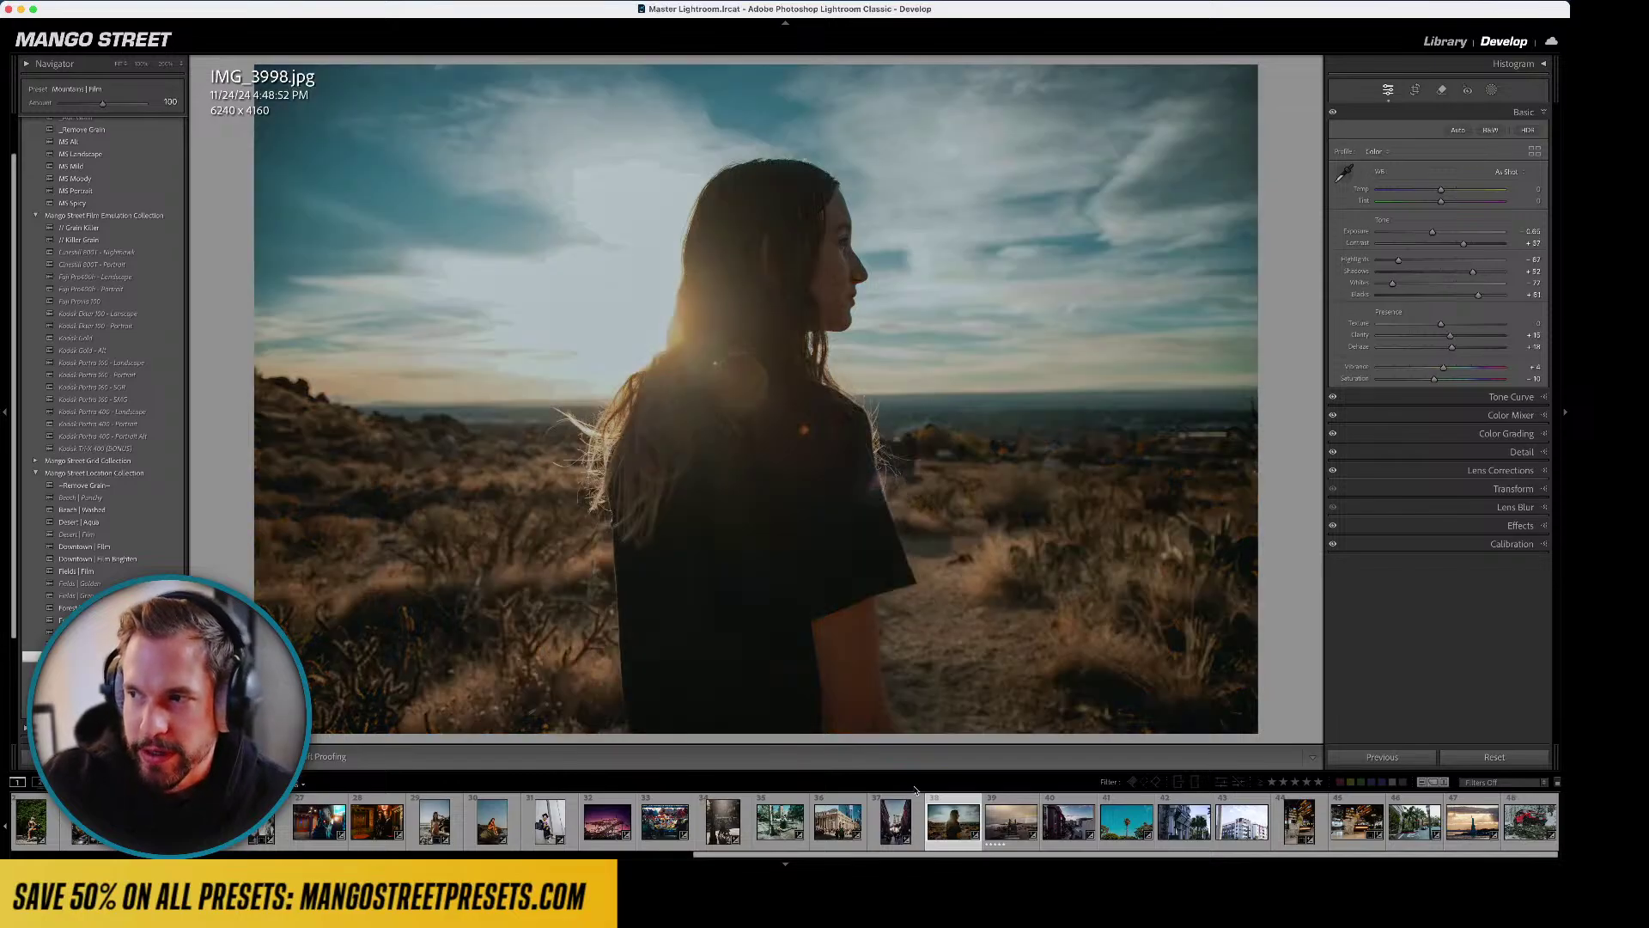
drag(1432, 232, 1485, 273)
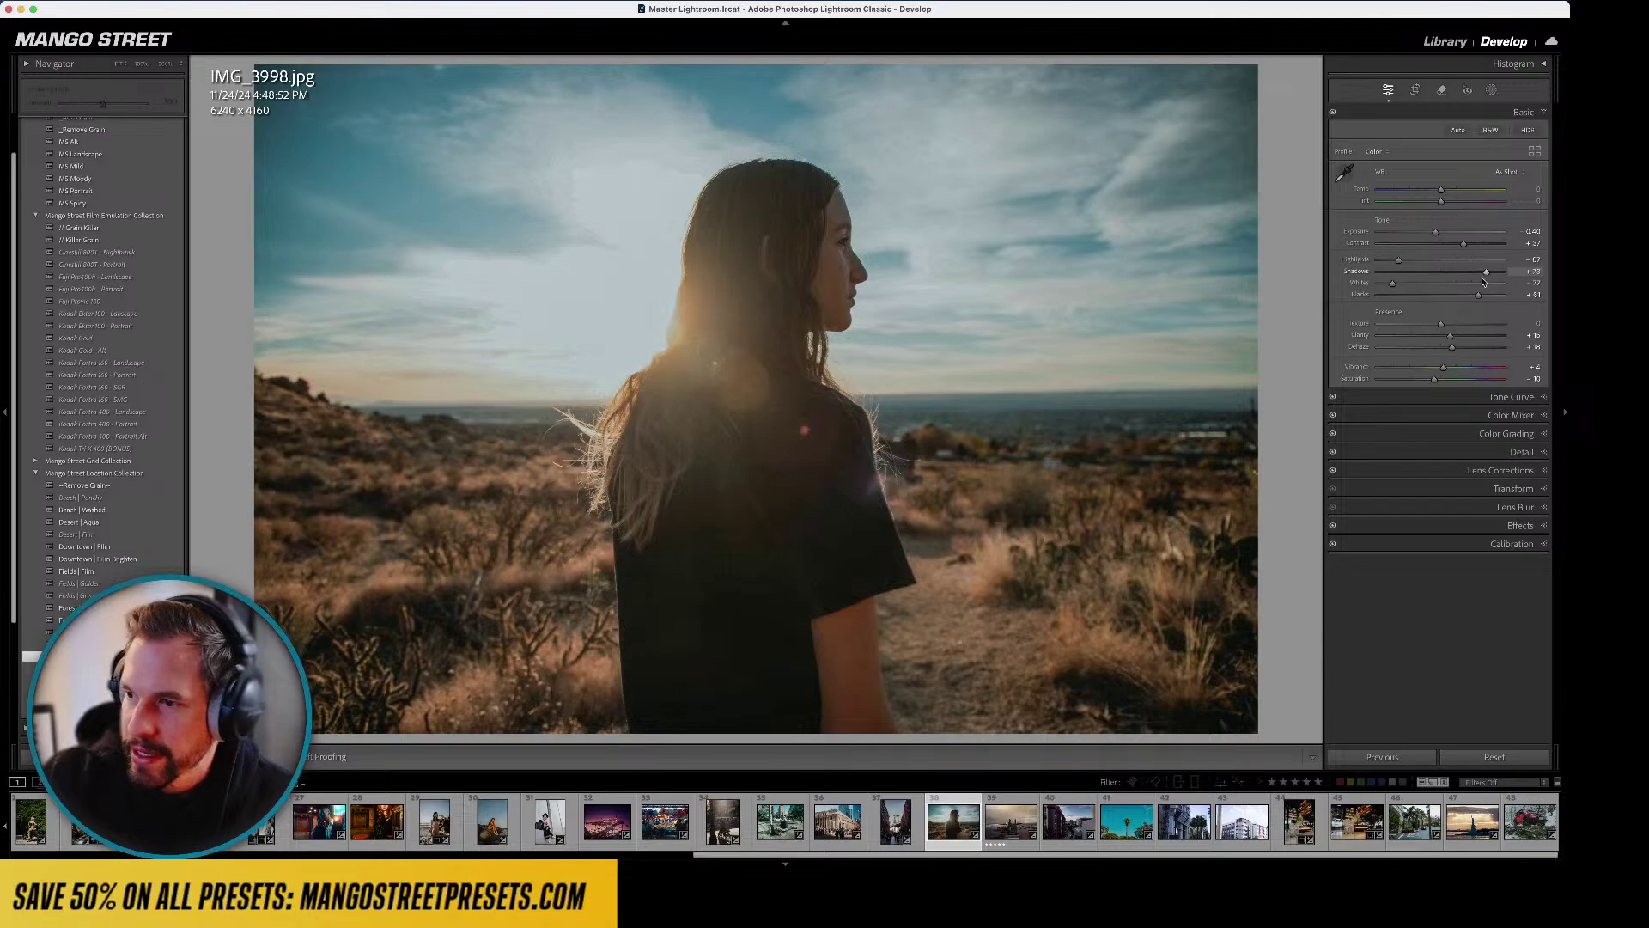
- View the edited desert portrait against a blacked-out background
key(l)
key(l)
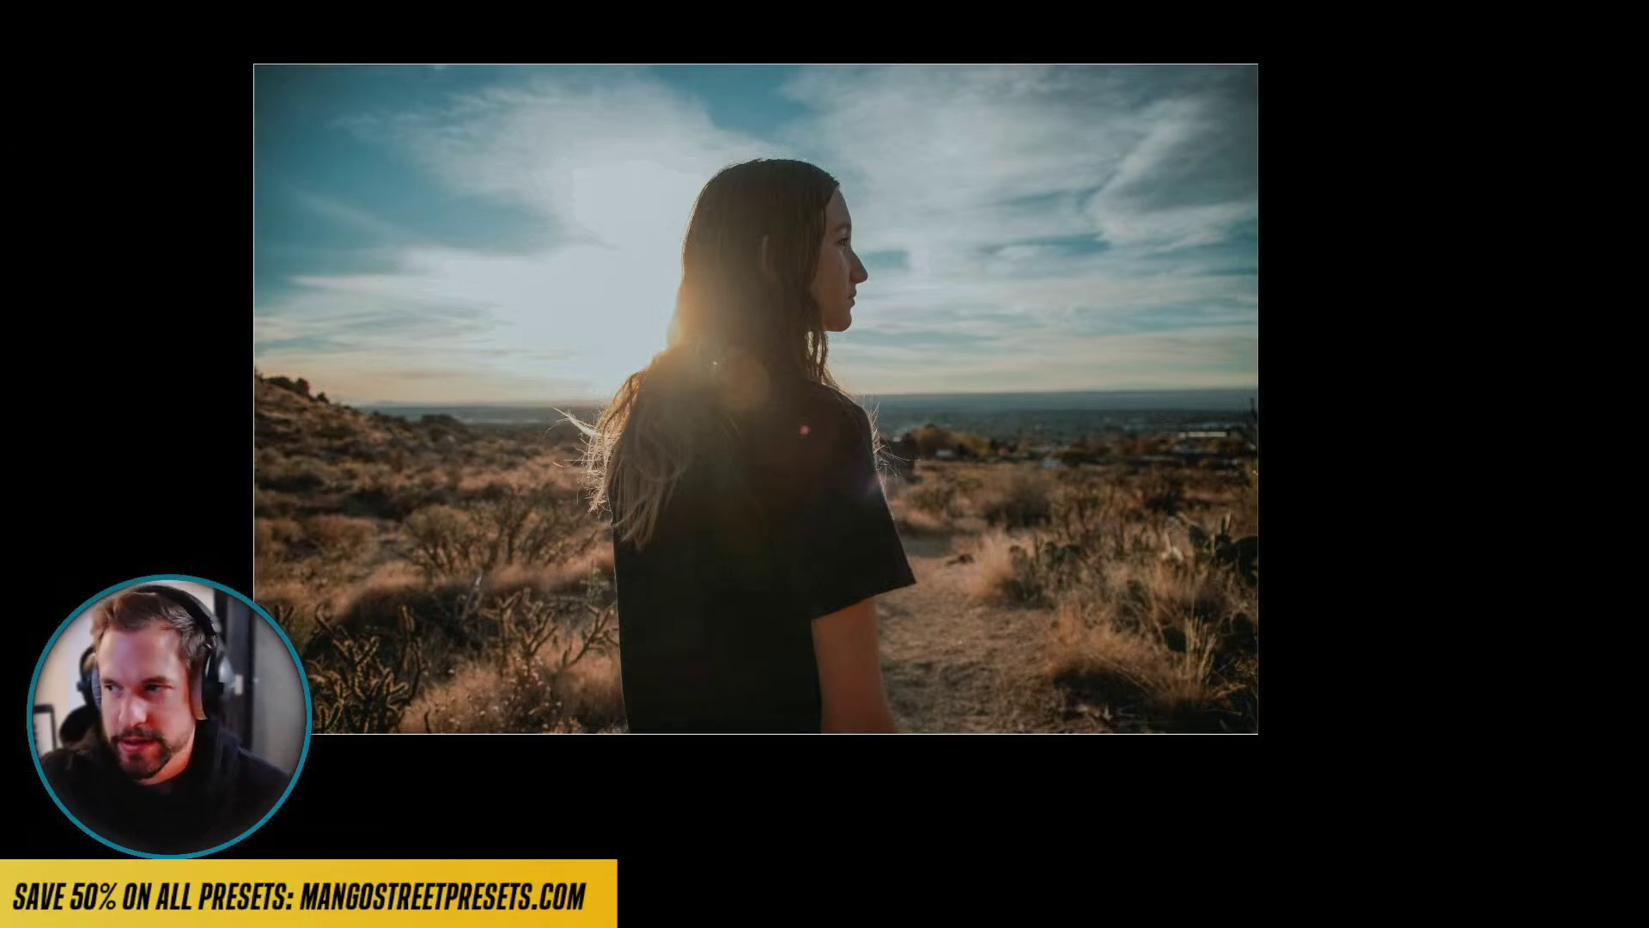
key(l)
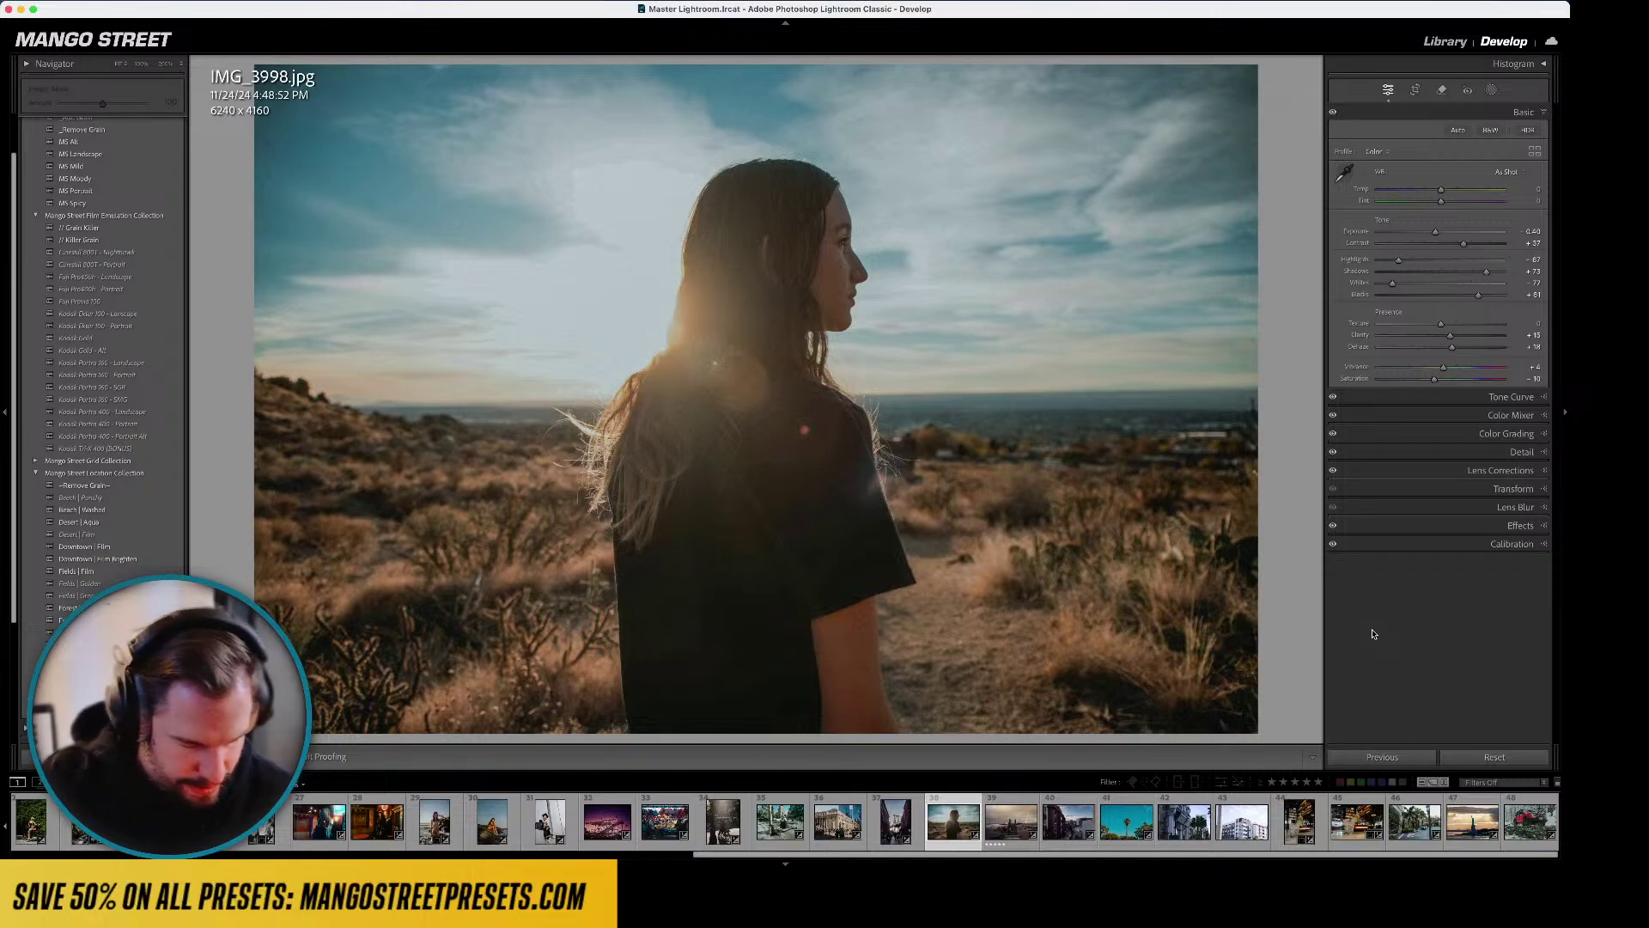
- Pick the hot-air balloon photo from the photo grid and open it for developing
key(Right)
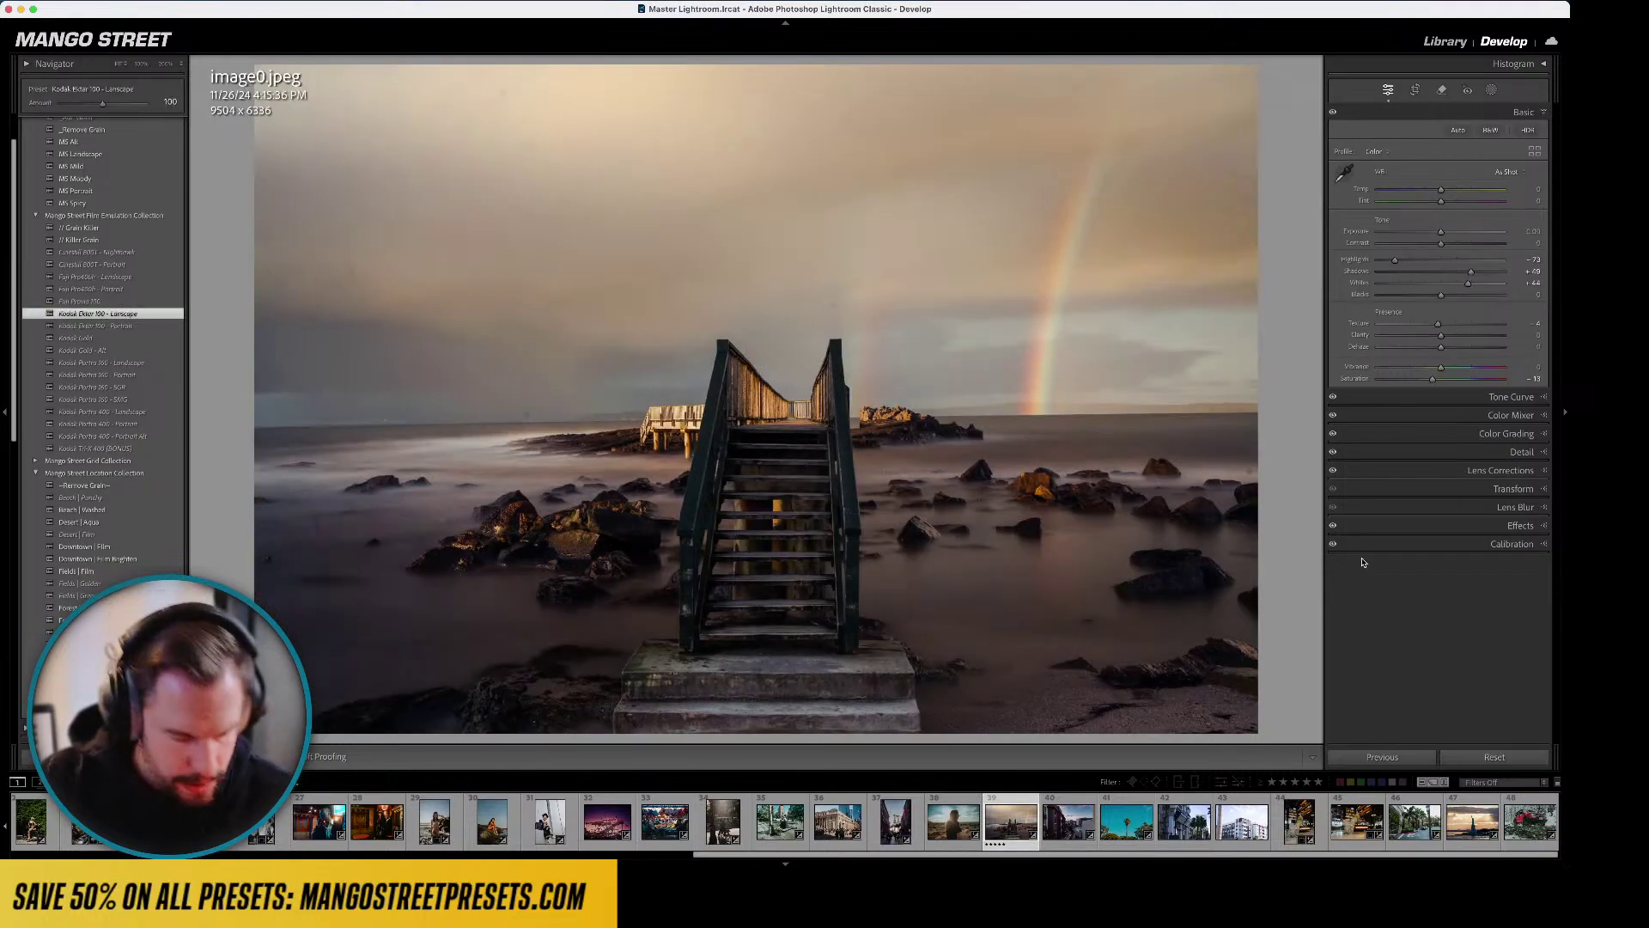
key(g)
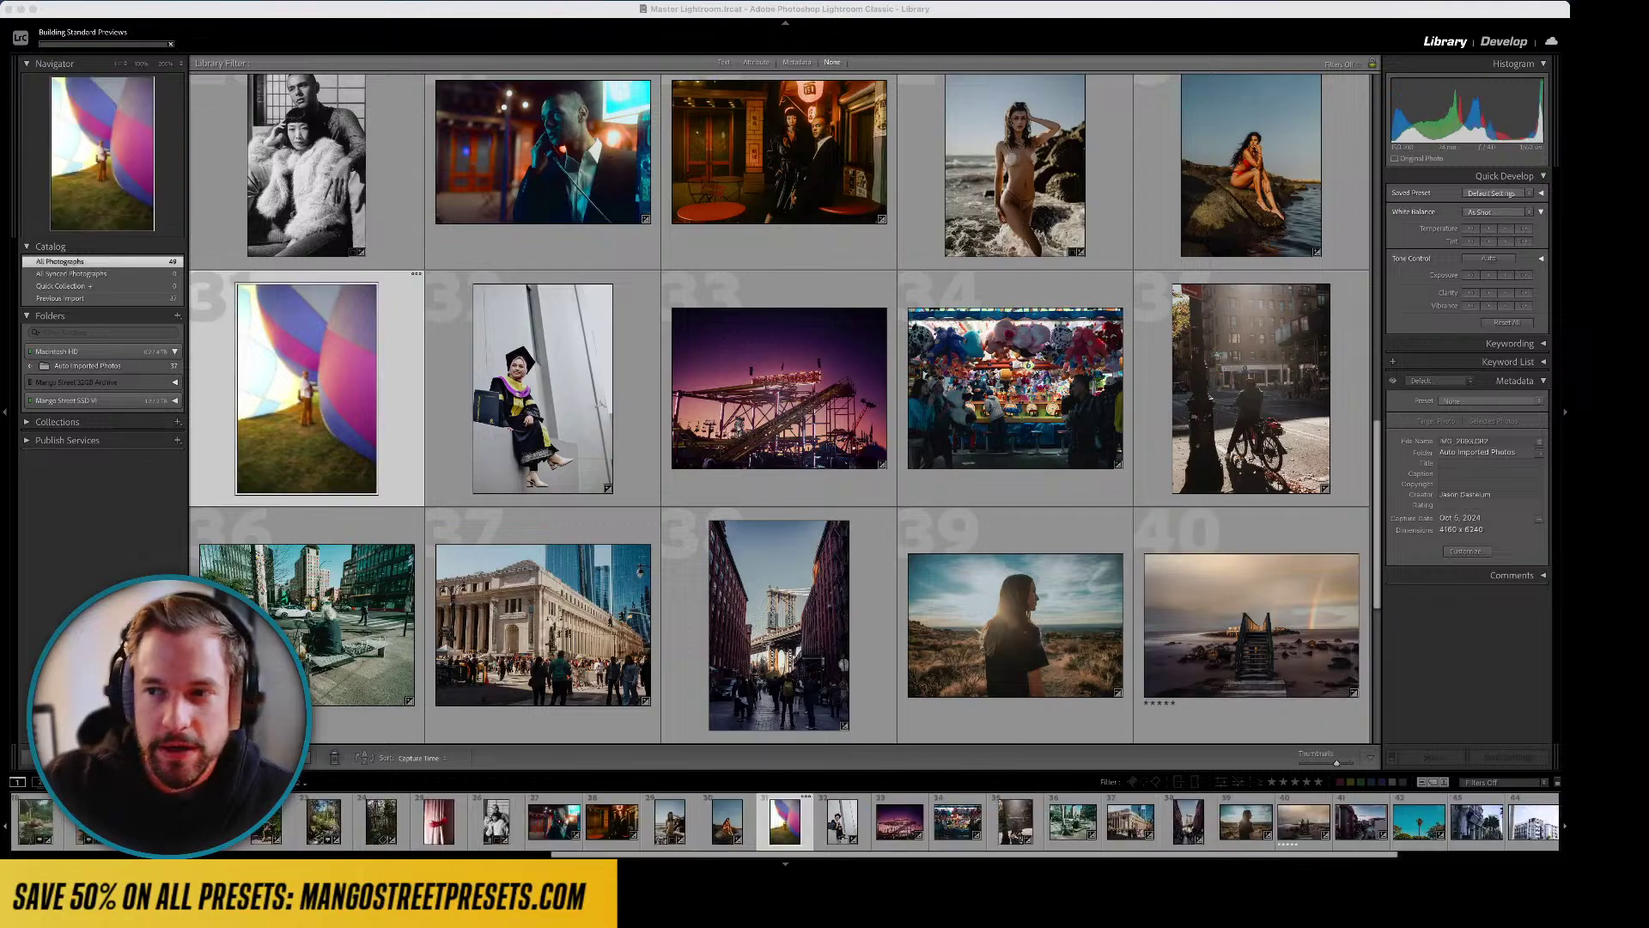
double_click(360, 430)
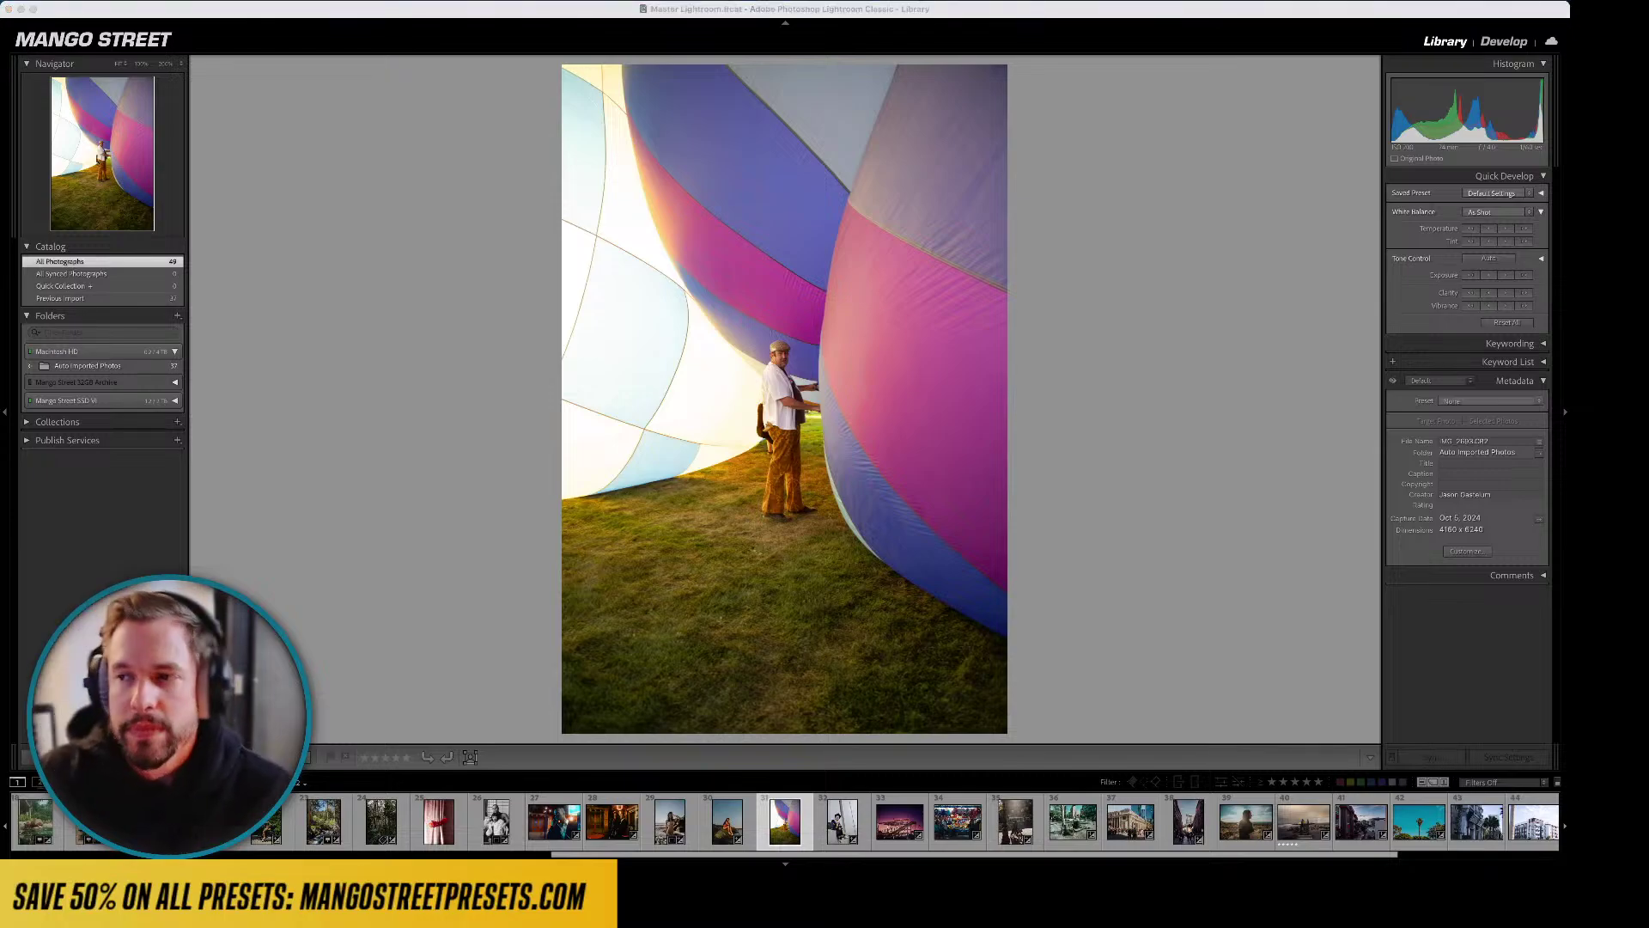
click(1519, 49)
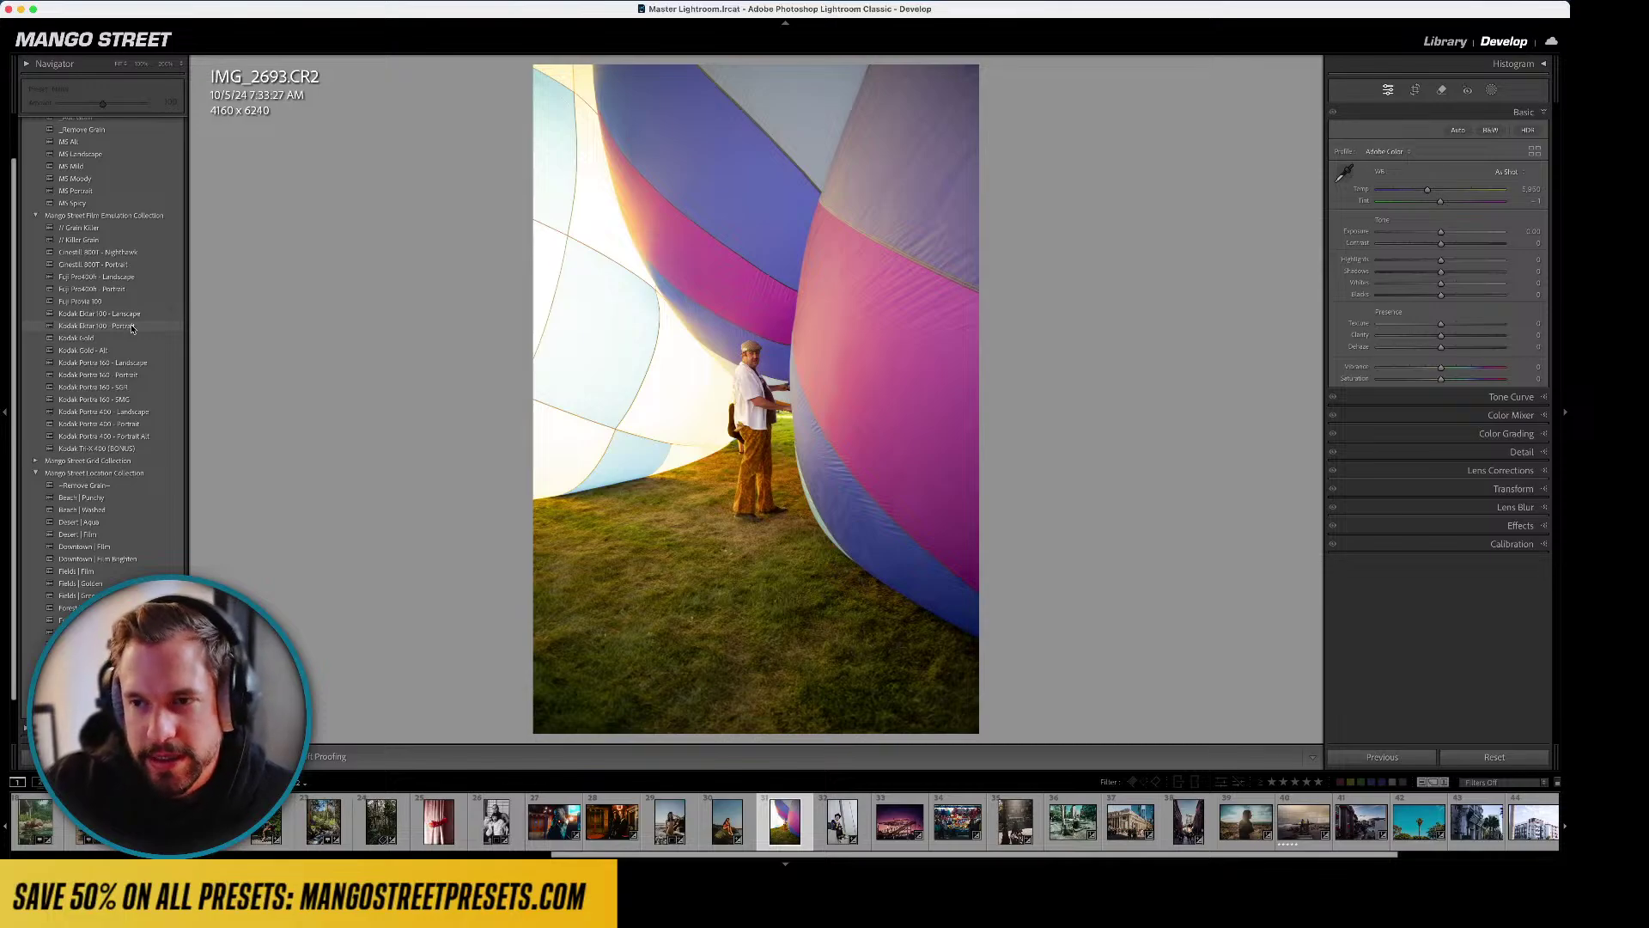
- Try Fuji Pro400H - Landscape and Portrait on the balloon photo, lower the exposure slightly and warm the white balance
click(124, 278)
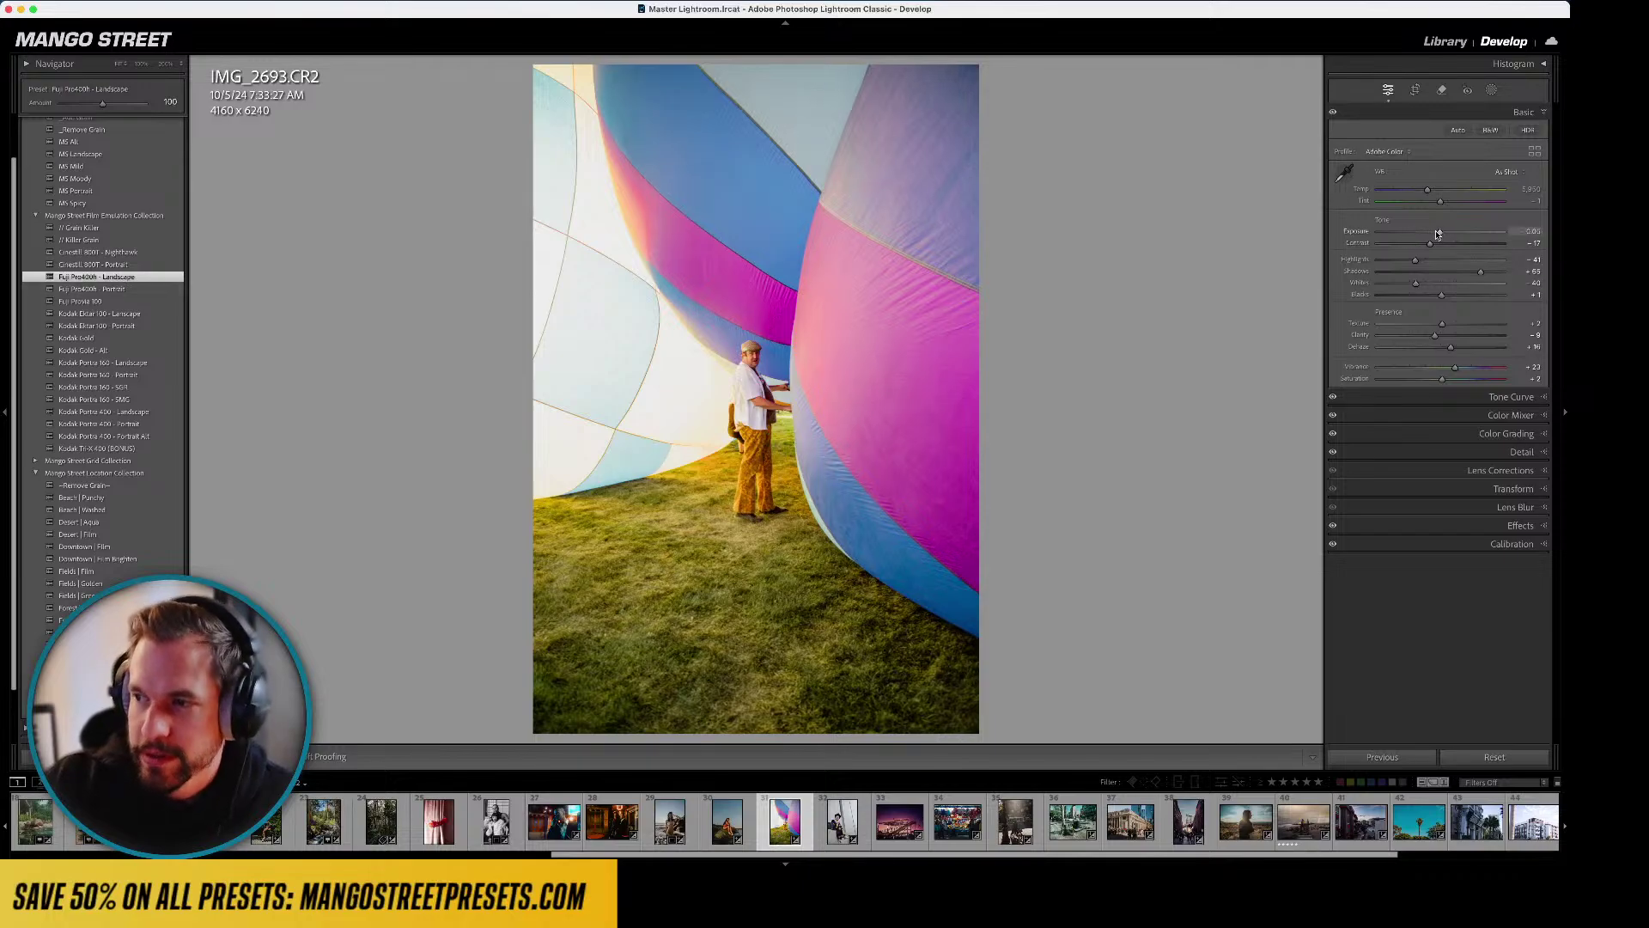
click(129, 290)
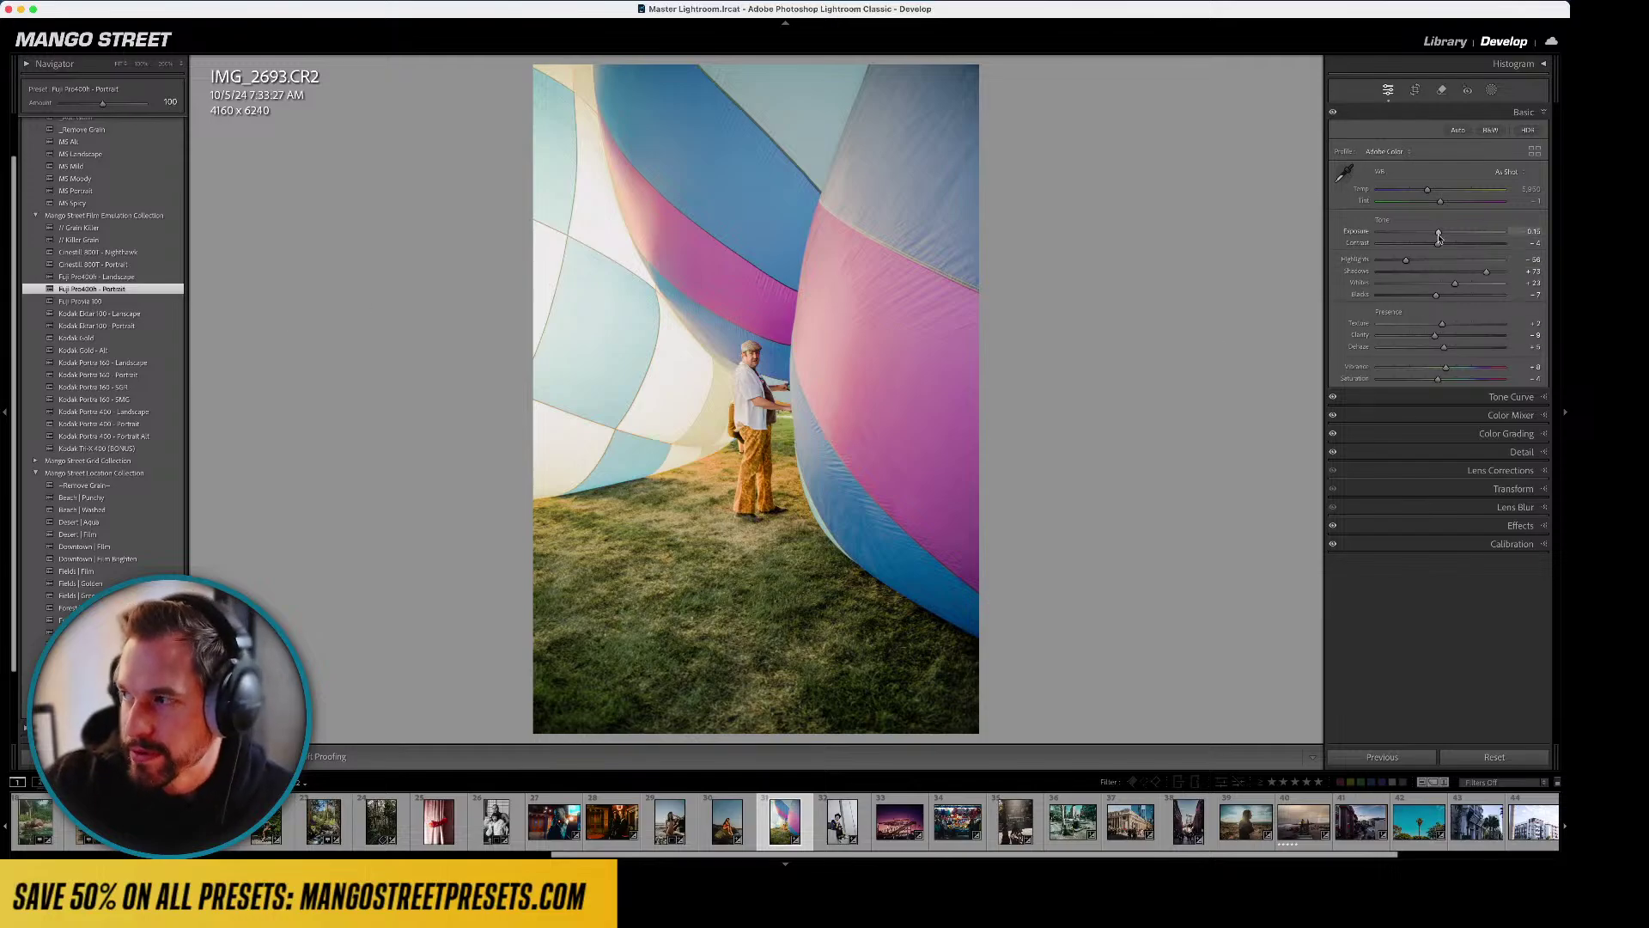
drag(1438, 237, 1436, 236)
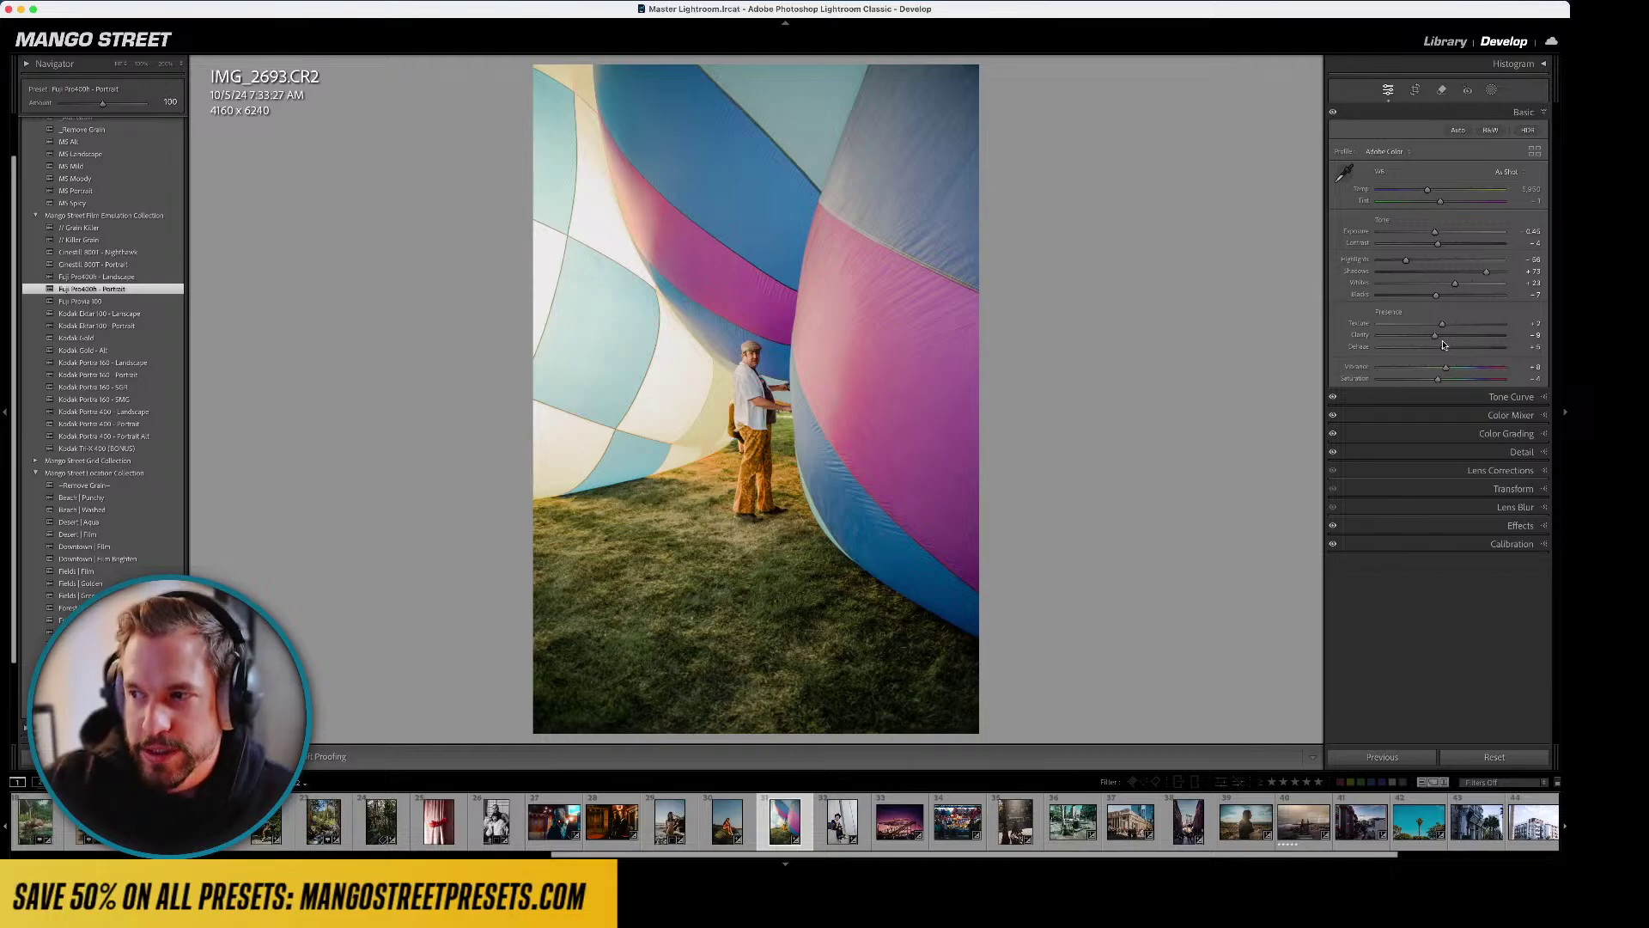
drag(1427, 190, 1434, 193)
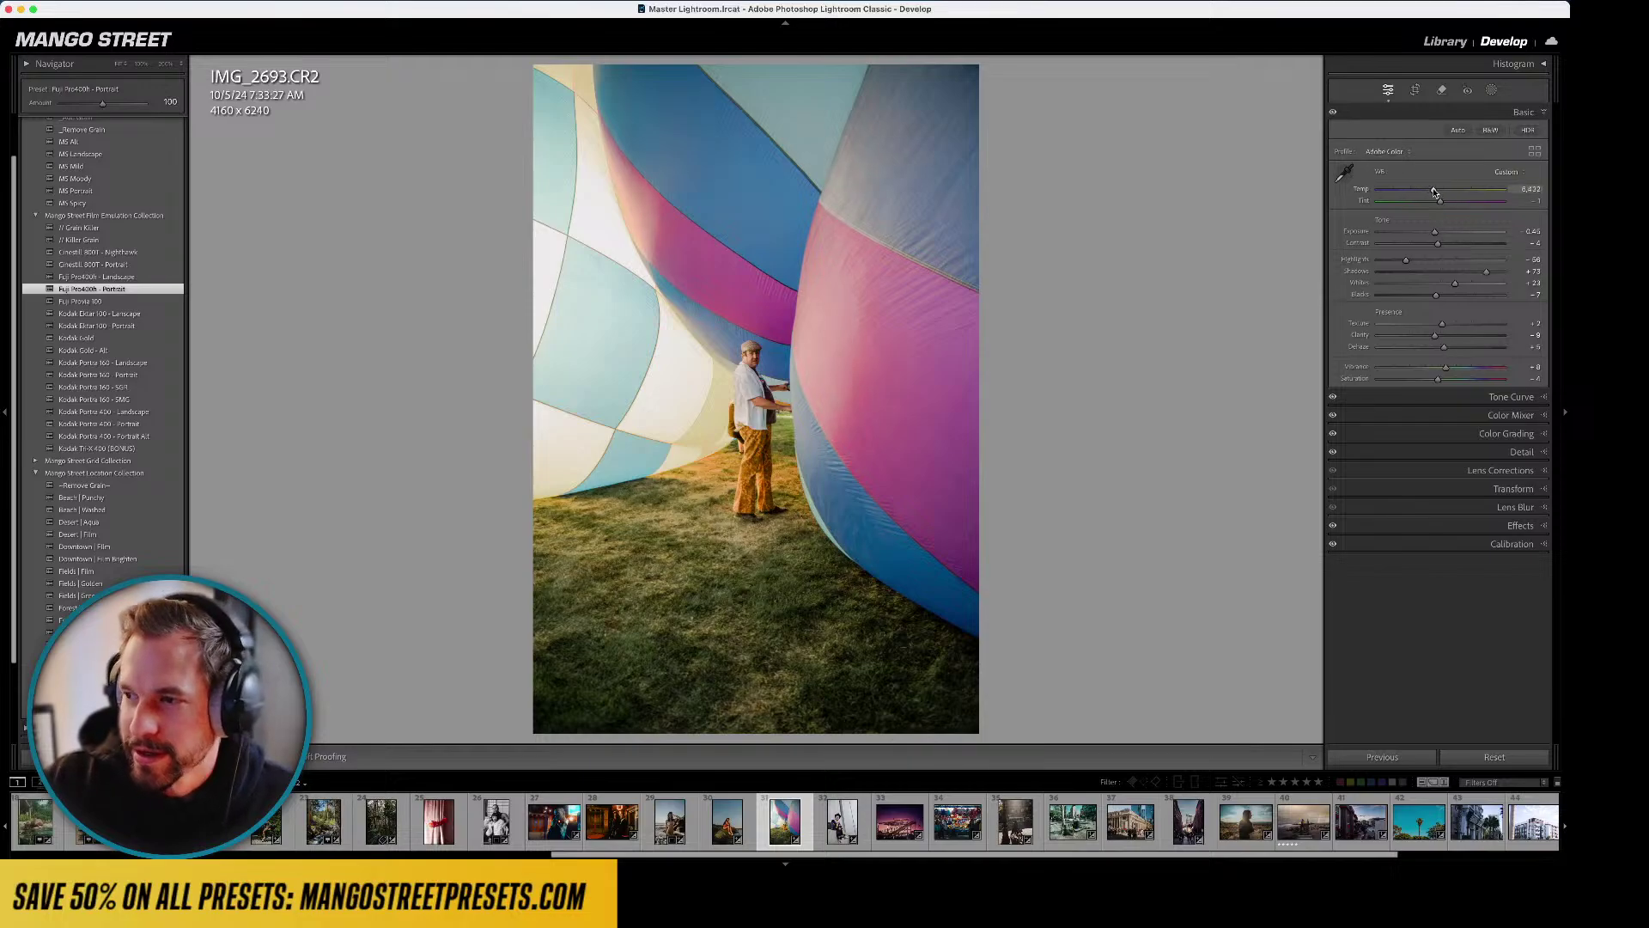
- Compare Kodak Portra 400 - Portrait with Mountains | Film on the balloon photo, reapply the Kodak look and set exposure to -0.70
click(138, 426)
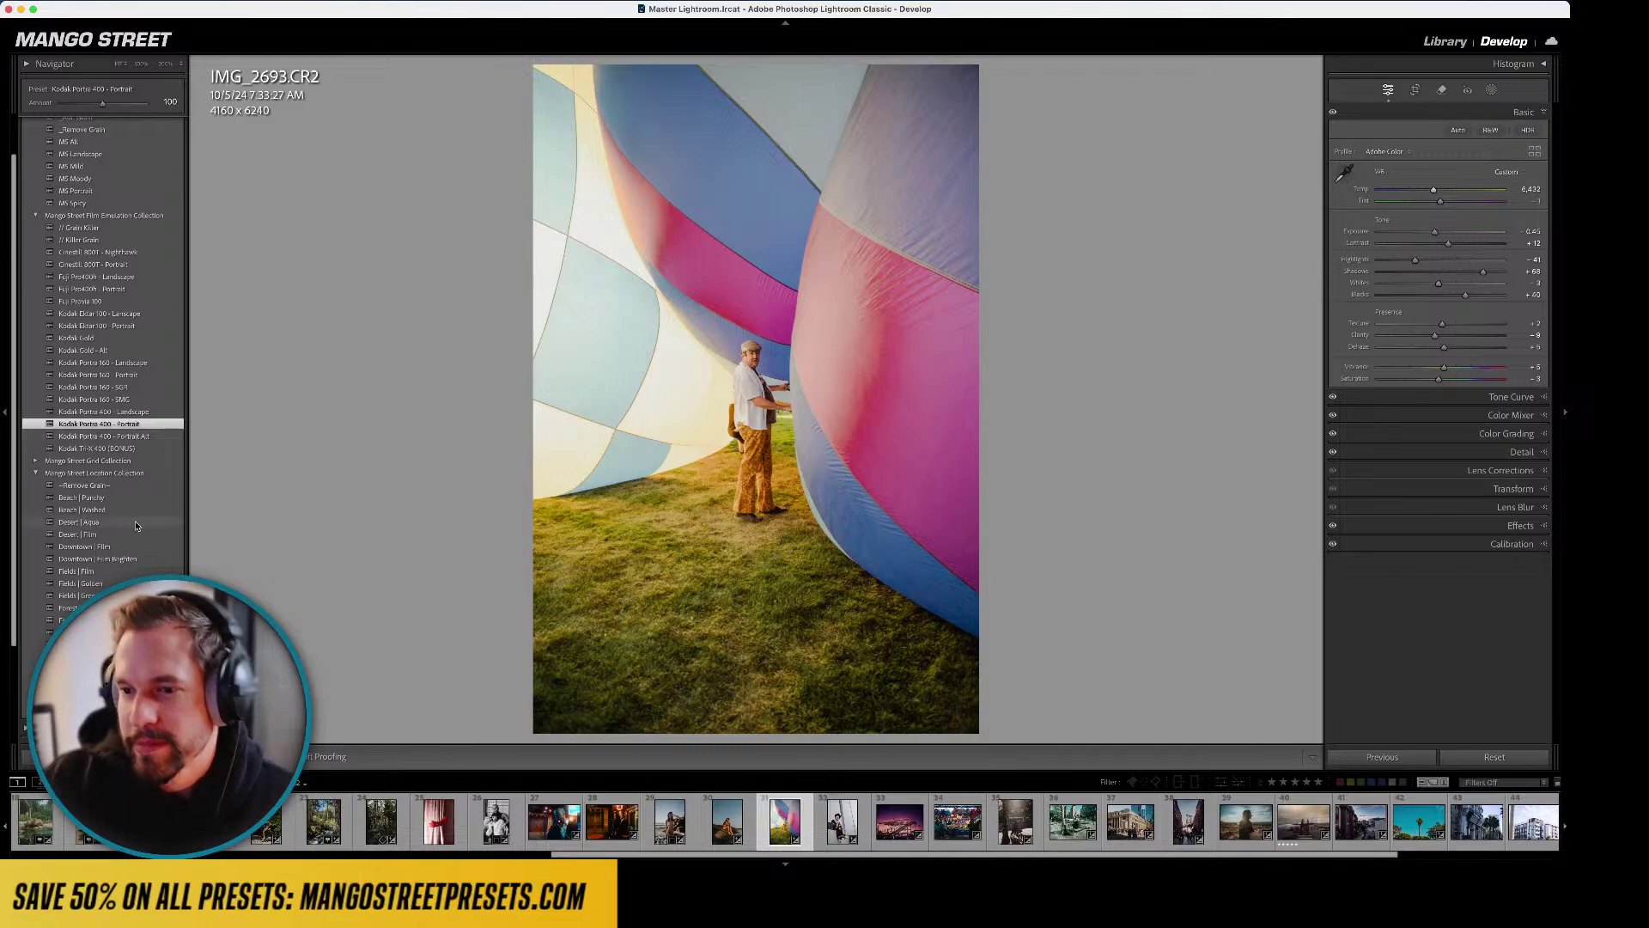
click(39, 657)
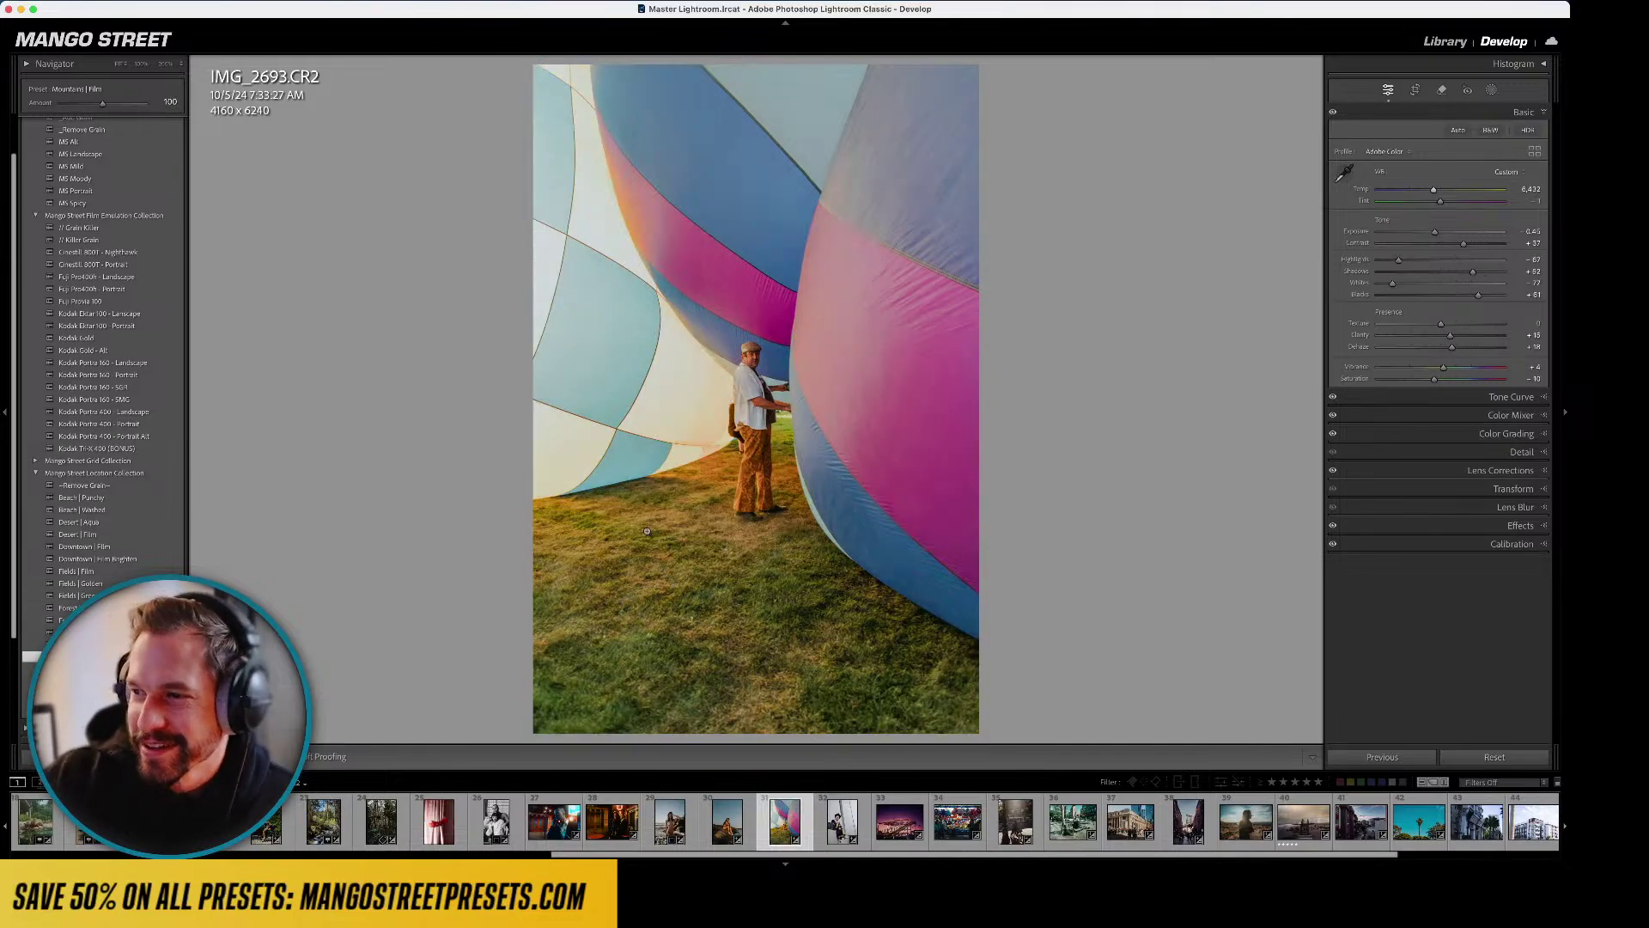
click(143, 424)
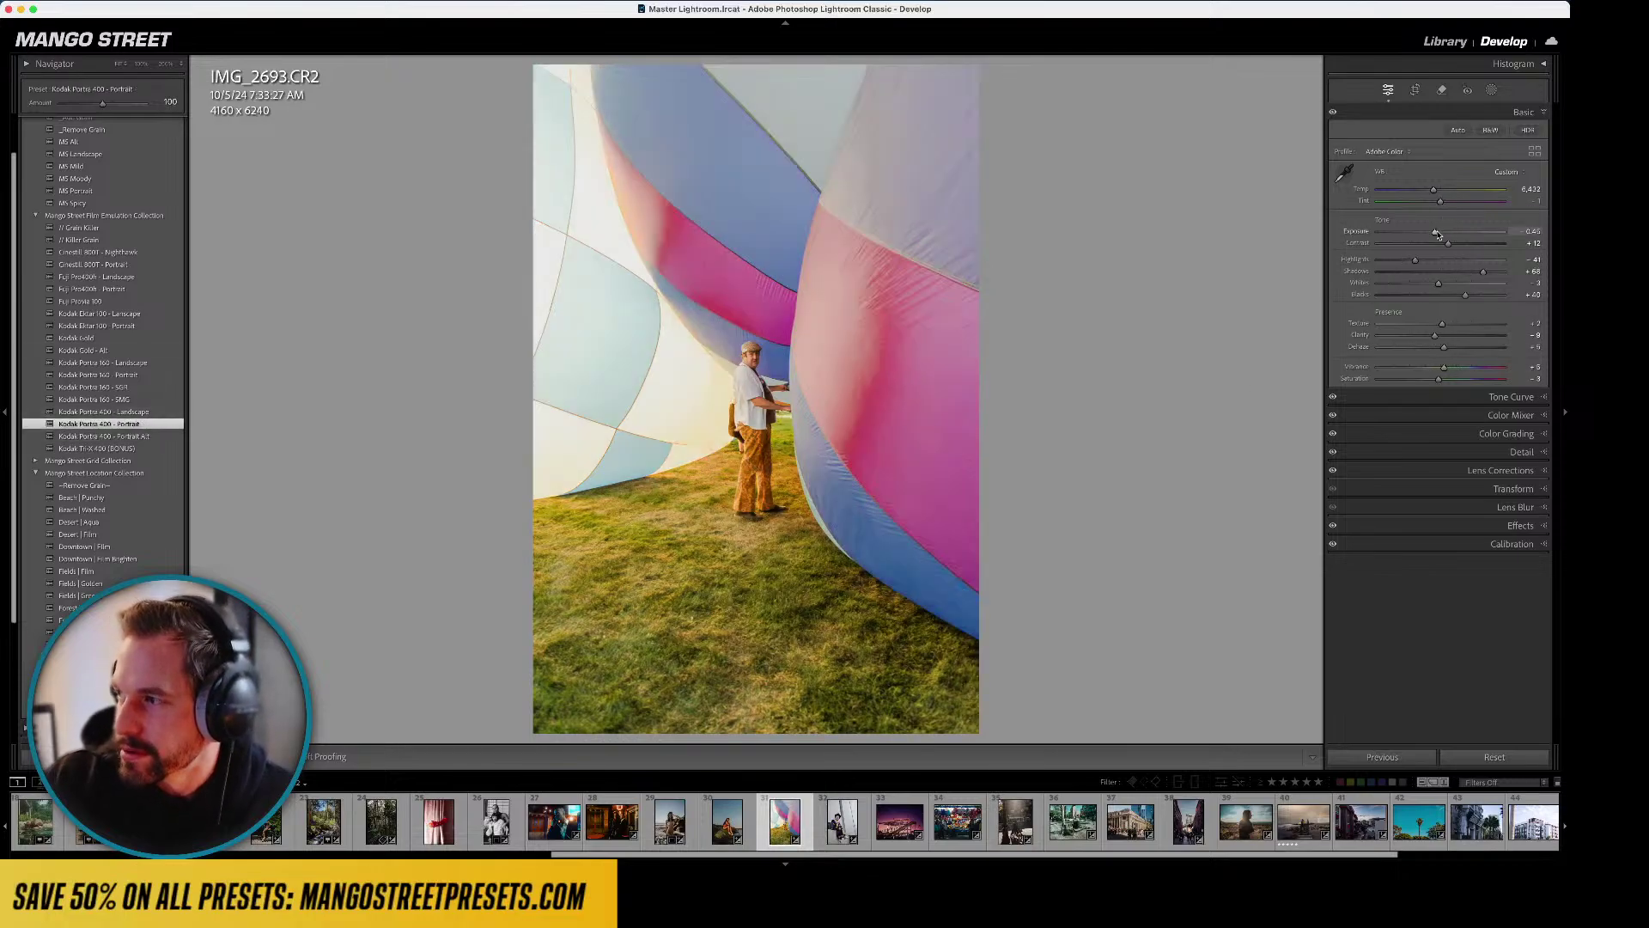
drag(1437, 233, 1430, 233)
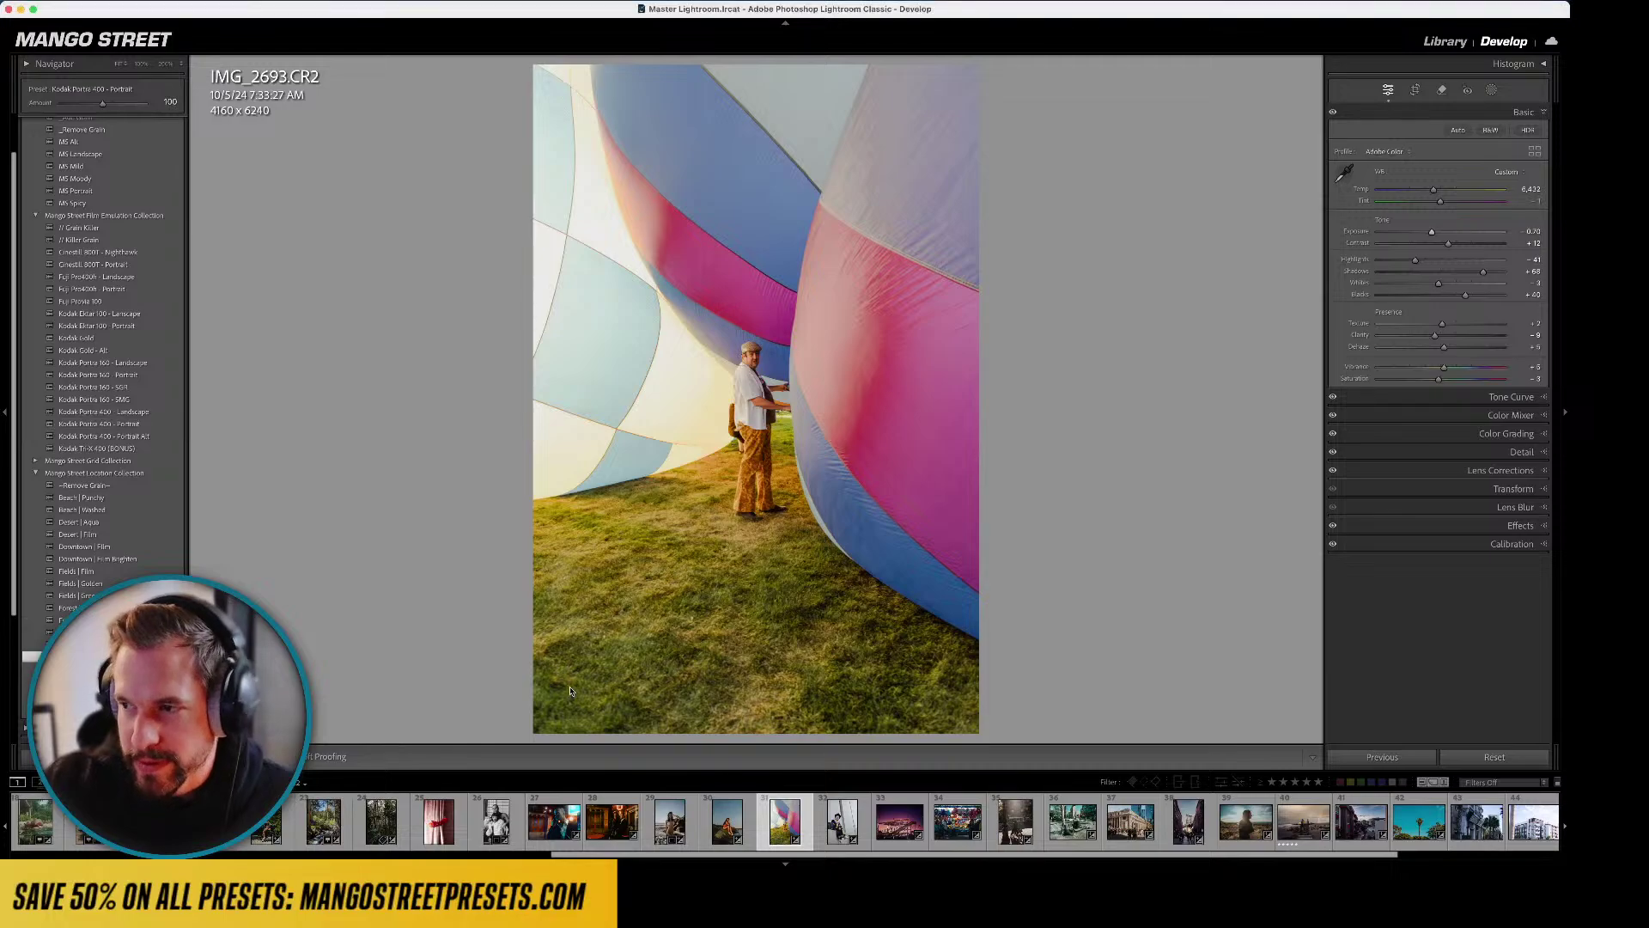
- Try several location presets on the balloon photo, including Mountains | Film, Mountains | Punchy and Desert | Aqua
click(35, 657)
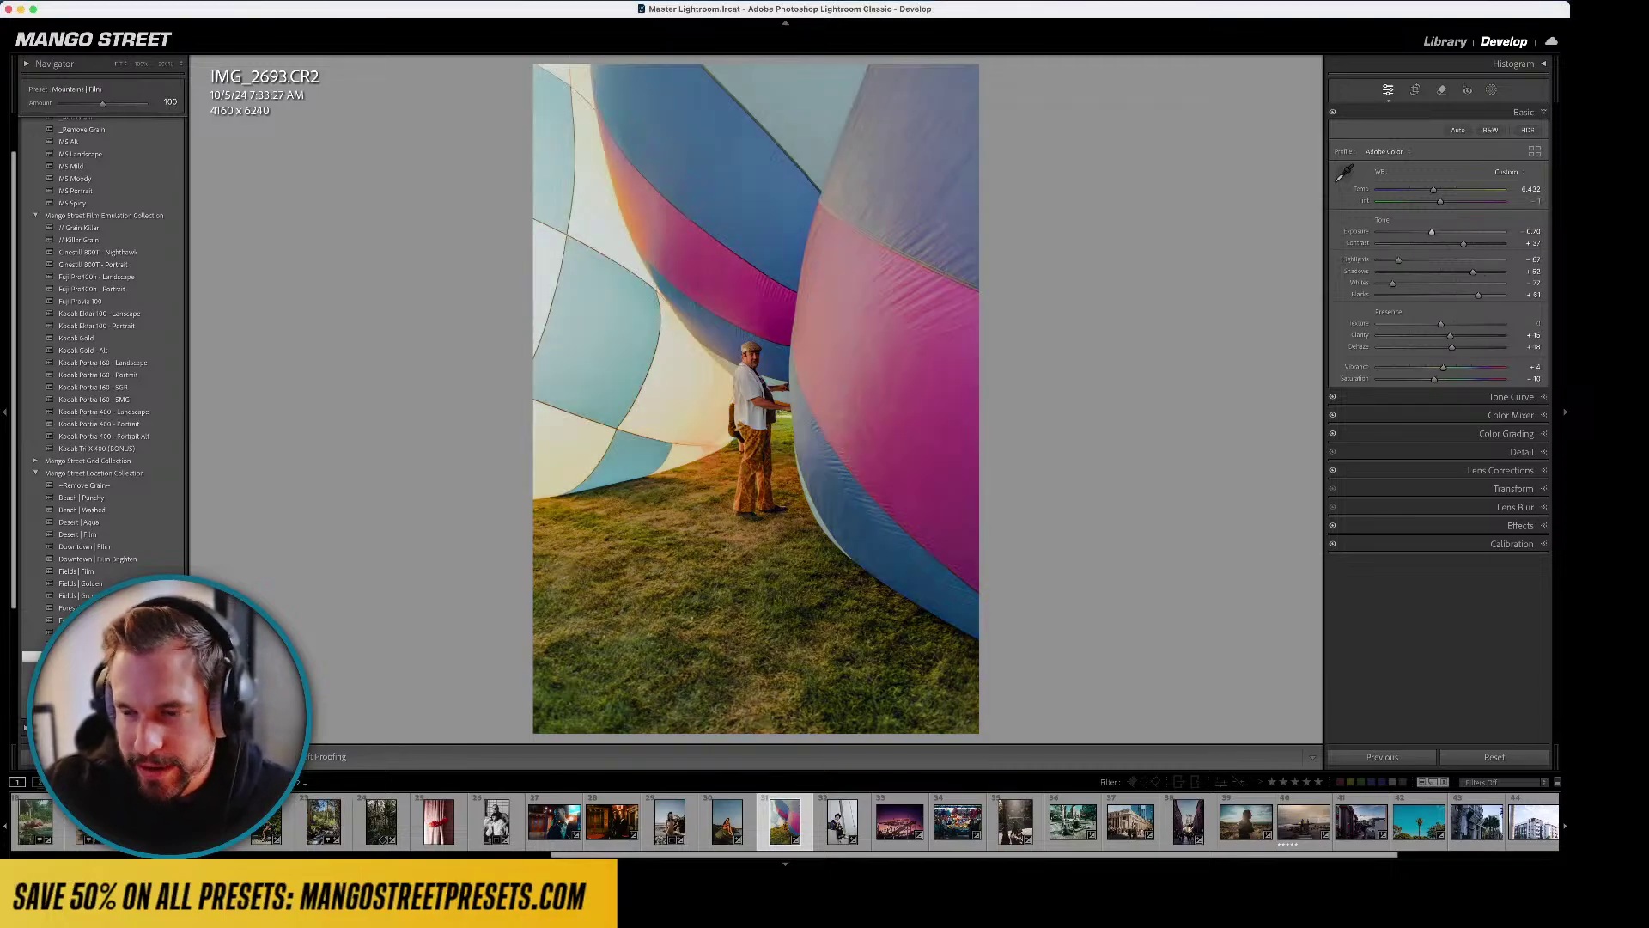
click(35, 692)
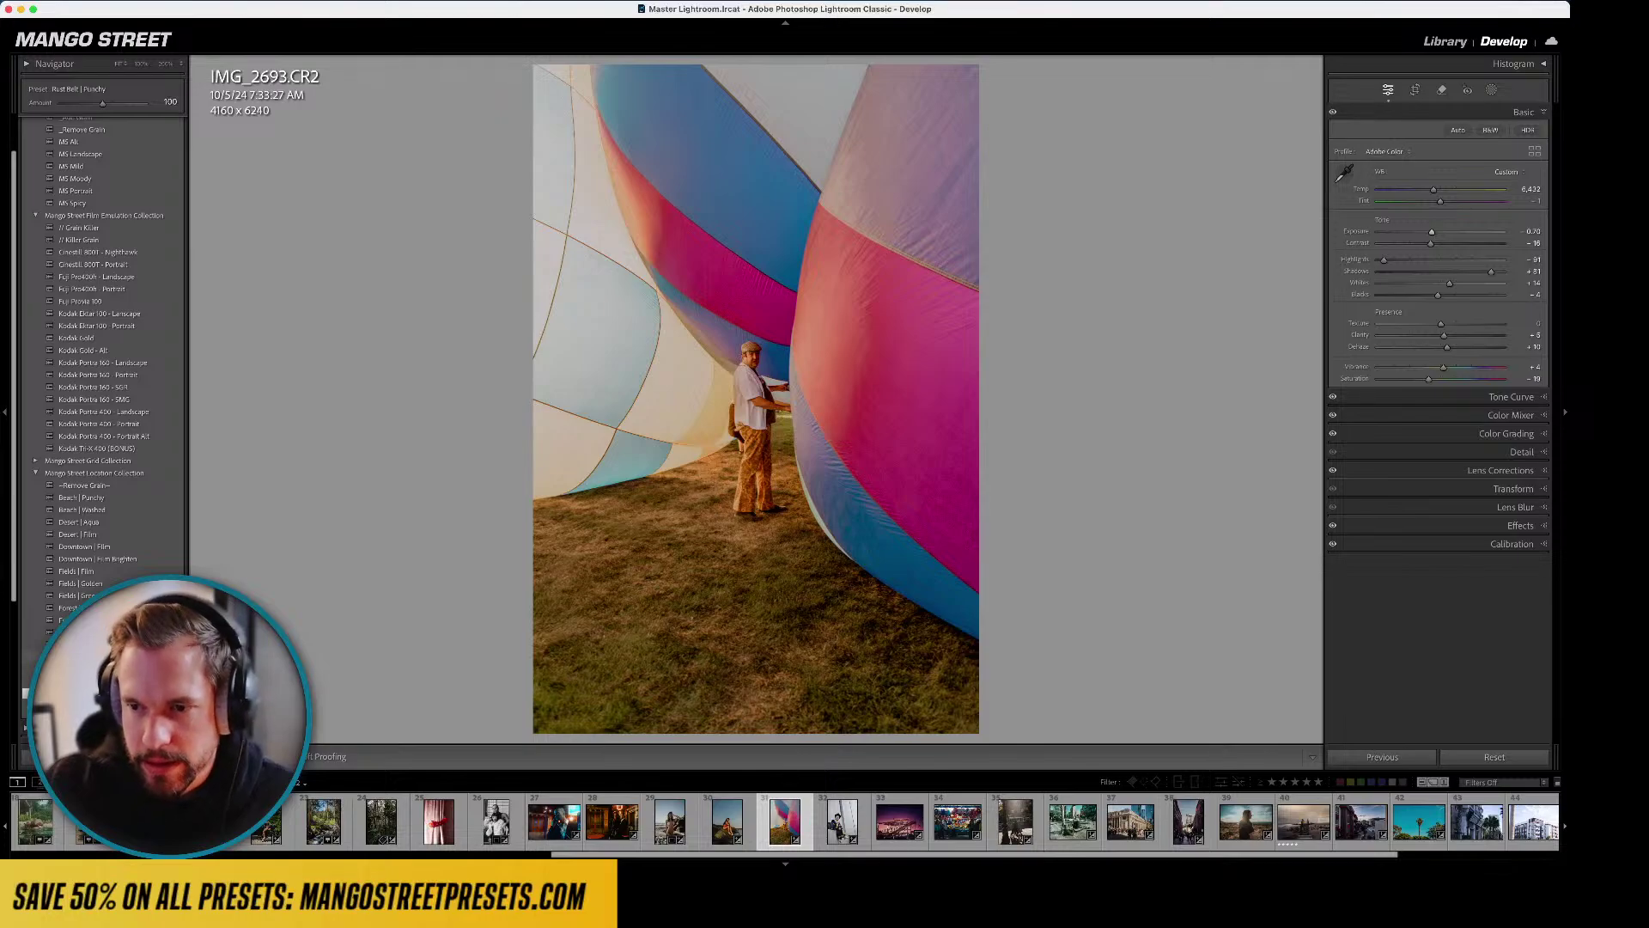
click(34, 668)
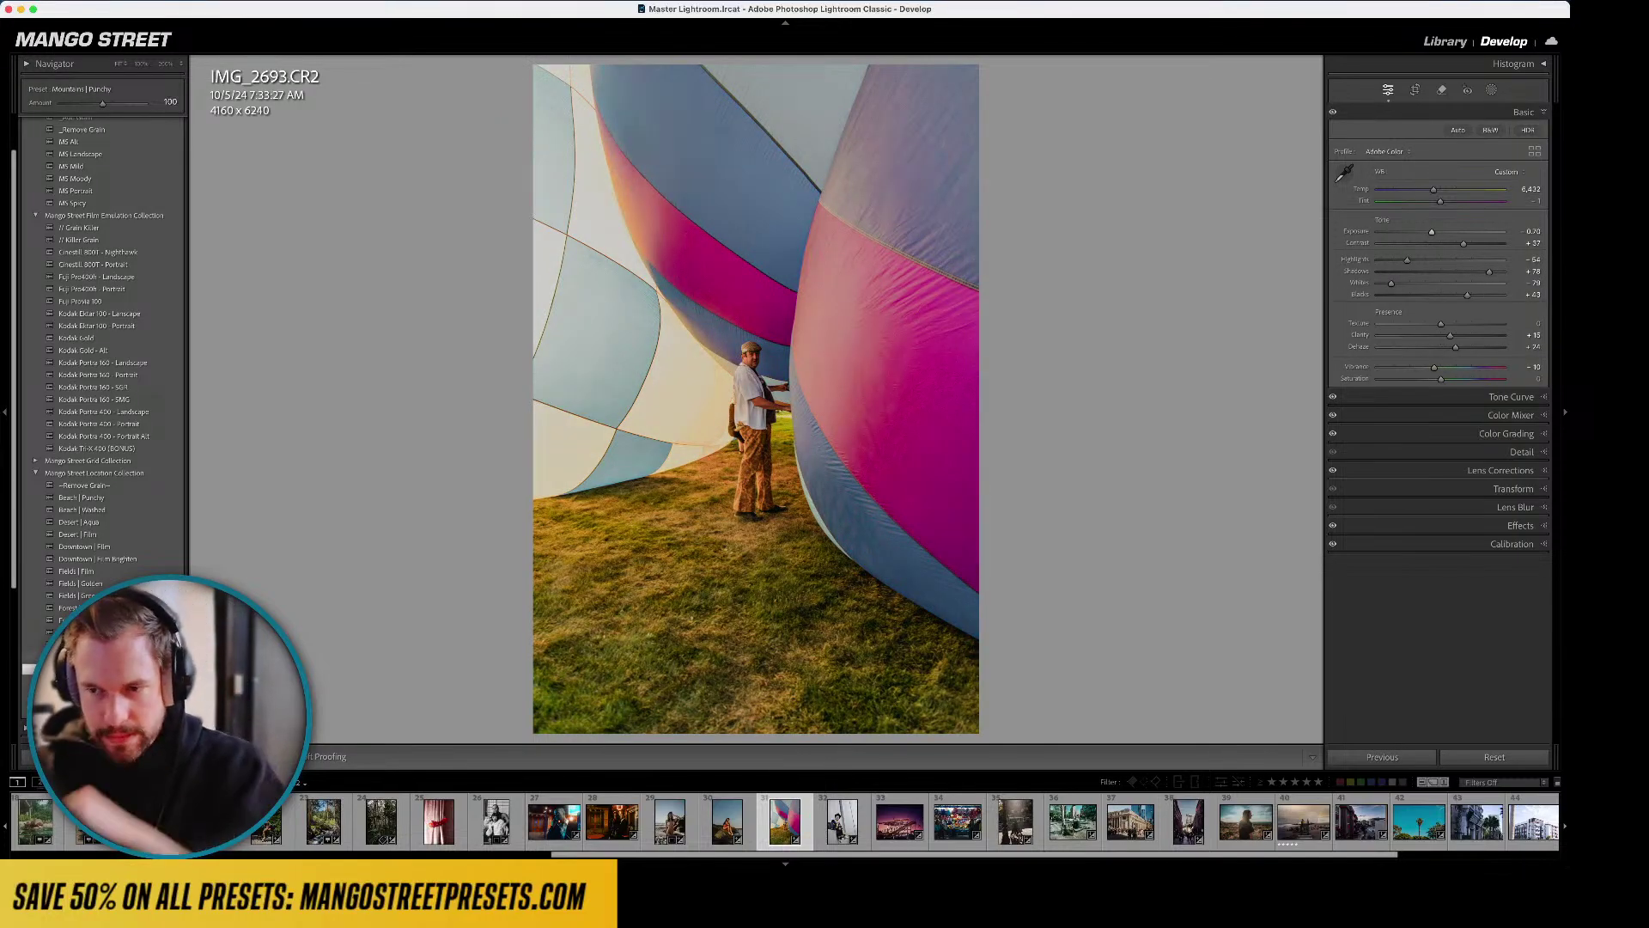
click(34, 633)
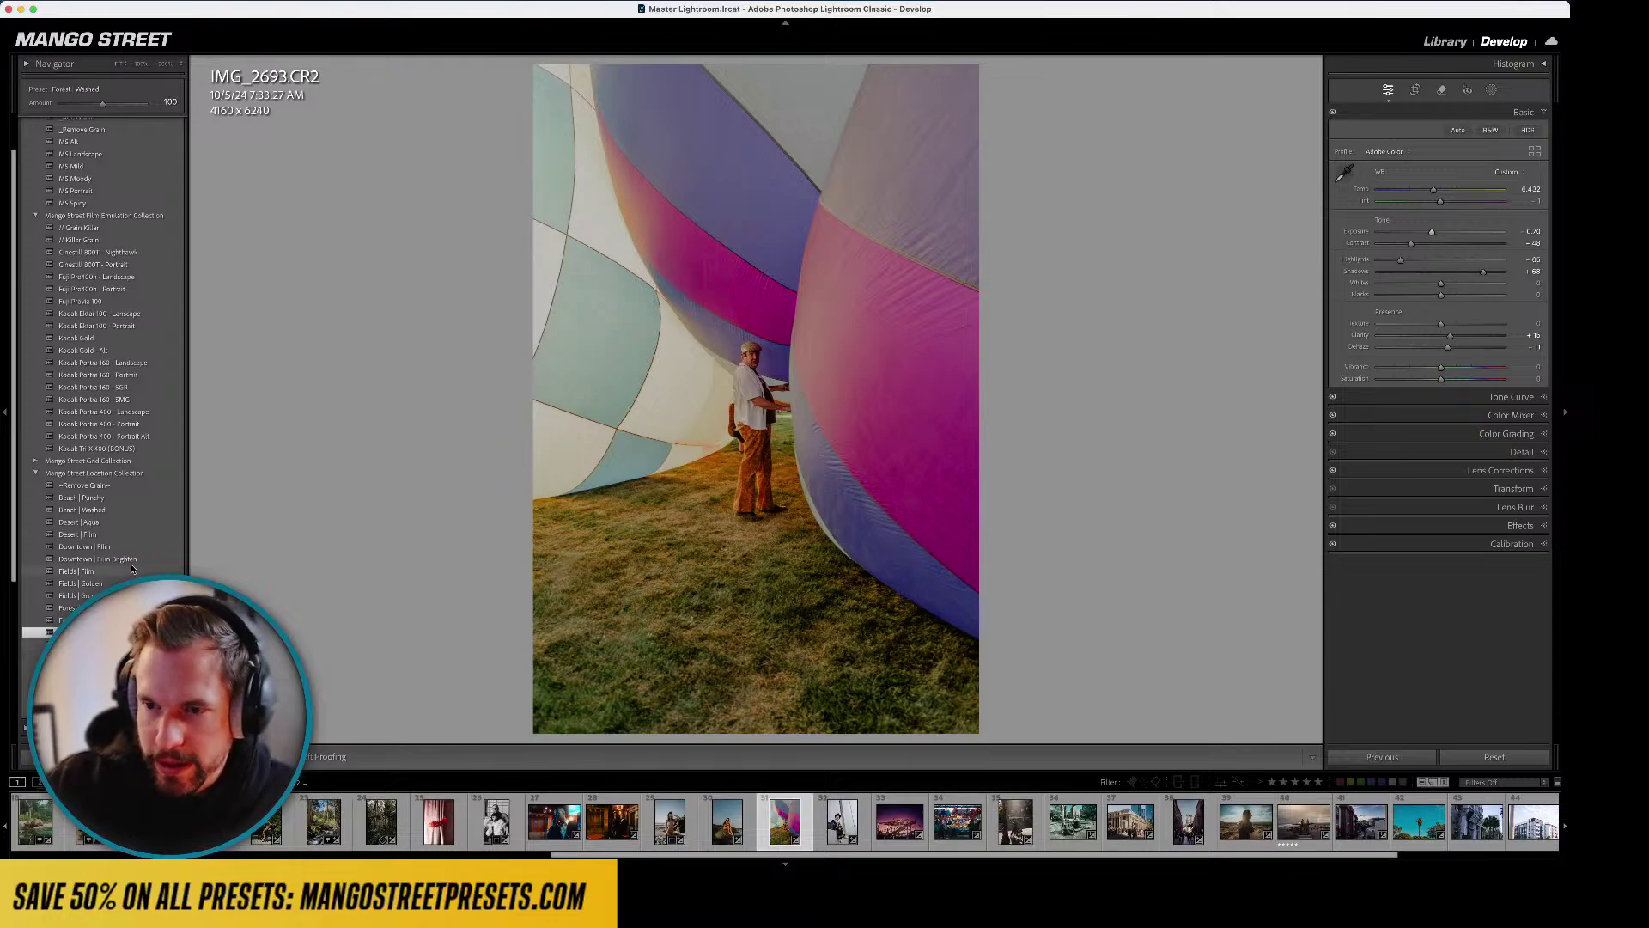
click(113, 522)
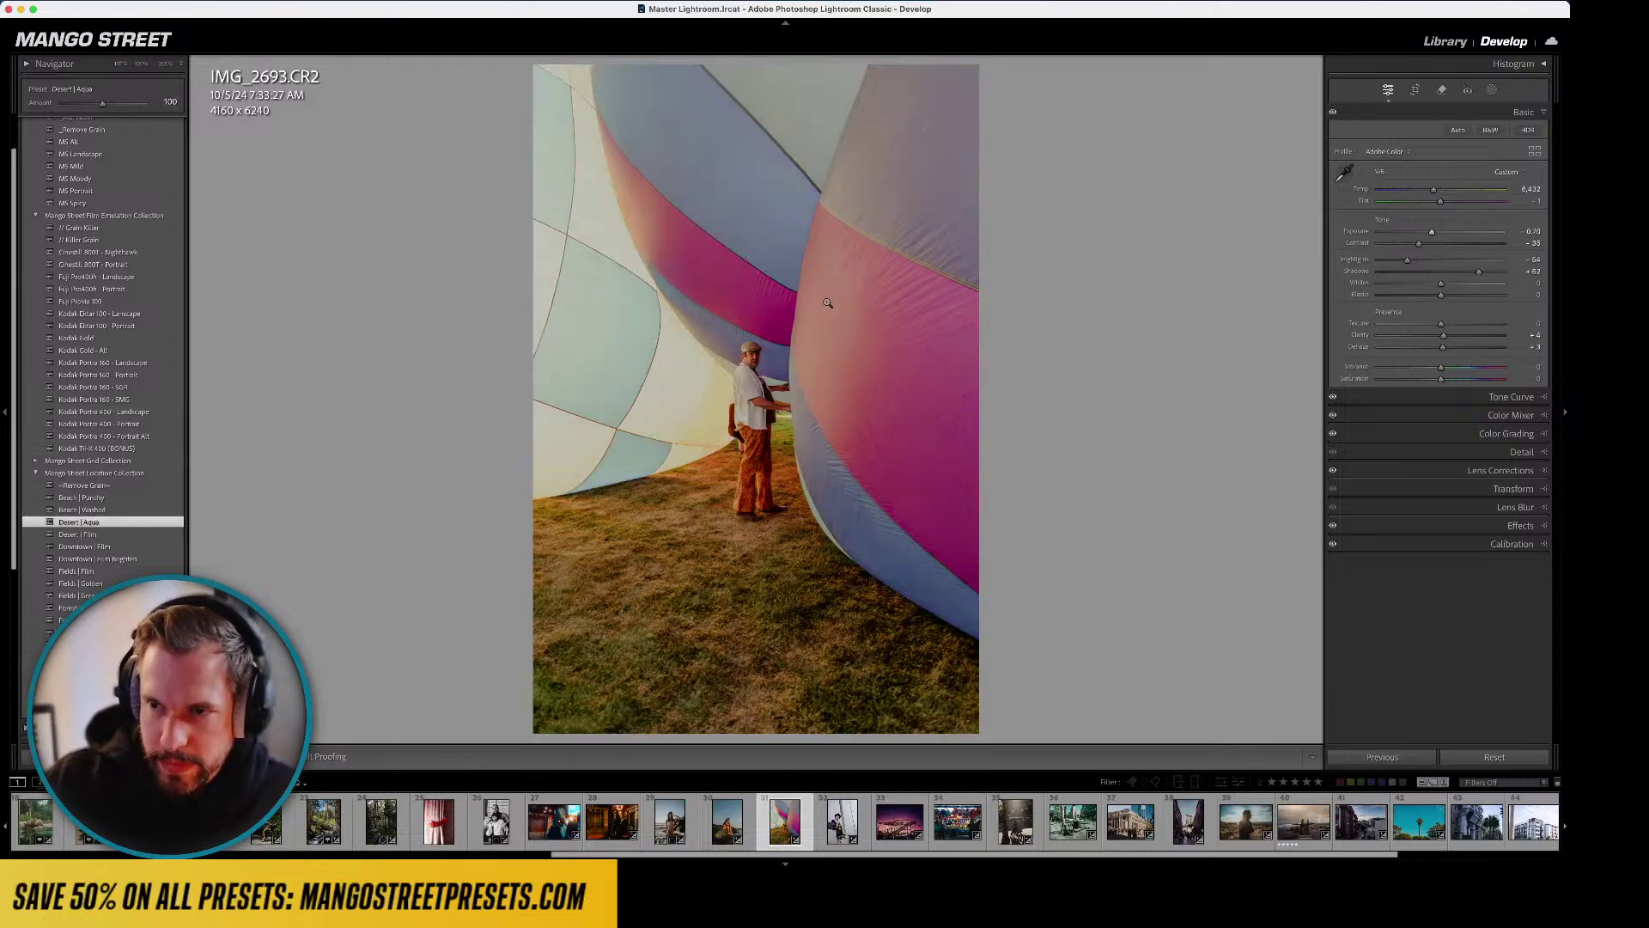
- Reapply Kodak Portra 400 - Portrait, try boosting the red balloon fabric's saturation, undo it and inspect the fabric close up
click(120, 424)
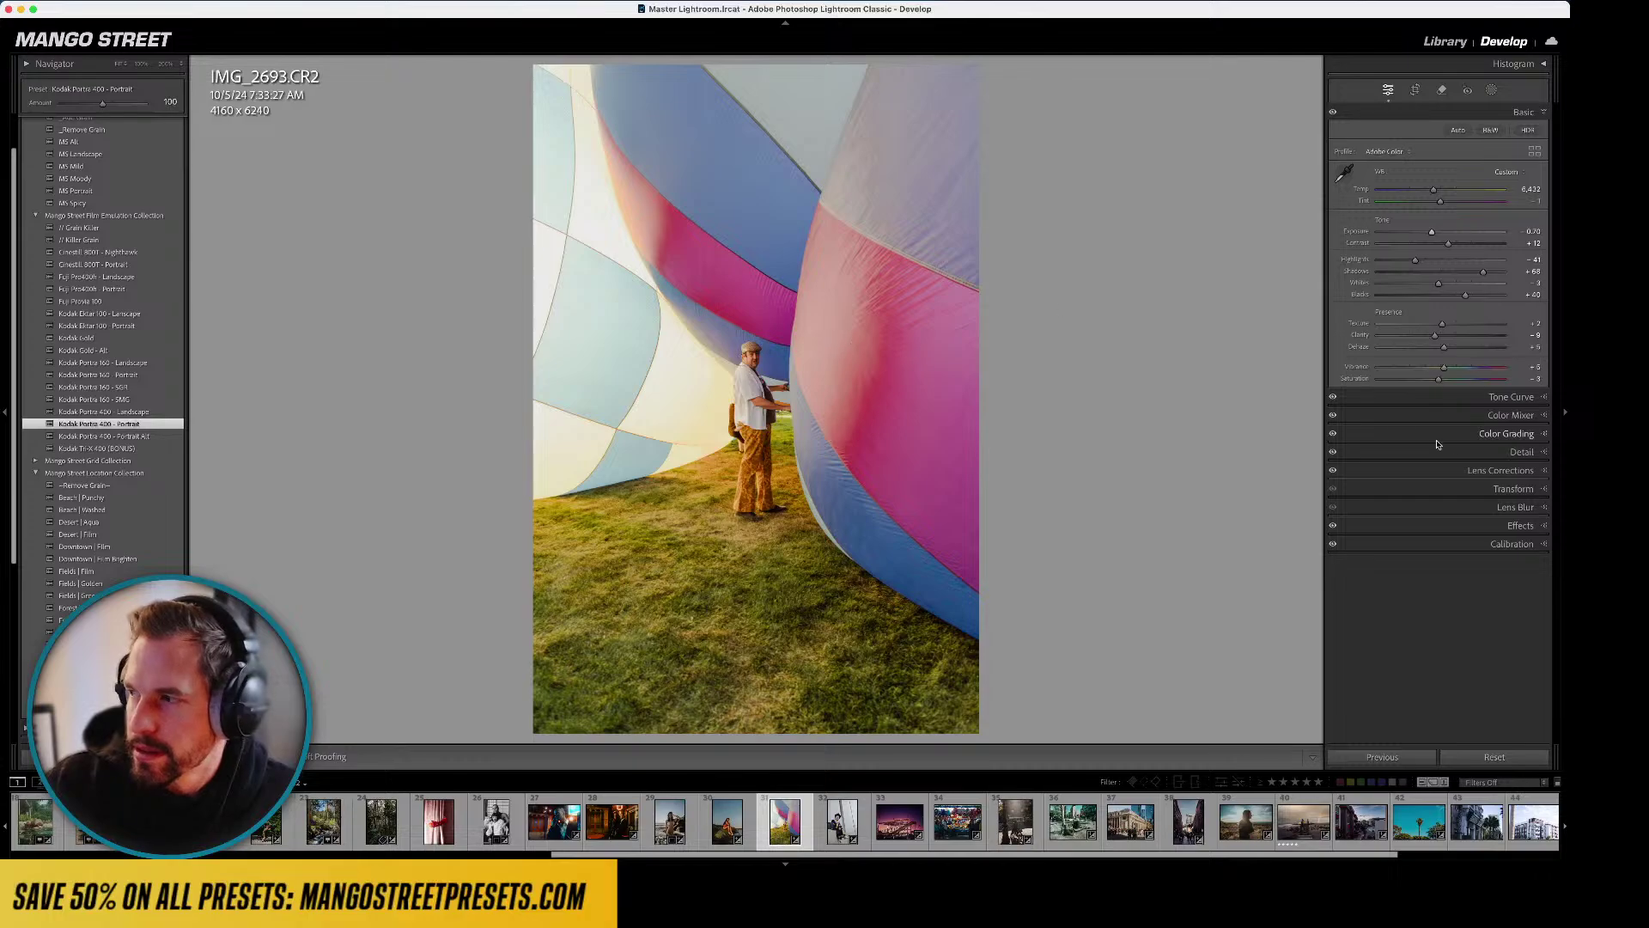
click(1512, 417)
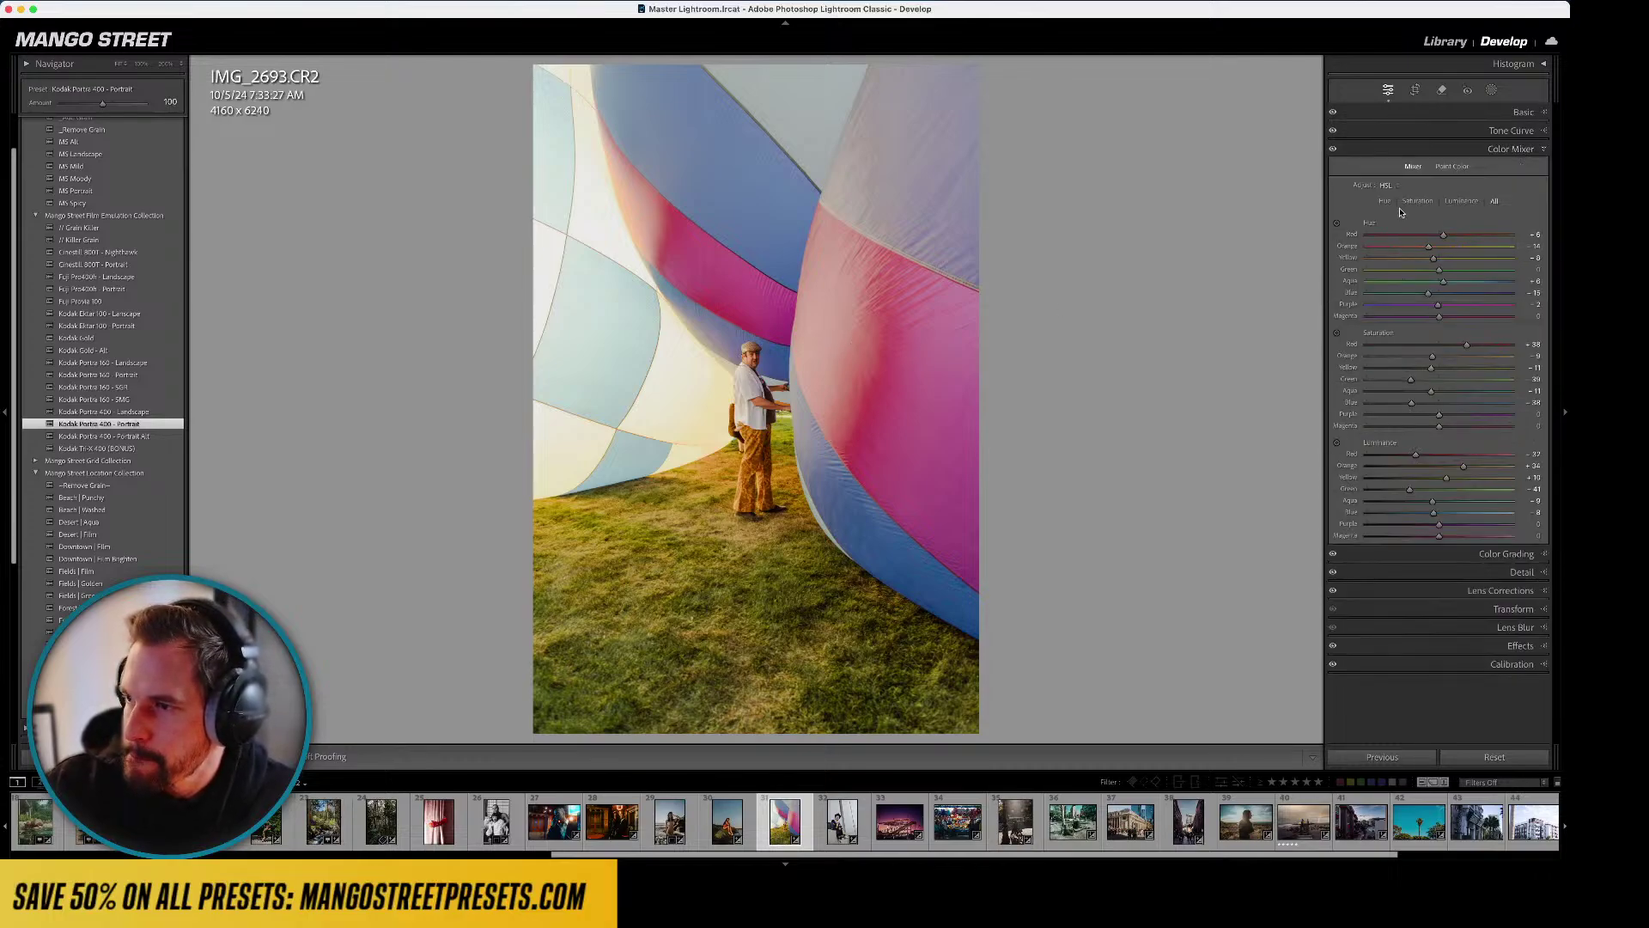
click(1336, 332)
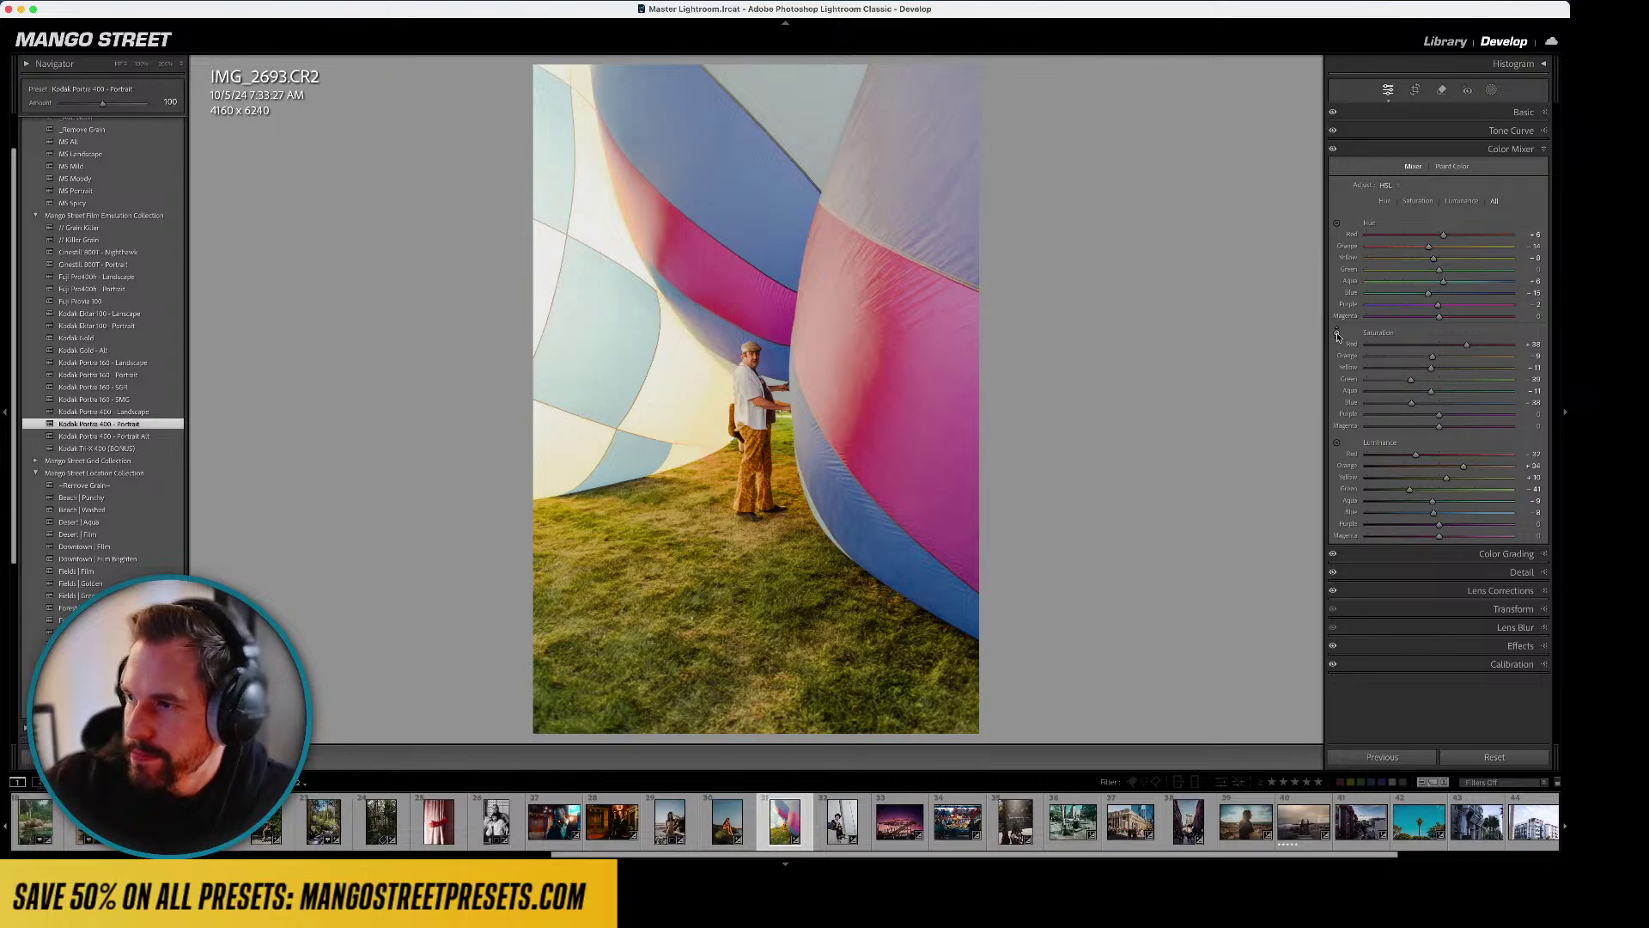
drag(898, 371, 899, 337)
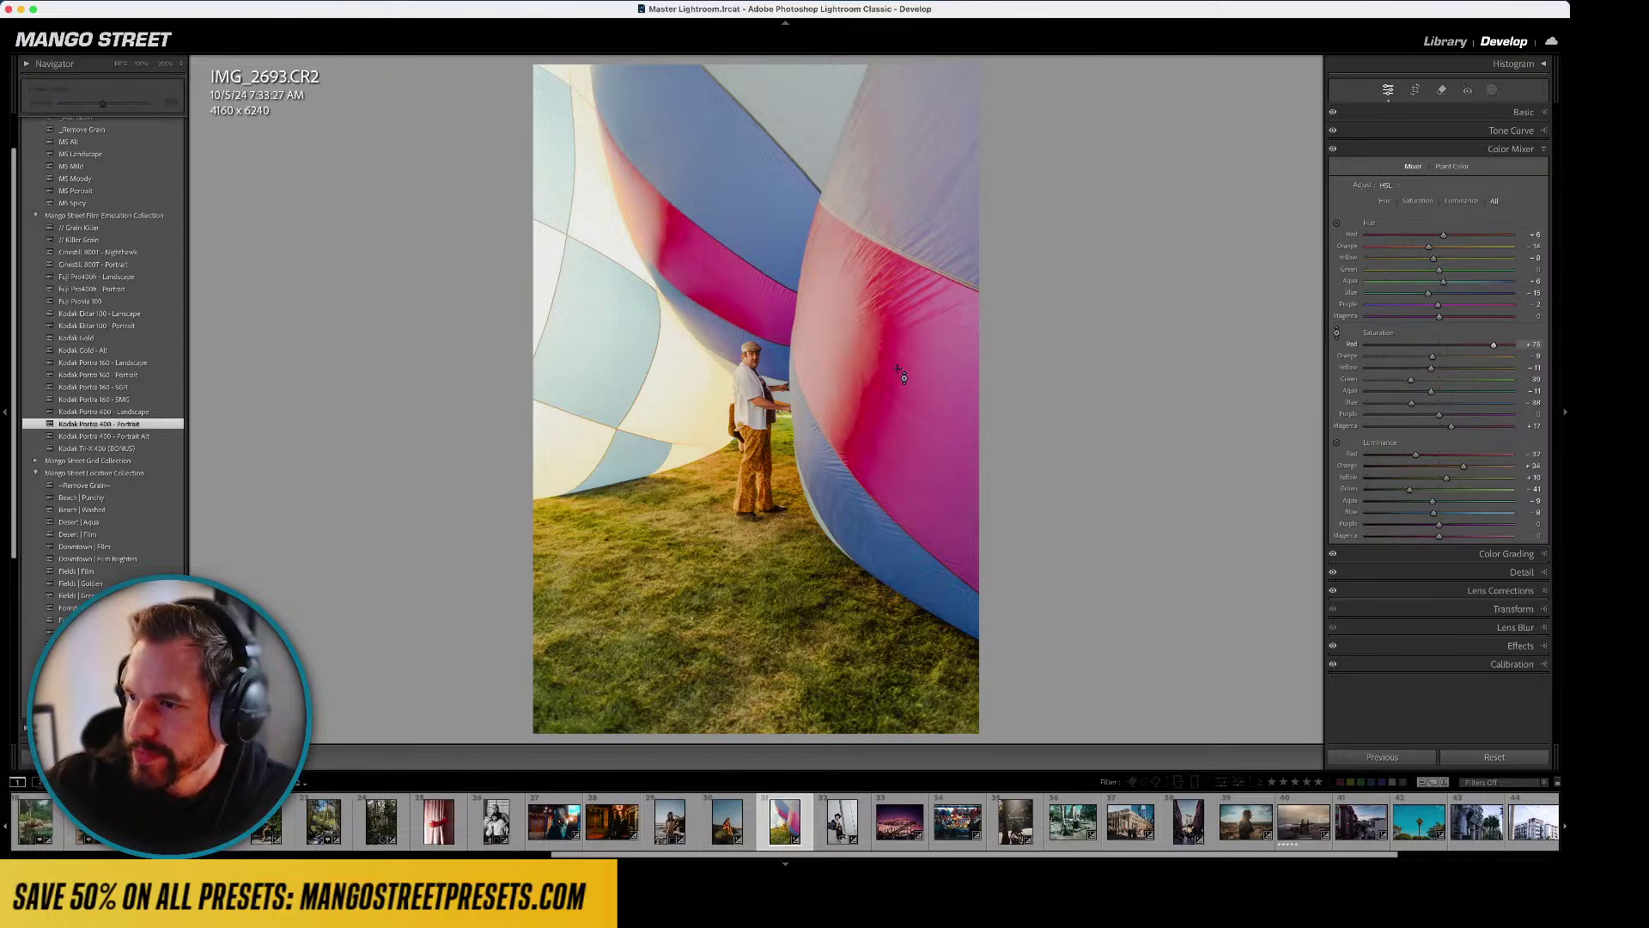
key(super+z)
key(z)
key(z)
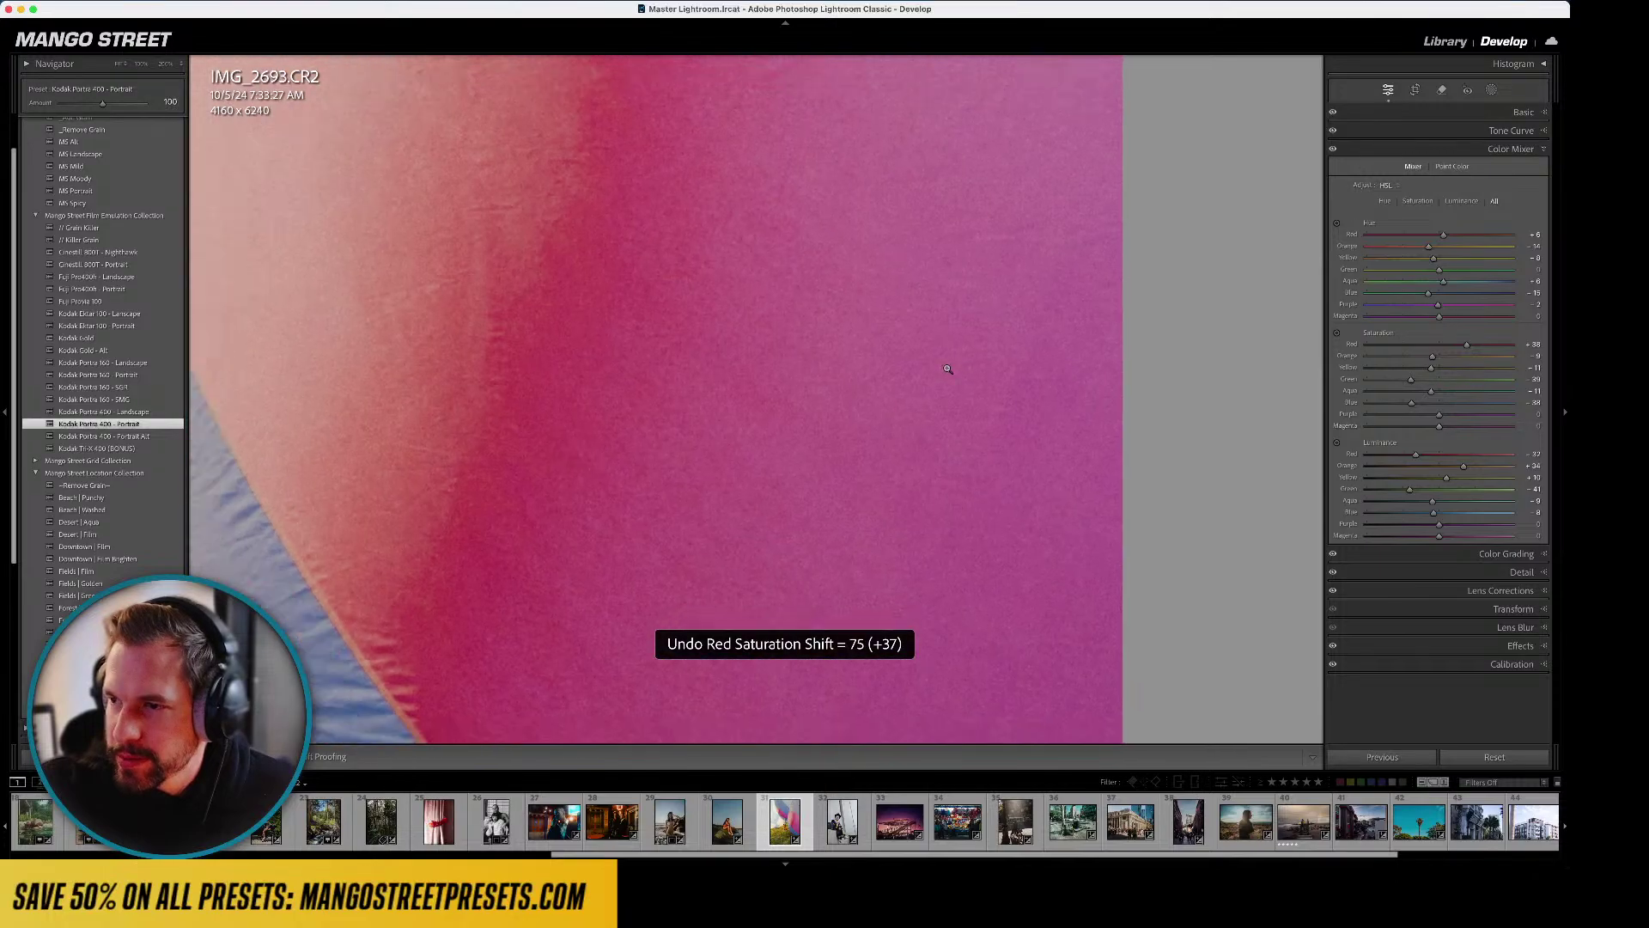
- Try darkening the red balloon fabric with a targeted luminance adjustment and undo it
click(1337, 443)
drag(844, 347, 844, 468)
key(super+z)
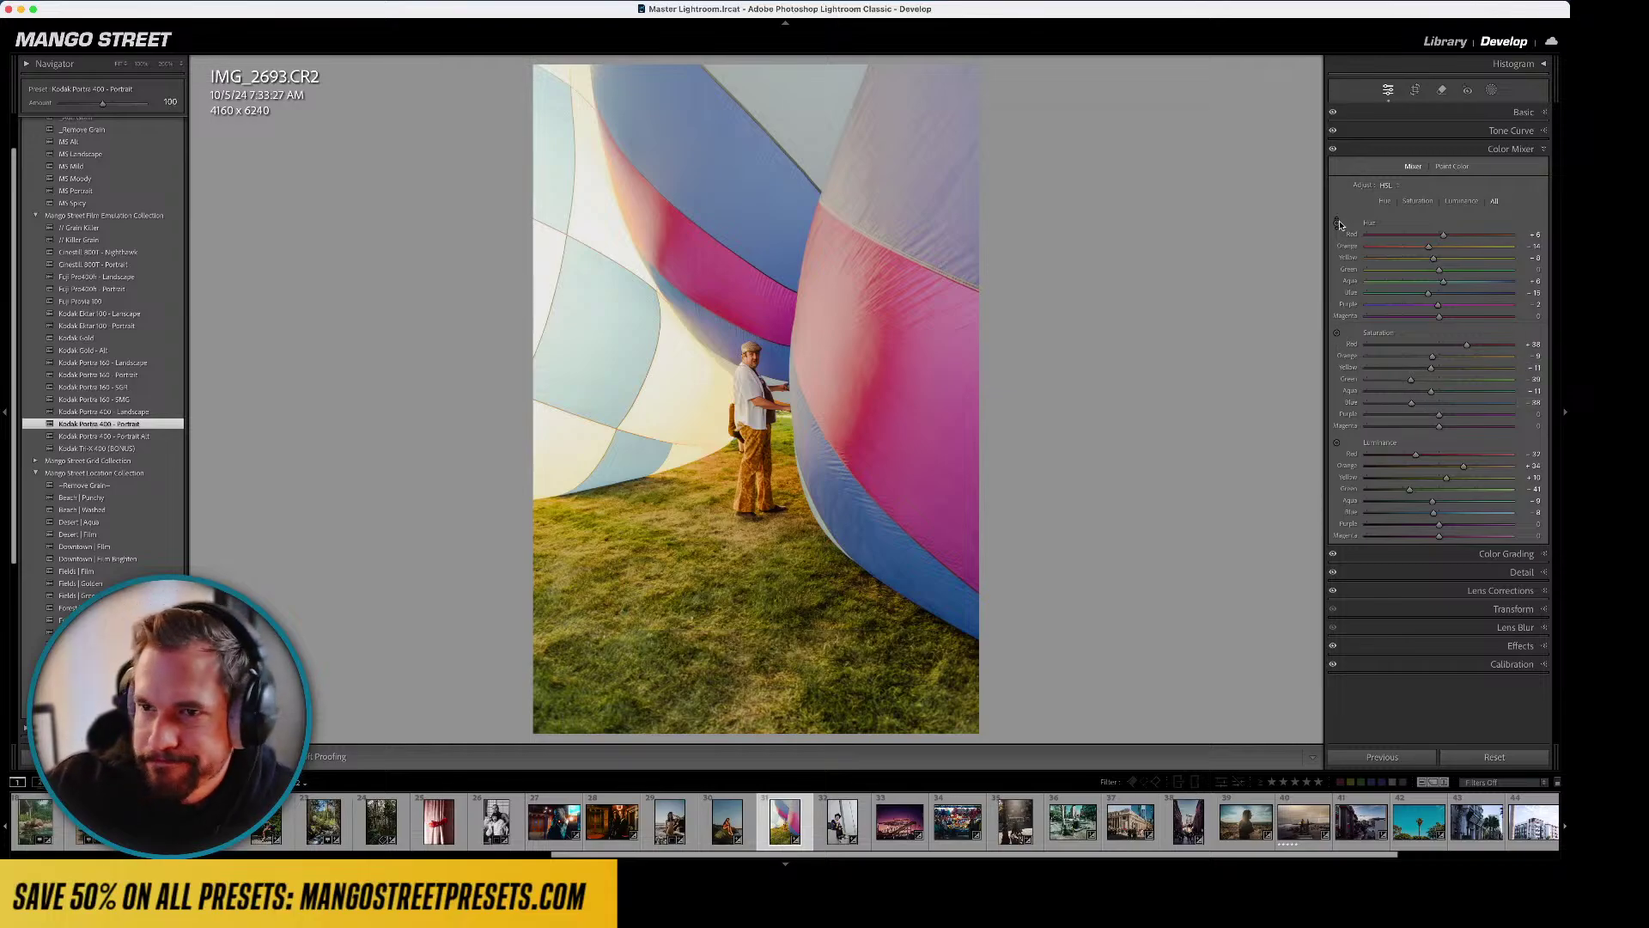
- Try Cinestill 800T - Portrait on the balloon photo and replace it with MS Portrait
click(86, 264)
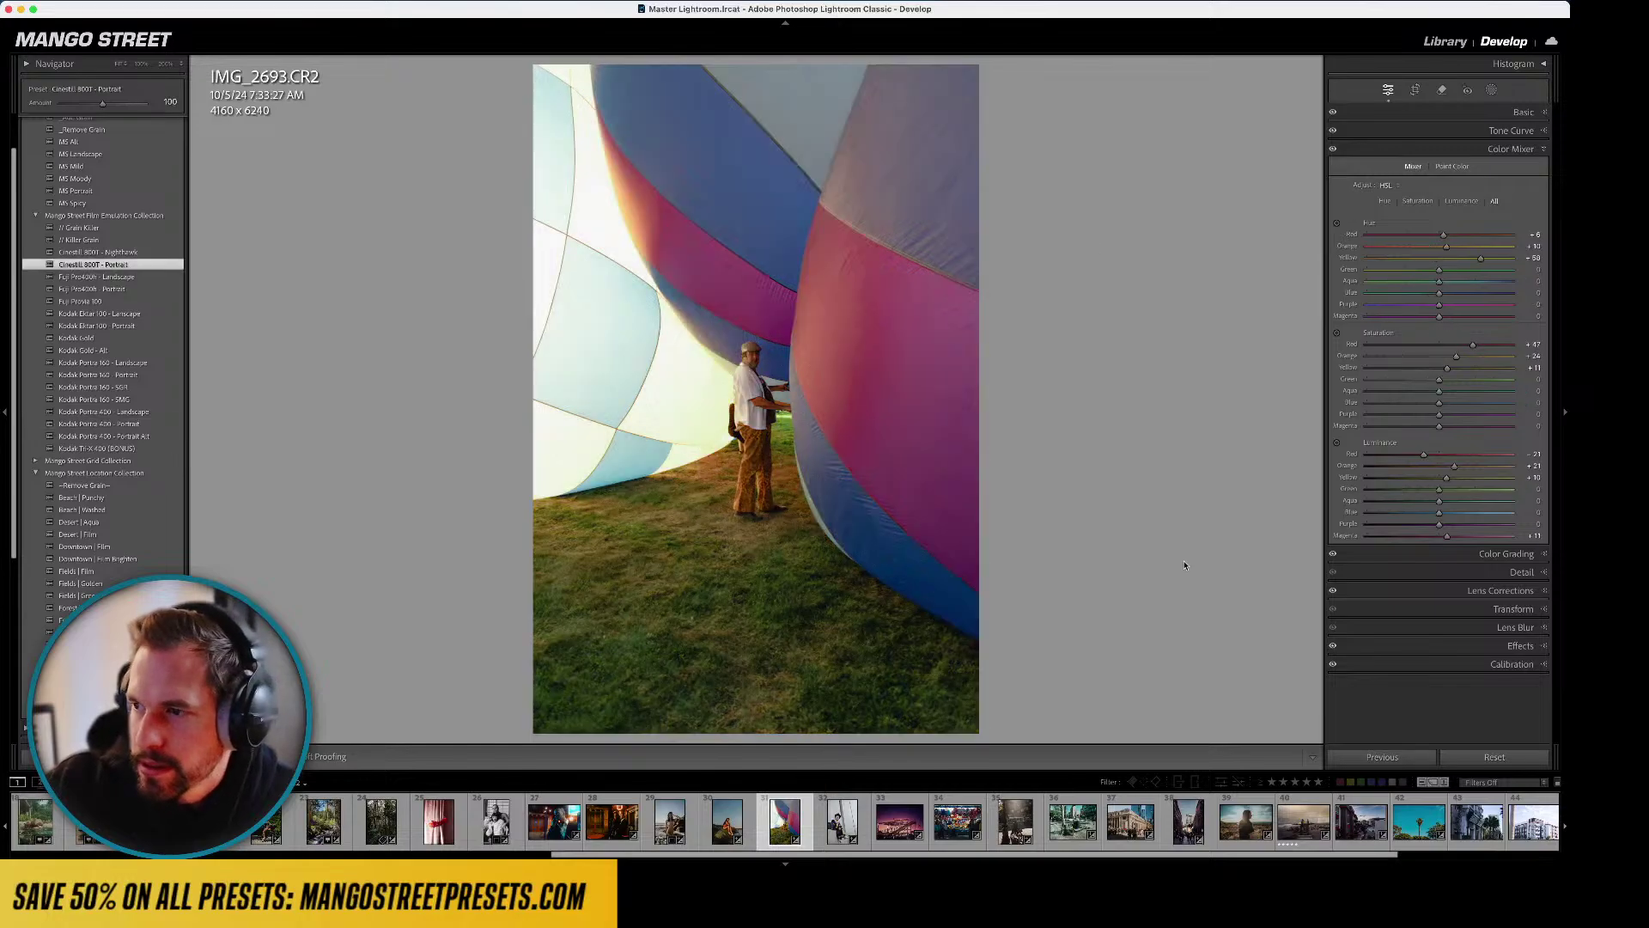
drag(778, 455, 945, 575)
click(77, 190)
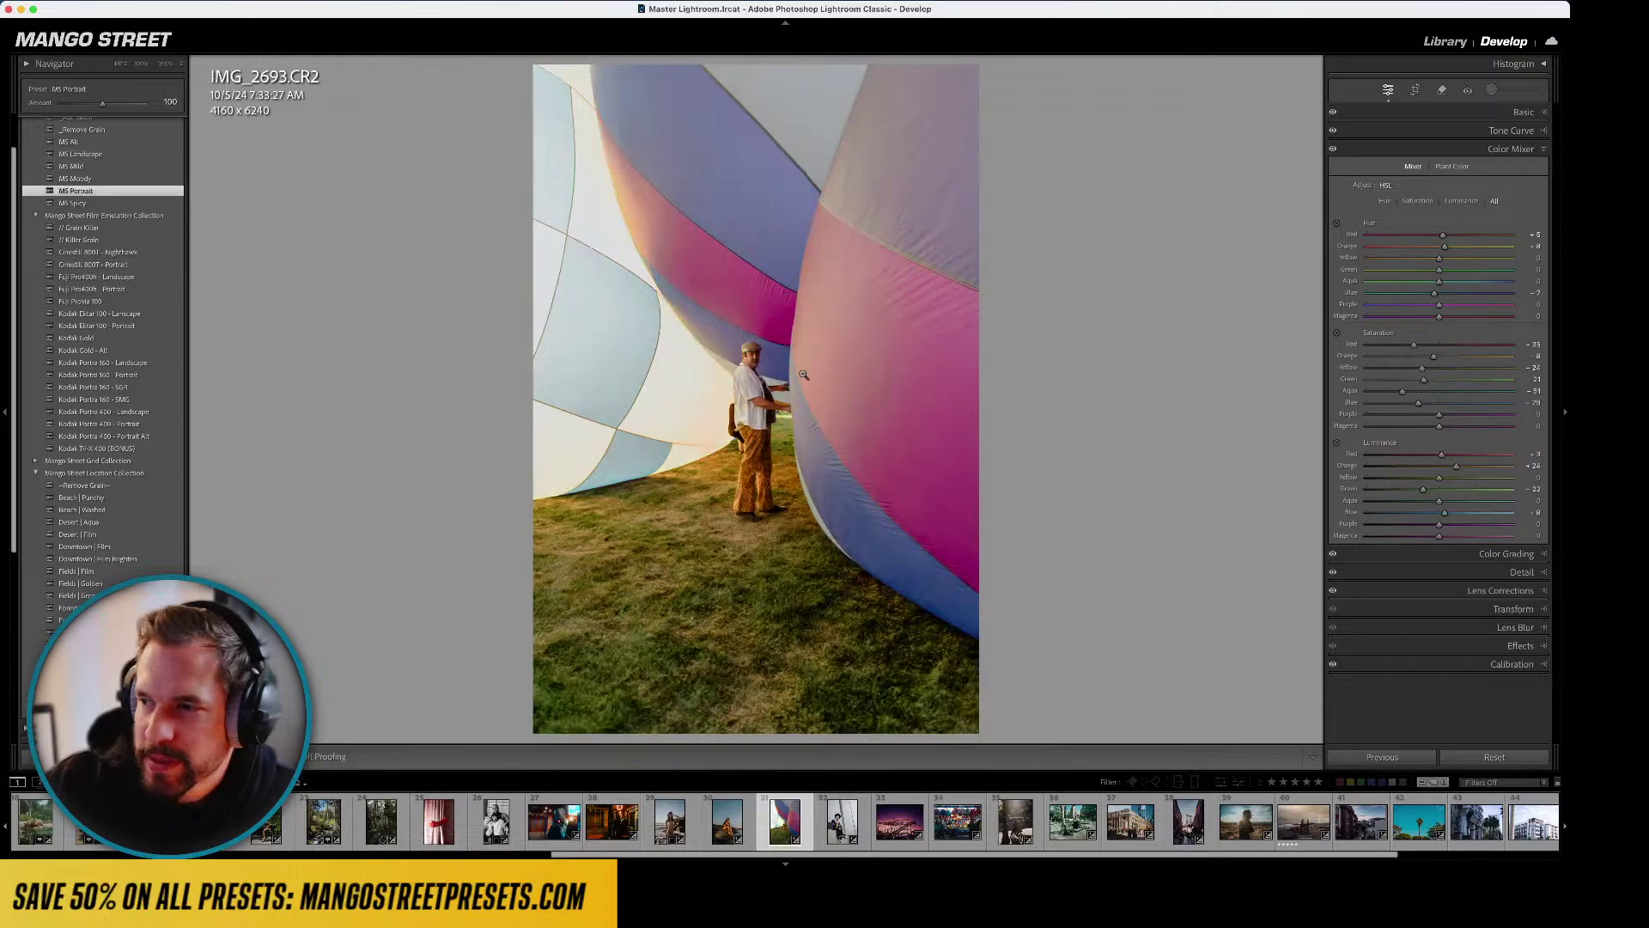
- Compare the balloon photo's MS Portrait look with the original against a blacked-out background
key(l)
key(l)
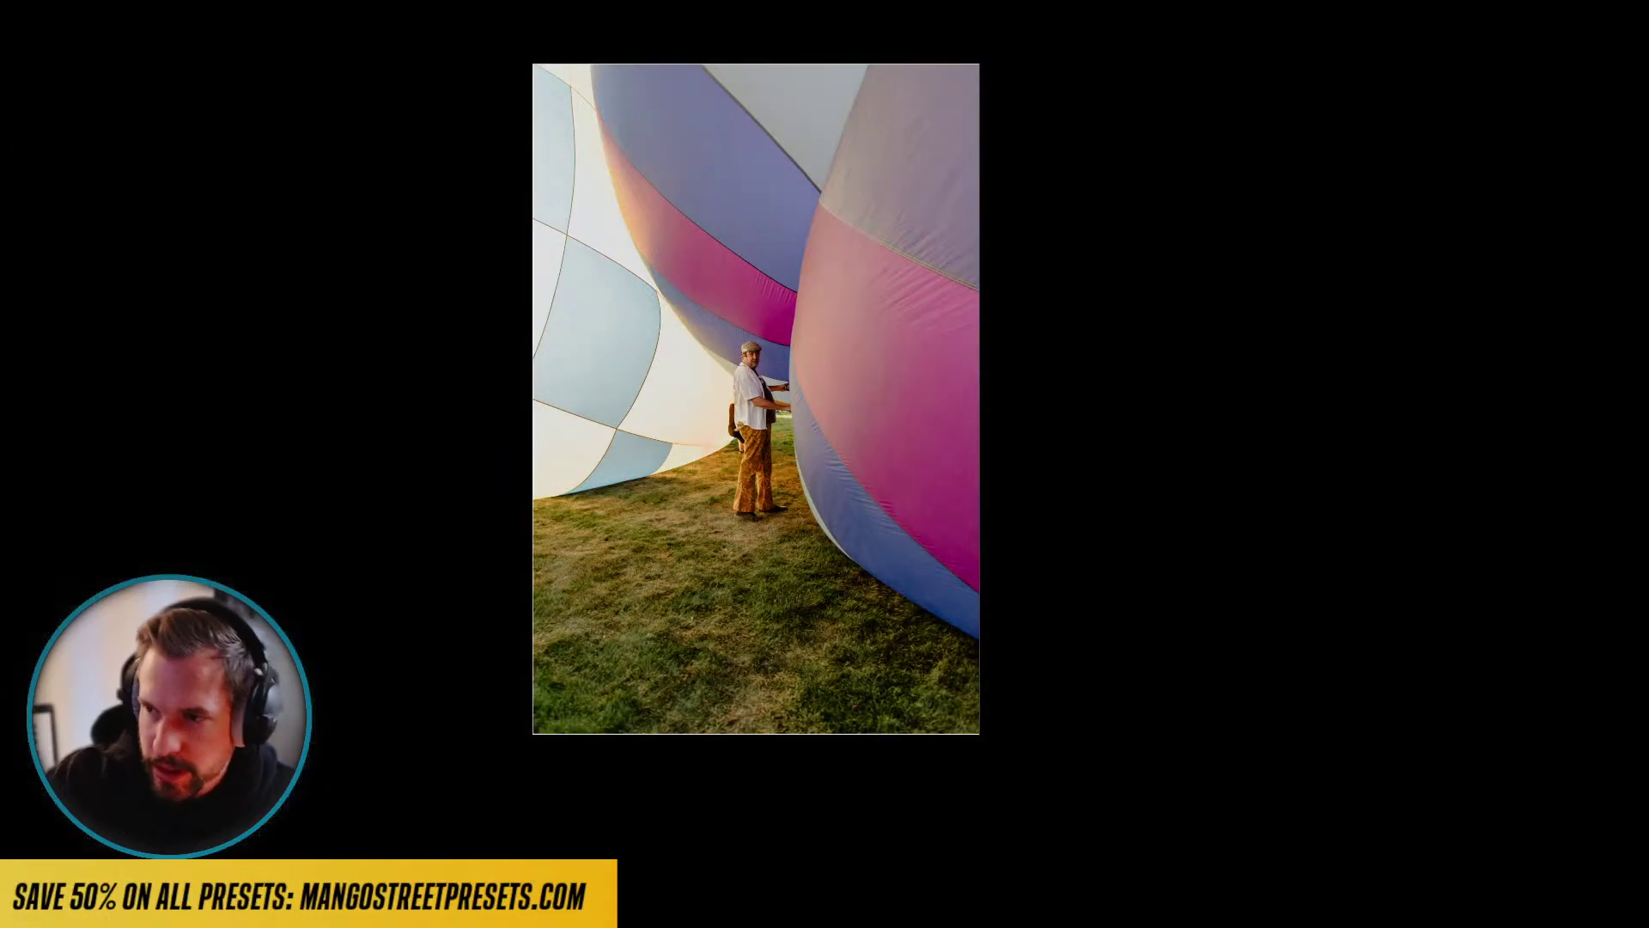
key(backslash)
key(backslash)
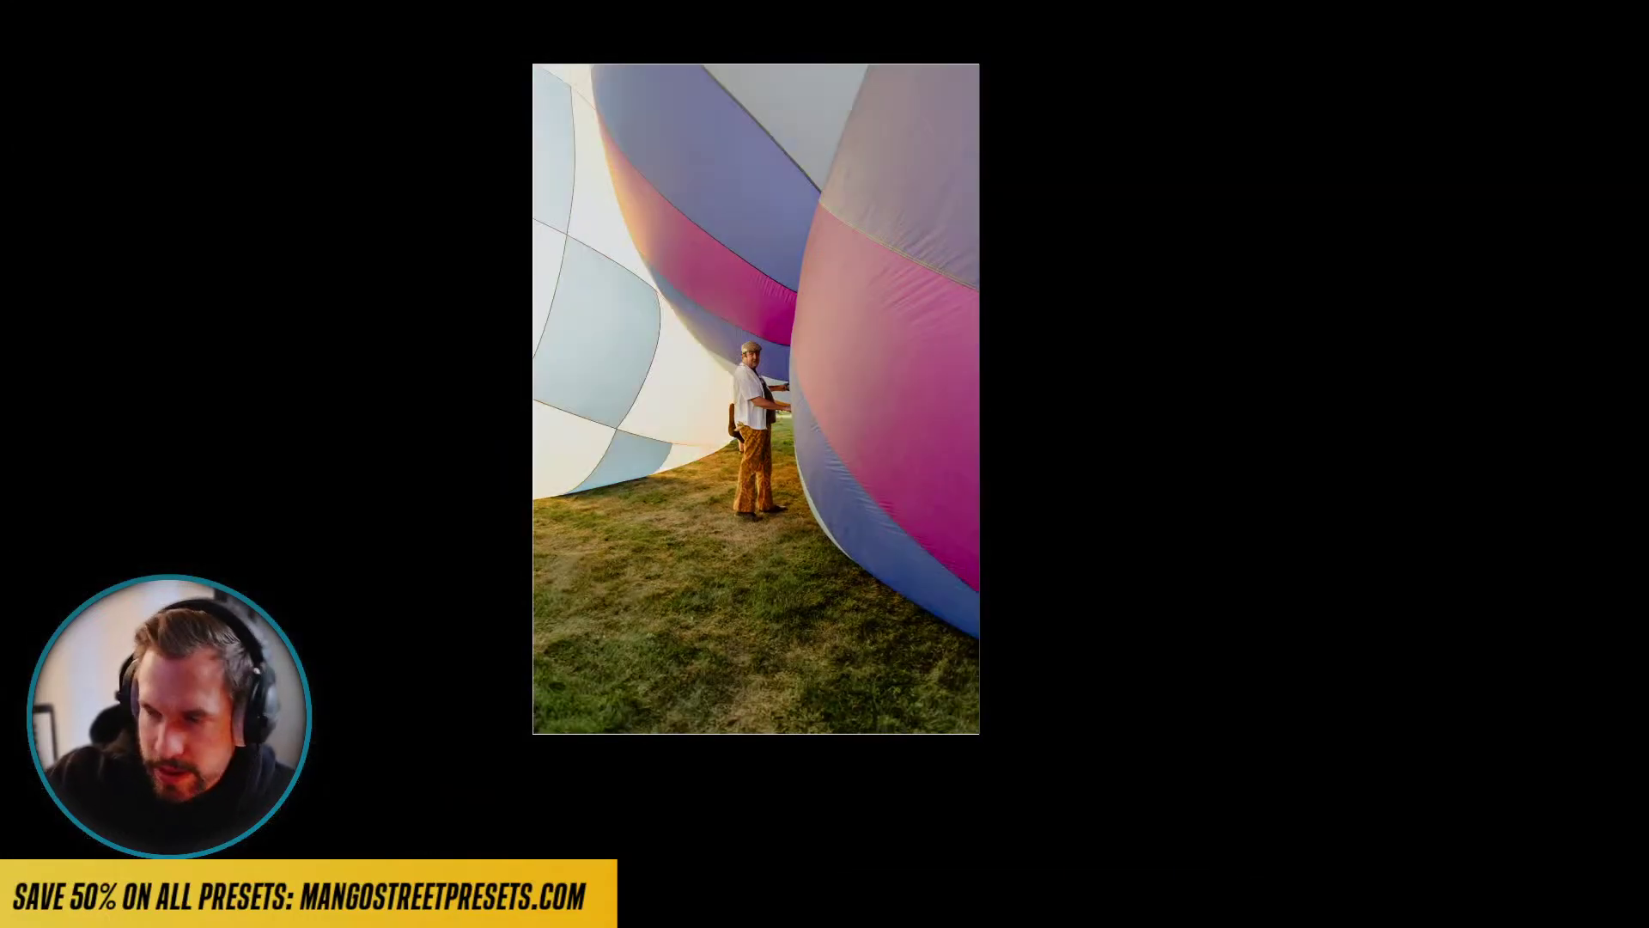
key(l)
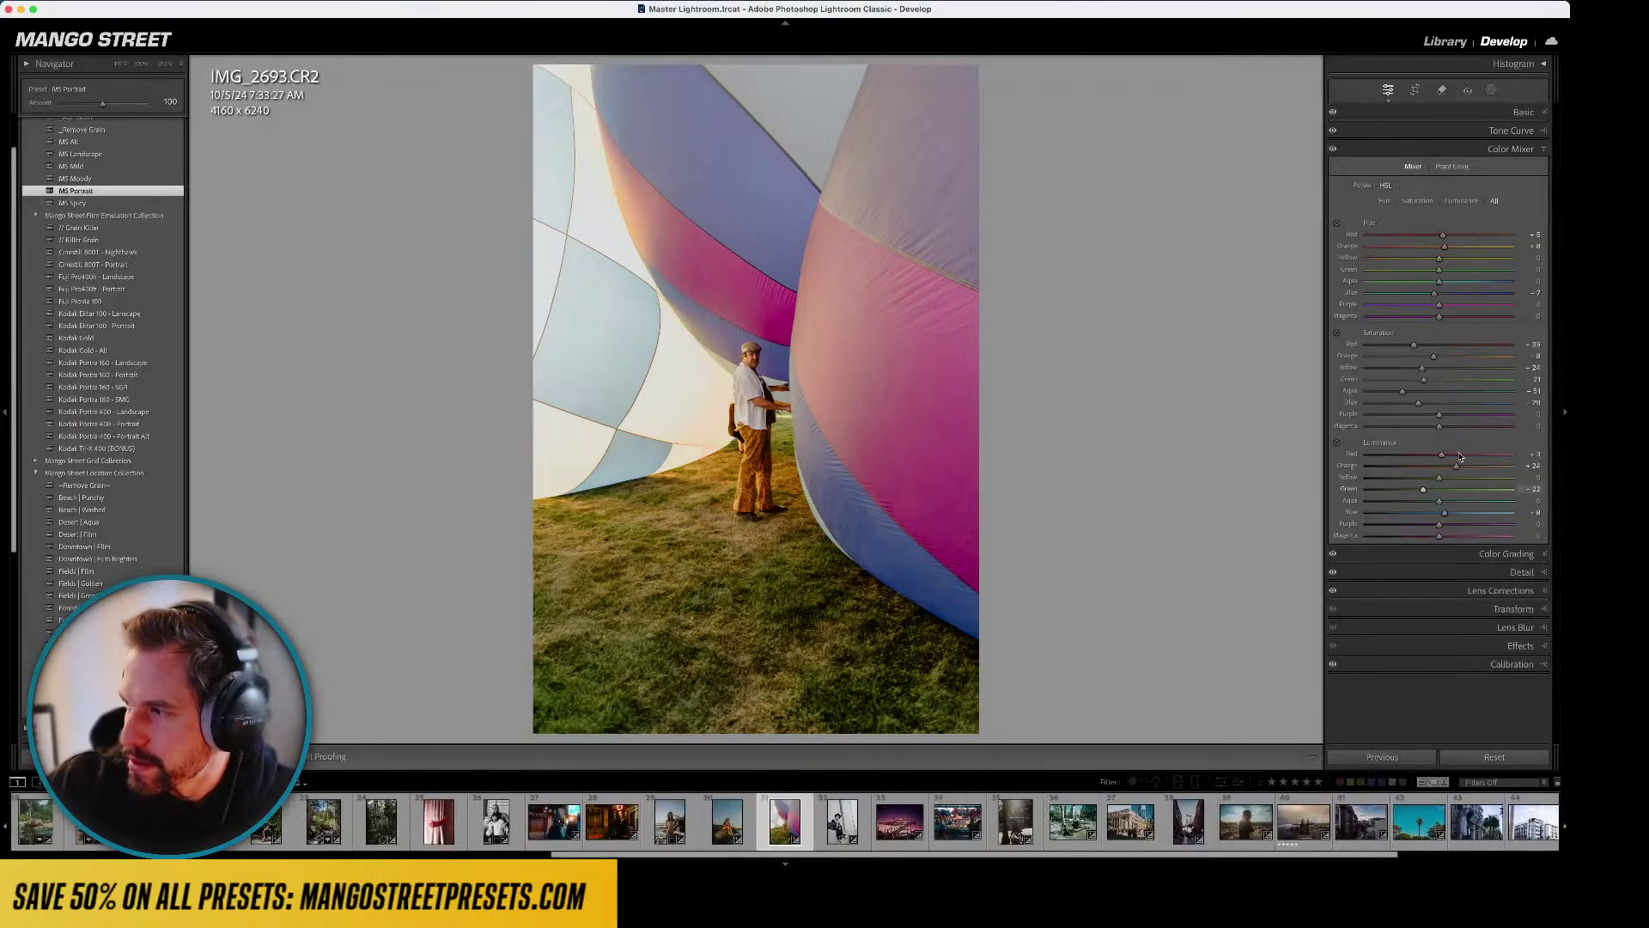
- Boost the balloon's aqua and blue saturation and strongly lower the aqua luminance to deepen its pale panels
mouse_move(1403, 391)
mouse_down()
mouse_move(1453, 401)
mouse_move(1431, 381)
mouse_up()
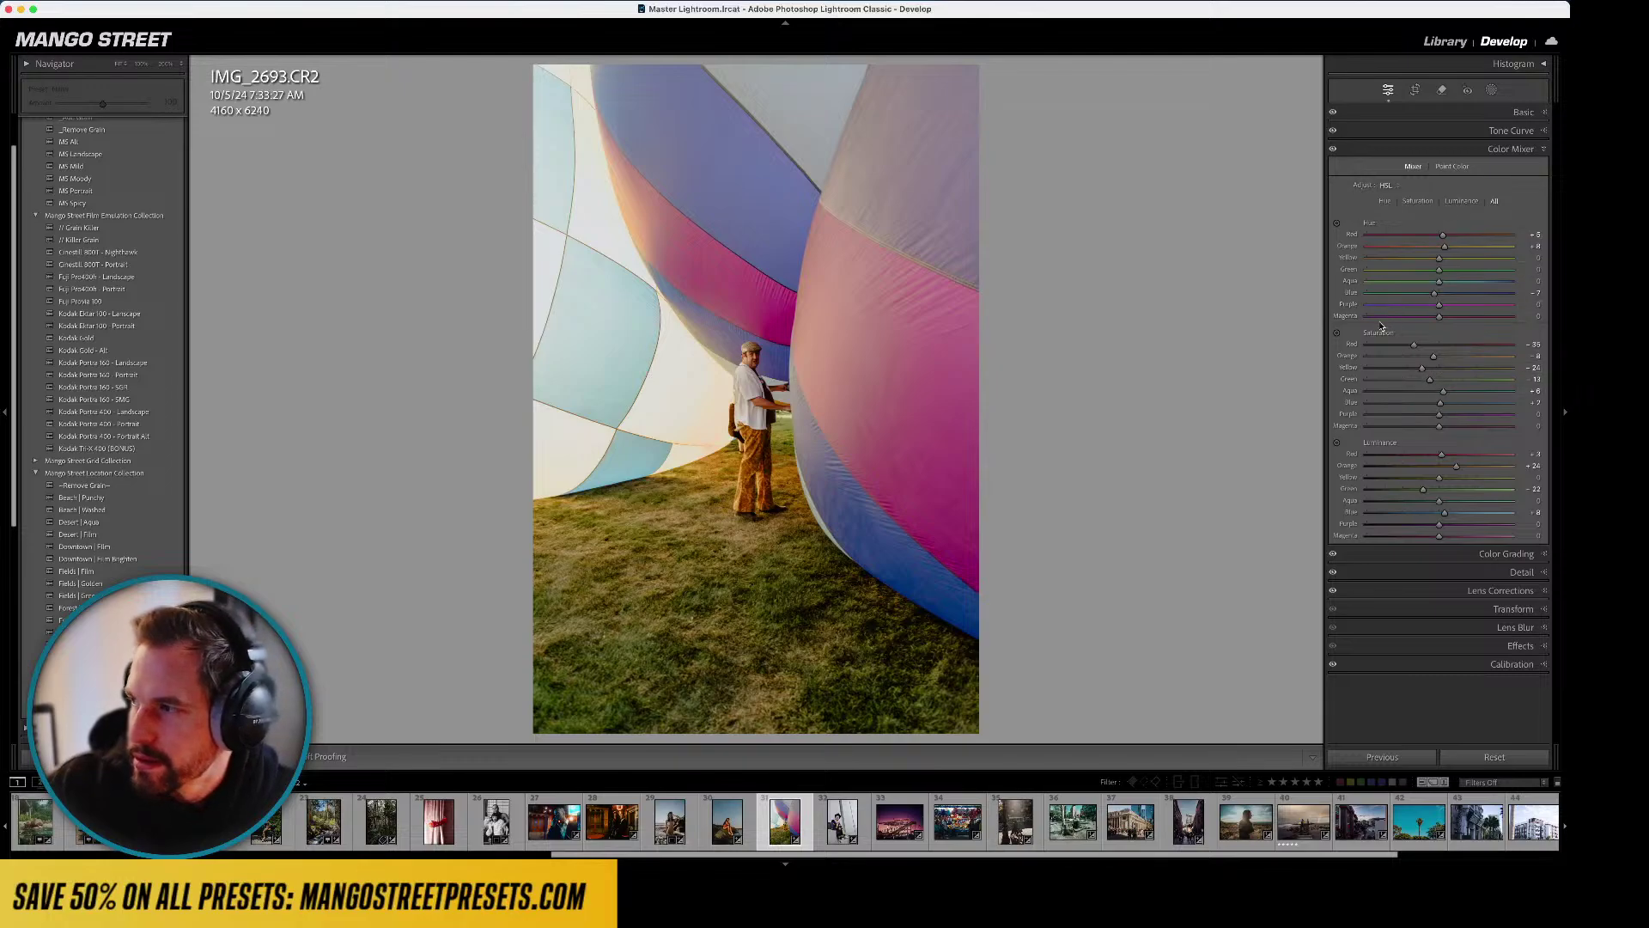
click(1337, 443)
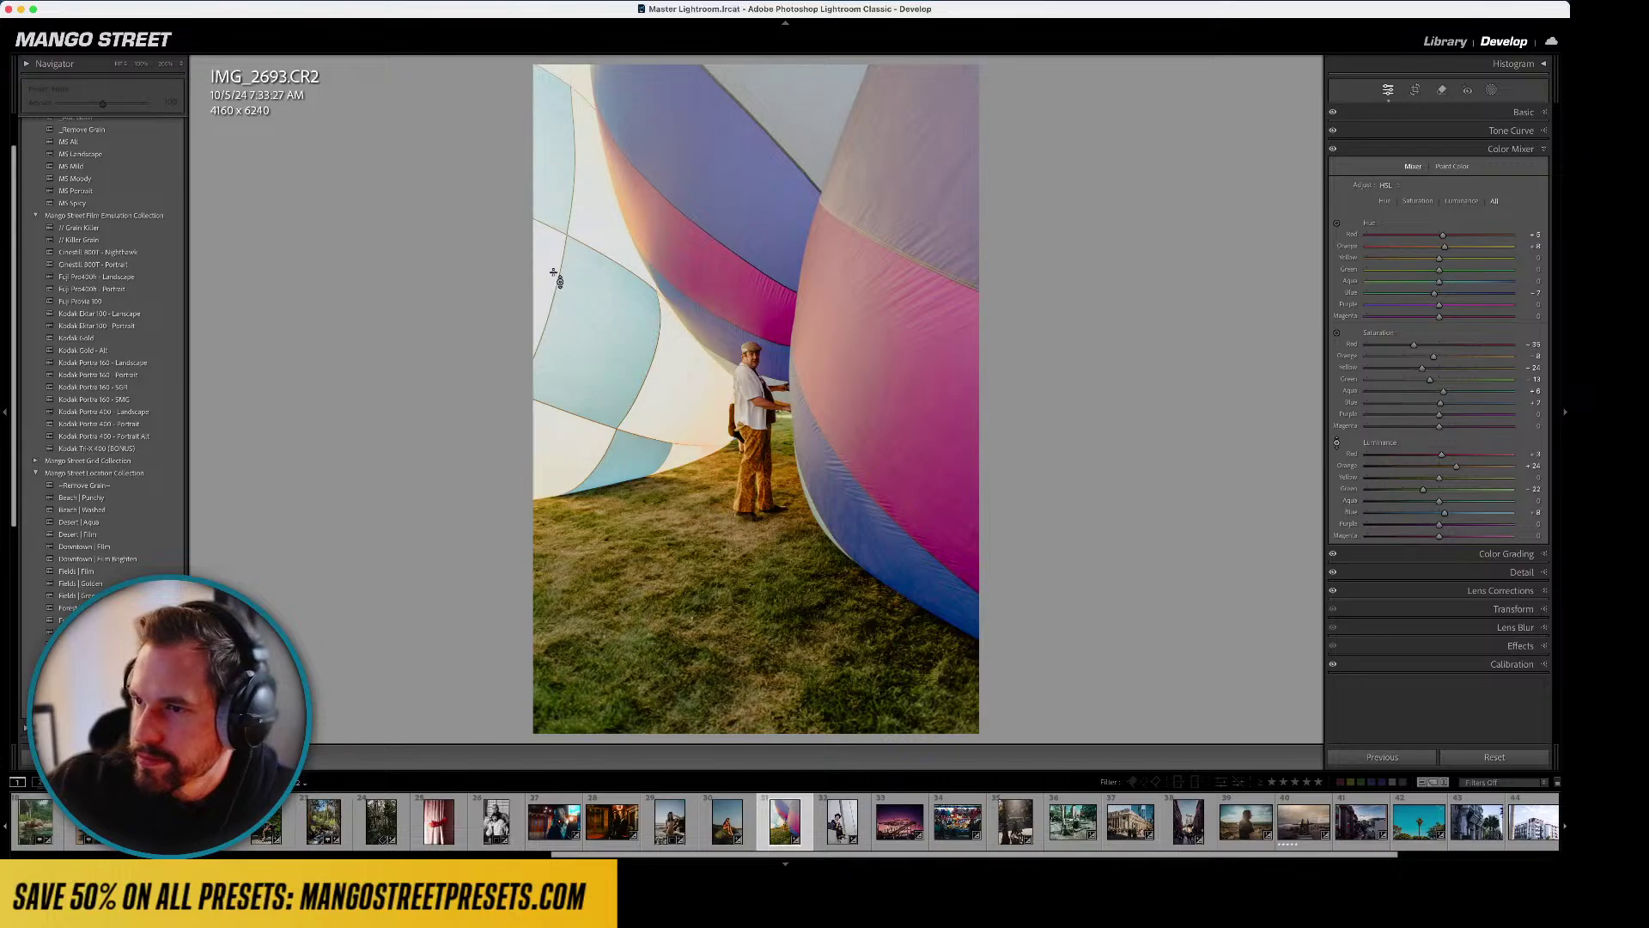
drag(618, 339, 620, 420)
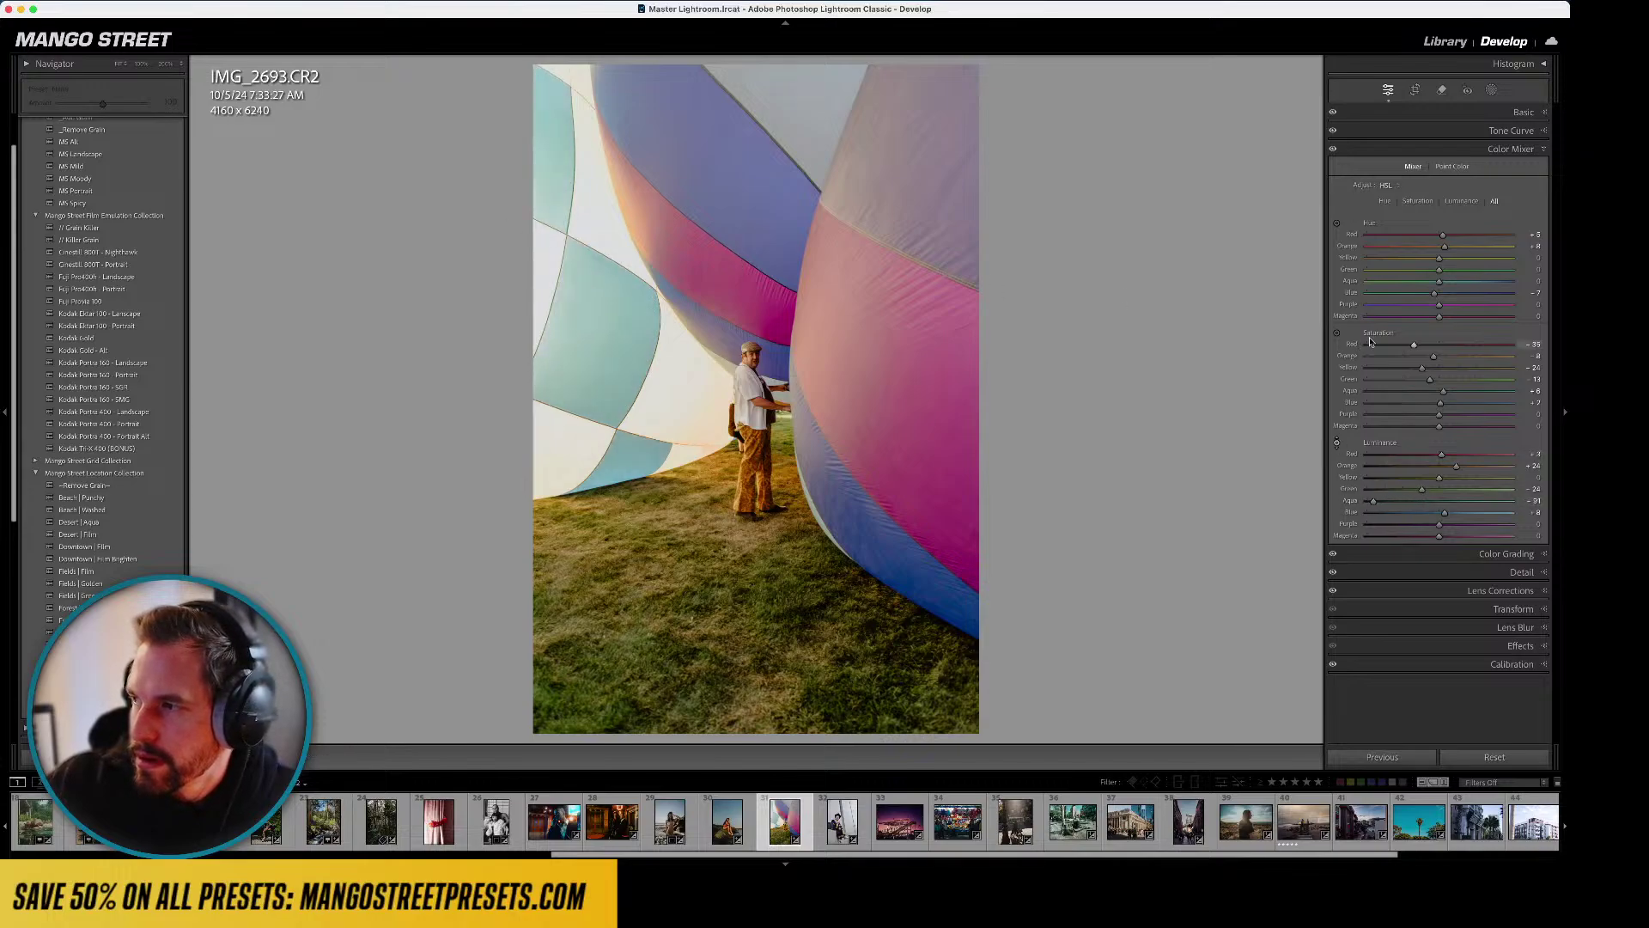
click(1338, 333)
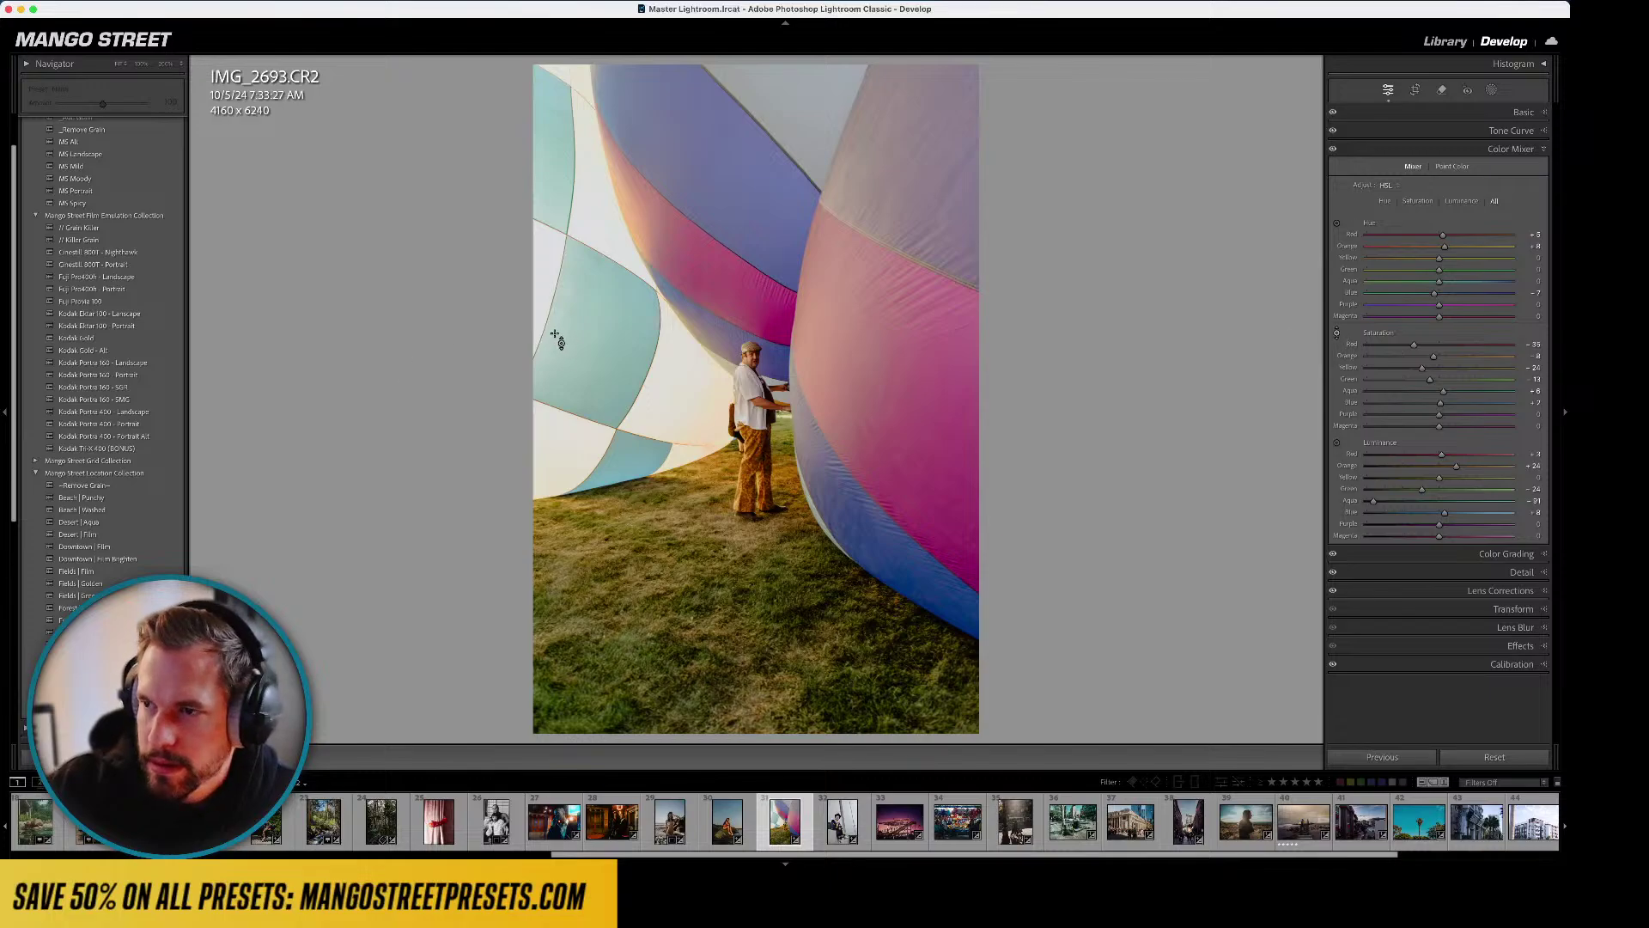
drag(558, 339, 557, 292)
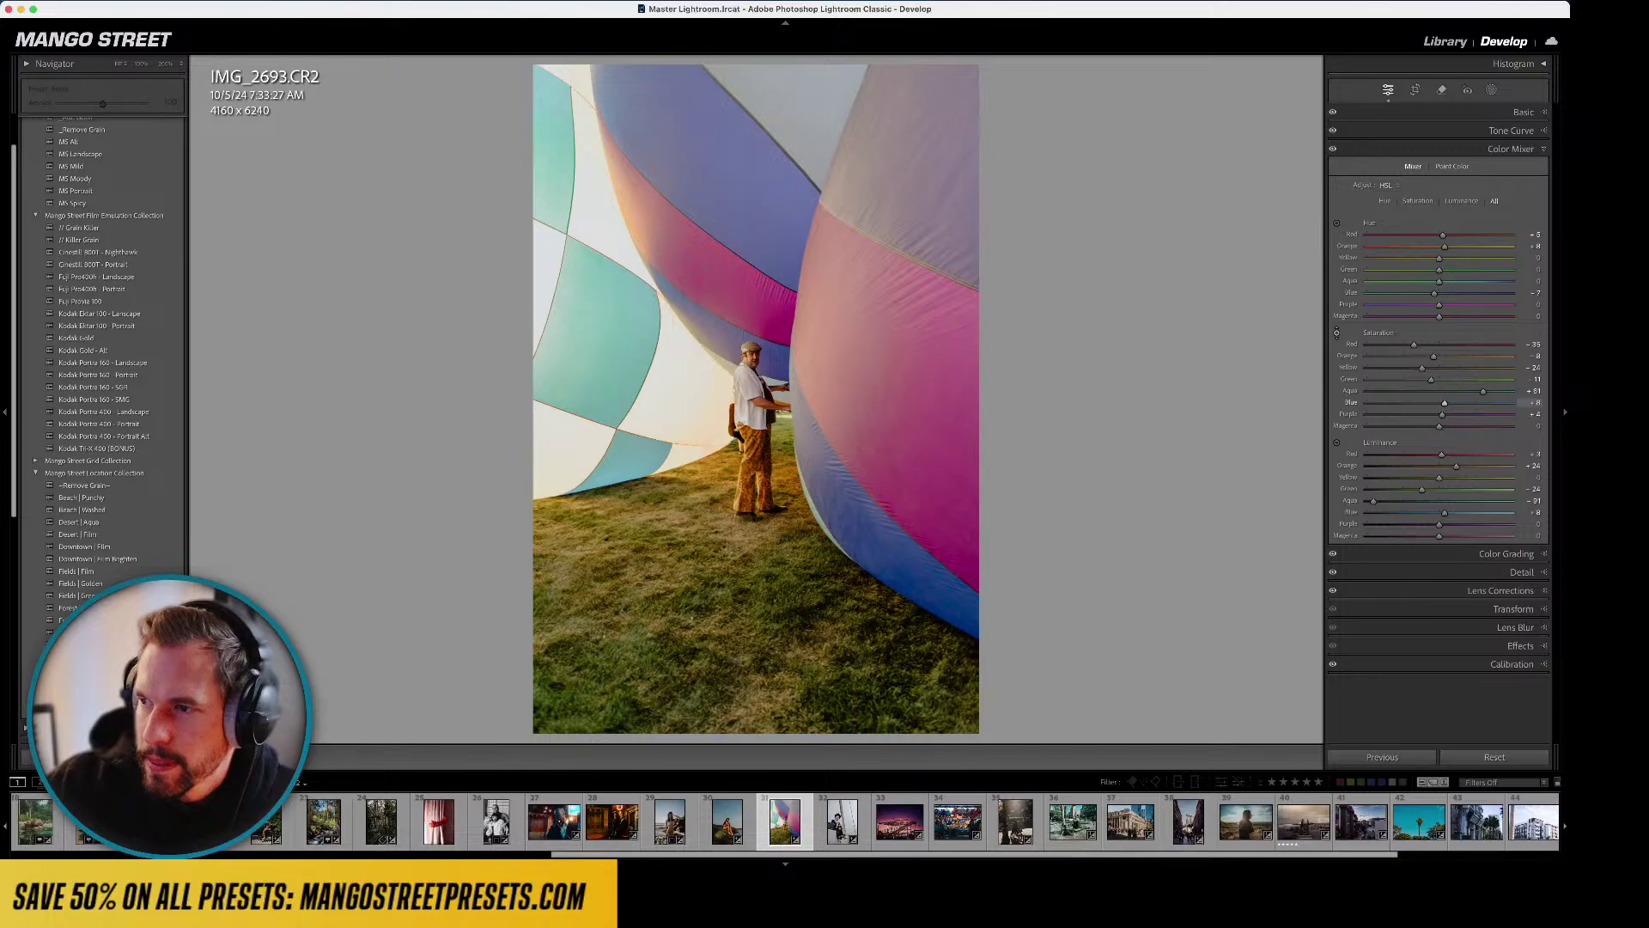
- Raise the balloon's blue, purple and magenta saturation with targeted adjustment, taking purple to about +22 and magenta to about +20
drag(747, 206, 747, 176)
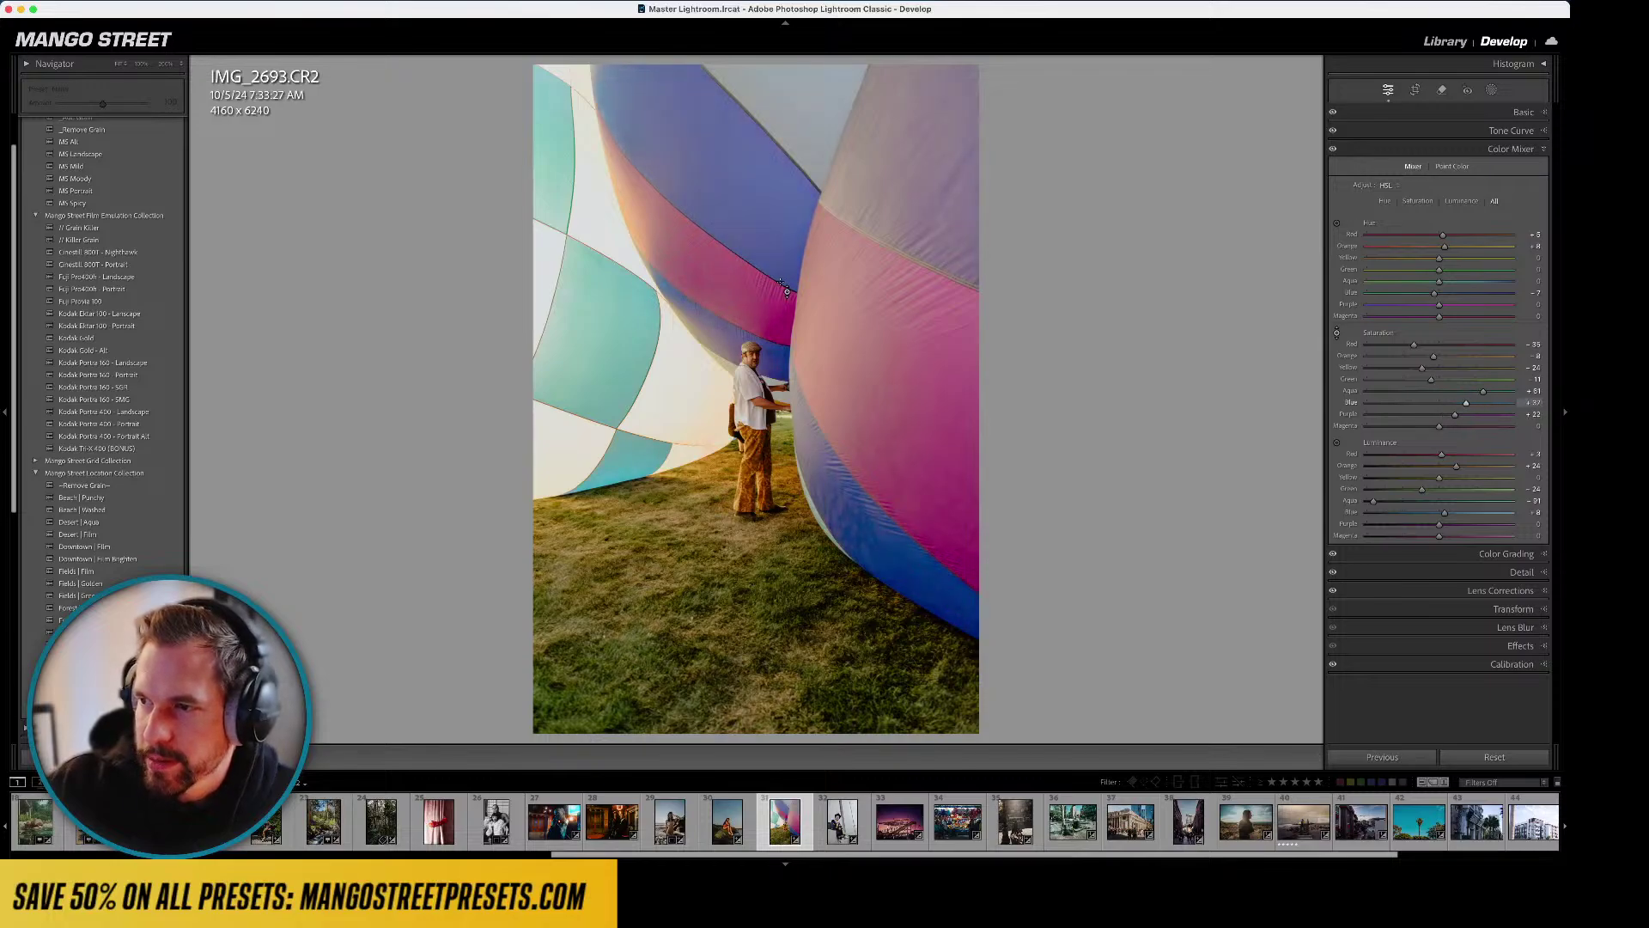
drag(784, 289, 761, 302)
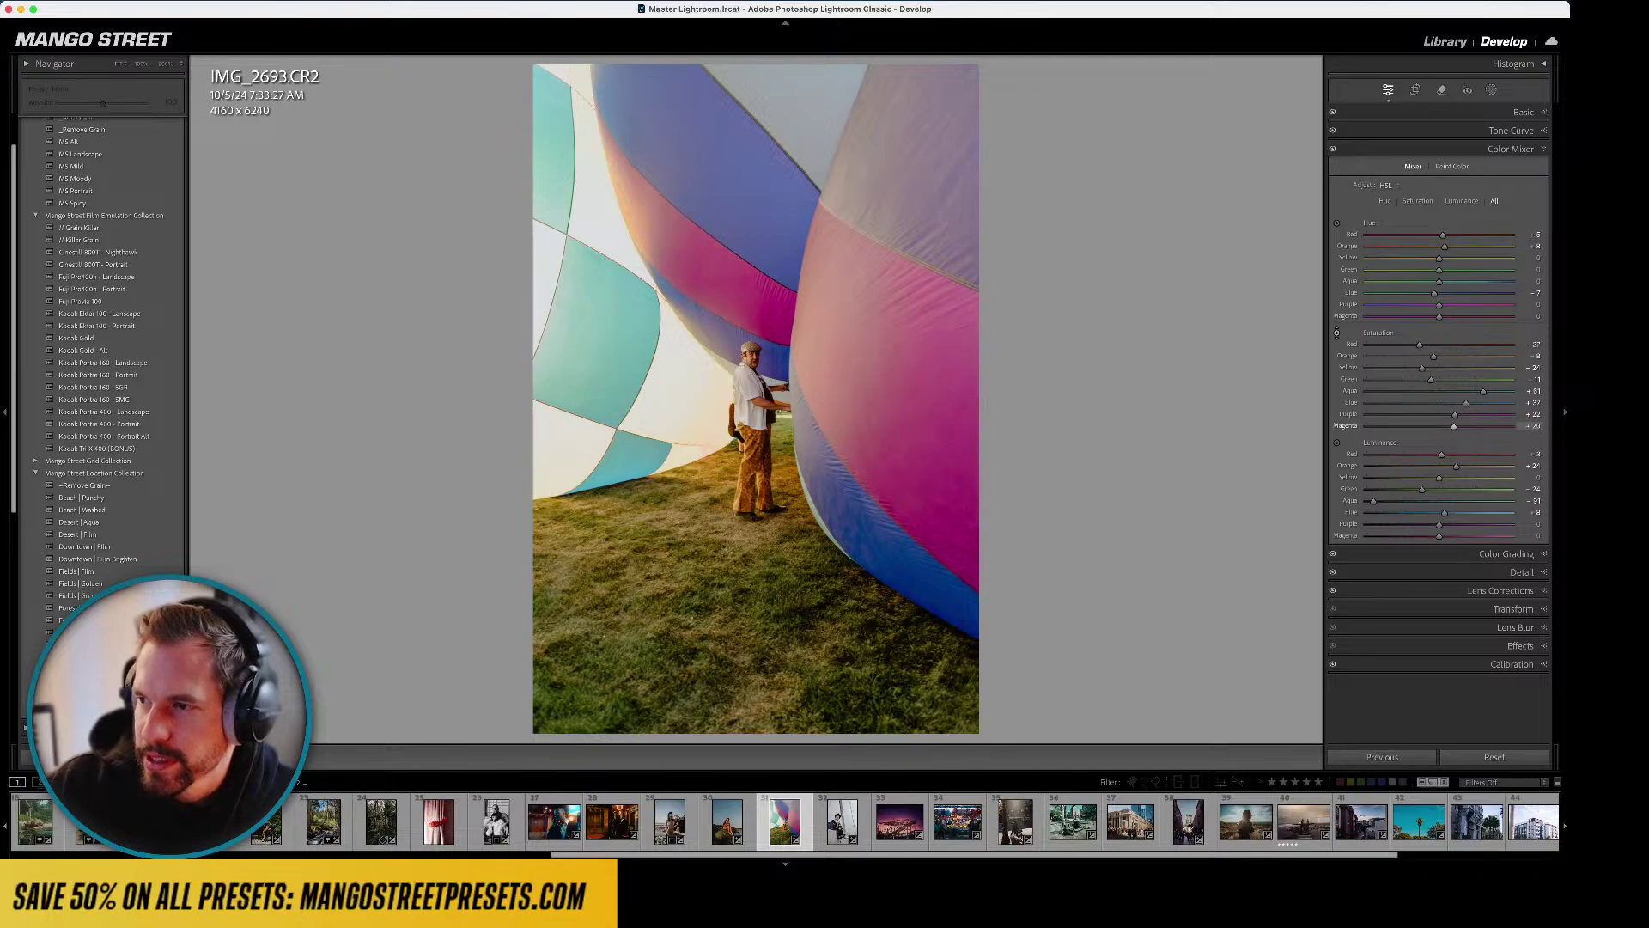
key(Escape)
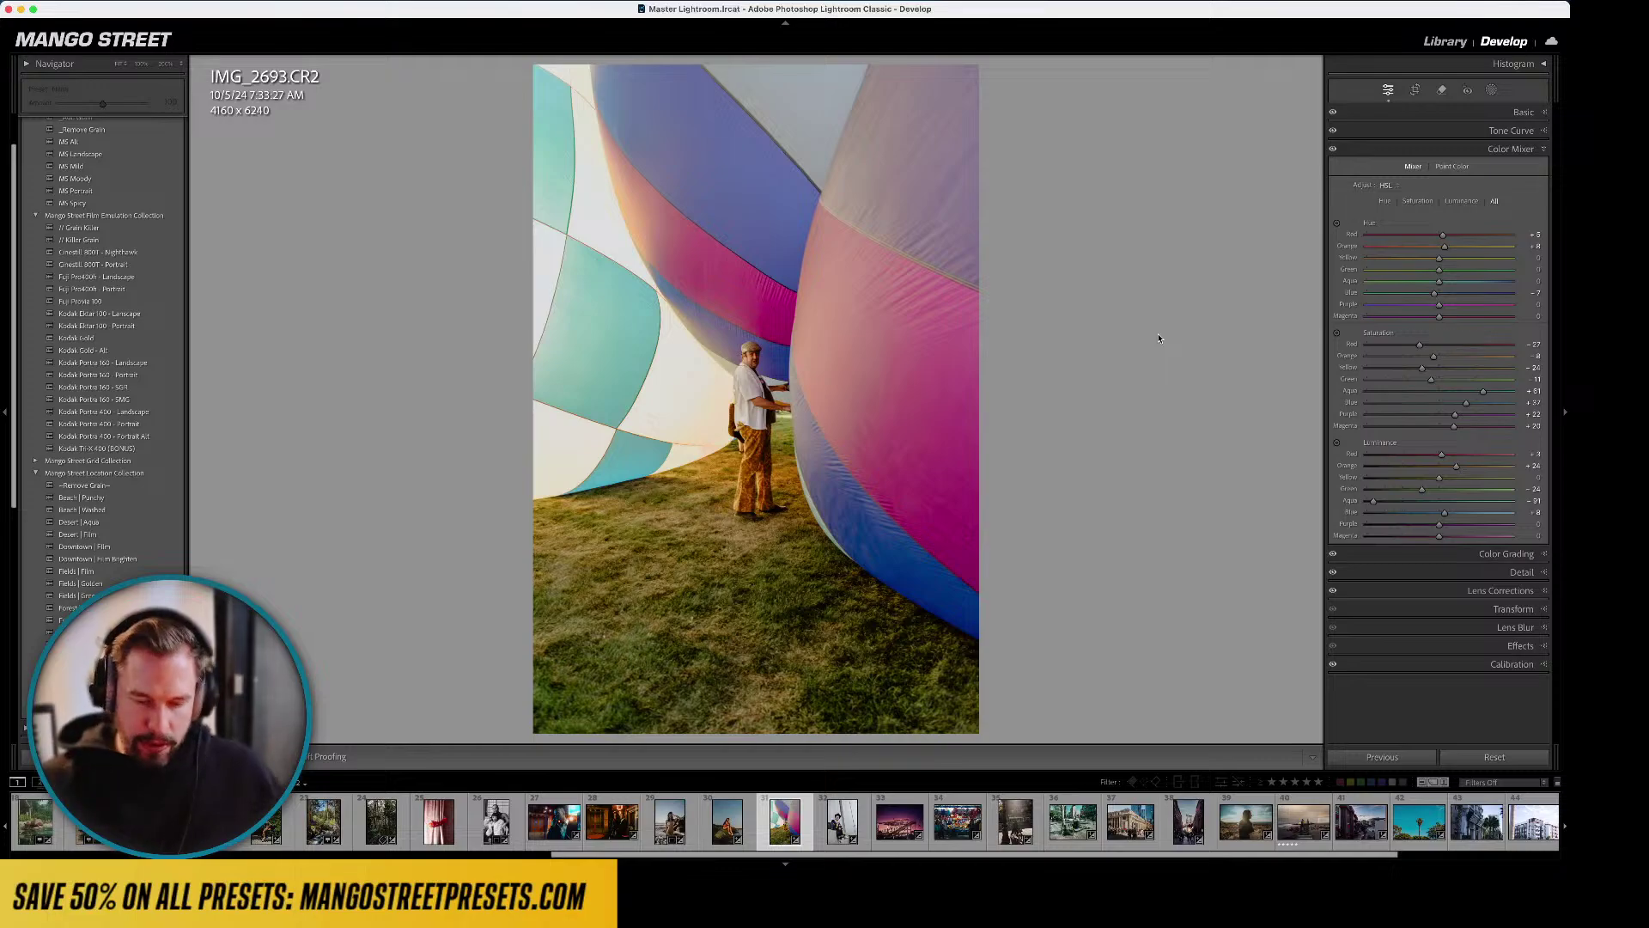
- Compare the color-adjusted balloon photo with its original, first in the normal workspace and again with the surroundings dimmed
key(backslash)
key(backslash)
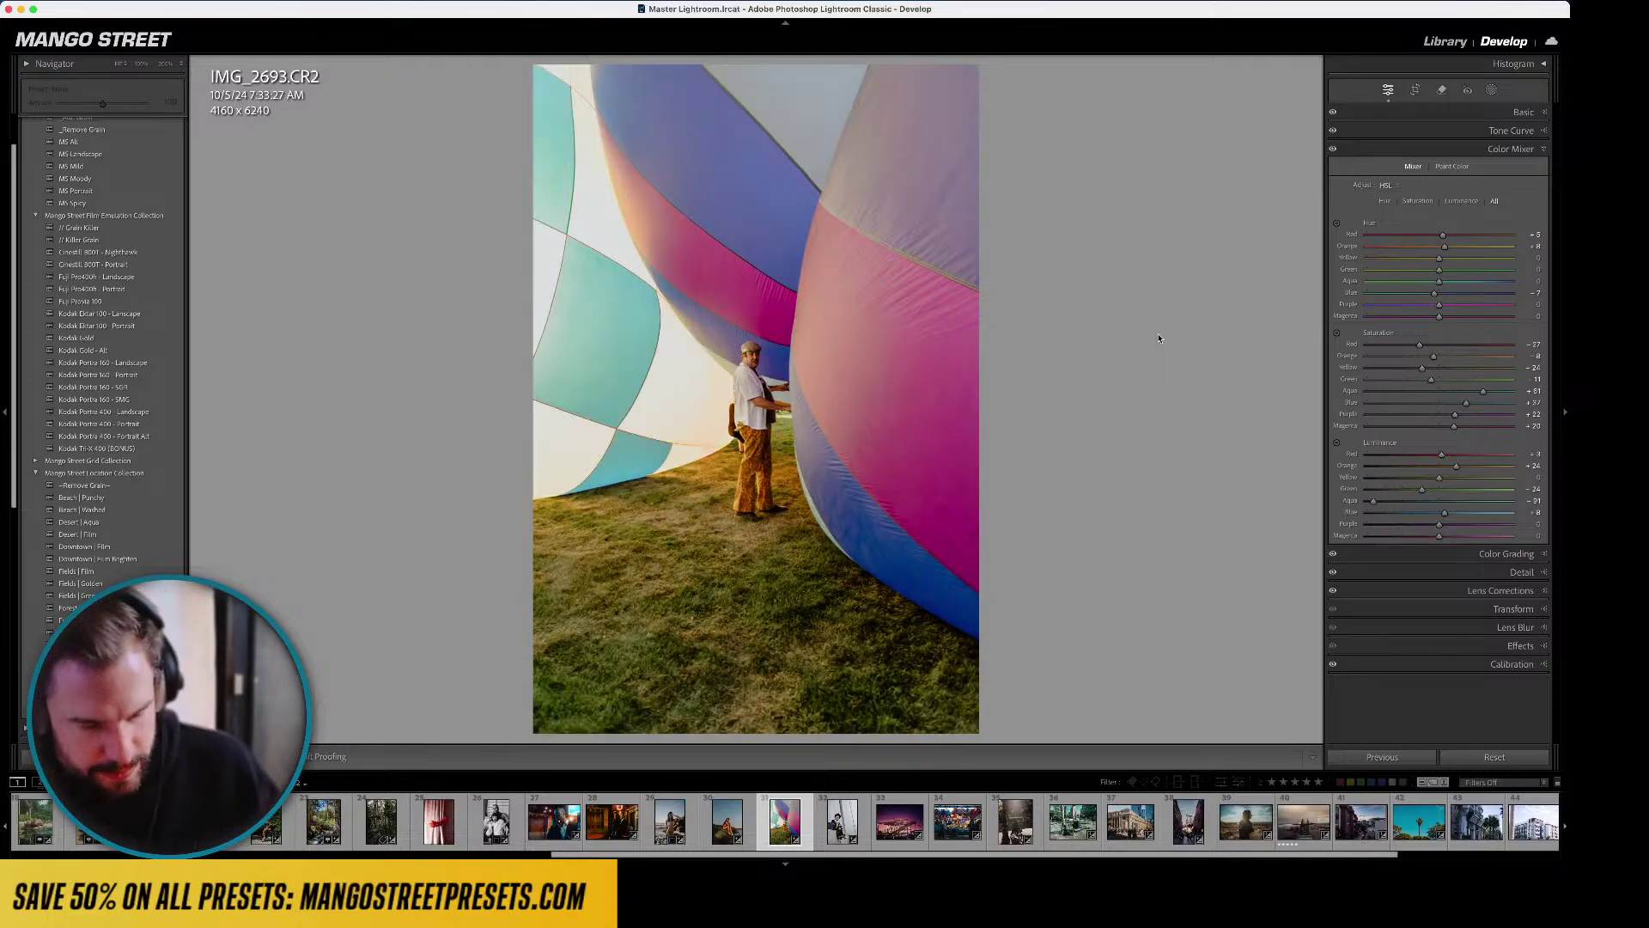
key(l)
key(backslash)
key(backslash)
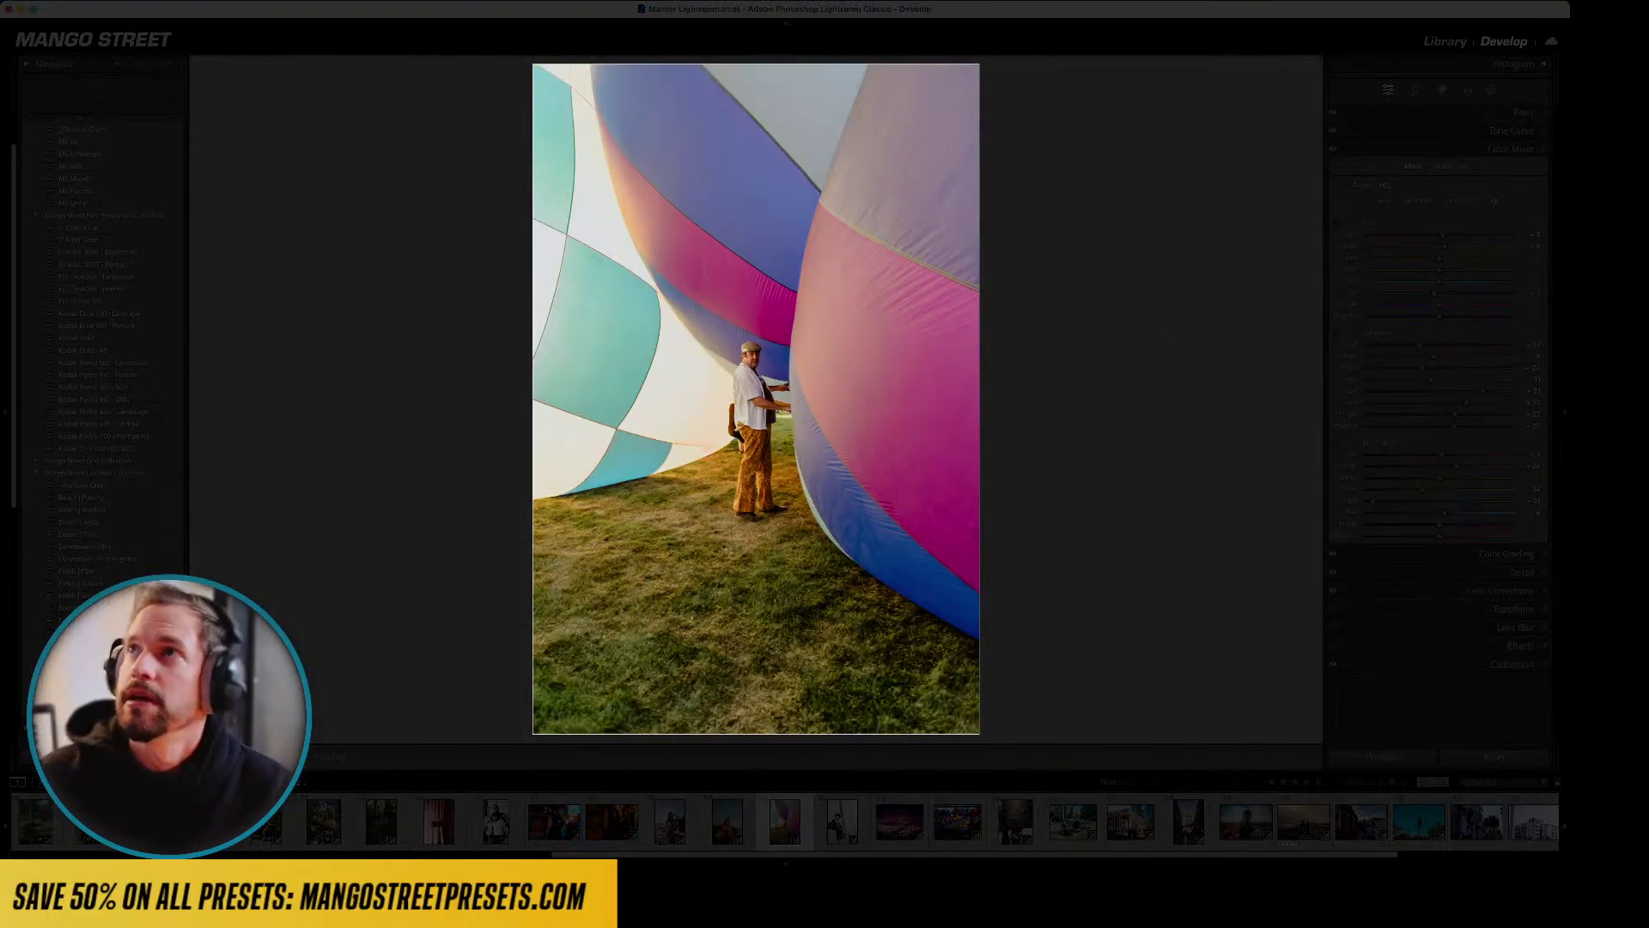
key(l)
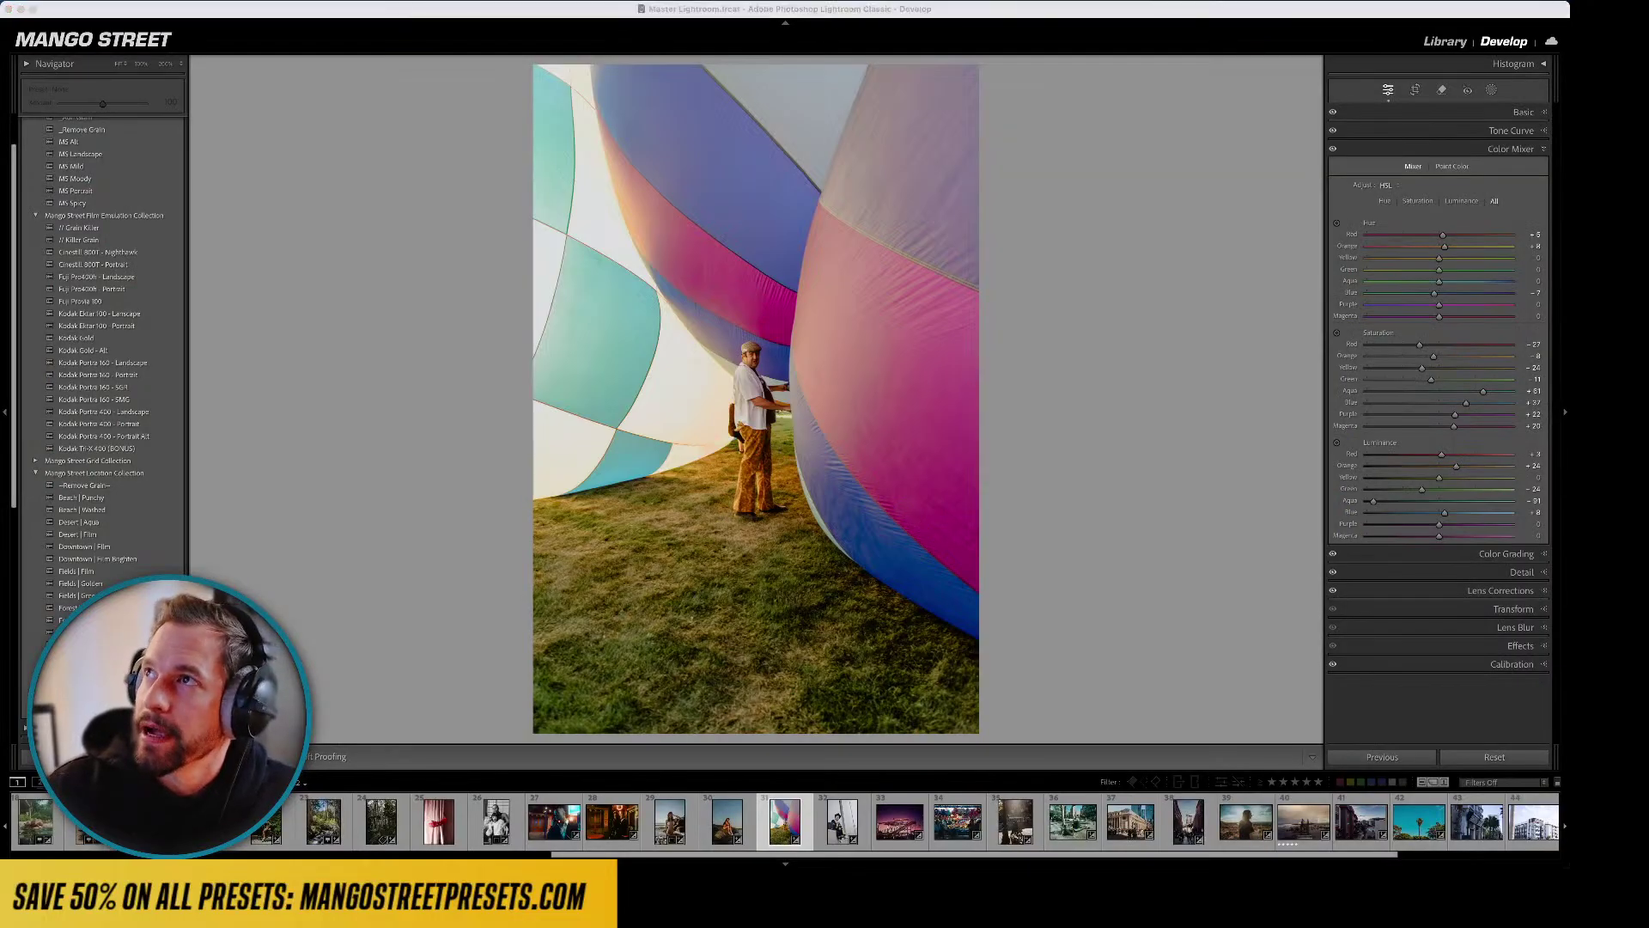